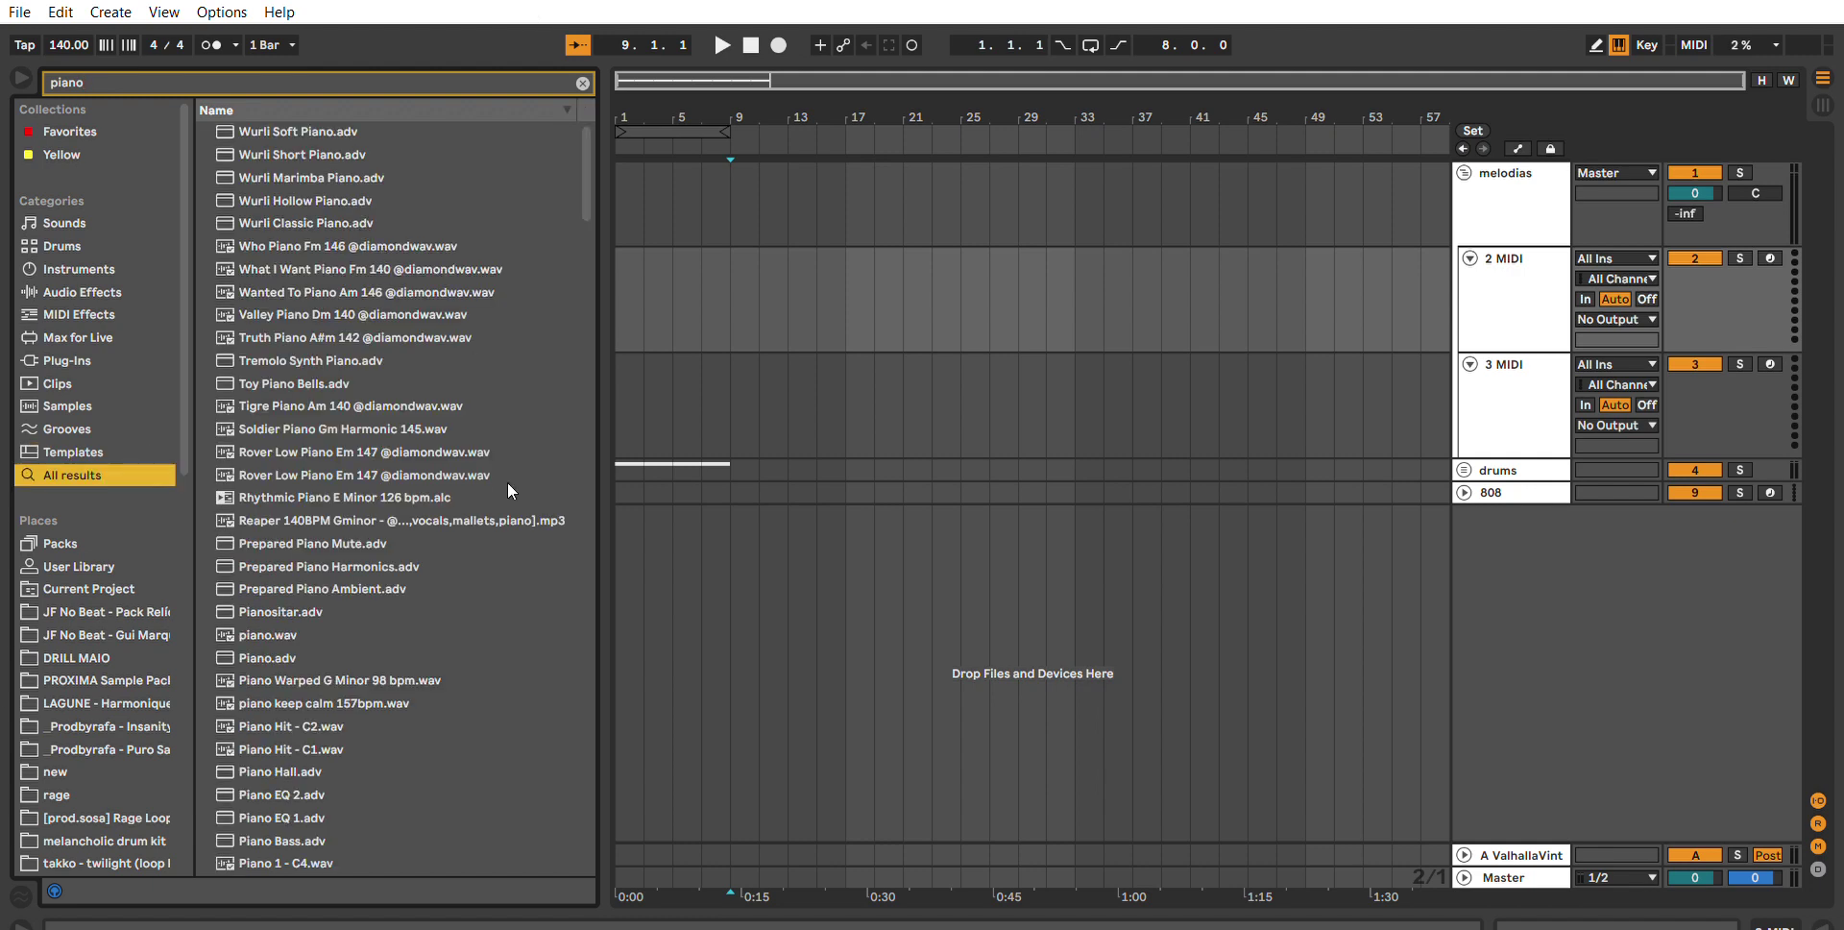
Load the PG PICTURESQUE Ethnic Shot - Piano - C.wav sample onto the 2 MIDI track and create an eight-bar MIDI clip from bar 1.
scroll(490, 488, "down", 5)
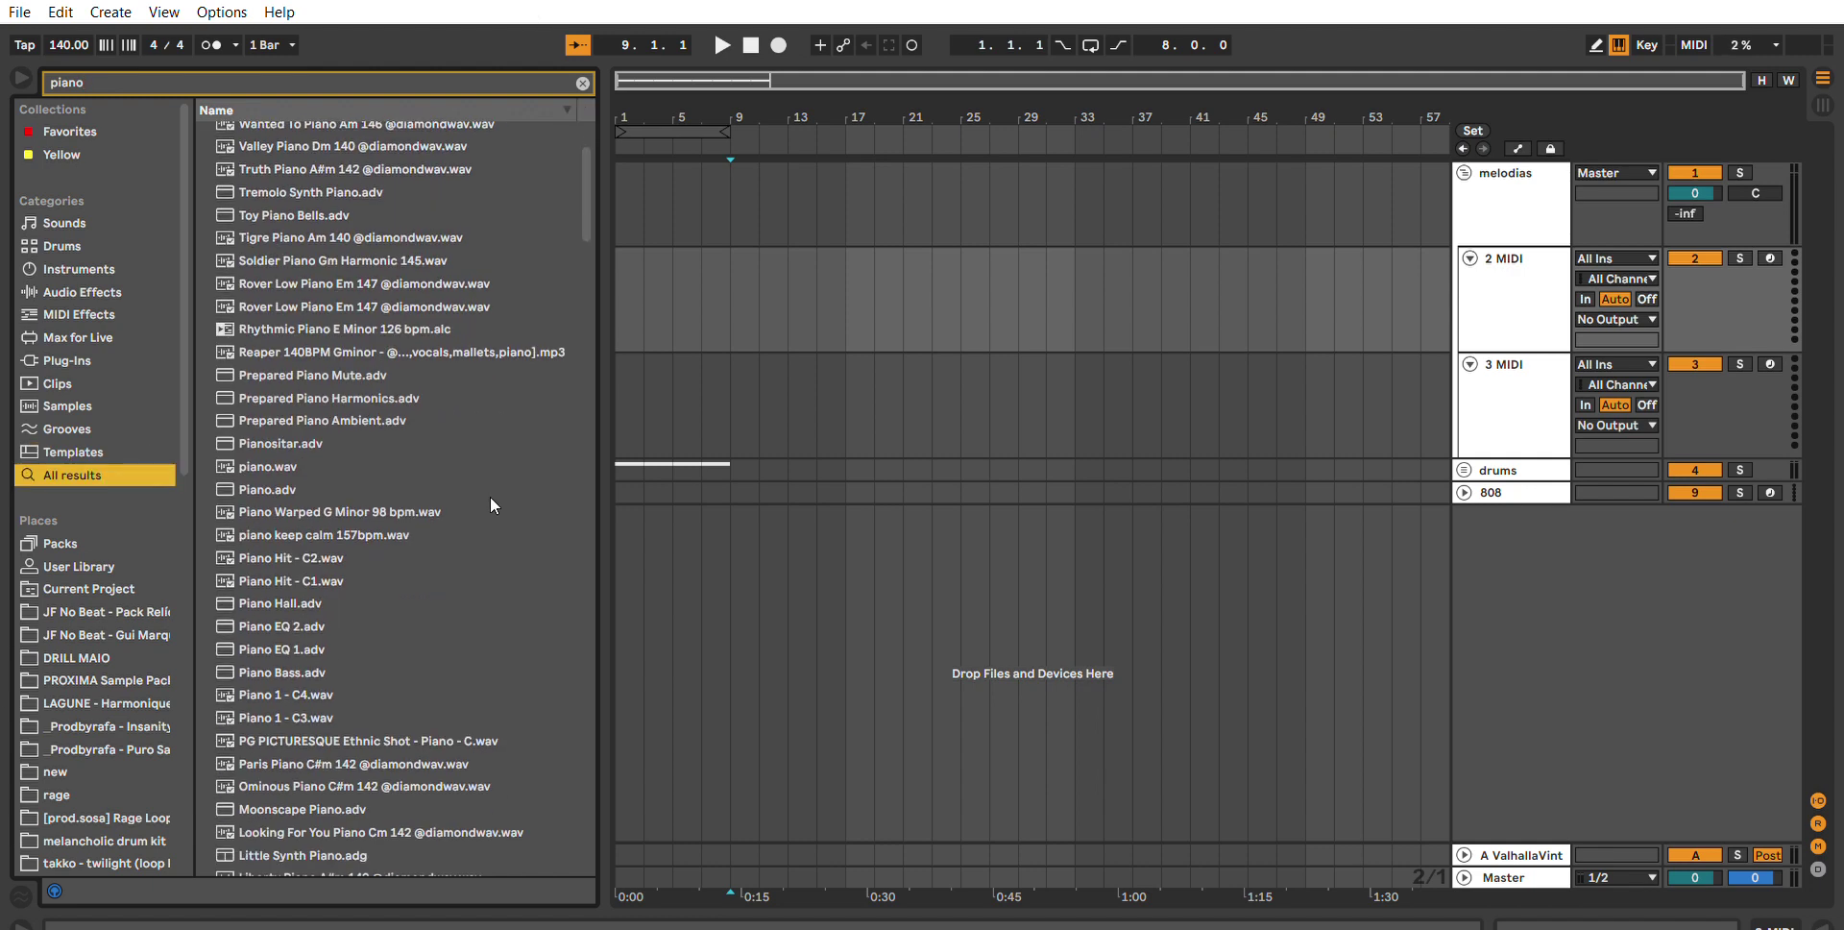
left_click(413, 739)
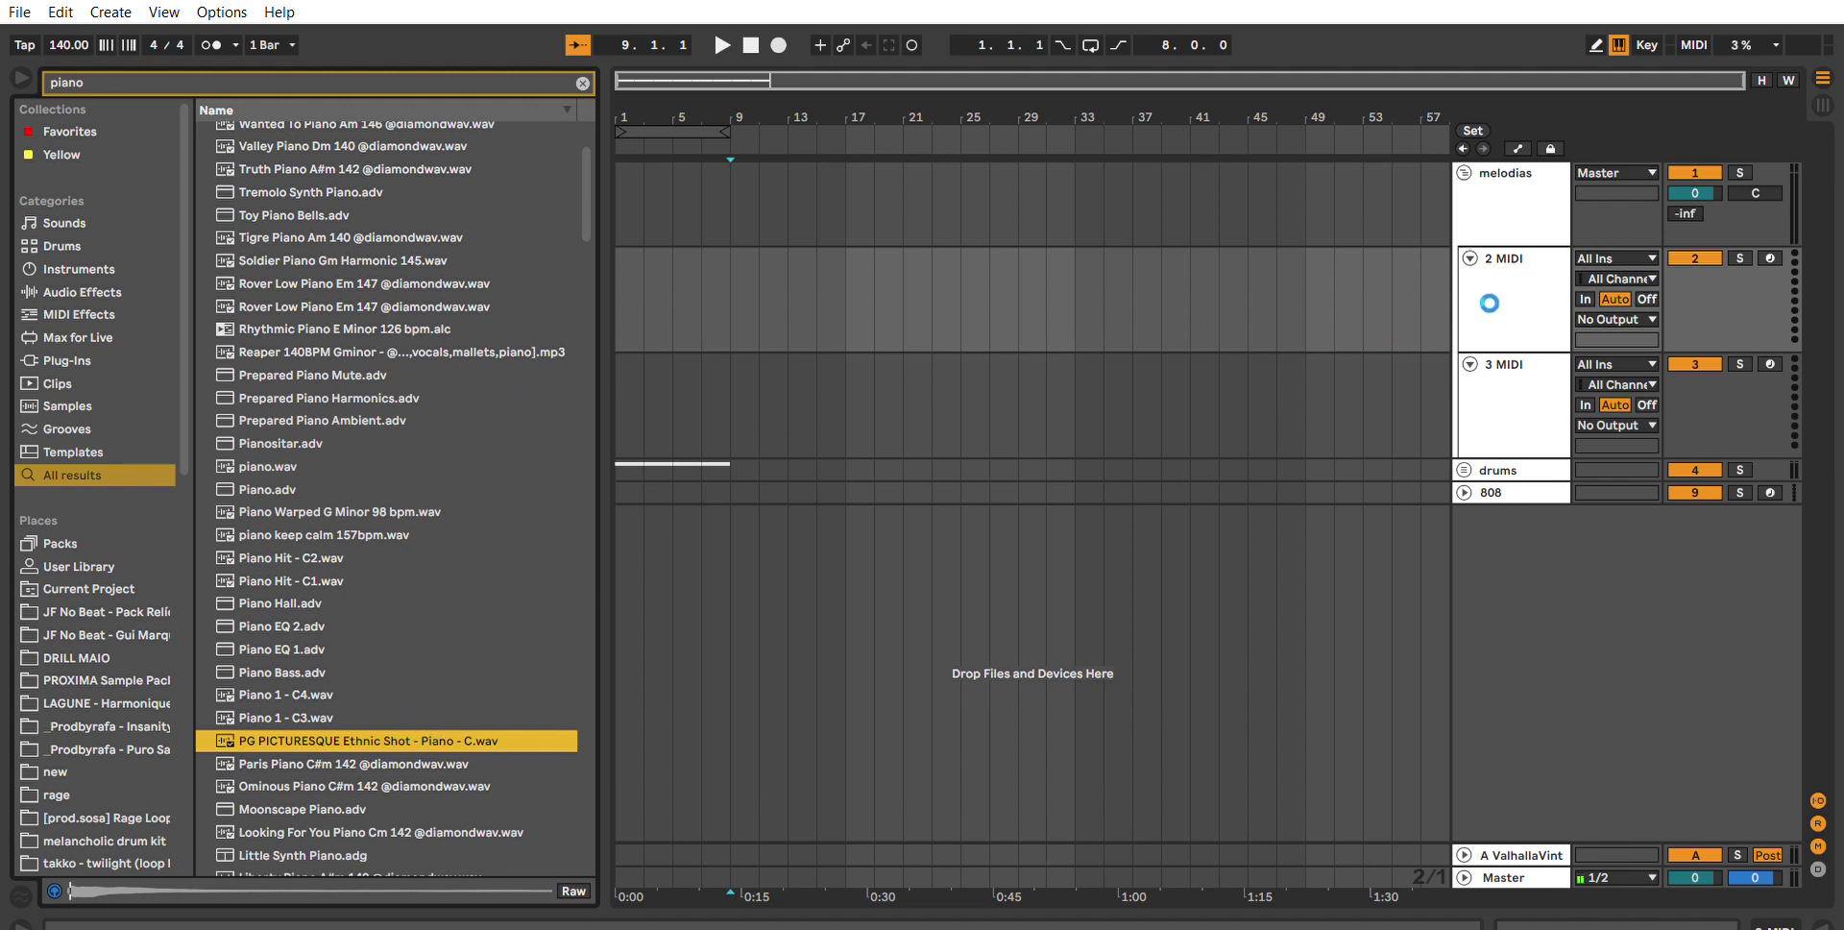
left_click_drag(732, 290, 637, 292)
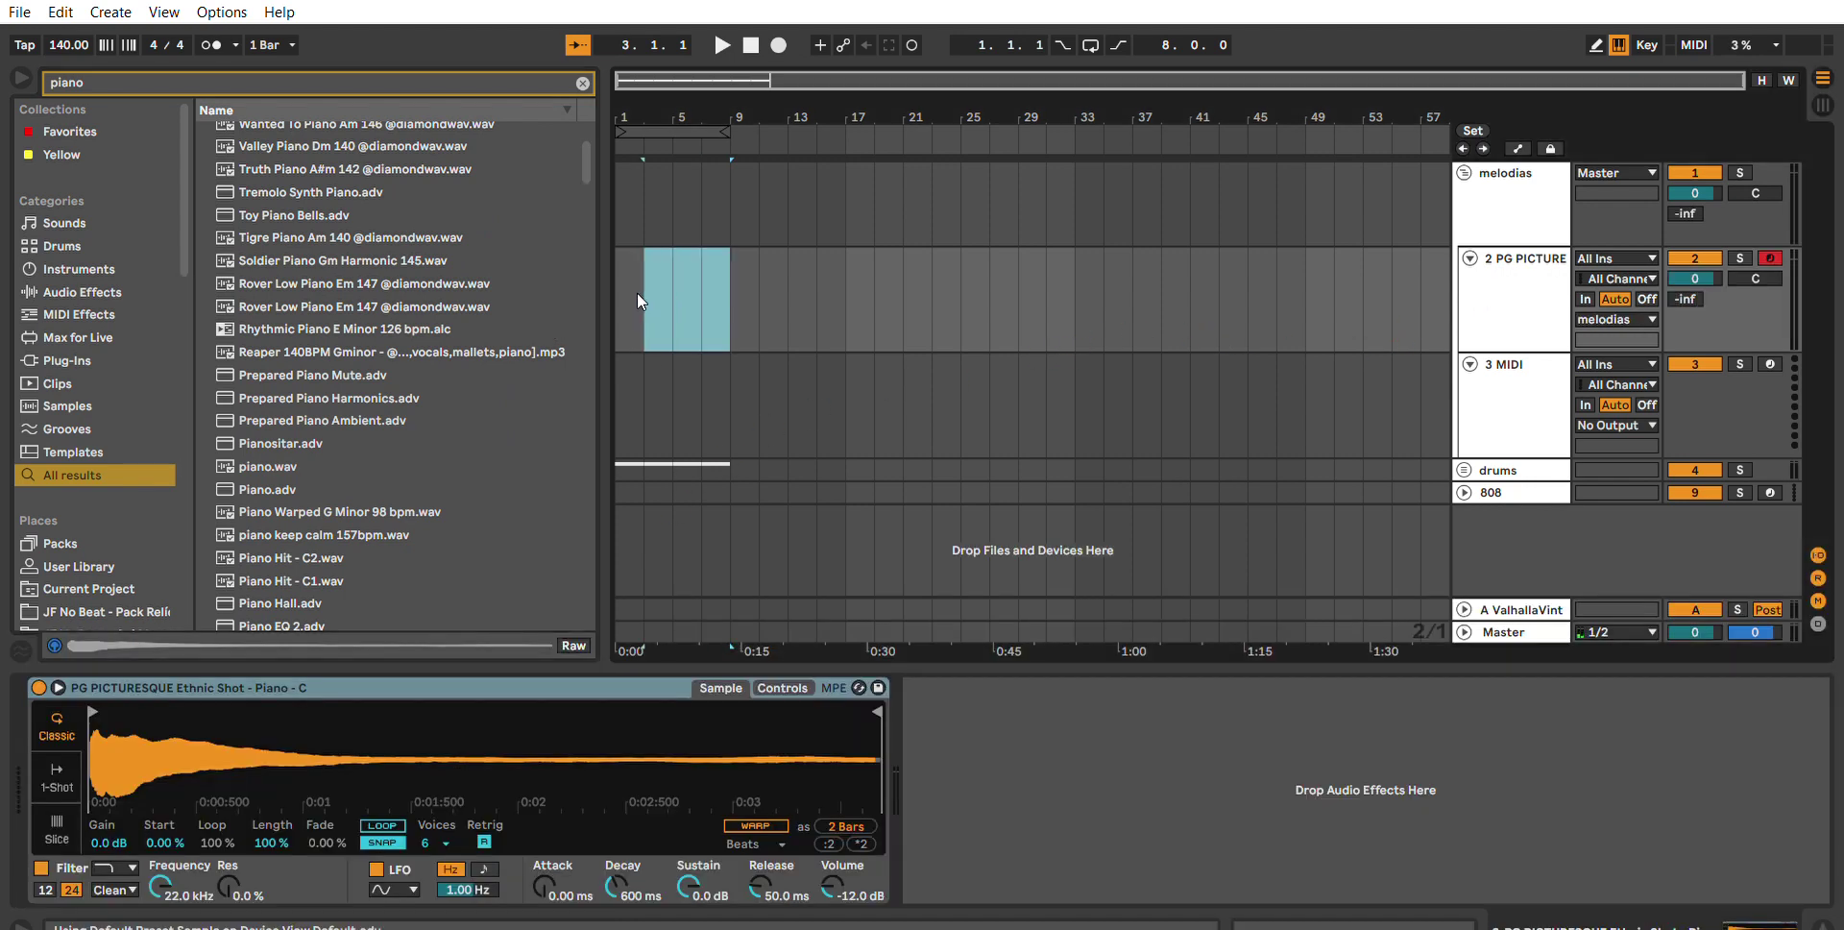
key("ctrl+shift+m")
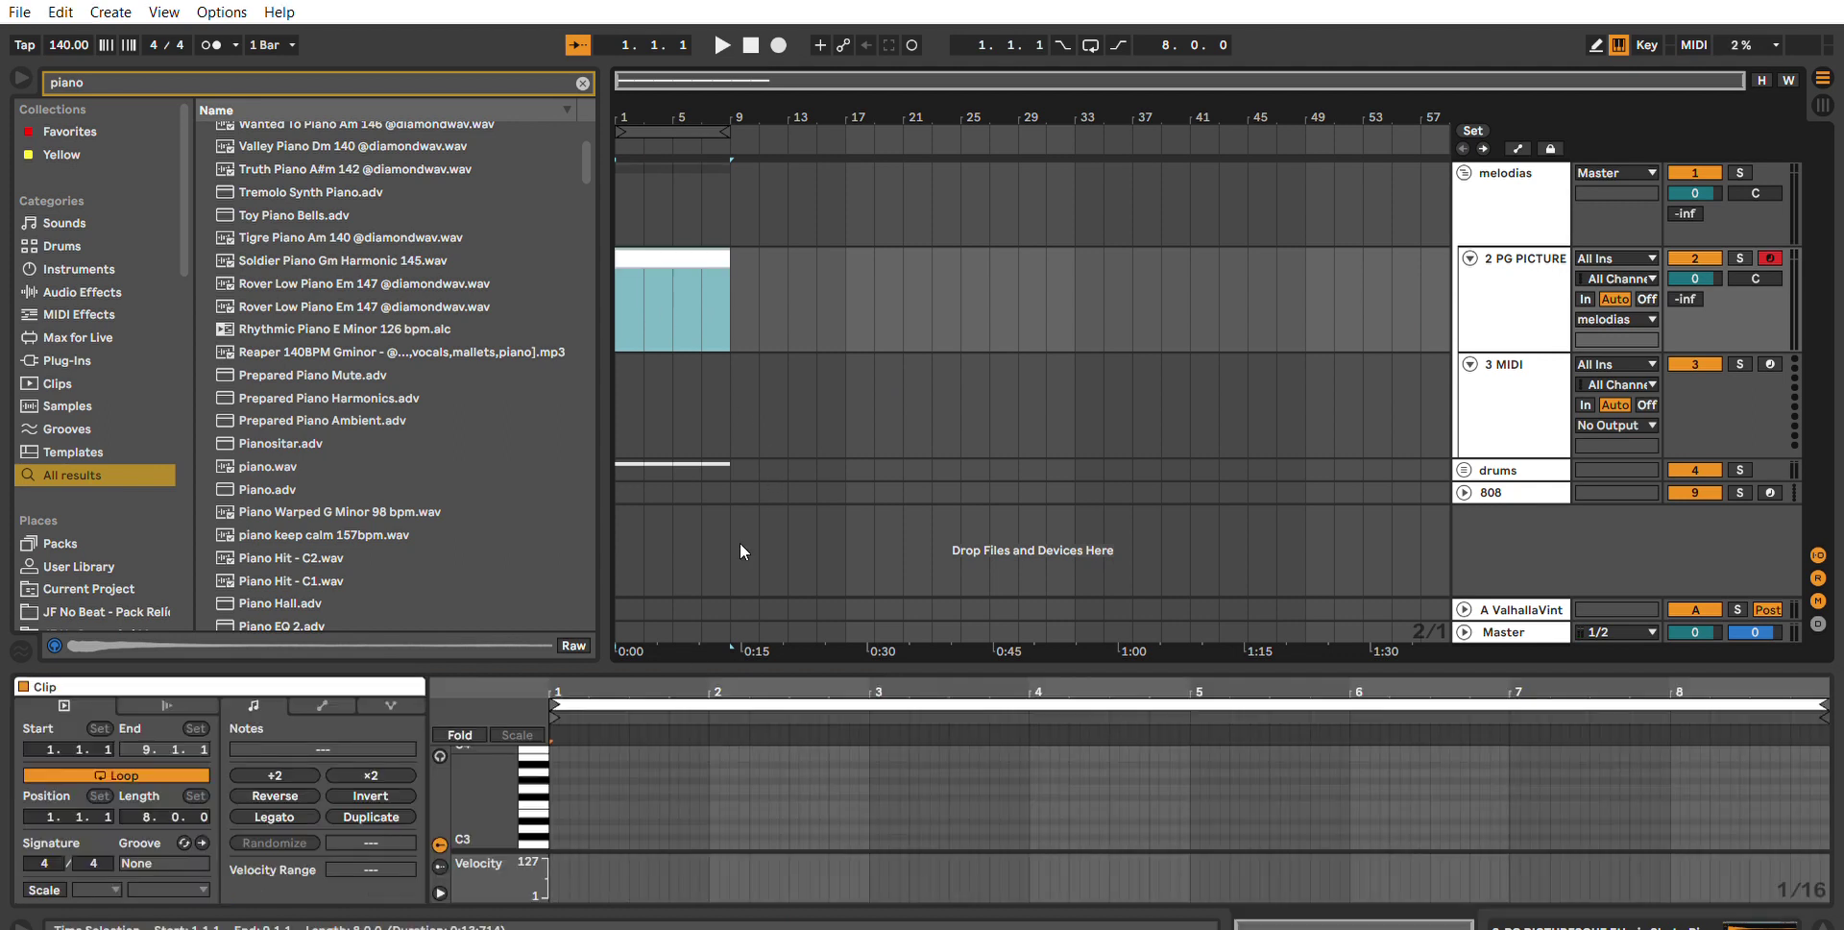
left_click_drag(622, 653, 510, 400)
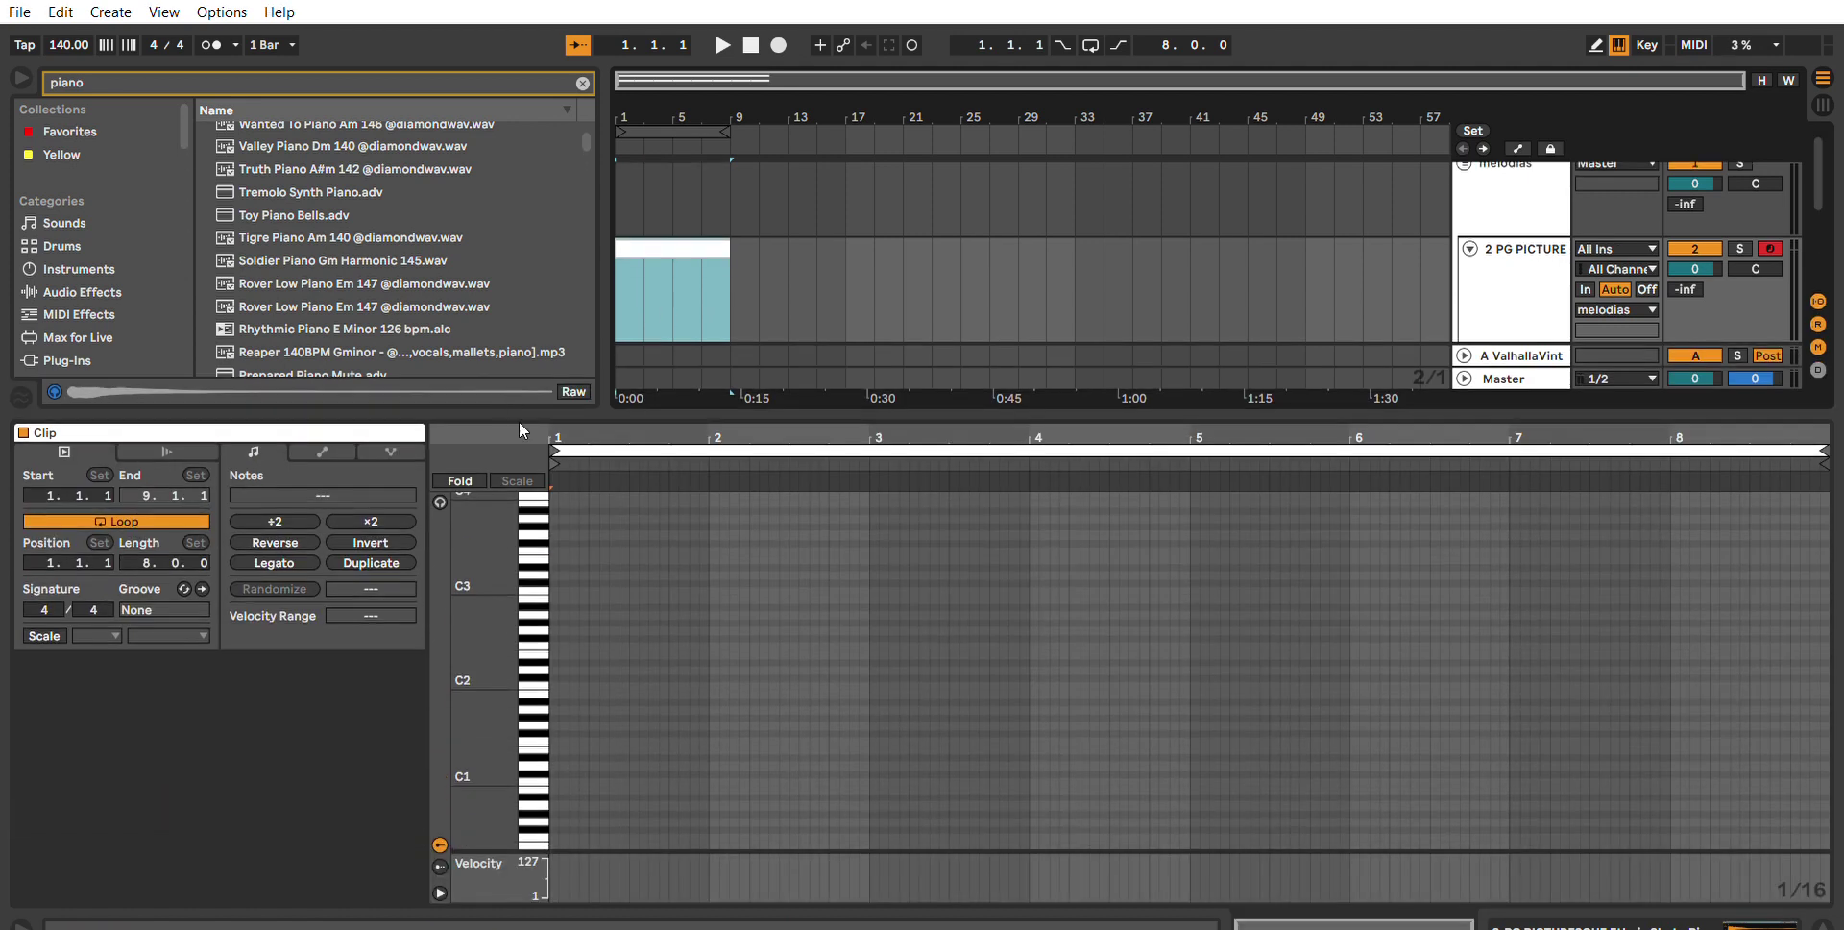
Warp the piano sample in Pro mode with Formants at 0, and reverse it, keeping Classic playback.
left_click(1544, 261)
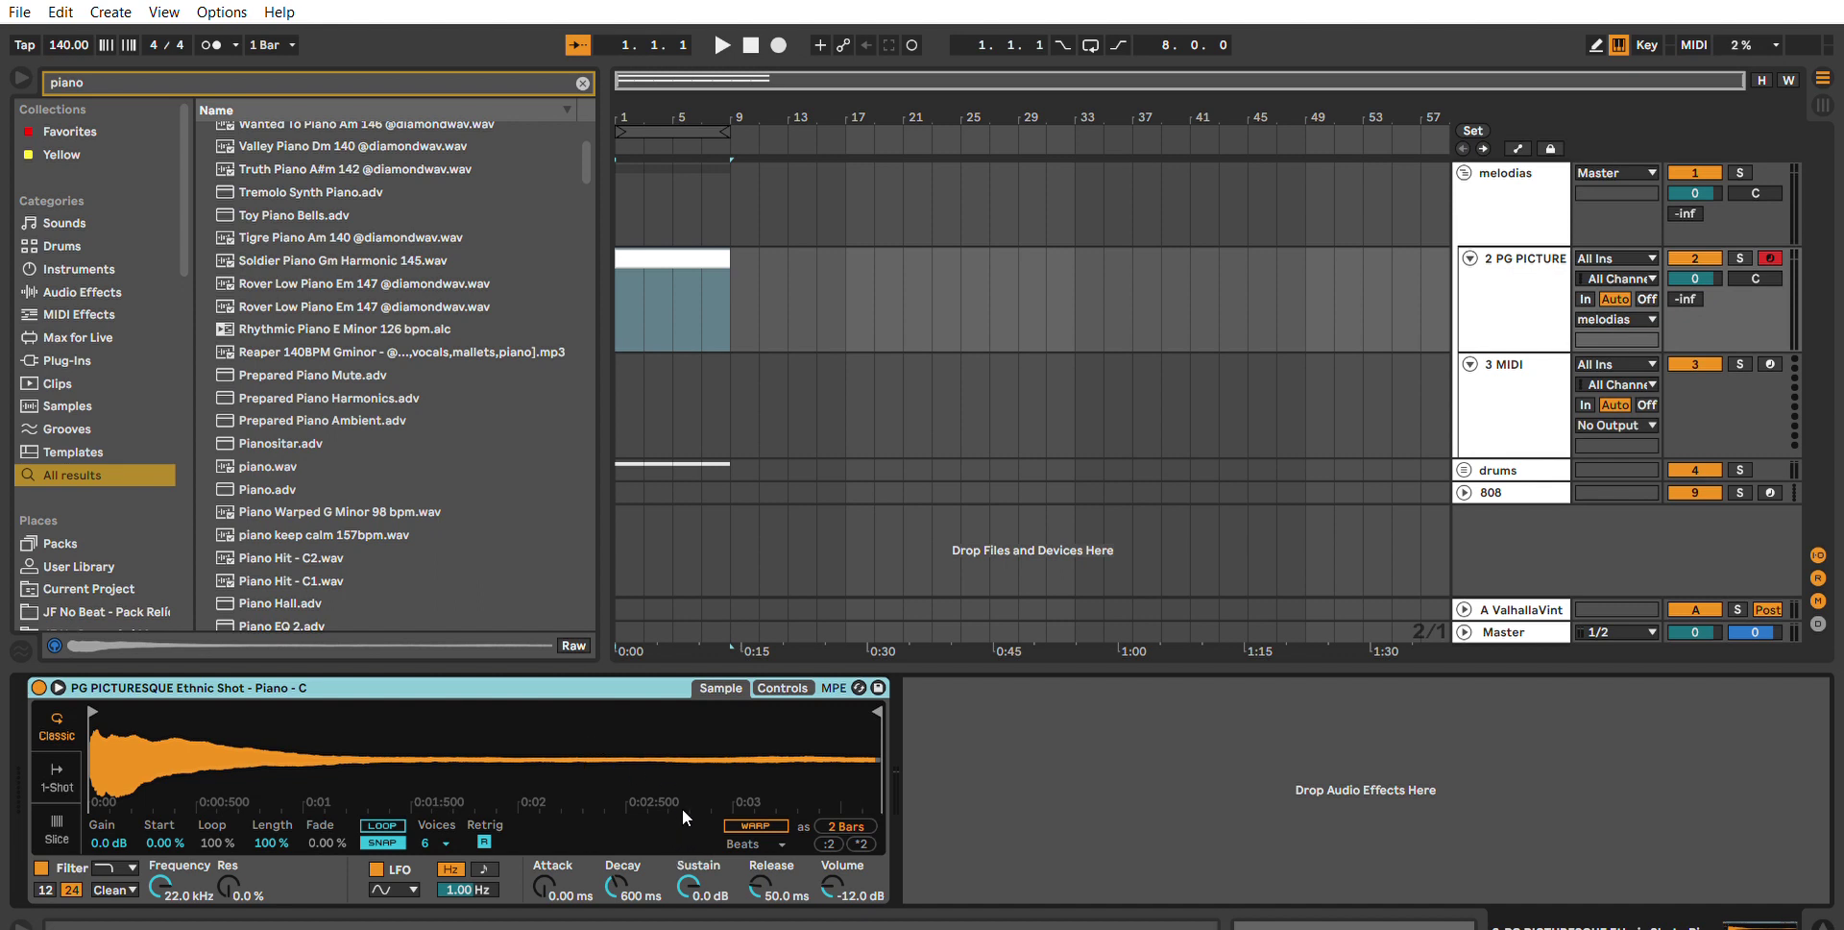
left_click(759, 824)
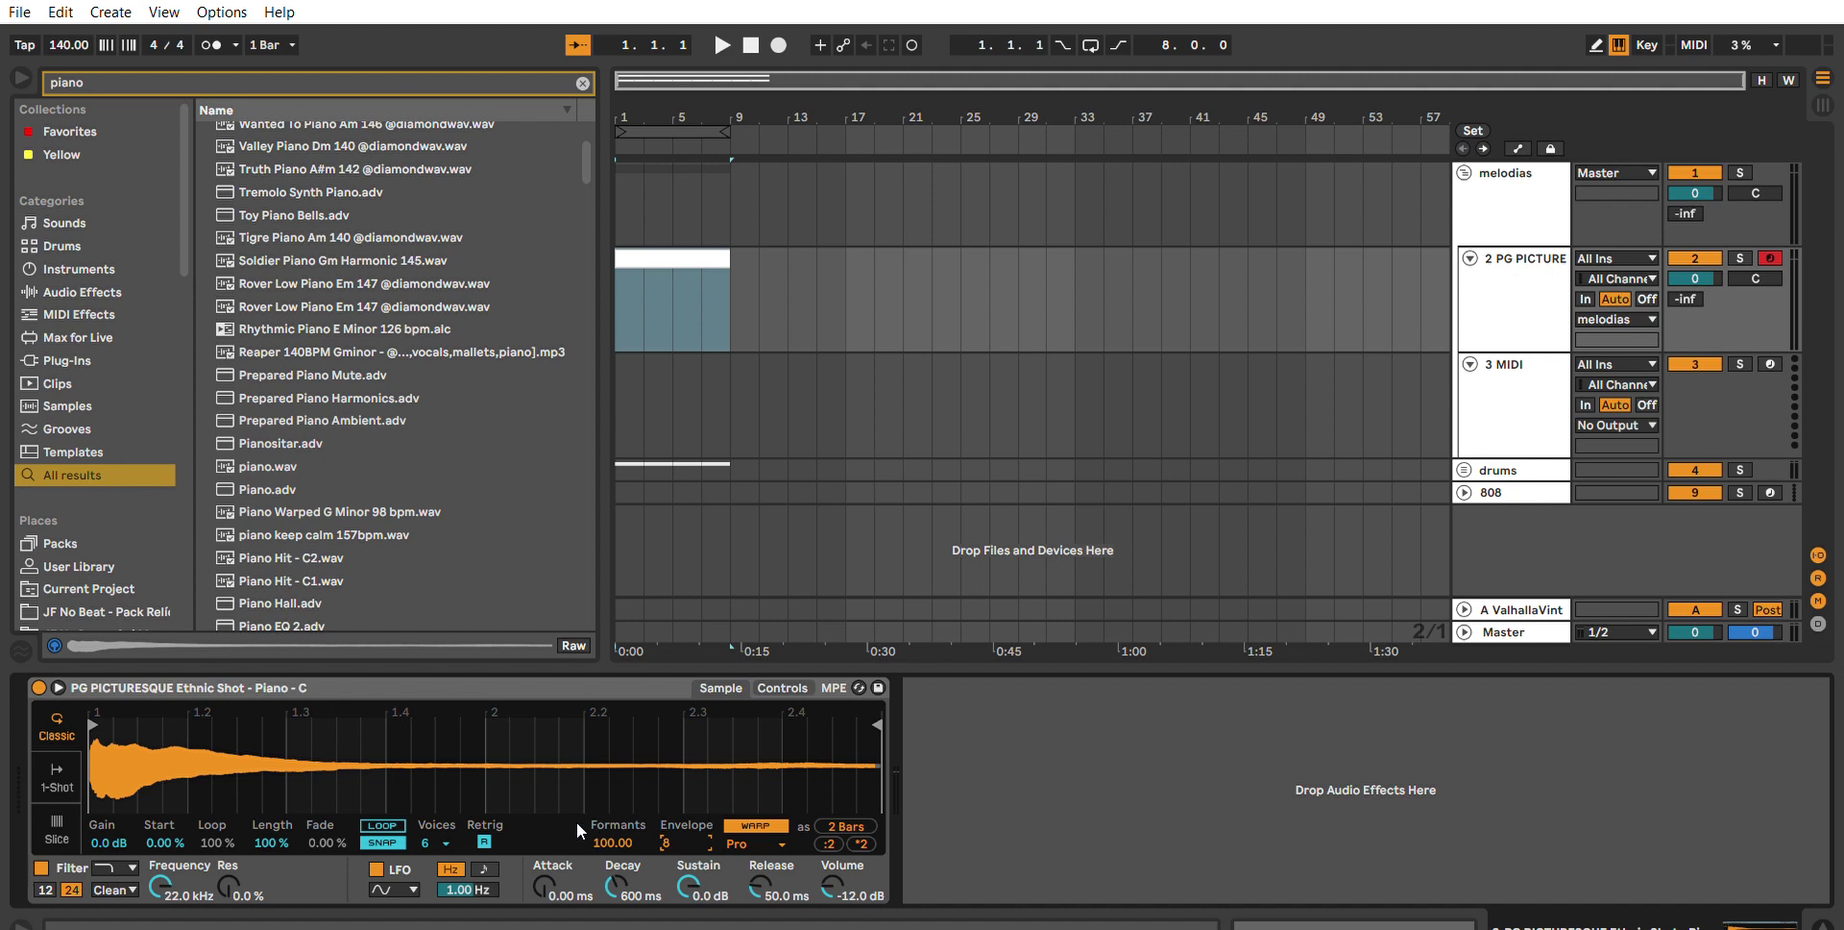
left_click(764, 805)
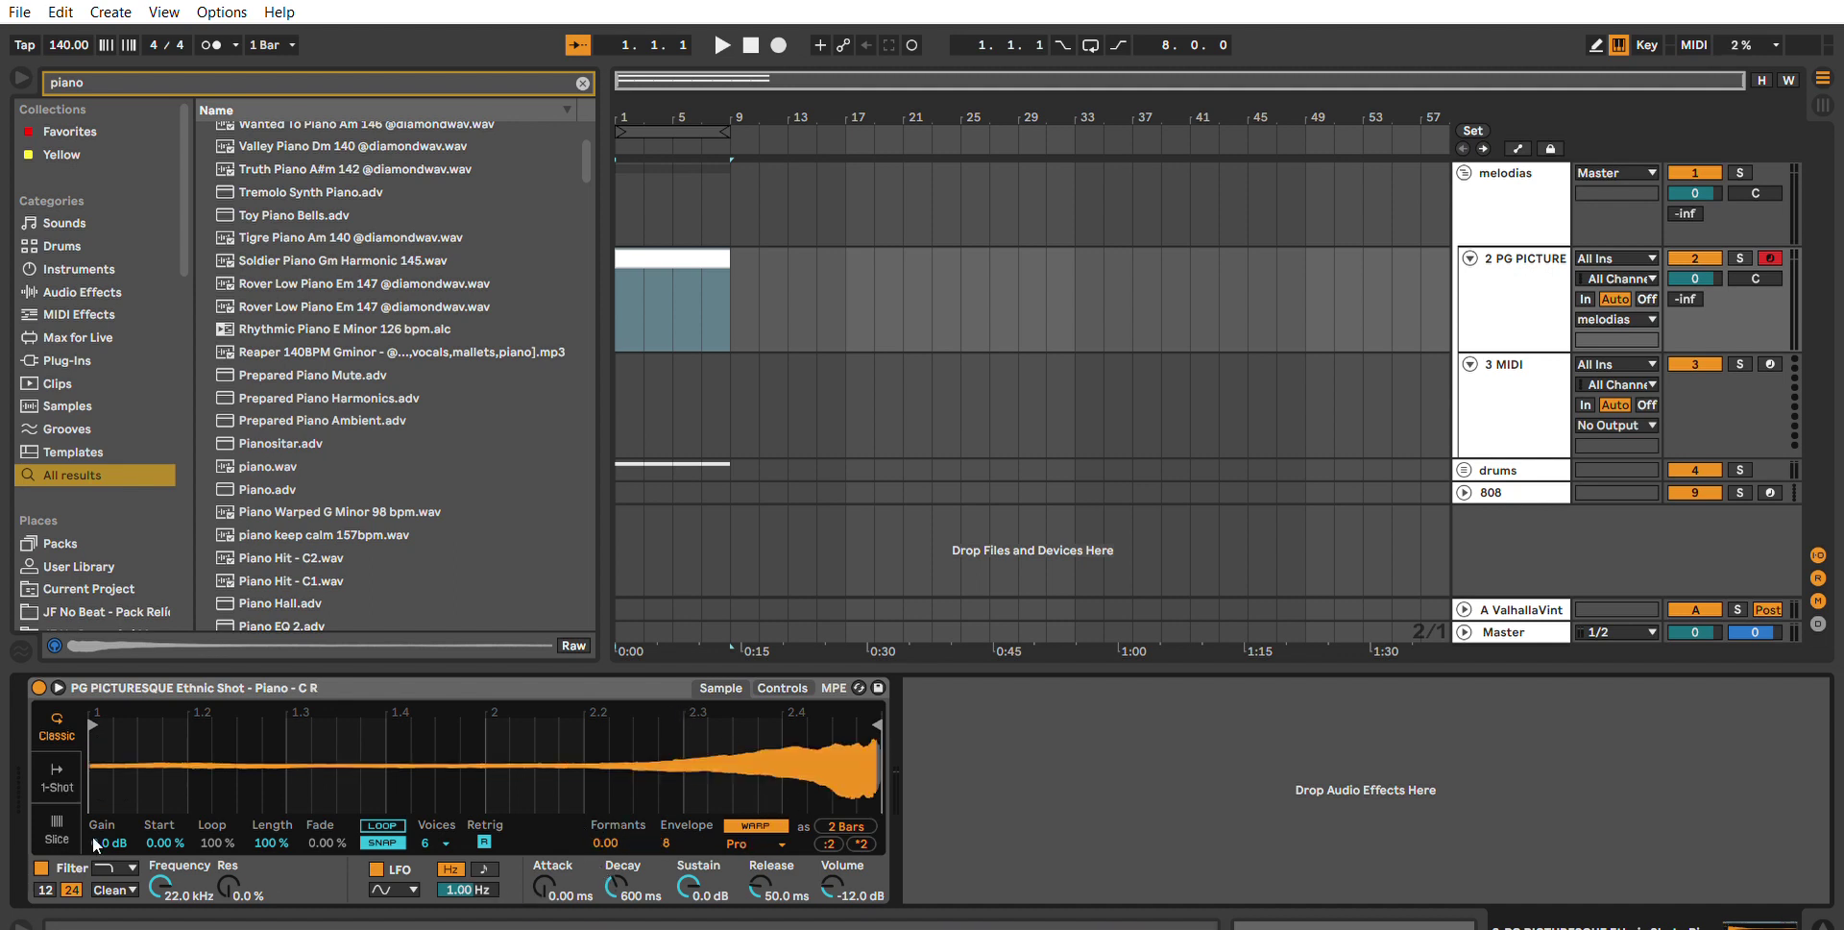
left_click(43, 763)
left_click(56, 727)
Open the empty piano clip in the note editor and set its scale to F Minor.
double_click(709, 251)
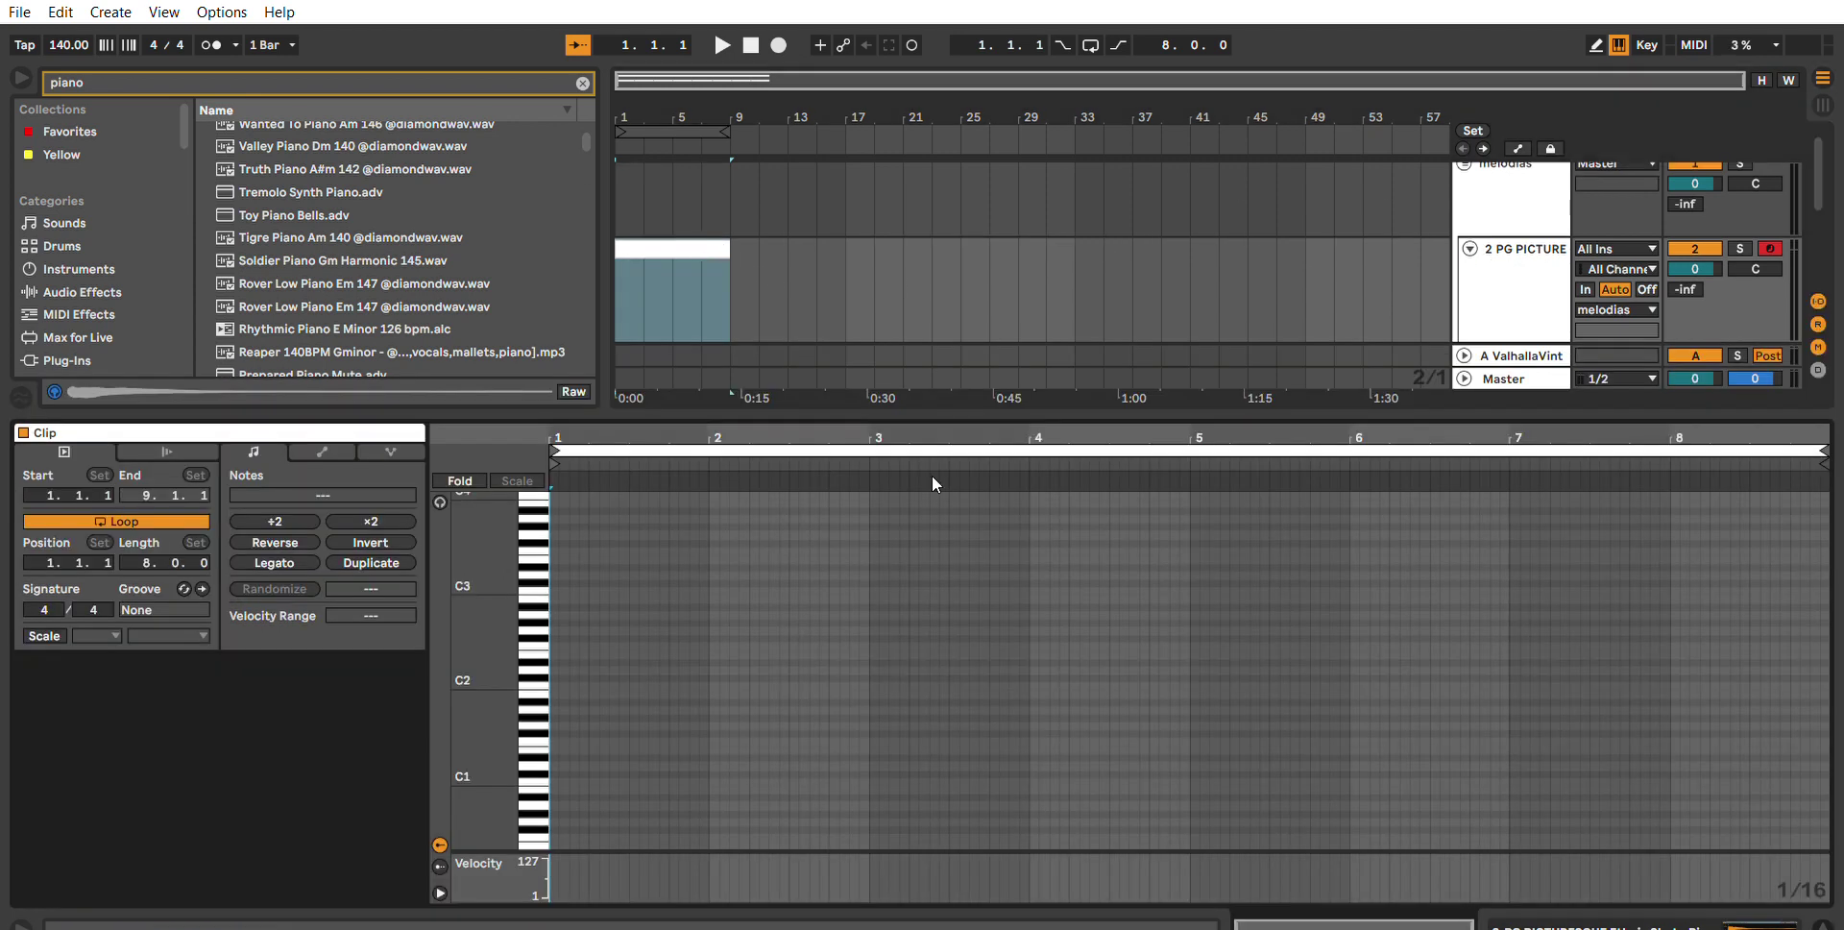
left_click_drag(482, 642, 336, 657)
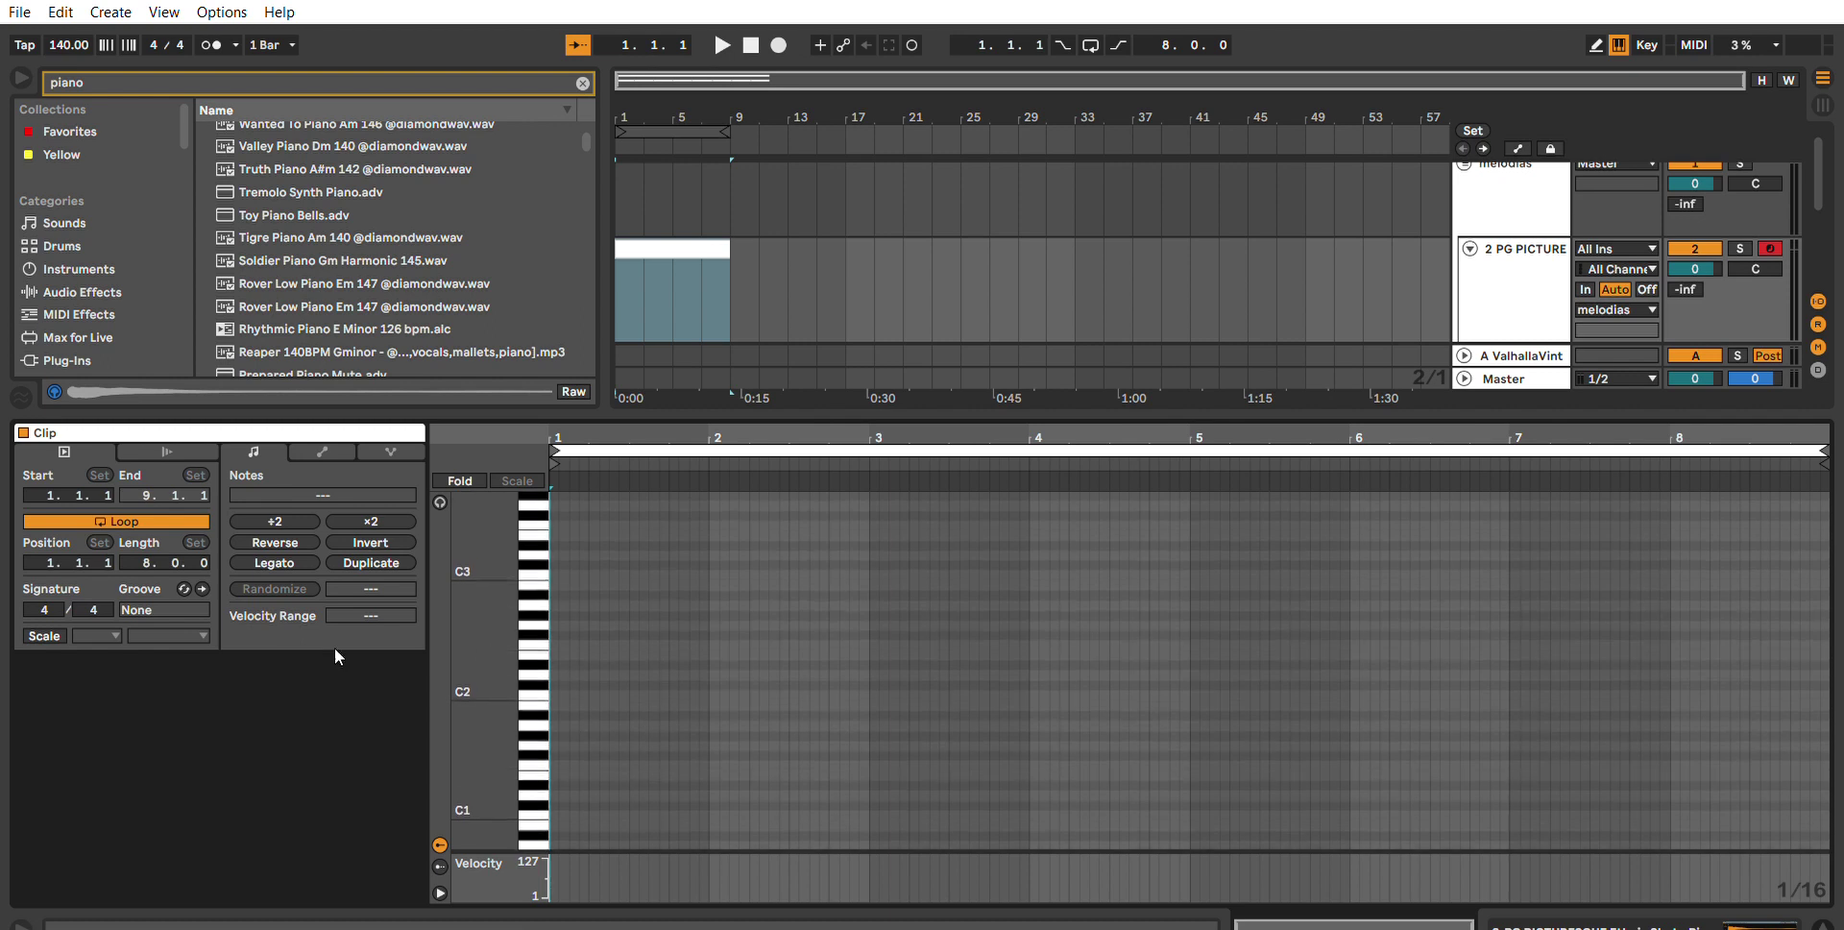
left_click(44, 635)
left_click(109, 727)
left_click(167, 636)
left_click(180, 42)
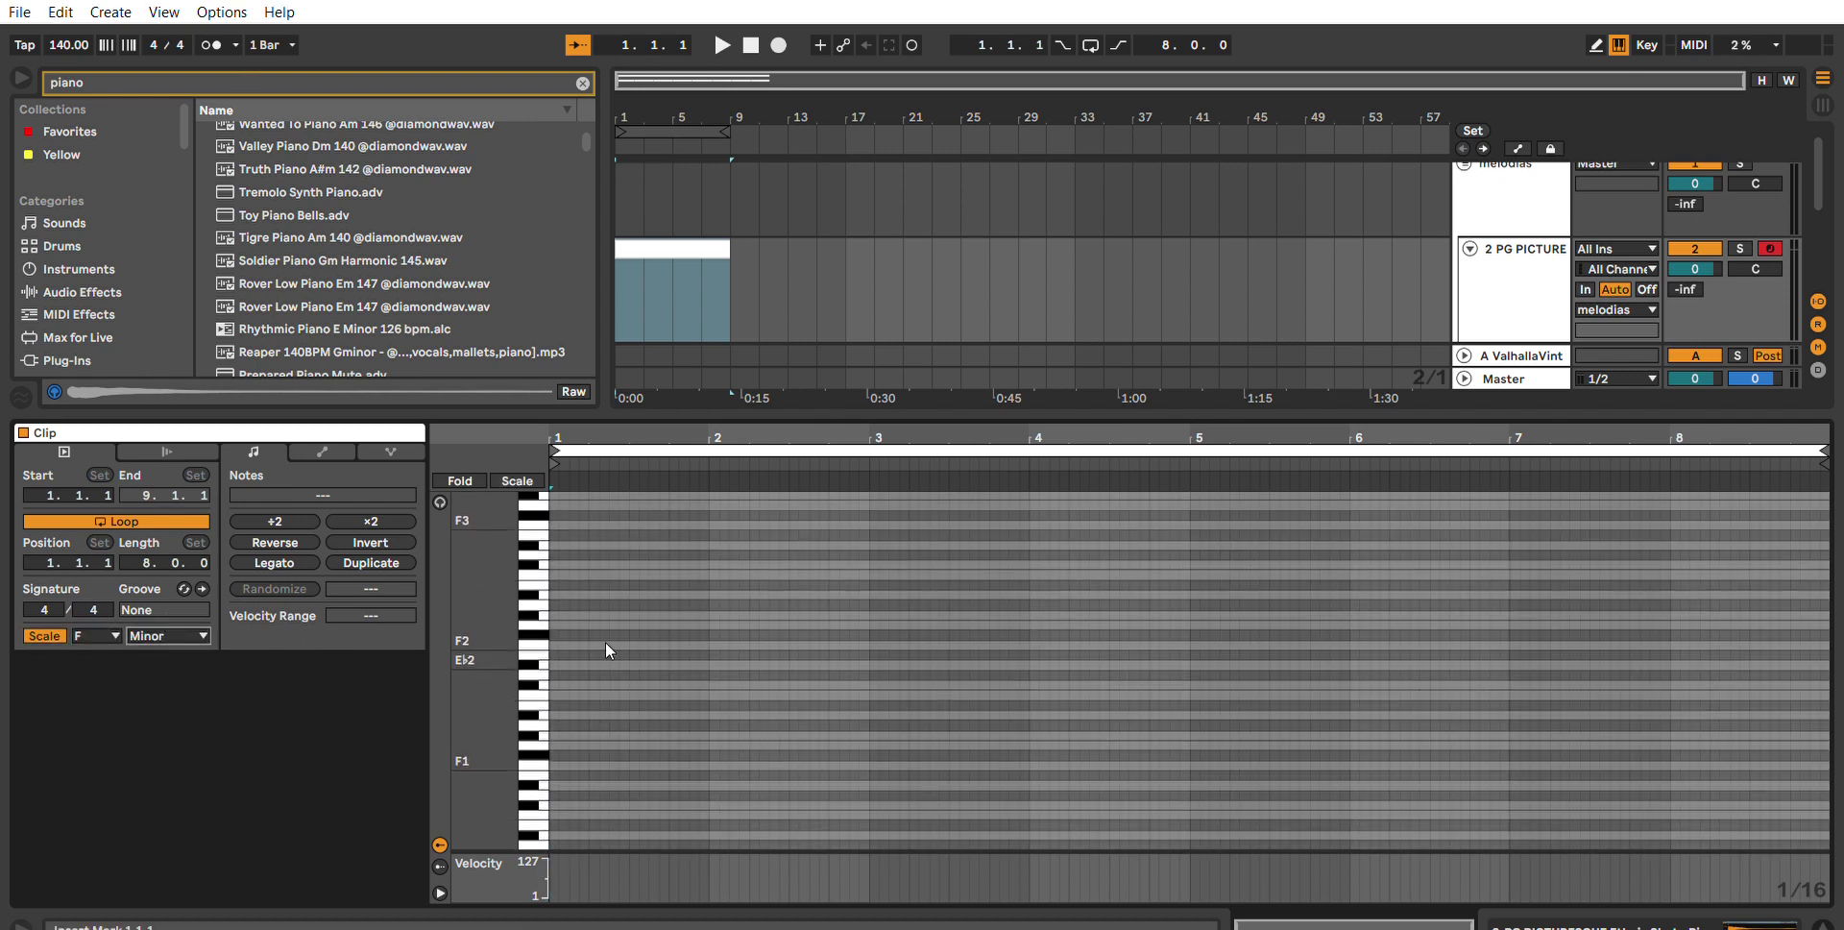
Enter a one-bar chord of F2, Ab2 and C3 in bar 1 and play it back.
double_click(555, 645)
left_click_drag(559, 645, 718, 575)
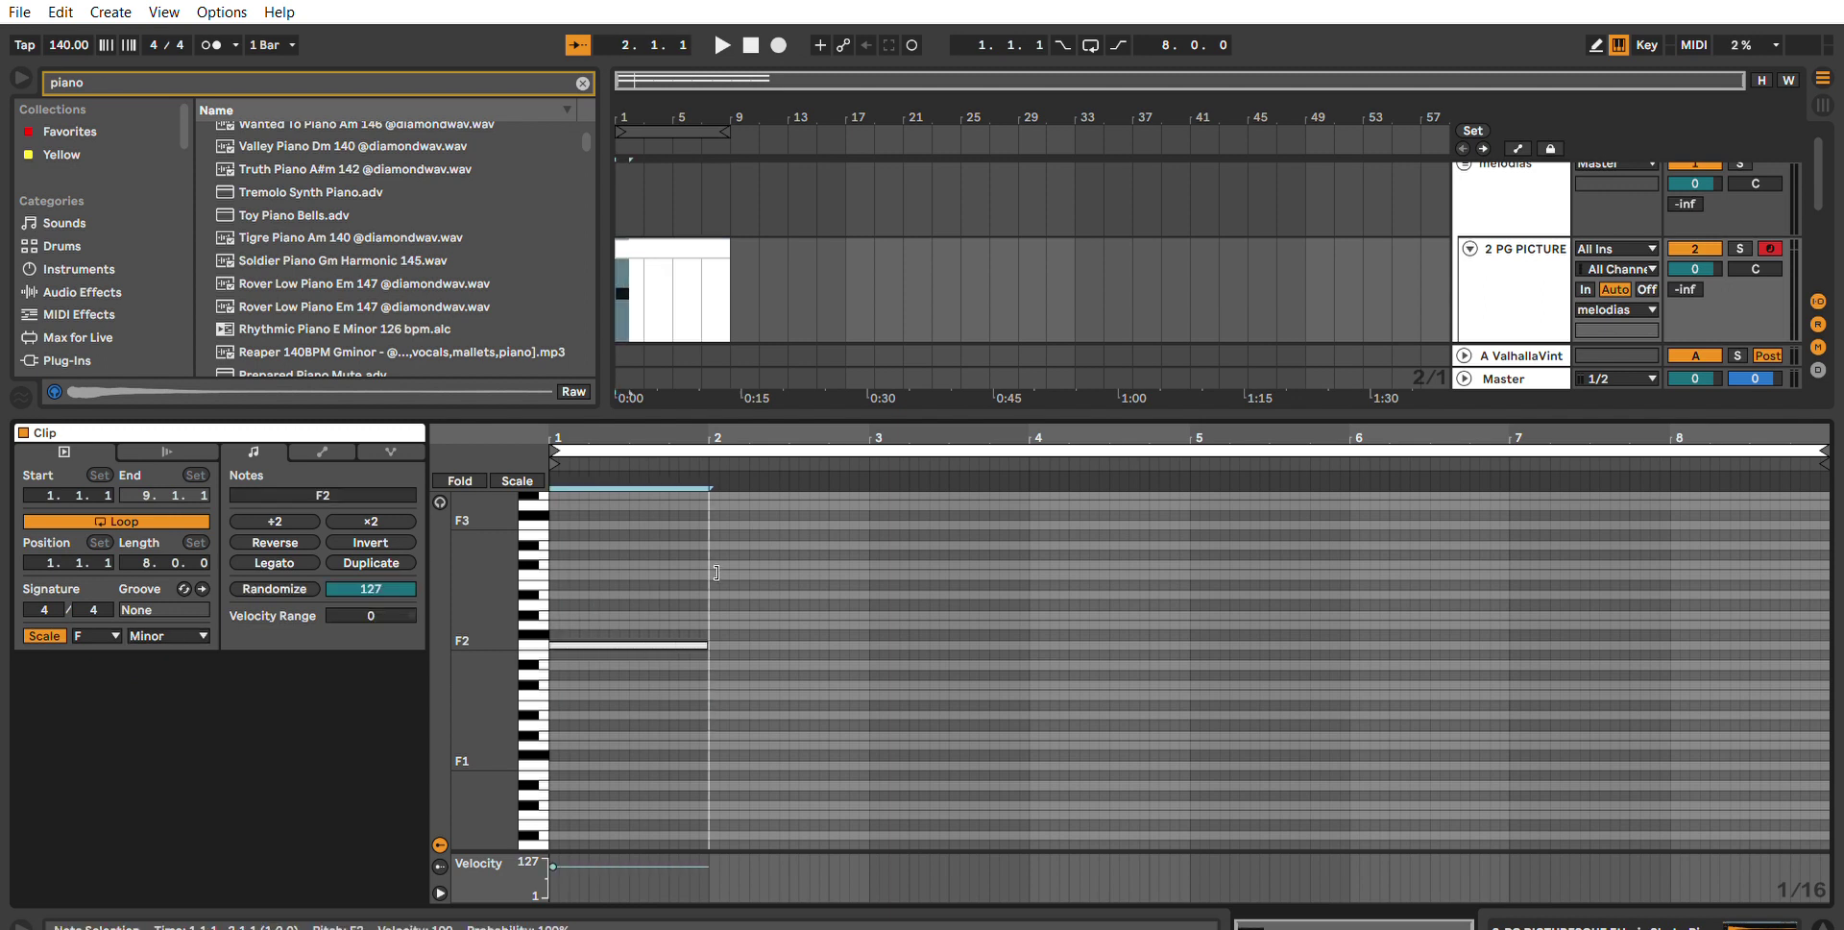
double_click(695, 616)
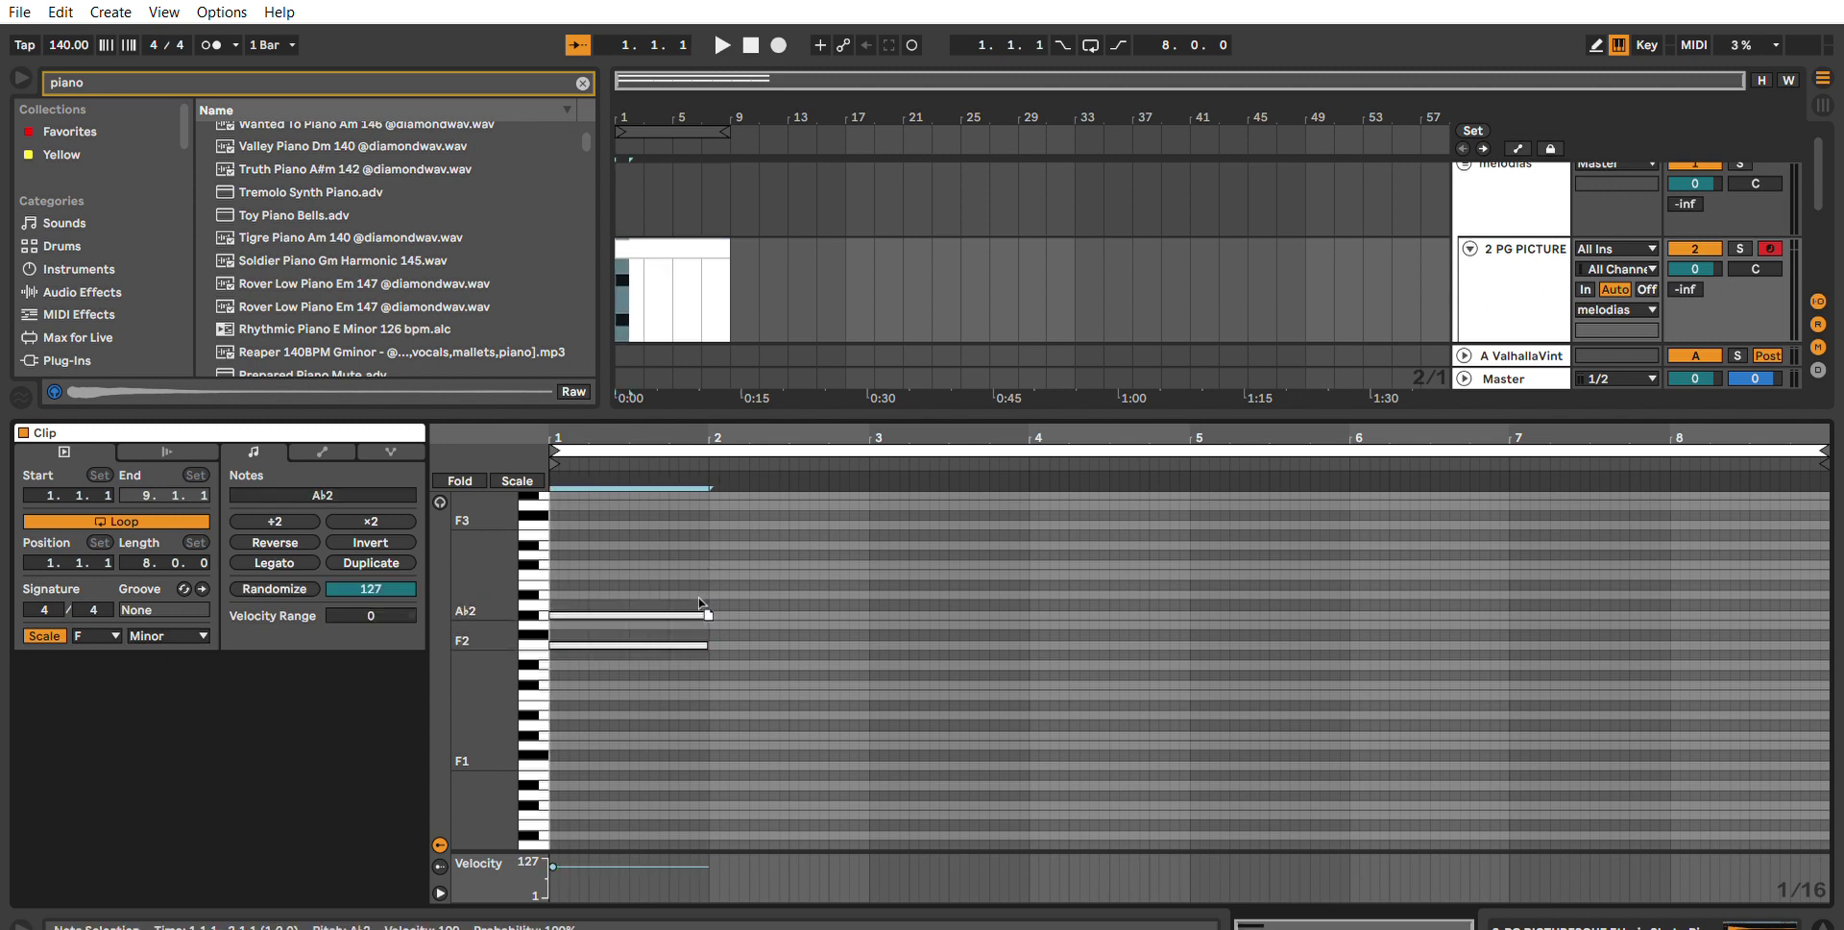
double_click(688, 575)
key("space")
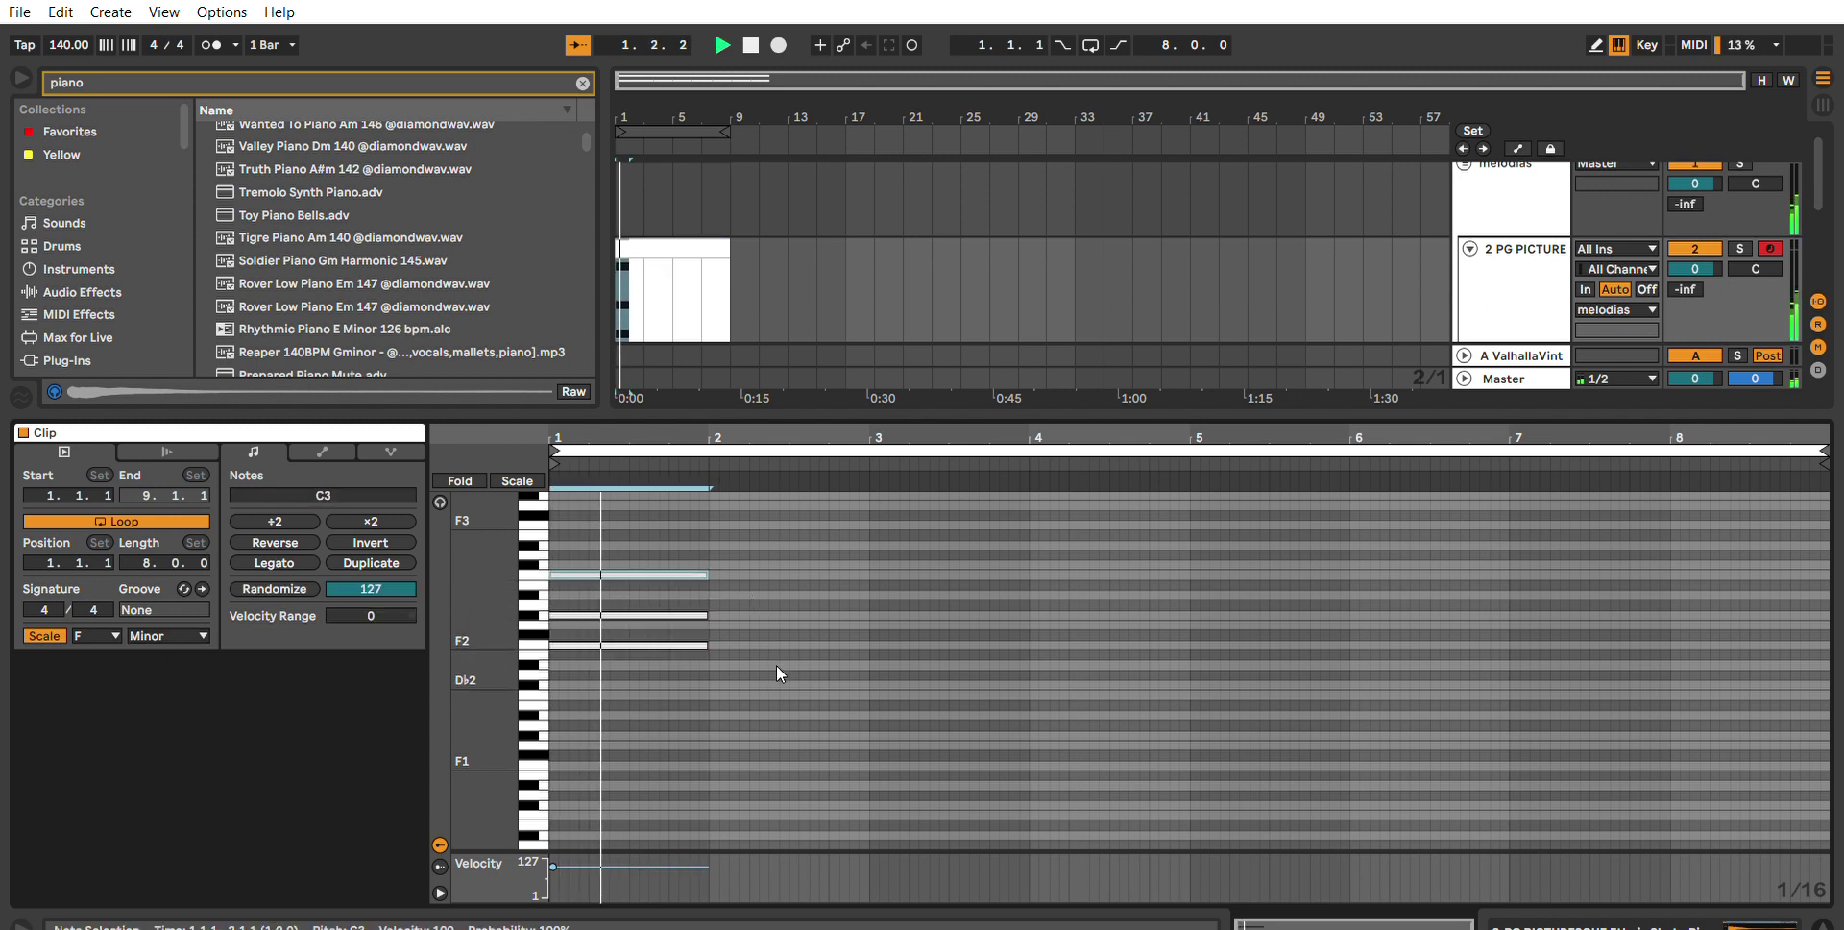
Trim the start of the reversed piano sample to beat 1.4 while auditioning the chord.
double_click(1536, 280)
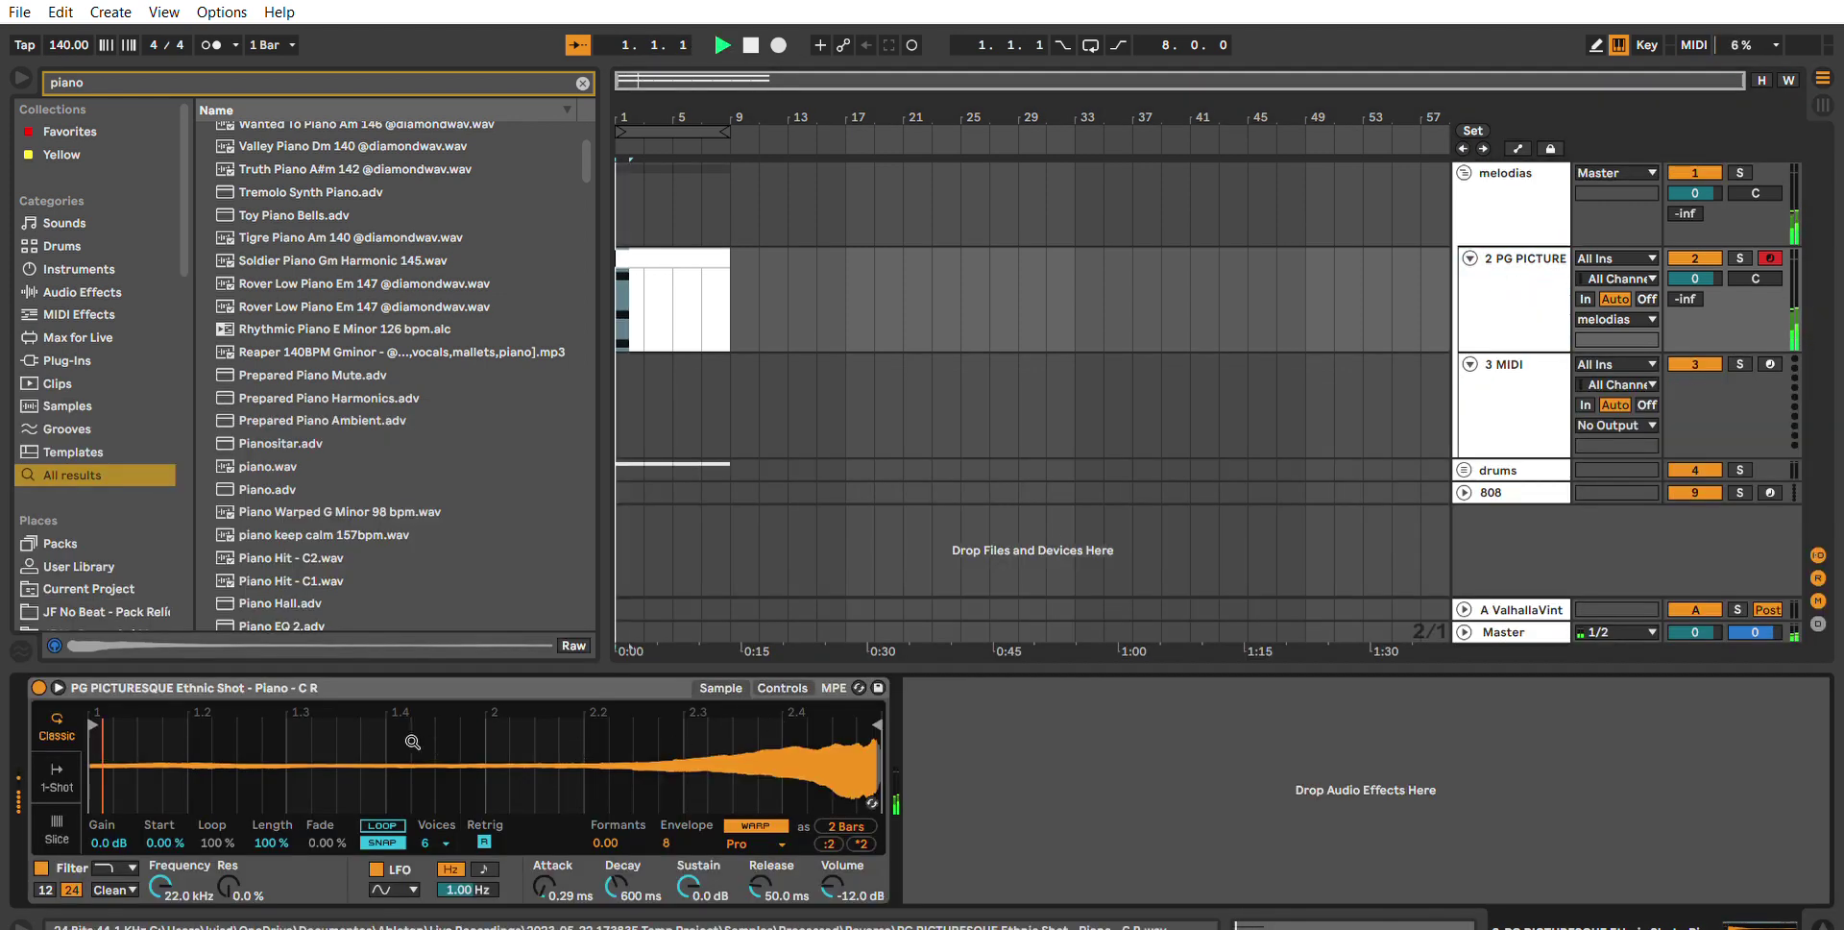
key("space")
key("space")
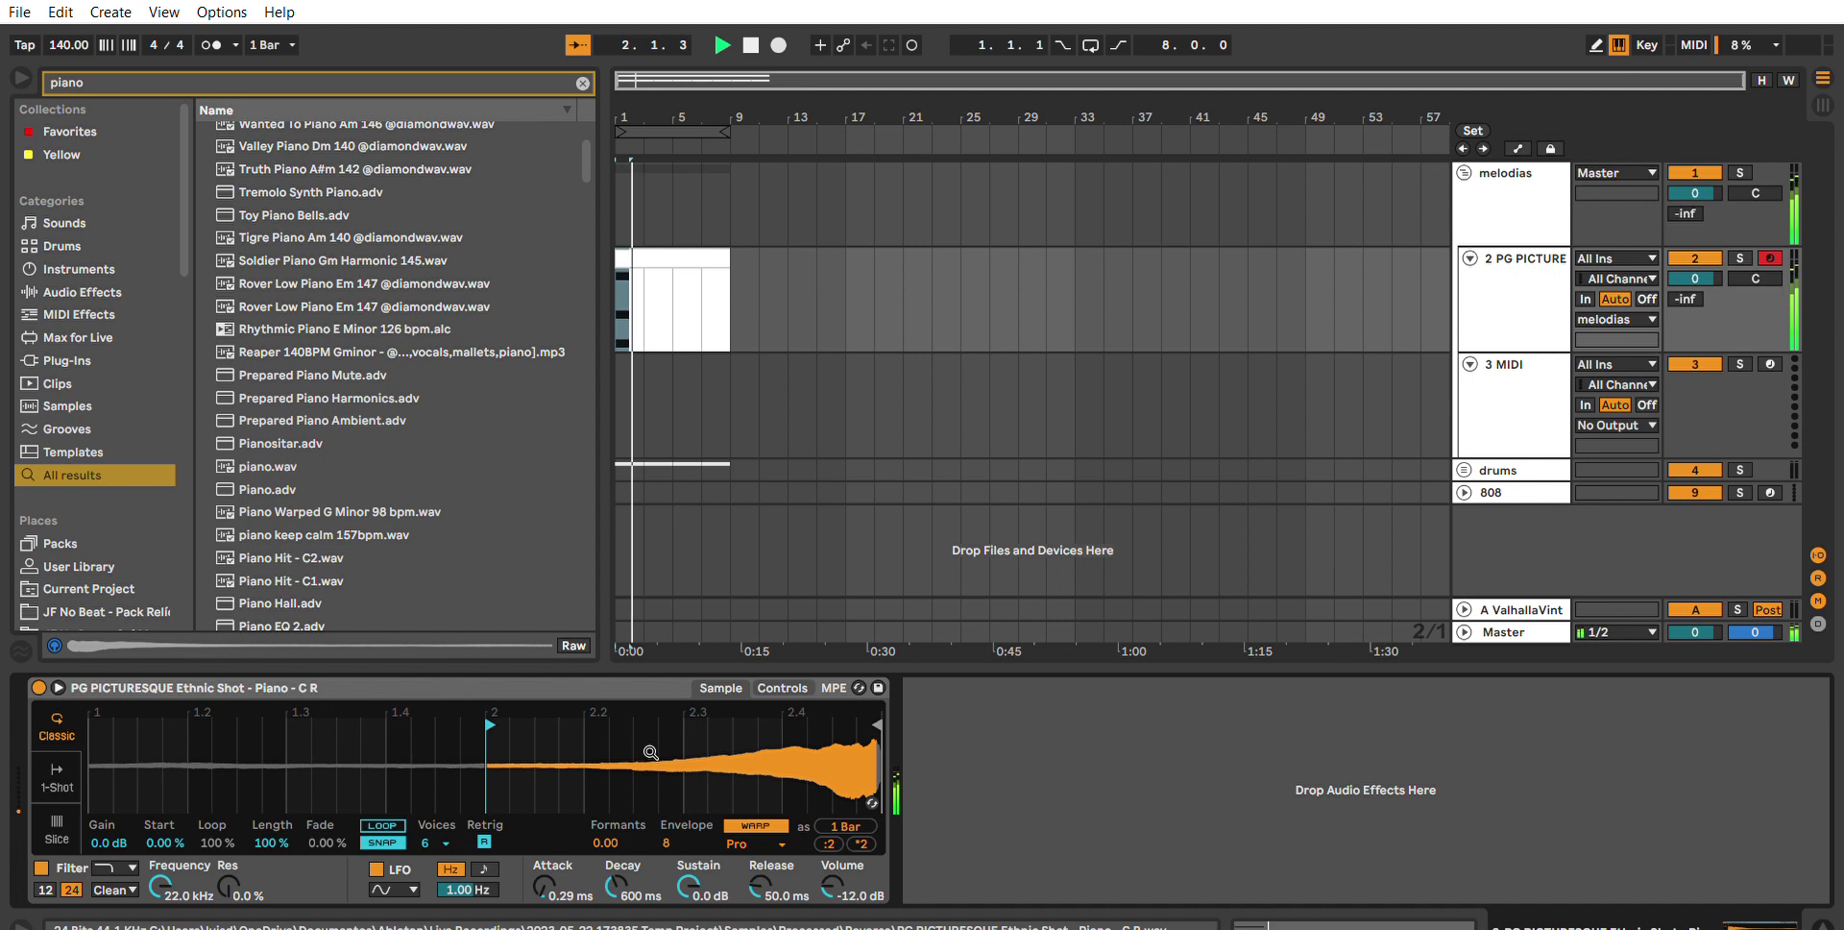
key("space")
key("space")
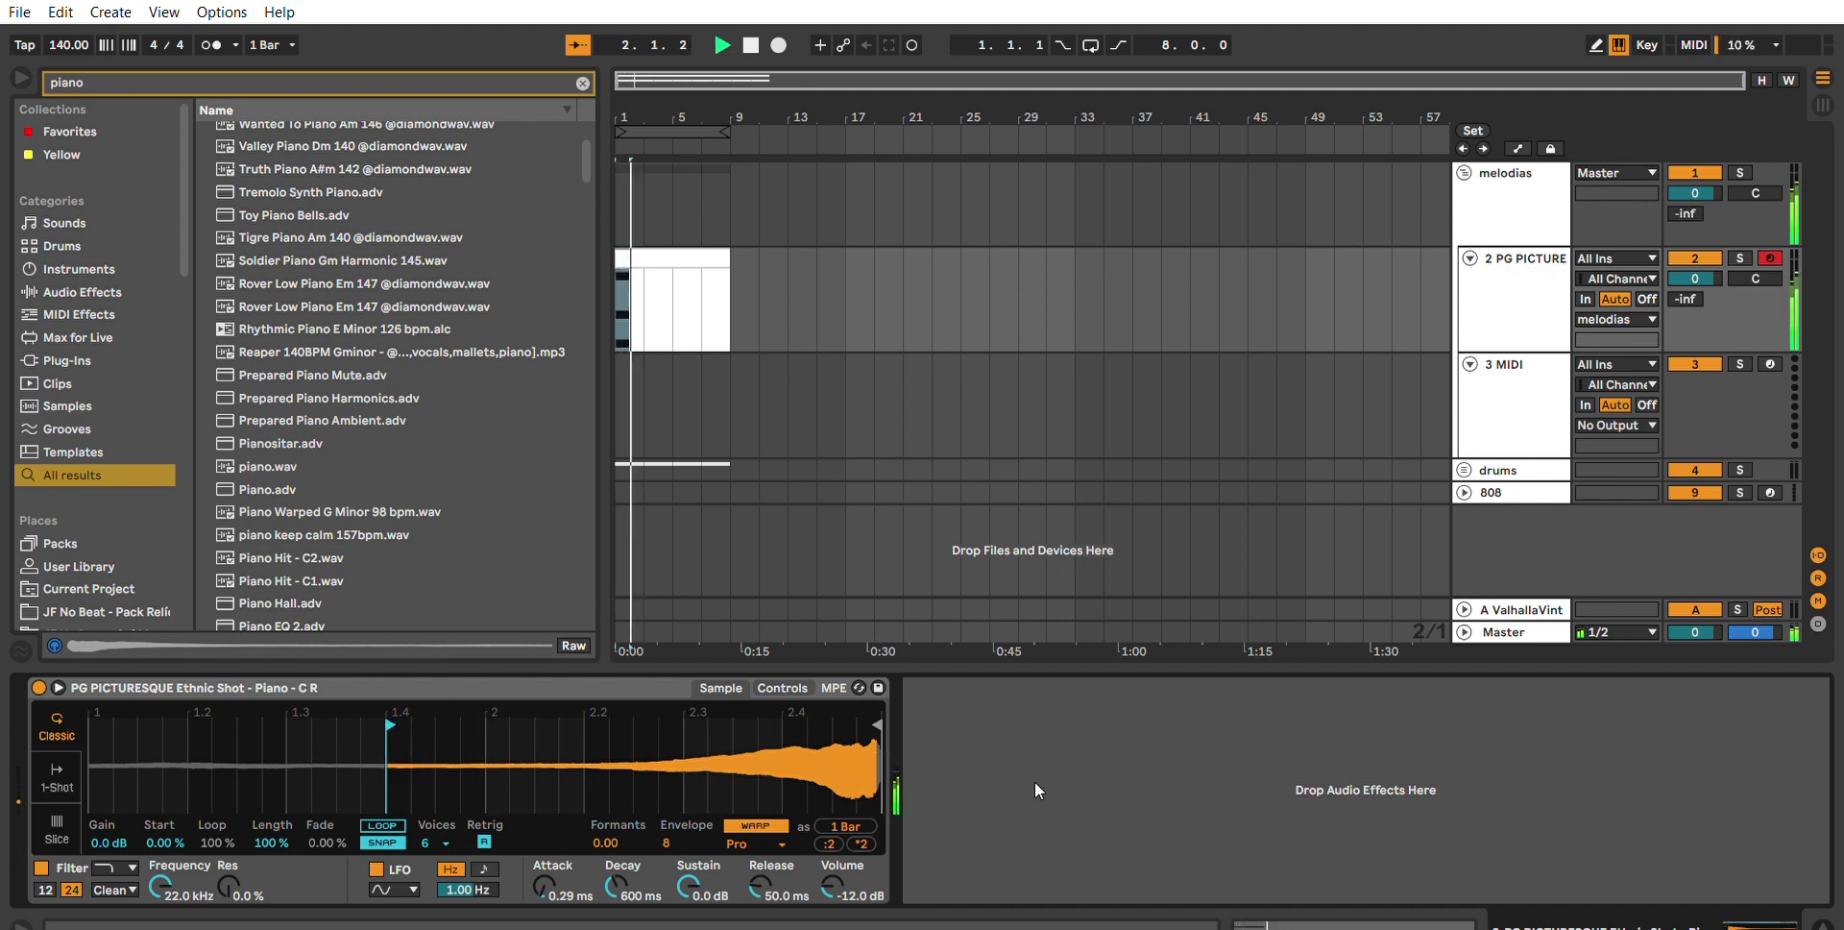
key("space")
Duplicate the chord into bar 2, lower its middle note one semitone to G2, and play the clip.
double_click(696, 288)
key("space")
key("space")
left_click_drag(698, 707, 607, 519)
key("ctrl+d")
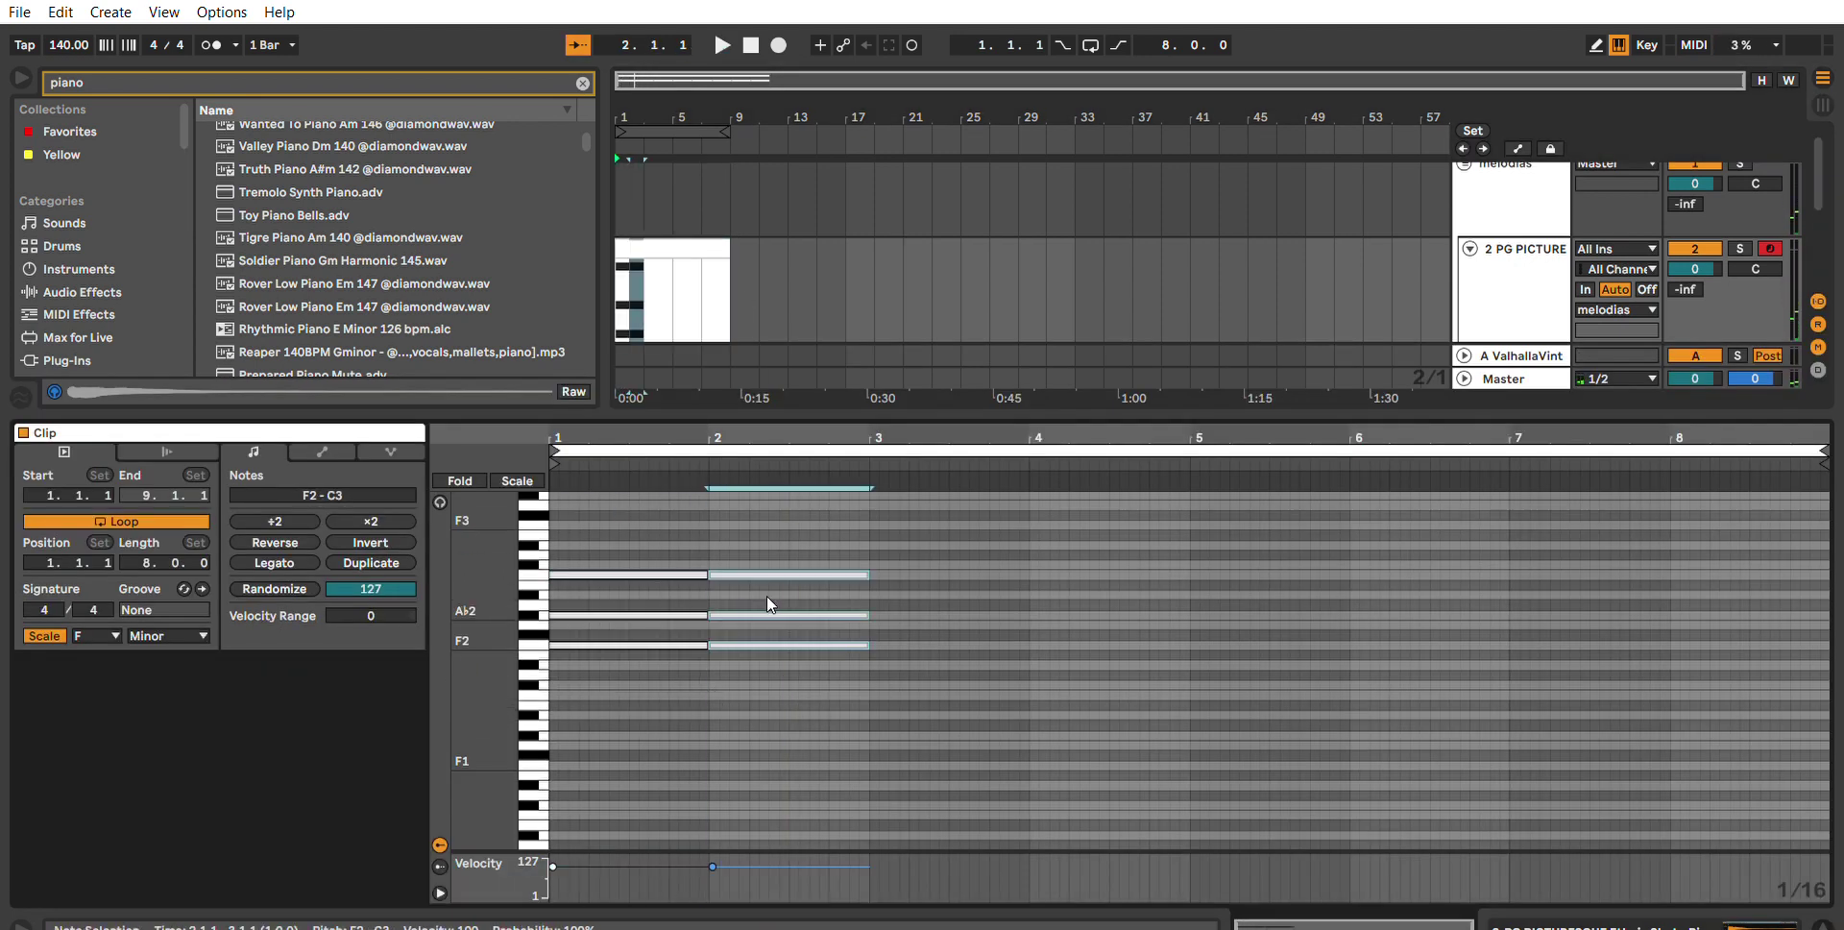
left_click_drag(778, 614, 782, 625)
key("space")
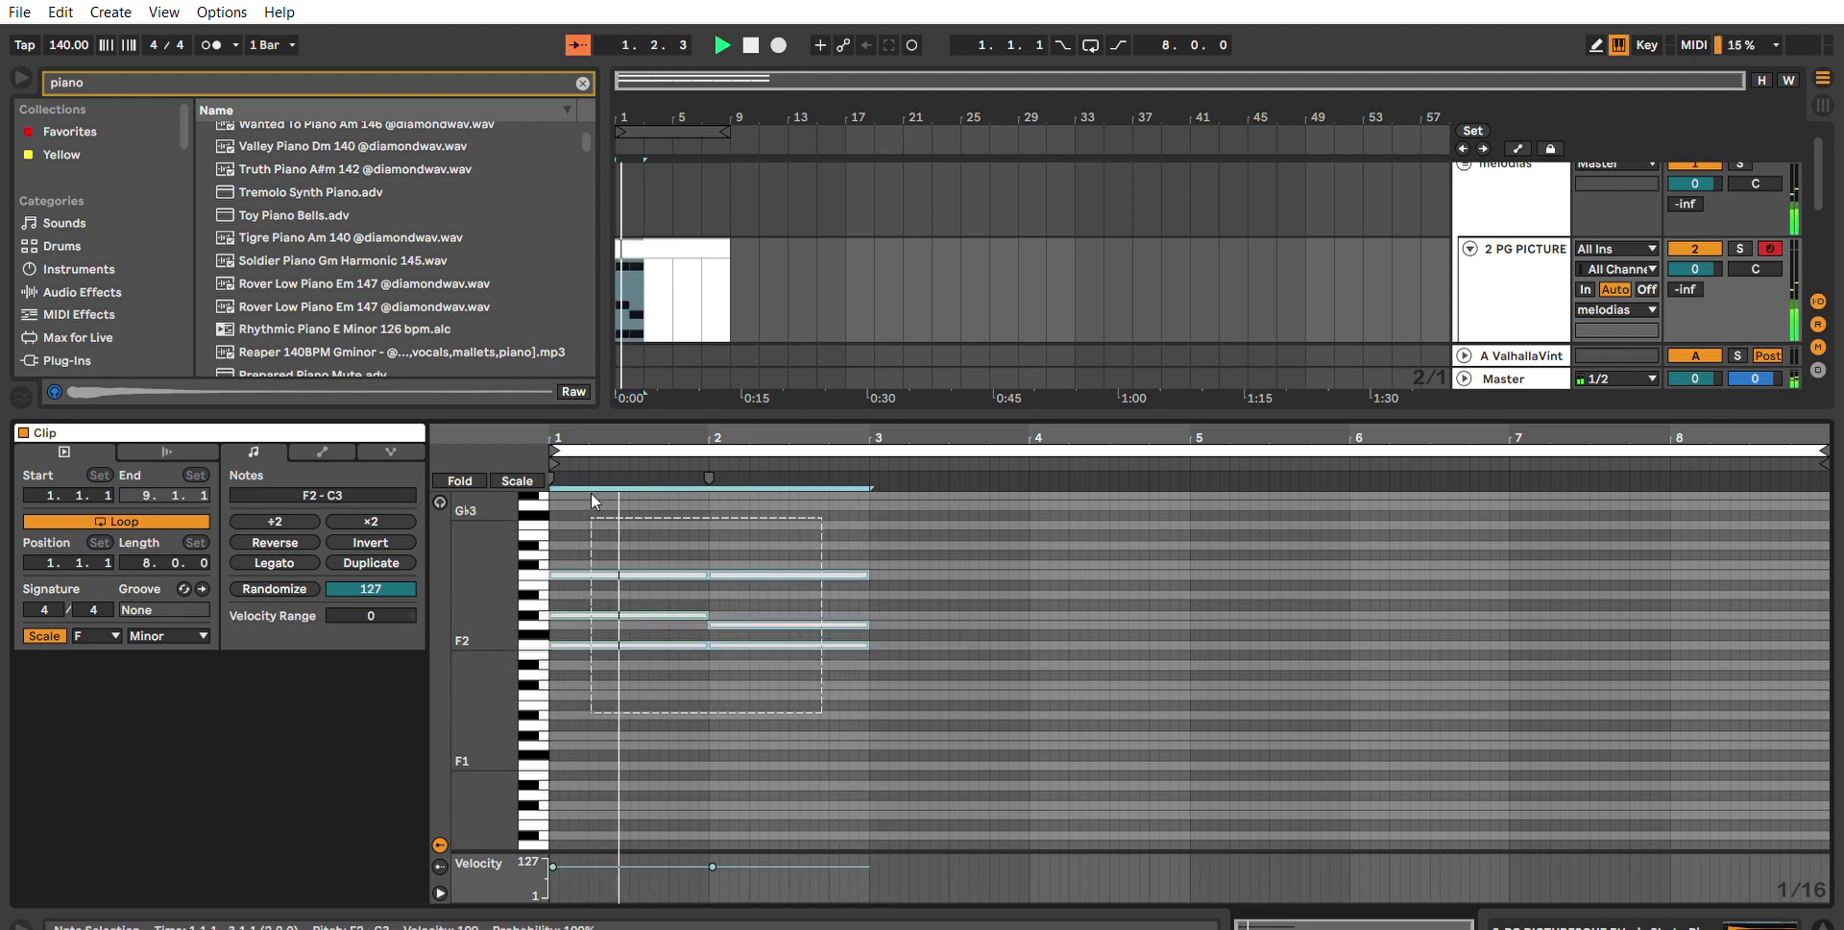
Duplicate the two chords into bars 3 and 4 and lower bar 3's top note an octave to C2.
key("ctrl+d")
left_click(988, 565)
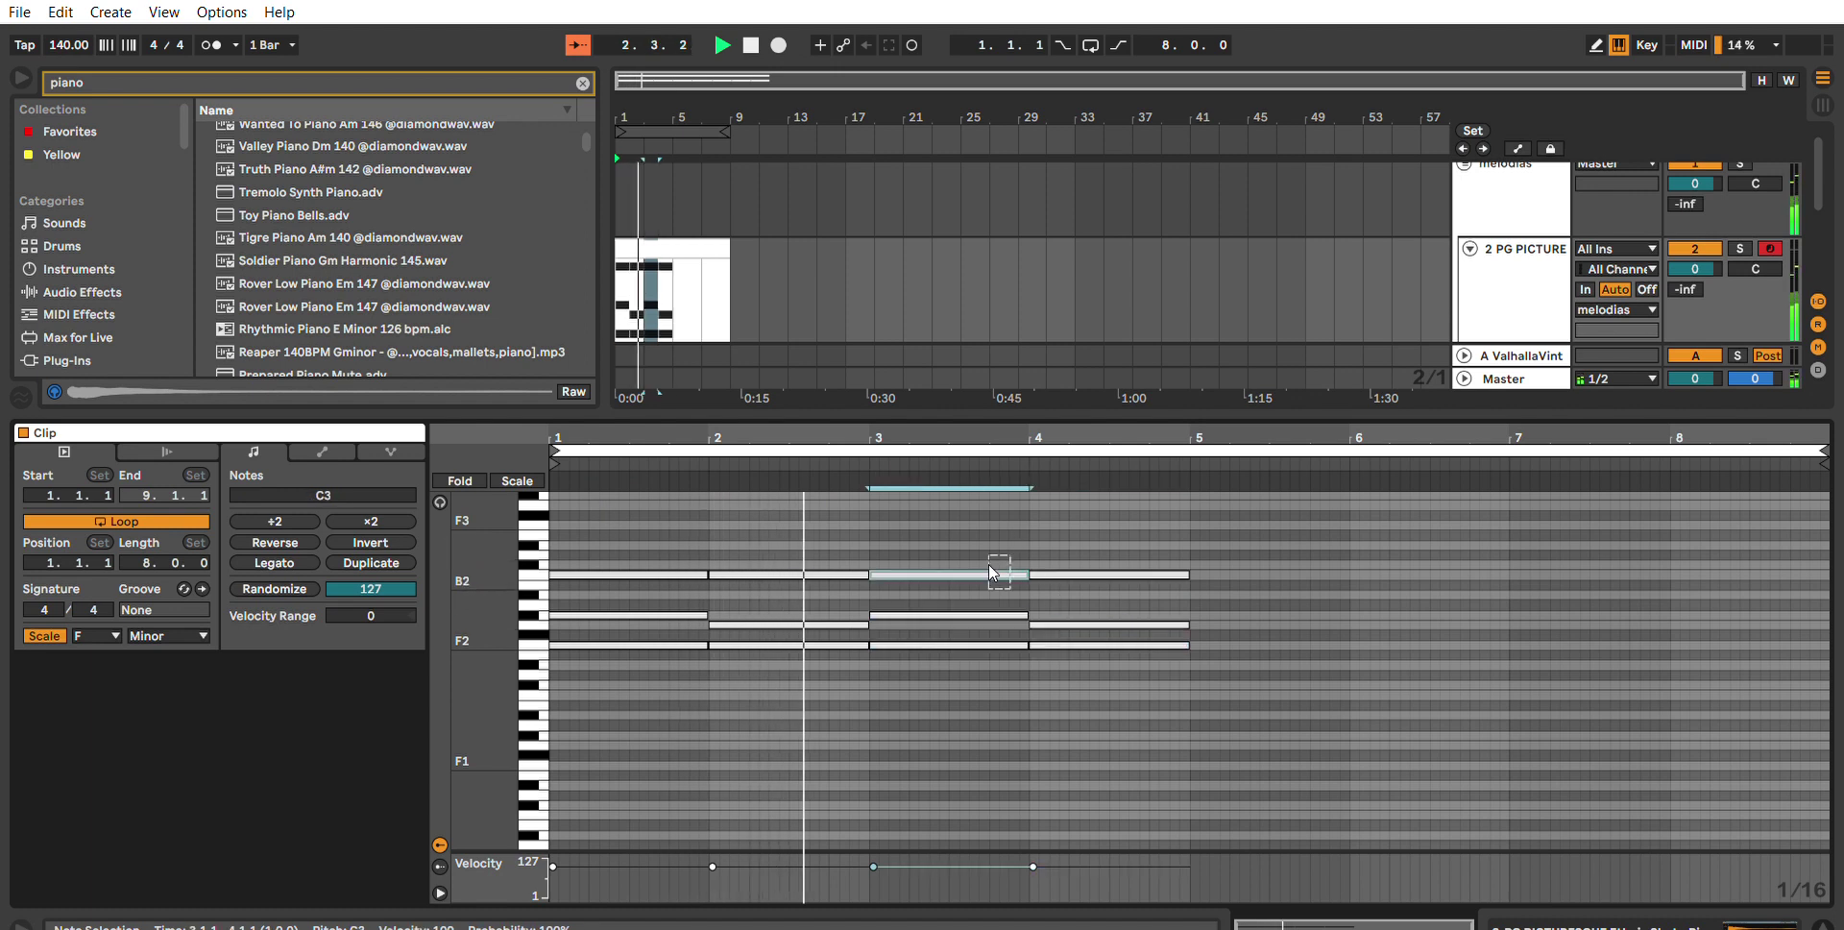
key("shift+Down")
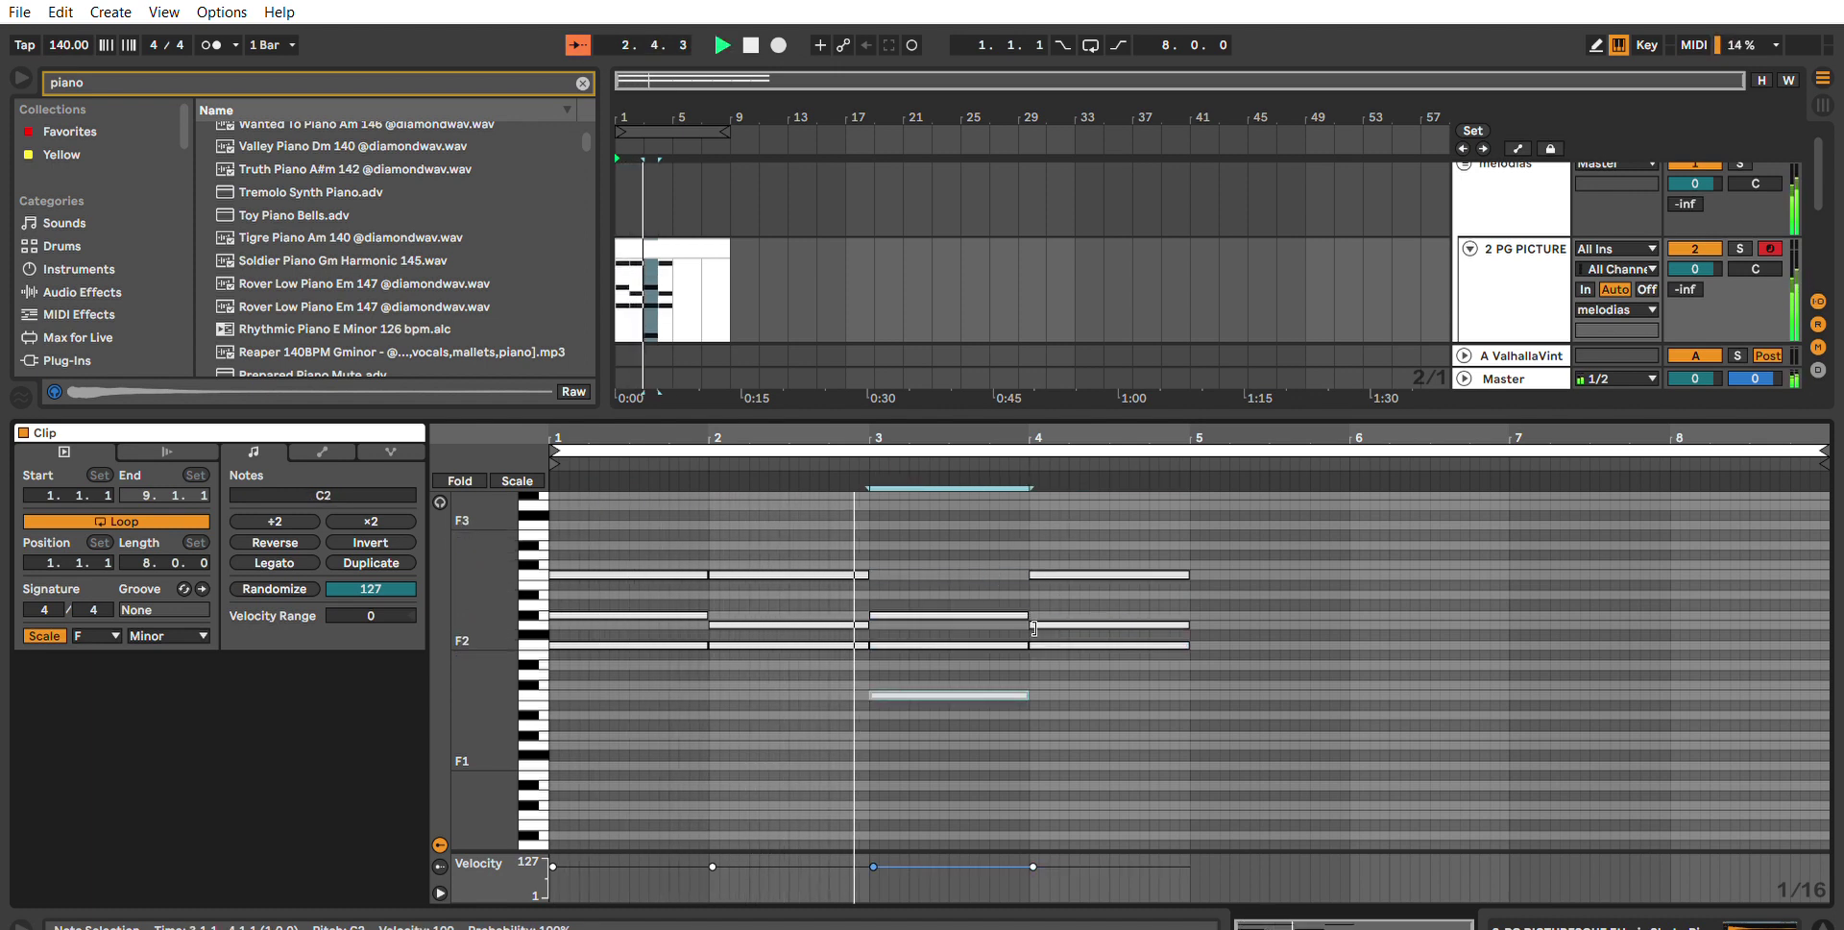
key("space")
key("space")
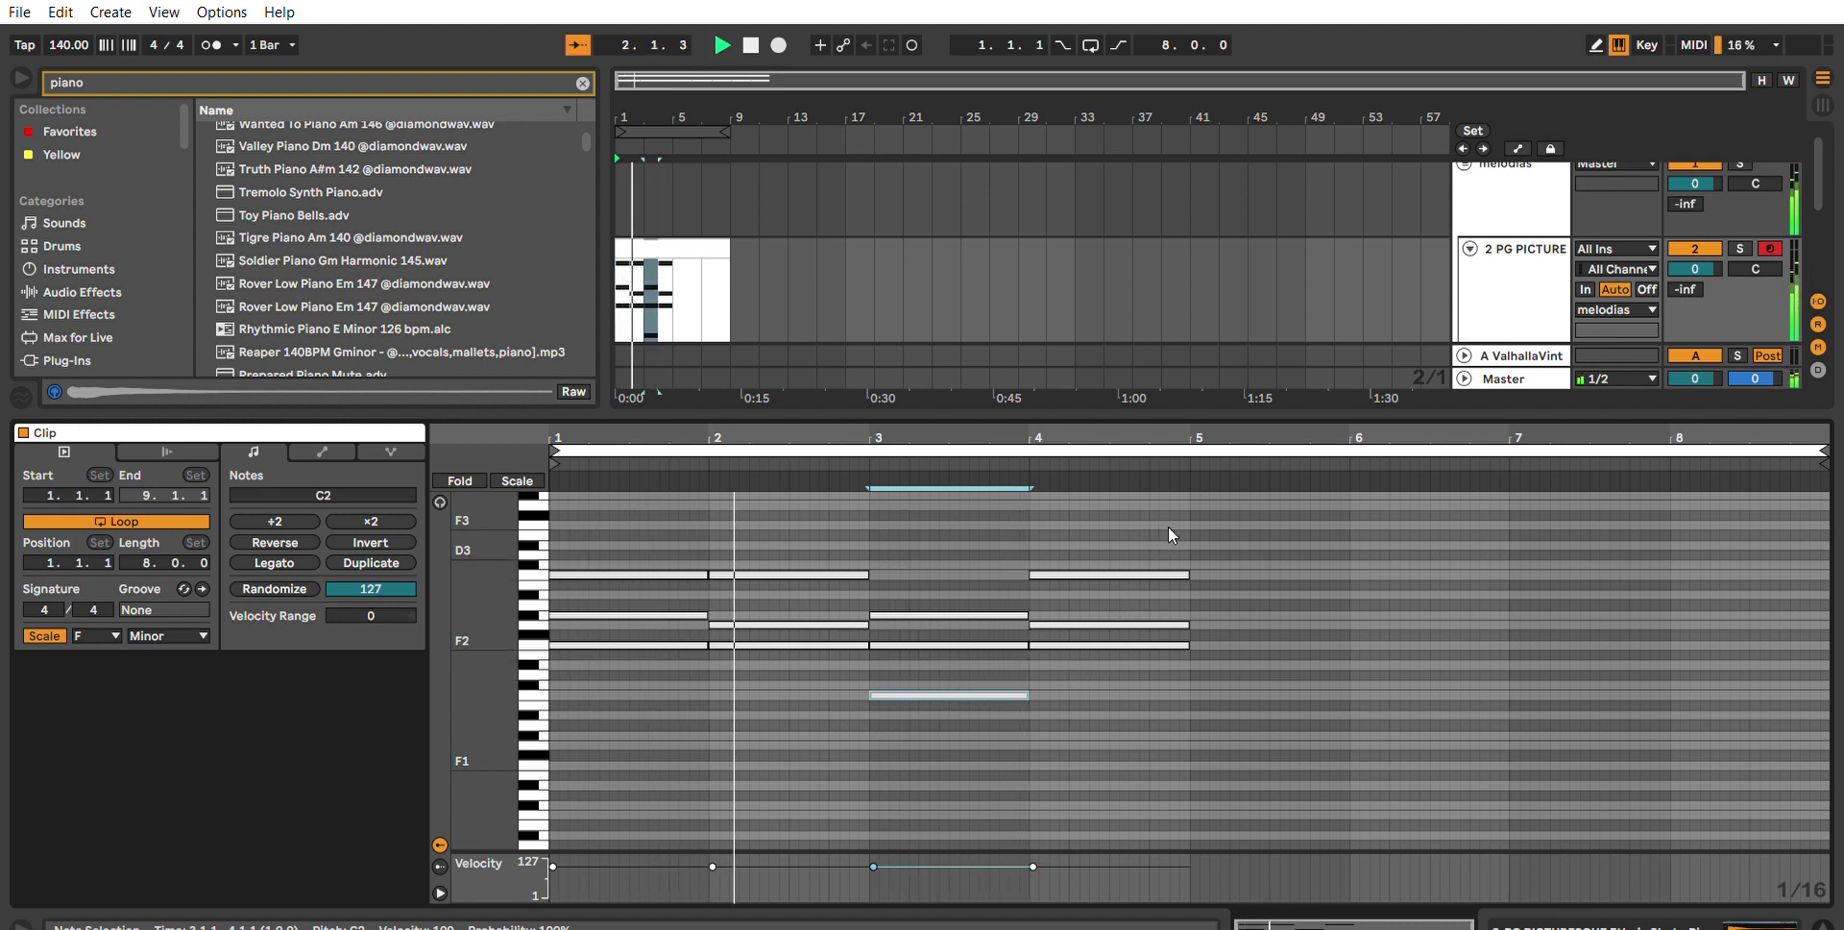
Lower the middle note of the bar 4 chord an octave to G1 and play the progression.
left_click(1127, 622)
key("shift+Down")
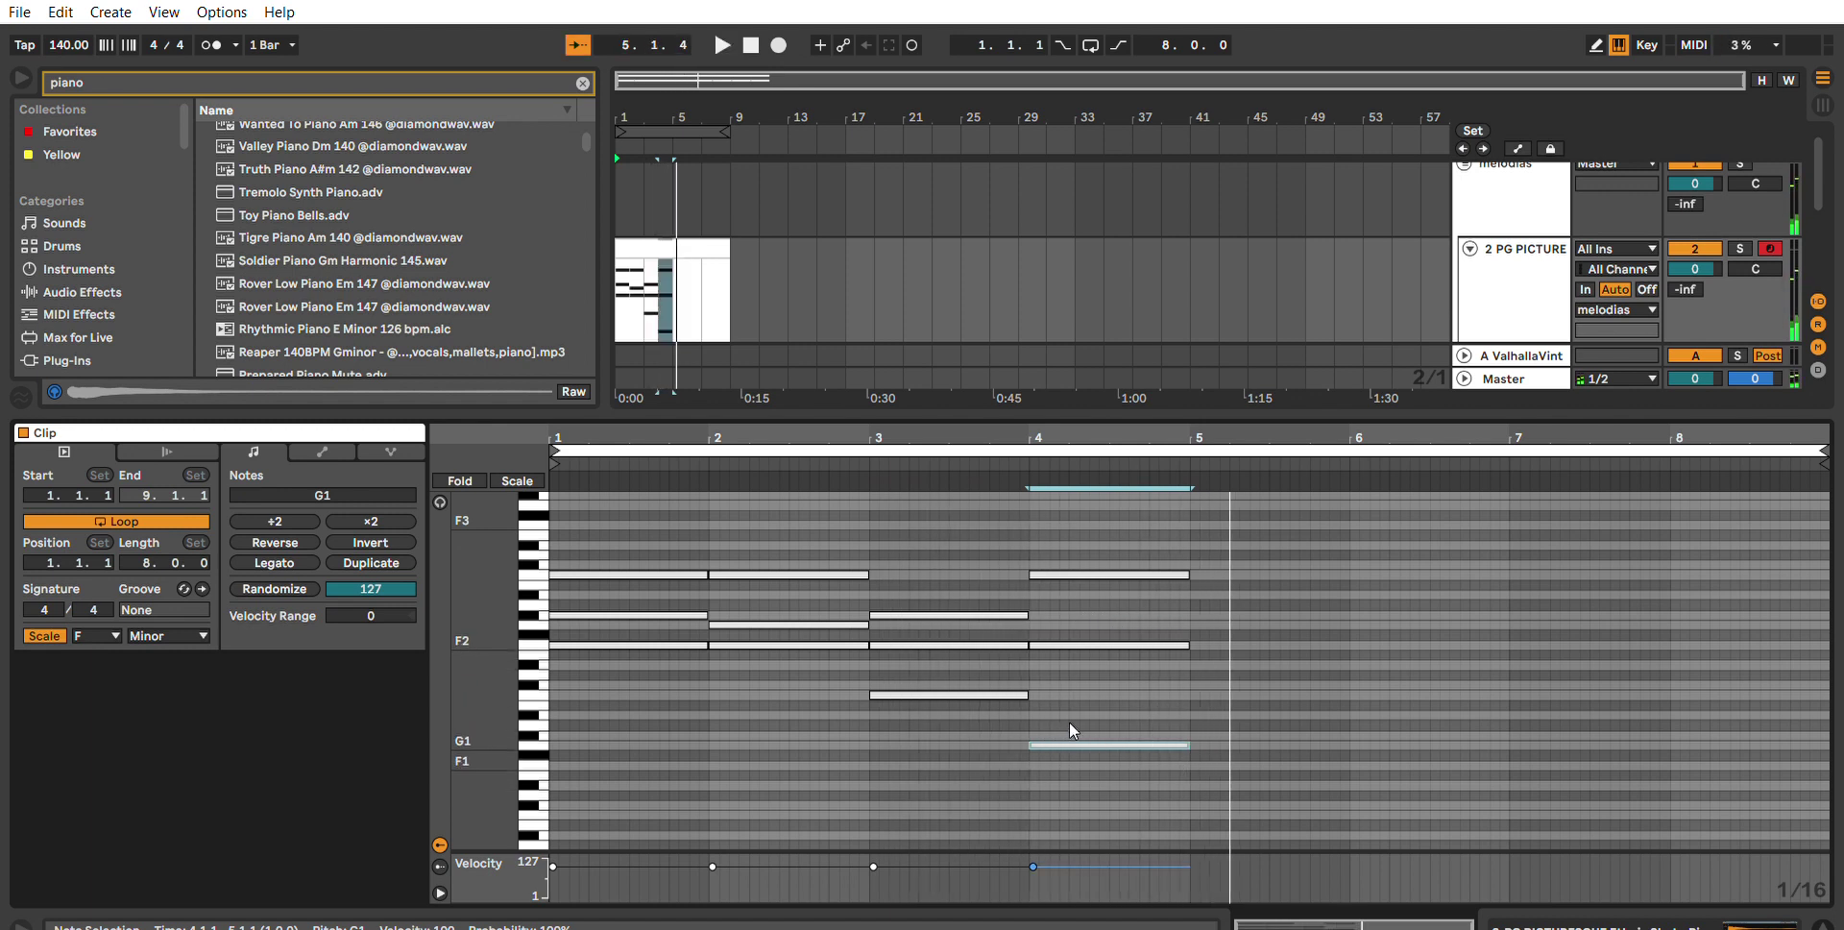
key("space")
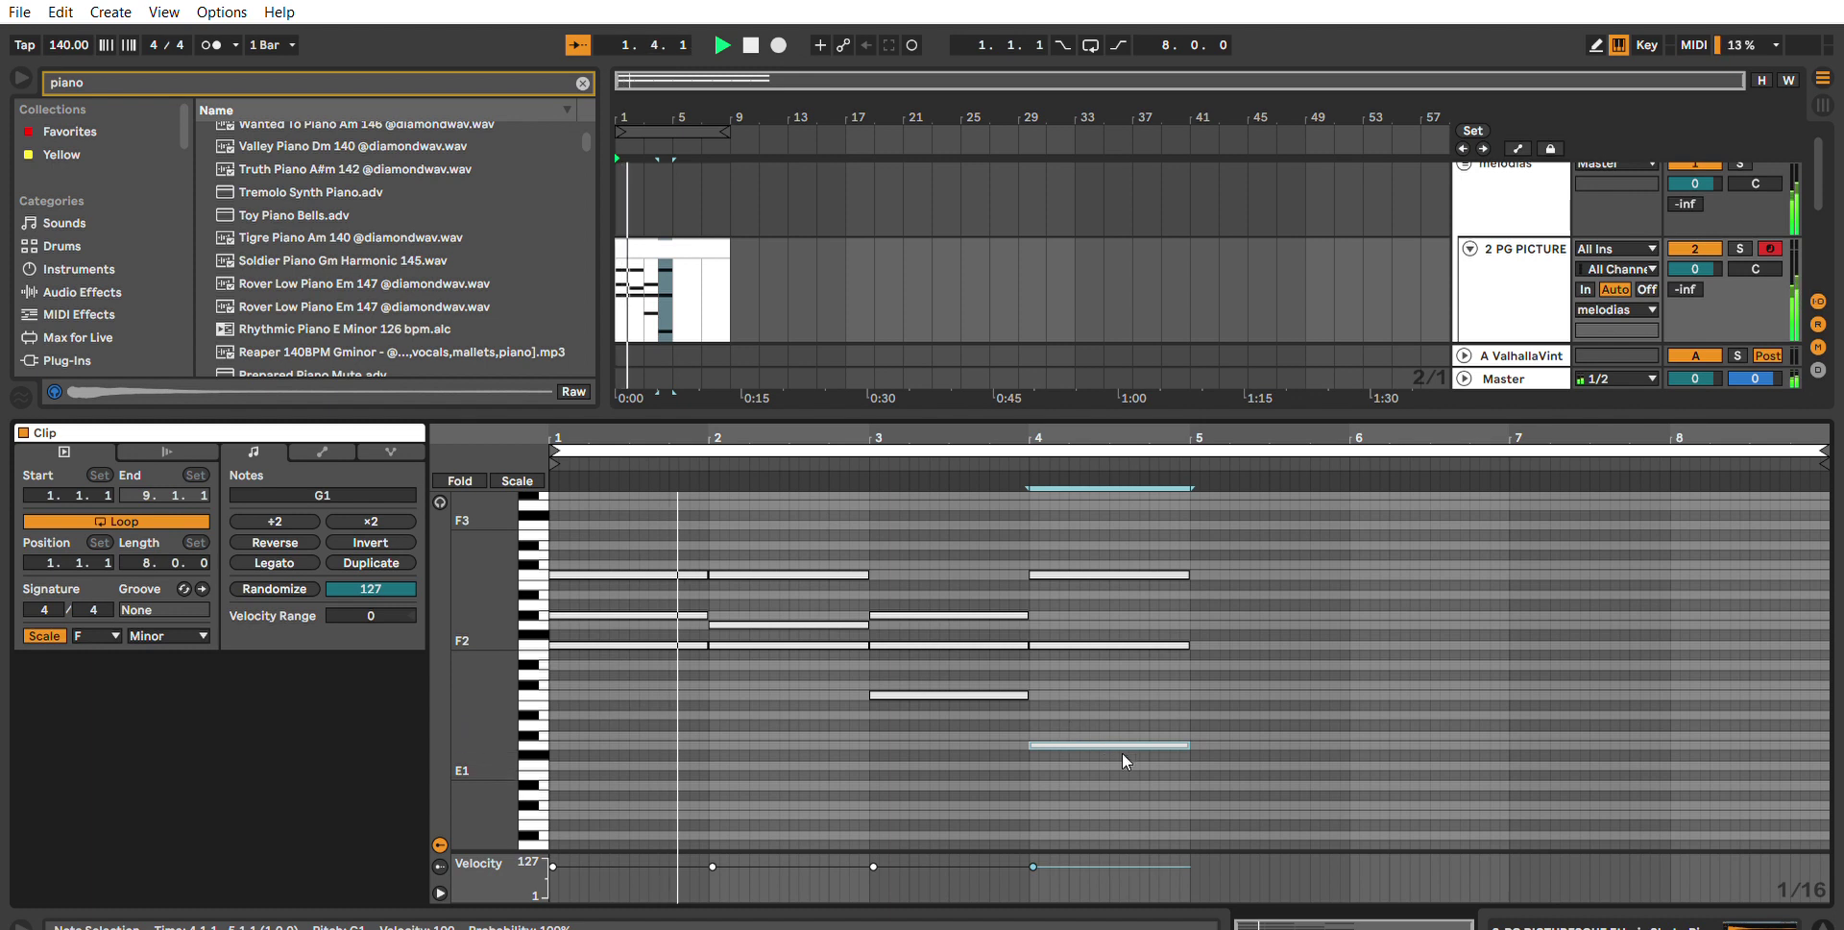
Duplicate the four-bar chord progression into bars 5 to 8 of the clip.
left_click_drag(1136, 758, 649, 482)
key("ctrl+d")
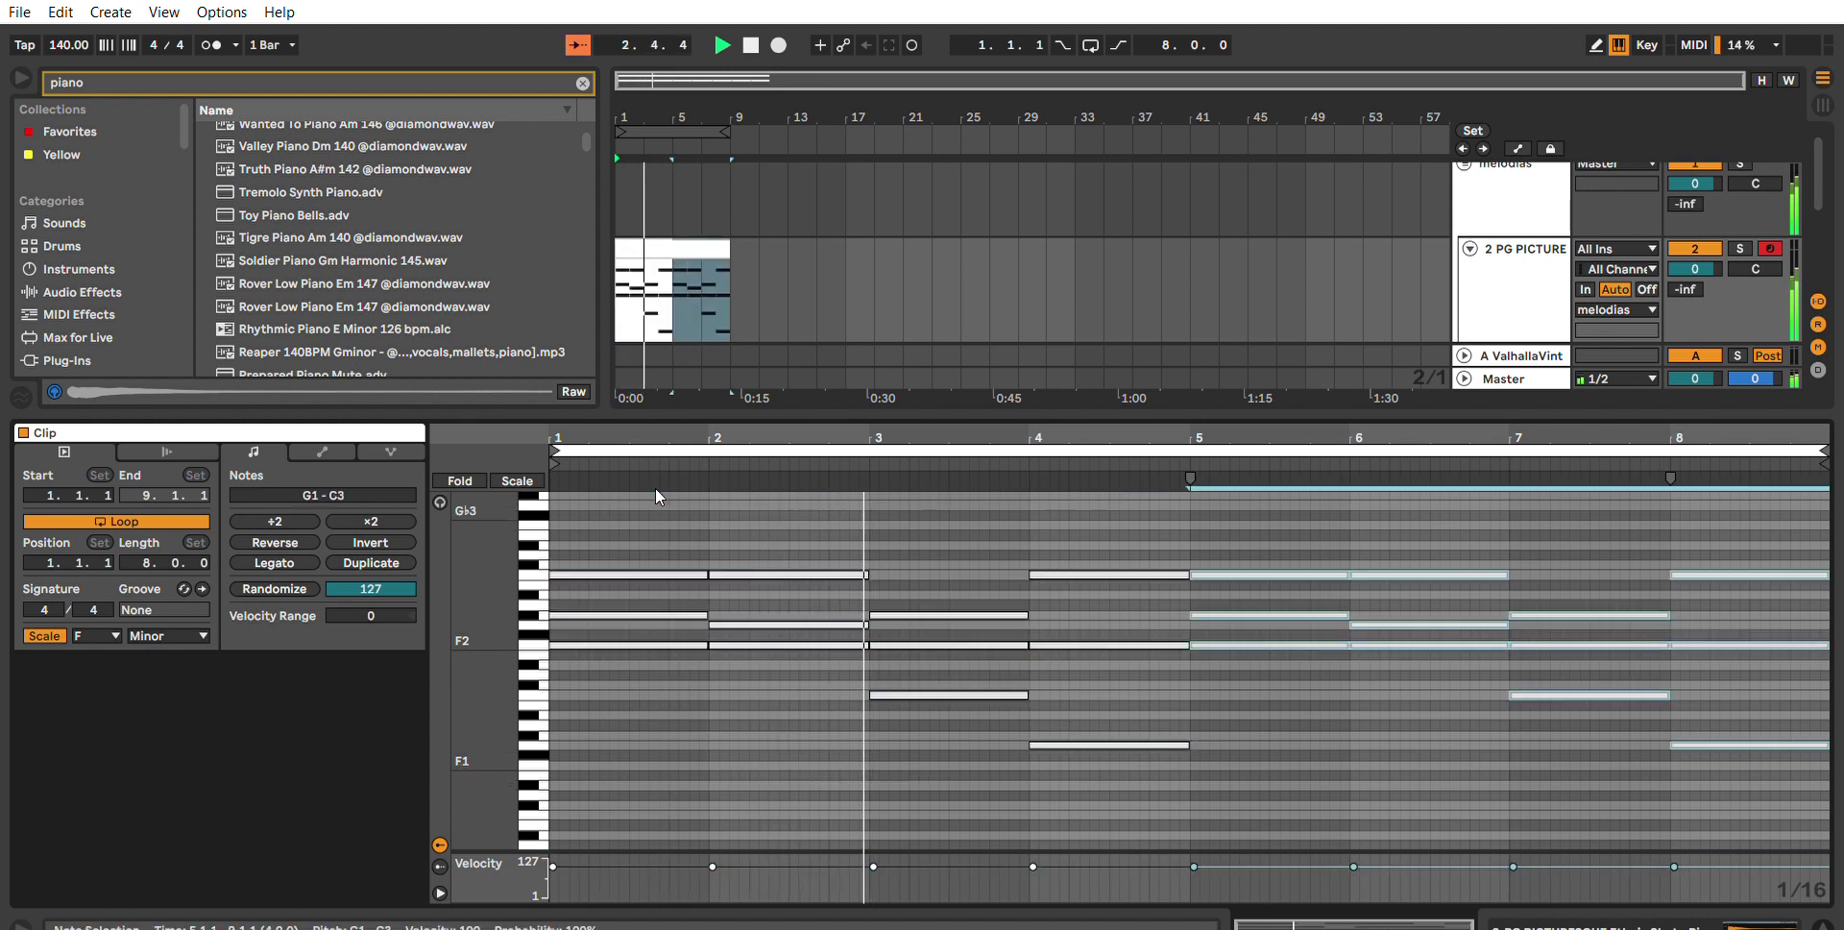
left_click_drag(898, 415, 827, 792)
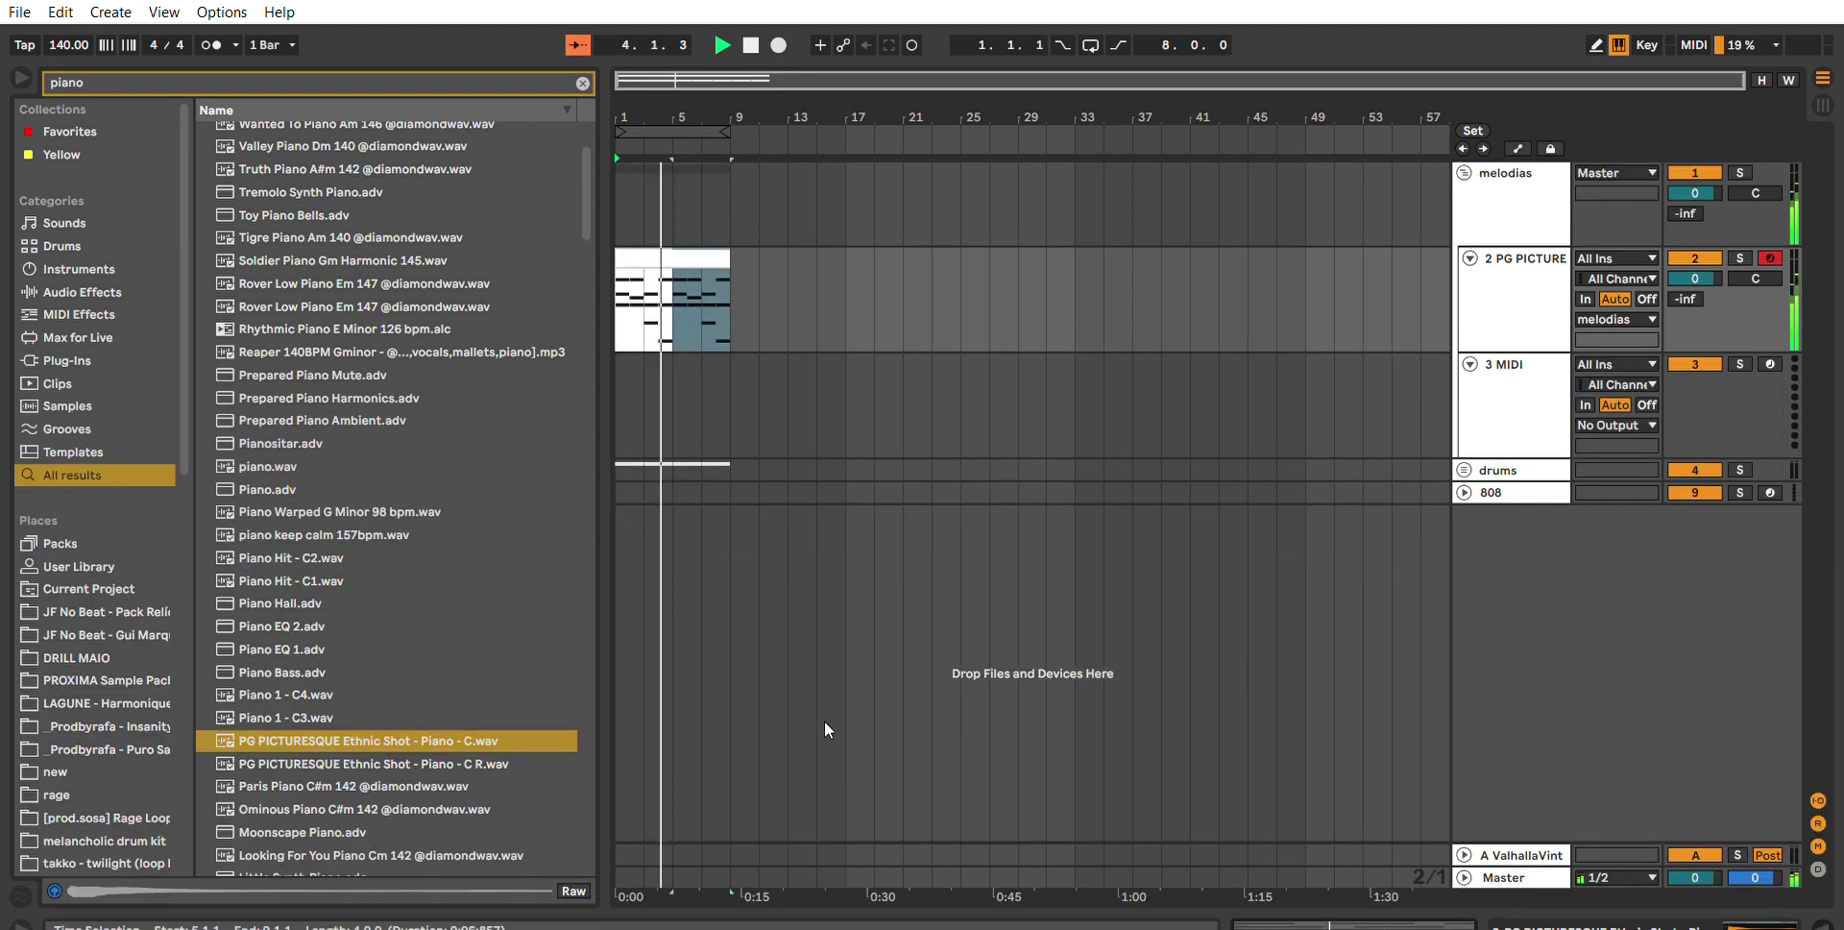
Set the piano sampler's Vel>Vol amount to 80% and replay the clip.
double_click(696, 256)
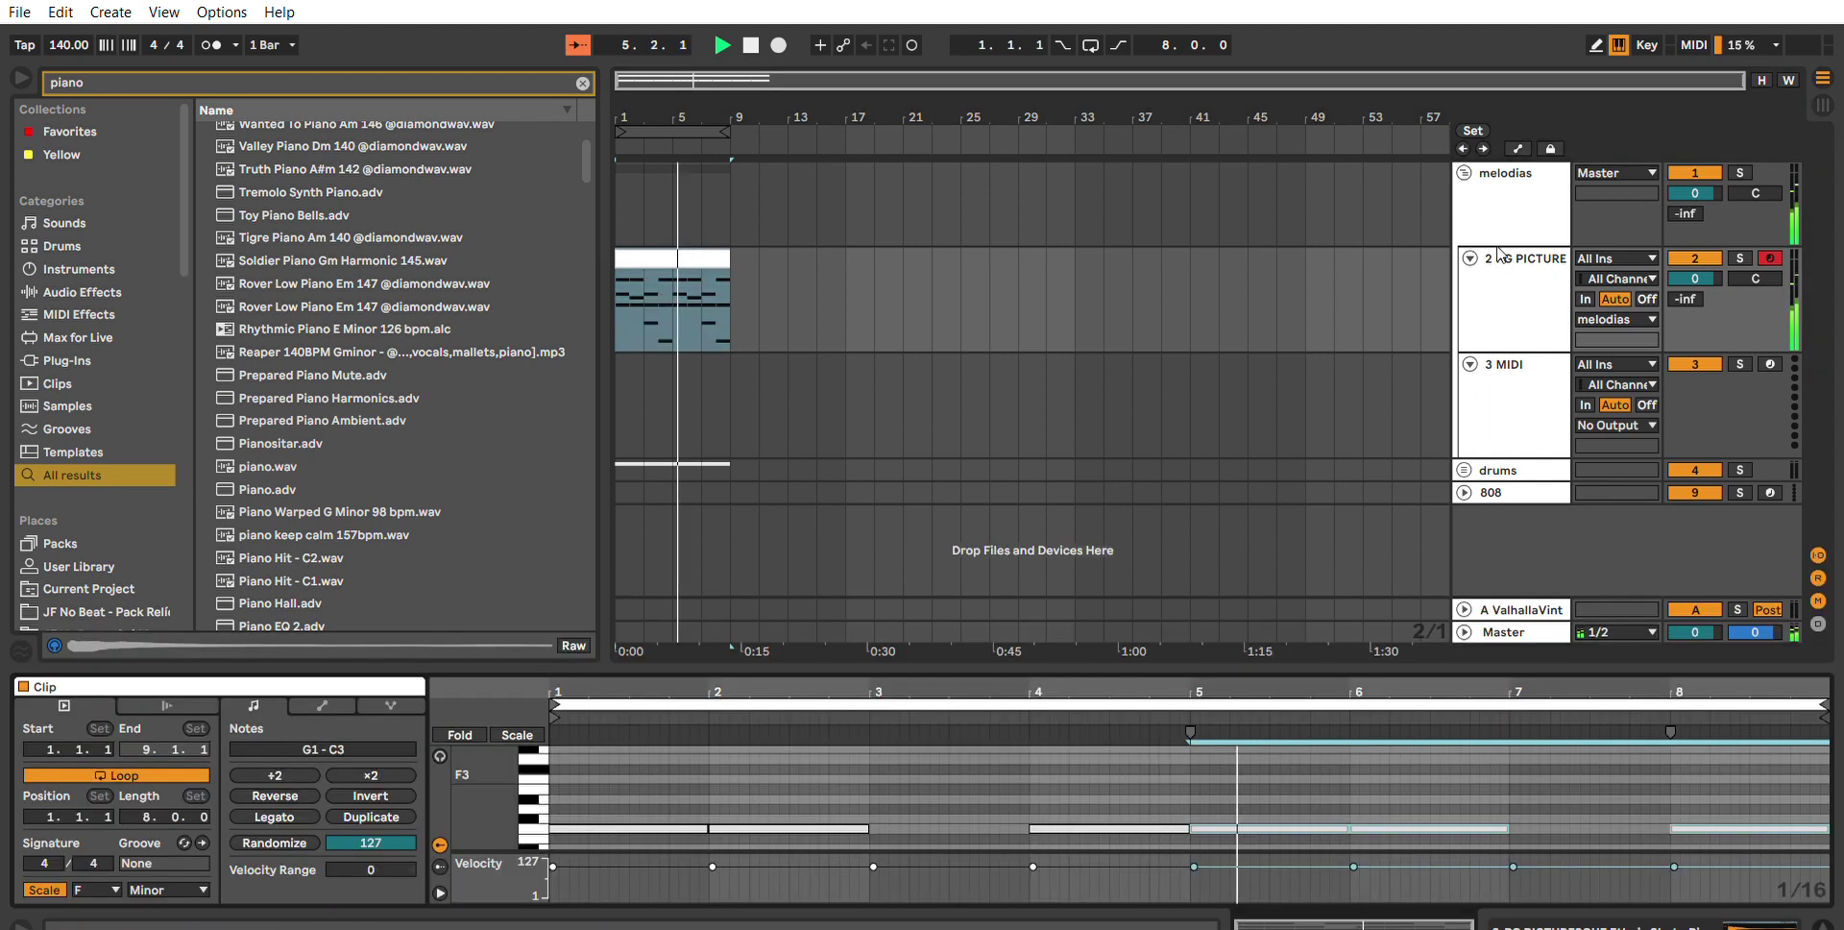
key("shift+Tab")
left_click(772, 688)
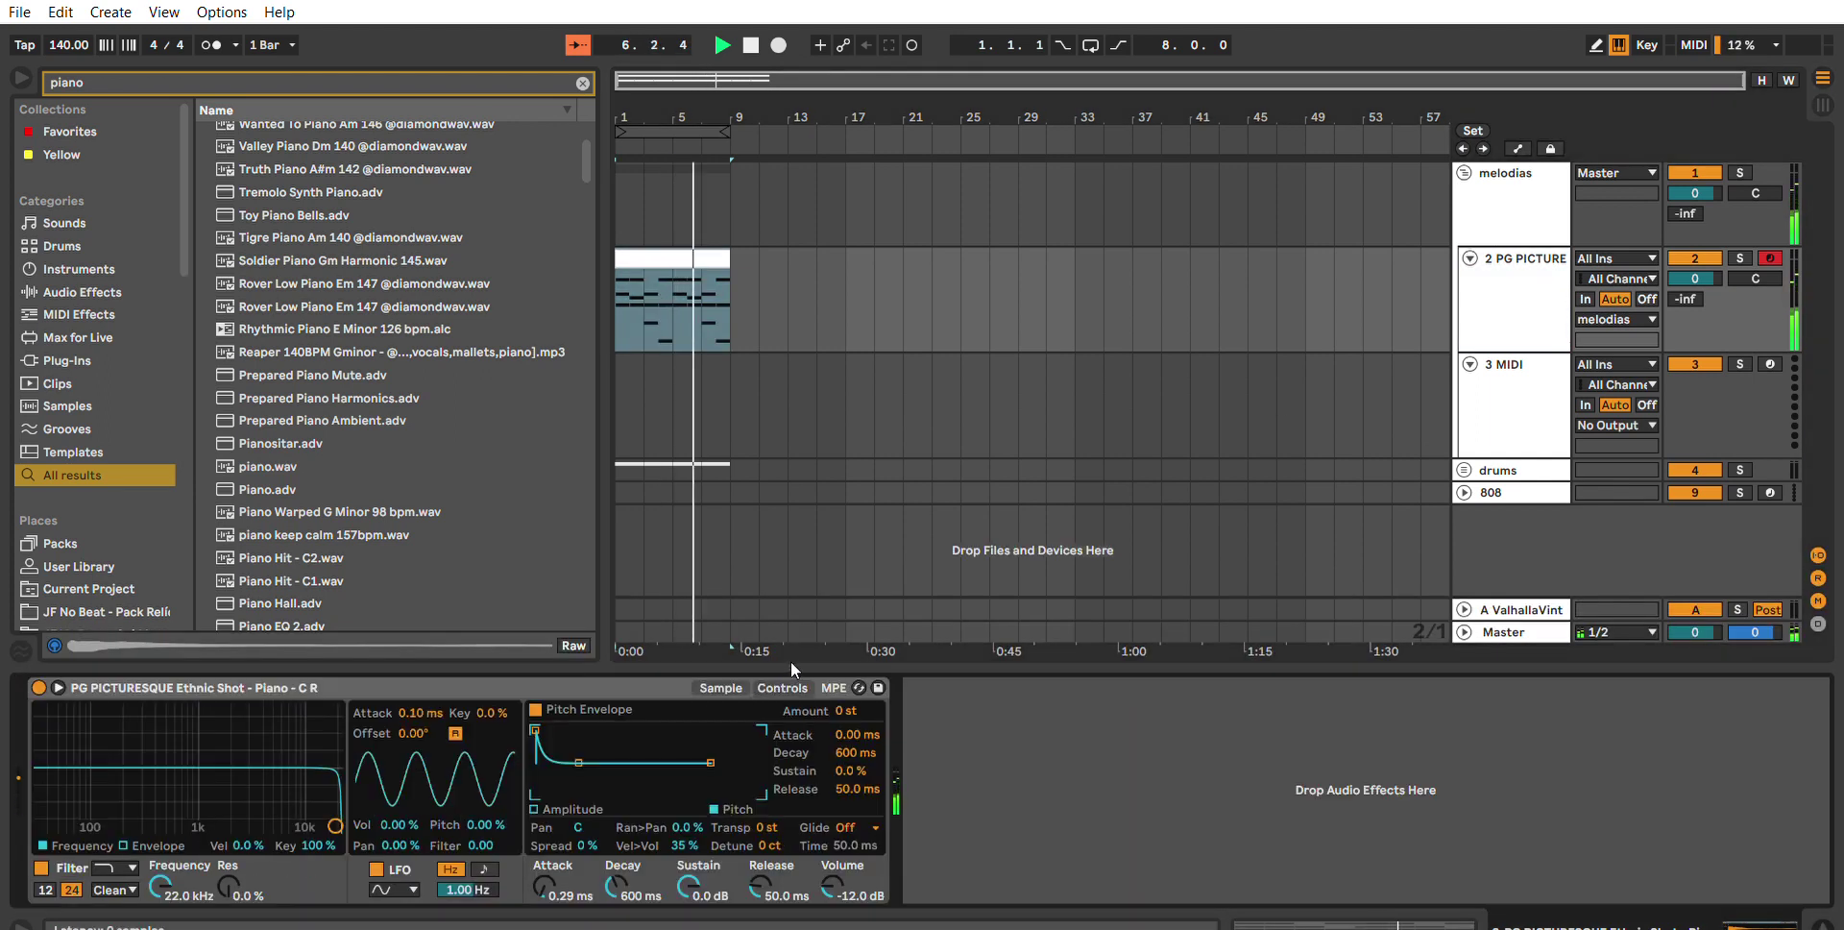
left_click_drag(686, 846, 686, 840)
key("space")
key("space")
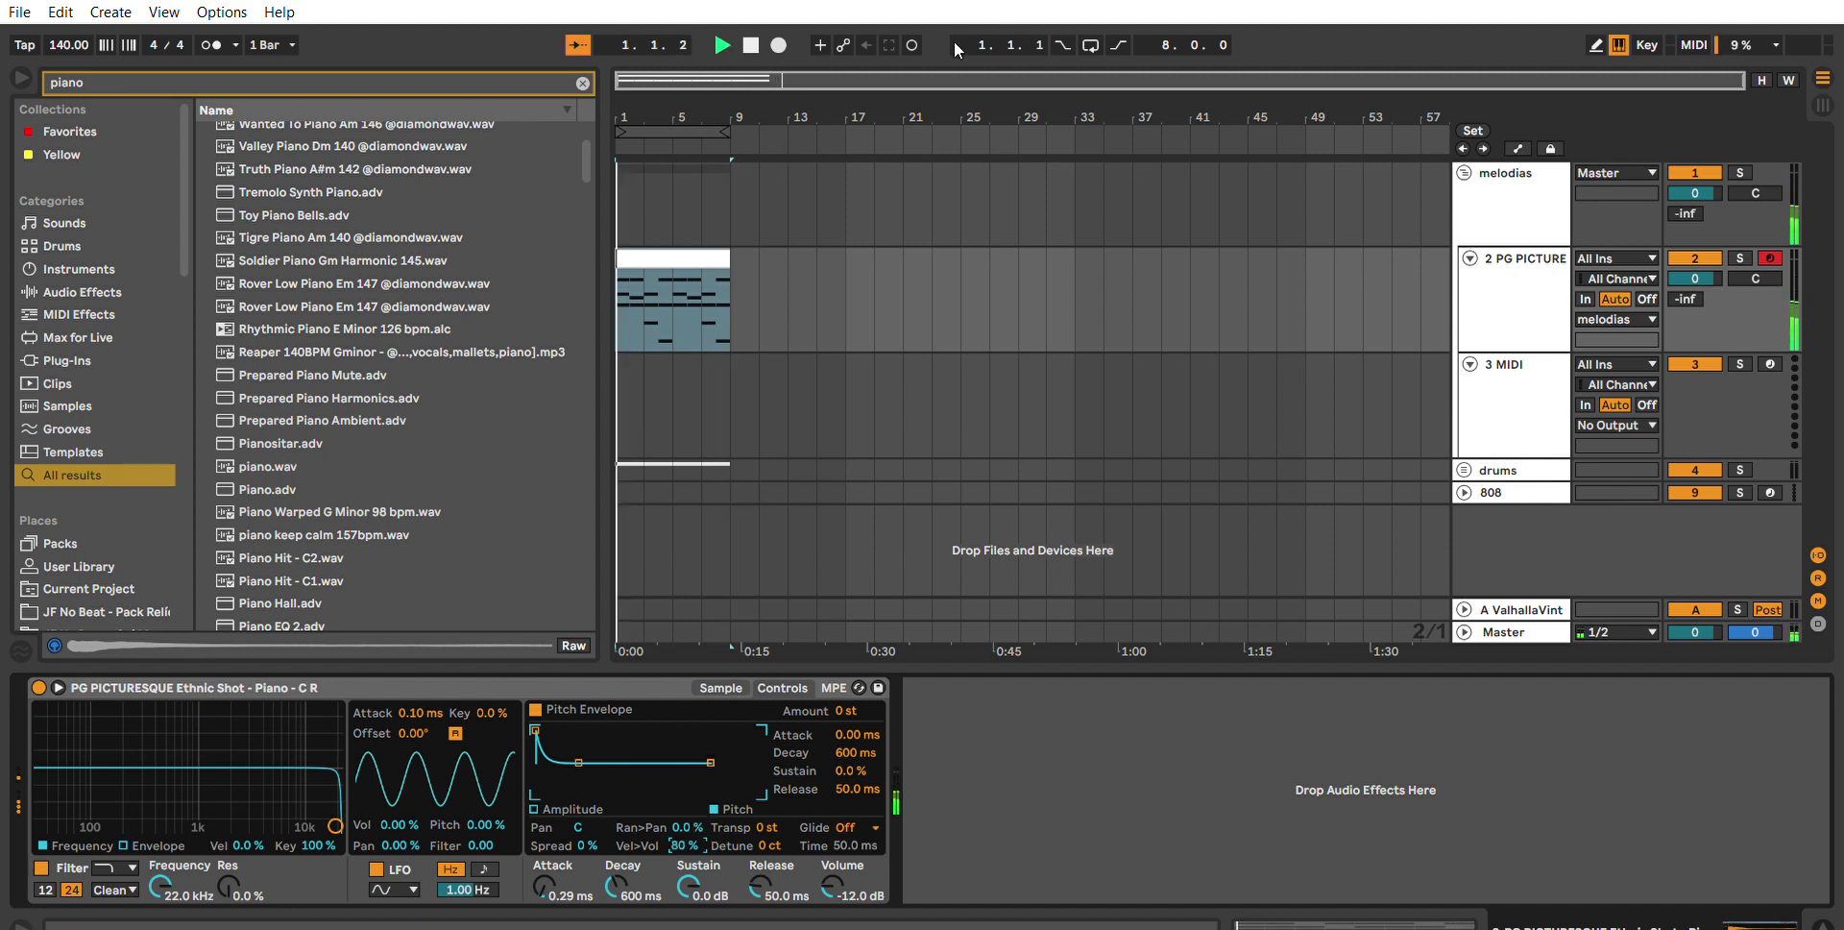
Turn on arrangement looping with a 16-bar loop and extend the piano clip to bar 33.
left_click(1090, 45)
left_click_drag(726, 129, 846, 127)
left_click_drag(729, 254, 1083, 247)
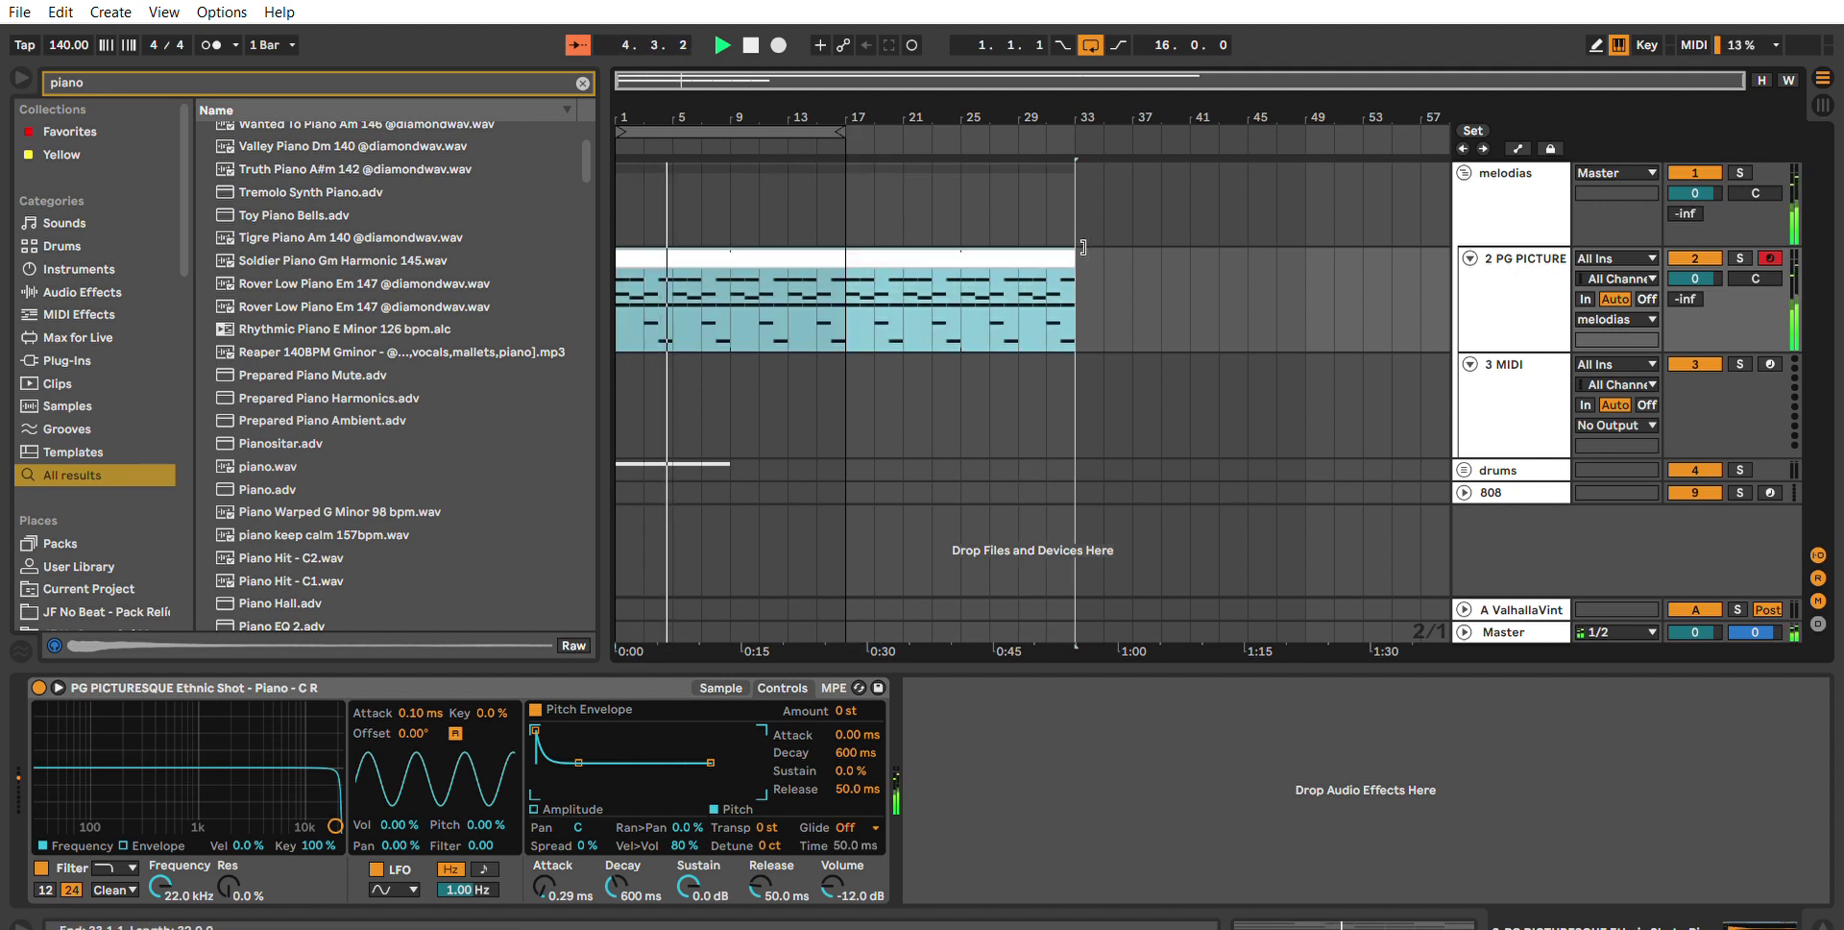
Add the favorite effects Pro-Q 3 and ValhallaVintageVerb after the sampler on the piano track.
left_click(1483, 280)
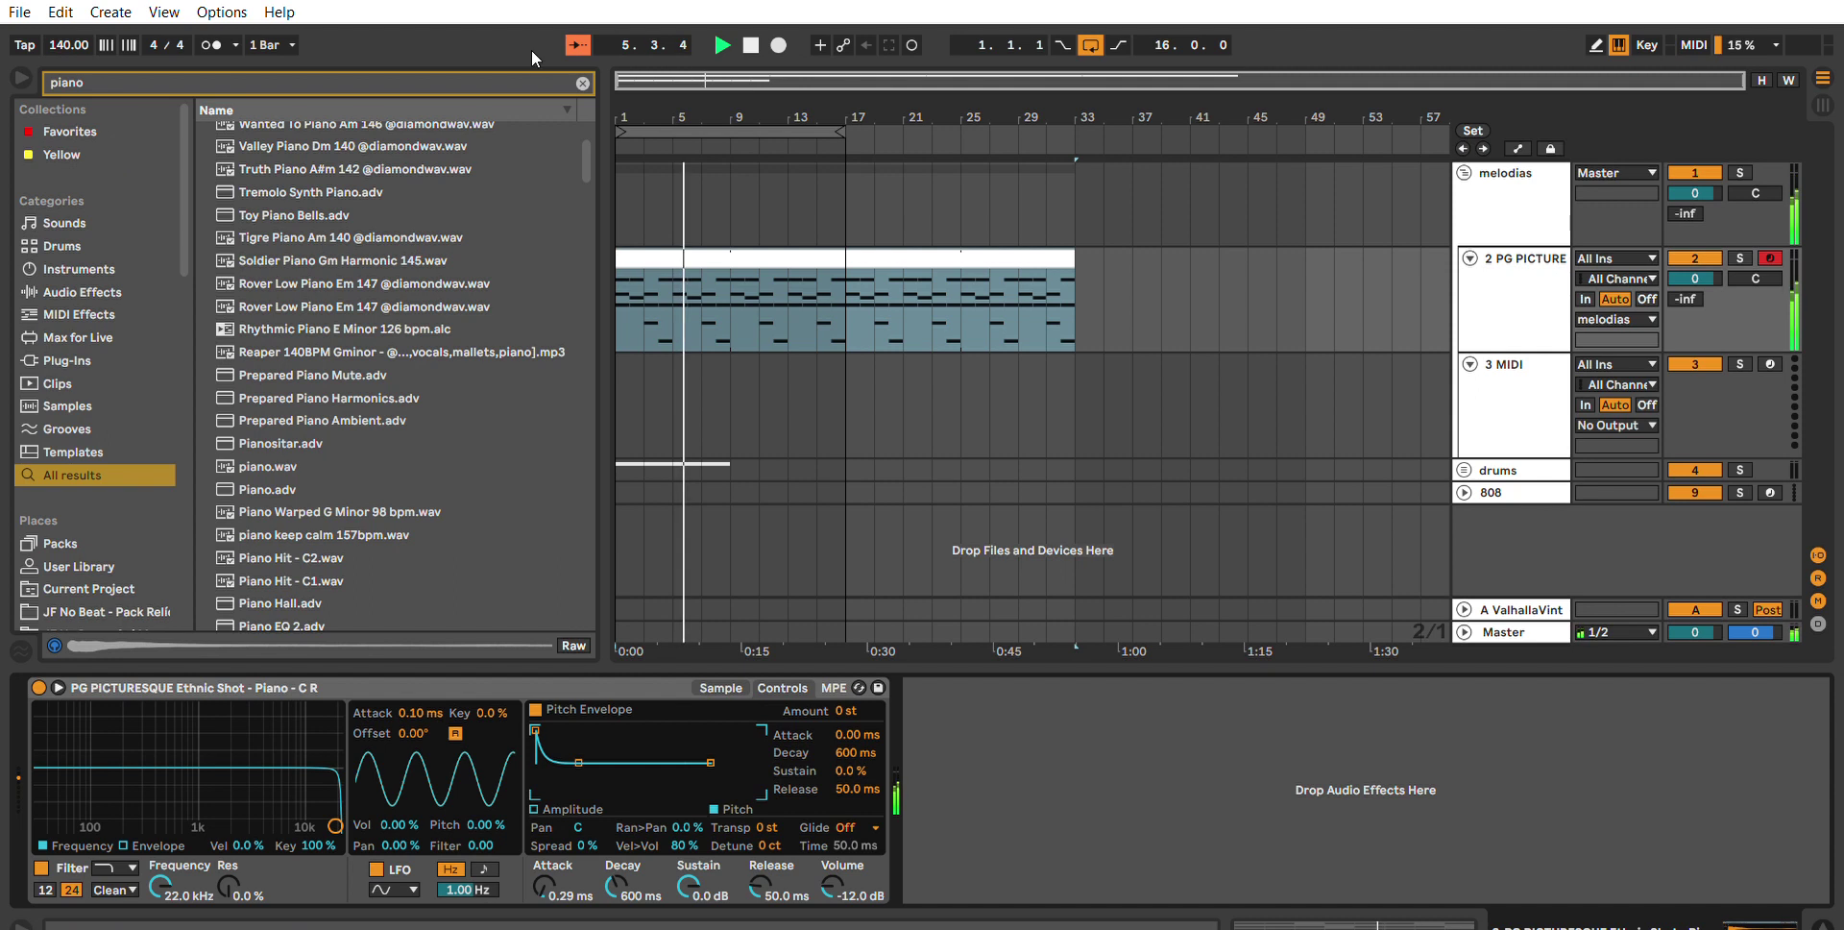
left_click(582, 84)
left_click(70, 132)
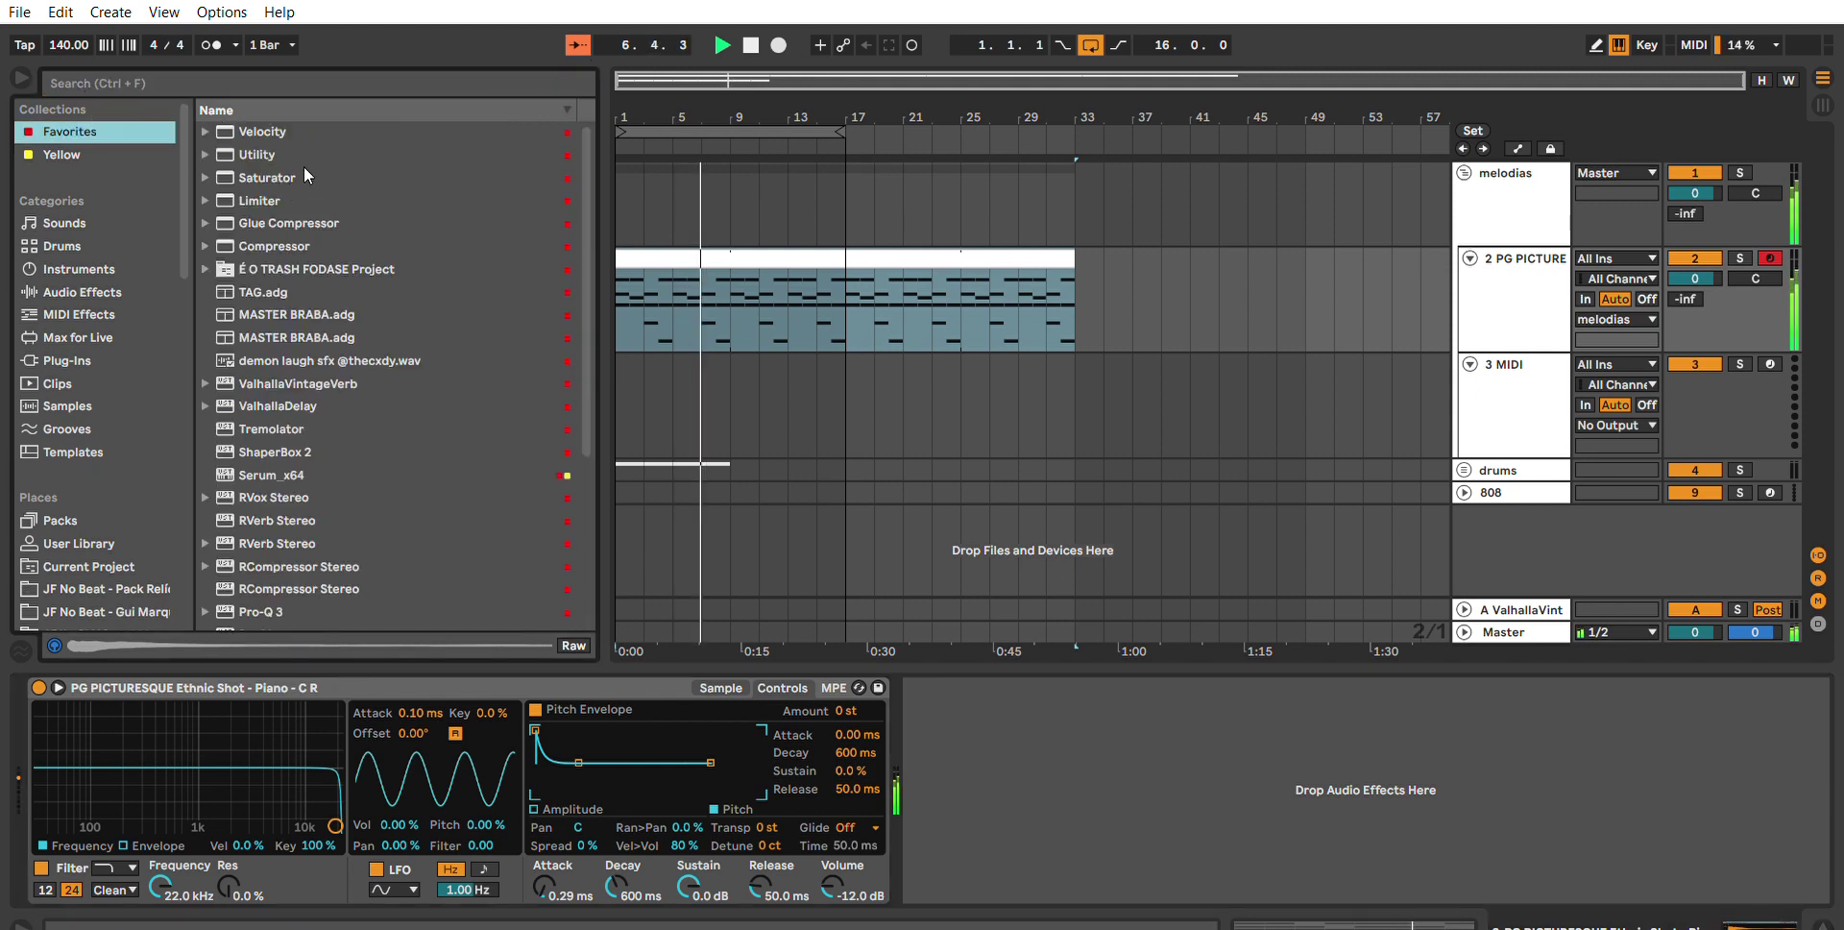
double_click(281, 605)
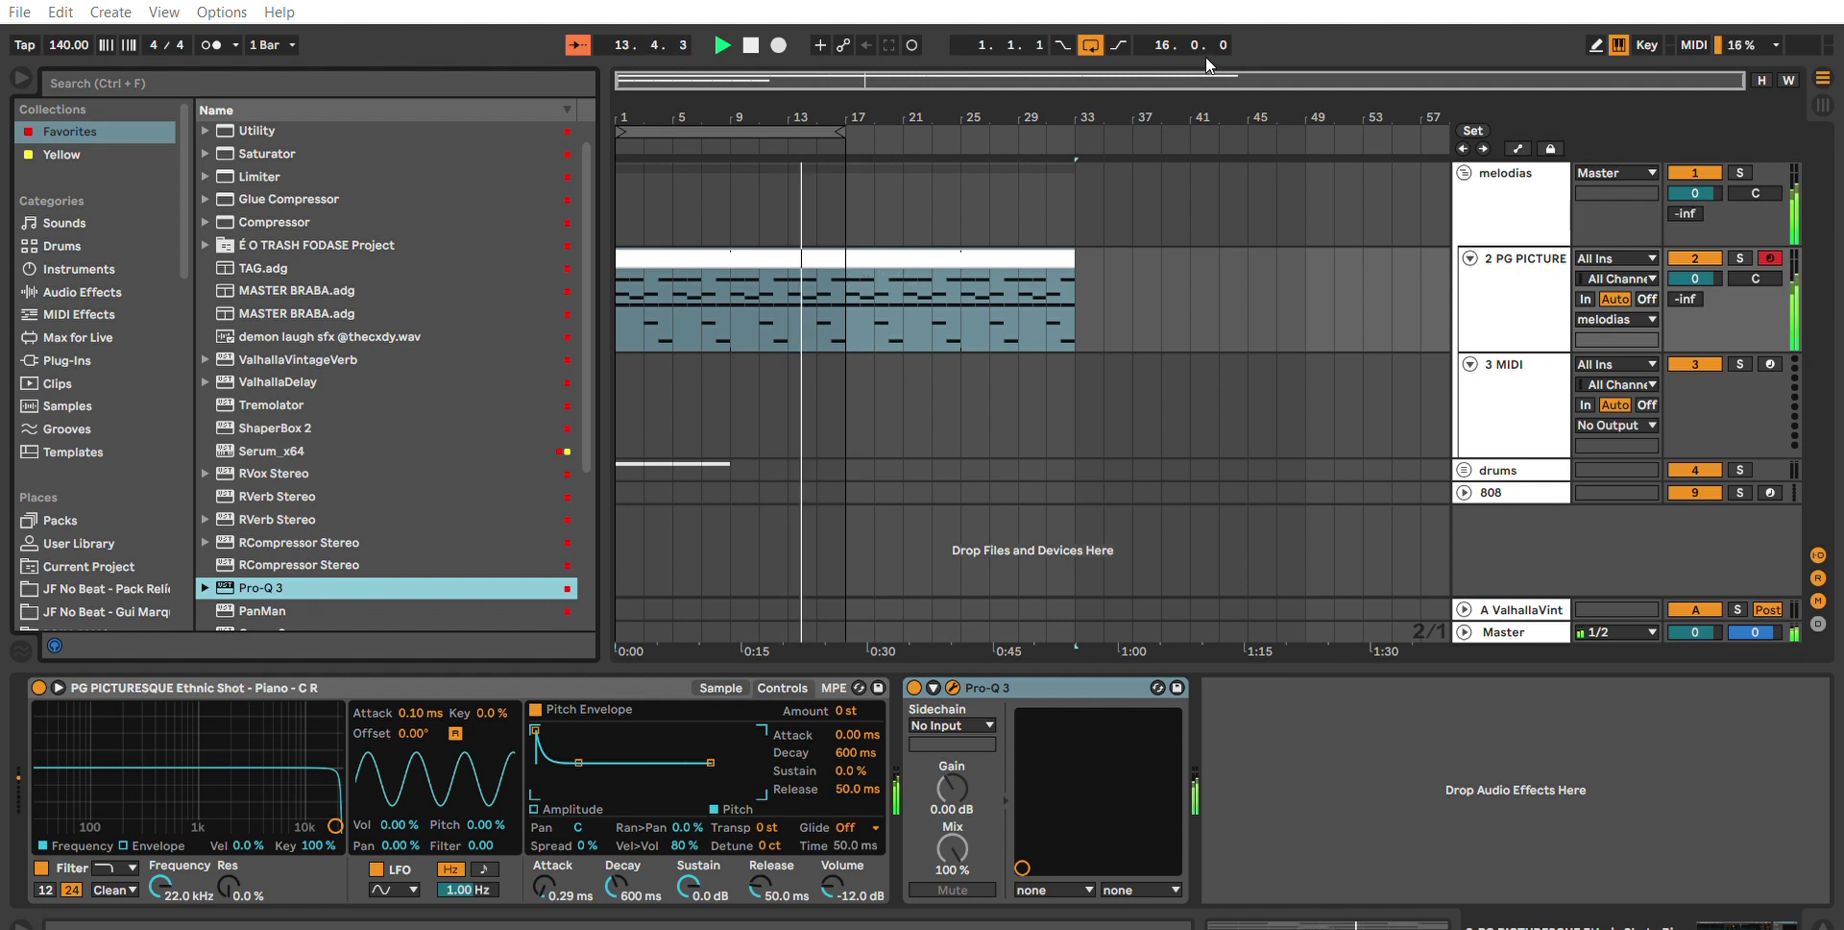
double_click(308, 356)
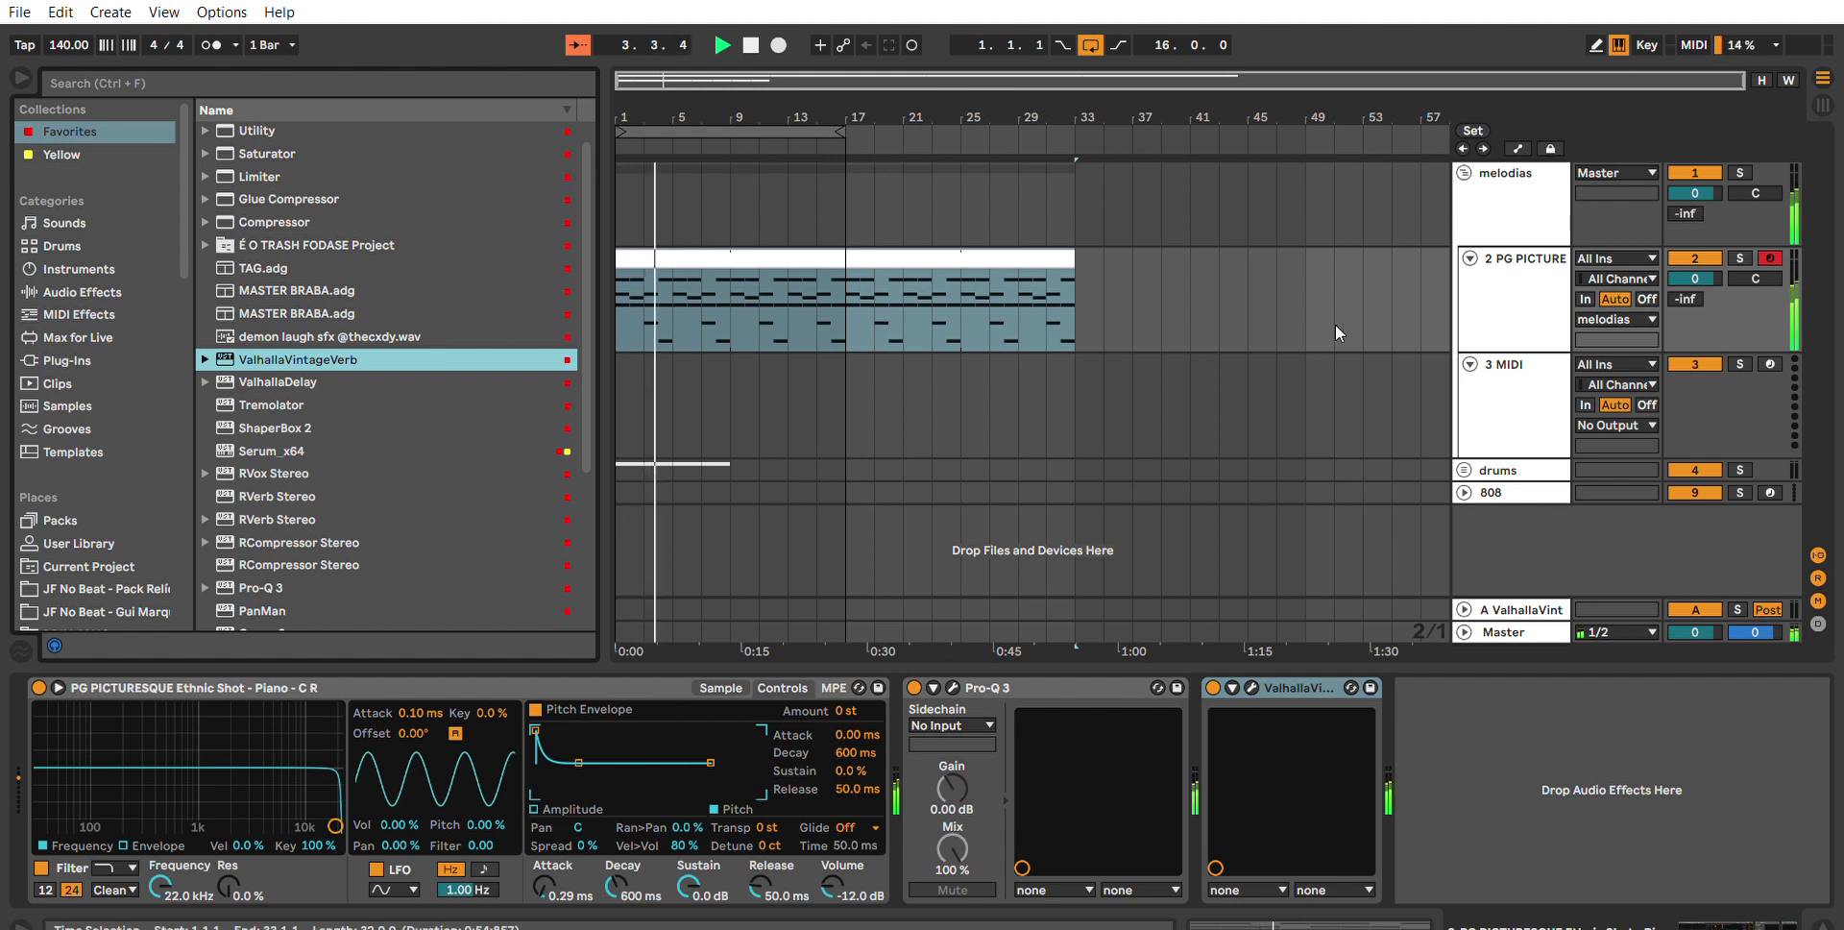
Lower the piano track's volume to -9.4 dB in the mixer, reset its peak level, and return to the arrangement.
left_click(1822, 102)
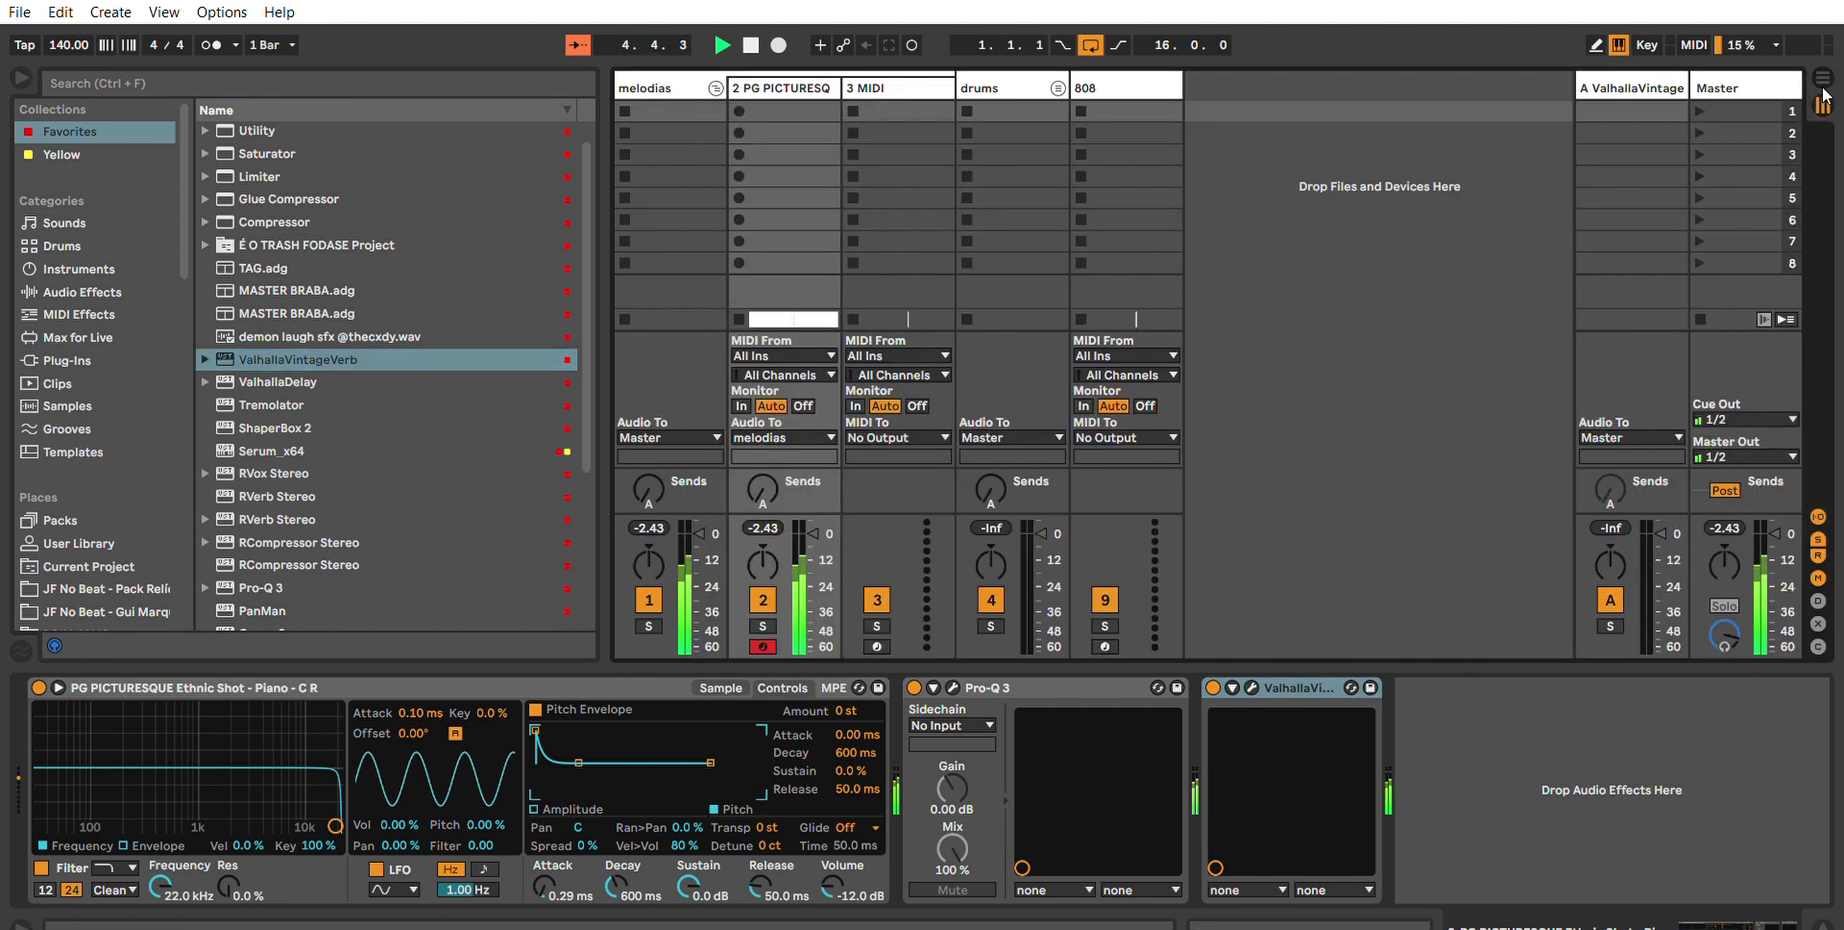
left_click_drag(798, 497, 783, 363)
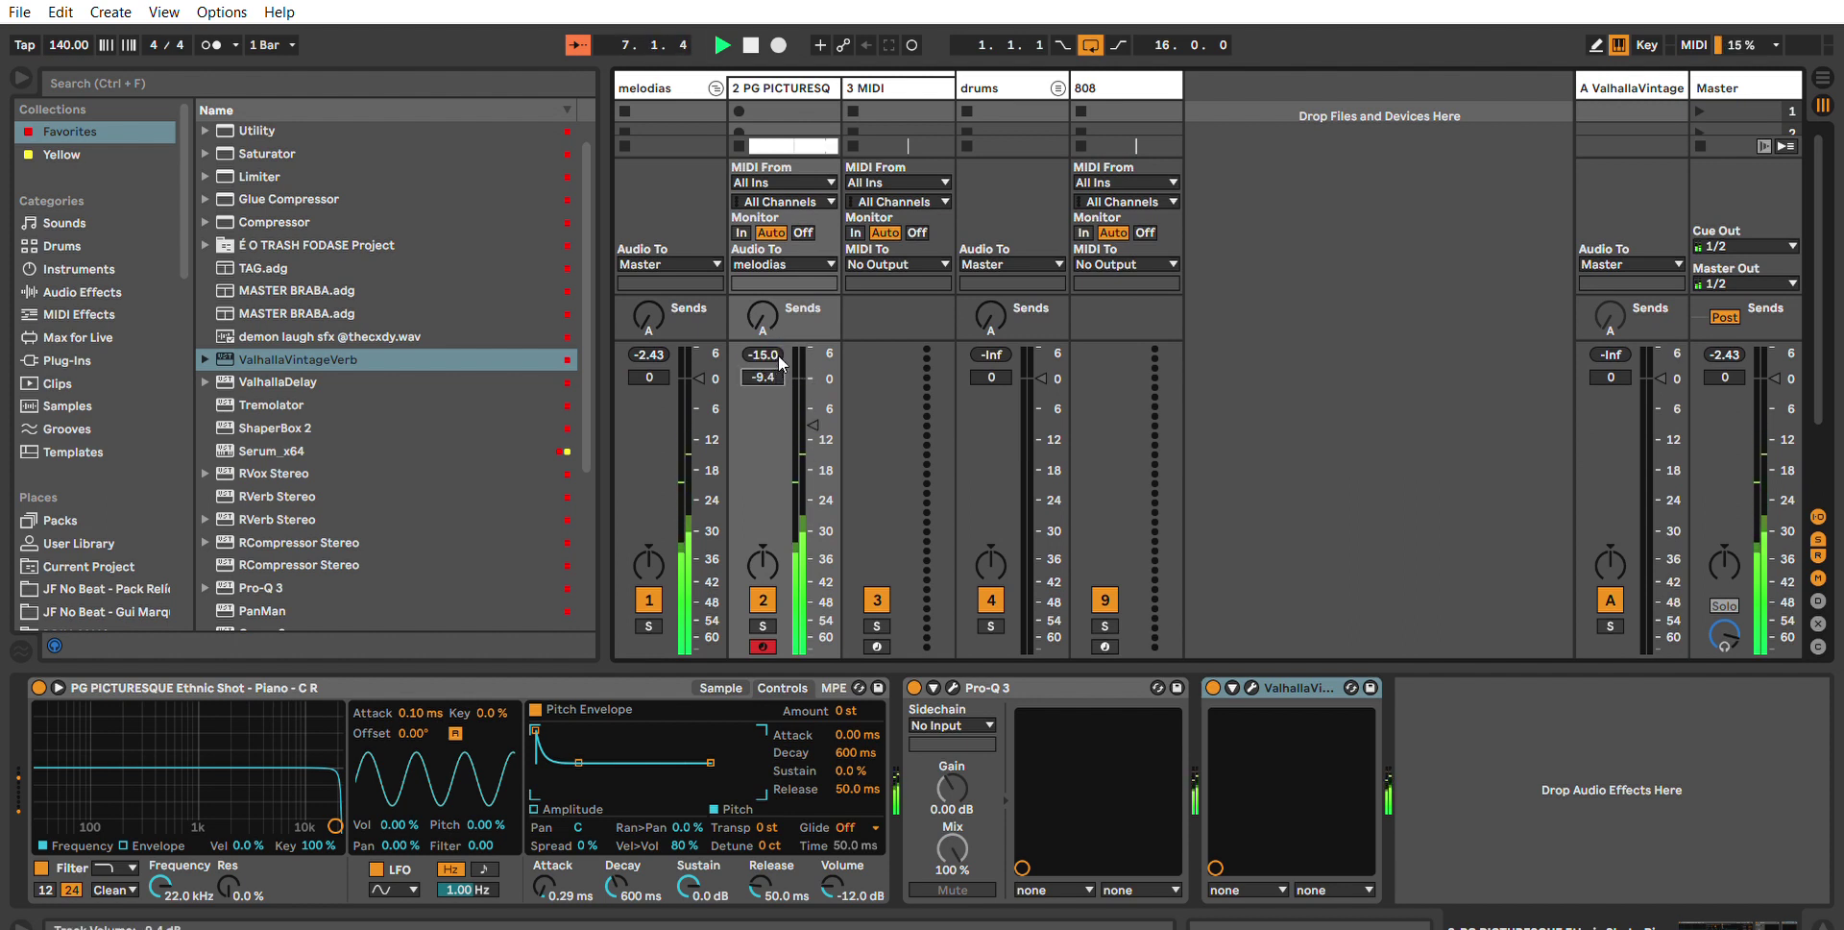
left_click(770, 353)
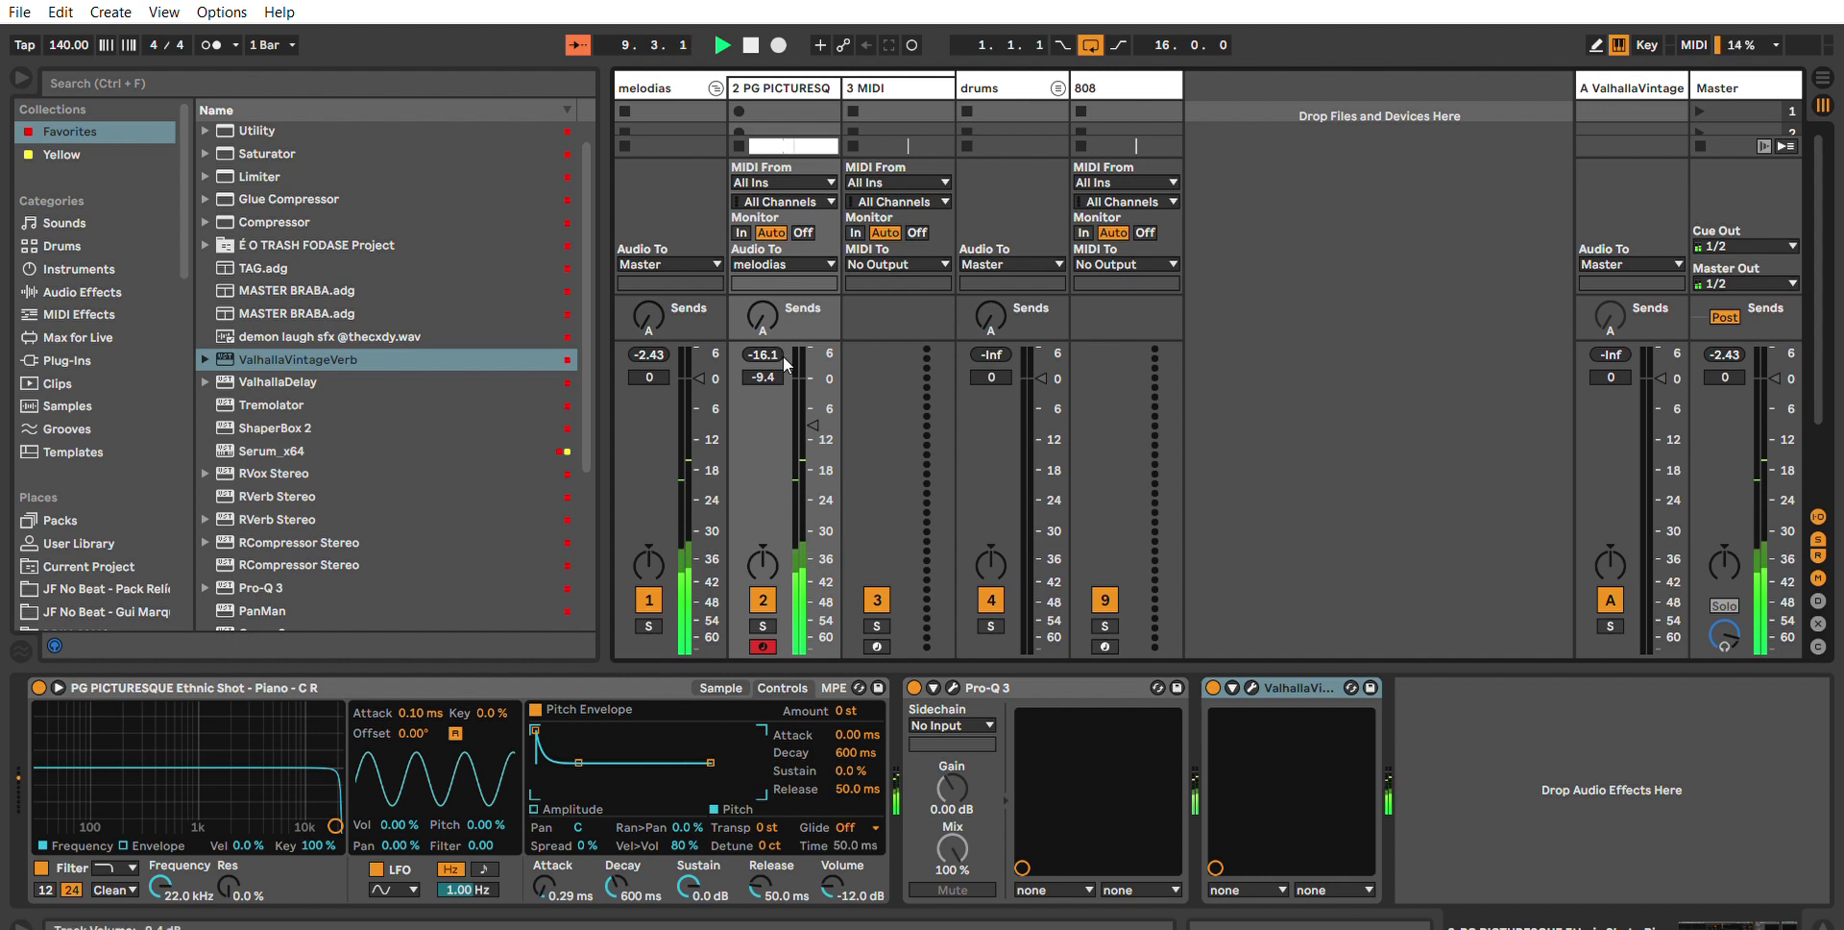
left_click(1823, 77)
Create an empty eight-bar MIDI clip on track 3 from bar 1 to bar 9.
left_click(1484, 368)
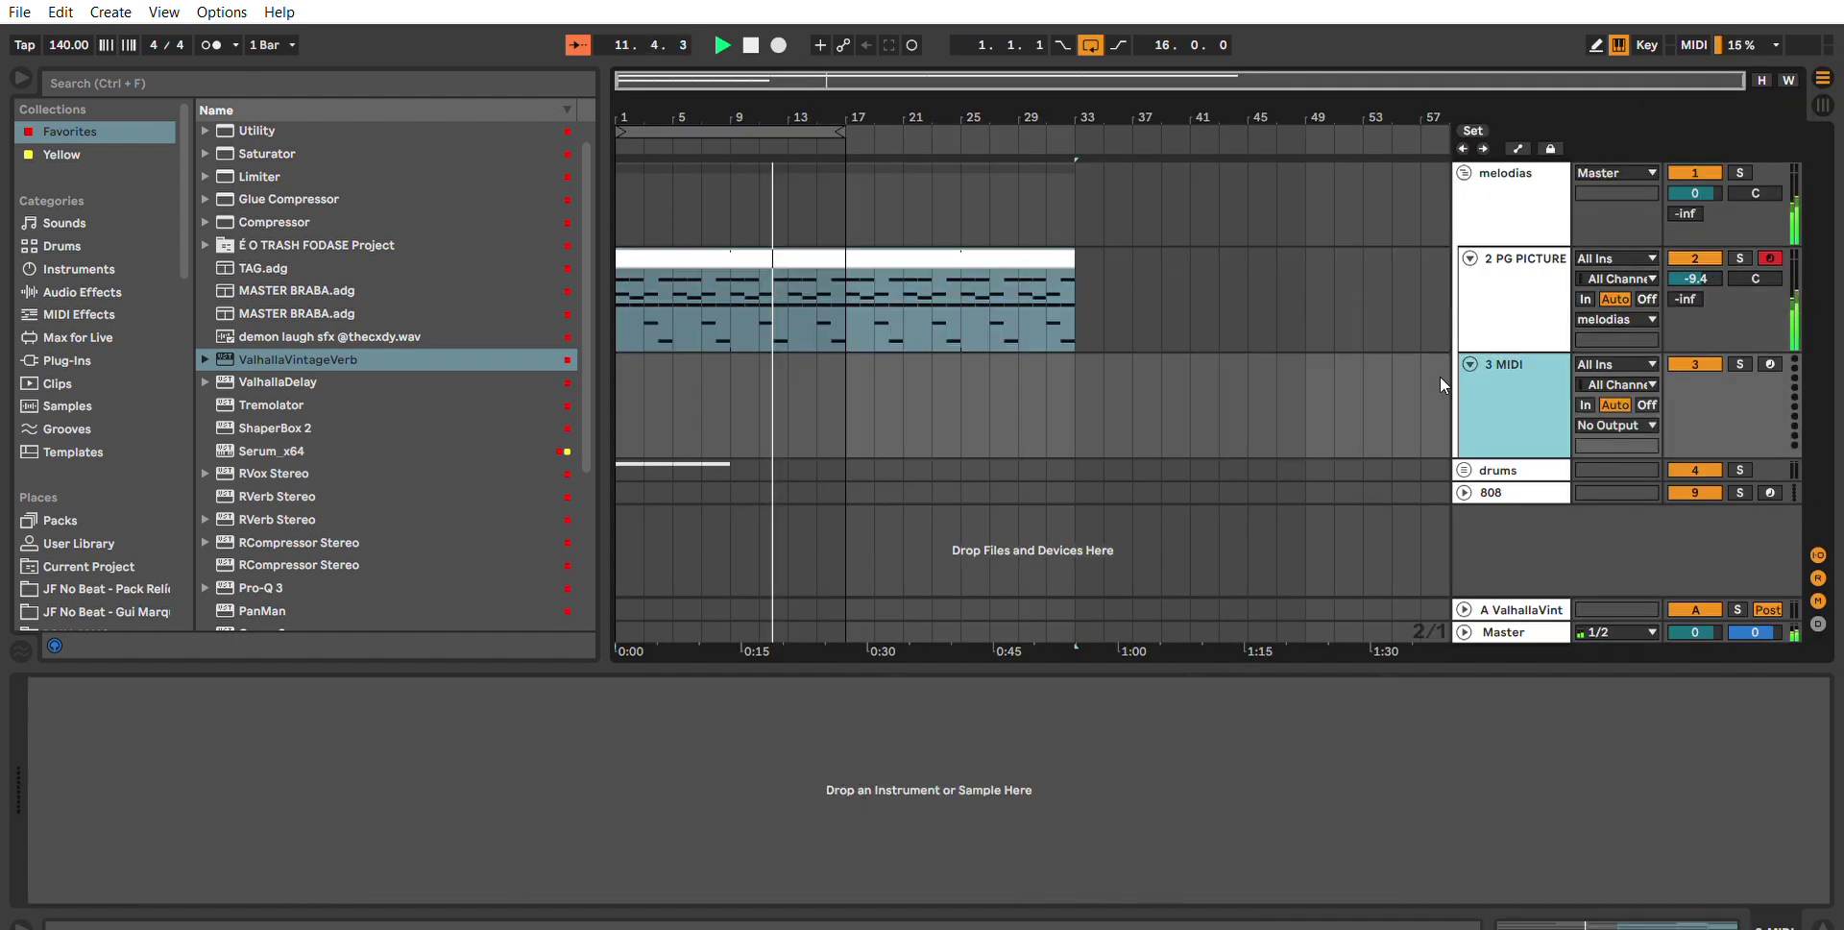
left_click(704, 384)
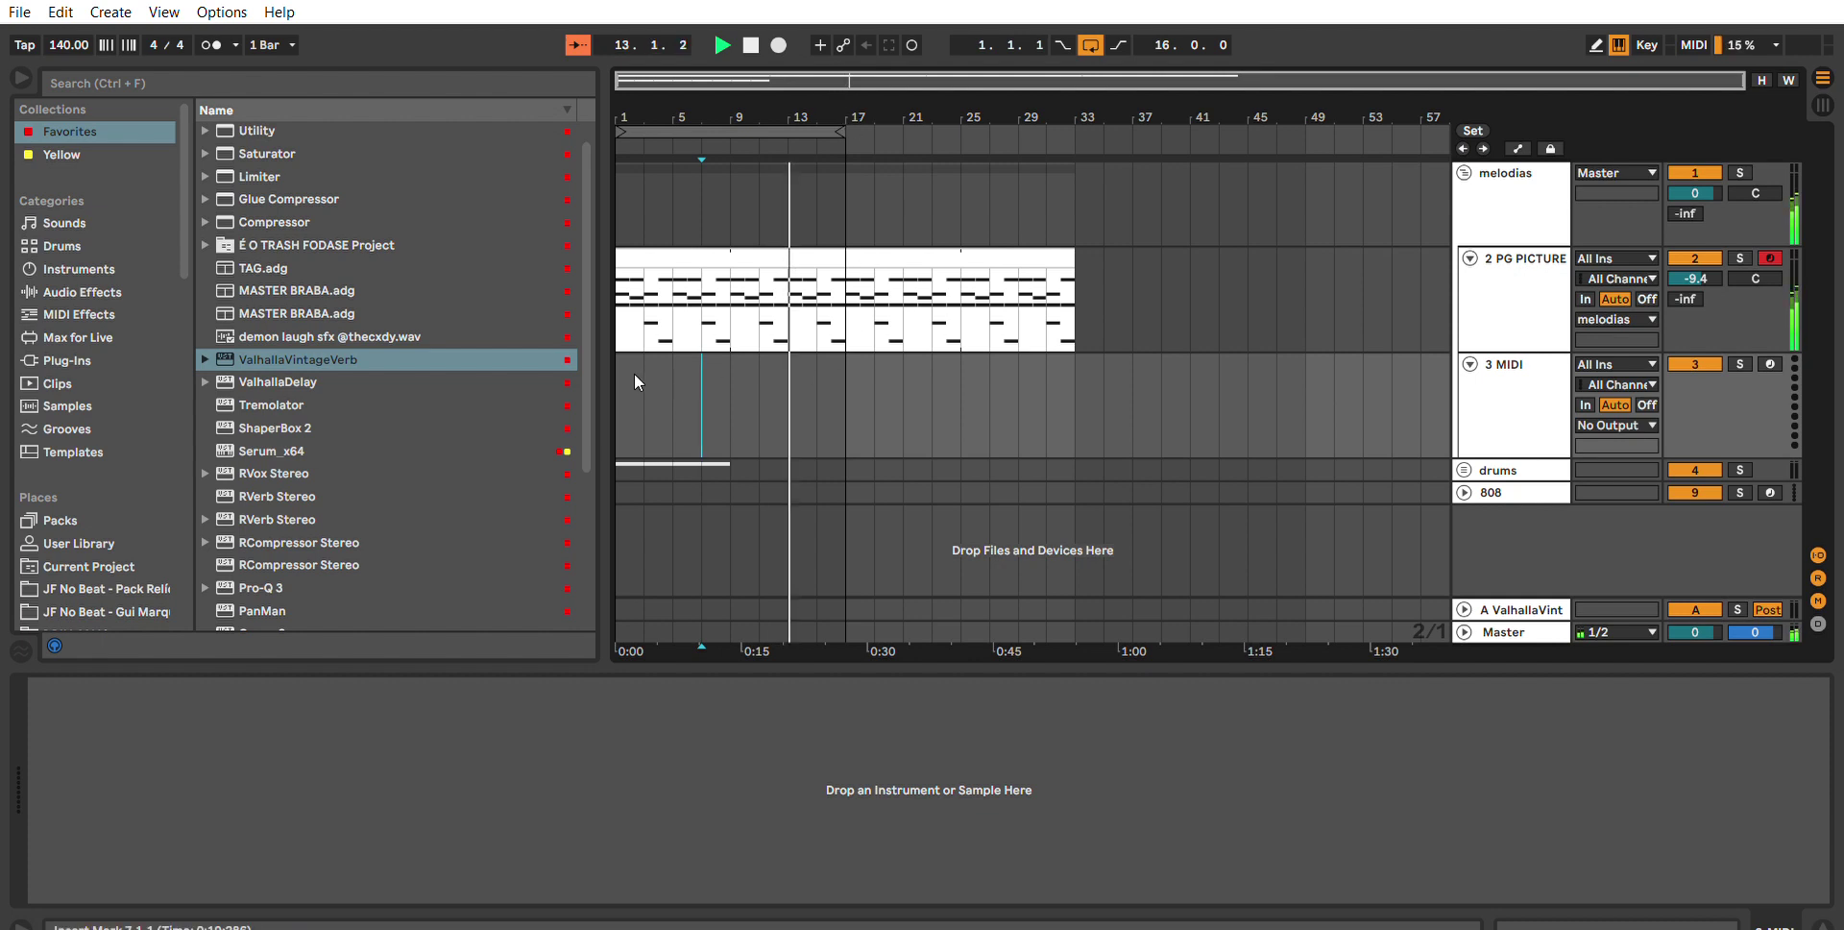
left_click_drag(623, 377, 728, 374)
key("ctrl+shift+m")
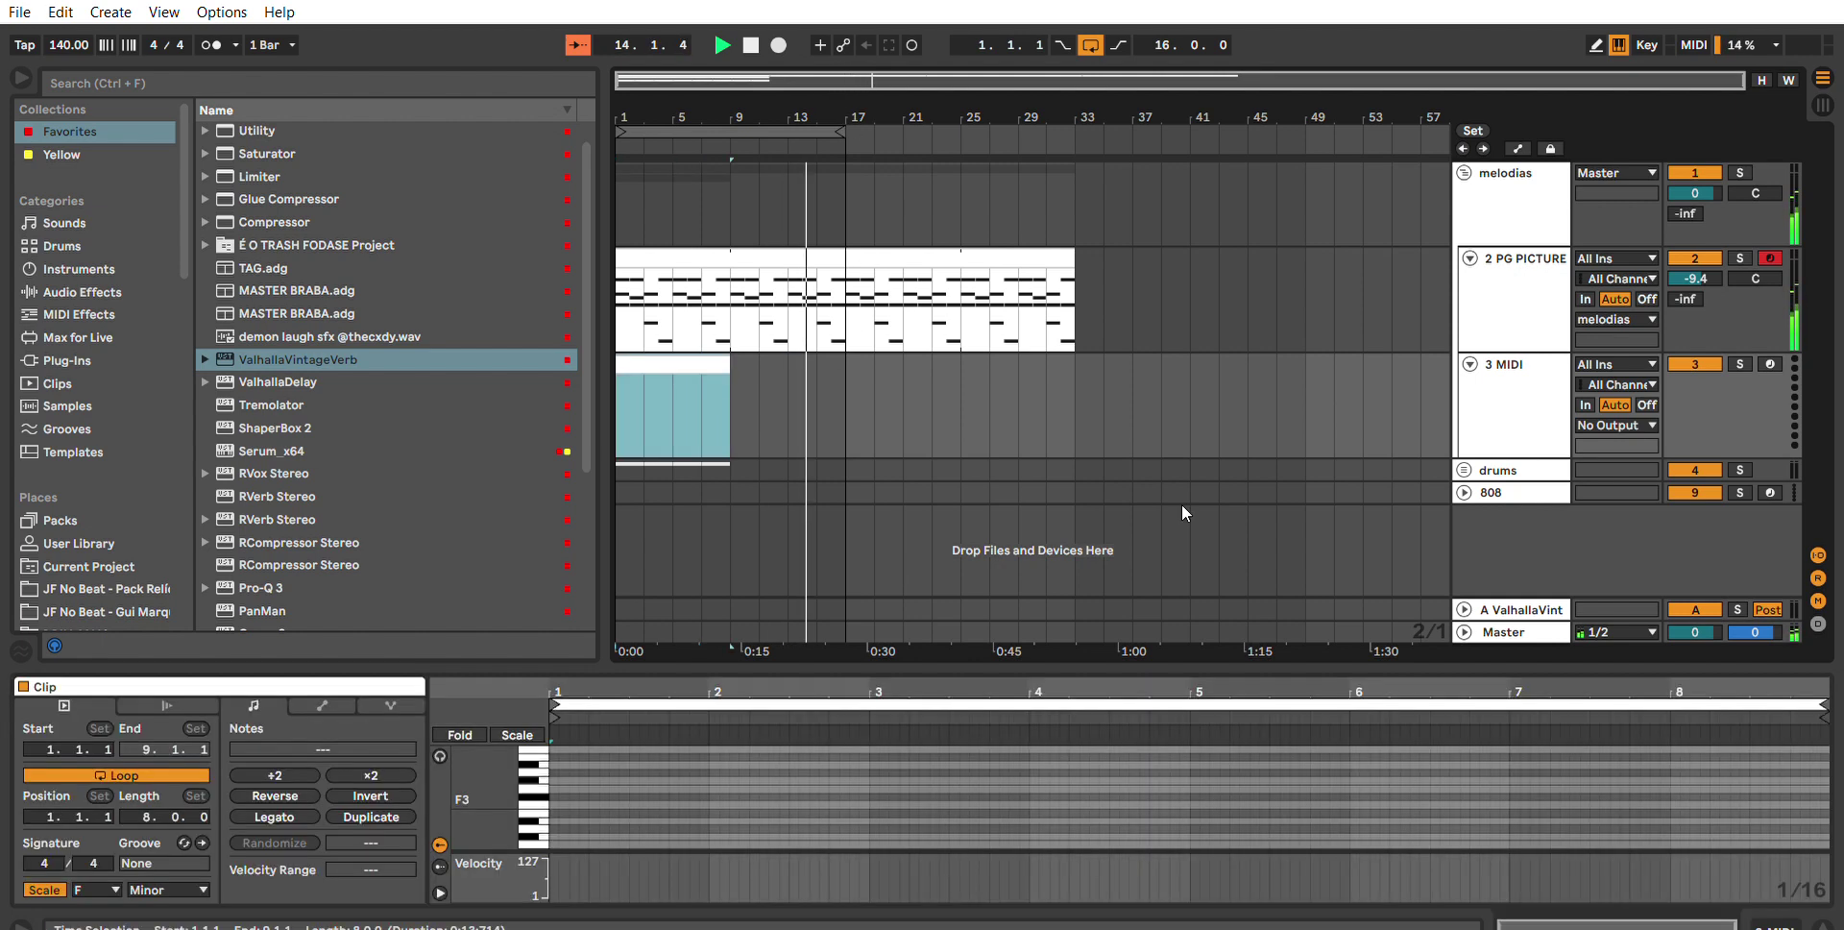
Stop playback, load the ZENOLOGY synth from the Yellow collection onto track 3 and arm that track.
double_click(1523, 375)
key("space")
left_click(63, 152)
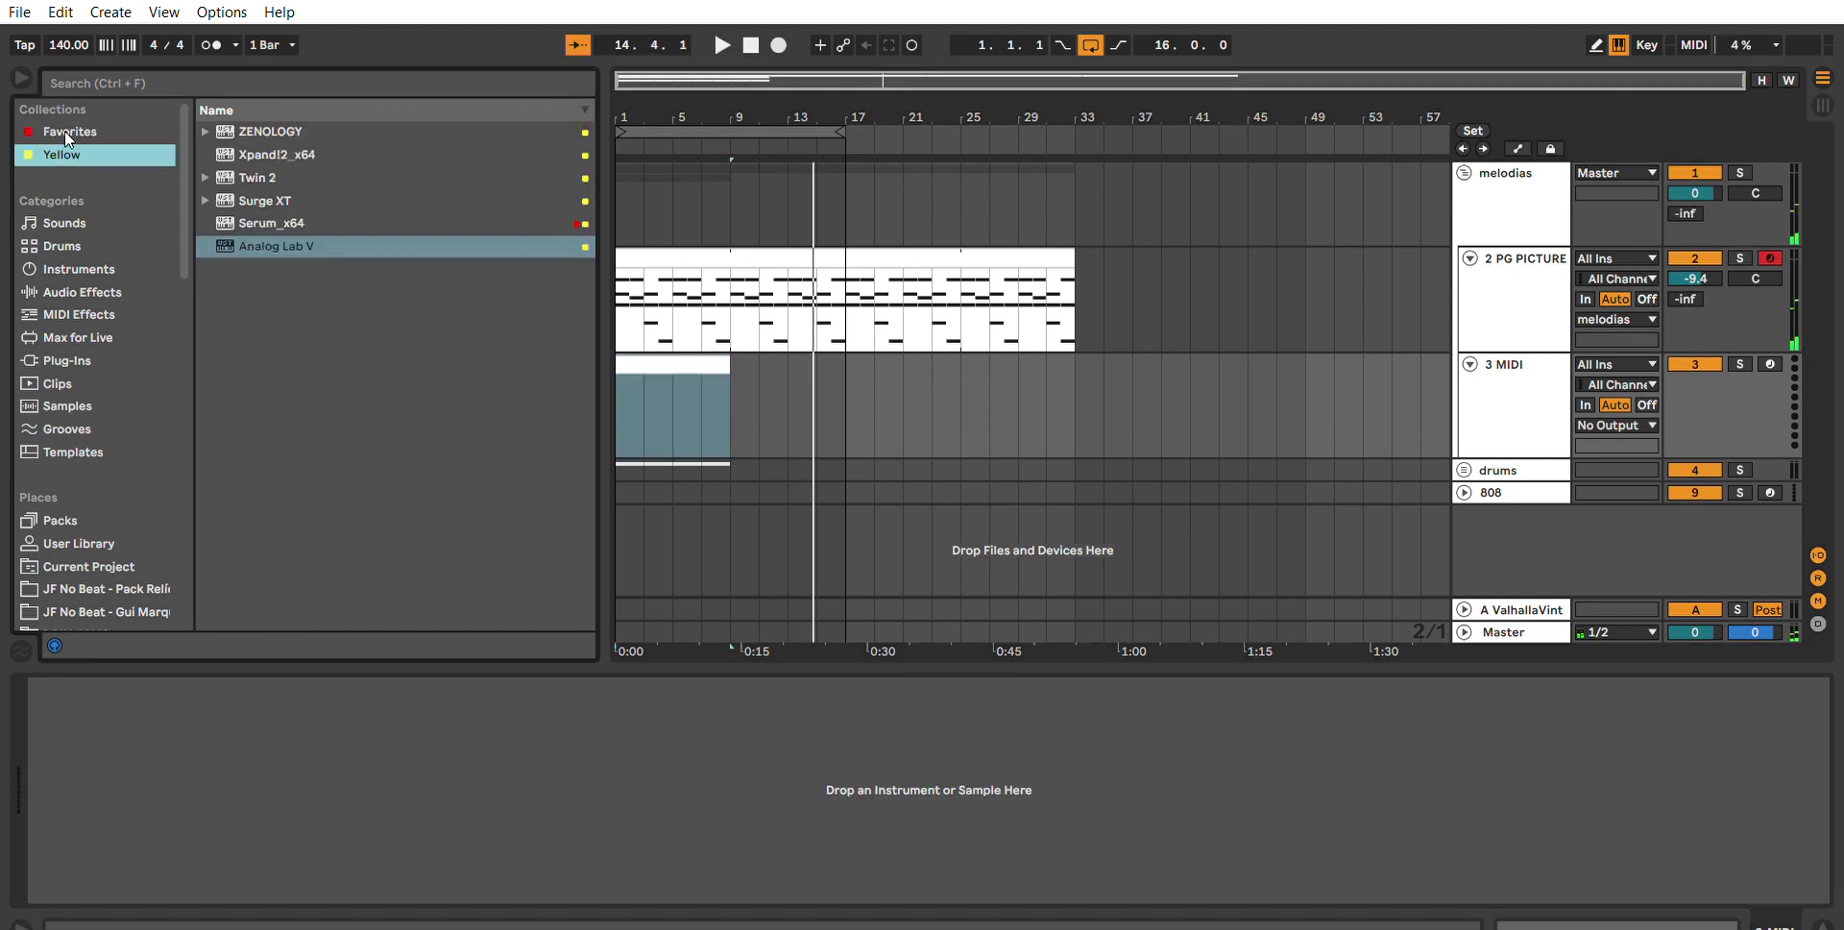
double_click(310, 130)
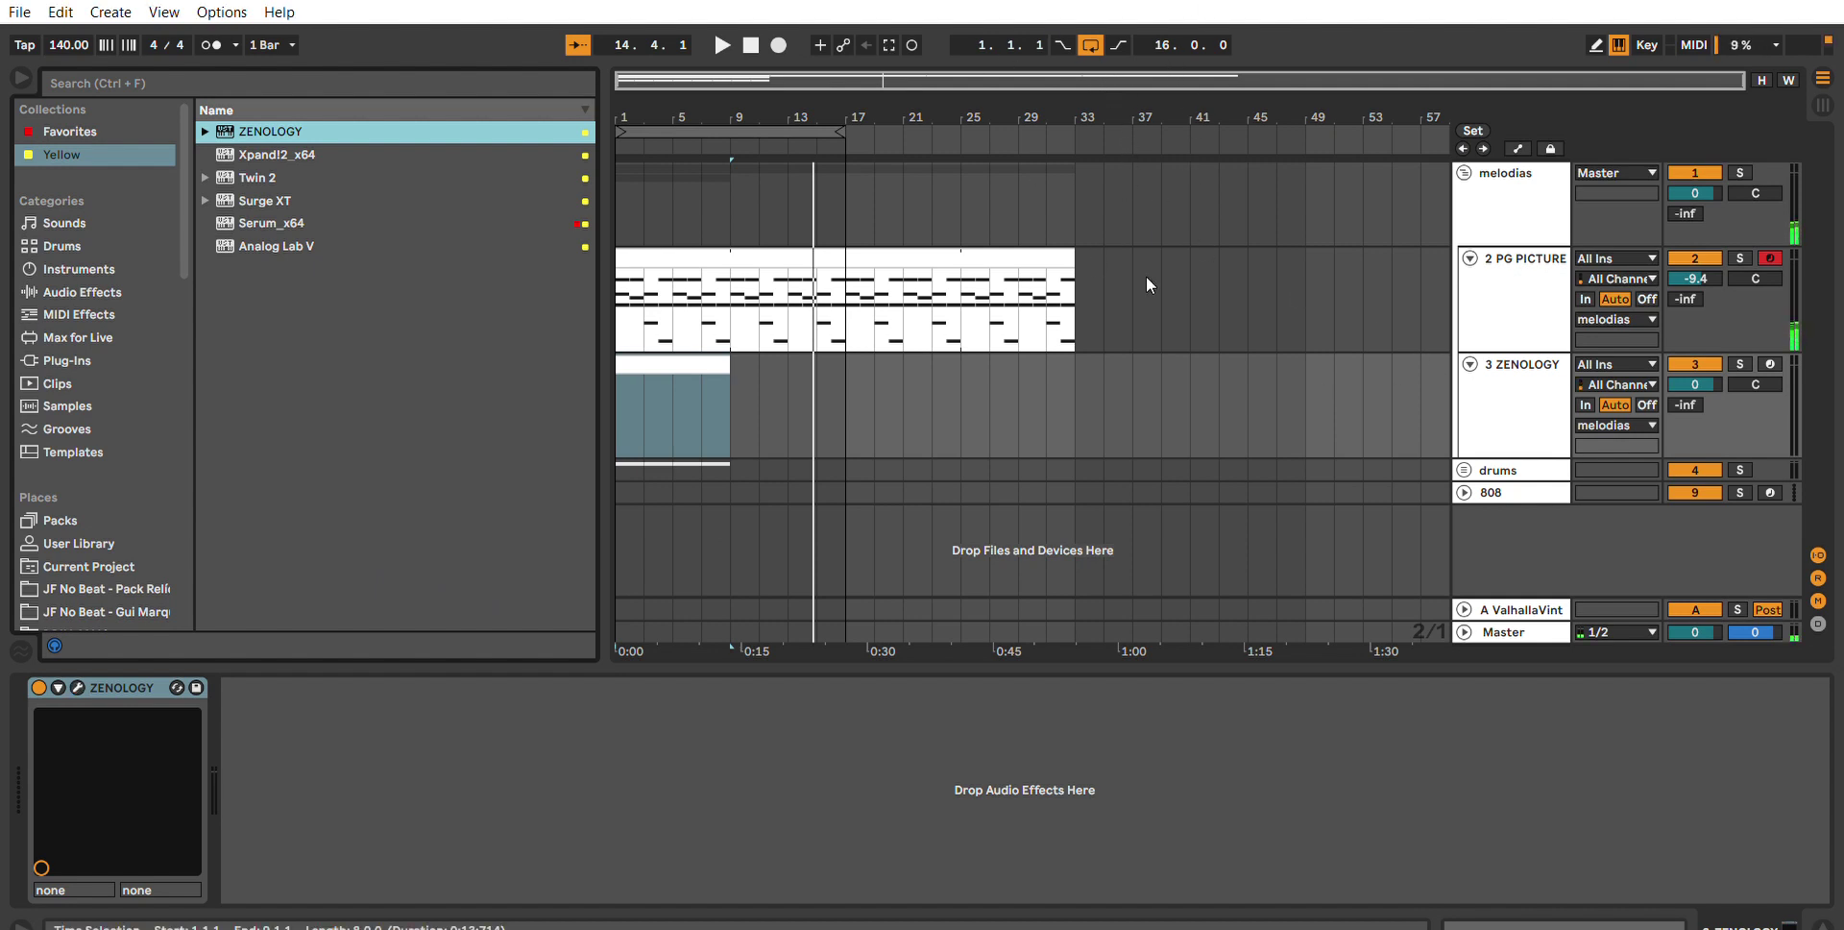
left_click(1768, 363)
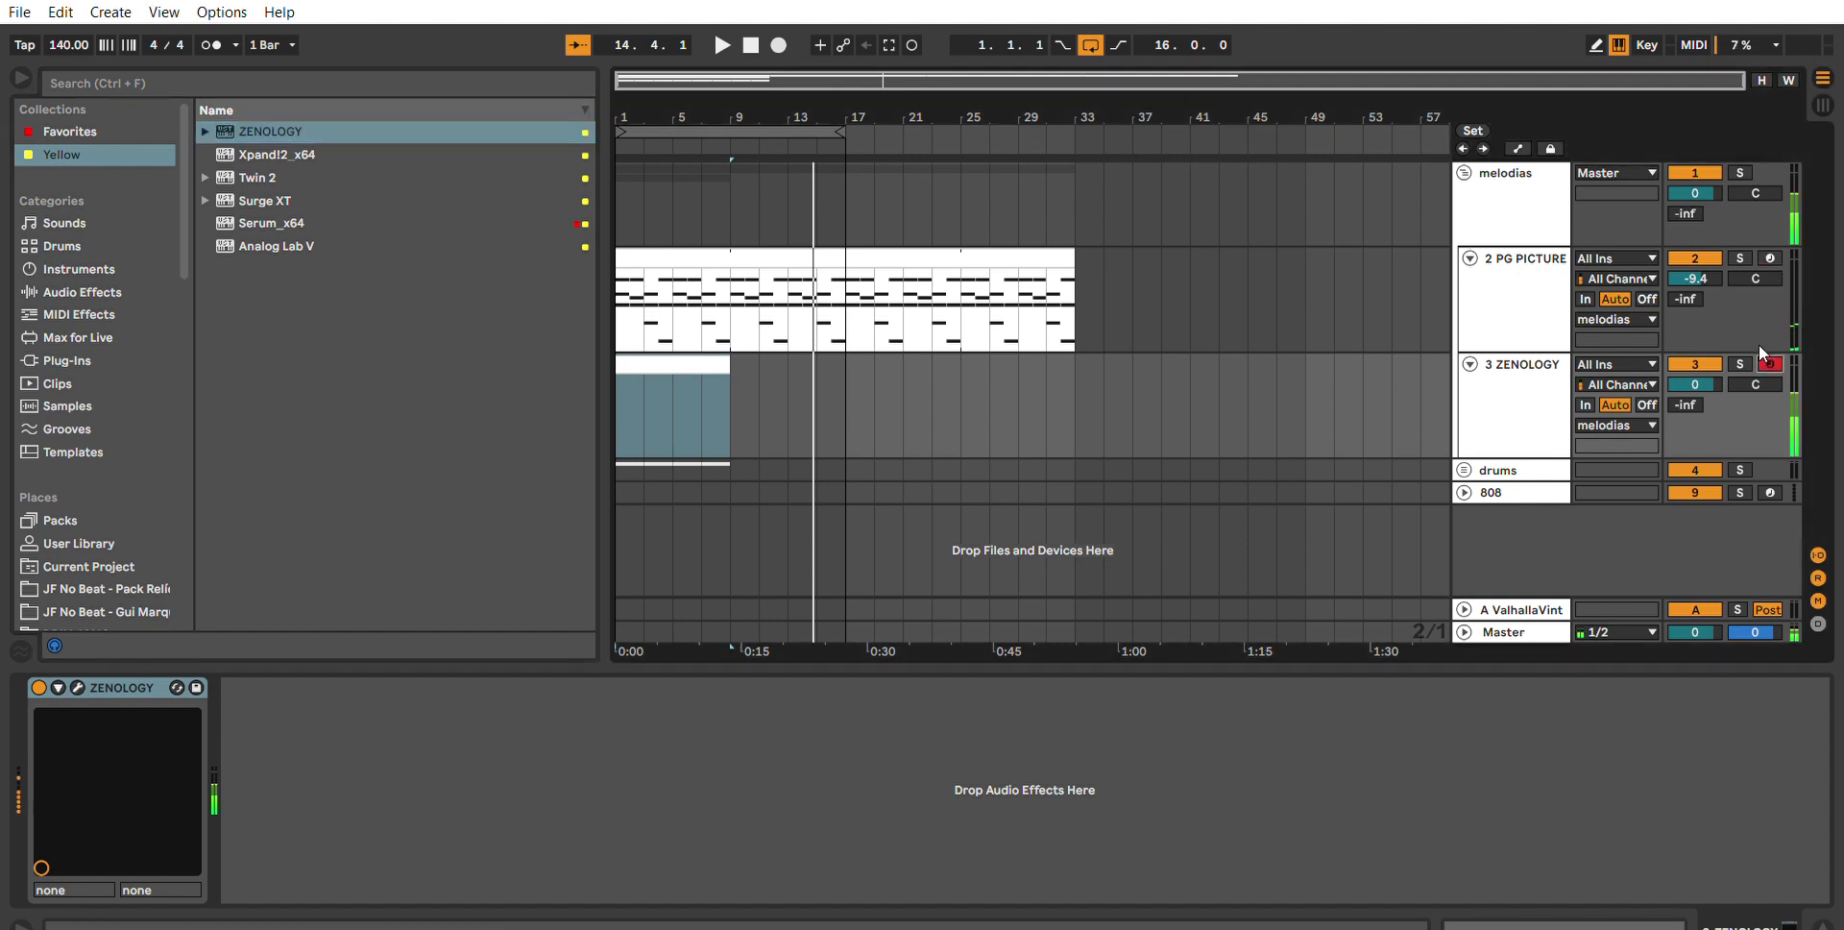
Open the ZENOLOGY clip in an enlarged note editor and enter an F3 note from 1.2.1 to 3.1.1.
double_click(702, 361)
key("space")
left_click_drag(655, 653, 655, 319)
key("space")
left_click_drag(486, 485, 567, 471)
key("space")
scroll(801, 615, "up", 3)
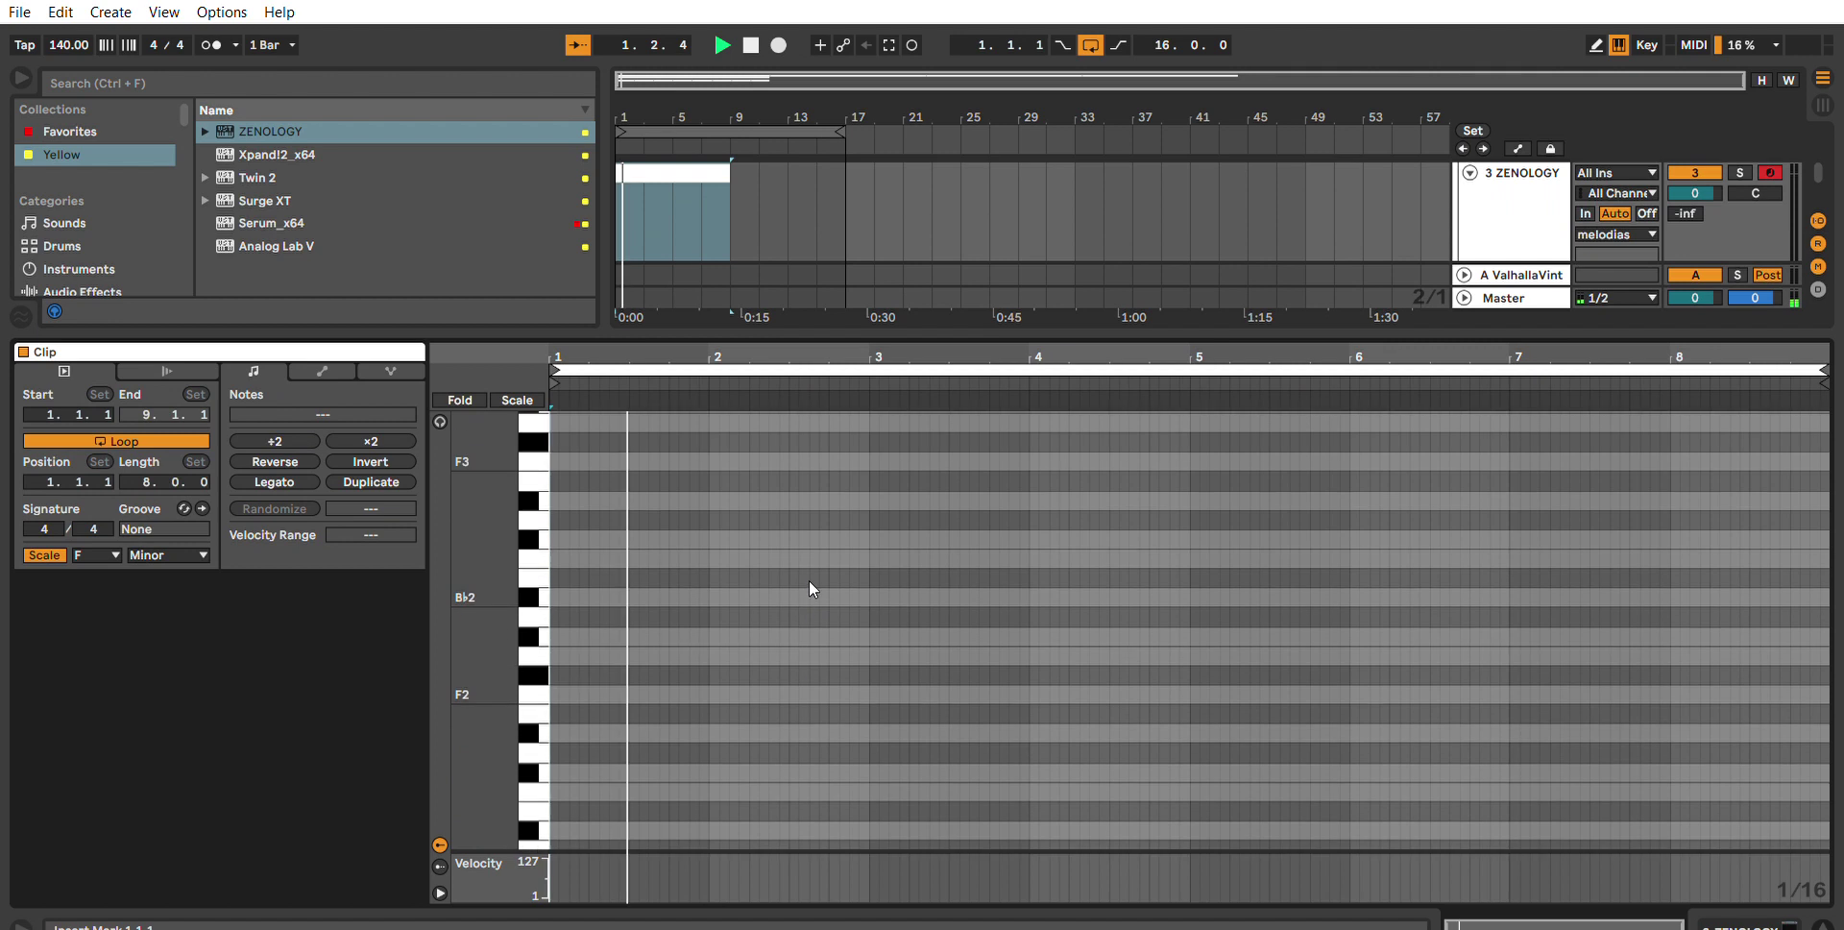
mouse_move(872, 459)
left_mouse_down()
mouse_move(1133, 446)
mouse_move(1047, 423)
mouse_move(1263, 413)
mouse_move(1198, 398)
left_mouse_up()
left_click_drag(1120, 444, 867, 406)
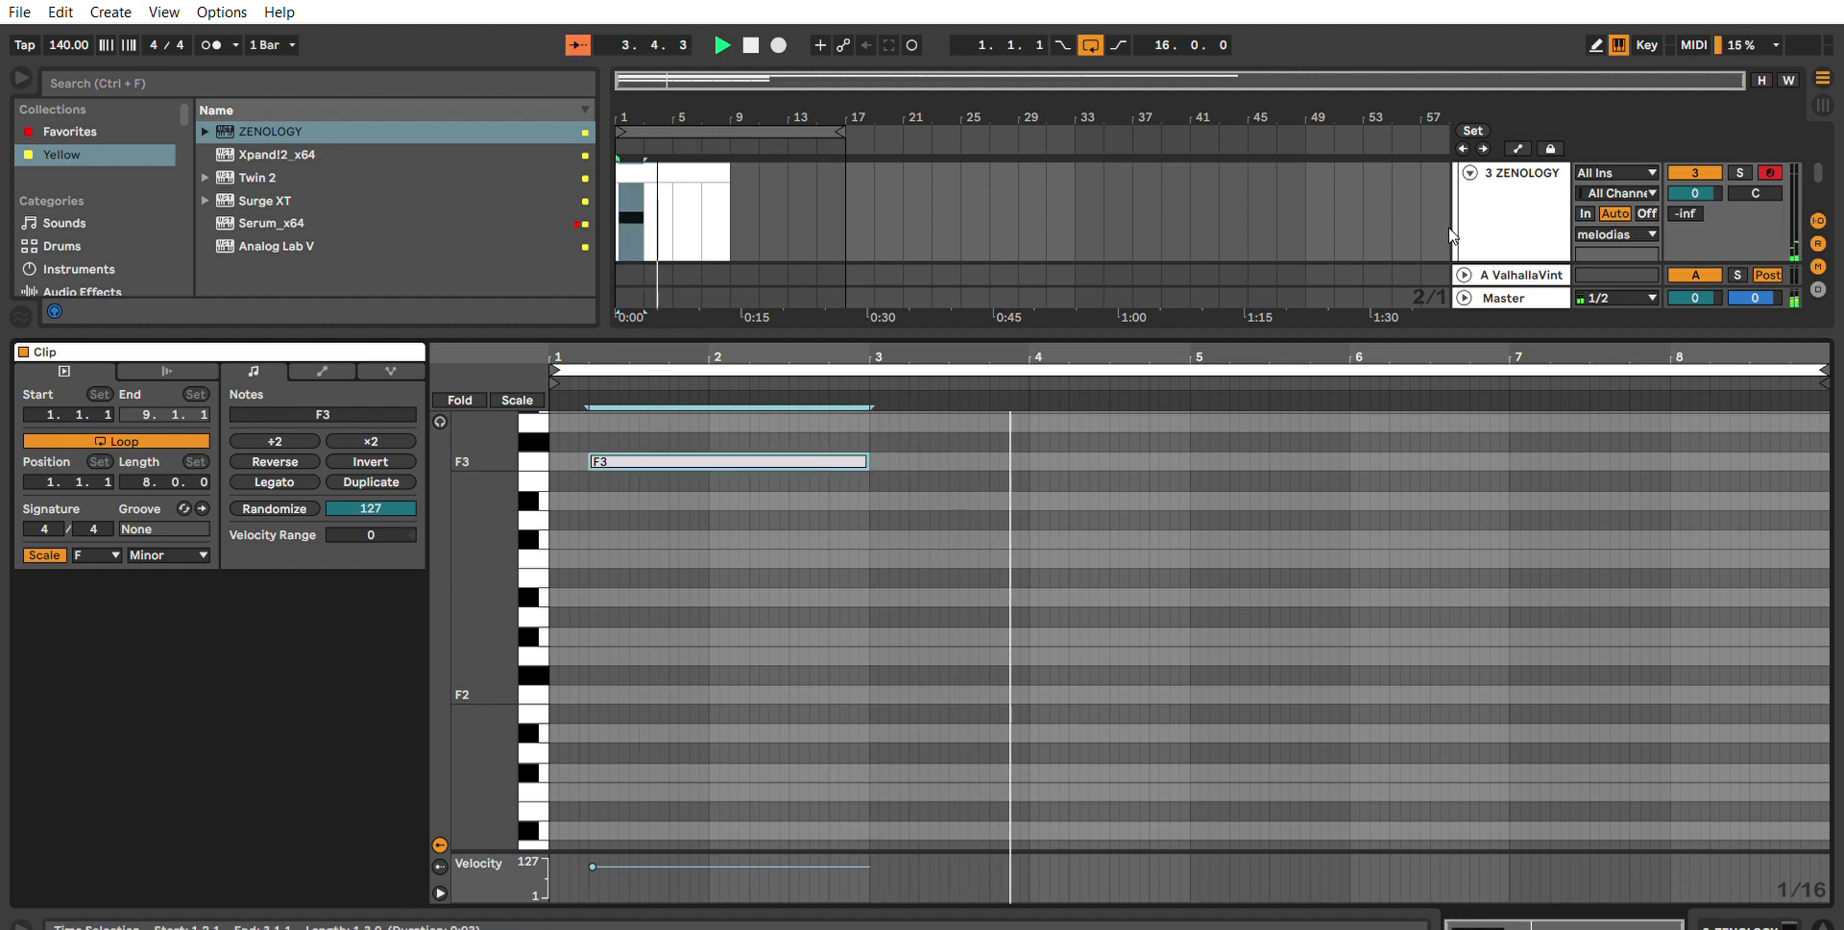
Audition the ZENOLOGY part with the piano and shorten the F3 note so it ends at 2.3.1.
key("shift+Tab")
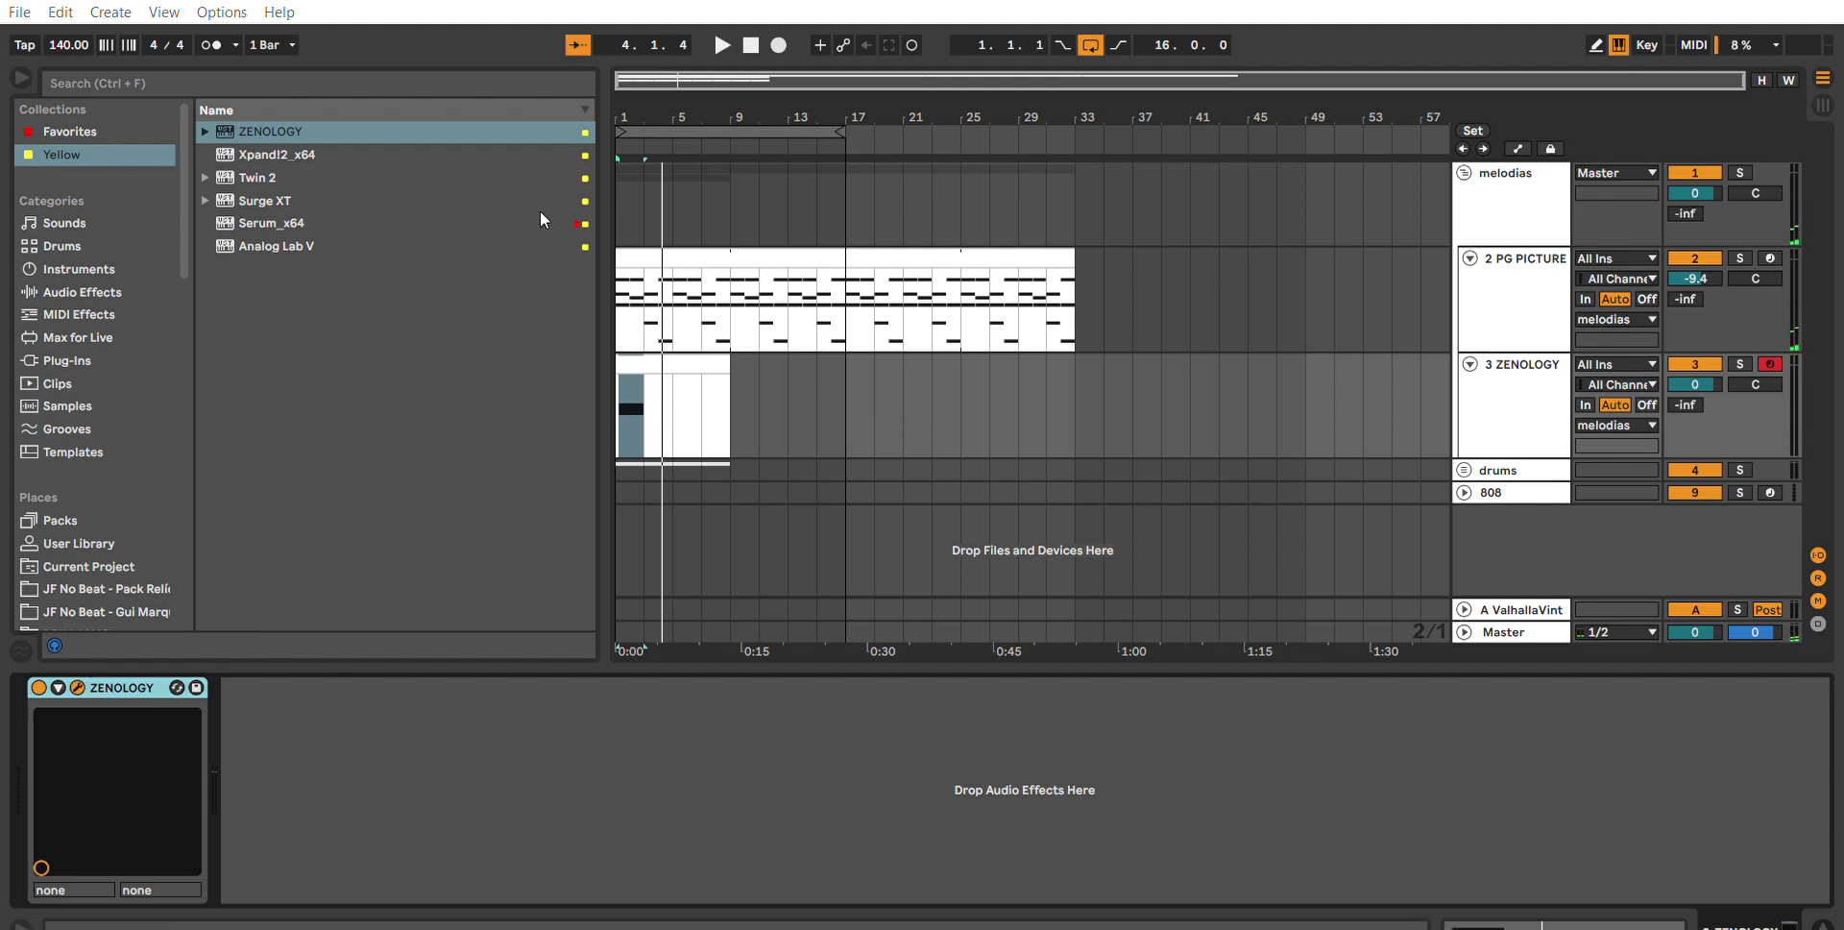
key("space")
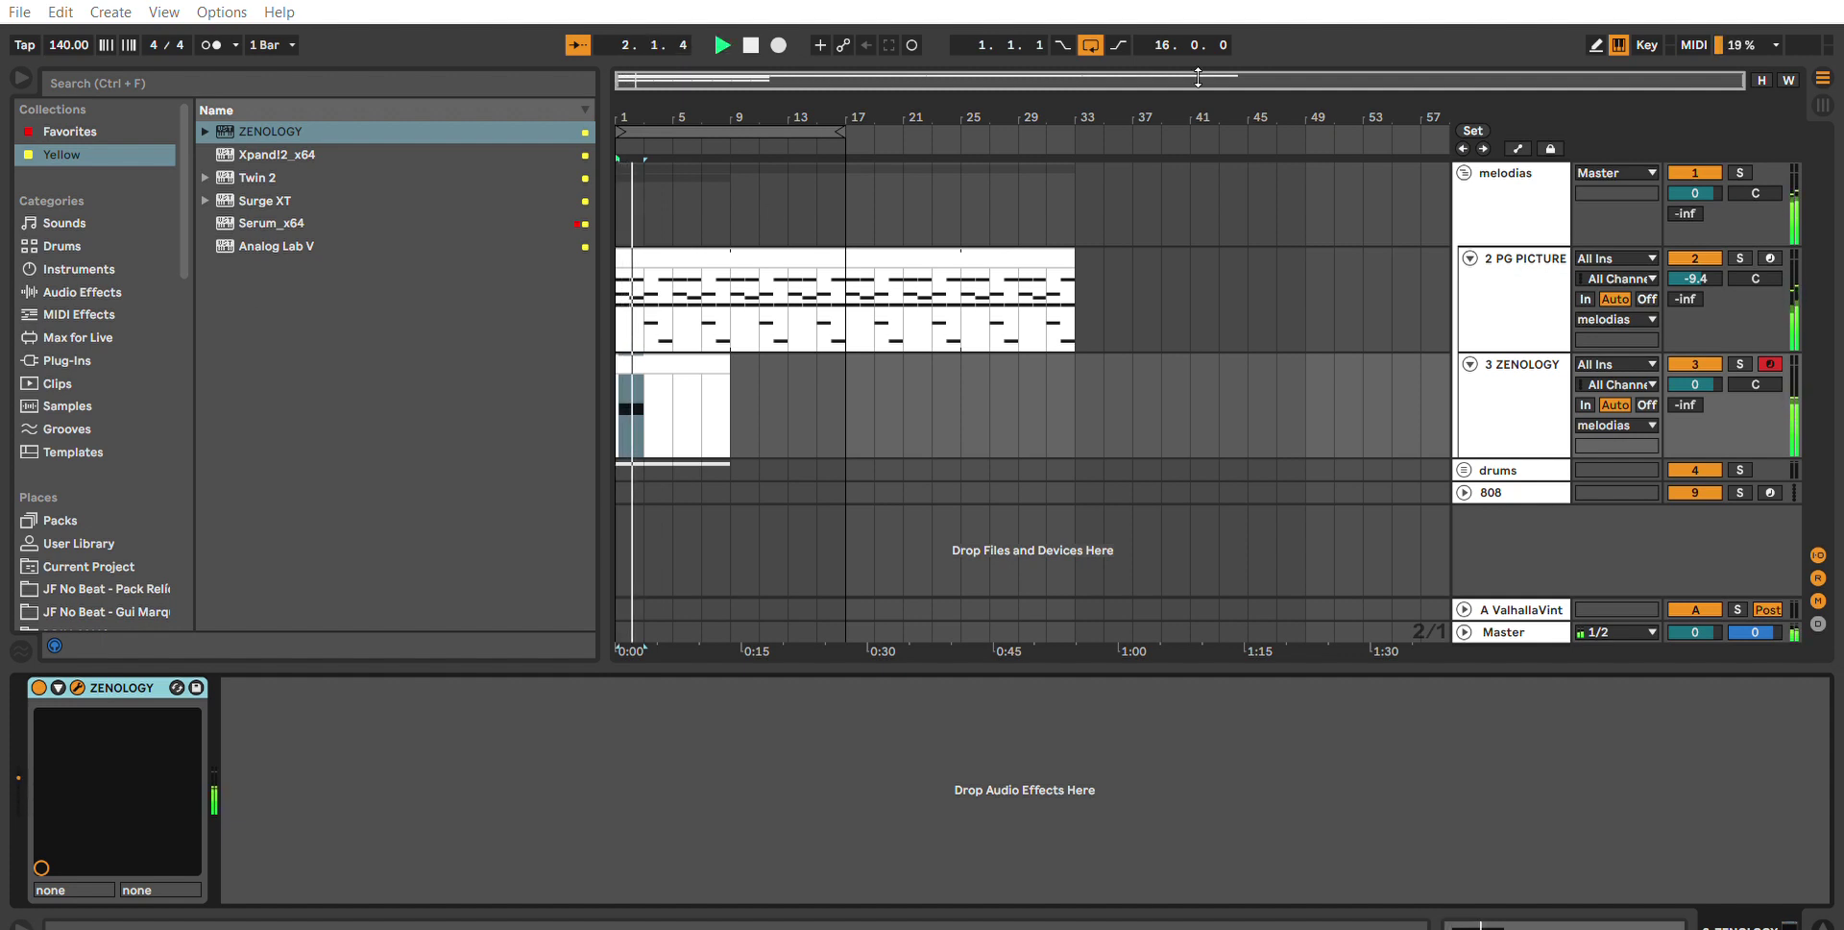
double_click(686, 357)
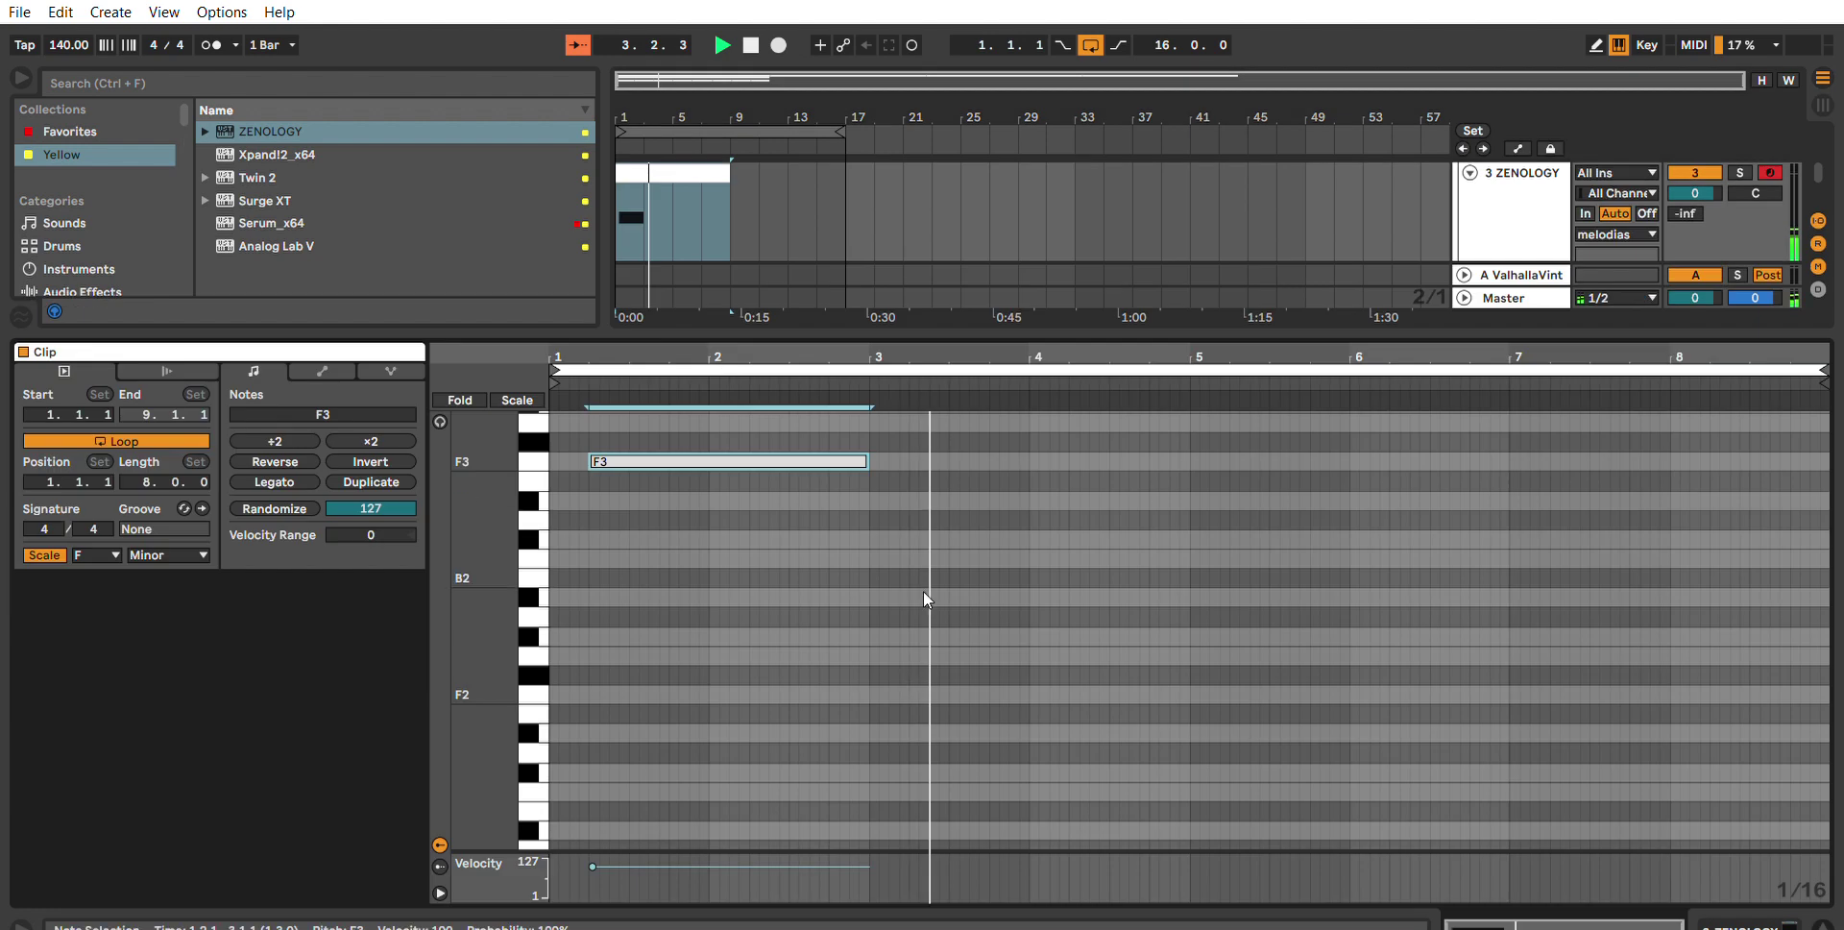
left_click_drag(801, 483, 709, 448)
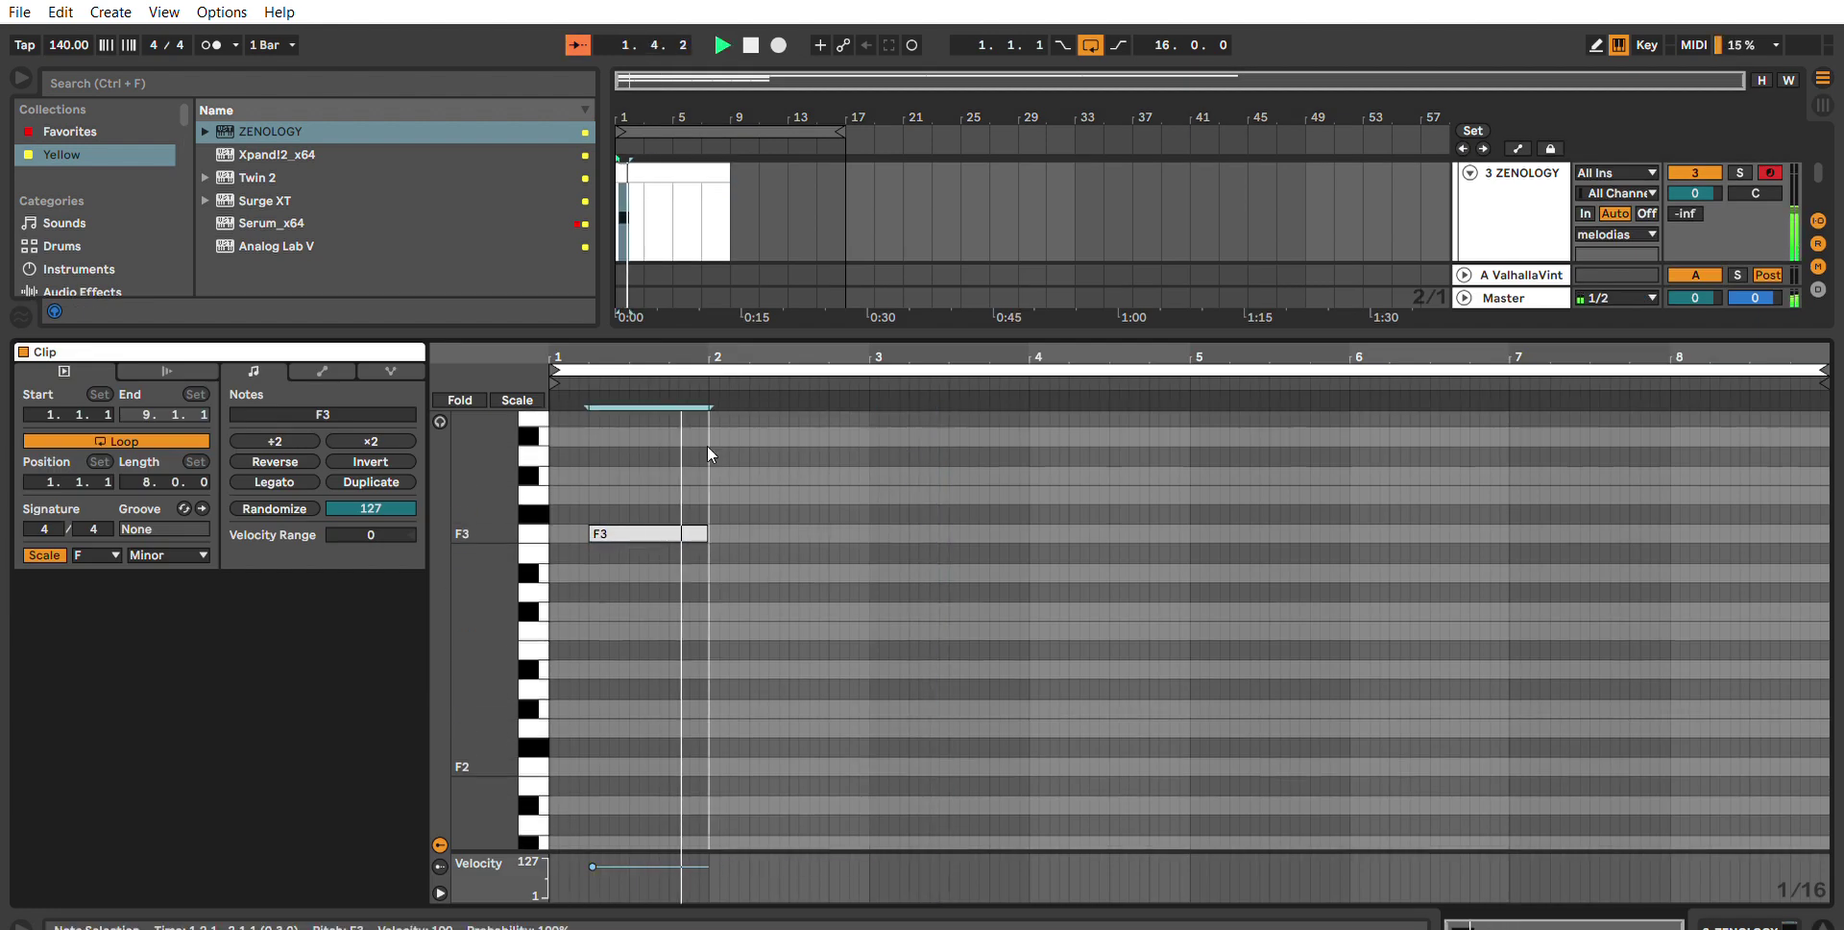
key("space")
key("space")
left_click_drag(719, 529, 800, 486)
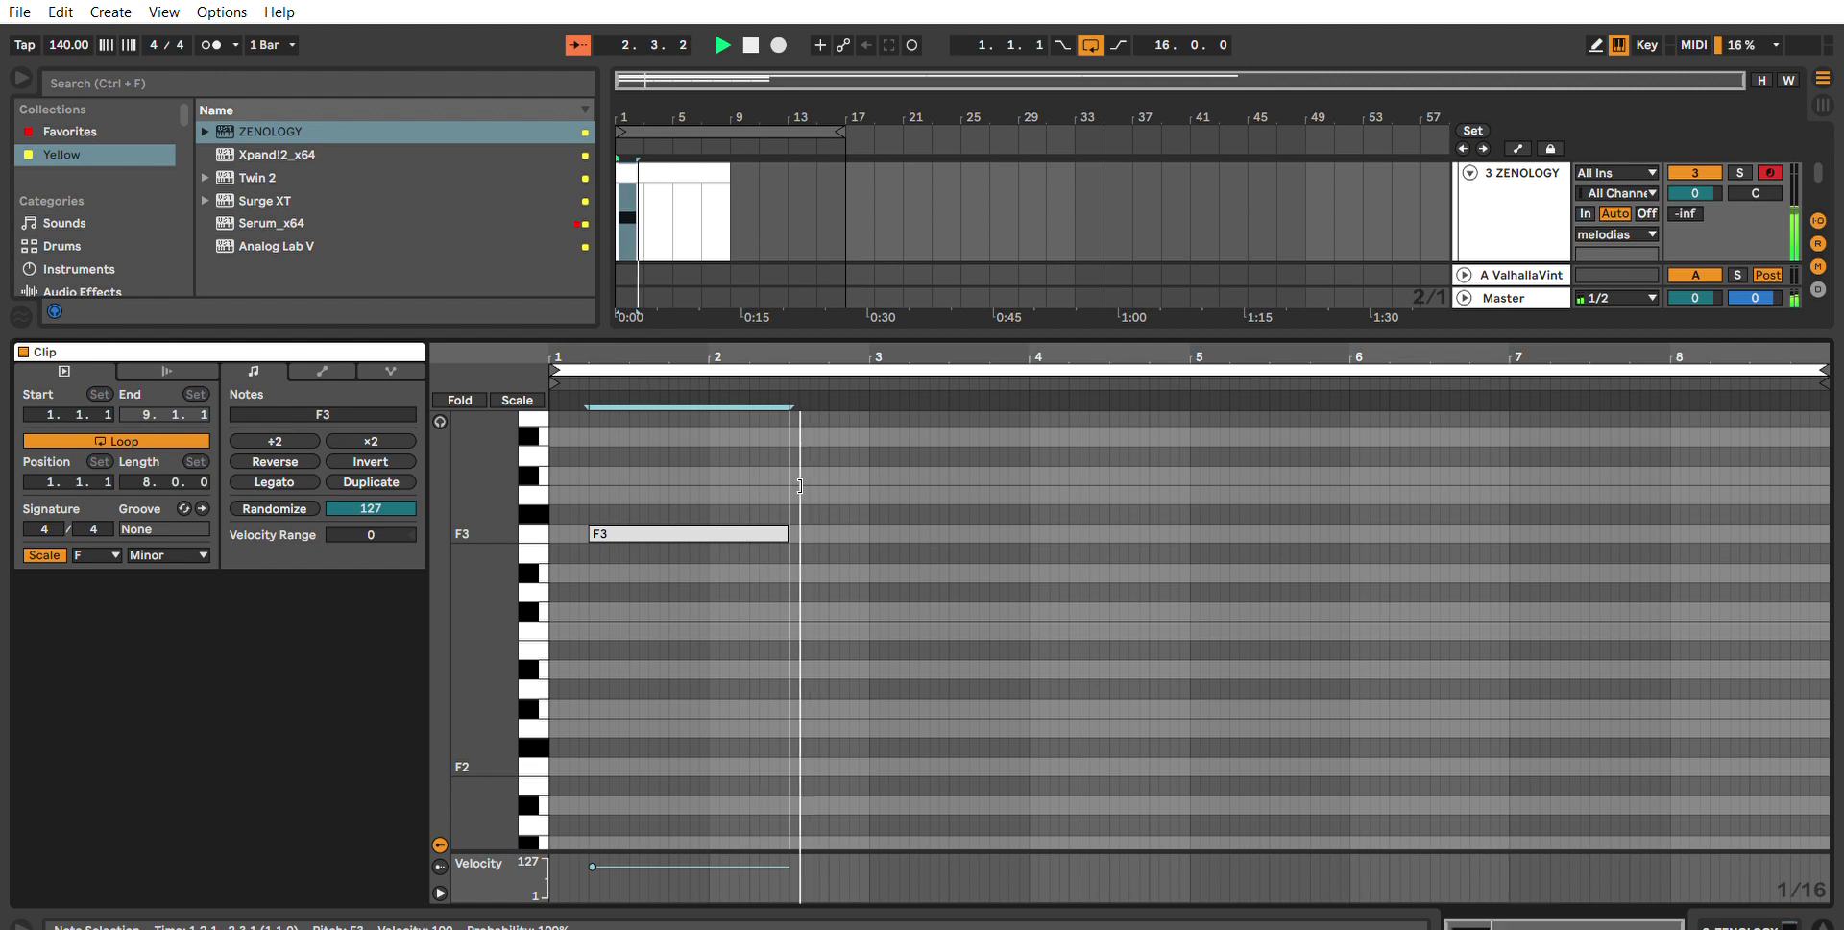
Add the favorite effect ValhallaVintageVerb after ZENOLOGY on track 3 and replay the arrangement.
left_click(1500, 194)
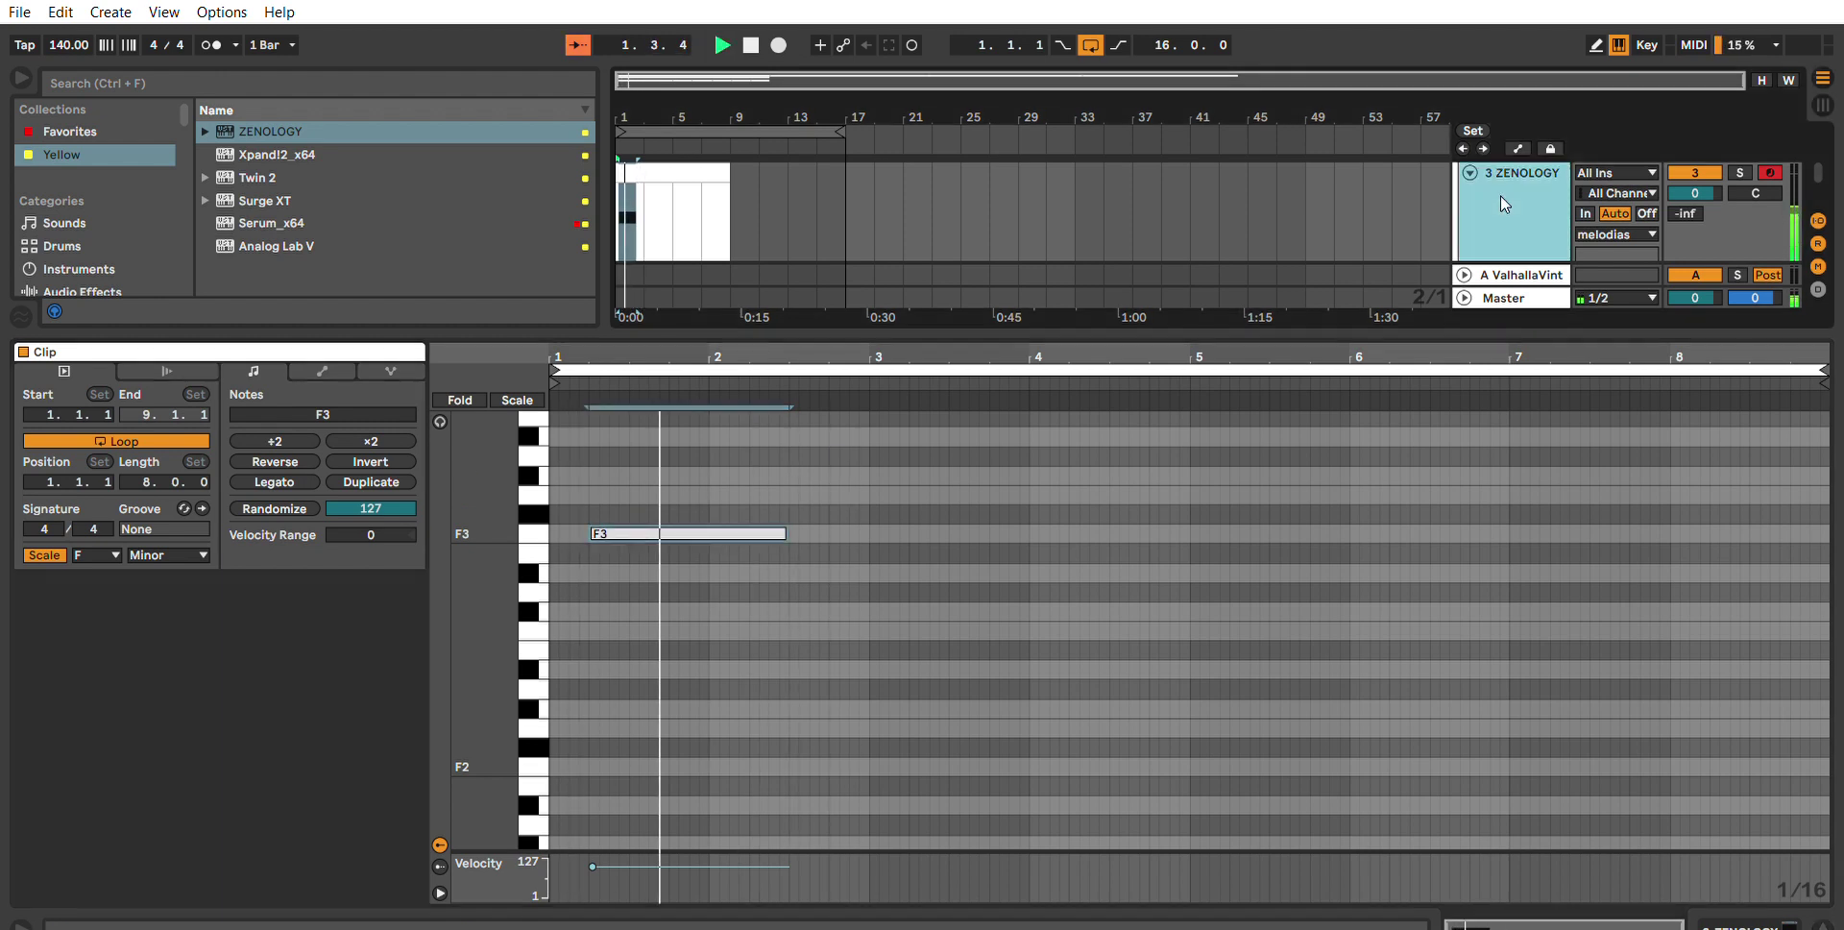
left_click(71, 125)
double_click(342, 358)
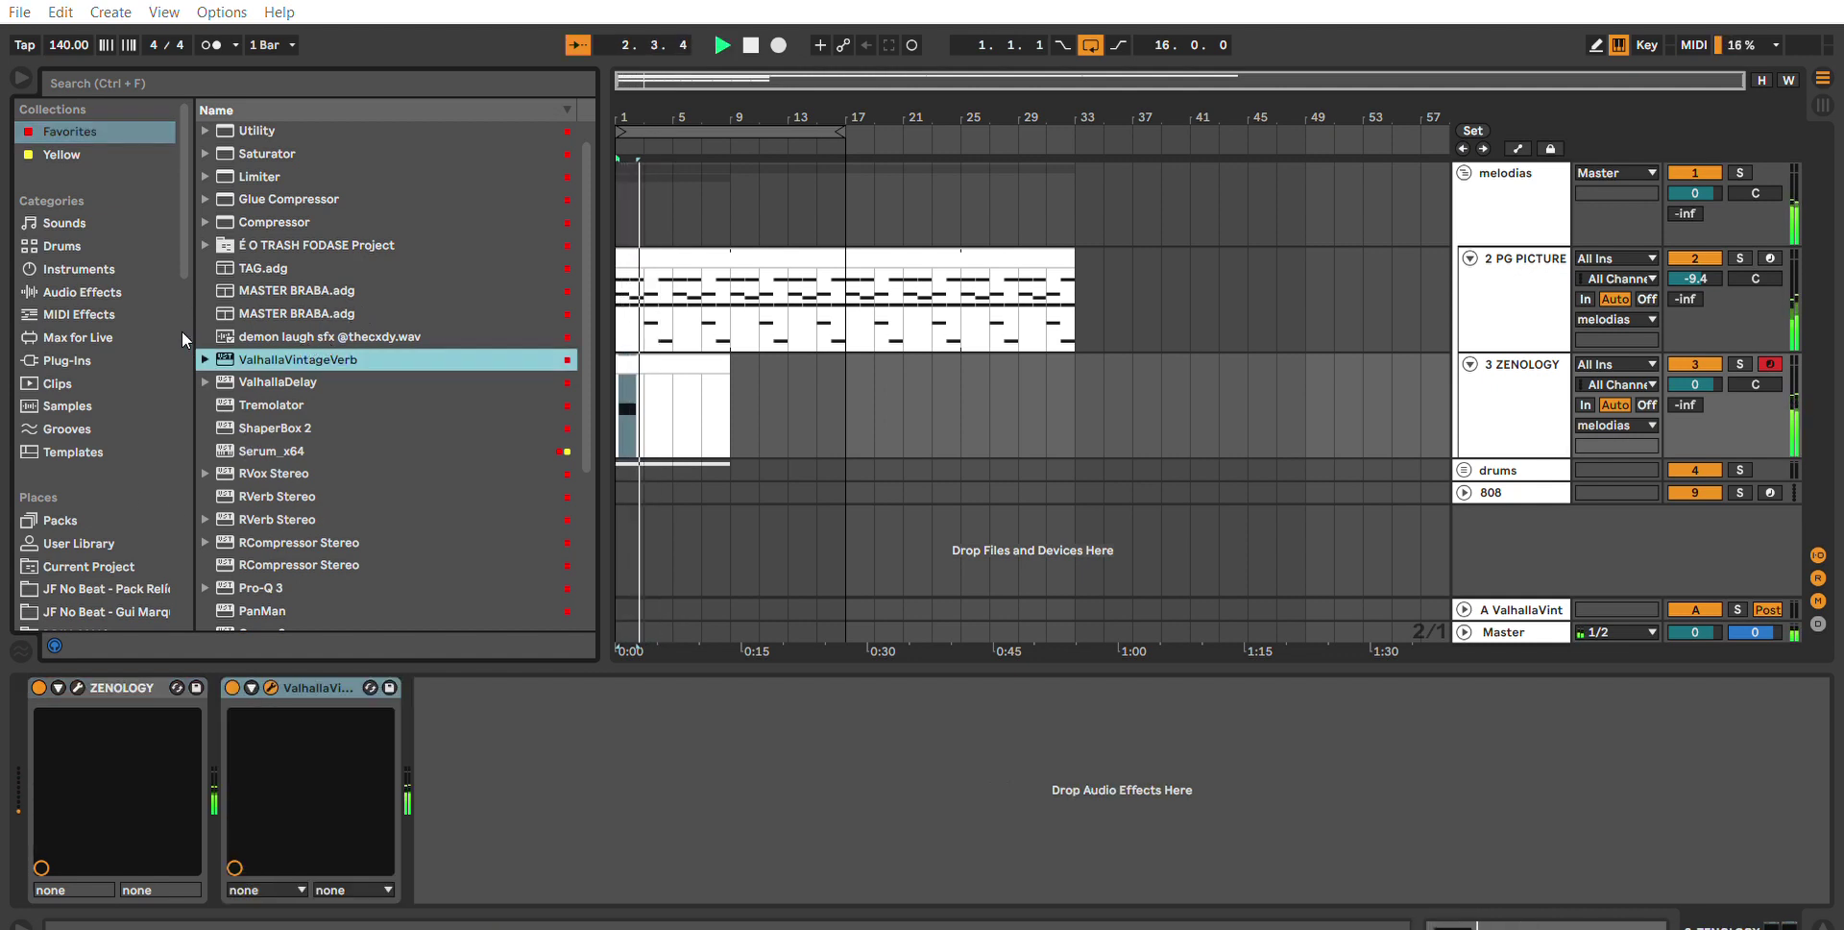
key("space")
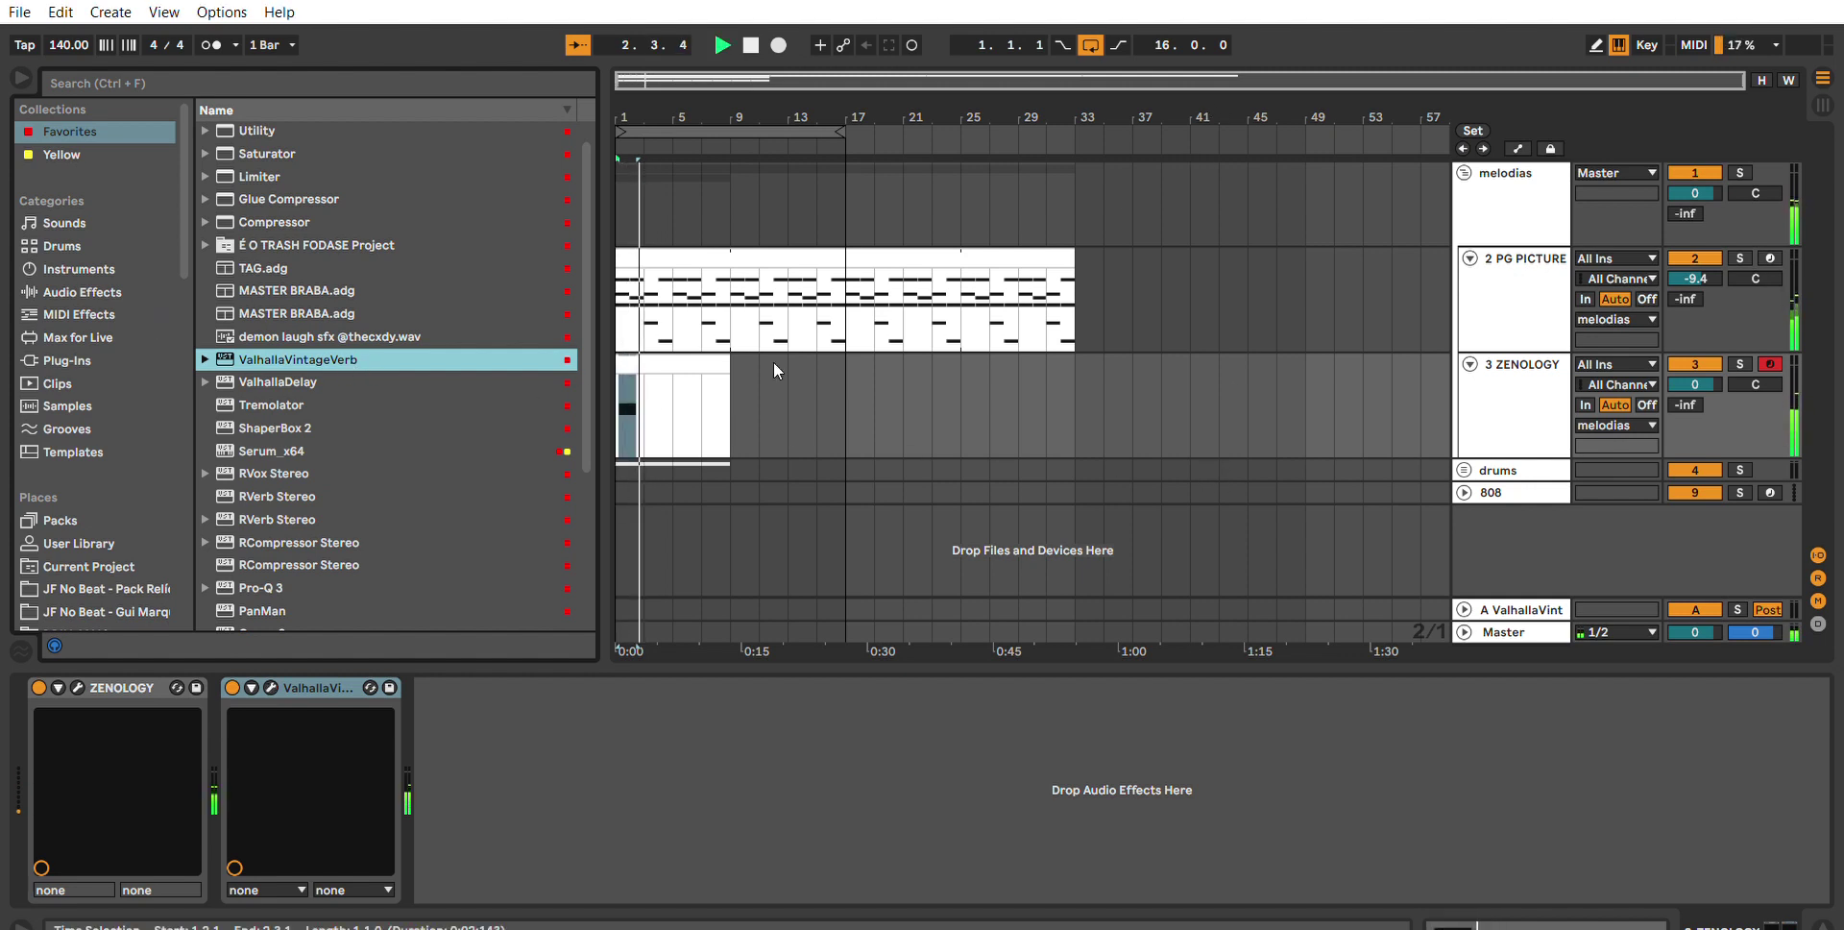
Extend the F3 note's start back to 1.1.1 and set its end to 2.2.1 while listening to the clip.
double_click(658, 357)
key("space")
left_click(576, 547)
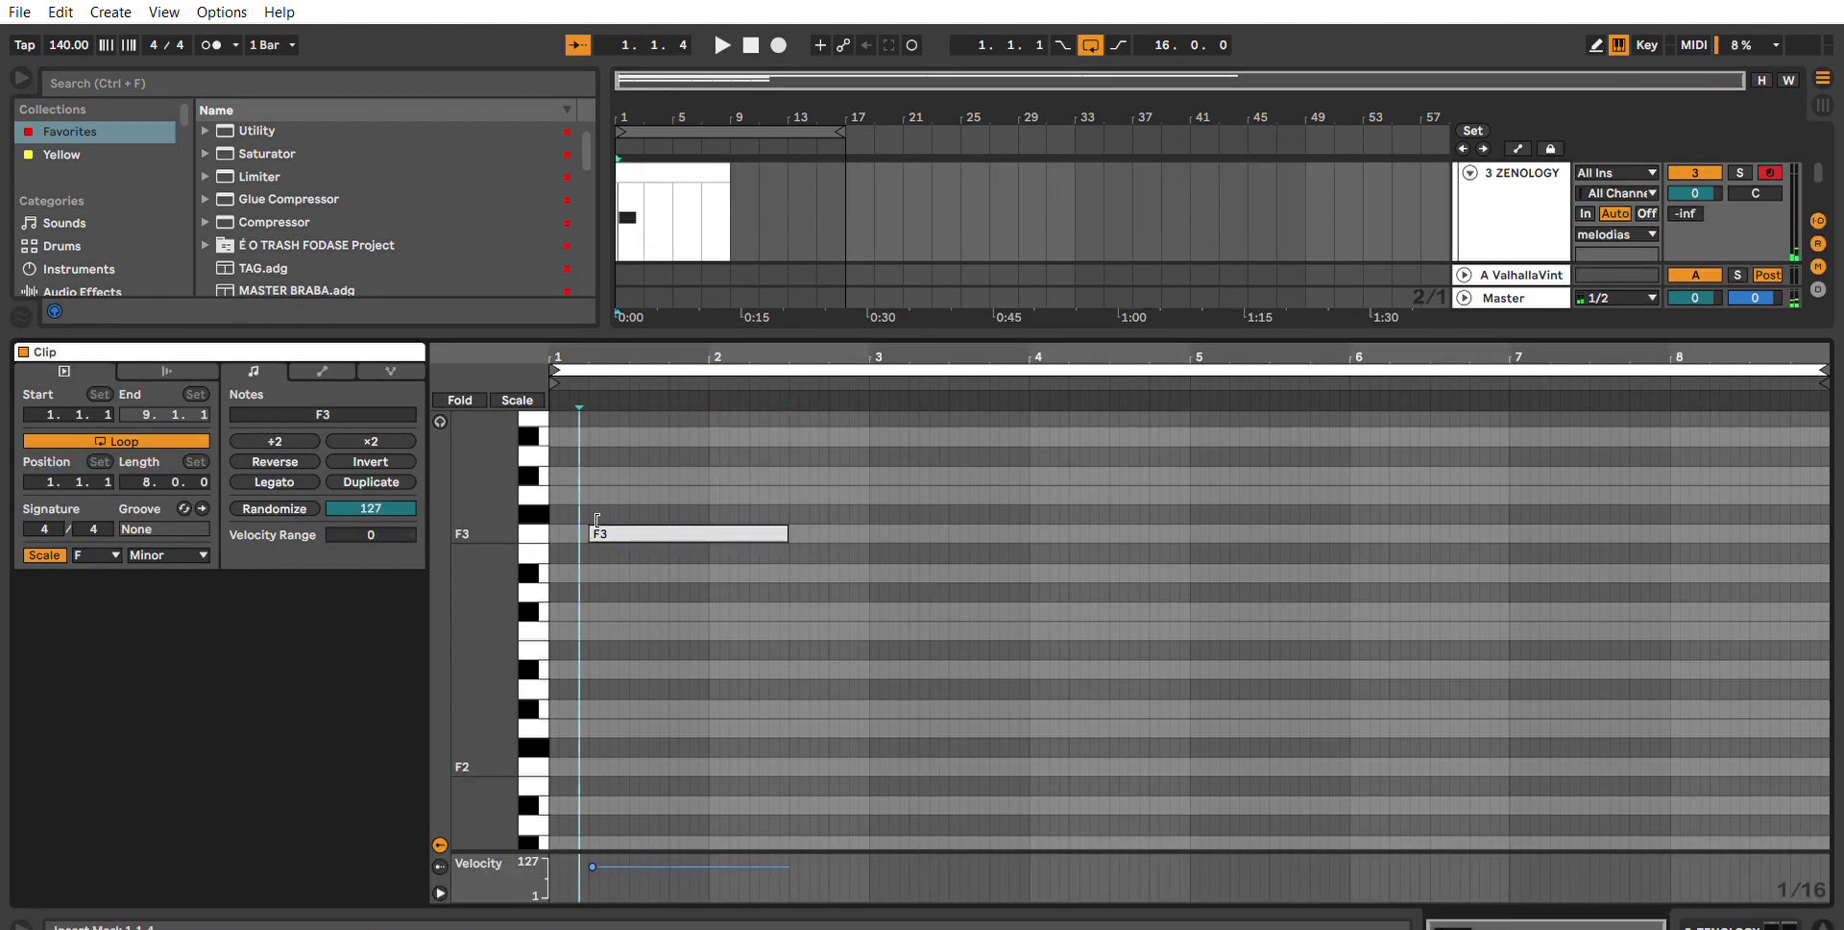
left_click_drag(590, 533, 552, 533)
key("space")
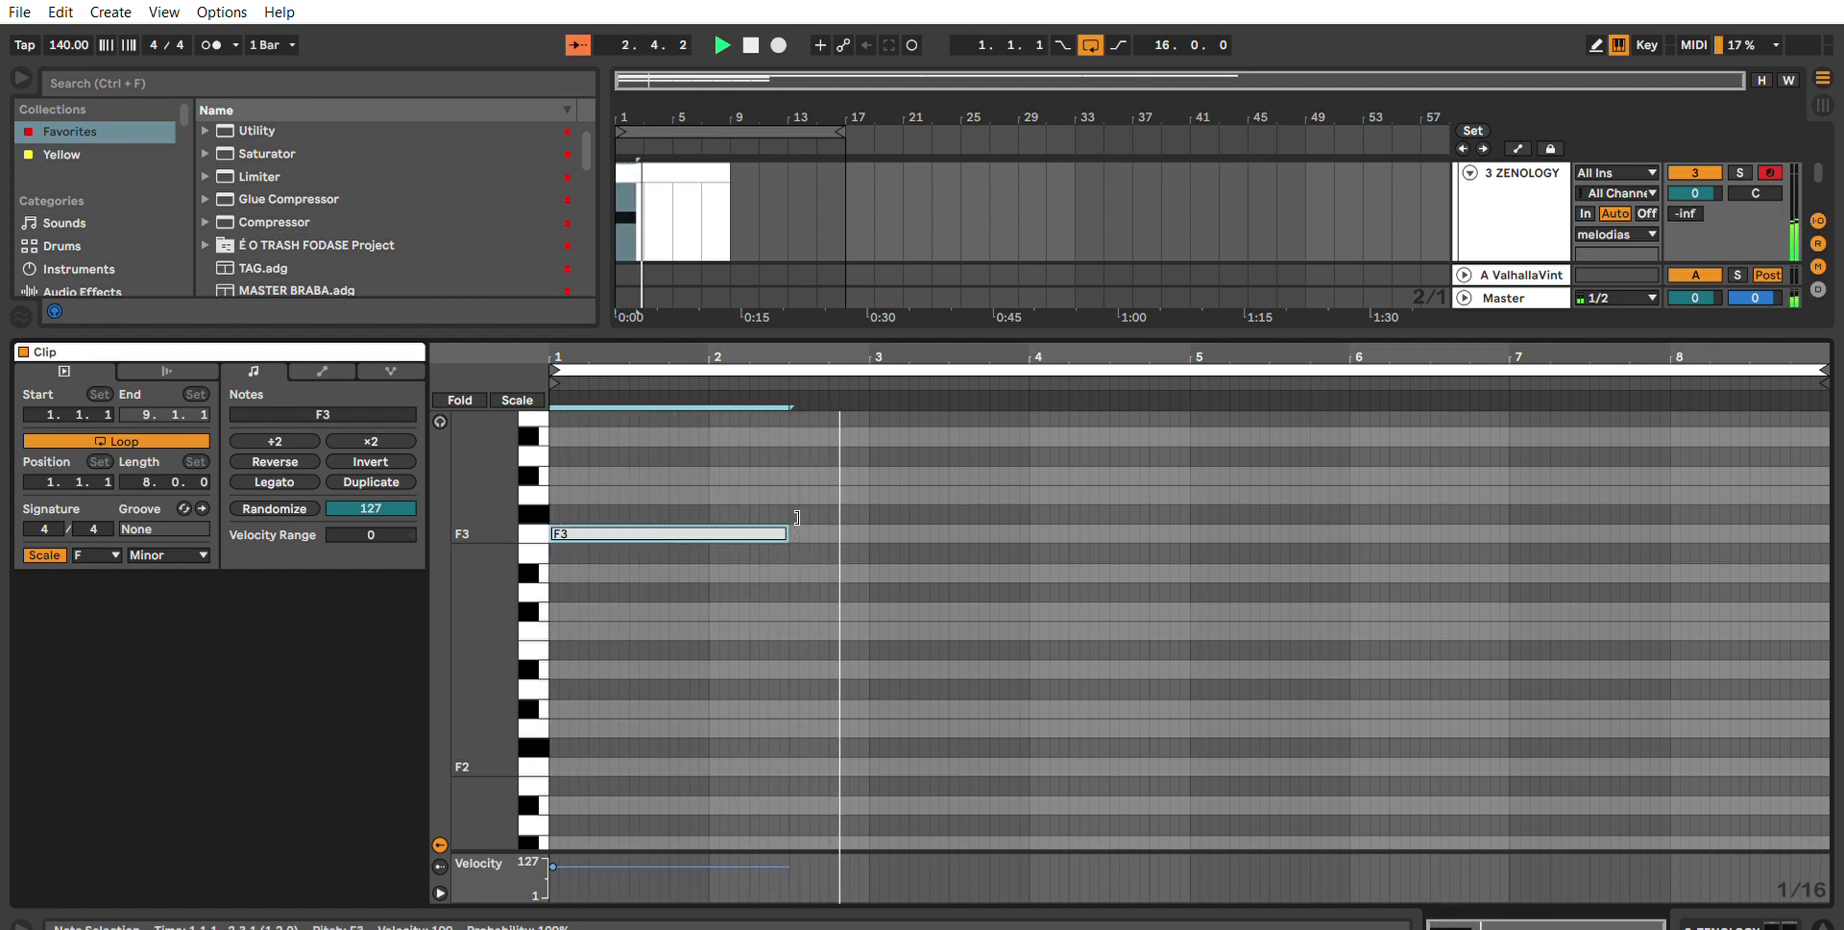
left_click_drag(797, 517, 759, 453)
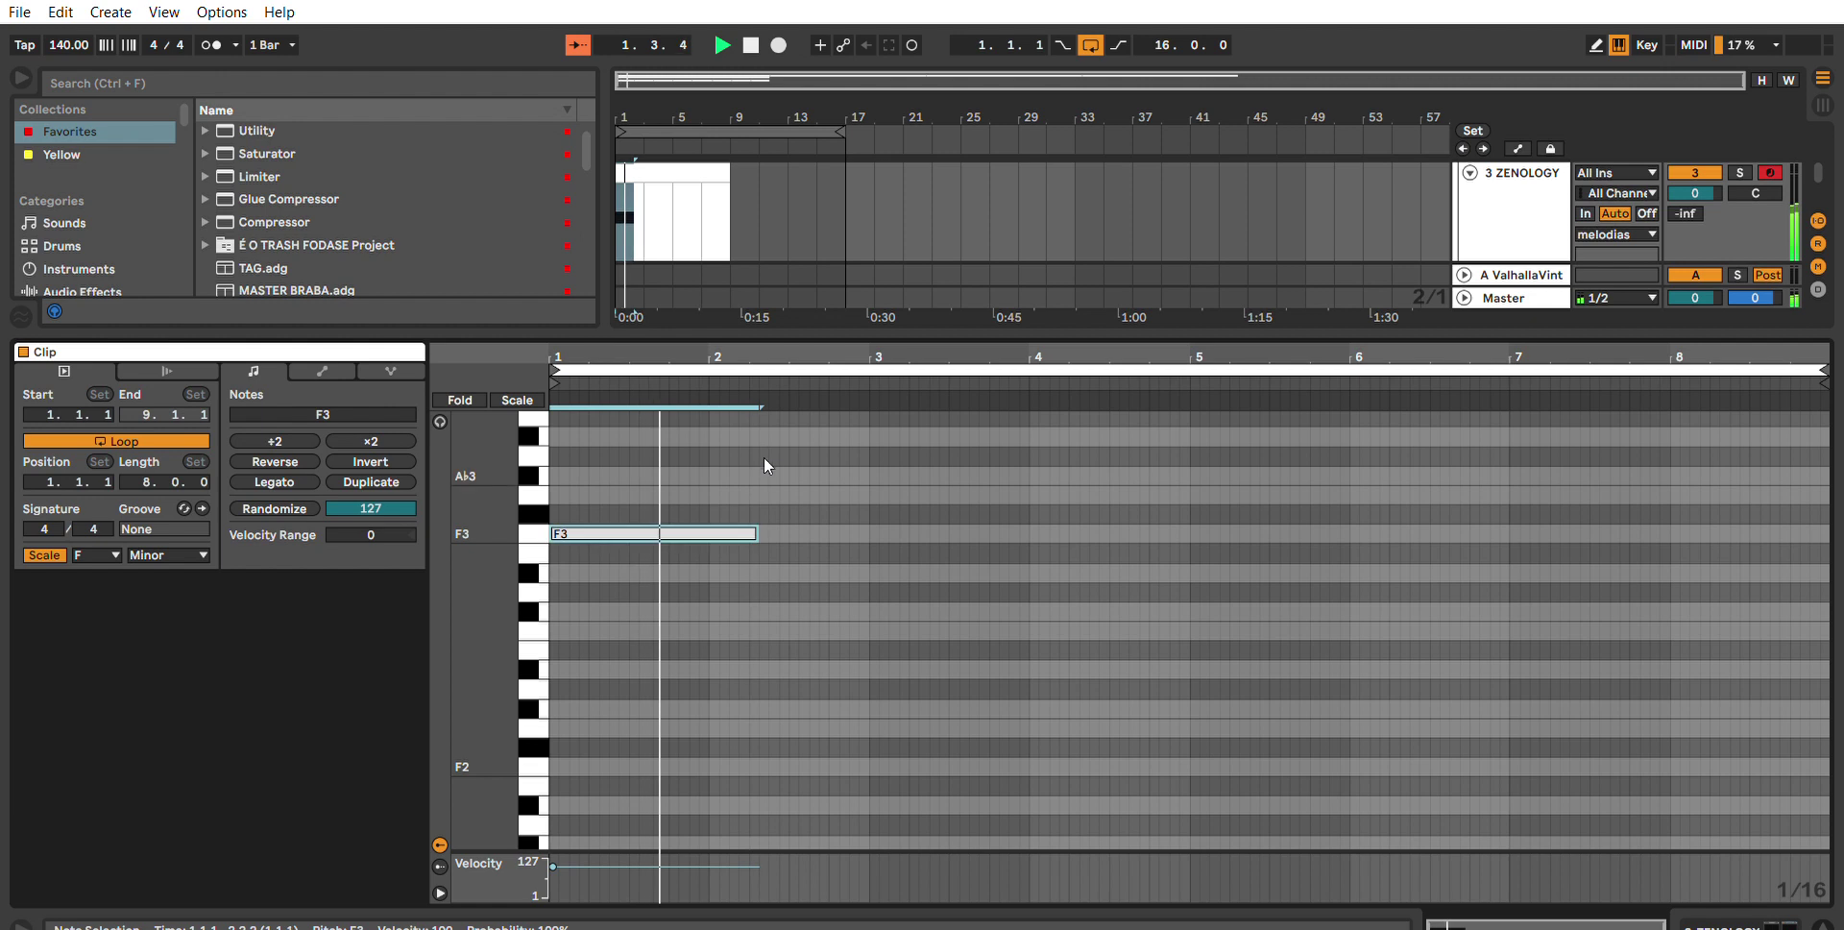
left_click_drag(756, 531, 757, 491)
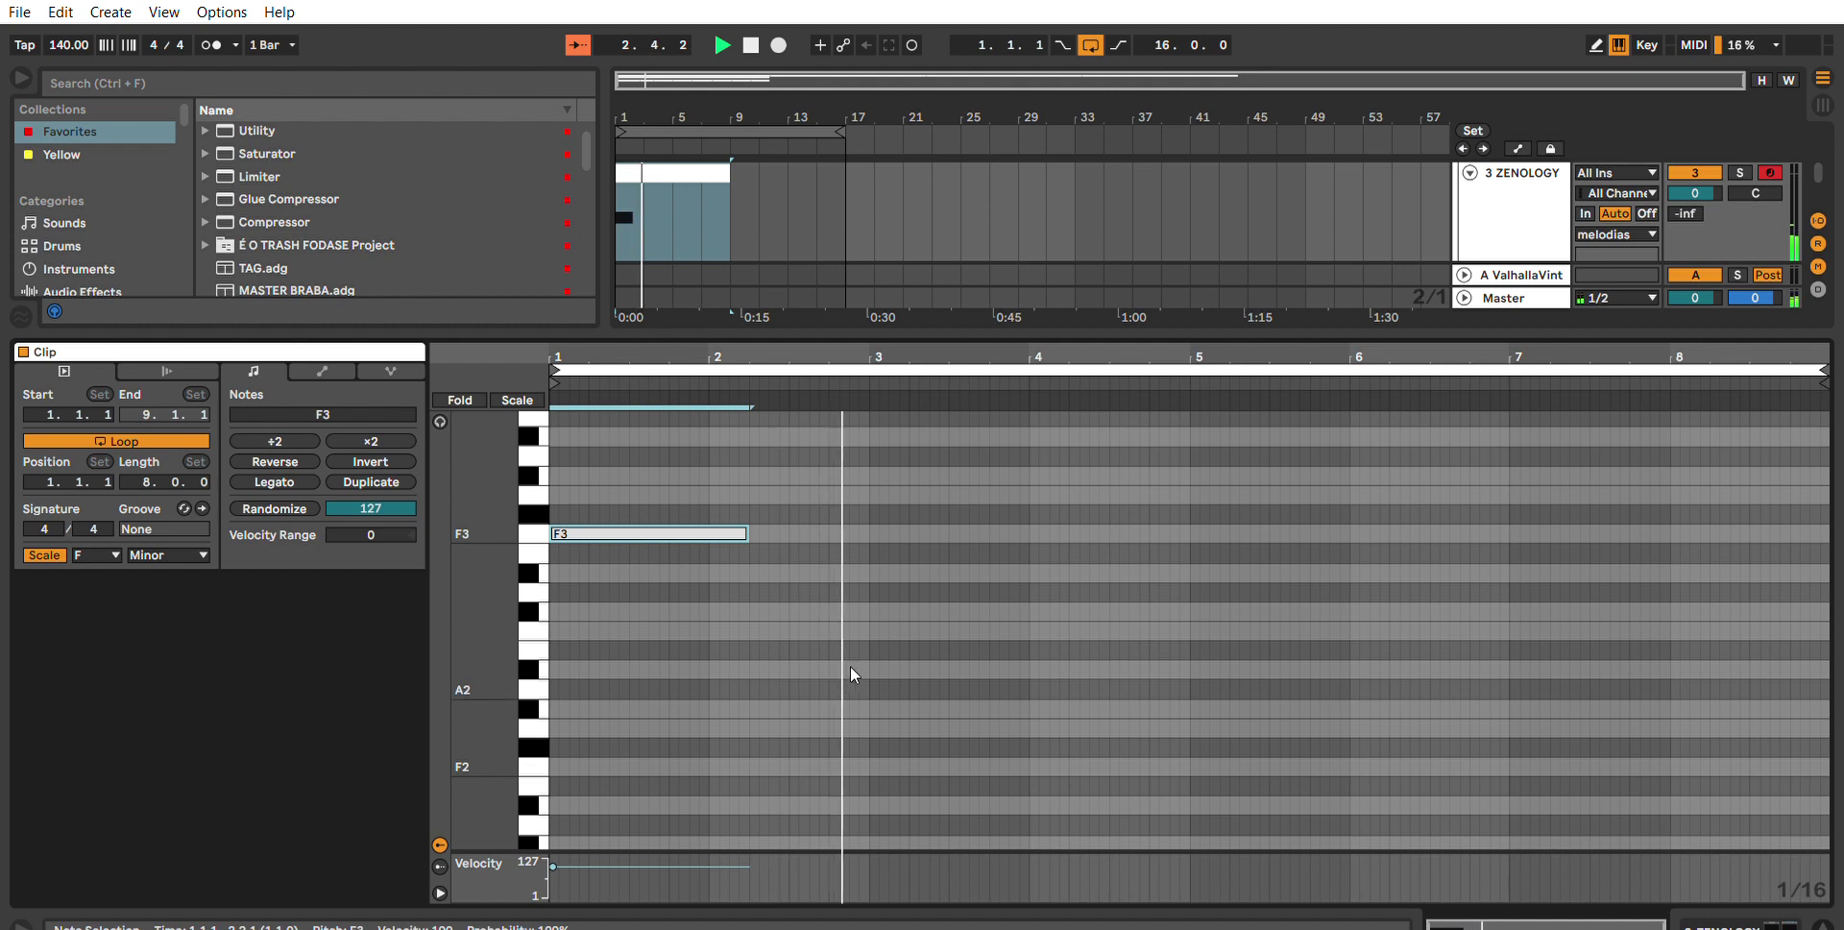
Copy the F3 note to the start of bar 5 and raise the copy one octave to F4.
left_click(870, 686)
left_click_drag(868, 684, 618, 465)
key("ctrl+d")
left_click_drag(1030, 530, 1375, 513)
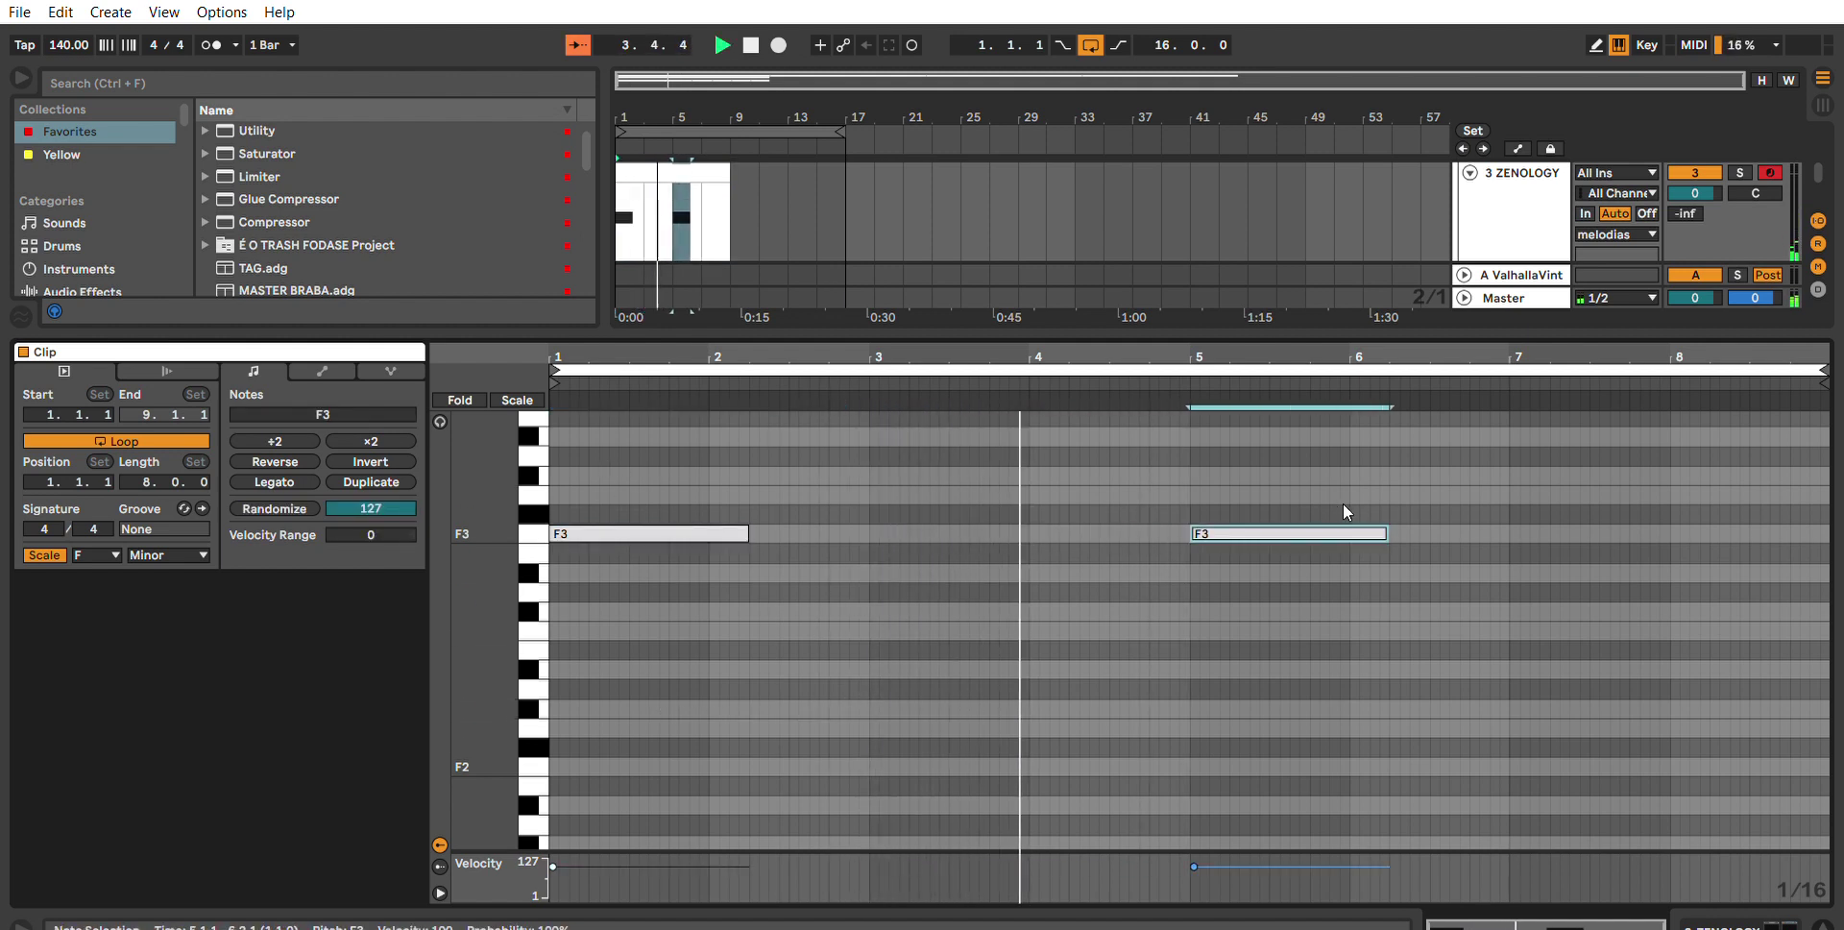
key("shift+Up")
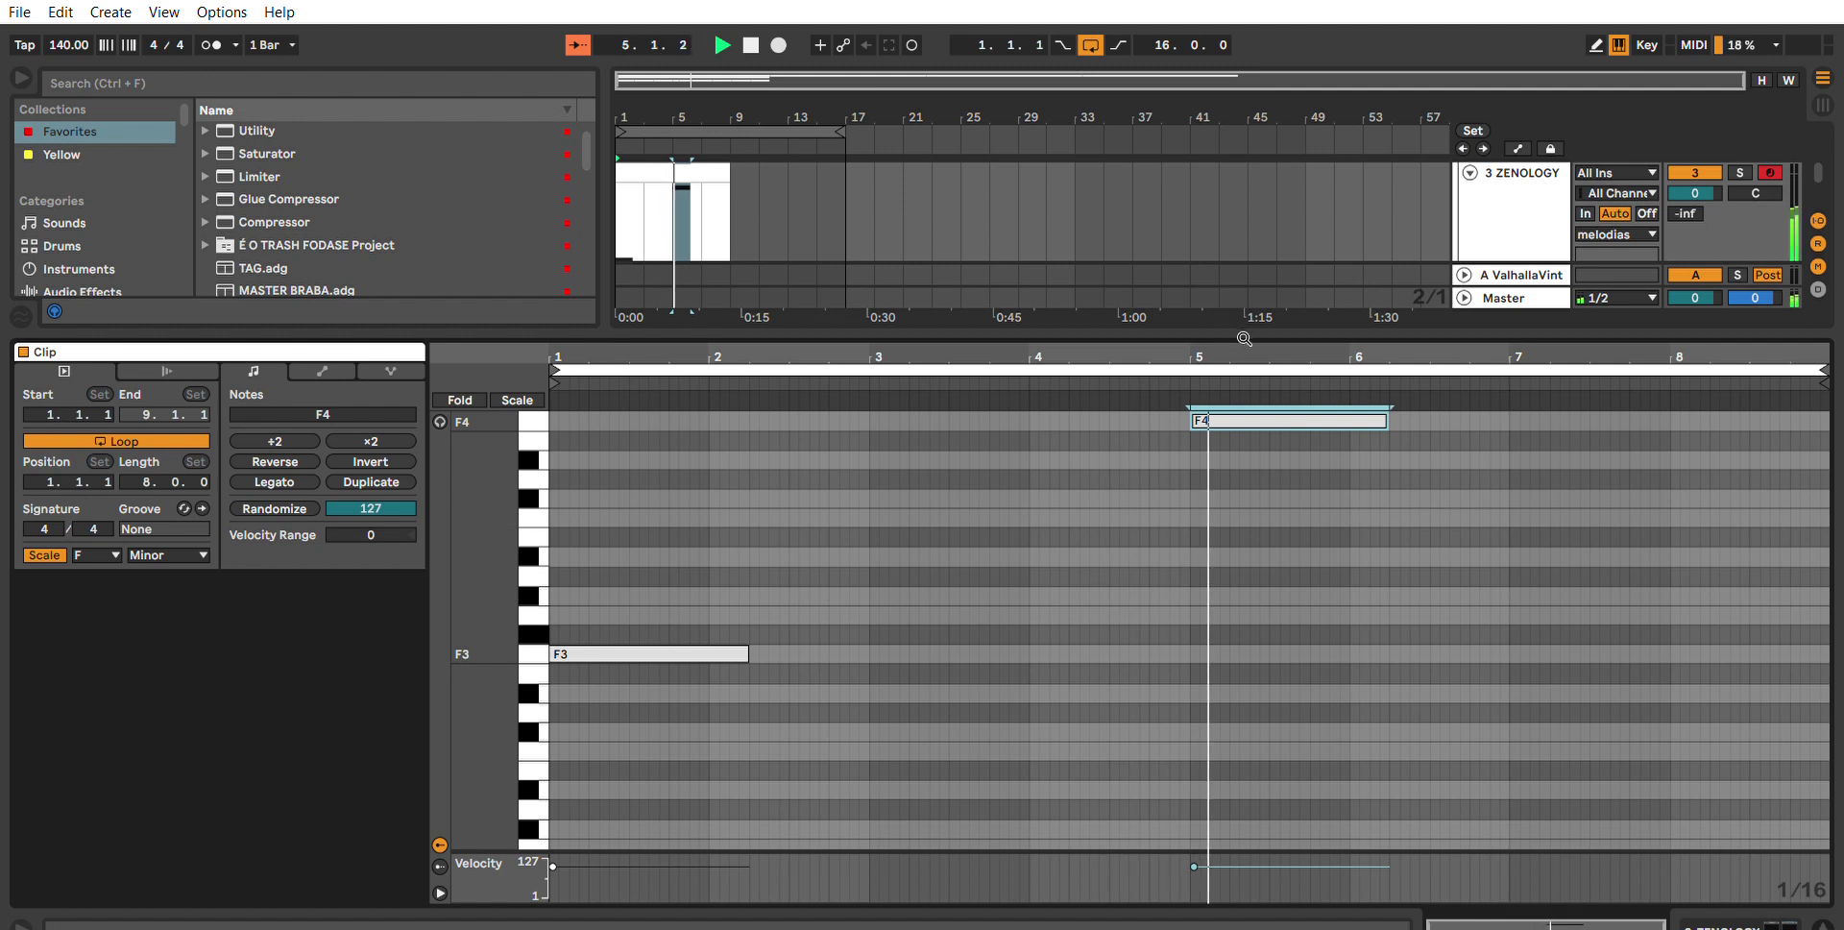
left_click_drag(1238, 334, 913, 840)
key("space")
left_click(714, 357)
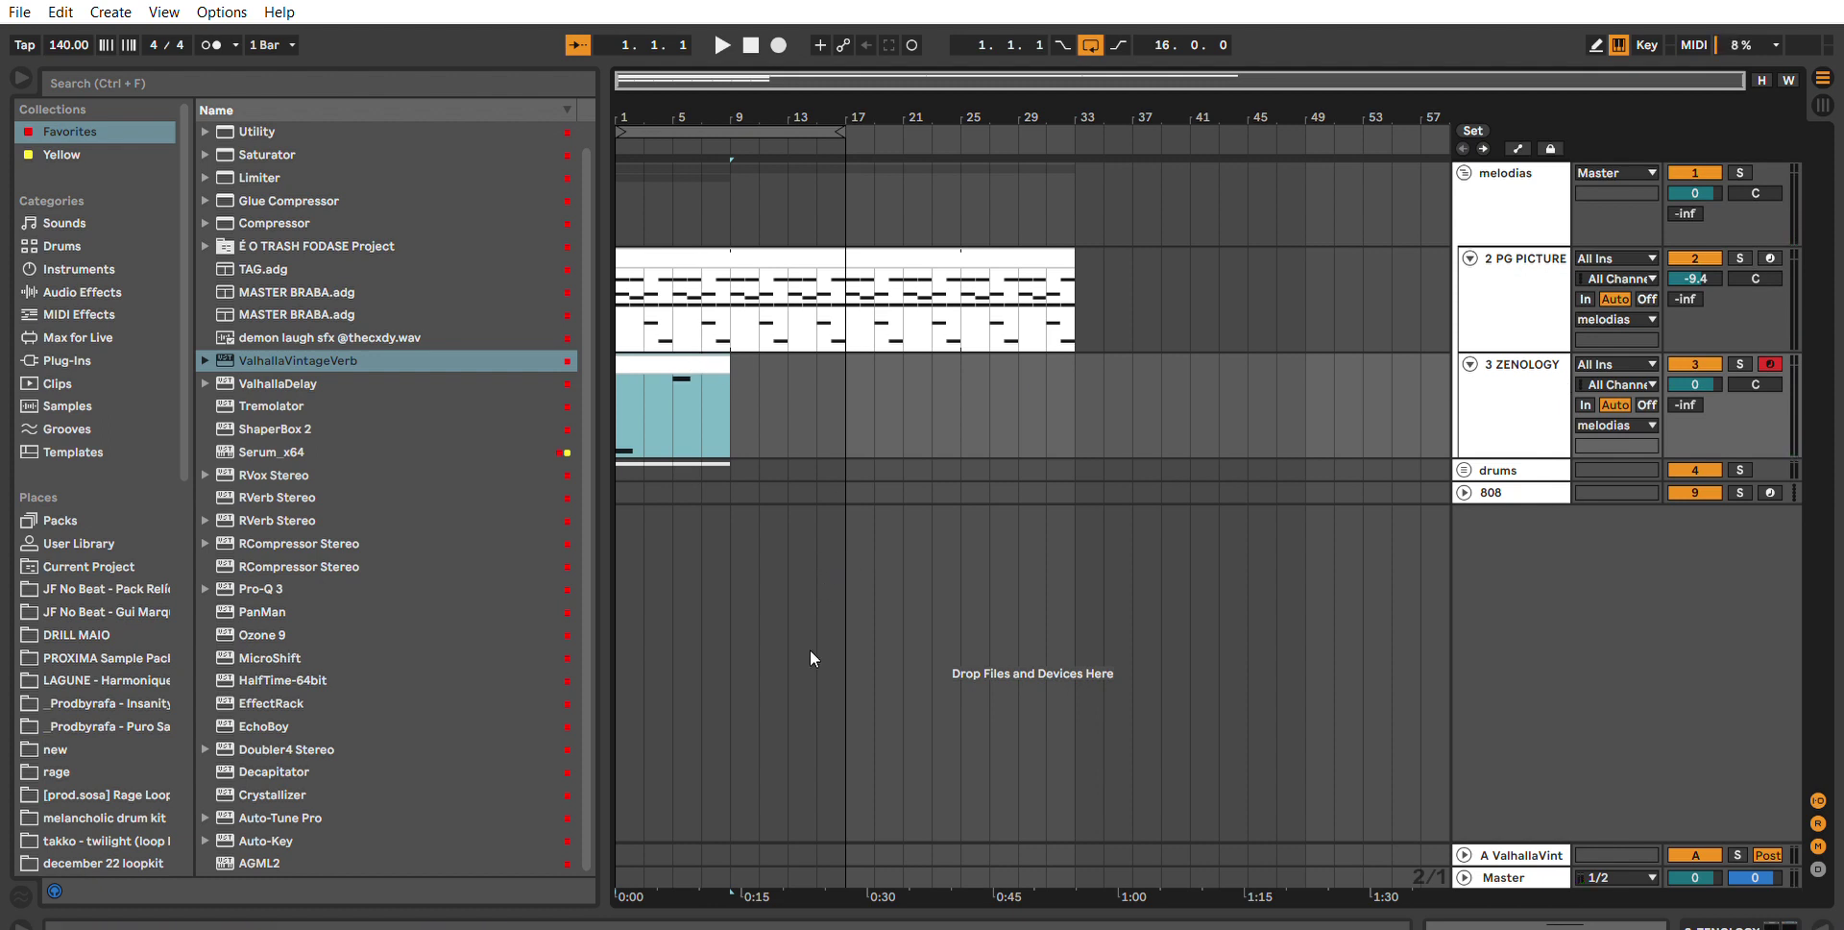
Delete the ZENOLOGY track, undo the deletion and unfold the restored track.
left_click(1504, 388)
key("Delete")
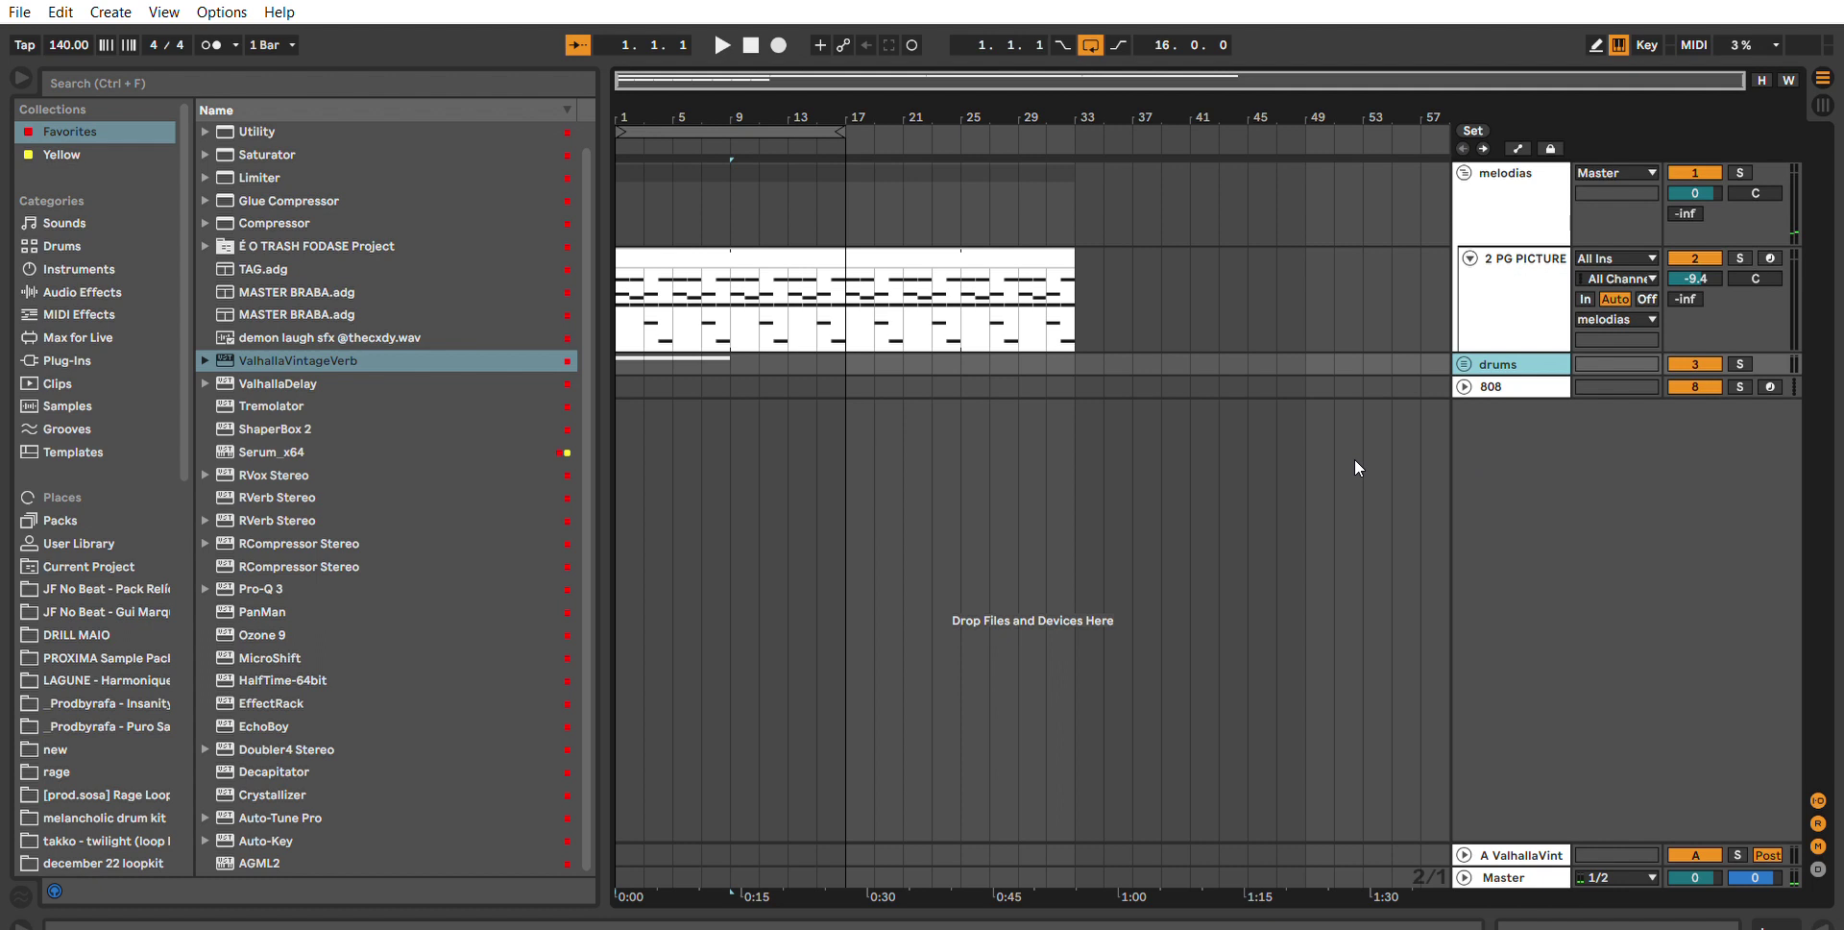
key("ctrl+z")
left_click(1336, 413)
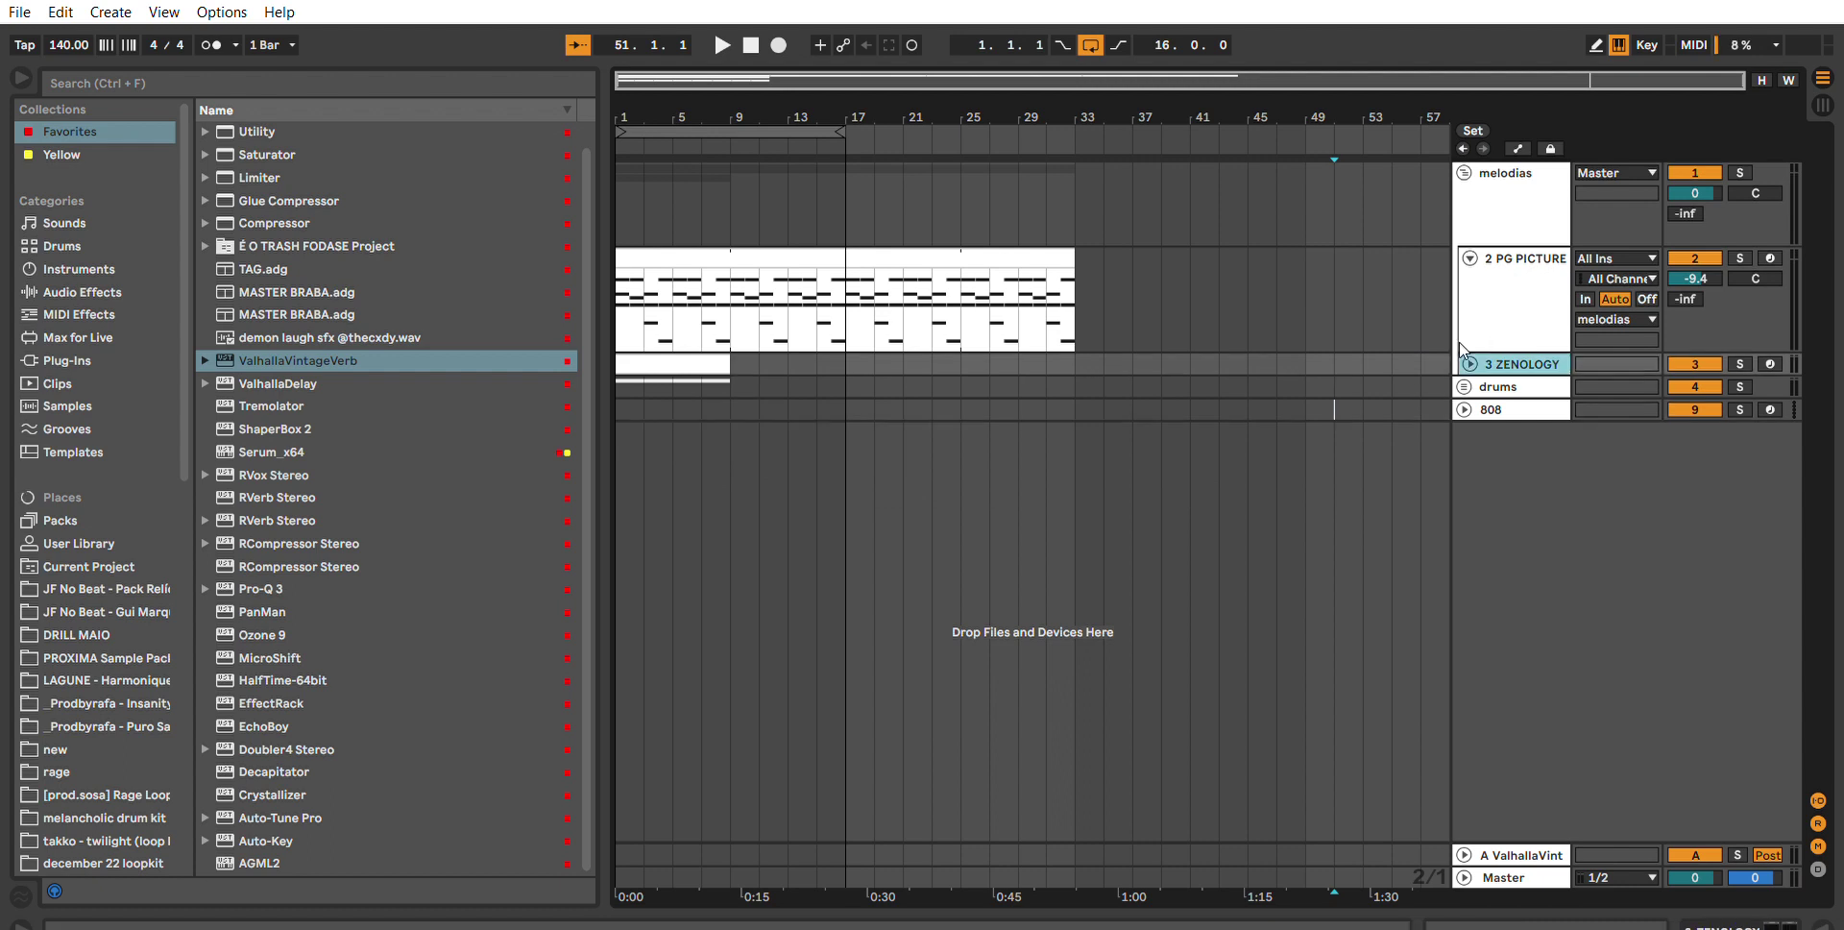
left_click(1469, 362)
Reopen the ZENOLOGY clip during playback and transpose the bar 5 note up an octave to F4.
left_click(712, 363)
key("space")
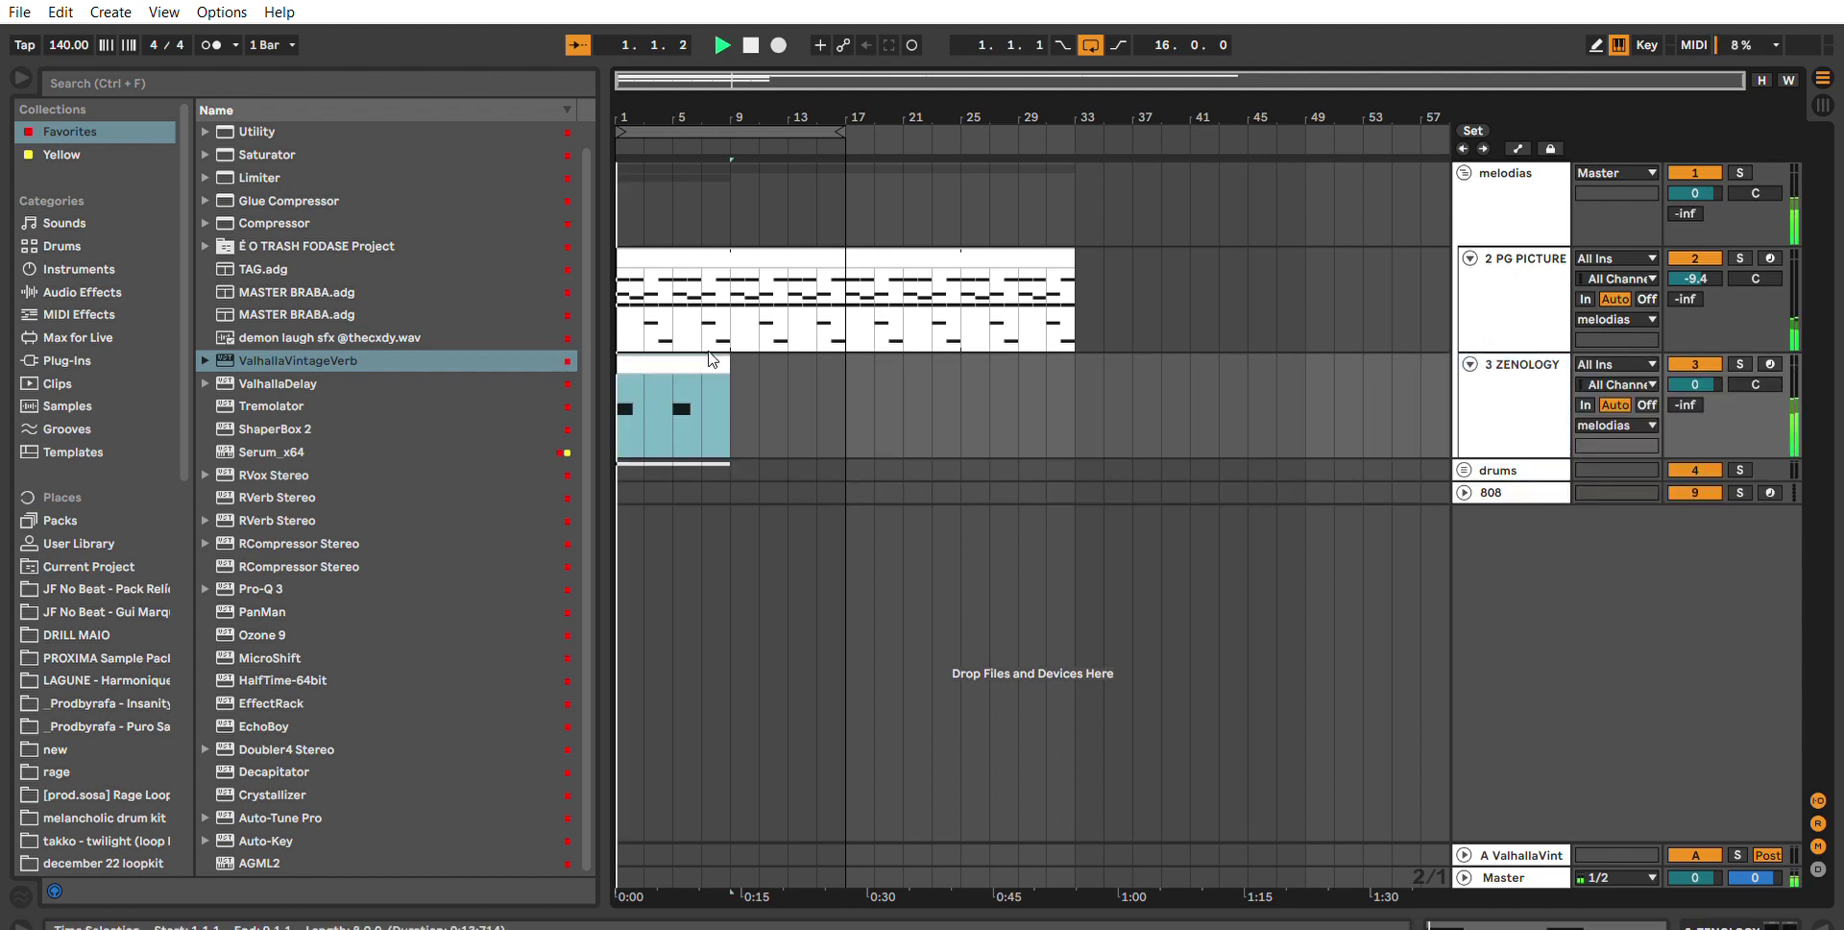
double_click(708, 361)
left_click_drag(1239, 665, 1192, 177)
left_click(1452, 552)
left_click_drag(1474, 561, 1114, 399)
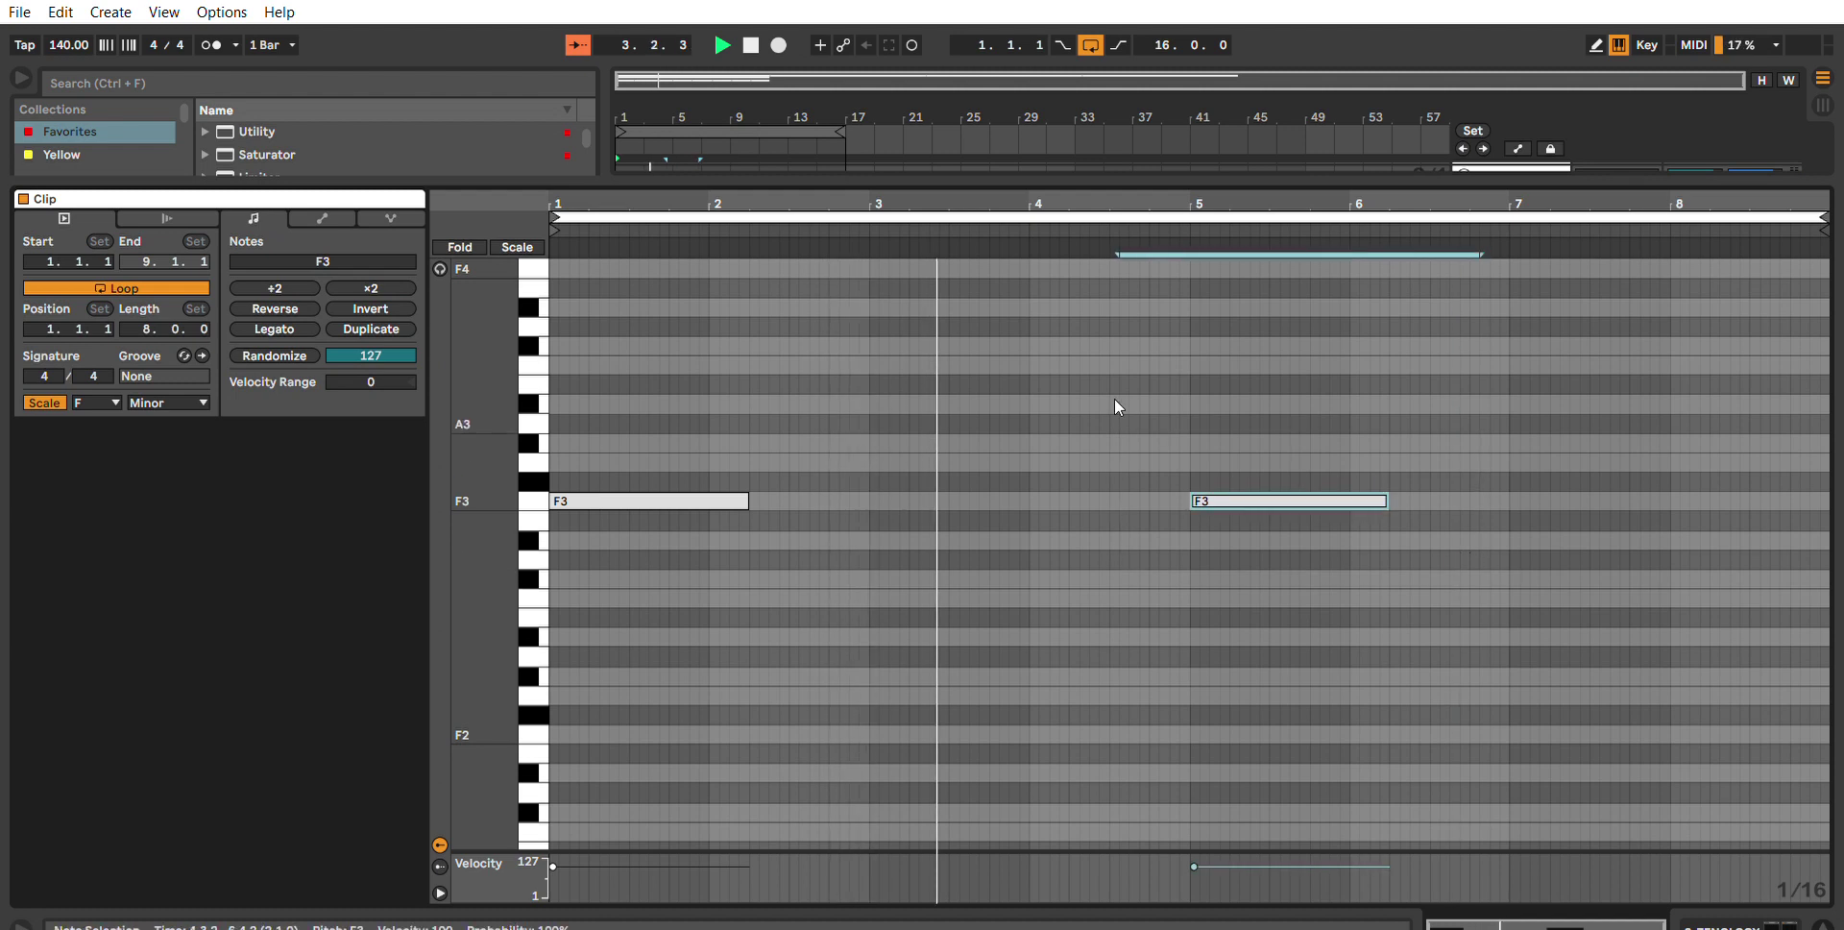
key("shift+Up")
Close the note editor, stop playback, and freeze and flatten the ZENOLOGY track to audio.
key("ctrl+alt+e")
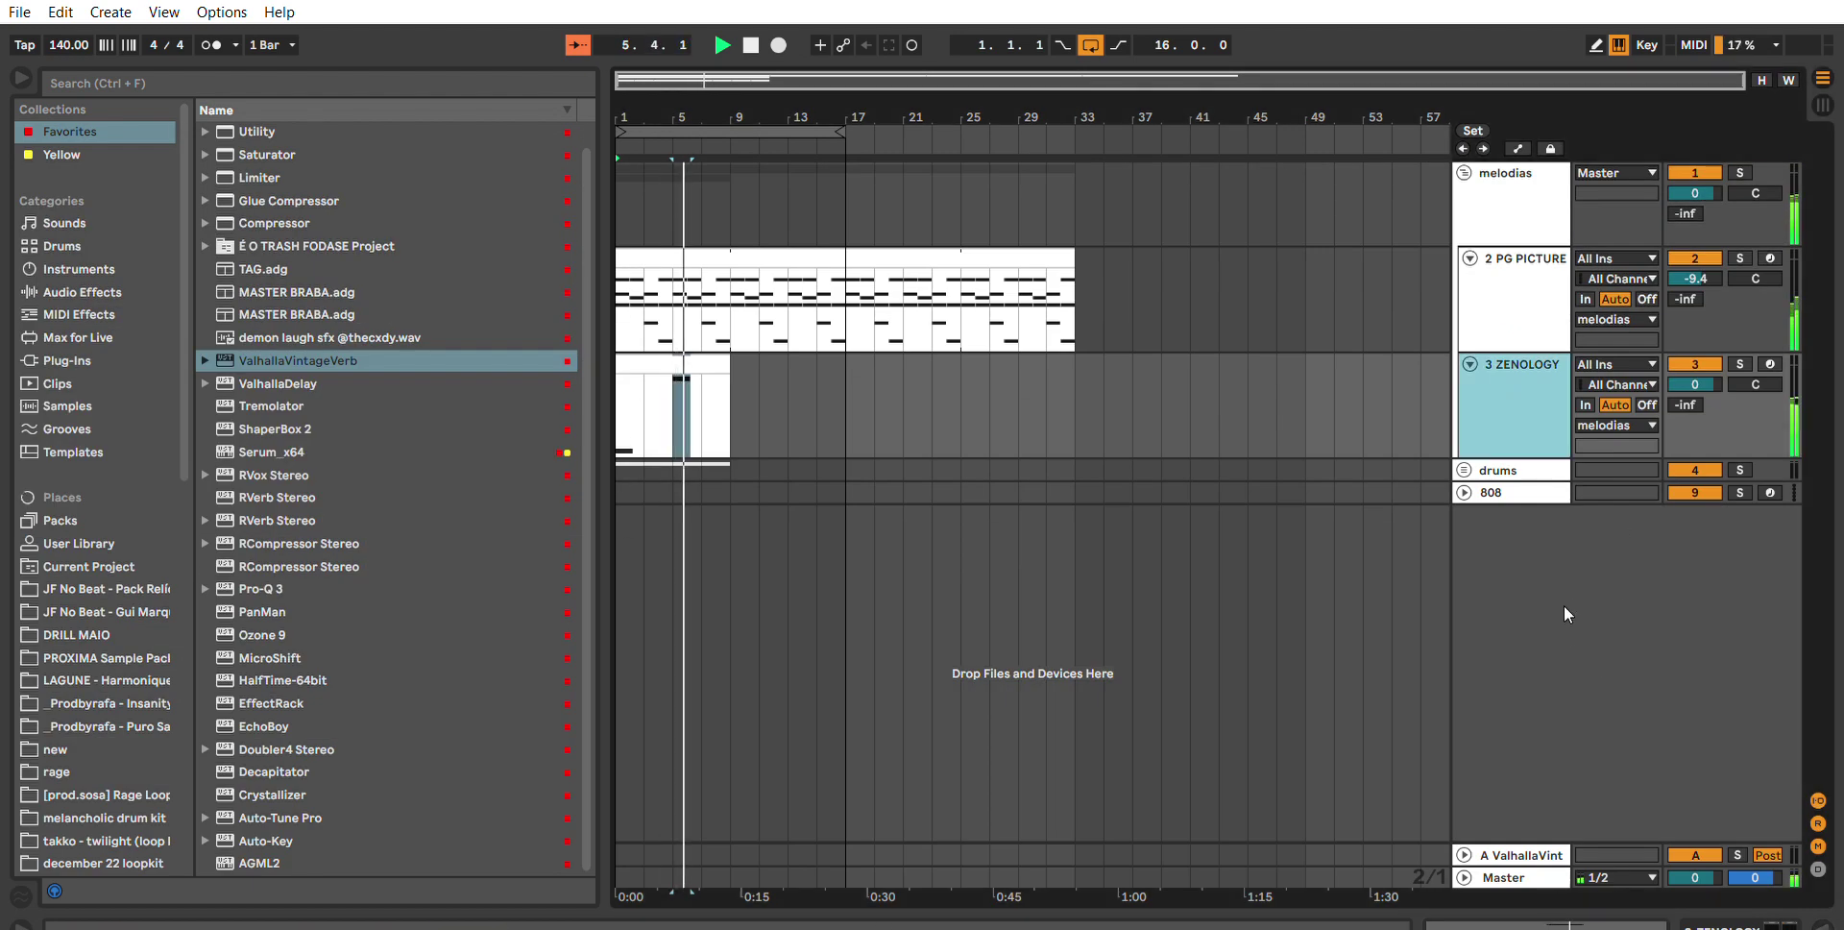
key("space")
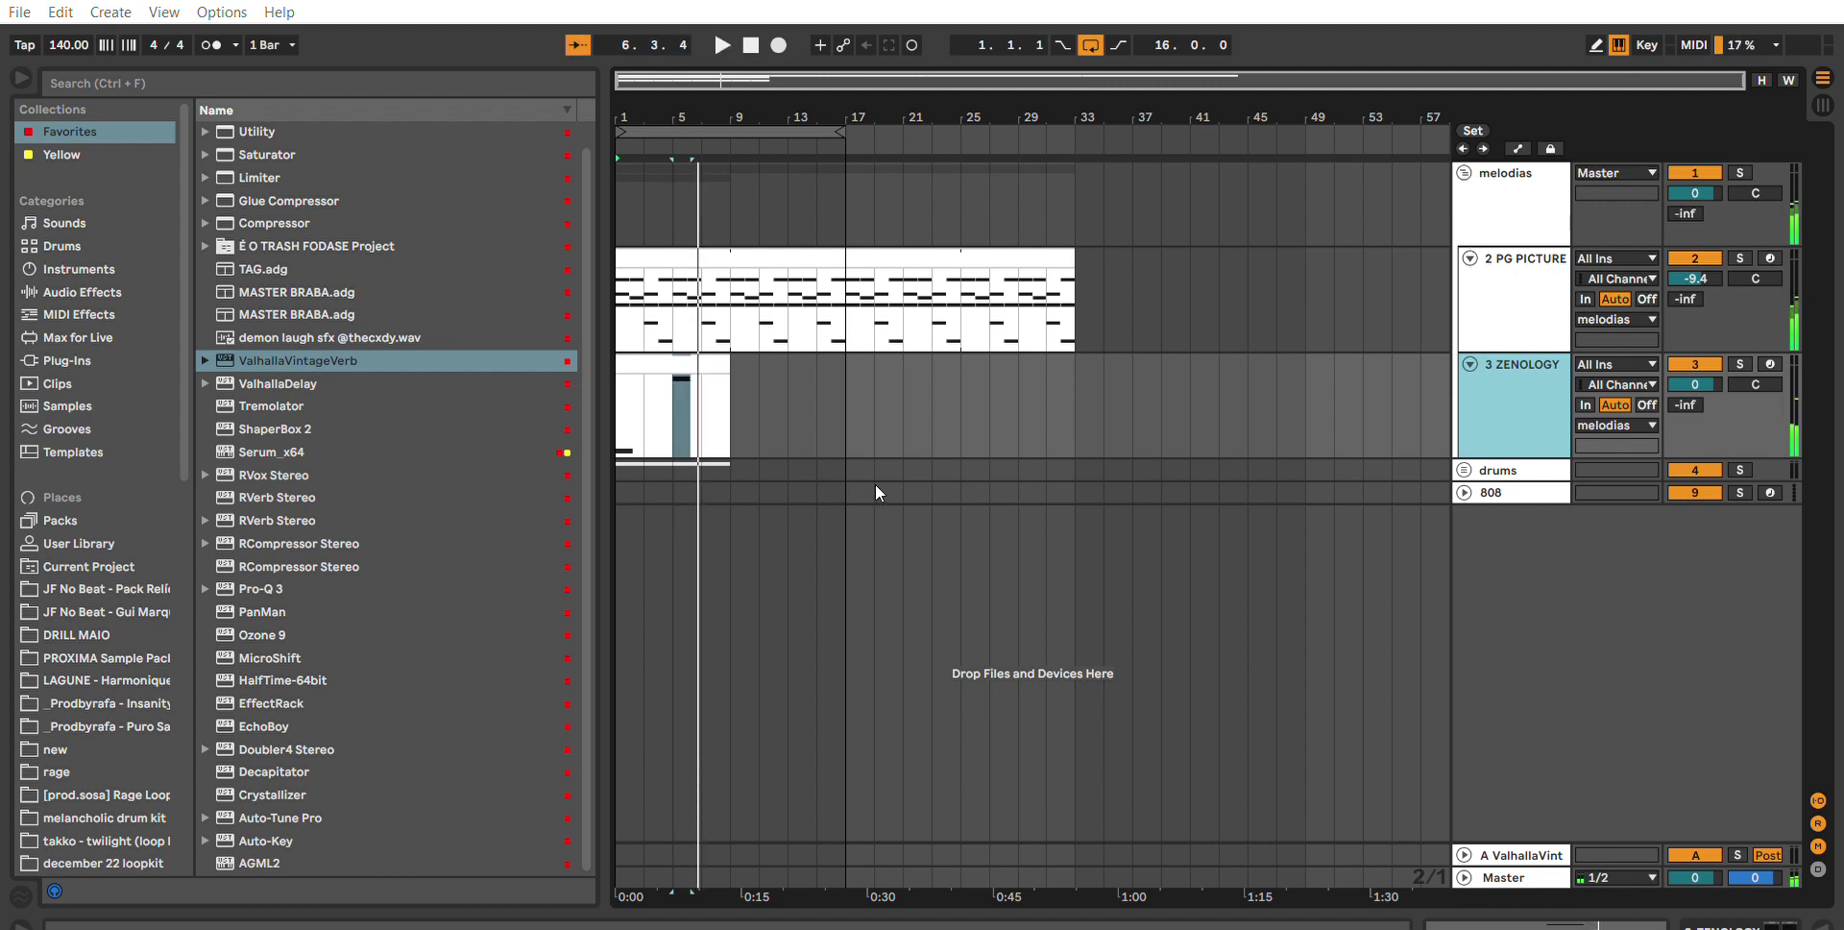
left_click(1201, 443)
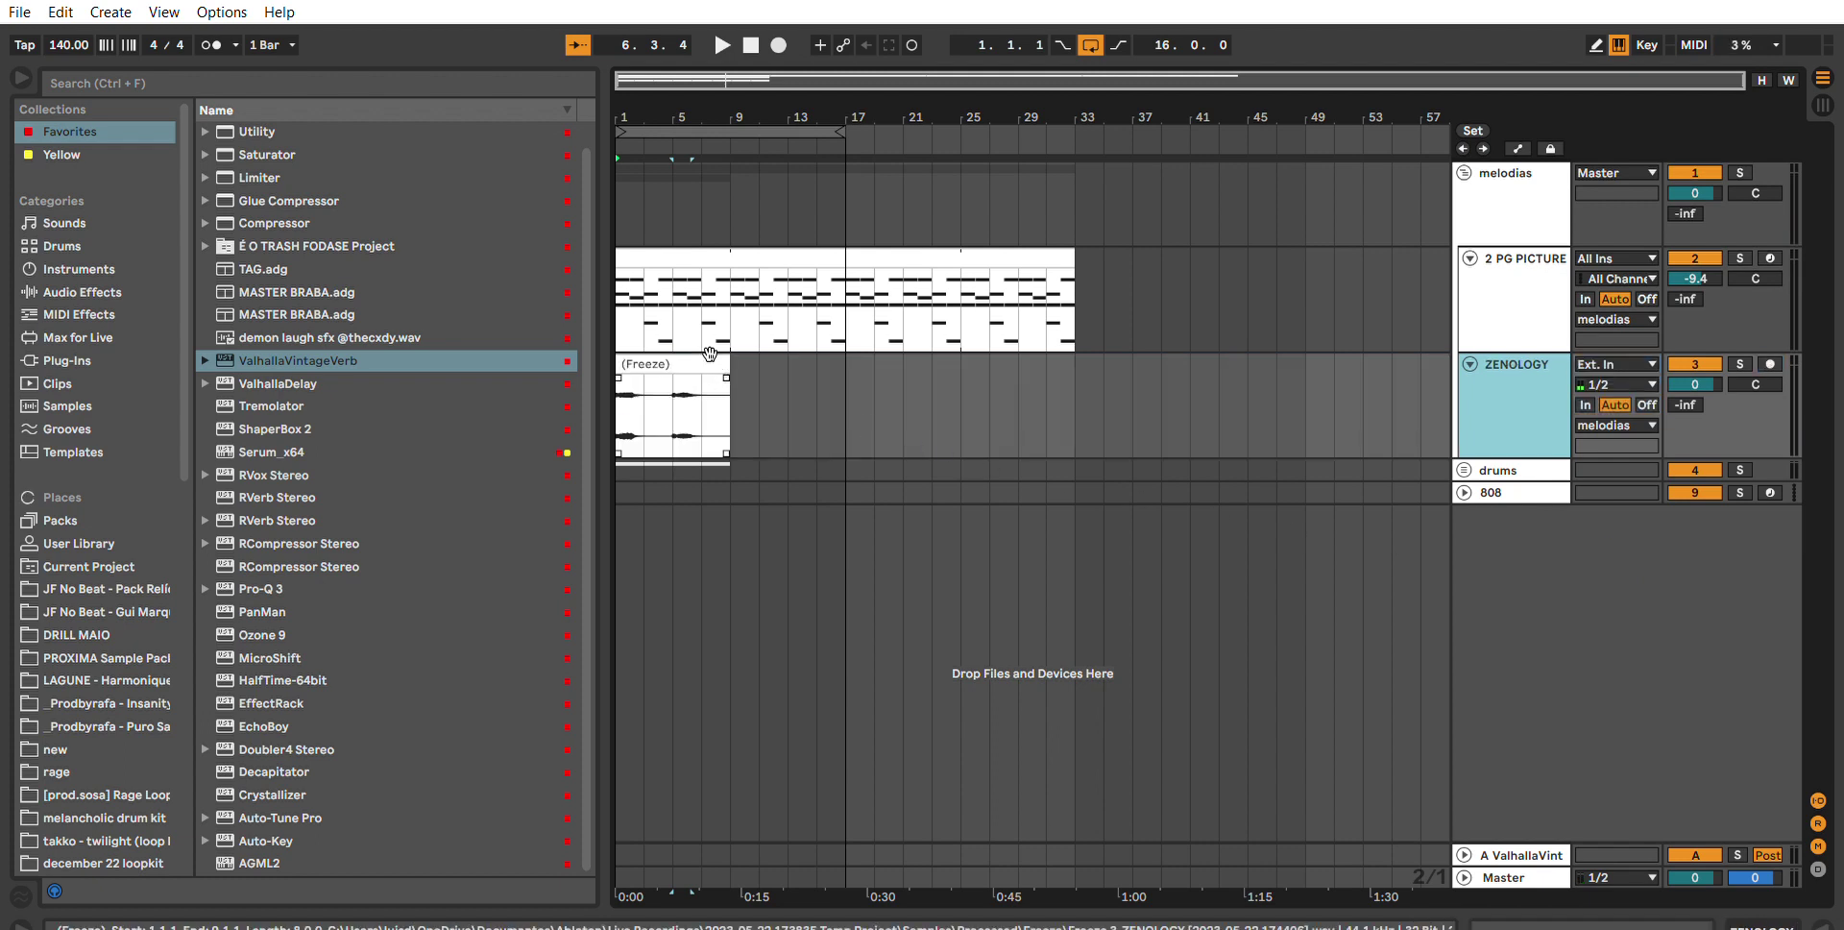
Split the flattened ZENOLOGY clip at bar 5, add a fade-in of about half a bar to its first part, and replay.
left_click(712, 363)
left_click_drag(642, 102, 623, 102)
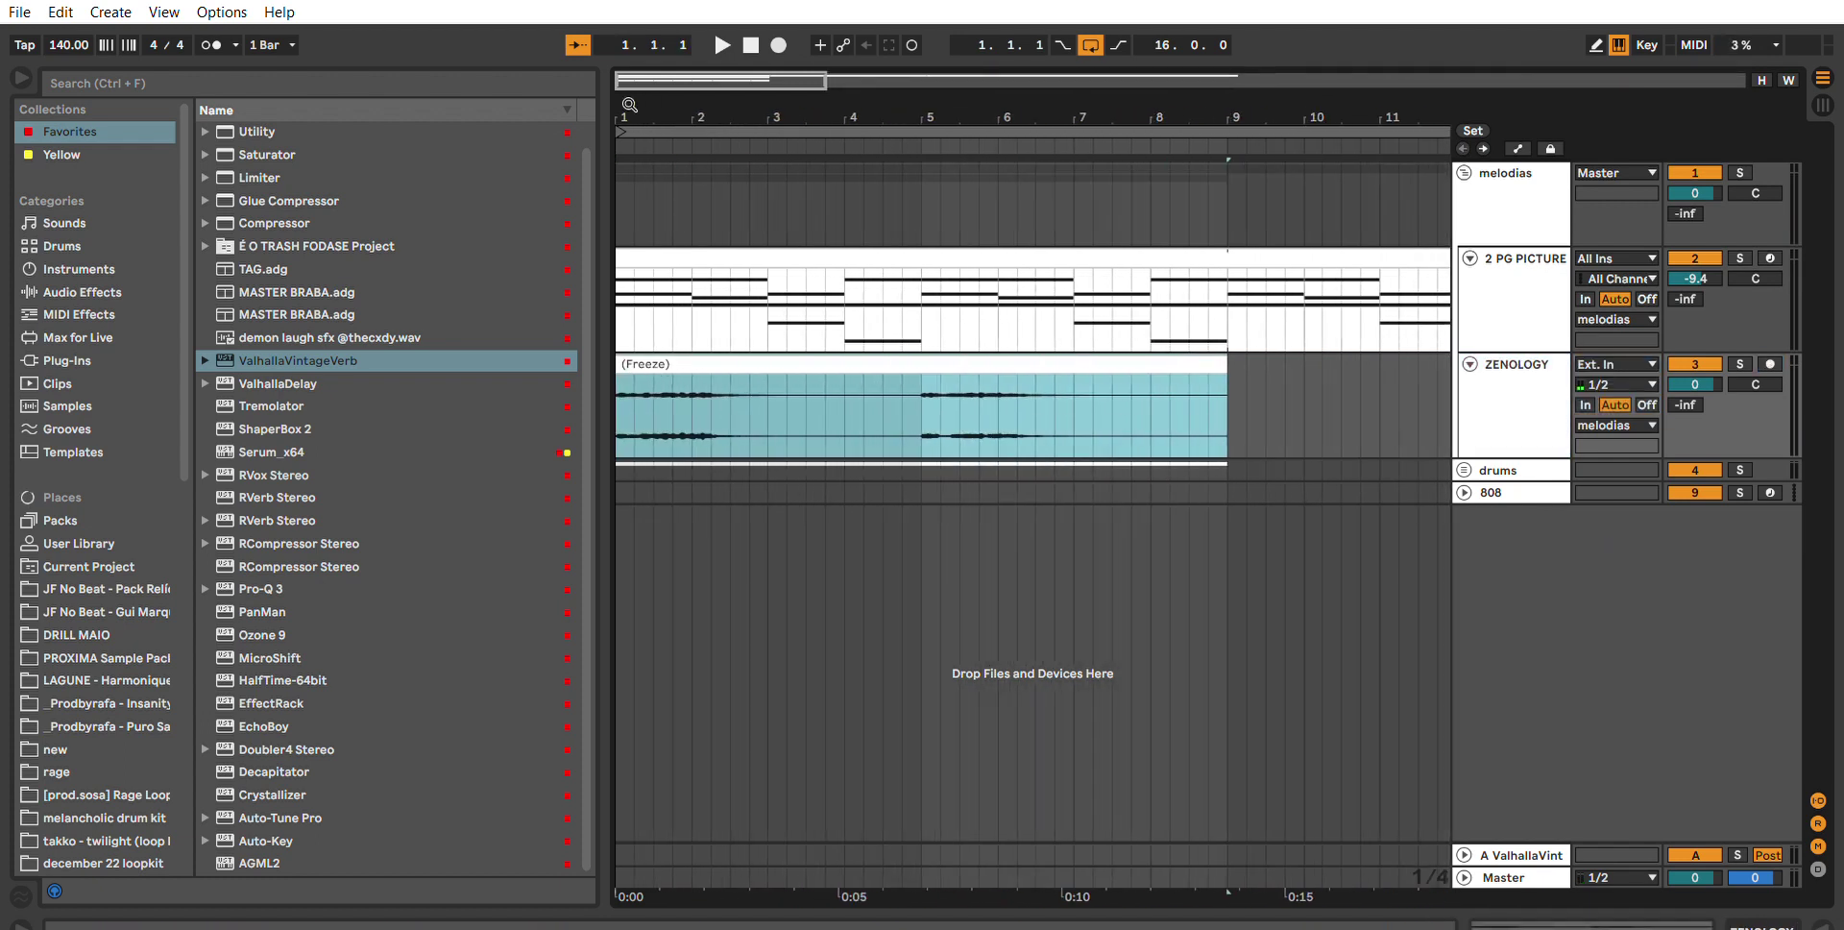
left_click(926, 407)
left_click(623, 361)
left_click_drag(619, 377, 655, 377)
key("space")
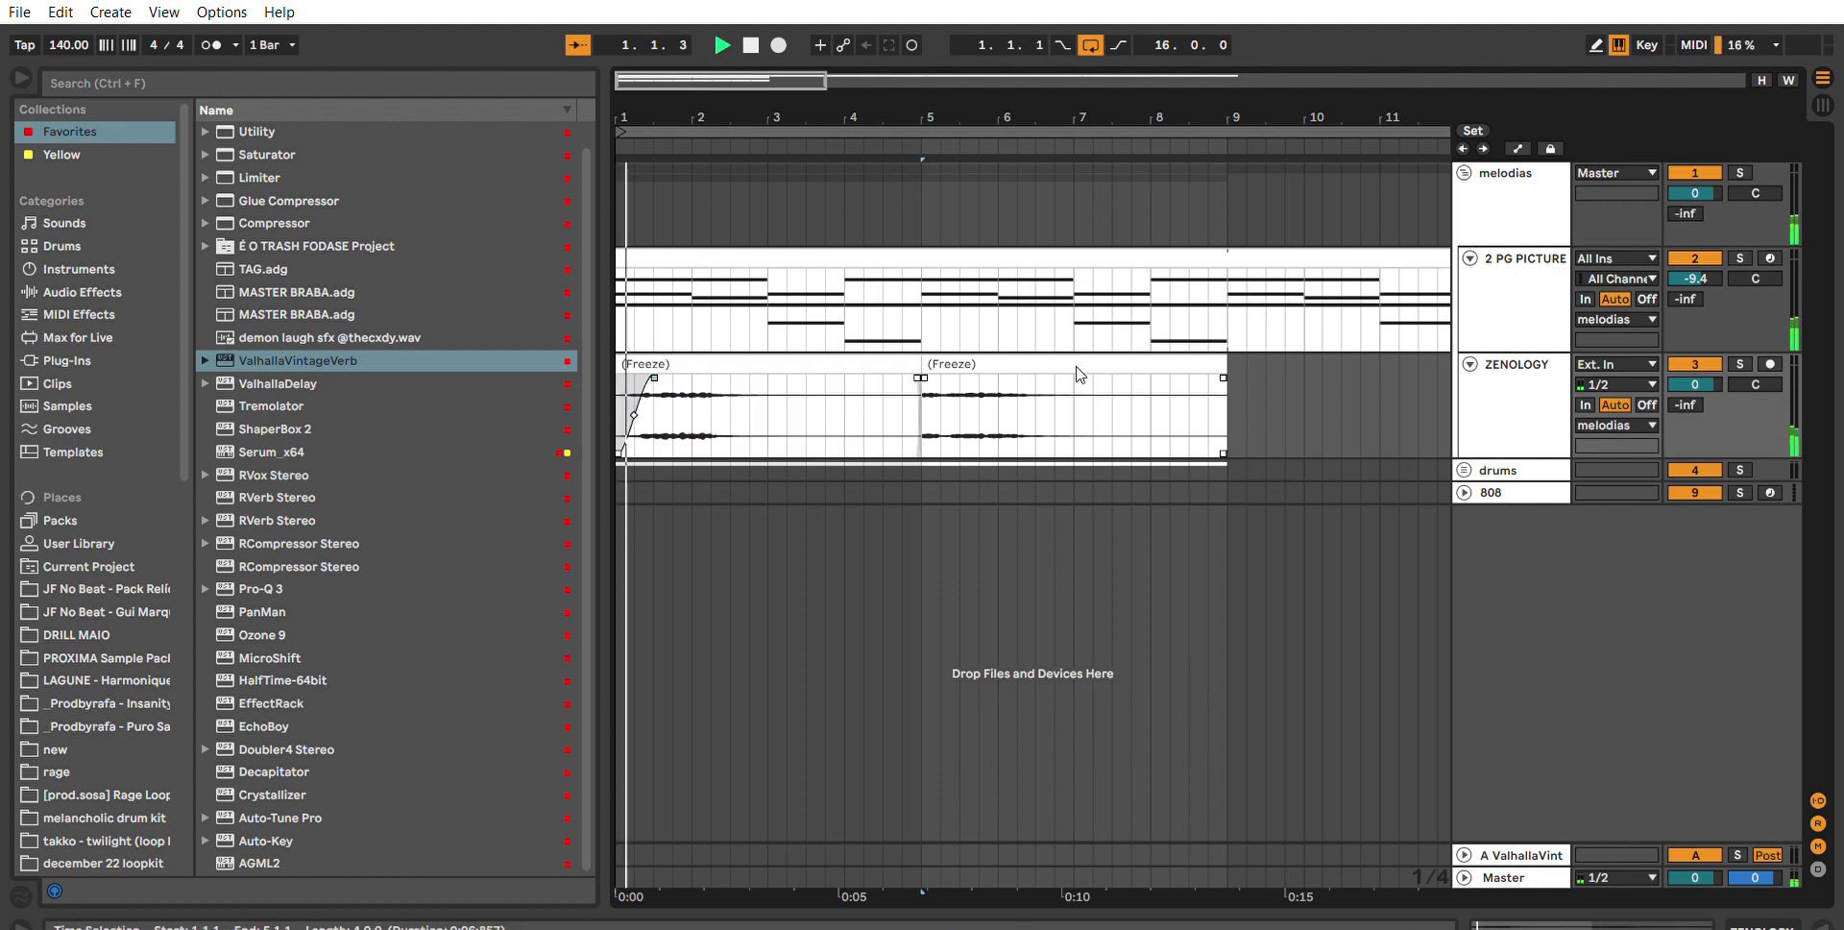
Trim the first ZENOLOGY clip to end at bar 4 with a one-bar fade-out, and give both clips one-bar fade-ins.
left_click_drag(920, 359, 768, 377)
key("space")
key("space")
left_click_drag(925, 377, 981, 357)
left_click(664, 363)
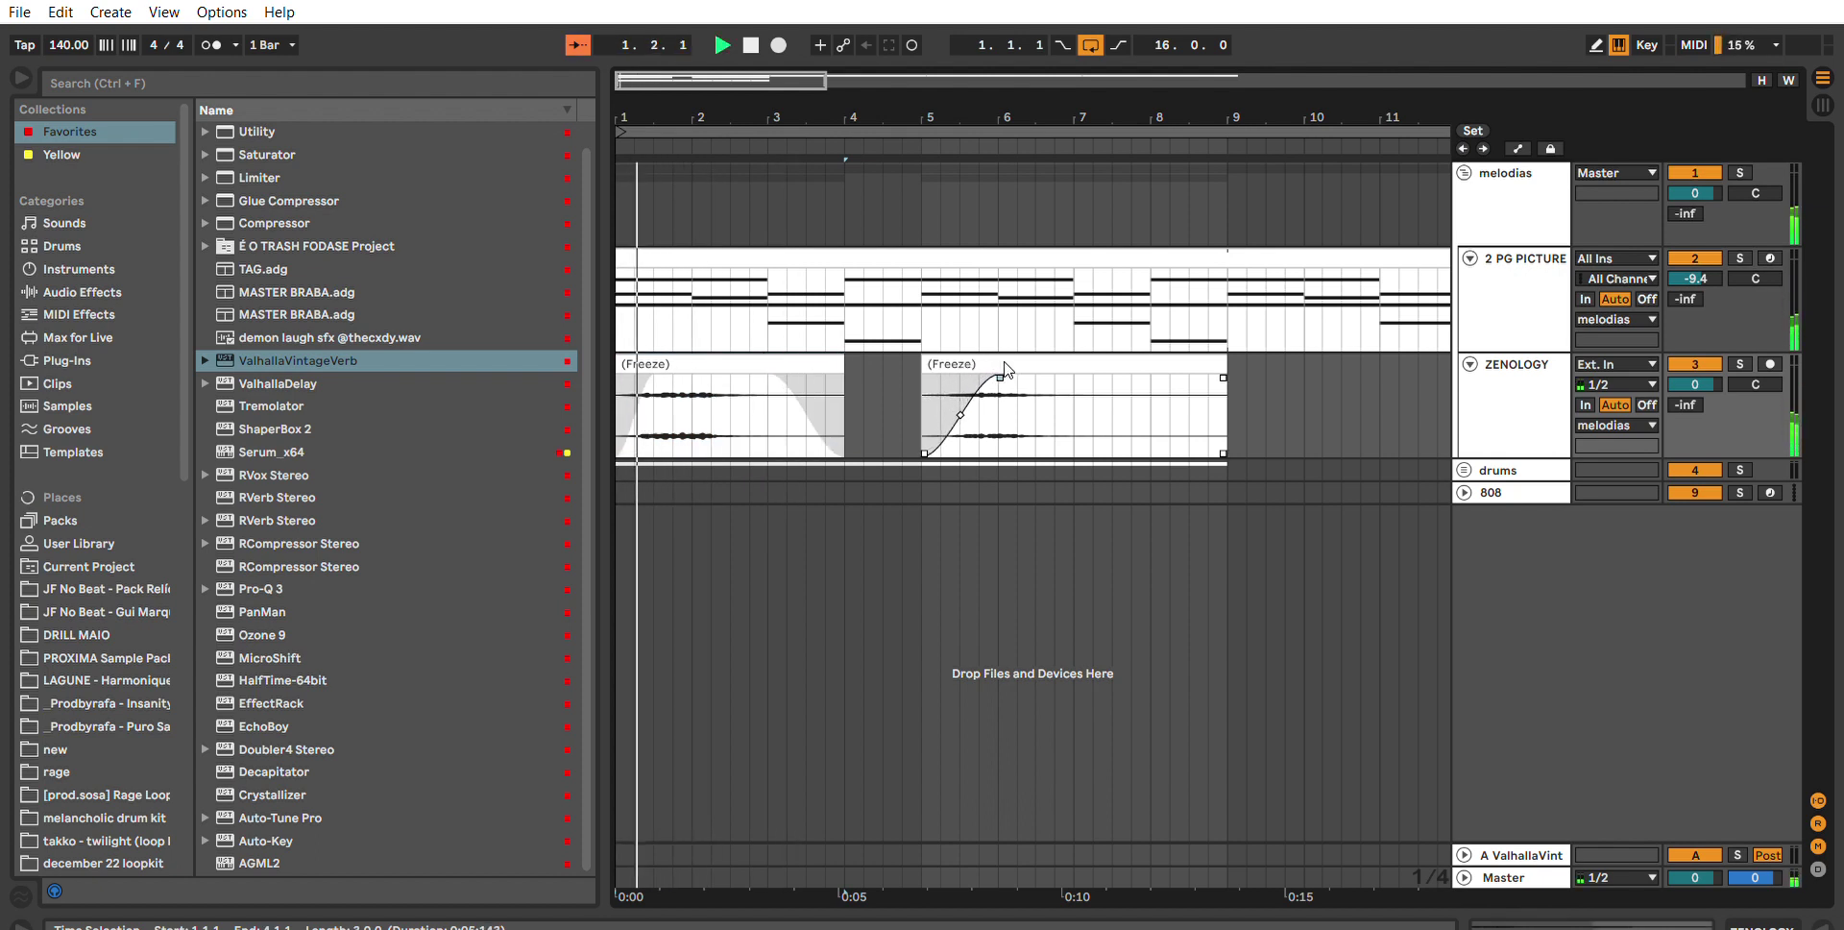
left_click_drag(657, 362, 694, 367)
key("space")
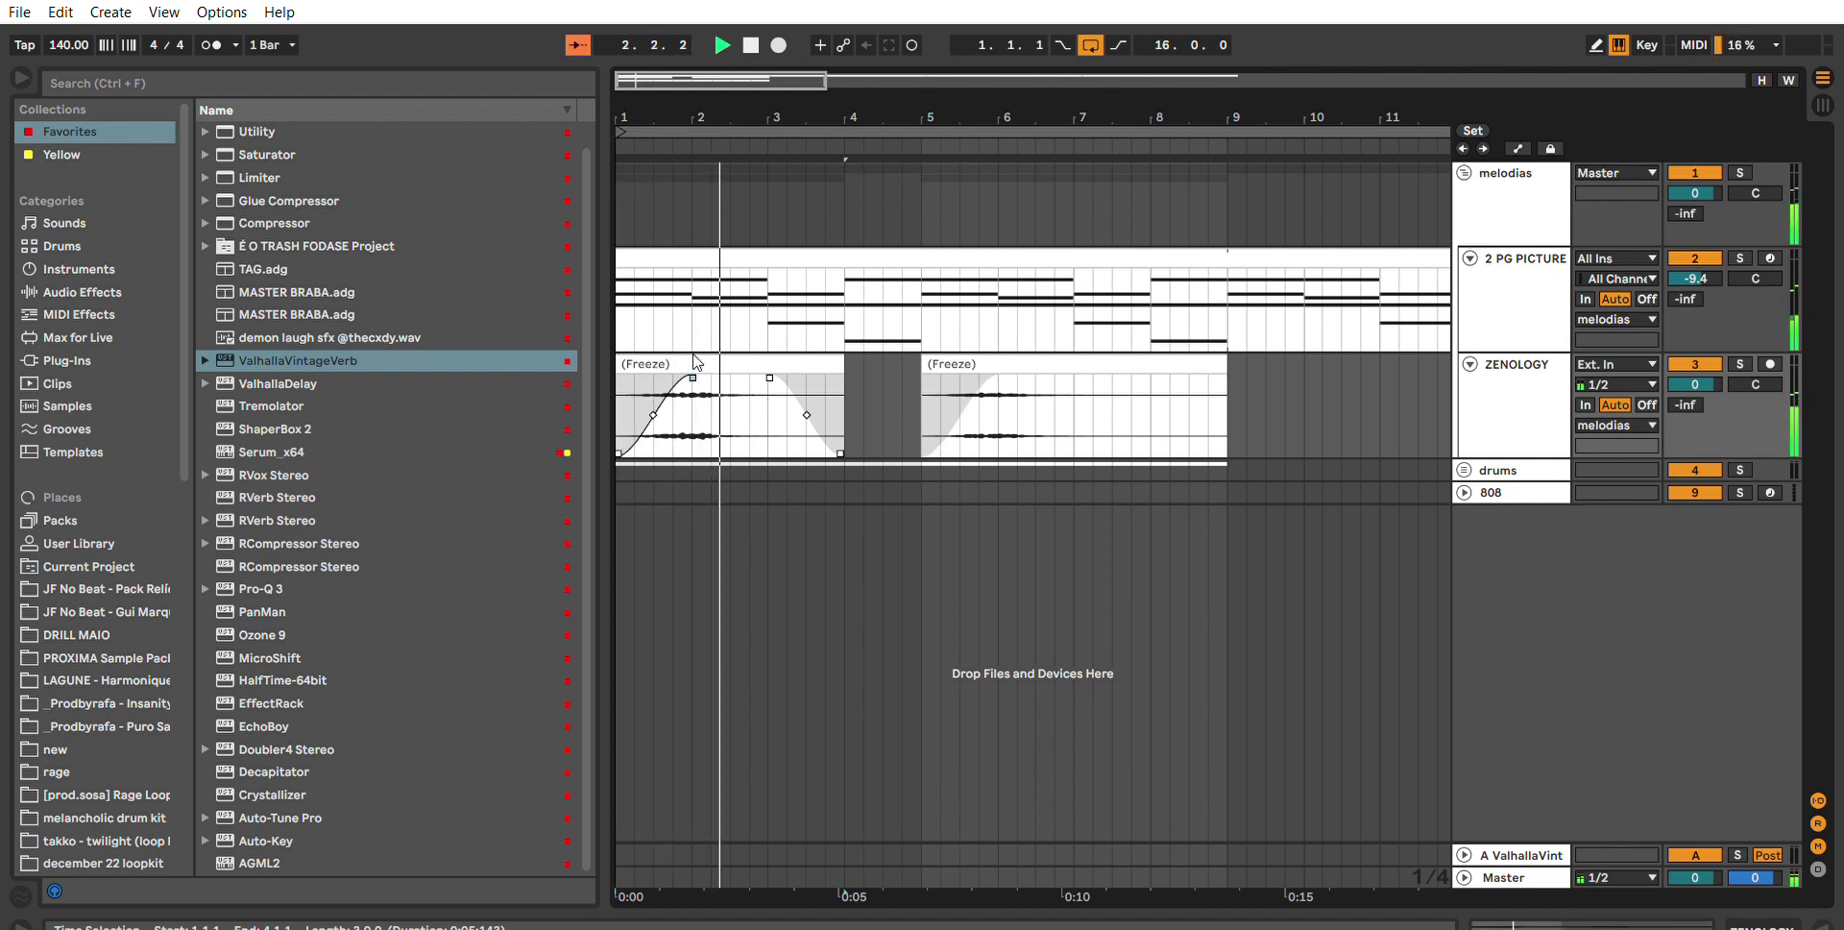
Shorten the first ZENOLOGY clip's fade-in to about a third of a bar, trim its end to 2.4.1, and replay.
left_click_drag(692, 377, 640, 376)
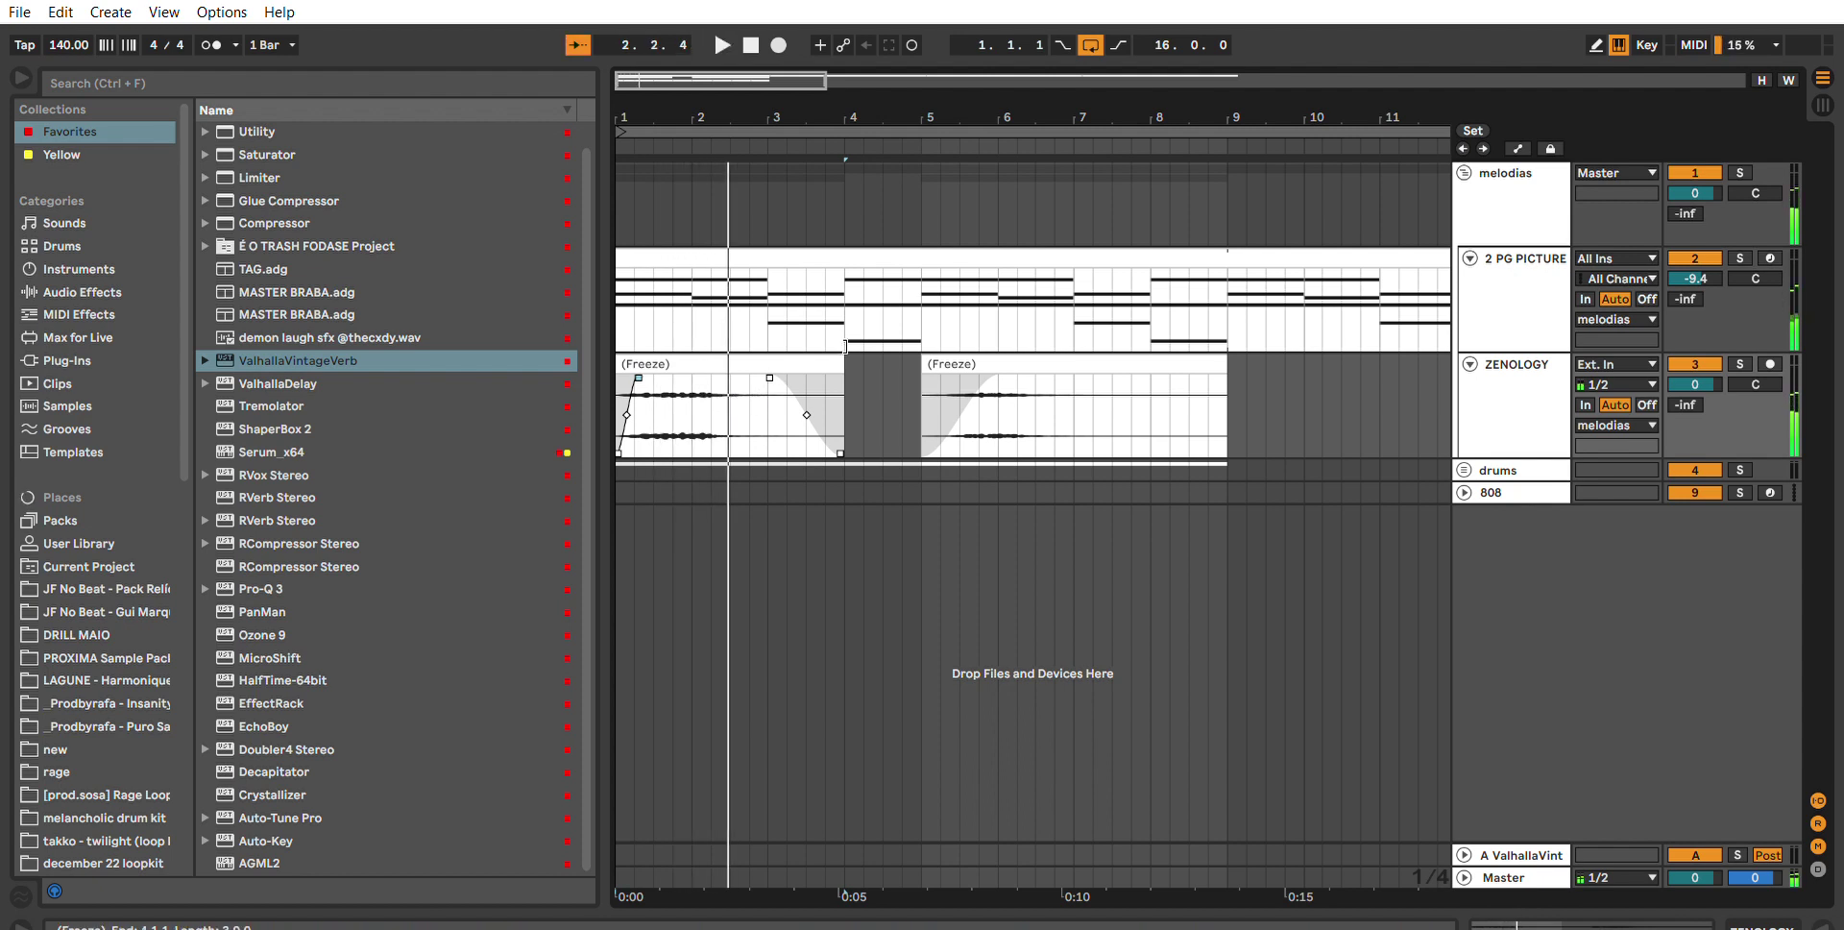
left_click_drag(843, 364, 751, 357)
key("space")
key("space")
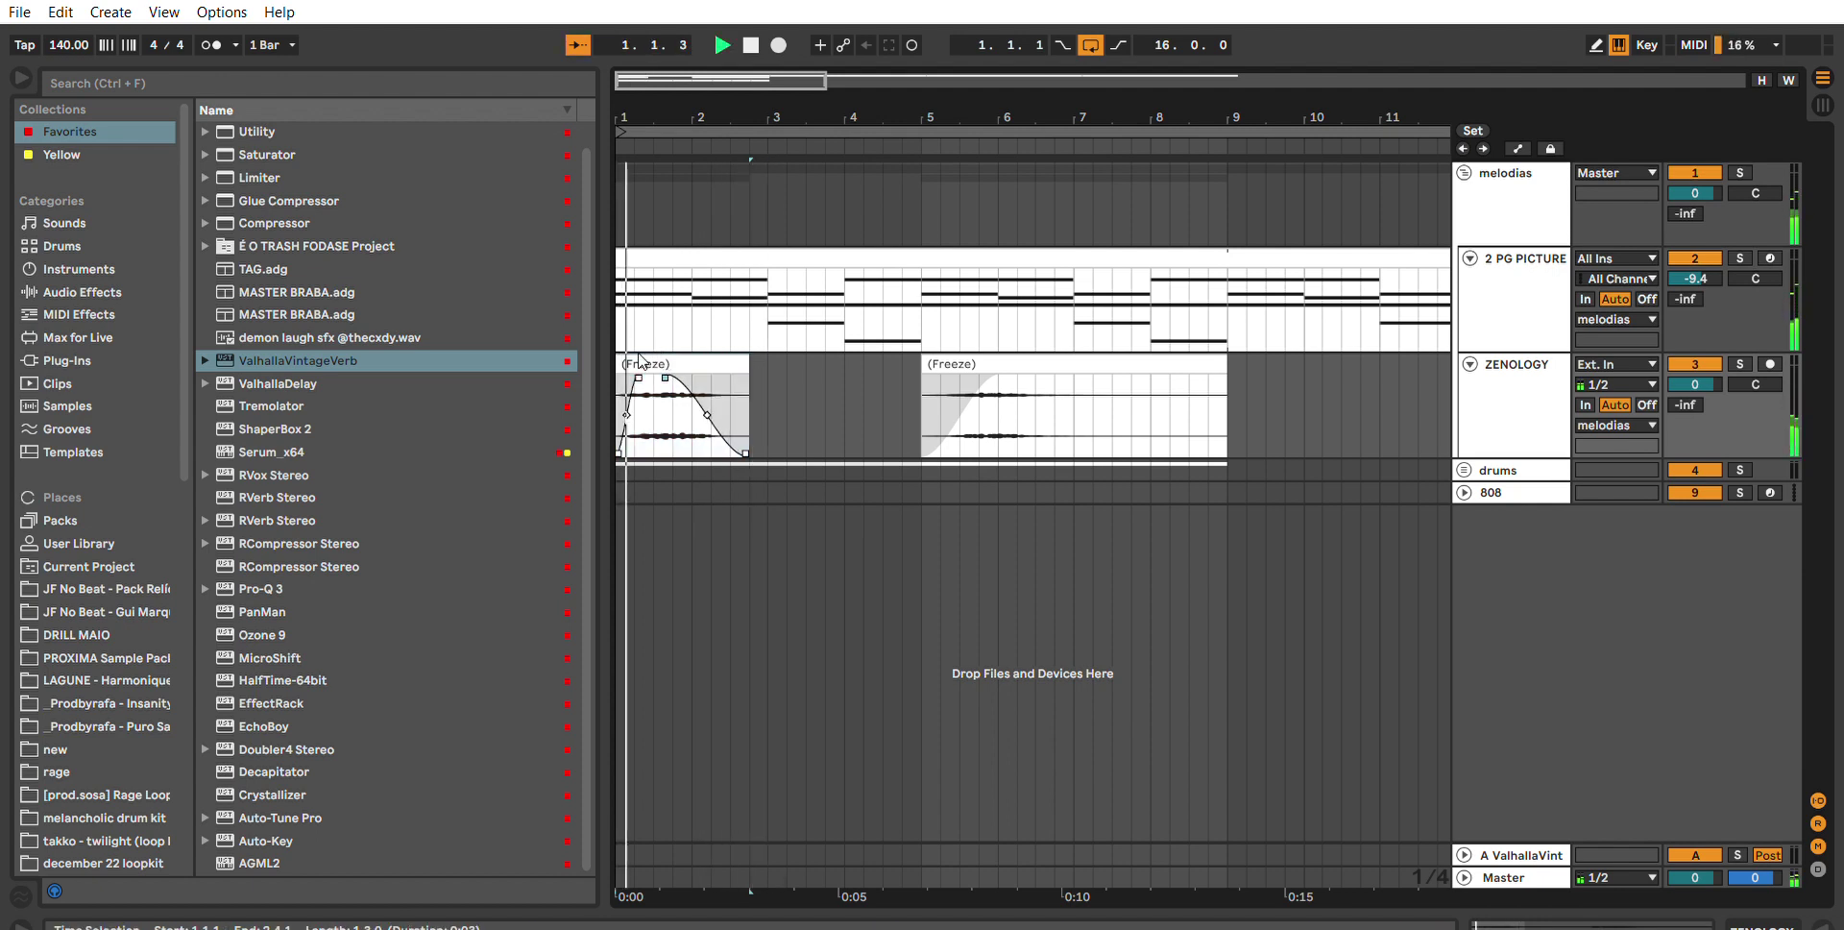
Shorten the second ZENOLOGY clip's fade-in to under half a bar and trim its end to 7.4.1 with a long fade-out.
double_click(686, 357)
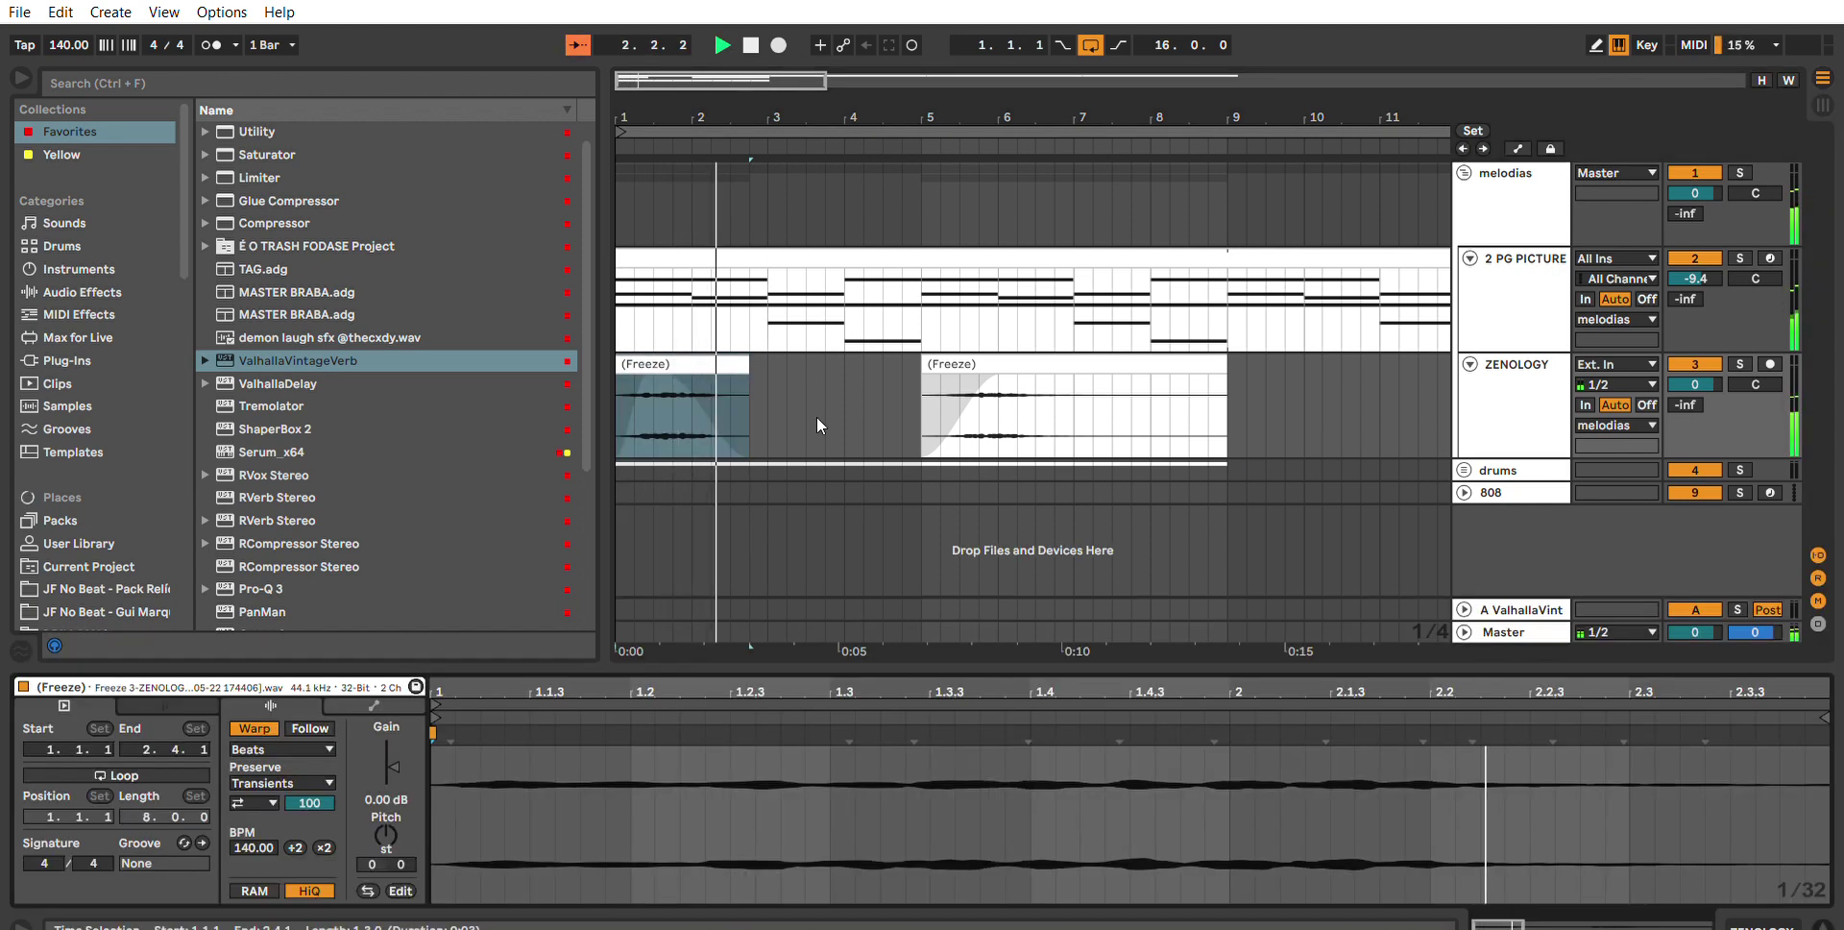
mouse_move(1007, 389)
left_click(993, 361)
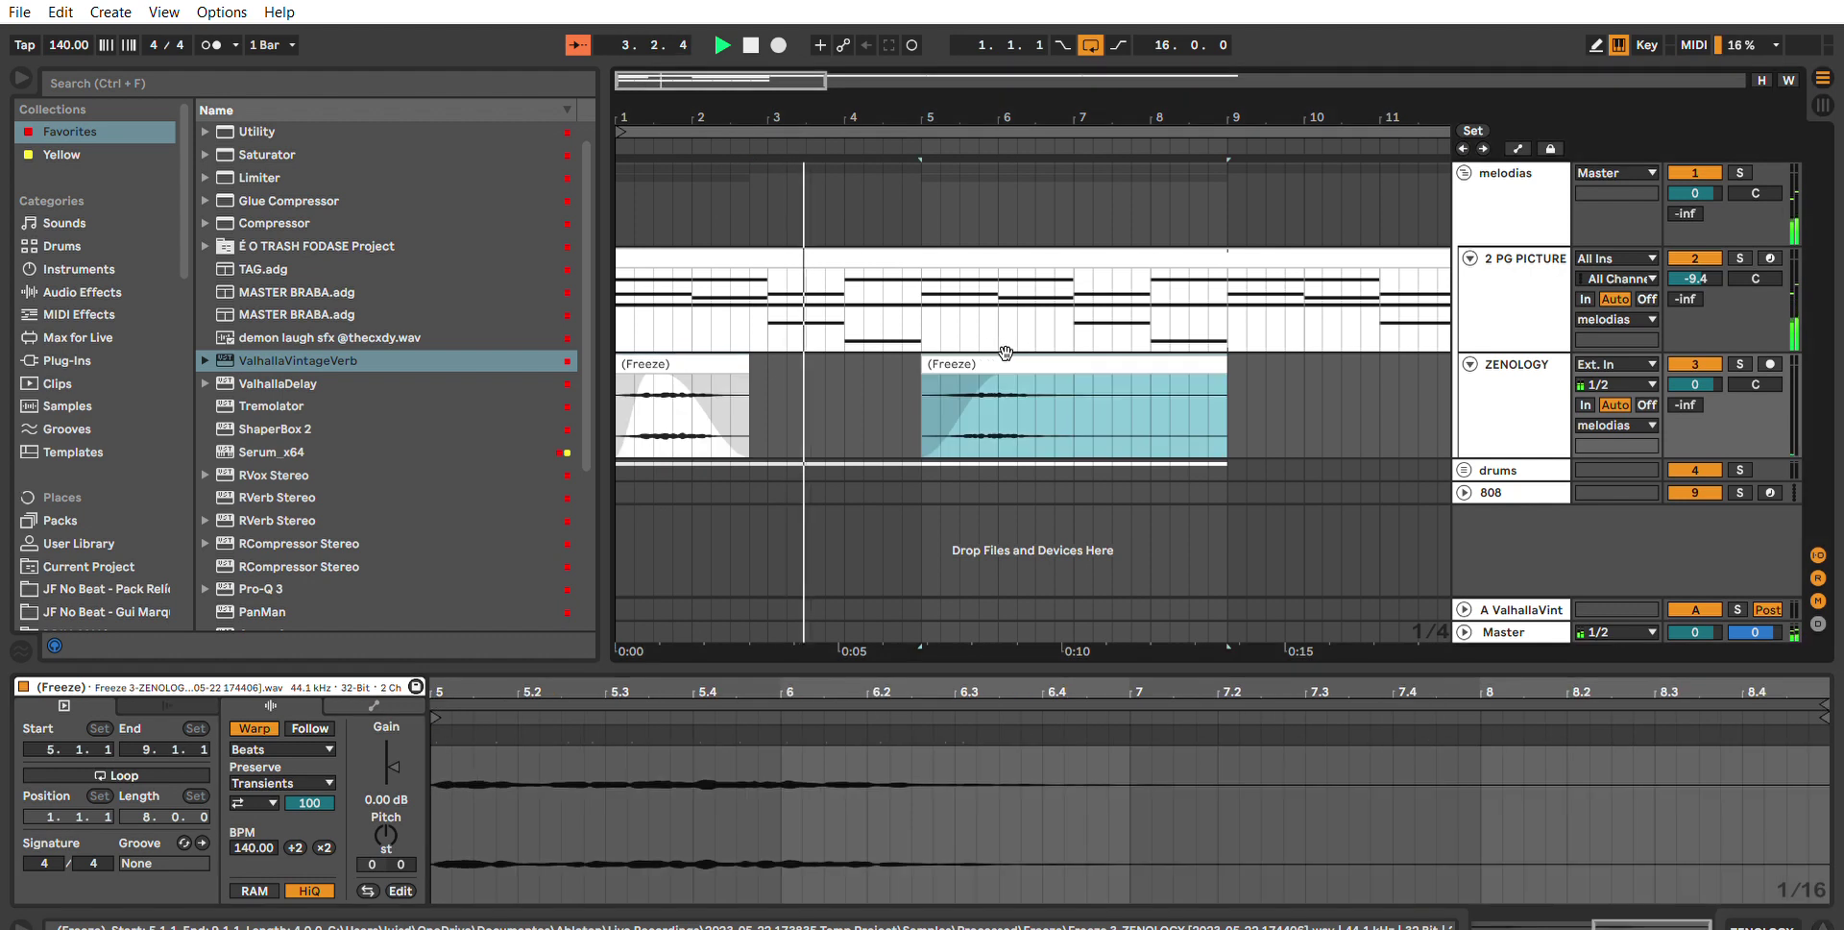
left_click_drag(1000, 377, 954, 379)
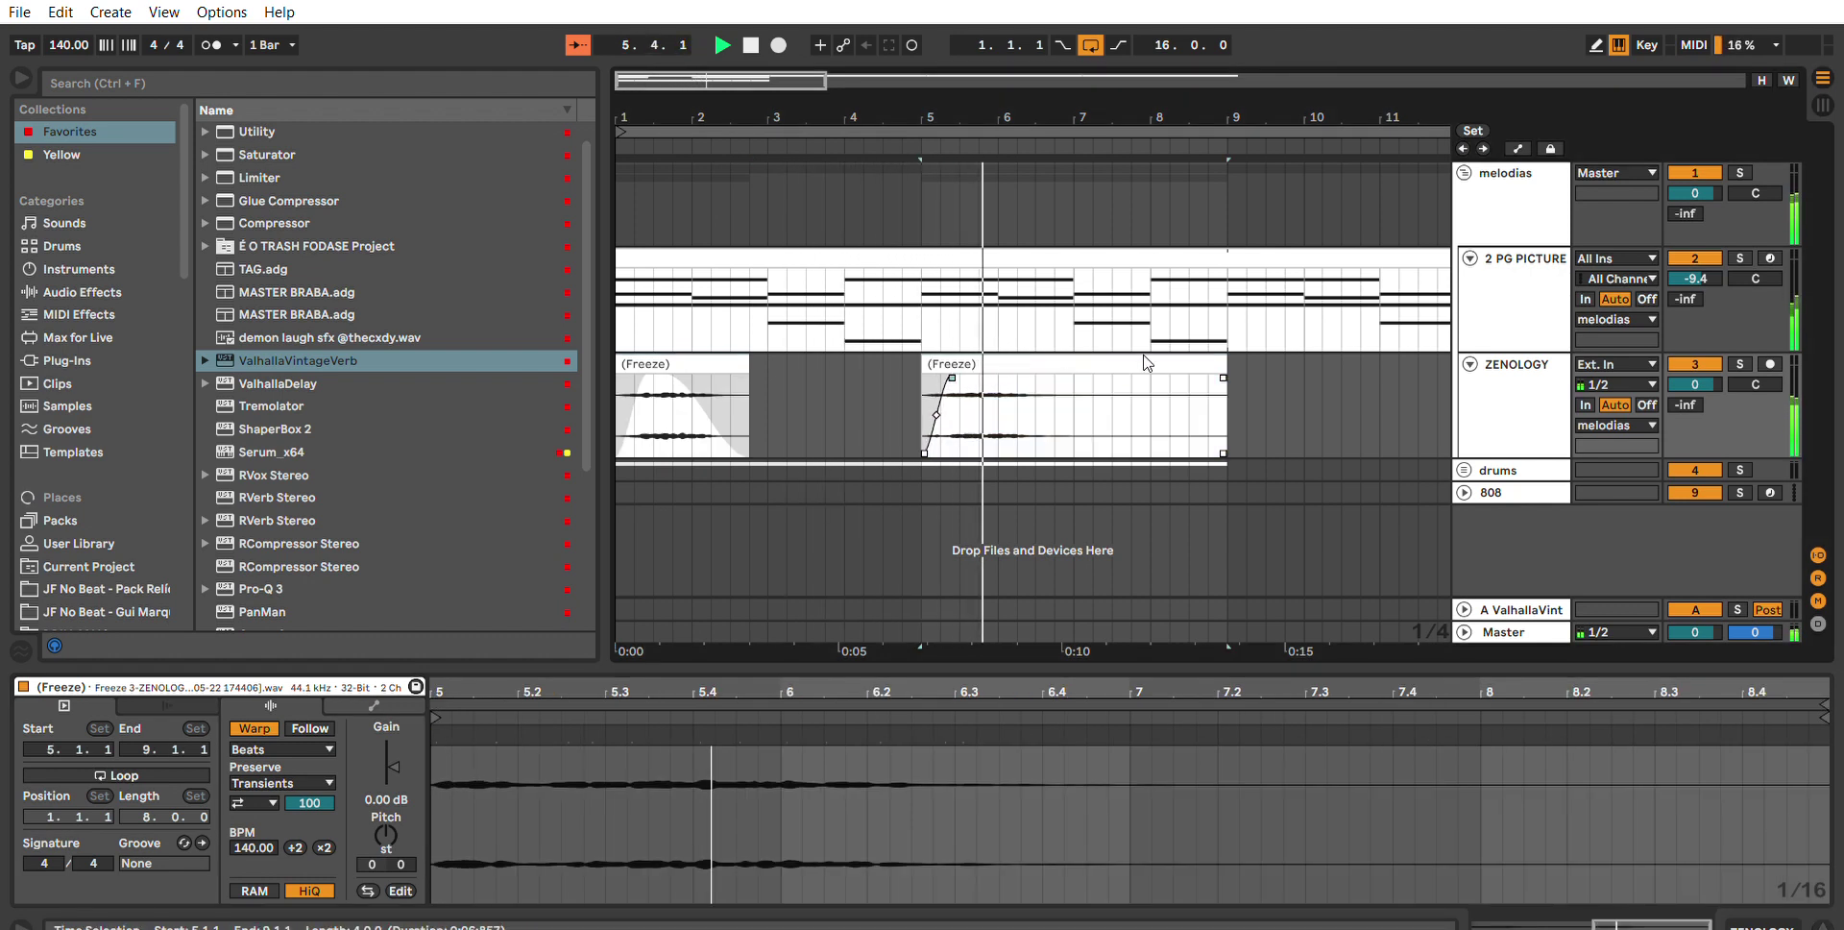
left_click_drag(1226, 375, 1004, 378)
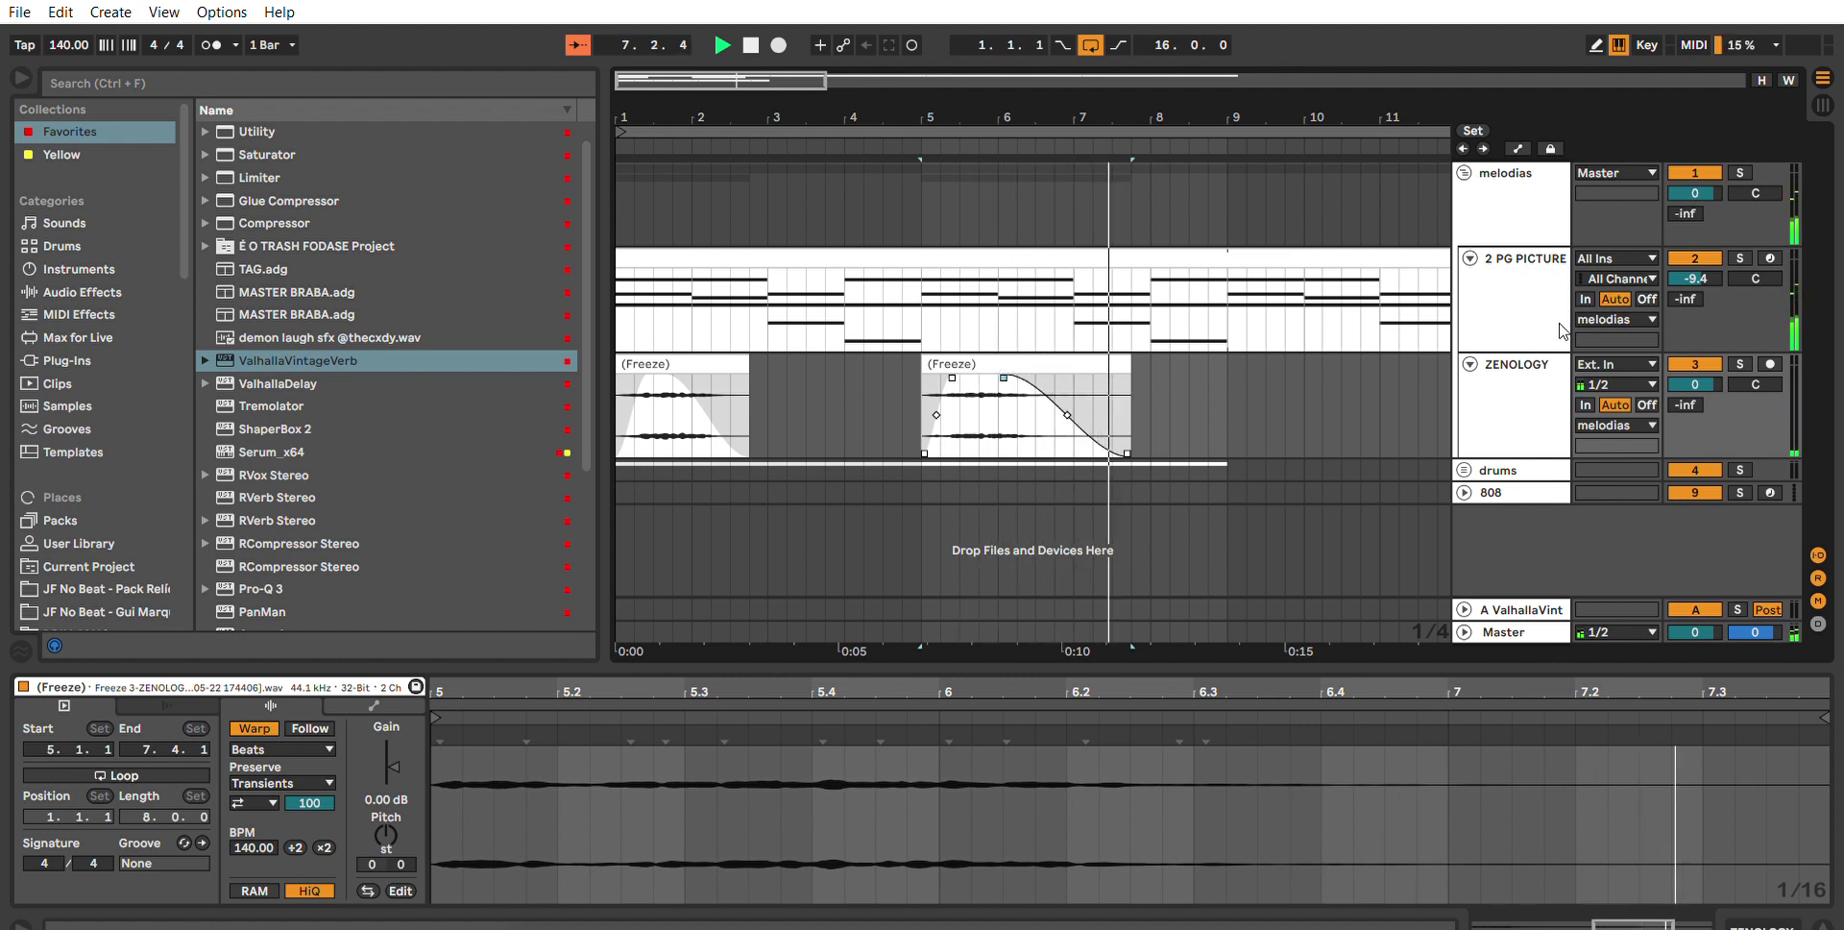
Add ValhallaVintageVerb to the ZENOLOGY audio track and restart playback.
left_click(1501, 380)
double_click(338, 360)
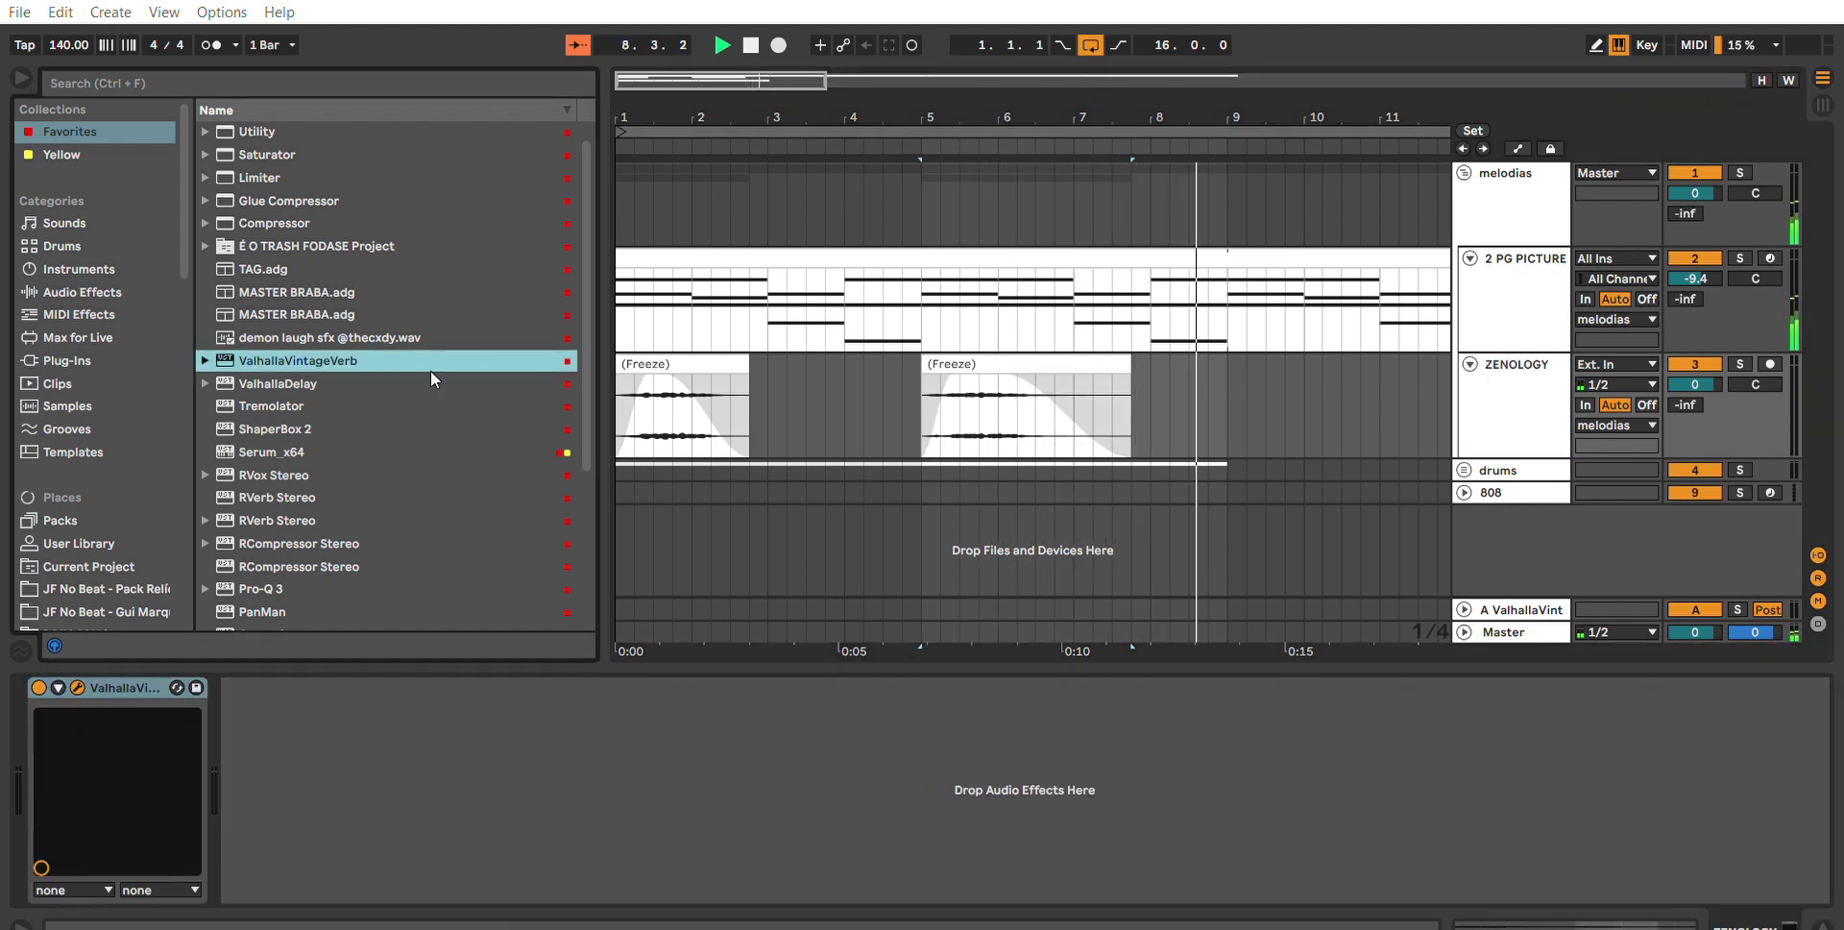
key("space")
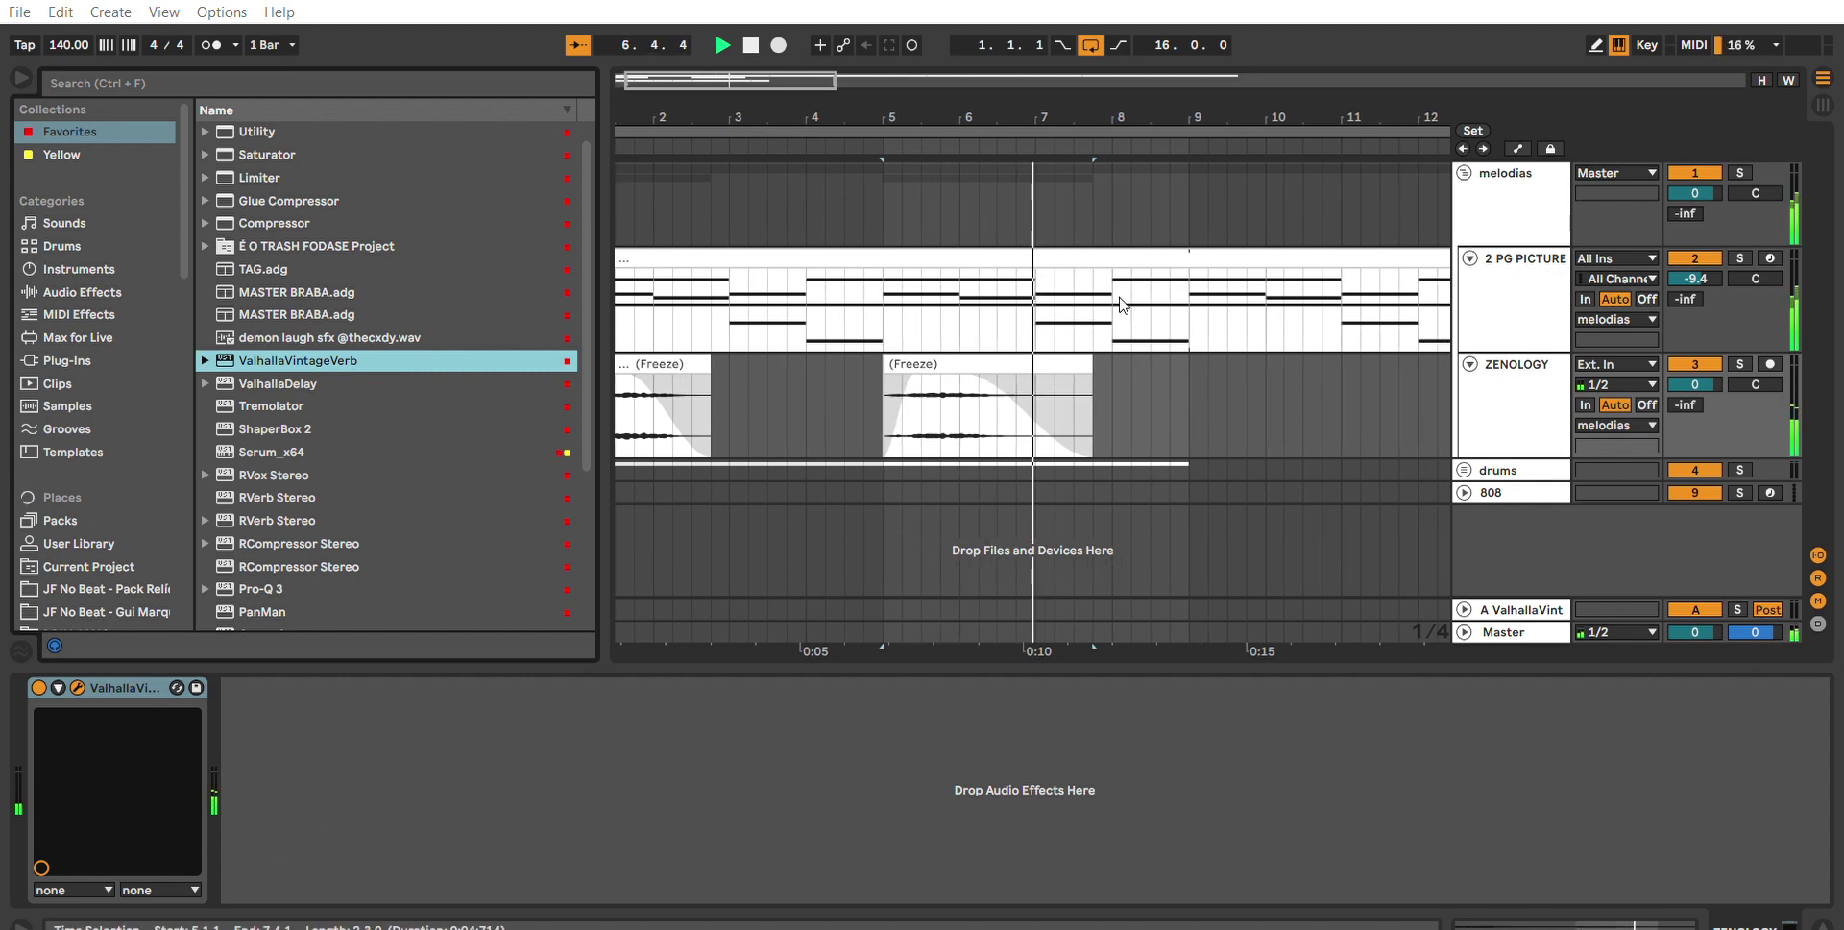
Duplicate the first eight bars of the ZENOLOGY track to bars 9 to 16.
left_click_drag(1143, 92, 1142, 58)
left_click_drag(885, 403, 618, 411)
key("ctrl+d")
left_click_drag(967, 95, 946, 59)
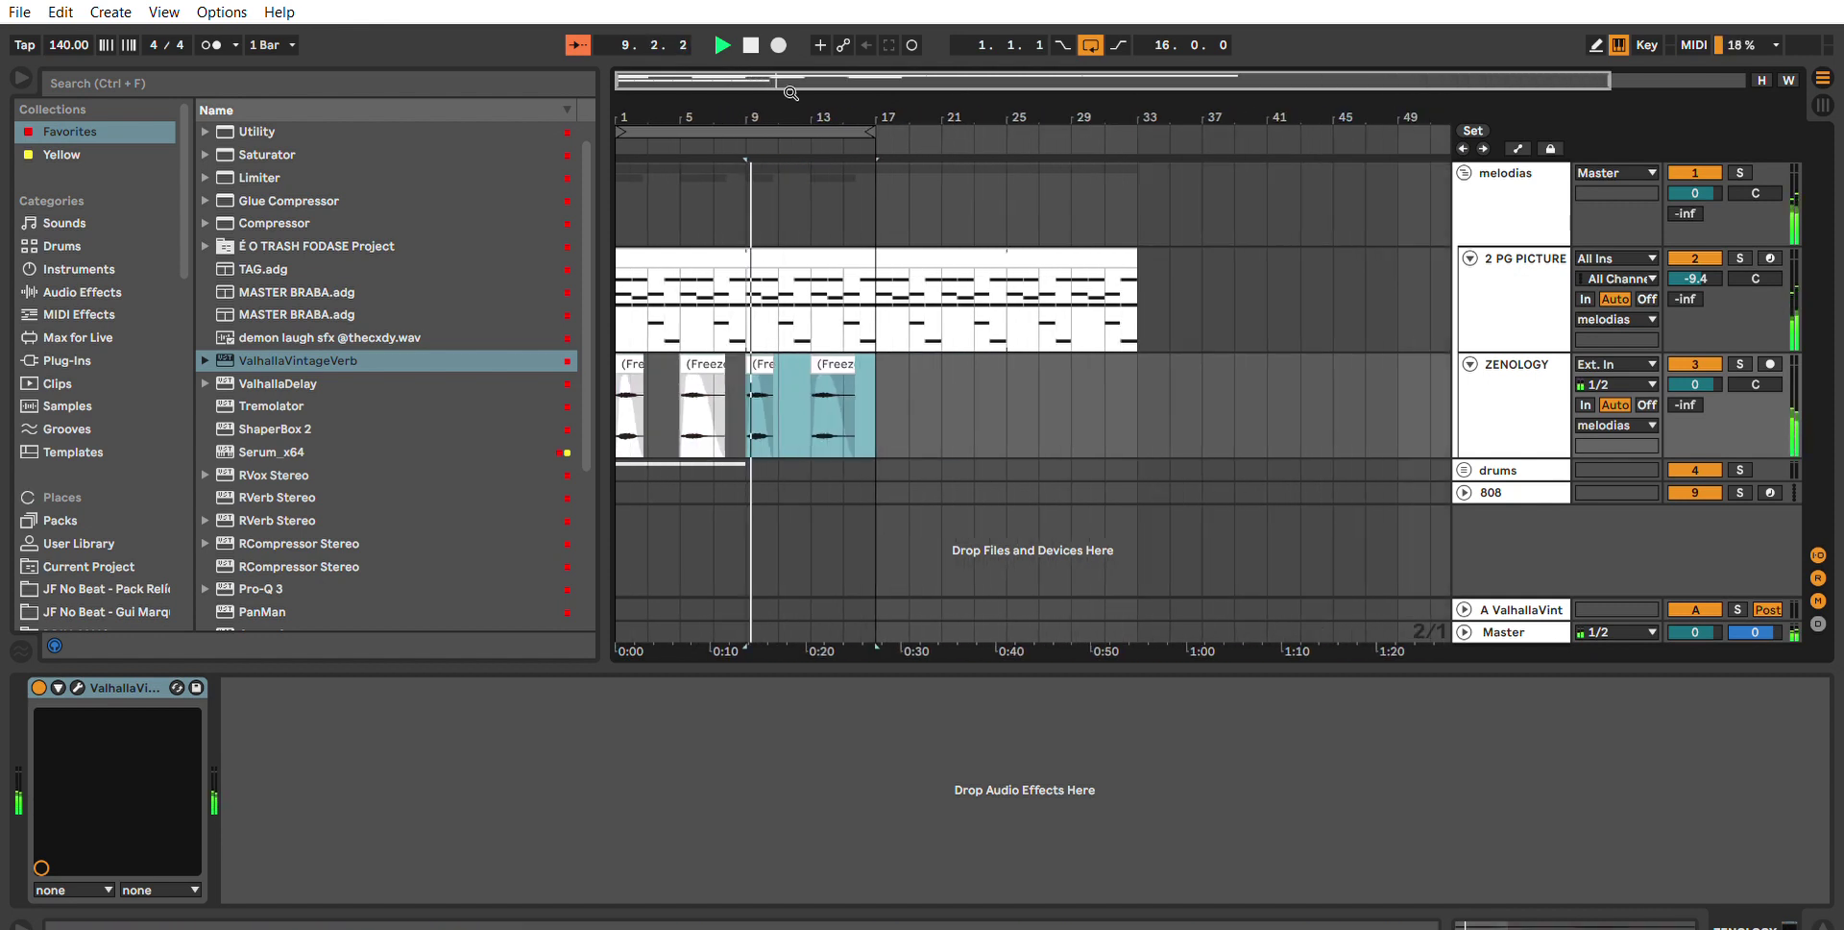
left_click(944, 380)
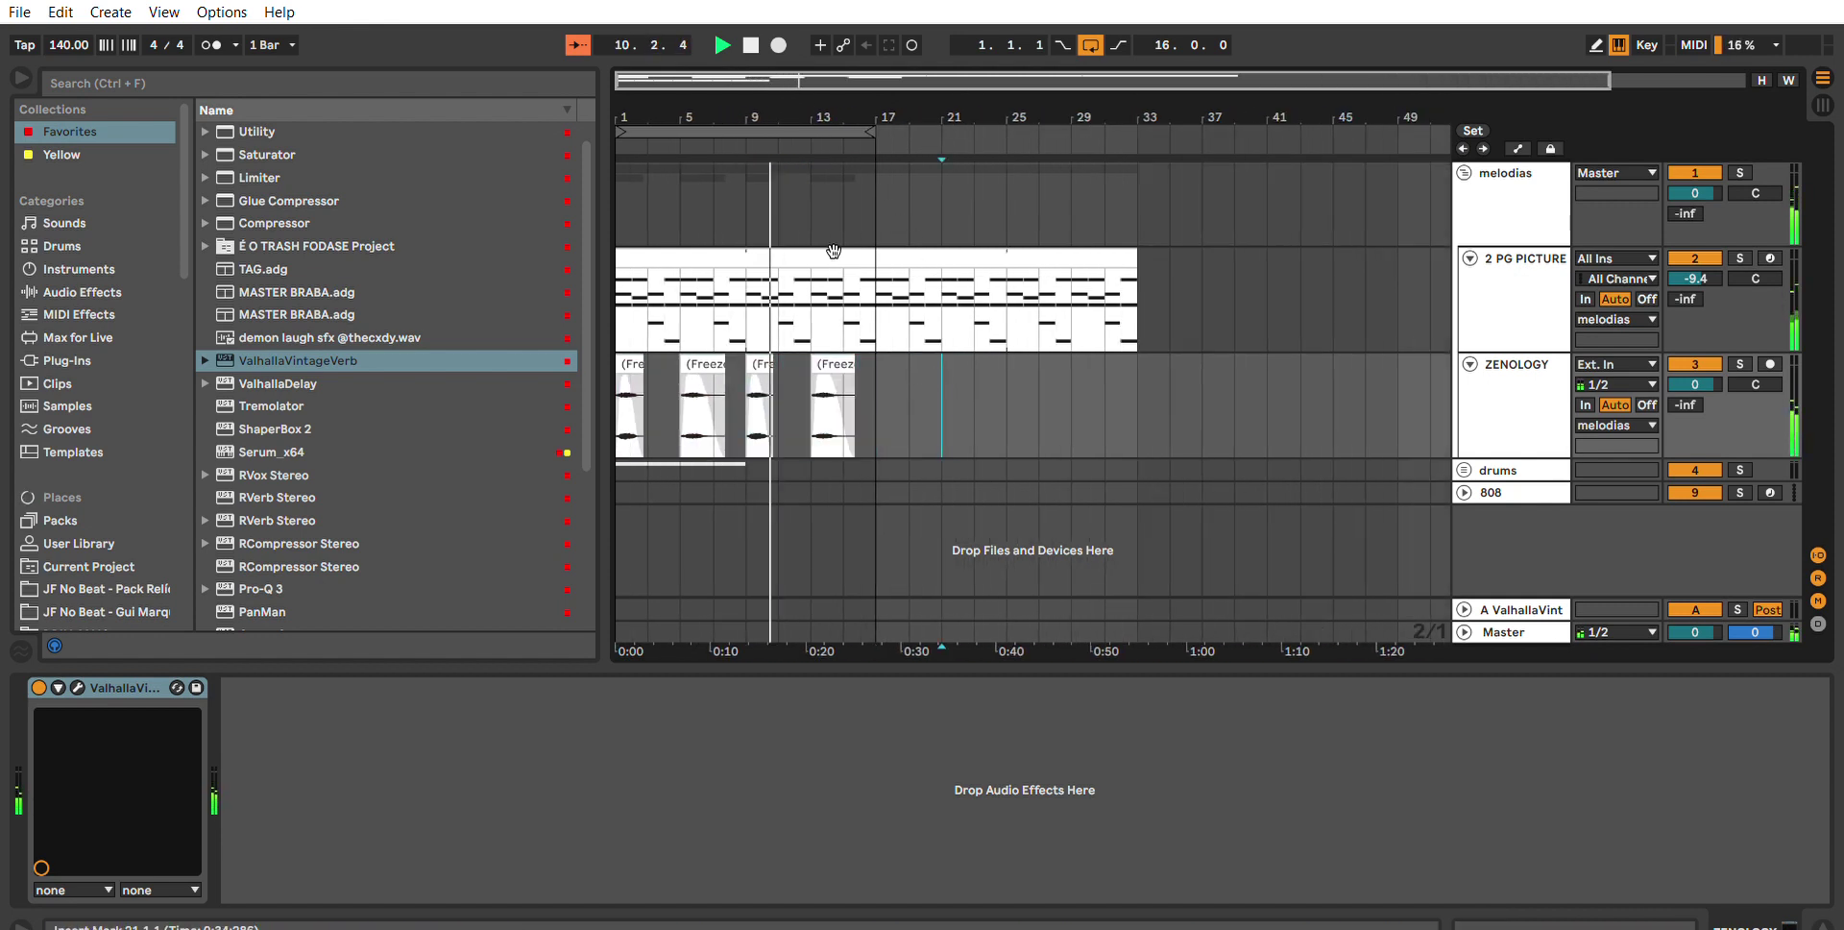
Extend the first ZENOLOGY clip to bar 3, trim the second to end at bar 7, and start its fade-out at bar 6.
left_click(645, 356)
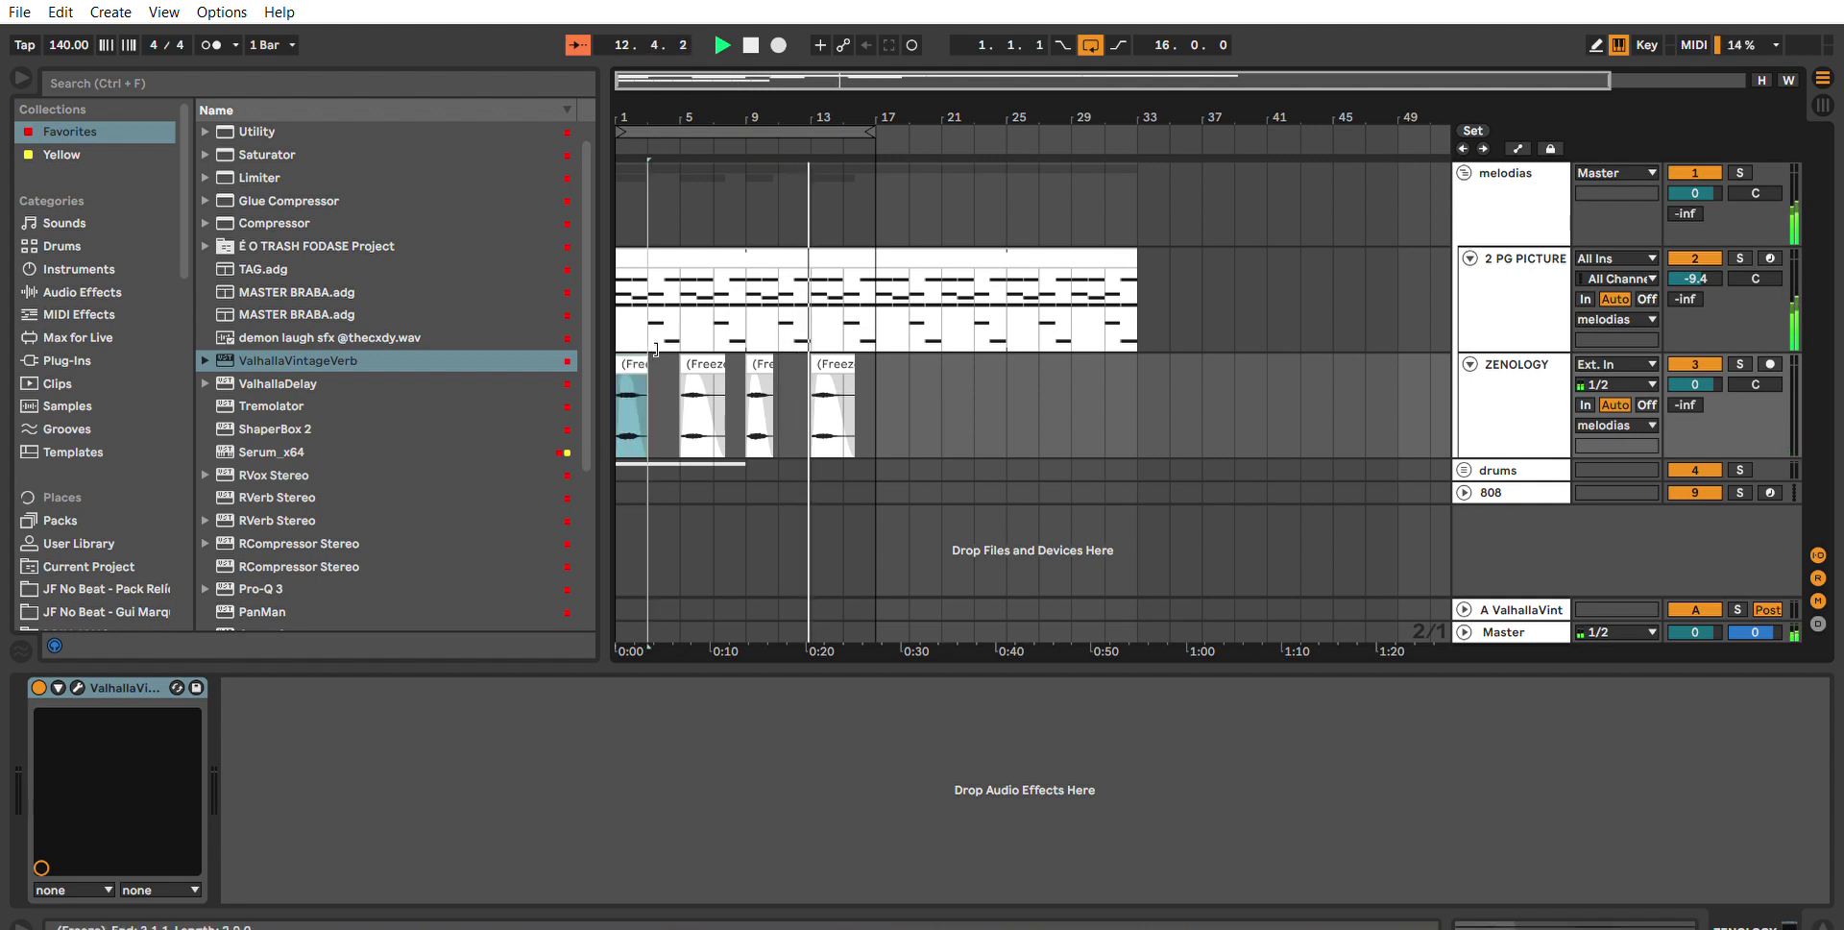
left_click_drag(682, 380, 712, 340)
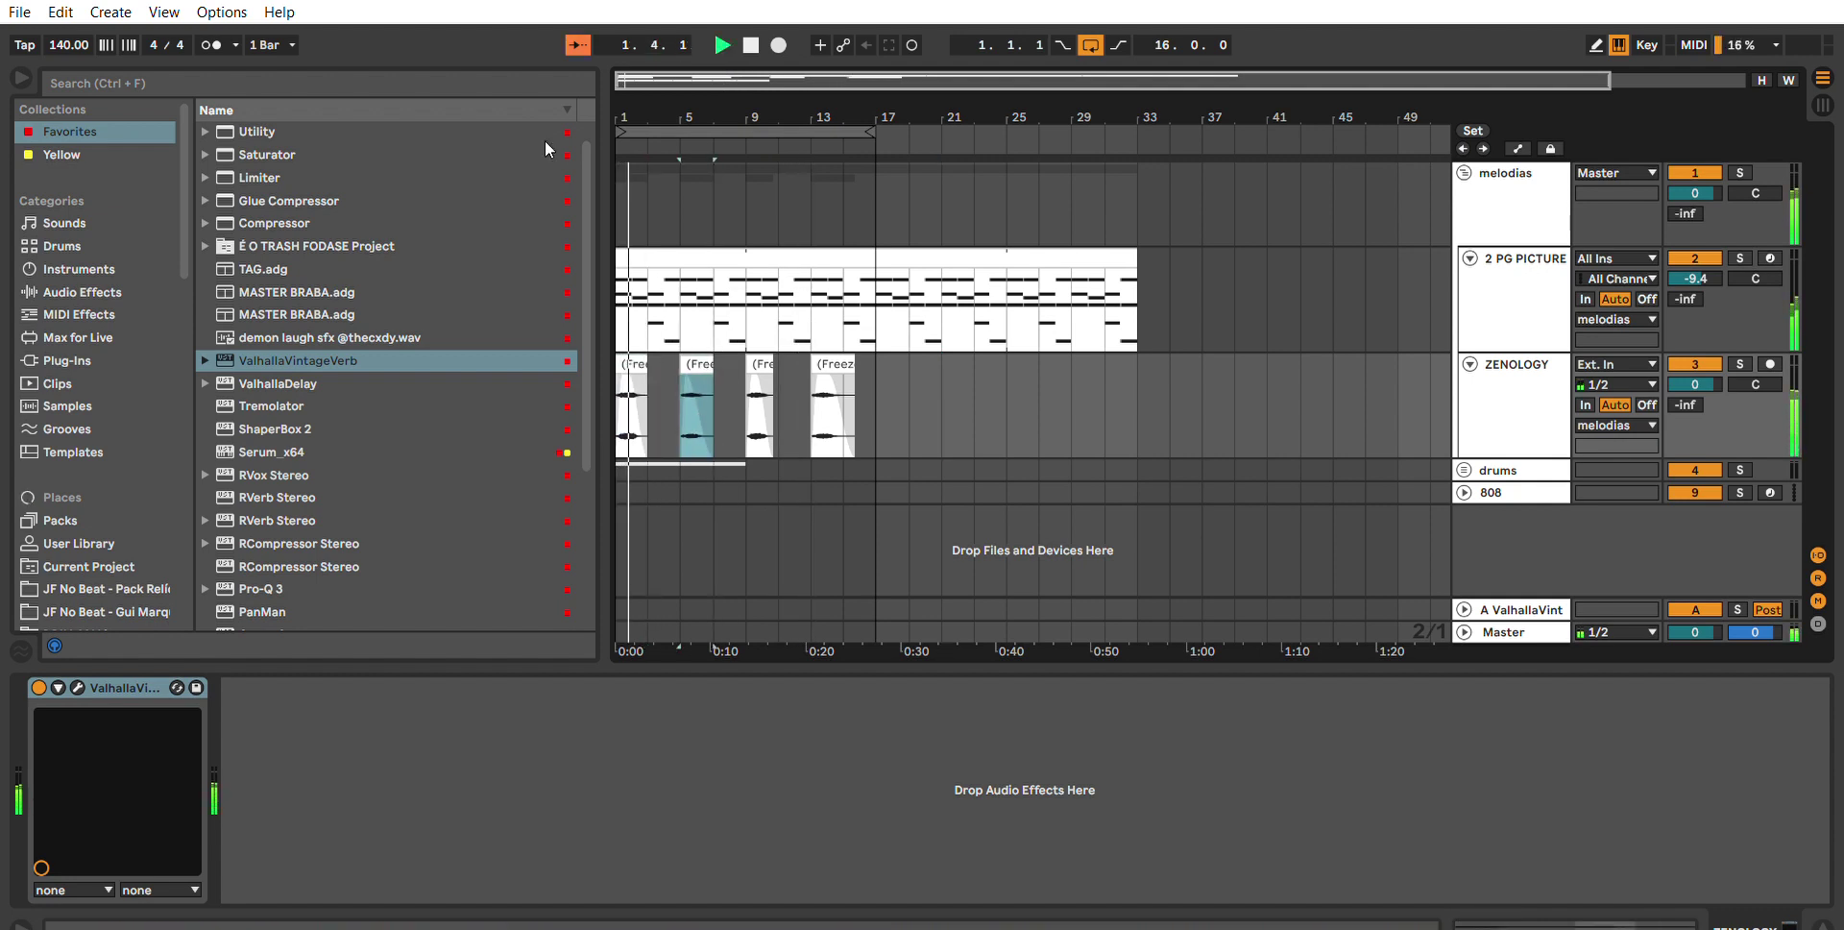
left_click_drag(631, 83, 632, 188)
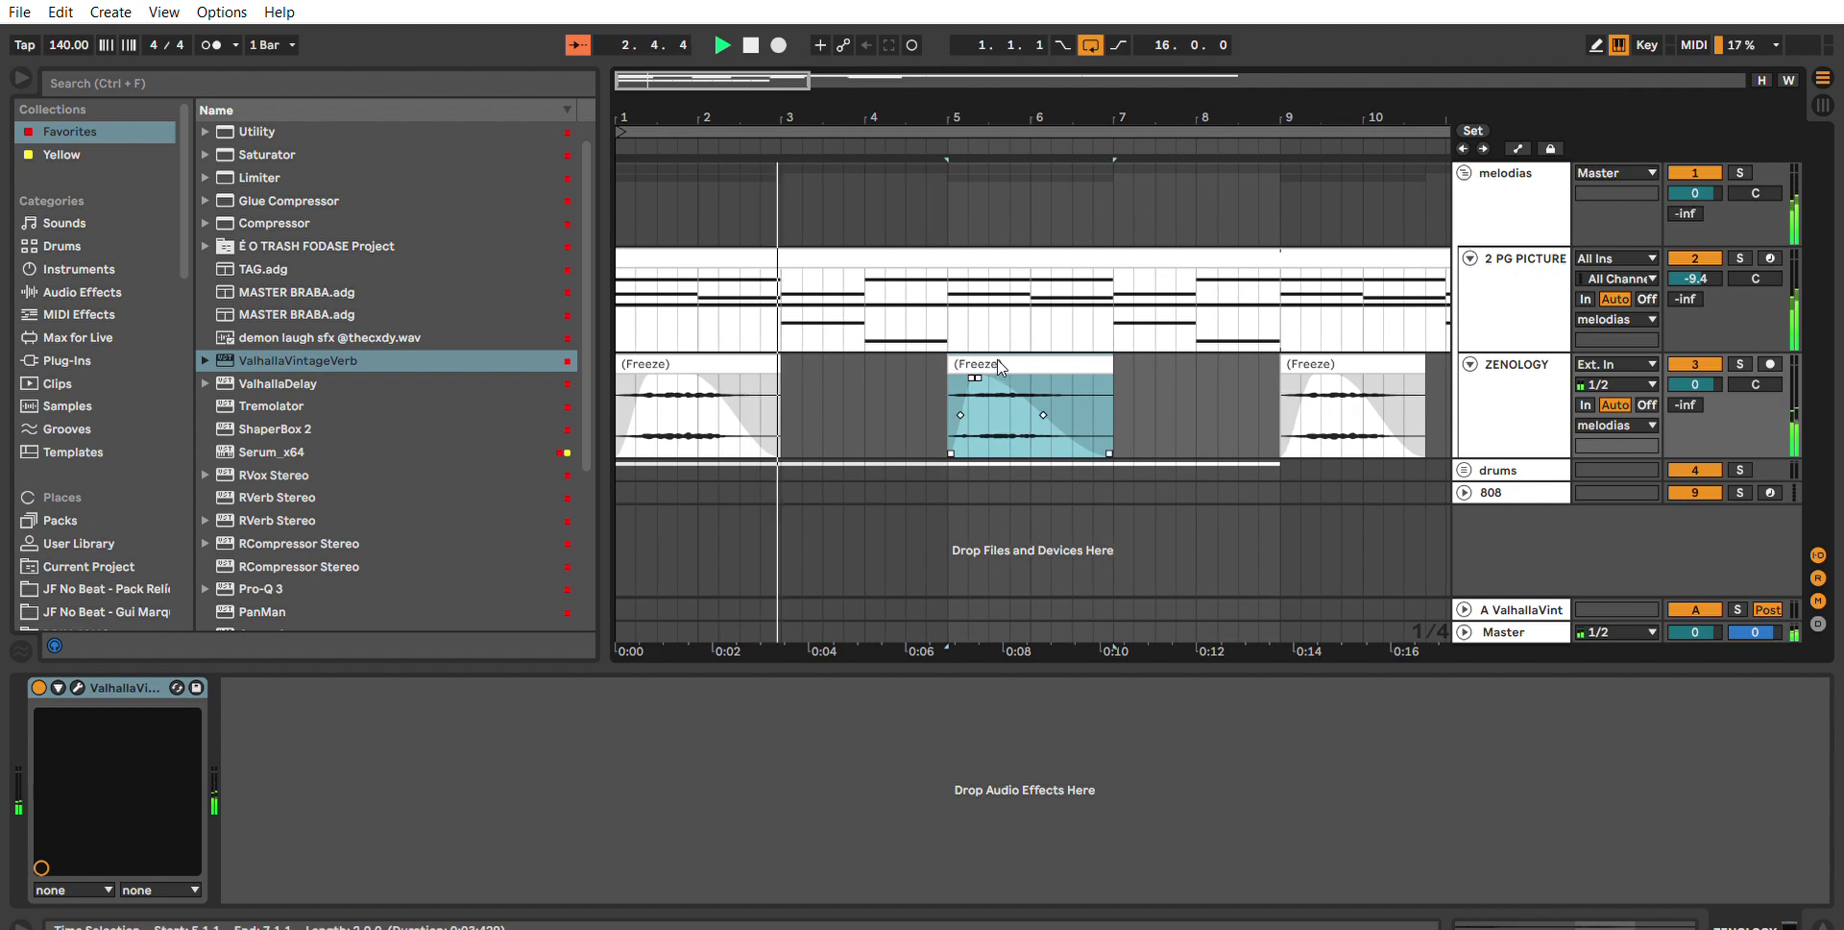
left_click_drag(987, 362, 1033, 362)
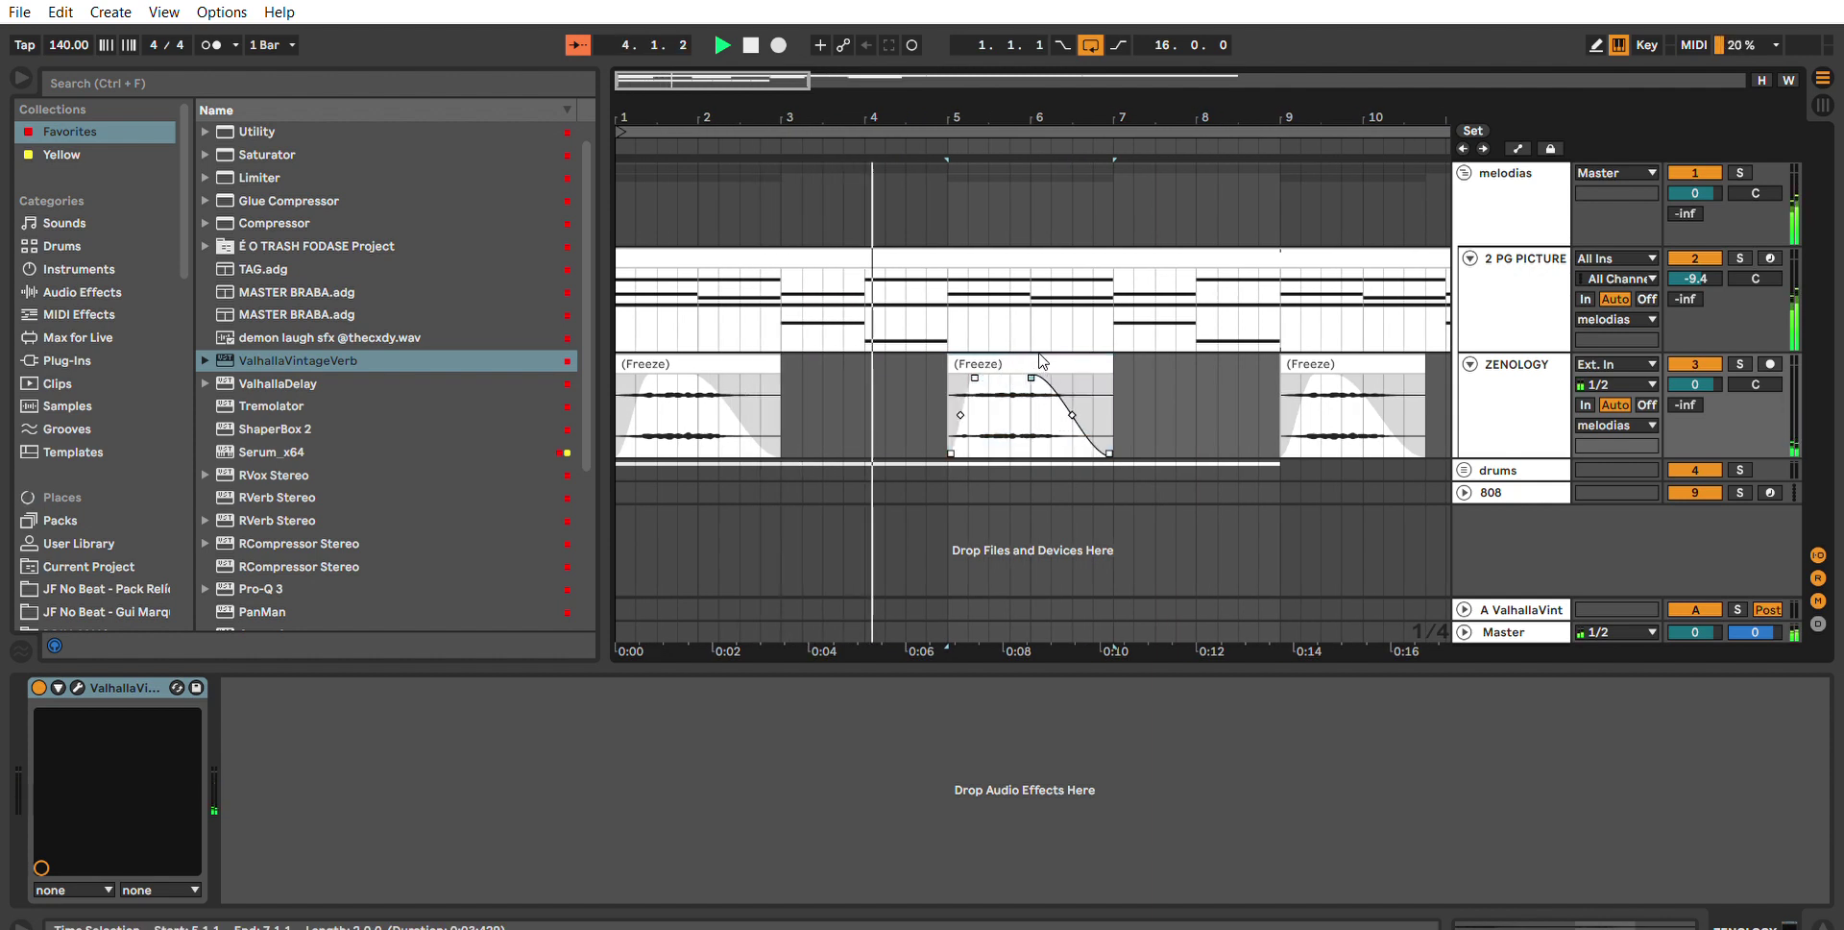
key("minus")
key("minus")
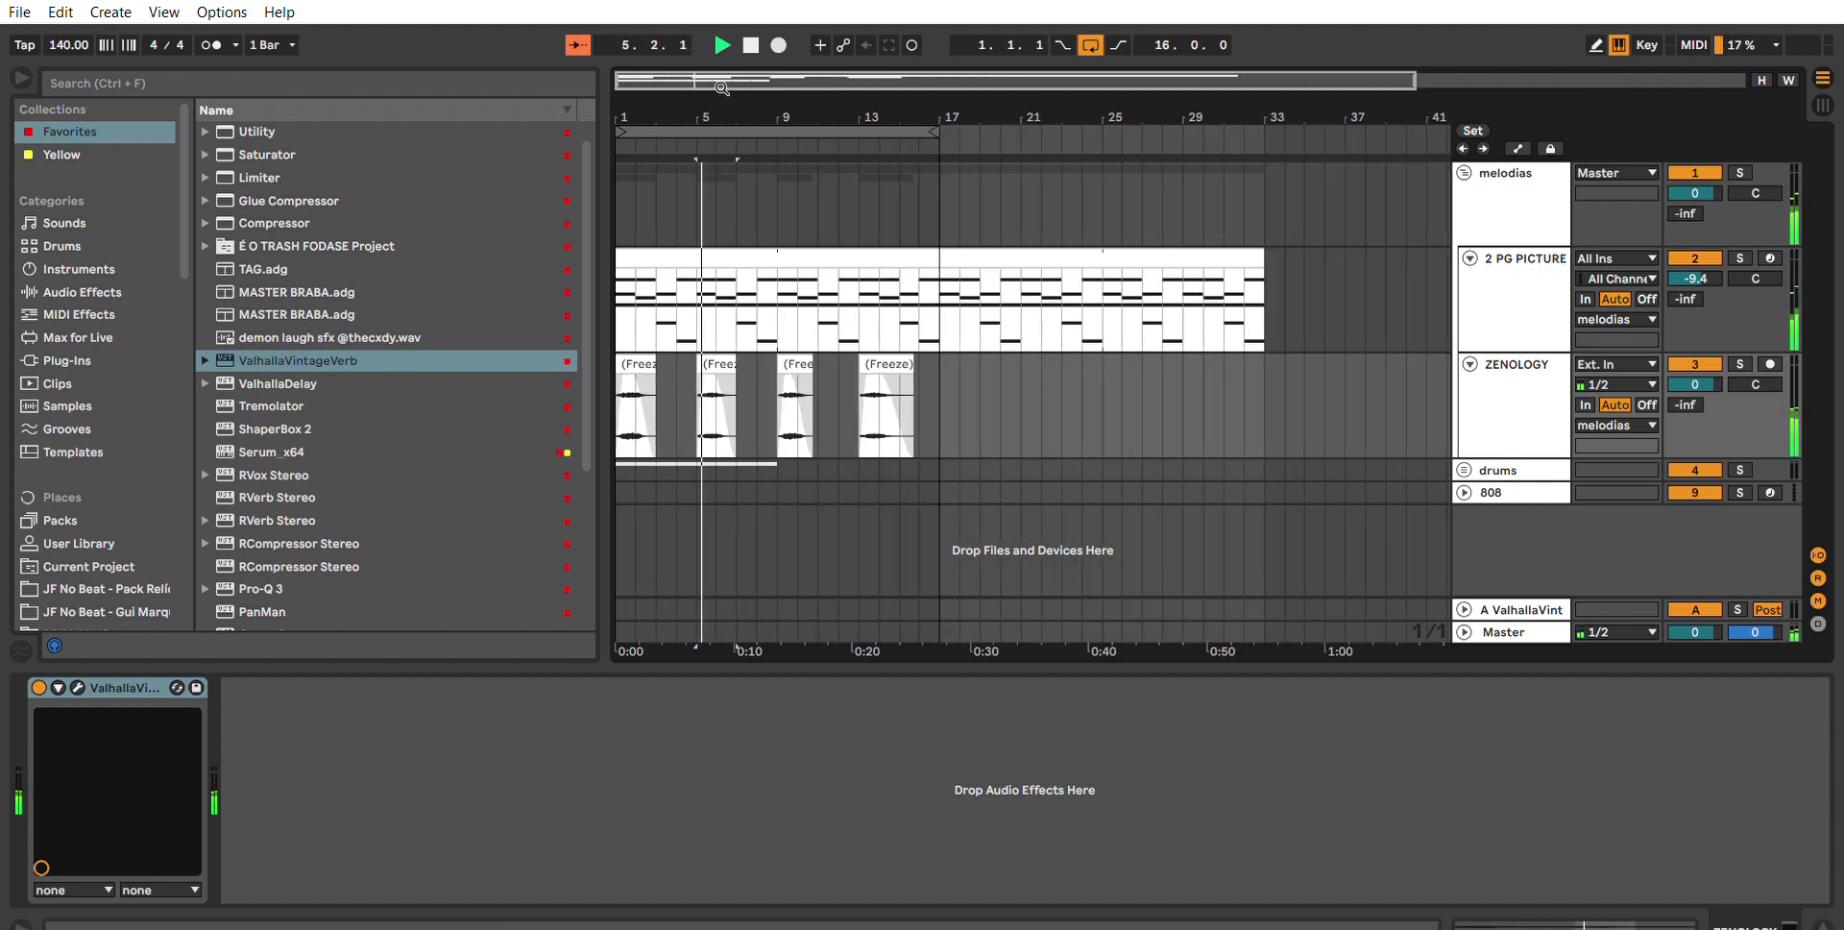
Delete the ZENOLOGY copies from bar 9 on and duplicate the edited first eight bars three times, up to bar 33.
left_click(795, 364)
left_click(888, 364, "shift")
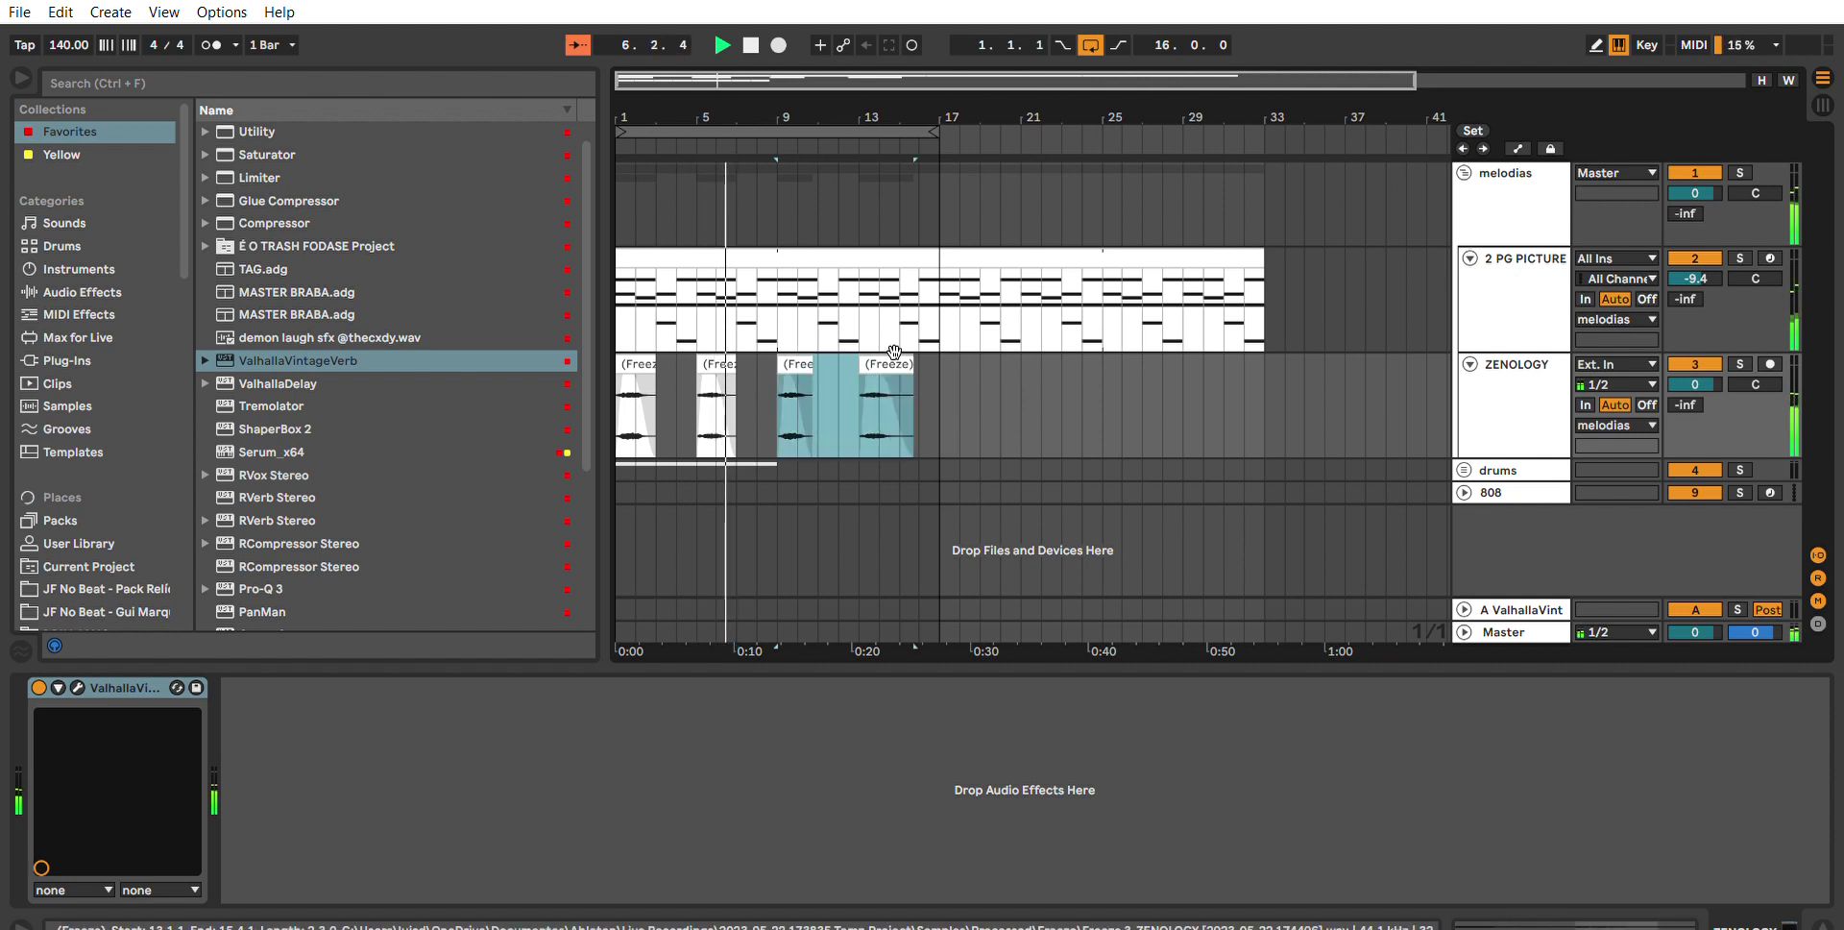
key("Delete")
left_click_drag(771, 395, 620, 395)
key("ctrl+d")
key("ctrl+d")
key("ctrl+d")
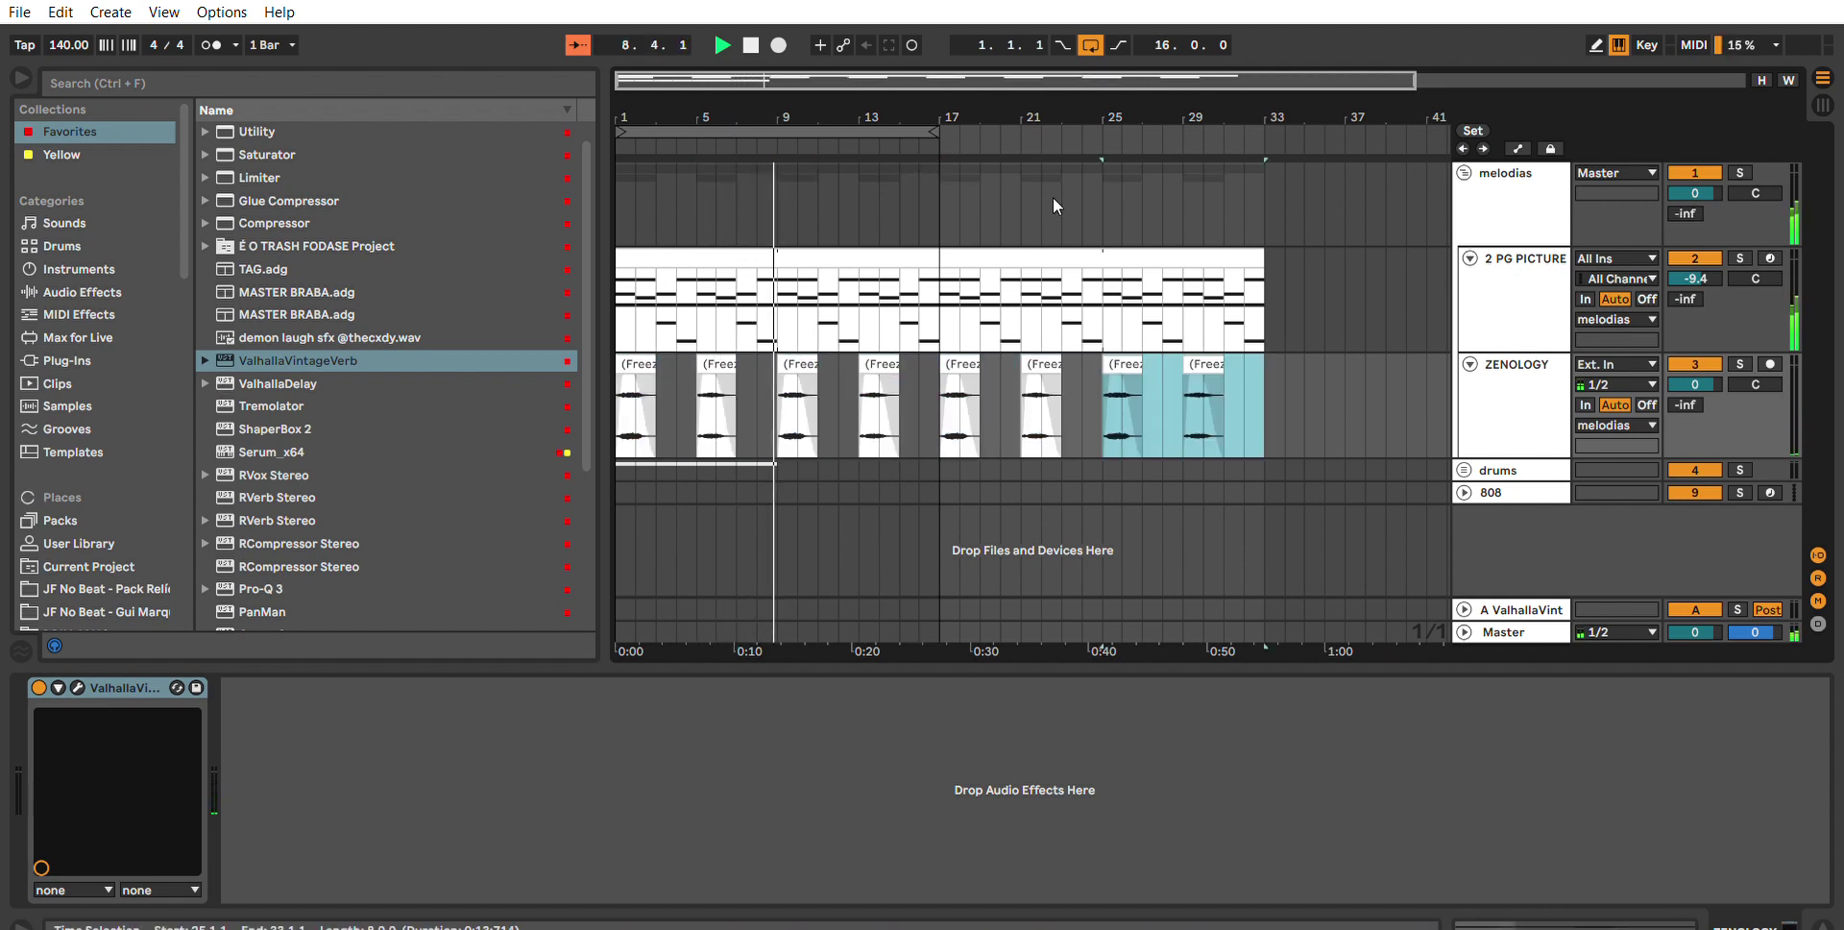
Undo the last two ZENOLOGY duplications and extend the arrangement loop to 32 bars.
key("ctrl+z")
key("ctrl+z")
left_click_drag(940, 132, 1272, 136)
left_click_drag(1020, 96, 1019, 63)
left_click(1250, 413)
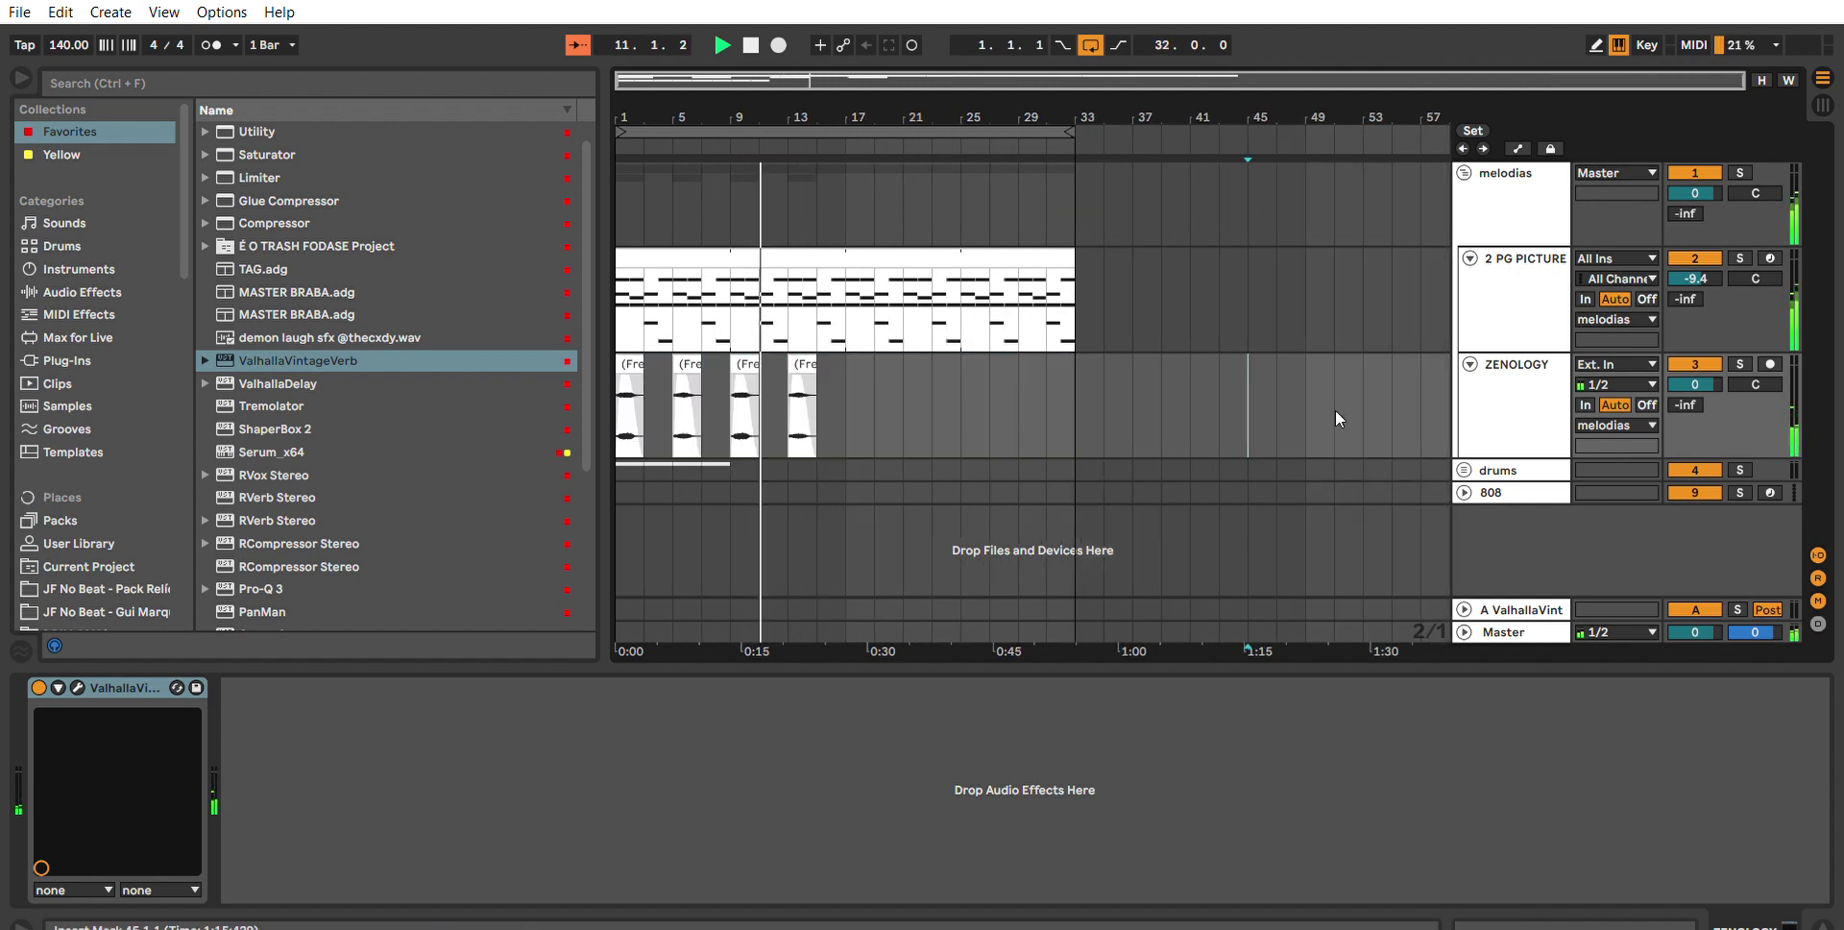
Set the ZENOLOGY track volume to -7.8 dB.
left_click(1470, 364)
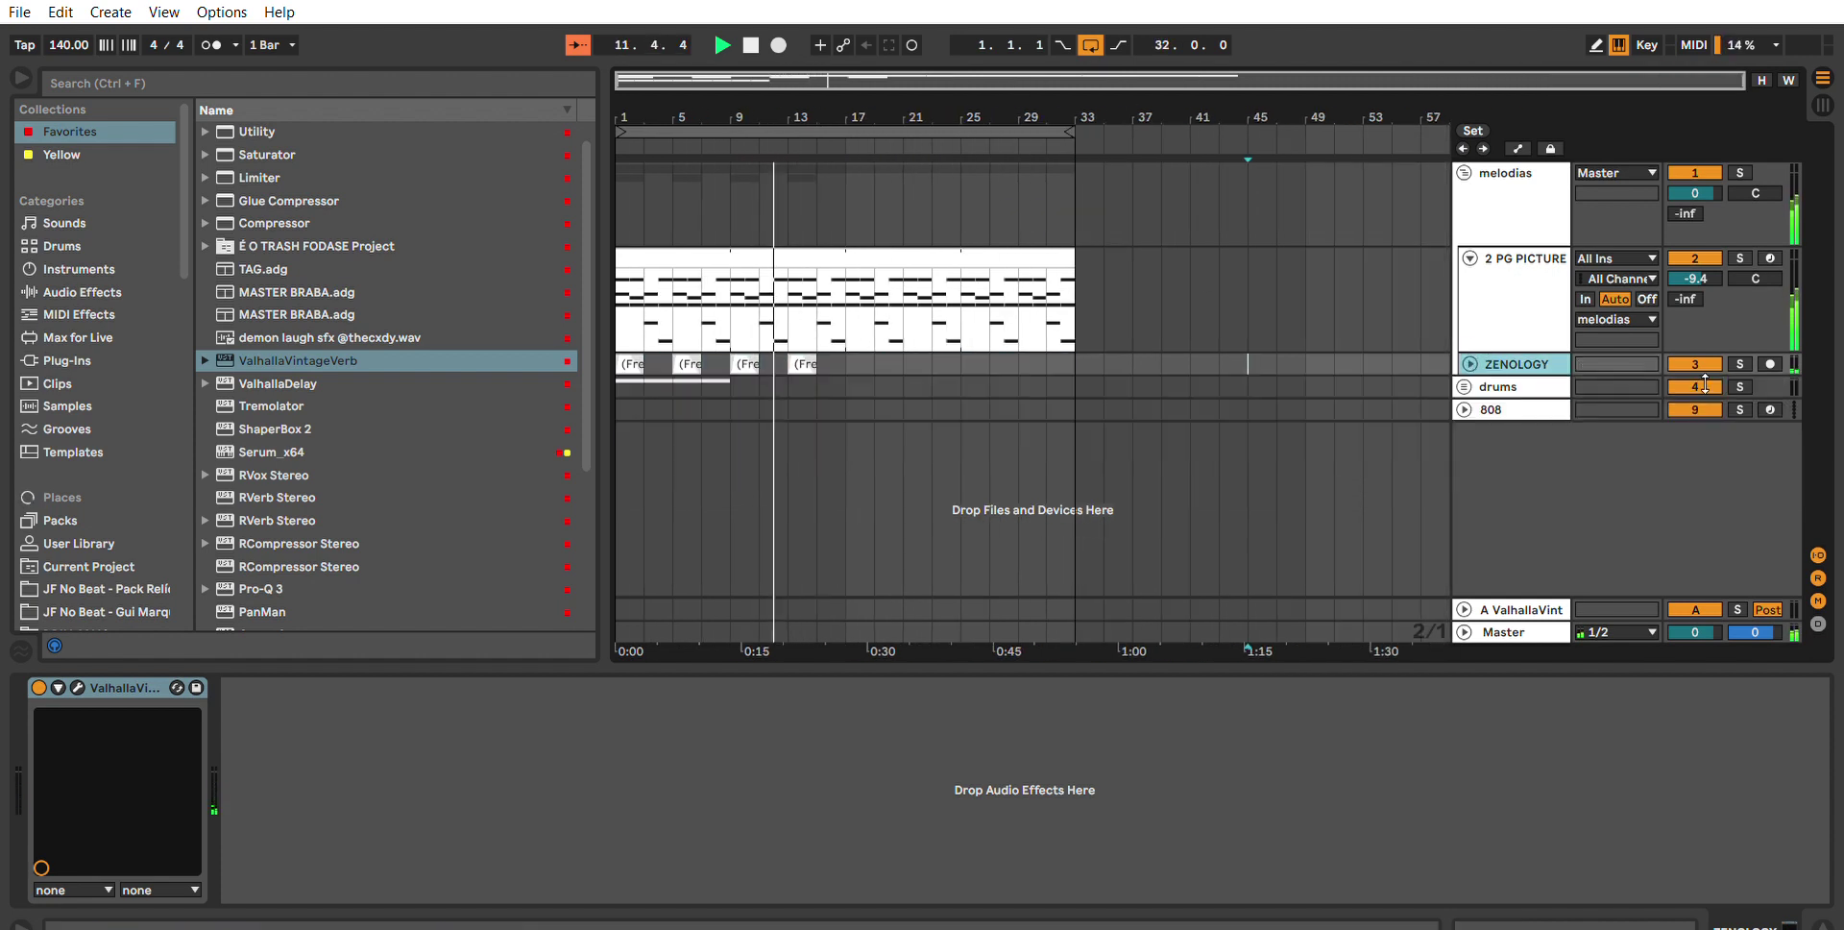
left_click(1469, 364)
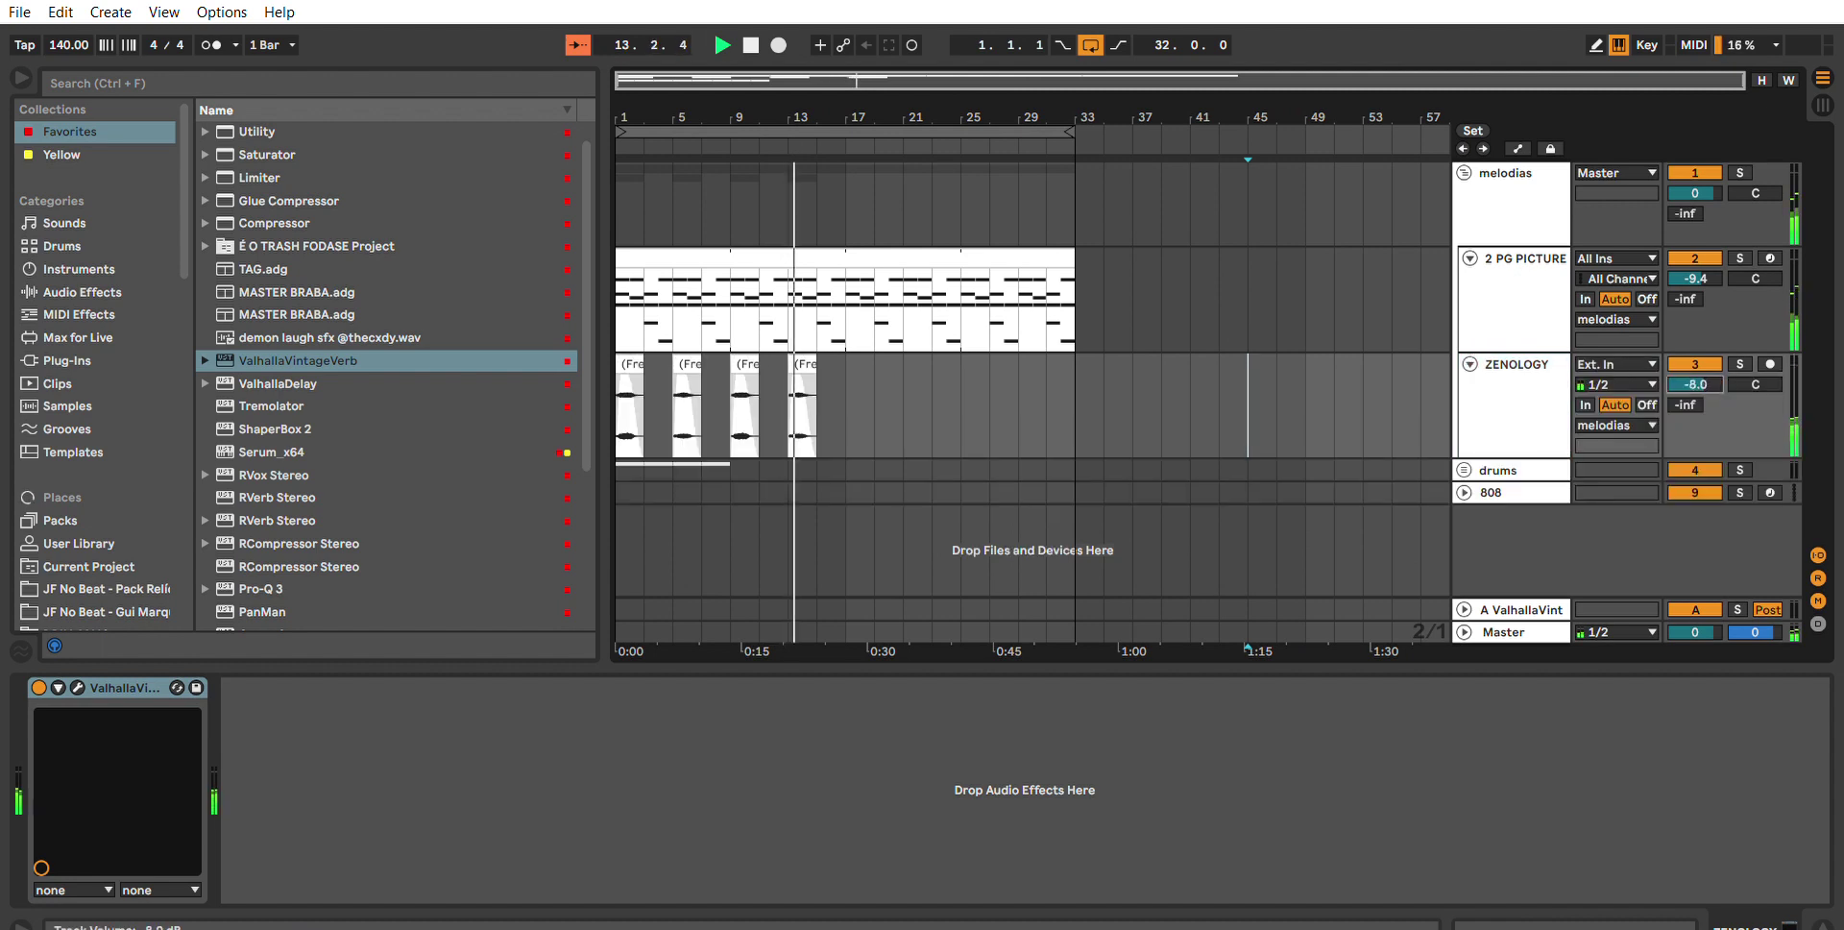
left_click(1503, 386)
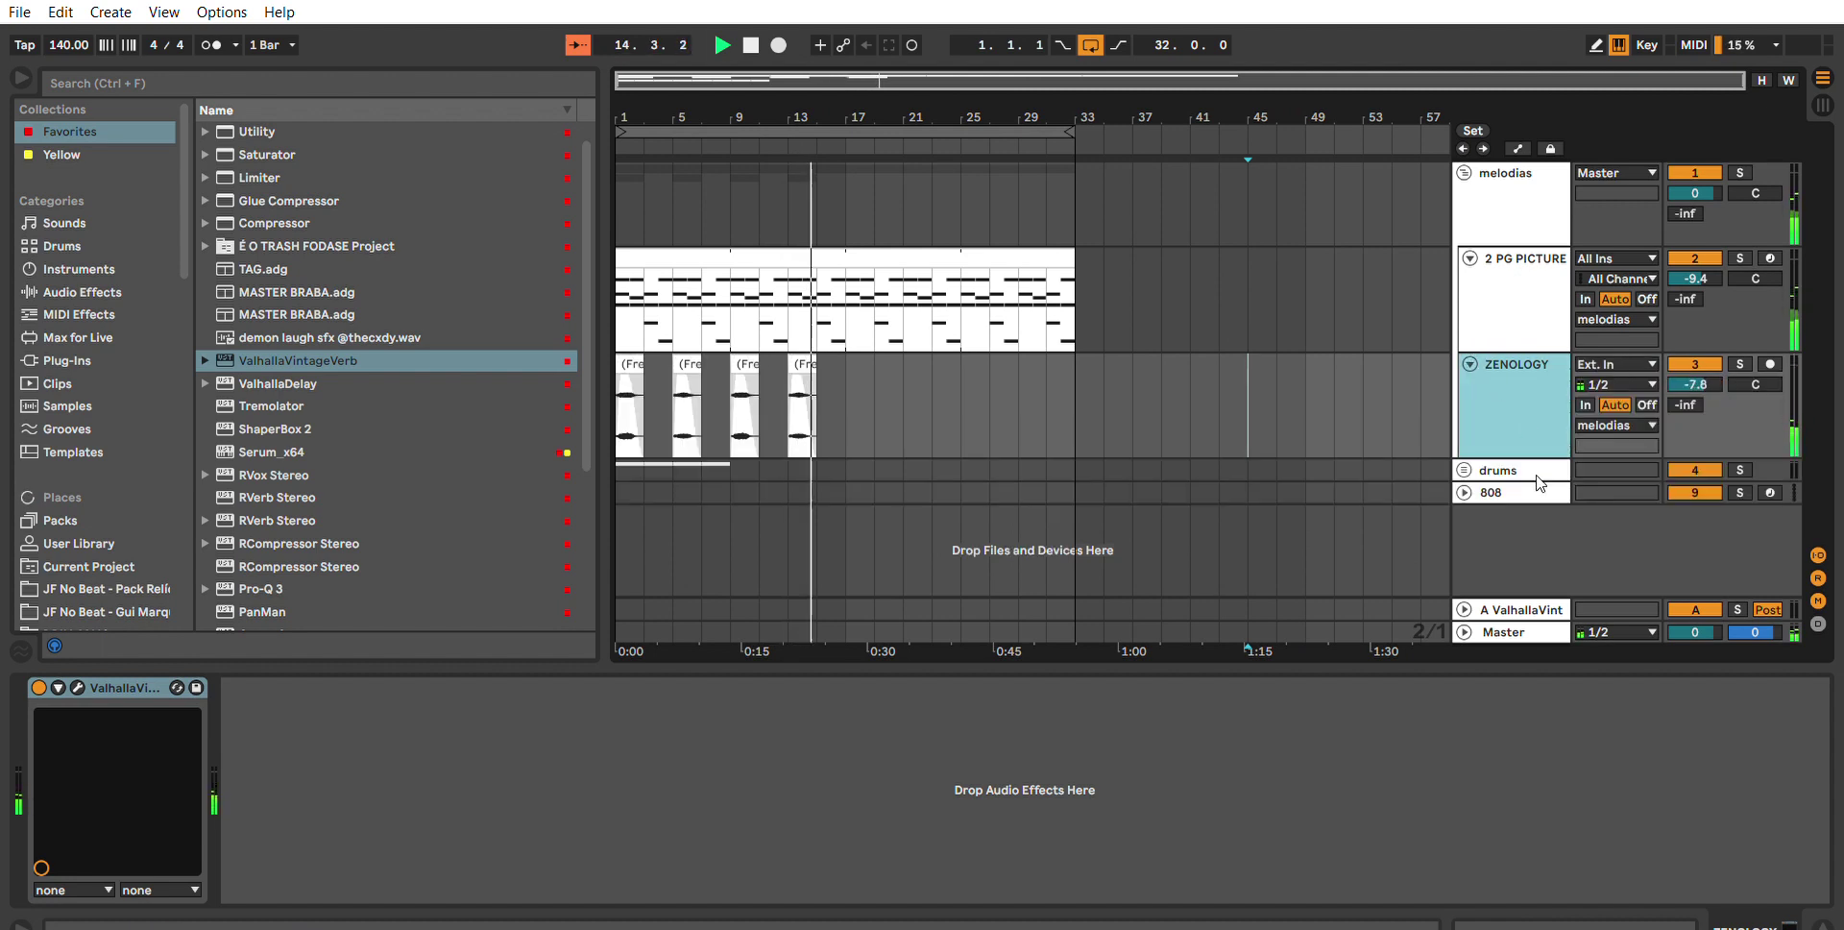
Create a MIDI track below ZENOLOGY with an empty eight-bar clip at bar 17 and load Xpand!2_x64 on it.
key("ctrl+shift+t")
left_click_drag(845, 423, 961, 424)
key("ctrl+shift+m")
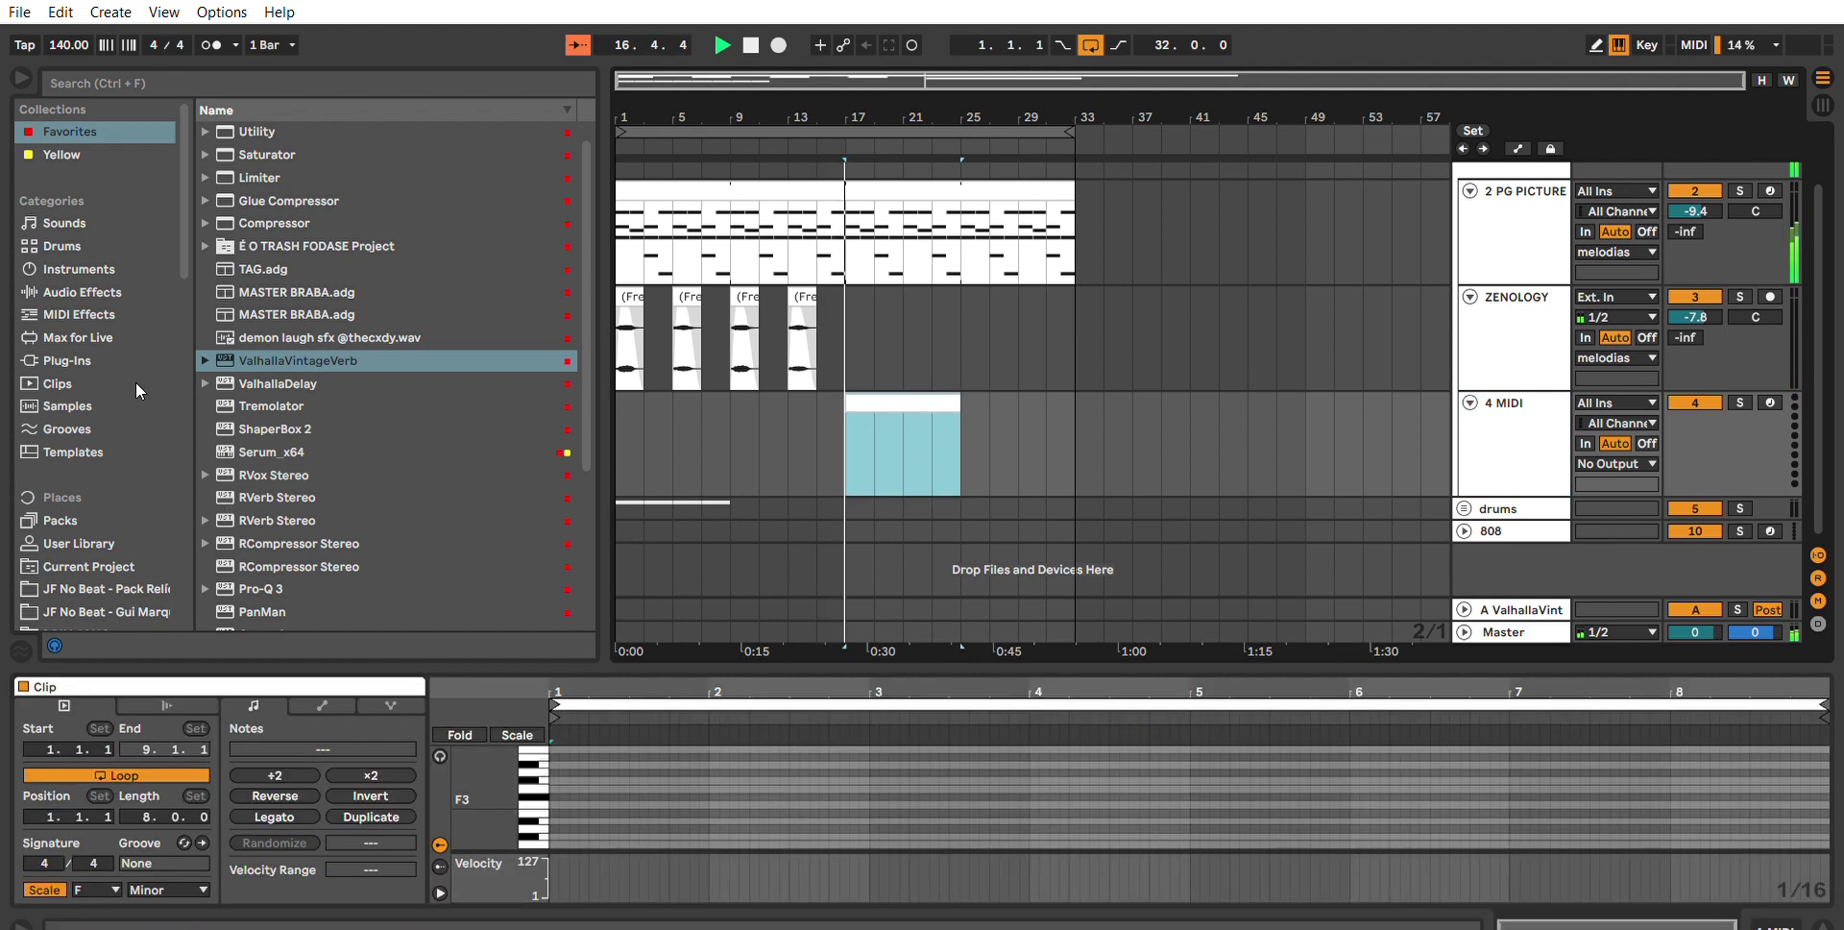
left_click(67, 154)
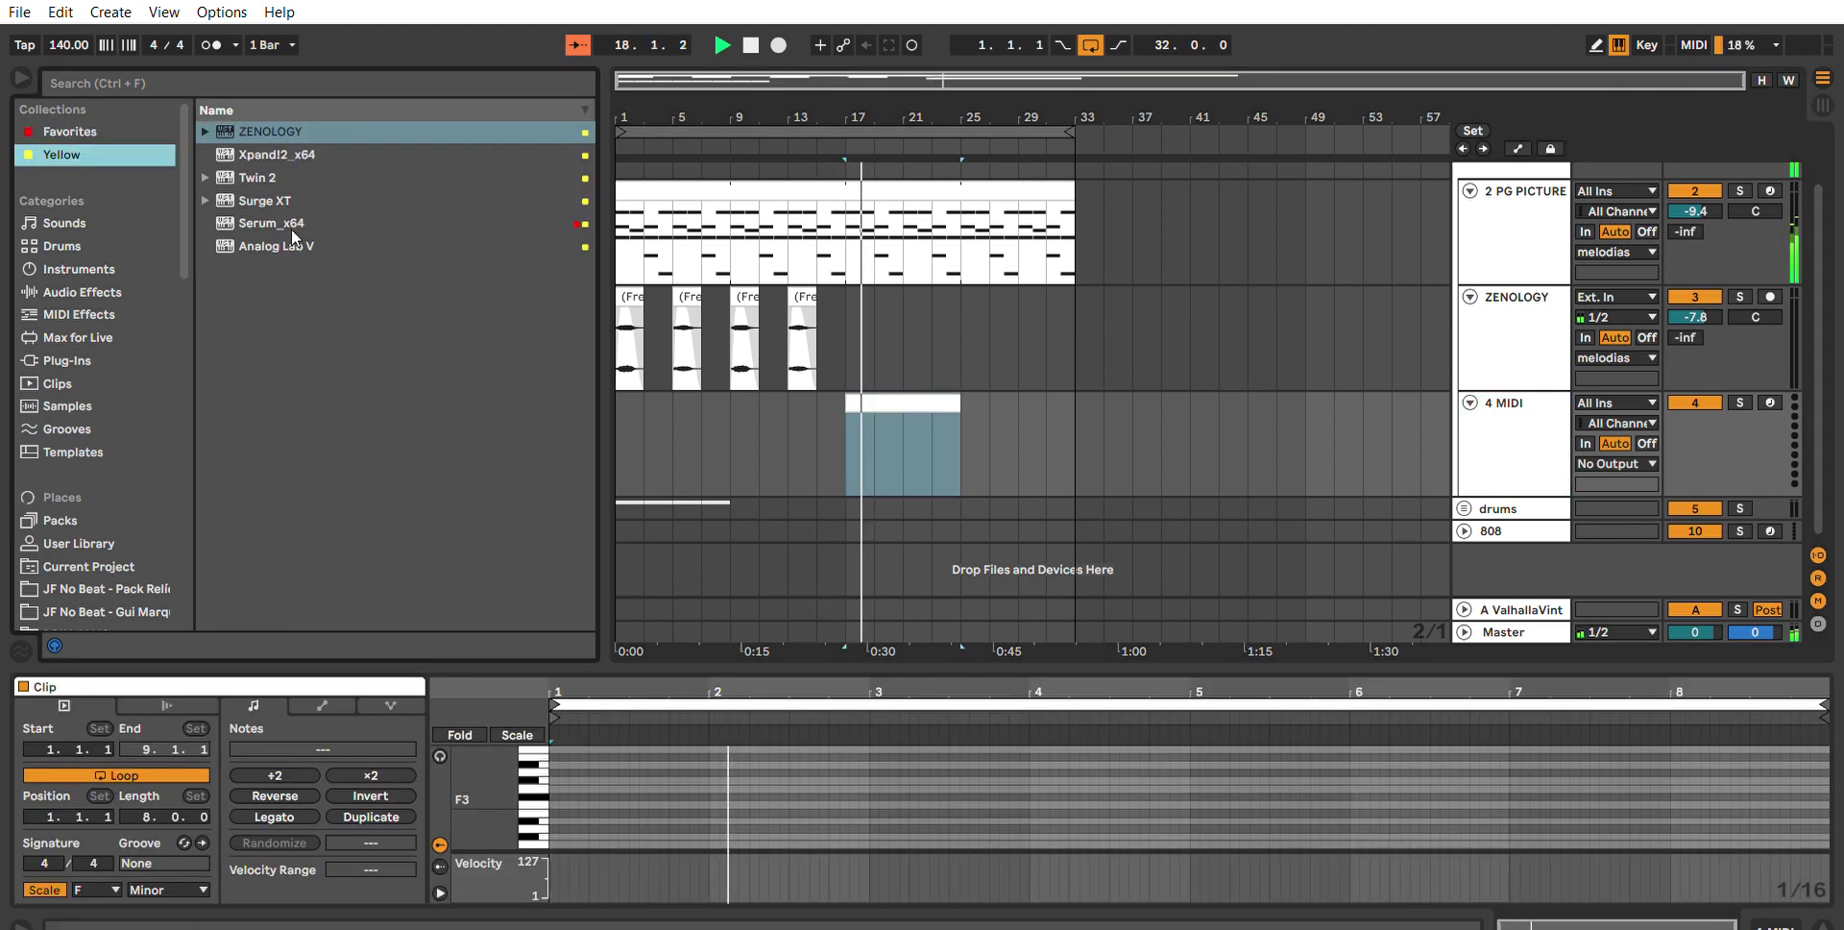
left_click(272, 244)
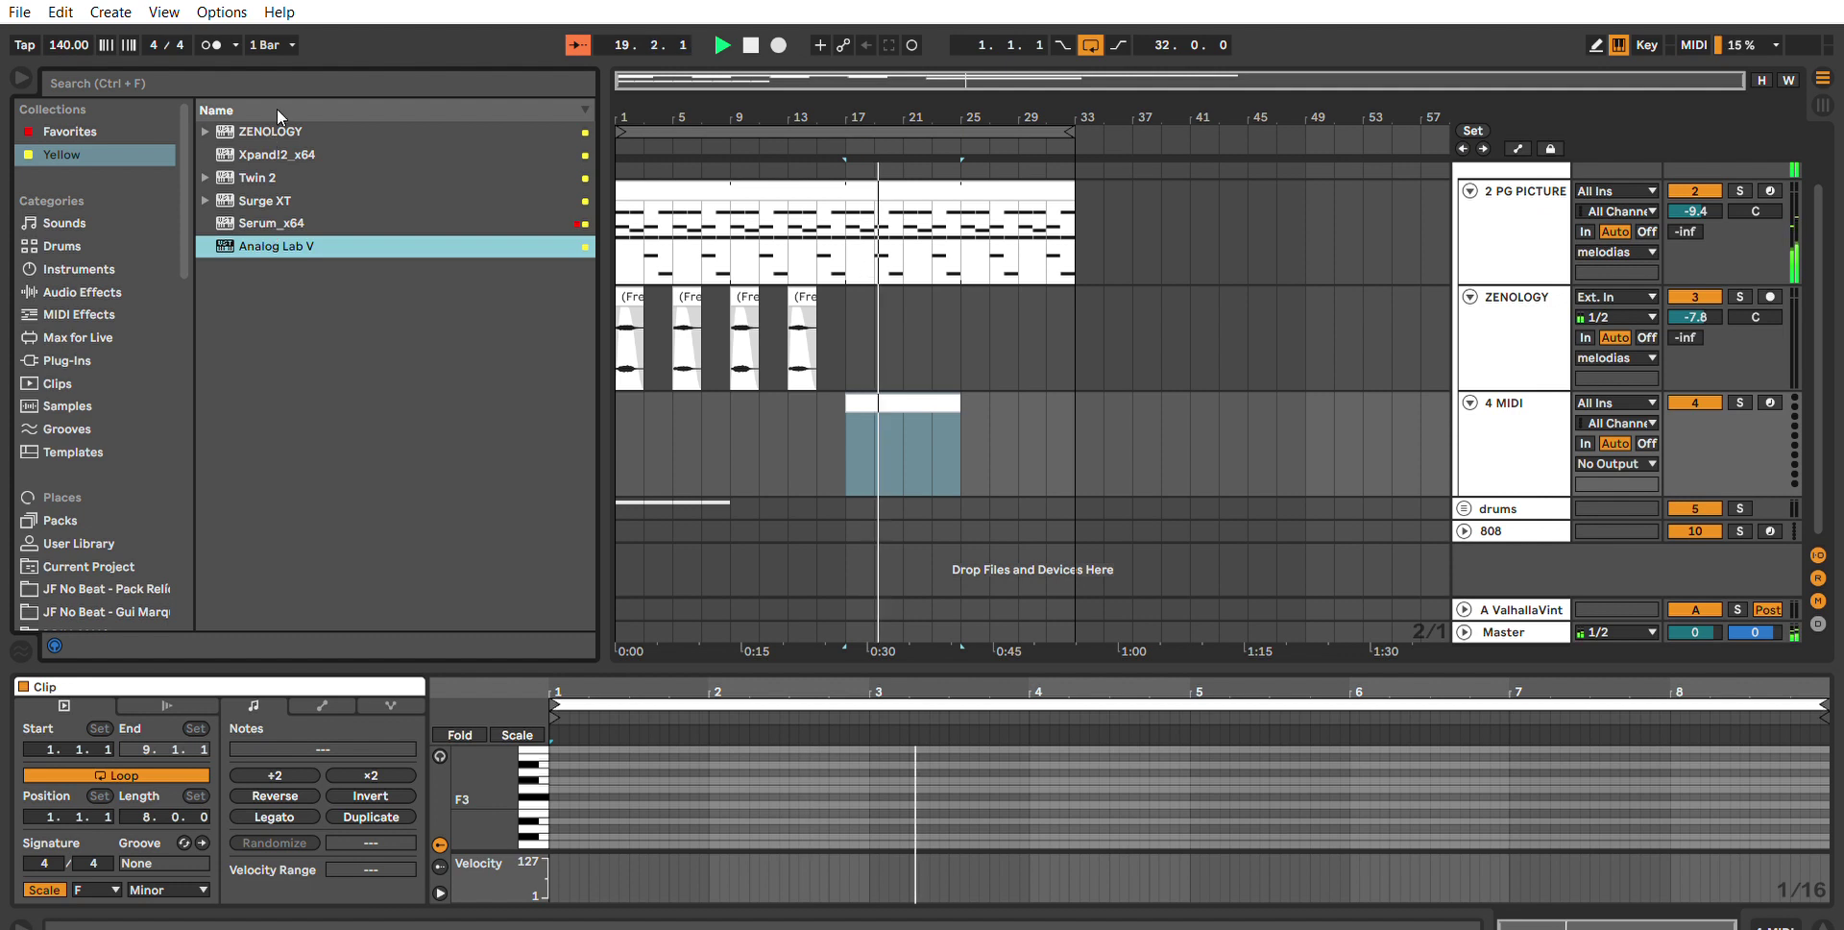
double_click(279, 150)
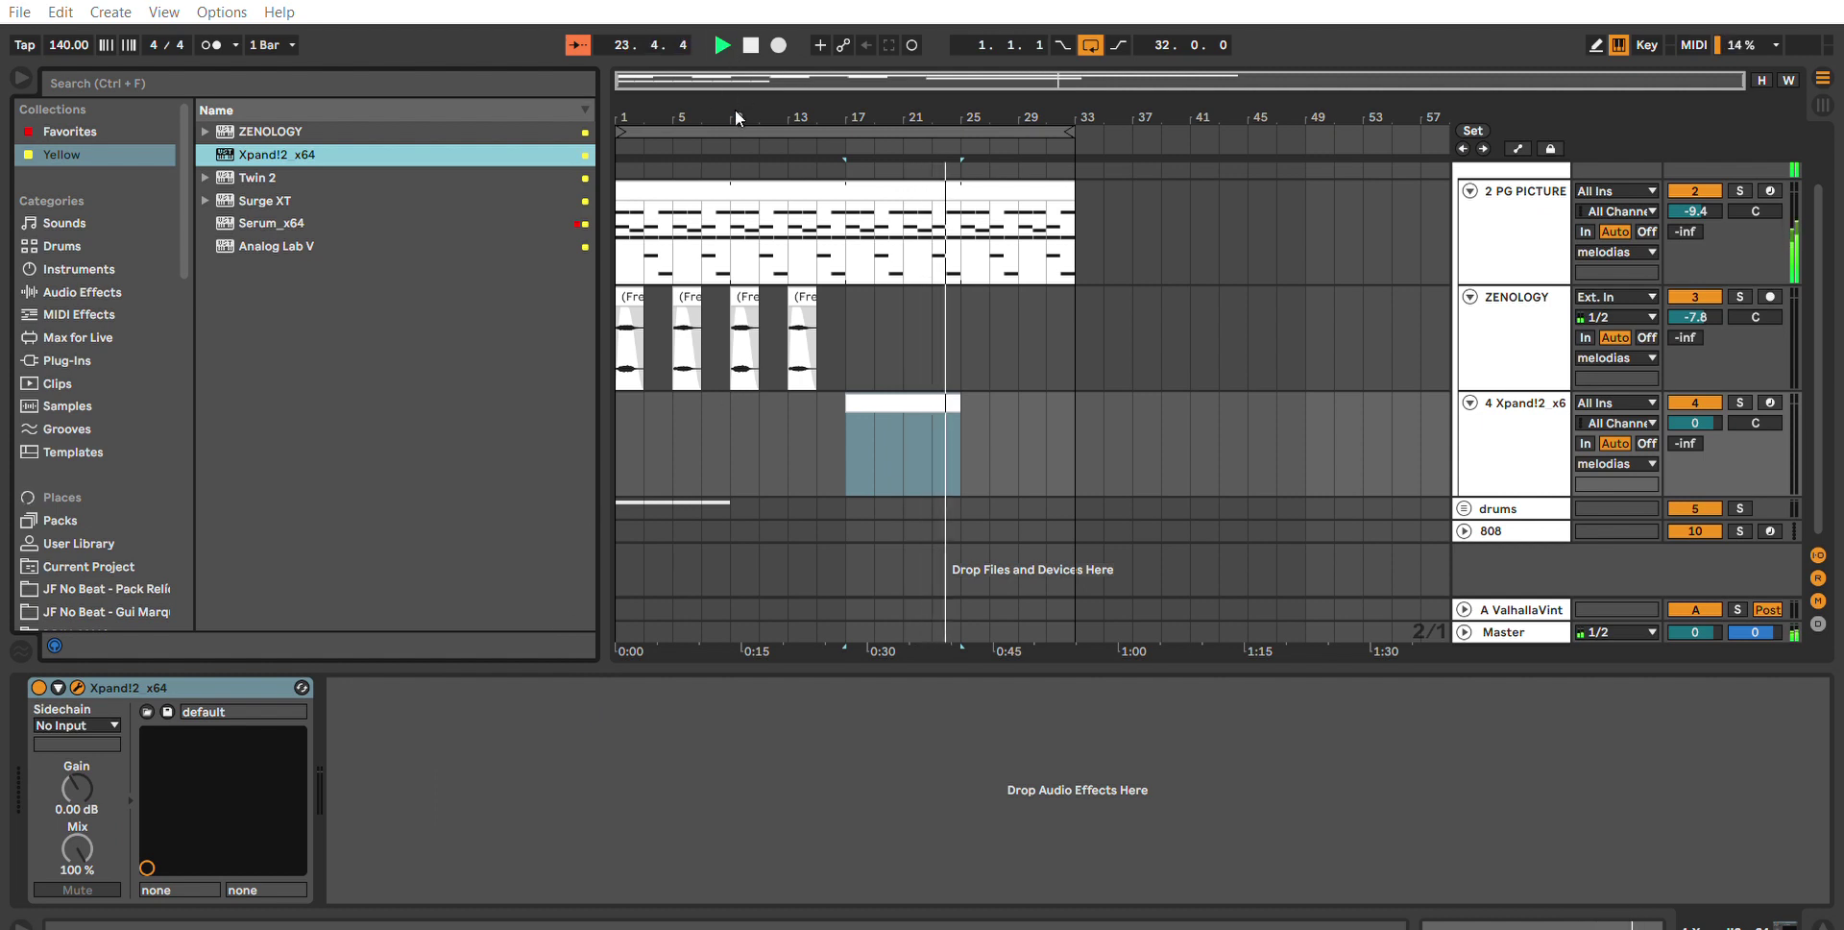
Copy the piano track's notes from bars 17 to 25 into the Xpand!2 clip and play it.
double_click(932, 395)
key("space")
key("space")
left_click_drag(848, 217, 959, 214)
left_click_drag(947, 408, 947, 410)
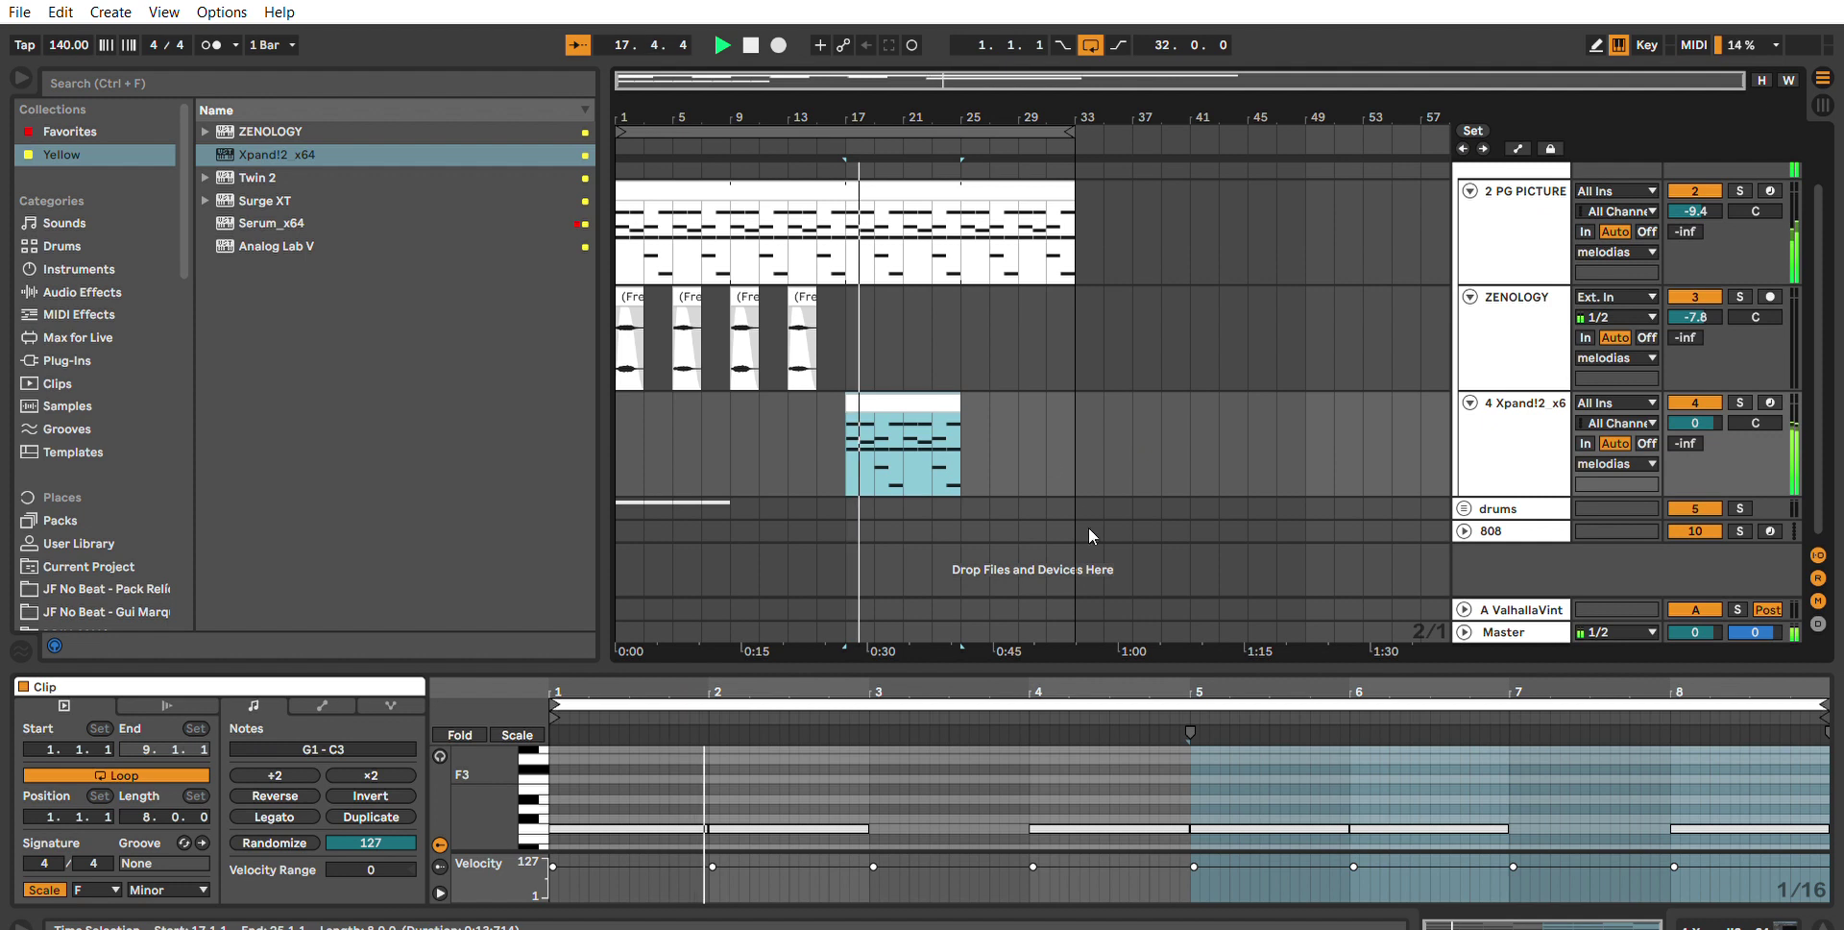
Enlarge the note editor, transpose all Xpand!2 notes up an octave to G2–C4, and close the editor.
left_click_drag(946, 666, 932, 293)
left_click(1062, 590)
key("ctrl+a")
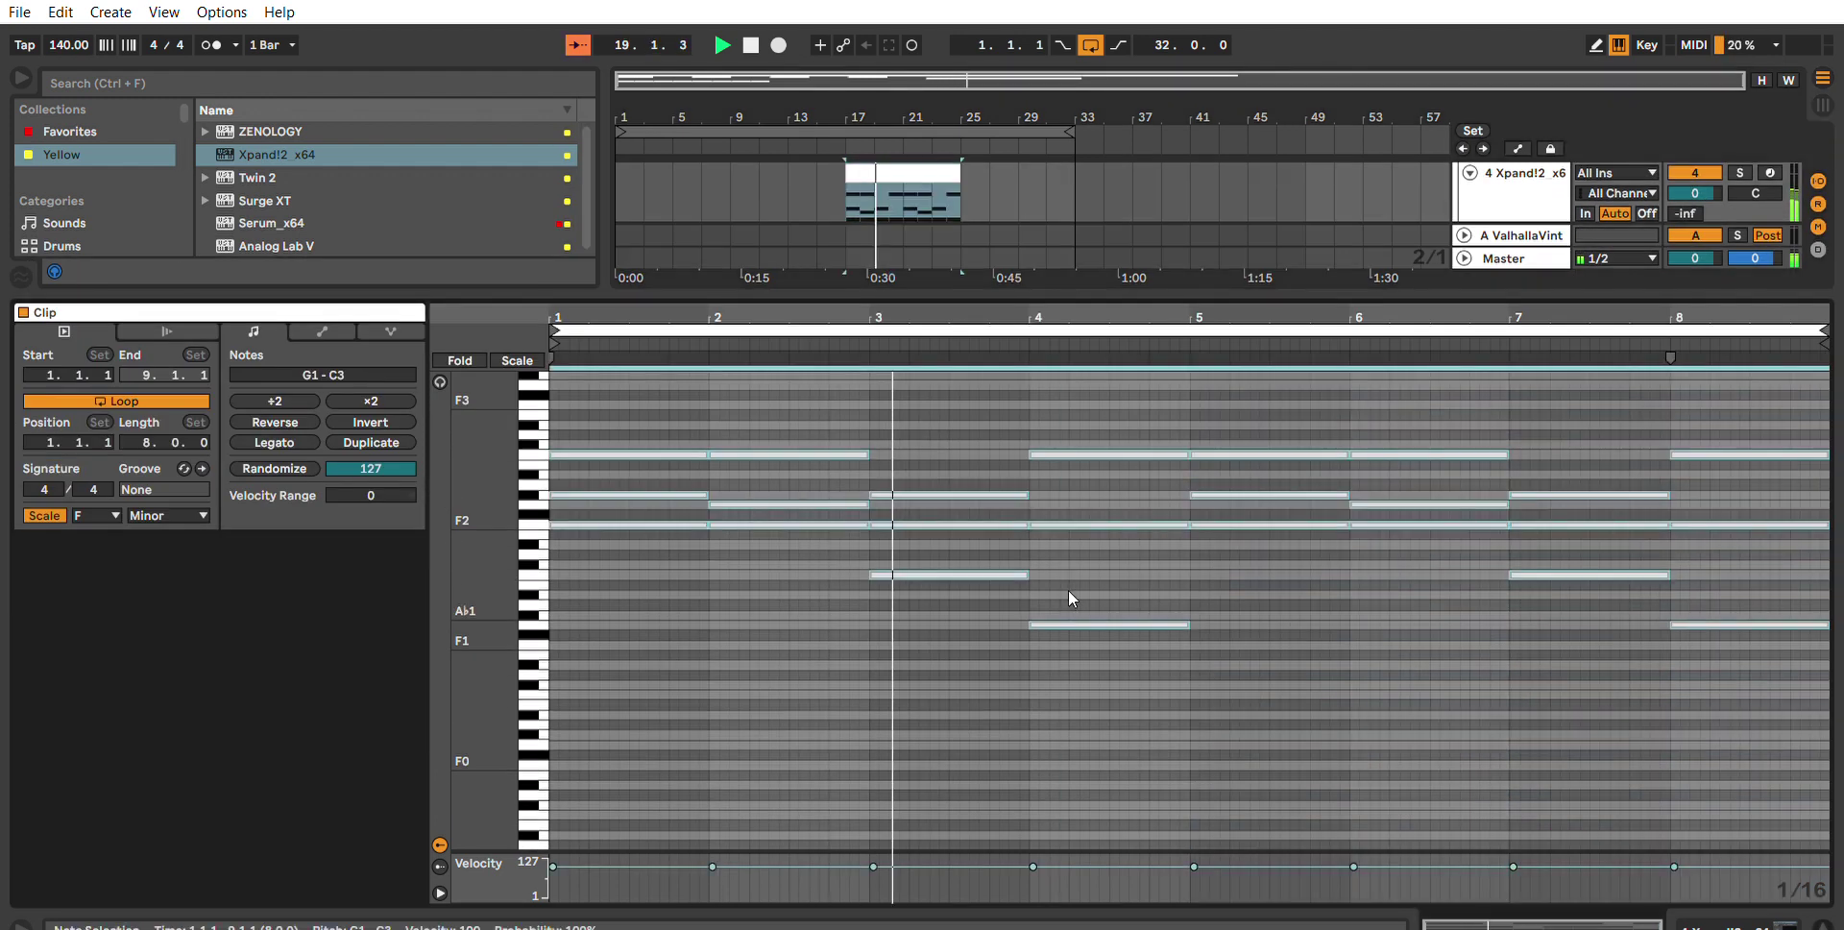
key("shift+Up")
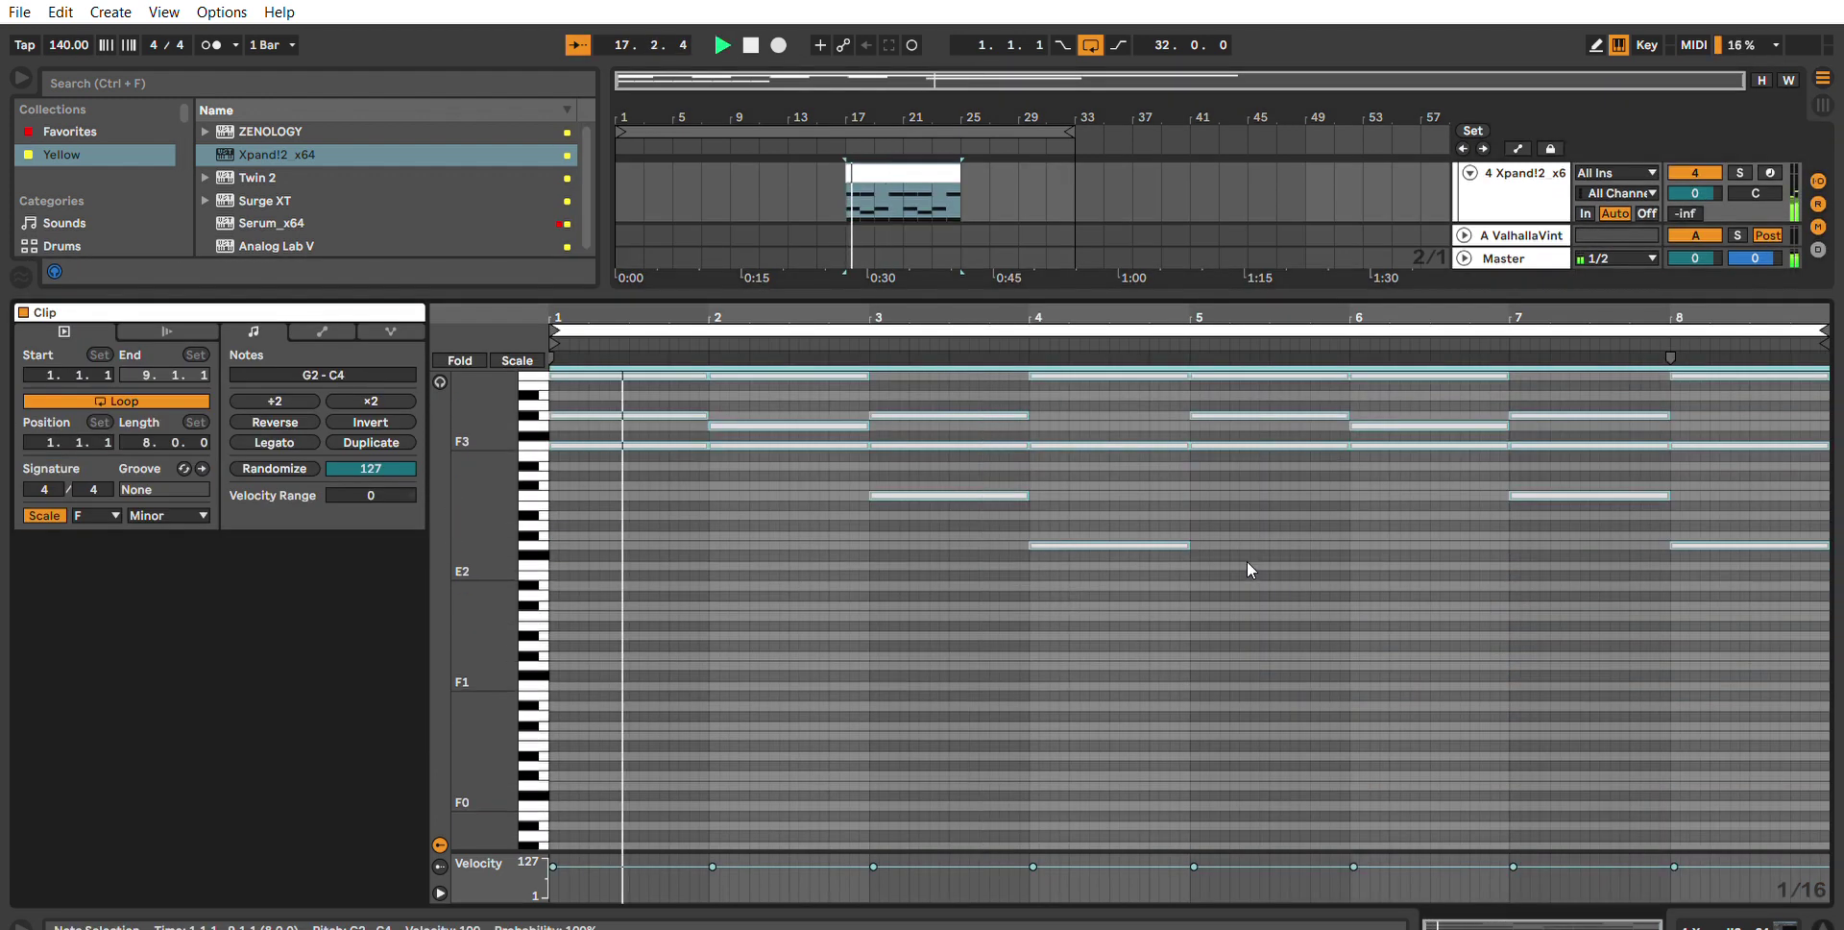
left_click_drag(1109, 292, 1110, 856)
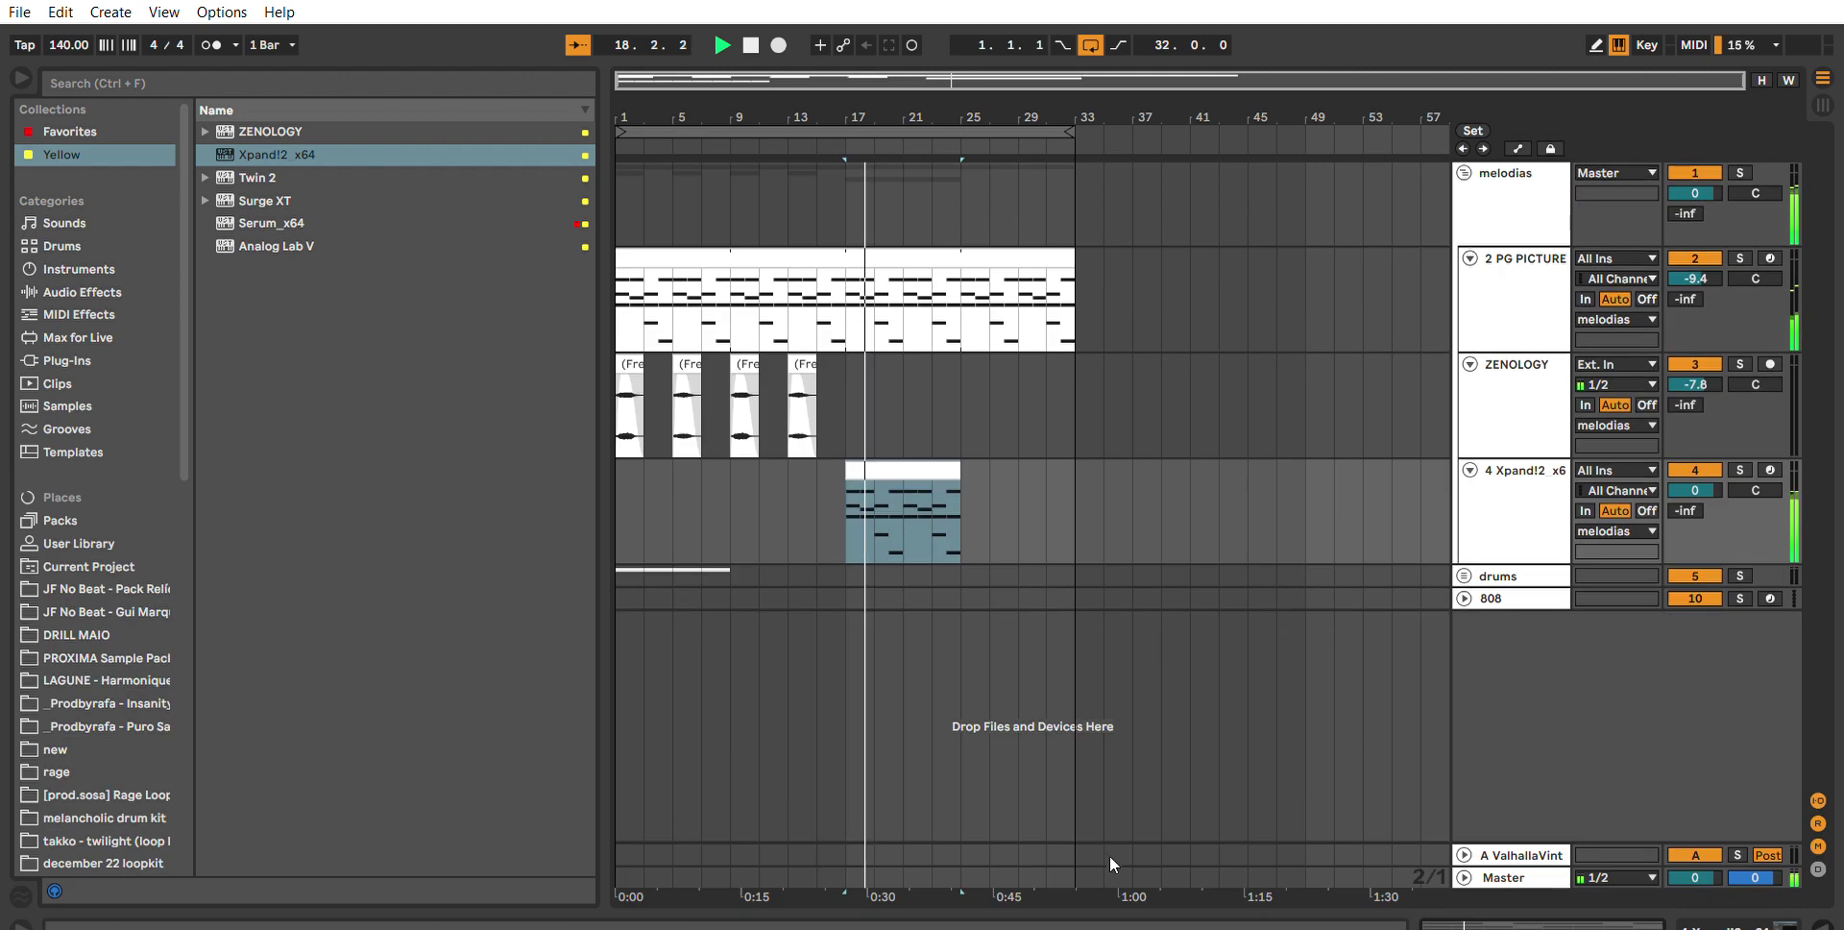
Extend the Xpand!2 clip back to bar 1 and lower its track volume to -15.9 dB during playback.
left_click(828, 528)
key("space")
key("space")
left_click_drag(1695, 491, 1696, 526)
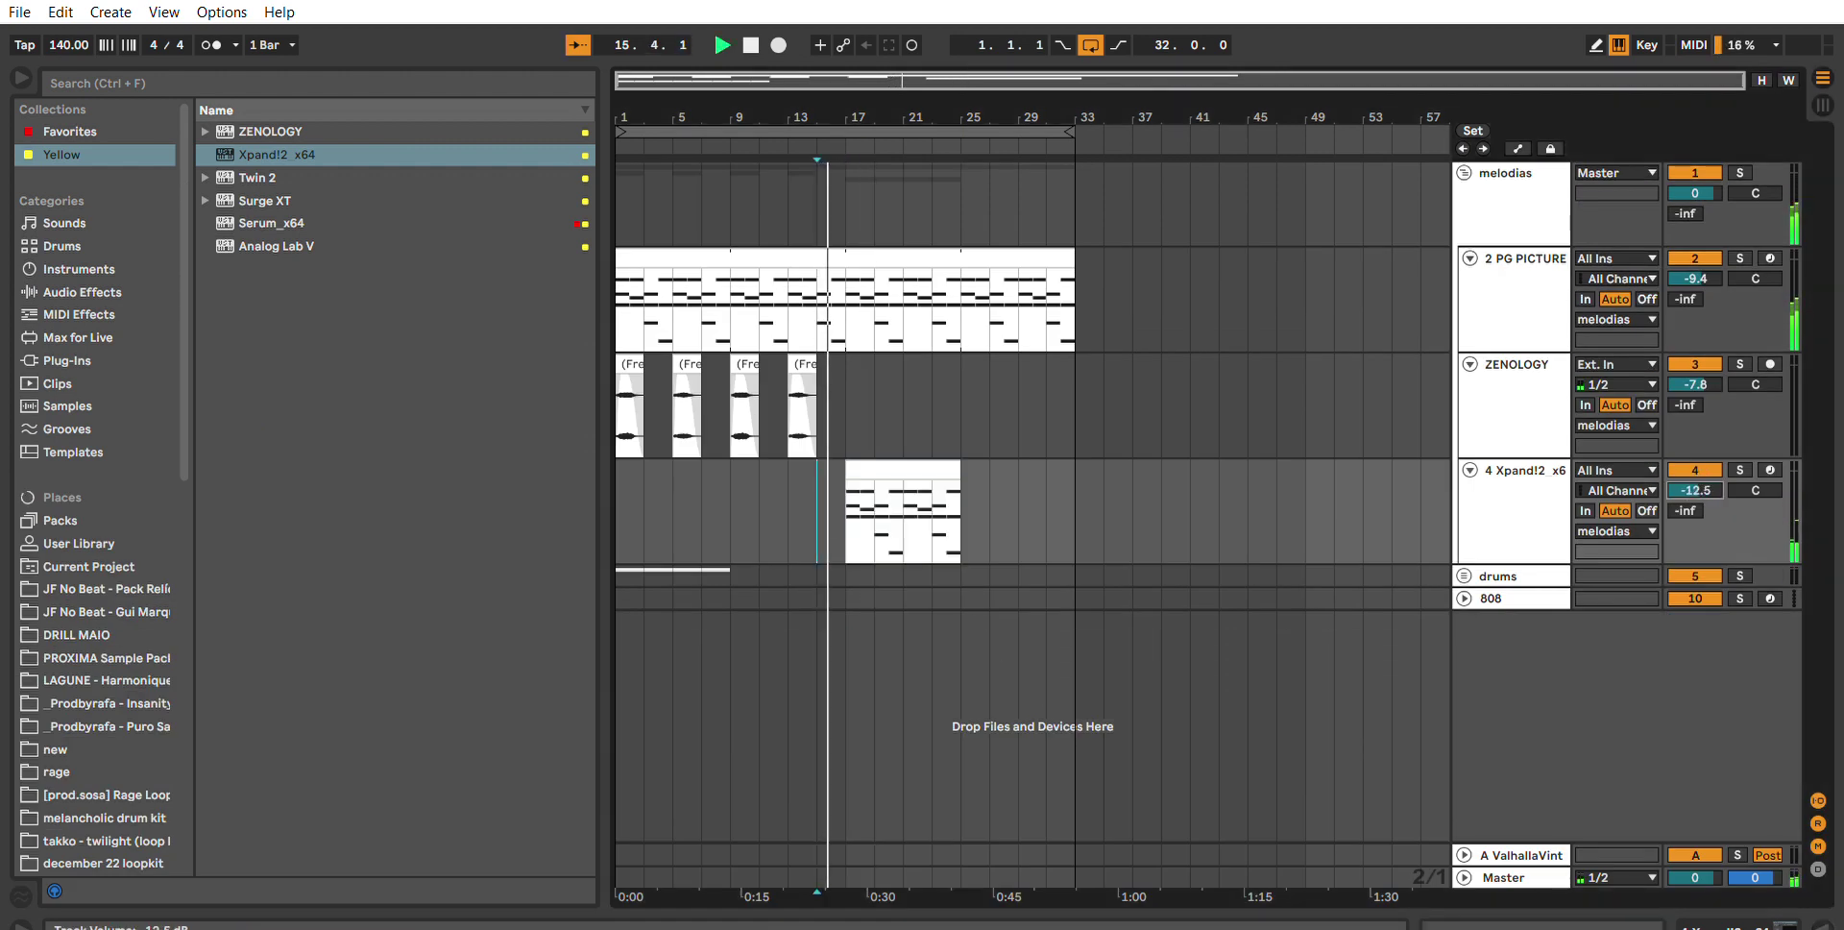
left_click_drag(847, 470, 436, 494)
key("space")
left_click_drag(1701, 490, 1701, 499)
Solo the Xpand!2 track, add Pro-Q 3 from the Favorites collection after the instrument, and unsolo the track.
left_click(1738, 470)
double_click(1488, 481)
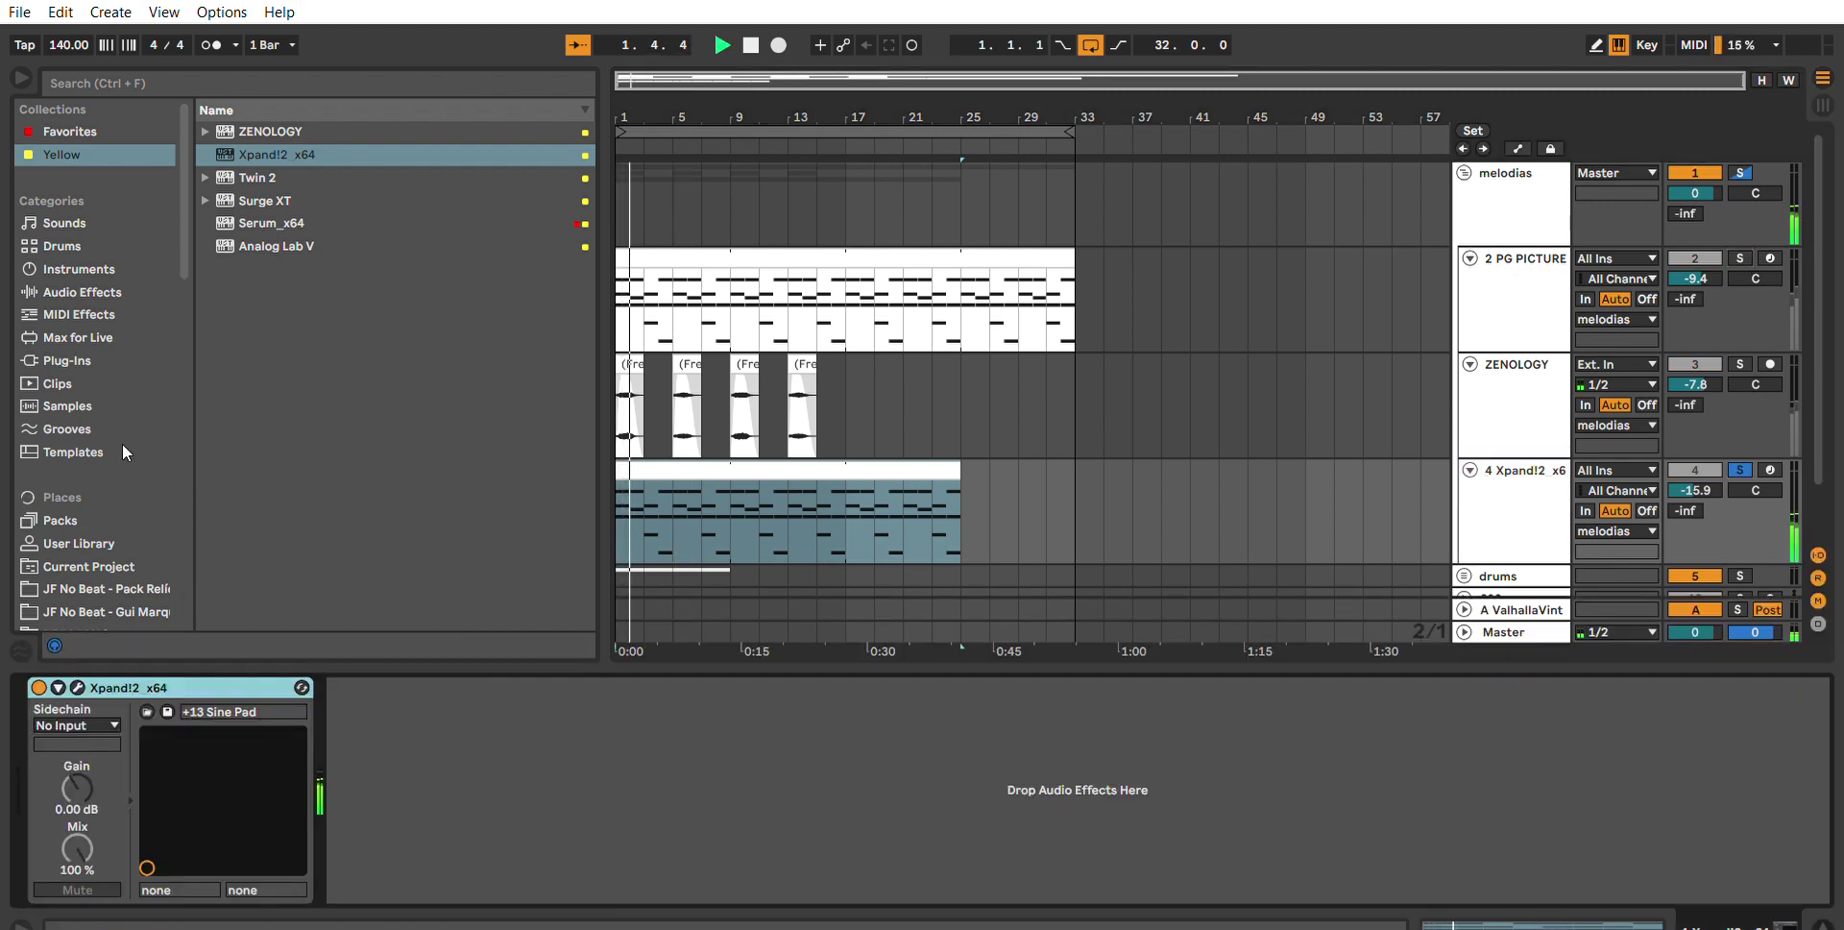
left_click(125, 131)
double_click(265, 583)
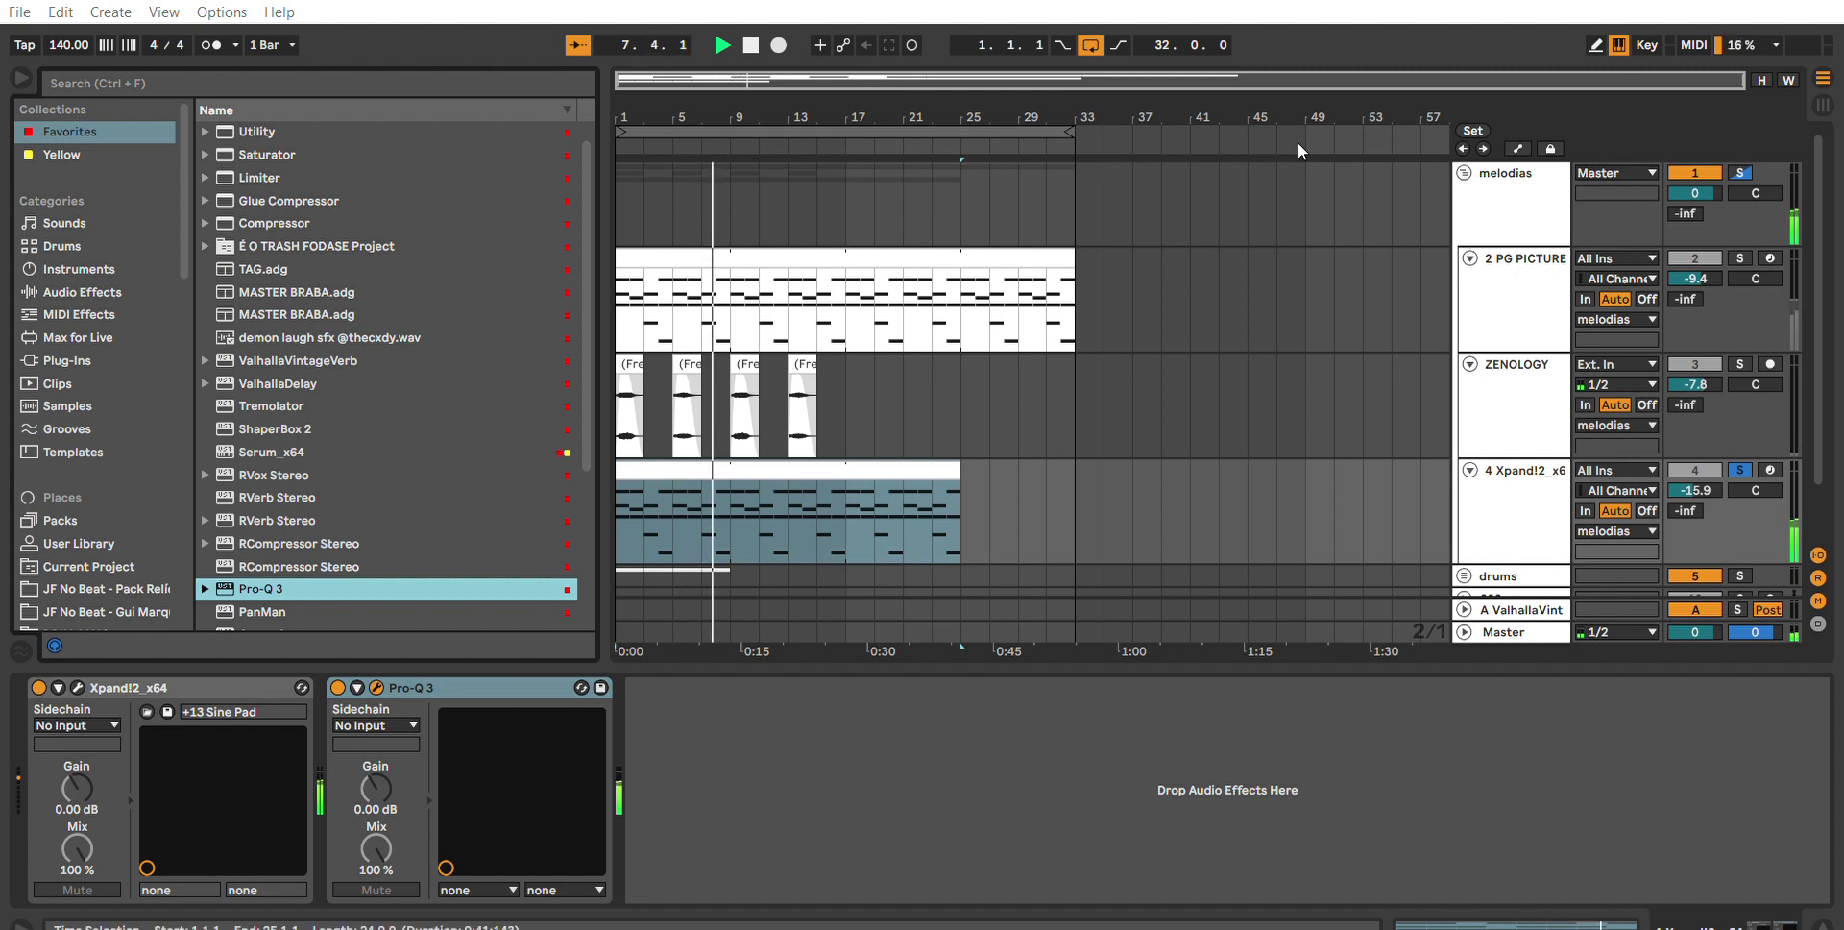
left_click(1740, 469)
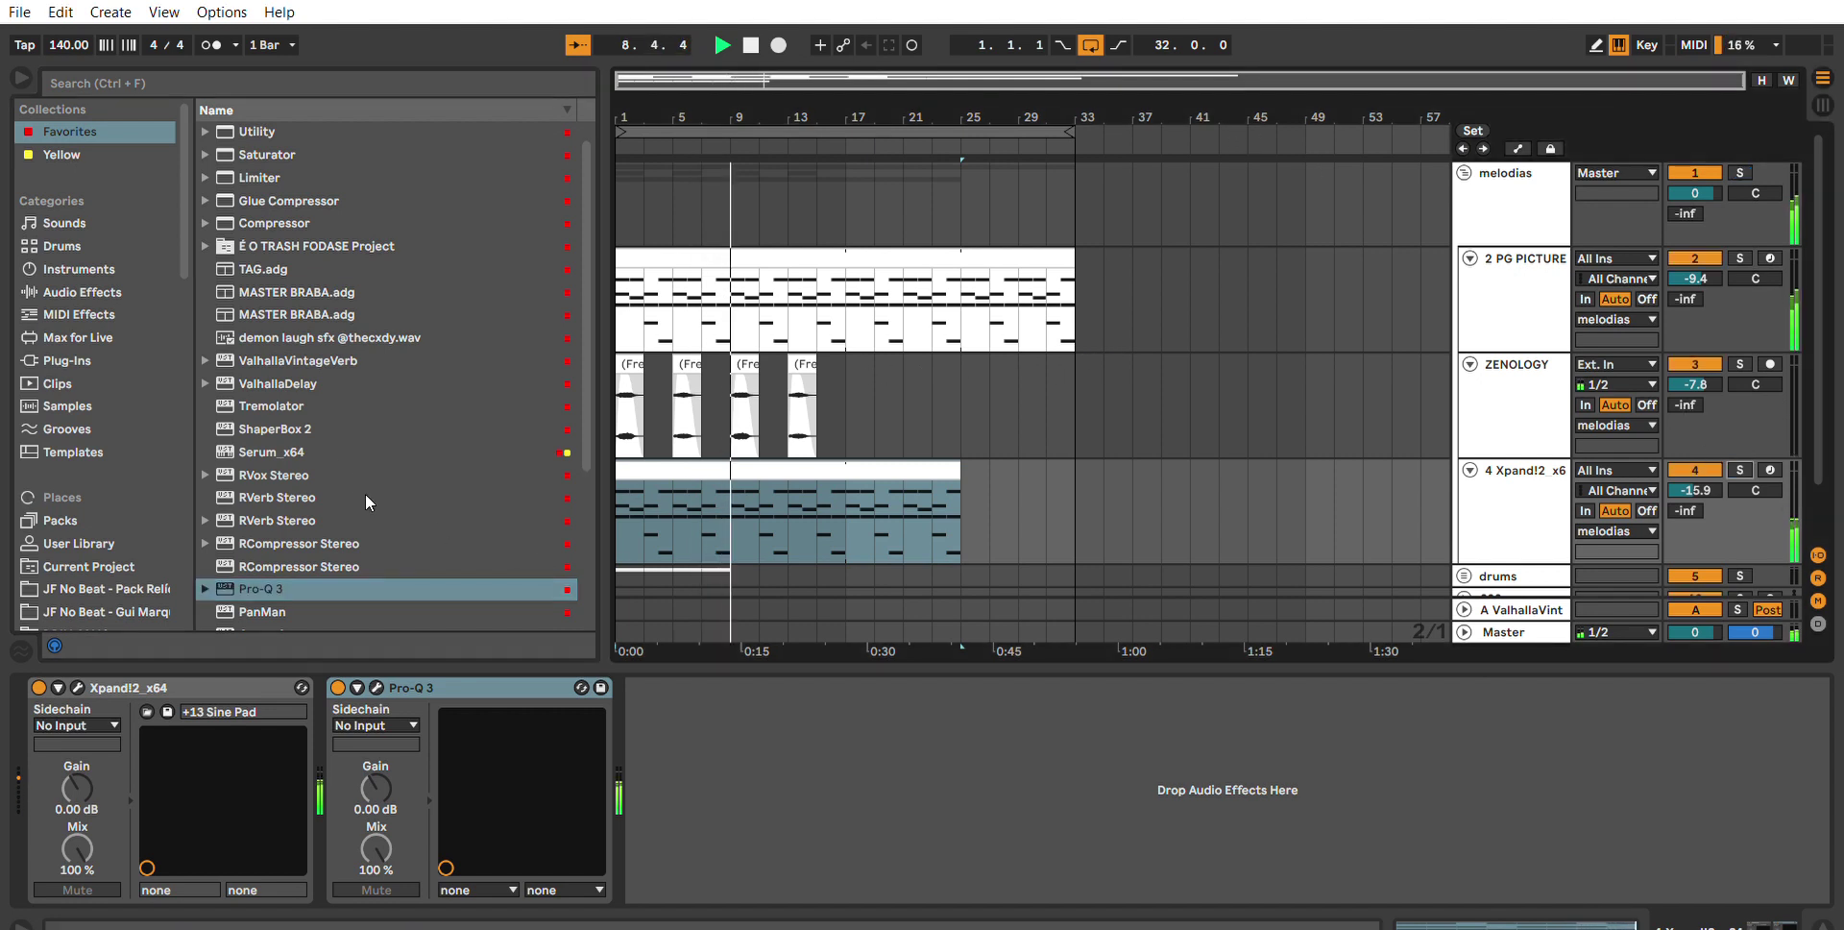
Add ValhallaVintageVerb after Pro-Q 3 on the Xpand!2 track and extend its clip to bar 33.
double_click(296, 358)
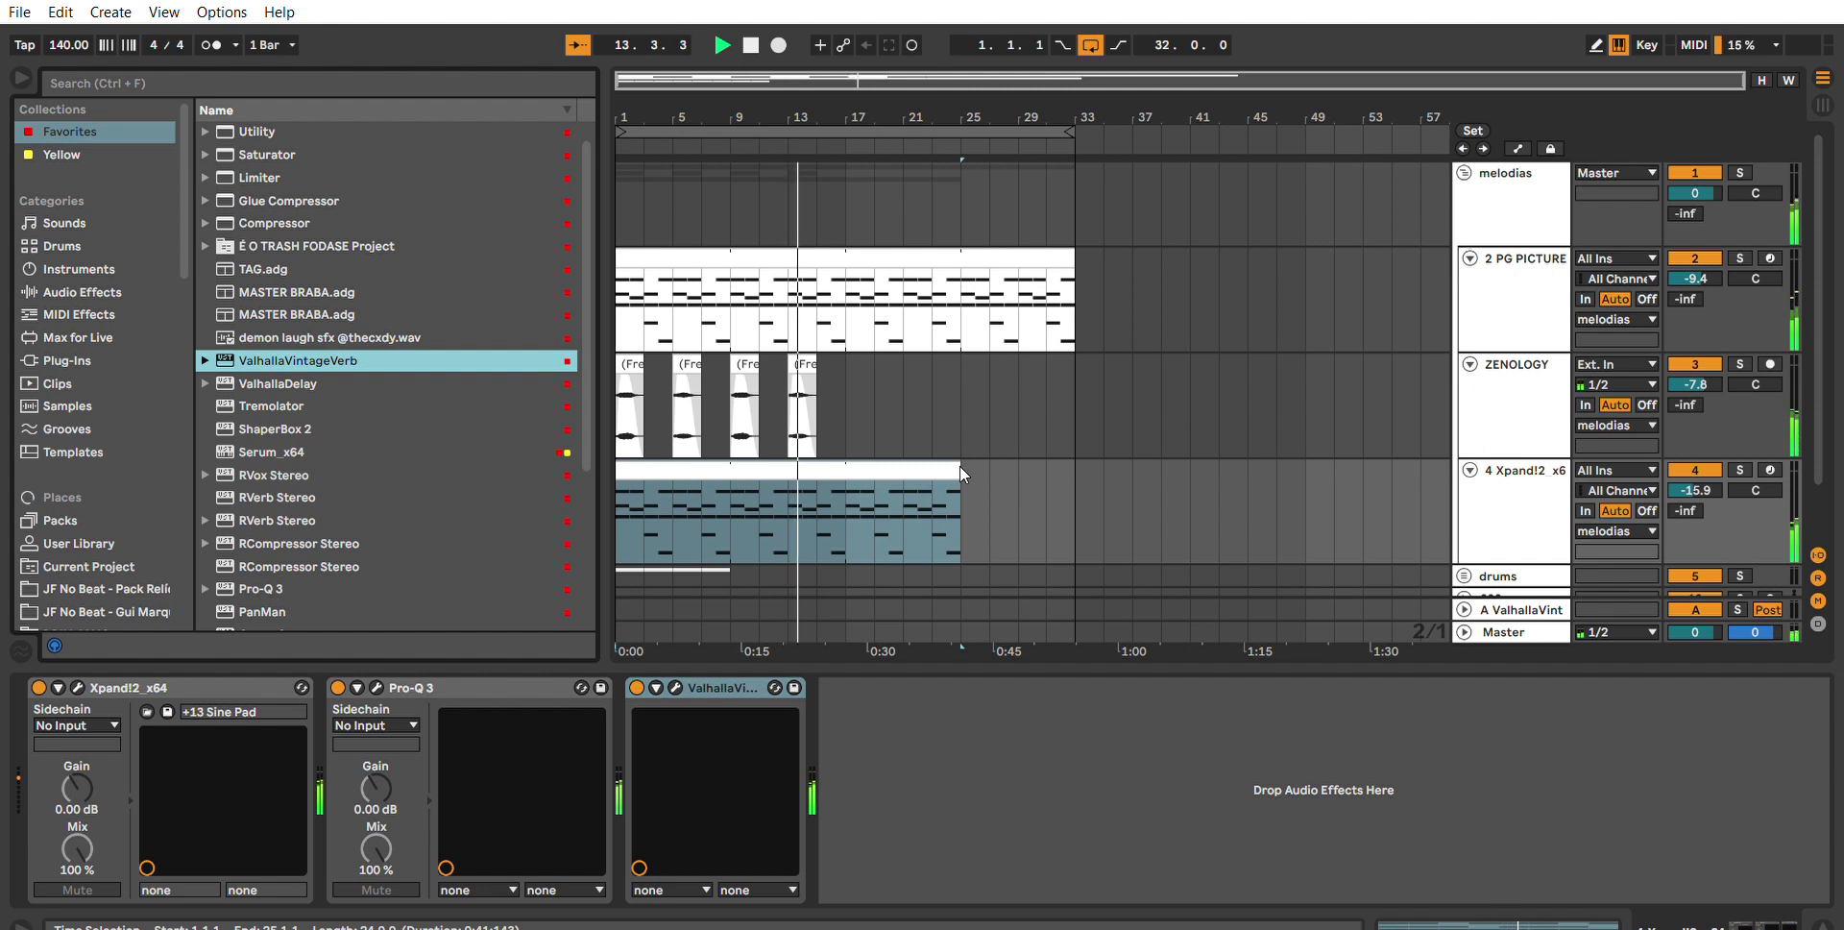
left_click_drag(963, 461, 1086, 456)
Move the Xpand!2 track above the ZENOLOGY audio track and lower its volume to -17.0 dB.
left_click_drag(1504, 470, 1506, 365)
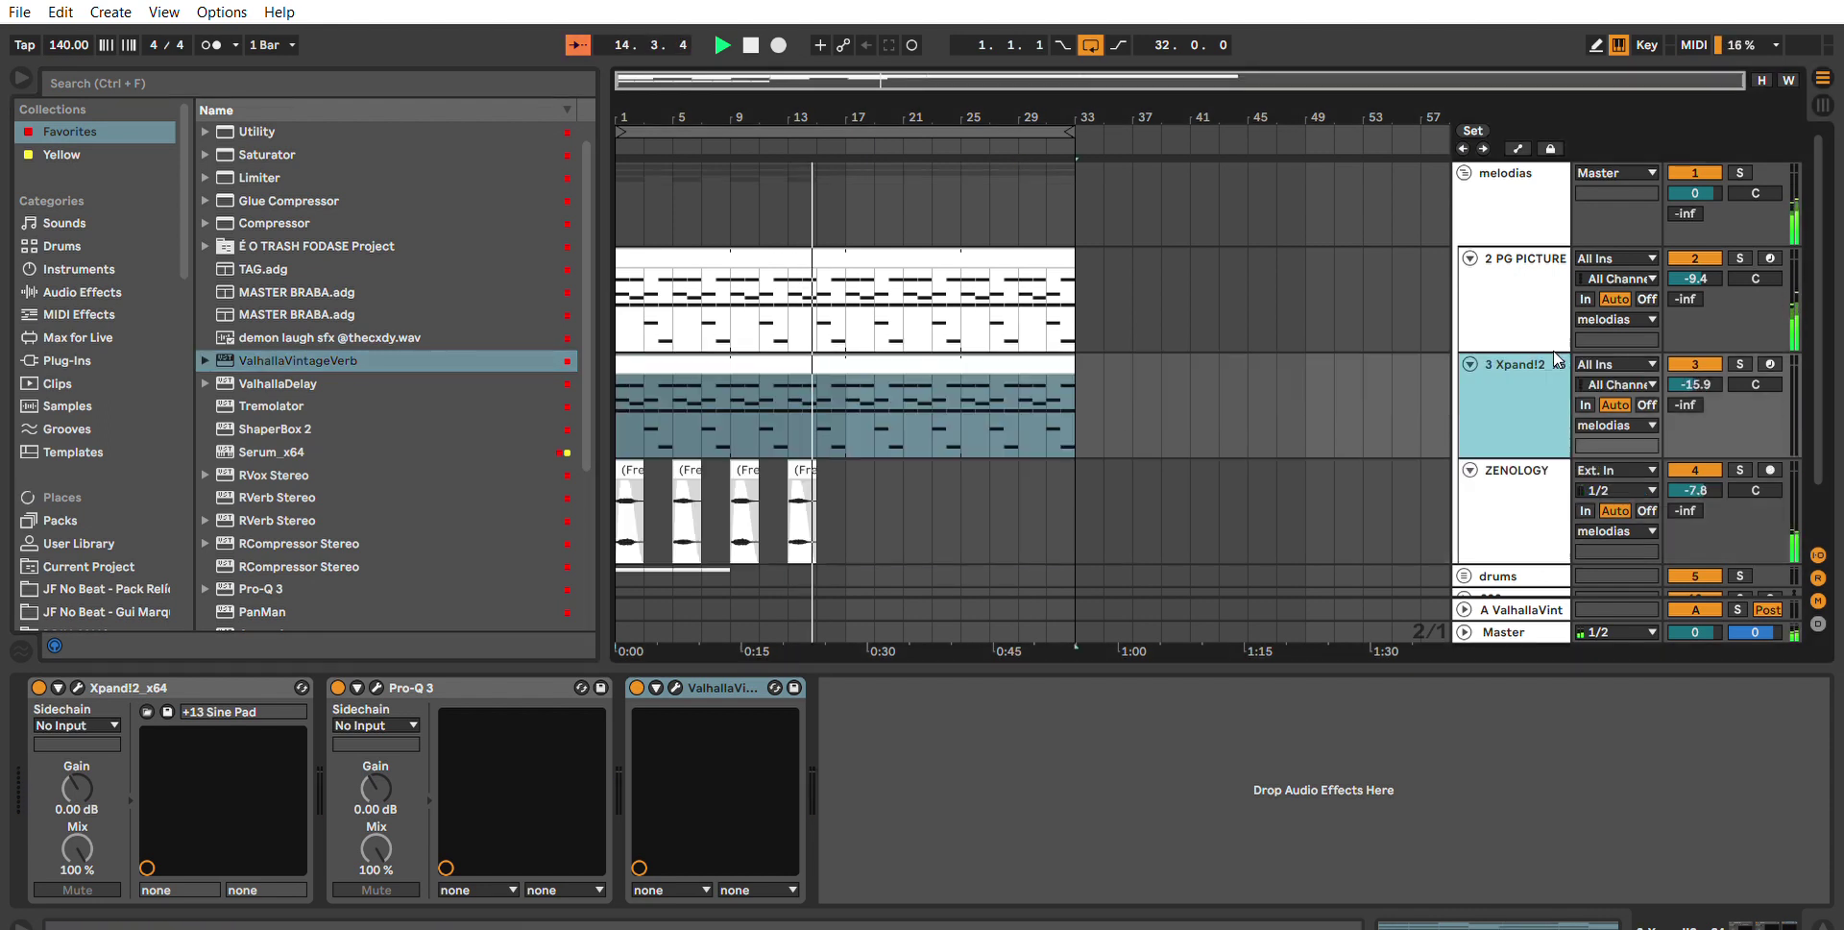
scroll(1689, 380, "down", 1)
left_click_drag(1695, 338, 1695, 339)
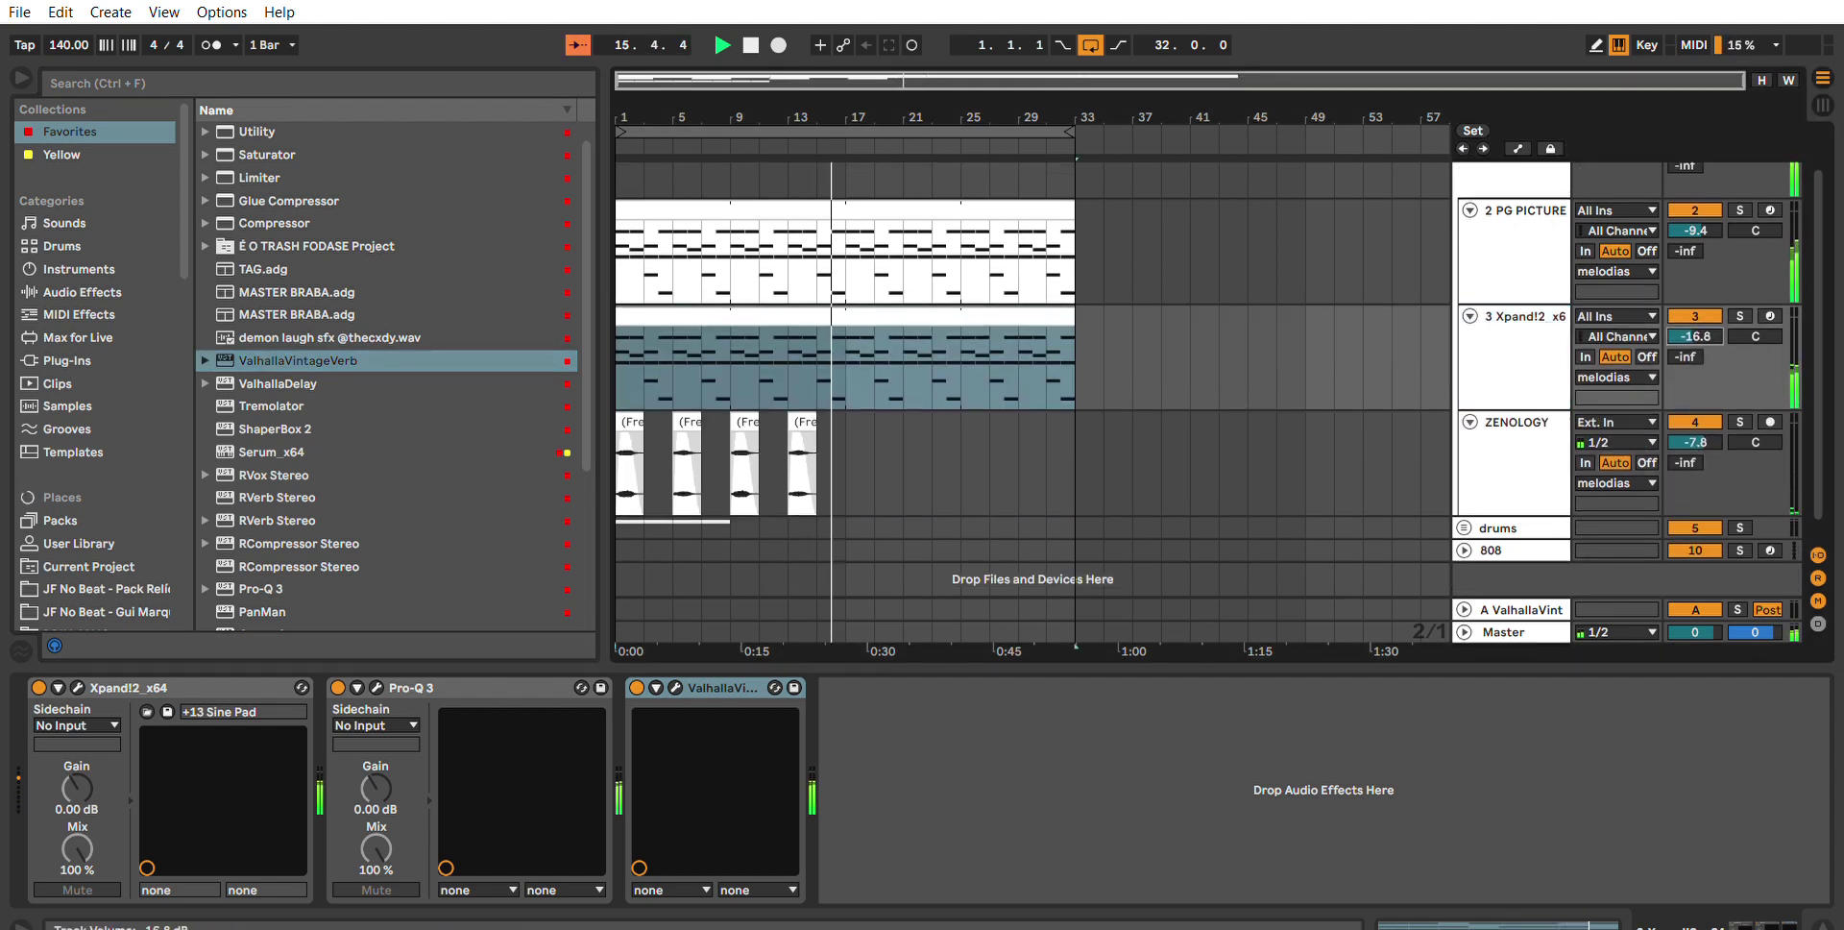
Insert a new MIDI track below Xpand!2 and create an empty clip on it from bar 17 to 25.
left_click(1550, 374)
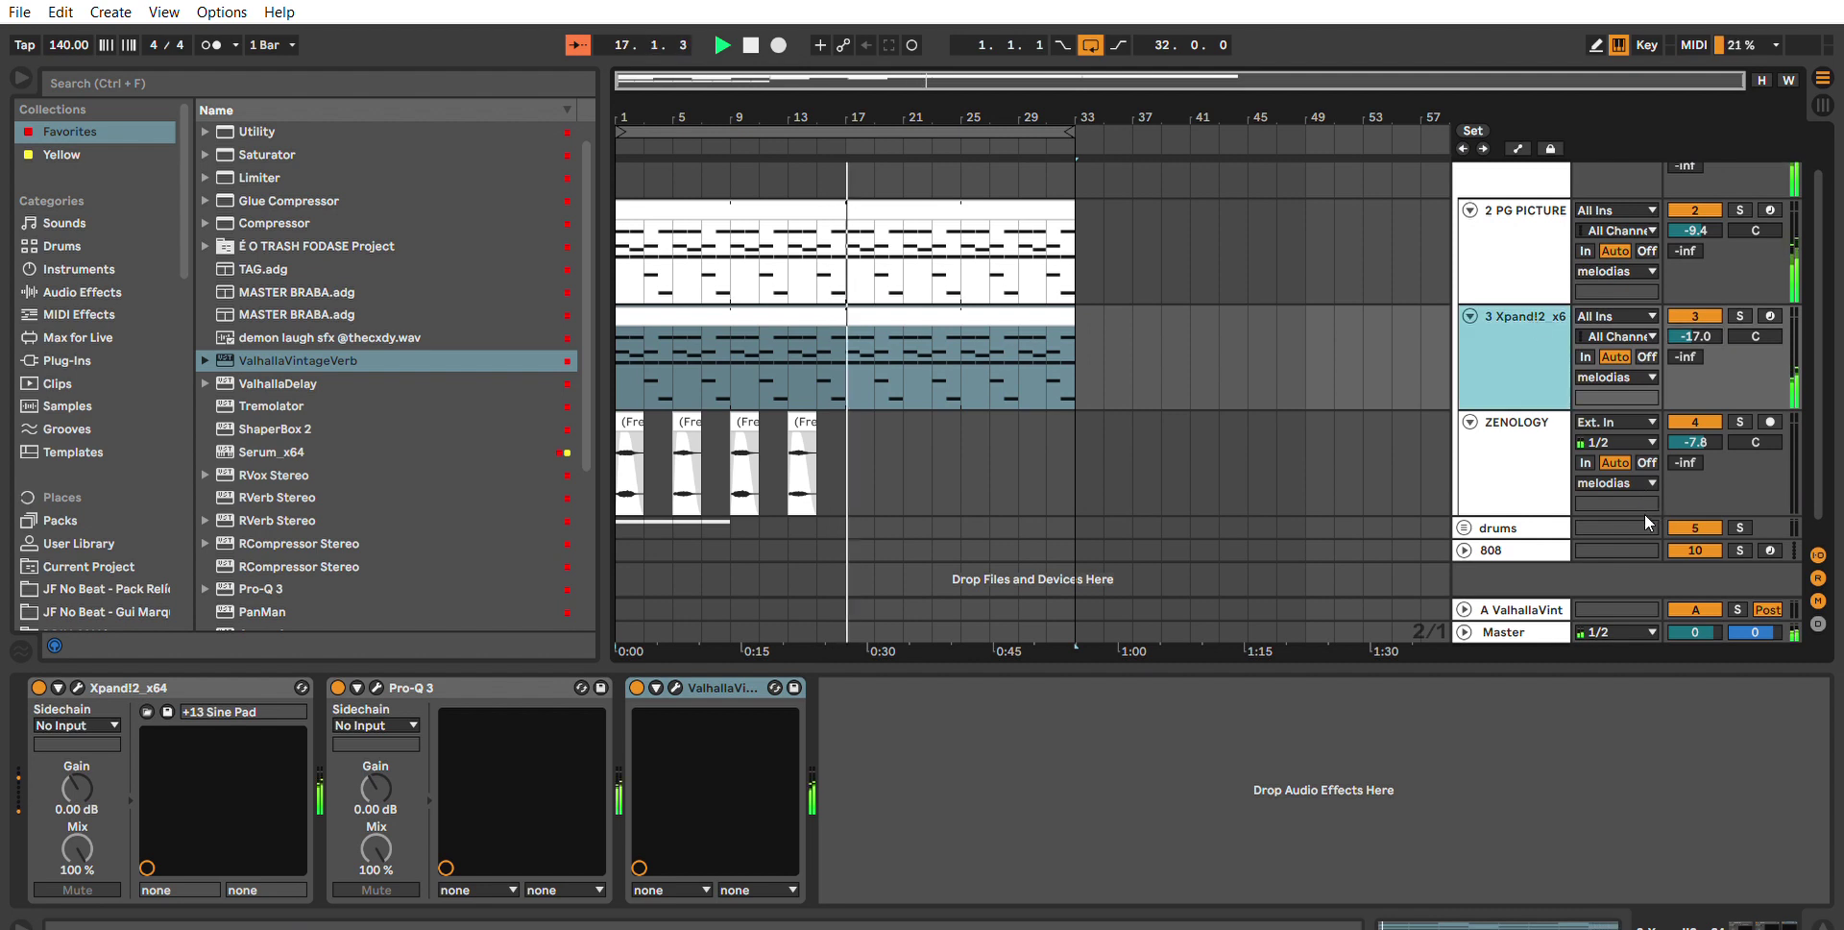
key("ctrl+shift+t")
left_click(1469, 455)
left_click_drag(846, 467, 974, 435)
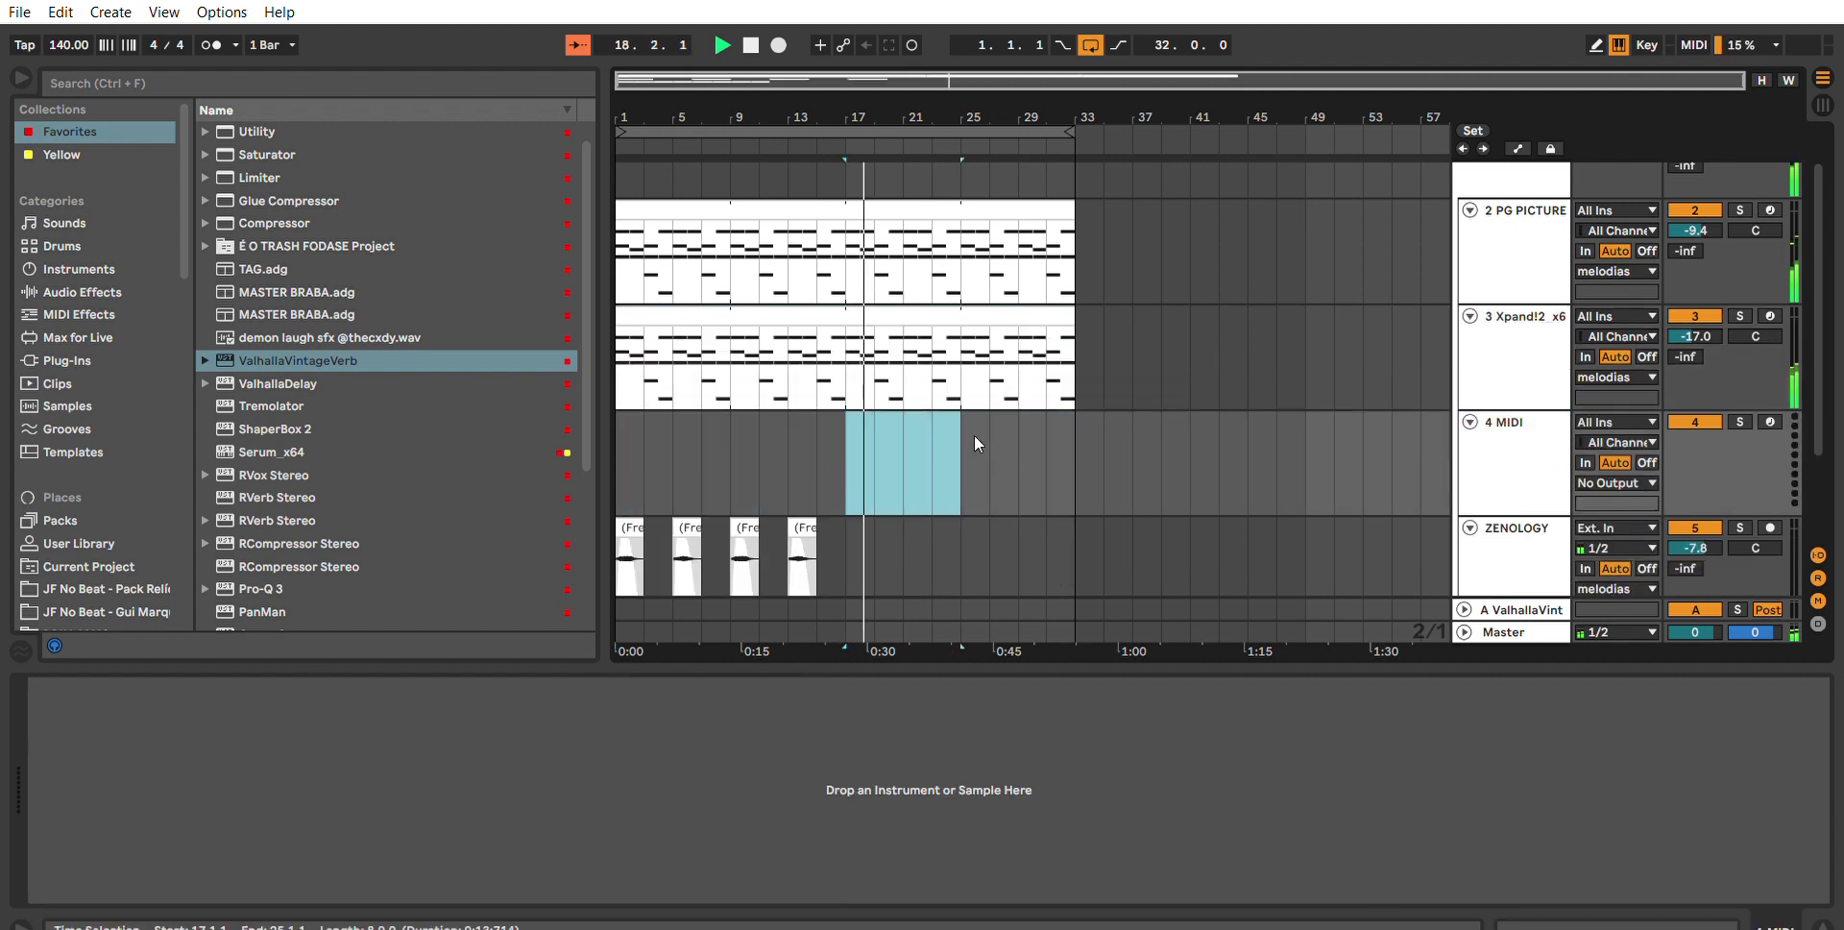
key("ctrl+shift+m")
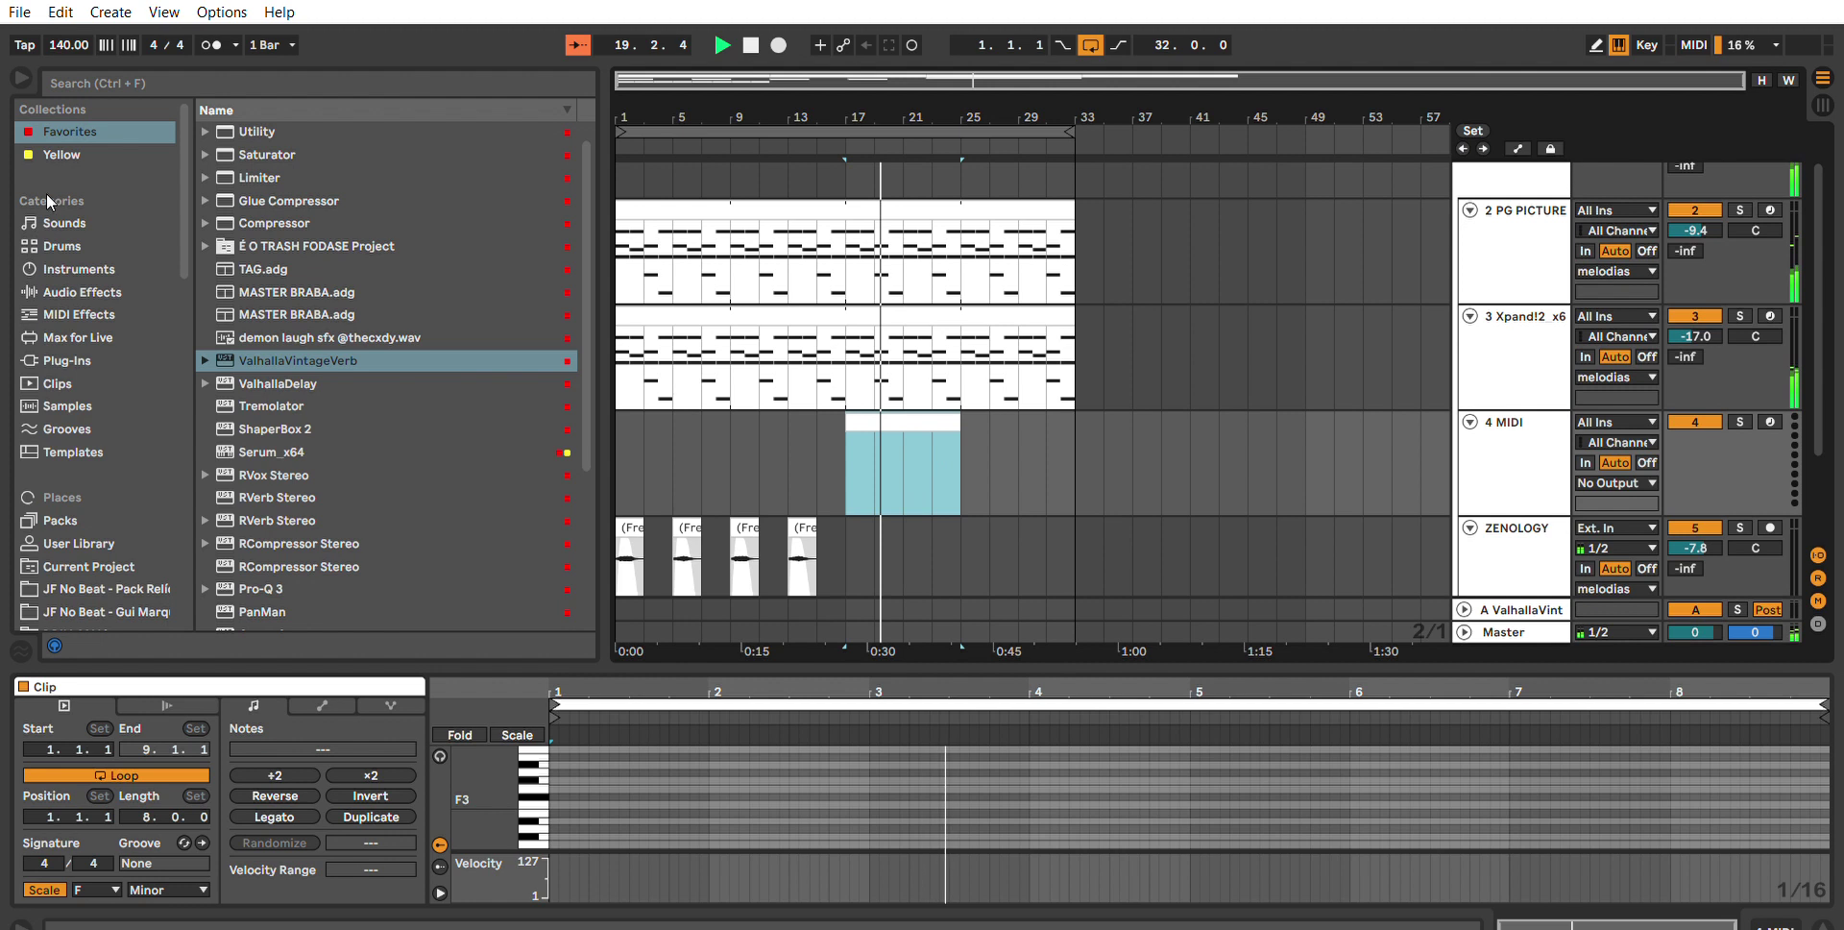
Load ZENOLOGY from the Yellow collection onto the new MIDI track and arm it for recording.
left_click(61, 153)
left_click_drag(266, 129, 897, 417)
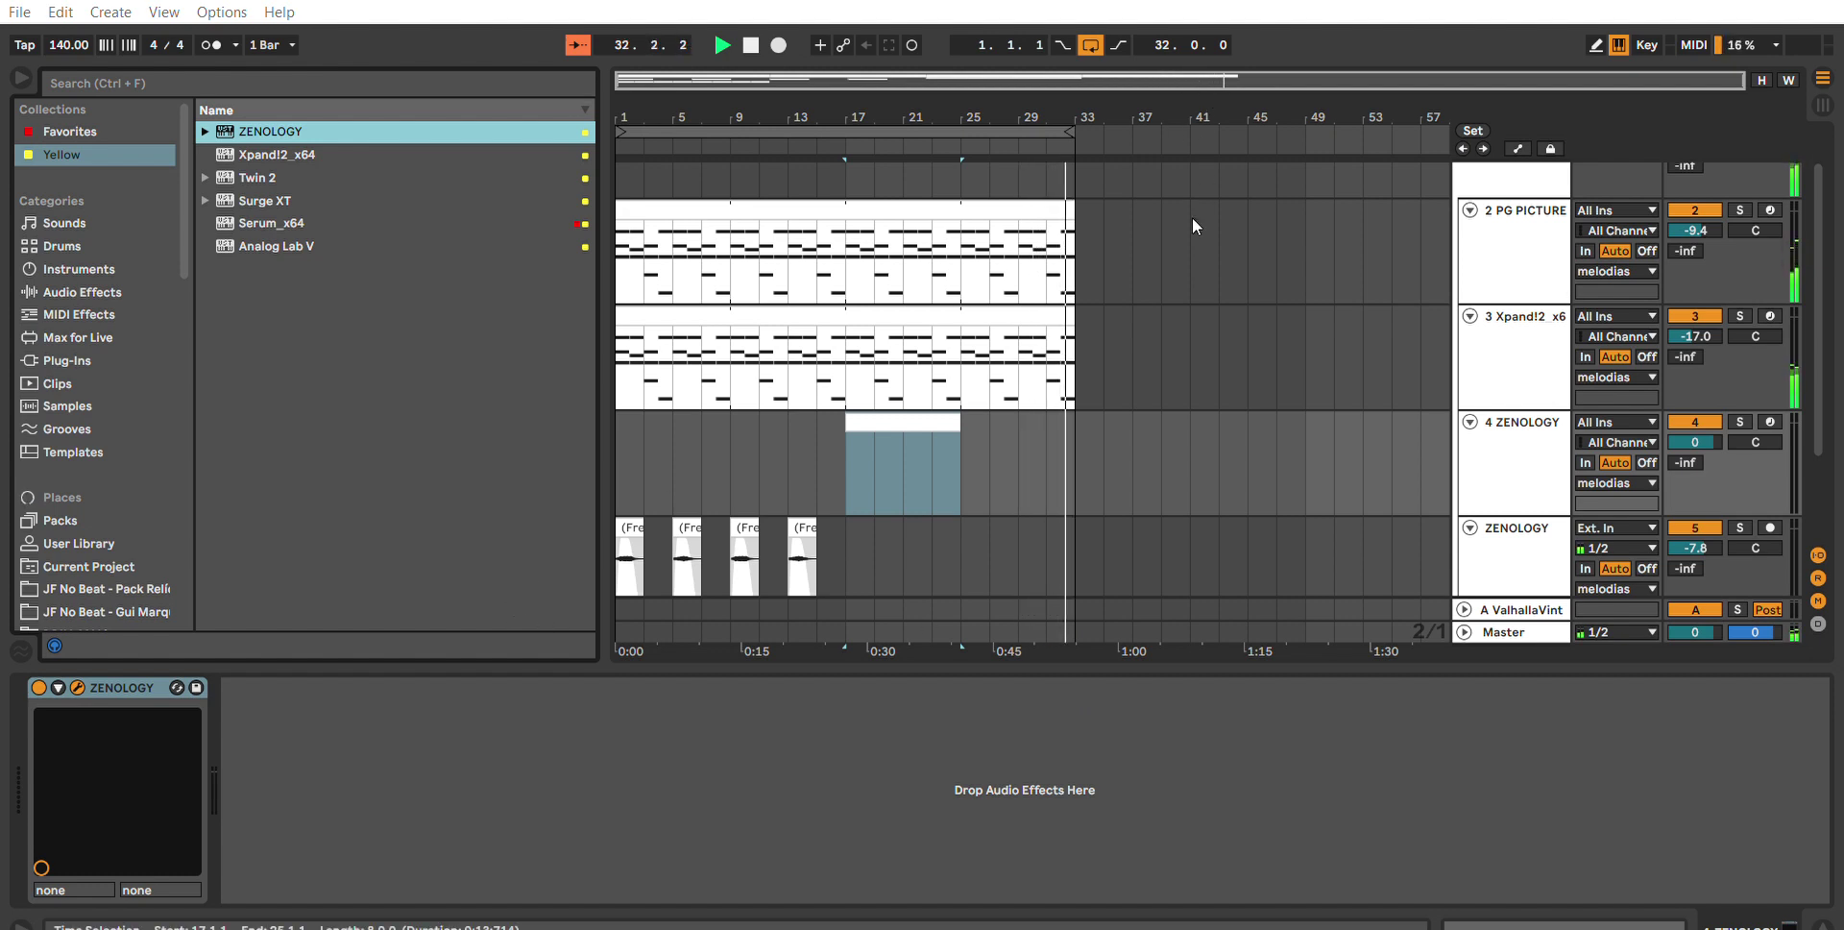
left_click(1774, 421)
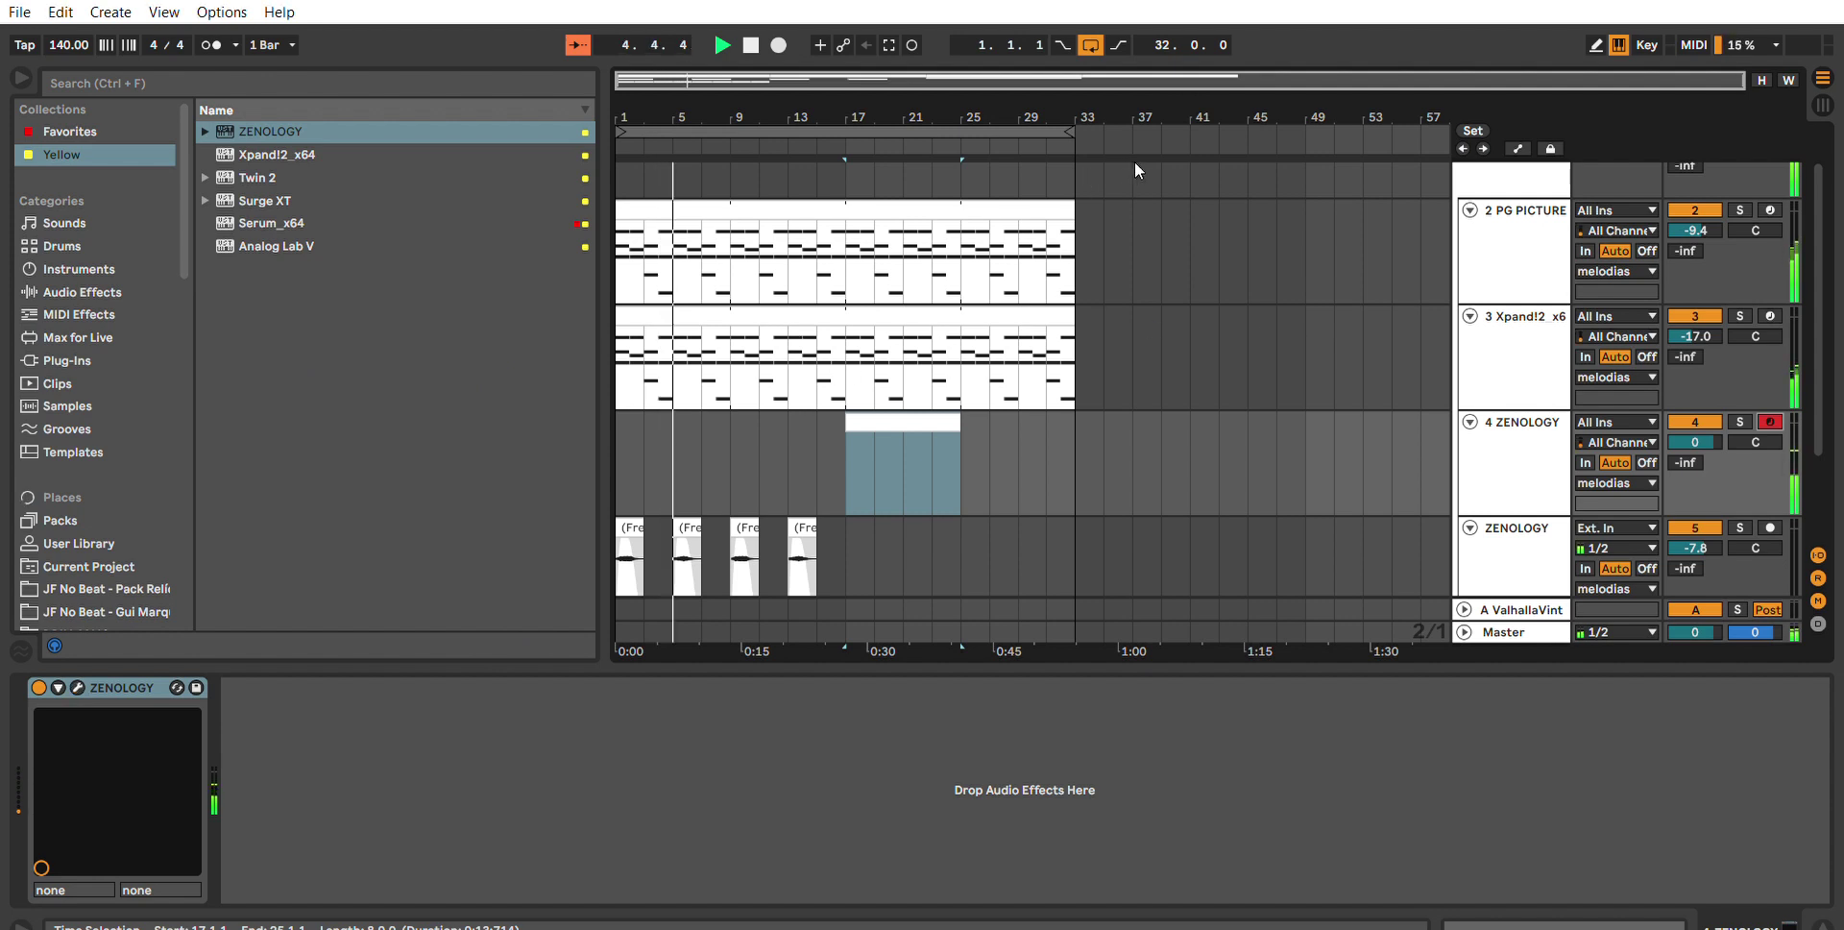
Copy the piano notes from bars 17 to 25 into the ZENOLOGY clip and enlarge its note editor.
double_click(889, 421)
left_click_drag(857, 232, 917, 408)
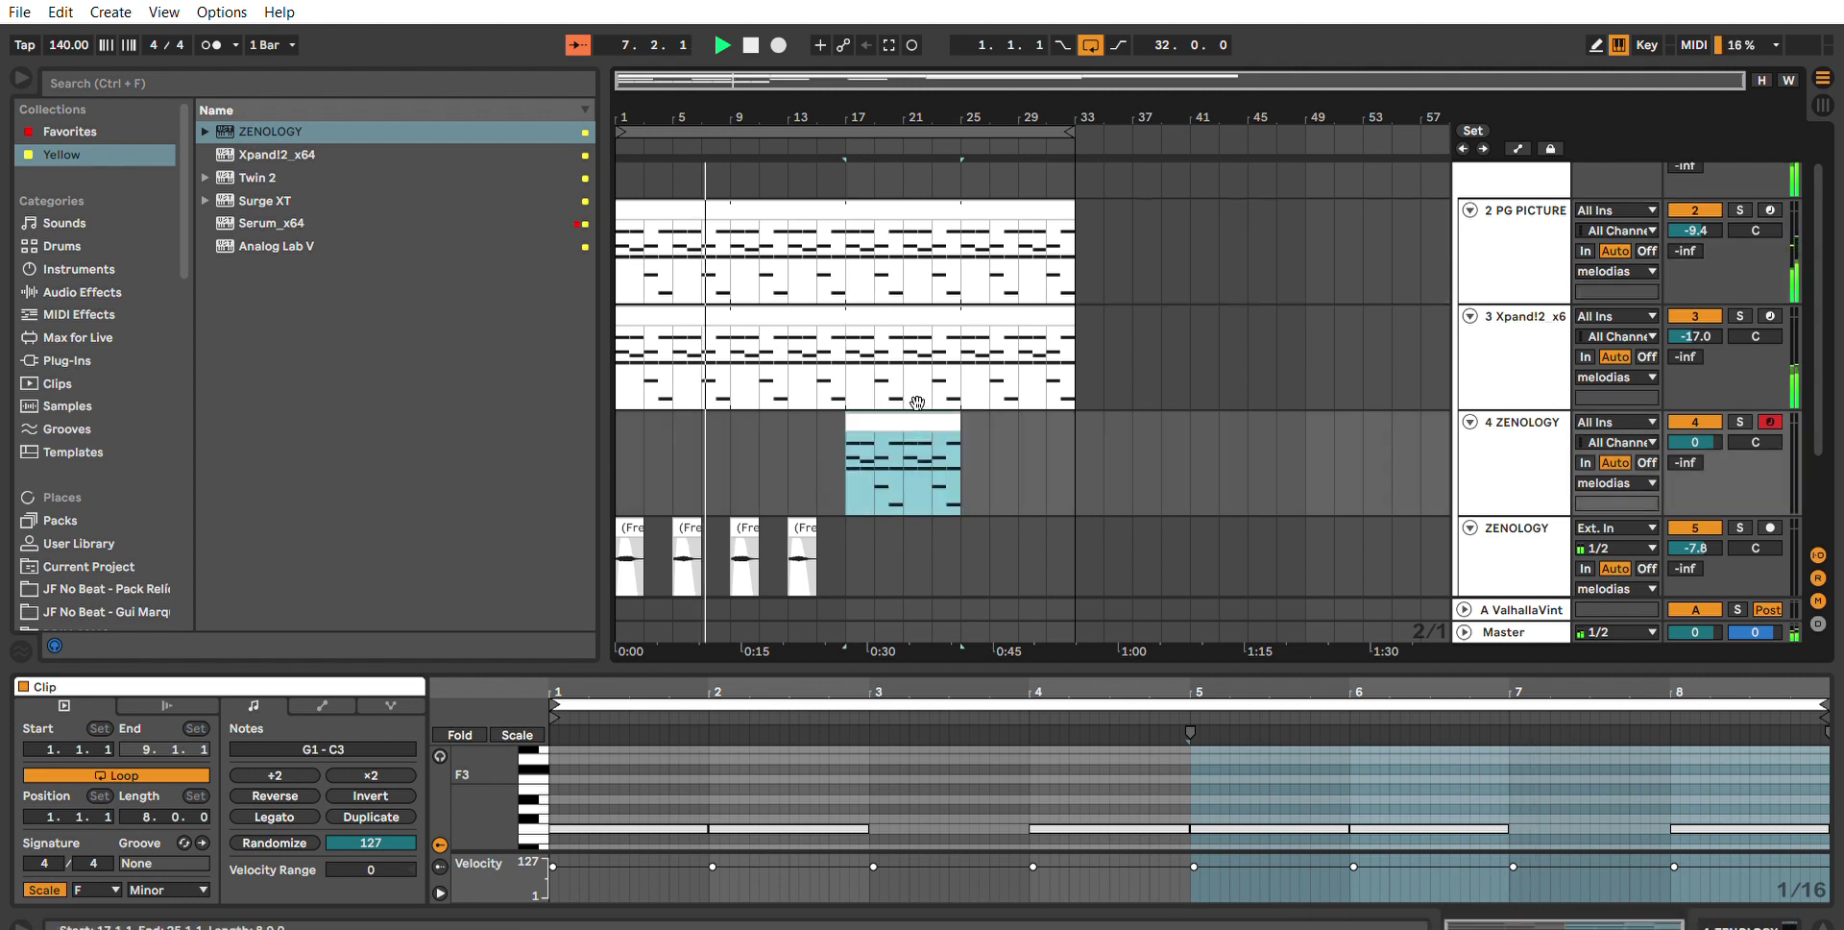
double_click(918, 411)
left_click_drag(829, 657, 829, 110)
scroll(690, 476, "up", 3)
Delete the lower chord notes in the clip's first two bars, keeping C3 in bar 1 and G2 and F2 in bar 2.
left_click_drag(686, 488, 611, 388)
key("Delete")
left_click_drag(795, 336, 788, 405)
key("Delete")
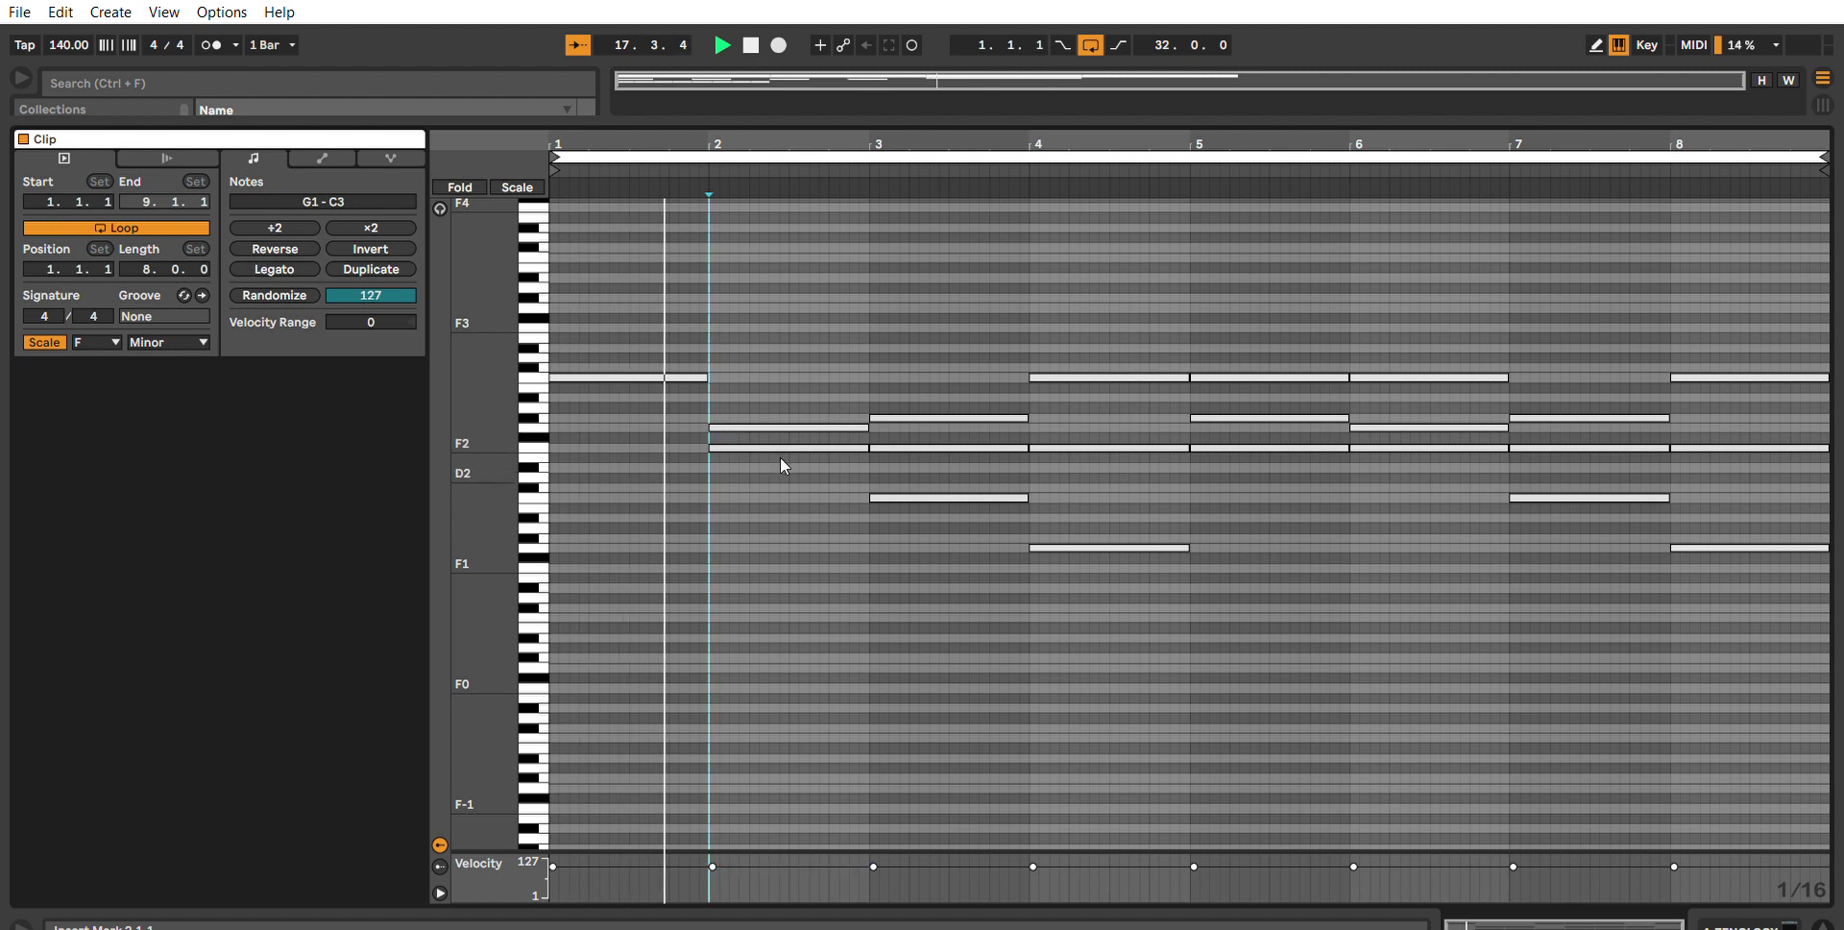
Shorten the F2 note in bar 2 so it starts halfway through the bar at 2.3.
left_click_drag(799, 495, 723, 440)
double_click(728, 447)
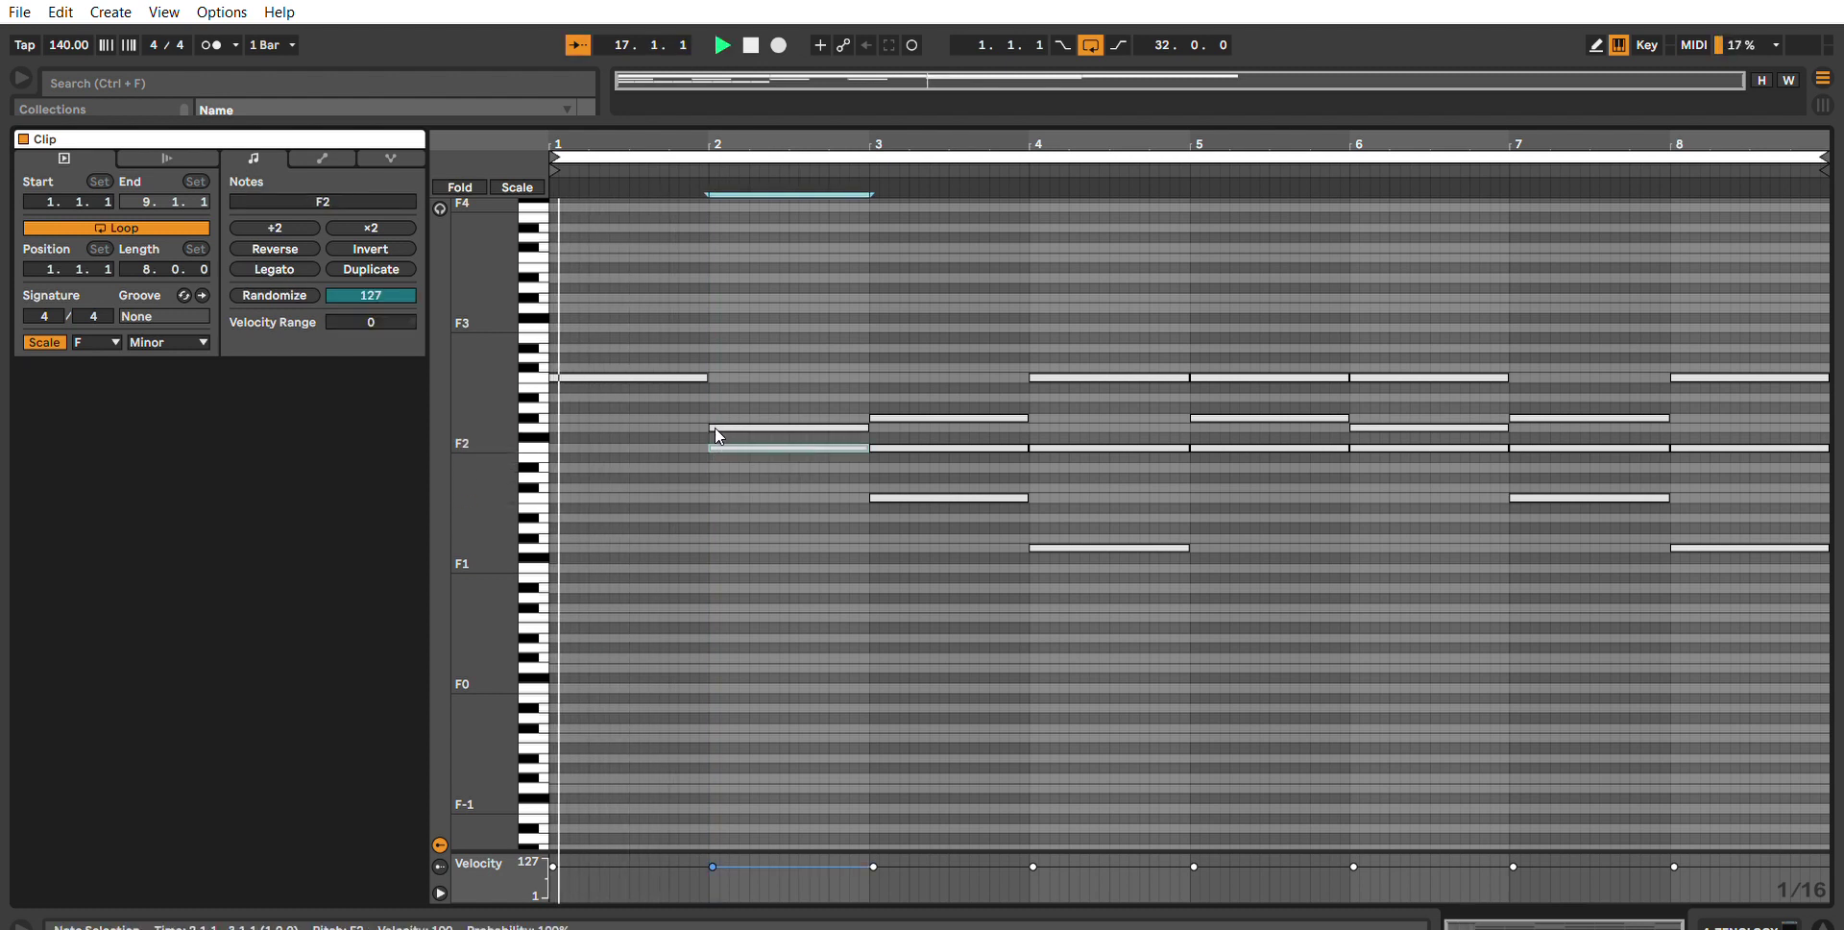
key("ctrl+z")
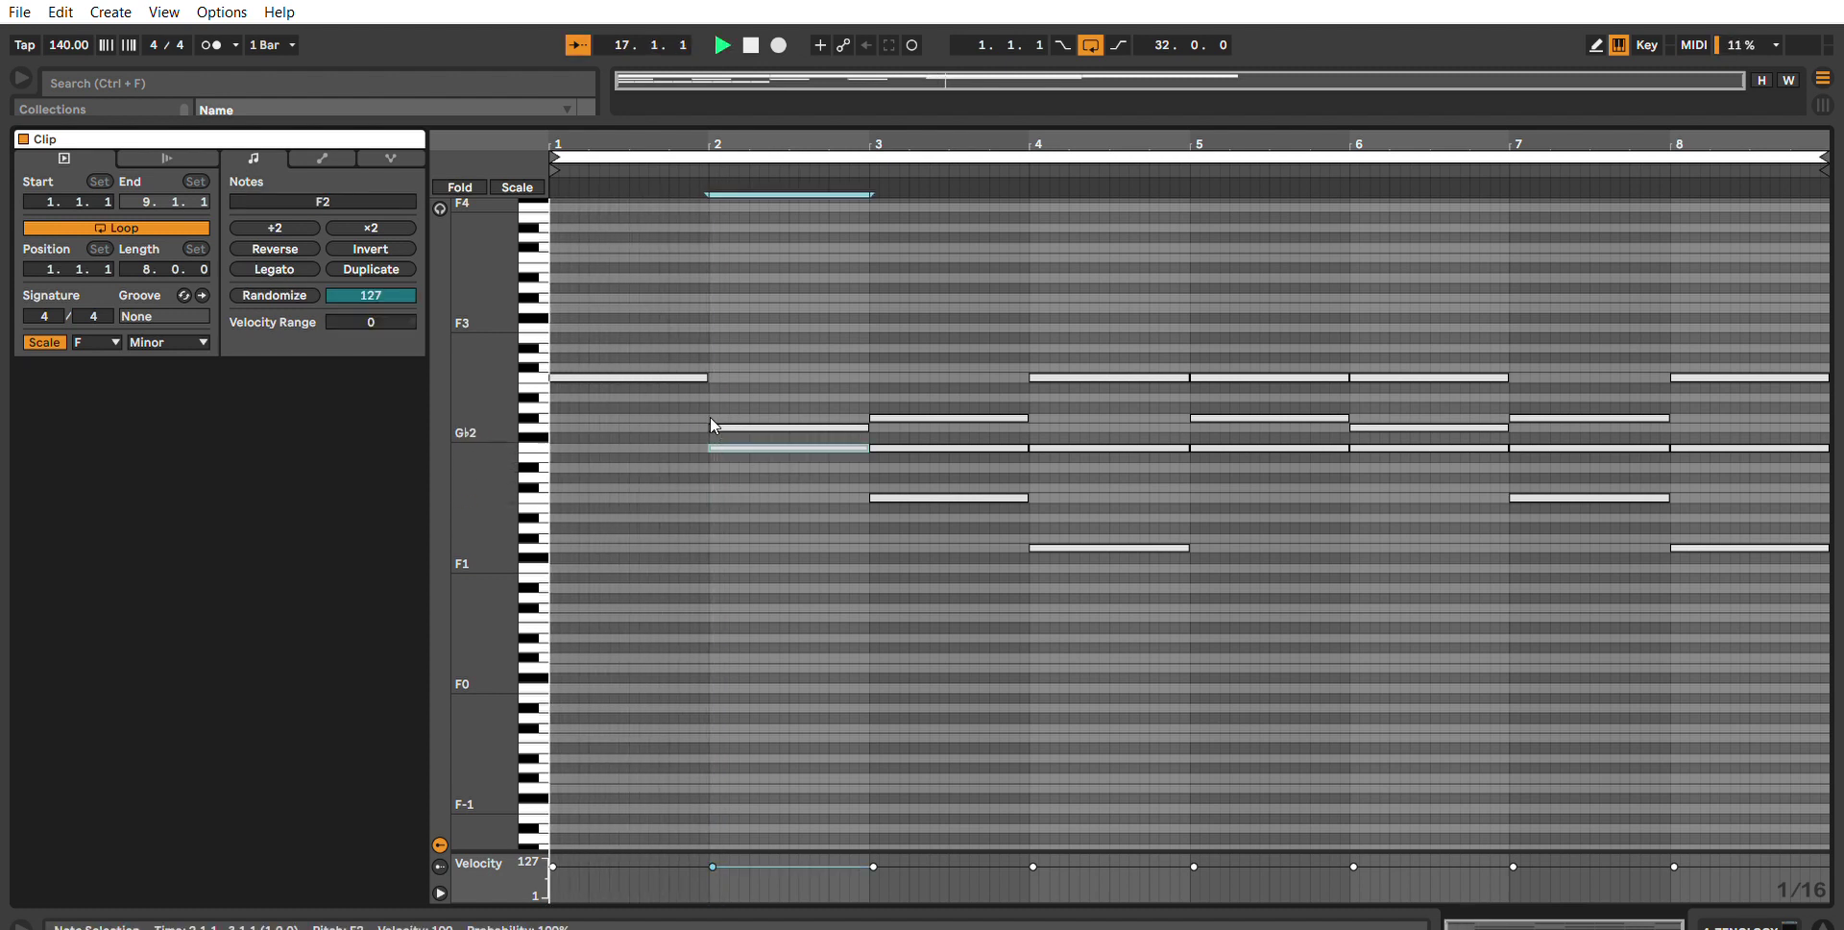
left_click_drag(716, 434, 788, 437)
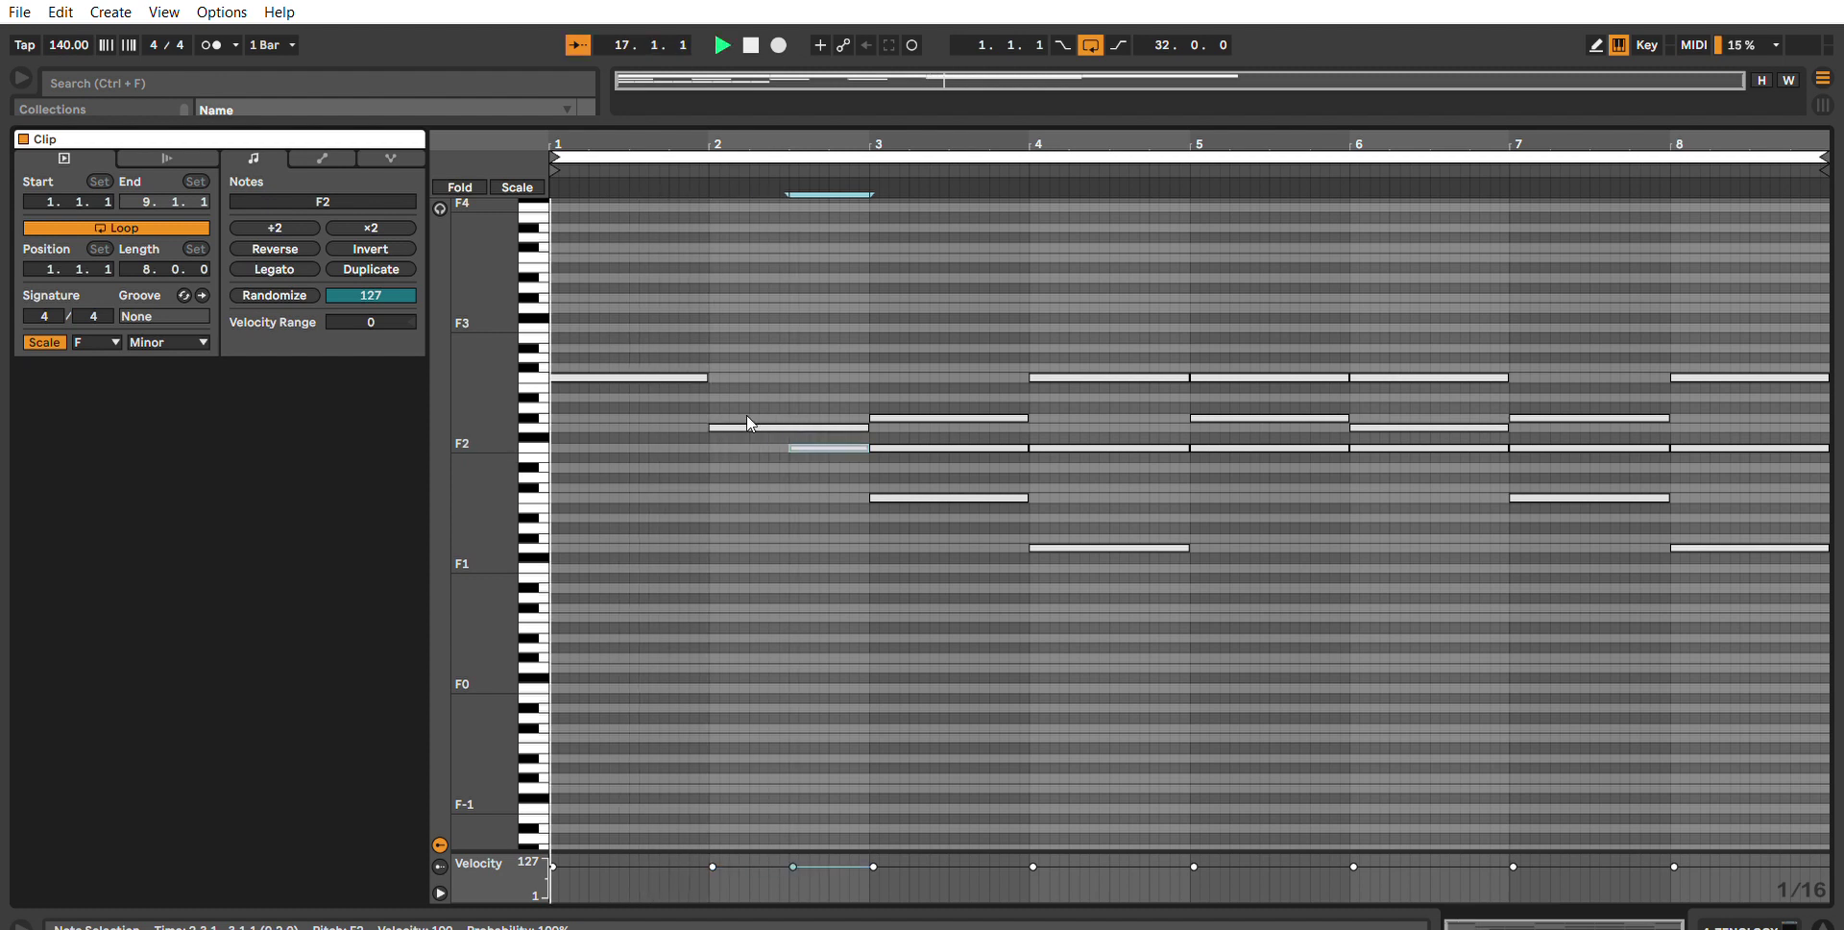
Try ending the C3 note and starting the G2 note at 1.4, and undo both changes.
left_click_drag(718, 359, 679, 342)
key("space")
key("space")
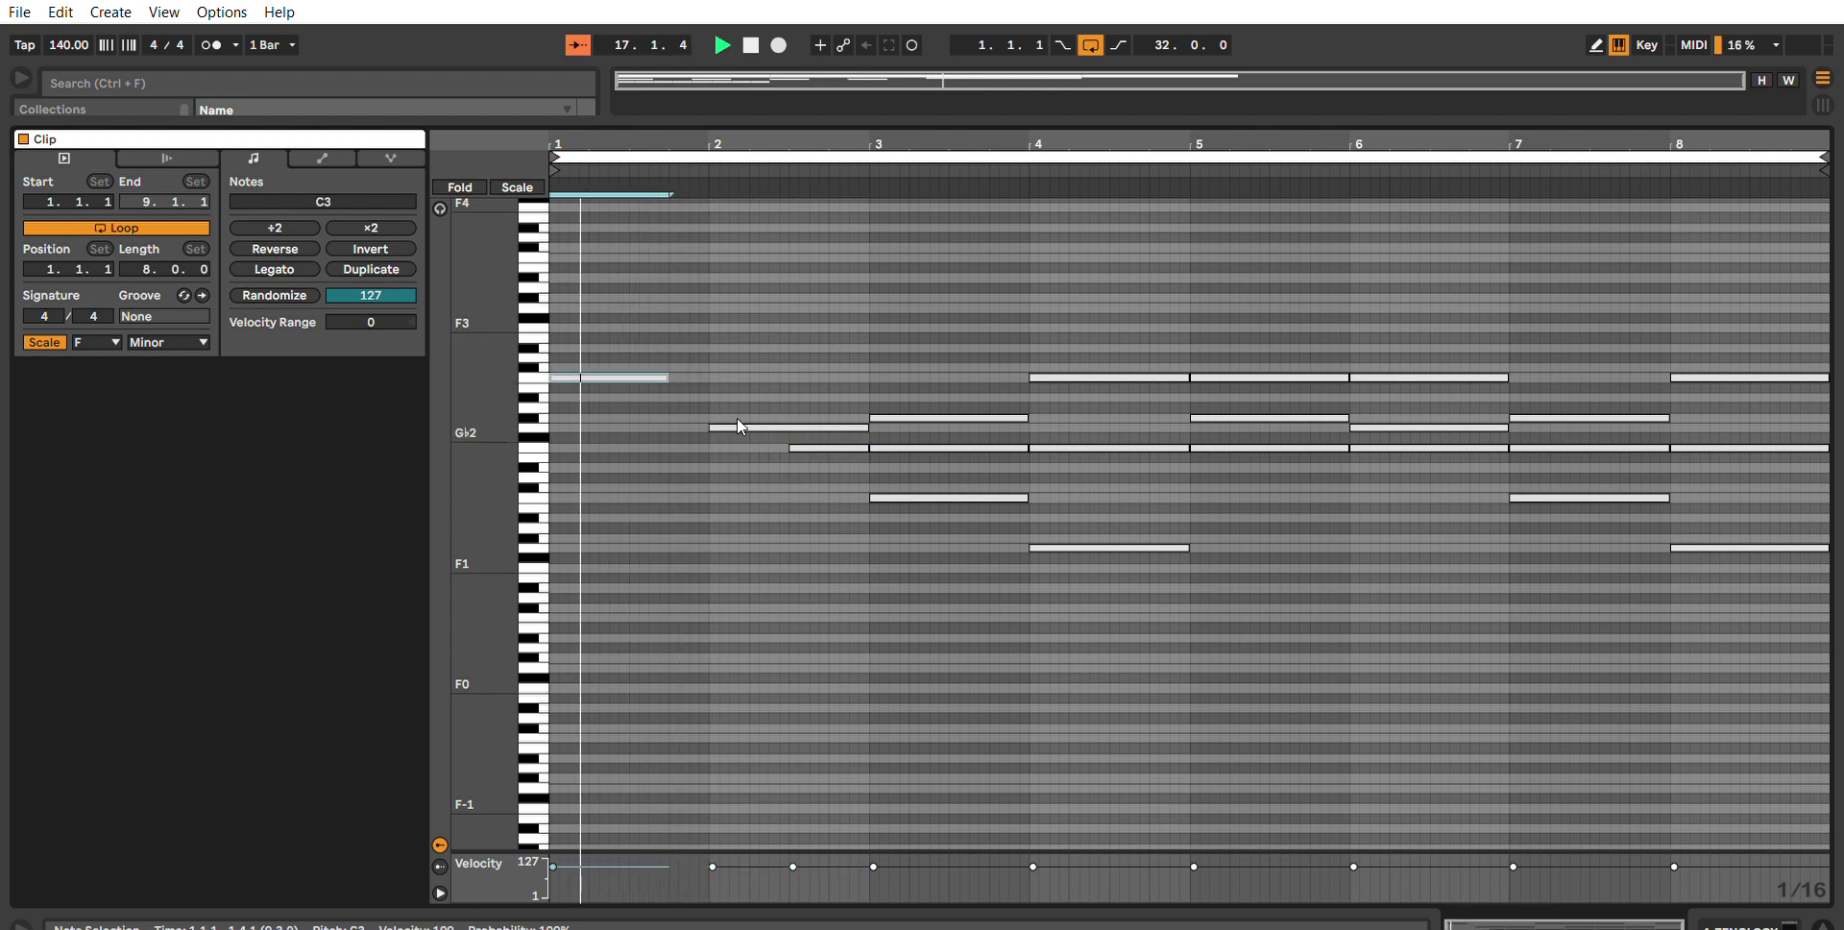
key("space")
left_click(716, 411)
left_click_drag(715, 410, 669, 409)
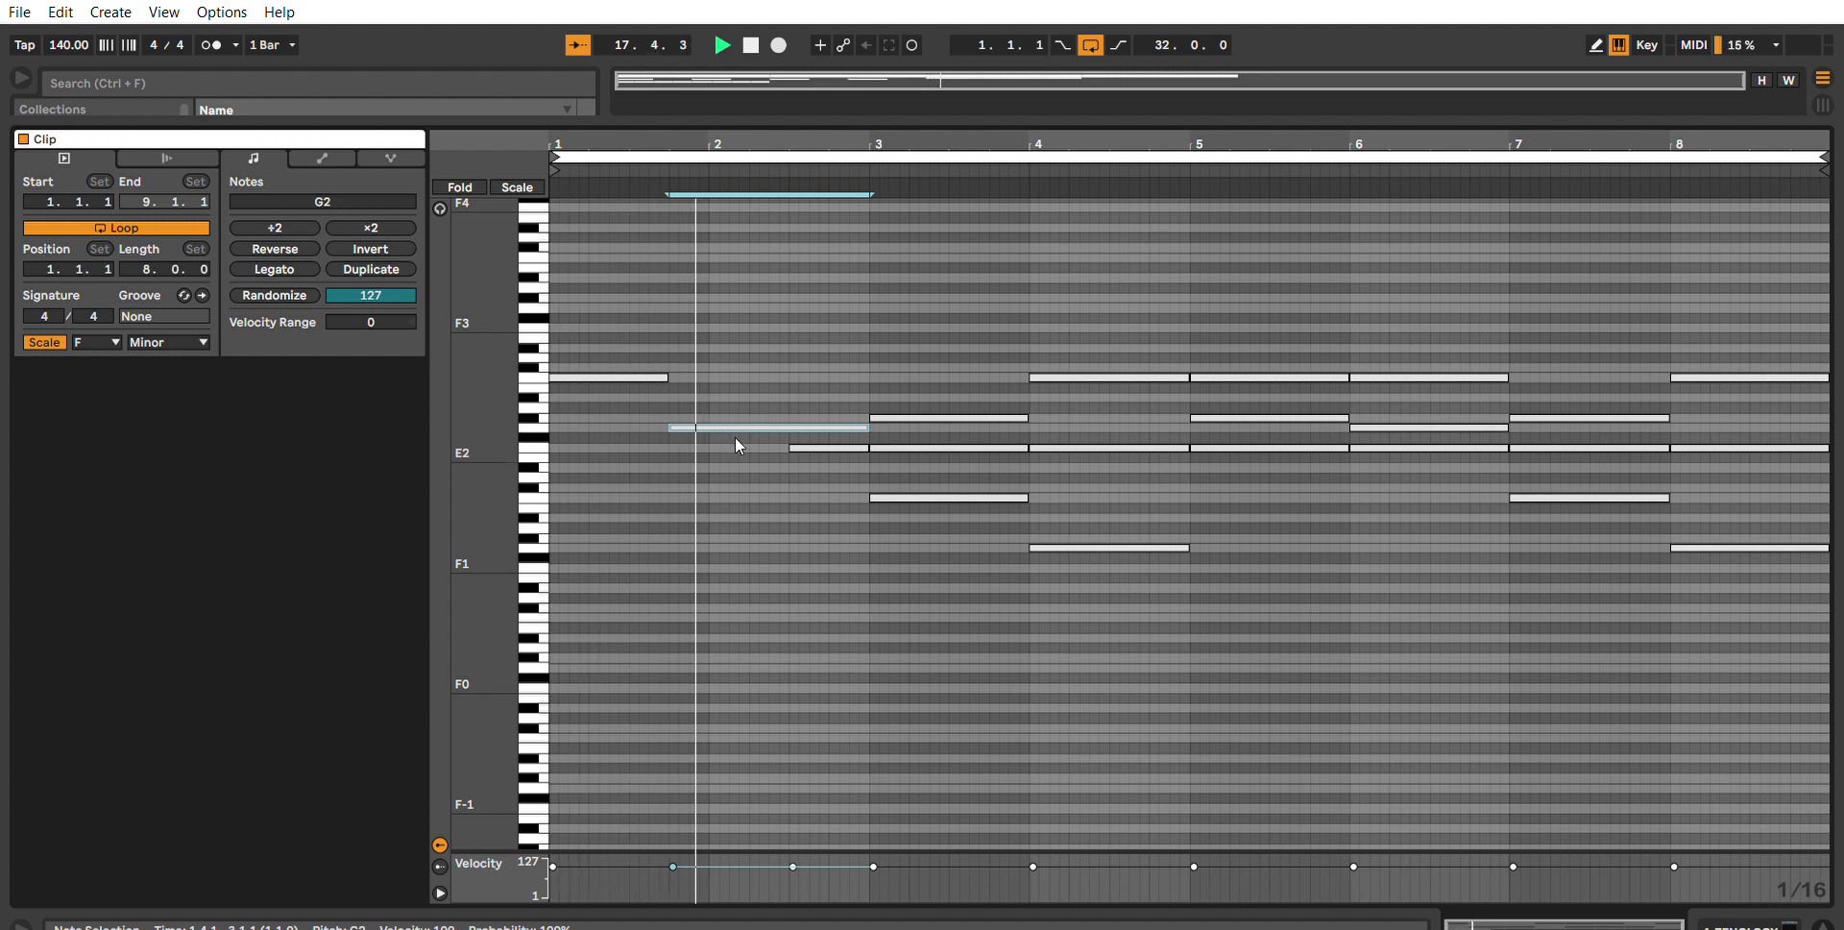
key("ctrl+z")
key("ctrl+z")
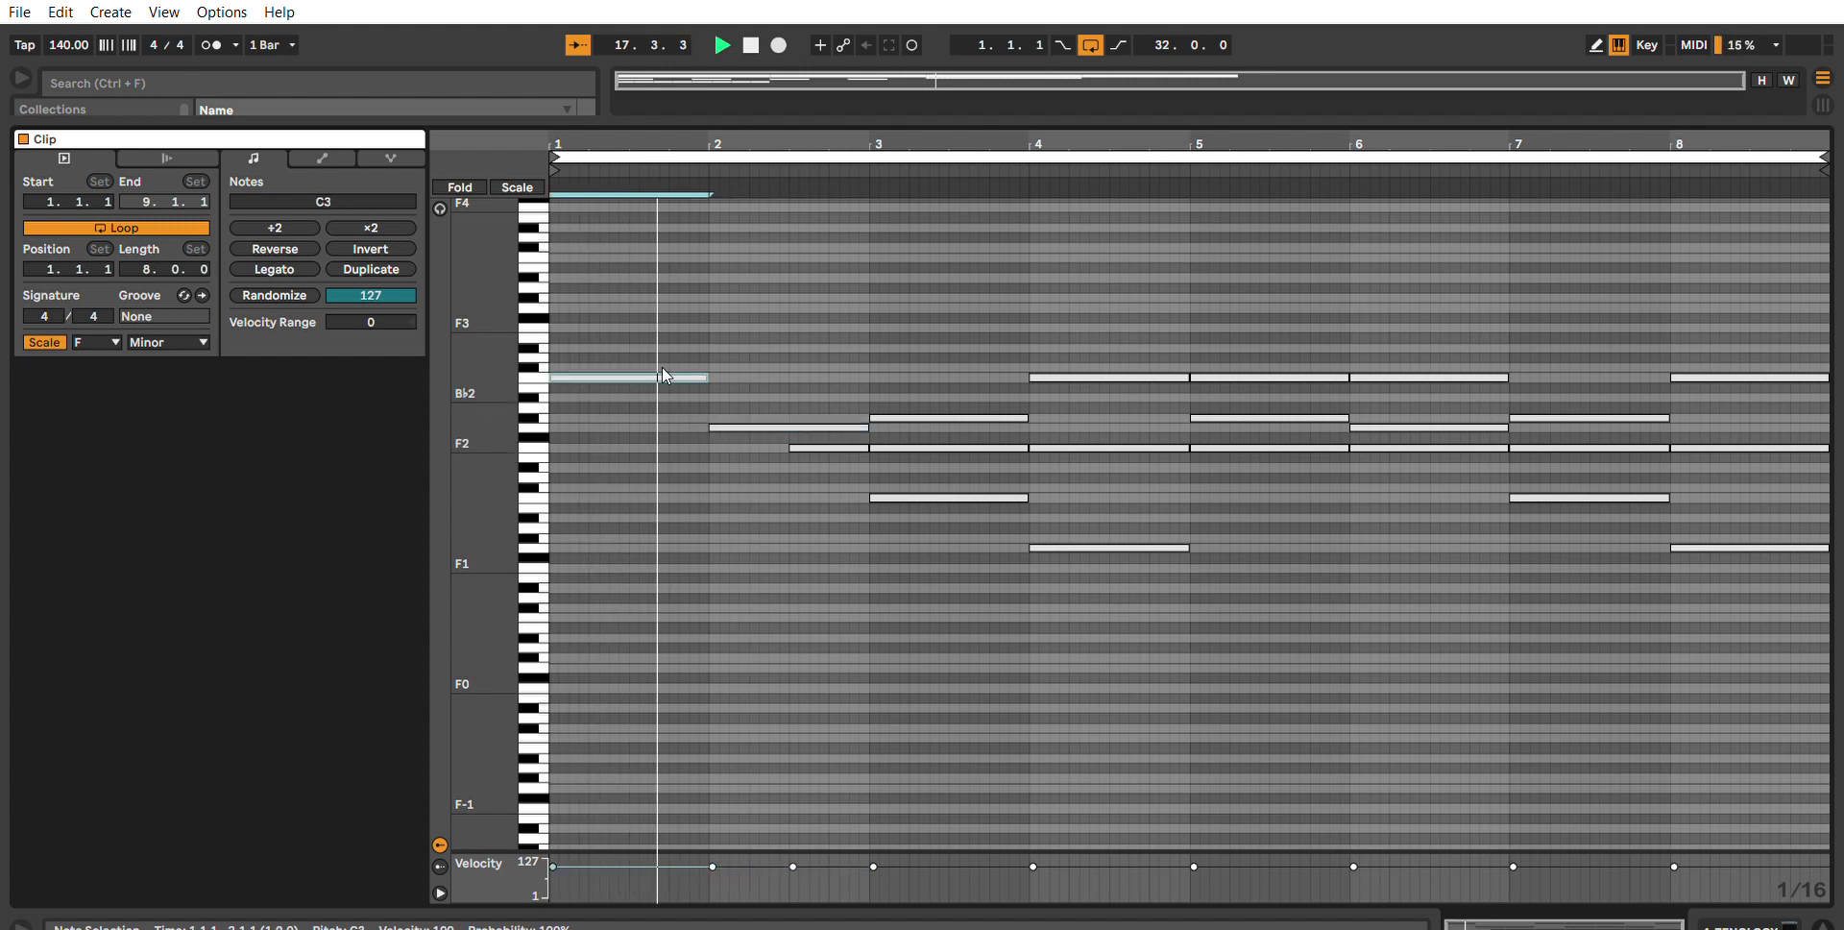
Retime the bar 2 notes so G2 runs from 2.1 to 2.4 and F2 starts at 2.3.3.
left_click(719, 409)
left_click_drag(718, 409, 751, 339)
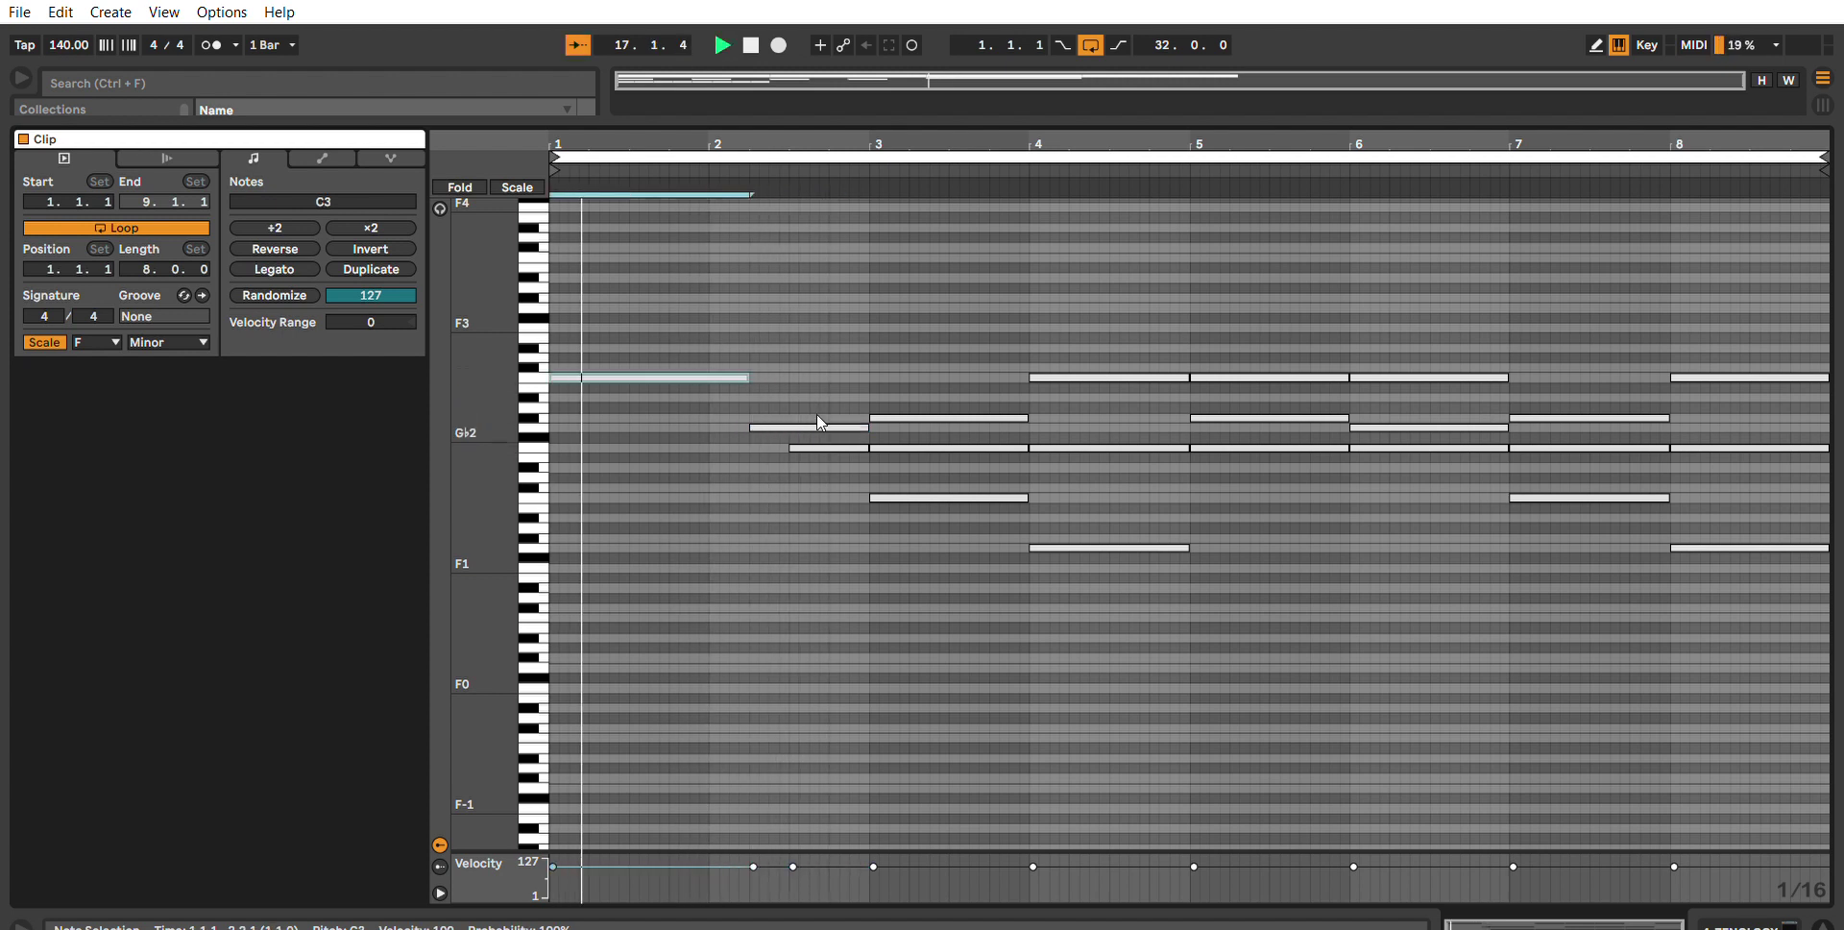
mouse_move(794, 447)
left_mouse_down()
mouse_move(841, 424)
mouse_move(799, 424)
left_mouse_up()
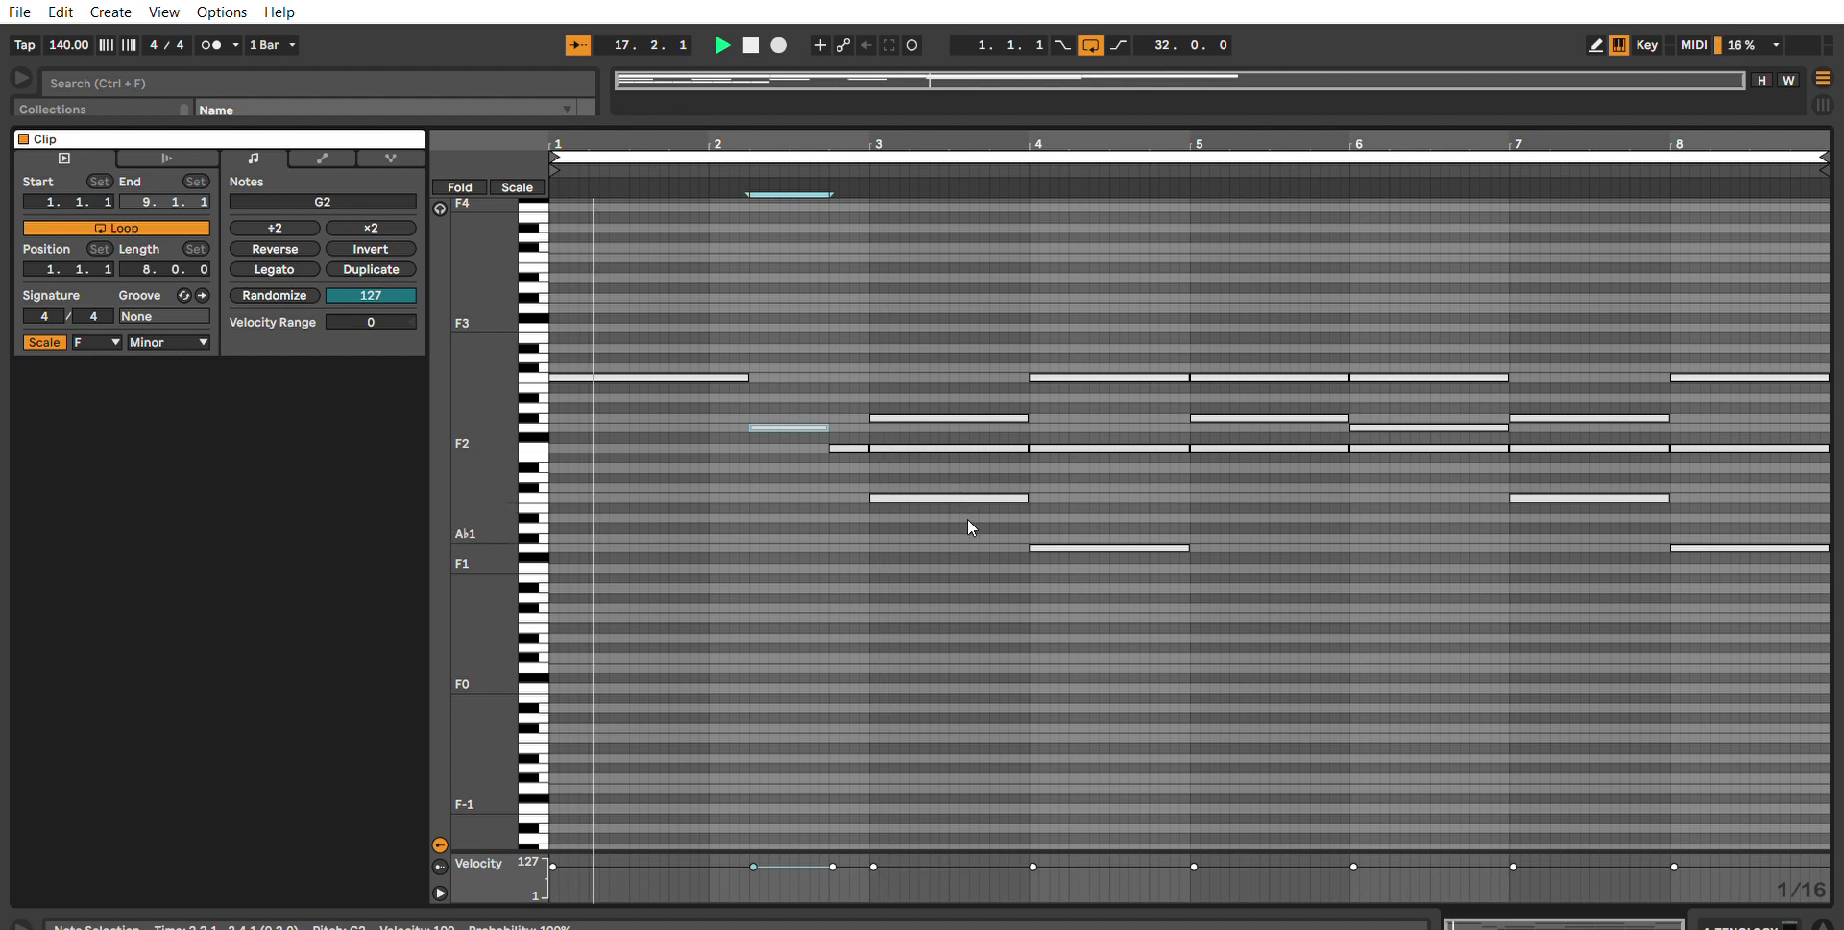
left_click_drag(832, 443, 810, 443)
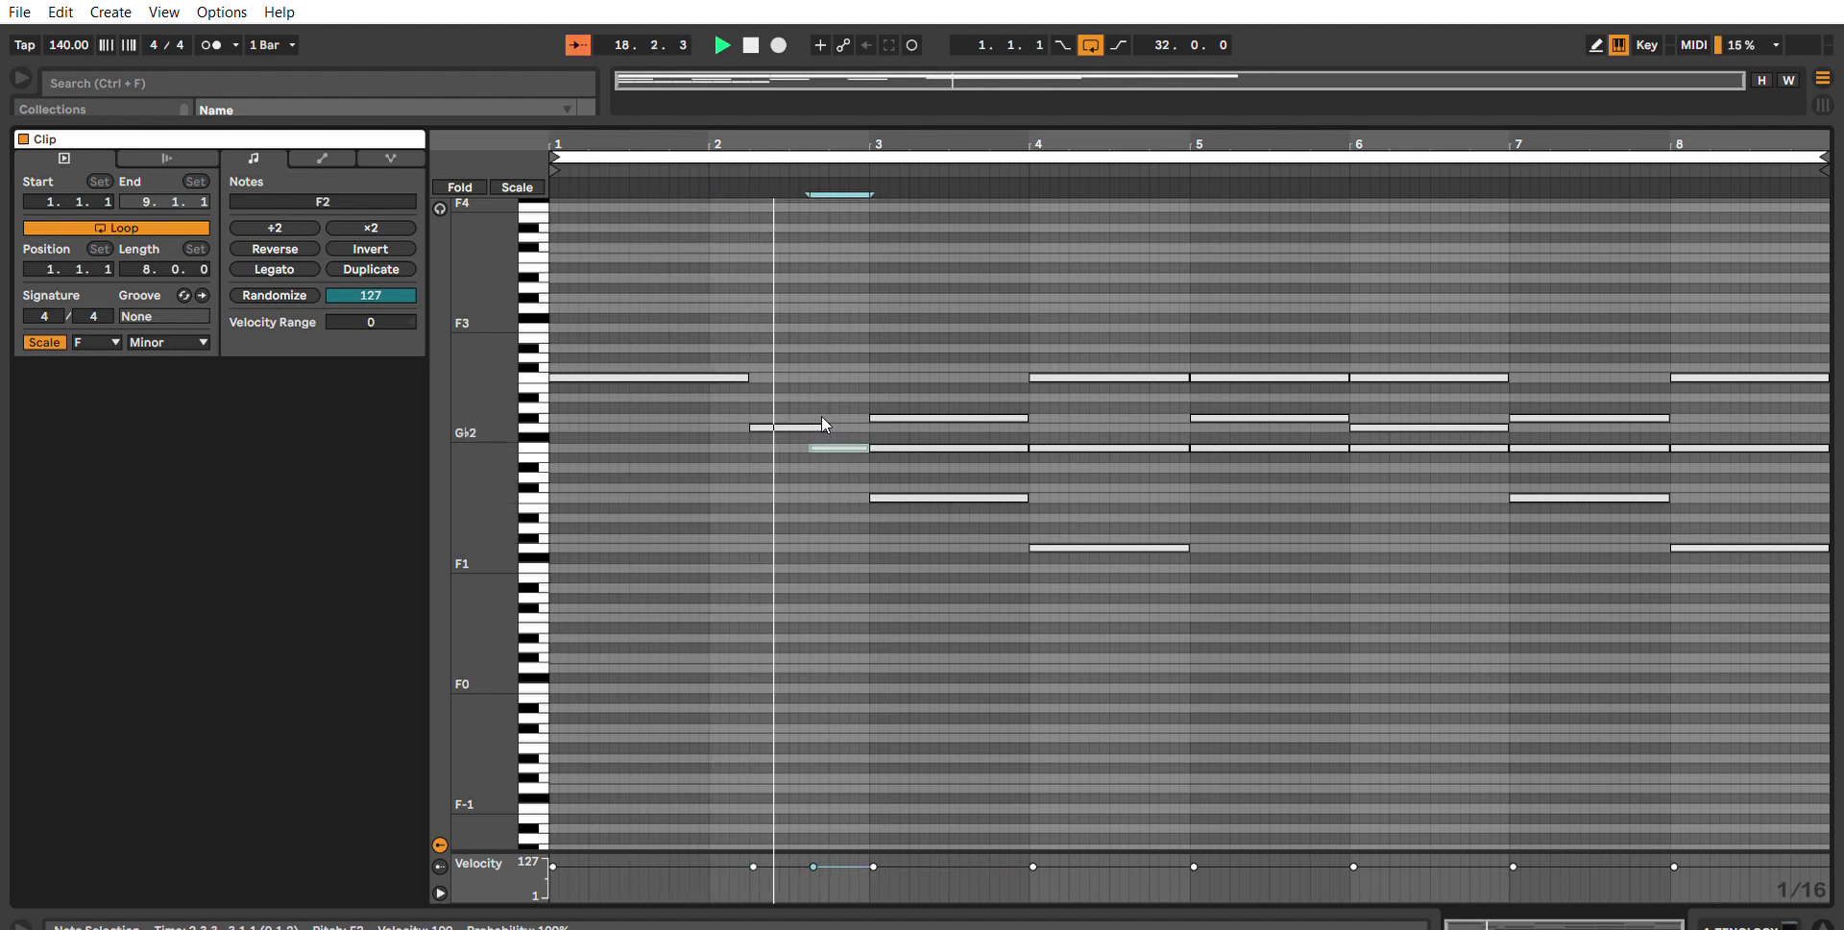
left_click_drag(747, 405, 709, 377)
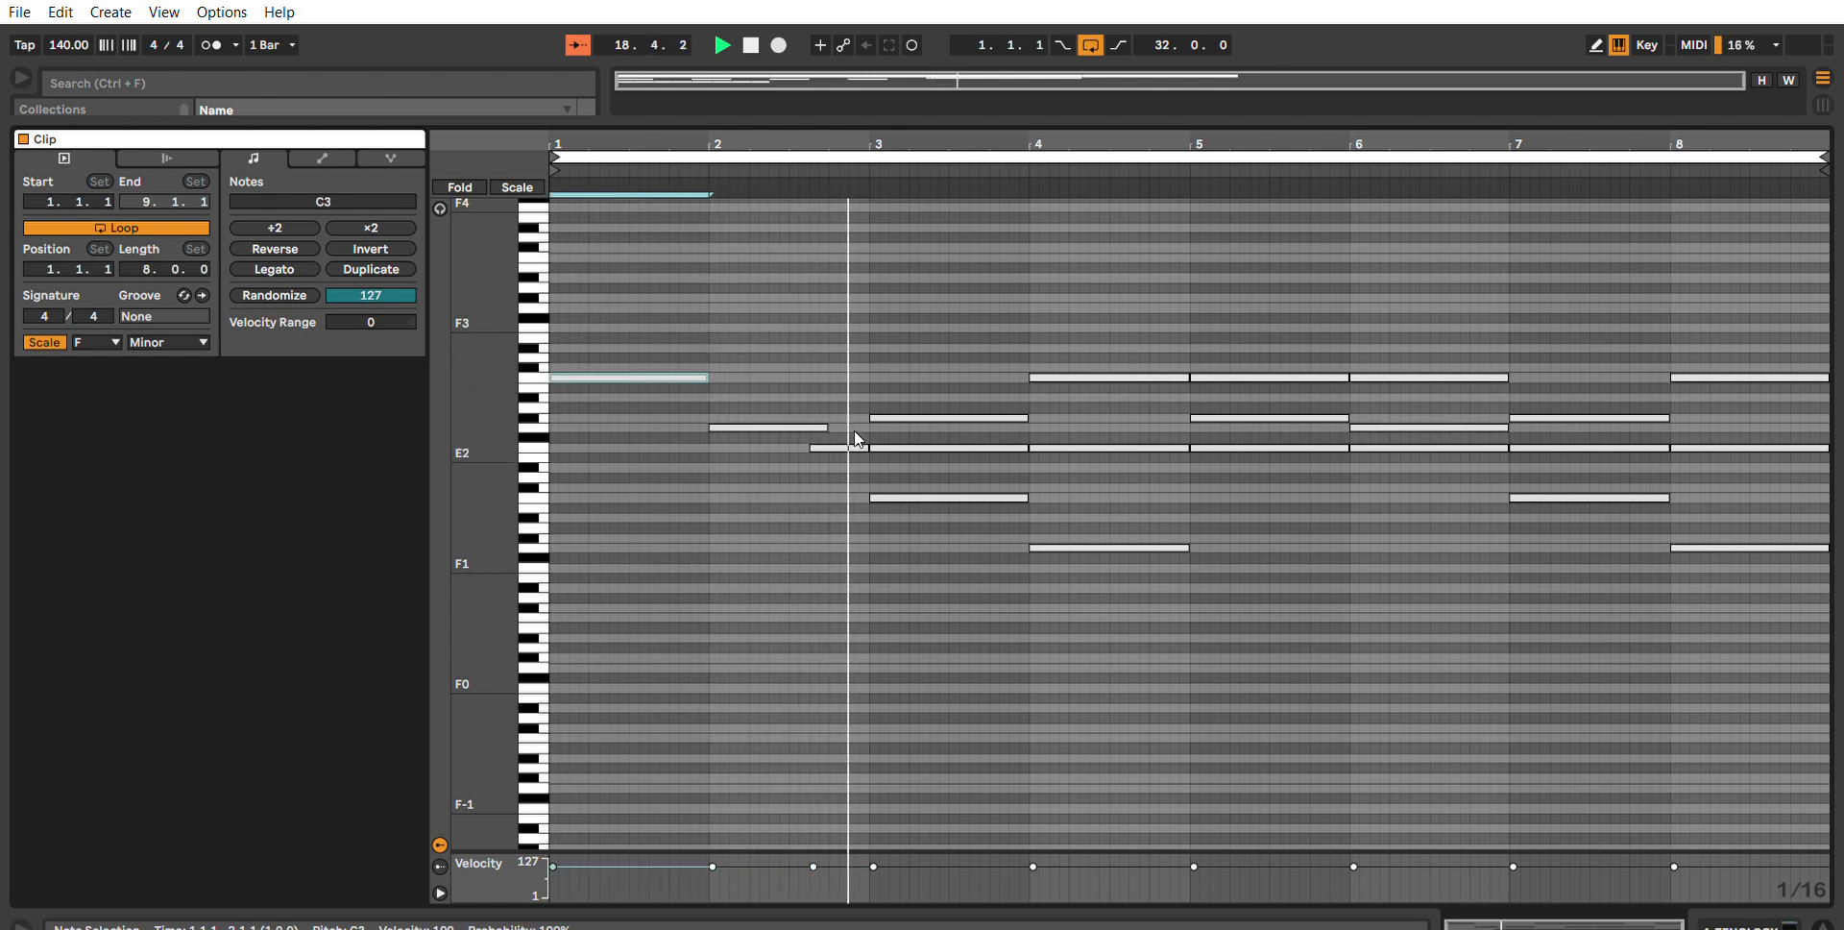
Delete the chord in bar 3, and lengthen F2 to the start of bar 4 and C3 slightly into bar 2.
left_click_drag(971, 535, 927, 381)
key("Delete")
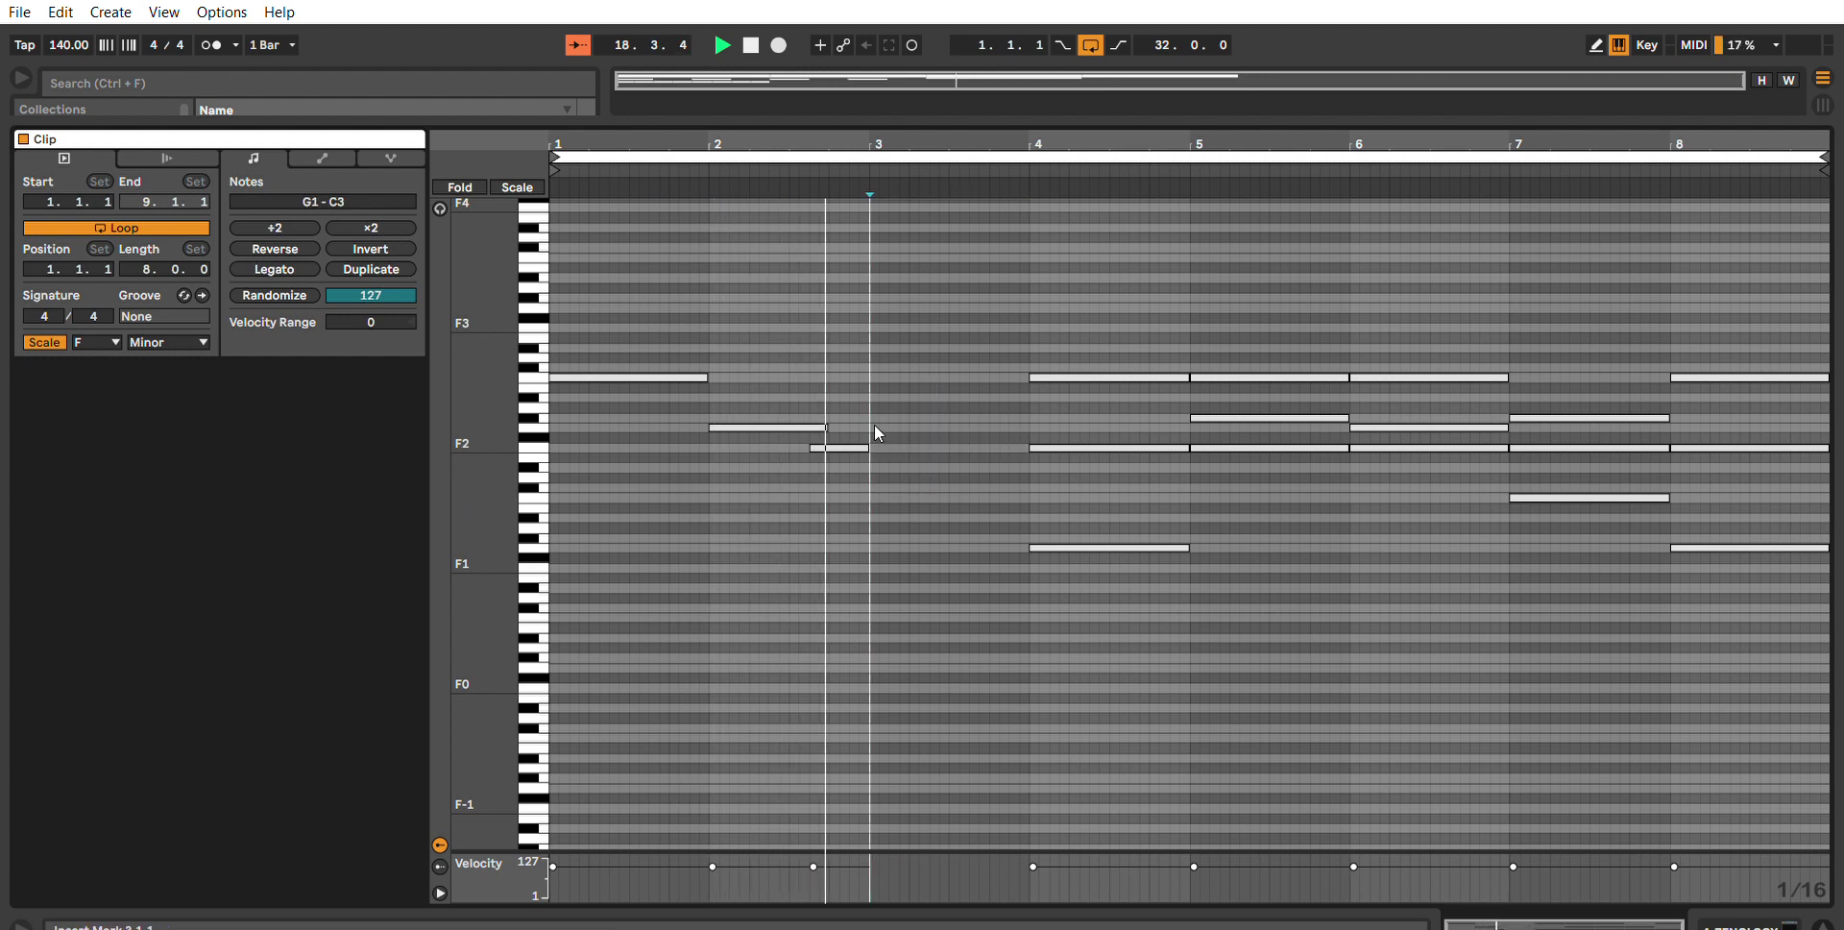
left_click_drag(711, 375, 739, 356)
left_click_drag(878, 431, 1030, 404)
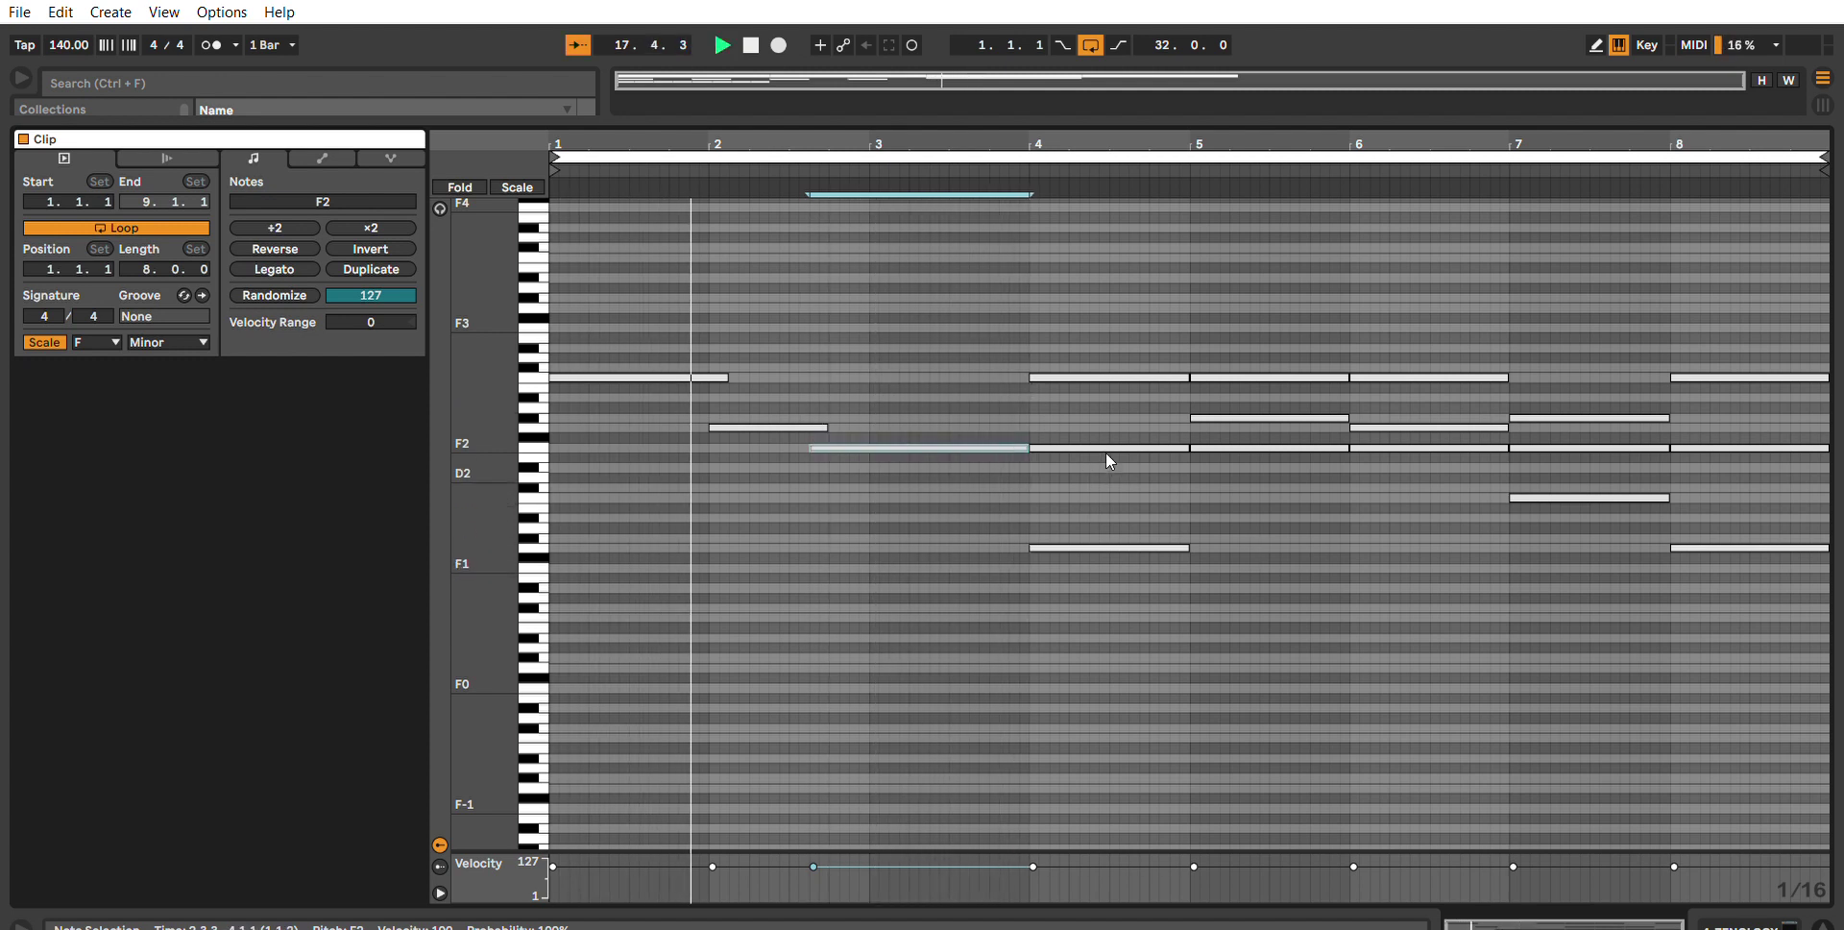
Reduce the bar 4 chord to a single note by raising G1 to A♭2 and deleting F2 and C3.
left_click(1114, 547)
key("shift+Up")
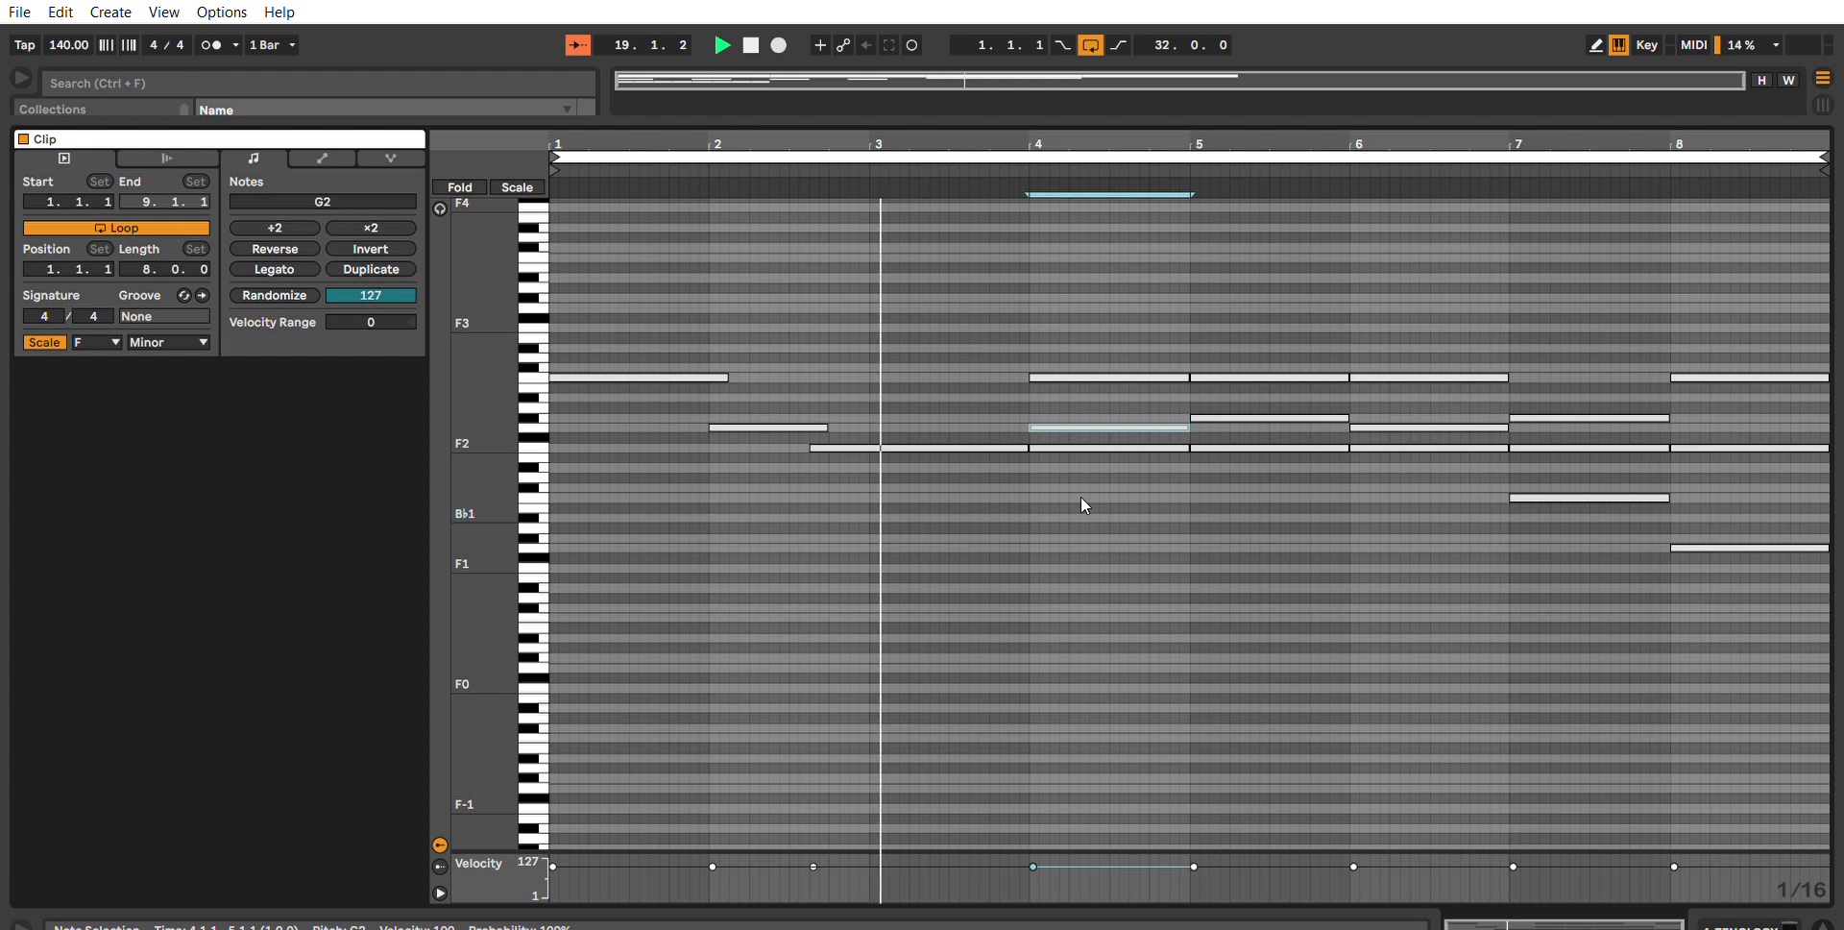
left_click(1108, 449)
key("Delete")
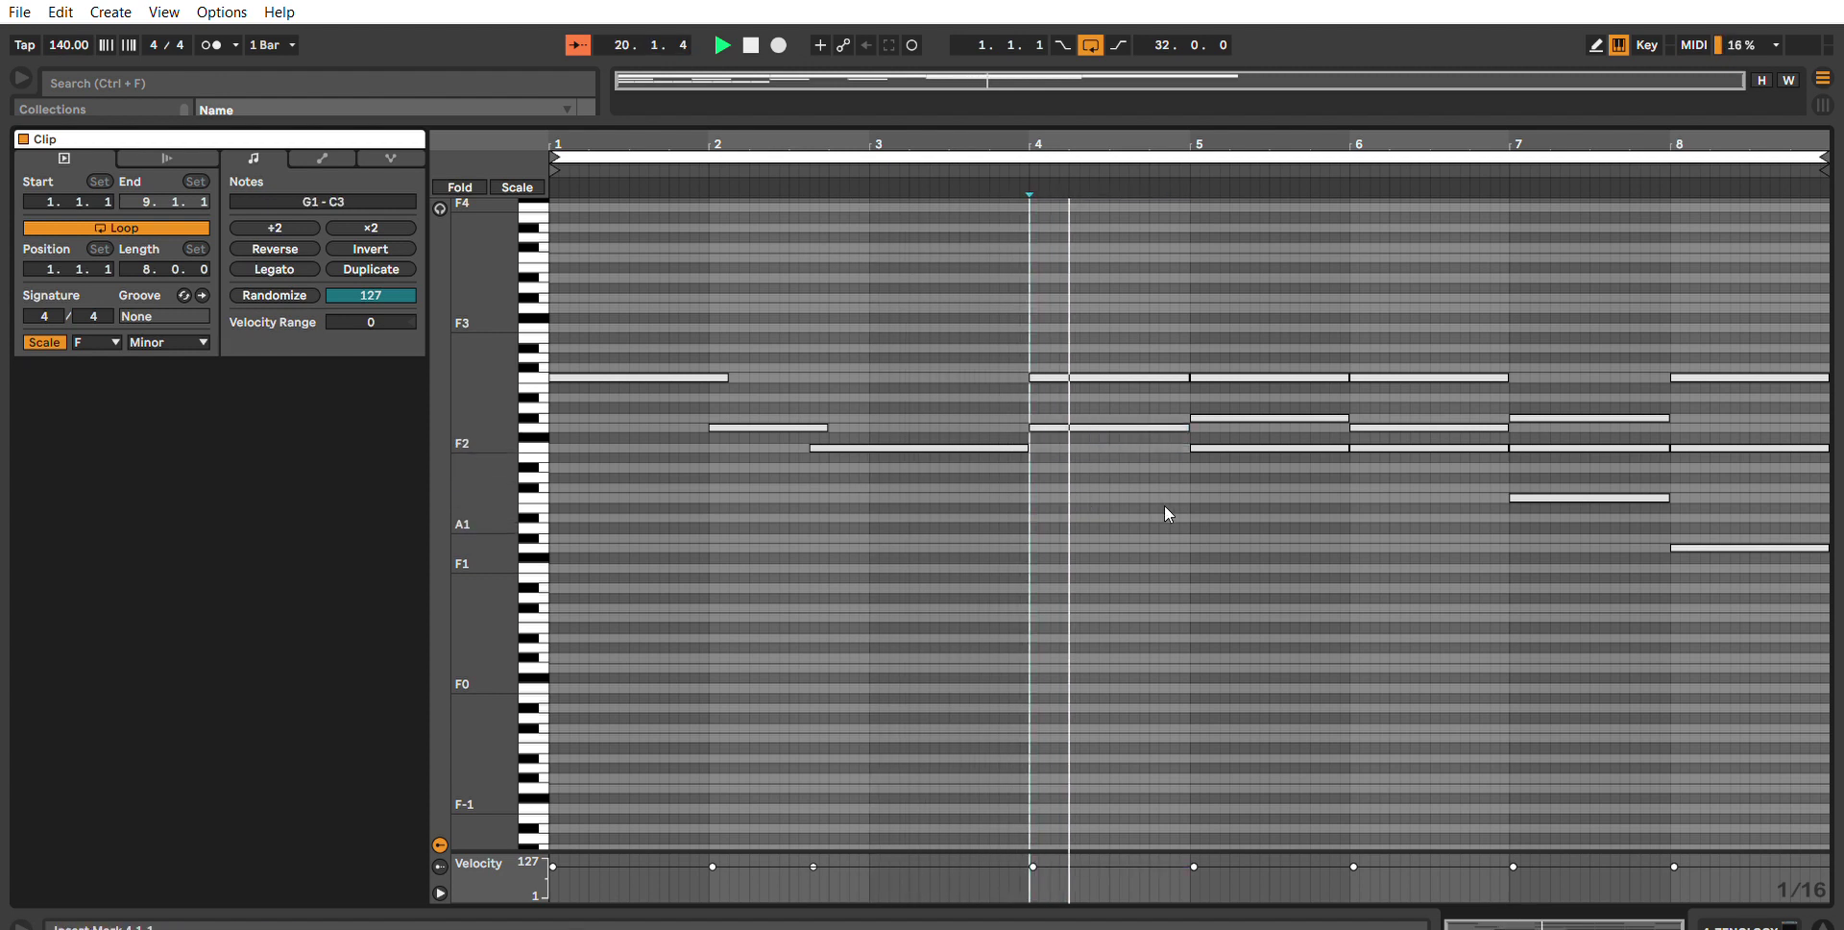
left_click(1090, 389)
left_click(1082, 375)
key("Delete")
left_click_drag(1110, 427, 1119, 416)
Delete all notes from bar 5 onward and place a one-bar F2 note in bar 5.
mouse_move(1801, 559)
left_mouse_down()
mouse_move(1305, 246)
mouse_move(1145, 250)
left_mouse_up()
key("Delete")
key("ctrl+v")
left_click_drag(1192, 349, 1193, 340)
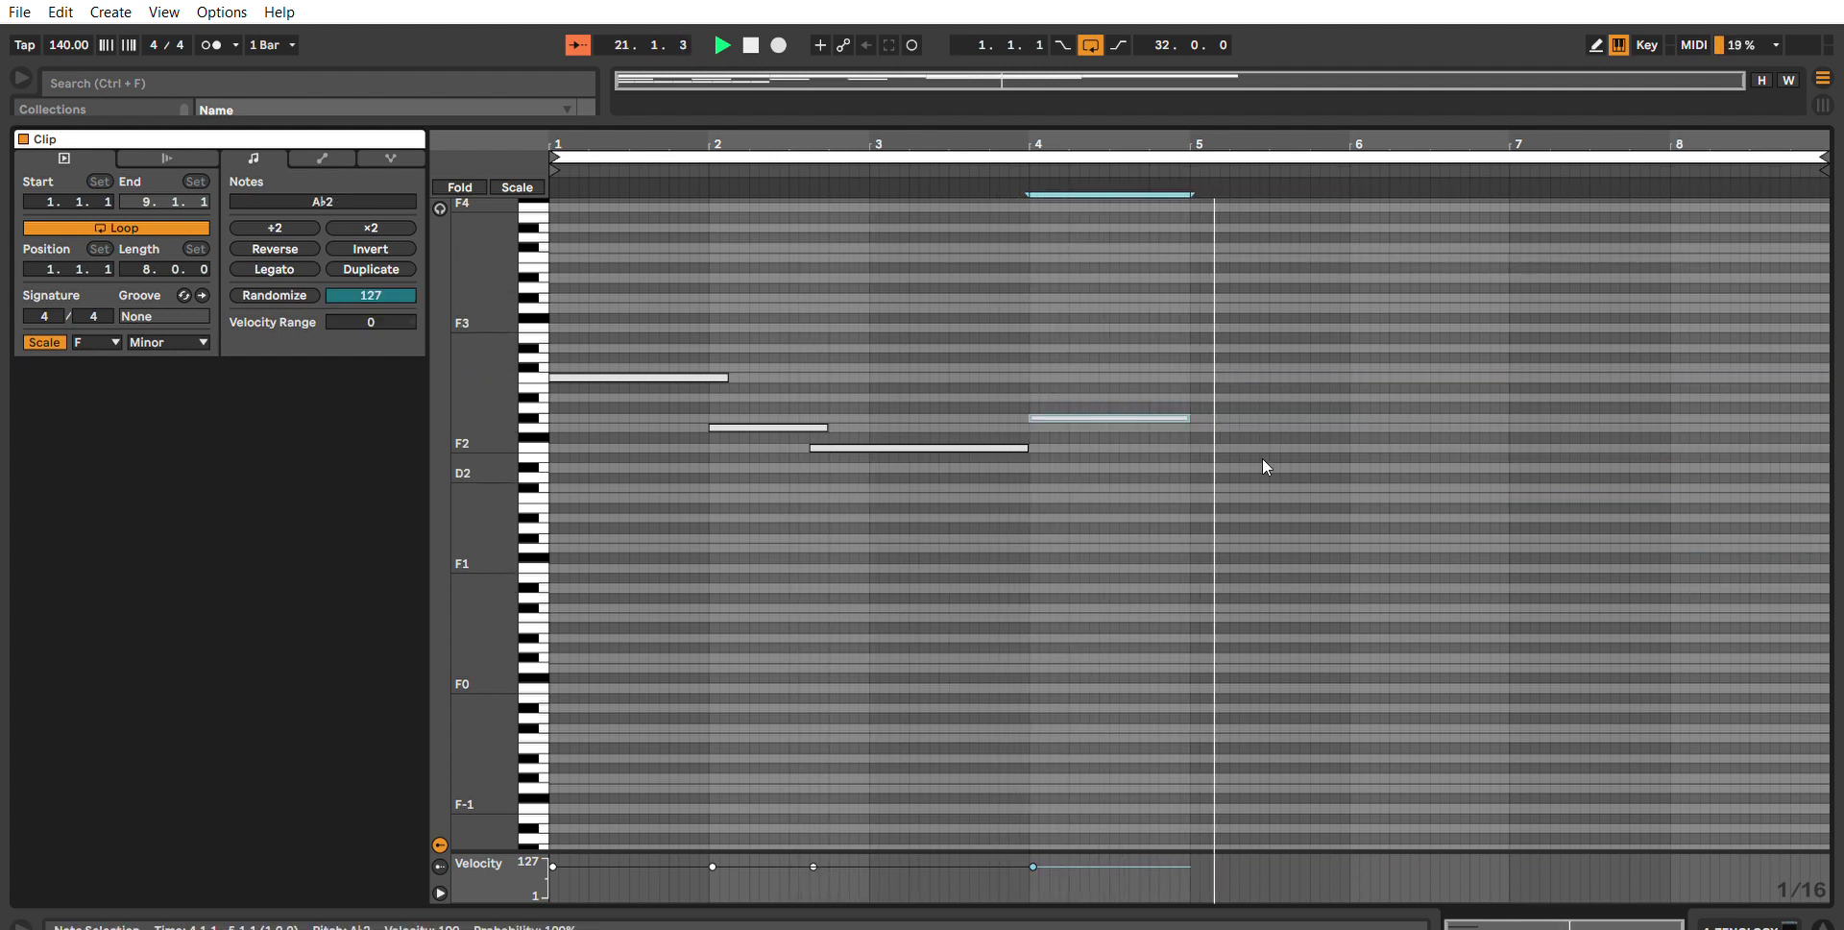
left_click_drag(1193, 448, 1340, 444)
Transpose the melody up an octave to F3–C4 and trim C4 to end at bar 2 and G3 at 2.3.3.
key("ctrl+a")
key("shift+Up")
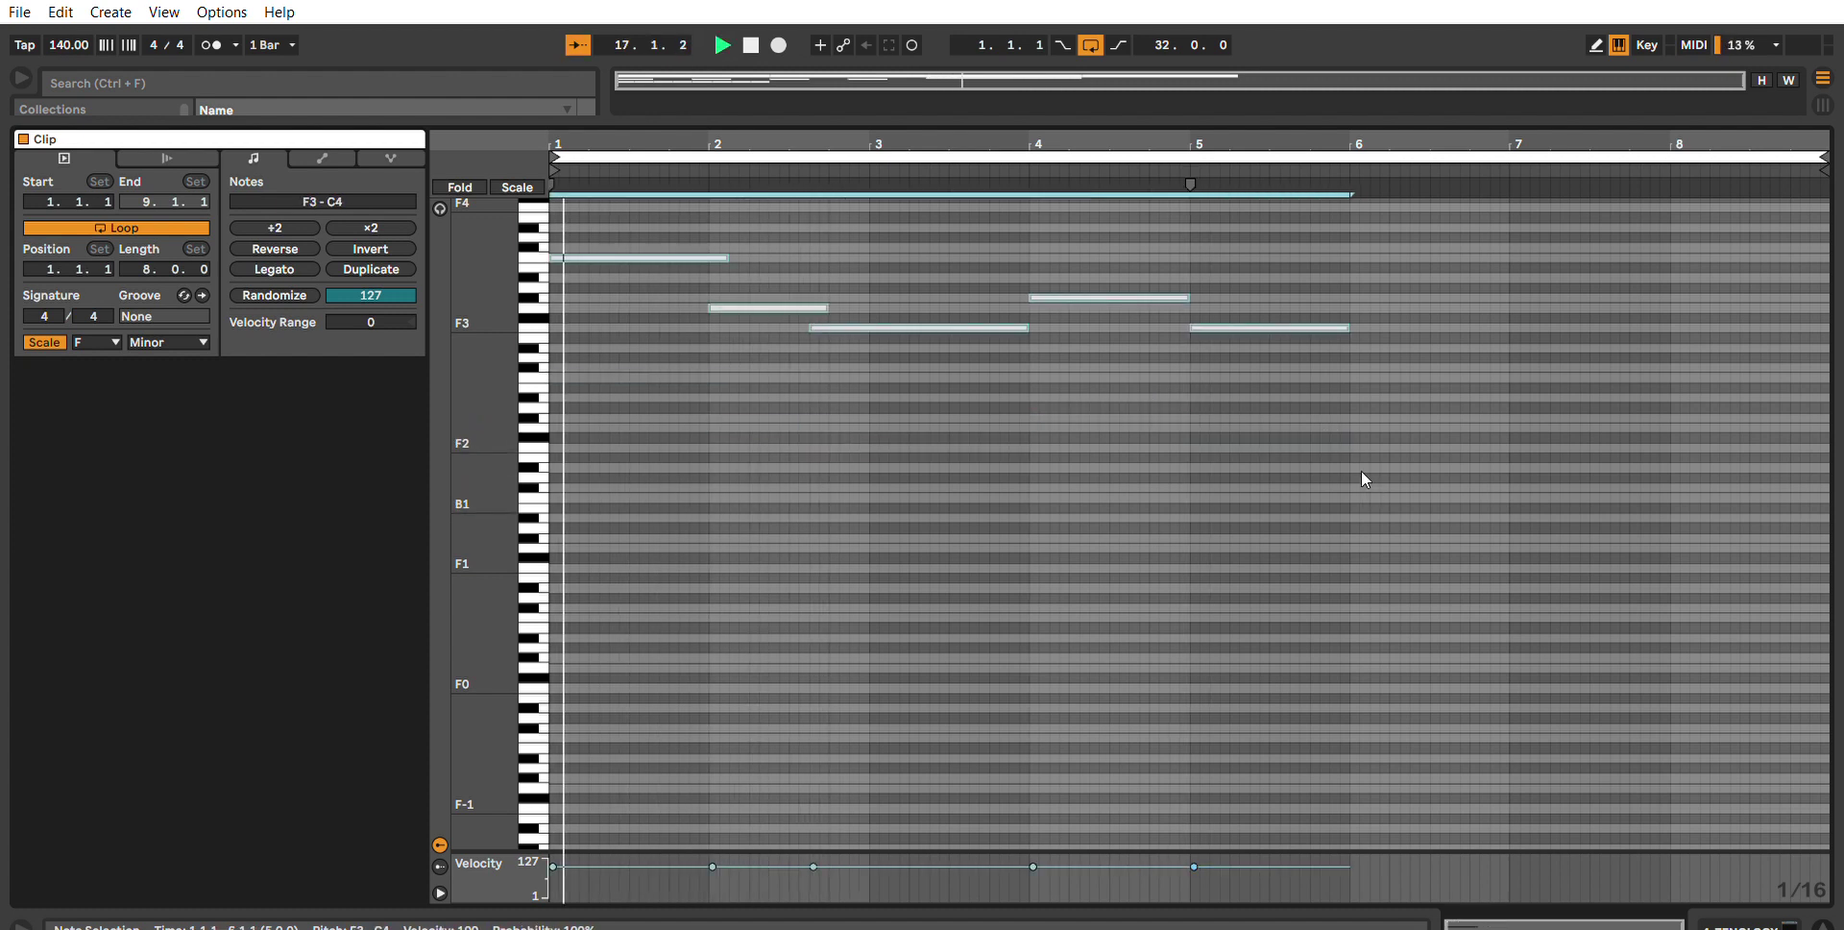
left_click(842, 303)
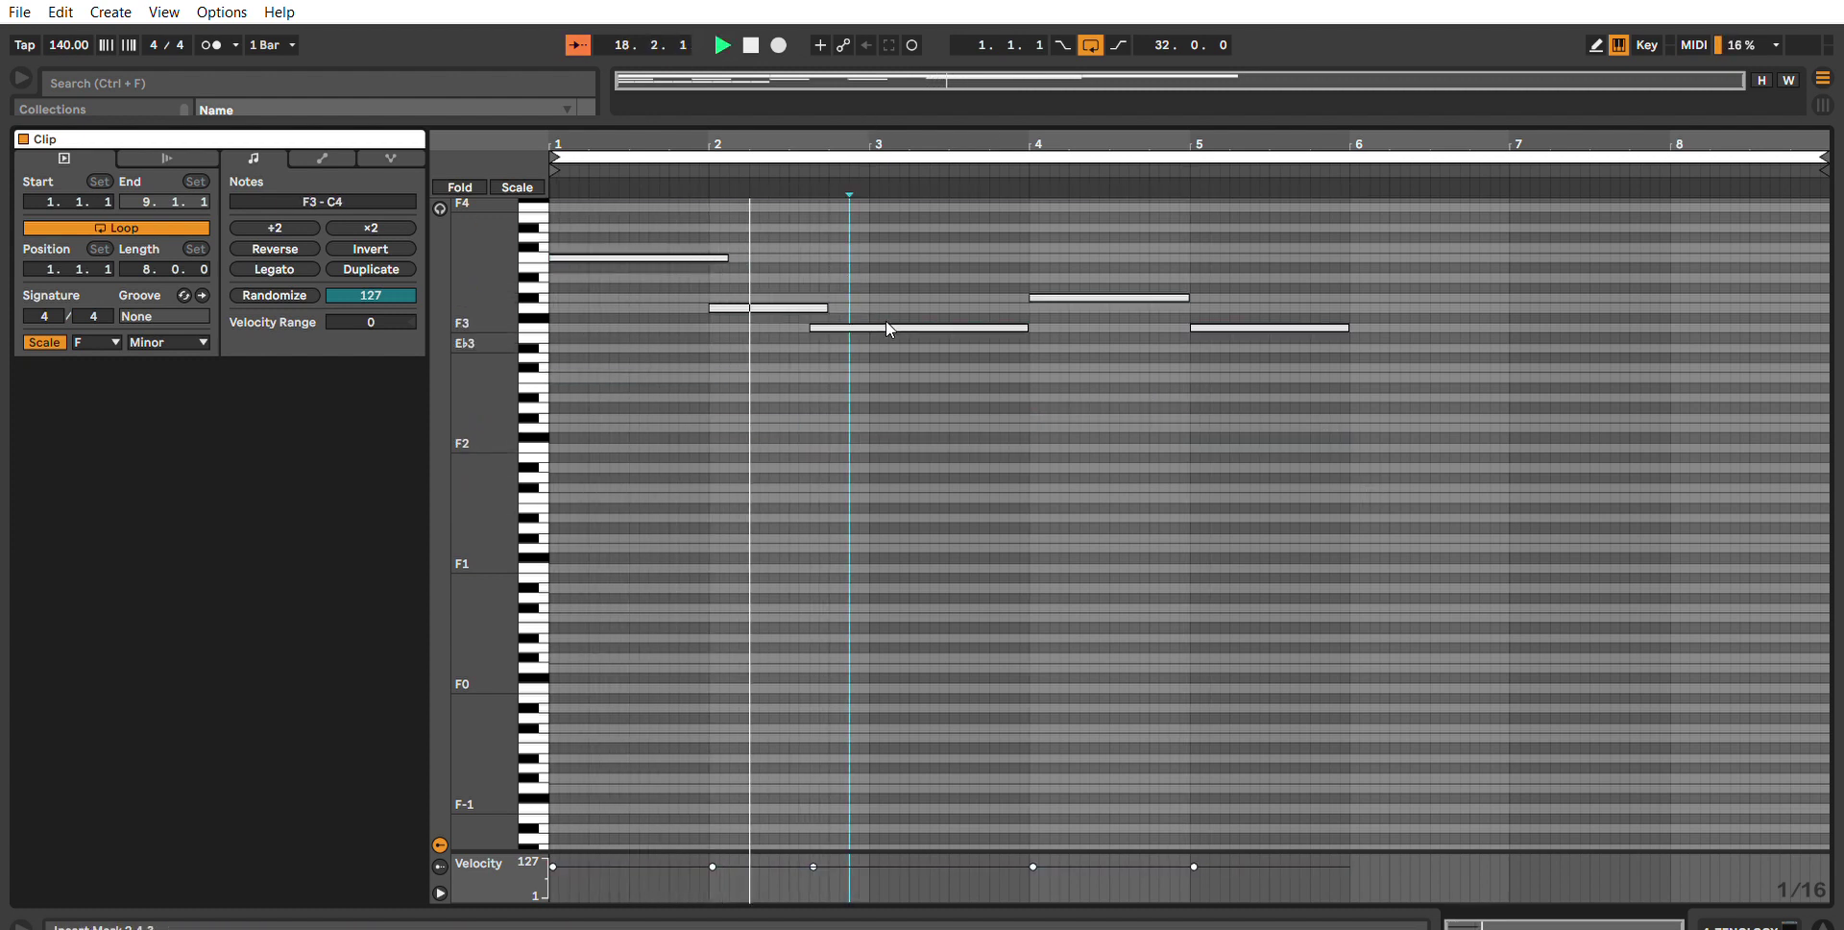
left_click_drag(727, 258, 710, 235)
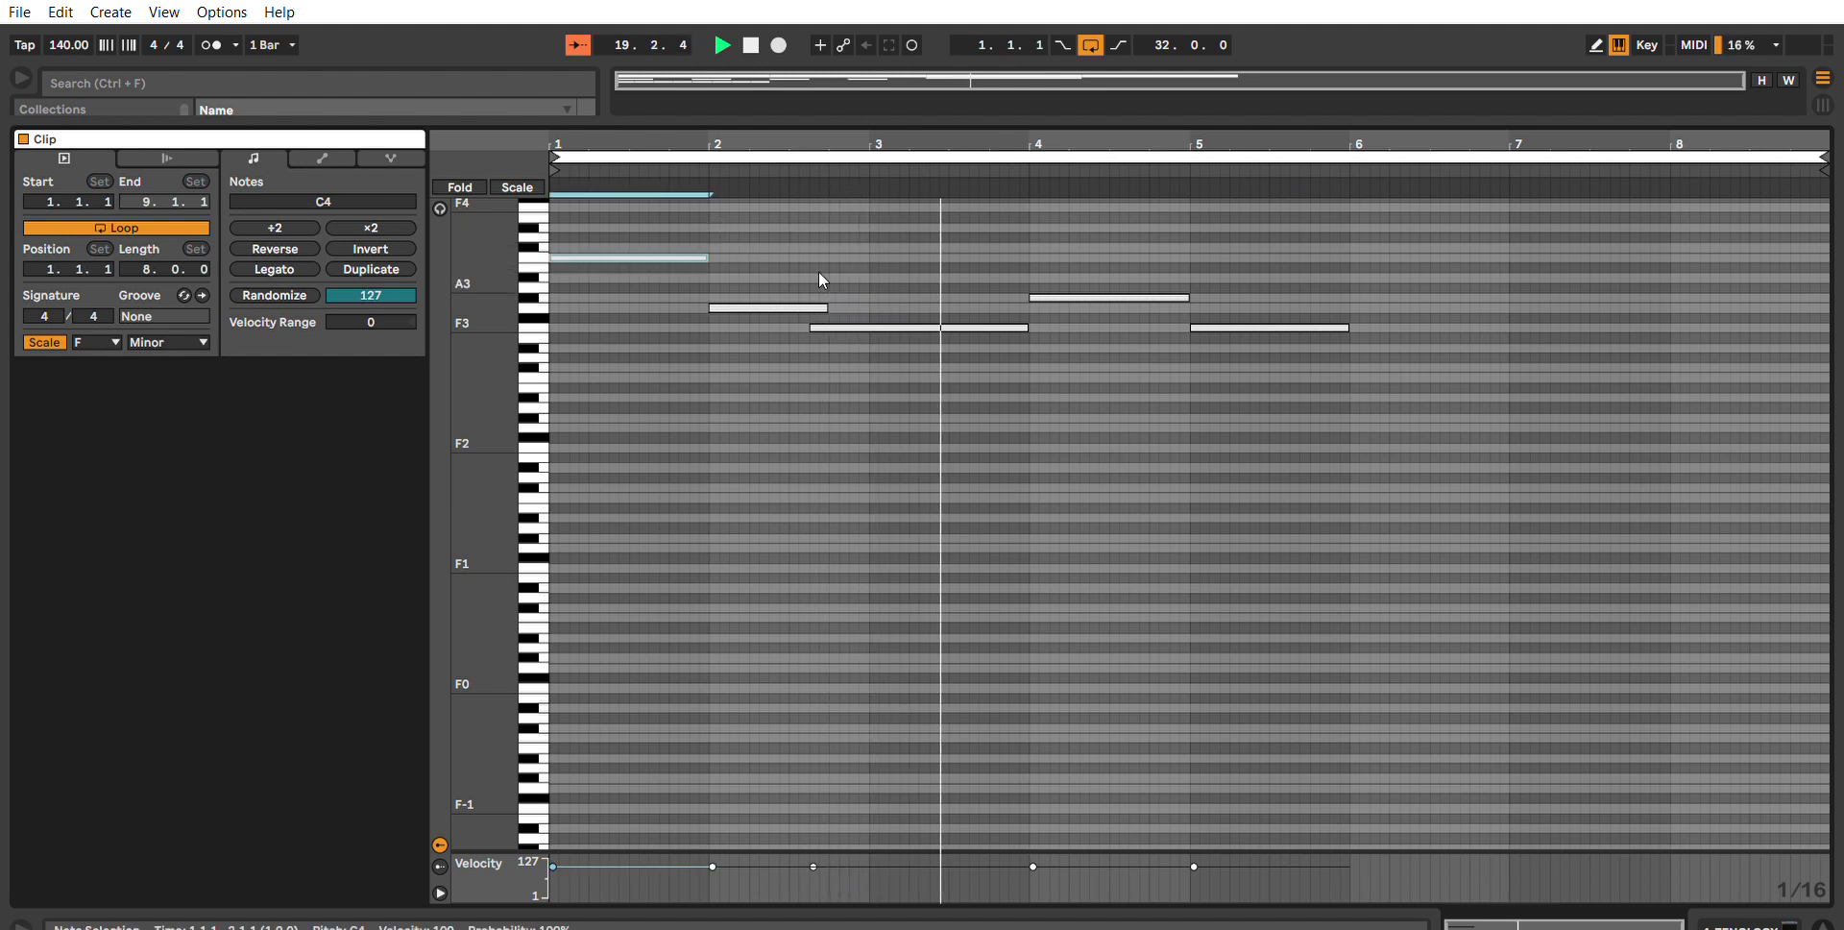
left_click_drag(828, 277, 818, 259)
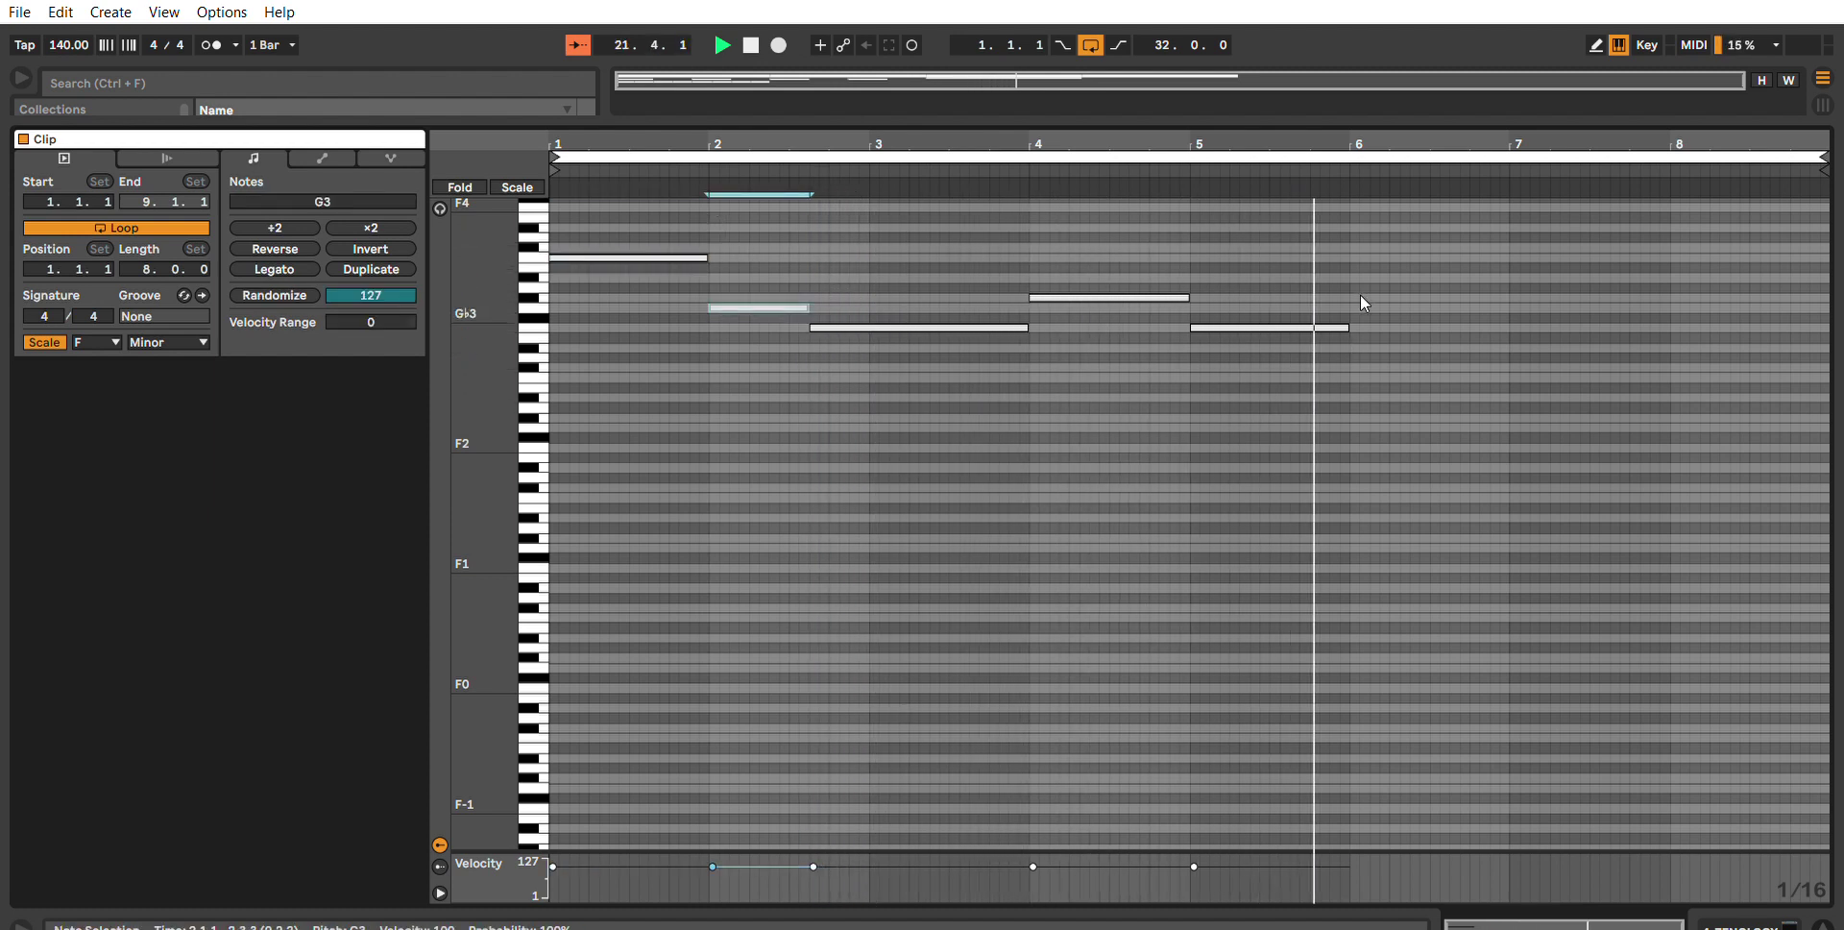
key("space")
key("space")
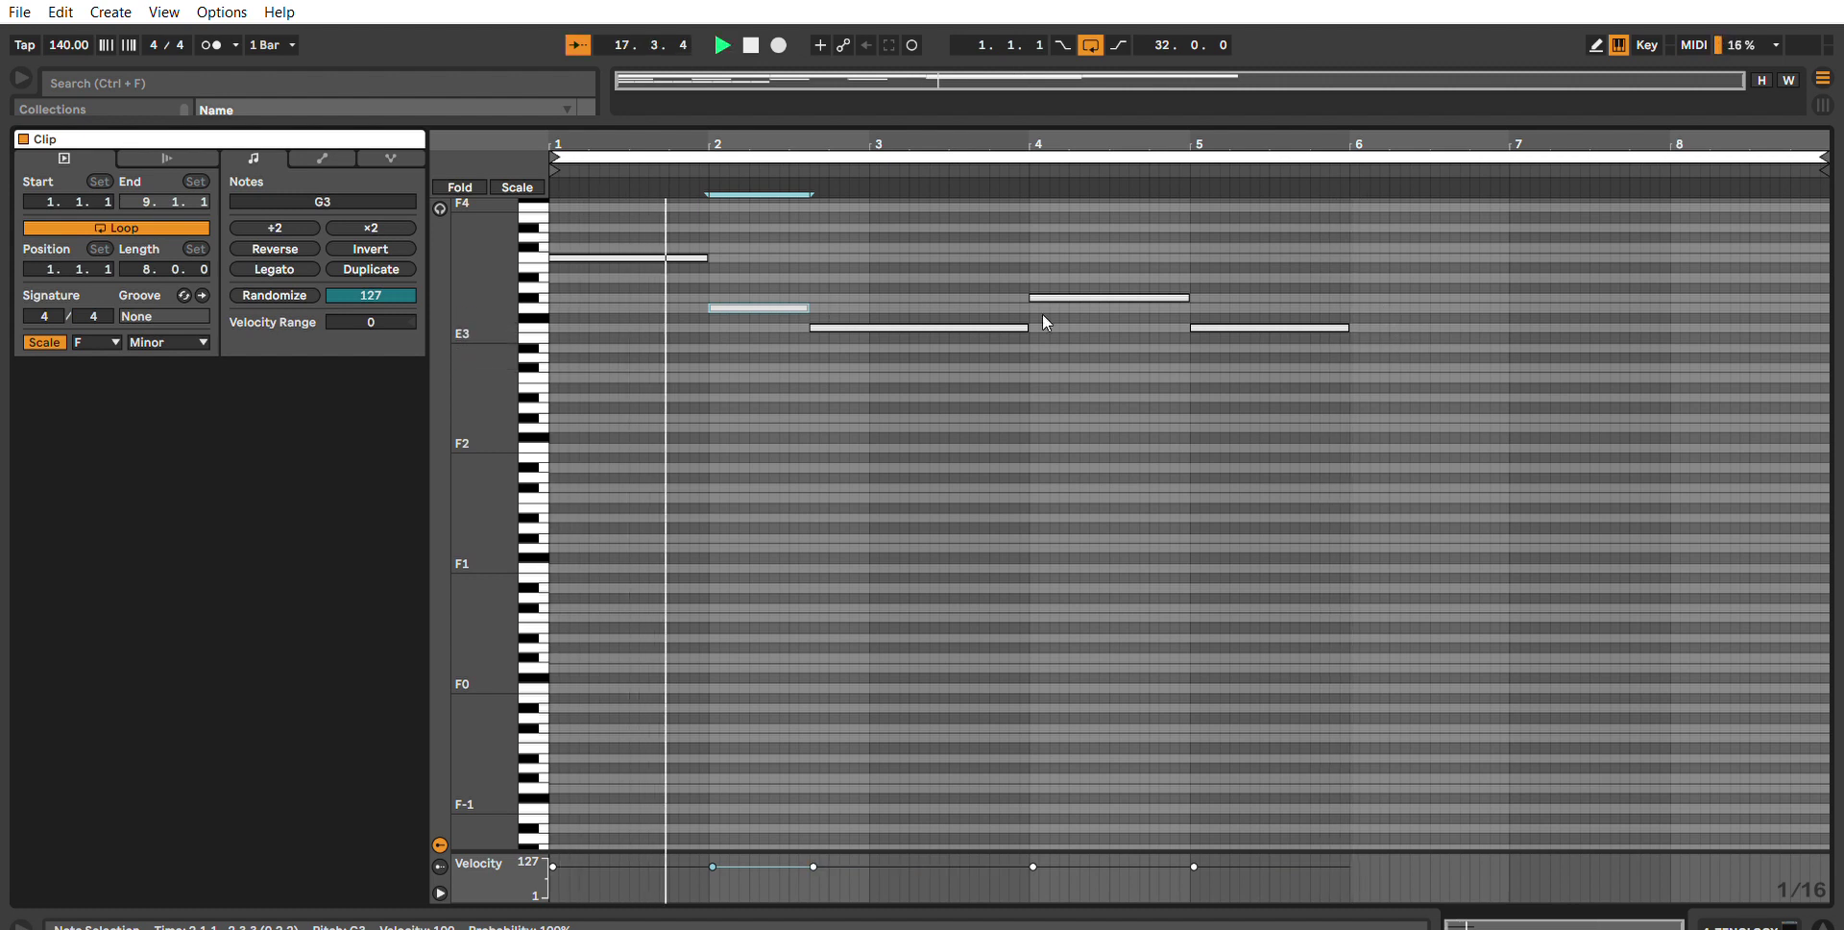
Complete the melody with G3 at 6.1, F3 from 6.3.3 to bar 8, A♭3 at 8.1 and G3 from 8.3 to the end.
left_click(1292, 327)
left_click_drag(1289, 304, 1550, 316)
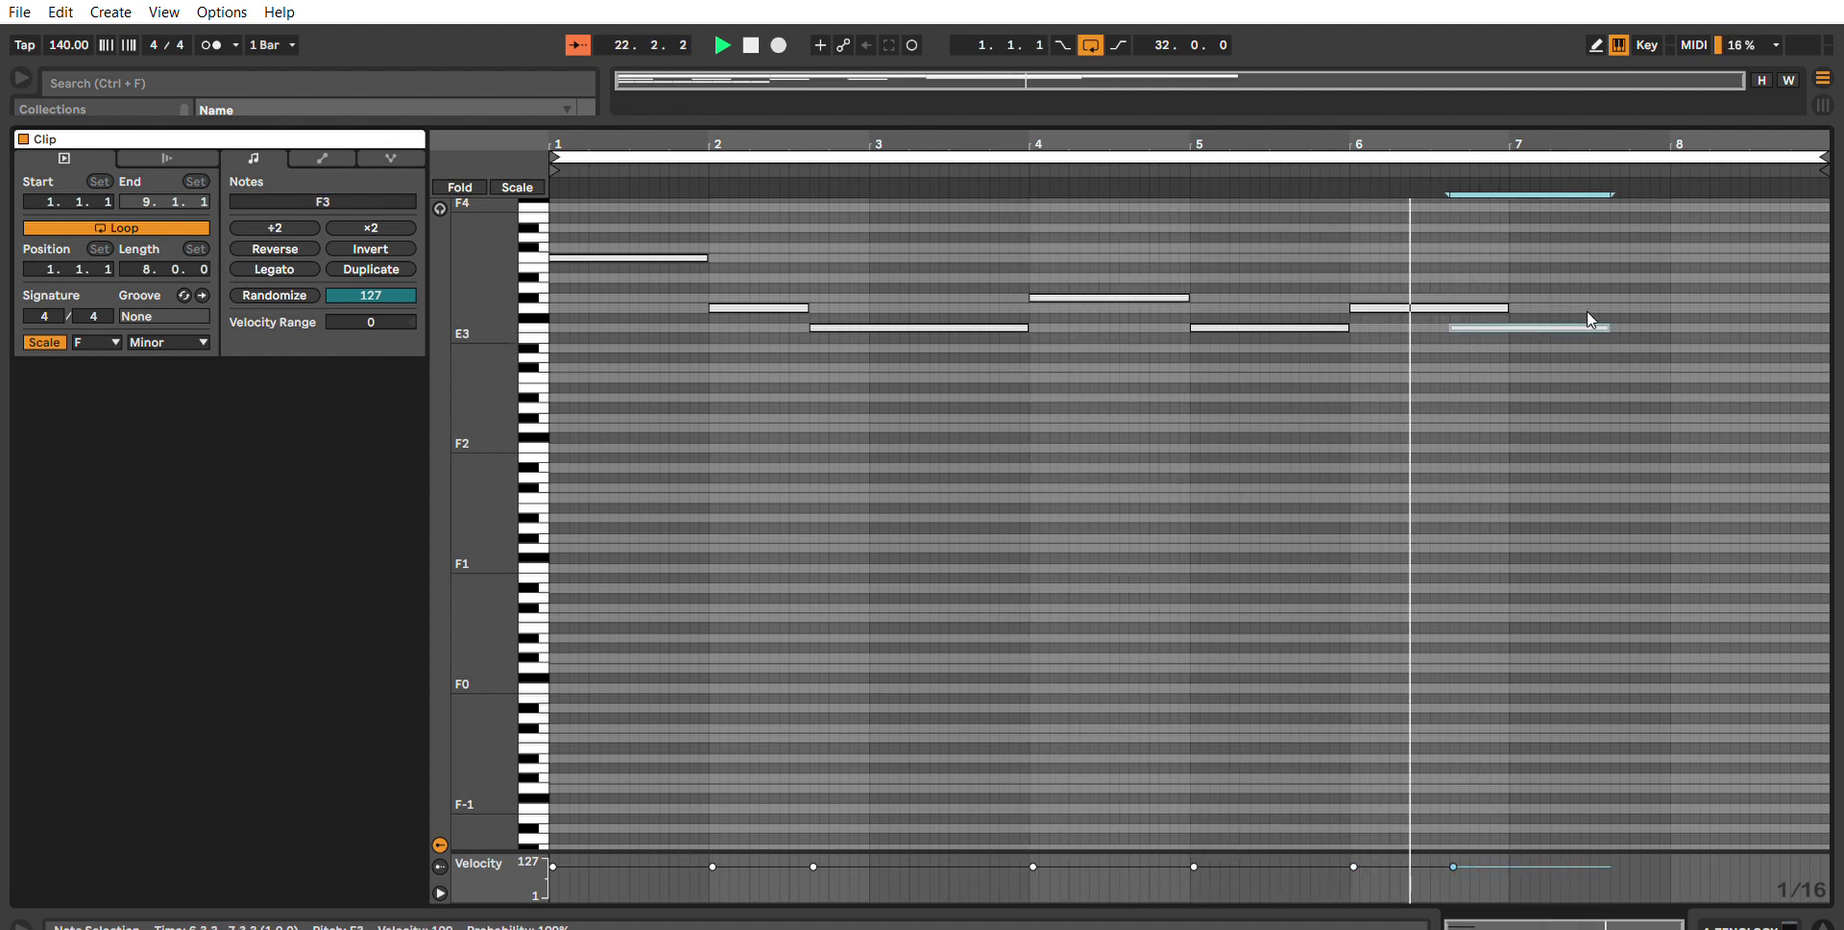
left_click(1504, 307)
left_click_drag(1504, 307, 1456, 275)
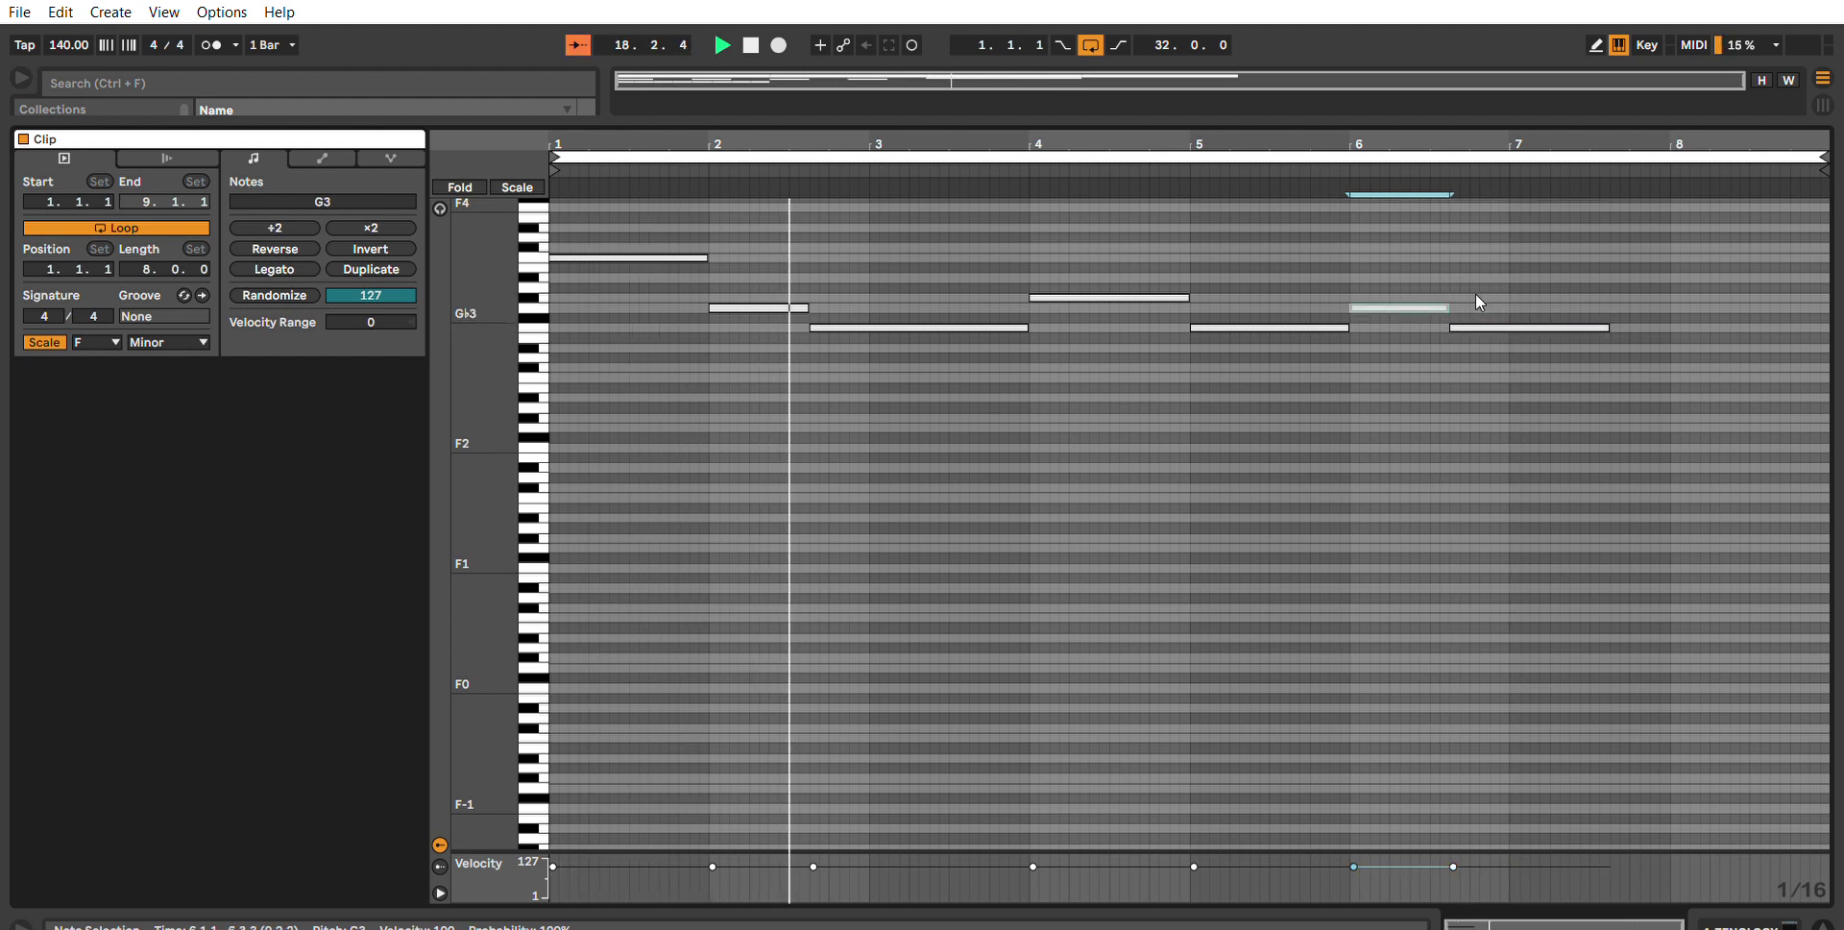
left_click_drag(1615, 312, 1673, 313)
left_click(1677, 296)
left_click_drag(1681, 297, 1810, 299)
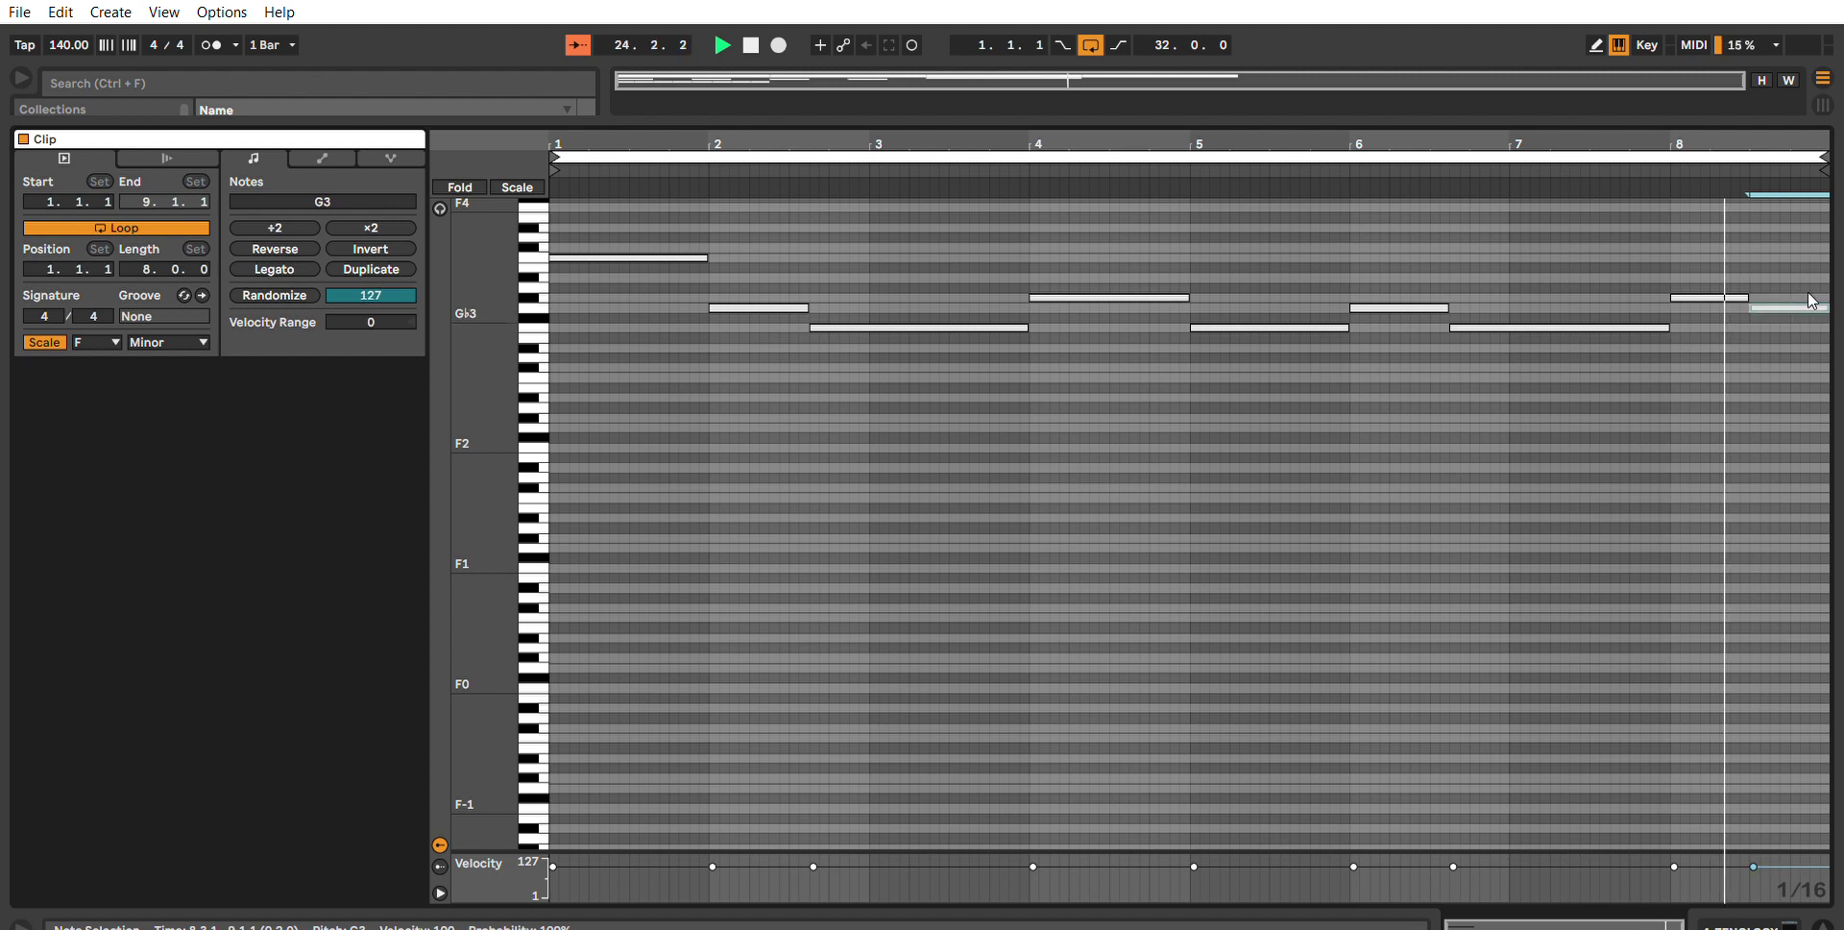
Duplicate the ZENOLOGY melody clip into bars 25 to 33 and play the arrangement from bar 13.
left_click_drag(724, 111, 768, 864)
key("space")
left_click(894, 468)
key("ctrl+d")
left_click(790, 516)
key("space")
Lower the ZENOLOGY MIDI track to -12.7 dB and add Pro-Q 3 from the Favorites collection after the instrument.
left_click_drag(1691, 490, 1691, 516)
double_click(1516, 517)
left_click(113, 125)
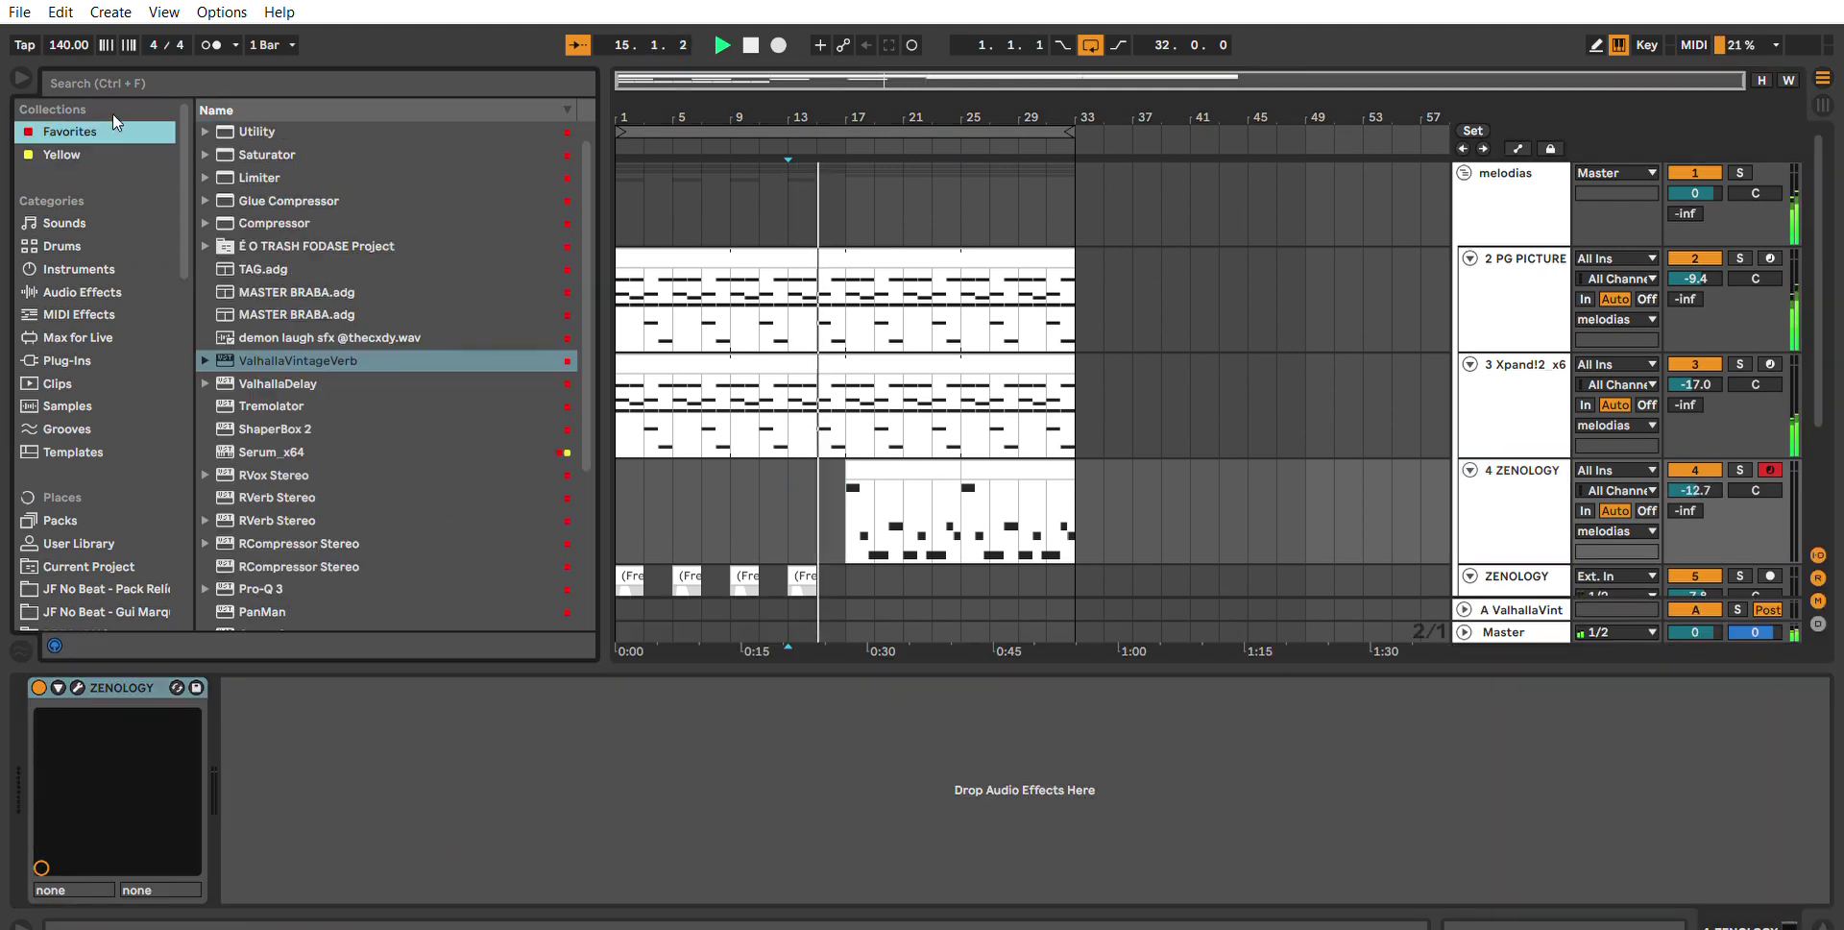
double_click(285, 588)
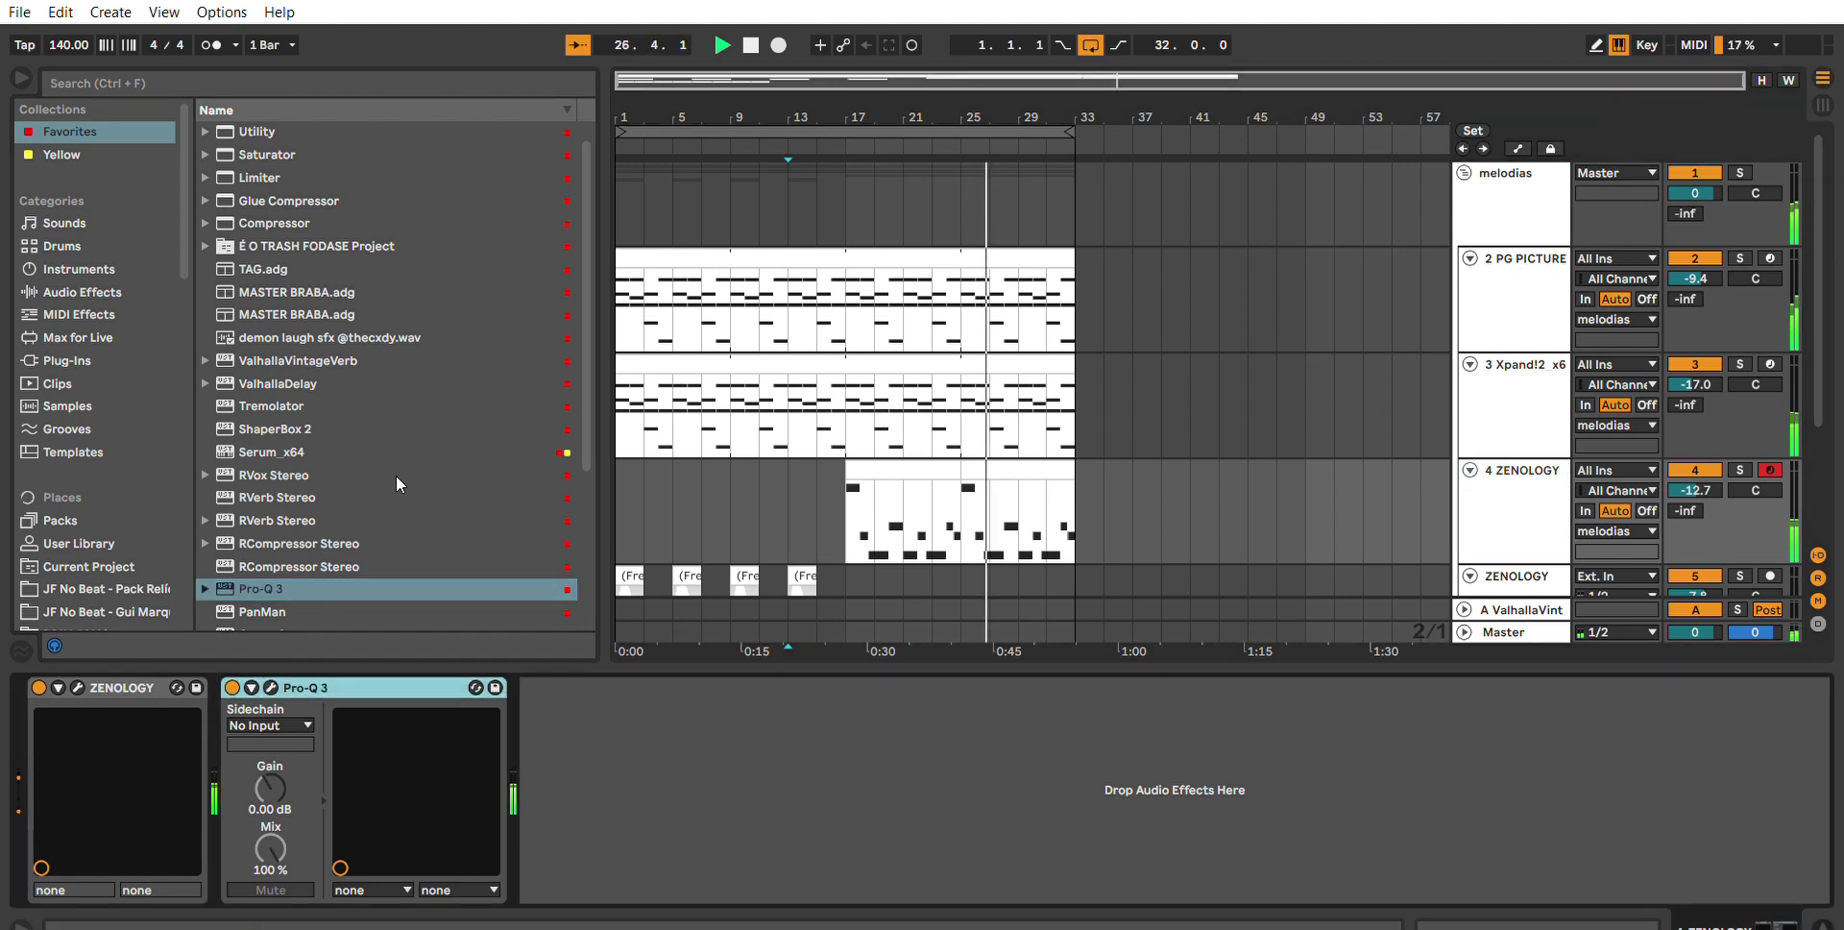
Add ValhallaVintageVerb from the Favorites collection after Pro-Q 3 on the ZENOLOGY MIDI track.
double_click(317, 360)
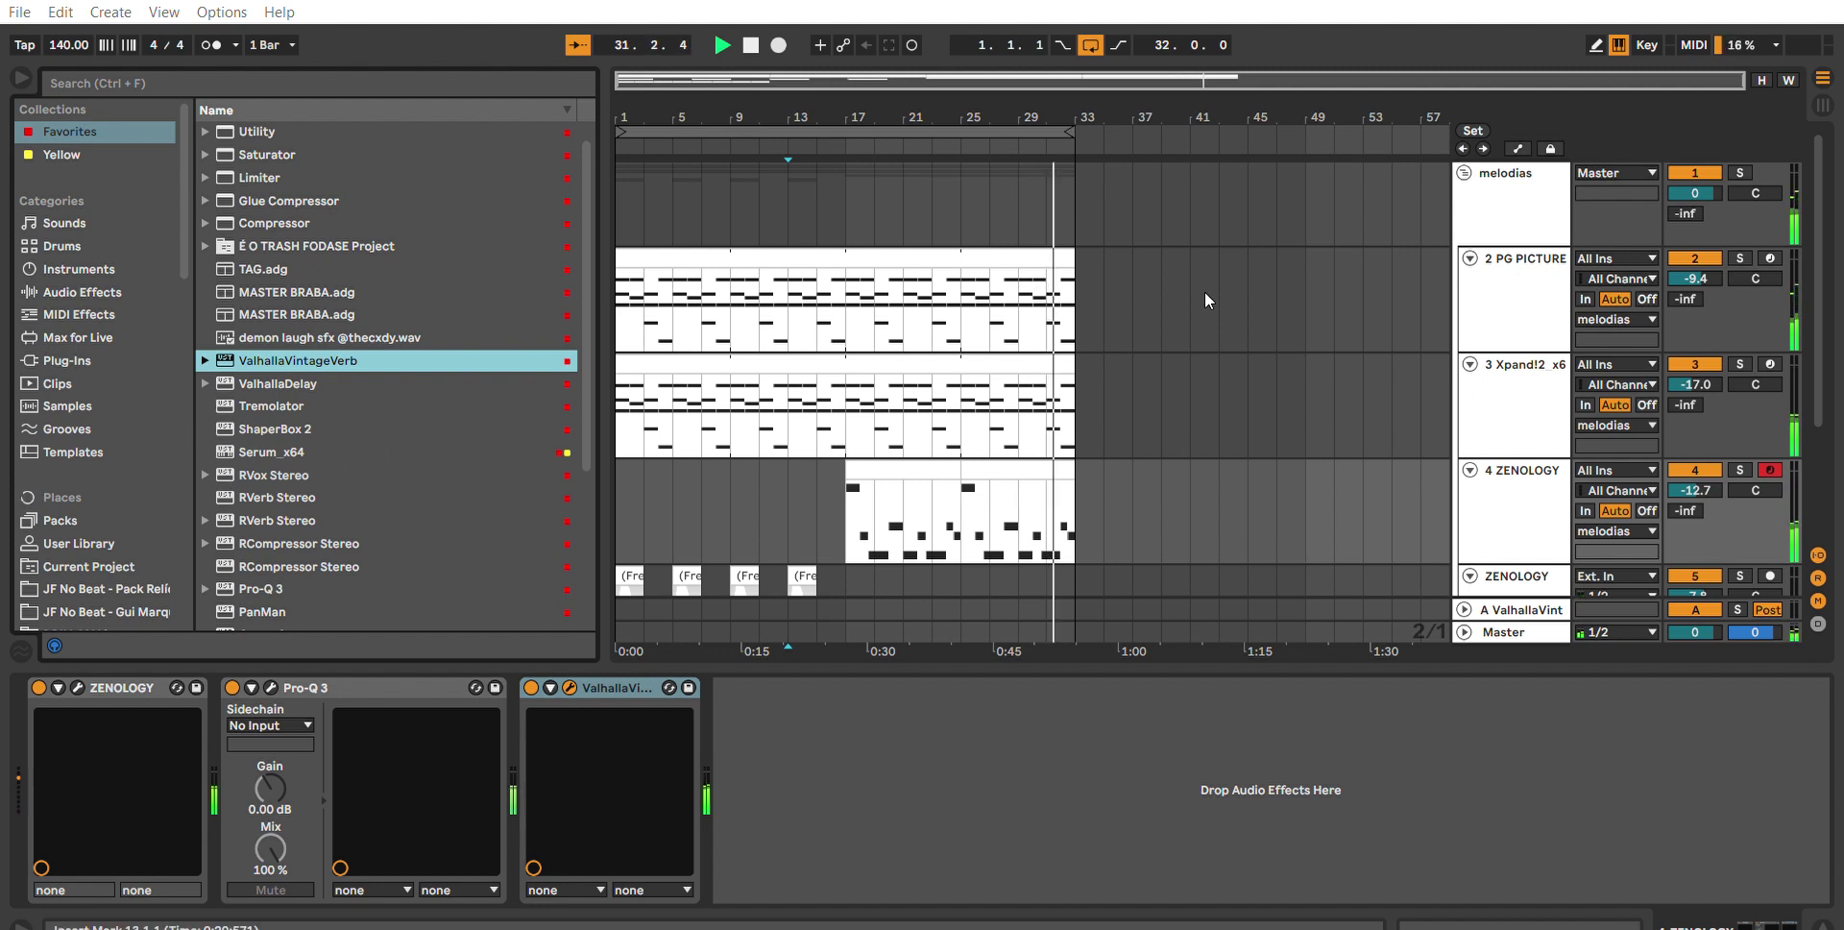
key("ctrl+a")
scroll(976, 252, "down", 3)
scroll(1004, 354, "up", 3)
left_click(1043, 449)
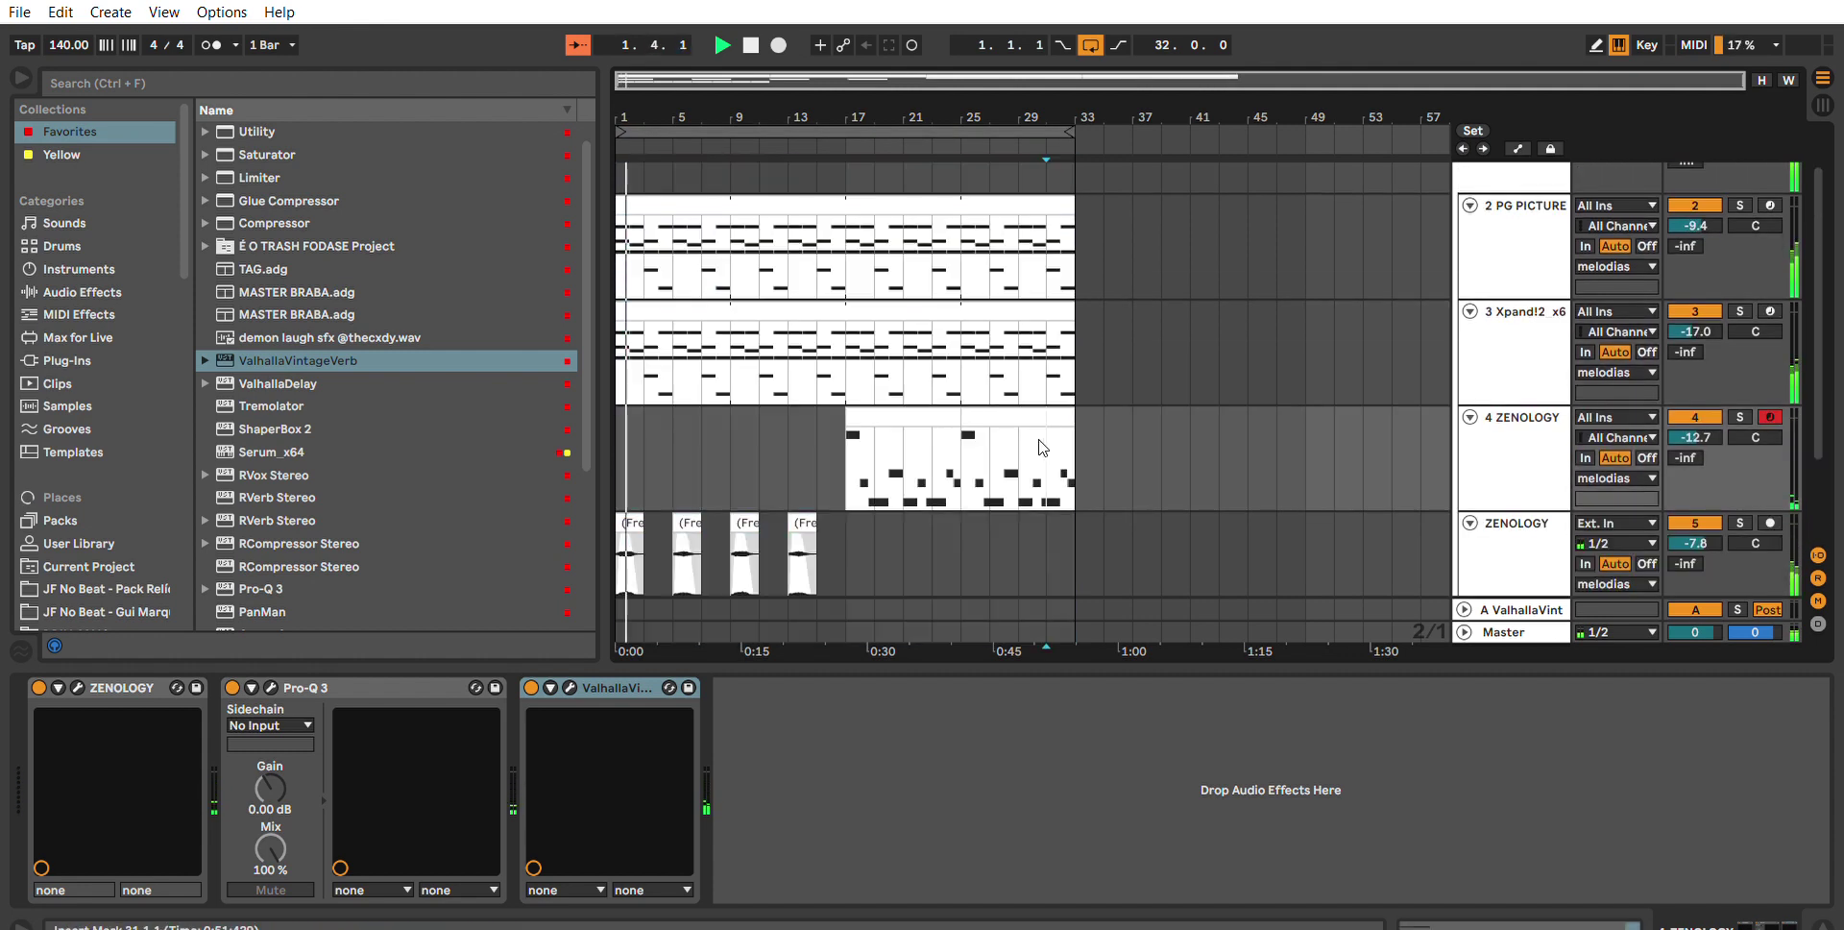
Extend the PG PICTURESQUE piano and Xpand!2 clips from bar 33 to bar 49.
left_click(1064, 411)
key("ctrl+a")
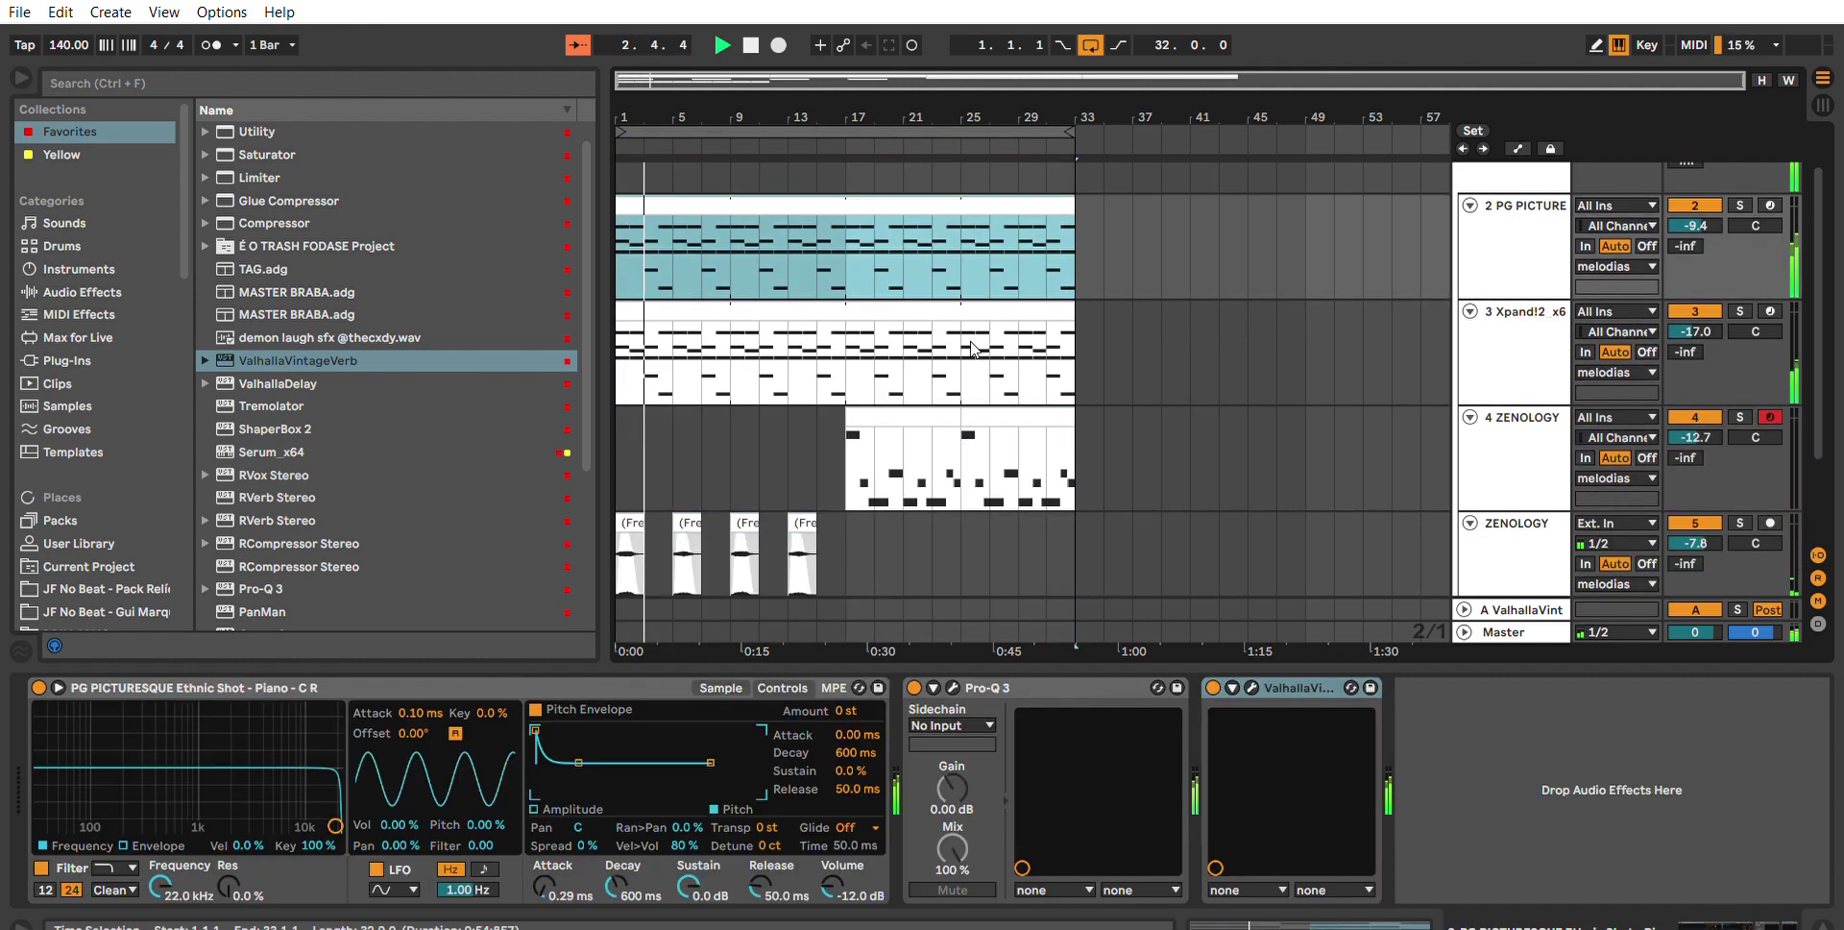
scroll(1007, 401, "down", 3)
left_click(1073, 424)
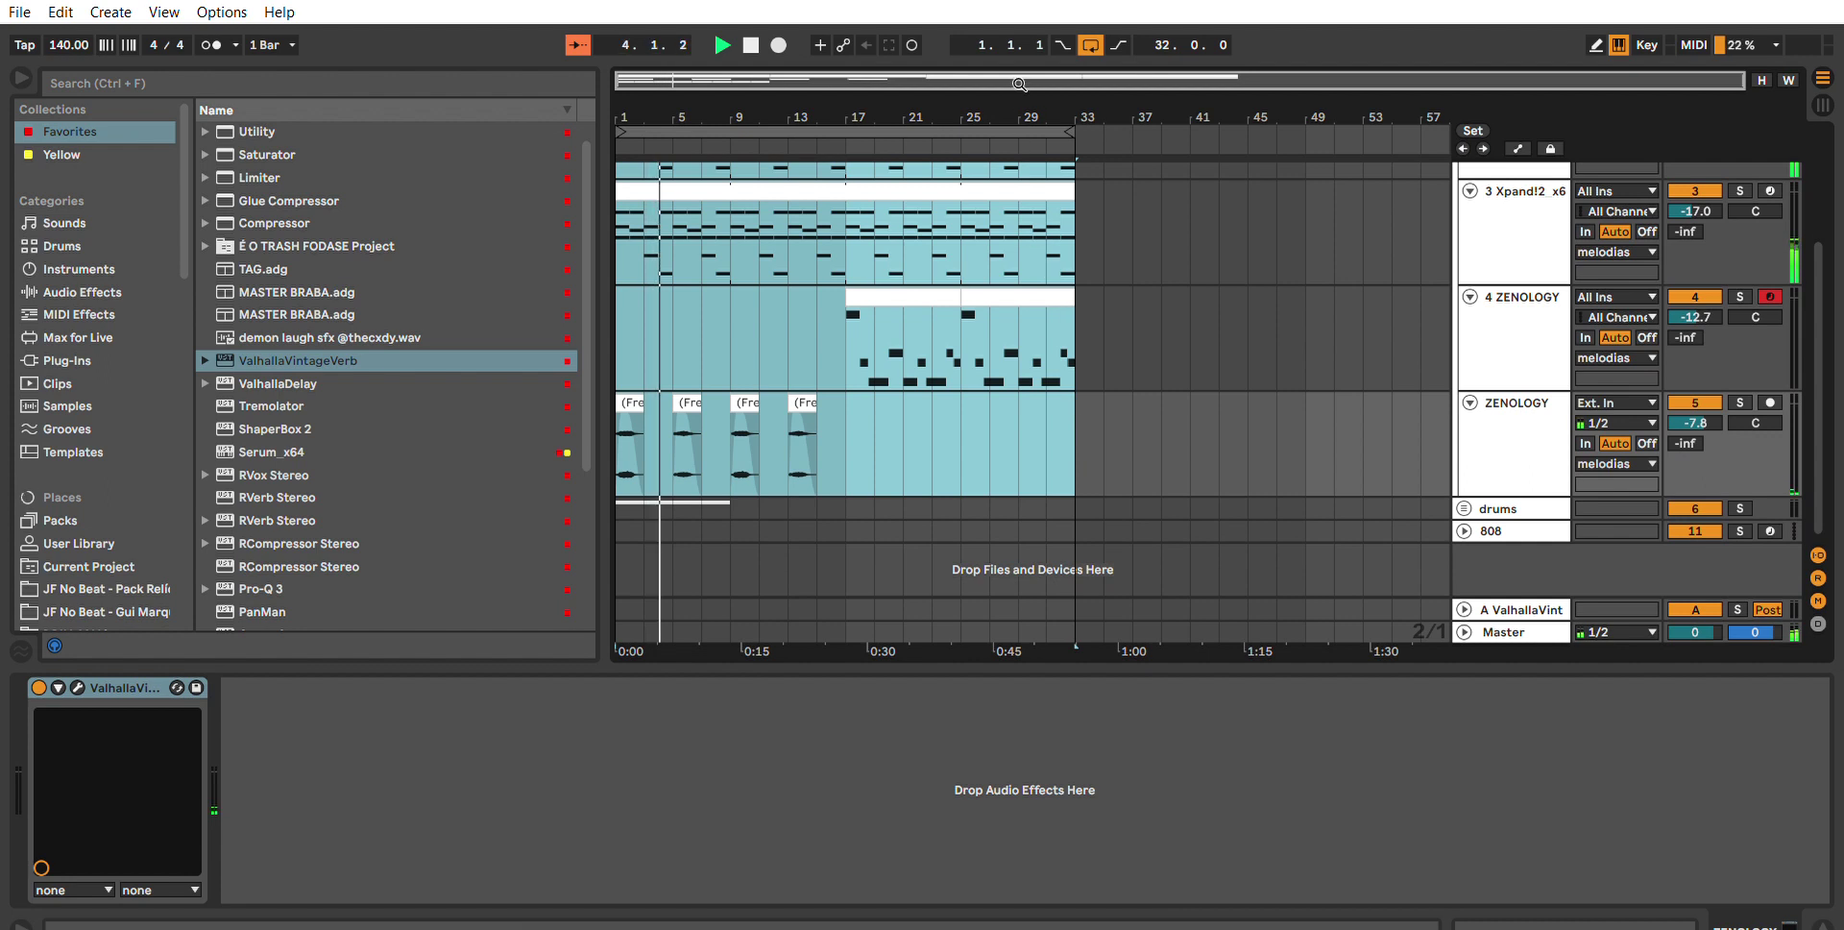
left_click(1075, 321)
scroll(1075, 325, "up", 3)
left_click(1056, 335)
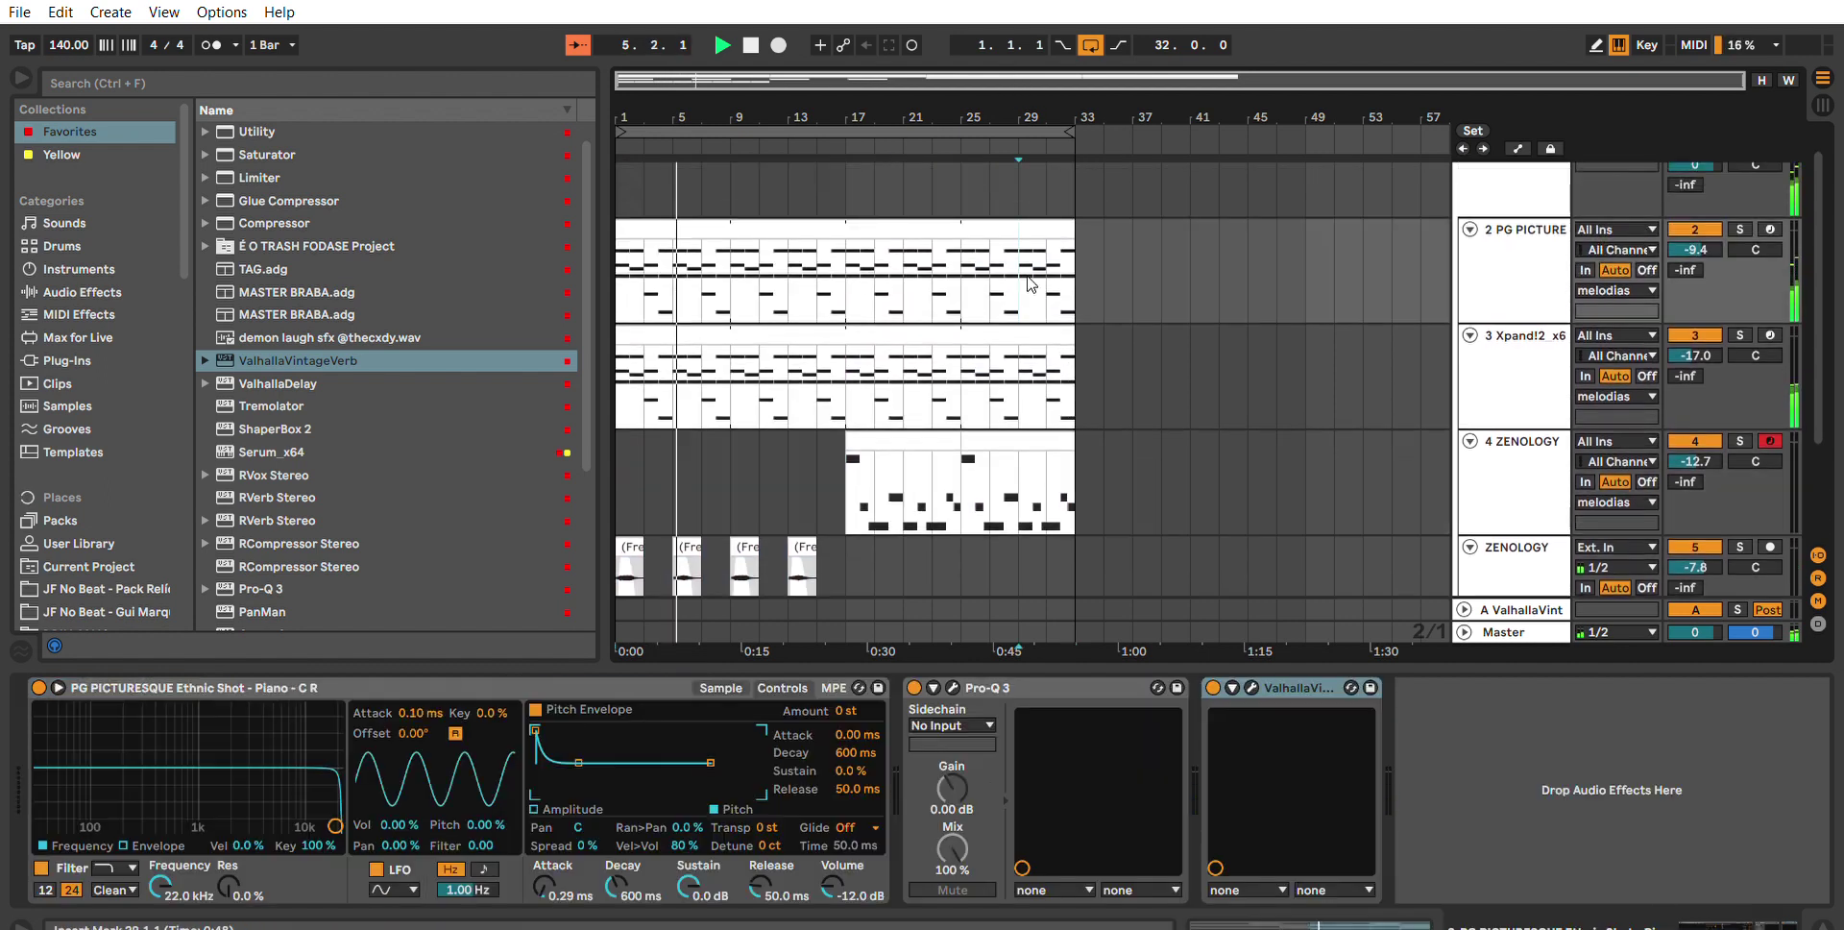
left_click(1050, 223, "shift")
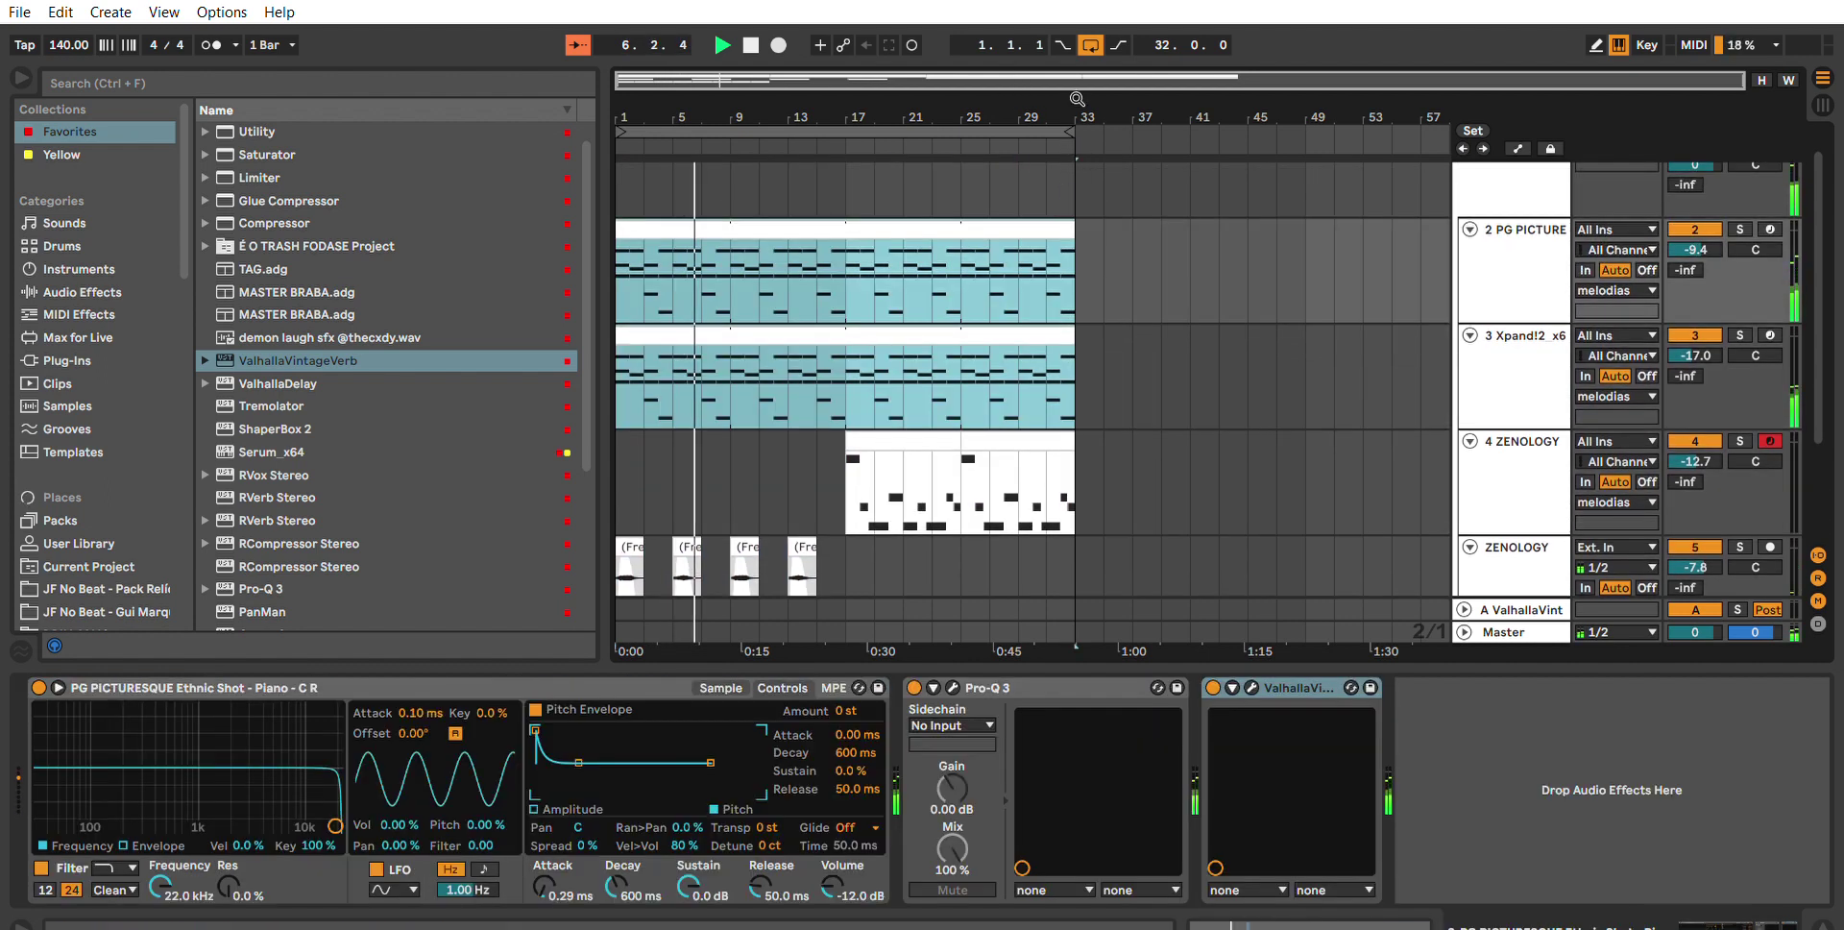
left_click_drag(1075, 209, 1305, 192)
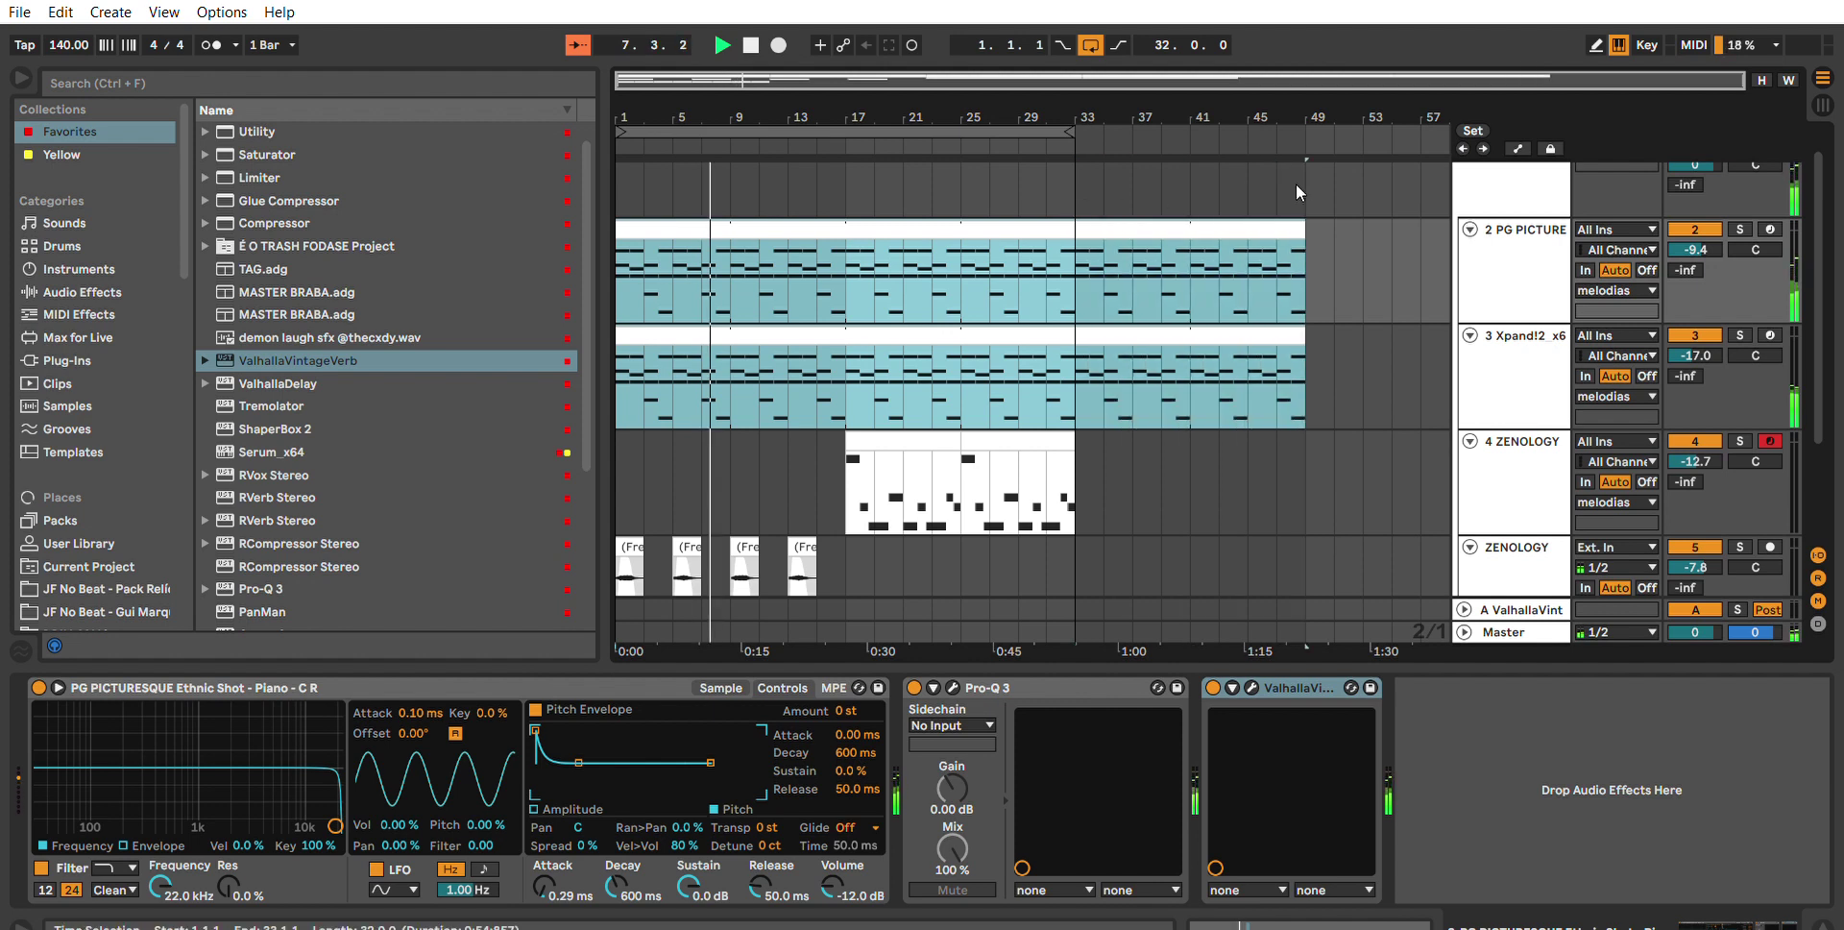
Extend the arrangement loop to 48 bars so it ends at bar 49.
left_click(1011, 437)
scroll(1010, 432, "down", 3)
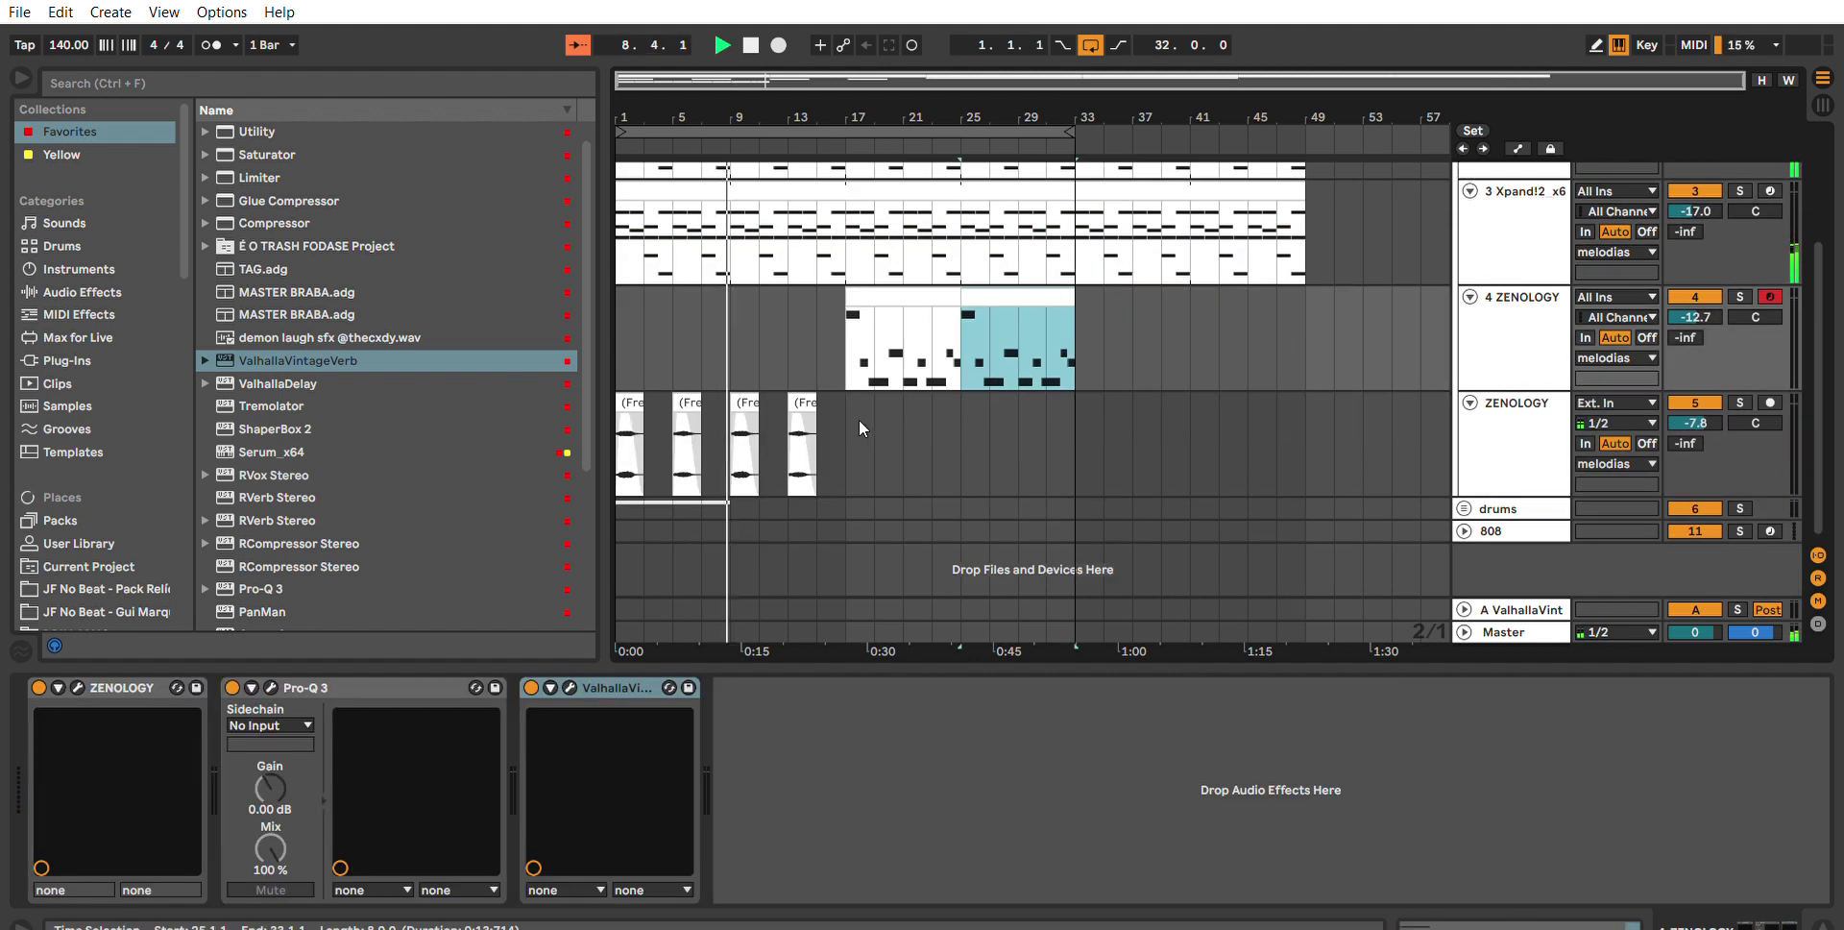
left_click_drag(859, 419, 619, 423)
left_click_drag(1075, 132, 1305, 130)
left_click(1135, 374)
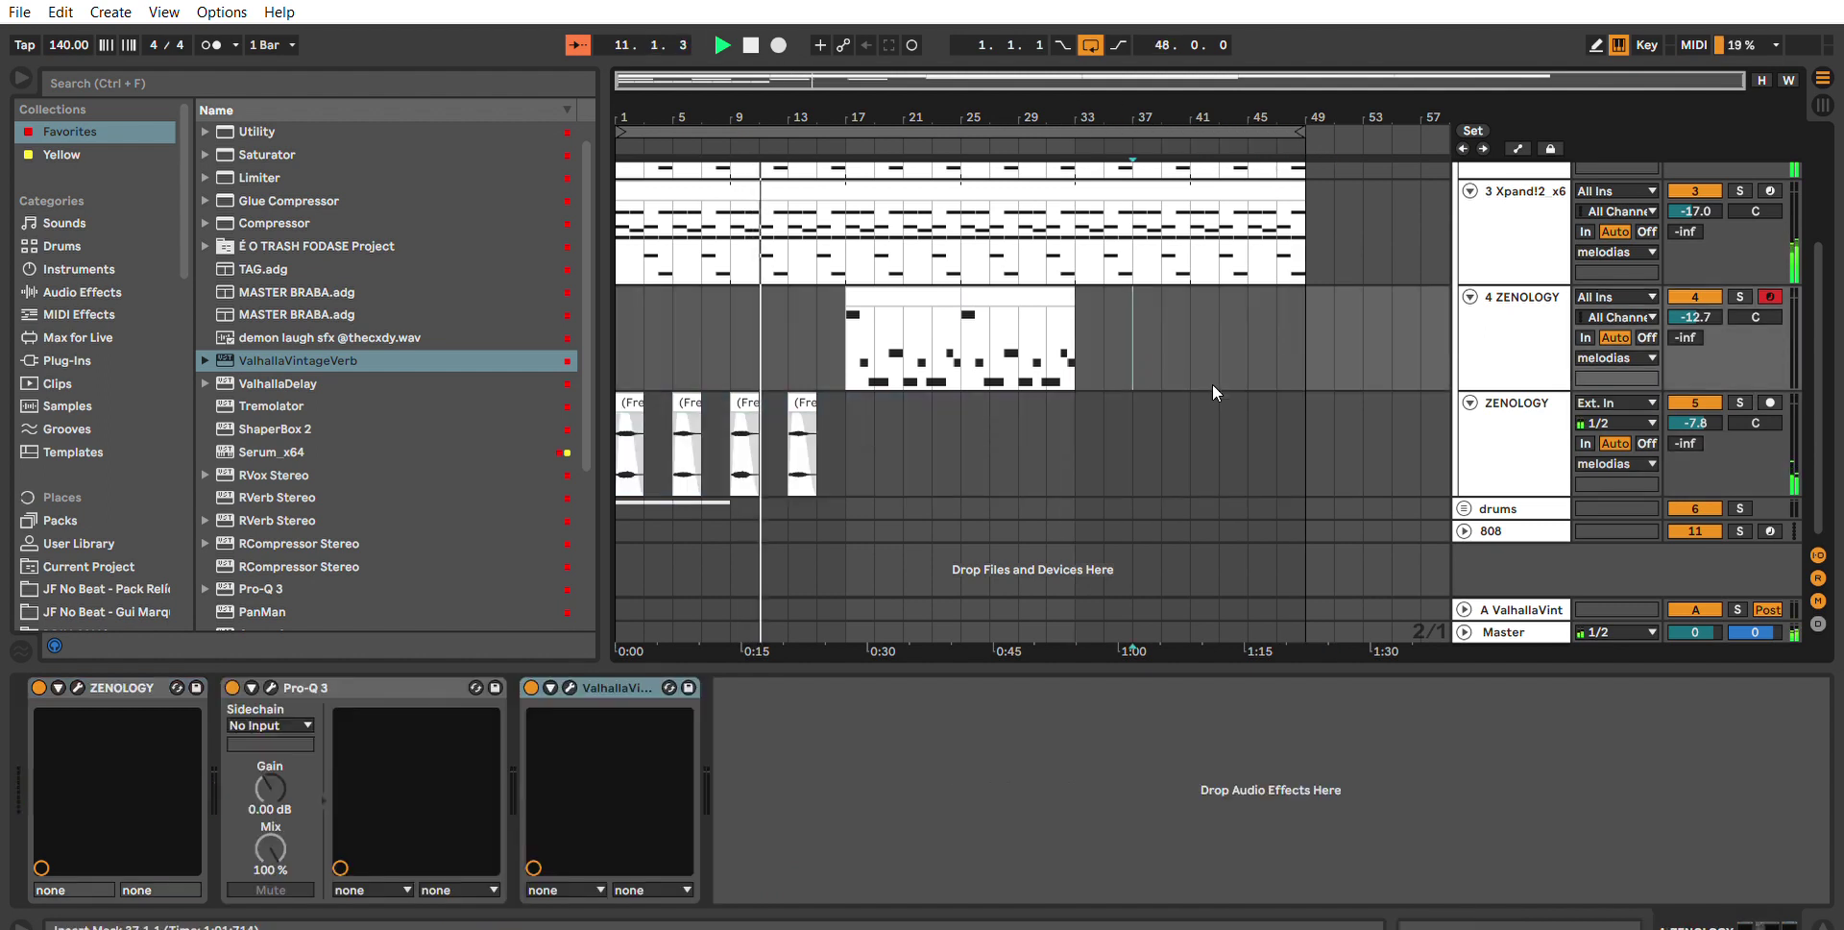
Unfold the drums group and consolidate the clap pattern into one clip spanning bars 1 to 9.
scroll(1248, 385, "up", 2)
left_click(1501, 392)
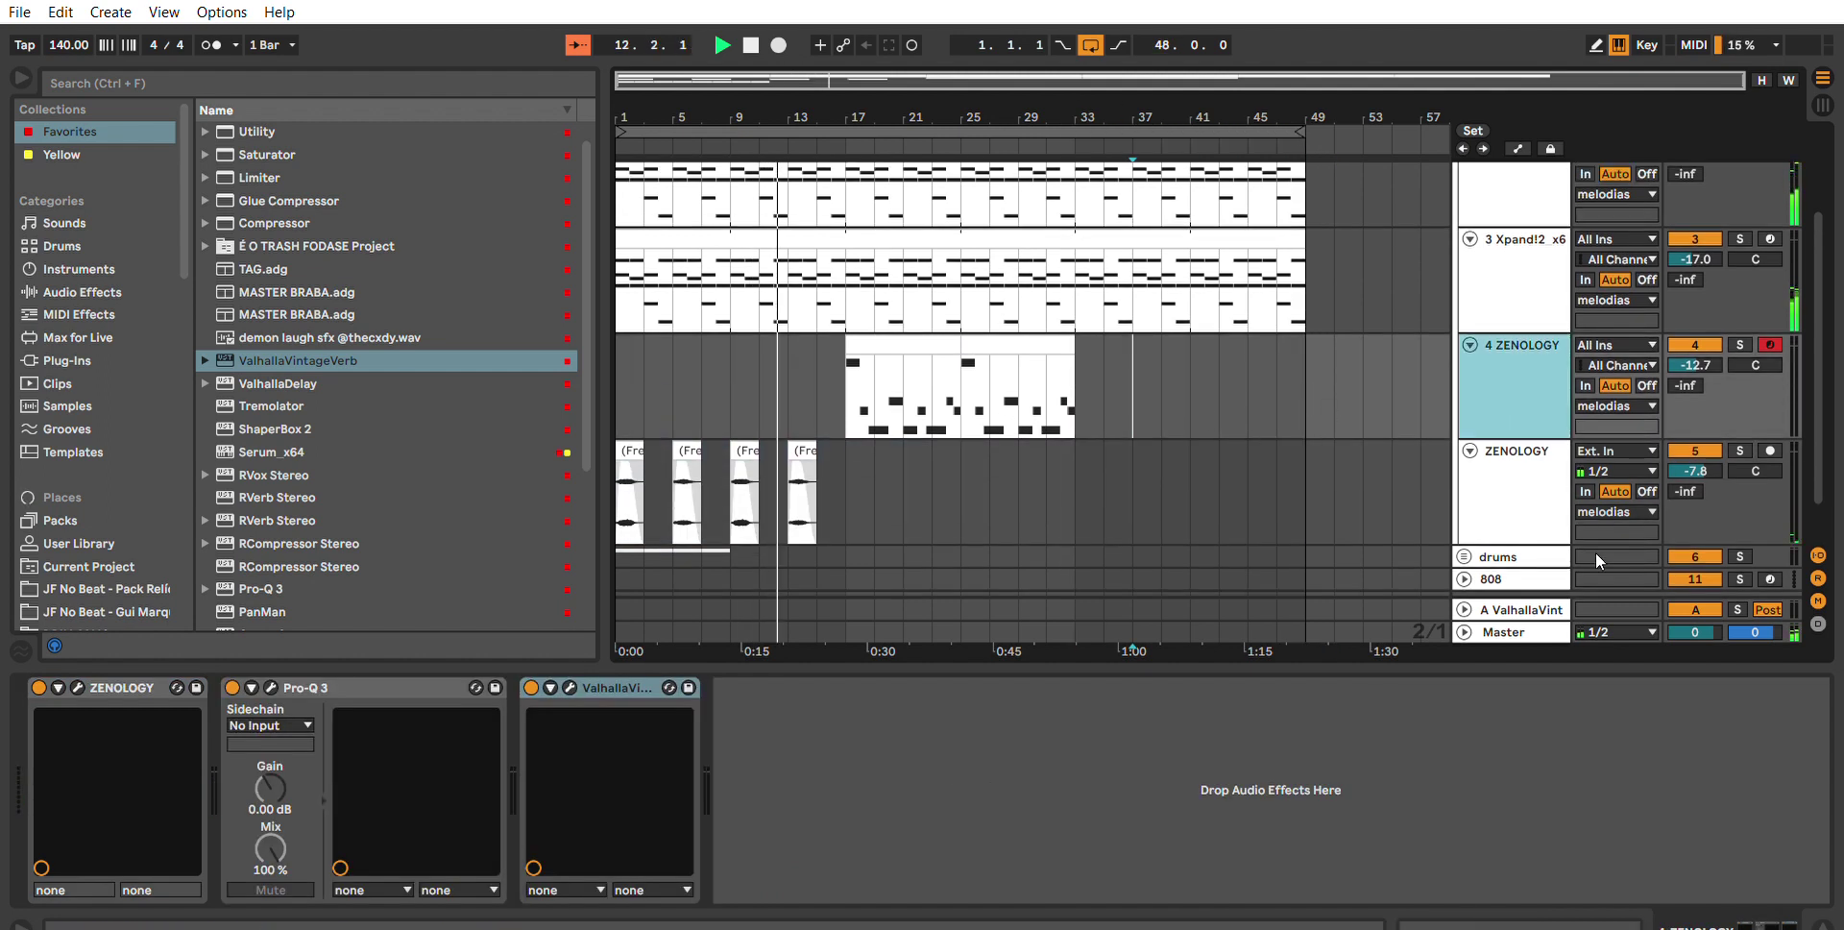
left_click(1395, 509)
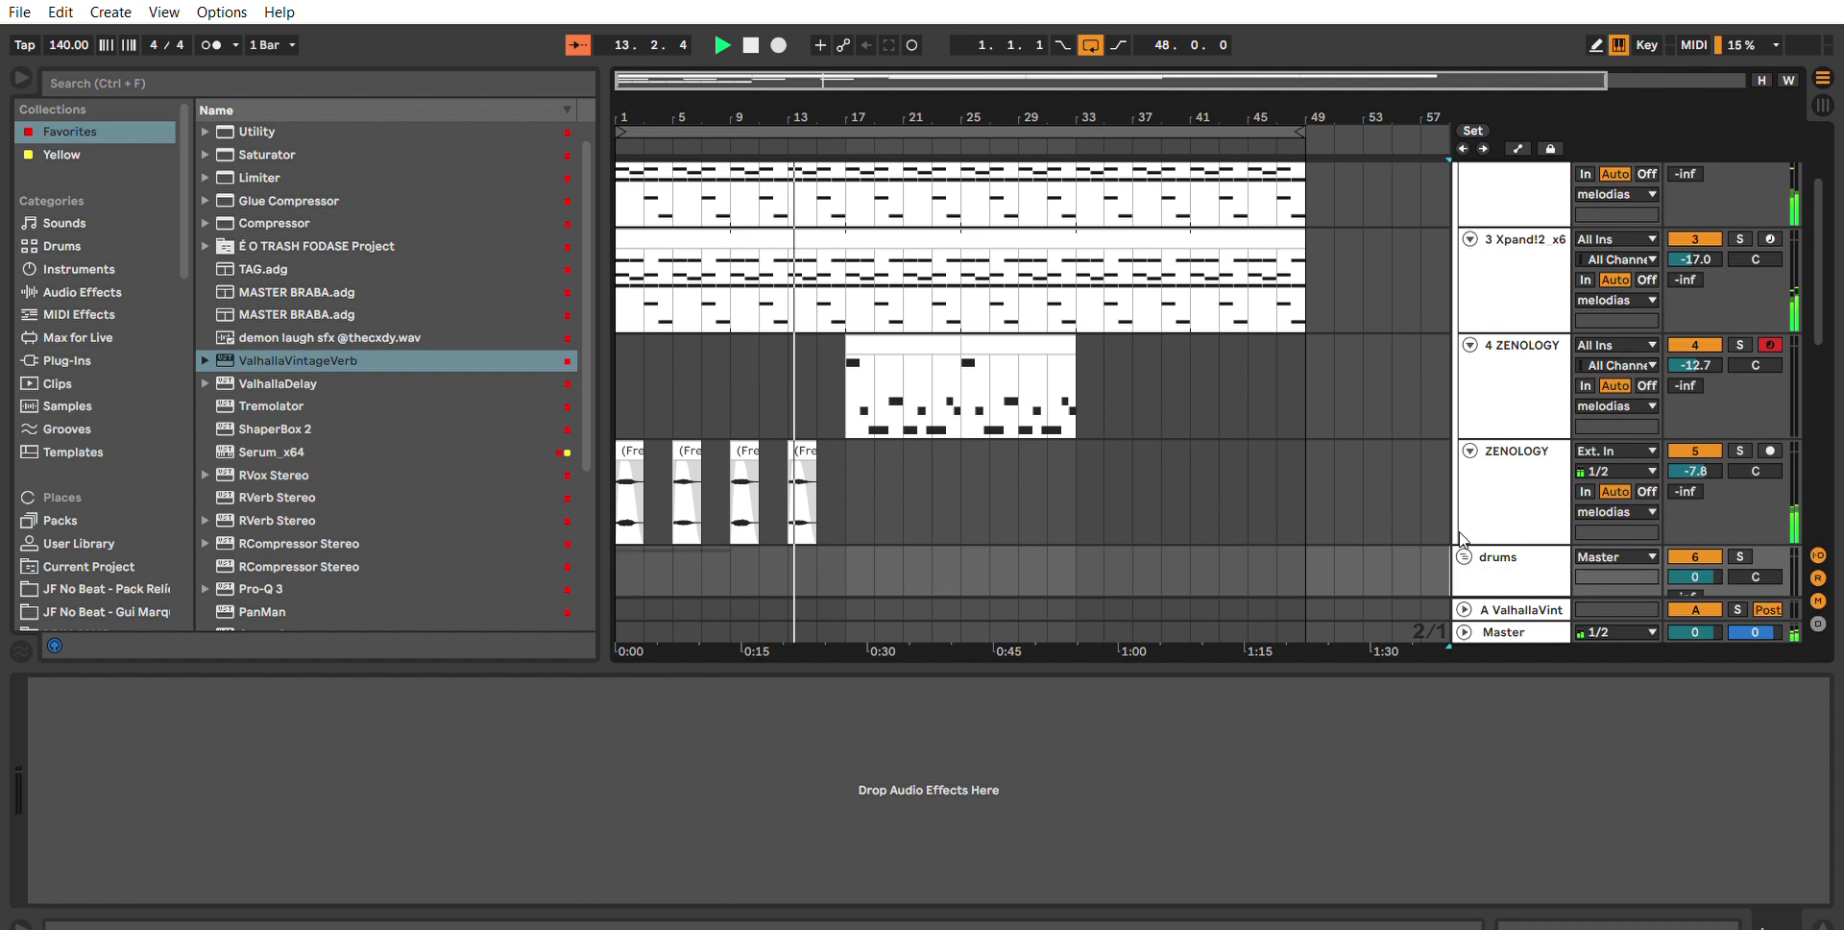
scroll(1252, 467, "down", 3)
scroll(1020, 485, "down", 2)
double_click(673, 451)
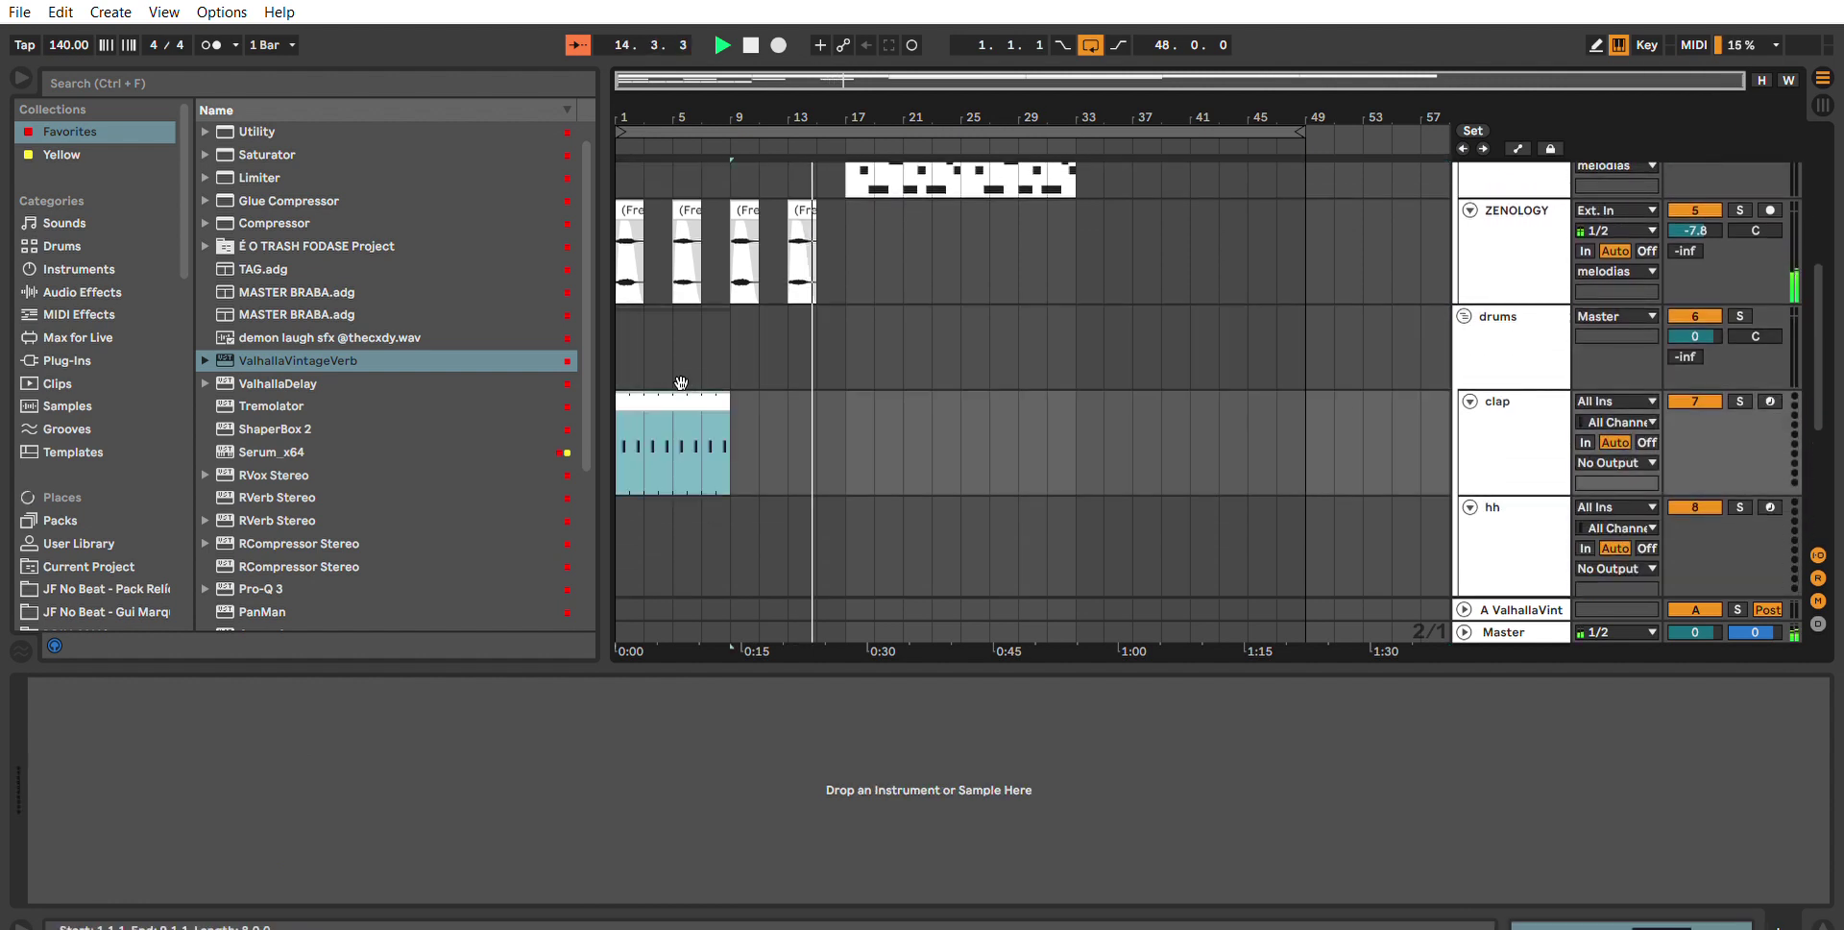
left_click(668, 400)
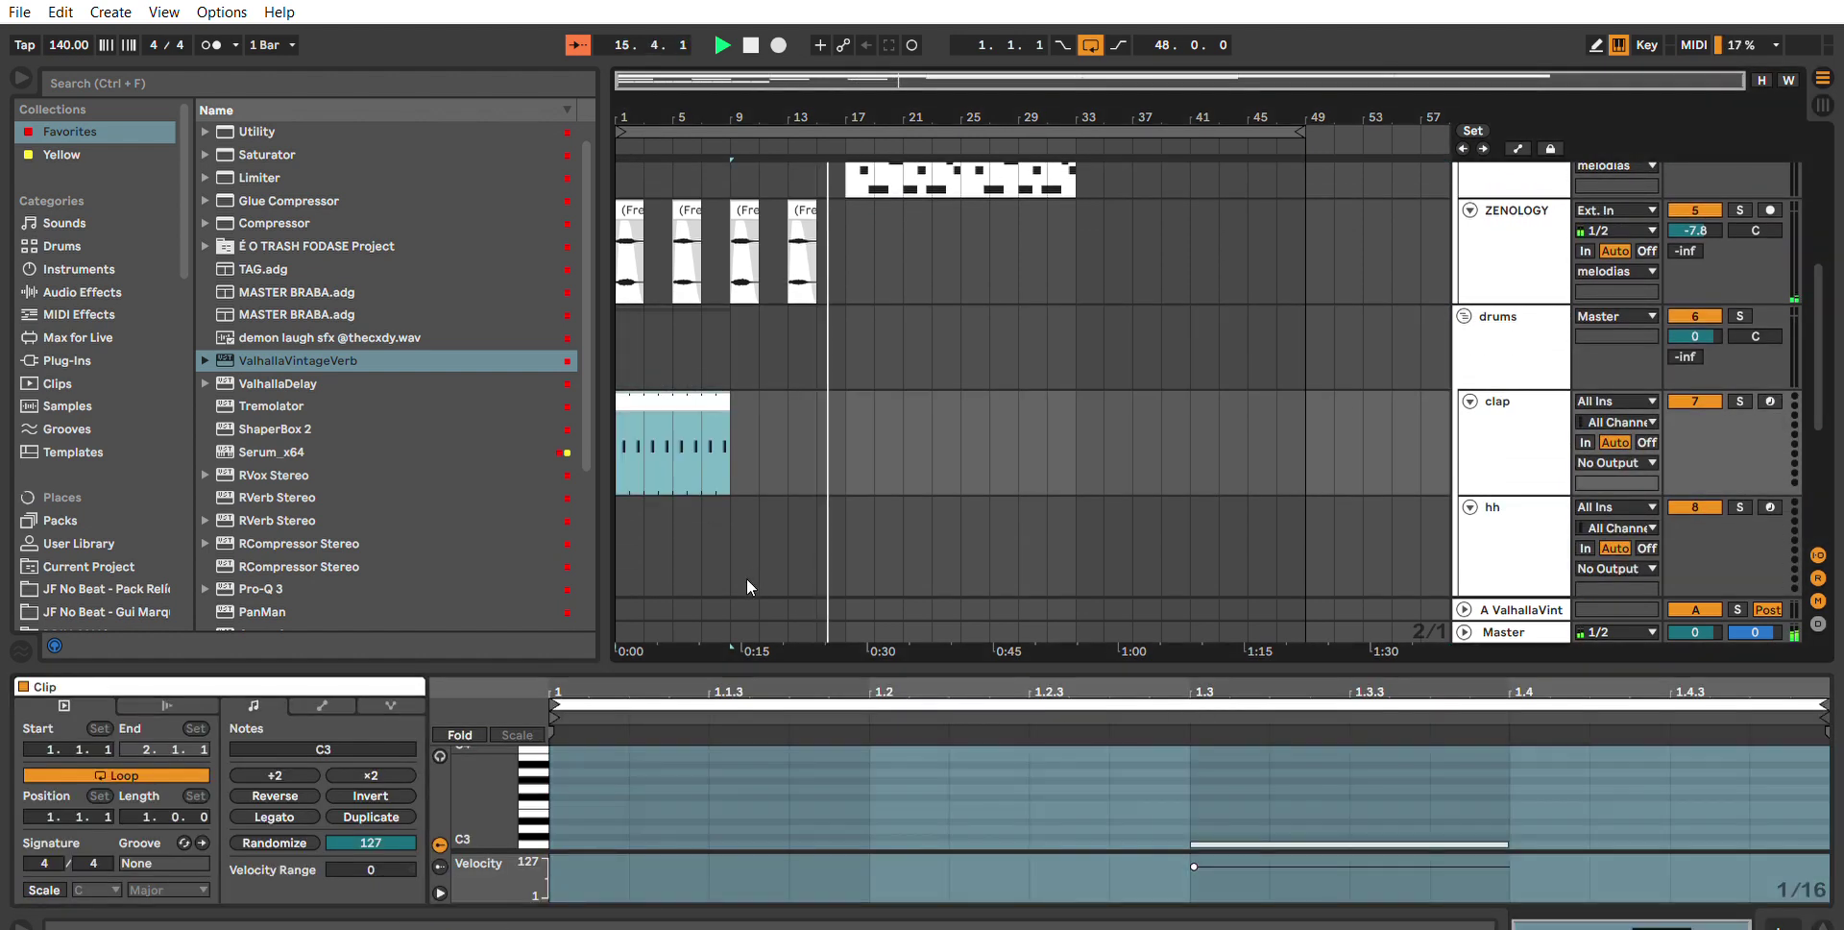
key("ctrl+j")
Open the Jay Cactus - The Vault sample folder and set the ZENOLOGY MIDI track's volume to -12.4 dB.
scroll(79, 408, "down", 10)
scroll(93, 519, "down", 3)
left_click(105, 588)
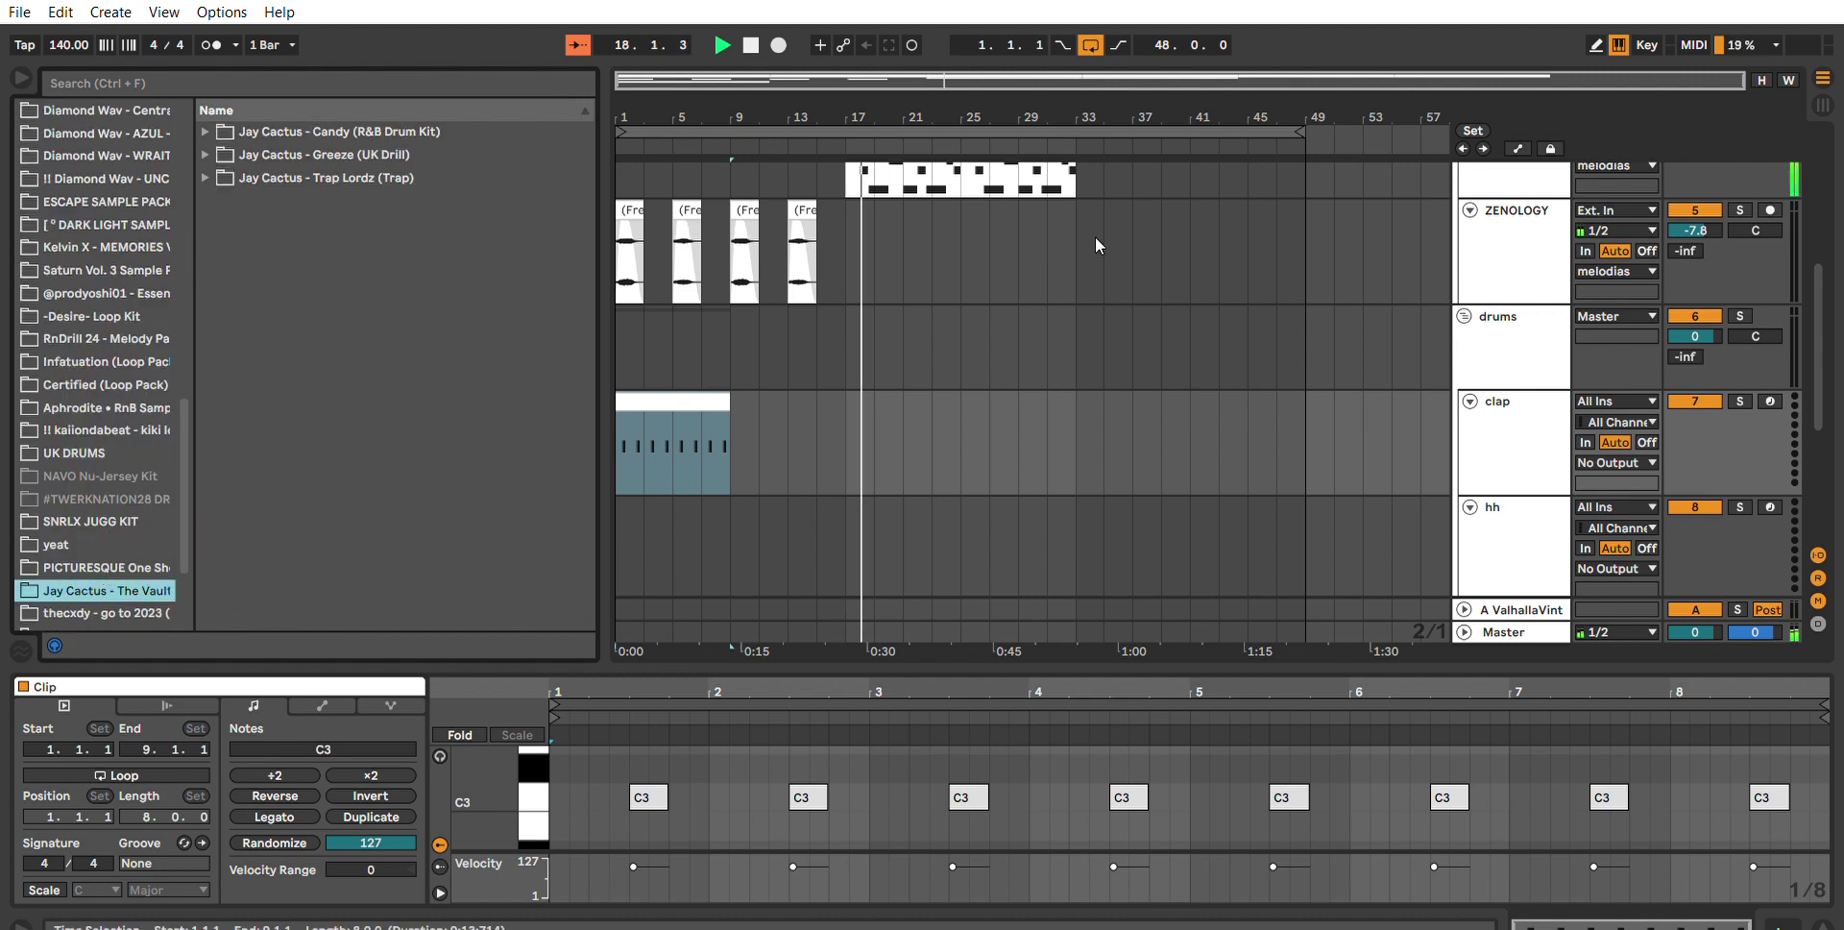
scroll(1420, 281, "up", 3)
left_click_drag(1696, 245, 1695, 242)
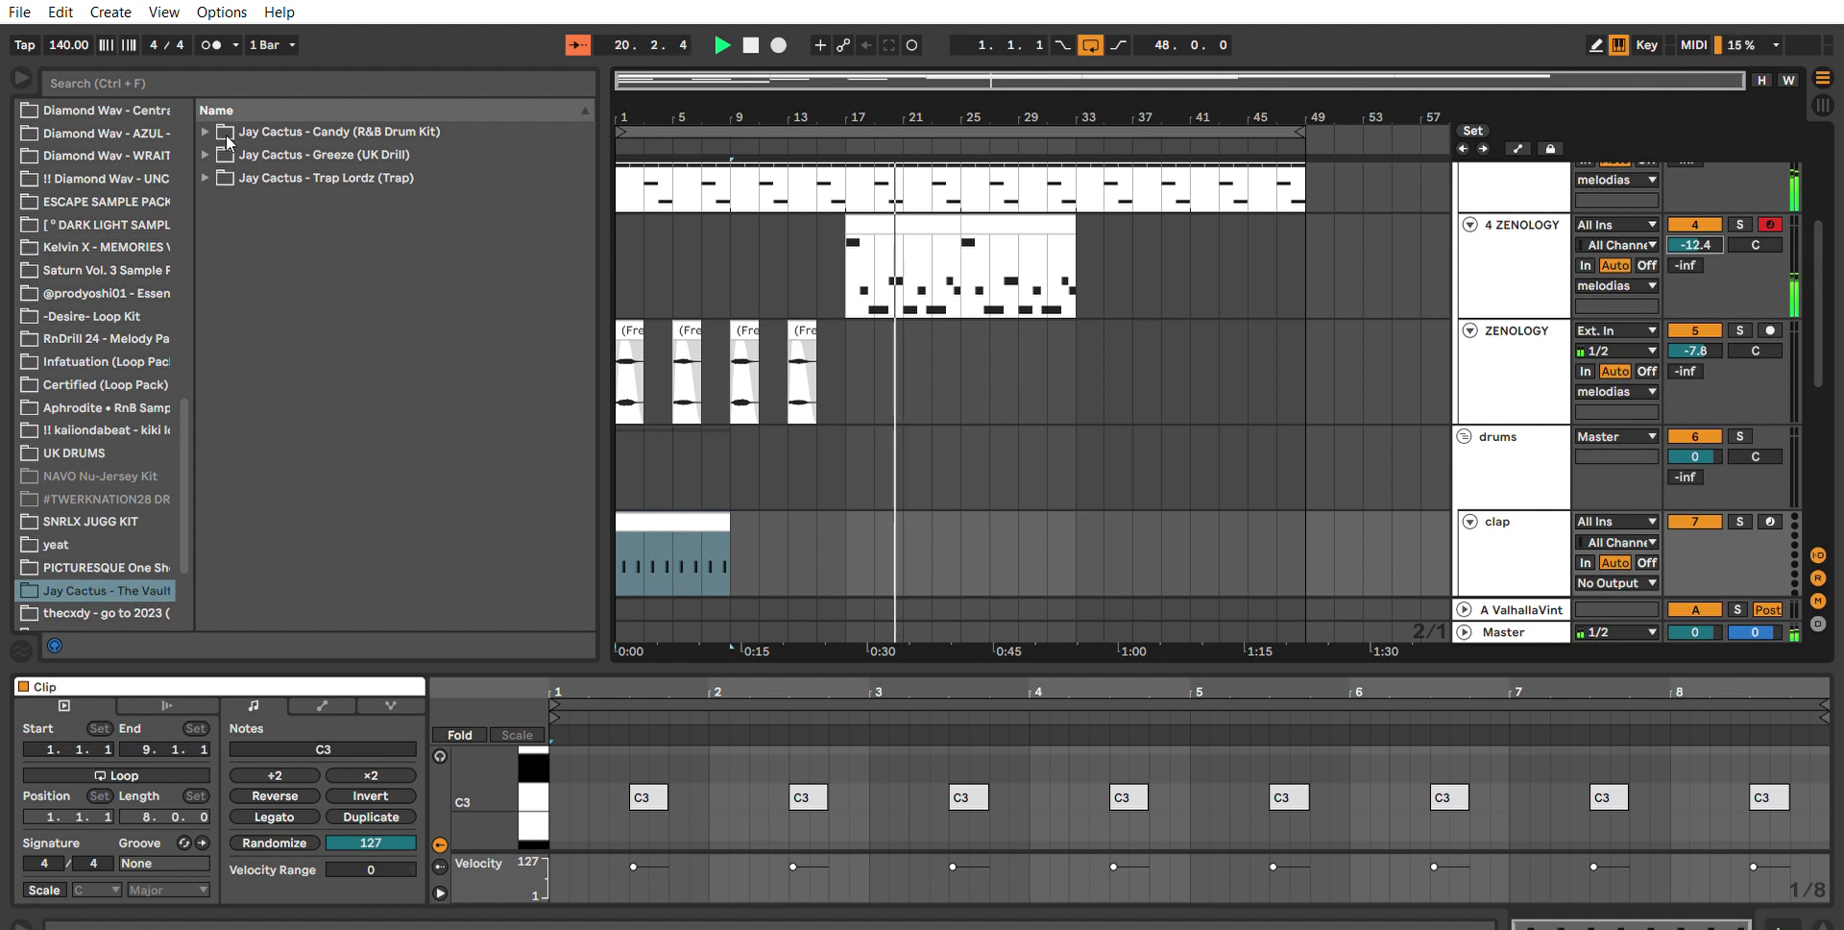
Audition the counter snare samples in the Jay Cactus - Greeze (UK Drill) kit.
left_click(231, 156)
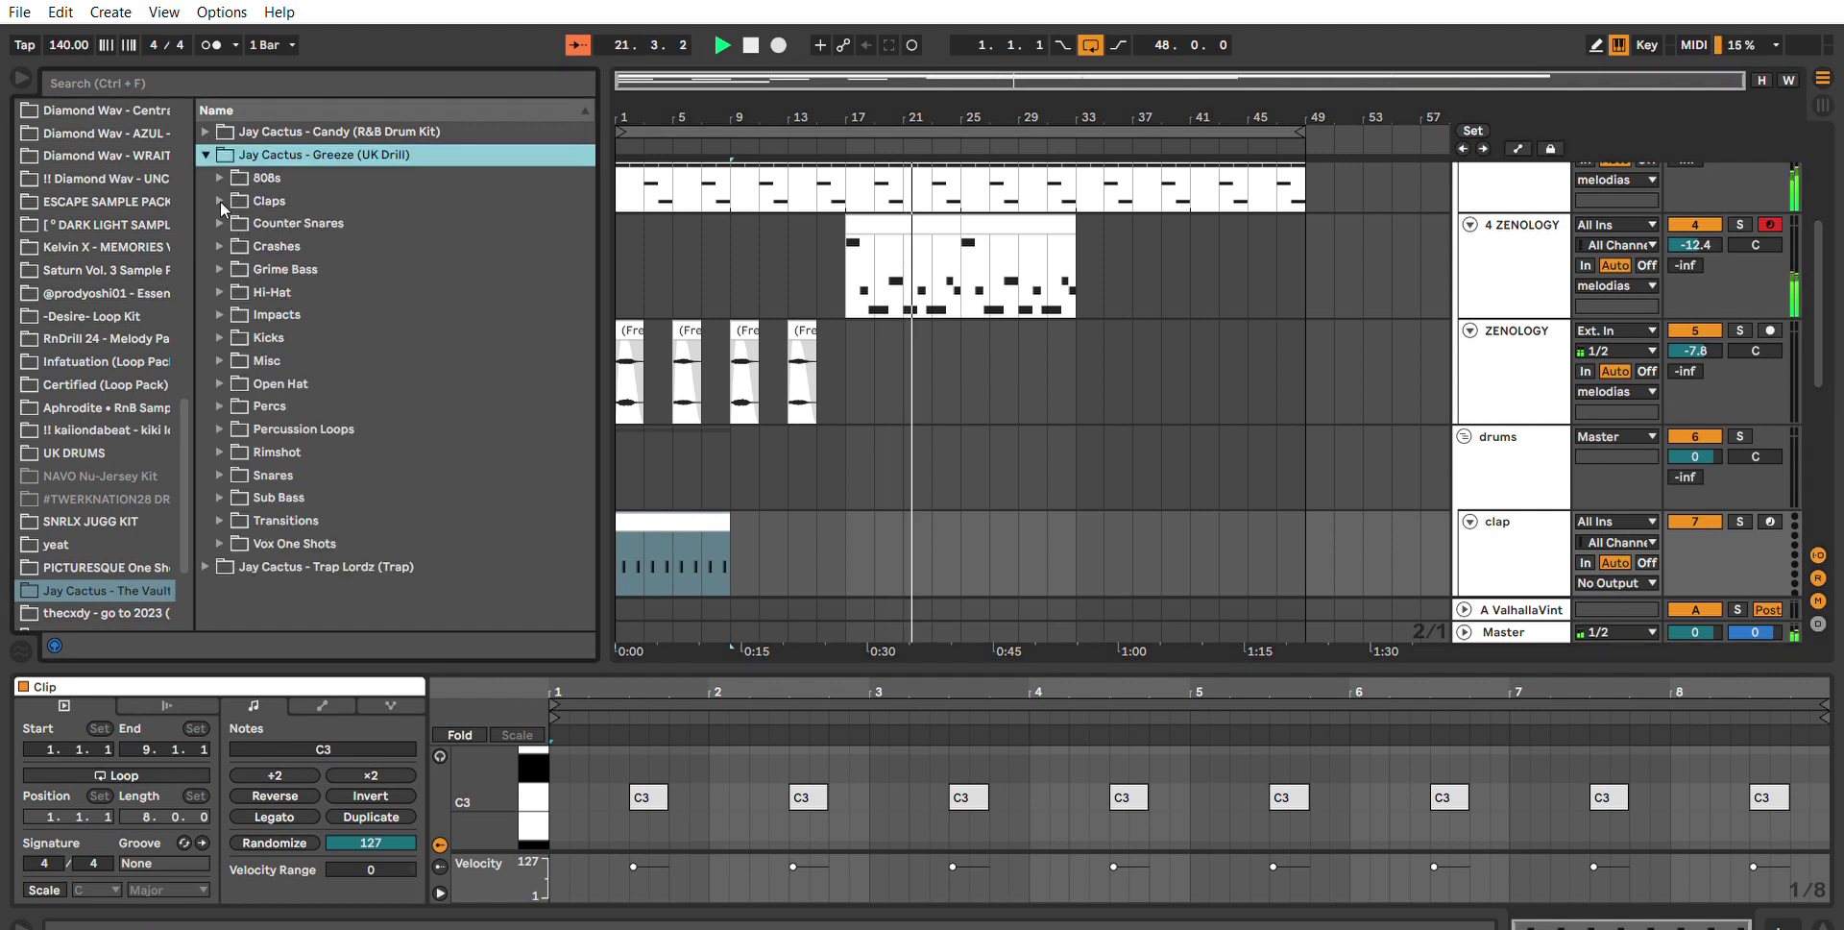
left_click(262, 224)
left_click(327, 269)
left_click(378, 291)
left_click(394, 270)
left_click(421, 247)
left_click(446, 337)
left_click(438, 313)
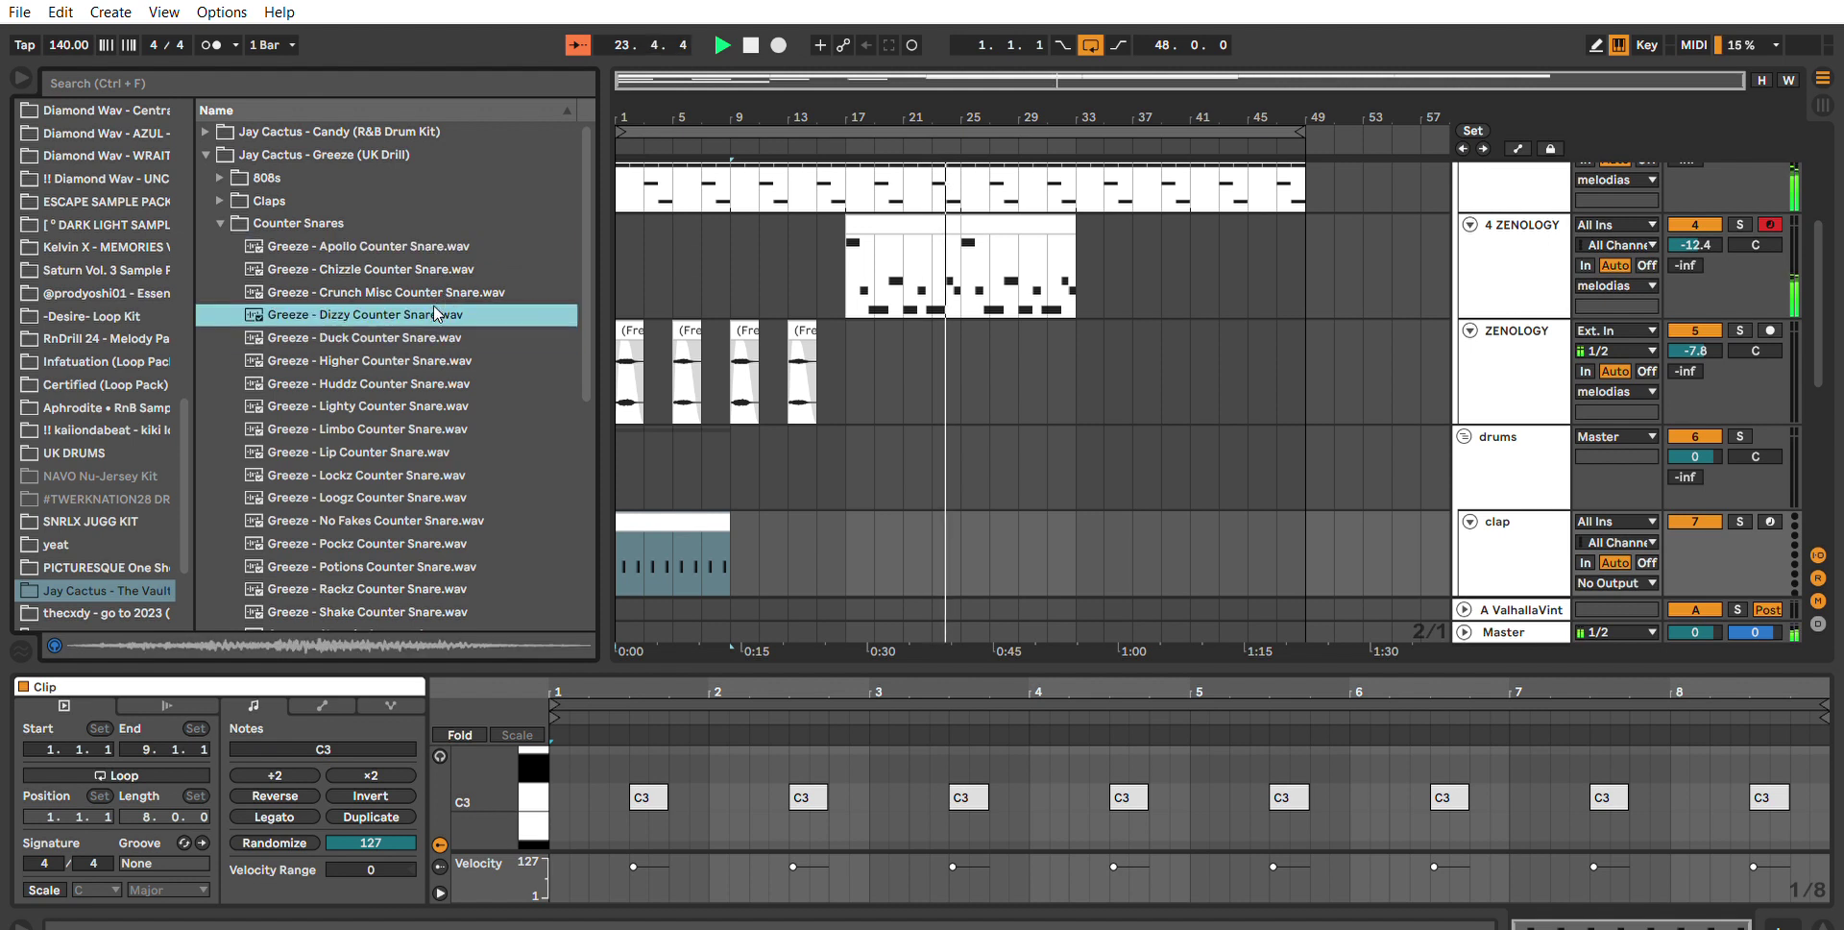
key("Down")
Load Greeze - Duck Counter Snare.wav onto both the clap track and the hh track.
left_click_drag(423, 325, 619, 437)
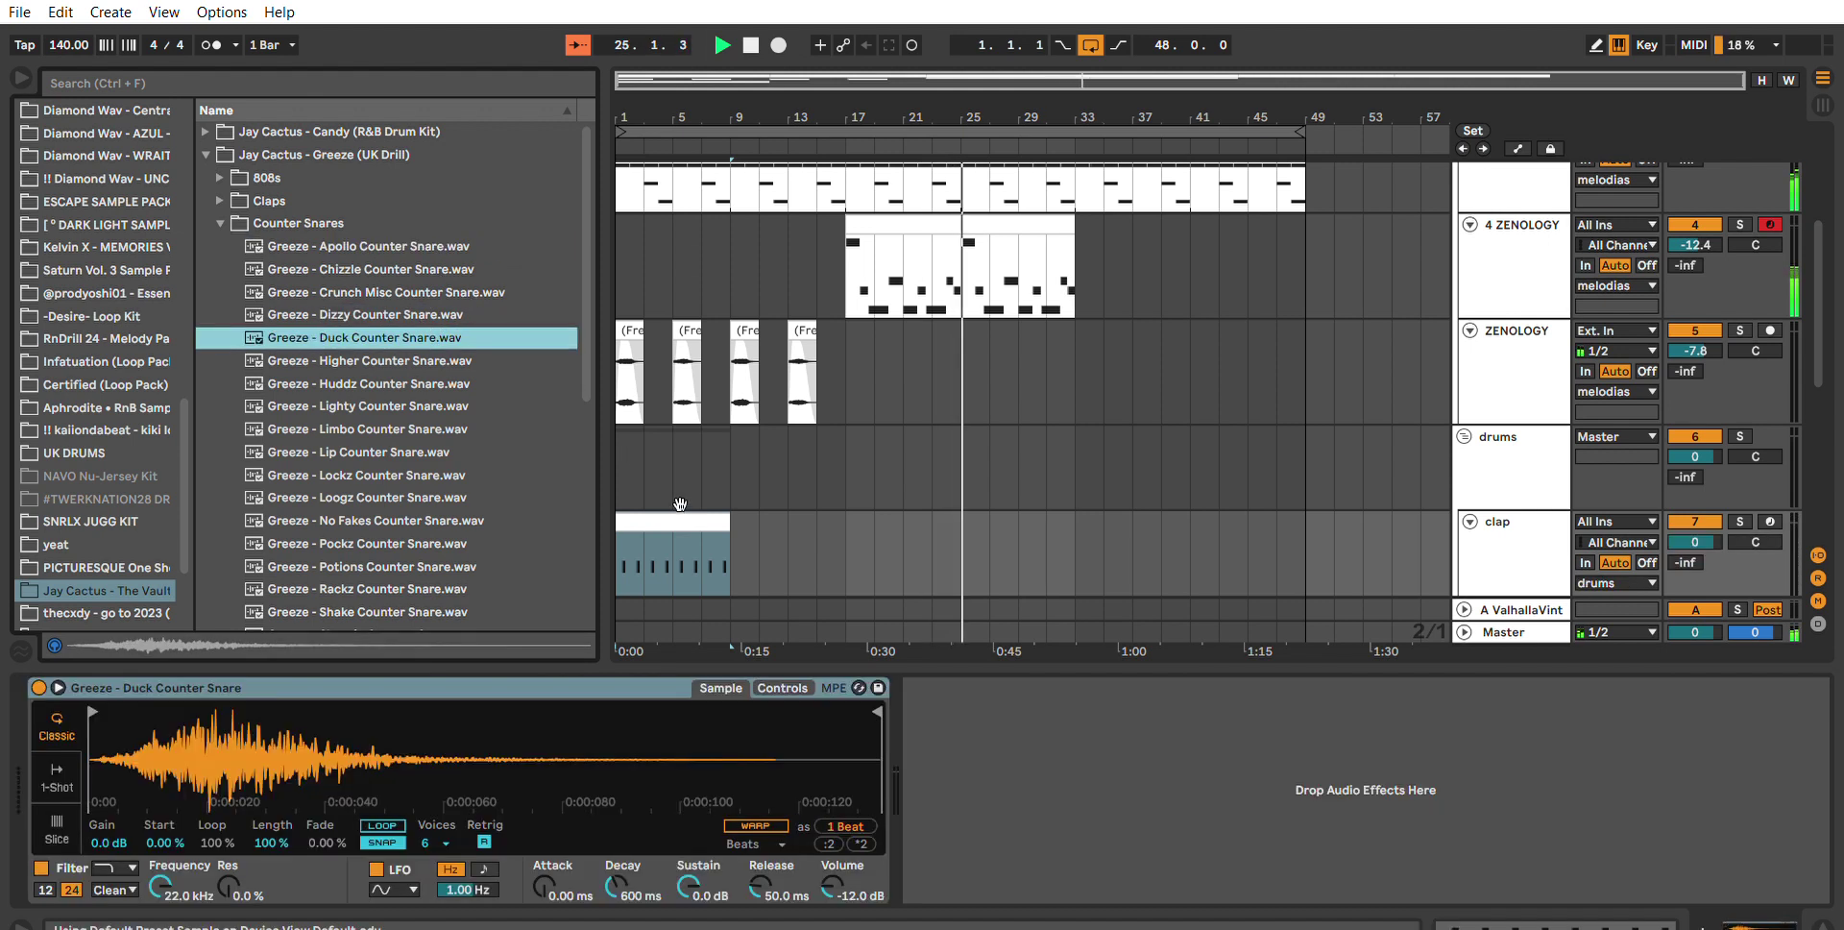
scroll(678, 506, "down", 3)
left_click(1540, 501)
double_click(331, 339)
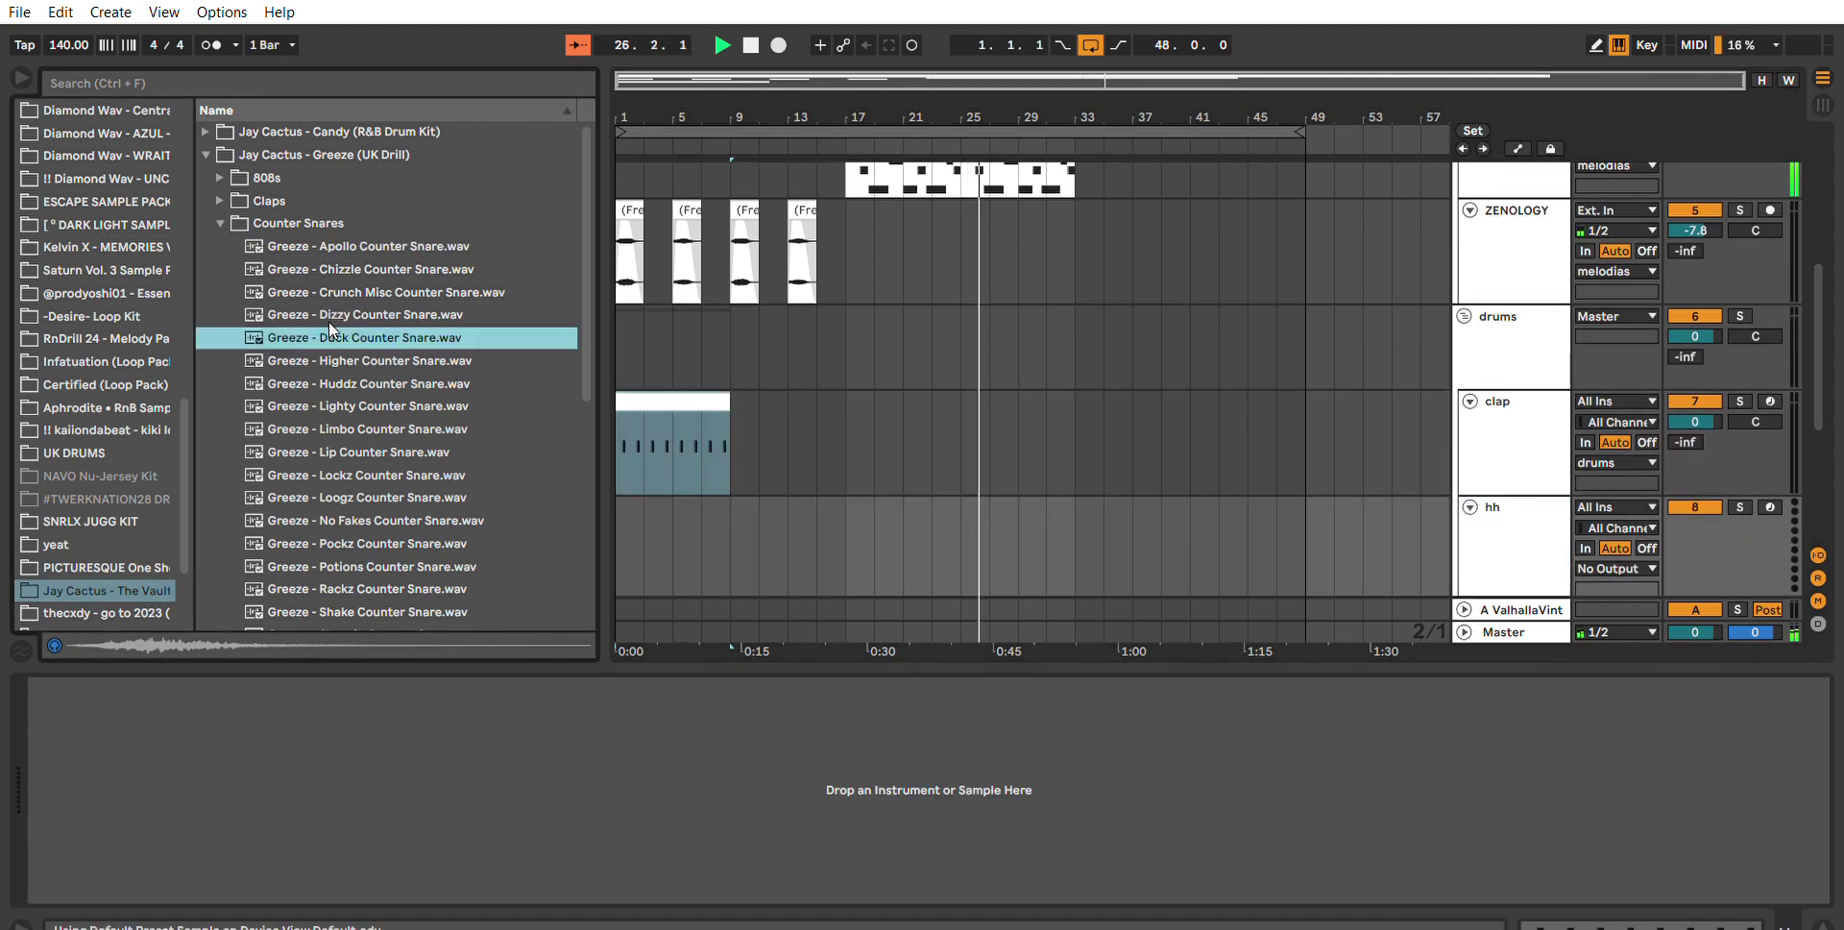
scroll(1367, 387, "down", 2)
Select the clap track and audition samples in the Greeze kit's Rimshot folder.
double_click(1507, 343)
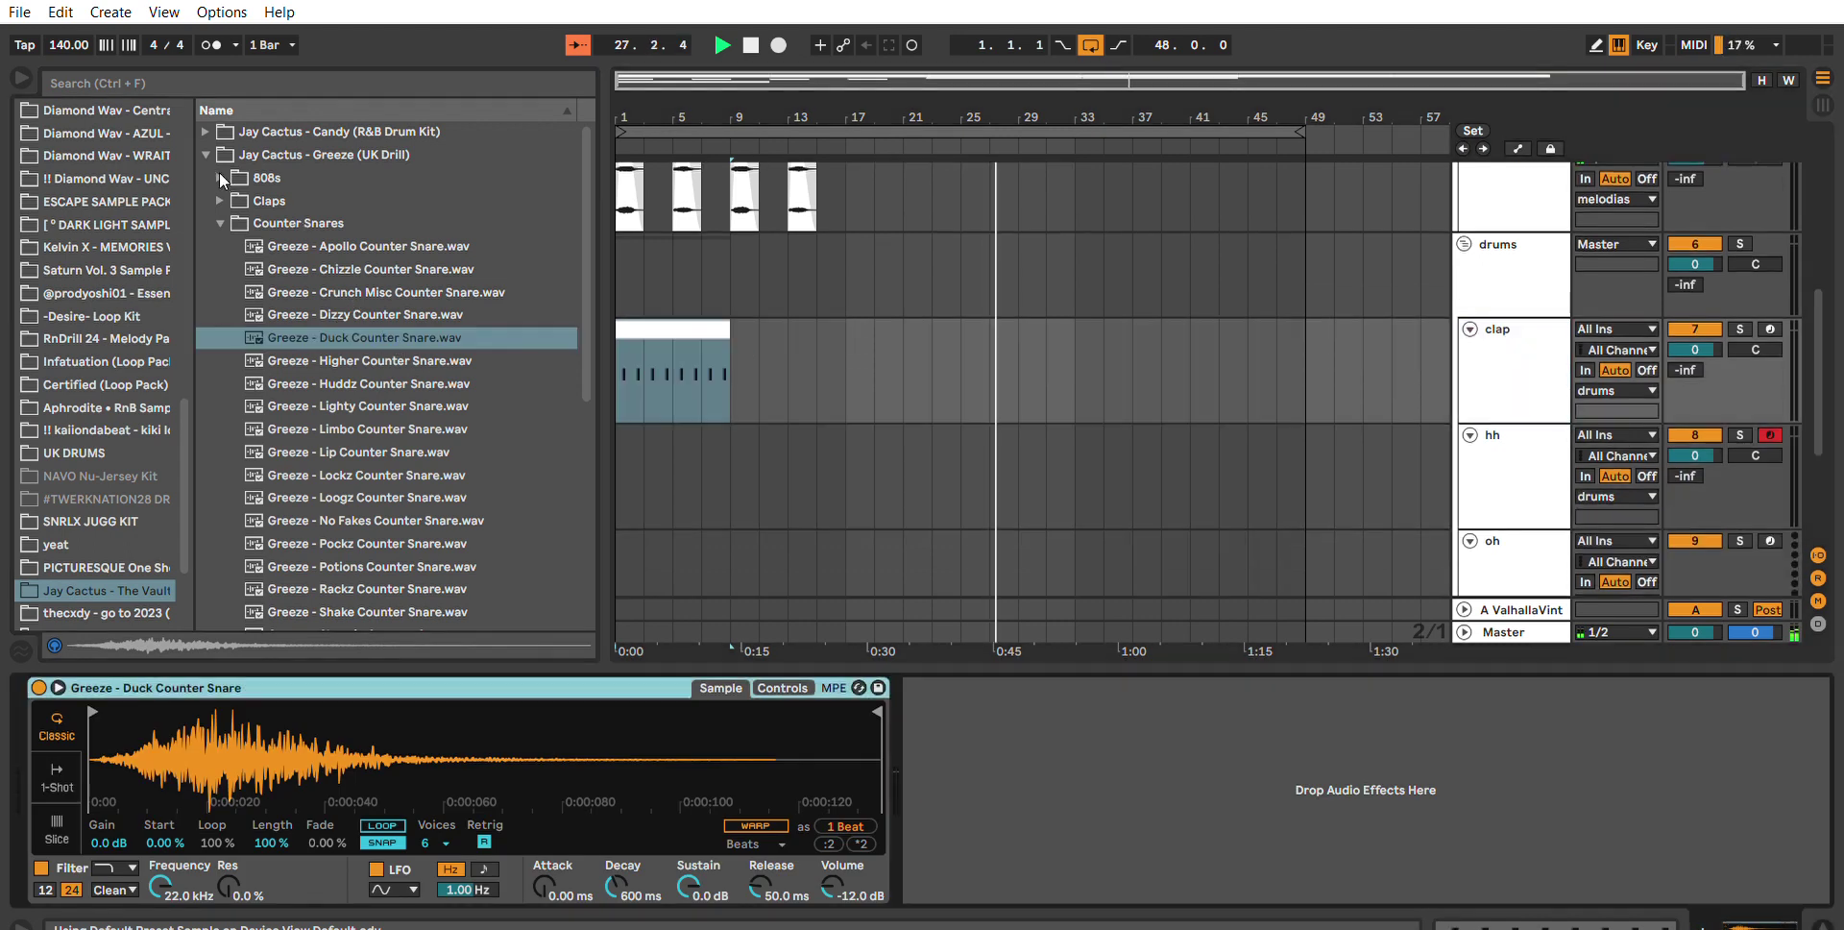
left_click(225, 200)
left_click(221, 200)
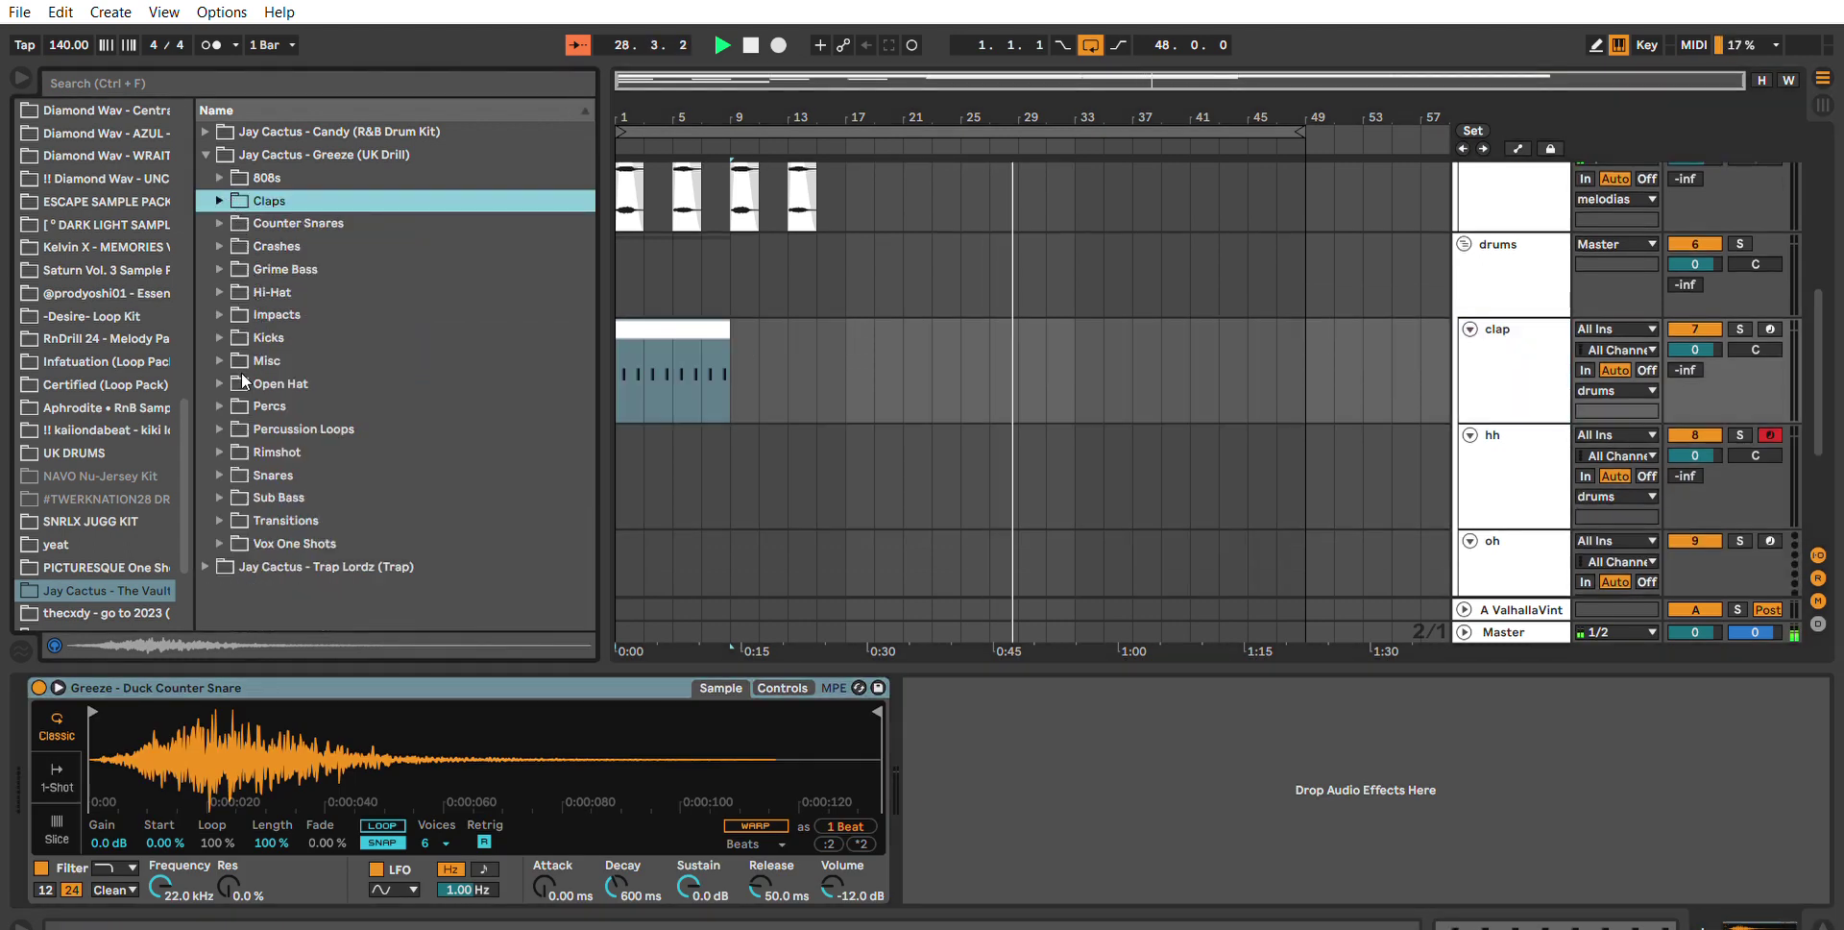
left_click(239, 405)
left_click(242, 411)
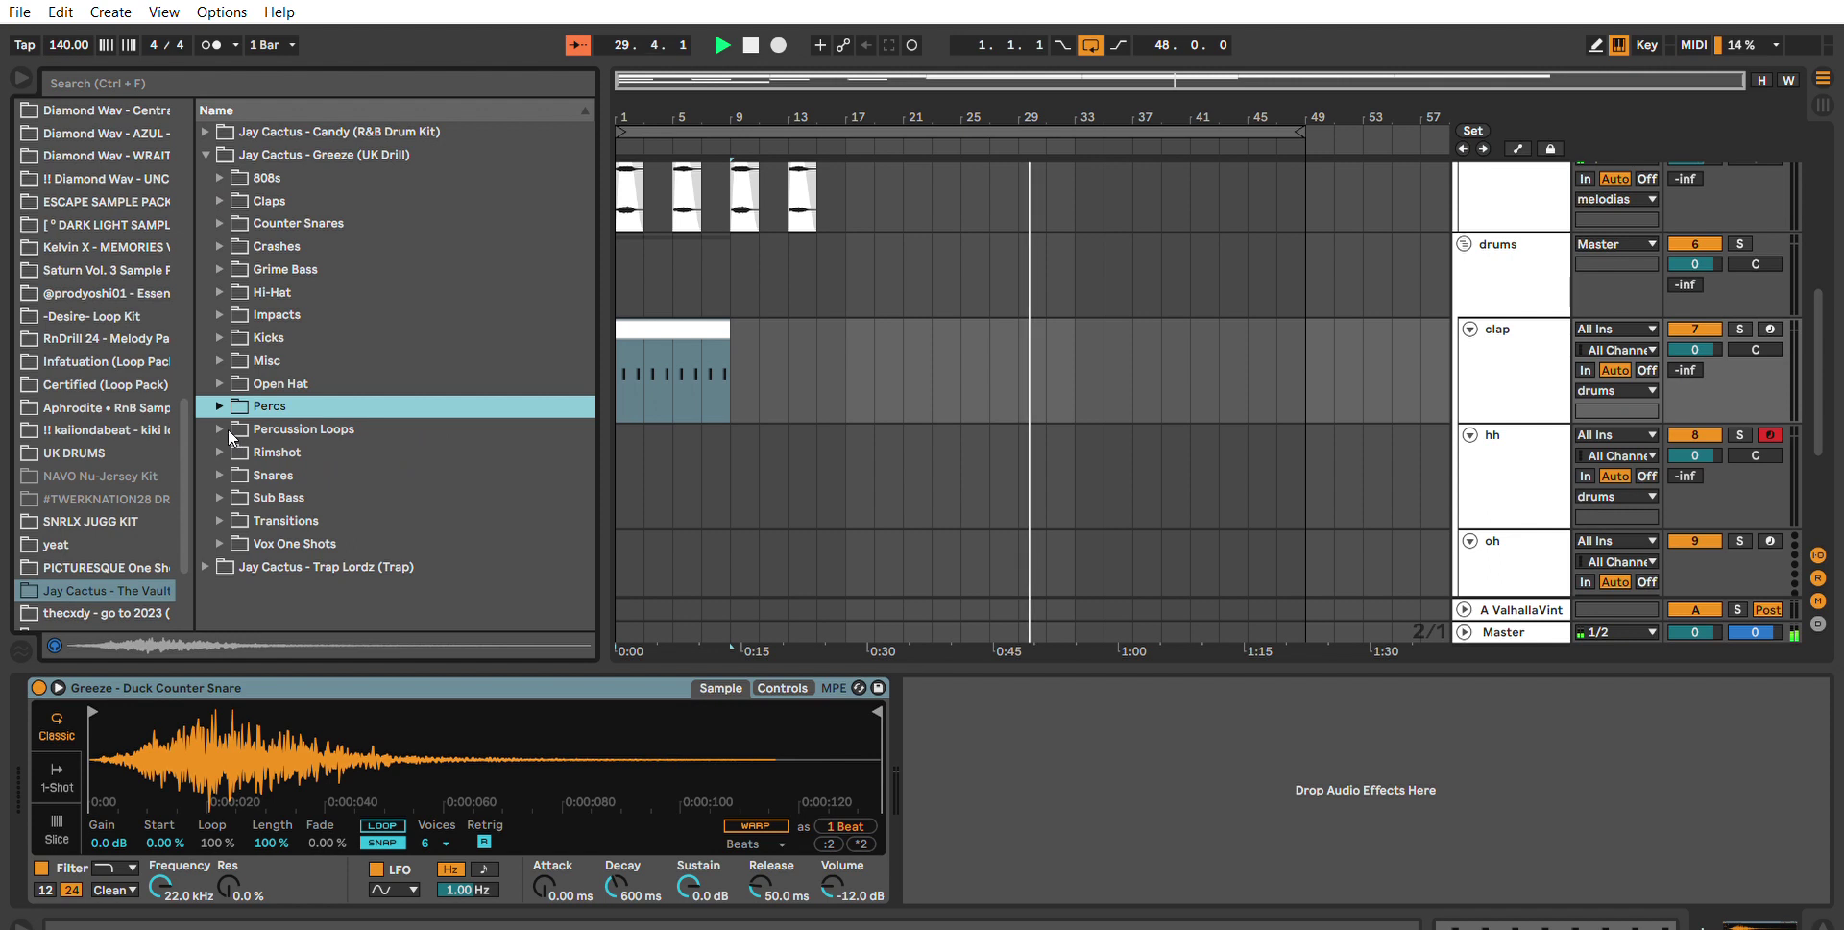
left_click(231, 450)
key("Down")
key("Down")
key("Down")
key("Down")
key("Down")
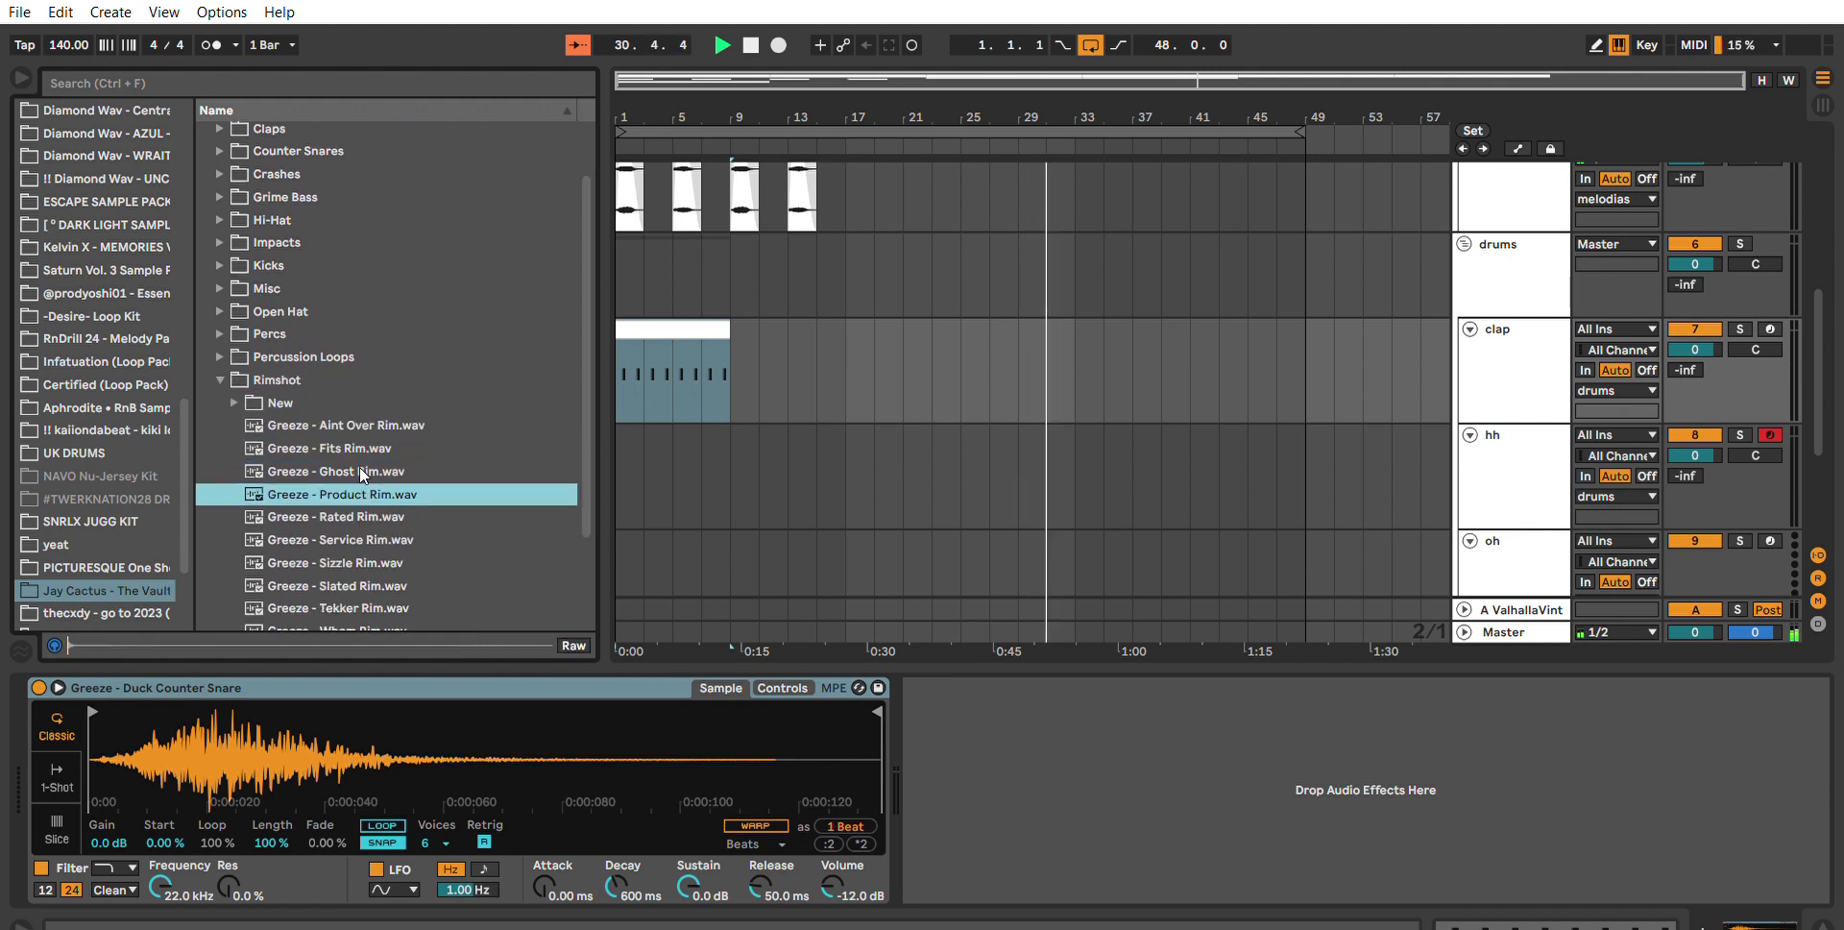
Compare the Ghost, Product, Rated and Service rimshots and load Greeze - Rated Rim.wav onto the clap track.
scroll(362, 474, "down", 1)
left_click(371, 424)
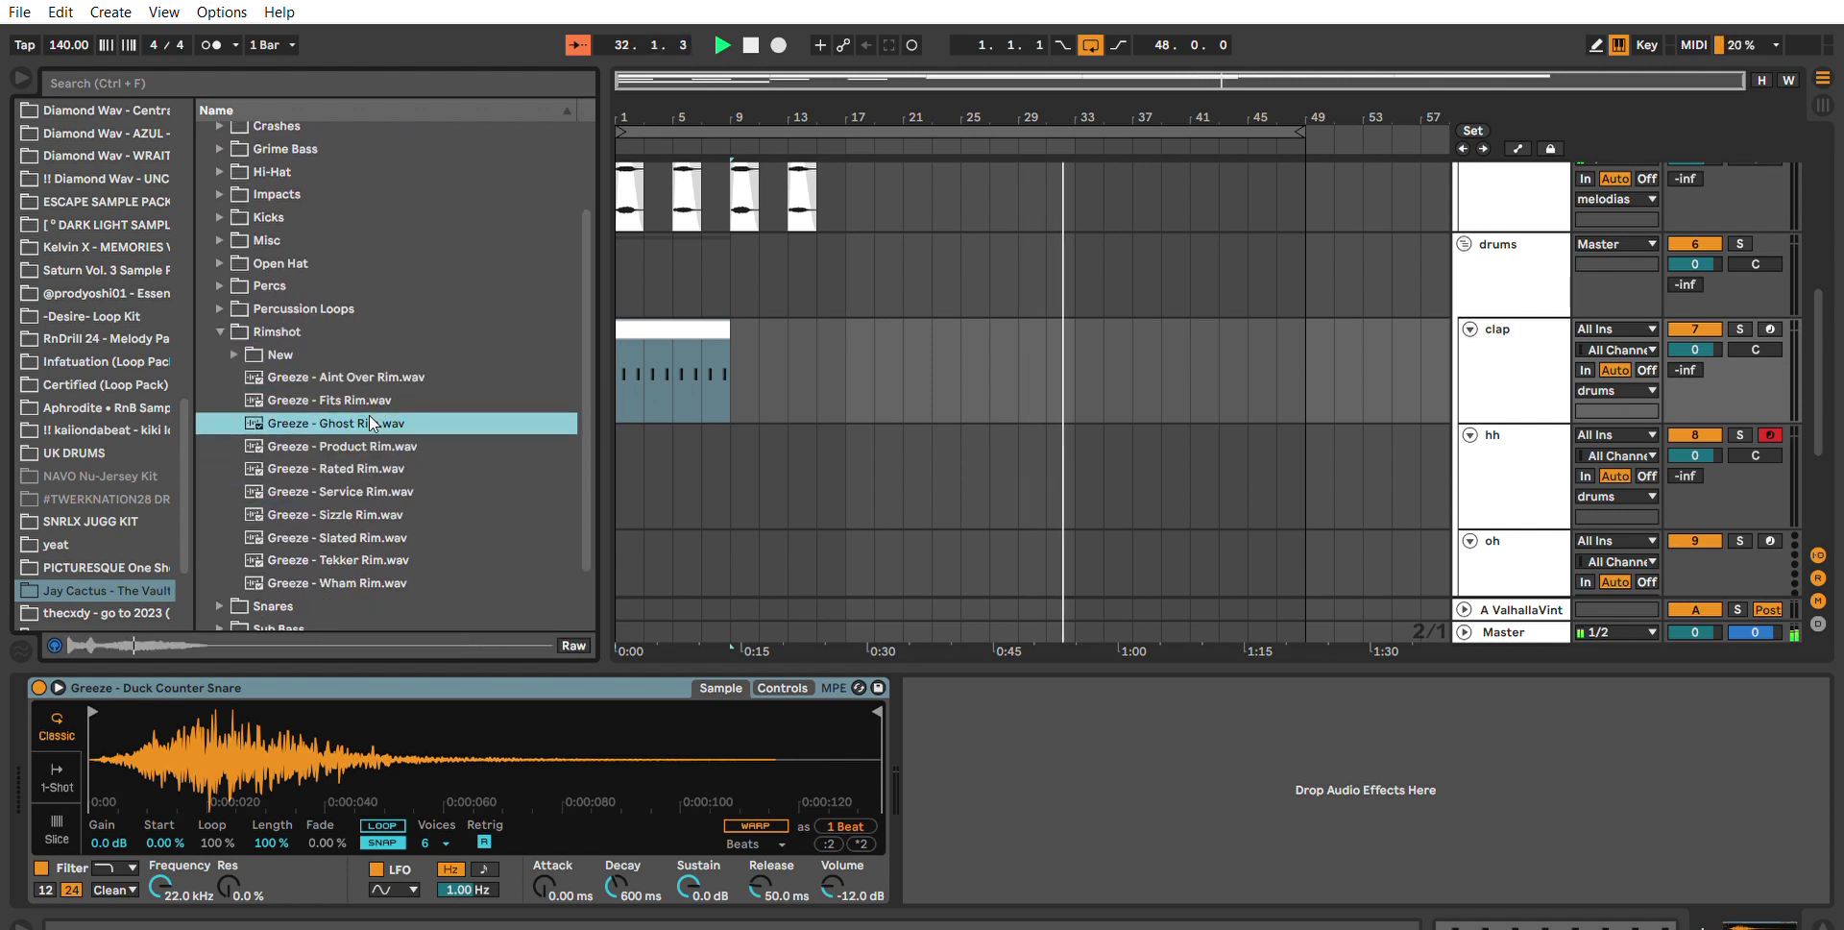
left_click(378, 448)
key("Down")
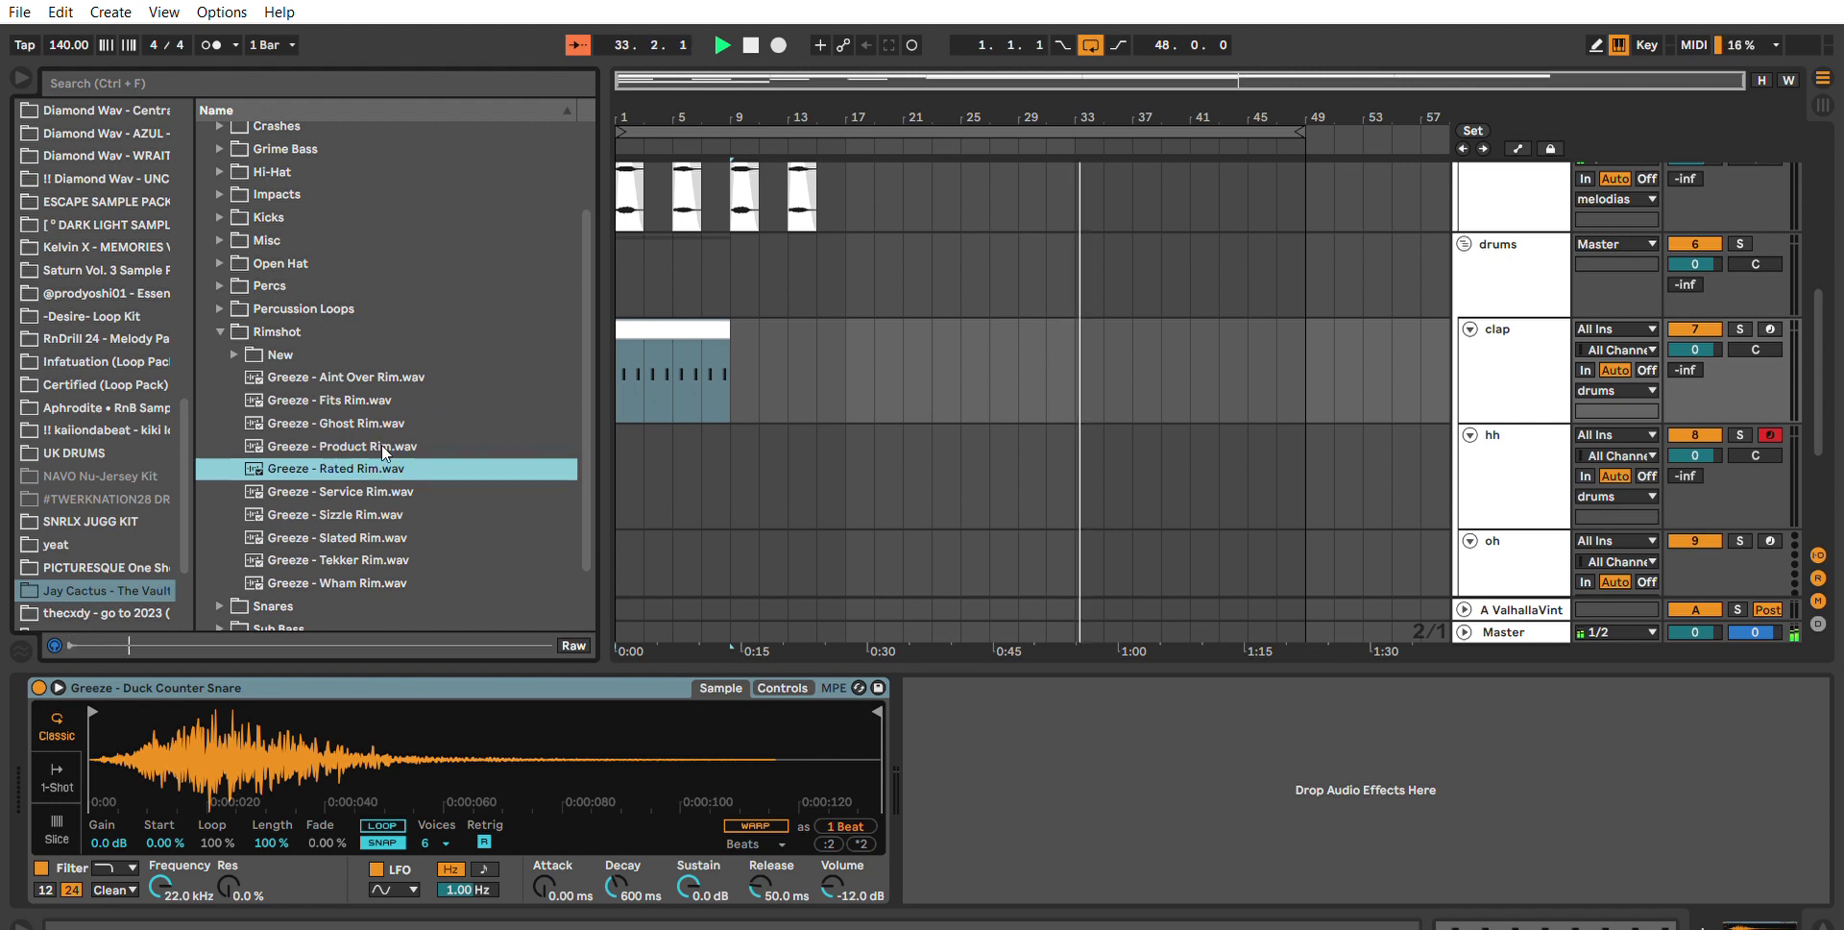
key("Down")
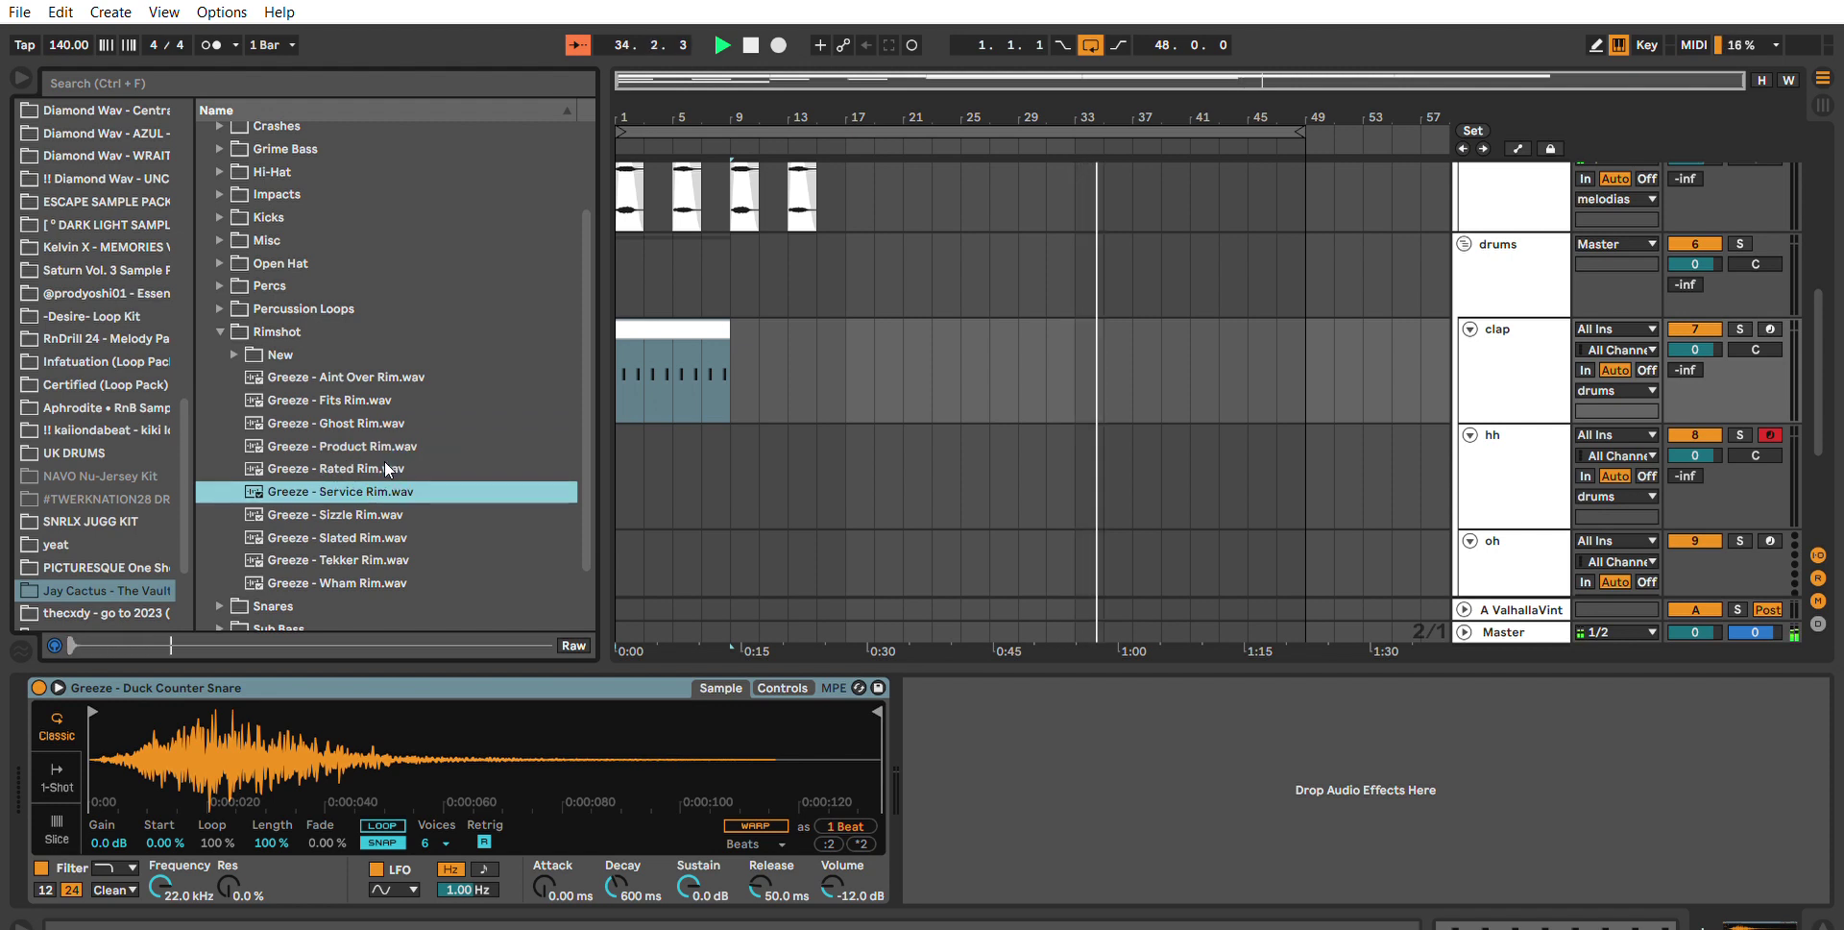
key("Up")
key("Return")
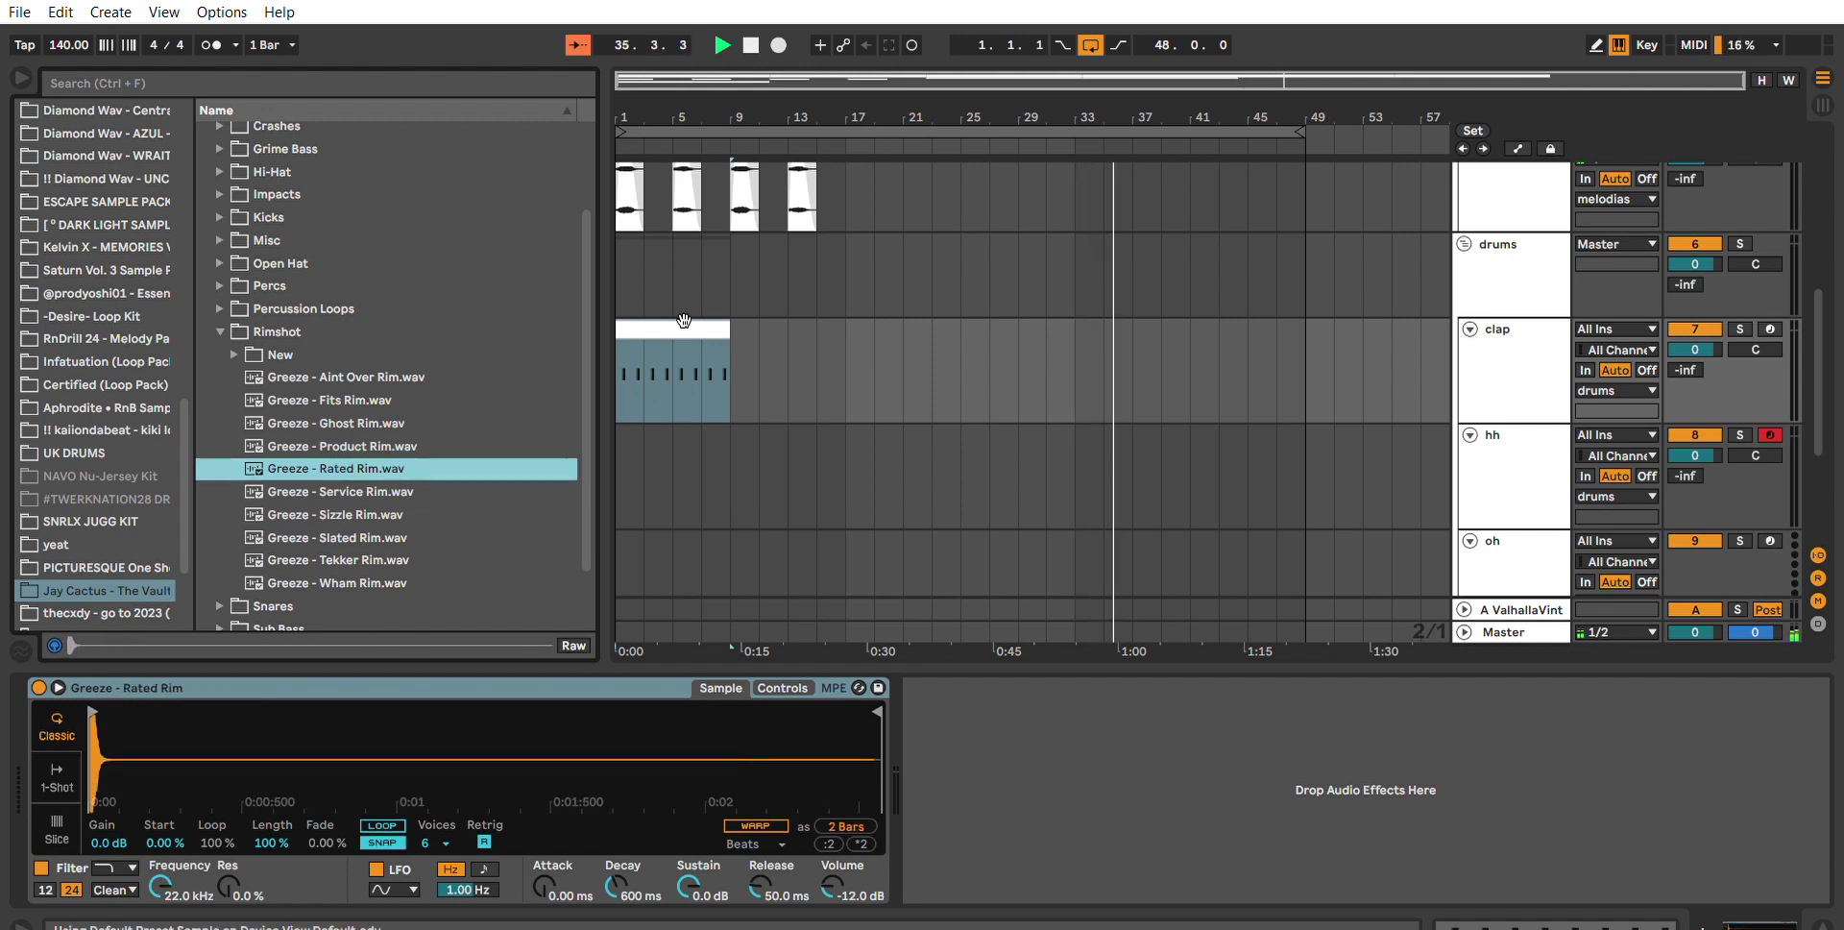
Move the C3 notes in bars 2, 4, 6 and 8 of the clap clip from beat 3 to beat 4.
double_click(683, 325)
left_click_drag(813, 794, 858, 793)
key("space")
key("space")
left_click_drag(1132, 794, 1172, 793)
left_click_drag(1455, 795, 1504, 795)
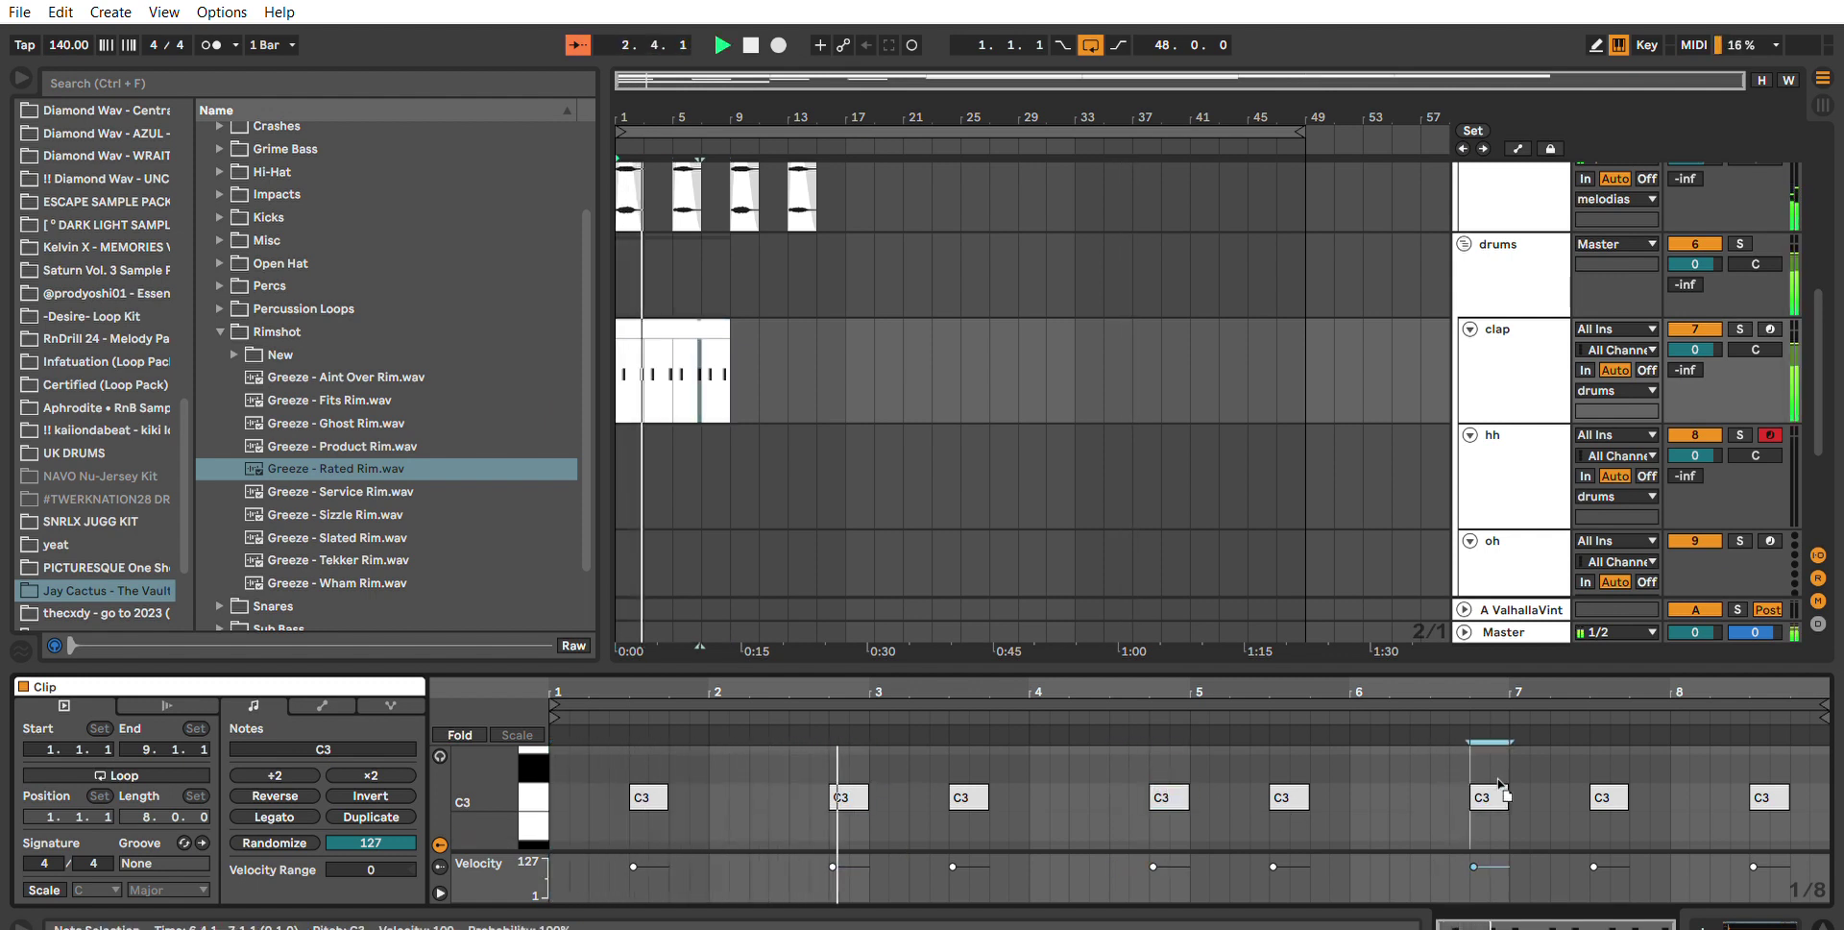
left_click_drag(1782, 783, 1824, 780)
key("space")
Audition the Greeze rimshots from Service Rim to Wham Rim and those in the New subfolder.
left_click(334, 486)
left_click(339, 515)
left_click(338, 534)
left_click(342, 559)
scroll(347, 539, "down", 1)
key("Down")
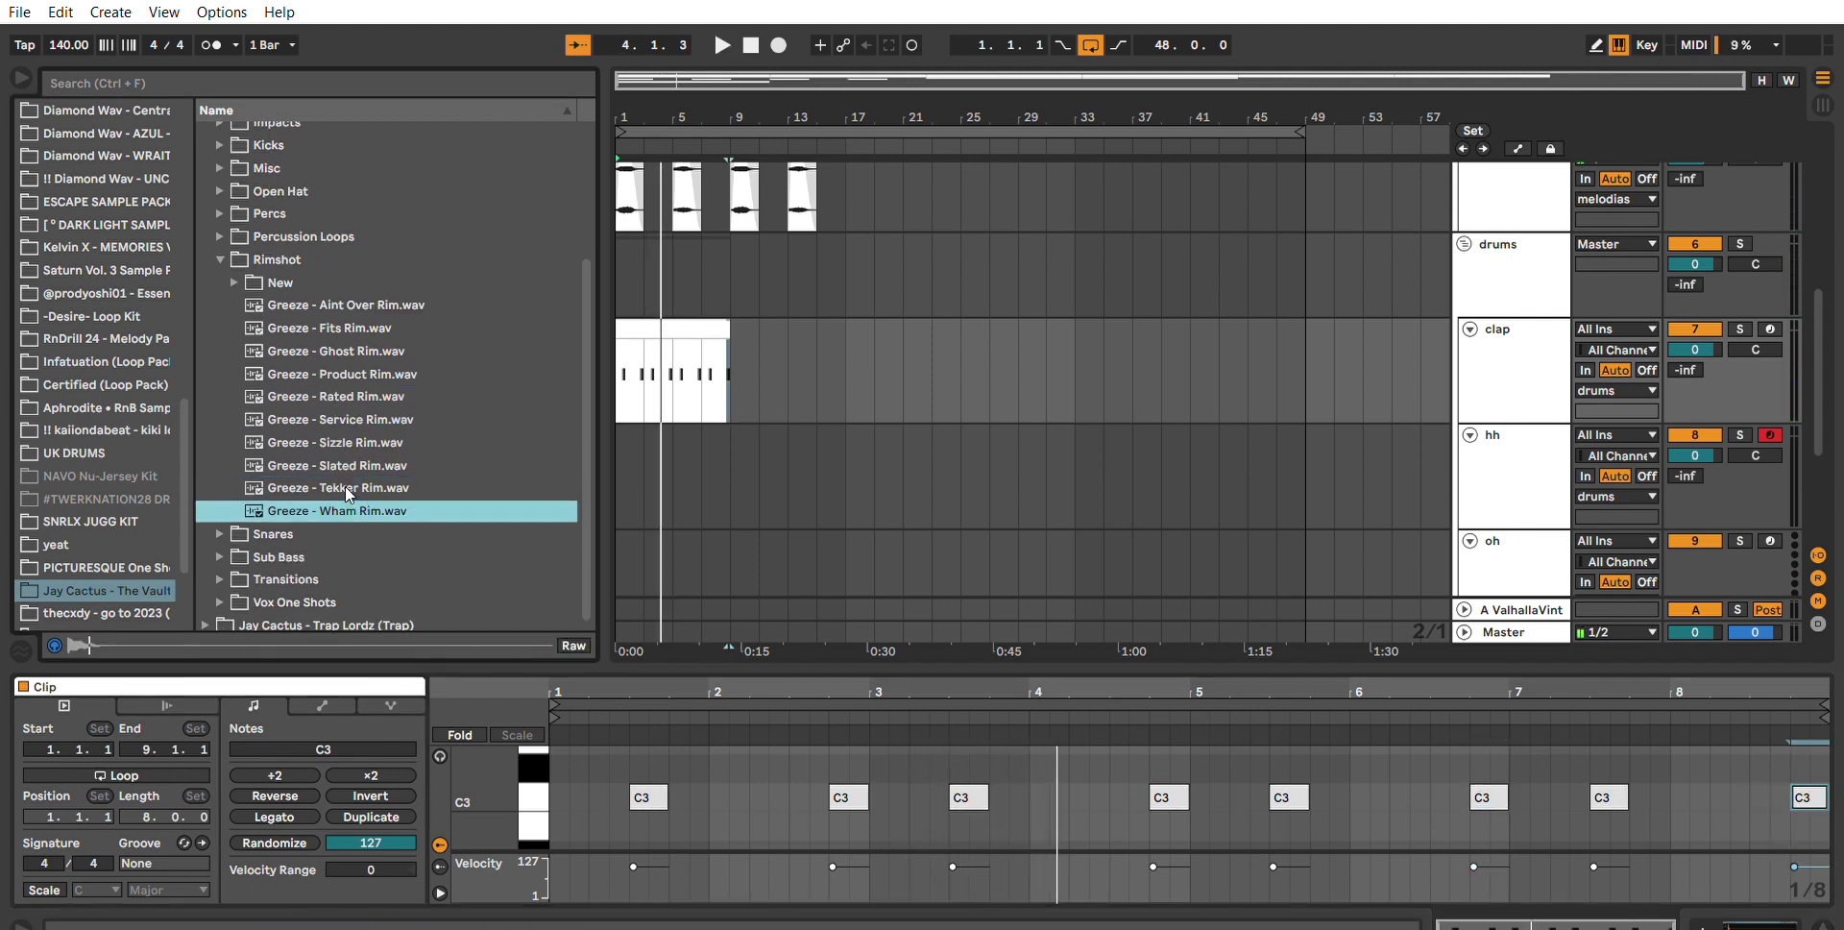
left_click(234, 282)
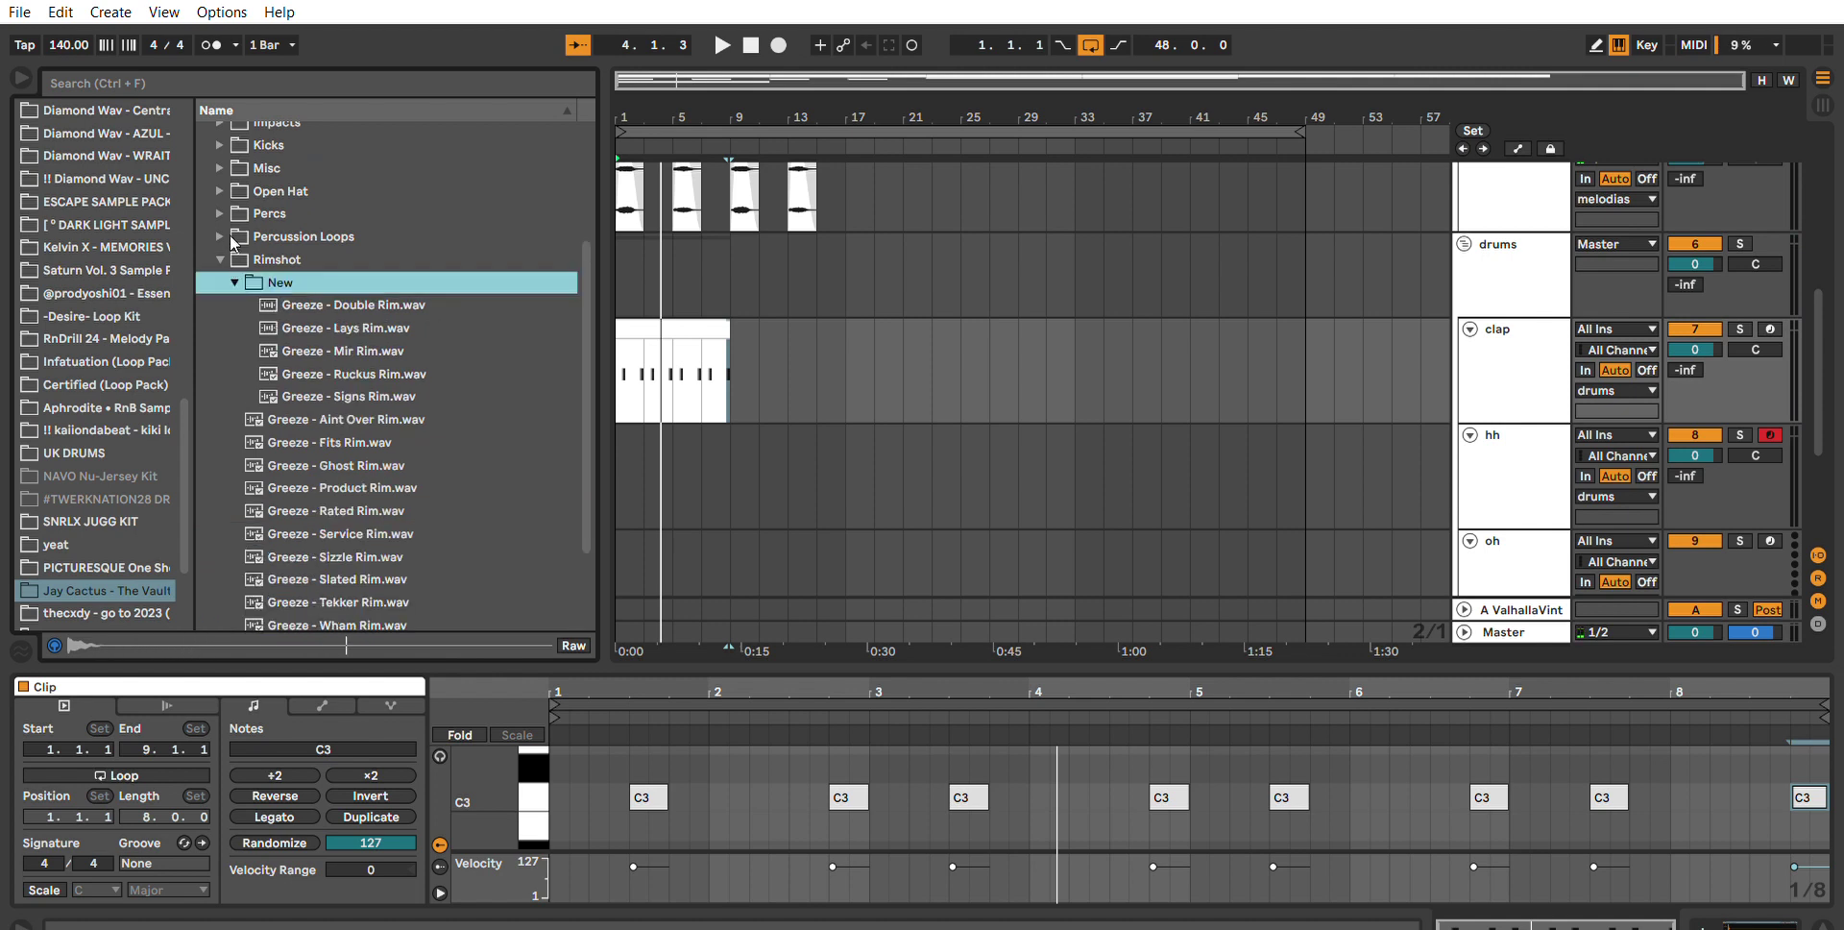
left_click(362, 305)
left_click(371, 325)
key("Down")
key("Down")
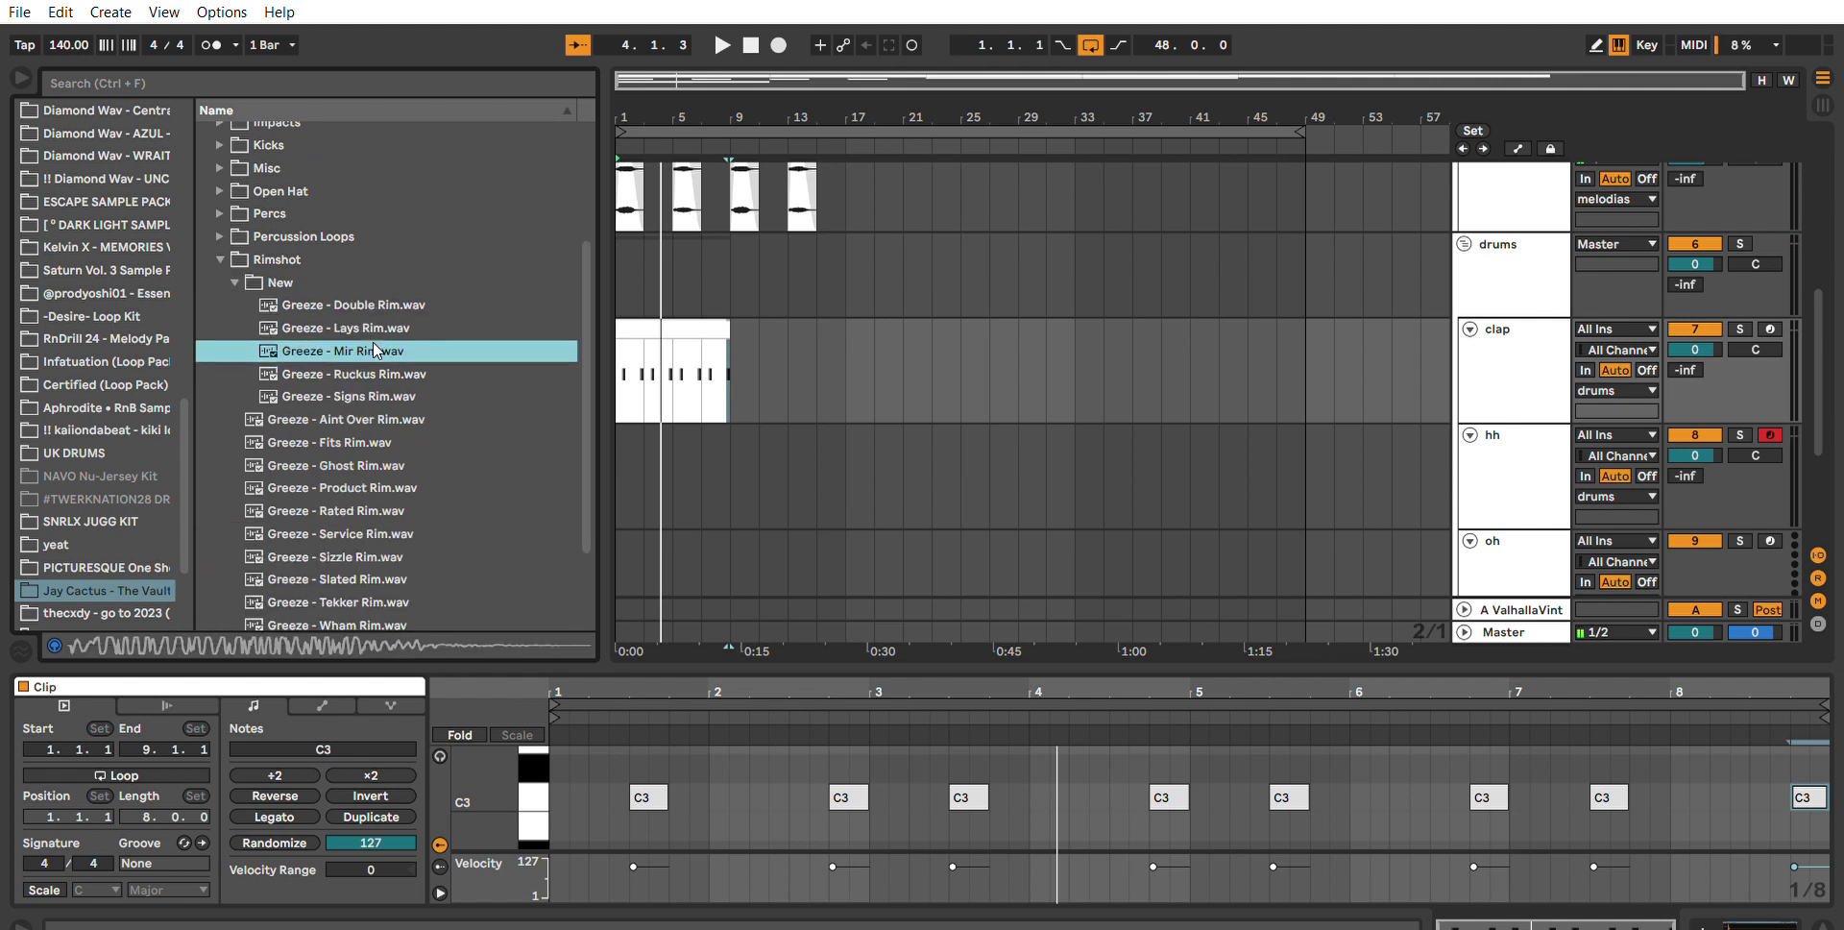
Load Greeze - Mir Rim.wav onto the clap track and play the arrangement from the start.
key("Up")
key("Return")
key("space")
left_click(691, 327)
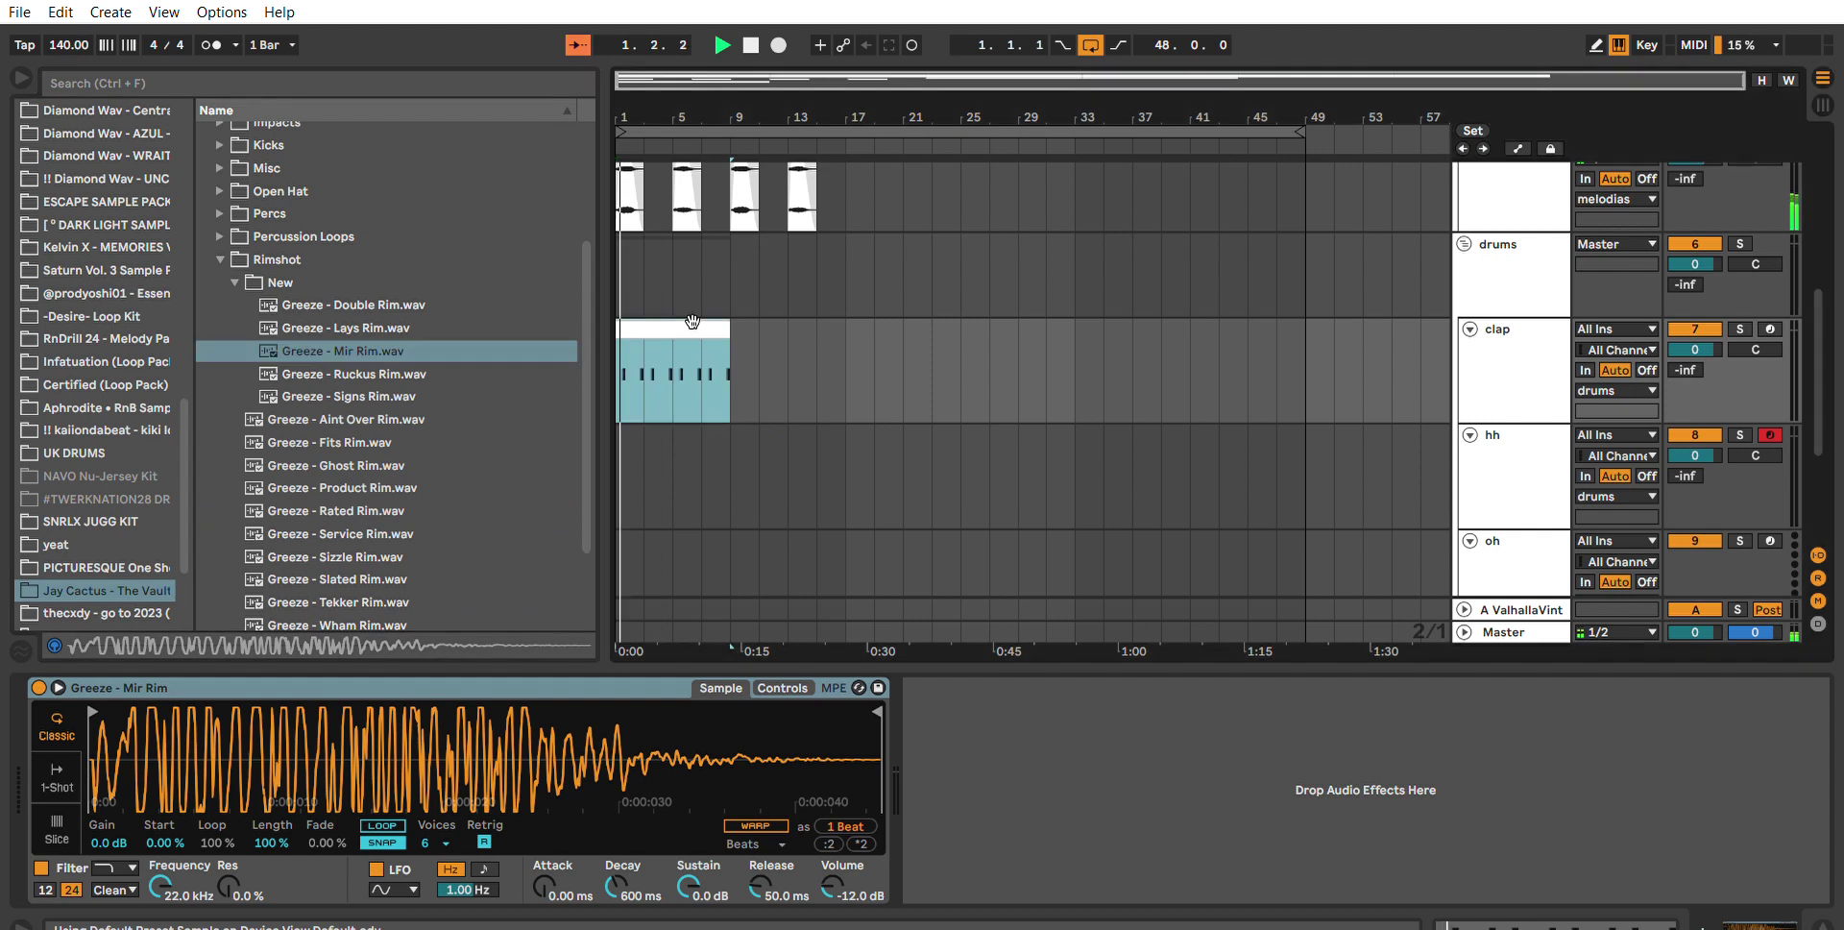
Lower the clap track to -4.7 dB and set its sampler's Vel>Vol amount to 100%.
left_click(1508, 397)
left_click_drag(1697, 349, 1687, 379)
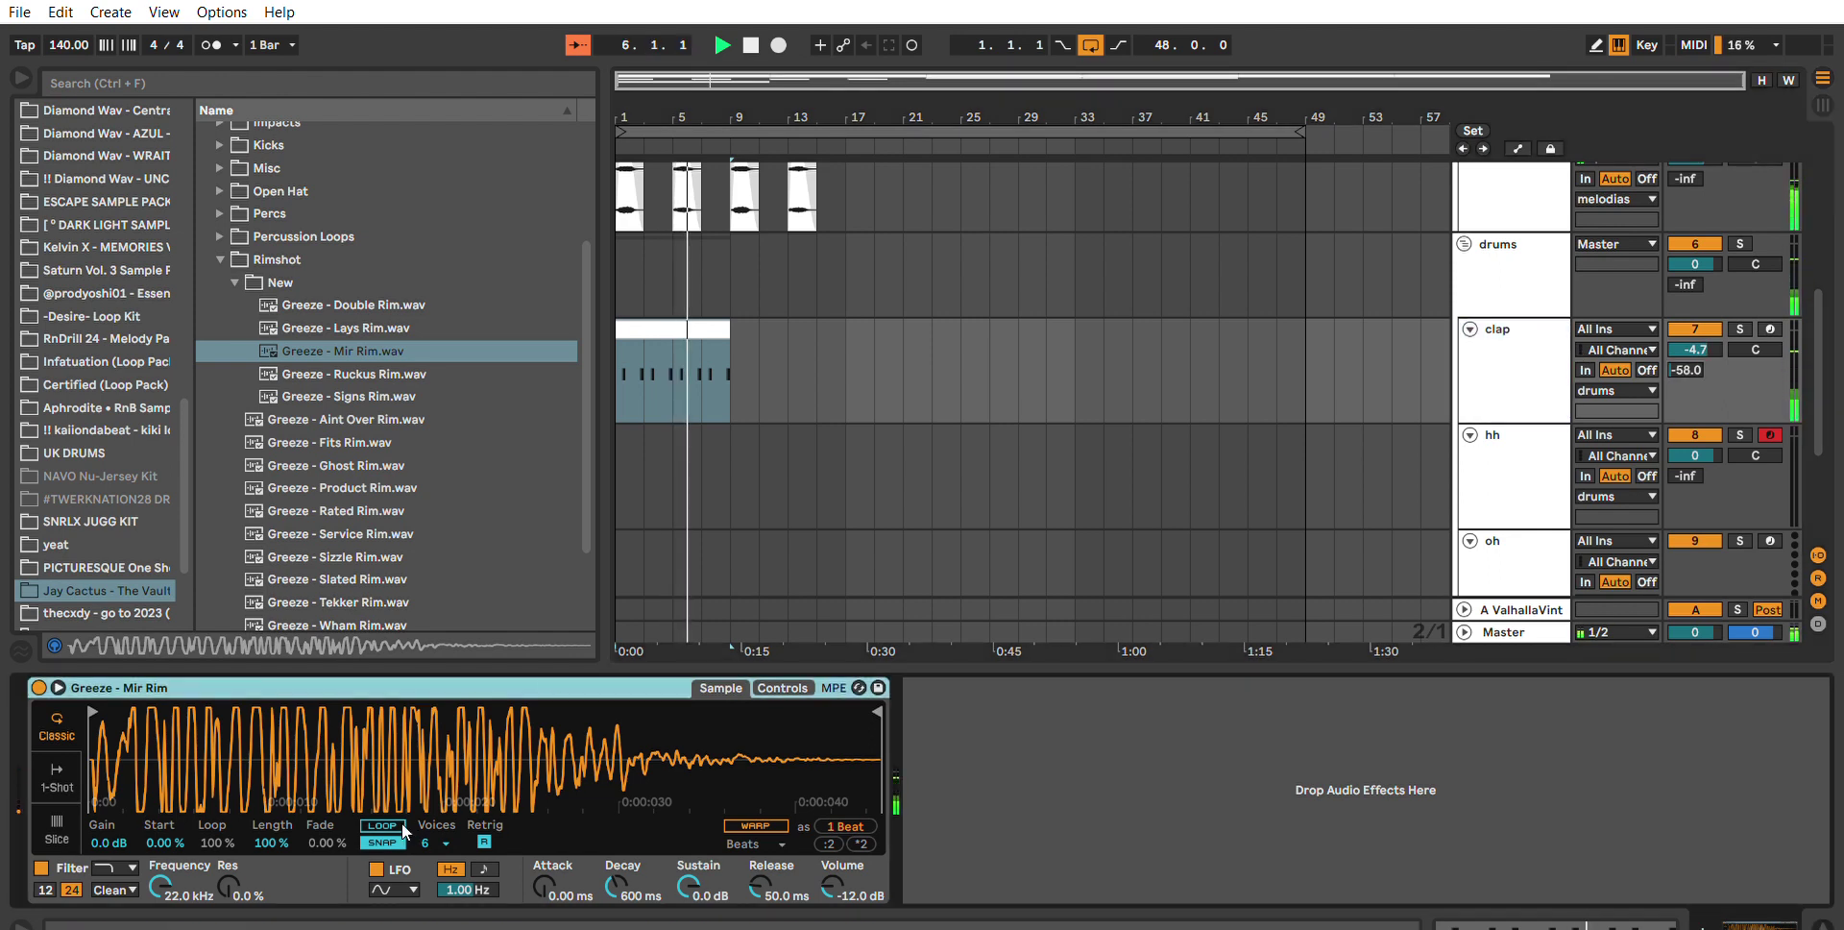
left_click(785, 687)
left_click_drag(686, 845, 685, 783)
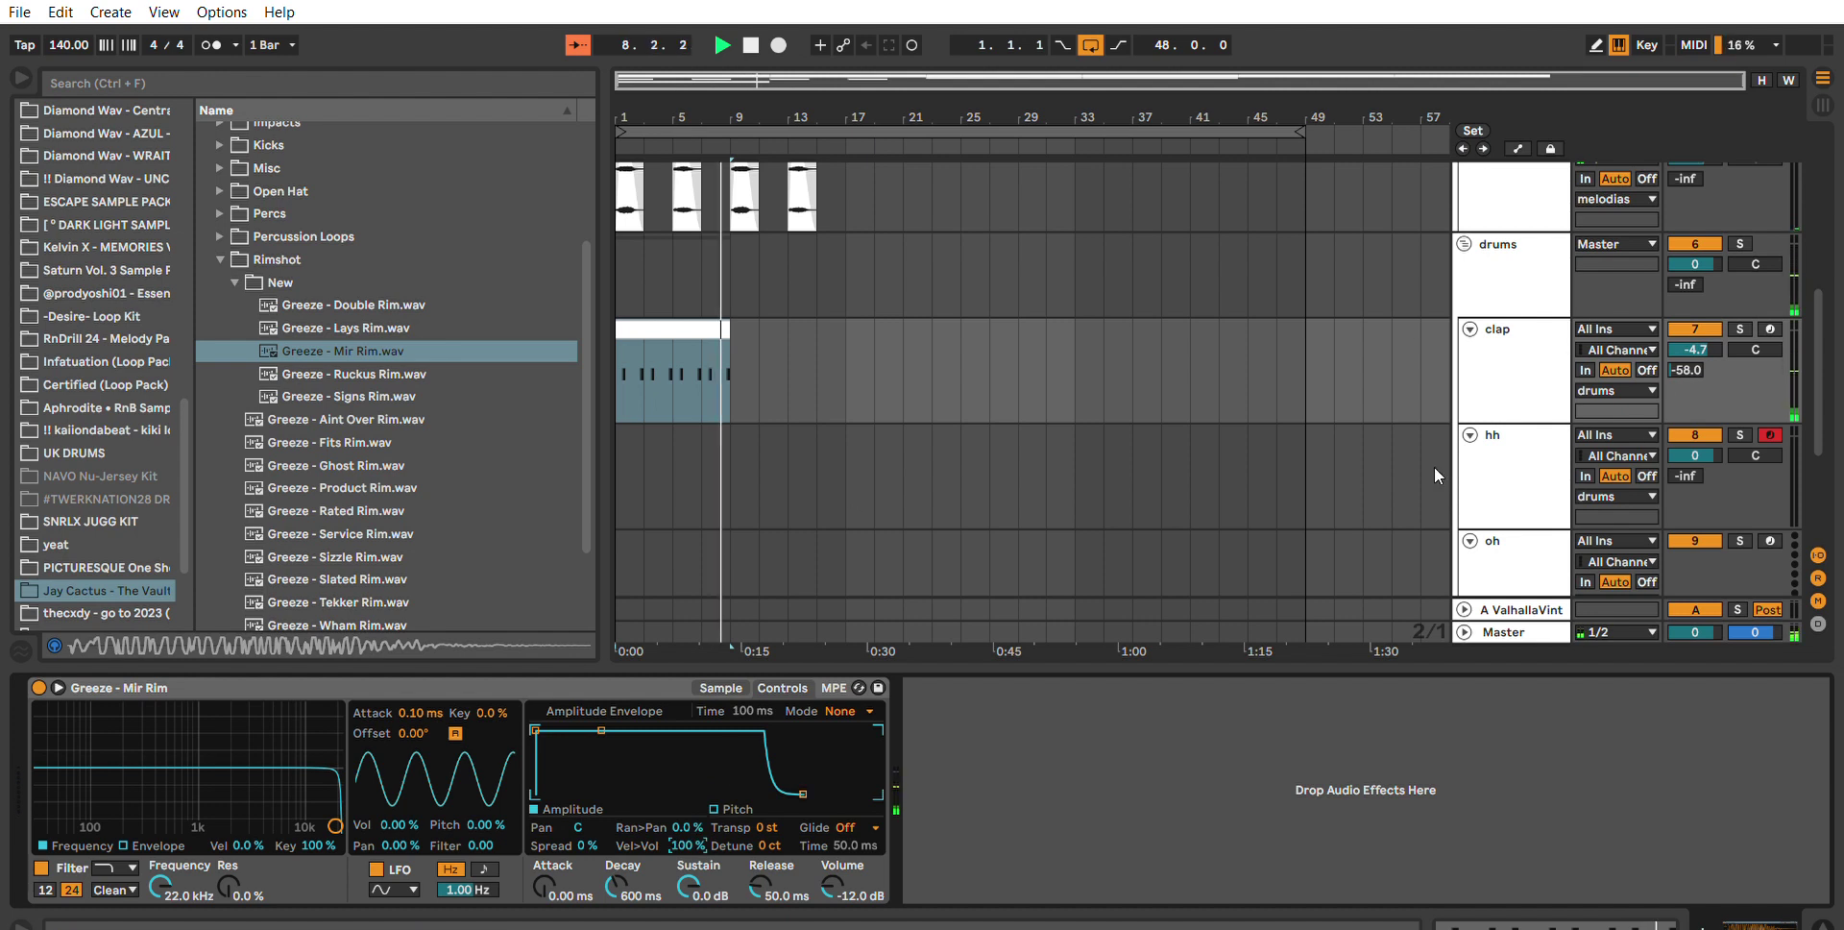
Fill the clap track from bar 9 to bar 49 with copies of the eight-bar clip, removing the clip from bars 1 to 8.
left_click(714, 327)
key("ctrl+d")
key("ctrl+d")
key("ctrl+d")
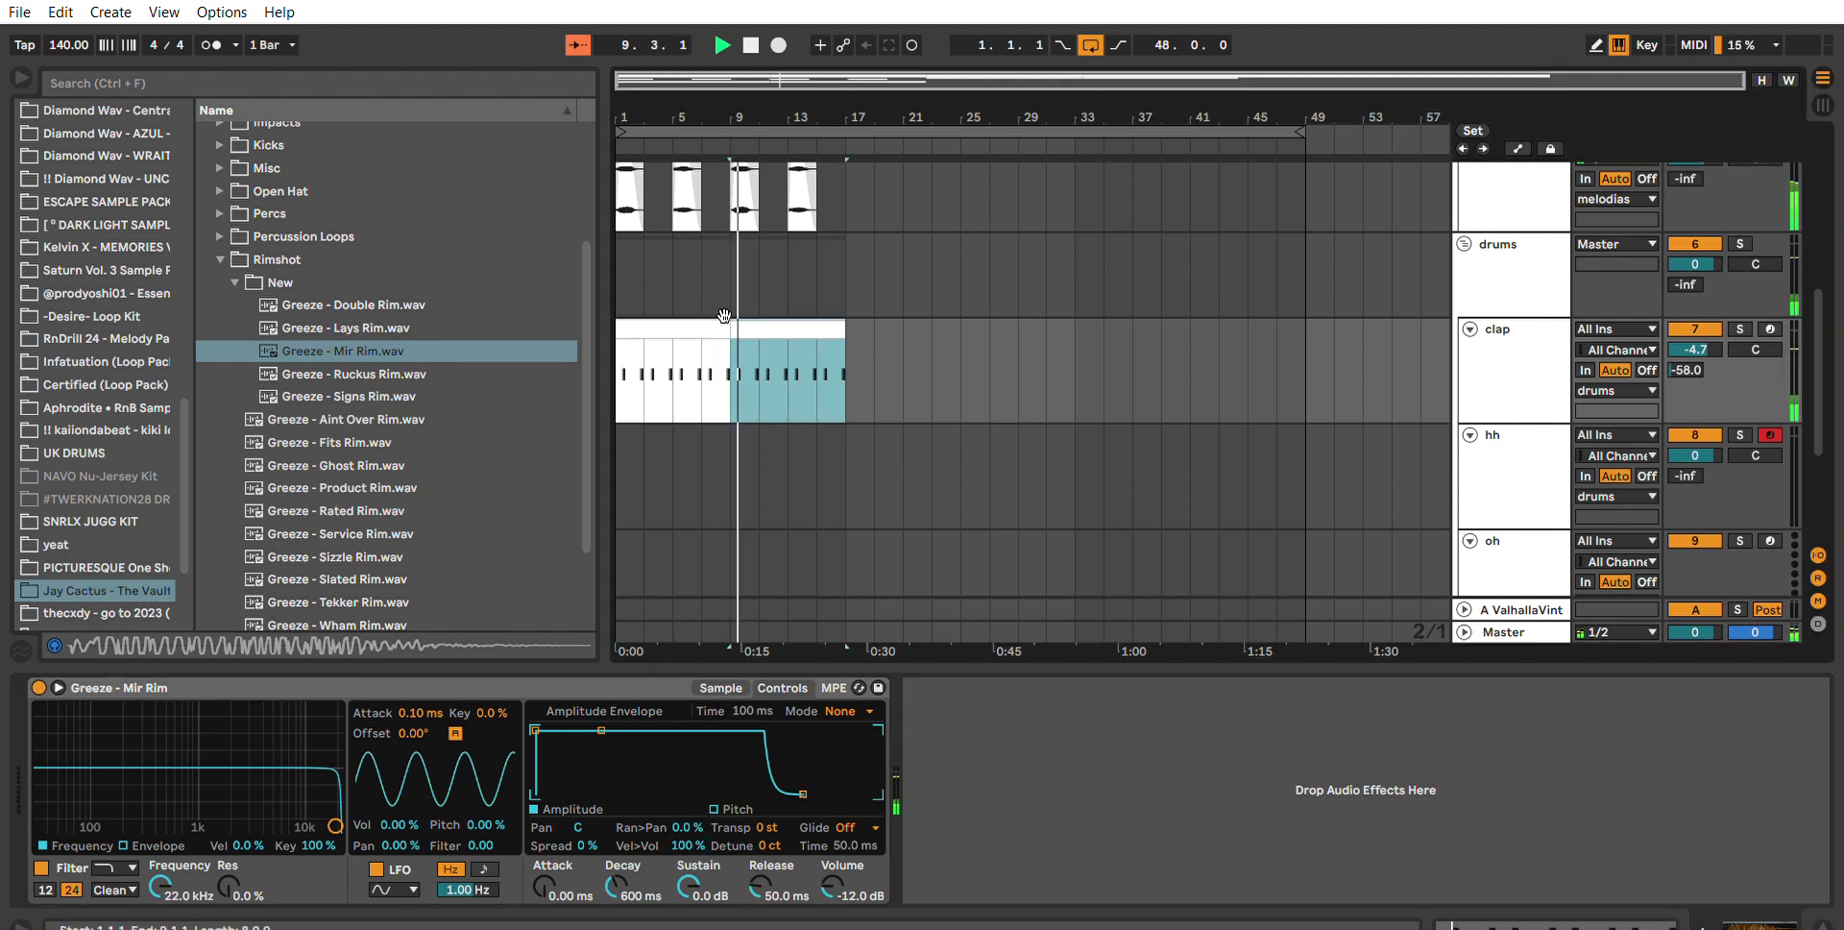
left_click(730, 326)
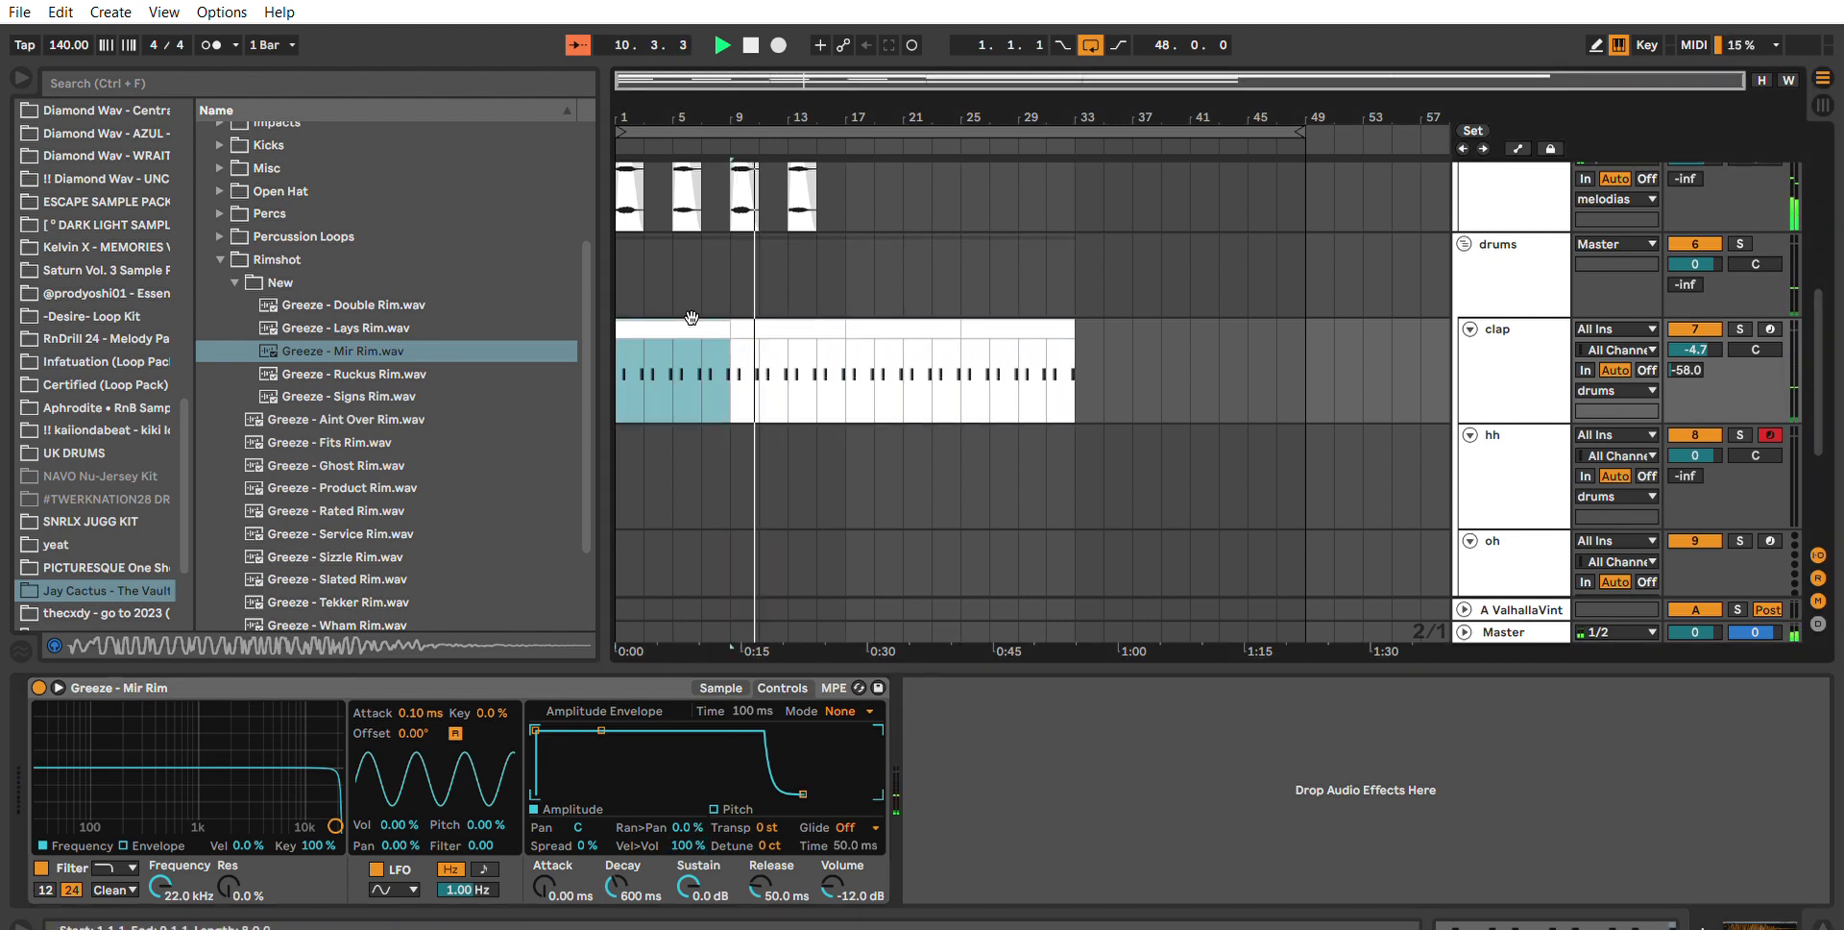
key("Delete")
left_click(1052, 331)
key("ctrl+d")
key("ctrl+d")
Set the hh track sampler's Vel>Vol to 100% and its Ran>Pan to 16%.
left_click(1057, 444)
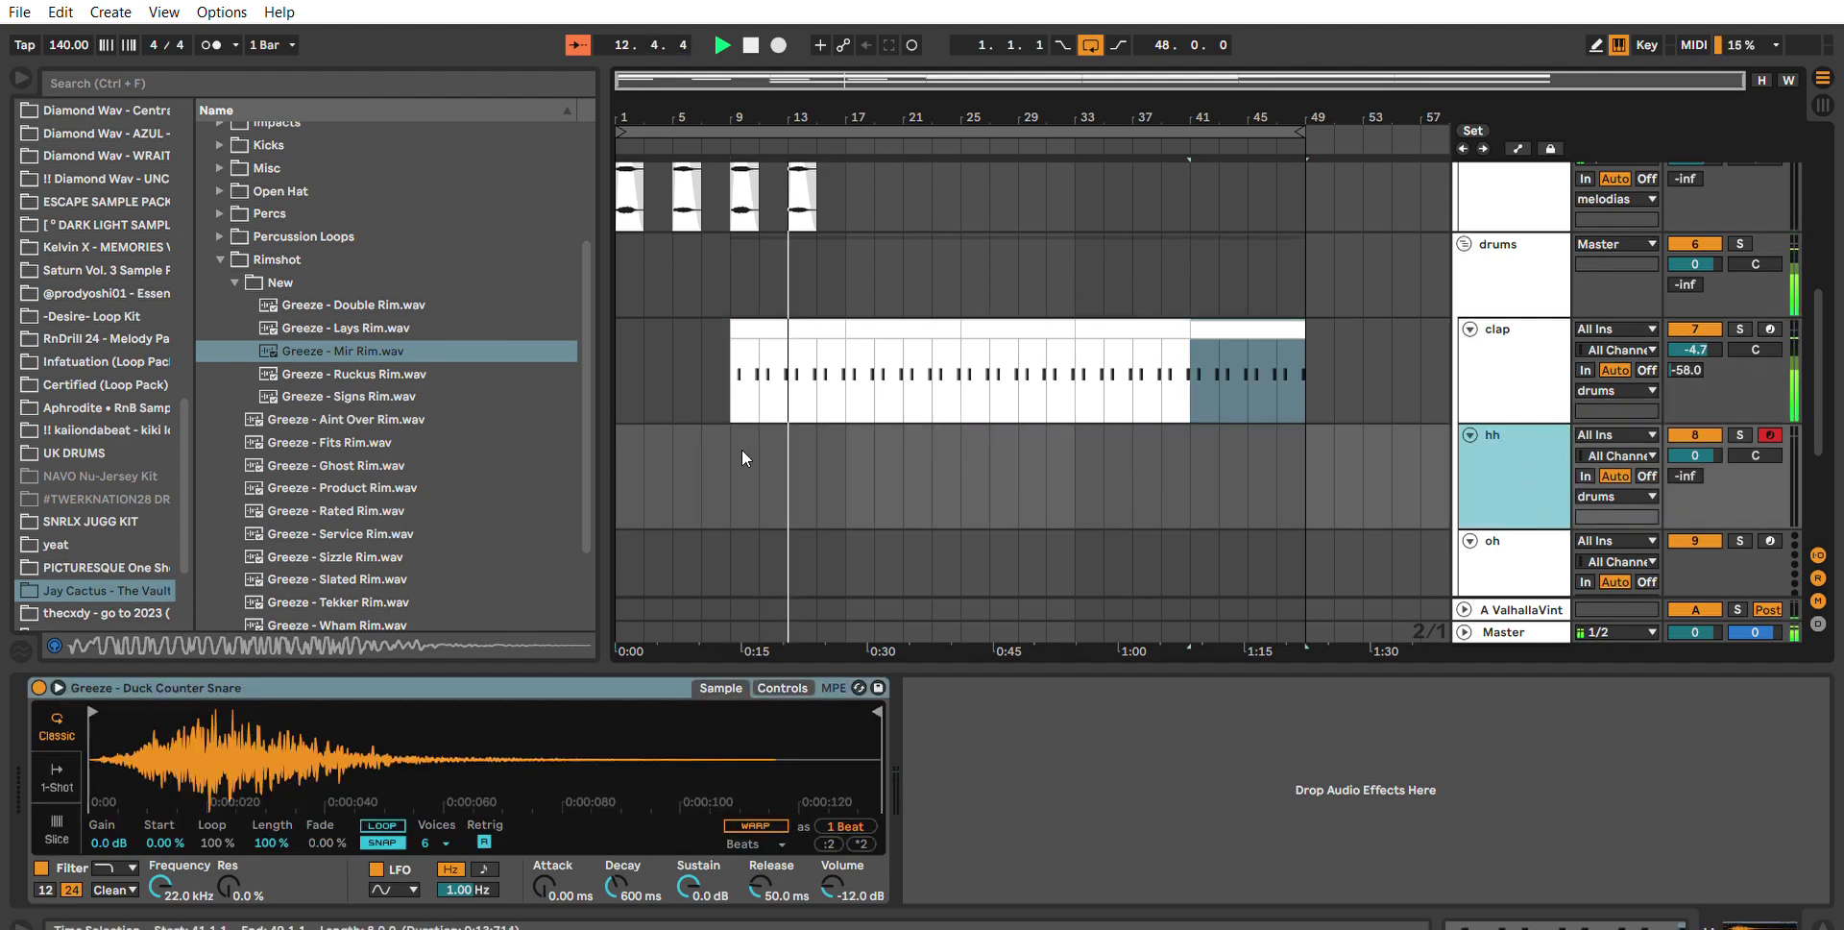
left_click(384, 842)
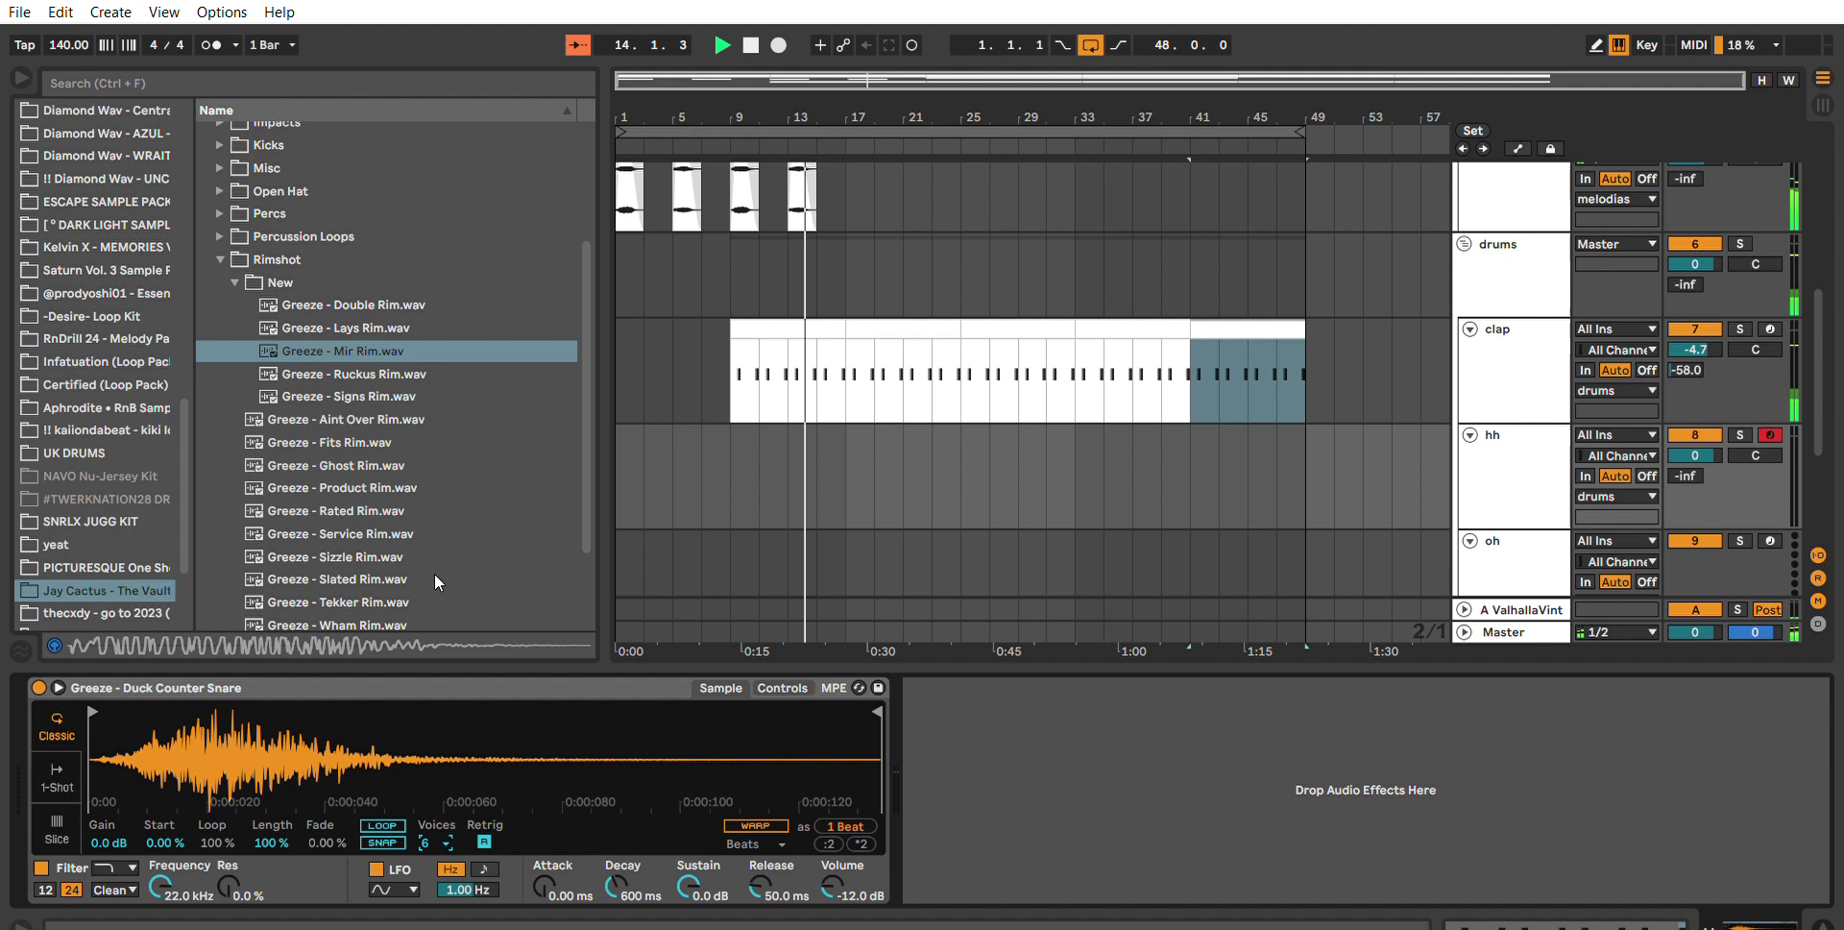
left_click(775, 689)
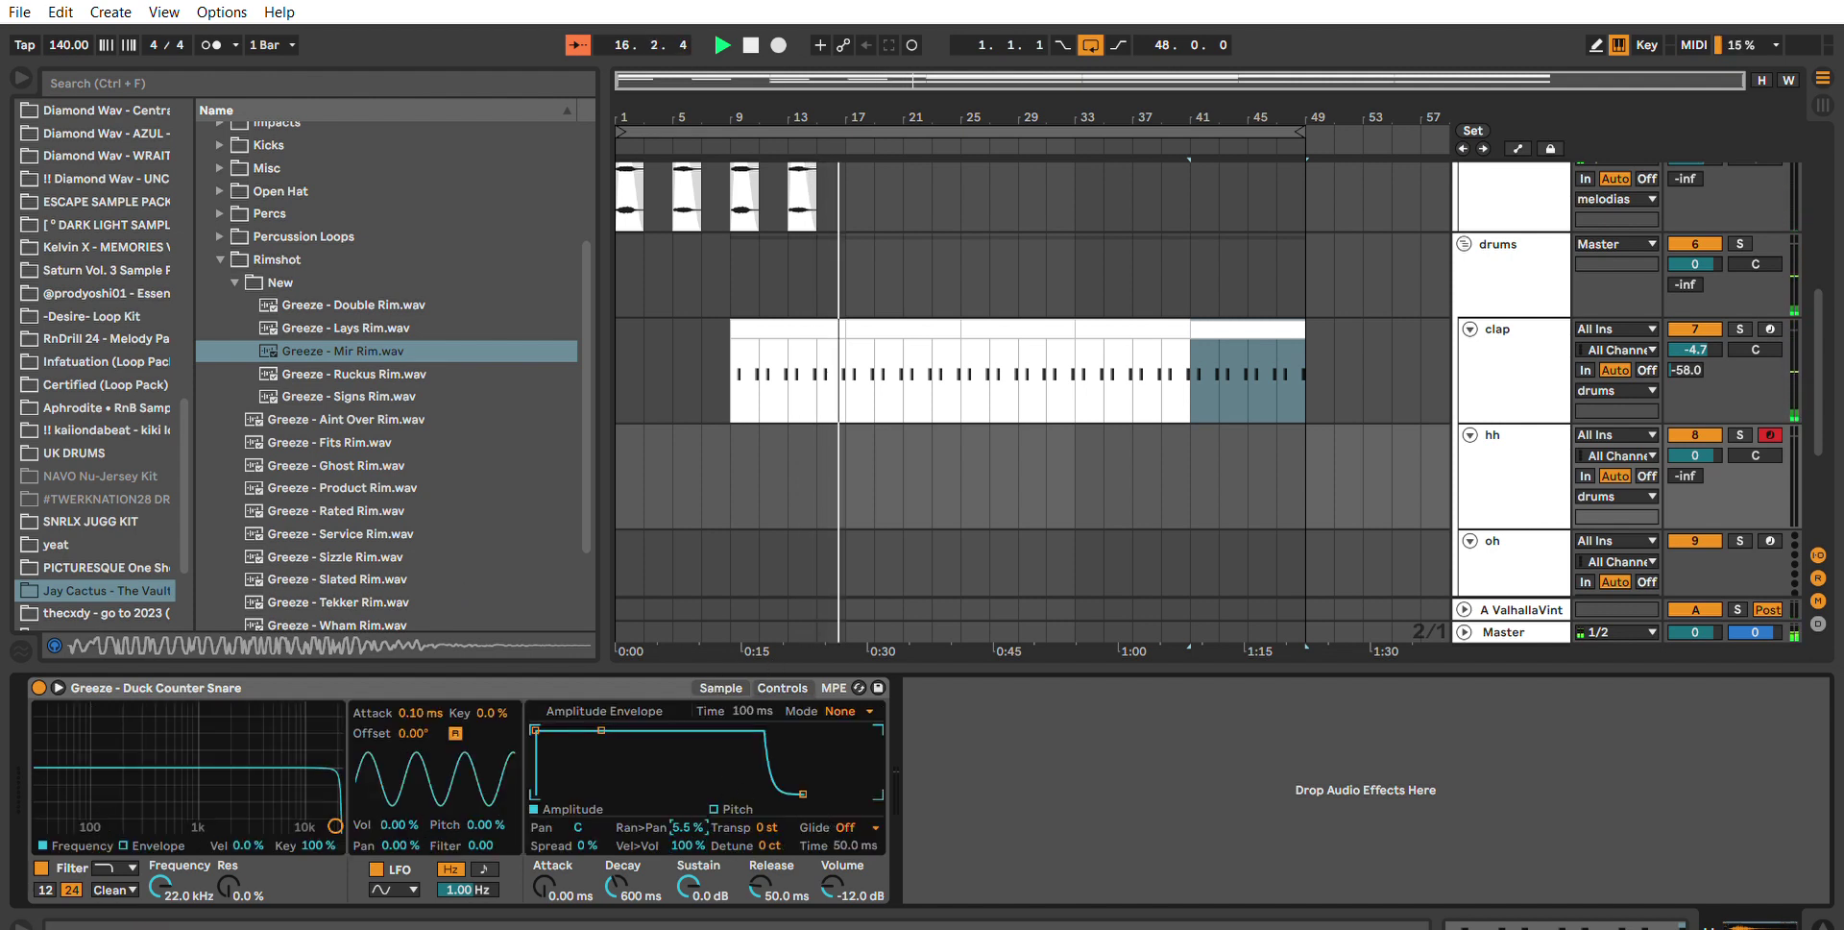
Copy the first eight-bar clap clip onto the hh track at bar 9 and open the copy for note editing.
left_click_drag(741, 438, 816, 427)
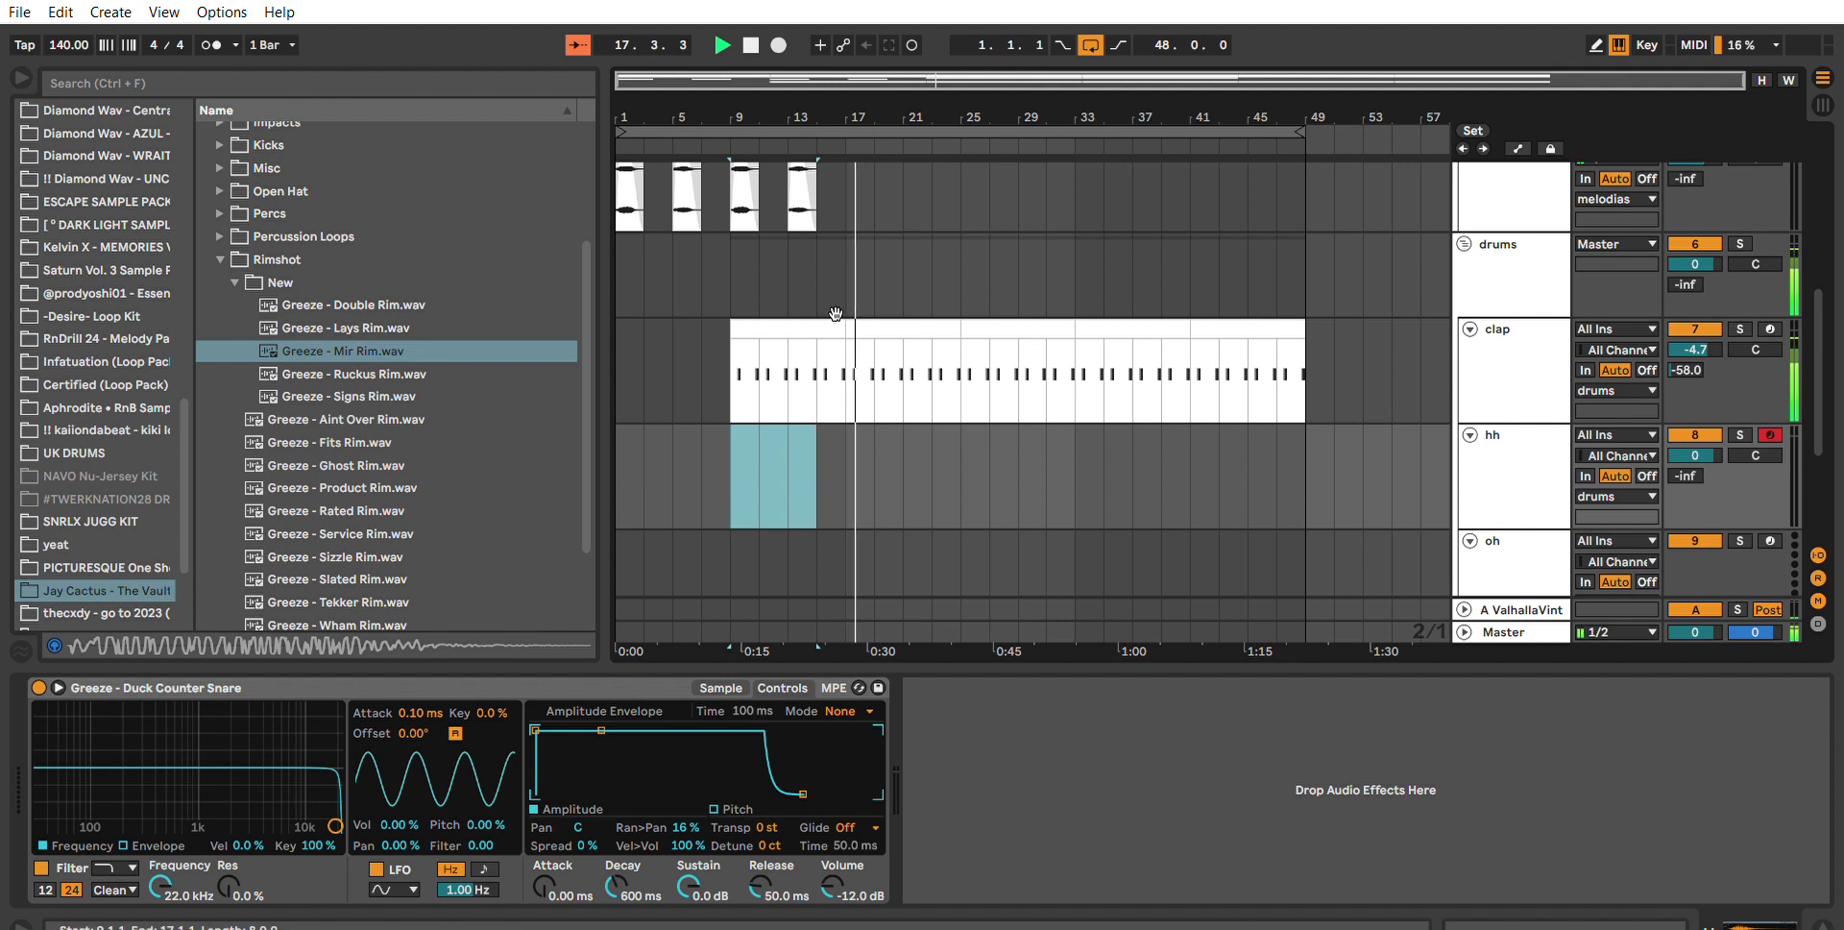
left_click(822, 328)
left_click_drag(809, 323, 812, 432)
double_click(813, 431)
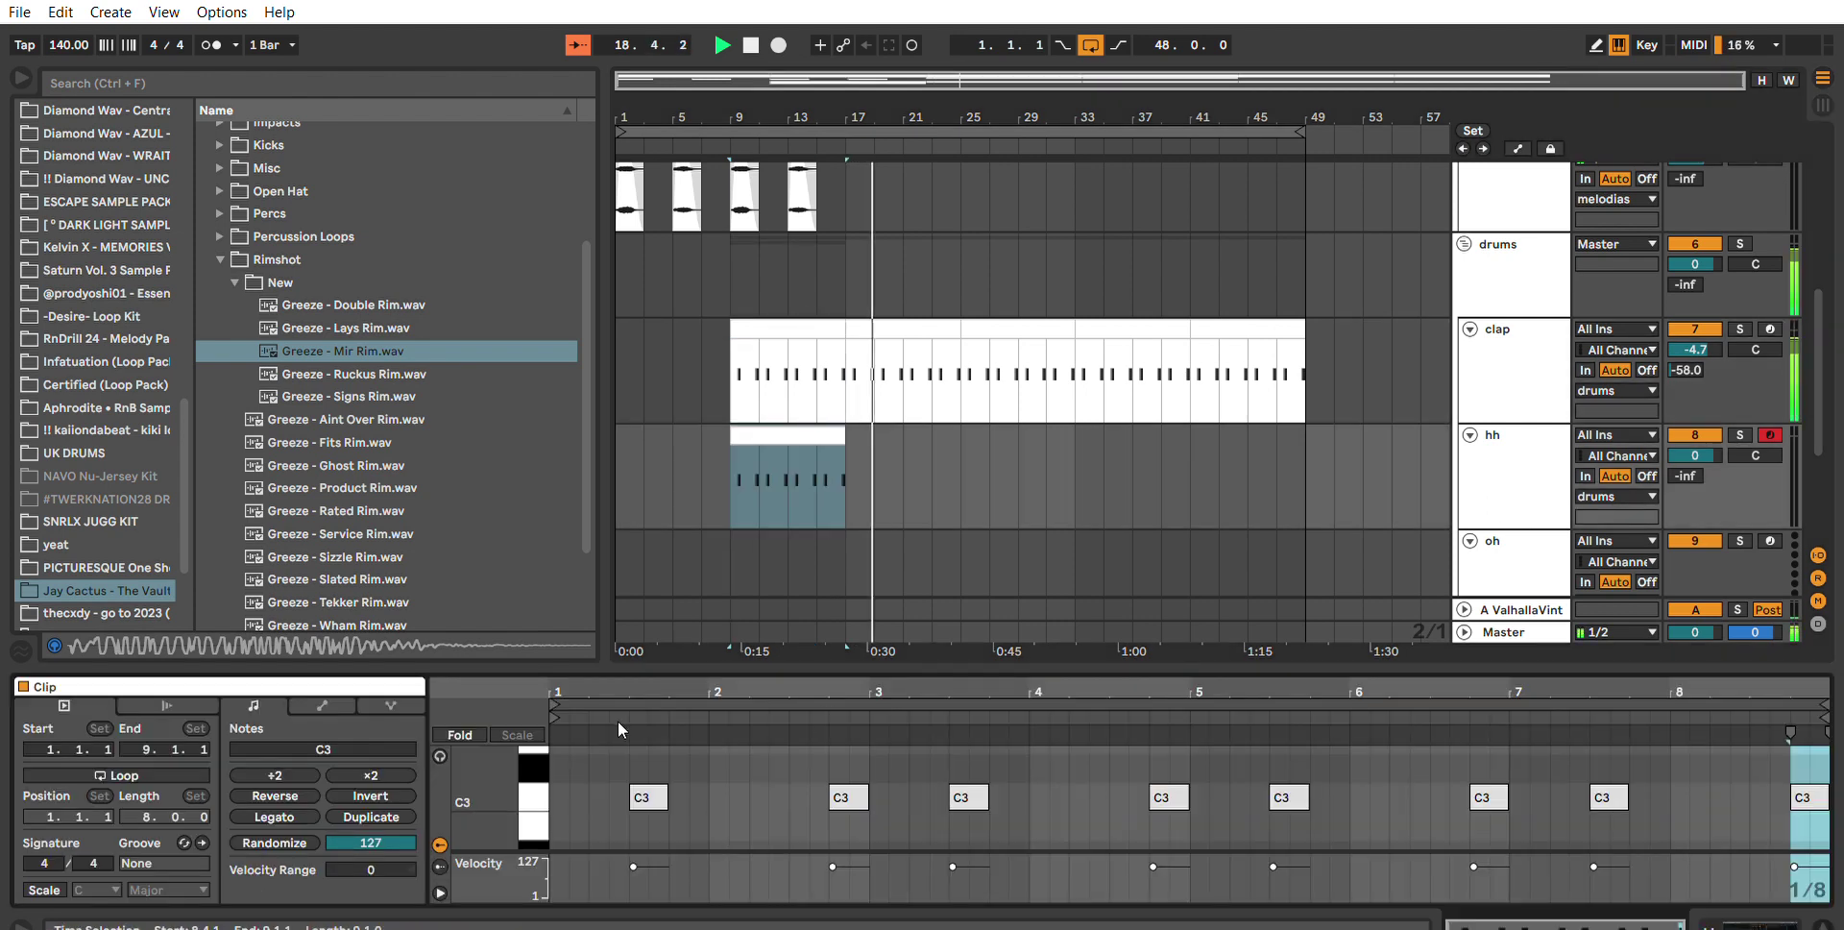
Add a C3 note at the start of the hh clip, lengthen it to three sixteenths and duplicate it twice.
left_click(610, 757)
double_click(564, 788)
scroll(567, 788, "up", 3)
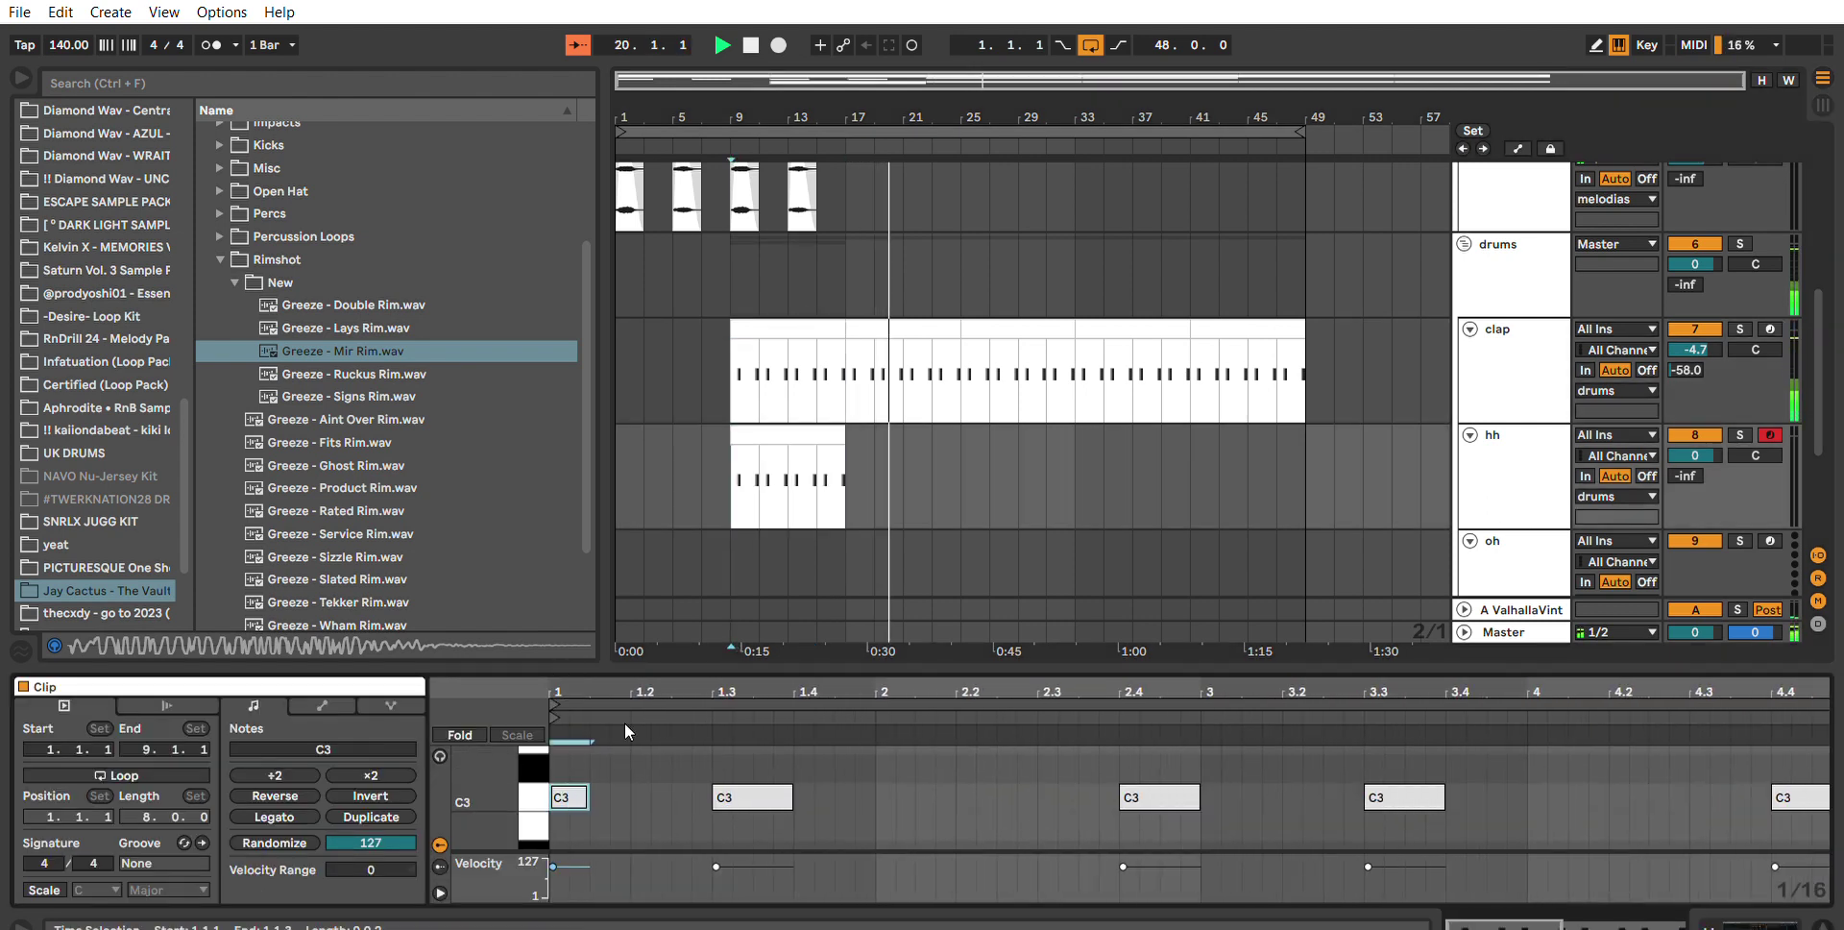
left_click_drag(598, 774, 614, 761)
key("ctrl+d")
key("ctrl+d")
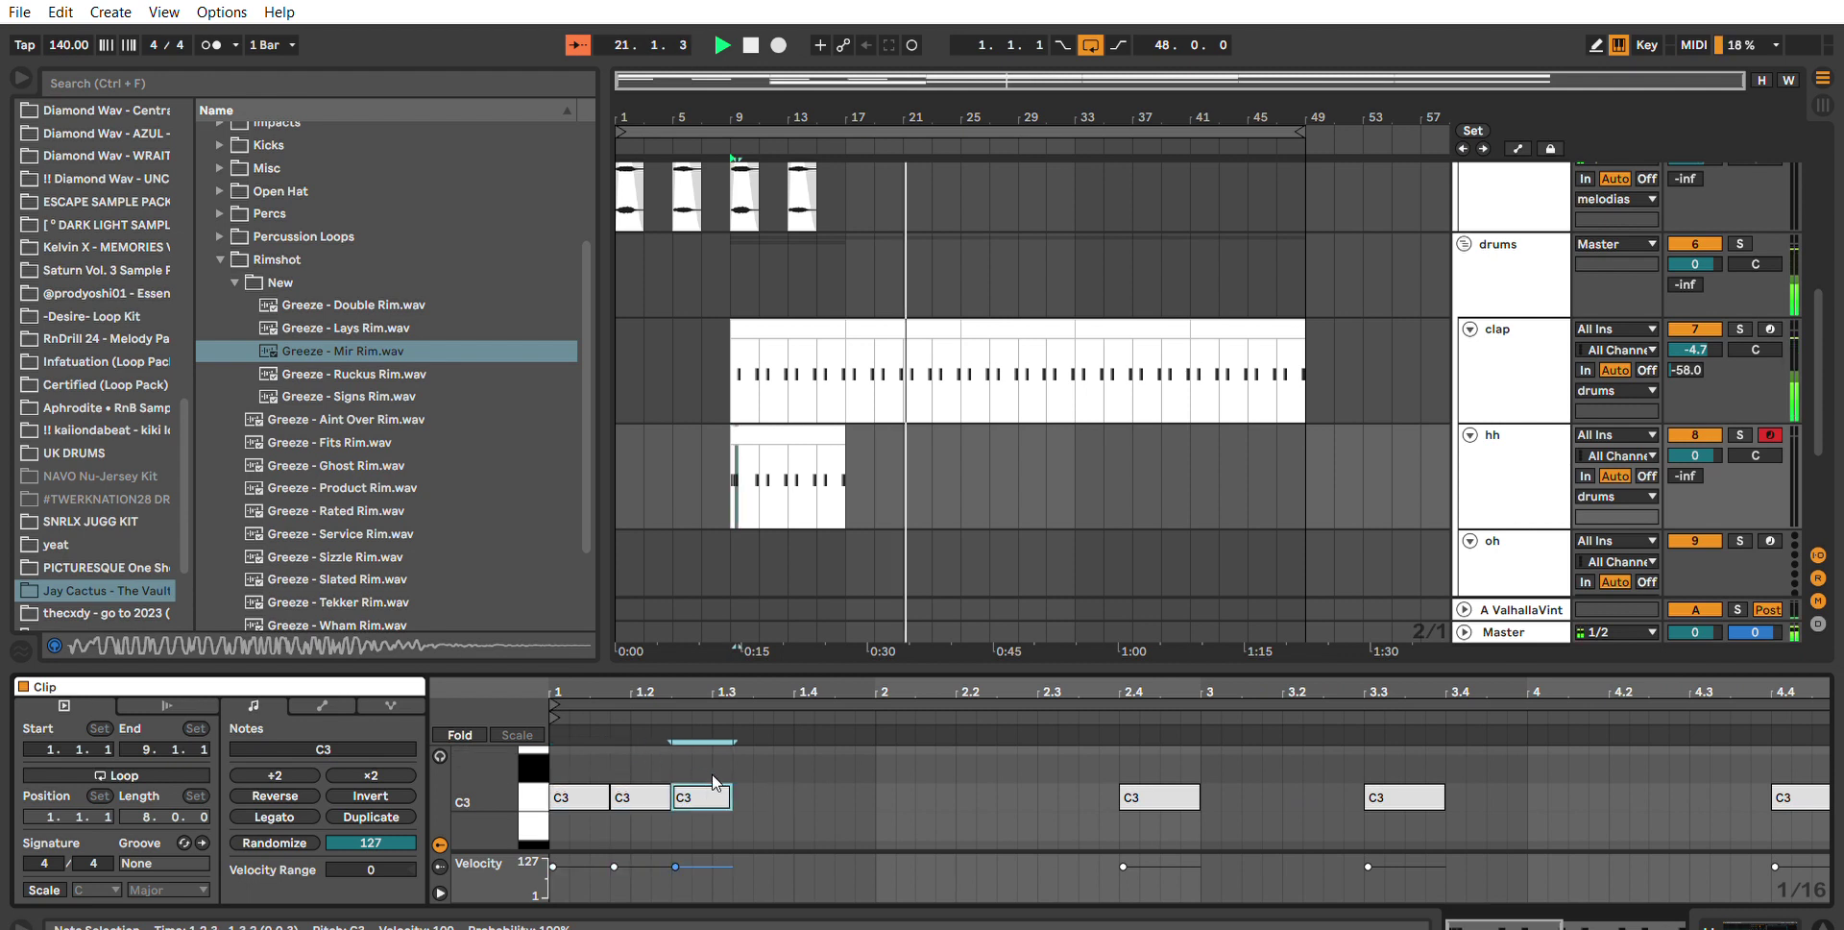
Repeat the three-note pattern of the hh clip's first half bar throughout all eight bars.
left_click_drag(738, 786, 540, 759)
key("space")
key("ctrl+d")
key("ctrl+d")
key("ctrl+d")
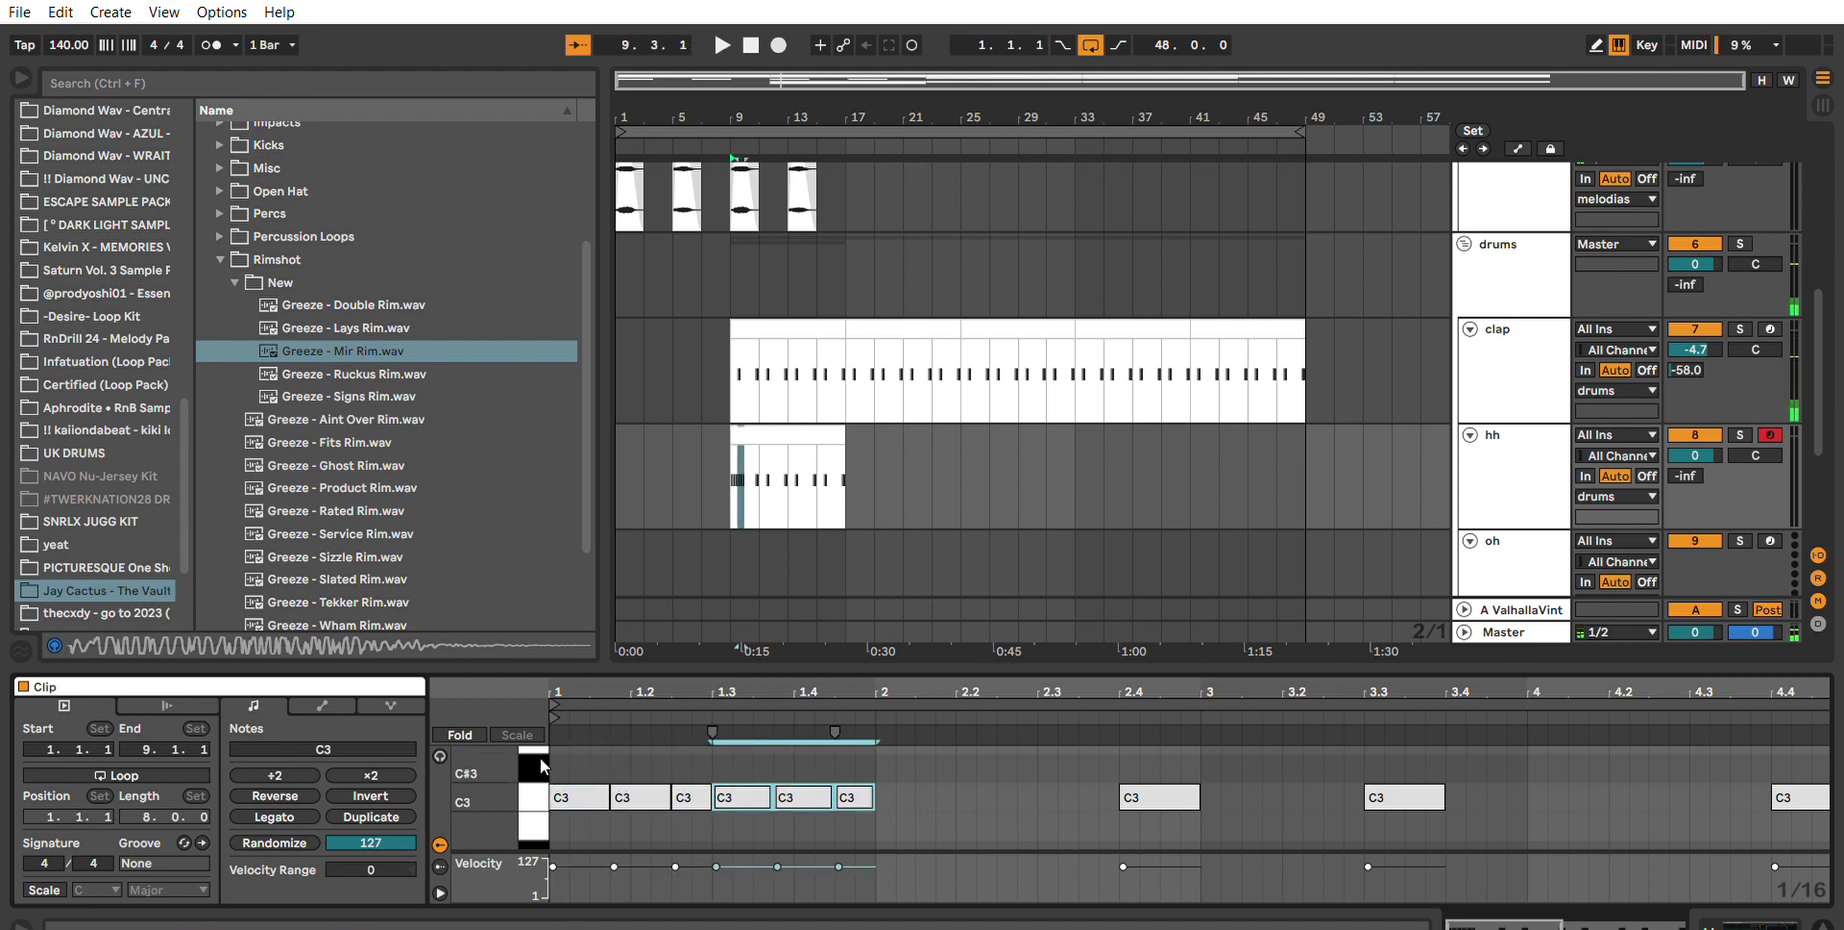
key("ctrl+d")
left_click_drag(877, 691, 877, 672)
key("ctrl+d")
key("ctrl+d")
key("ctrl+d")
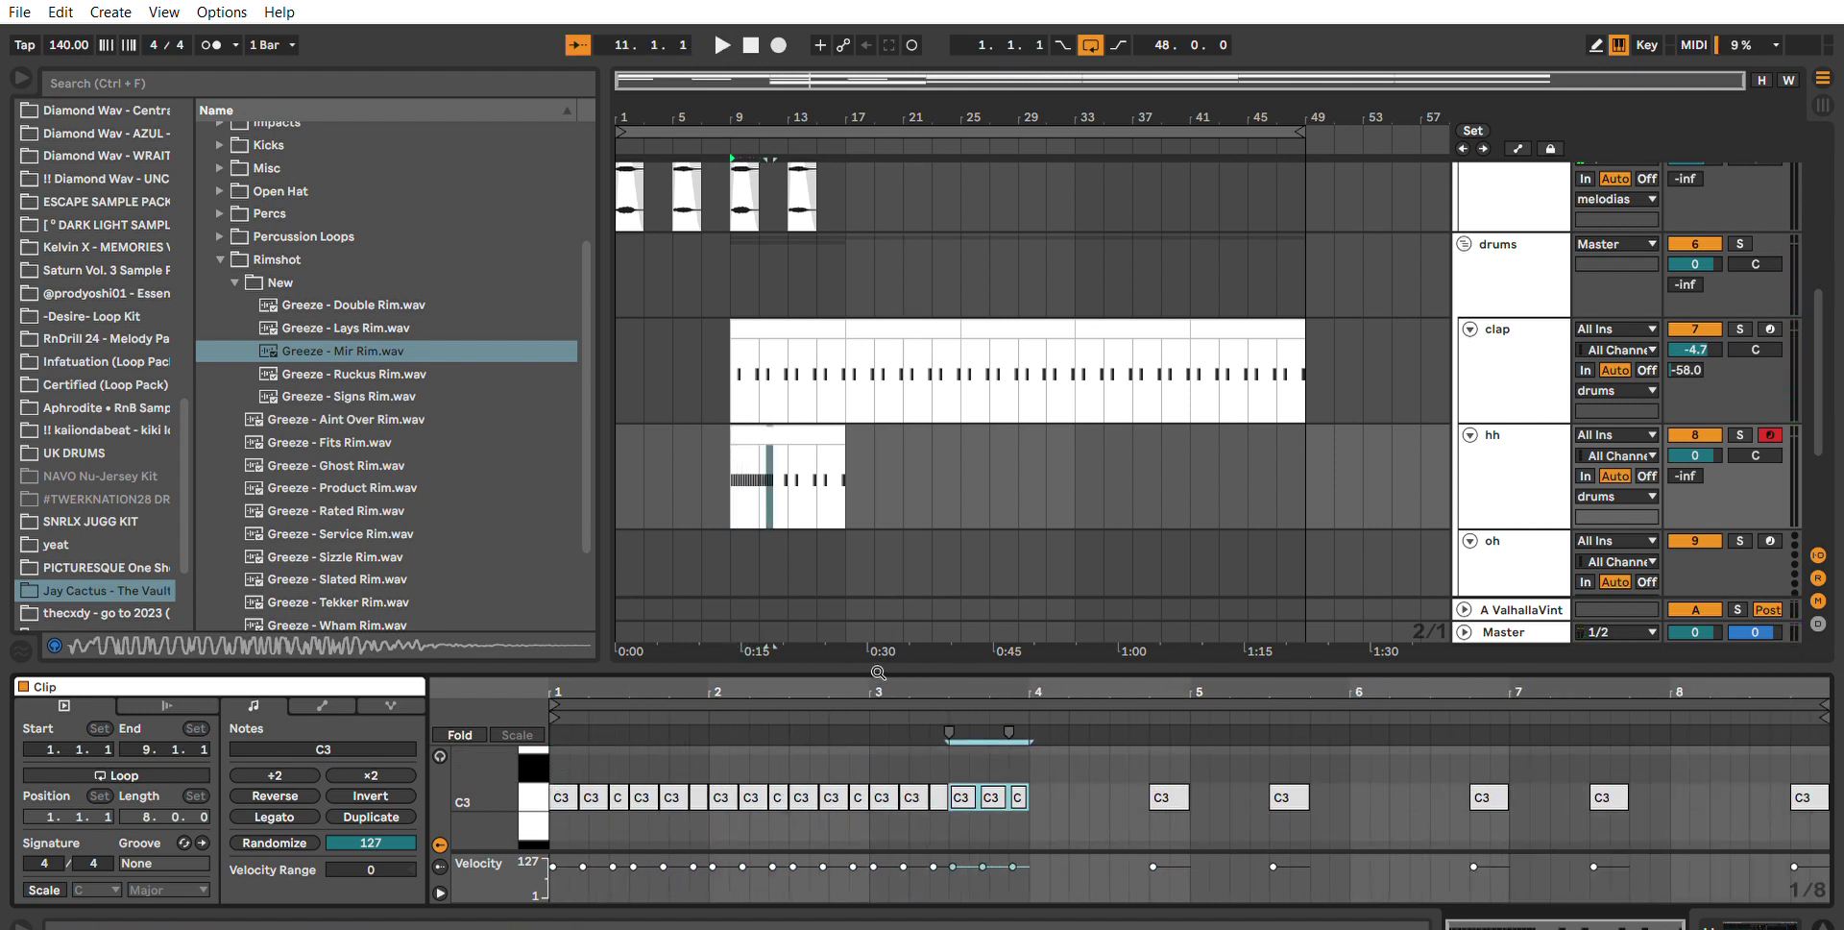
key("ctrl+d")
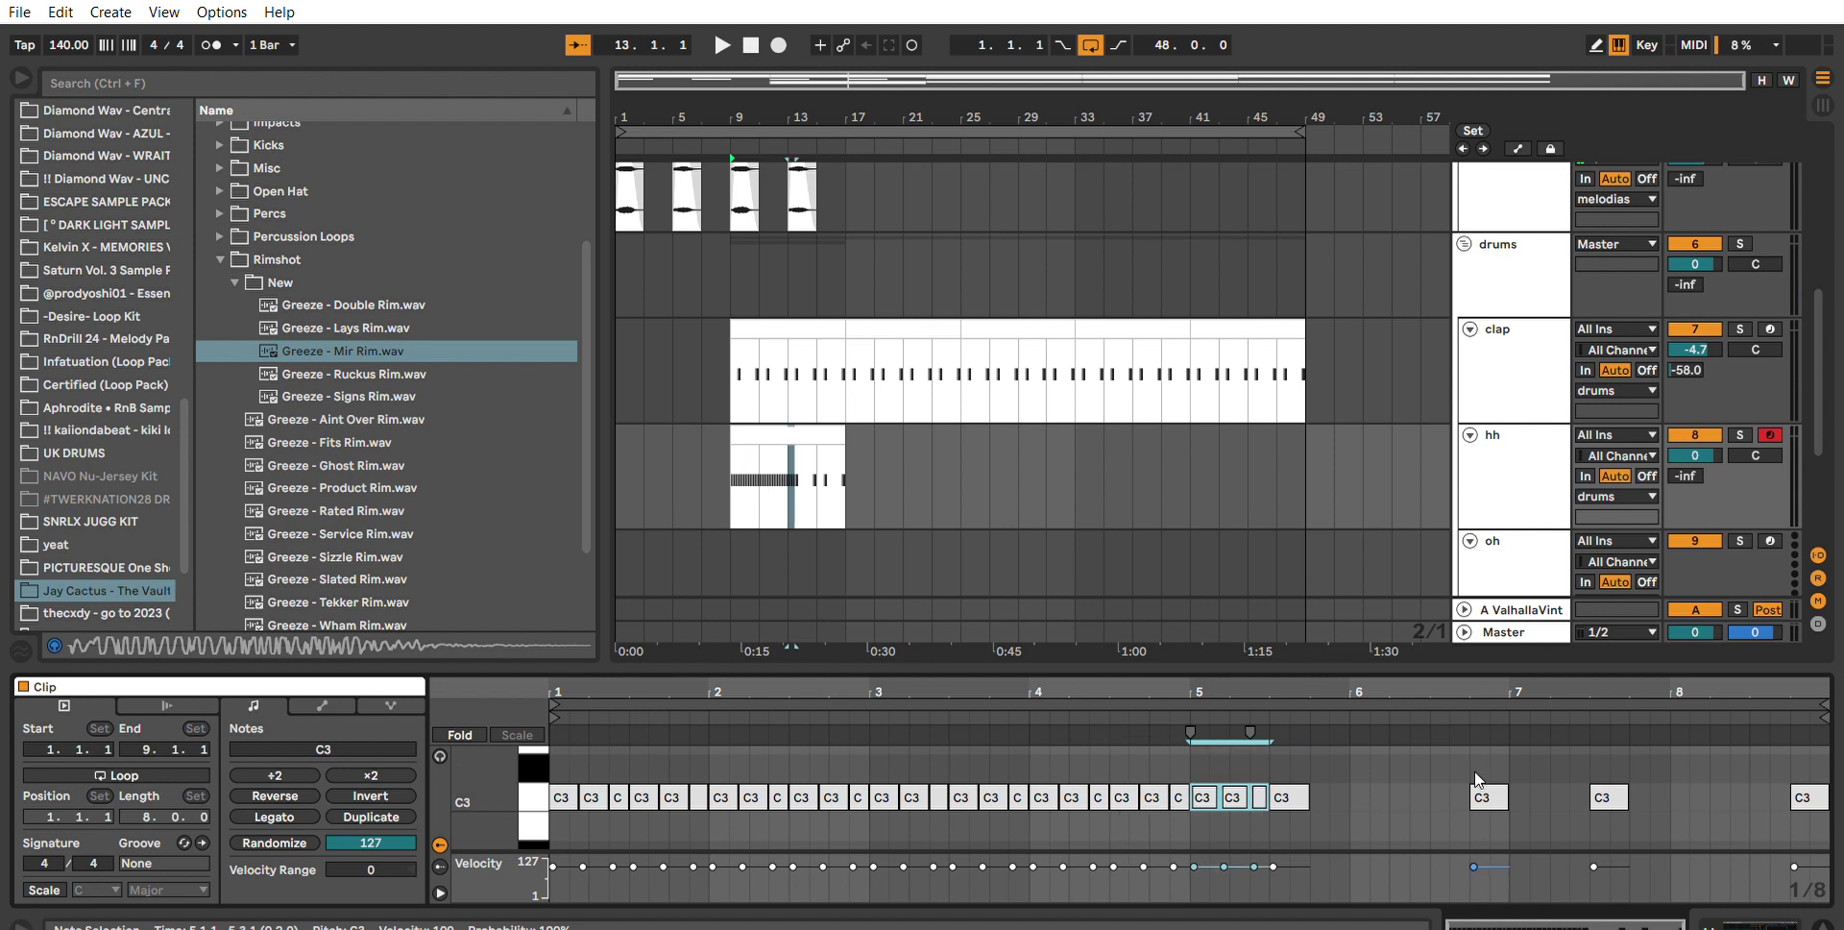
key("ctrl+d")
key("ctrl+d")
key("ctrl+d")
key("ctrl+d")
key("ctrl+d")
key("ctrl+d")
key("ctrl+d")
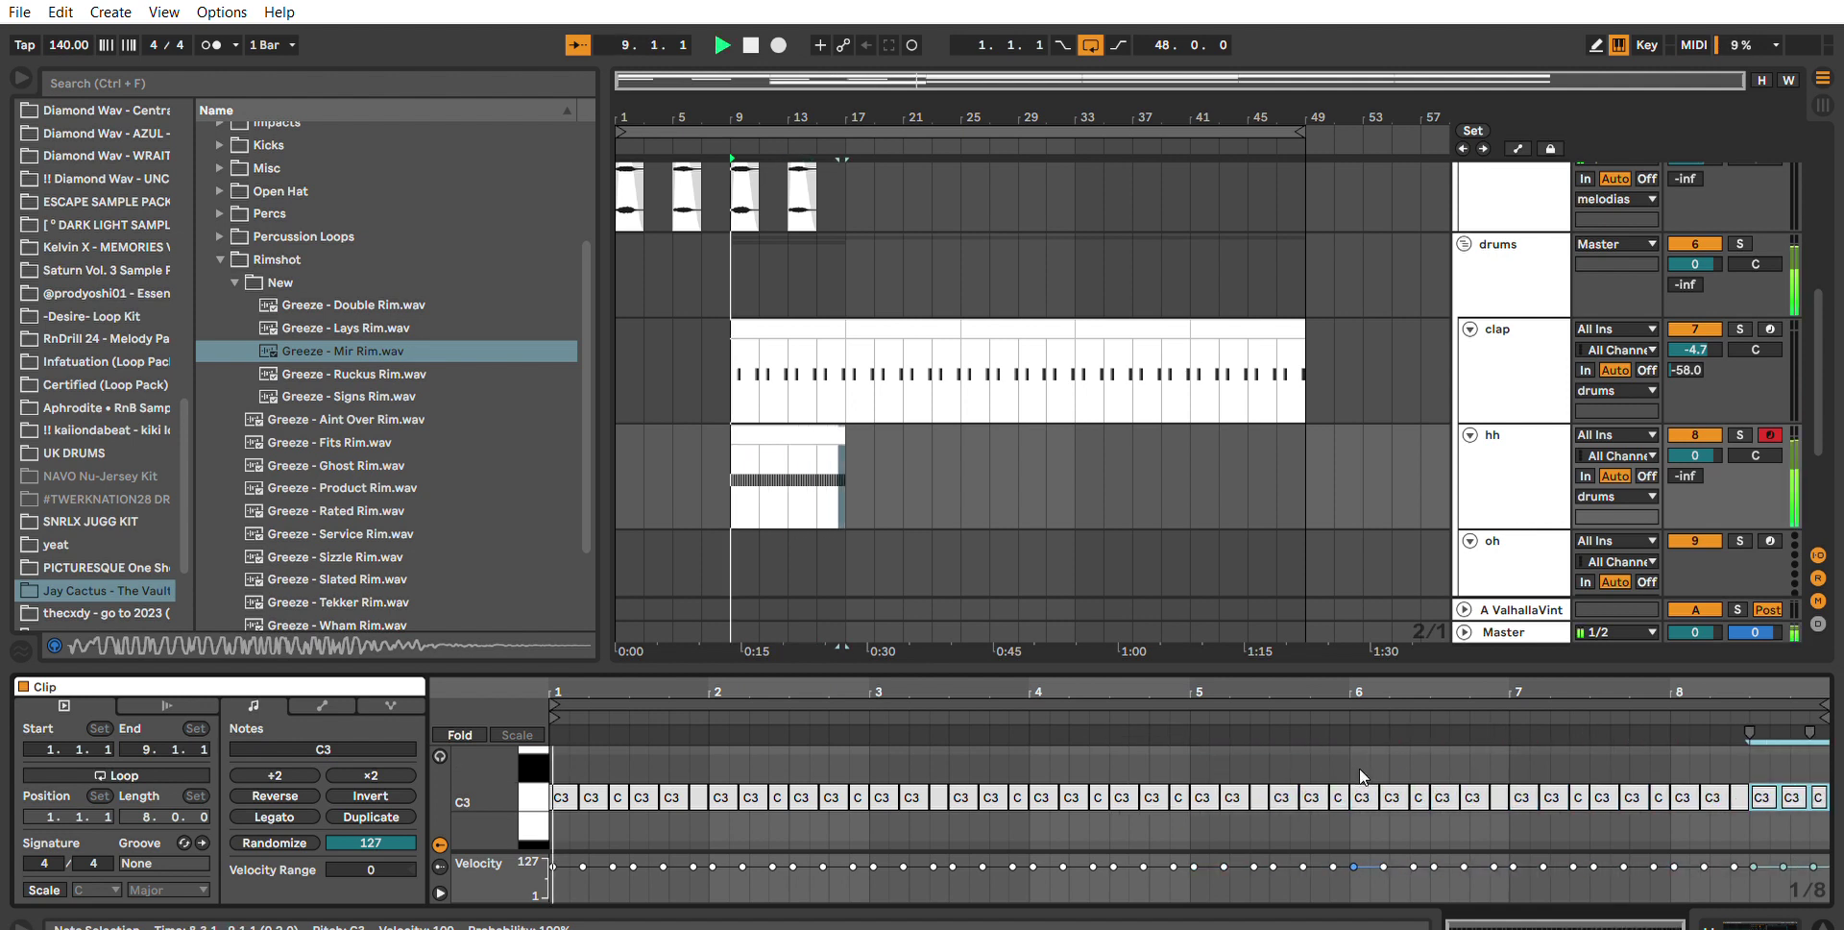
Lower the hh track to -14.4 dB and collapse the melodias group in the mixer.
left_click(1503, 472)
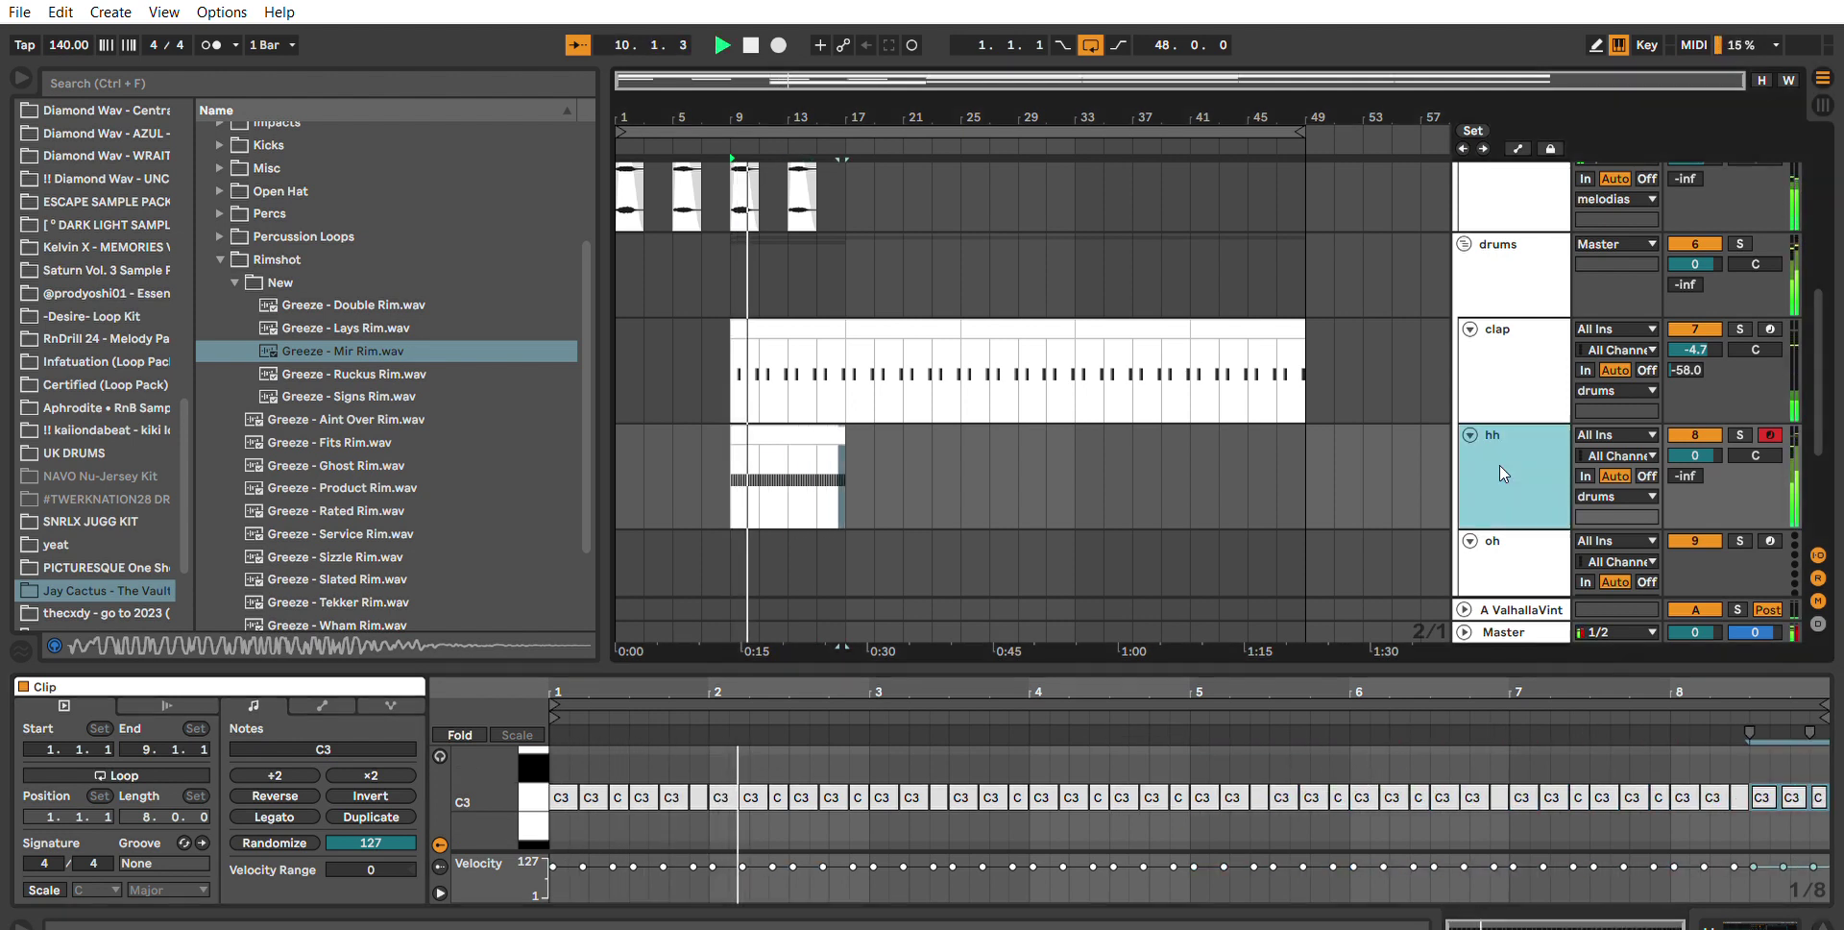
double_click(1500, 467)
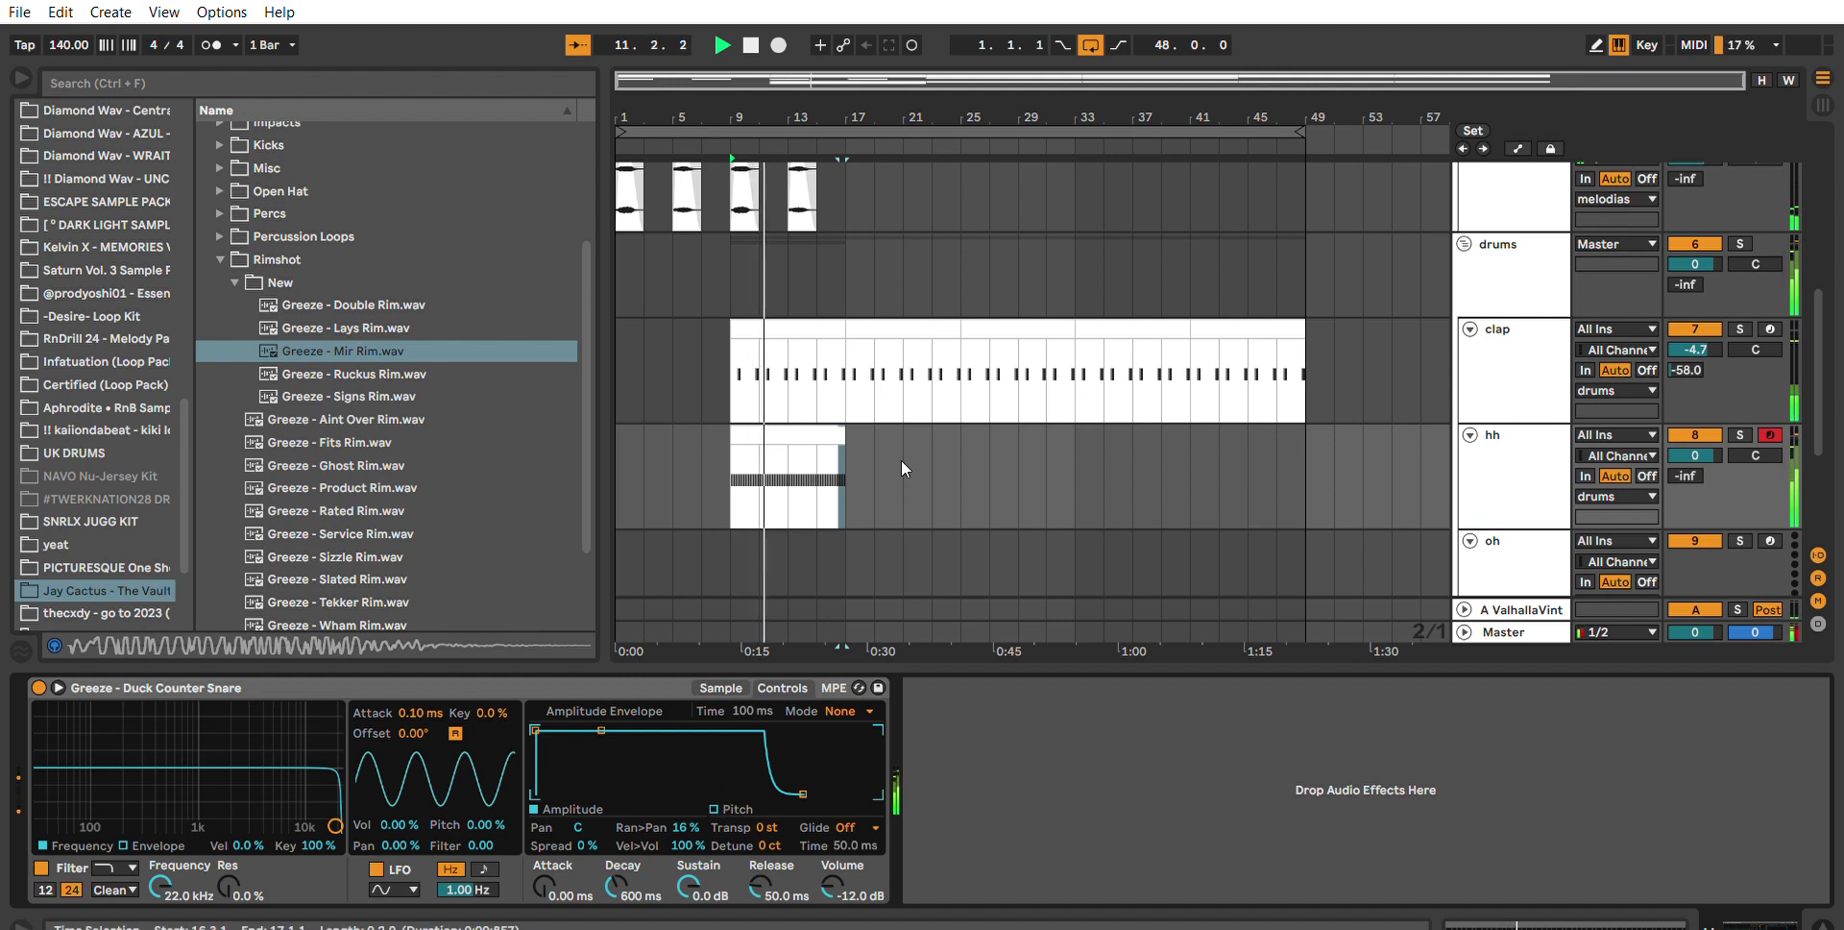
left_click_drag(1695, 457, 1696, 470)
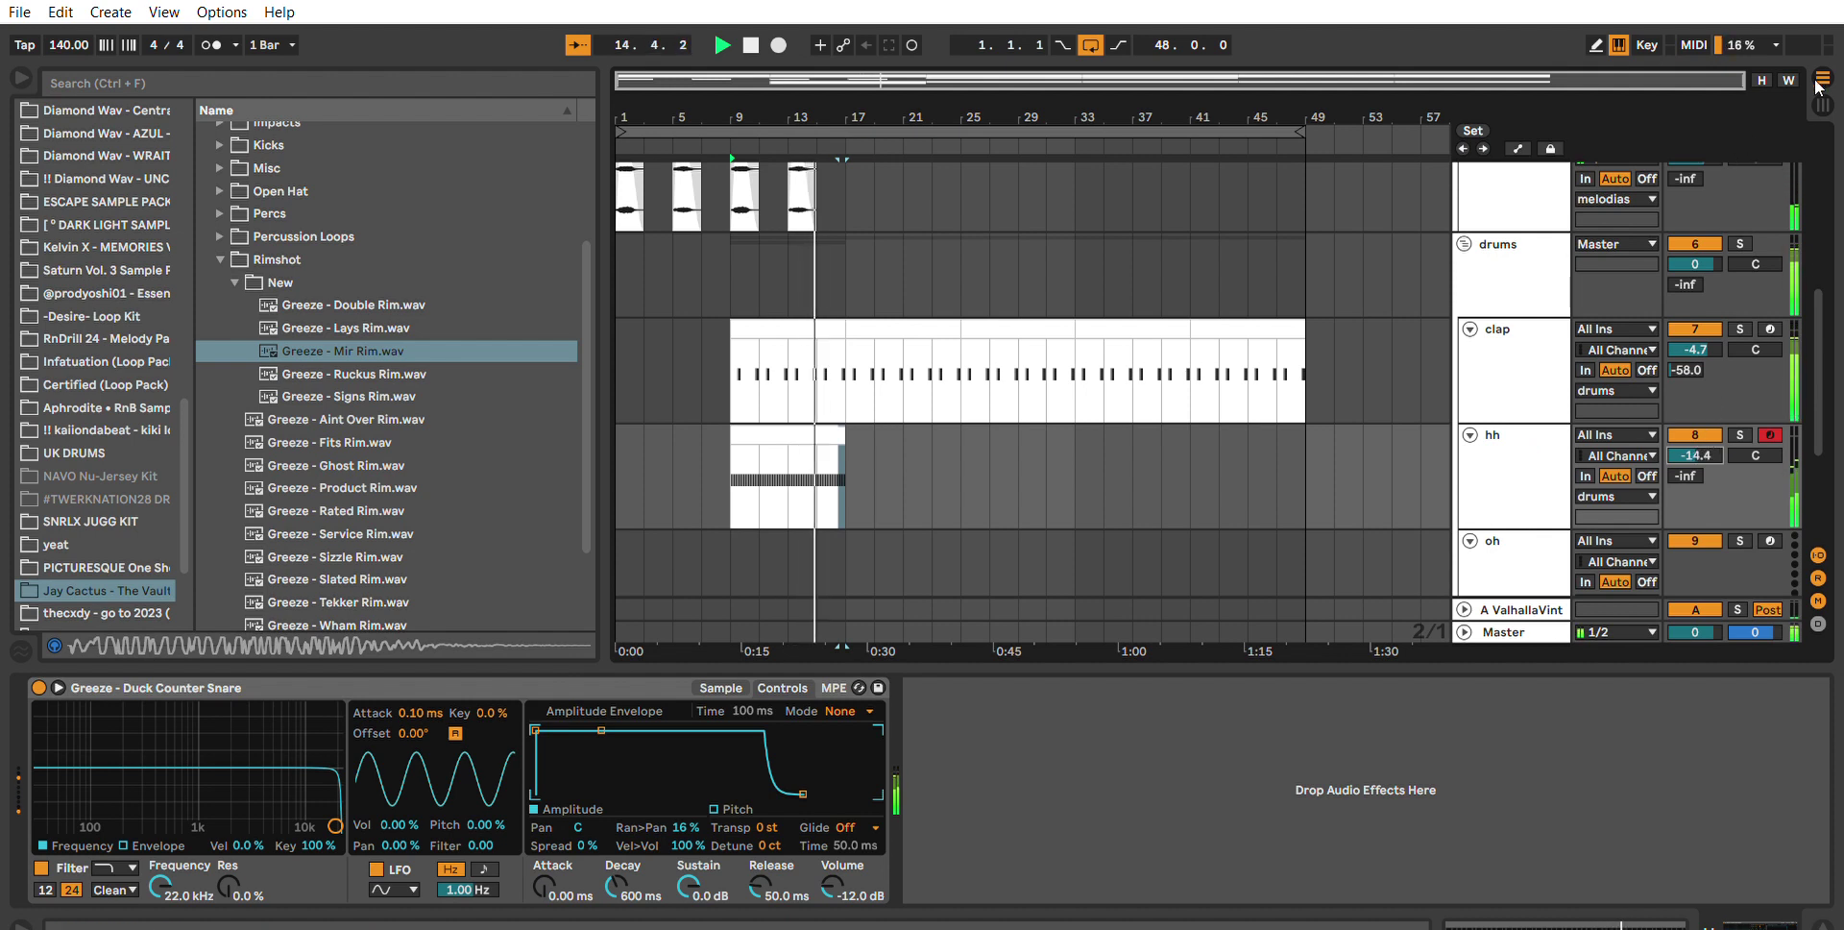
key("Tab")
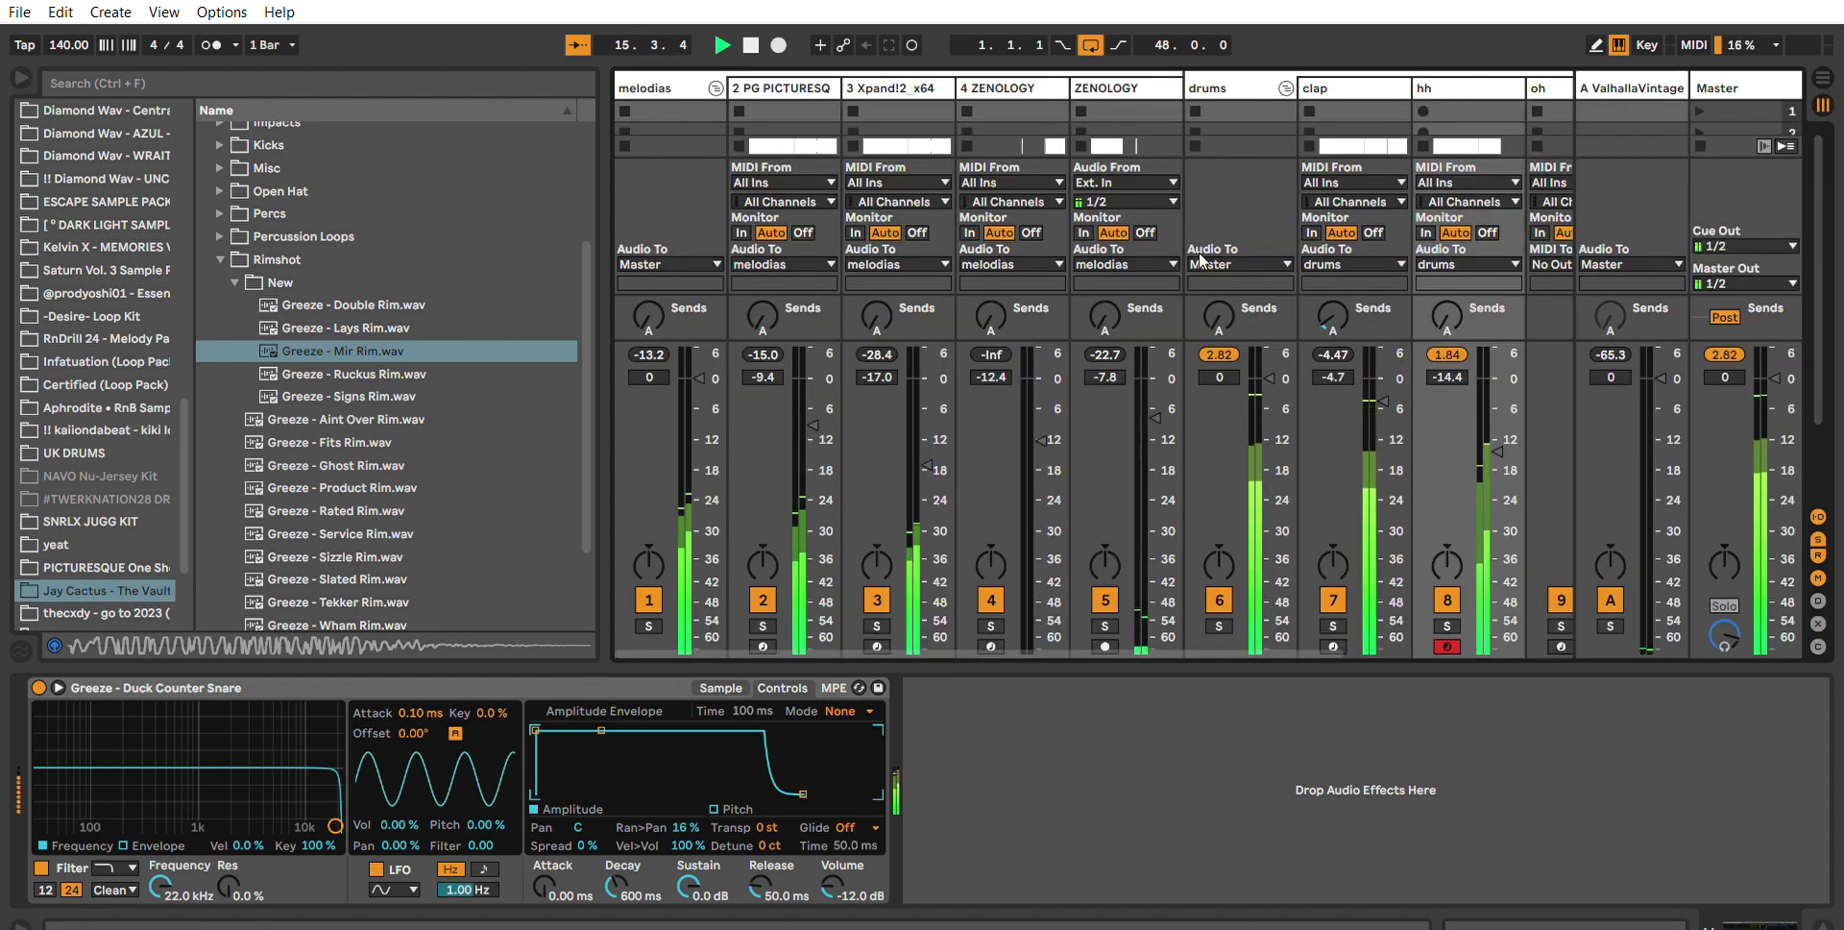
left_click(716, 88)
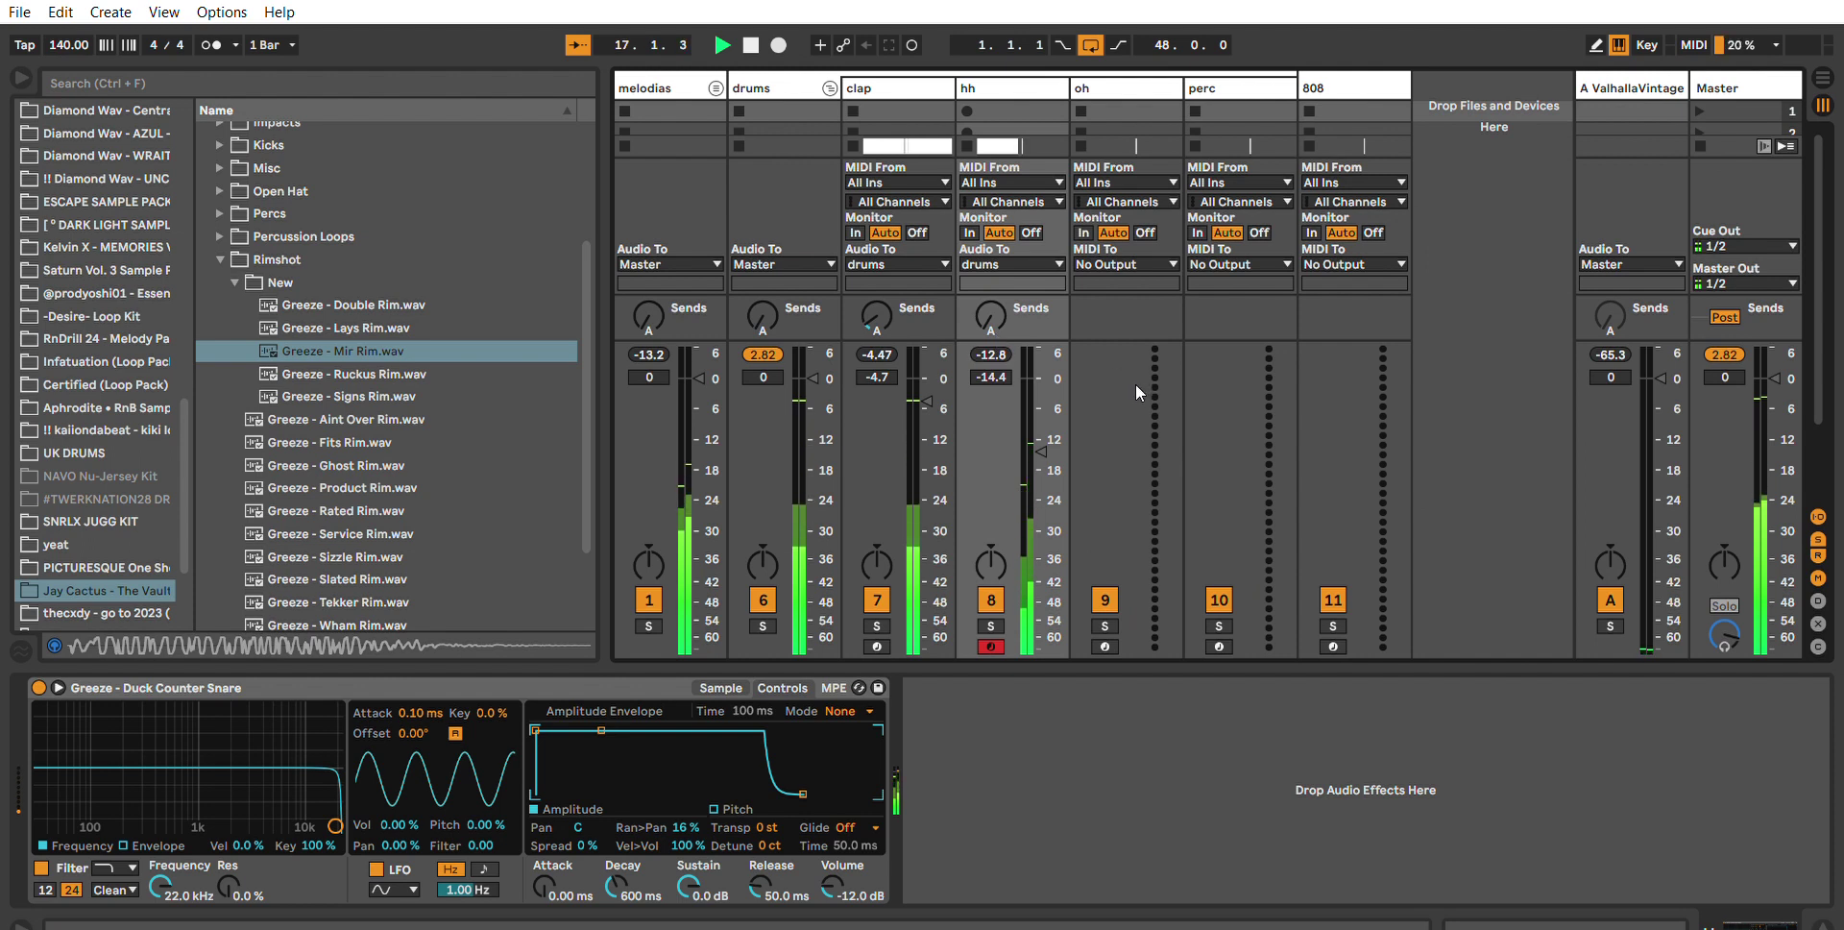
key("Tab")
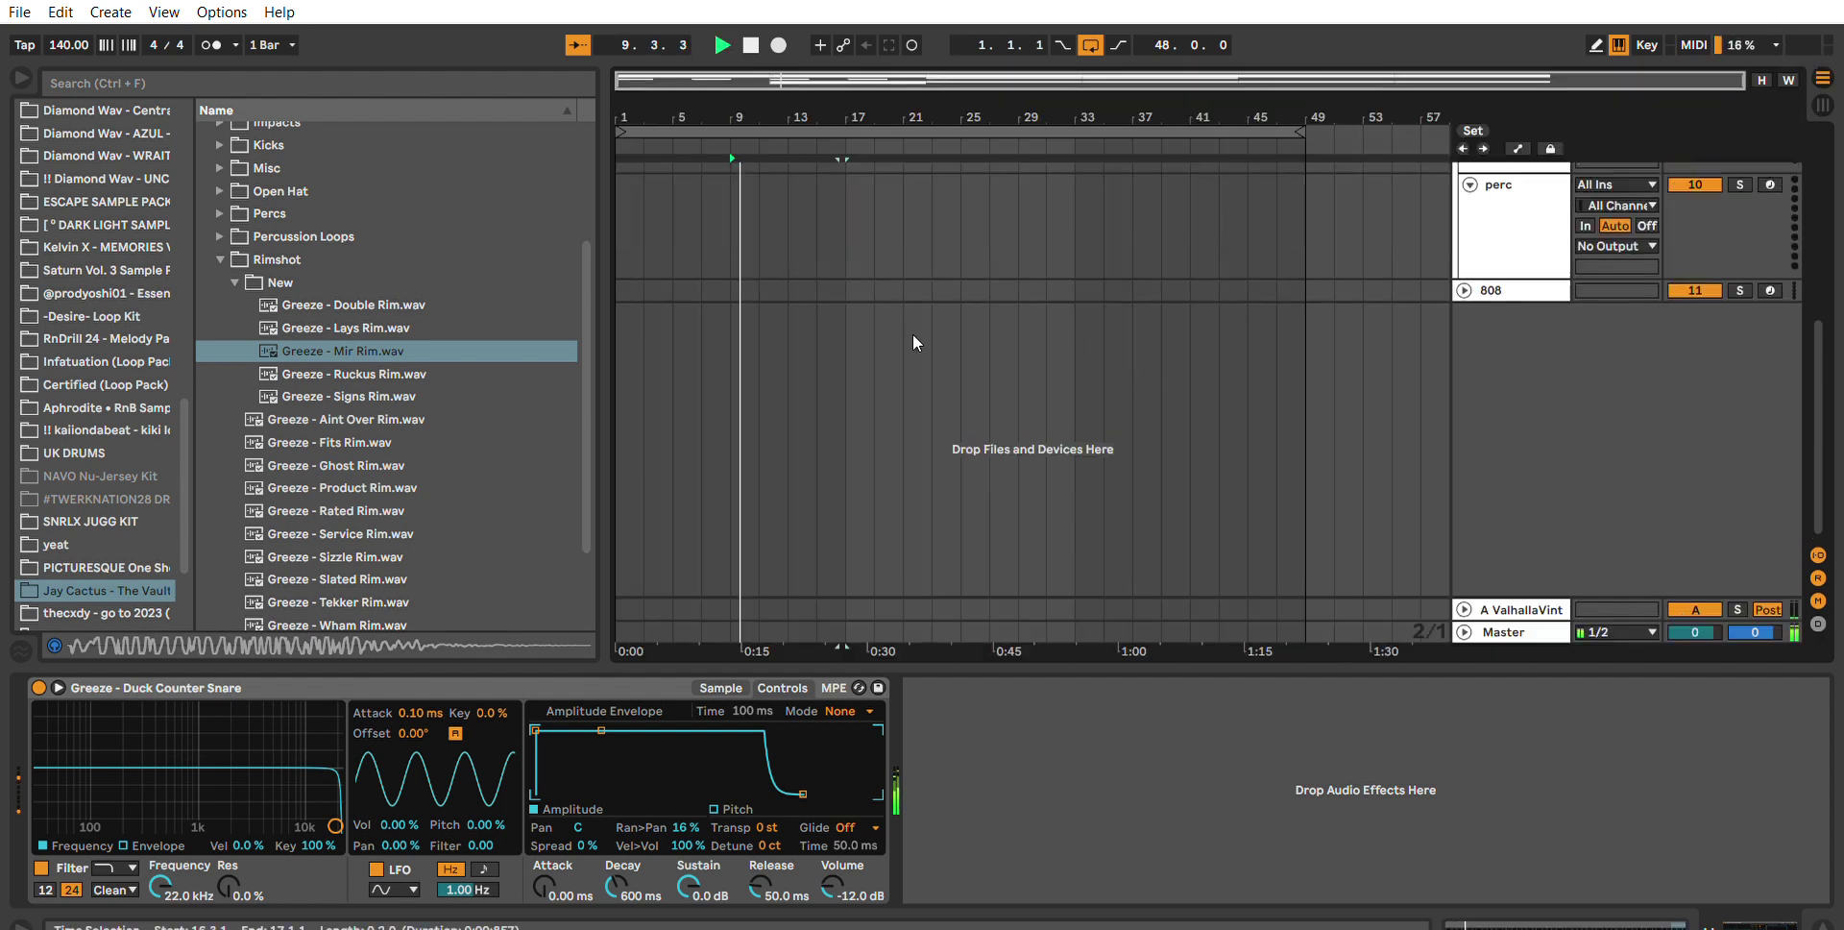
Duplicate the eight-bar hh clip four times so the hi-hats run to bar 49.
left_click(818, 356)
key("ctrl+d")
key("ctrl+d")
key("ctrl+d")
key("ctrl+d")
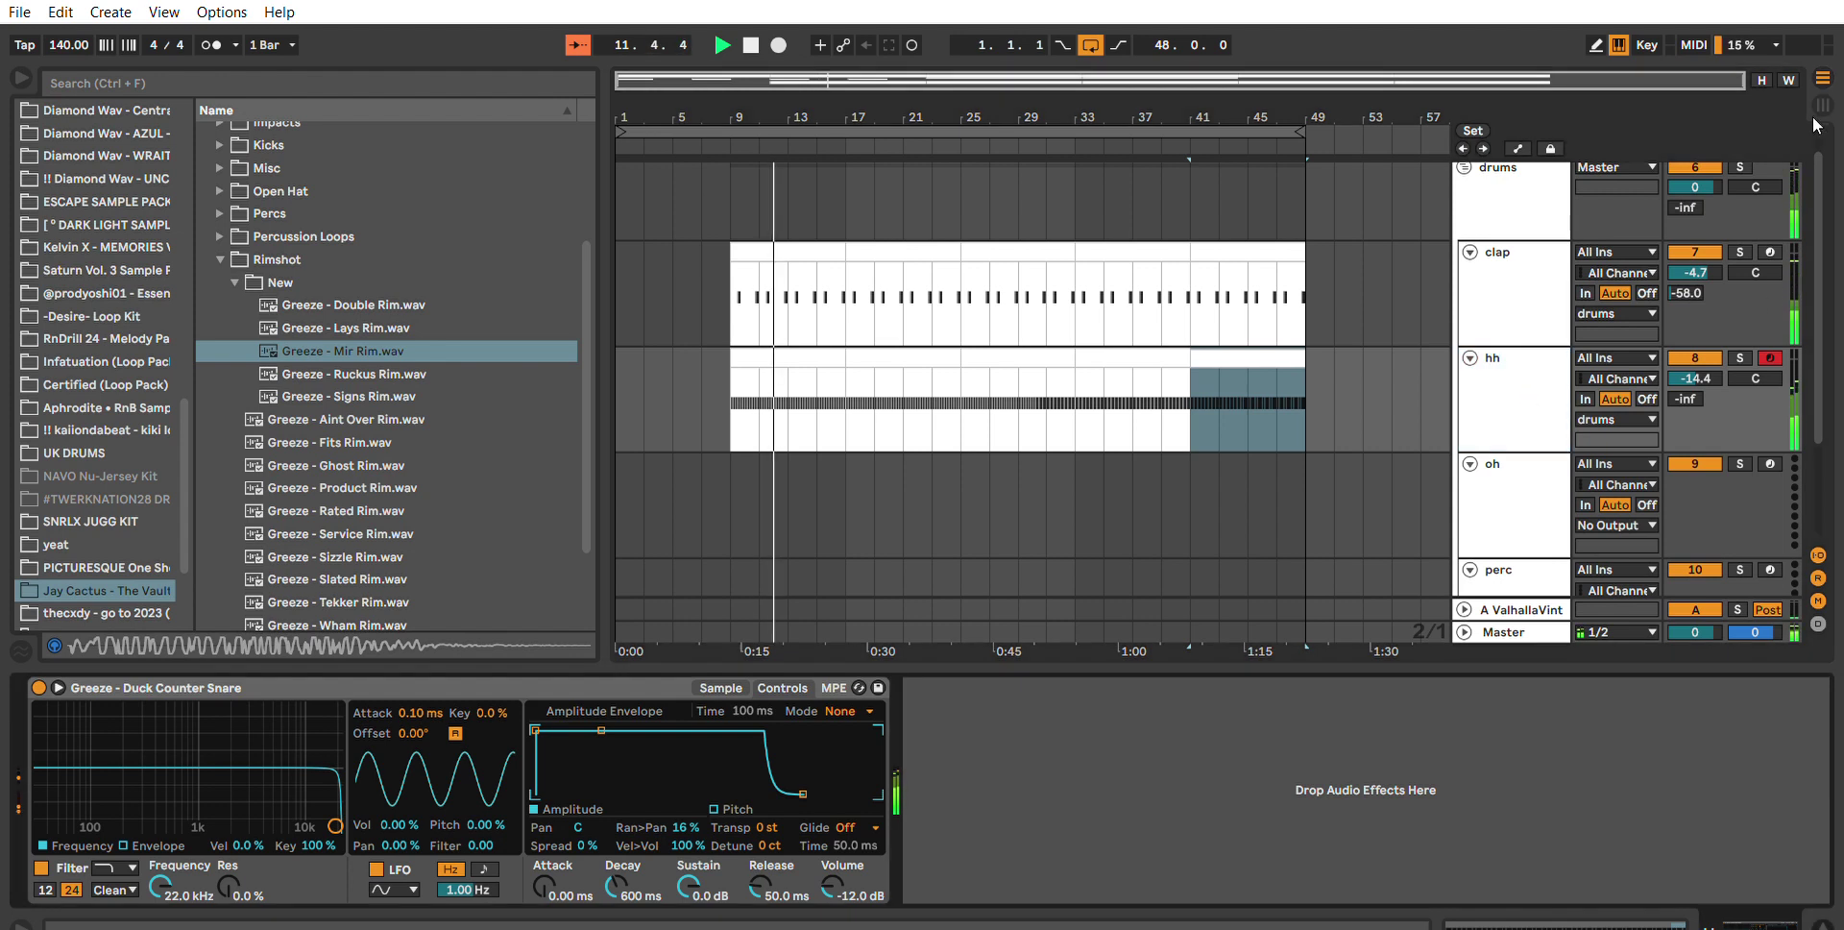
Lower the hh track's volume to -15.5 dB in the mixer while the beat plays.
left_click(1818, 89)
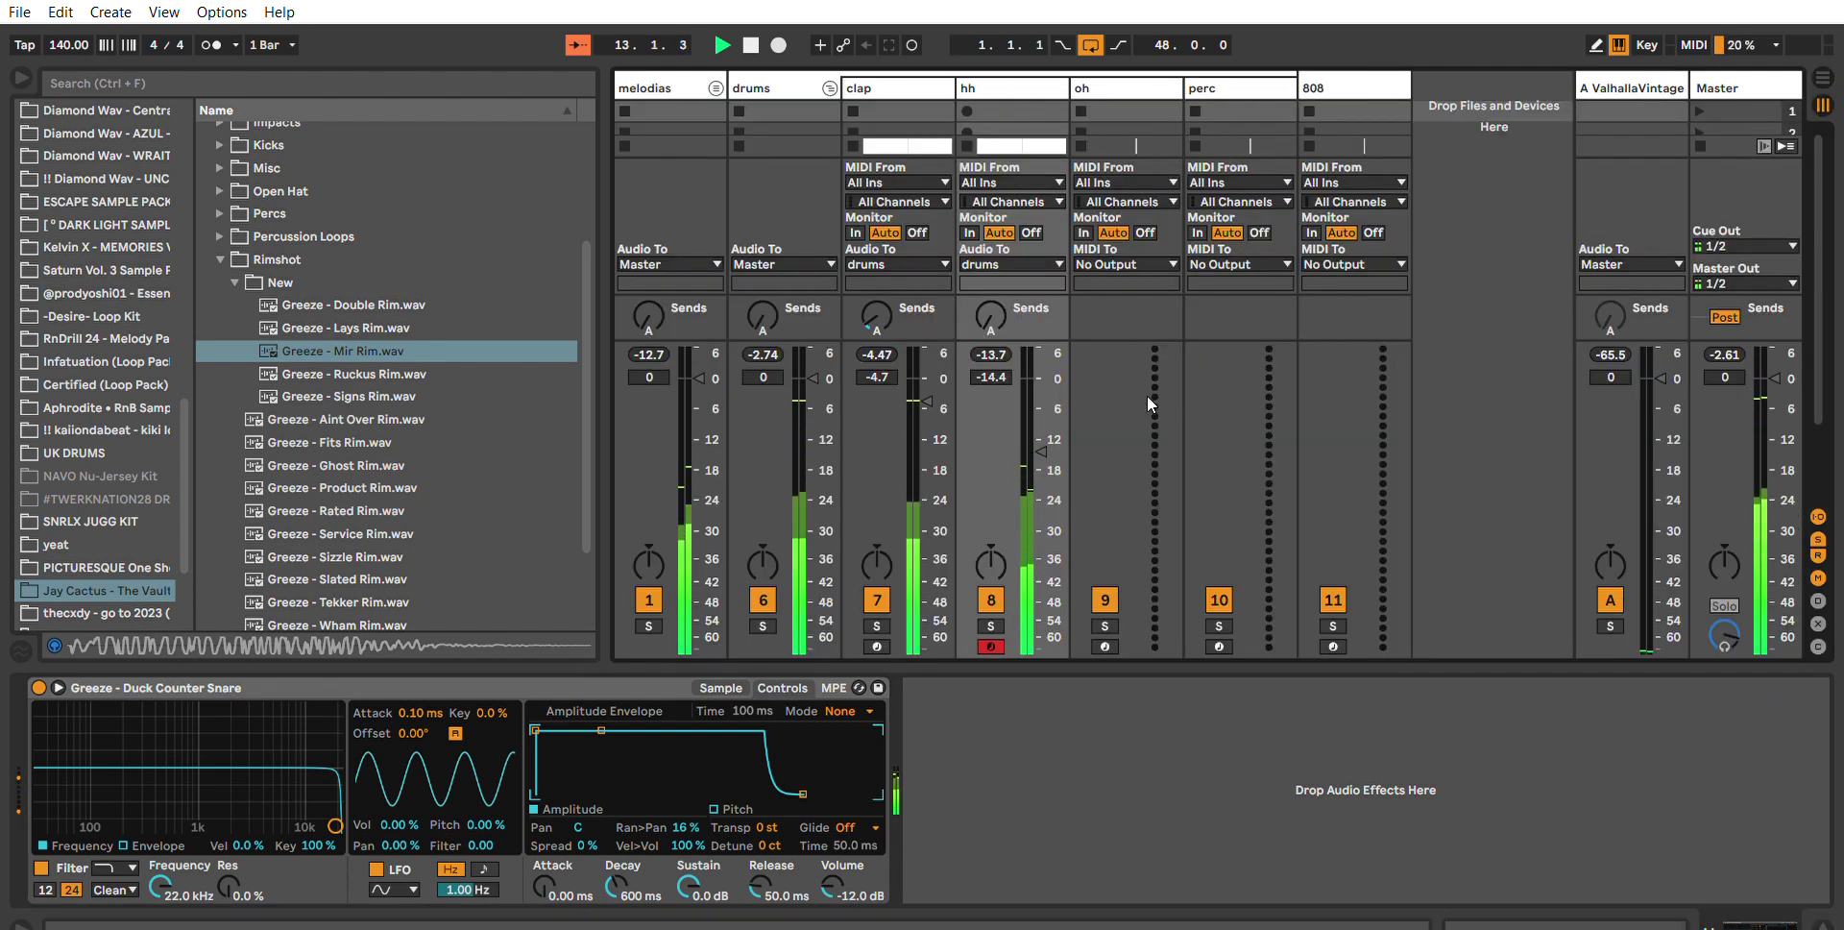
left_click_drag(995, 377, 995, 381)
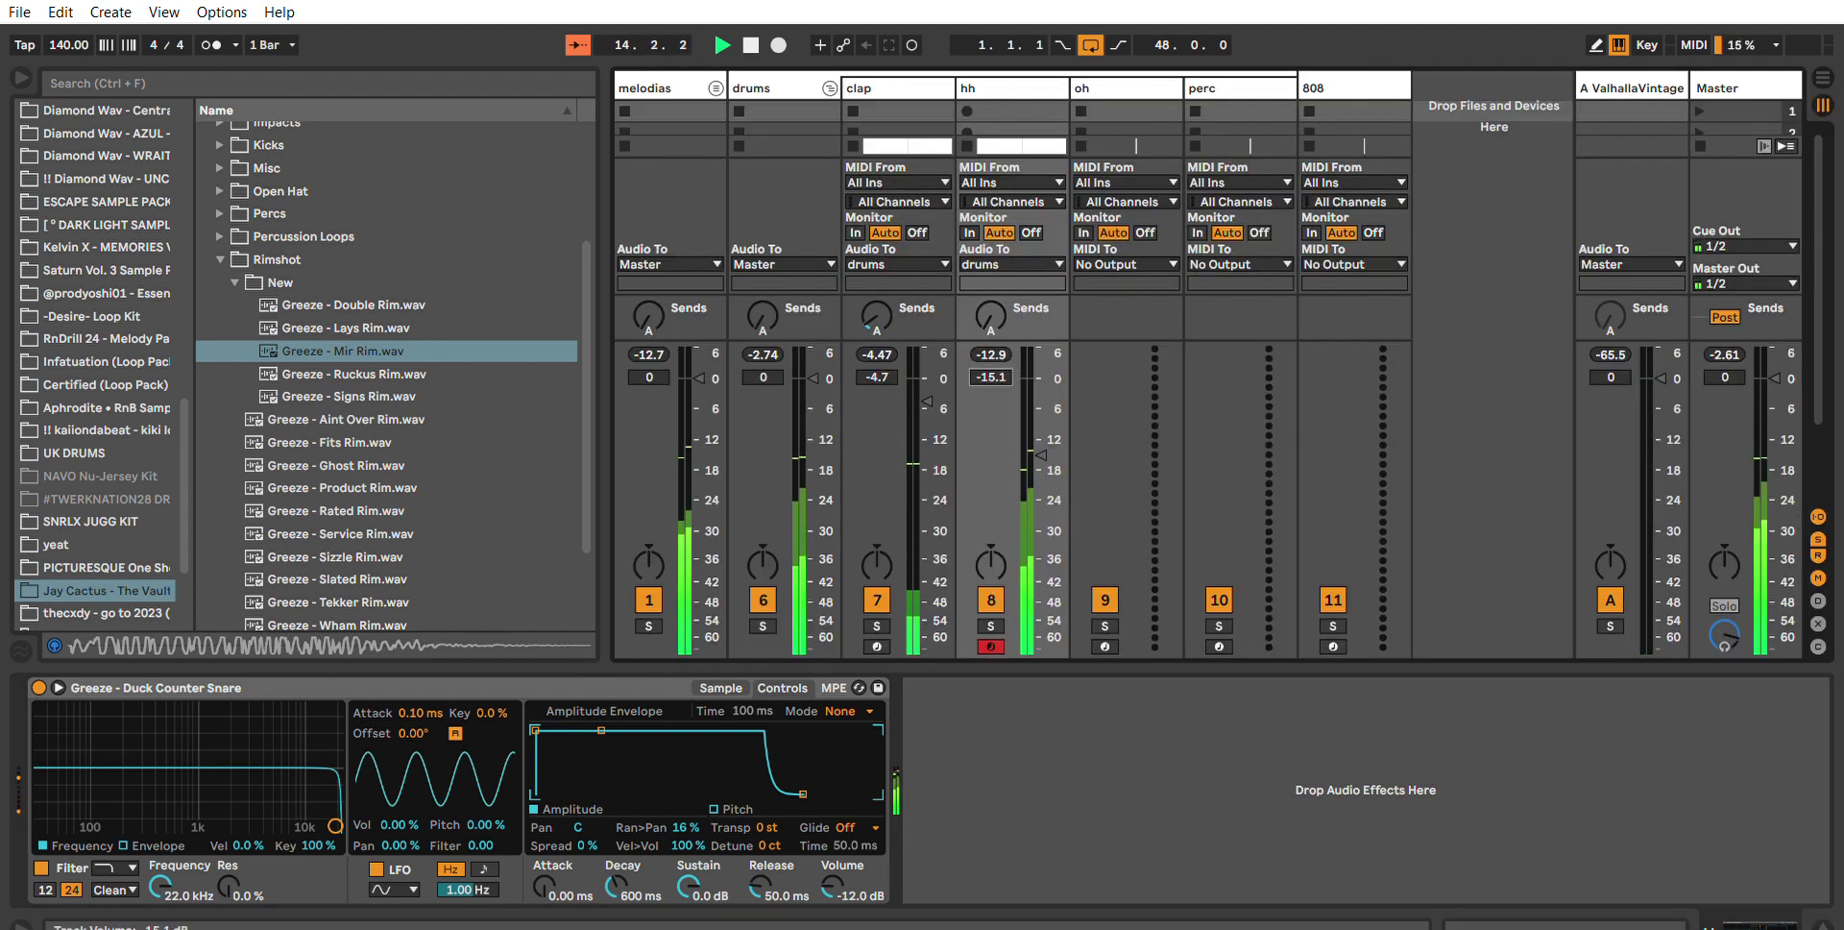
left_click(998, 354)
left_click_drag(1002, 377, 1002, 381)
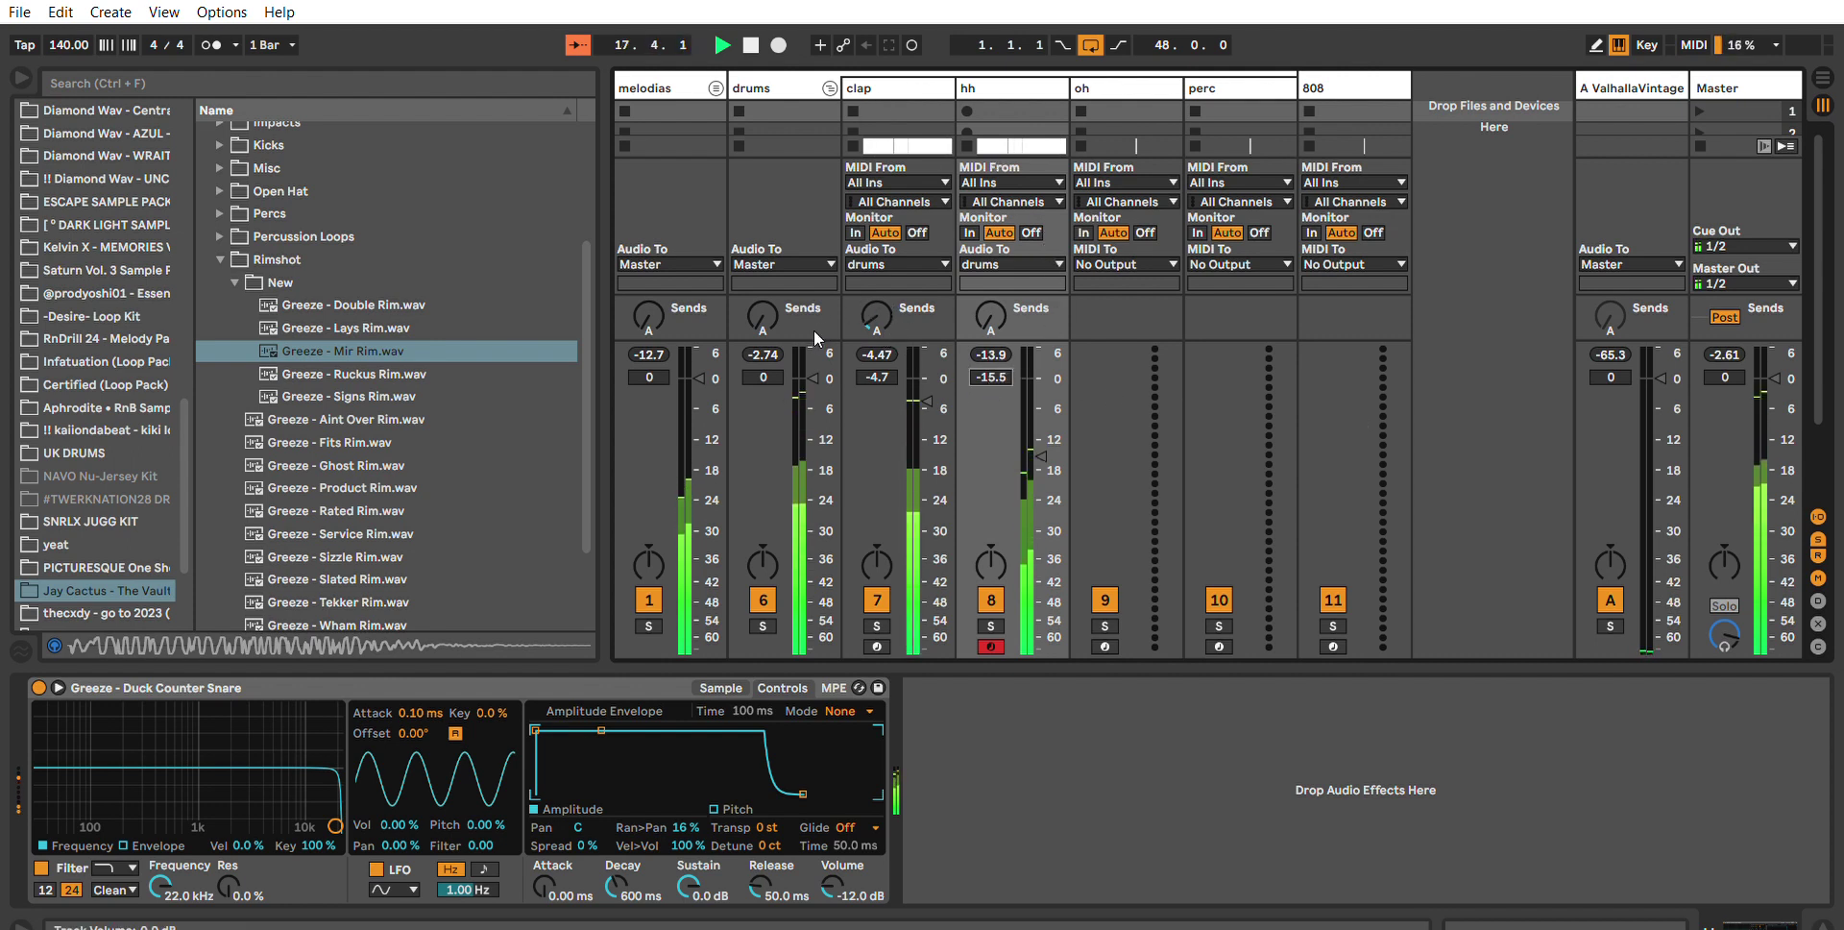
left_click(787, 88)
left_click(913, 109)
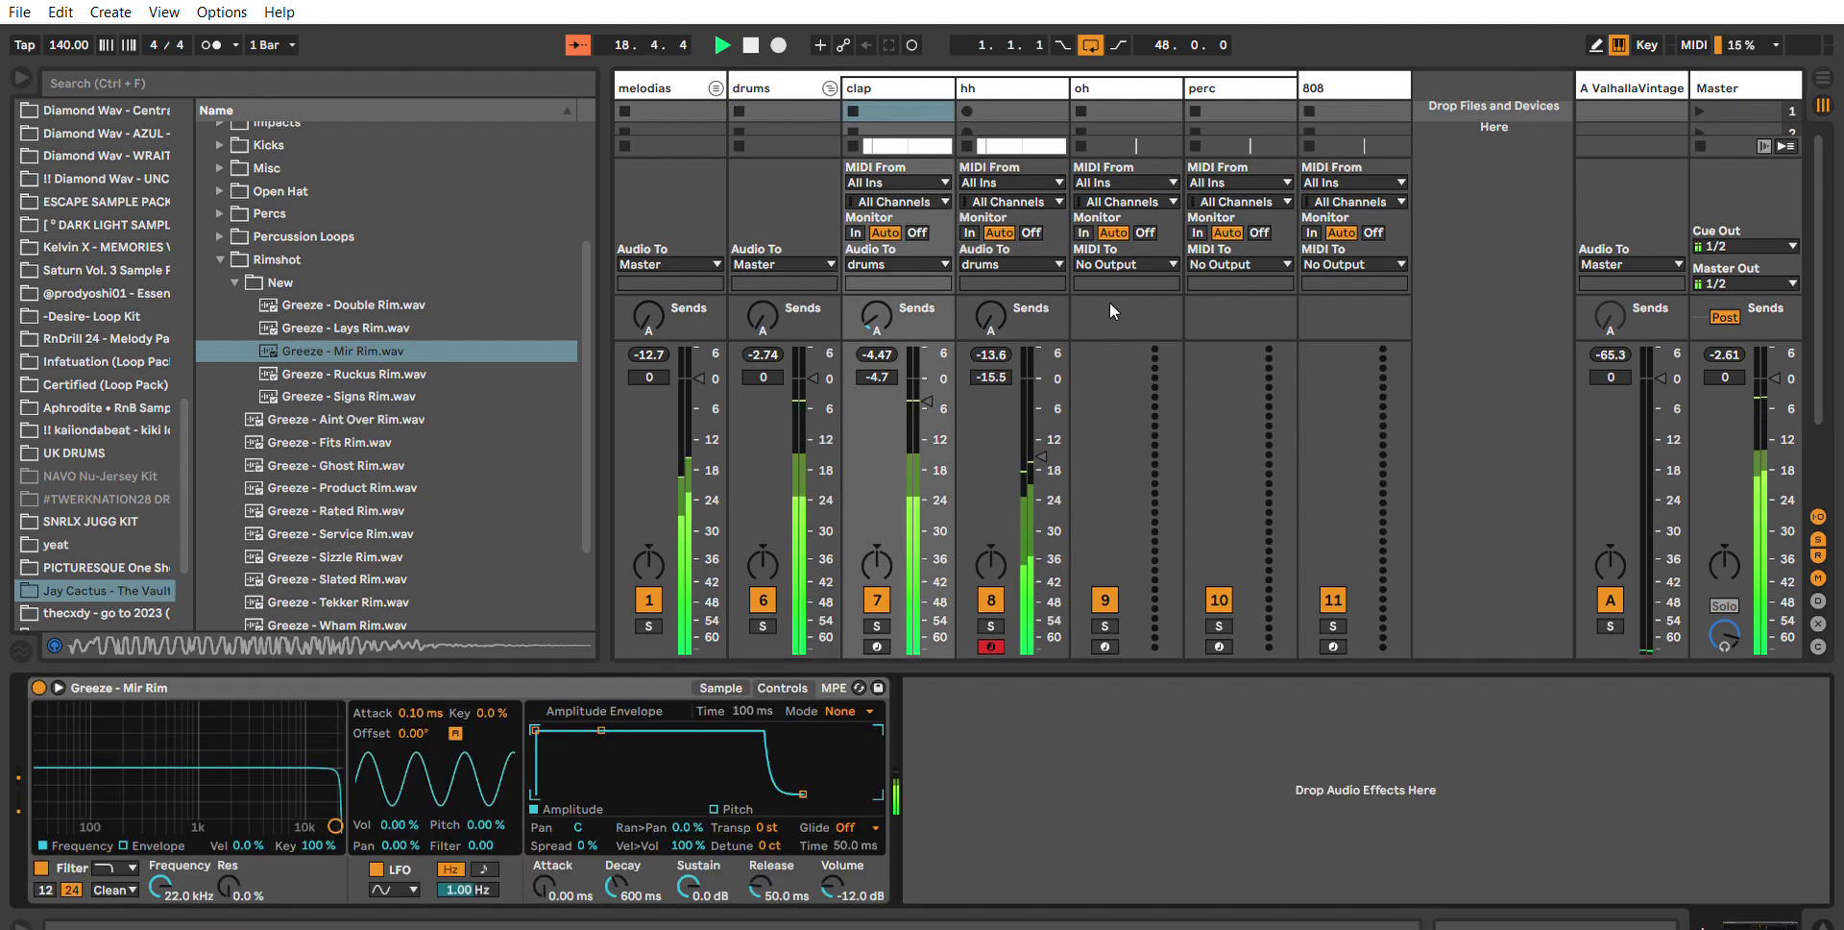
Insert an empty four-bar MIDI clip on the oh track from bar 9 to bar 13.
left_click(1823, 78)
left_click(1421, 480)
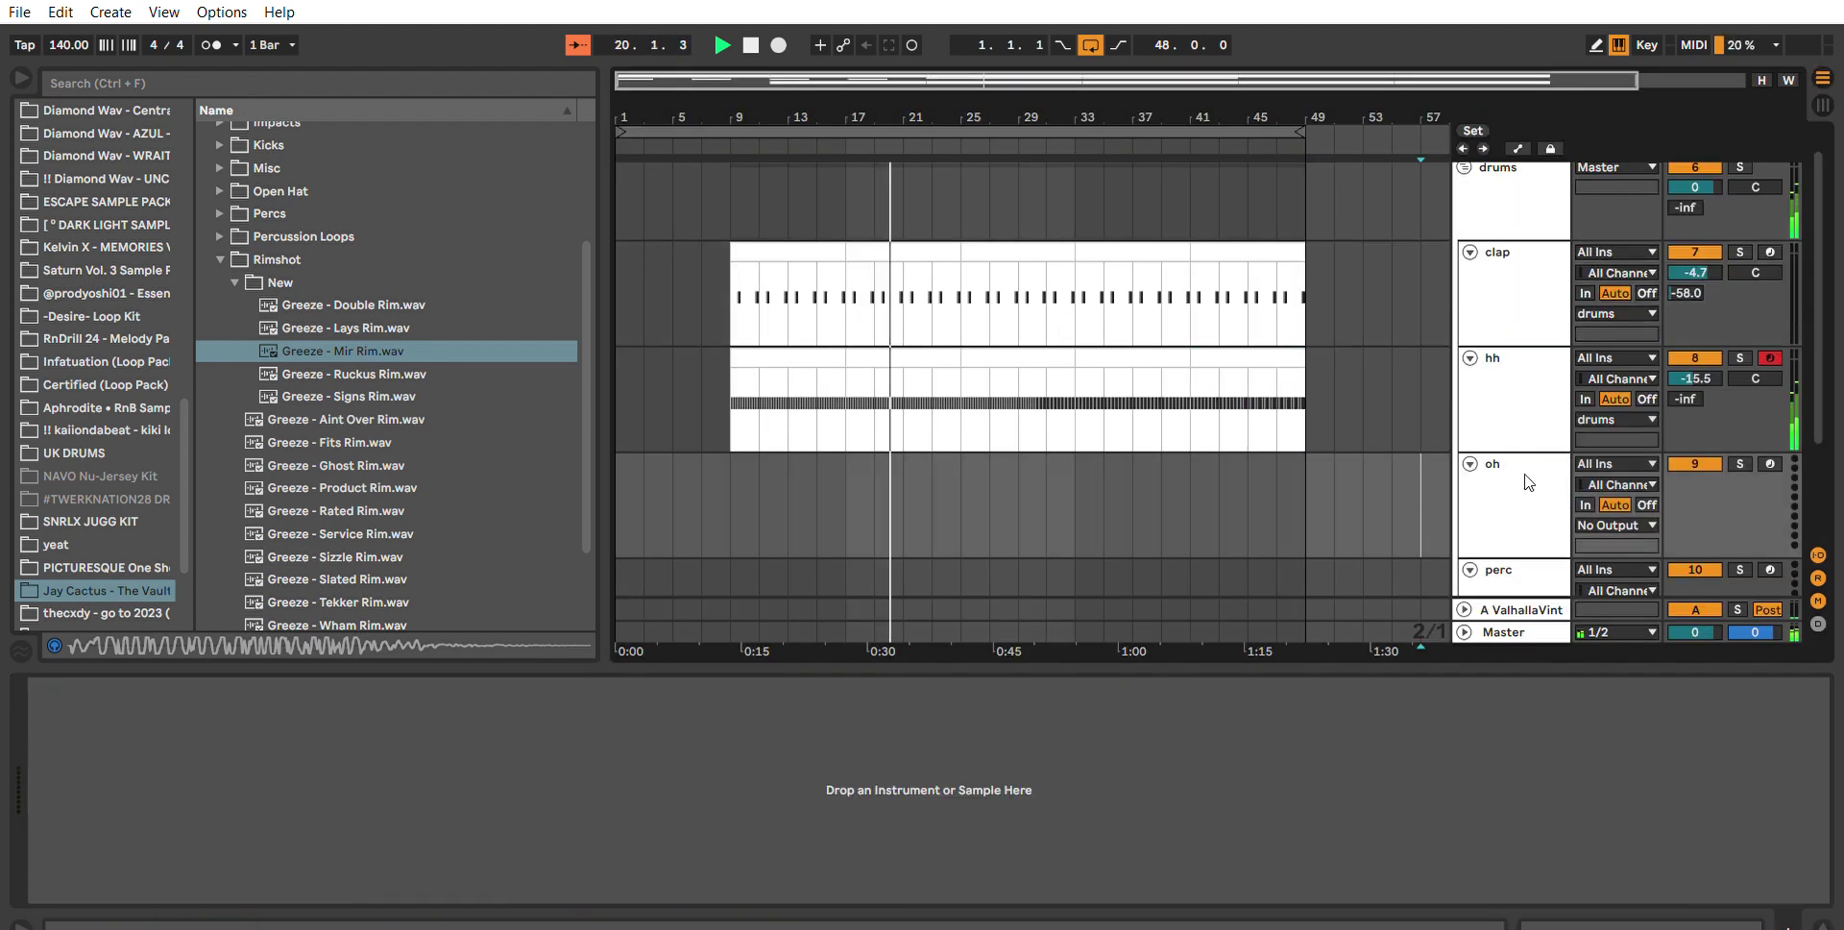
left_click_drag(746, 506, 782, 493)
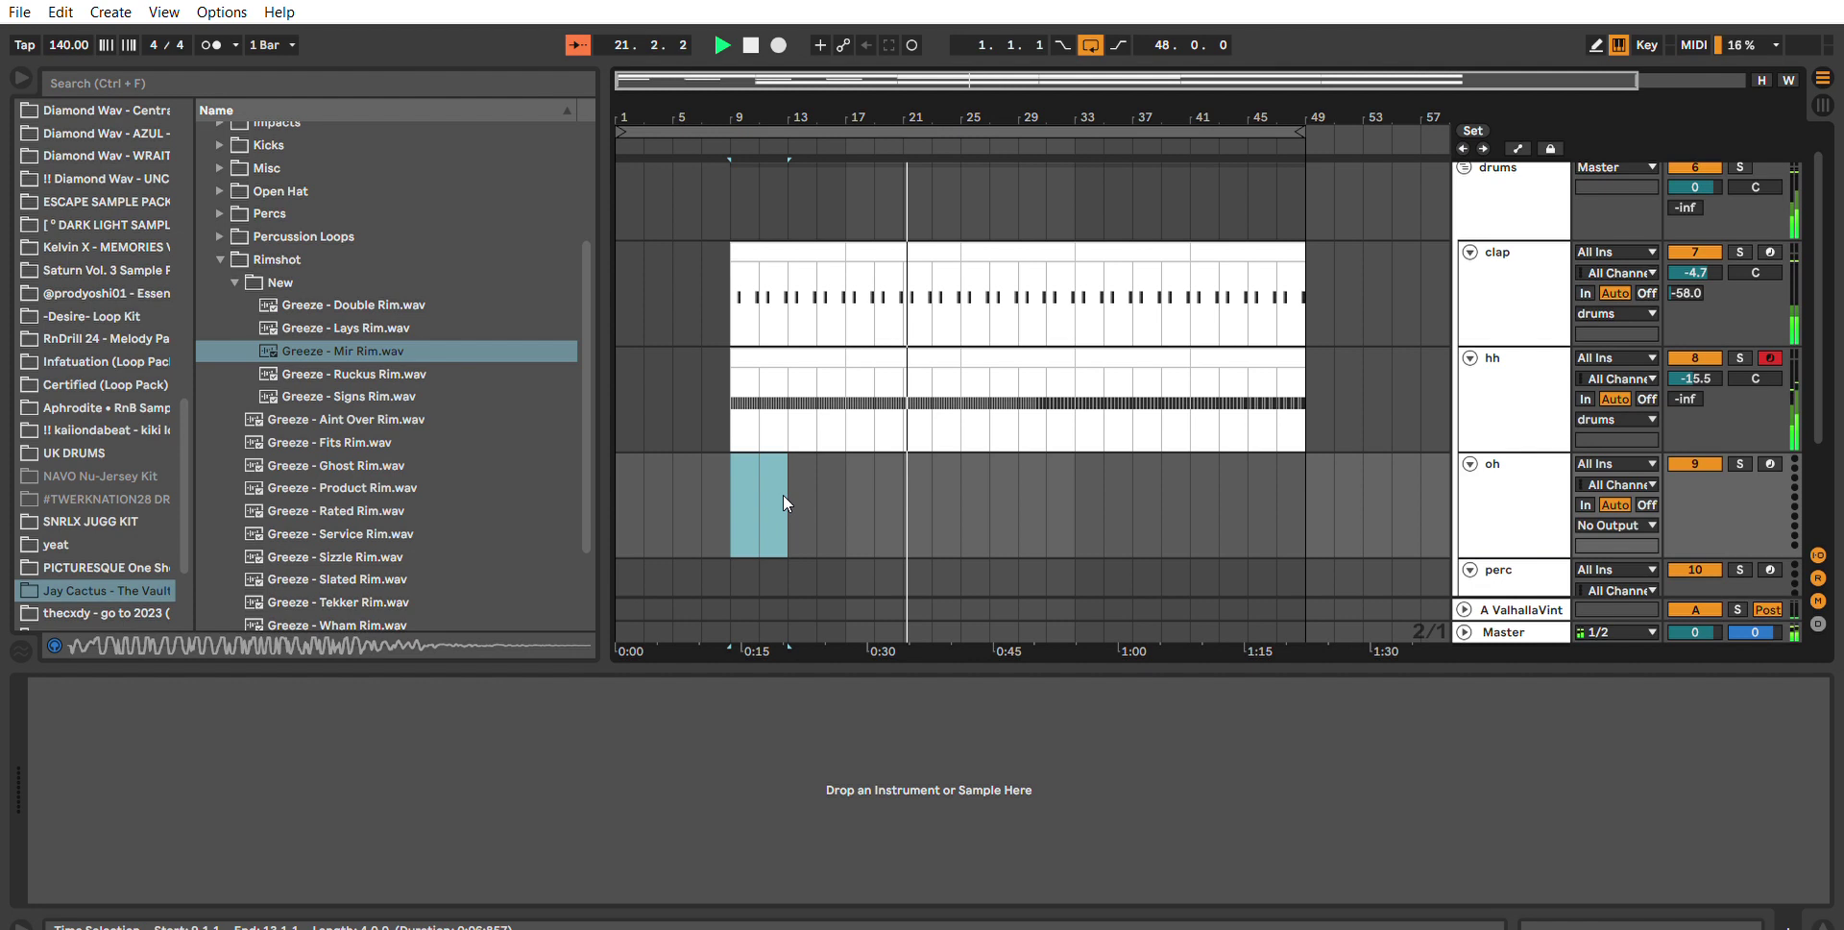
key("ctrl+shift+m")
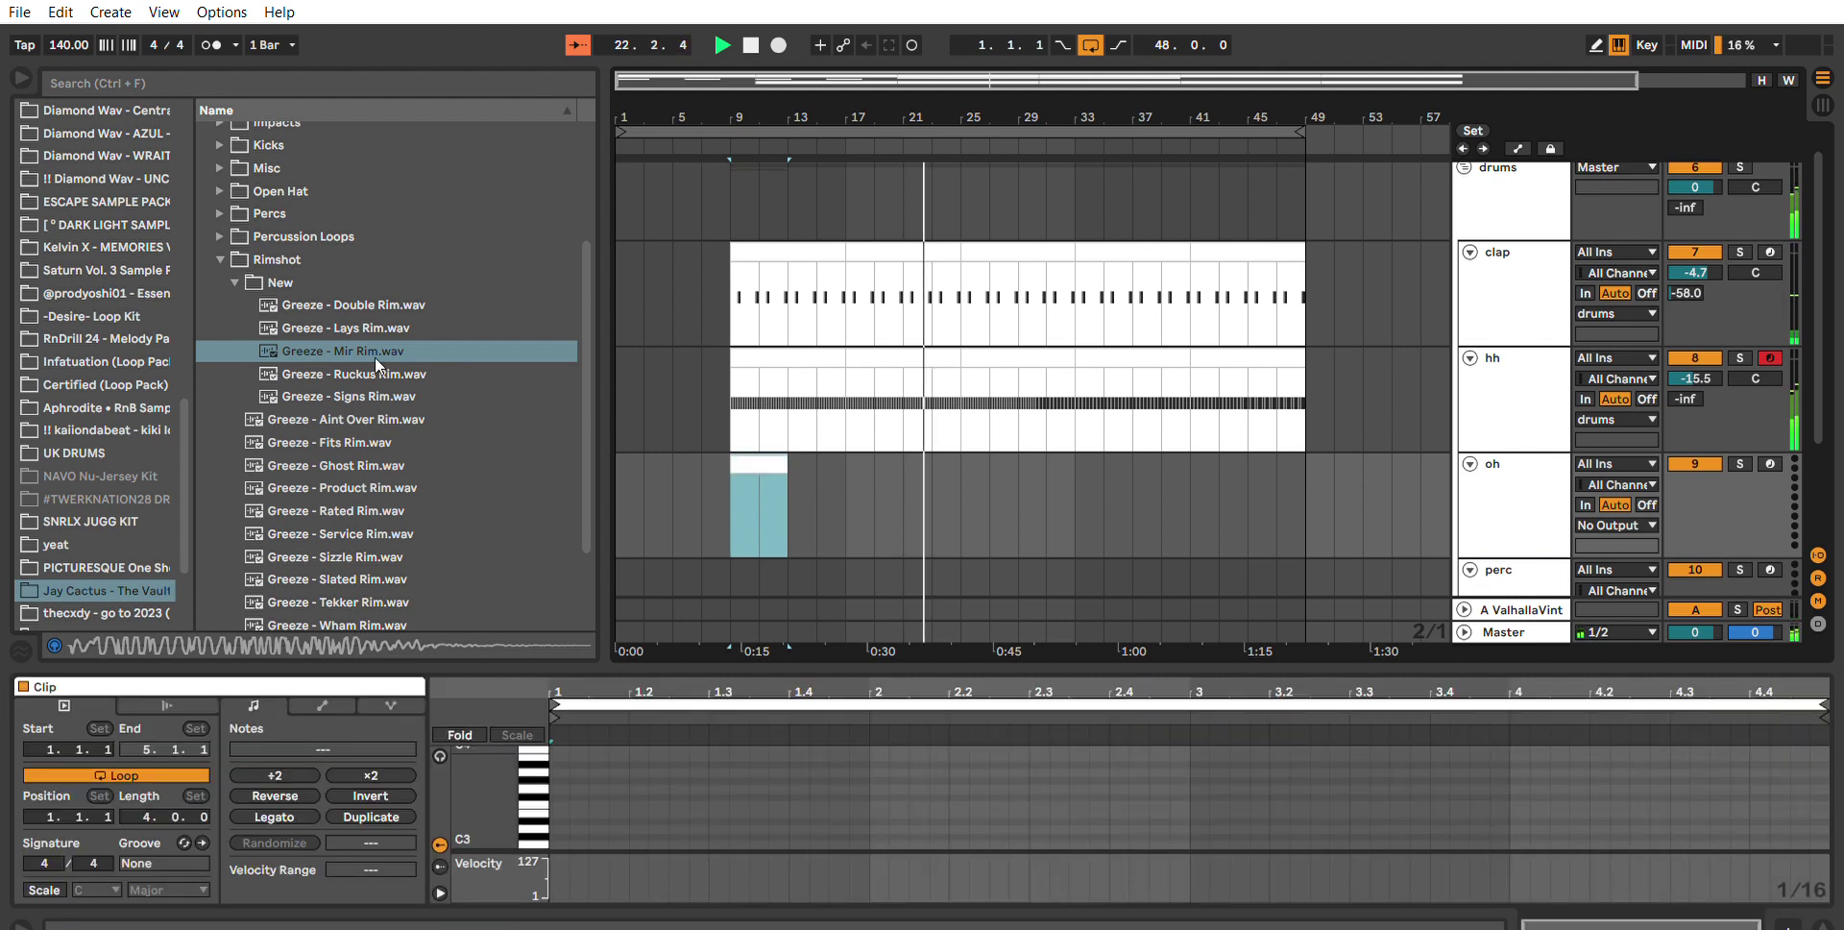
Audition the Greeze samples in the Open Hat folder, including Classic, Tele, Sizzlin and Problem.
left_click(219, 191)
scroll(357, 269, "down", 3)
left_click(384, 305)
key("Down")
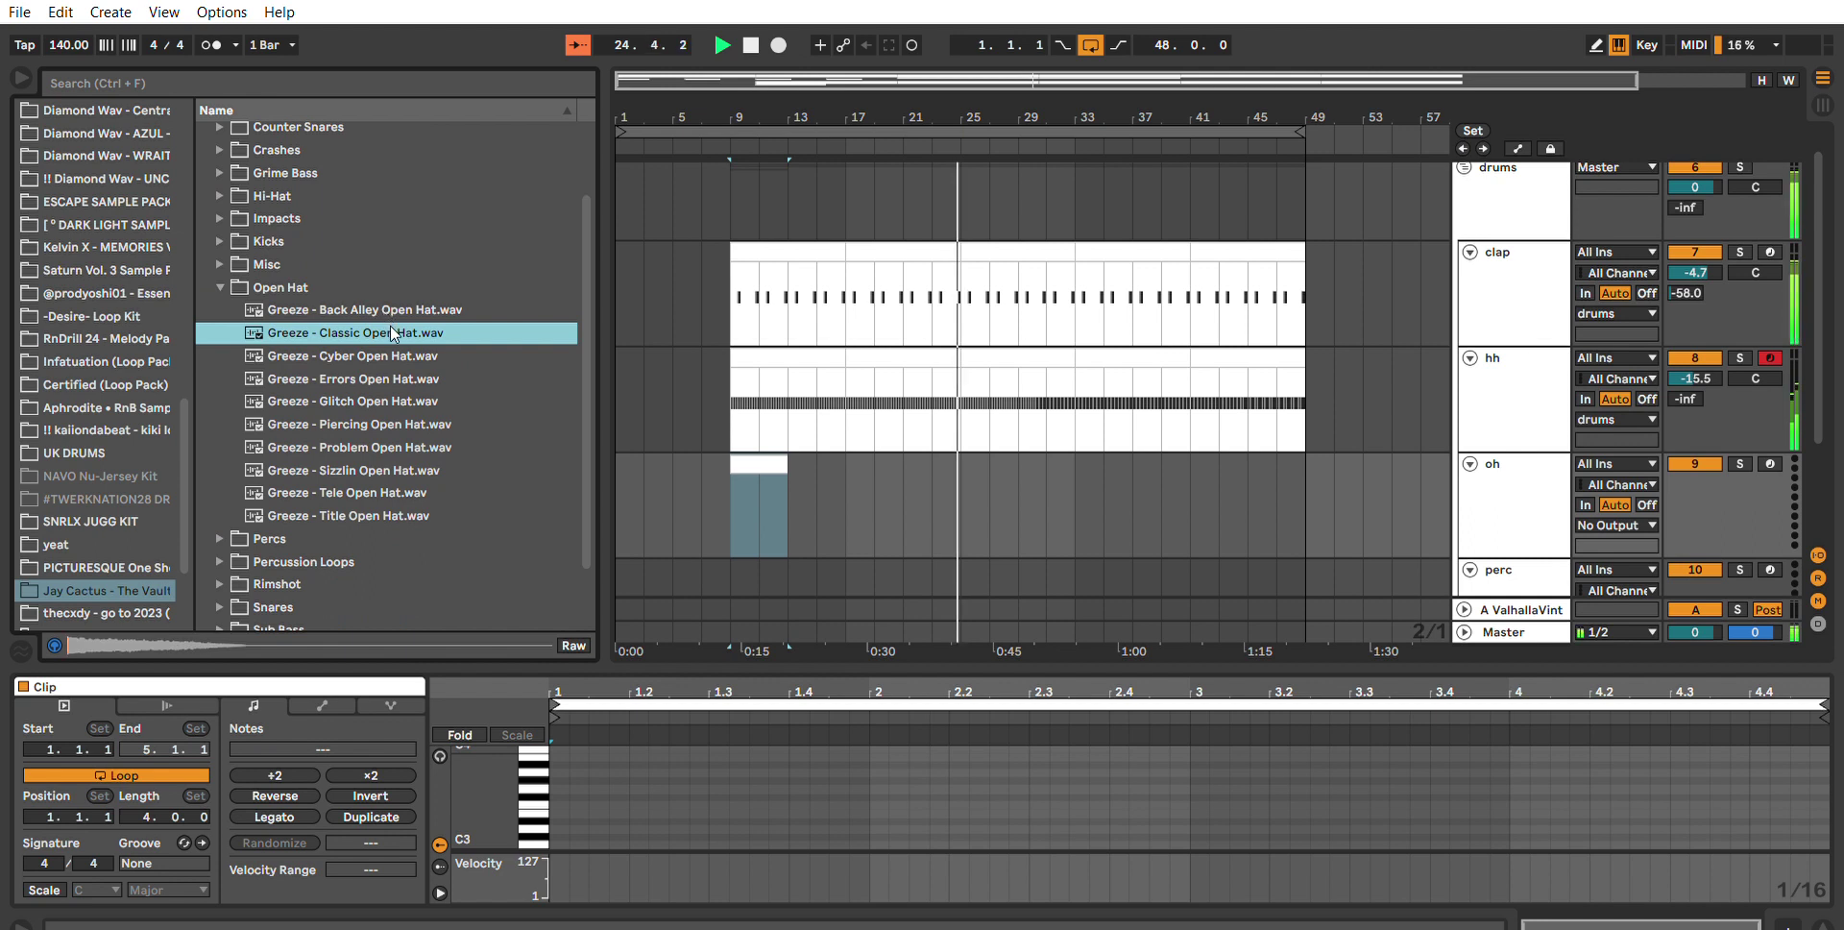
scroll(394, 337, "down", 3)
left_click(408, 412)
left_click(411, 387)
left_click(380, 408)
left_click(406, 388)
left_click(415, 365)
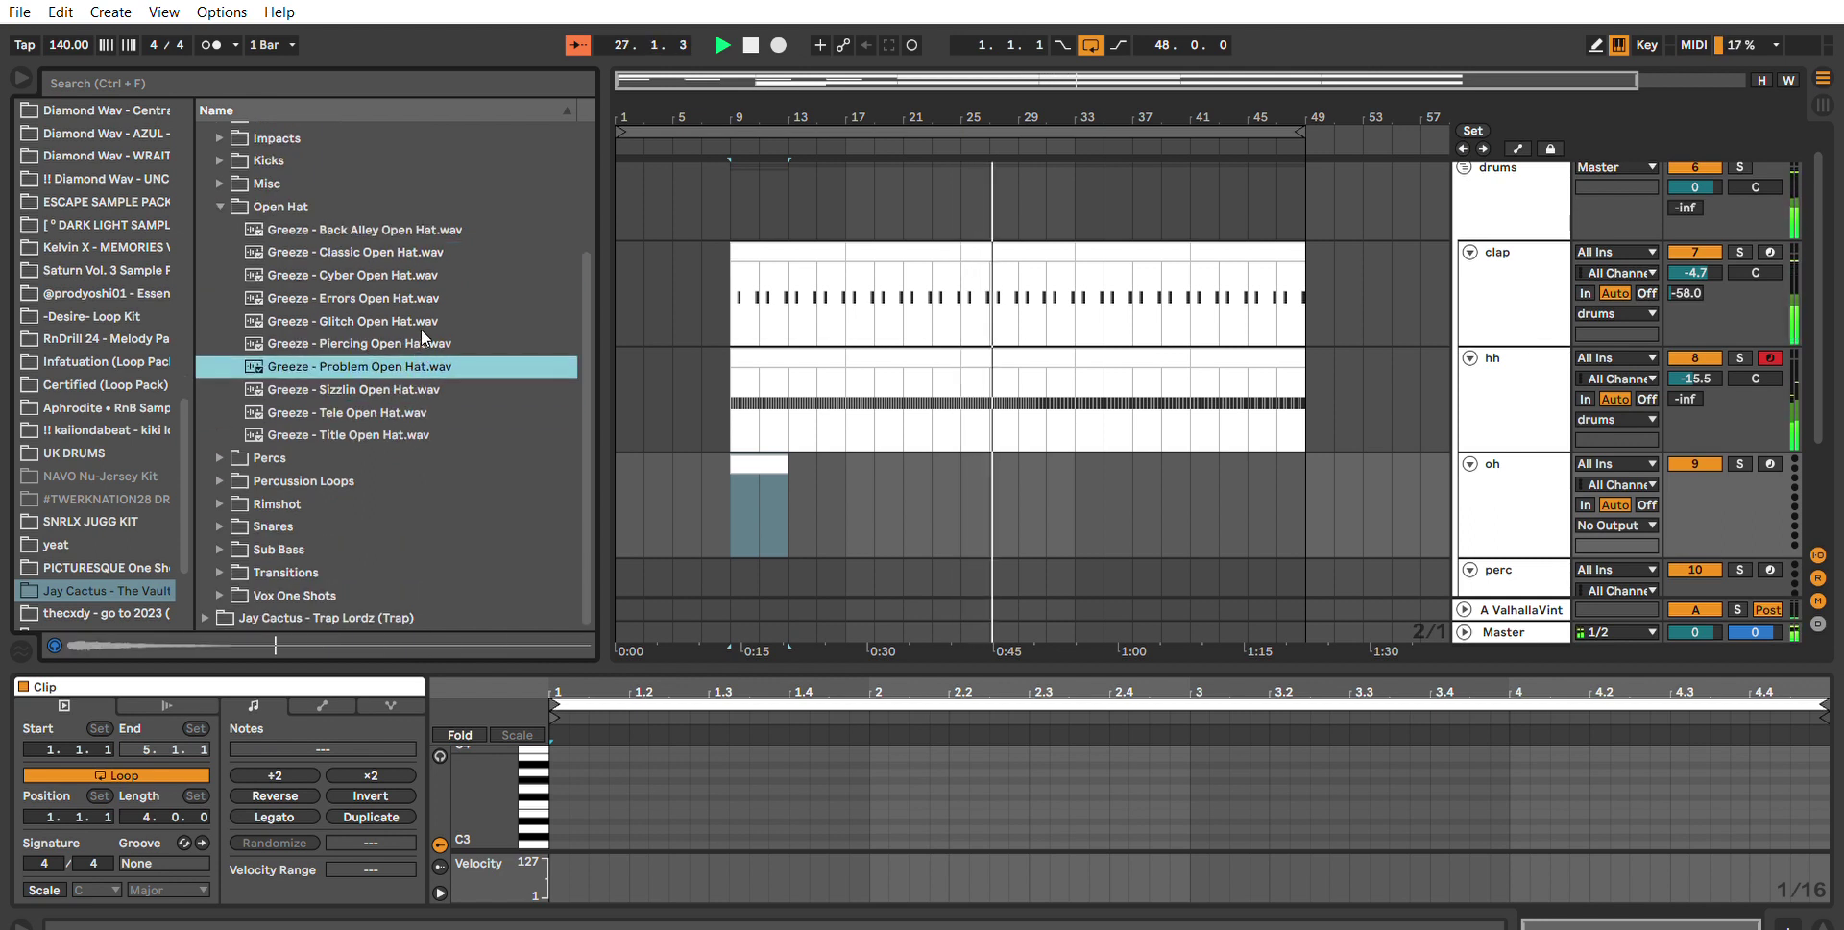
left_click(415, 361)
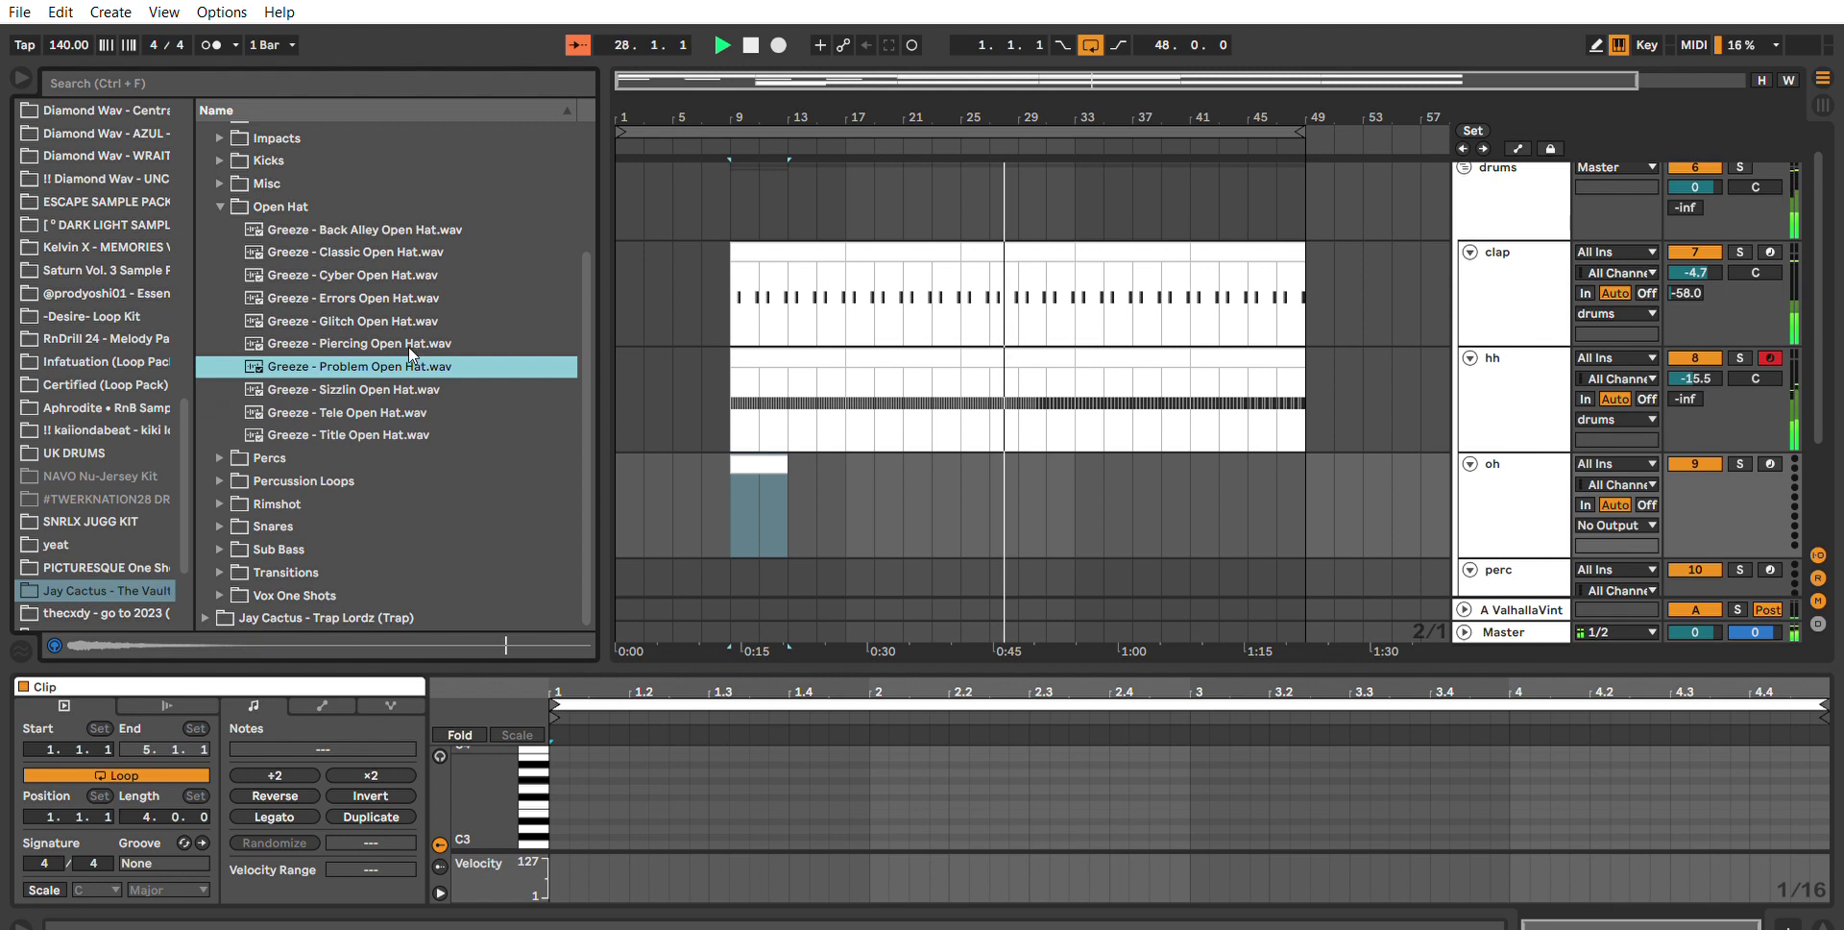
Load Greeze - Problem Open Hat.wav onto the oh track and add a C3 note from 1.1.3 to 1.3 in its clip.
double_click(460, 363)
double_click(771, 461)
key("space")
scroll(607, 813, "down", 1)
double_click(596, 811)
key("space")
mouse_move(607, 813)
left_mouse_down()
mouse_move(775, 749)
mouse_move(741, 703)
mouse_move(714, 712)
left_mouse_up()
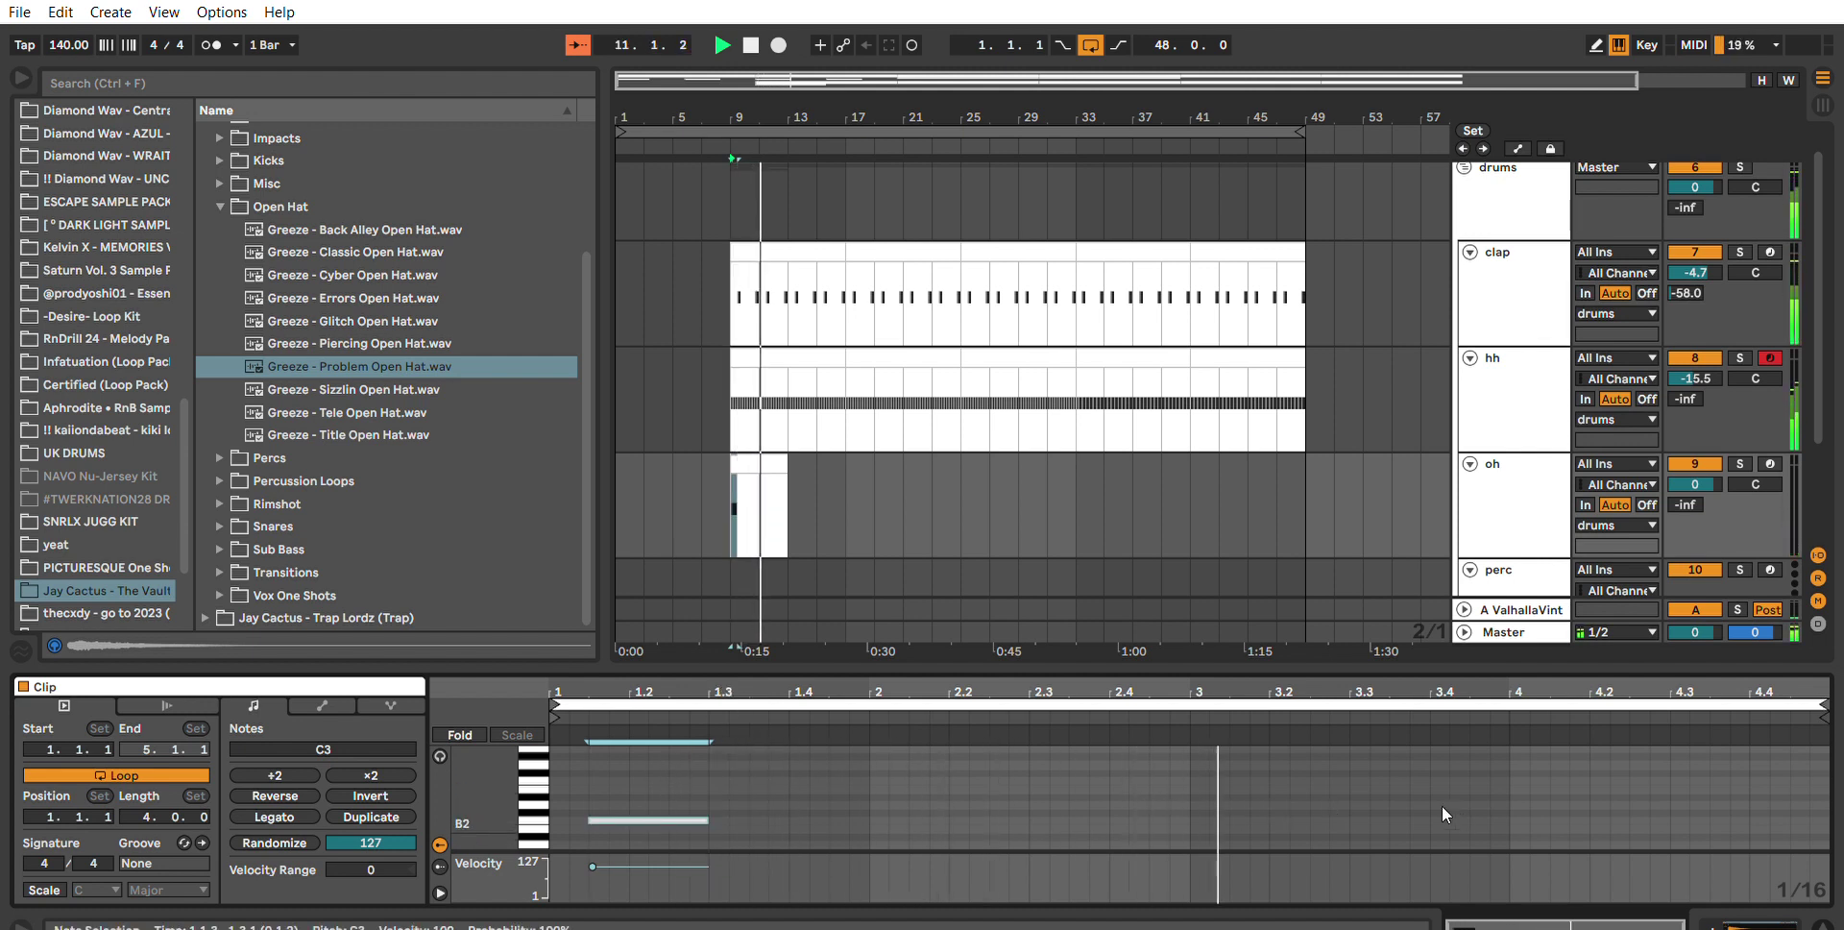
key("space")
key("space")
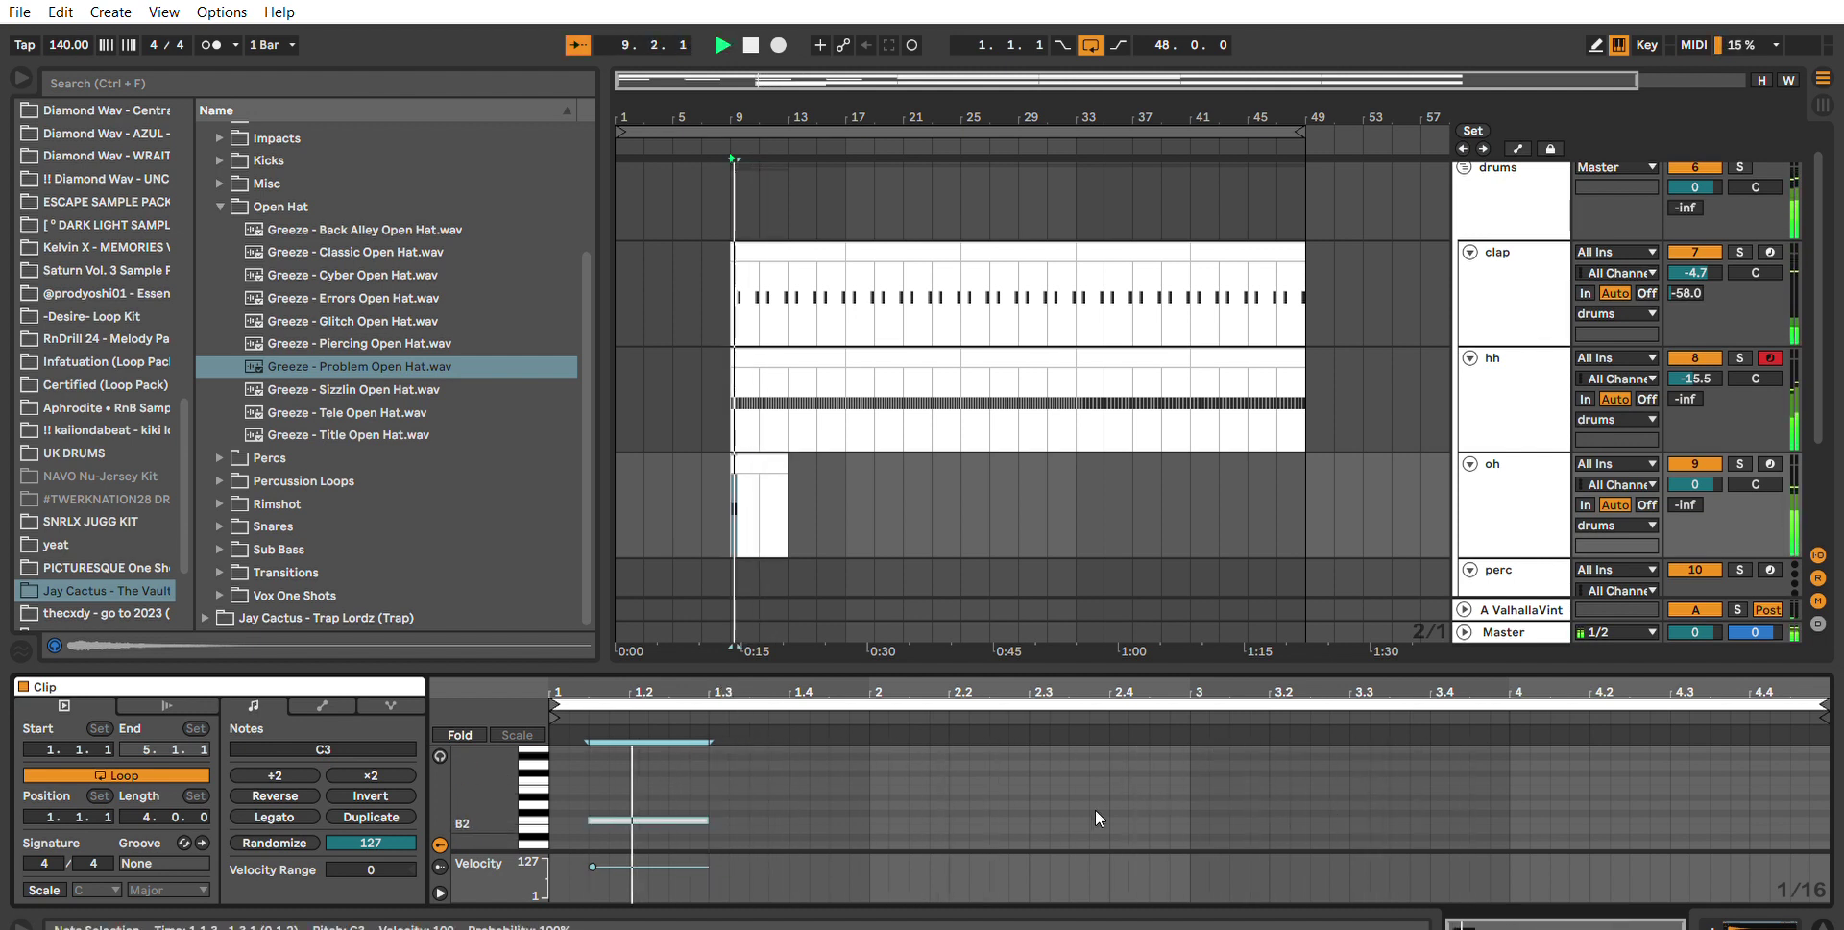
Add a second C3 note to the oh clip from 2.3.3 to bar 3 and play the beat.
double_click(1085, 800)
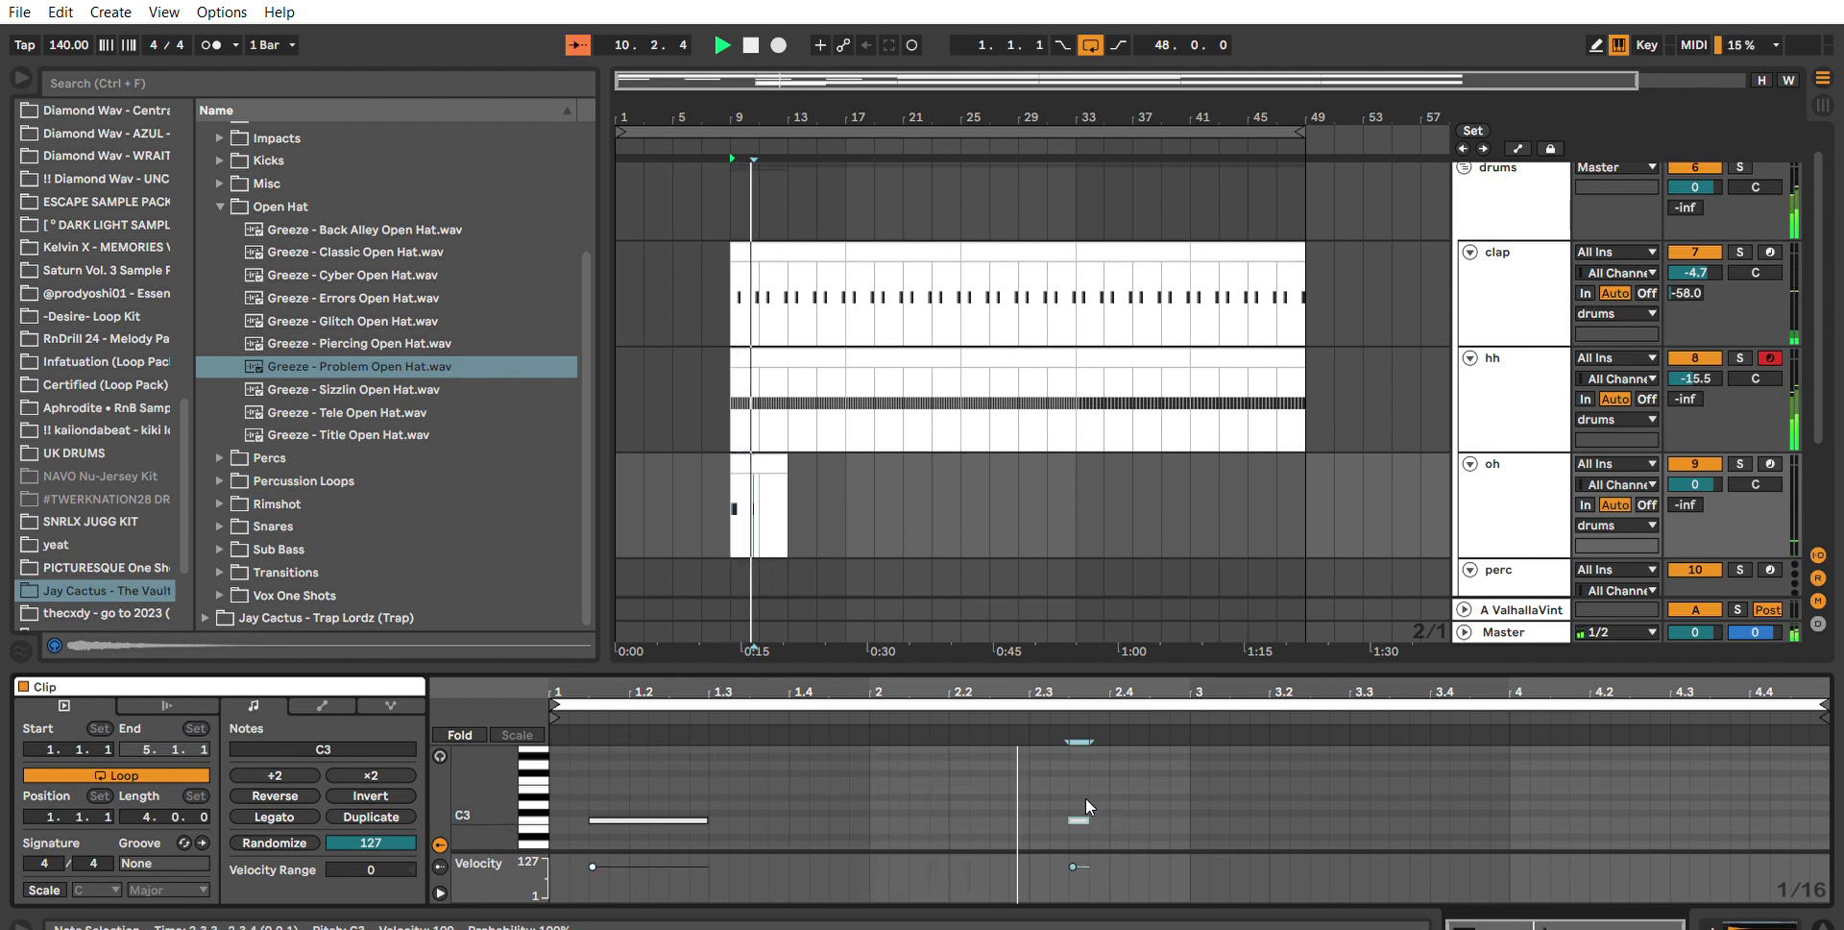
left_click_drag(1081, 799, 1191, 755)
key("space")
key("space")
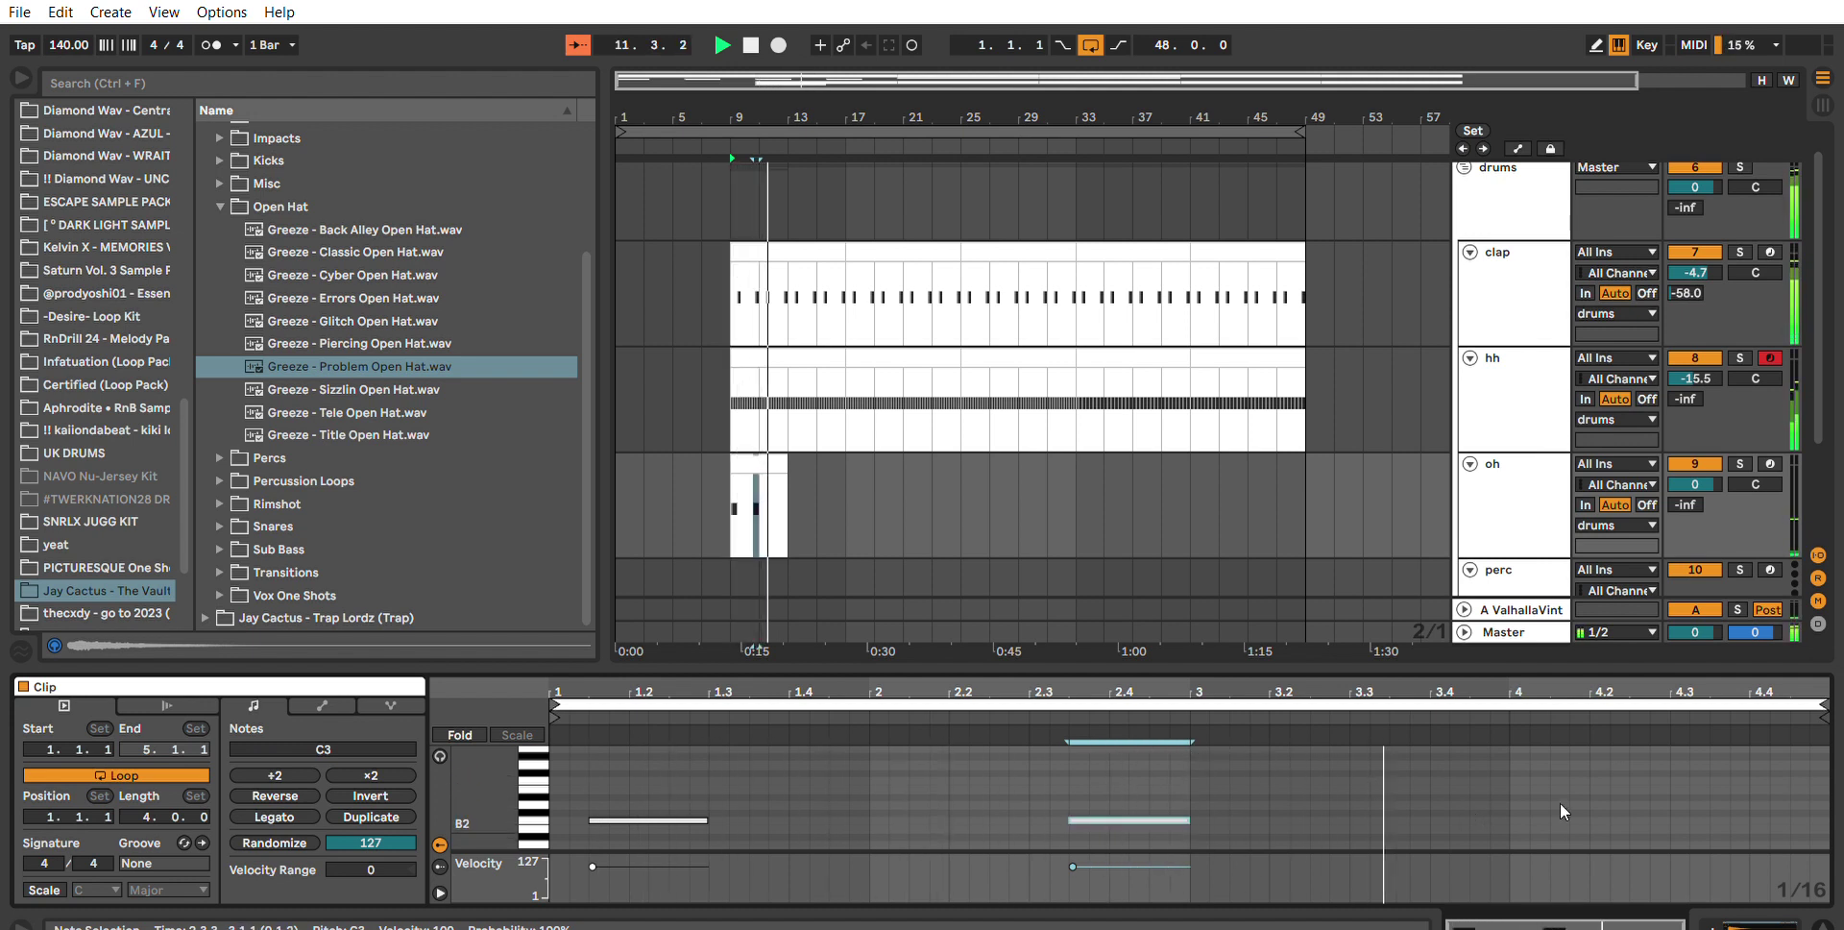
Extend the looping oh clip to bar 49 and show the oh track's sampler.
left_click_drag(786, 464, 1337, 445)
left_click(1537, 486)
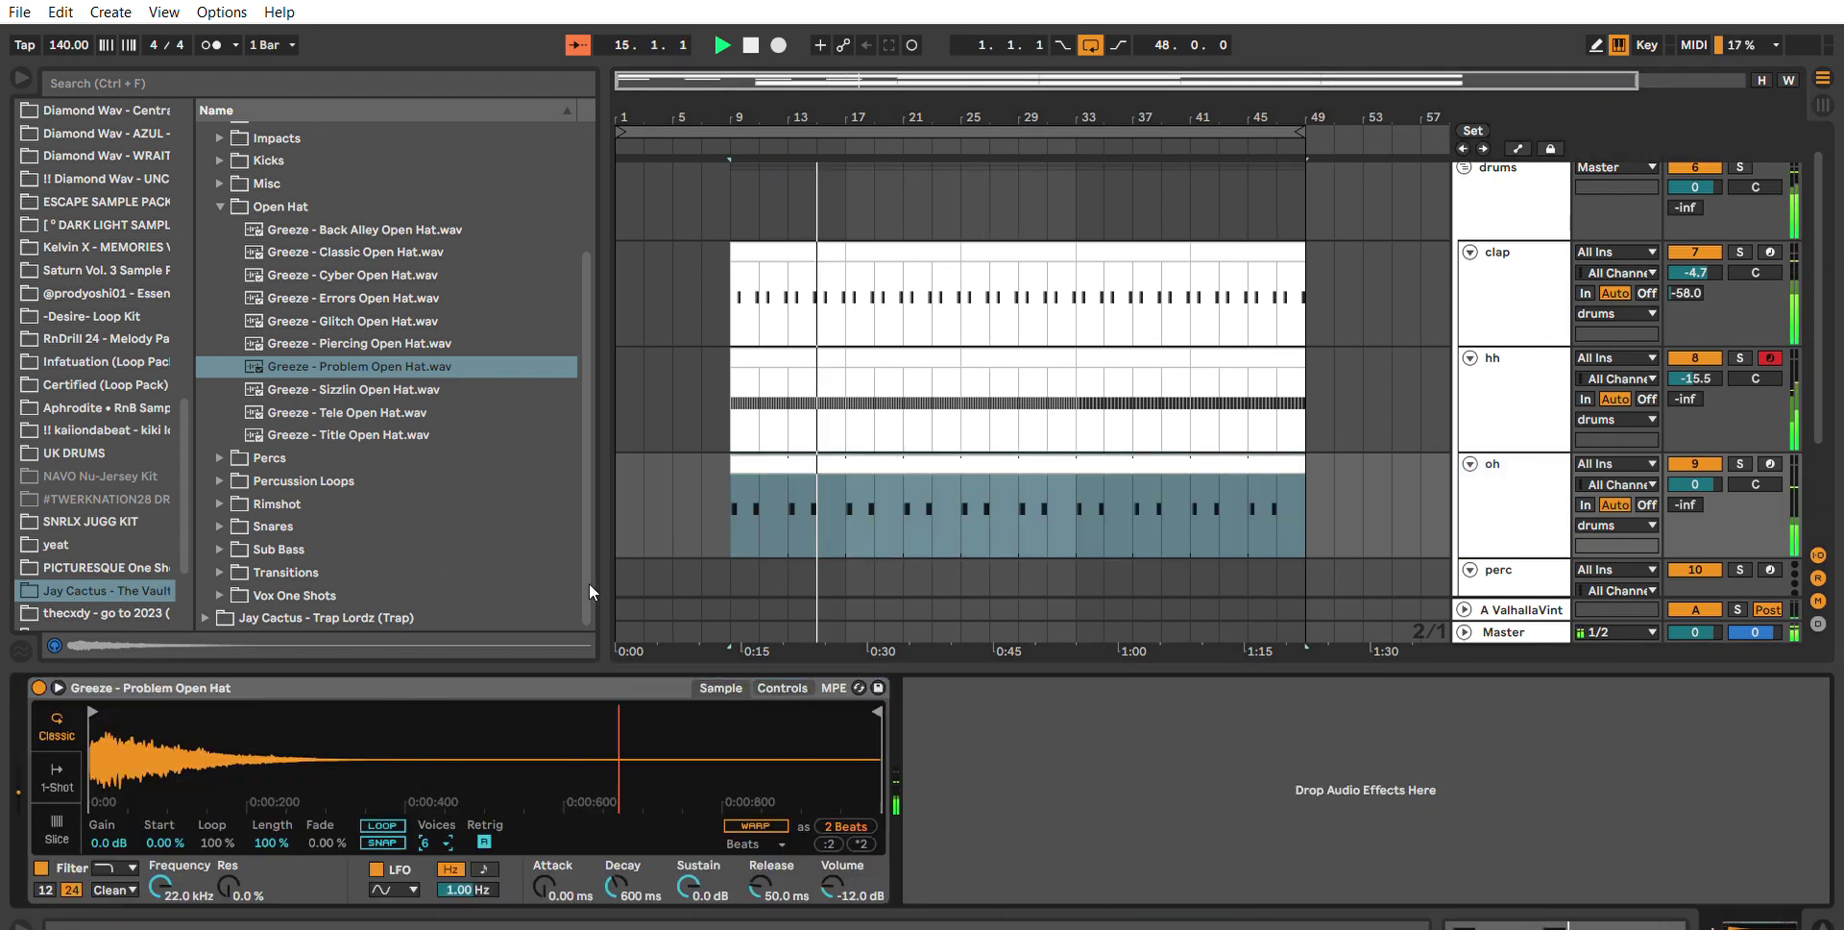
Set the oh sampler's velocity-to-volume amount to 100% and the oh track's volume to -13.8 dB.
left_click(783, 687)
left_click_drag(687, 844, 687, 783)
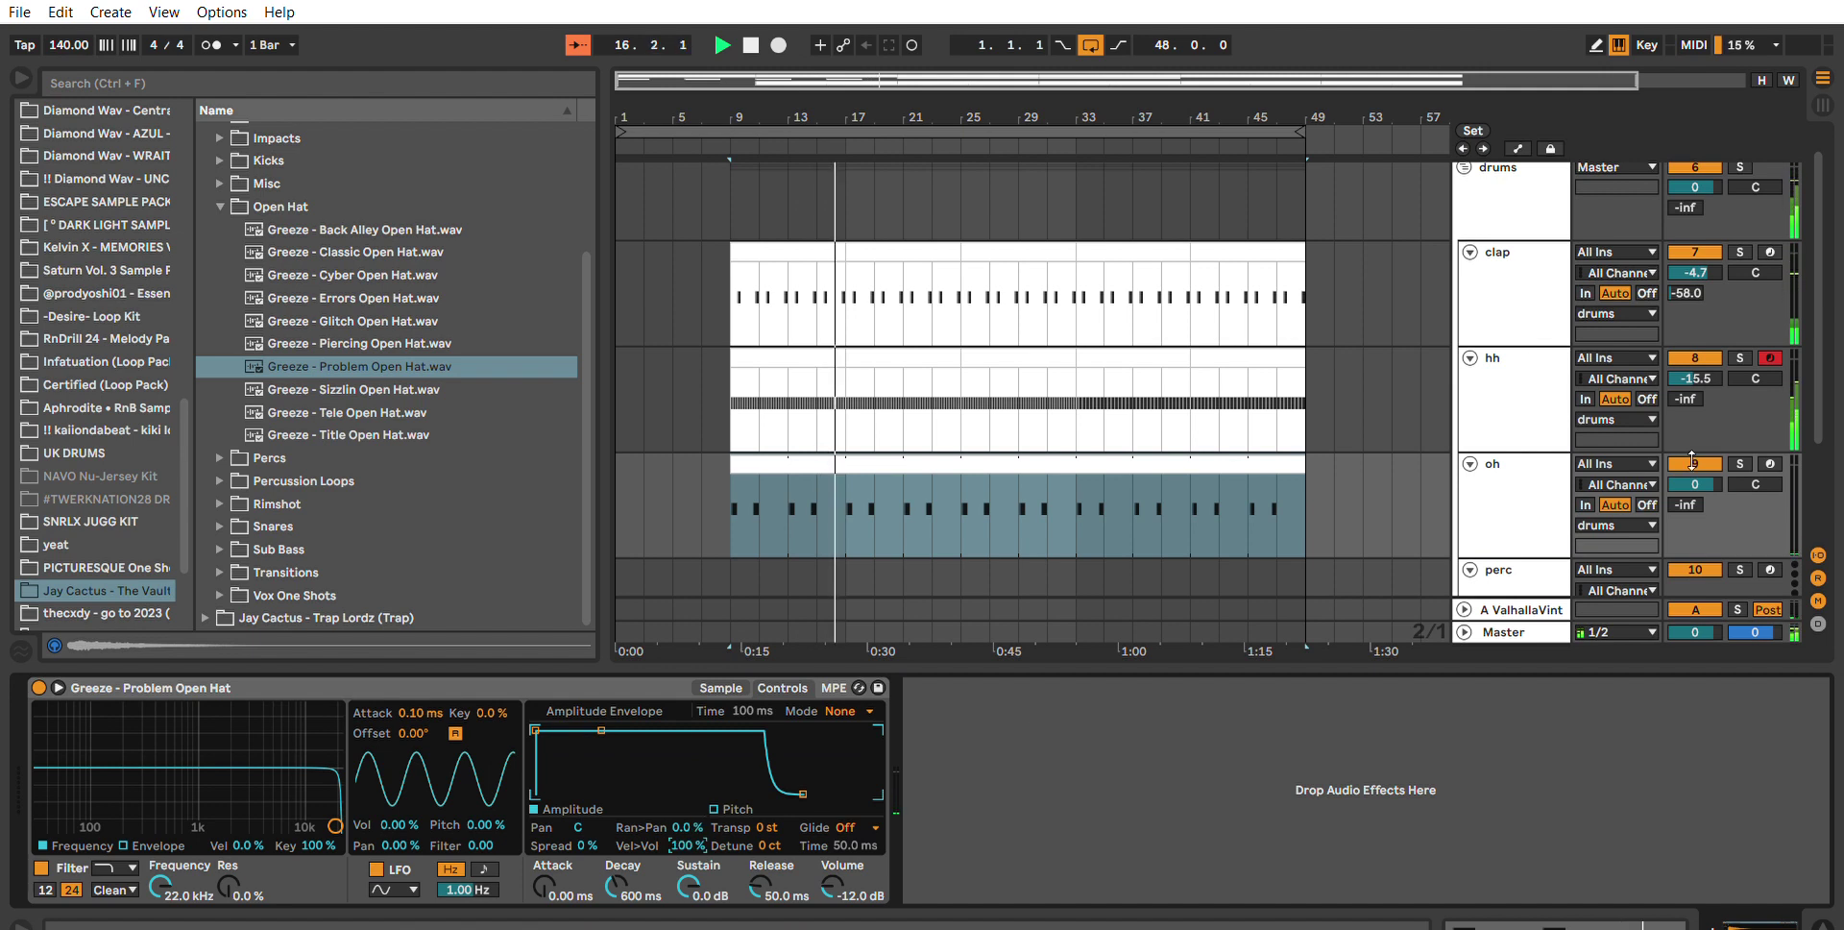
mouse_move(1695, 485)
left_mouse_down()
mouse_move(1696, 507)
mouse_move(1696, 490)
left_mouse_up()
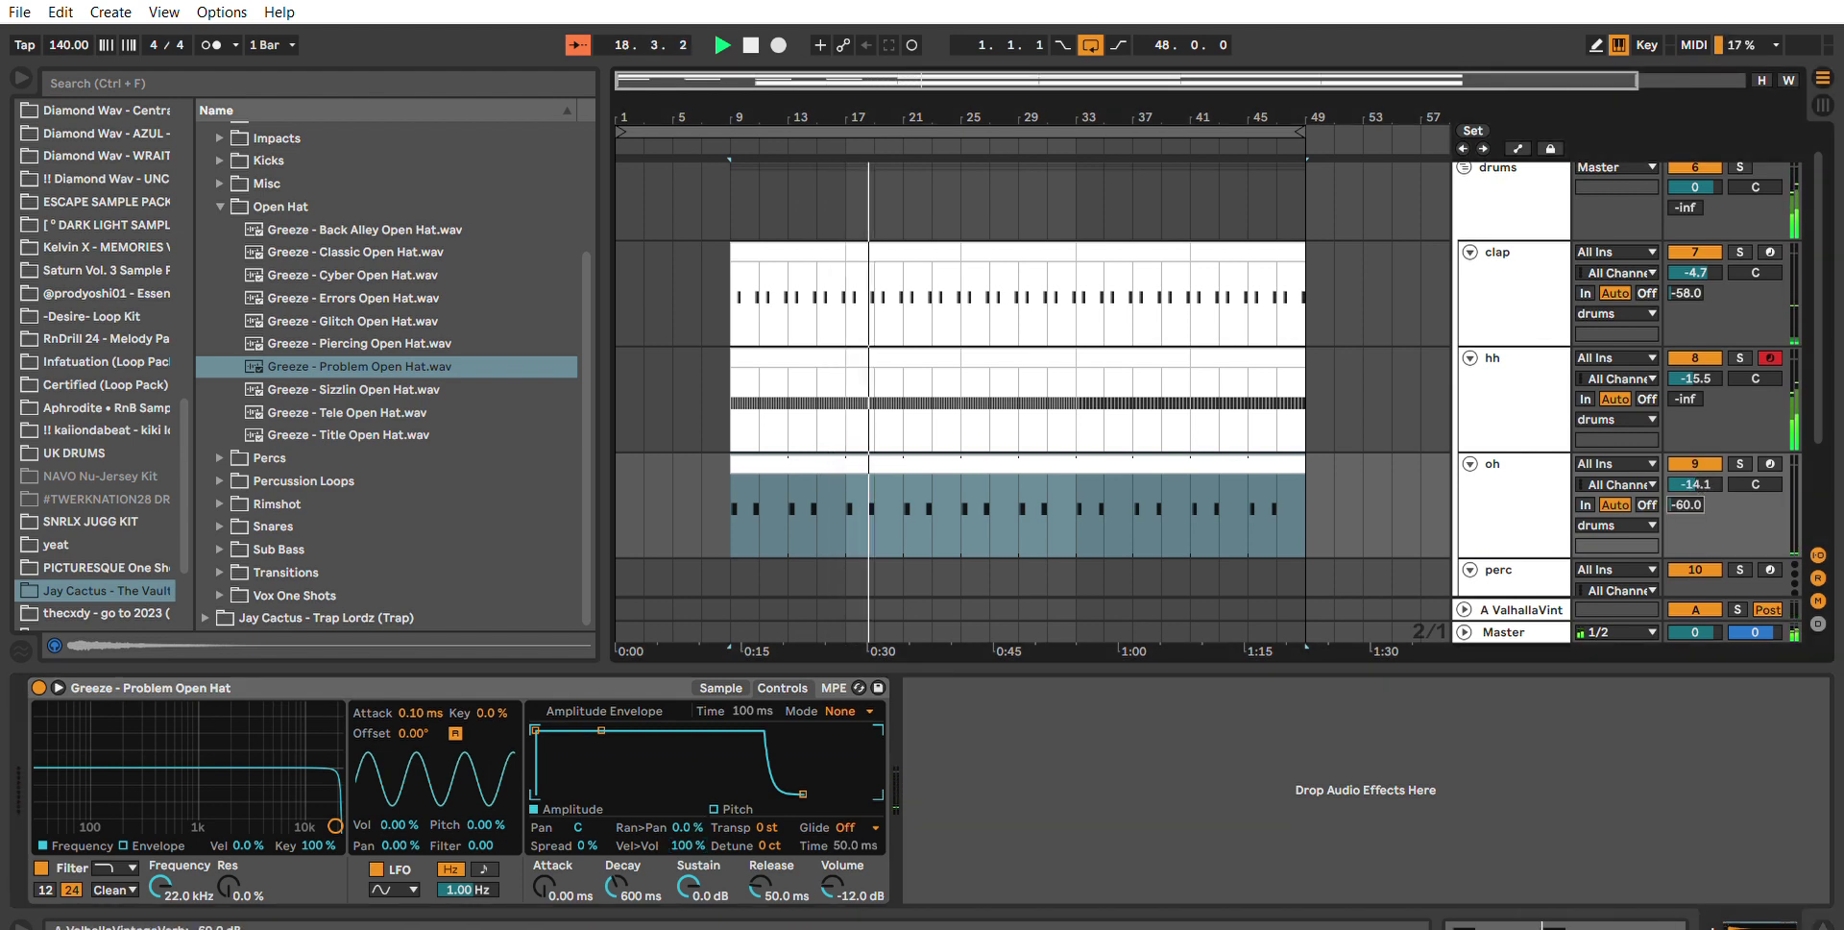
left_click_drag(1695, 484, 1695, 483)
left_click(1521, 486)
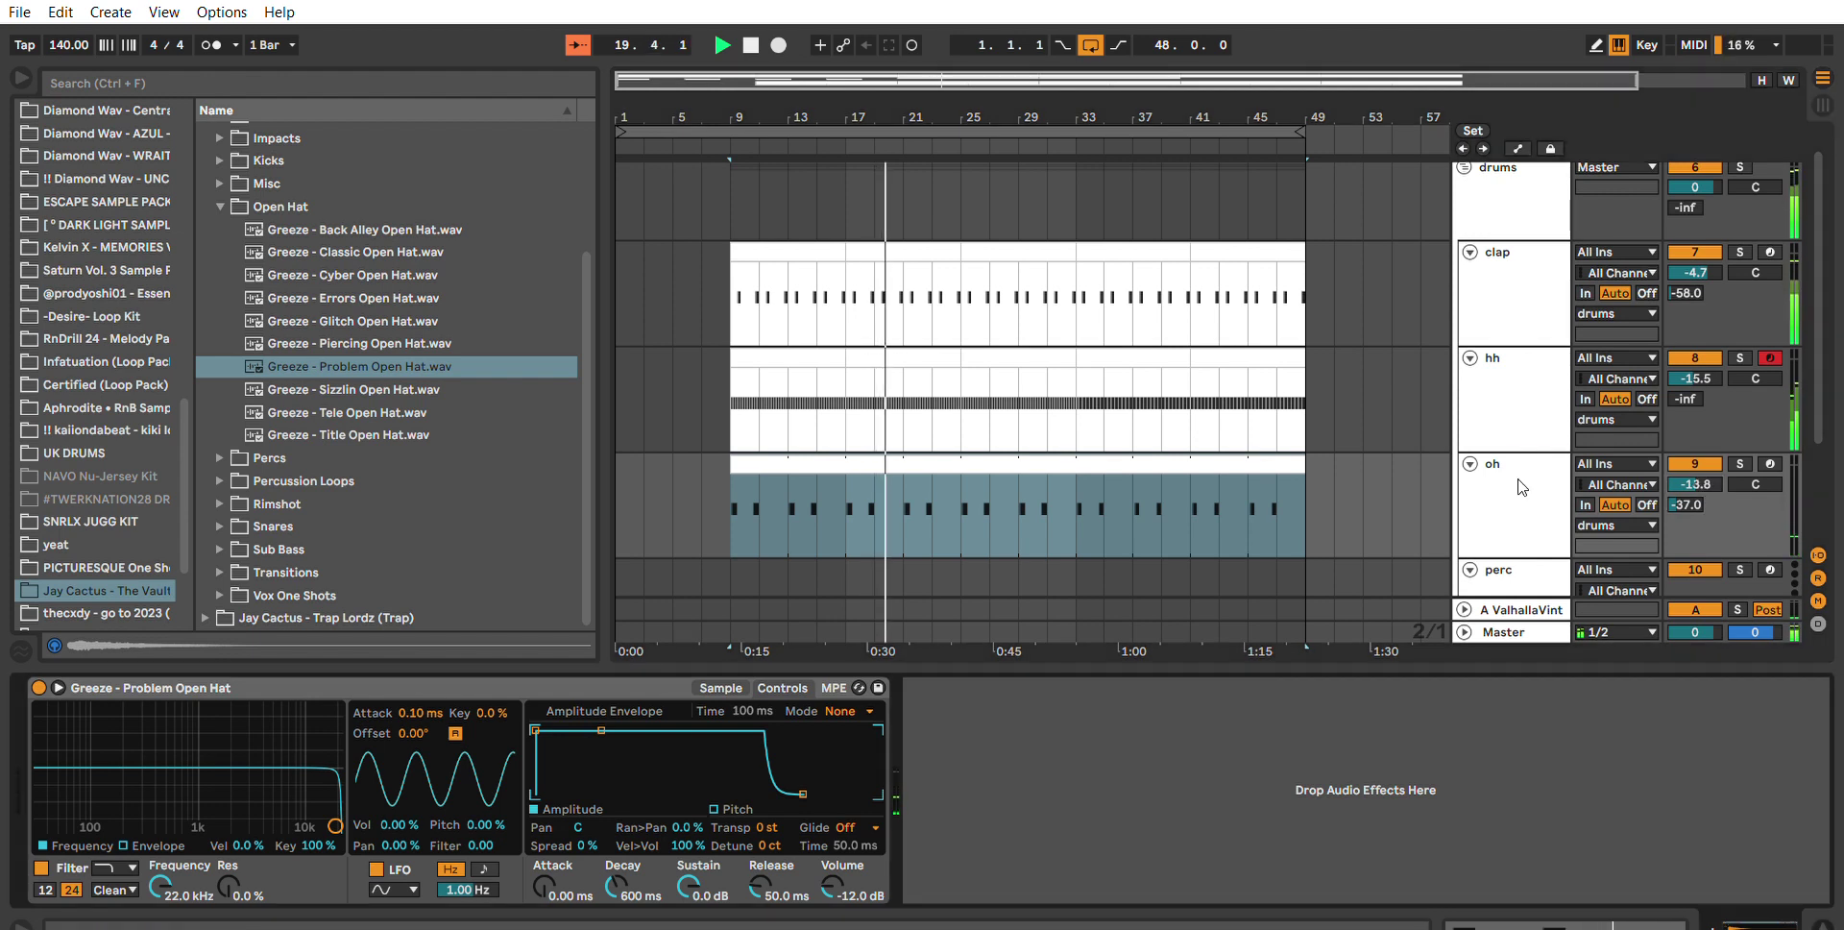
Create an empty MIDI clip on the perc track from bar 9 to bar 17.
scroll(1388, 492, "down", 1)
double_click(1176, 406)
left_click(1162, 725)
key("ctrl+a")
scroll(1477, 504, "down", 2)
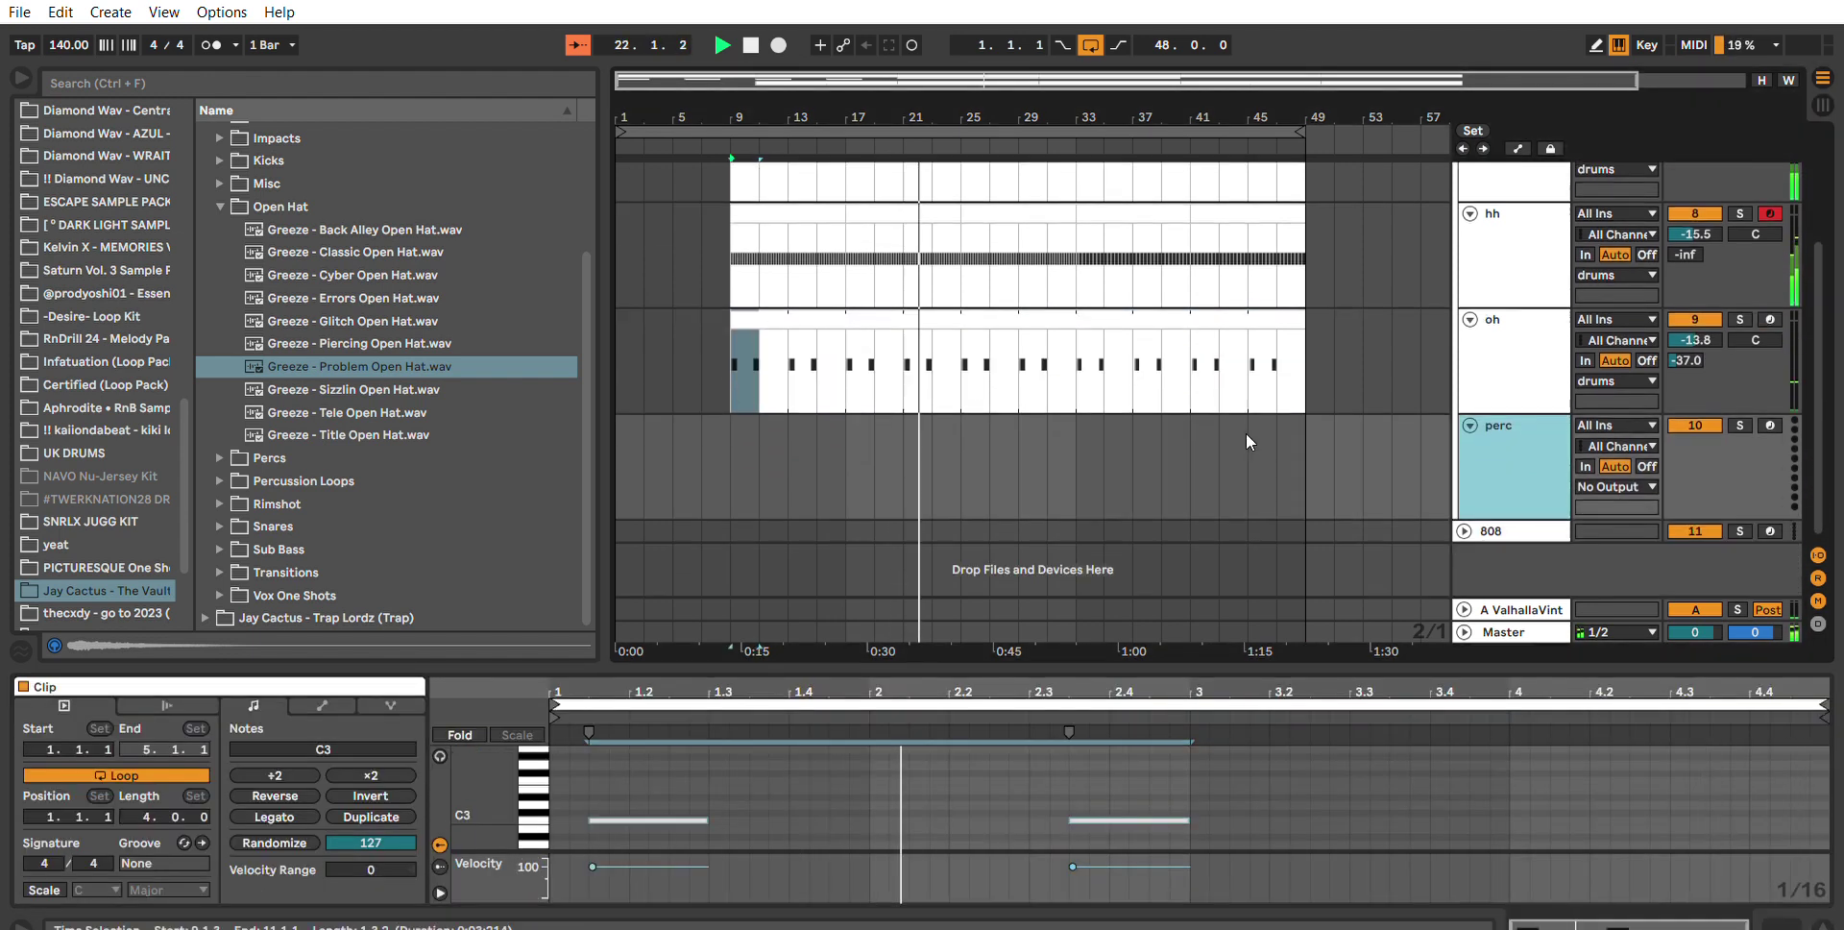
left_click(741, 458)
left_click_drag(805, 448, 845, 424)
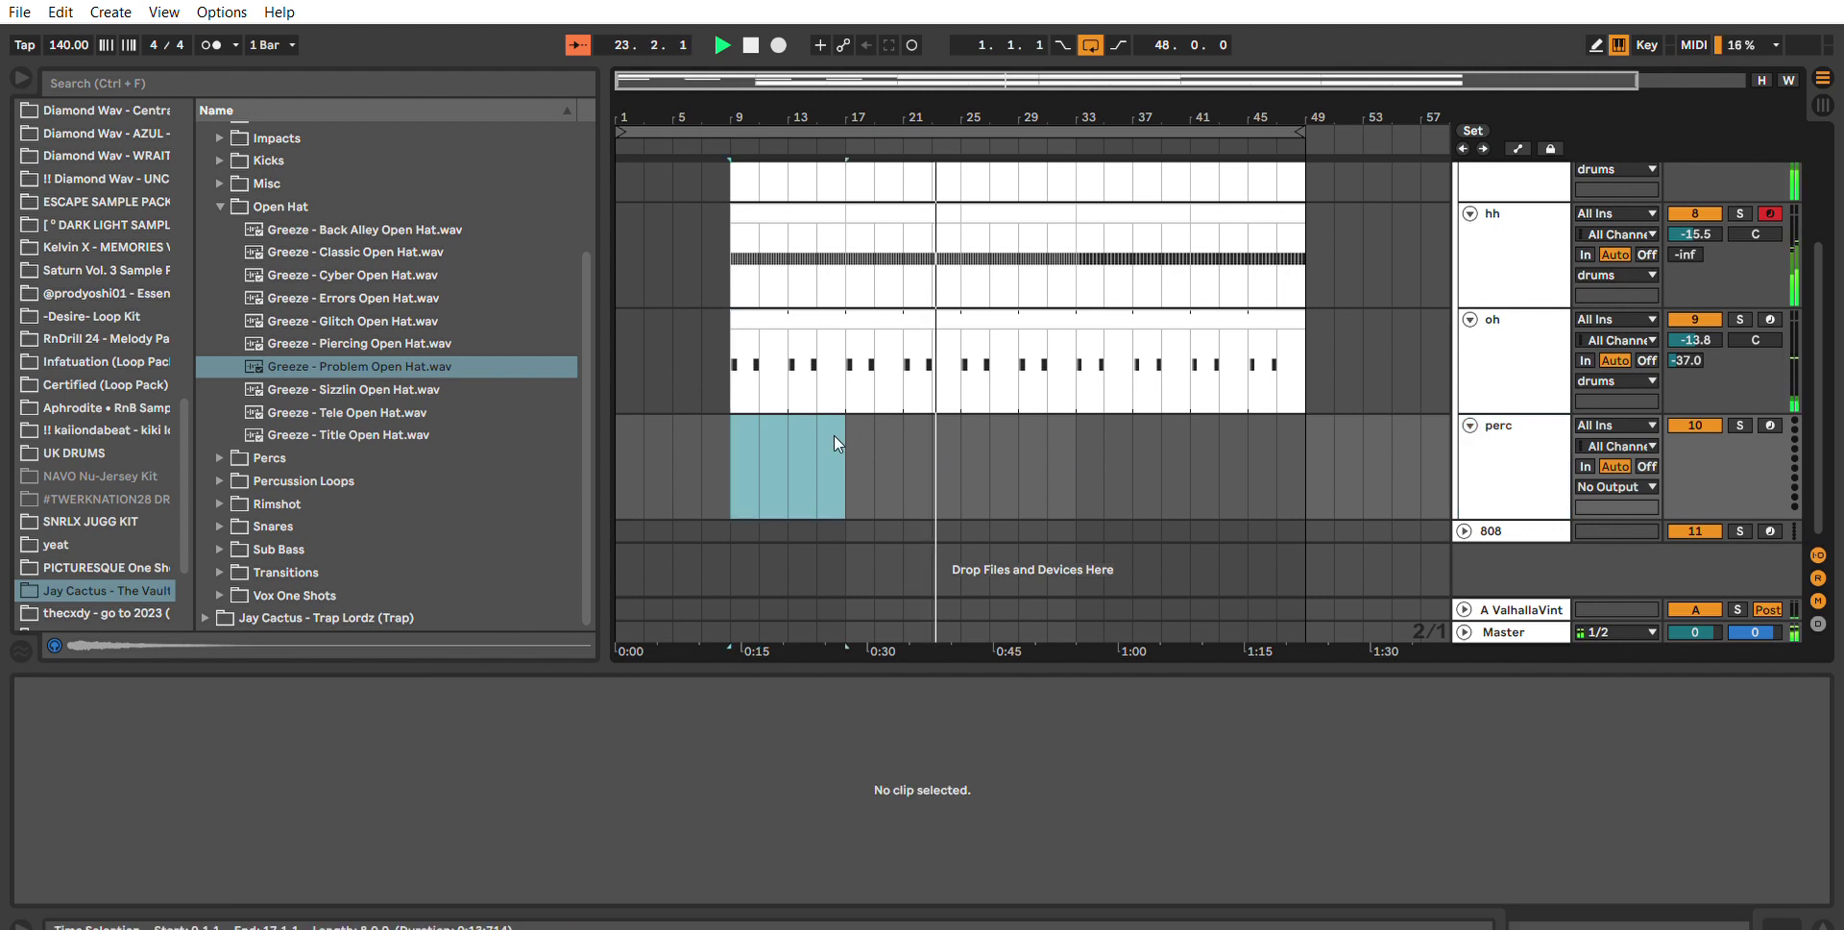
key("ctrl+shift+m")
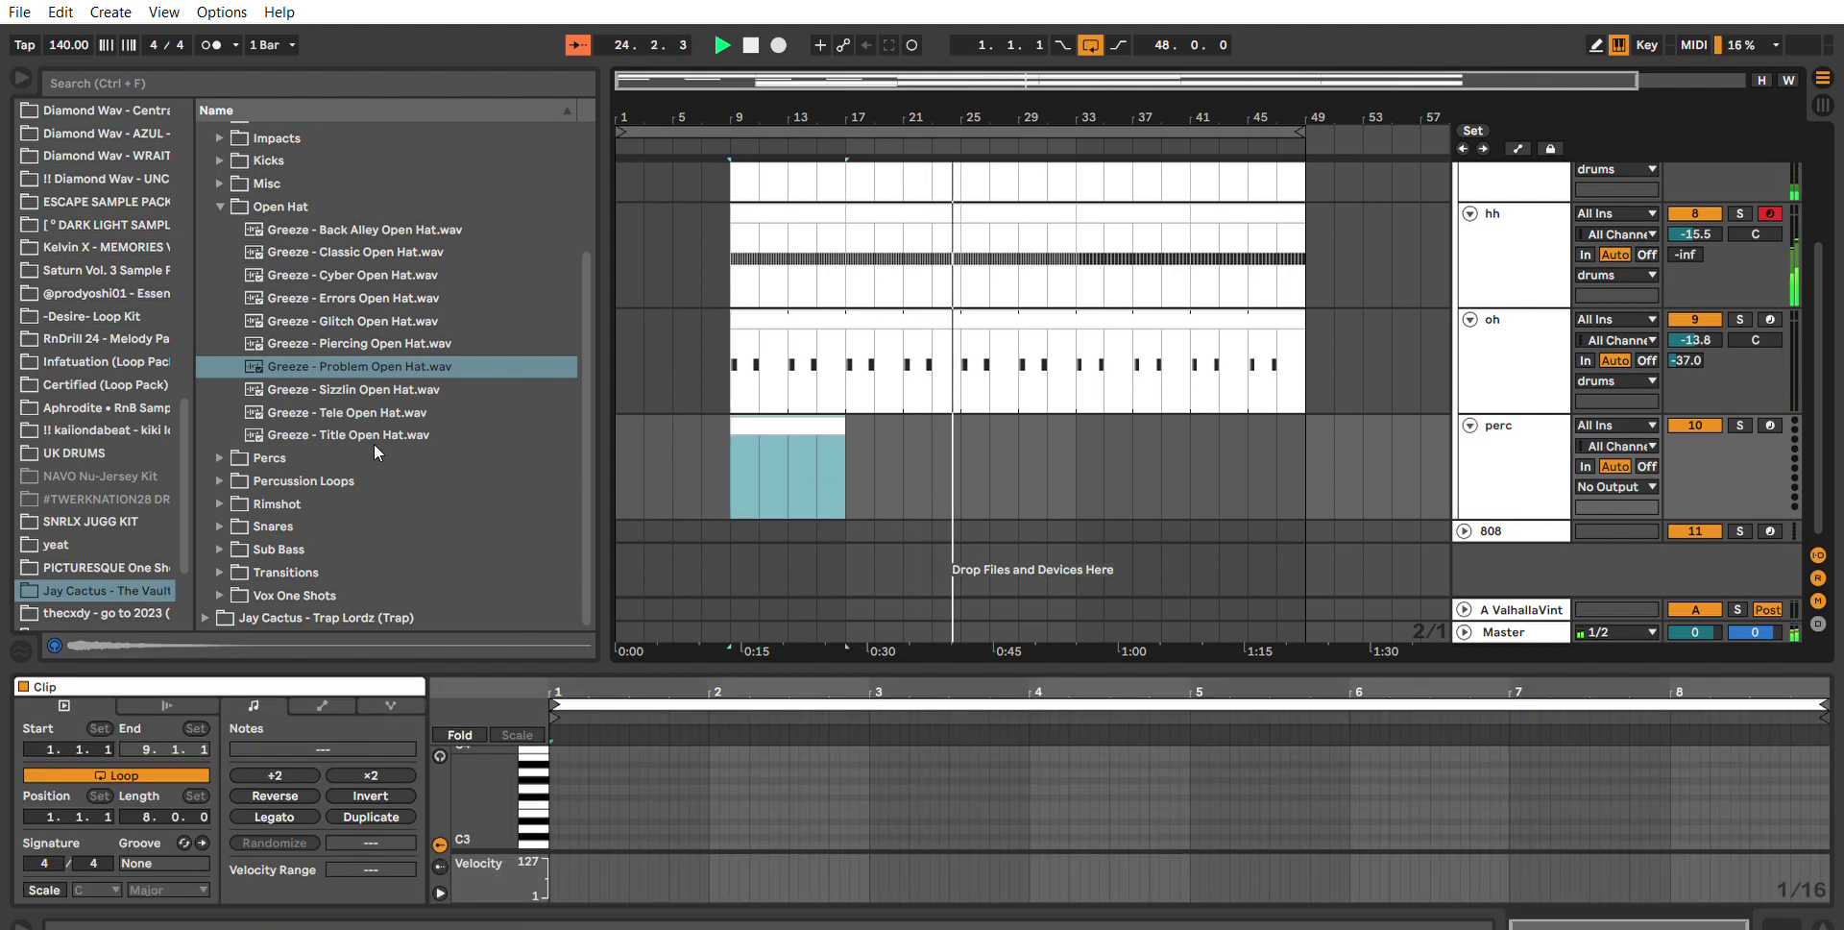
Audition the Greeze samples in the Percs folder, including Continue, Glitch, Pop, Shaker and Snappy.
left_click(215, 447)
left_click(388, 460)
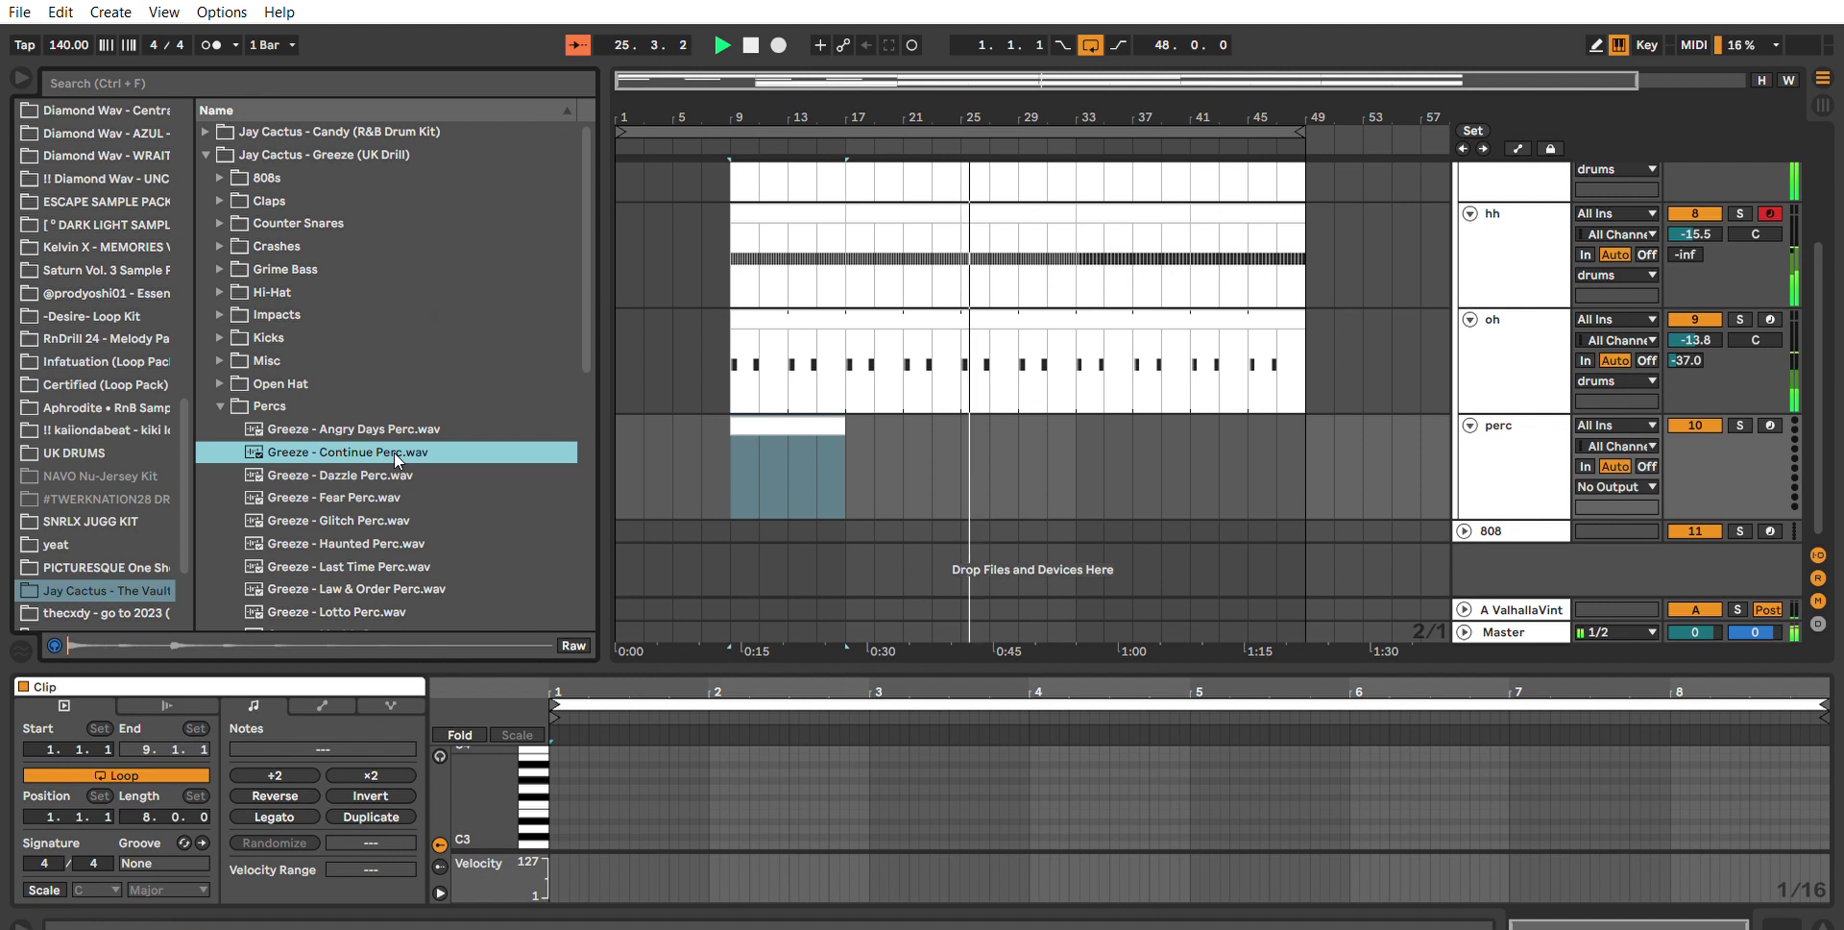
key("Down")
scroll(389, 461, "down", 3)
left_click(390, 443)
left_click(397, 397)
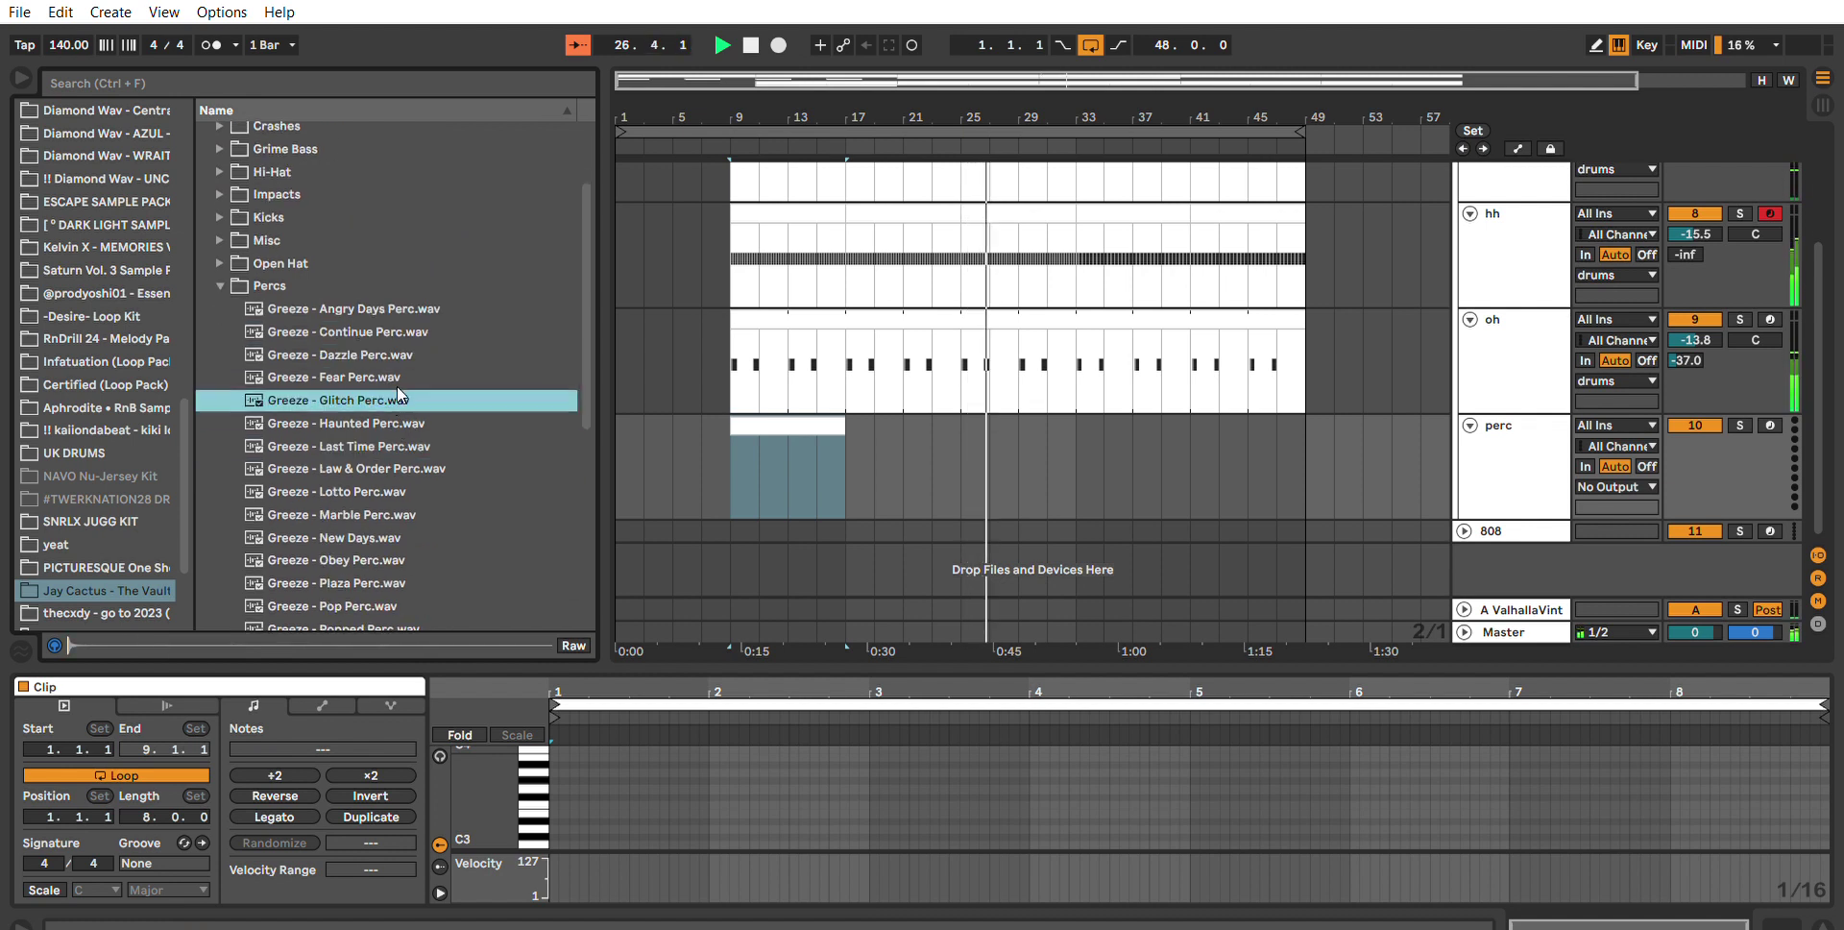
left_click(394, 467)
scroll(393, 462, "down", 3)
left_click(389, 480)
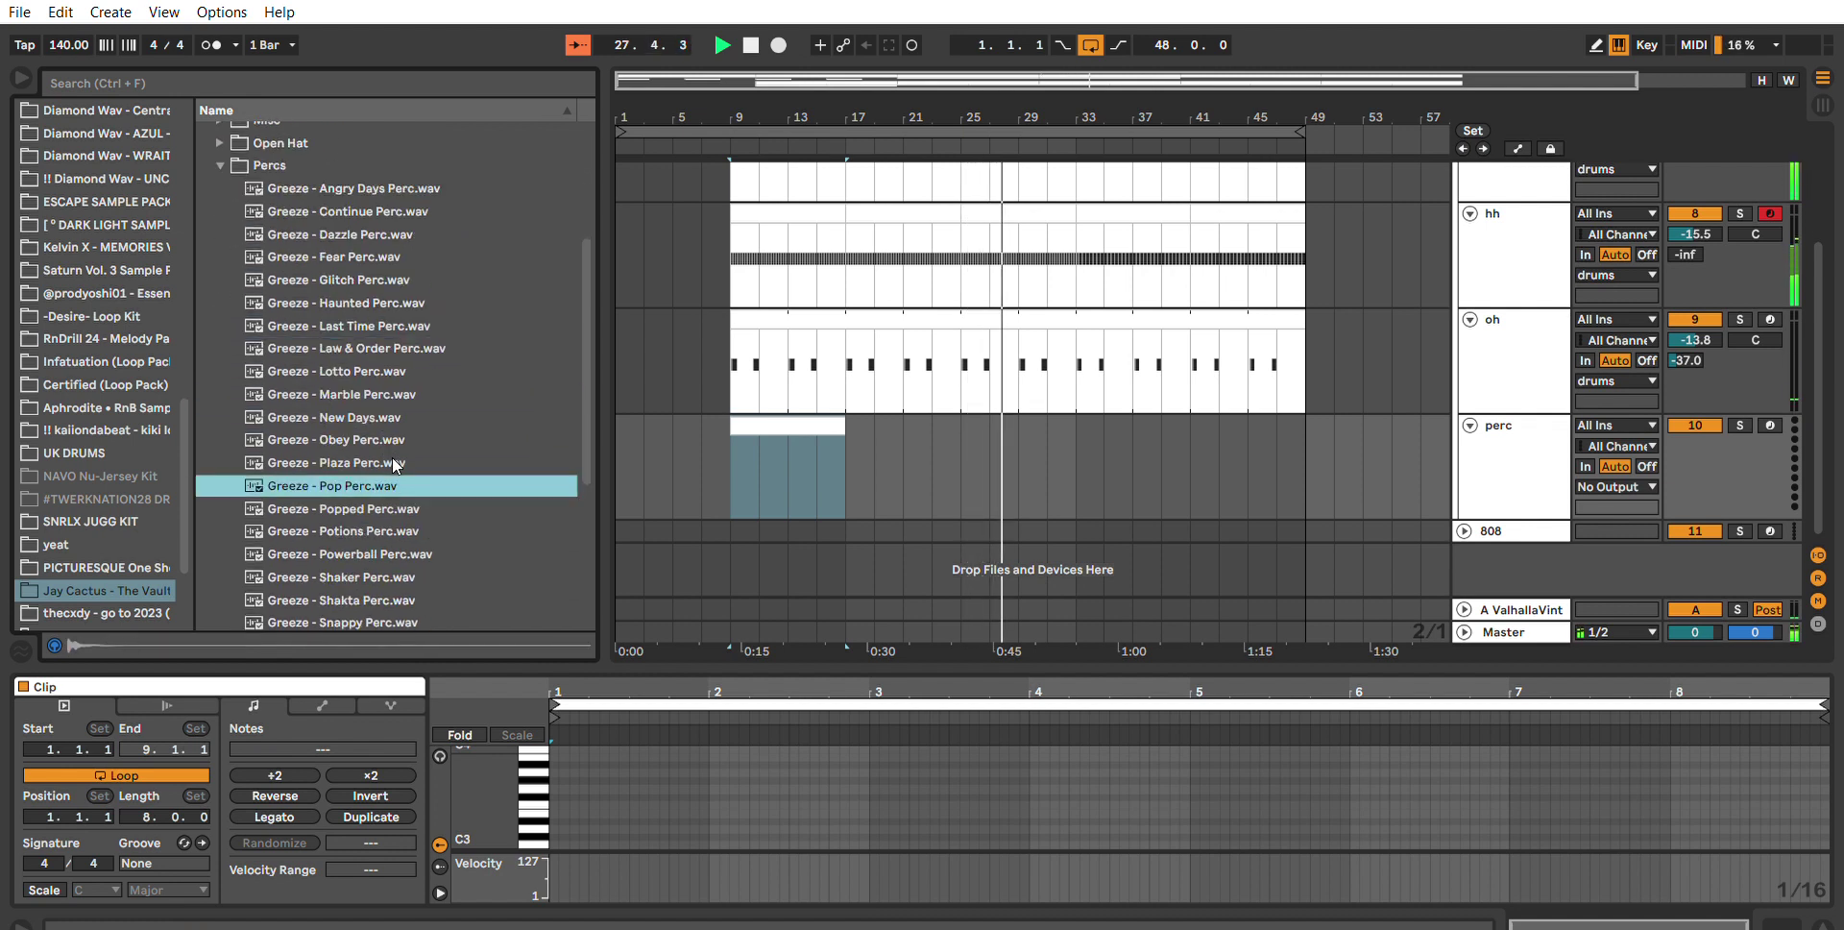
key("Down")
scroll(382, 481, "down", 3)
left_click(388, 478)
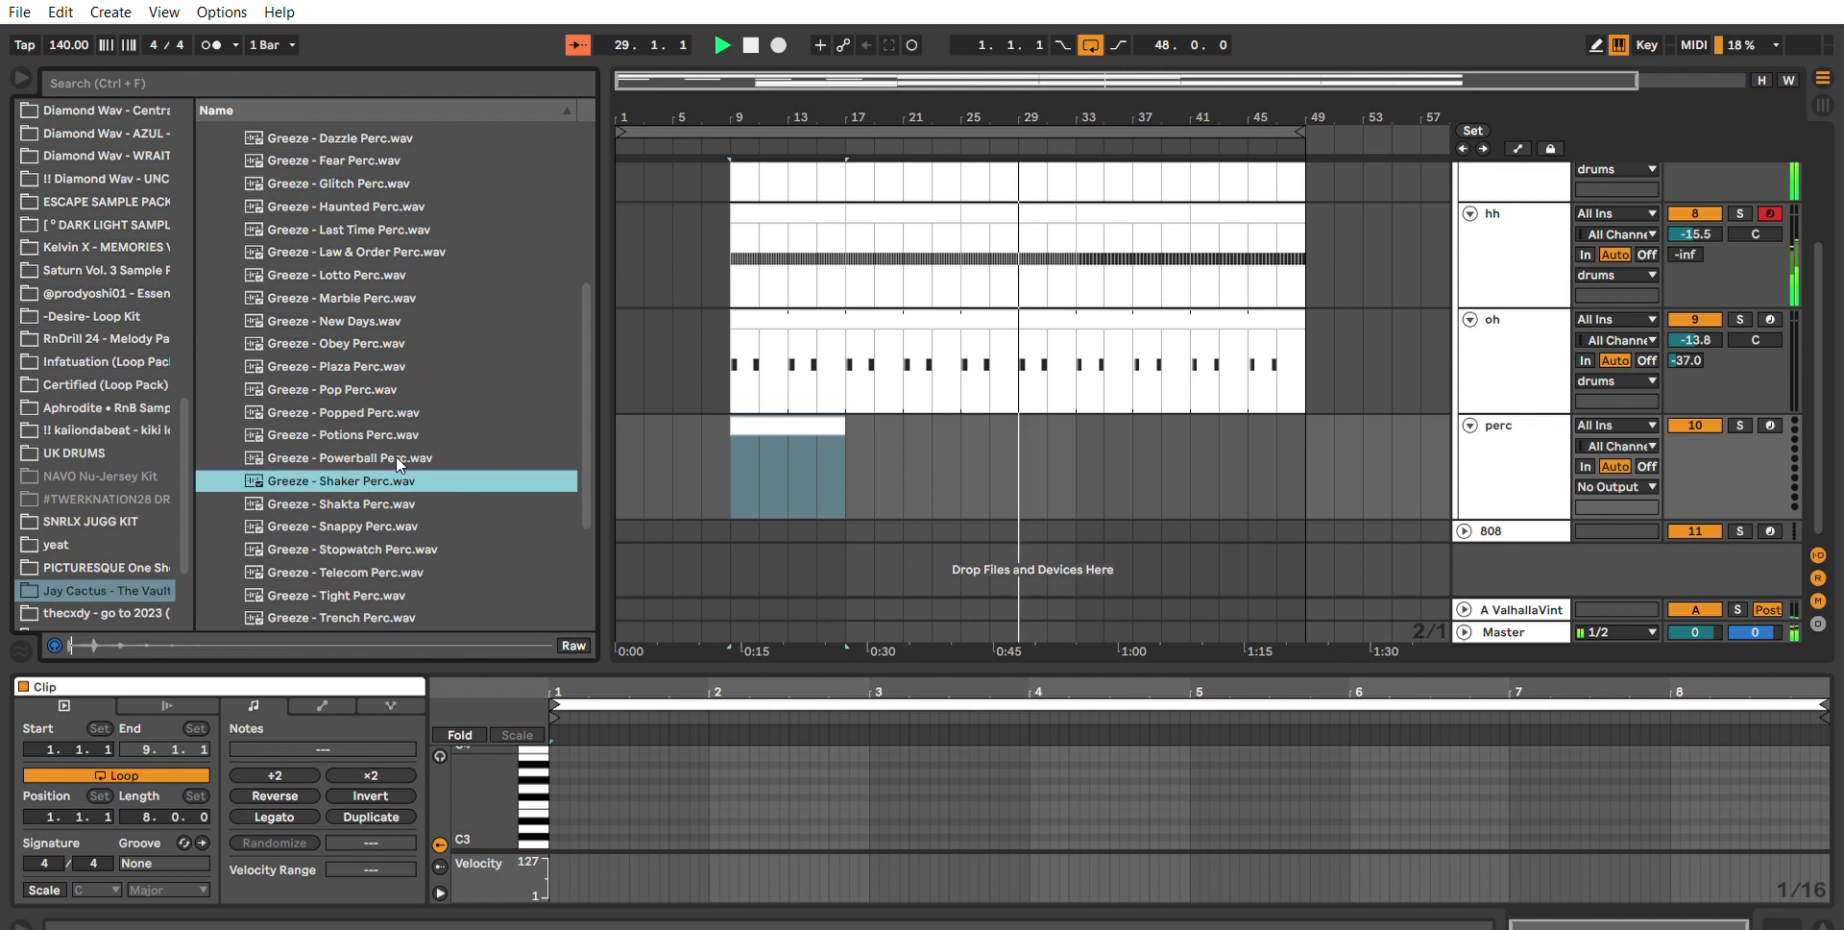
key("Down")
key("Down")
scroll(383, 475, "down", 3)
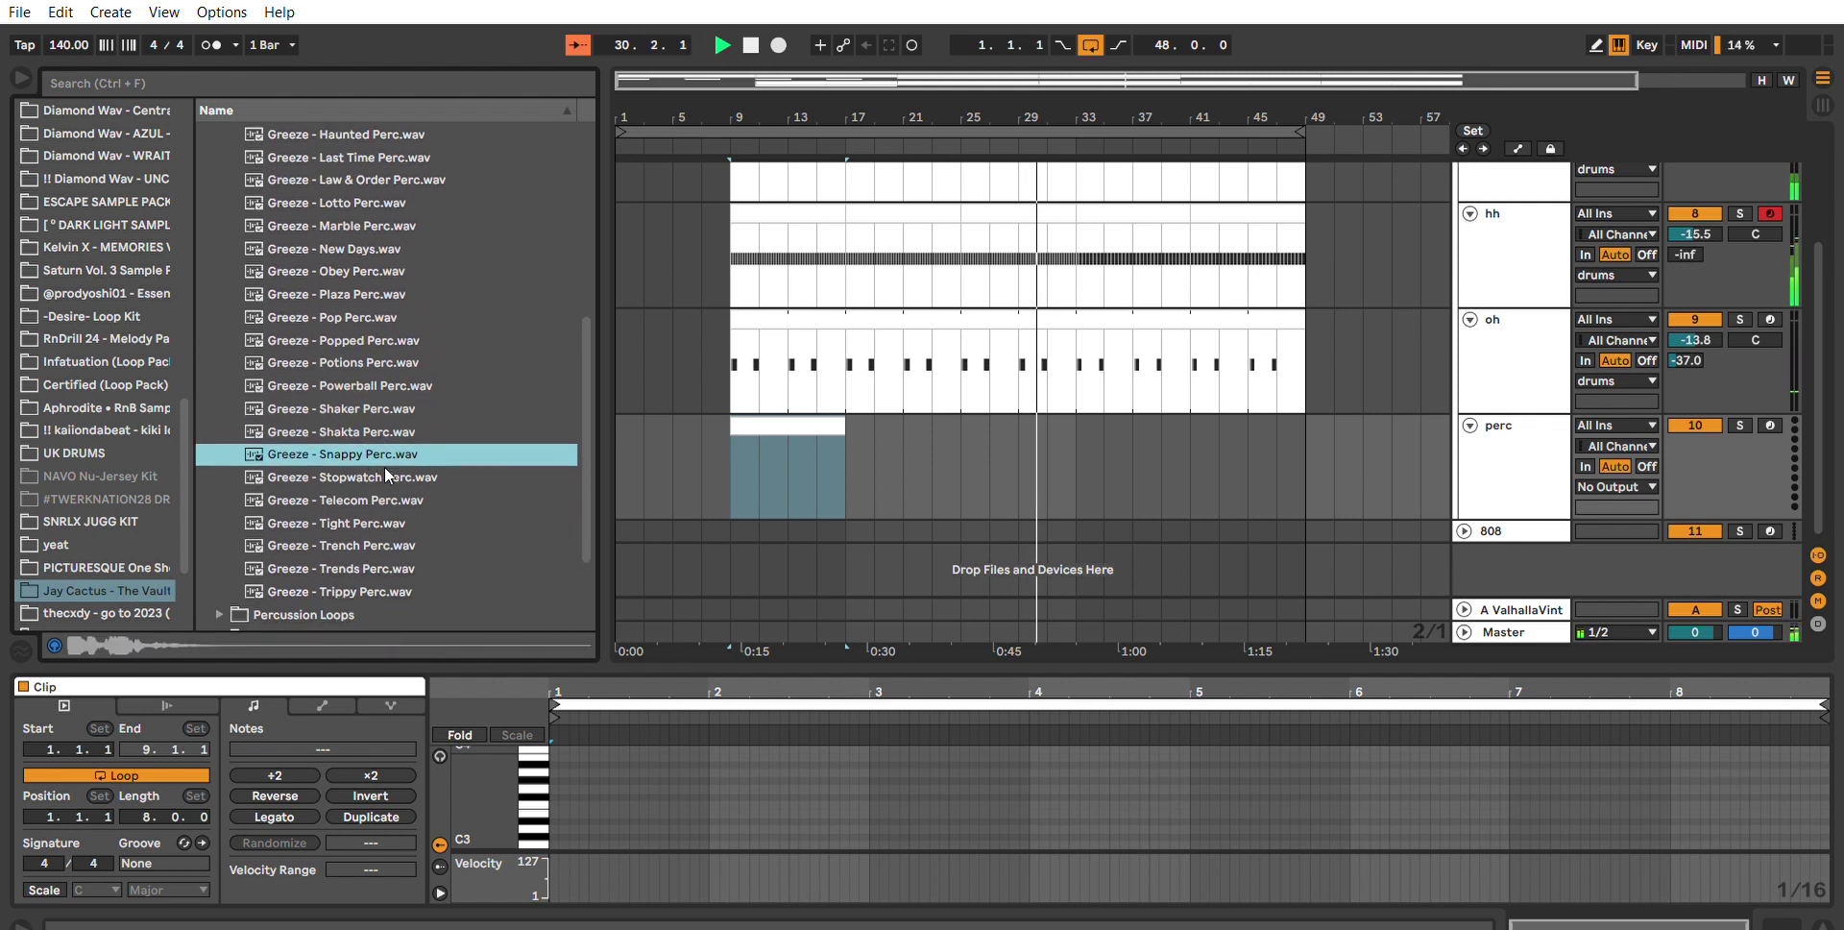
Load Greeze - Snappy Perc.wav onto the perc track, open its clip and restart playback from bar 9.
key("Return")
double_click(823, 424)
key("space")
key("space")
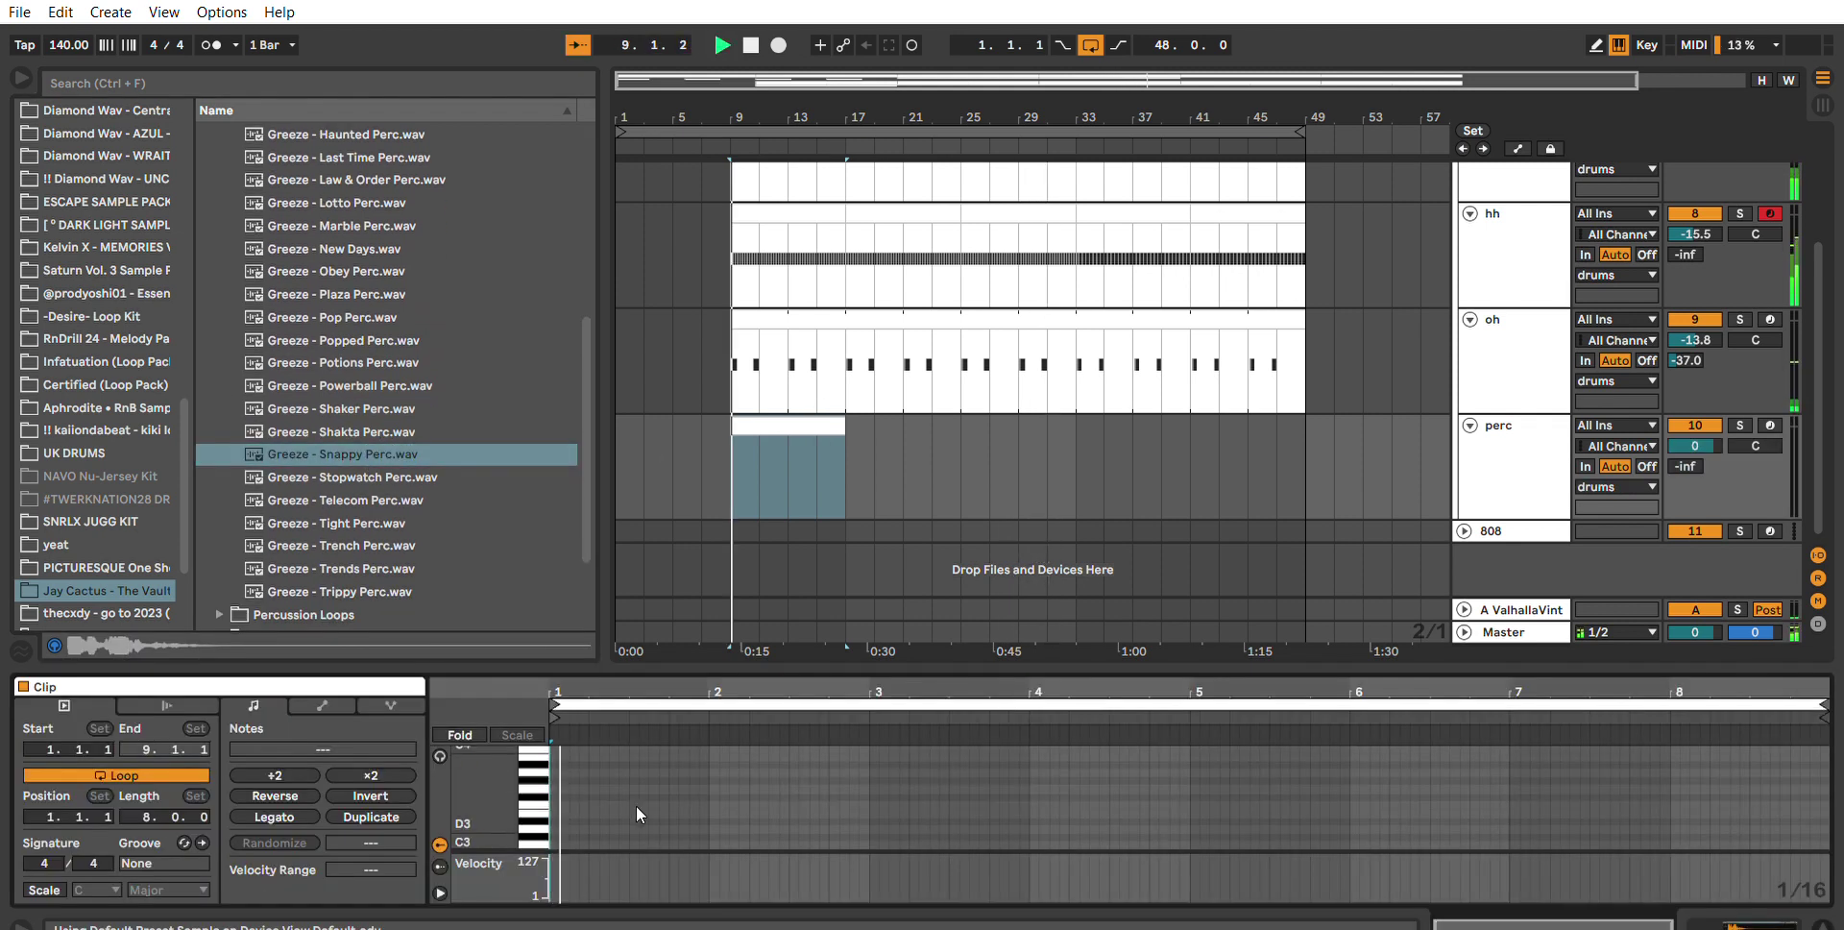
Set the perc clip's grid to 1/8 and try a short C3 note at 1.4.1.
left_click_drag(486, 803, 567, 816)
double_click(694, 783)
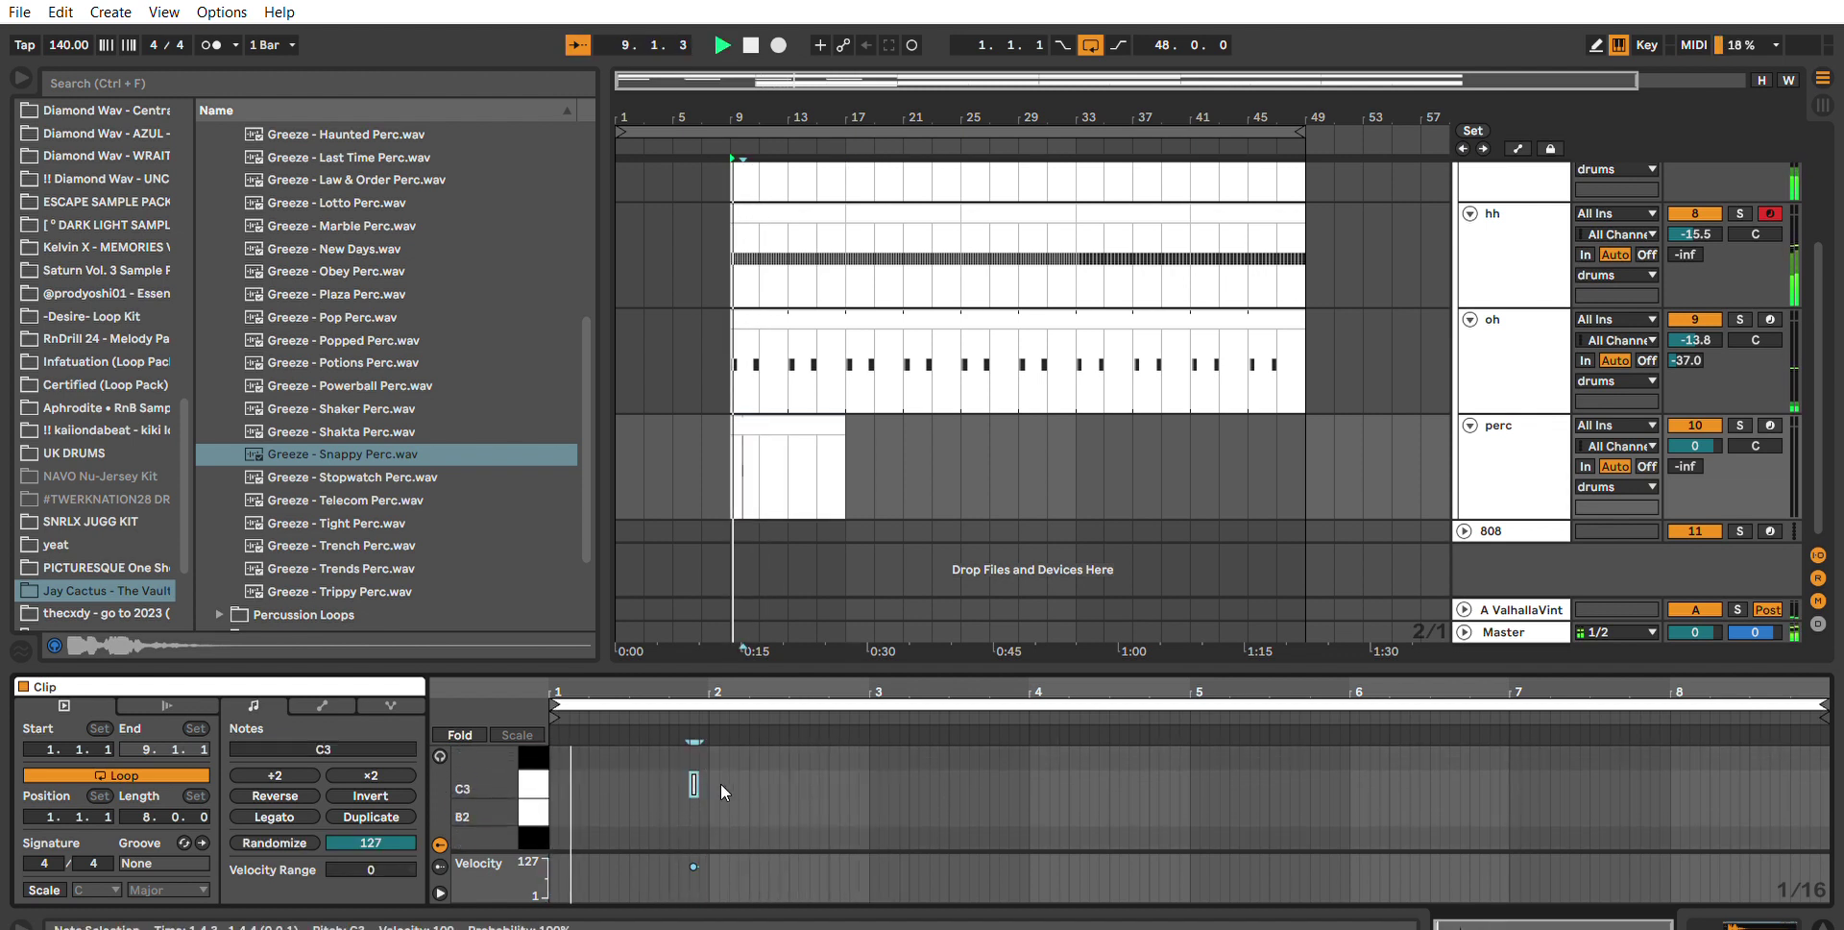
key("ctrl+2")
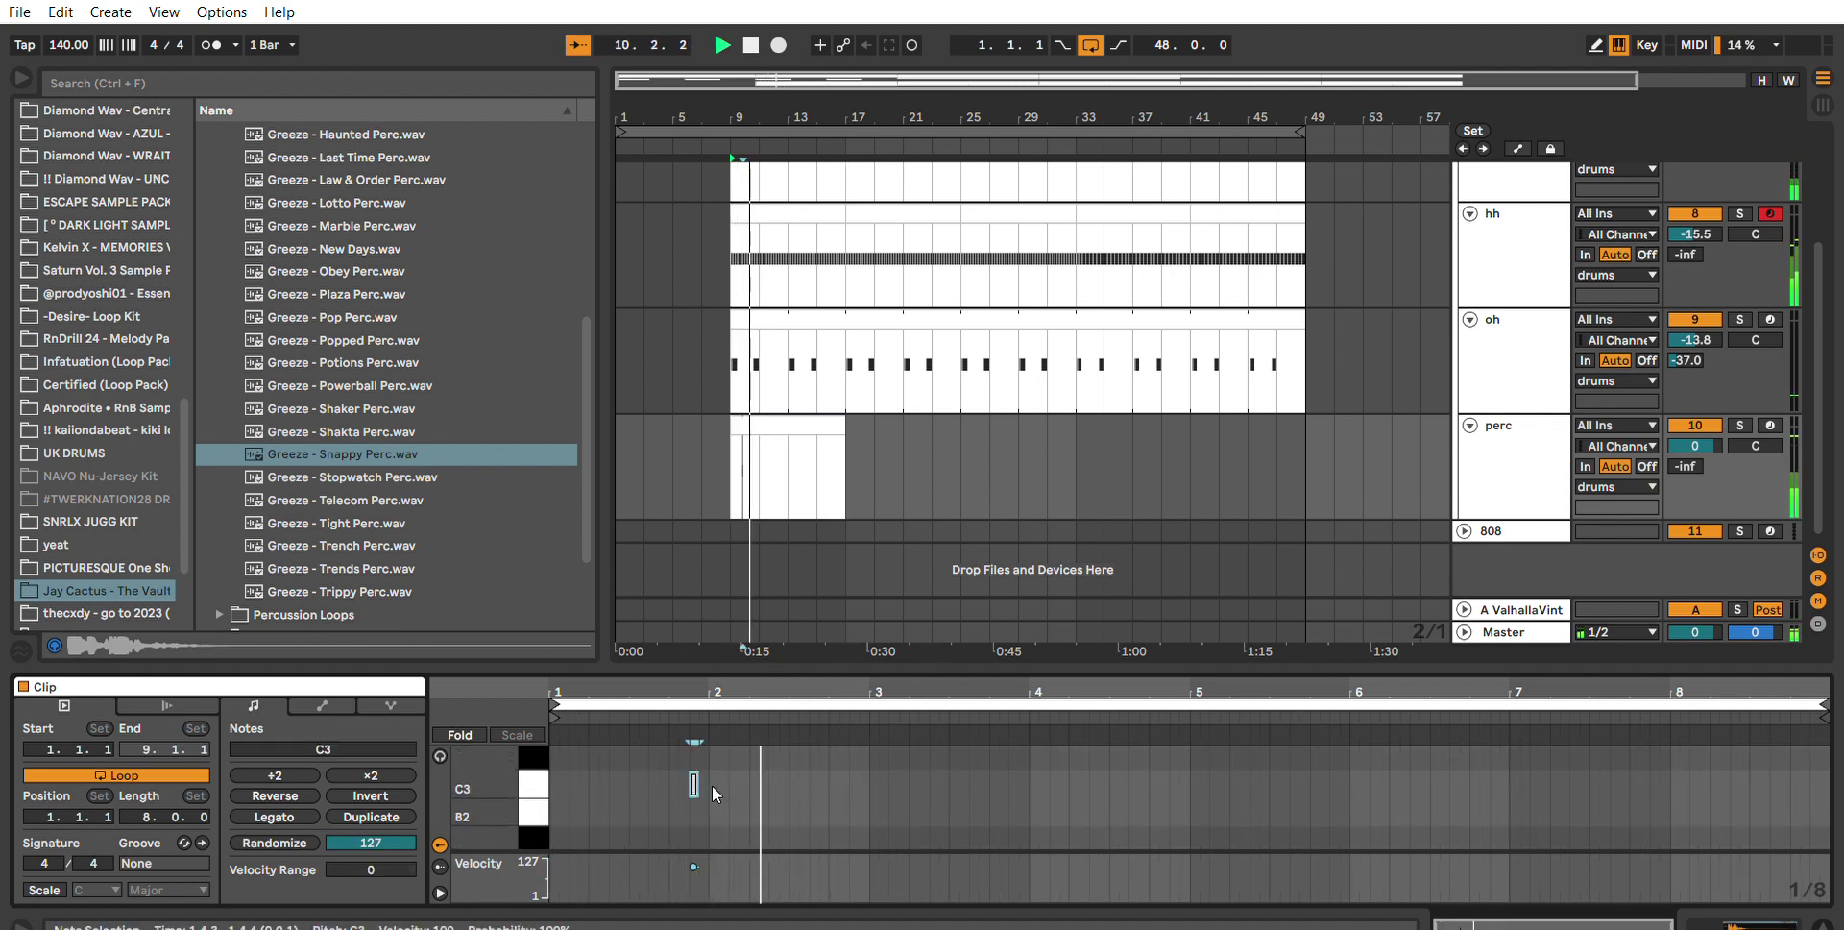
left_click_drag(694, 780, 683, 773)
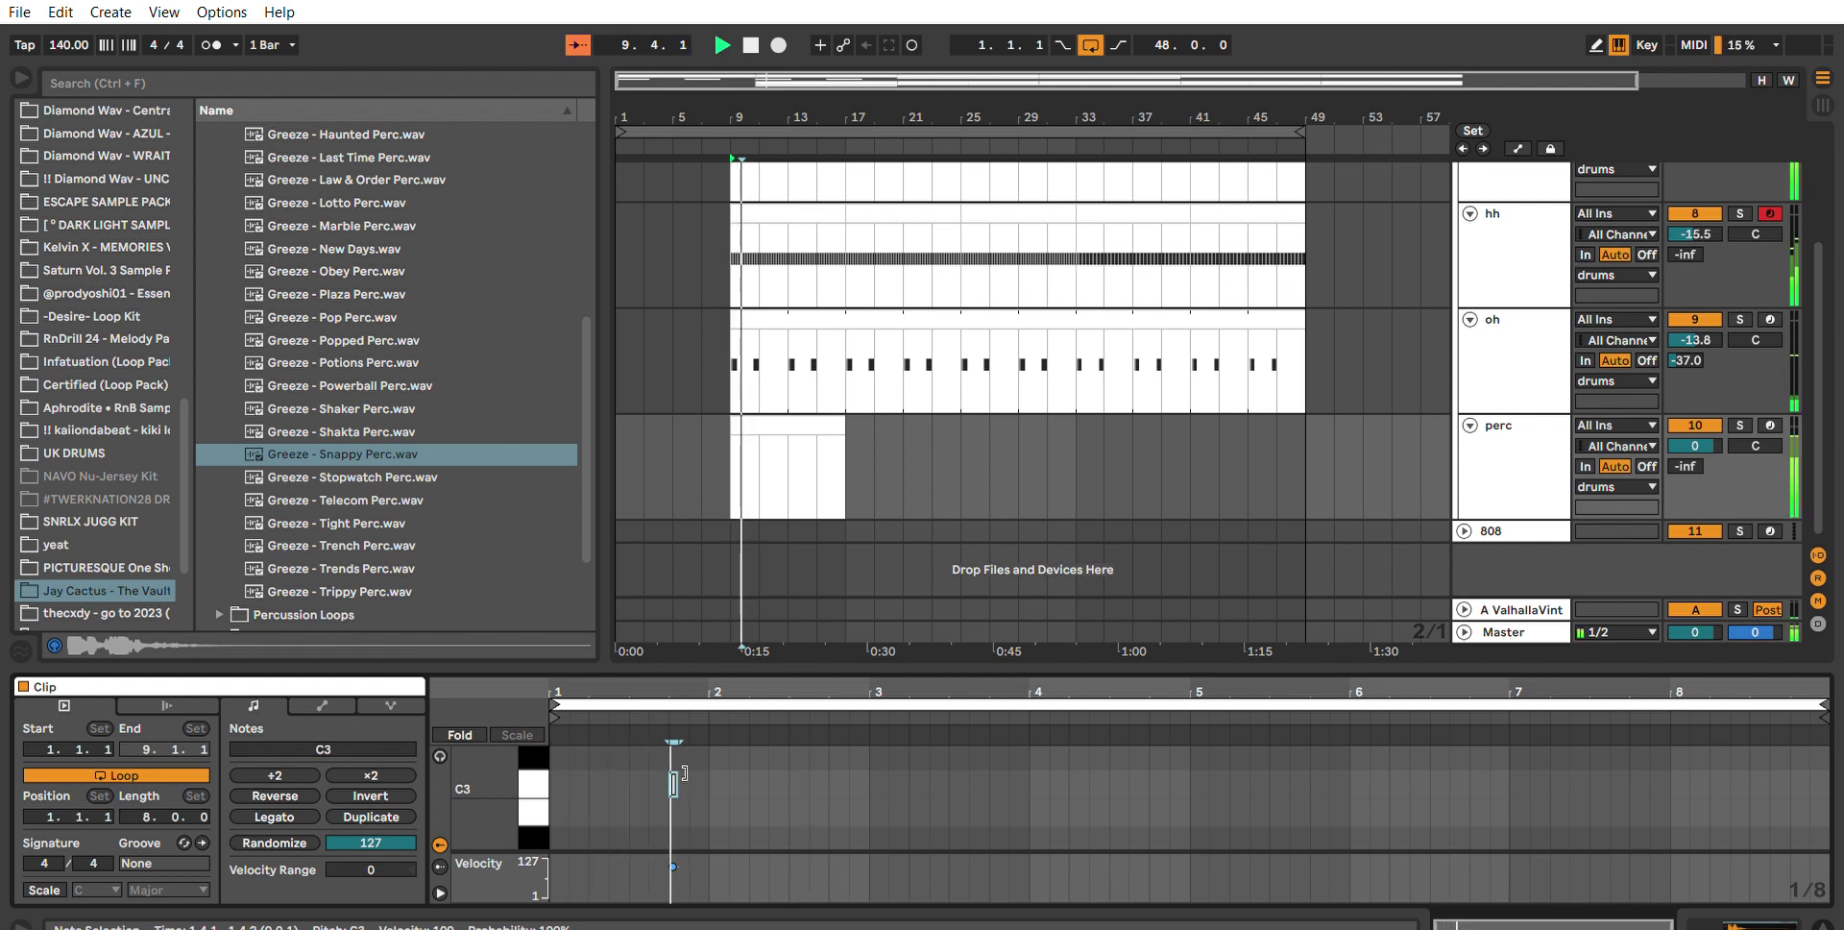
key("space")
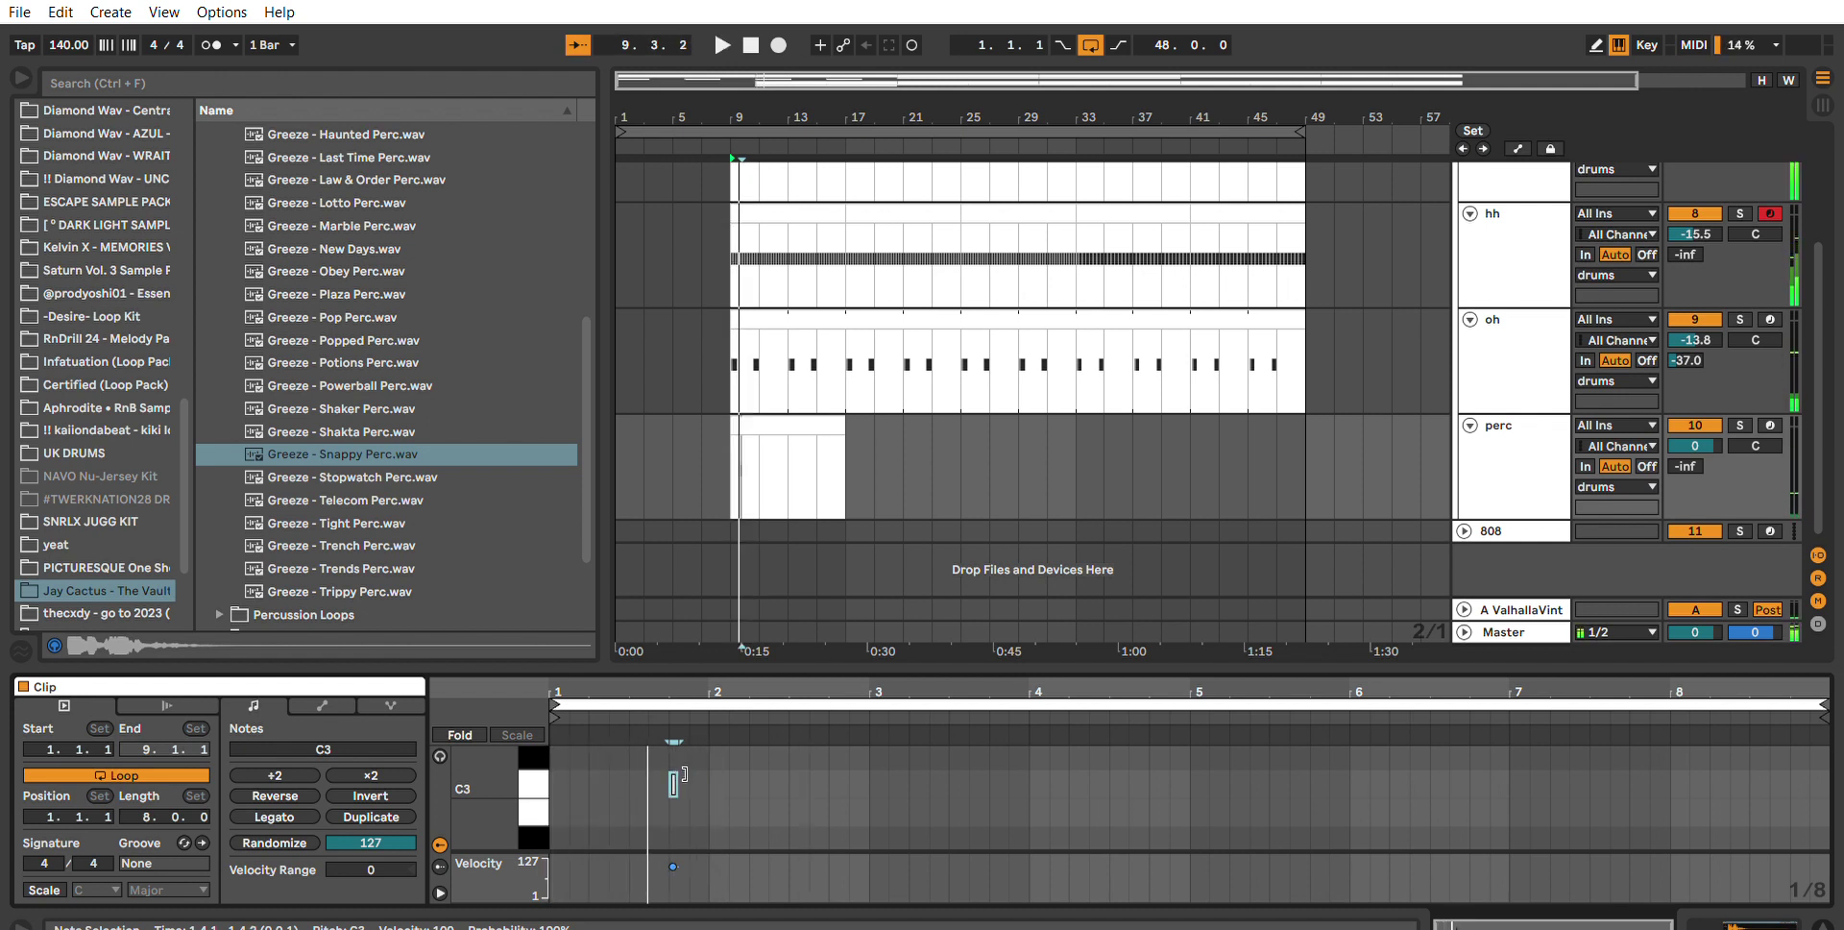
Add an eighth-length C3 note at 2.3 in the perc clip, delete the note at 1.4.1 and restart playback.
double_click(799, 782)
left_click_drag(728, 830, 613, 748)
key("Delete")
key("space")
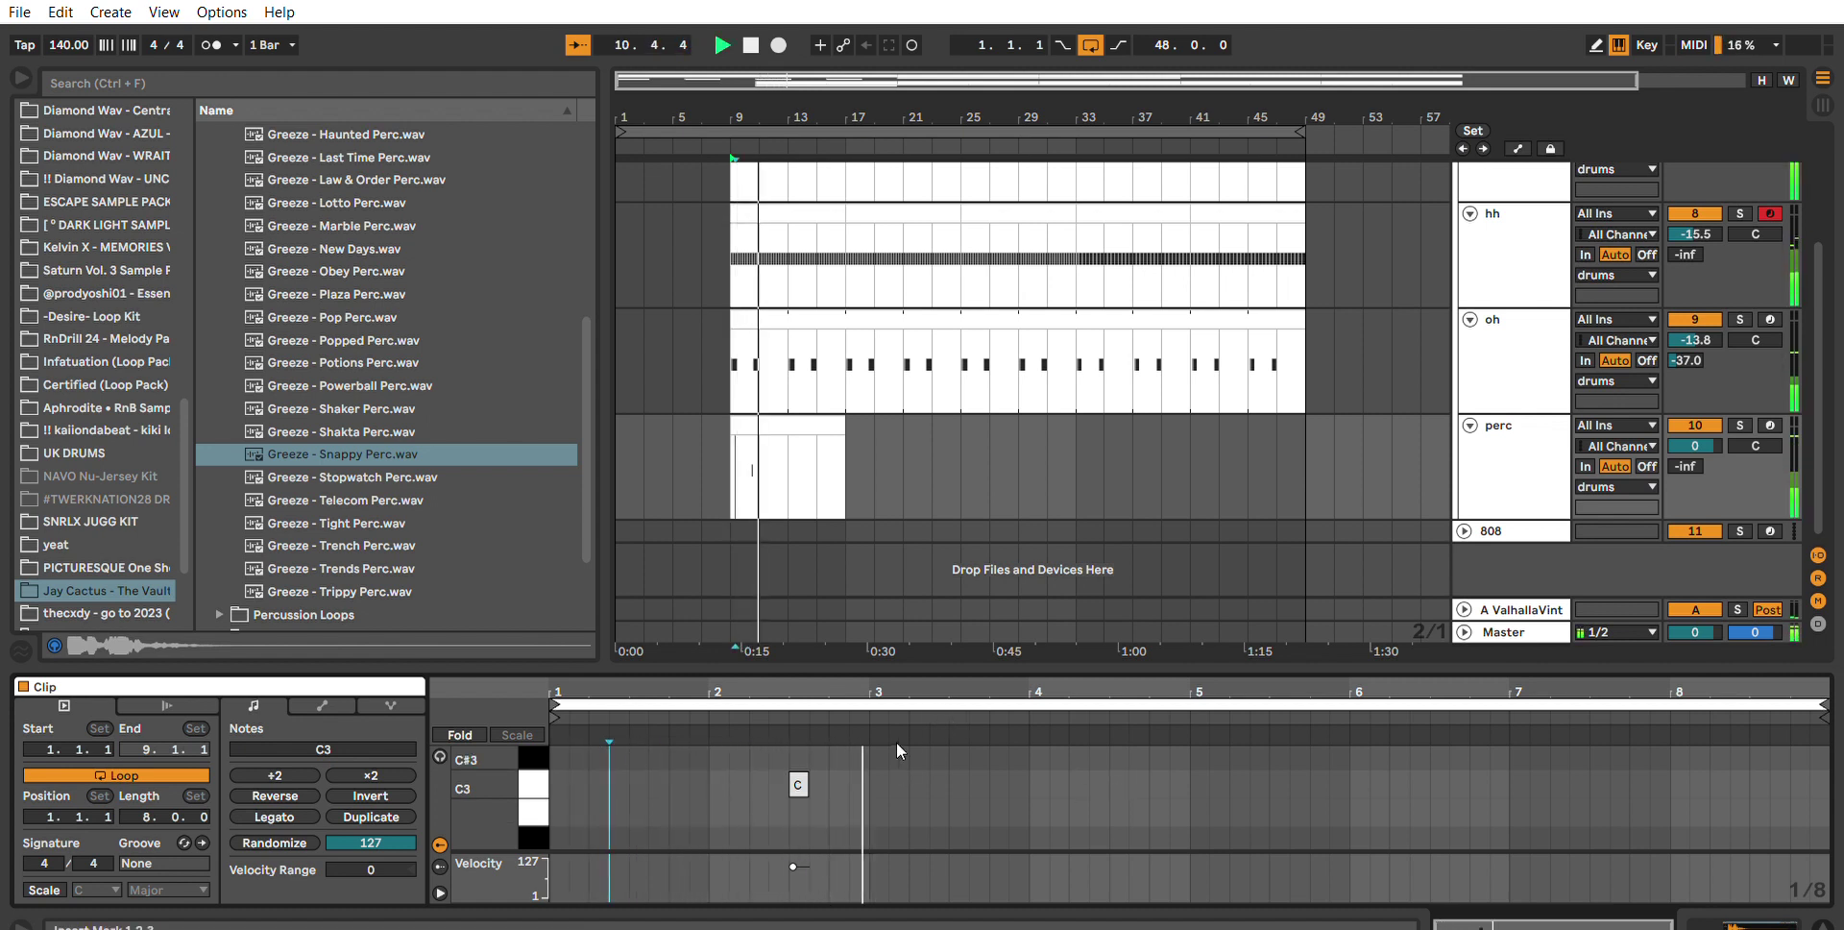
Try two consecutive C3 notes from 4.3 to 4.4 in the perc clip, with a lower velocity on the second.
double_click(1118, 784)
double_click(1138, 785)
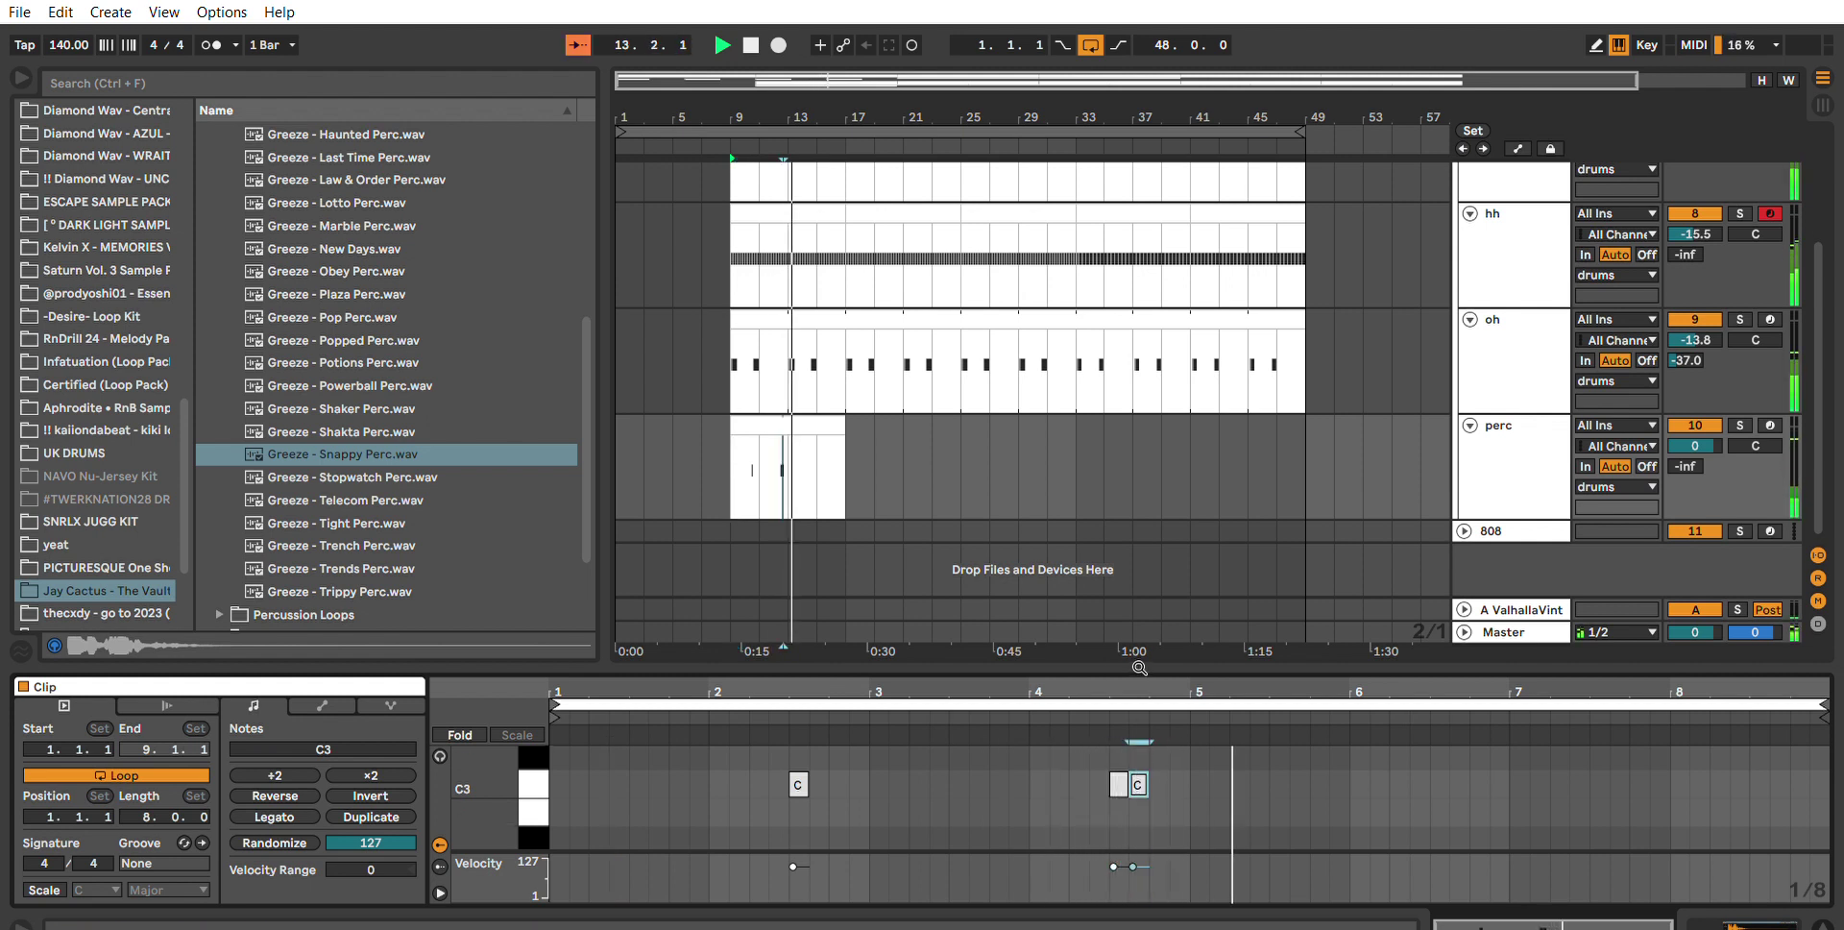
left_click_drag(1139, 684, 1139, 749)
left_click_drag(1128, 868, 1127, 881)
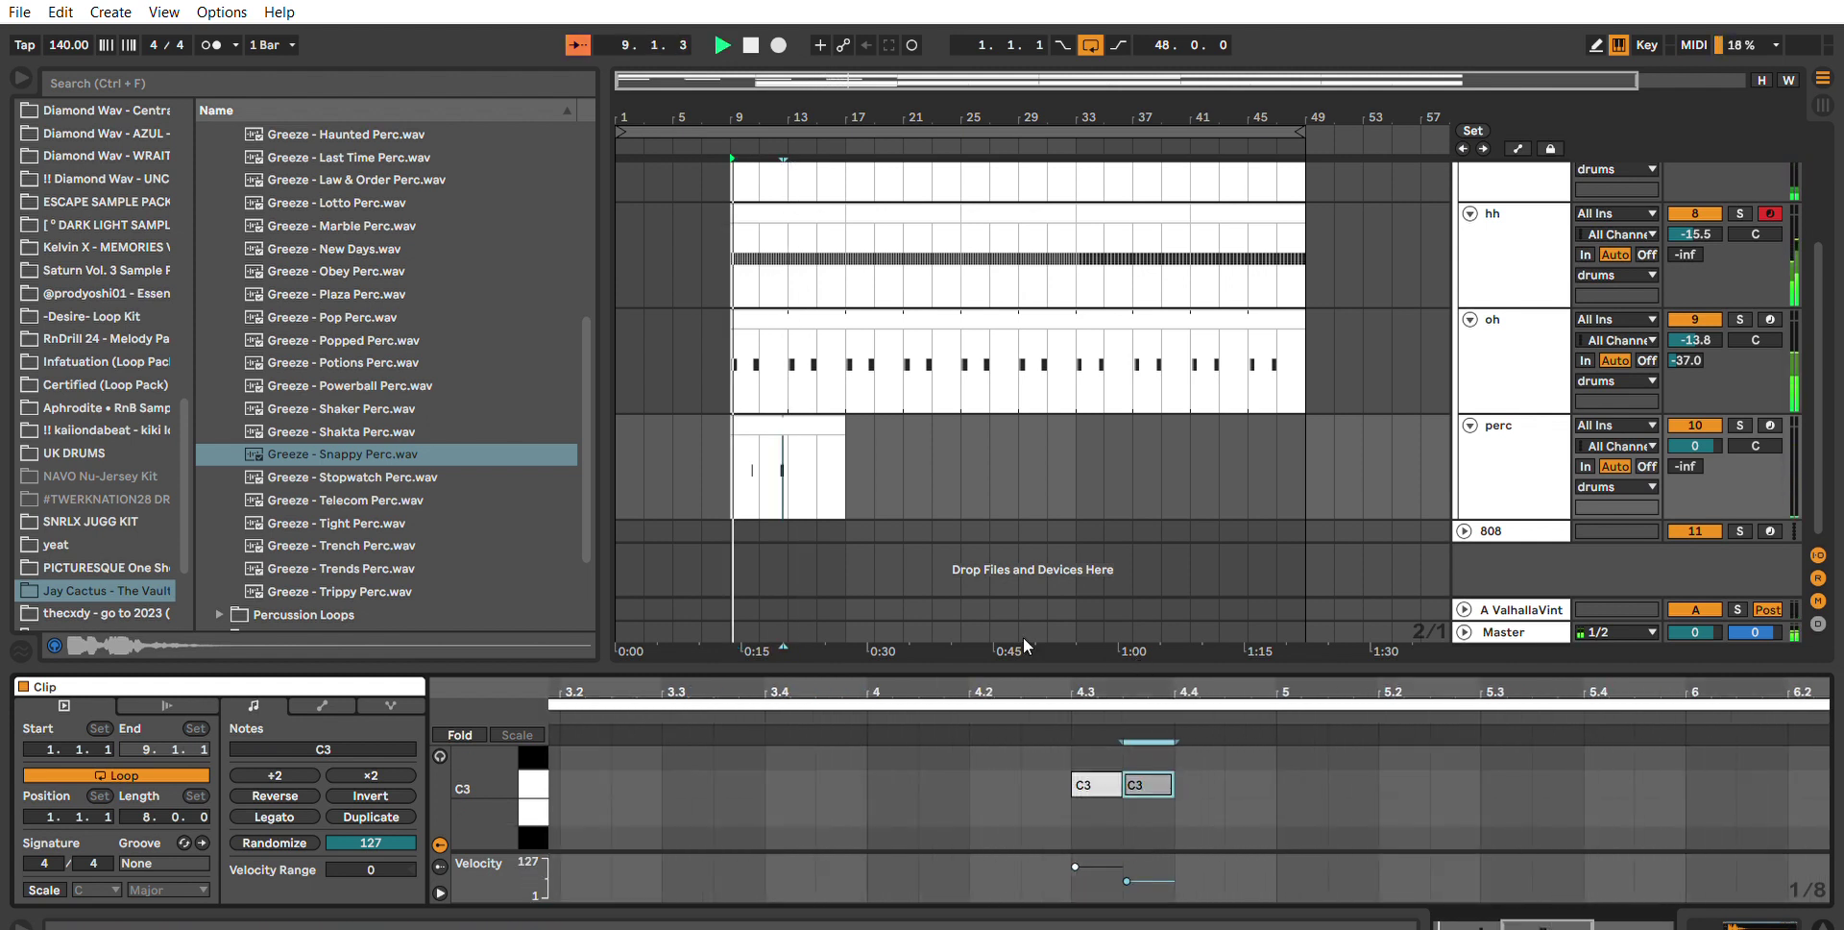
Set the perc track's volume to -12.8 dB and its sampler's velocity-to-volume amount to 93%.
left_click(795, 442)
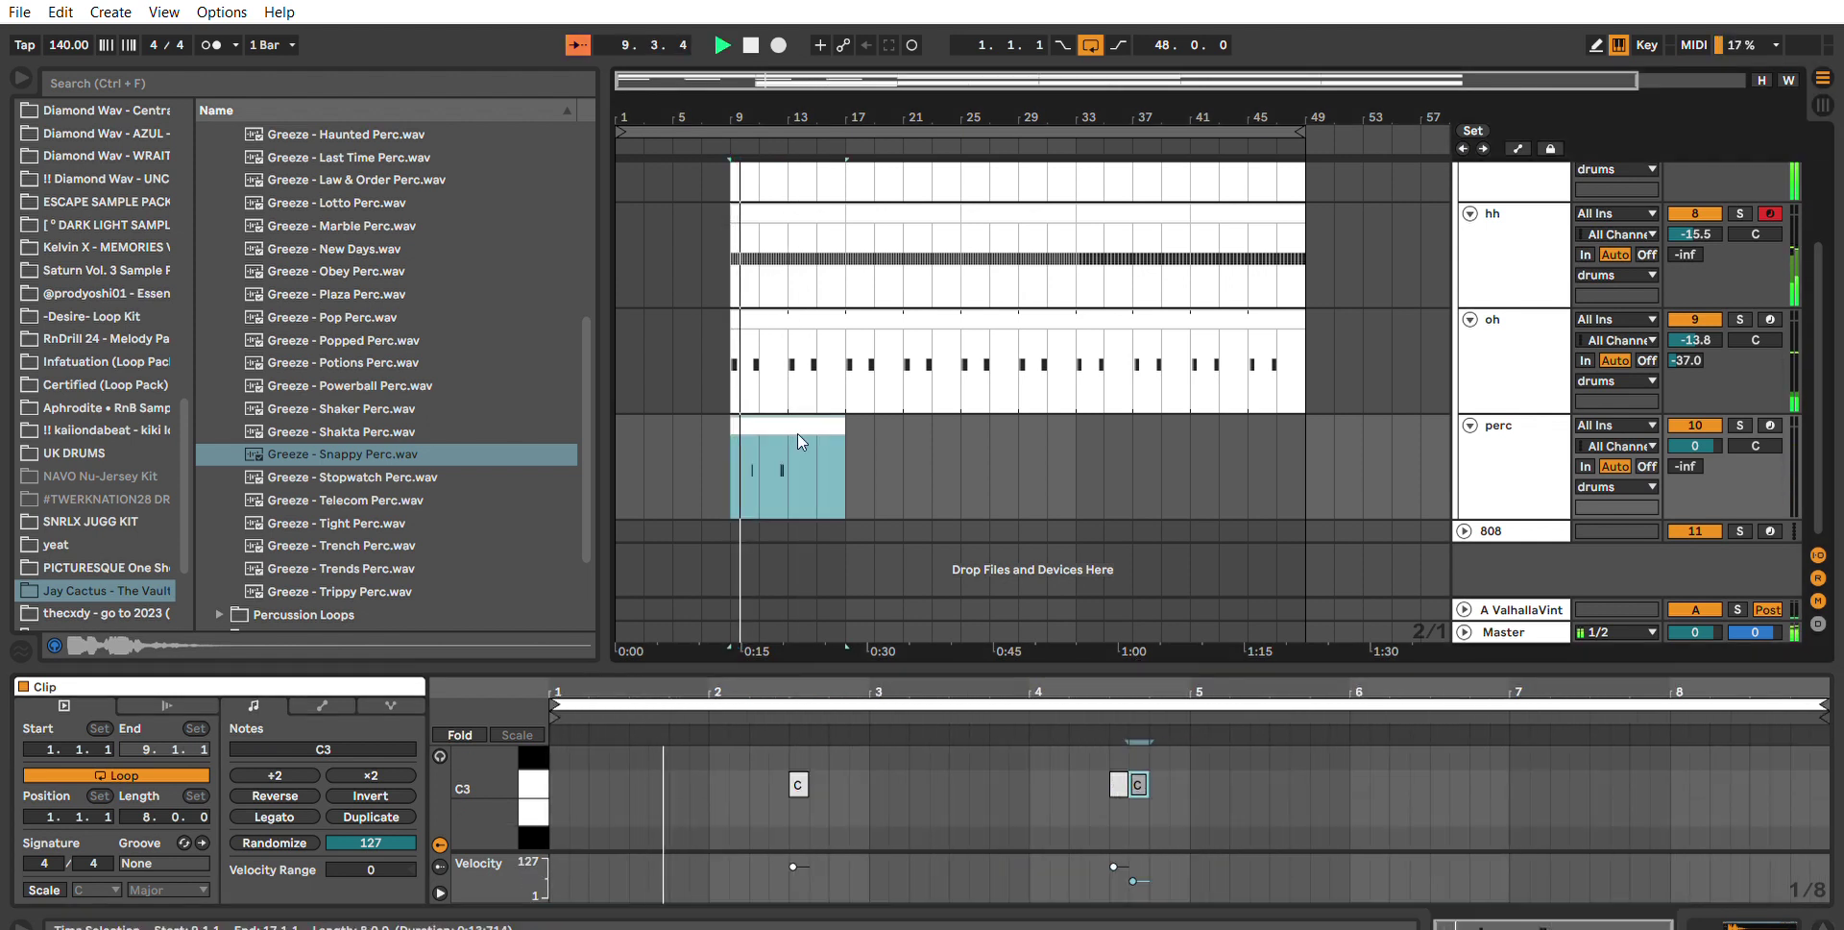
left_click(1526, 451)
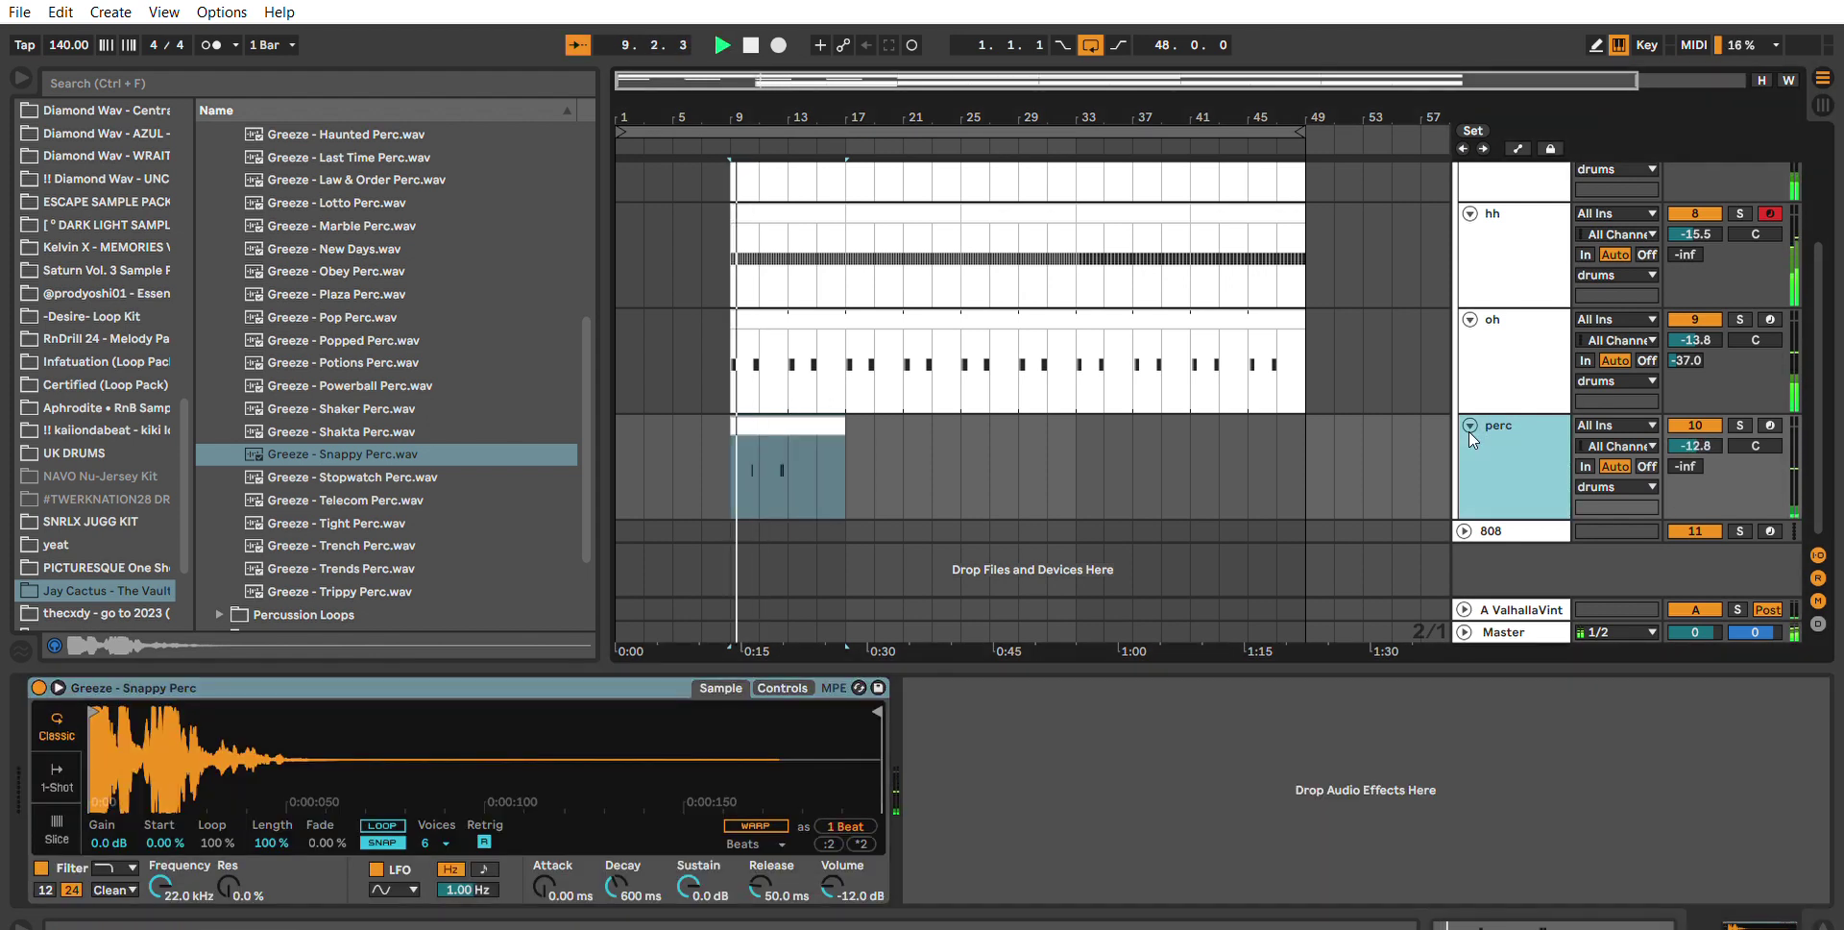
left_click(386, 841)
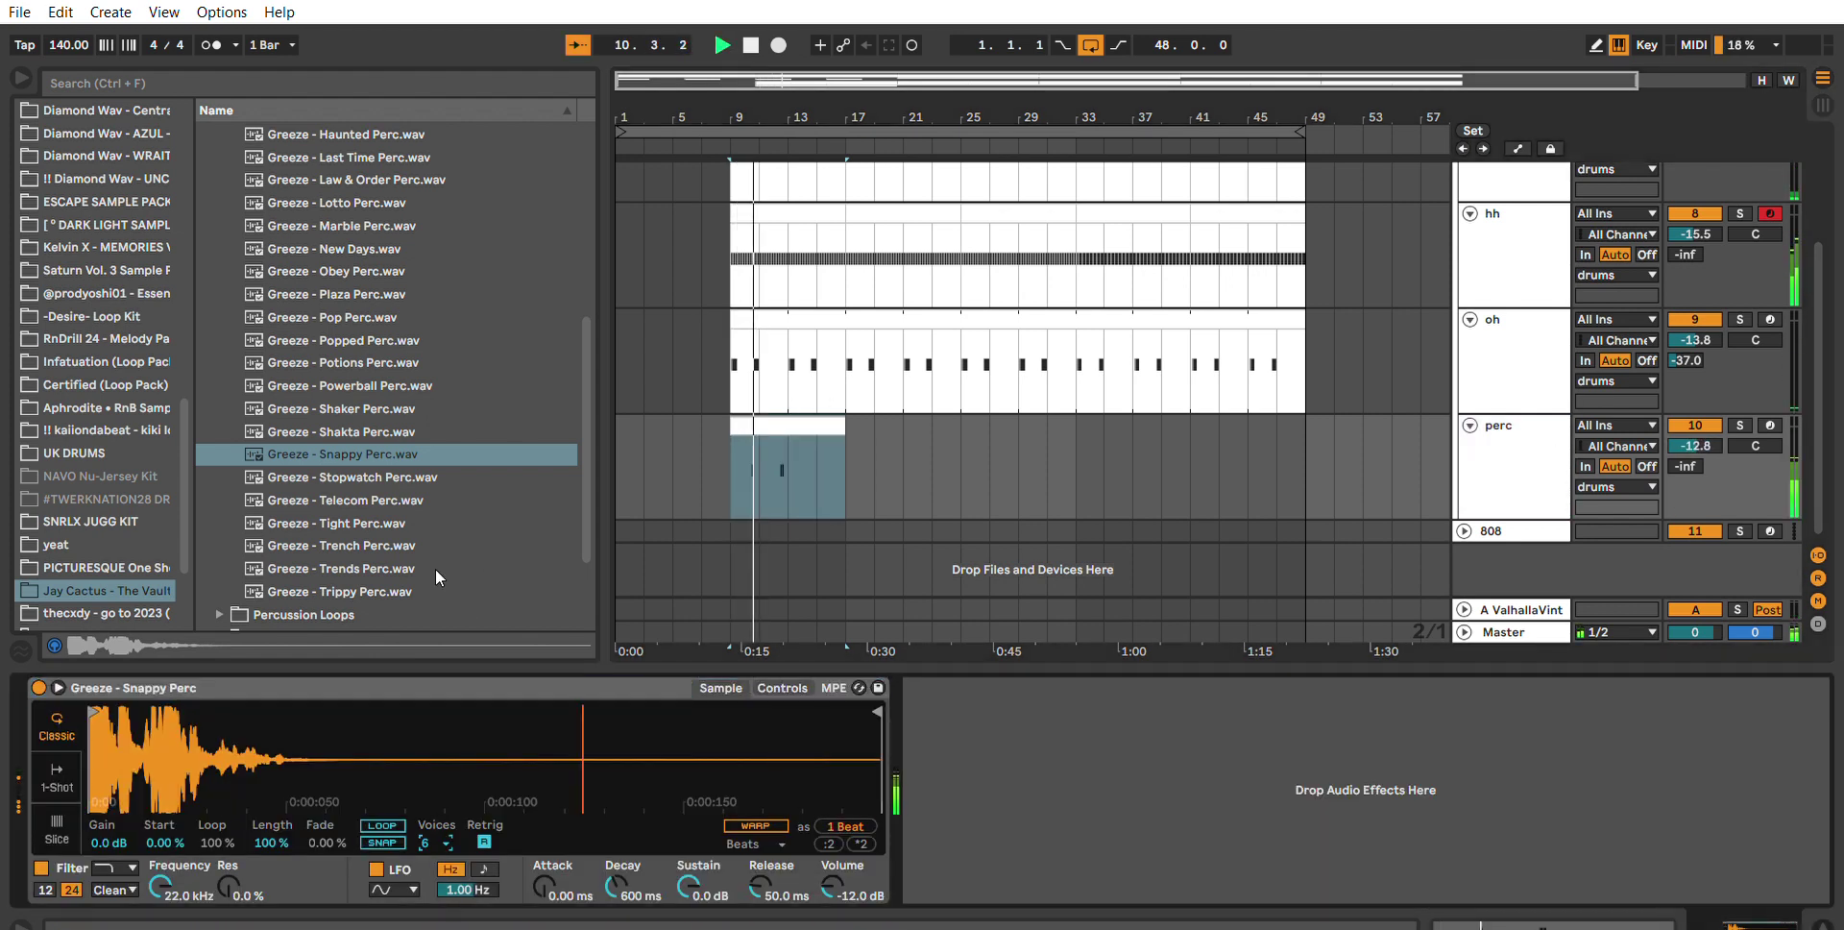
left_click(782, 688)
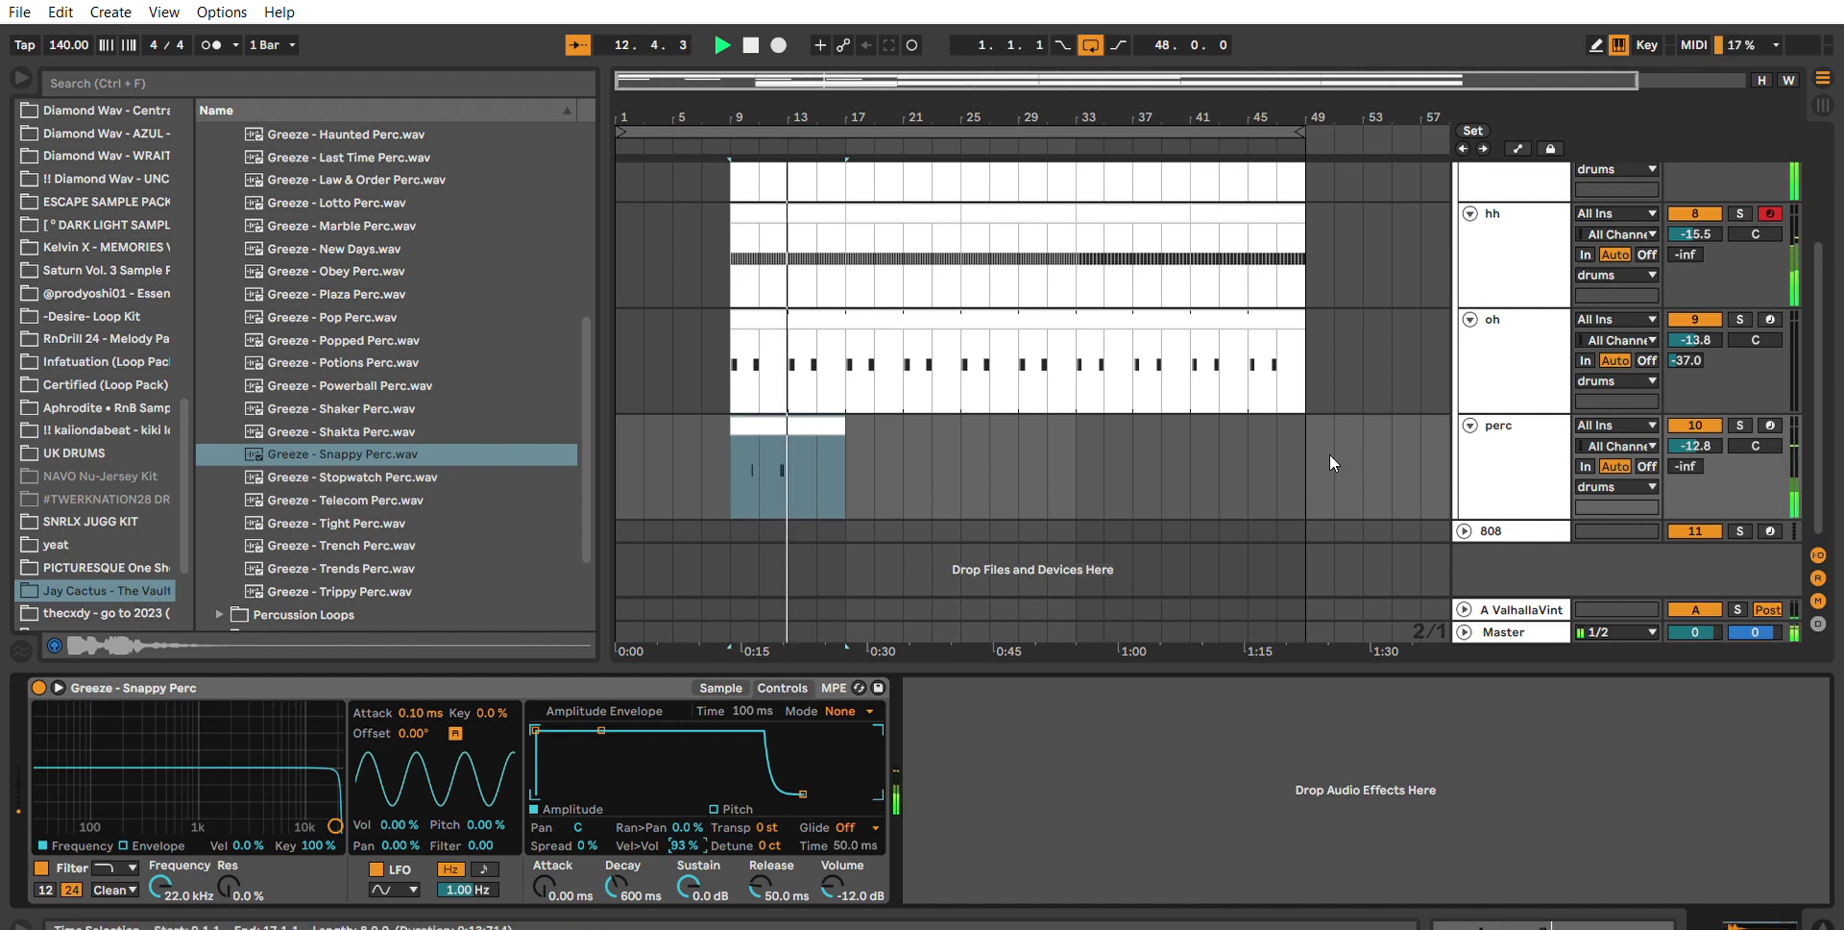
Repeat the 8-bar perc clip up to bar 49 and lower the perc track's volume to -15.4 dB.
double_click(813, 421)
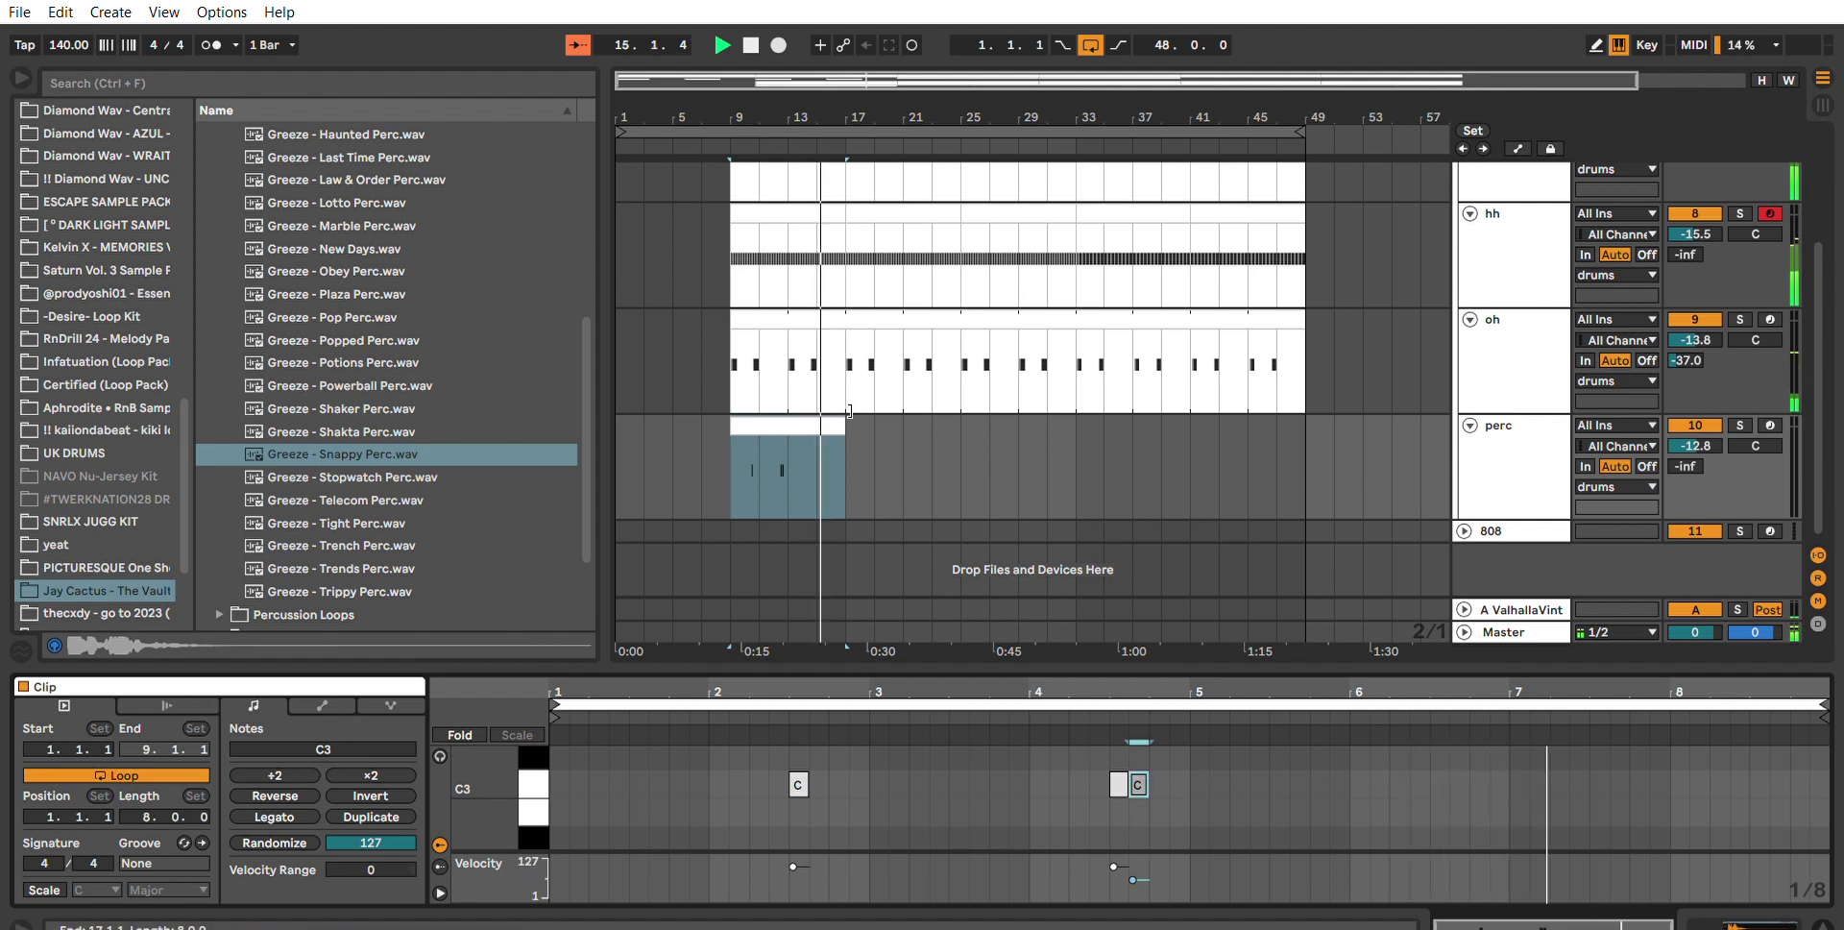
left_click_drag(851, 411, 1322, 406)
left_click(1590, 434)
left_click(1509, 459)
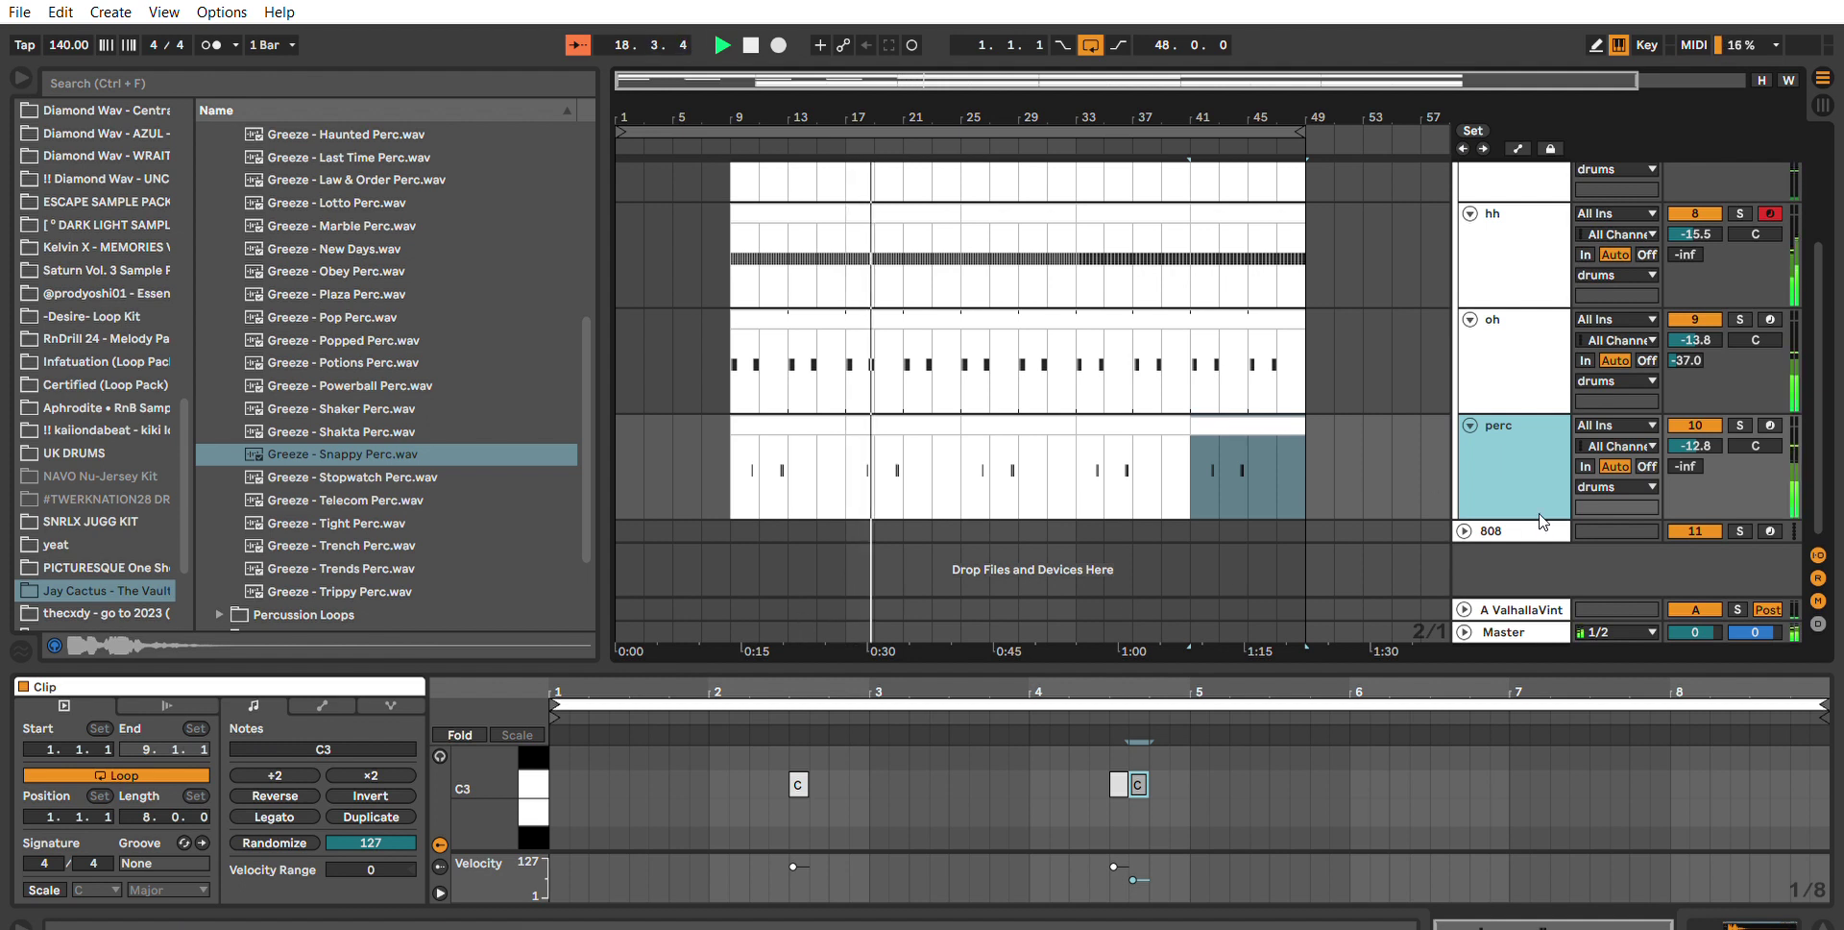
left_click_drag(1690, 422, 1691, 436)
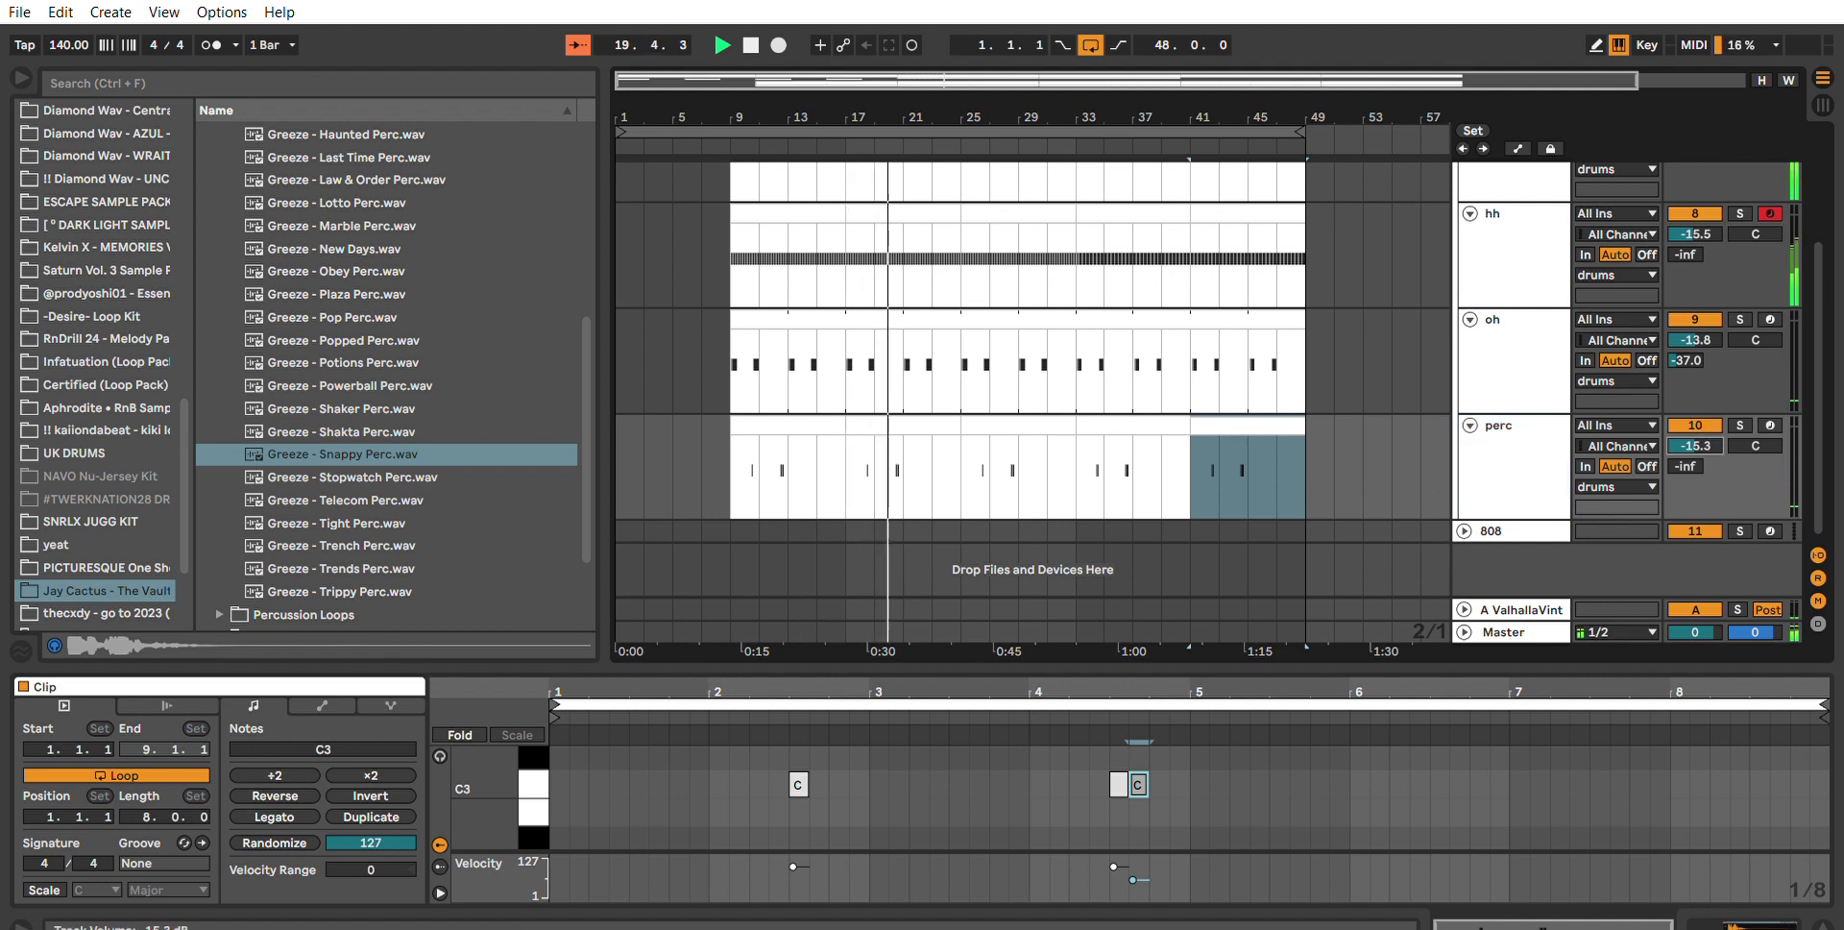
Play from bar 9 and add a C3 note at 2.2.3 with velocity 74 in the first perc clip.
left_click(814, 421)
key("space")
key("space")
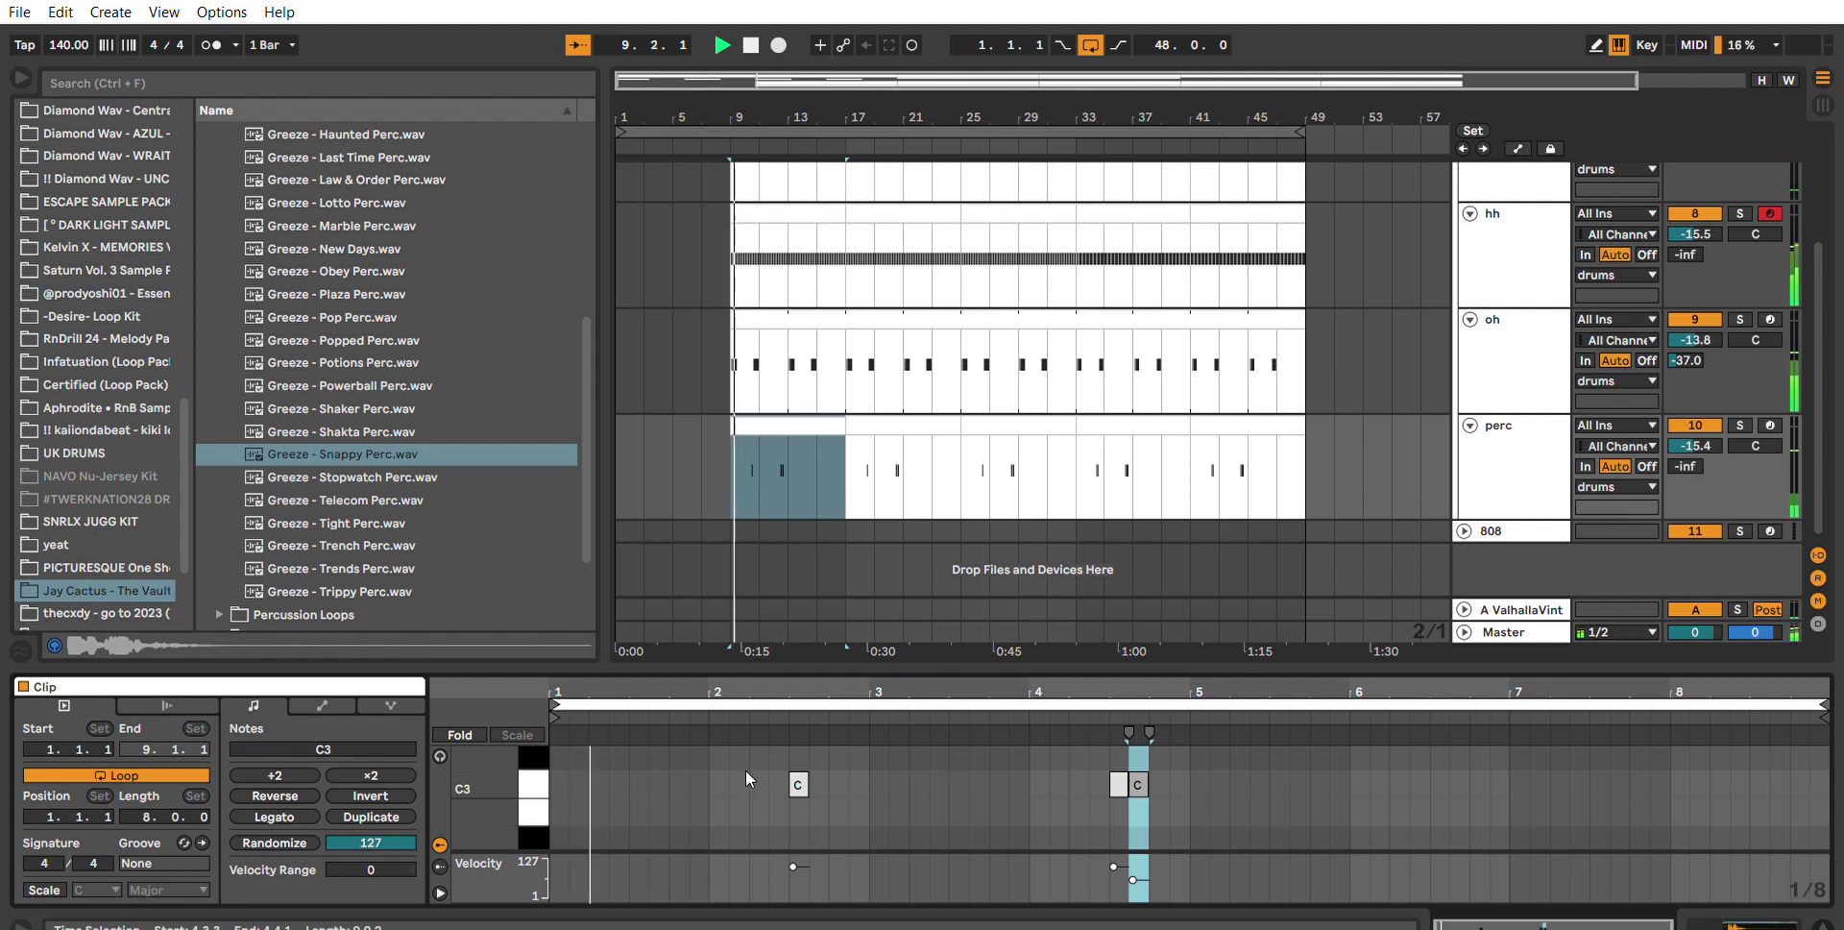
double_click(776, 785)
left_click_drag(794, 870, 794, 877)
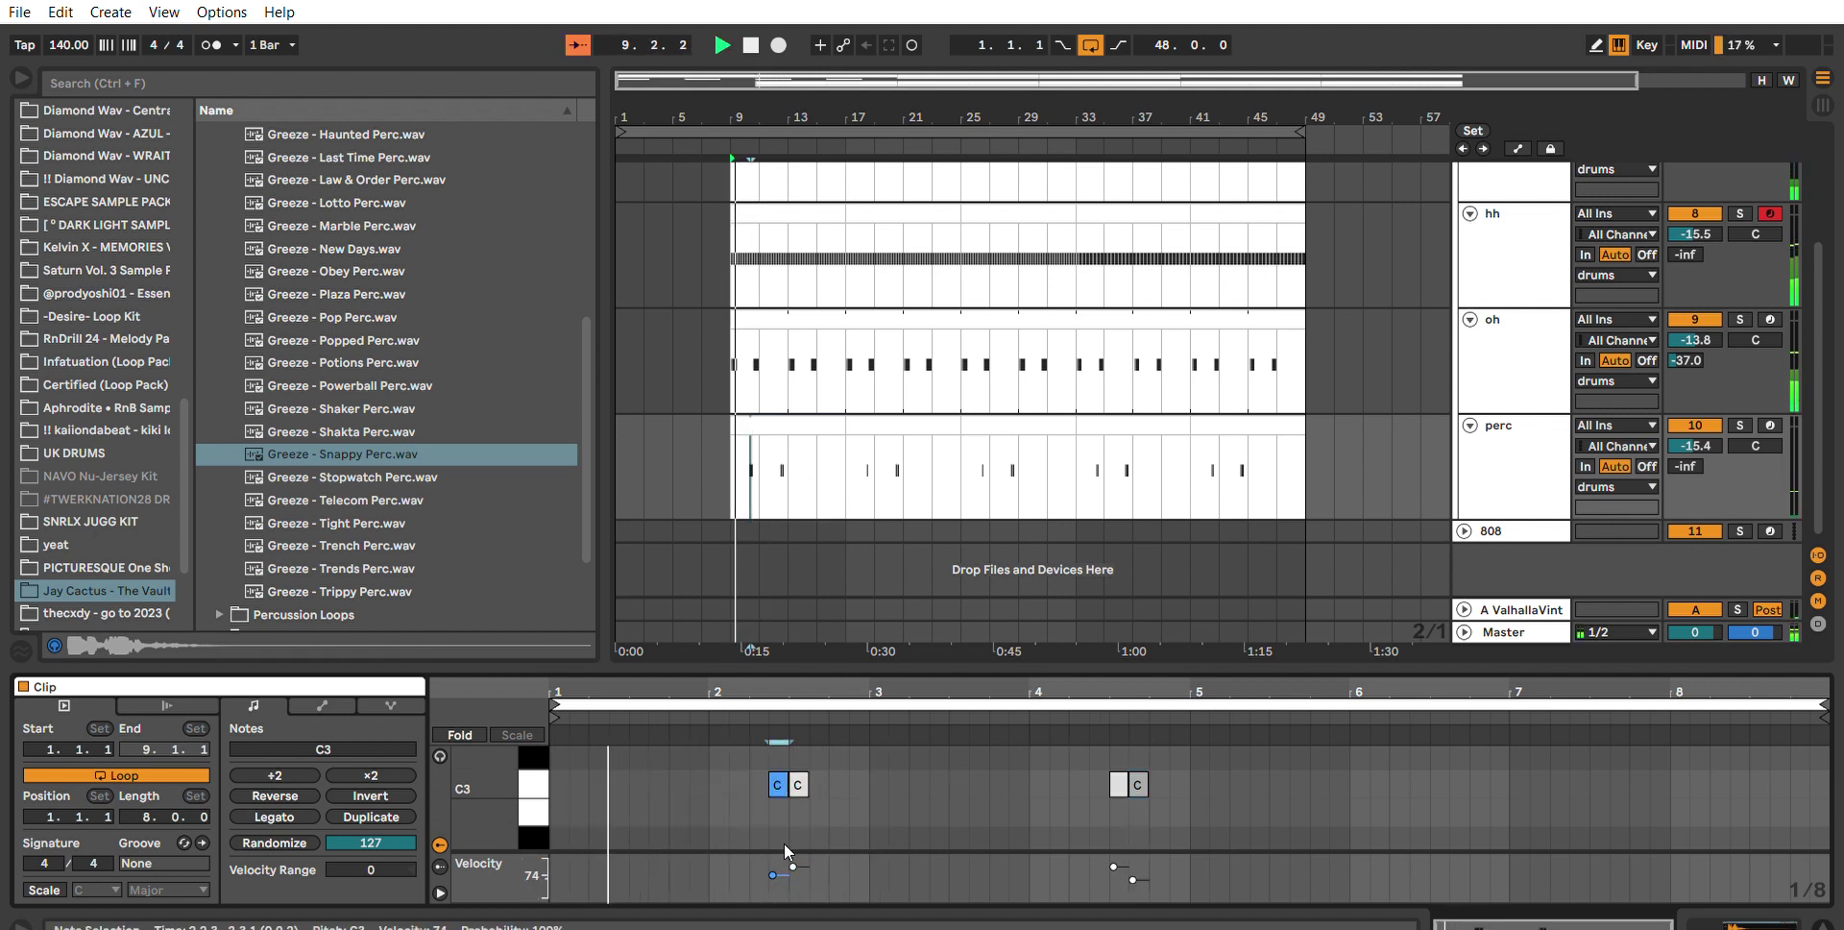
Delete the two C3 notes at 4.3 from the first perc clip and duplicate the edited clip four times up to bar 49.
left_click(805, 419)
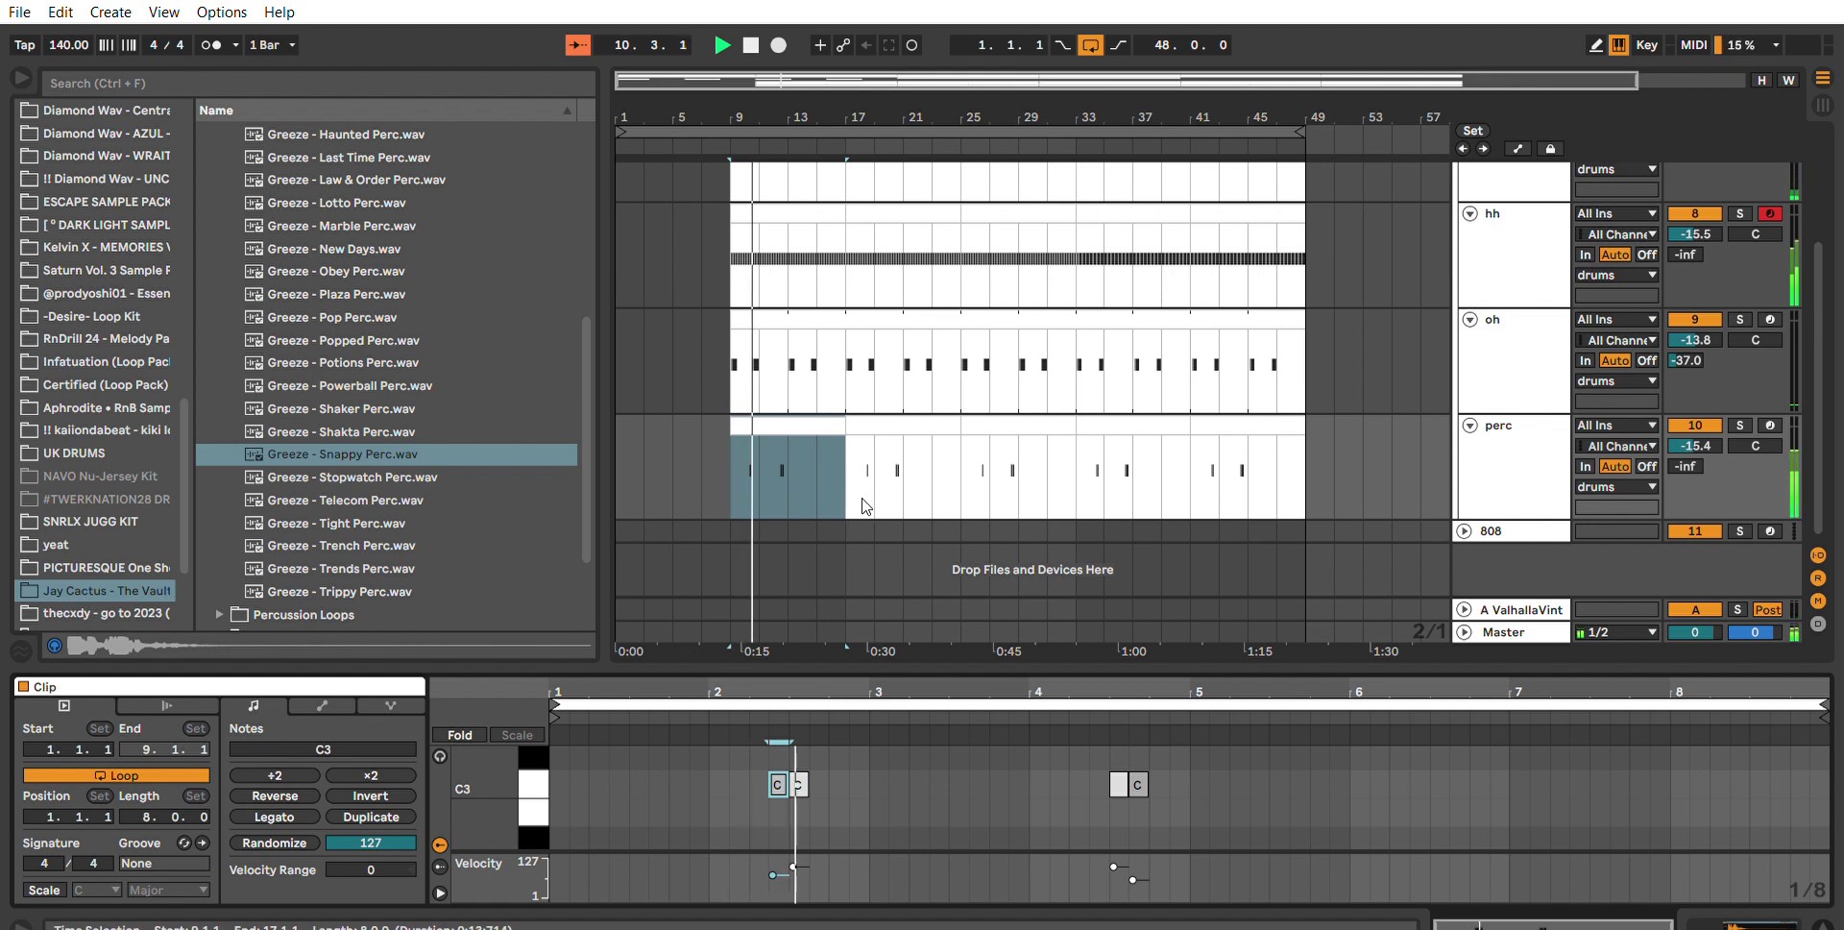
mouse_move(1235, 844)
left_mouse_down()
mouse_move(1132, 790)
mouse_move(1128, 763)
left_mouse_up()
key("Delete")
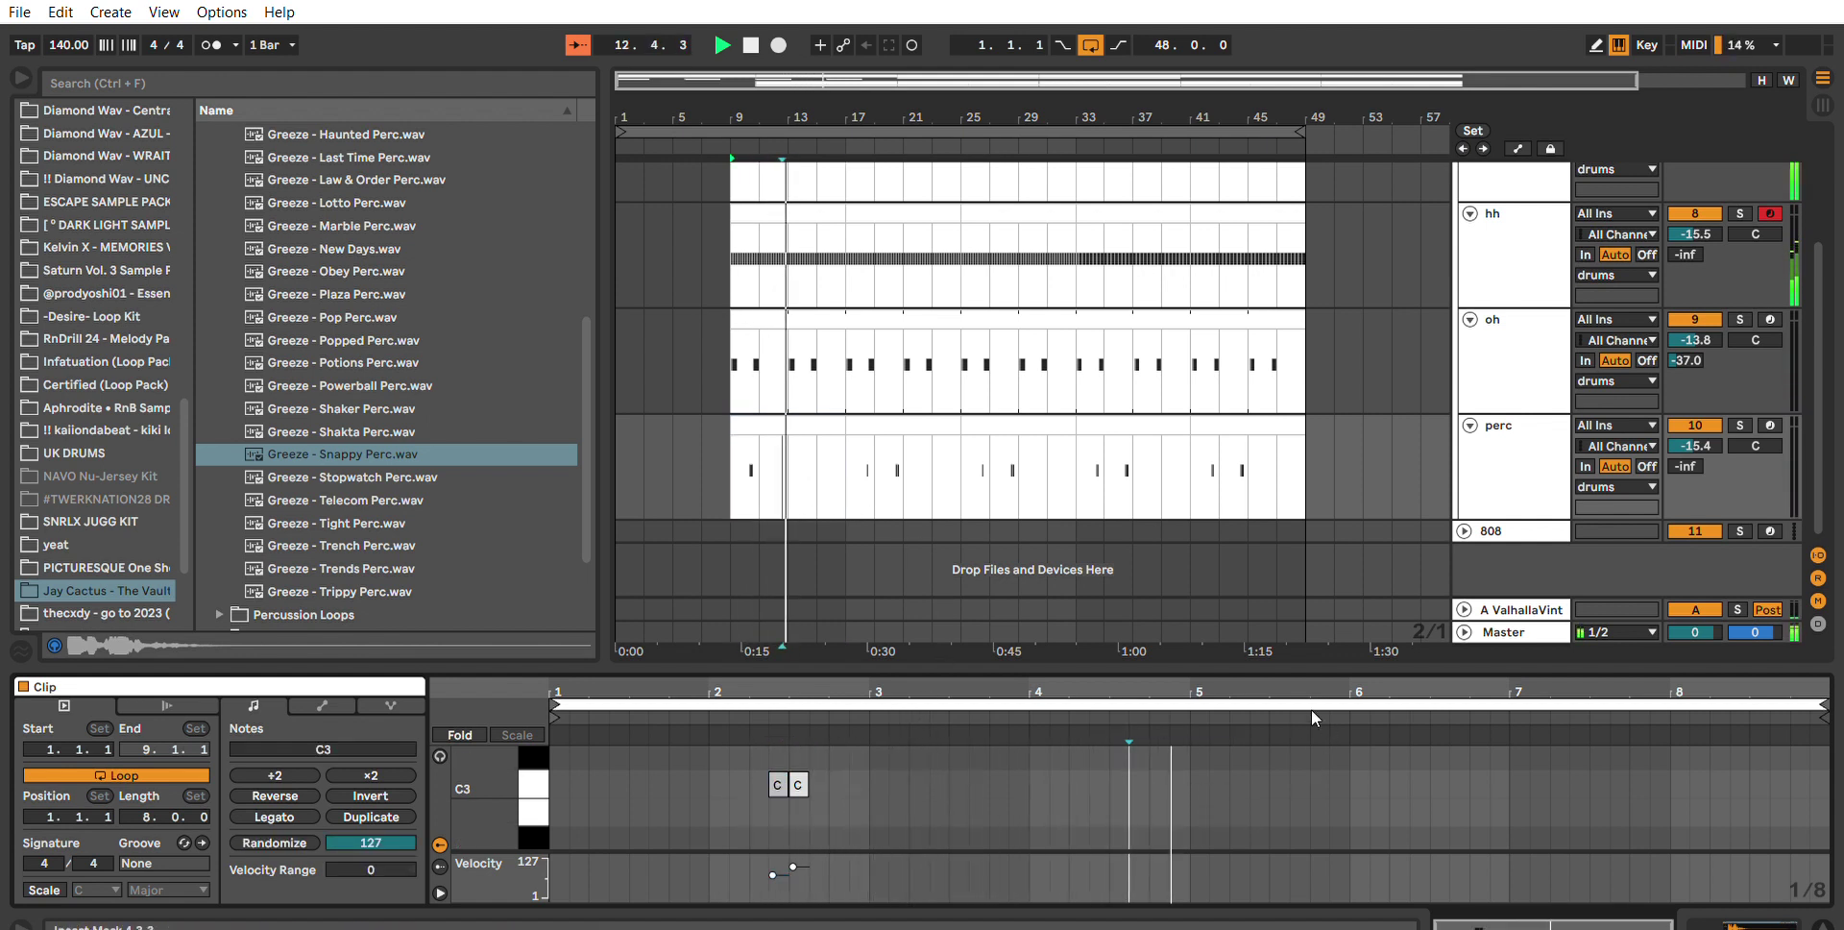
left_click(804, 419)
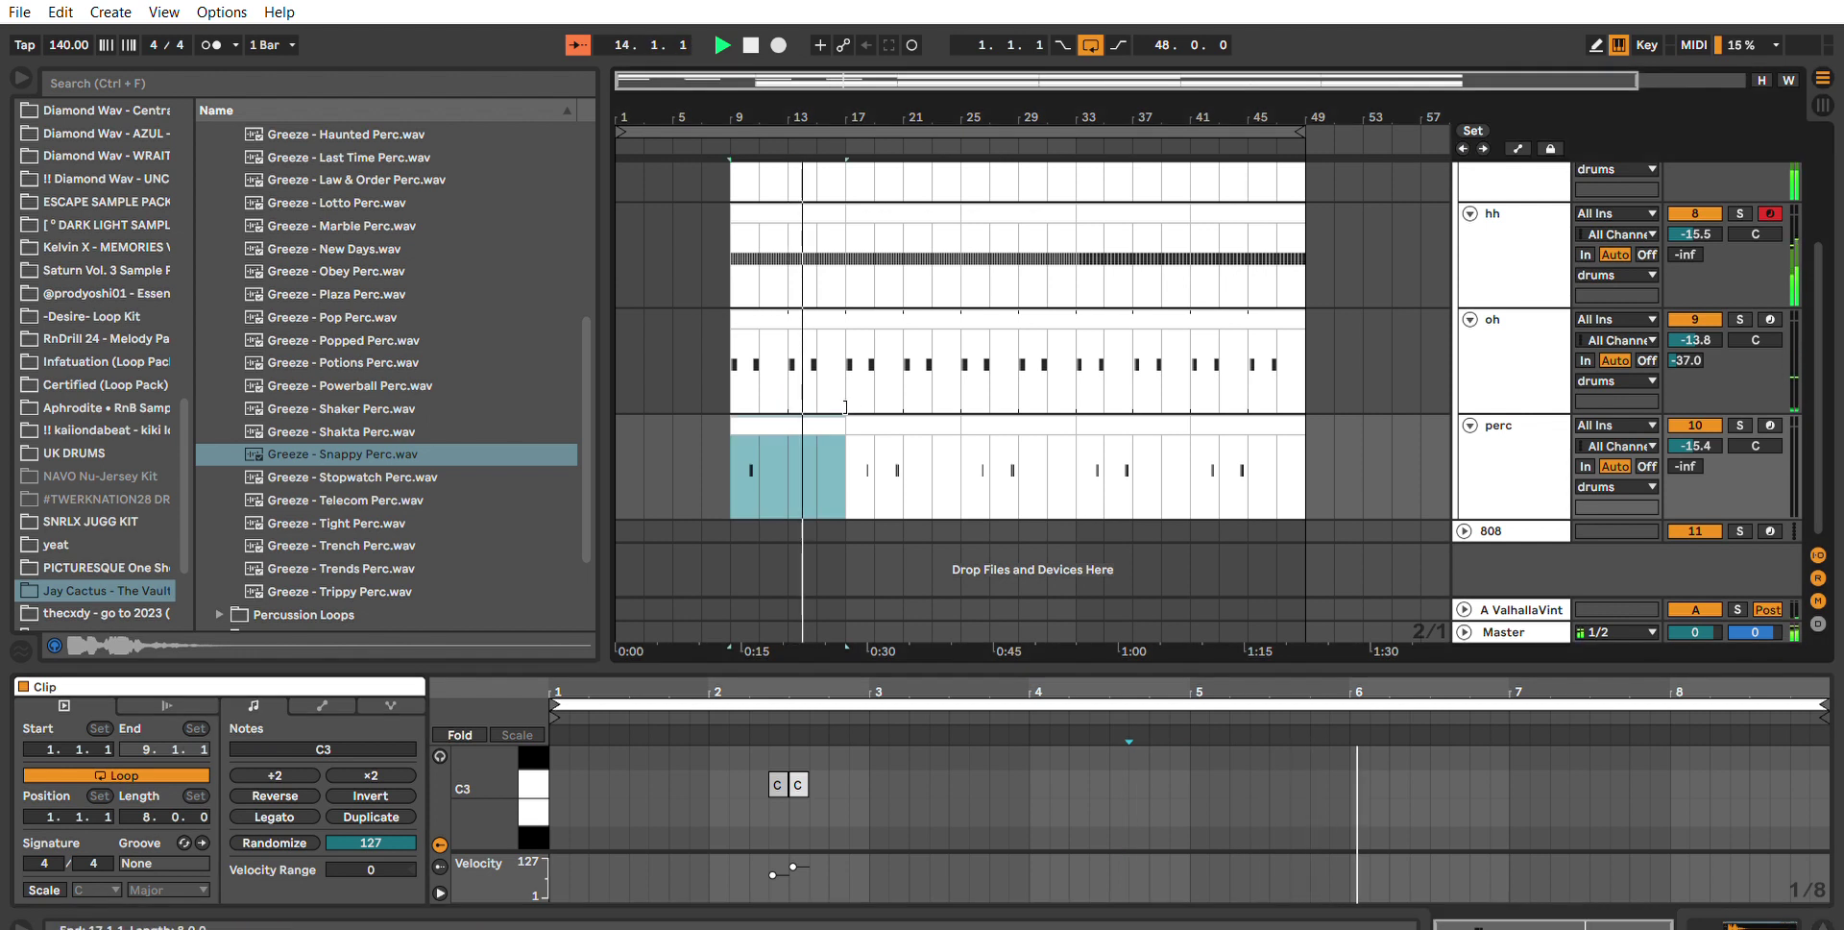
key("ctrl+d")
key("ctrl+d")
key("ctrl+d")
key("ctrl+d")
Duplicate the perc track and select the copy.
left_click(1527, 442)
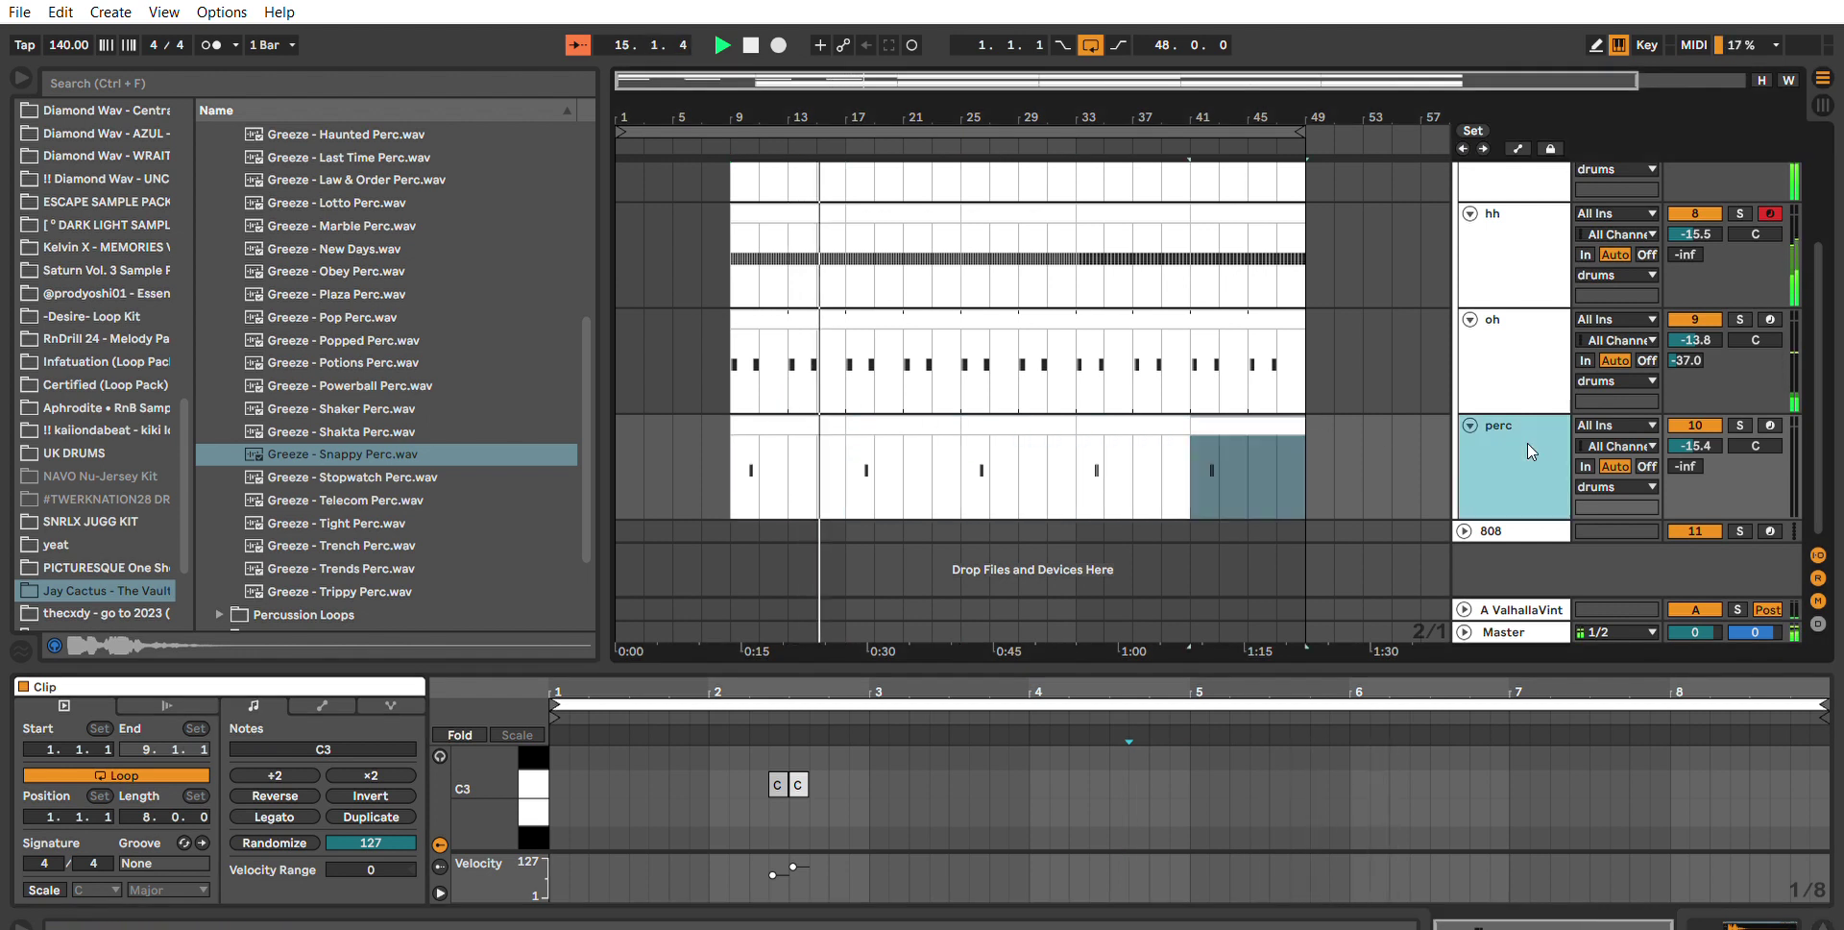
key("ctrl+d")
scroll(1334, 506, "down", 2)
left_click(812, 422)
left_click(1521, 466)
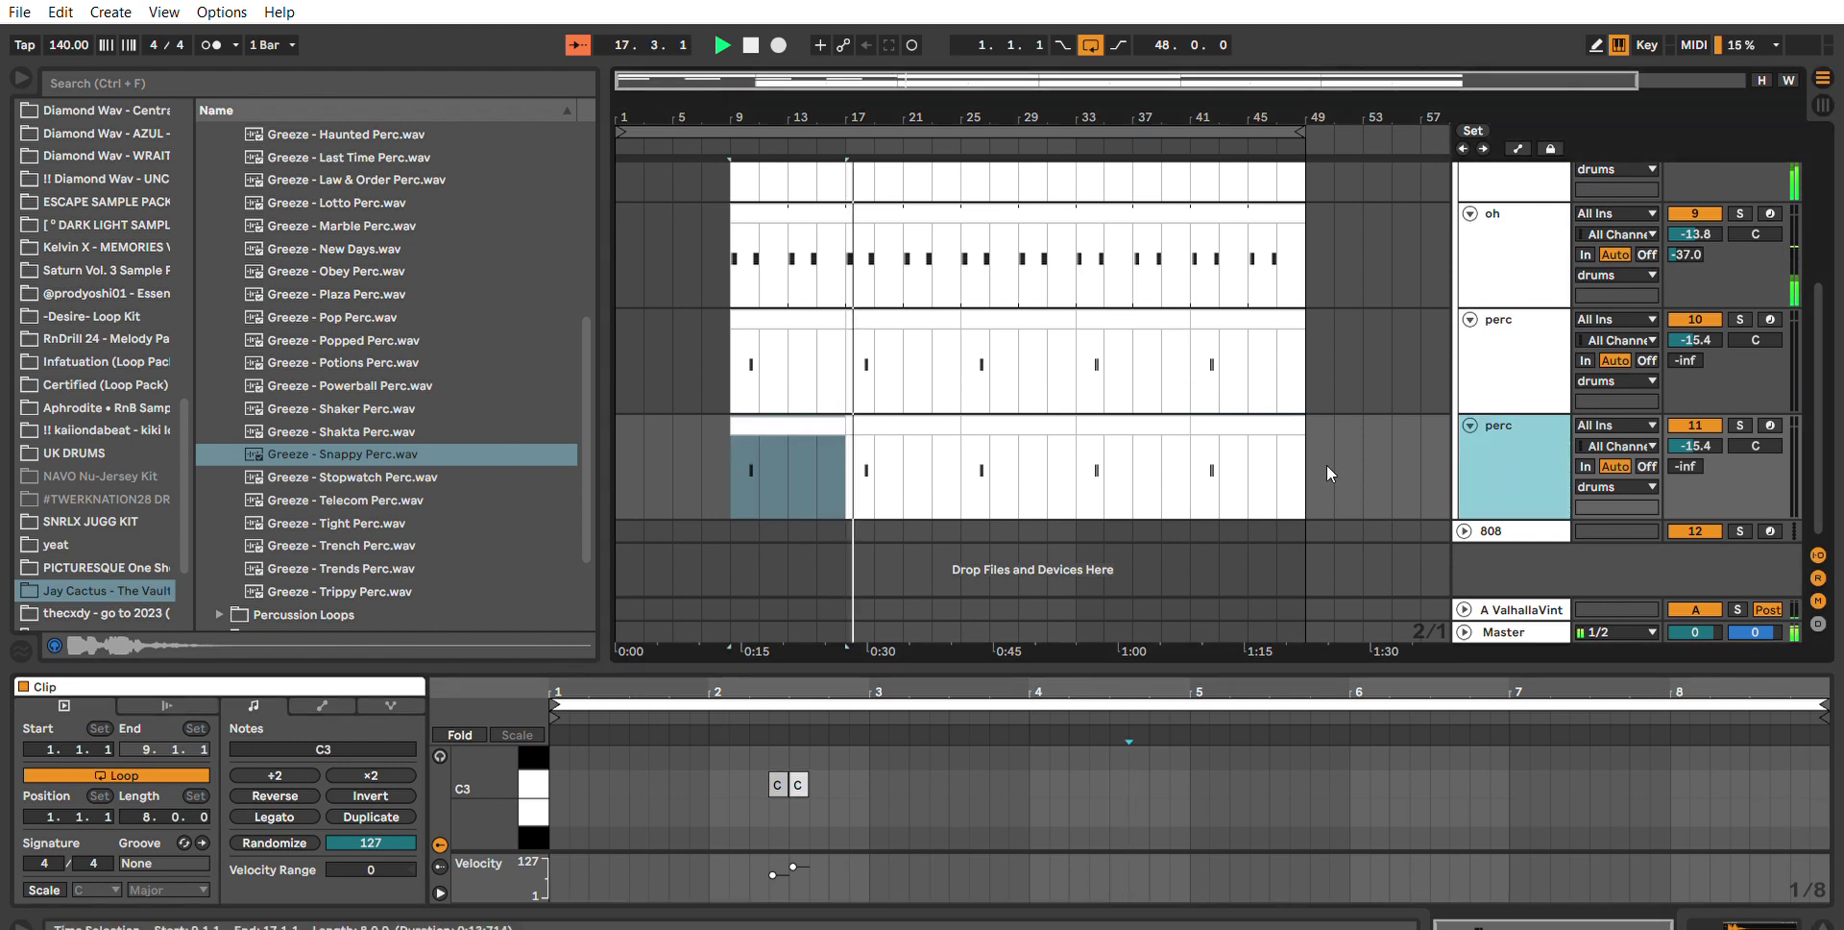
Load Greeze - Telecom Perc.wav onto the duplicated perc track in place of the Snappy sample.
left_click(422, 493)
scroll(423, 483, "down", 2)
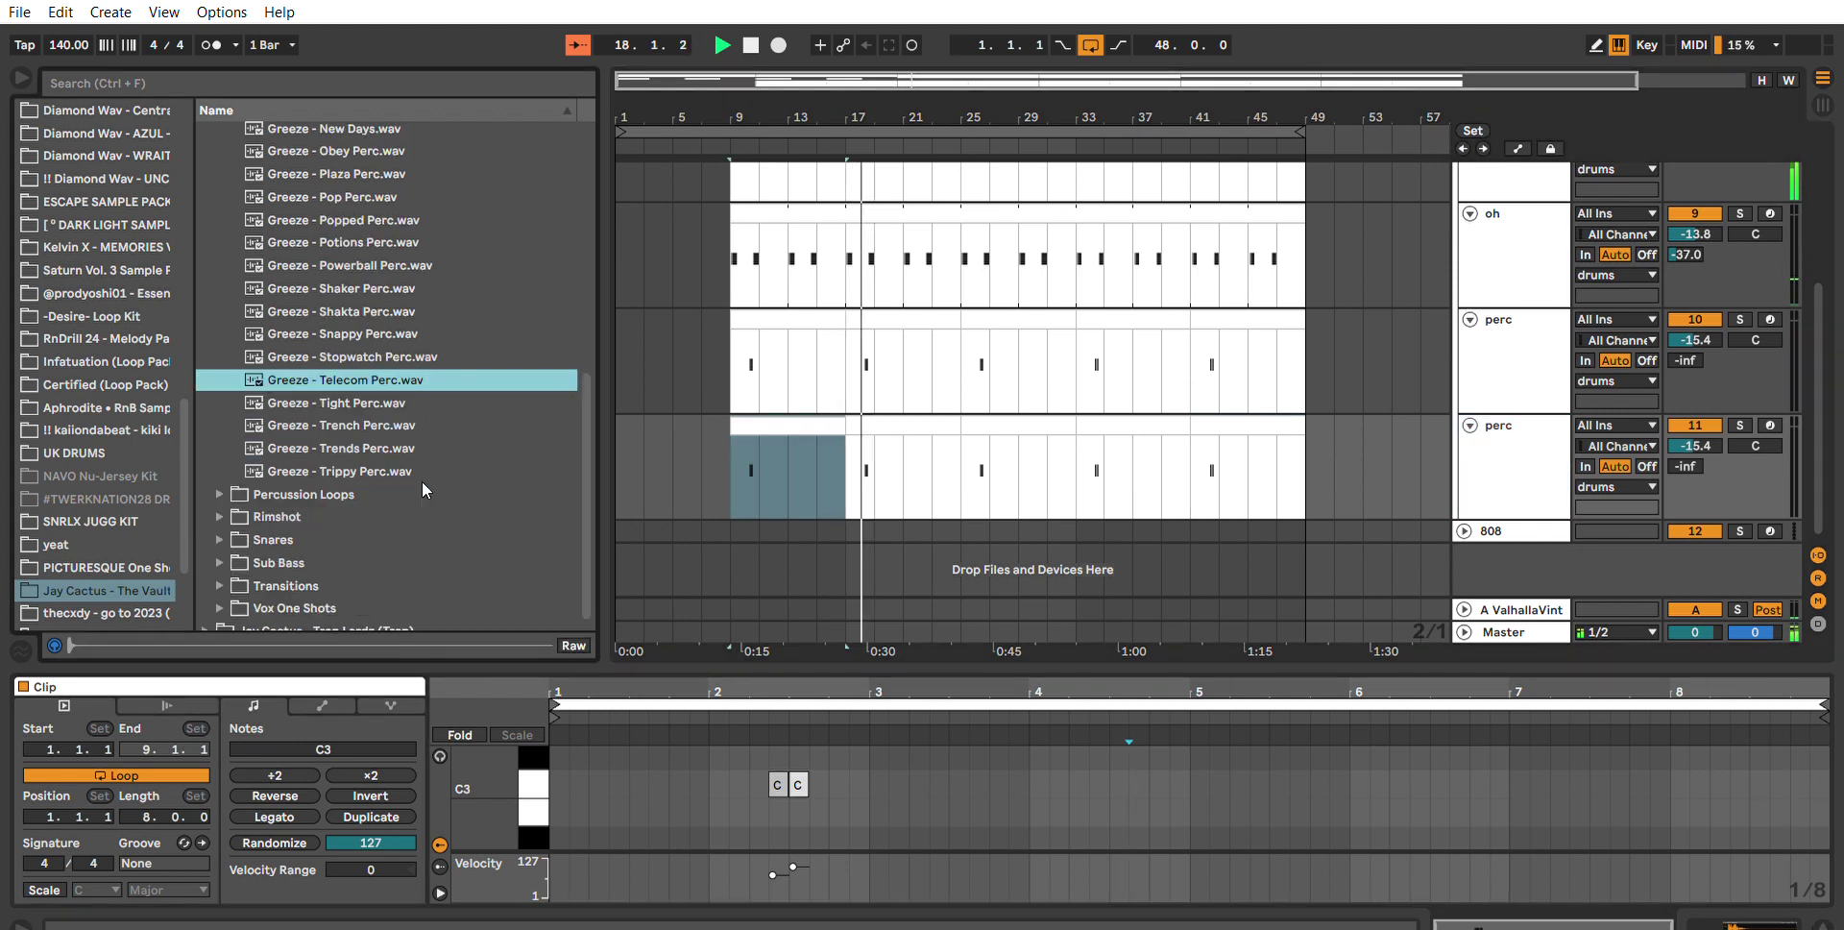
double_click(390, 376)
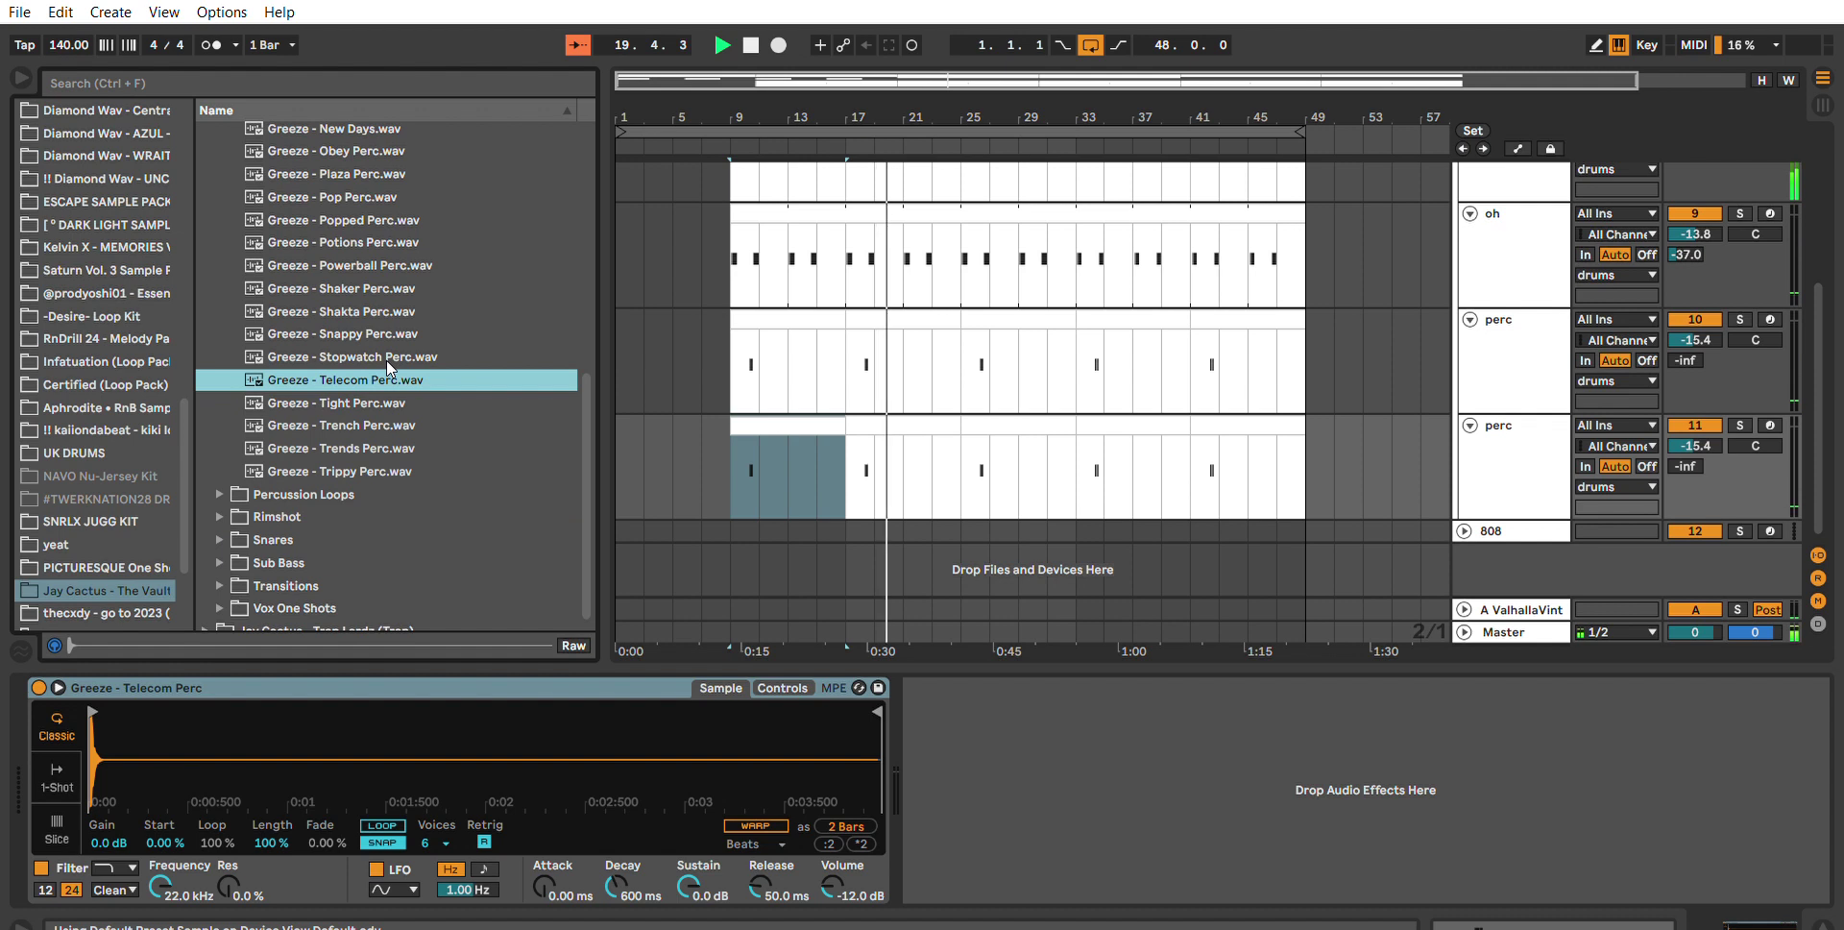
Replace the note in the duplicated perc track's first clip with three consecutive C3 notes from 3.1, each 0.1.2 long, while playing from bar 9.
double_click(797, 422)
key("space")
key("space")
left_click_drag(872, 759, 653, 805)
key("Delete")
double_click(878, 773)
left_click_drag(891, 773, 938, 722)
key("ctrl+d")
key("ctrl+d")
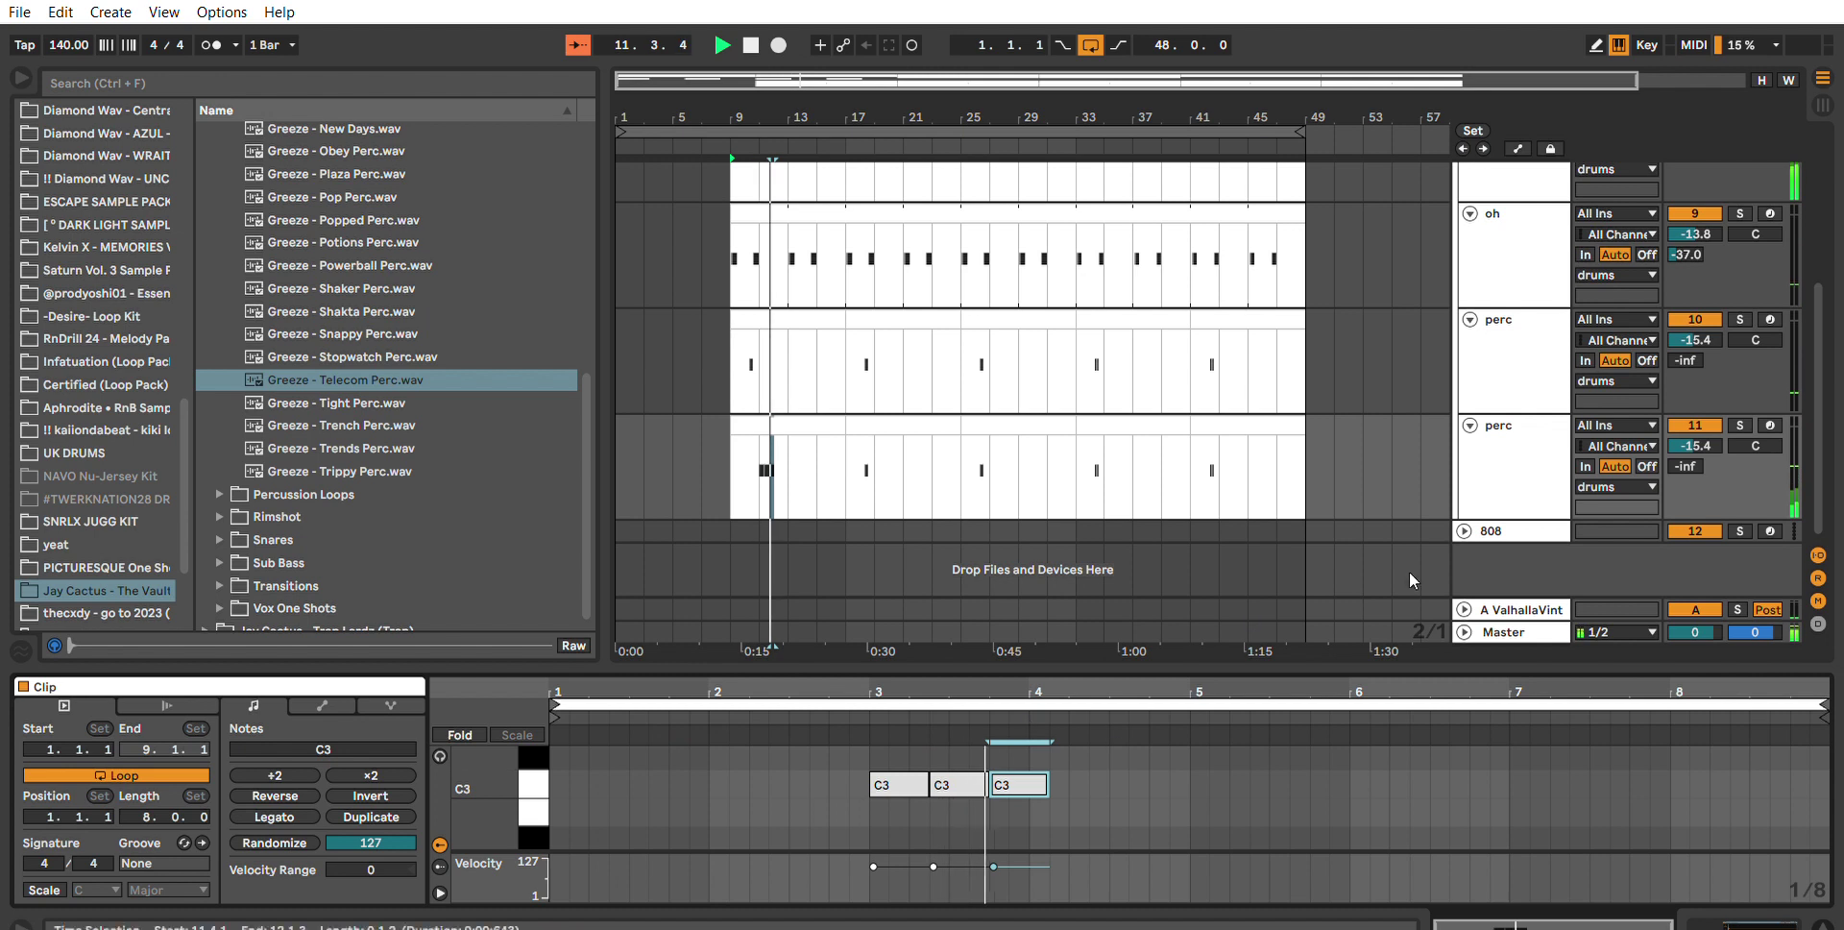
Set the Telecom Perc sampler to 1 voice.
left_click(1451, 432)
left_click(1484, 448)
left_click(392, 843)
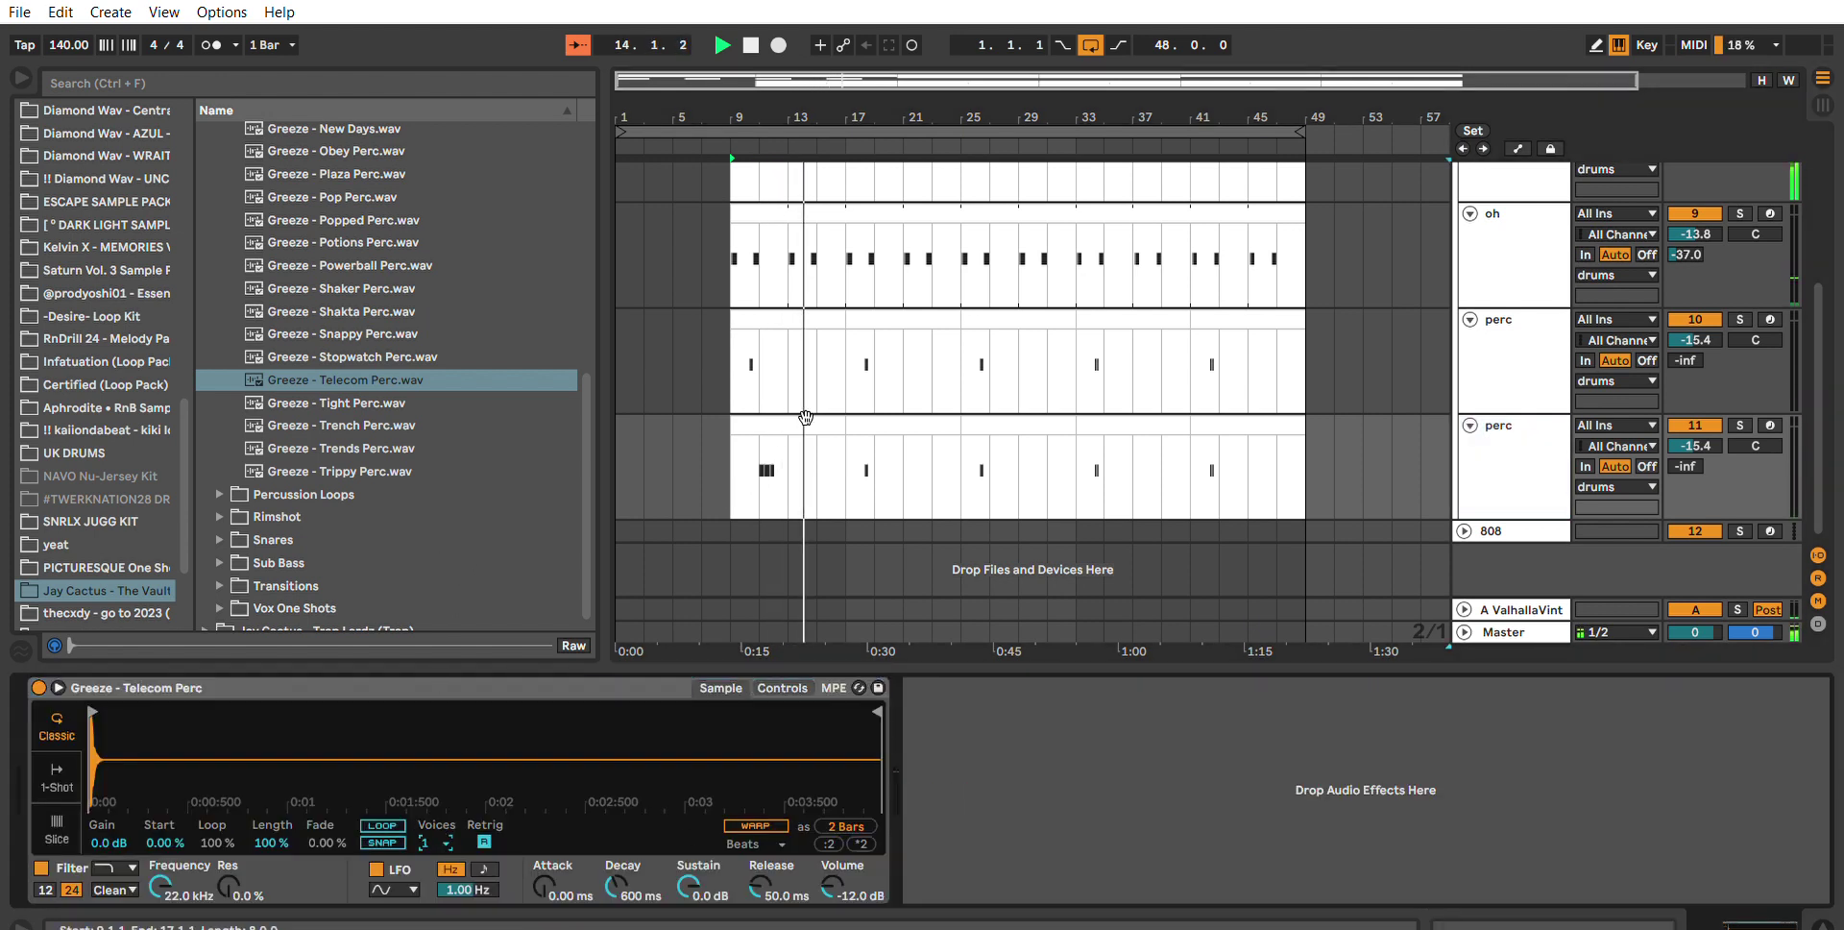
Duplicate the edited Telecom perc clip four times, filling the track up to bar 49.
left_click_drag(734, 470, 843, 471)
key("ctrl+d")
key("ctrl+d")
key("ctrl+d")
key("ctrl+d")
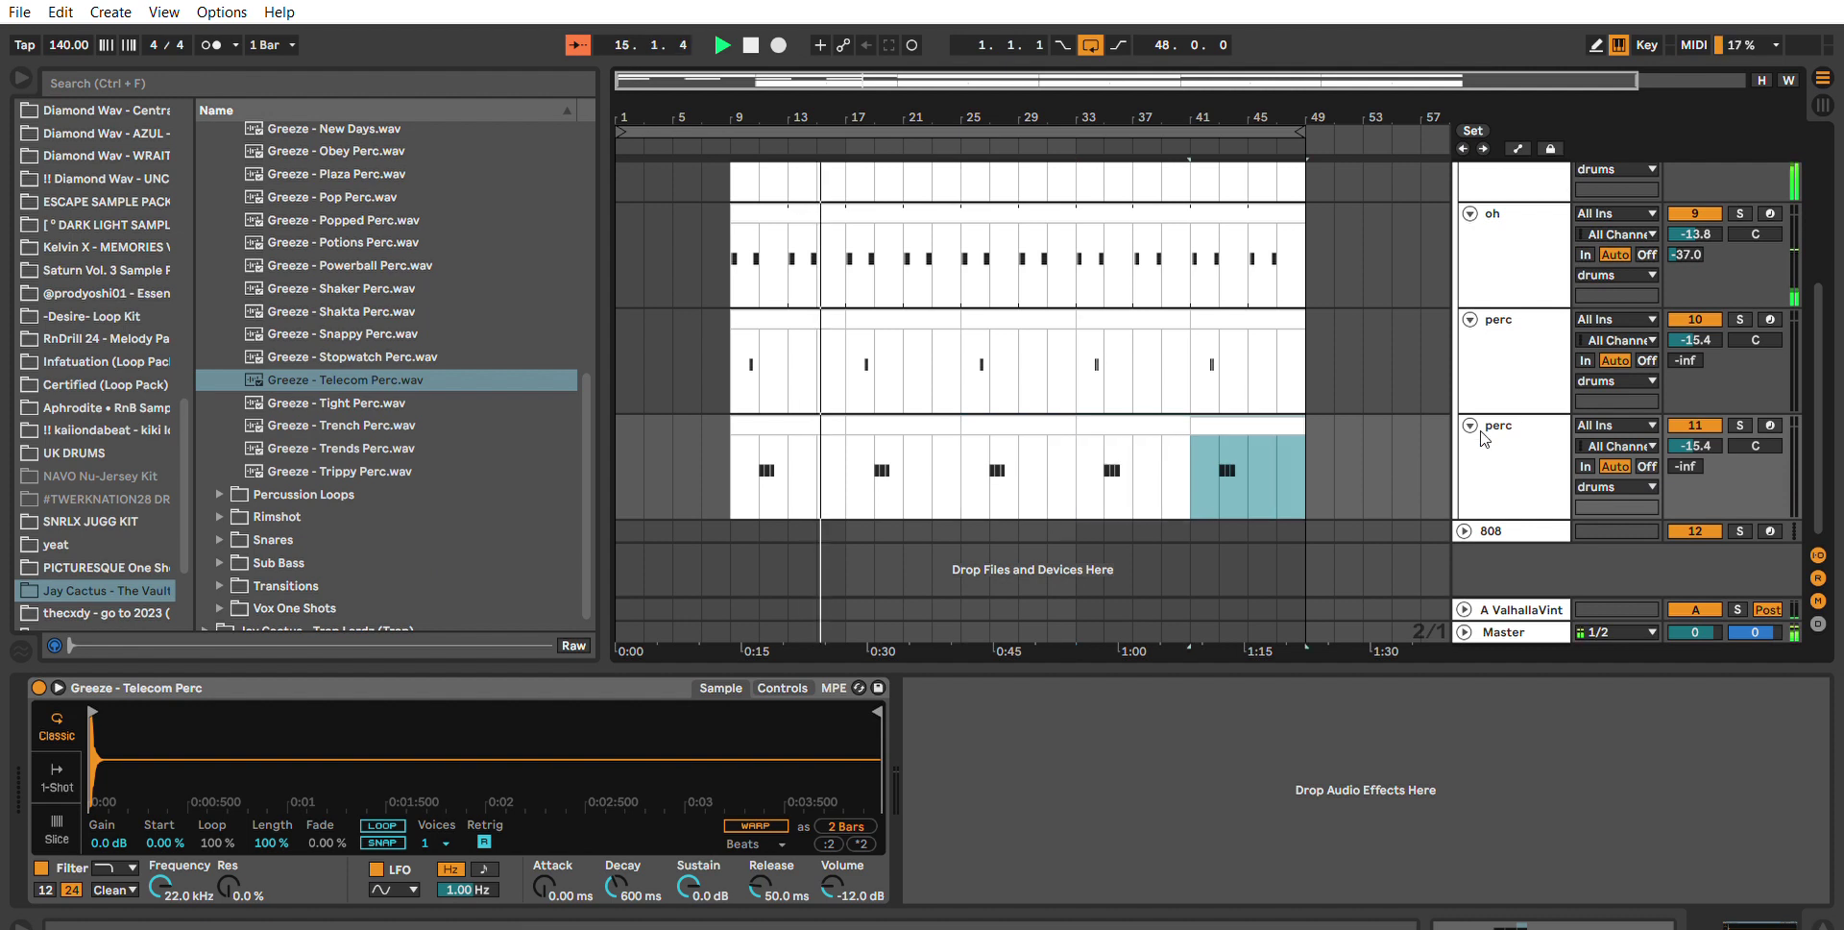
Set the Telecom Perc sampler's random pan to 7.0 % and the track's volume to -14.7 dB.
left_click(782, 688)
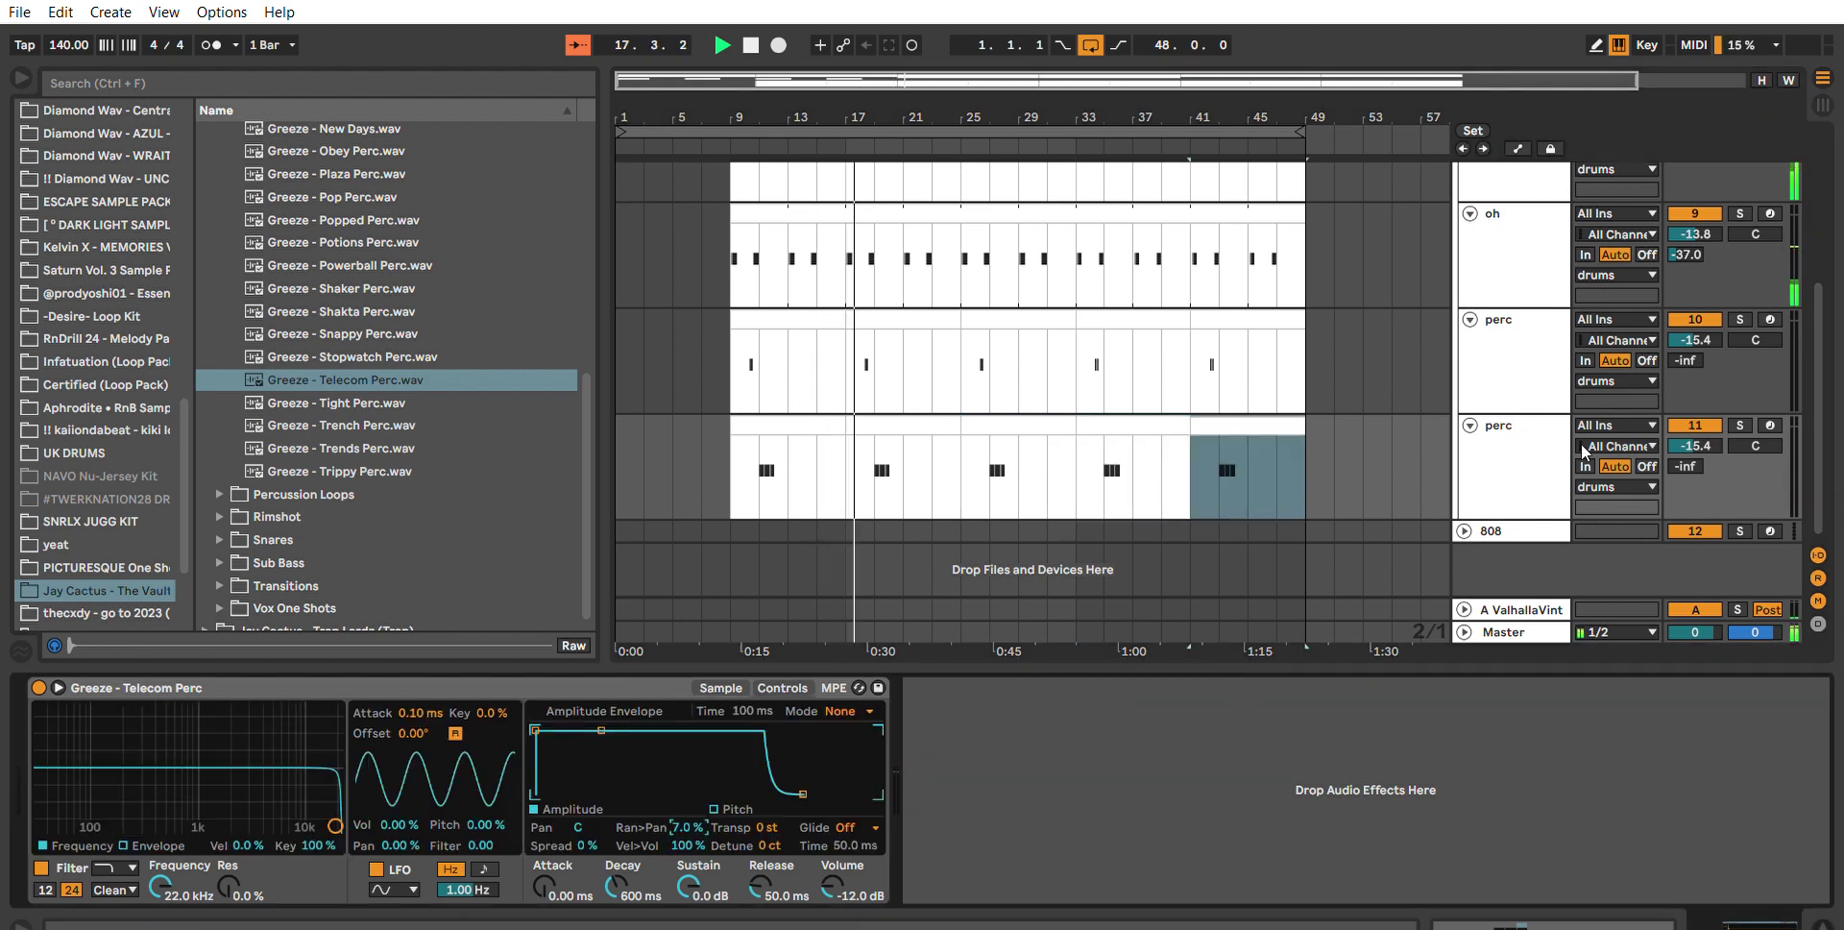
left_click(1502, 448)
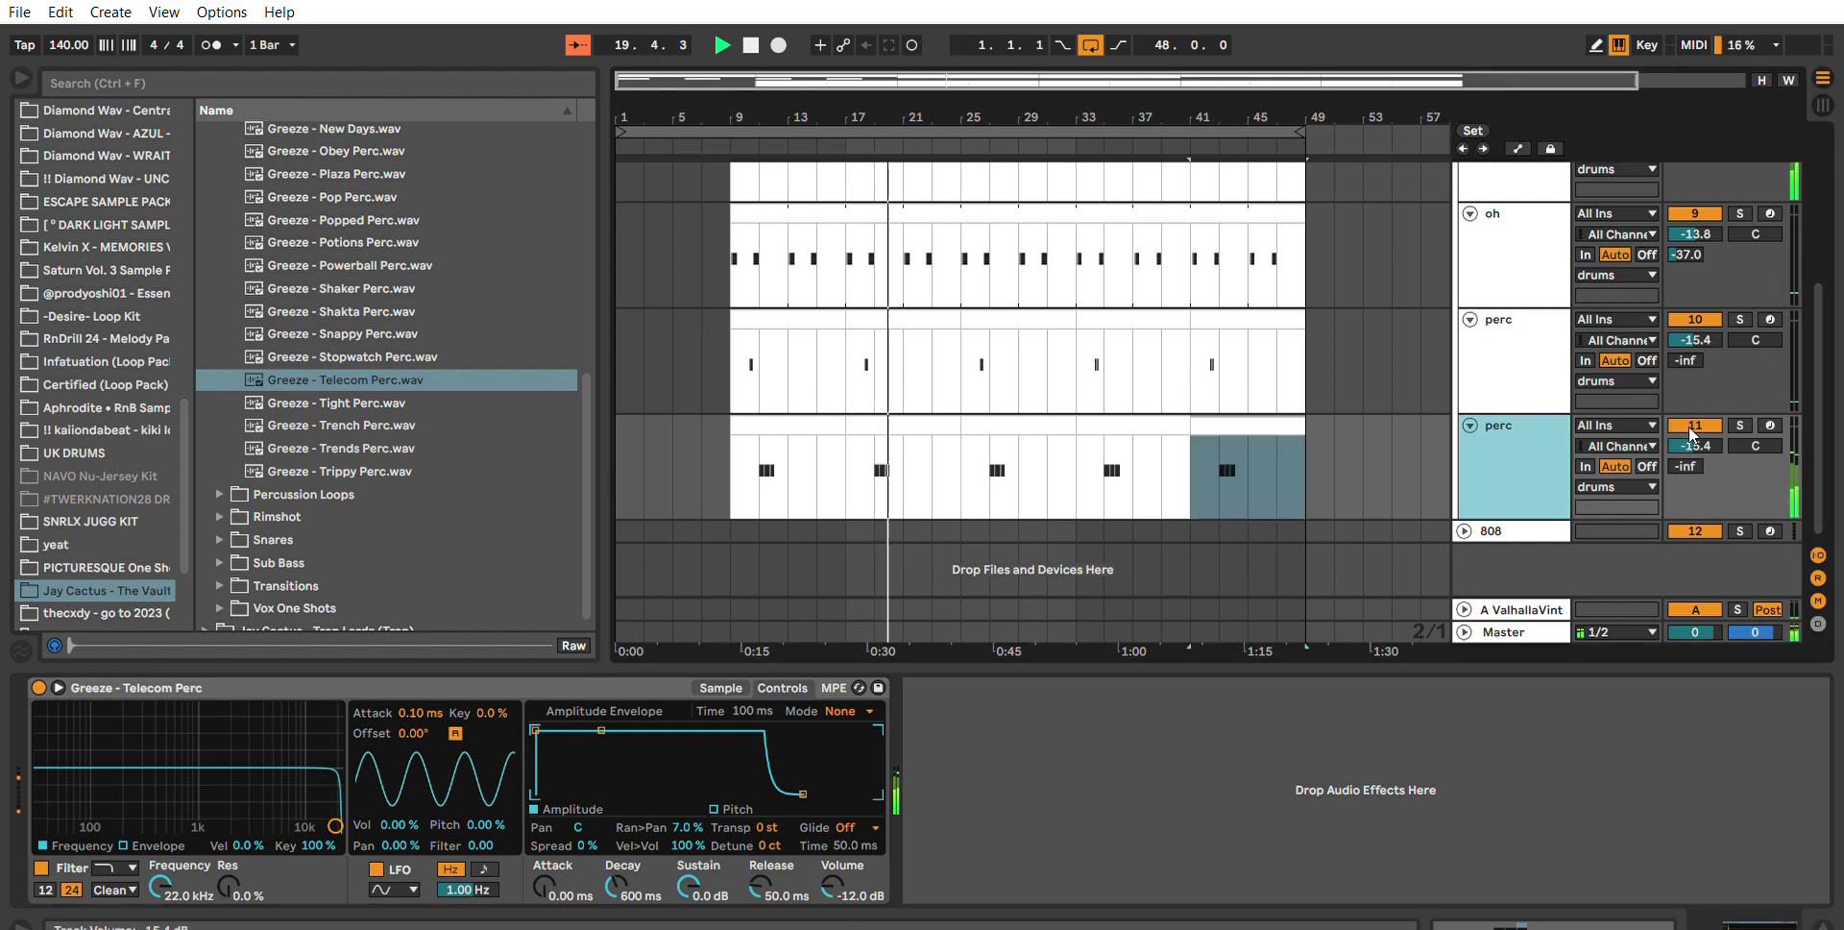
left_click_drag(1695, 446, 1696, 439)
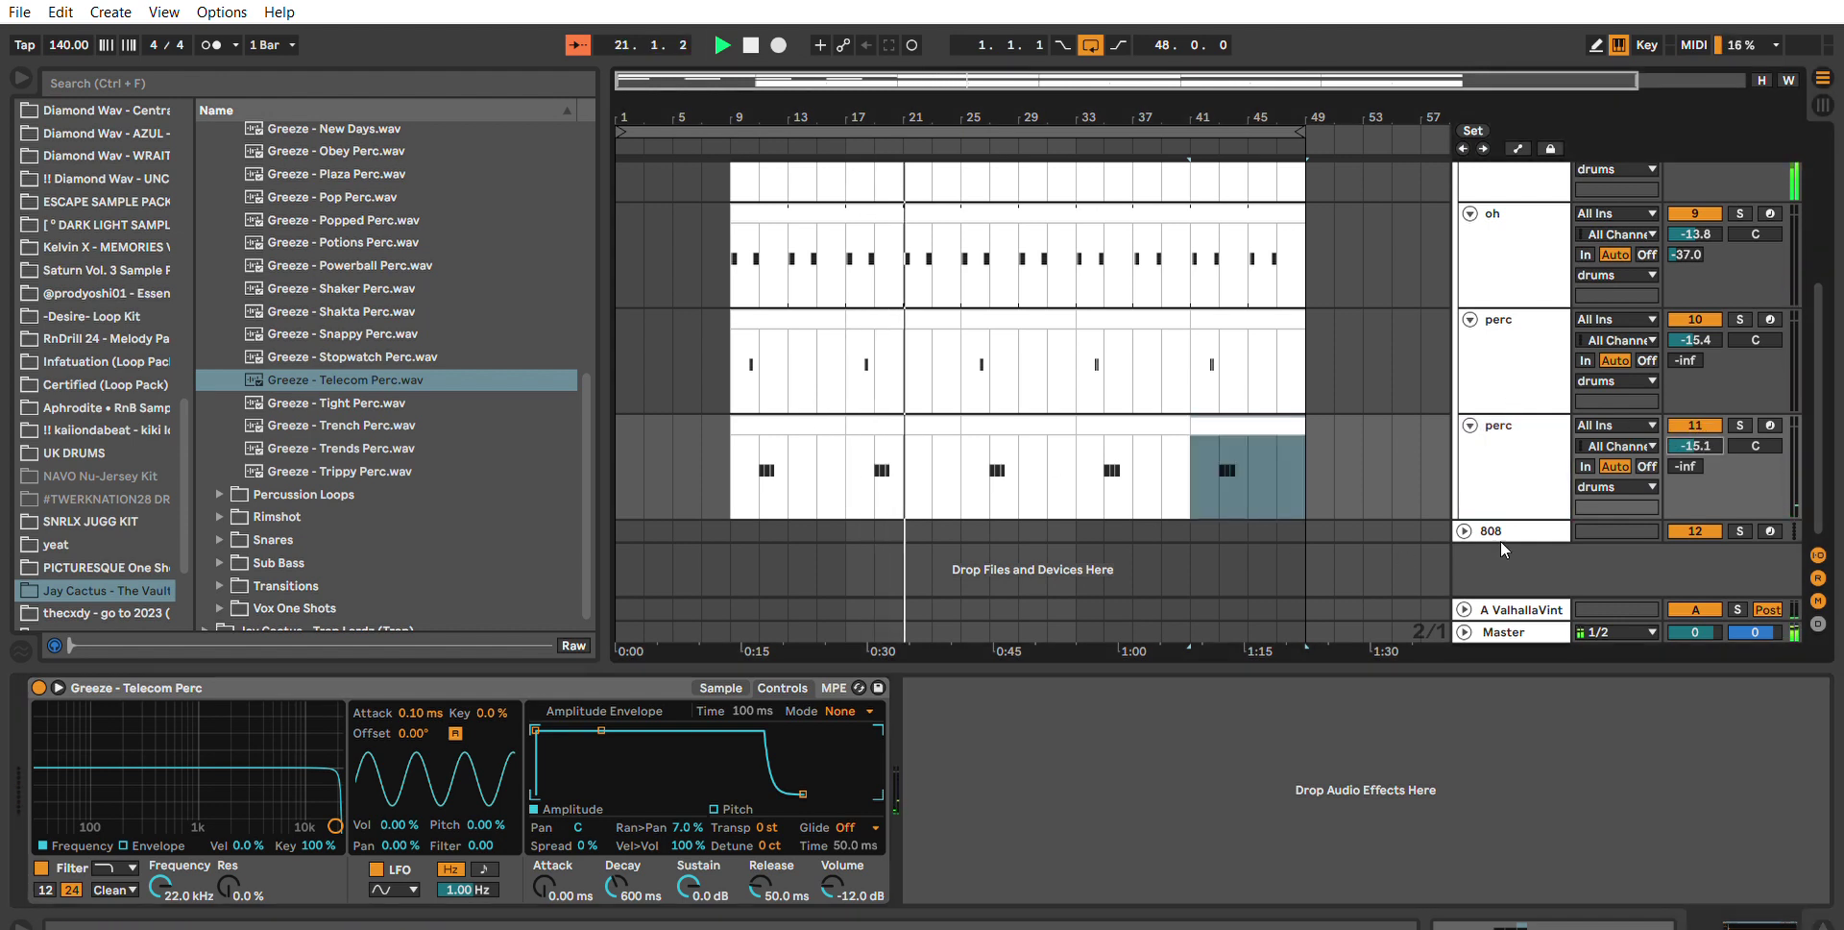
Duplicate the Telecom perc track and load Greeze - Trends Perc.wav onto the copy.
left_click(1508, 451)
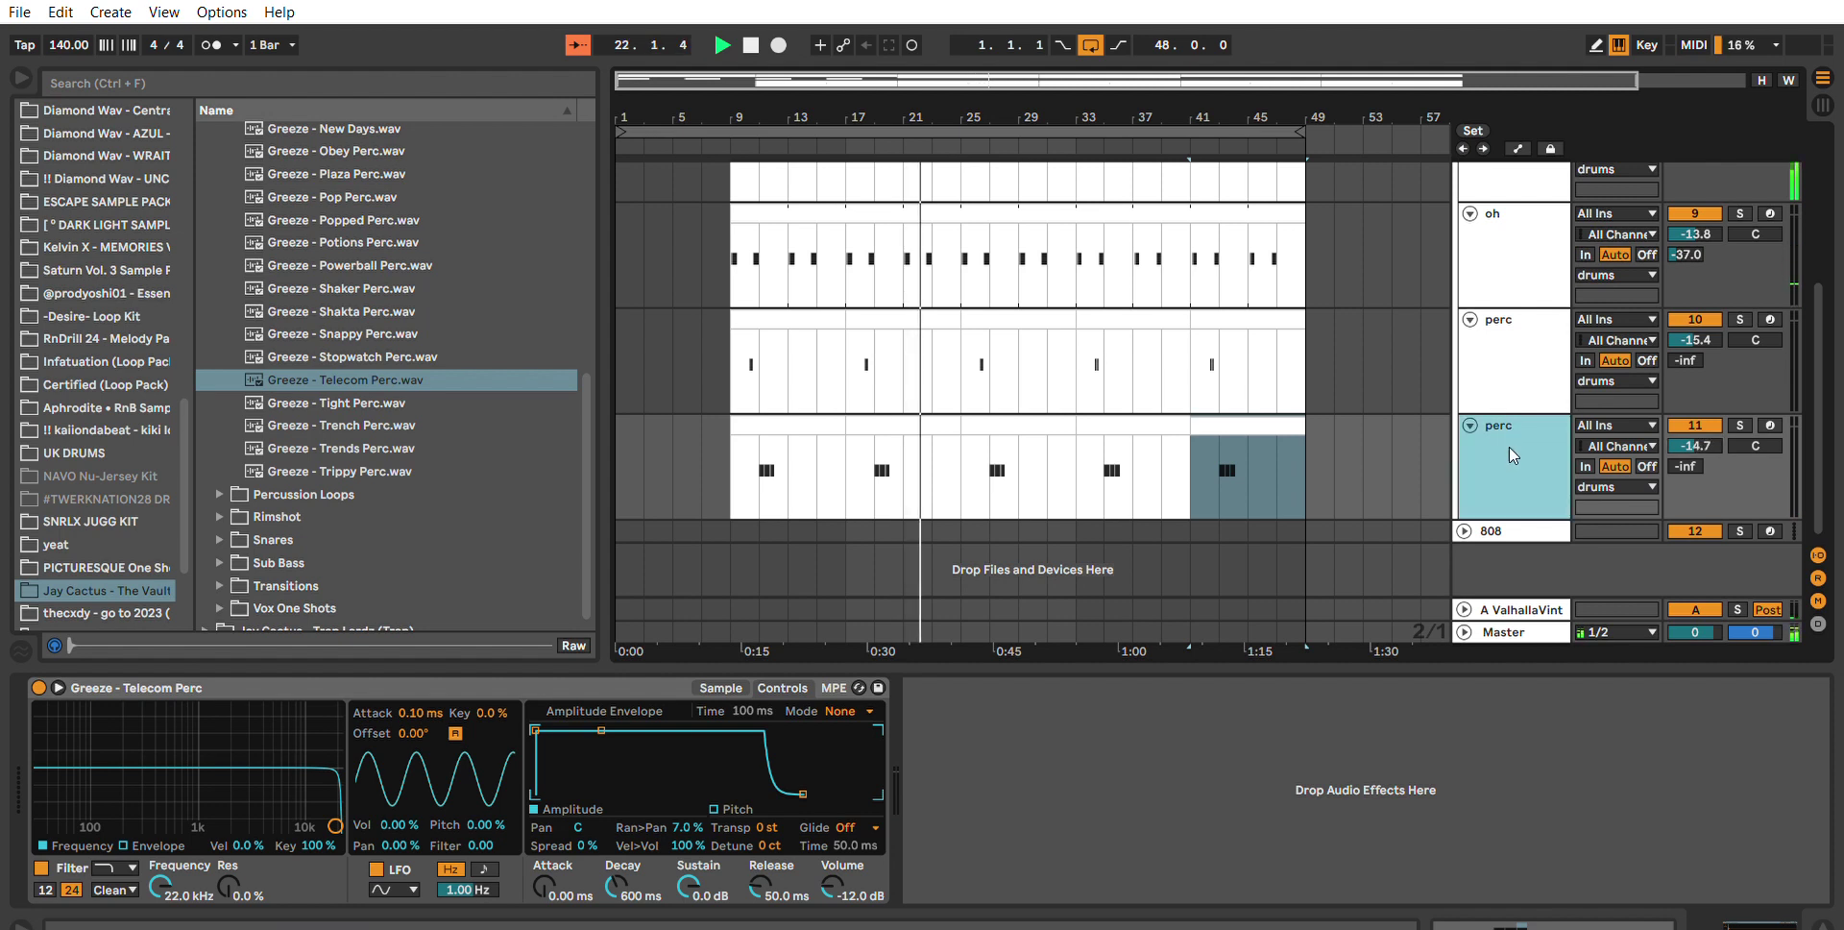
key("ctrl+d")
scroll(1505, 521, "down", 2)
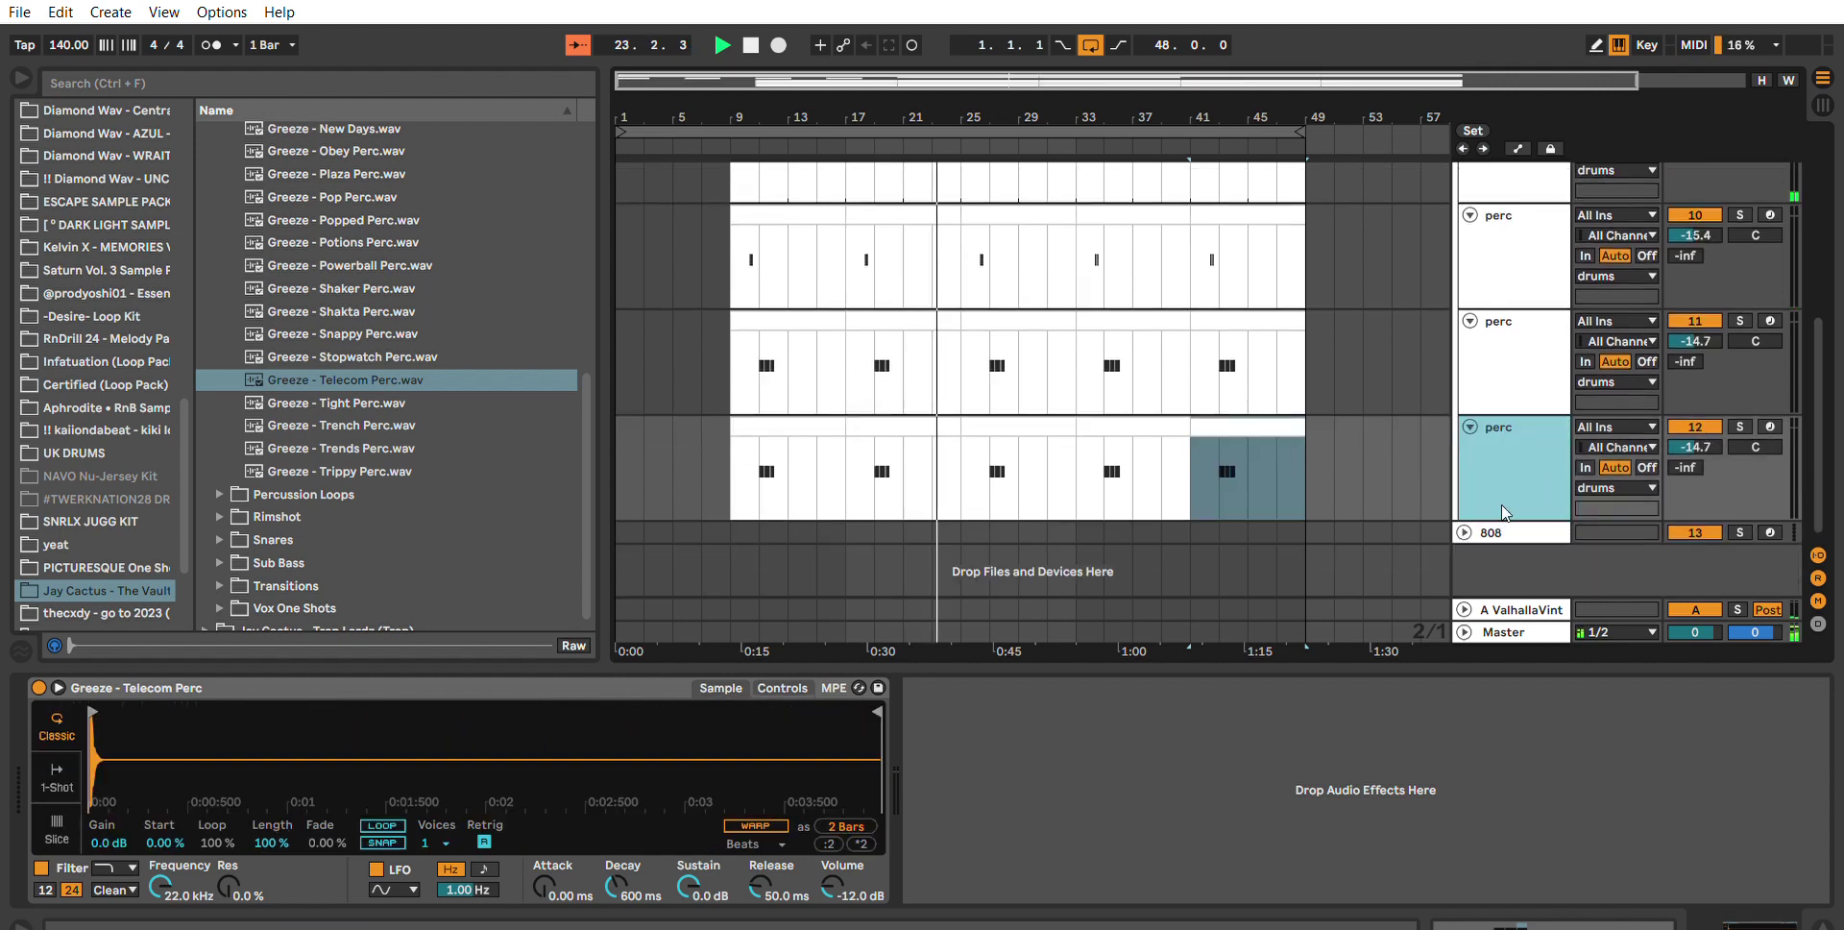
scroll(513, 511, "down", 1)
key("Down")
key("Down")
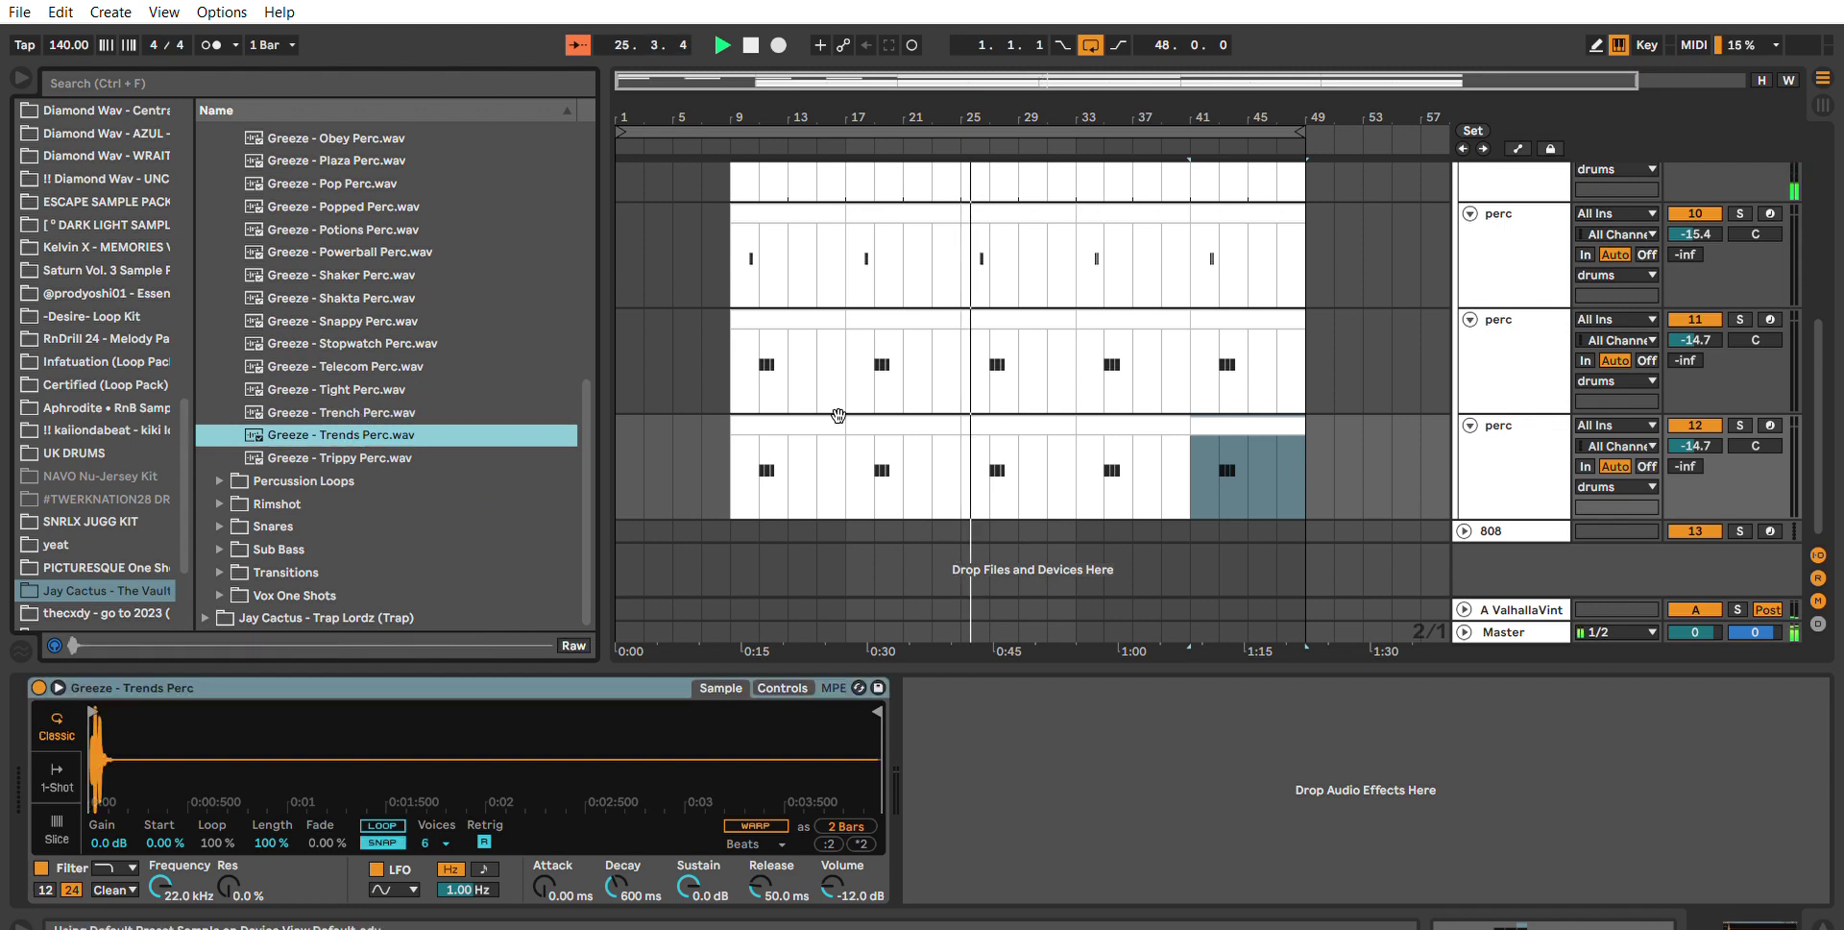
Play from bar 9 and delete all the C3 notes from the first clip on the new perc track.
double_click(814, 420)
key("space")
key("space")
left_click_drag(1107, 832, 821, 749)
key("Delete")
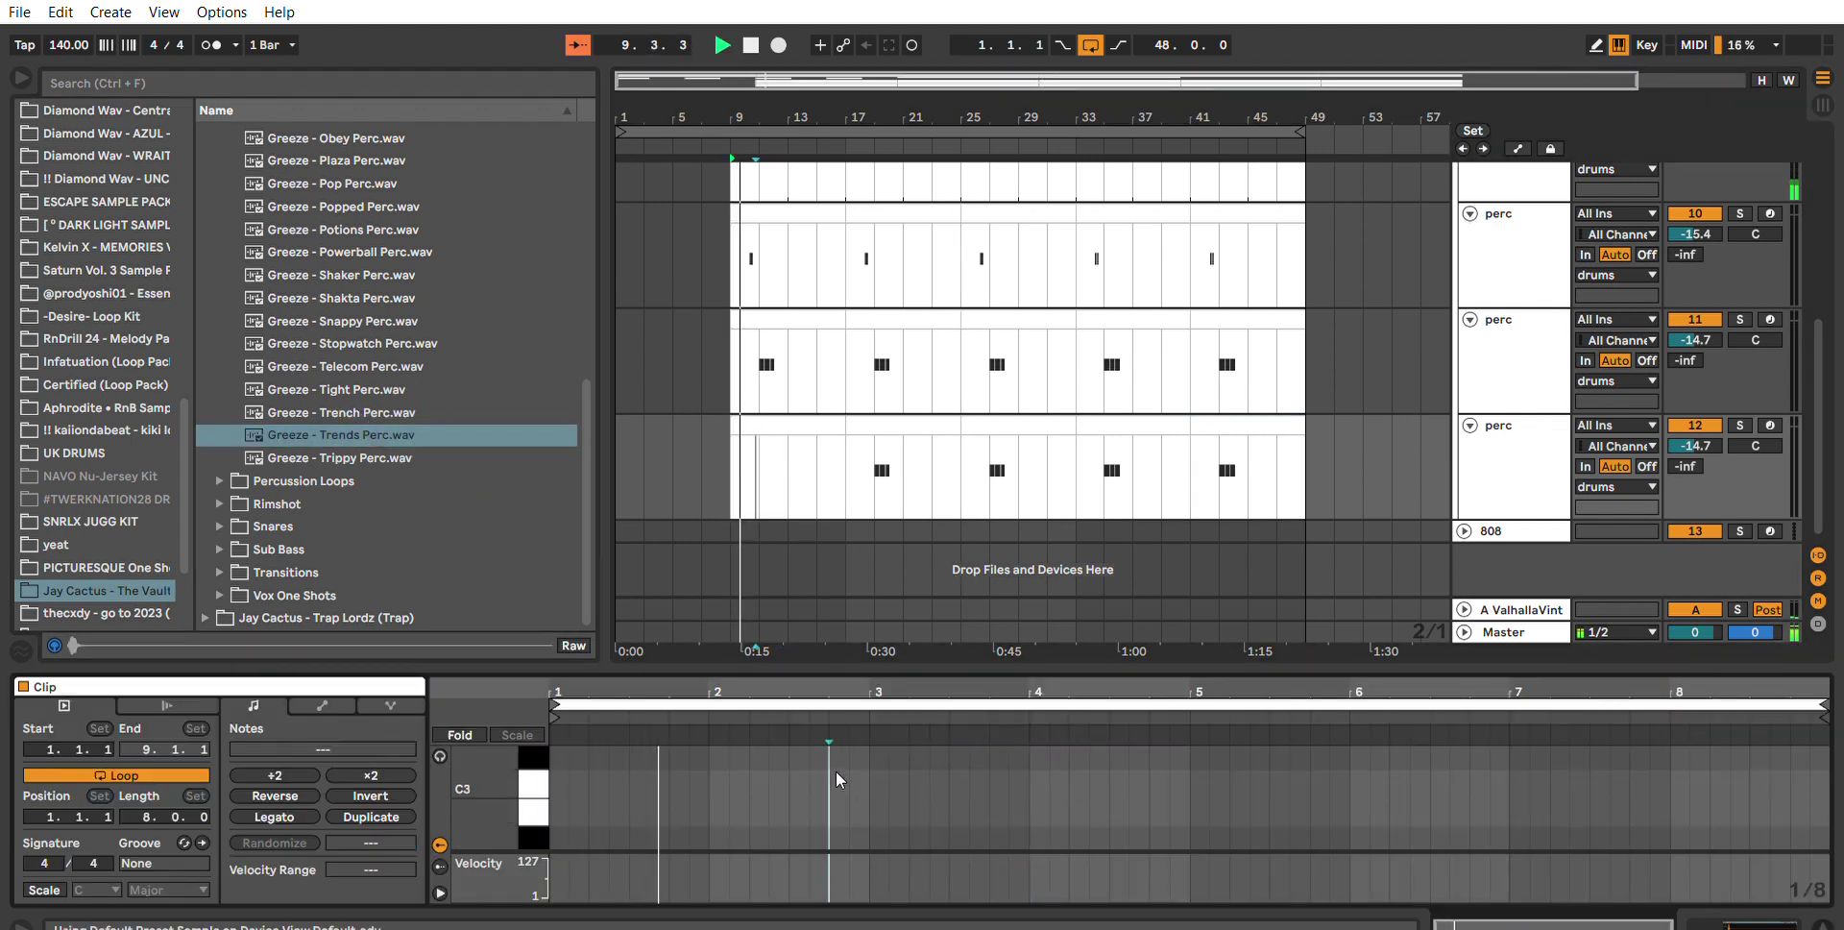
Try C3 notes at 2.4.3, 5.4.3 and 6.1.3 in the first Trends perc clip, and delete them again.
double_click(853, 784)
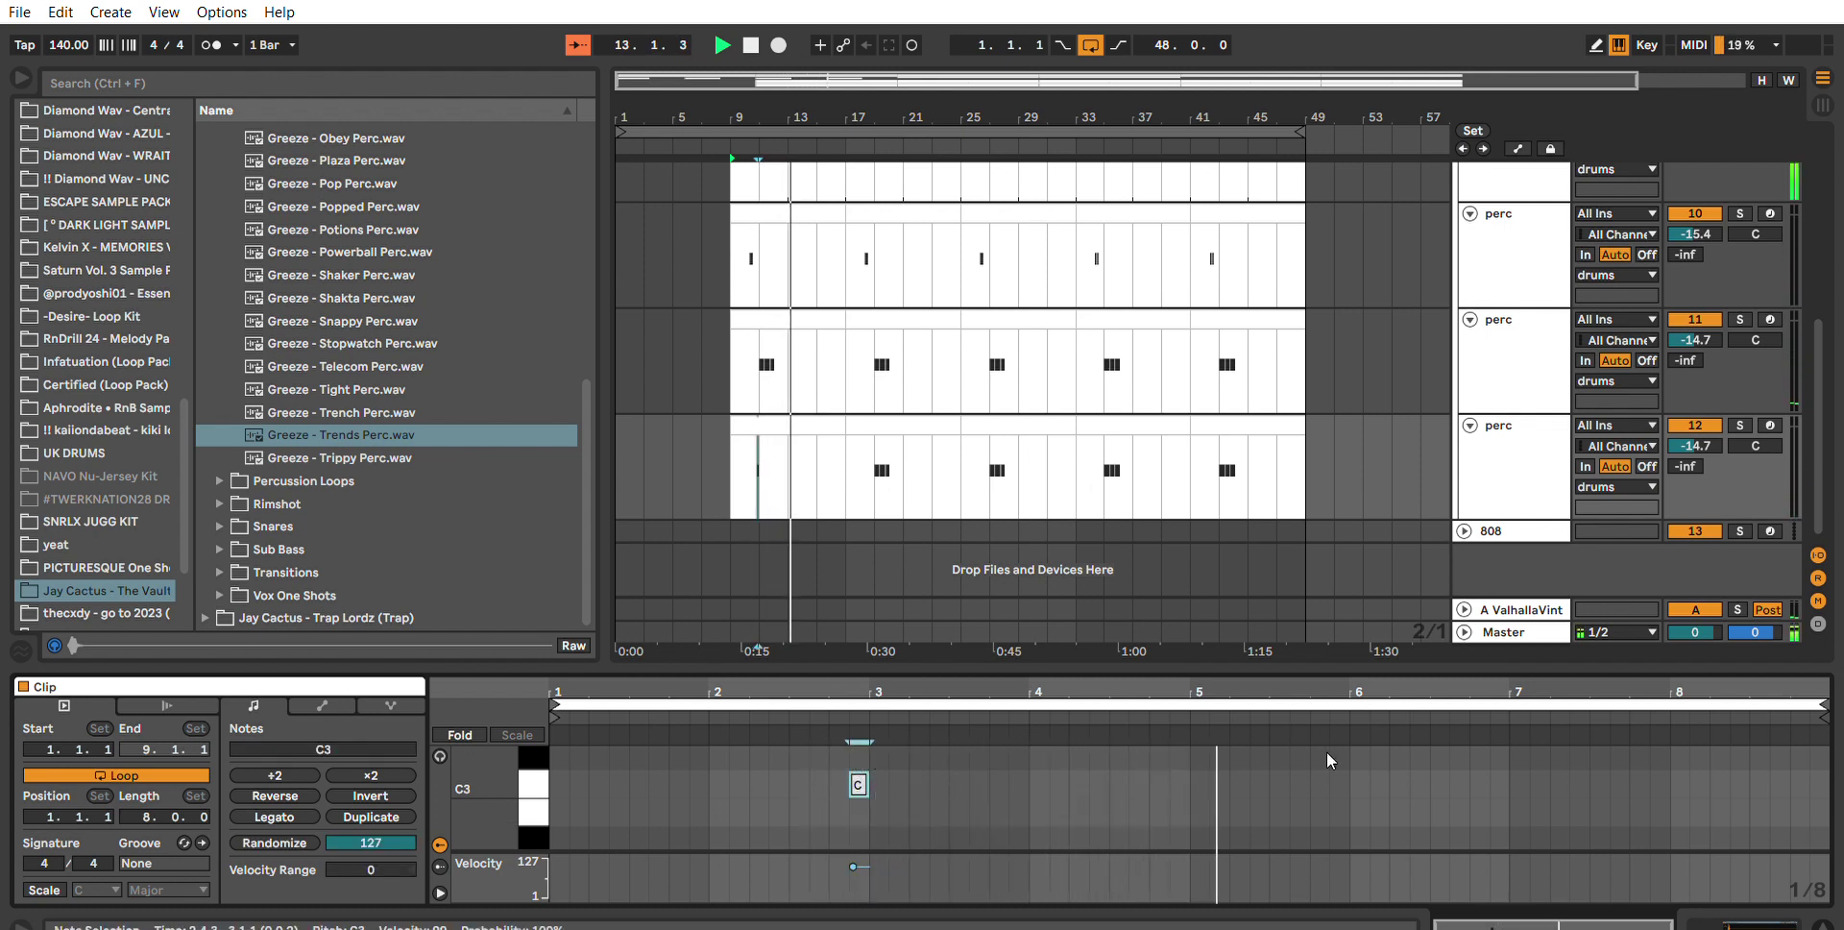
double_click(1338, 784)
double_click(1379, 784)
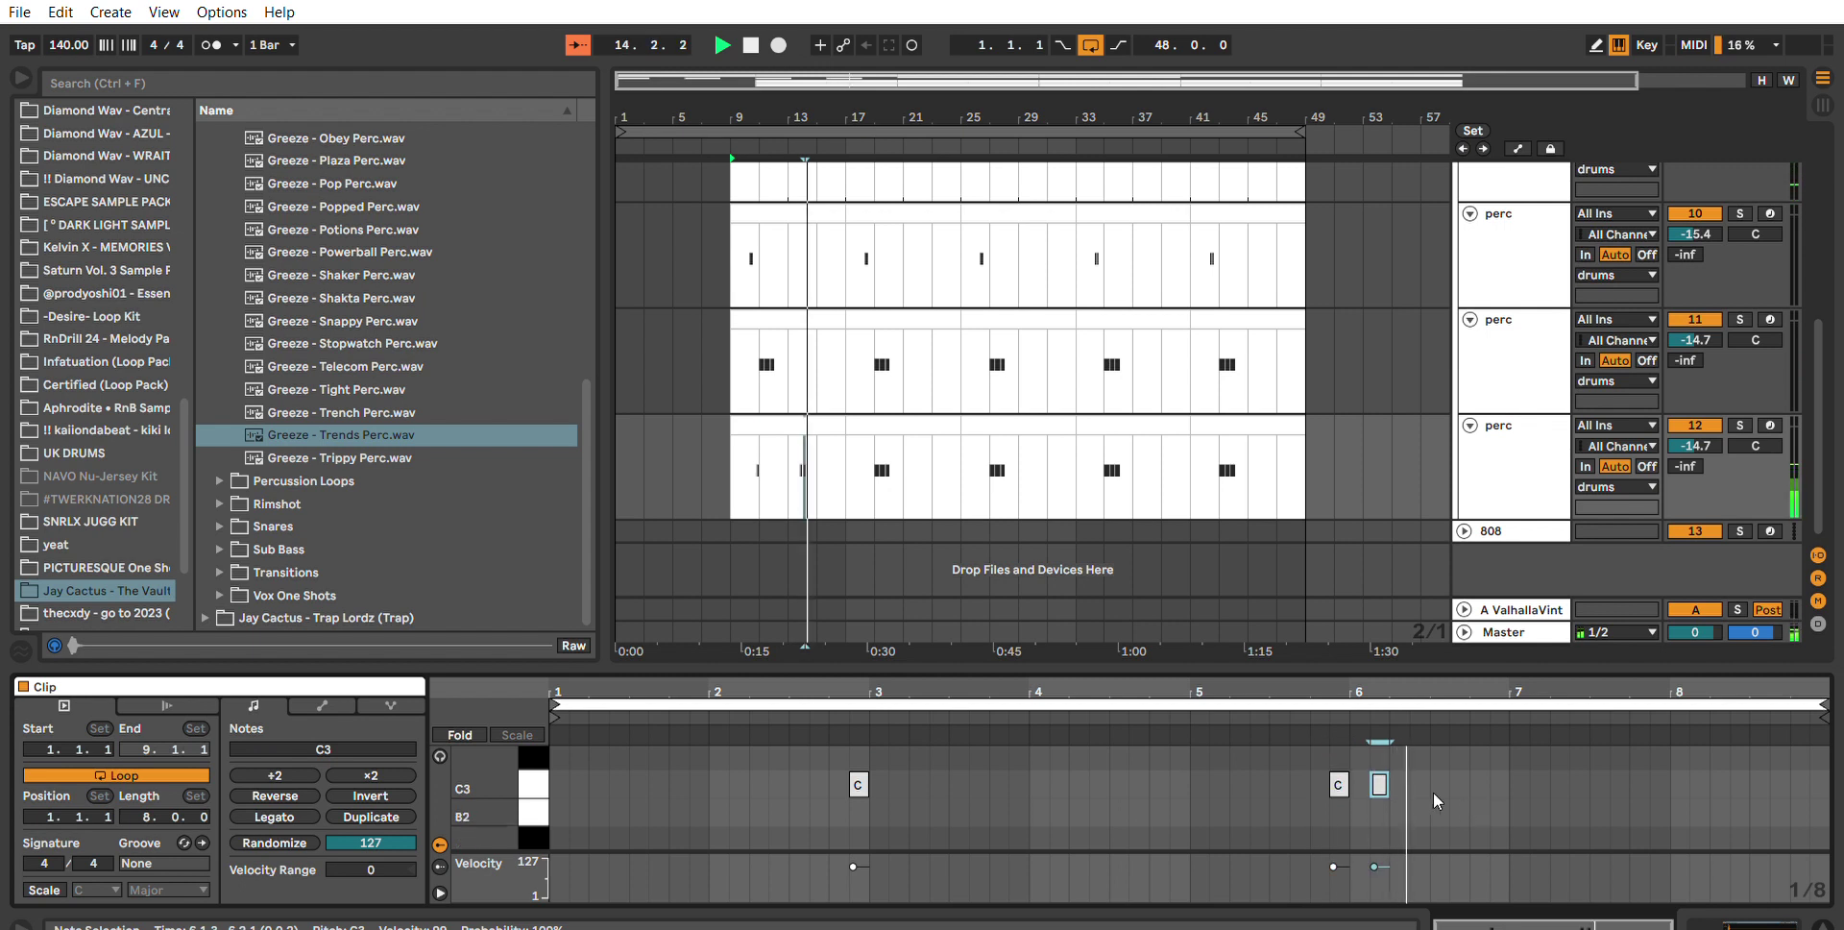
left_click_drag(1358, 780, 1230, 765)
key("Delete")
left_click_drag(934, 803, 764, 755)
key("Delete")
Audition the Glitch, Fear and Dazzle percs and load Greeze - Dazzle Perc.wav in place of the Trends sample.
left_click(348, 295)
scroll(351, 279, "up", 5)
left_click(364, 289)
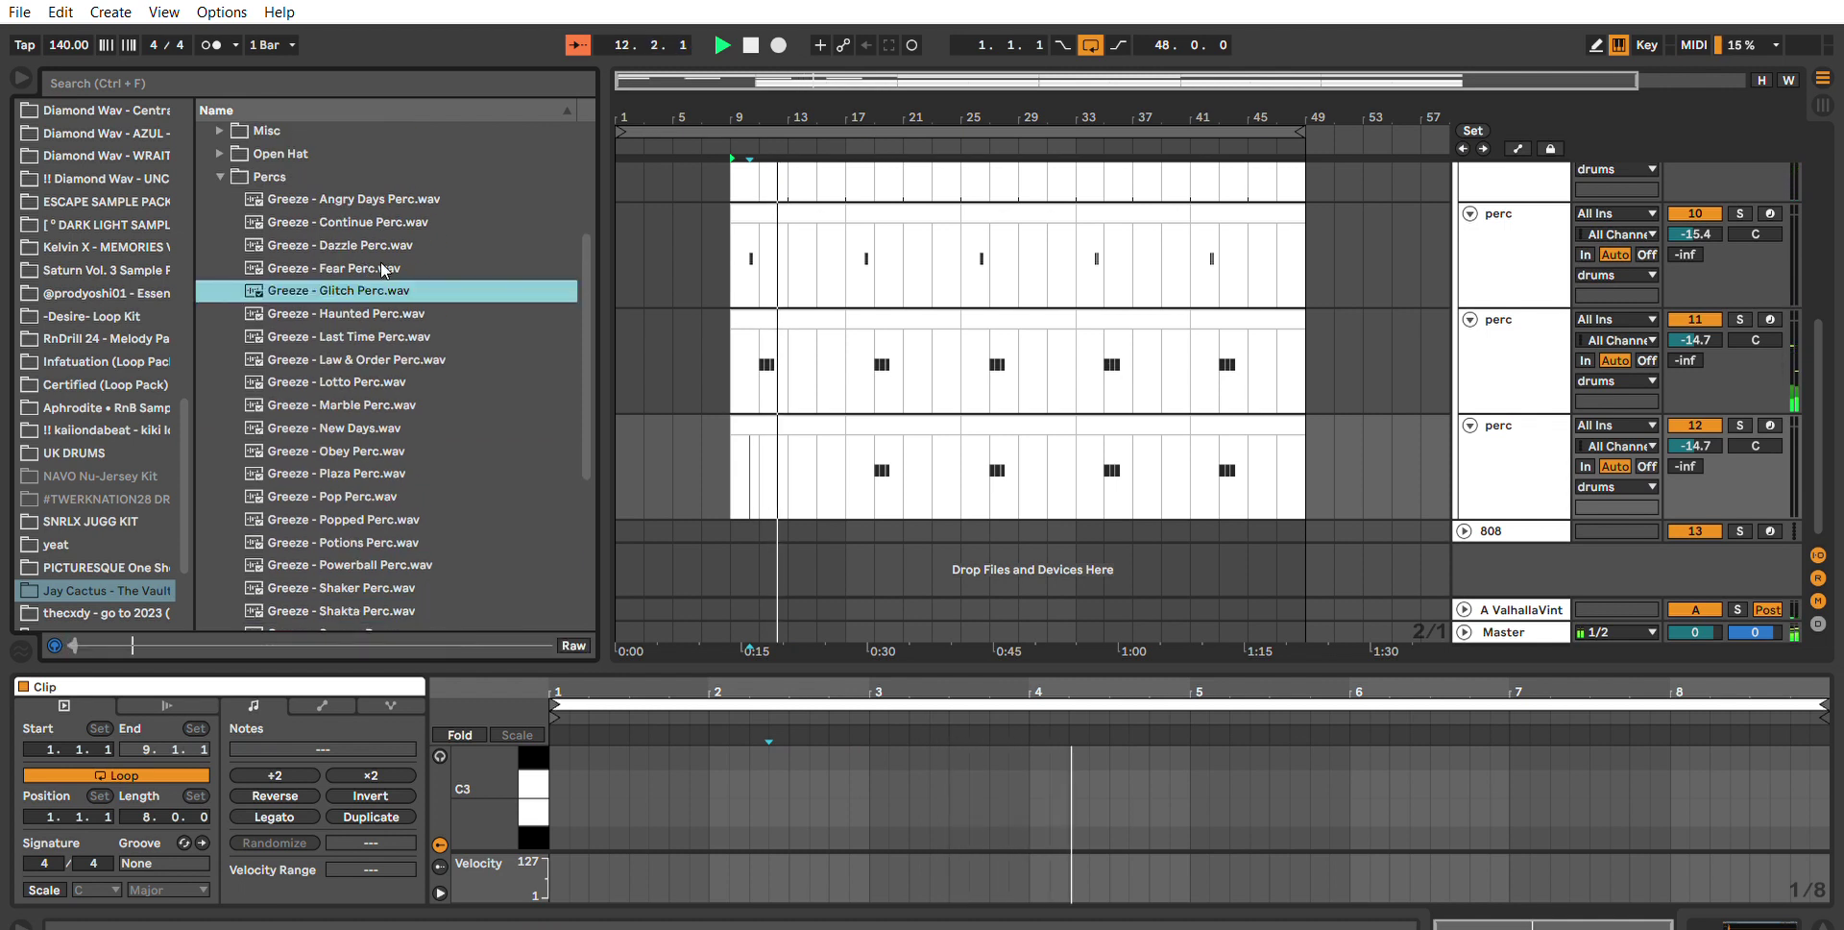
left_click(380, 268)
key("Up")
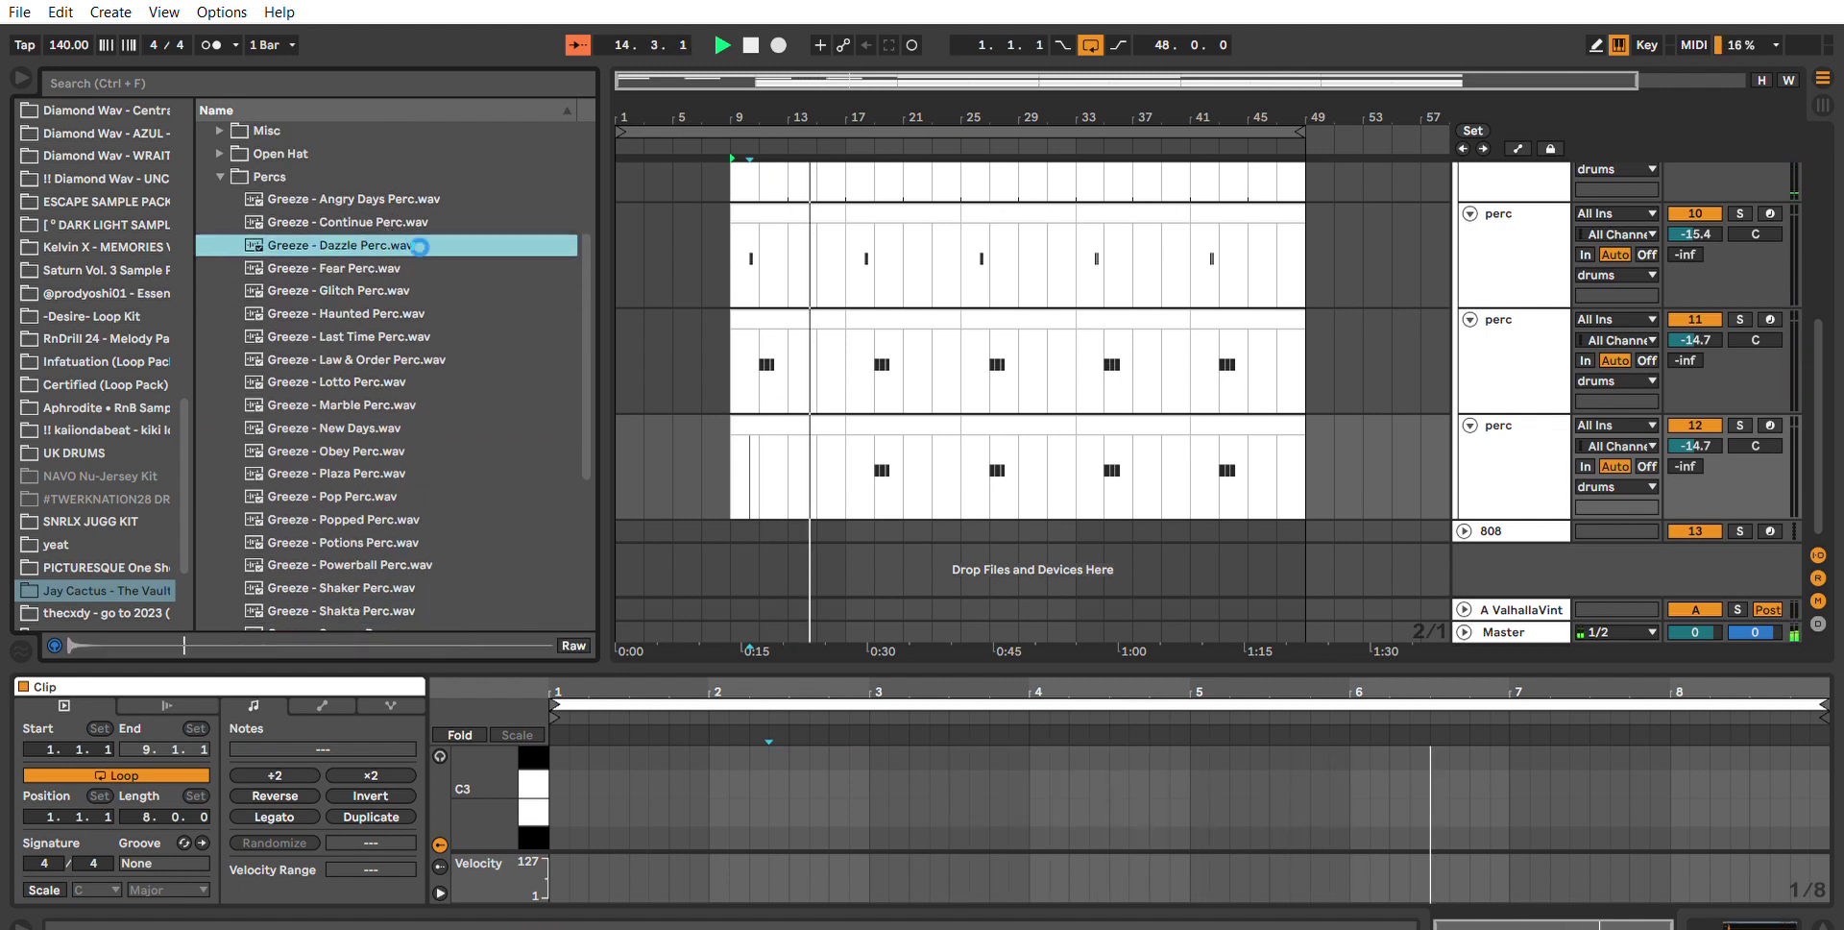
double_click(402, 245)
Open the first Dazzle perc clip and fill its bar 5 with C3 notes.
left_click(816, 420)
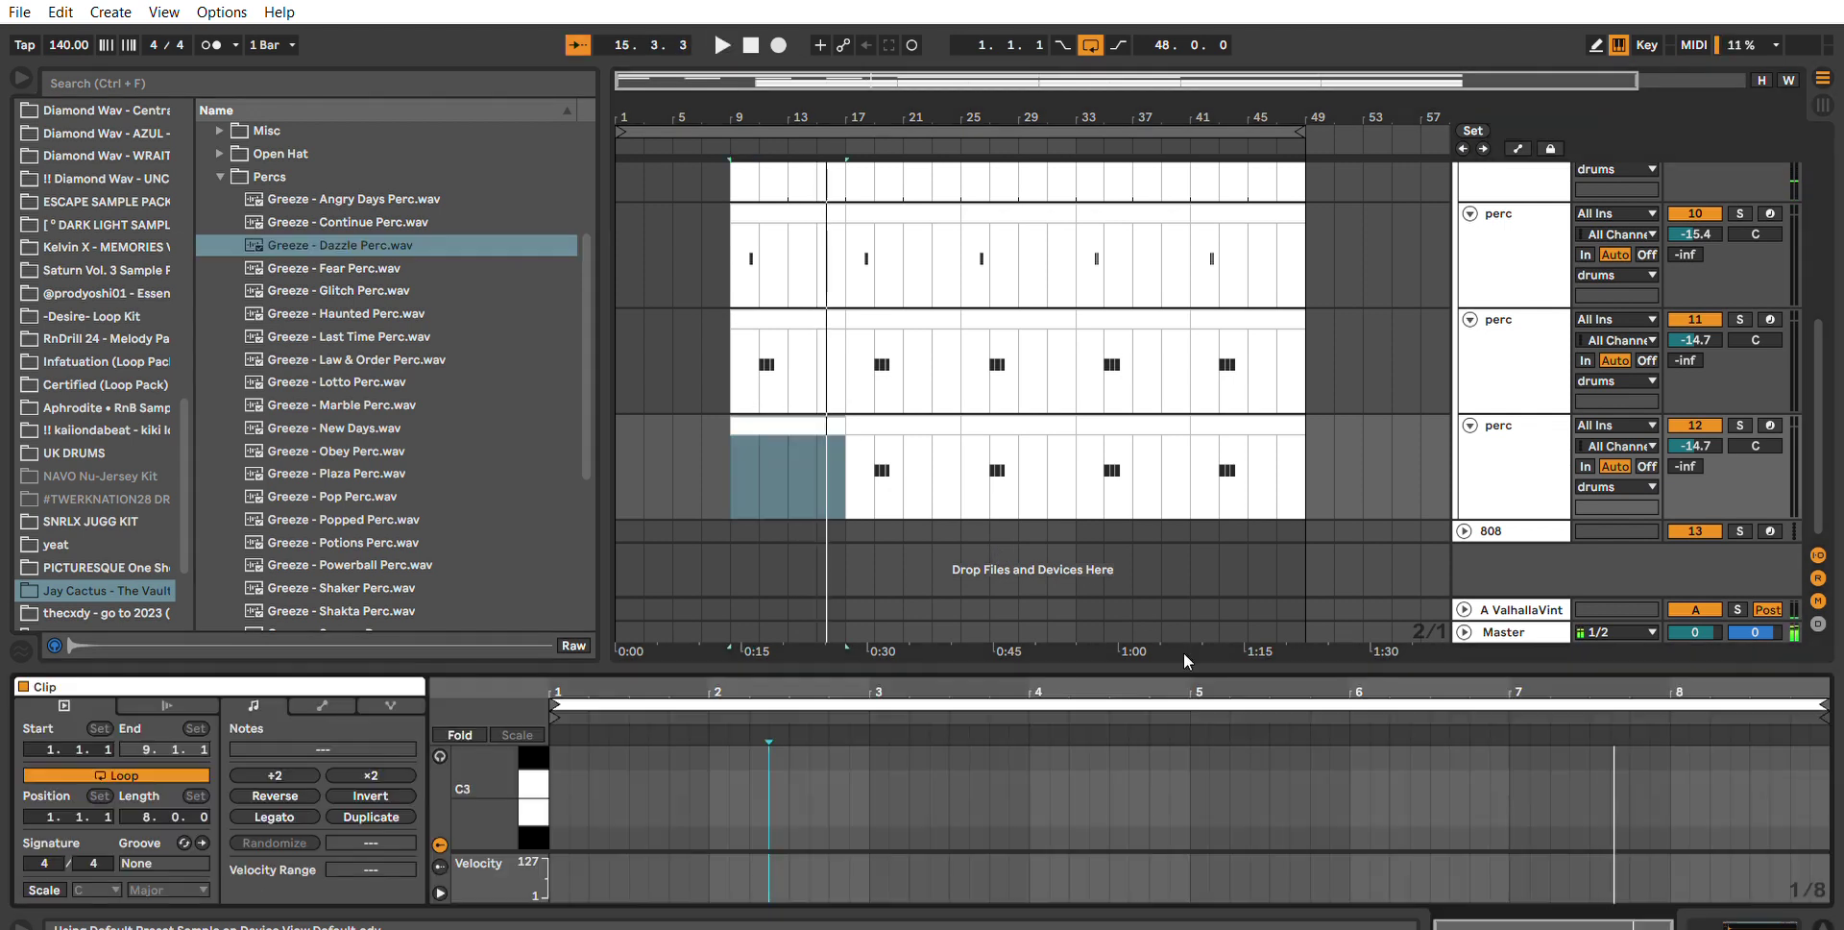
left_click(907, 771)
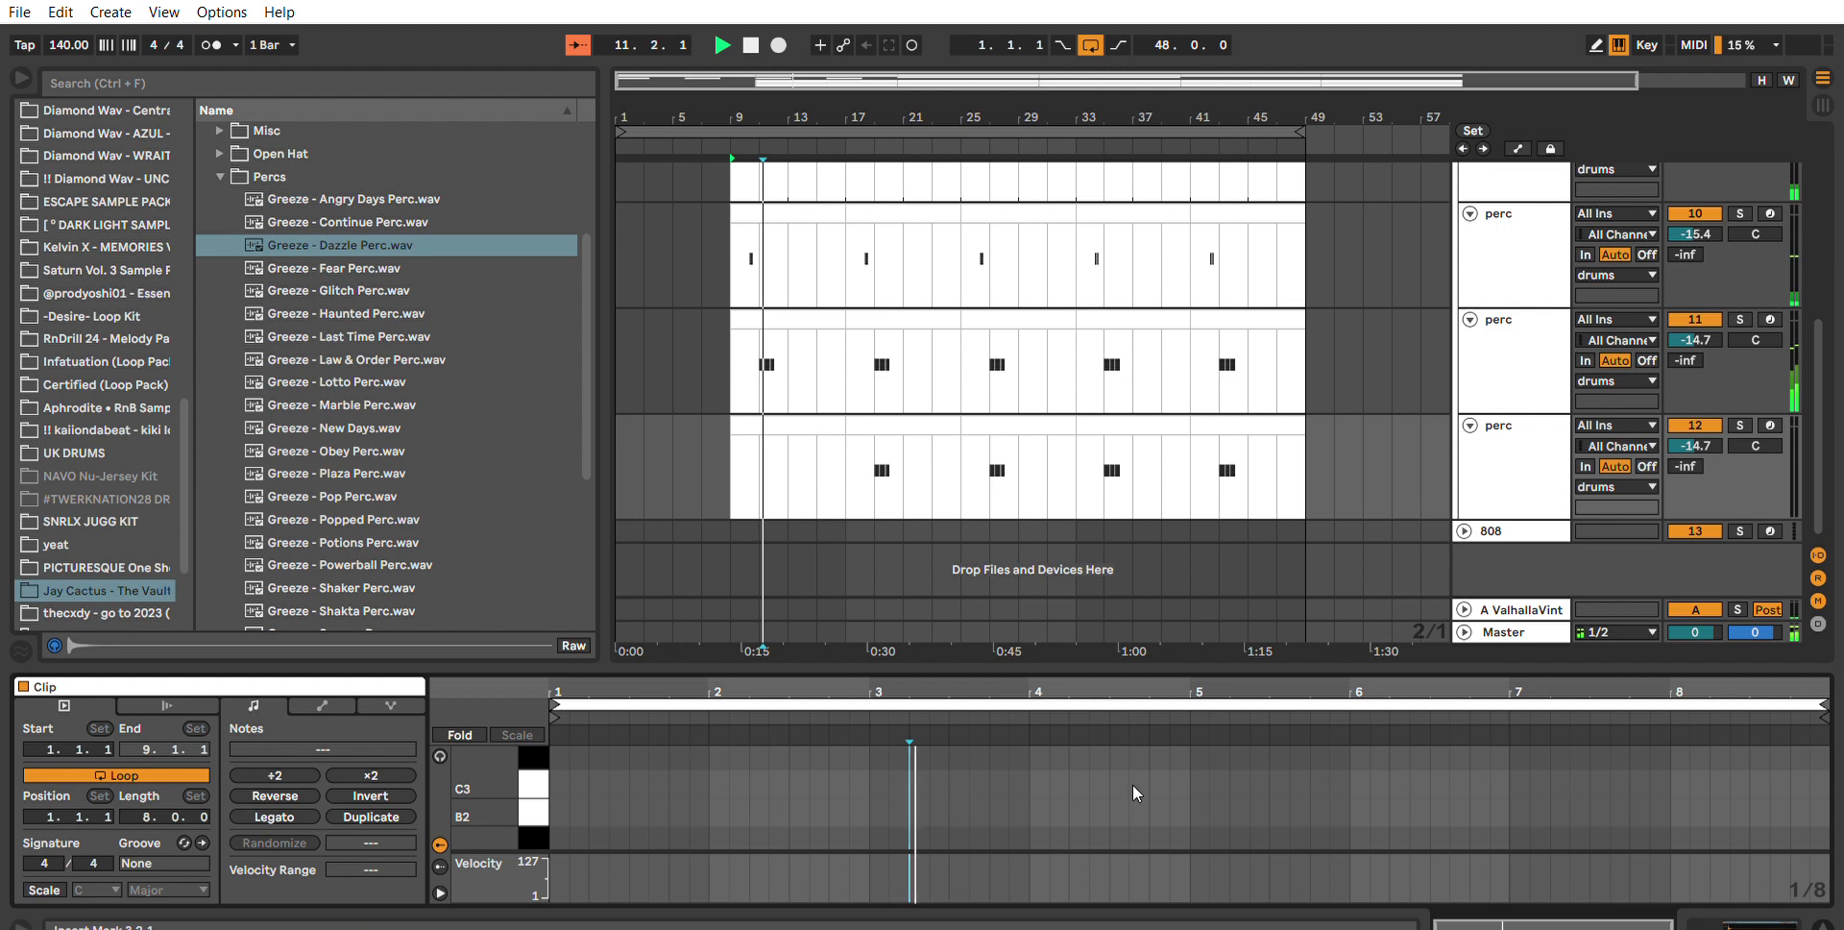
left_click_drag(1197, 784, 1369, 784)
Show the Dazzle Perc sampler's controls and play the new notes from bar 13.
double_click(1504, 425)
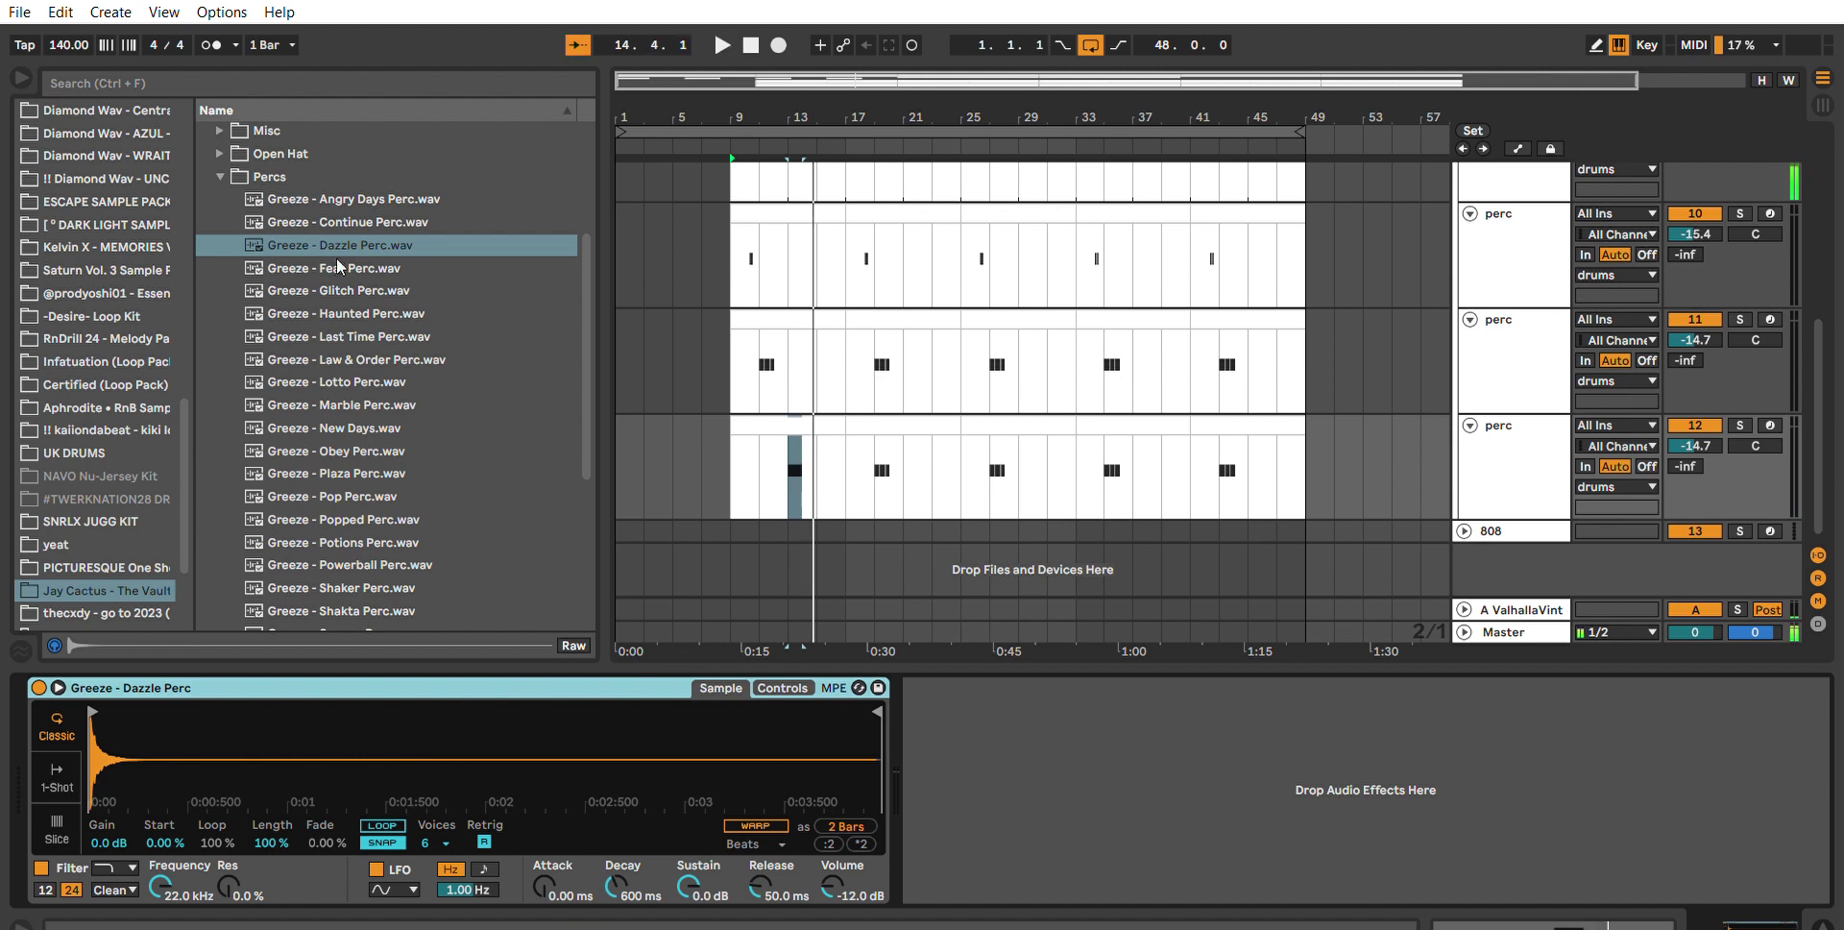
left_click(782, 688)
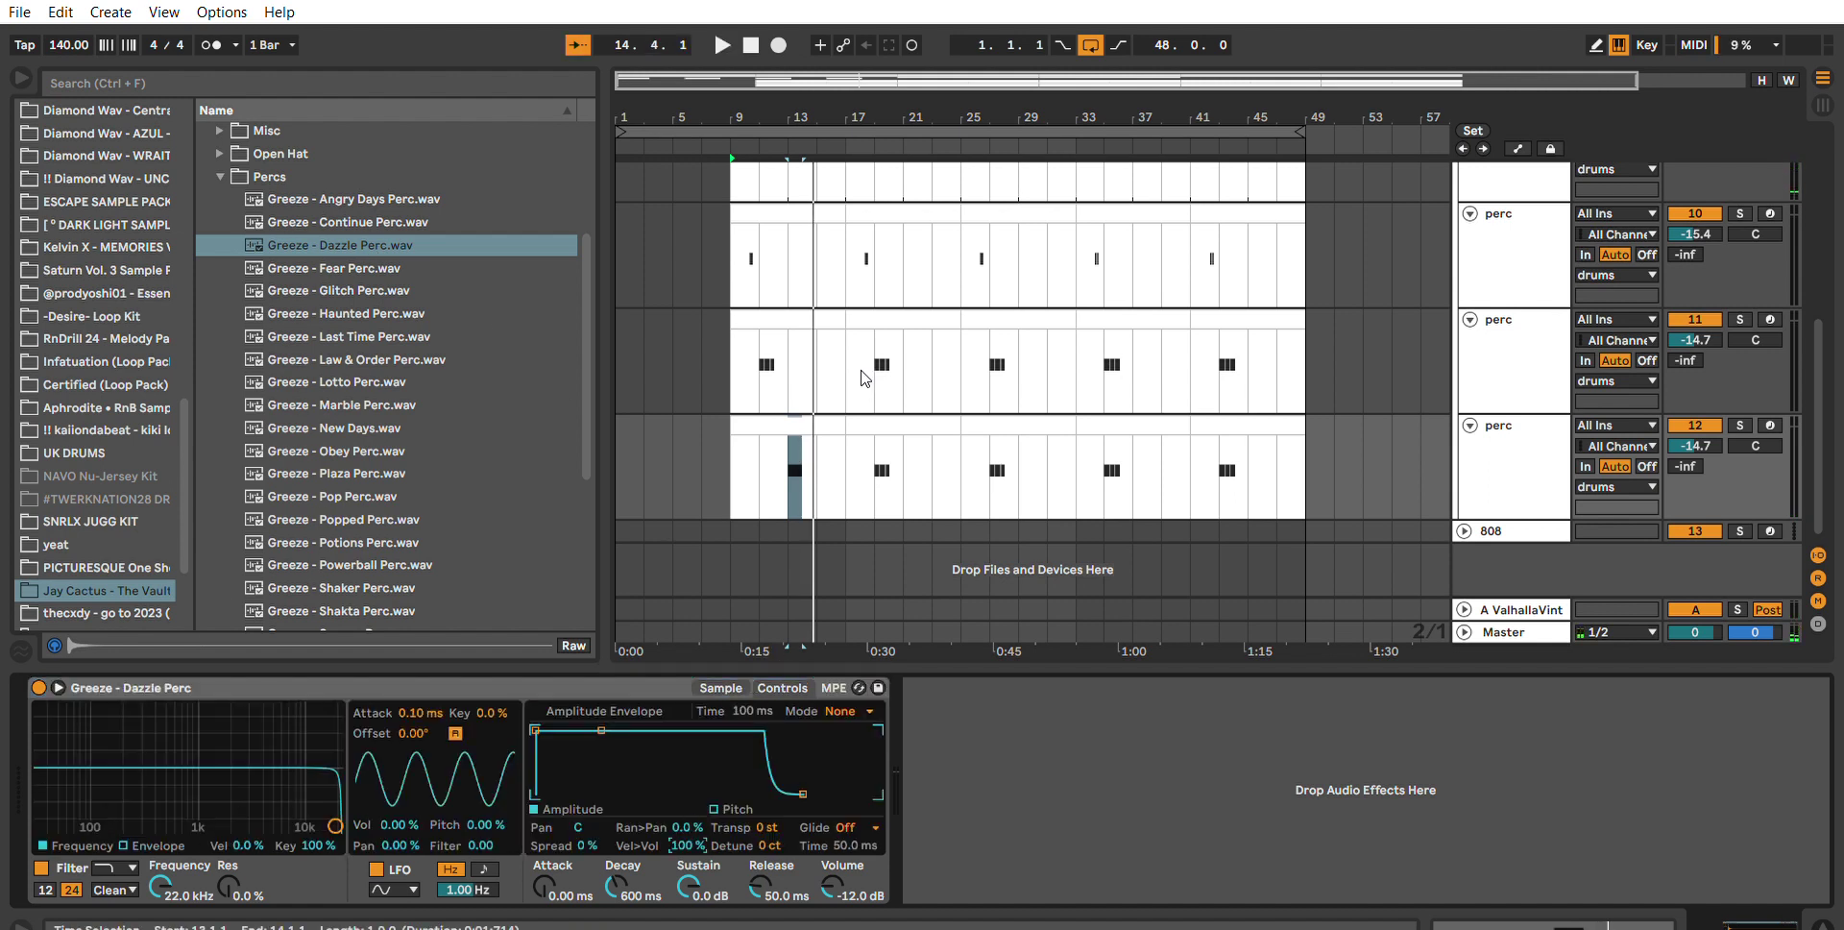
left_click(805, 424)
left_click(790, 467)
key("space")
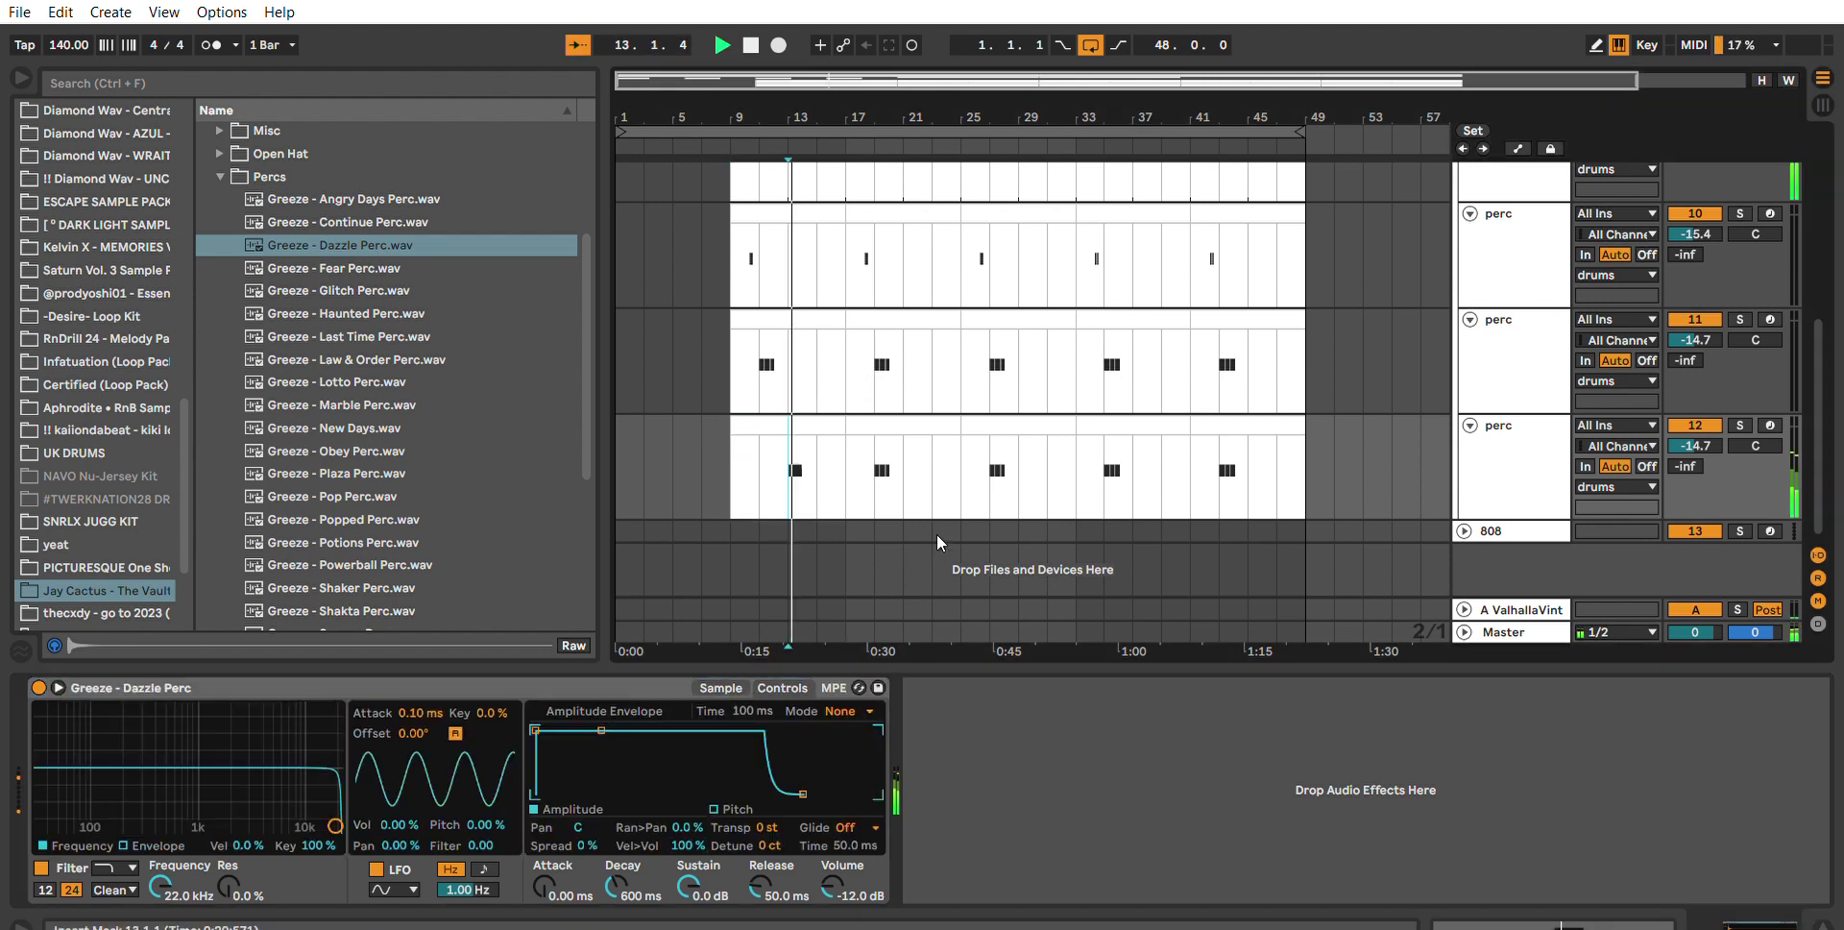
Reduce the bar 5 pattern to a C3 from 5.1 to 5.2.3 and a short C3 at 5.2.3.
double_click(786, 429)
left_click_drag(1358, 764, 1251, 785)
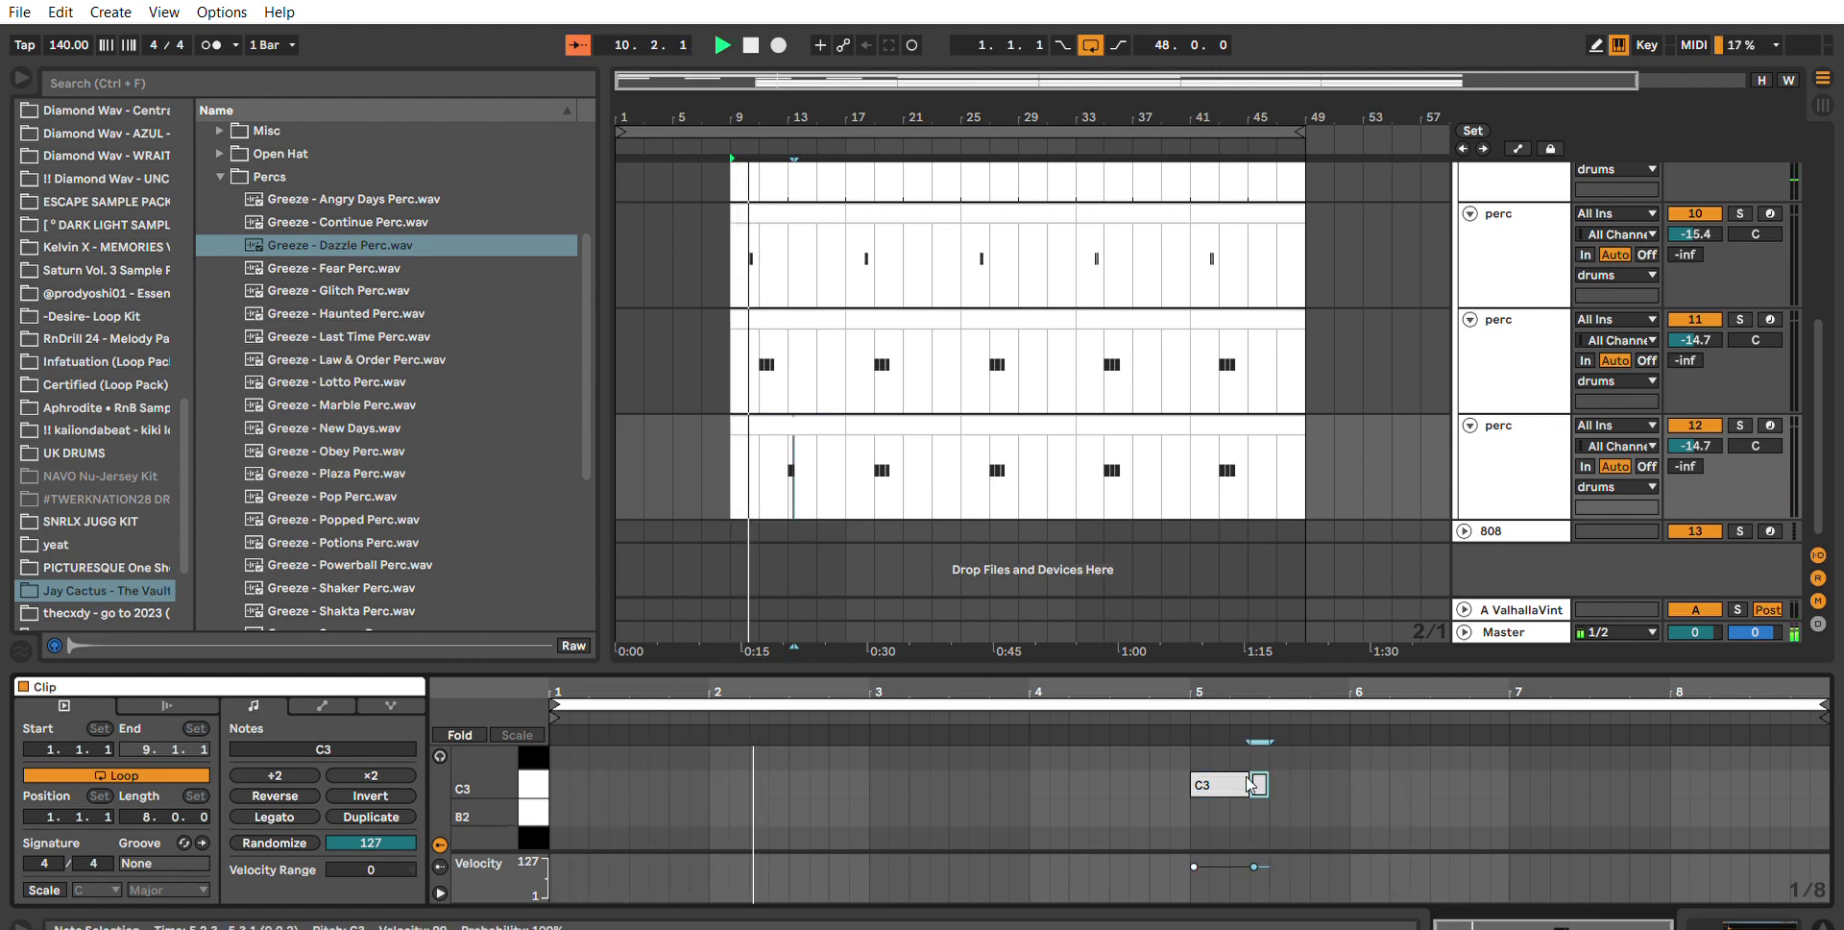
Try splitting the bar 5 pattern by shortening the first C3 to 5.1.4 and adding a short C3 at 5.1.4.
double_click(1239, 813)
double_click(1259, 784)
left_click_drag(1249, 689, 1171, 722)
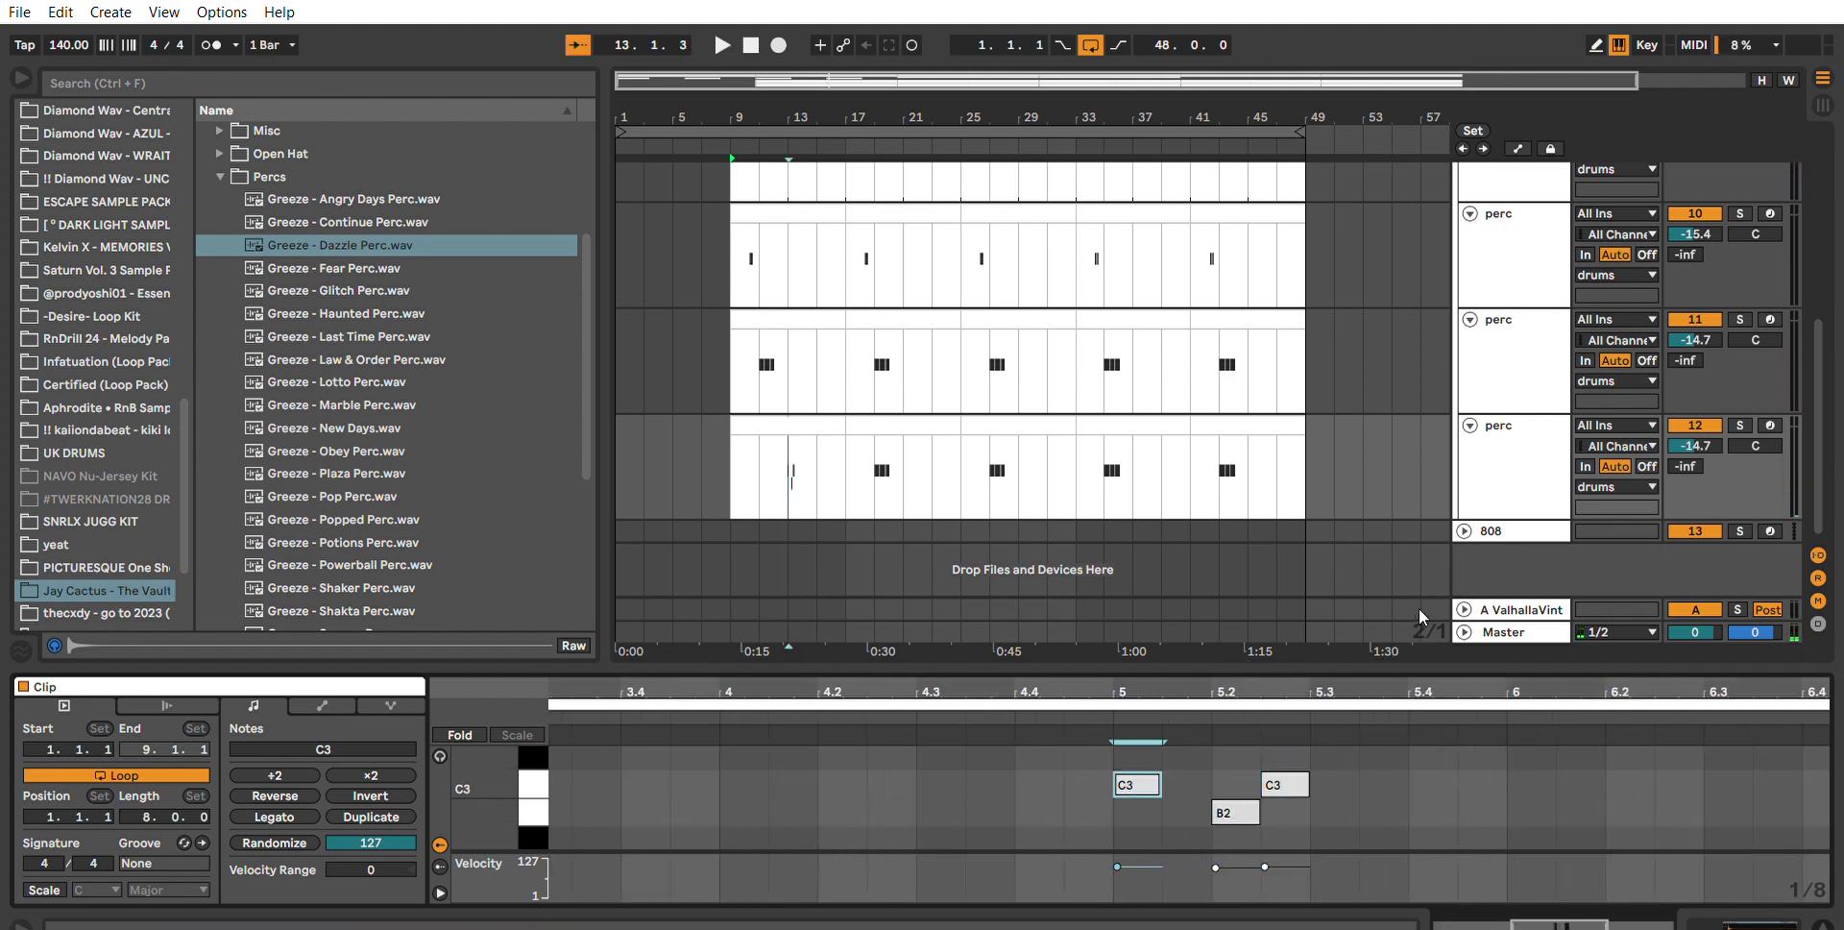
left_click_drag(1160, 780, 1191, 754)
double_click(1199, 782)
left_click(1236, 810)
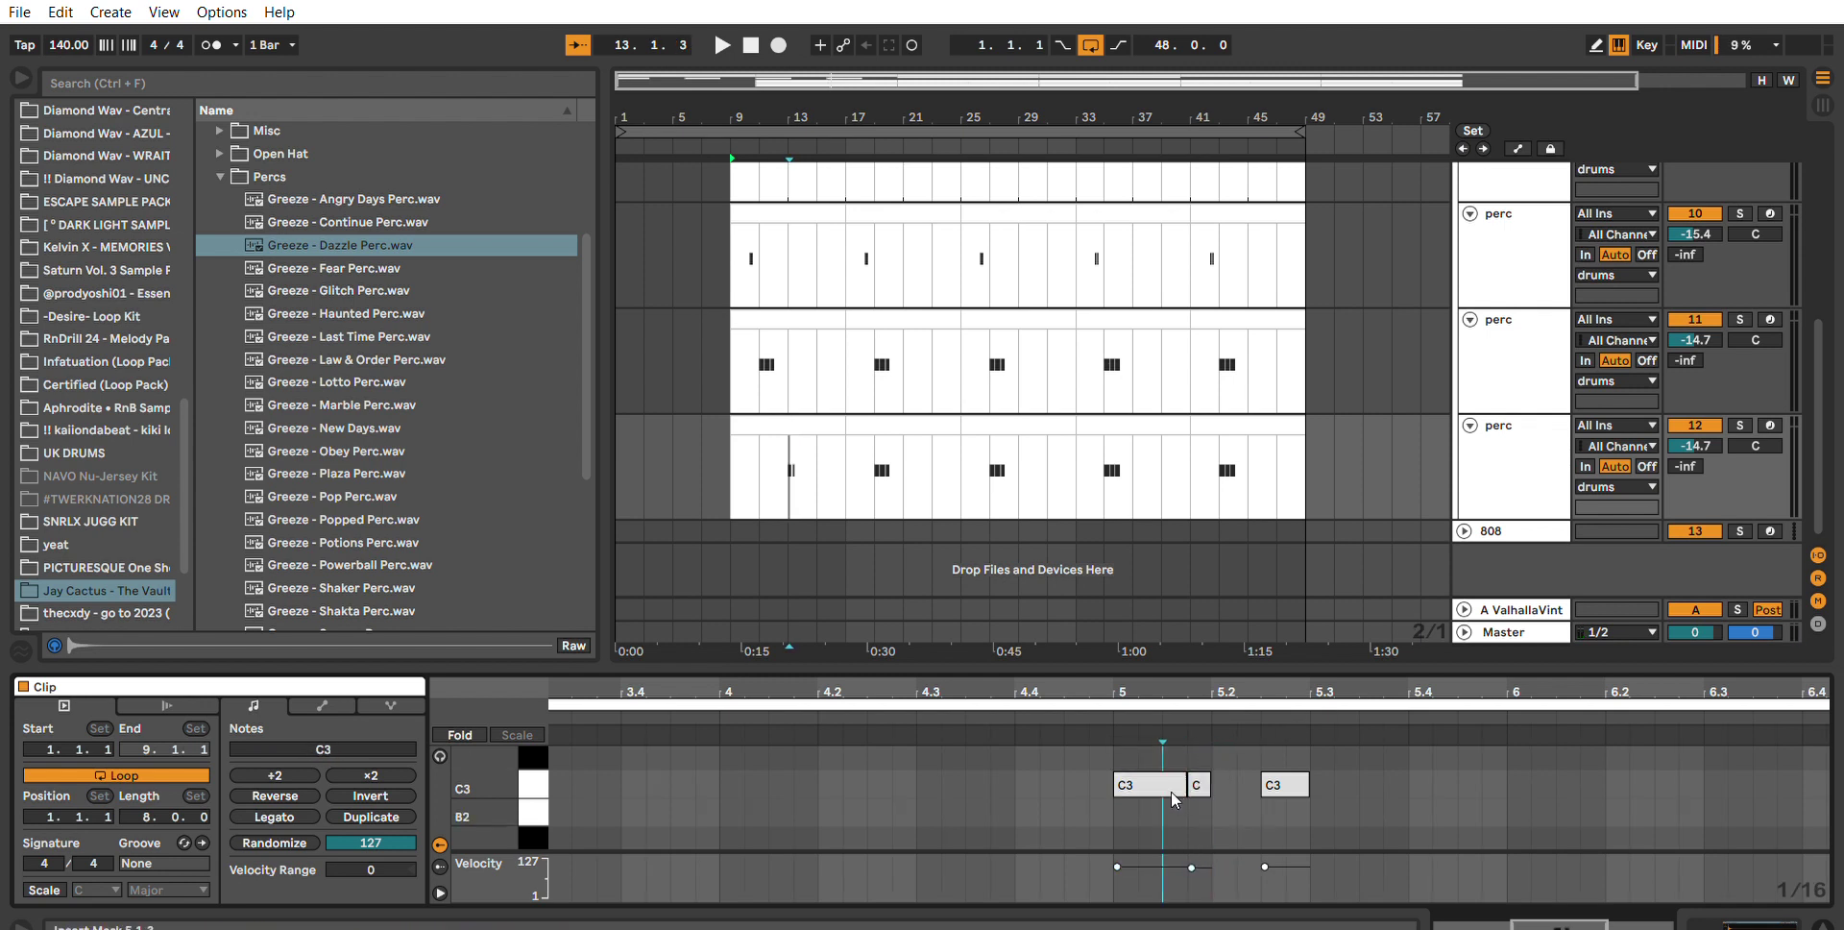
Extend the C3 at 5.1.4 to 5.2.2, and add B2 notes at 5.1.3 and 5.2.2 with lowered velocities.
left_click_drag(1209, 784, 1254, 747)
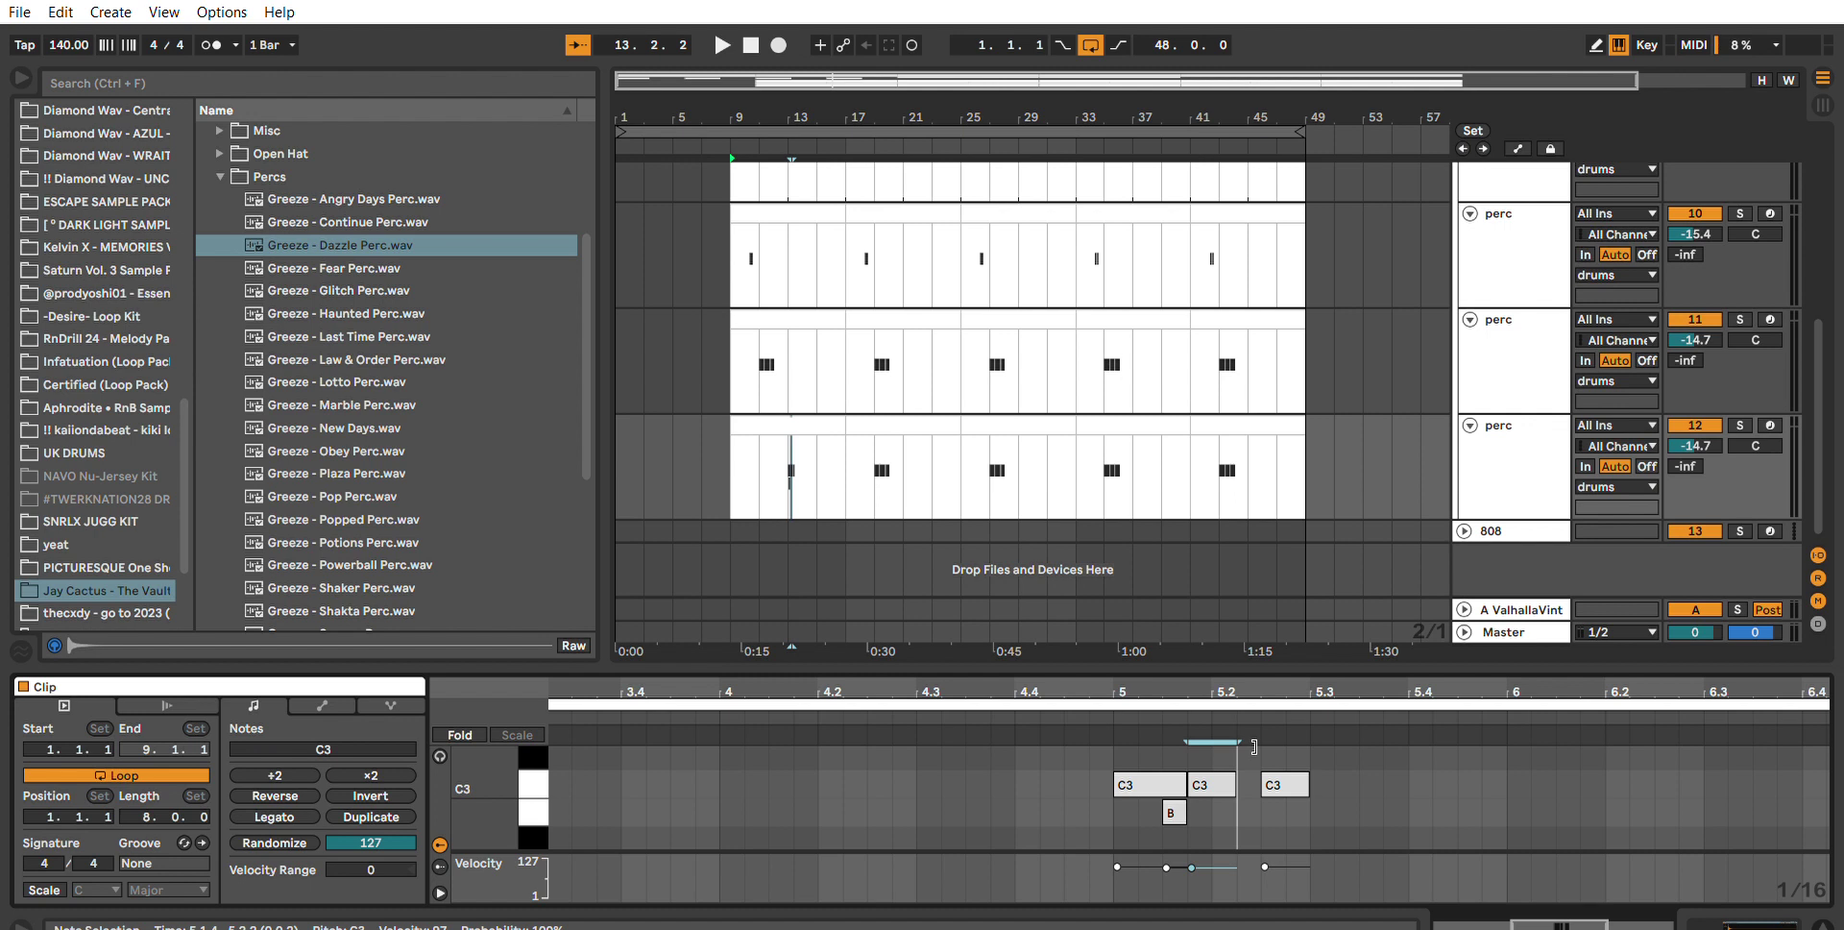
double_click(1248, 783)
key("space")
left_click_drag(1385, 693, 1386, 625)
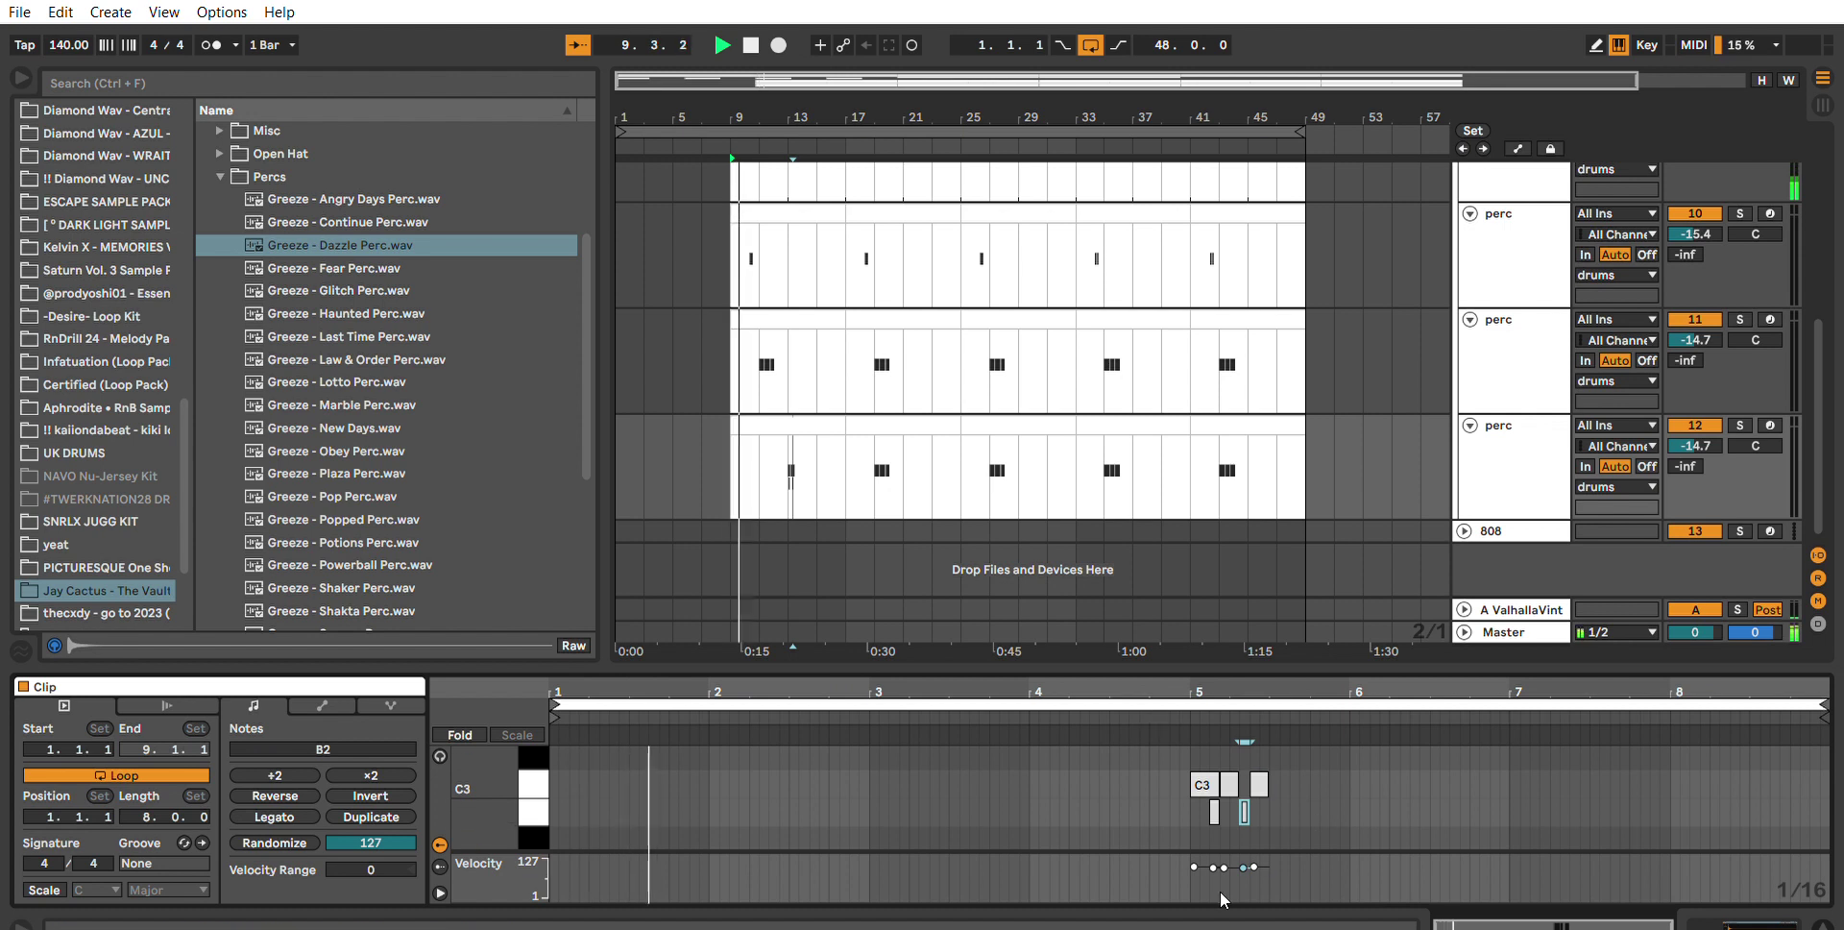
left_click(1244, 813)
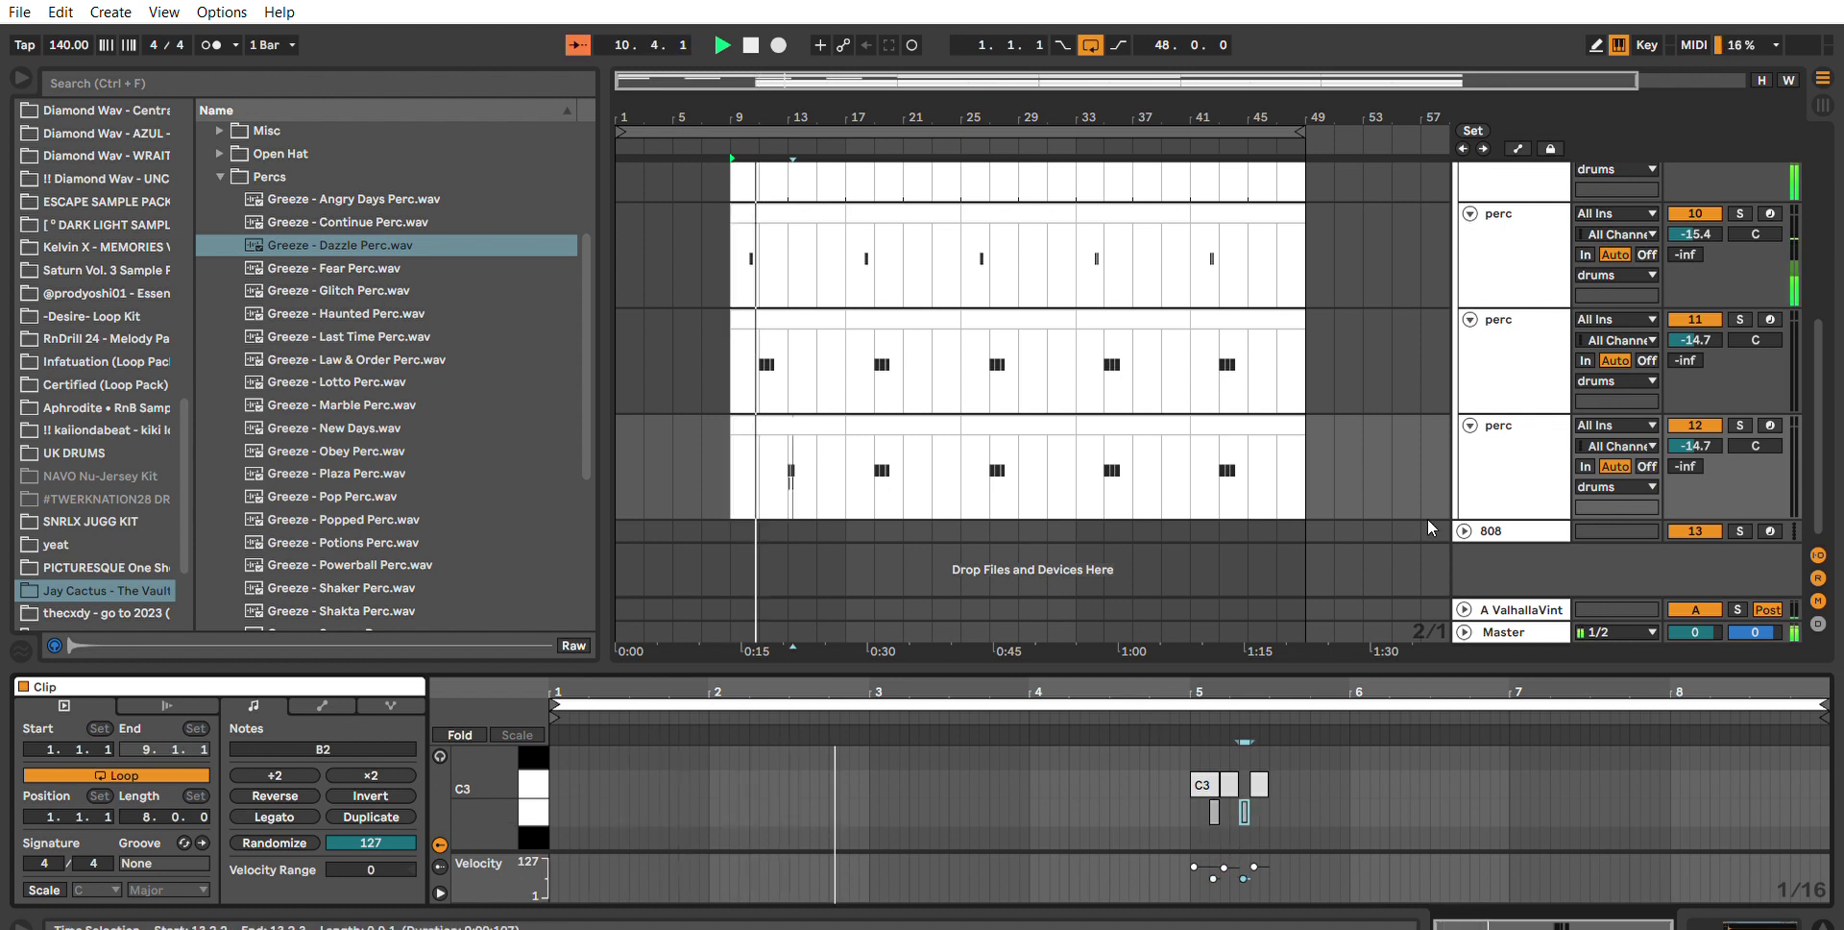
left_click(1513, 432)
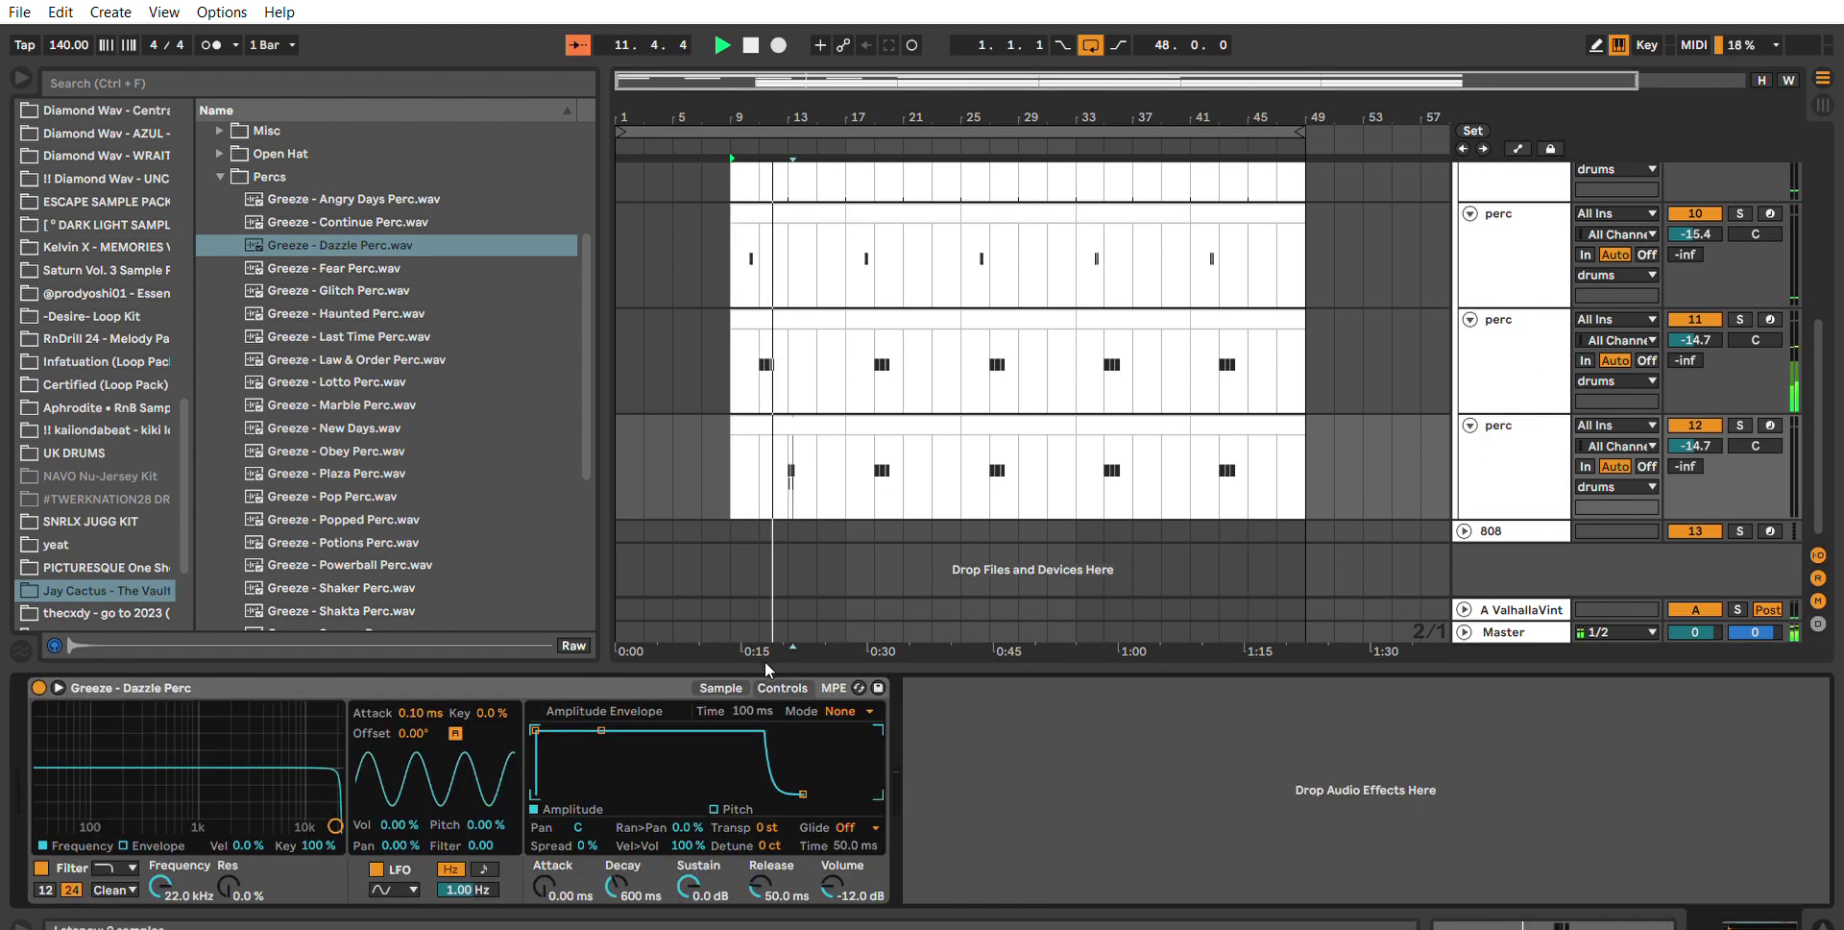
Delete both B2 notes and the C3 at 5.1.4, and extend the first C3 to 5.2.3.
left_click(814, 415)
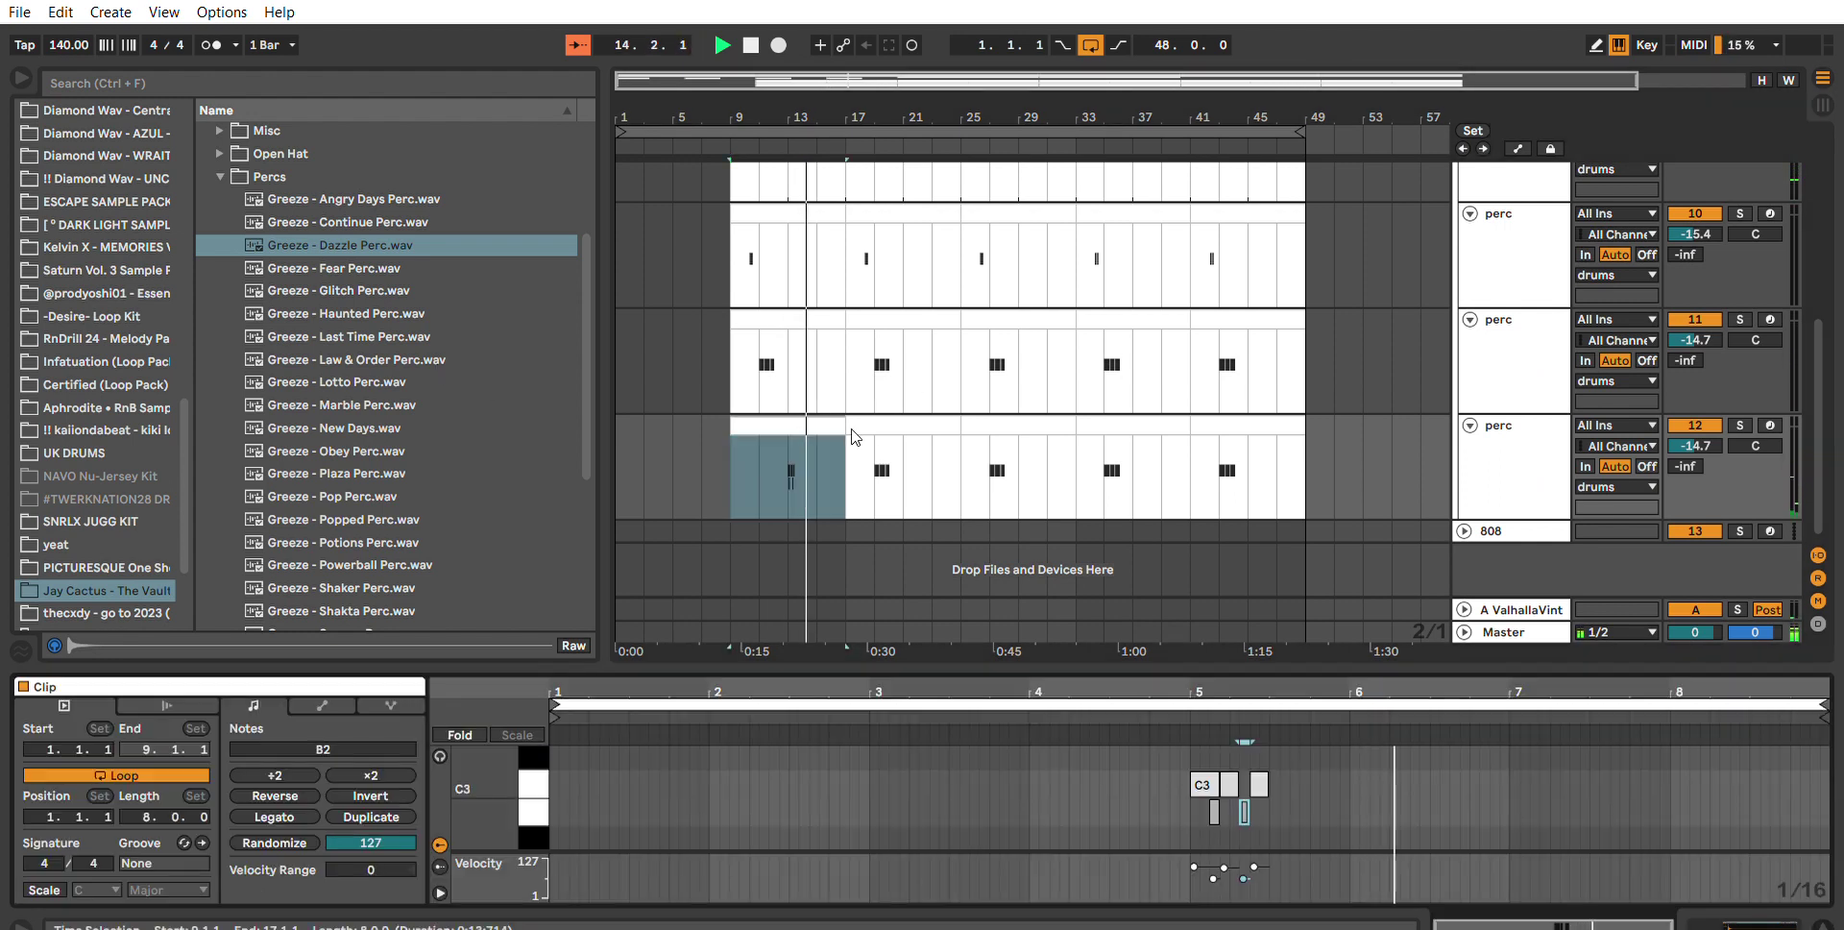
left_click(1344, 781)
left_click_drag(1219, 705, 1209, 790)
left_click(1190, 812)
key("Delete")
left_click(1224, 785)
key("Delete")
key("Delete")
left_click_drag(1209, 767, 1290, 754)
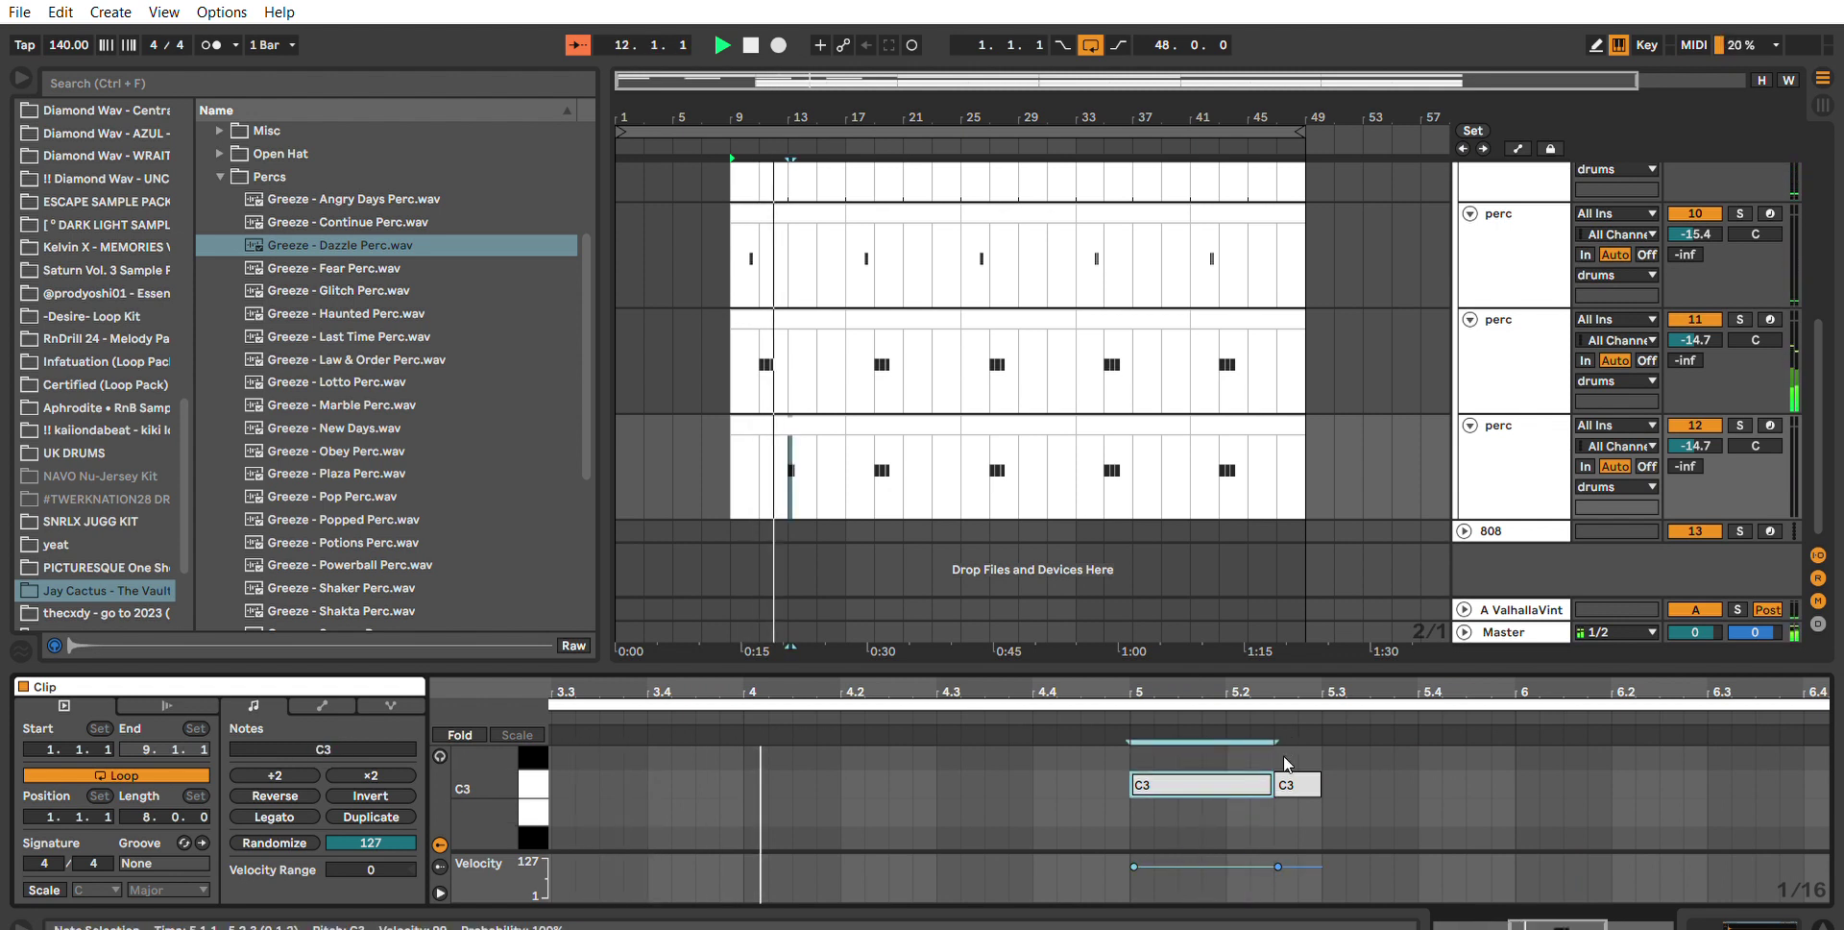
Add a B2 note at 5.2.1 in the Dazzle perc clip and replay from bar 9.
double_click(1263, 809)
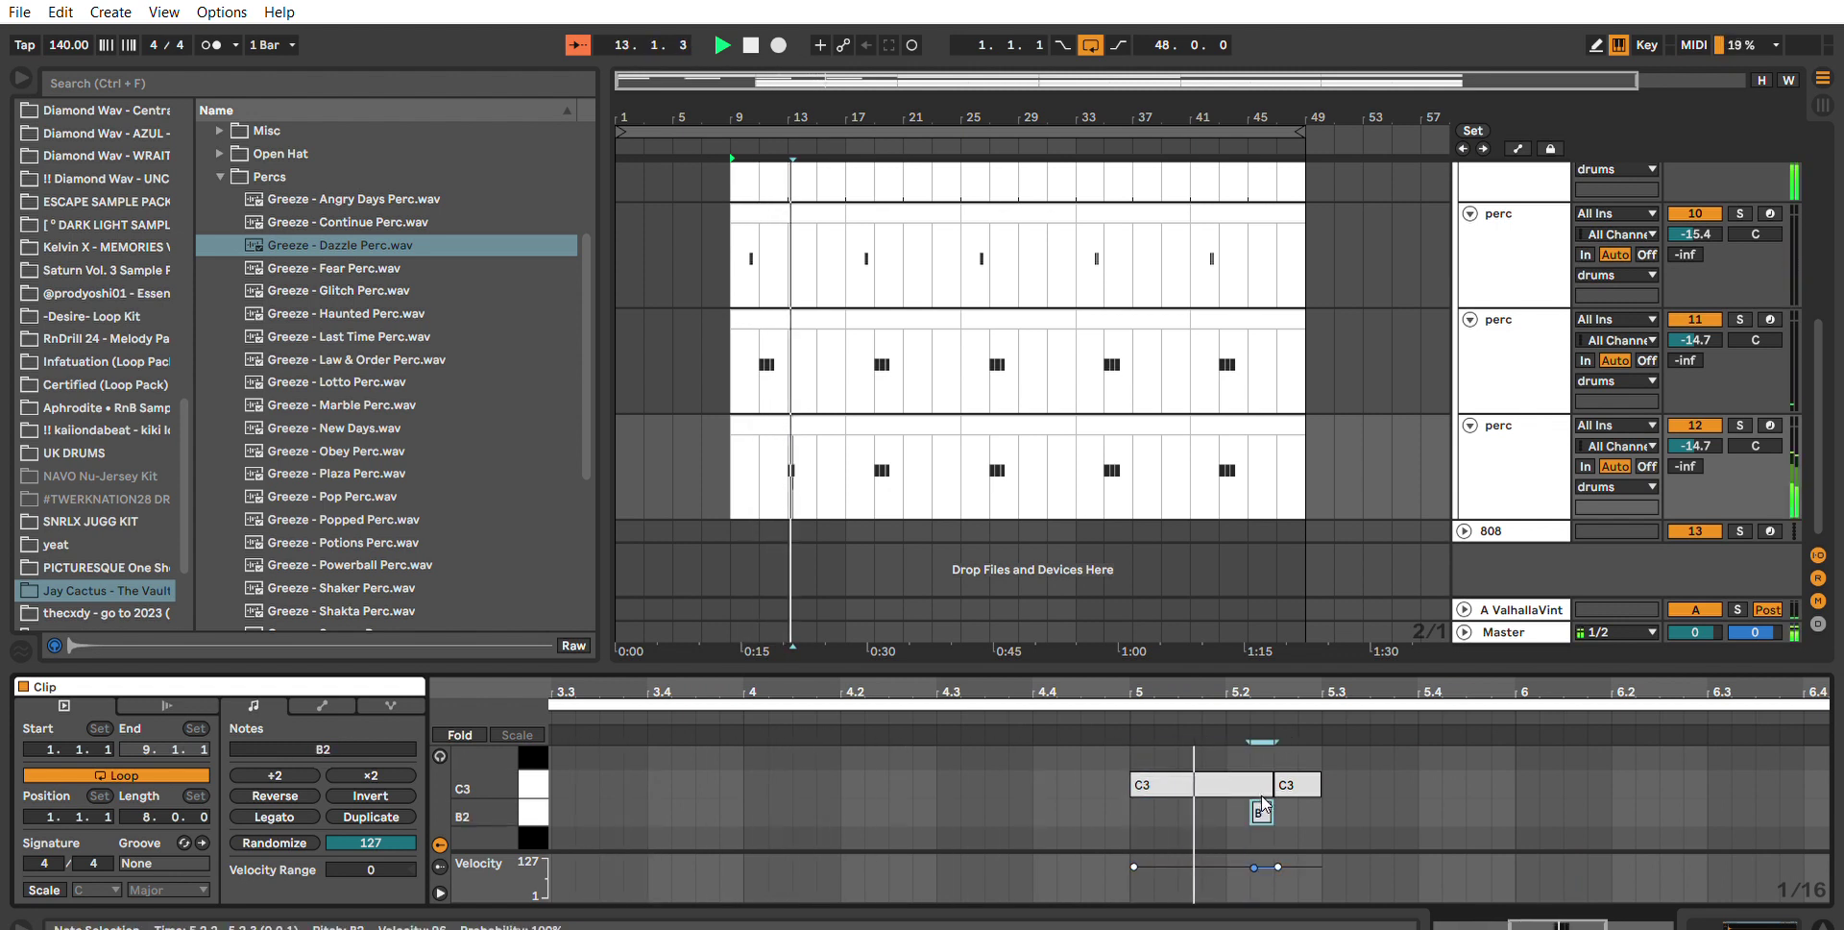
left_click_drag(1262, 798, 1246, 797)
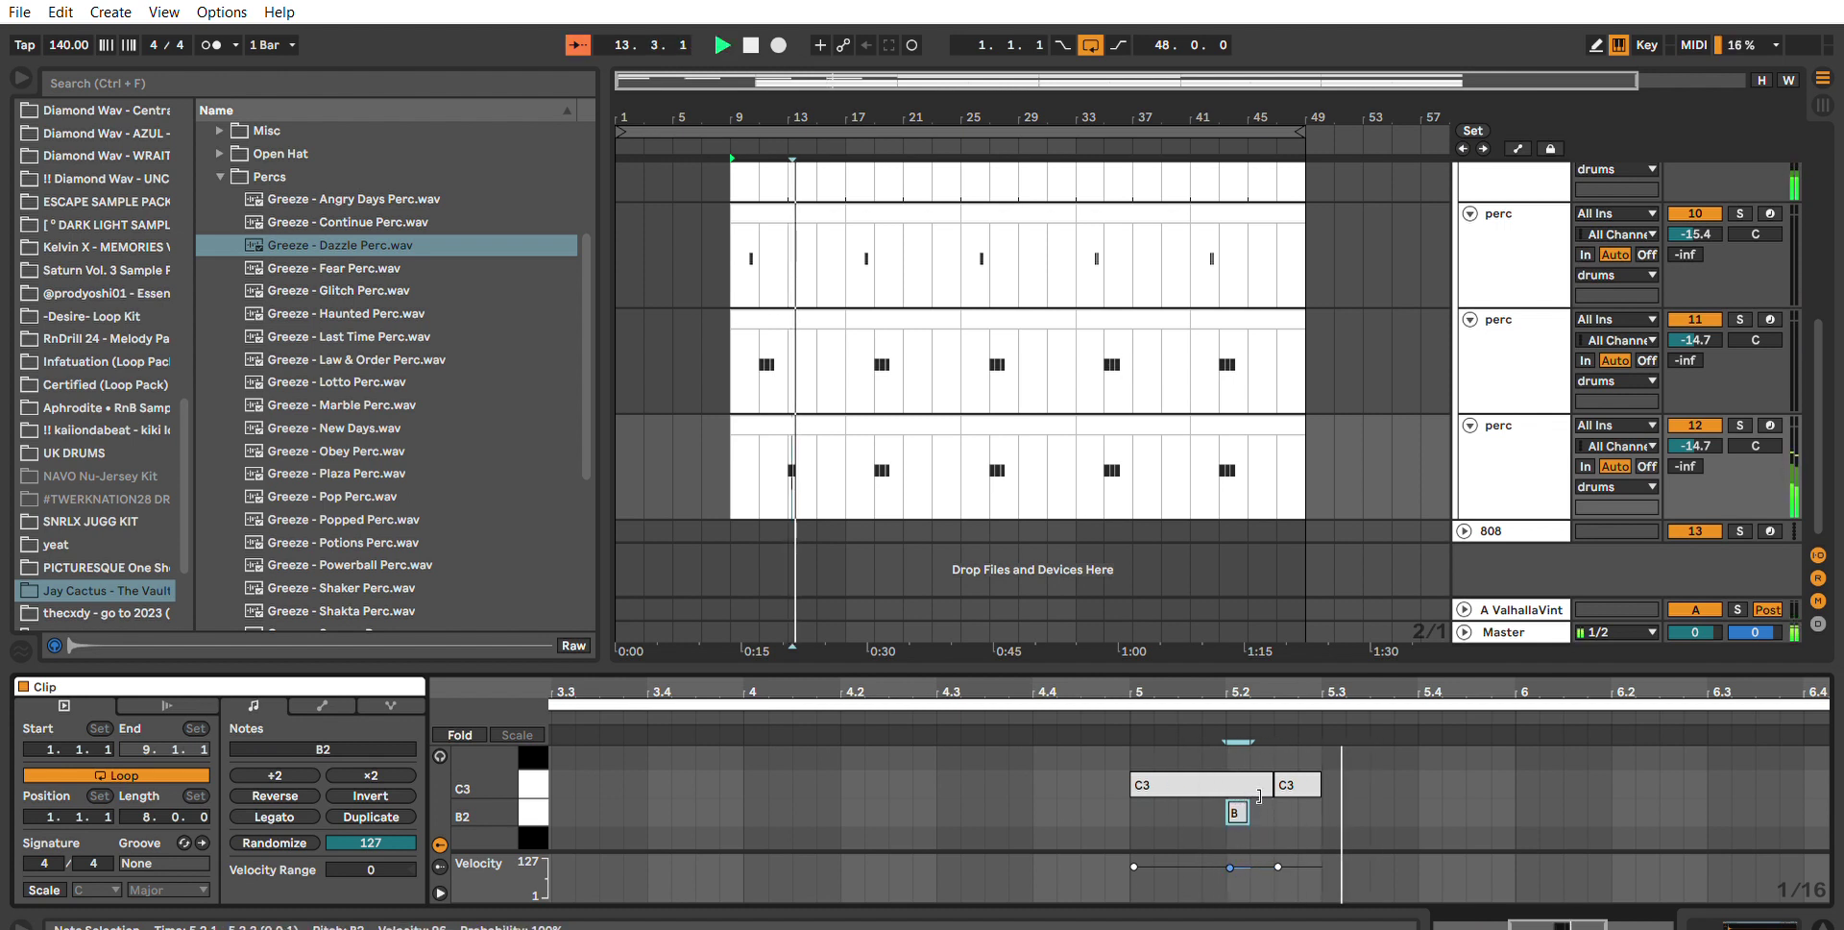
key("space")
left_click(1307, 781)
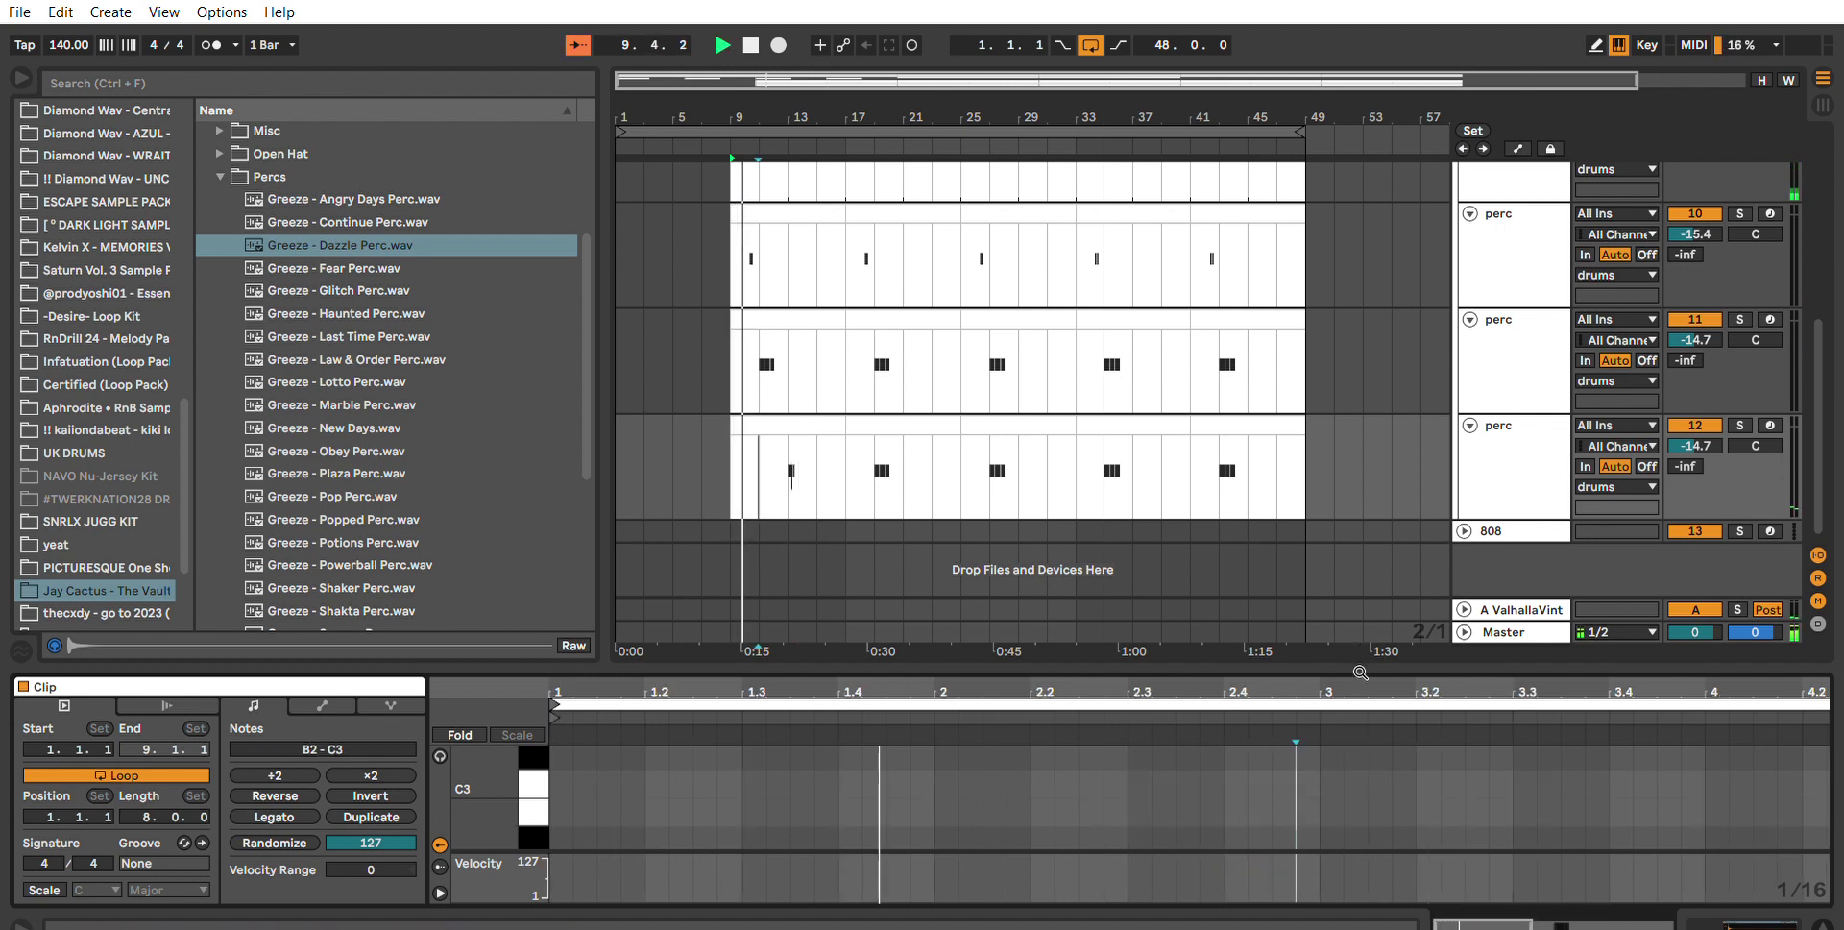
Continue the pattern with C3 notes of length 0.1.2 at 5.2.3 and 5.4.1.
left_click_drag(1361, 669, 898, 672)
key("ctrl+d")
key("ctrl+d")
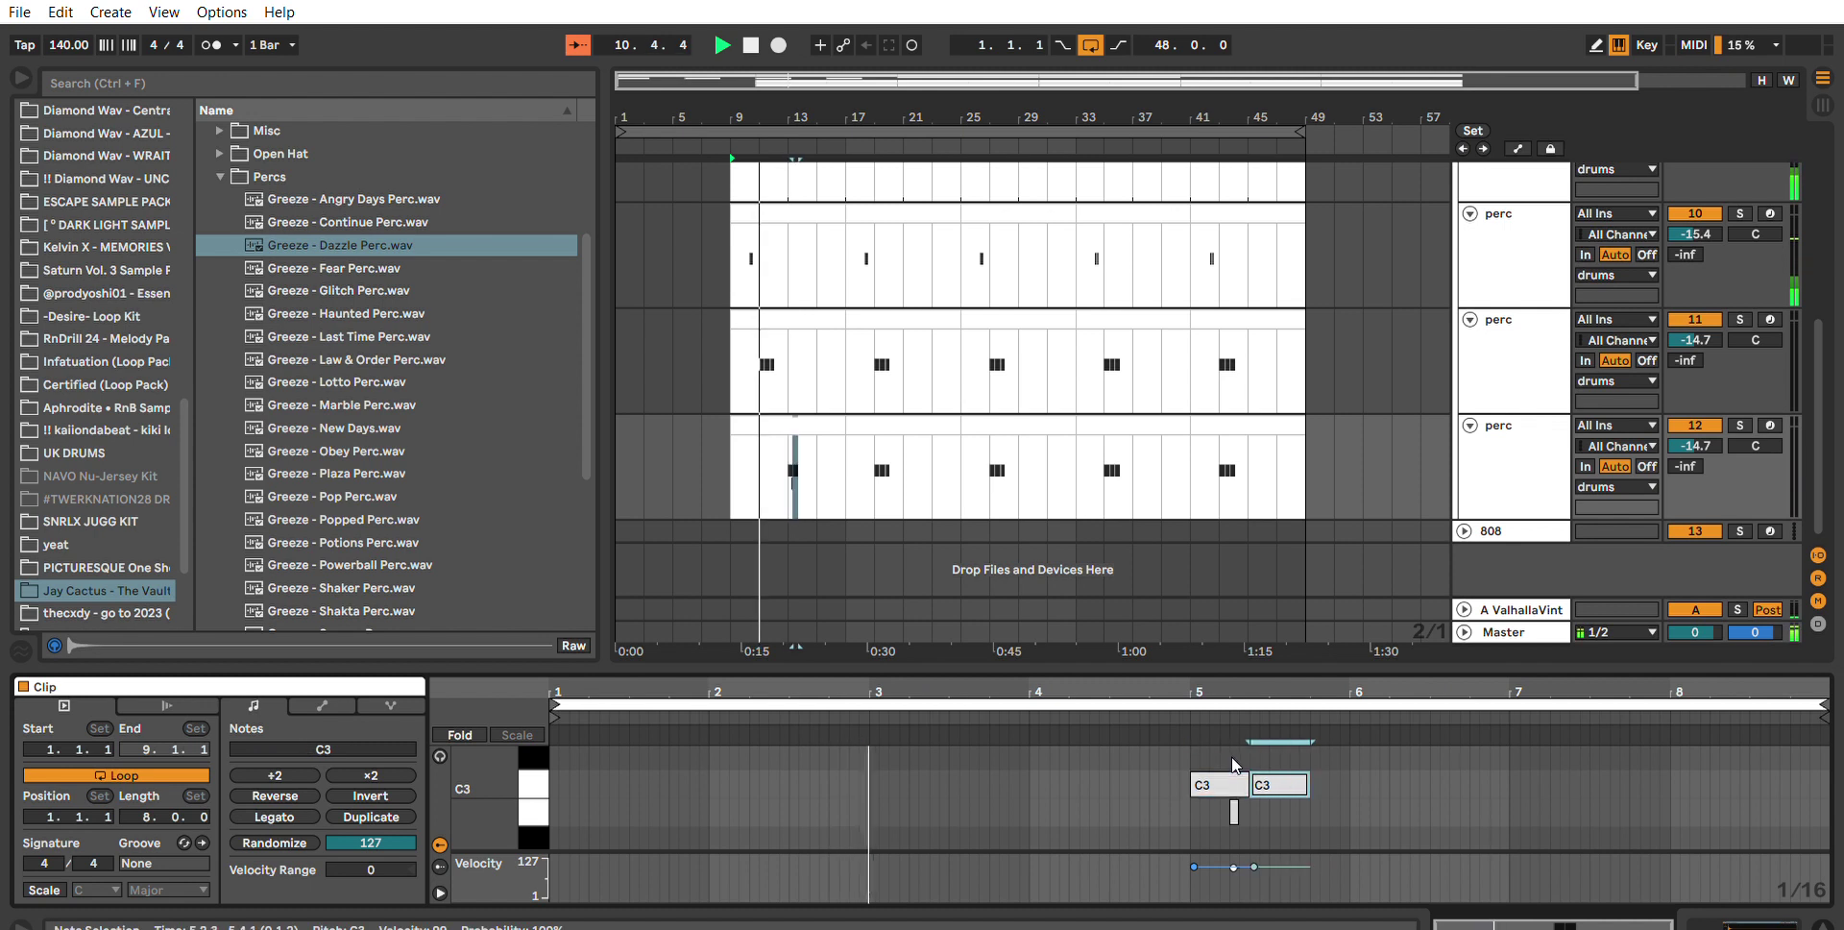
Copy the B2 note from 5.2.1 to 5.3.3 in the Dazzle perc clip, trying A#2 there and deleting that version.
left_click(1237, 812)
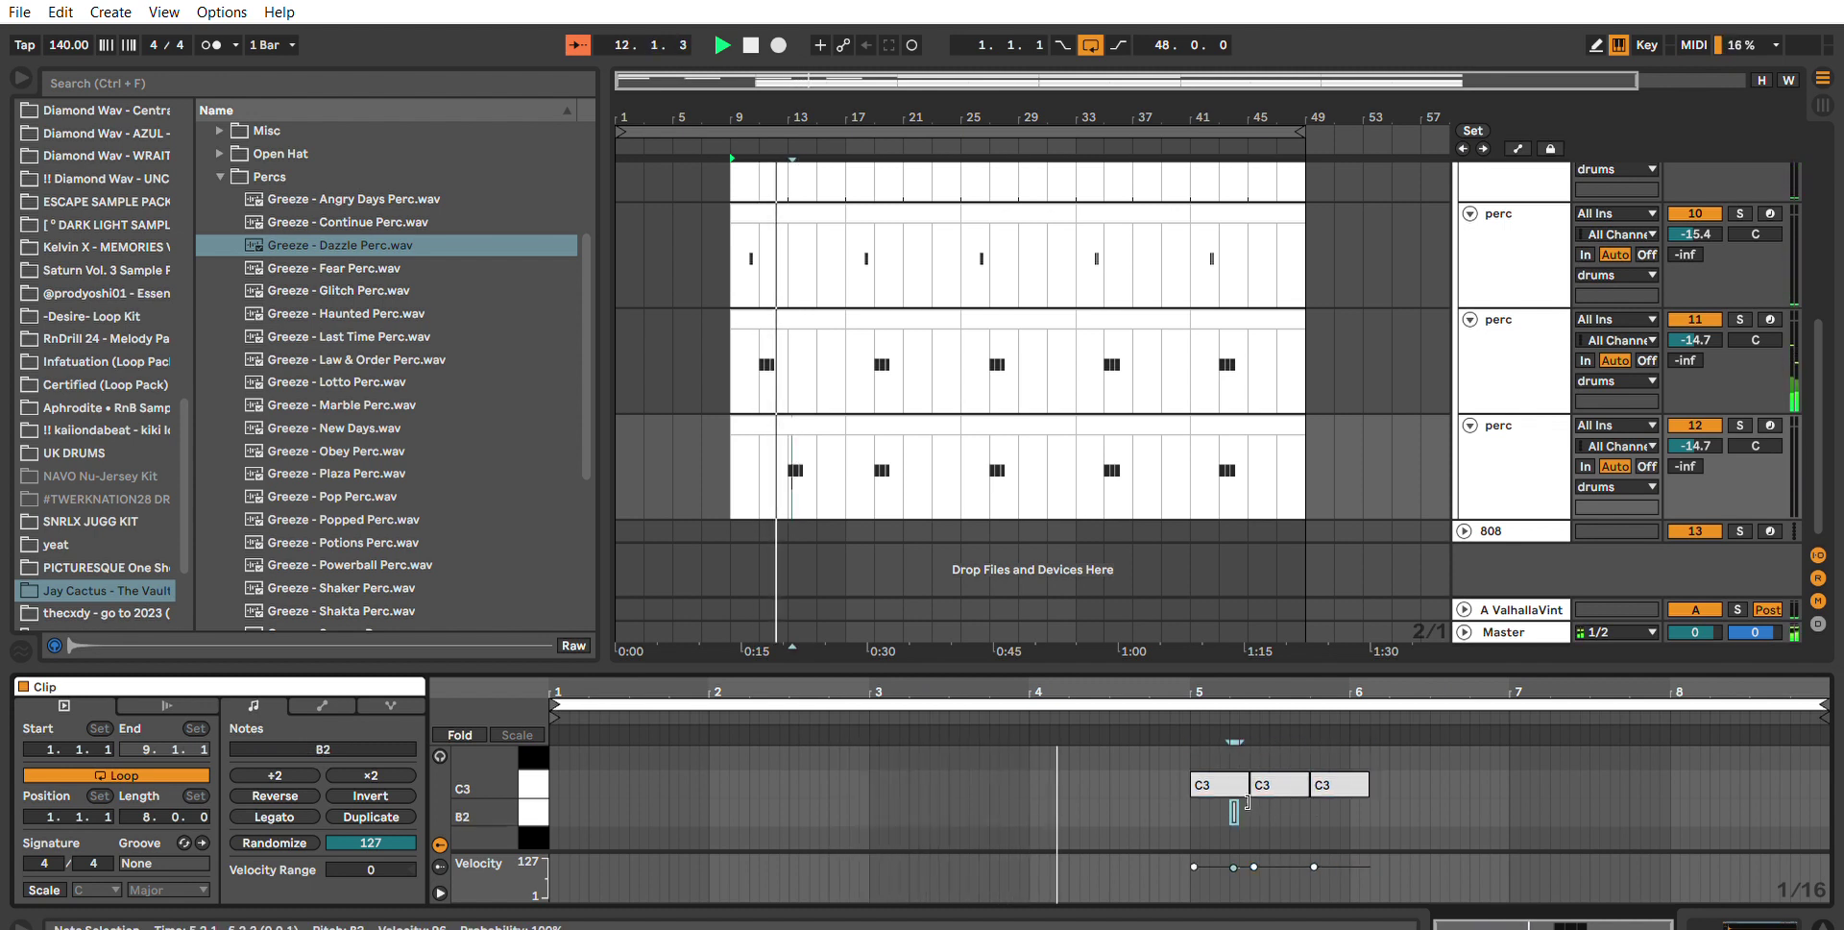
left_click_drag(1242, 808, 1303, 806)
key("Down")
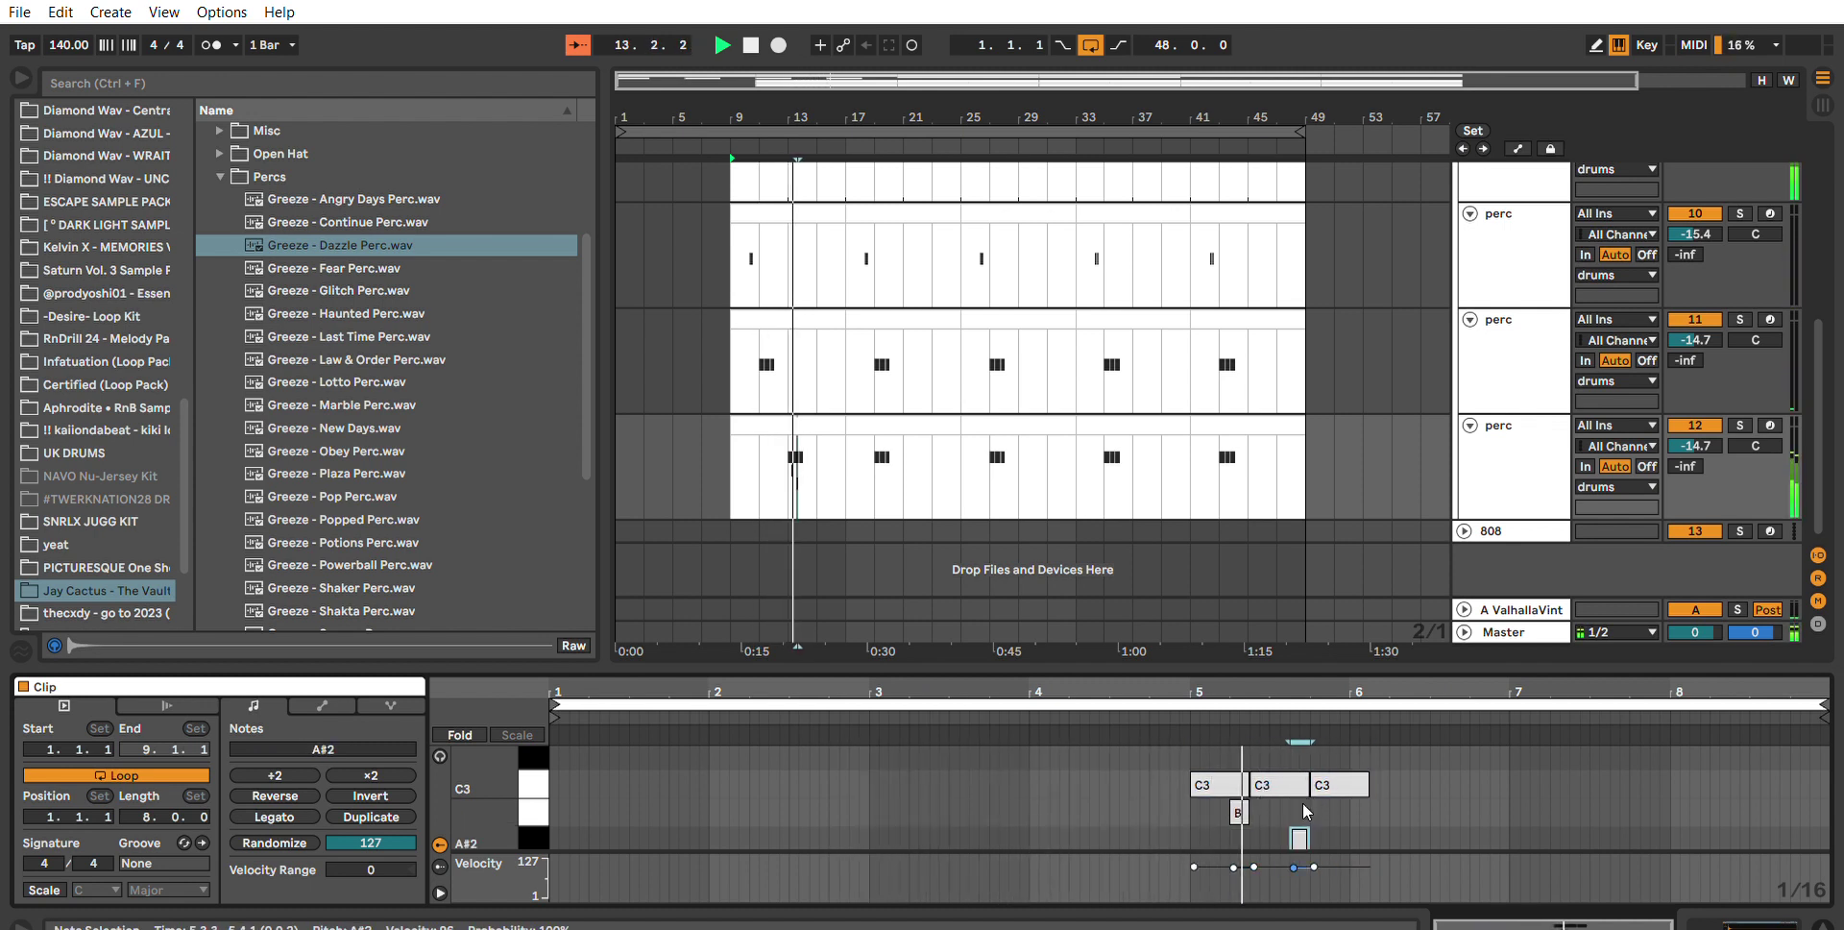
key("space")
key("space")
scroll(1303, 813, "down", 2)
left_click(1300, 792)
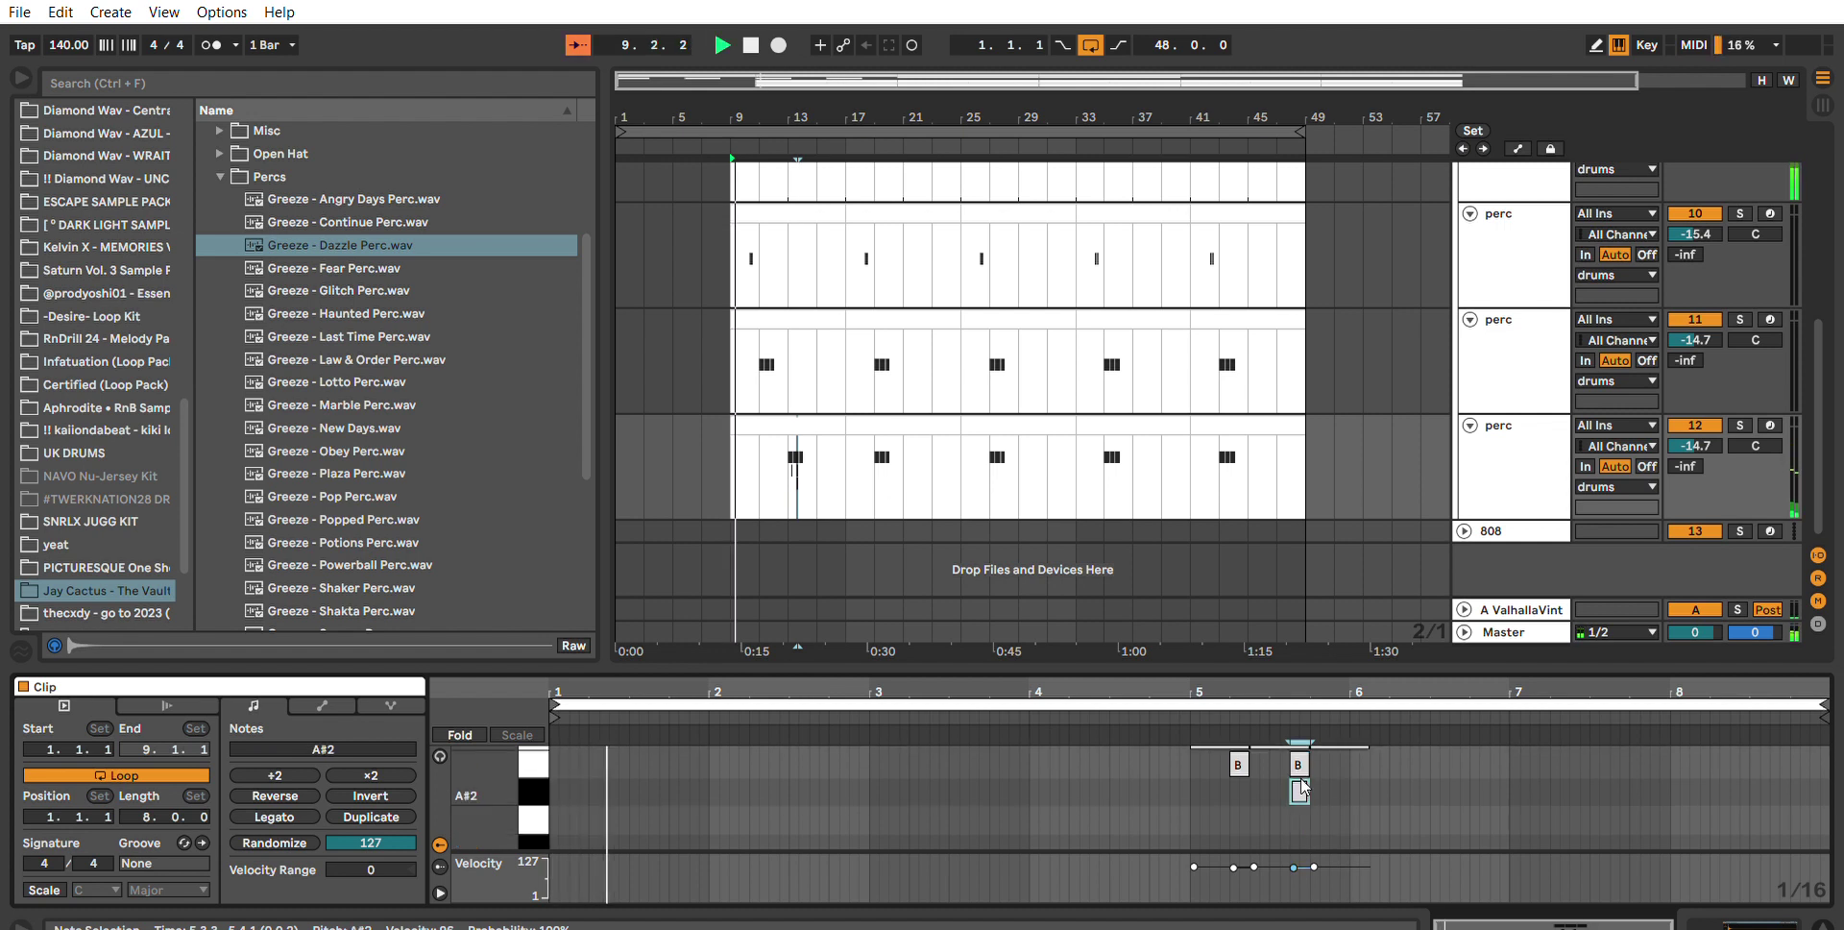
scroll(1302, 795, "up", 3)
key("Delete")
scroll(1325, 802, "down", 2)
Lower the velocities of the notes after the first C3 so they descend toward the C3 at 5.4.1.
left_click_drag(1244, 857, 1237, 863)
left_click(1279, 761)
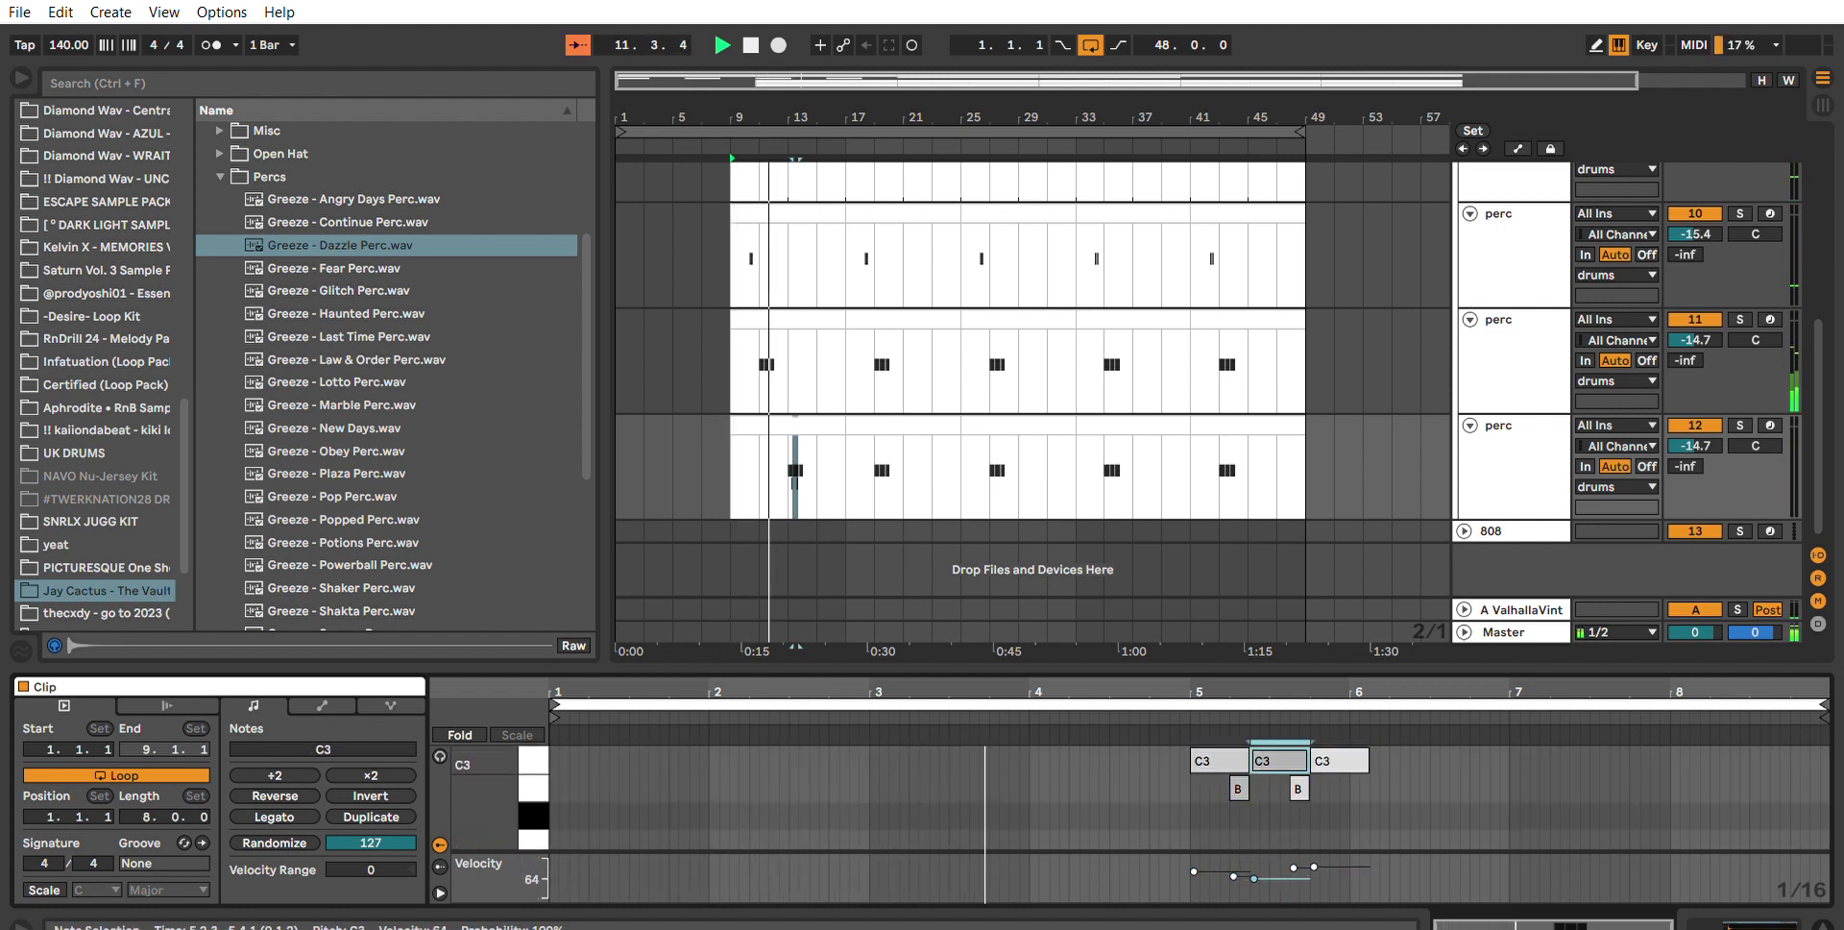
left_click_drag(1329, 867, 1328, 890)
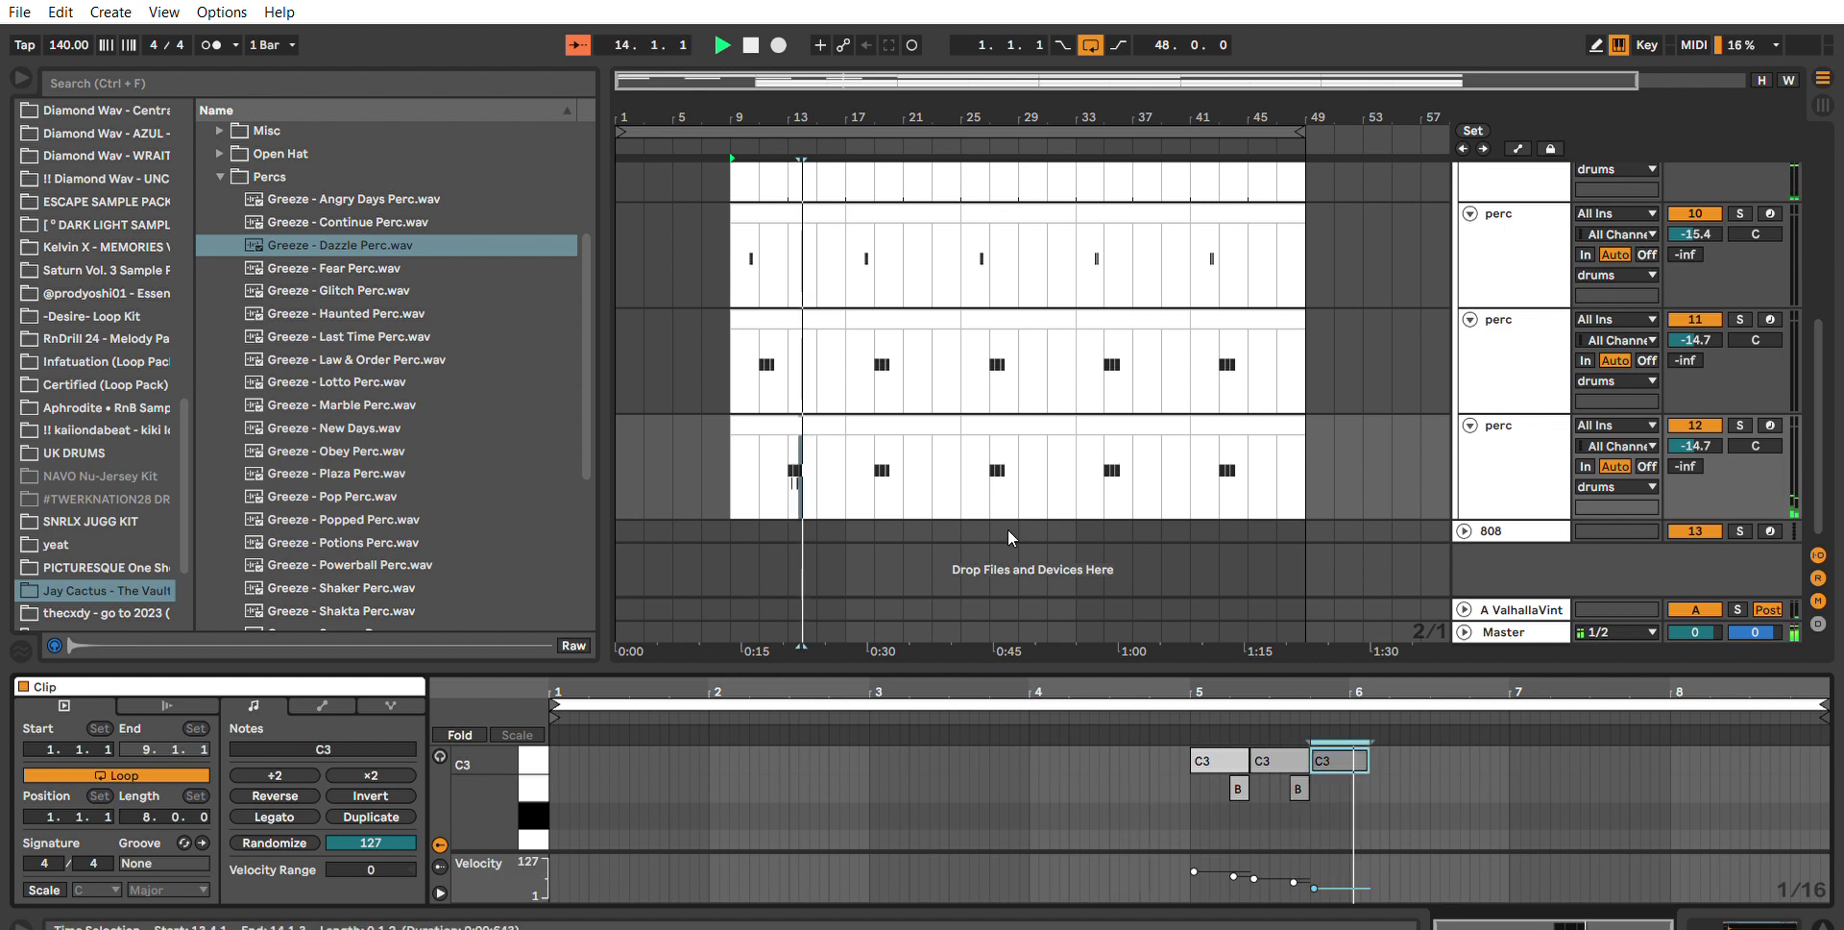
Raise the Dazzle perc track's volume to -10.3 dB and replay from bar 9.
left_click(1487, 463)
left_click_drag(1697, 446, 1696, 443)
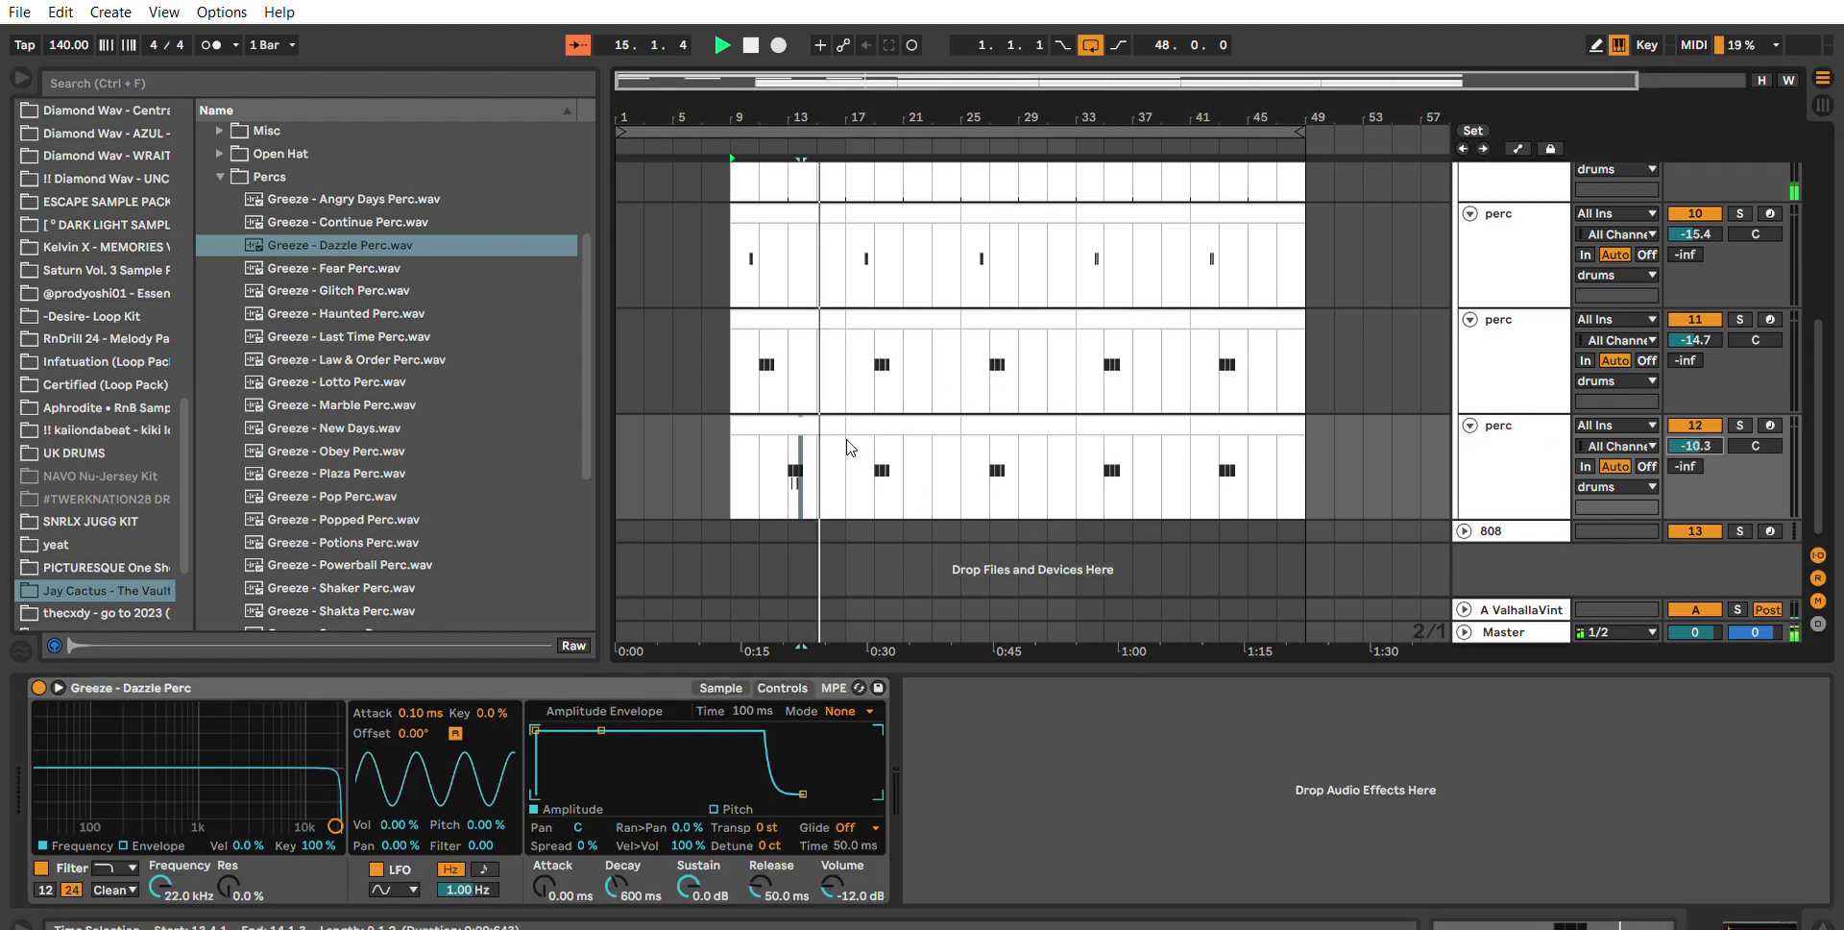
key("space")
key("space")
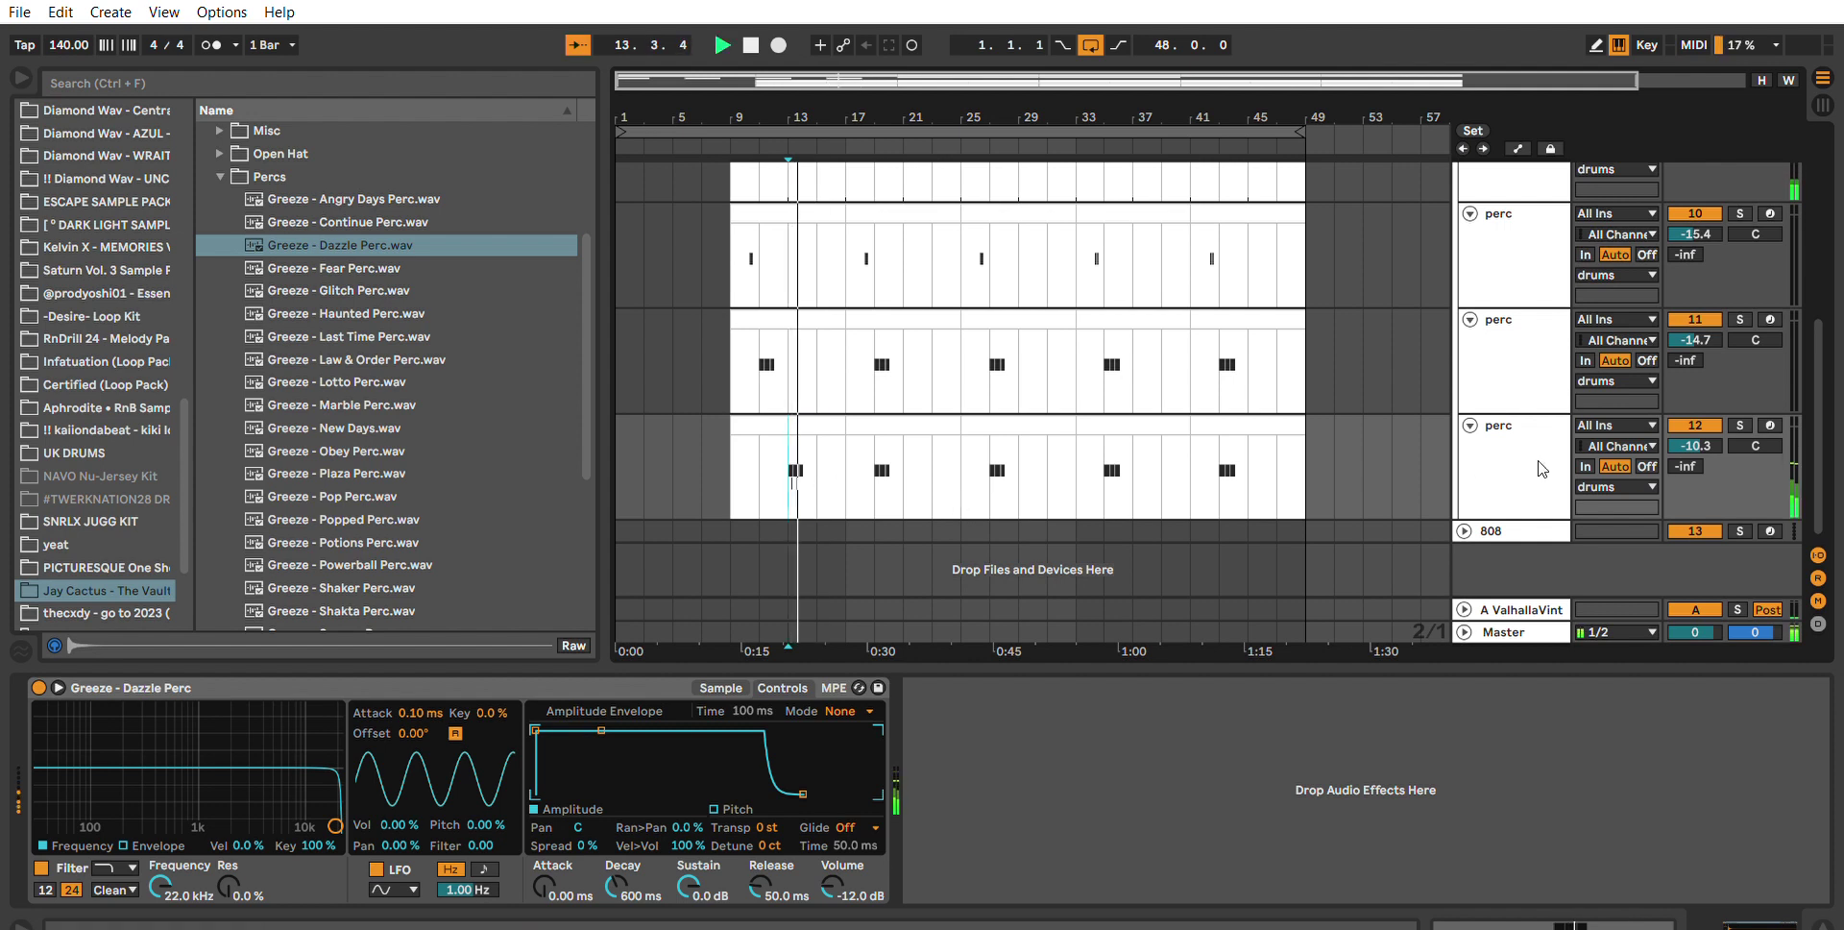
Reopen the first Dazzle perc clip, set the C3 at 5.4.1 to velocity 58, and smooth the descending velocities before it.
double_click(808, 422)
key("space")
key("space")
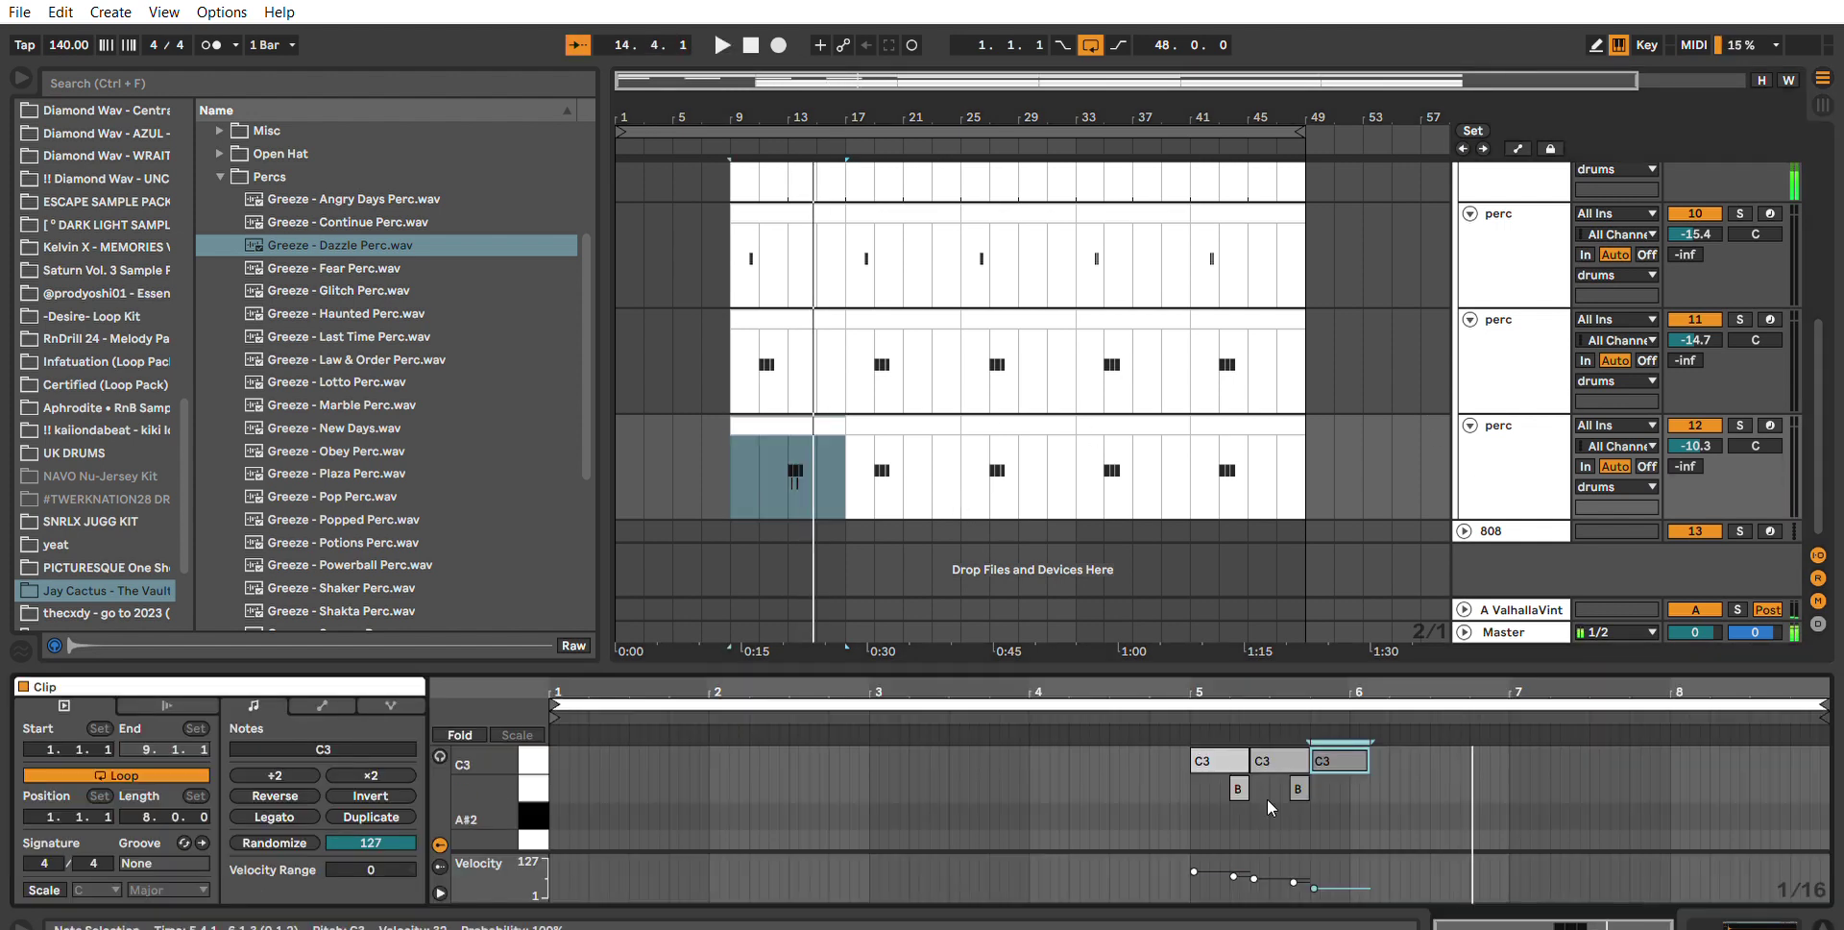
left_click(1343, 863)
left_click(1271, 855)
left_click_drag(1249, 856, 1293, 851)
left_click(1329, 855)
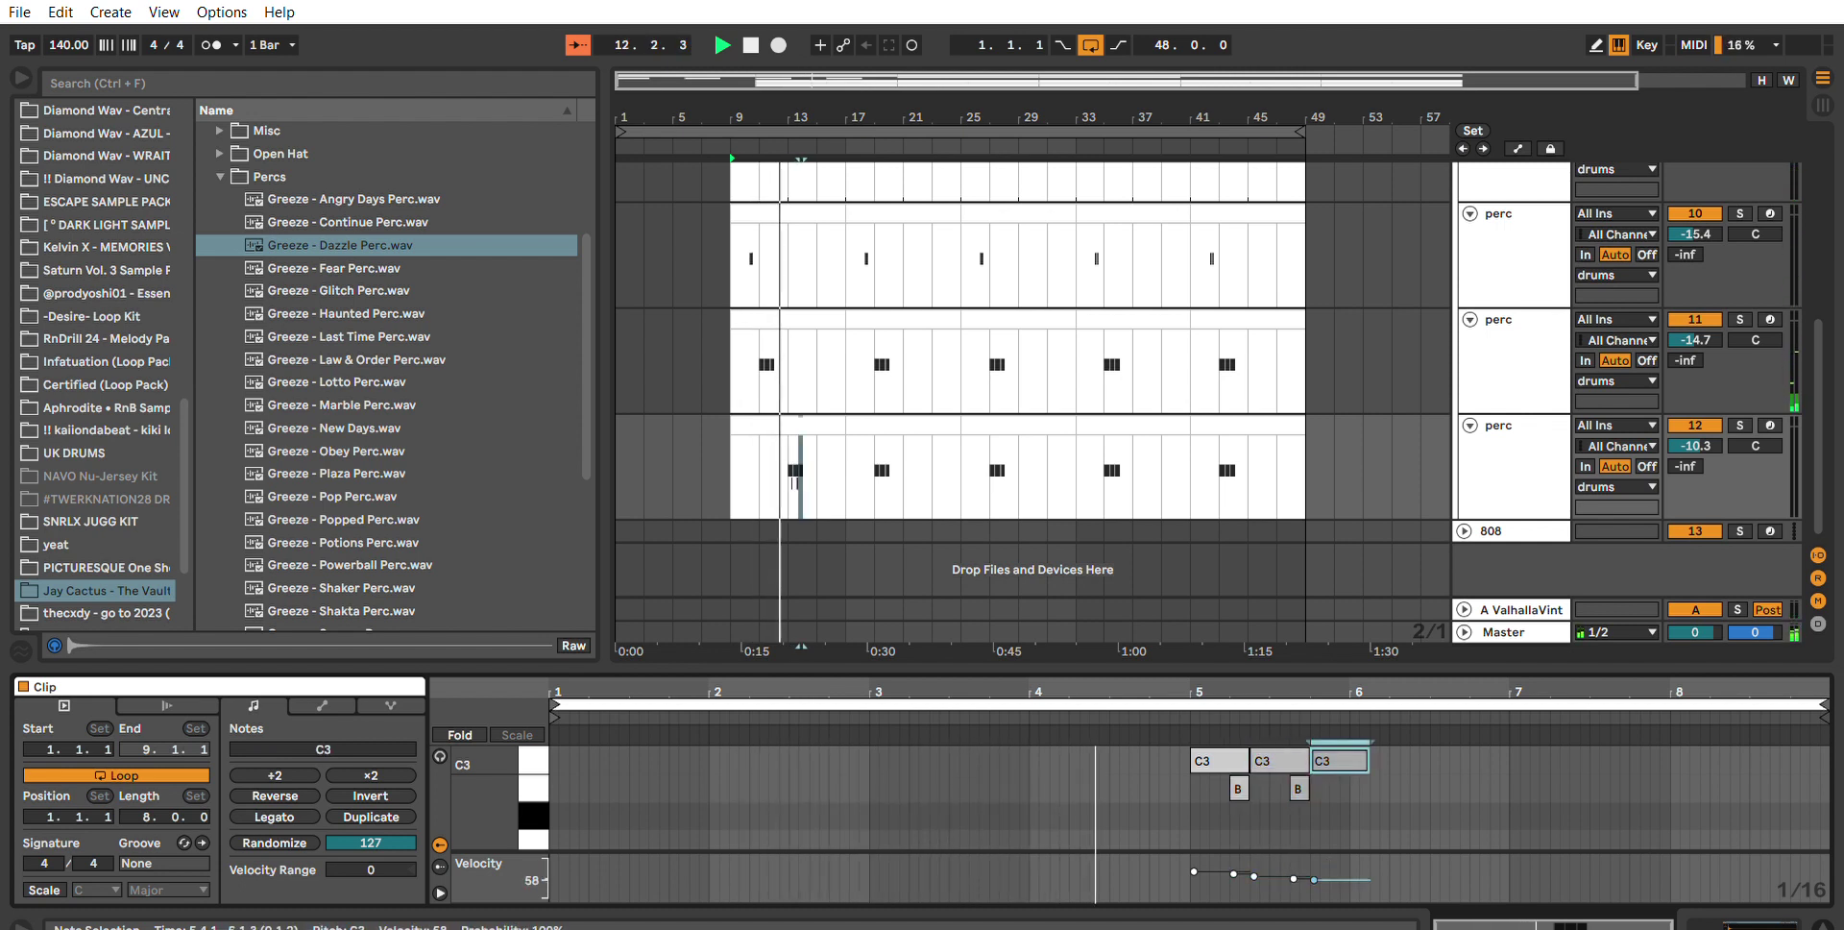
left_click(808, 413)
key("ctrl+d")
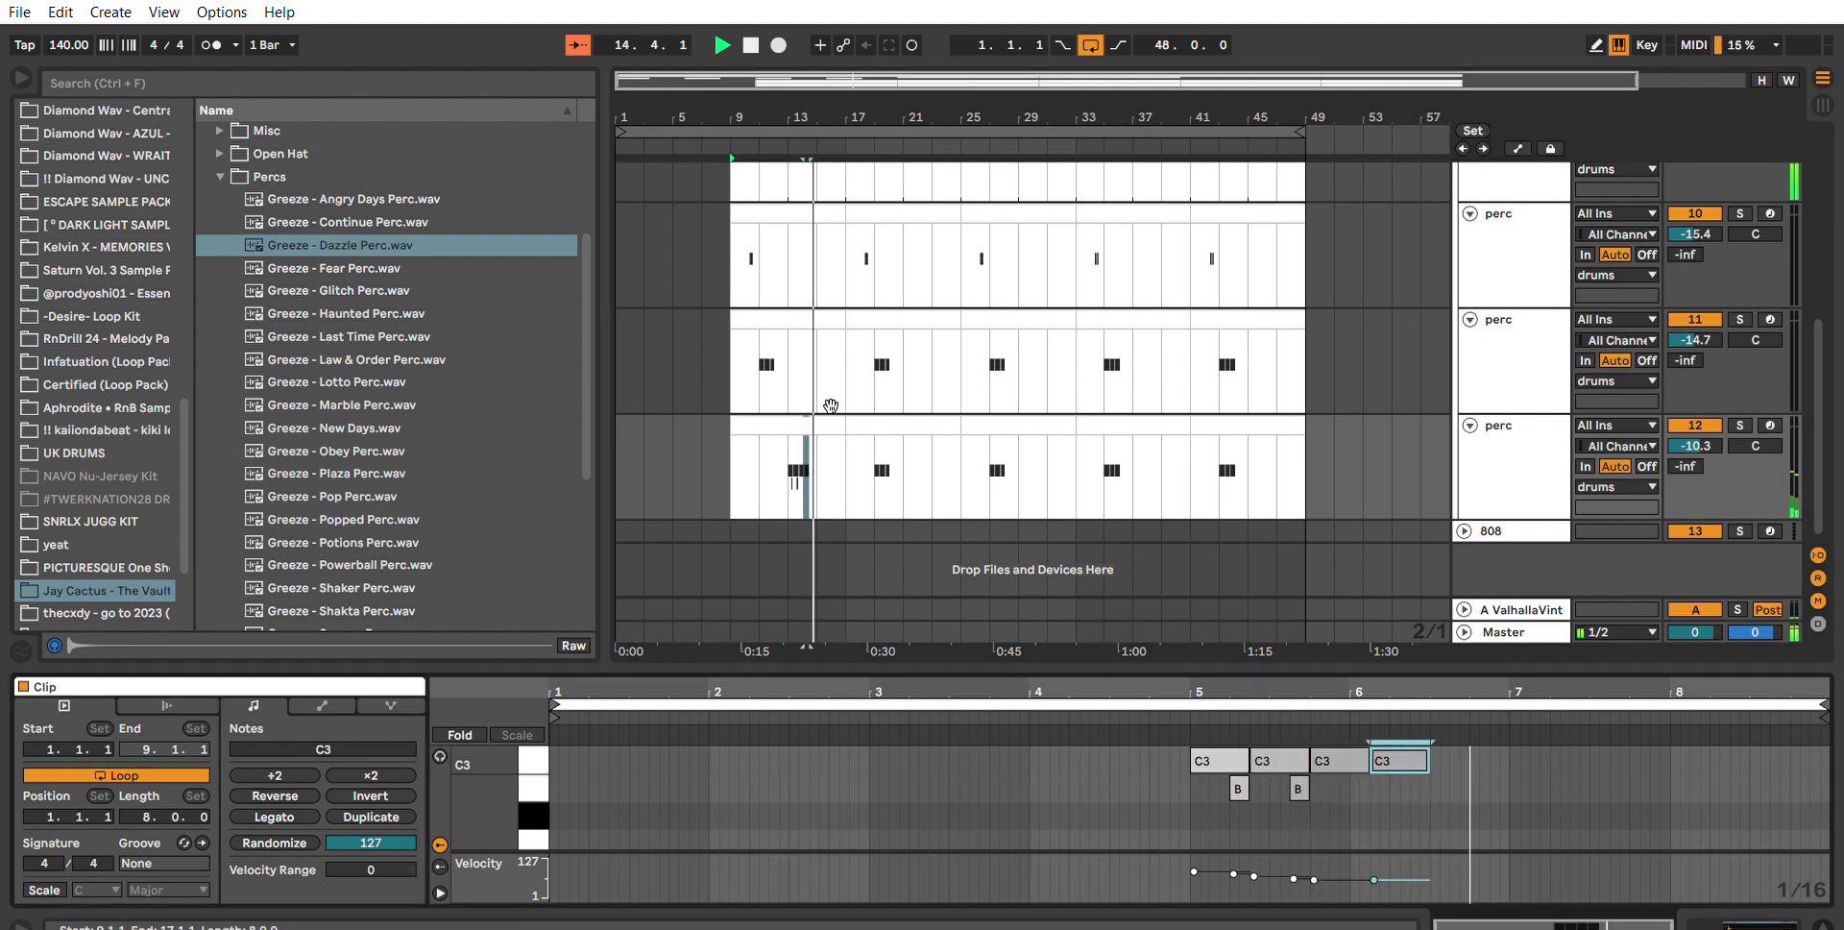
left_click(833, 422)
key("ctrl+z")
Duplicate the edited Dazzle perc clip four times to fill up to bar 49, and set the track's volume to -13.0 dB.
left_click(826, 420)
key("ctrl+d")
key("ctrl+d")
key("ctrl+d")
key("ctrl+d")
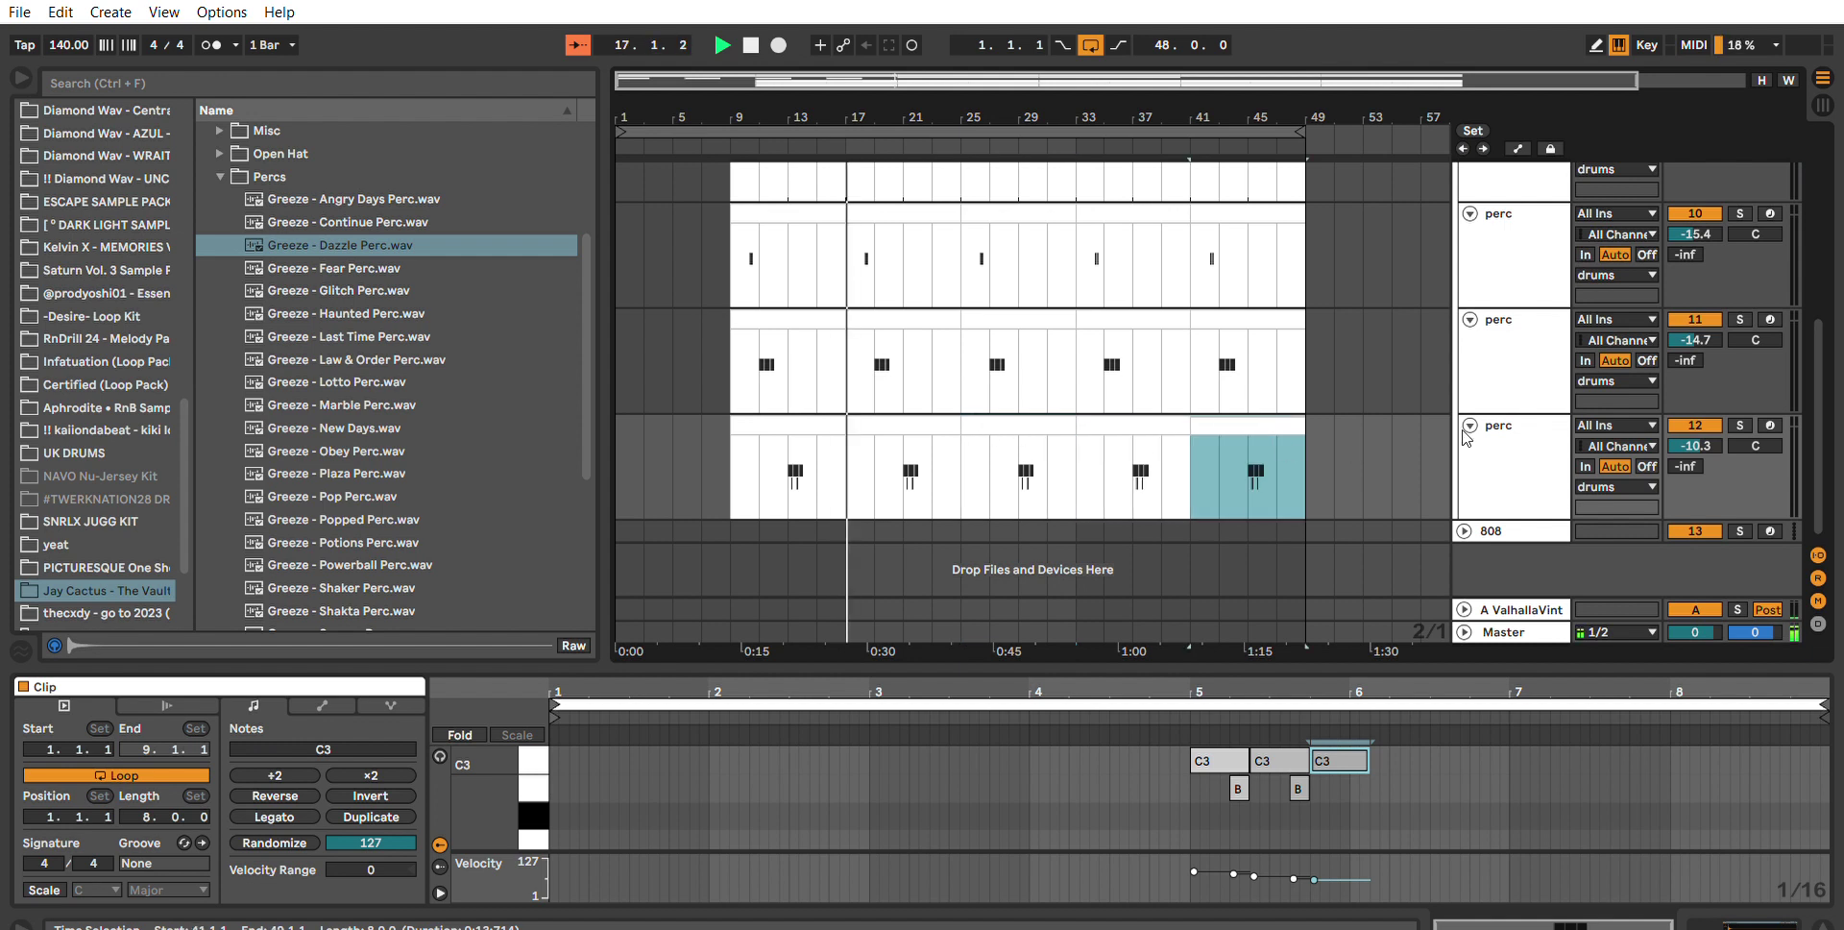
left_click(1512, 430)
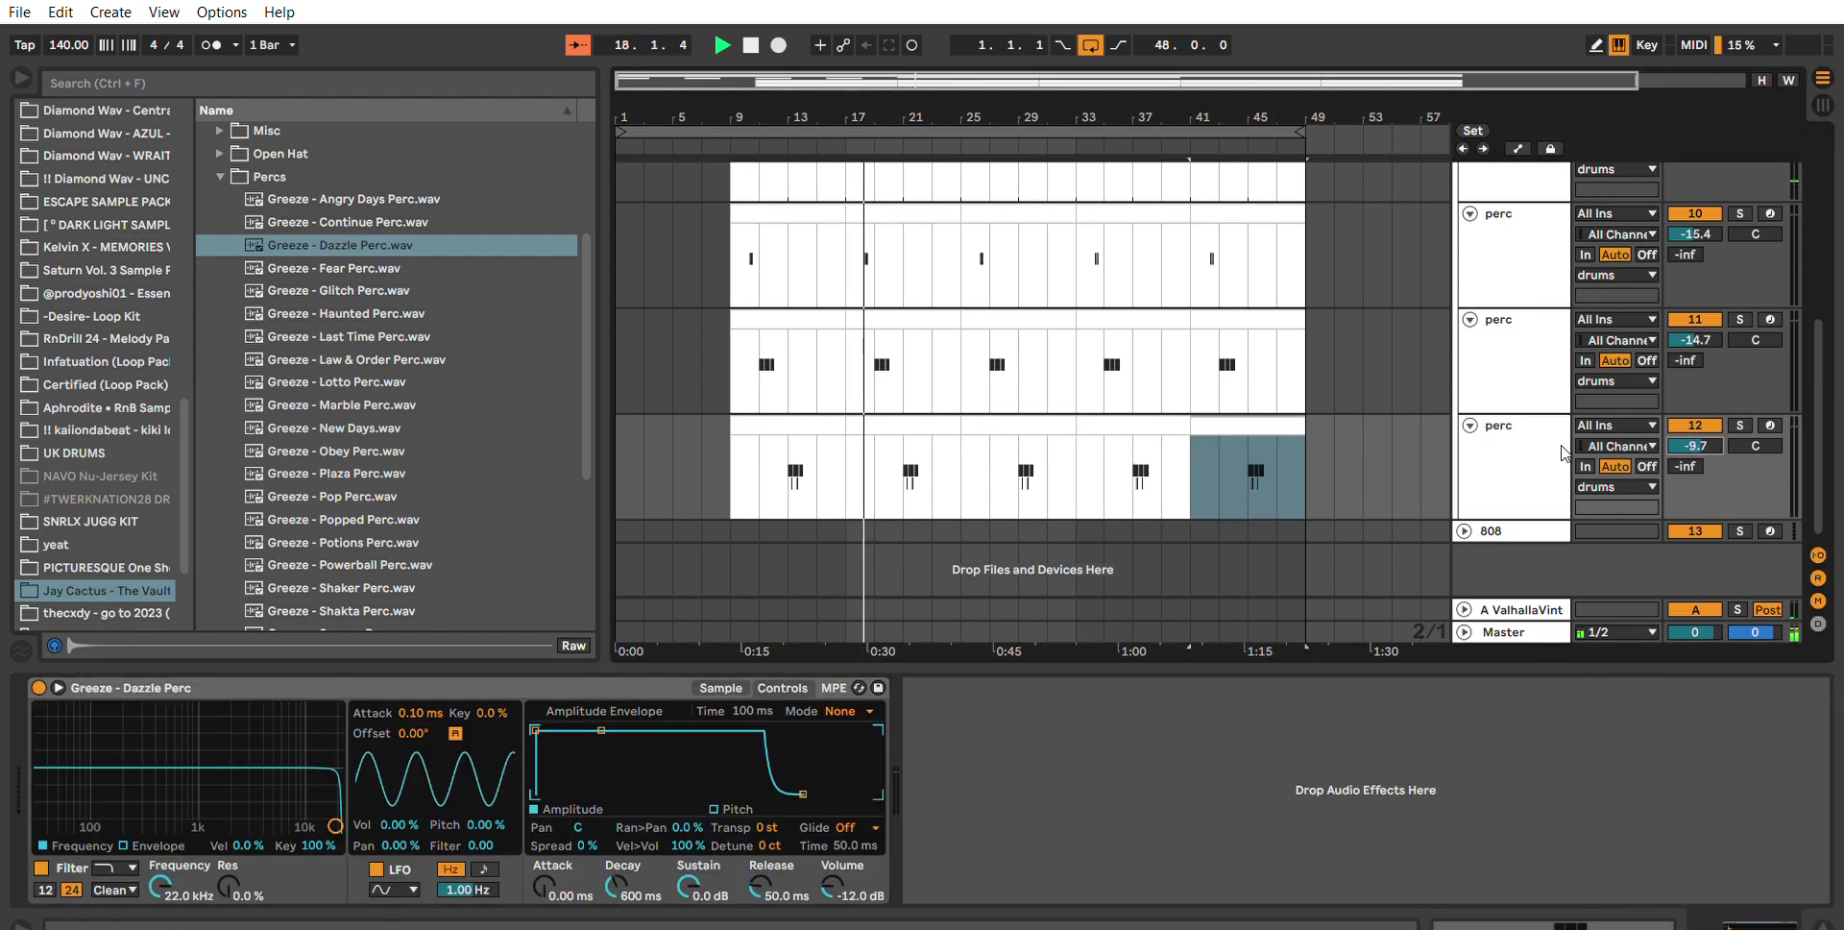
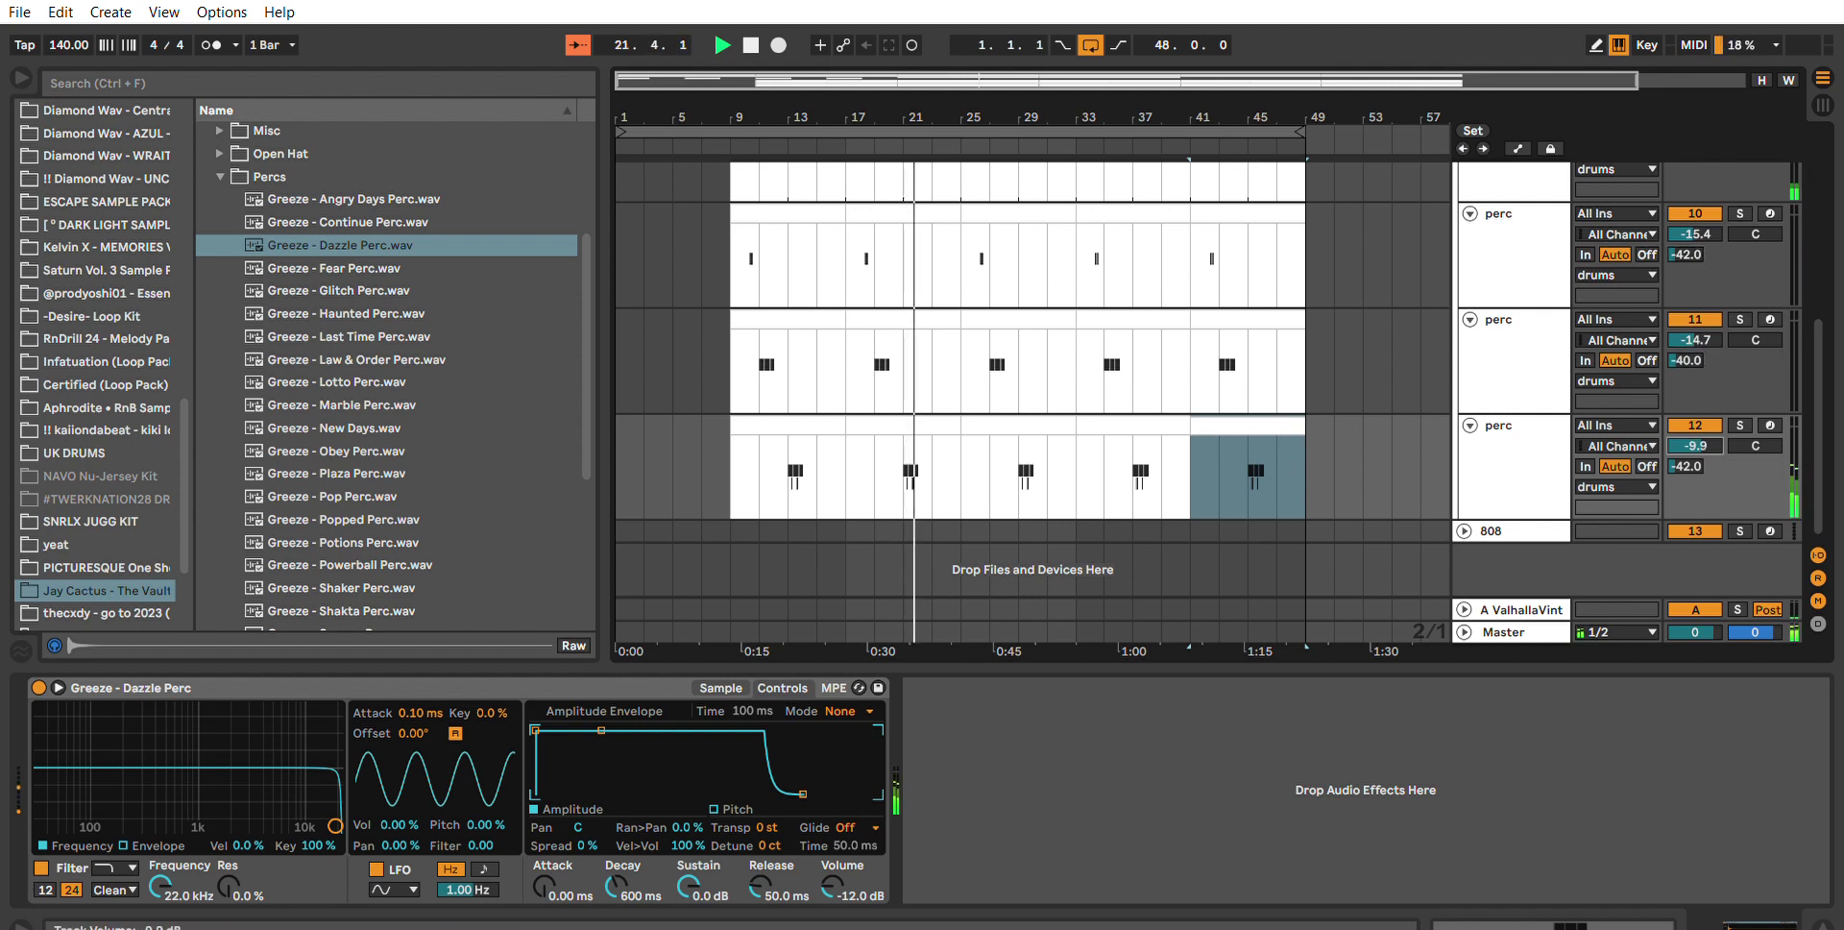
left_click(1494, 460)
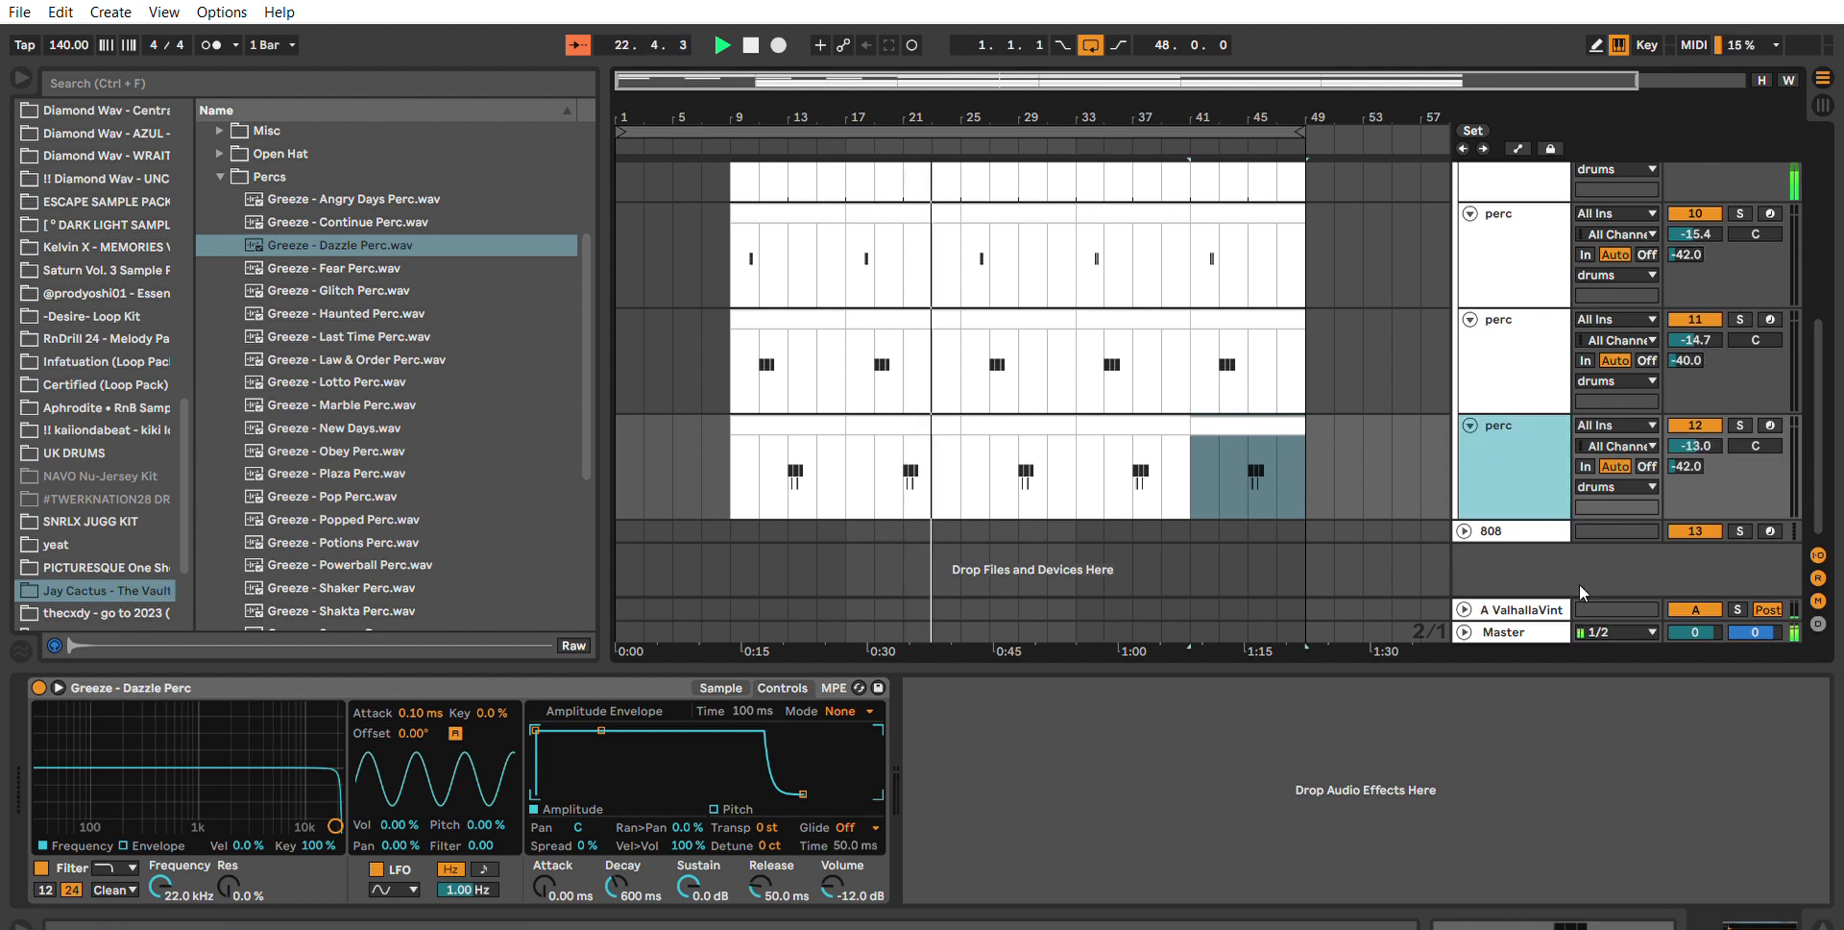
Insert one MIDI track below the Dazzle perc track and another below the 808 track.
key("ctrl+shift+t")
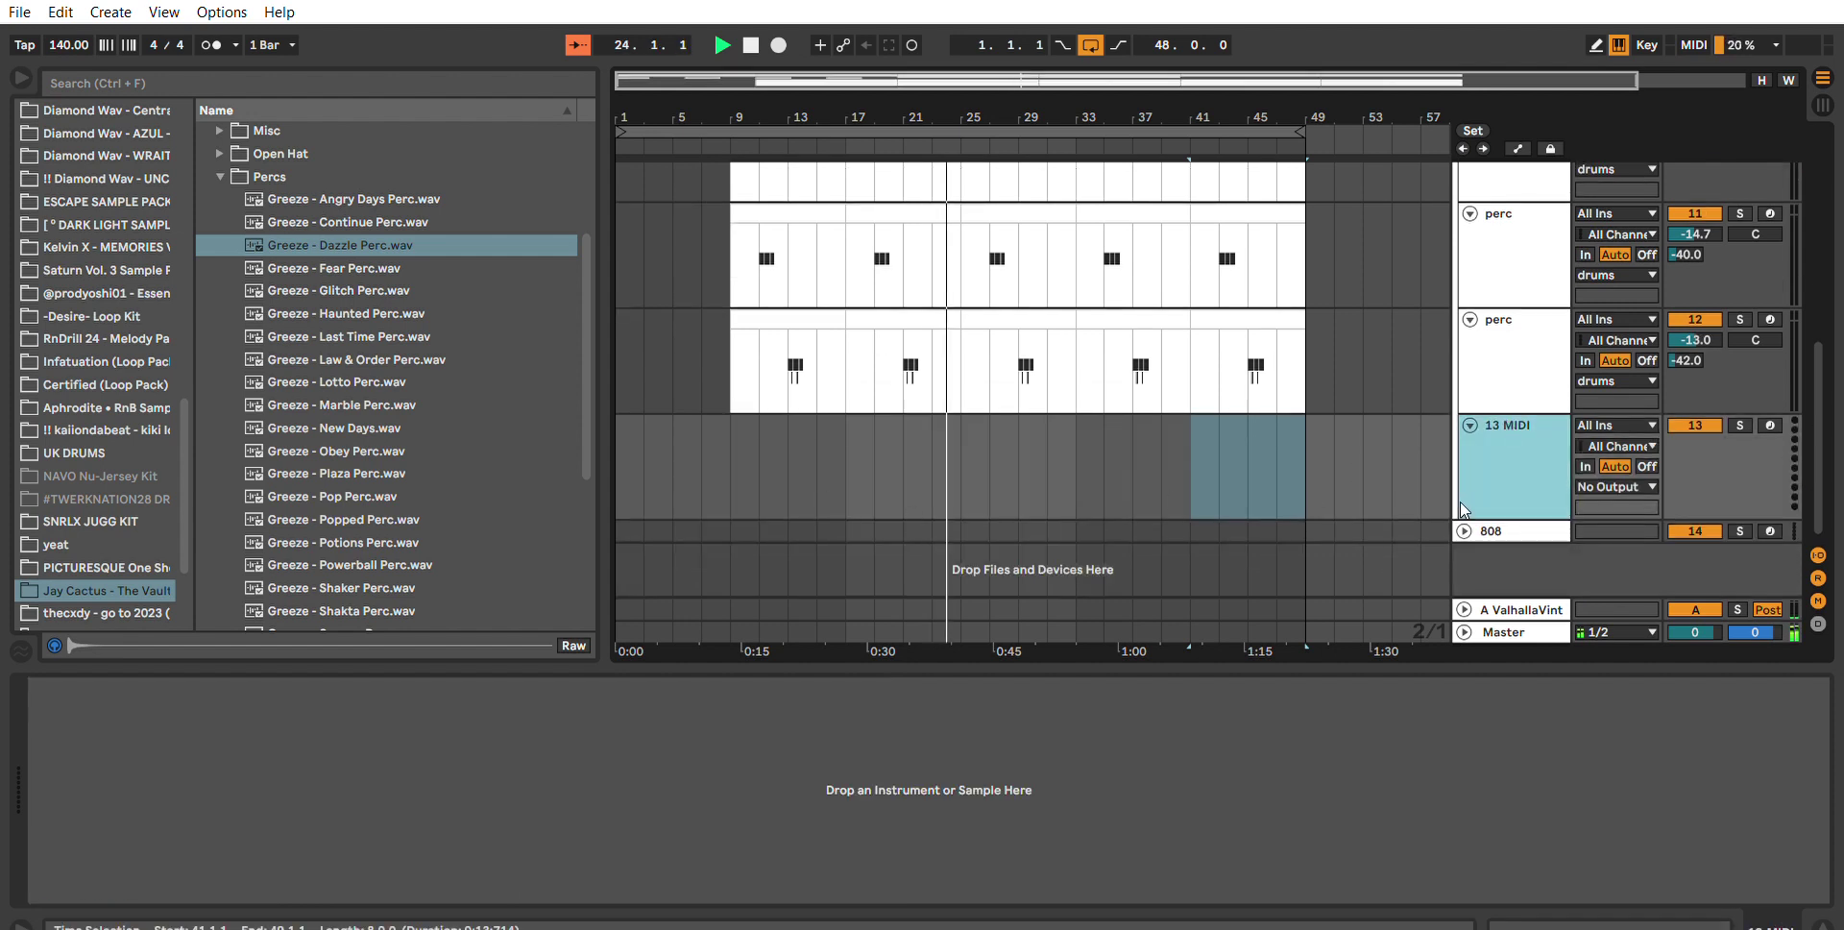
left_click(1505, 530)
key("ctrl+shift+t")
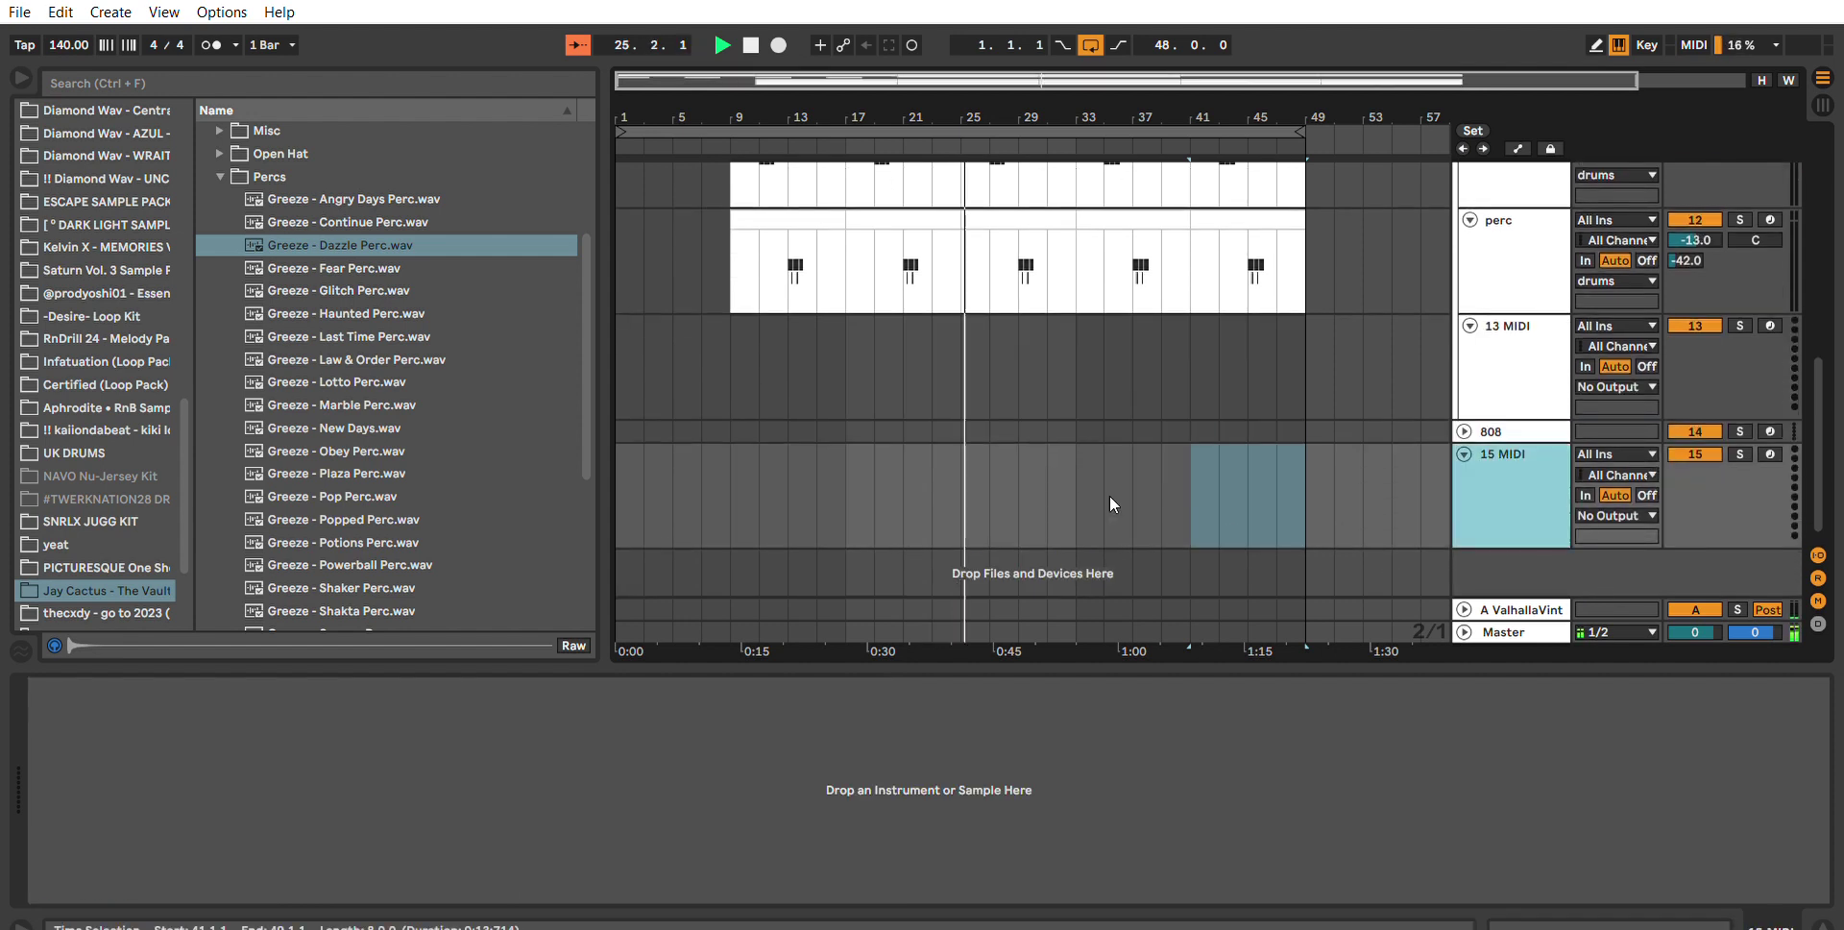
Create an 8-bar MIDI clip at bar 9 on the new track below the 808 and loop it out to bar 49.
left_click_drag(742, 471, 814, 485)
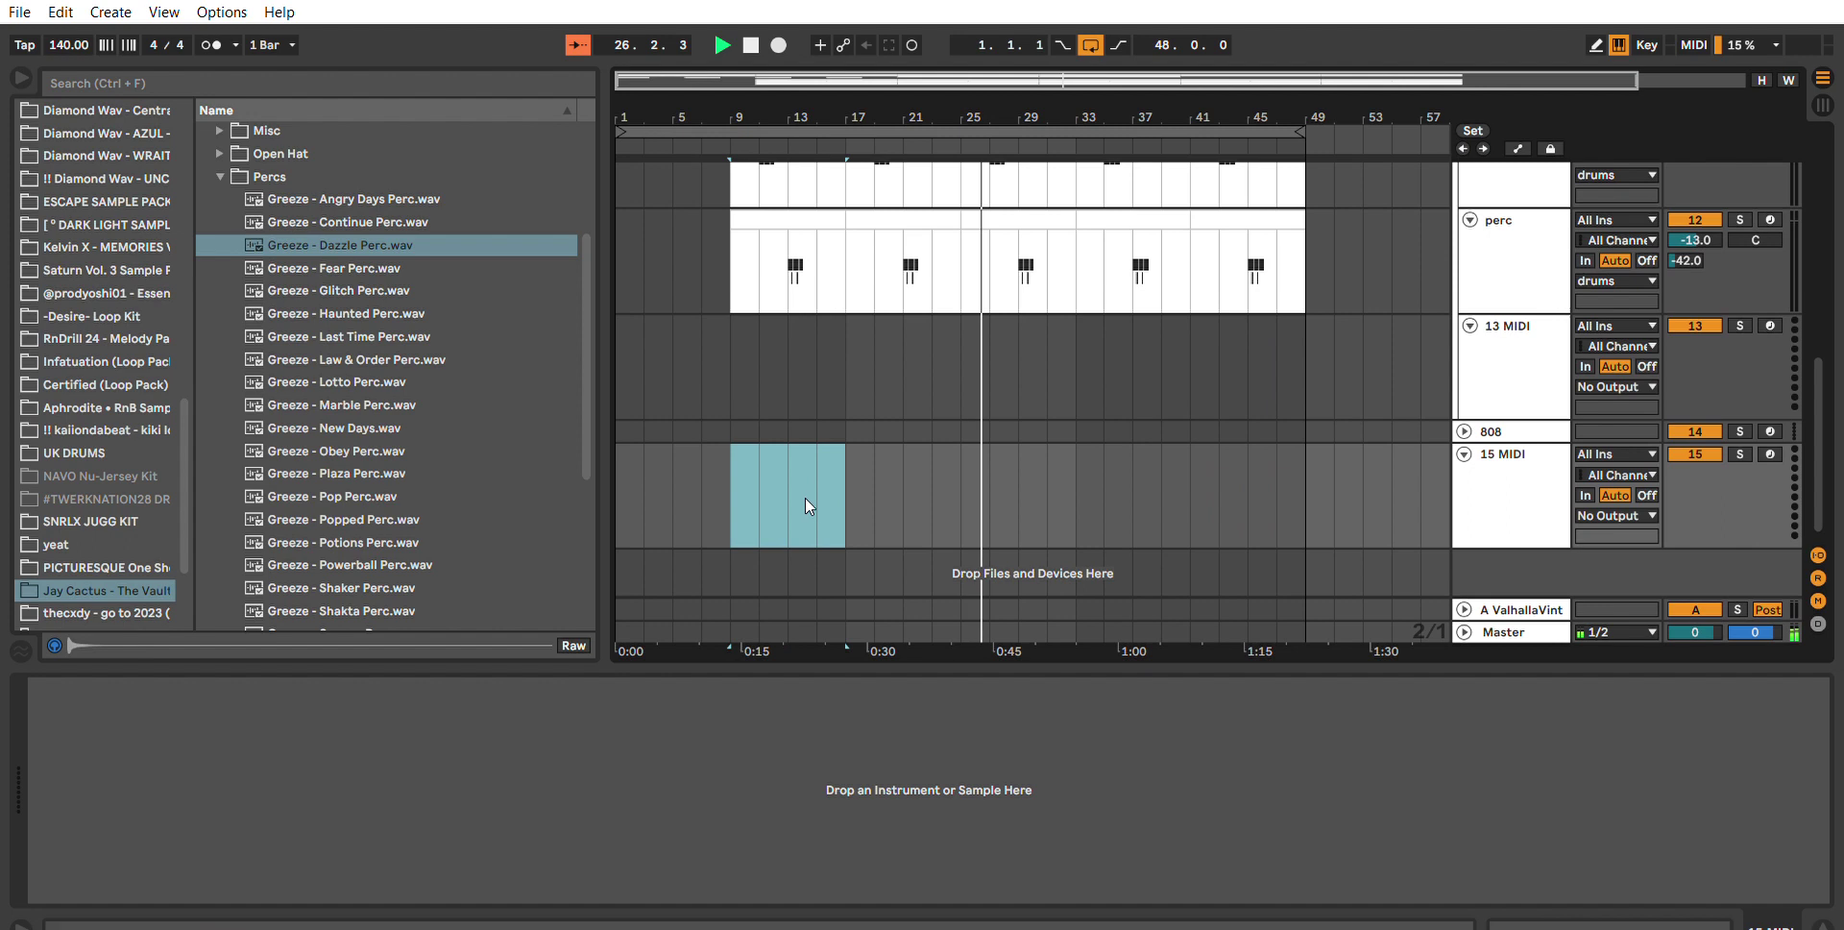
key("ctrl+shift+m")
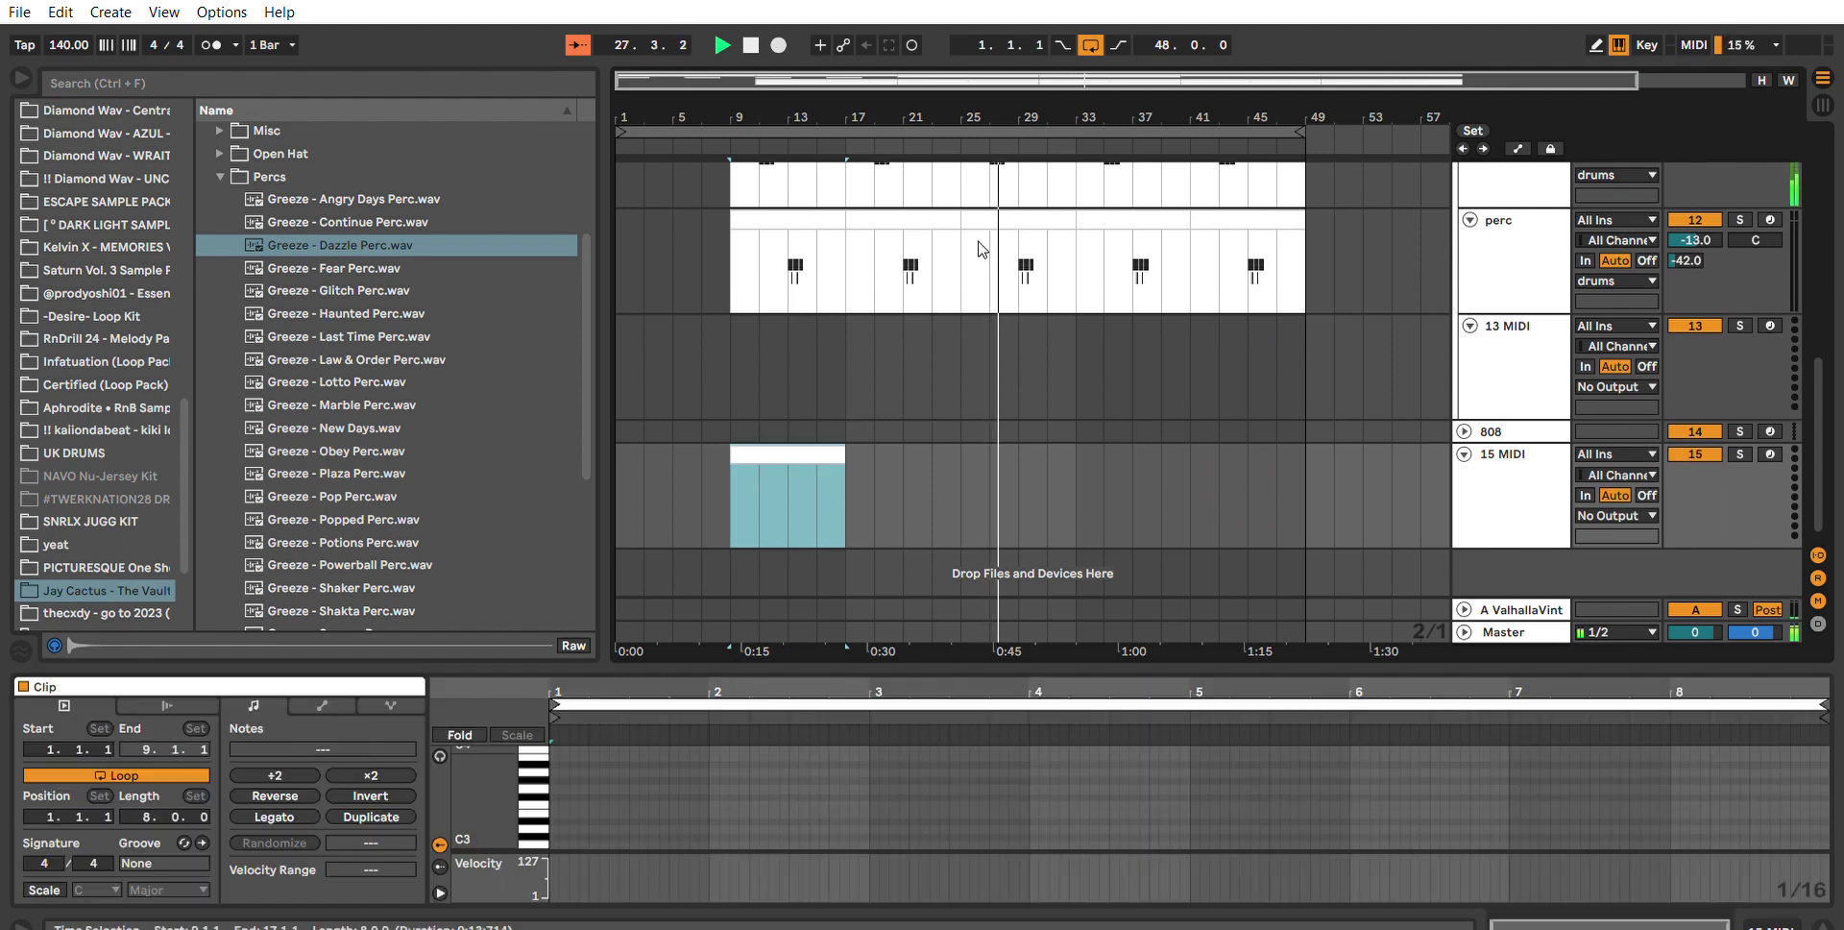
left_click_drag(844, 453, 1308, 392)
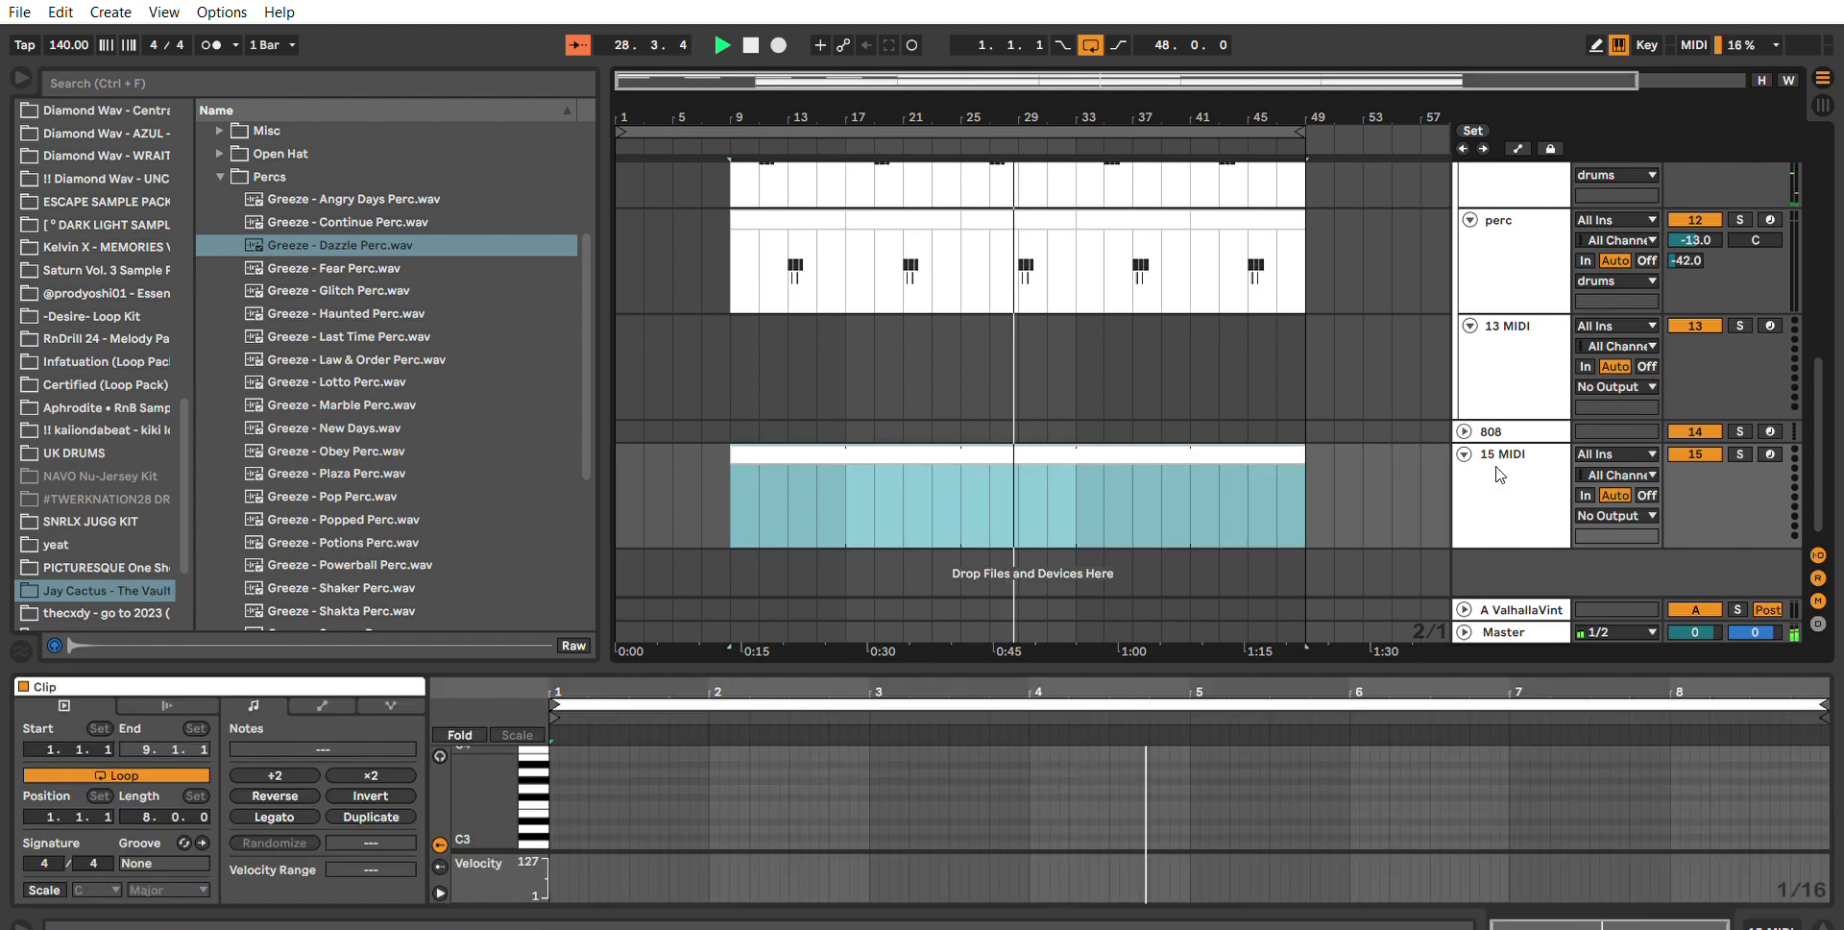
Load Greeze - Big Kick.wav from the Greeze Kicks folder onto the new MIDI track below the 808.
left_click(1501, 474)
left_click(252, 177)
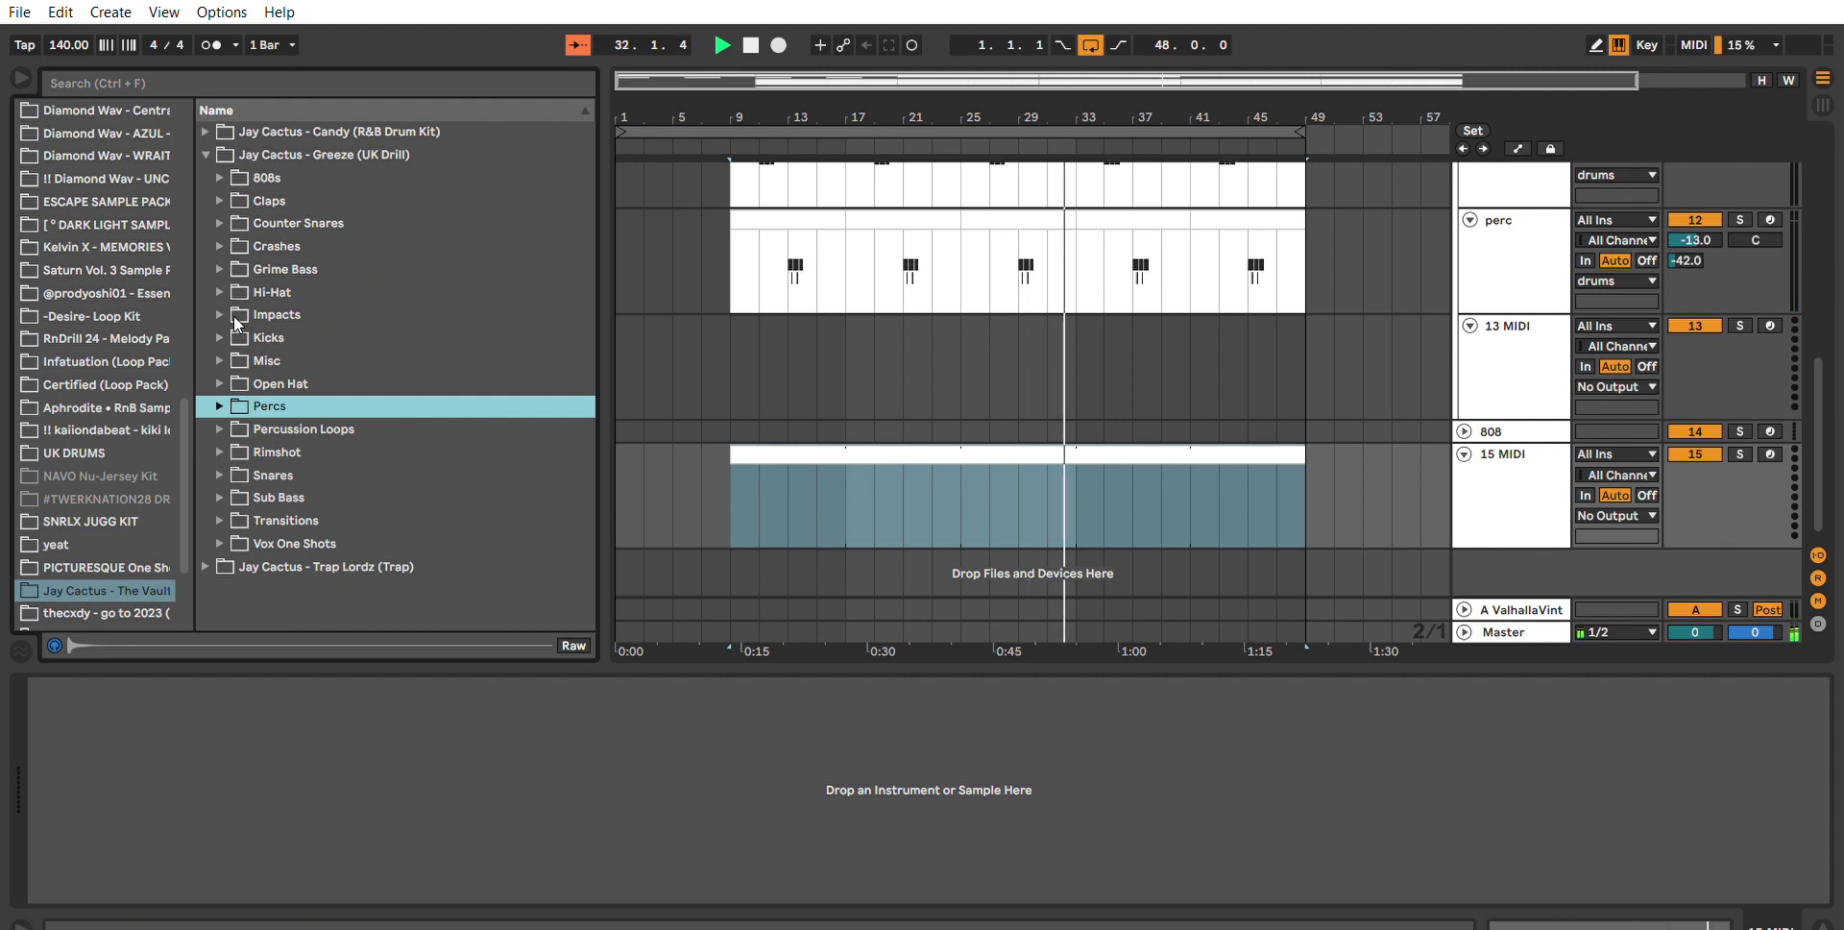
left_click(316, 334)
left_click(336, 360)
left_click(352, 607)
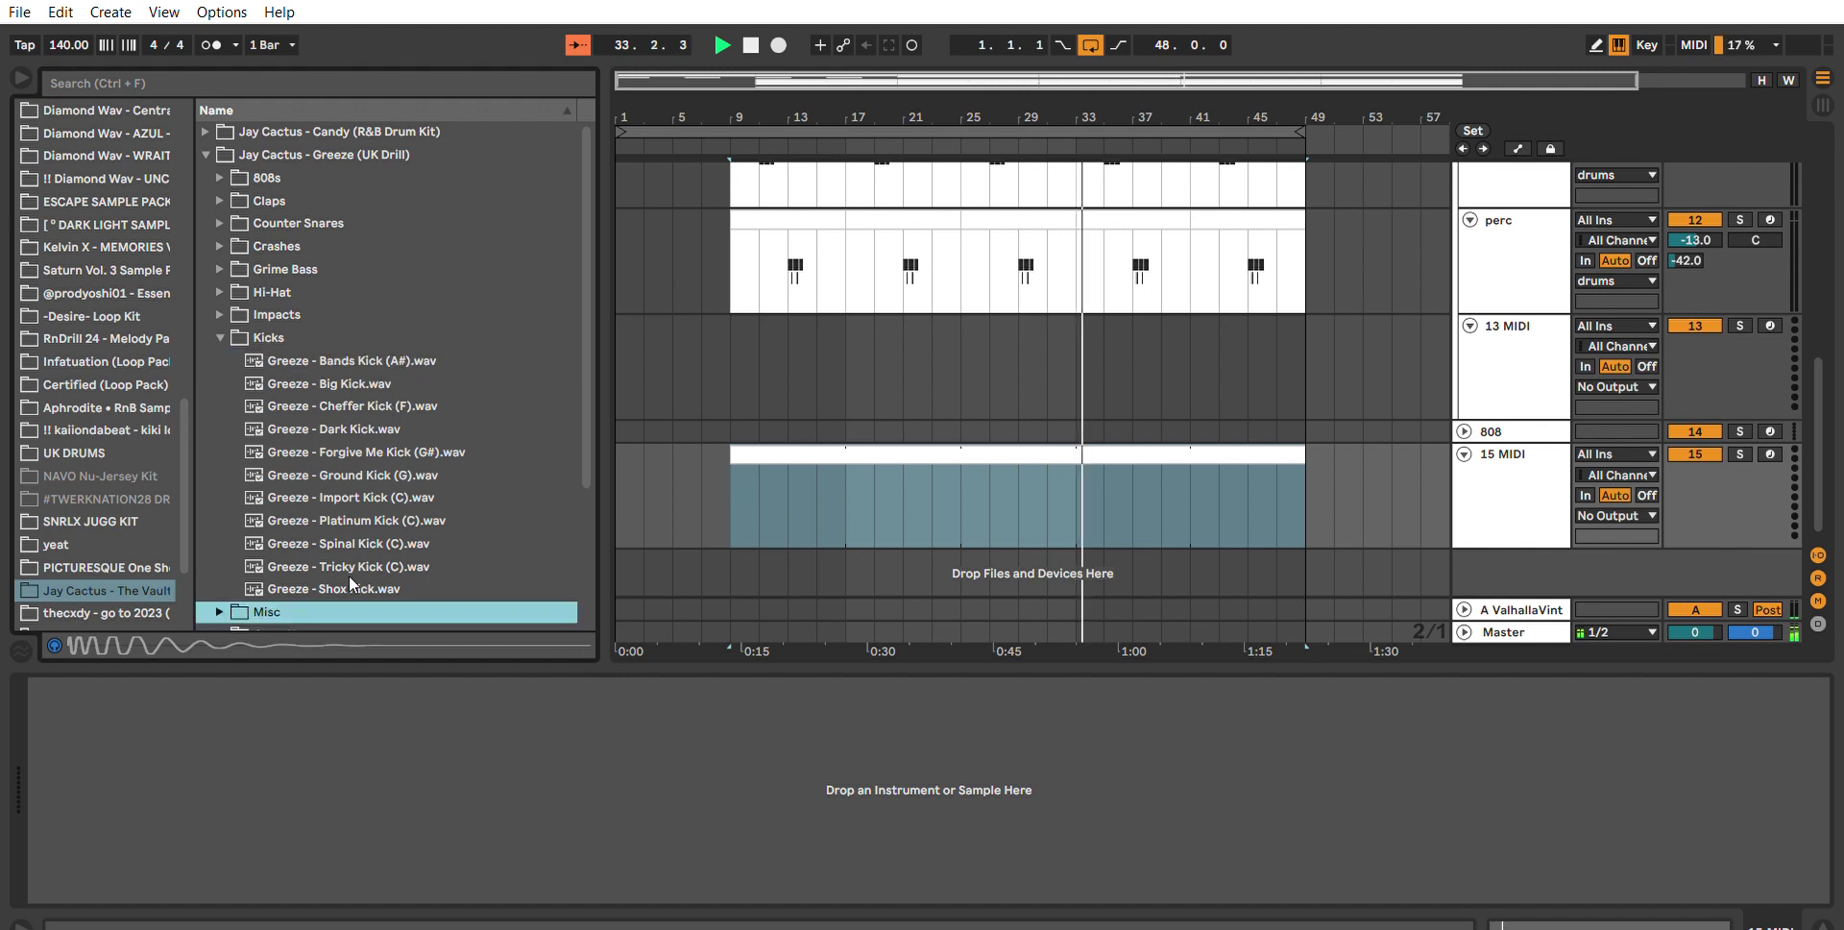
left_click(350, 585)
left_click(383, 383)
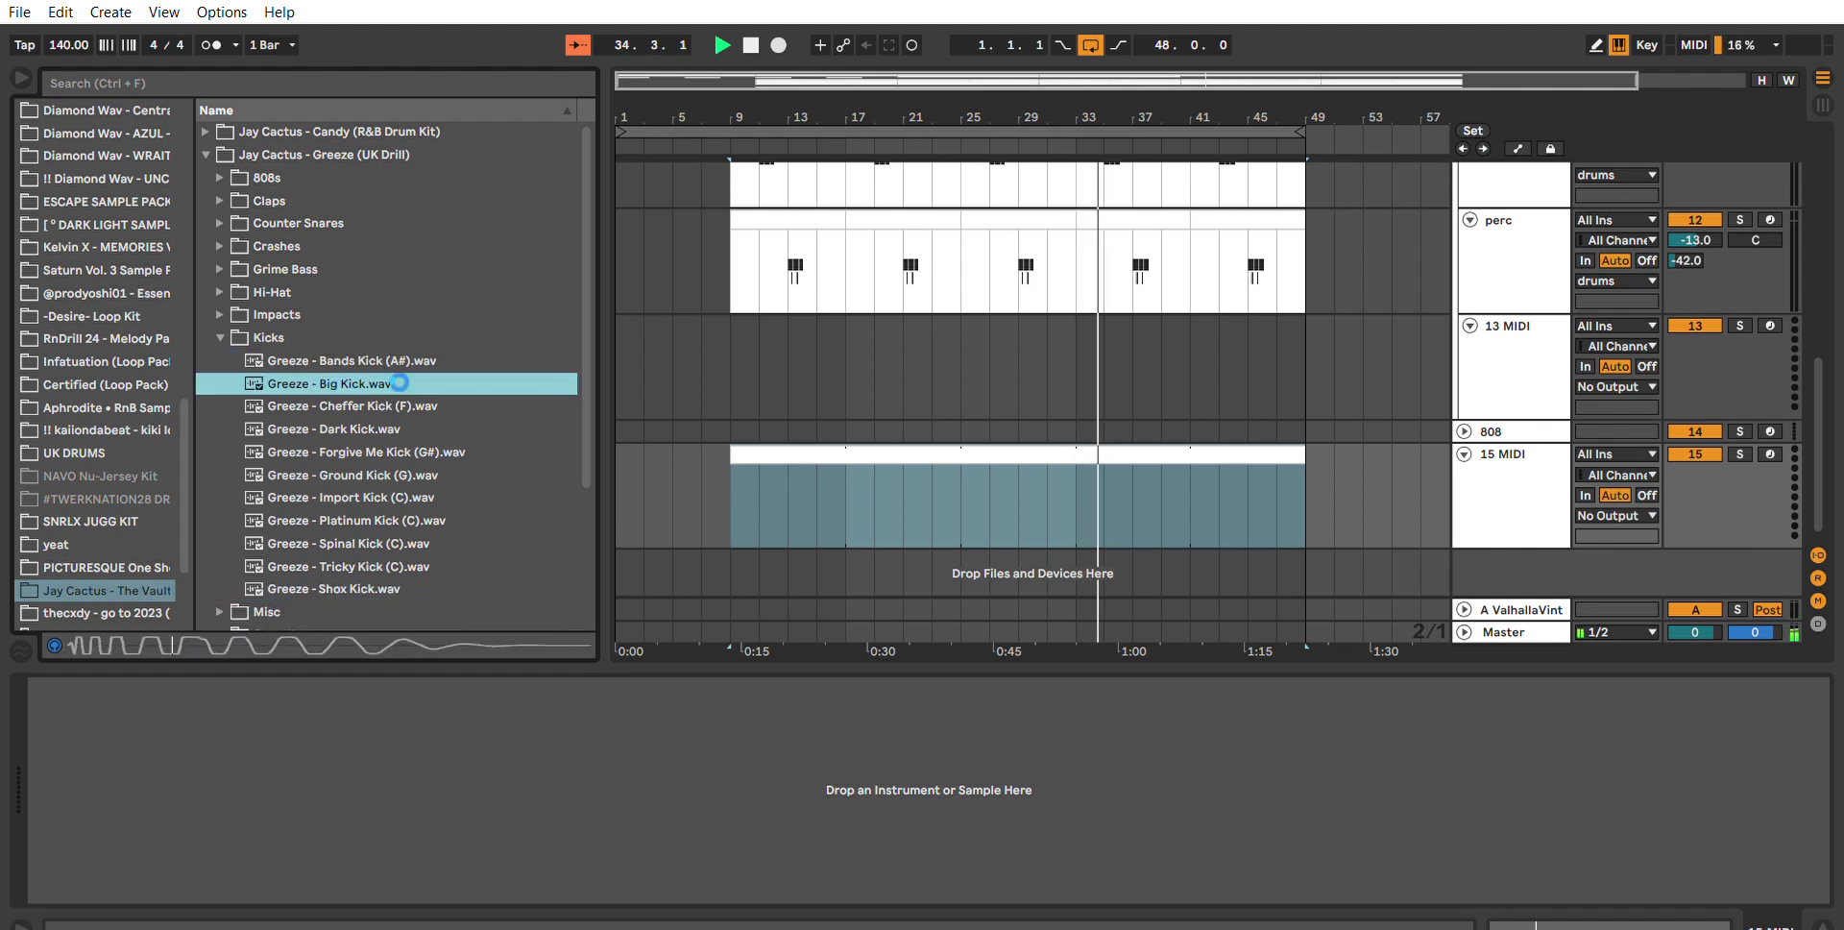
Place a one-bar C3 at 1.1.1 in the kick clip and a C3 from 2.1.1 to 2.2.3, and replay from bar 9.
double_click(777, 452)
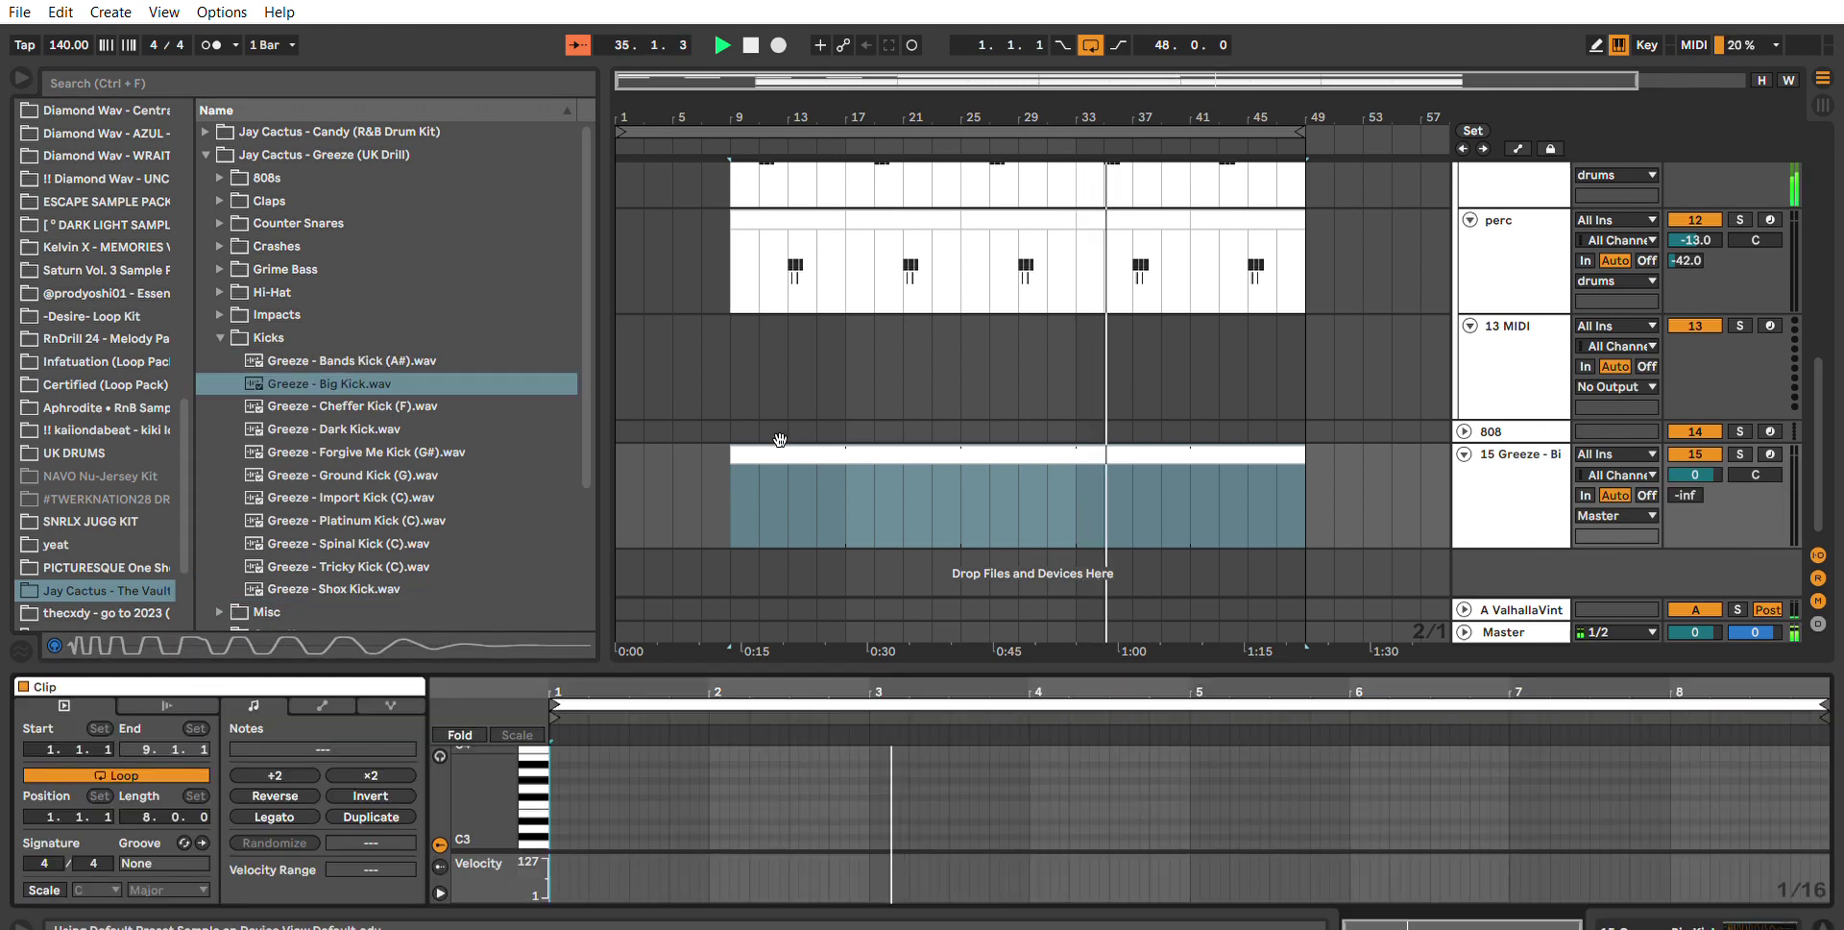
double_click(557, 842)
left_click_drag(559, 844, 714, 746)
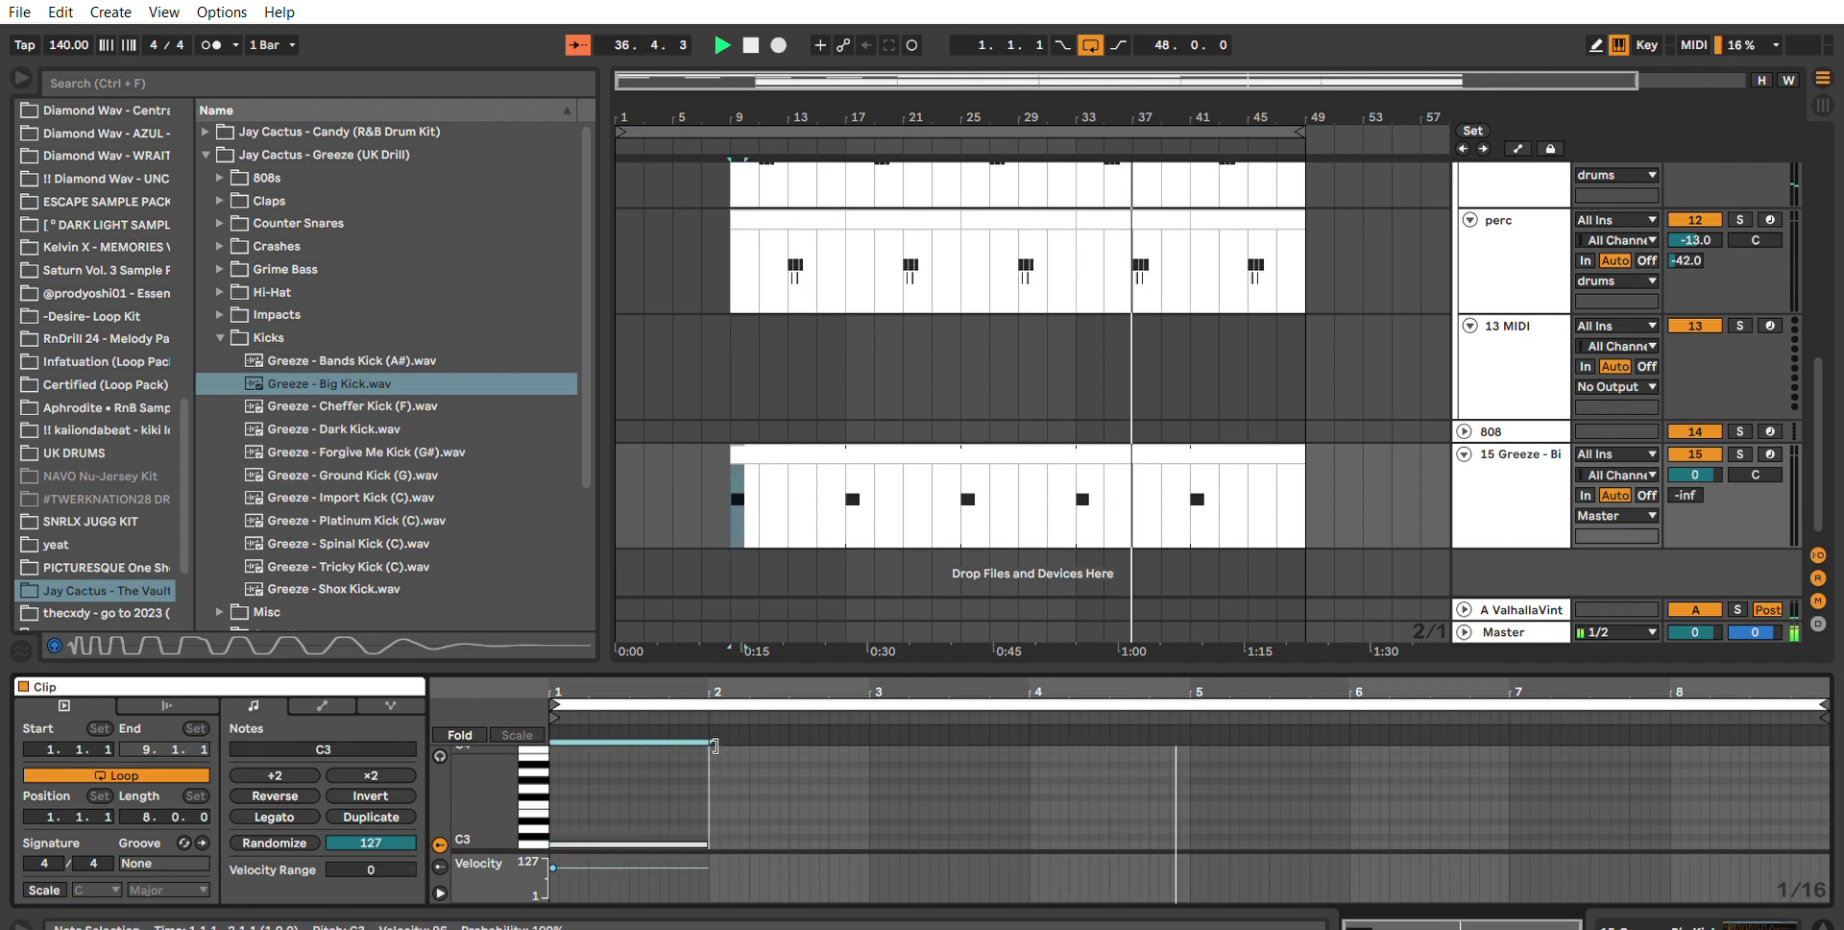
key("ctrl+d")
left_click_drag(871, 842, 775, 779)
key("space")
key("space")
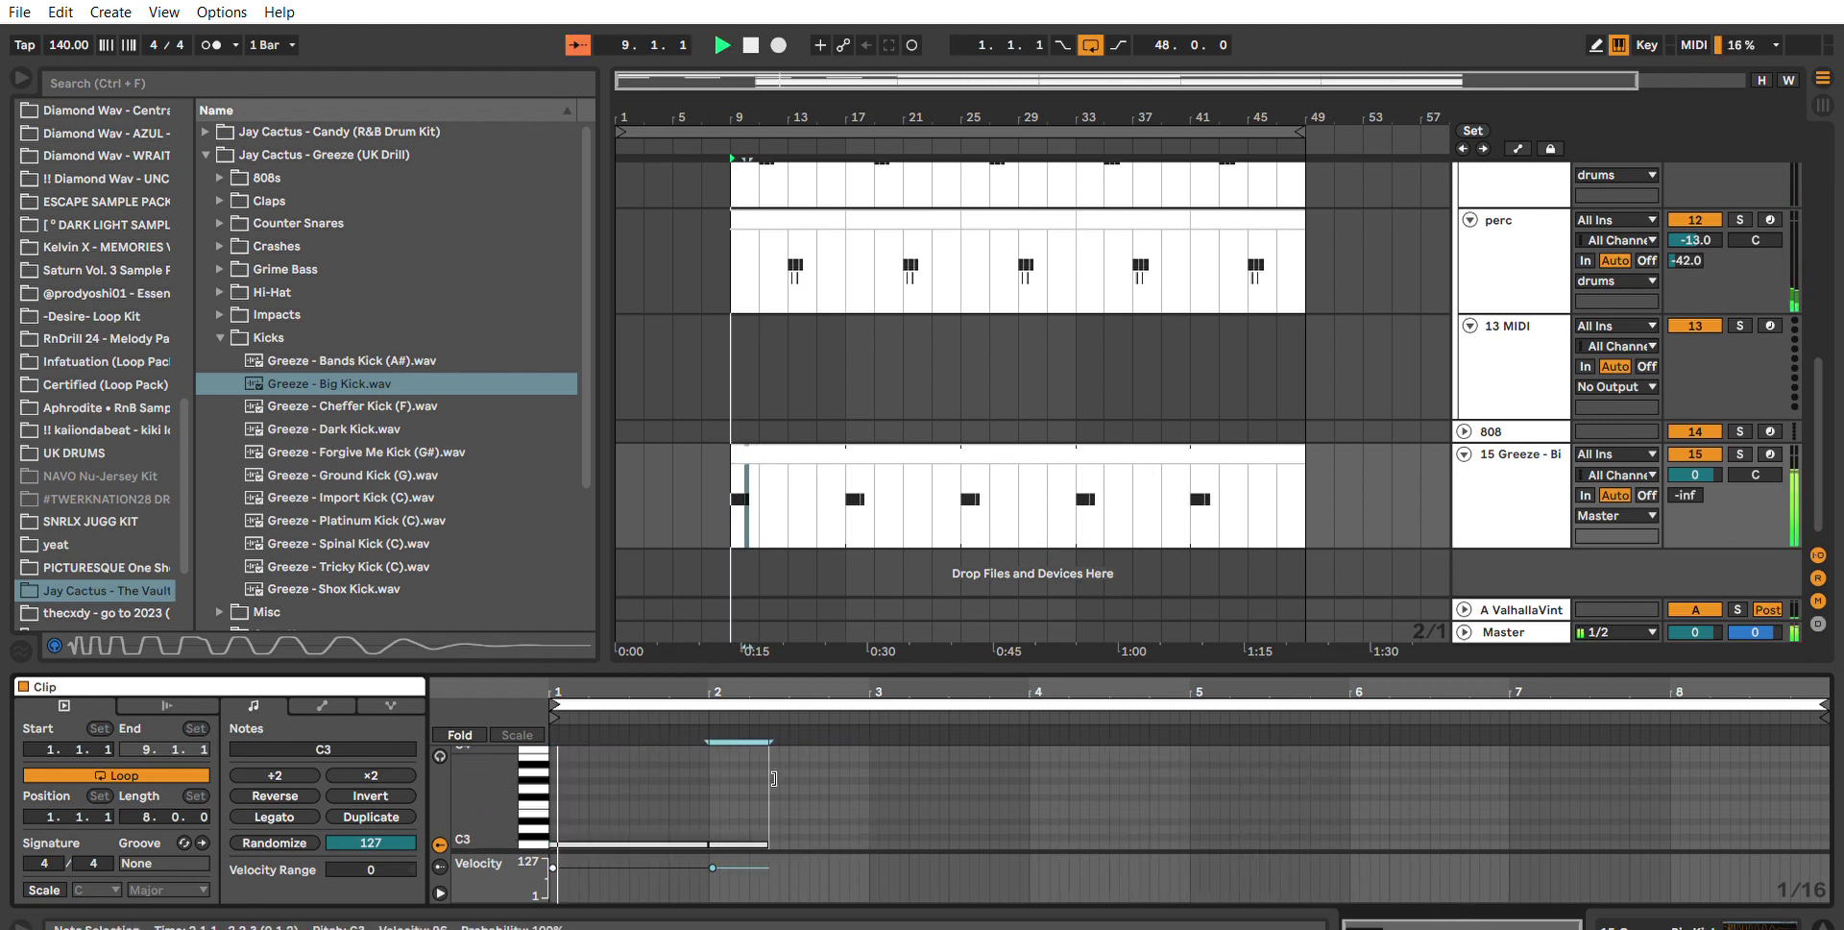
Clear the kick note from bar 2 and place C3 notes of length 0.1.2 at 3.1.1 and 3.2.3.
key("ctrl+d")
left_click_drag(830, 844, 757, 839)
key("ctrl+d")
key("space")
key("Delete")
left_click_drag(885, 841, 939, 786)
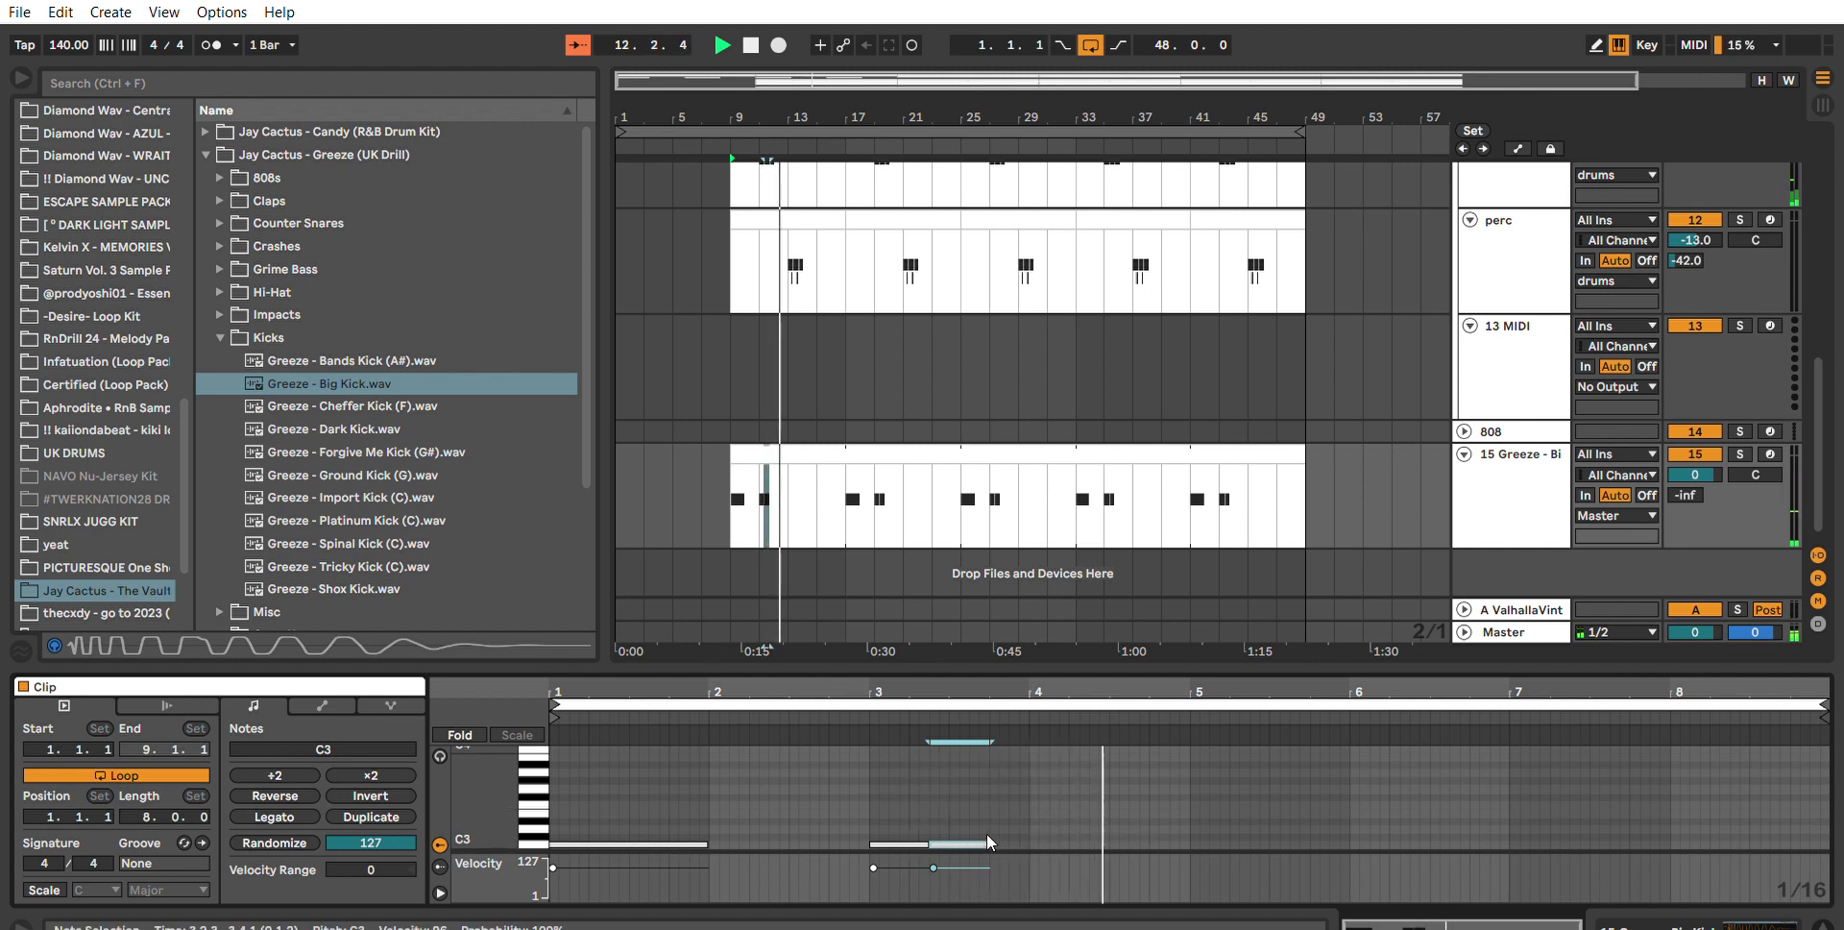
Add kick C3 notes from 2.4.3 to 3.1.1, 4.3.1 to 5.1.1, and 5.1.1 to 5.3.1.
mouse_move(960, 844)
left_mouse_down()
mouse_move(865, 835)
mouse_move(1163, 832)
mouse_move(1158, 785)
mouse_move(1190, 740)
left_mouse_up()
key("ctrl+d")
left_click(1128, 785)
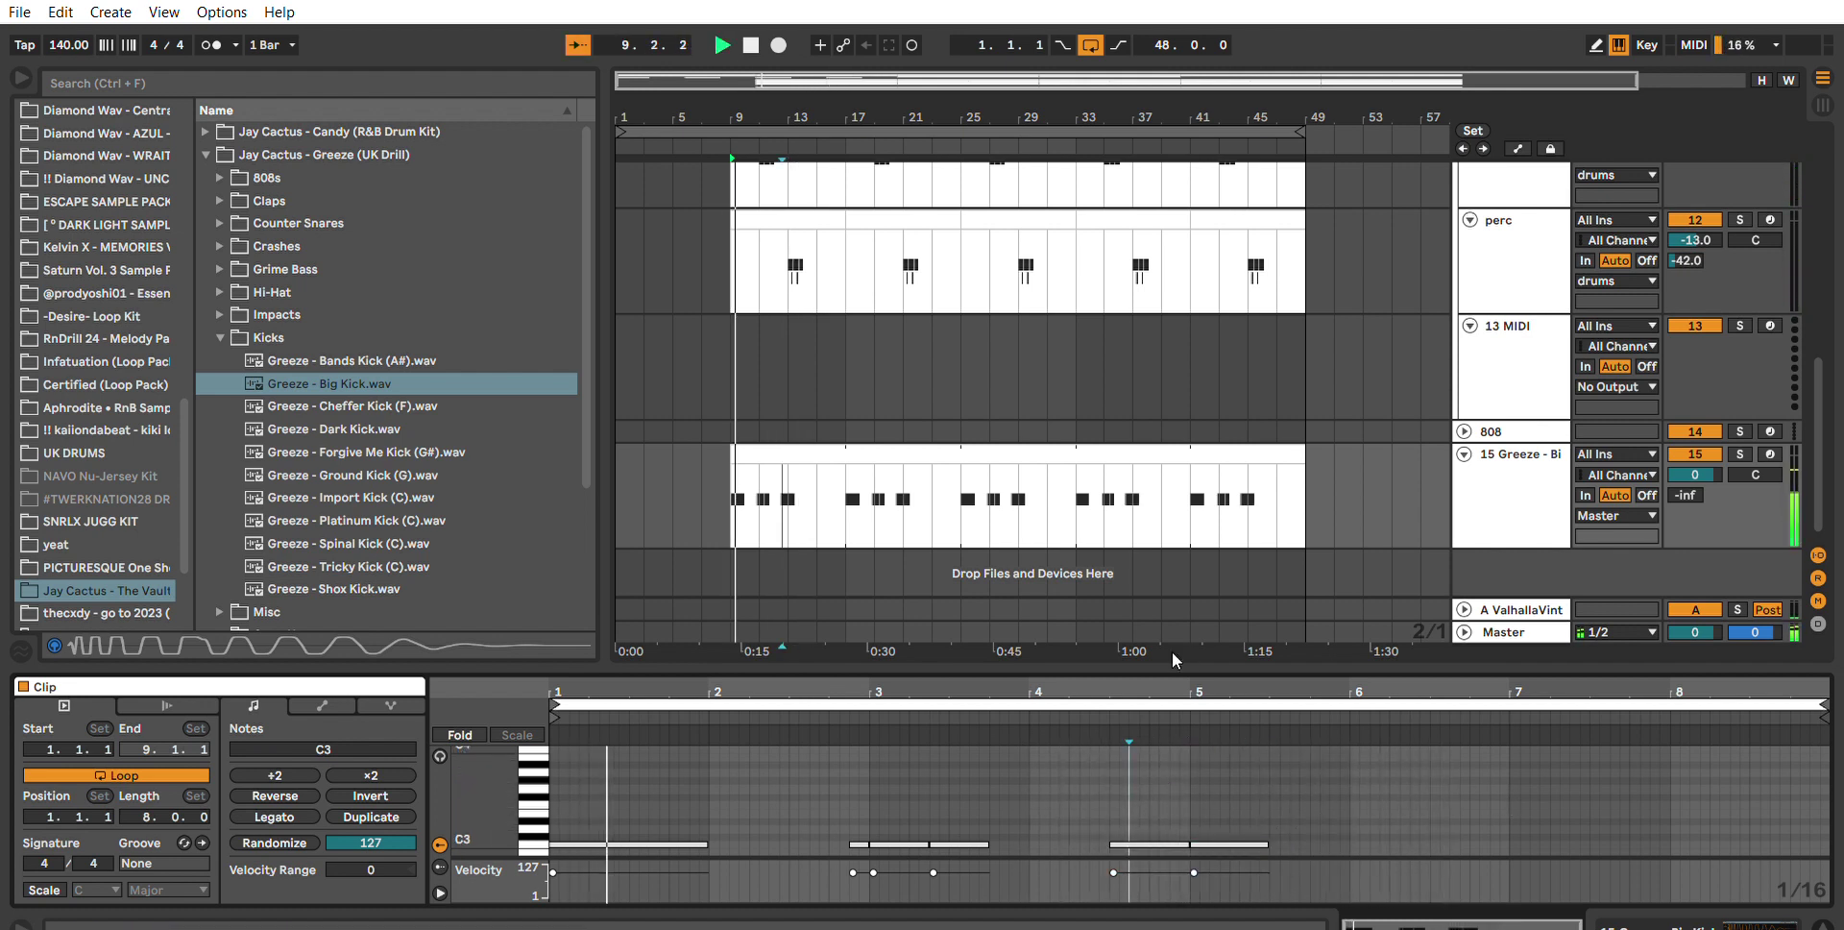
Enlarge the note editor, fold it to used pitches, and add C3 notes of length 0.1.2 at 7.1.1 and 7.2.3.
left_click_drag(1171, 667, 1177, 360)
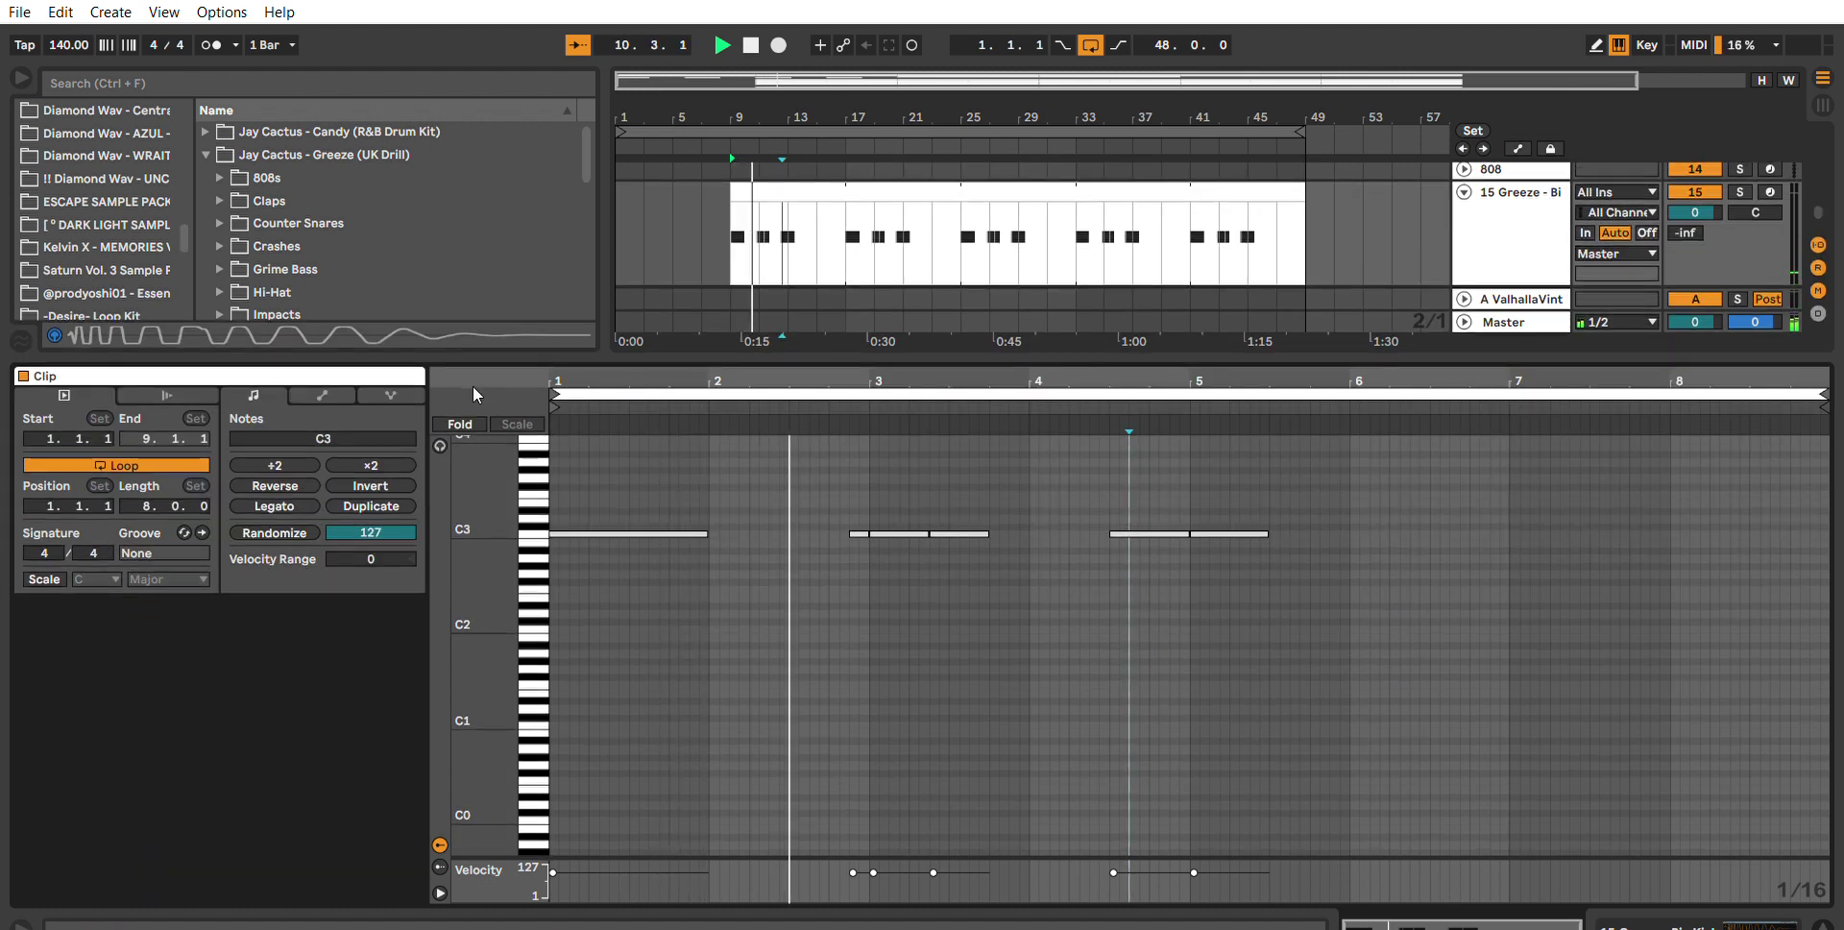
key("f")
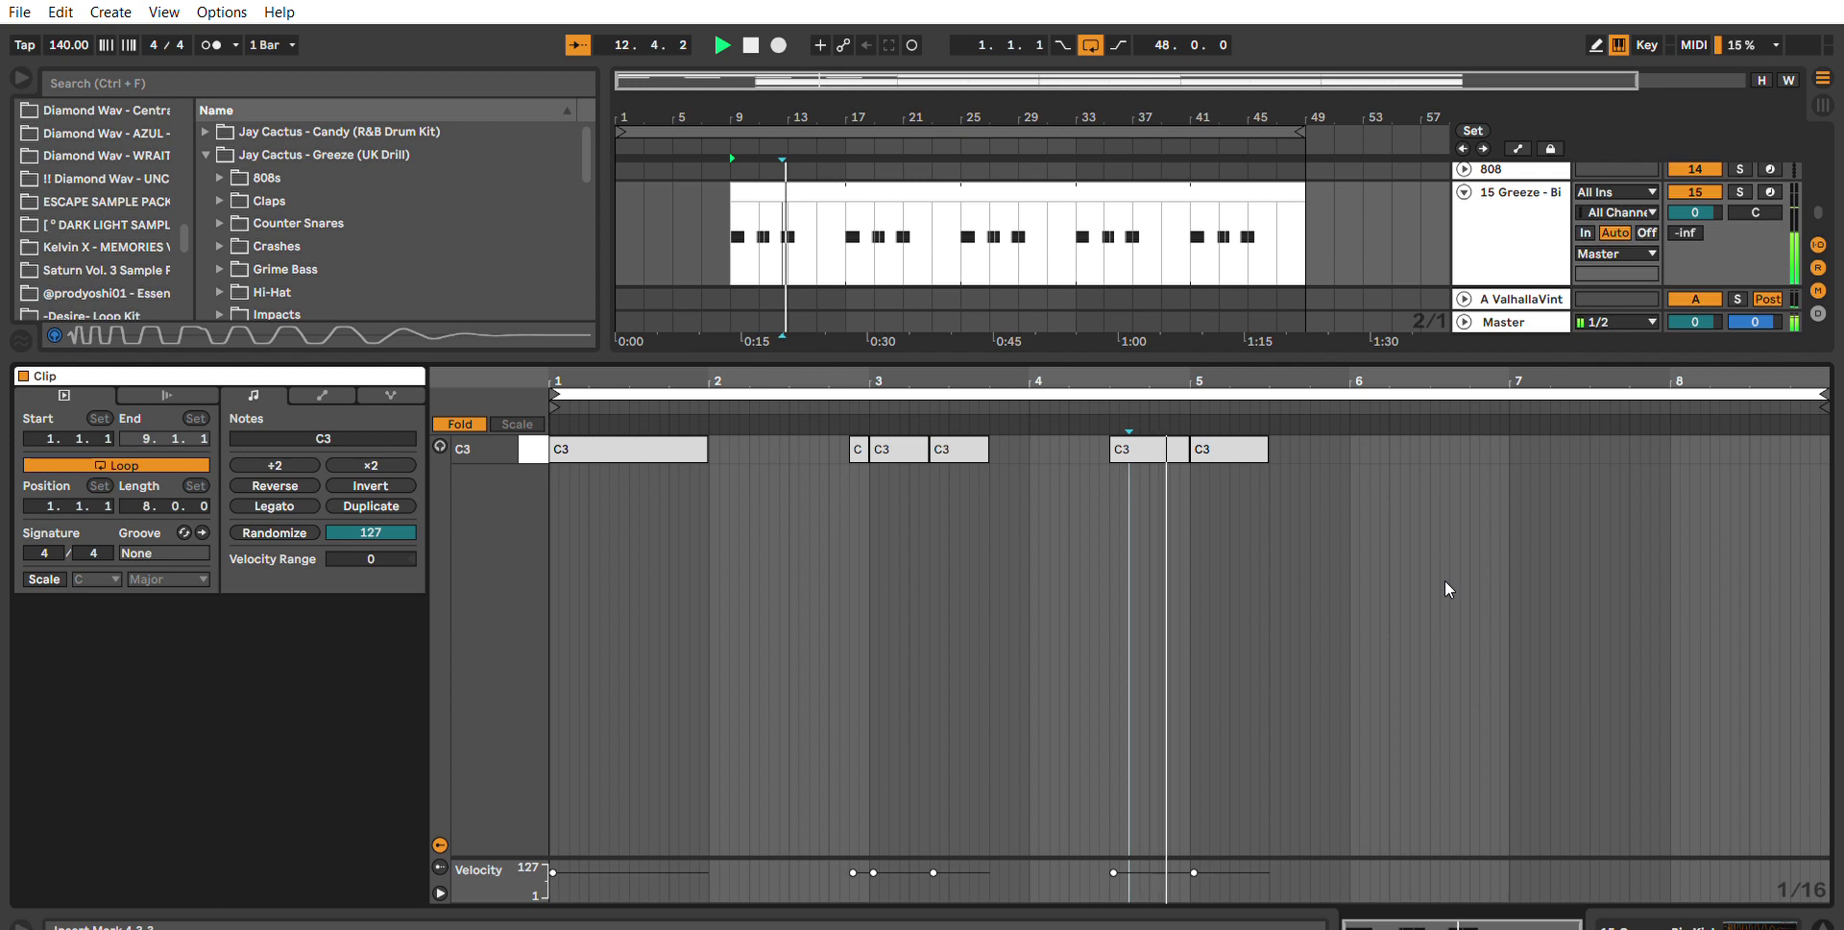
double_click(1516, 442)
left_click_drag(1519, 442, 1572, 424)
key("ctrl+d")
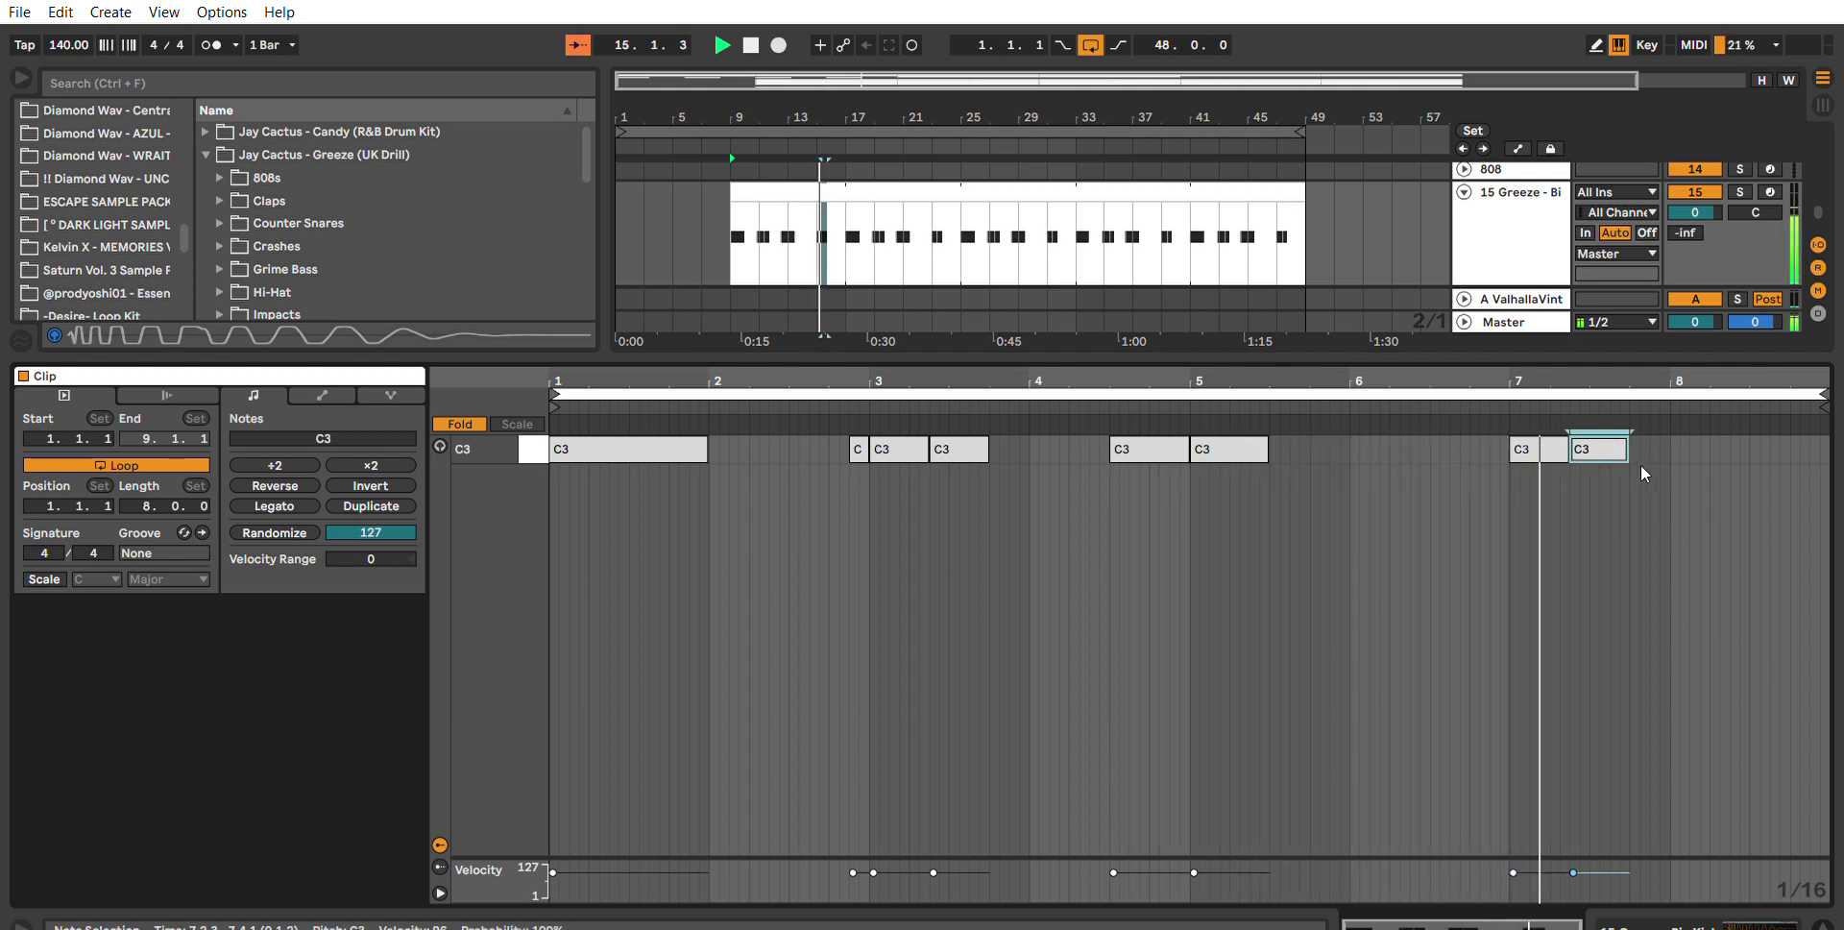
Add a C3 from 8.2.1 to 8.3.3 and duplicate it to 8.3.3 to finish bar 8.
double_click(1715, 447)
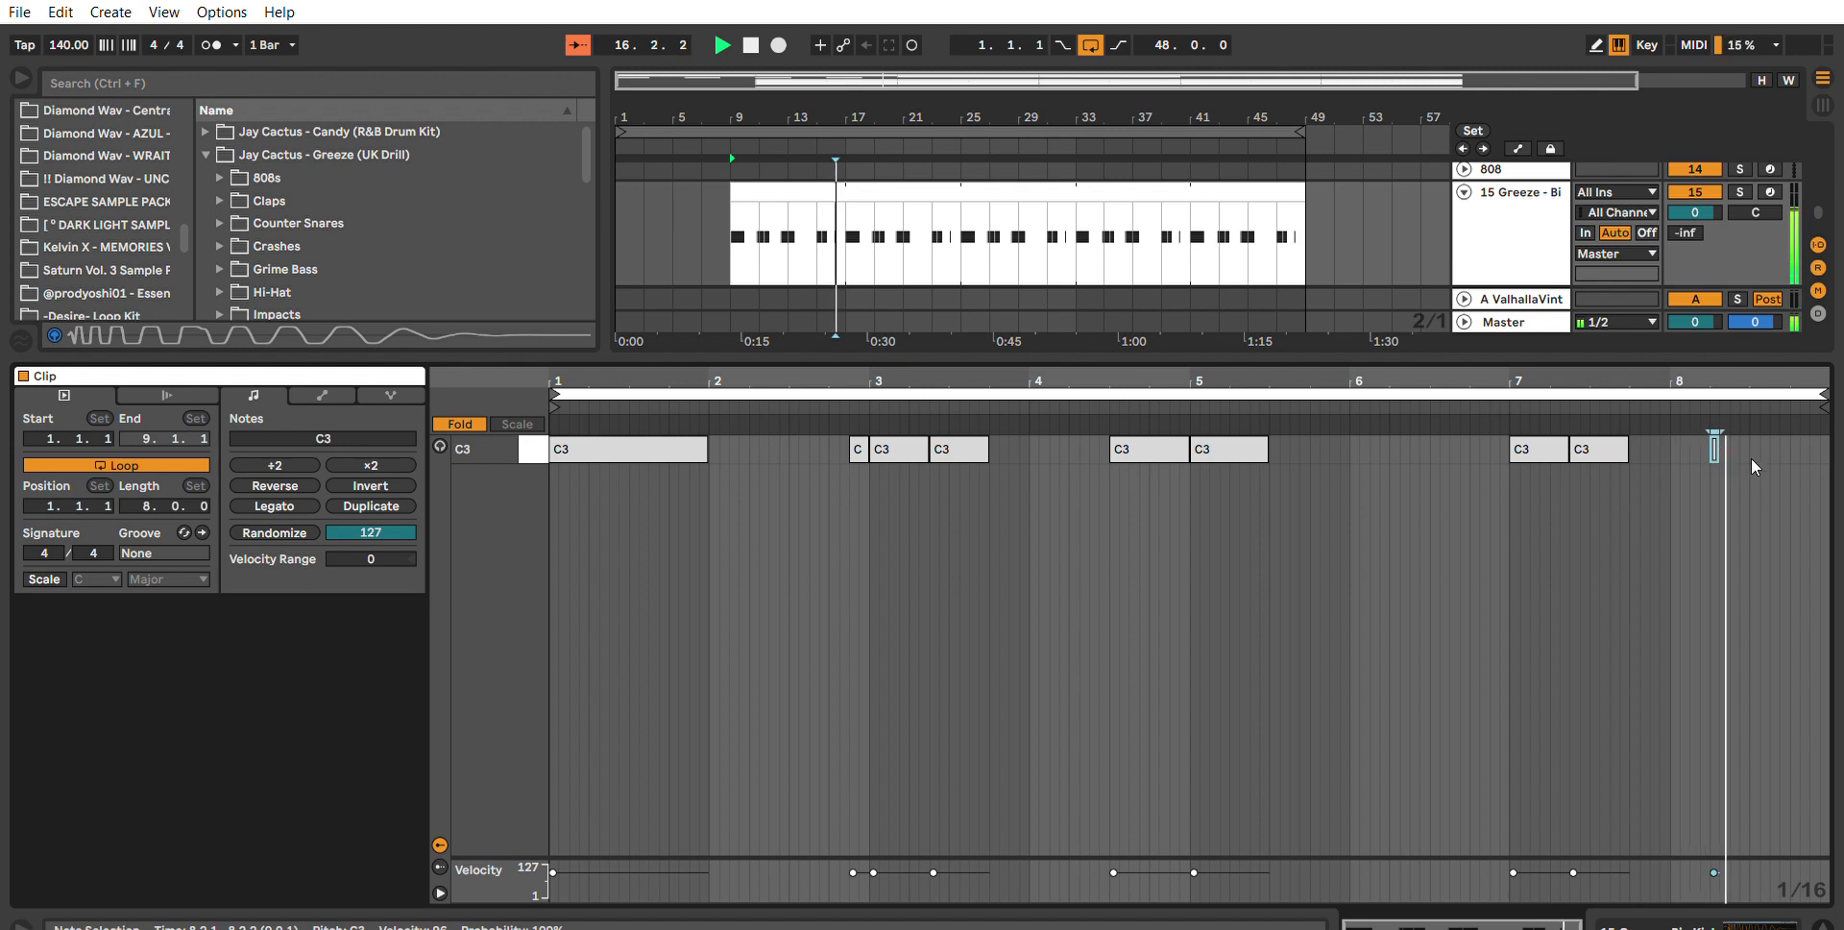
left_click_drag(1718, 448, 1784, 402)
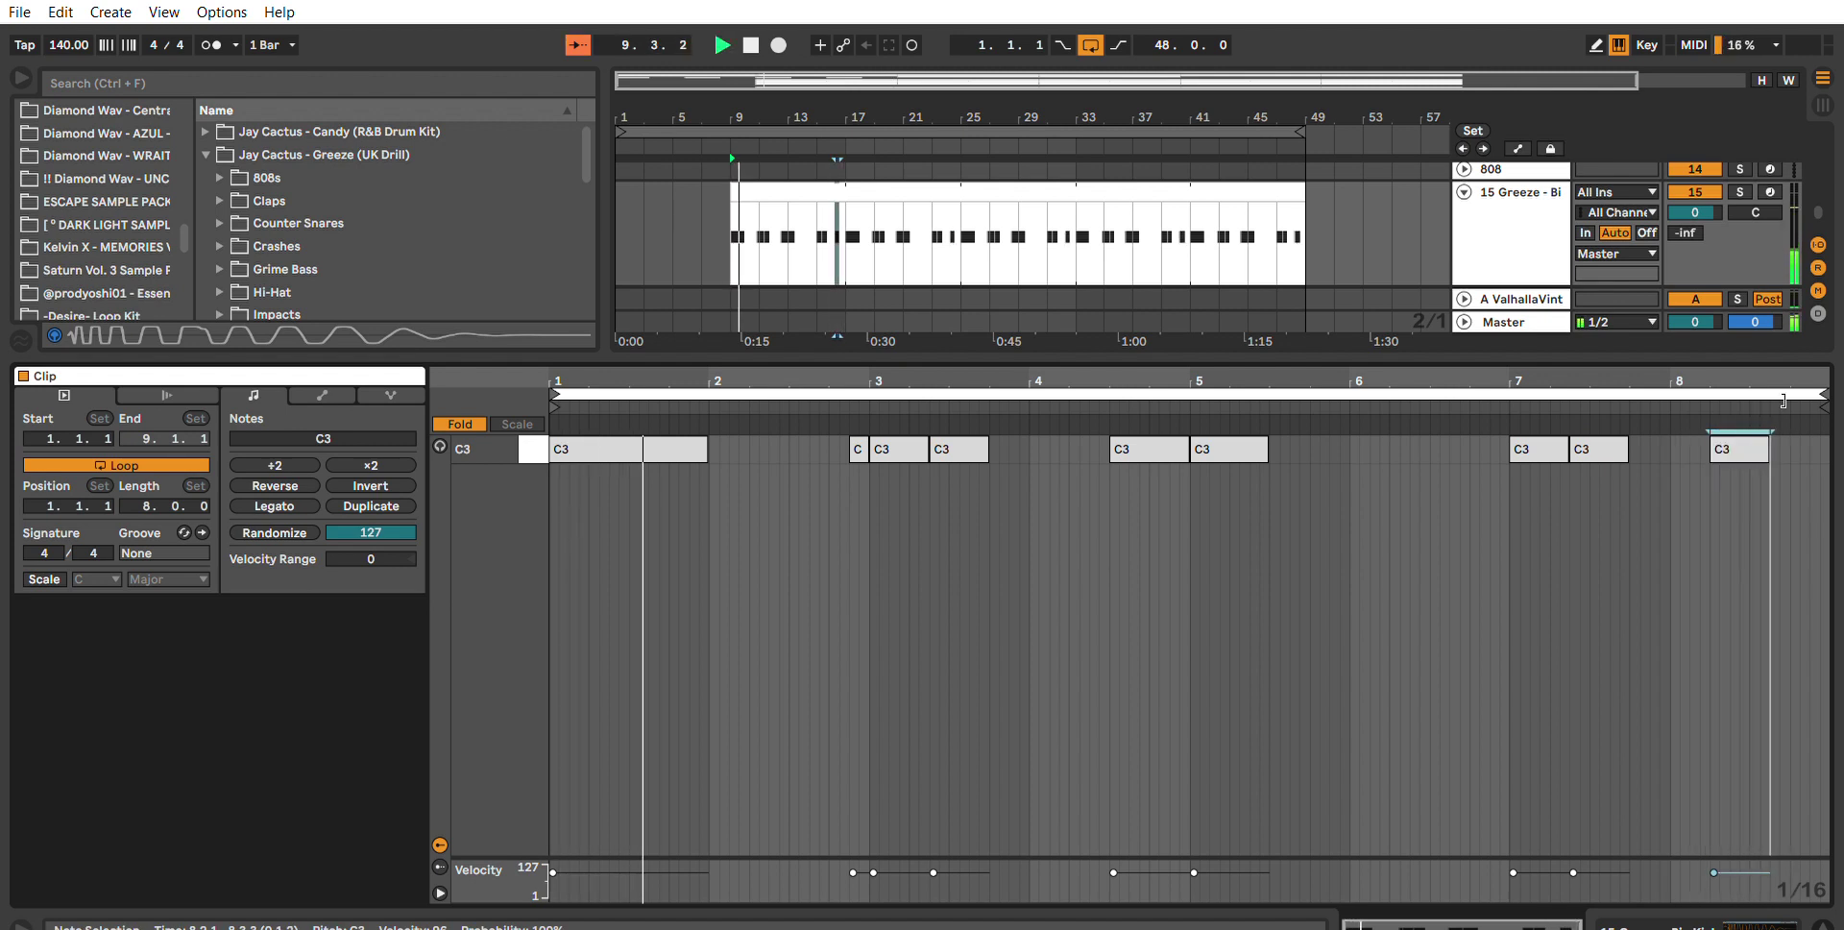
key("ctrl+d")
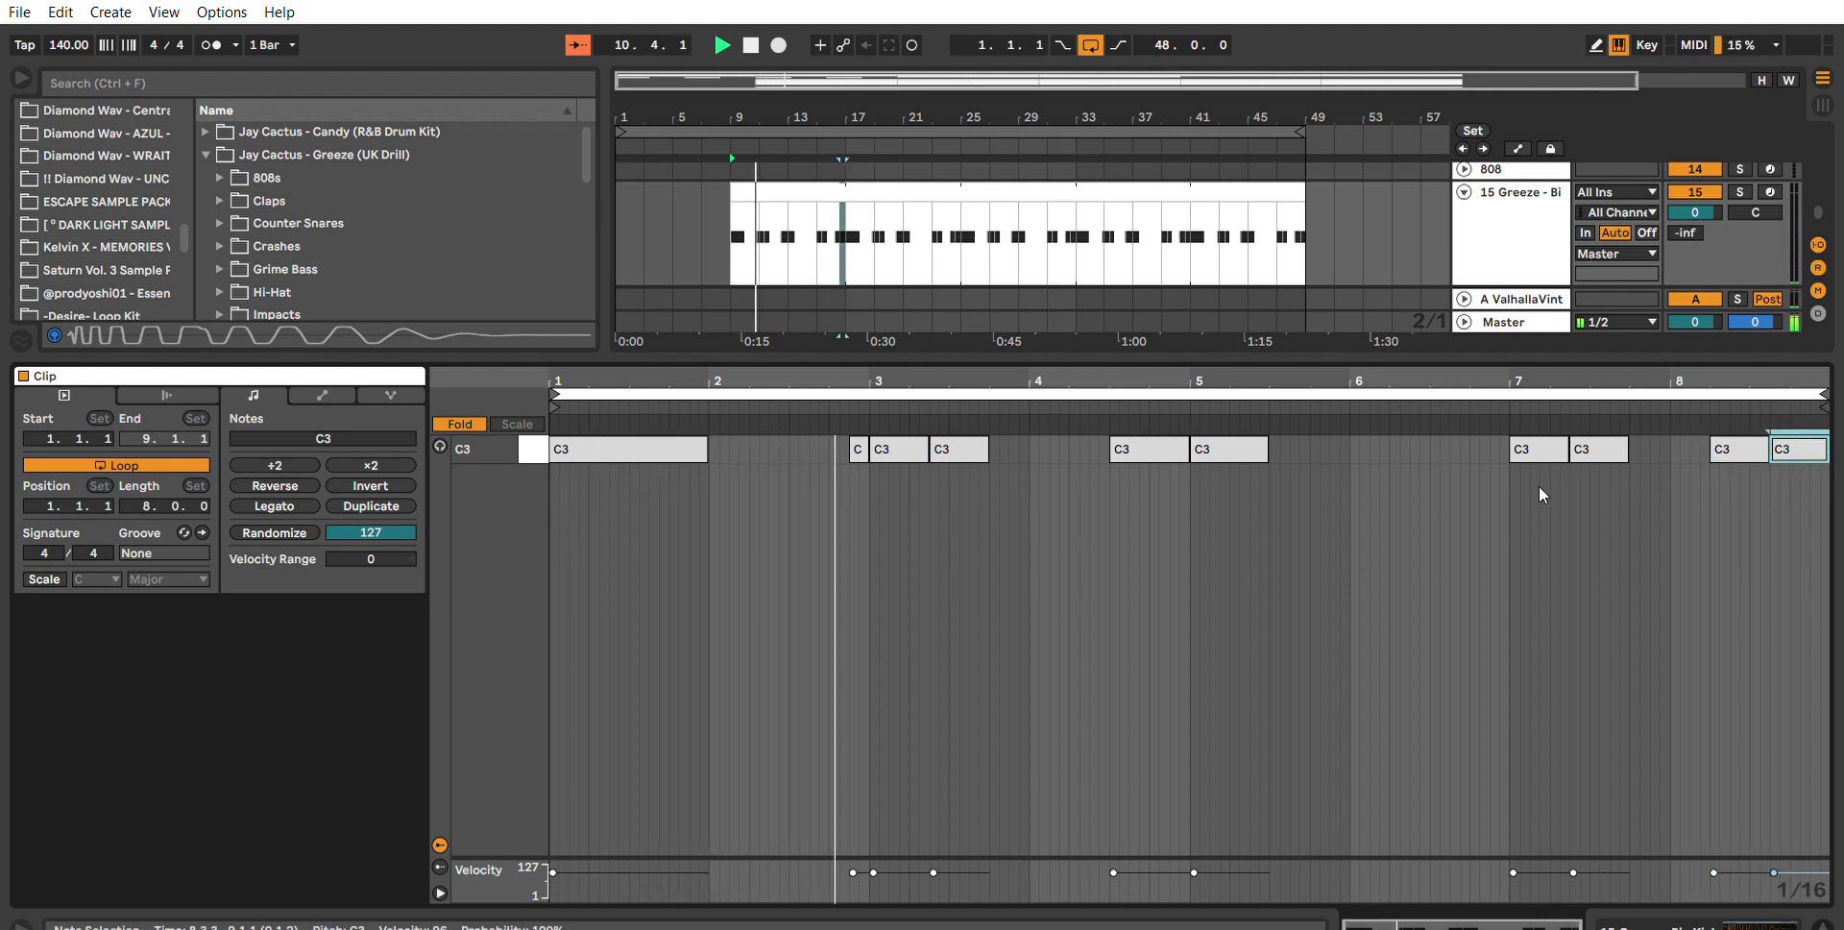
Add a C3 from 6.3.1 to 6.4.4 in the kick clip and hide the note editor.
double_click(1495, 448)
mouse_move(1499, 448)
left_mouse_down()
mouse_move(1525, 426)
mouse_move(1429, 442)
mouse_move(1505, 424)
left_mouse_up()
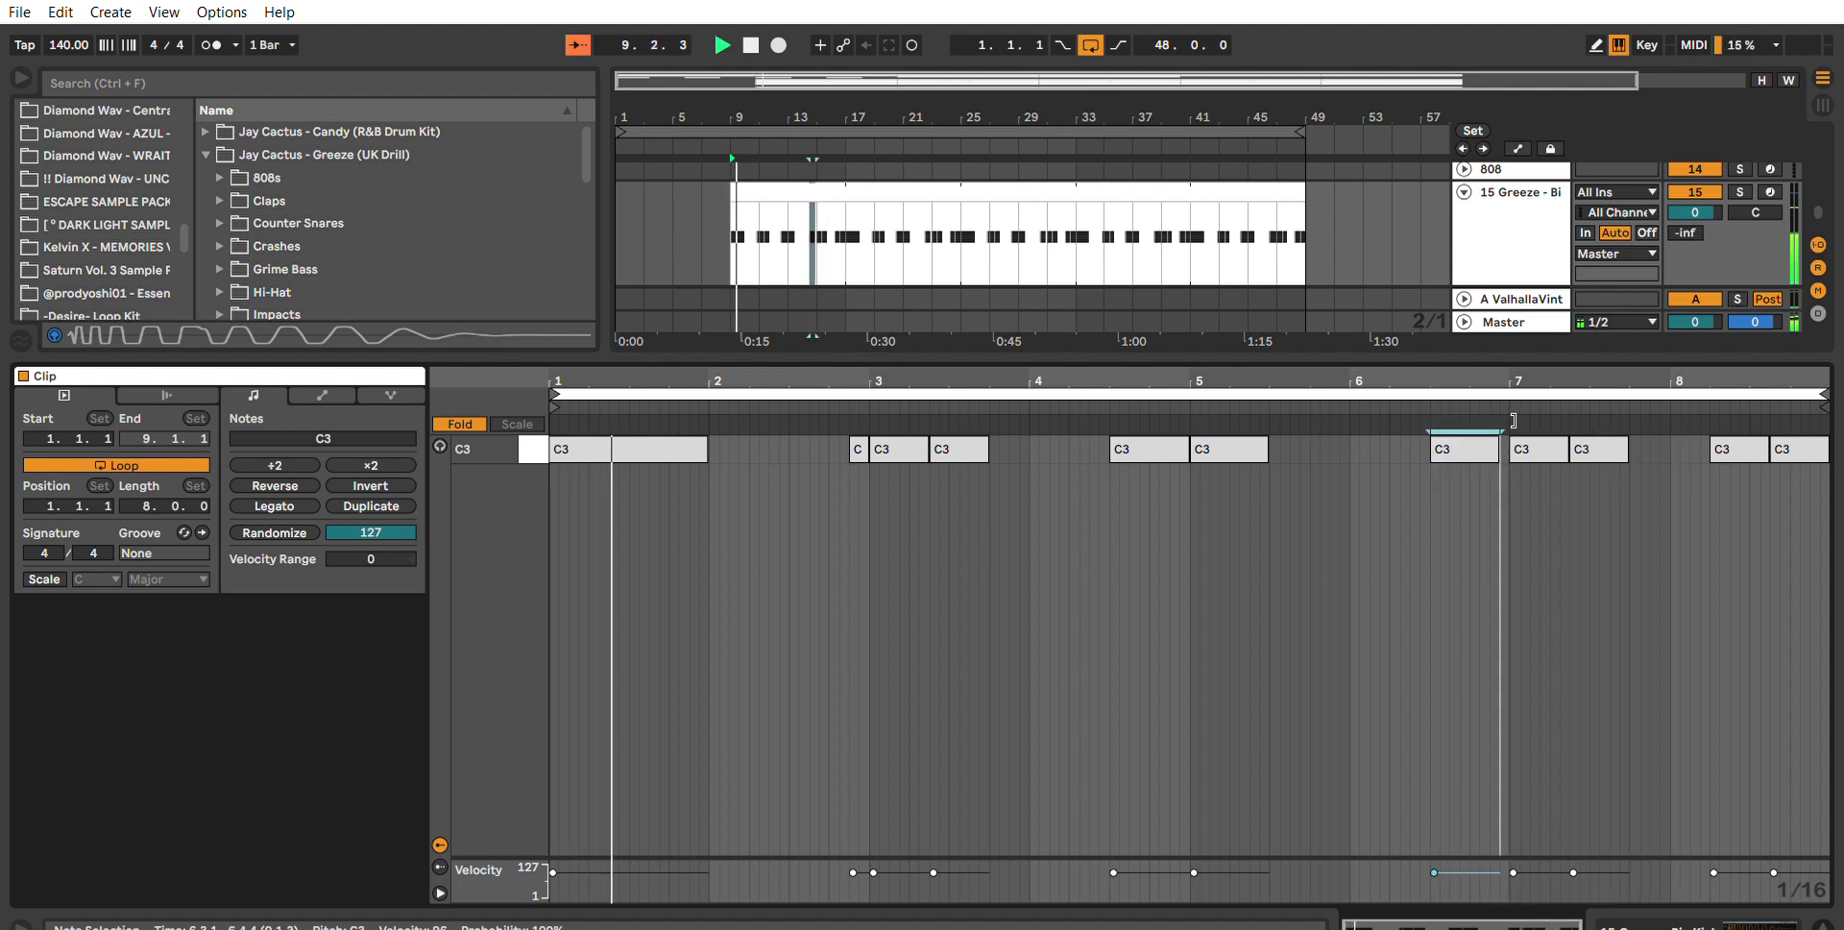
key("ctrl+alt+l")
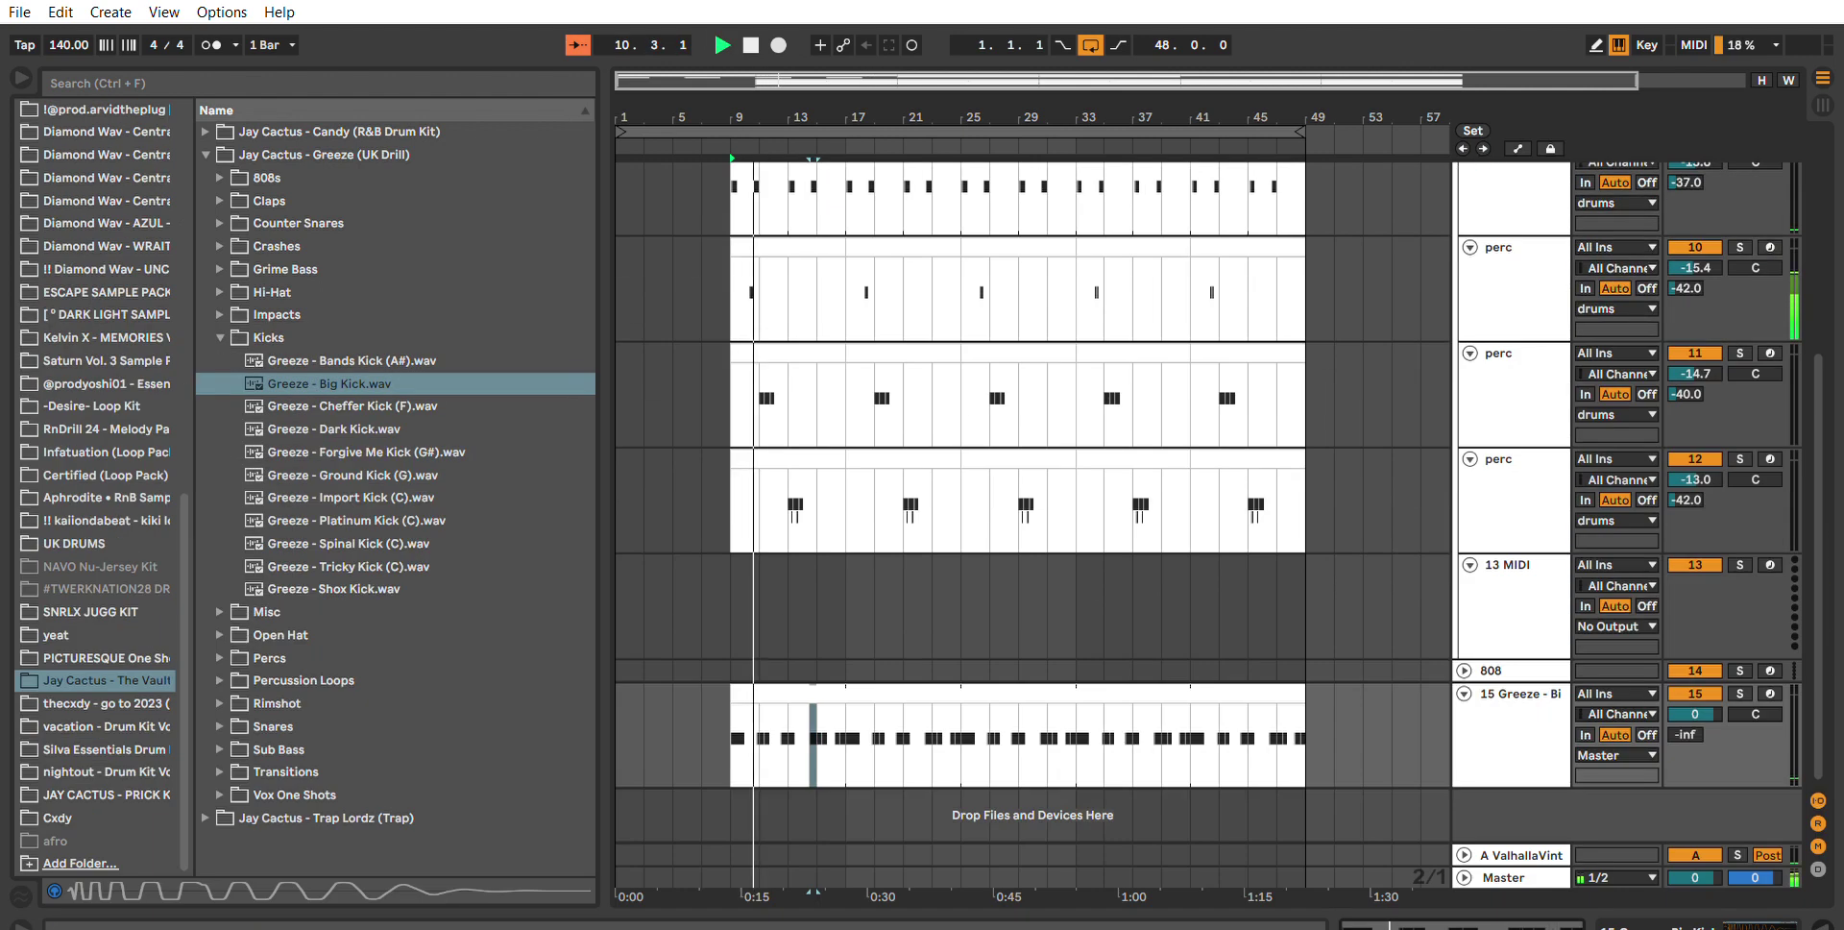
Set the Big Kick's velocity-to-volume amount to 100% and lower the kick track's volume to -4.9 dB.
key("ctrl+alt+l")
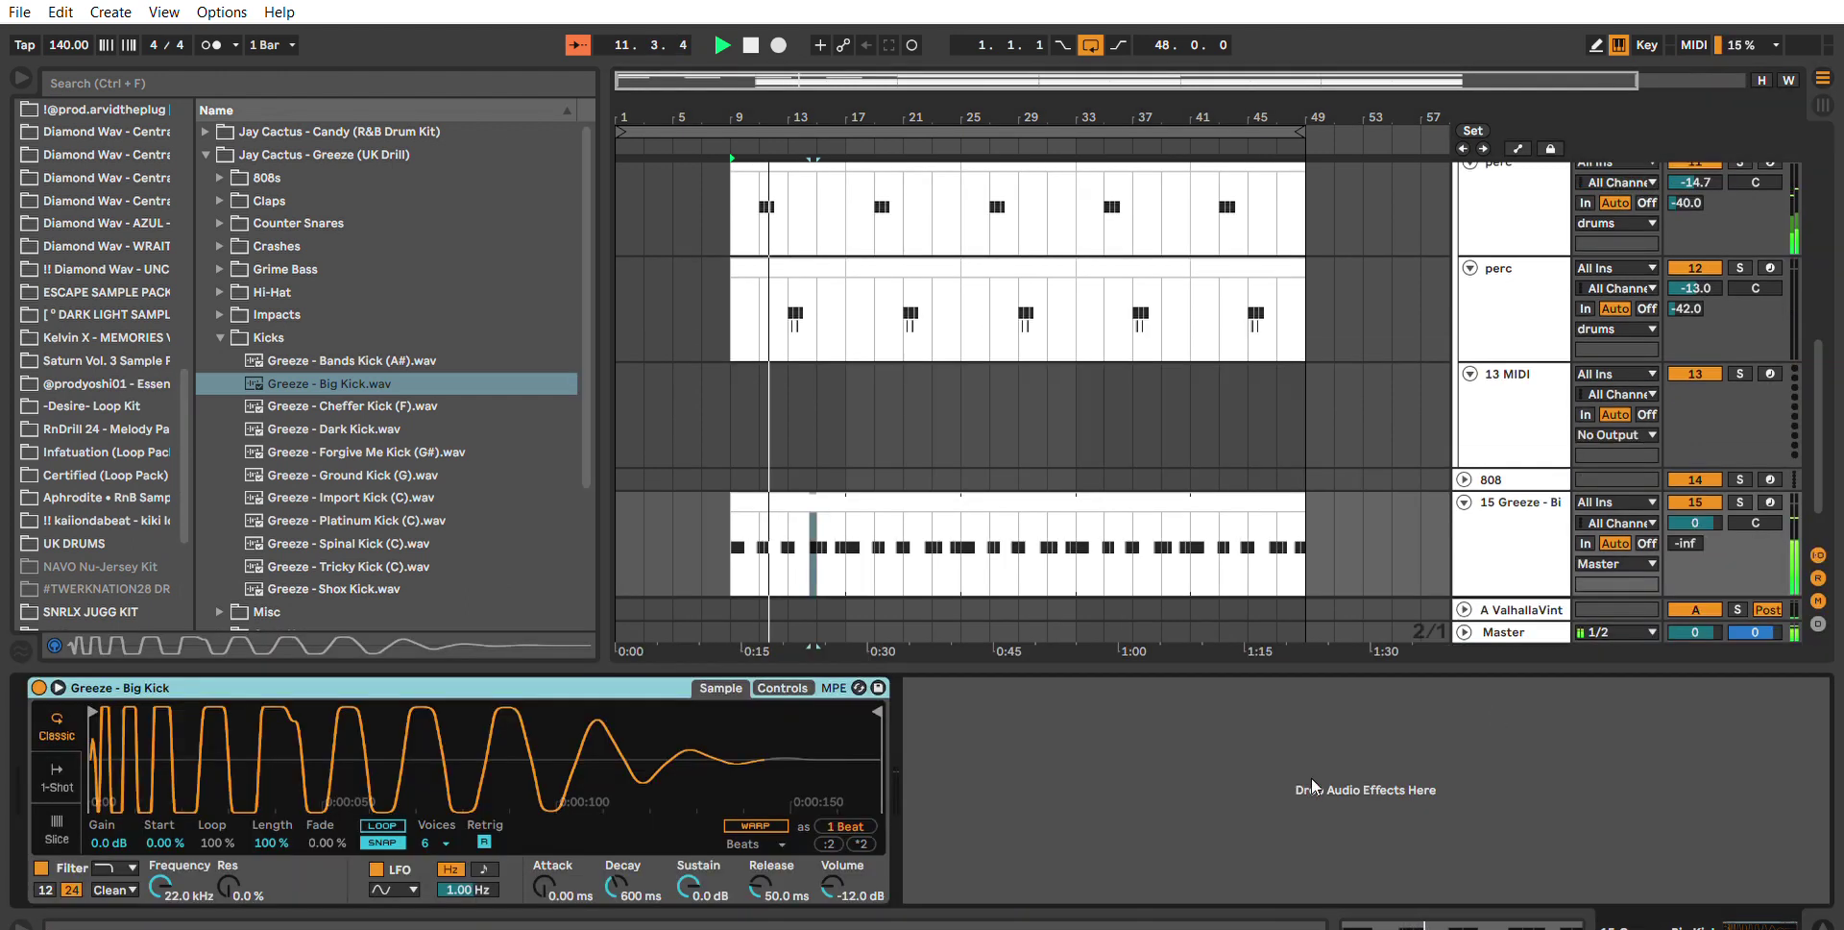
left_click(389, 843)
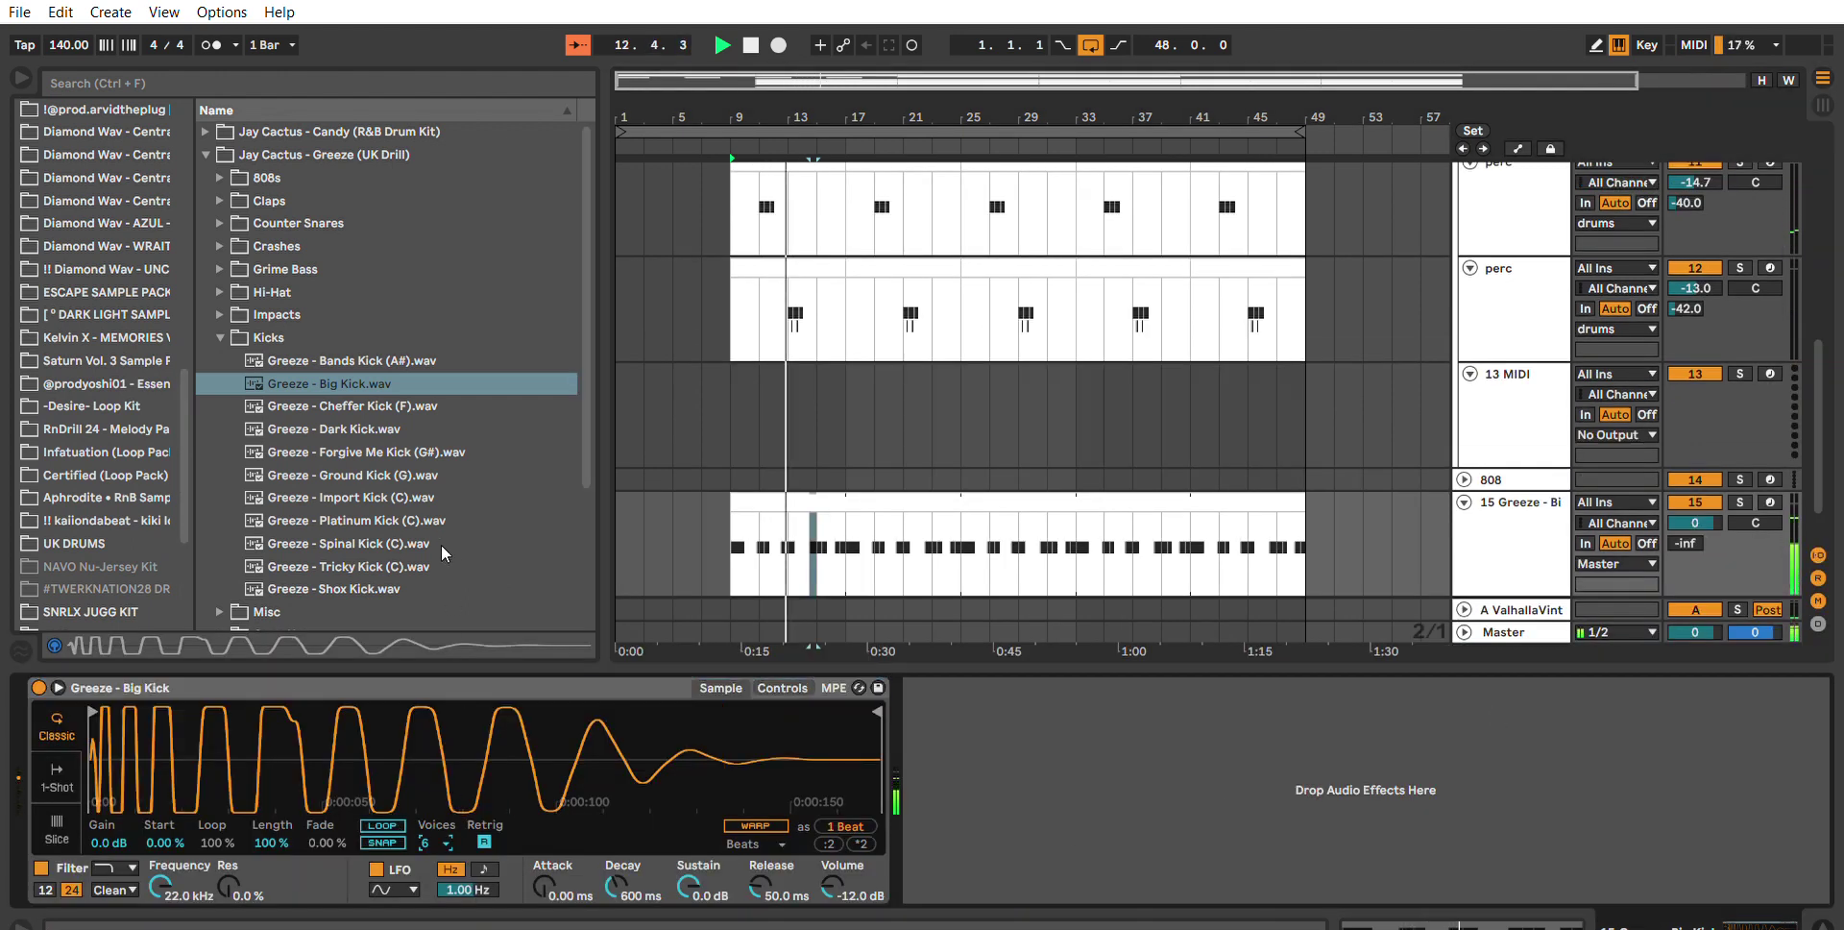
left_click(780, 689)
left_click_drag(686, 846, 686, 783)
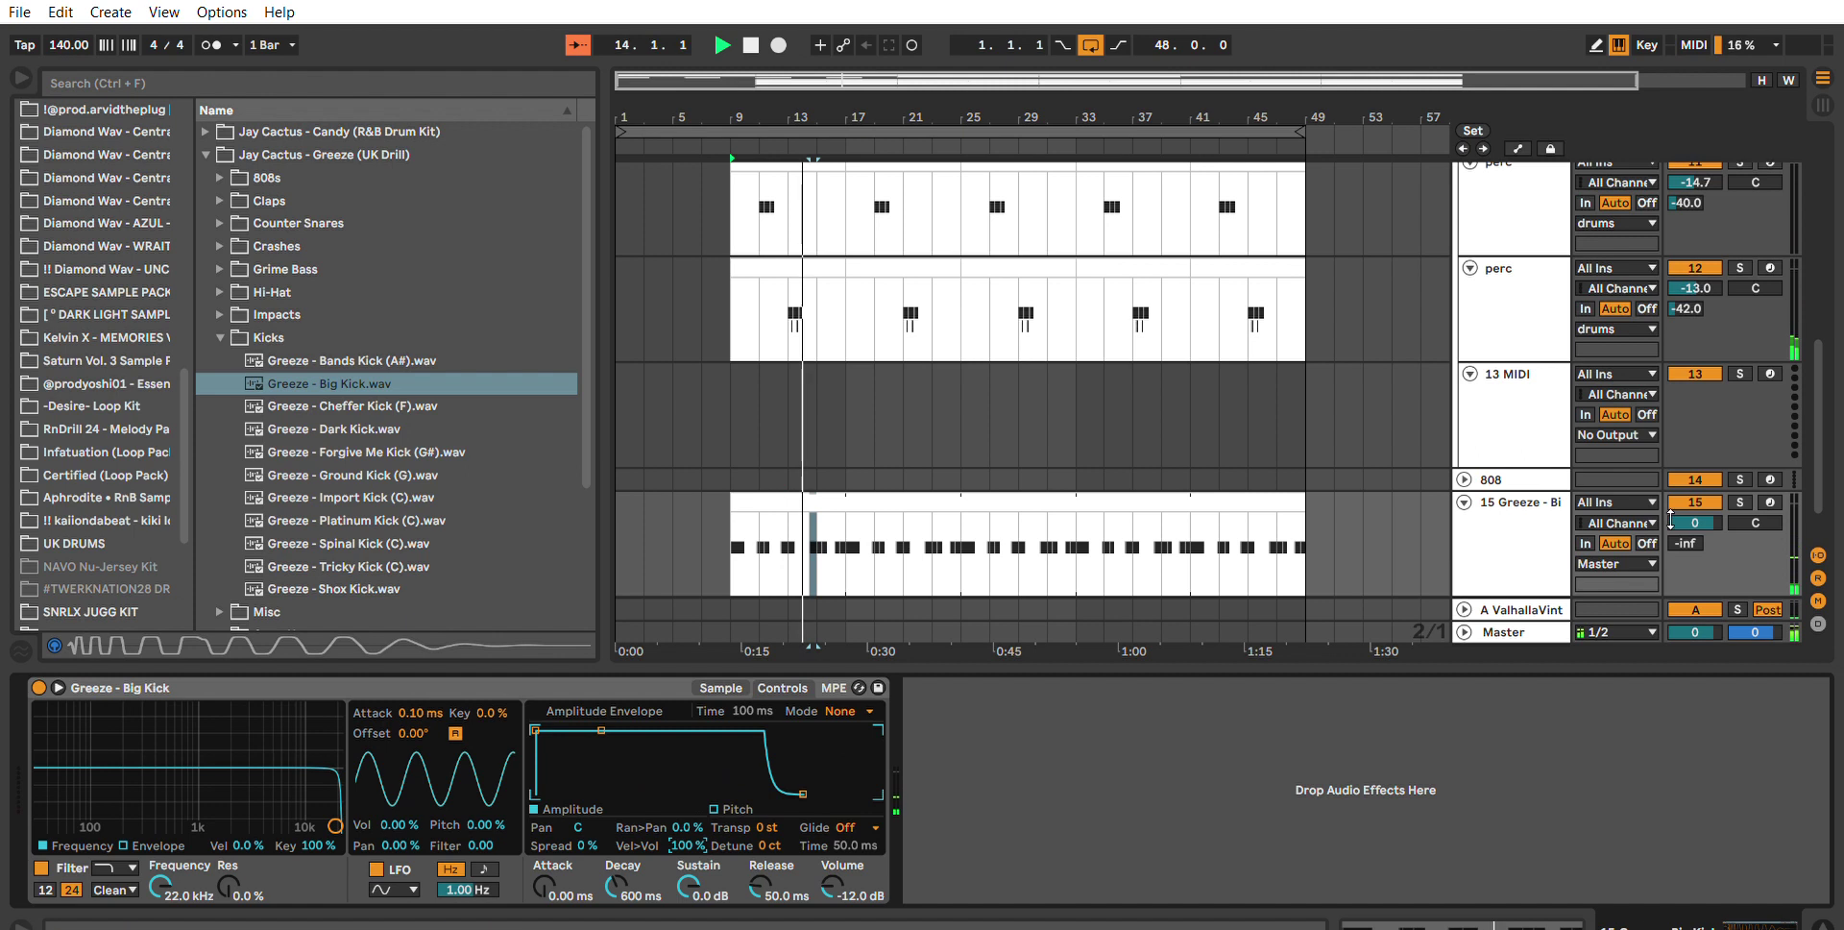
left_click_drag(1695, 524, 1695, 527)
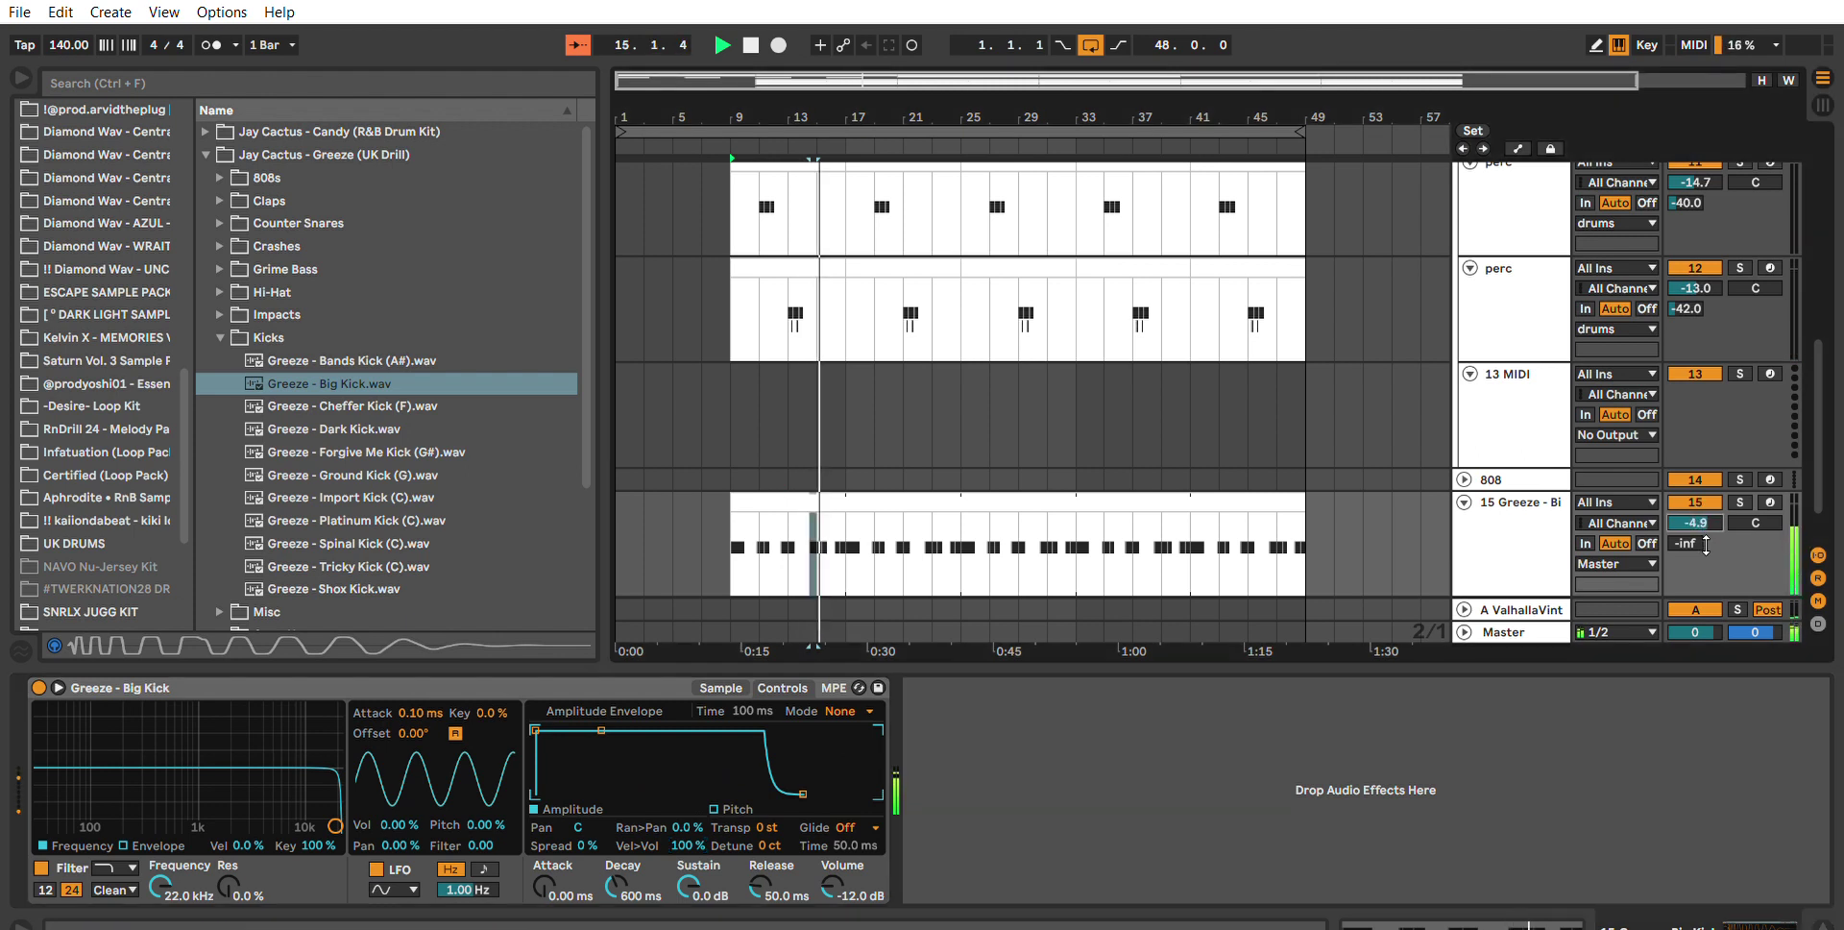
Unfold the 808 track and trim the start of the Big Kick clip to bar 17.
scroll(967, 444, "down", 2)
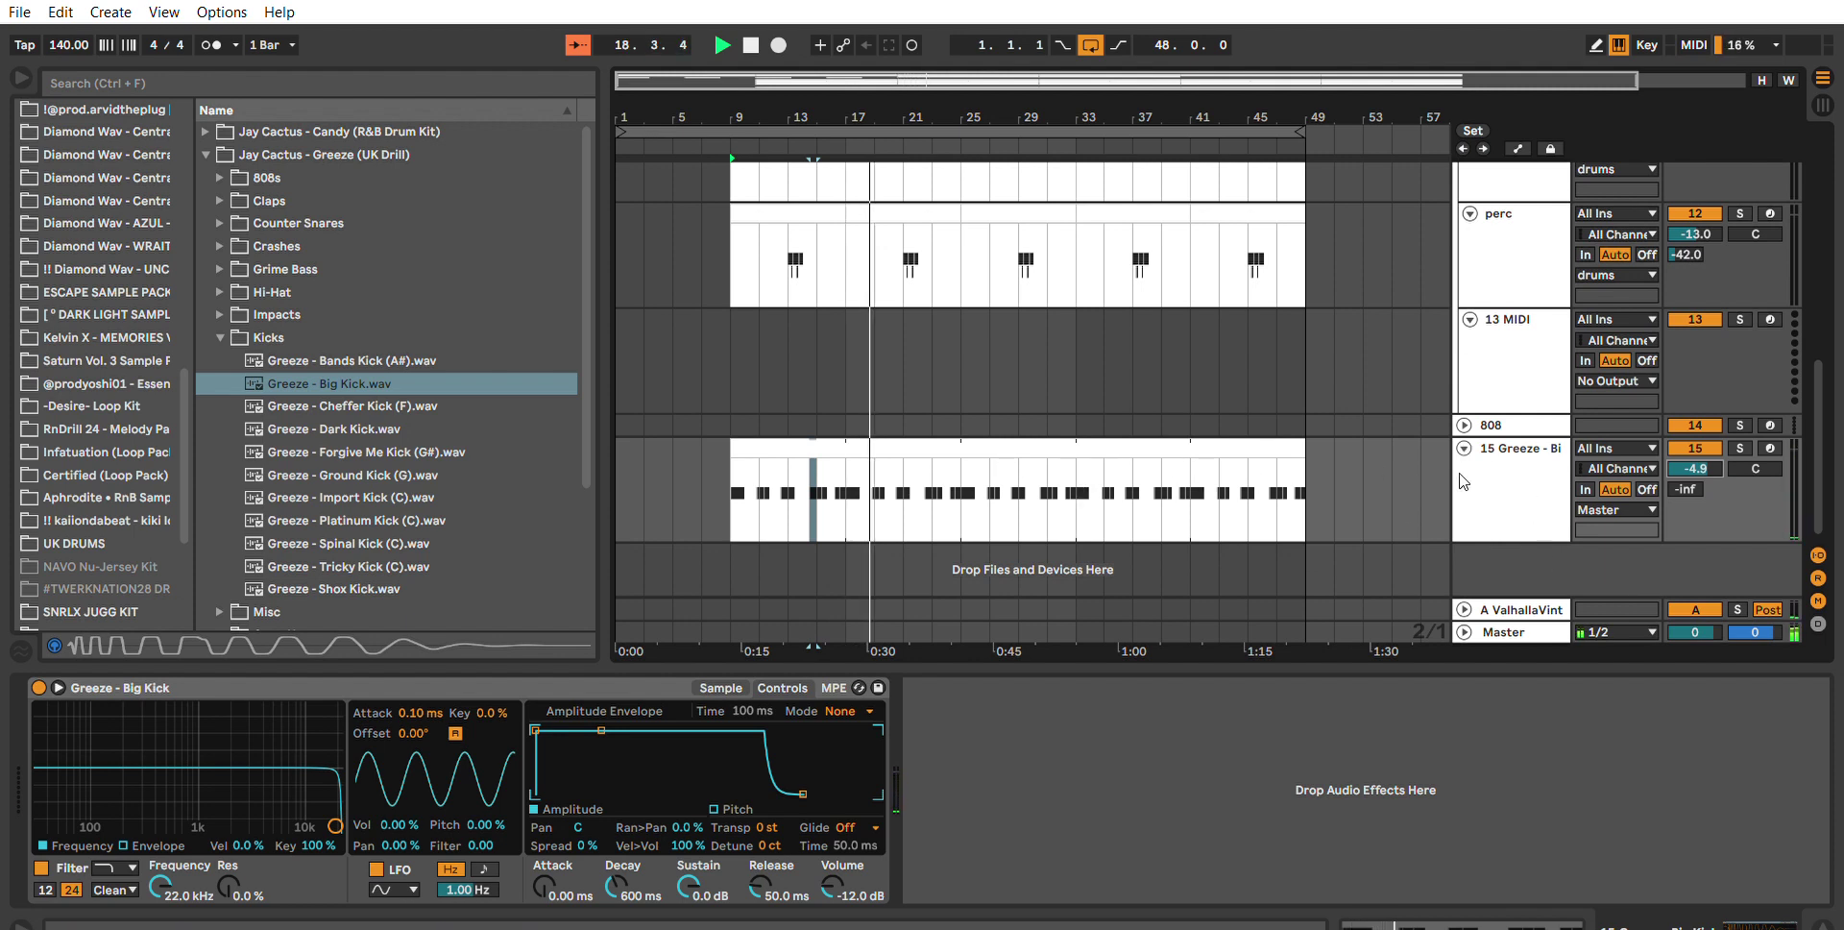
left_click(1465, 423)
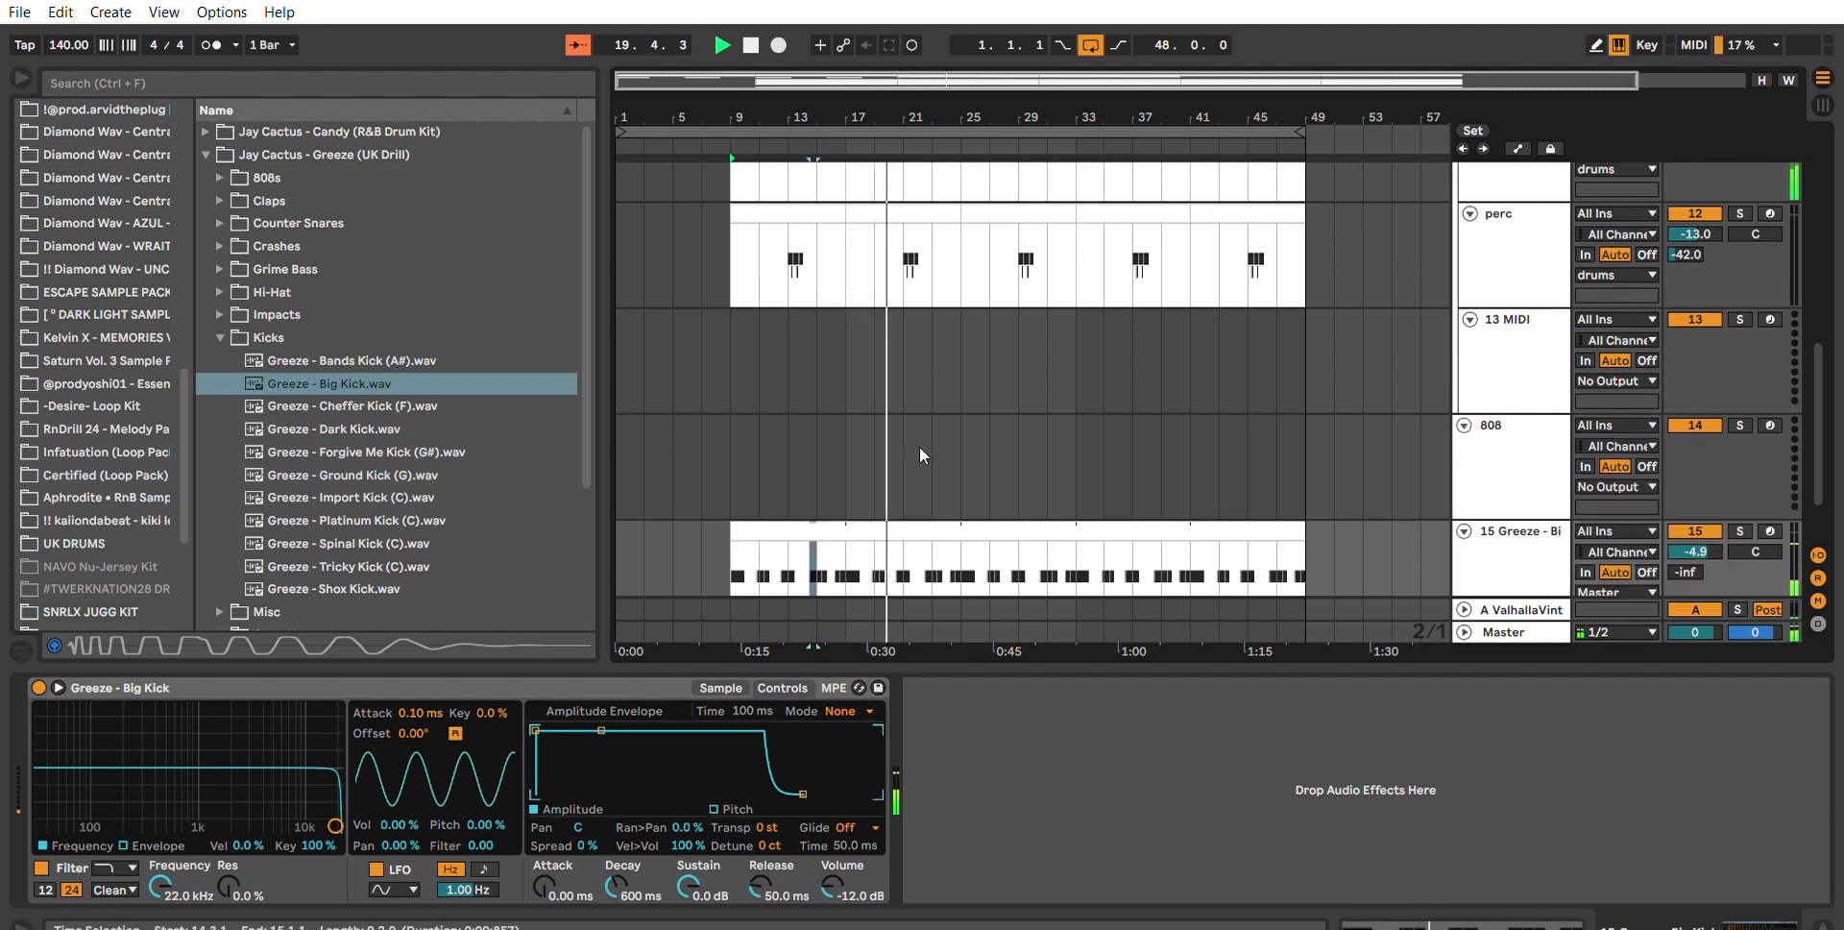
left_click(757, 463)
left_click_drag(730, 524, 850, 459)
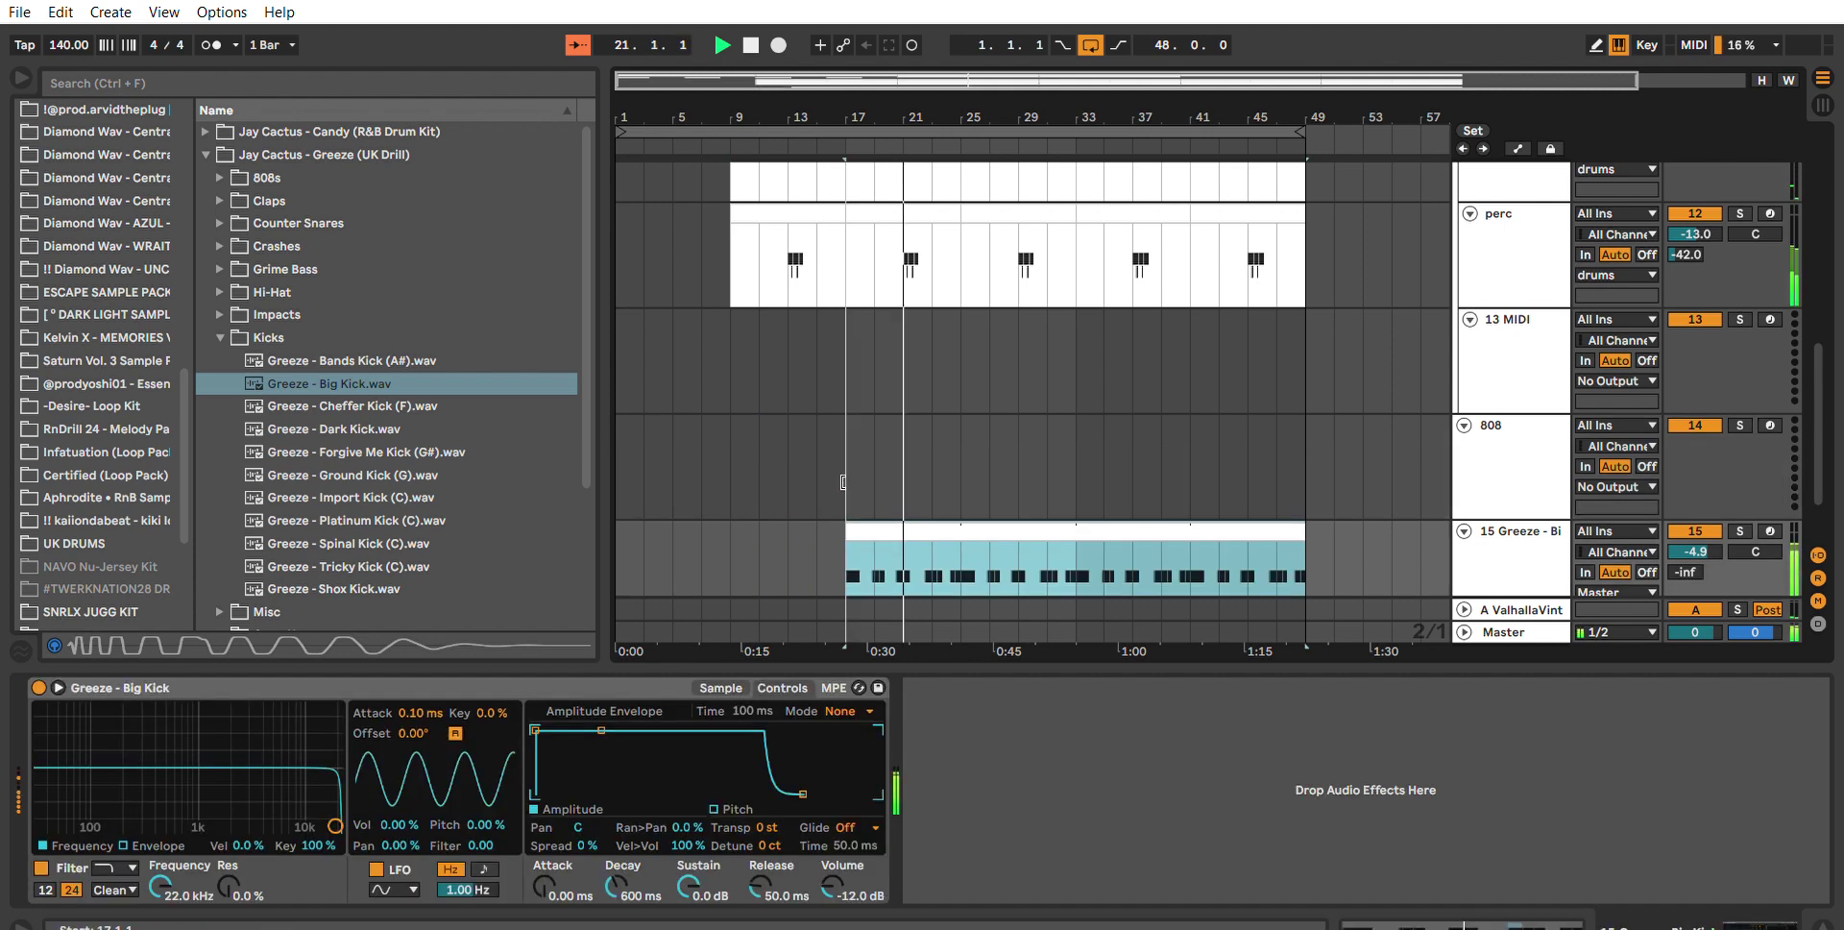
Play from bar 9 and insert an empty eight-bar MIDI clip on the 808 track from bar 17 to 25.
left_click(738, 440)
left_click(740, 444)
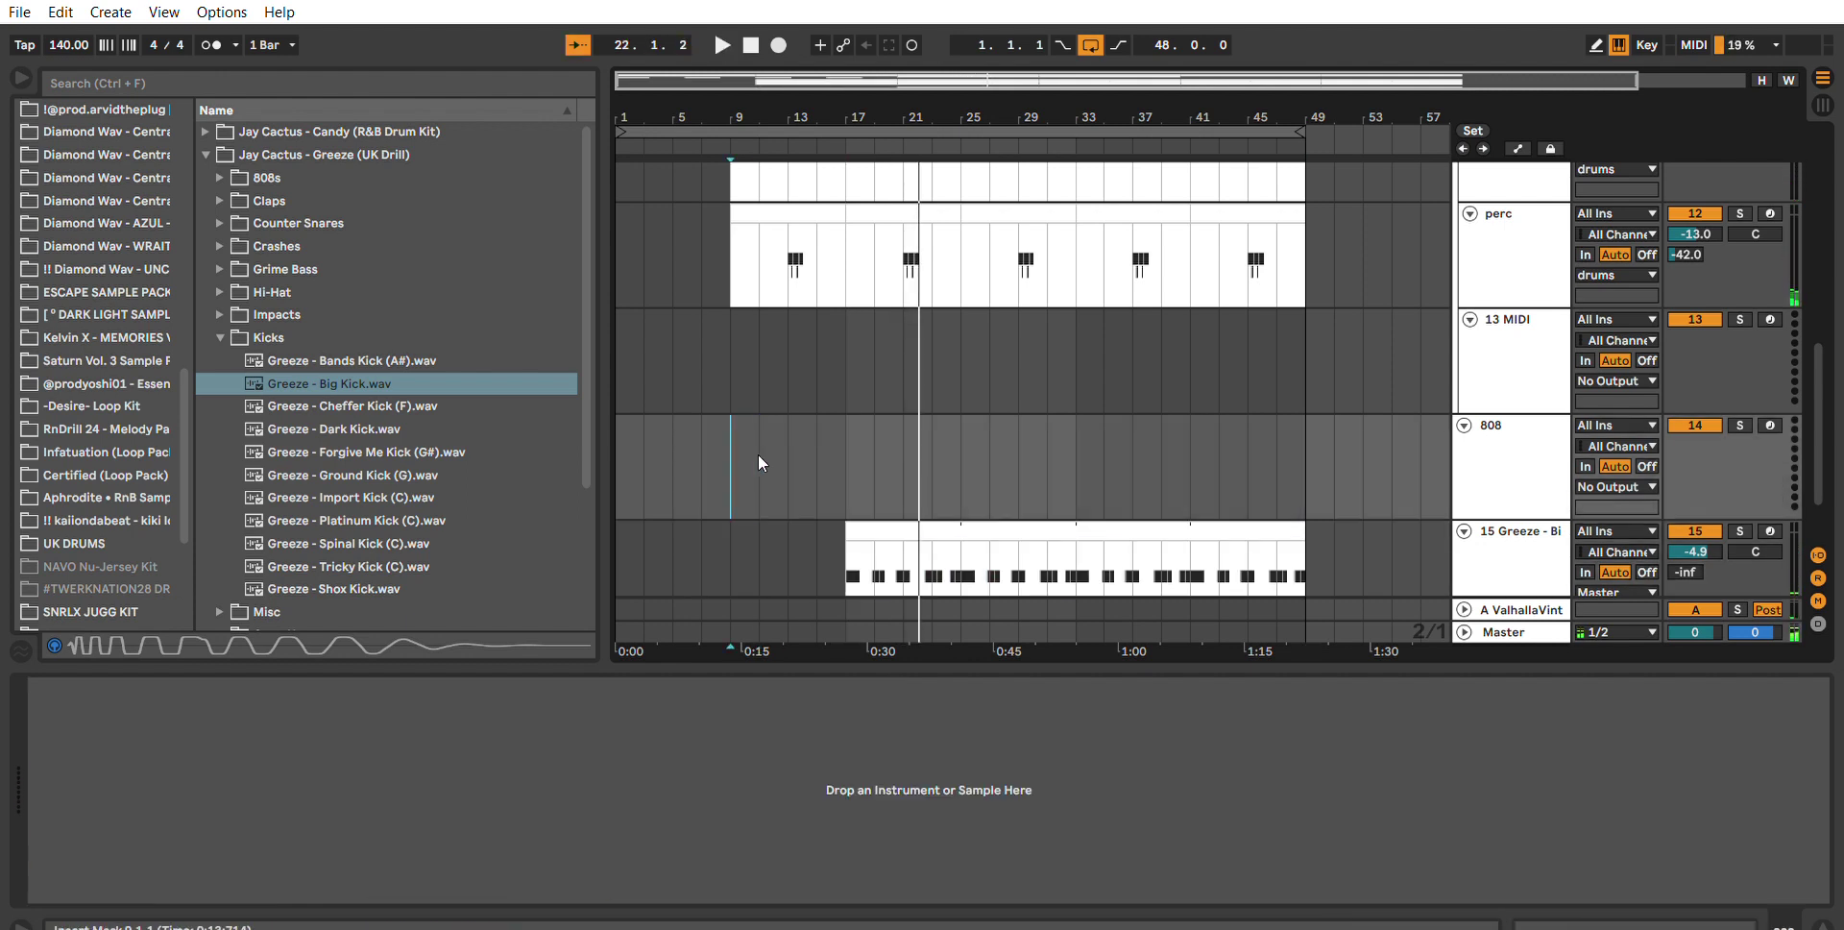
scroll(1368, 440, "down", 2)
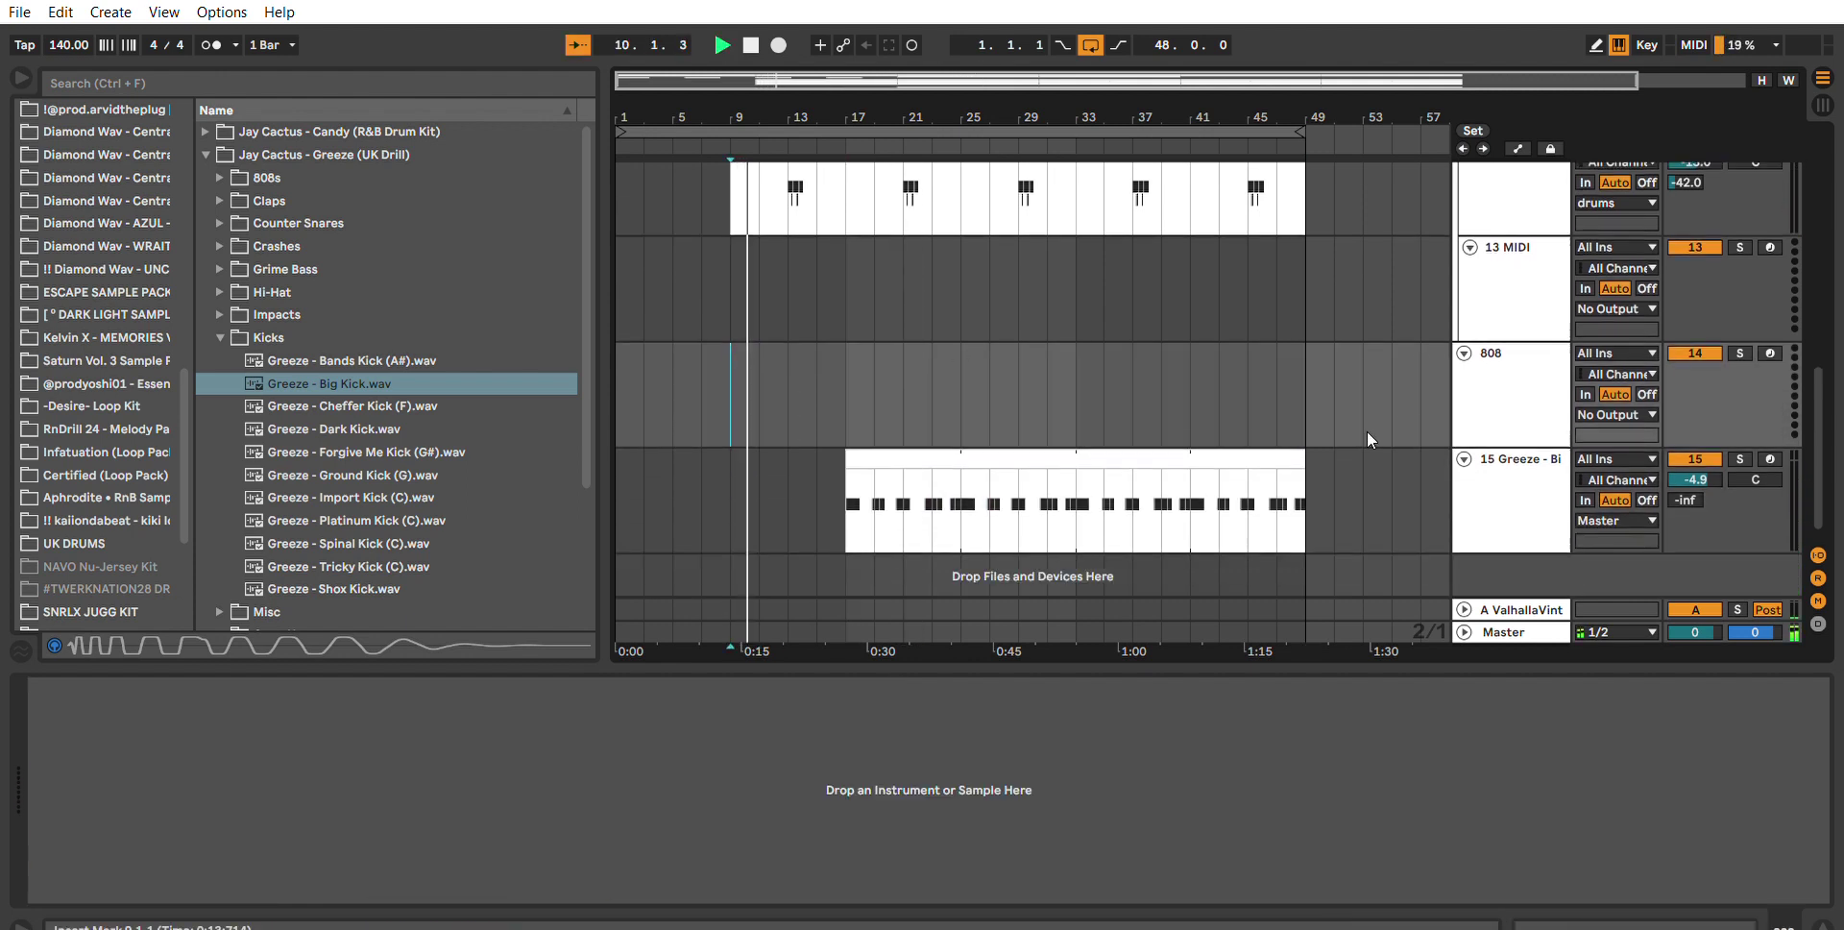
left_click_drag(847, 387, 970, 392)
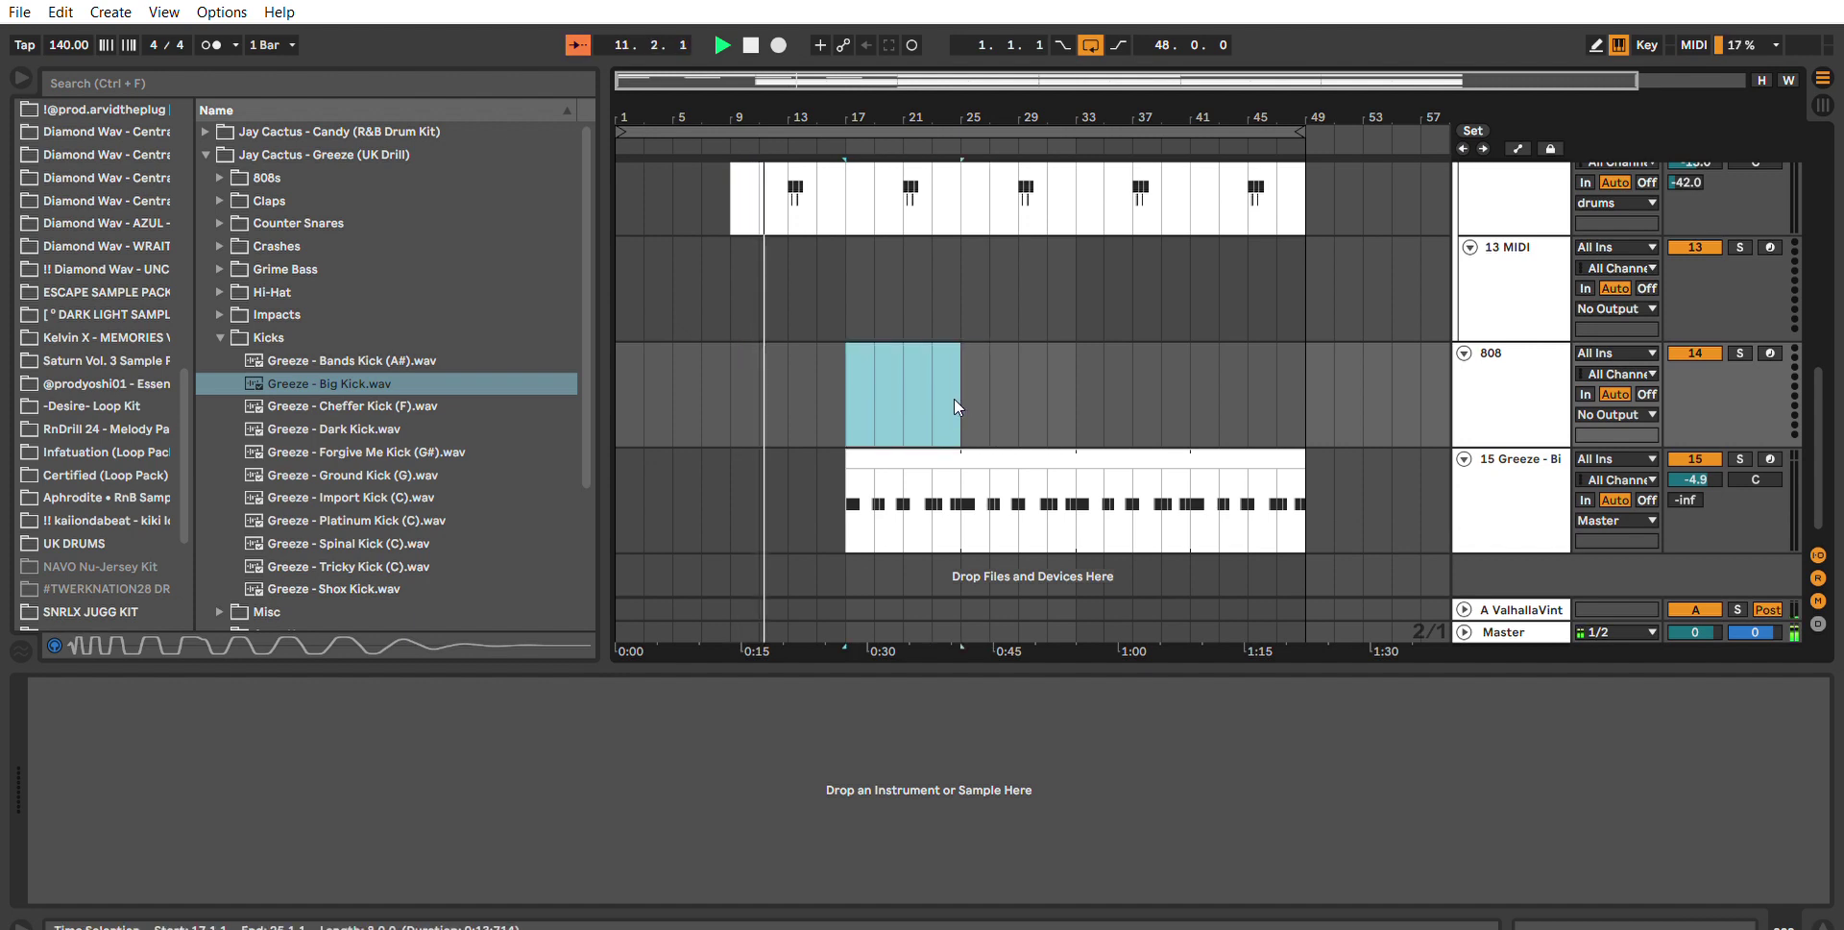
key("ctrl+shift+m")
Copy the full-length chord clip from the melodias group onto the 808 track and trim its start to bar 17.
scroll(885, 395, "up", 8)
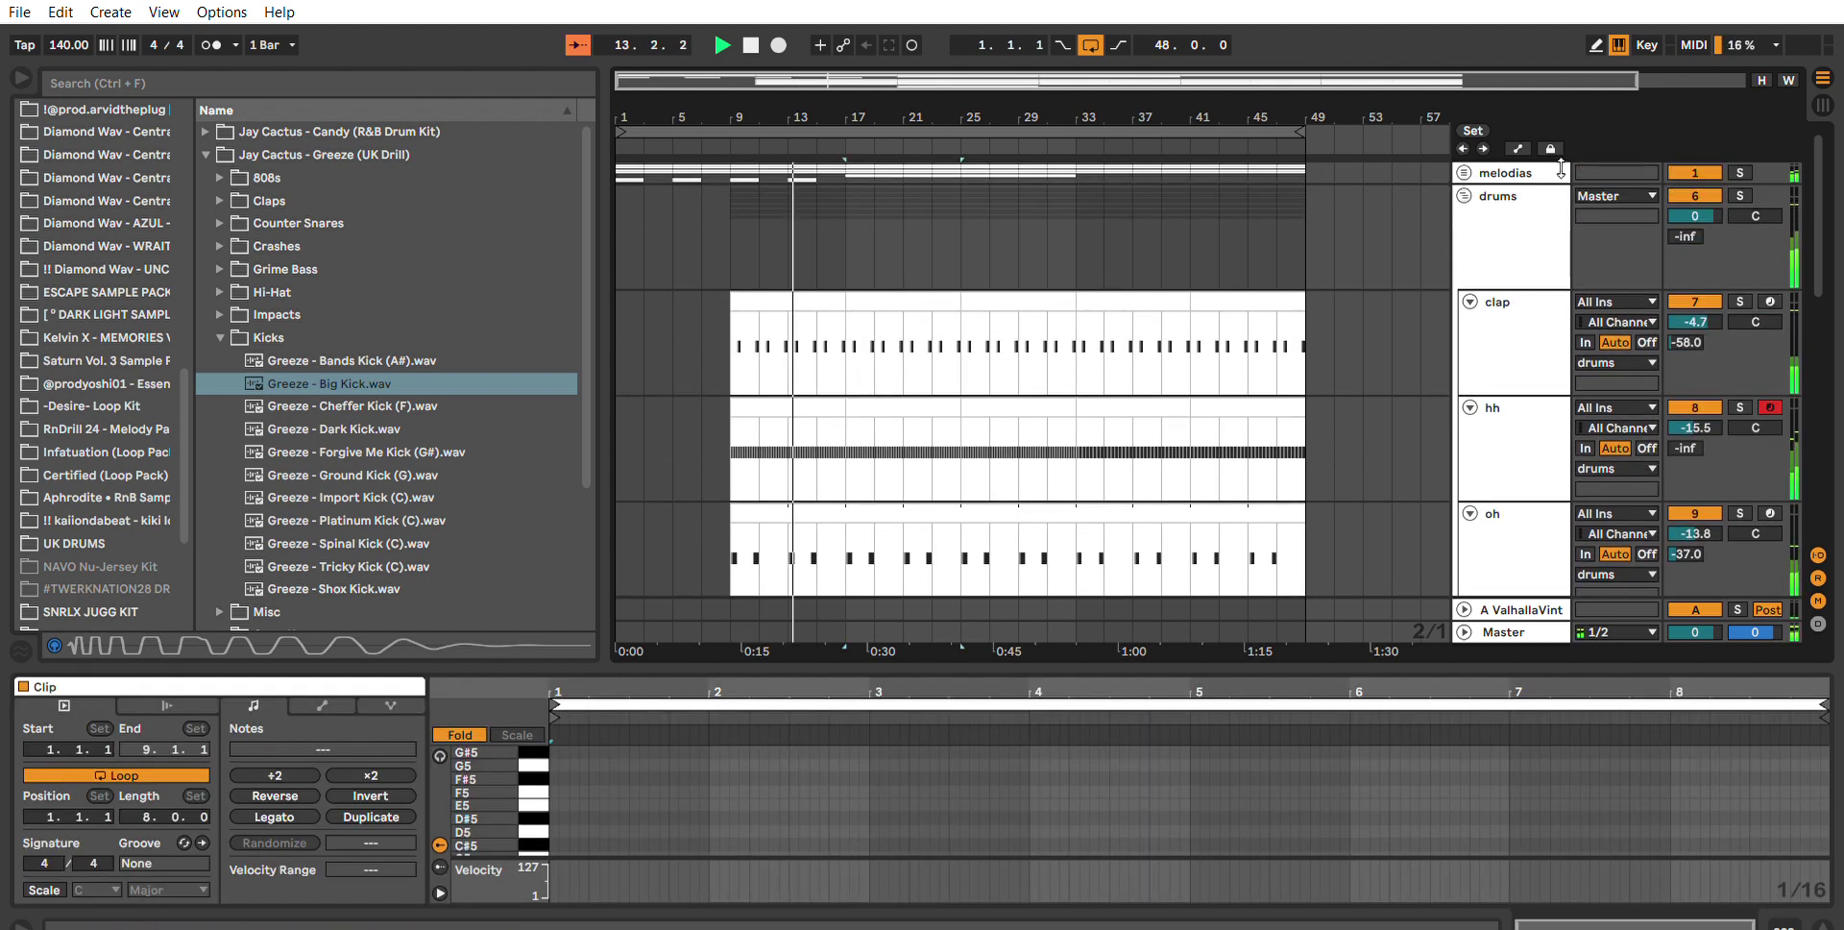
left_click(1464, 173)
left_click(1086, 257)
left_click_drag(1083, 240, 1049, 615)
scroll(1047, 611, "down", 6)
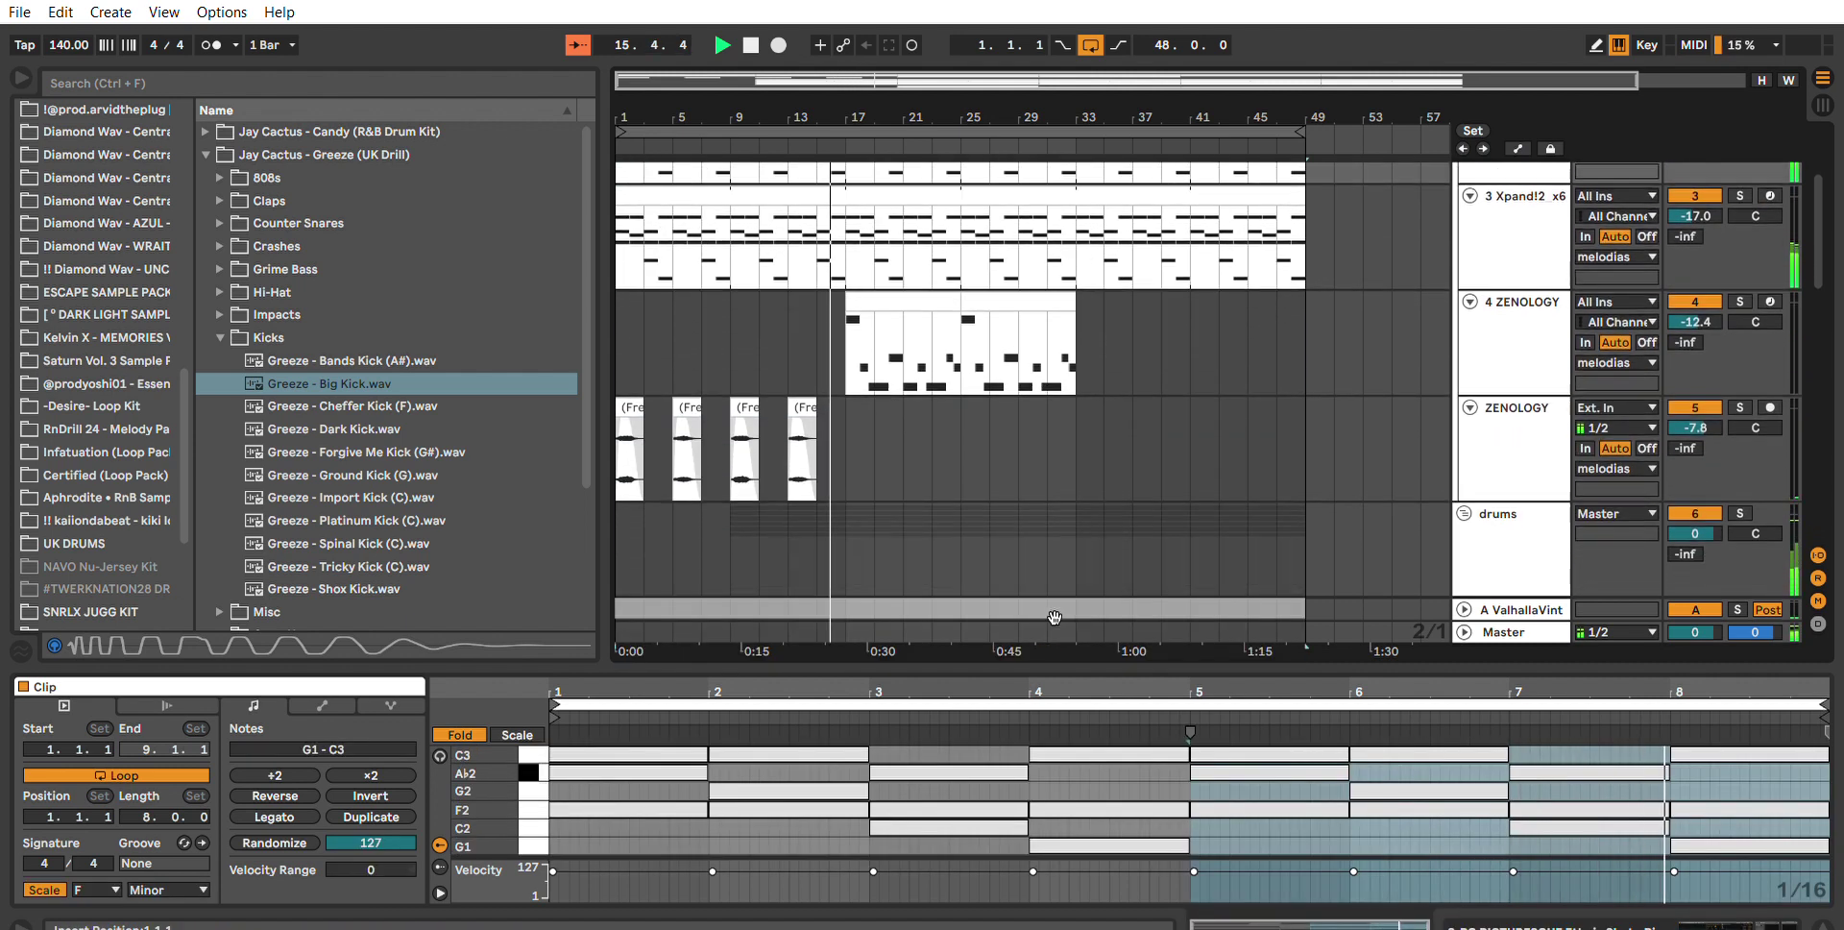
scroll(1047, 611, "down", 5)
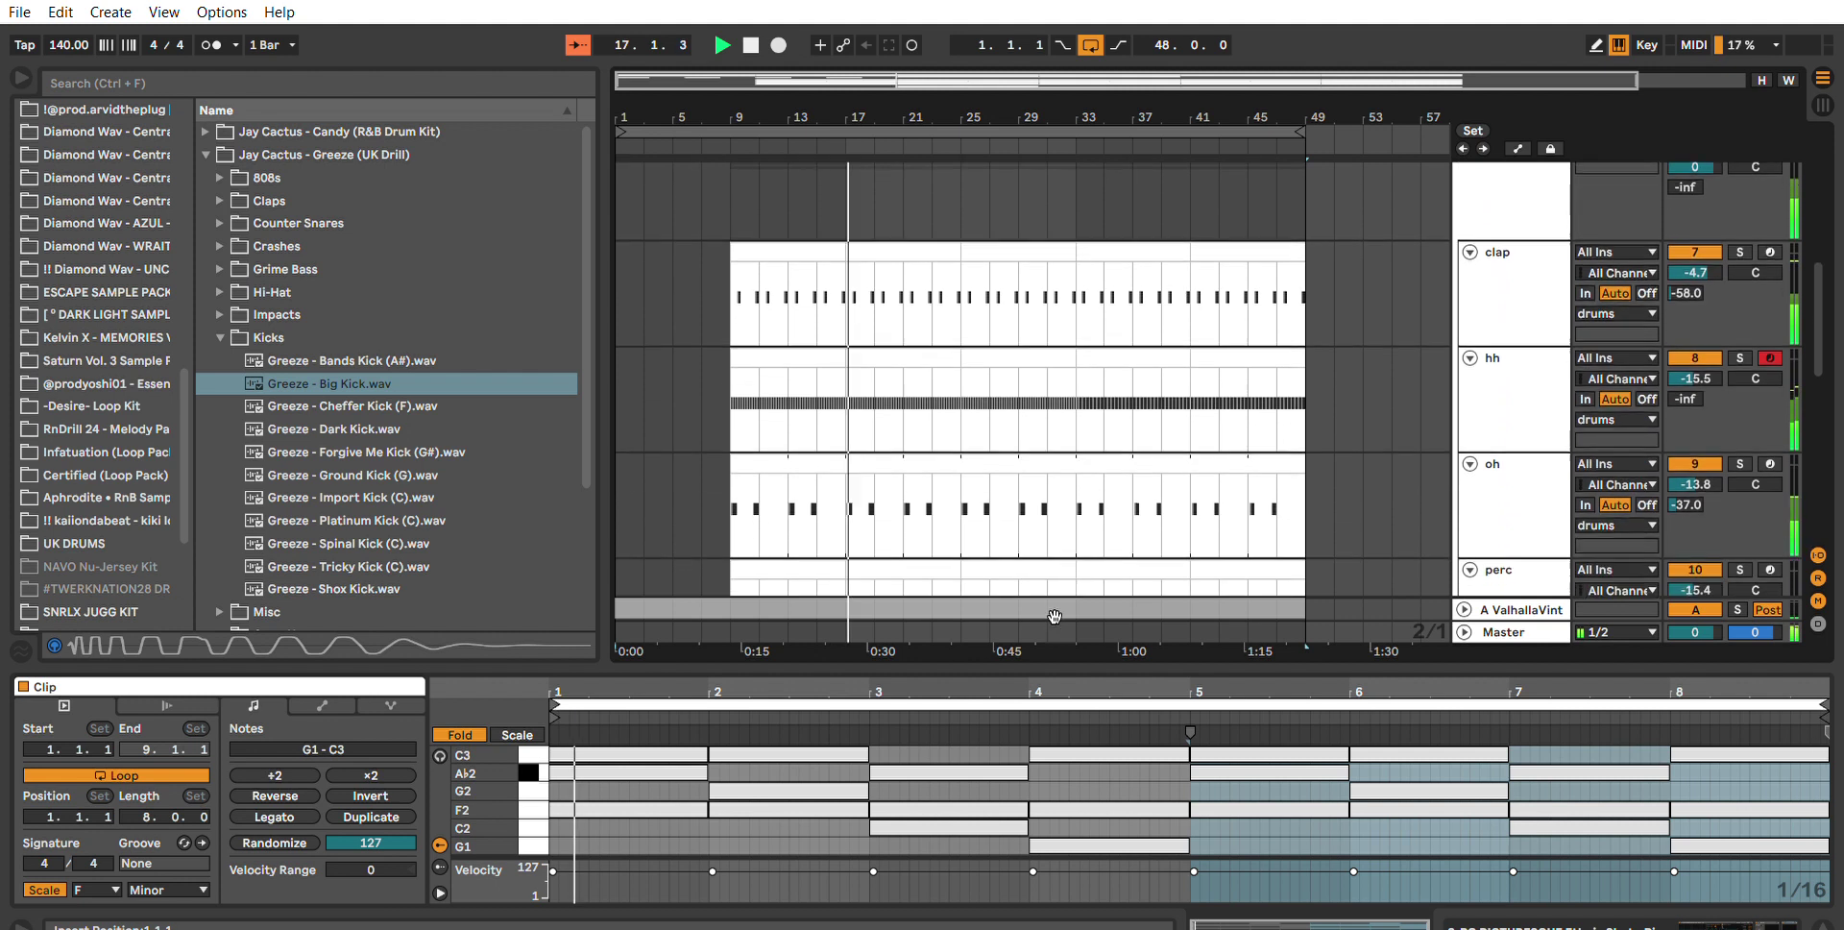
scroll(1049, 612, "down", 4)
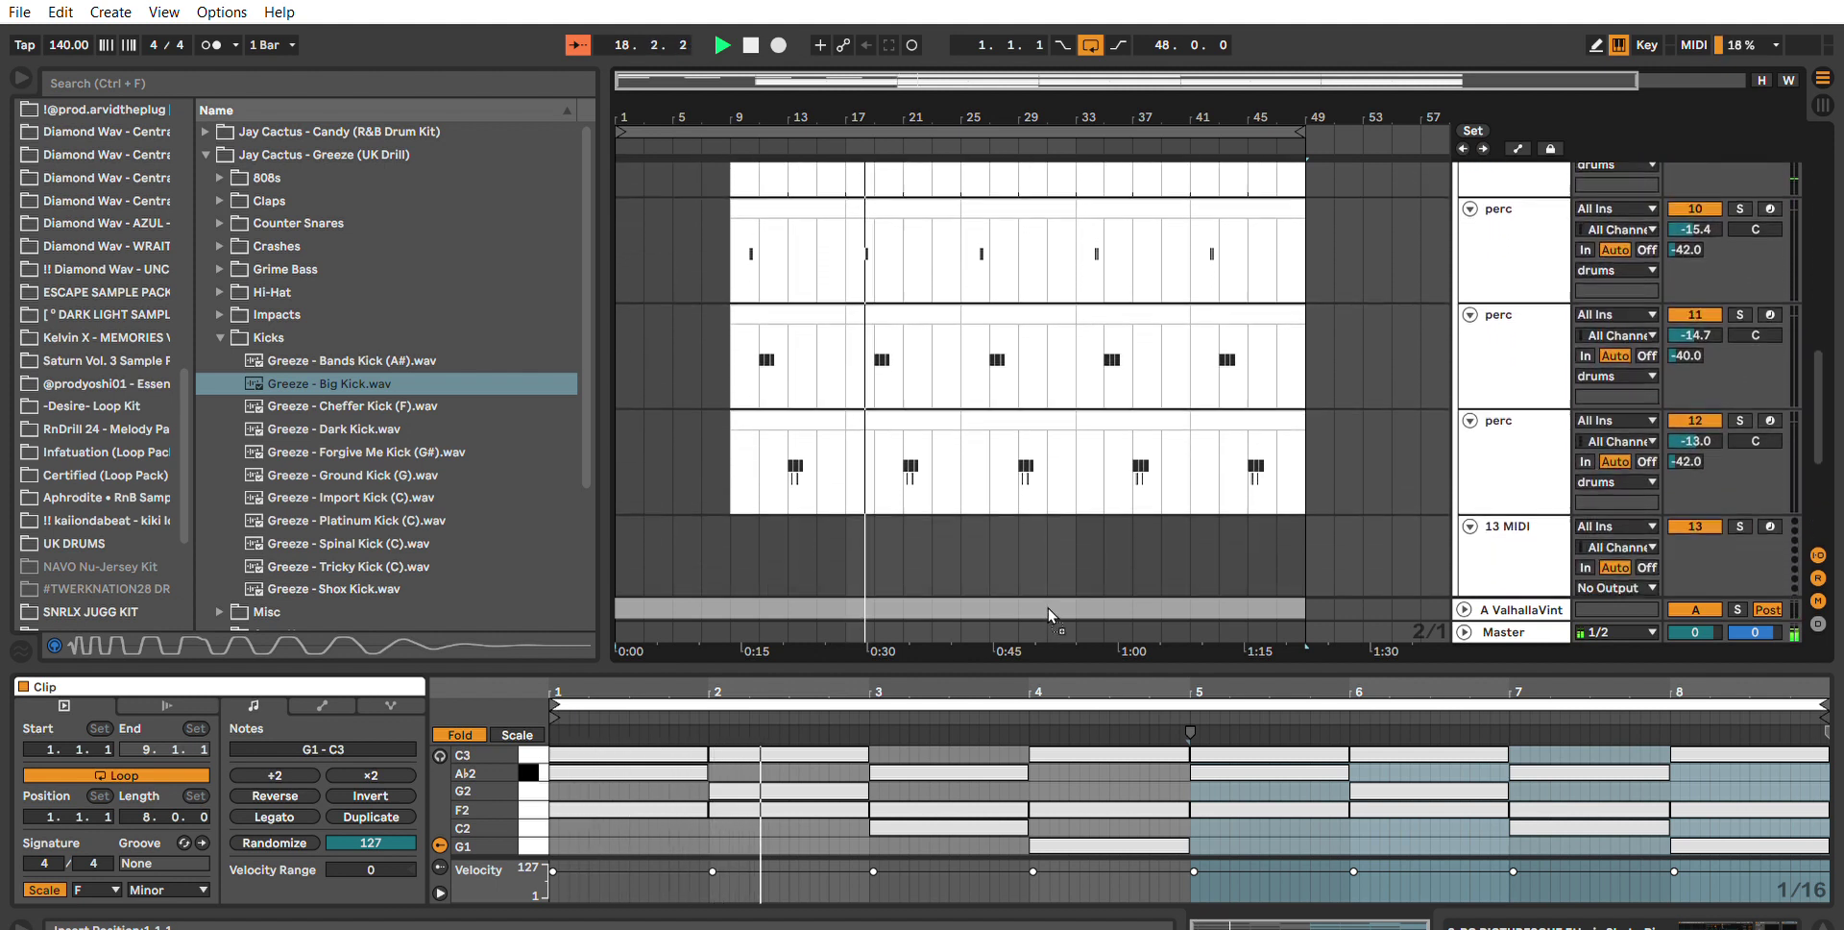
left_click_drag(1036, 464, 1035, 464)
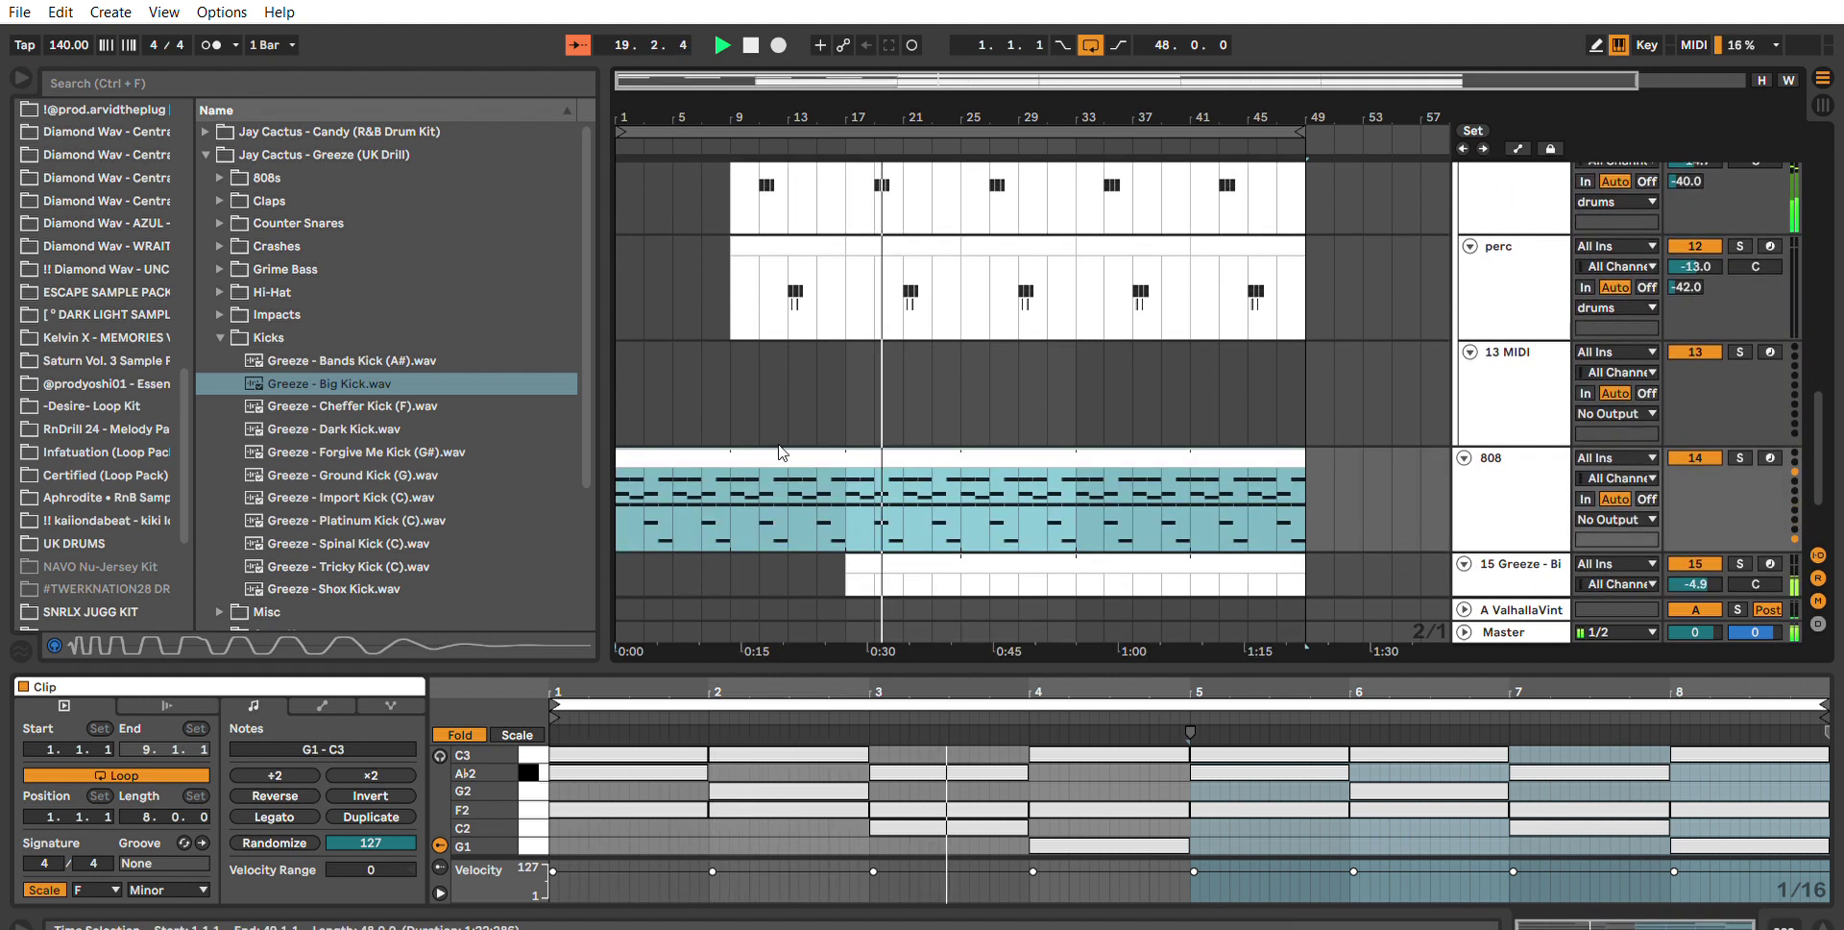
left_click_drag(618, 456, 850, 400)
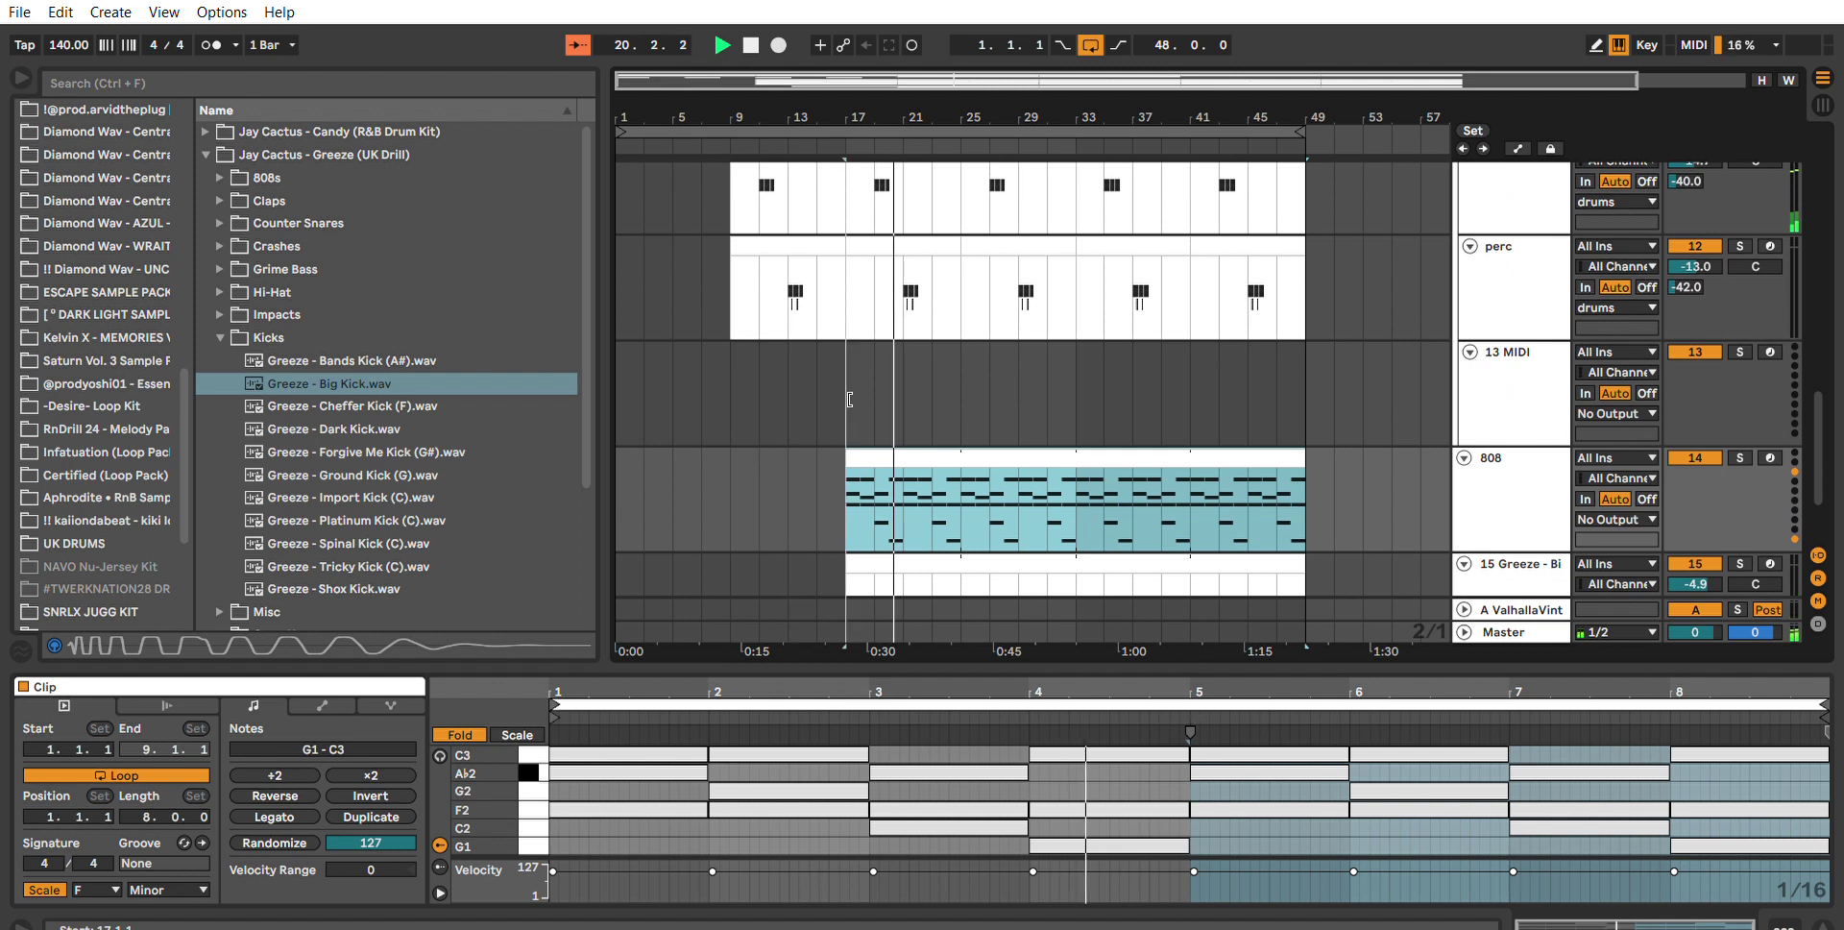
Open the 808 clip in an enlarged note editor and delete the notes above F2 in bars 1 and 2.
double_click(939, 460)
left_click_drag(762, 656, 763, 437)
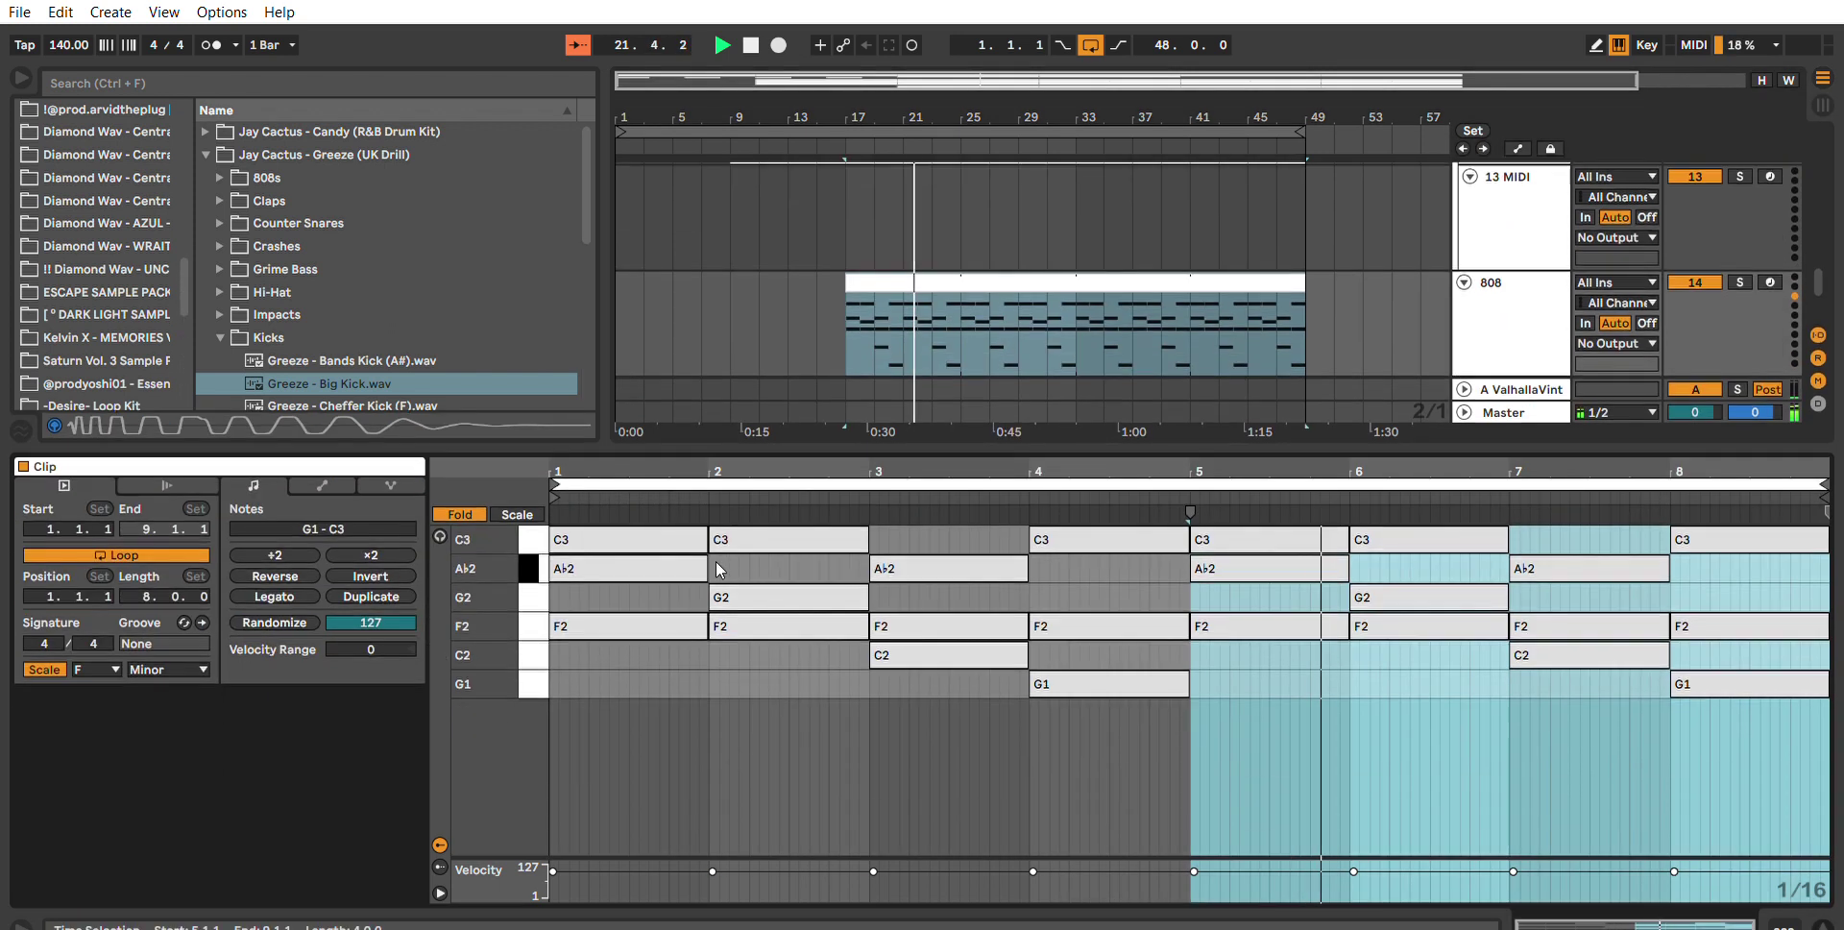
left_click(659, 525)
key("Delete")
left_click(823, 538)
key("Delete")
left_click(792, 589)
key("Delete")
Keep only C2 in bar 3 and G1 in bar 4, and delete all notes from bar 5 to the clip's end.
left_click(990, 526)
left_click_drag(990, 529, 942, 621)
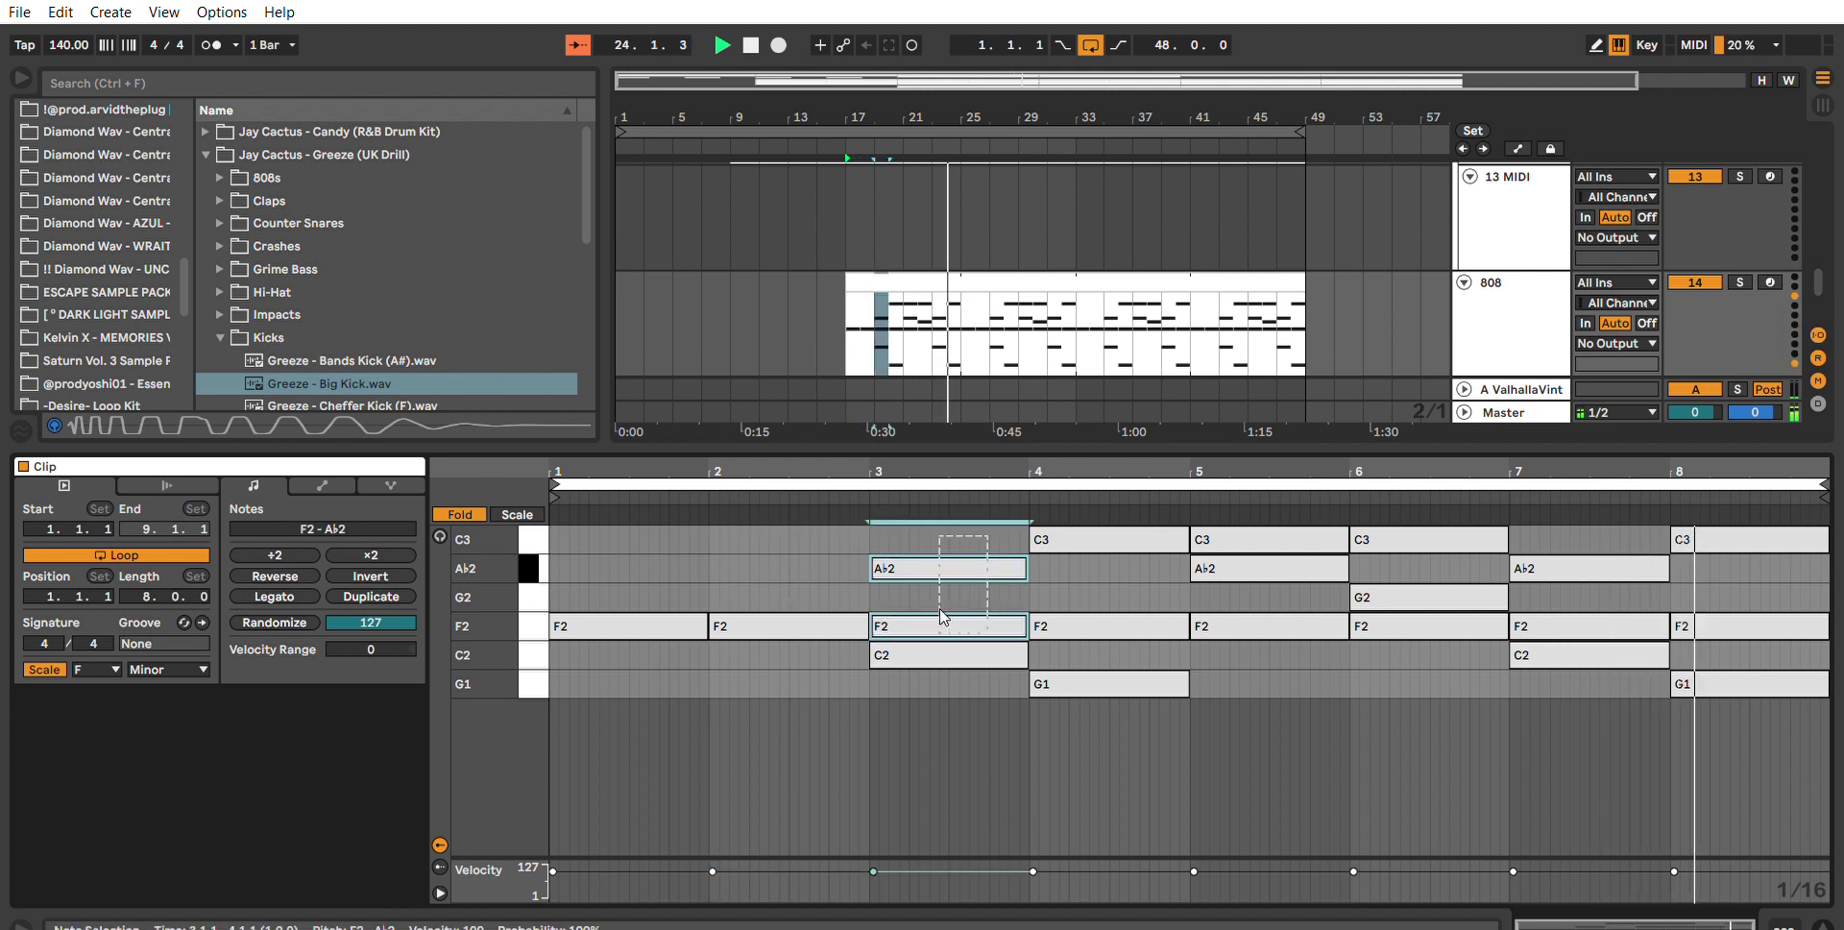
key("Delete")
left_click_drag(1145, 655, 1122, 524)
key("Delete")
left_click_drag(1789, 744, 1298, 503)
key("Delete")
Transpose all remaining notes in the 808 clip up one octave.
key("ctrl+a")
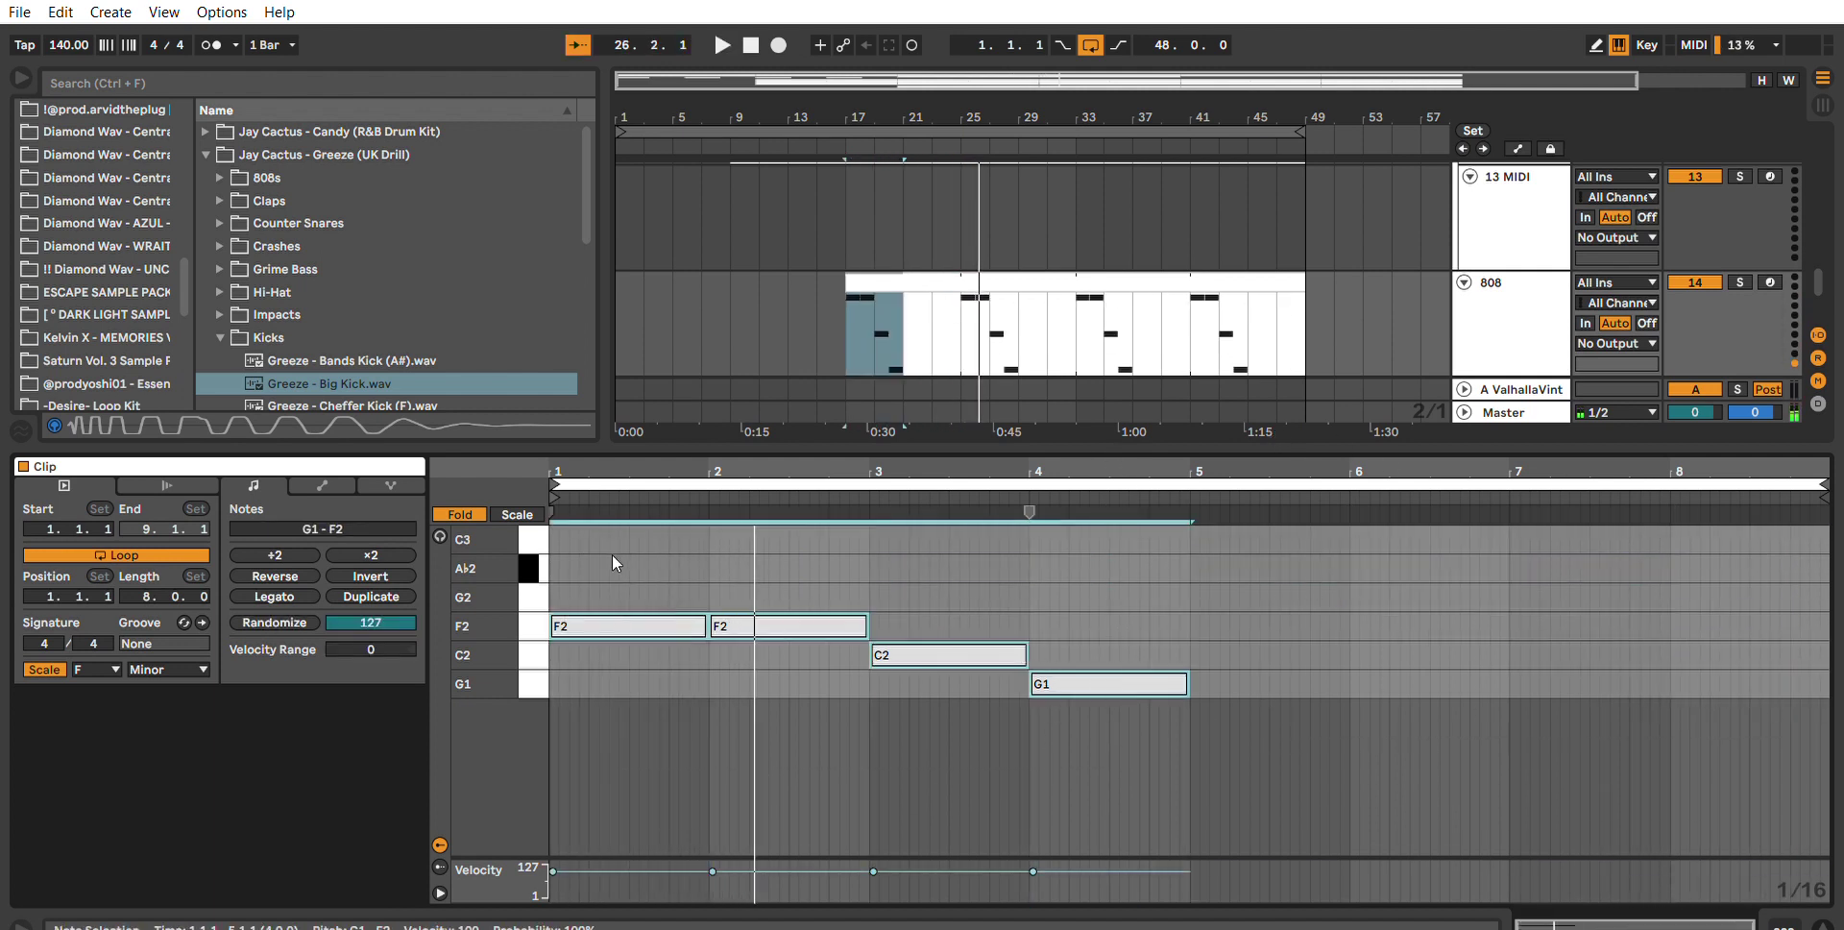
key("shift+Up")
key("shift+Up")
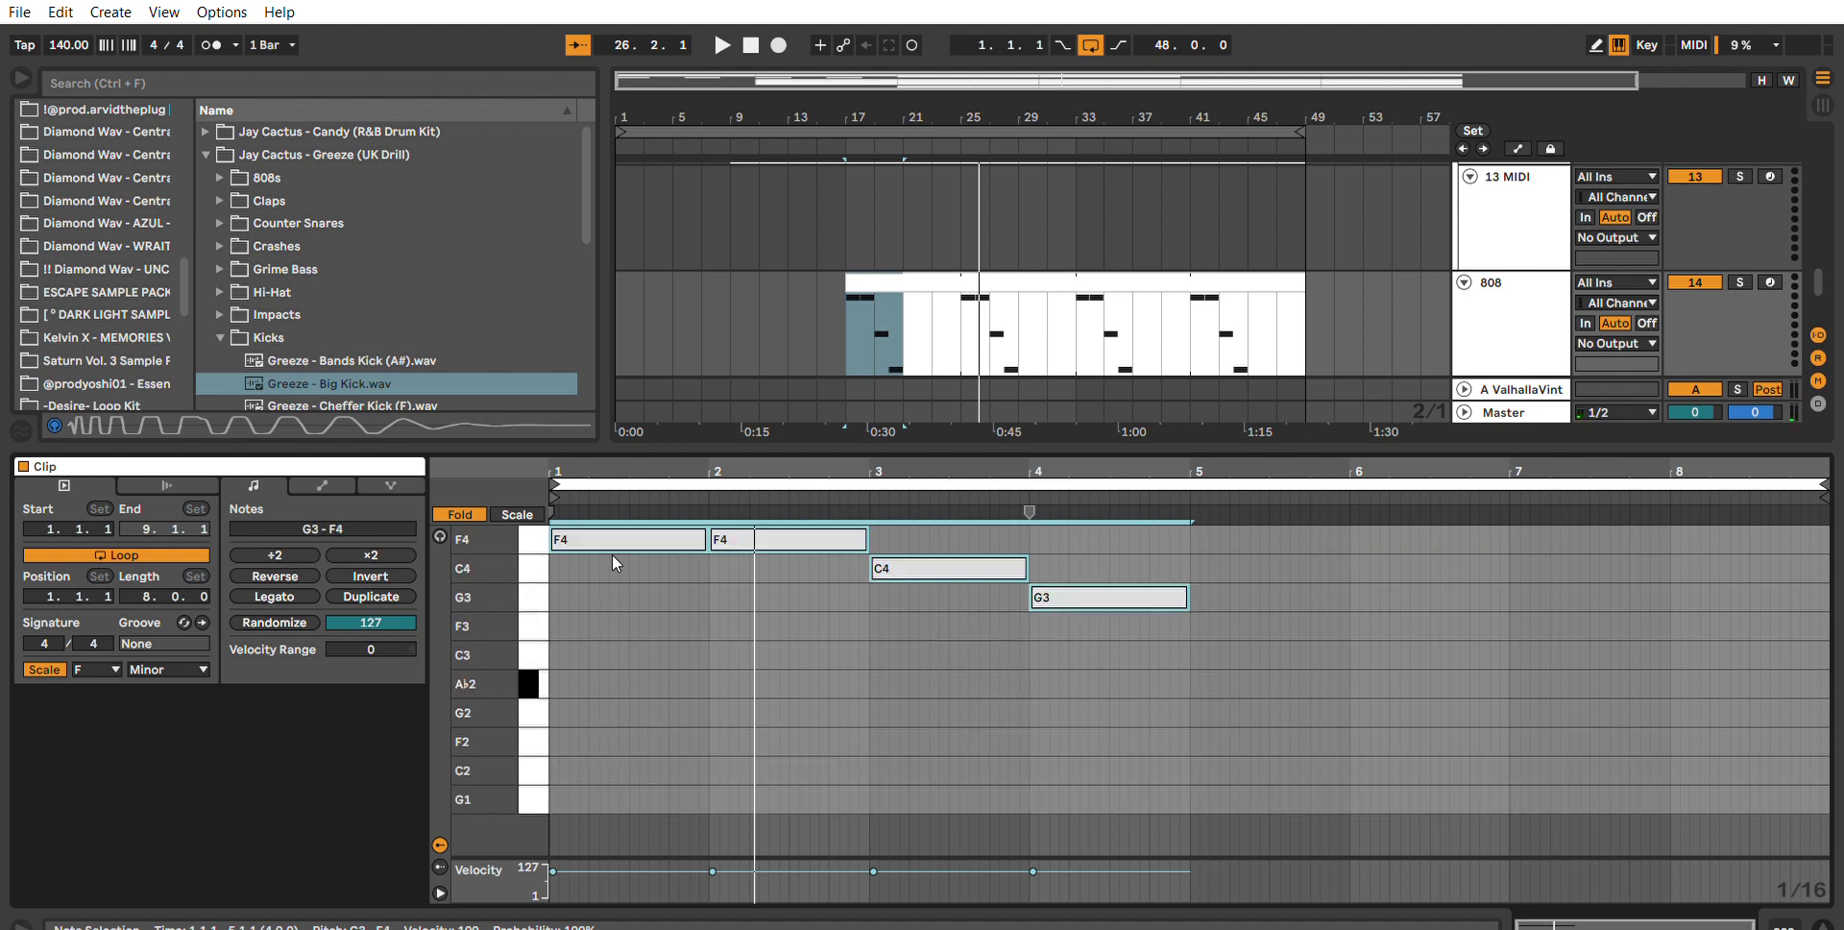
key("shift+Down")
Audition samples in the Greeze 808s folder and load Greeze - Zipper 808 onto the 808 track.
left_click(1497, 332)
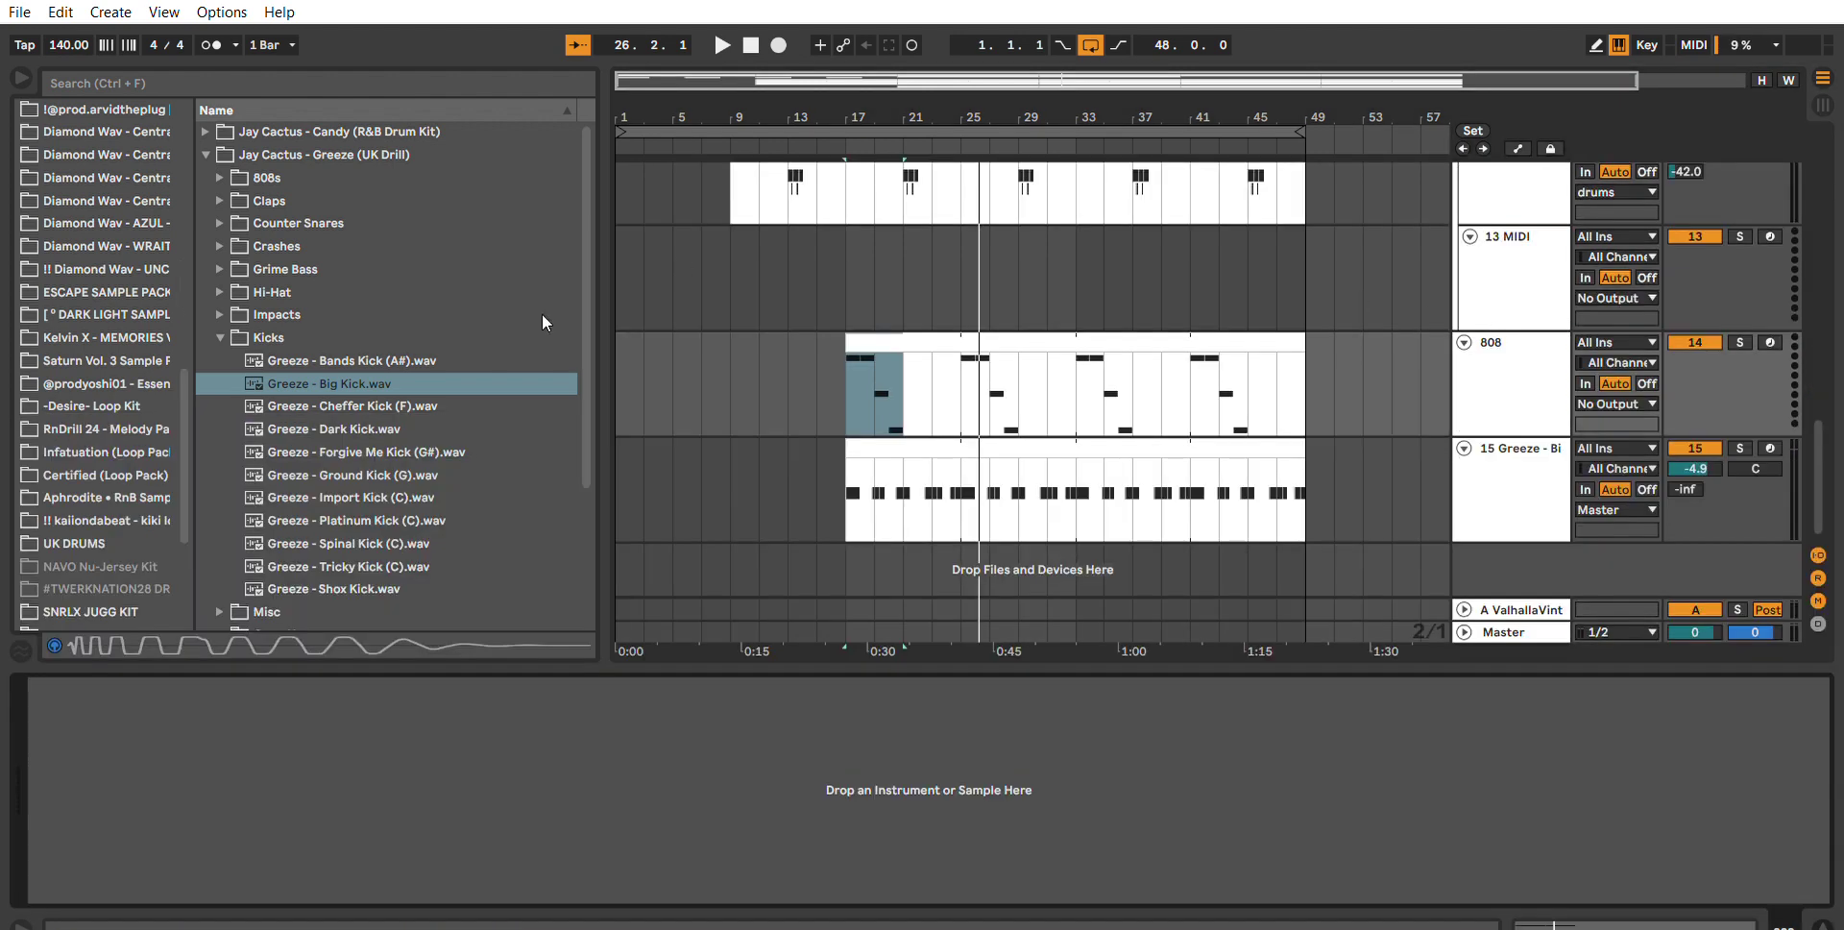
left_click(227, 178)
left_click(332, 268)
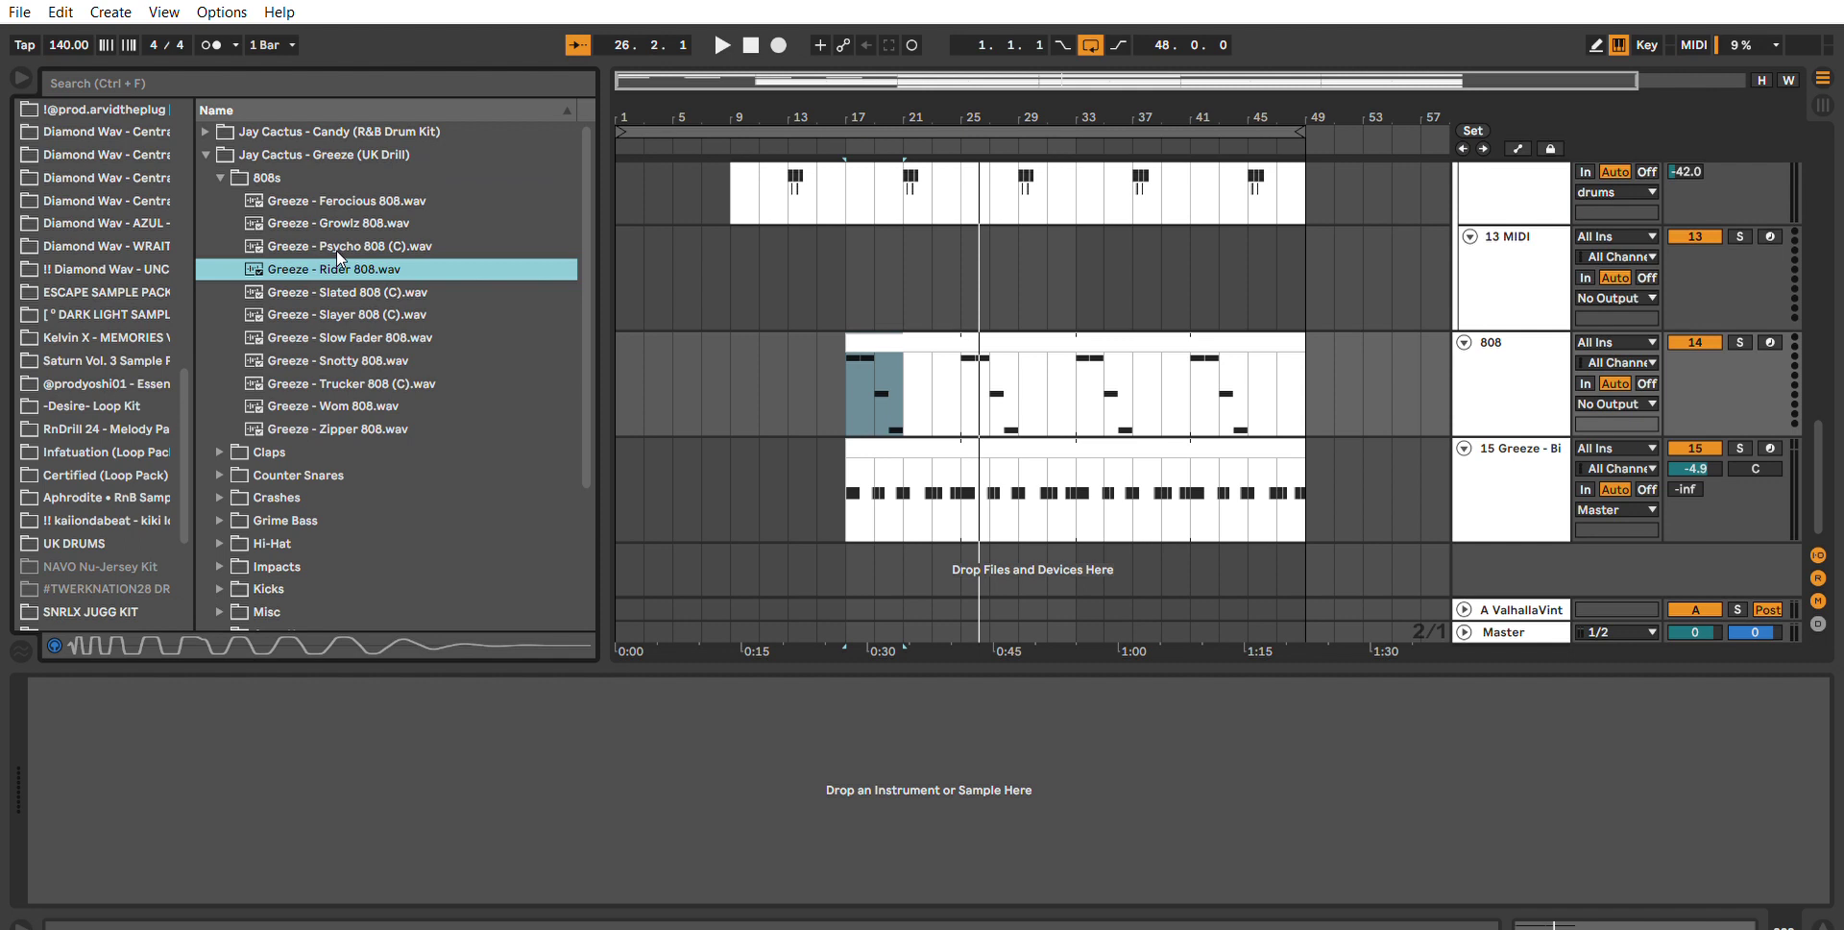
left_click(381, 225)
left_click(411, 314)
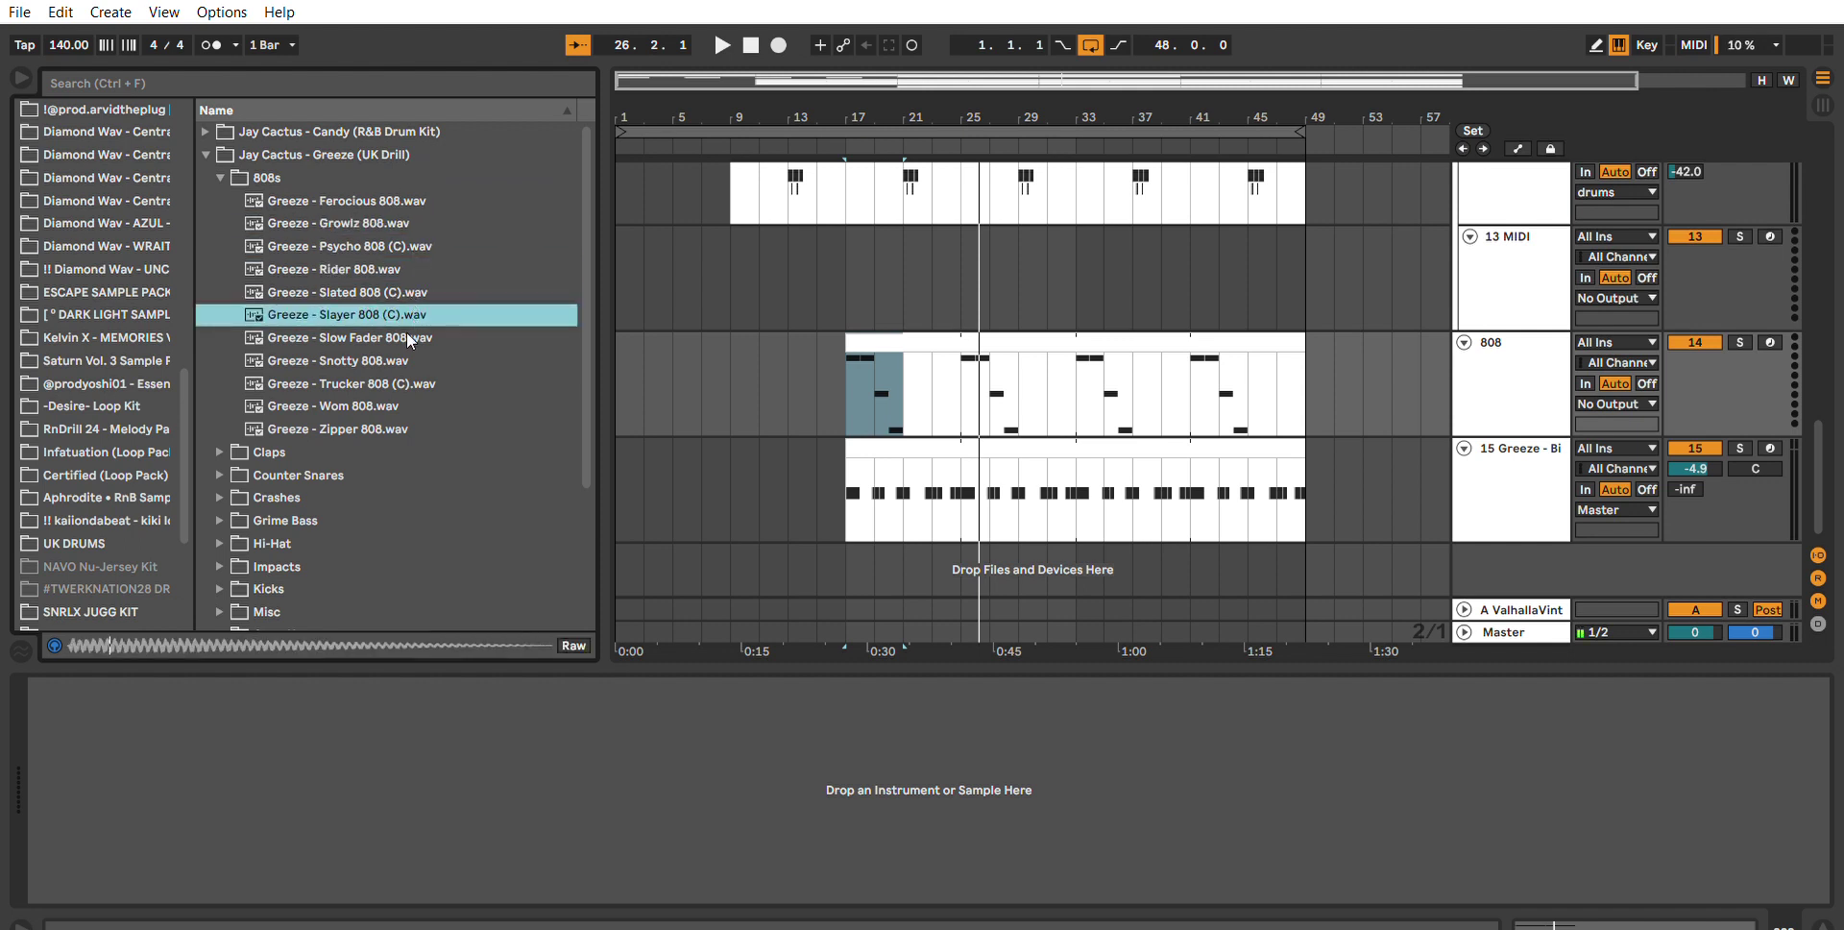
left_click(419, 337)
key("Down")
key("Down")
key("Down")
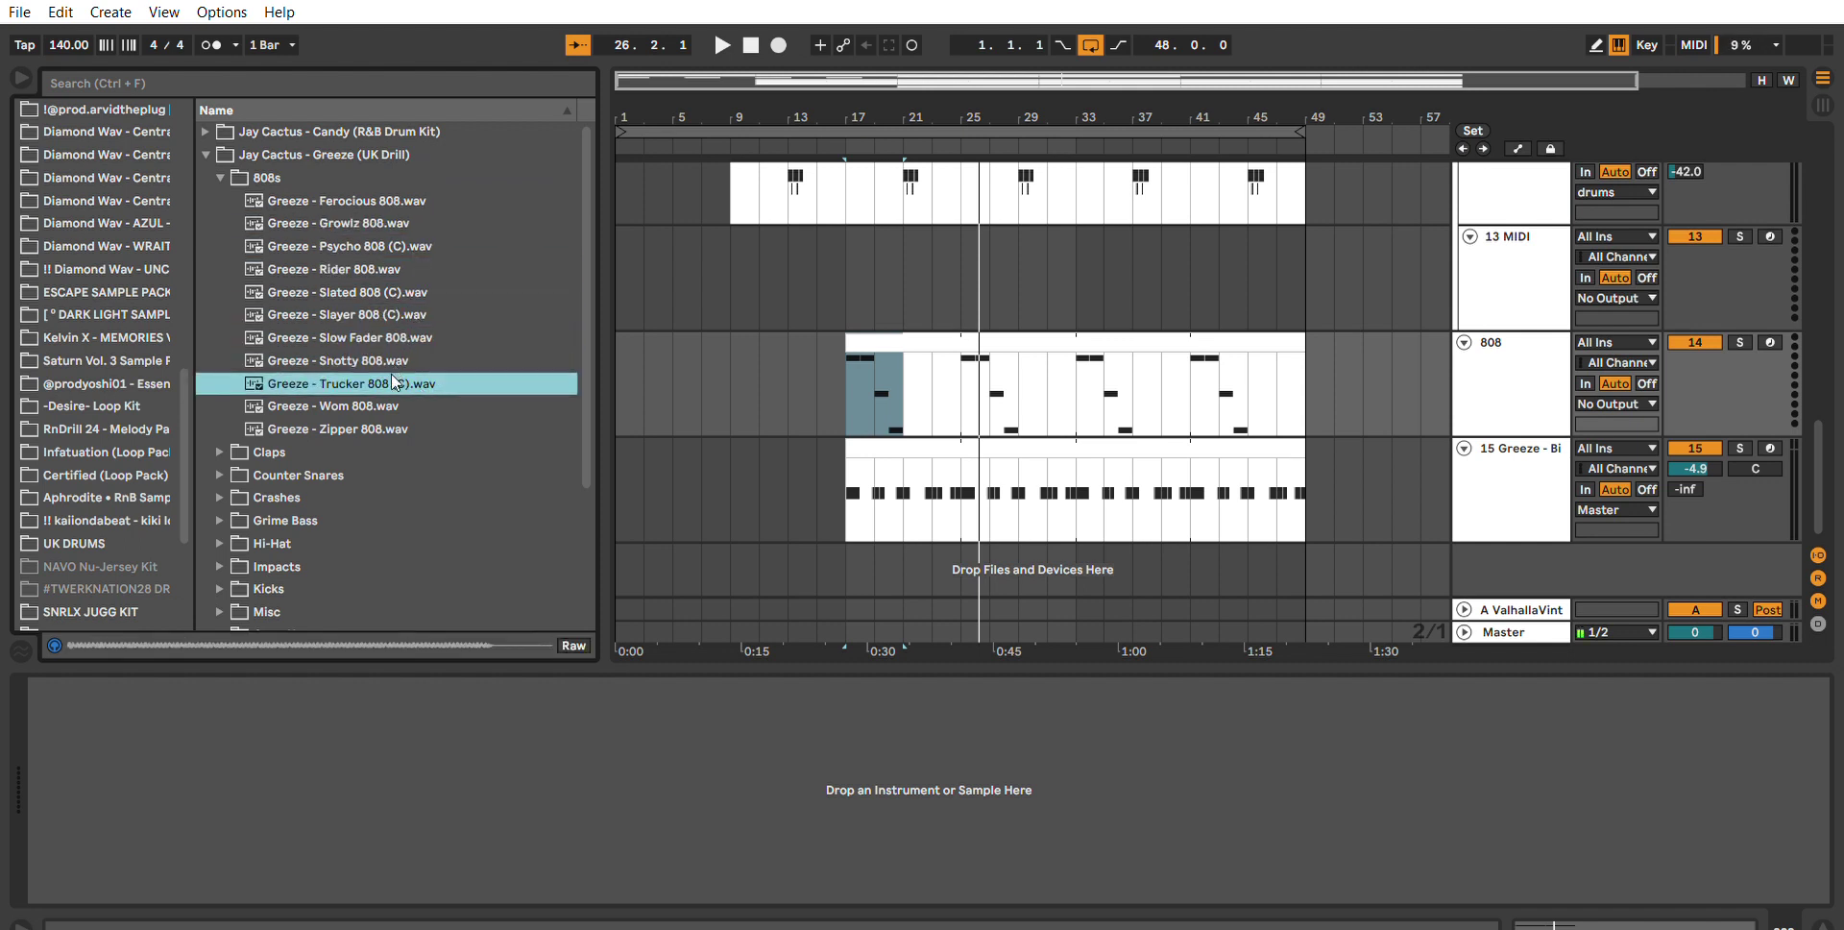
key("Down")
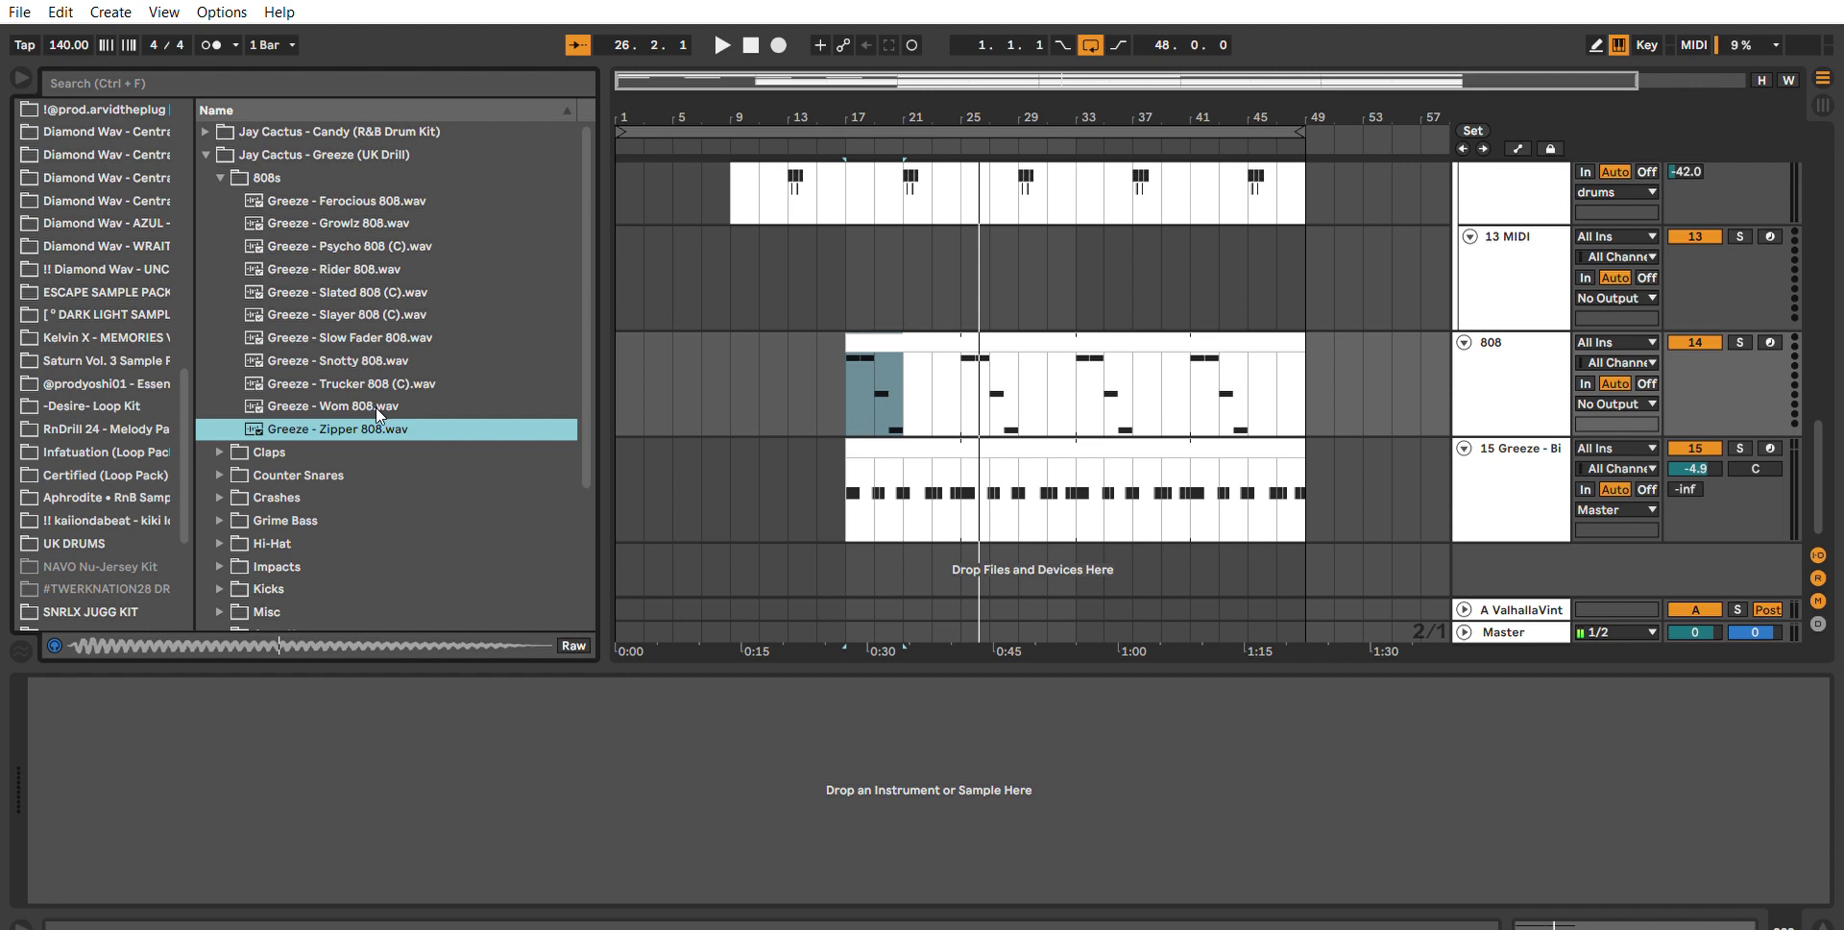
key("Return")
Set the Zipper 808's velocity-to-volume amount to 100% and its glide mode to Glide, and lower the 808 track's volume to -8.3 dB.
left_click(1742, 341)
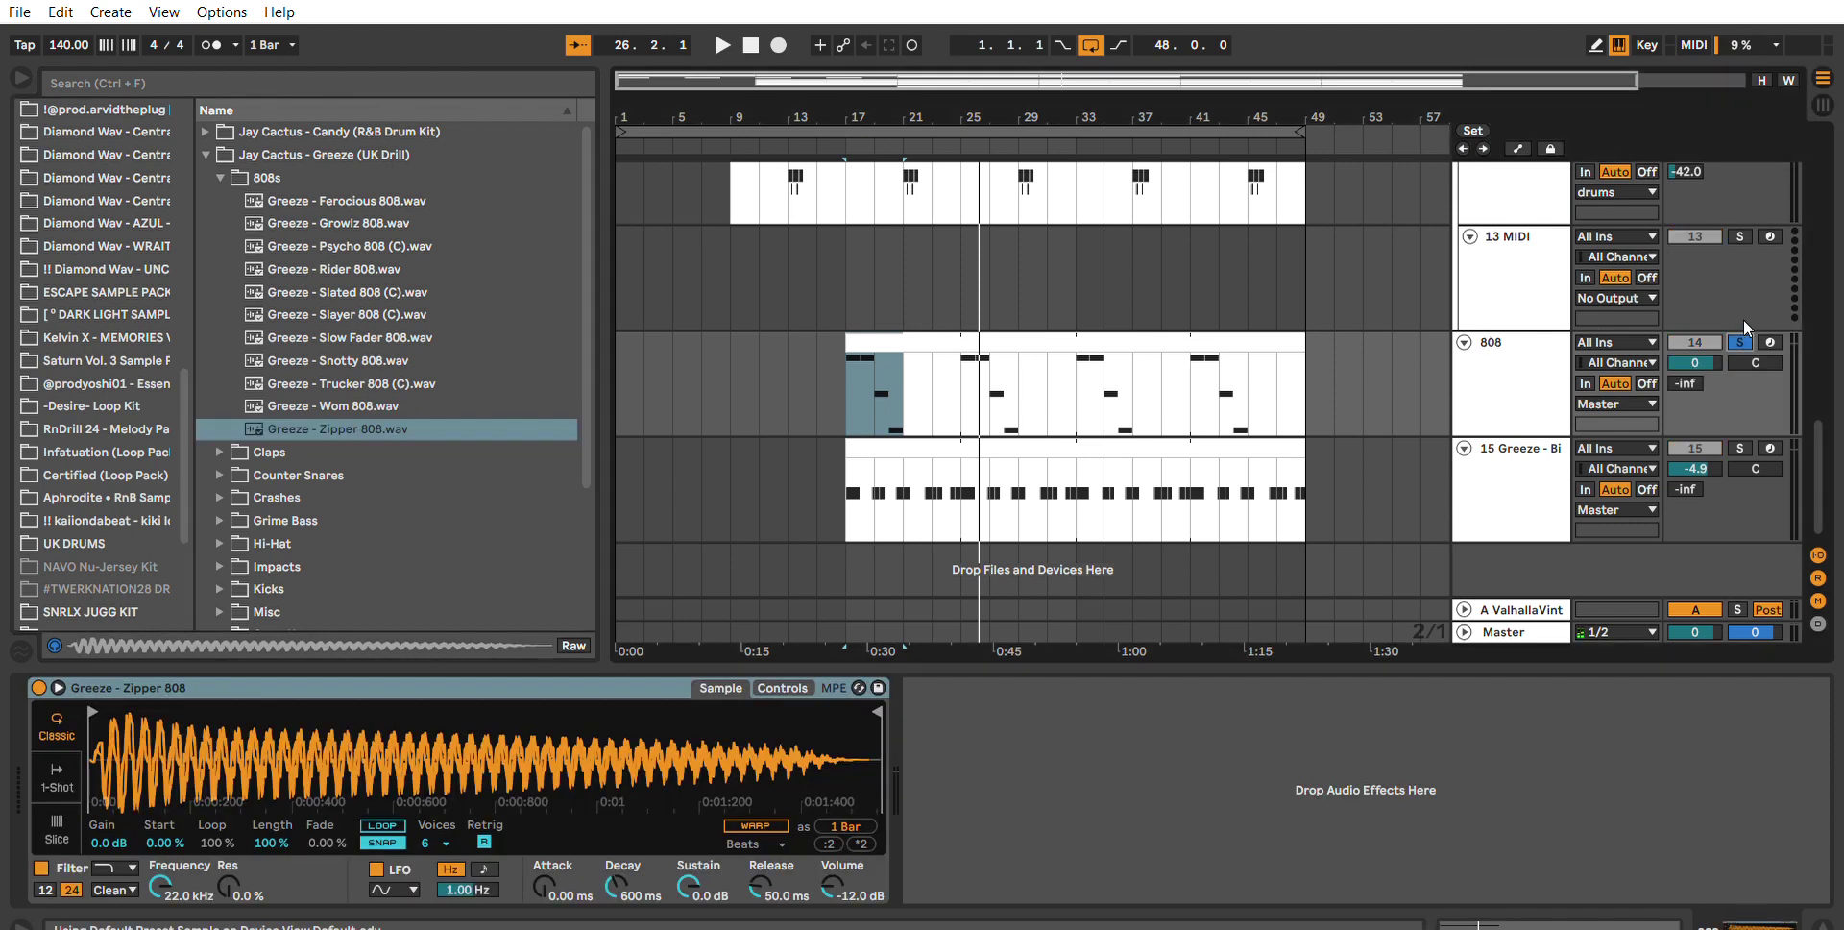
key("space")
double_click(1497, 359)
left_click(783, 686)
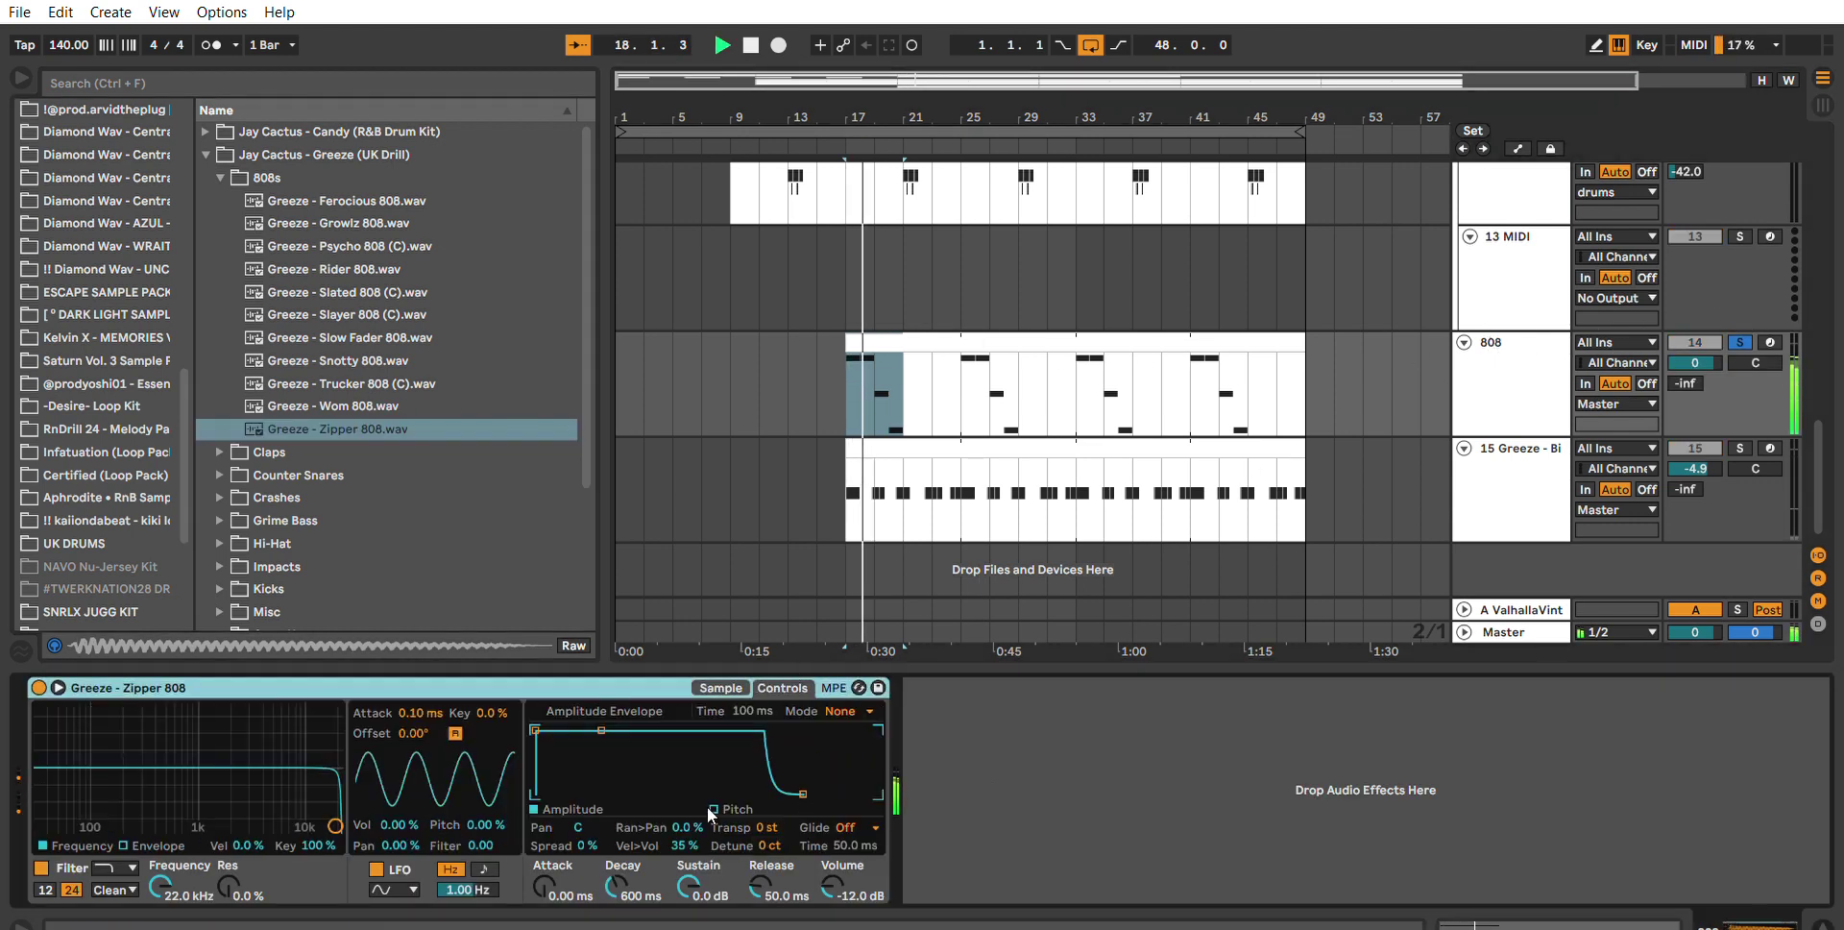
left_click(729, 687)
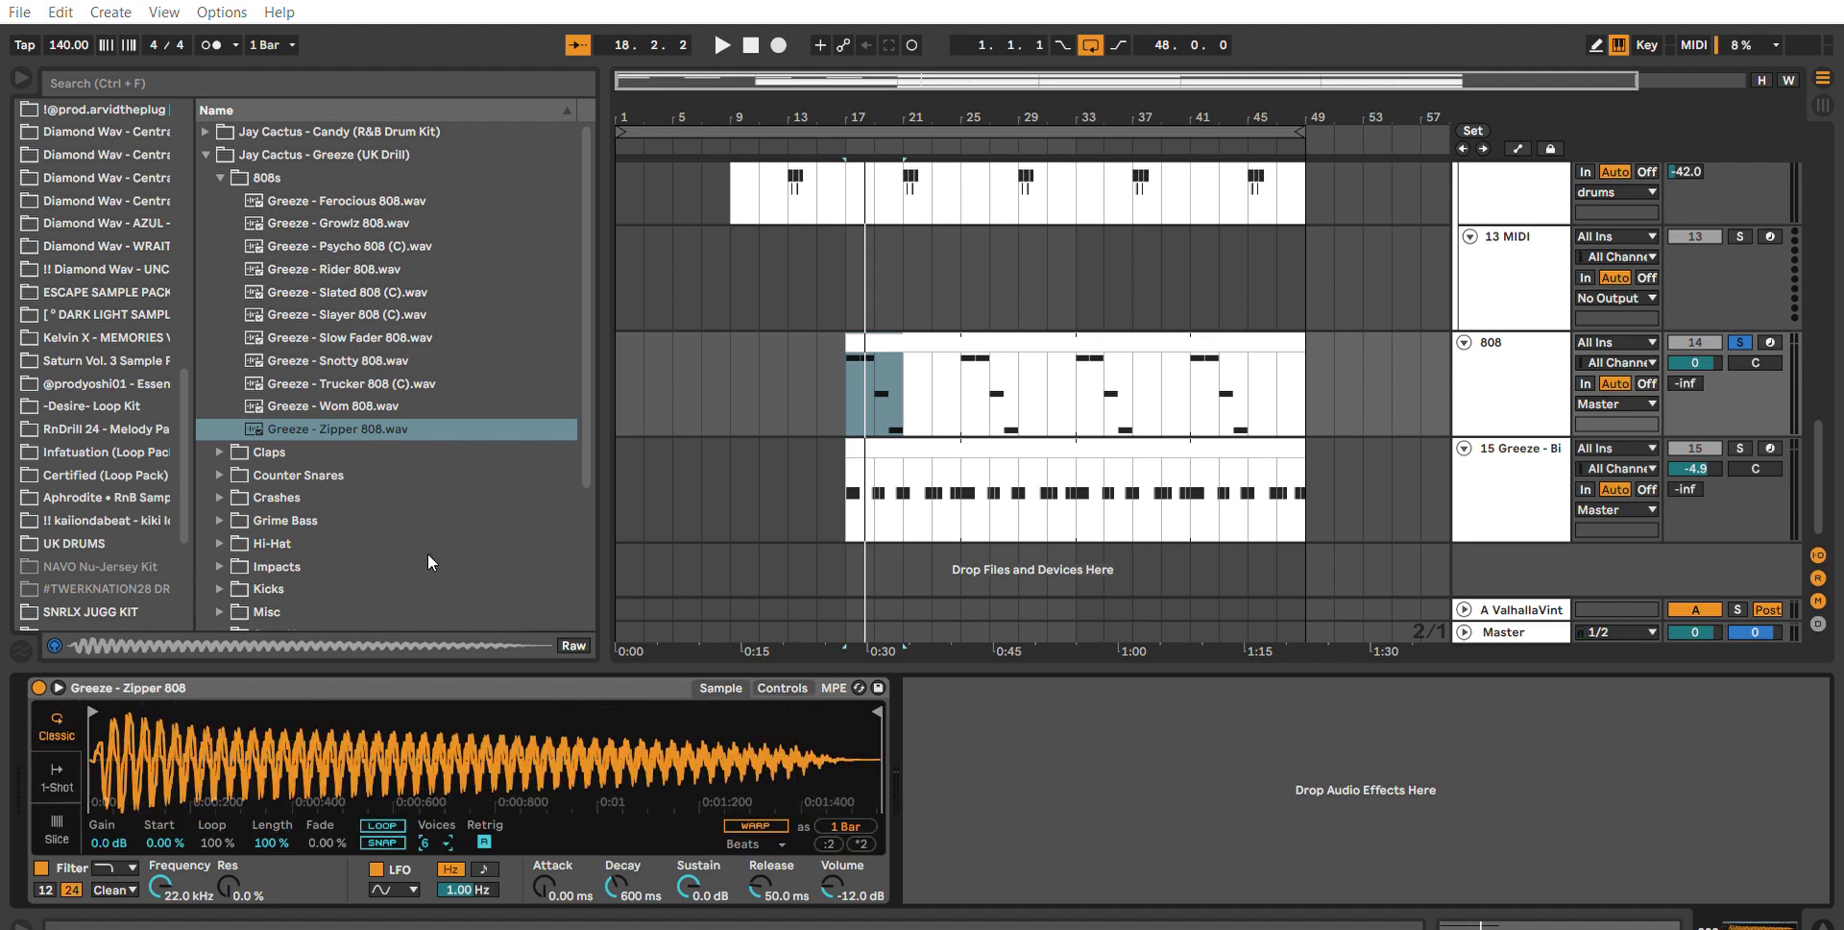
left_click(783, 687)
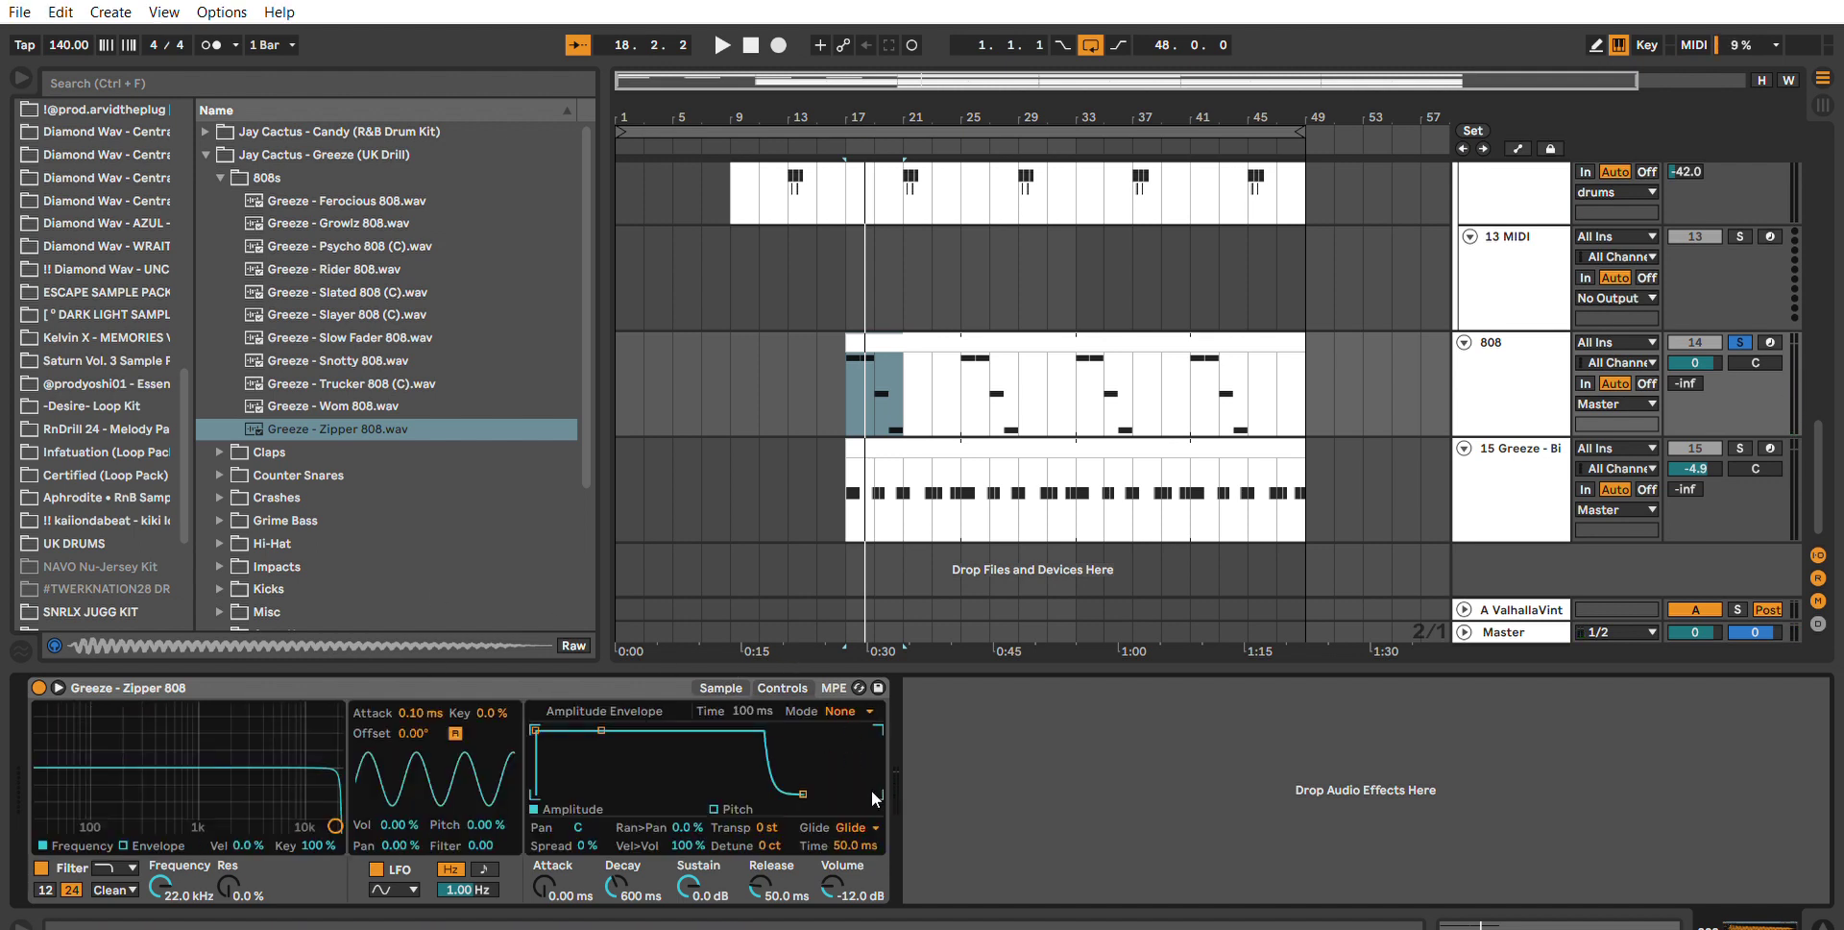
left_click(817, 396)
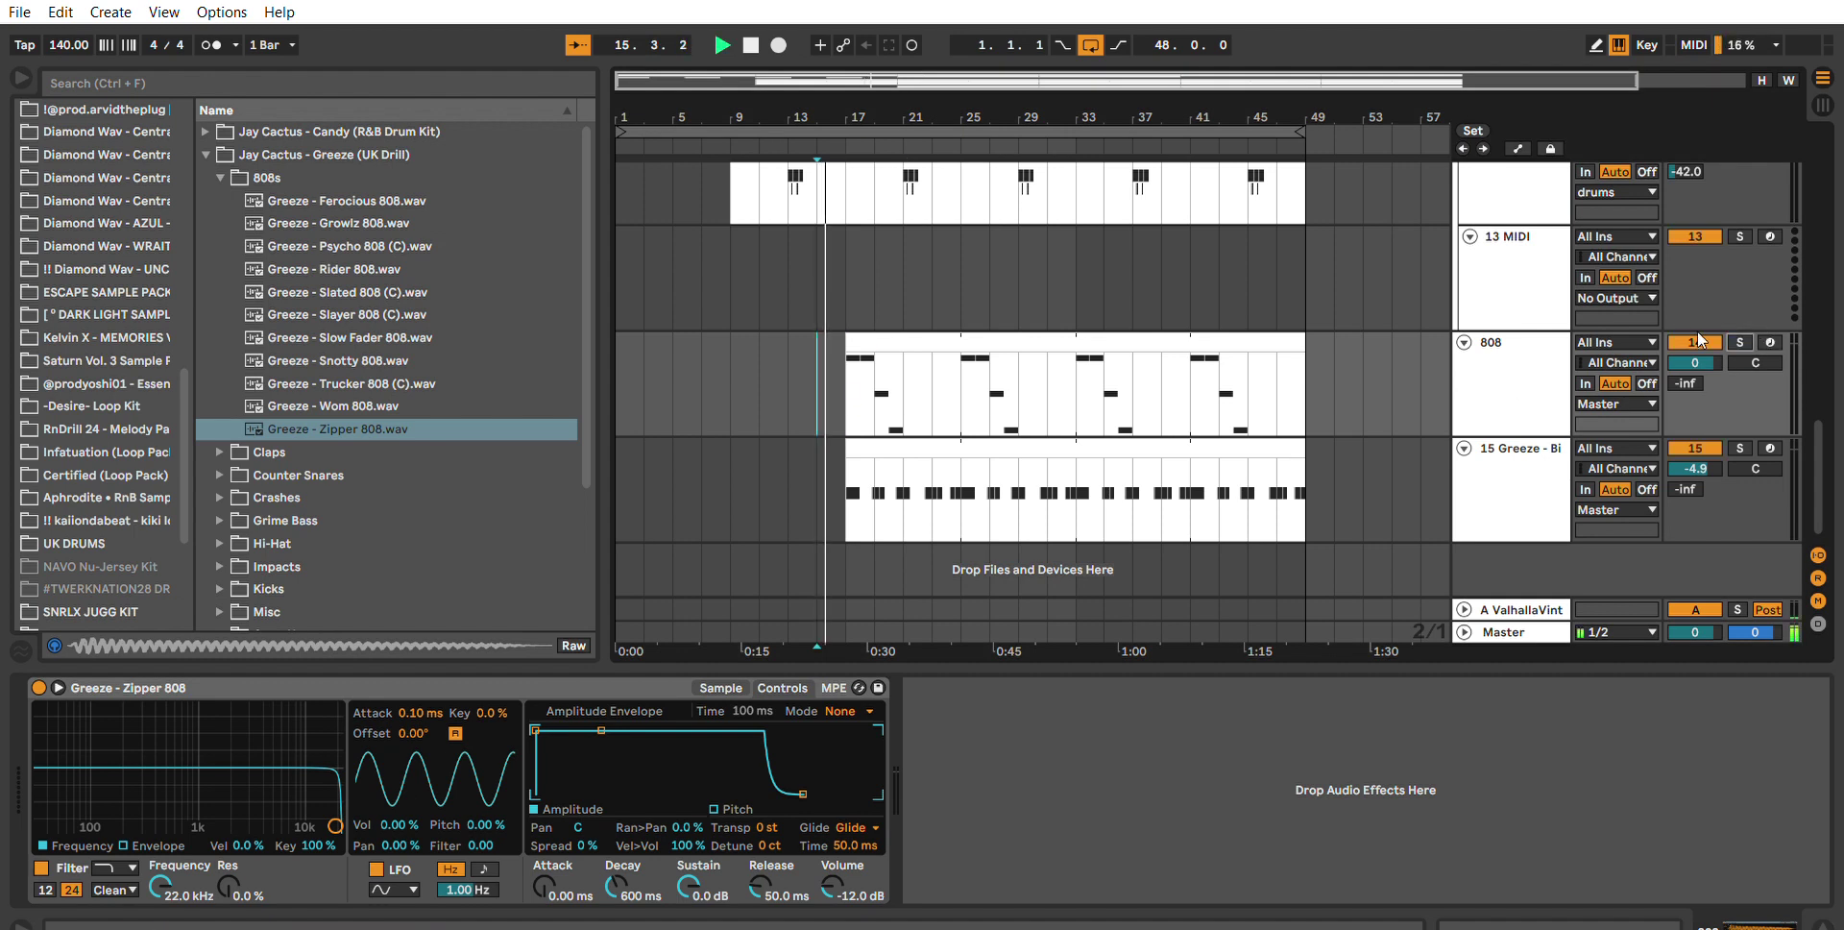
left_click_drag(1696, 362, 1695, 379)
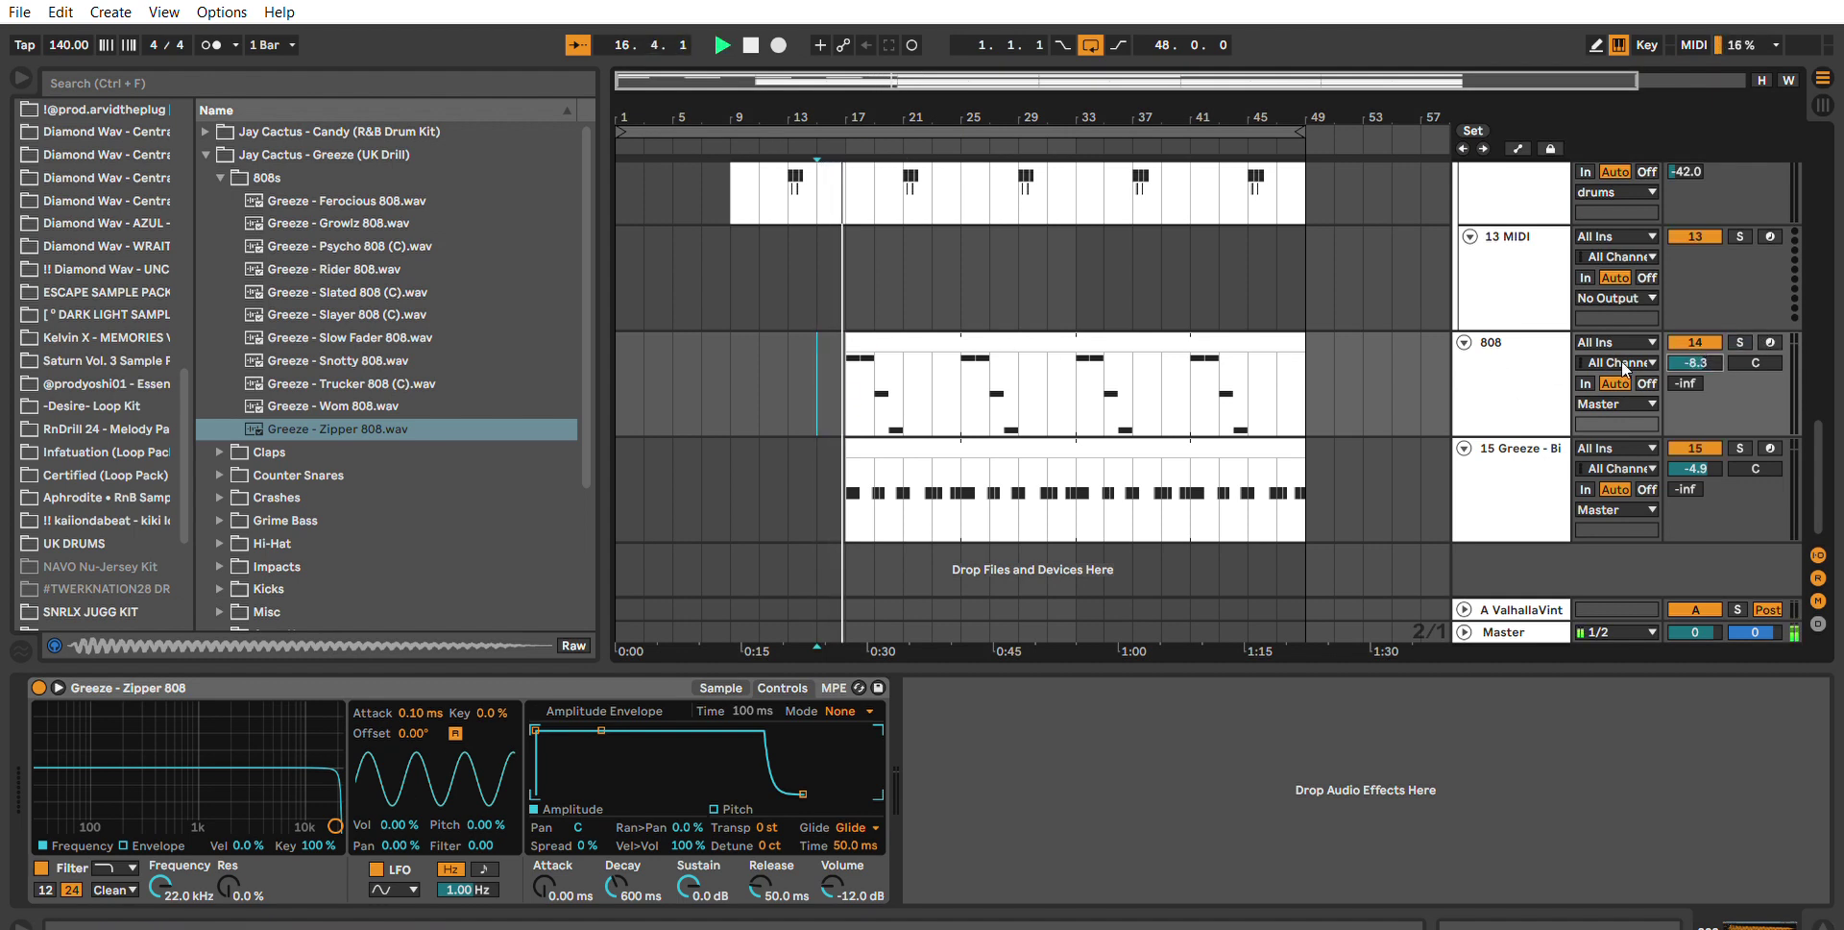
Open the 808 clip and delete the F3 note in bar 2.
double_click(895, 331)
left_click(746, 567)
left_click(756, 538)
key("Delete")
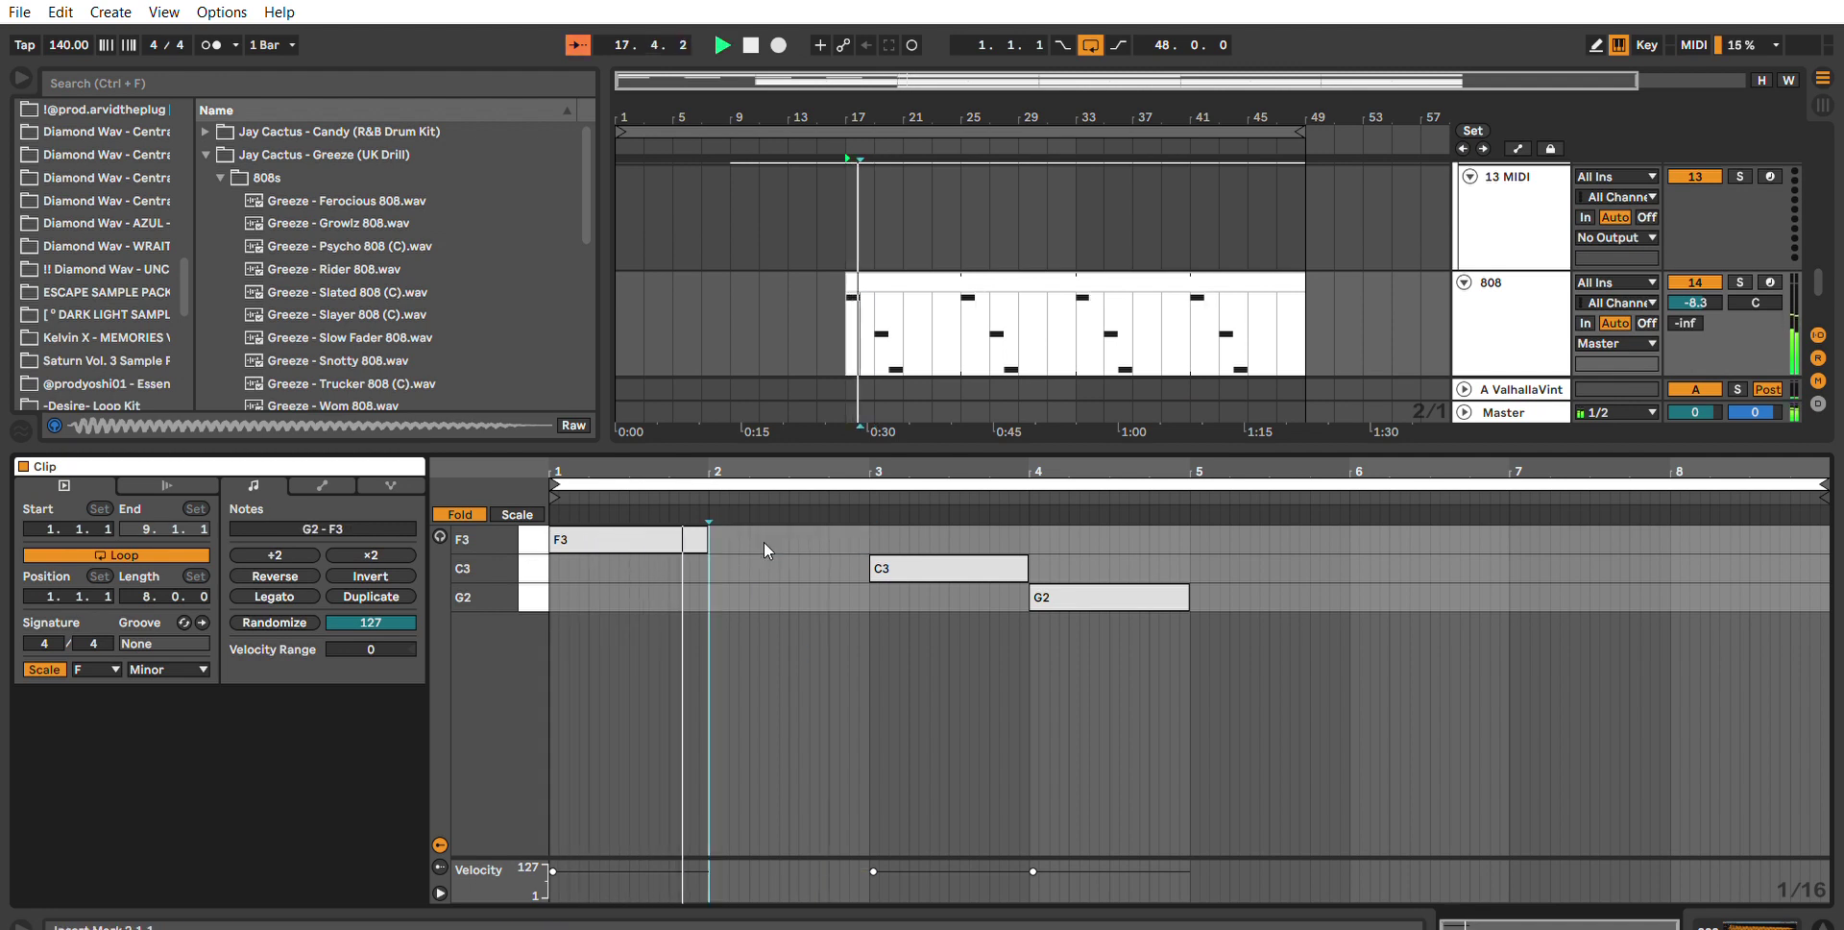
Play the beat, add an F3 note from 2.3.3 to 3.1.1 in the 808 clip, and select the G2 note in bar 4.
key("space")
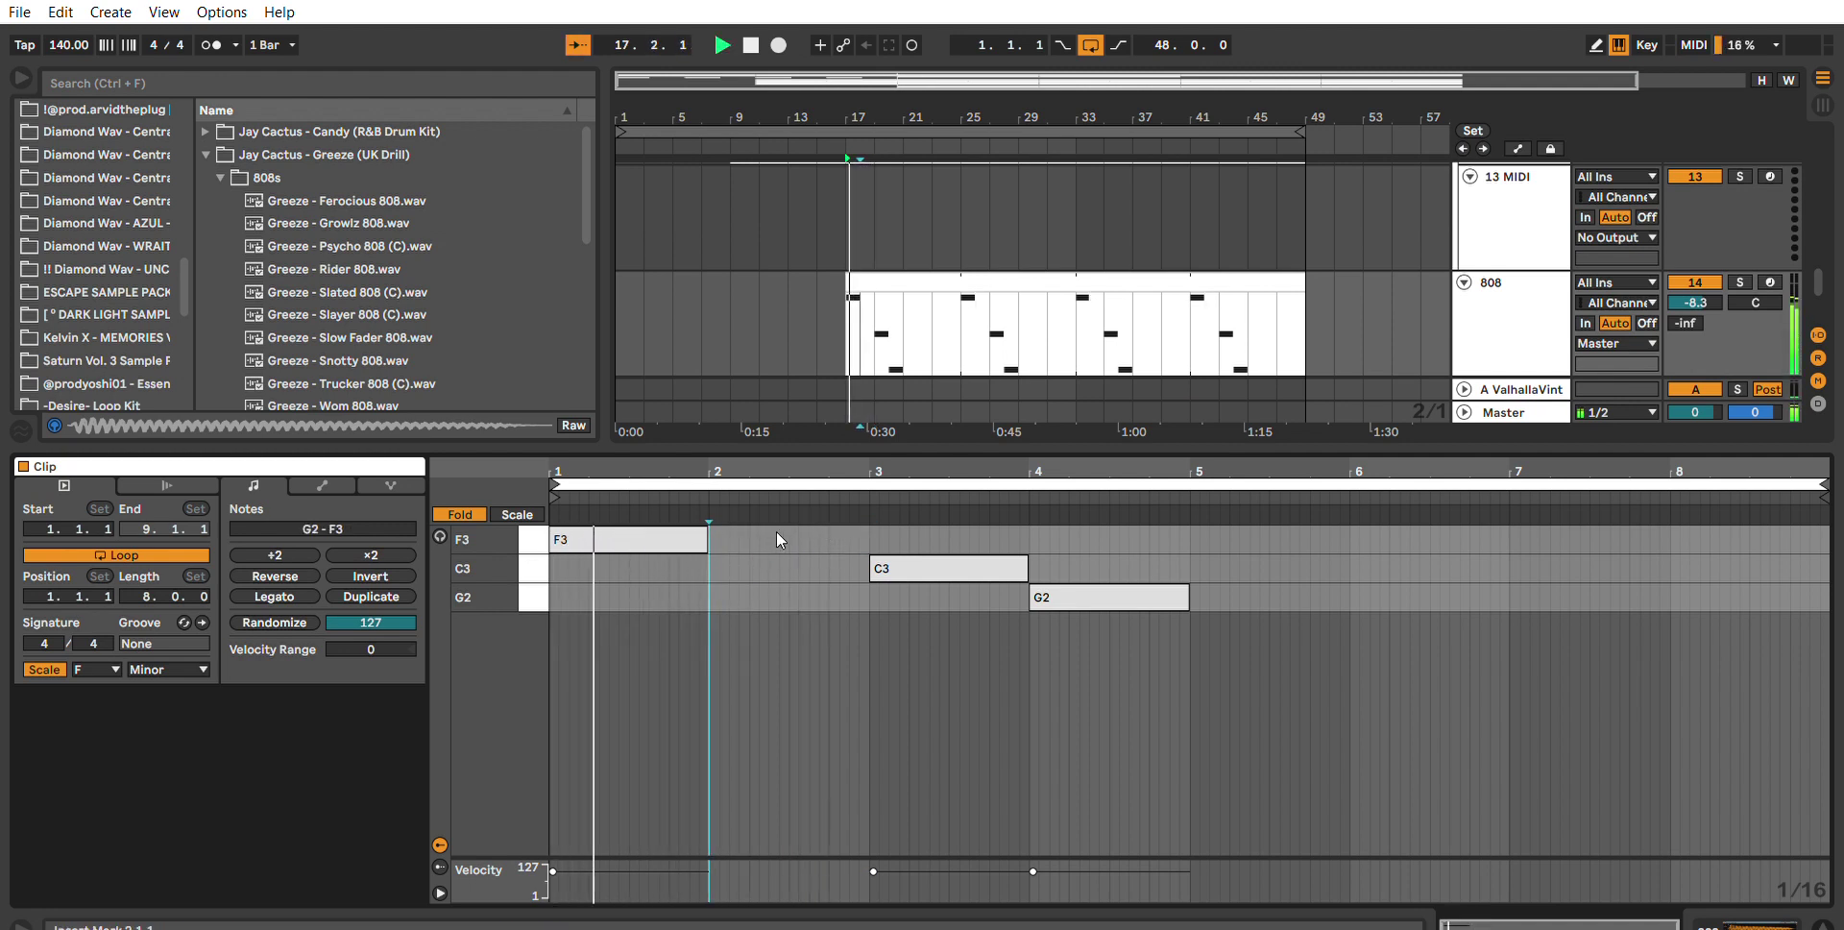
double_click(815, 530)
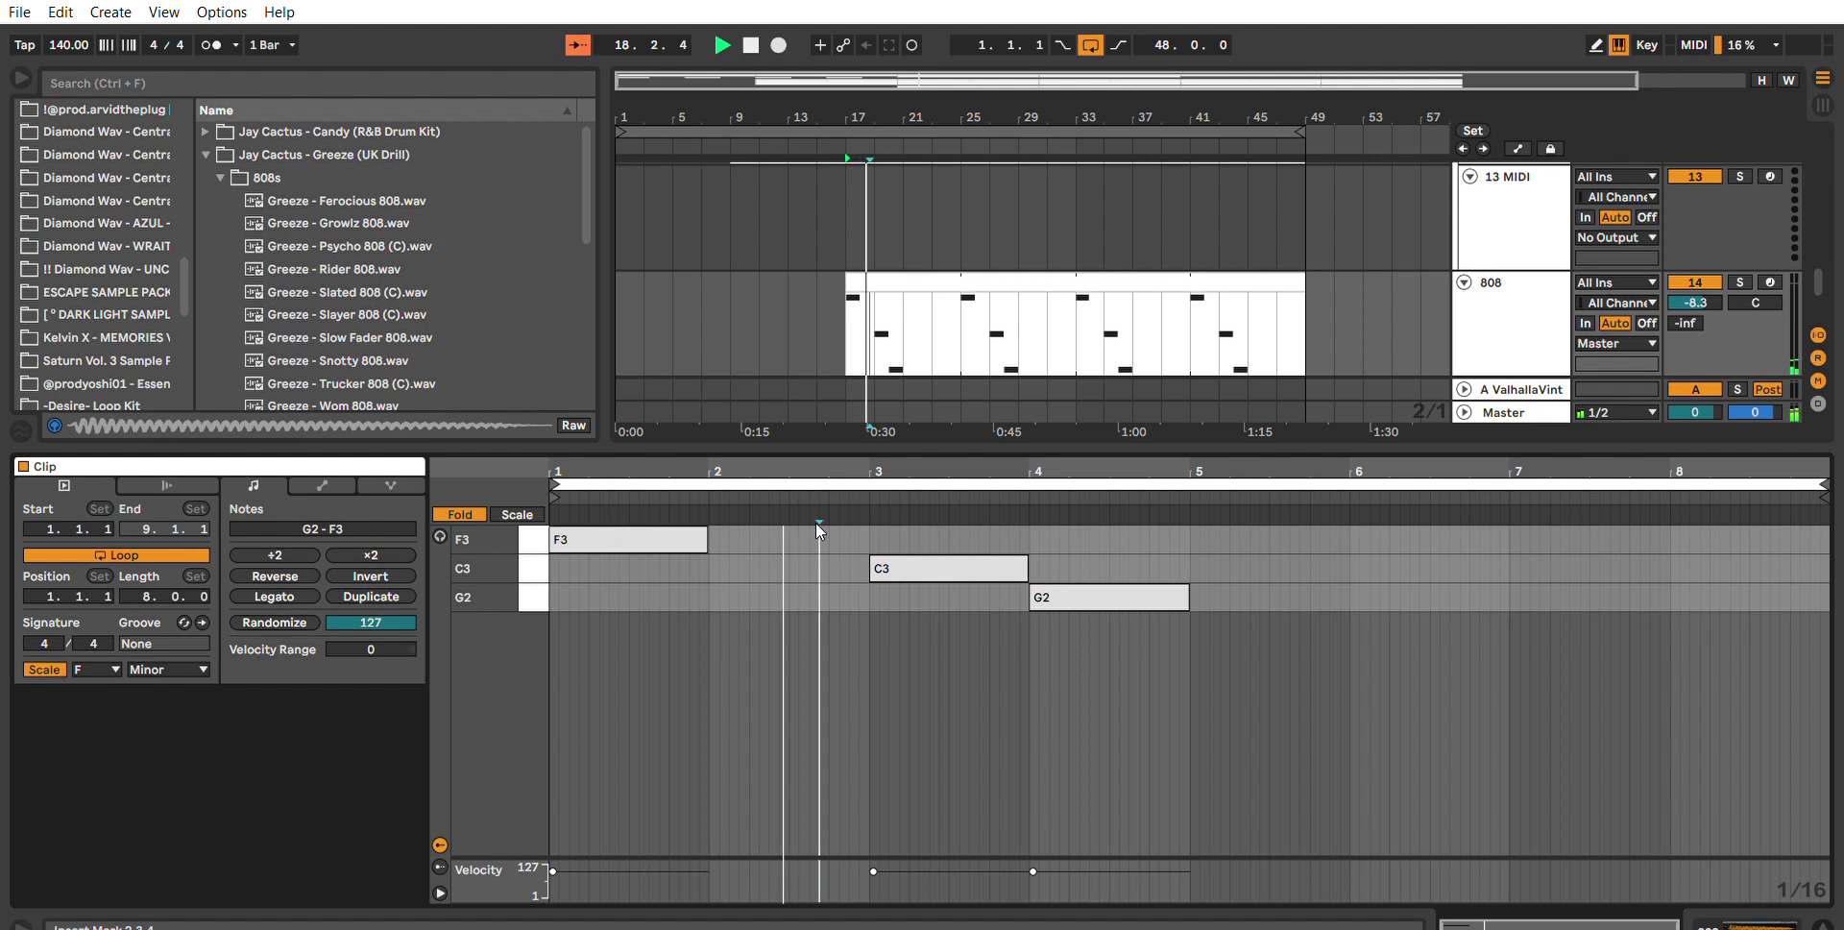
key("space")
key("space")
left_click_drag(819, 534, 872, 480)
left_click(1089, 588)
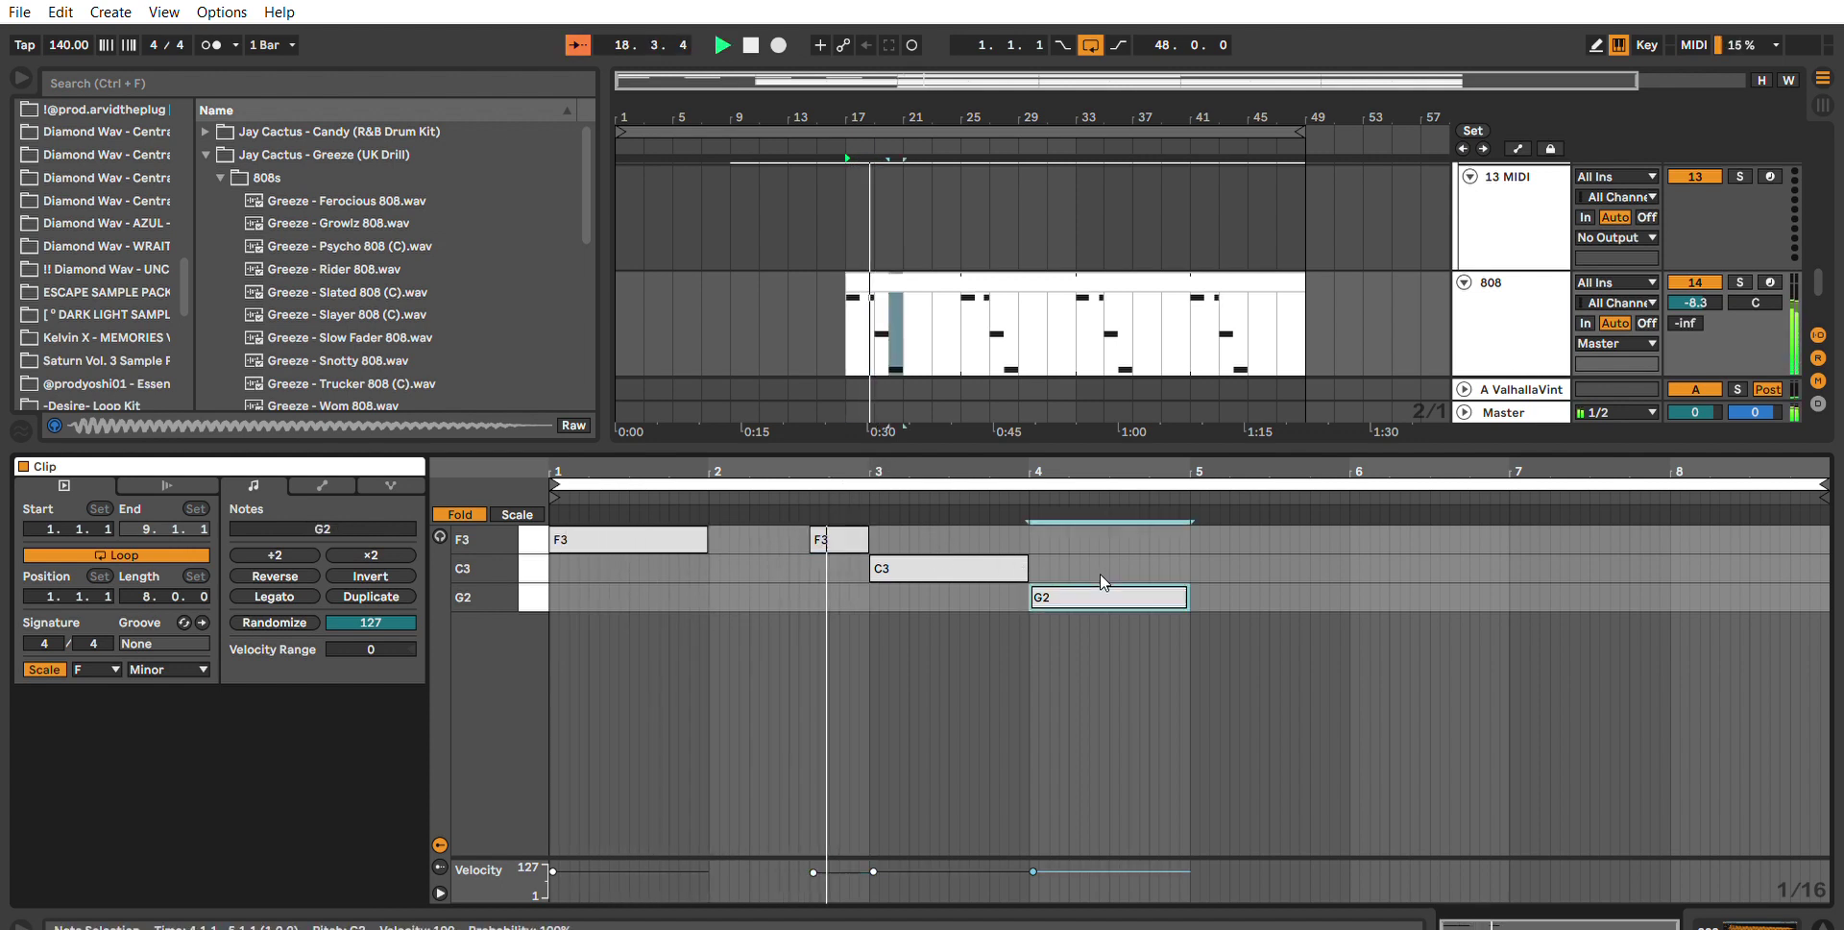
Delete the G2 note in bar 4, then rework the bar 3 C3 into notes at 3.1.1–3.2.3 and 3.2.3–3.3.1.
key("Delete")
left_click(1054, 576)
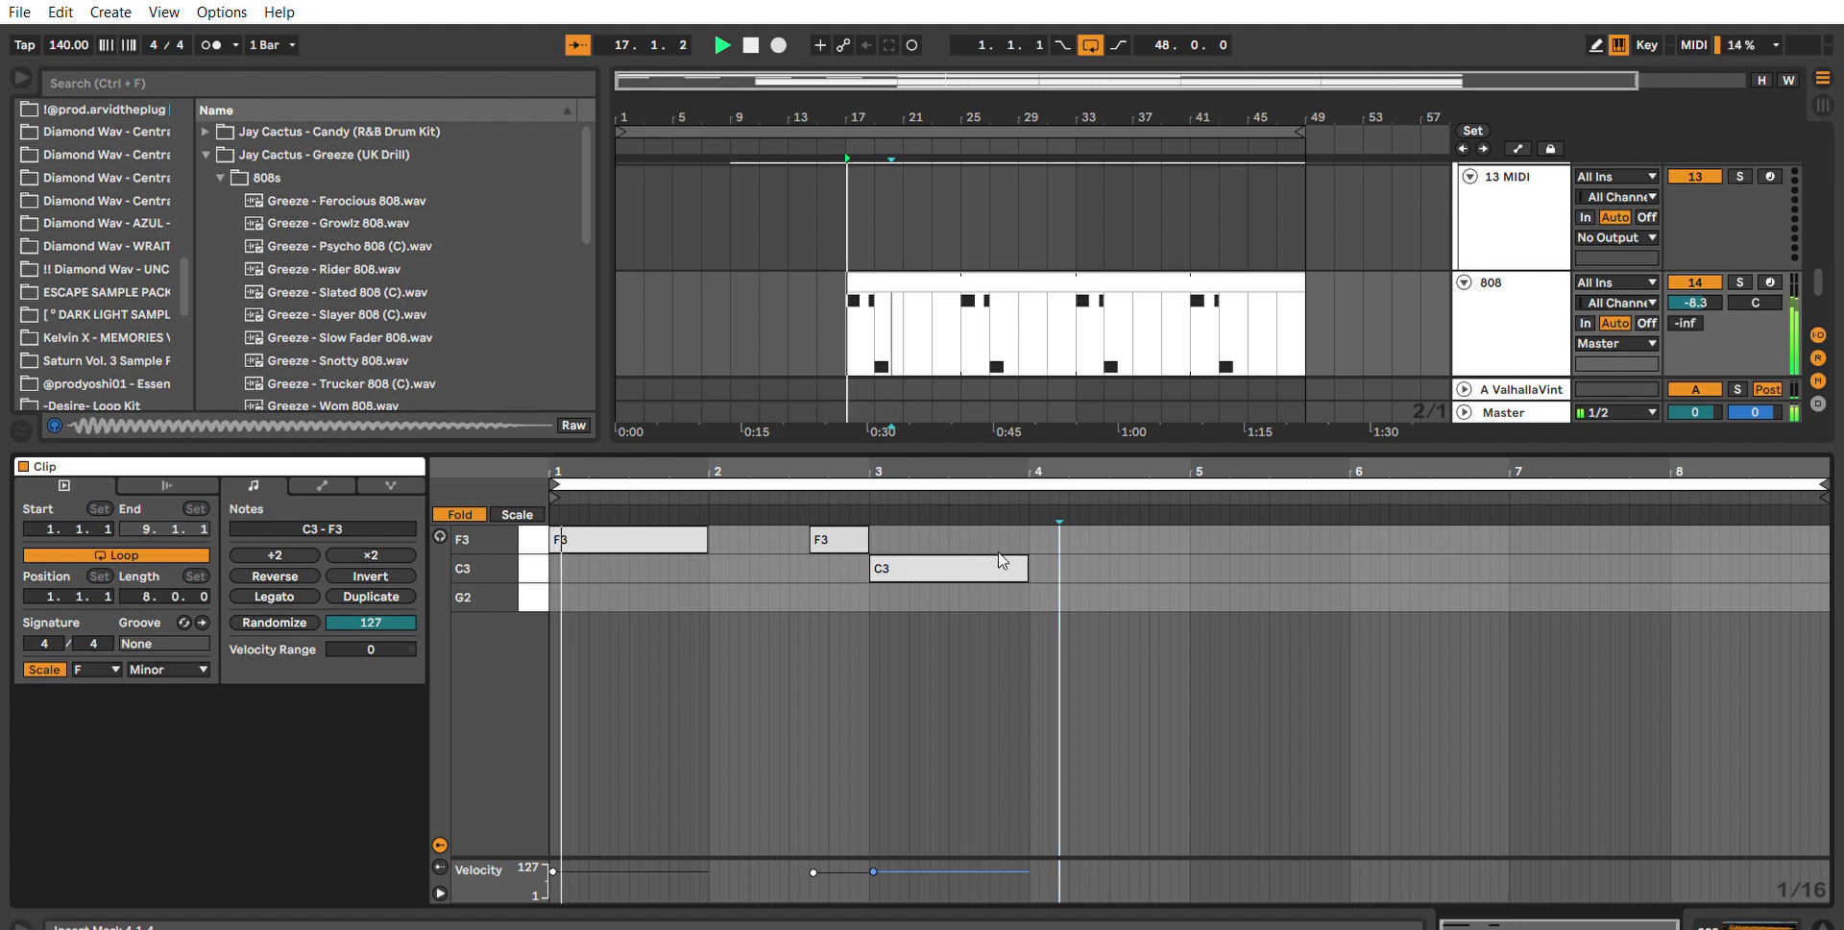
left_click_drag(1026, 568, 950, 519)
key("ctrl+d")
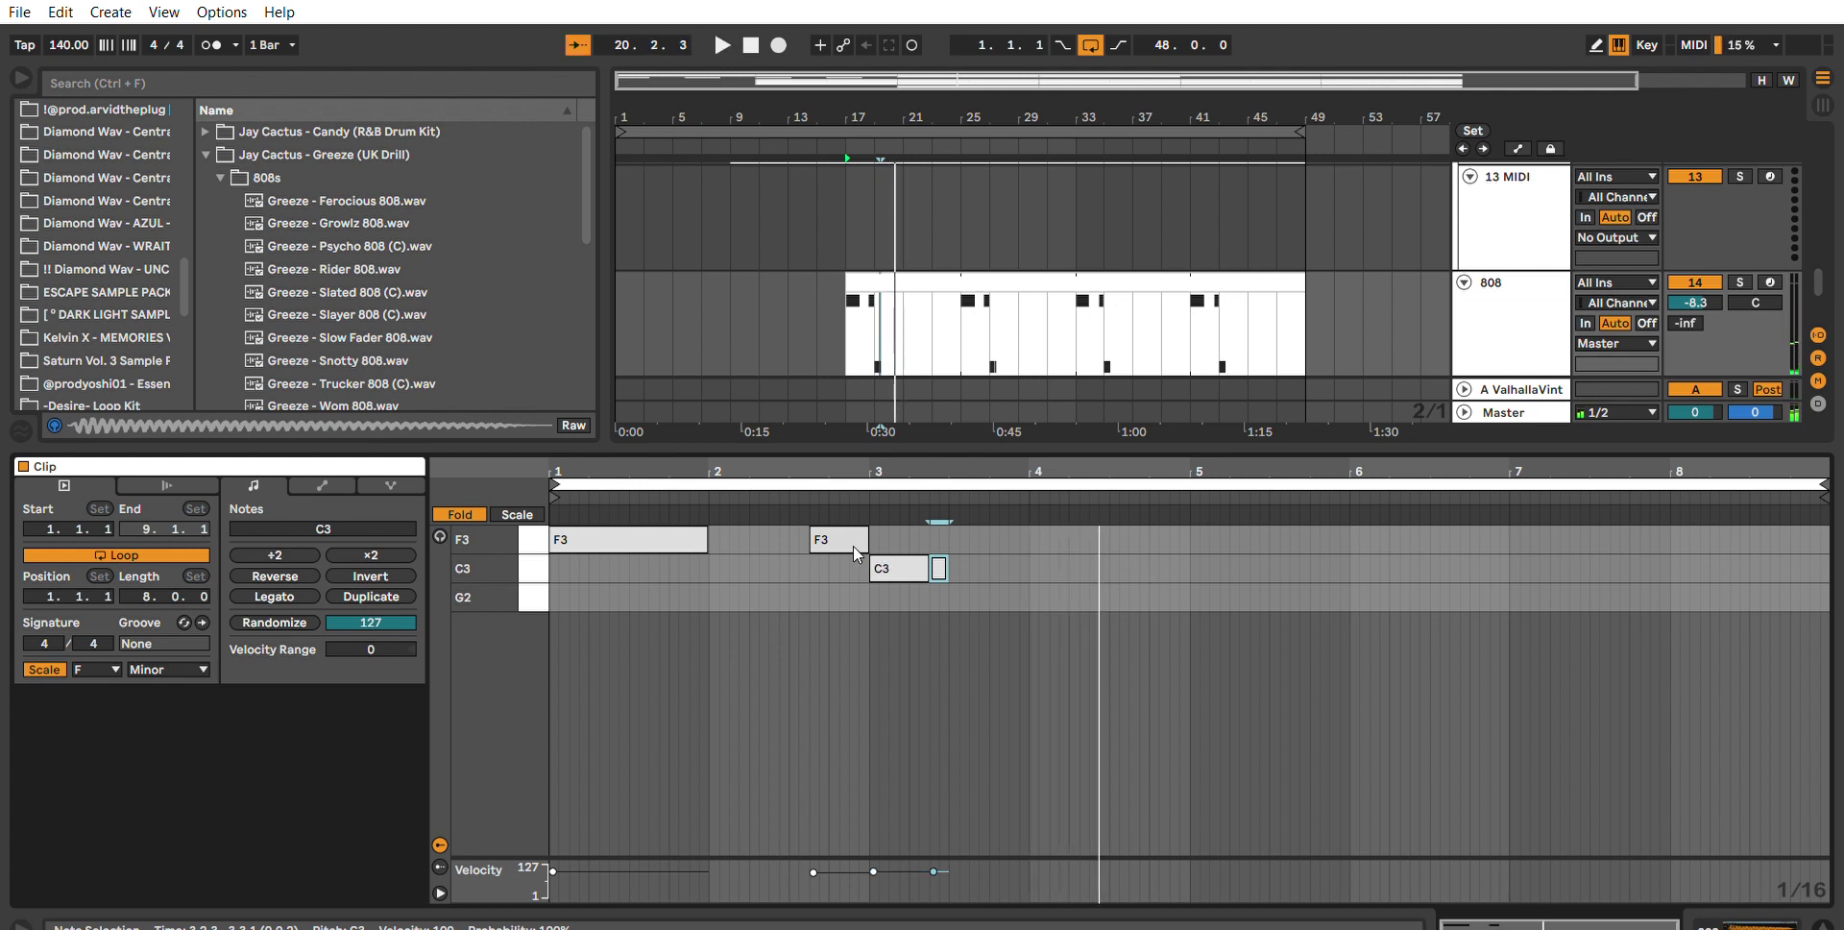
Move the F3 note at 2.3.3 down to C3 and add one-beat C3 notes at 4.3.1 and 4.4.1.
left_click_drag(854, 547, 863, 556)
left_click(884, 564, "shift")
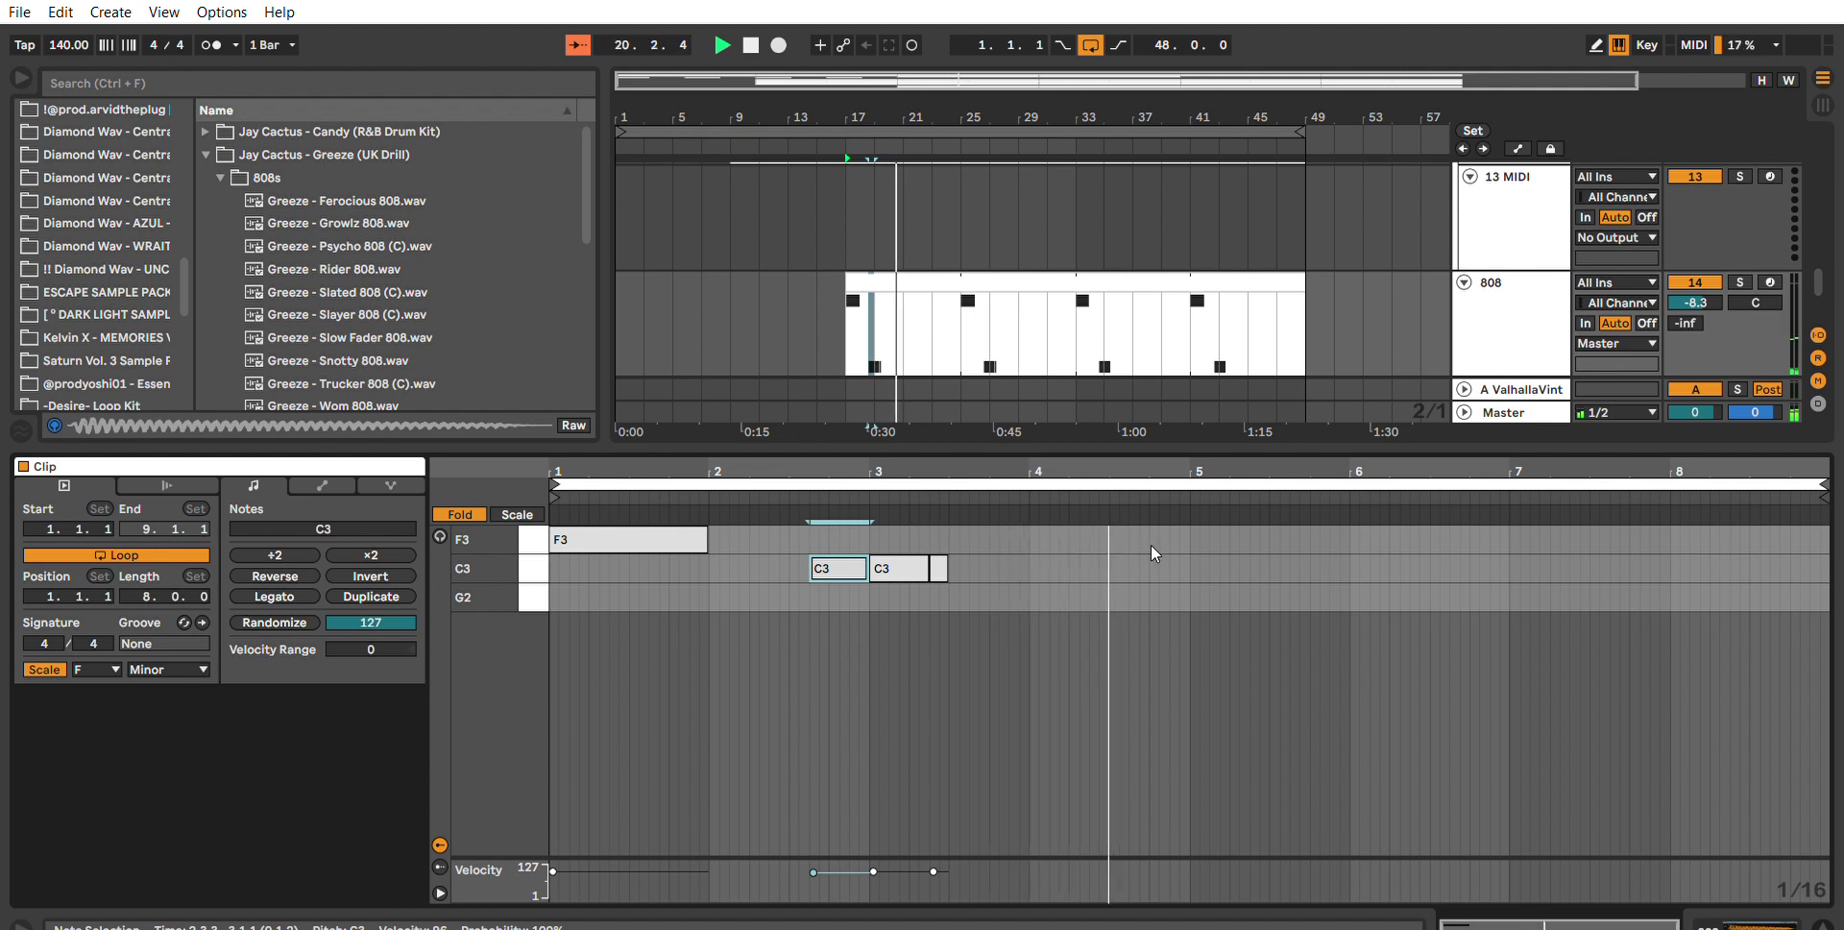
left_click(1117, 559)
key("space")
left_click_drag(1116, 559, 1154, 544)
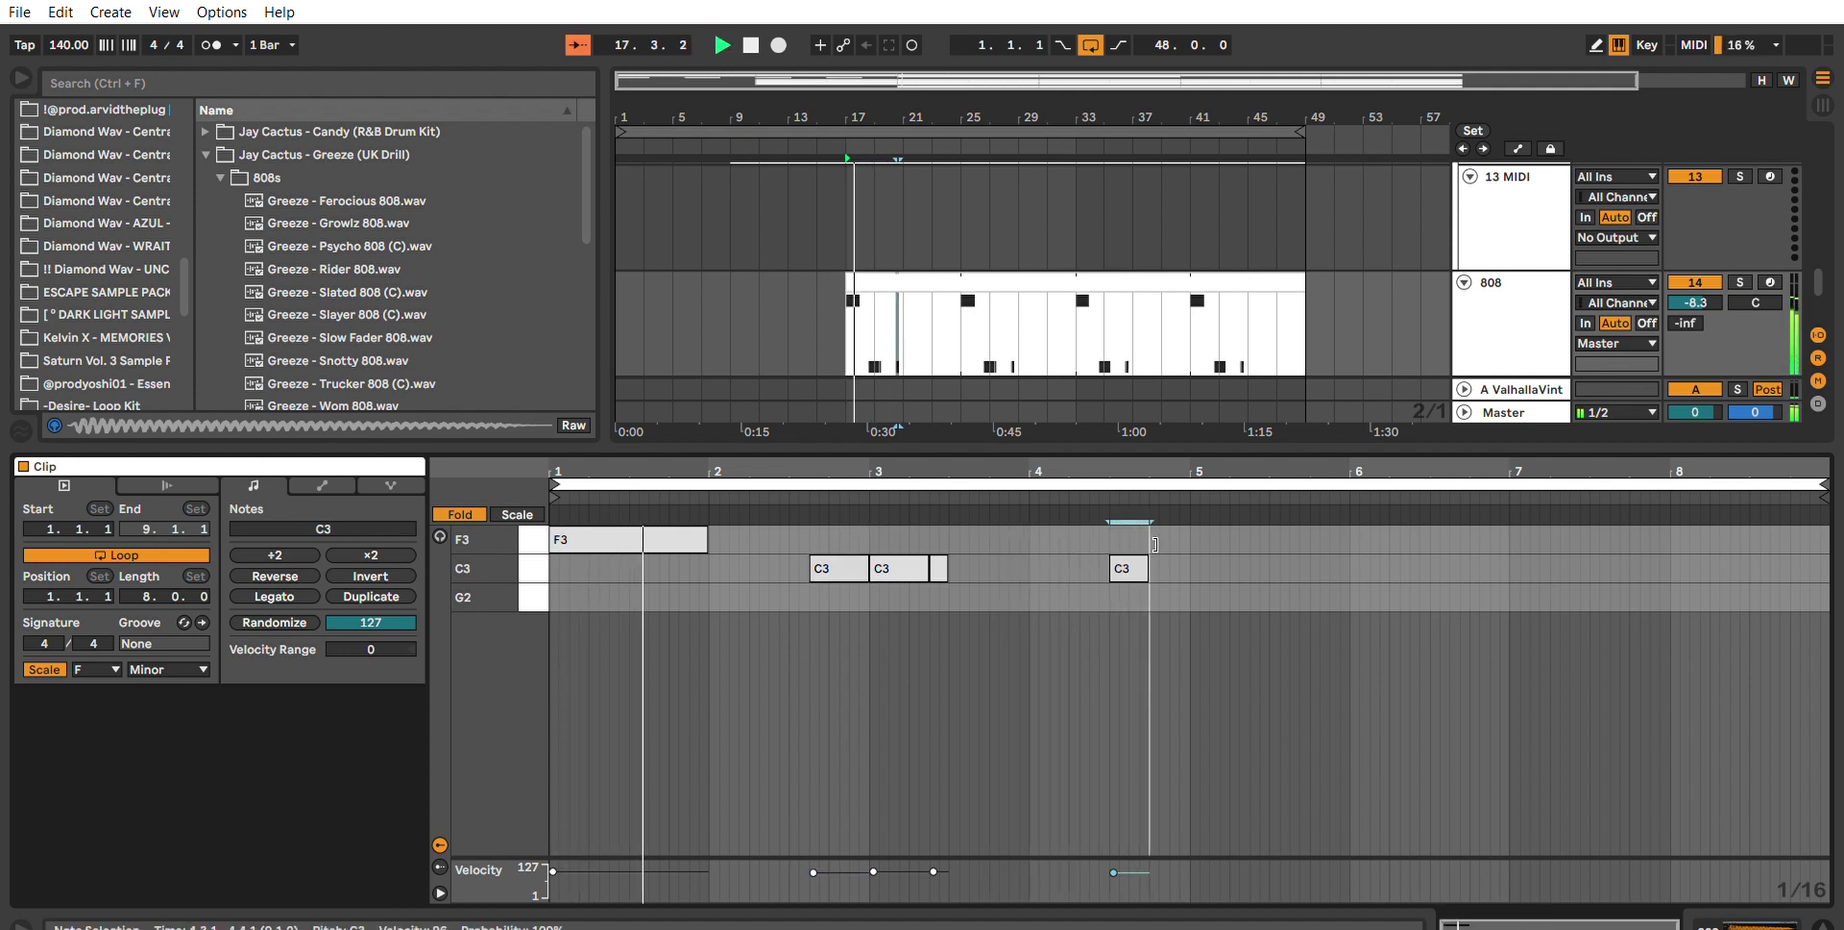
left_click(1146, 544)
left_click_drag(1142, 551, 1152, 551)
key("ctrl+d")
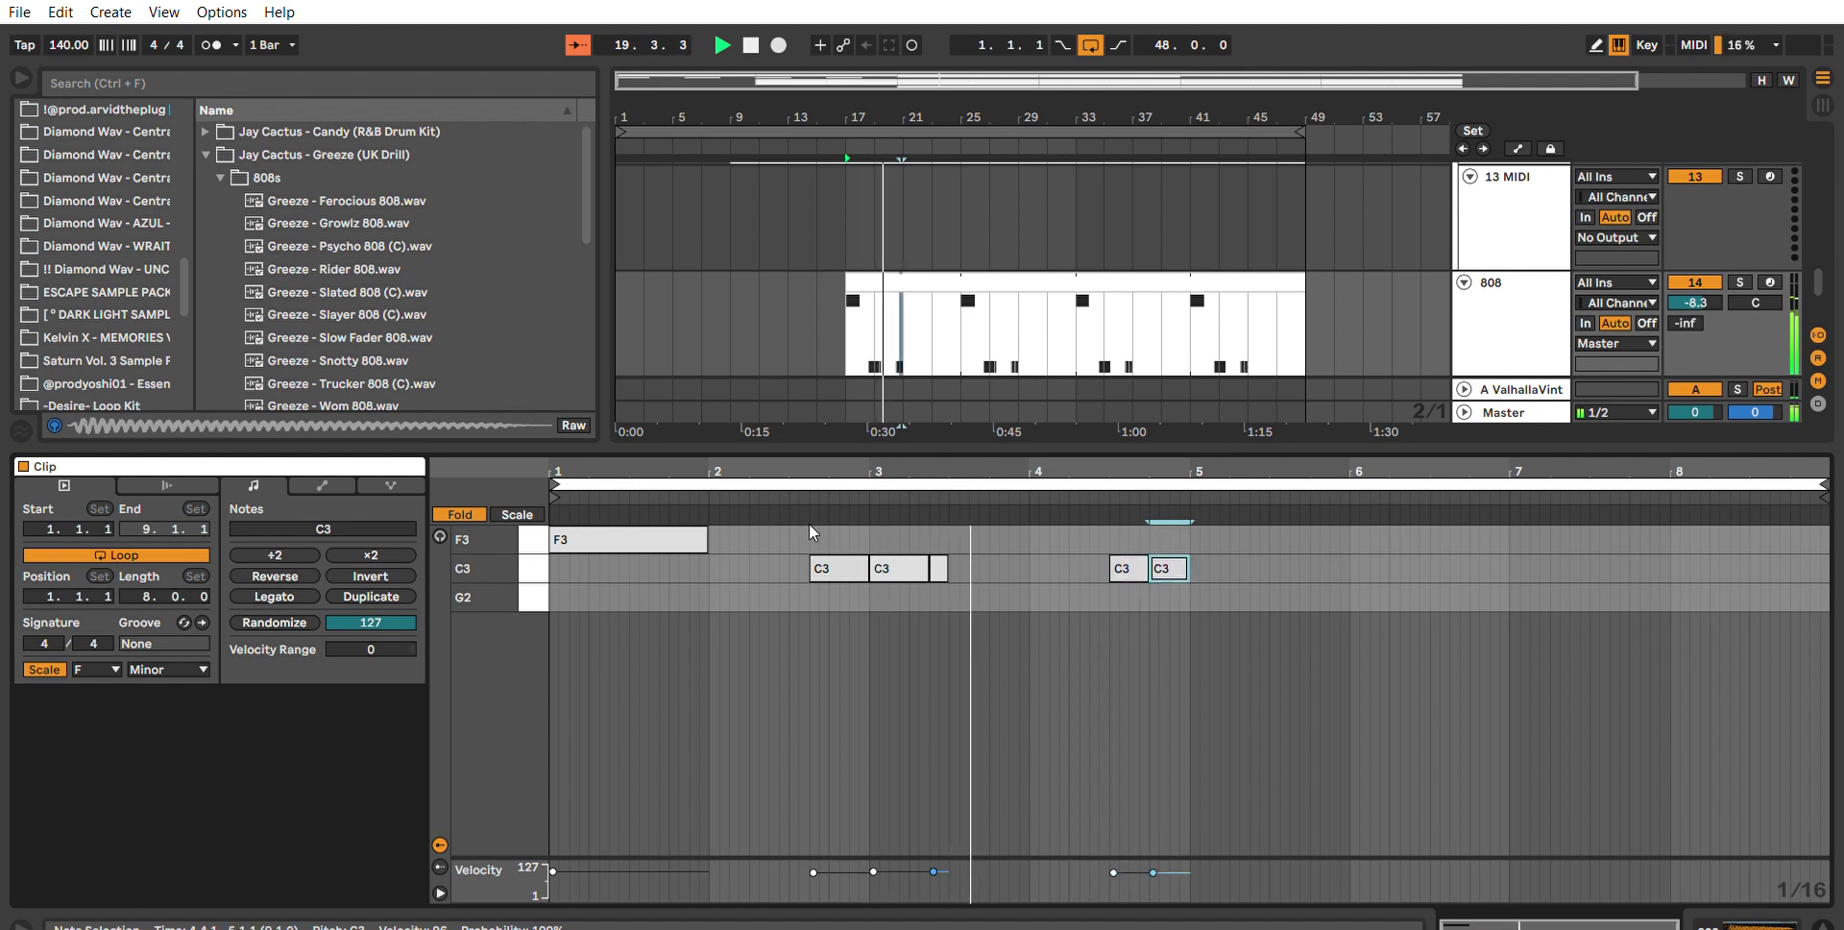
Unfold the piano roll, add an F3 note from 5.1.1 to 5.2.1, and lower the two bar 4 notes to Ab2.
left_click(466, 514)
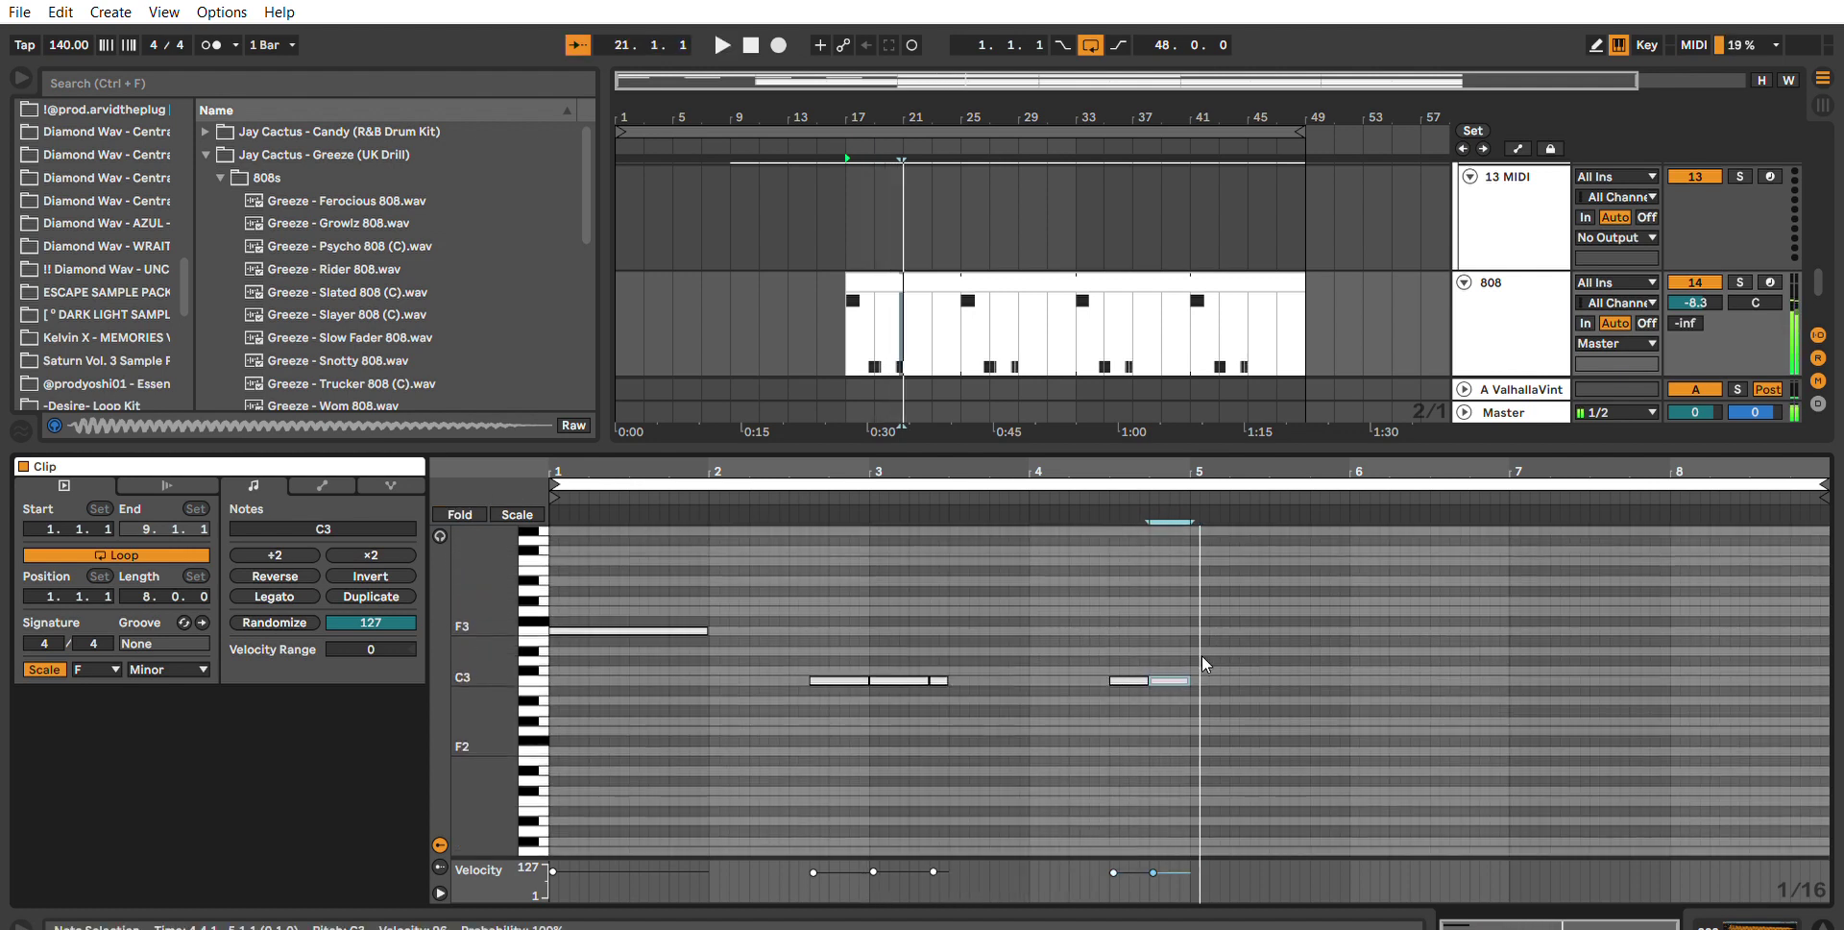
key("ctrl+d")
left_click_drag(1213, 680, 1234, 618)
mouse_move(1173, 684)
left_mouse_down()
mouse_move(1131, 649)
mouse_move(1140, 683)
left_mouse_up()
key("Down")
key("Down")
key("Down")
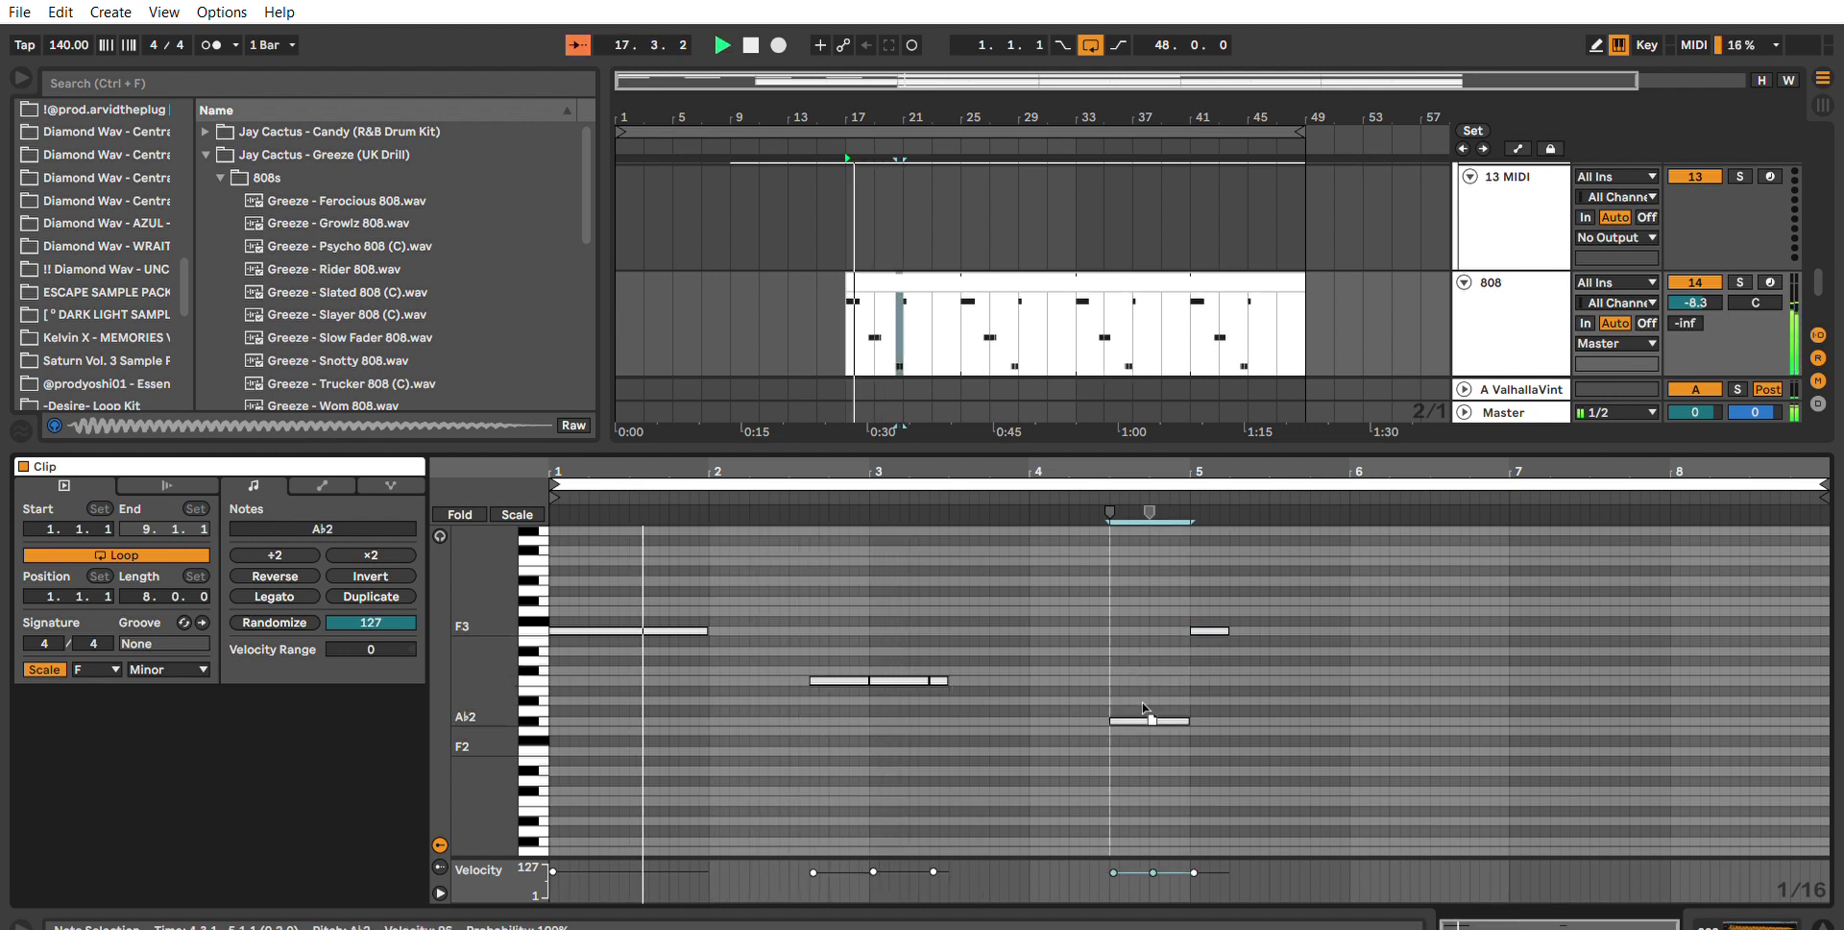
Raise the two bar 4 notes to Ab3 at 4.3.1 and G3 at 4.4.1, checking them in playback.
left_click(1250, 718)
left_click_drag(1202, 769, 1109, 693)
key("space")
key("space")
key("shift+Up")
mouse_move(1125, 611)
left_mouse_down()
mouse_move(1134, 556)
mouse_move(1119, 597)
mouse_move(1133, 588)
left_mouse_up()
key("space")
key("space")
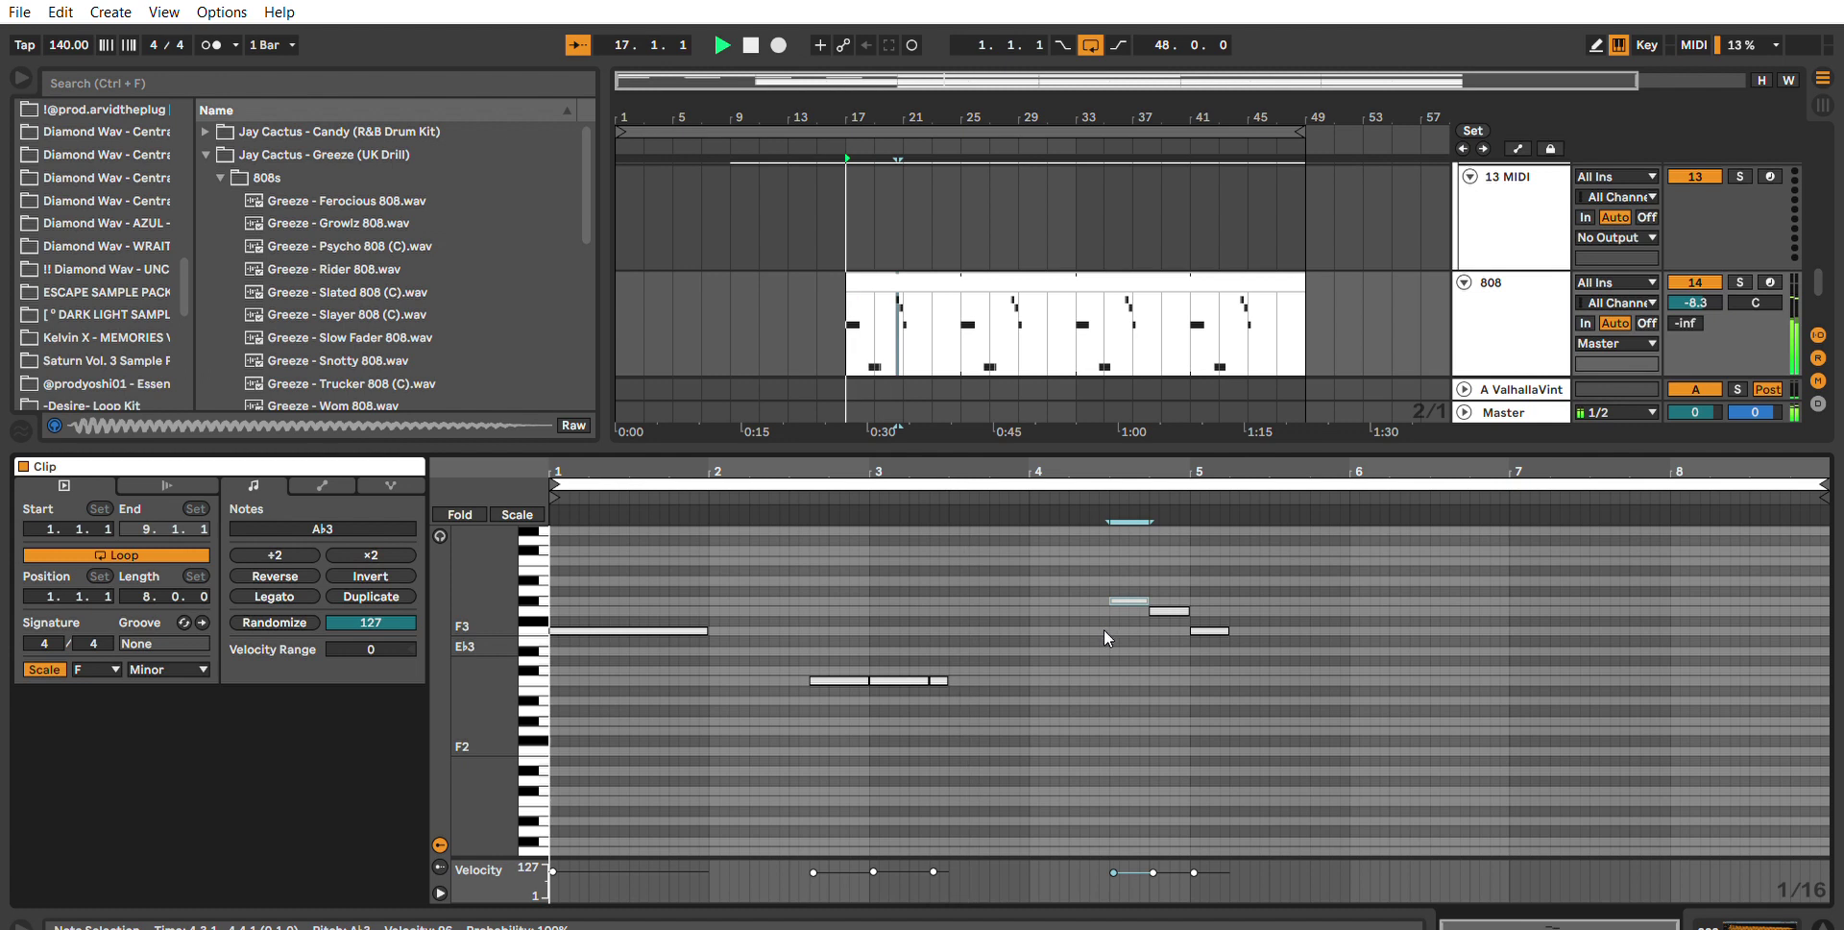
Add C3 notes at 4.3.1 and 4.4.1 and slightly delay the starts of the Ab3 and G3 above them.
double_click(1124, 680)
double_click(1167, 680)
left_click_drag(1162, 655, 1112, 589)
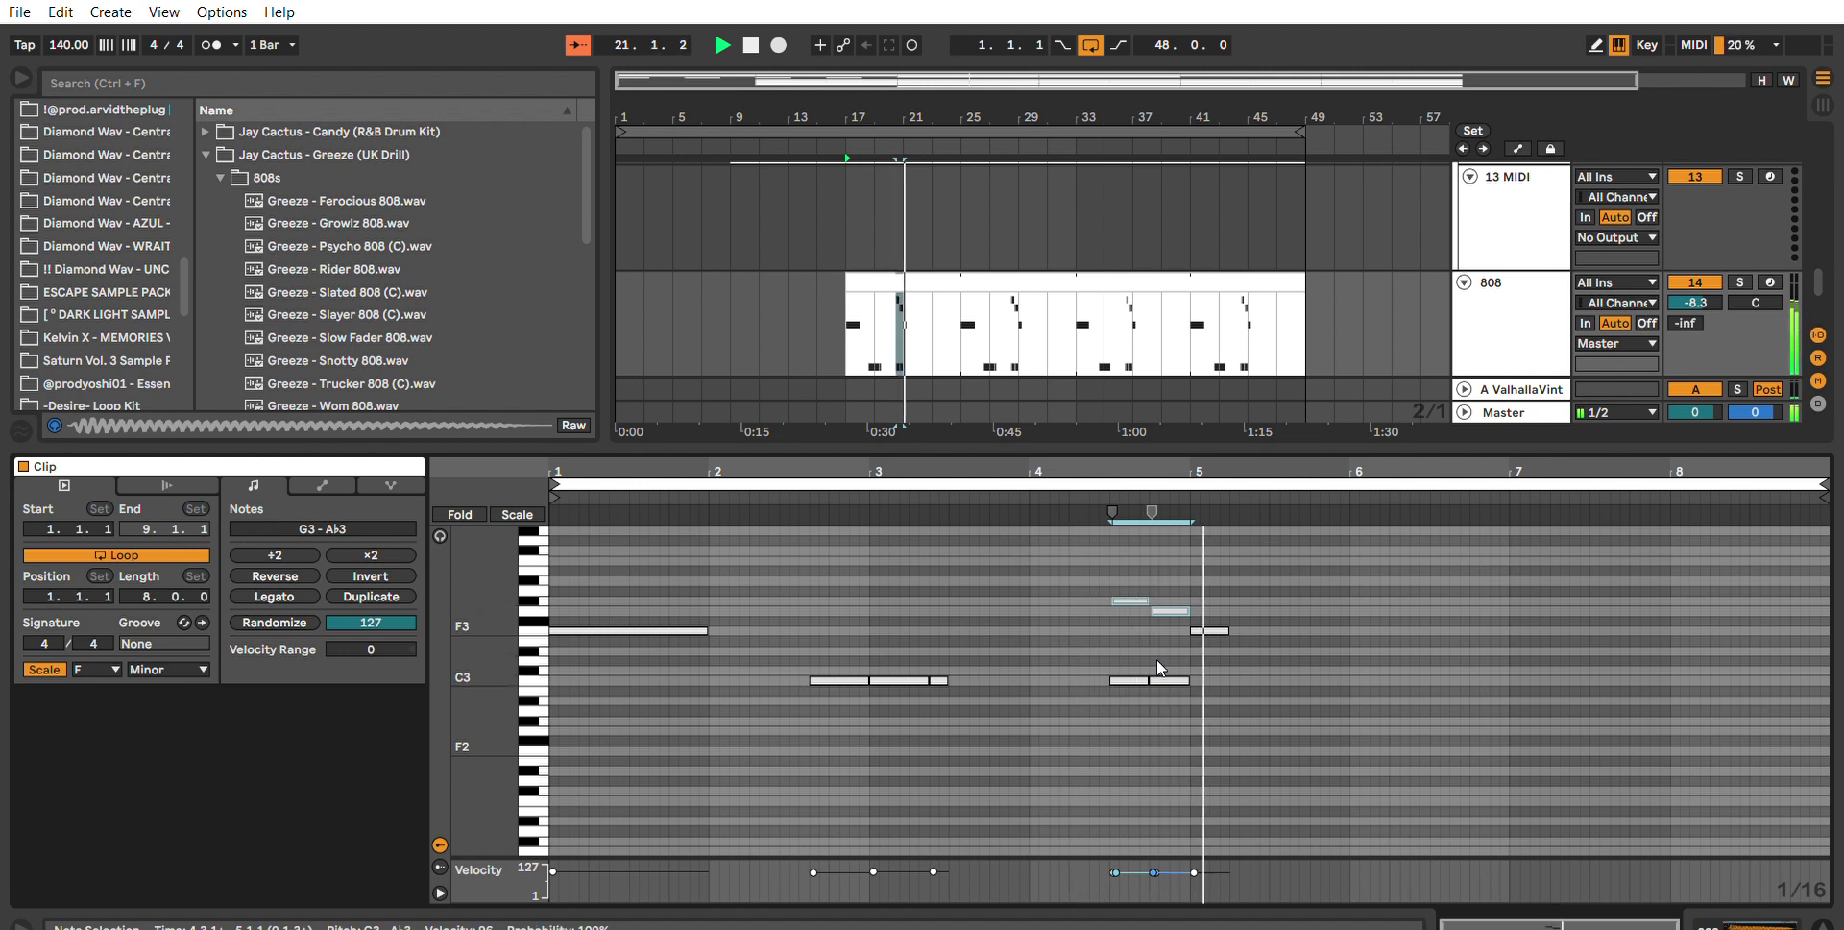
Lengthen the F3 note in bar 5 to end at 5.3.1.
left_click(1232, 660)
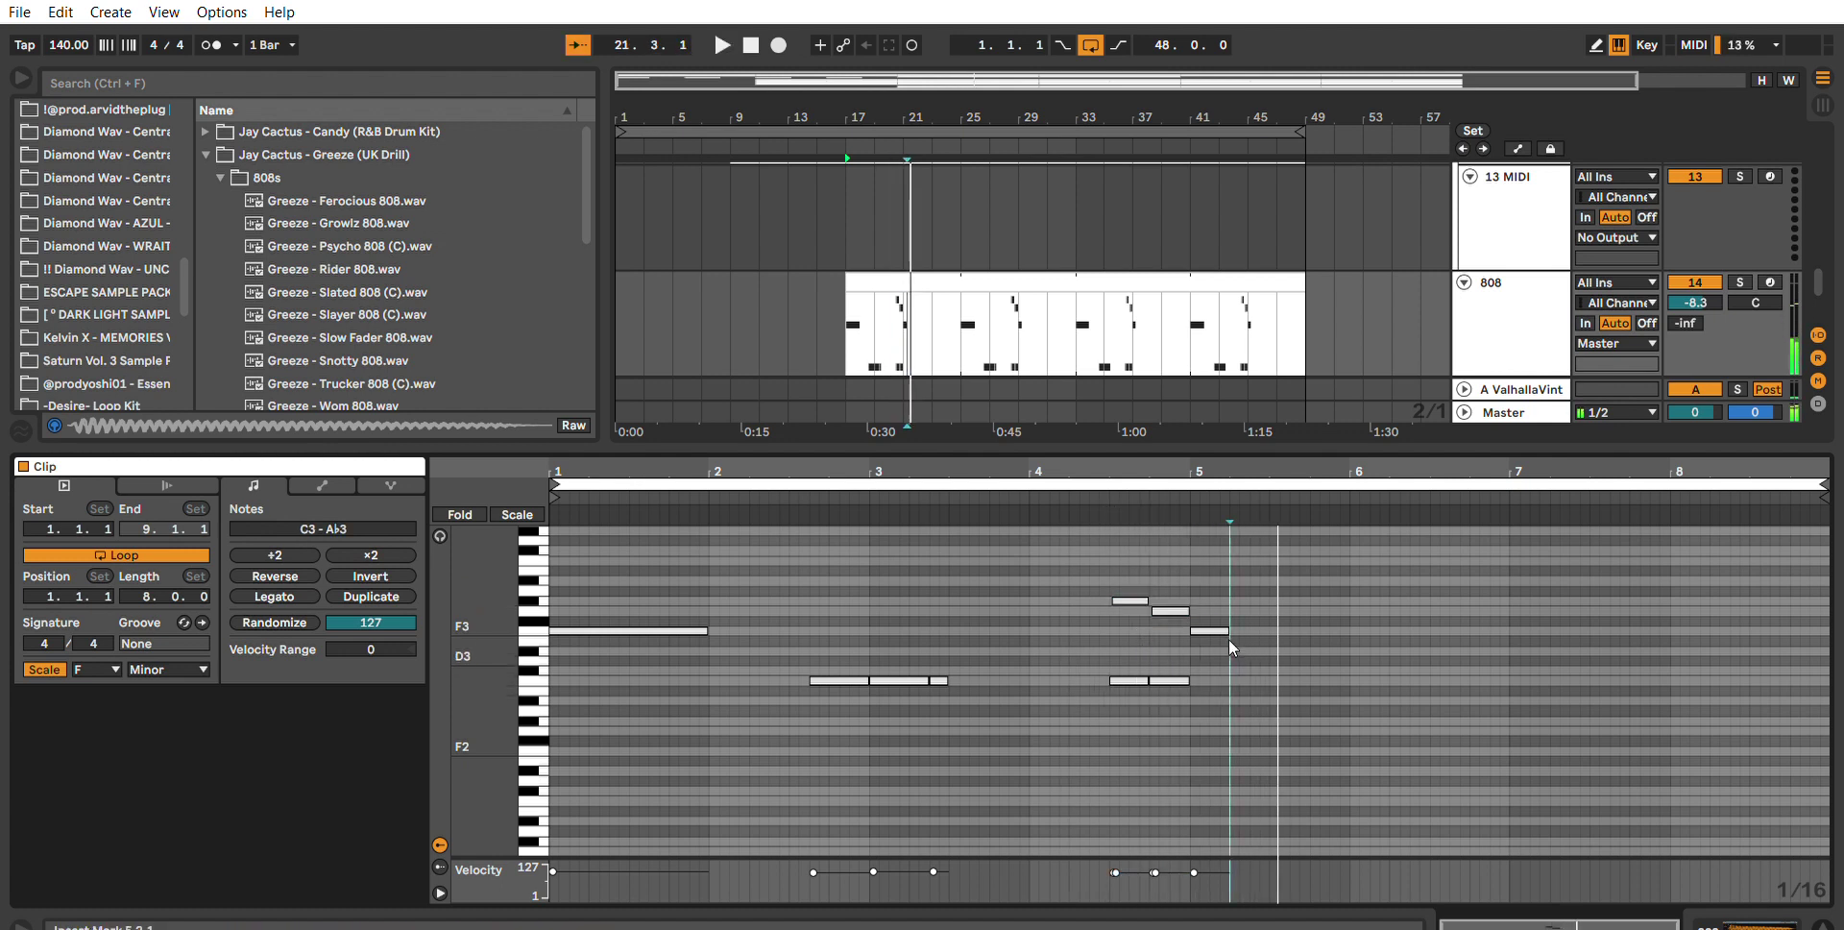
left_click(1188, 665)
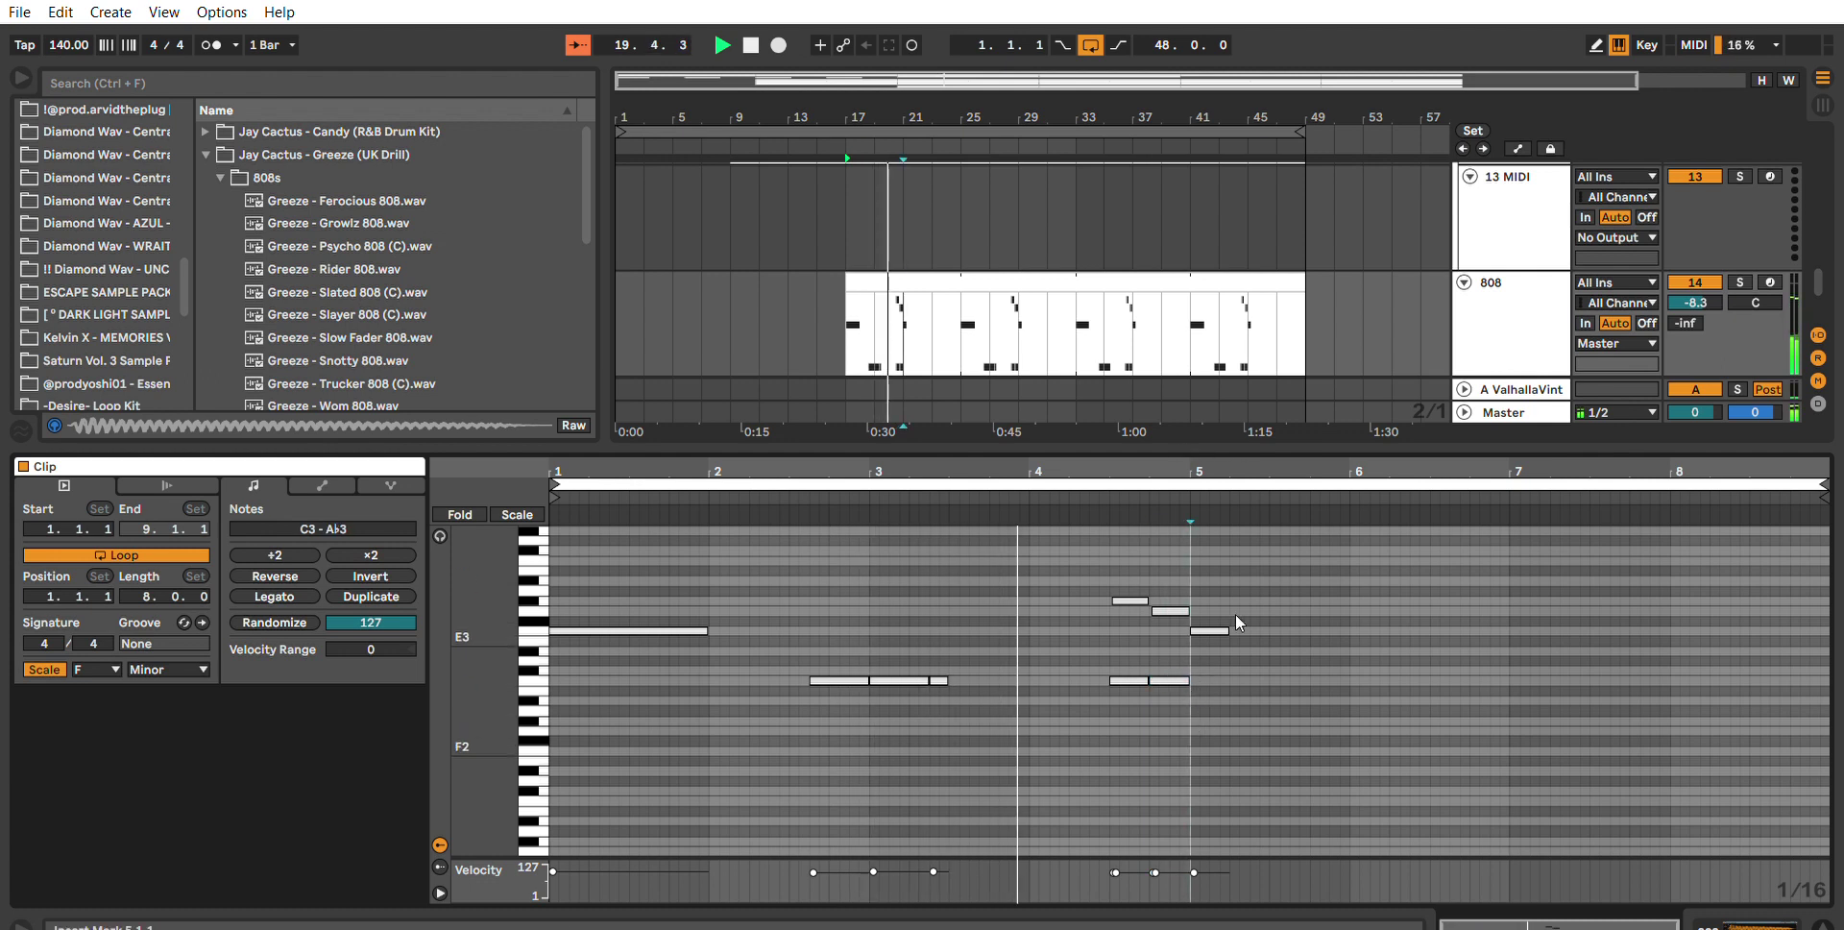
left_click_drag(1237, 615, 1276, 613)
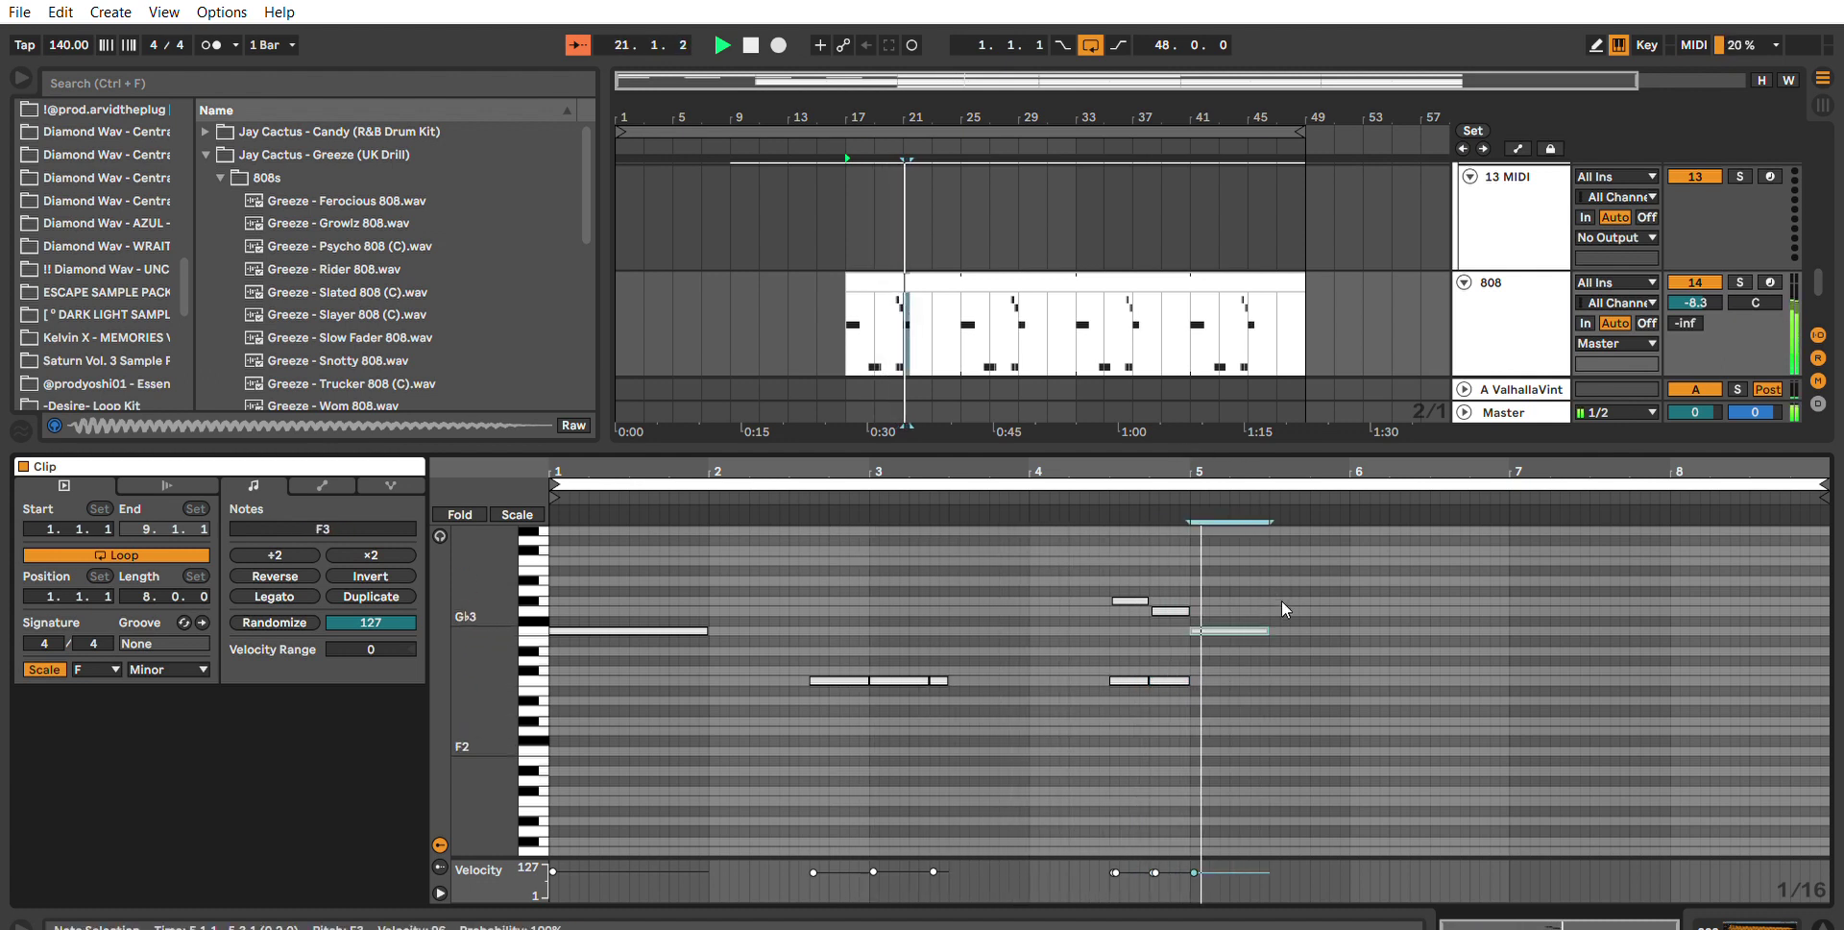
Replace the notes from 4.3.1 to 5.1.1 with sixteenth notes: Ab3 at 4.3.1 and 4.3.3, G3 at 4.4.1 and 4.4.3.
left_click(1167, 671)
left_click_drag(1189, 712, 1119, 563)
key("Delete")
key("Delete")
double_click(1116, 576)
double_click(1138, 576)
double_click(1155, 585)
double_click(1175, 589)
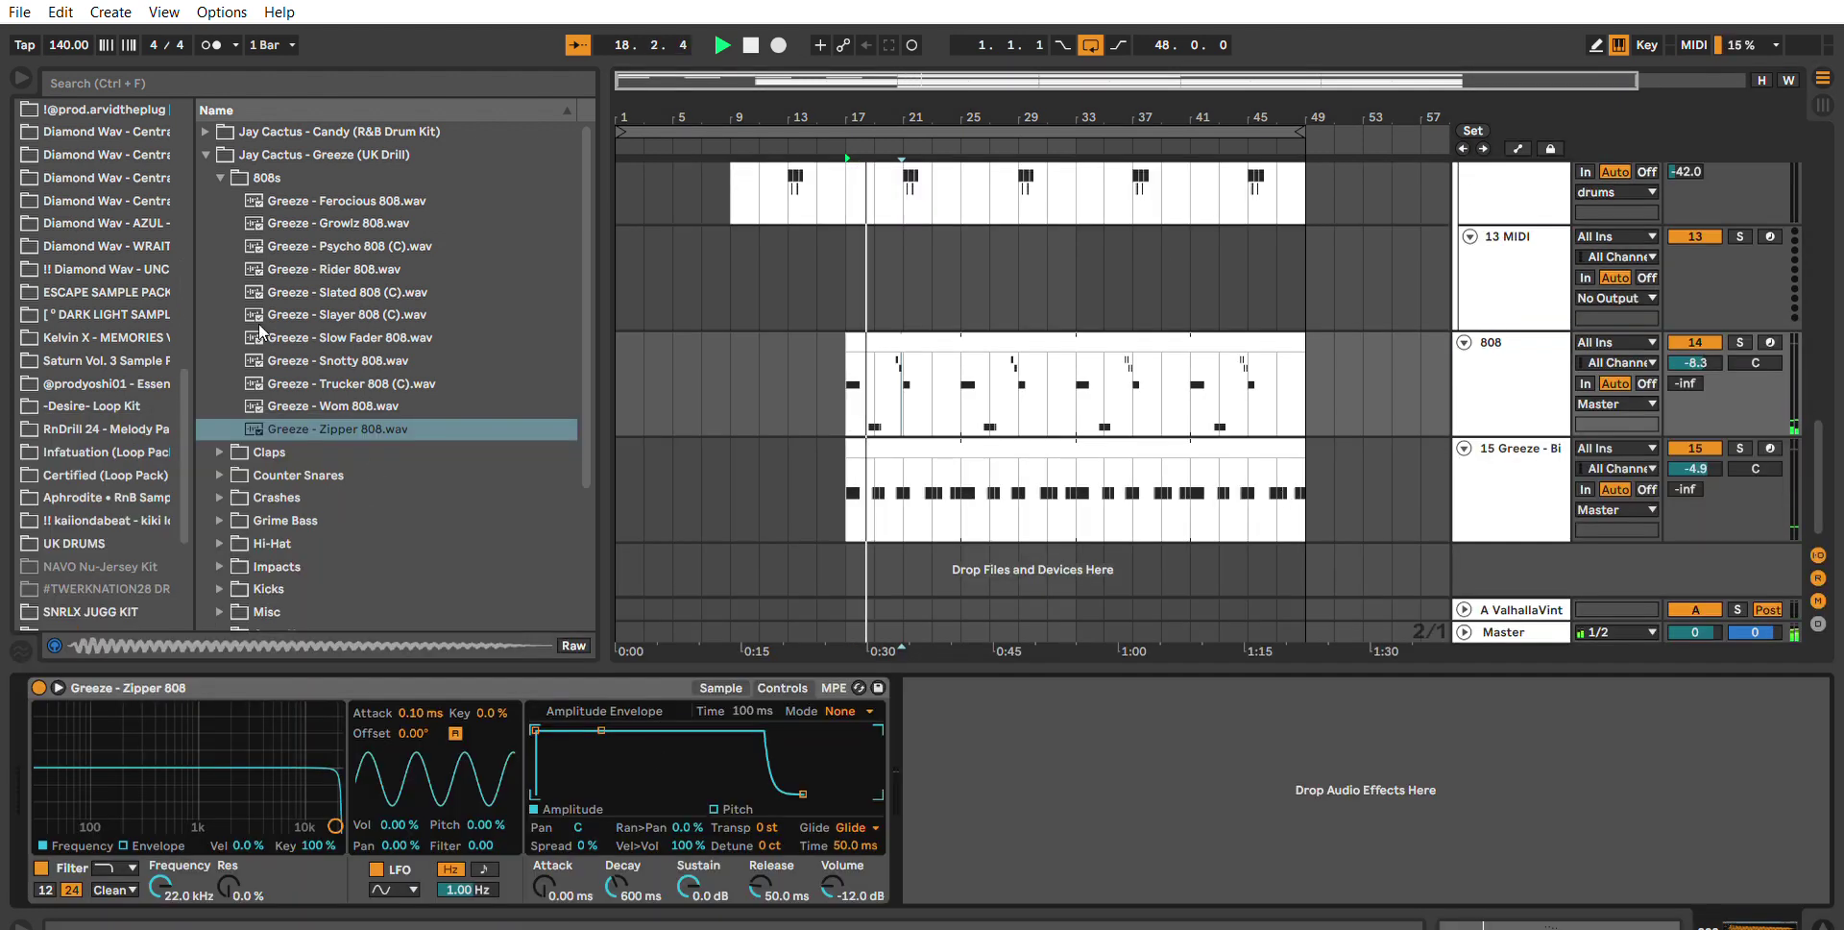
Add a Saturator from the favorites to the 808 track, with Drive at 3.43 dB and Color off.
scroll(74, 123, "up", 15)
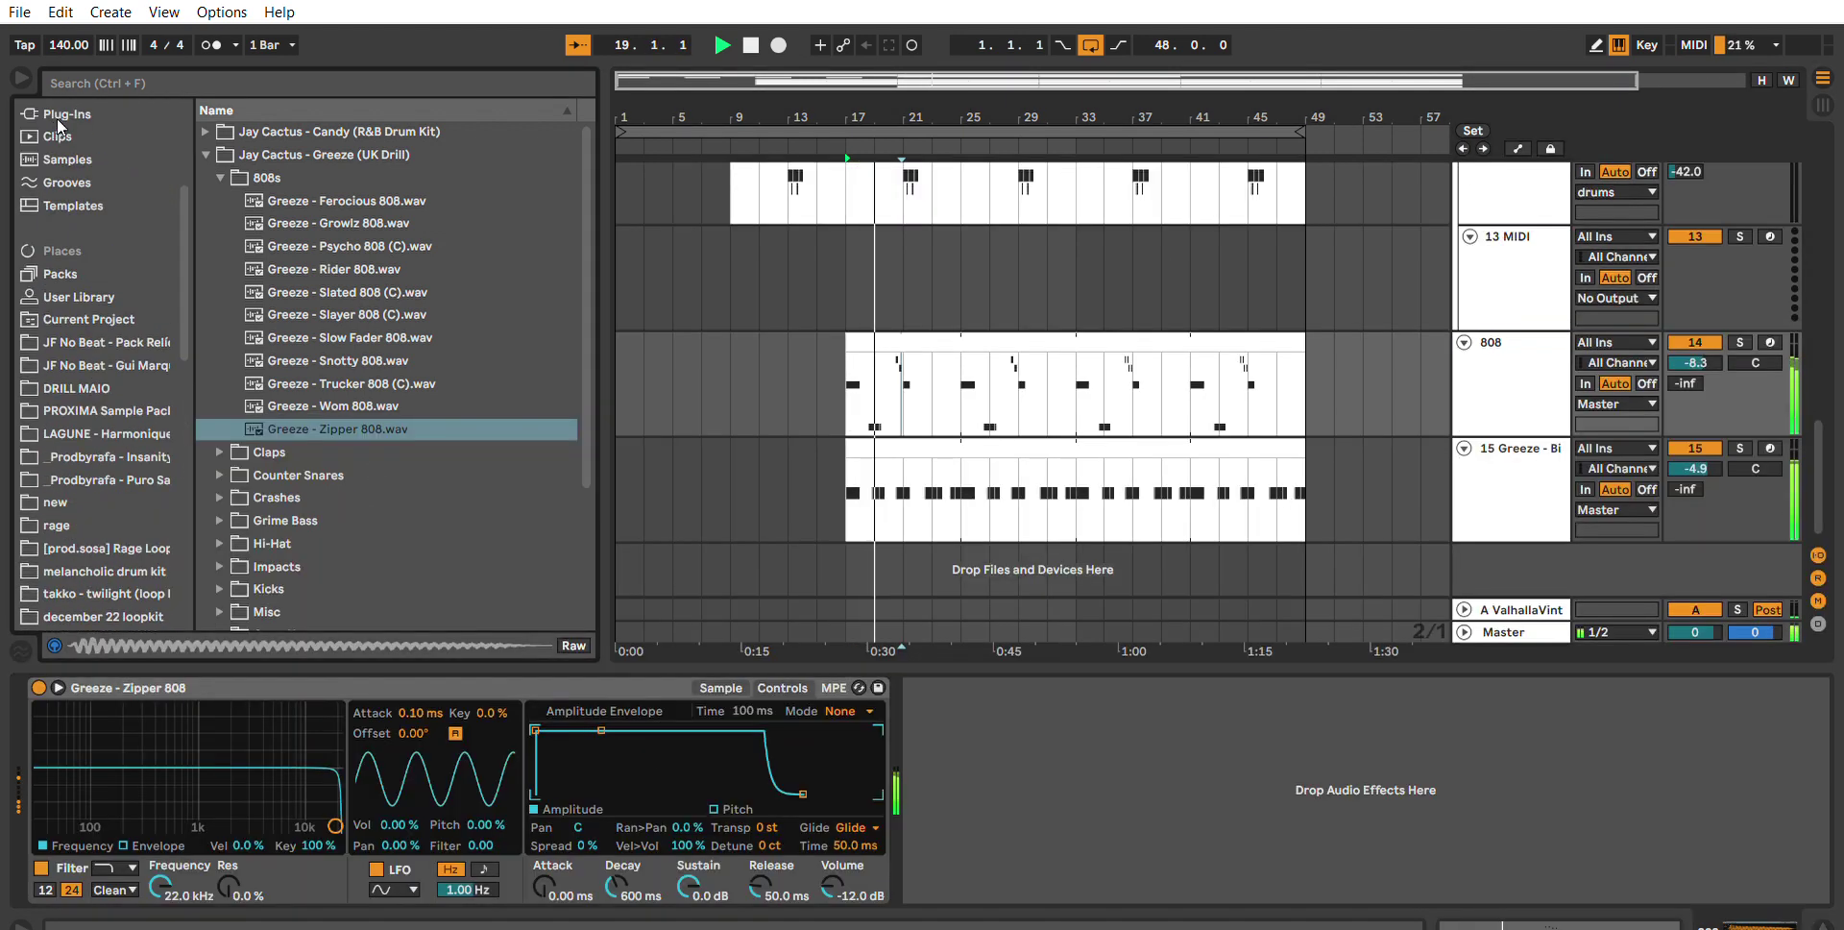
left_click(77, 131)
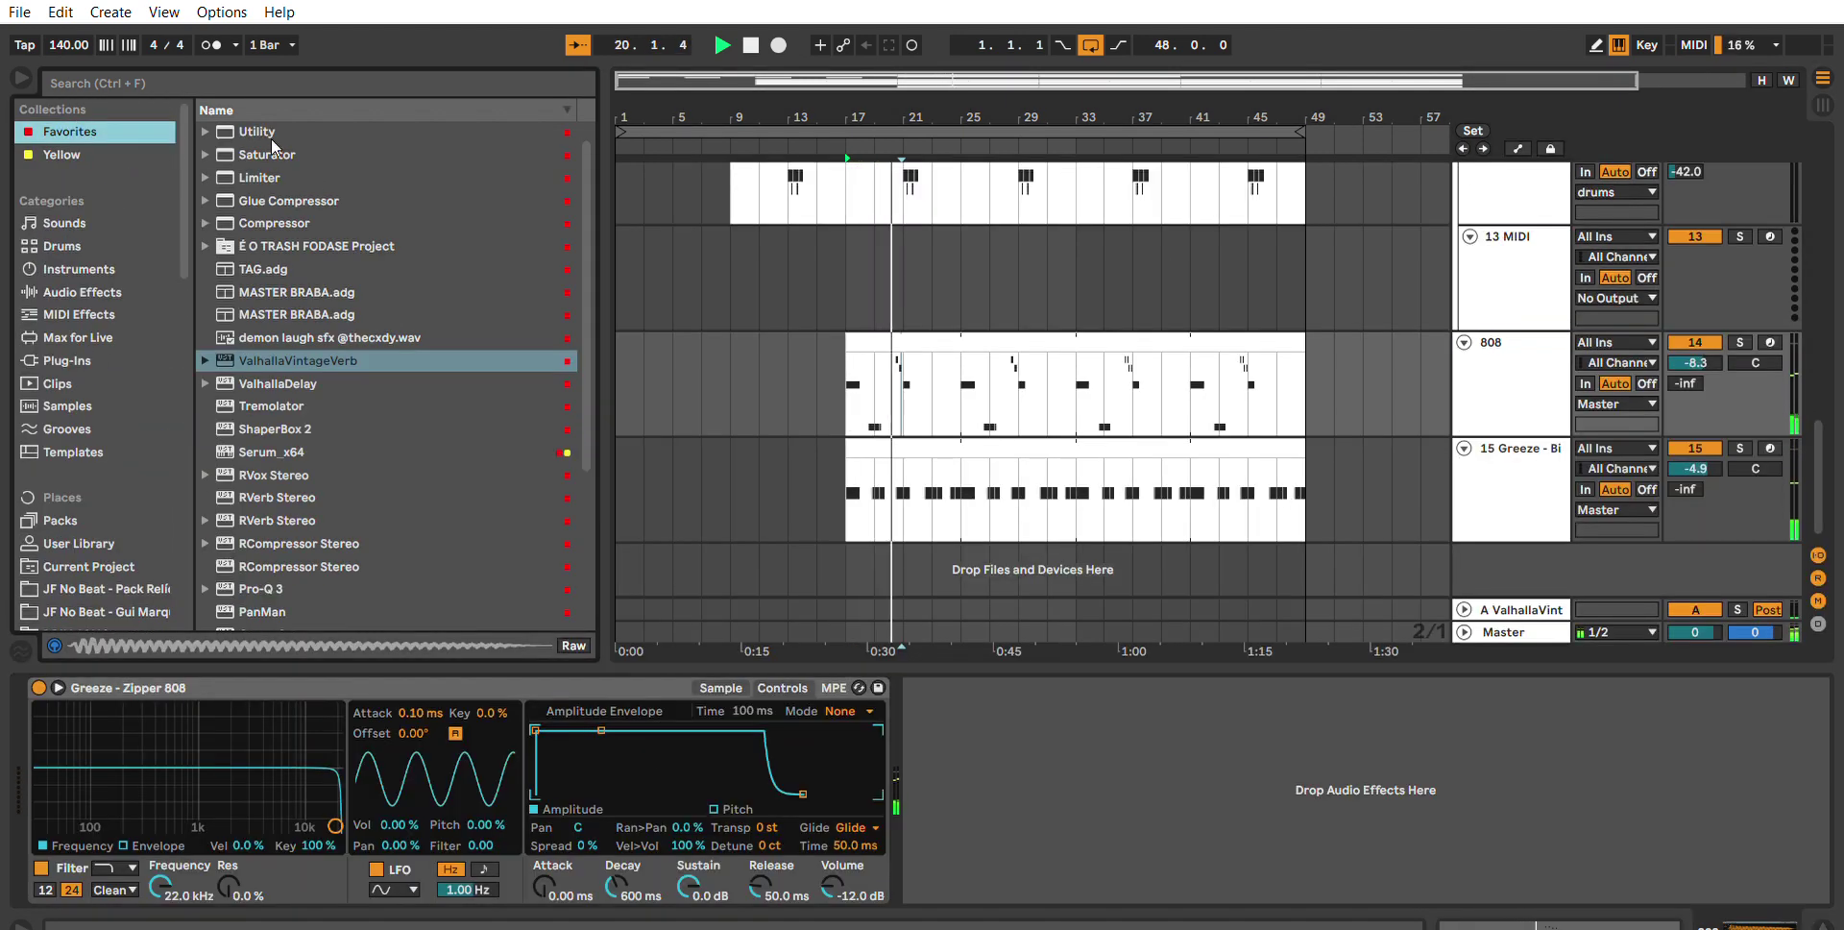
double_click(276, 153)
left_click_drag(932, 740, 931, 736)
key("space")
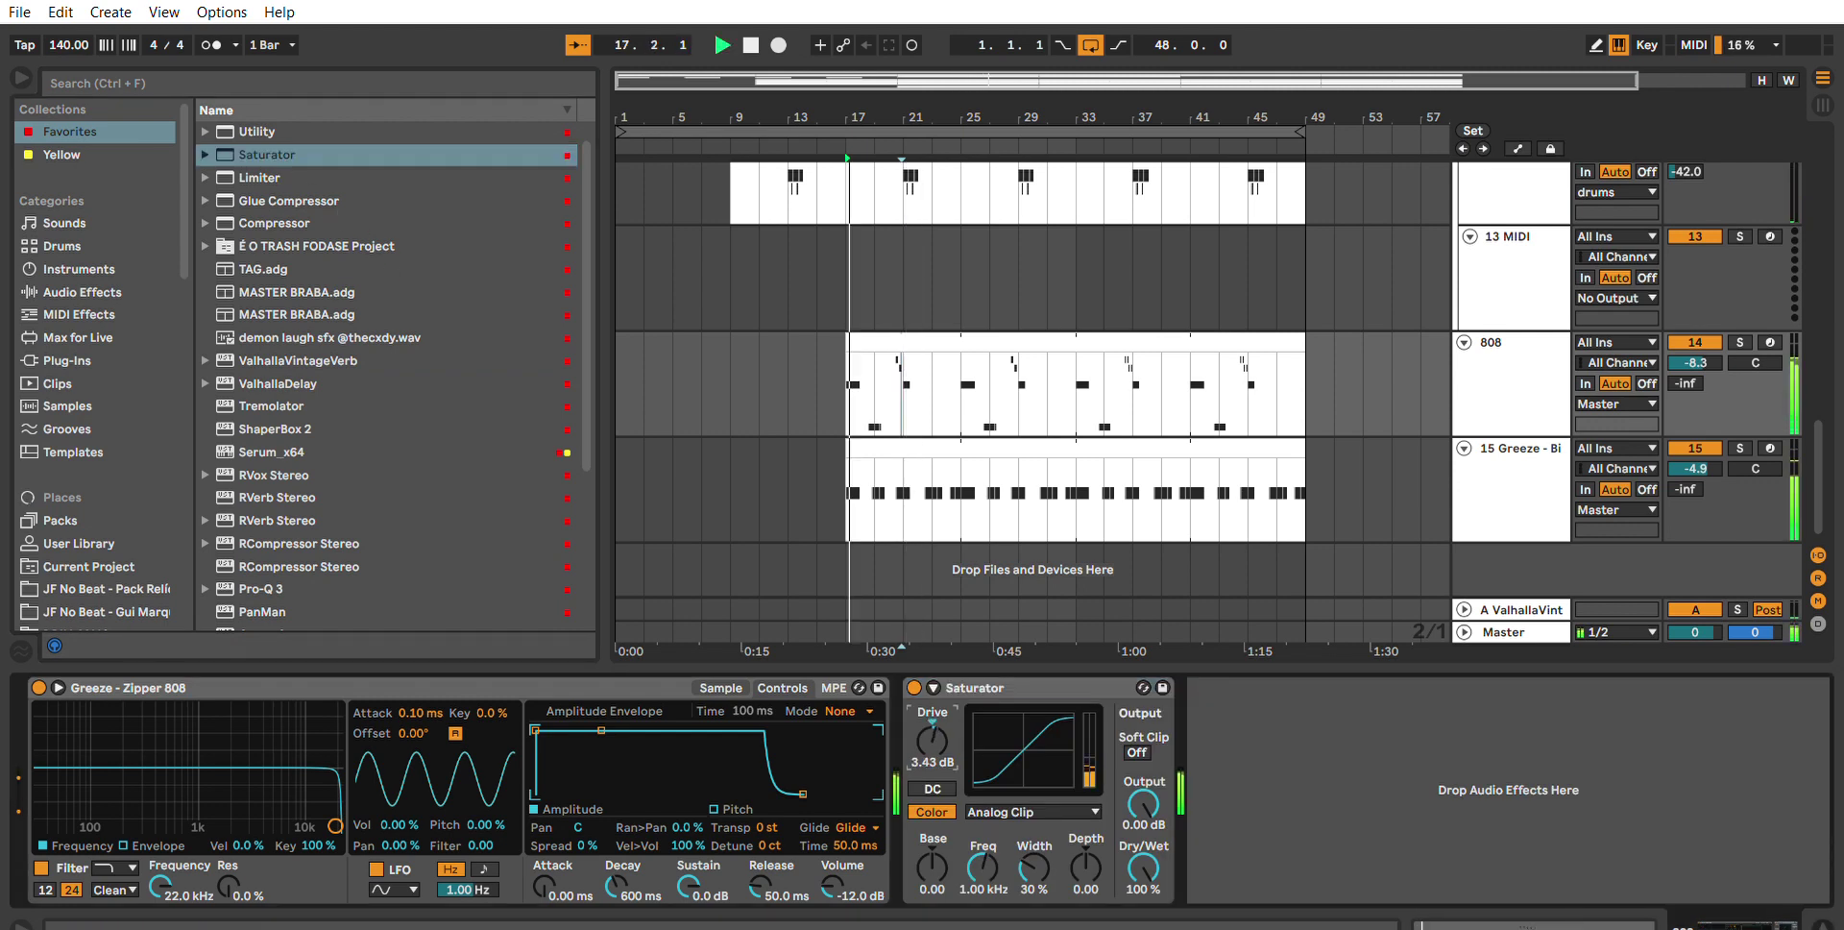
Add a Utility with 120% width and Bass Mono at 120 Hz to the 808, and insert Pro-Q 3 before the Saturator.
double_click(277, 130)
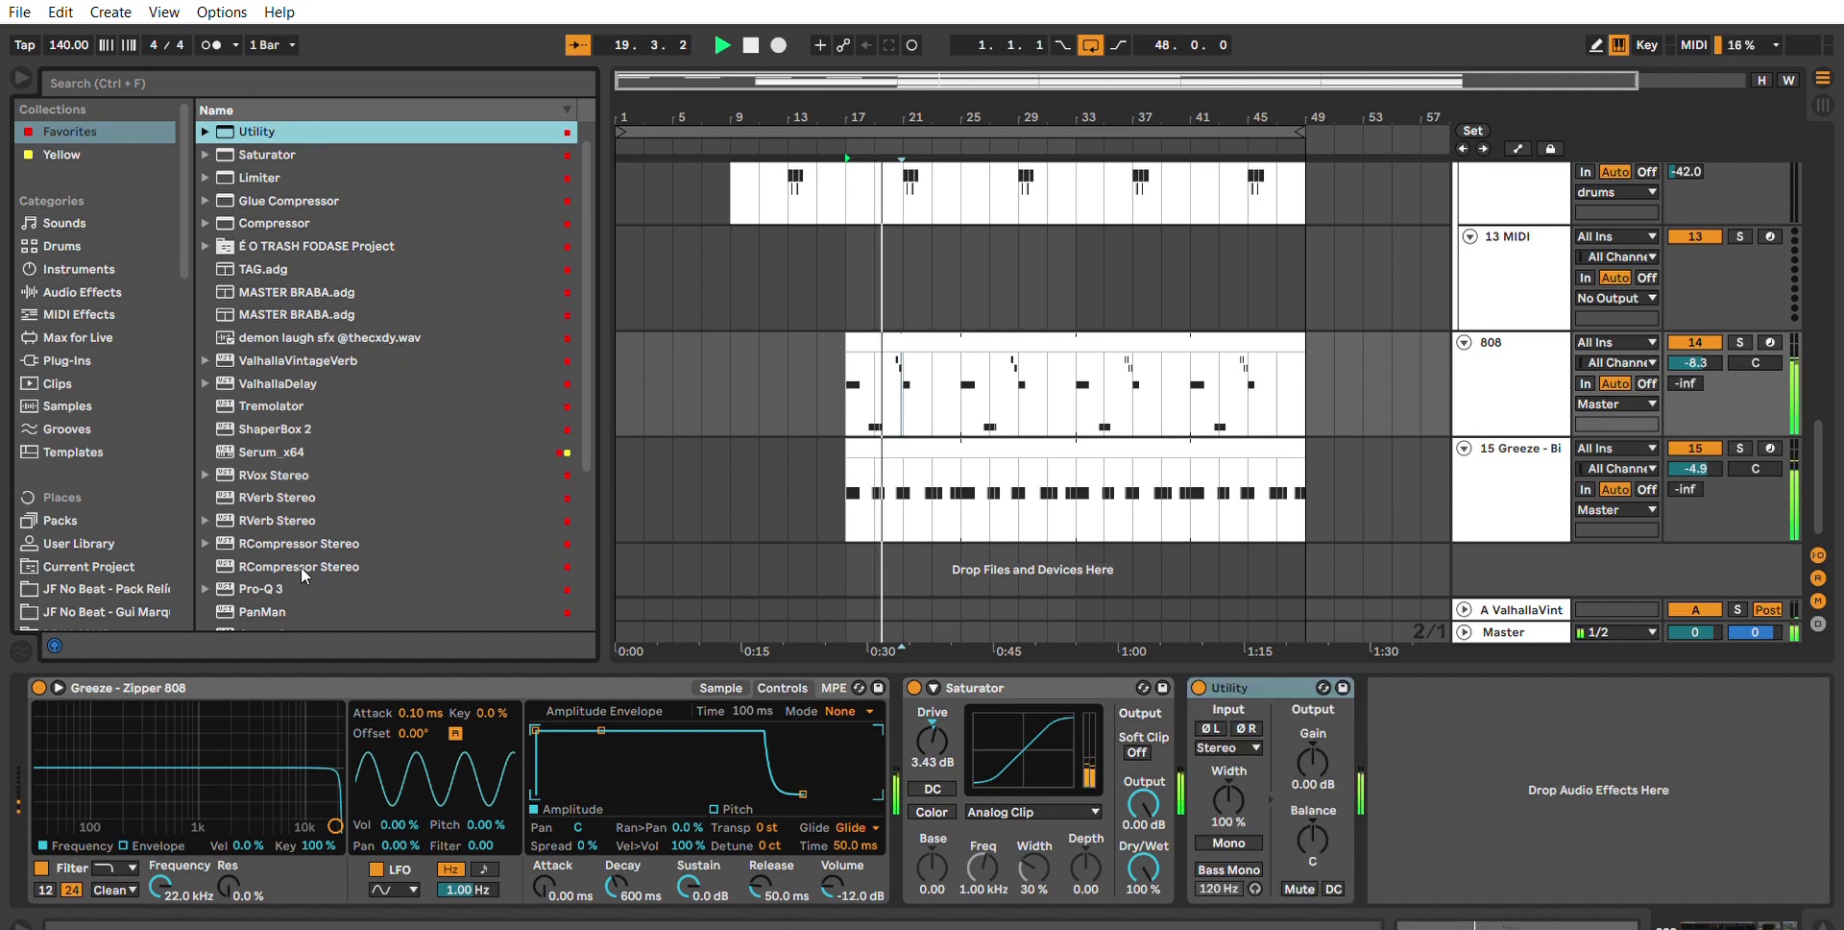
left_click(1229, 869)
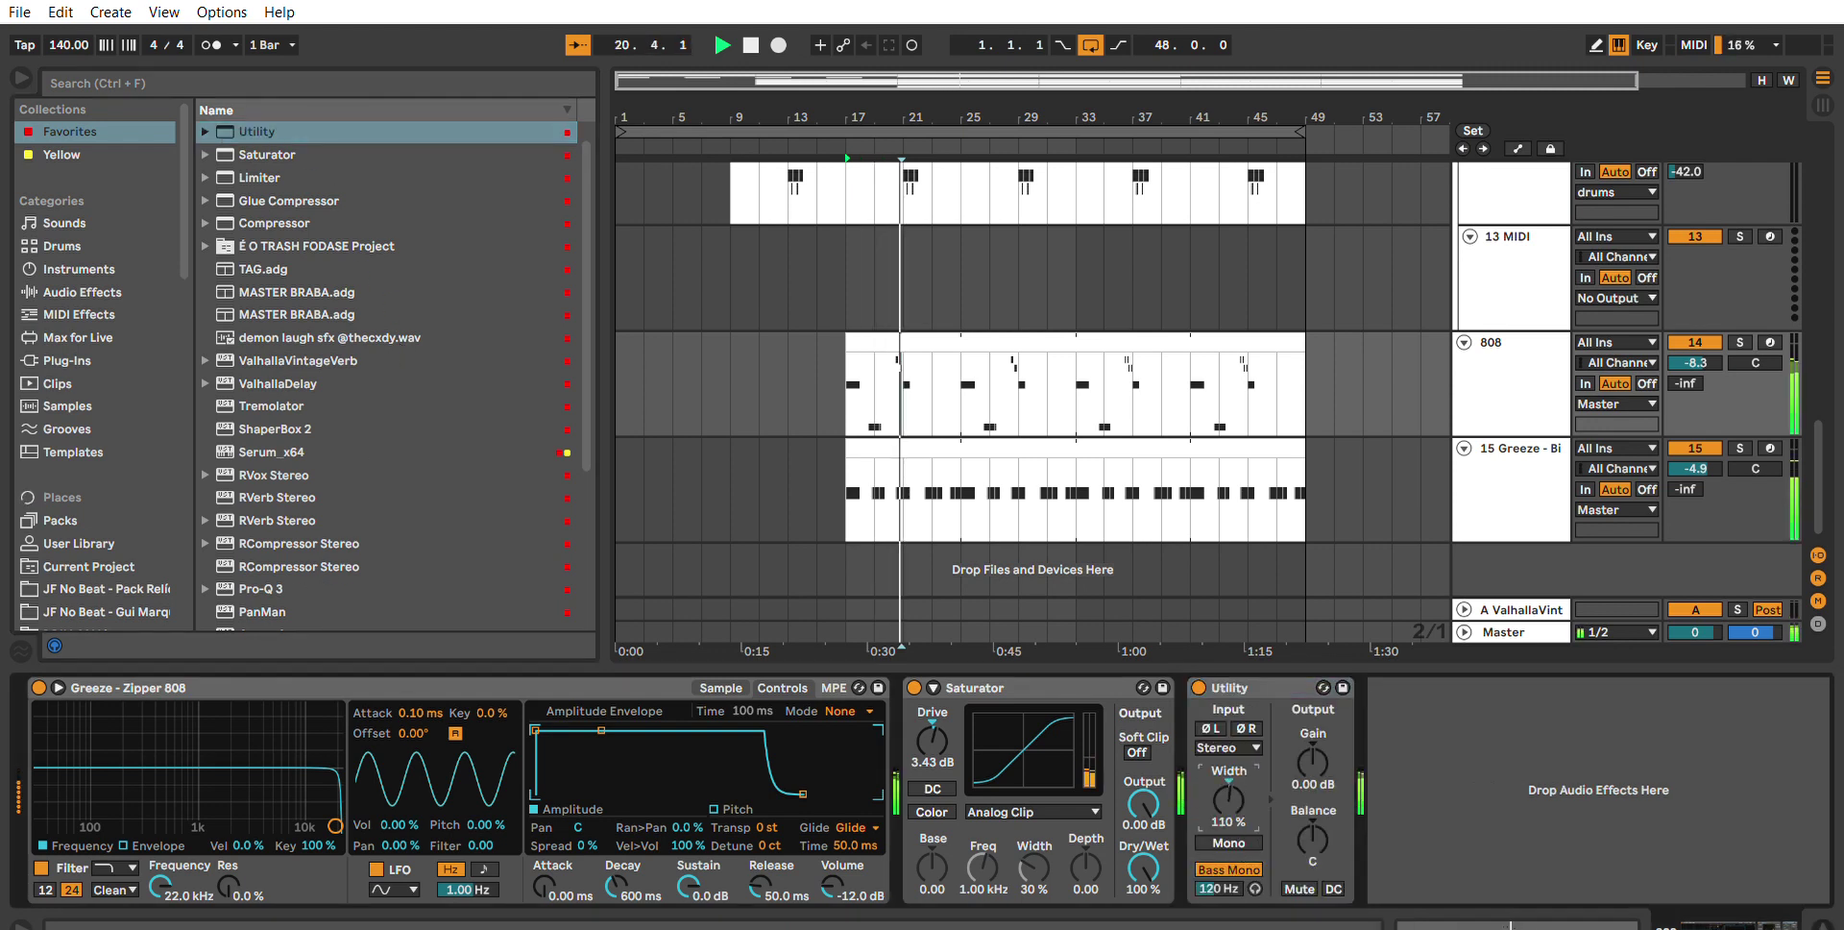
double_click(251, 588)
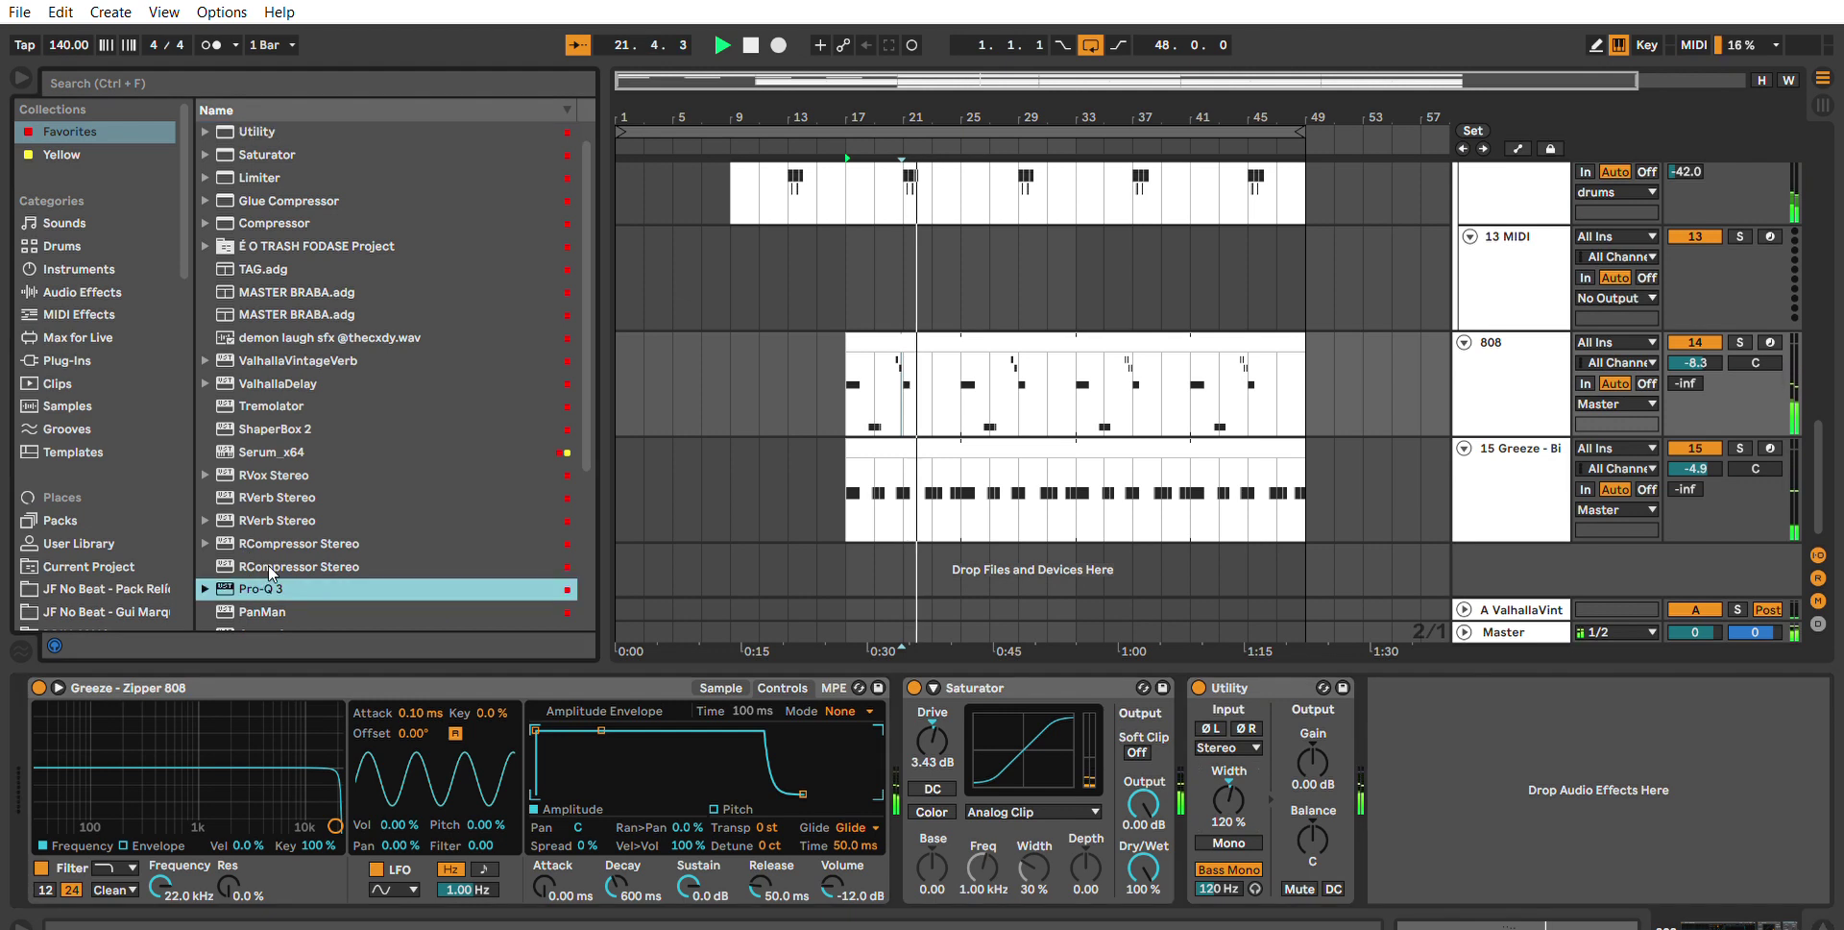
left_click_drag(908, 846, 908, 845)
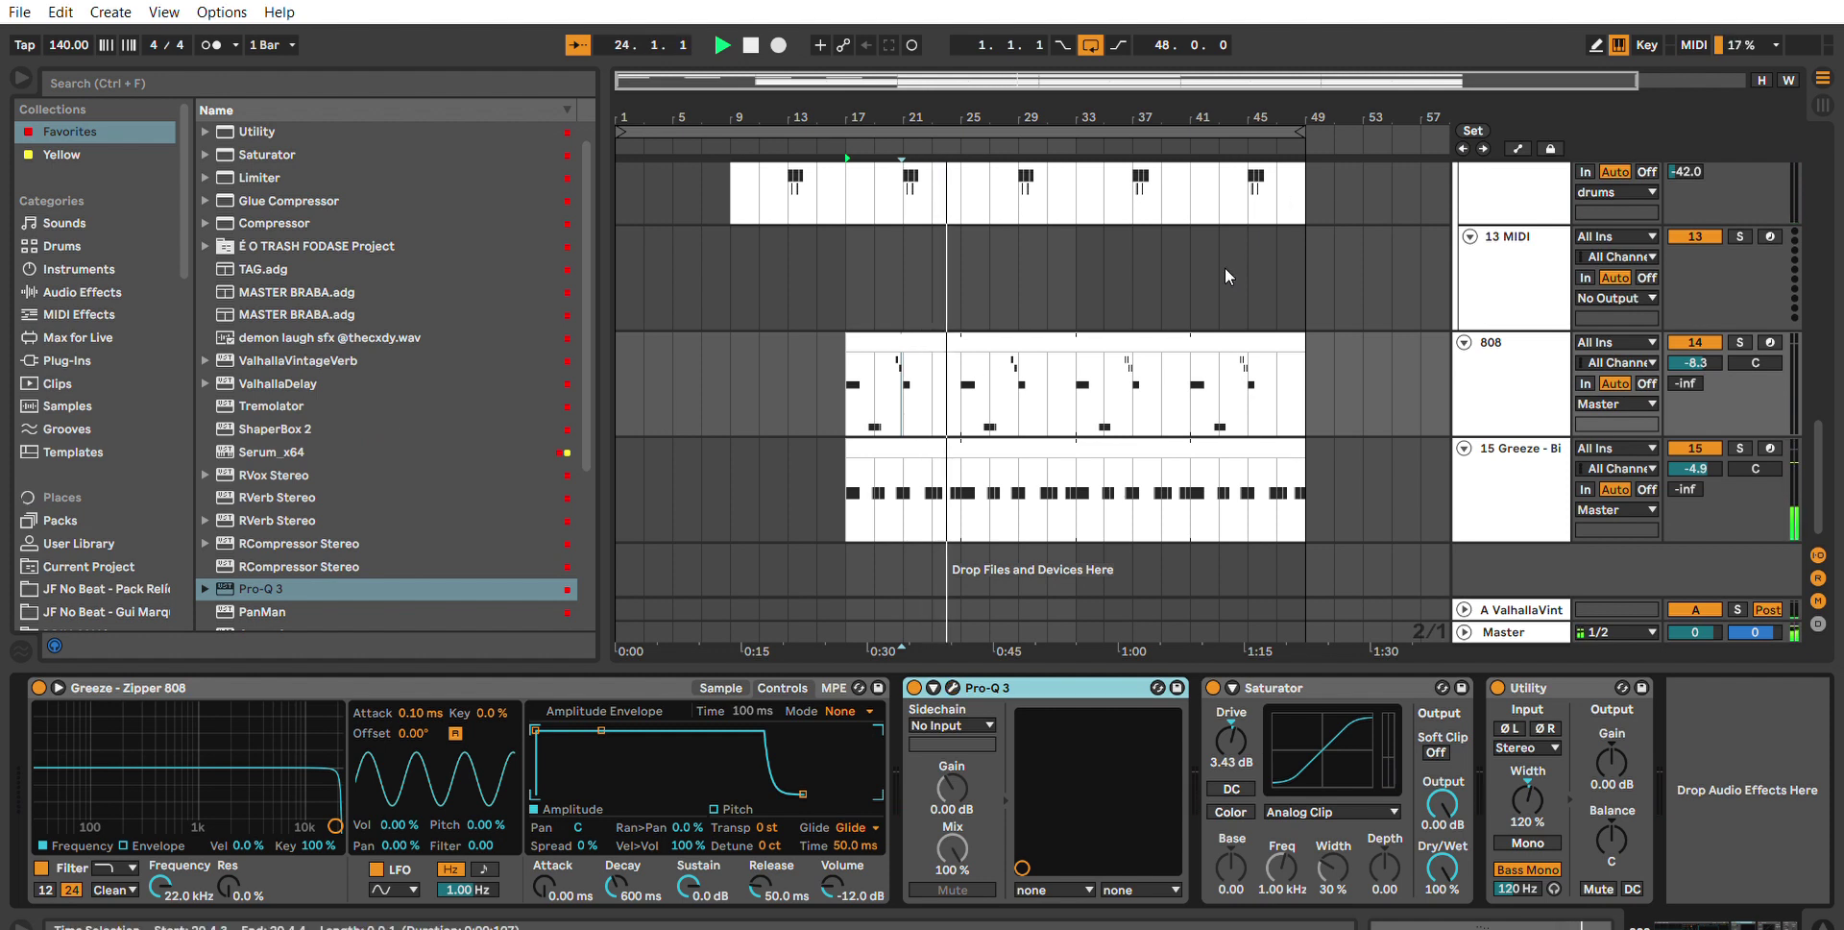
Play the beat, reopen the 808 clip, and copy the C3 notes starting at 2.3.3 to 6.3.3 through 7.3.1.
left_click(890, 355)
key("space")
left_click(942, 317)
left_click(971, 344)
key("space")
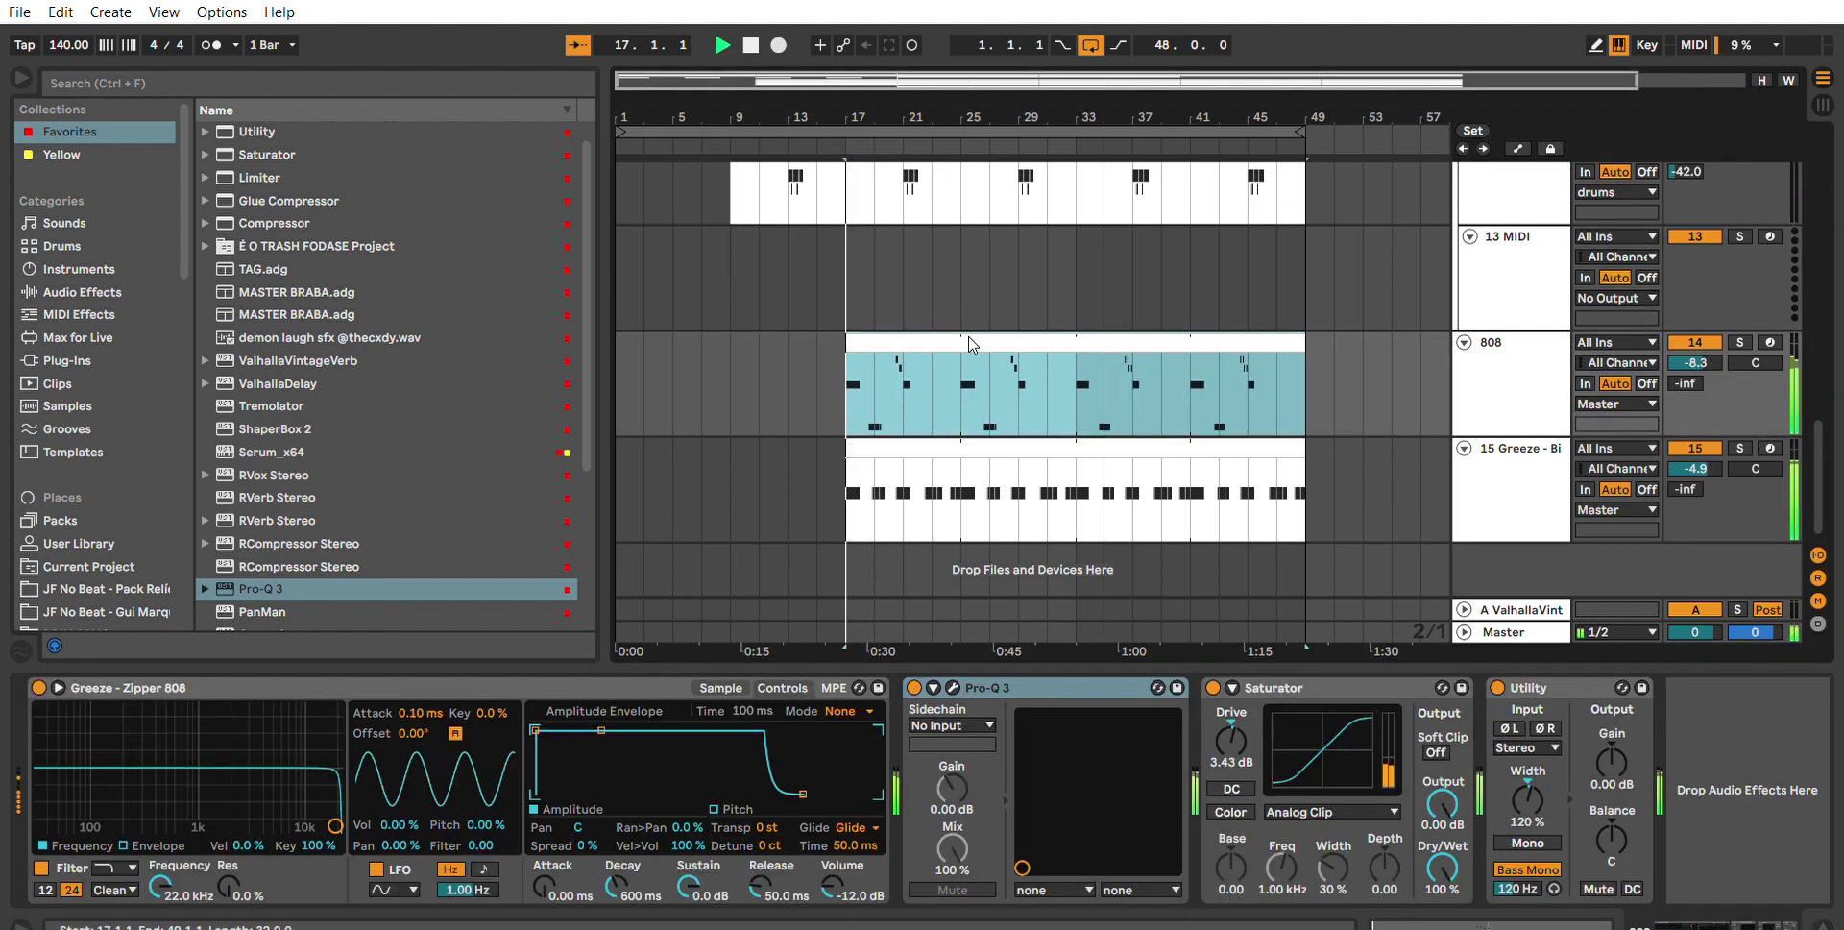
double_click(1054, 338)
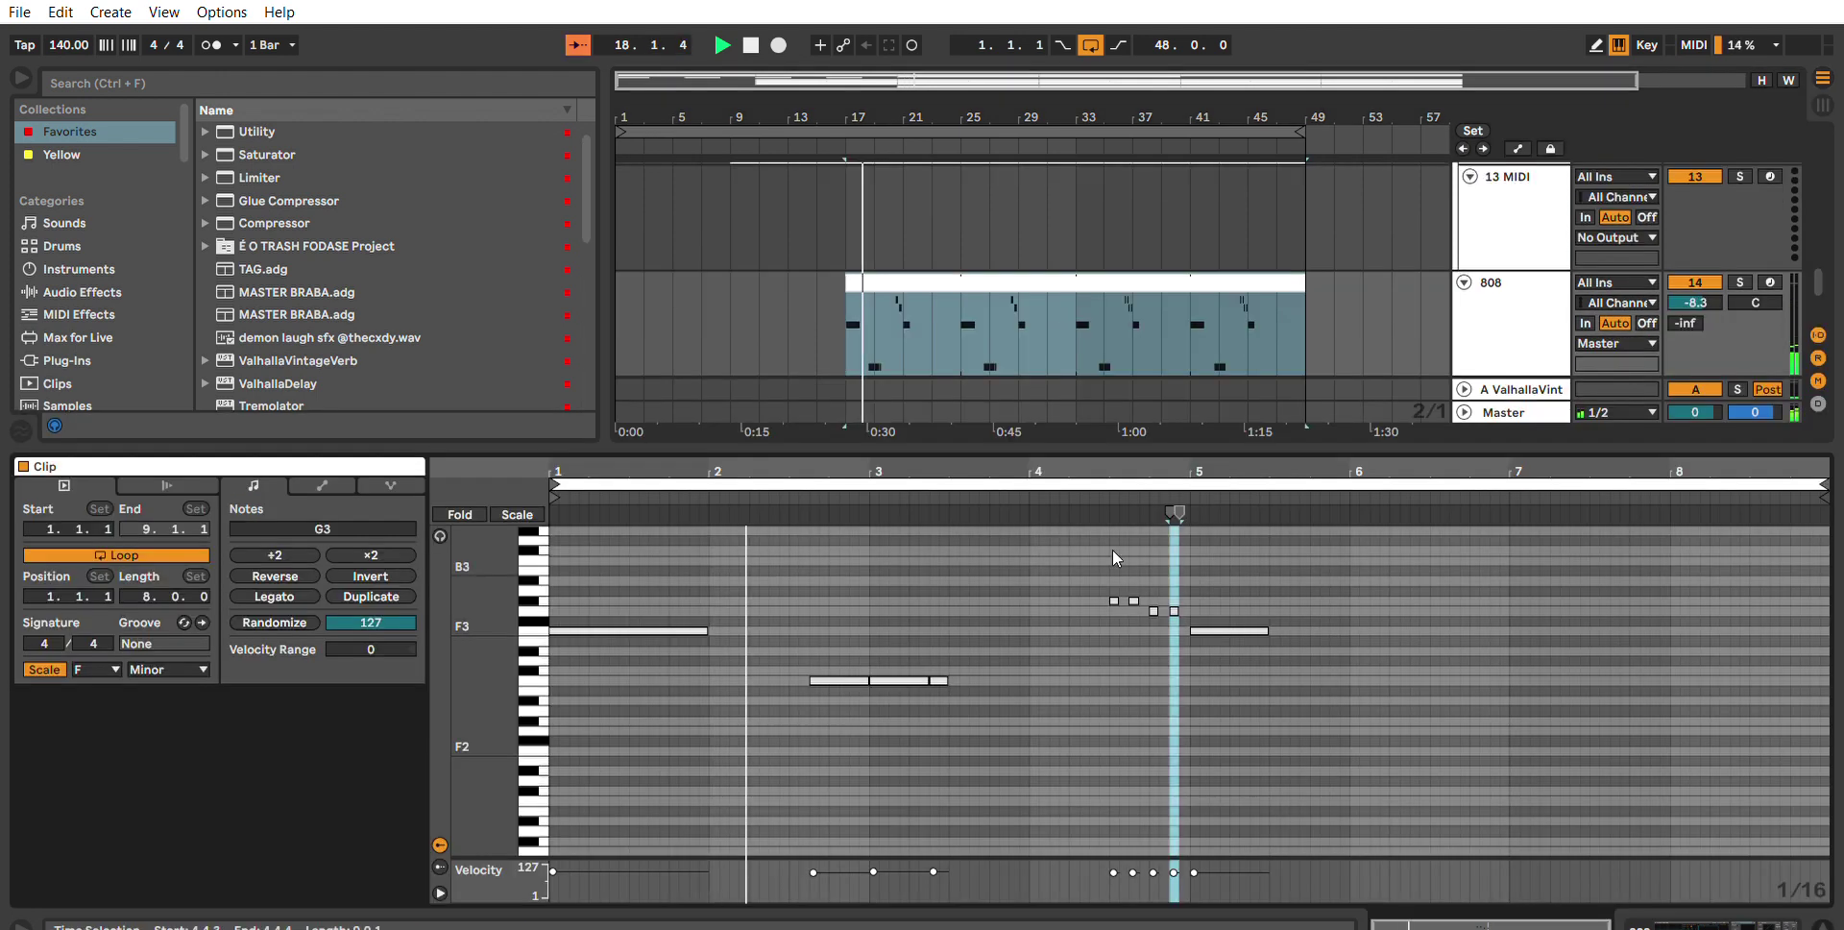
left_click_drag(1130, 739, 1487, 663)
left_click(1504, 665)
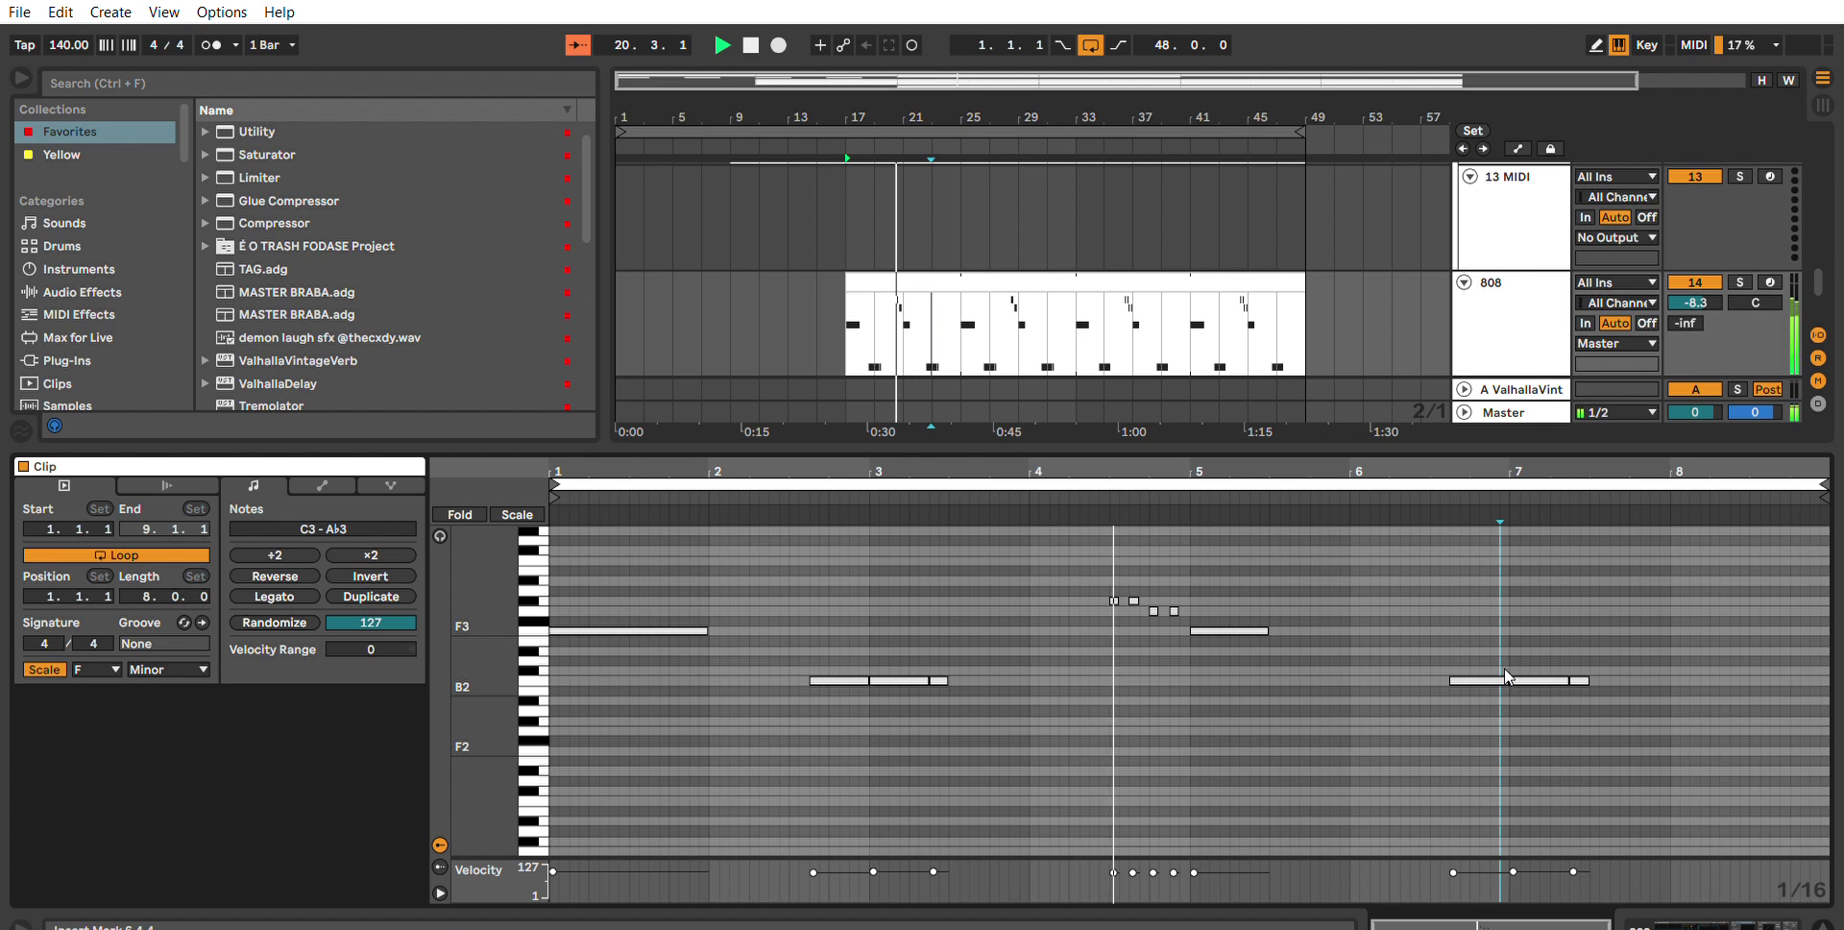
Raise the copied note at 6.3.3 an octave to C4 and shorten it to end at 6.4.1.
left_click(1487, 678)
key("shift+Up")
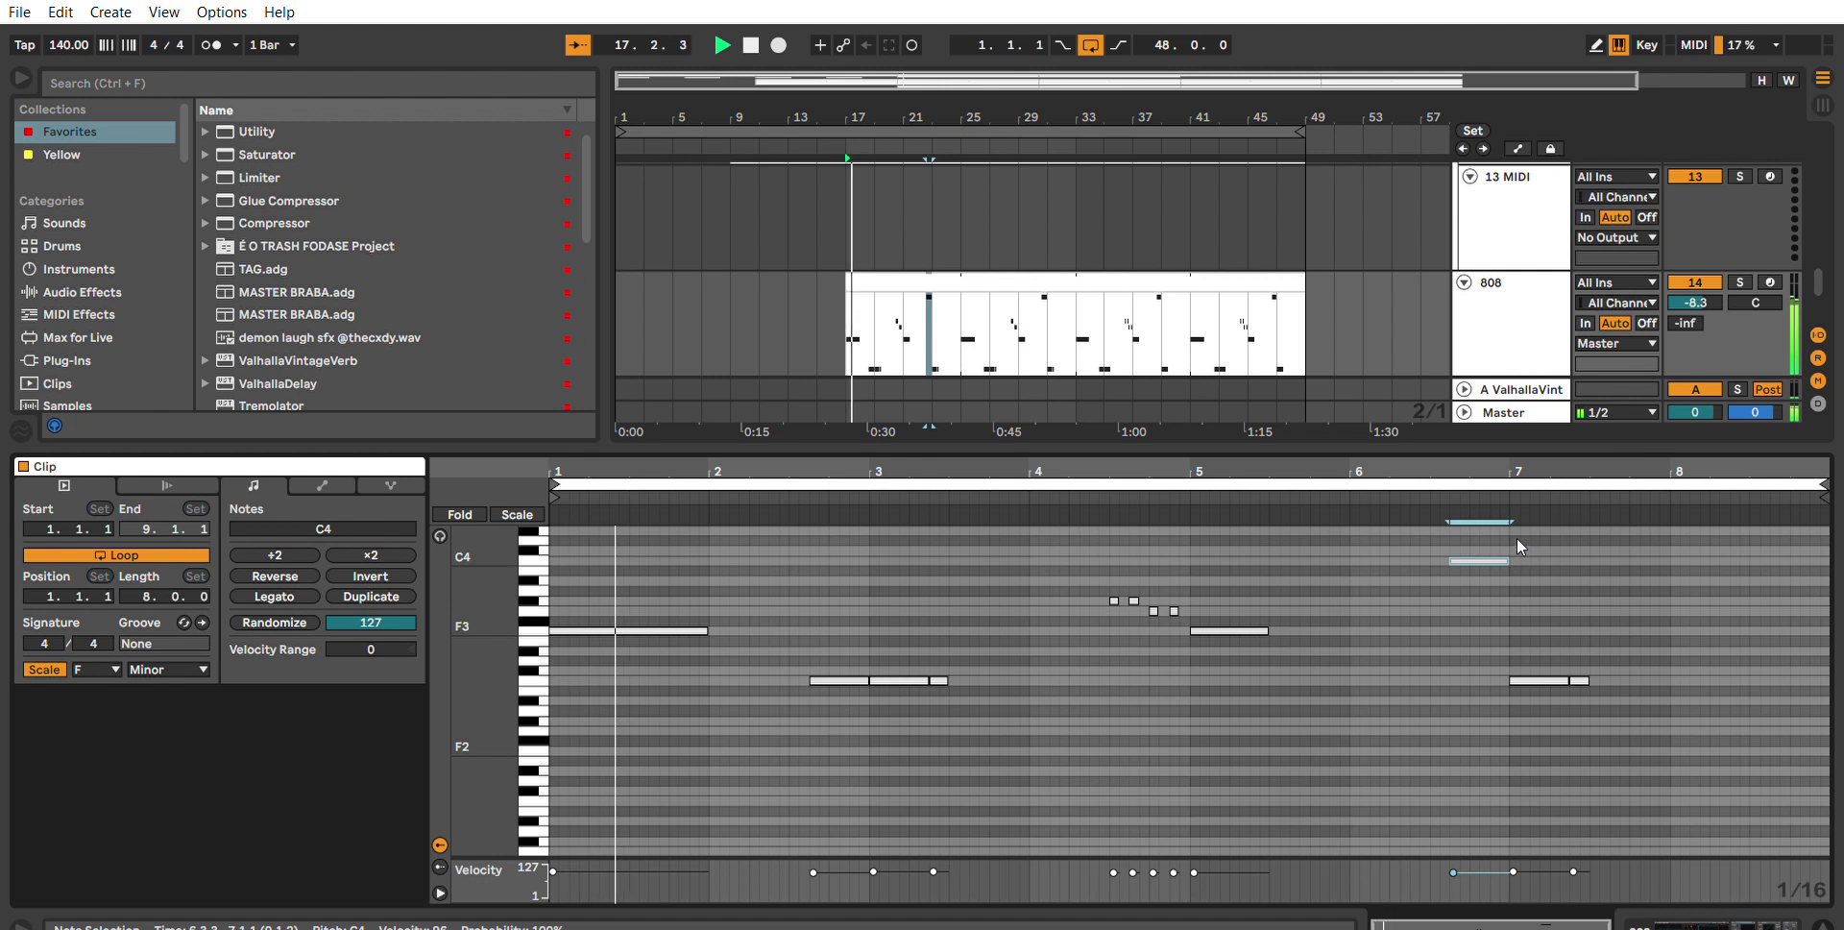
left_click_drag(1512, 544, 1473, 540)
key("ctrl+d")
key("ctrl+d")
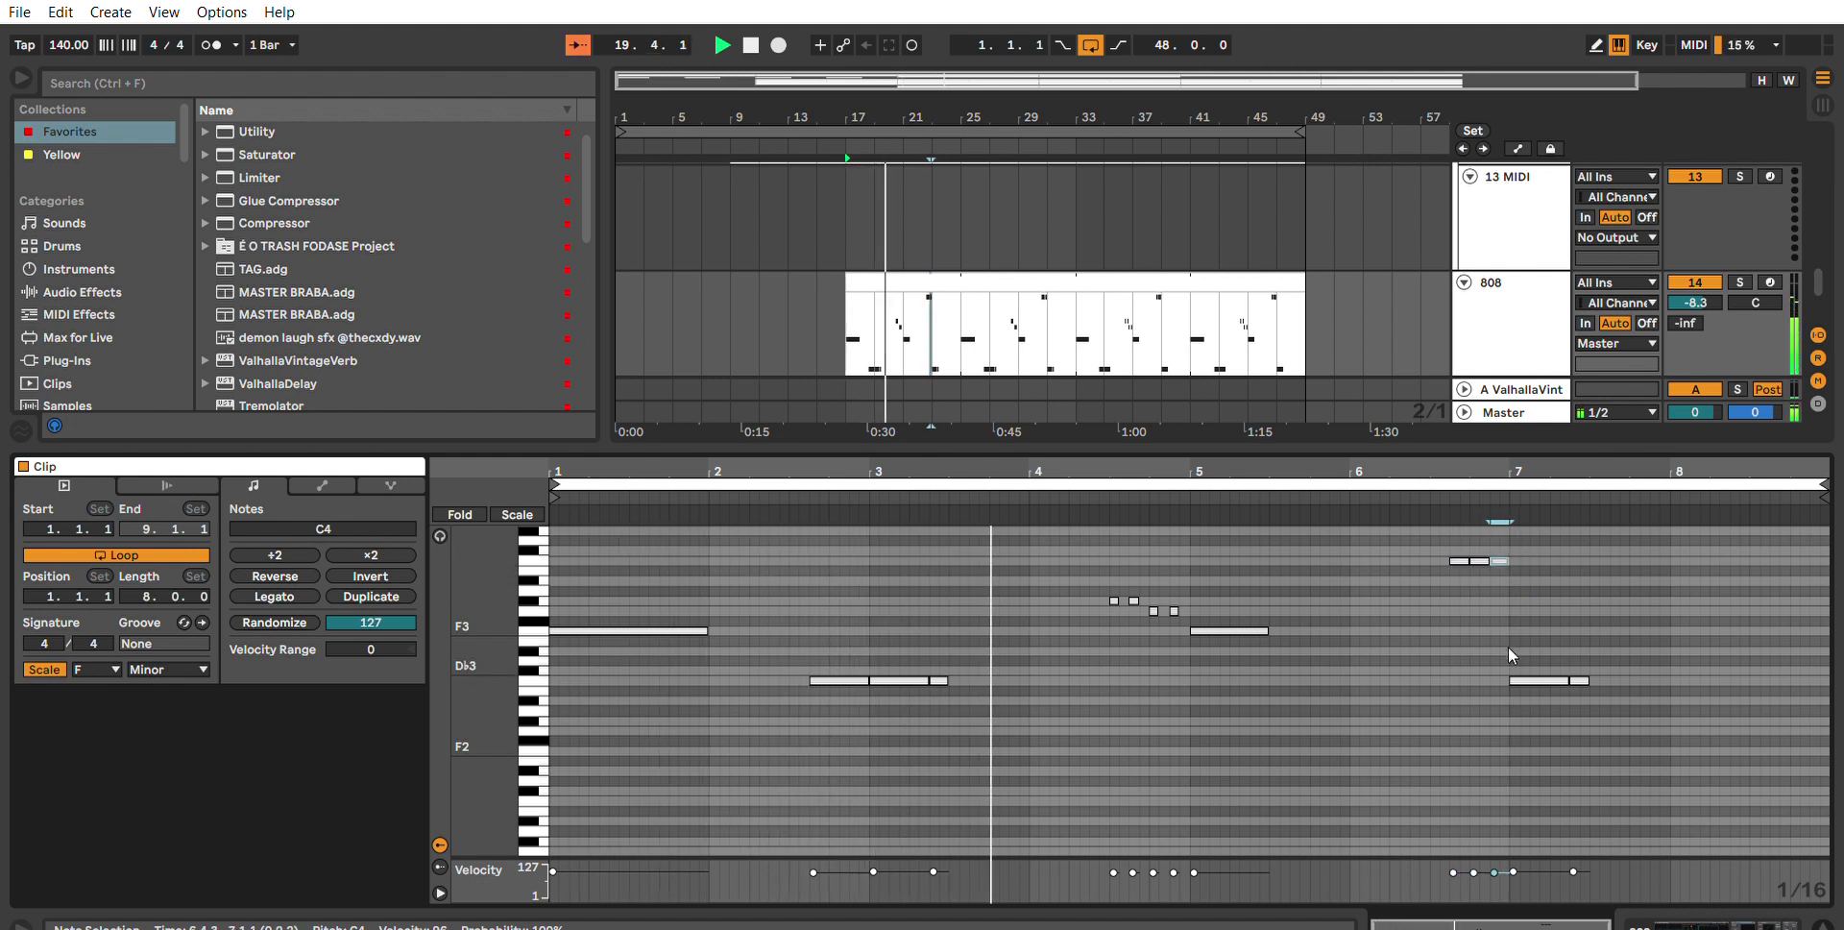
key("ctrl+z")
key("ctrl+z")
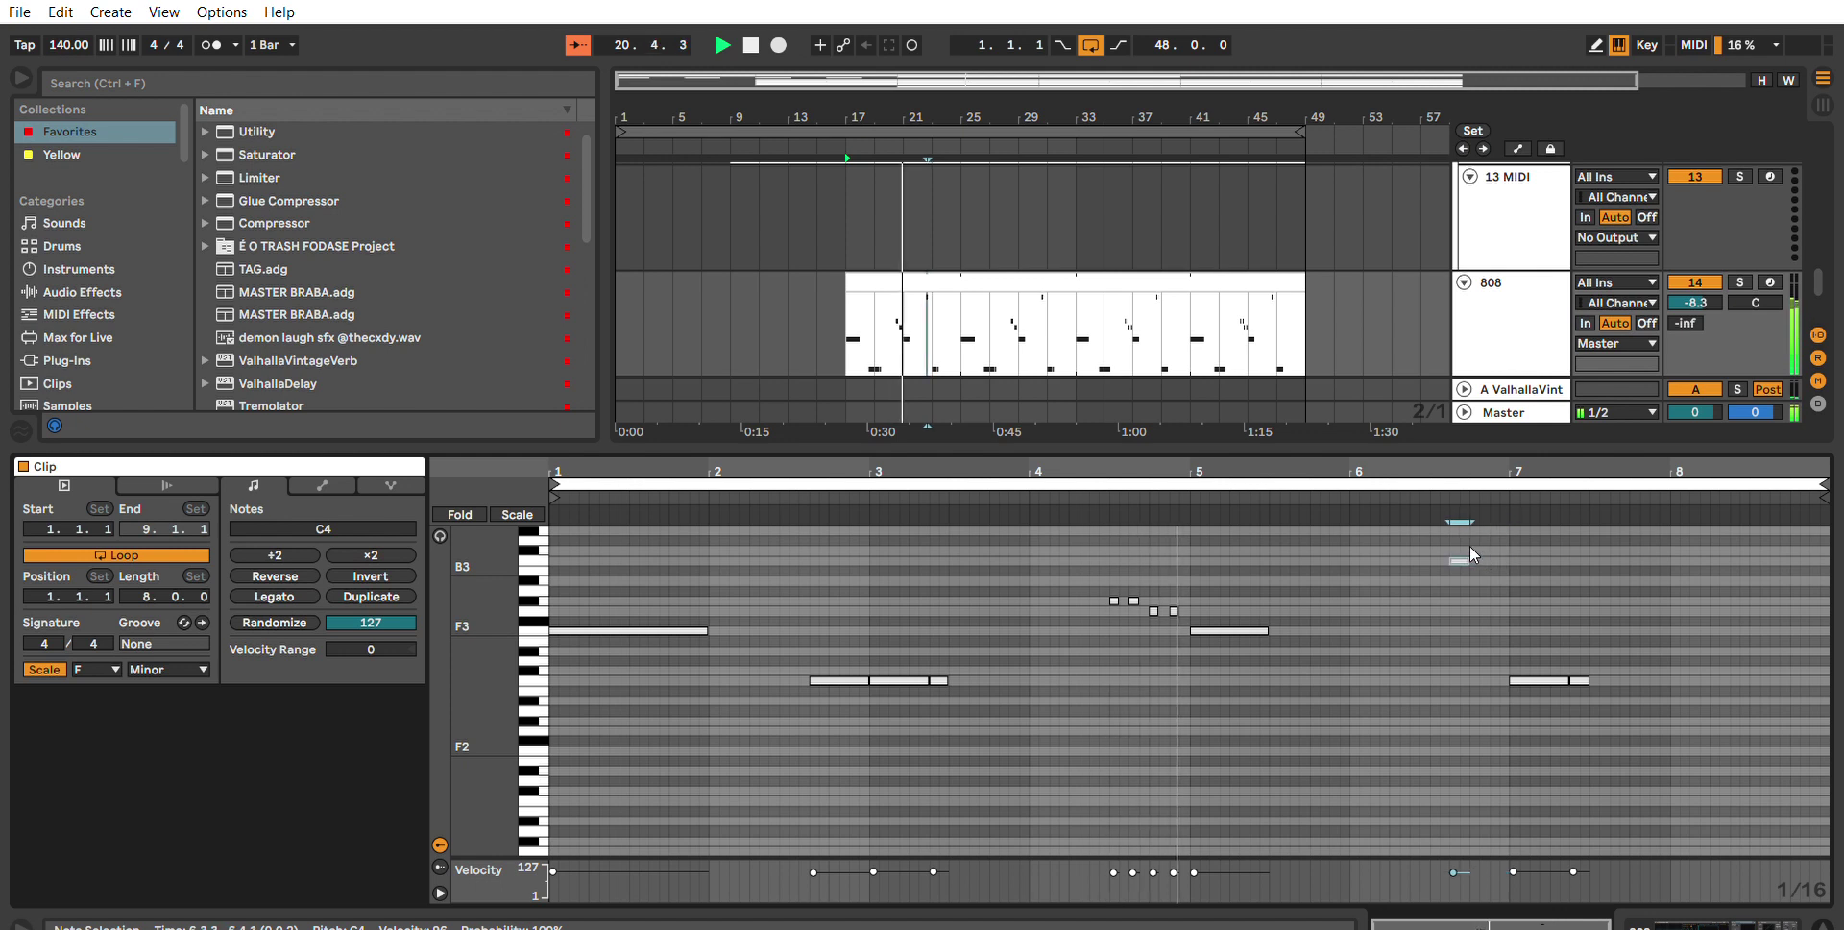
Lower the 6.3.3 note to C3 and add C3 and slightly delayed C4 notes spanning 6.4.1 to 7.1.1.
key("shift+Down")
key("ctrl+d")
key("shift+Up")
key("shift+Right")
key("shift+Right")
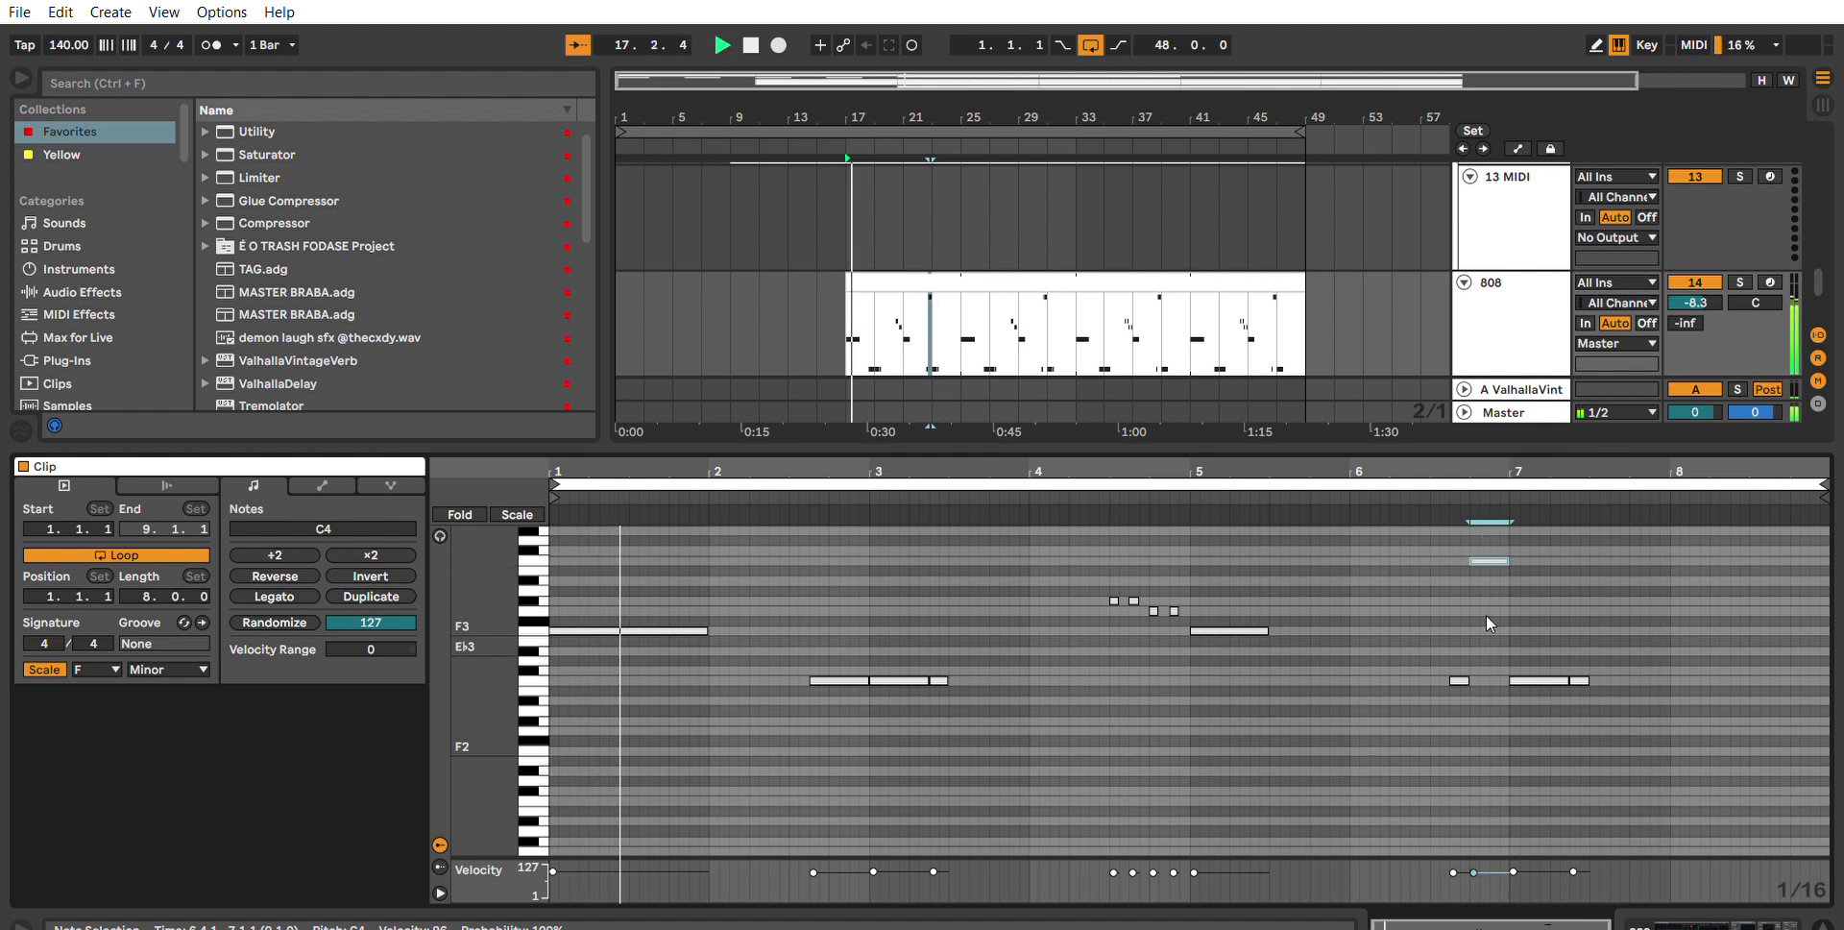
left_click_drag(1489, 560, 1490, 663)
left_click_drag(1471, 561, 1474, 561)
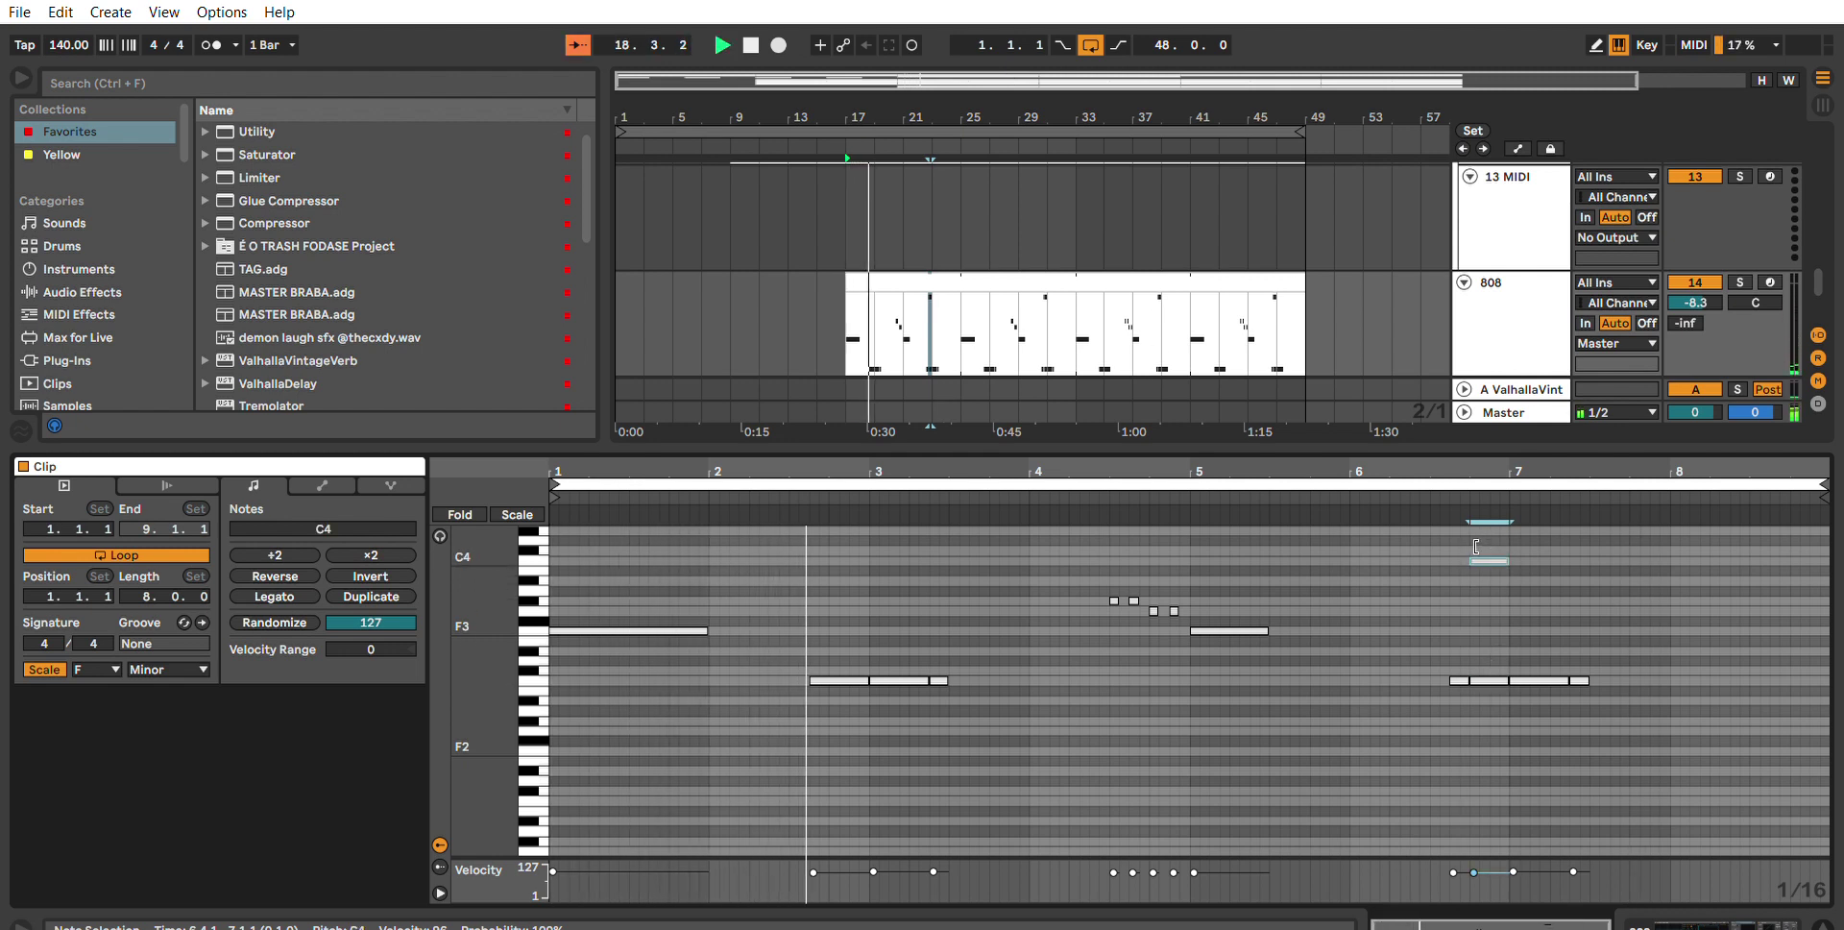
Play from bar 6 and lower the C4 note before bar 7 to G3.
key("space")
left_click(1411, 479)
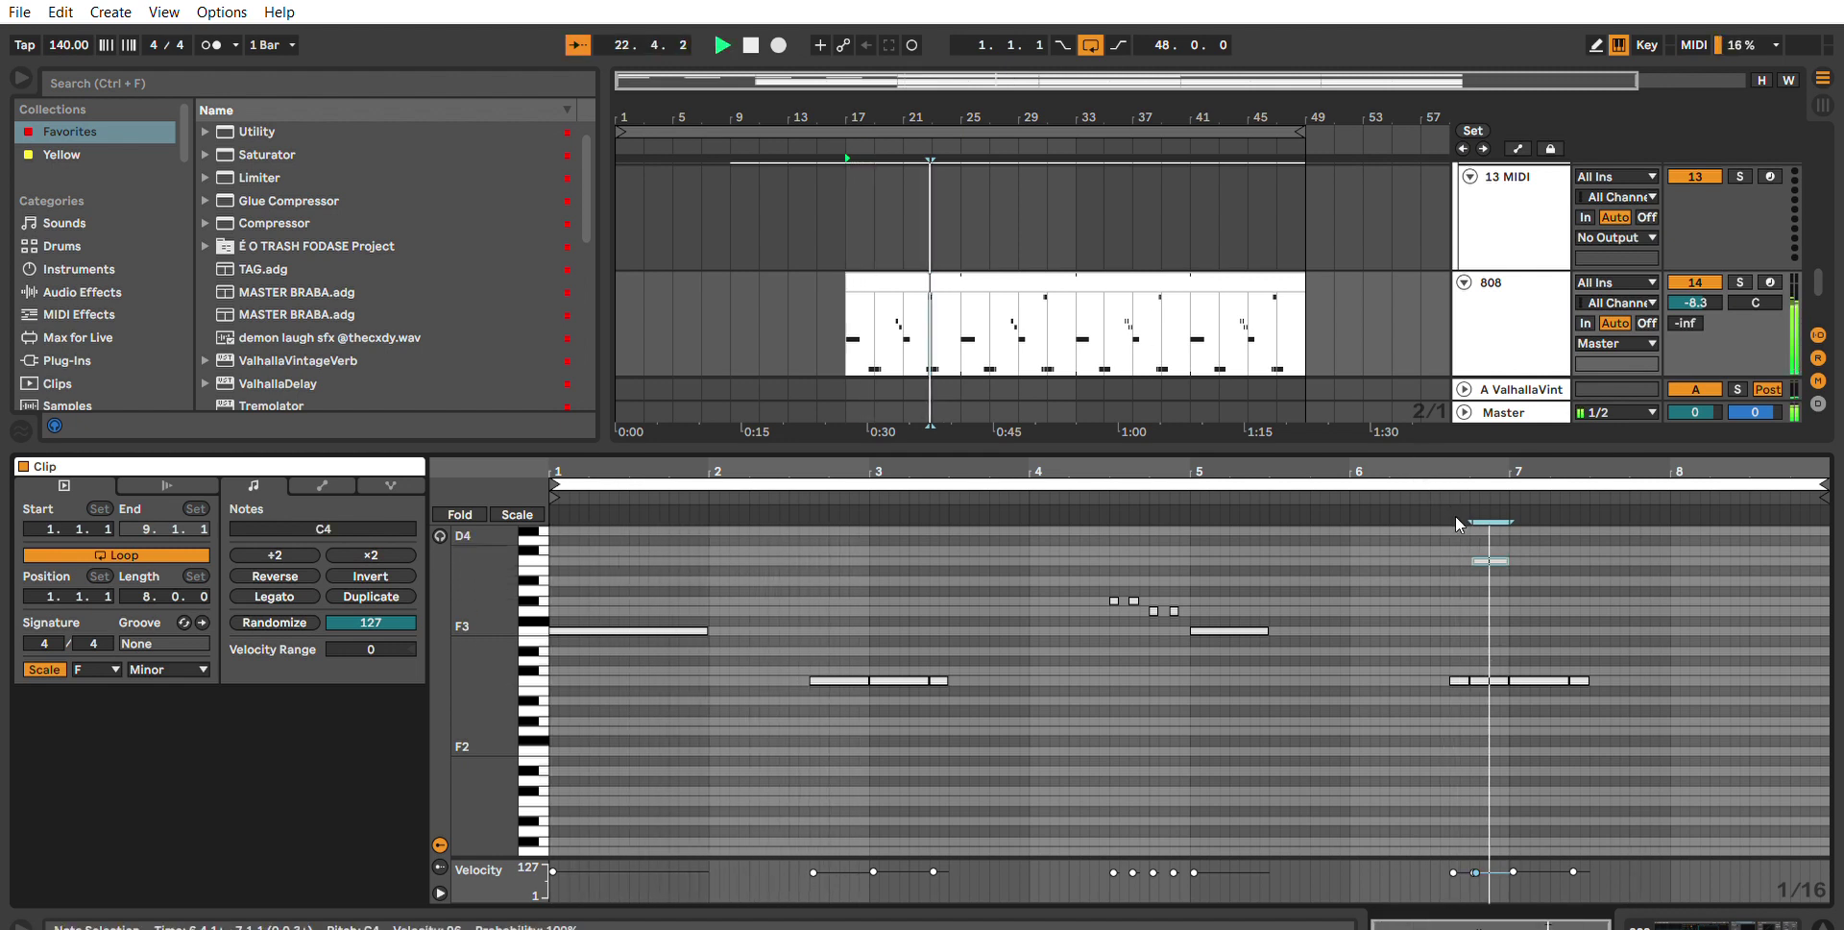
key("space")
left_click_drag(1518, 581, 1477, 511)
key("space")
key("Down")
key("Down")
key("Down")
key("Down")
key("Down")
left_click(1459, 482)
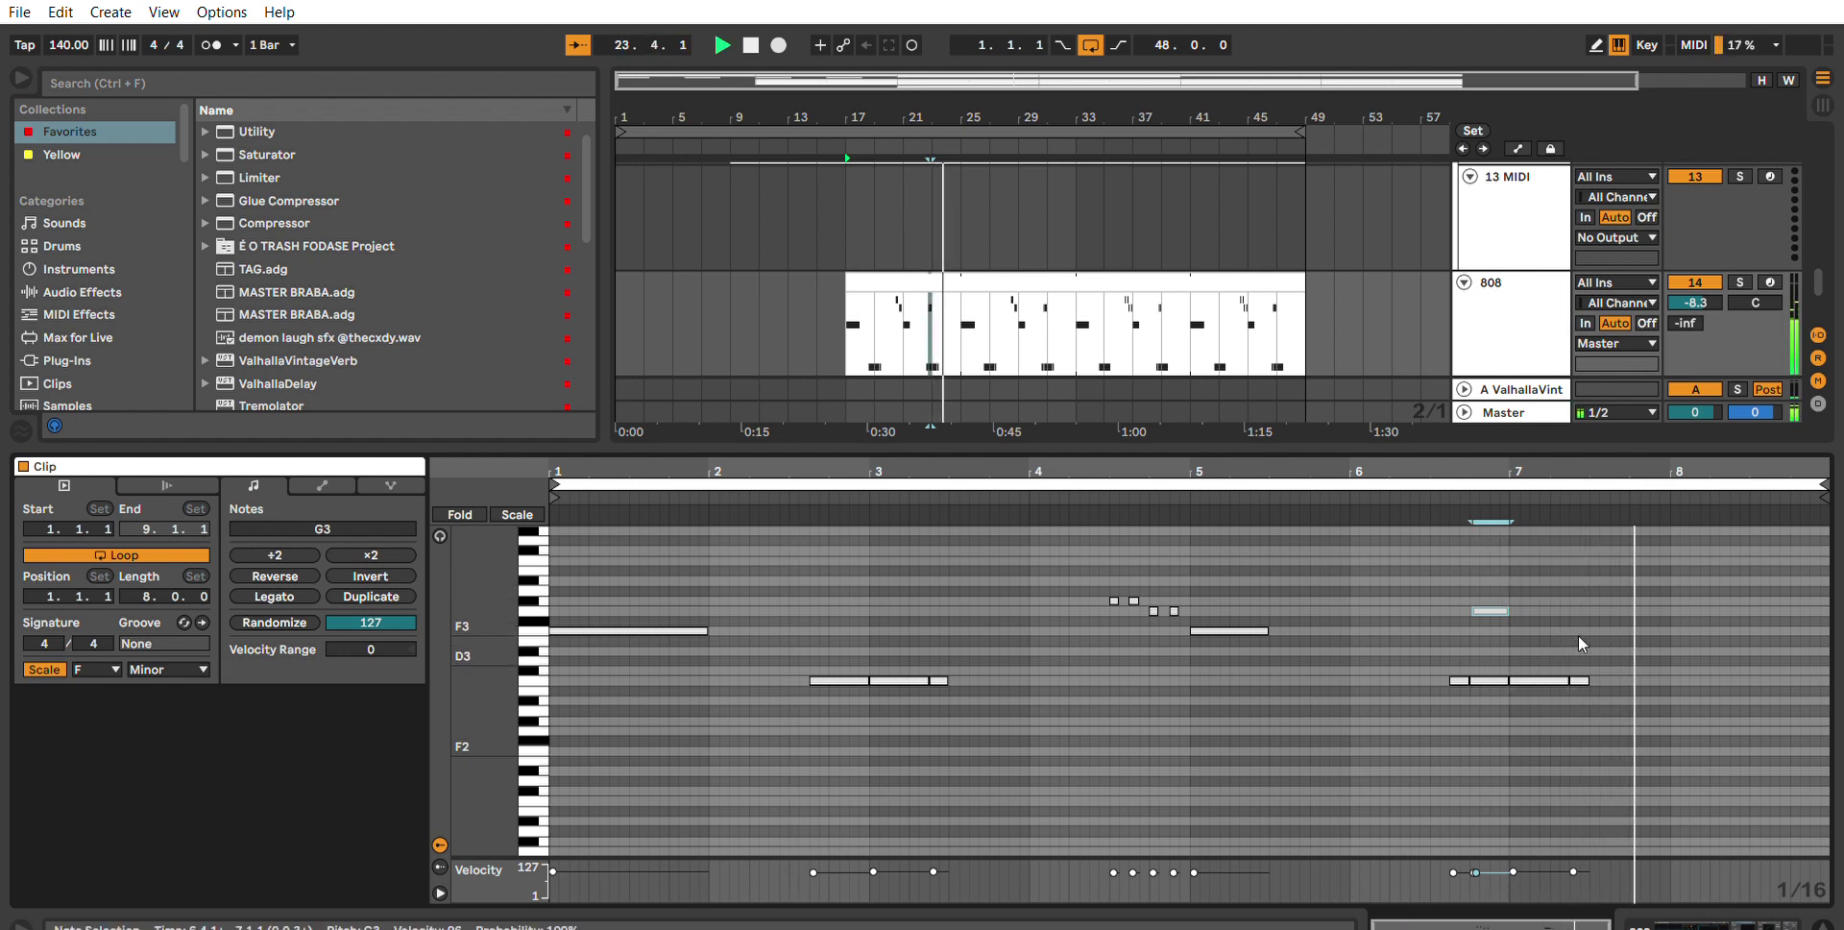
Copy the short C3 note at 7.2.3 to 8.3.1 and duplicate it three times to fill up to 9.1.1.
left_click(1580, 680)
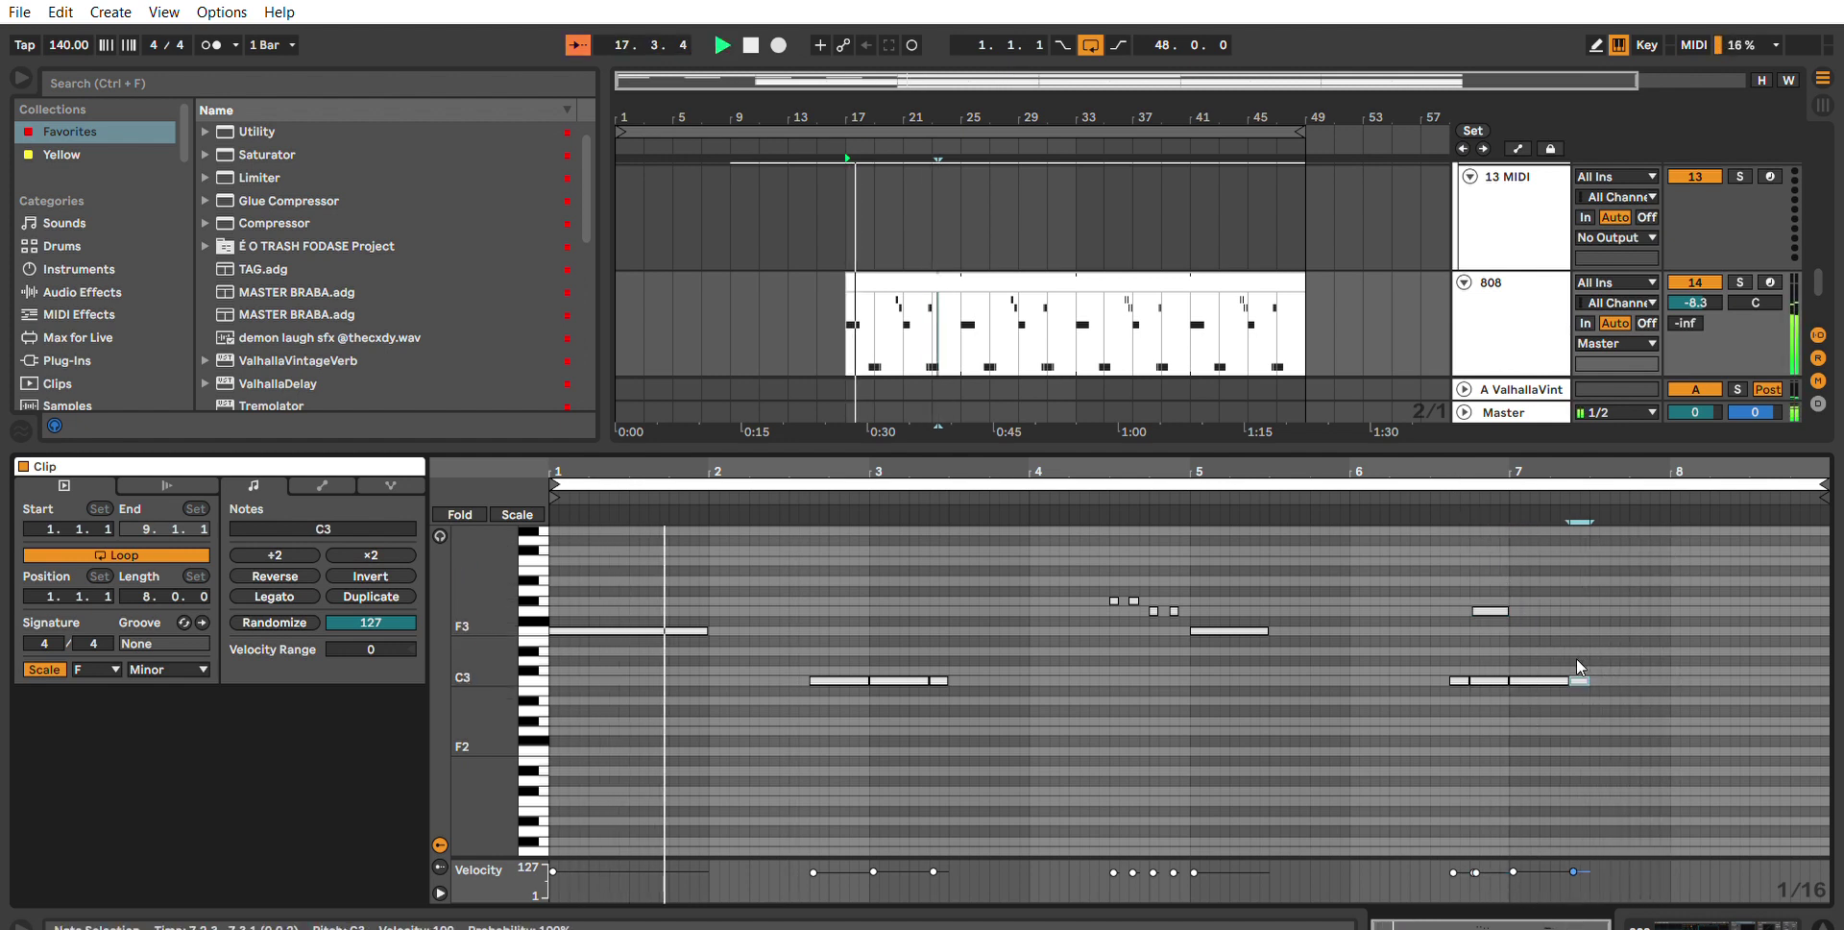
left_click_drag(1578, 659, 1766, 660)
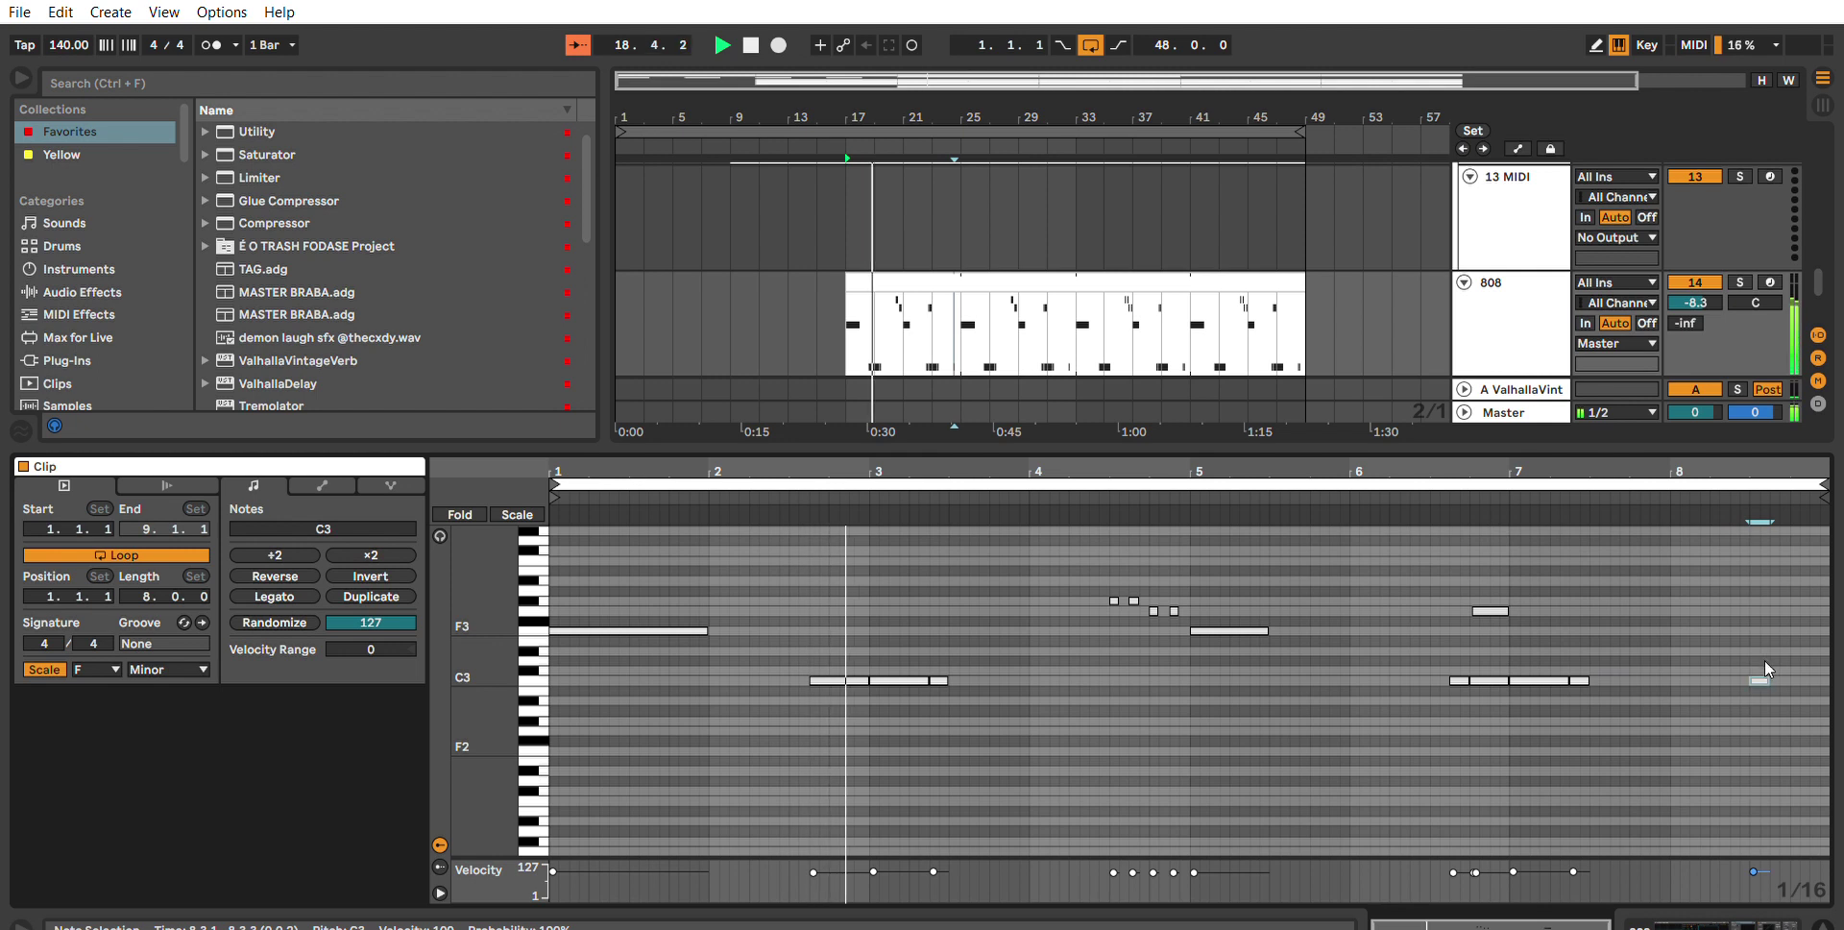
left_click(1770, 647)
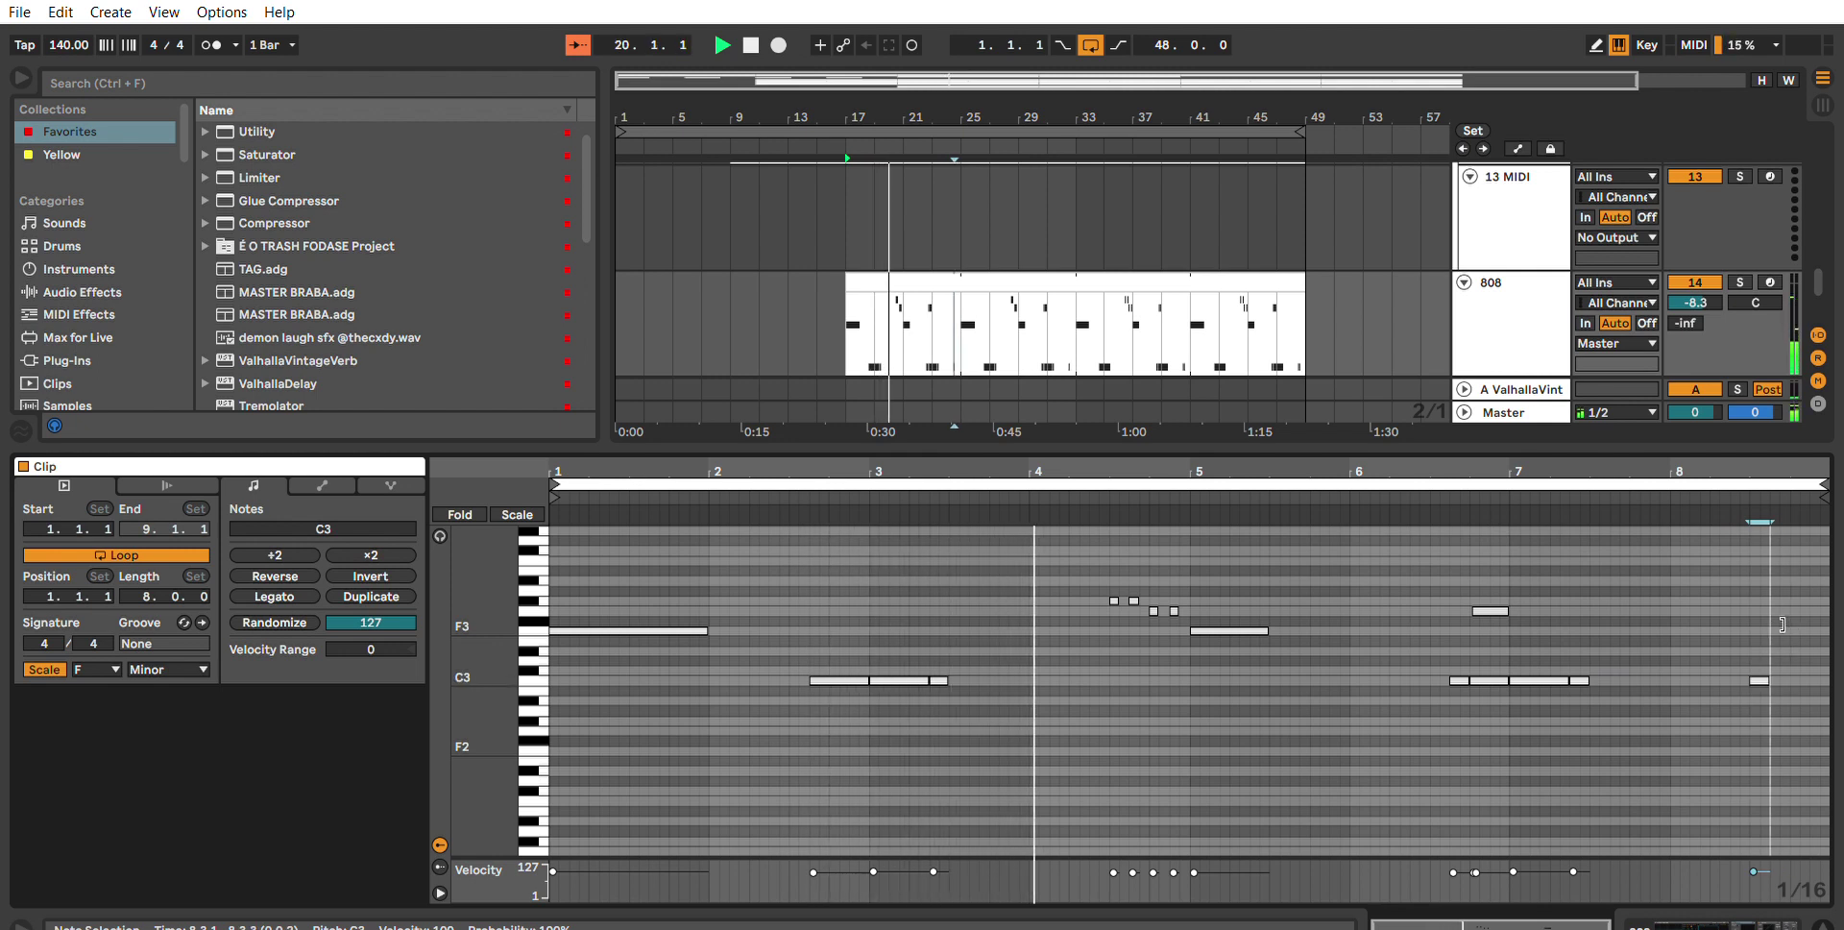
key("ctrl+d")
key("ctrl+d")
key("ctrl+d")
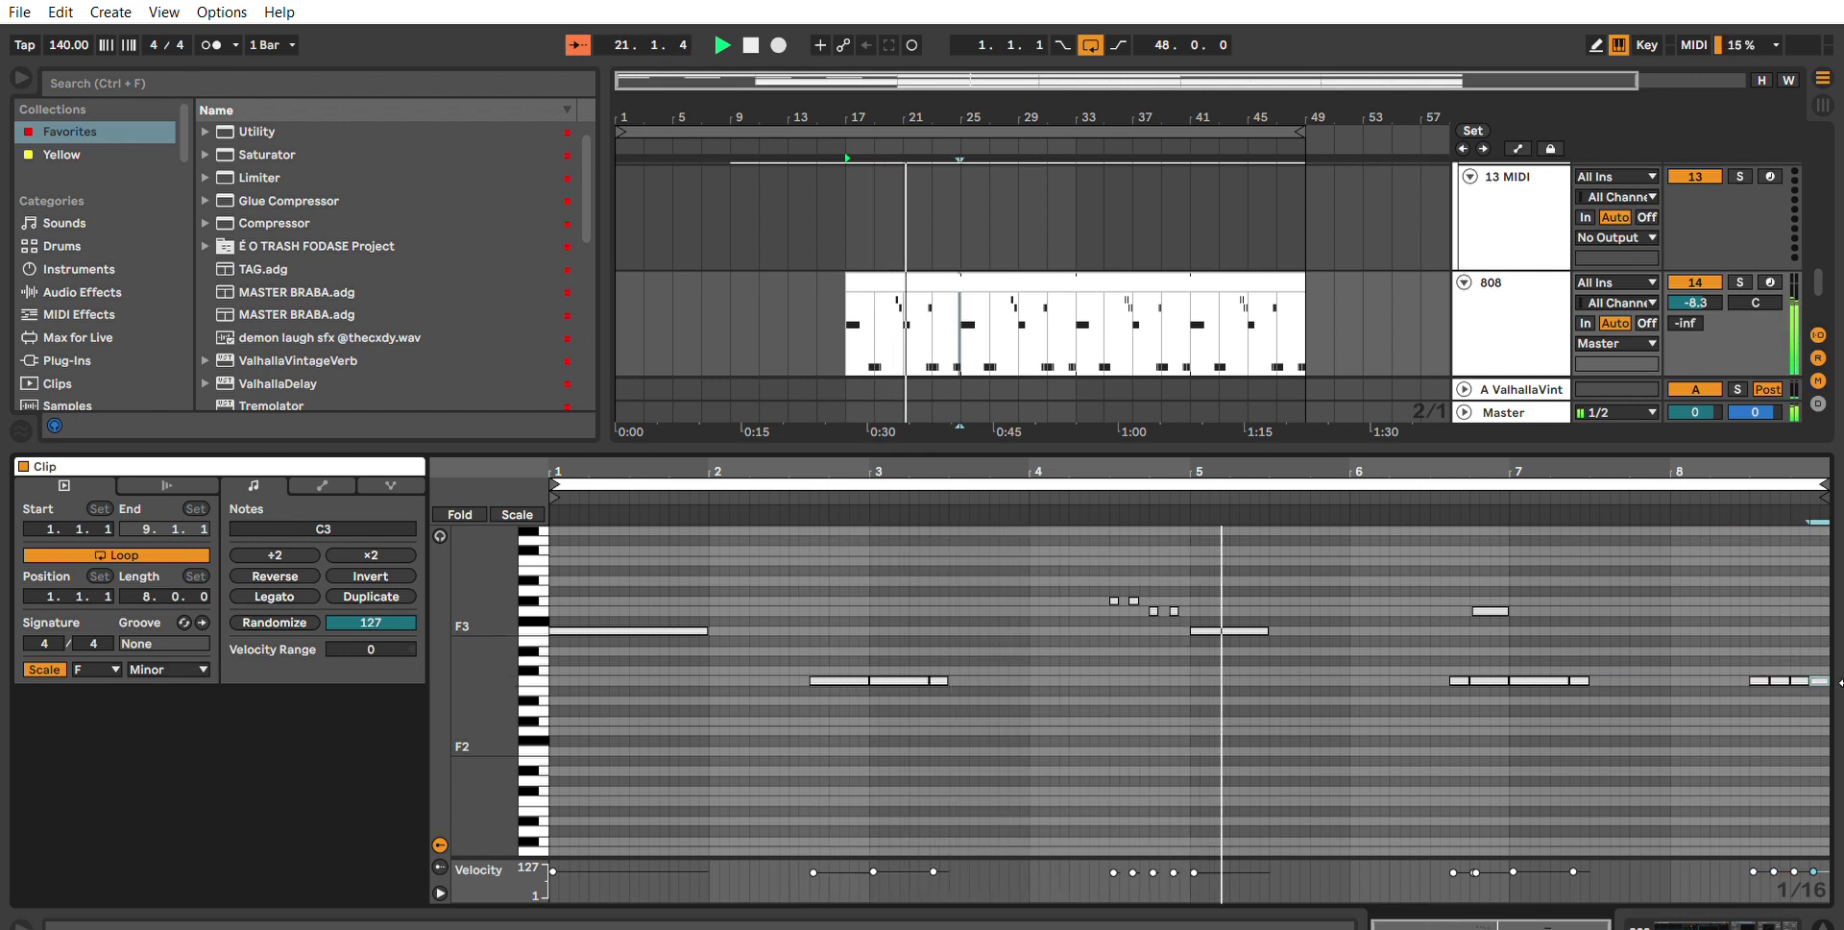
Add upper notes Db4, G3, C4 and Ab3 above the four short C3 notes in bar 8 and check the playback.
left_click(1762, 651)
left_click(1760, 660)
left_click_drag(1759, 659, 1819, 529)
key("space")
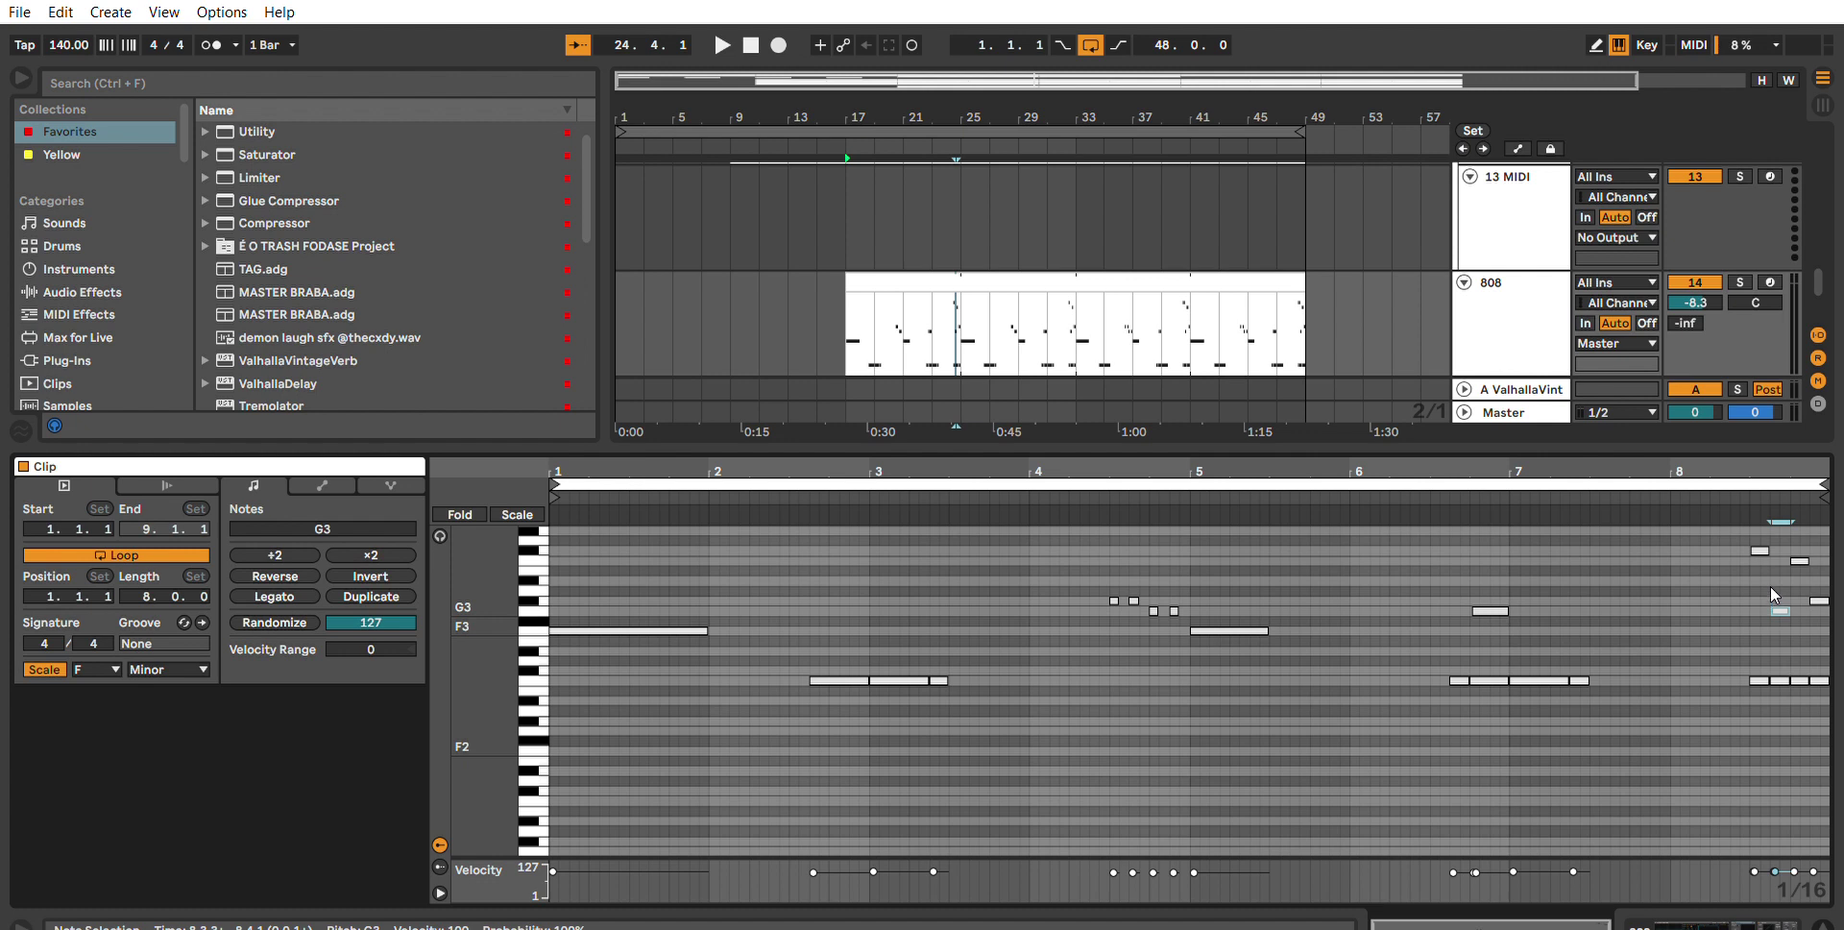
Shift the four upper notes in bar 8 slightly later than the C3 notes below and play the bassline back.
left_click_drag(1779, 586, 1773, 573)
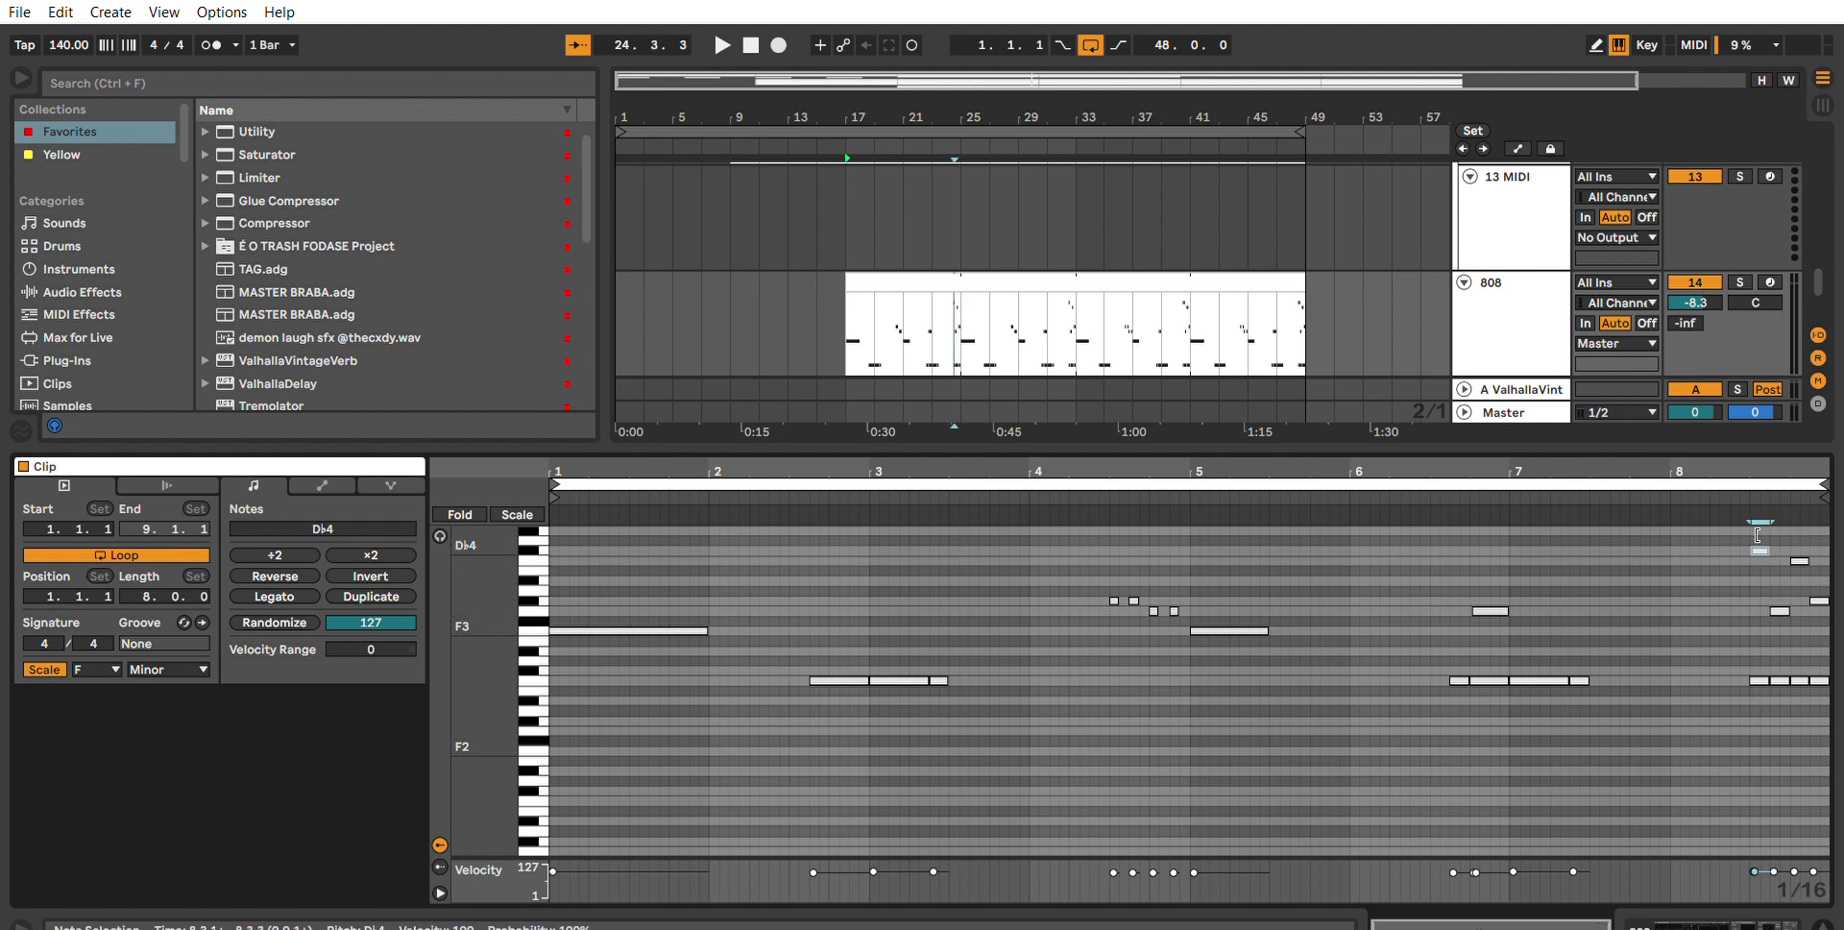
left_click_drag(1742, 509, 1761, 486)
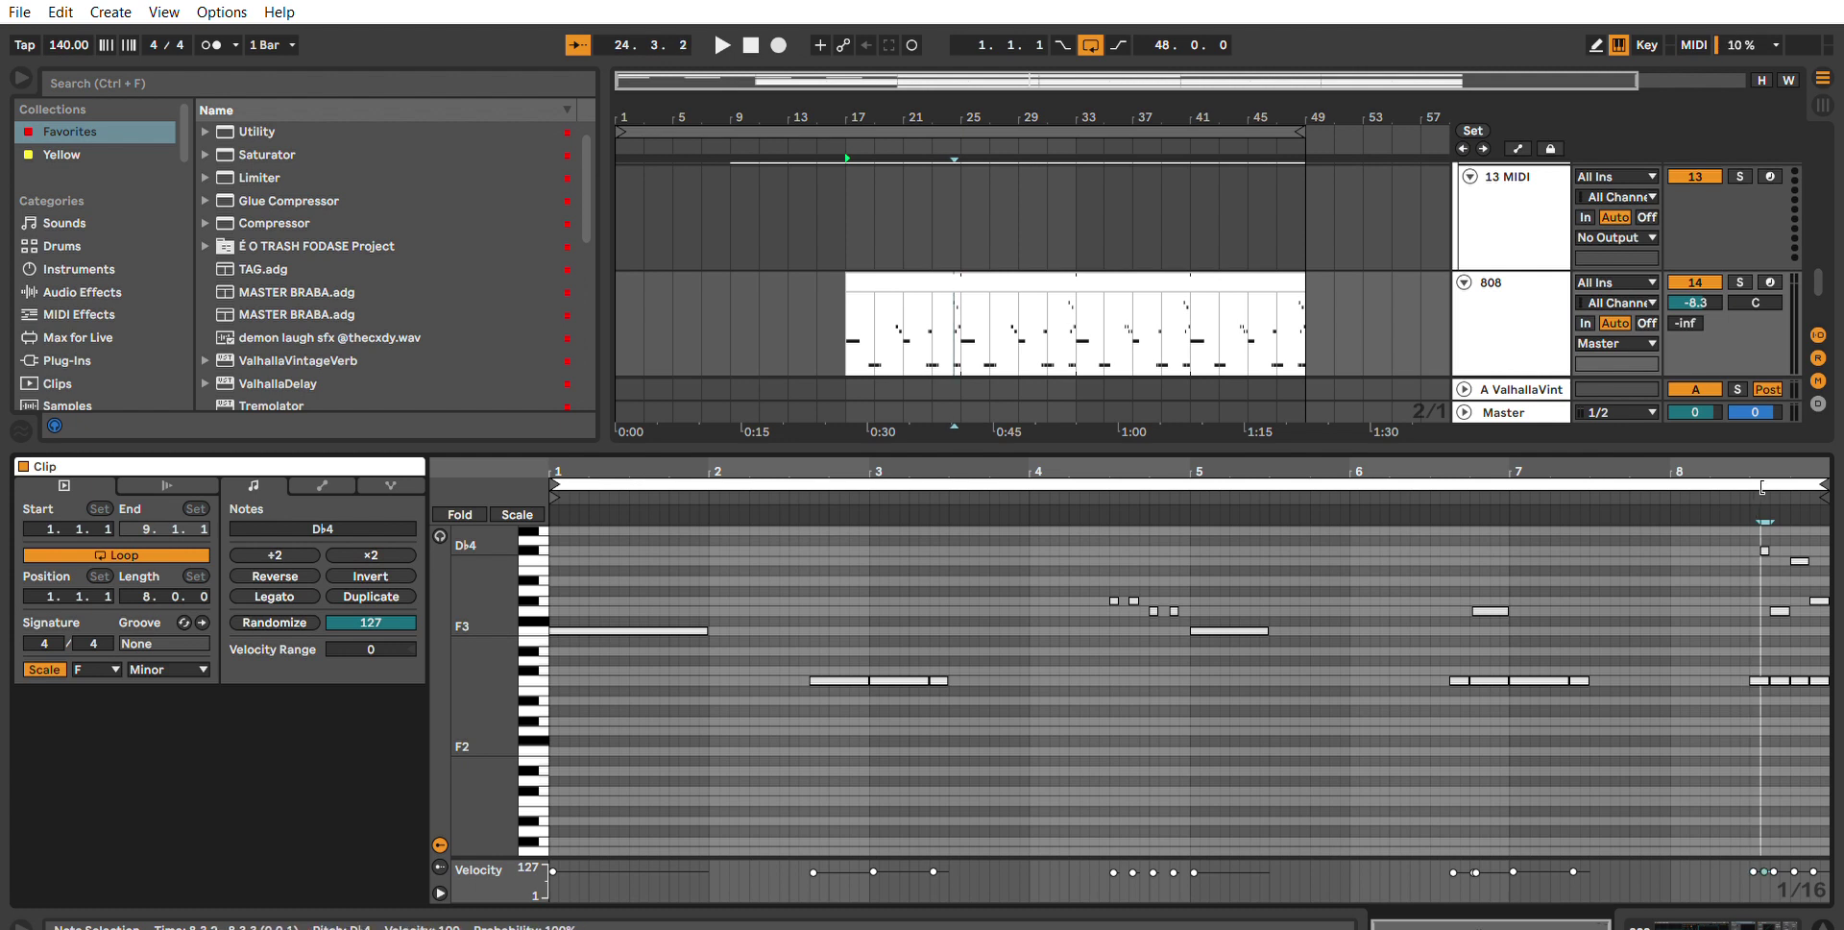
left_click_drag(1827, 632, 1775, 570)
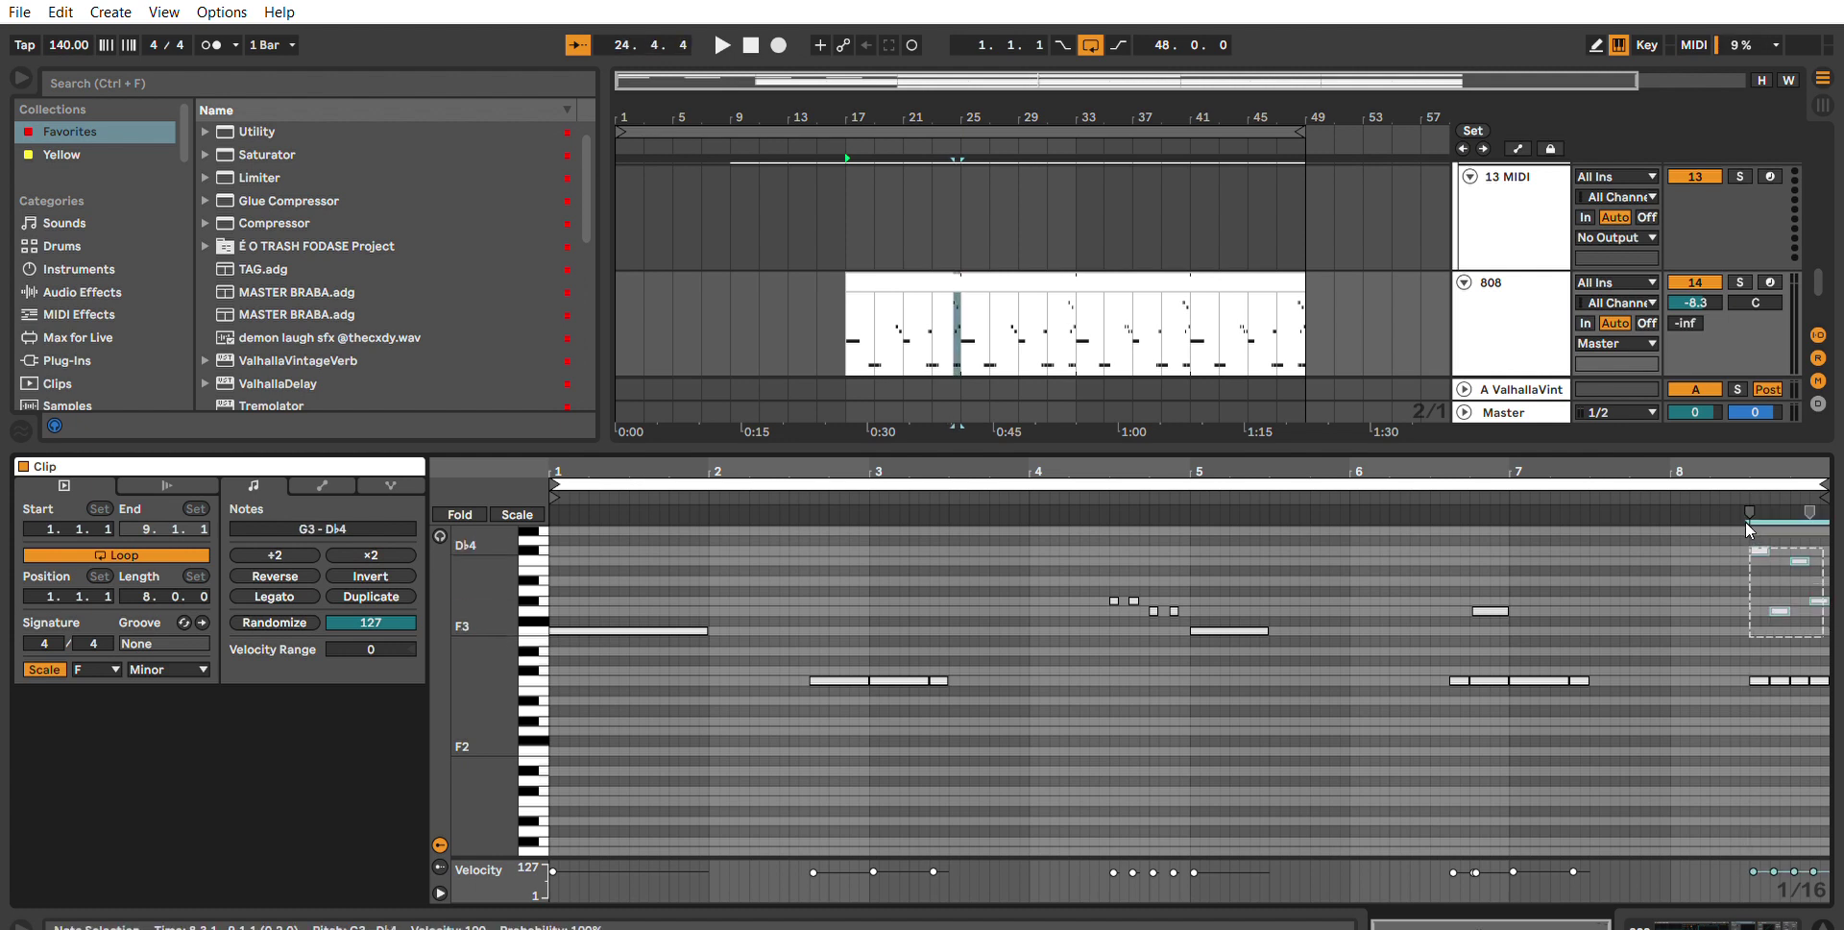
left_click_drag(1764, 476, 1570, 532)
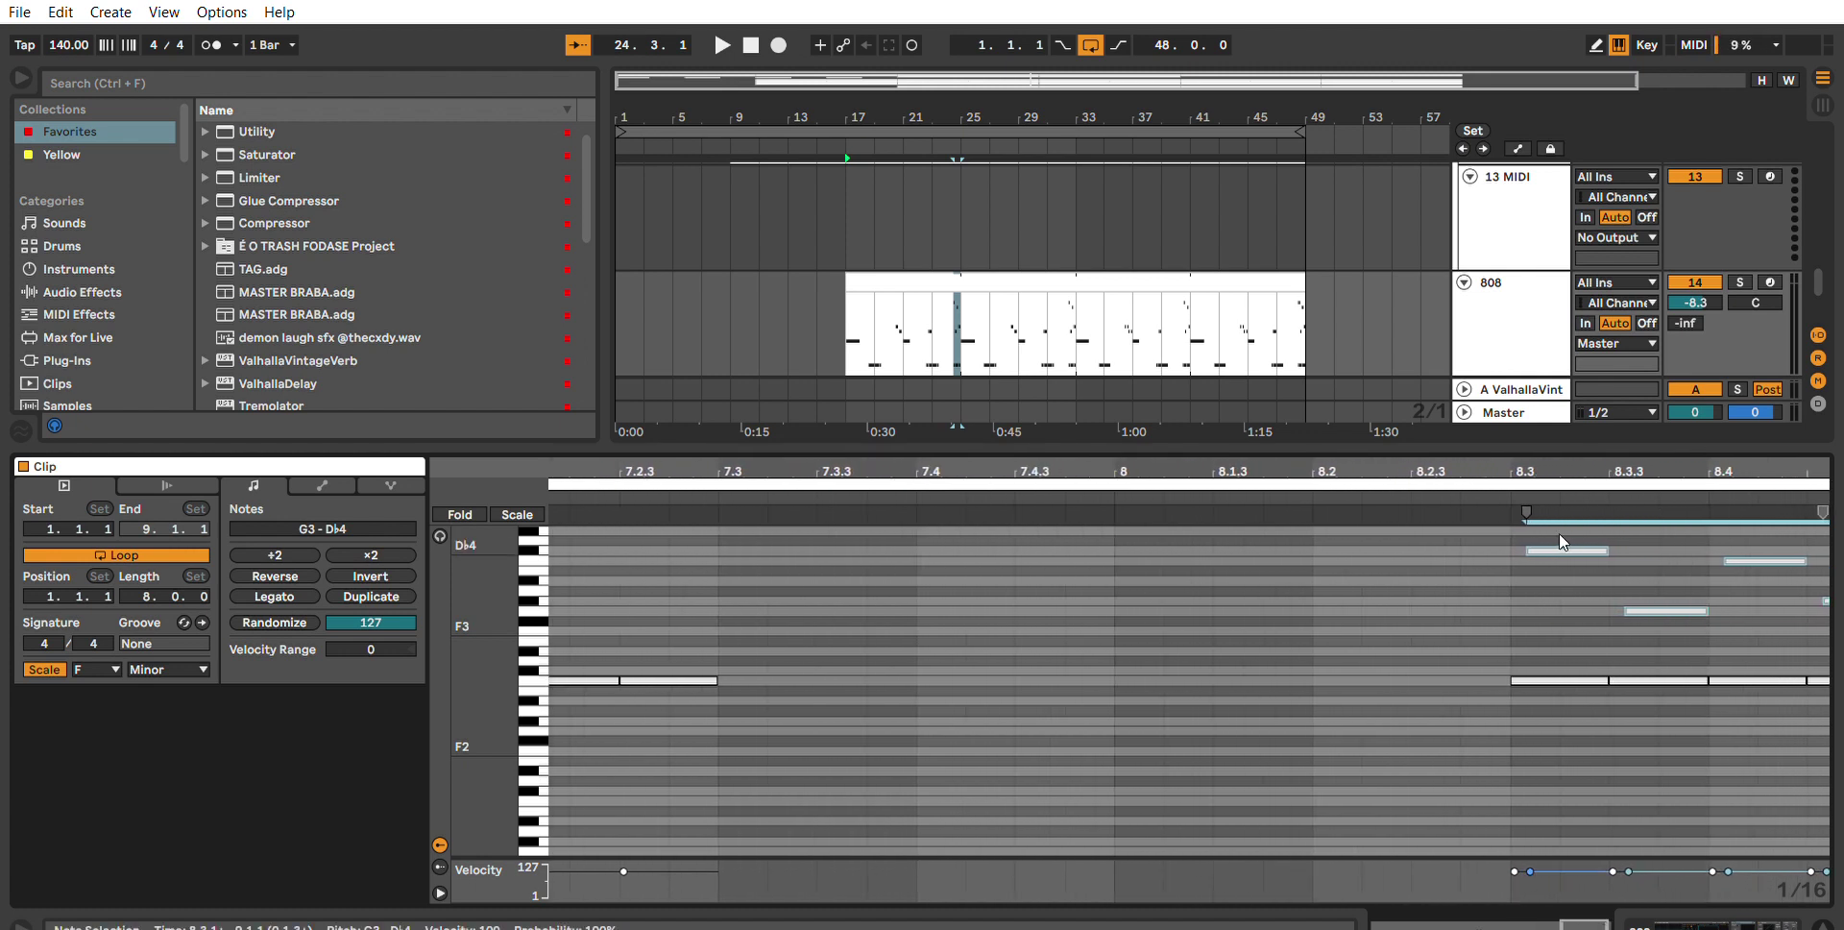
left_click(1487, 478)
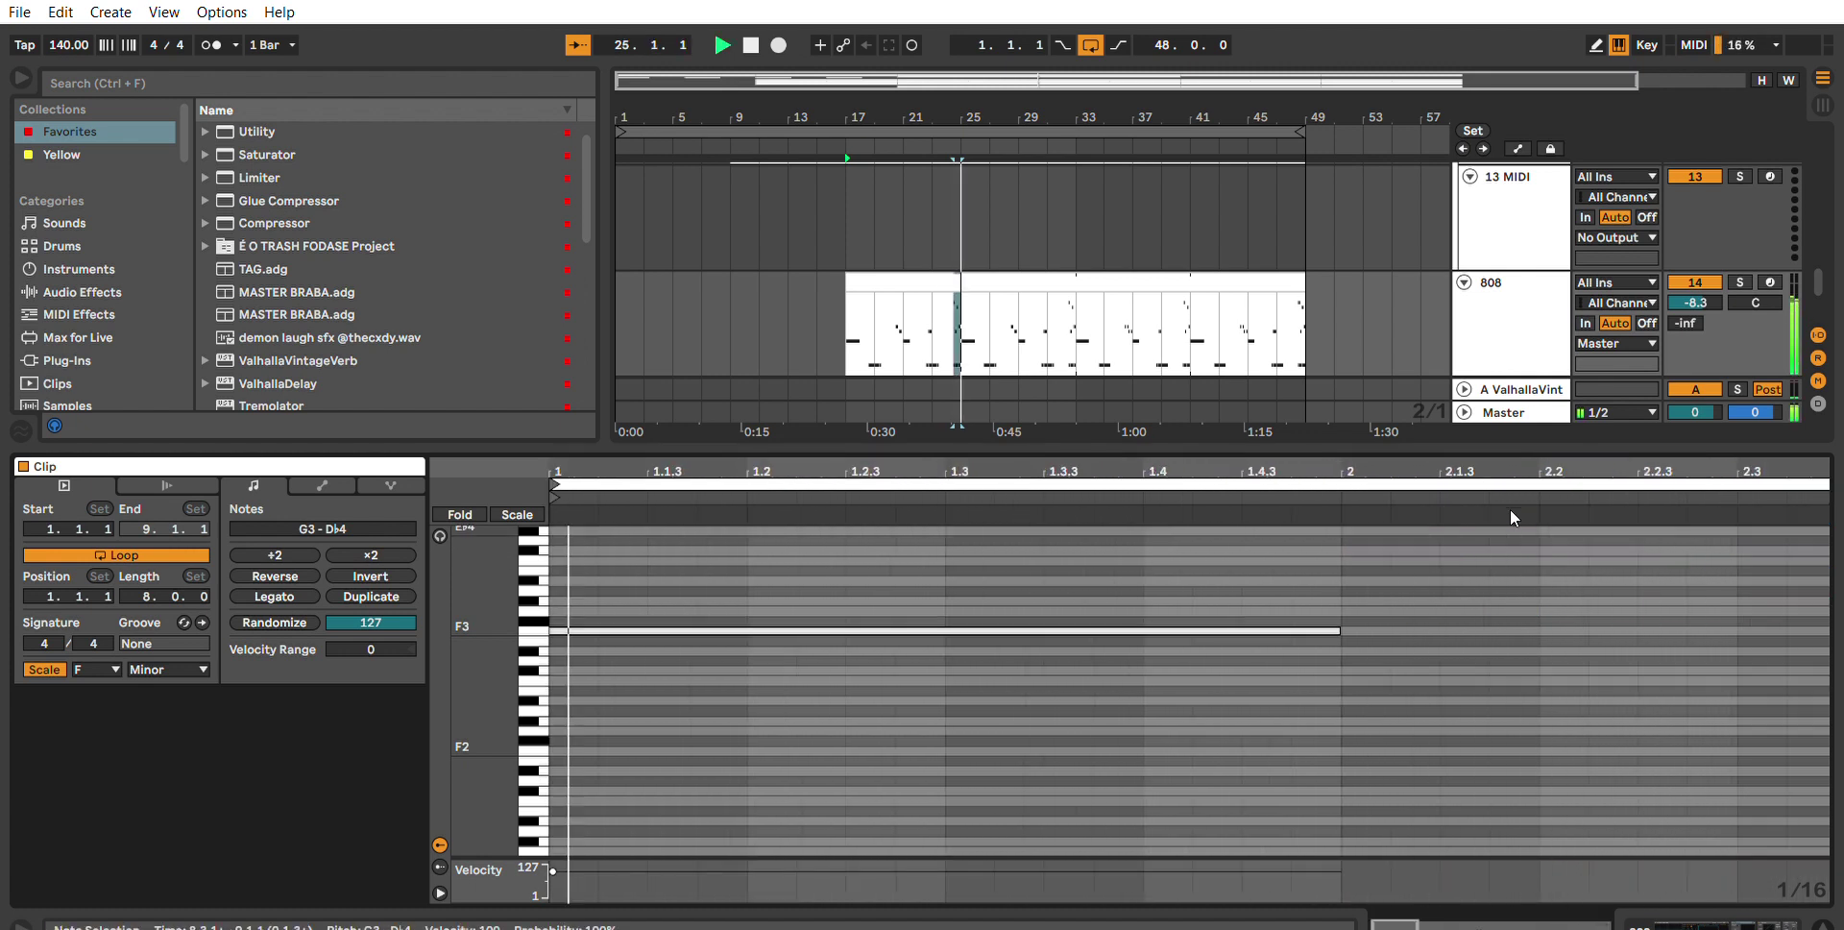
key("space")
left_click_drag(1132, 478, 645, 454)
left_click(1701, 528)
left_click(1715, 496)
key("space")
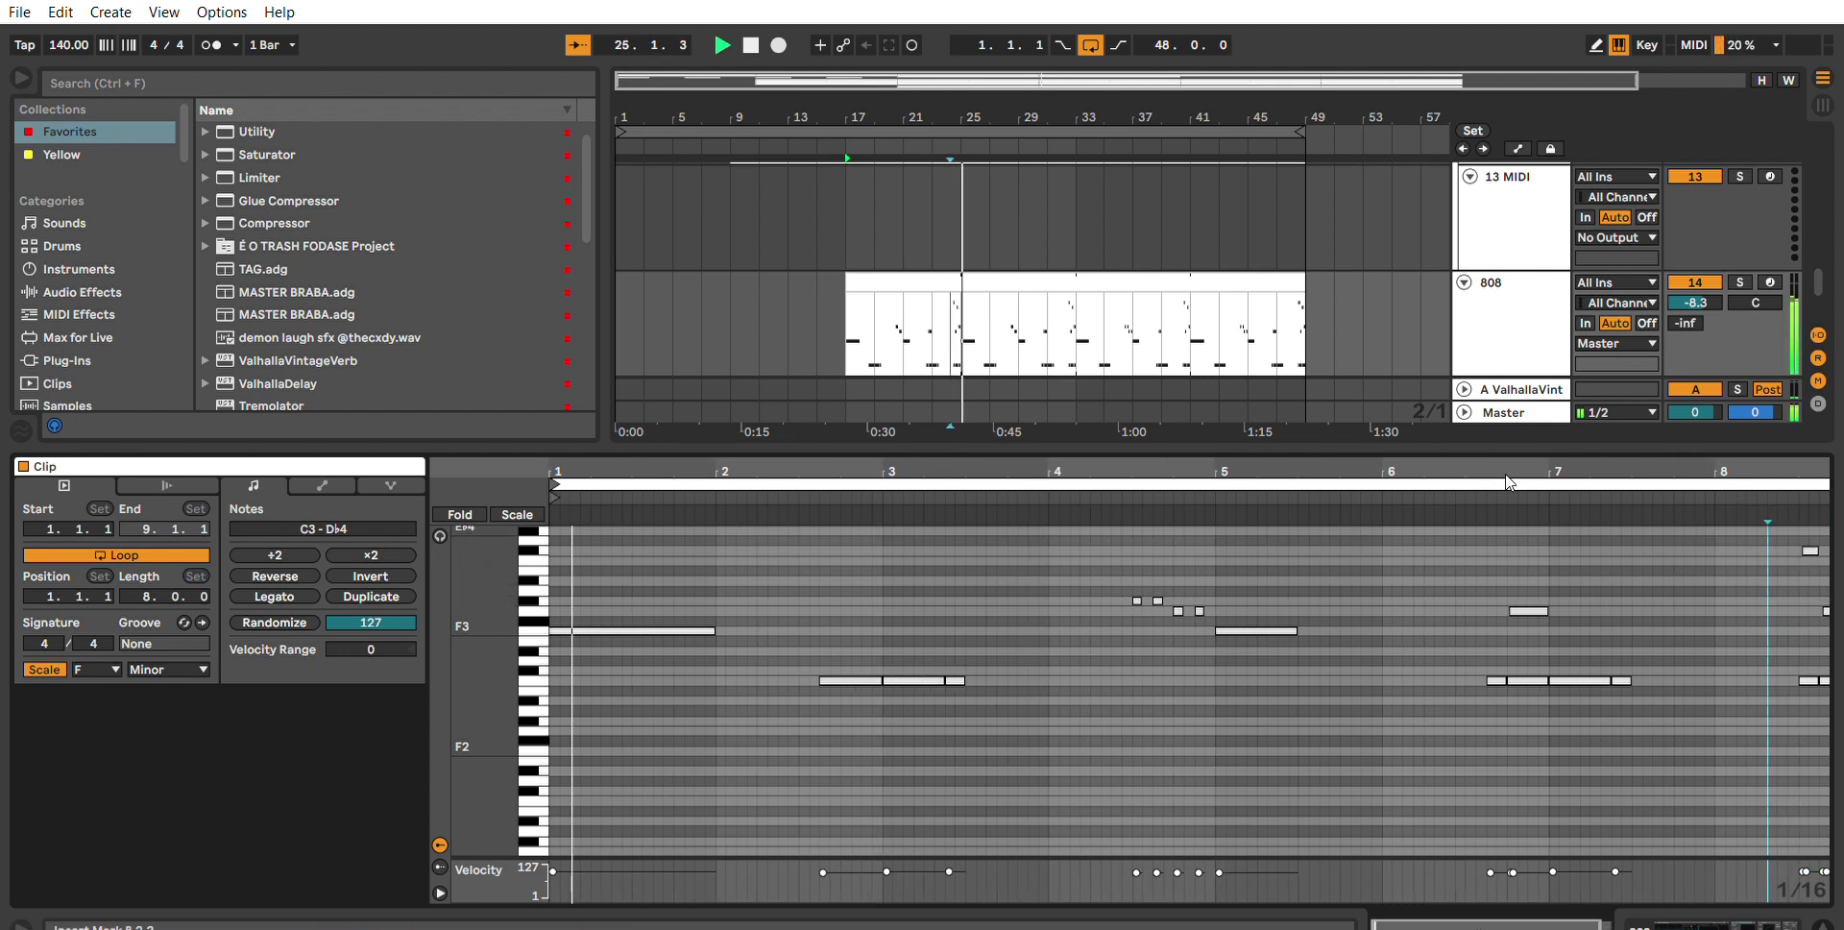
Split the 808 clip at bar 25 and play the arrangement from shortly before the split.
left_click(950, 276)
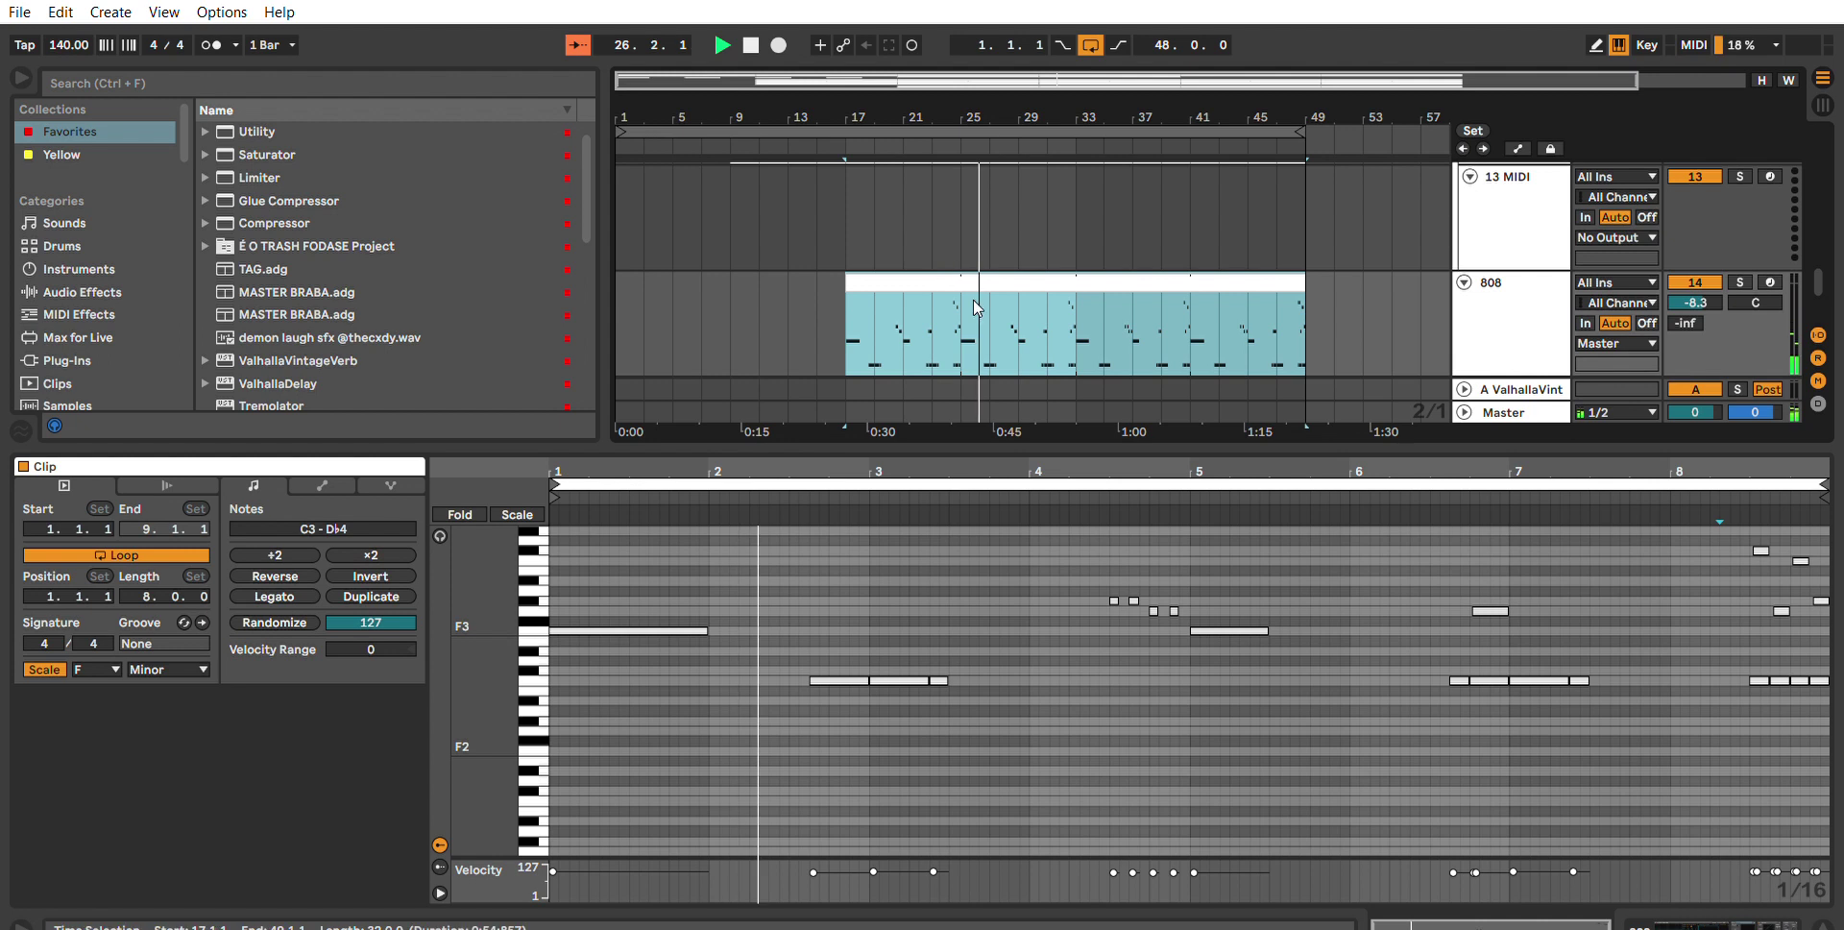
left_click(962, 284)
key("ctrl+e")
key("space")
left_click(1078, 311)
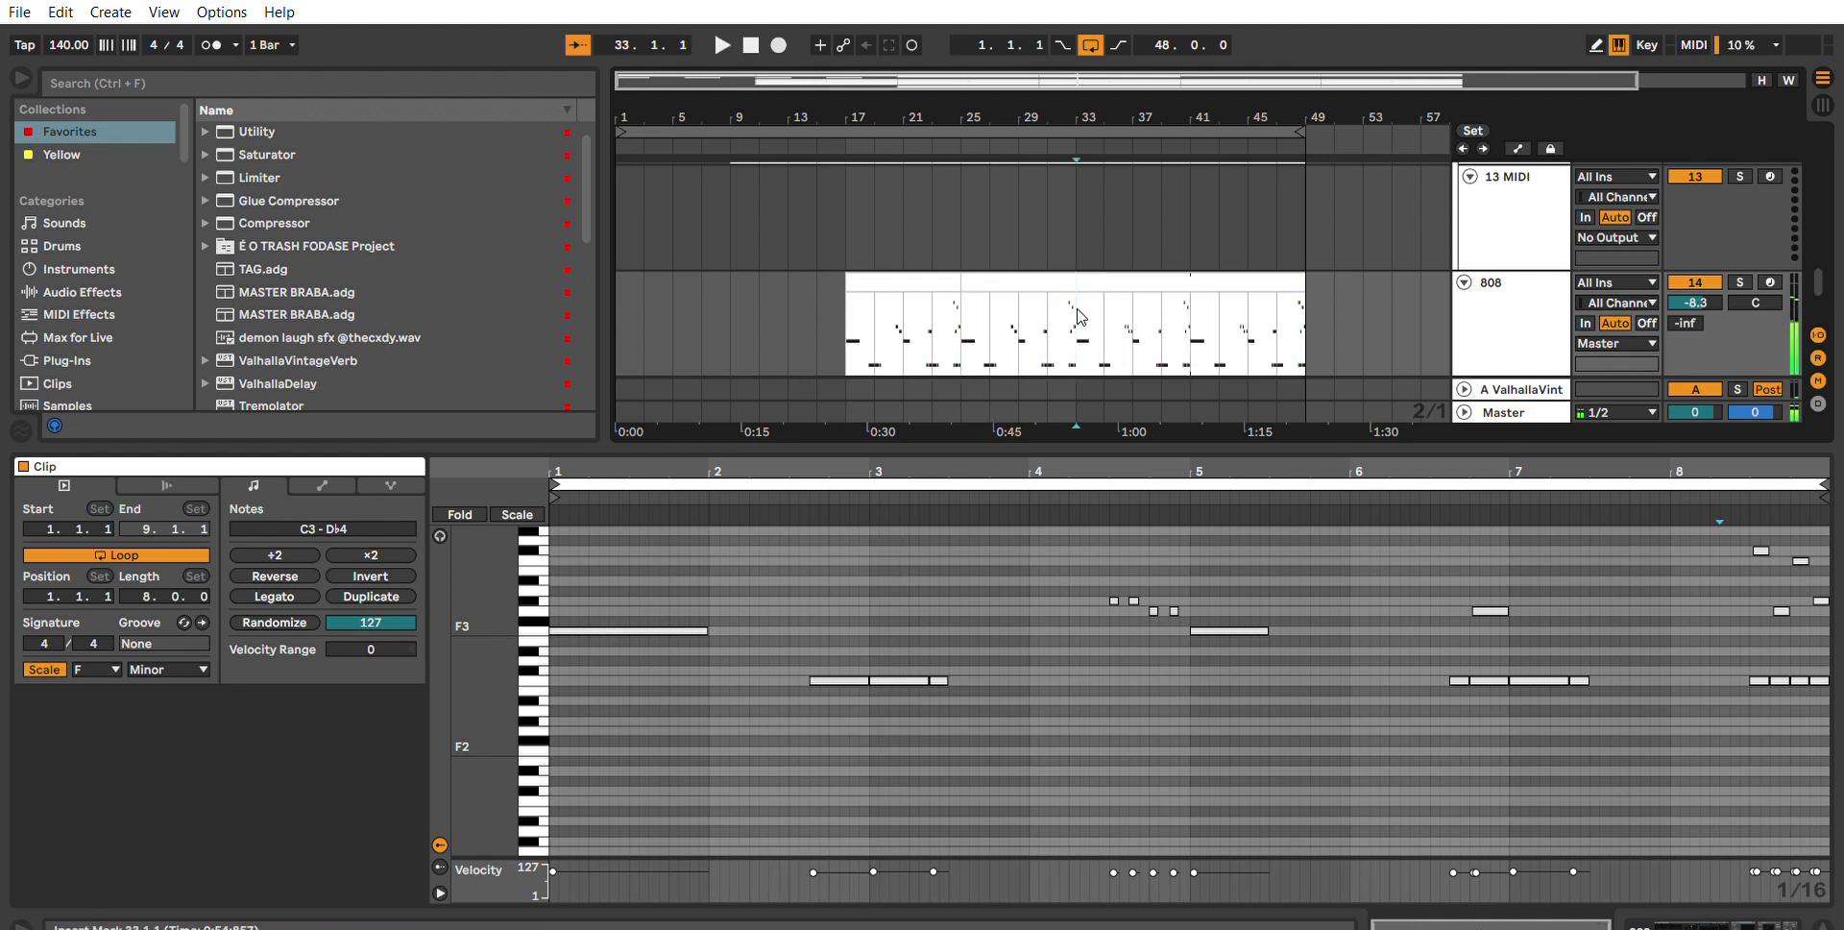
left_click(1012, 279)
left_click(932, 278)
key("space")
In the 808 clip from bar 25, halve the C3 note at 2.3.3 and add slightly delayed Ab3 and G3 notes above the halves.
left_click(1528, 303)
double_click(1528, 304)
left_click_drag(958, 670, 951, 865)
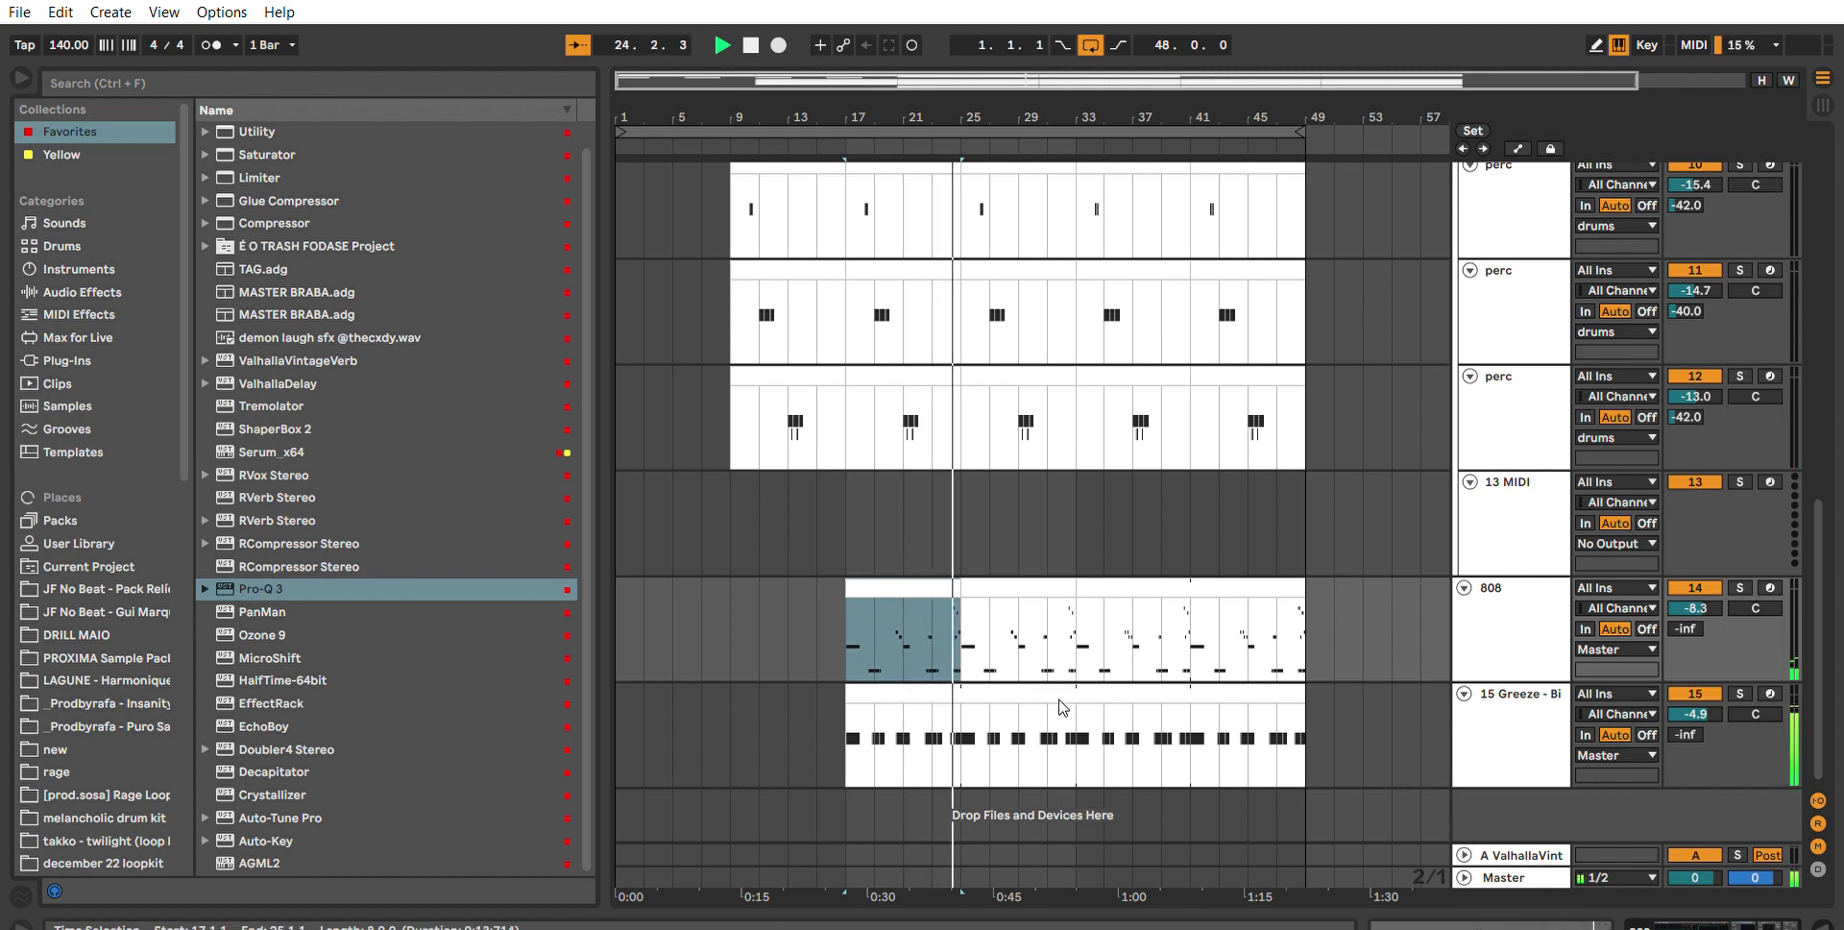
double_click(993, 576)
left_click(909, 688)
left_click_drag(875, 665, 851, 603)
key("ctrl+d")
left_click(832, 678)
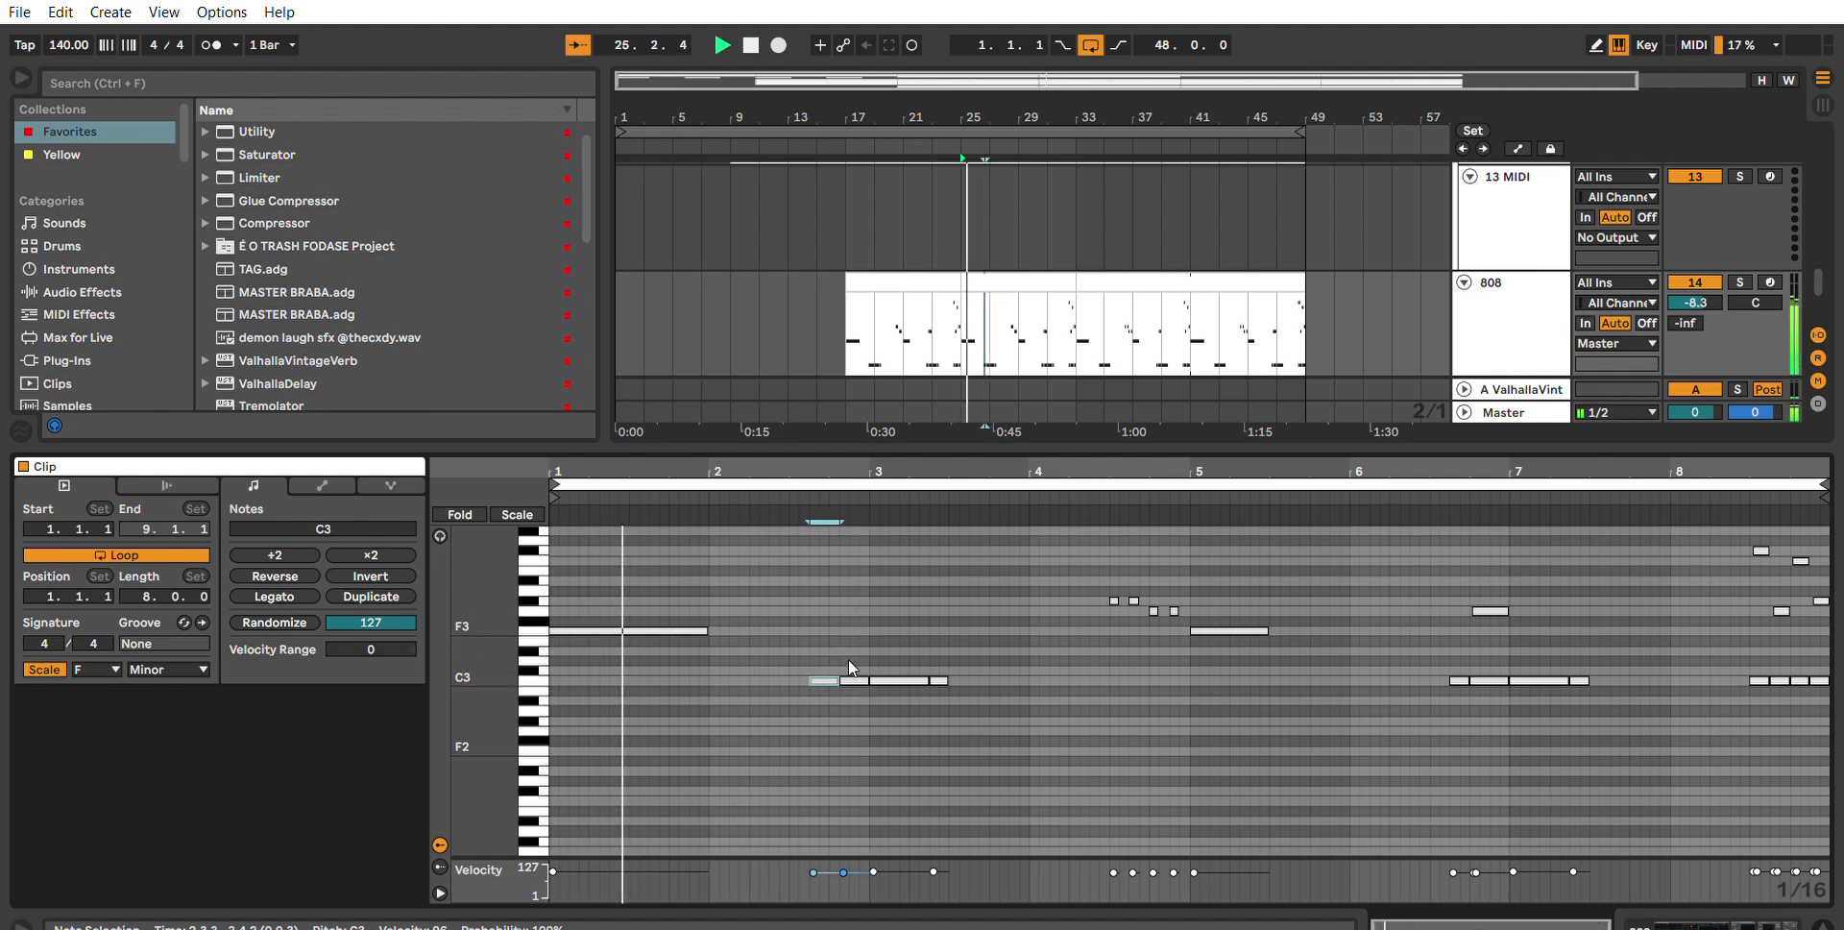
left_click_drag(832, 678, 874, 600)
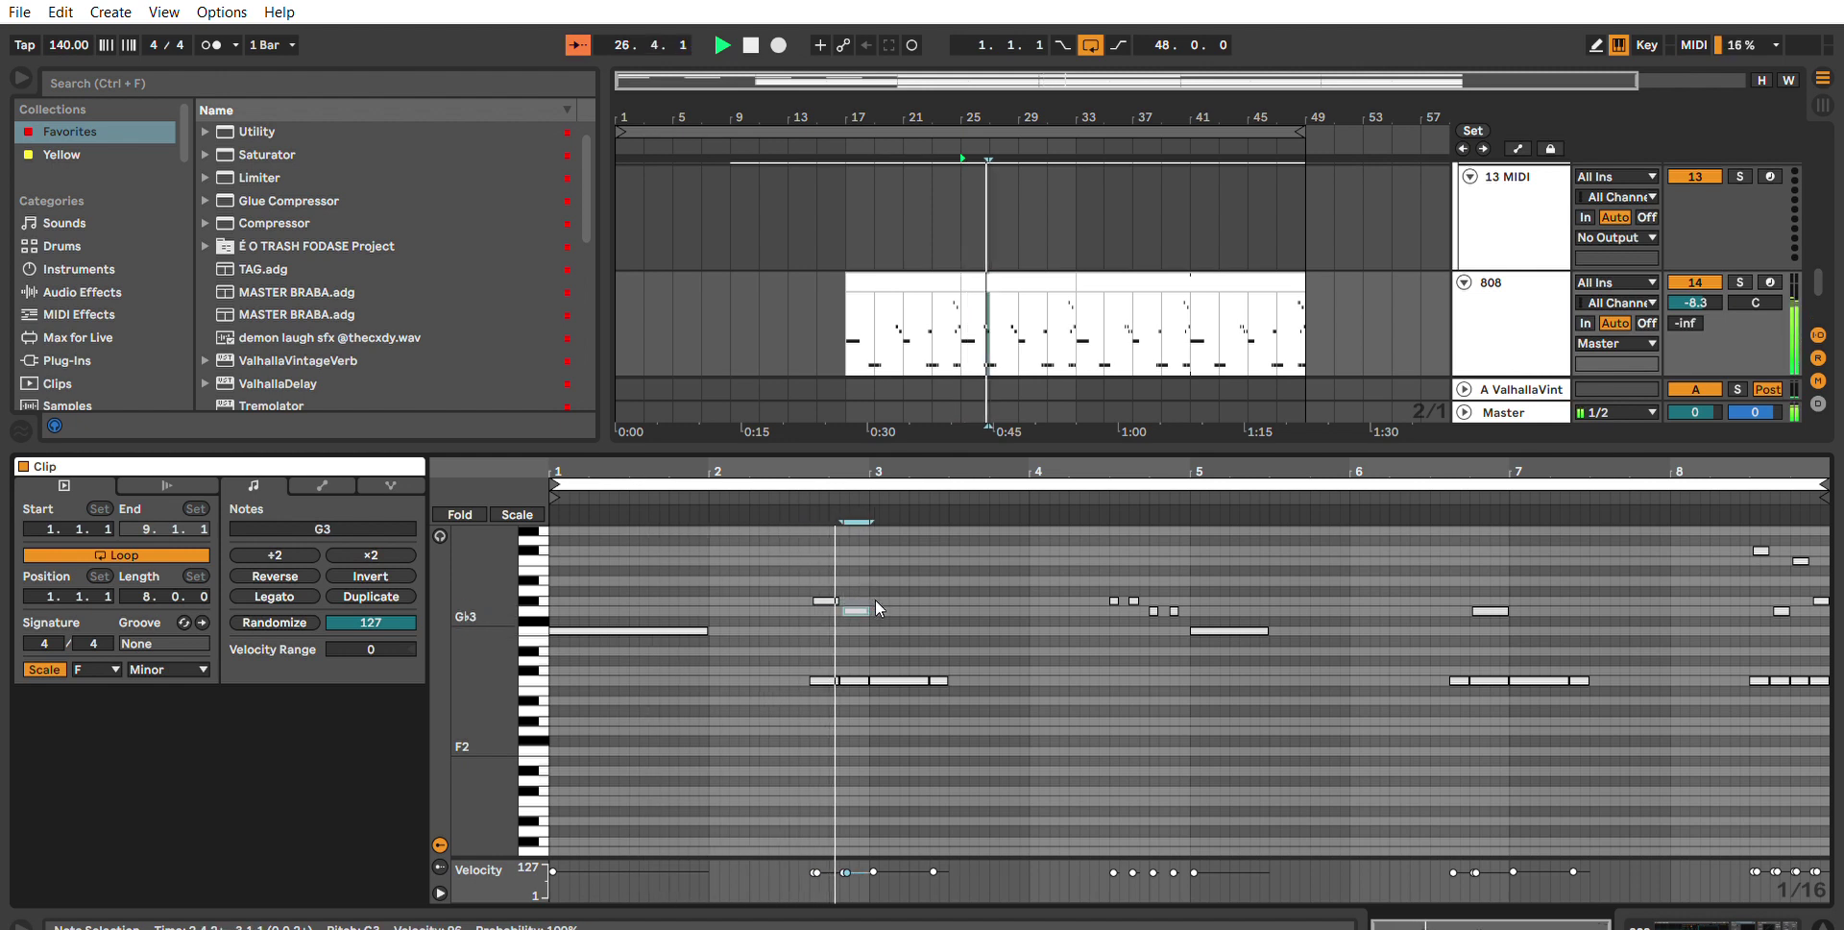
key("space")
Delete the G3 note and the second half of the C3 note at 2.4.2.
left_click_drag(861, 665, 842, 564)
key("Delete")
key("Delete")
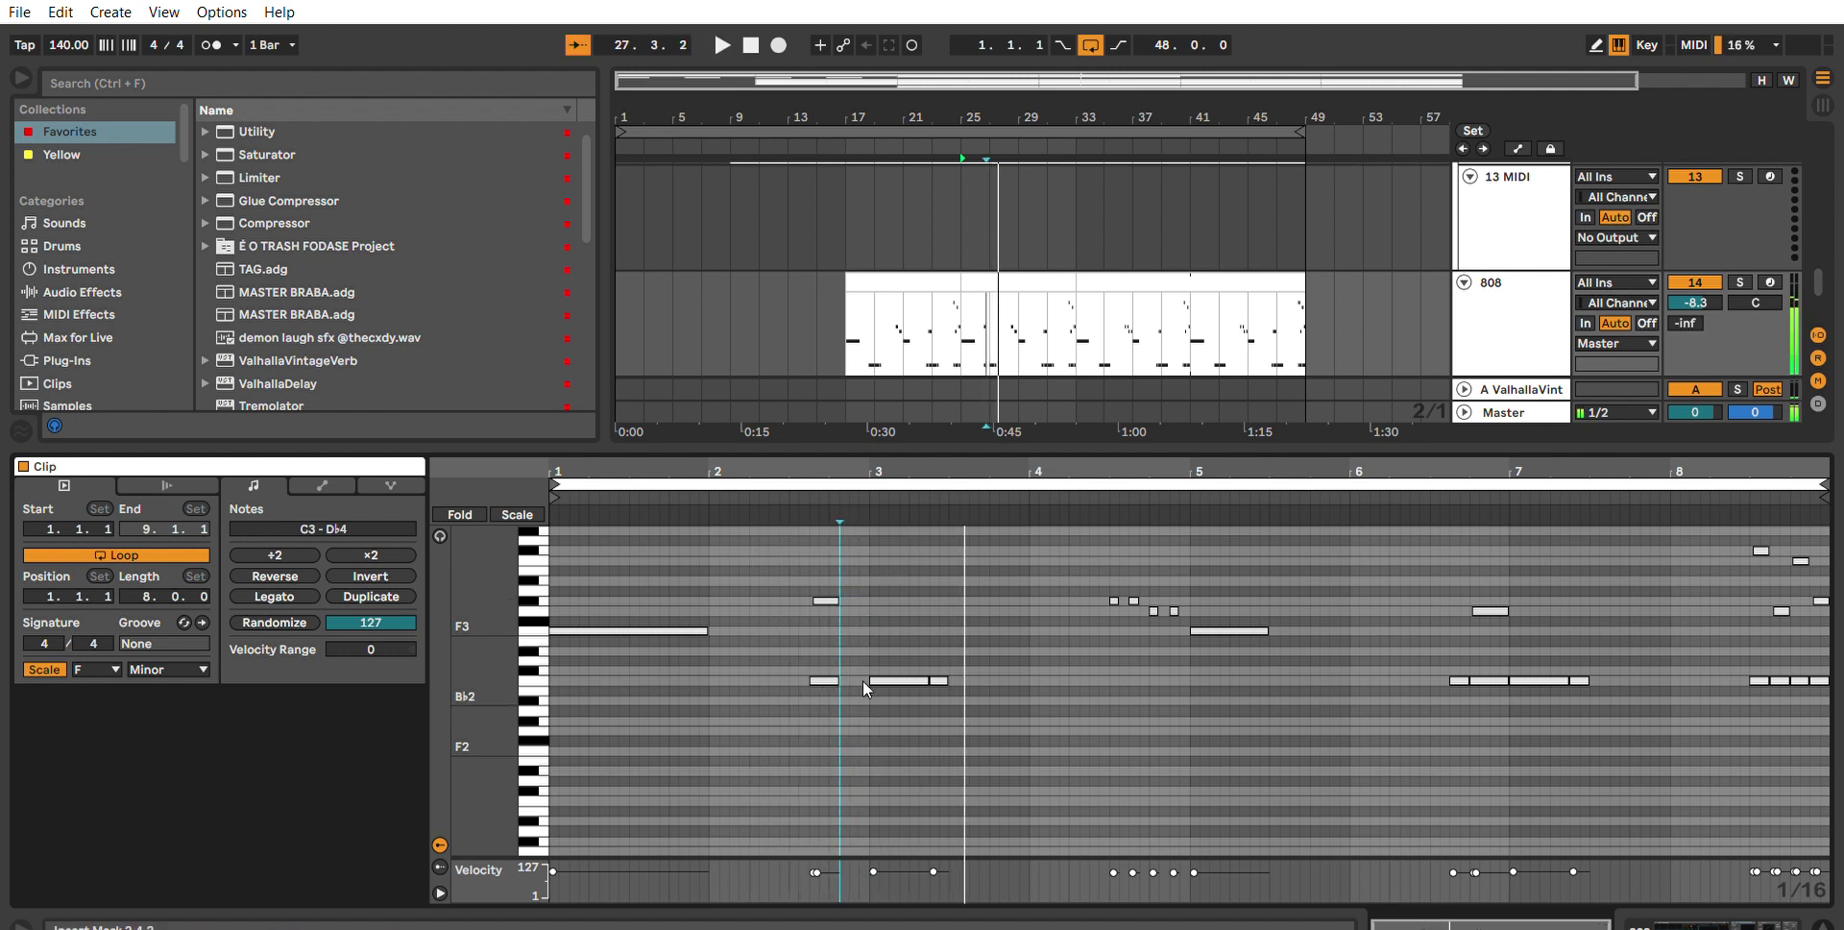
Undo the last note edit and delete all notes in the second half of bar 2 of the 808 clip.
key("ctrl+z")
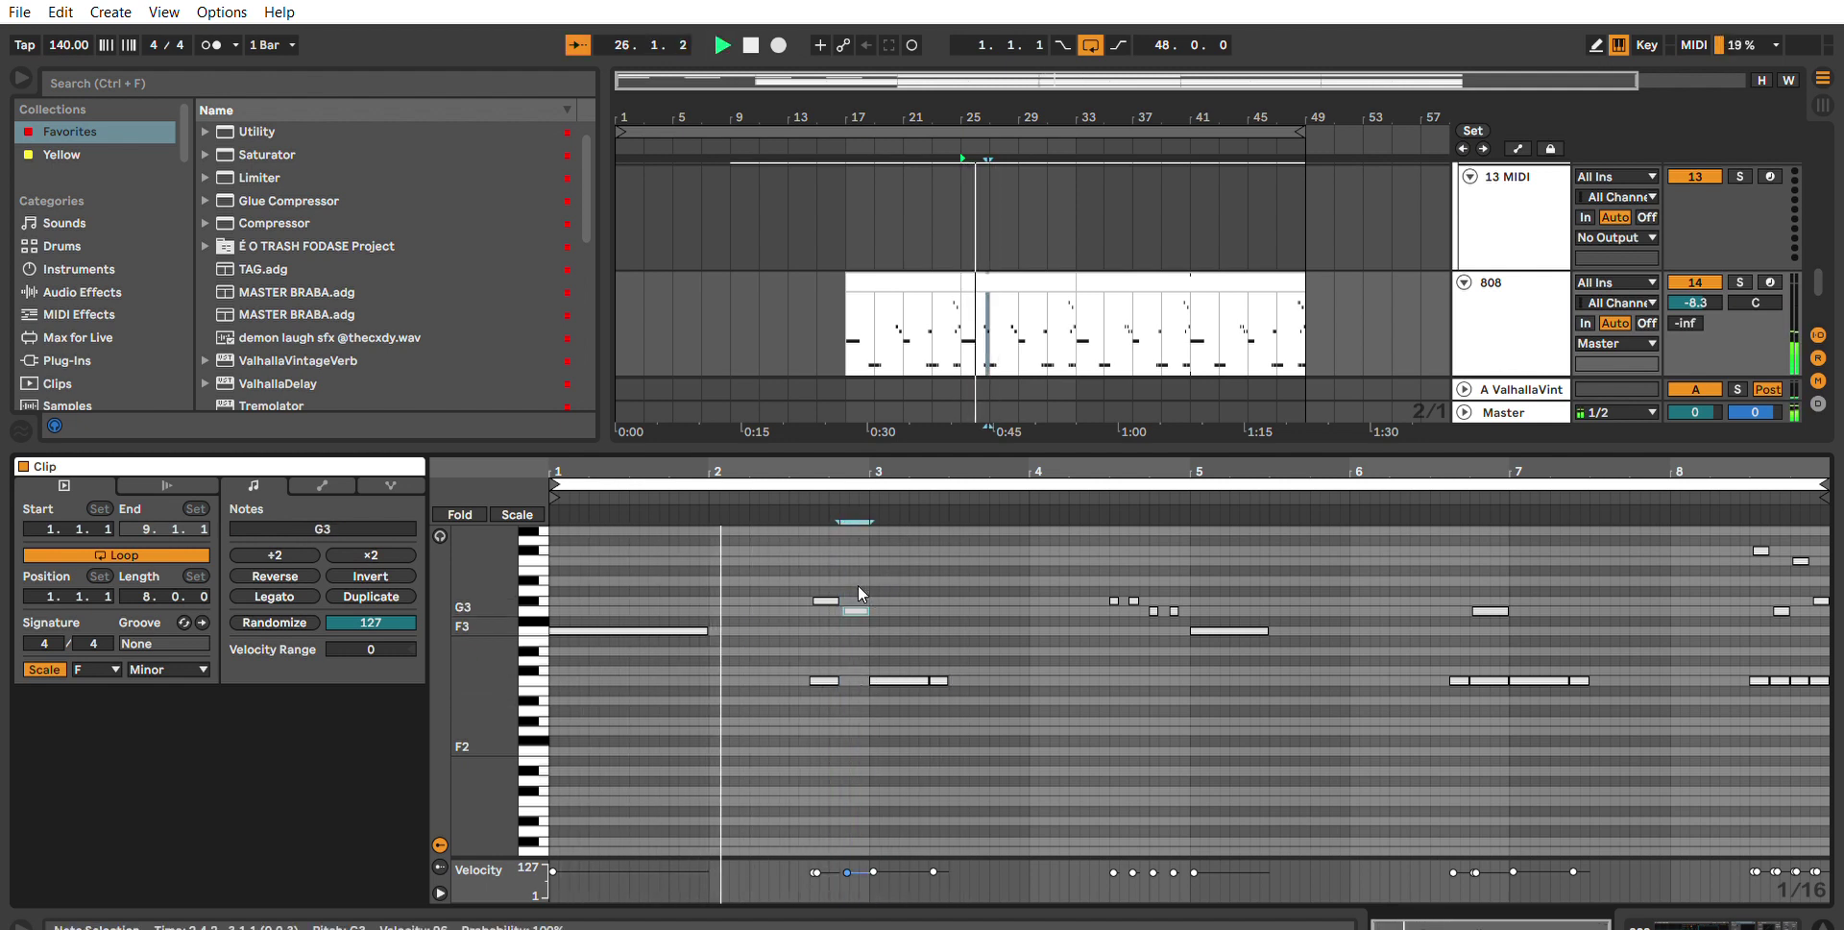
left_click_drag(867, 707, 772, 545)
key("Delete")
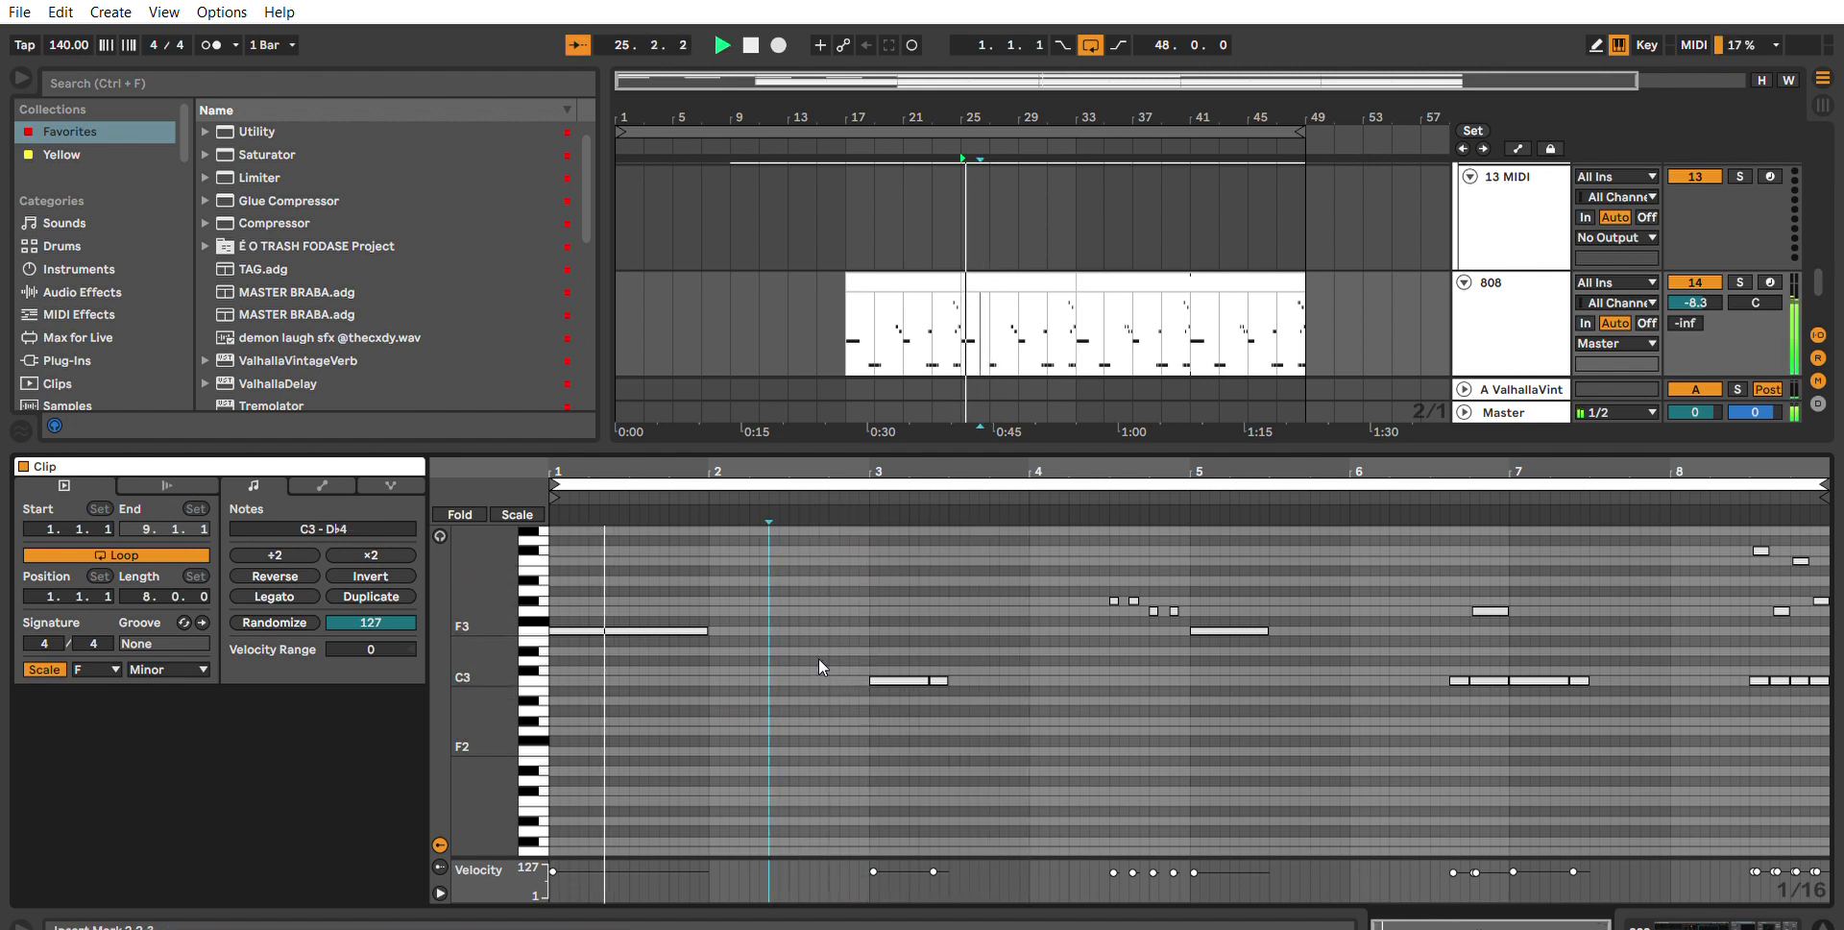
Try short C3 notes in the second half of bar 2, play them back and remove them.
double_click(793, 680)
double_click(823, 680)
left_click(831, 680)
mouse_move(797, 680)
left_mouse_down()
mouse_move(815, 661)
mouse_move(799, 664)
left_mouse_up()
key("space")
key("space")
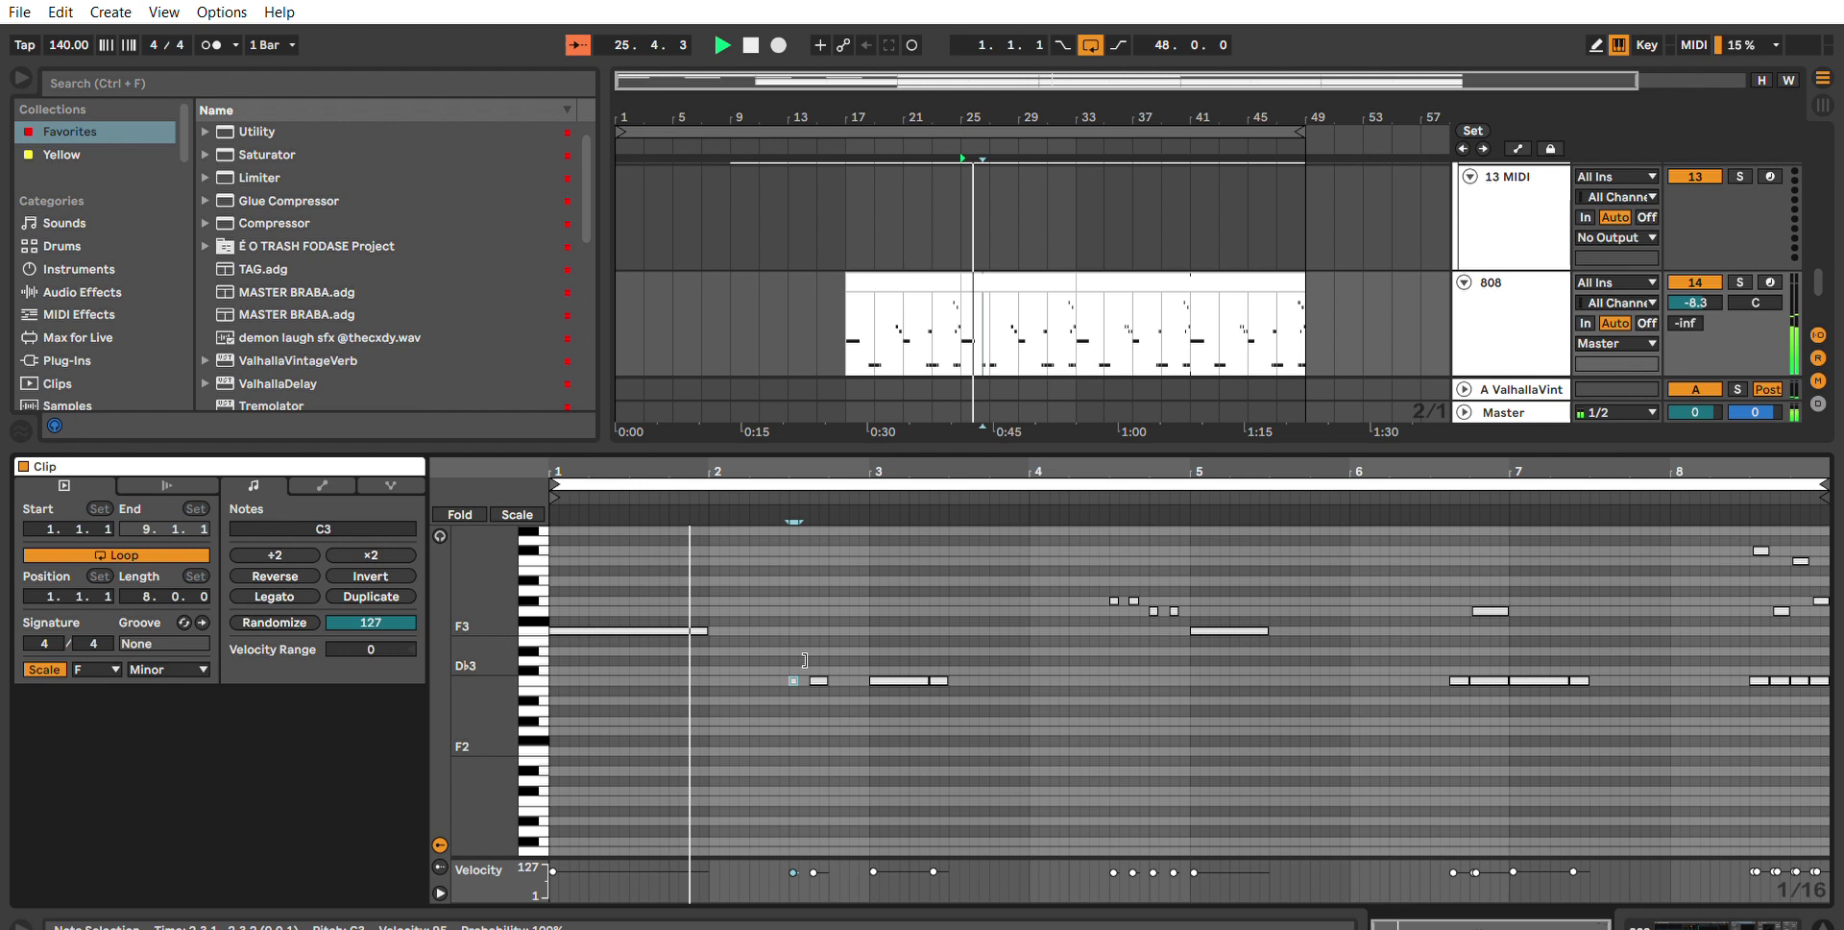
left_click_drag(766, 665, 763, 642)
key("Delete")
Add three short F3 notes in bar 2 of the 808 clip, at 2.3.1, 2.3.4 and 2.4.3, during playback.
key("space")
double_click(793, 630)
double_click(824, 629)
double_click(855, 629)
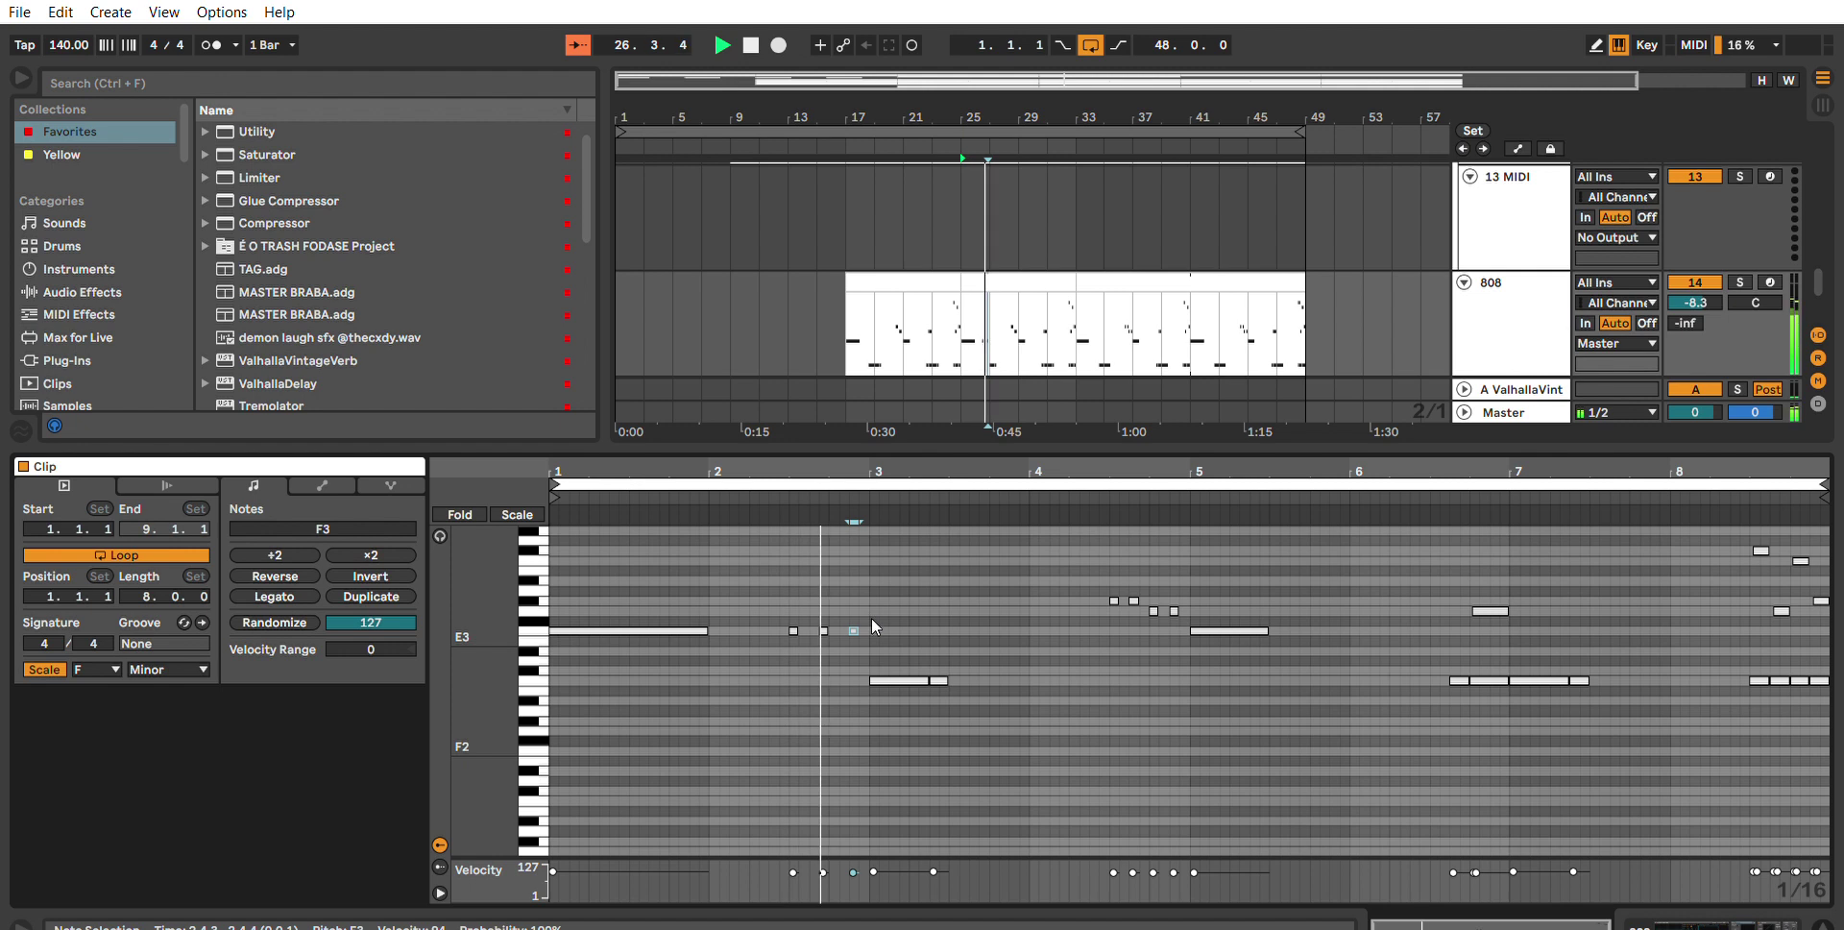
left_click(884, 627)
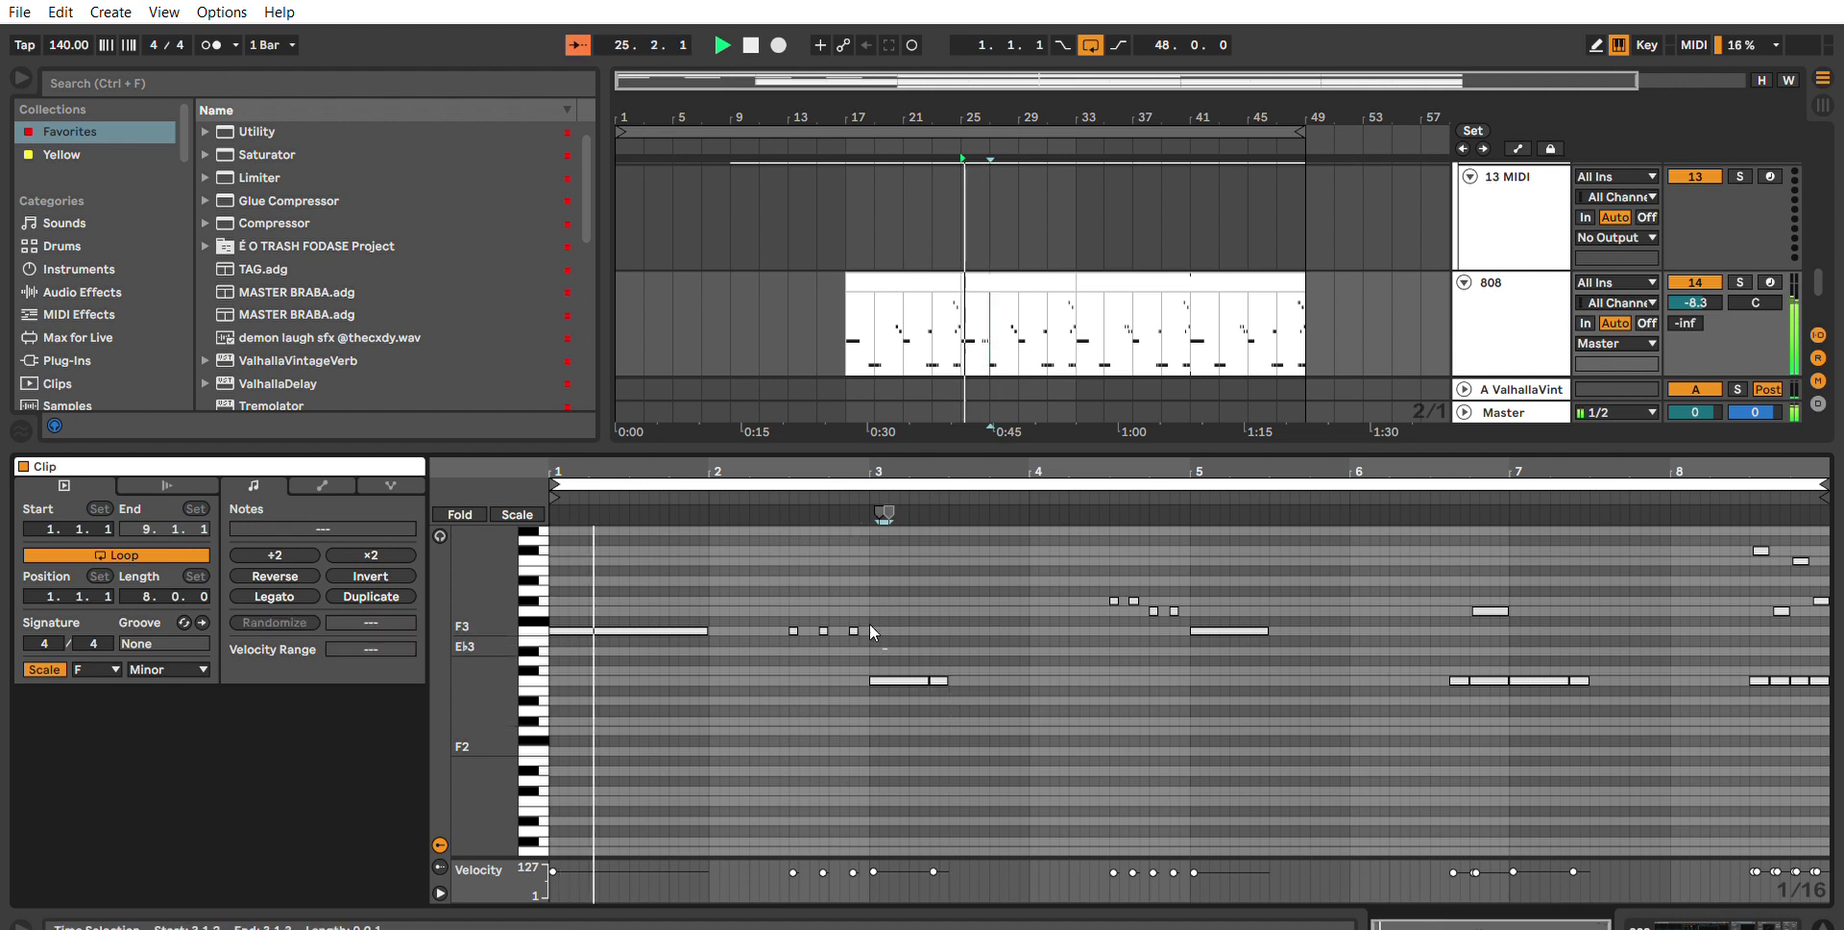
left_click(928, 629)
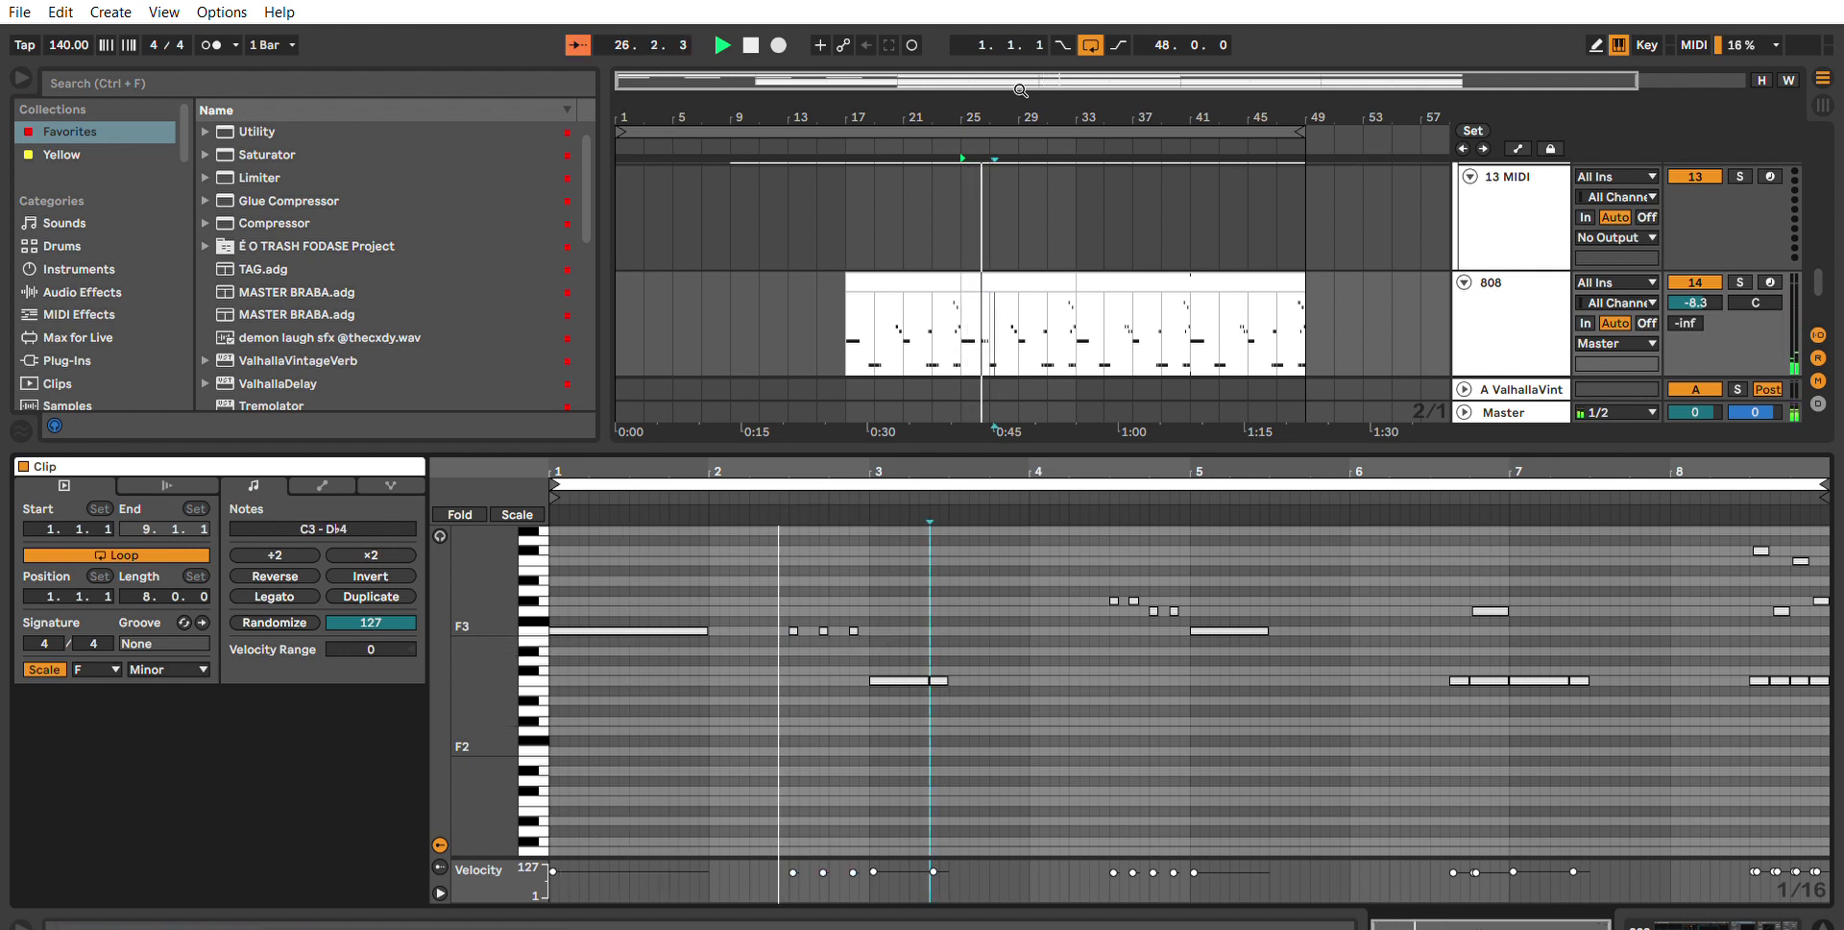
Delete the half-bar section from 26.3.1 to 27.1.1 in the Greeze Big Kick track.
left_click_drag(1020, 90, 1005, 94)
scroll(1004, 298, "up", 8)
scroll(980, 247, "down", 4)
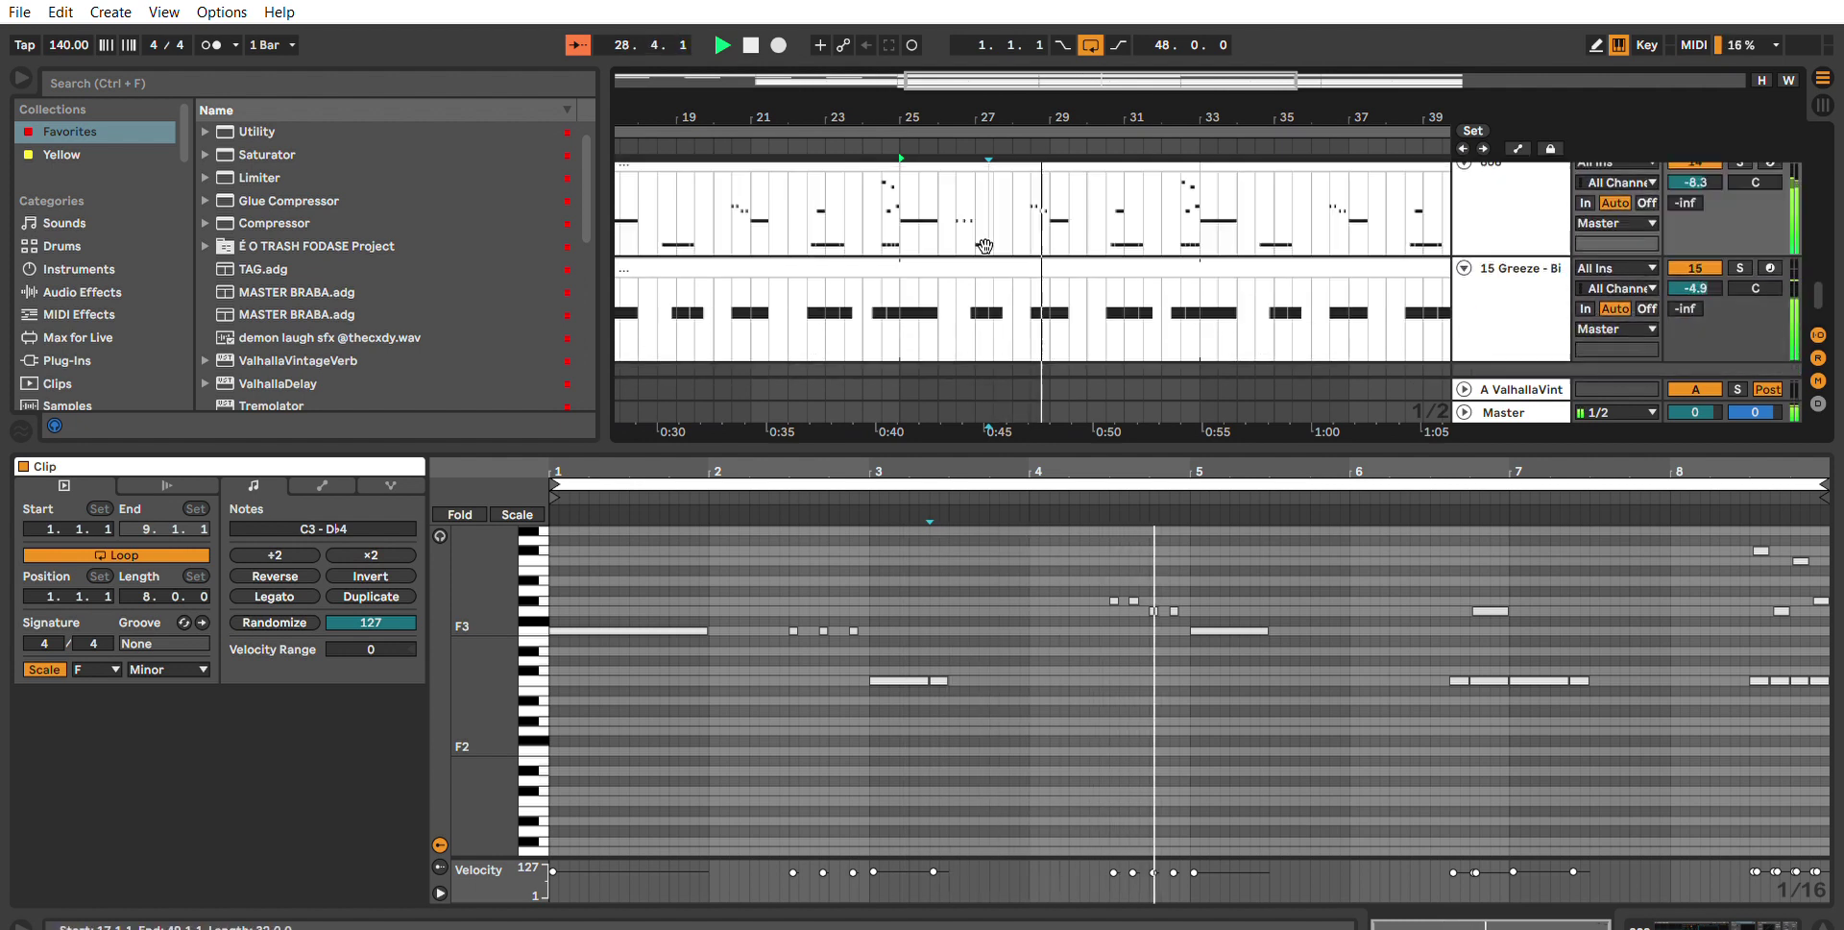
scroll(978, 239, "down", 3)
left_click(960, 262)
key("space")
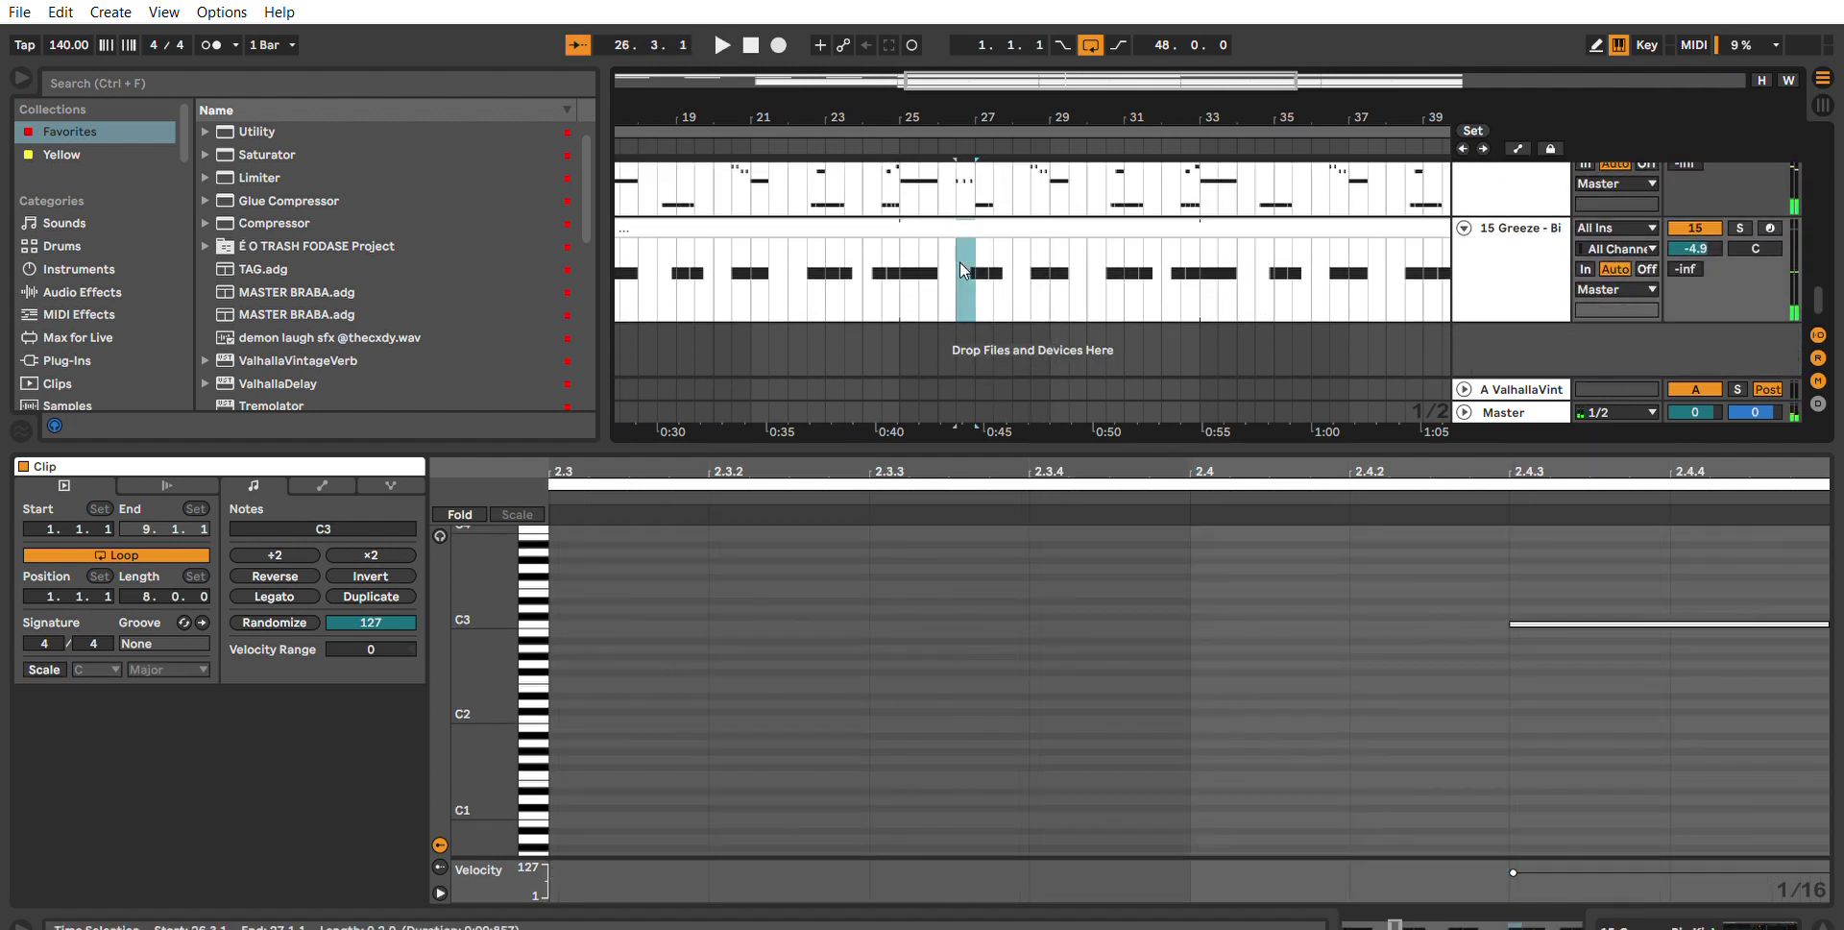
key("Delete")
Play the arrangement from bar 25 to check the bass and kick together.
scroll(956, 261, "up", 2)
left_click(902, 248)
key("space")
left_click_drag(1066, 94, 1069, 88)
key("minus")
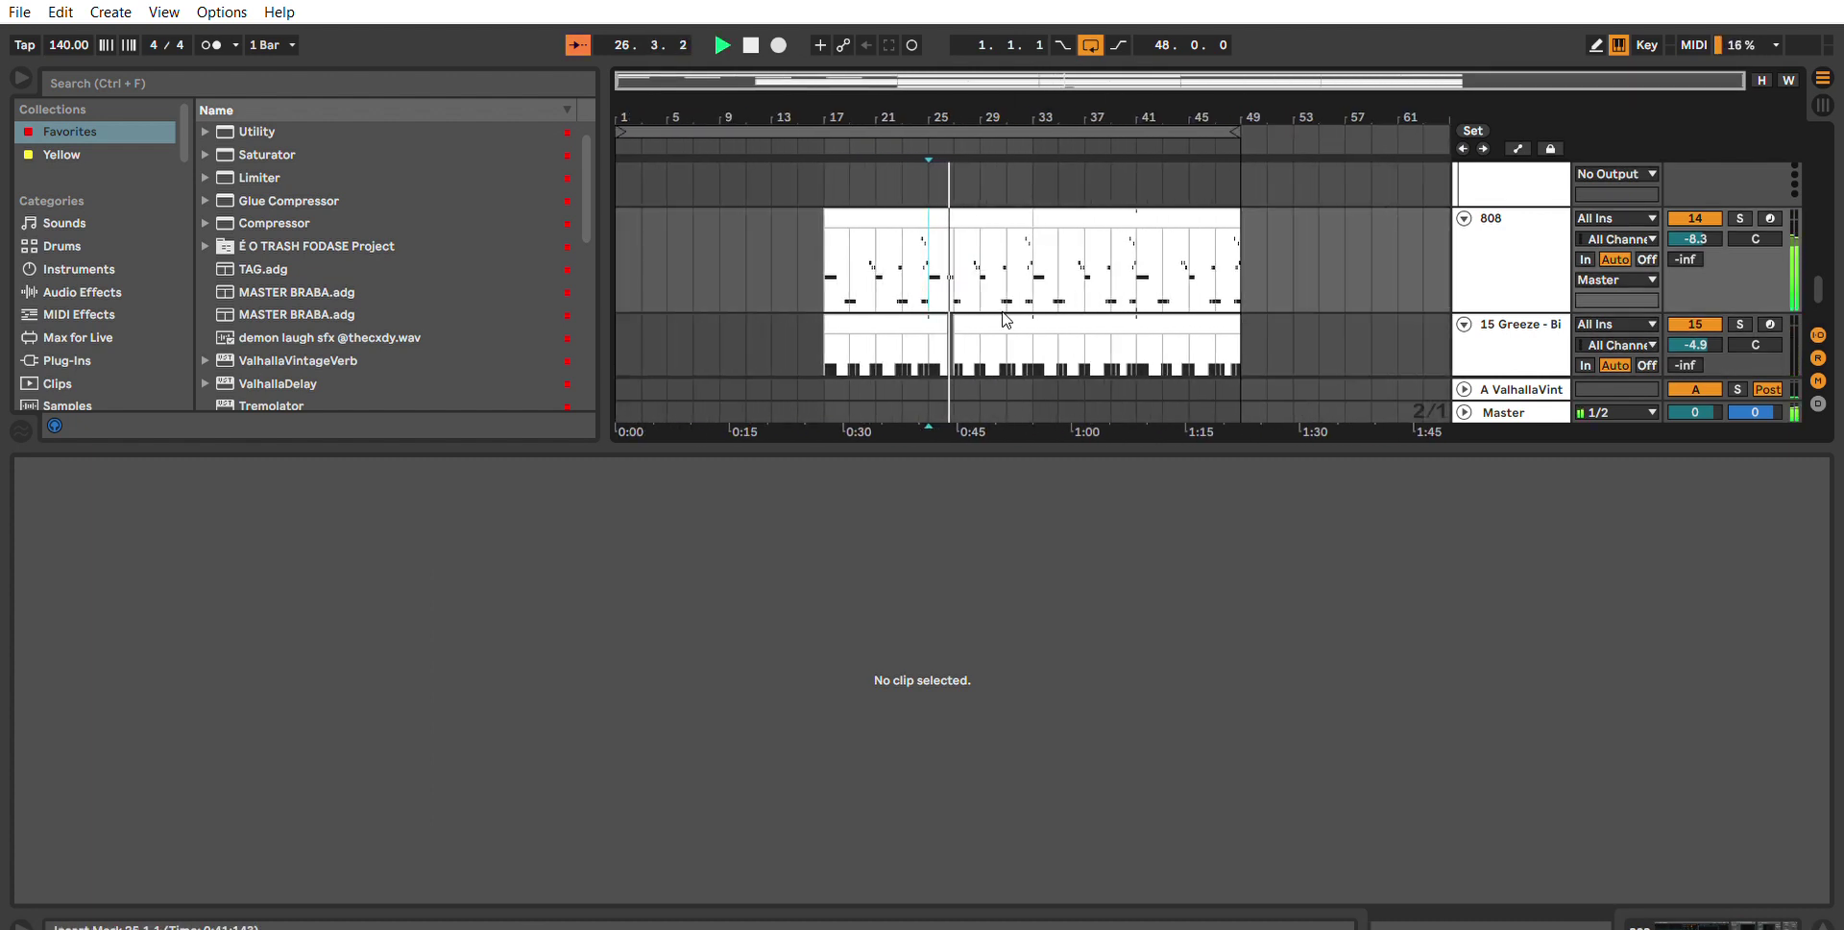
Lengthen the four upper notes at the end of bar 4 in the 808 clip by one sixteenth each.
left_click(993, 235)
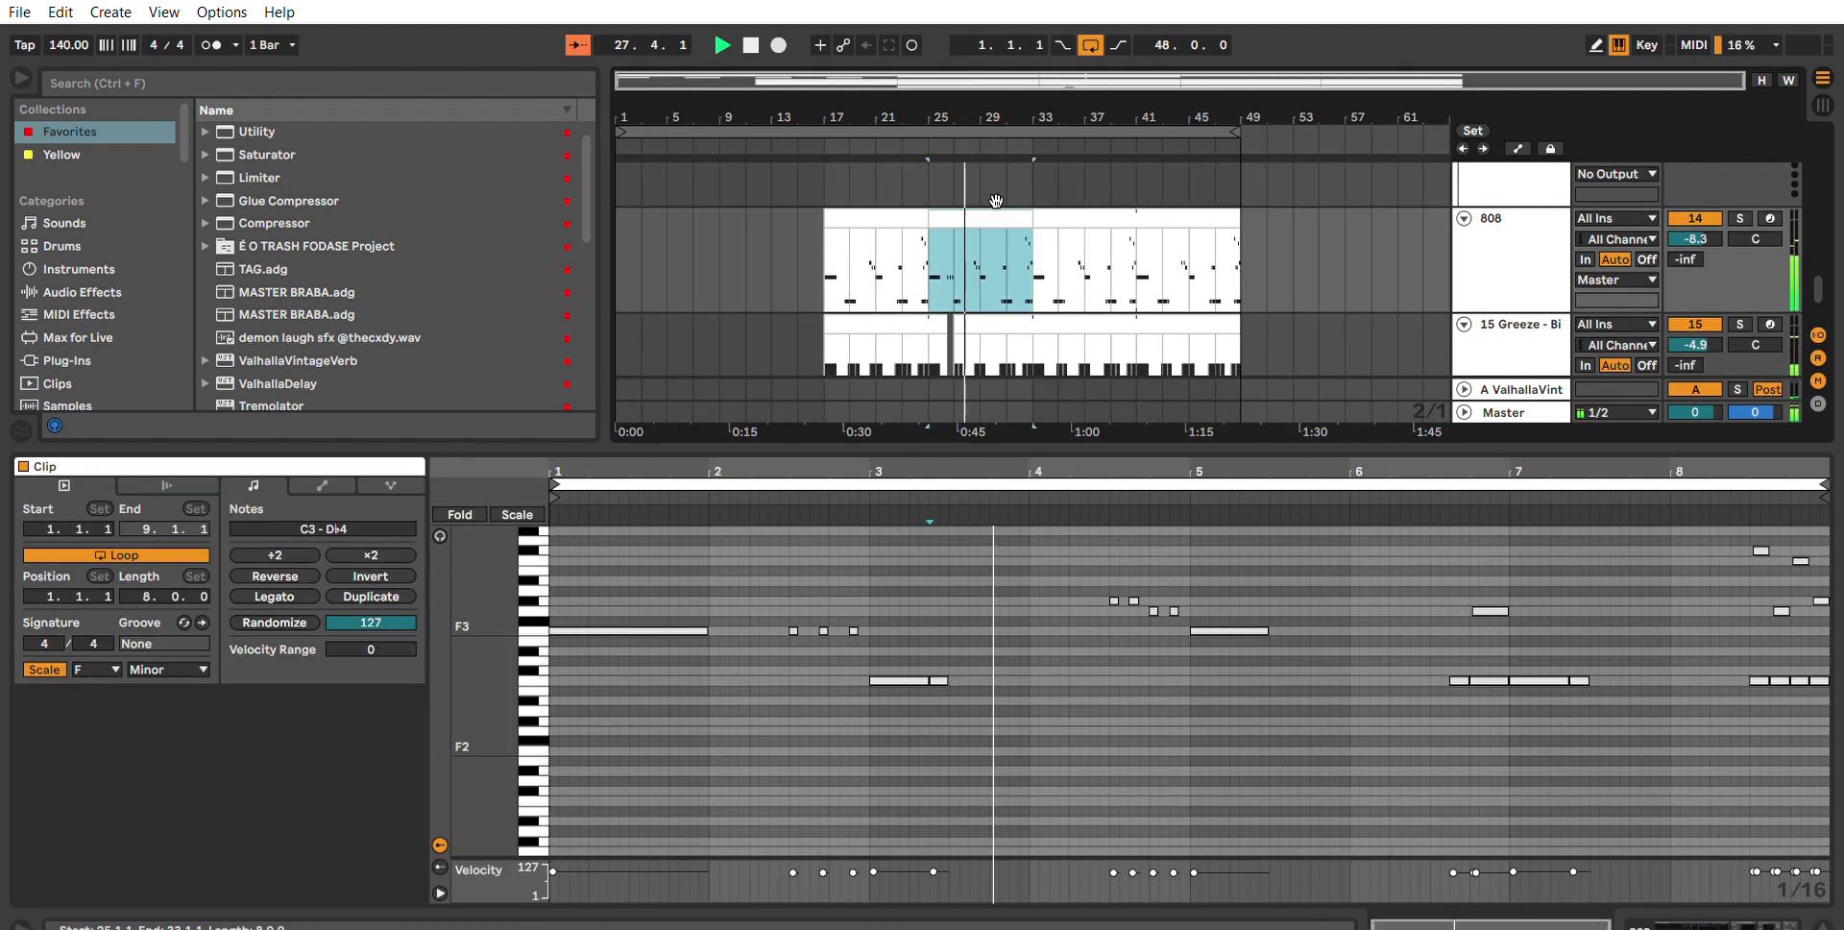
left_click(1308, 657)
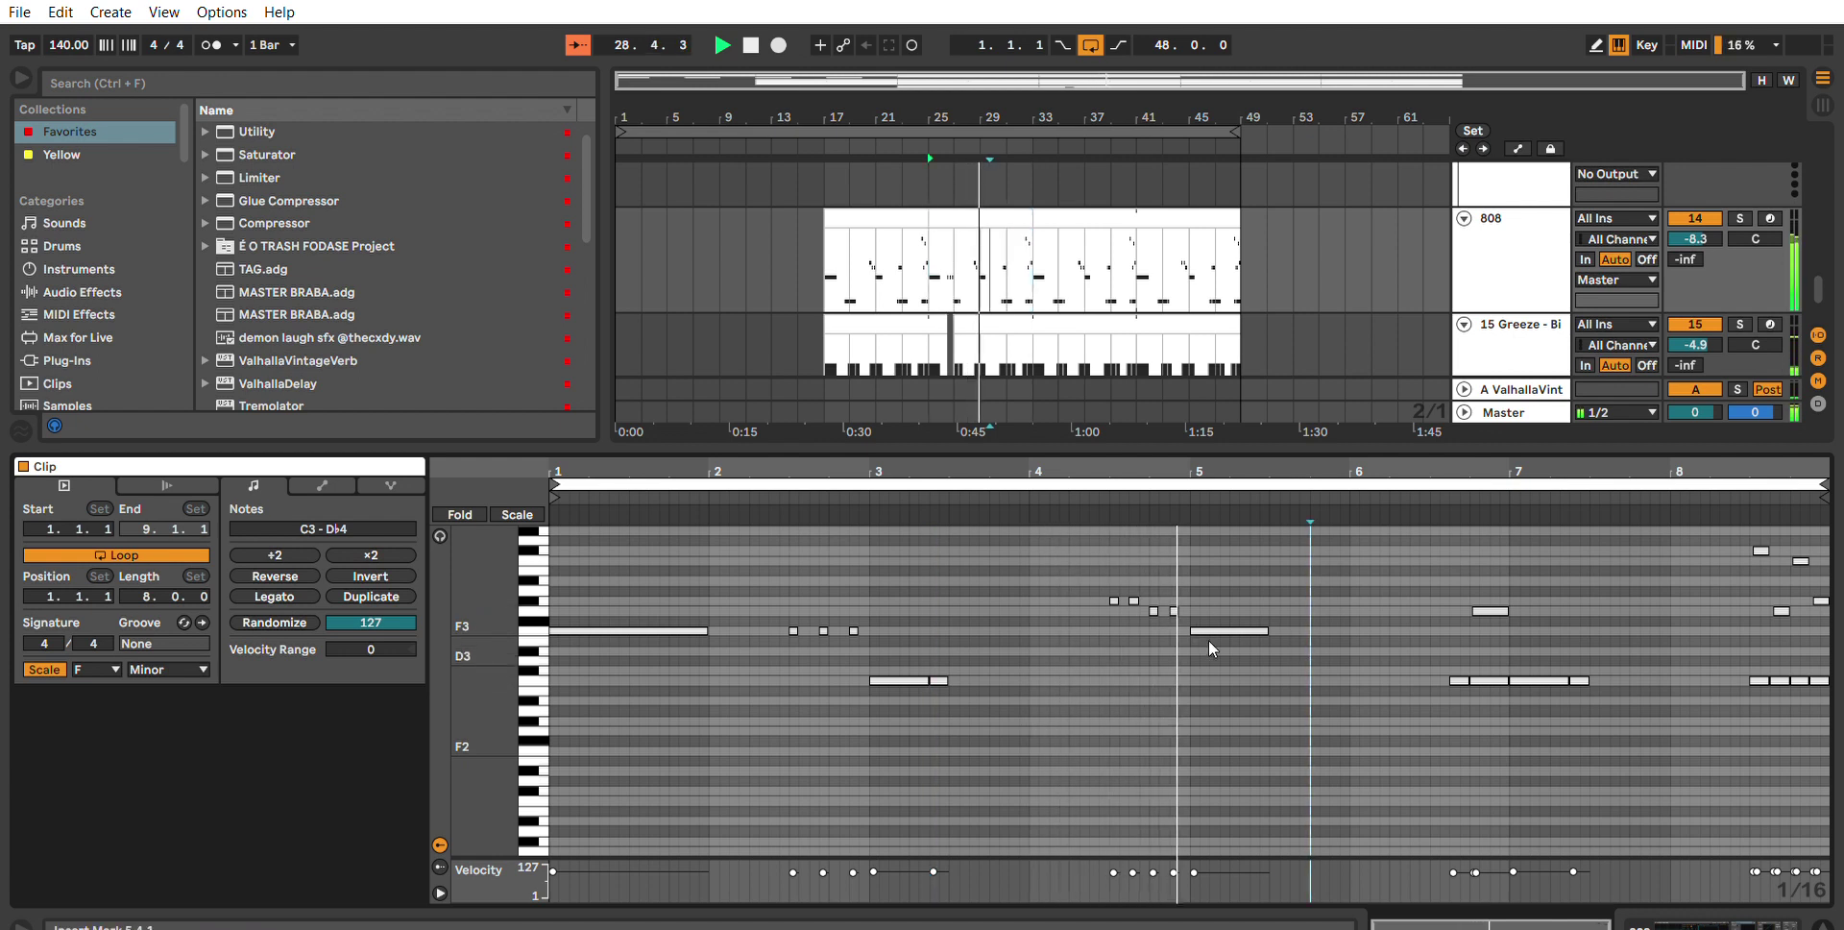
key("space")
key("space")
mouse_move(1185, 627)
left_mouse_down()
mouse_move(1158, 583)
mouse_move(1105, 586)
left_mouse_up()
key("shift+Right")
Add a C3 eighth note at 4.3.1 and duplicate it across the second half of bar 4.
double_click(1118, 665)
key("shift+Right")
key("ctrl+d")
key("ctrl+d")
key("ctrl+d")
key("ctrl+d")
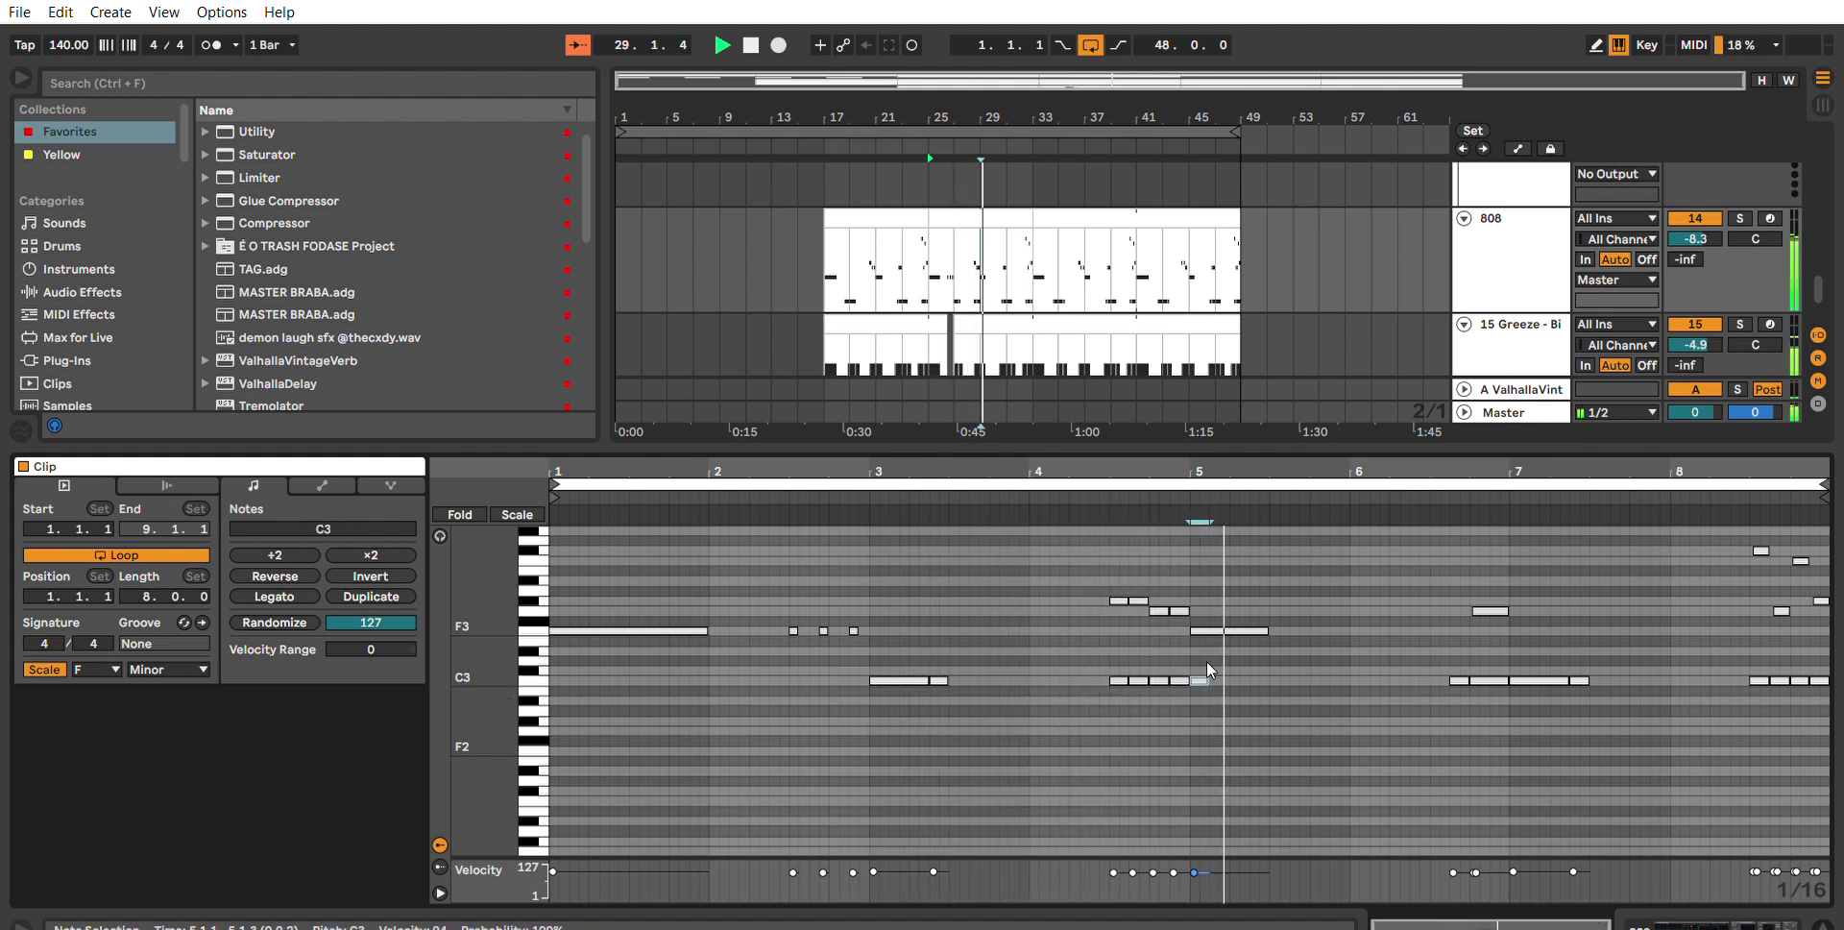
Trim the starts of the four upper notes in bar 4 slightly and raise them five semitones to C4–Db4.
left_click_drag(1187, 640, 1121, 563)
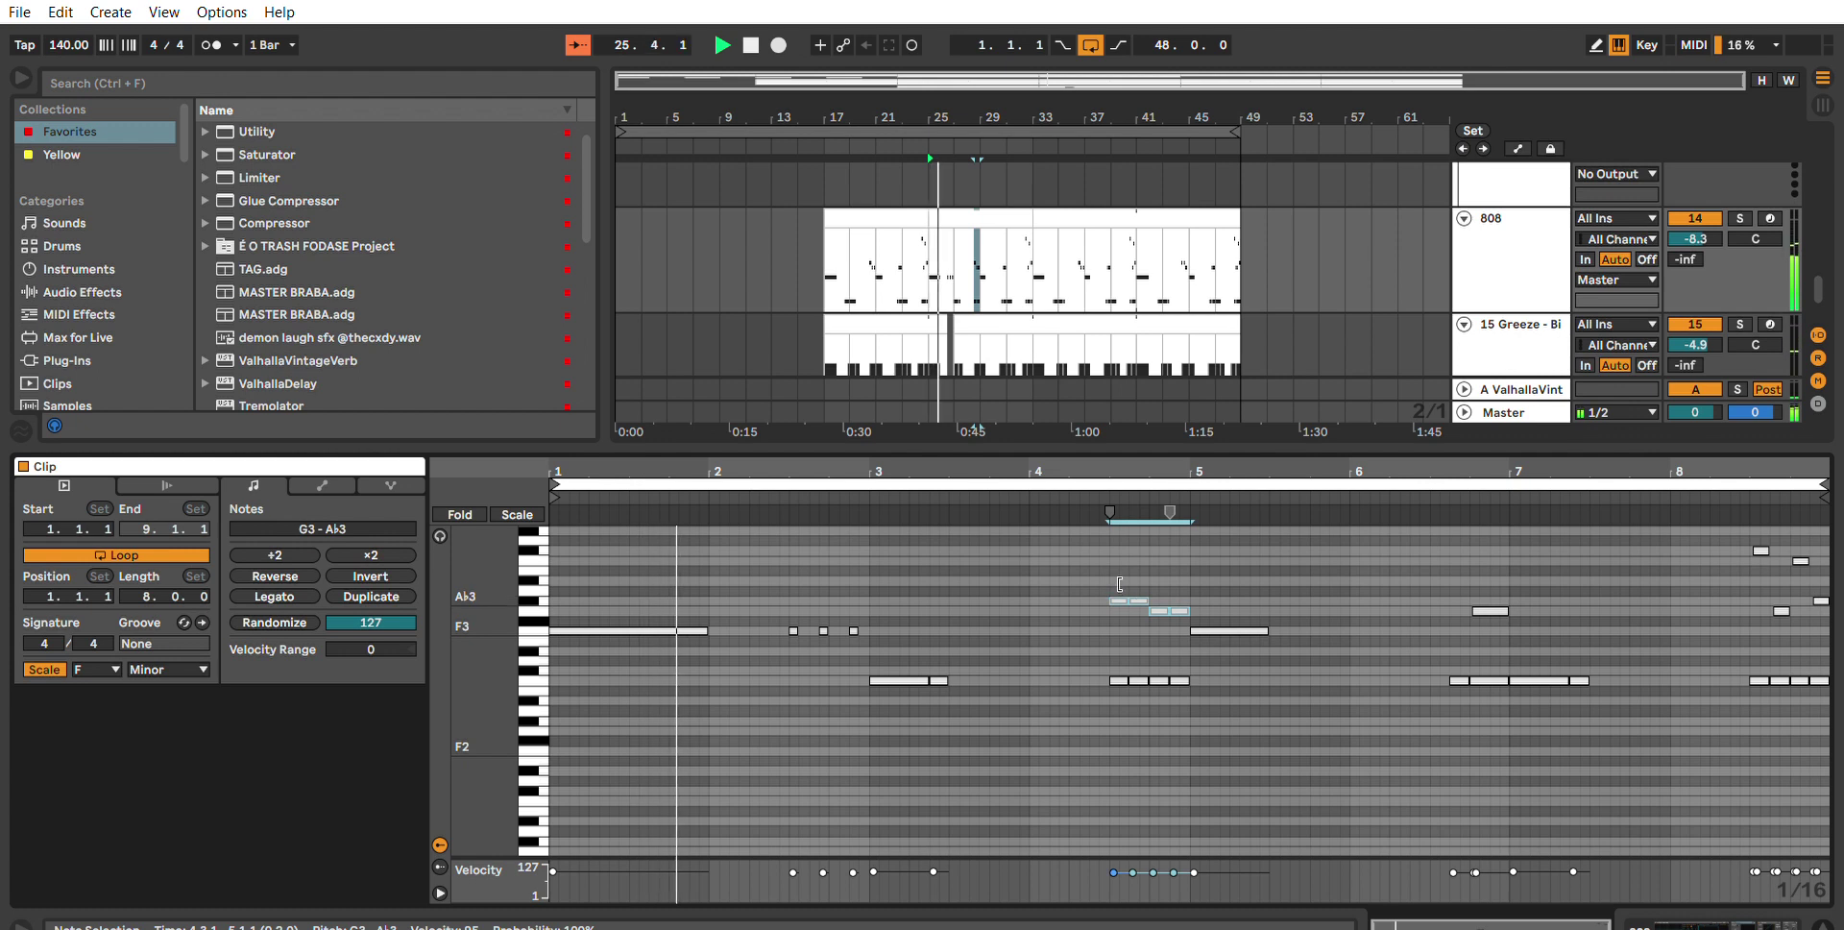
left_click(1093, 540)
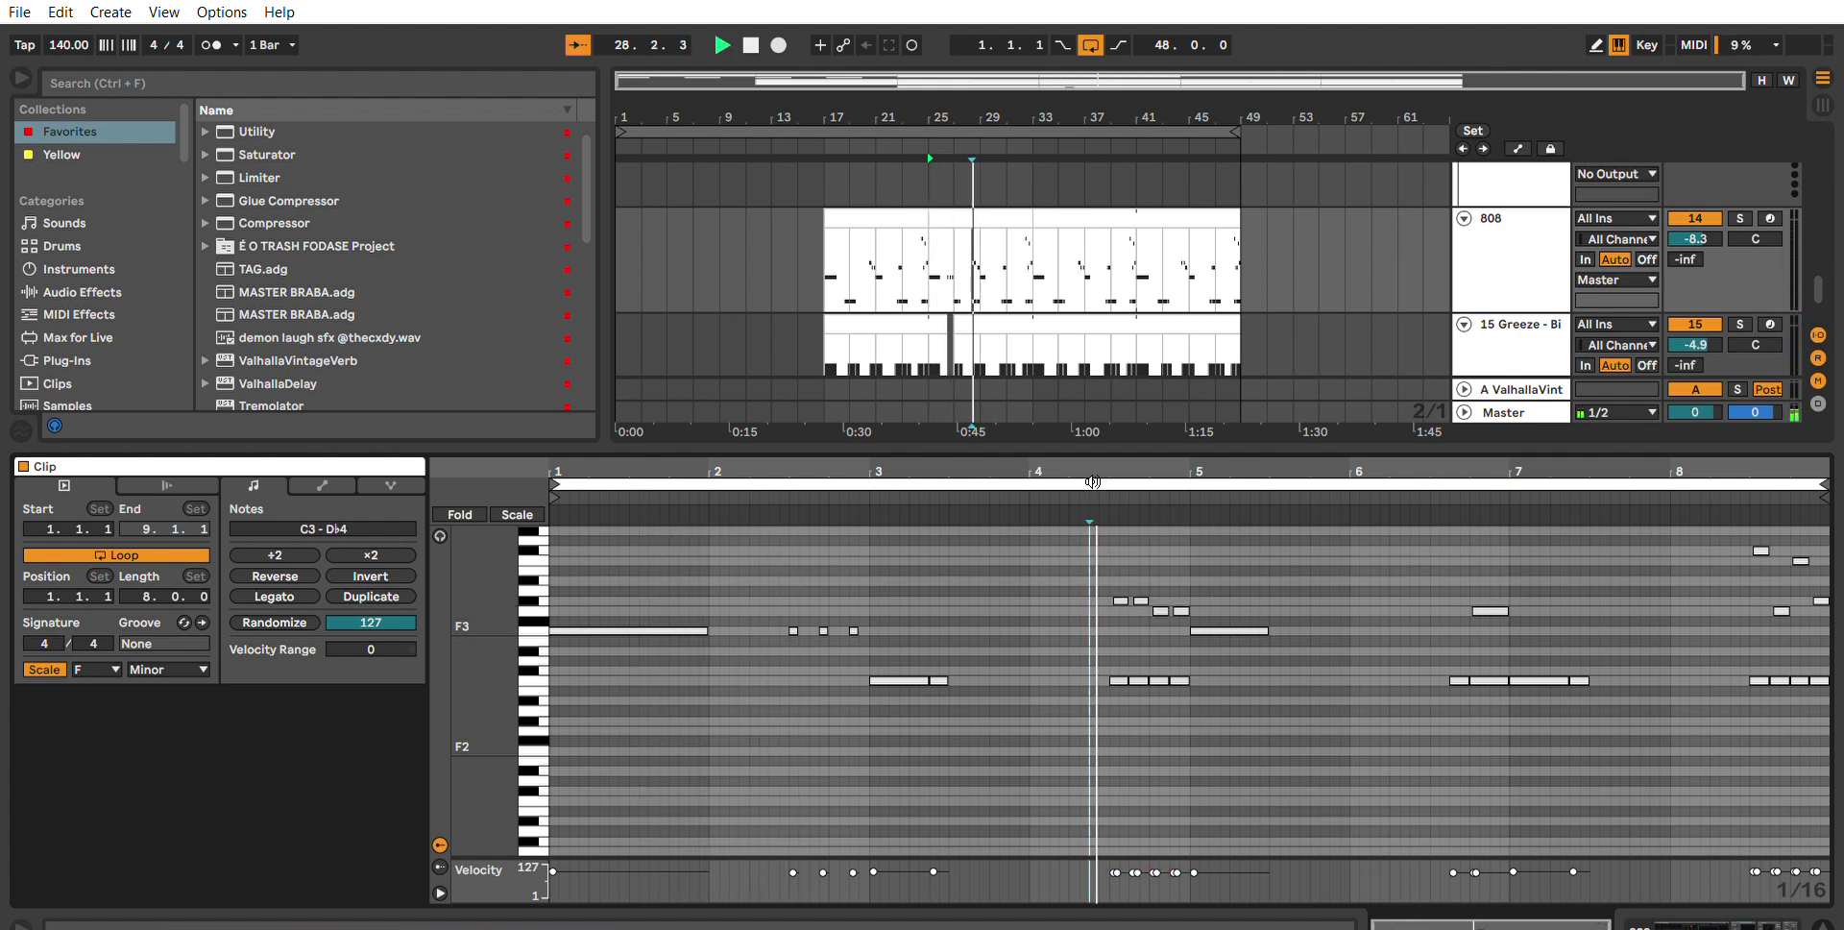
key("space")
left_click_drag(1187, 624, 1120, 581)
key("Up")
key("Up")
key("Up")
key("Up")
key("Up")
key("space")
left_click(1083, 494)
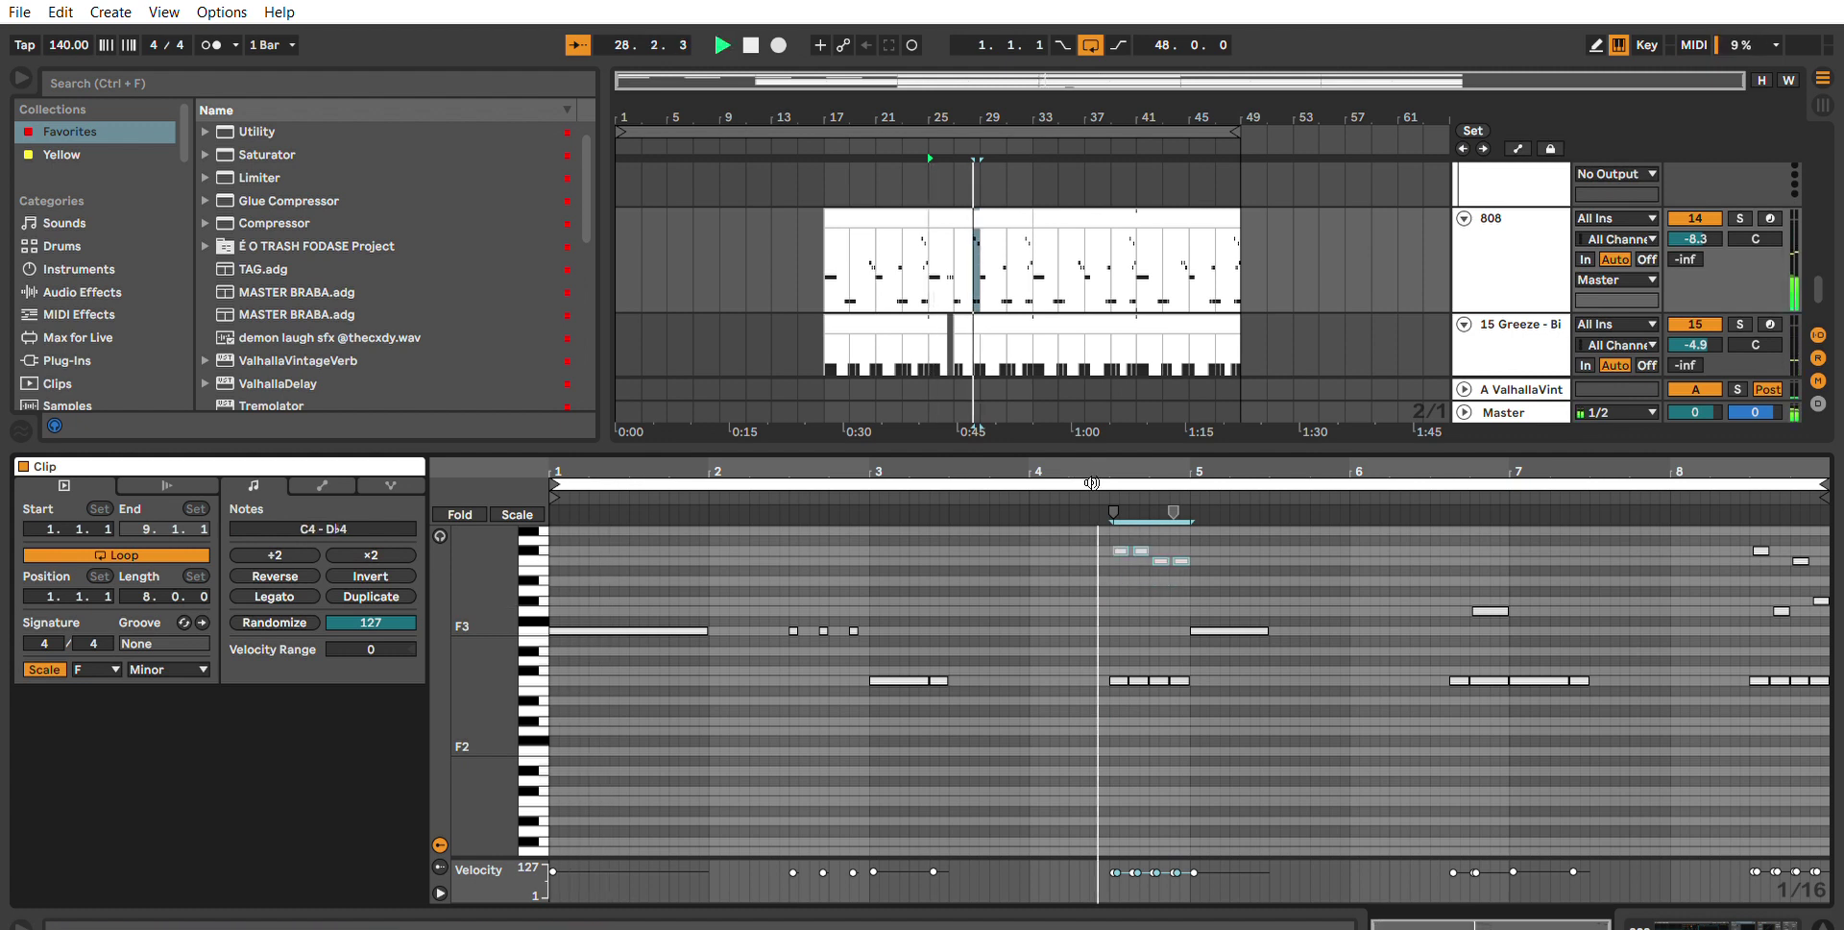
left_click(1310, 651)
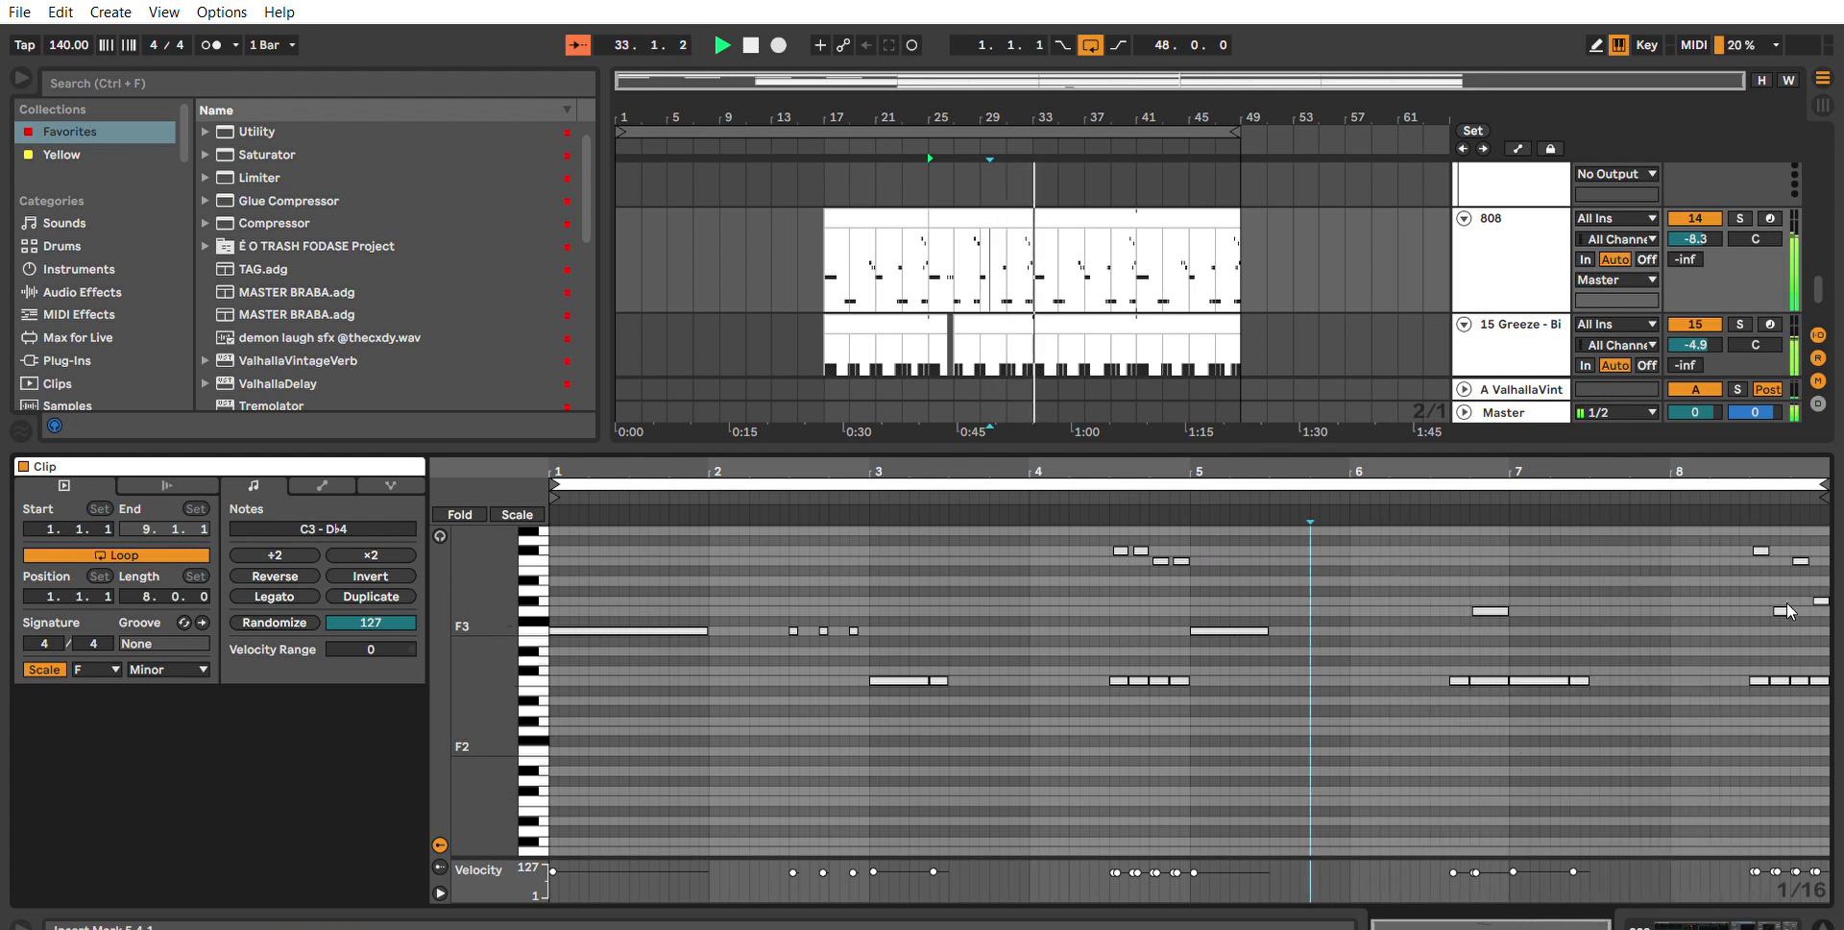
Raise the four upper notes at the end of bar 8 by five semitones to C4–Gb4 and trim their starts slightly.
left_click_drag(1815, 469, 1816, 499)
left_click_drag(1817, 602, 1726, 531)
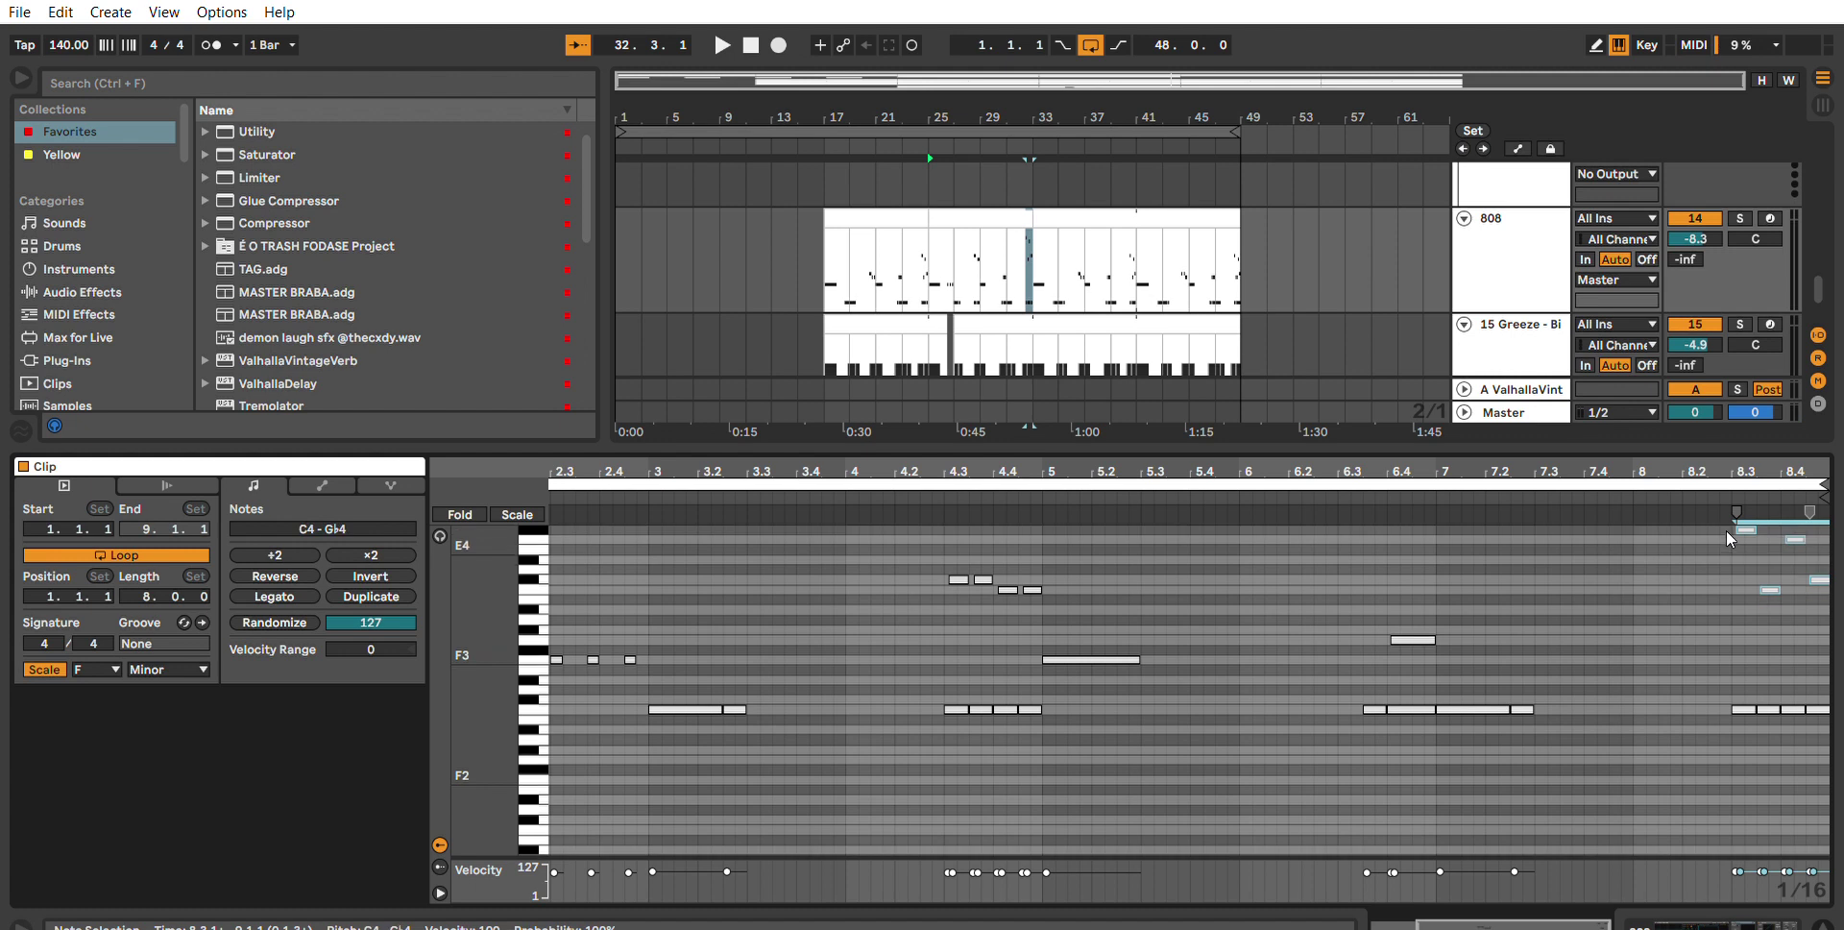
key("space")
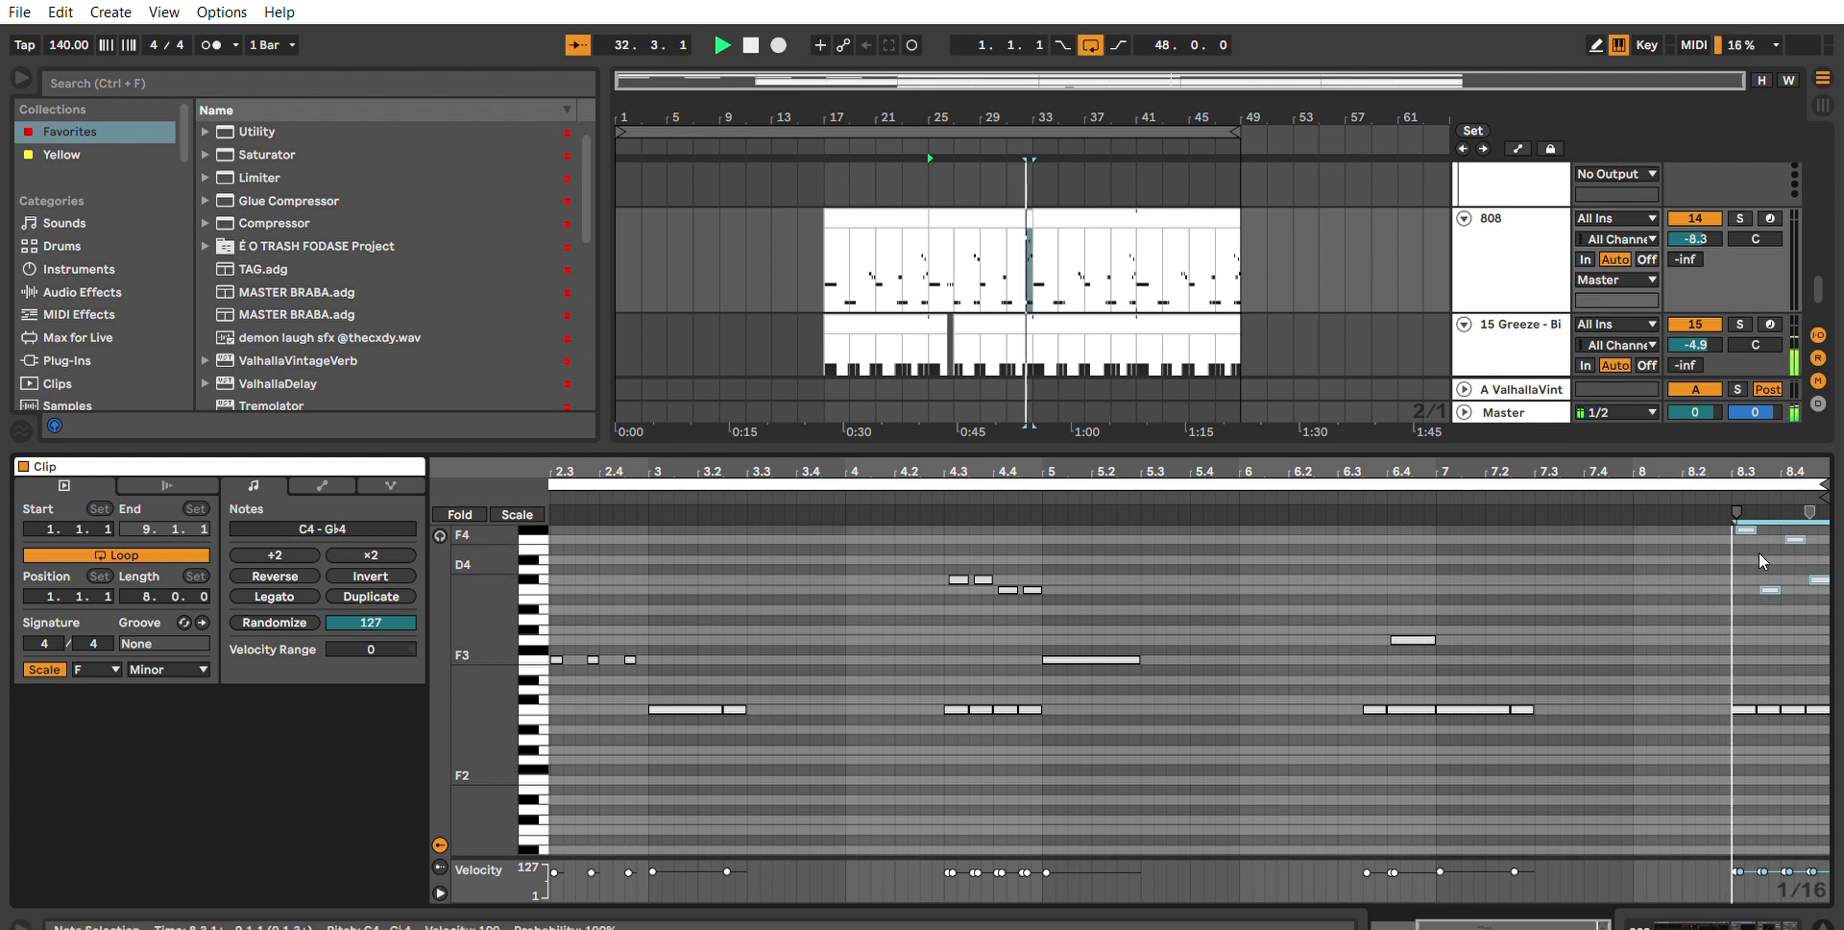
scroll(1758, 576, "up", 2)
Raise the first upper note at the end of bar 8 to G4 and play back that passage.
left_click(1748, 624)
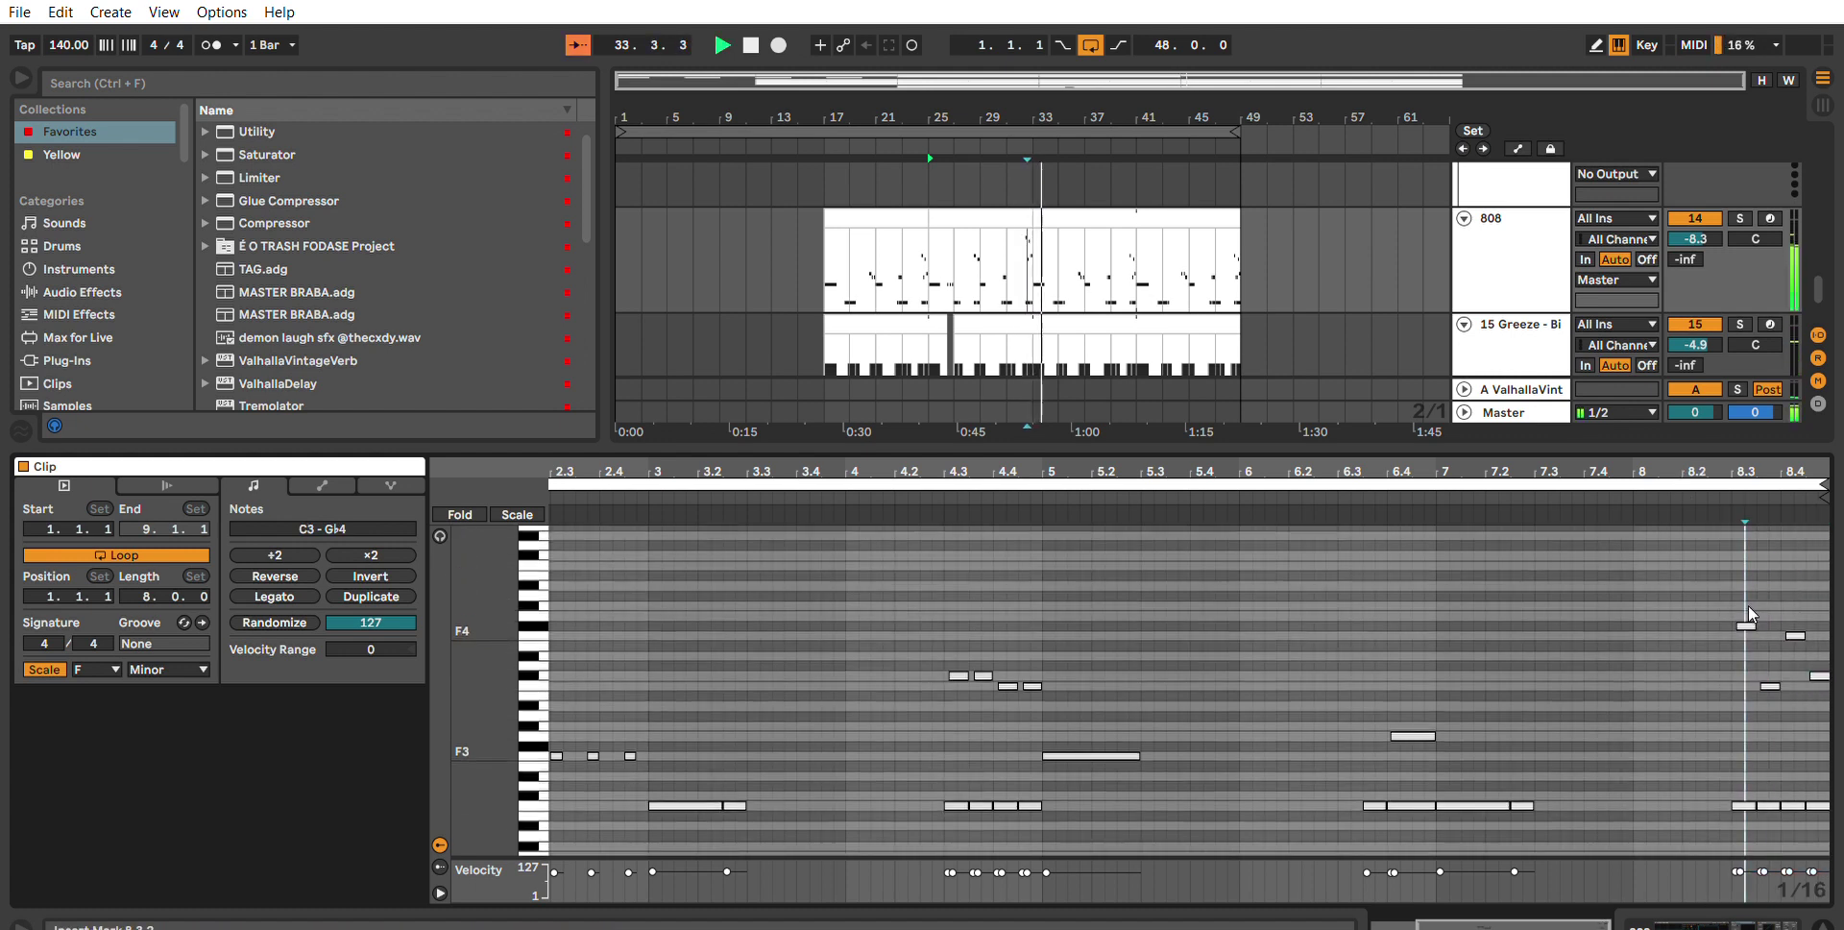
key("space")
left_click(1718, 484)
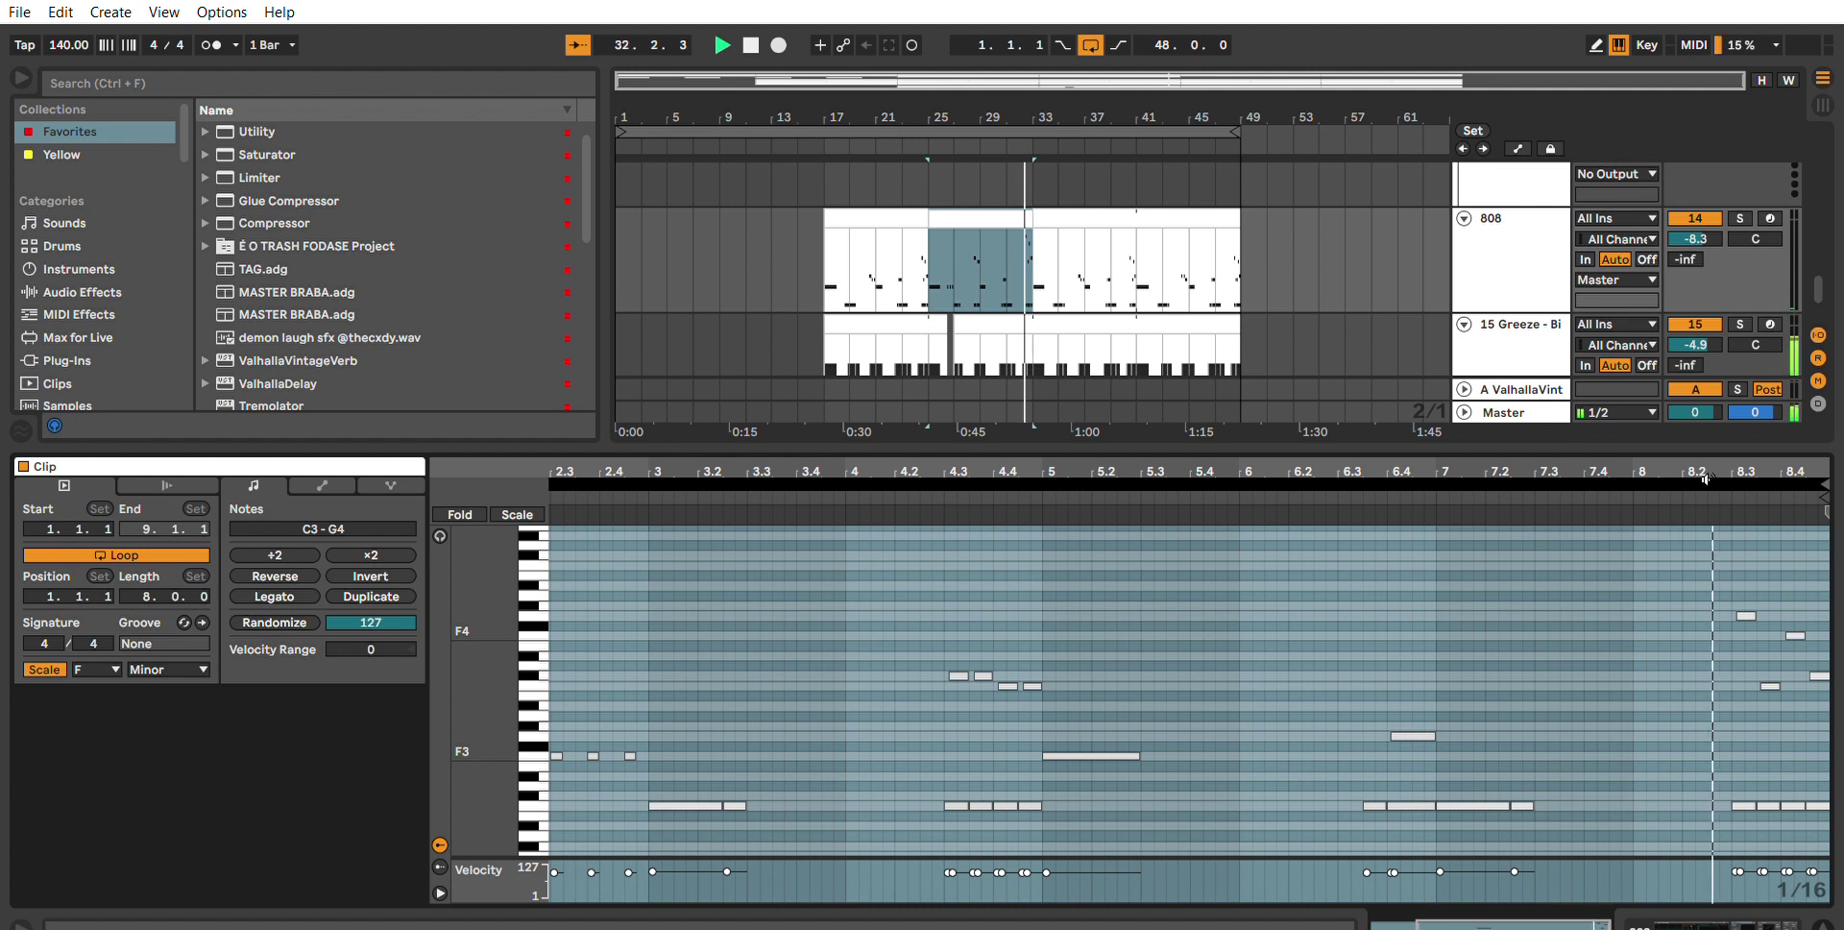
left_click(1660, 657)
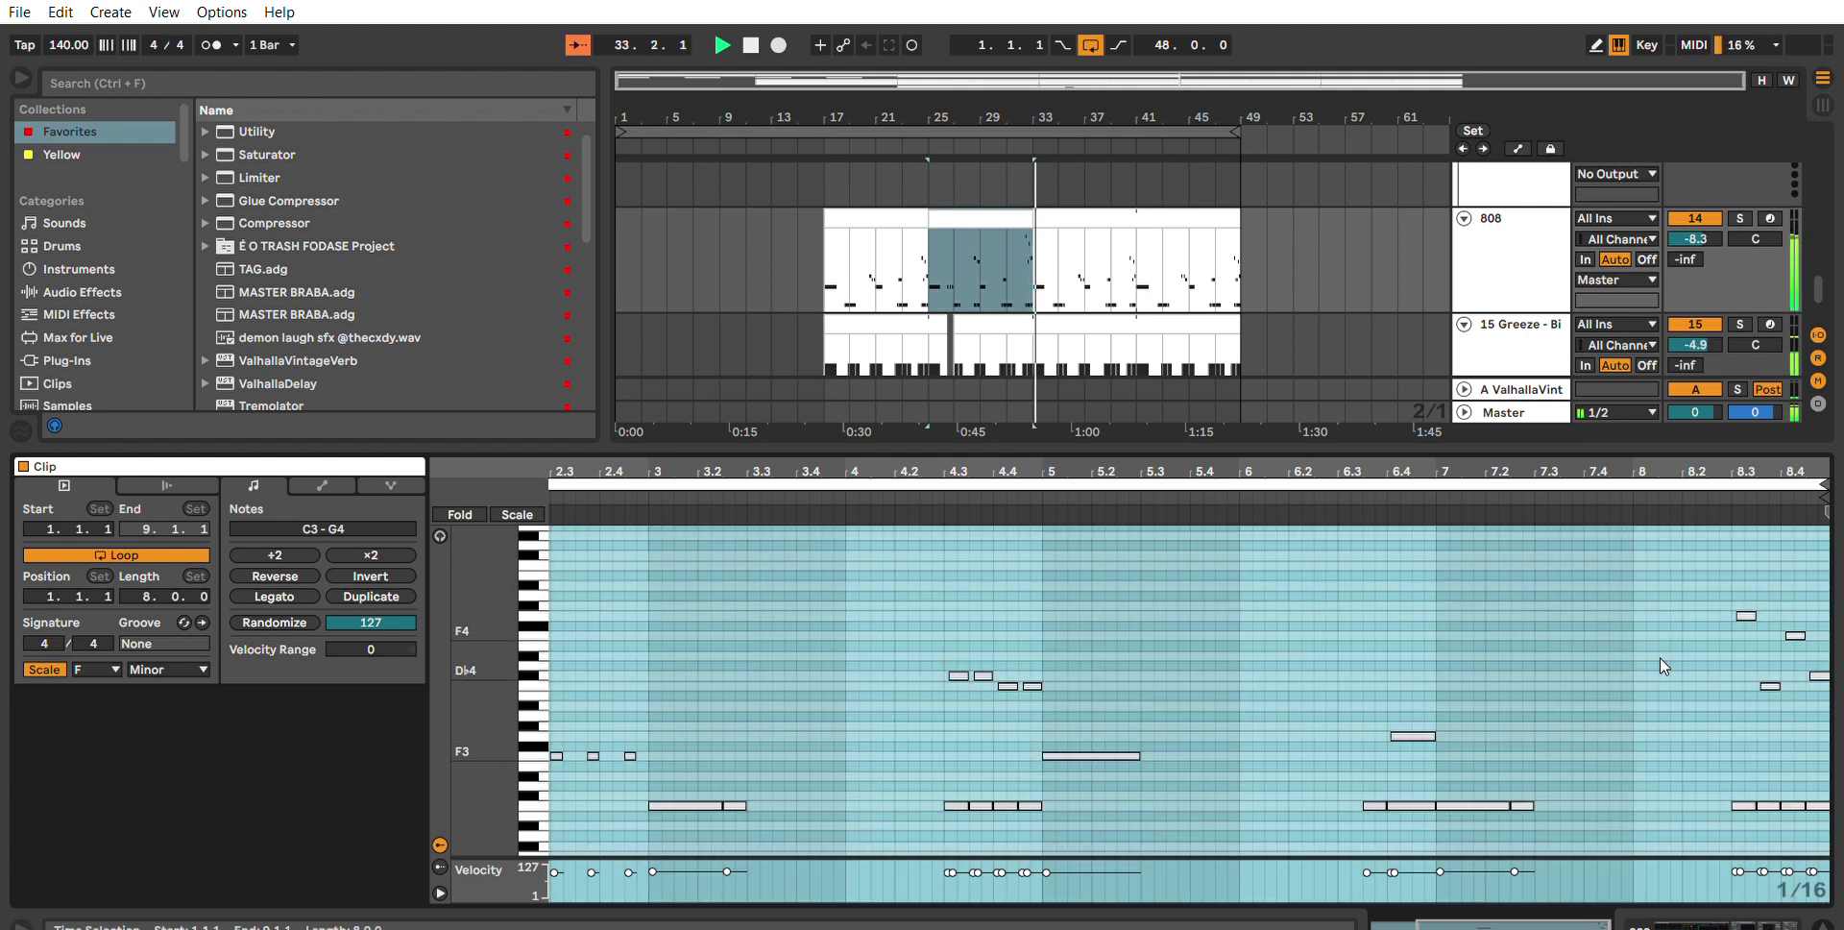
left_click(1717, 639)
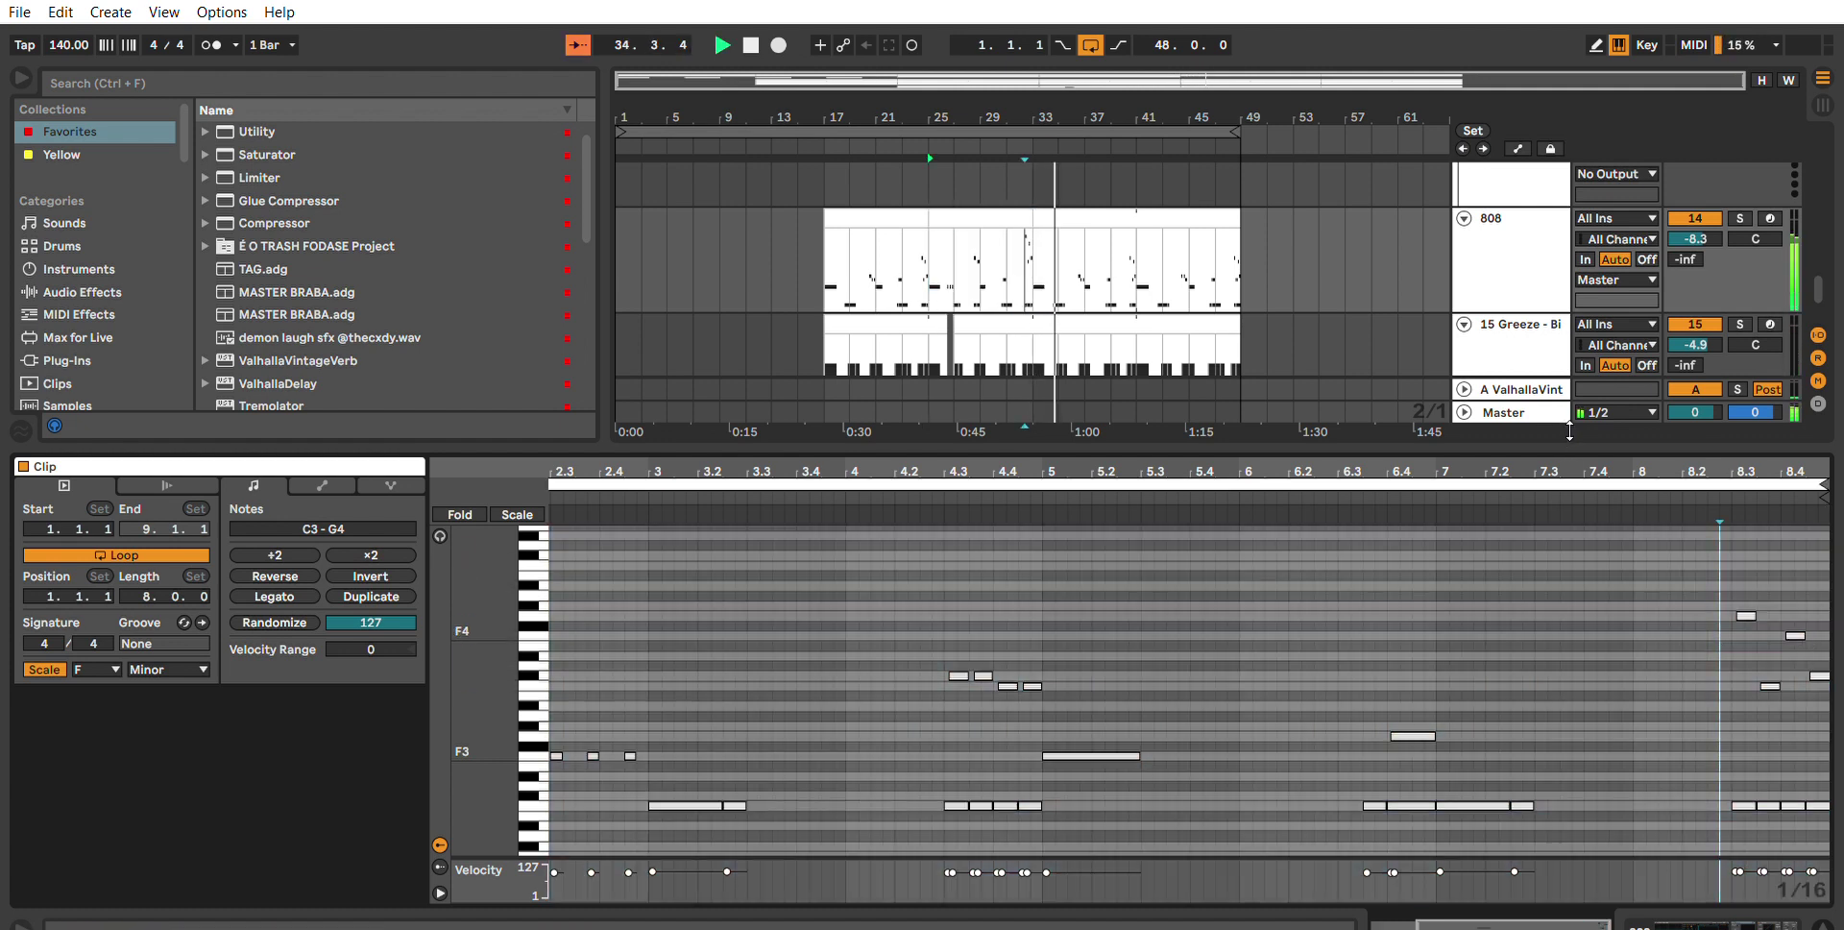
Duplicate the 808 clips from bars 17 to 33 over bars 33 to 49.
left_click_drag(1570, 432, 1569, 653)
left_click(941, 329)
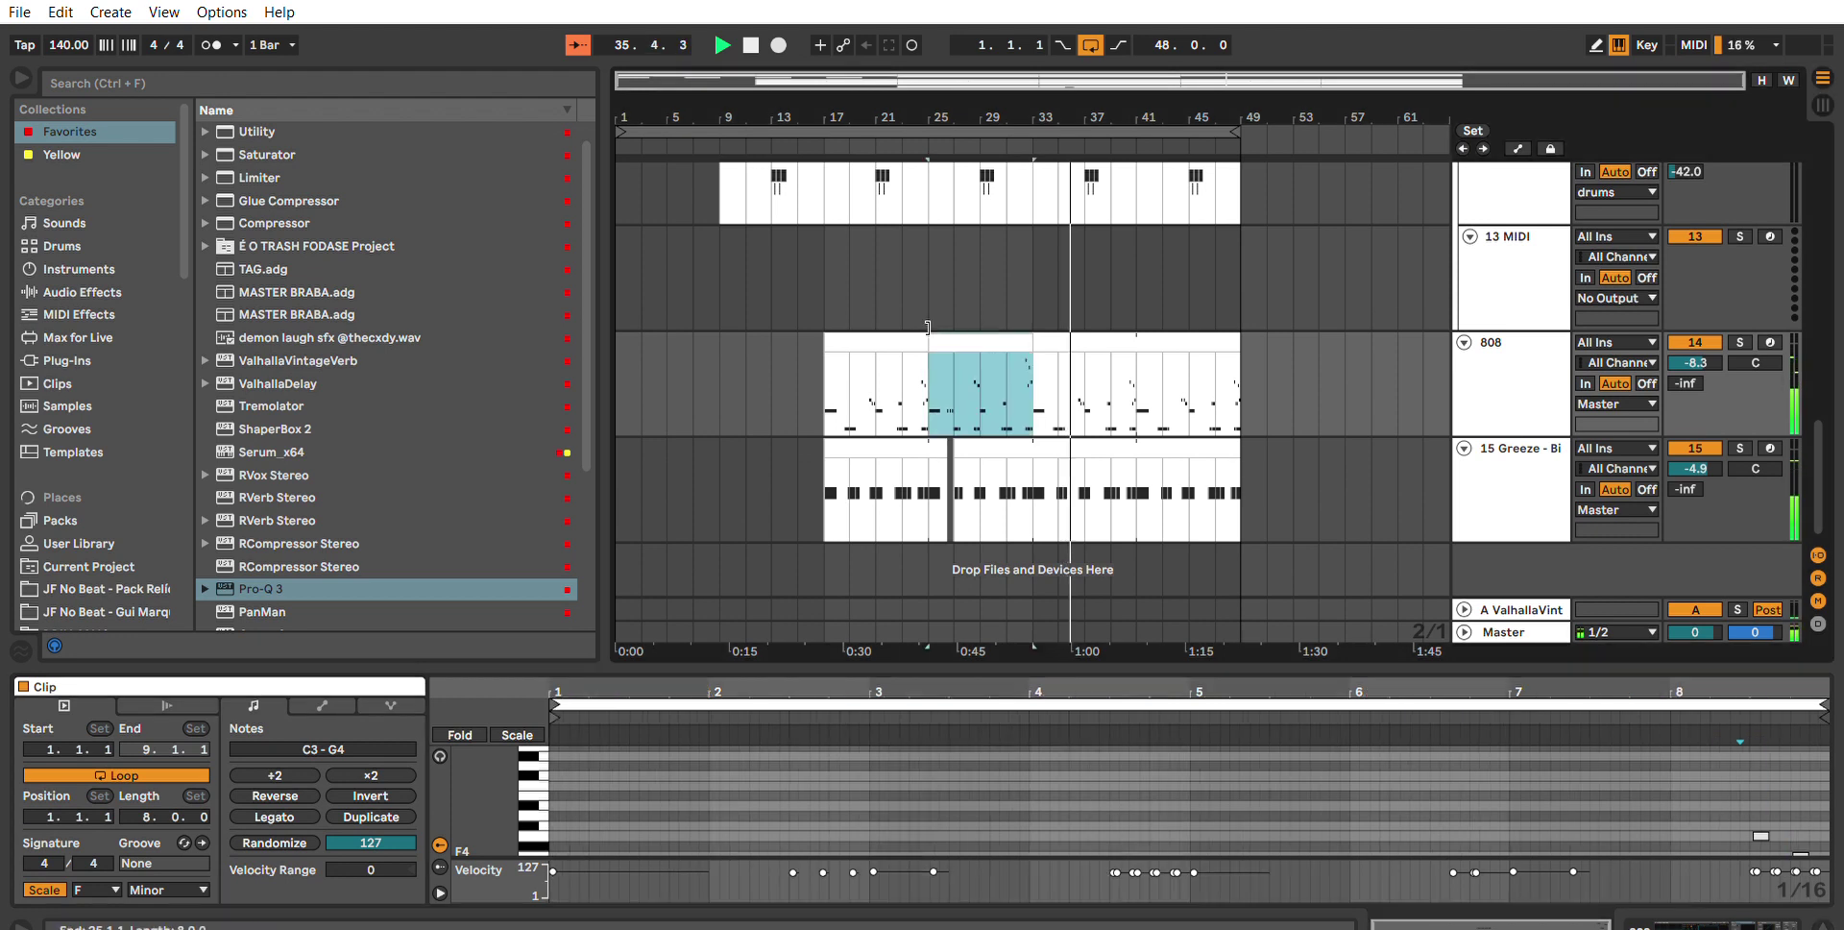
left_click(912, 334, "shift")
key("ctrl+d")
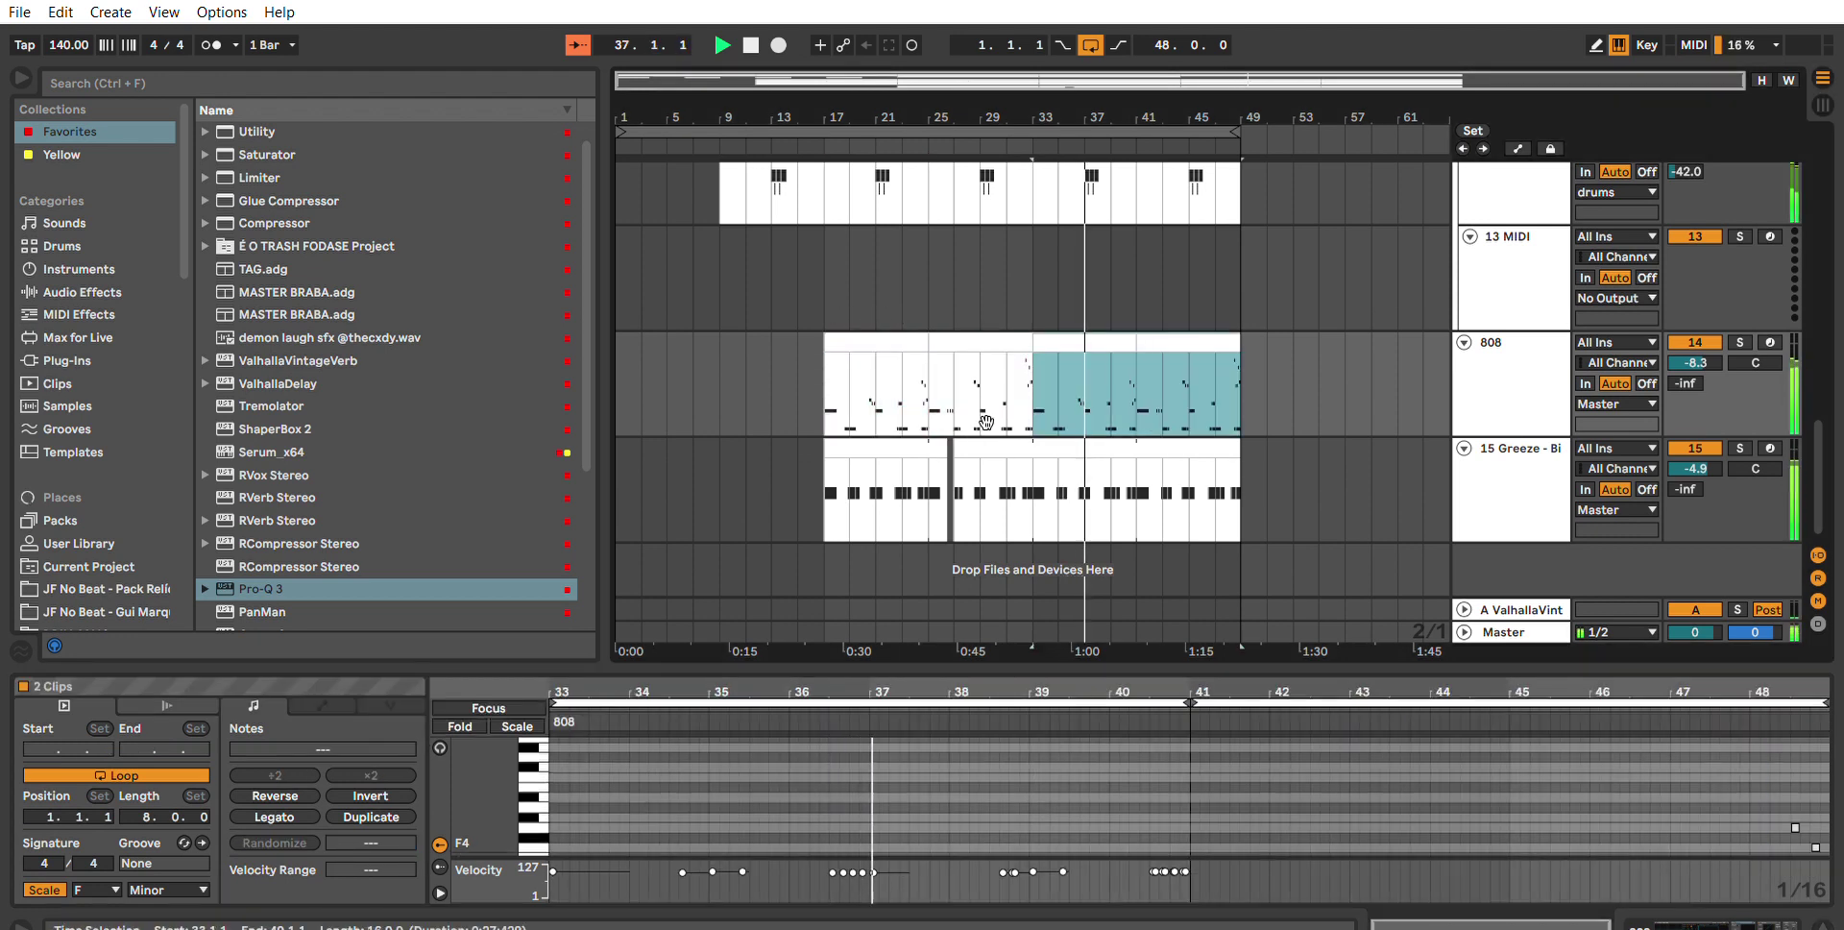
Replace the Greeze Big Kick clips in bars 33 to 49 with a duplicate of bars 17 to 33.
key("Down")
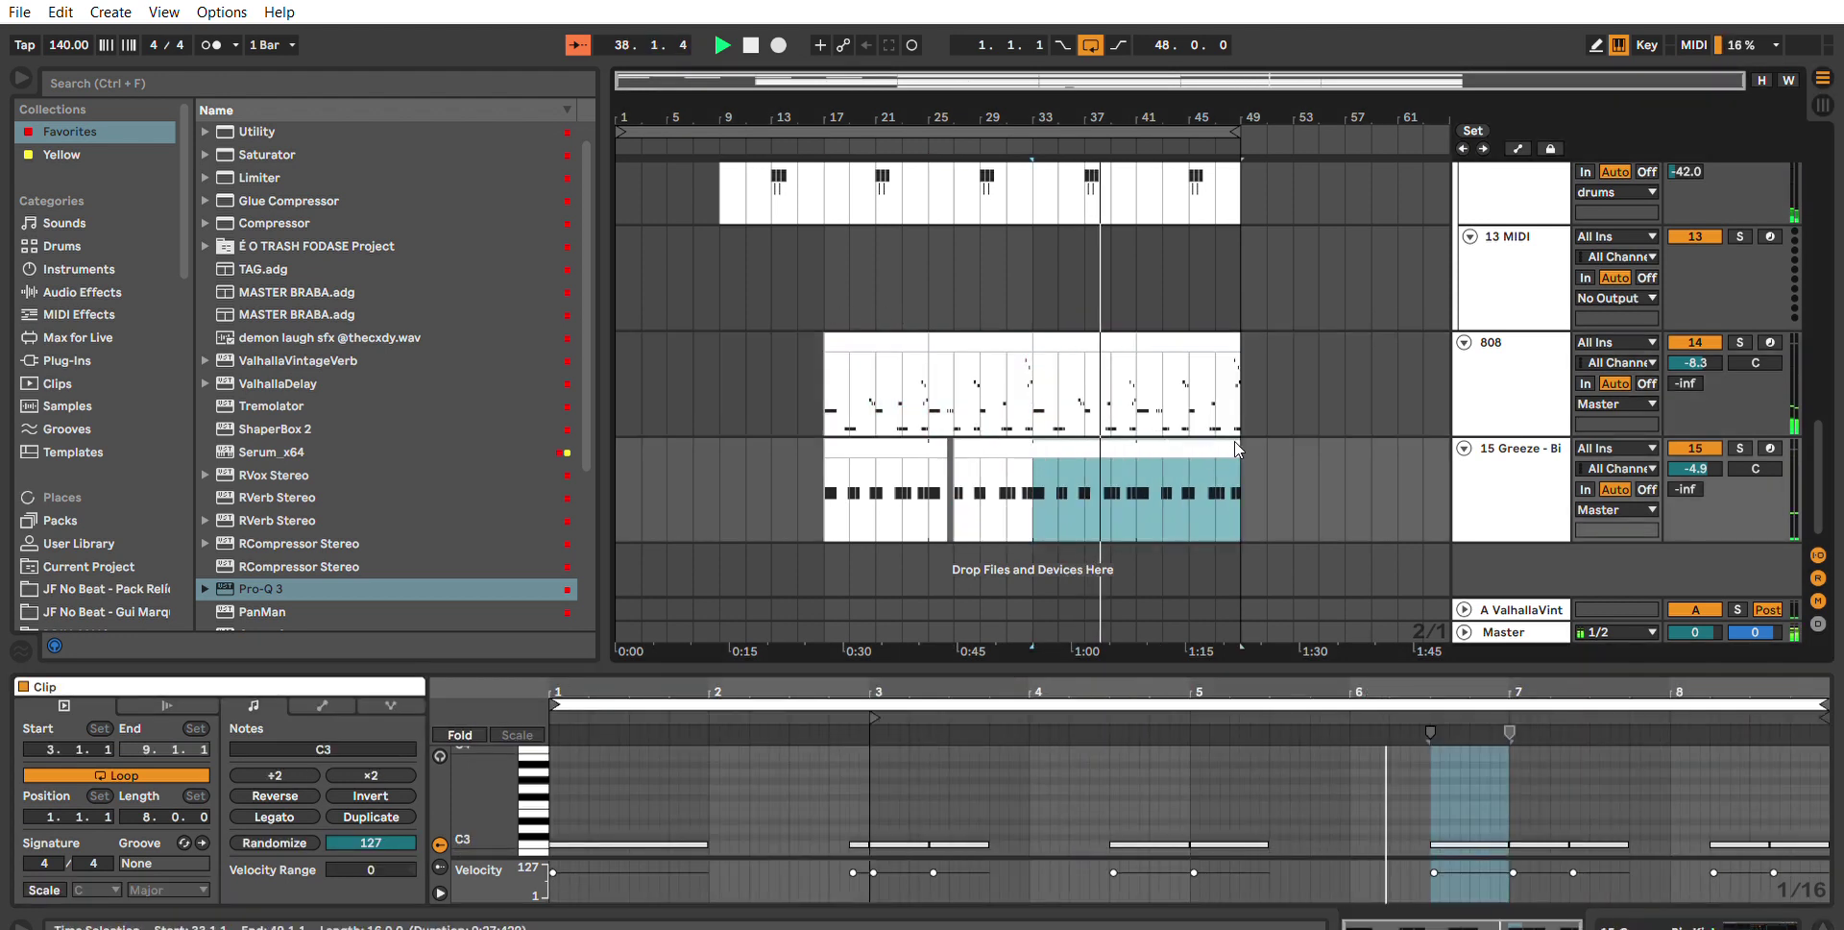
key("Delete")
left_click_drag(1035, 466, 832, 457)
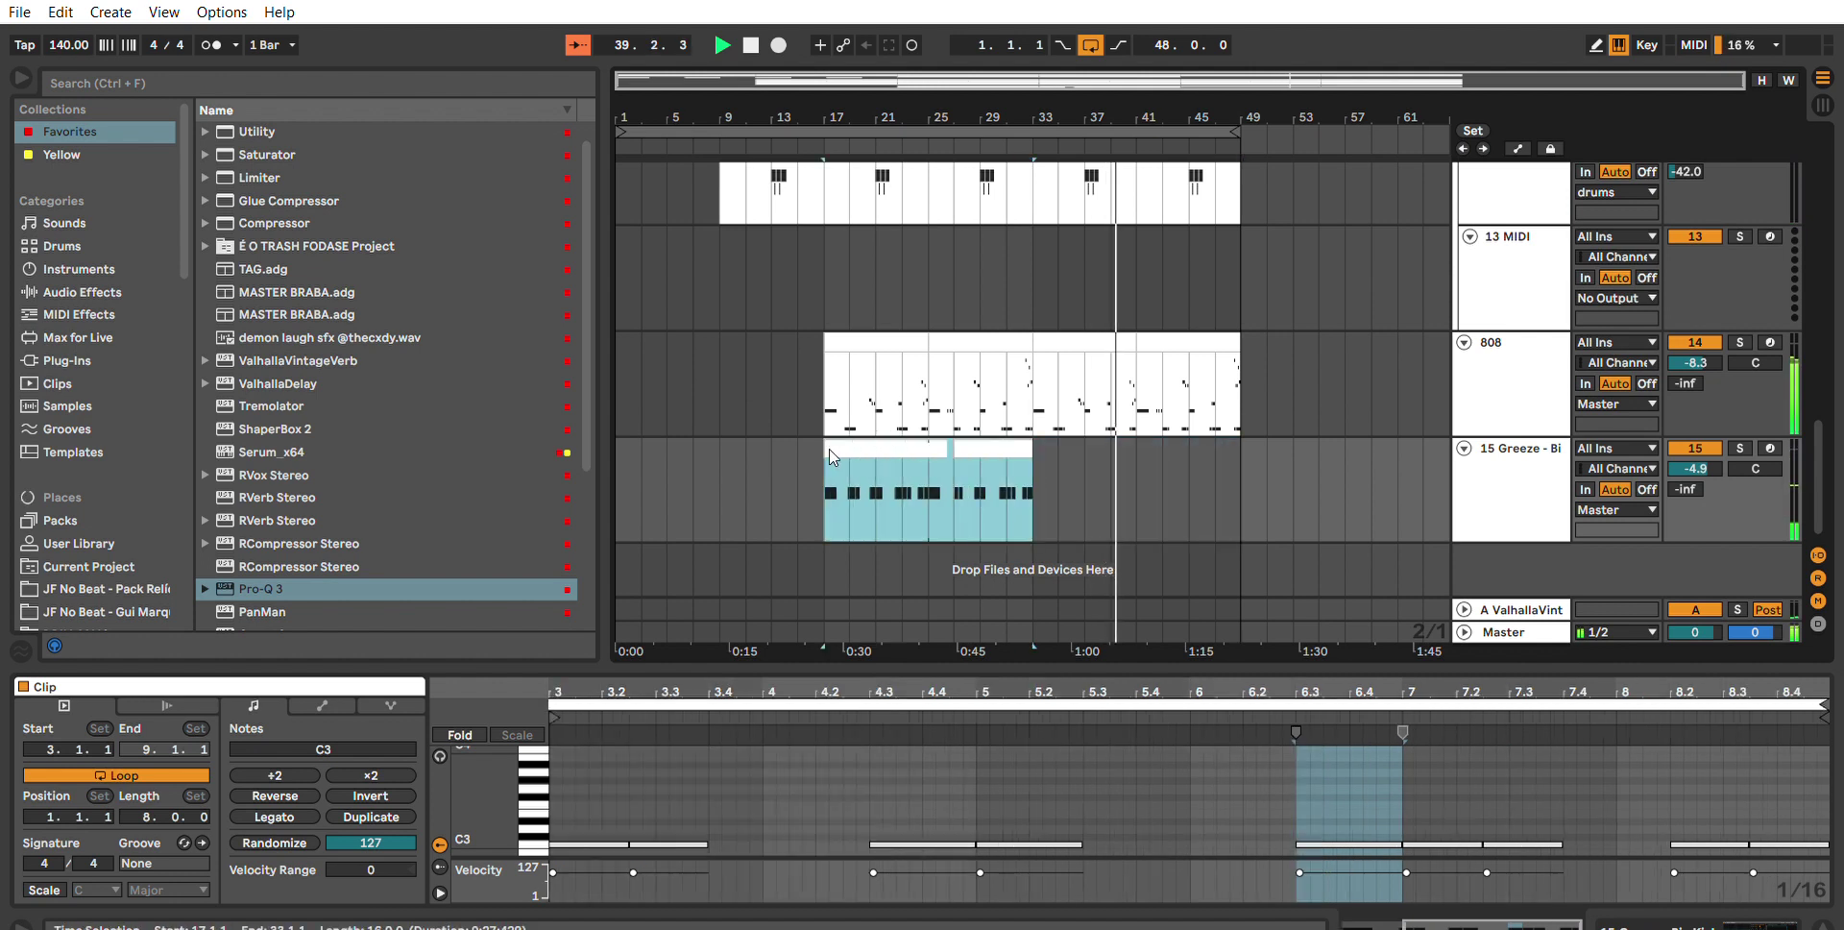
key("ctrl+d")
Select the Greeze Big Kick track and play the arrangement from bar 1.
left_click(1521, 470)
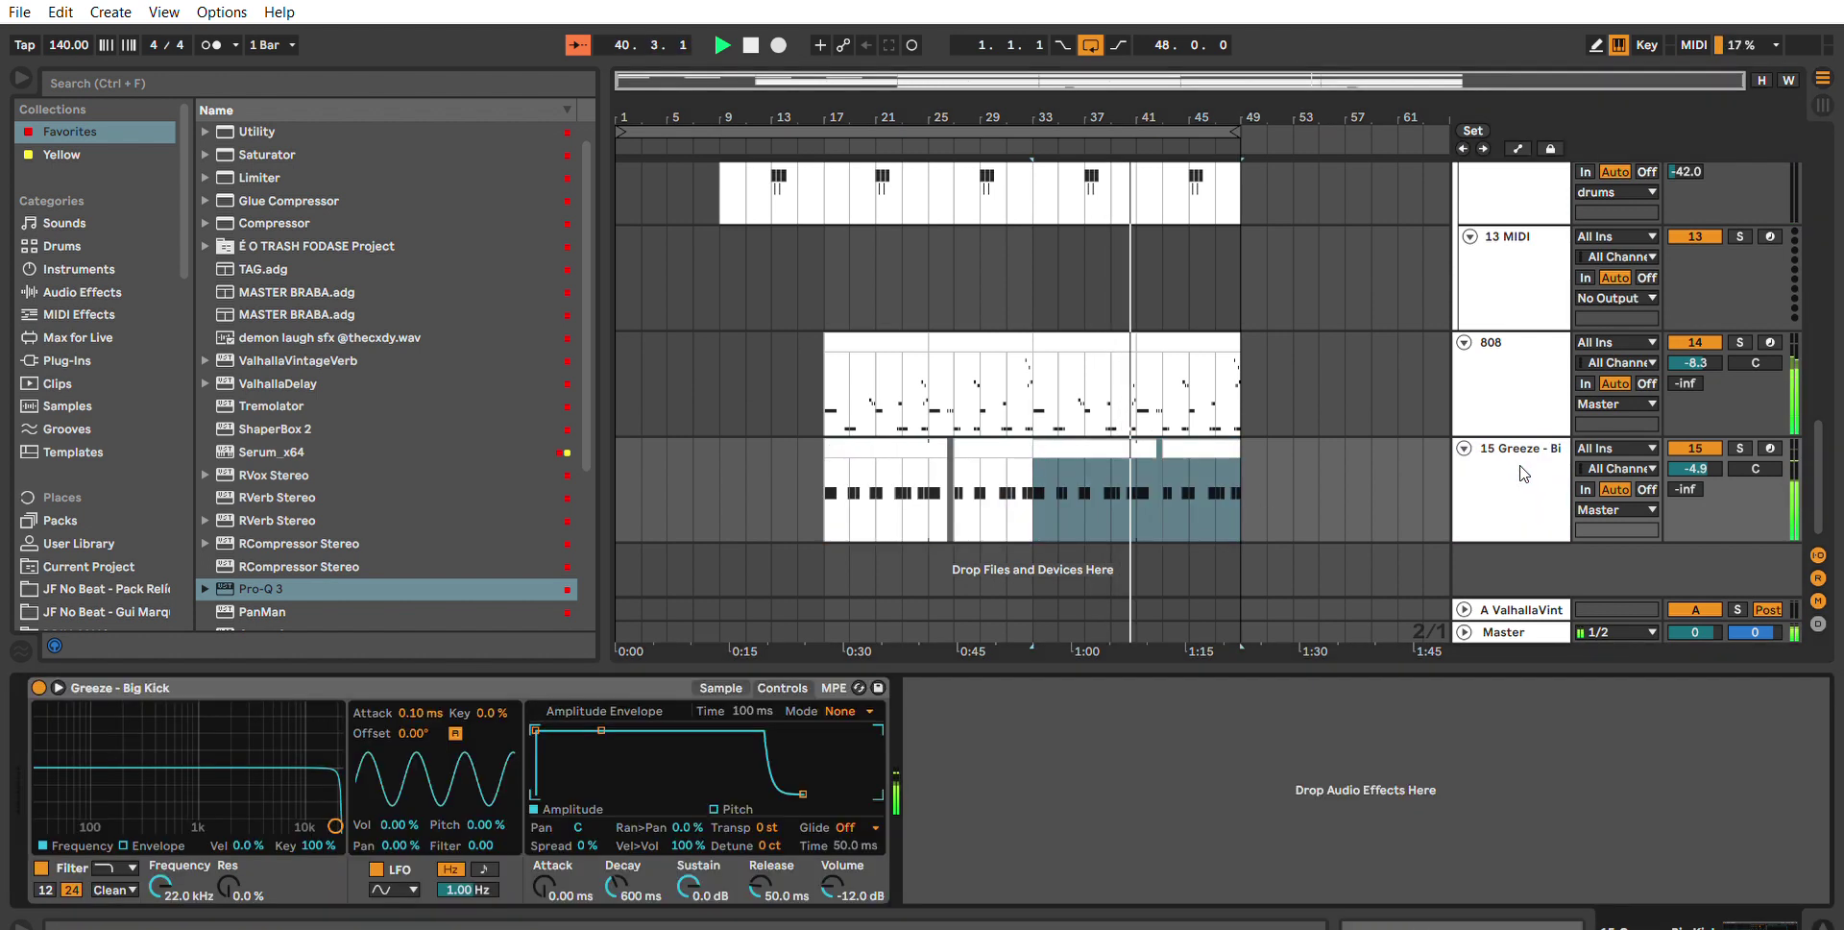
left_click(721, 449)
left_click(926, 129)
key("space")
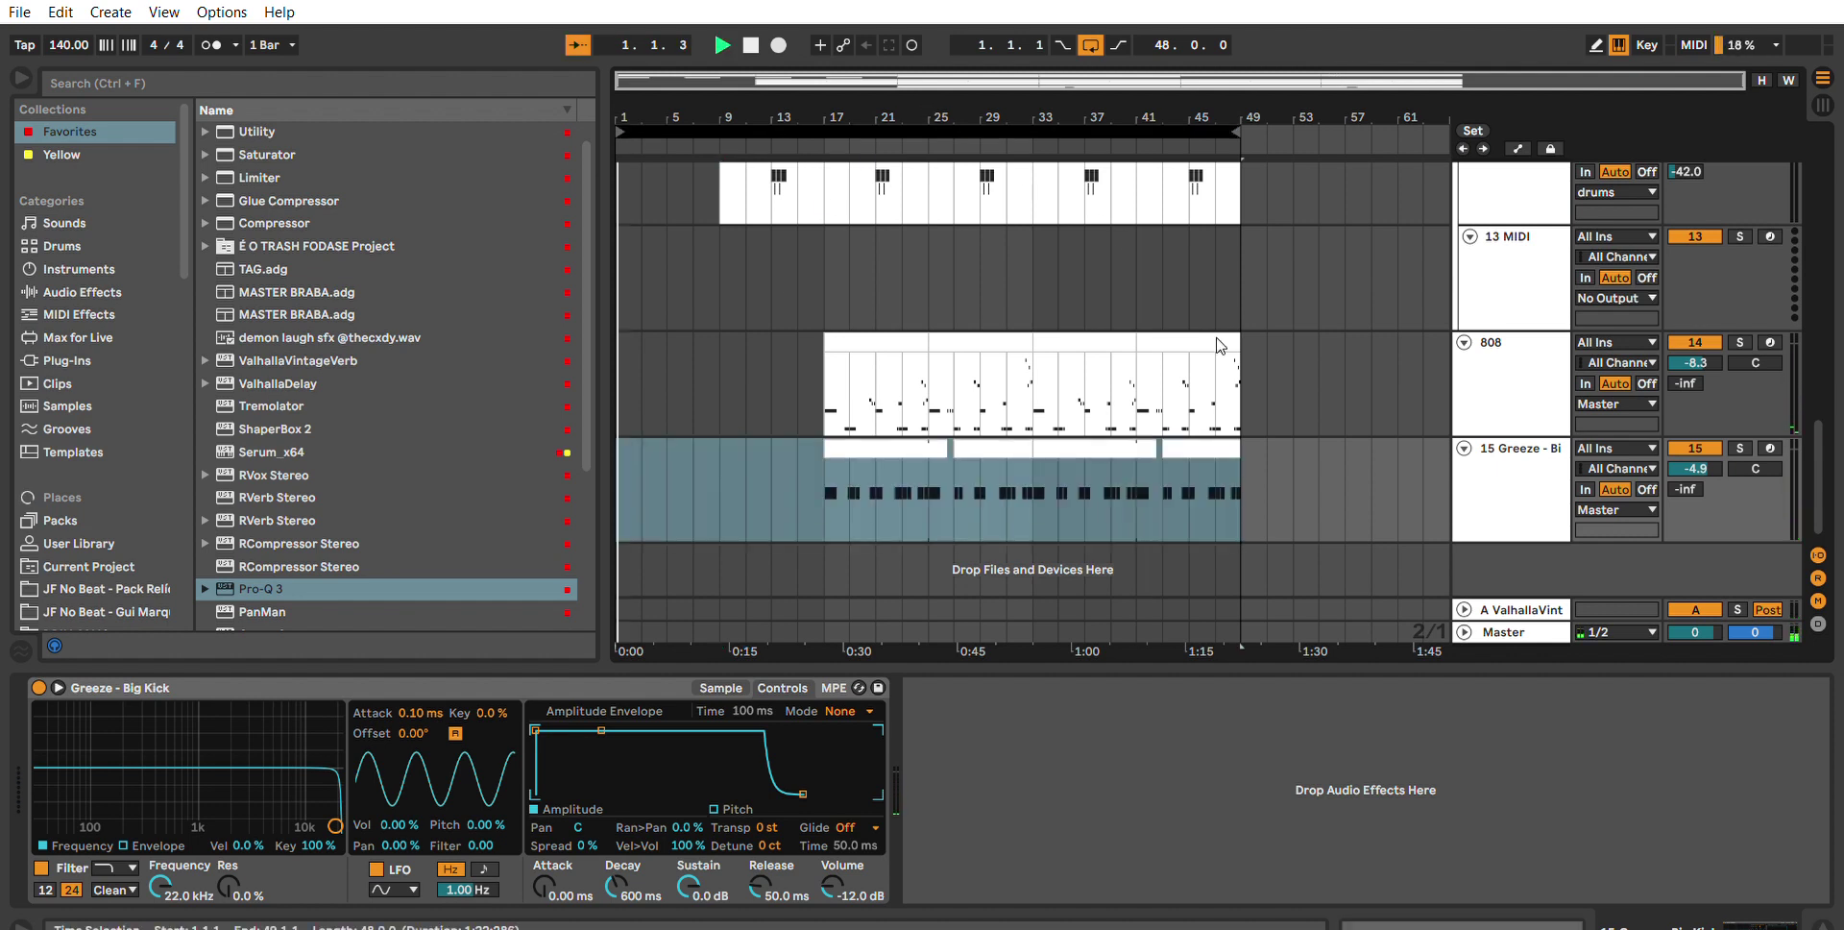
left_click(1278, 429)
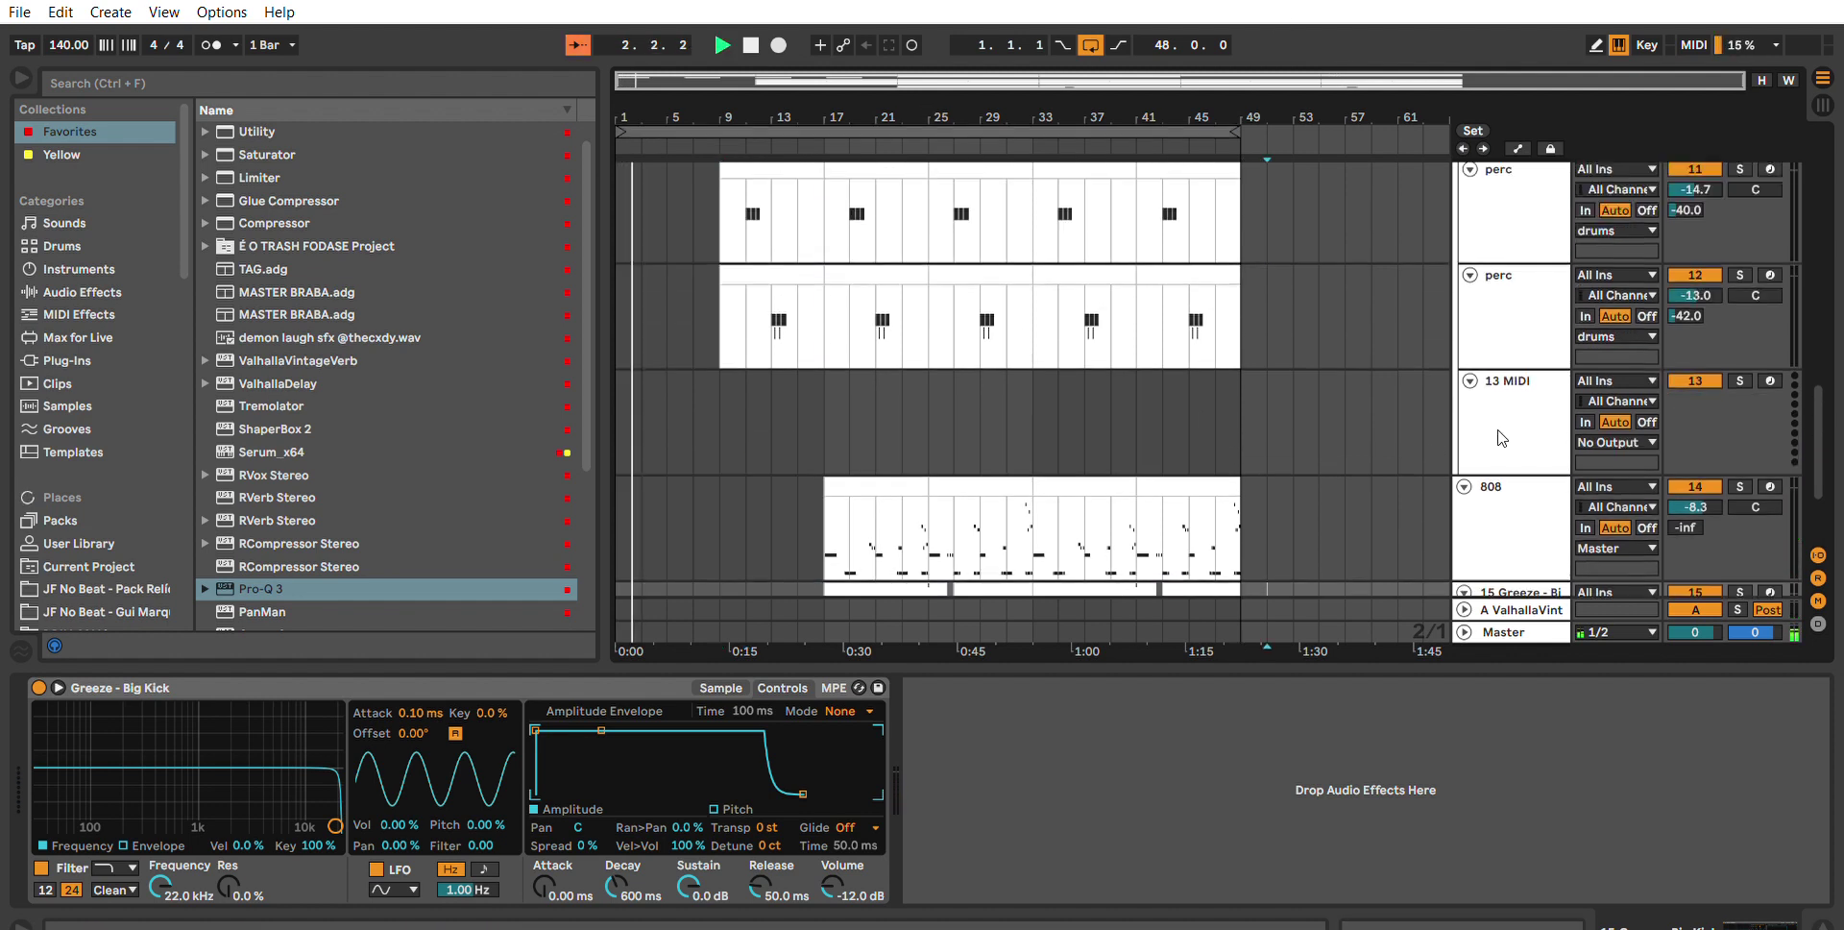
Add Pro-Q 3, Saturator with 0.57 dB drive and Utility in mono to the Greeze Big Kick track.
scroll(317, 427, "up", 1)
scroll(317, 427, "down", 6)
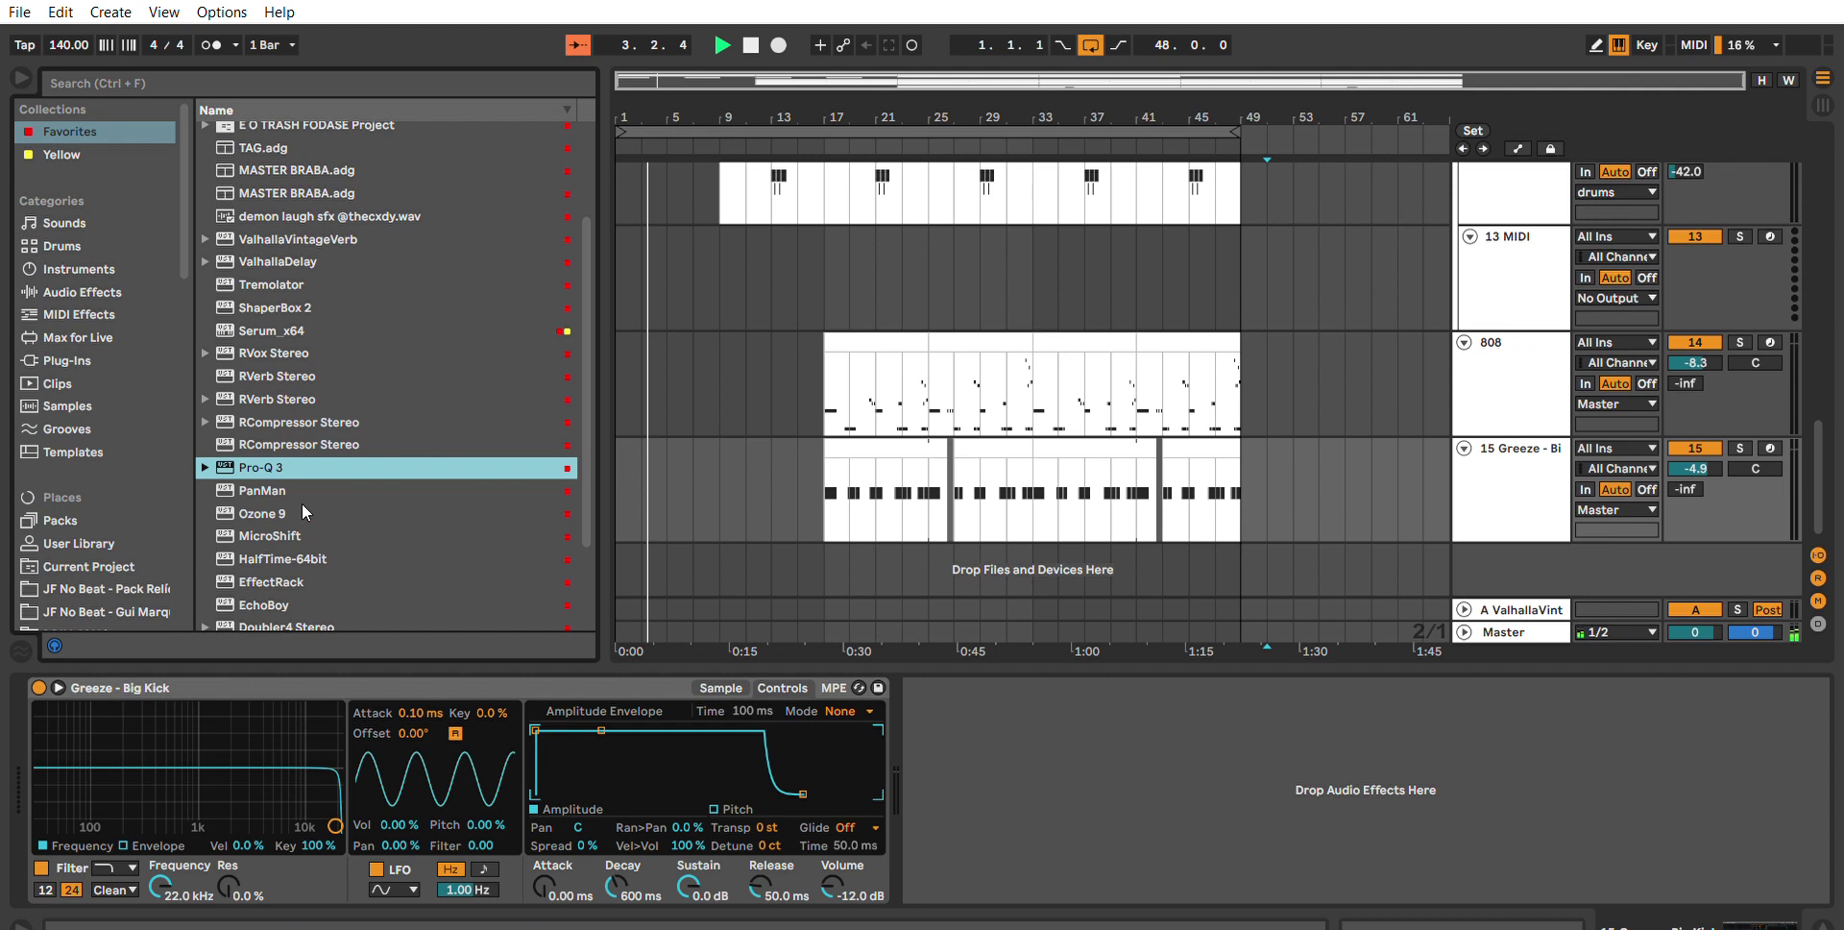
double_click(307, 466)
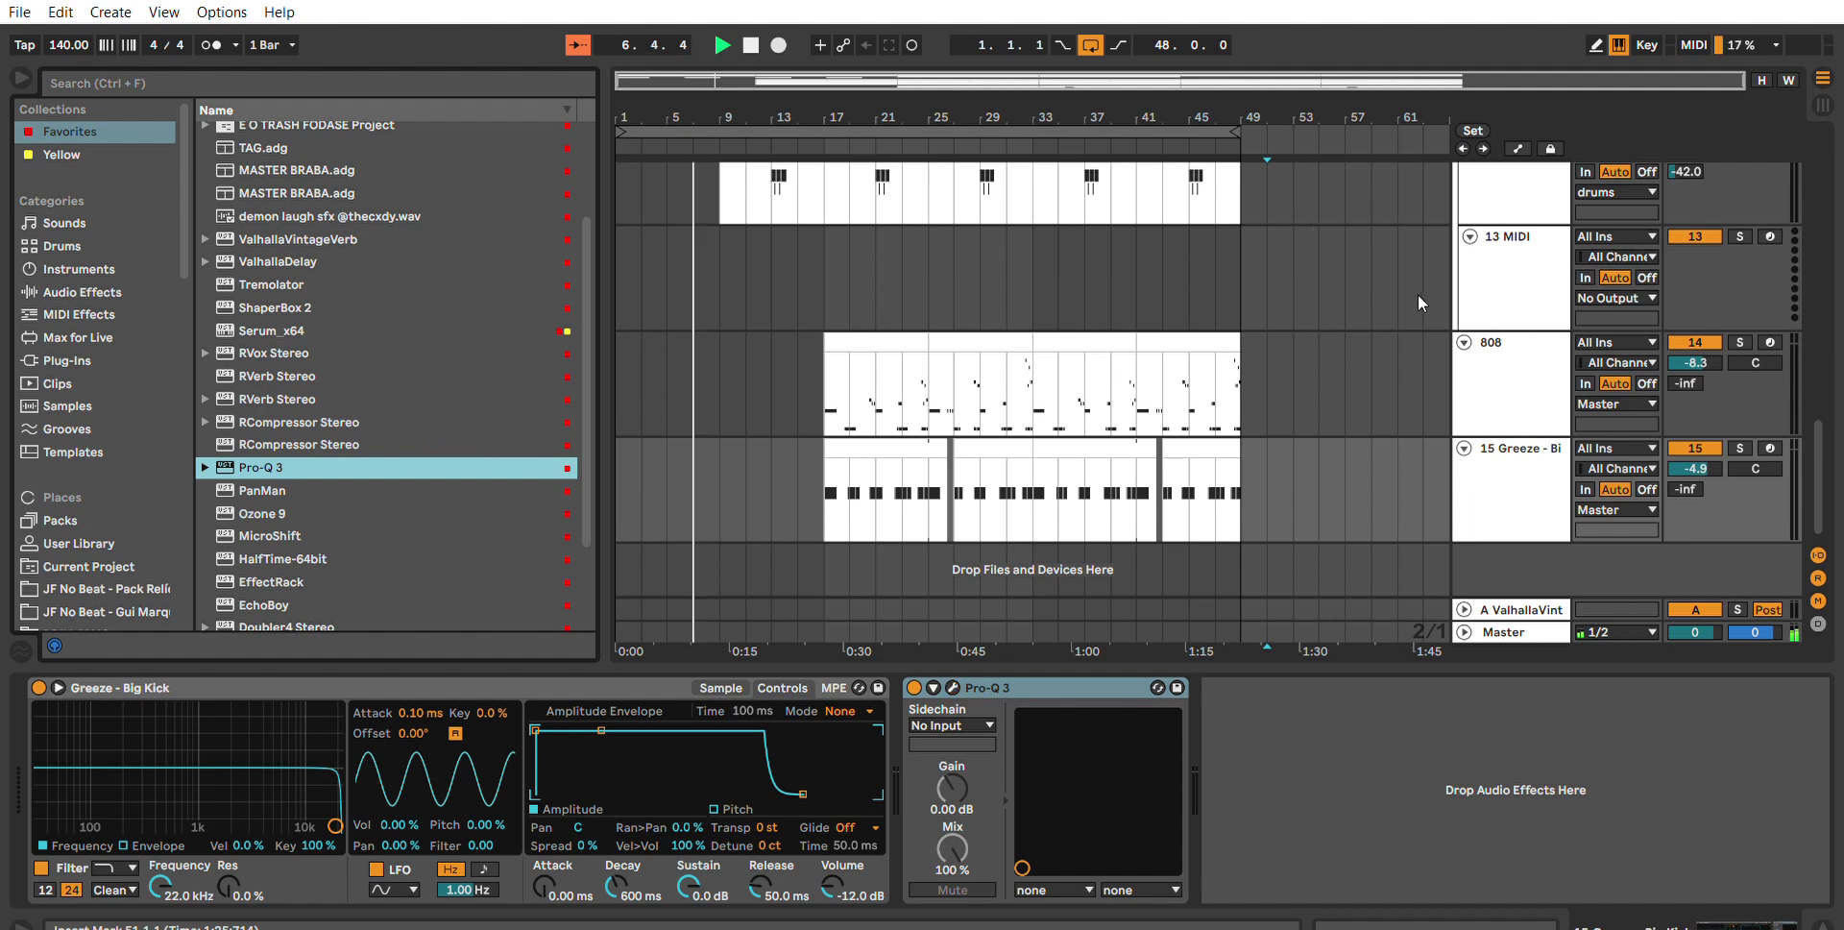
scroll(323, 352, "up", 6)
double_click(308, 178)
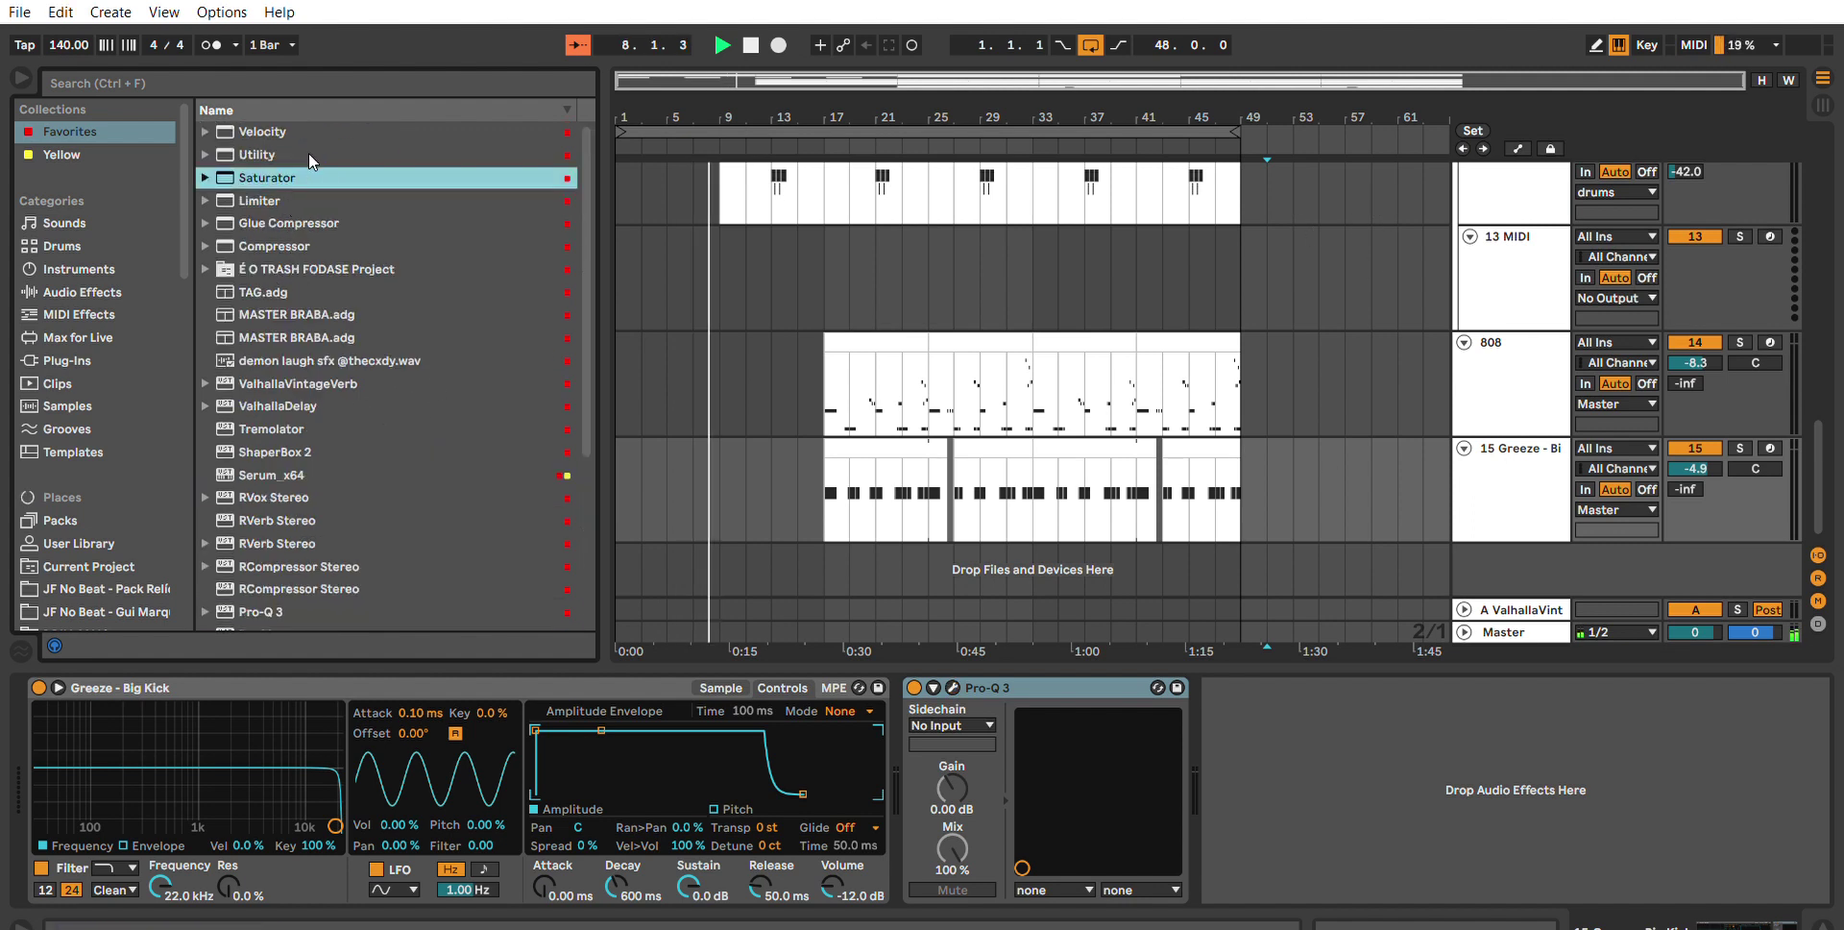
left_click(299, 152)
left_click_drag(300, 152, 1230, 734)
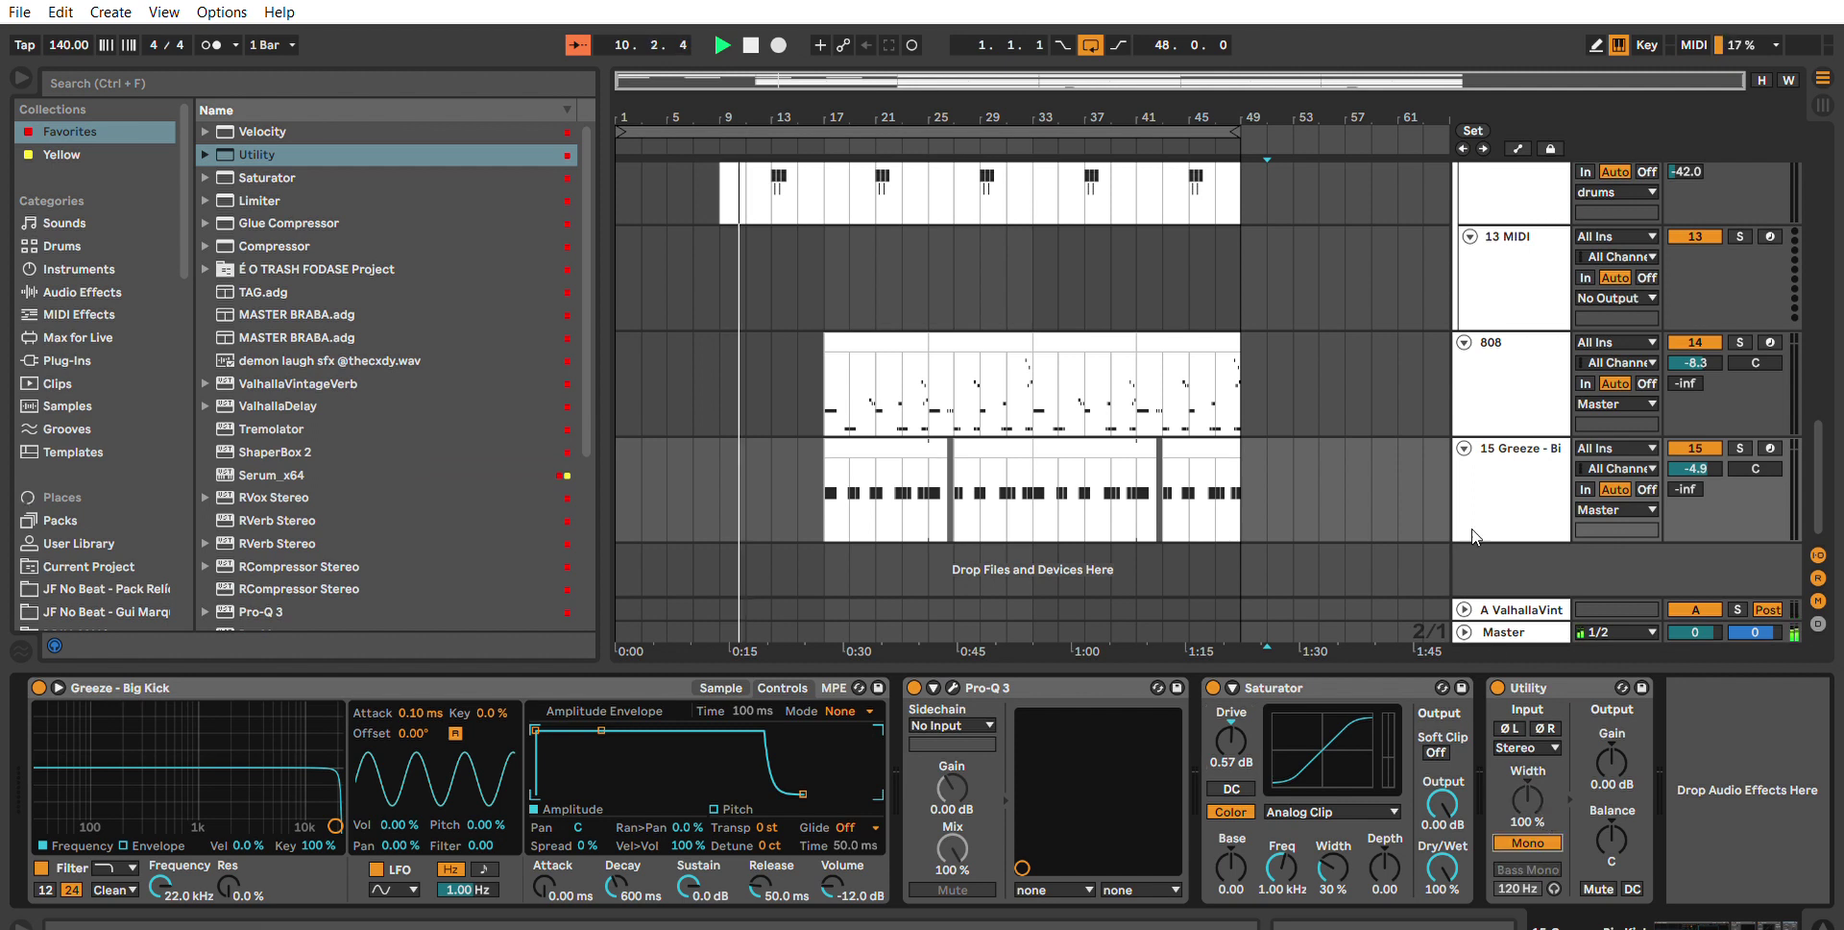
Set the Saturator drive on the 808 track to 4.00 dB.
left_click(1494, 404)
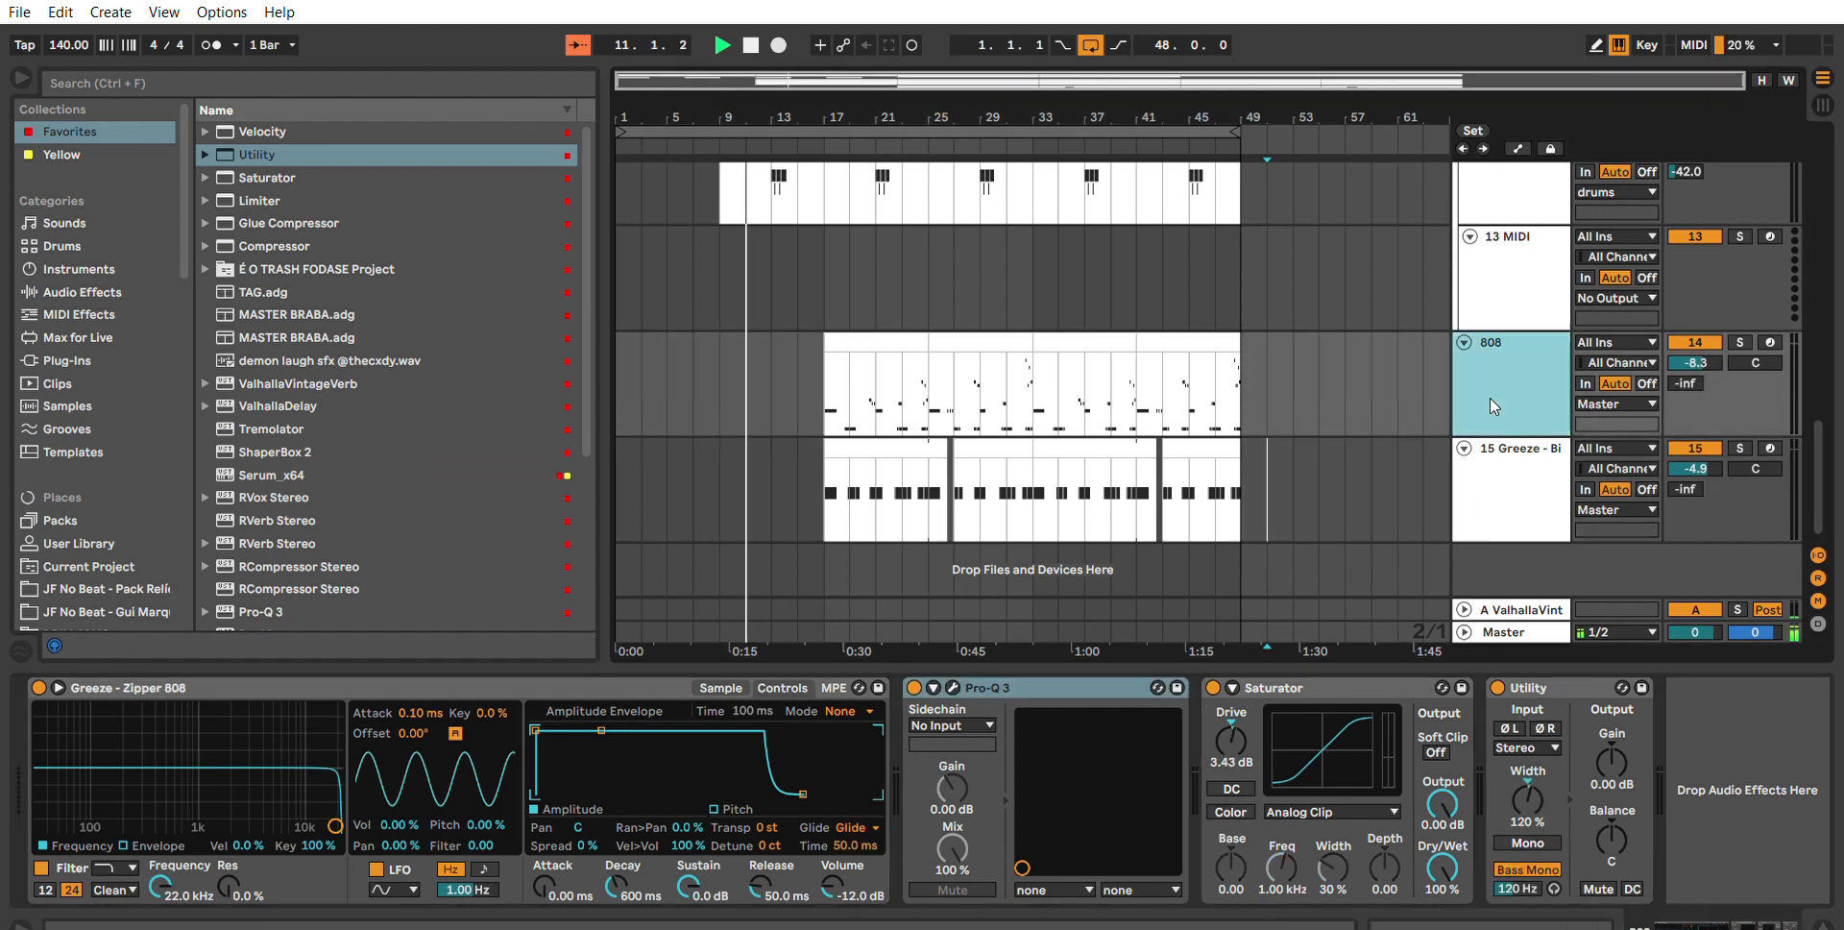
left_click(1249, 744)
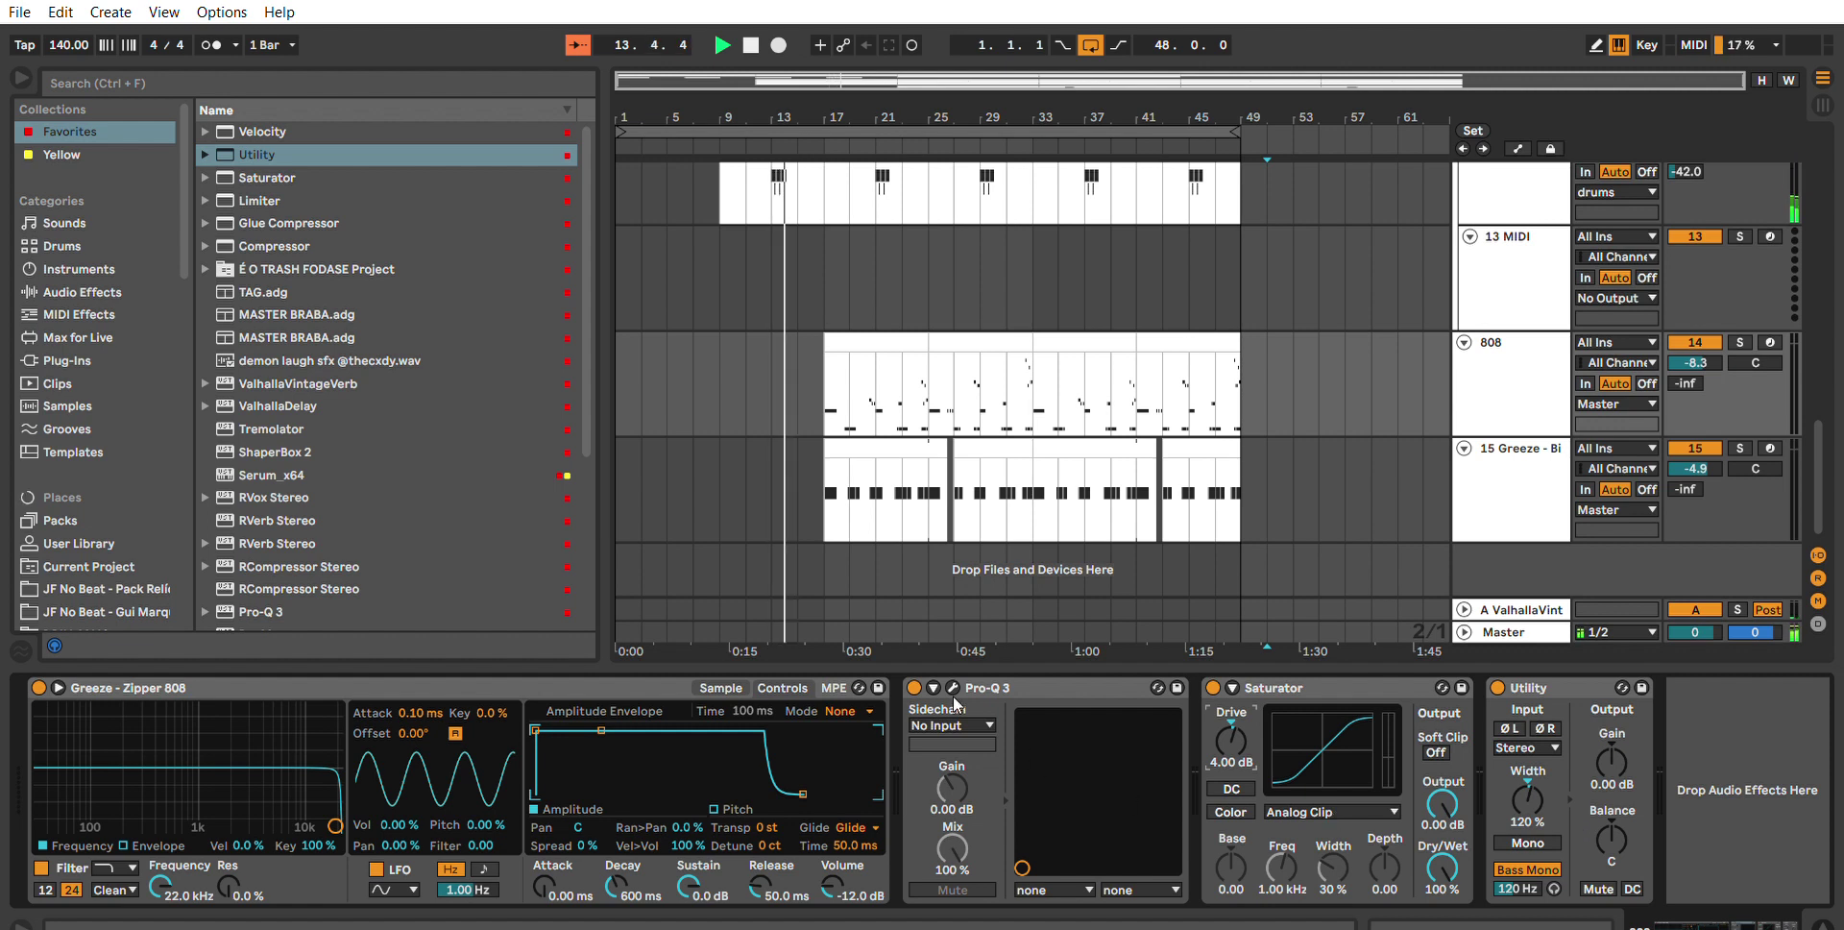
scroll(1503, 428, "up", 3)
left_click(1503, 428)
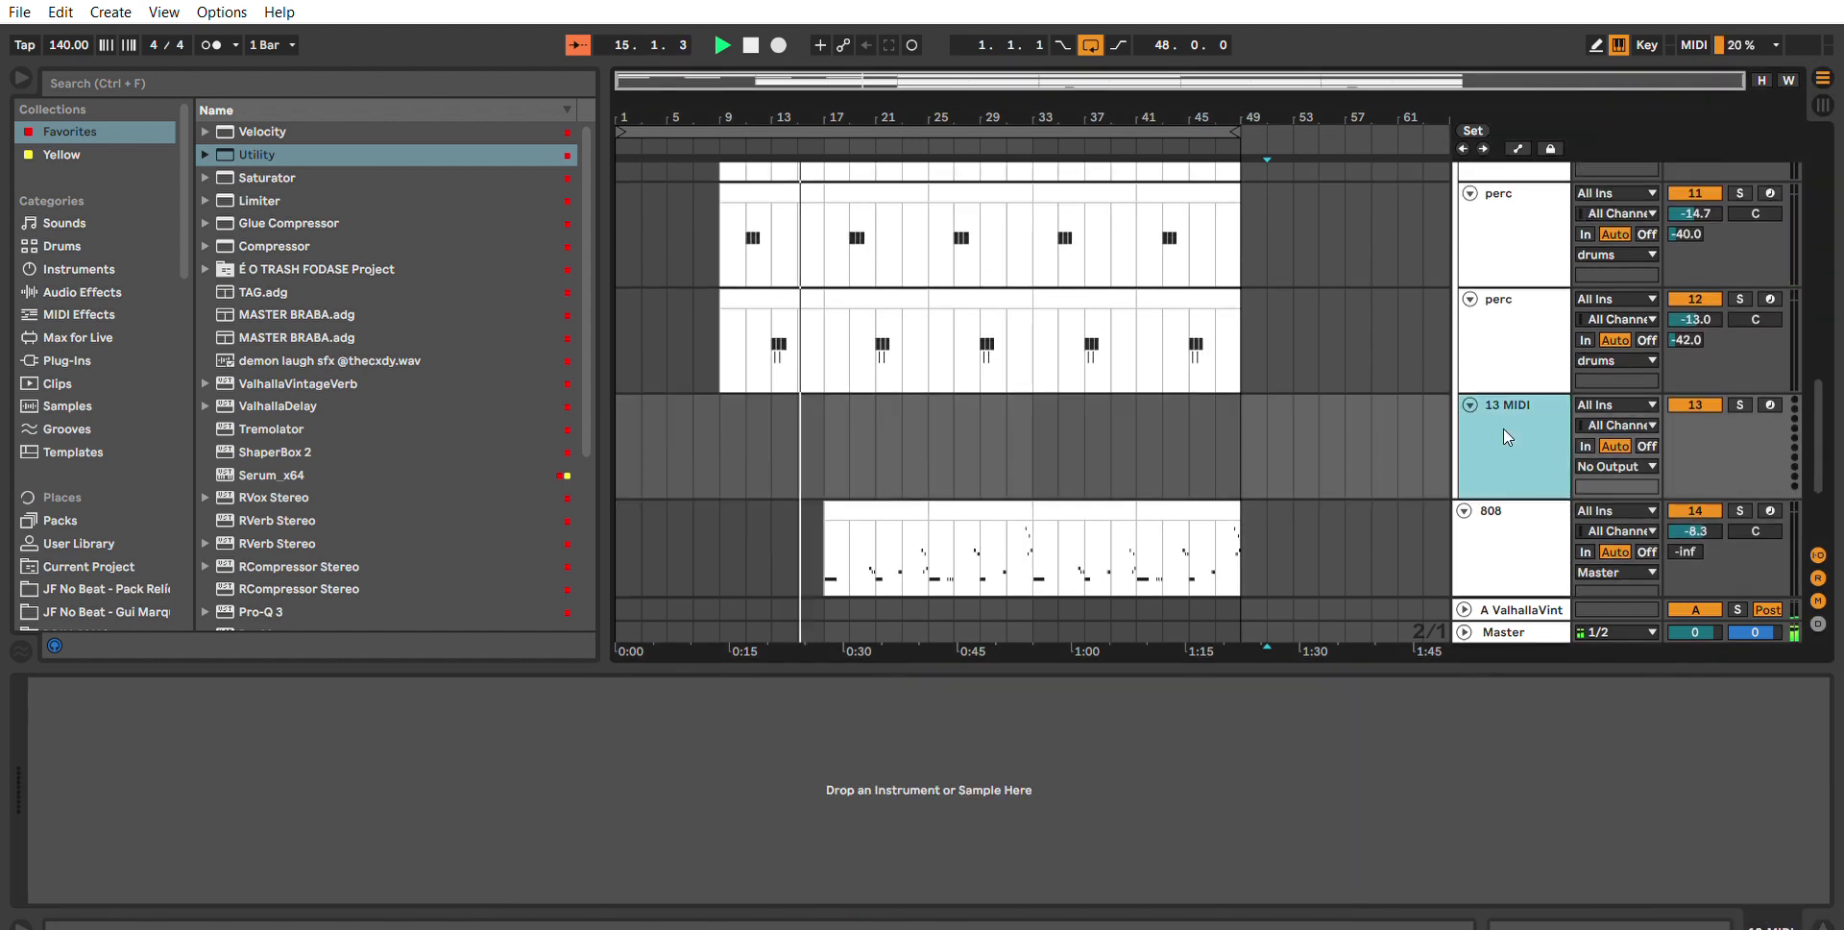
scroll(1502, 429, "up", 3)
left_click(1503, 437)
scroll(1469, 487, "up", 4)
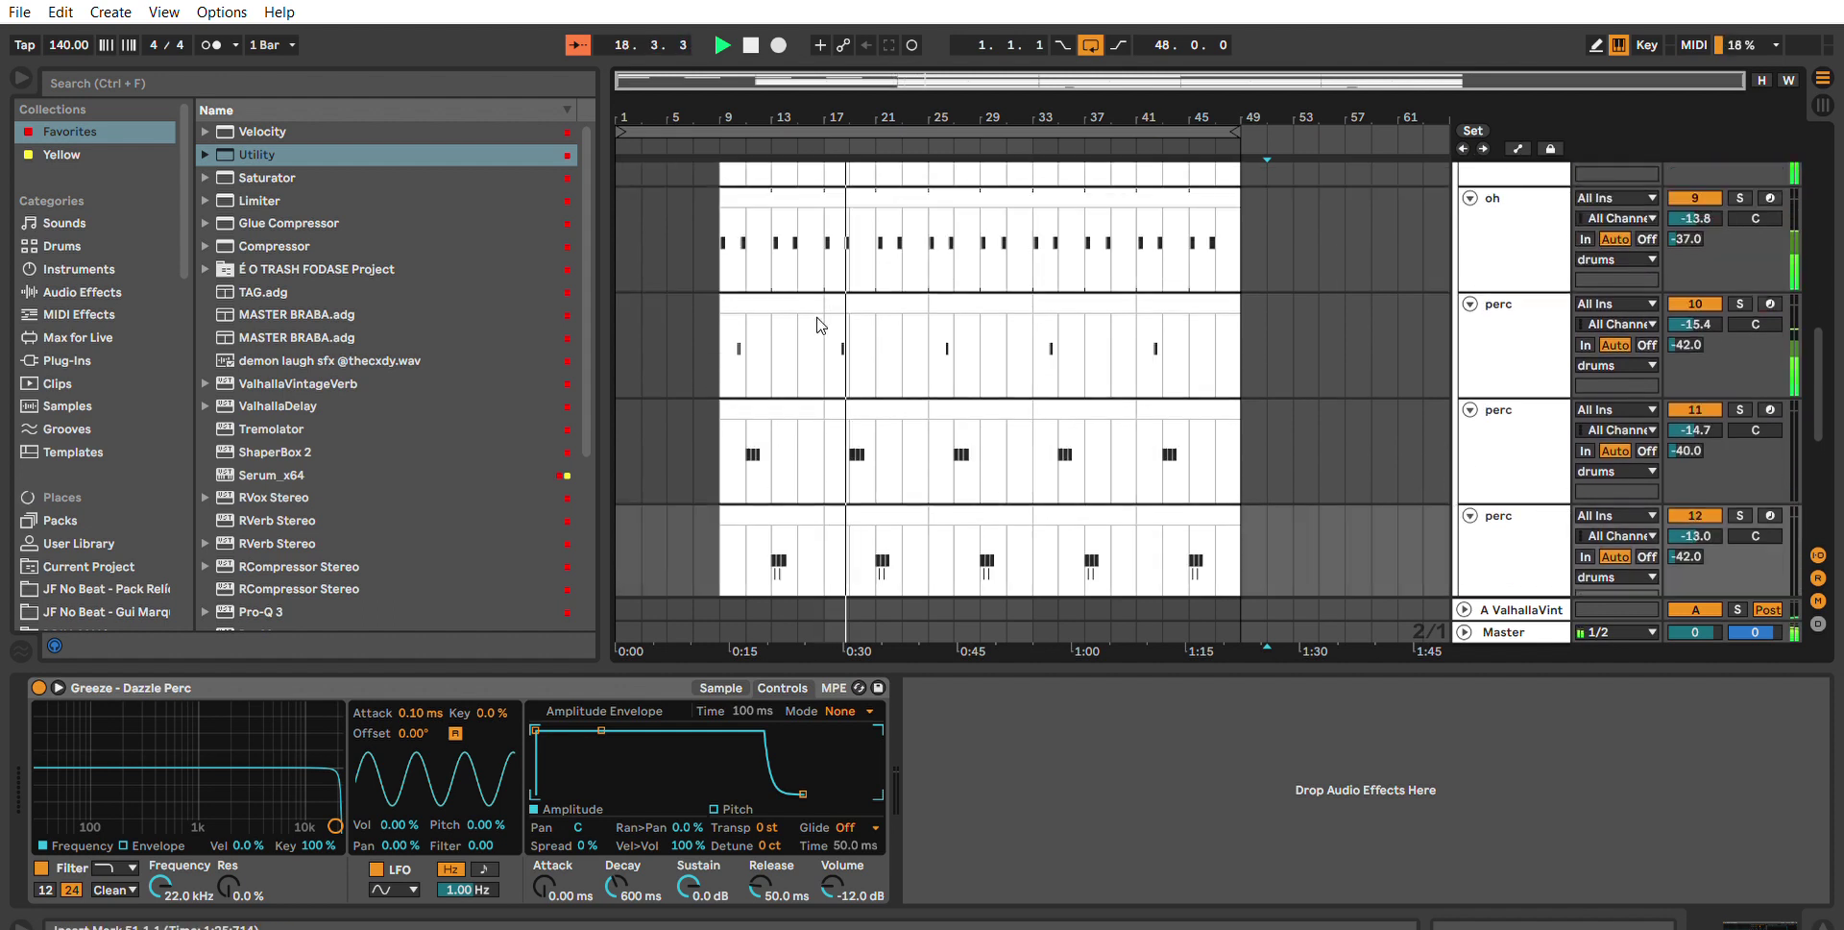
Cut the half bar from 16.3 to 17.1 out of the clap, hh, oh and perc clips.
scroll(821, 307, "down", 5)
left_click_drag(826, 88, 856, 280)
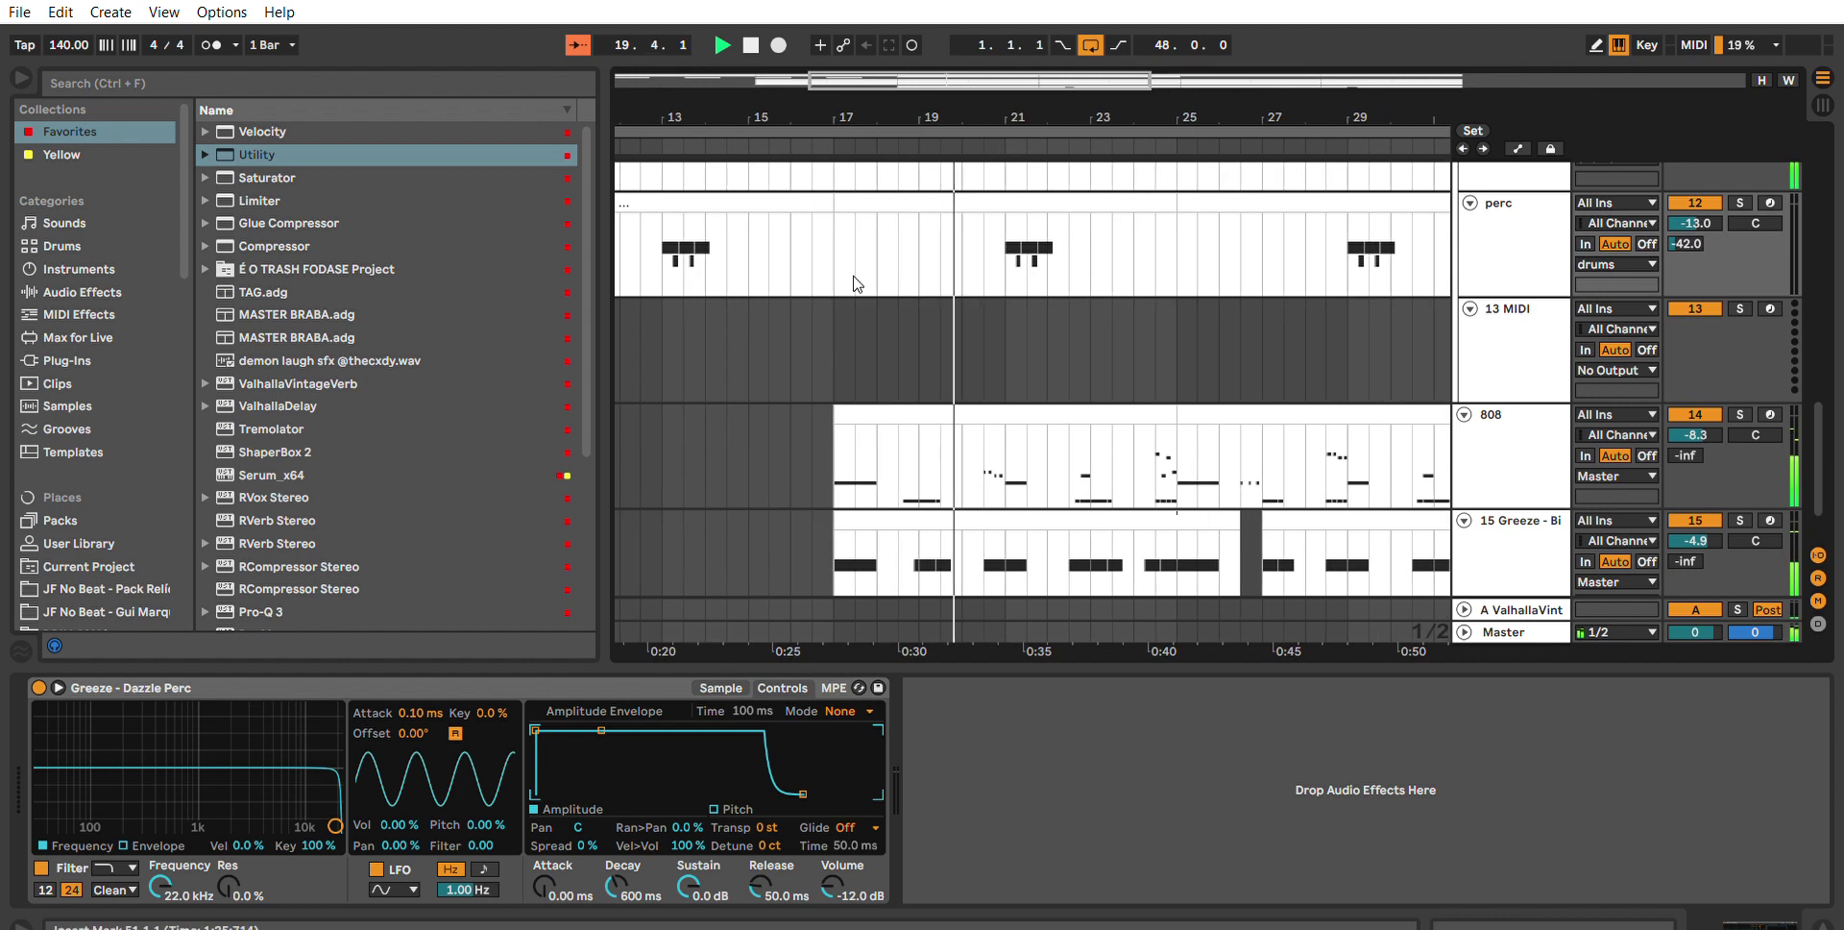
scroll(838, 383, "up", 3)
scroll(836, 490, "up", 8)
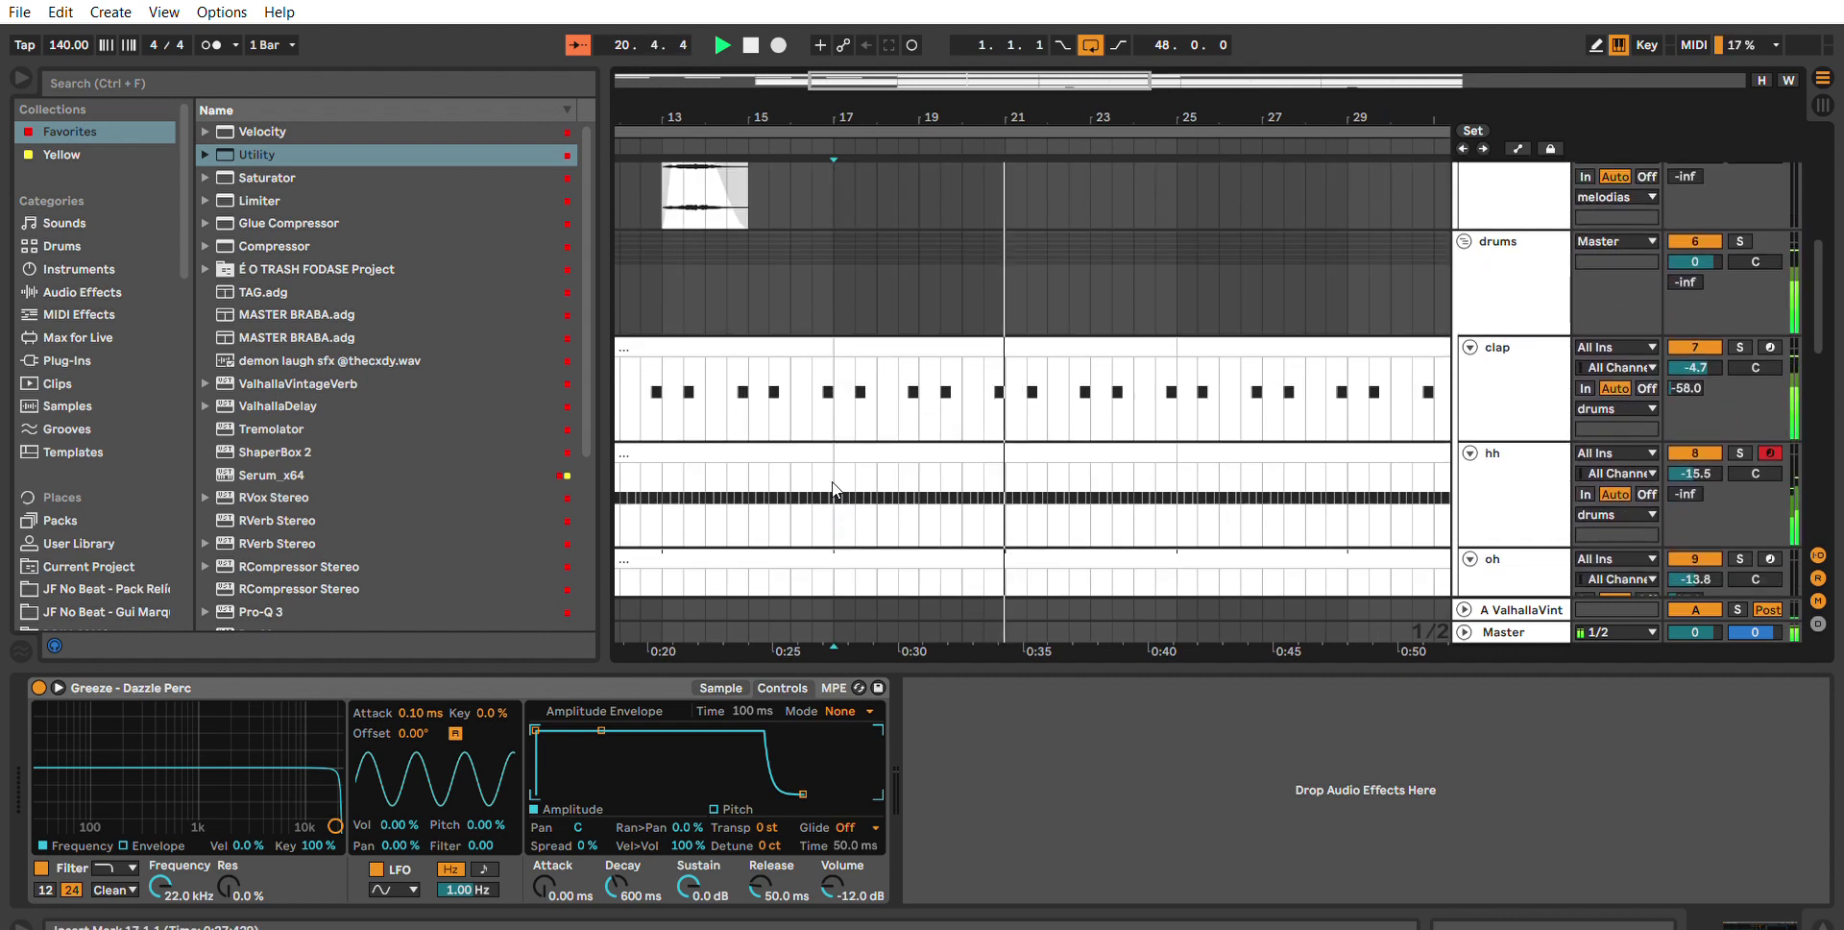
scroll(831, 470, "down", 2)
left_click(825, 415, "shift")
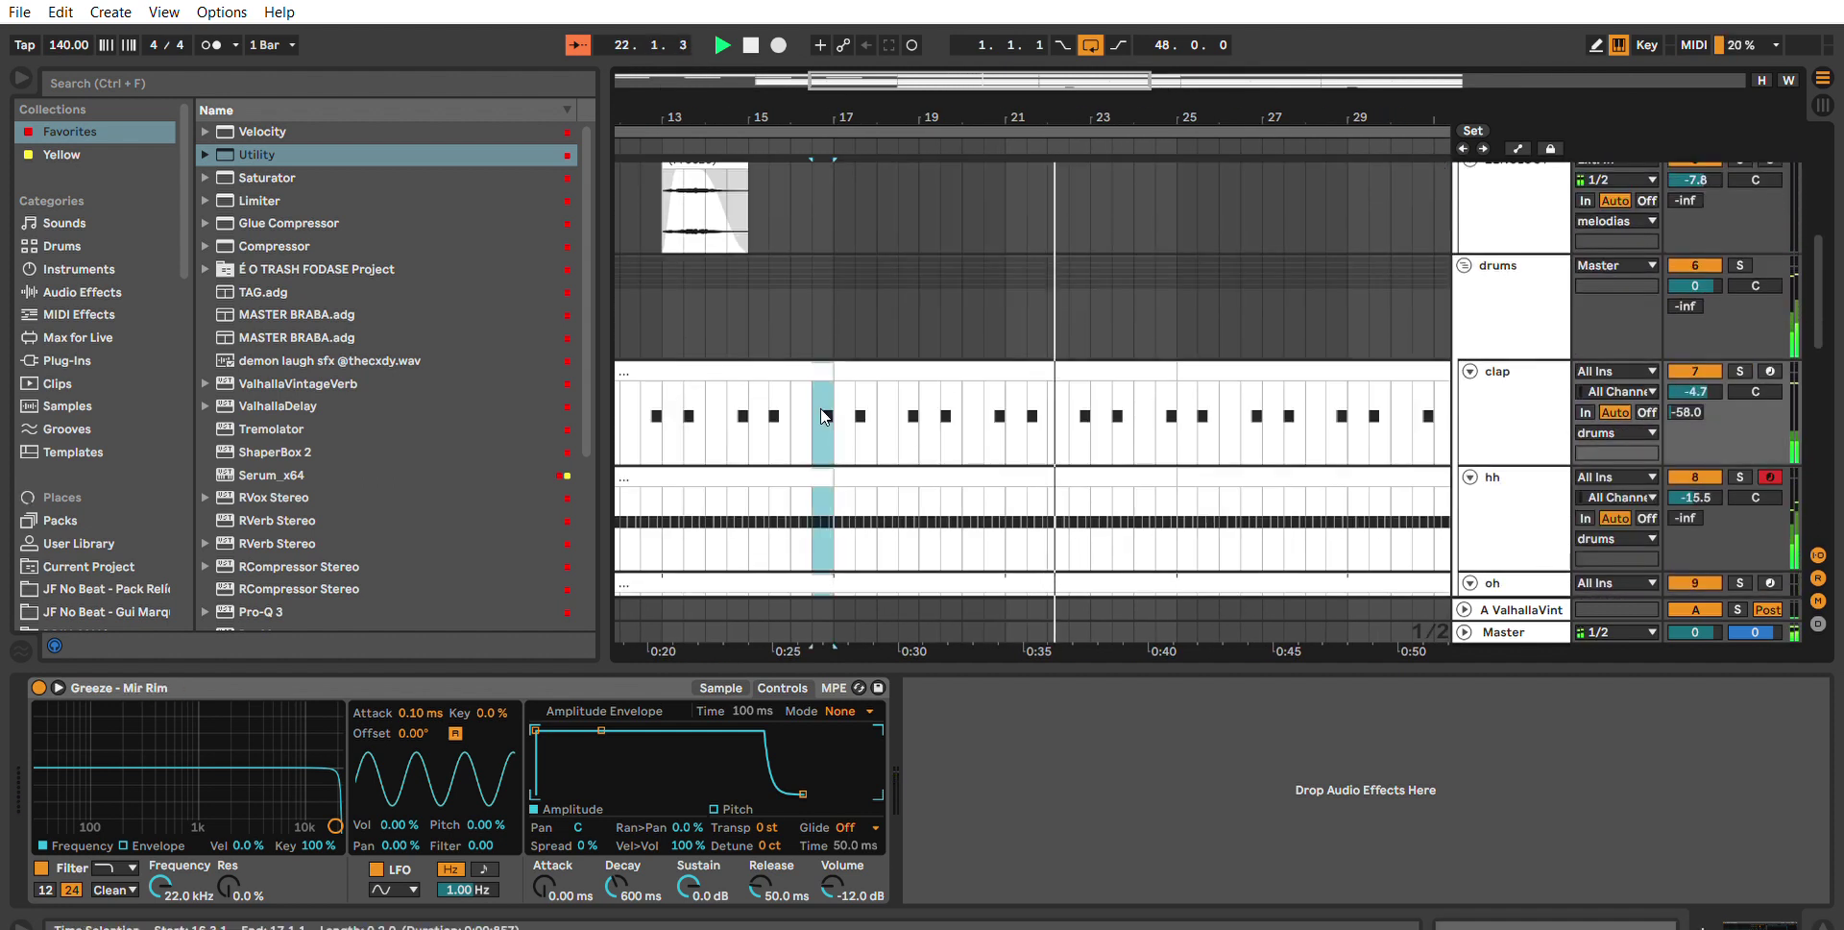
key("Delete")
Play the arrangement from bar 9 to check the drum break before bar 17.
left_click(758, 370)
key("space")
key("space")
left_click_drag(913, 88, 893, 11)
scroll(863, 255, "down", 2)
scroll(869, 284, "down", 3)
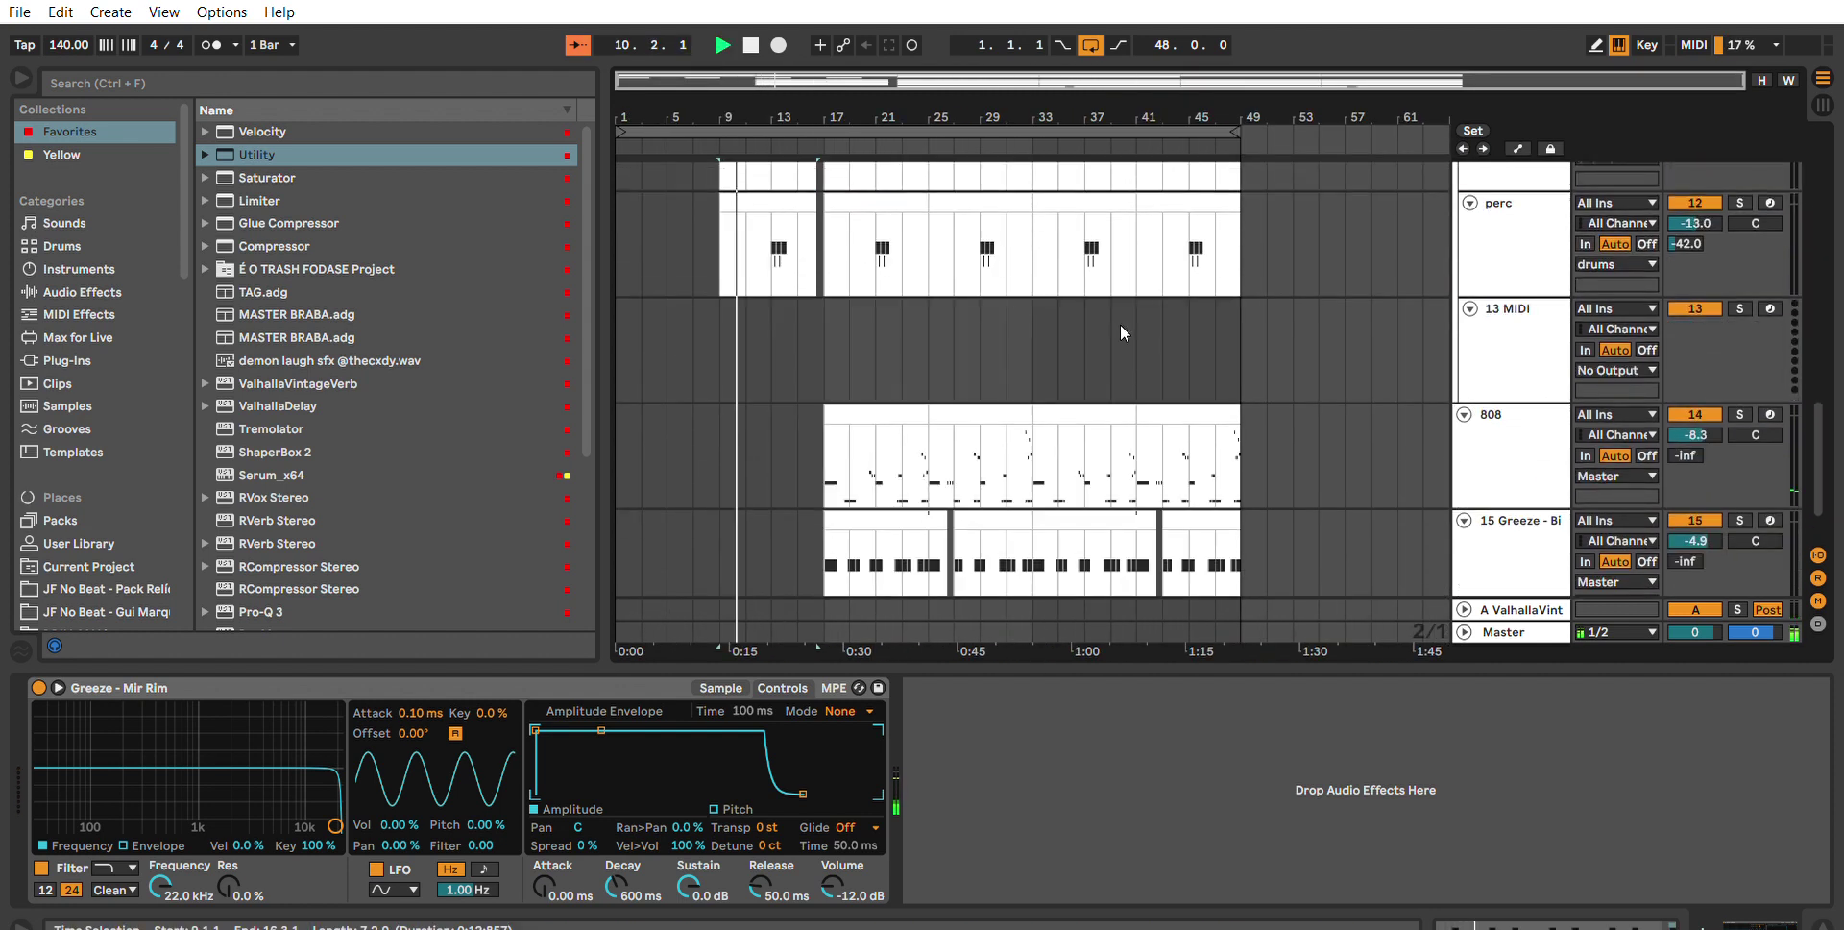
scroll(96, 384, "down", 10)
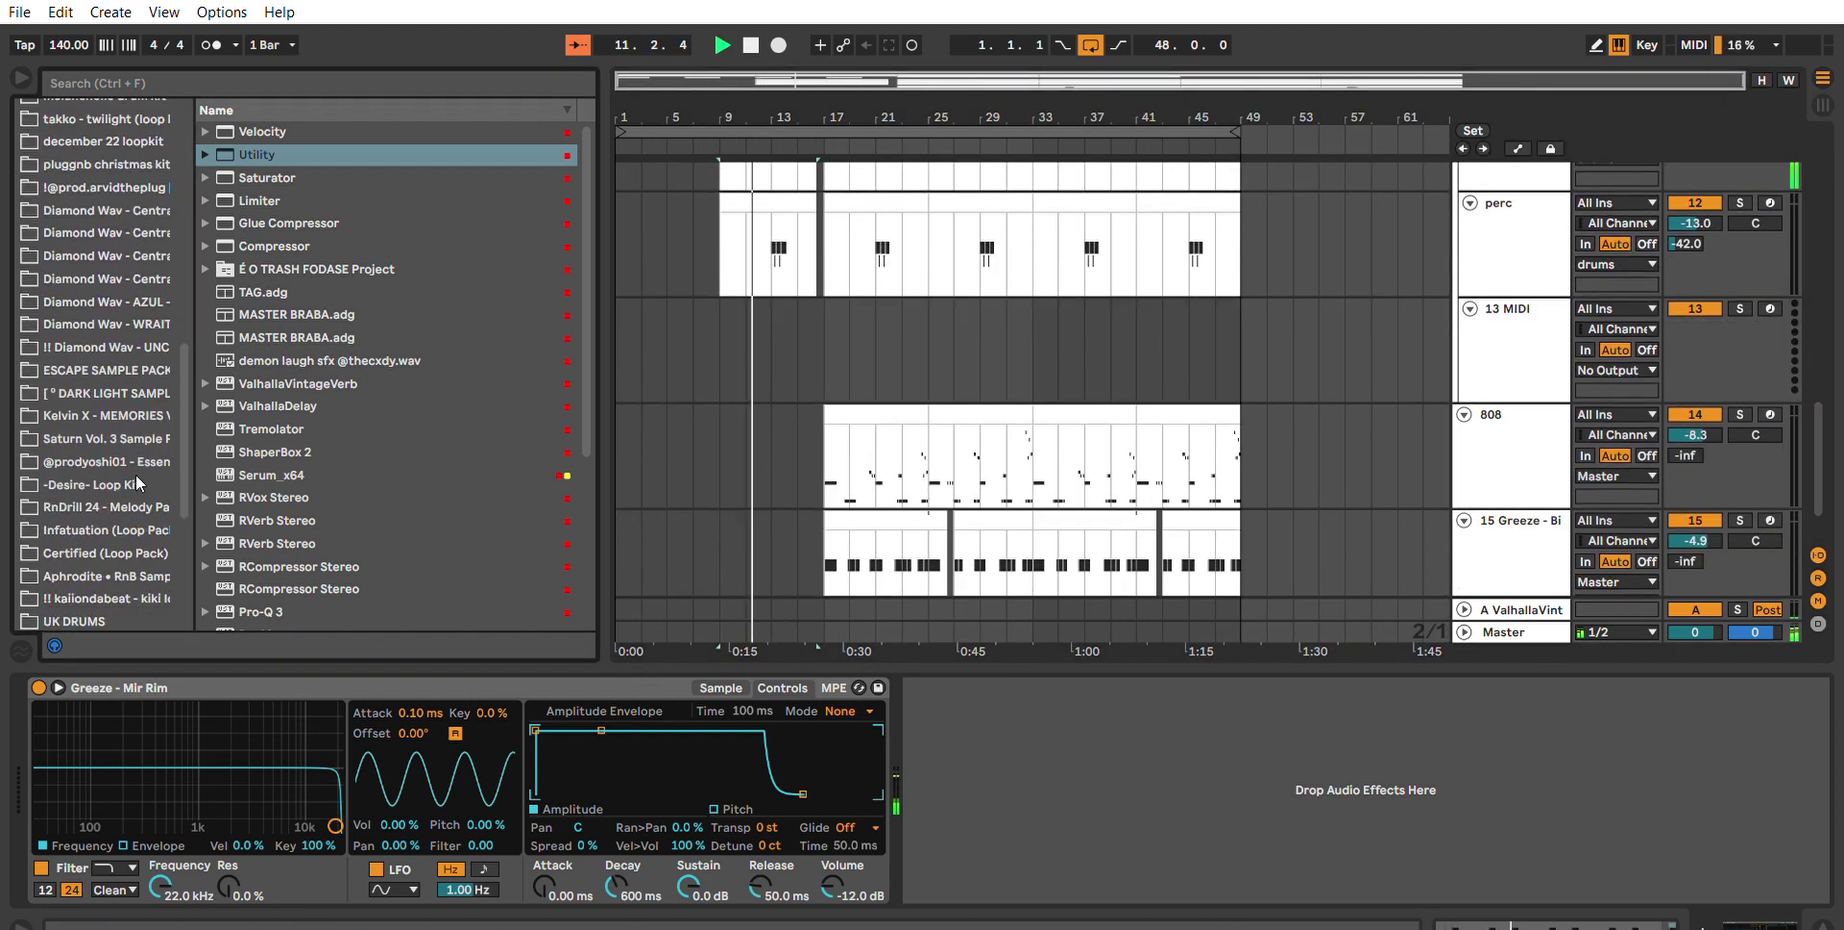
Remove the hh and oh clip sections from 15.3 to 16.3.
left_click_drag(827, 104, 845, 372)
scroll(845, 371, "up", 3)
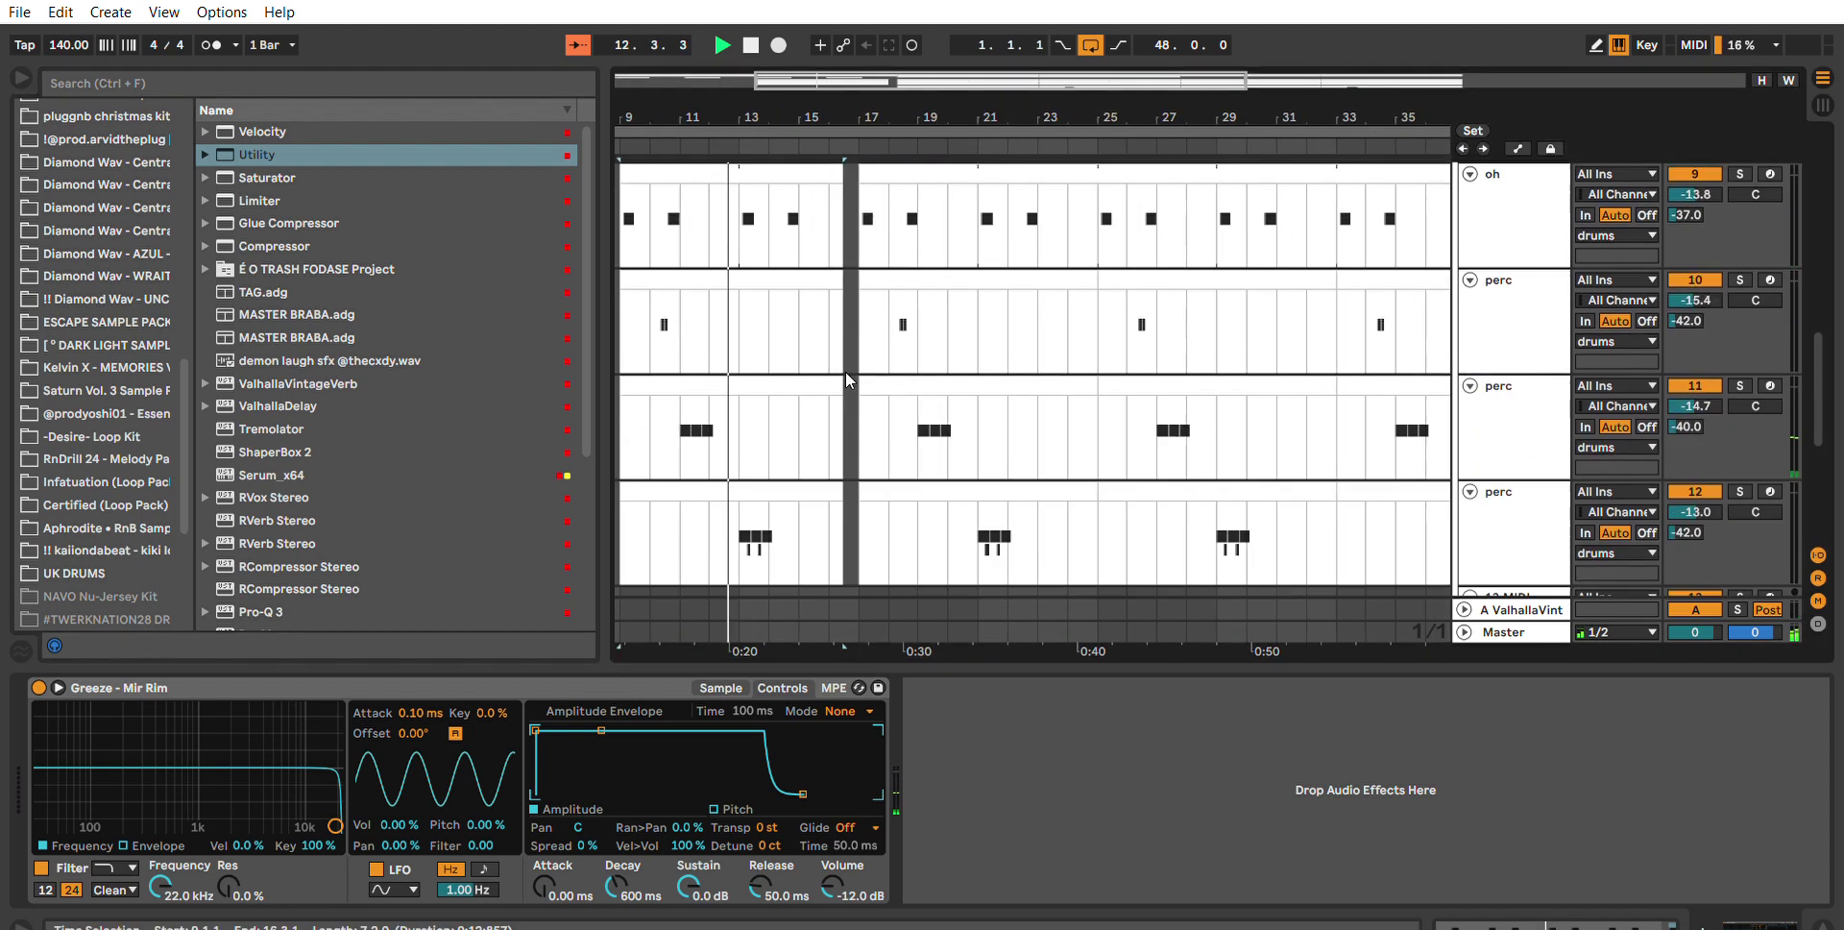
left_click(849, 380)
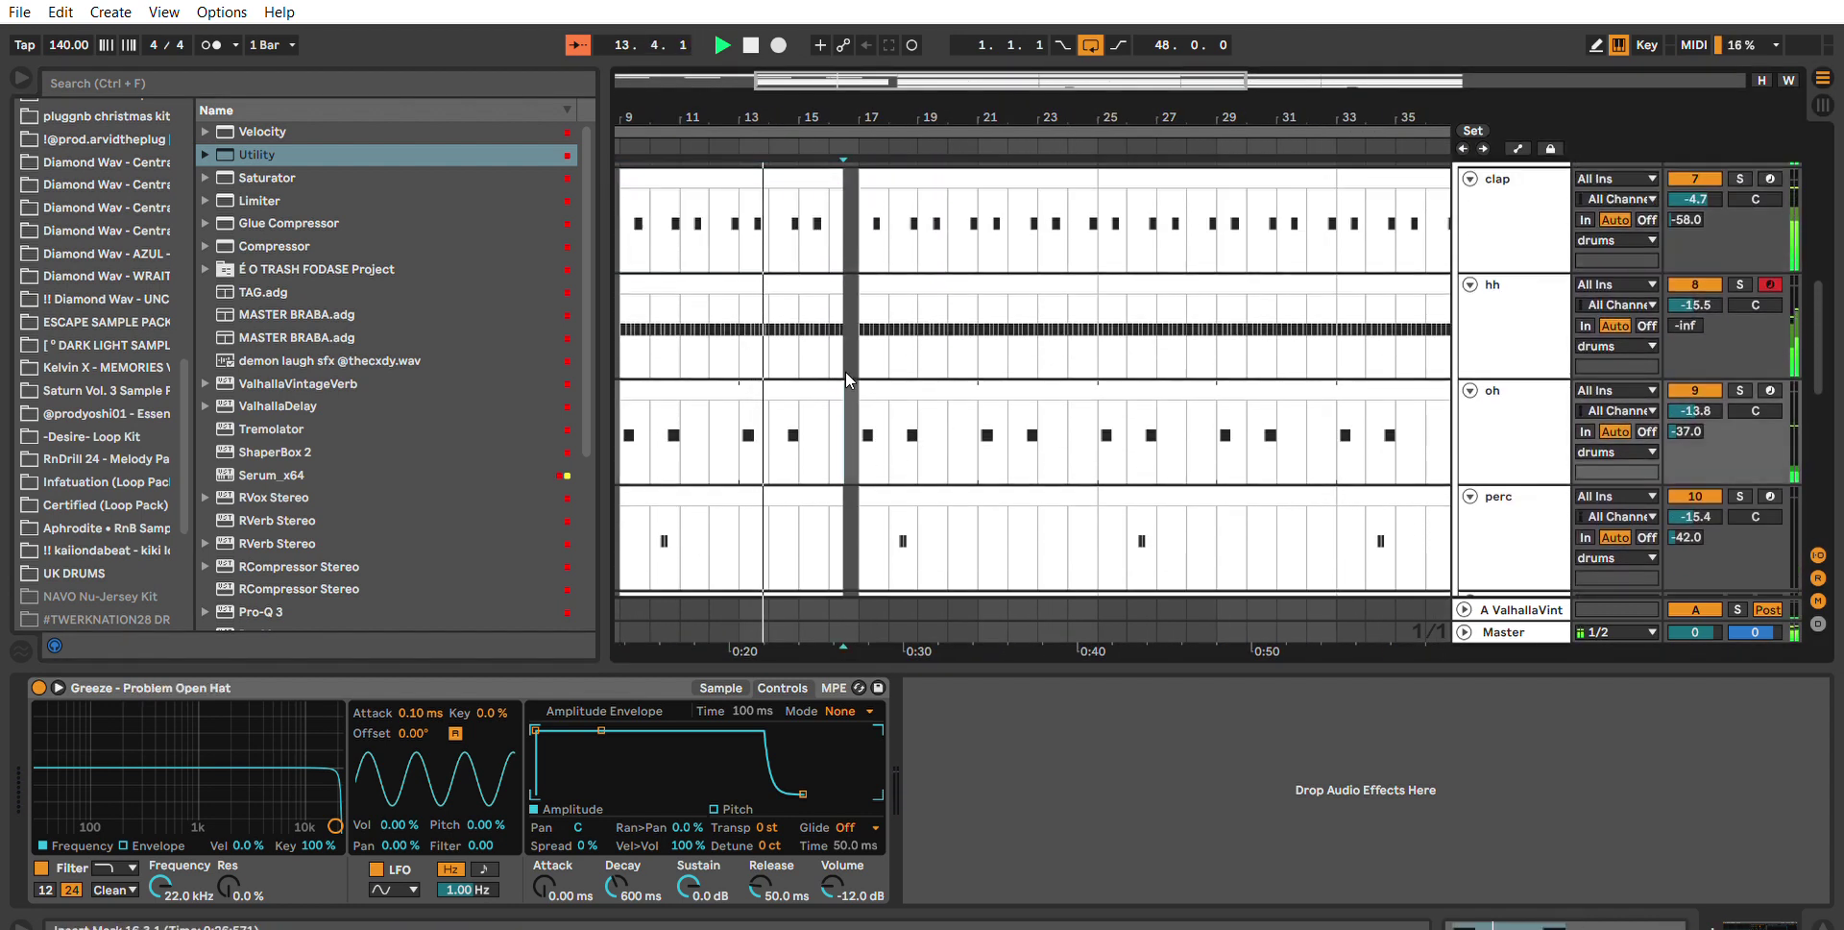
left_click_drag(819, 101, 823, 182)
left_click_drag(816, 332, 873, 413)
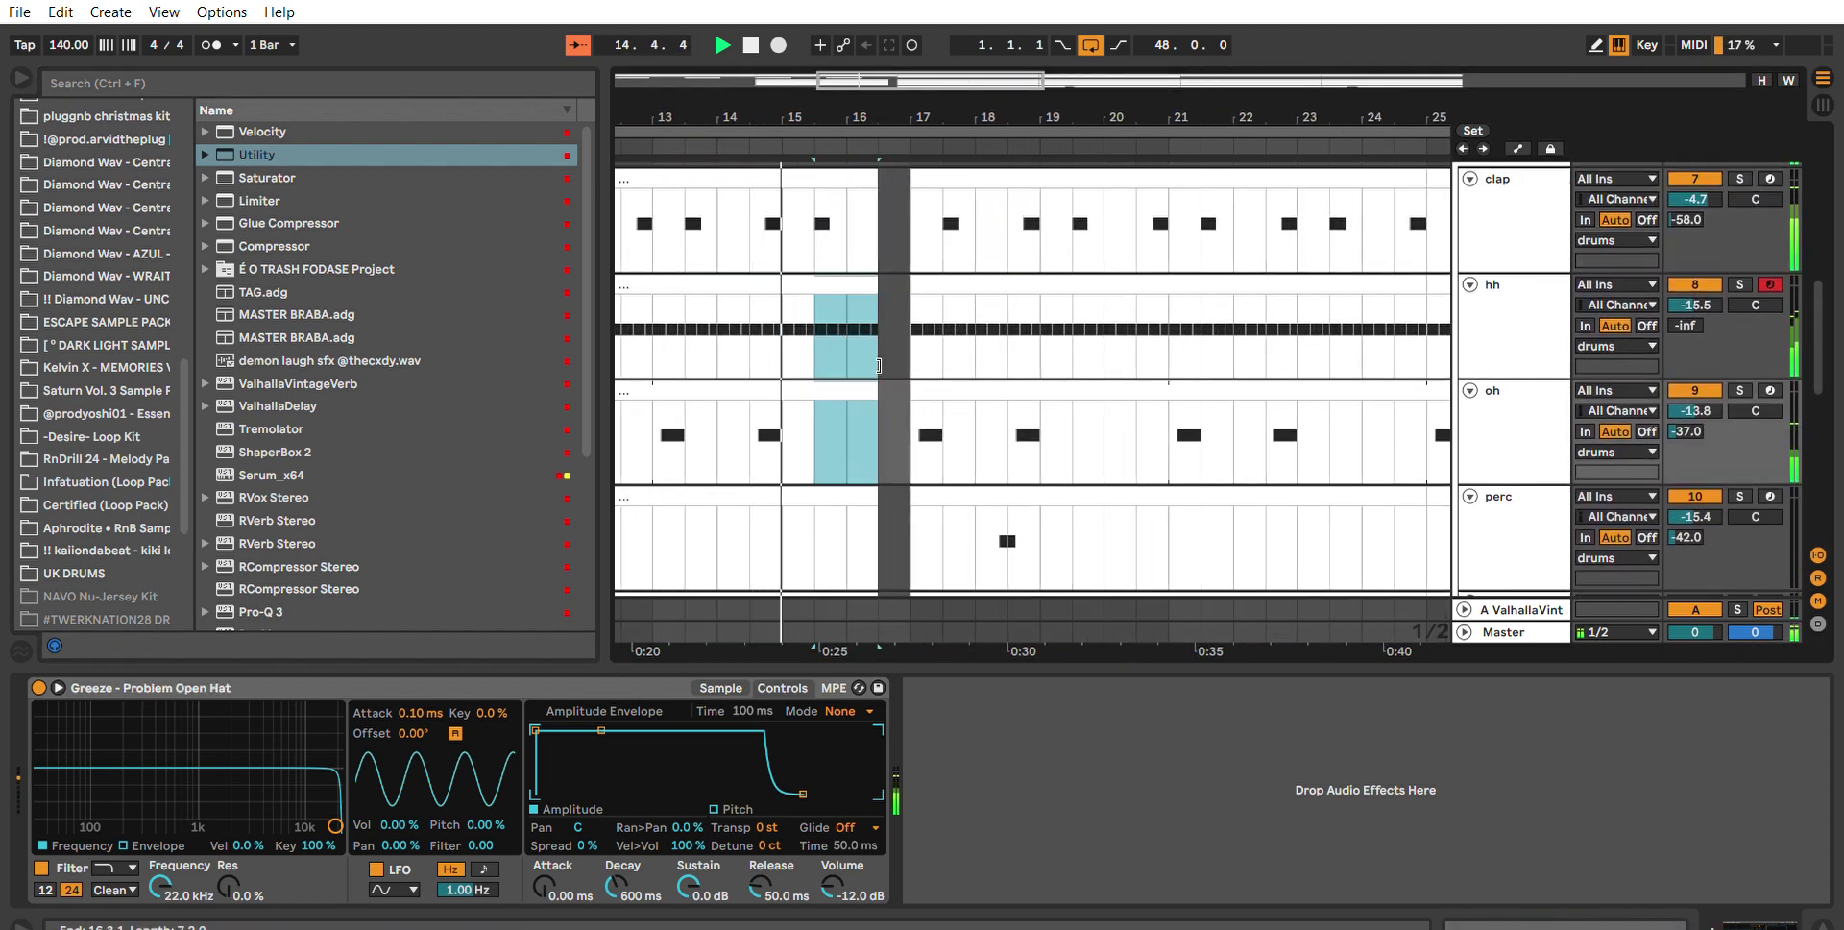
key("Delete")
Remove the sections from 15.3 to 16.3 on the three perc tracks.
scroll(870, 359, "down", 2)
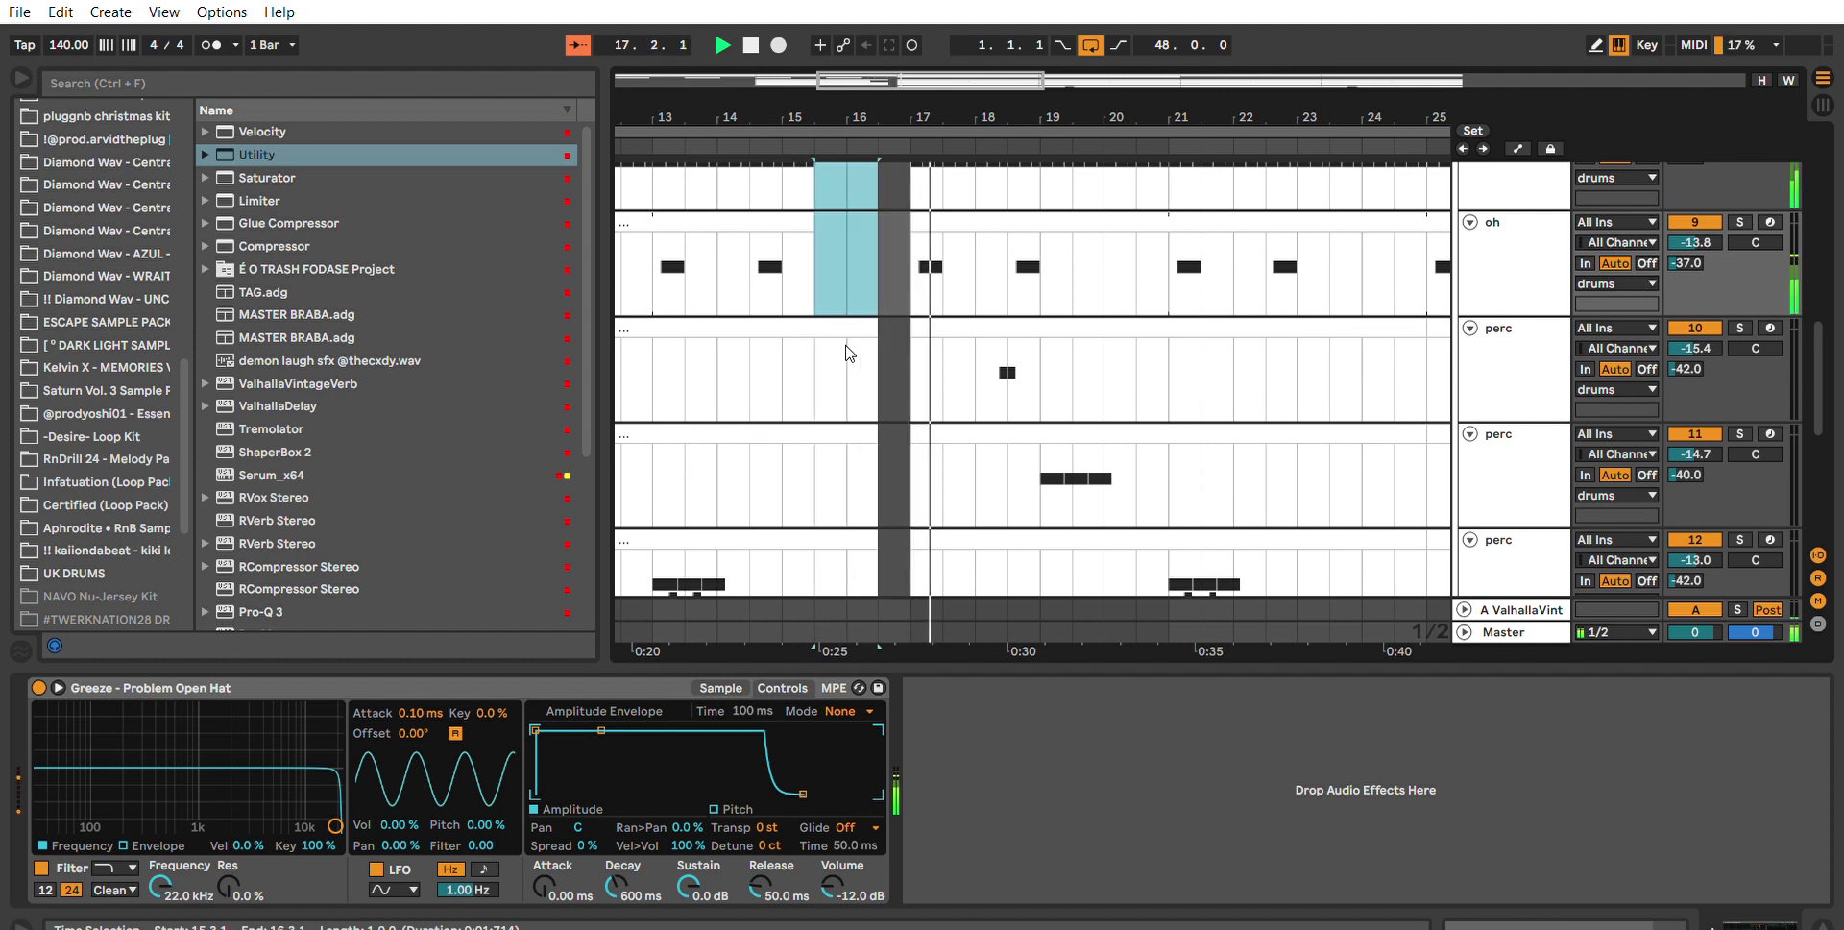
left_click_drag(849, 353, 815, 502)
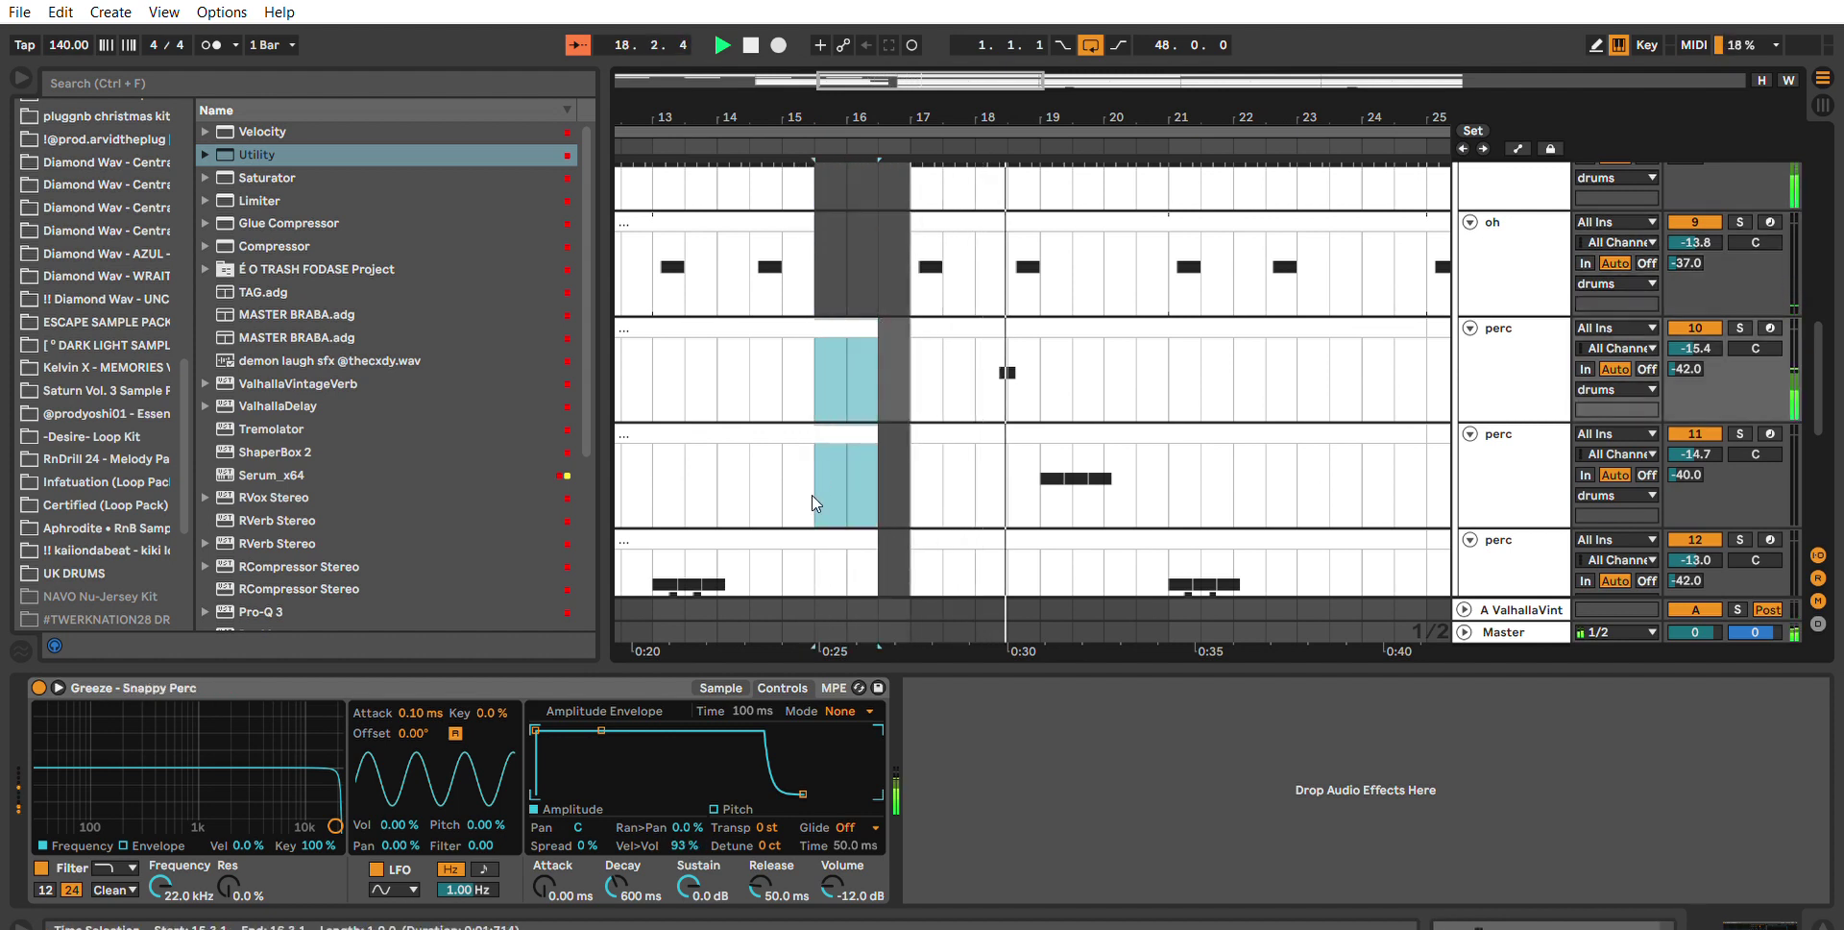
scroll(835, 473, "down", 5)
key("Delete")
left_click_drag(874, 372, 823, 343)
key("Delete")
Cut the half bar from 33.1 to 33.3 out of the clap, hh and oh clips.
scroll(851, 351, "down", 1)
scroll(853, 351, "down", 2)
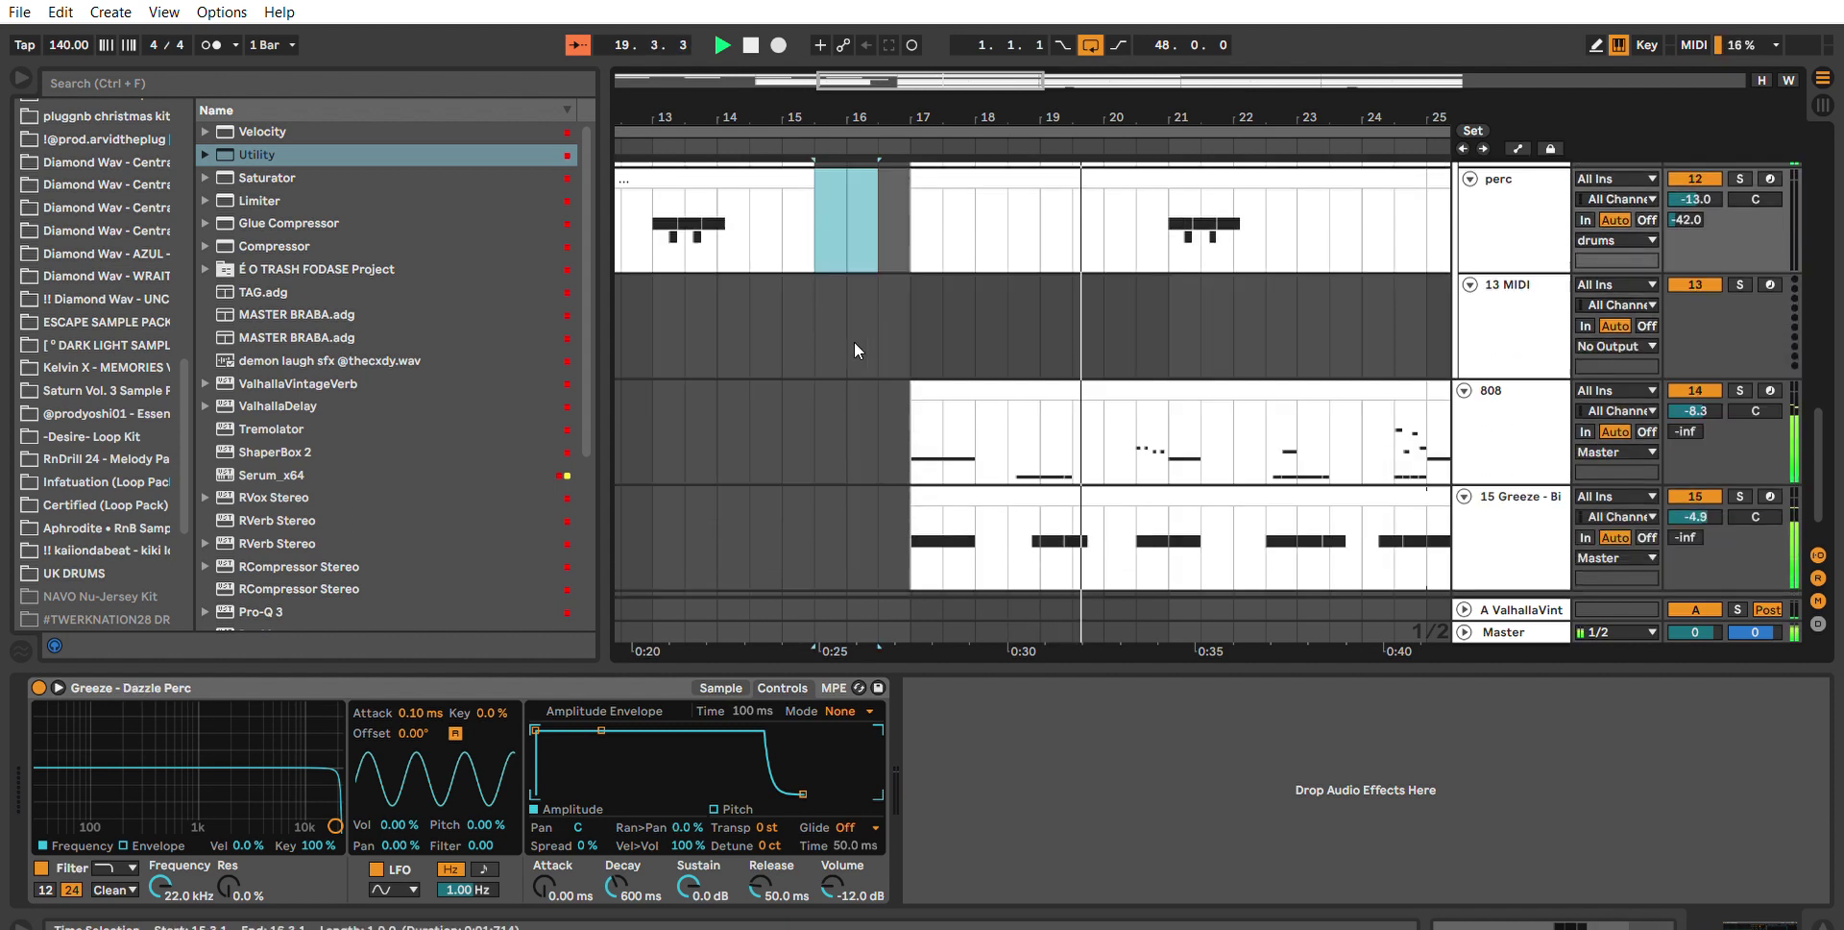
left_click_drag(964, 108, 964, 67)
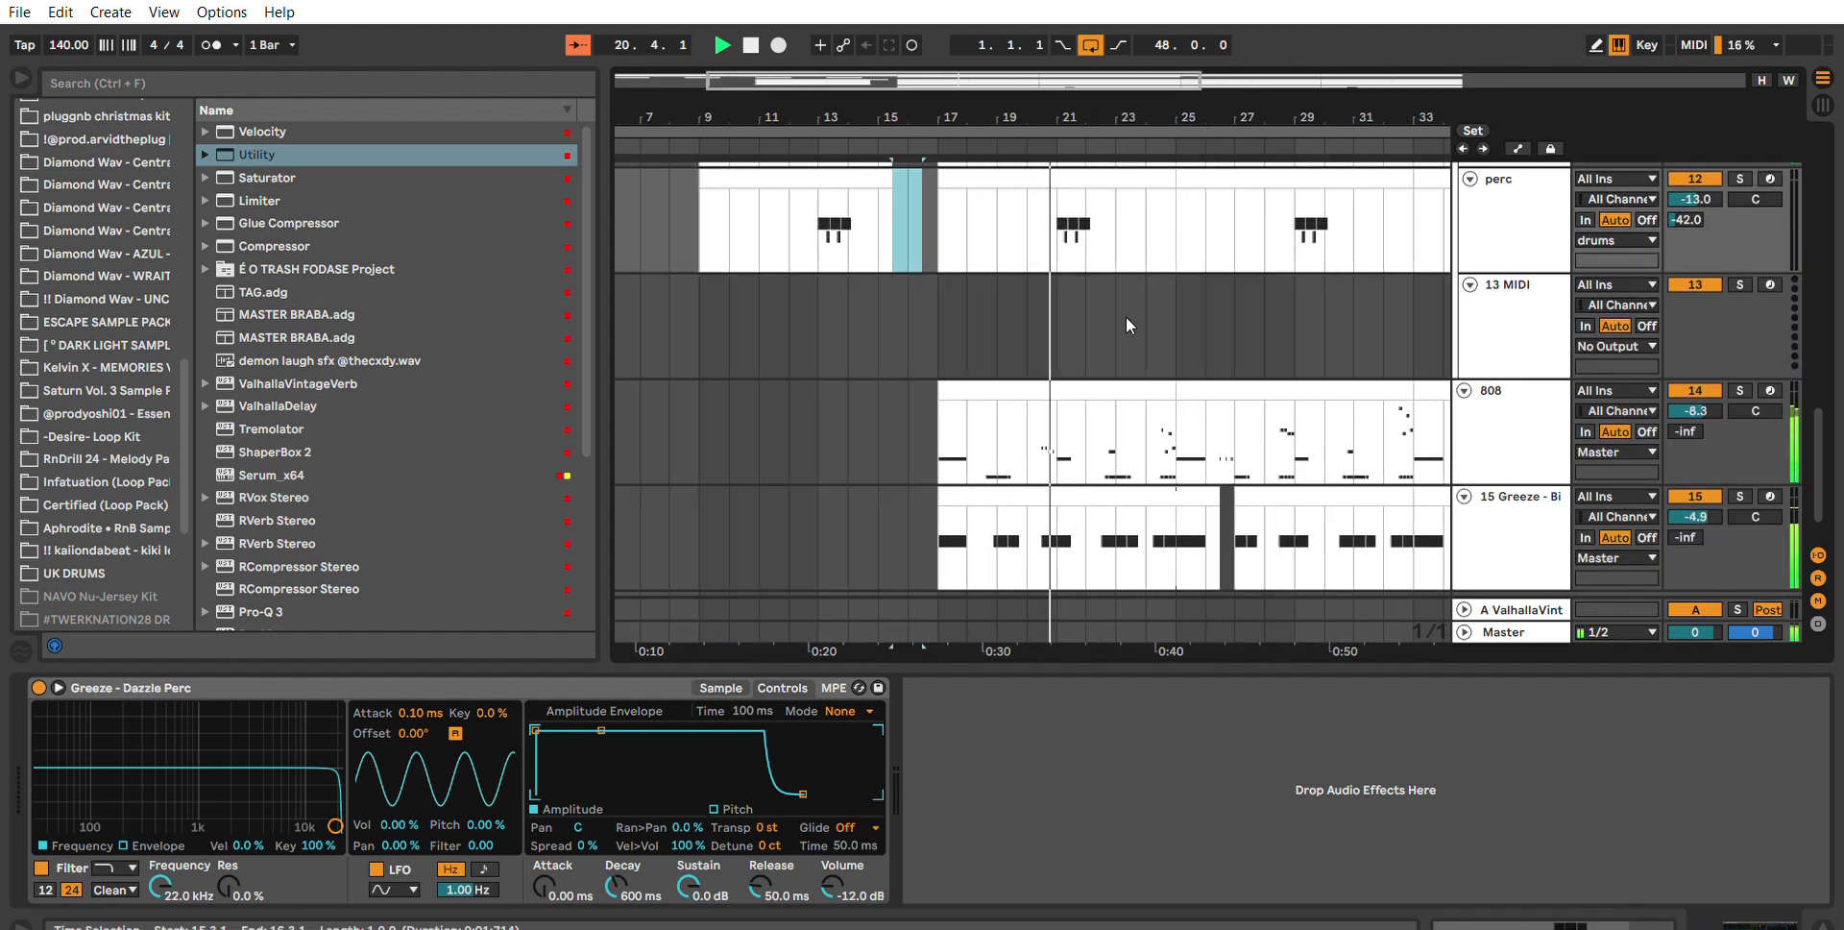
scroll(998, 303, "up", 1)
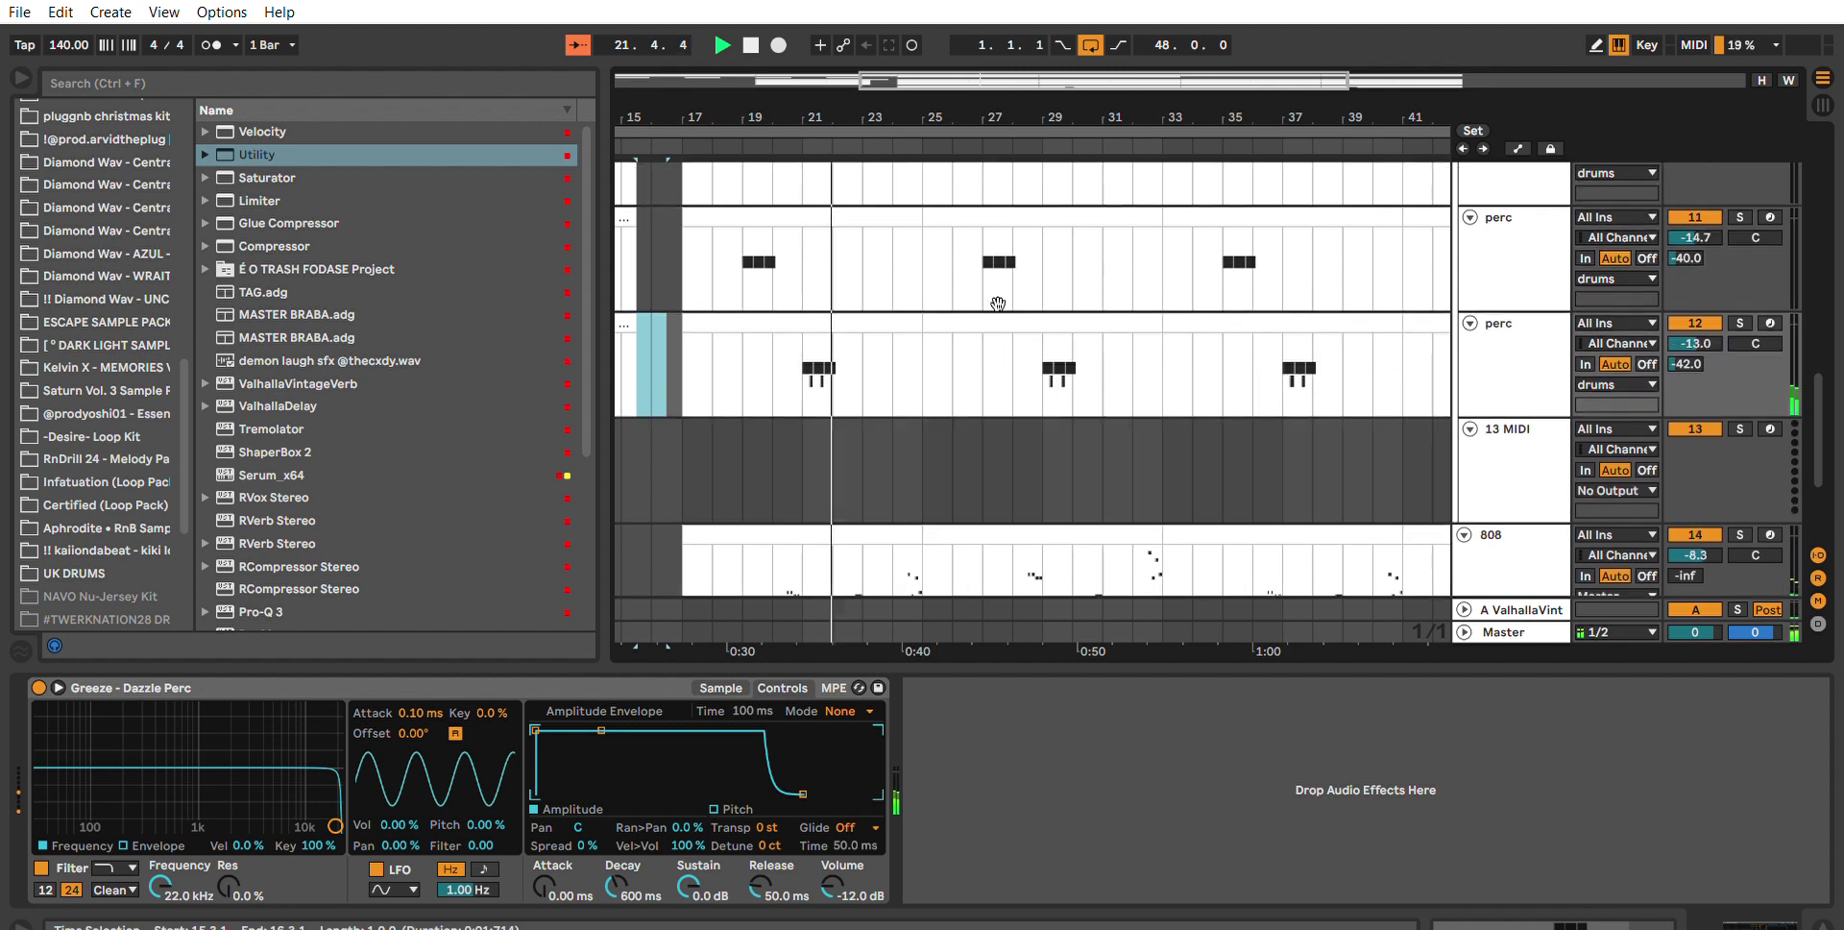
scroll(998, 303, "up", 2)
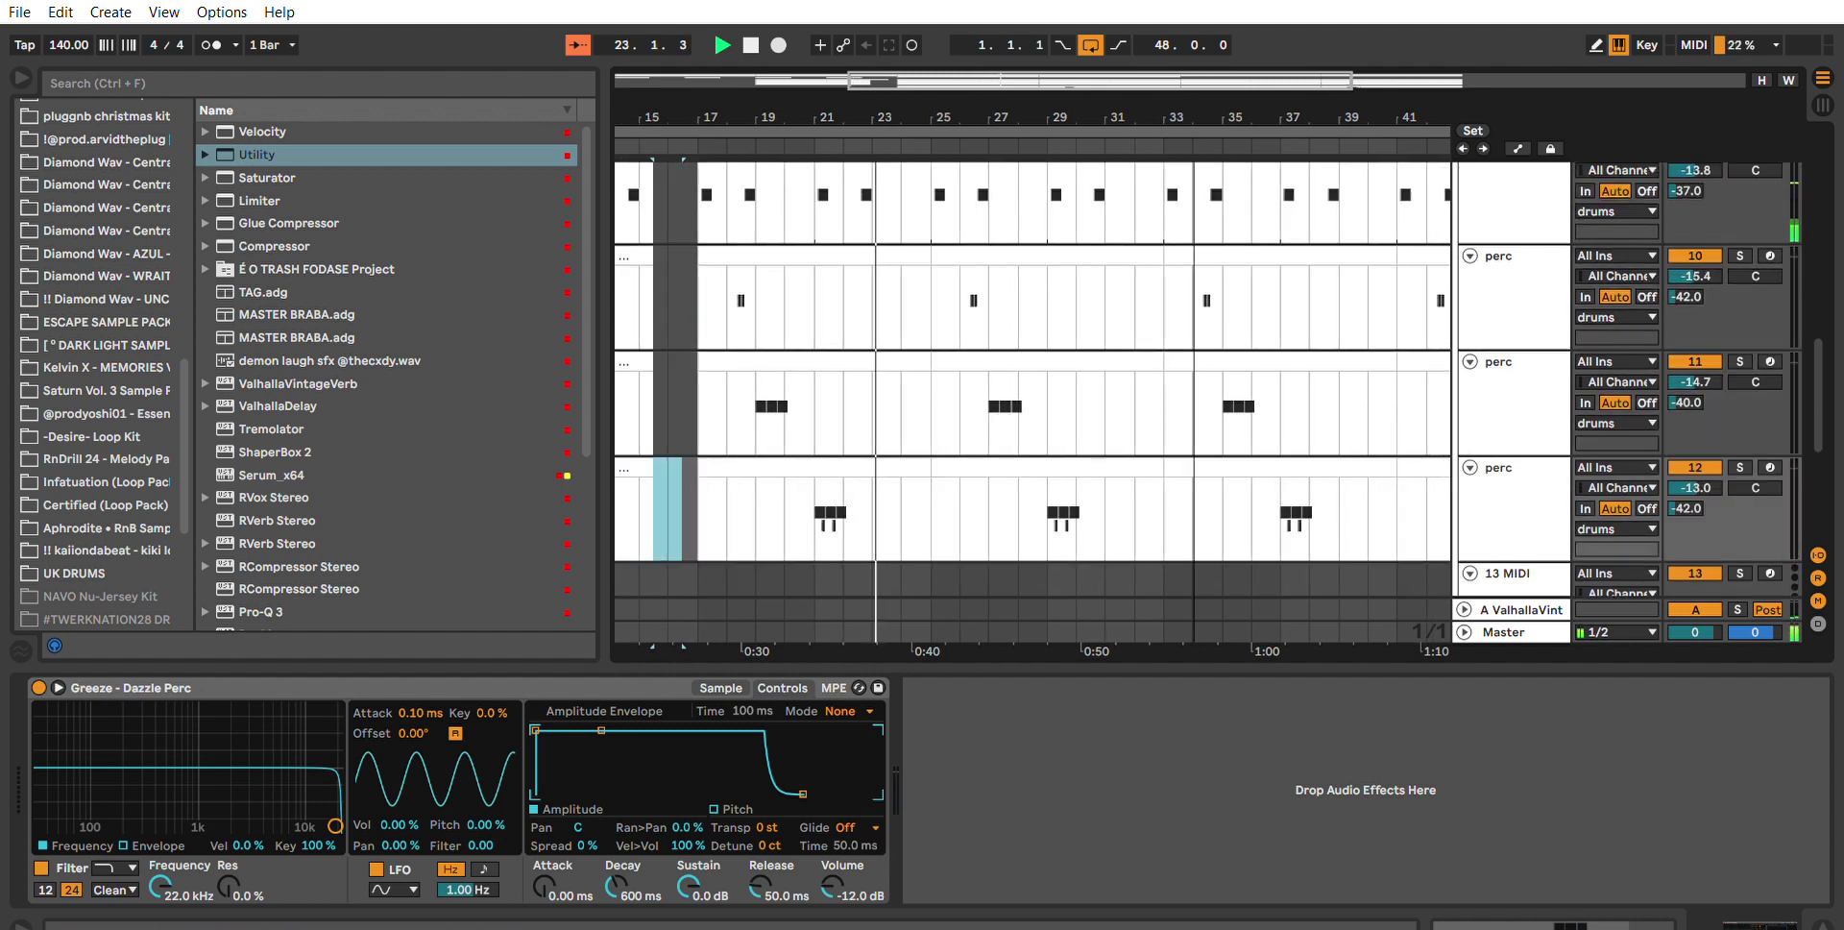
scroll(1041, 280, "up", 4)
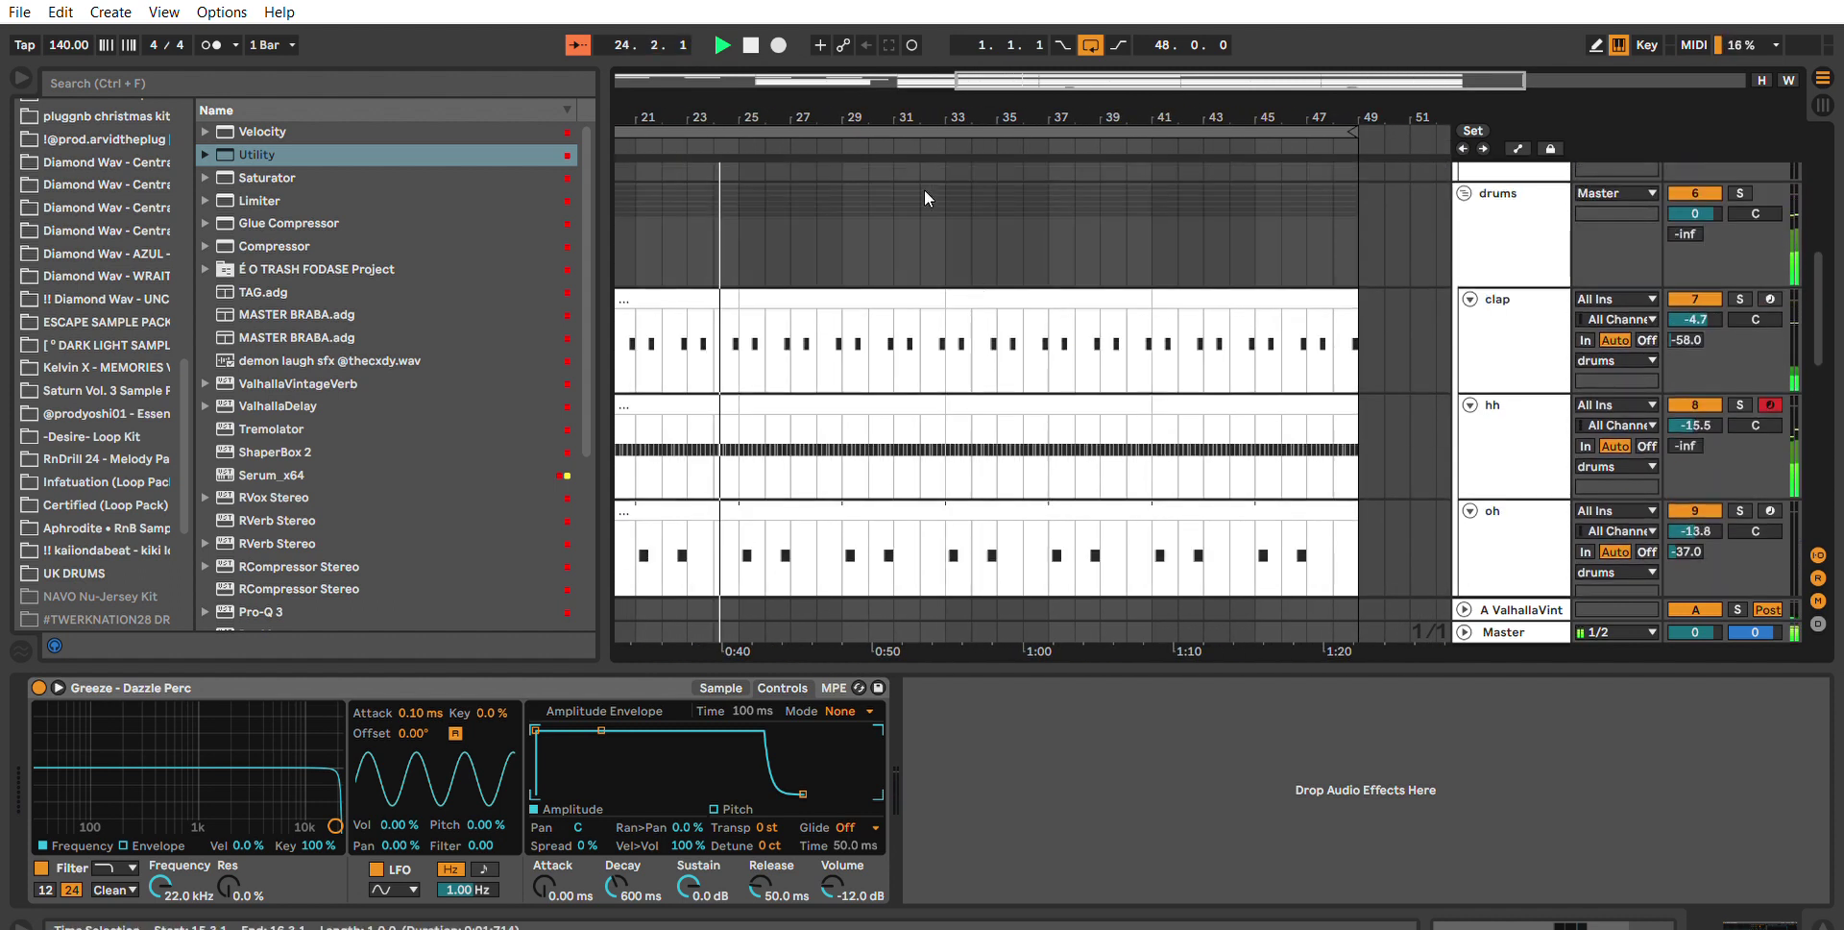
scroll(934, 289, "up", 6)
left_click_drag(932, 359, 903, 495)
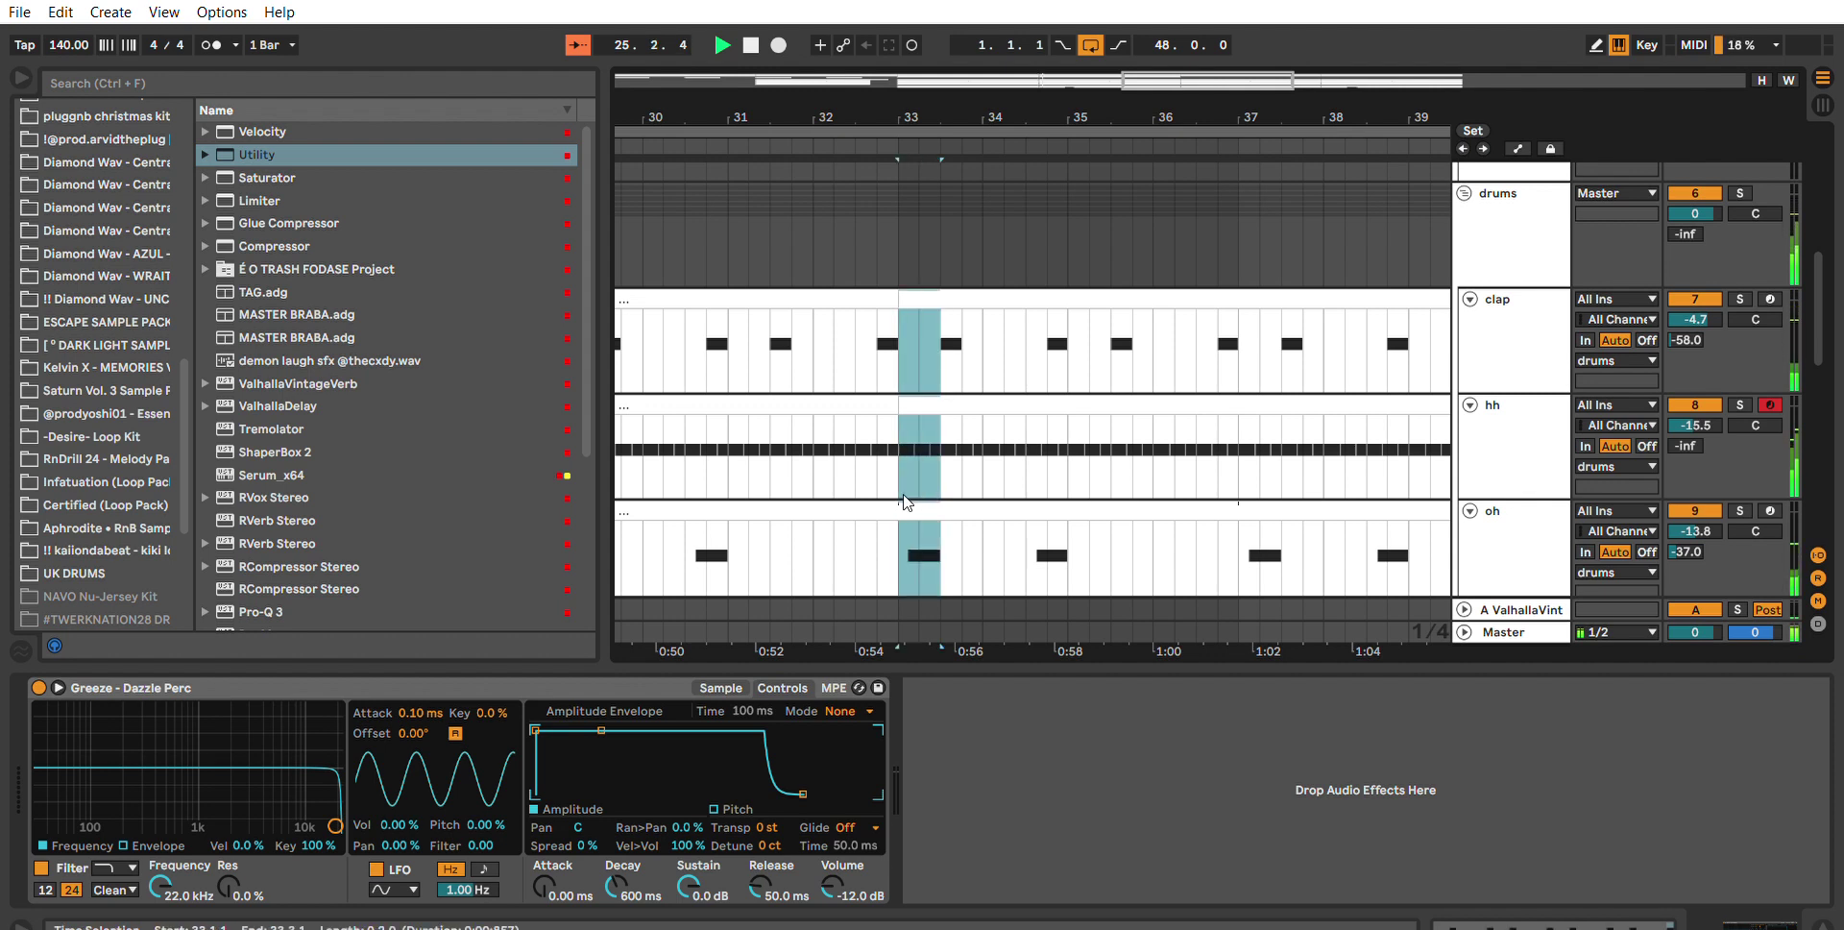
scroll(903, 490, "down", 6)
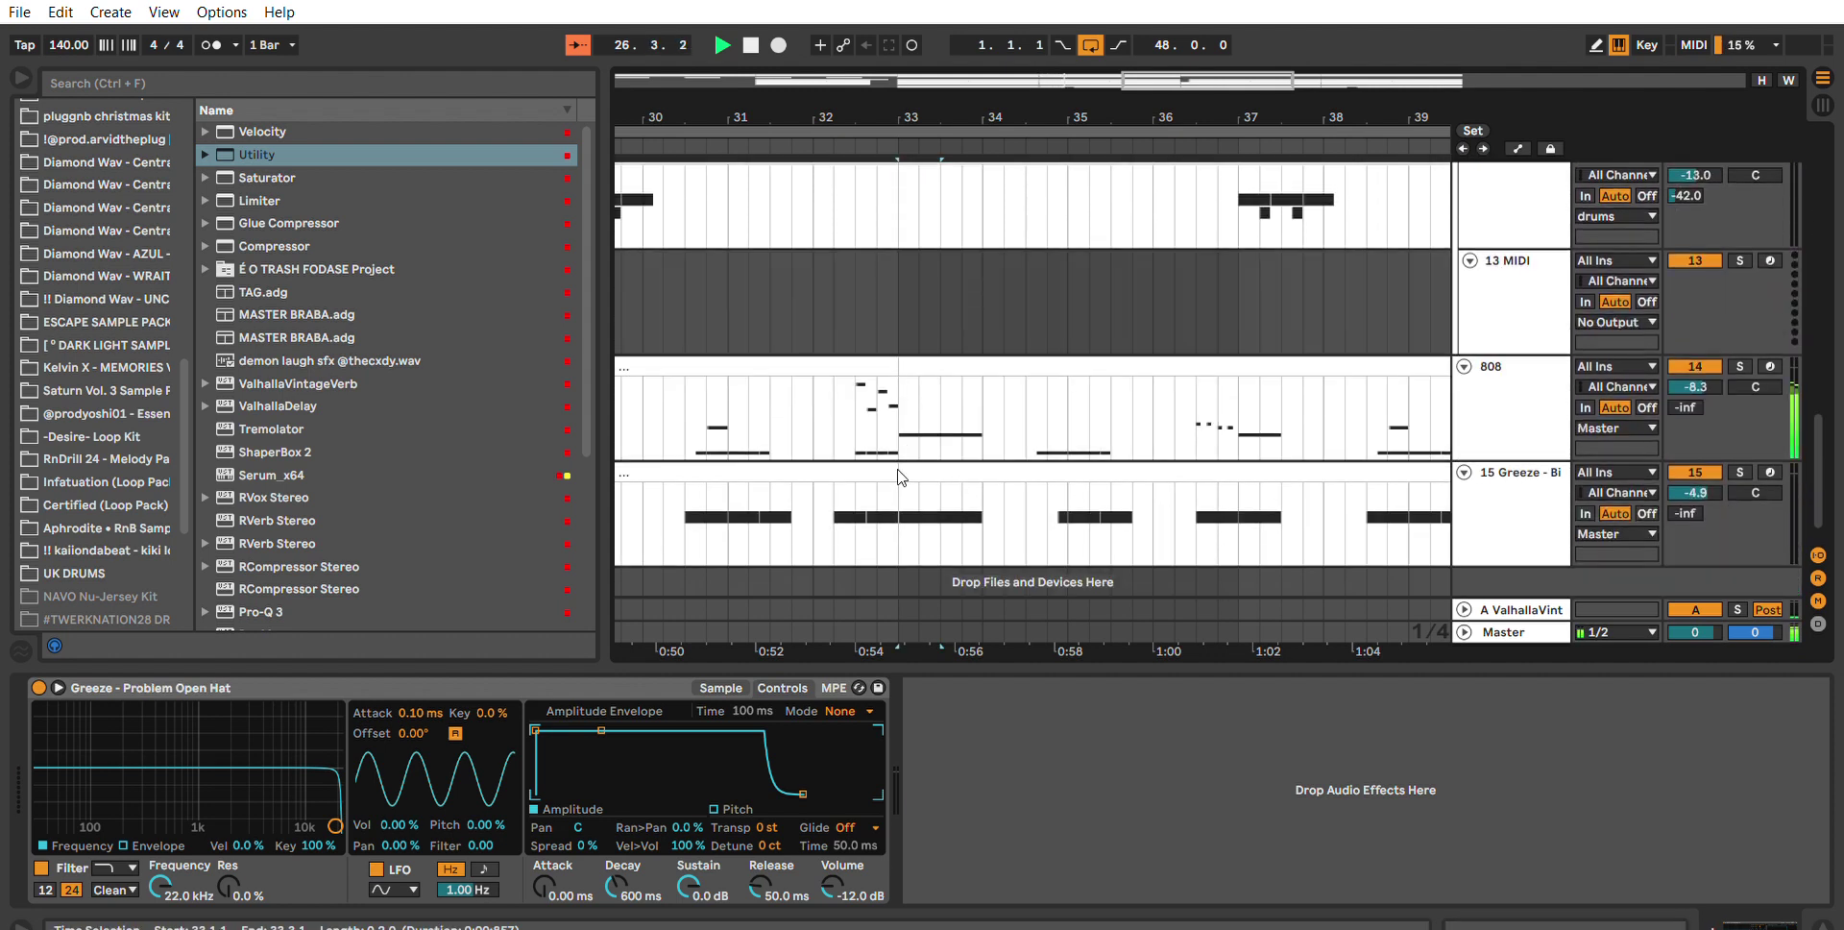
scroll(901, 477, "up", 7)
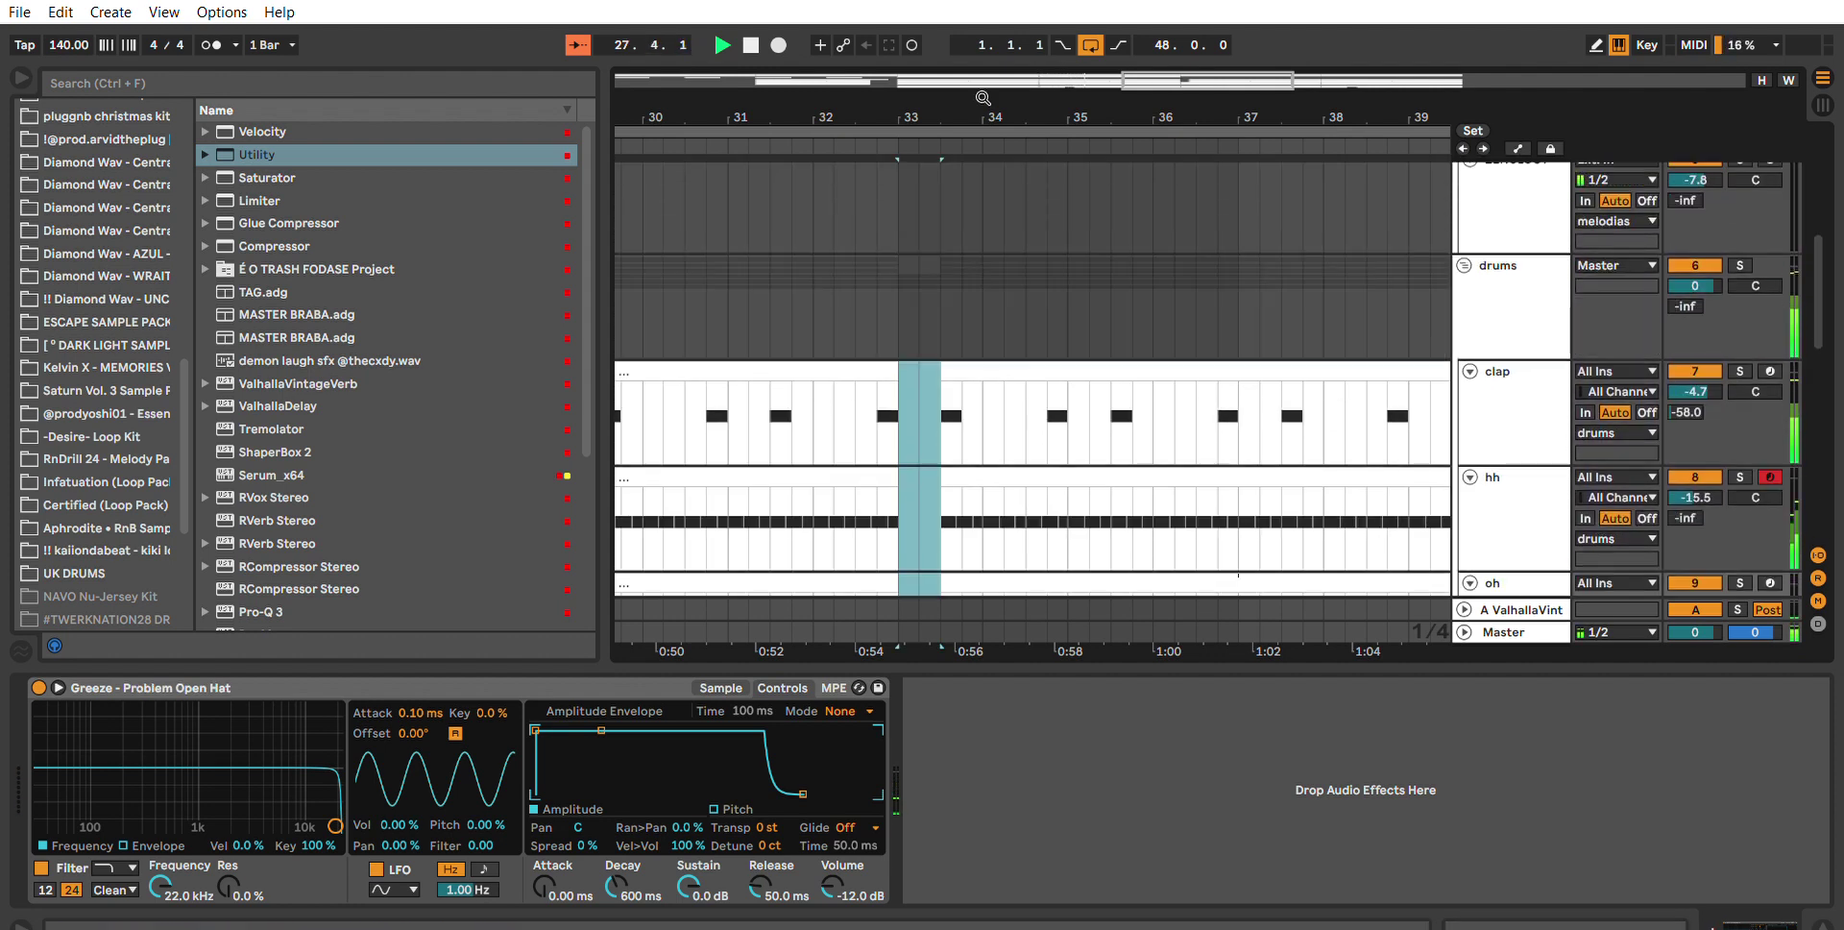
Open the Risers folder inside FX of the JAY CACTUS - PRICK KIT VOL. 4 sample pack.
left_click_drag(984, 96, 982, 38)
scroll(964, 229, "down", 1)
scroll(962, 240, "down", 4)
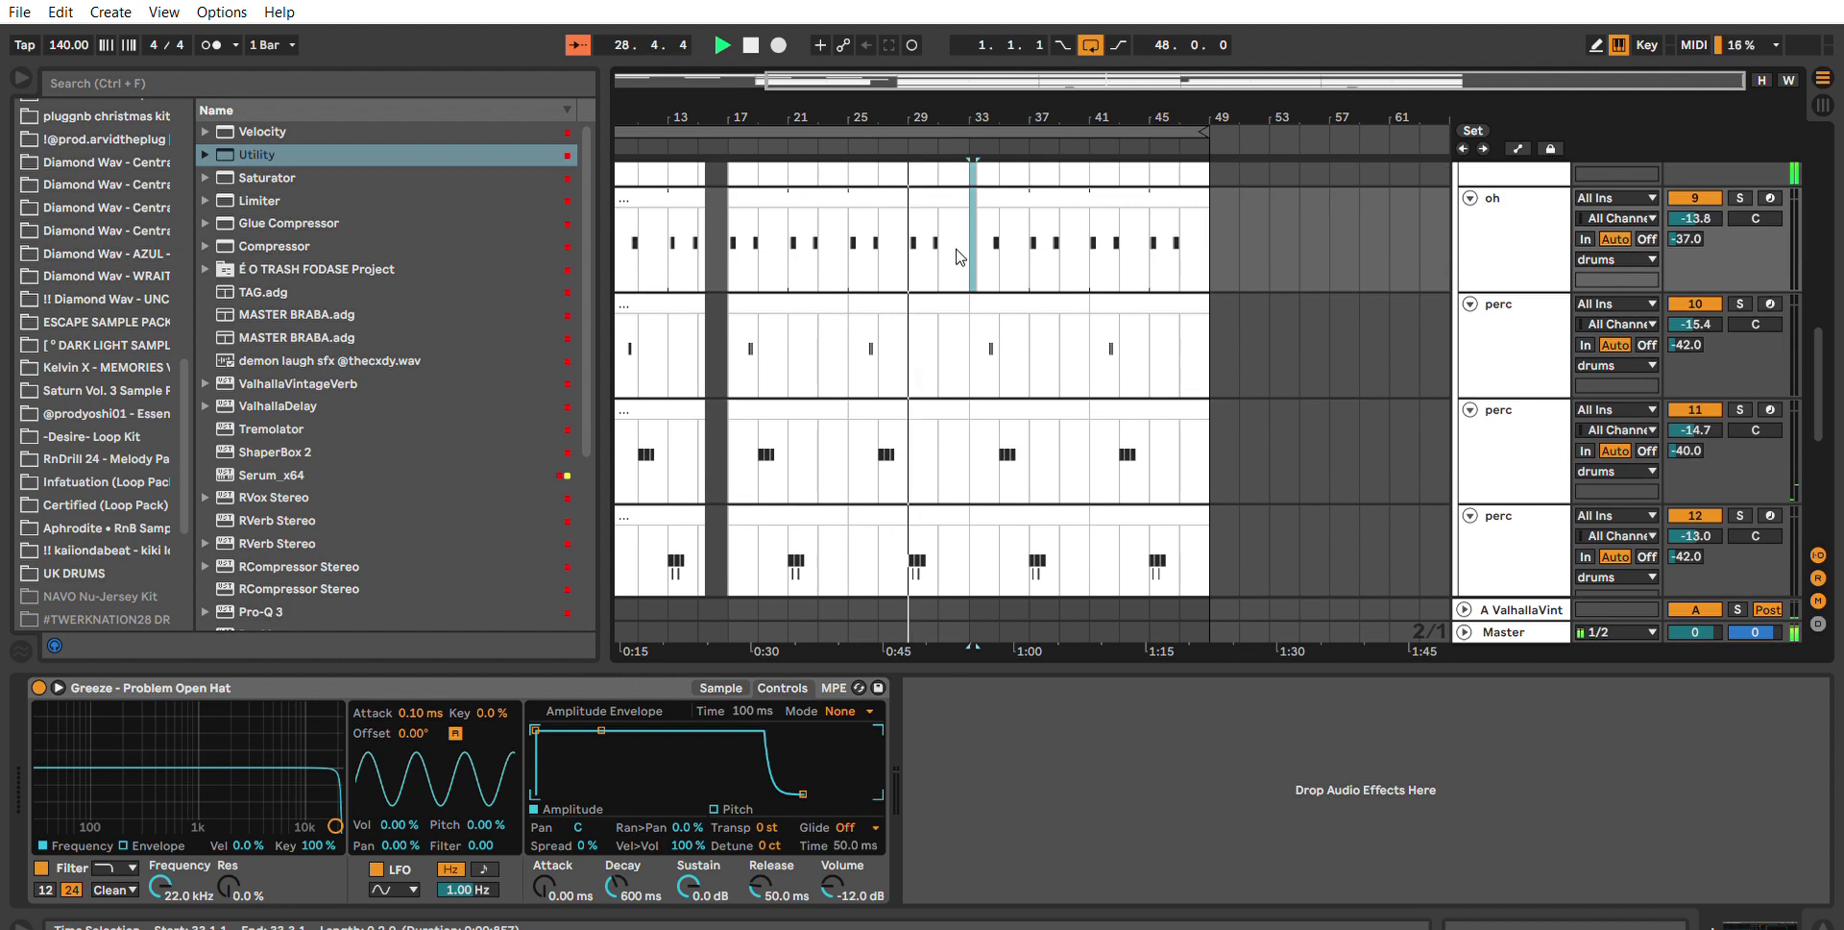
scroll(1230, 332, "down", 2)
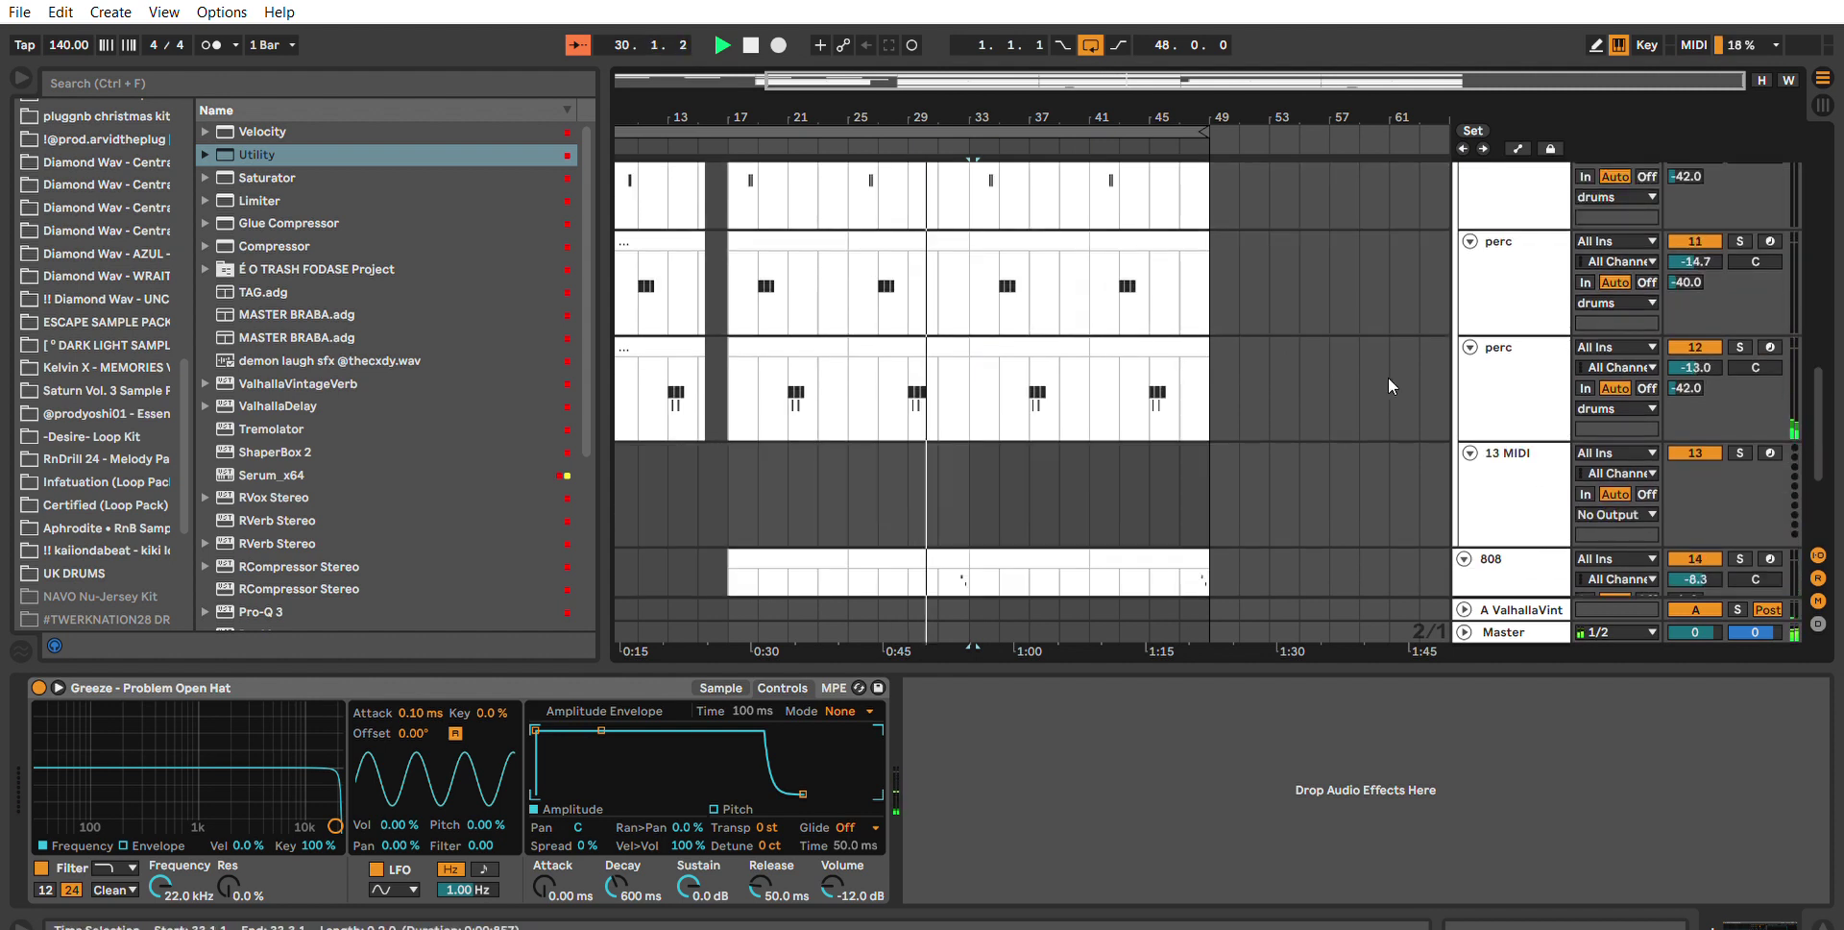
left_click(1503, 494)
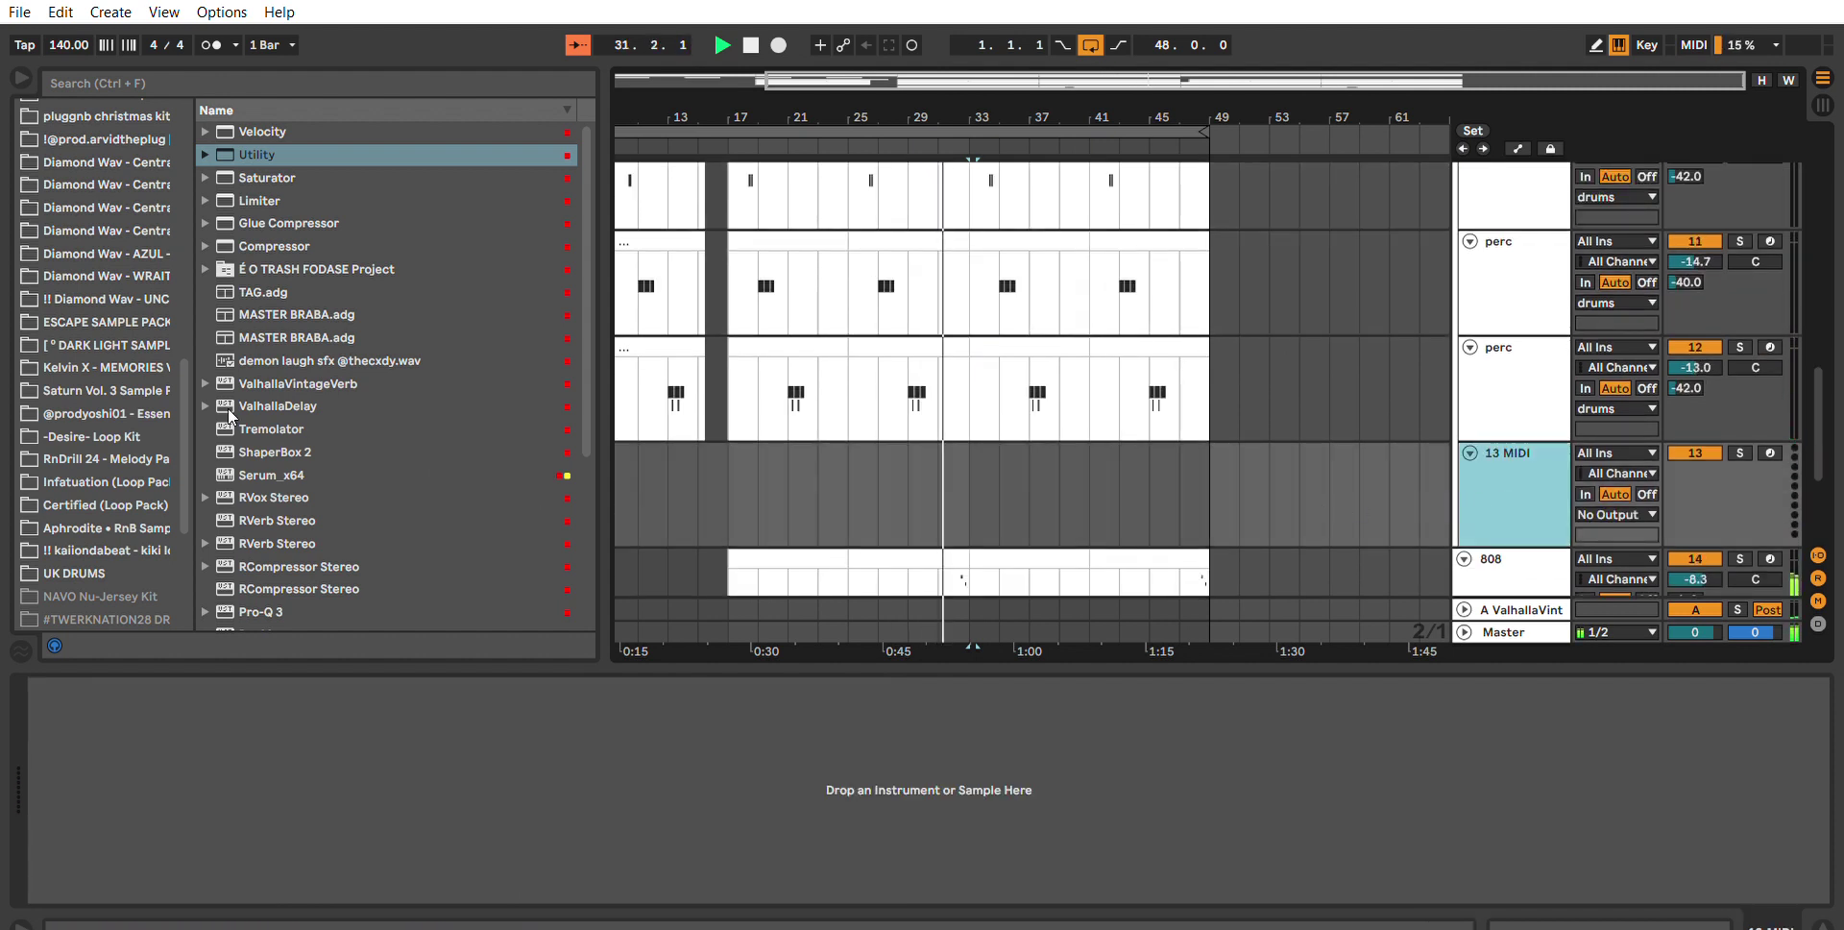
scroll(131, 445, "down", 5)
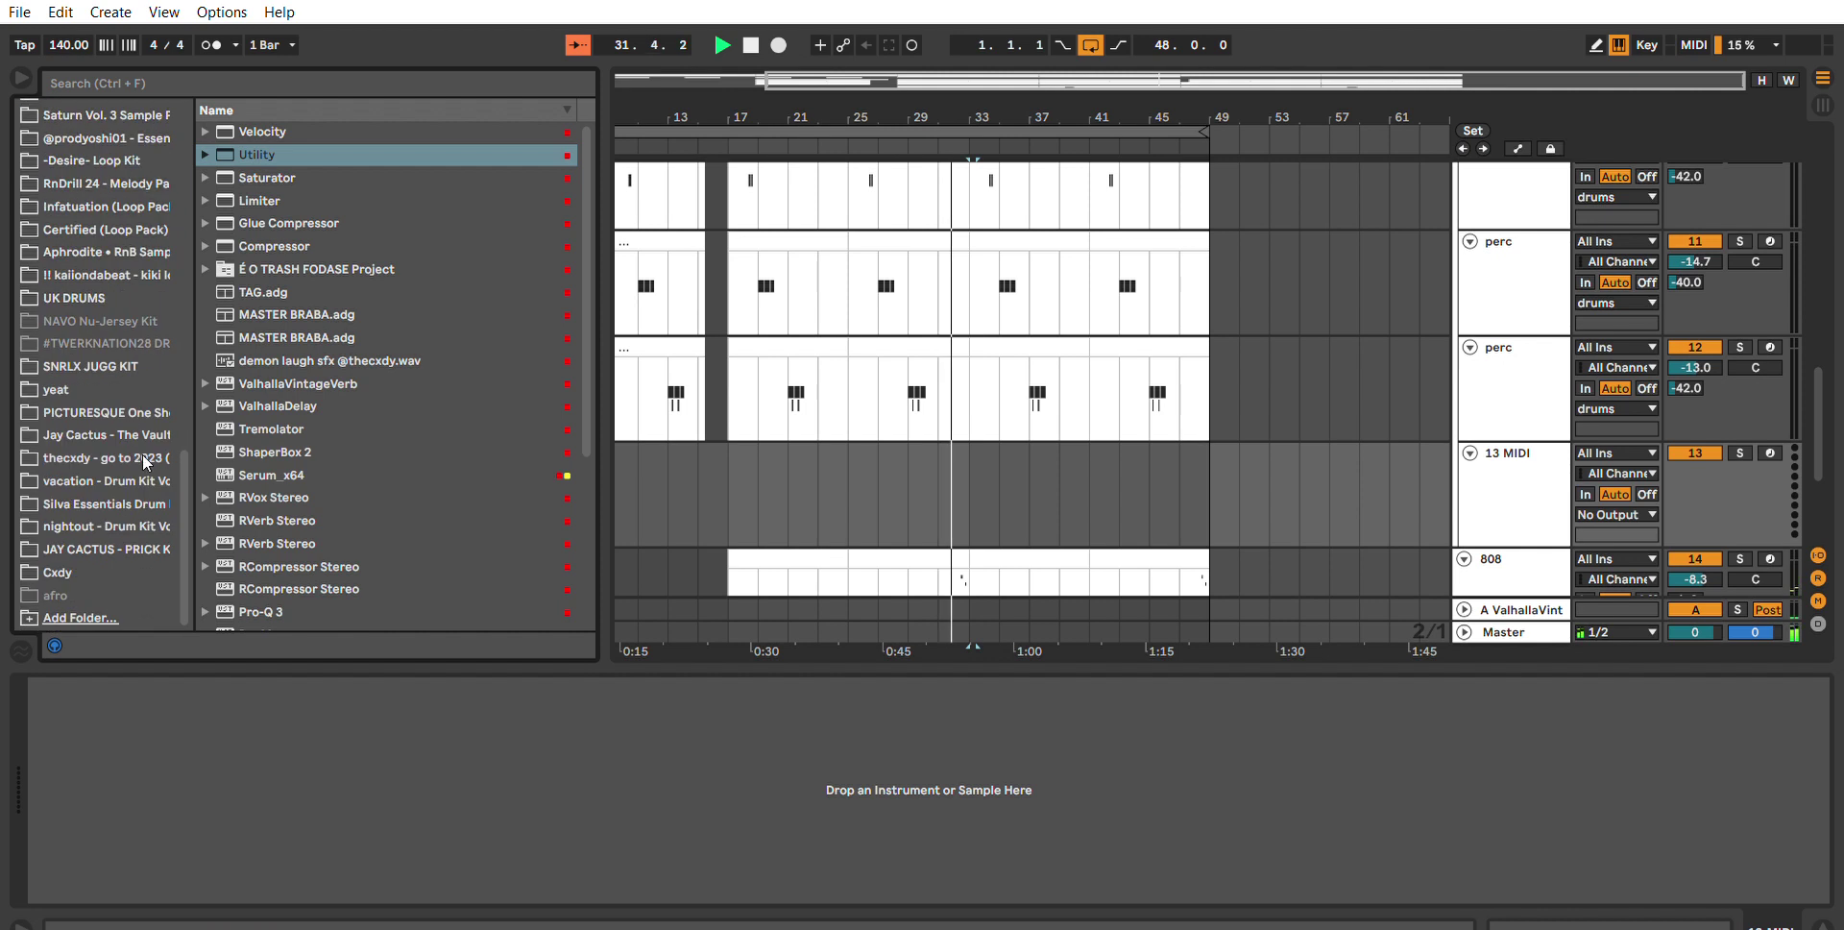
left_click(123, 524)
key("Down")
left_click(206, 131)
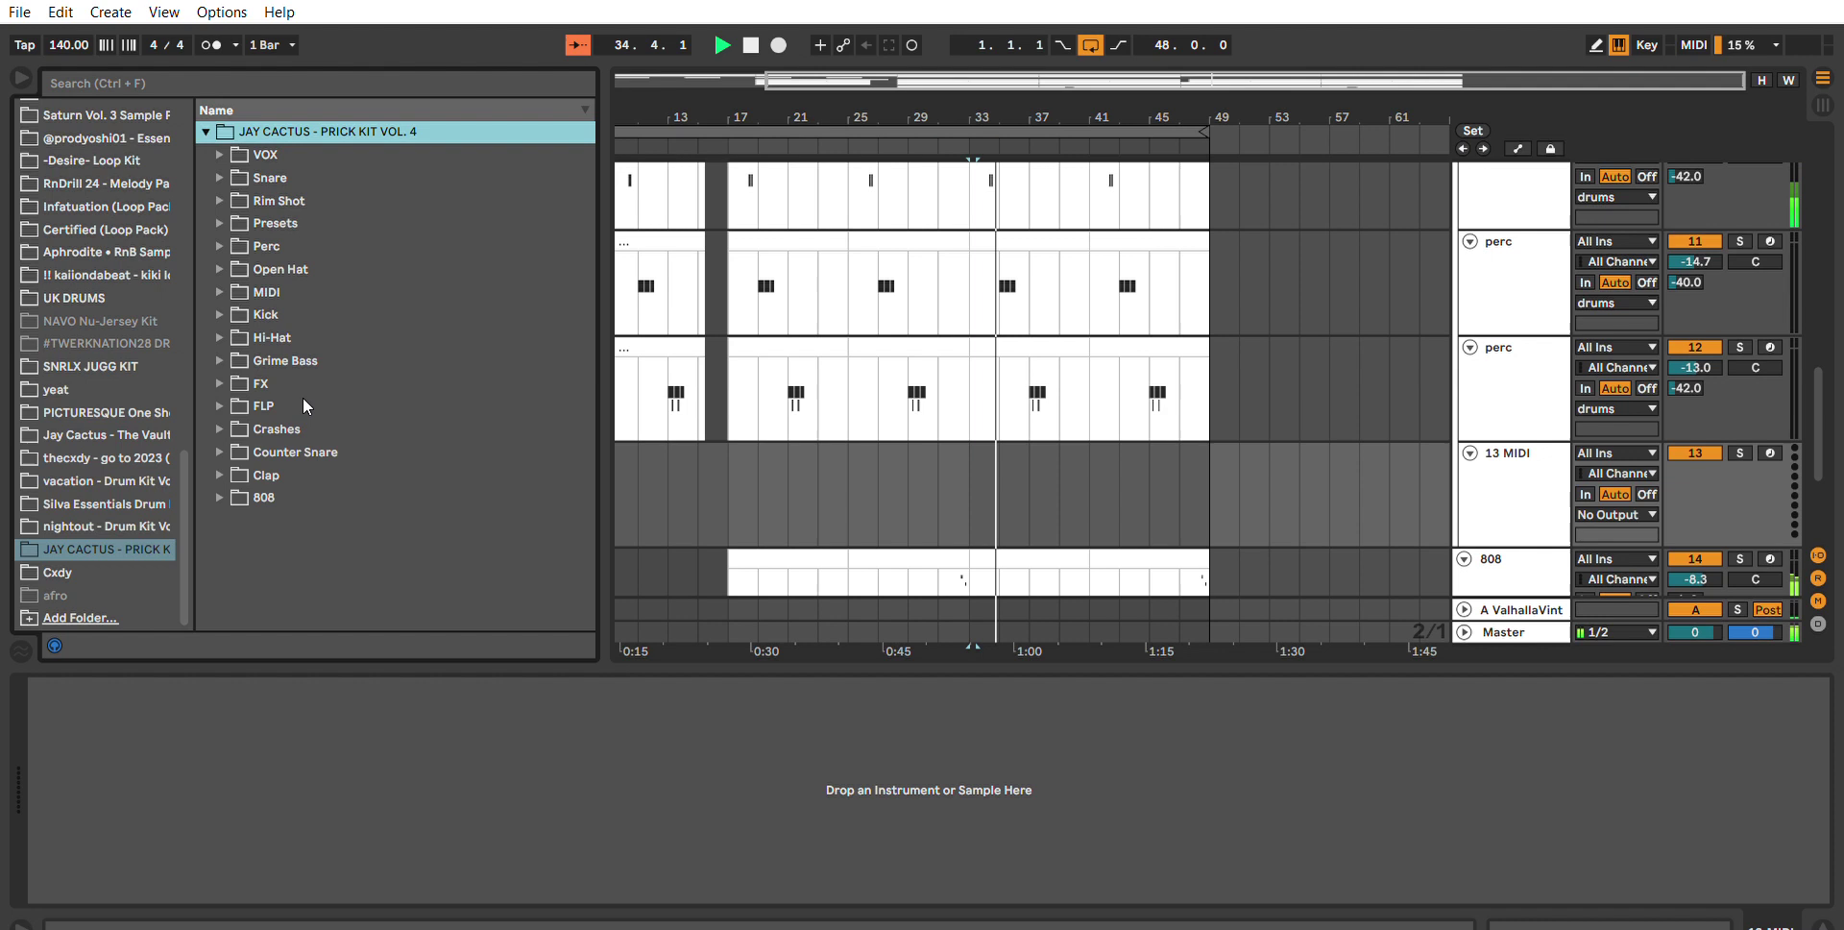
left_click(223, 383)
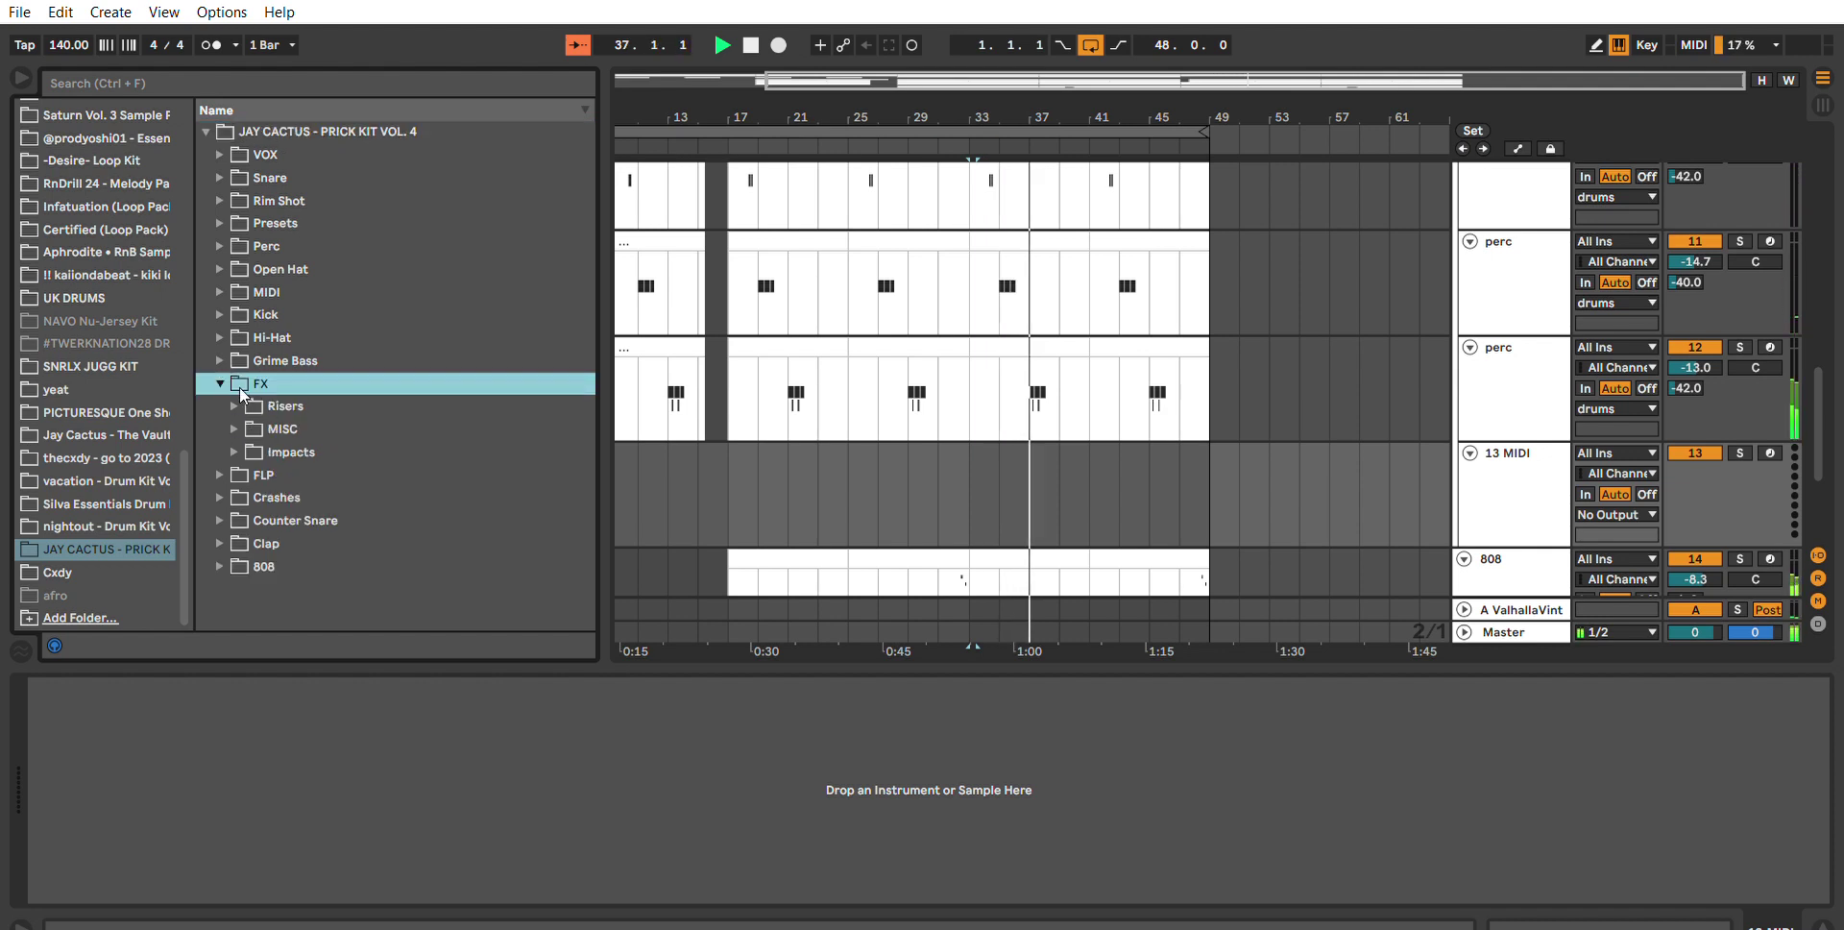
left_click(233, 406)
scroll(451, 413, "down", 3)
Place JayCactus - VOX Riser 2.wav on a new audio track as a clip from 16.2 to 17.1 and play it.
left_click(442, 307)
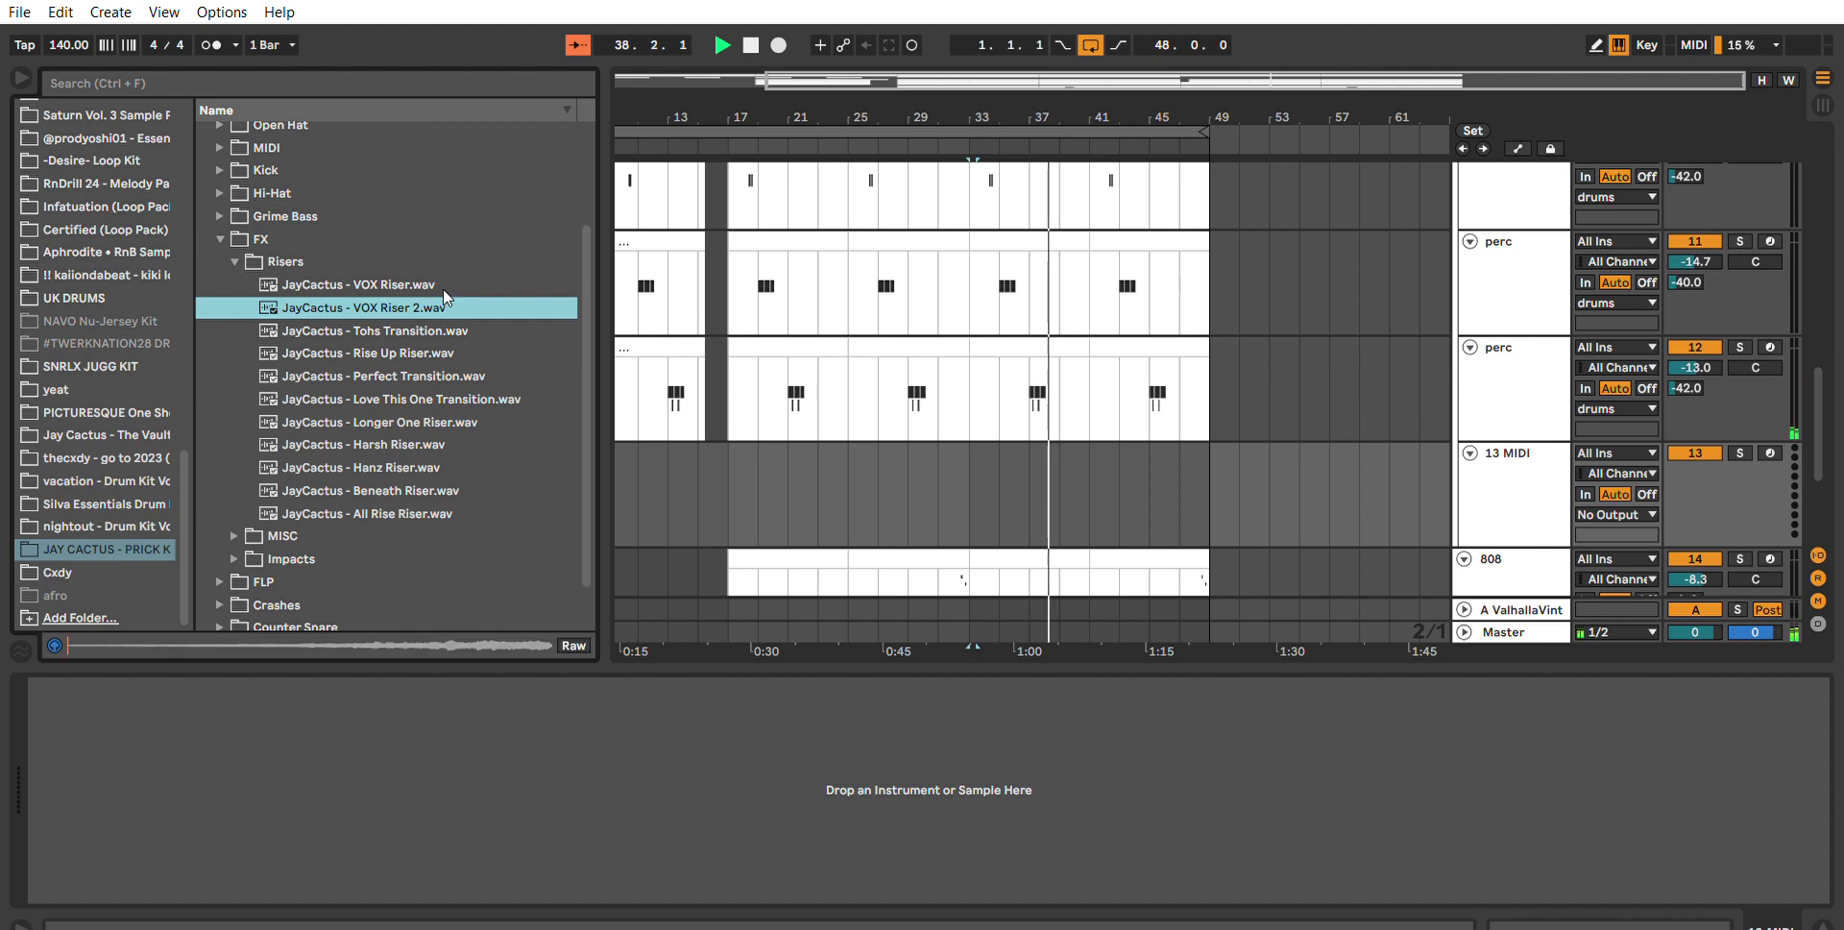
left_click_drag(440, 308, 708, 606)
left_click_drag(708, 128, 733, 173)
key("ctrl+d")
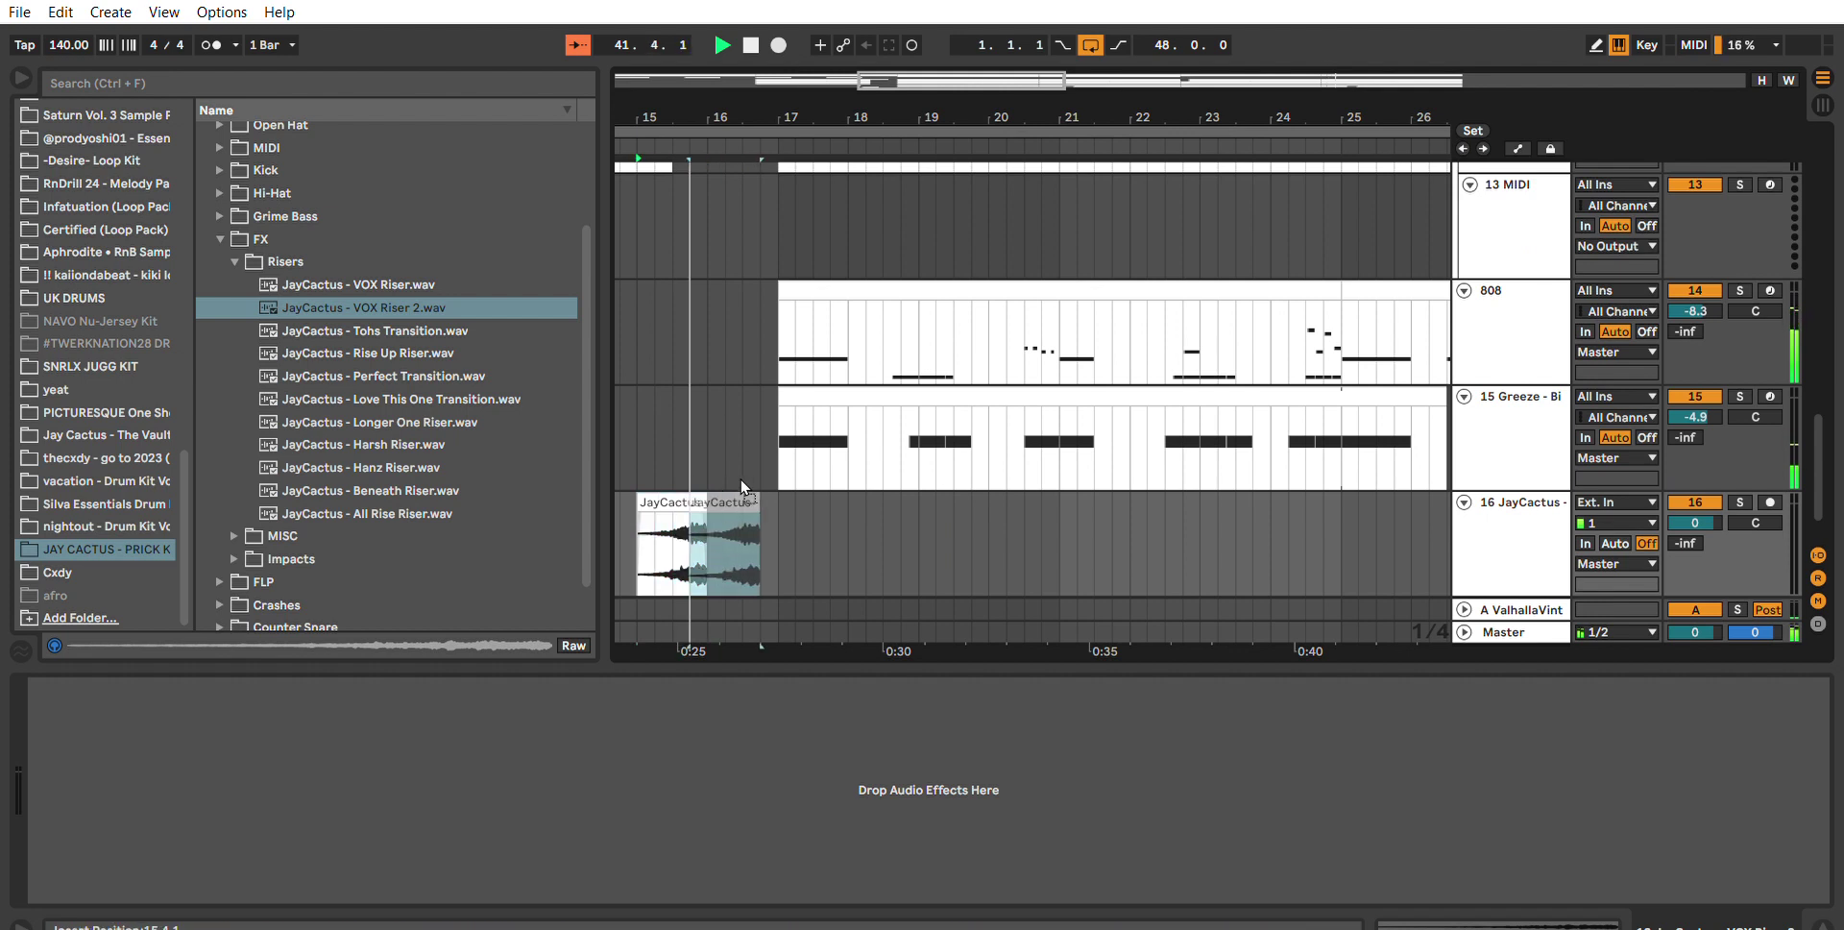
left_click_drag(763, 493, 766, 497)
key("space")
key("space")
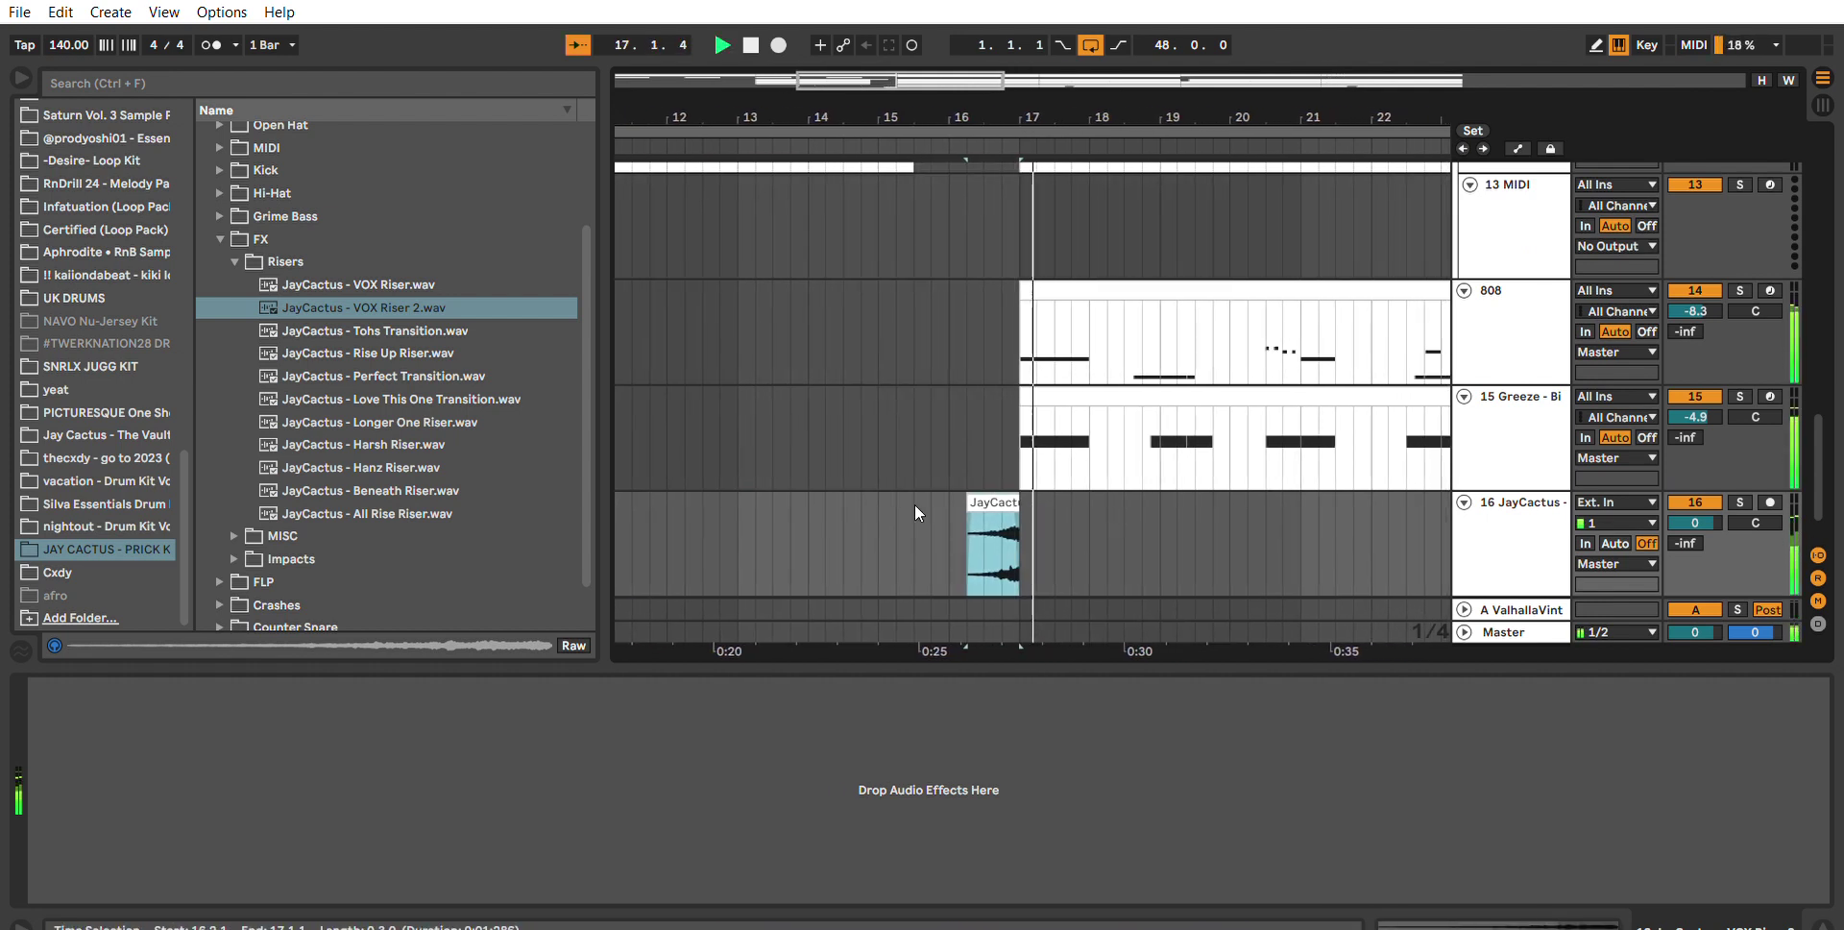
key("space")
Replace the riser clip with JayCactus - Tohs Transition.wav and delete the leftover sliver before bar 17.
left_click(429, 324)
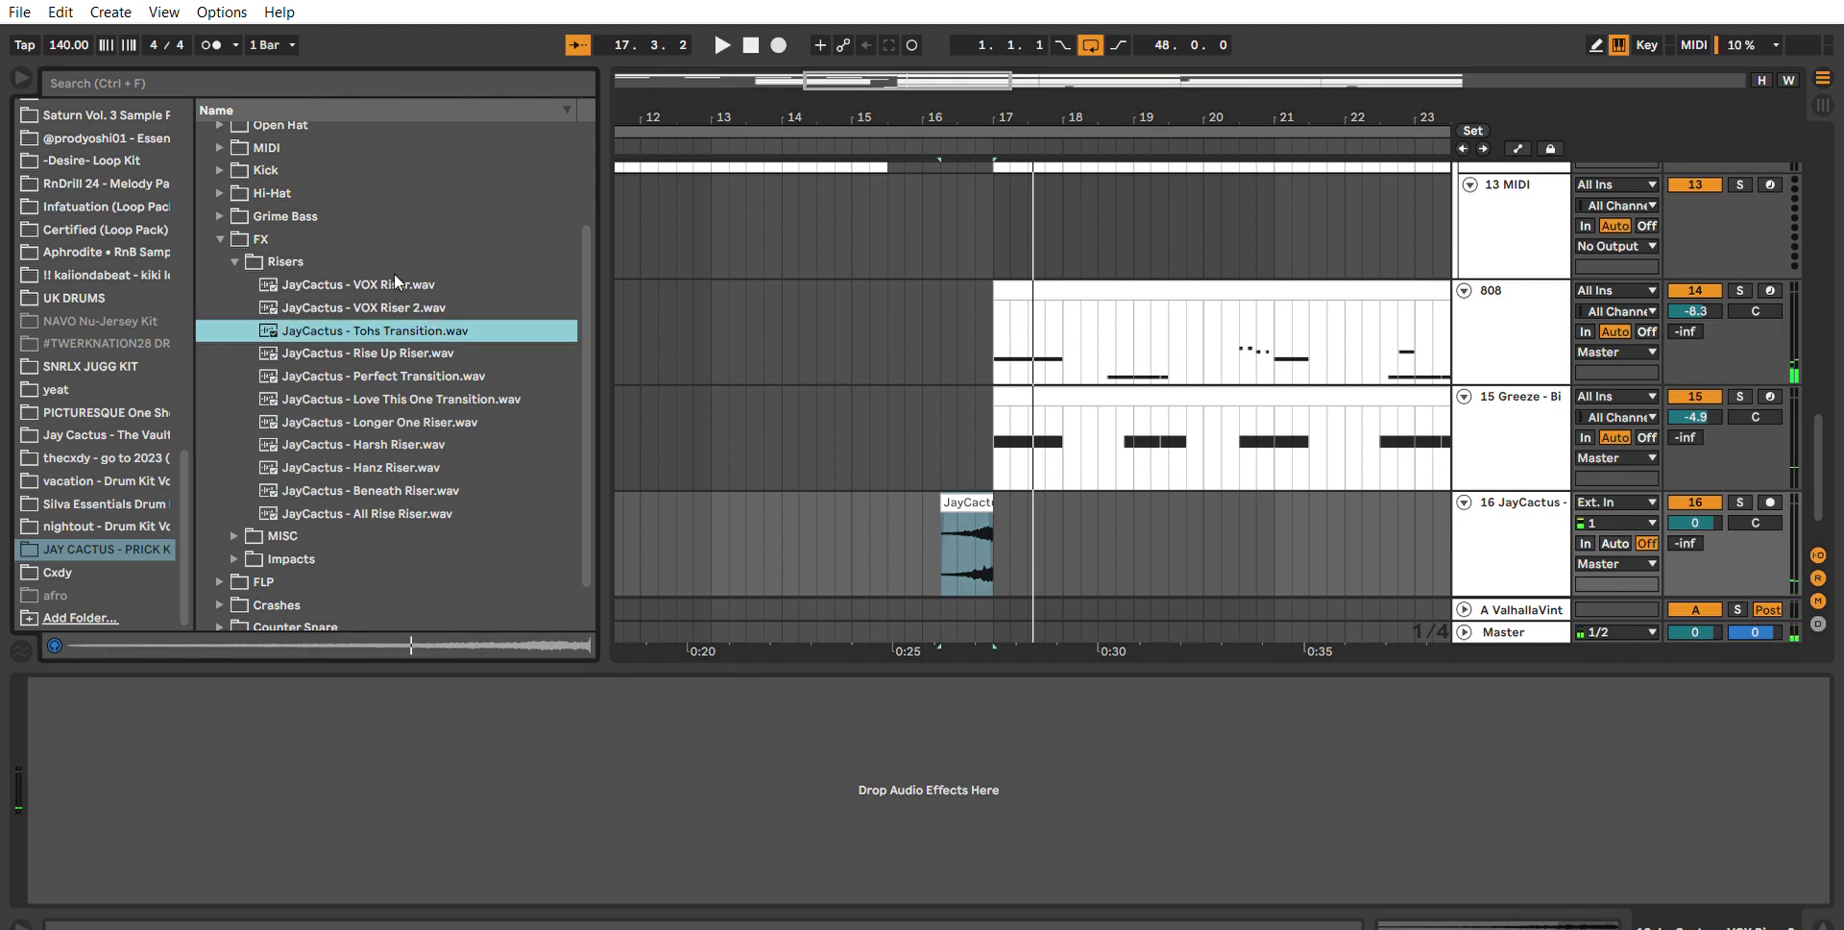
left_click(956, 514)
key("space")
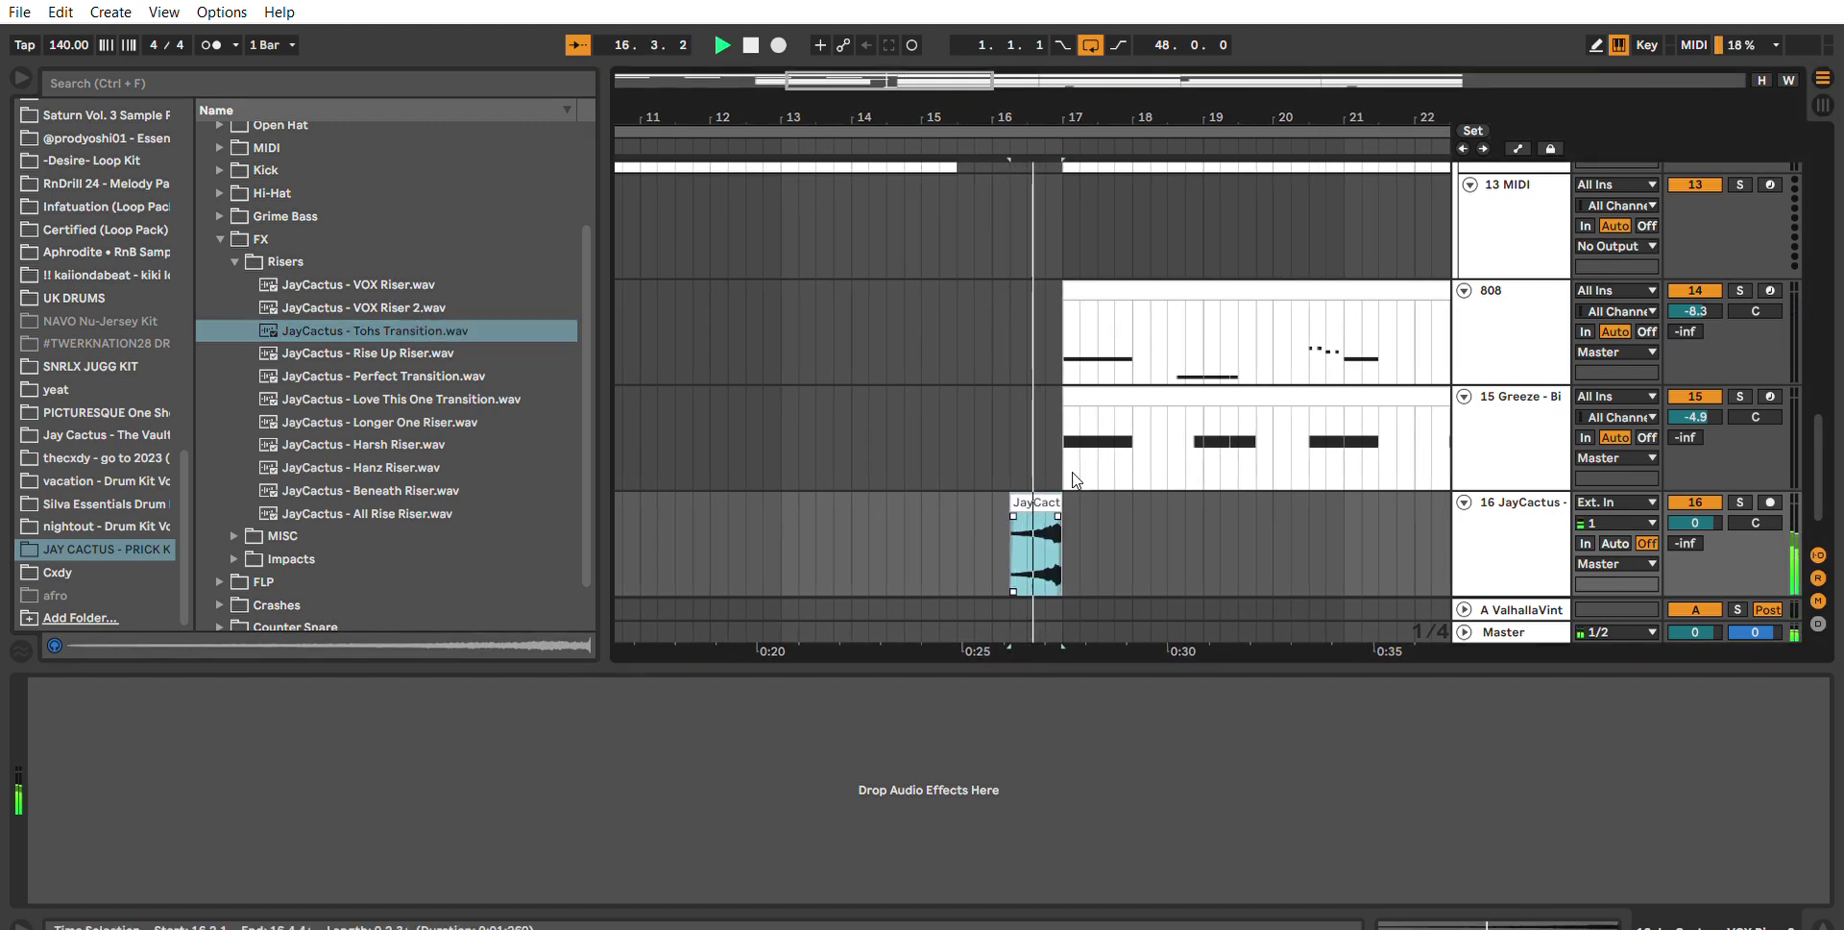
key("z")
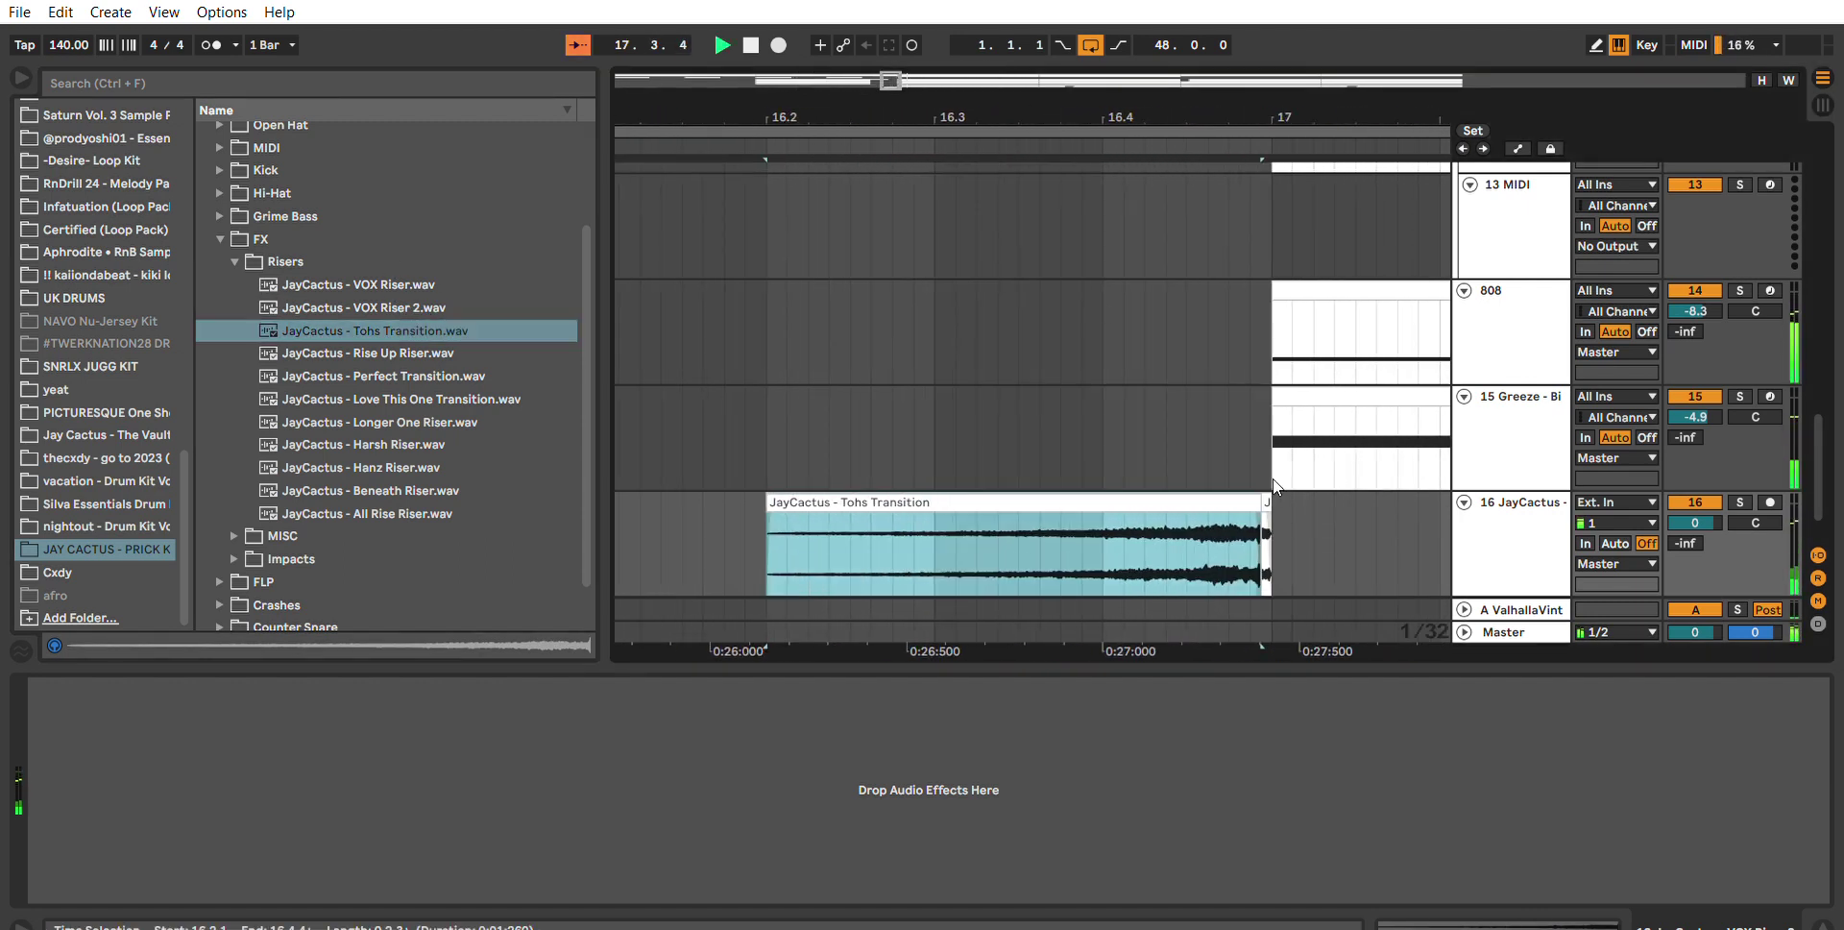
left_click(1267, 503)
key("Delete")
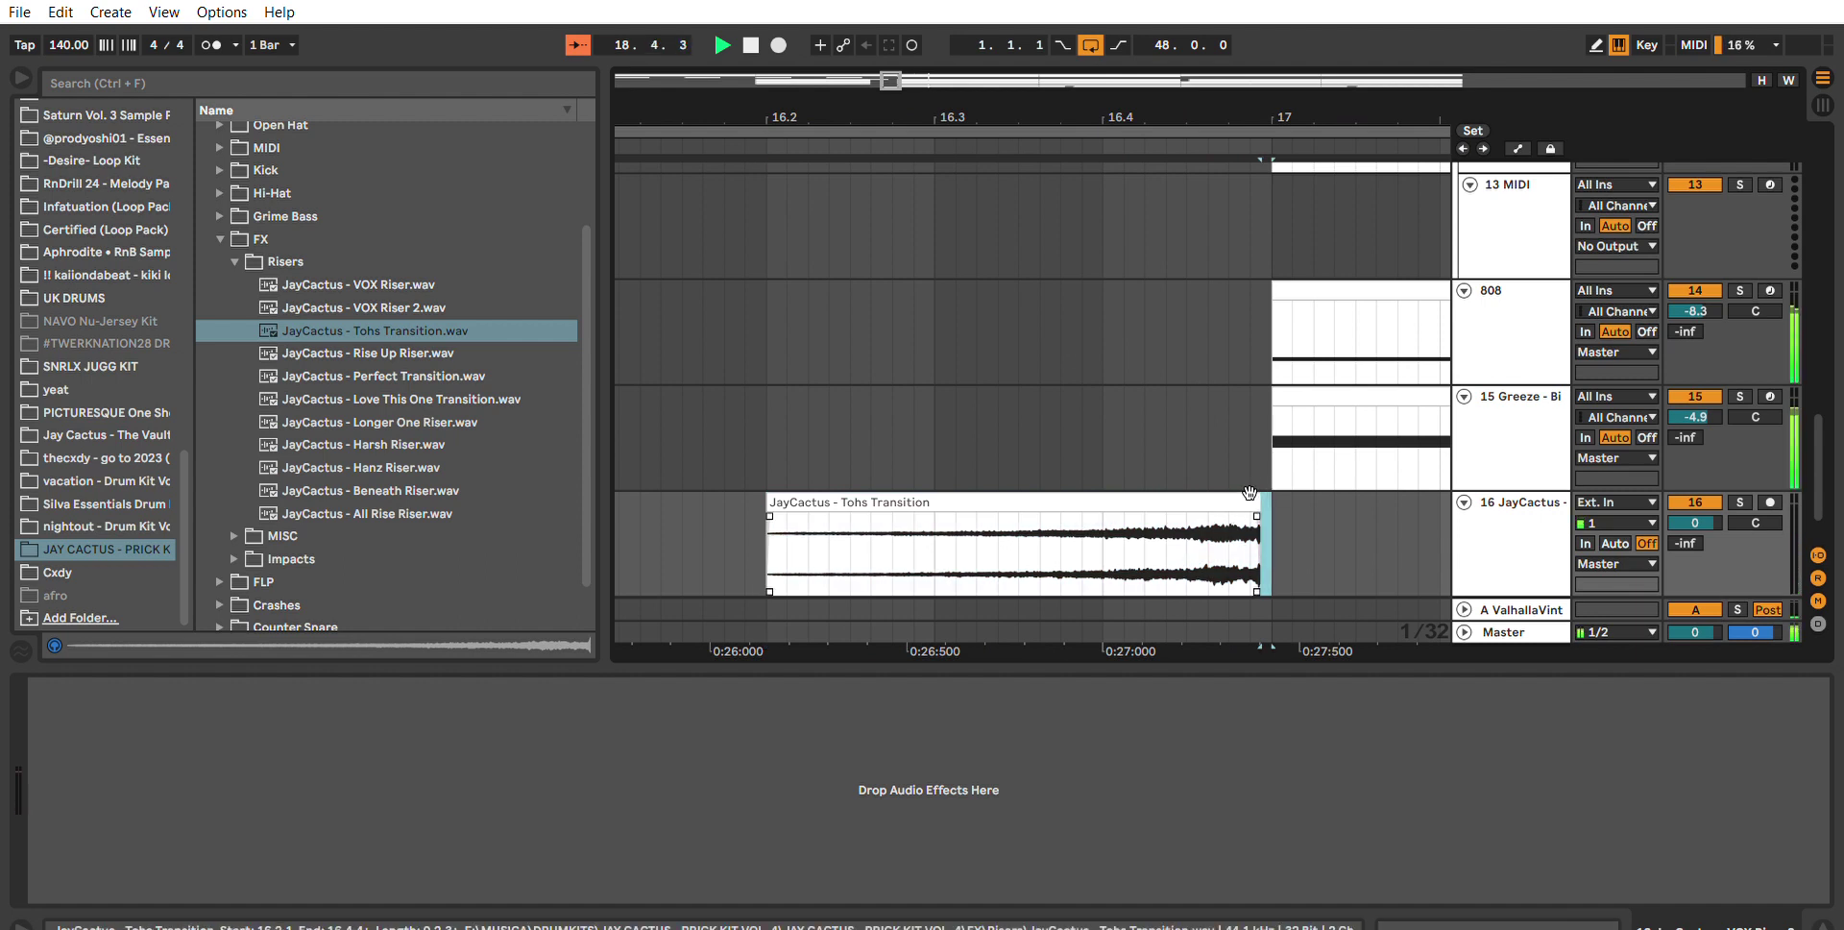
Shorten the Tohs Transition clip to end at 16.4.3 and play the passage into bar 17.
left_click(1256, 501)
key("space")
left_click_drag(1261, 484, 1182, 485)
key("space")
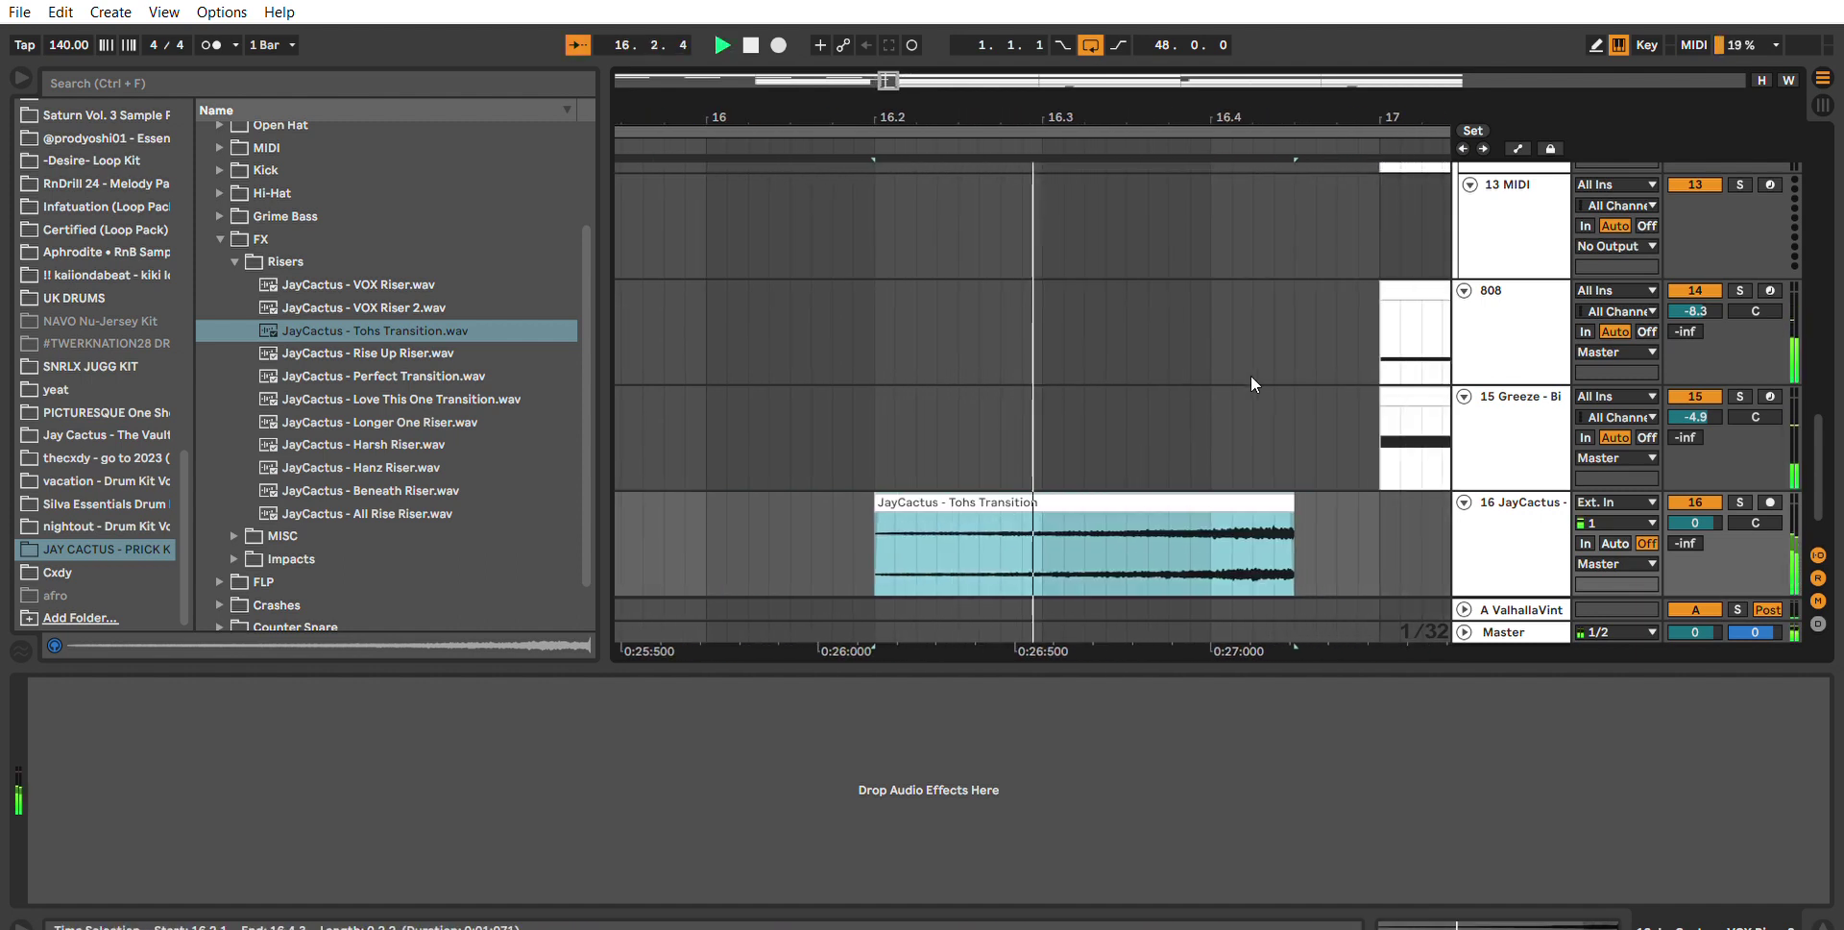
left_click_drag(1186, 87, 1186, 19)
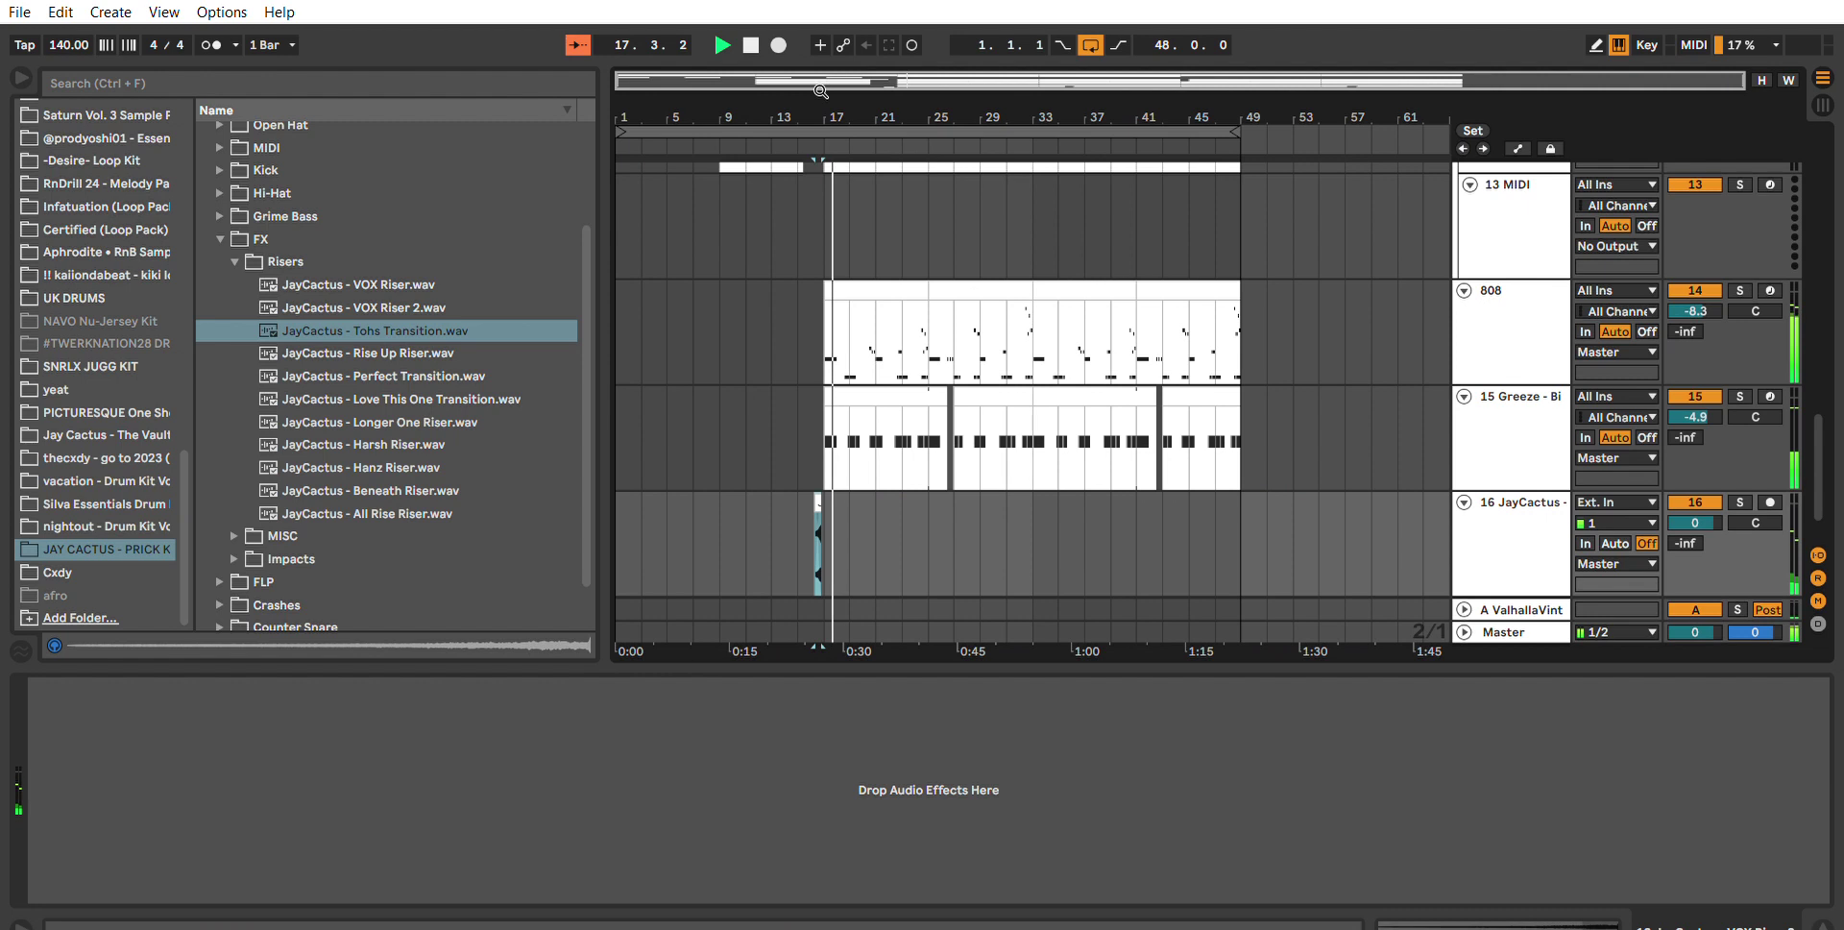
Add a fade-in to the Tohs Transition clip and lower its track volume to -13.9 dB, playing the passage into bar 17.
left_click_drag(821, 91, 821, 241)
left_click_drag(889, 495, 905, 493)
key("space")
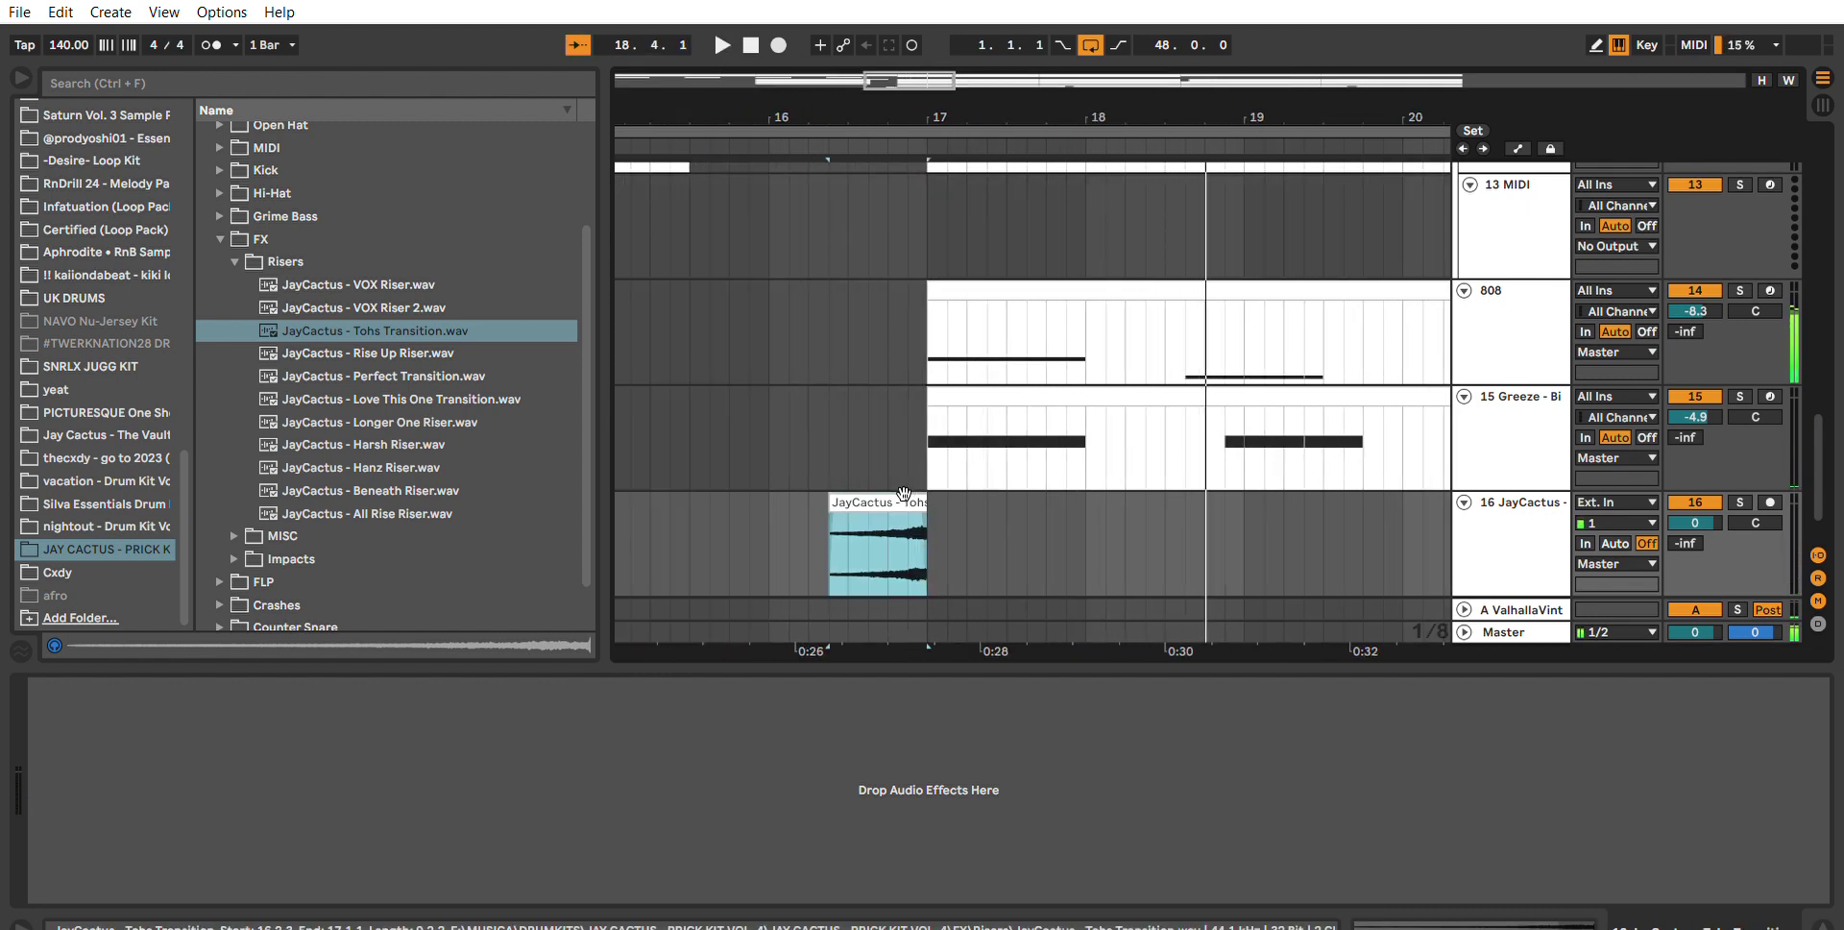
left_click(905, 492)
key("space")
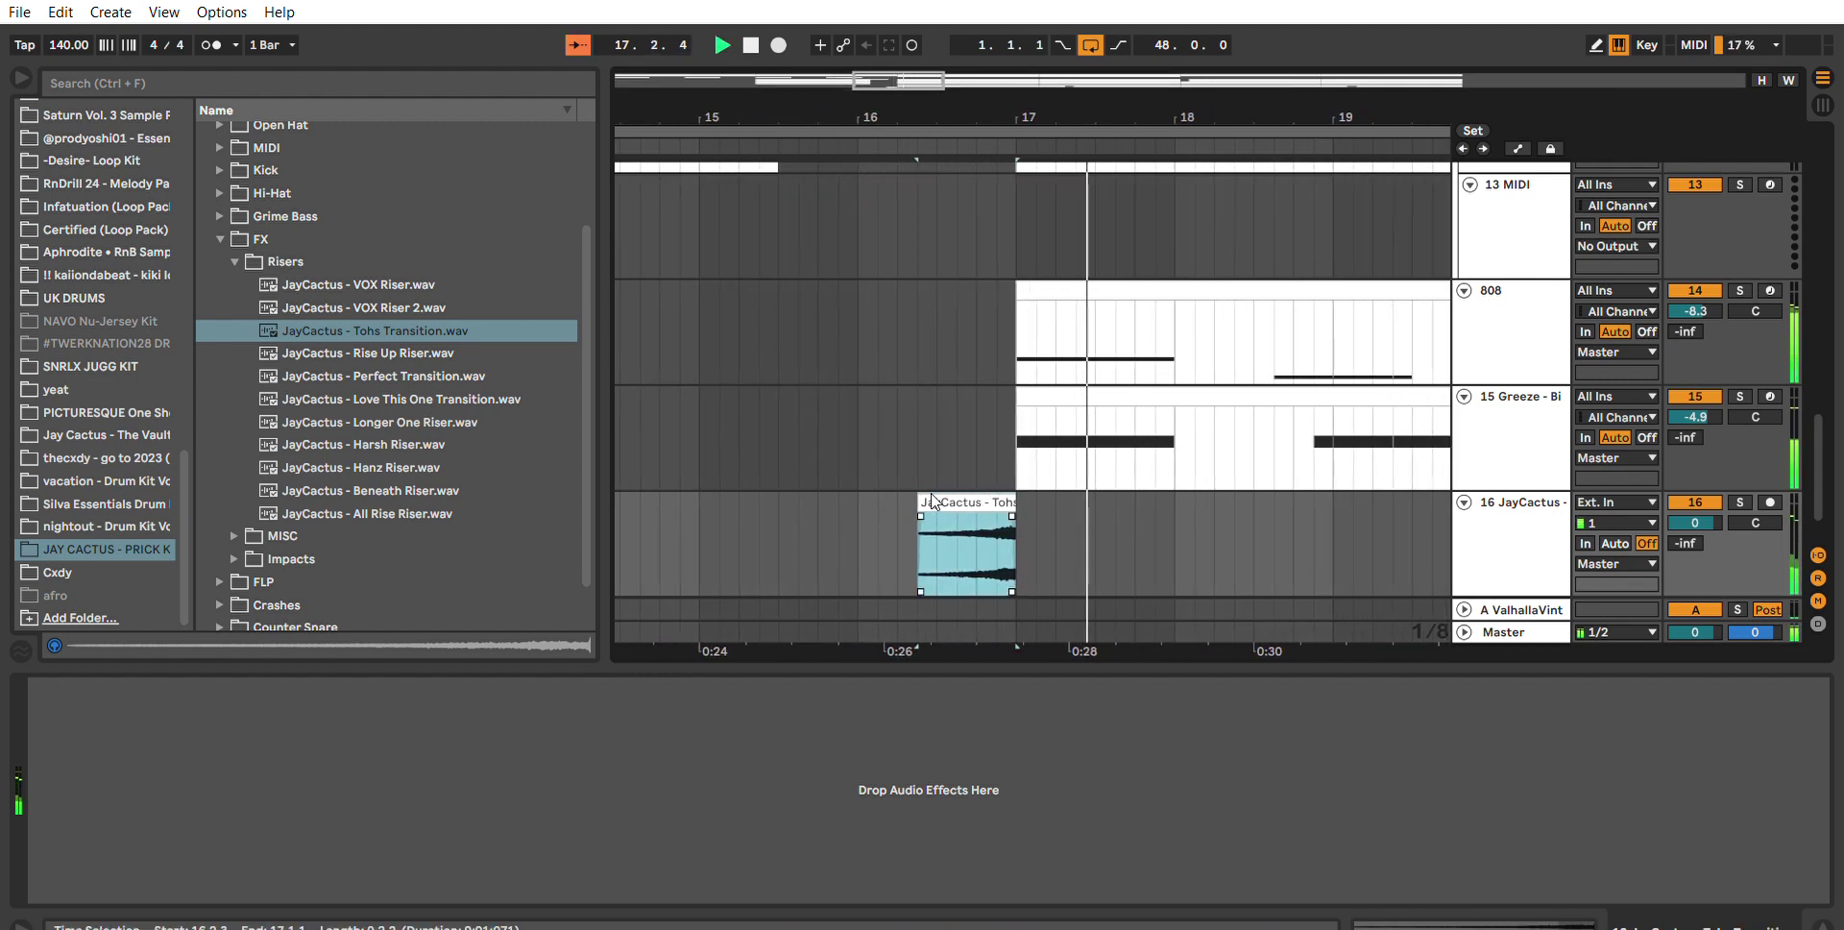
left_click_drag(920, 516, 951, 517)
left_click_drag(1687, 544, 1697, 510)
key("space")
key("space")
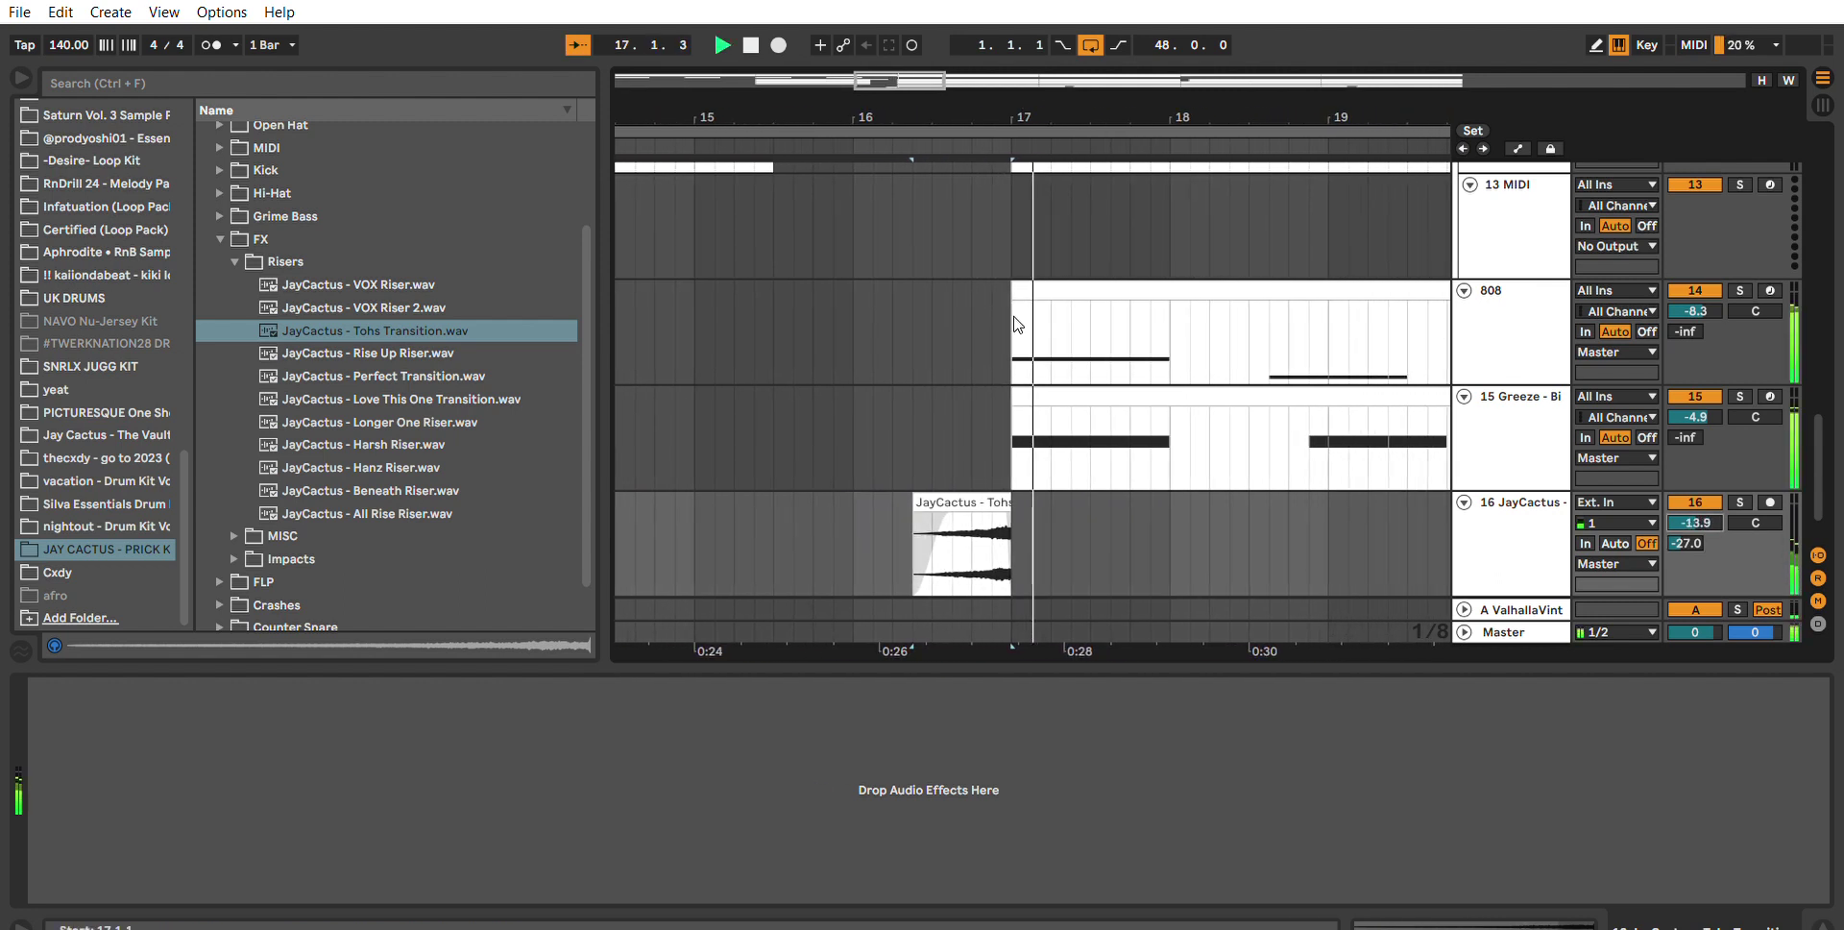
Set the Tohs Transition clip's warp mode to Complex Pro with an envelope of 8 and play it.
double_click(961, 547)
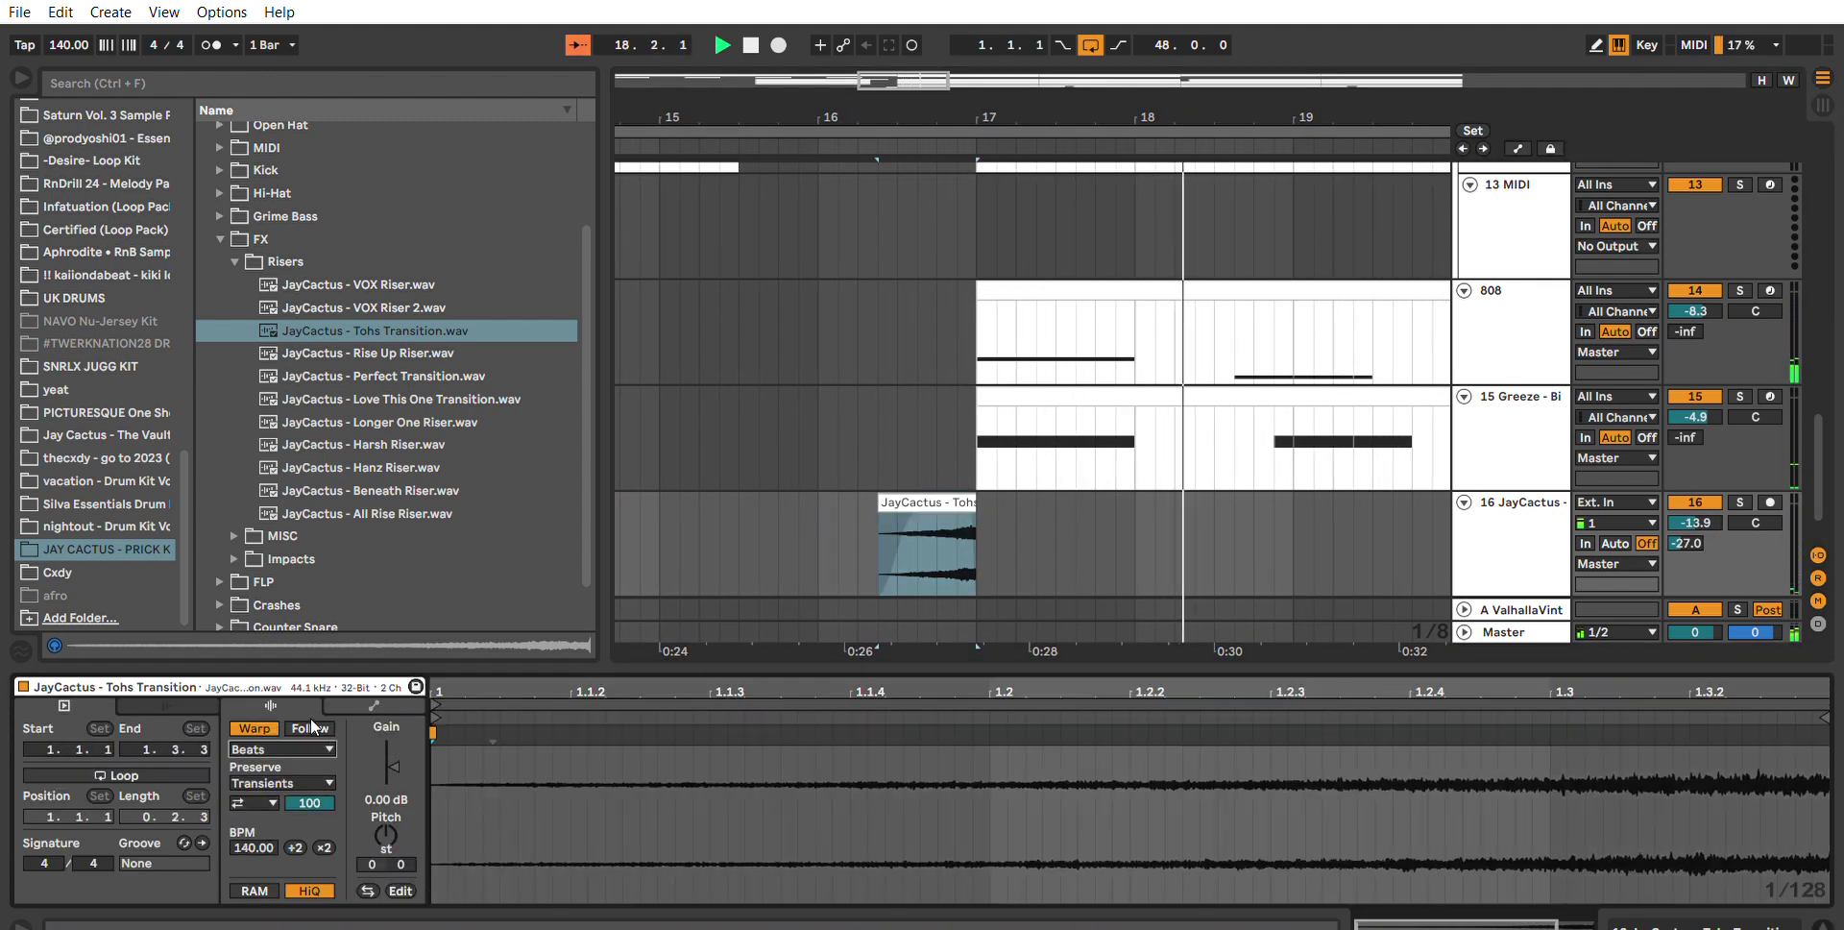
left_click(288, 749)
left_click(298, 818)
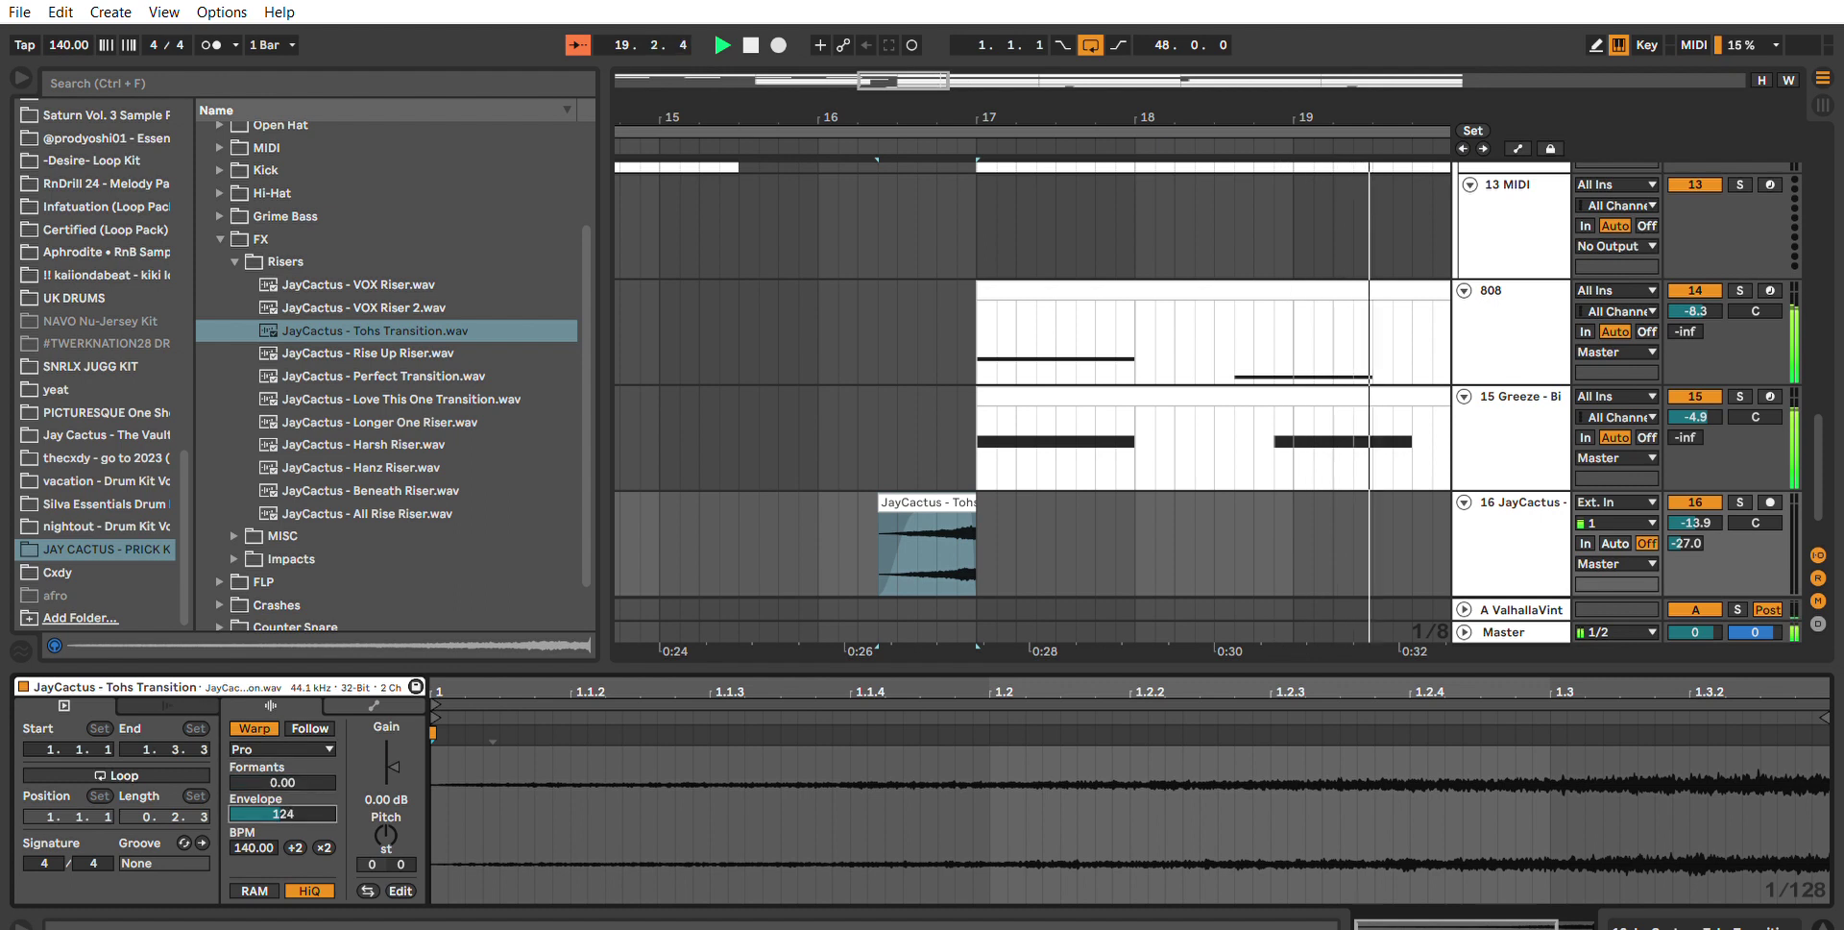
left_click_drag(296, 814, 296, 893)
key("space")
key("space")
Place JayCactus - Beneath Riser.wav in bar 32 on the riser track and play the passage into bar 33.
left_click_drag(1288, 102, 1288, 25)
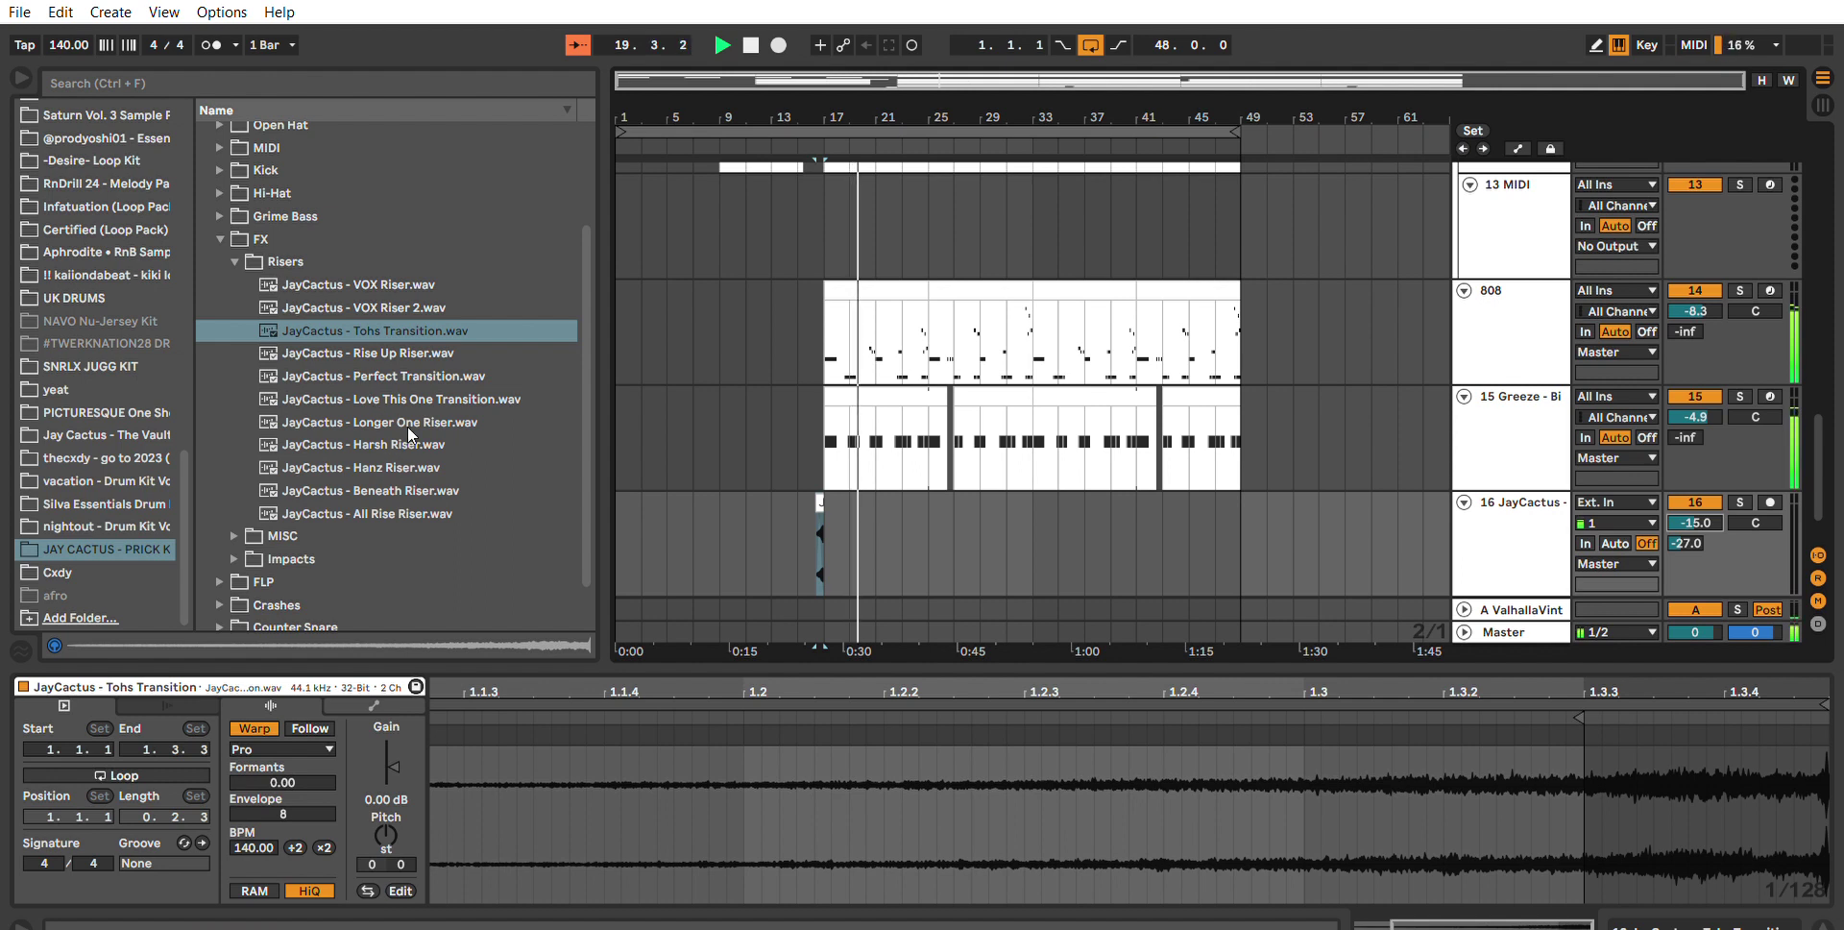
left_click_drag(417, 490, 1026, 500)
scroll(1042, 303, "up", 5)
key("space")
key("space")
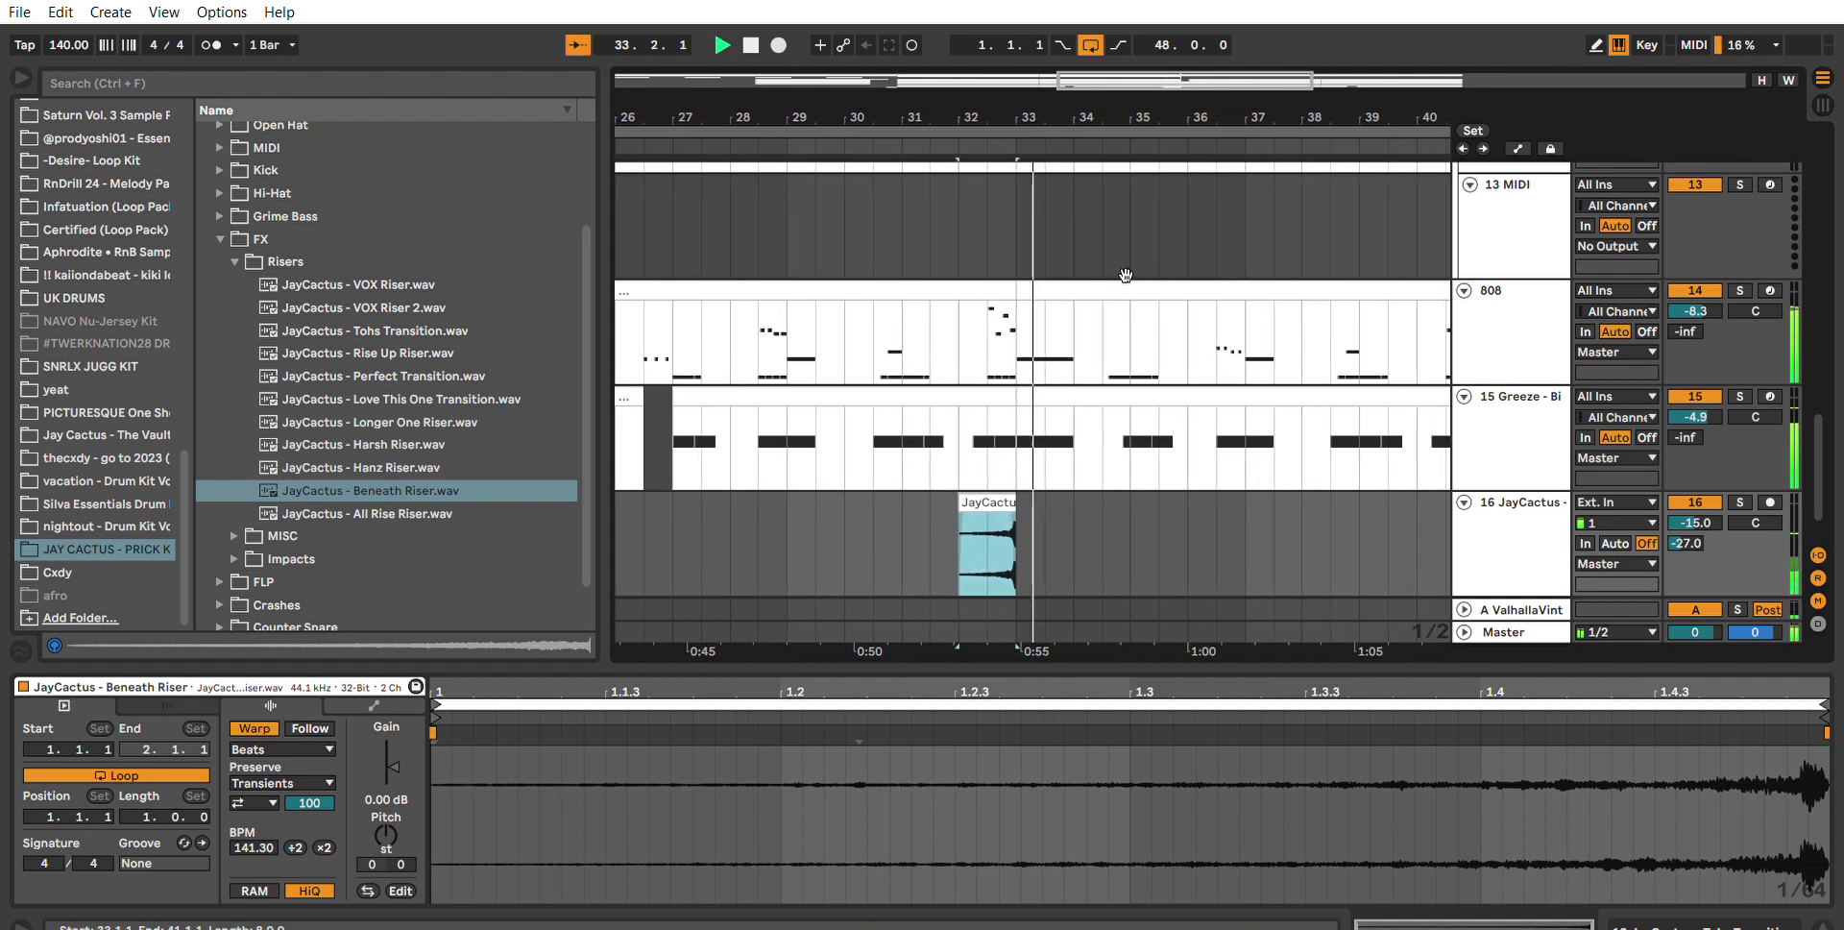
Place JayCactus - All Rise Riser.wav in bar 48 on the riser track, ending at bar 49, and play it.
scroll(1069, 159, "down", 5)
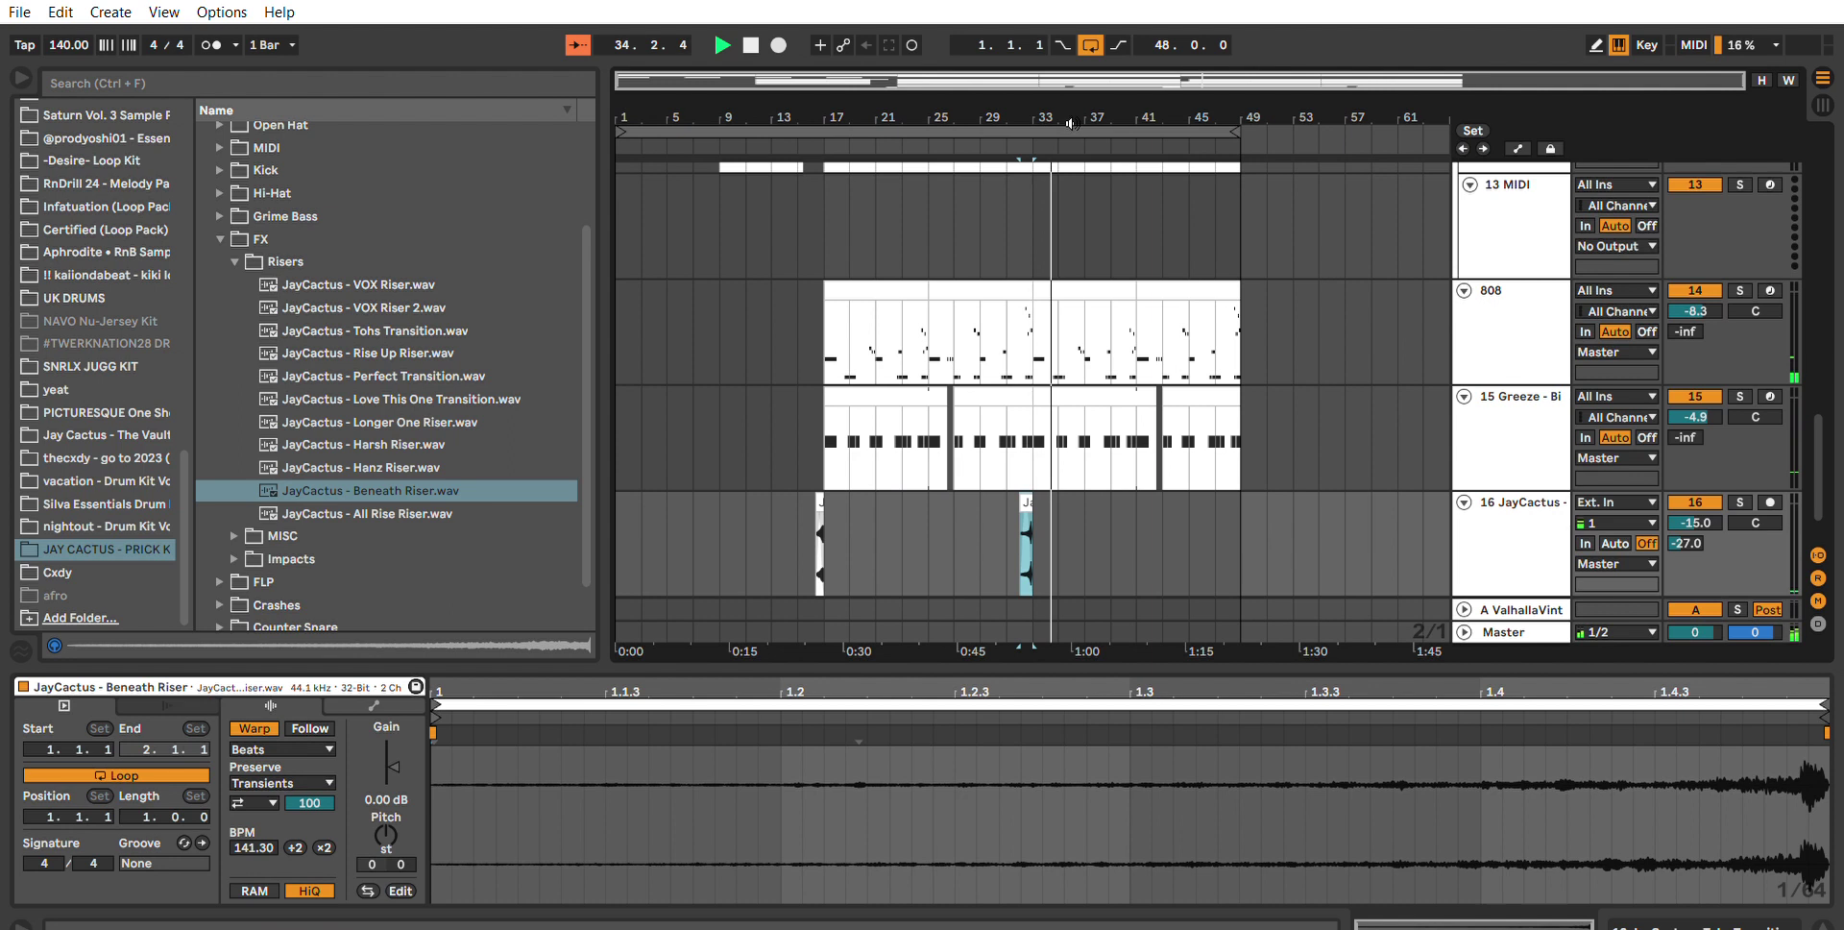
left_click_drag(420, 513, 1225, 524)
left_click_drag(1230, 111, 1230, 221)
left_click_drag(1187, 503, 1289, 505)
key("space")
key("space")
scroll(1105, 634, "up", 5)
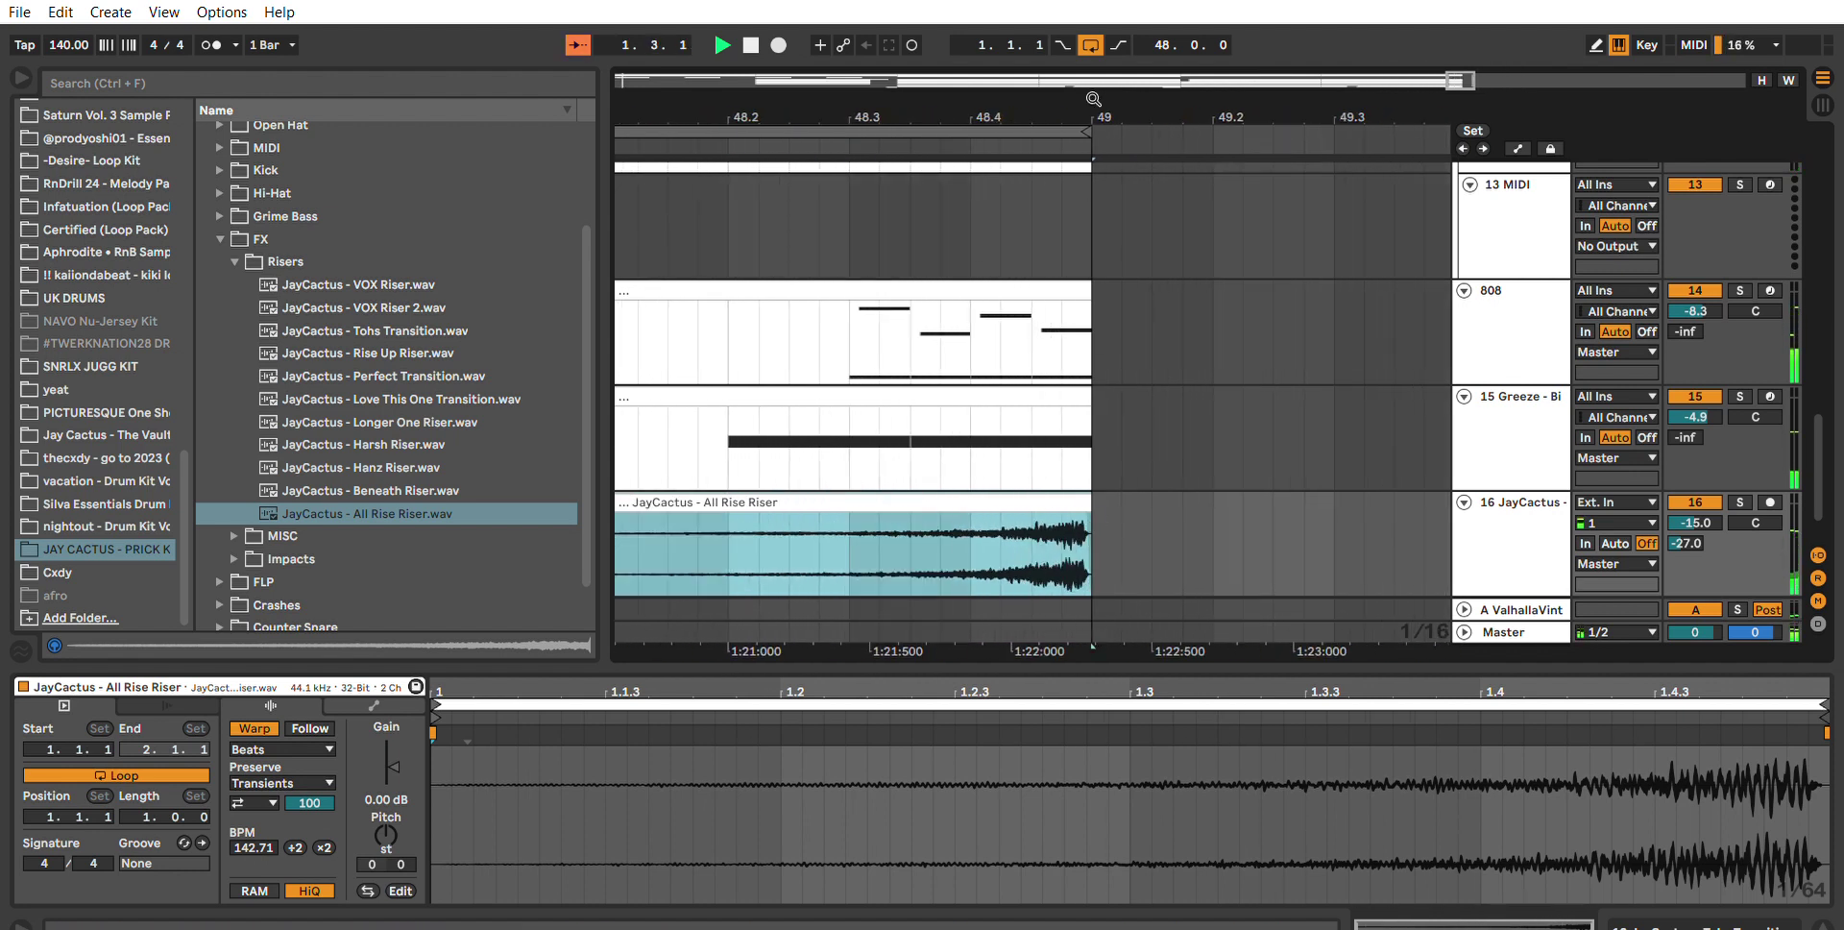
Open the Perc folder of the JAY CACTUS - PRICK KIT VOL. 4 pack and audition Triangle Perc and Triangle Chamber Perc.
scroll(1093, 98, "down", 10)
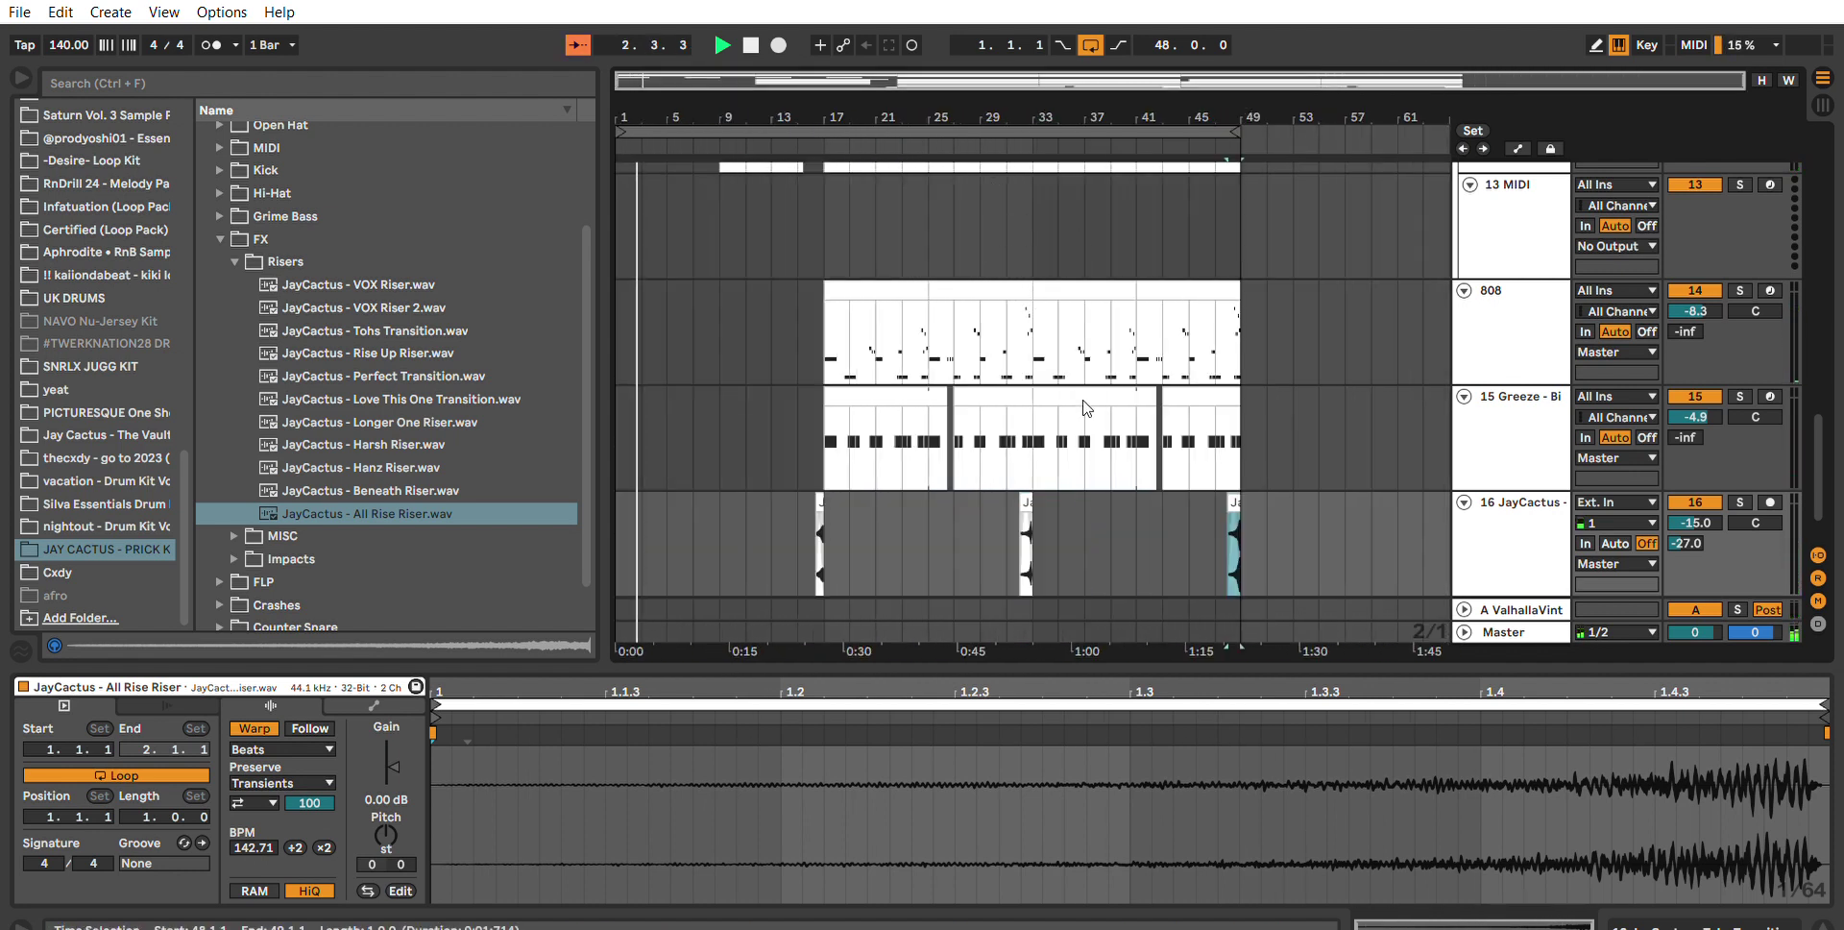
scroll(1416, 494, "down", 2)
scroll(1305, 481, "up", 15)
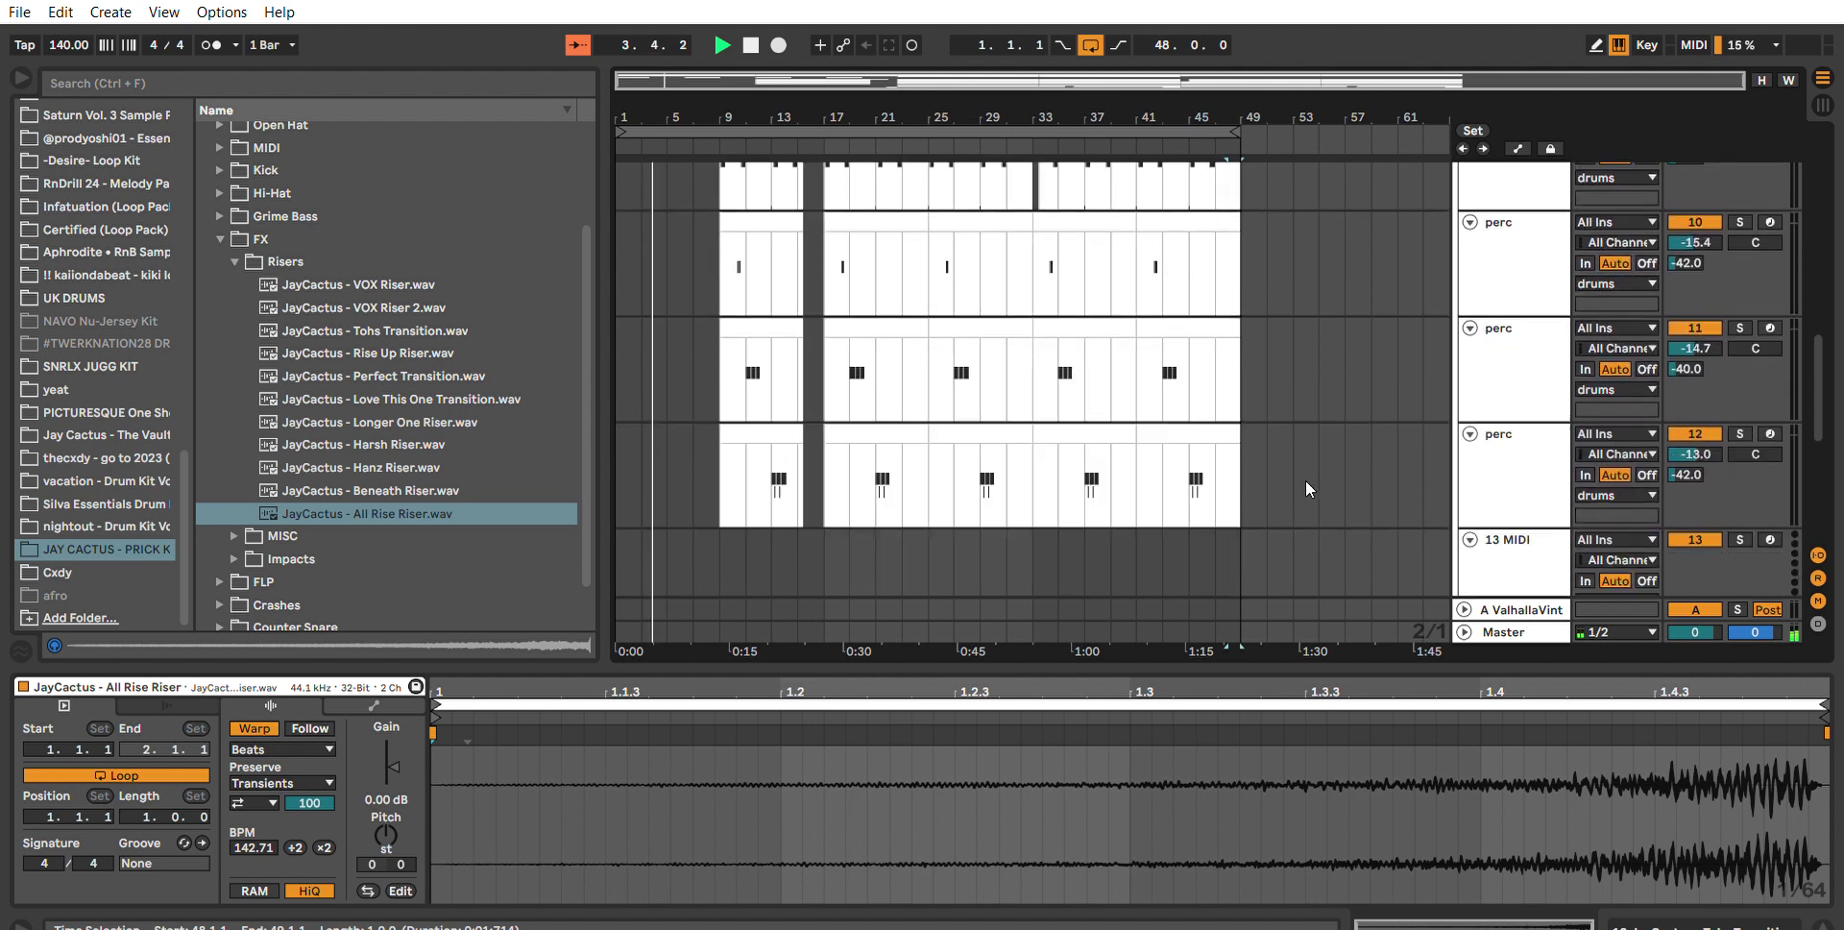
scroll(1305, 441, "down", 5)
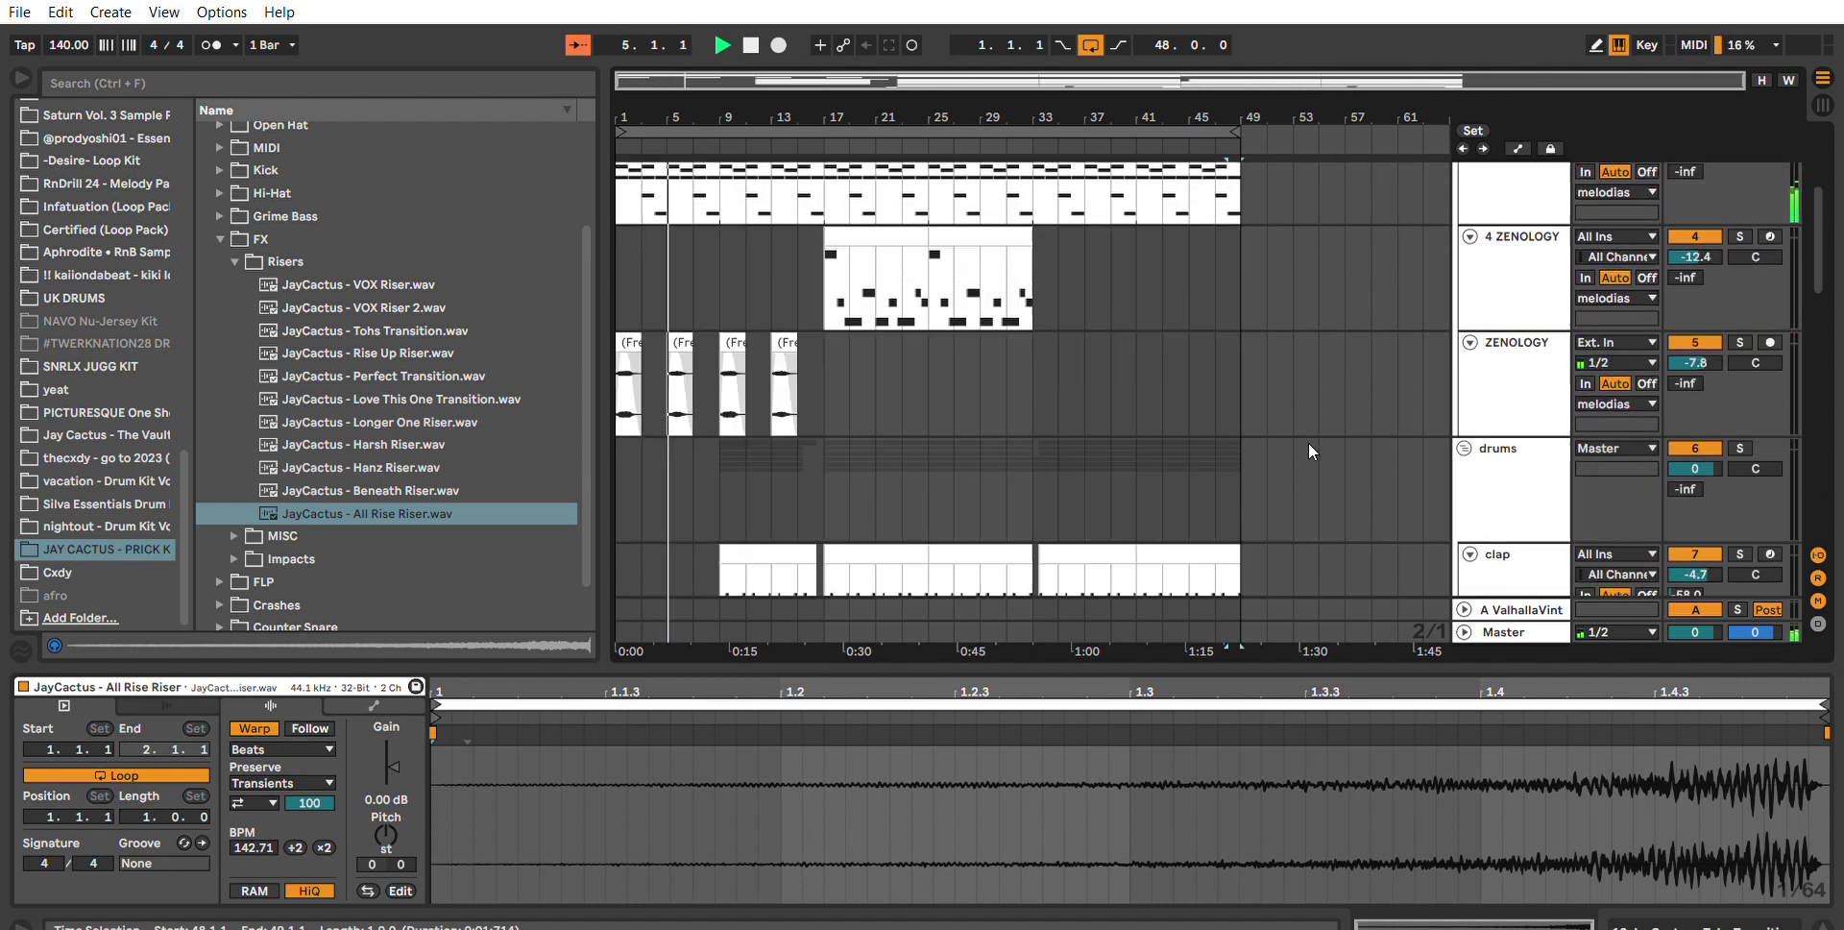
scroll(1310, 434, "down", 2)
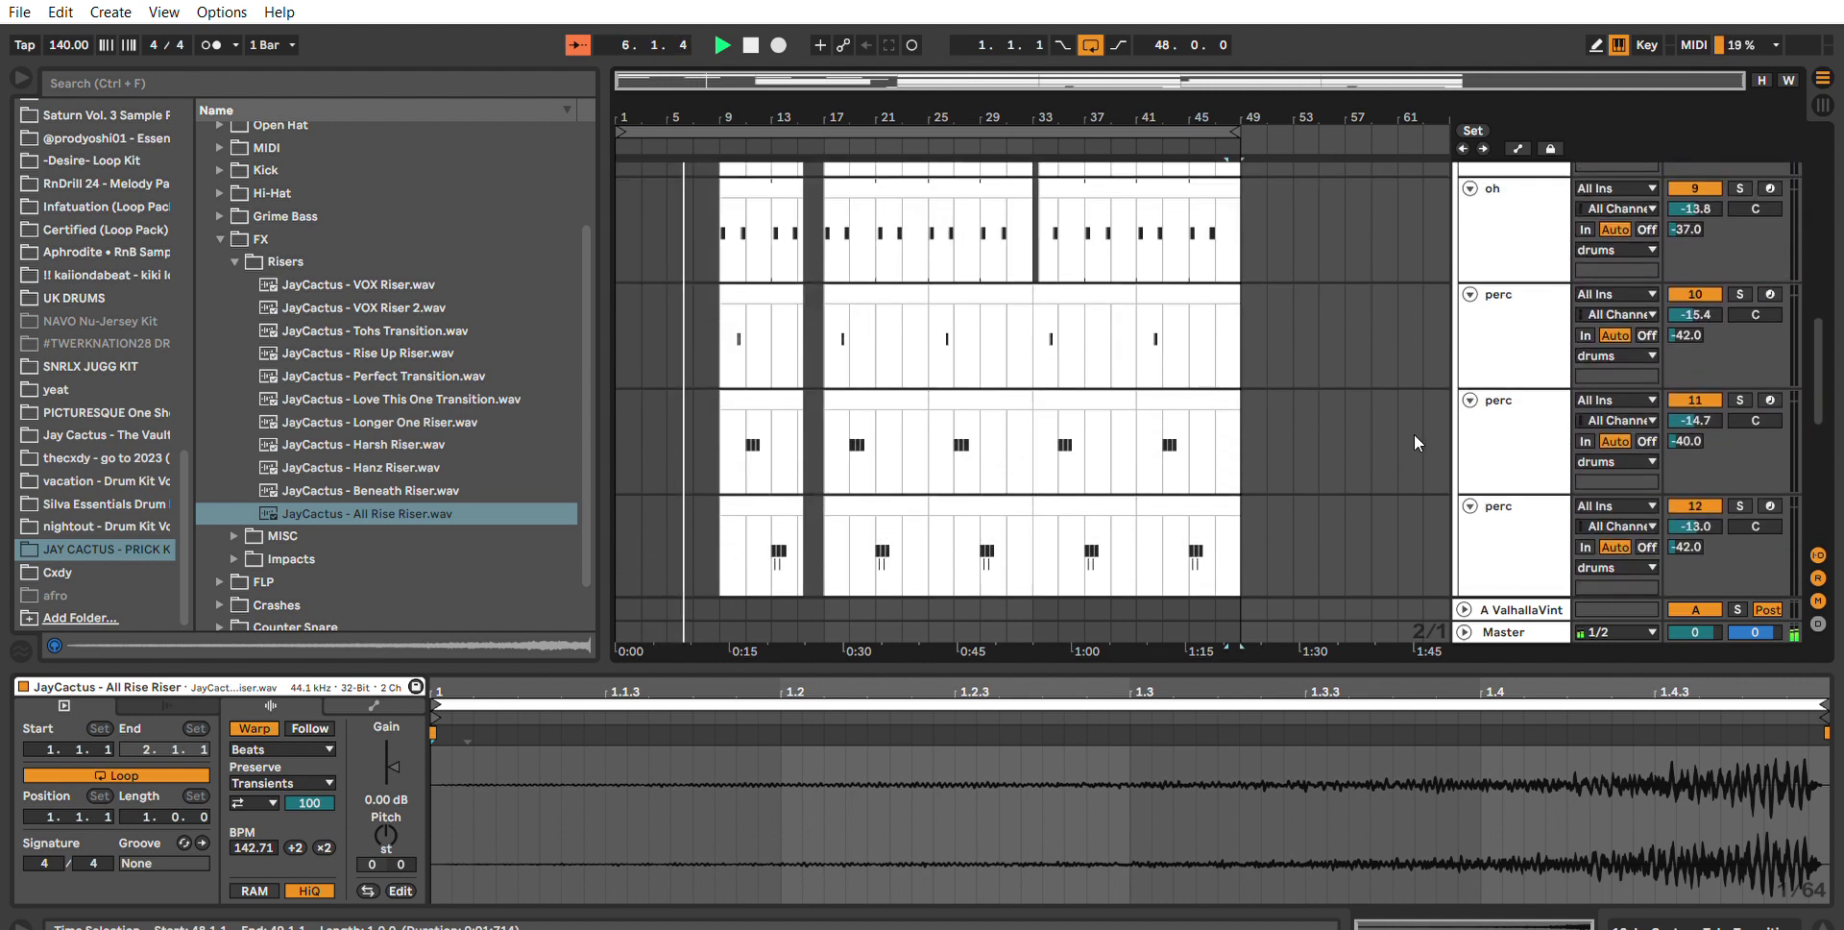
scroll(1414, 434, "down", 2)
left_click(1458, 452)
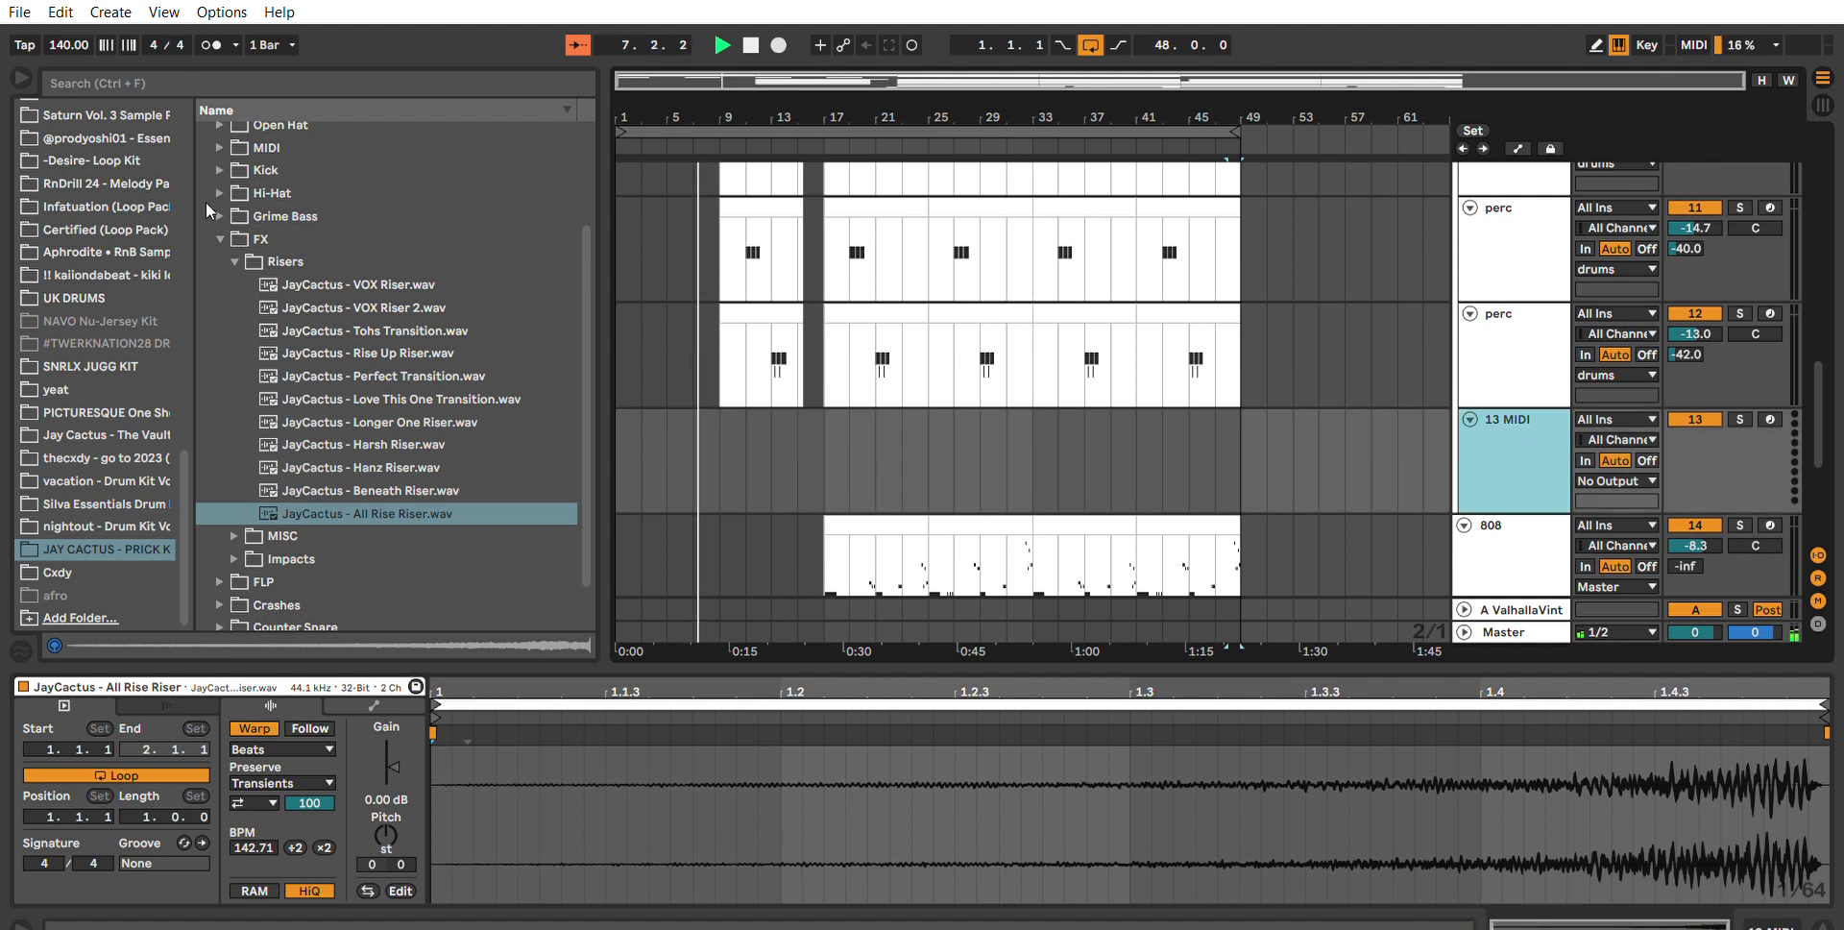
scroll(223, 171, "up", 3)
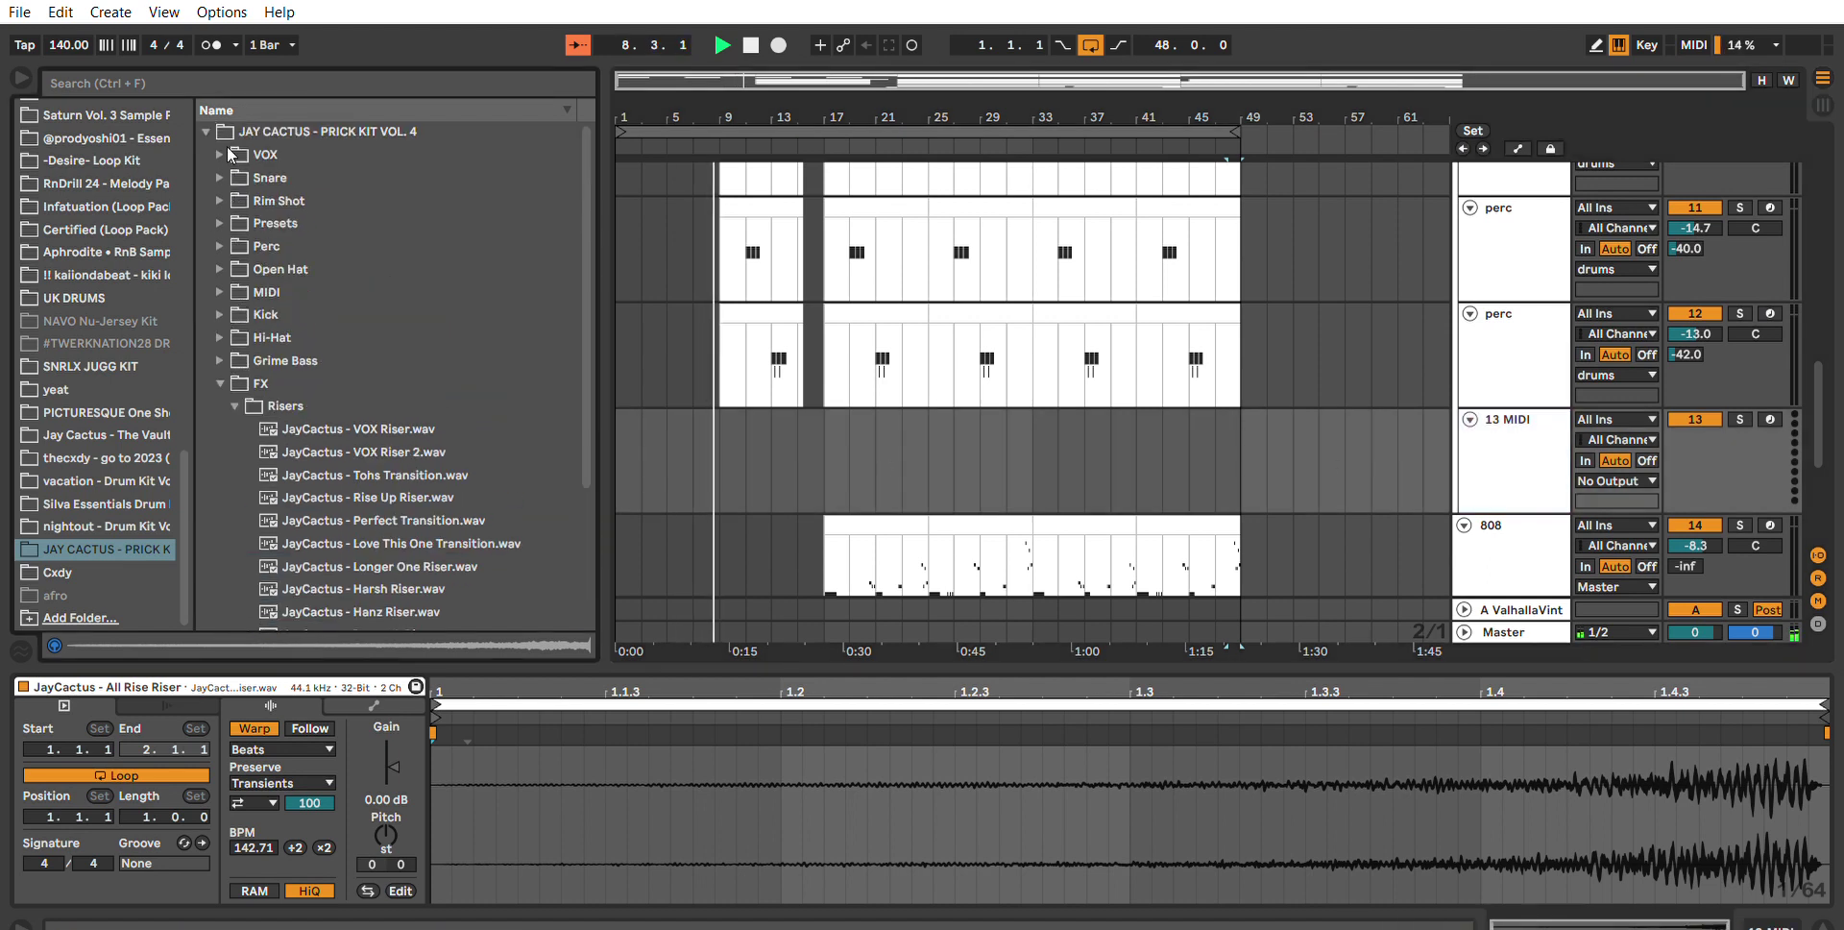
left_click(243, 247)
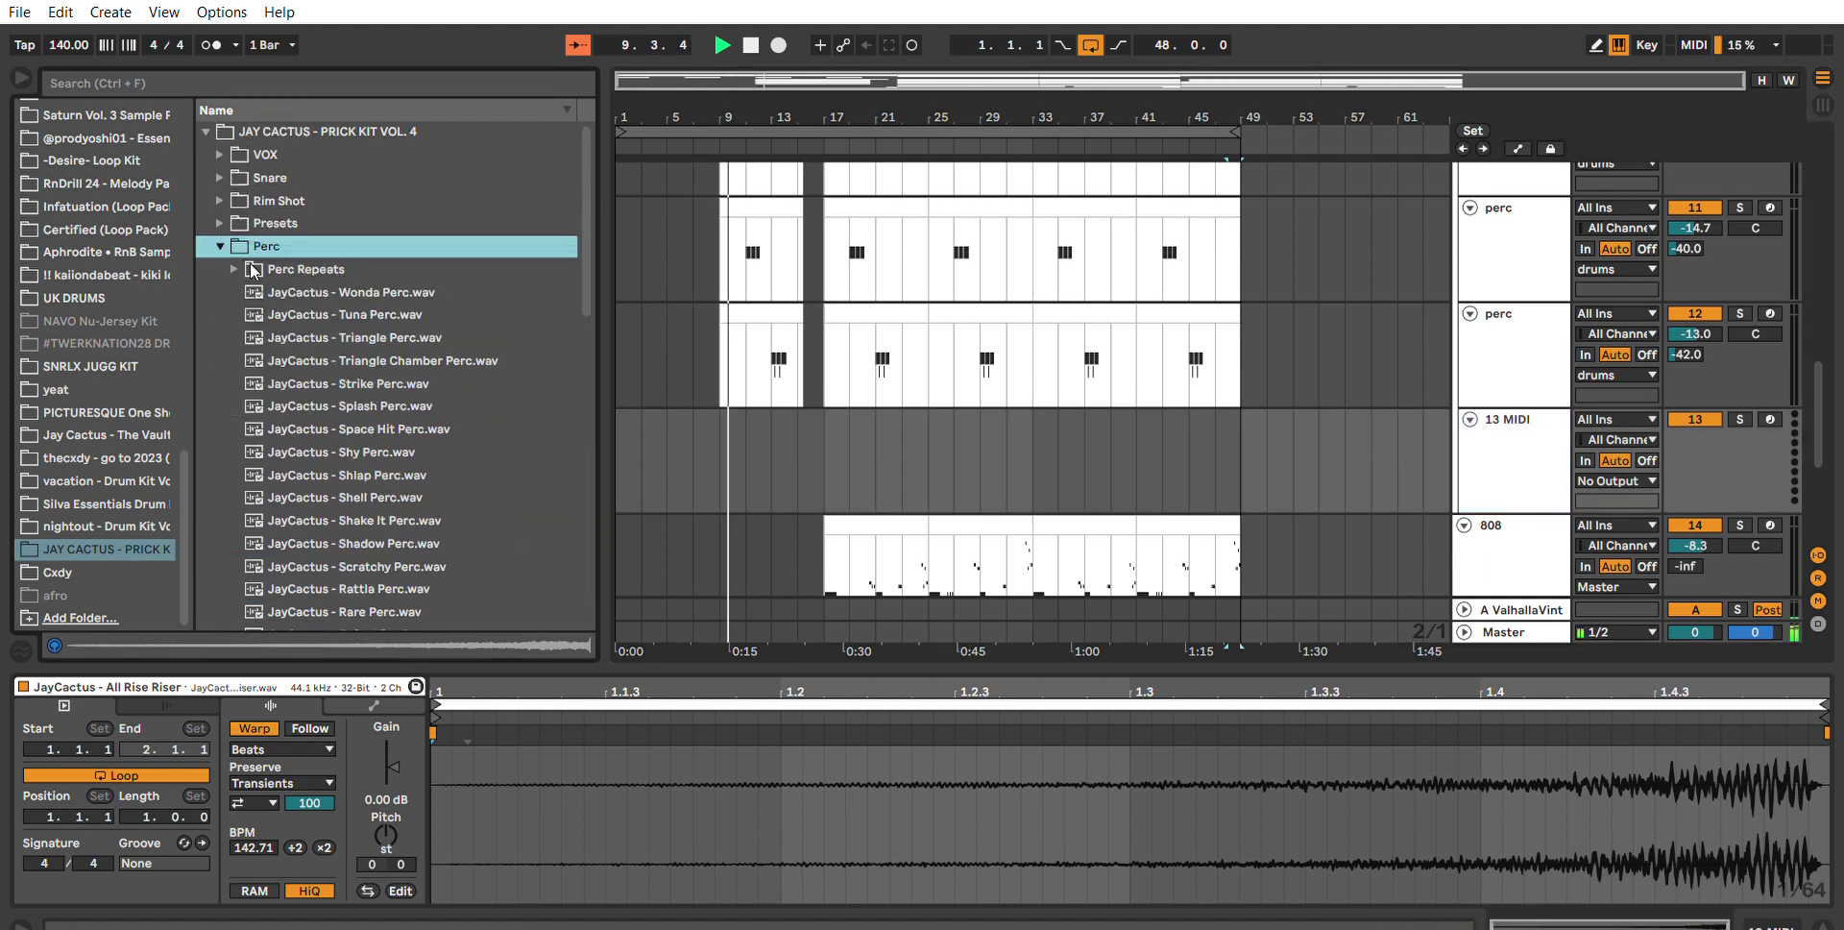
key("space")
left_click(427, 338)
left_click(423, 360)
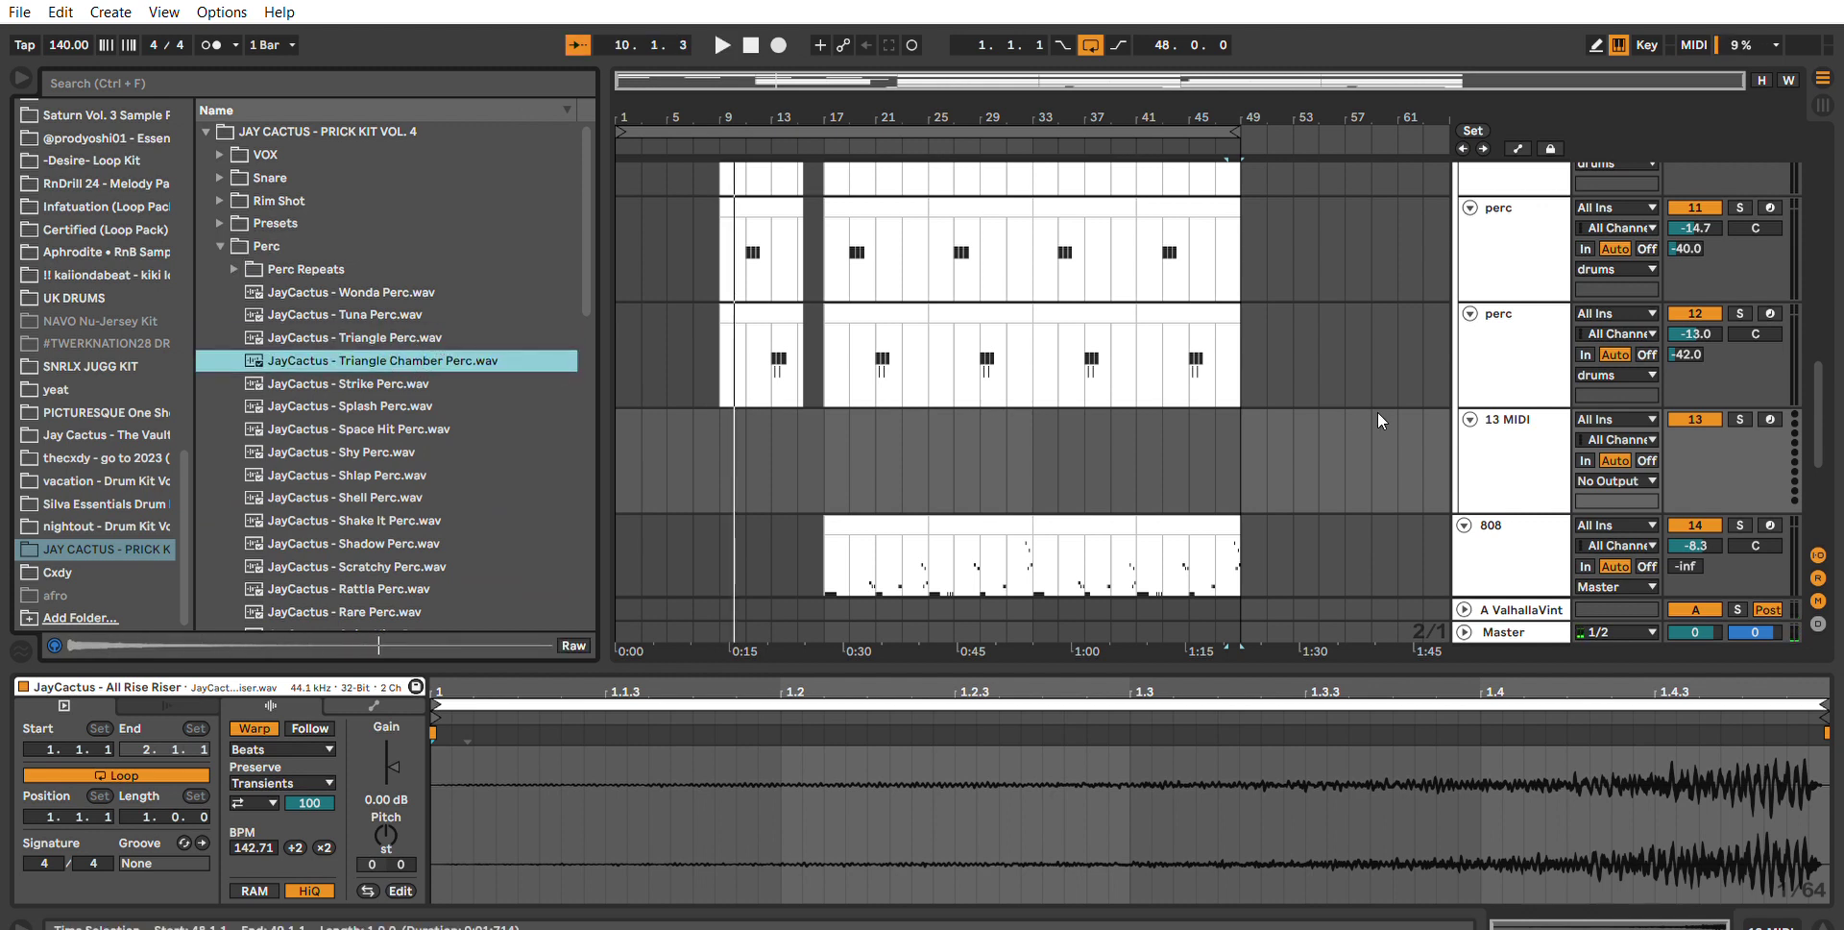
Load JayCactus - Triangle Chamber Perc.wav onto the empty 13 MIDI track and create a MIDI clip from bar 41 to 45.
left_click(1534, 452)
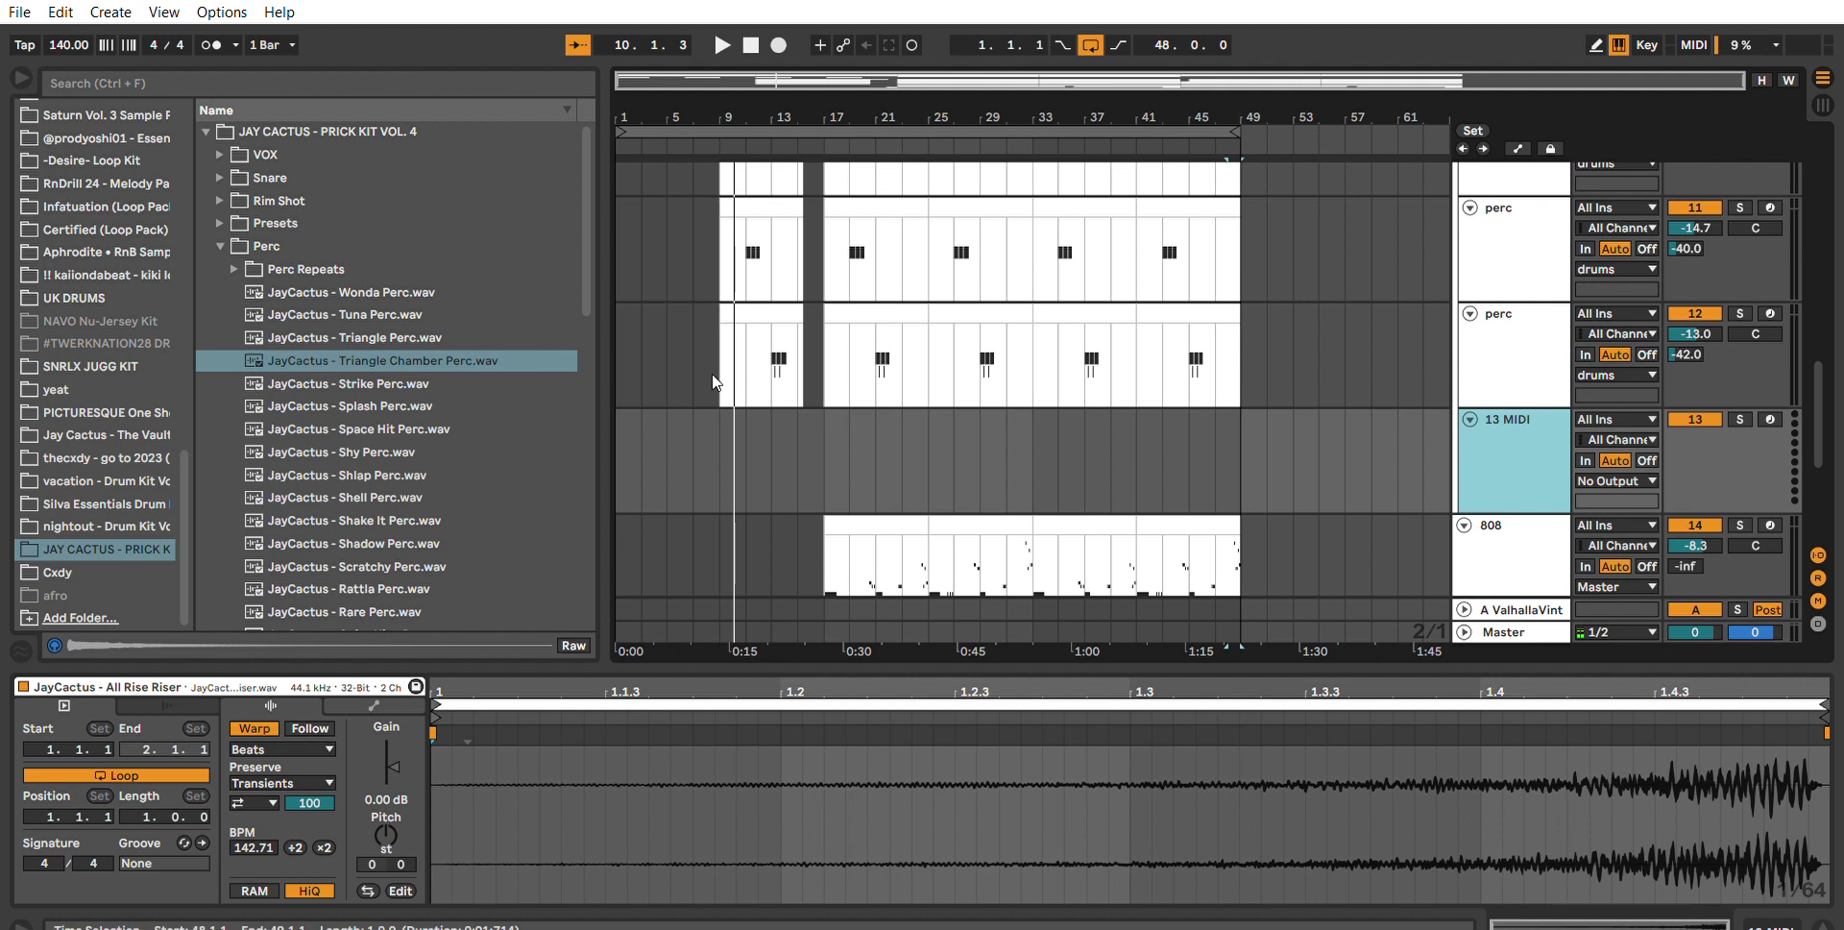
double_click(449, 355)
mouse_move(1142, 450)
left_mouse_down()
mouse_move(1201, 441)
mouse_move(1166, 440)
left_mouse_up()
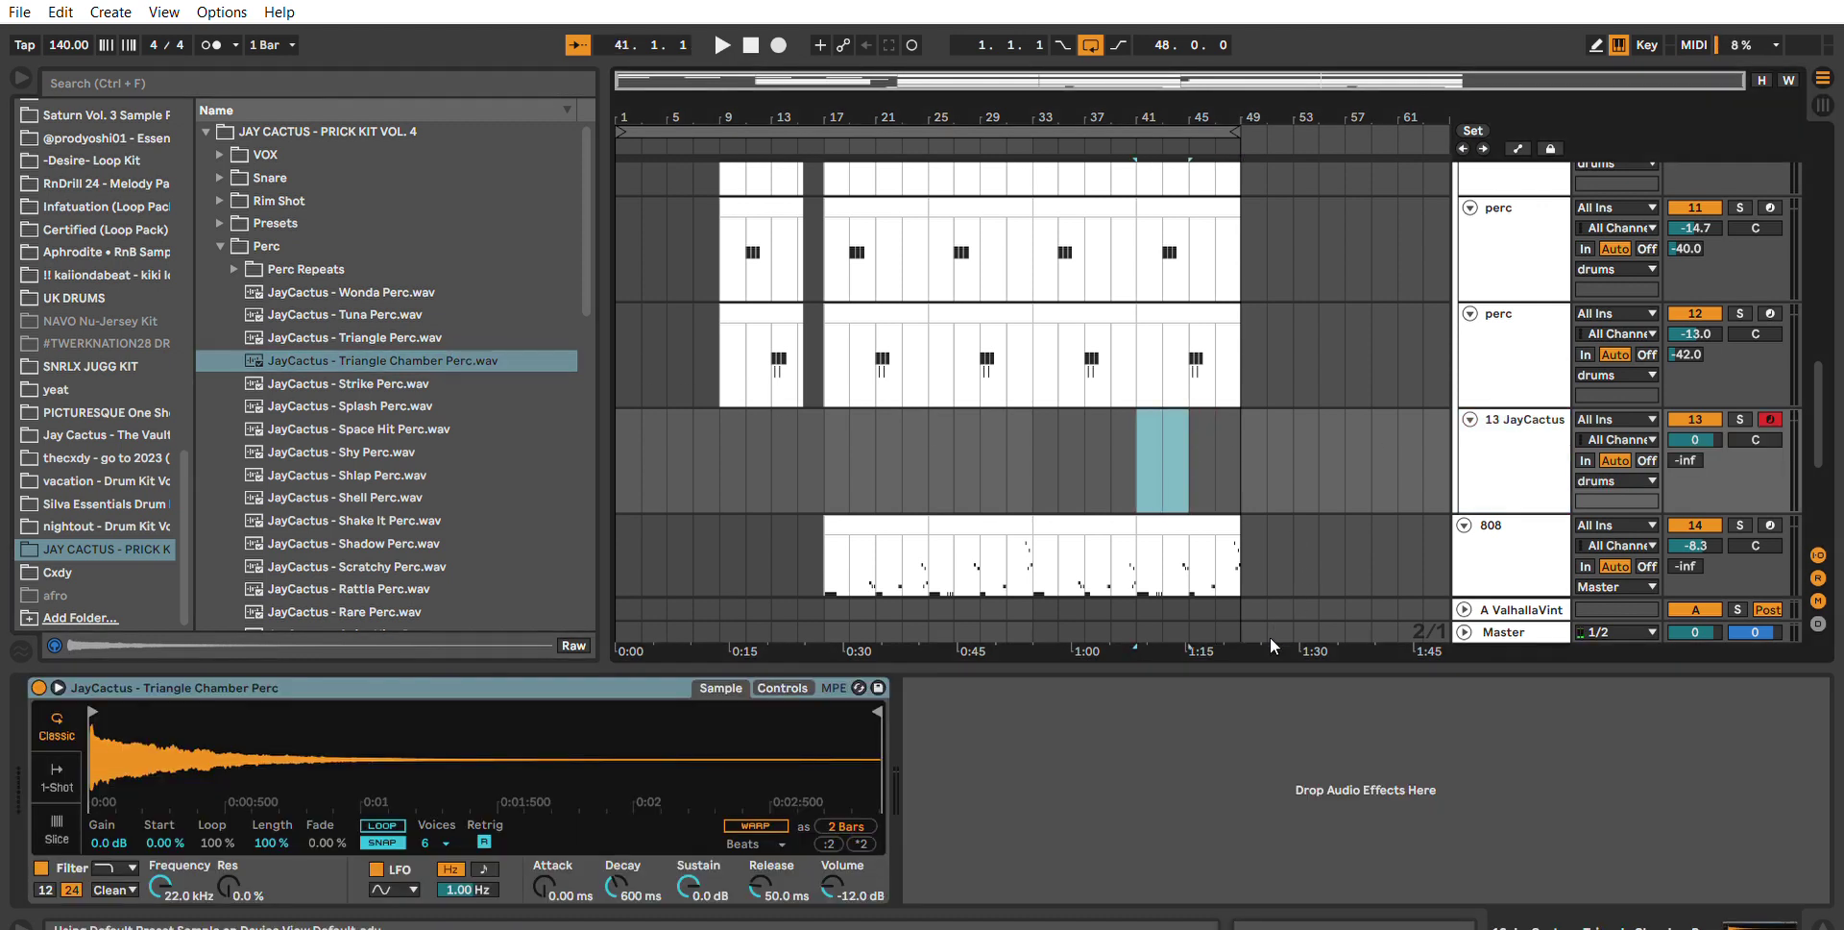
key("ctrl+shift+m")
Write three consecutive C3 notes with falling velocities from the clip's start, extending the last one to bar 3.
double_click(562, 824)
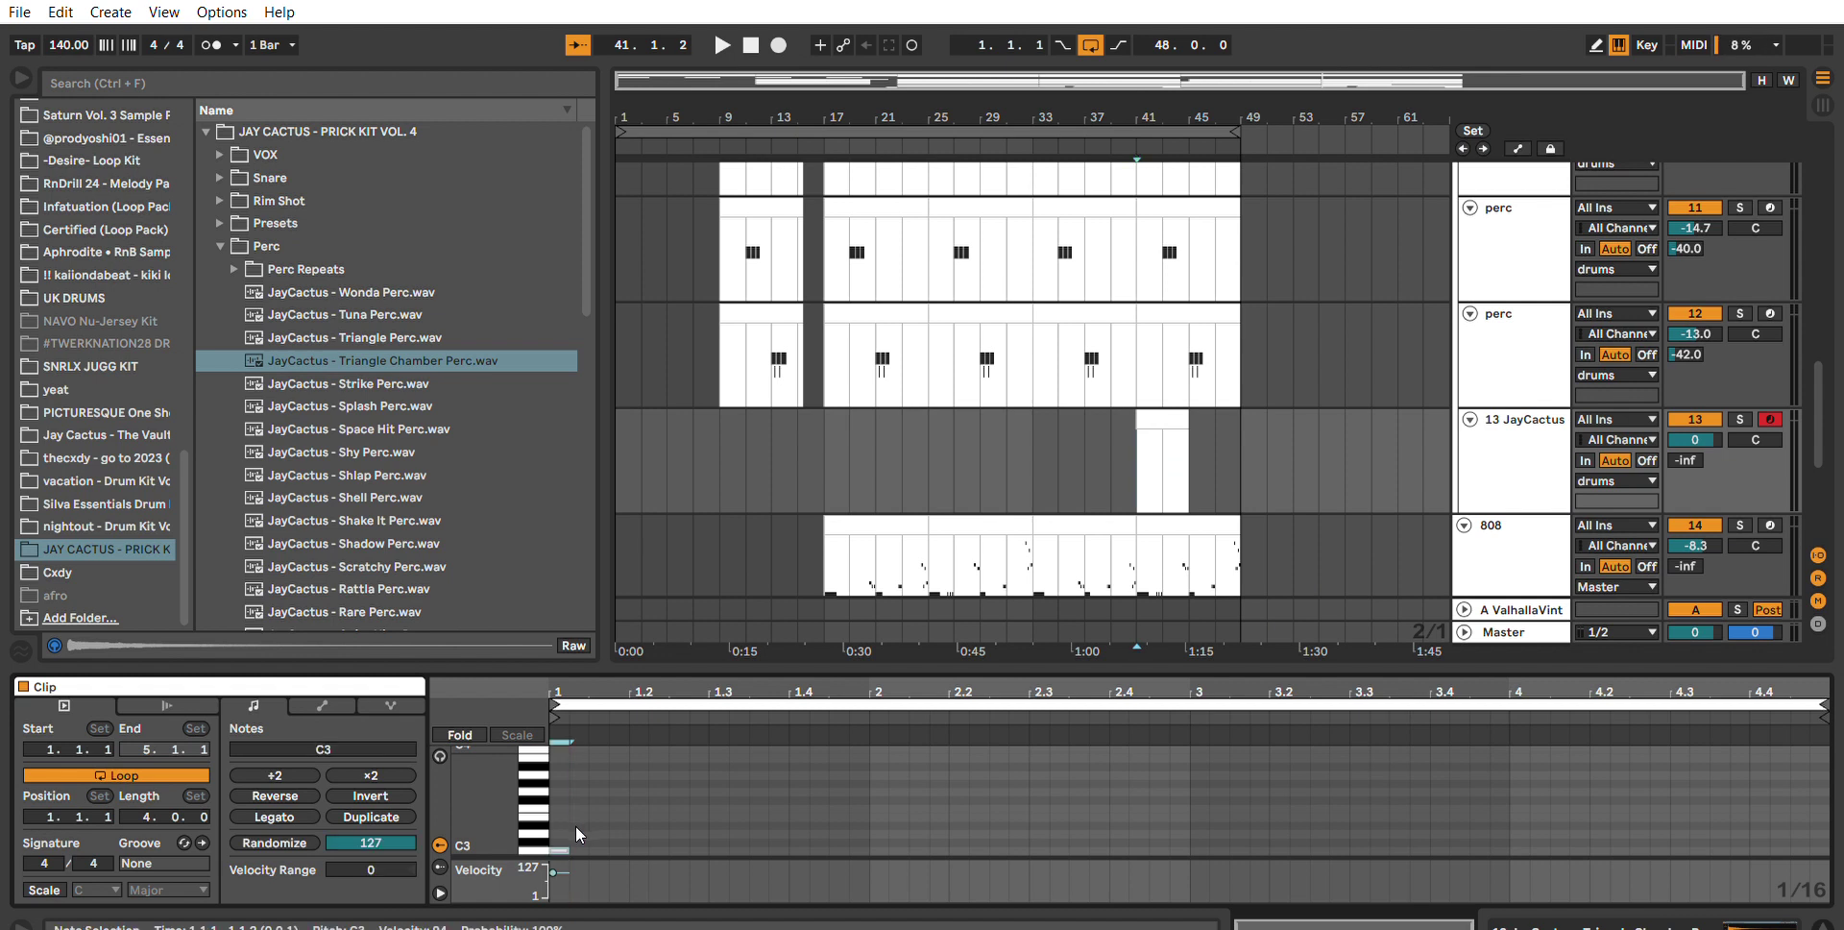
left_click_drag(575, 826, 667, 816)
key("ctrl+d")
key("ctrl+d")
key("space")
left_click_drag(768, 855, 823, 909)
left_click_drag(915, 836, 1191, 836)
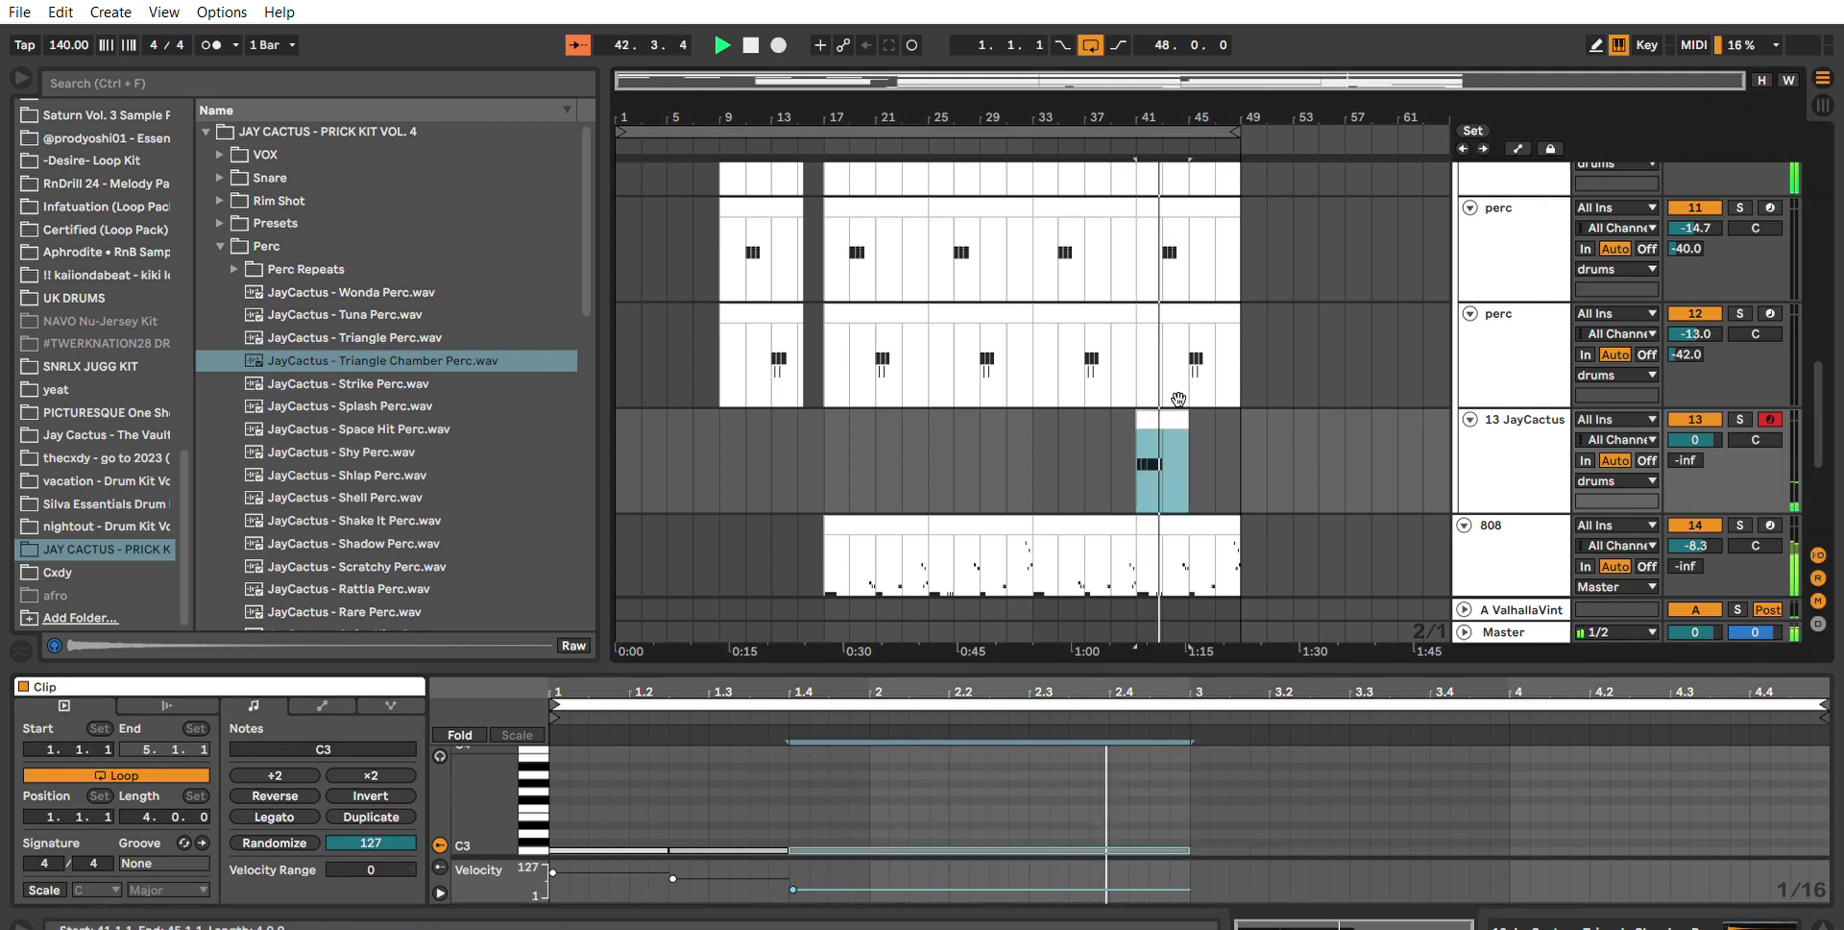
Play the arrangement from bar 37 and lower the Triangle Chamber Perc track volume to -16.2 dB.
left_click(1090, 418)
key("space")
key("space")
mouse_move(1704, 439)
left_mouse_down()
mouse_move(1704, 461)
mouse_move(1704, 406)
left_mouse_up()
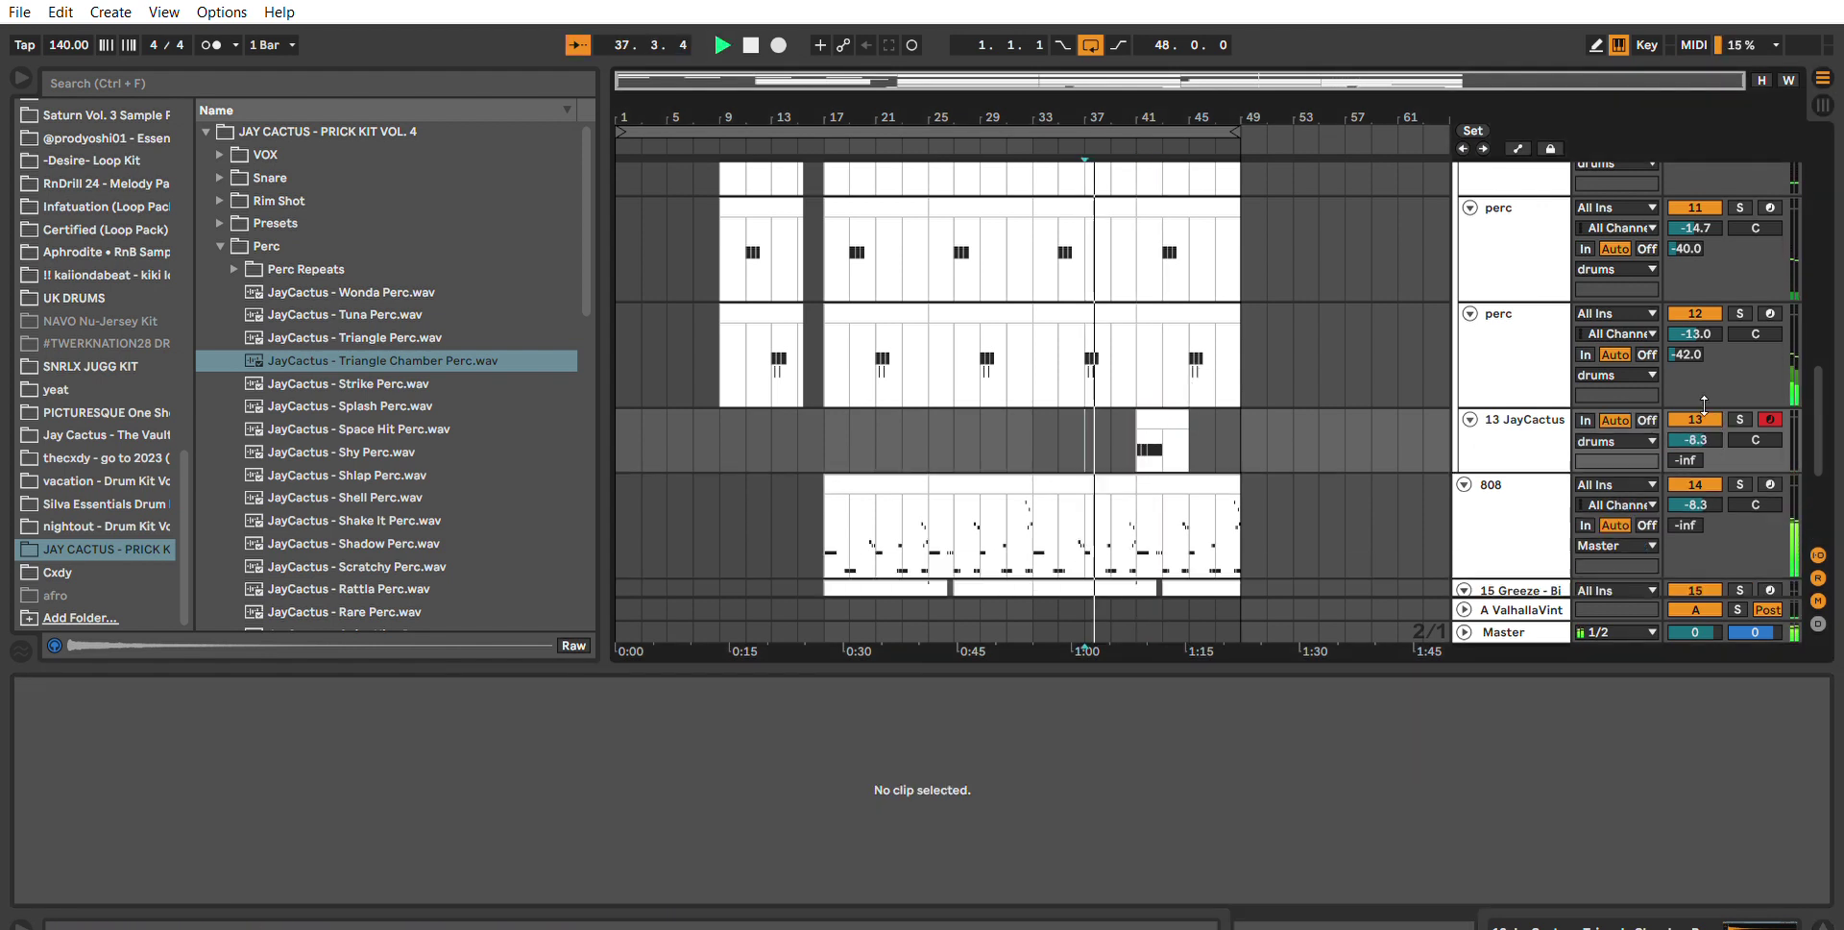
left_click_drag(1492, 467, 1490, 506)
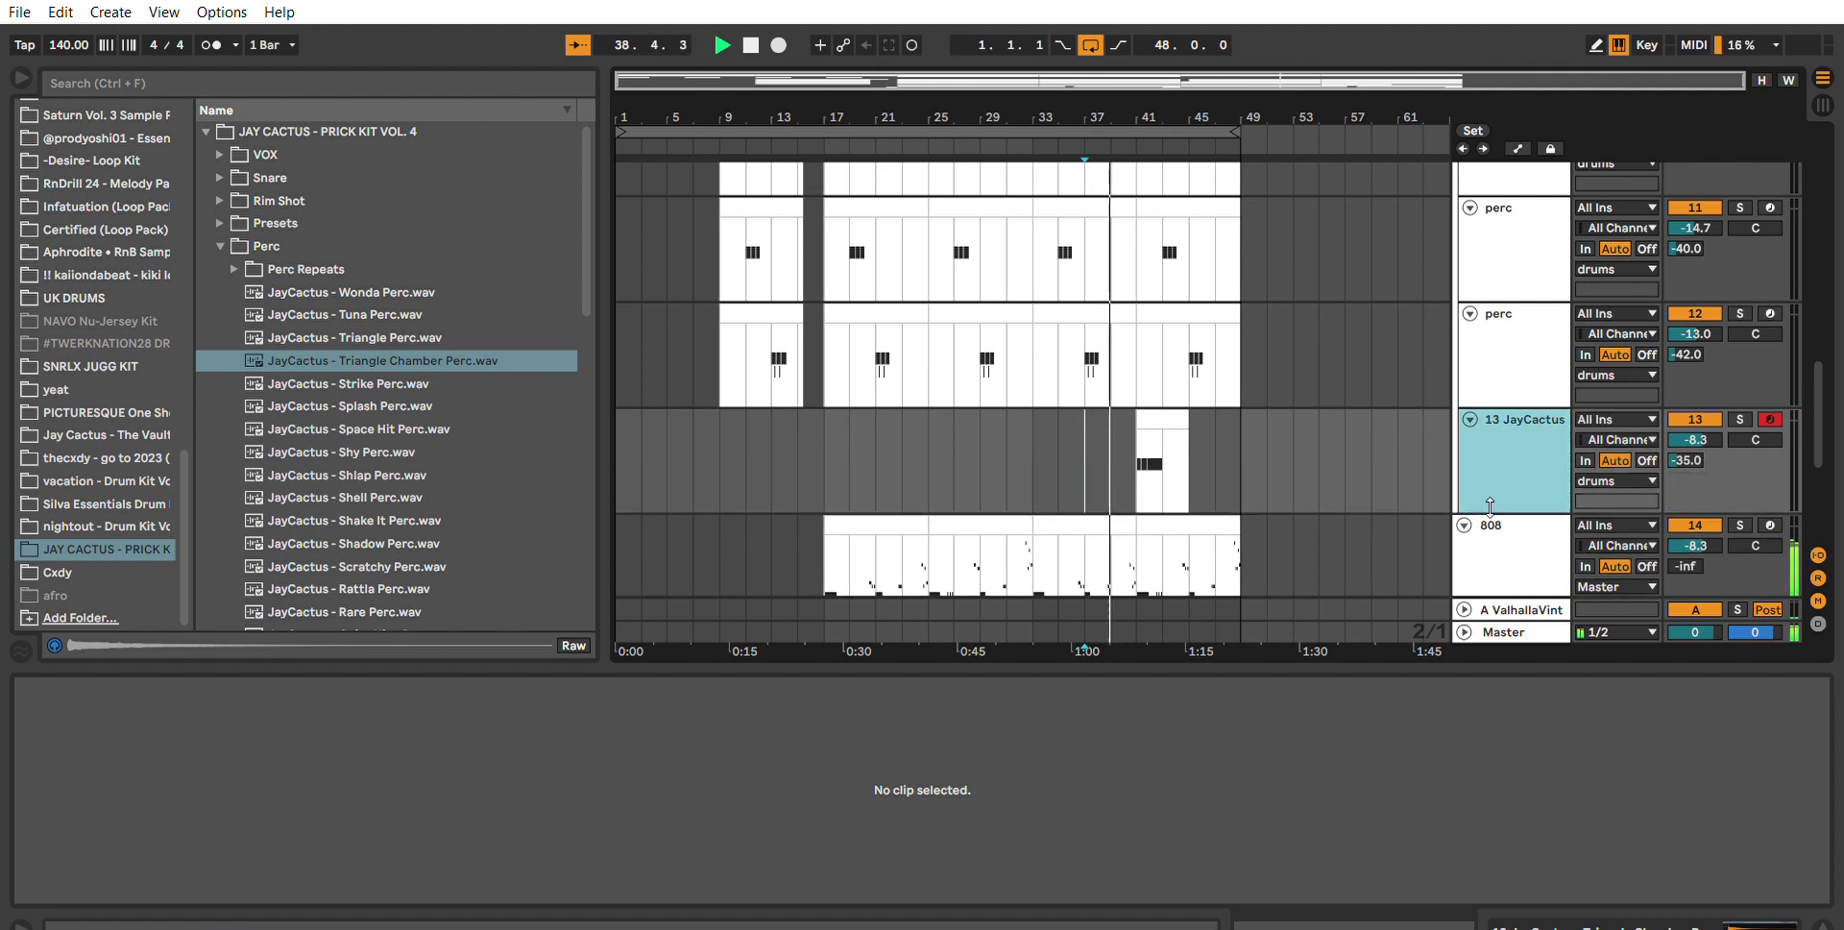
scroll(1385, 525, "up", 2)
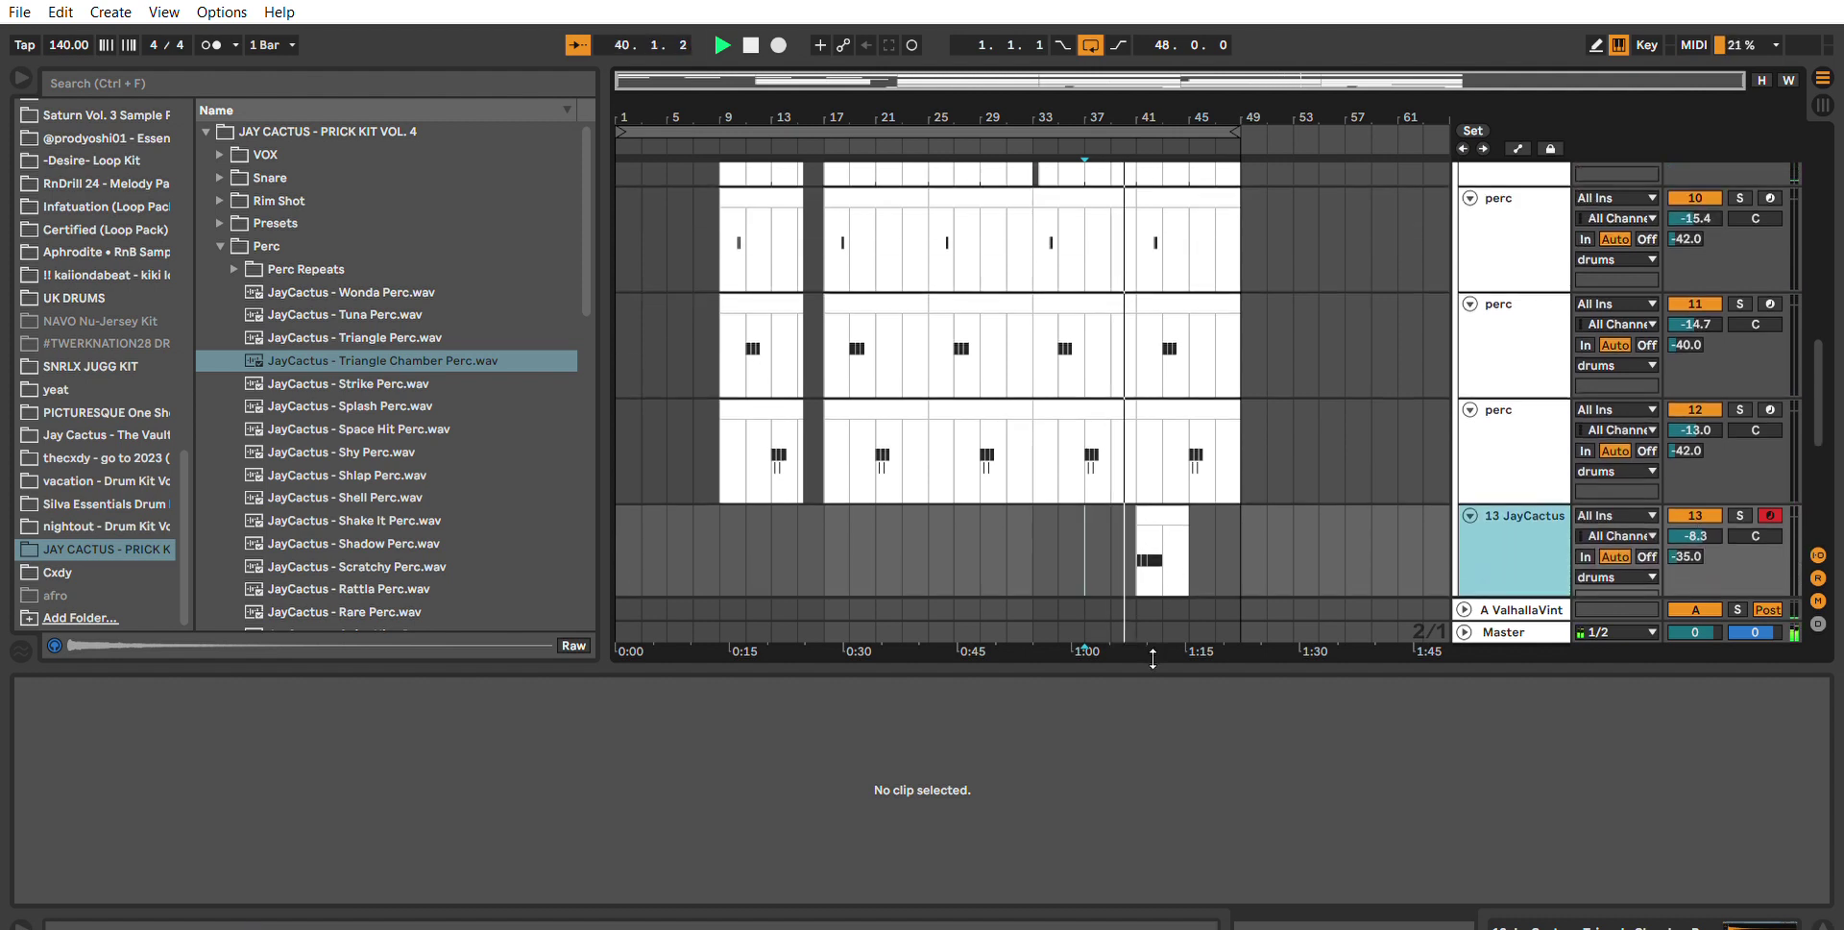
left_click(1151, 521)
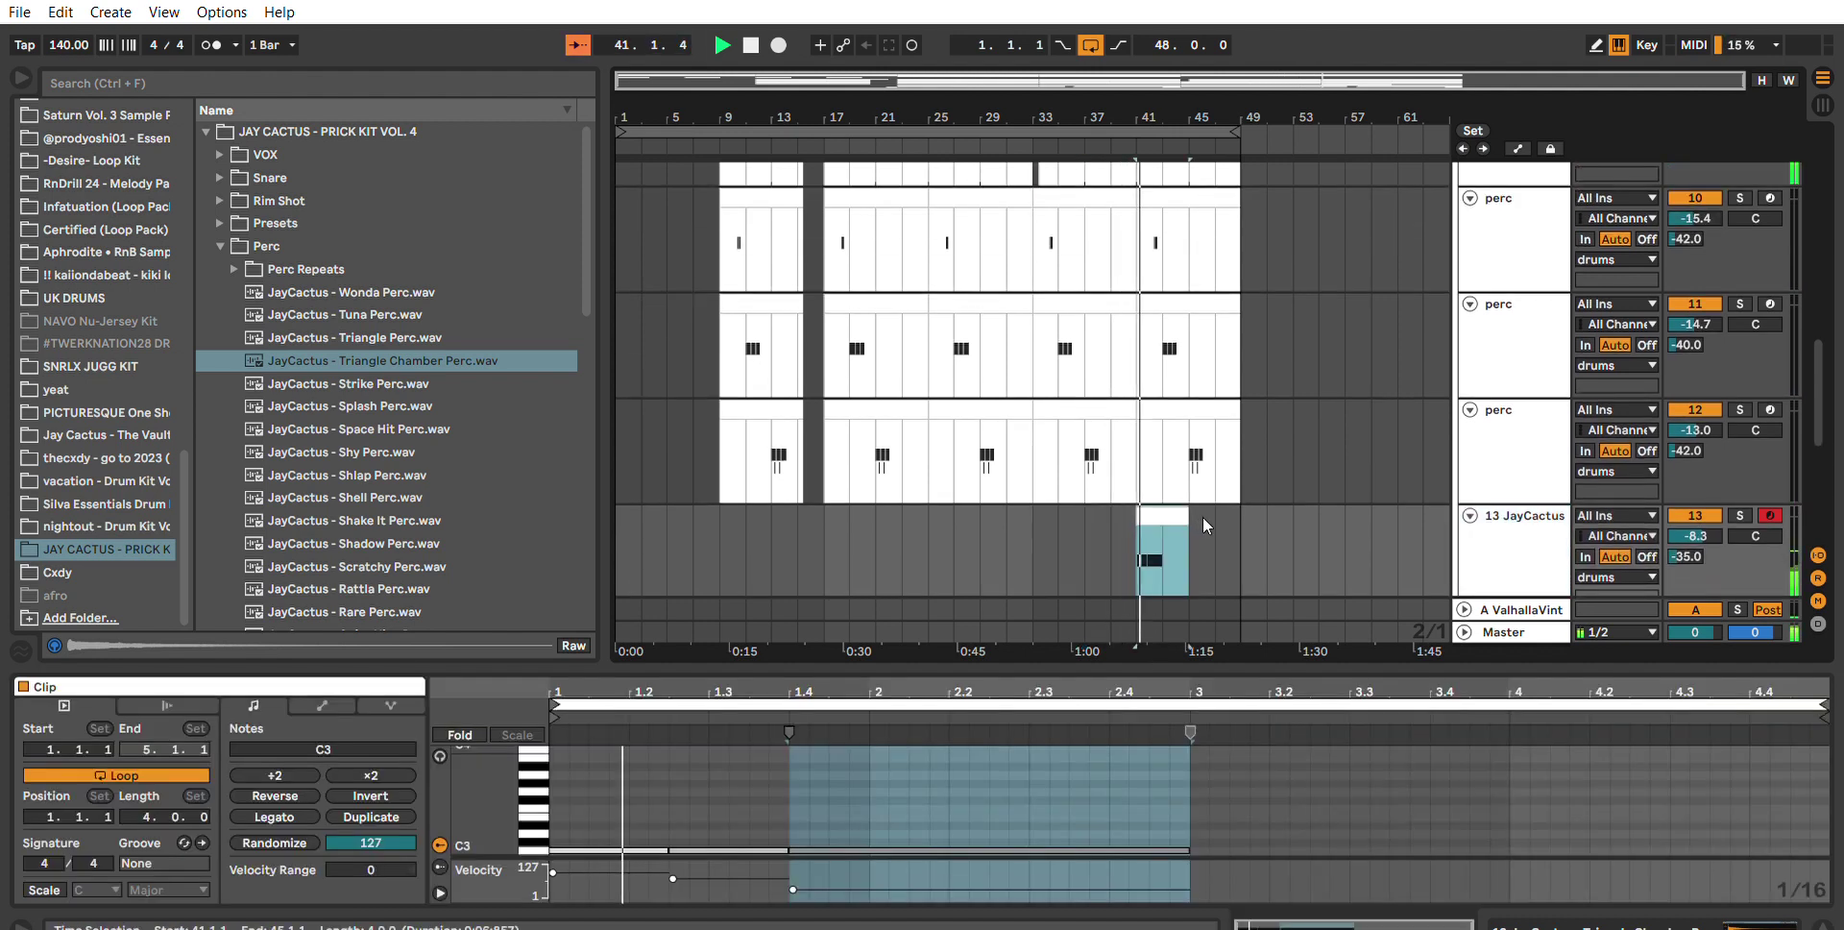
left_click_drag(1696, 536, 1696, 548)
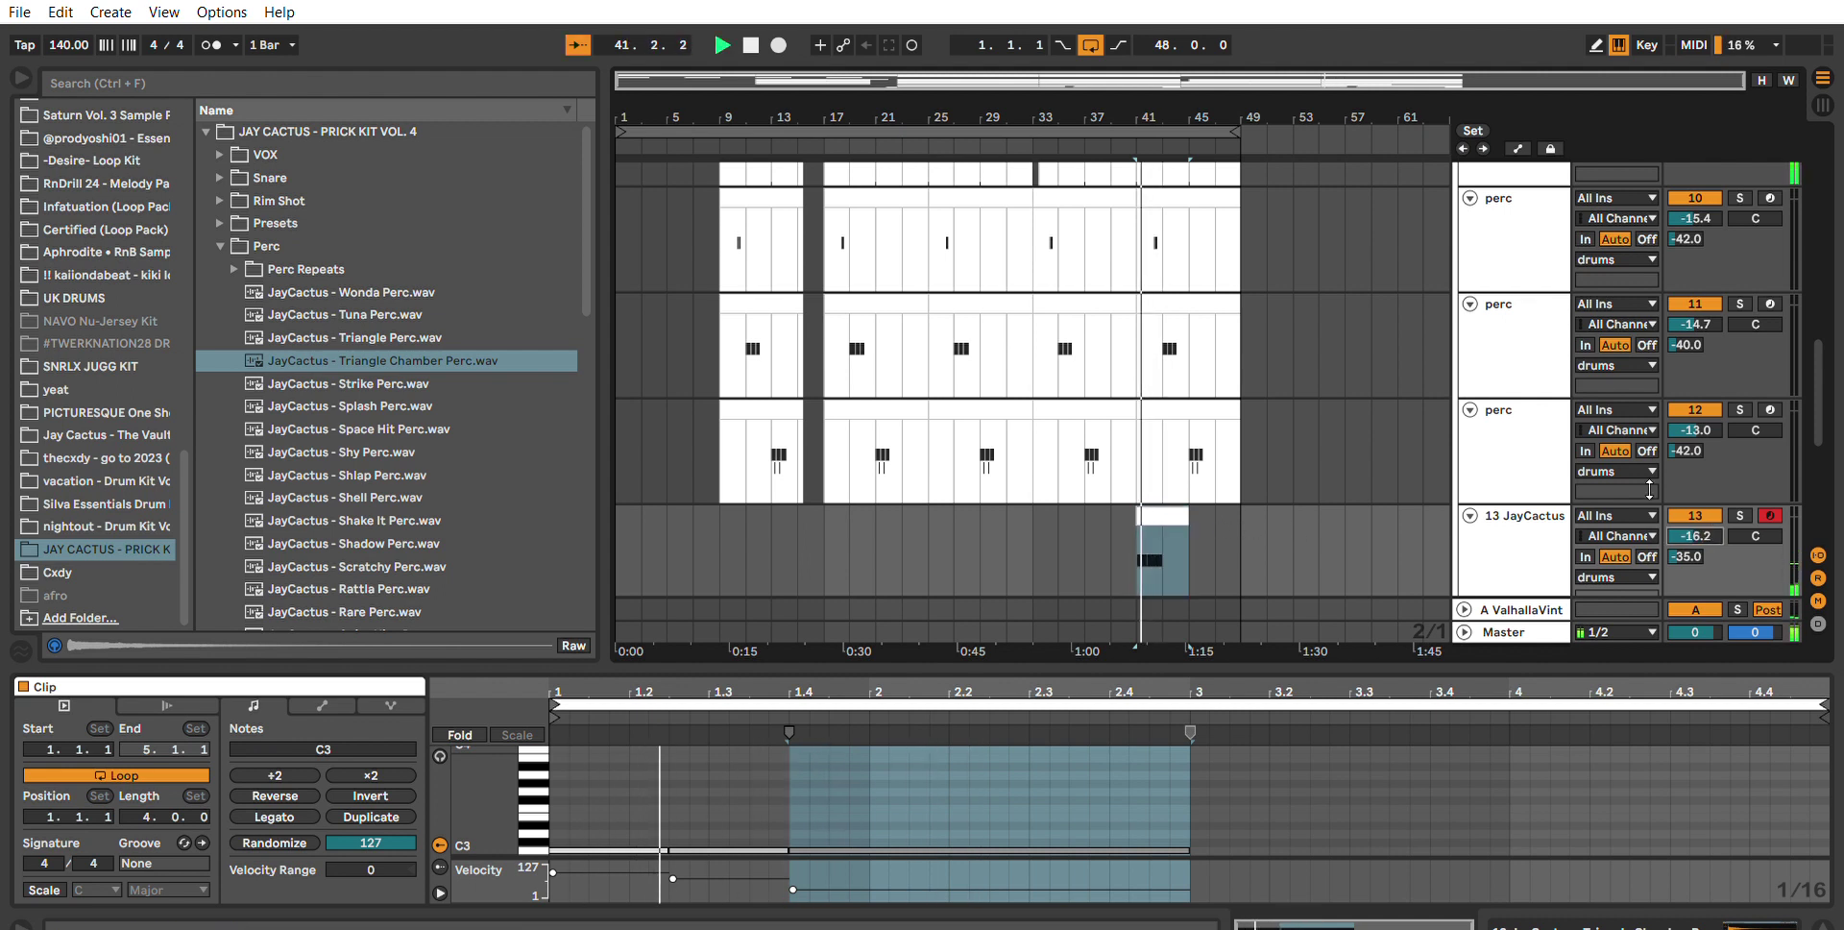
Show the sampler controls for Triangle Chamber Perc and lower its track volume to -19.6 dB during playback.
scroll(1425, 462, "down", 2)
left_click(1495, 412)
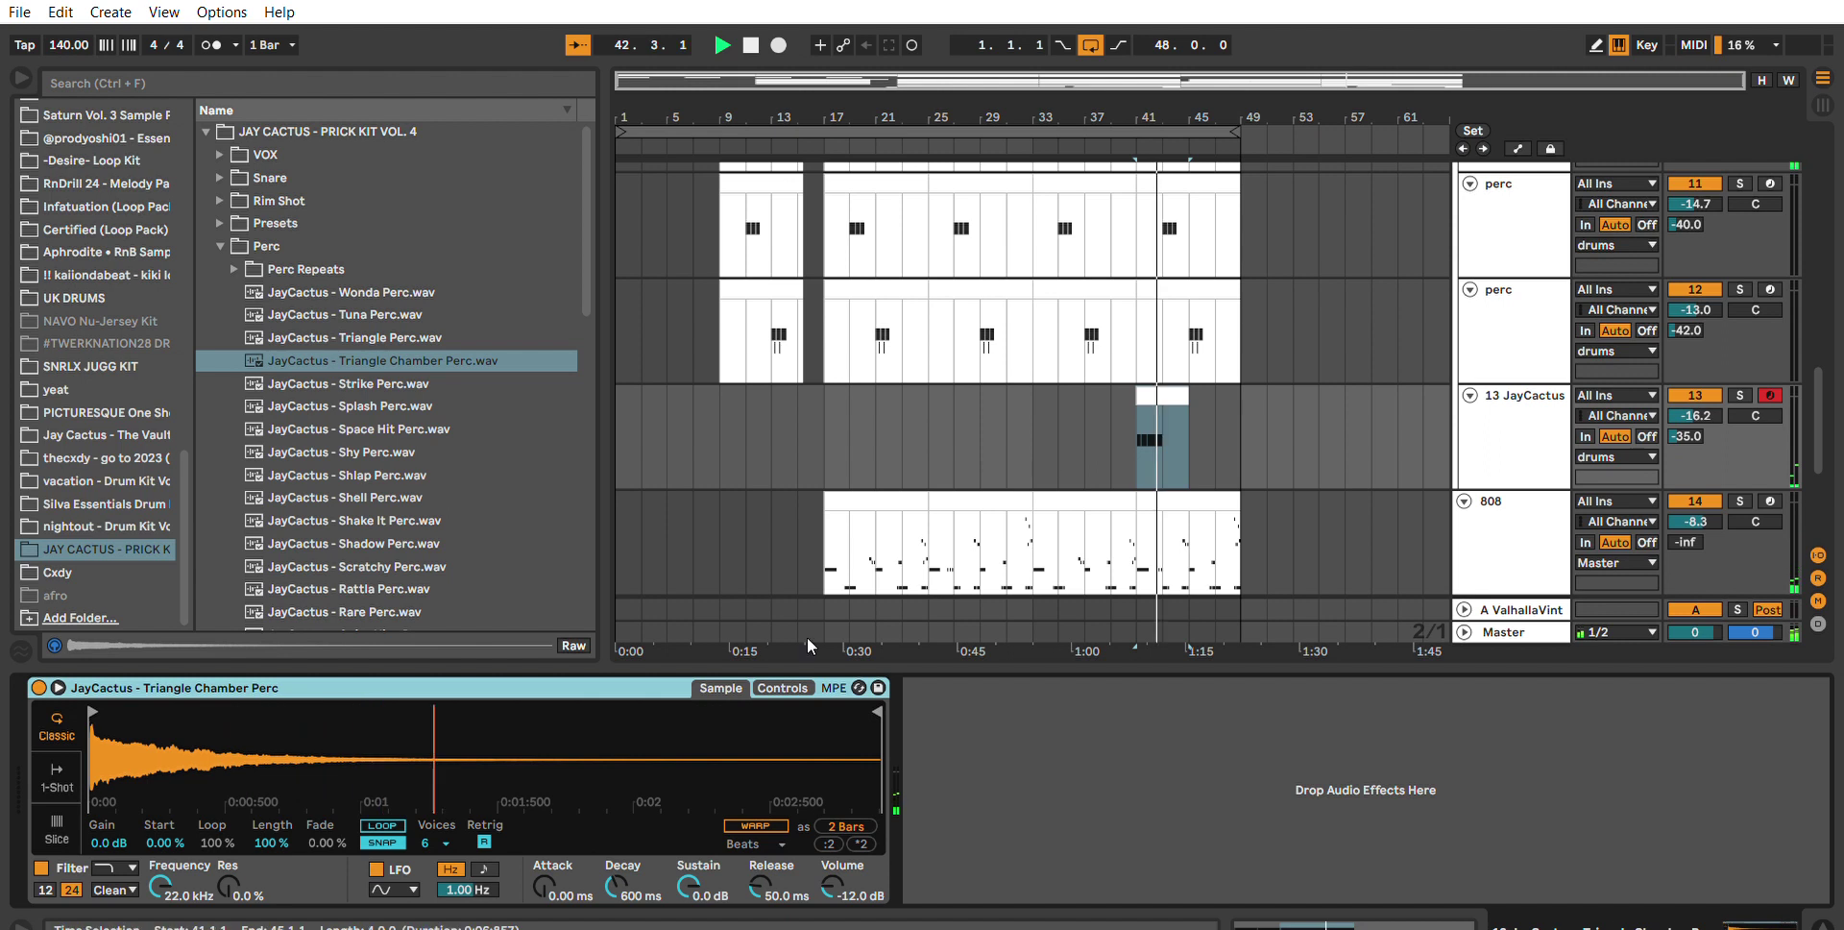
left_click(783, 688)
key("space")
left_click_drag(1697, 415, 1697, 427)
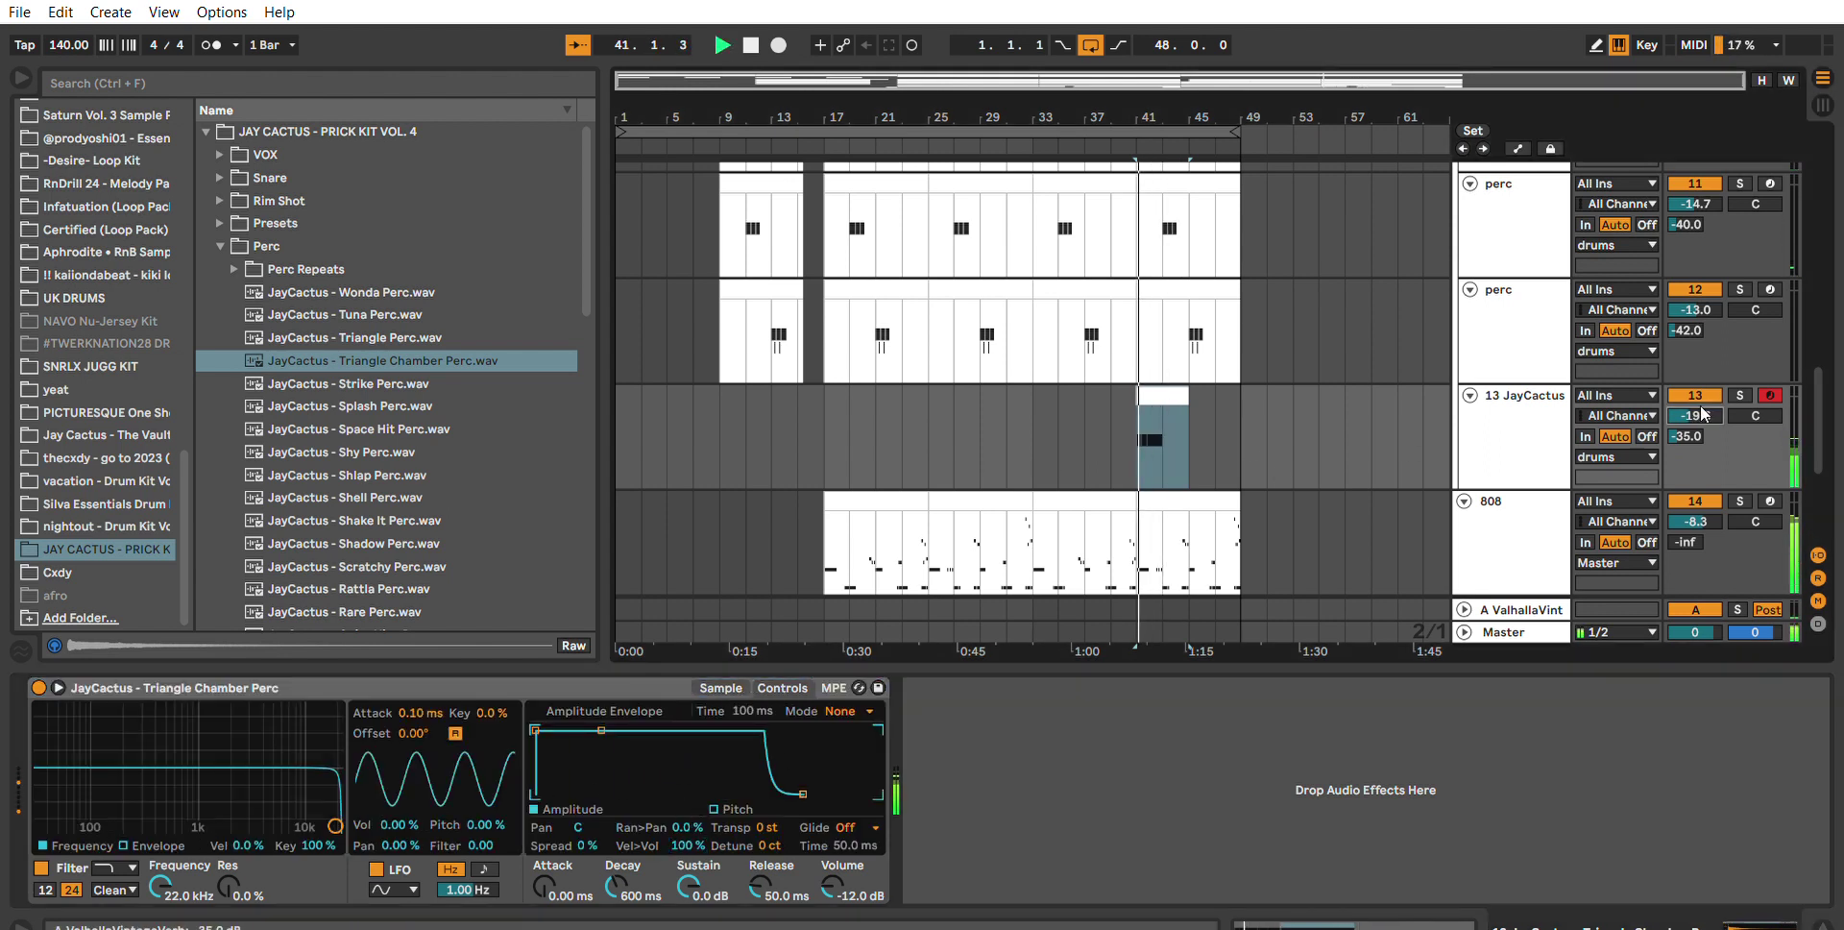
Reopen the Triangle Chamber Perc clip and select its second C3 note to check the pattern during playback.
double_click(1169, 394)
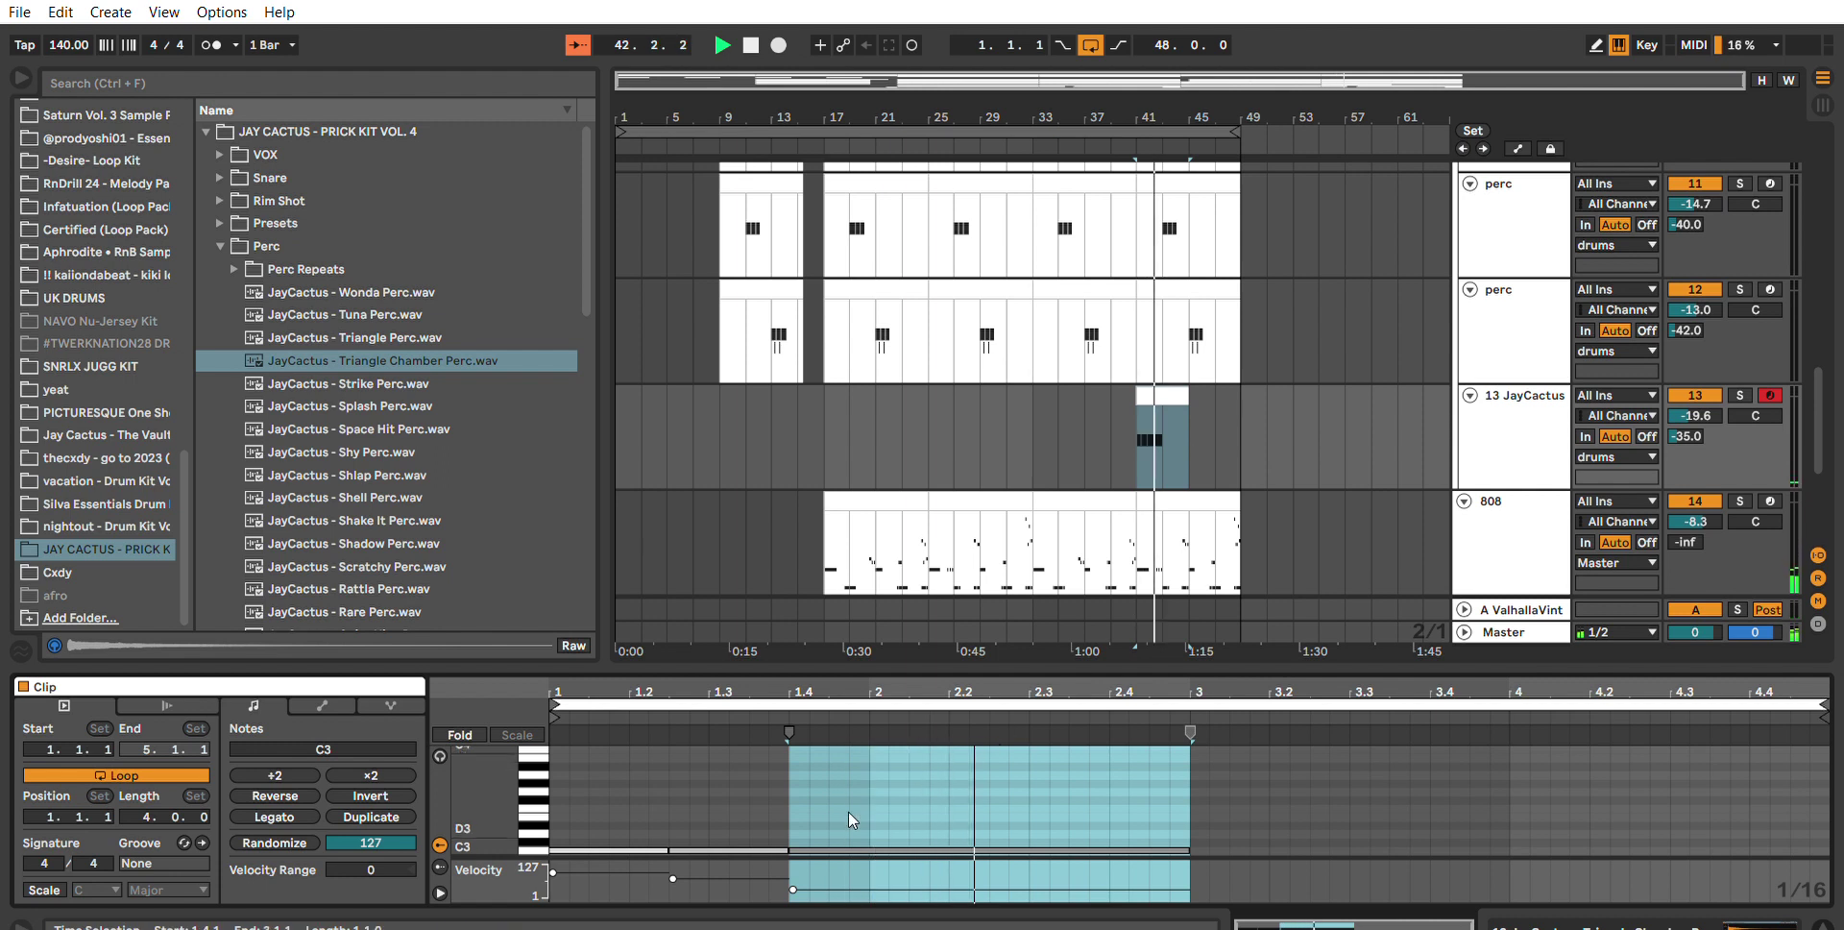
left_click(849, 850)
left_click(753, 851)
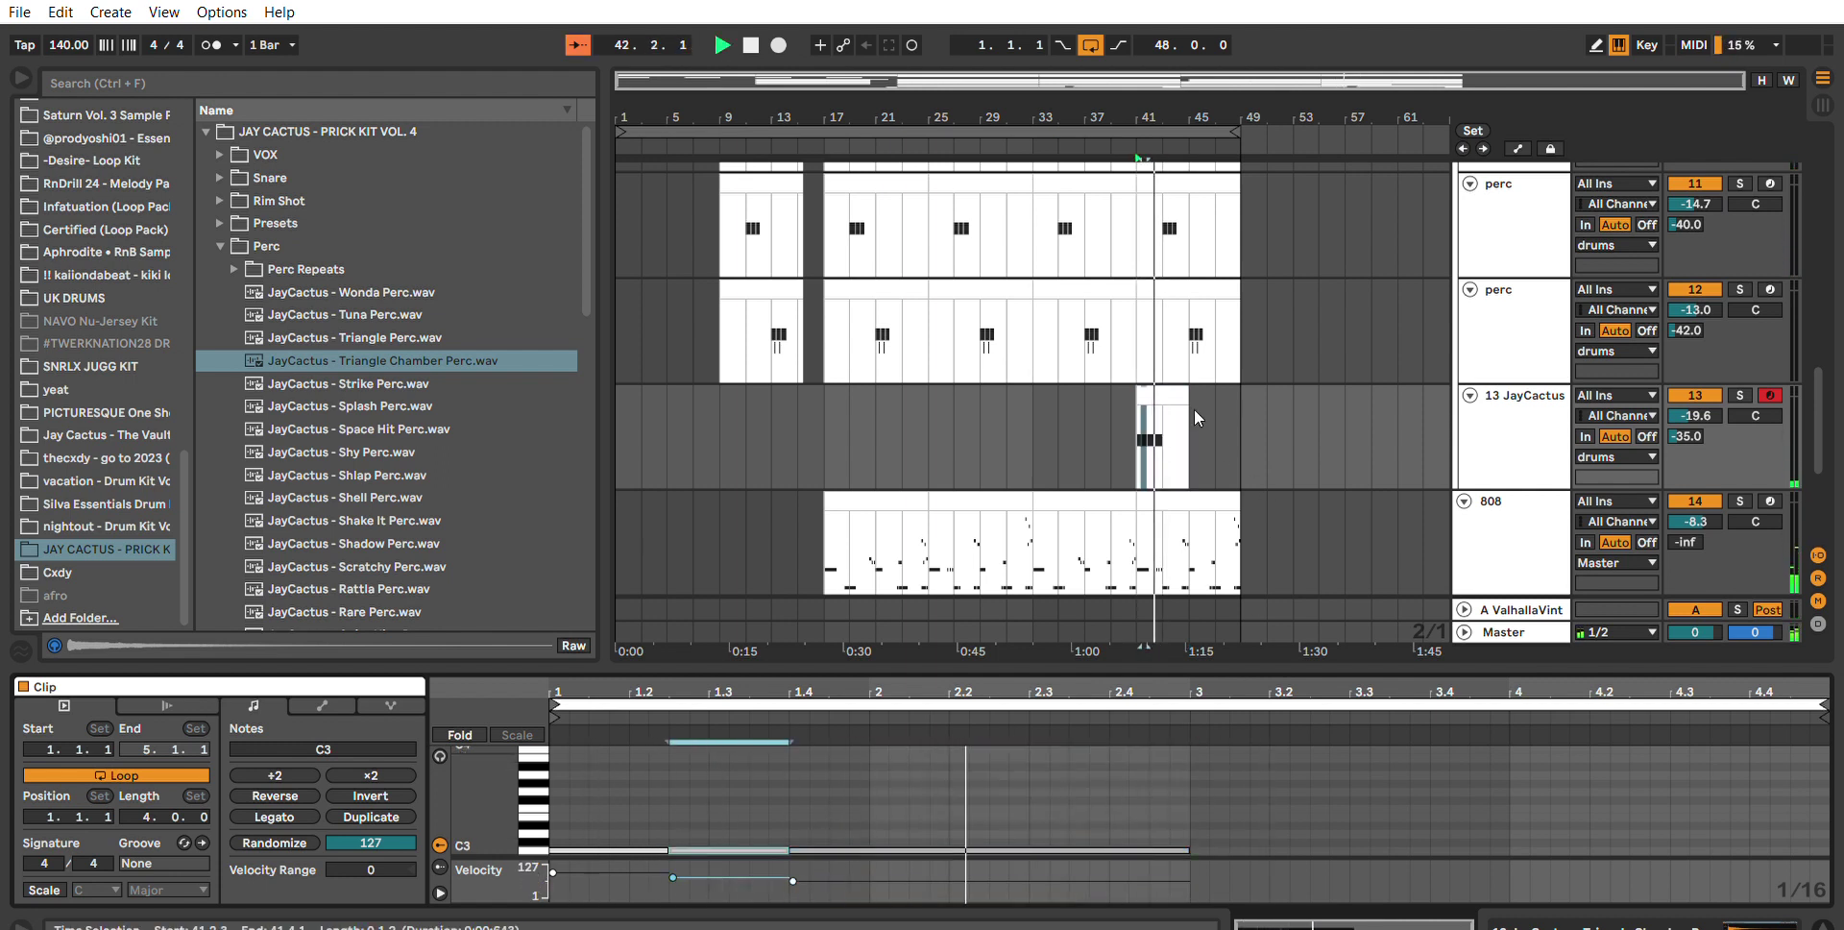
left_click(1167, 418)
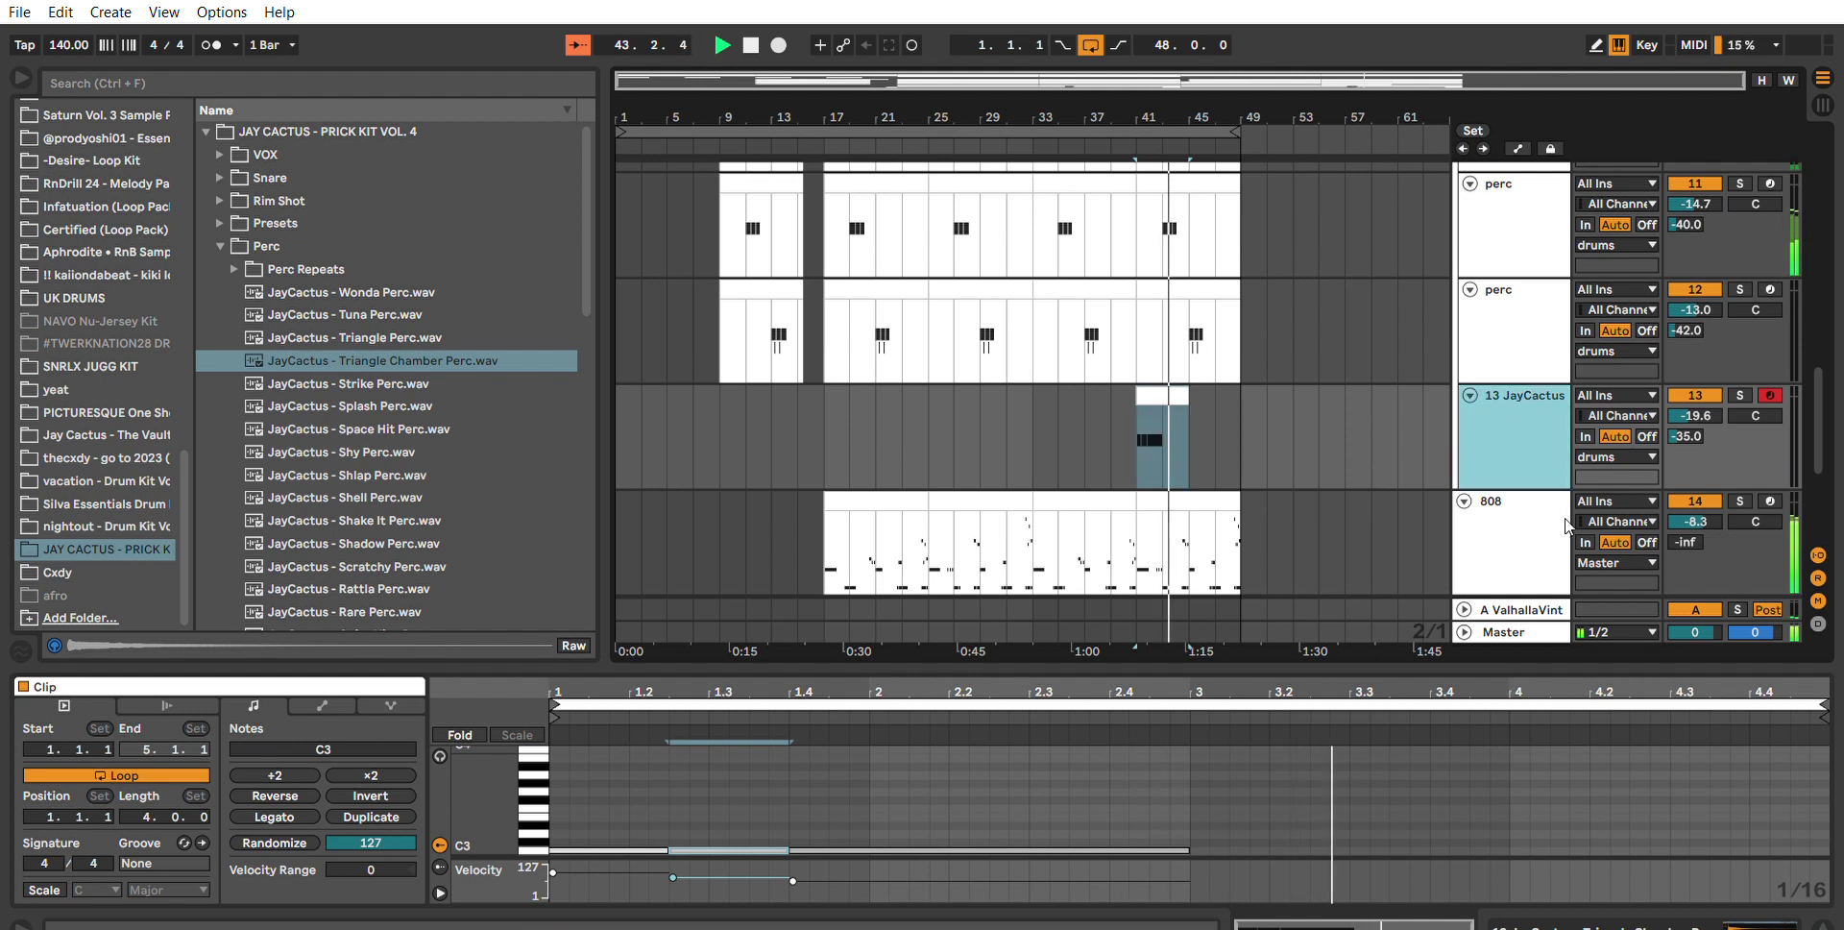
Insert a new MIDI track below Triangle Chamber Perc and audition the Lights 2, Ghost Breaths and Crisps samples in Perc Repeats.
key("ctrl+shift+t")
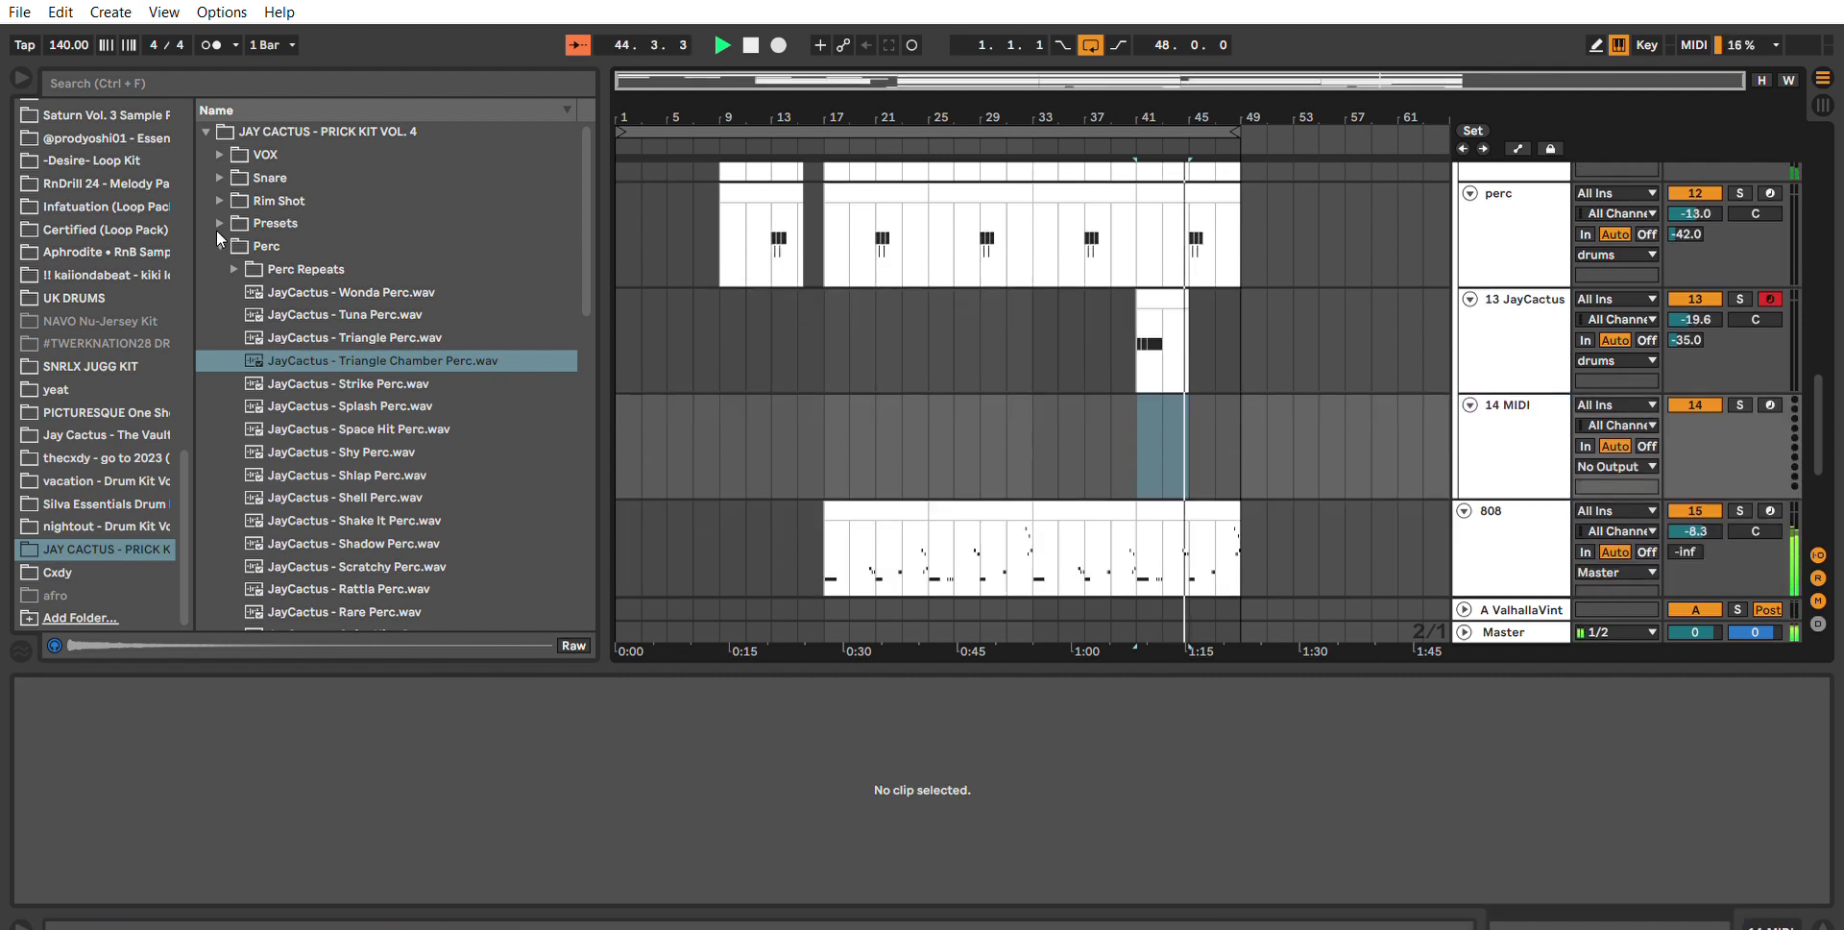
left_click(248, 263)
key("space")
left_click(439, 345)
key("Down")
key("Down")
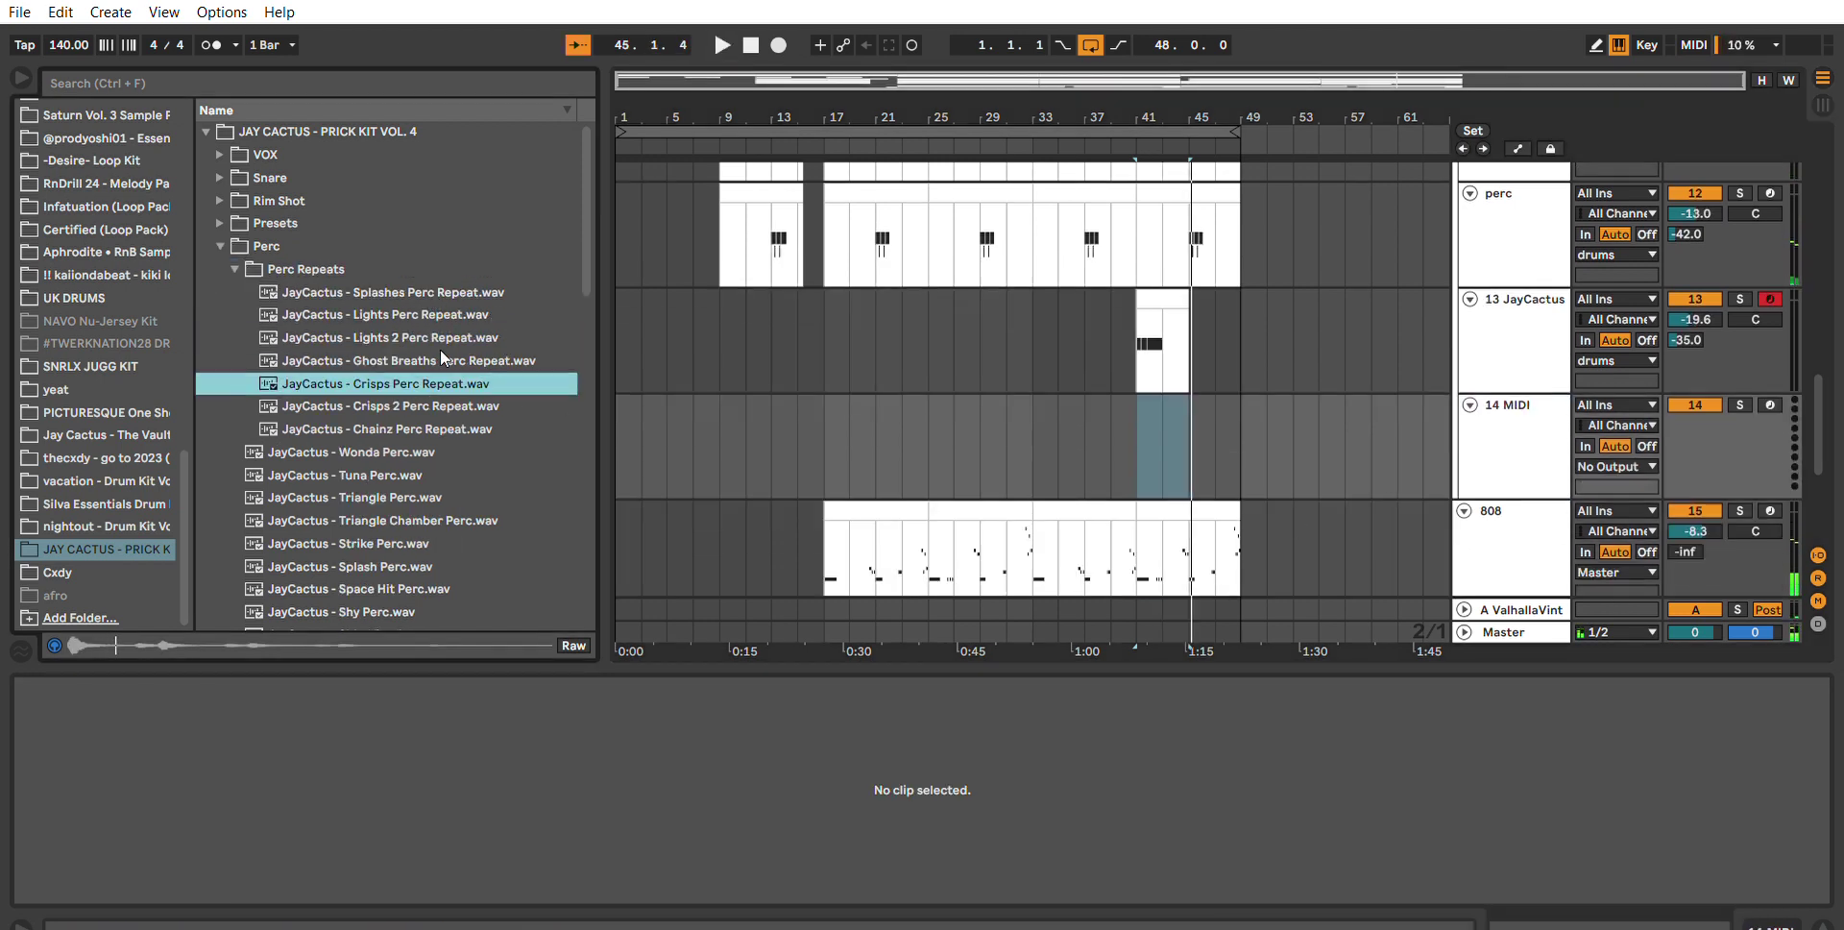
Paste the copied ZENOLOGY track above the new empty MIDI track.
left_click(1492, 427)
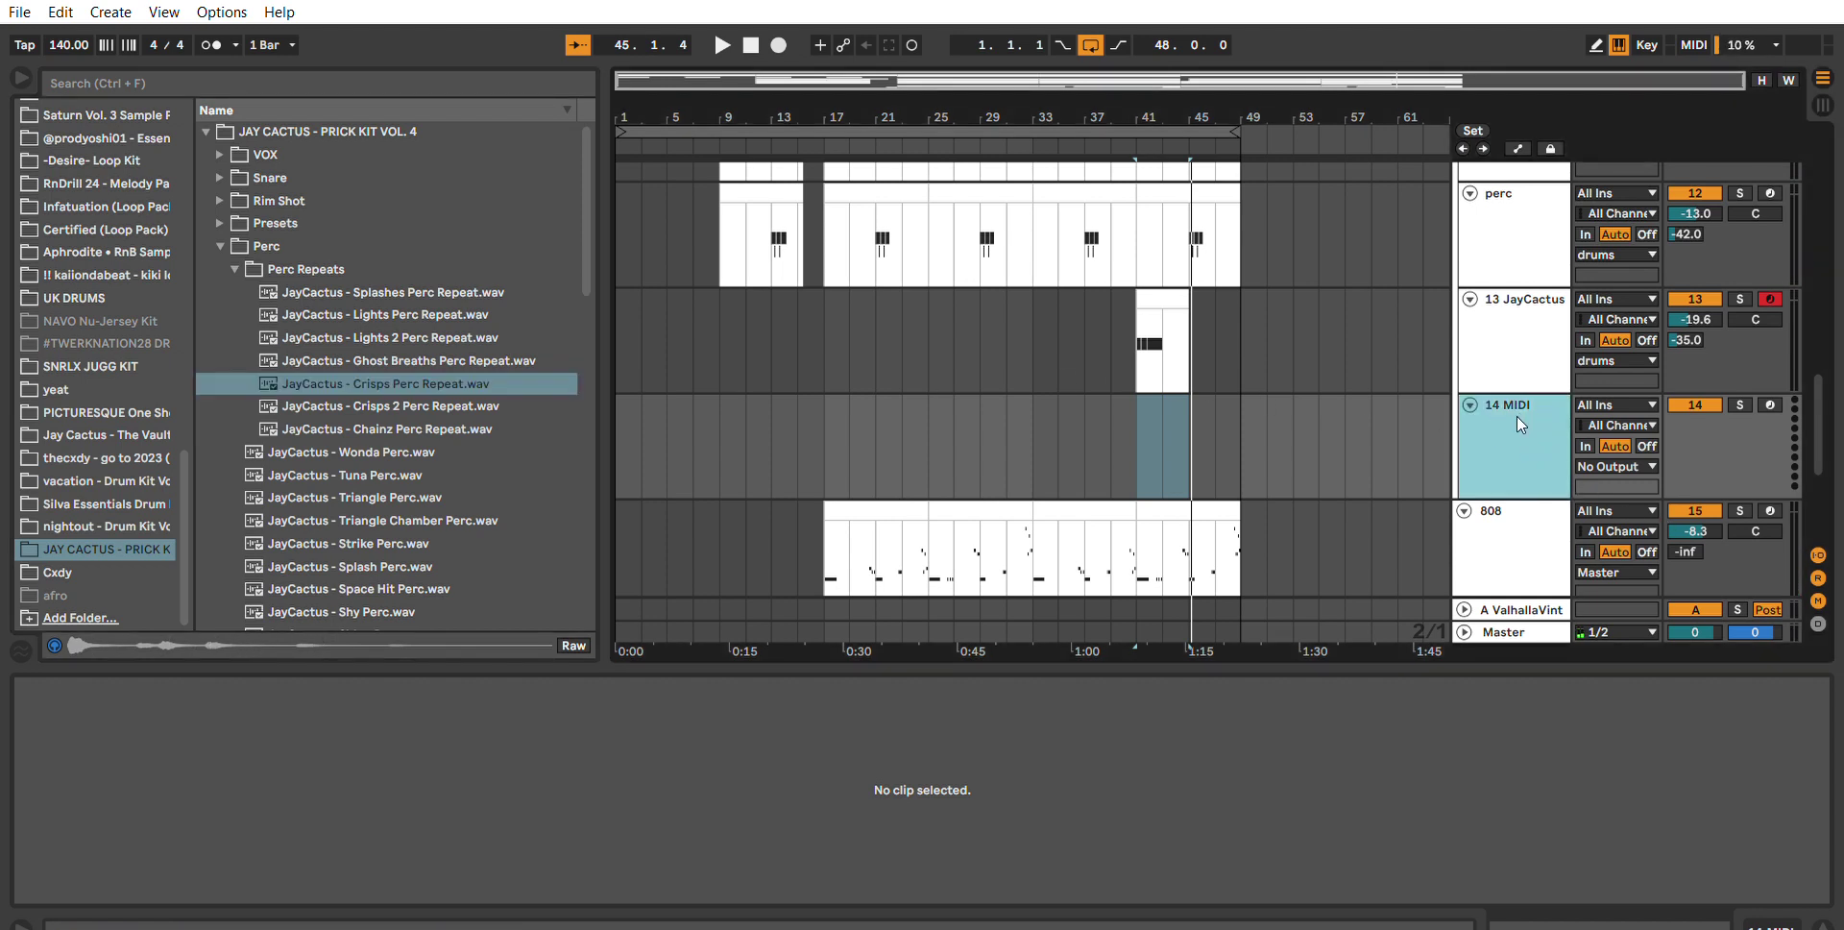
key("ctrl+v")
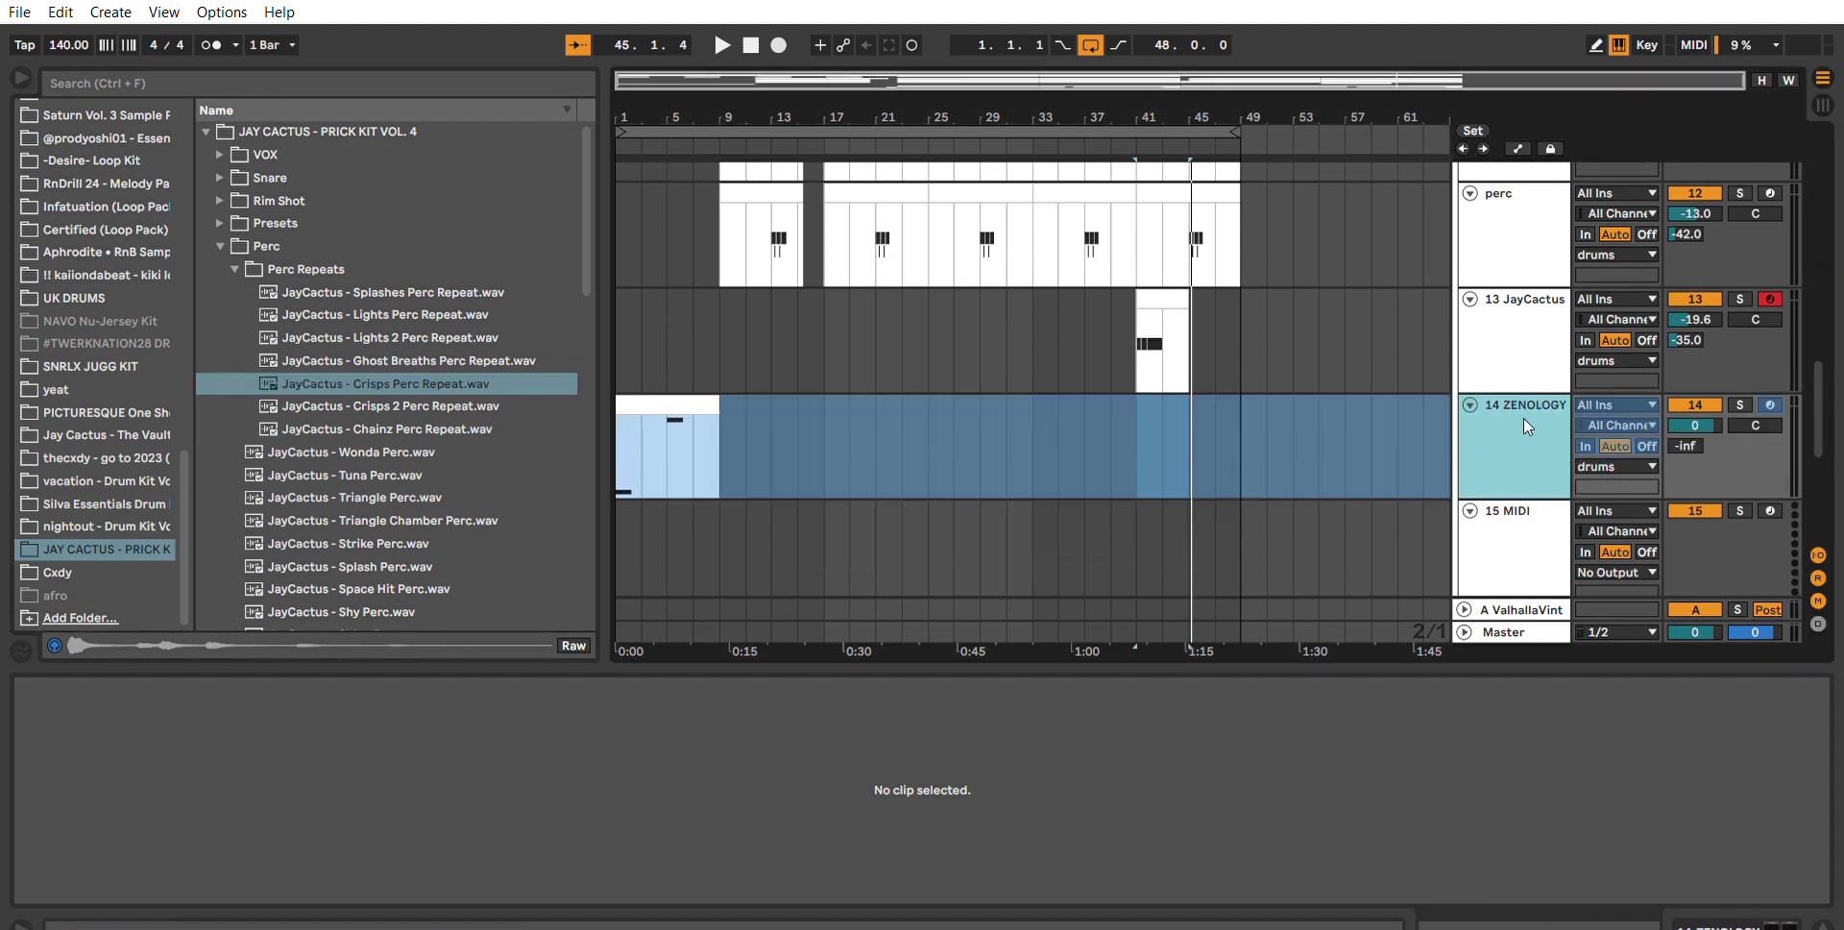
Undo the pasted ZENOLOGY track and insert a new audio track below the empty track 14 MIDI.
left_click(1371, 453)
key("ctrl+y")
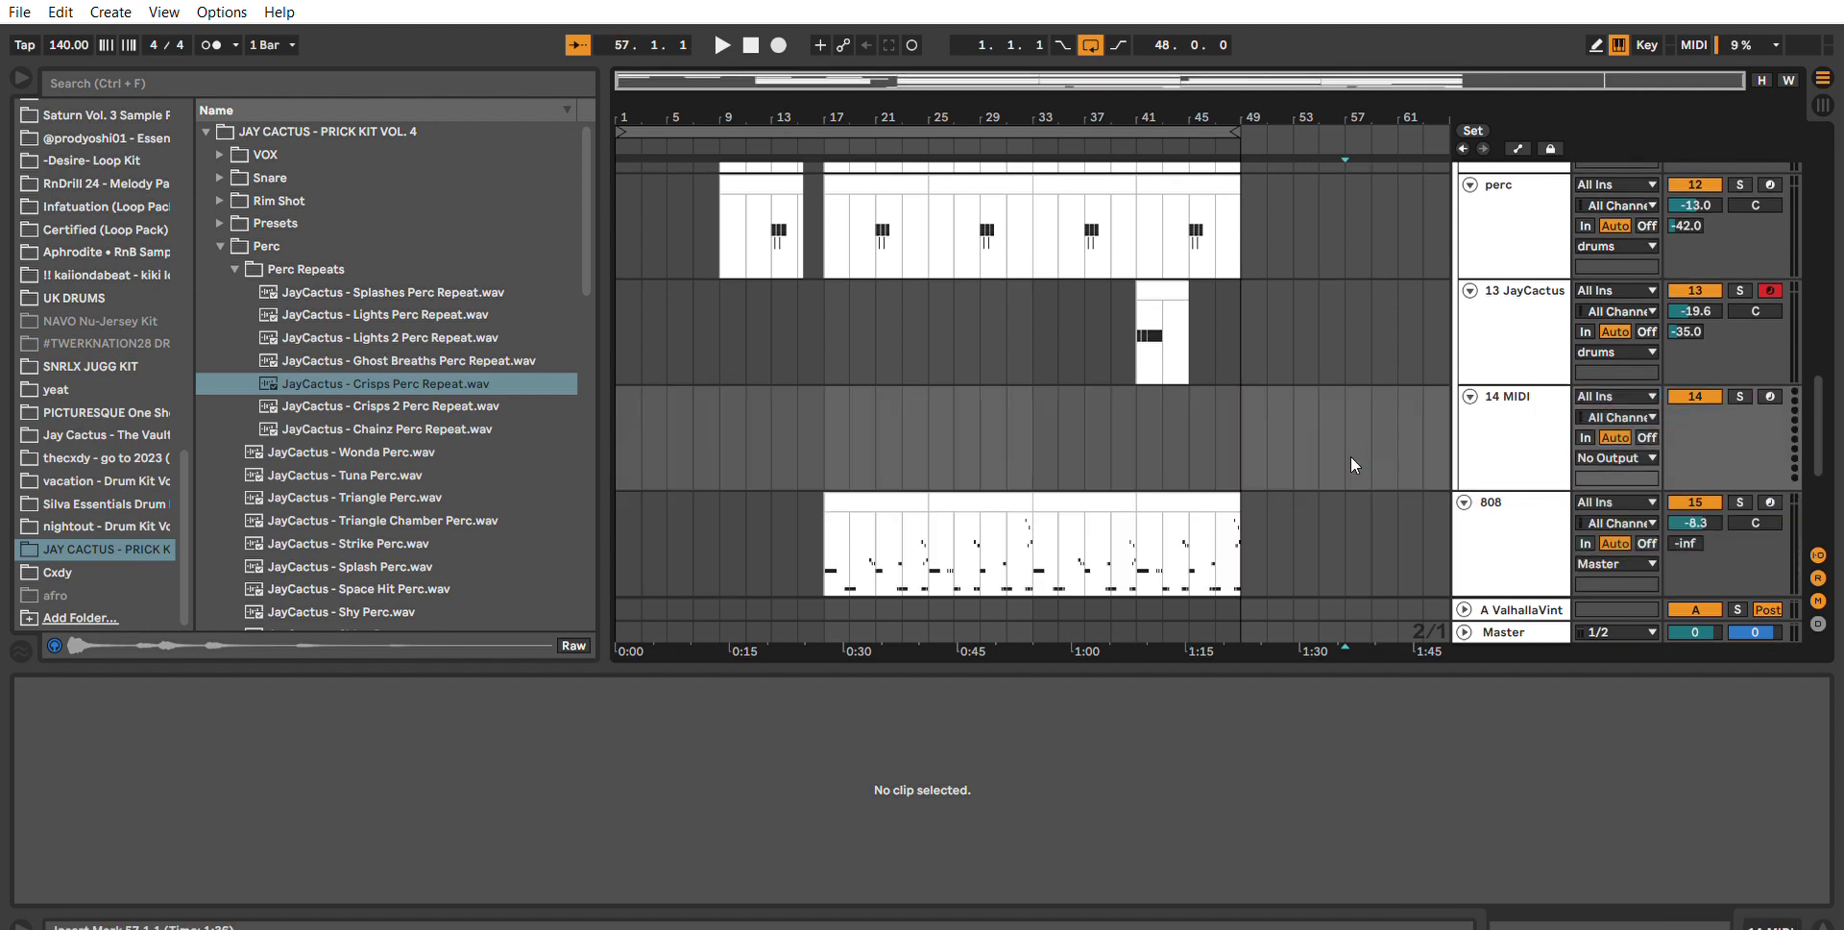
scroll(1381, 424, "down", 5)
scroll(1377, 423, "up", 3)
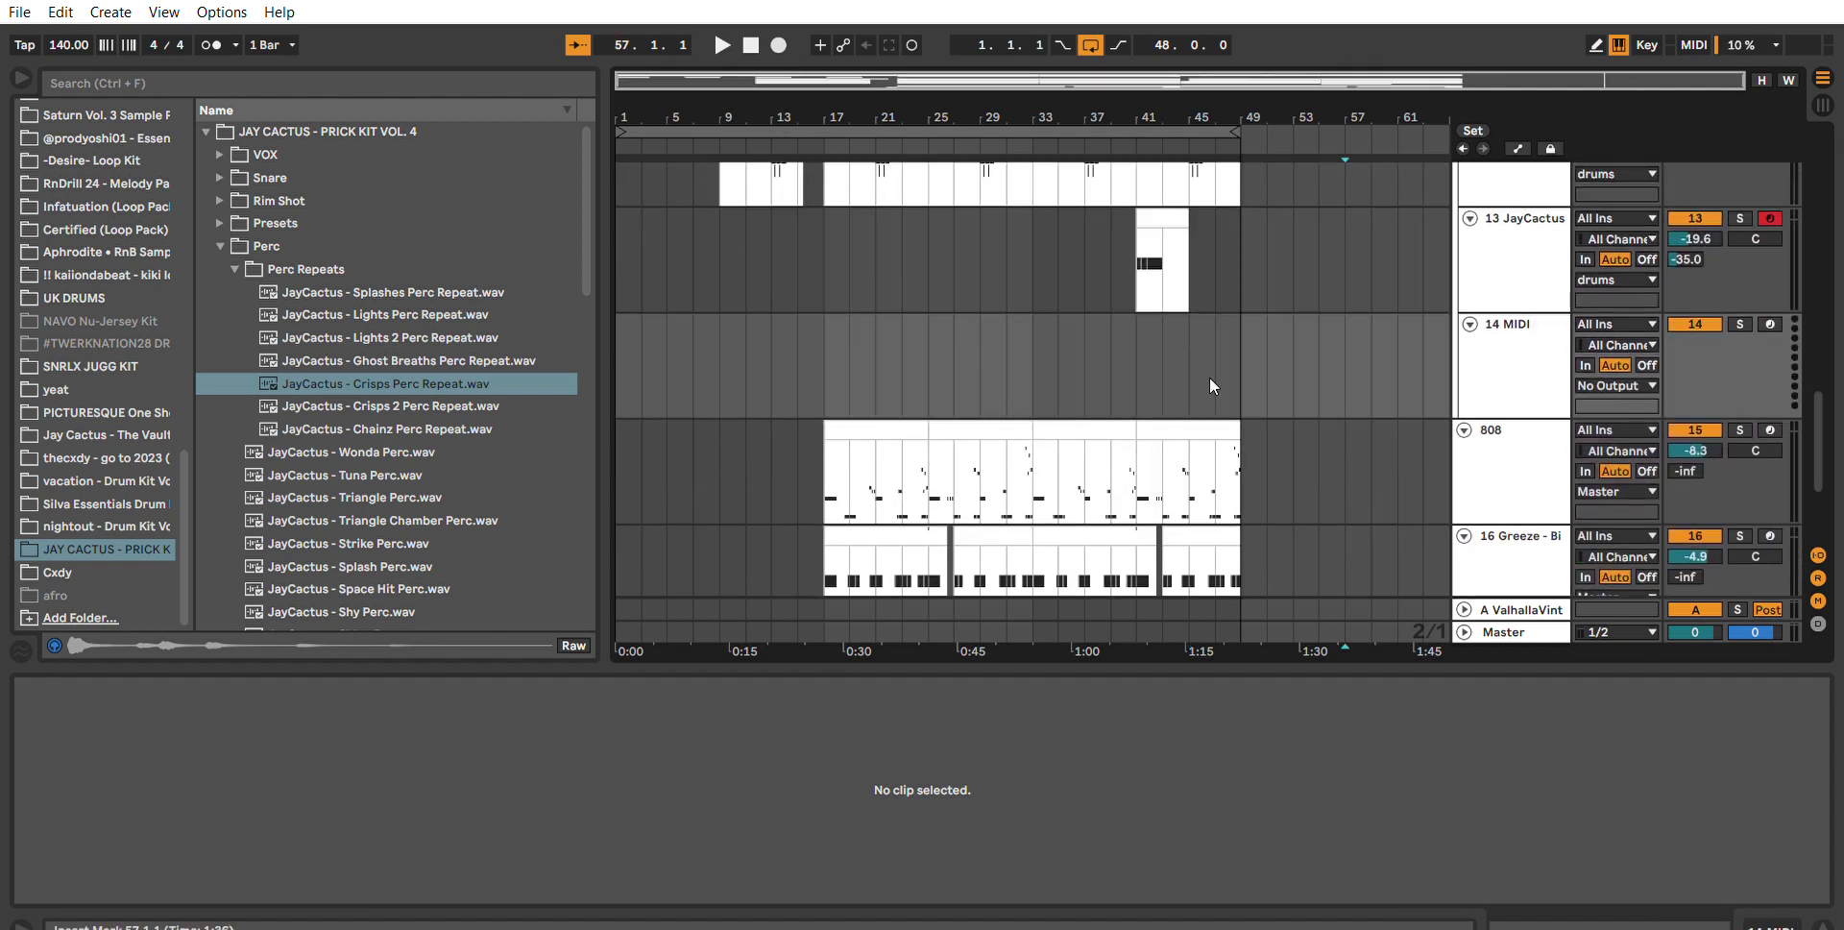
left_click(1518, 323)
key("ctrl+t")
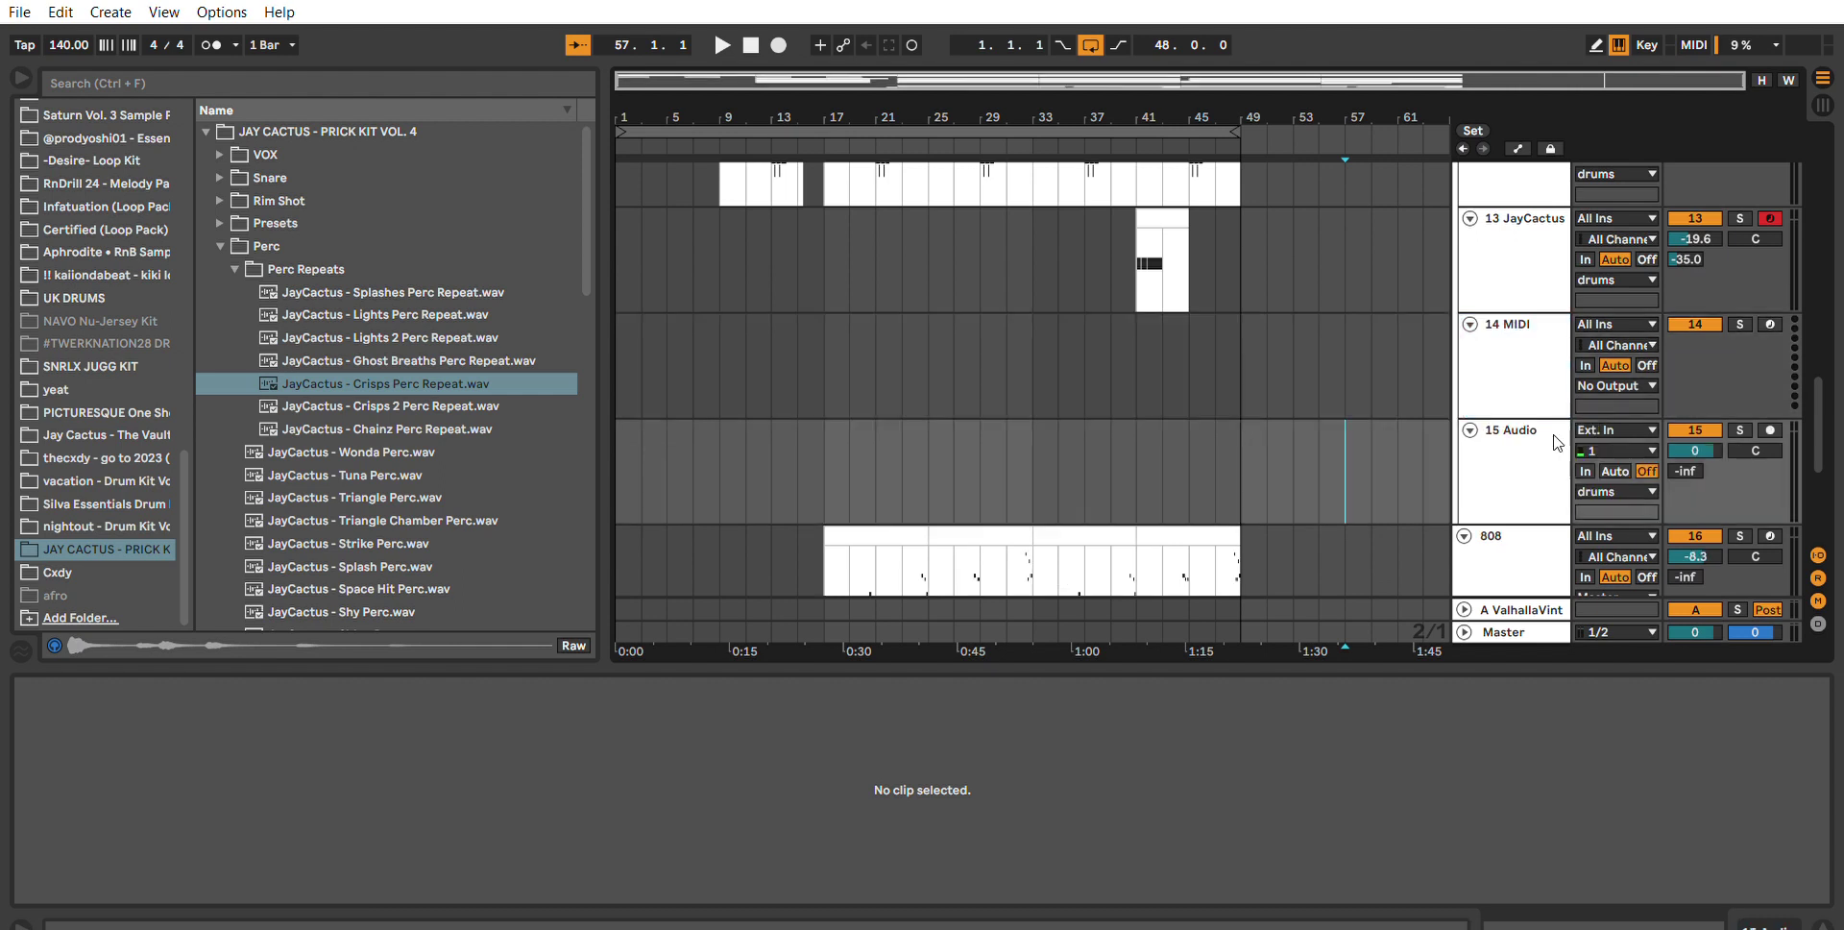
Place the Crisps Perc Repeat sample at bar 17 on the new audio track, turn off its Warp and play it.
scroll(1433, 382, "down", 5)
scroll(1433, 382, "up", 2)
scroll(1451, 366, "up", 2)
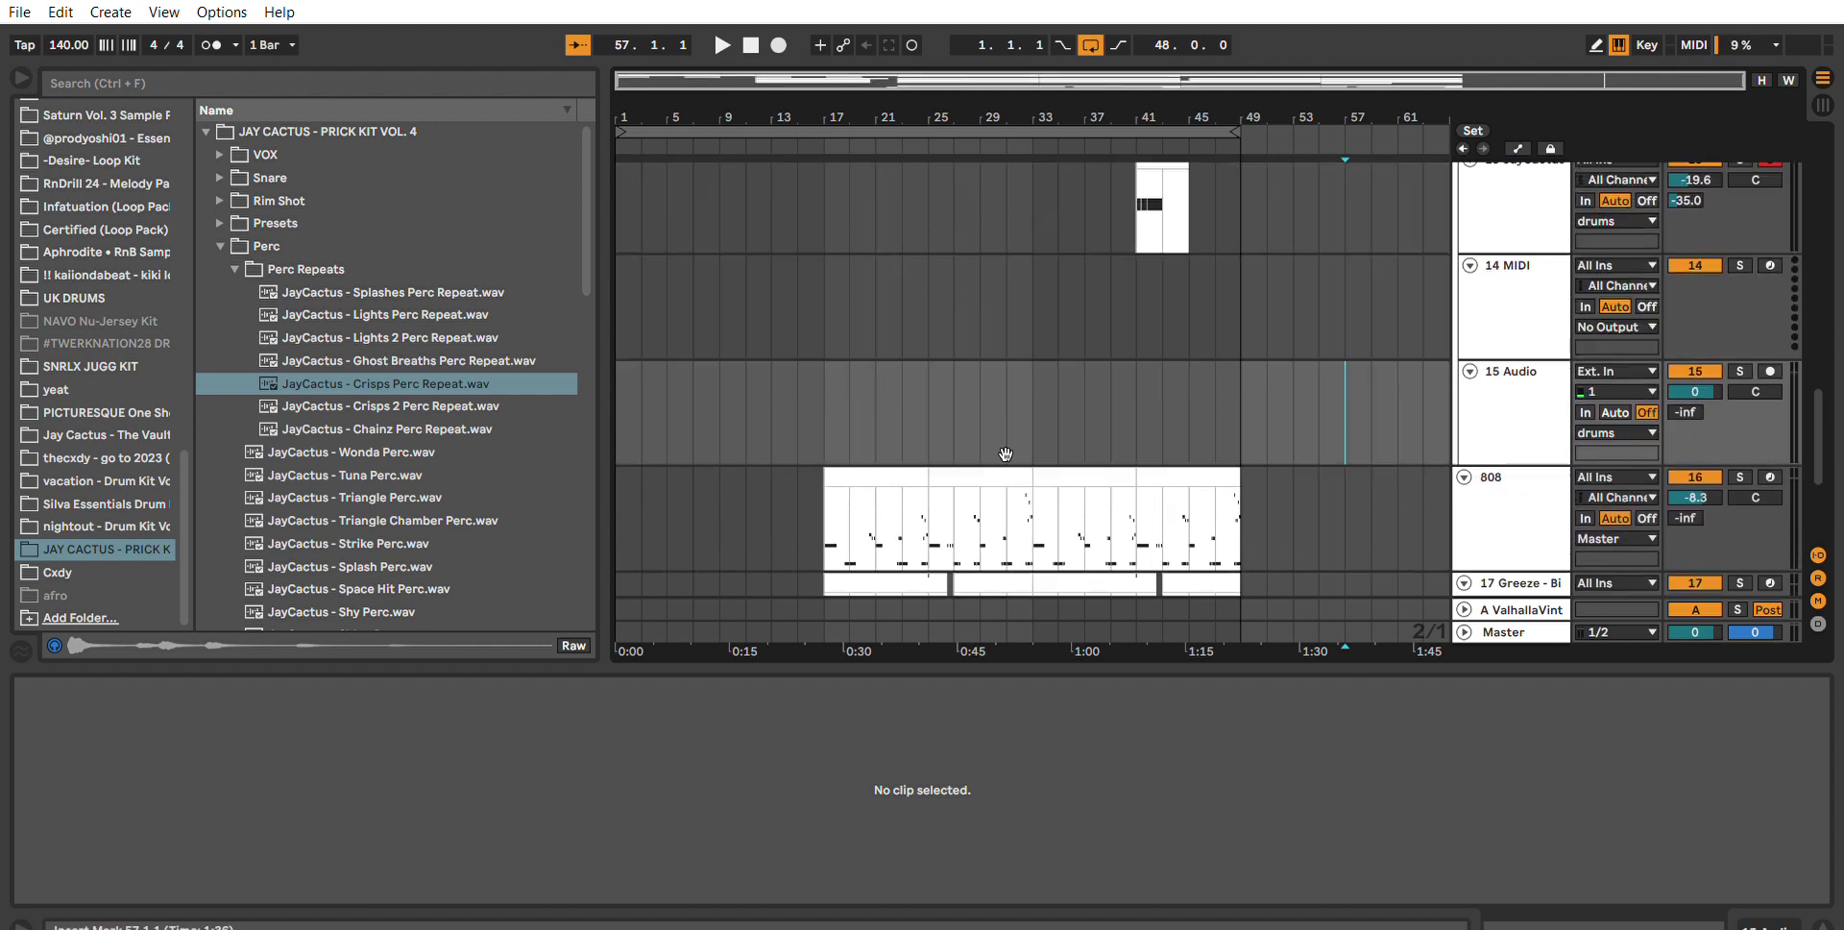
left_click_drag(786, 398, 832, 380)
key("space")
left_click_drag(826, 103, 918, 240)
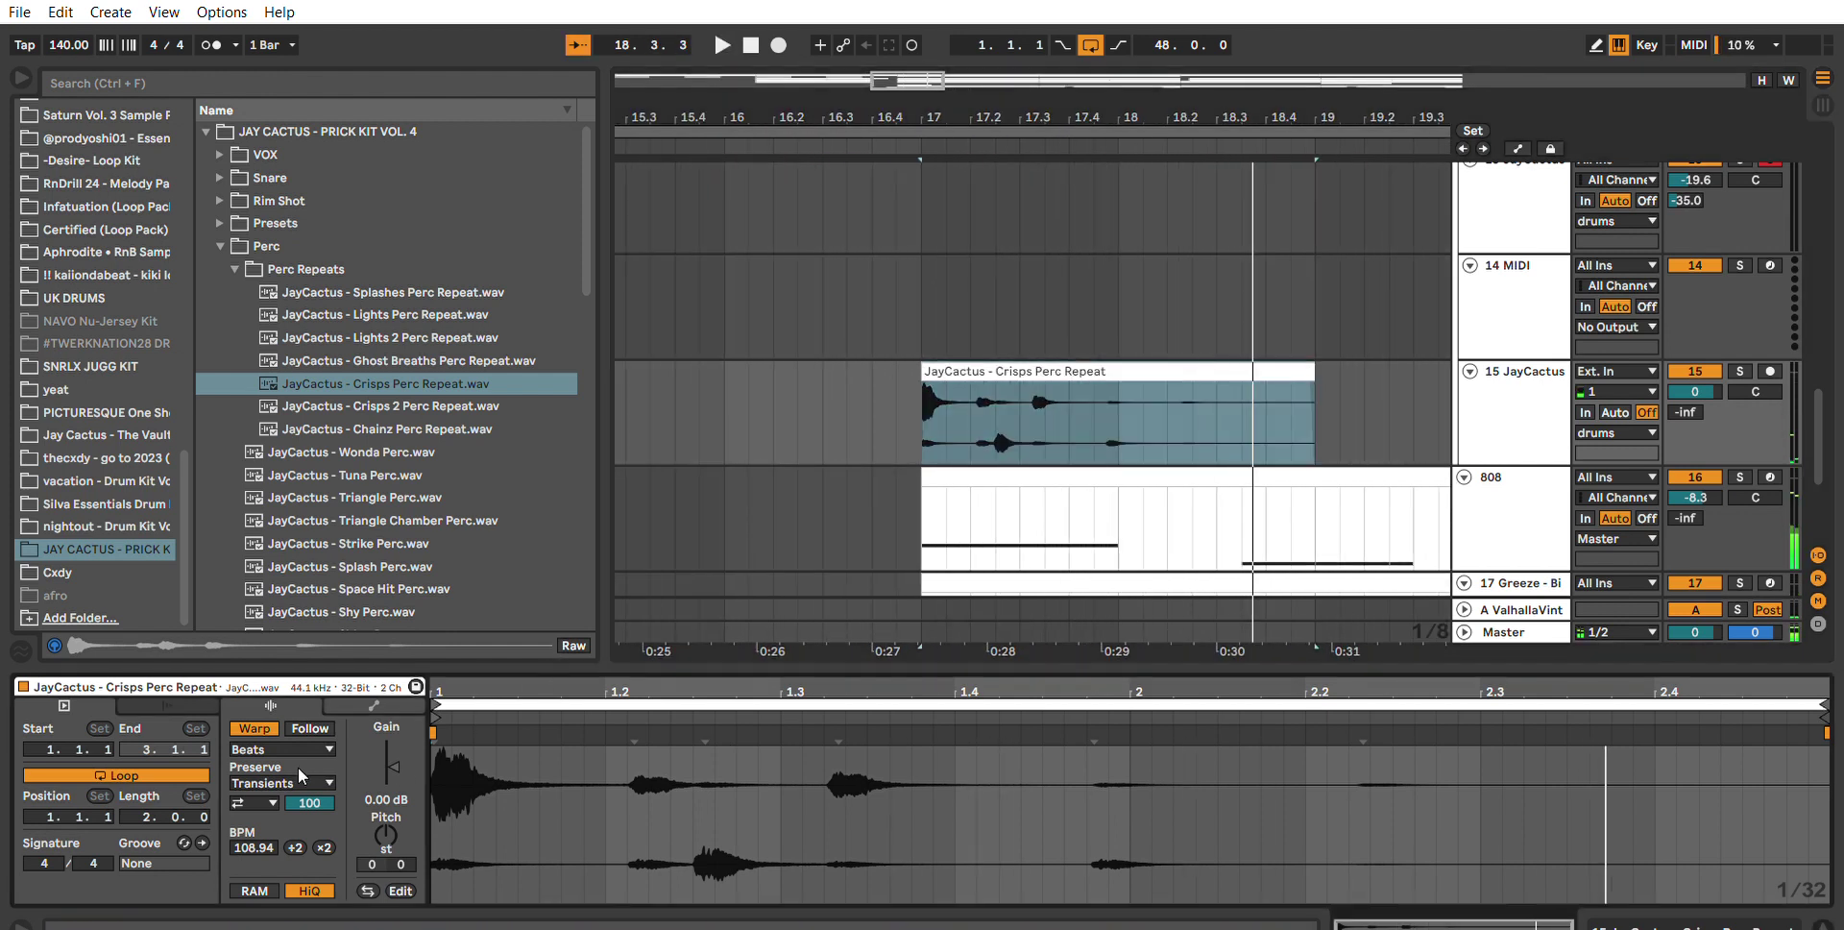
left_click(254, 727)
key("space")
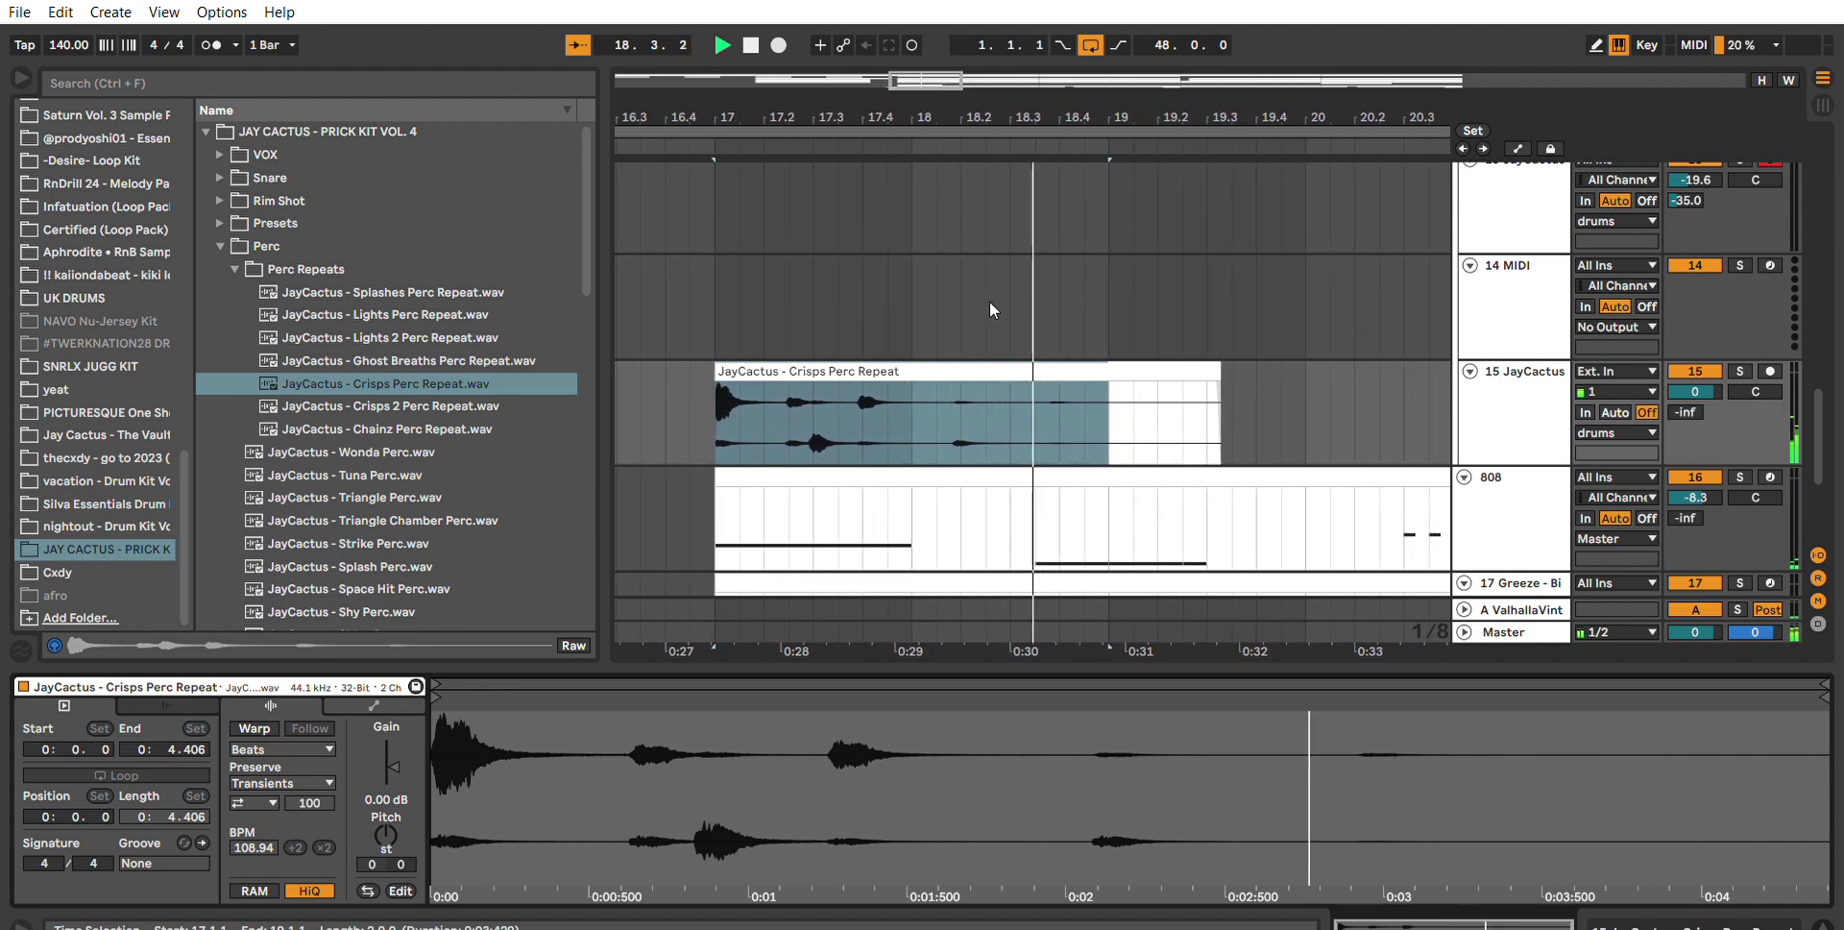
Turn Warp back on for the Crisps Perc Repeat clip, set its BPM to 144 and play it with the beat.
left_click(932, 374)
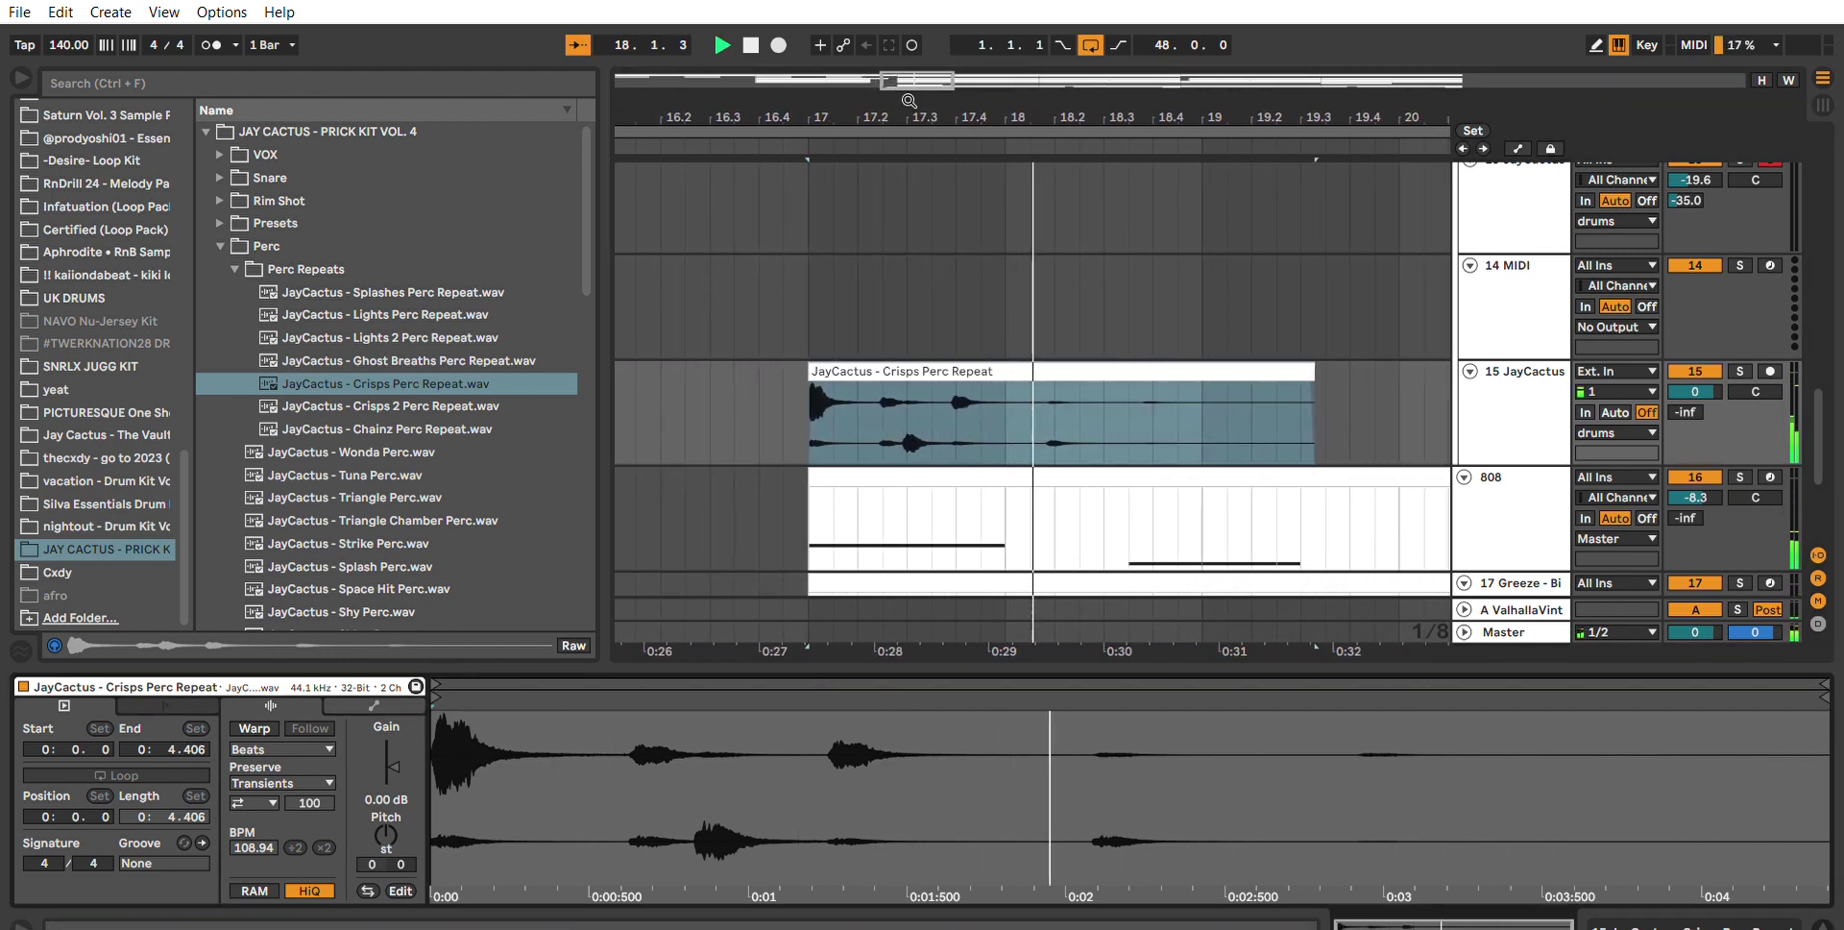
left_click_drag(903, 118, 950, 211)
left_click_drag(950, 95, 1001, 95)
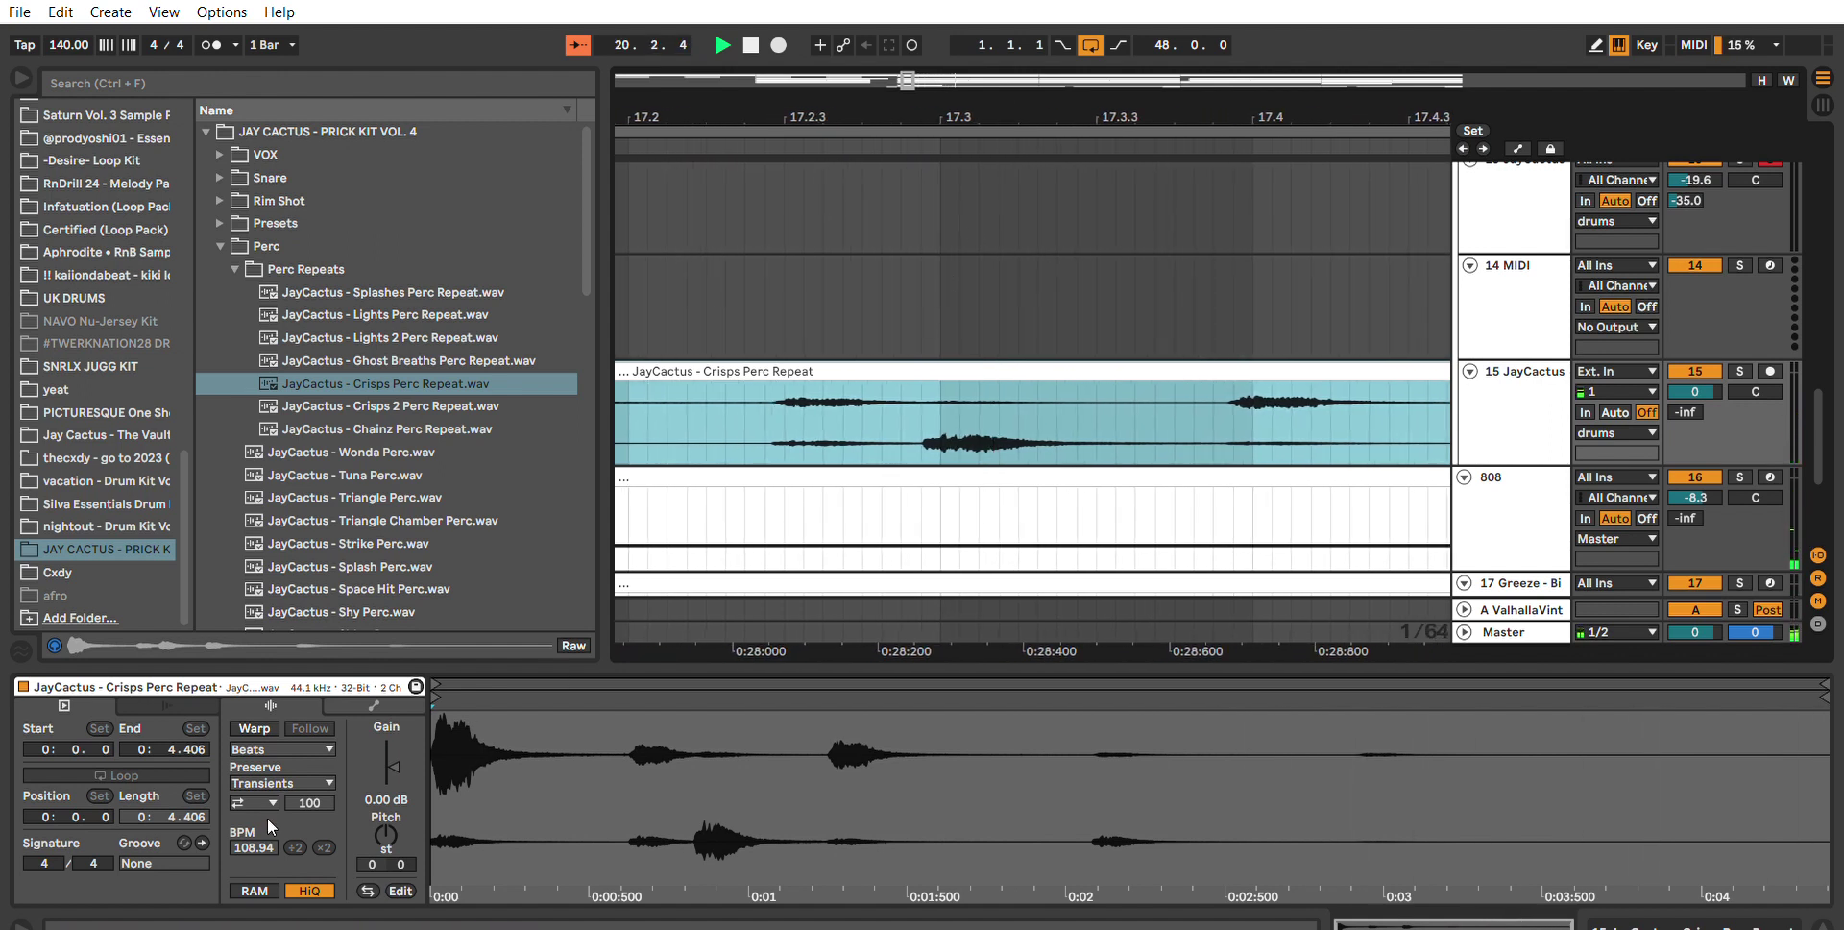
left_click(272, 729)
left_click_drag(255, 847, 256, 838)
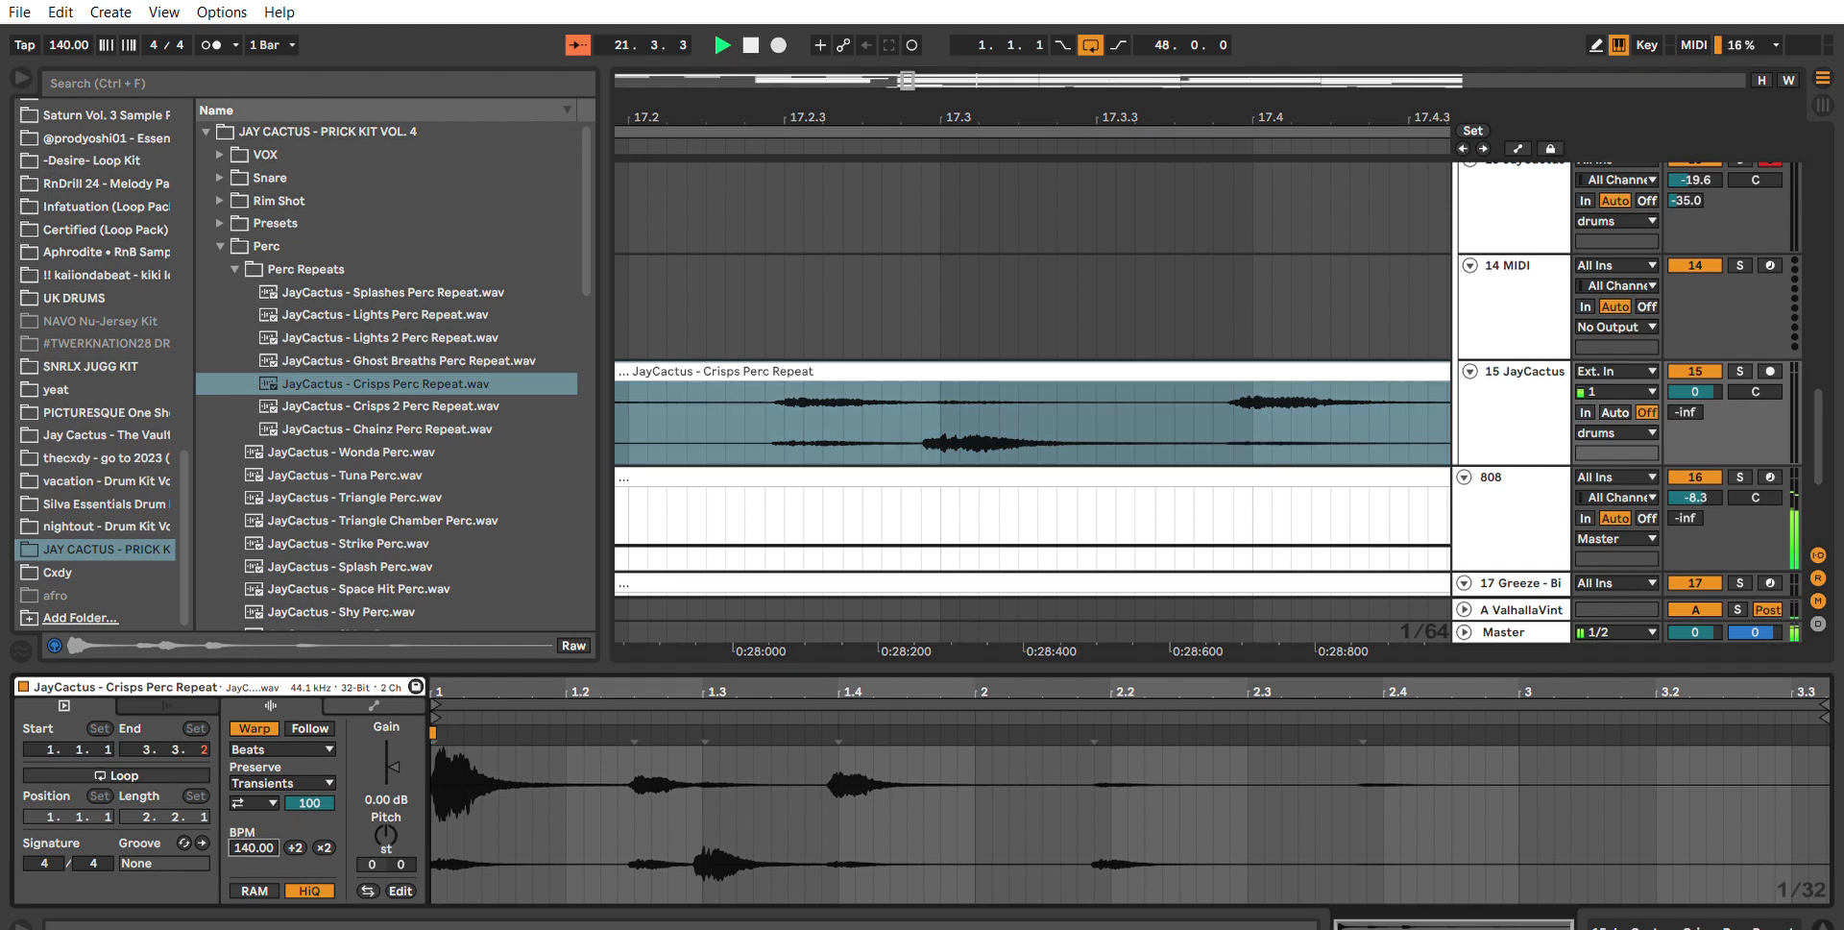
key("space")
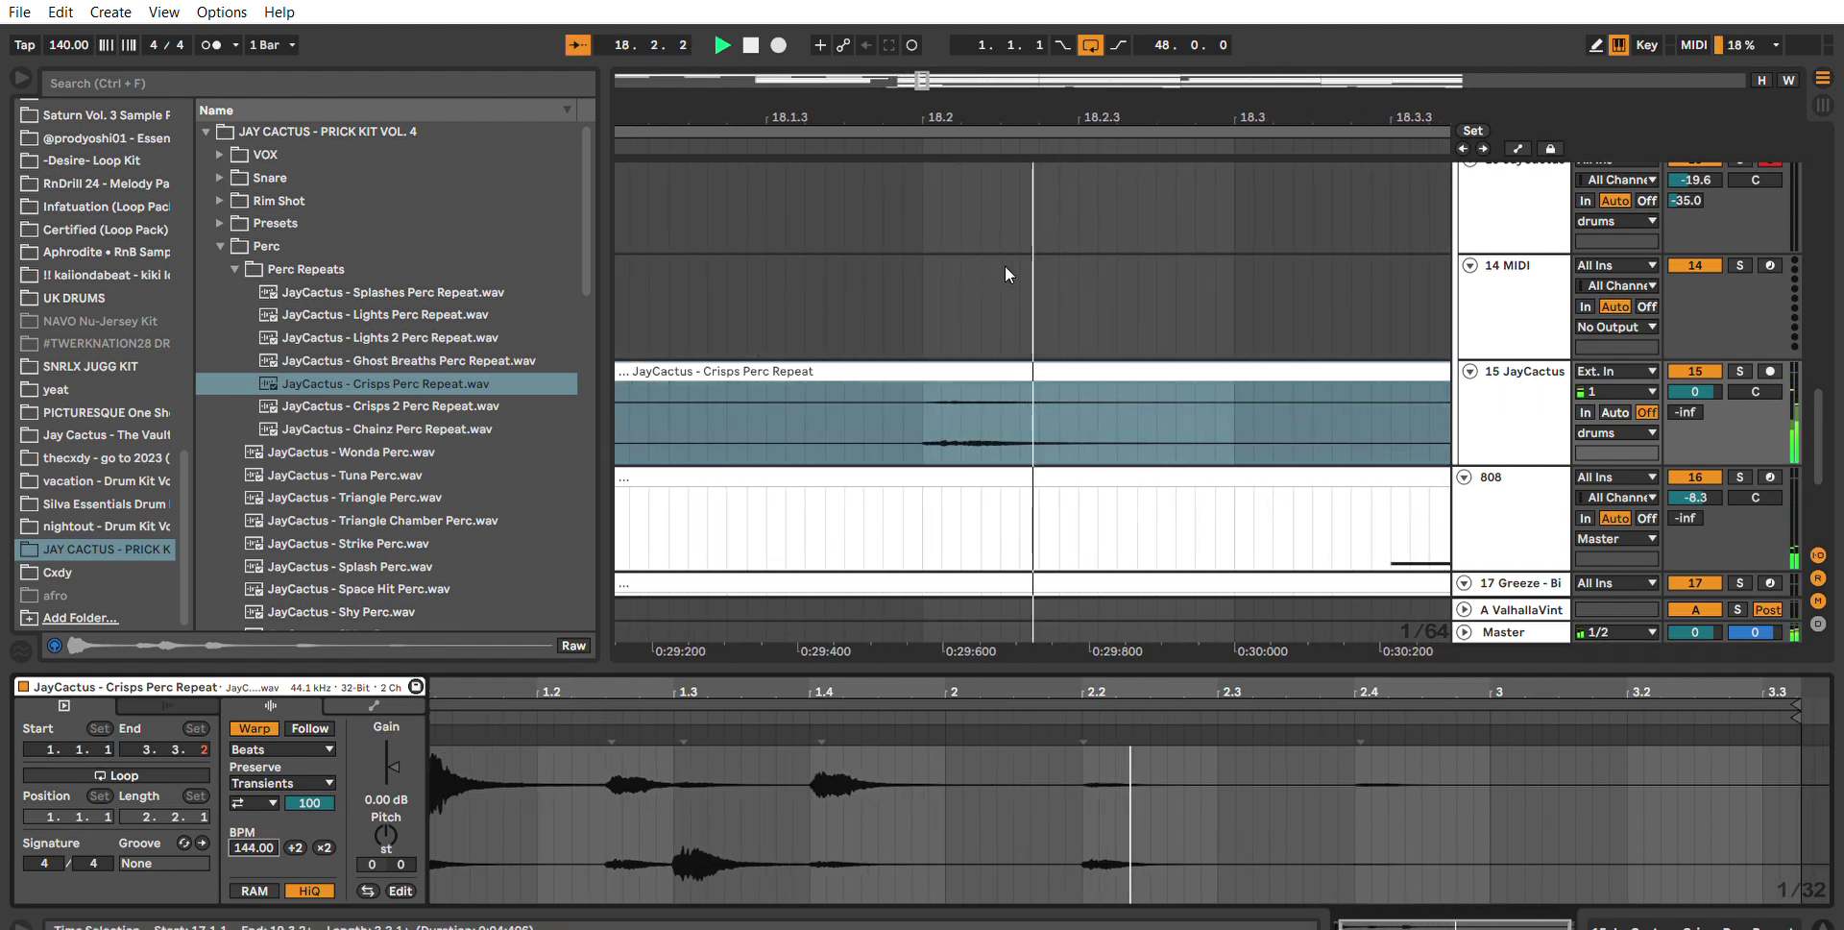
Lower the Crisps track's volume to -17.4 dB and shorten the Crisps clip so it ends at bar 19.
key("w")
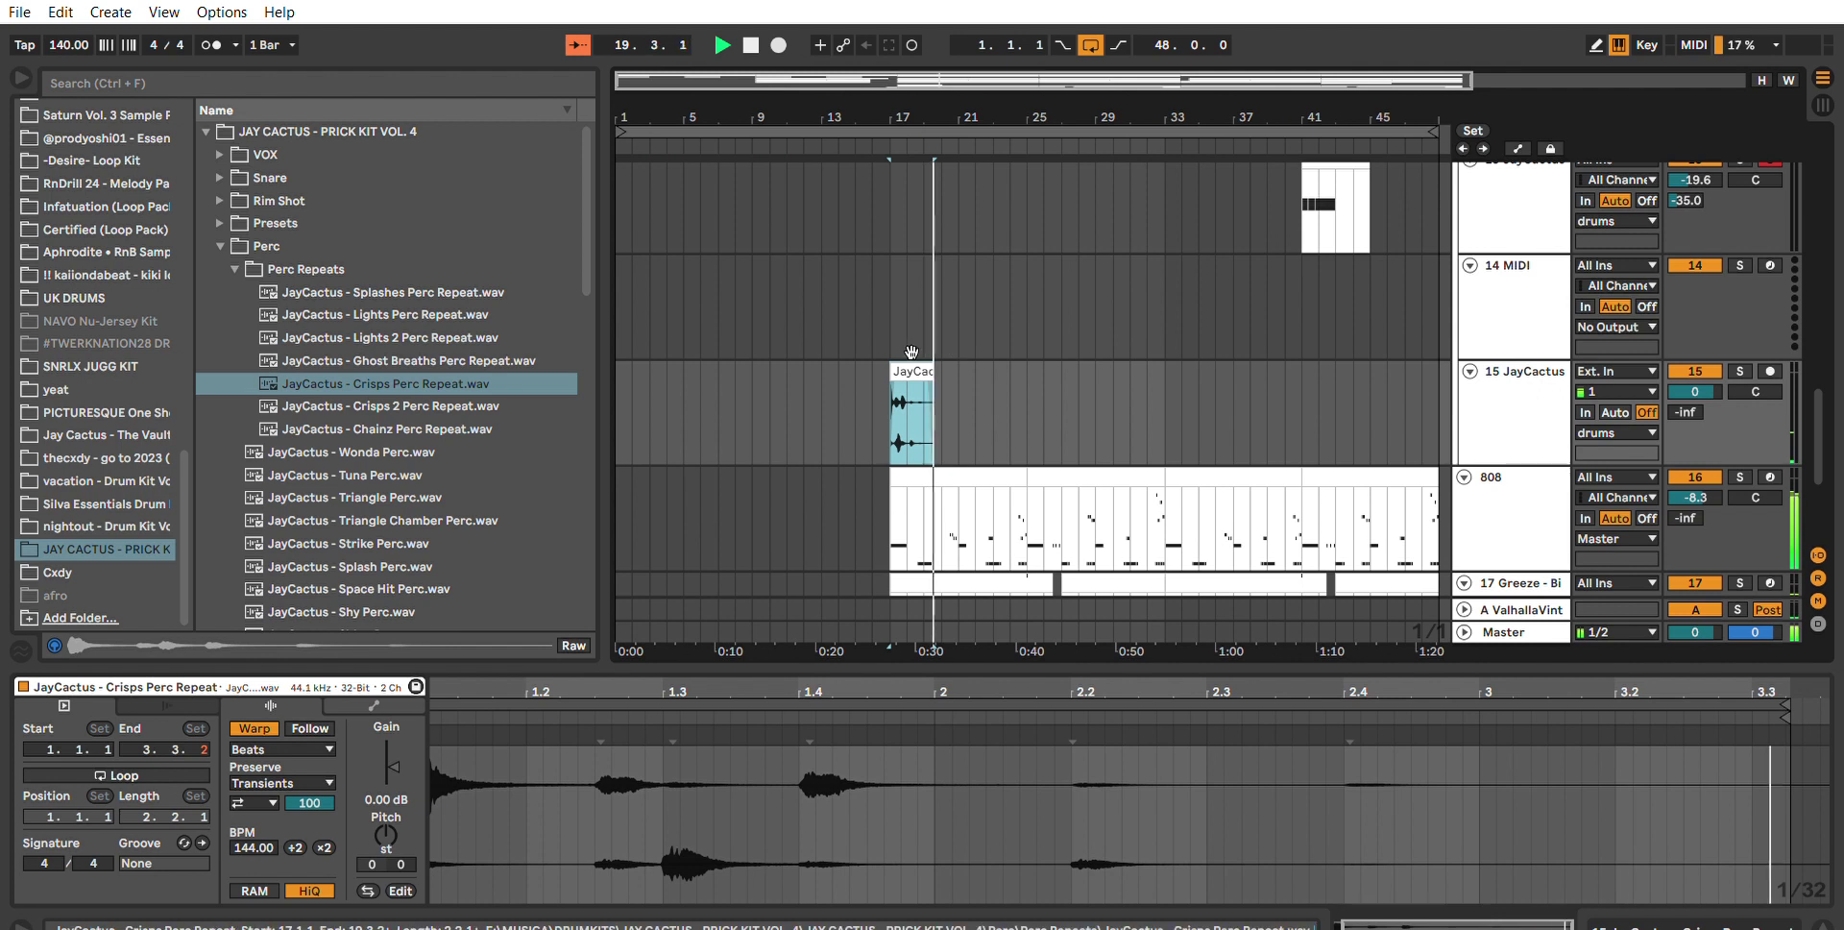
left_click(873, 373)
key("space")
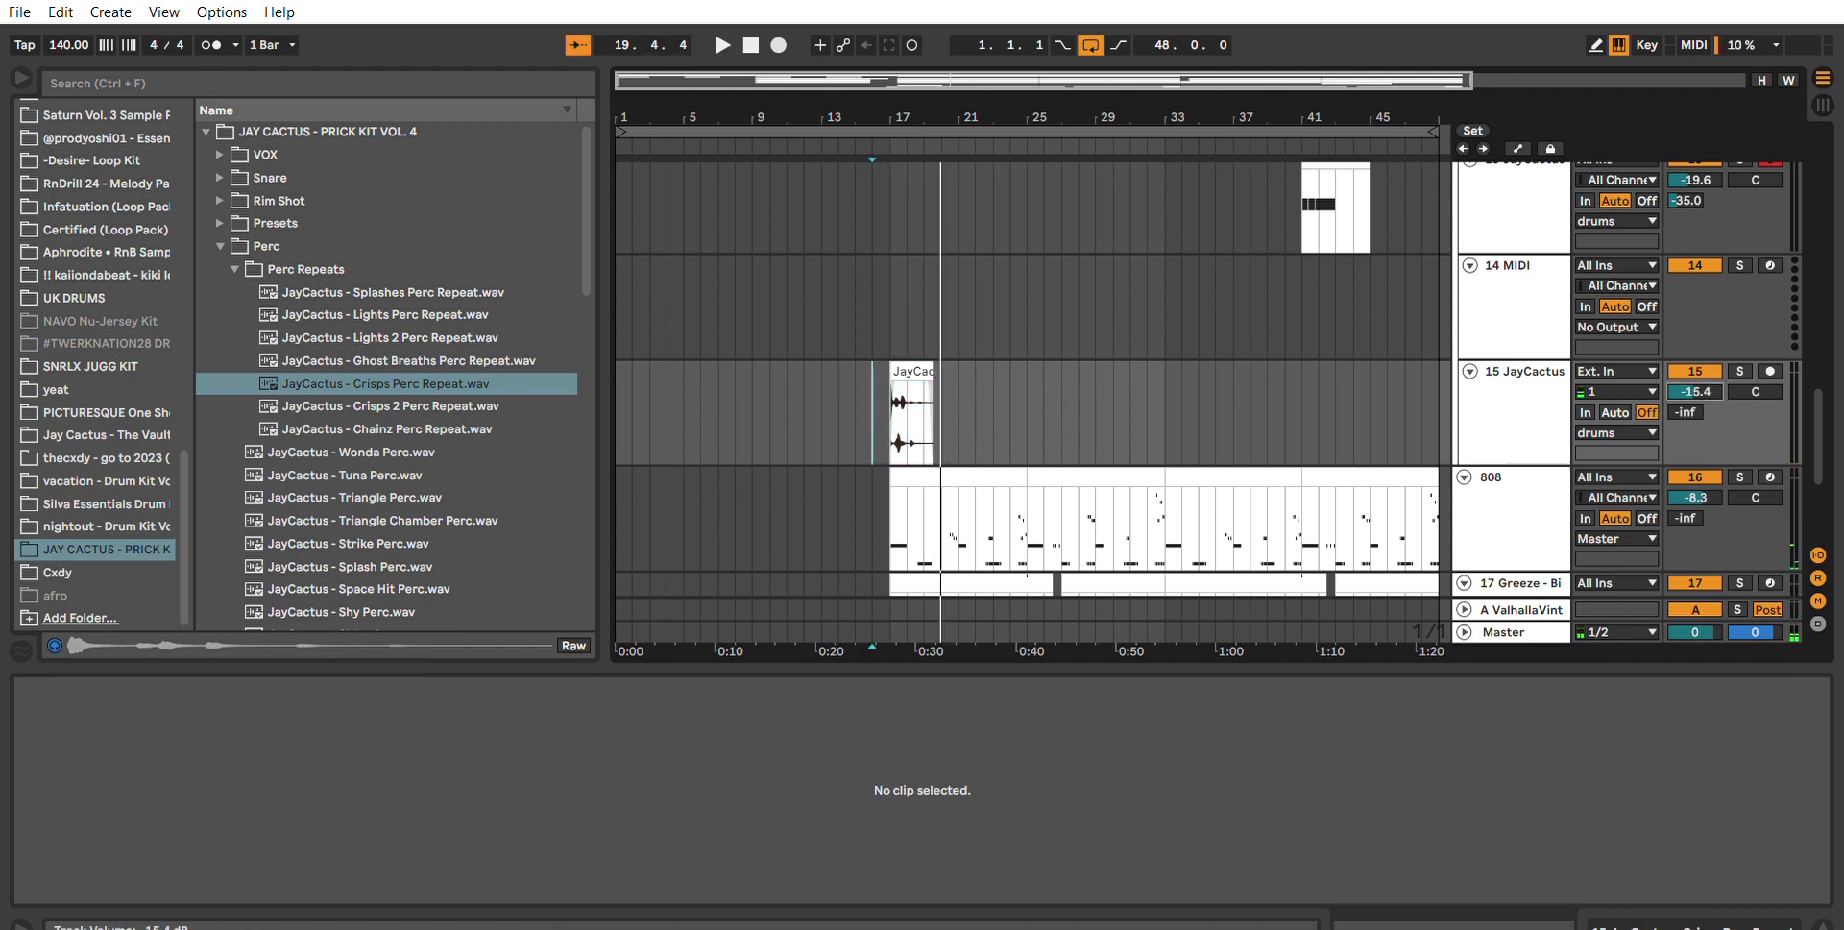
left_click(870, 390)
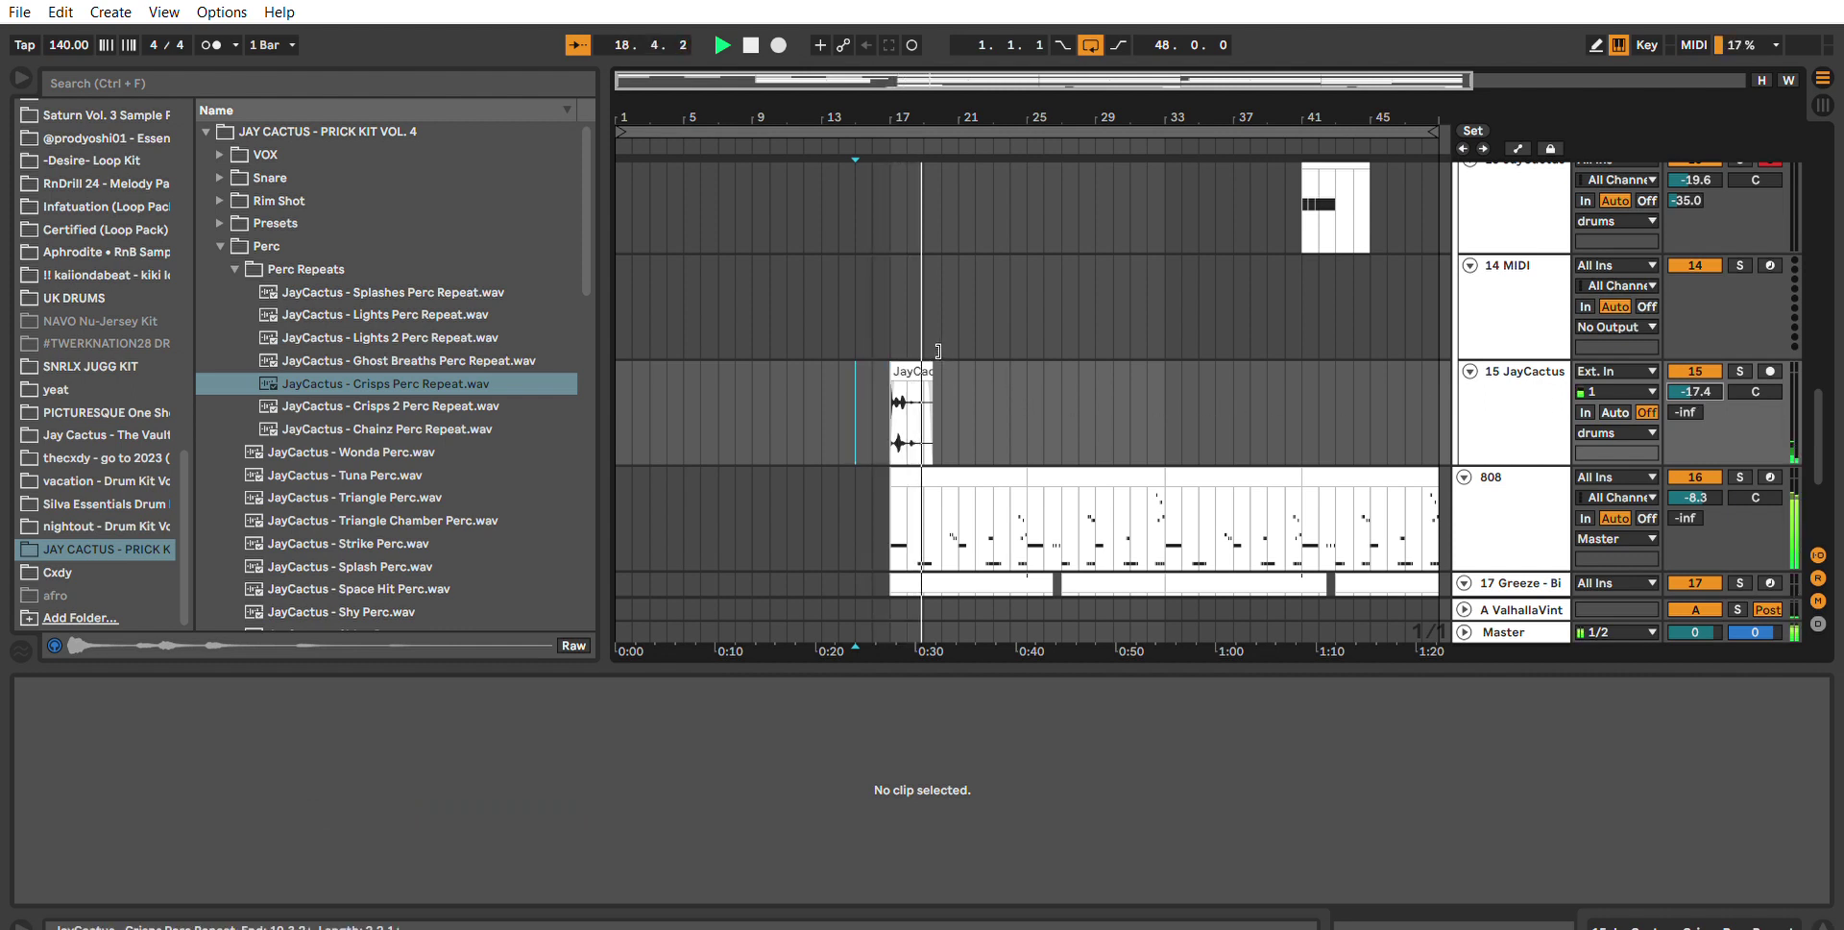
left_click_drag(932, 372, 925, 372)
scroll(926, 372, "down", 2)
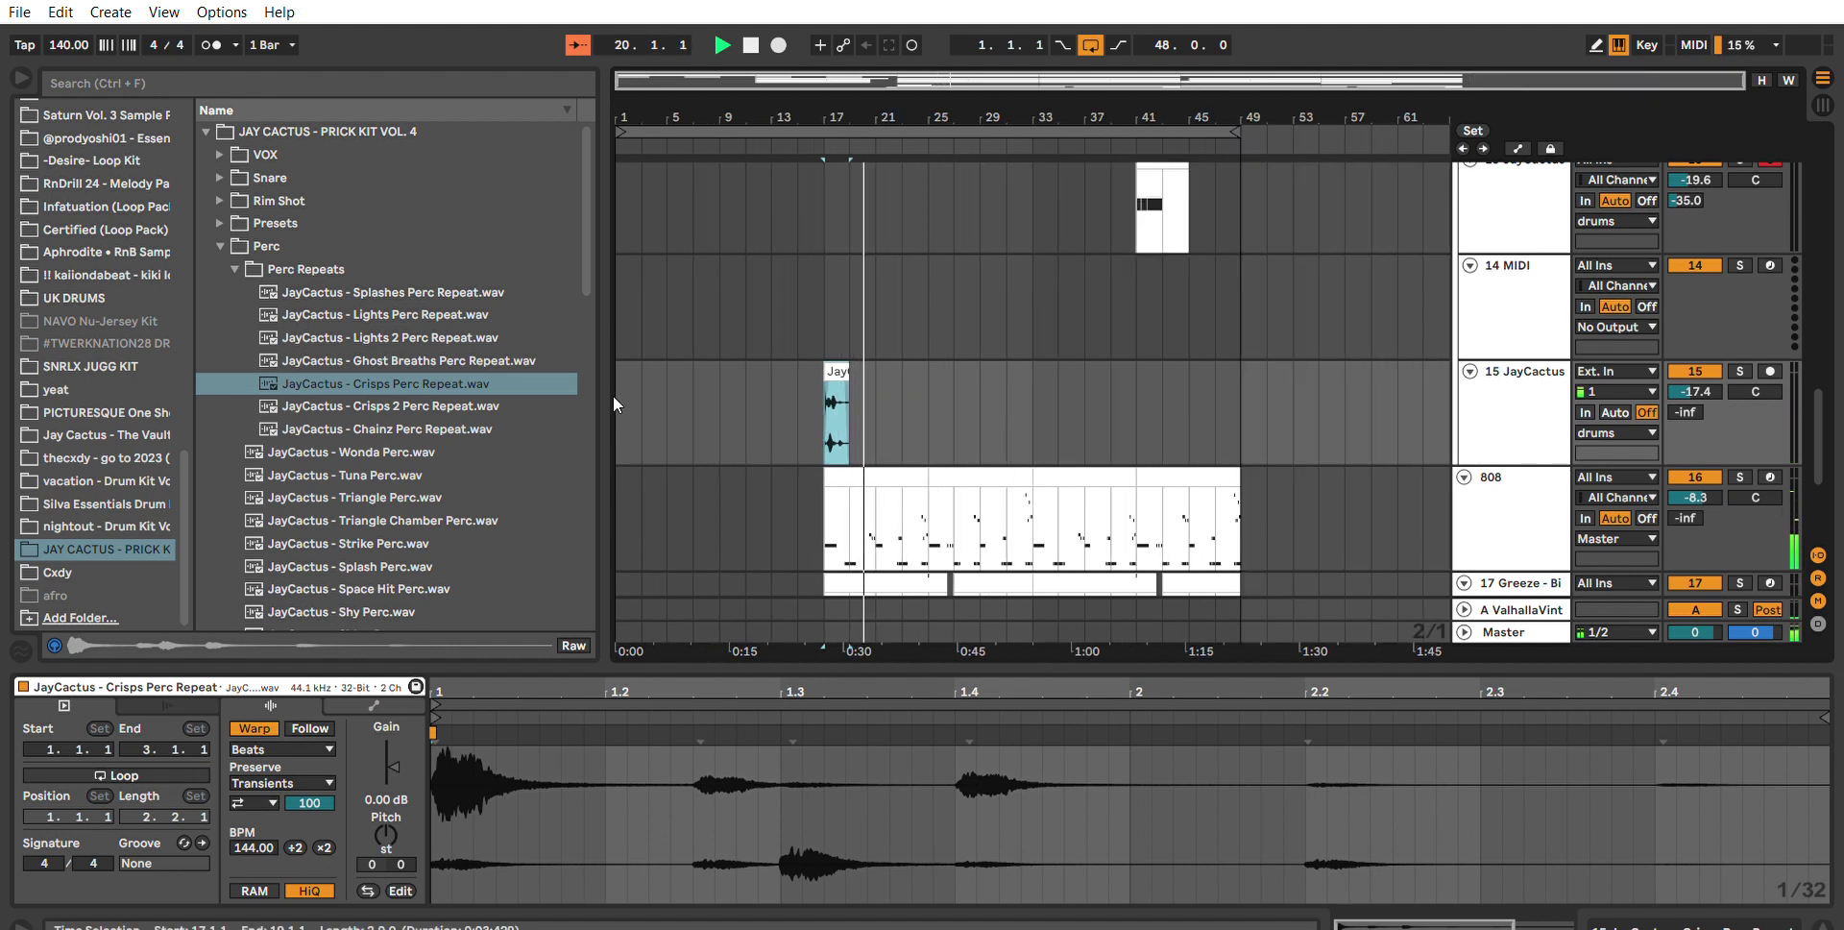
Audition the remaining Perc Repeats samples and place Chainz Perc Repeat at bar 33 on the Crisps track.
left_click(434, 412)
key("Down")
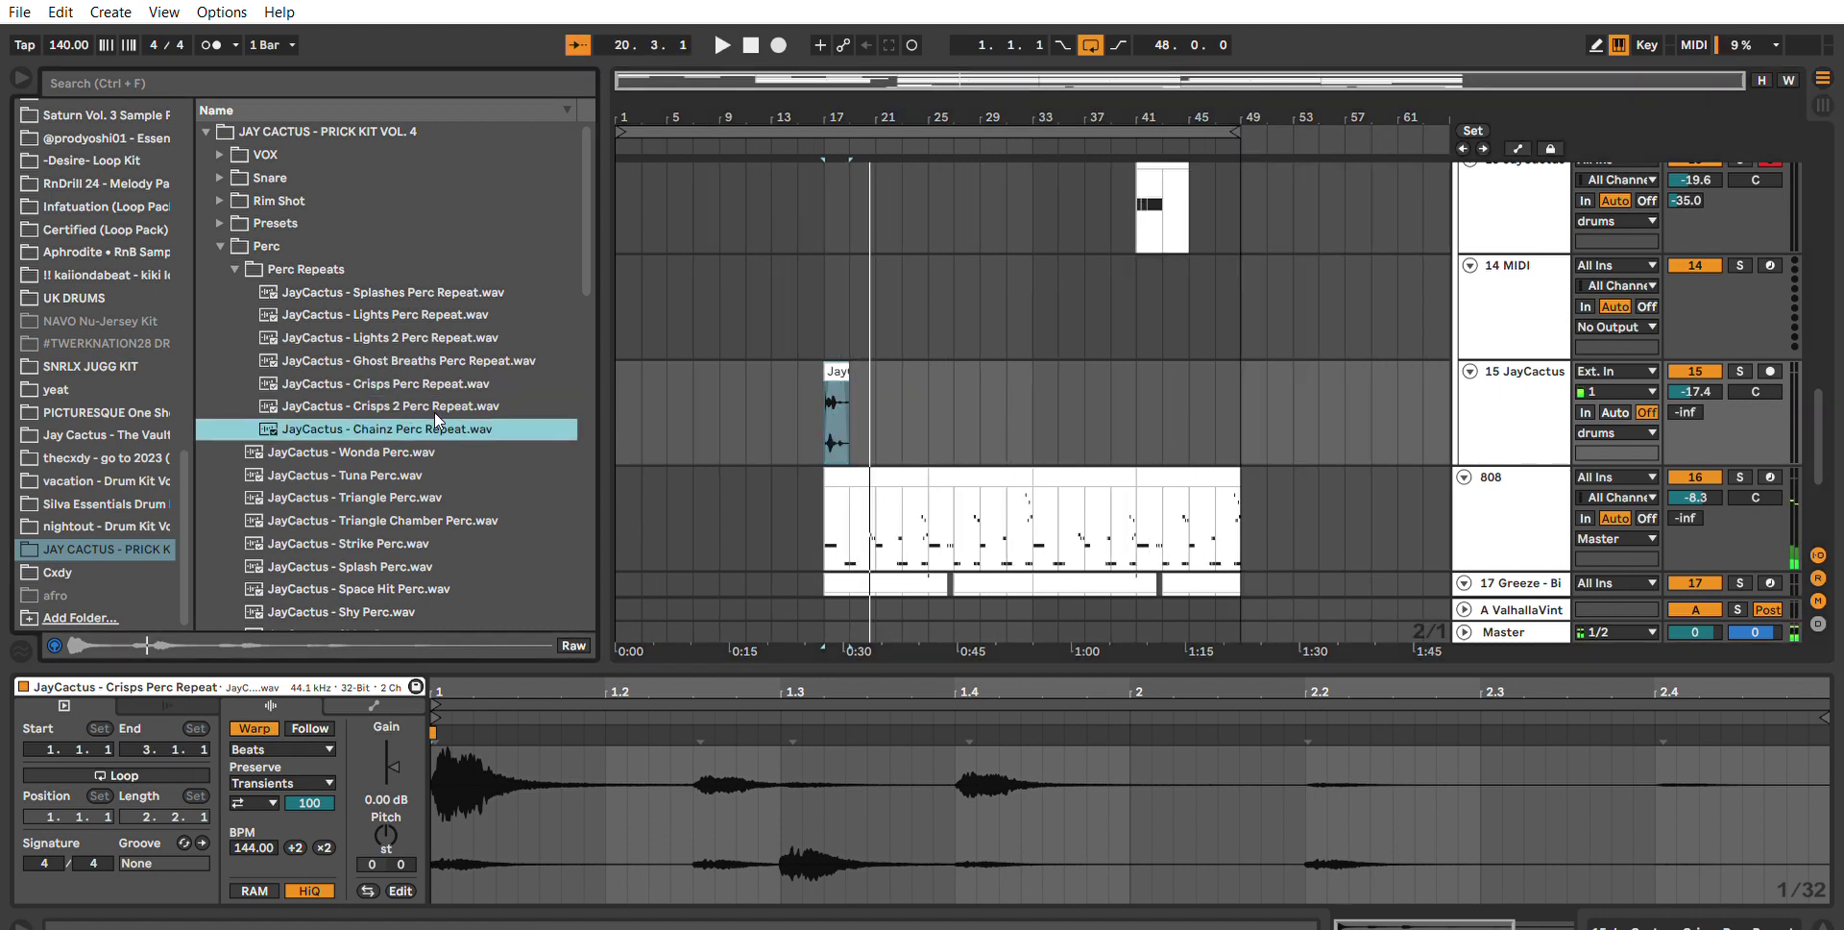
left_click_drag(456, 427, 1047, 384)
key("space")
left_click_drag(1038, 116, 1062, 375)
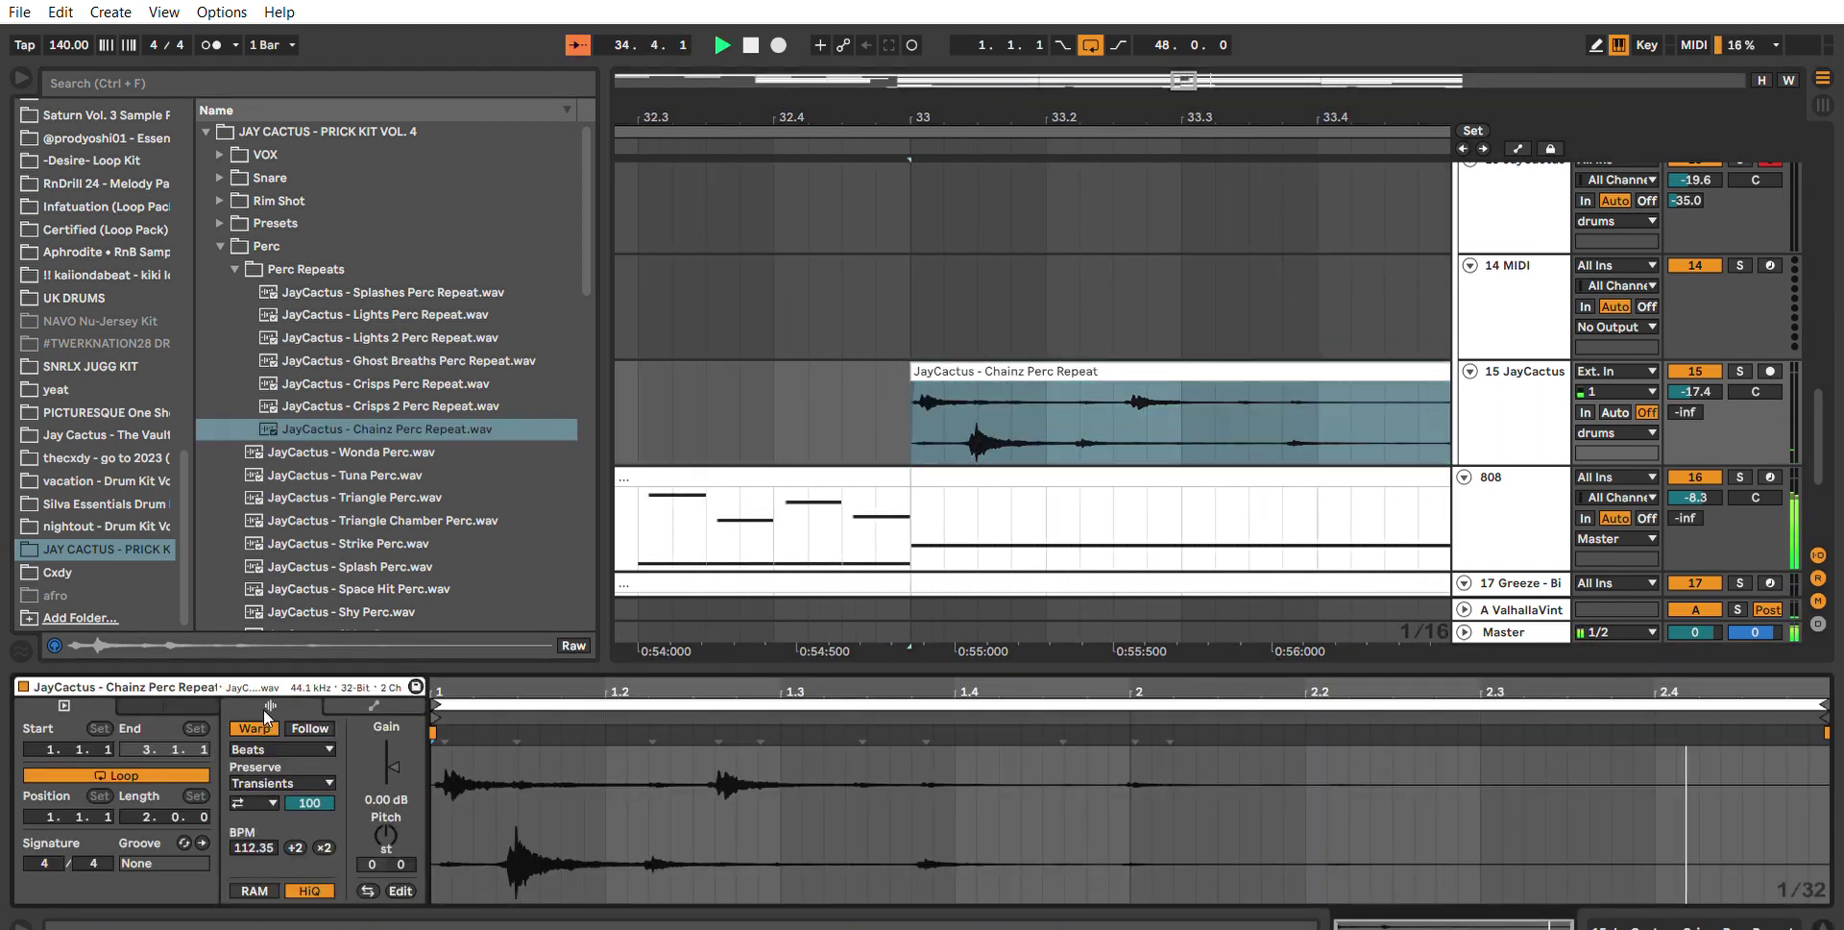
Switch Warp off and back on for the Chainz Perc Repeat clip and set its BPM to 142.
left_click(260, 727)
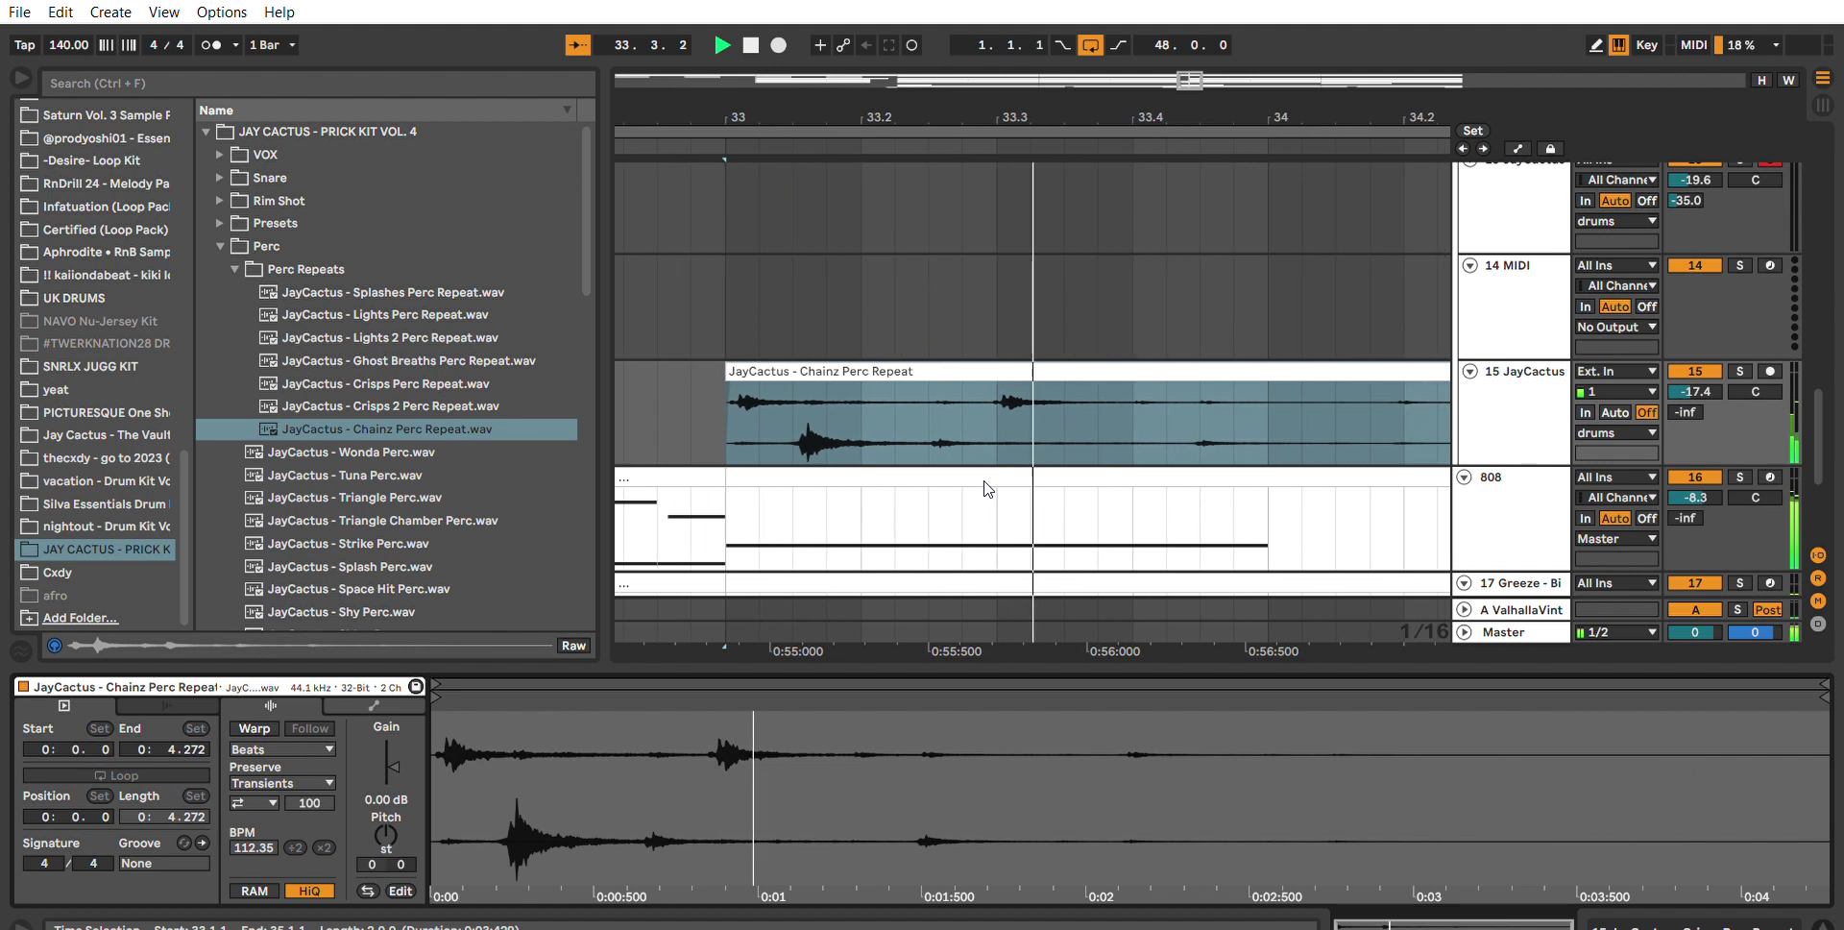
left_click_drag(898, 101, 1425, 94)
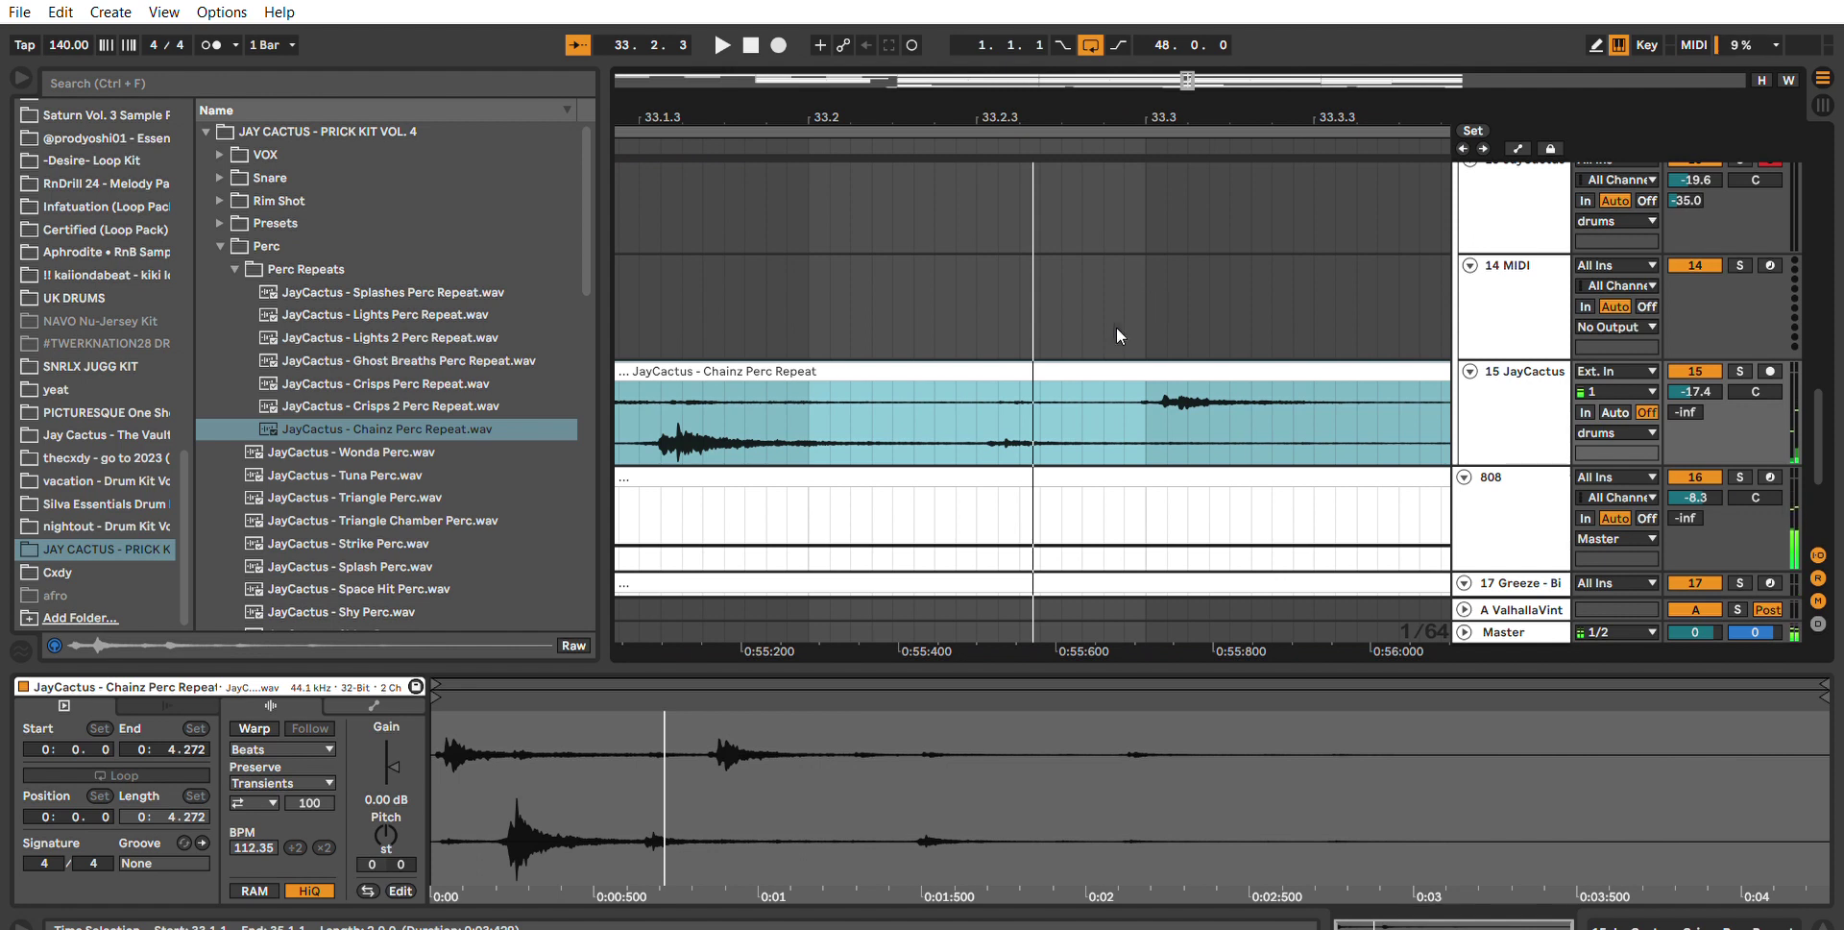
left_click(257, 723)
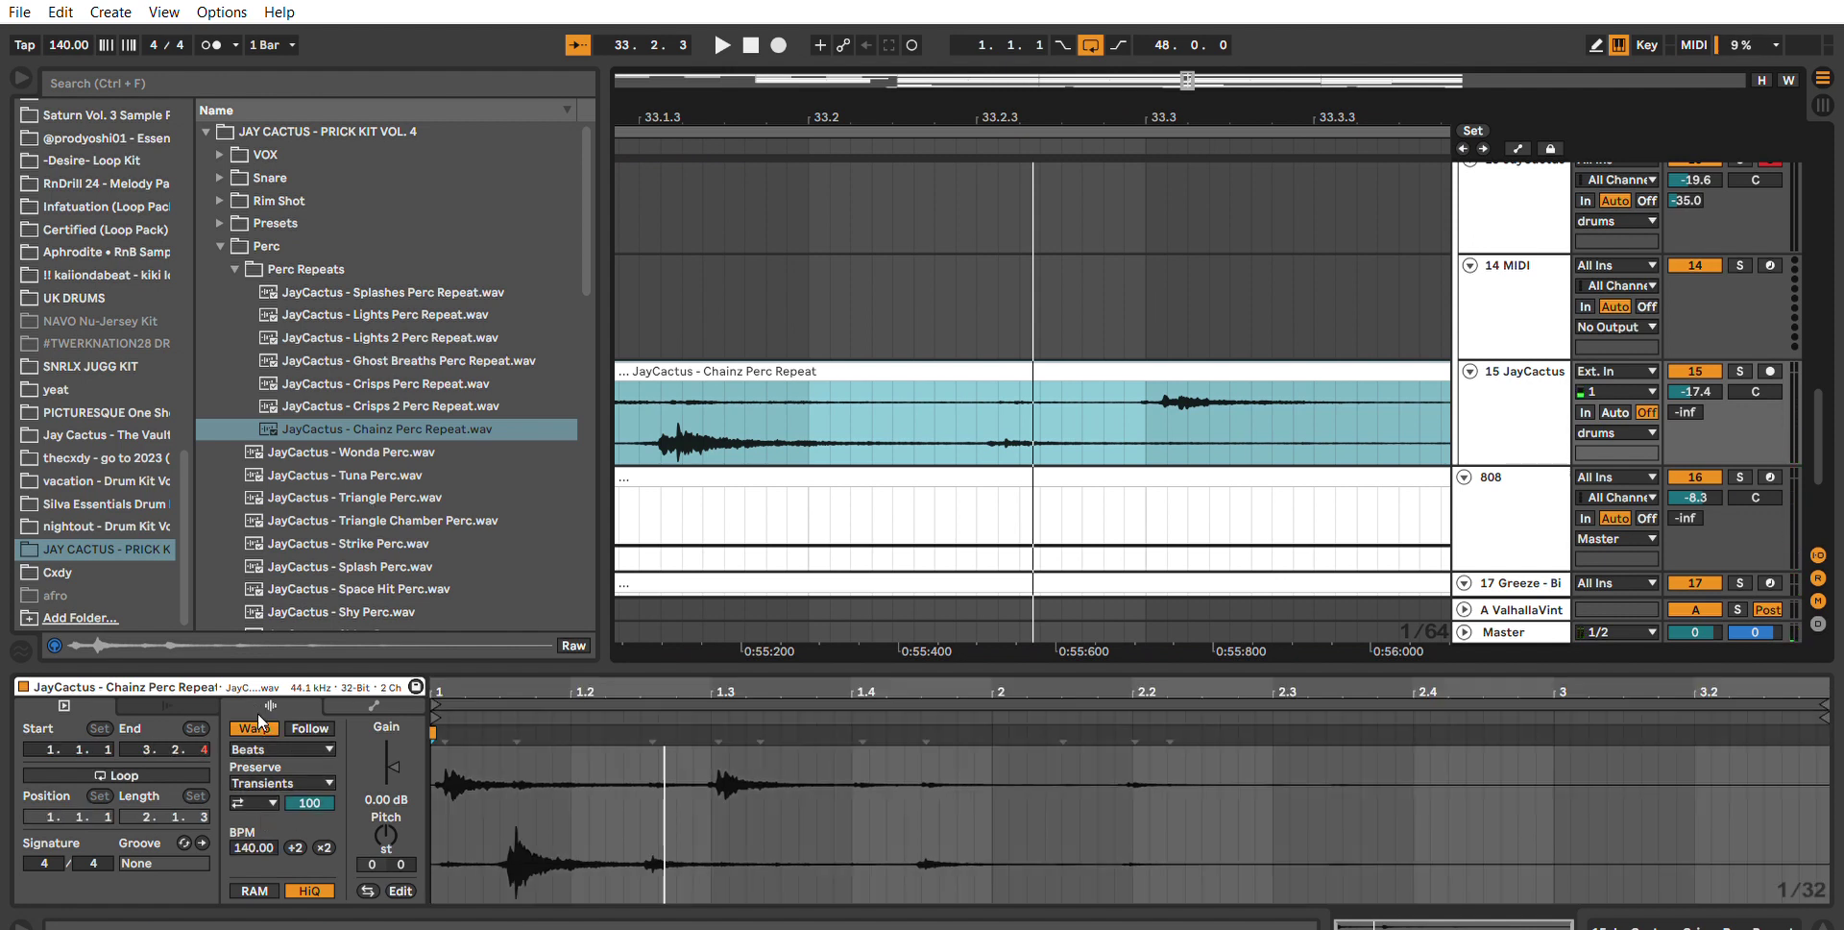
left_click(254, 847)
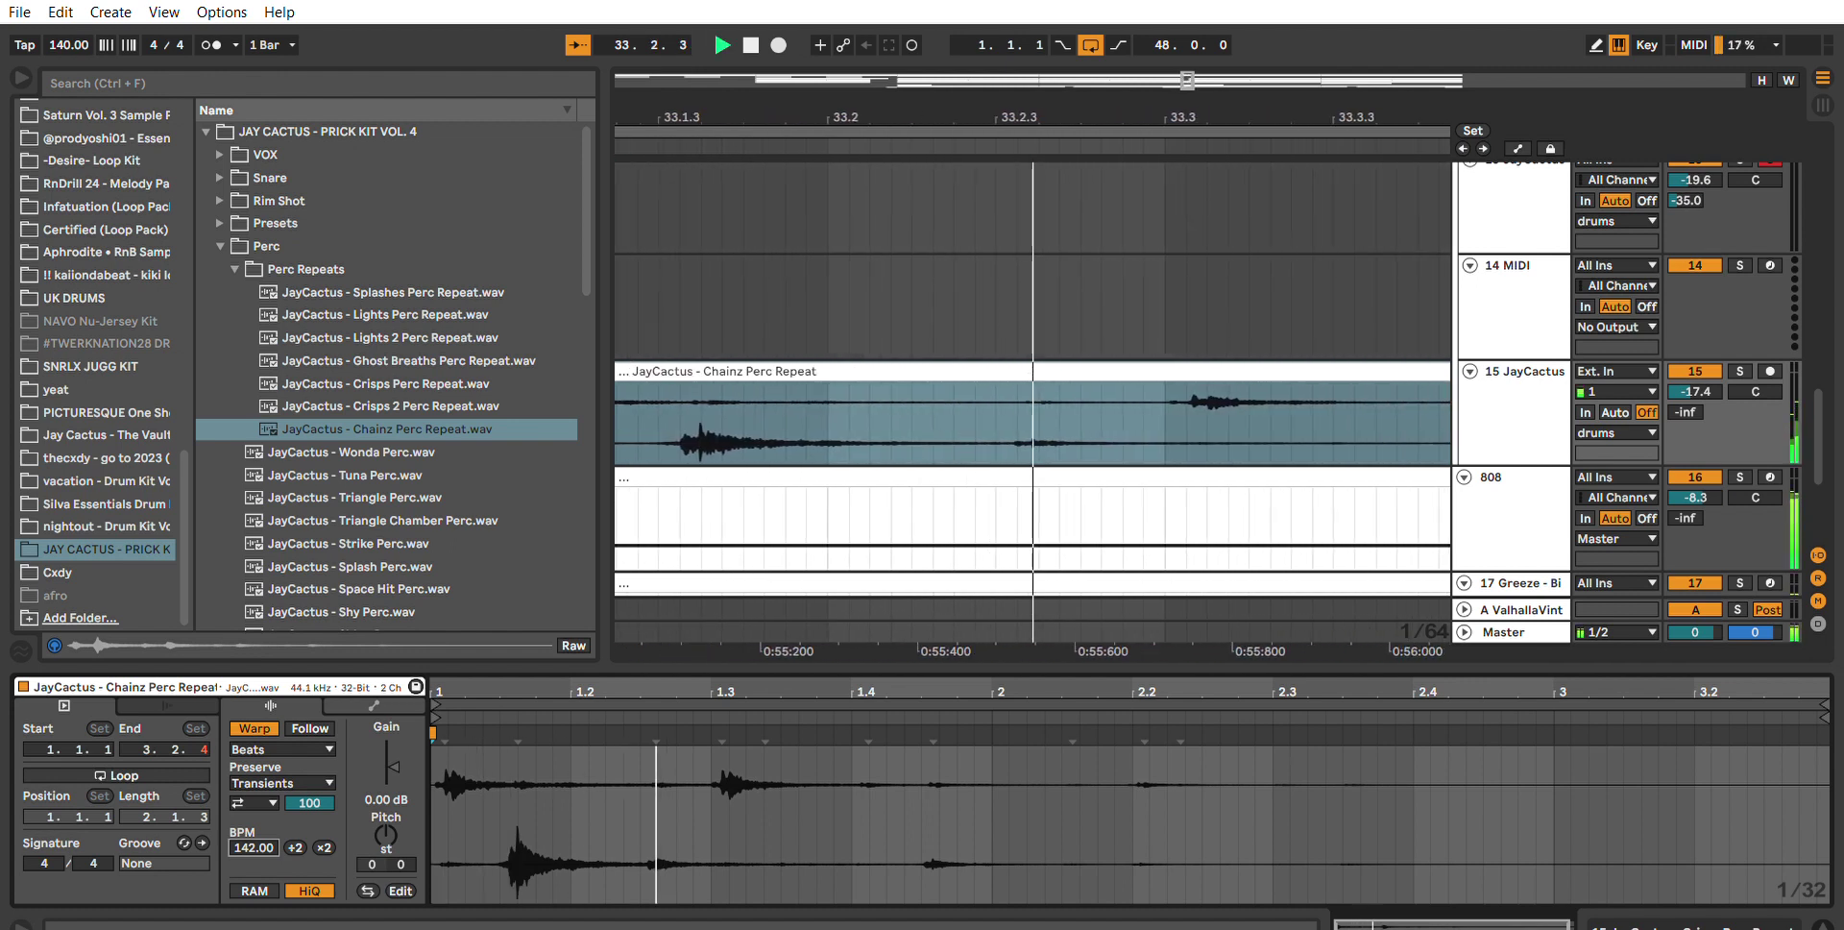
Lower the perc repeat audio track's volume to -19.2 dB and set its ValhallaVintageVerb send to -39.0 dB during playback.
left_click_drag(1140, 117, 1140, 29)
left_click(1028, 420)
key("space")
key("space")
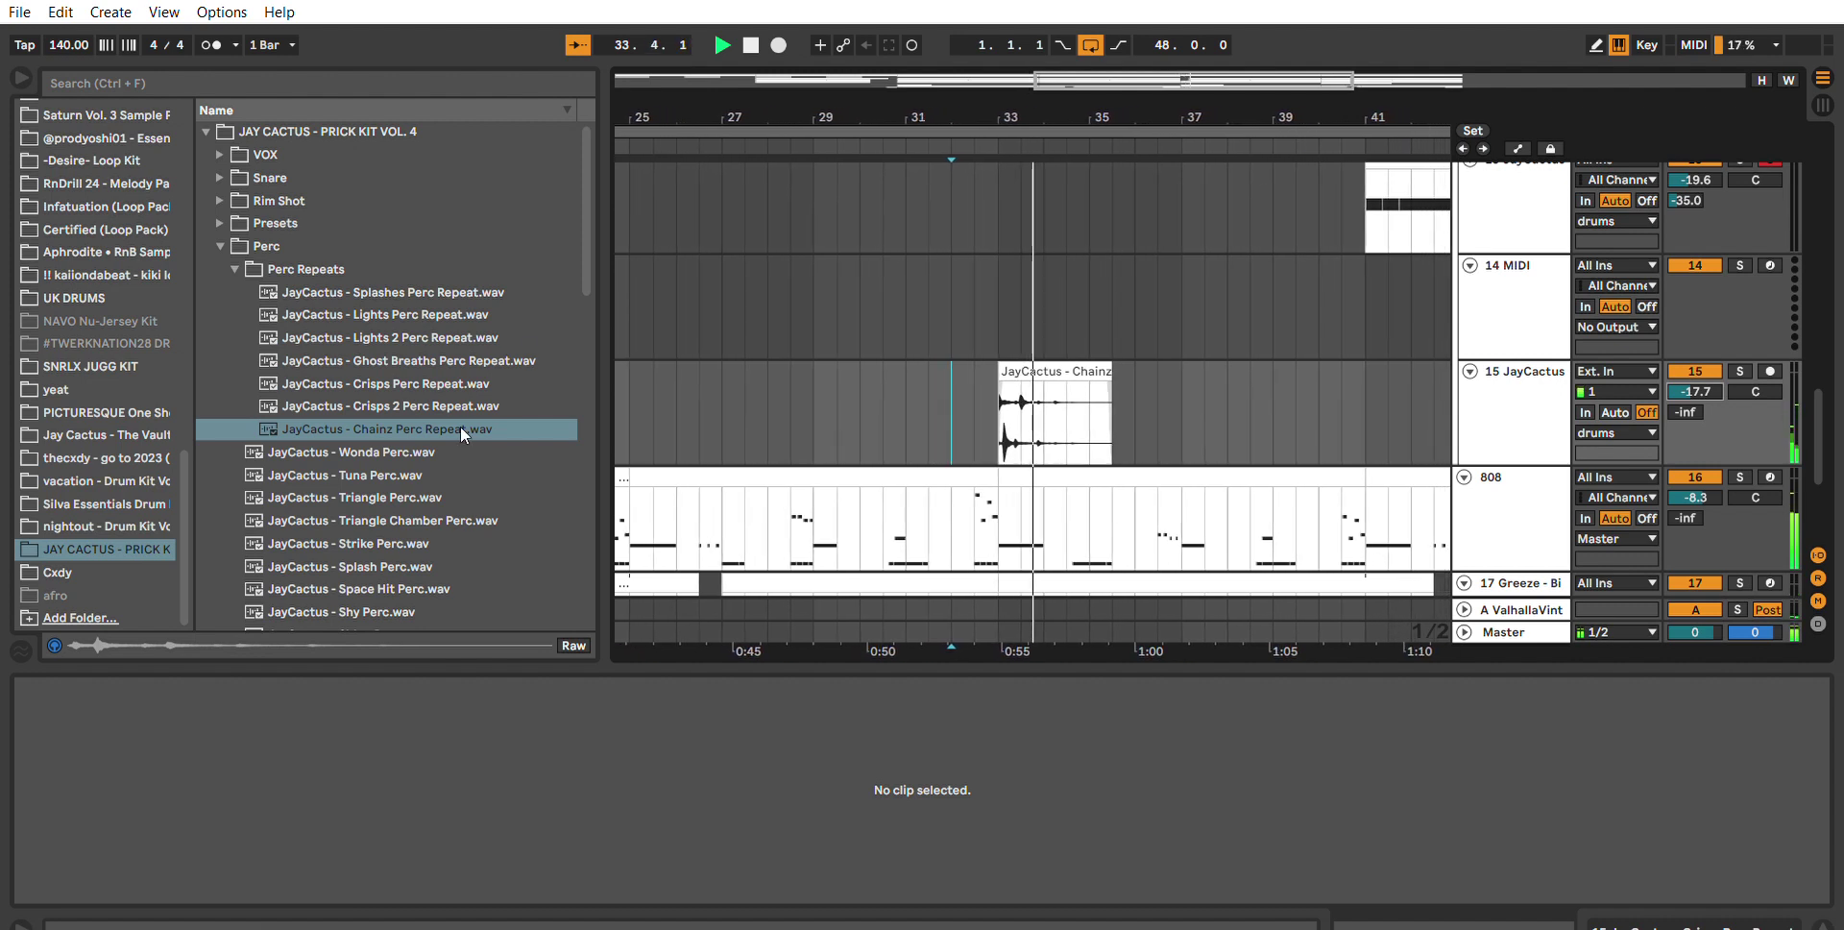
left_click_drag(1037, 118, 1037, 28)
left_click(780, 378)
key("space")
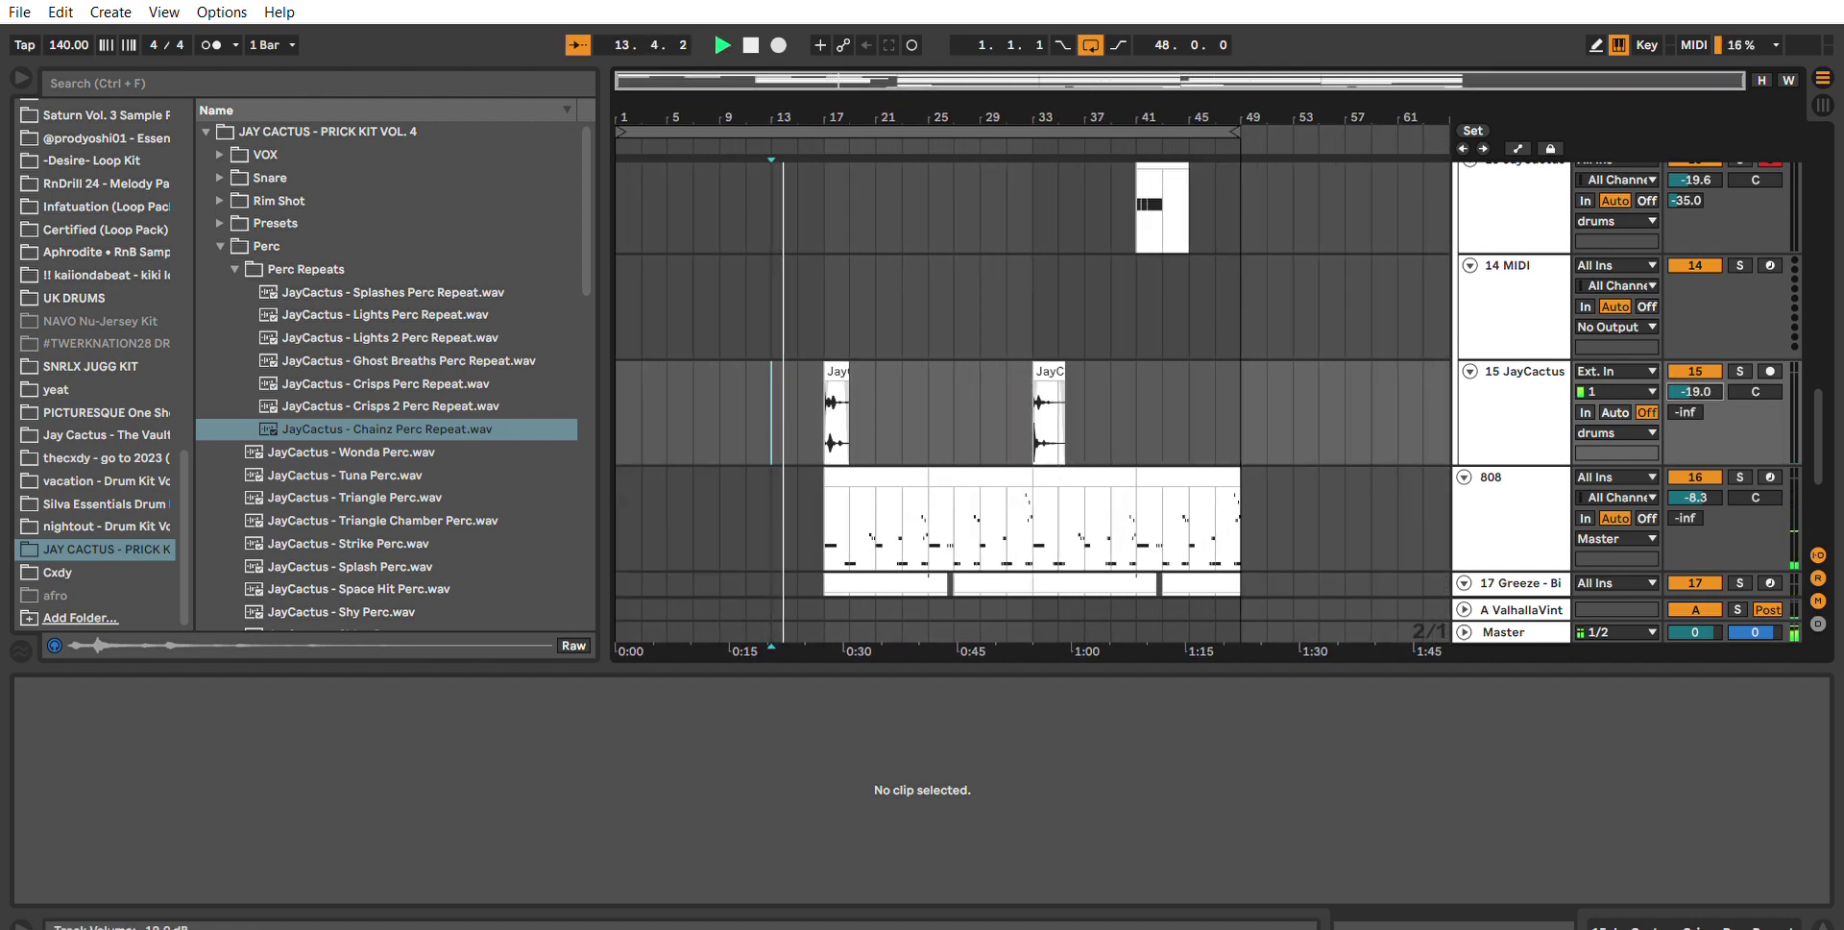
left_click_drag(1688, 409, 1687, 384)
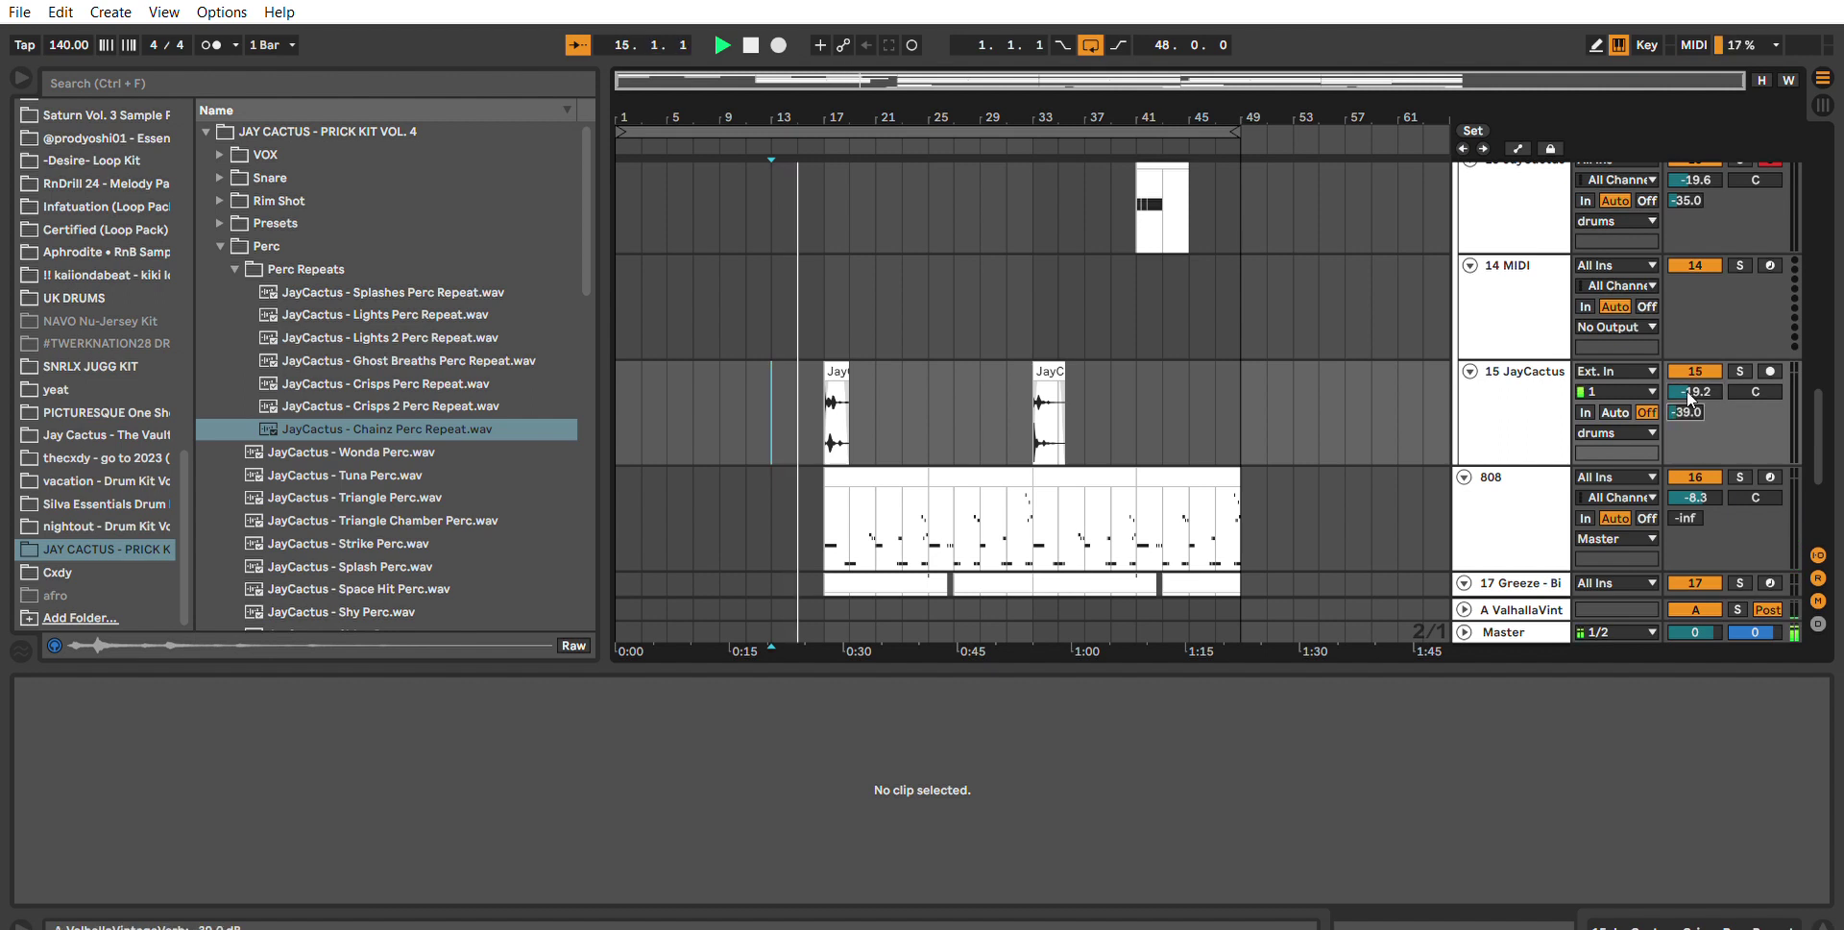
Extend the first hh clip to bar 16 and trim the first clap clip to end at bar 16.
scroll(781, 218, "up", 6)
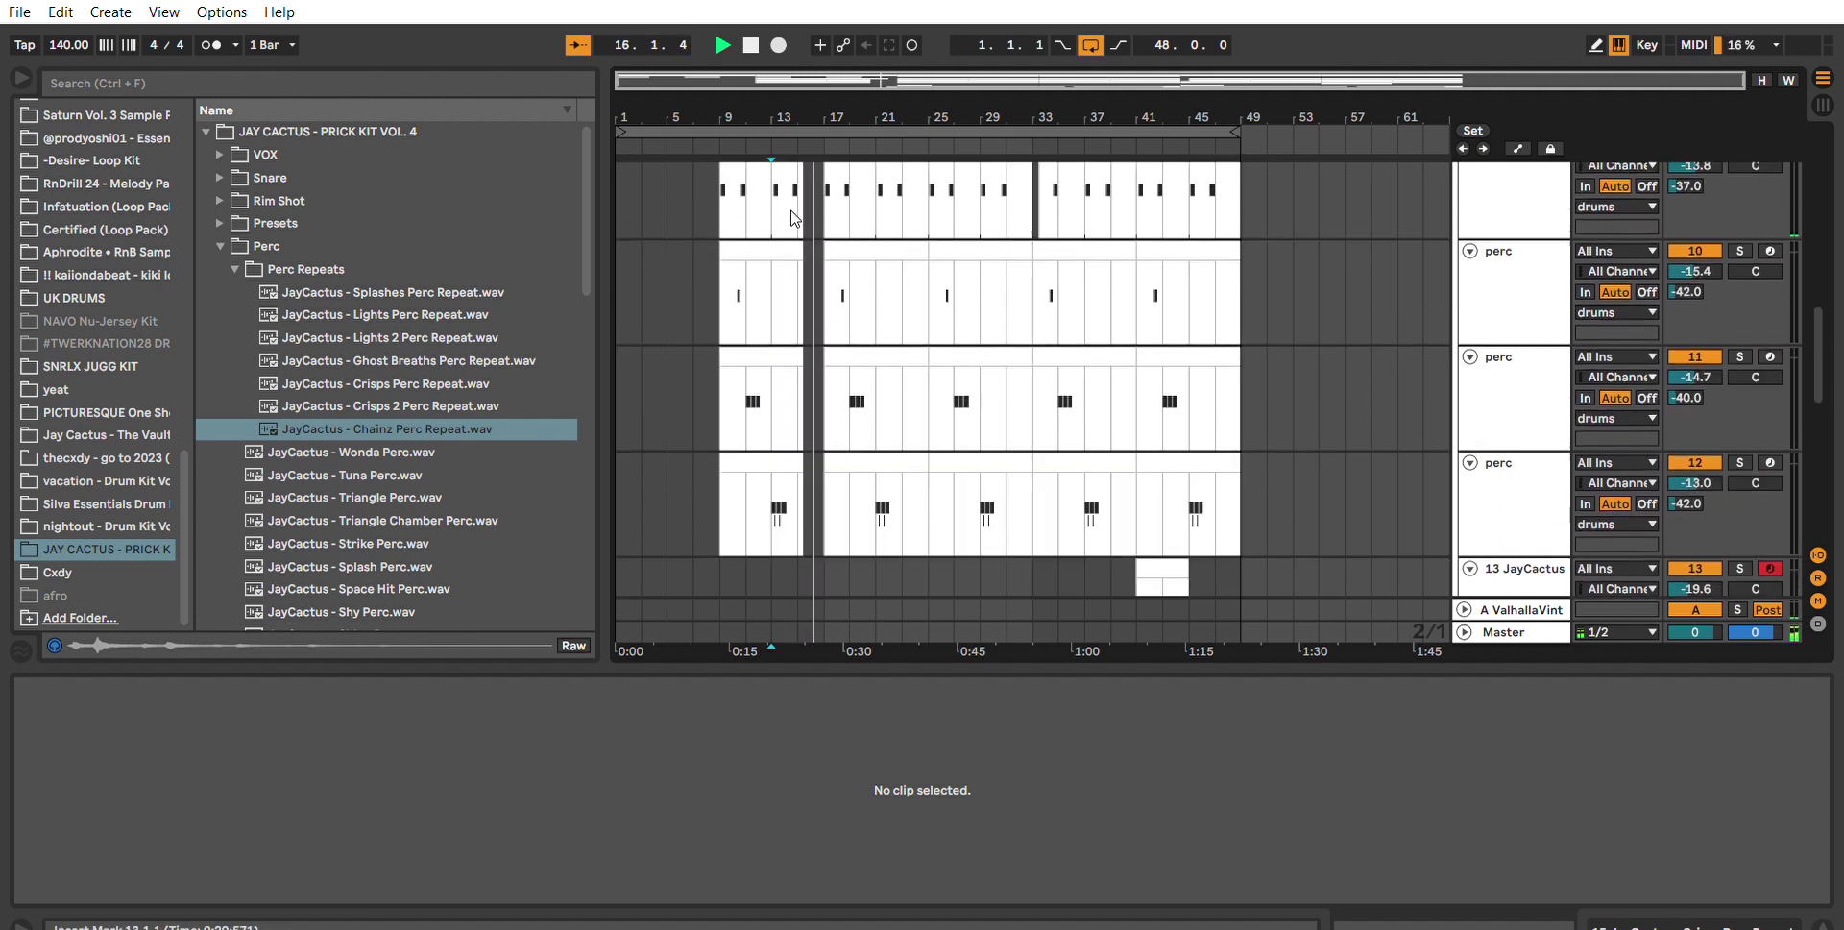
scroll(808, 179, "up", 2)
left_click_drag(811, 88, 892, 196)
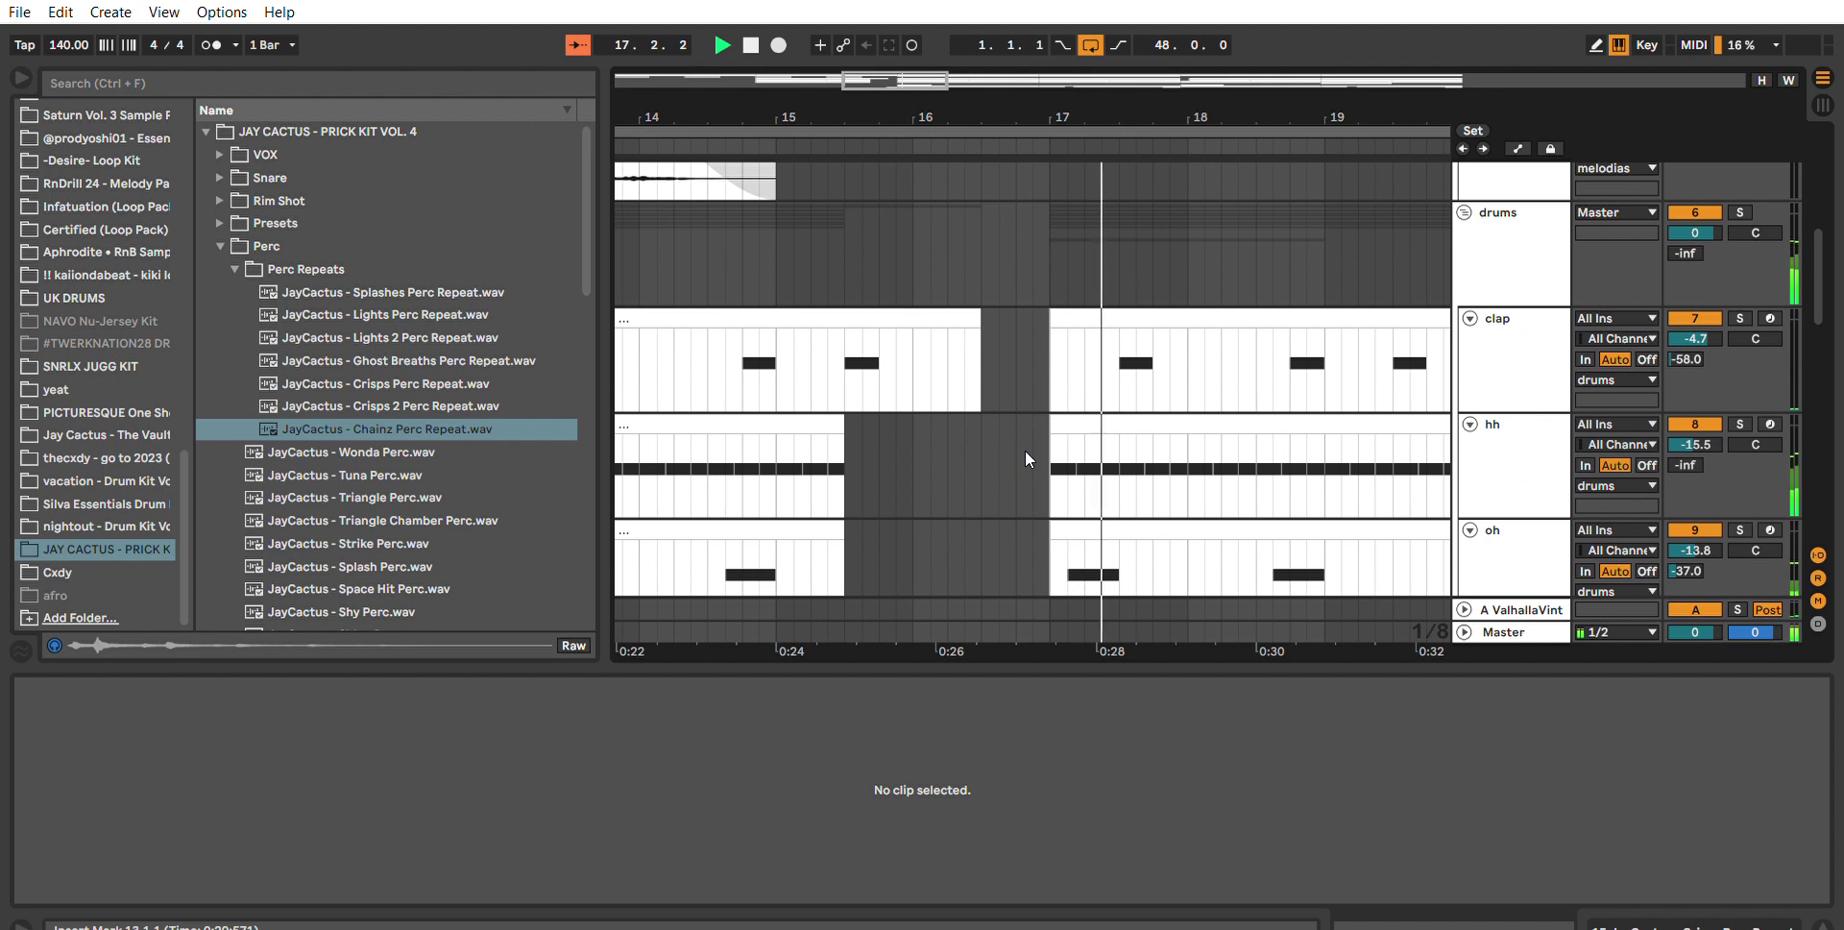
scroll(980, 370, "down", 2)
scroll(955, 279, "down", 2)
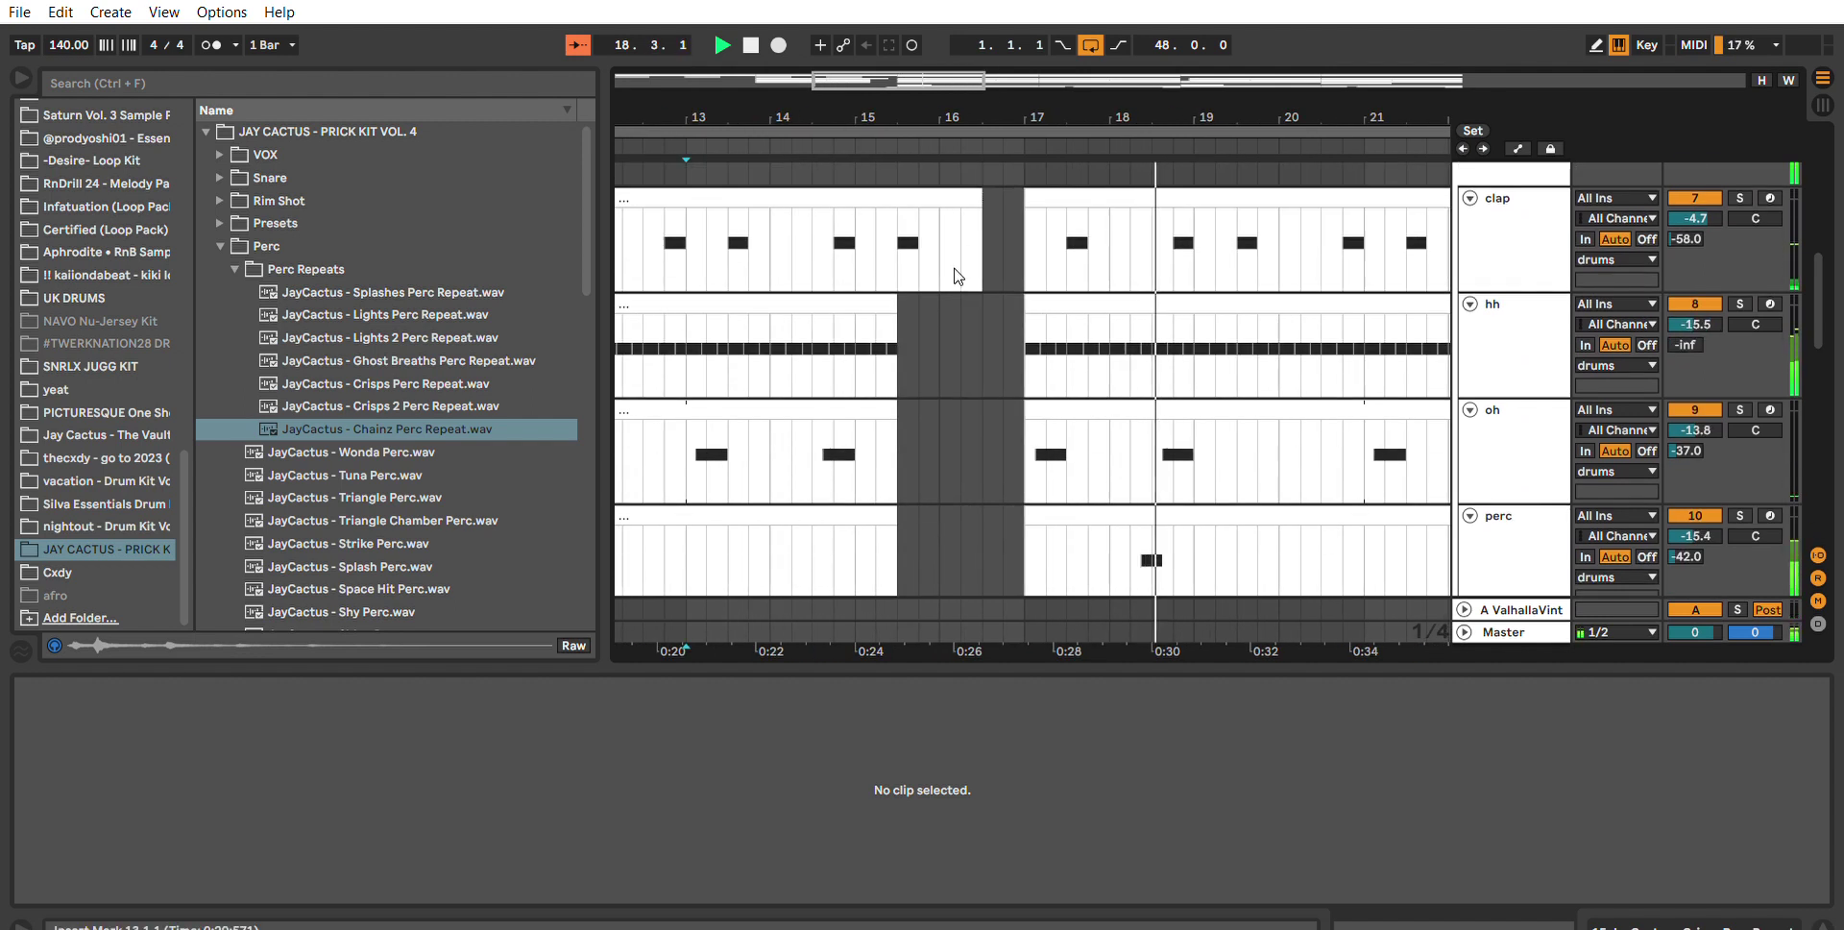
left_click_drag(899, 290, 943, 305)
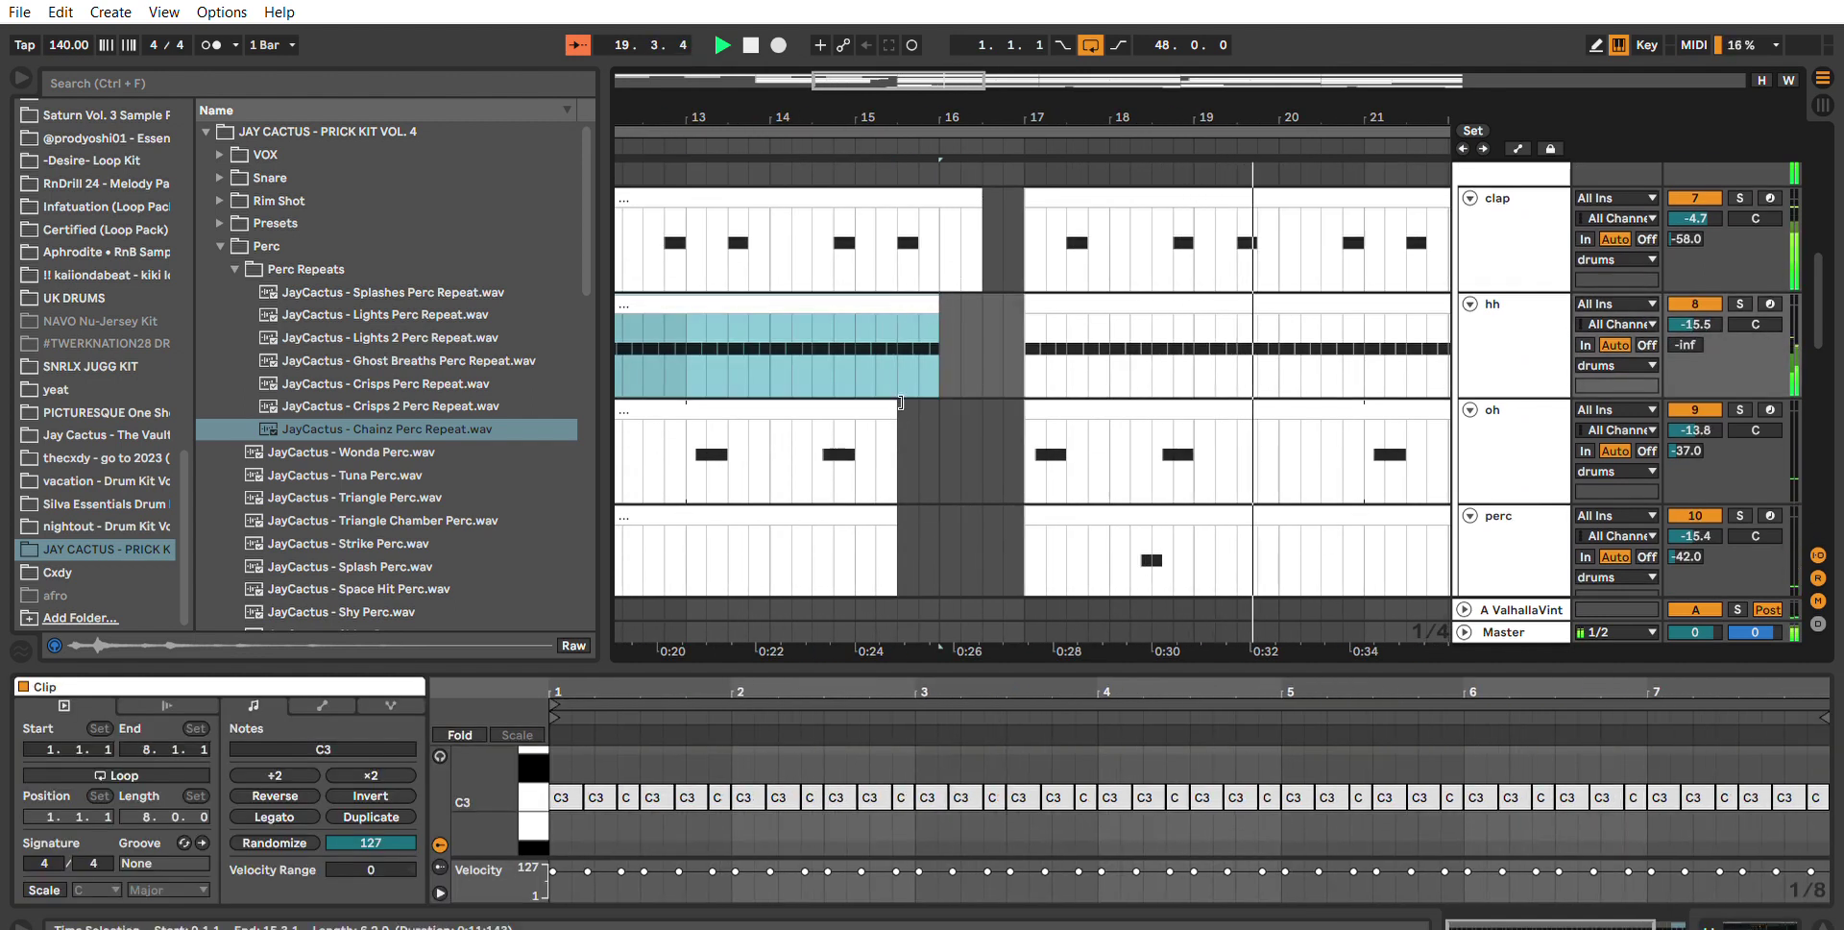
left_click(842, 347)
key("space")
key("space")
left_click_drag(1144, 196, 1112, 152)
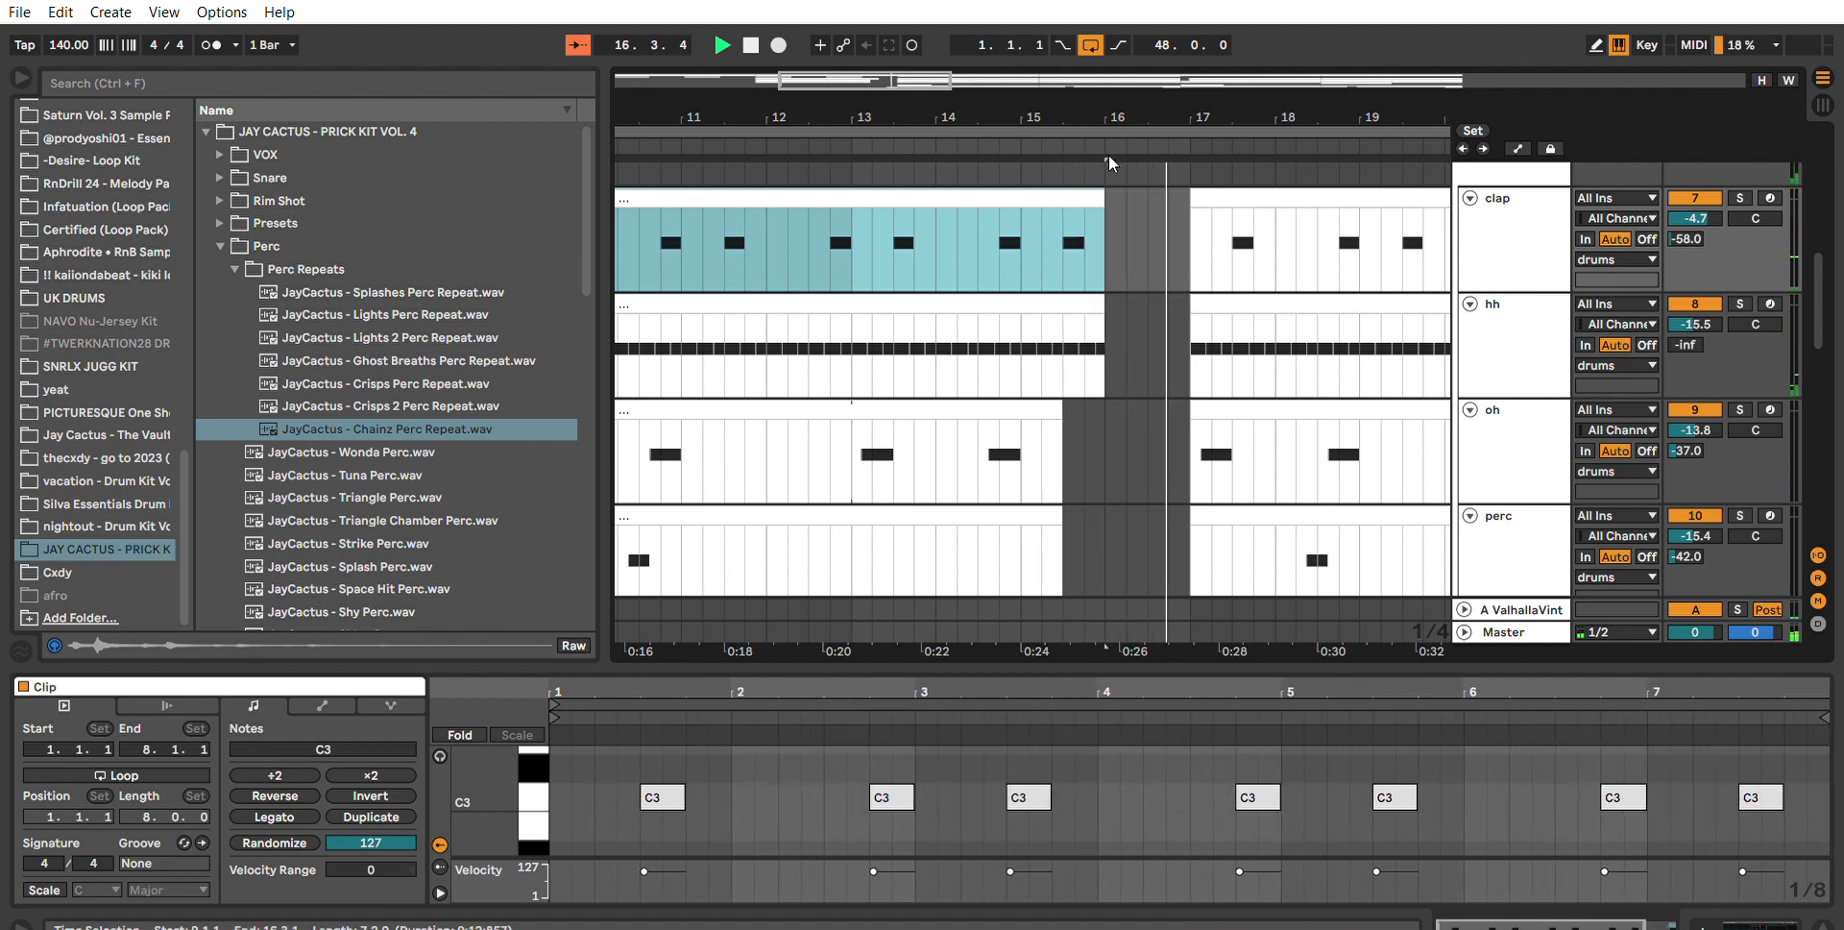
Examine the arrangement's ending by selecting bar 48 of the 808 and Greeze Big Kick clips, then the last All Rise Riser clip.
scroll(1105, 269, "down", 8)
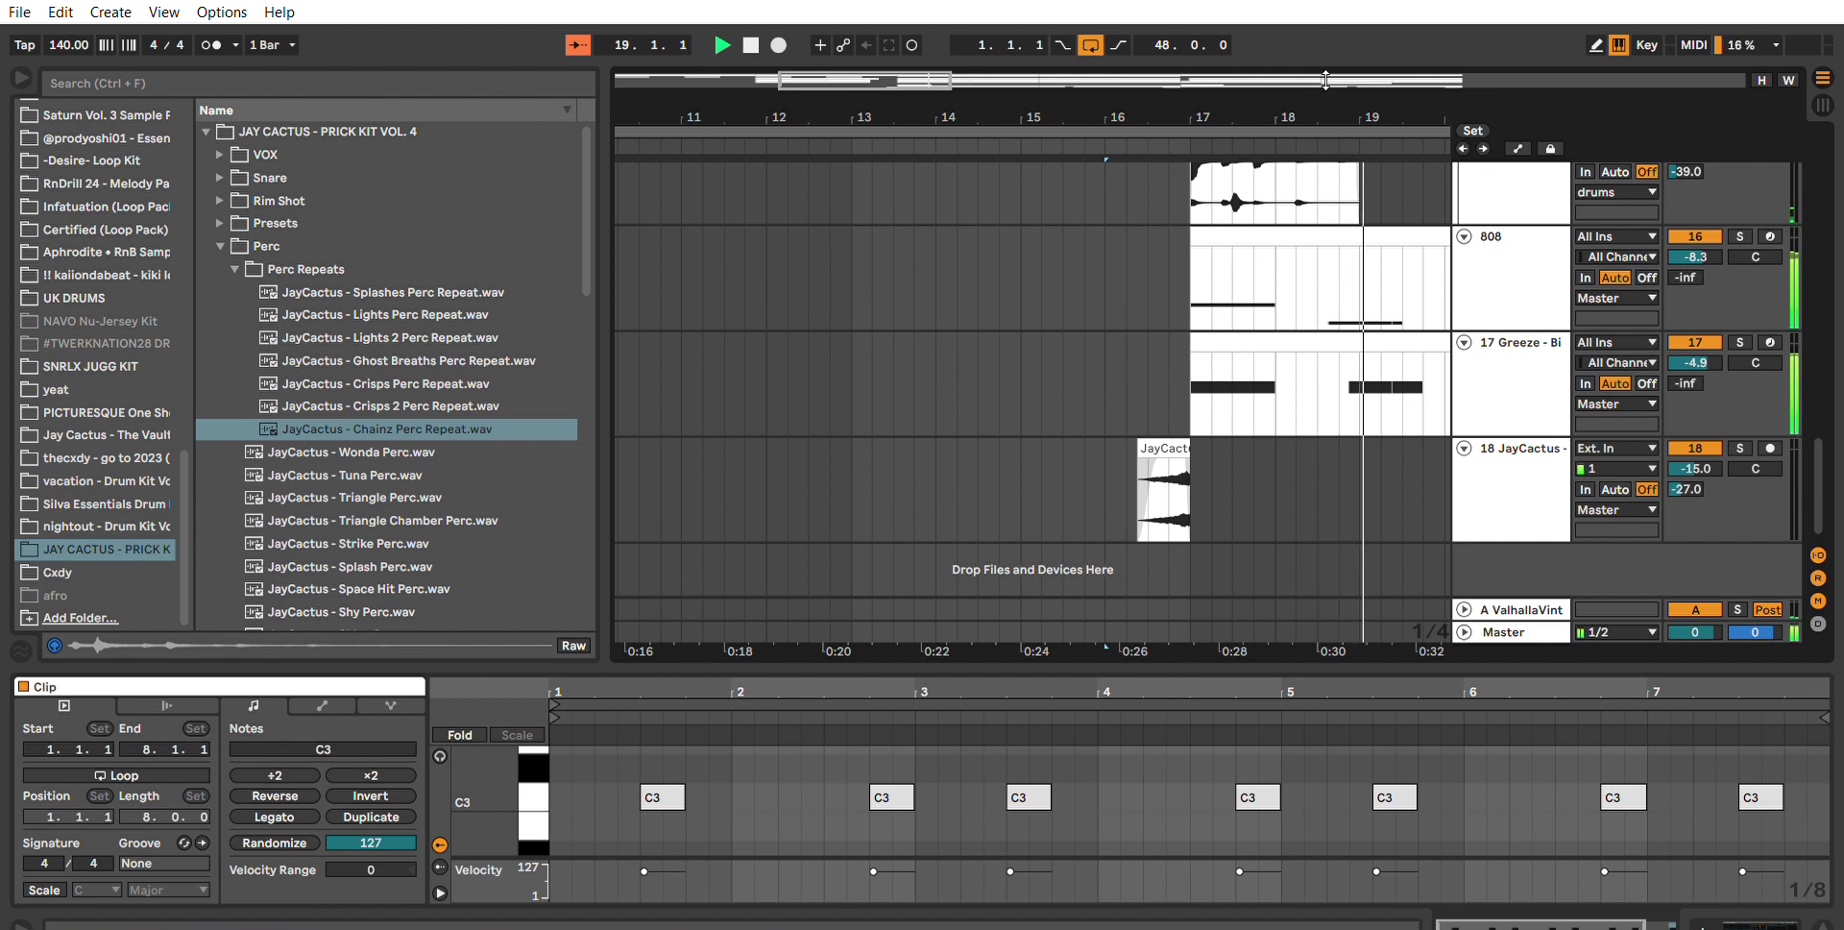
scroll(1288, 288, "down", 4)
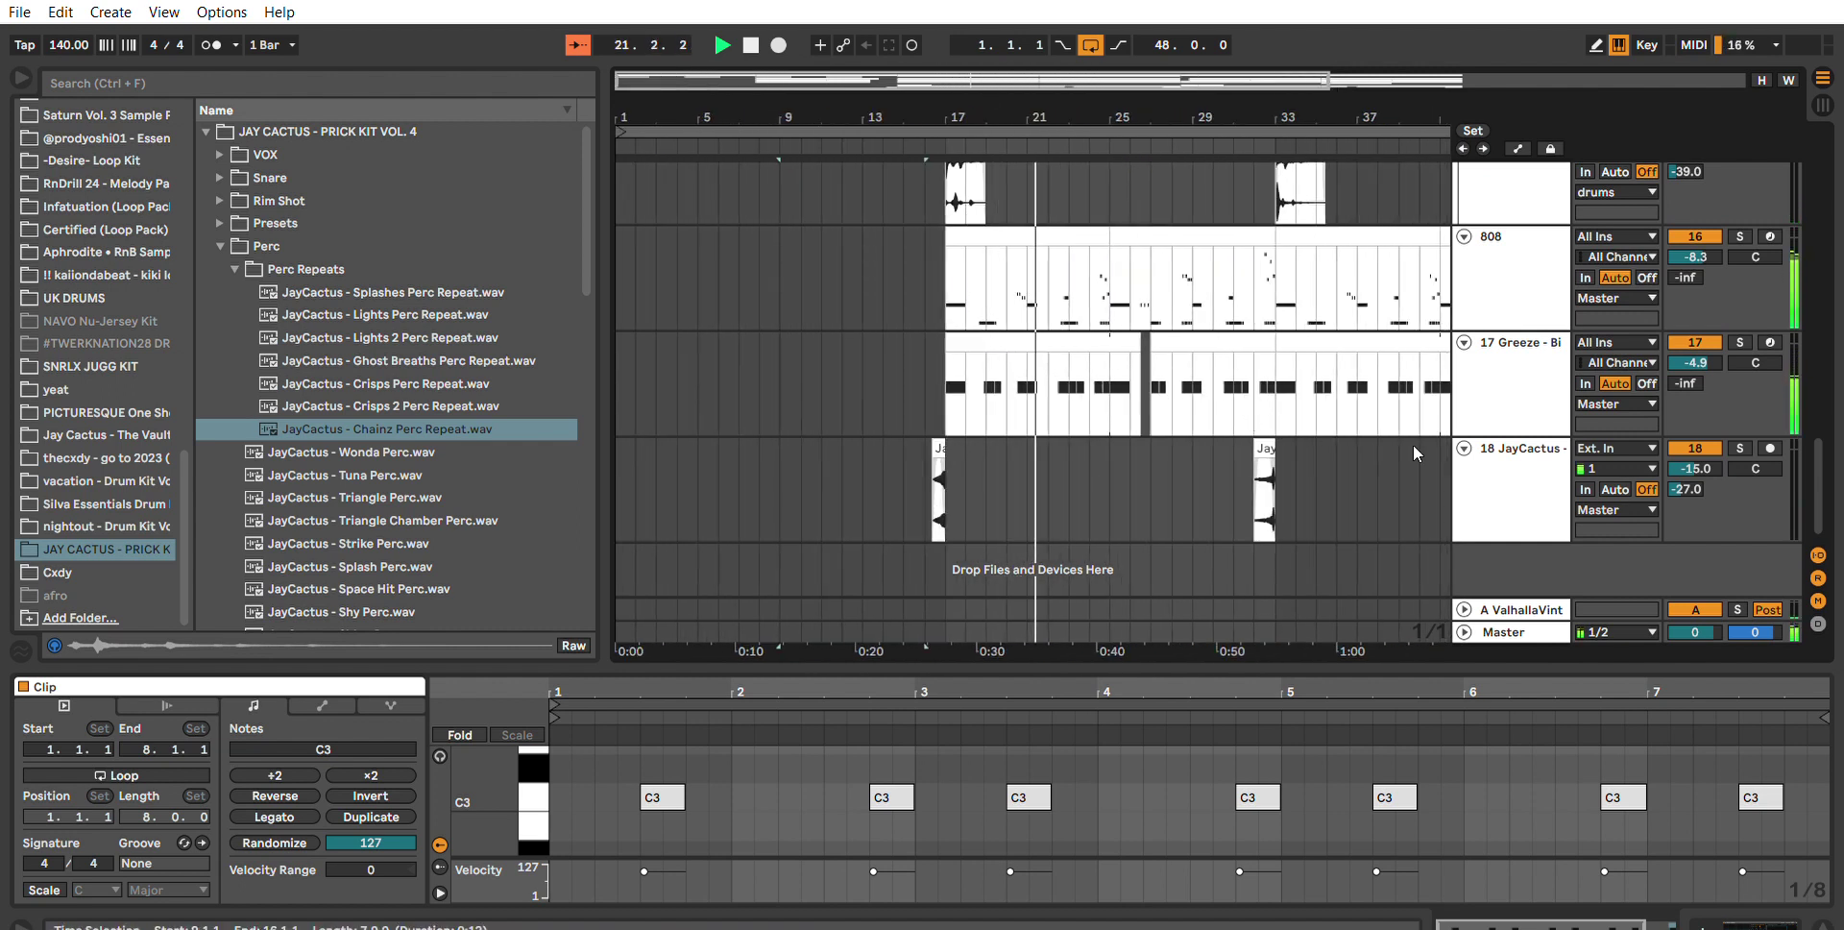
key("minus")
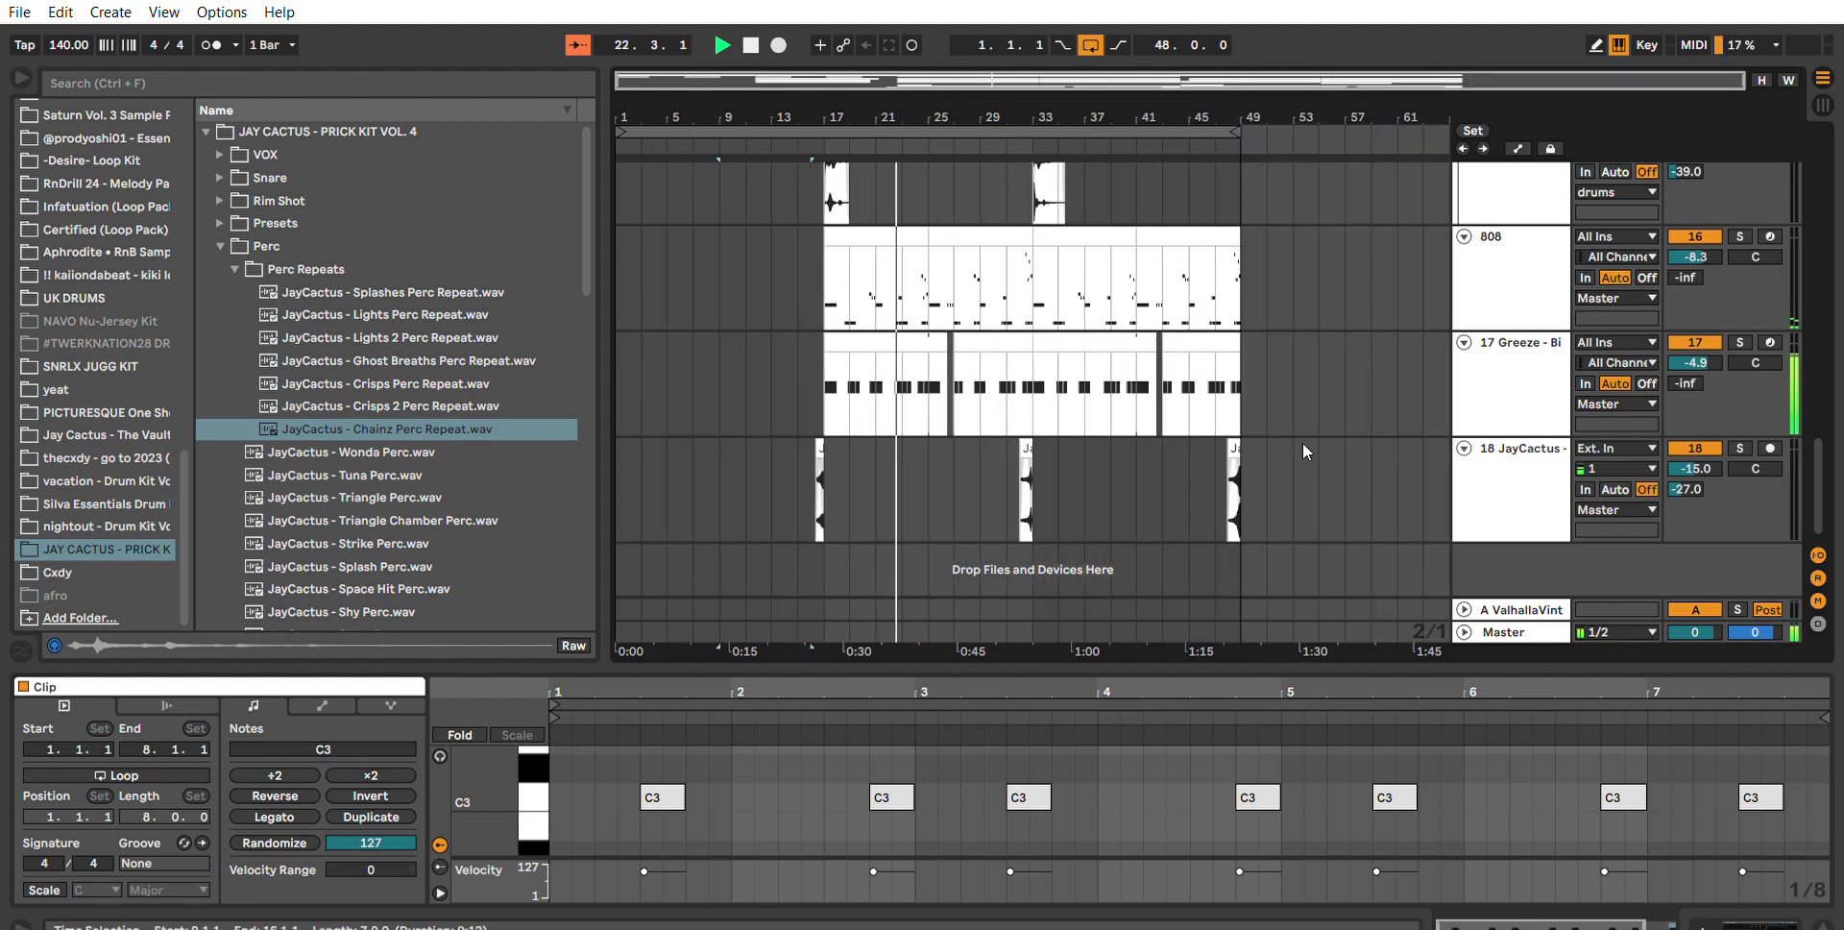
left_click_drag(1240, 117, 1229, 438)
scroll(1239, 422, "up", 2)
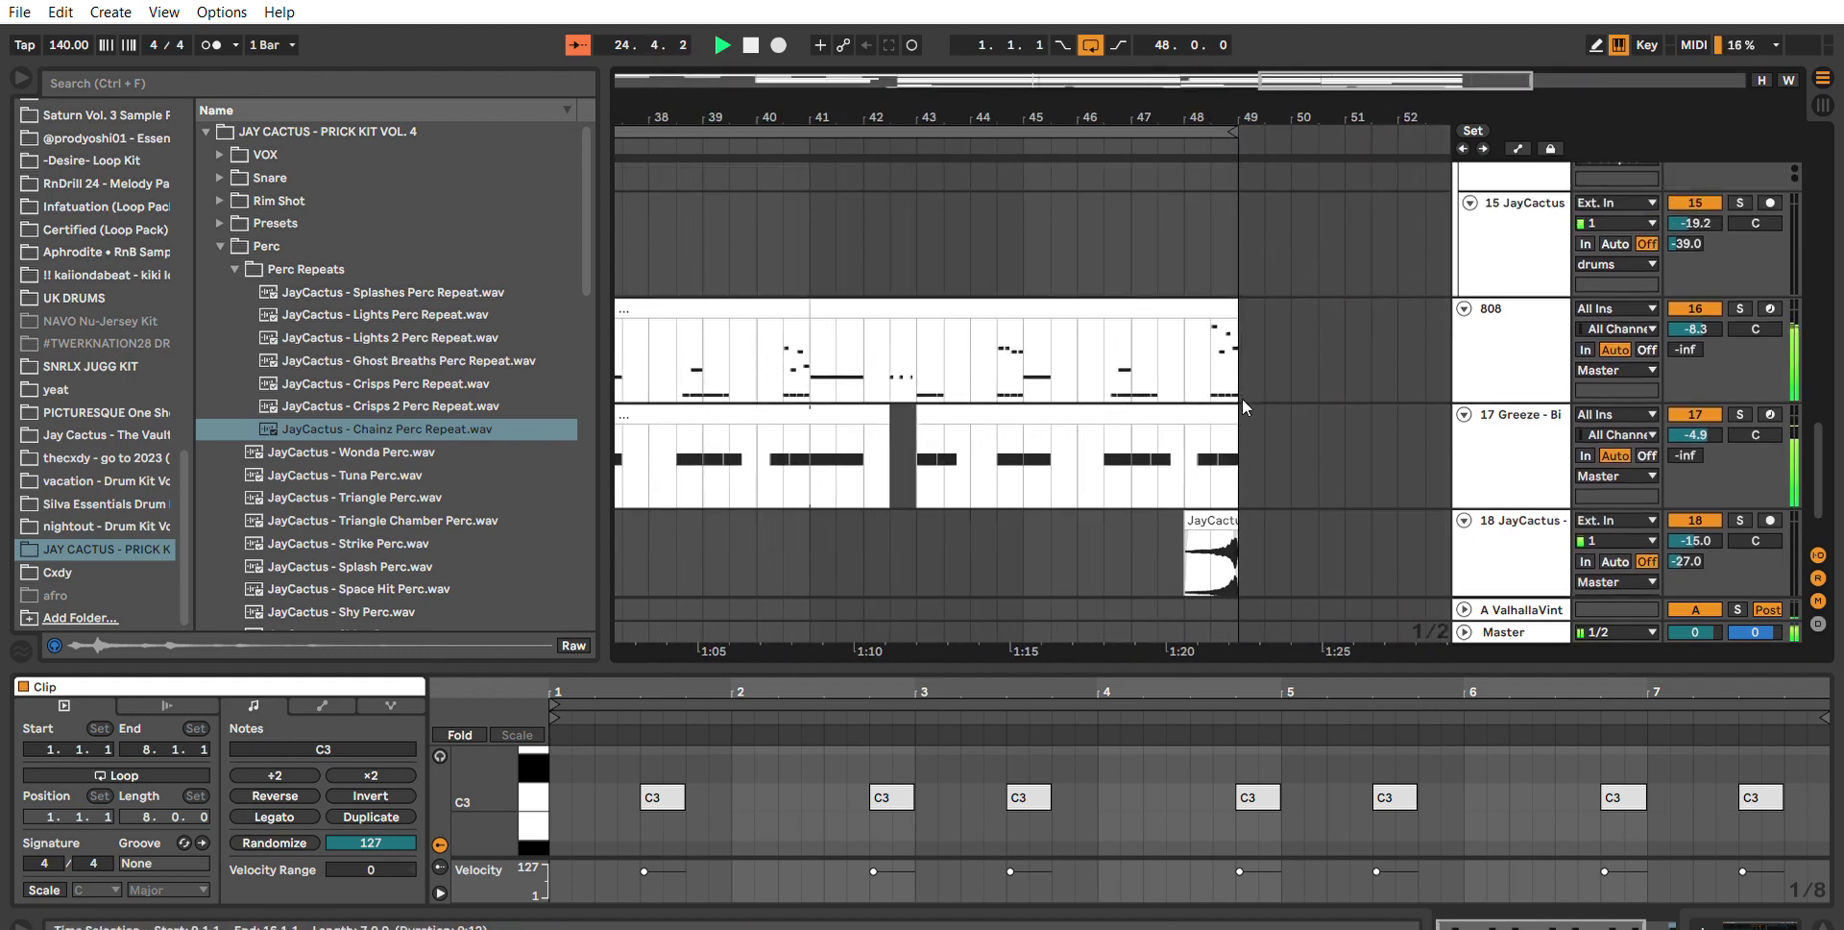
left_click(1237, 334)
left_click_drag(1238, 334, 1189, 415)
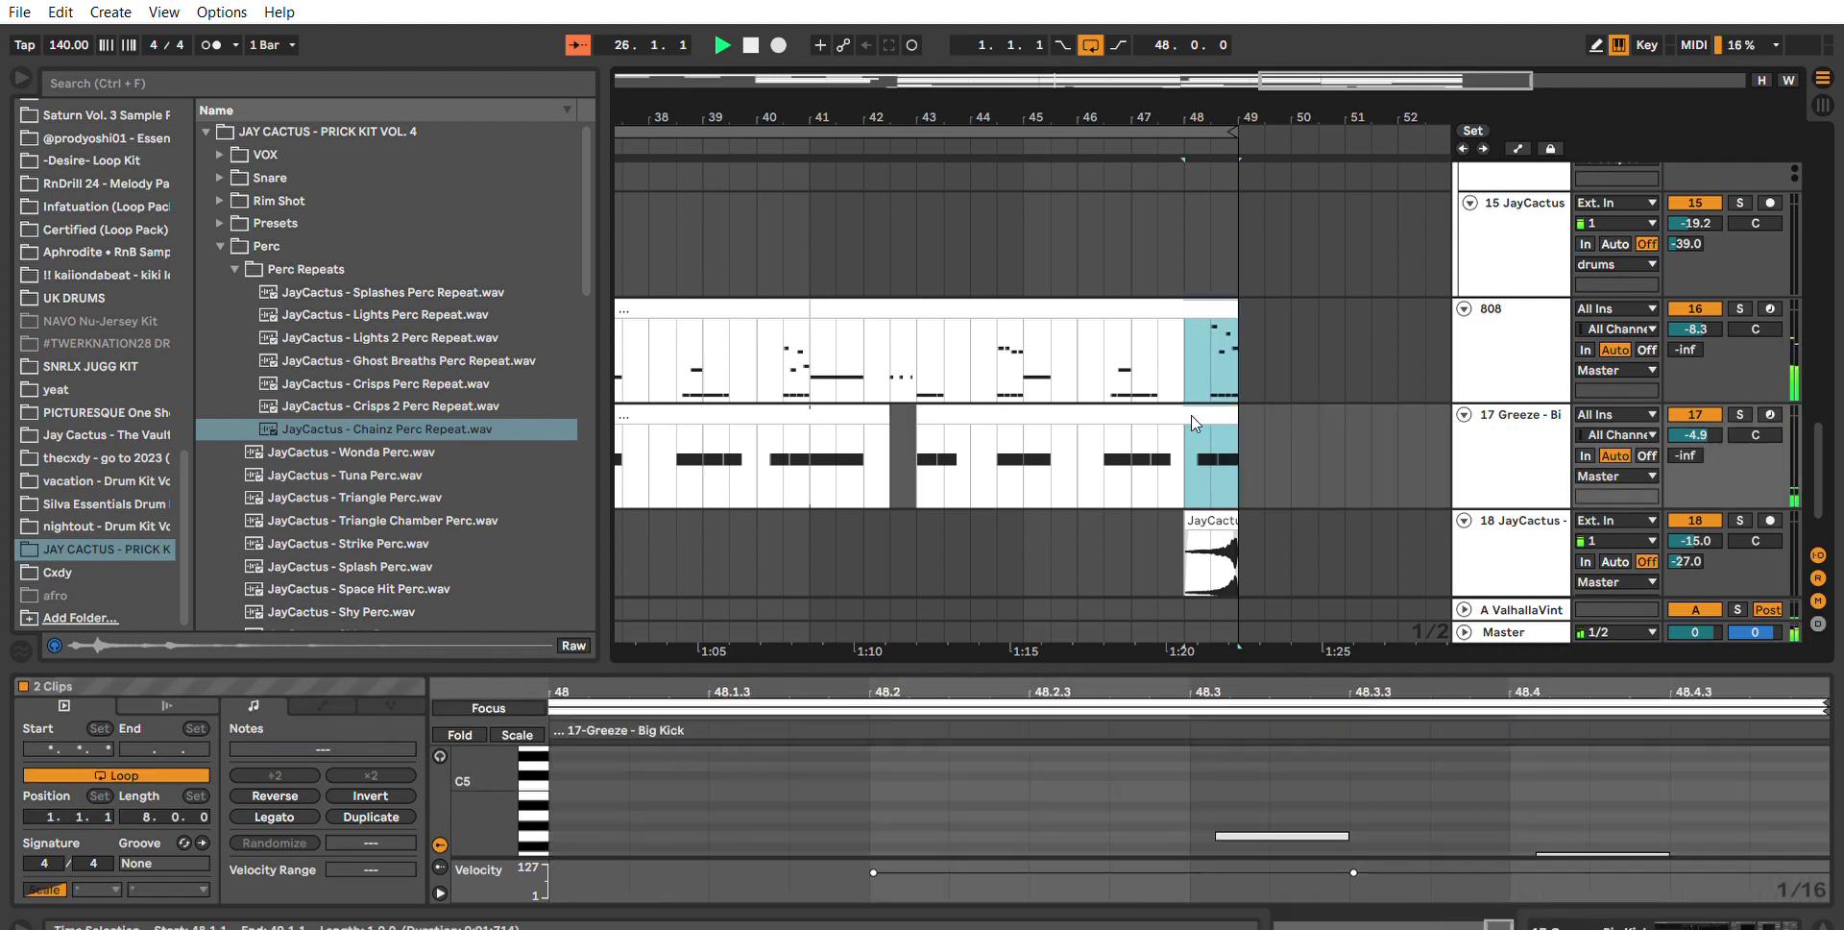
left_click_drag(1190, 104, 1191, 19)
scroll(1301, 394, "down", 2)
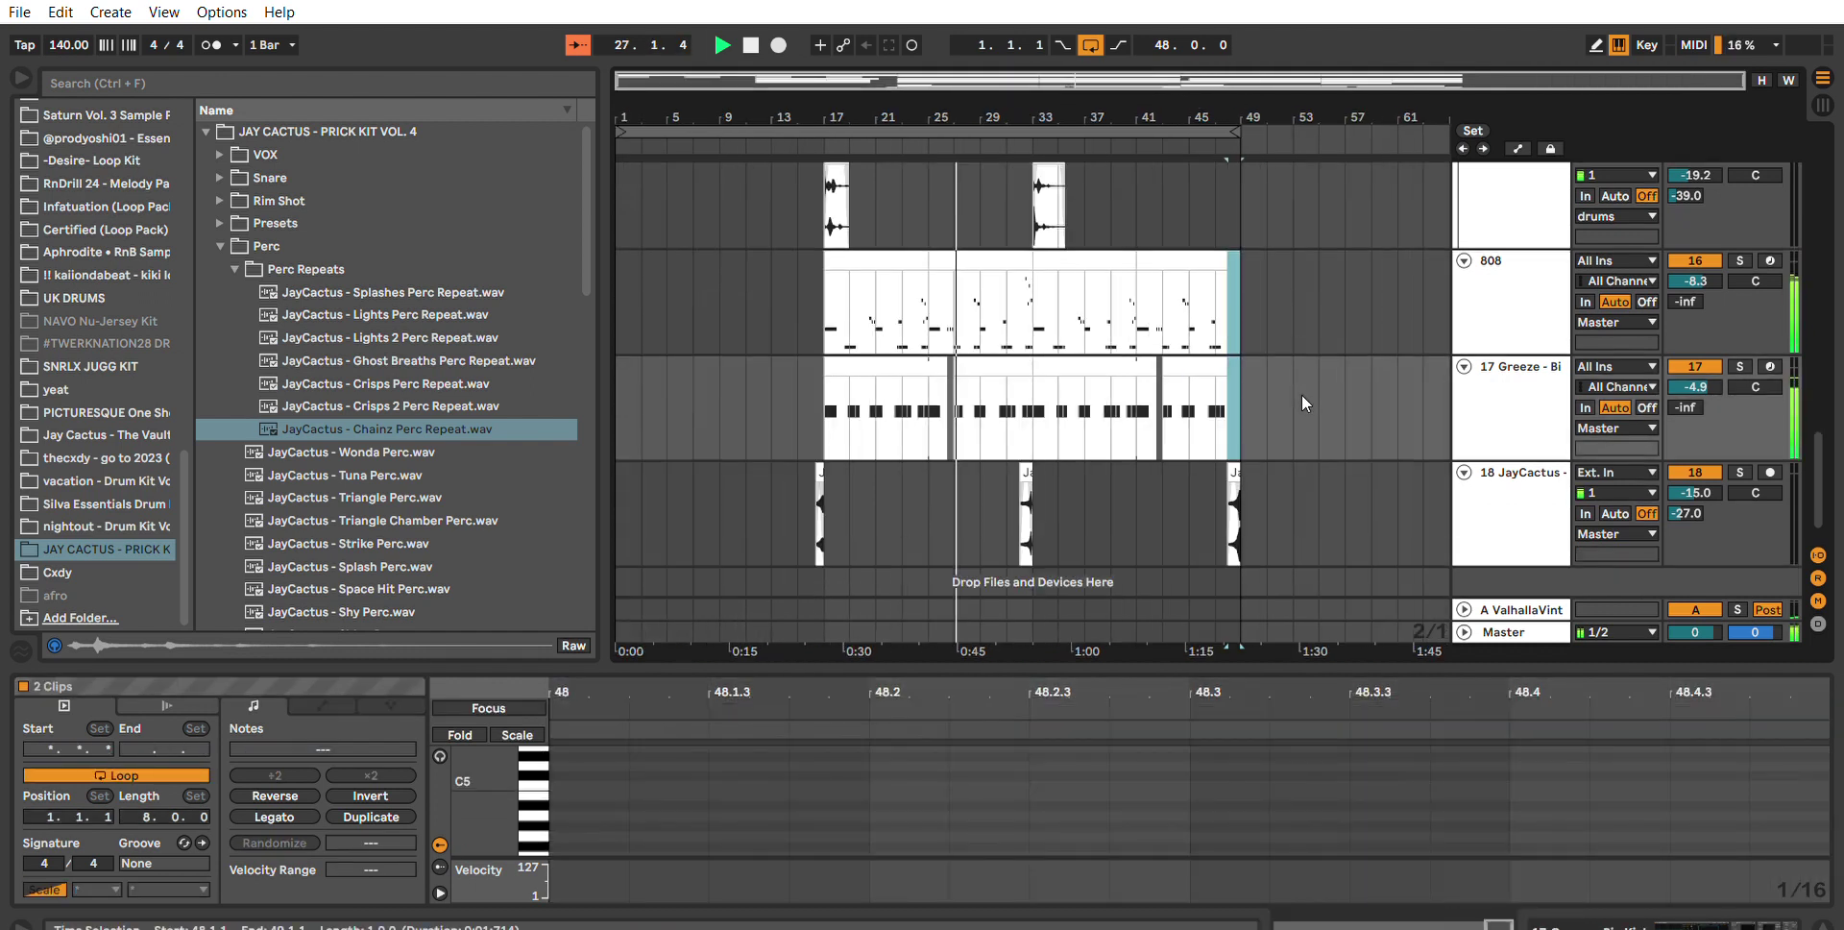
left_click(1239, 475)
scroll(1237, 475, "up", 6)
scroll(1121, 457, "up", 8)
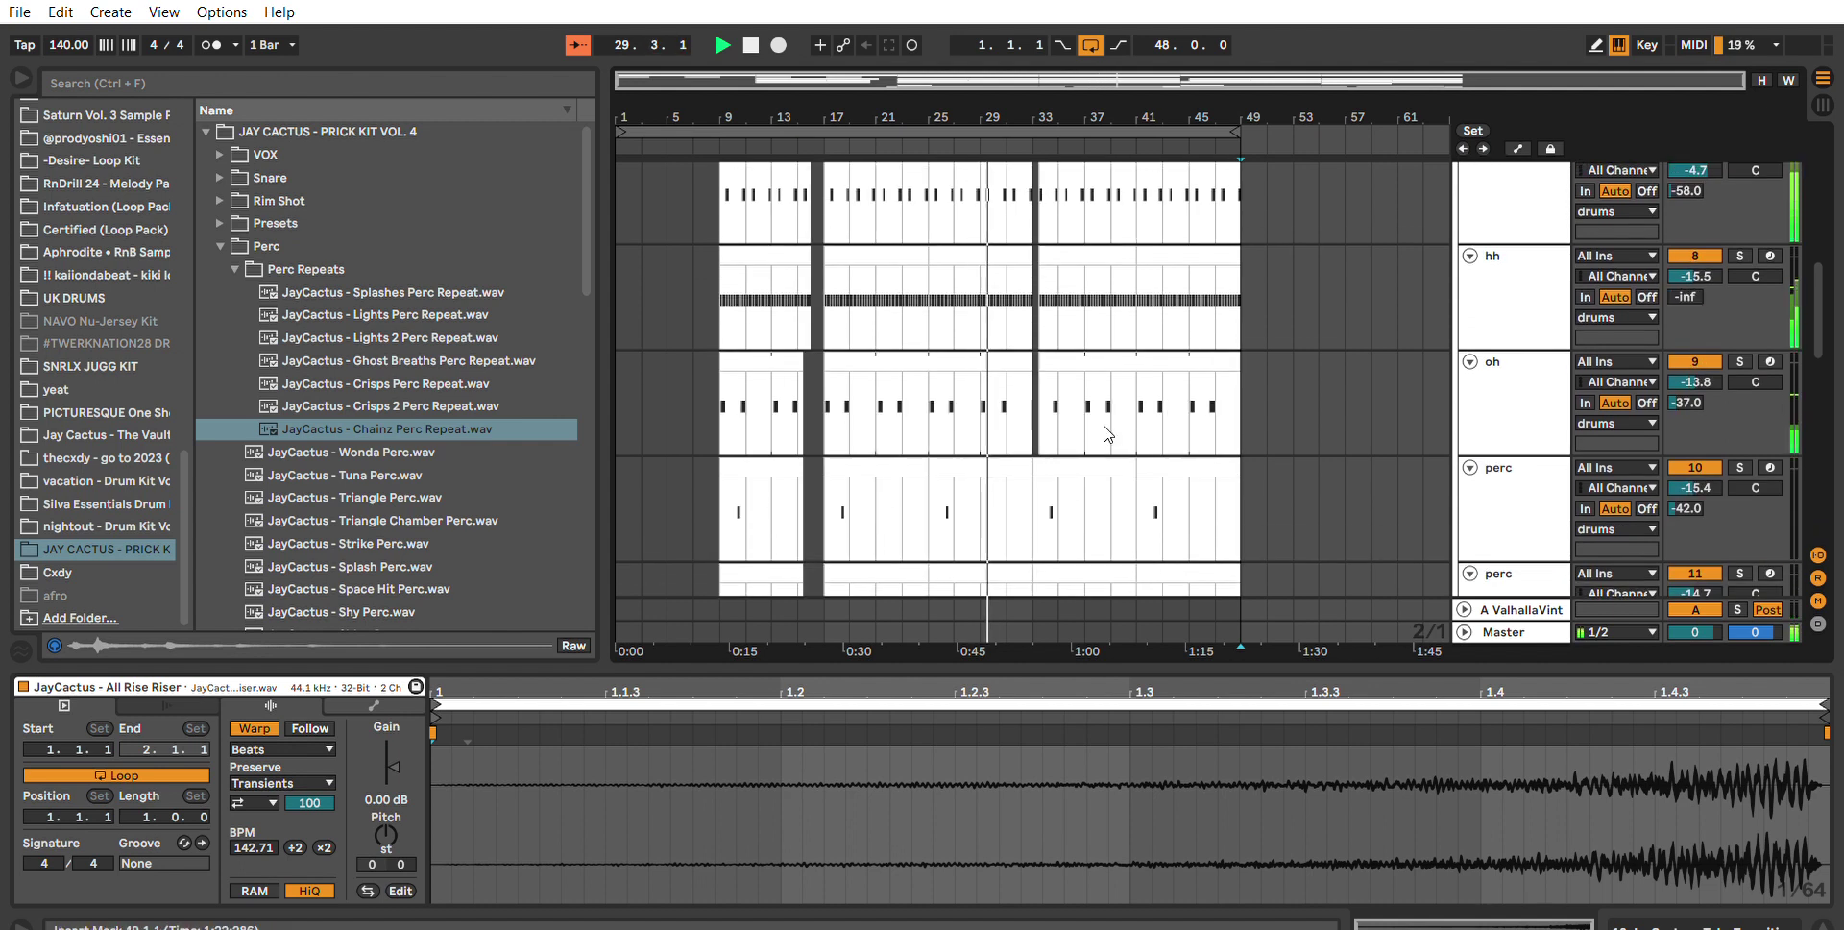
Try to delete the half bar before bar 33 from the clap, hh and oh clips.
scroll(1093, 413, "up", 3)
scroll(1091, 404, "down", 2)
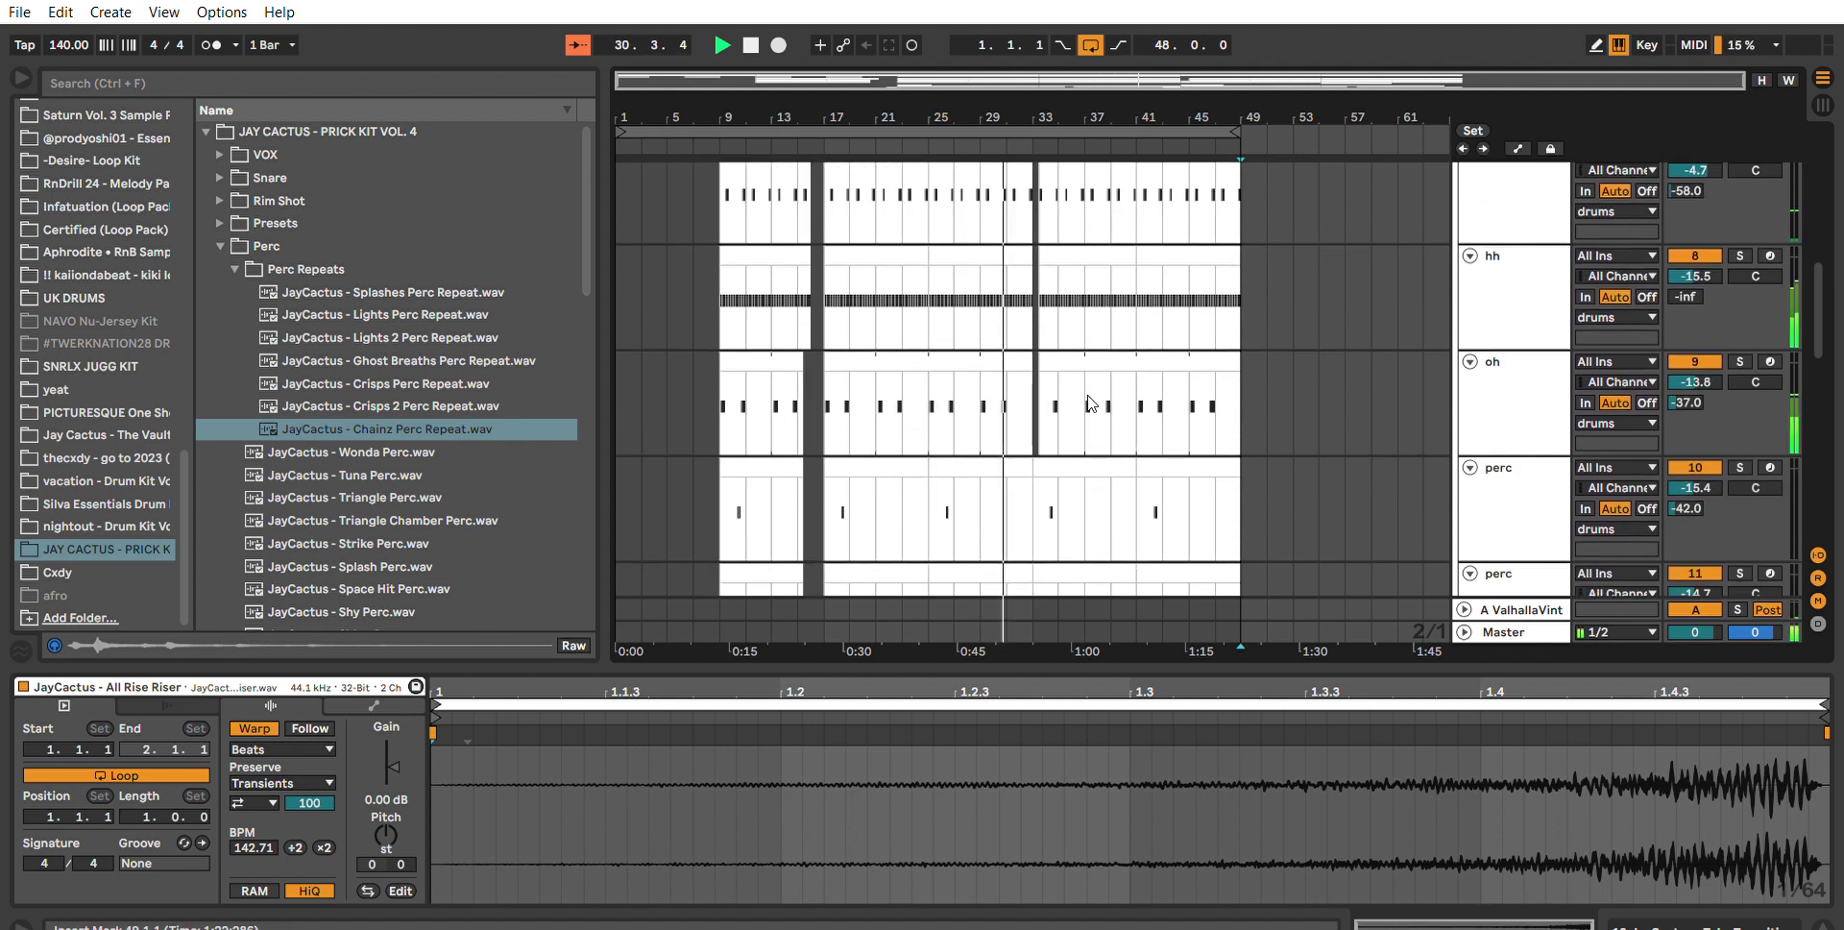
scroll(1043, 192, "up", 3)
left_click_drag(1024, 196, 1011, 411)
key("Delete")
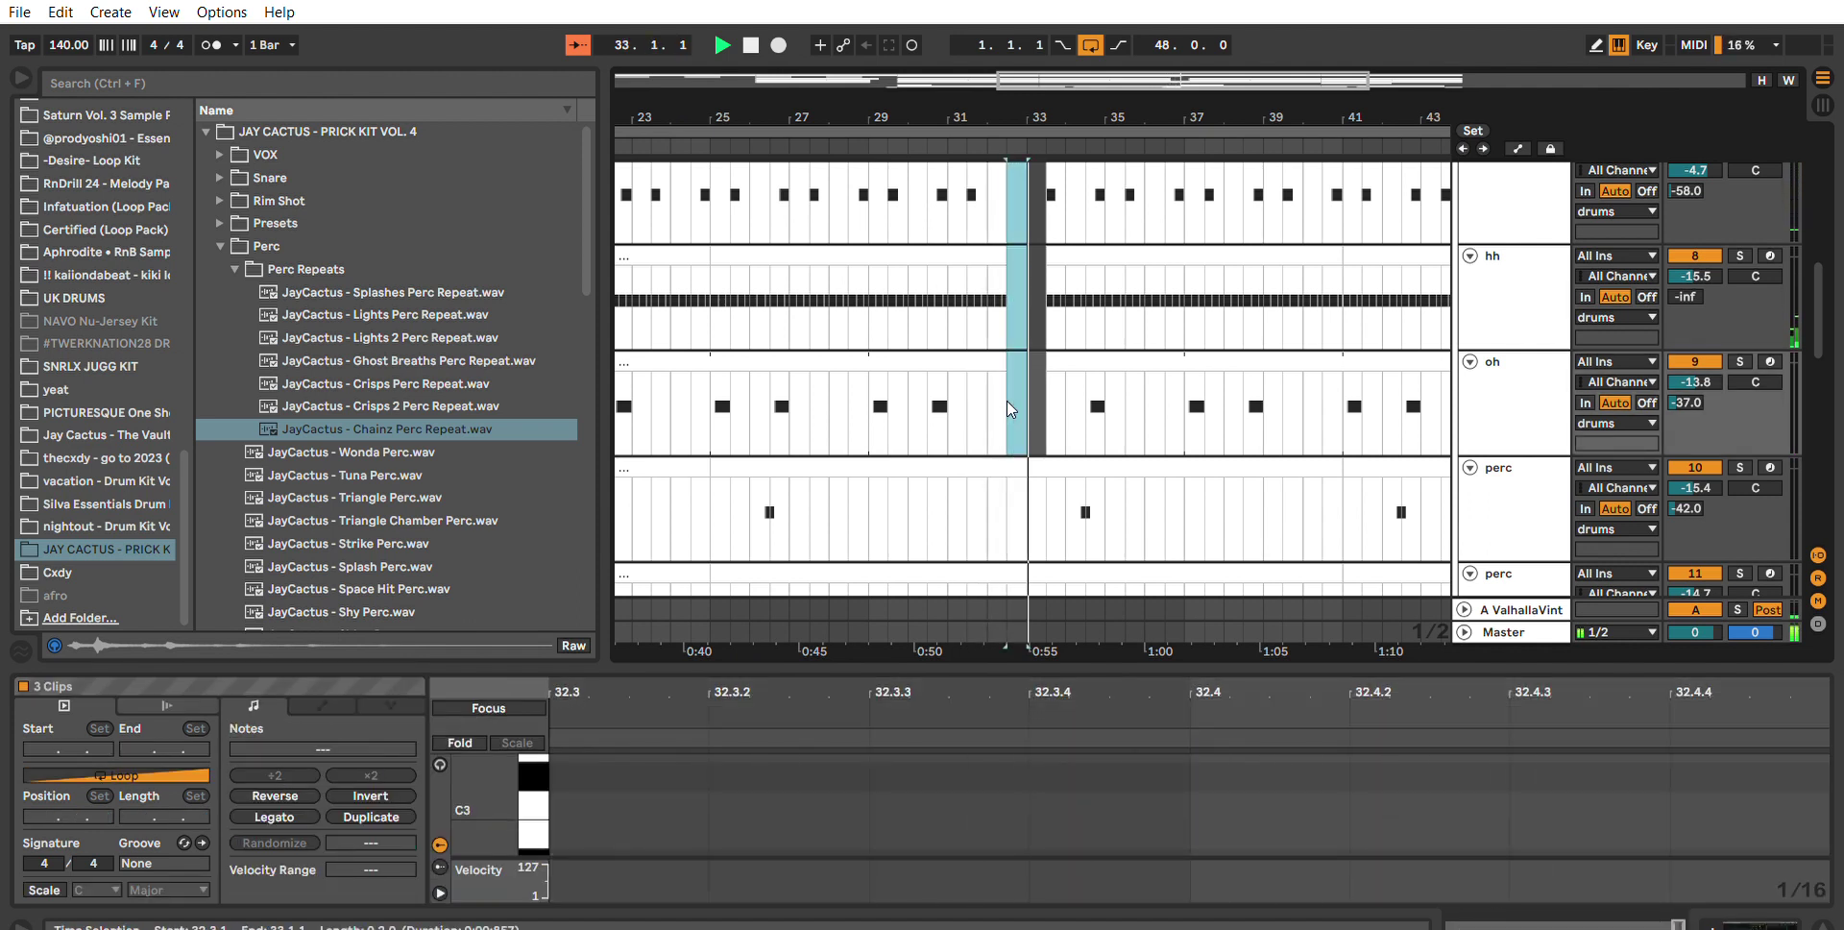
scroll(1022, 392, "down", 2)
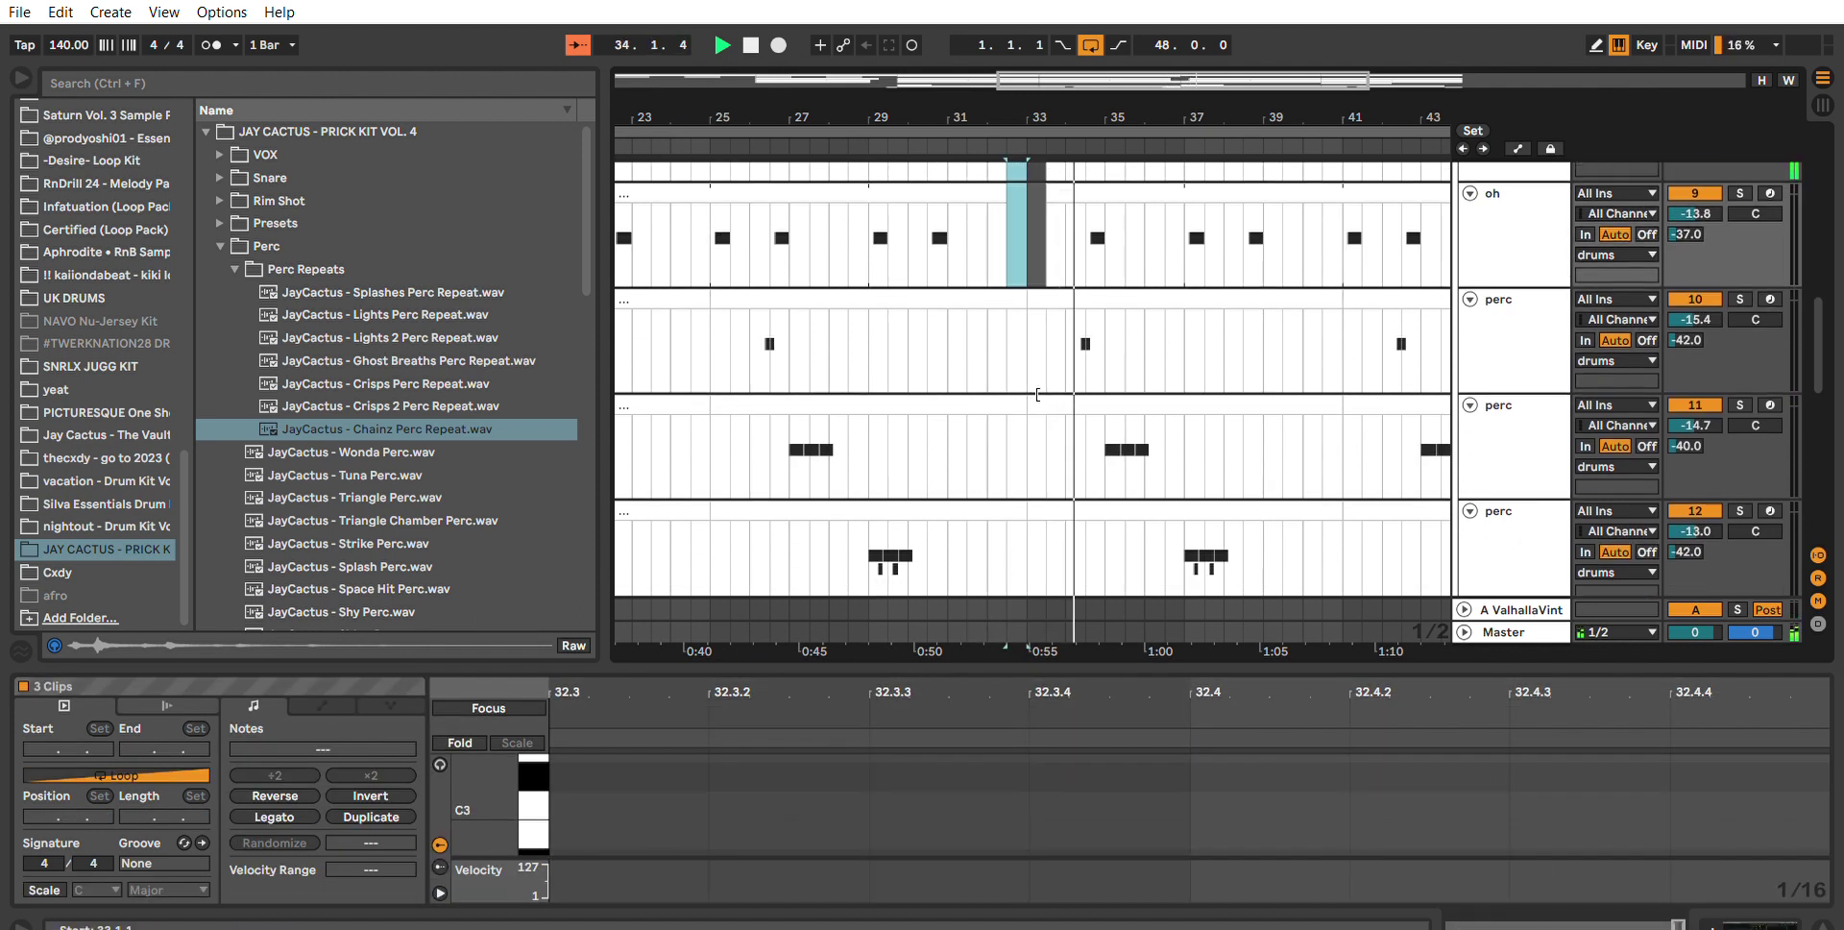
scroll(1038, 394, "up", 4)
scroll(1043, 380, "right", 3)
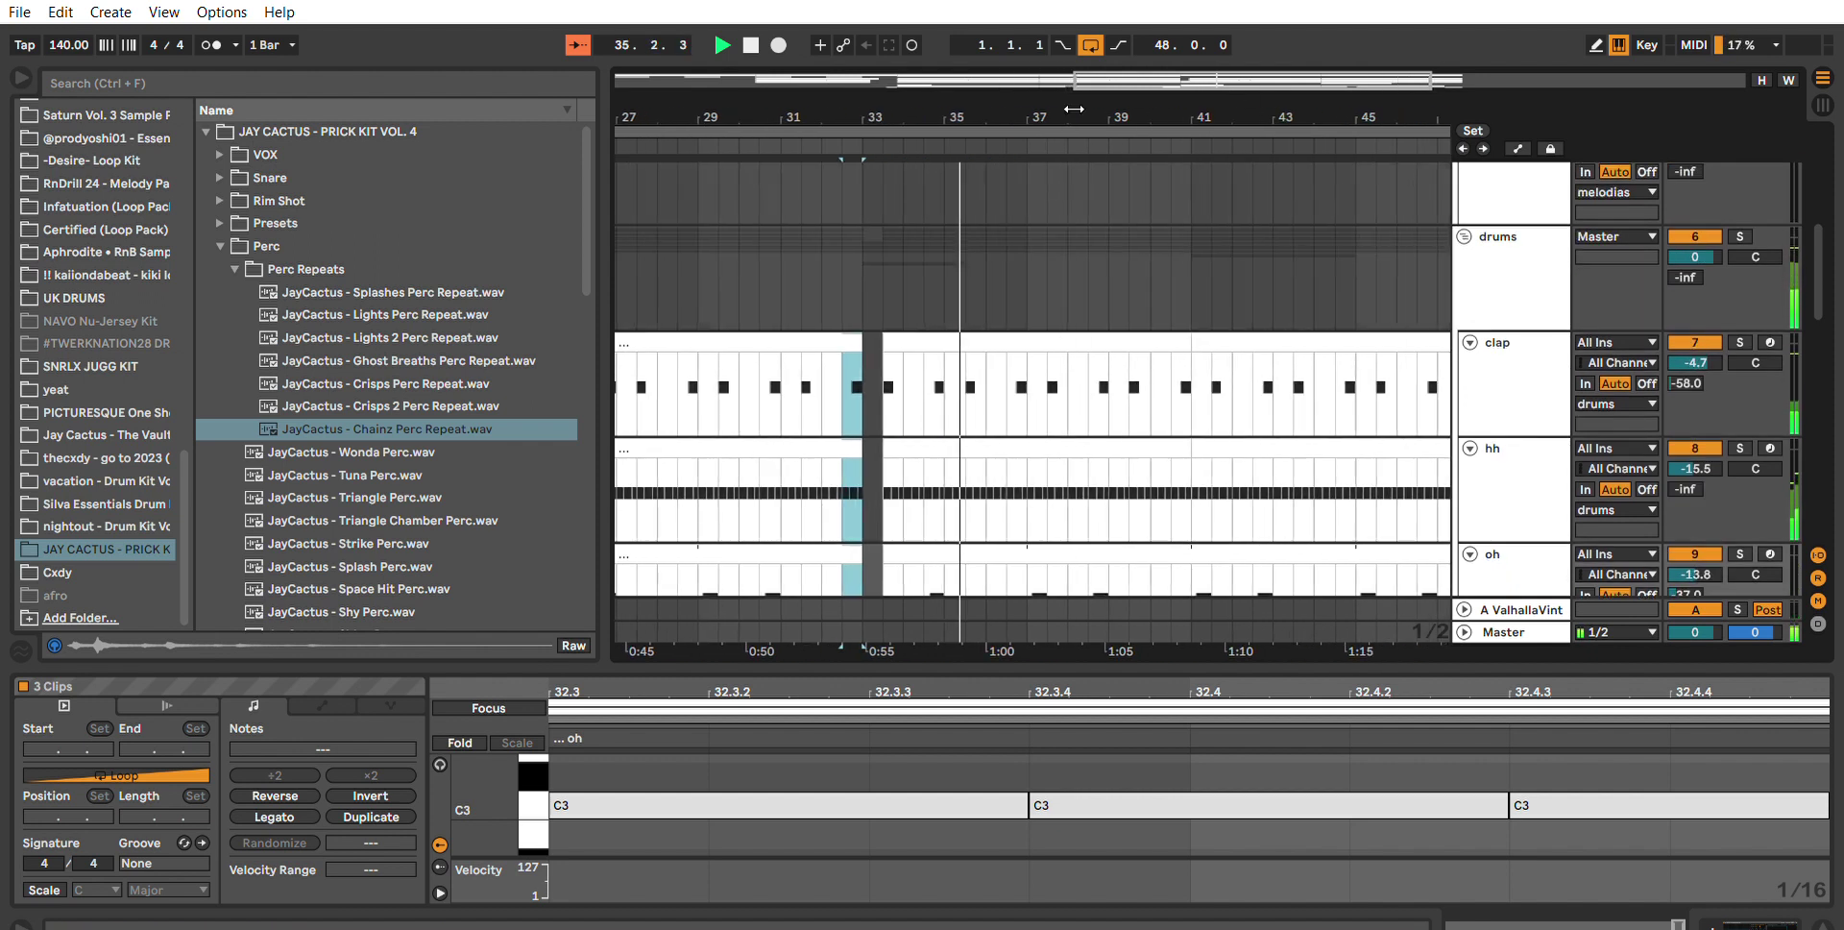
scroll(1045, 370, "down", 2)
left_click(1047, 373)
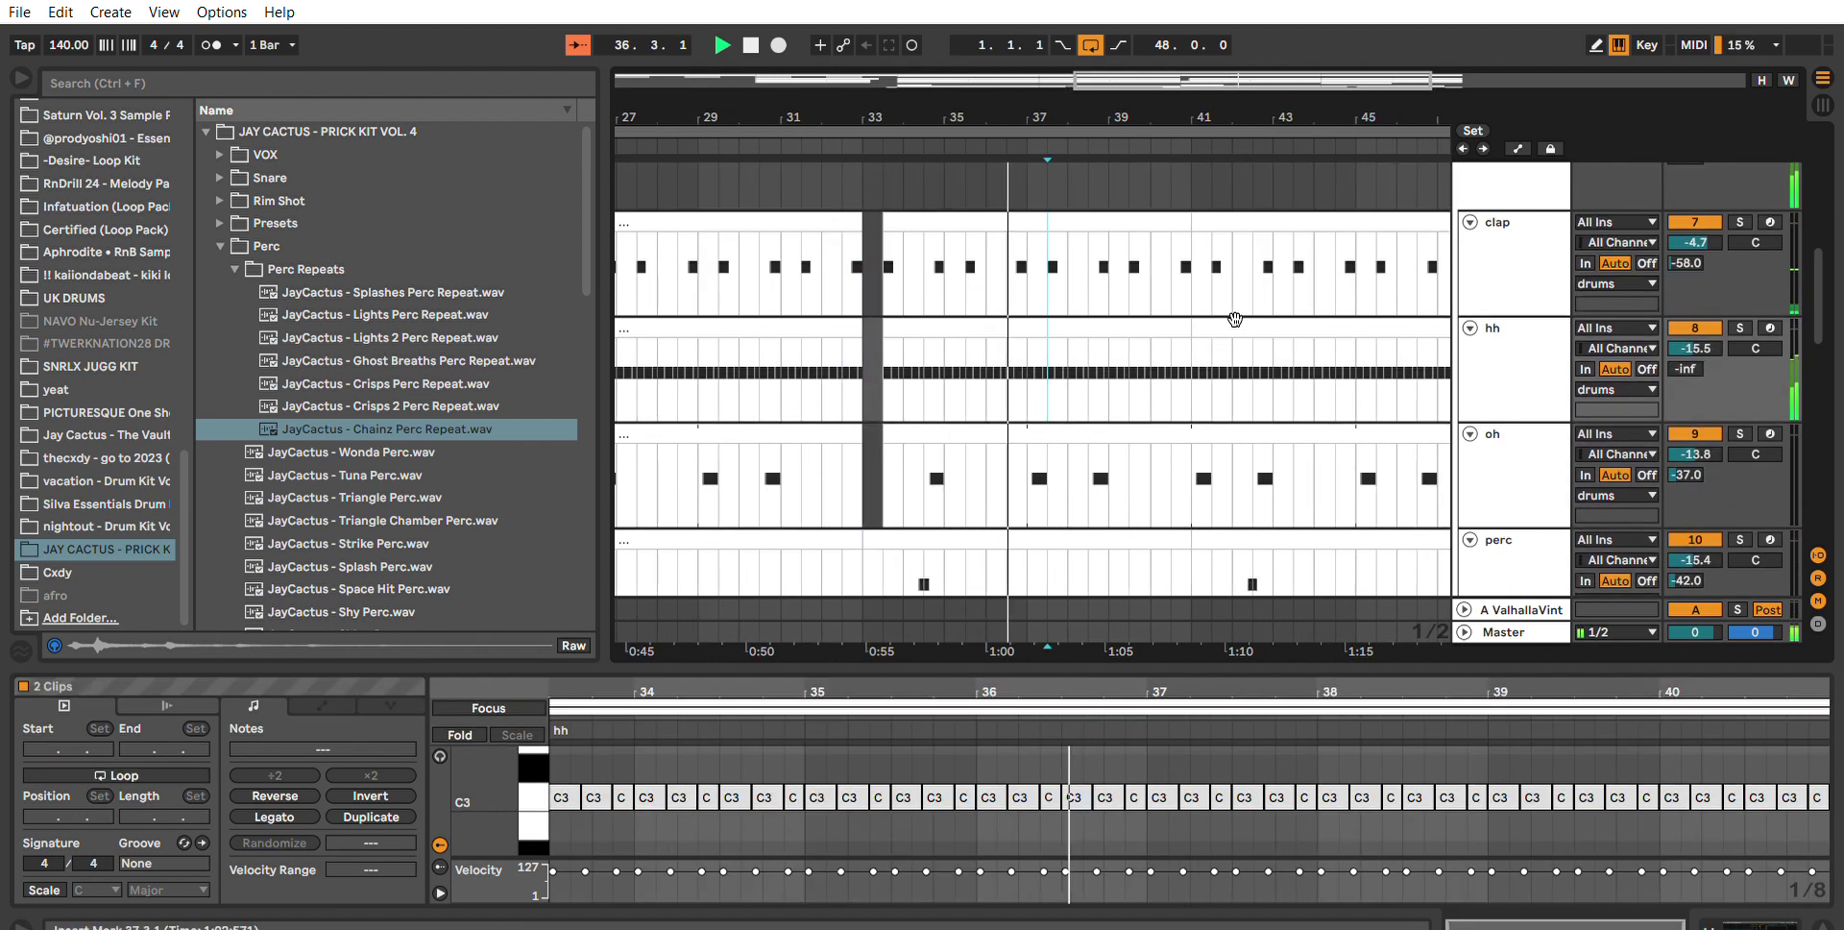
Delete the half bar from 40.3.1 to 41.1.1 in the clap, hh, oh and three perc clips.
left_click_drag(1183, 255, 1178, 577)
scroll(1185, 483, "down", 3)
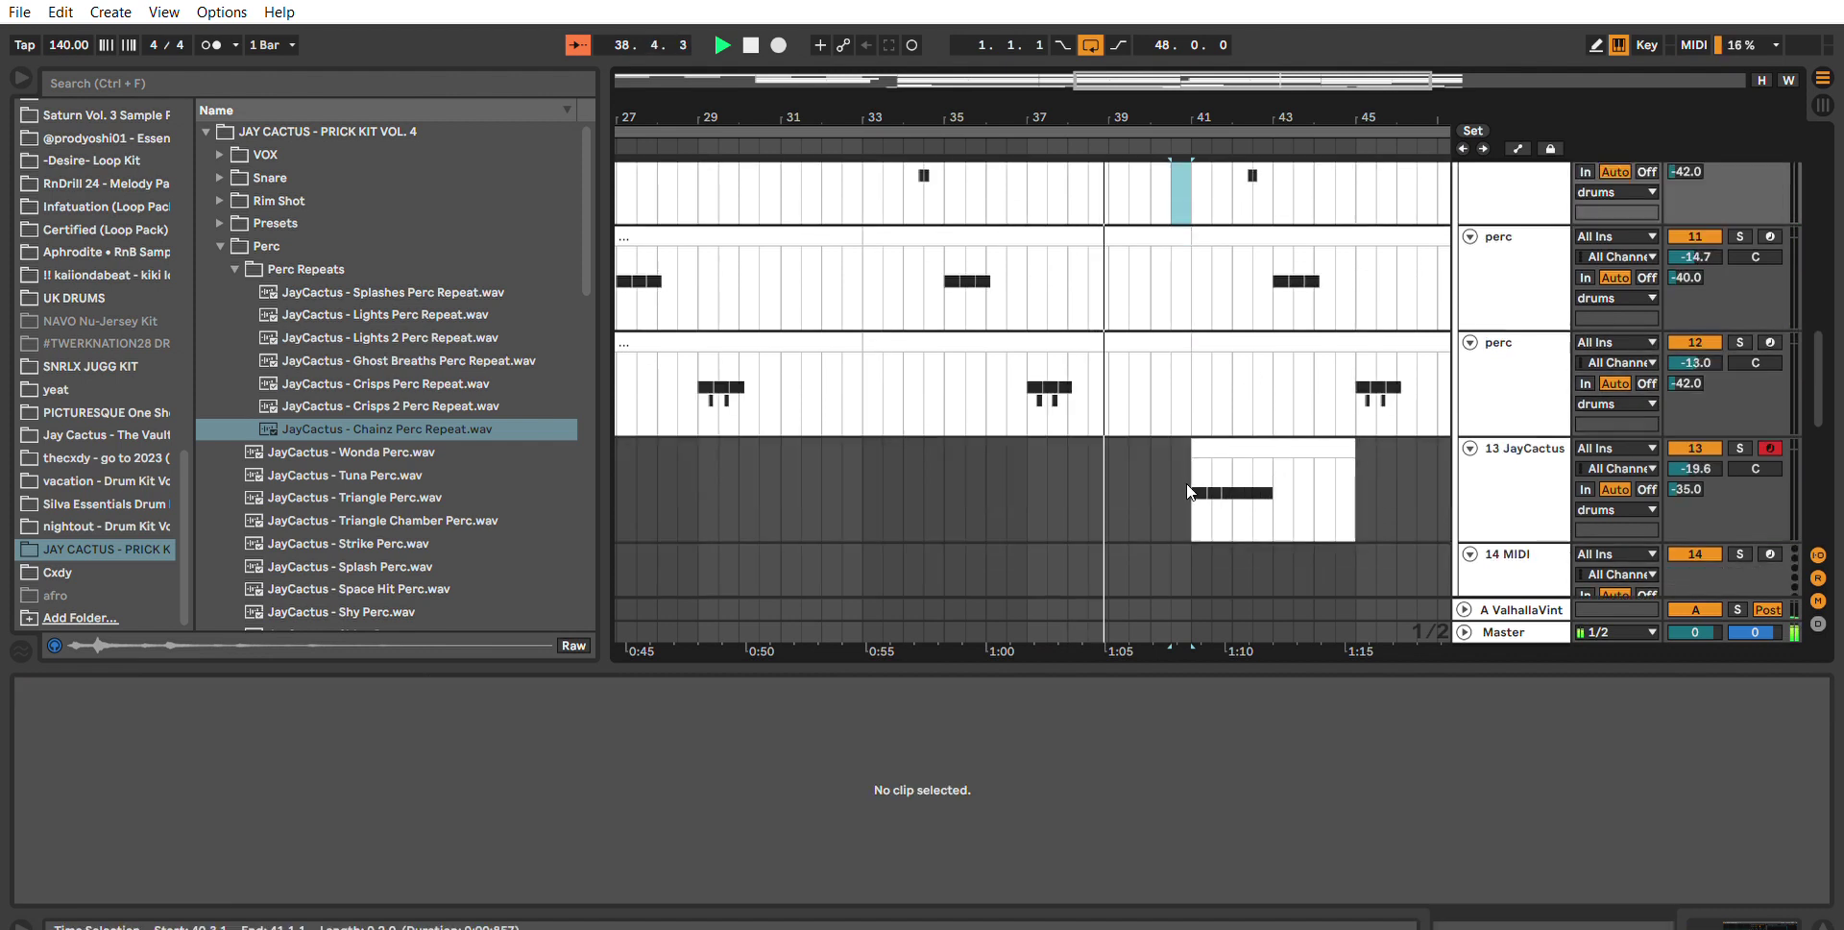
scroll(1186, 475, "up", 1)
scroll(1186, 471, "down", 2)
key("Delete")
left_click_drag(1192, 309, 1181, 425)
scroll(1181, 424, "down", 5)
scroll(1268, 509, "down", 3)
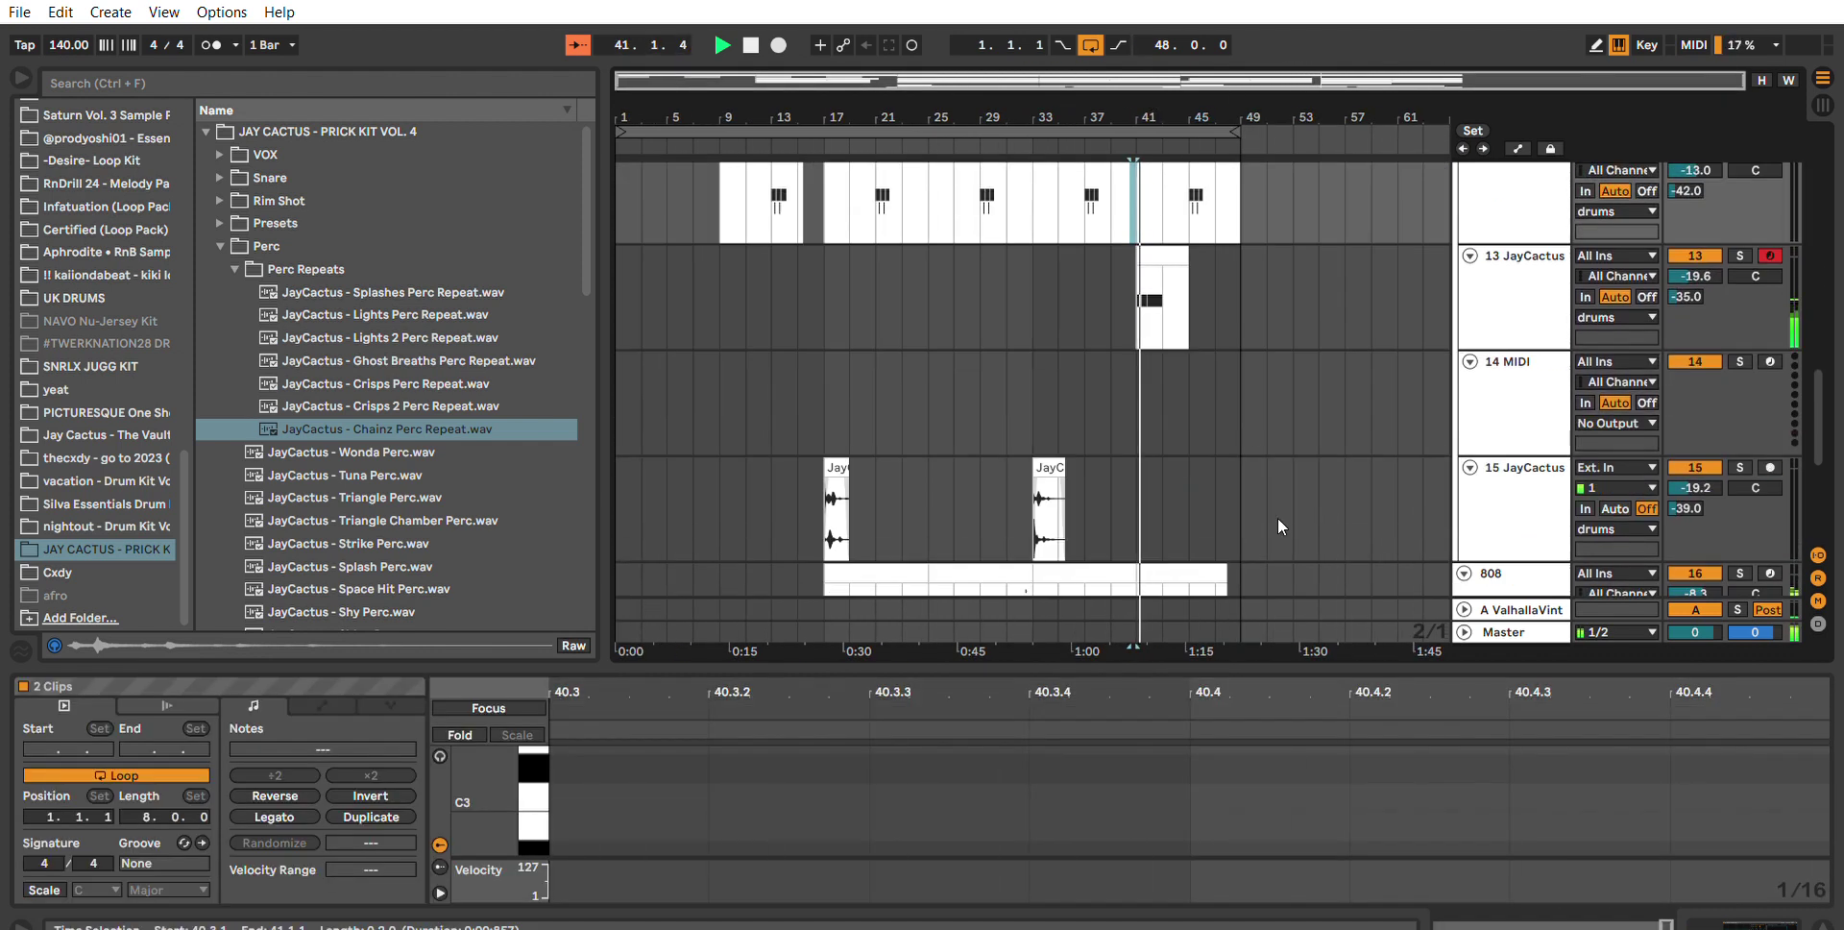
Lower the Triangle Chamber Perc track's volume to -20.4 dB and load Pro-Q 3 from Favorites onto it.
left_click_drag(1695, 276, 1695, 284)
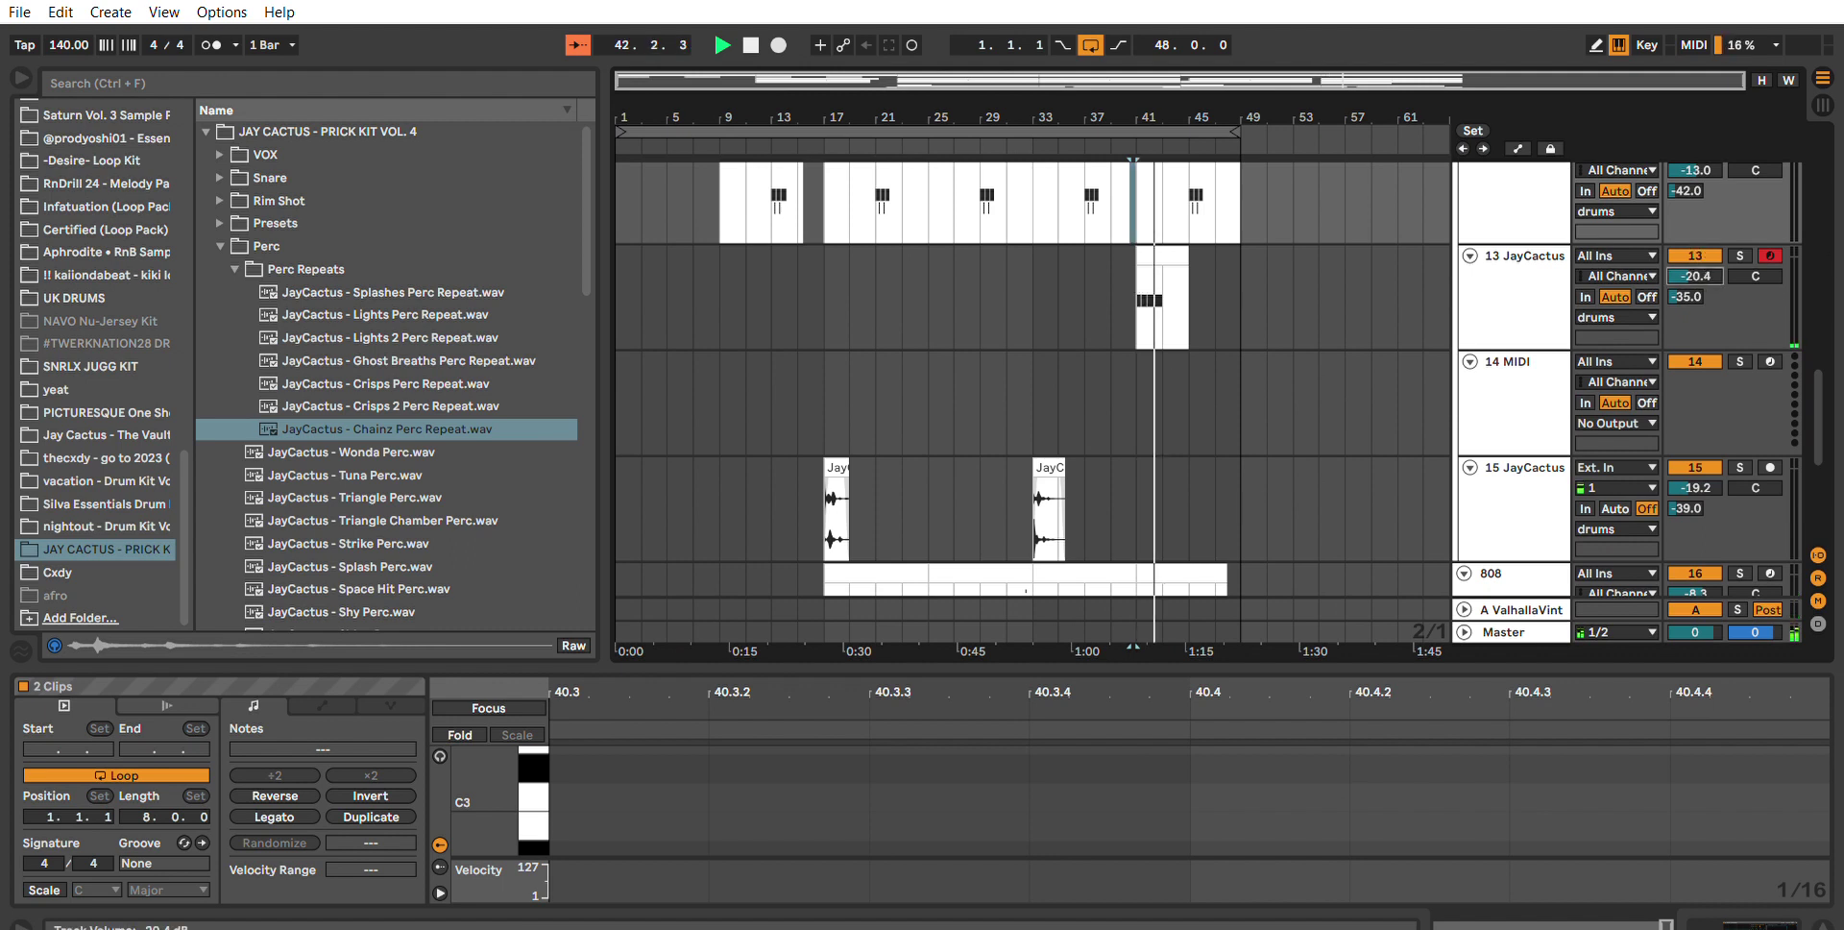
left_click(1545, 319)
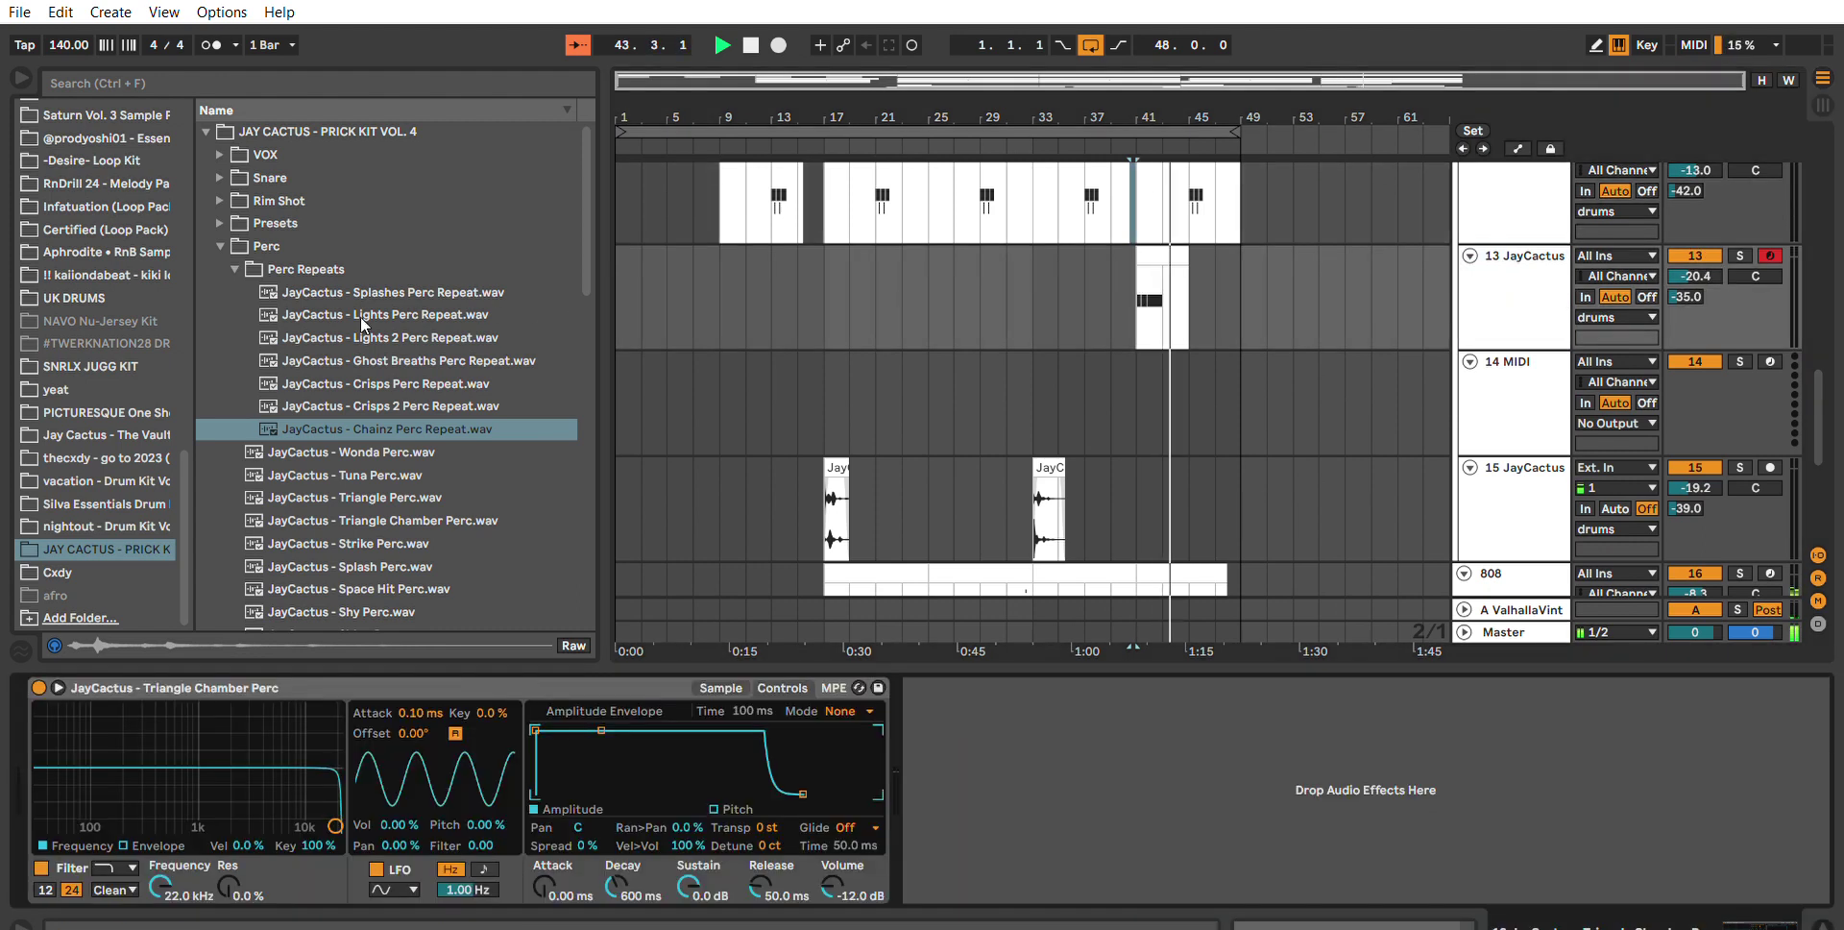
scroll(56, 152, "up", 10)
scroll(71, 119, "up", 10)
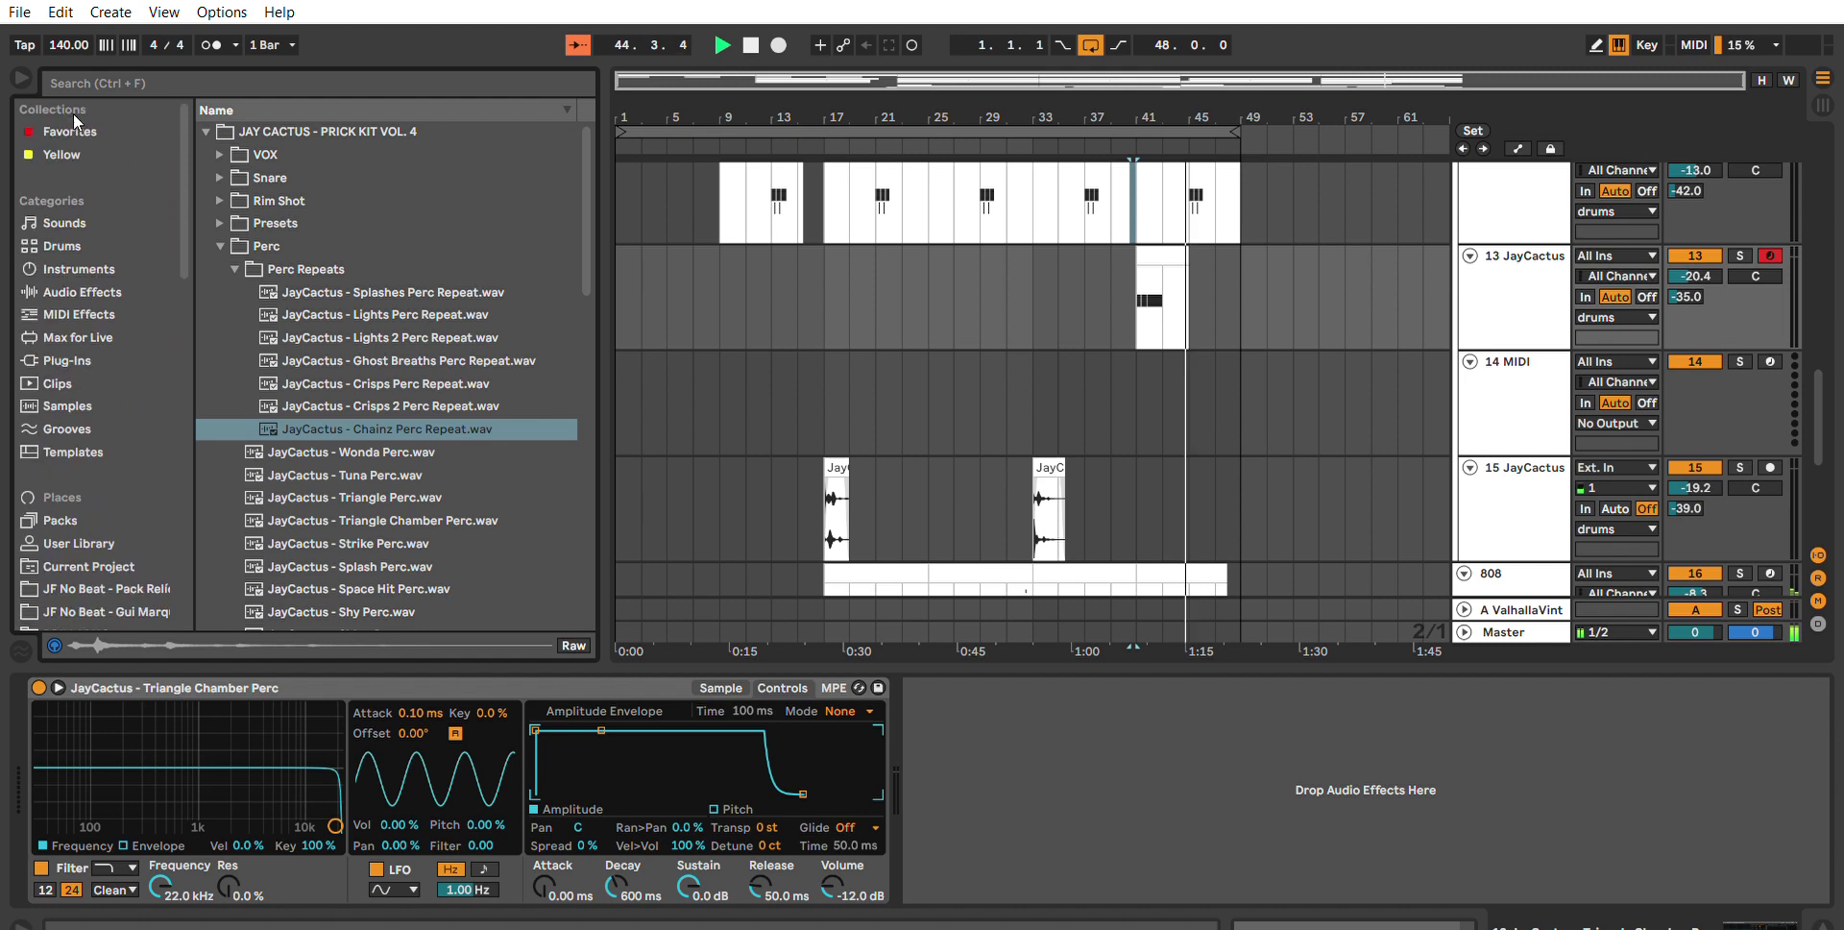
left_click(75, 124)
double_click(303, 609)
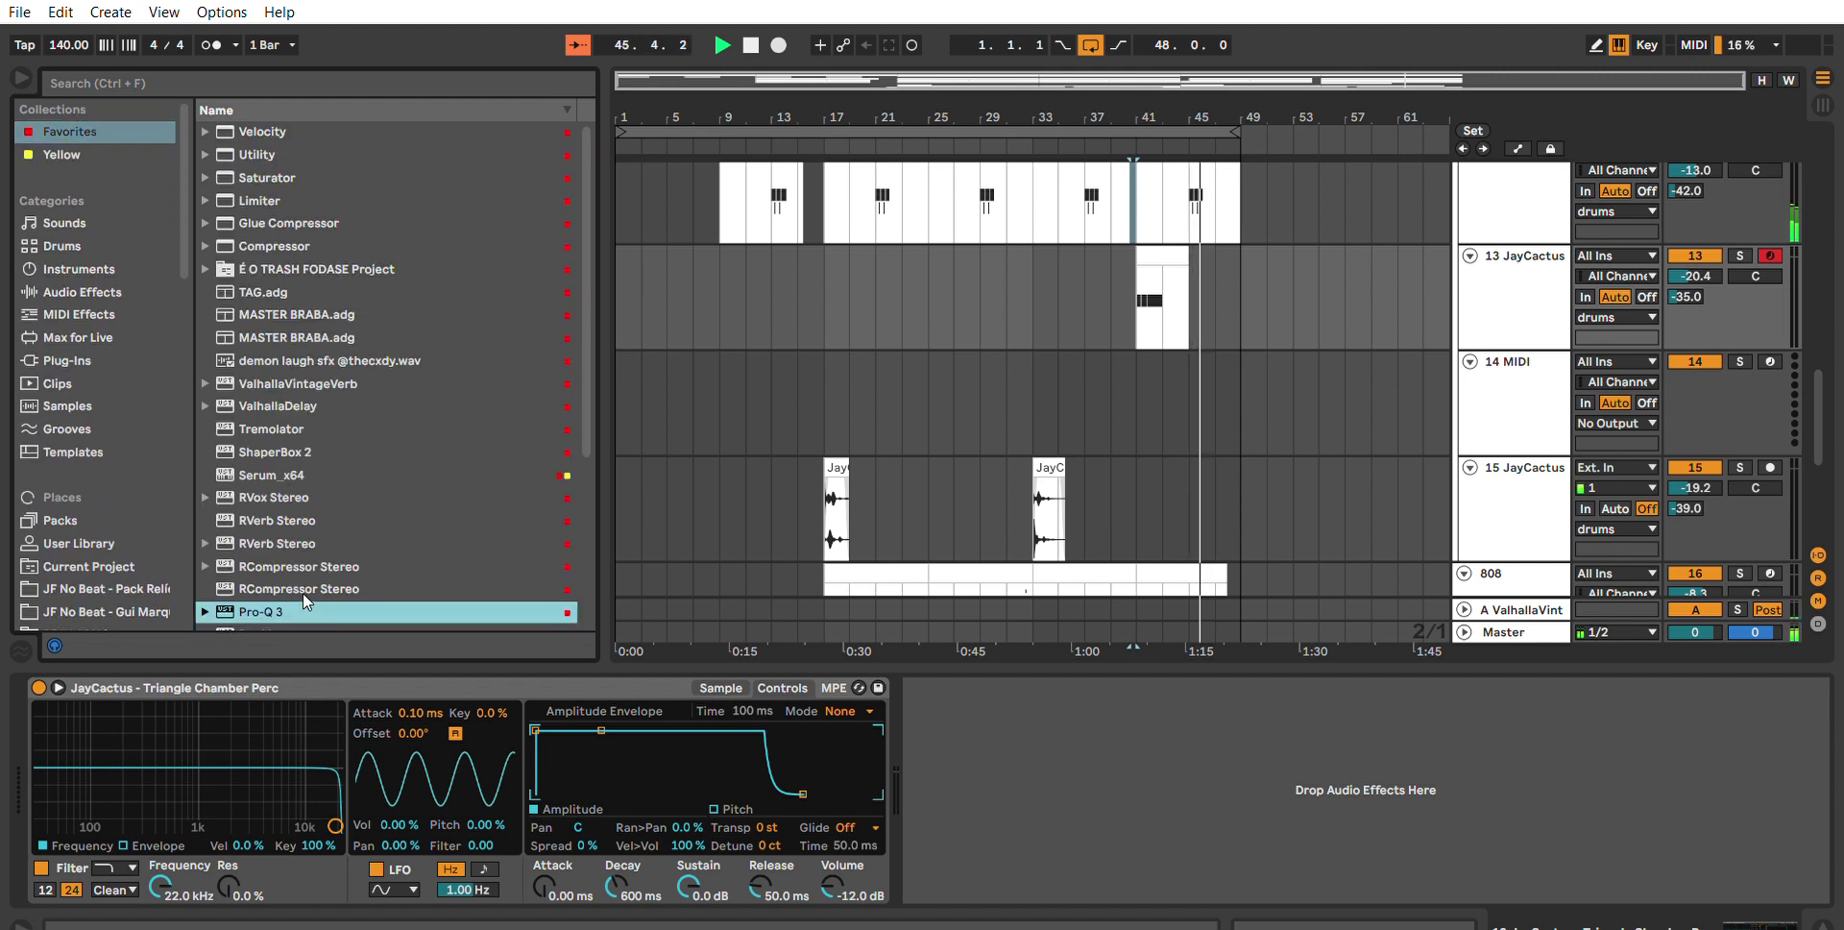
left_click(1182, 268)
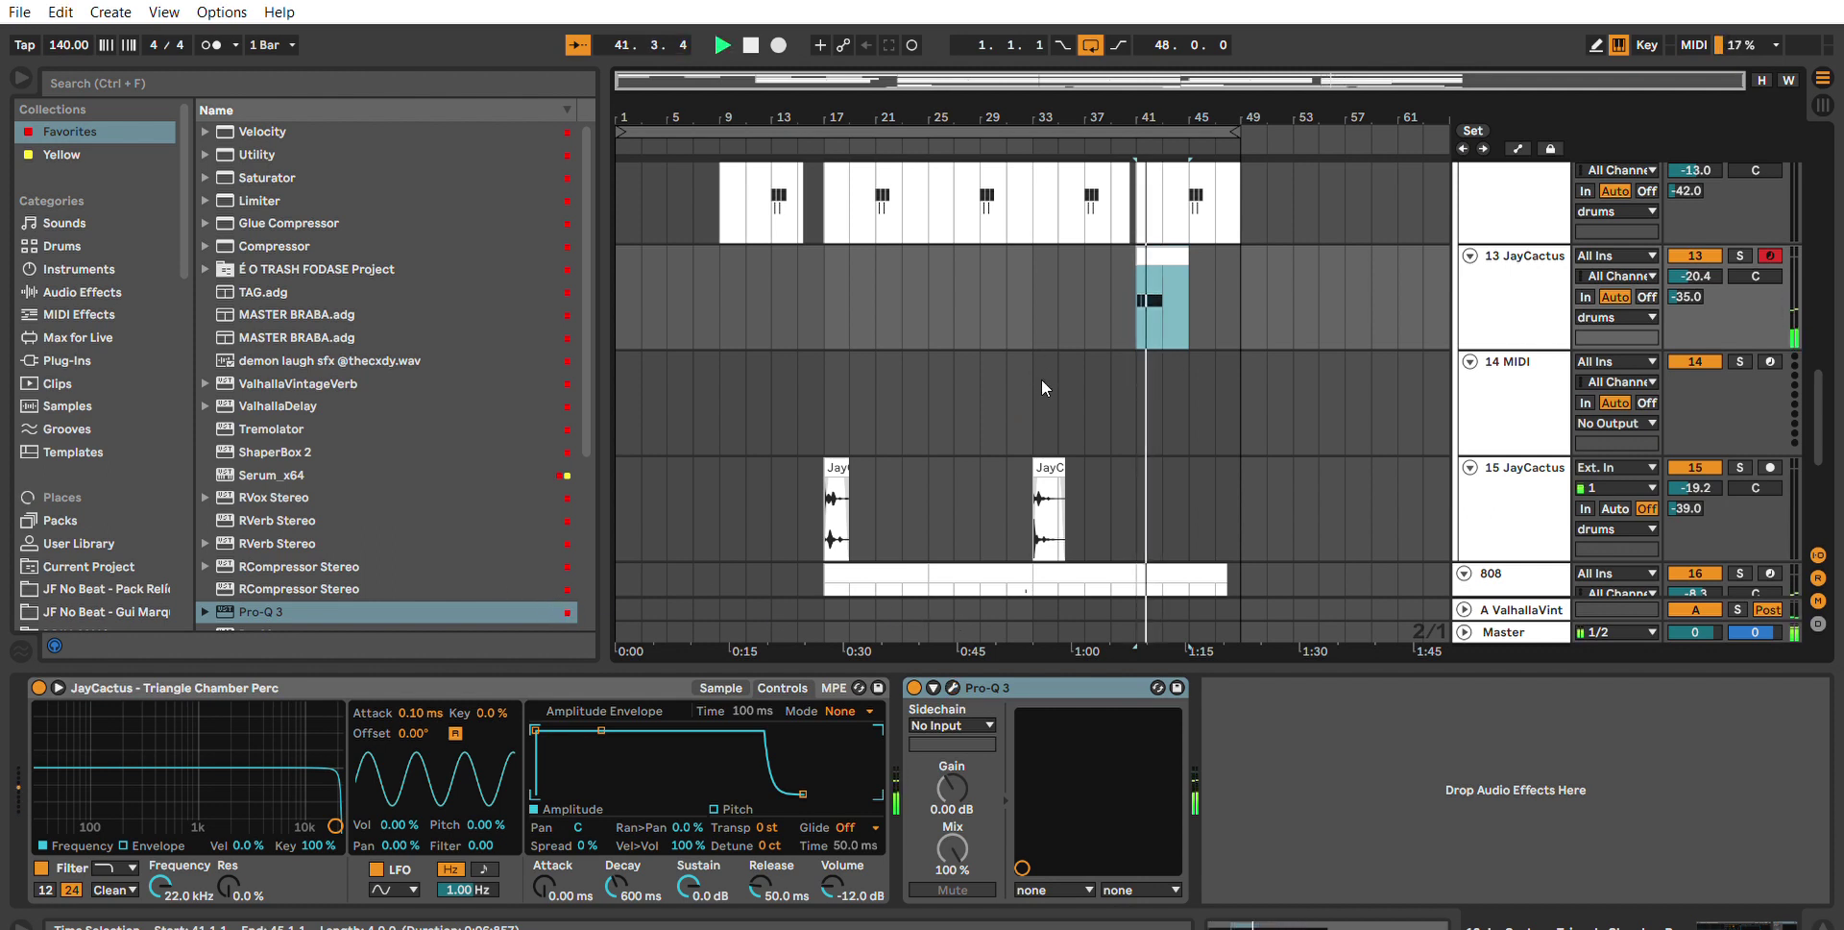
left_click(1064, 299)
Browse the JAY CACTUS - PRICK KIT VOL. 4 perc samples for the empty 14 MIDI track and audition Shlap Perc.
left_click(1477, 392)
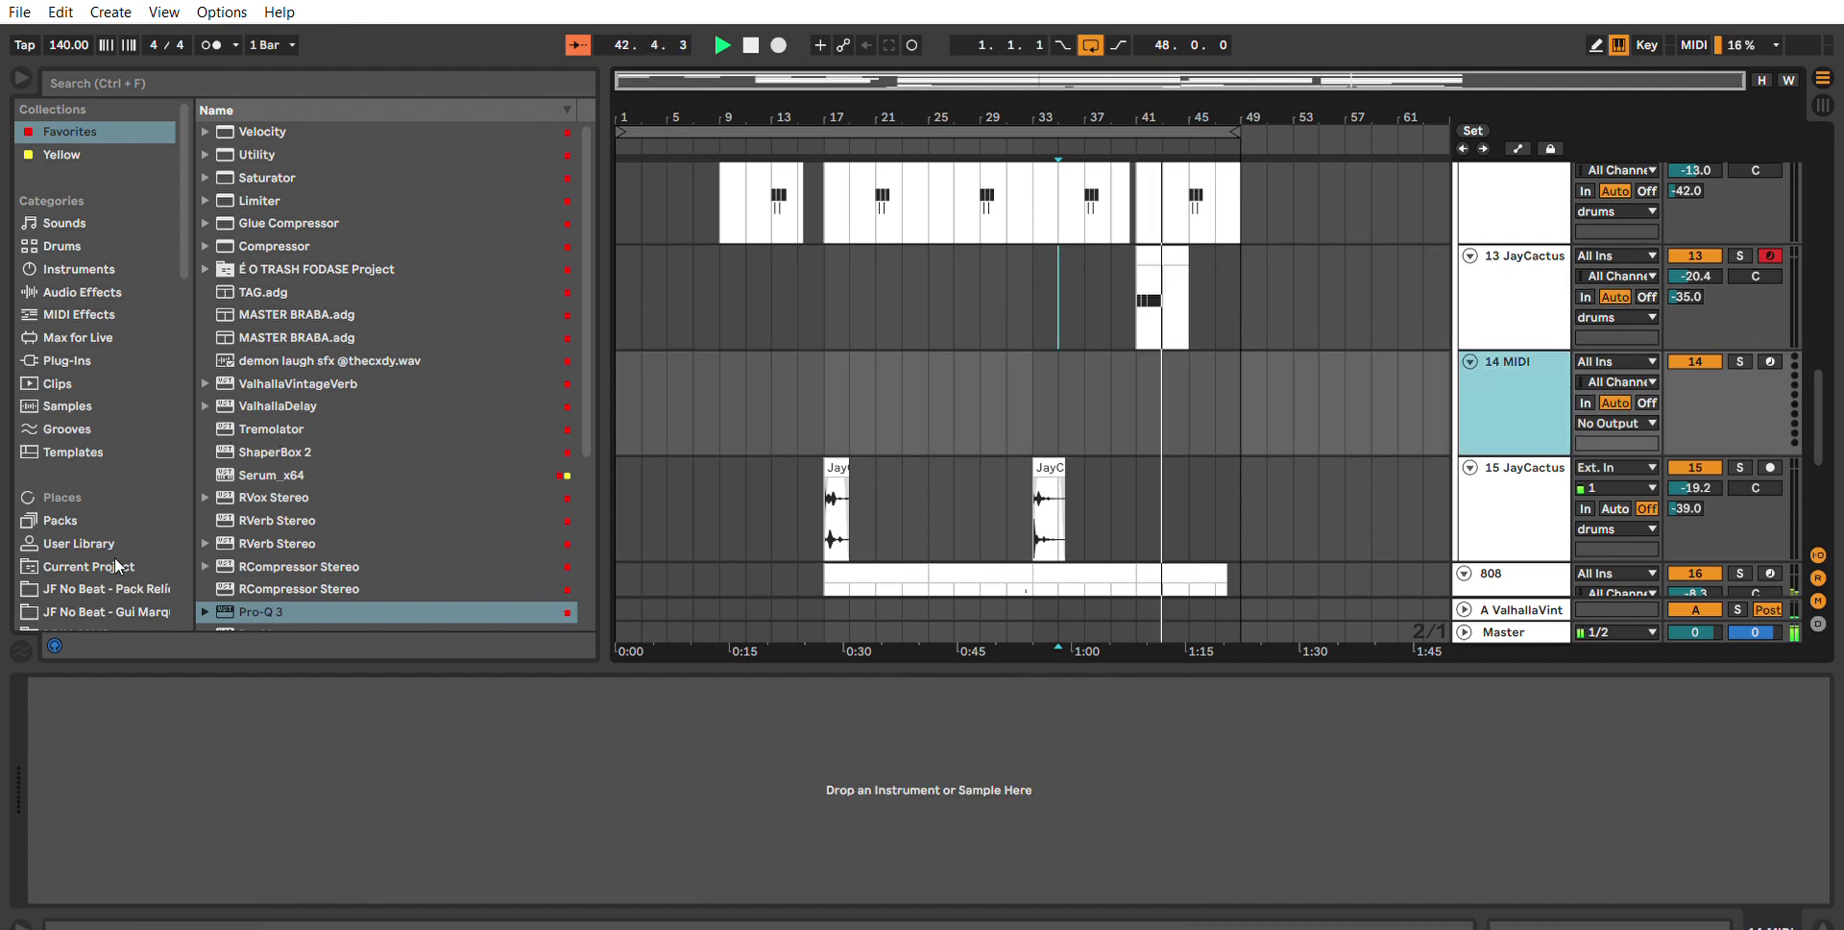
scroll(65, 475, "down", 15)
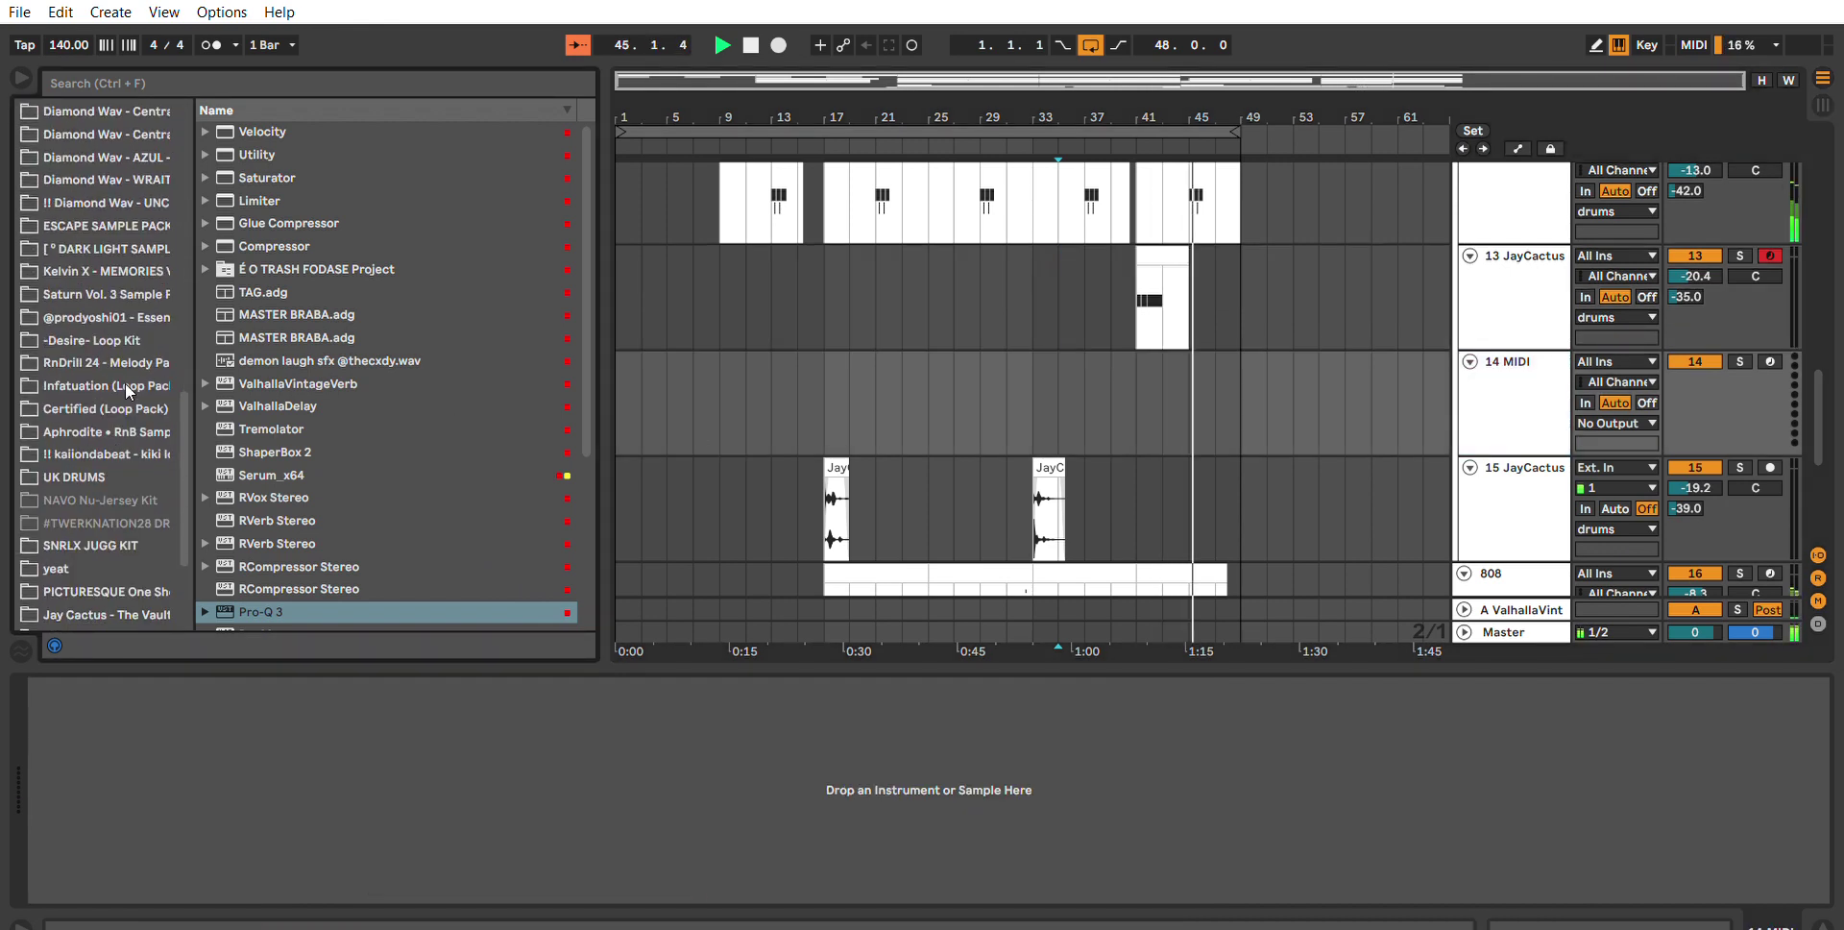
scroll(132, 360, "down", 3)
left_click(129, 523)
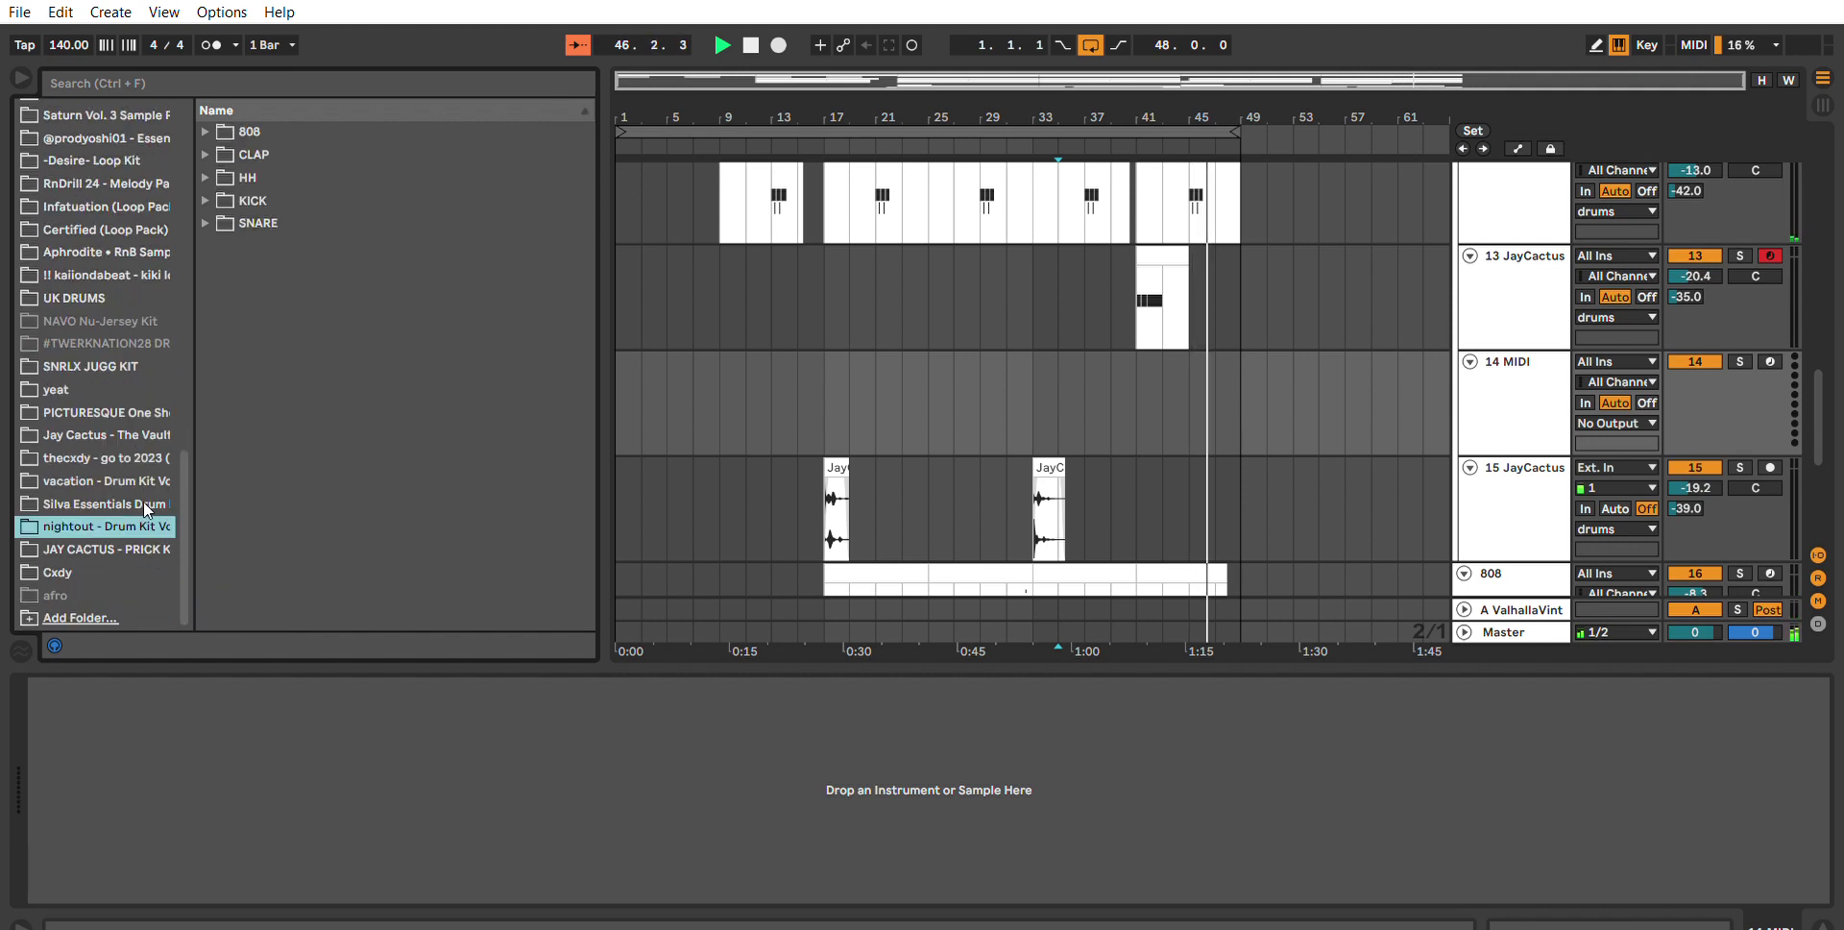
left_click(134, 549)
scroll(365, 461, "down", 3)
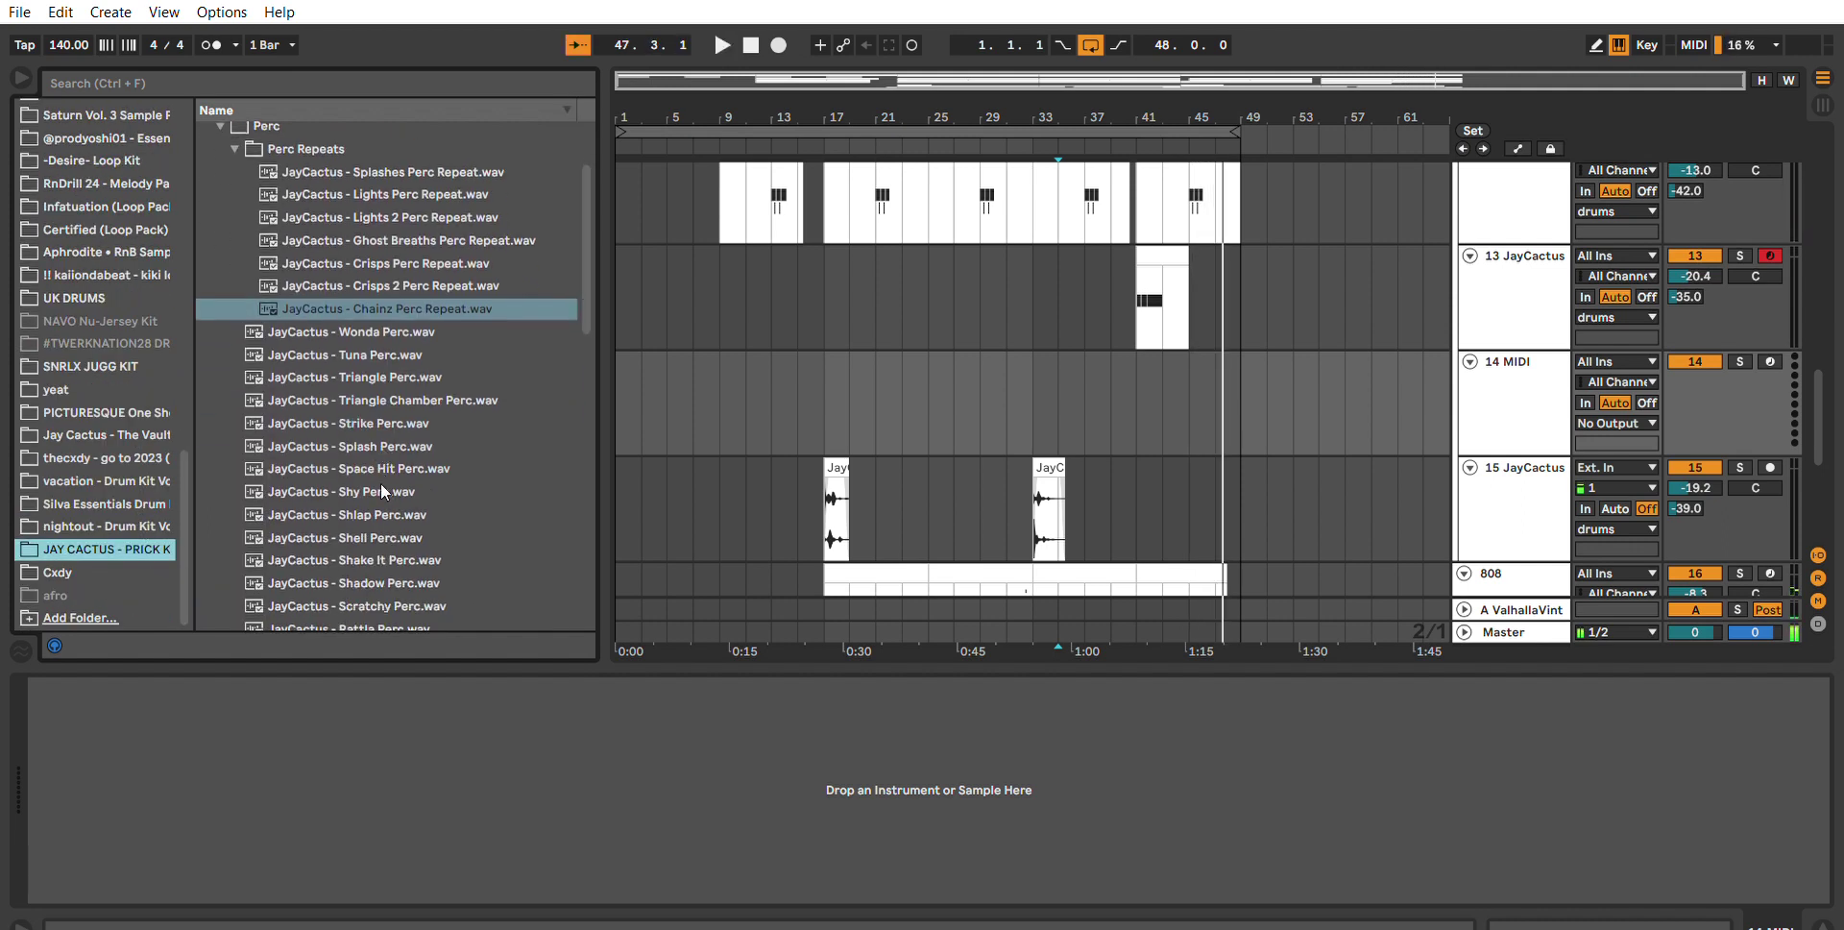
left_click(376, 485)
scroll(377, 488, "down", 2)
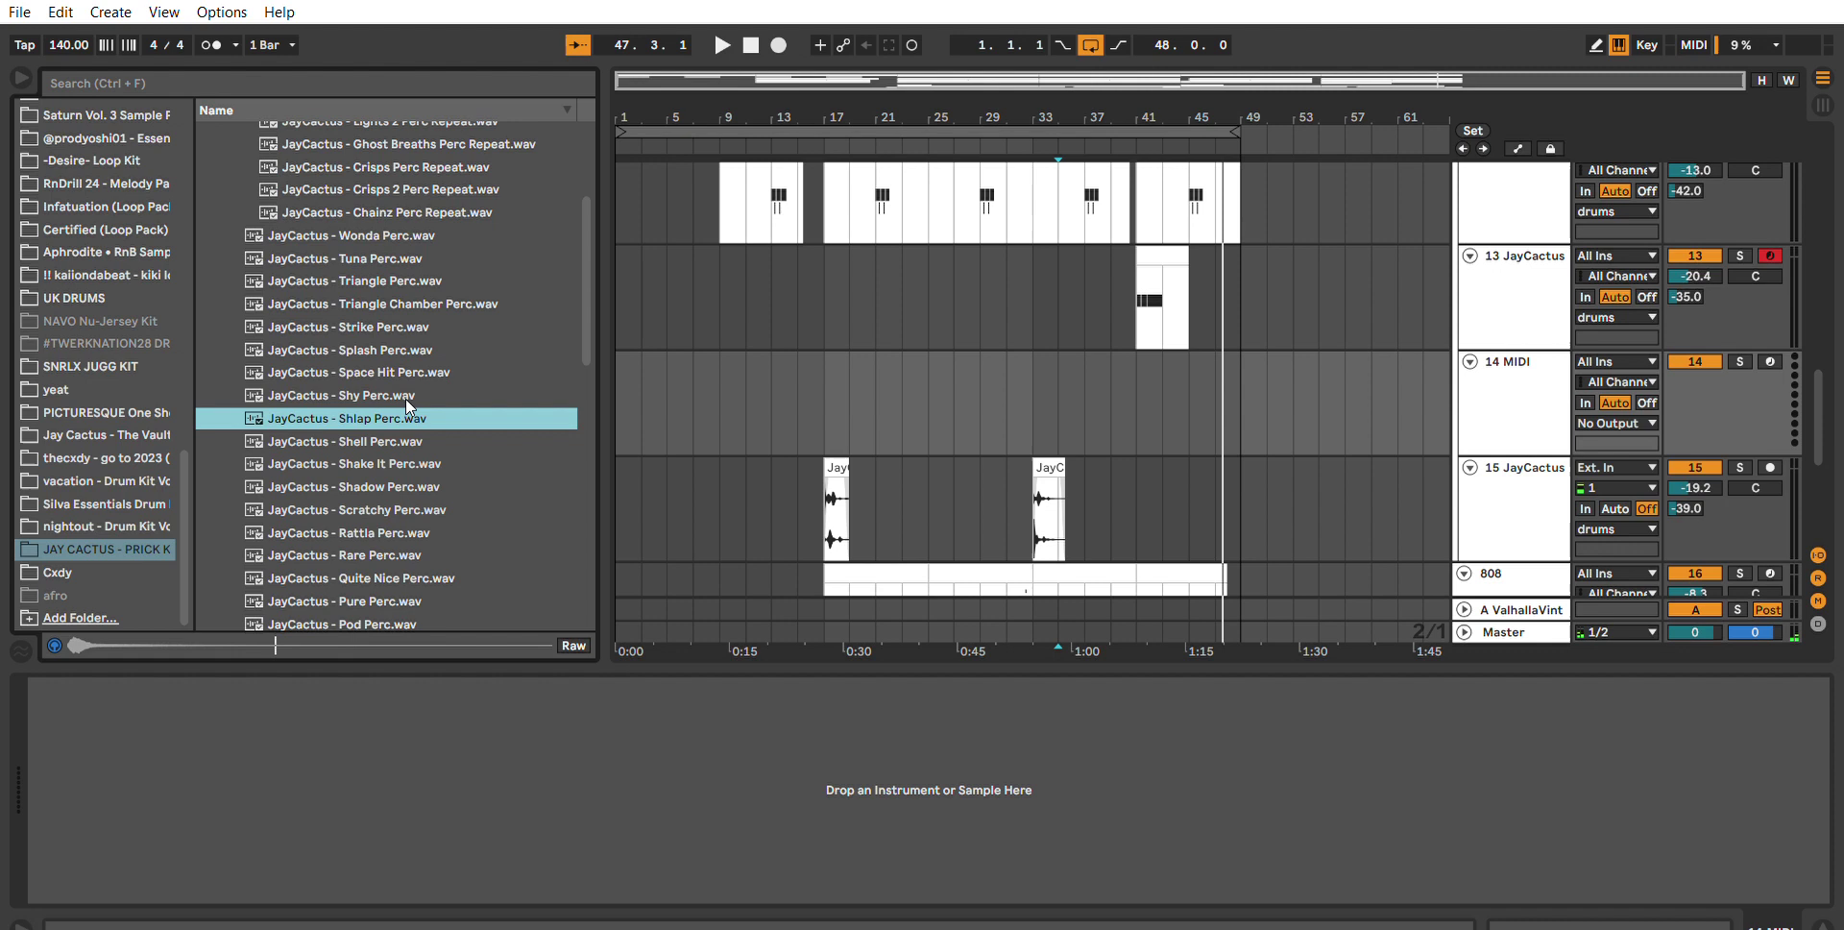
Play the arrangement from bar 23 and load JayCactus - Shlap Perc.wav onto the 14 MIDI track.
left_click(903, 382)
key("space")
scroll(983, 417, "up", 2)
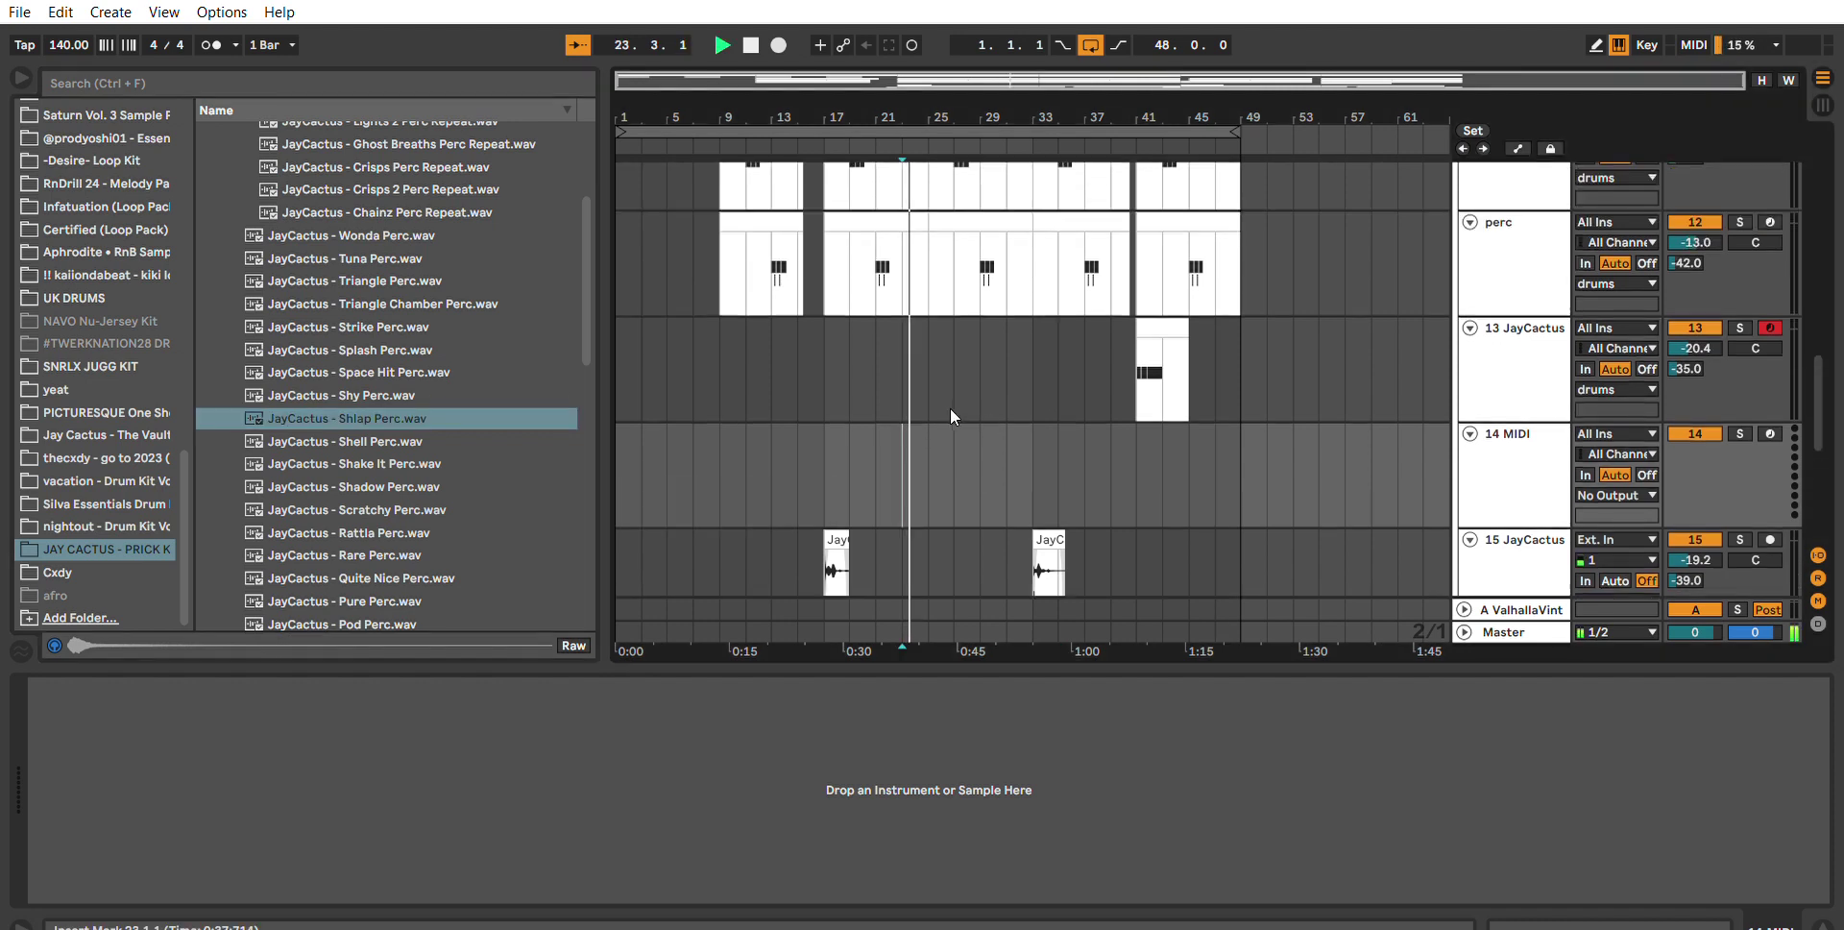
scroll(941, 413, "down", 1)
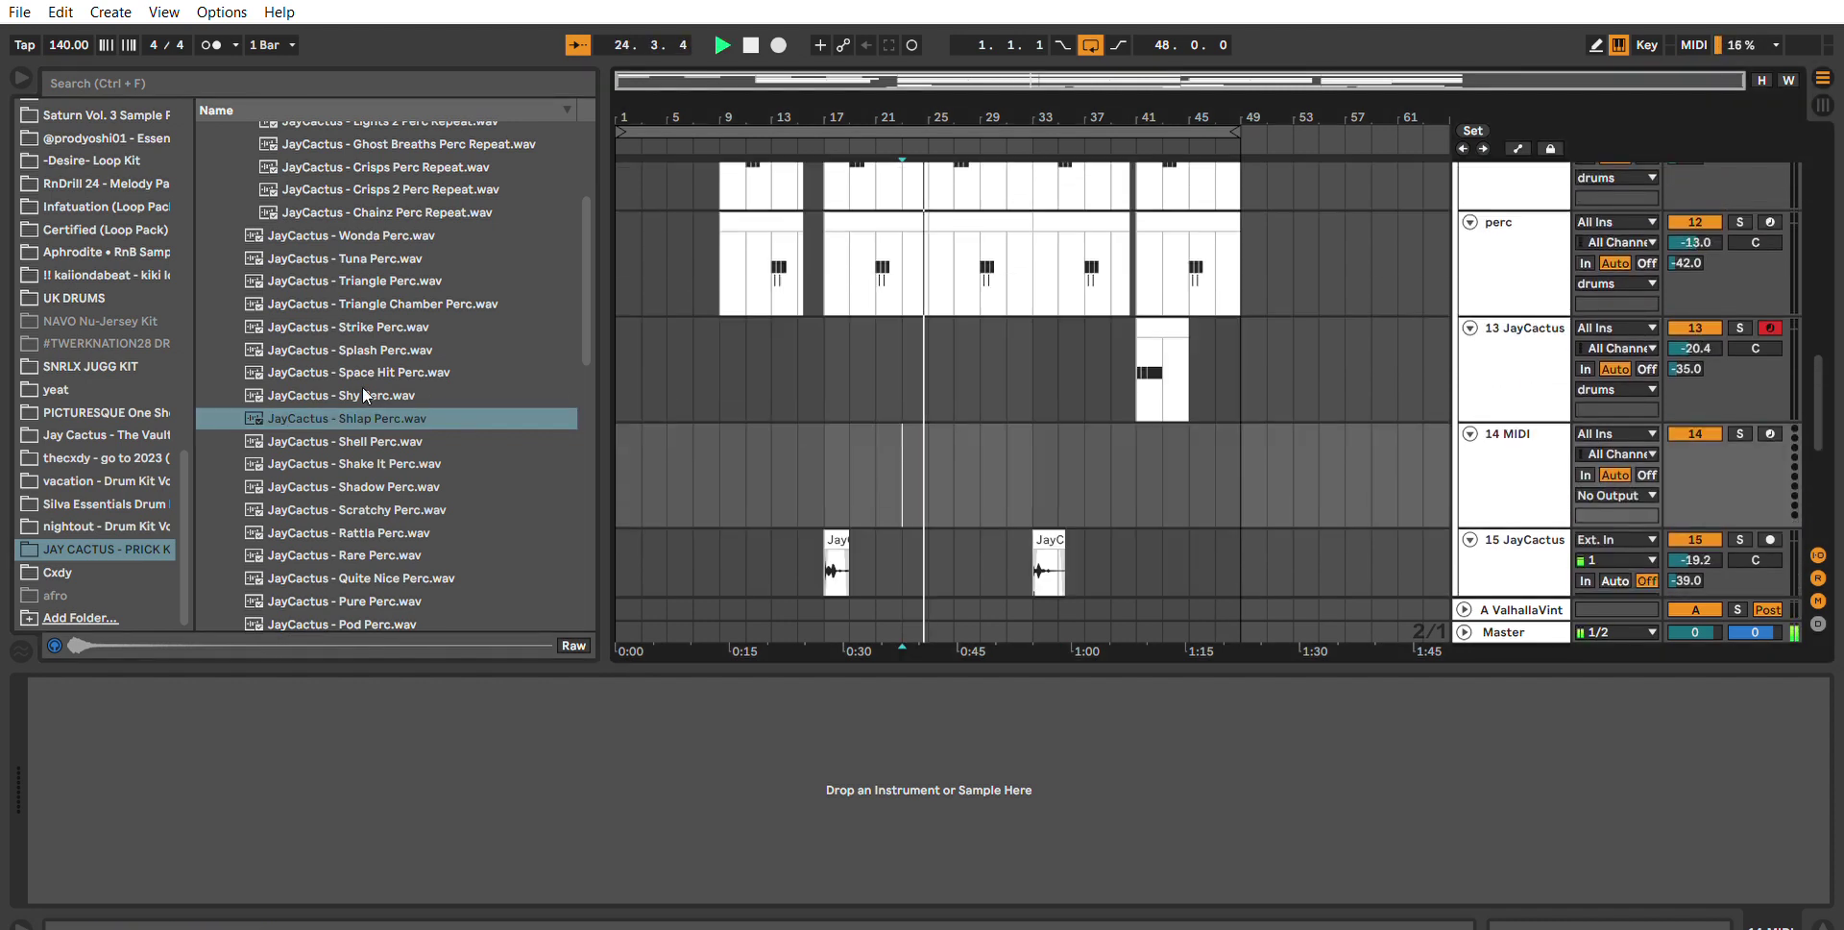
double_click(469, 416)
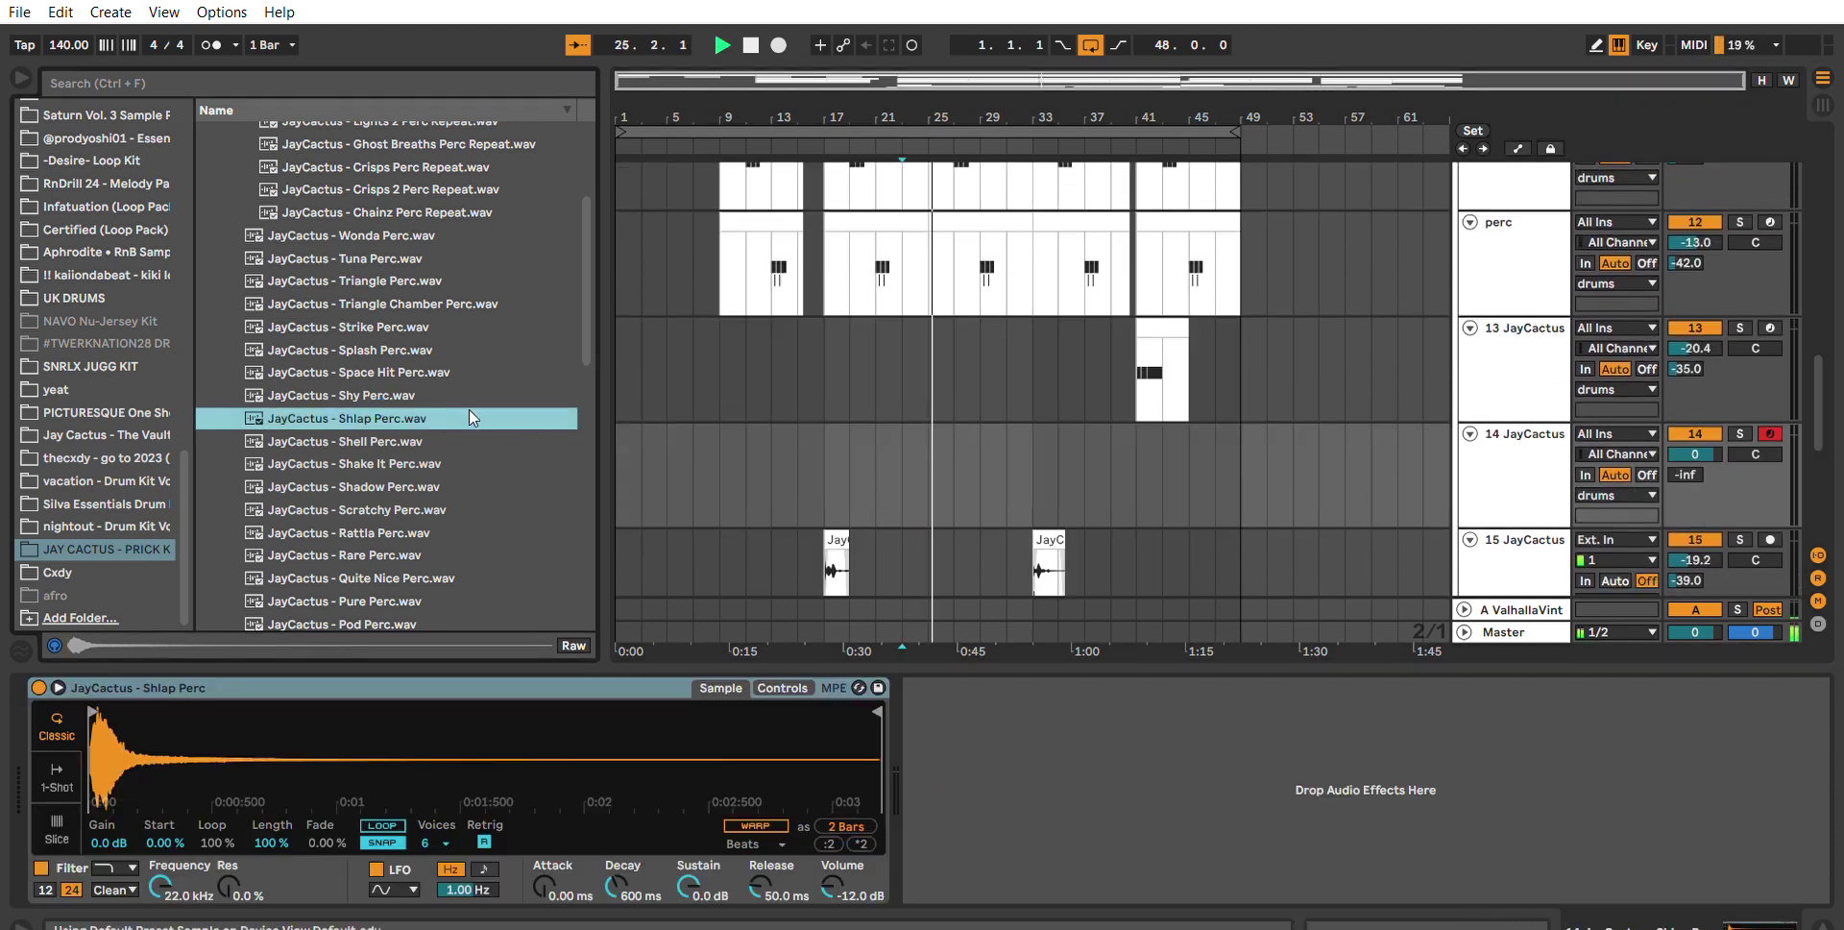
Insert a two-bar MIDI clip at bar 25 on the Shlap Perc track and draw a long C3 note at its start.
left_click(932, 449)
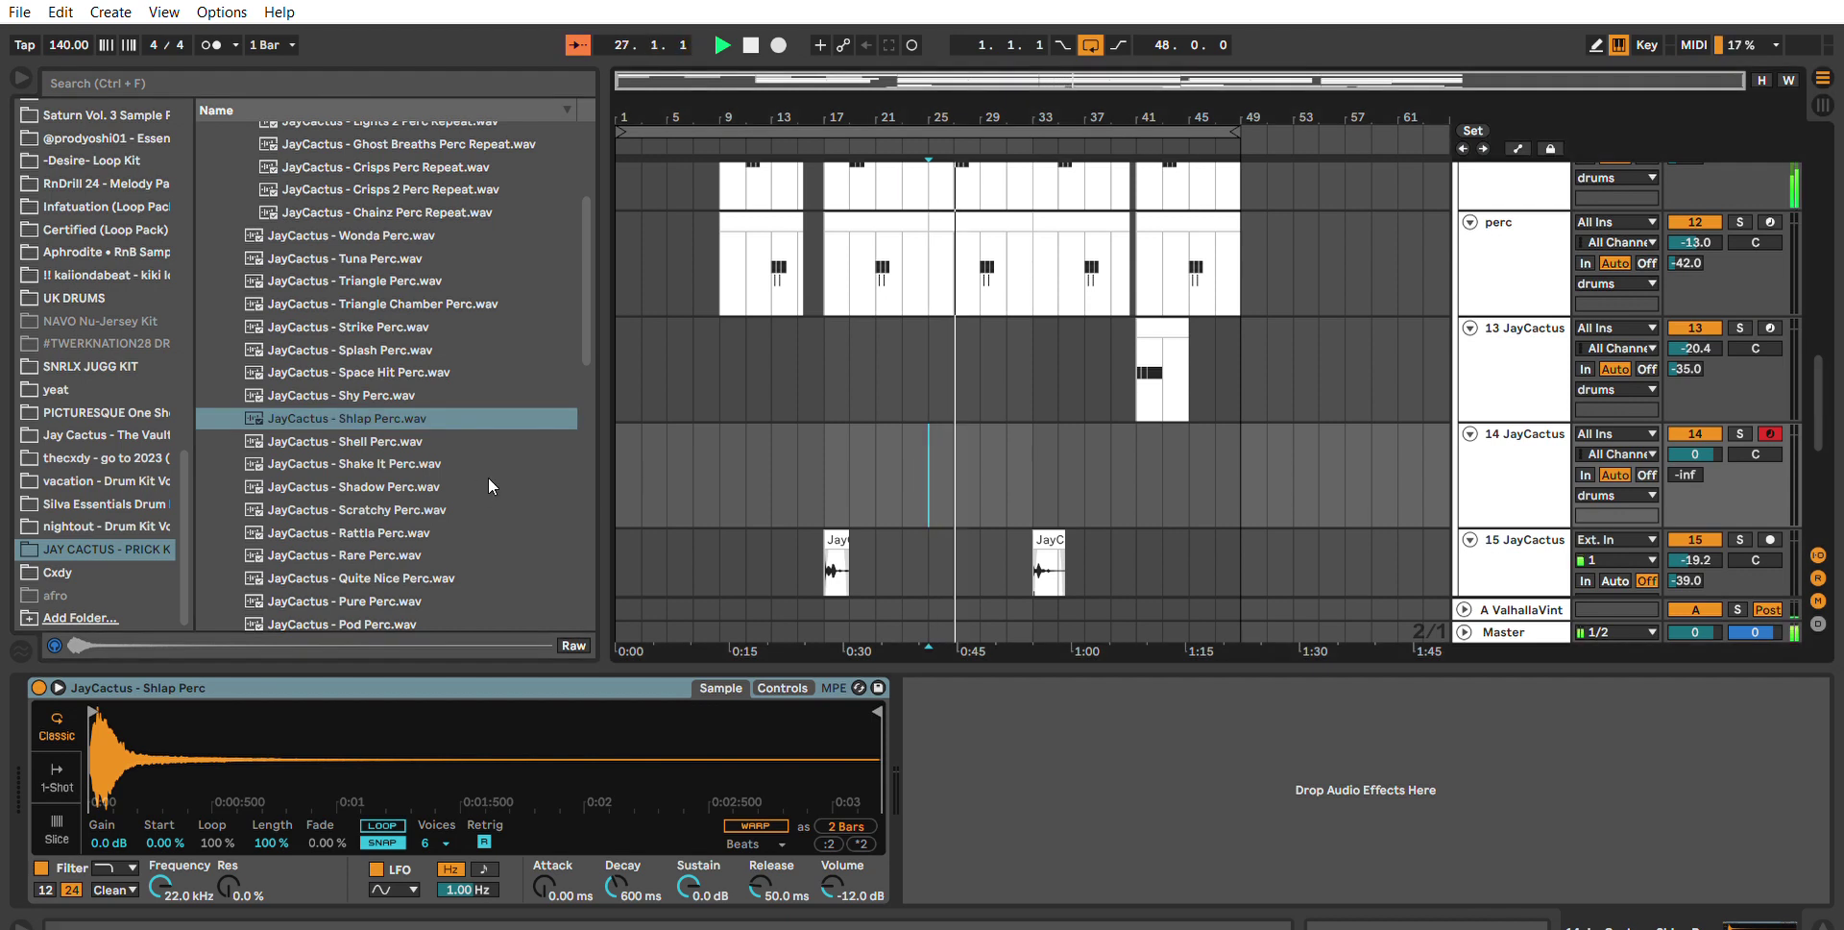
key("ctrl+shift+m")
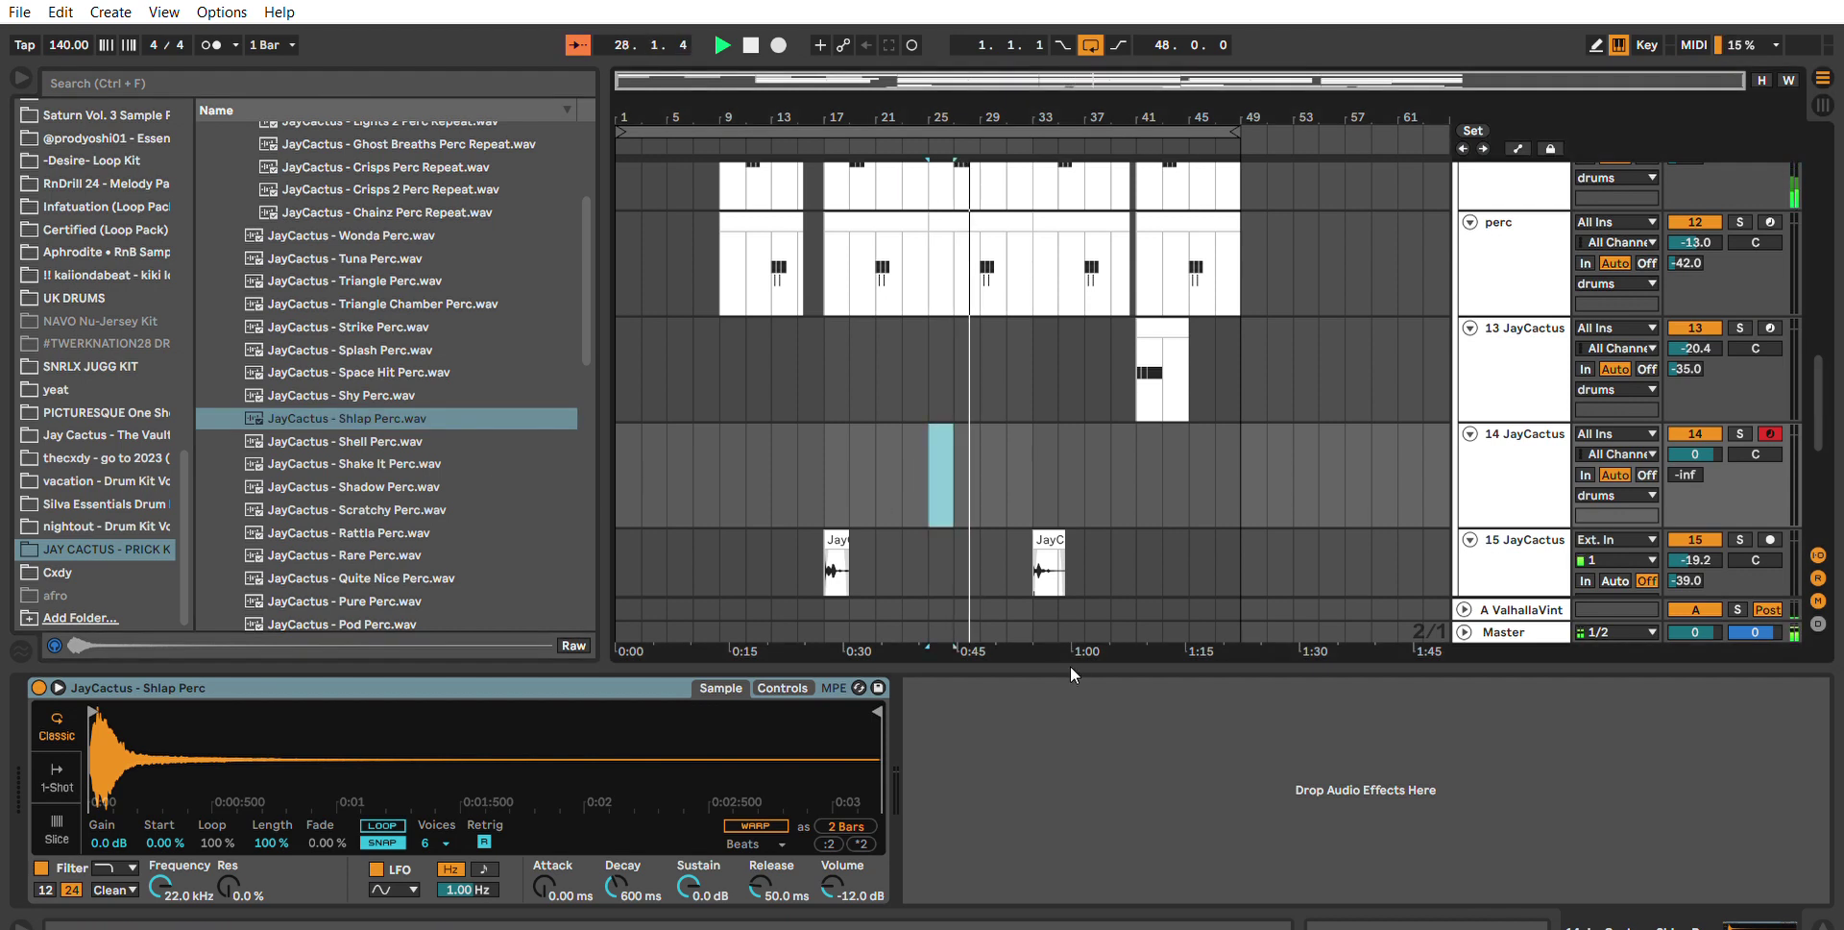
double_click(567, 827)
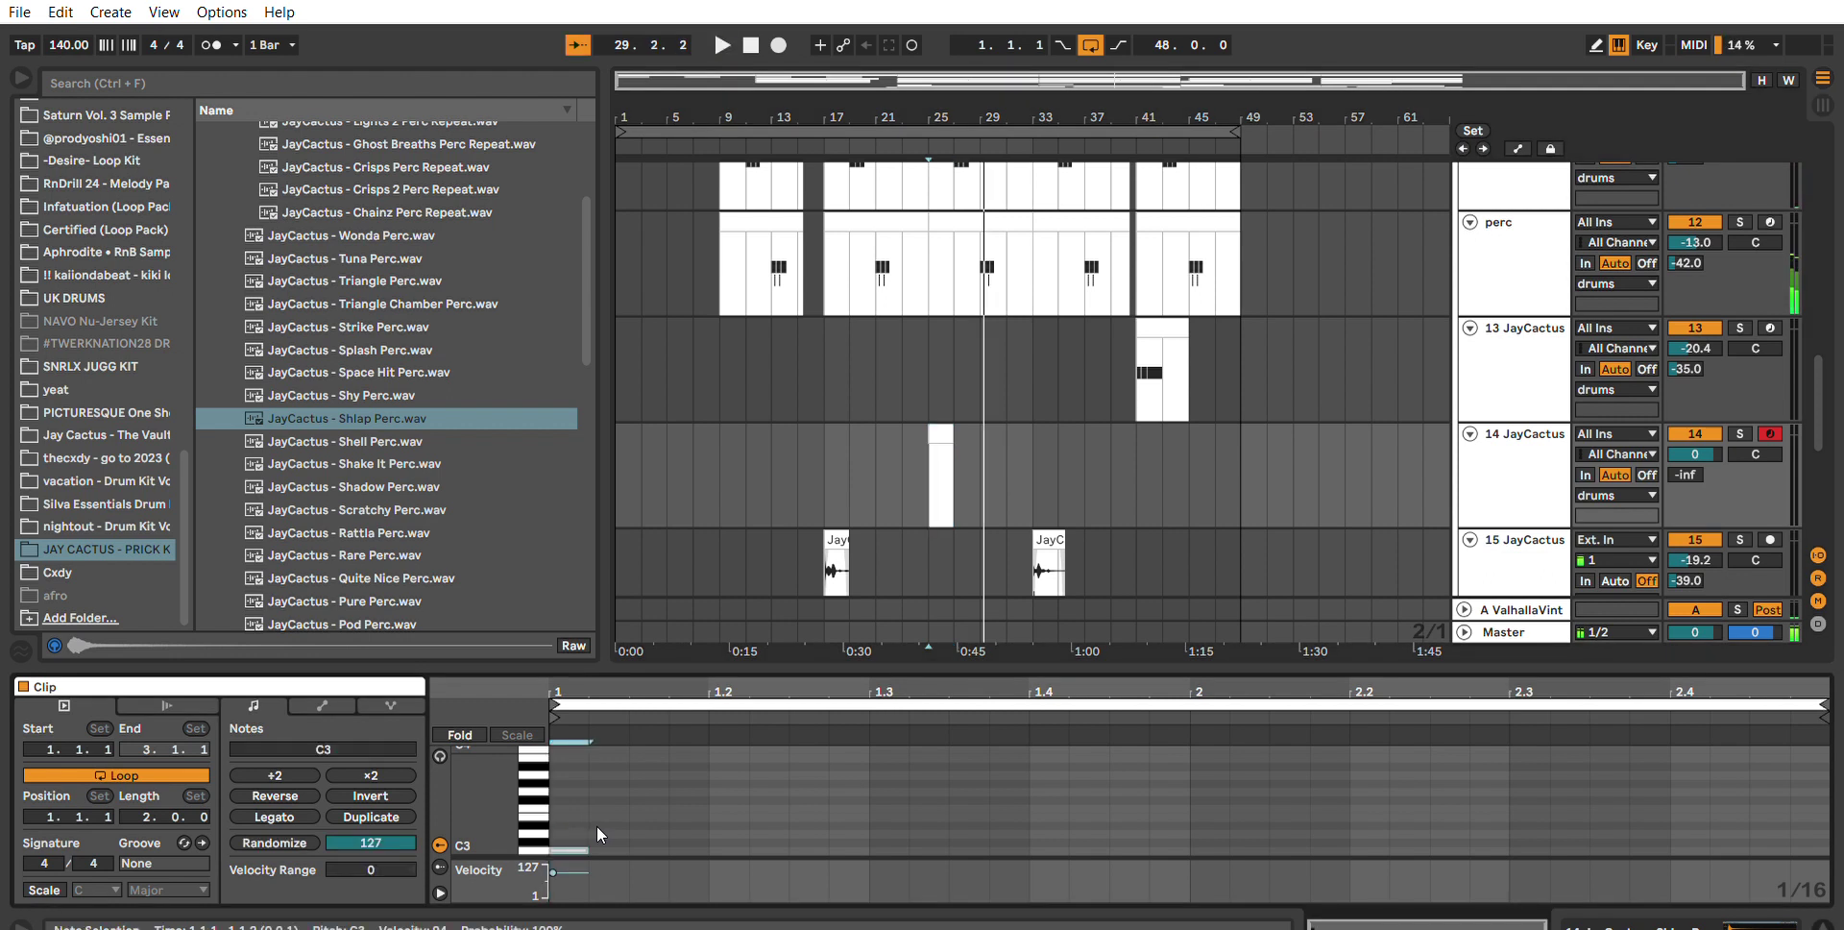
left_click_drag(597, 826, 824, 670)
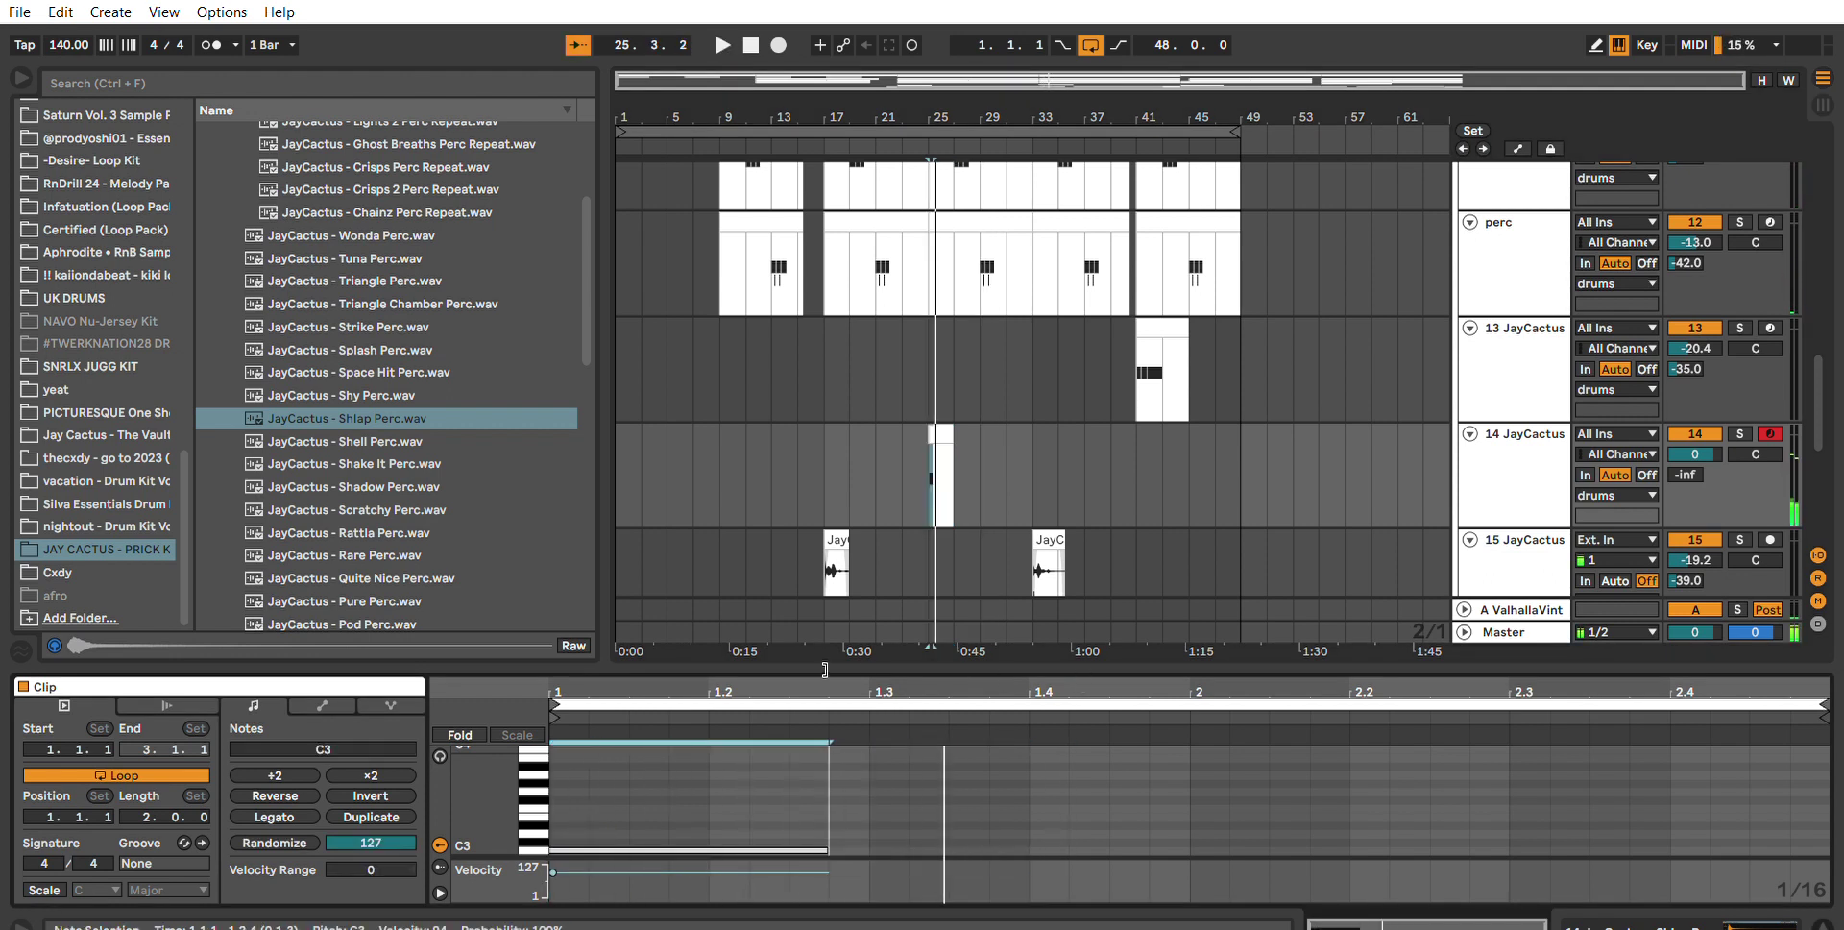
Duplicate the C3 note twice, back to back, and lower the velocity of both copies to about 71.
key("ctrl+d")
key("ctrl+d")
key("space")
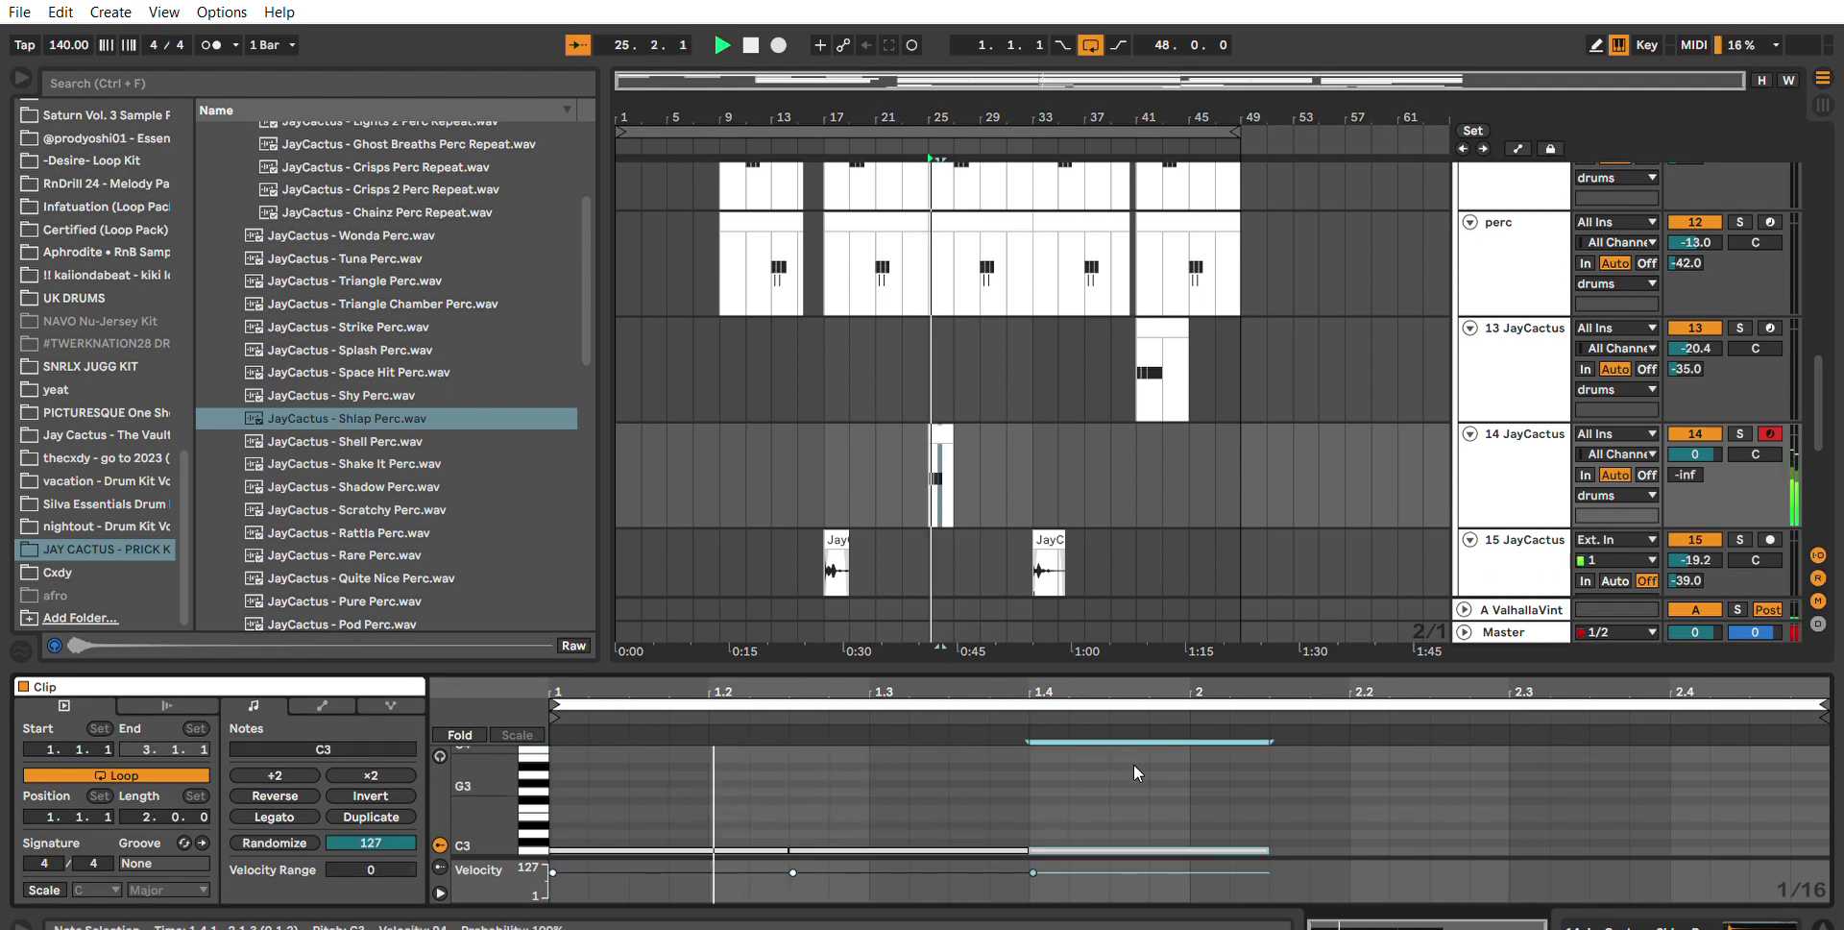
left_click_drag(993, 851, 993, 872)
left_click_drag(1230, 851, 1231, 873)
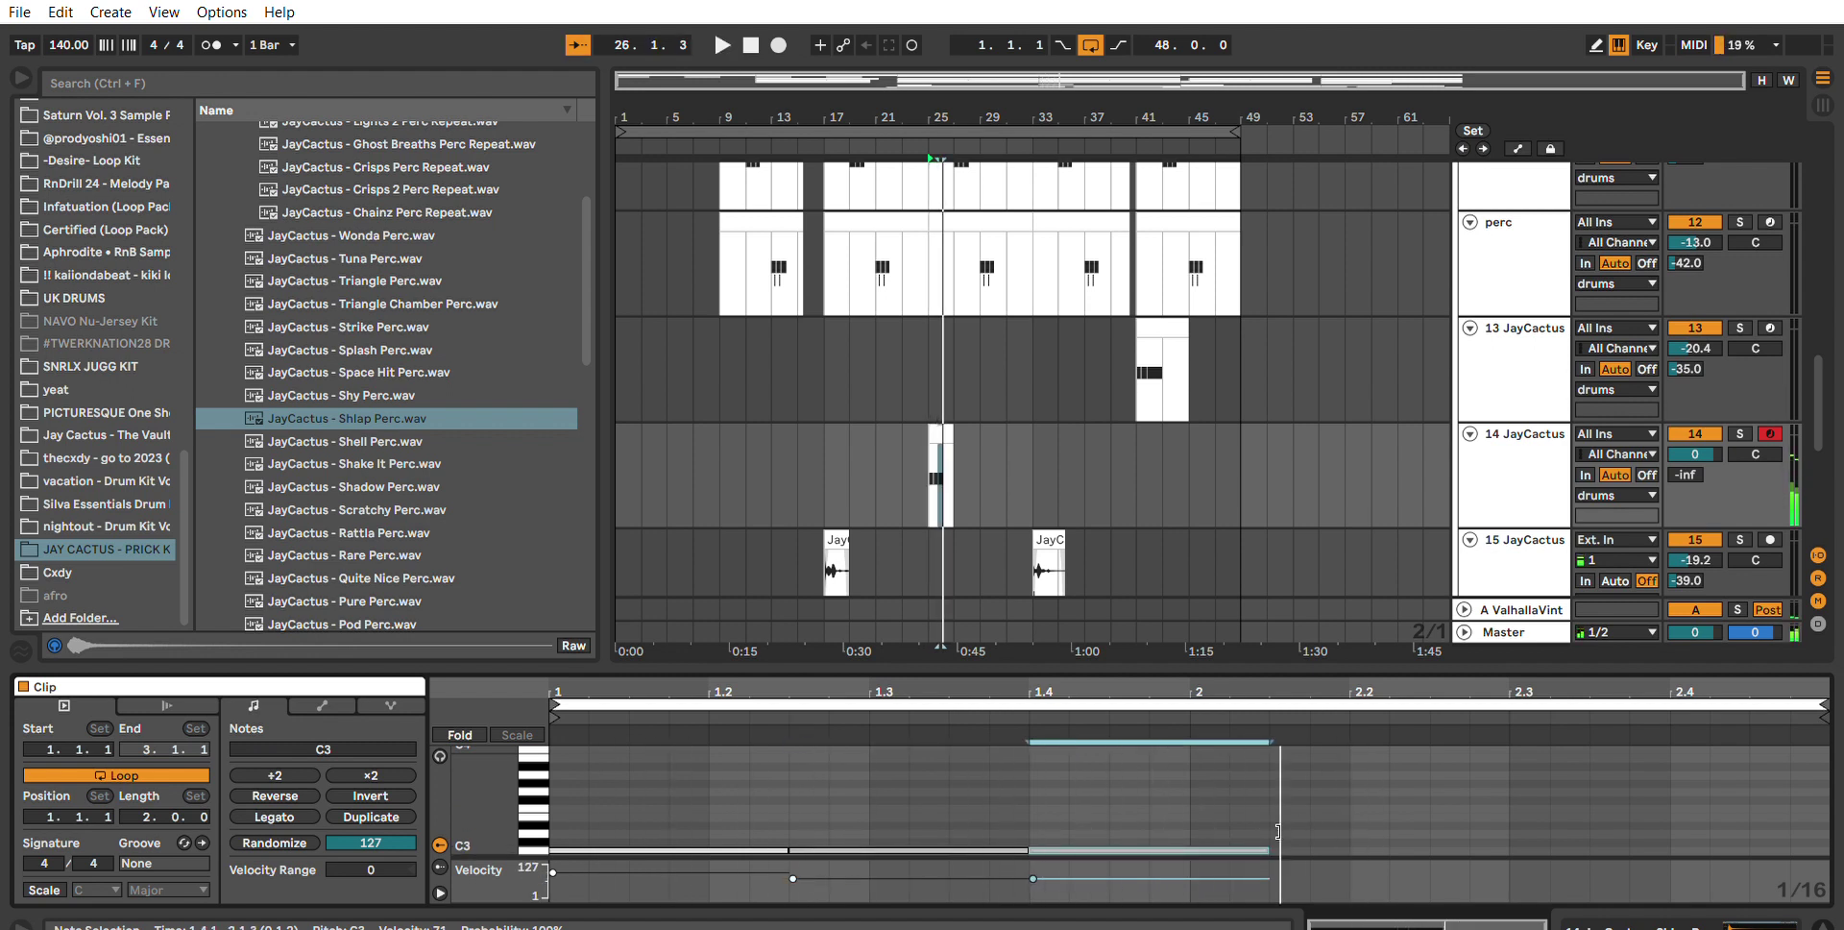
Add C3 copies at 2.1.3, 2.2.3 and 2.3.1, shortening the first to one beat and the second to half a beat.
key("ctrl+d")
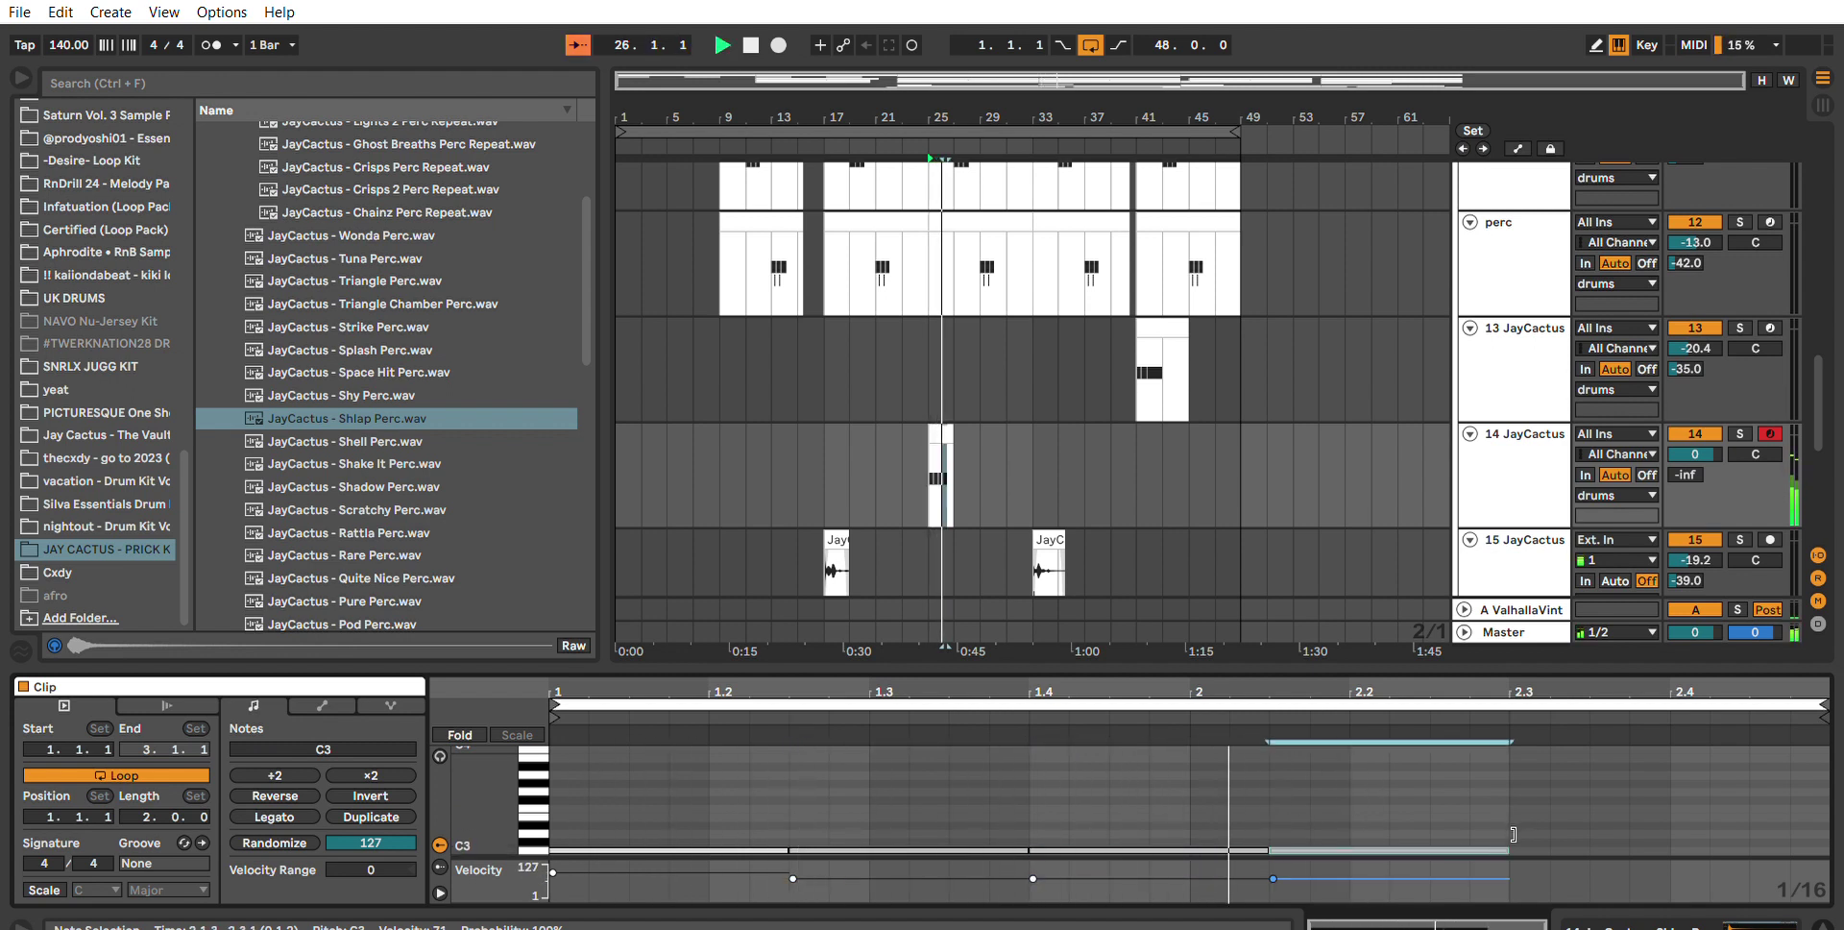
left_click_drag(1510, 845, 1427, 799)
key("ctrl+d")
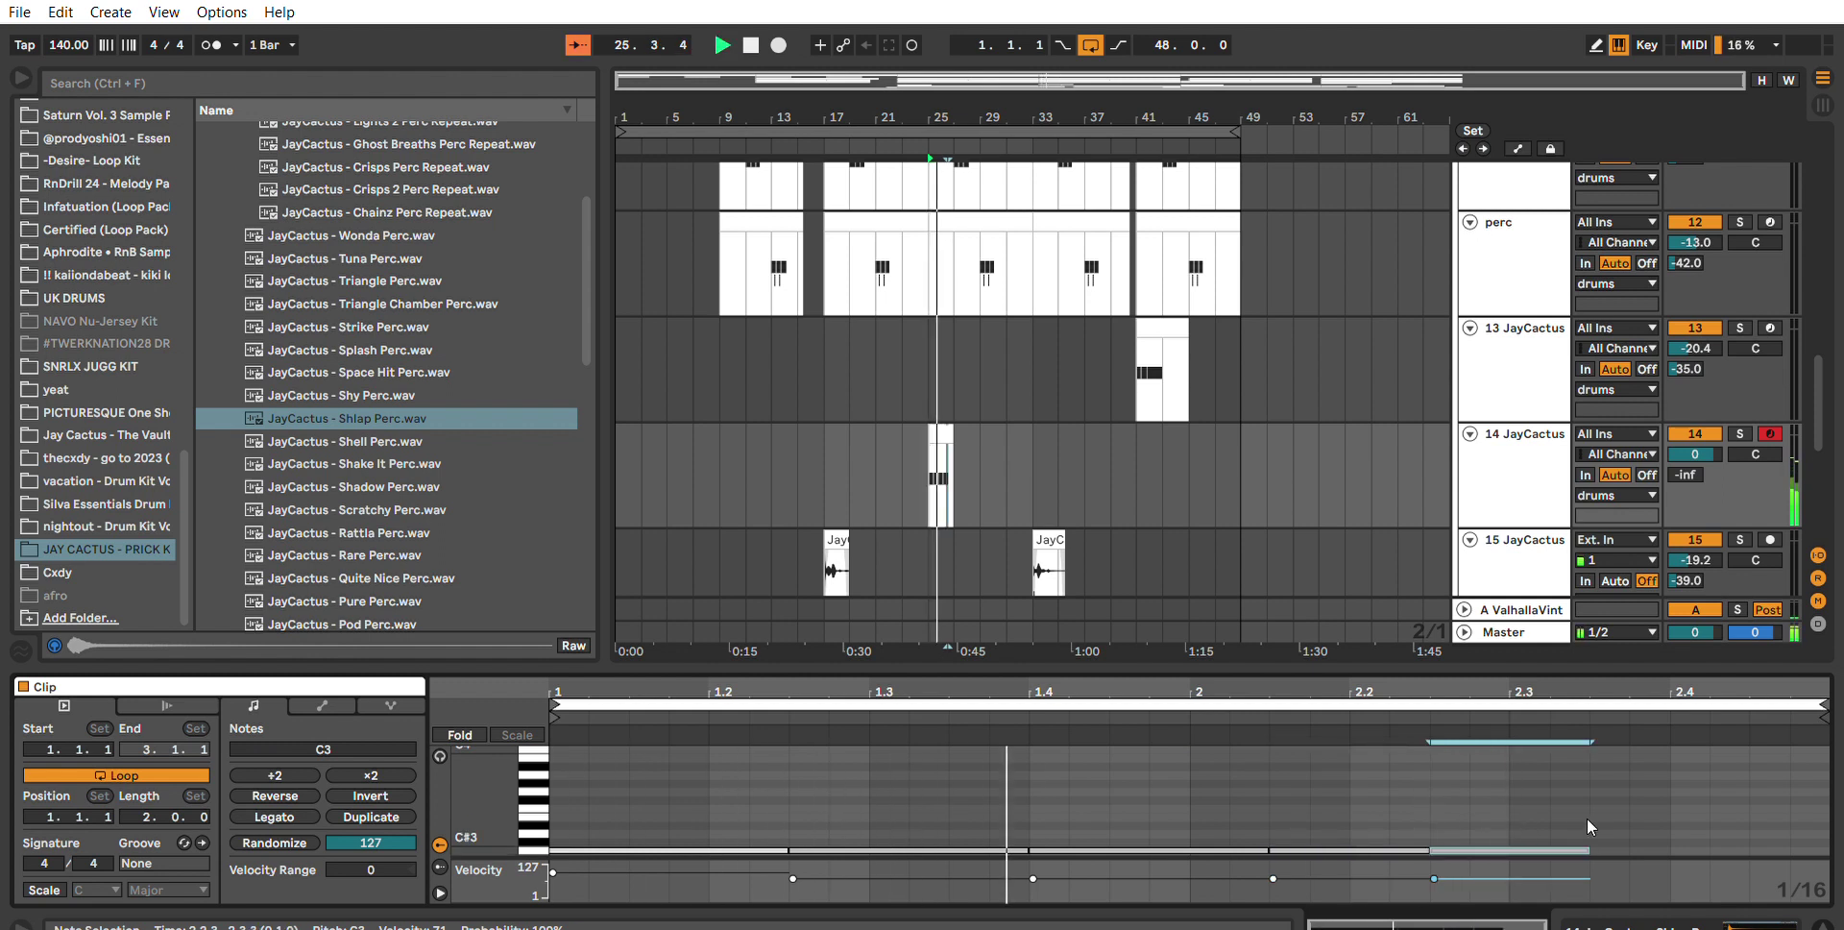
key("shift+Left")
key("shift+Left")
key("ctrl+d")
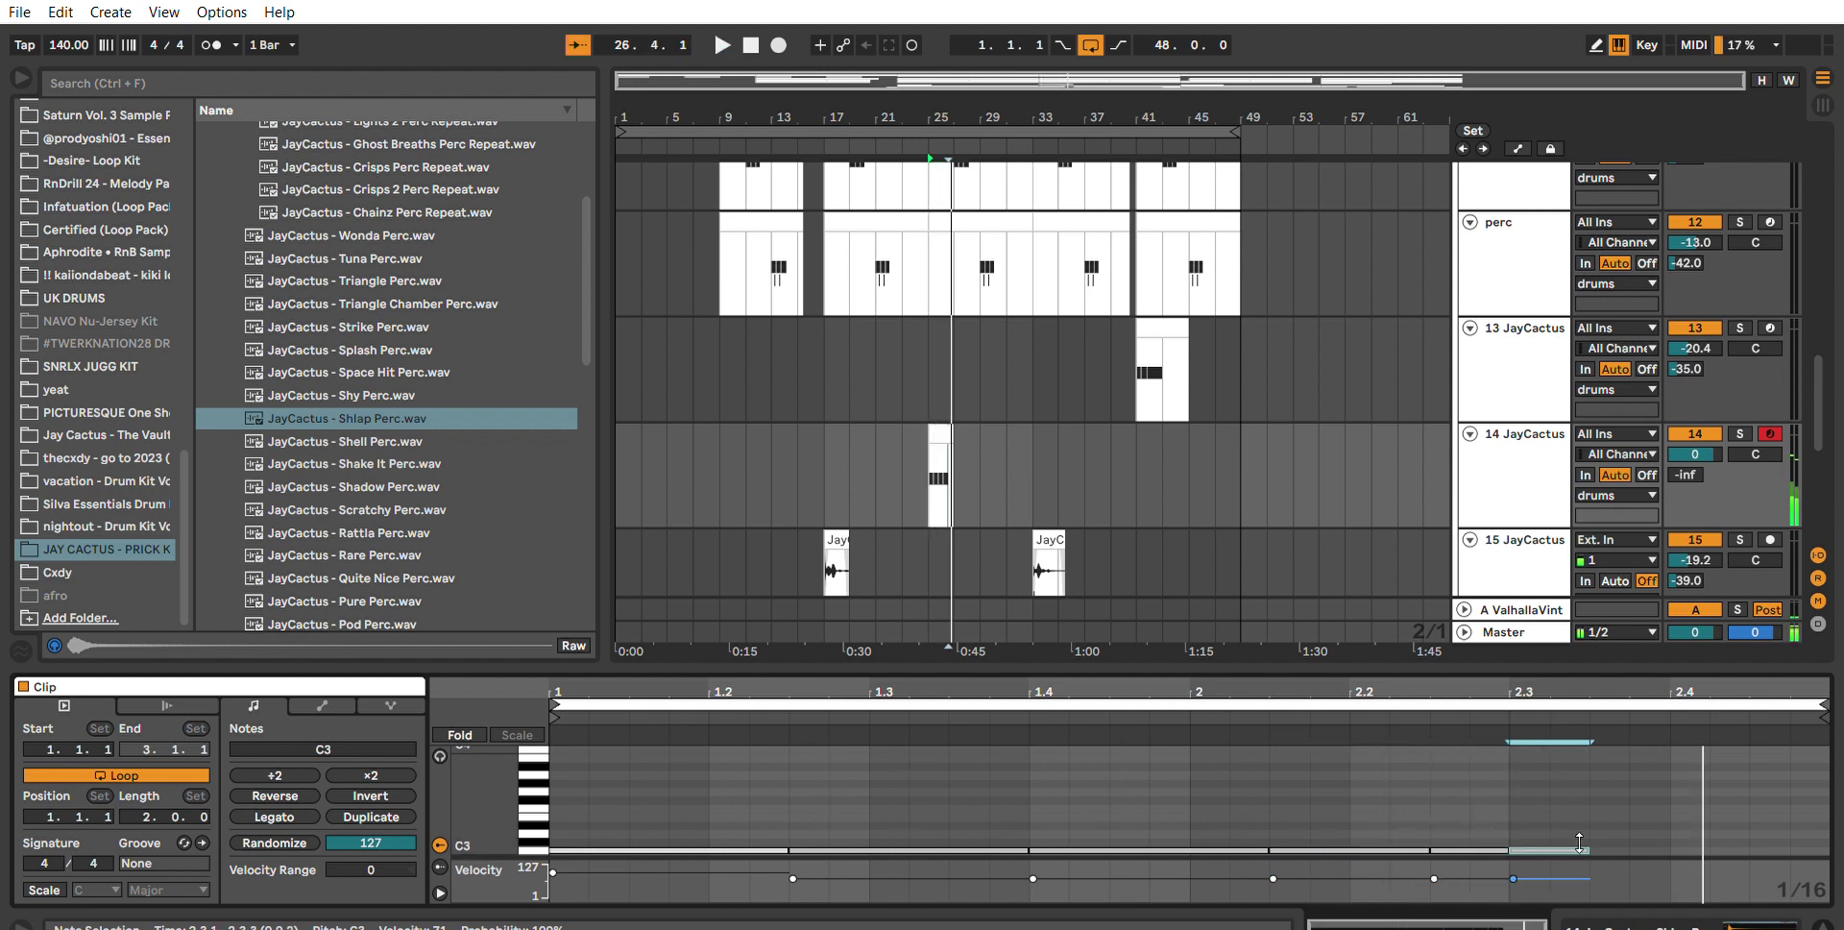
Lengthen the last C3 note to 2.4.4 and lower the velocity of the short note at 2.2.3 to 35.
key("shift+Right")
key("shift+Right")
key("shift+Right")
key("shift+Right")
key("shift+Right")
left_click_drag(1492, 878, 1488, 887)
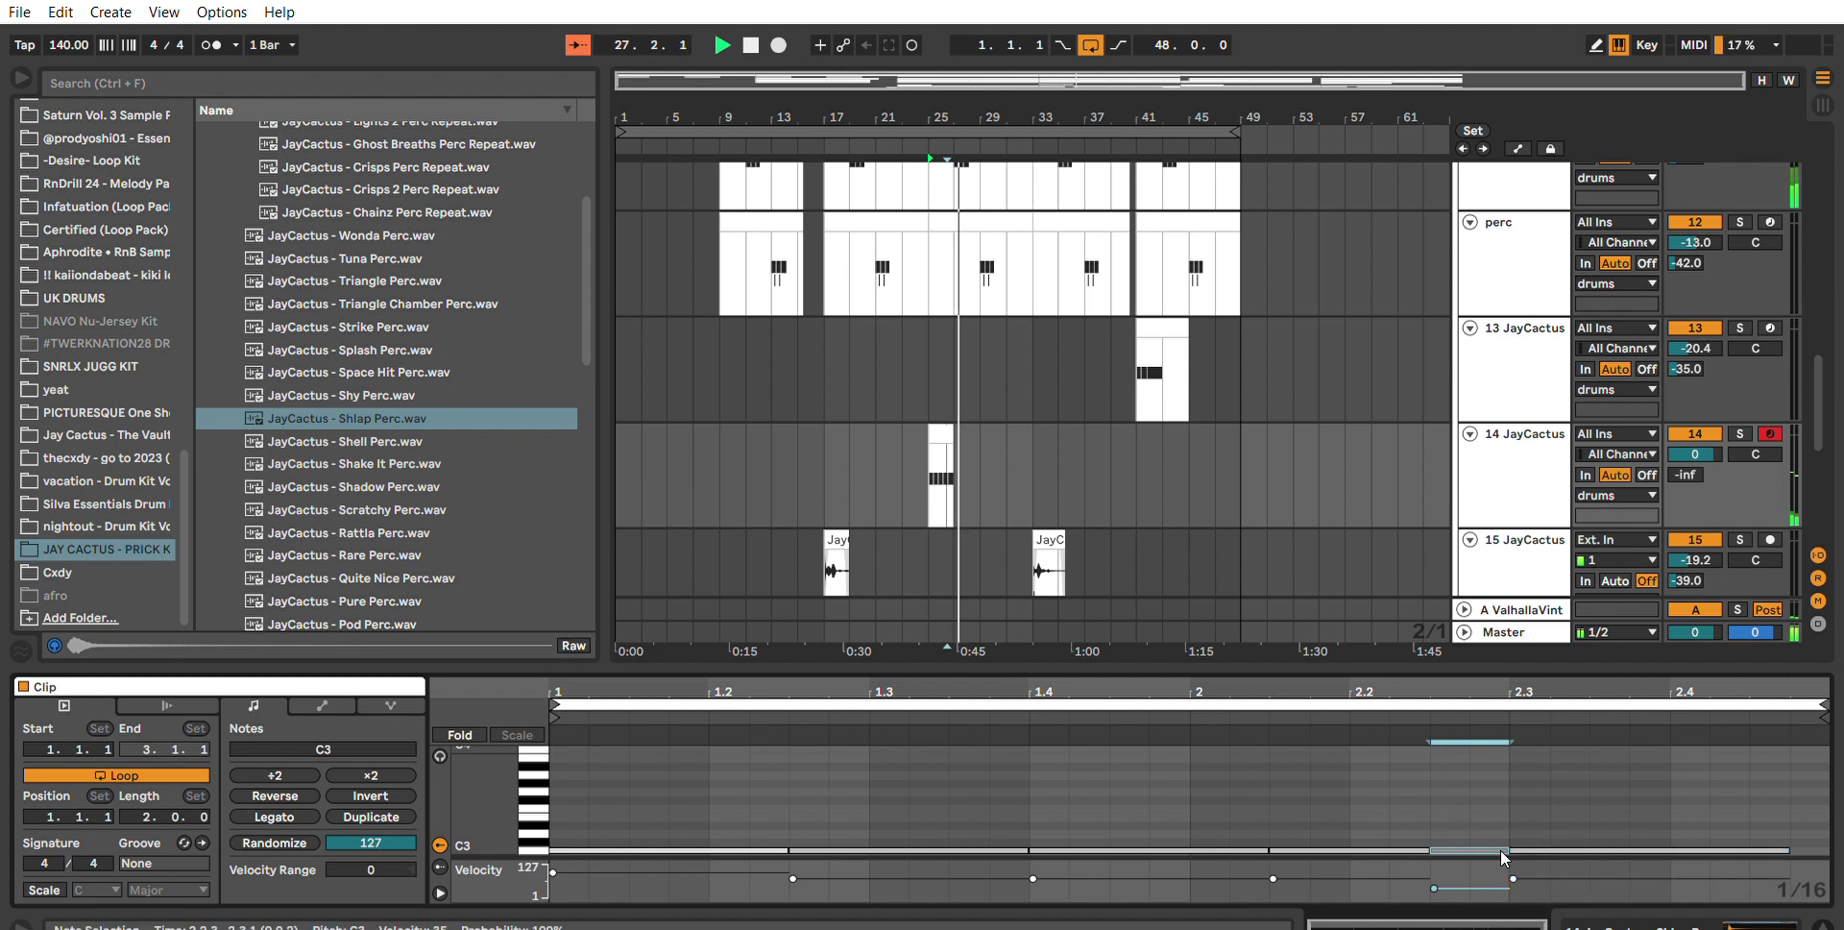
left_click(977, 571)
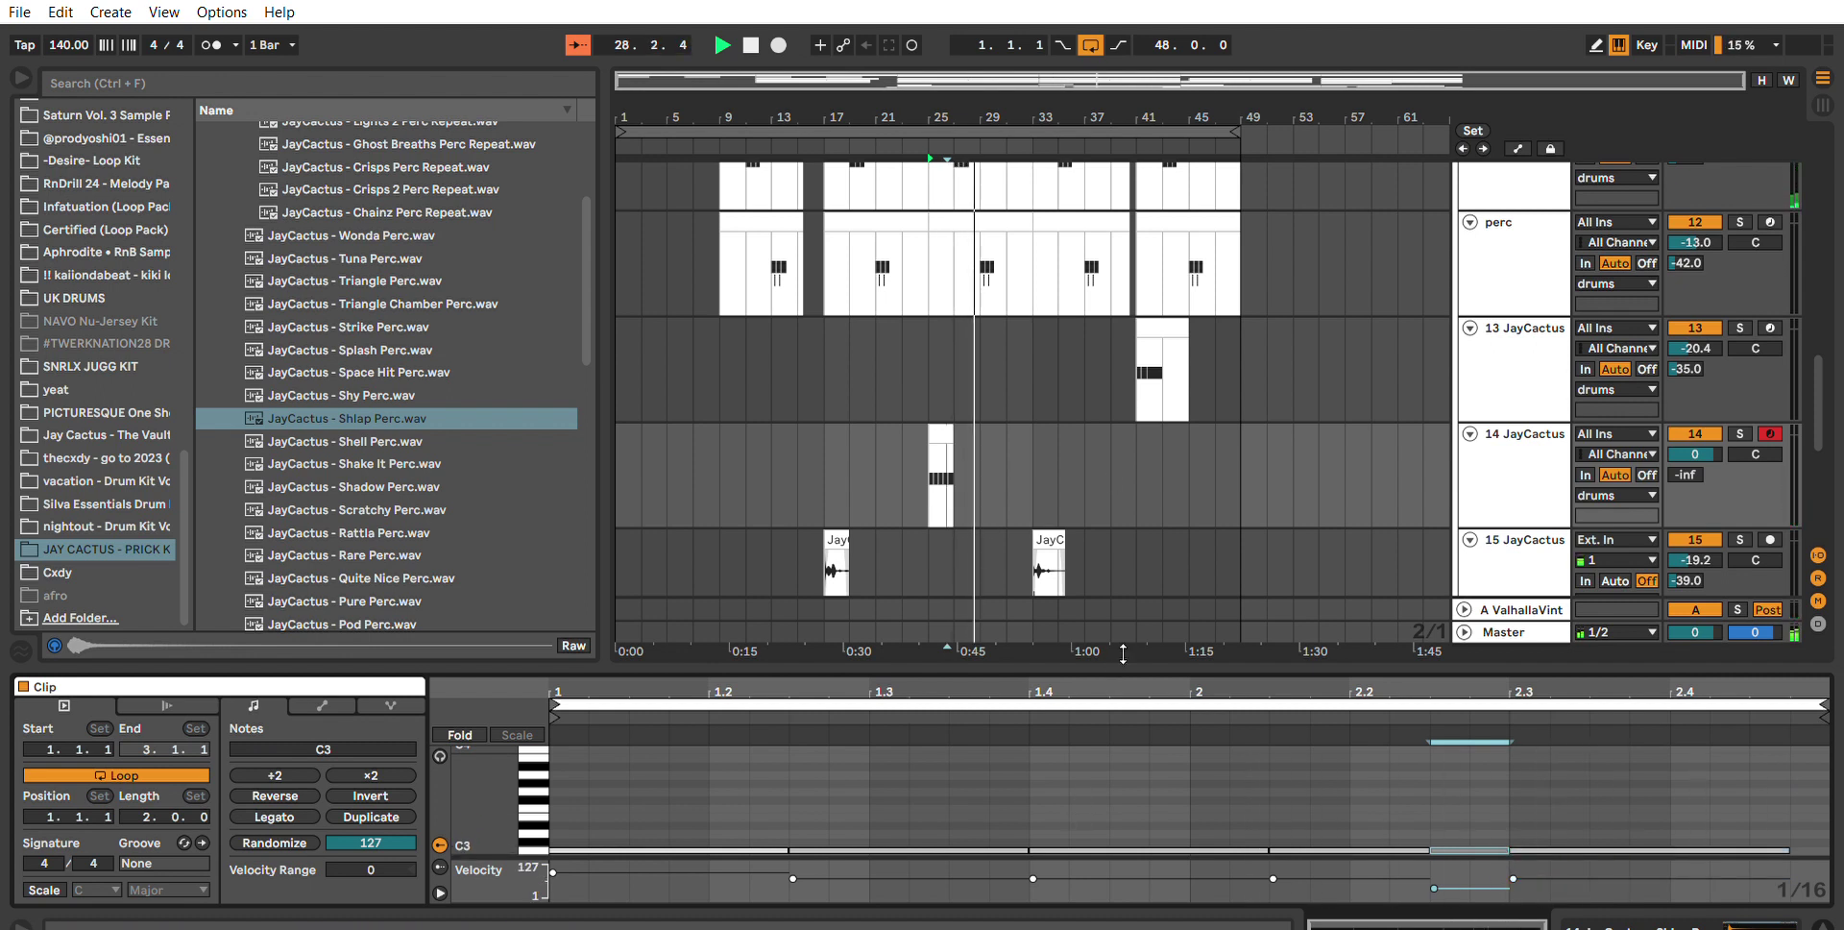
Expand the clip view and its velocity lane, and set the second note's velocity to about 86.
key("ctrl+alt+e")
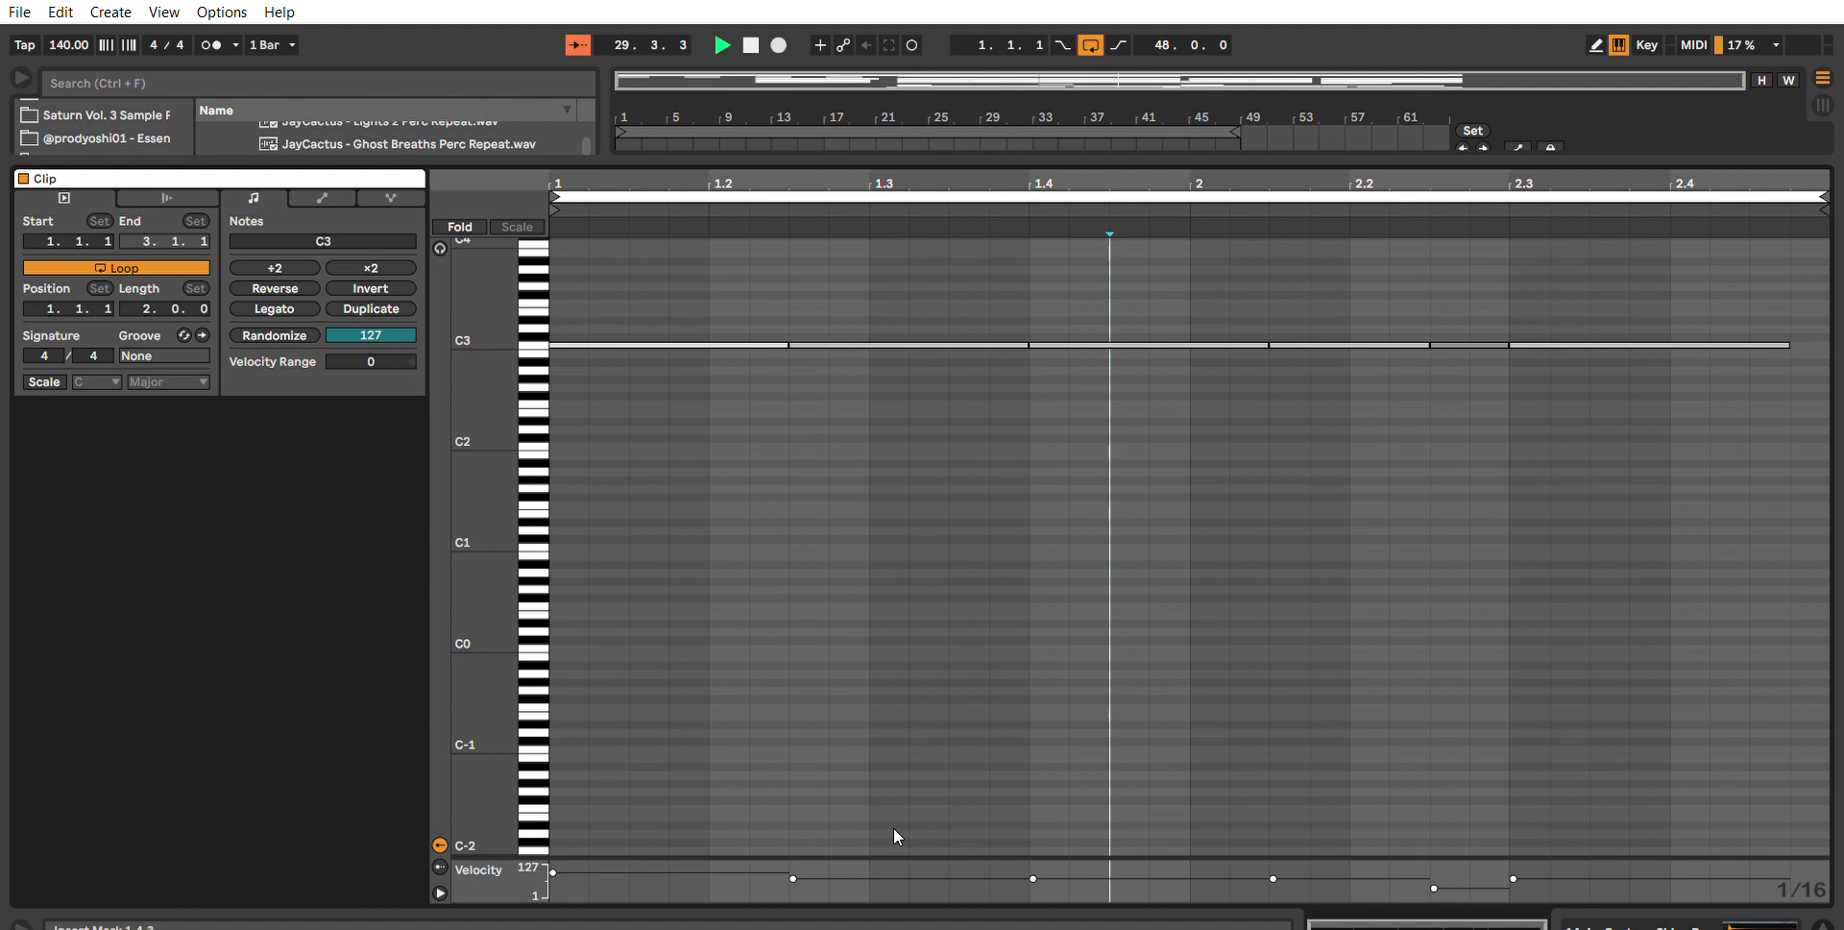
left_click_drag(889, 856, 824, 192)
key("space")
left_click_drag(897, 588, 898, 485)
left_click_drag(898, 552, 897, 543)
Set the velocities of the third, fourth and last notes to about 82, 64 and 59 respectively.
left_click_drag(1104, 593, 1105, 549)
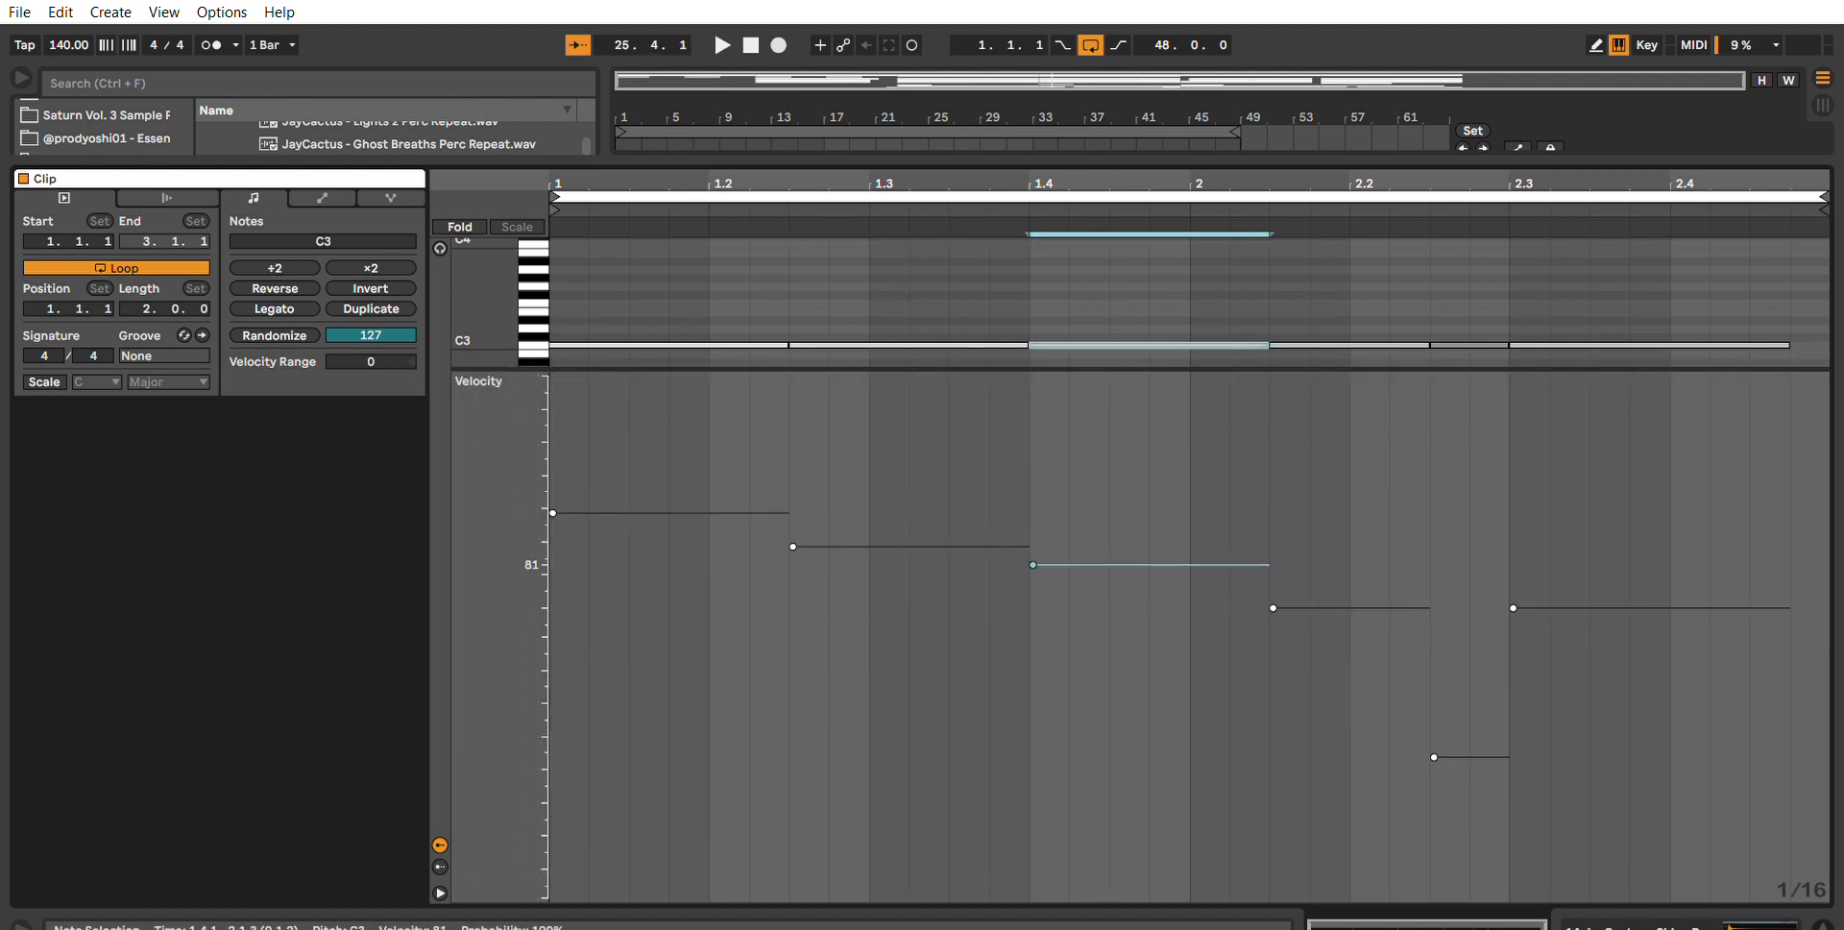
left_click_drag(1333, 579, 1334, 606)
key("space")
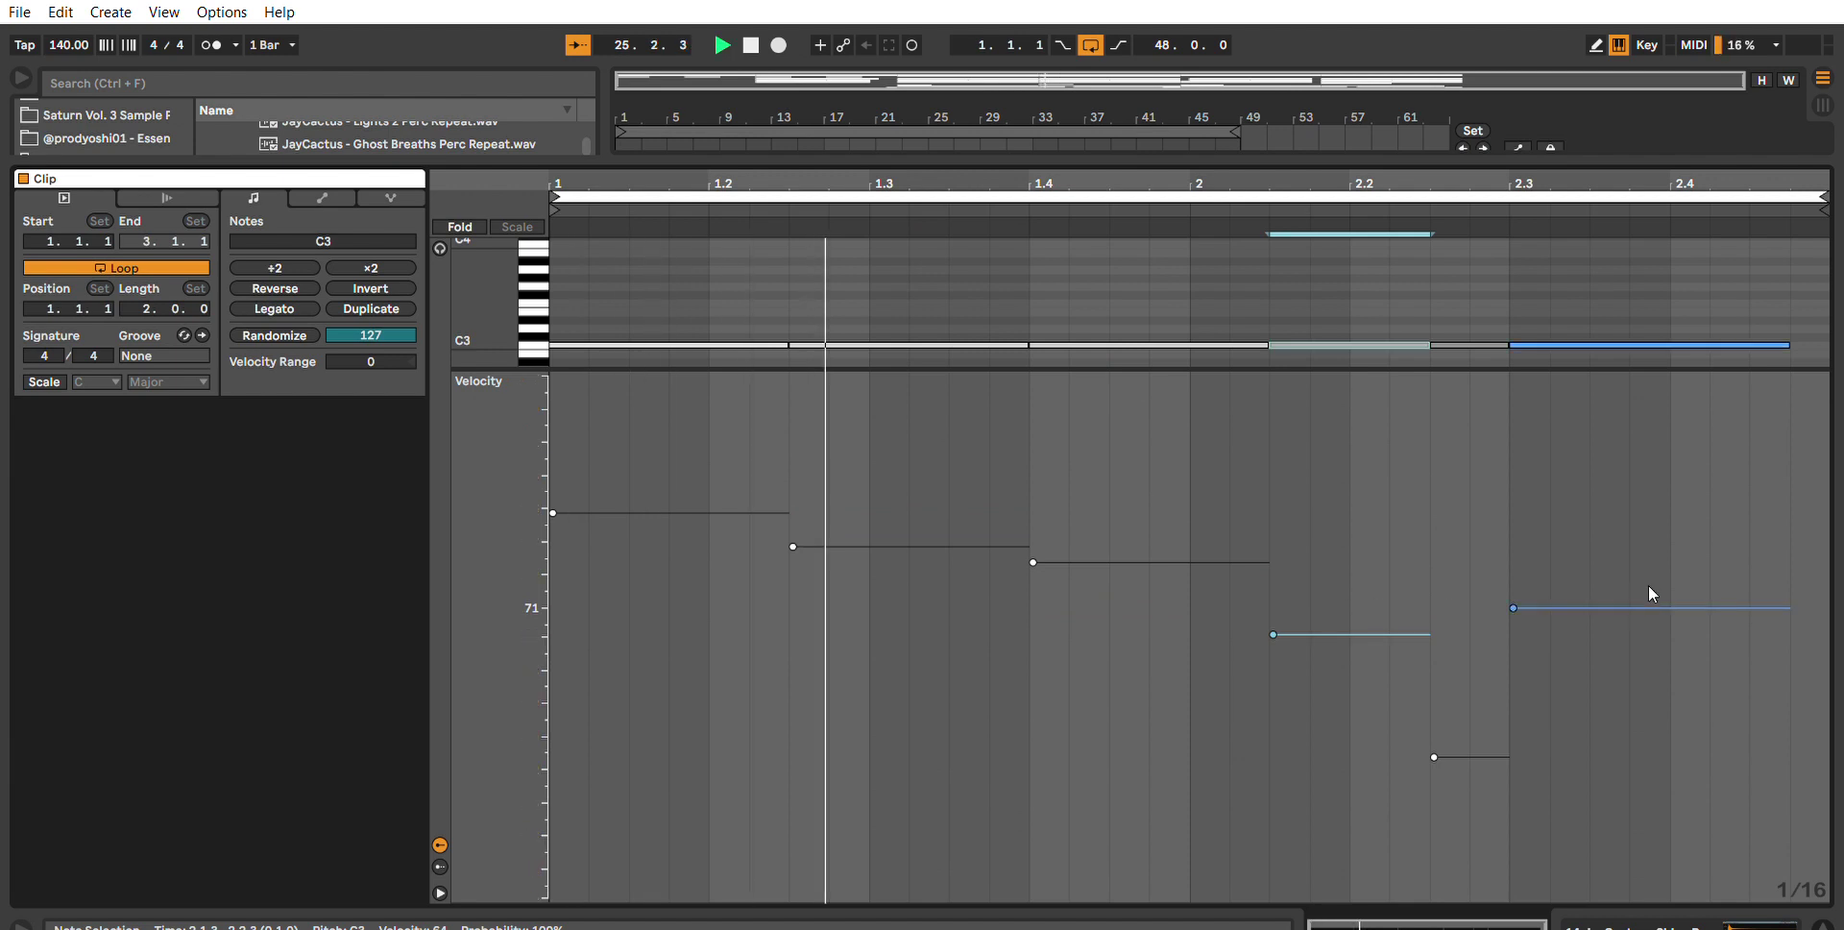
left_click_drag(1649, 585, 1658, 659)
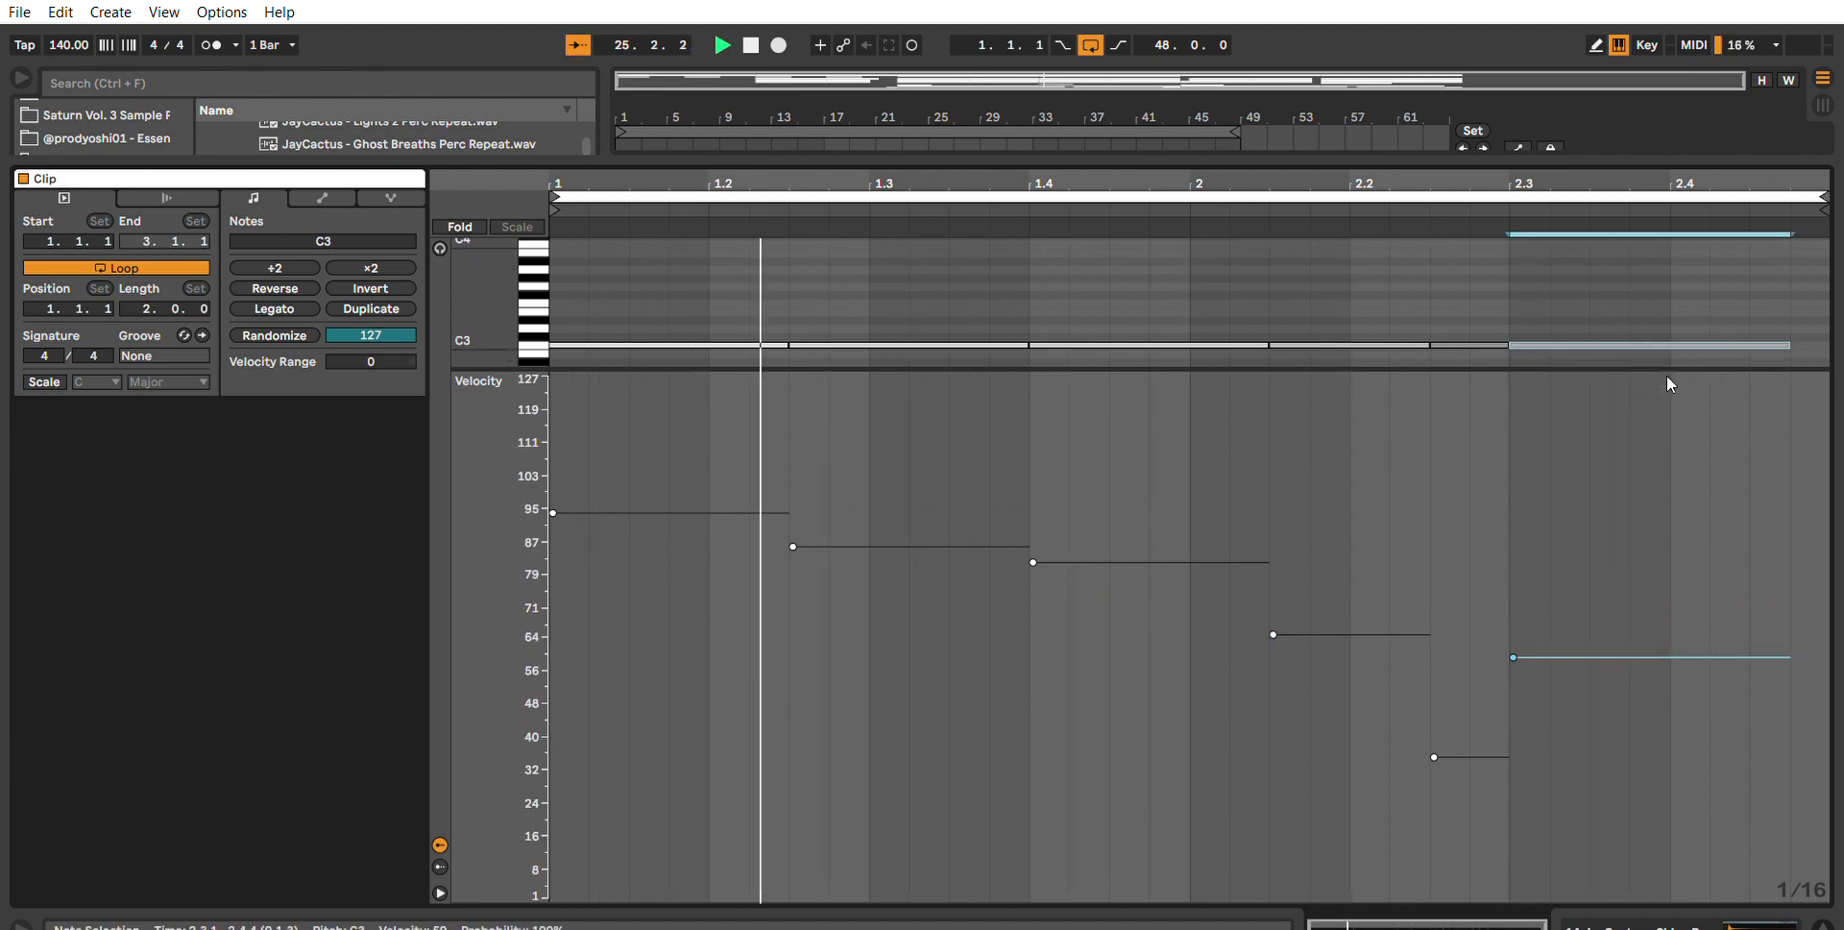
Replace the last C3 note with copies of the third at 2.3.1 and 2.4.3, with velocities of about 67 and 43.
left_click(1147, 320)
left_click_drag(1134, 324, 1597, 299)
key("ctrl+d")
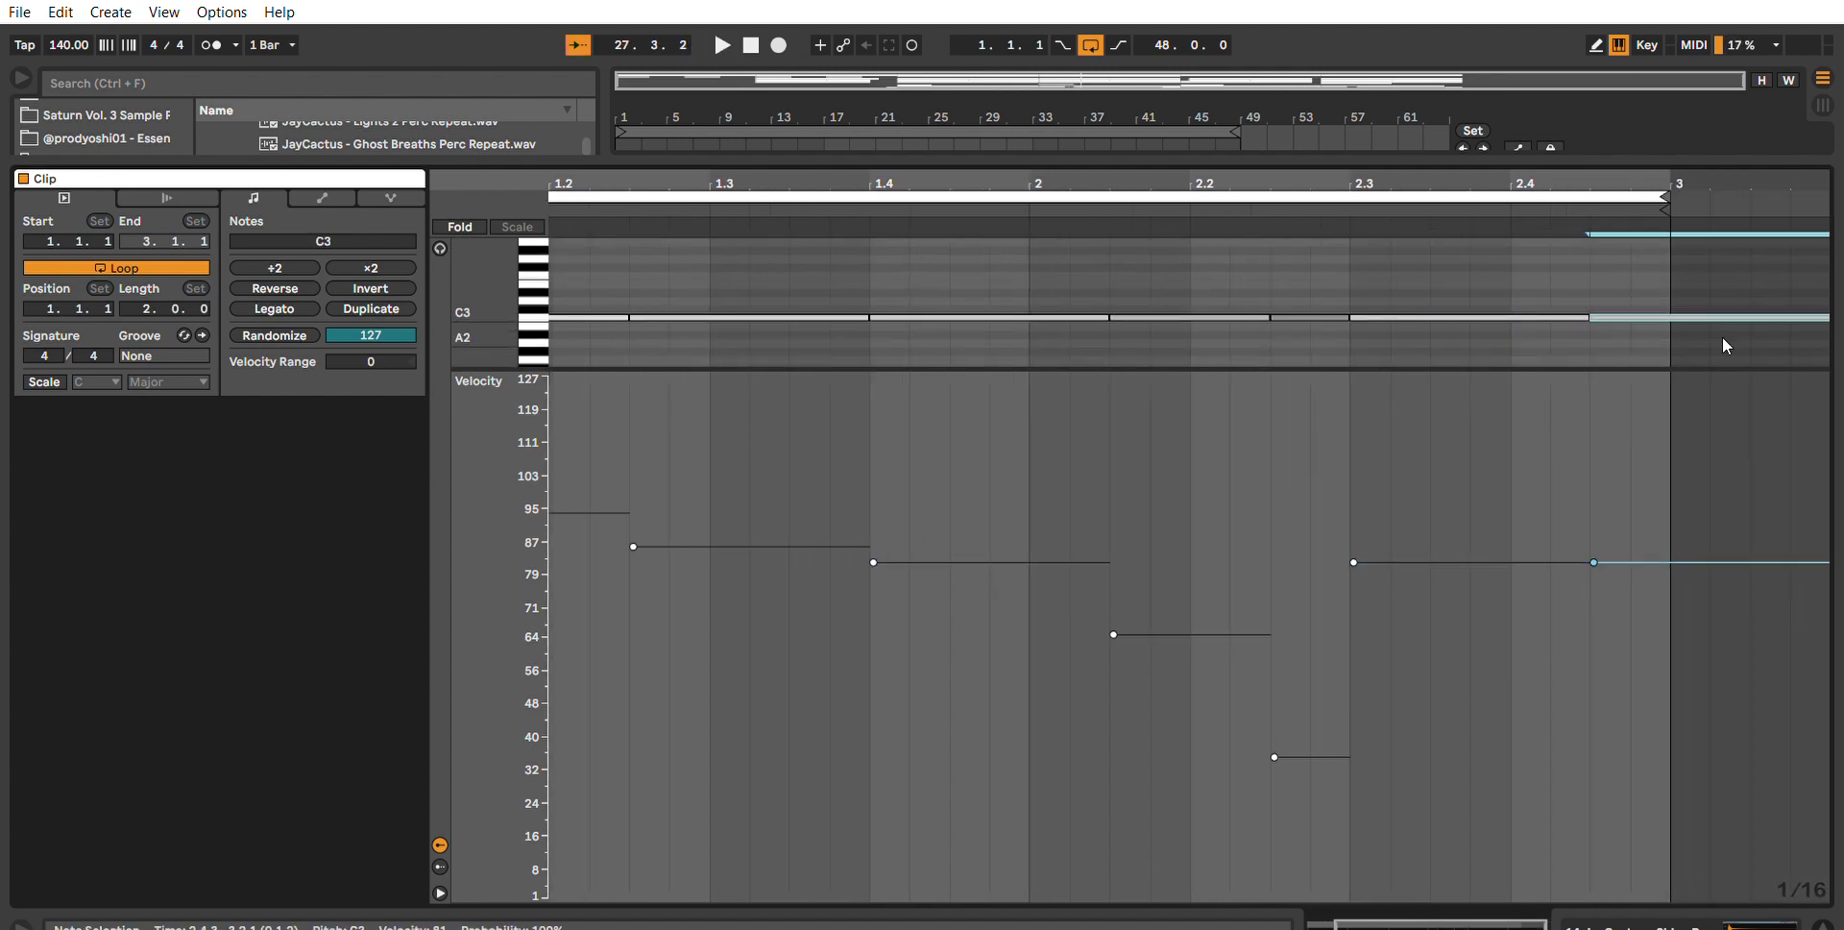
key("space")
left_click_drag(1692, 559, 1692, 625)
left_click_drag(1772, 563, 1772, 724)
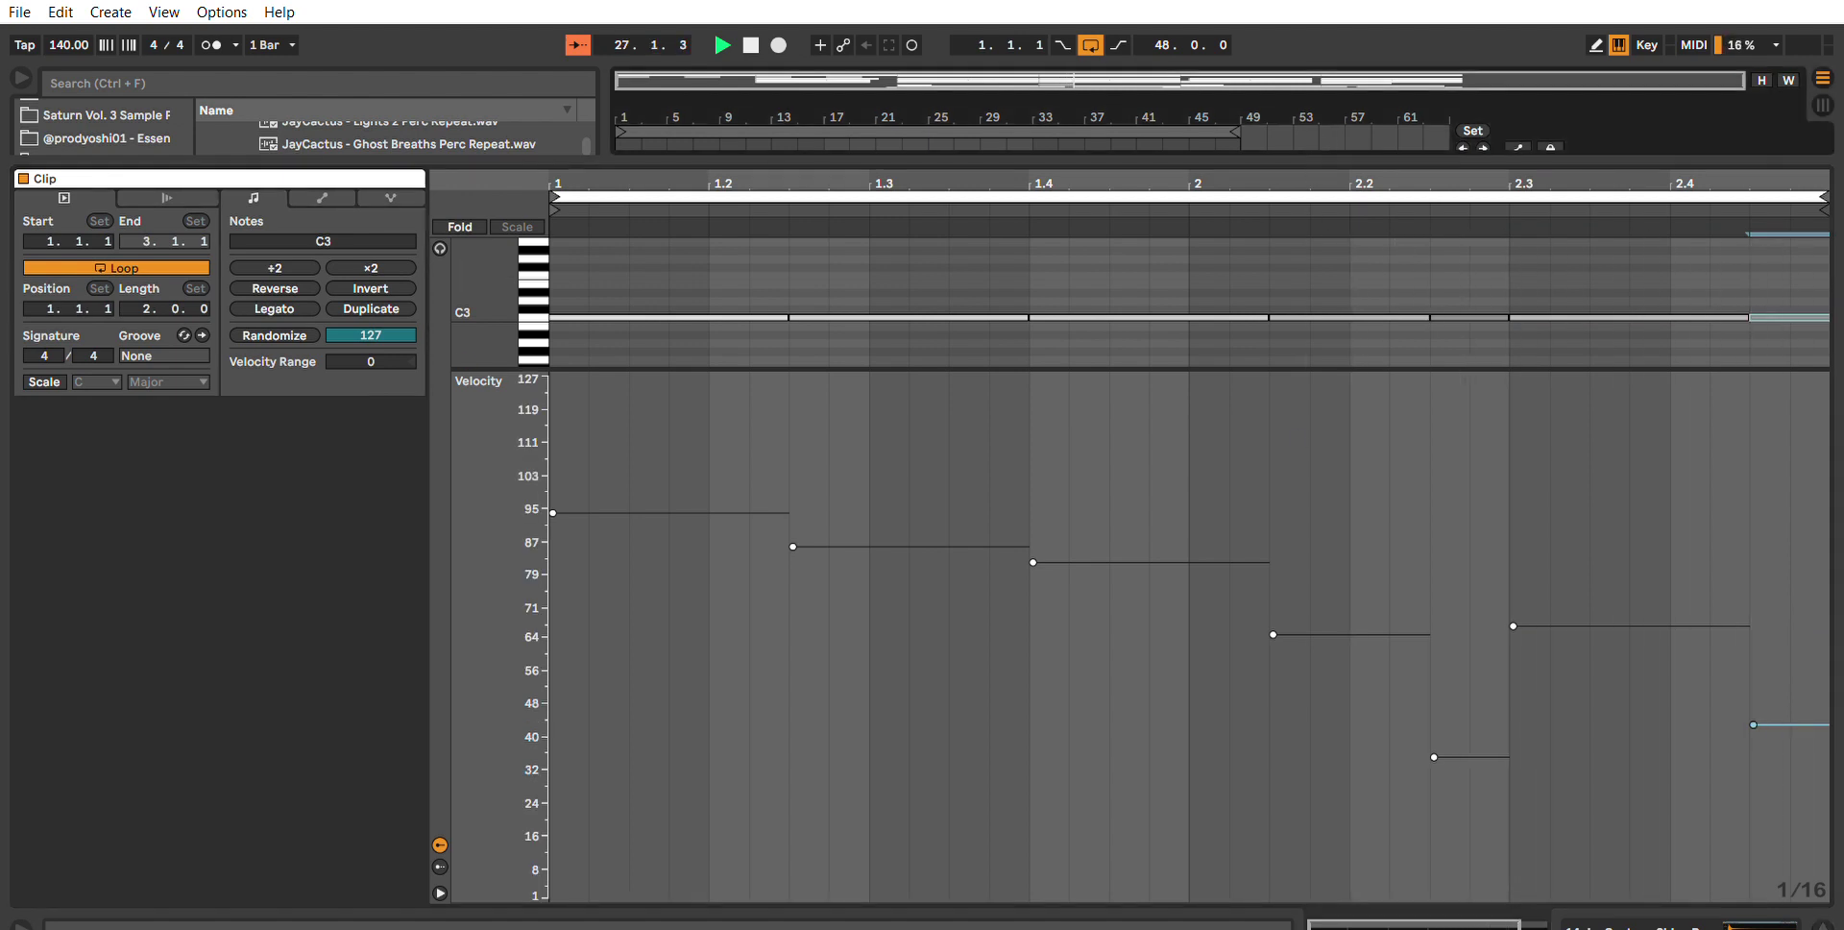
Shrink the clip view, play the section leading into bar 25, and set the volume of track 14 to -10 dB.
left_click_drag(1024, 161, 989, 845)
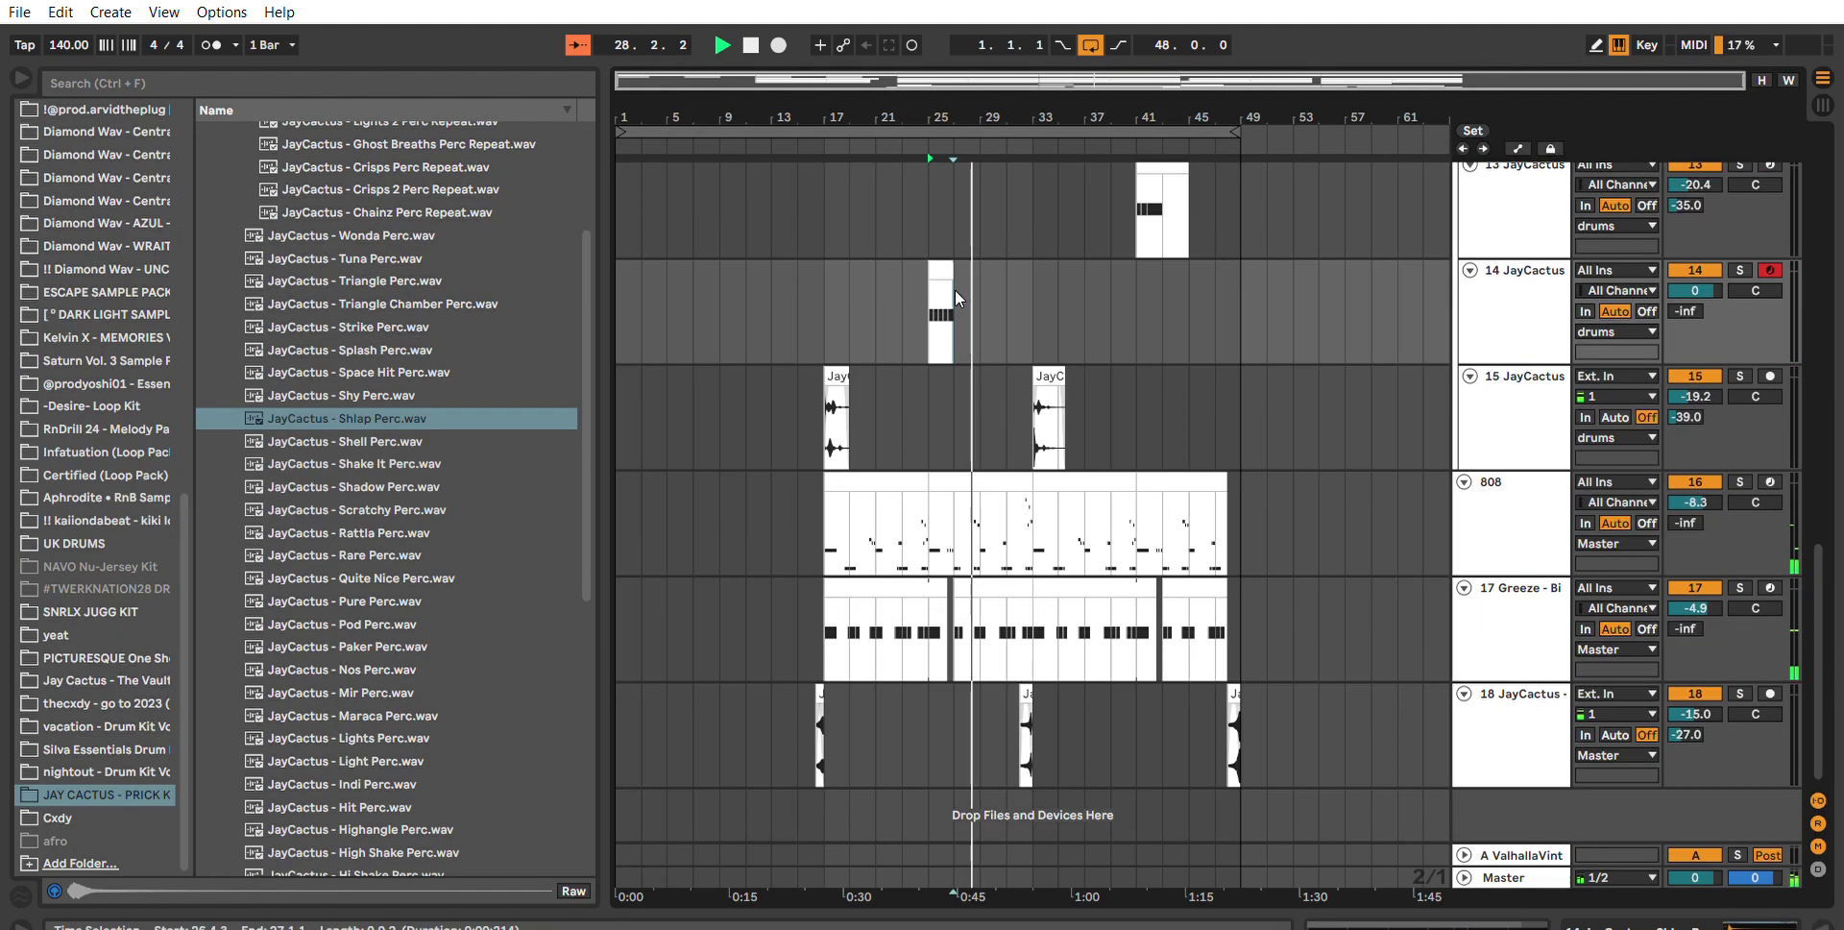
scroll(941, 305, "up", 1)
left_click(901, 348)
key("space")
key("space")
mouse_move(1695, 340)
left_mouse_down()
mouse_move(1695, 374)
mouse_move(1687, 330)
left_mouse_up()
Set the Shlap Perc sampler's velocity-to-volume amount to 100% and lower track 14's volume to -14.9 dB.
double_click(1539, 329)
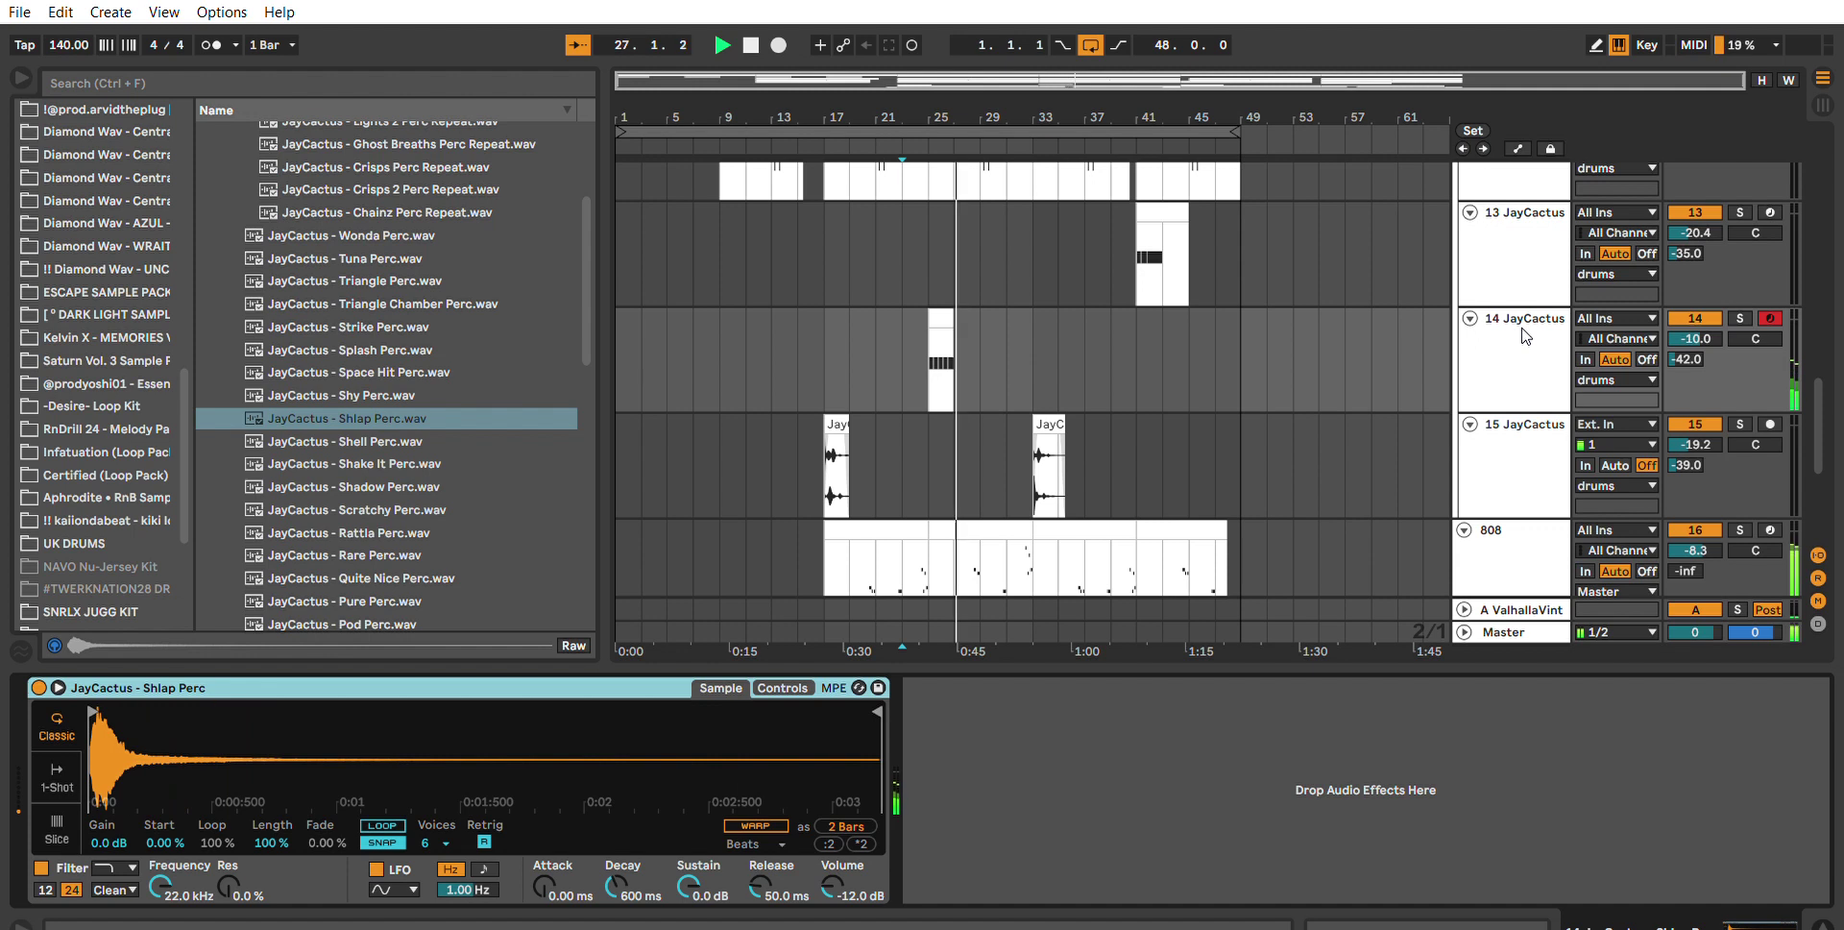
left_click(793, 688)
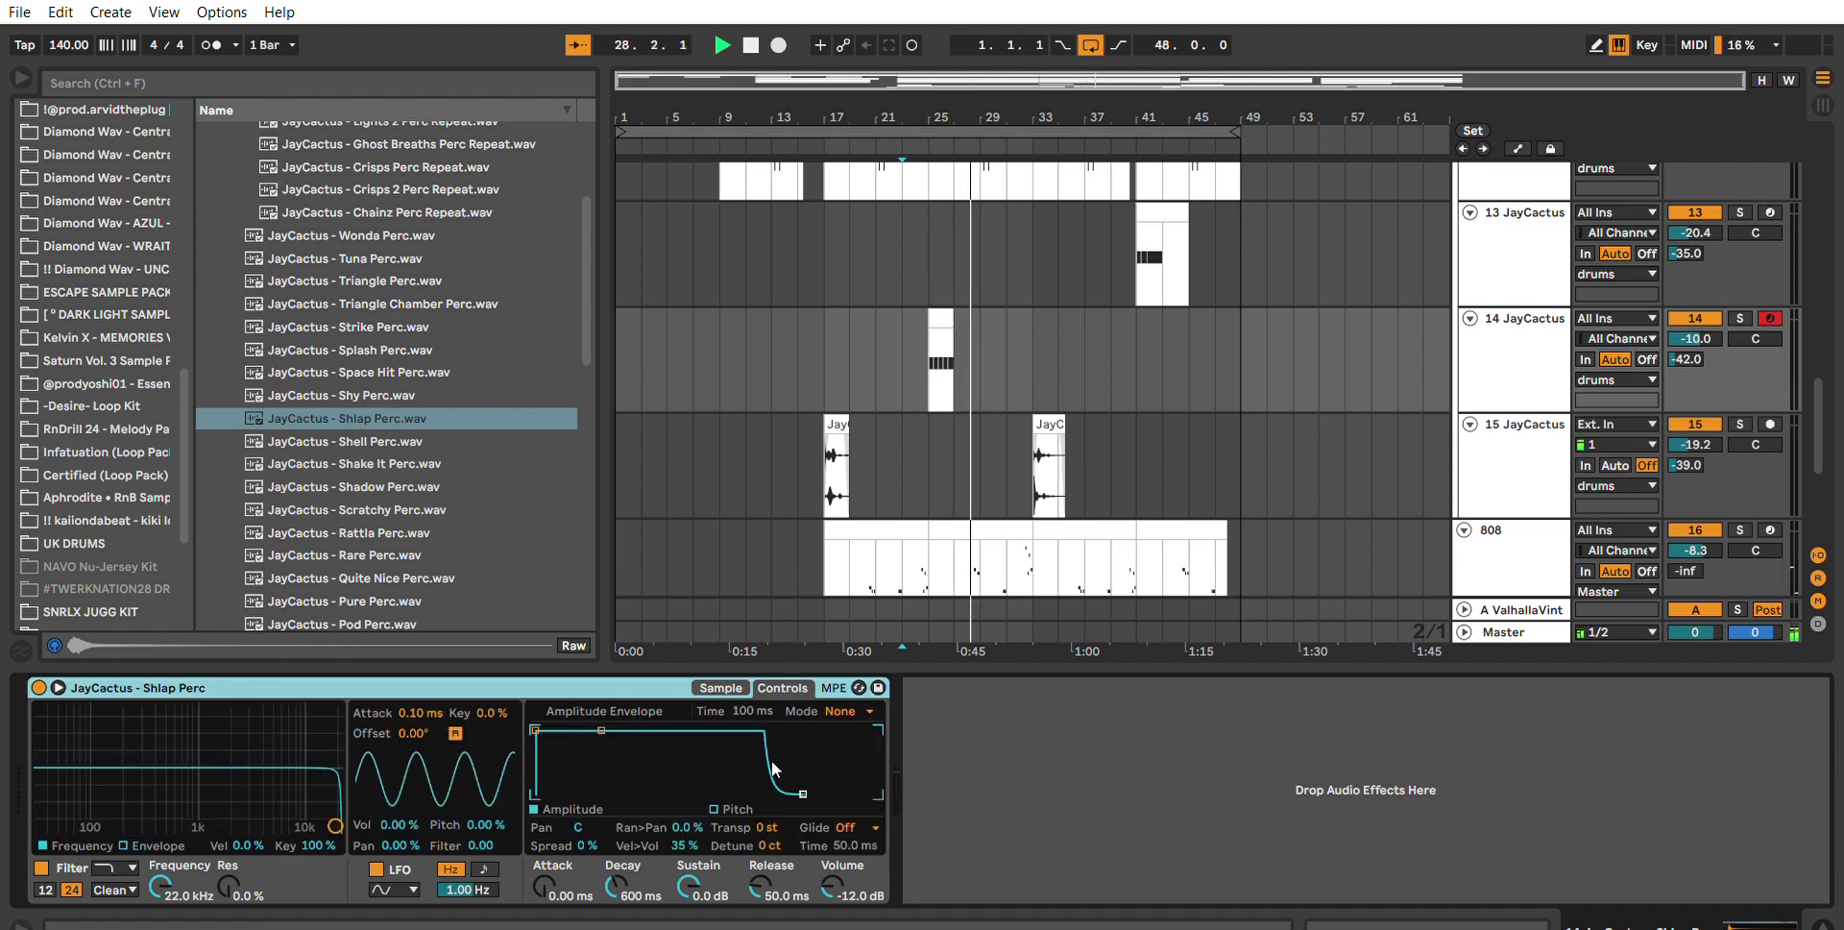
left_click_drag(688, 845, 761, 603)
left_click(949, 317)
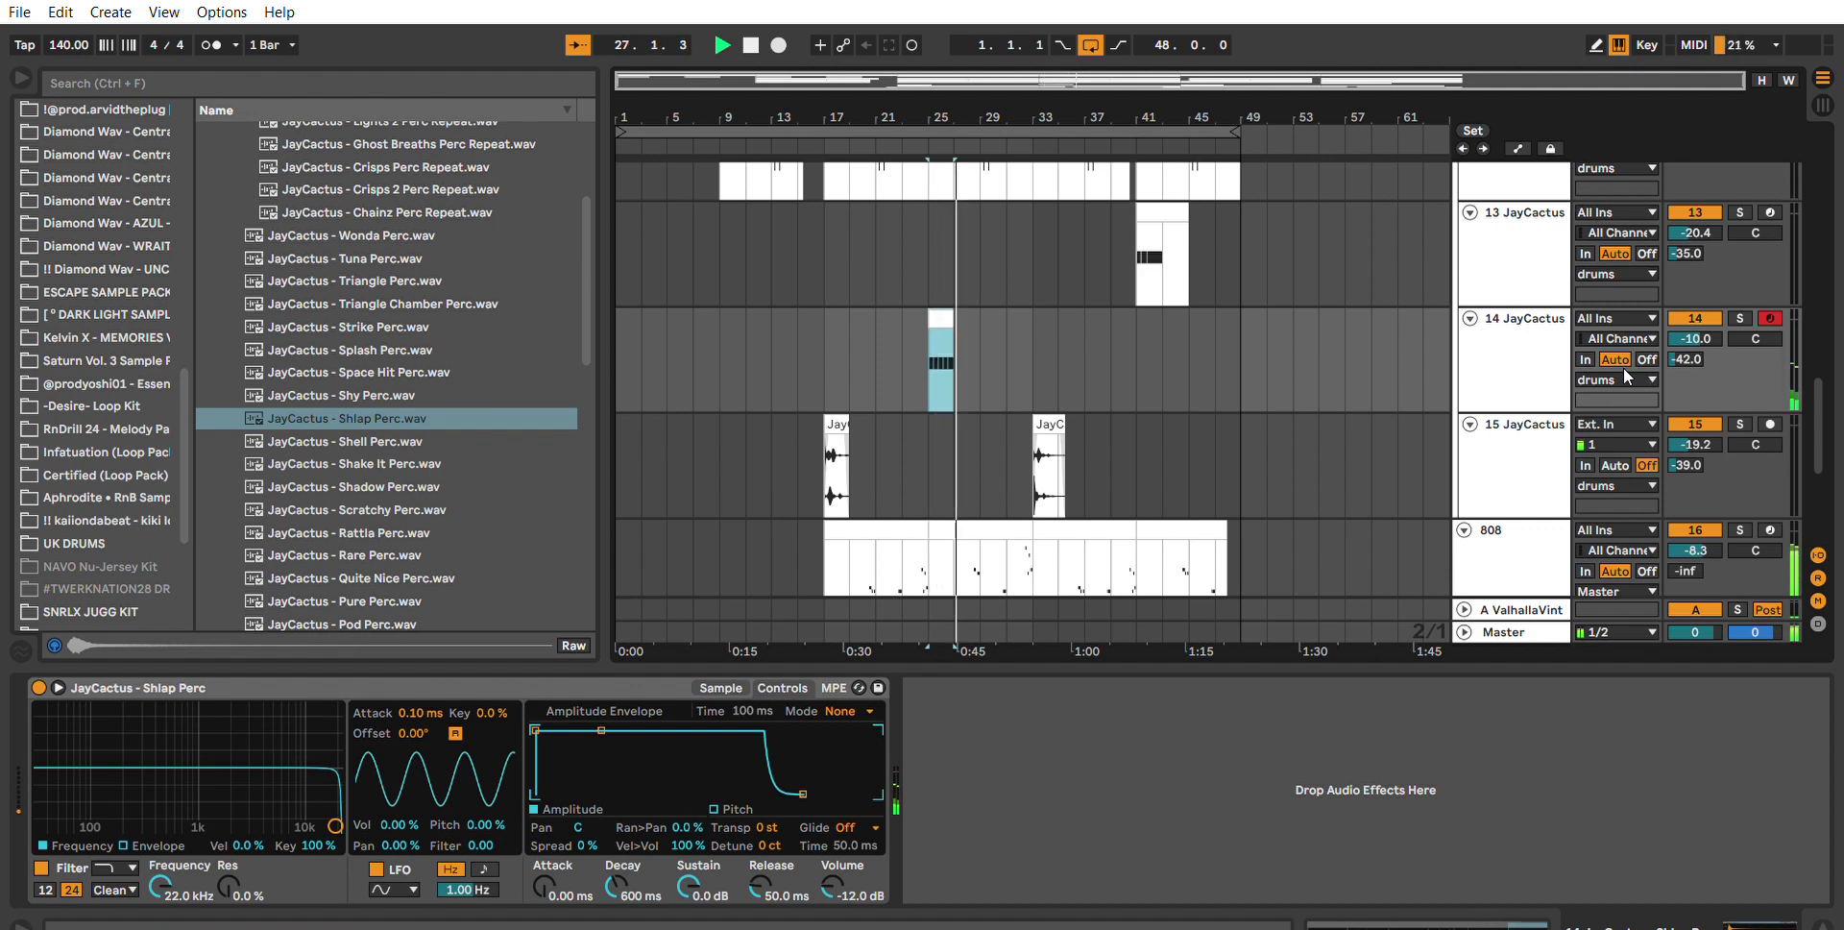
left_click_drag(1697, 338, 1696, 352)
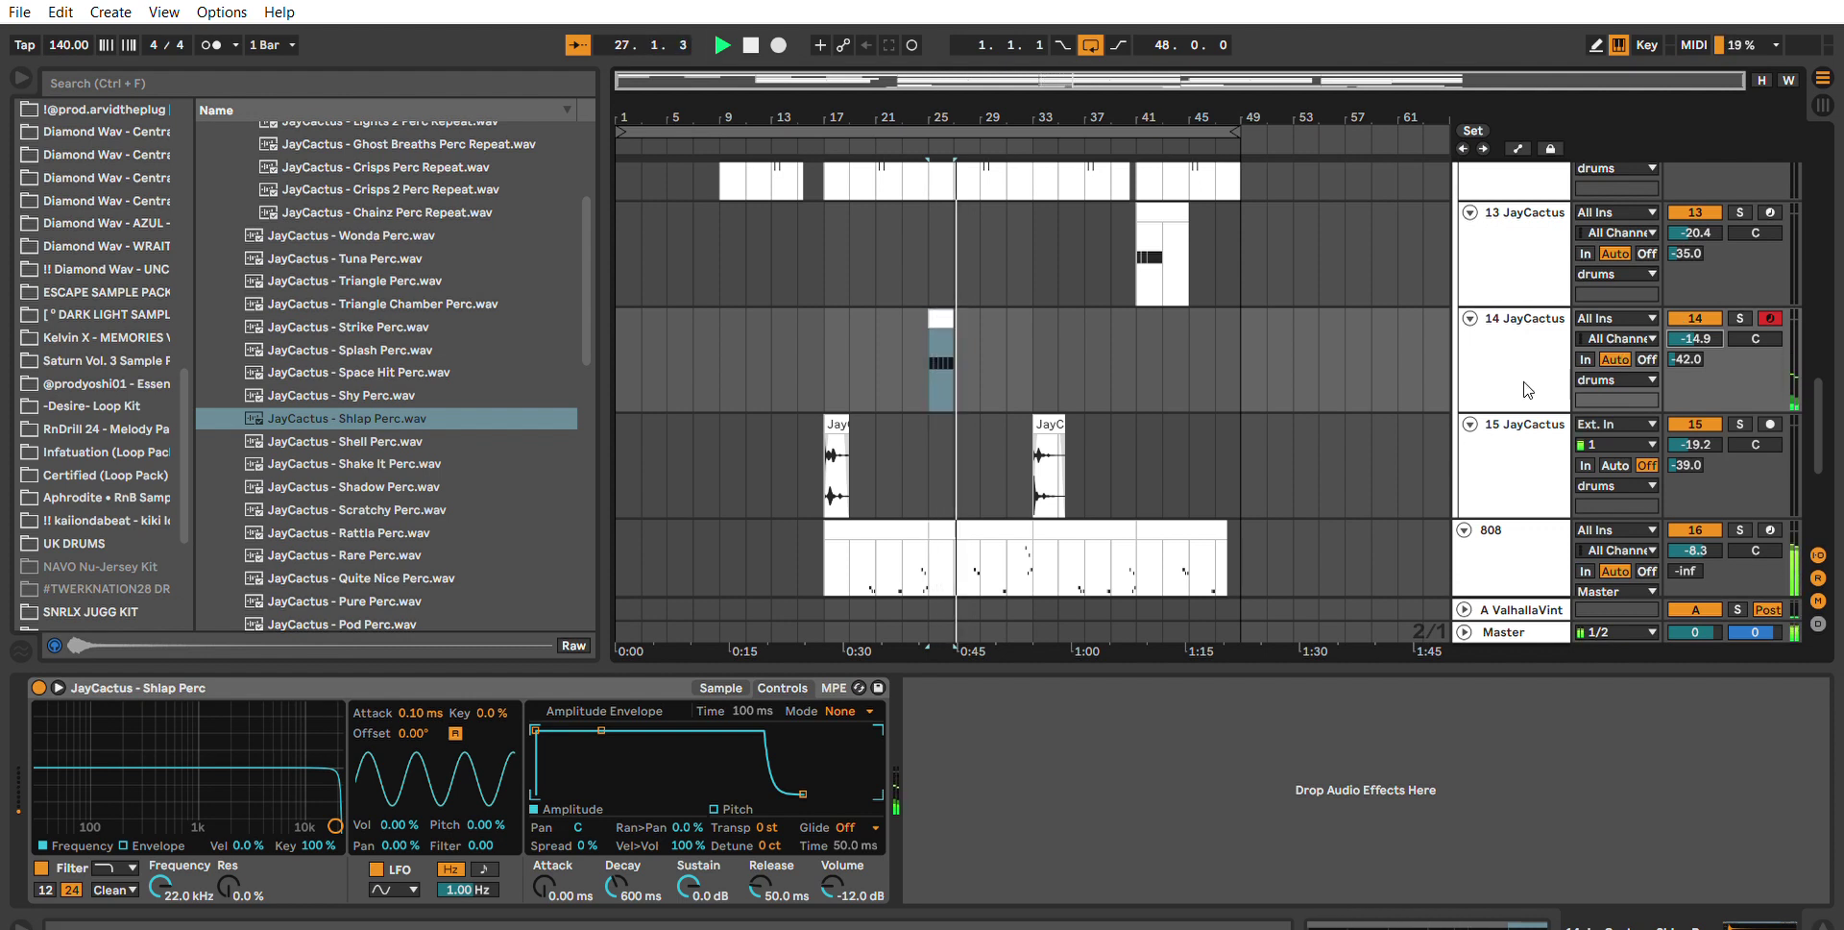
Insert a new MIDI track directly below the 4 ZENOLOGY track in the melodias group.
scroll(1408, 451, "up", 5)
scroll(1164, 453, "down", 4)
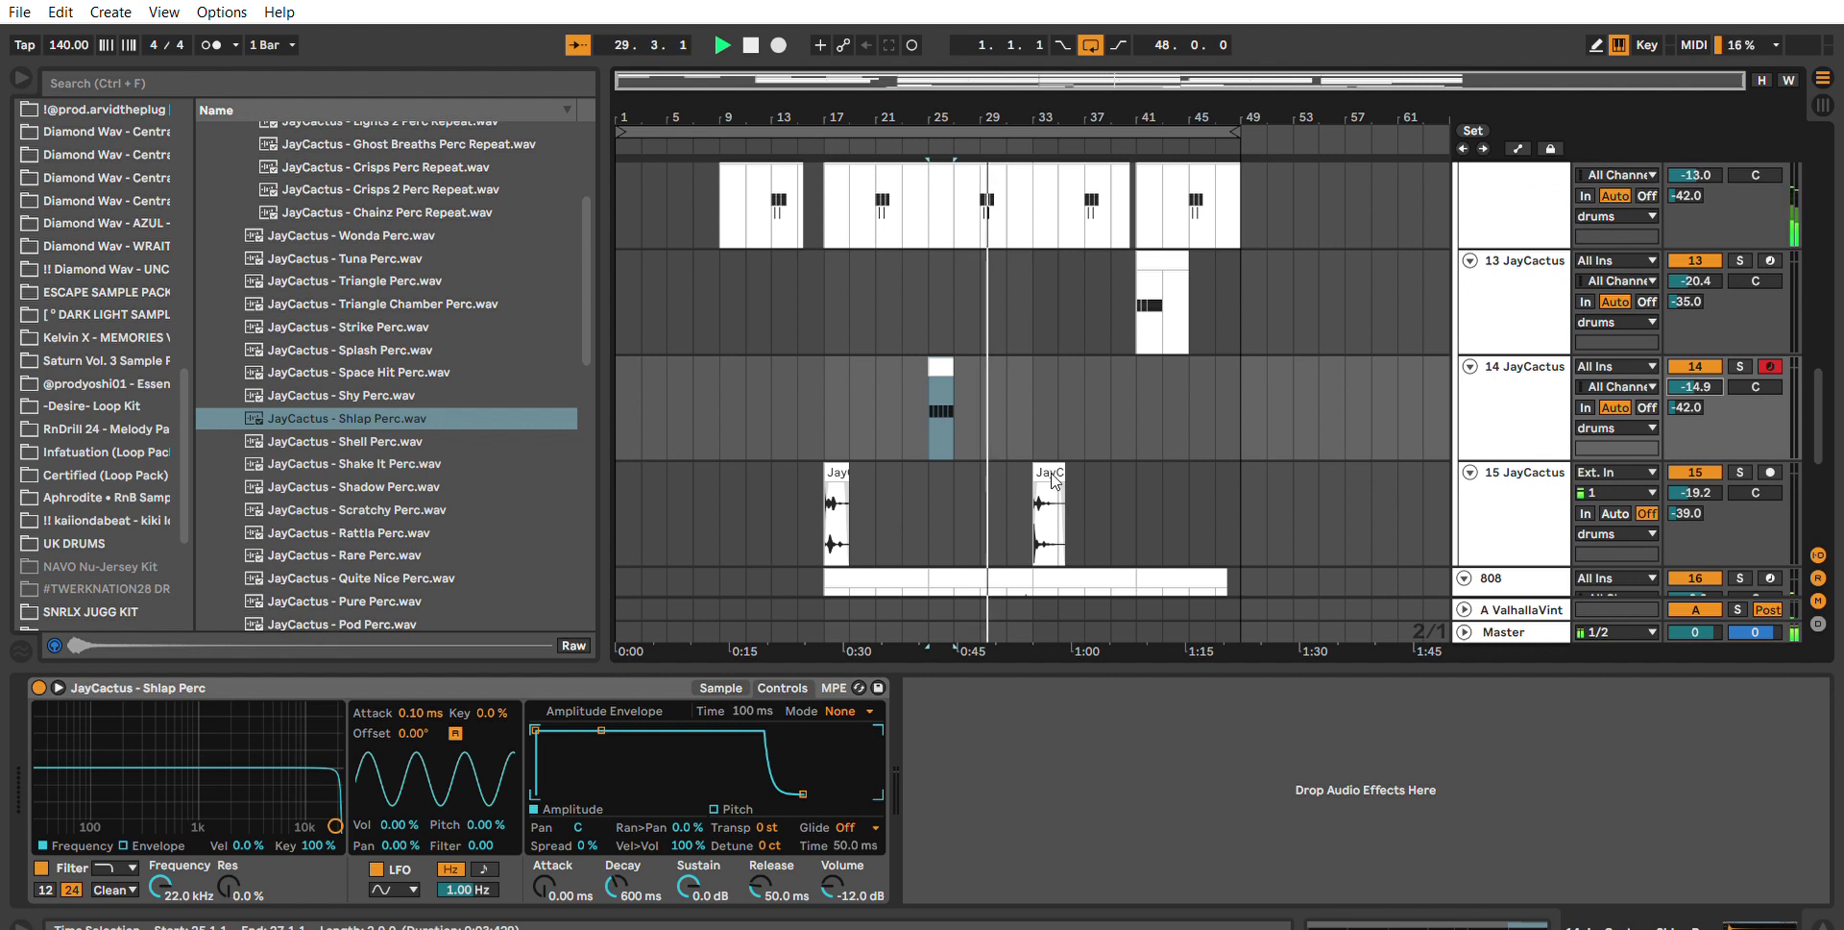
scroll(957, 387, "down", 3)
left_click(1012, 430)
scroll(1067, 413, "down", 4)
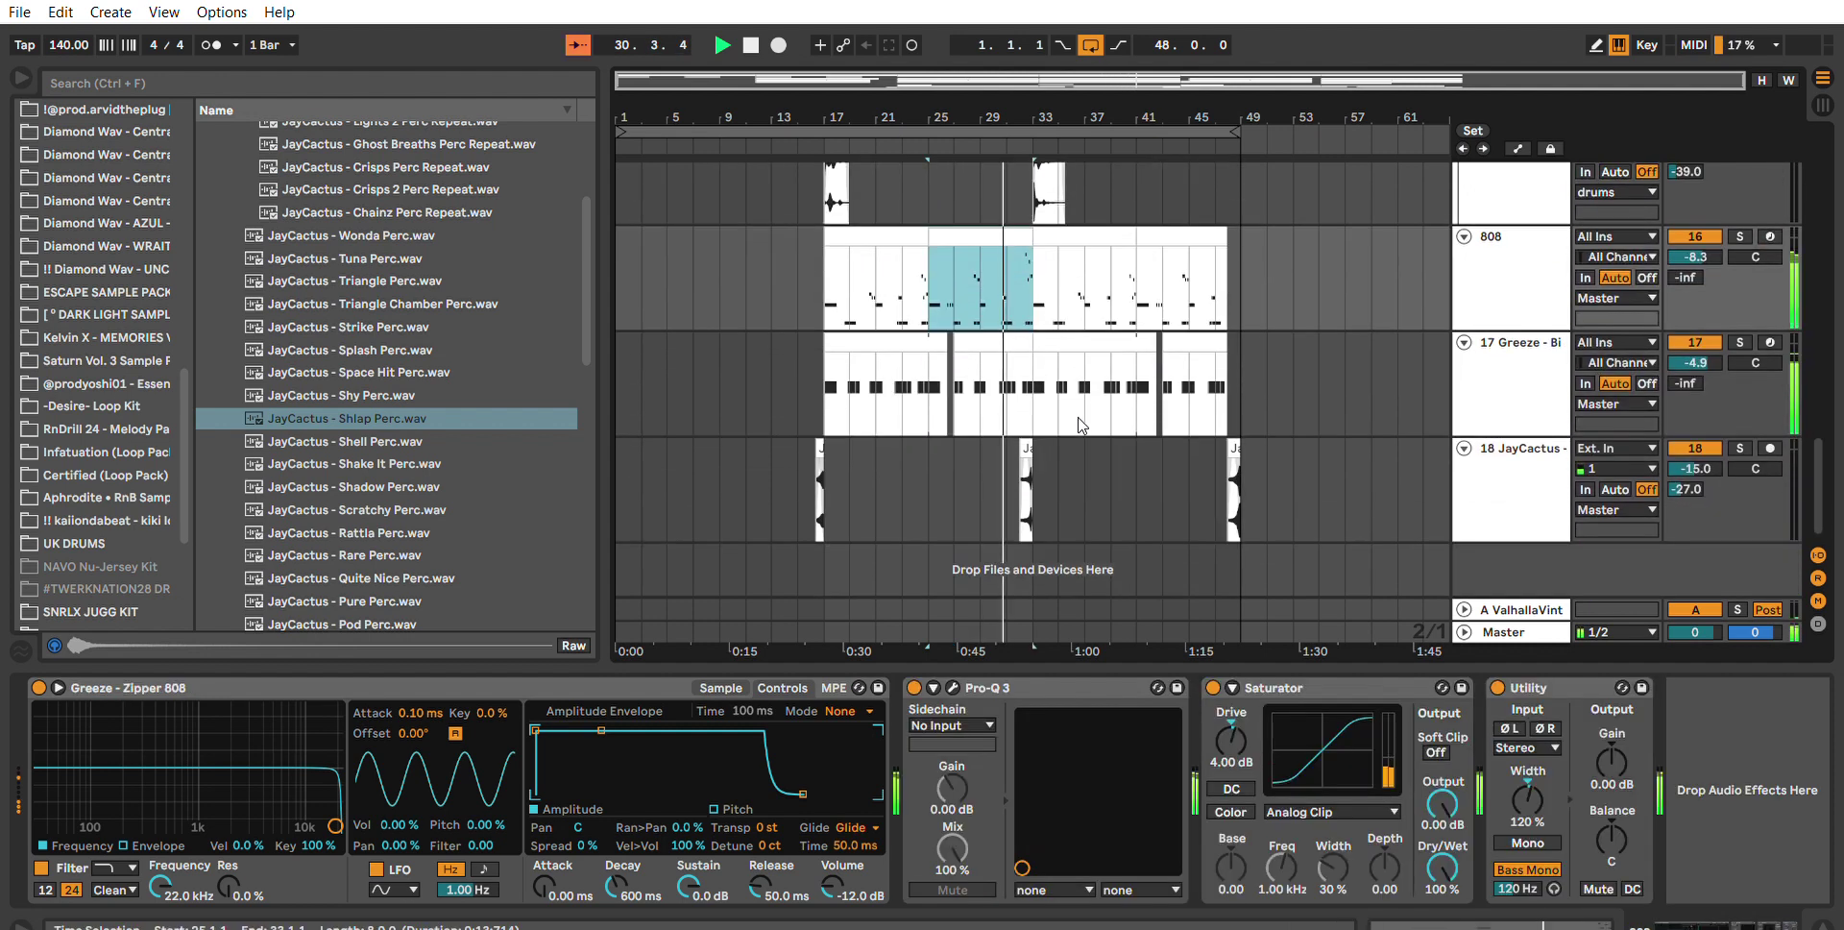
scroll(1242, 465, "up", 10)
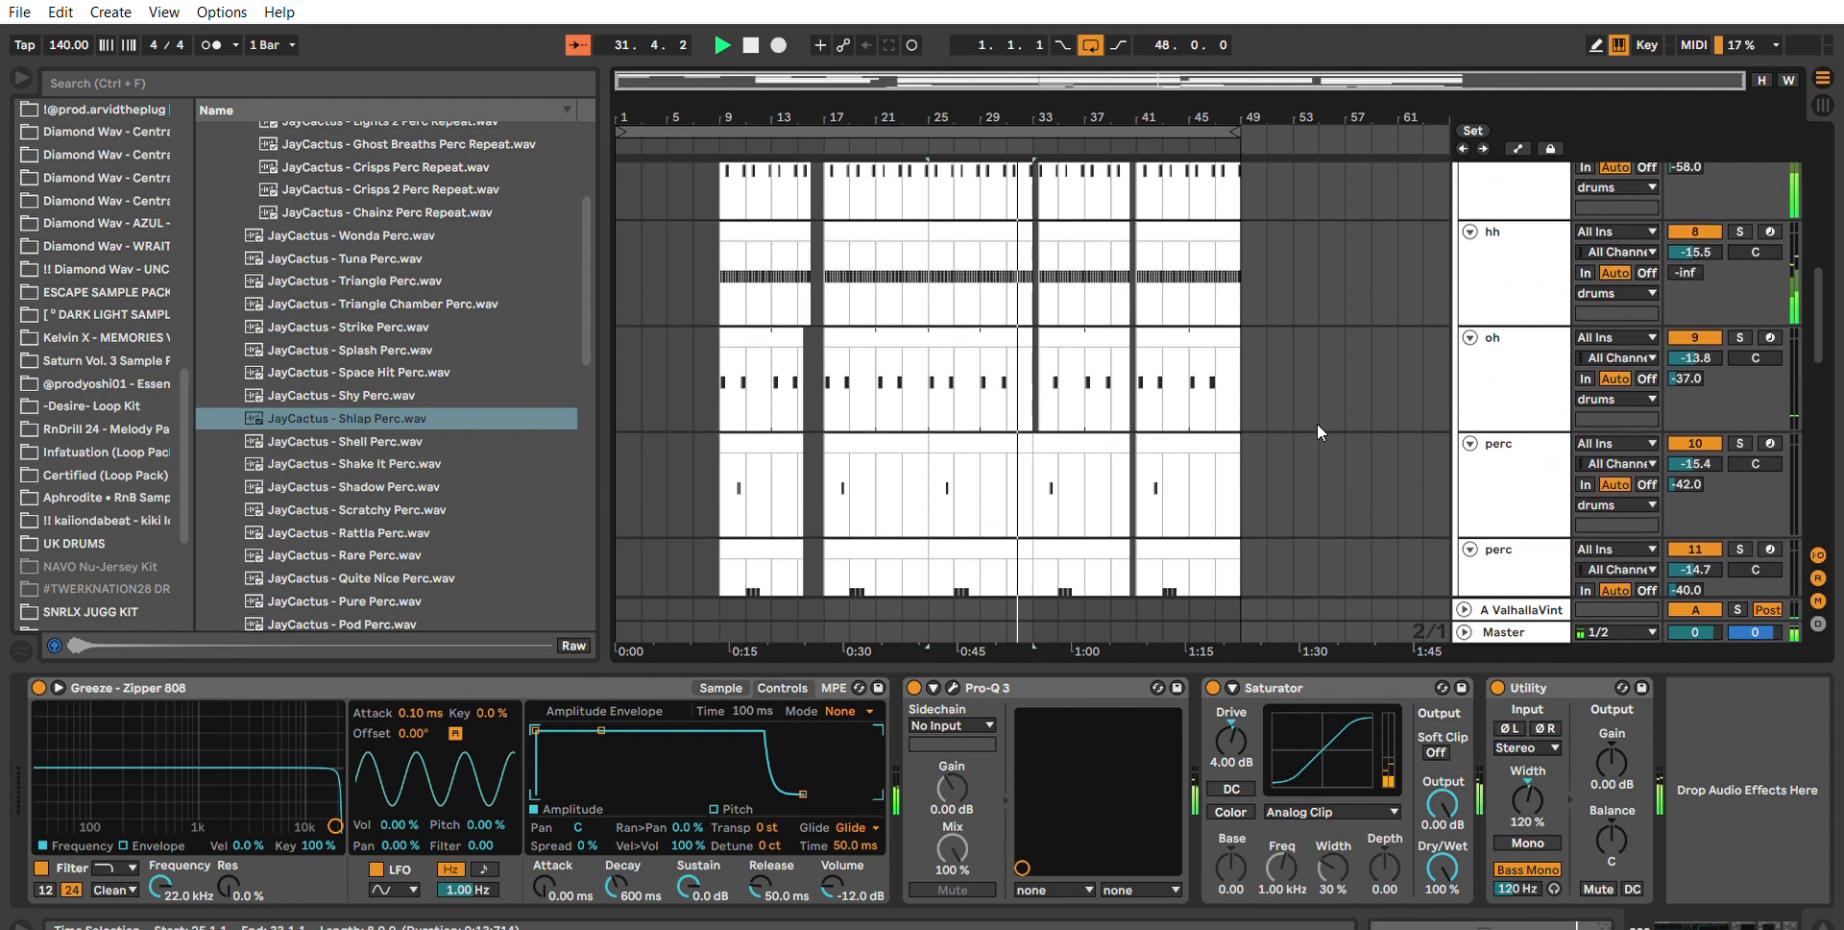
scroll(1319, 430, "up", 3)
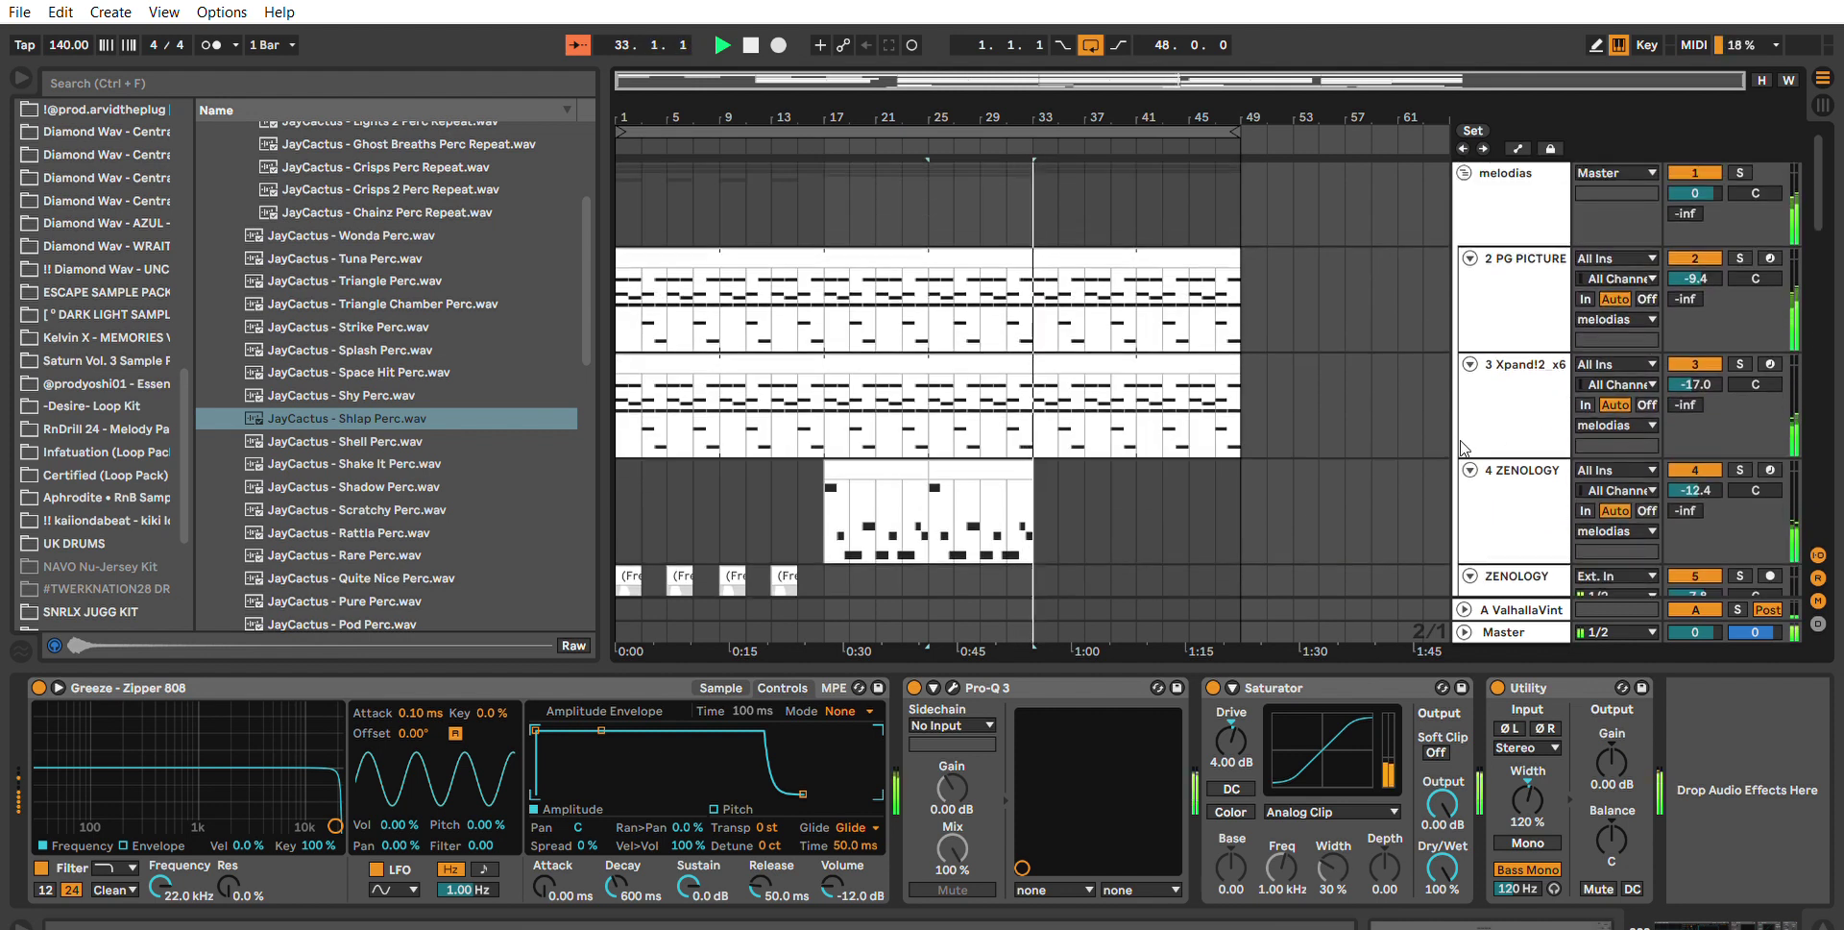
scroll(1462, 448, "down", 3)
left_click(1515, 300)
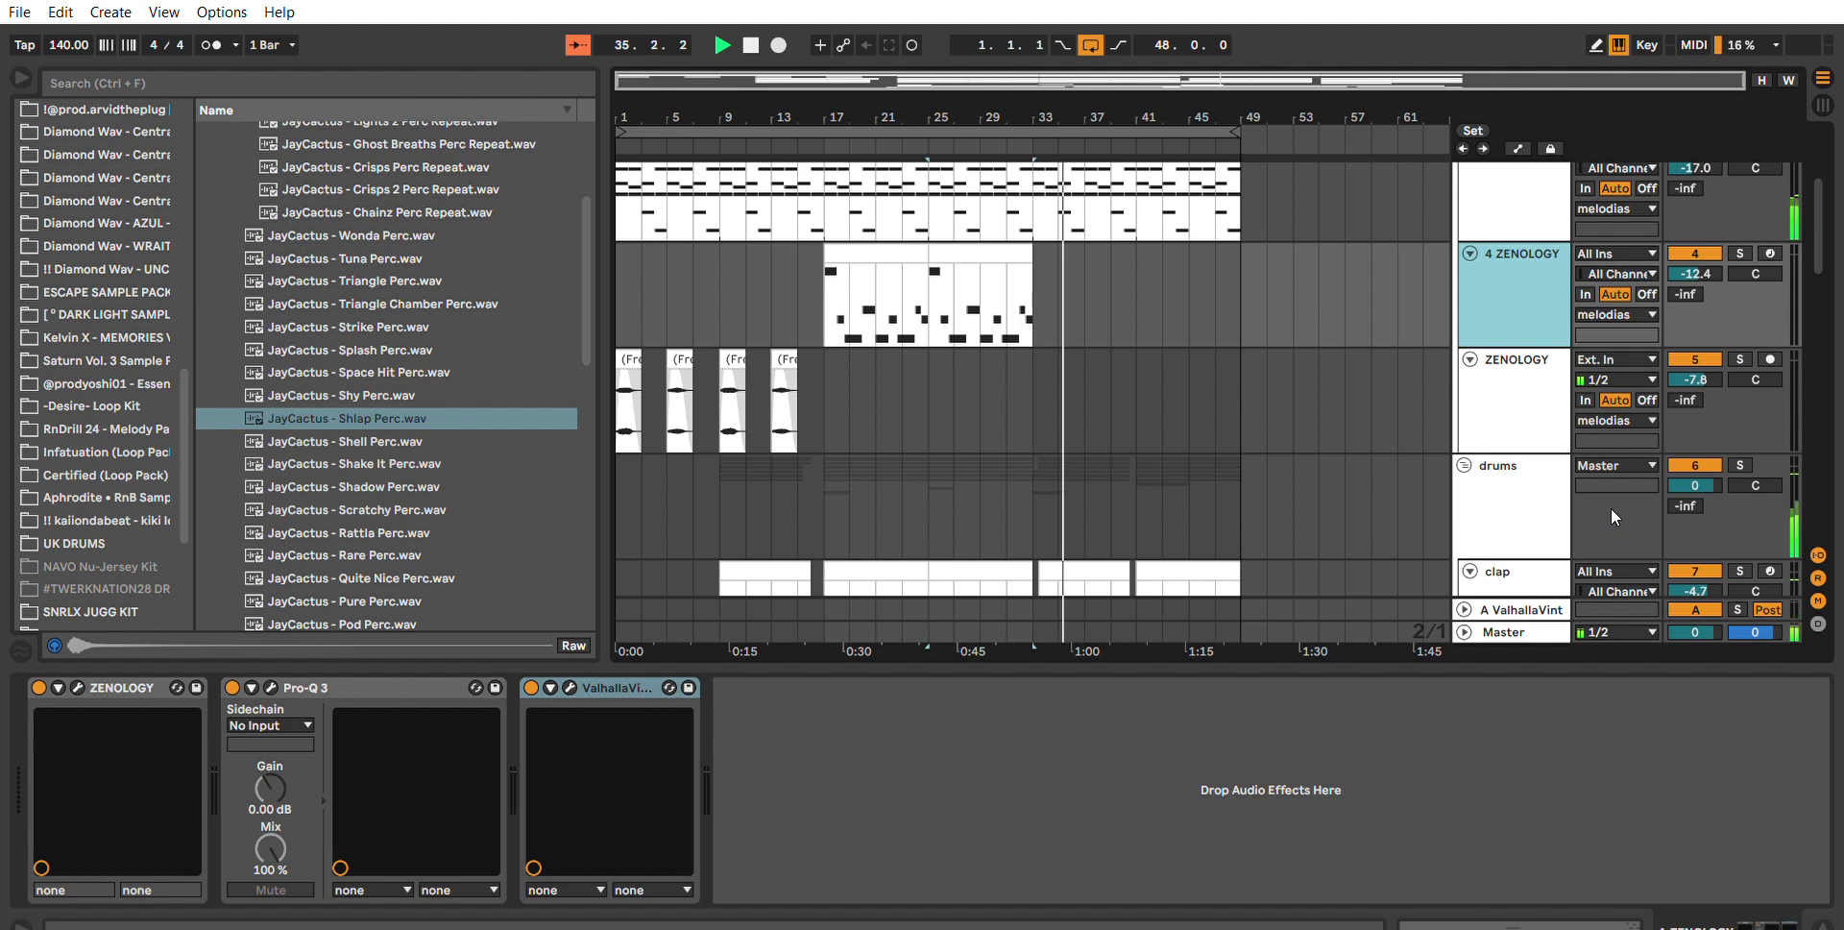
key("ctrl+shift+t")
left_click(1548, 377)
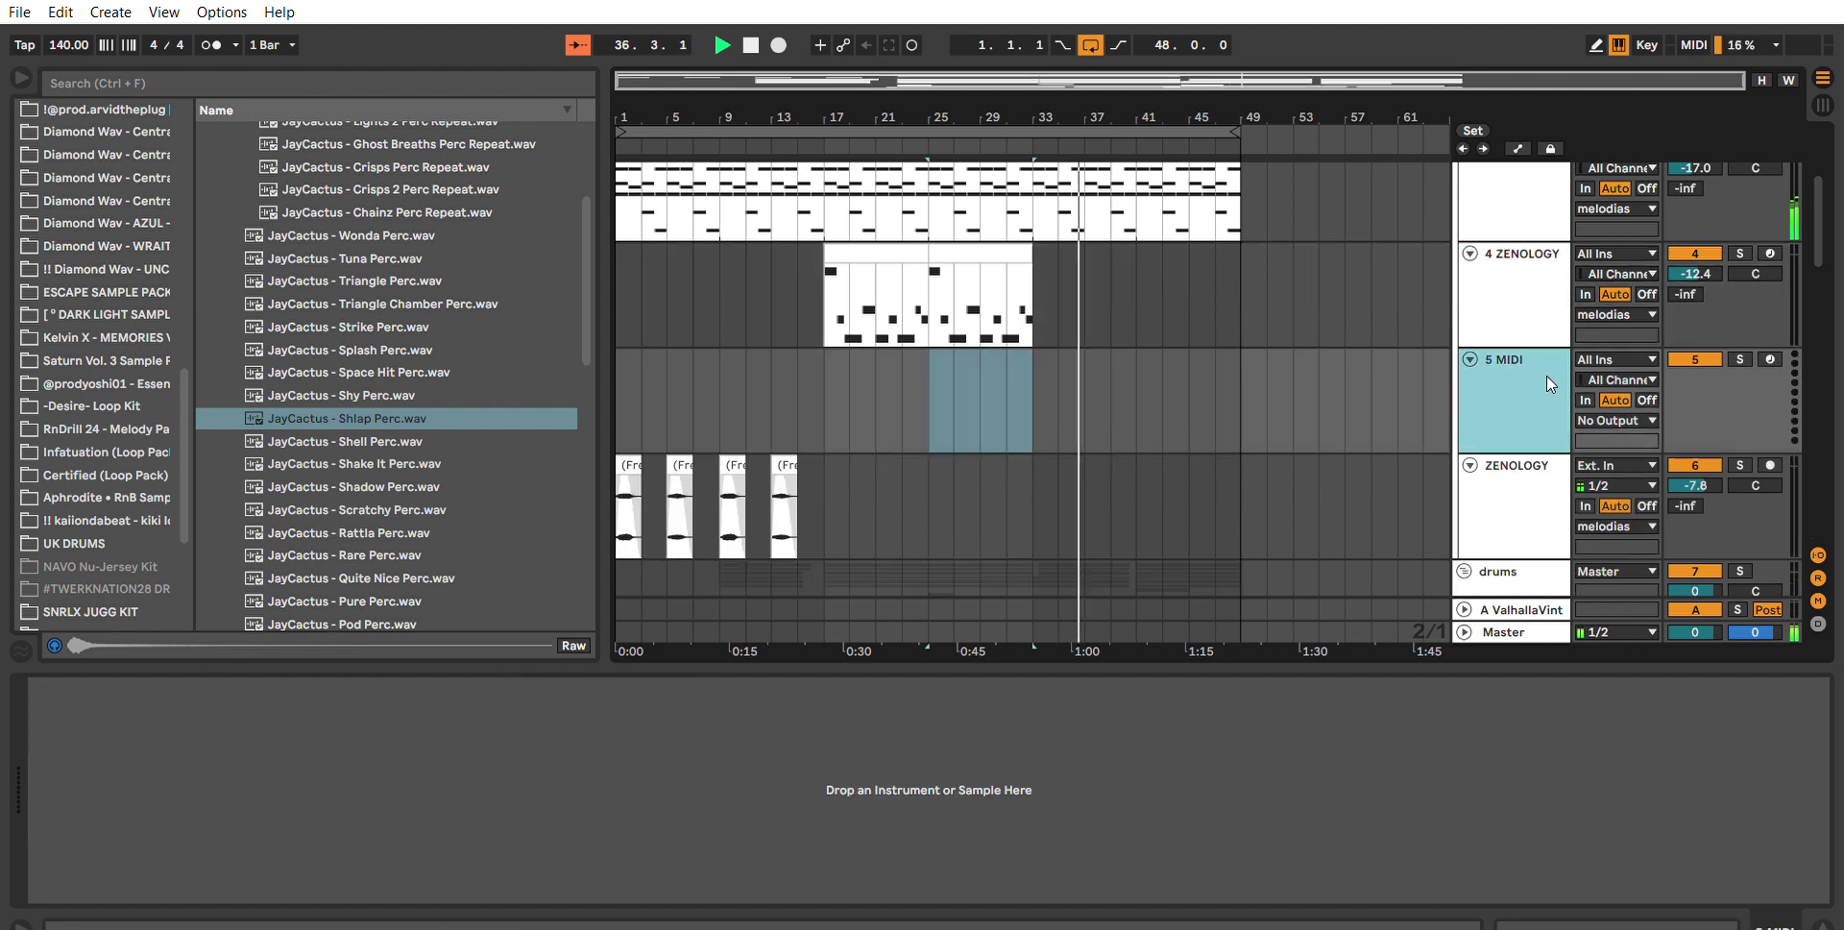
Load the ZENOLOGY plug-in from the Yellow collection onto the new MIDI track.
scroll(336, 304, "up", 3)
scroll(75, 261, "up", 10)
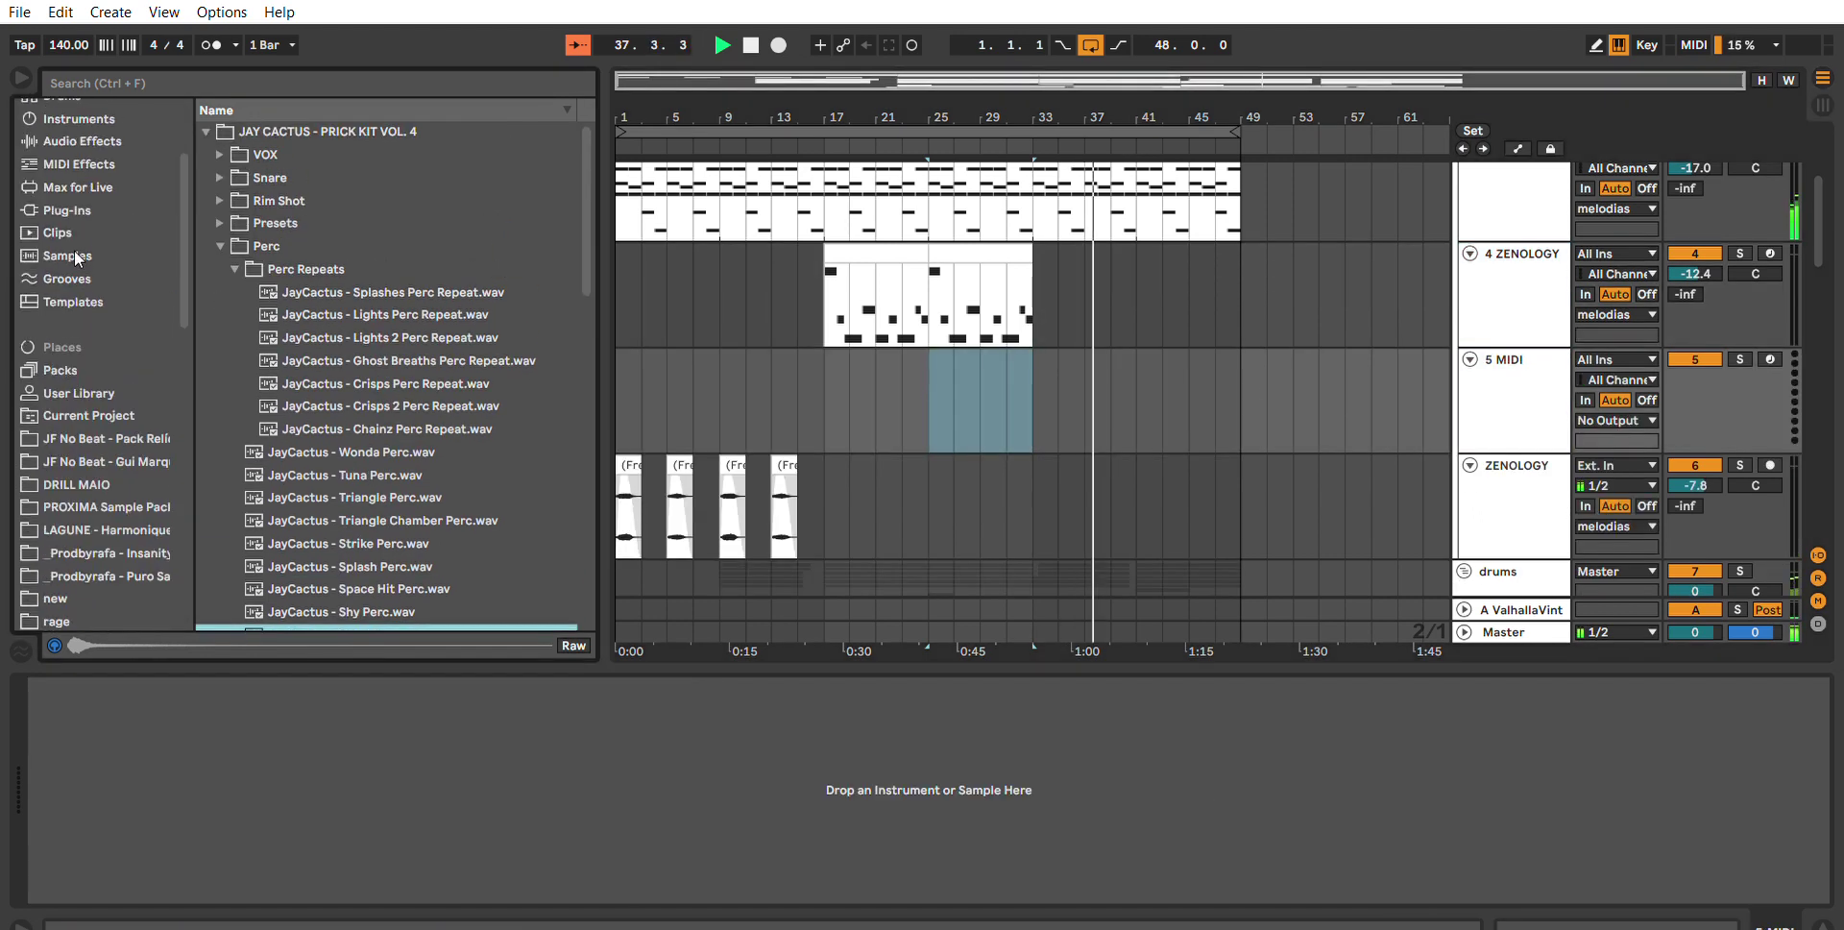
scroll(84, 241, "up", 5)
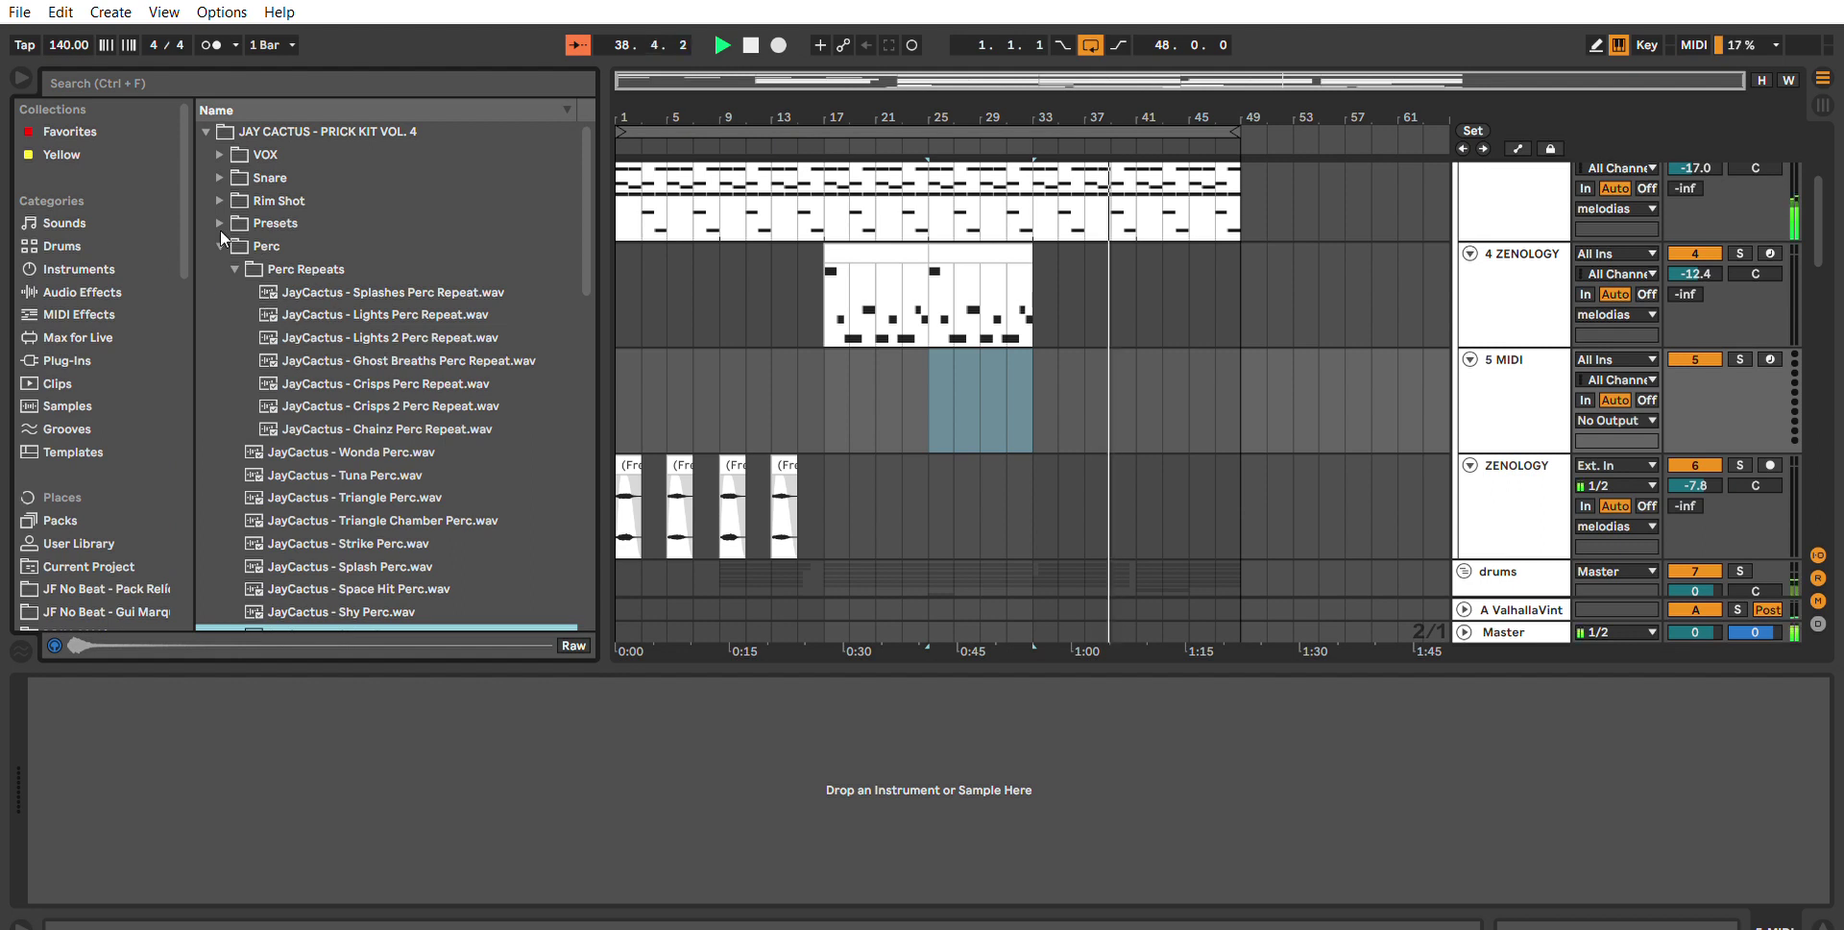
scroll(84, 318, "down", 8)
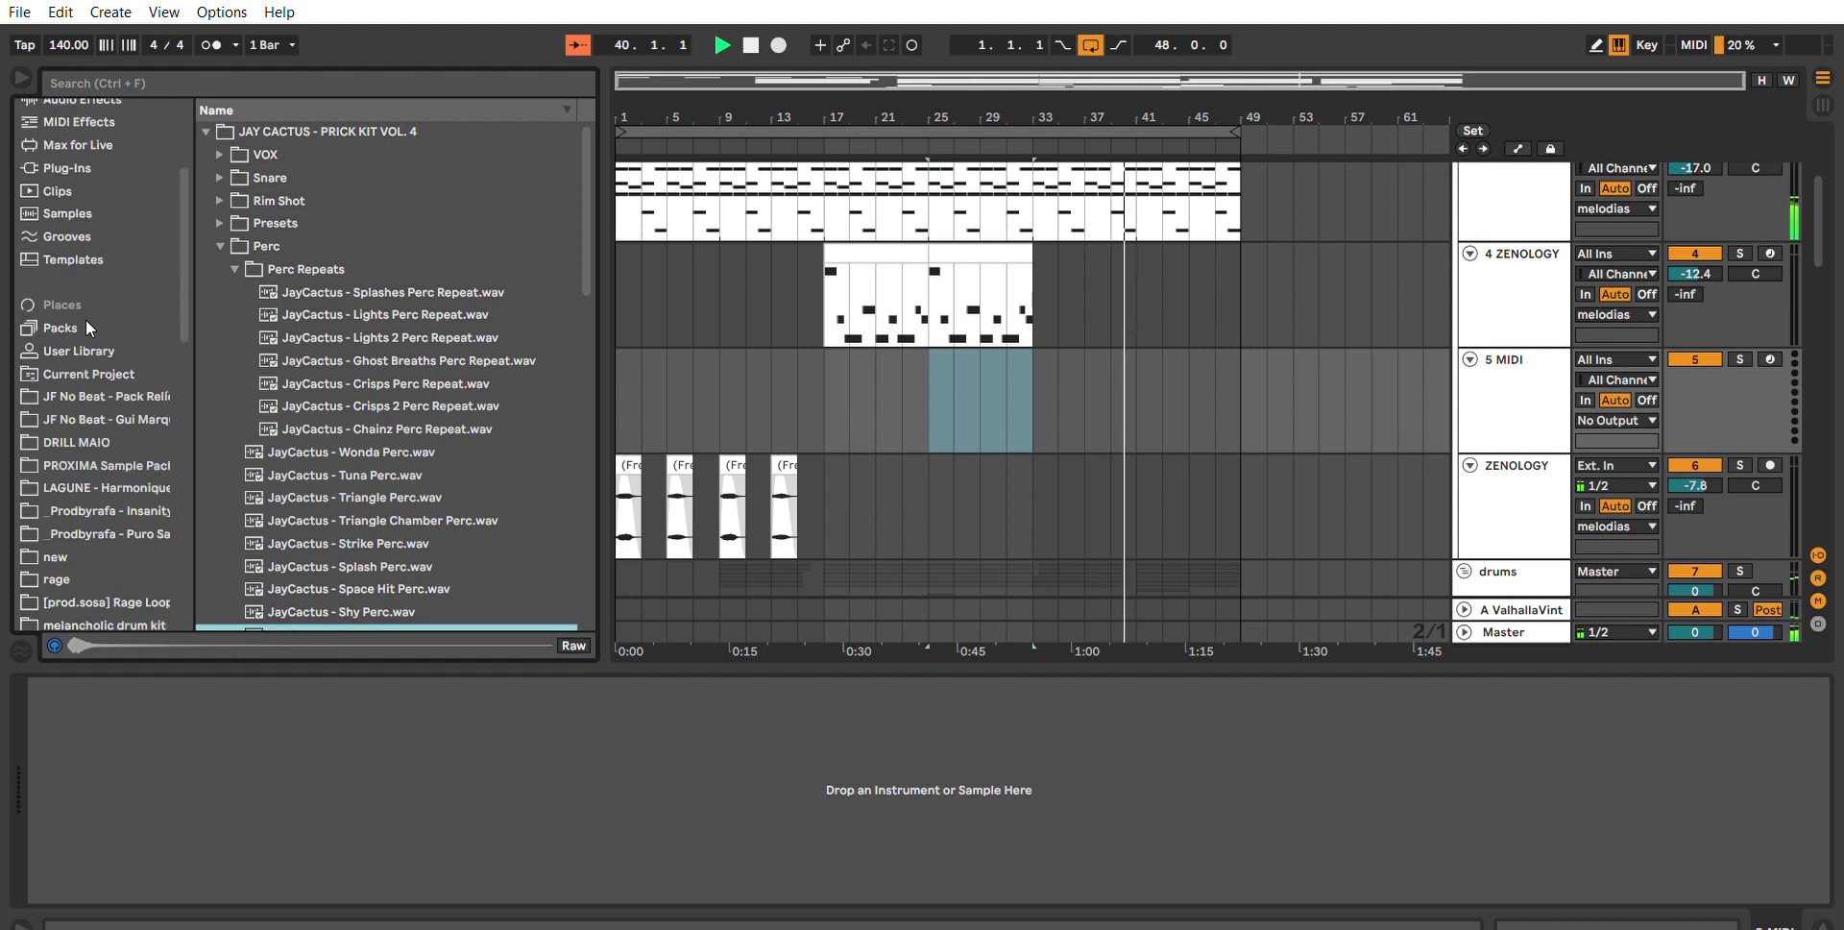
scroll(94, 329, "down", 8)
scroll(107, 272, "up", 15)
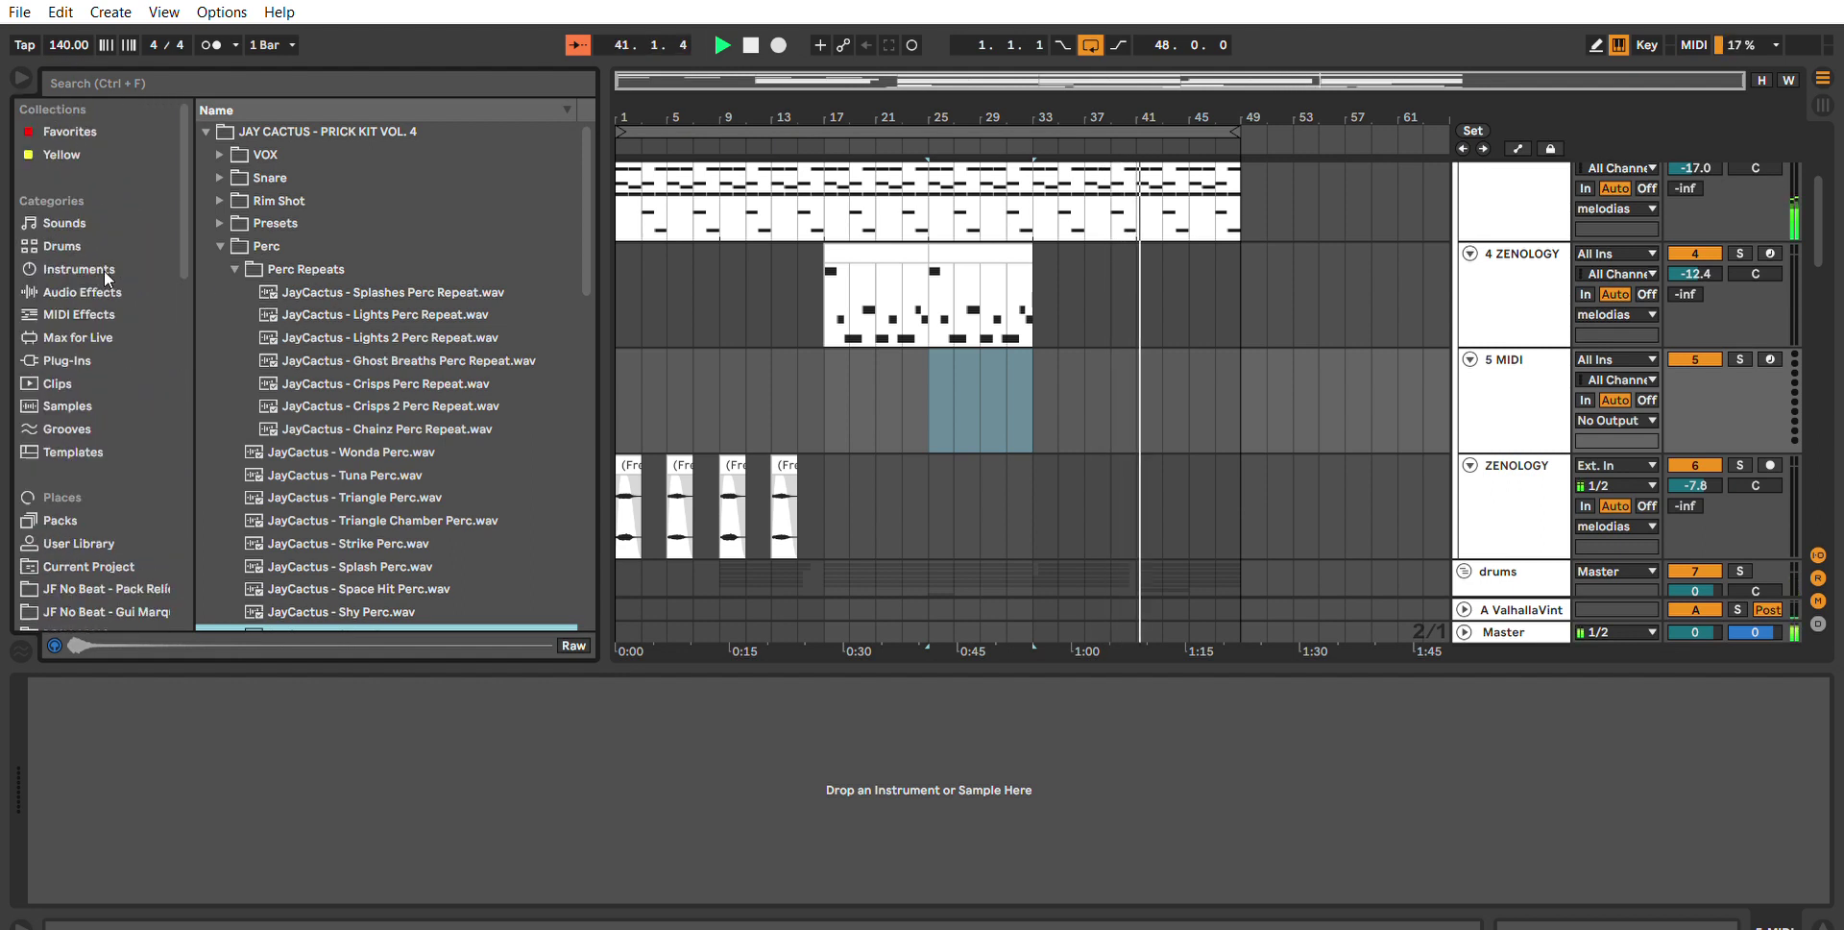
left_click(61, 150)
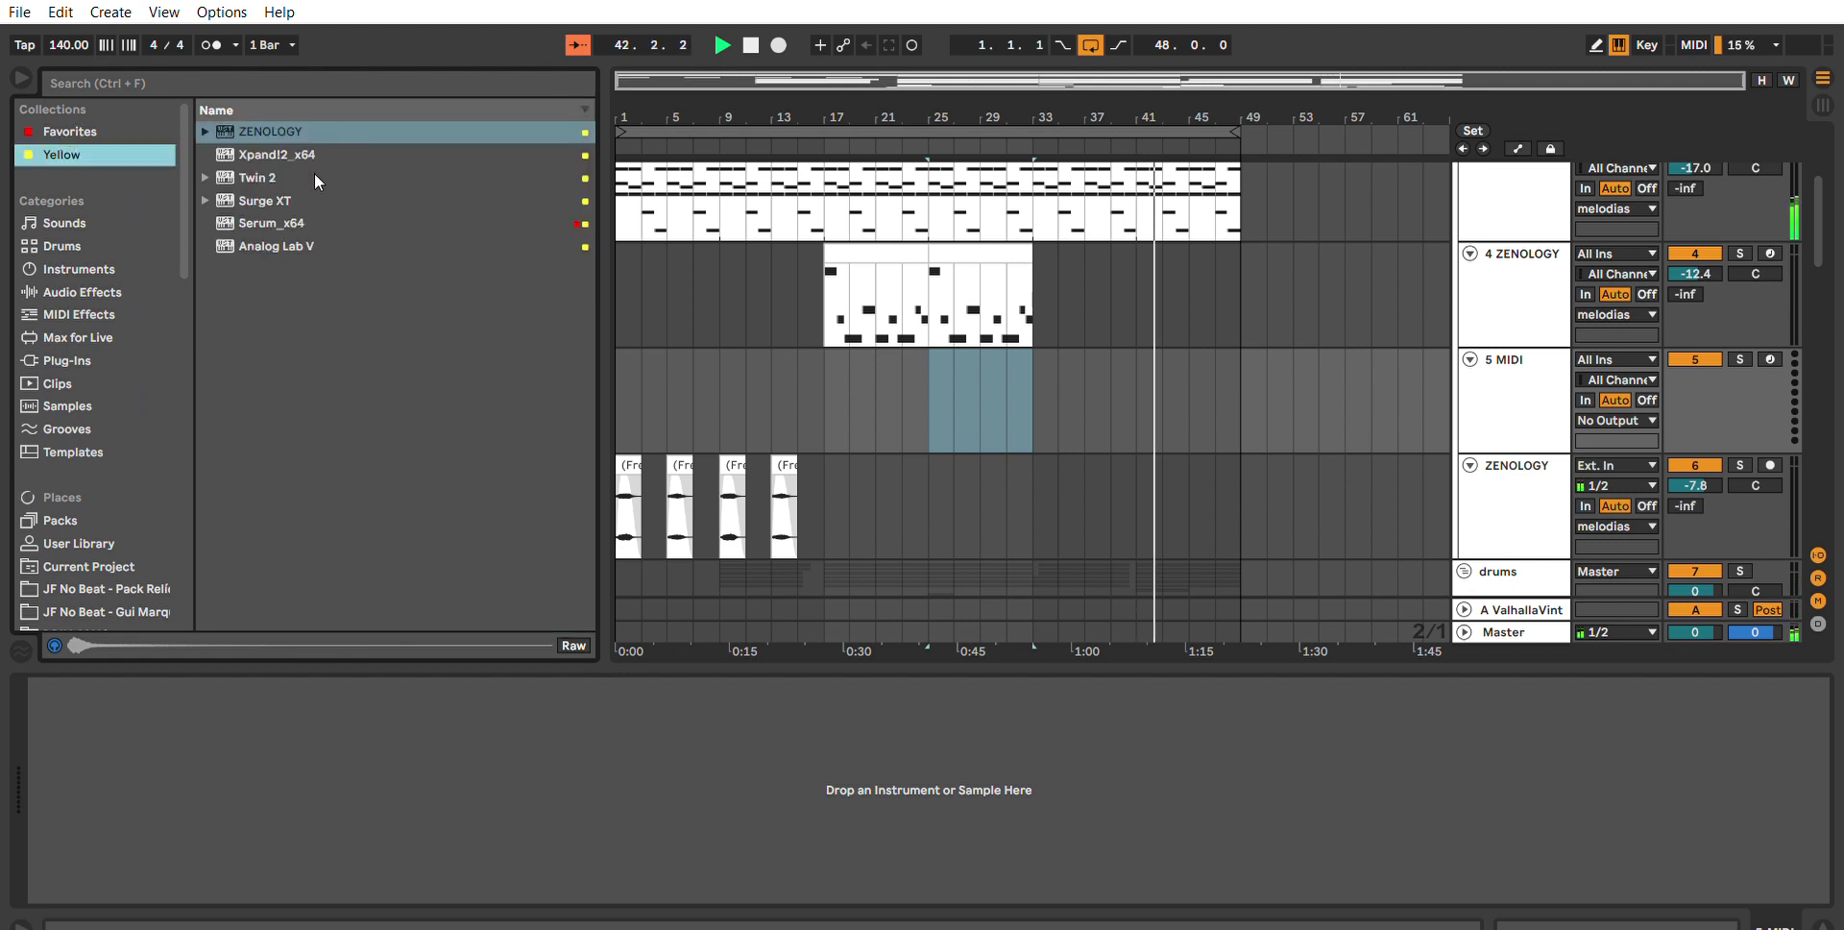
left_click(293, 132)
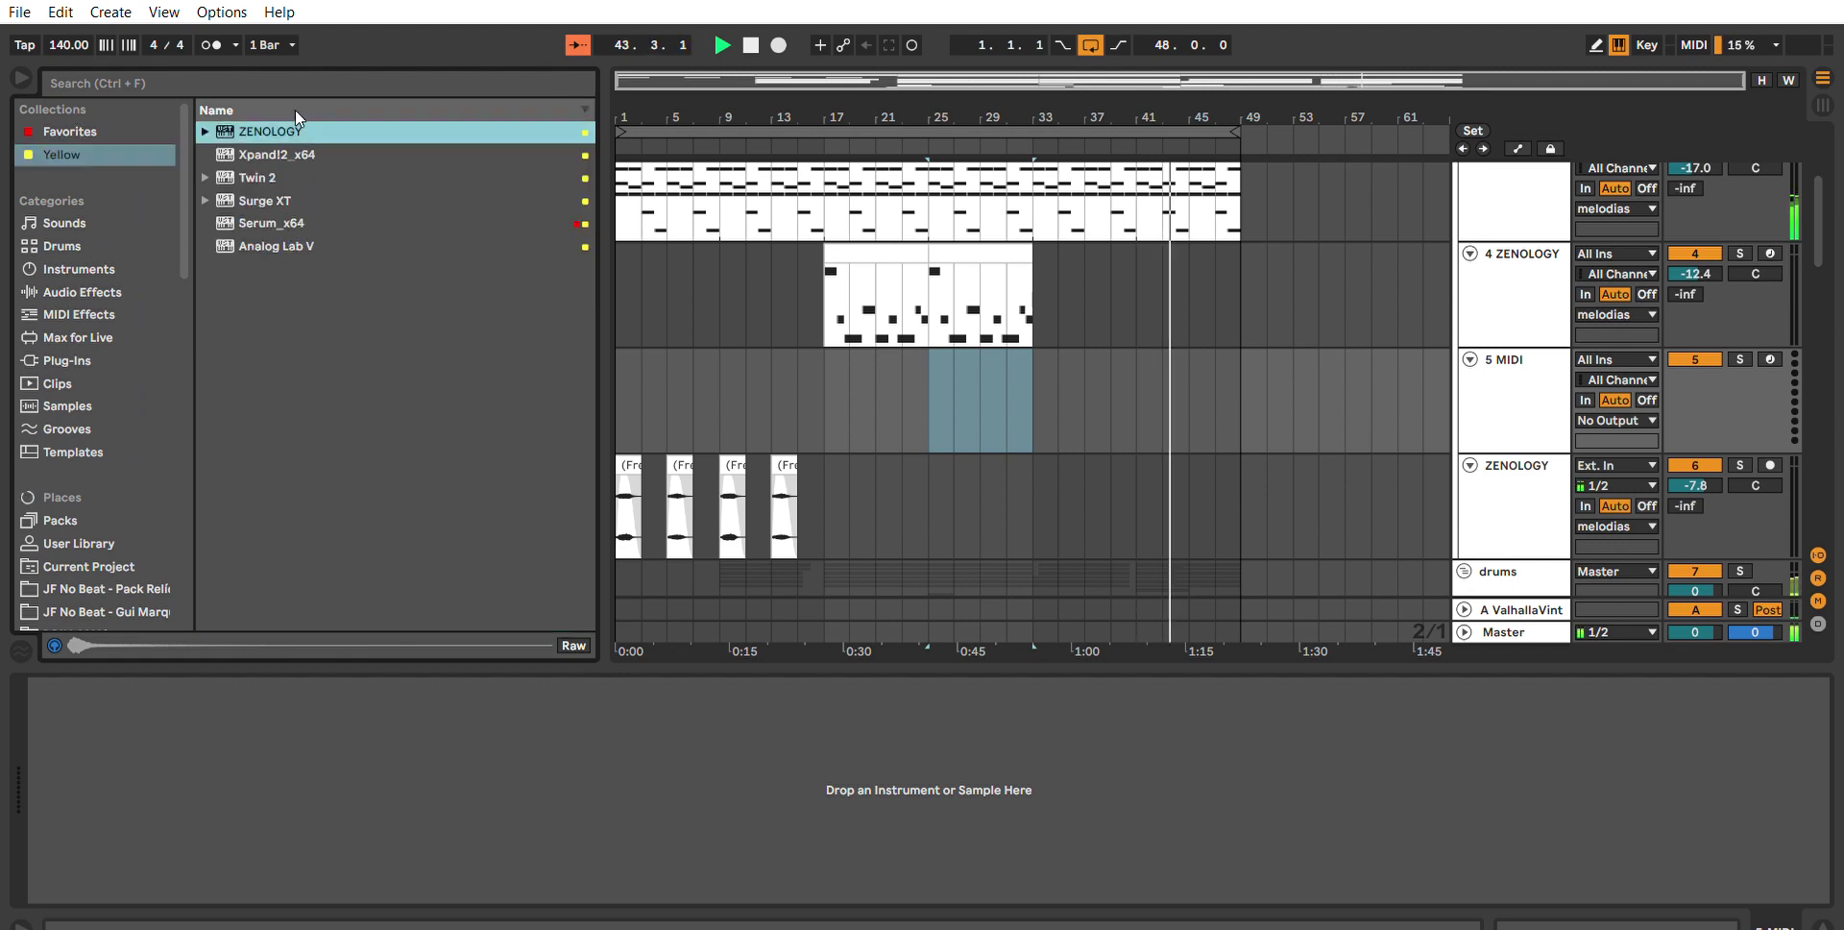
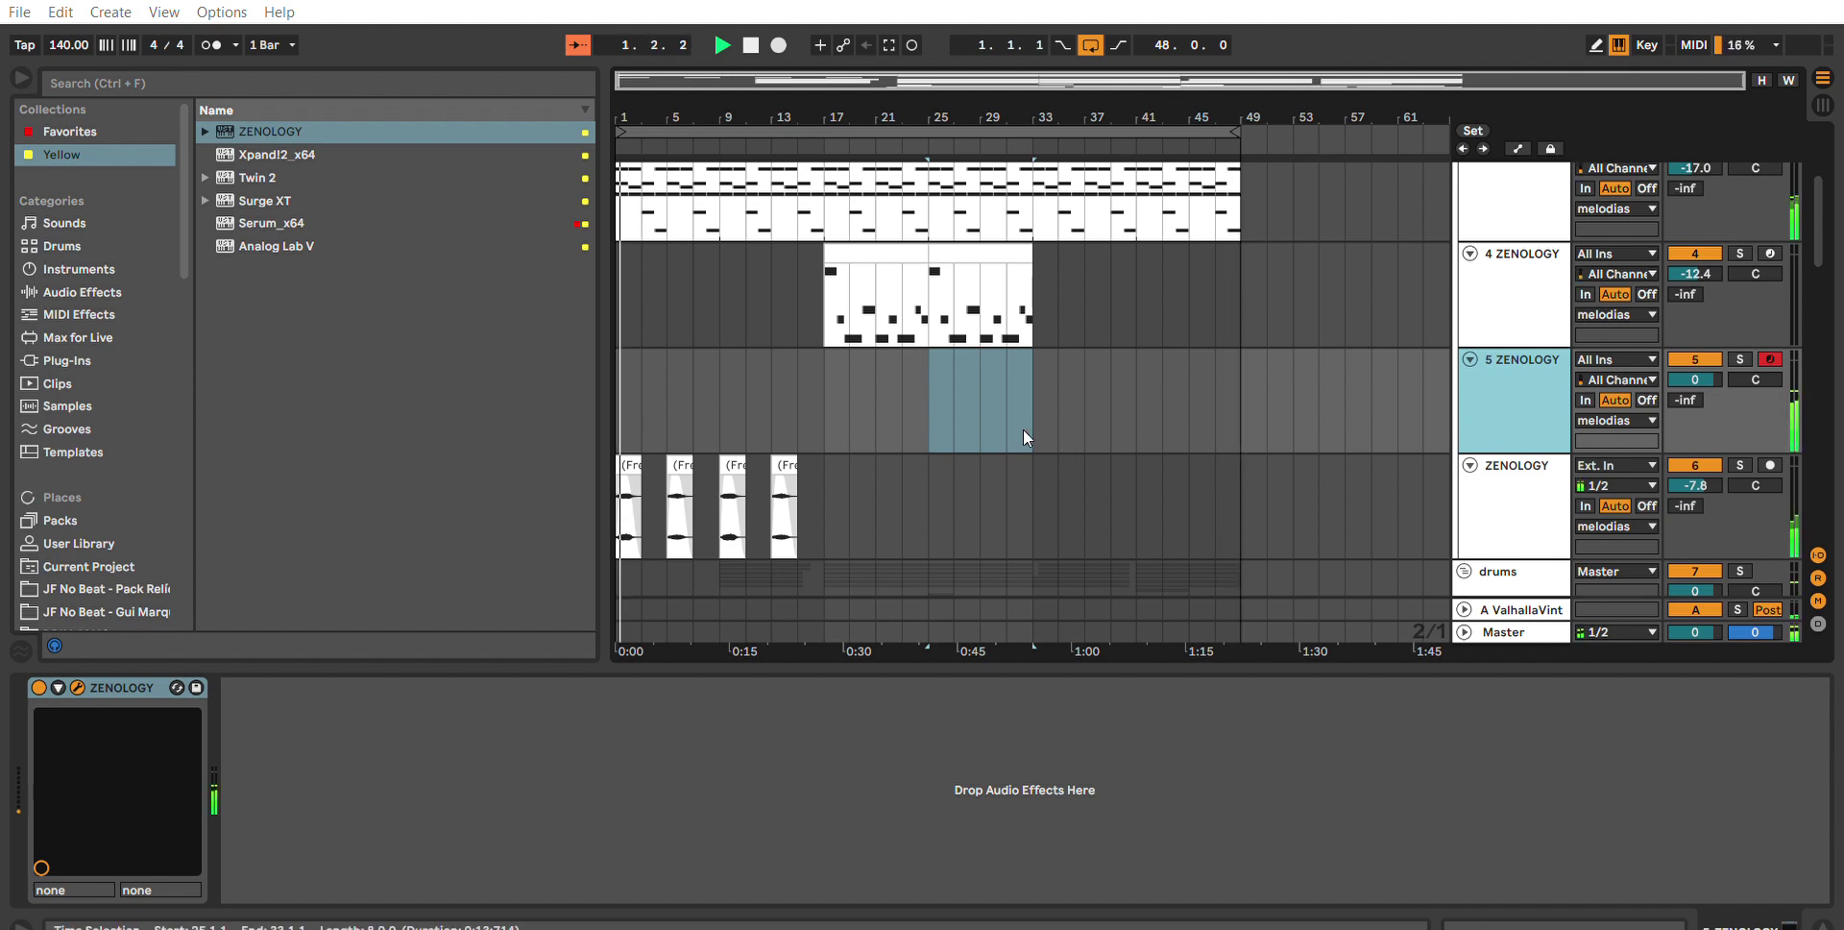
Copy the Xpand!2 chord clips onto the new ZENOLOGY track so that they start at bar 33.
left_click_drag(1049, 389, 1144, 388)
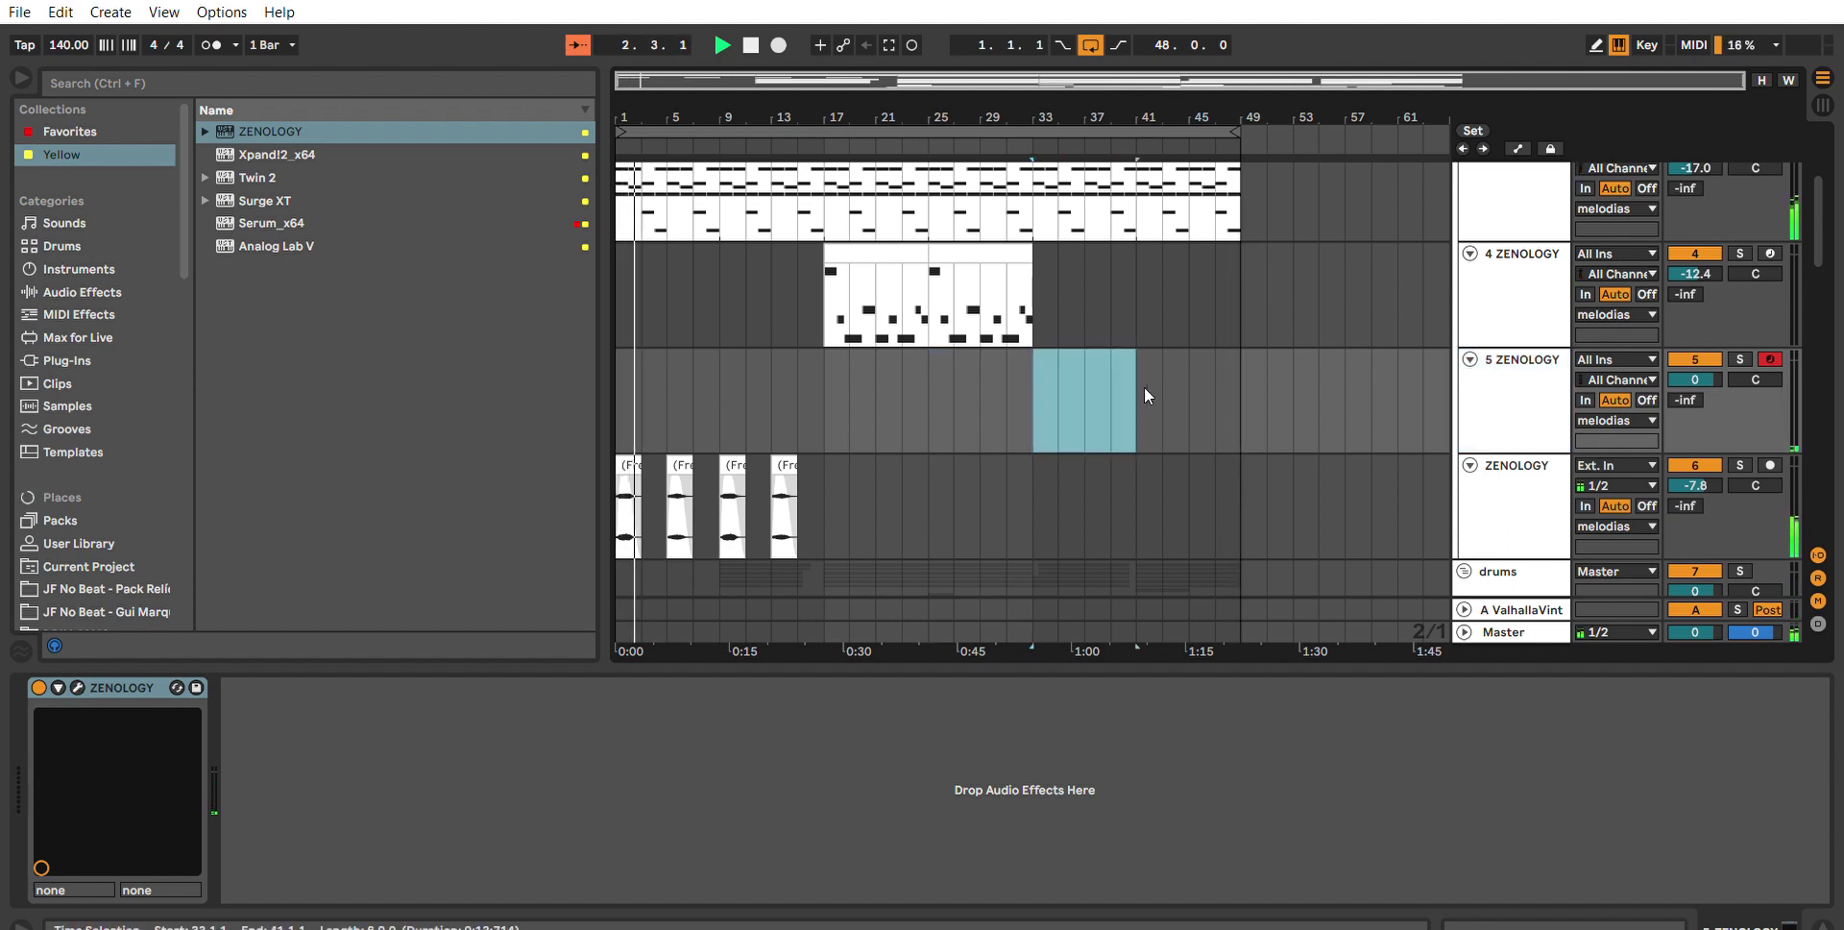
scroll(1126, 301, "up", 3)
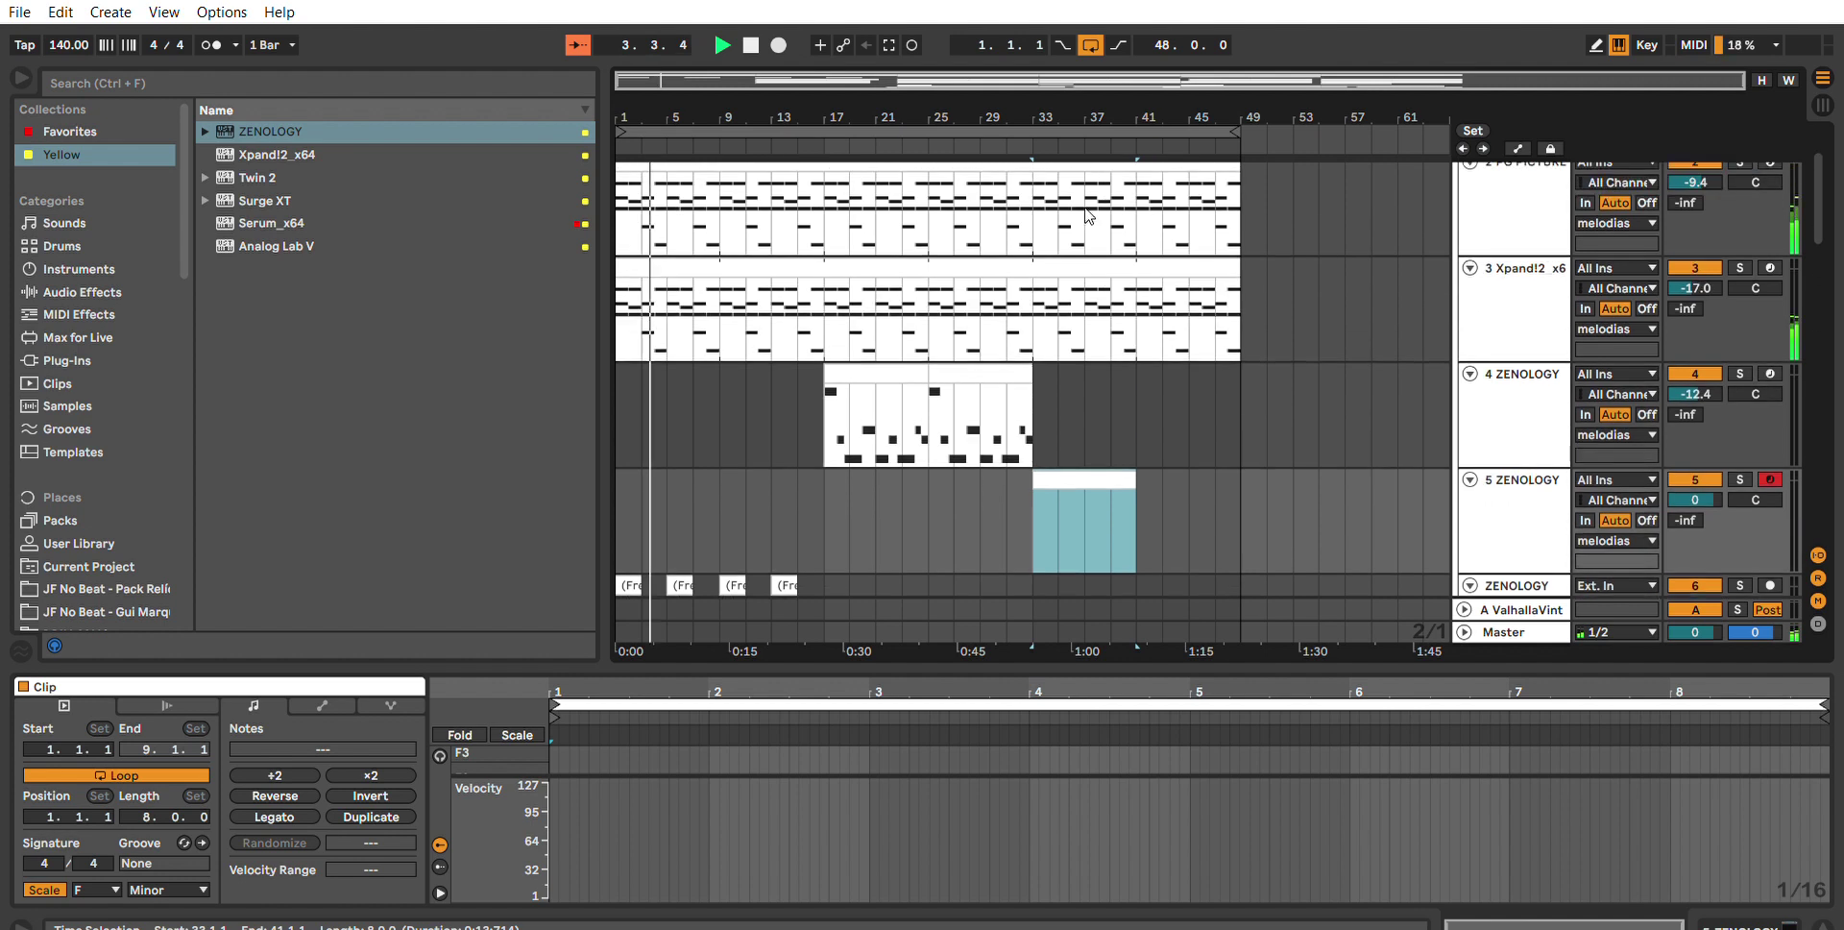
left_click(954, 279)
left_click_drag(954, 280, 1397, 475)
Delete everything after bar 49 on the new ZENOLOGY track, keeping the chord clips from bar 33 to 49.
left_click_drag(1245, 504, 1297, 506)
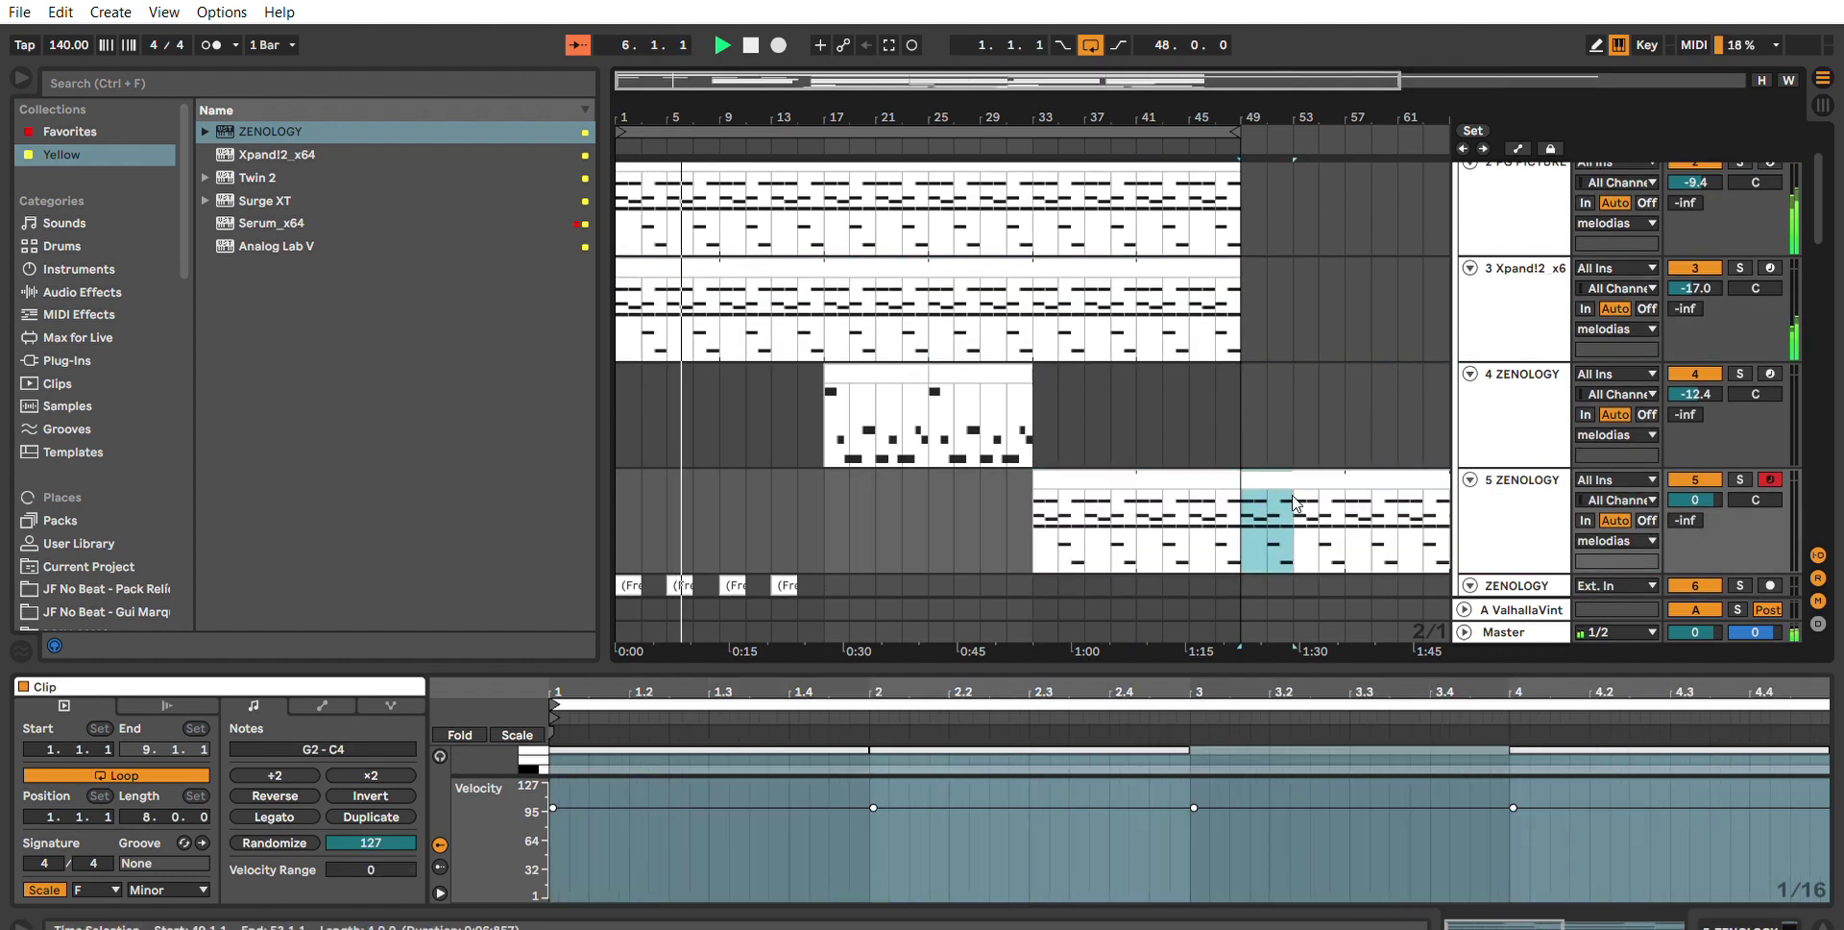
key("Delete")
left_click(1324, 476)
key("Delete")
left_click(1159, 477)
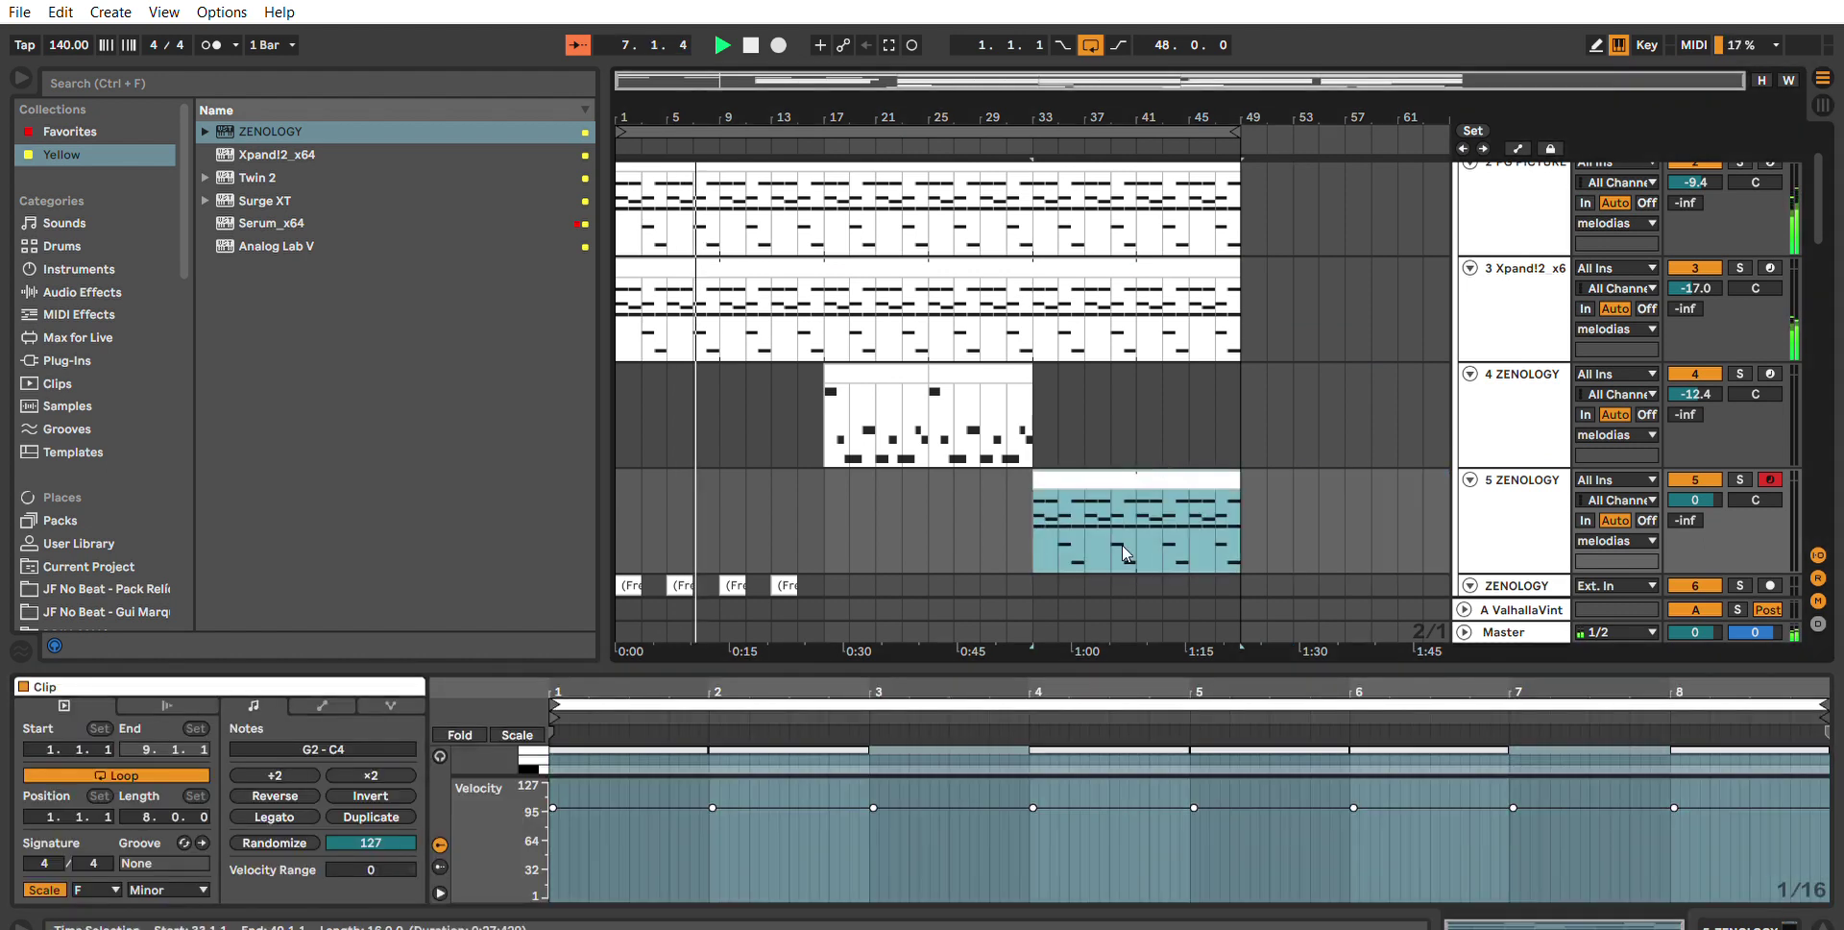
Enlarge the note editor for the bar 33 clip and start the first chord's A♭3 at 1.1.3 and F3 at 1.2.3.
left_click_drag(956, 668, 805, 298)
scroll(784, 499, "up", 2)
left_click(759, 568)
left_click(561, 518)
left_click_drag(549, 522, 601, 548)
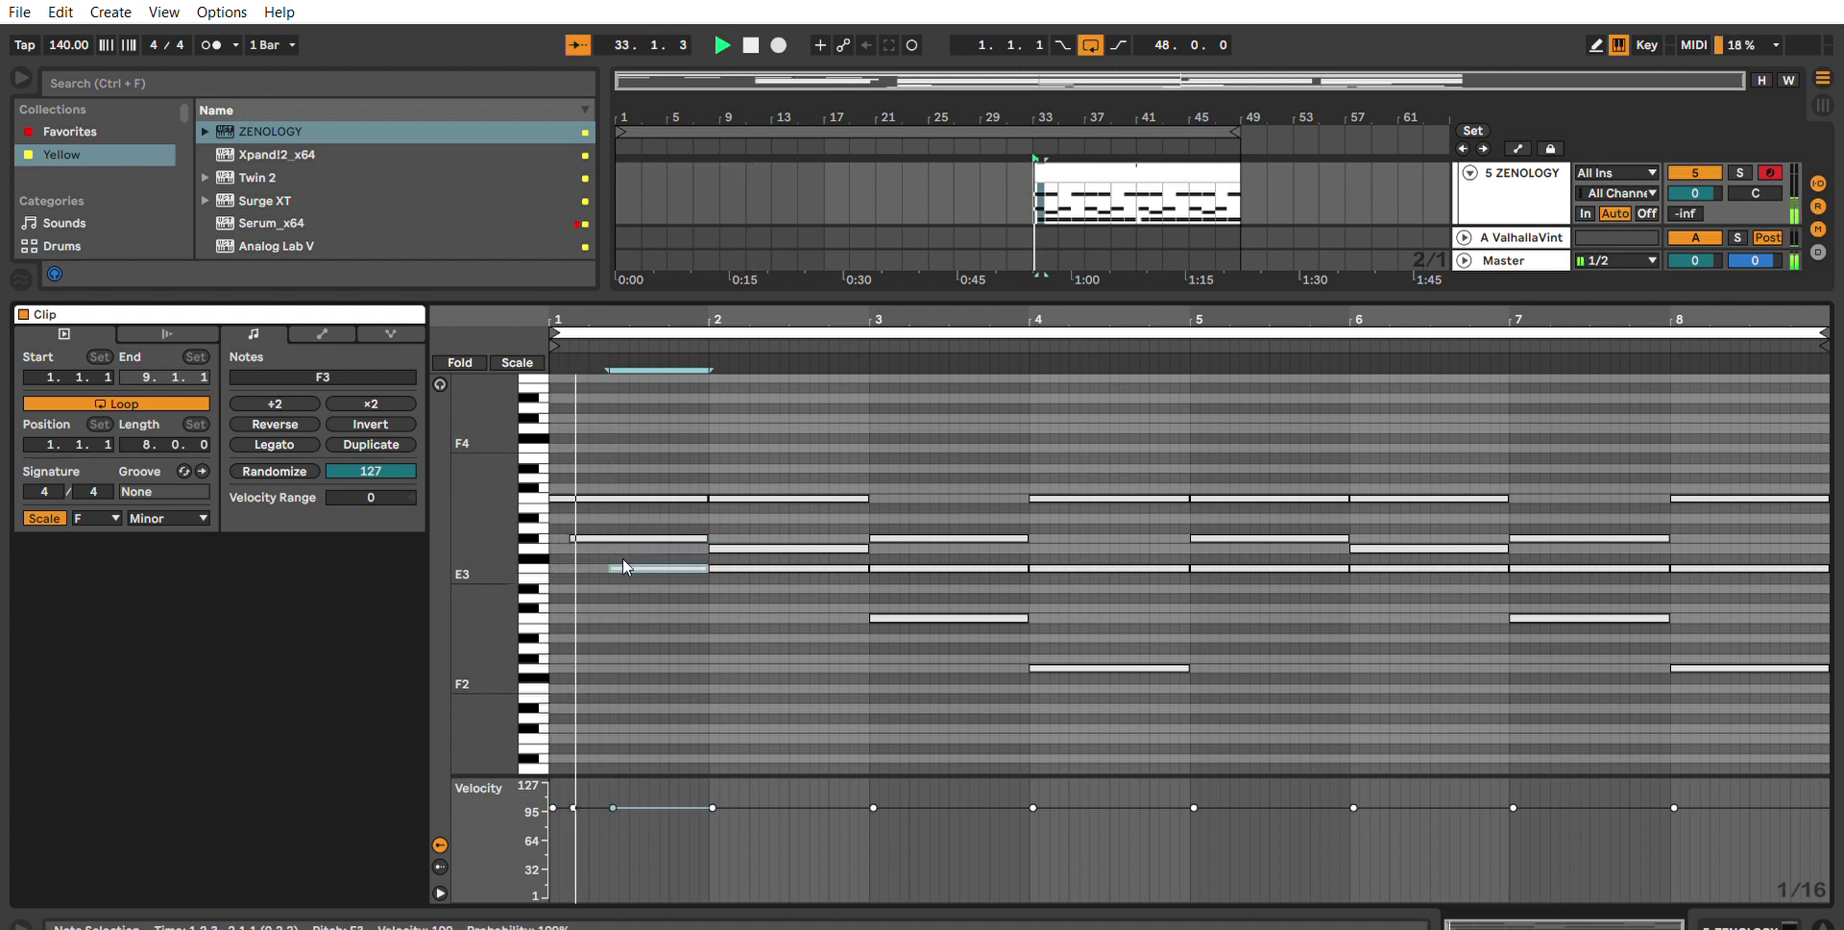
left_click(665, 579)
key("space")
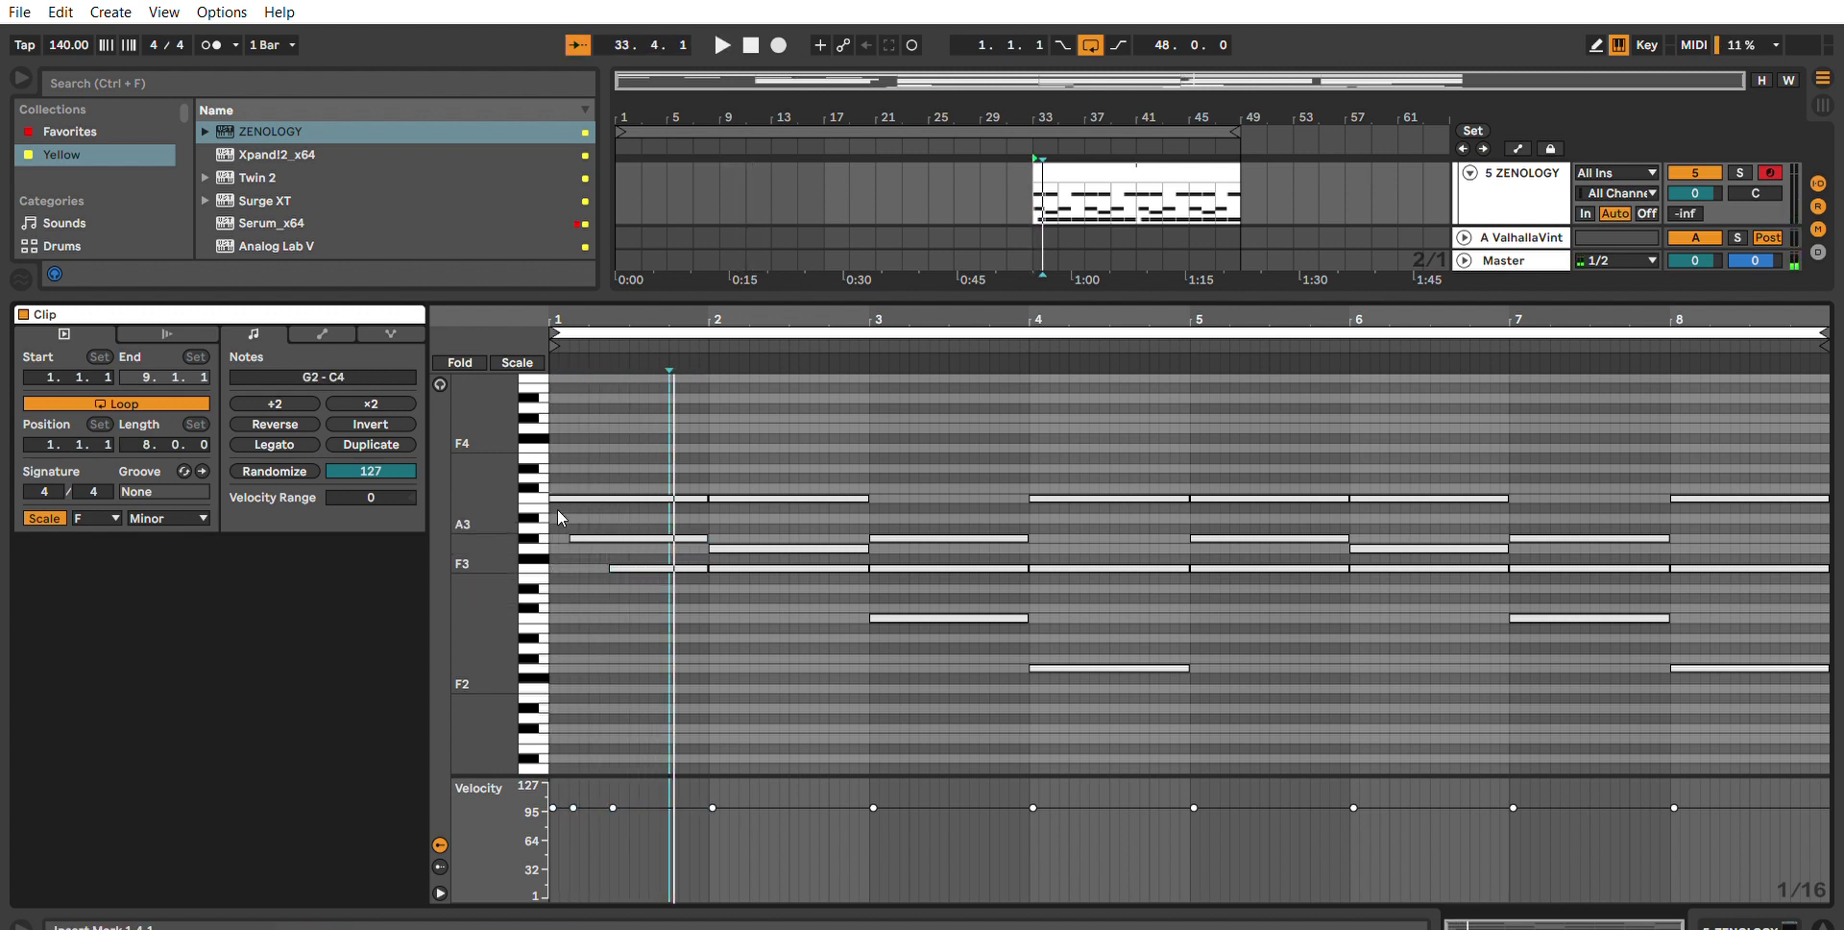
Move the start of the first chord's A♭3 note to 1.2.3 and of its F3 note to 1.4.1.
left_click_drag(579, 523, 602, 511)
key("space")
key("space")
left_click_drag(617, 567, 672, 538)
key("space")
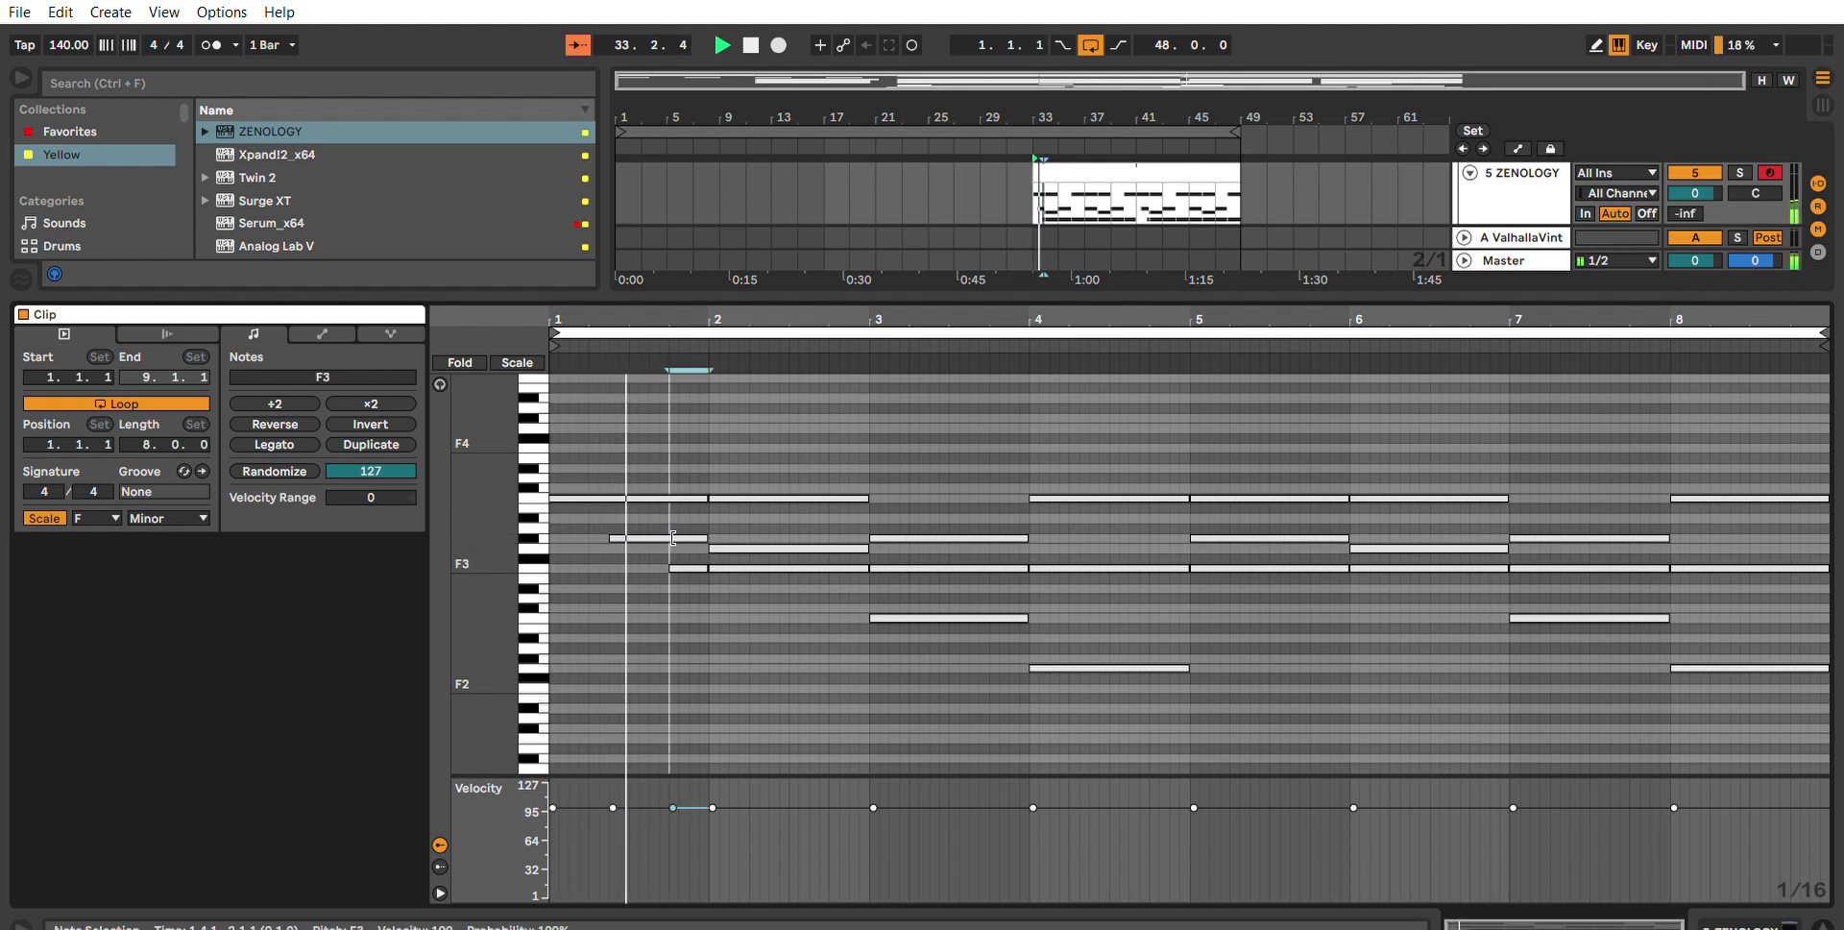
Start the second chord at 2.3.1, and end the first C4 at 1.2.3, A♭3 at 1.4.1 and F3 at 2.3.1.
key("space")
left_click(809, 603)
left_click_drag(770, 620, 625, 425)
key("space")
key("space")
left_click(706, 498)
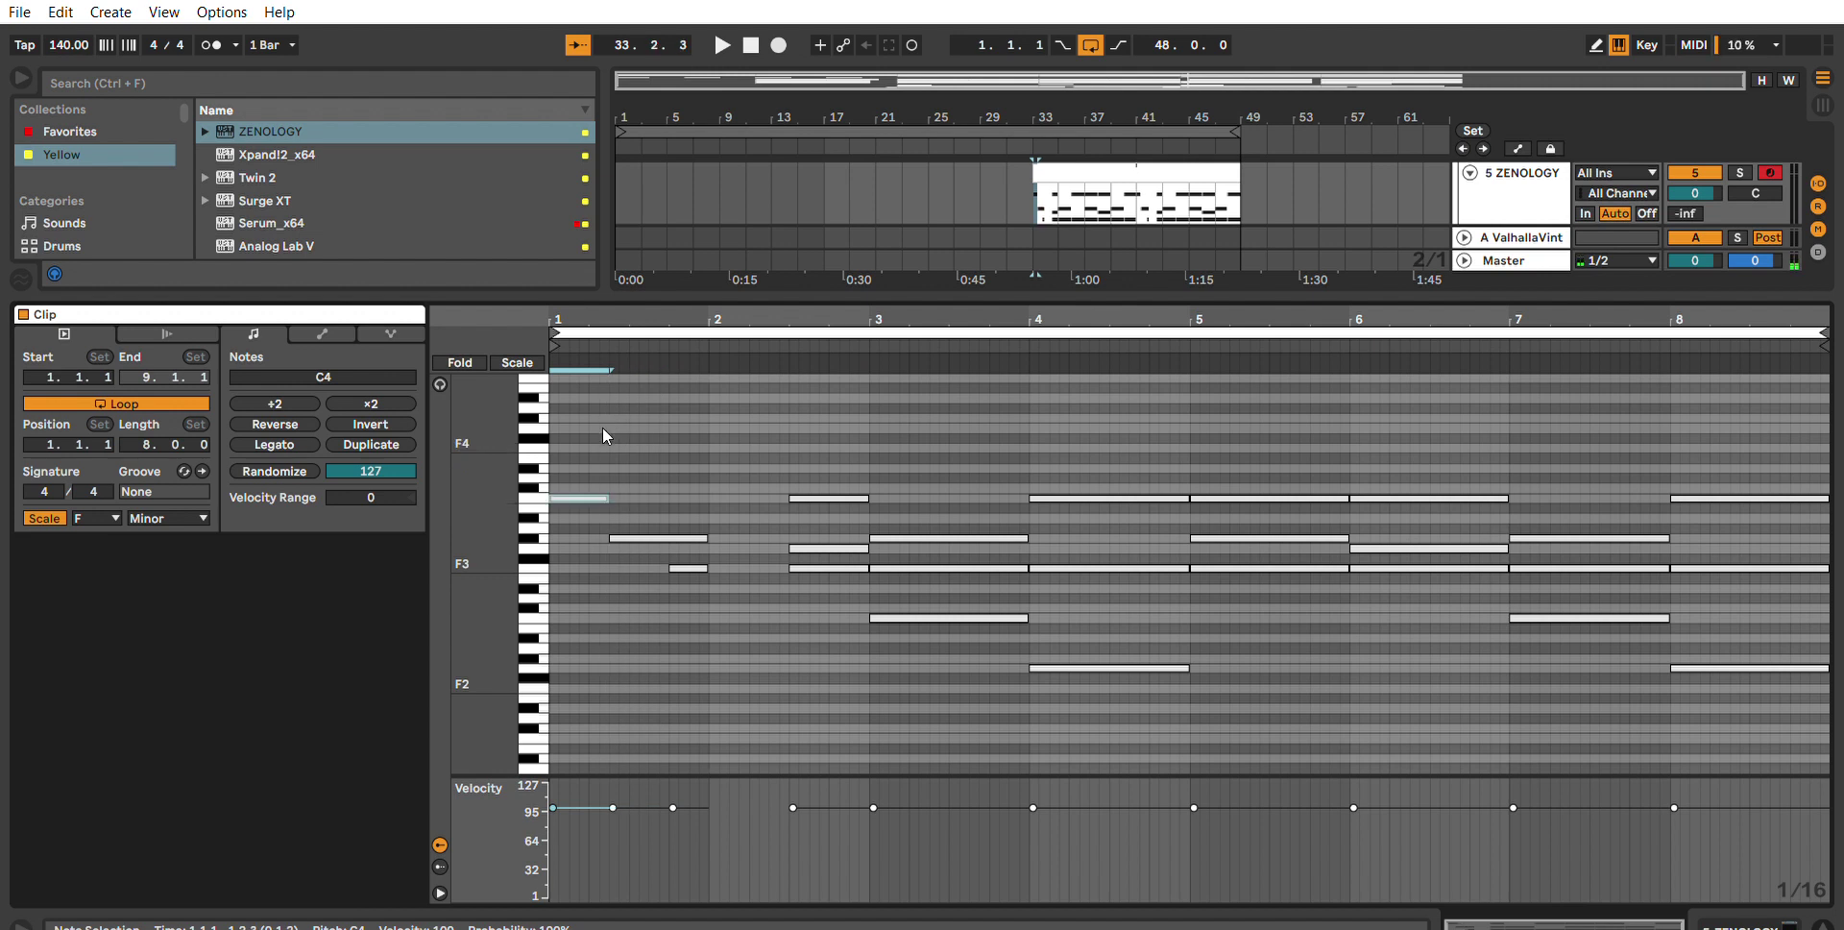
left_click_drag(582, 497, 799, 521)
key("space")
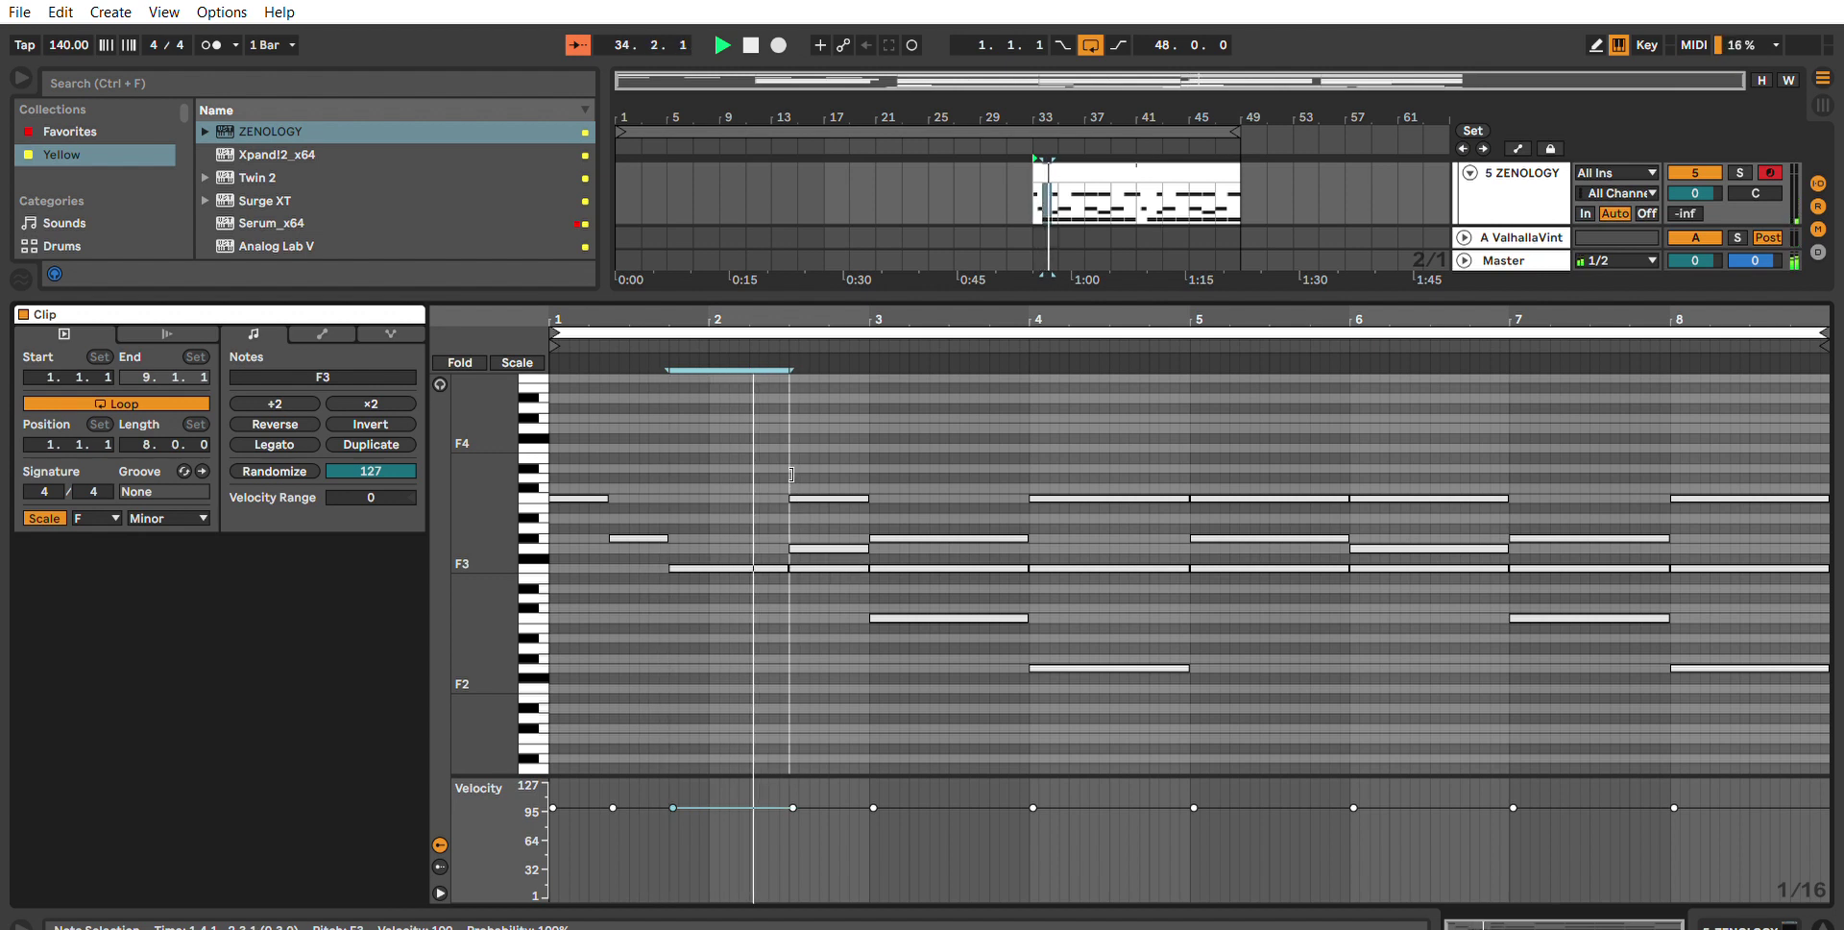
Delete the F3 and C4 notes at 2.3.1, keeping only the G3 of the second chord.
left_click(835, 554)
left_click(837, 566)
key("Delete")
left_click(843, 497)
key("space")
key("space")
key("Delete")
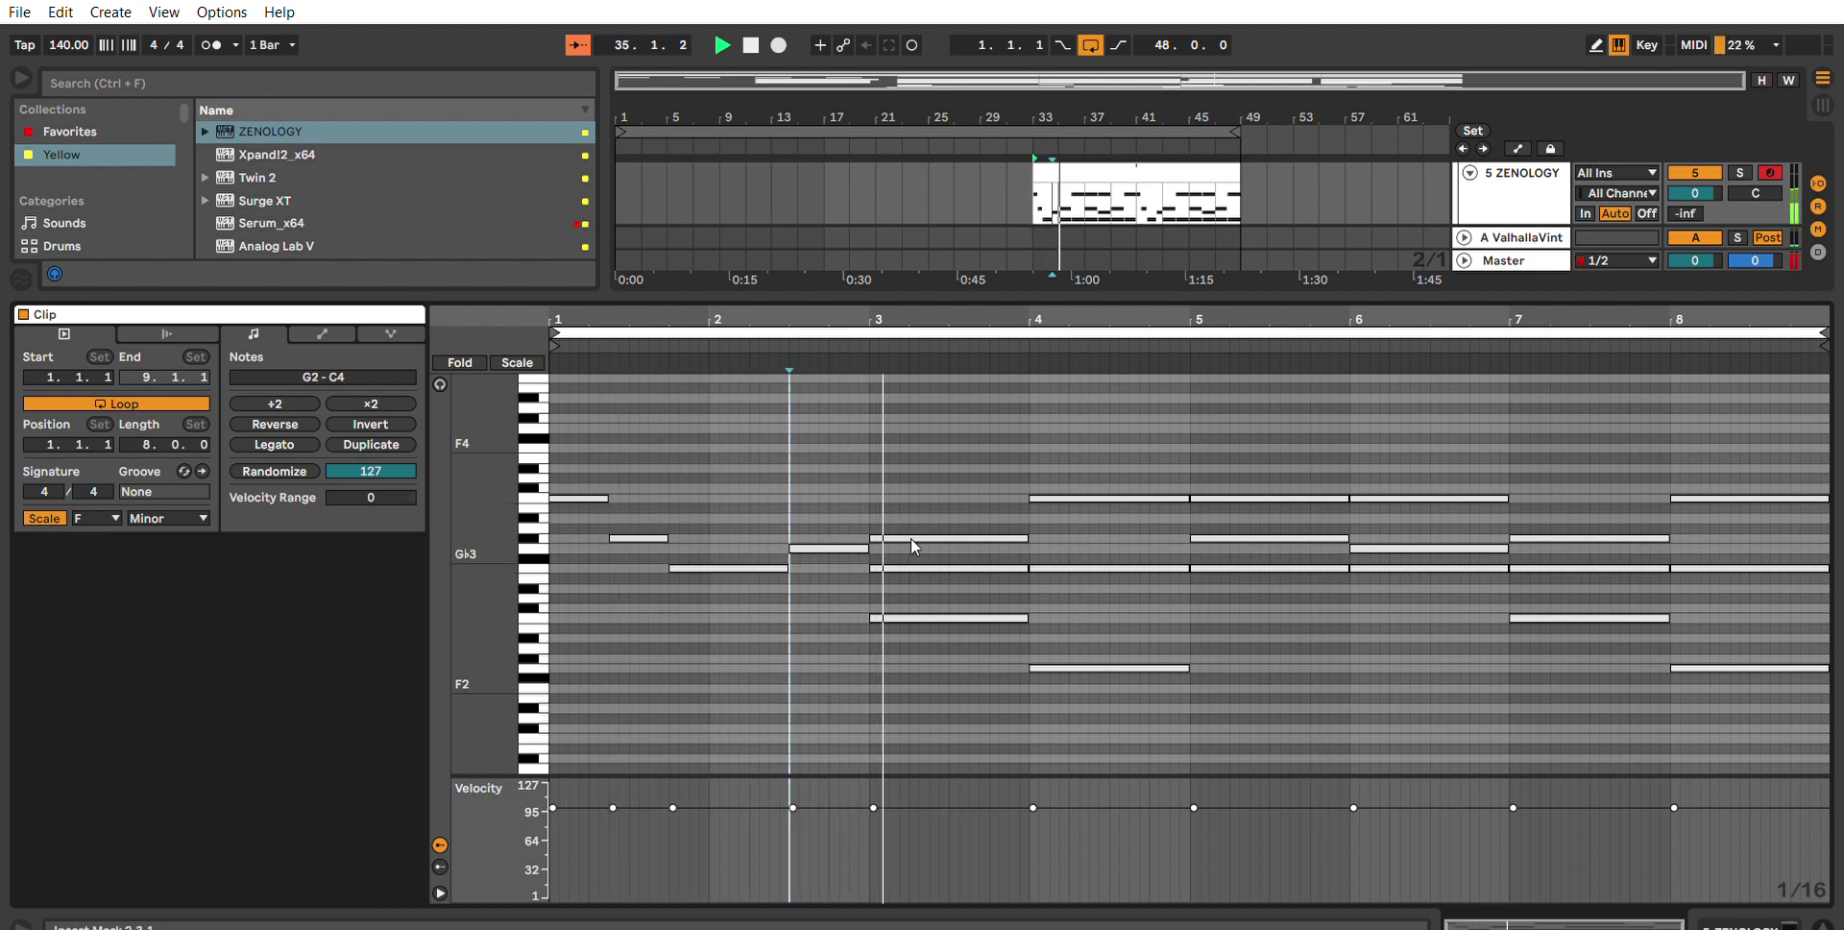
Try the third chord without its F3 note in playback, and undo the deletion.
left_click(959, 576)
left_click(940, 568)
key("Delete")
key("space")
key("space")
key("ctrl+z")
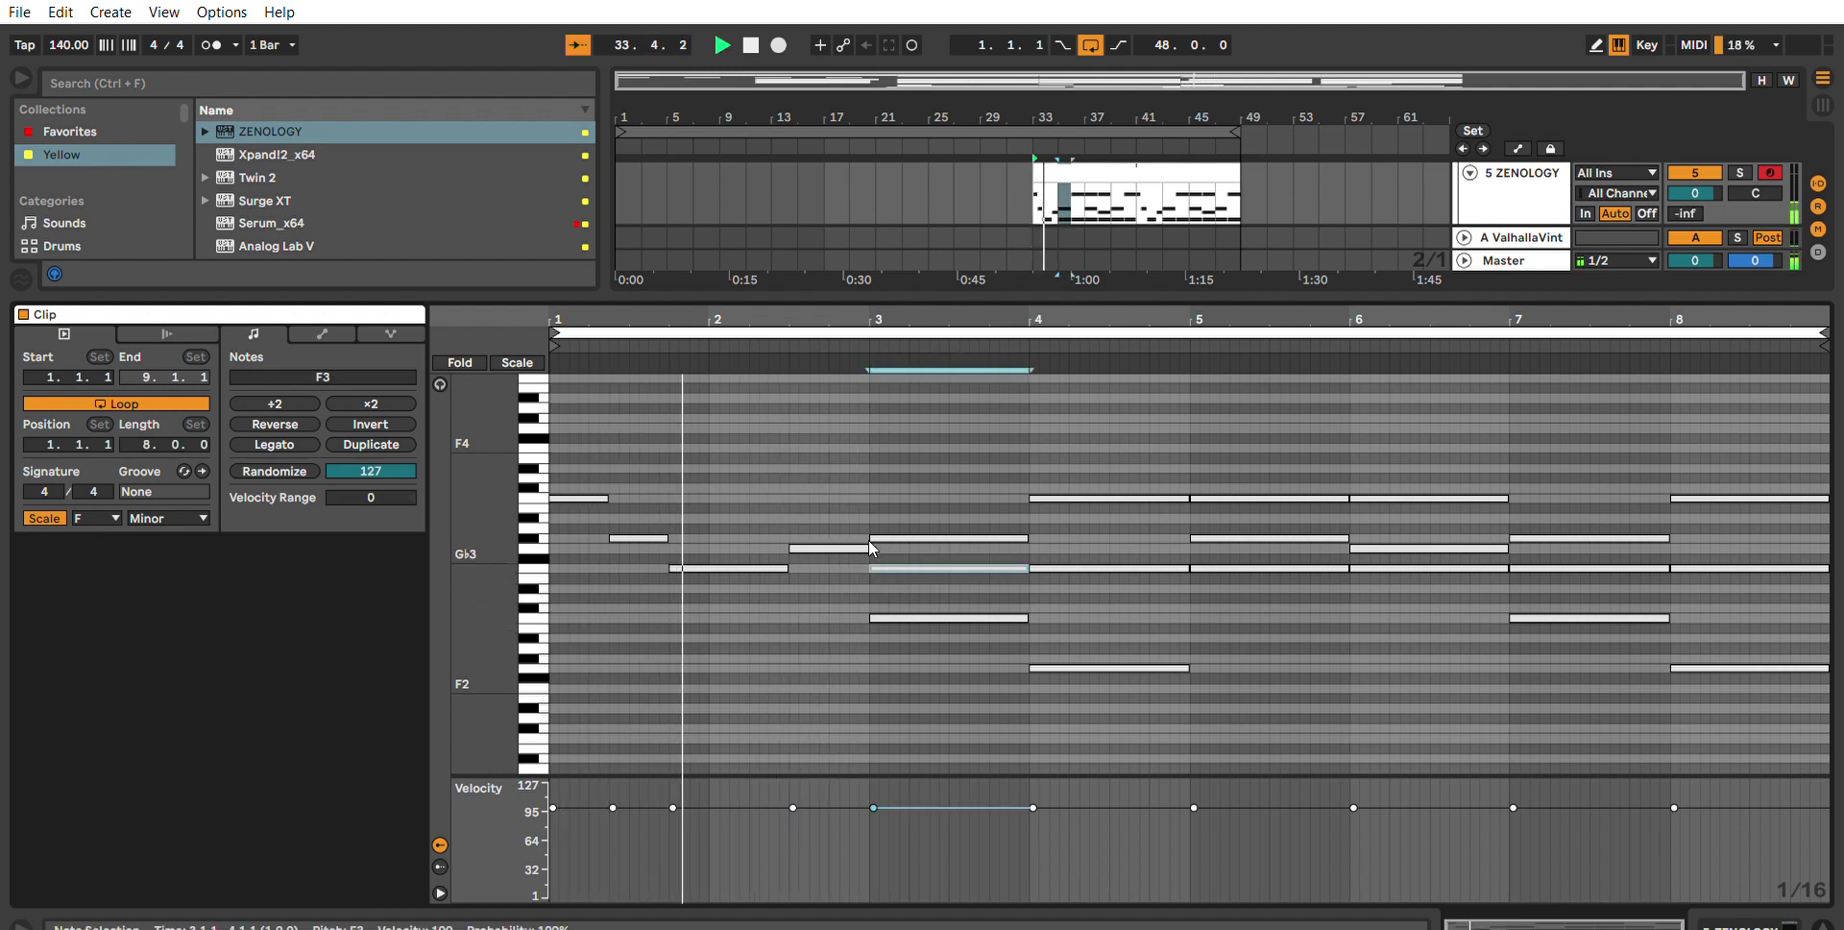
Start the bar 3 chord's C3 at 3.4.1 and F3 at 3.3.3, undoing a trial deletion of the F3.
mouse_move(872, 567)
left_mouse_down()
mouse_move(943, 568)
mouse_move(919, 568)
mouse_move(960, 610)
mouse_move(991, 610)
left_mouse_up()
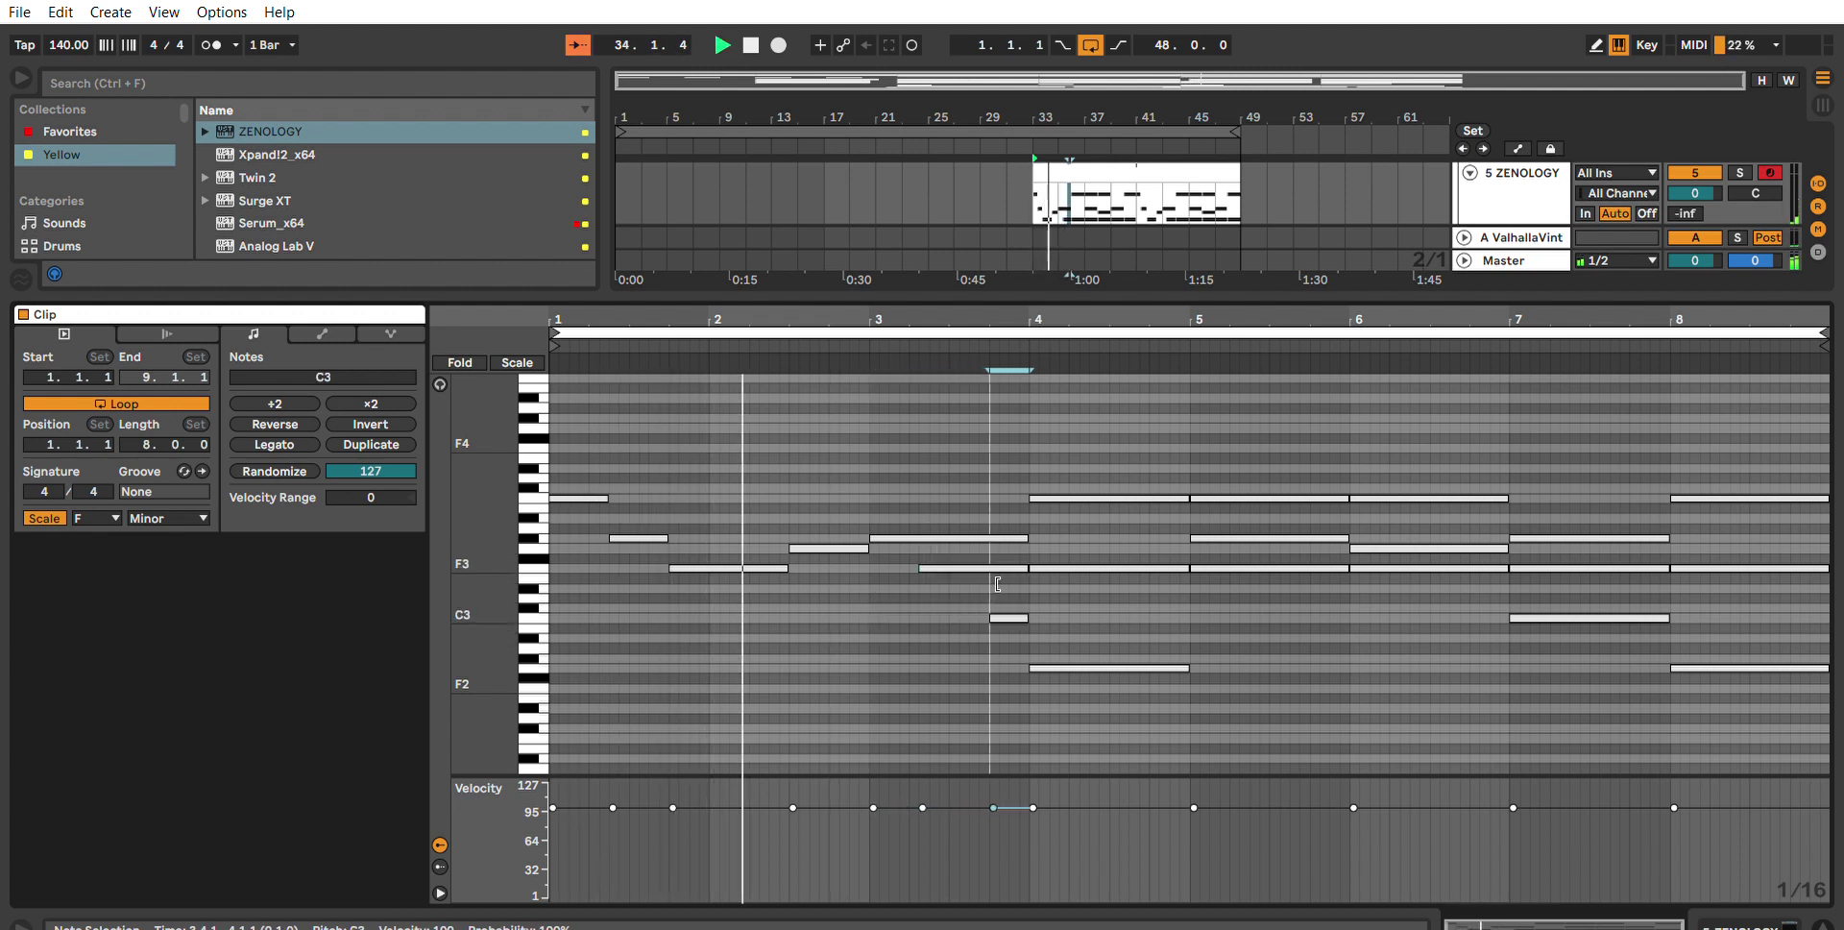
left_click(921, 567)
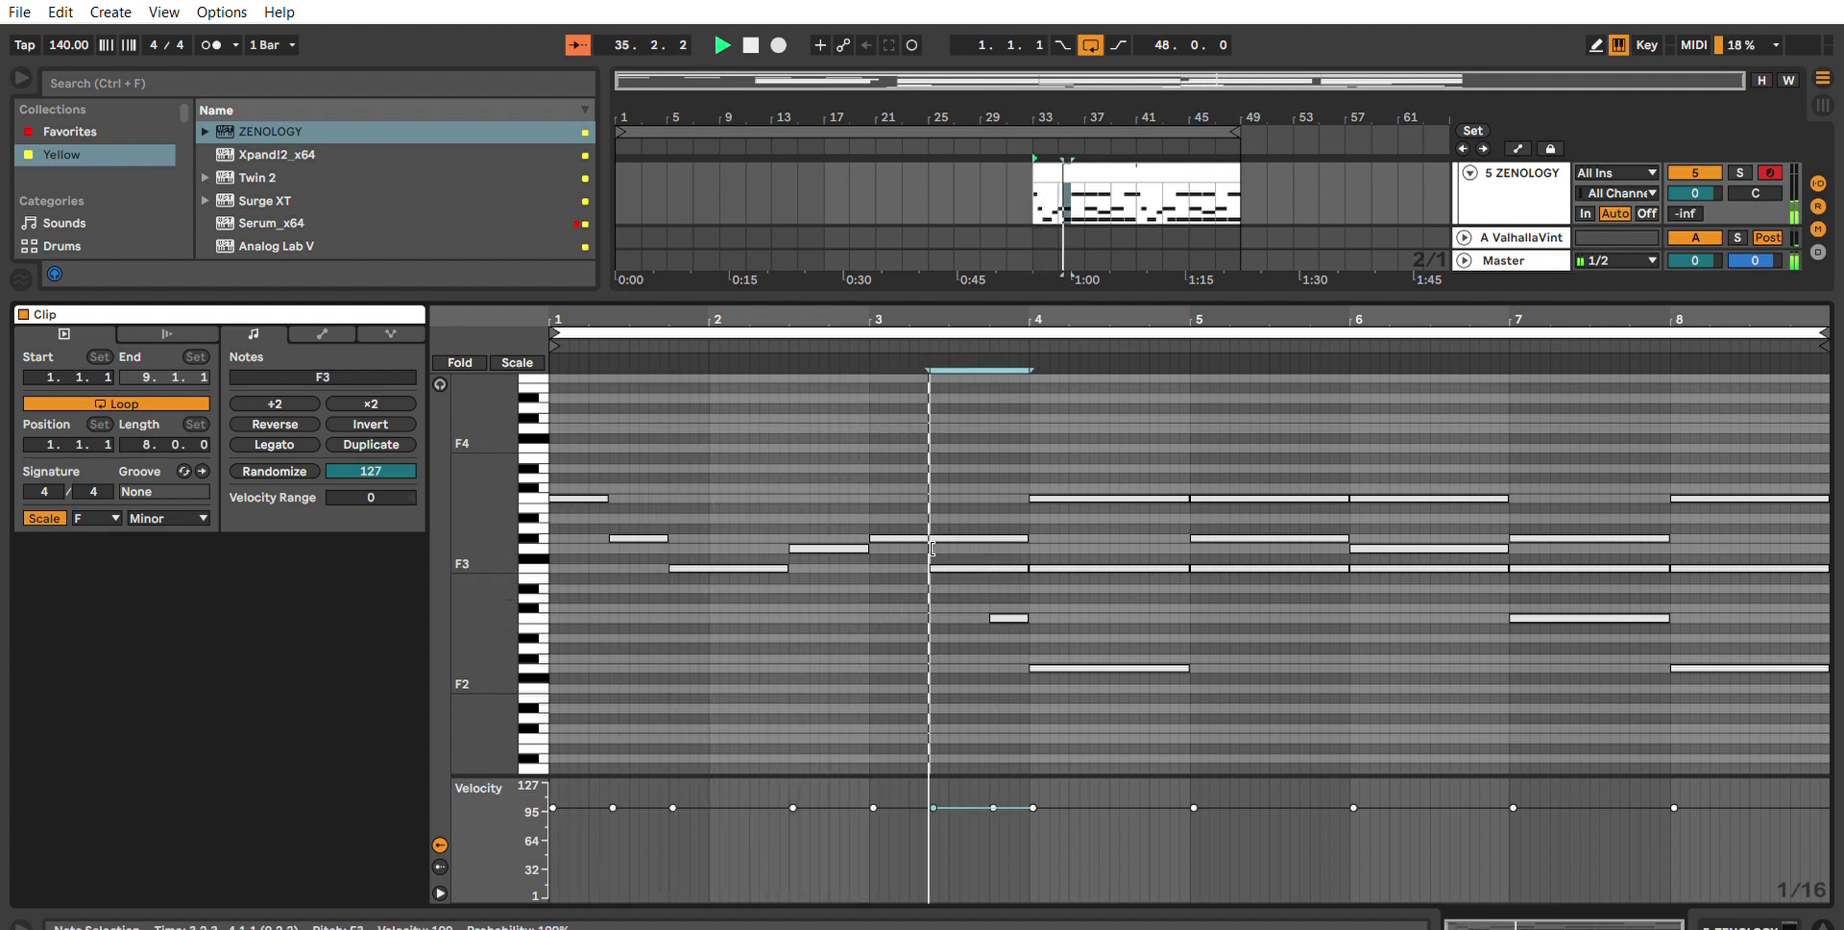
left_click_drag(921, 568, 966, 538)
key("Delete")
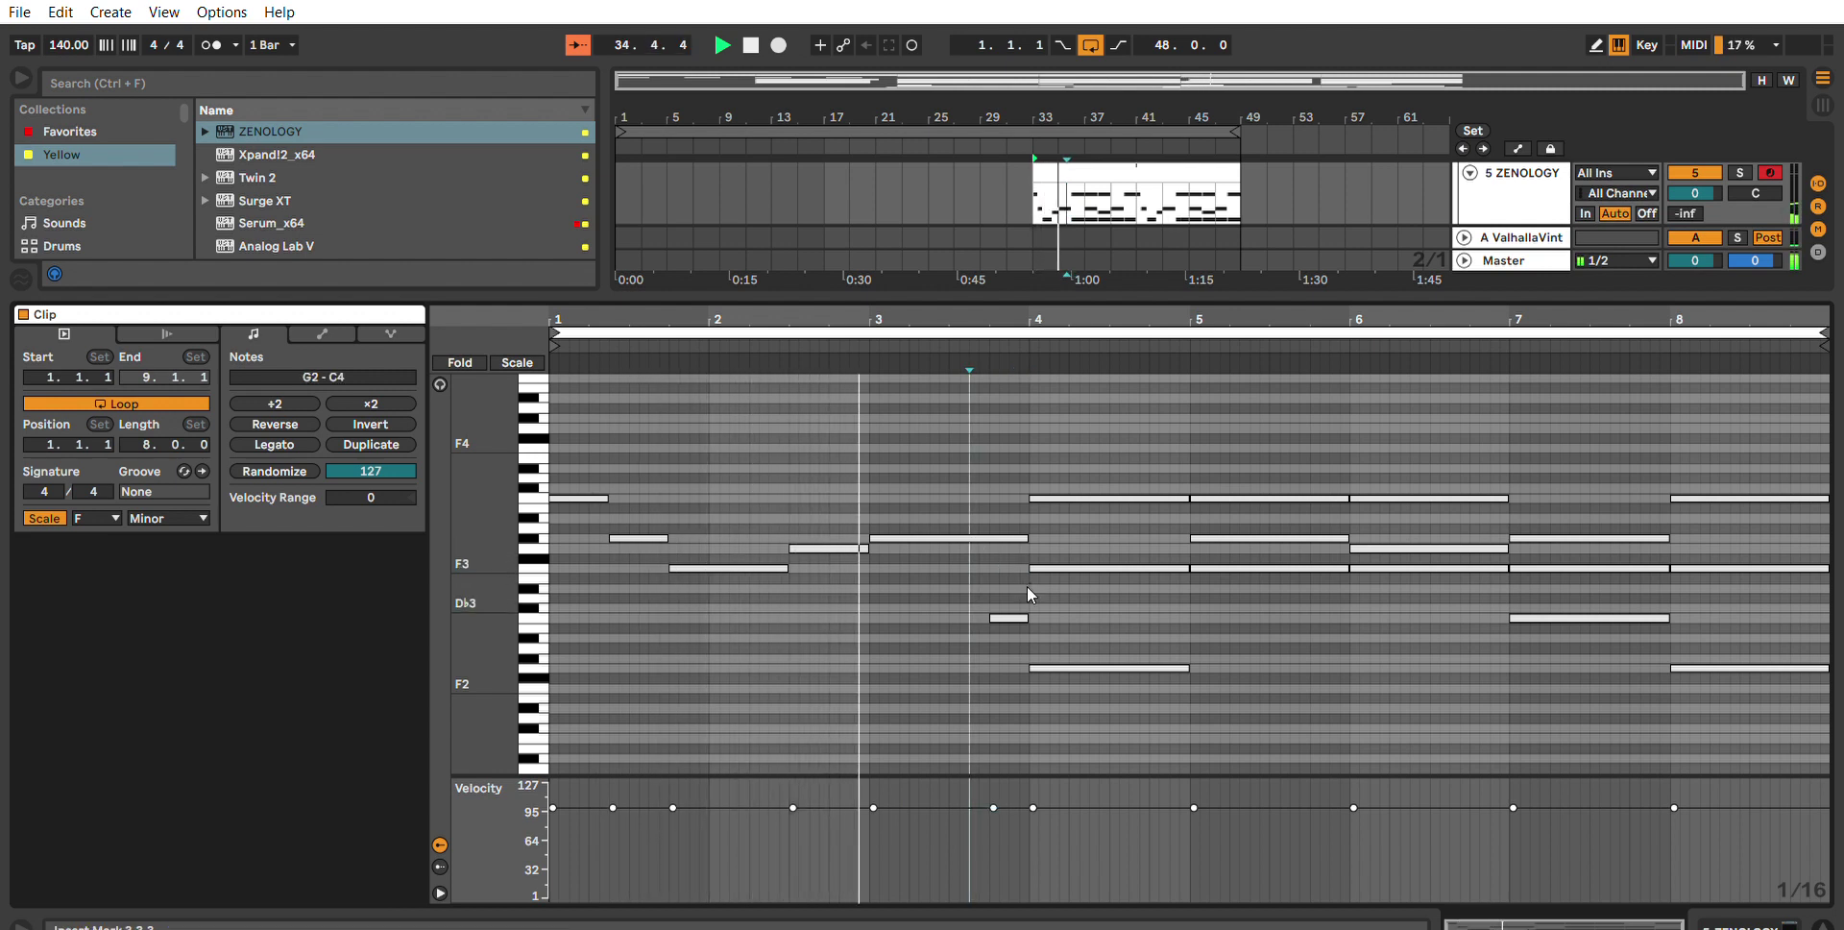
key("ctrl+z")
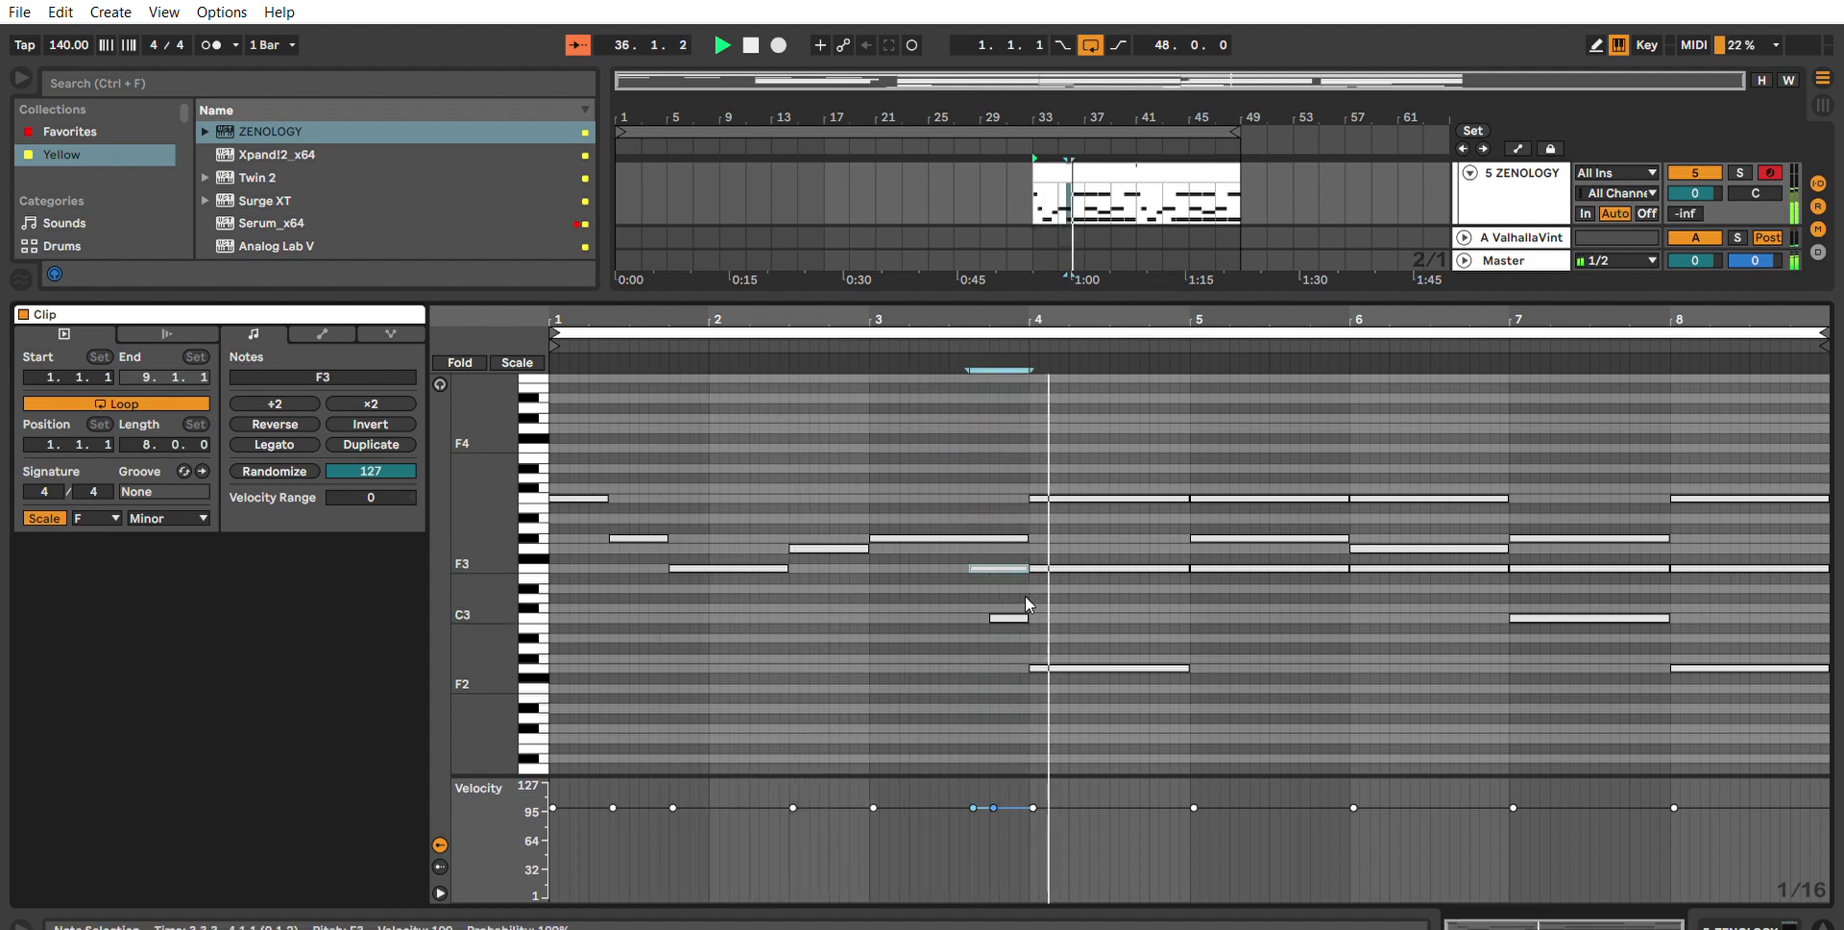
Try the bar 3 F3 from 3.2.3 in playback, then delete it and start the C3 at 3.2.3 instead.
left_click_drag(969, 566, 931, 535)
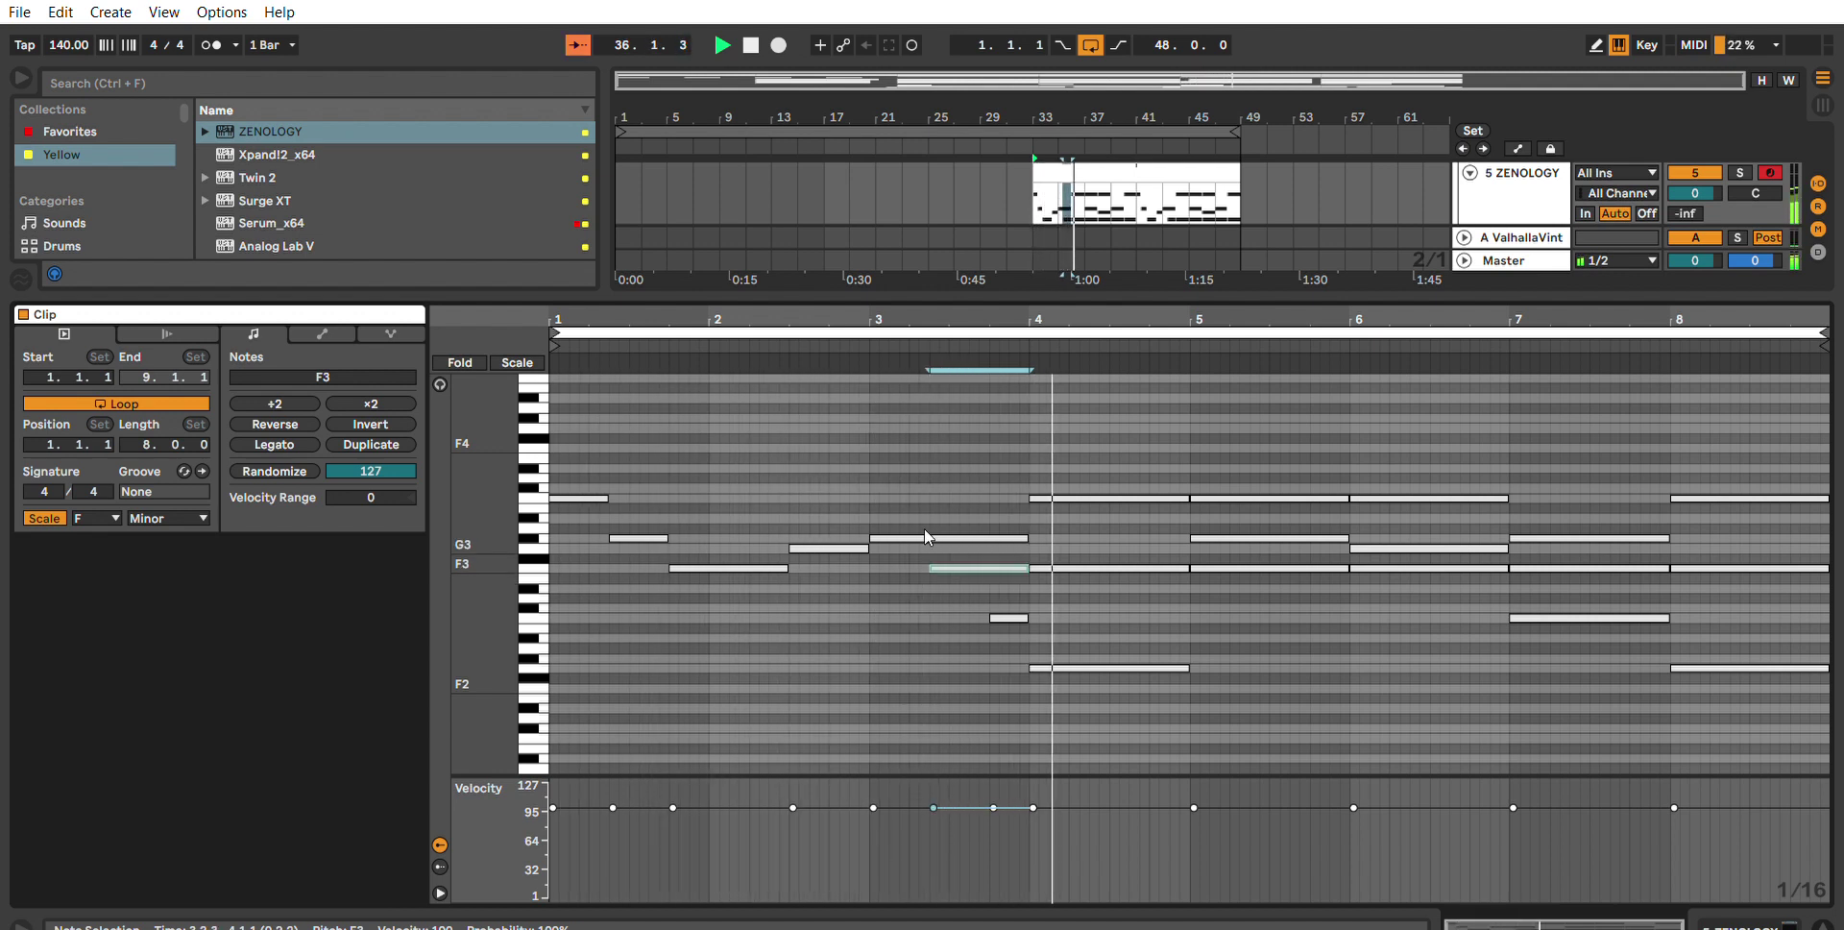
key("space")
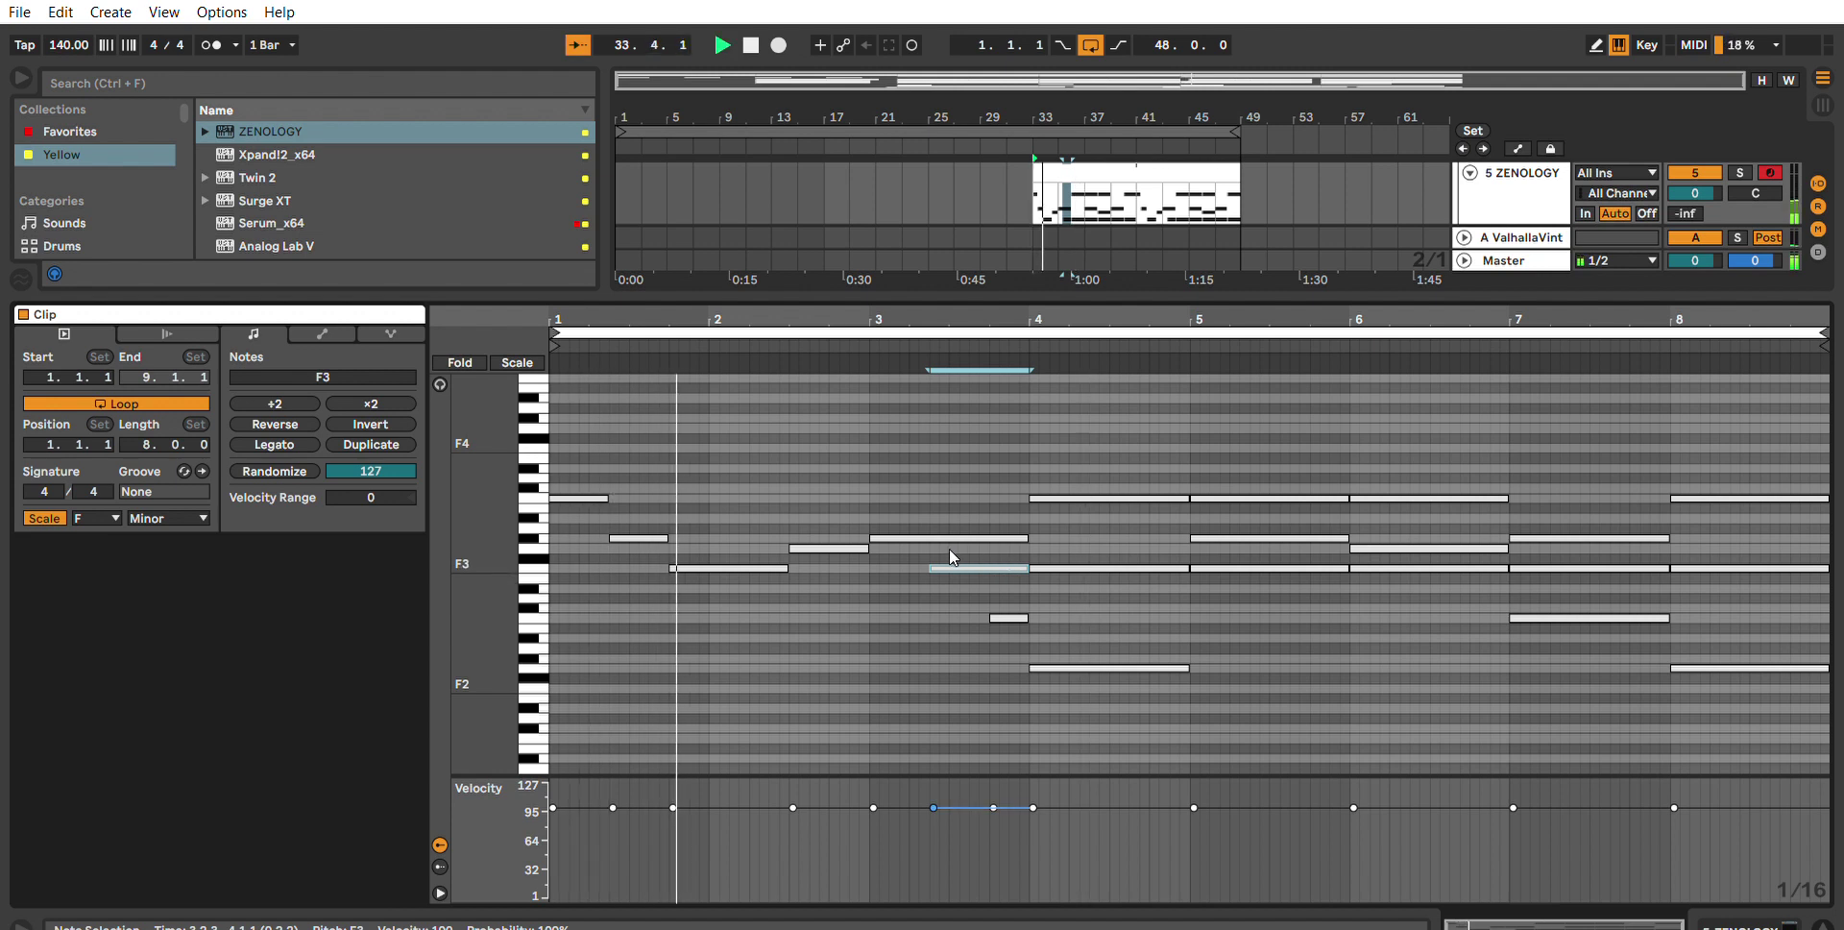
key("Delete")
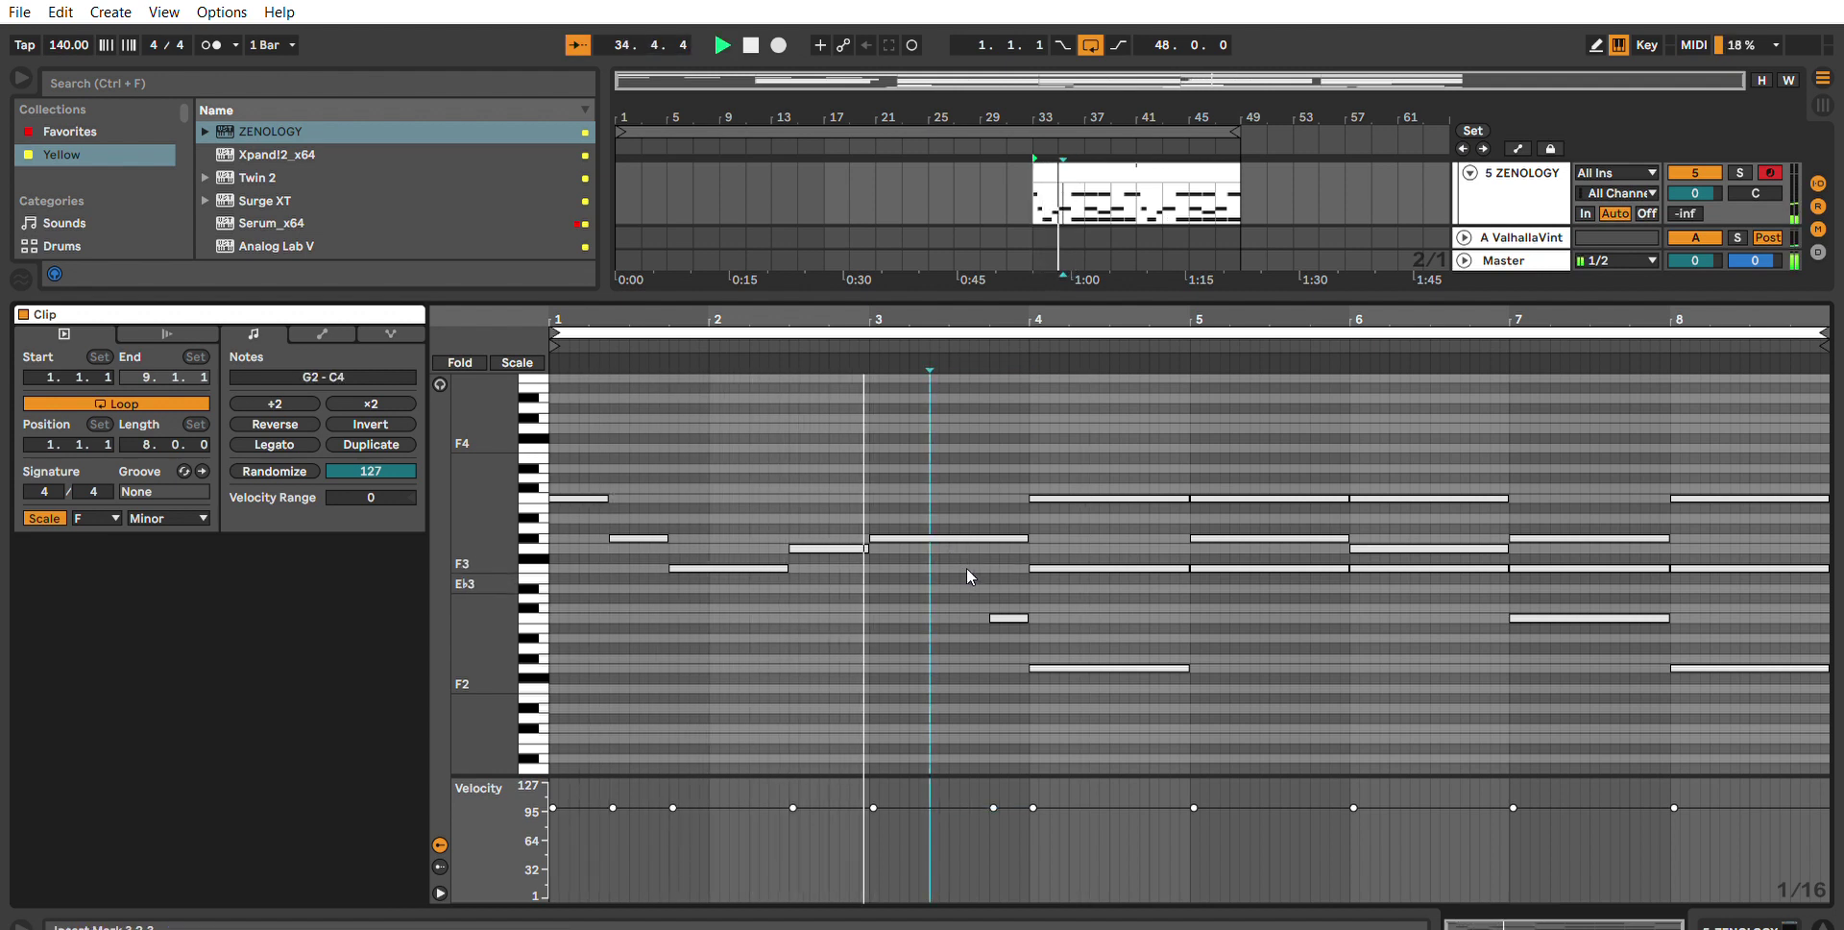
left_click(1008, 618)
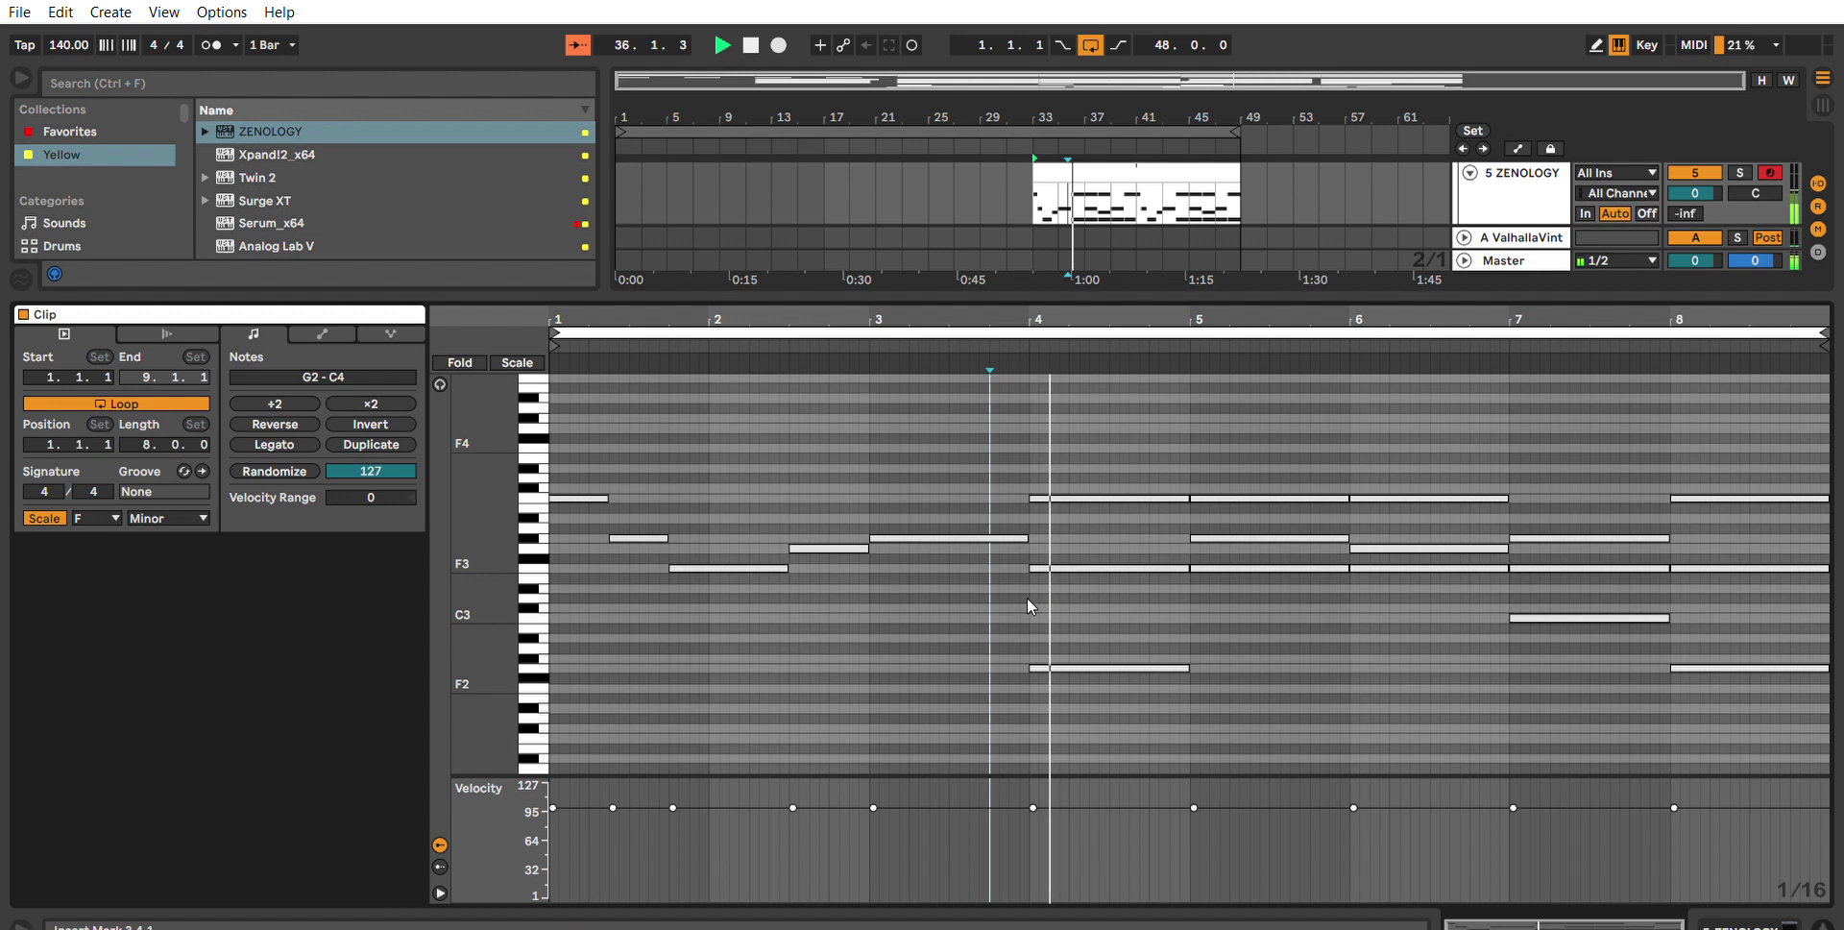
left_click_drag(990, 617, 931, 618)
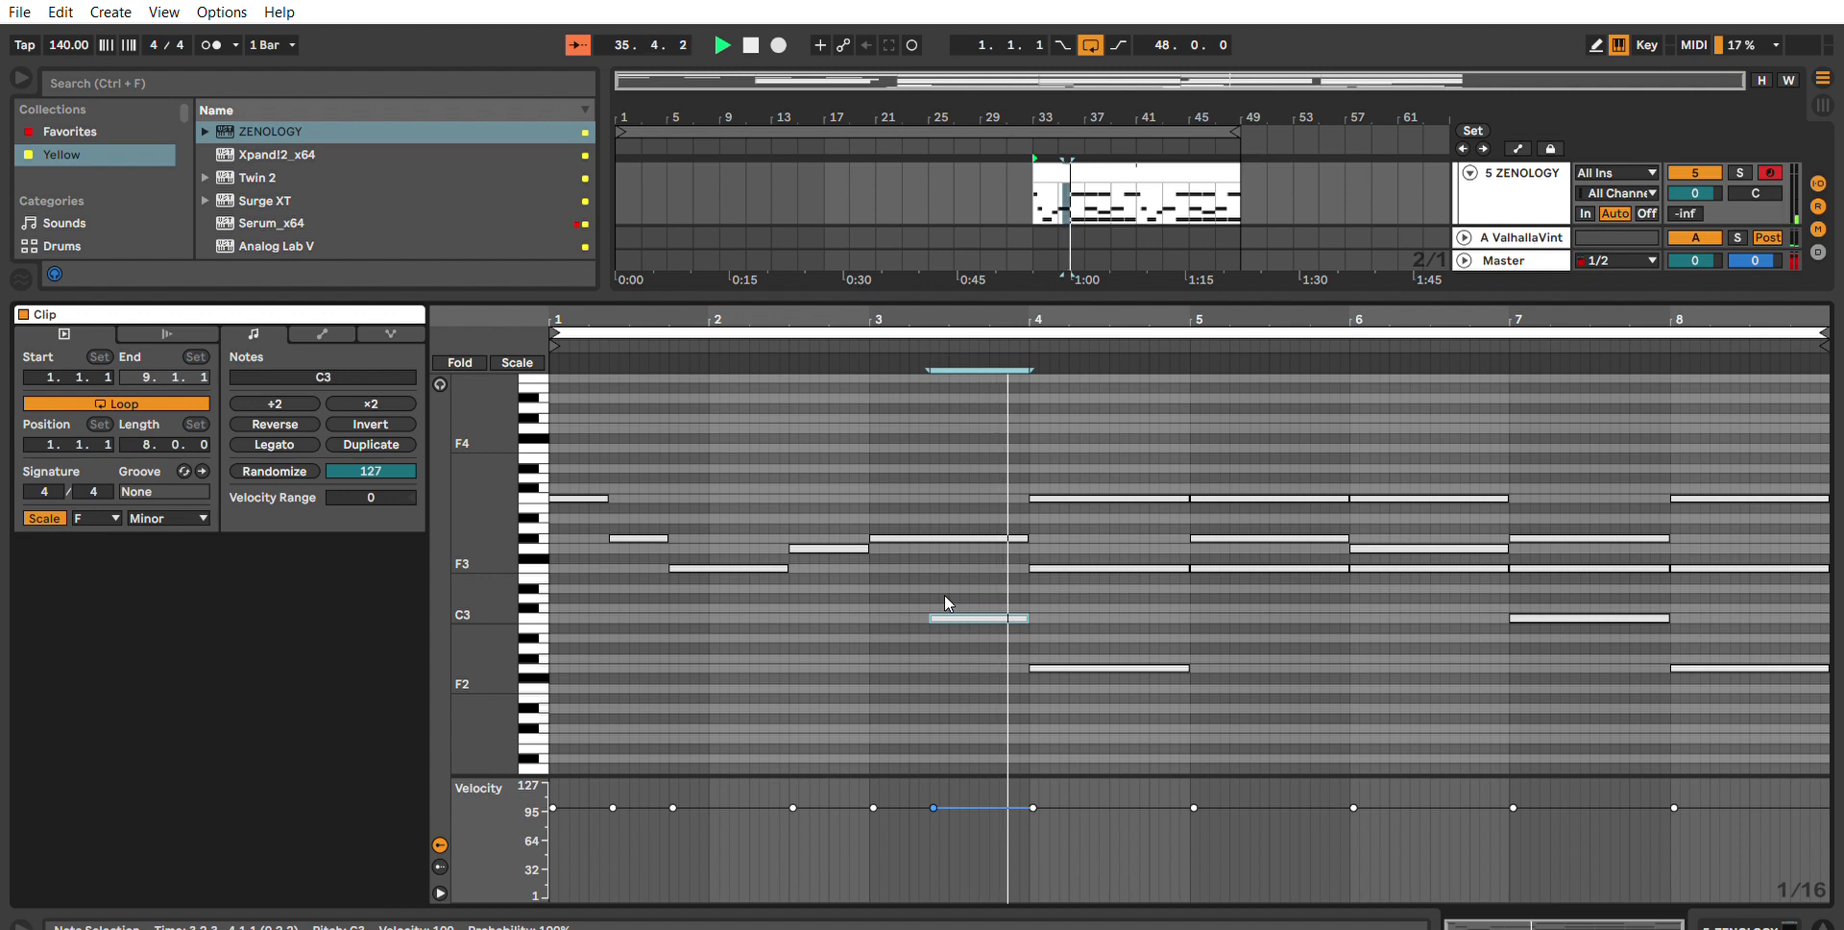
Reduce the bar 4 chord to a single G2 from 3.4.1 to 4.3.1, and delete the G3 in bar 2.
left_click_drag(1115, 596, 1080, 438)
key("Delete")
left_click(1035, 659)
left_click_drag(1034, 667, 990, 617)
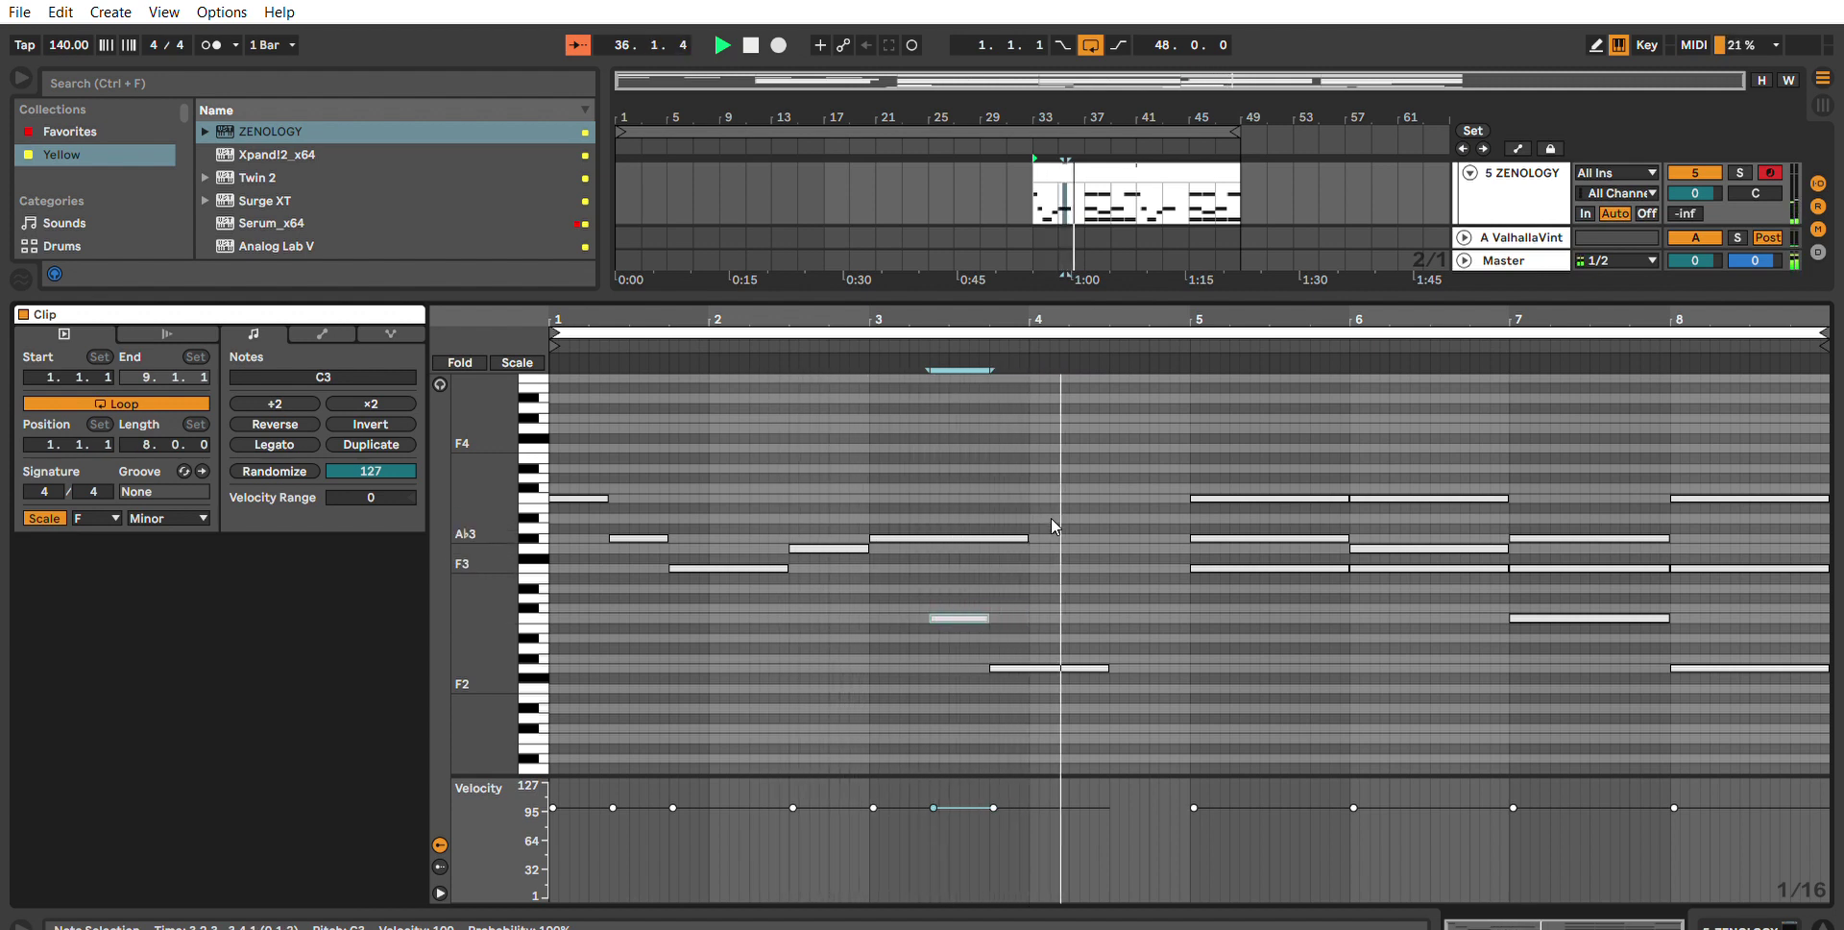
double_click(828, 548)
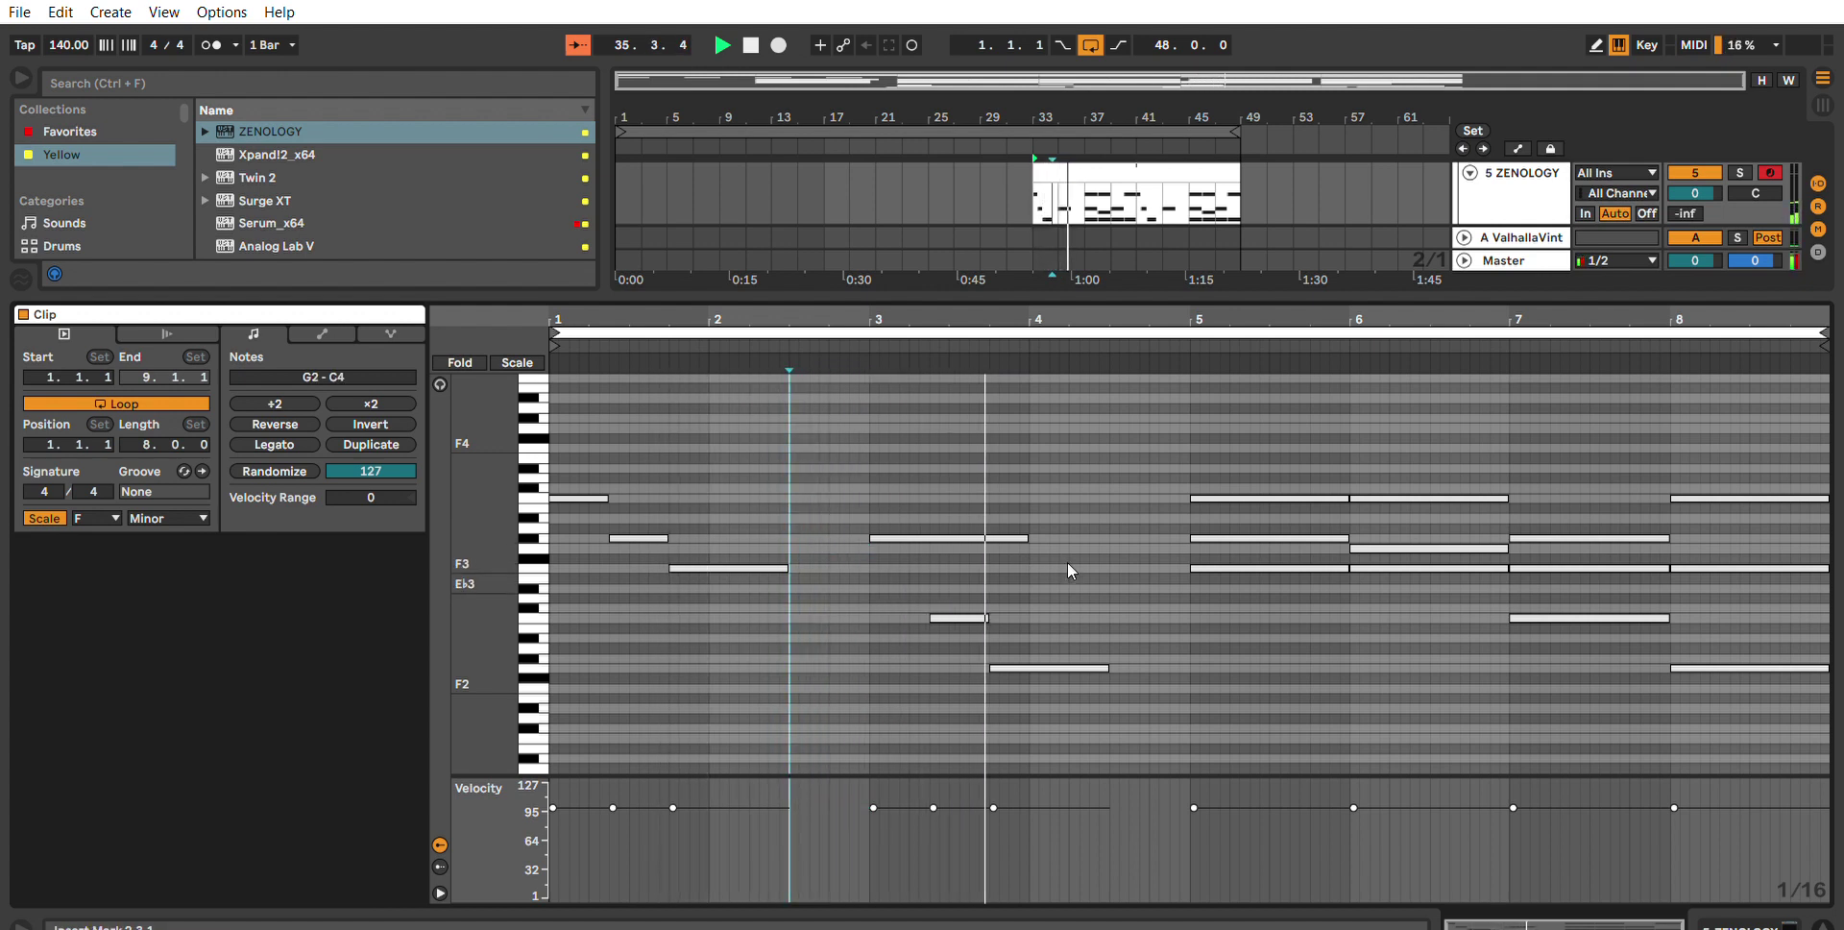
Replace the notes in bars 5 to 8 with a duplicate of bars 1 to 4.
left_click_drag(1748, 649, 1191, 404)
key("Delete")
left_click_drag(1189, 688, 609, 400)
key("ctrl+d")
left_click(1270, 544)
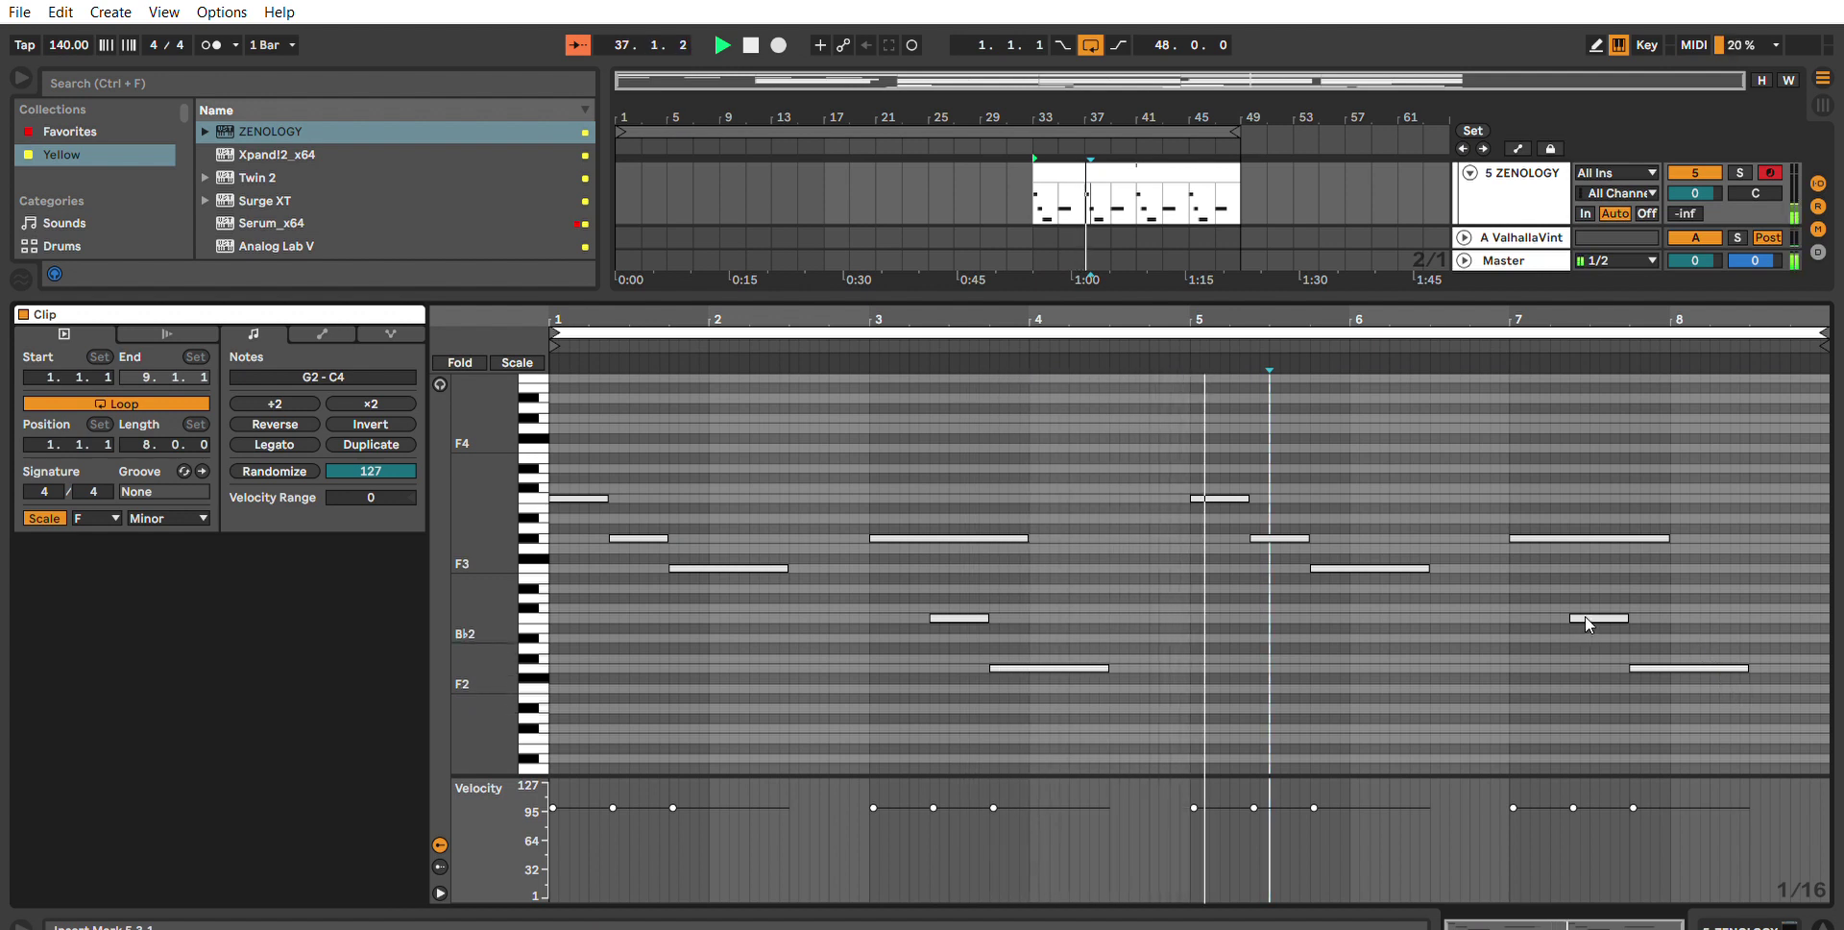
Move the C4 at 5.1.1 down to F3 and the F3 at 5.4.1 up to C4.
left_click(1418, 499)
left_click_drag(1218, 497, 1222, 555)
left_click_drag(1391, 568, 1393, 499)
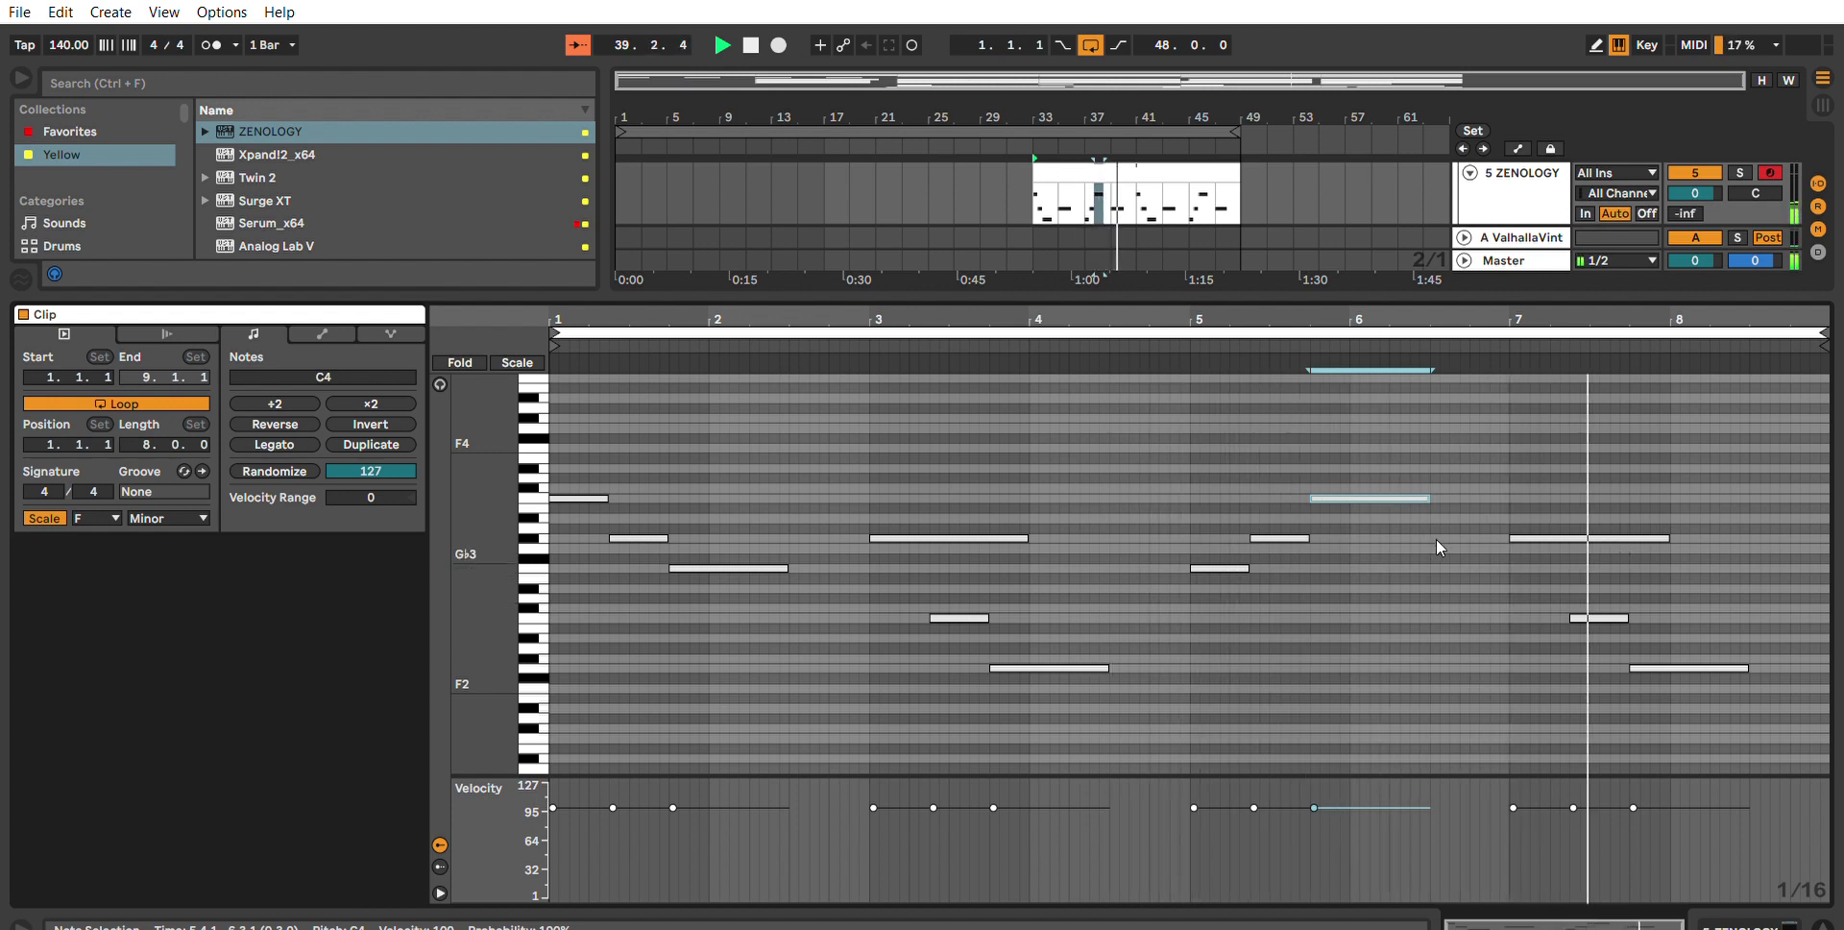
Delete all notes from bar 3 onward and shorten the clip loop to end at 5.1.1.
left_click(1139, 171)
left_click_drag(1100, 696, 957, 486)
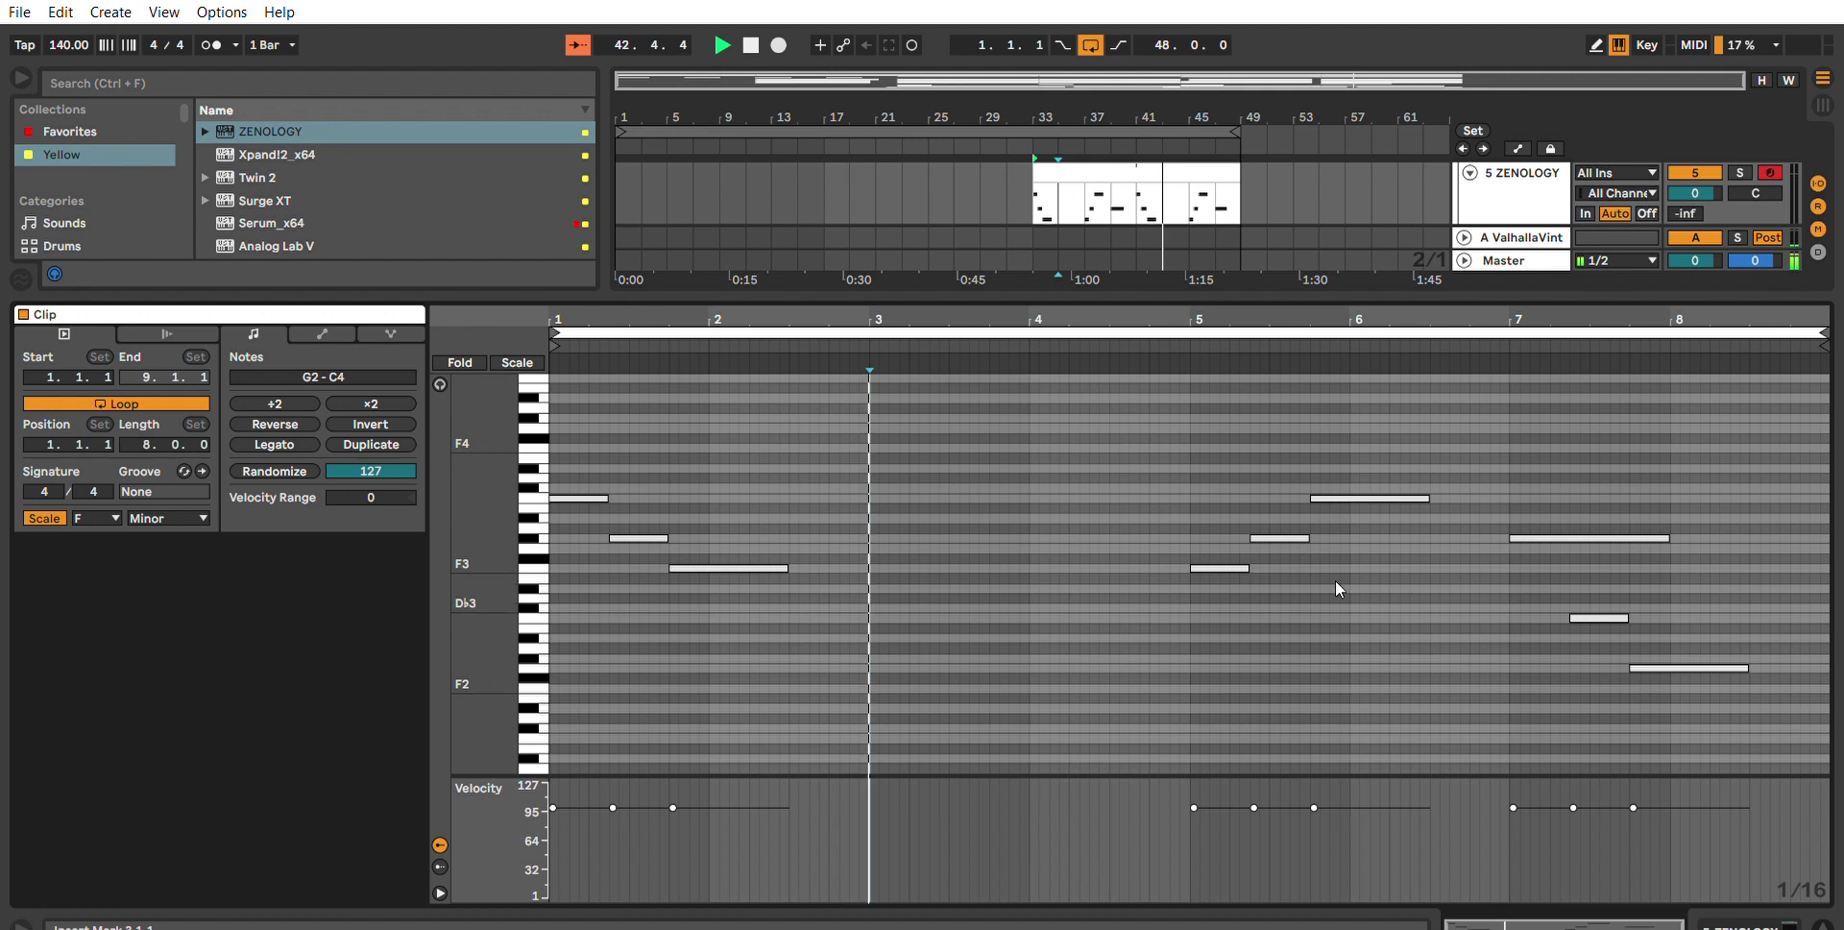
left_click_drag(1740, 698, 1216, 425)
key("Delete")
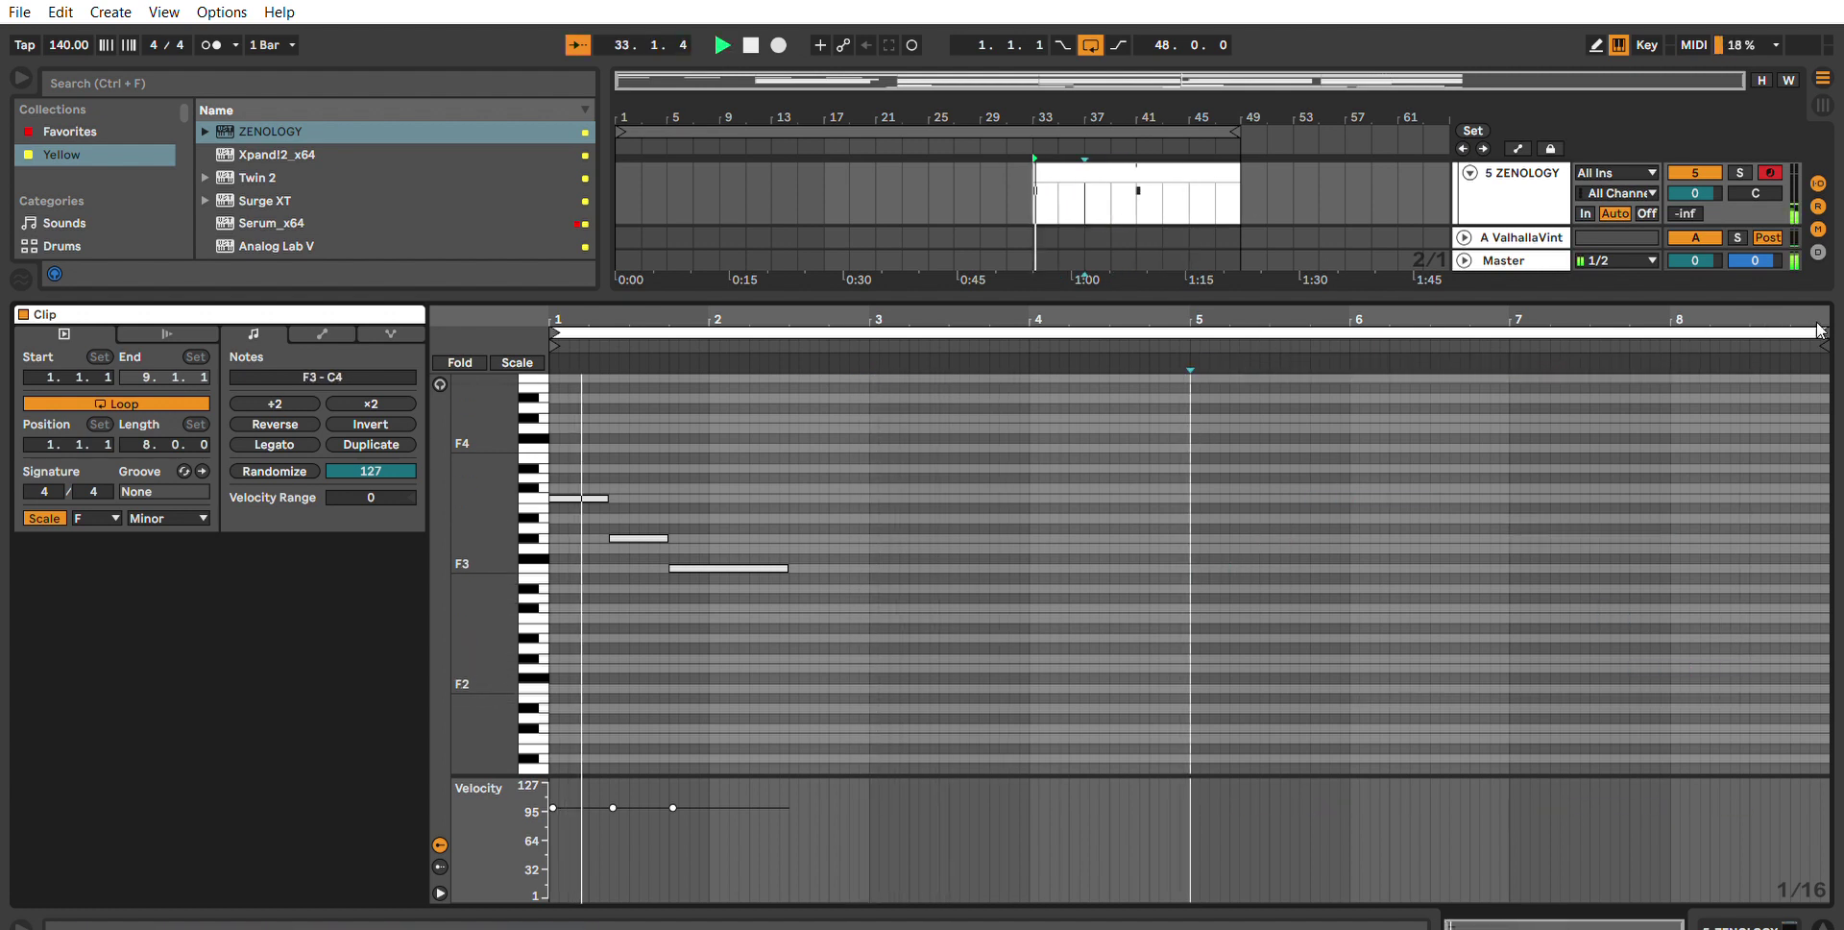
left_click_drag(1823, 341, 1193, 361)
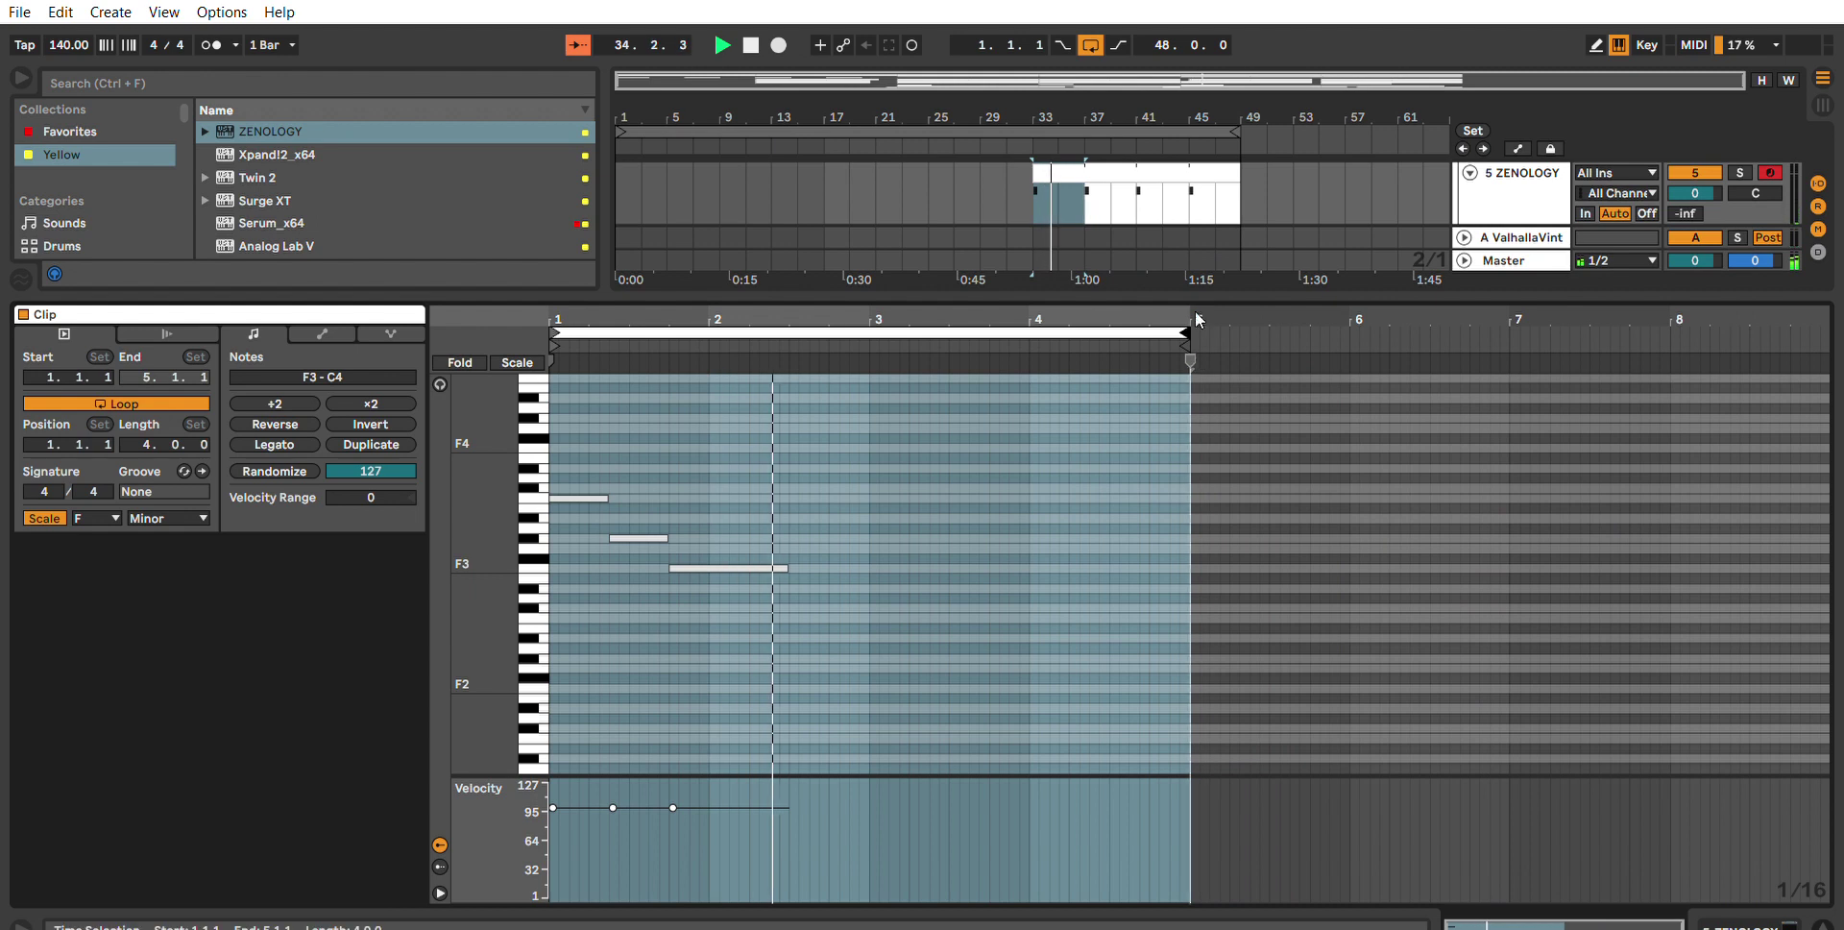
Close the clip editor, play from bar 29 and set the 5 ZENOLOGY track volume to -12.1 dB.
key("ctrl+alt+l")
scroll(1021, 310, "up", 3)
left_click(983, 366)
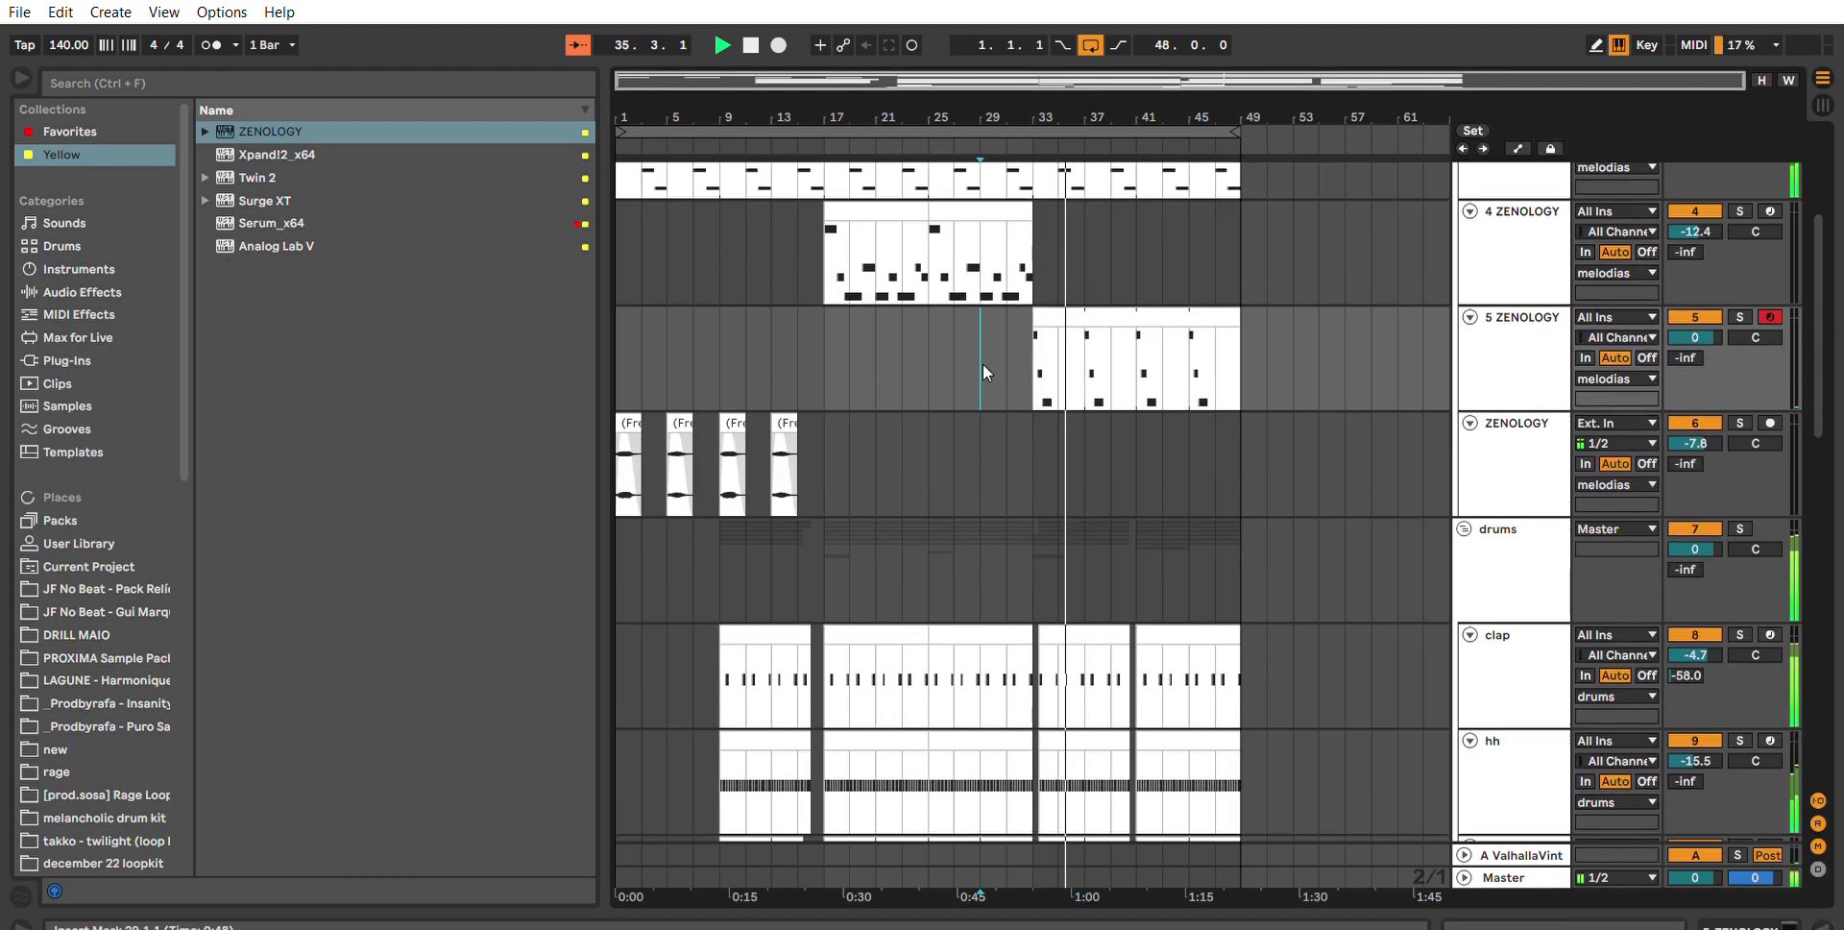
left_click_drag(1695, 338, 1700, 349)
key("space")
key("space")
left_click(1558, 347)
Insert a new MIDI track below the 5 ZENOLOGY track.
left_click(1543, 343)
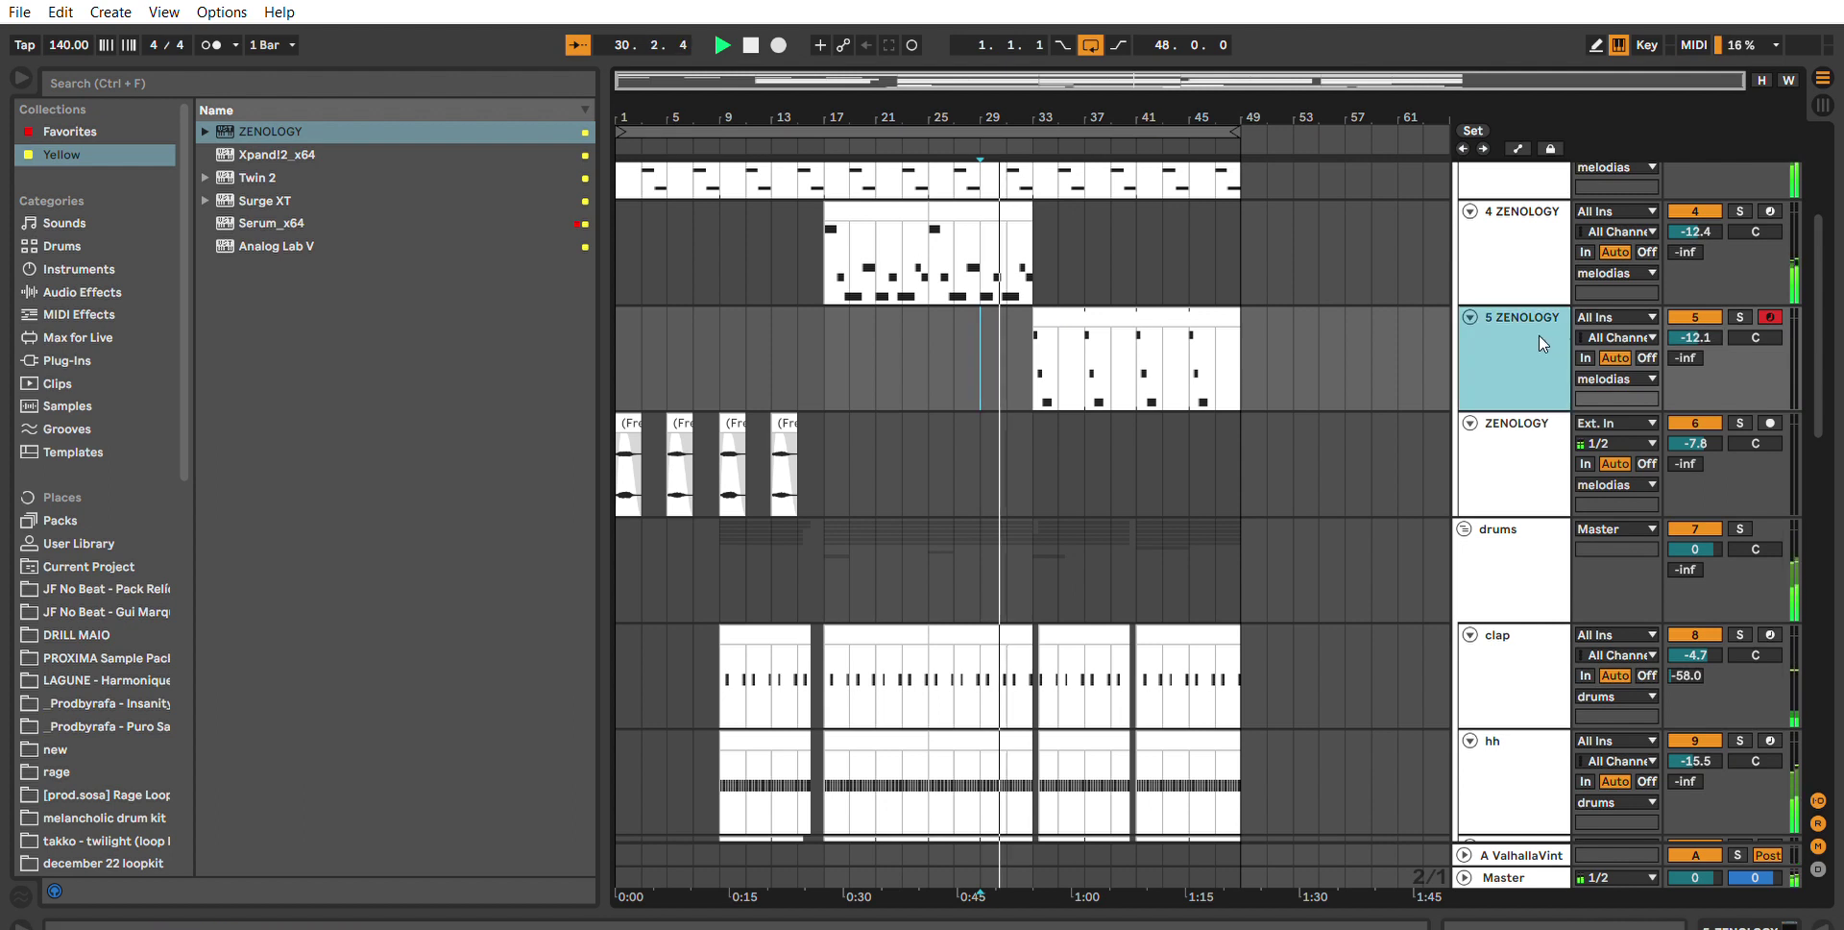
key("ctrl+shift+t")
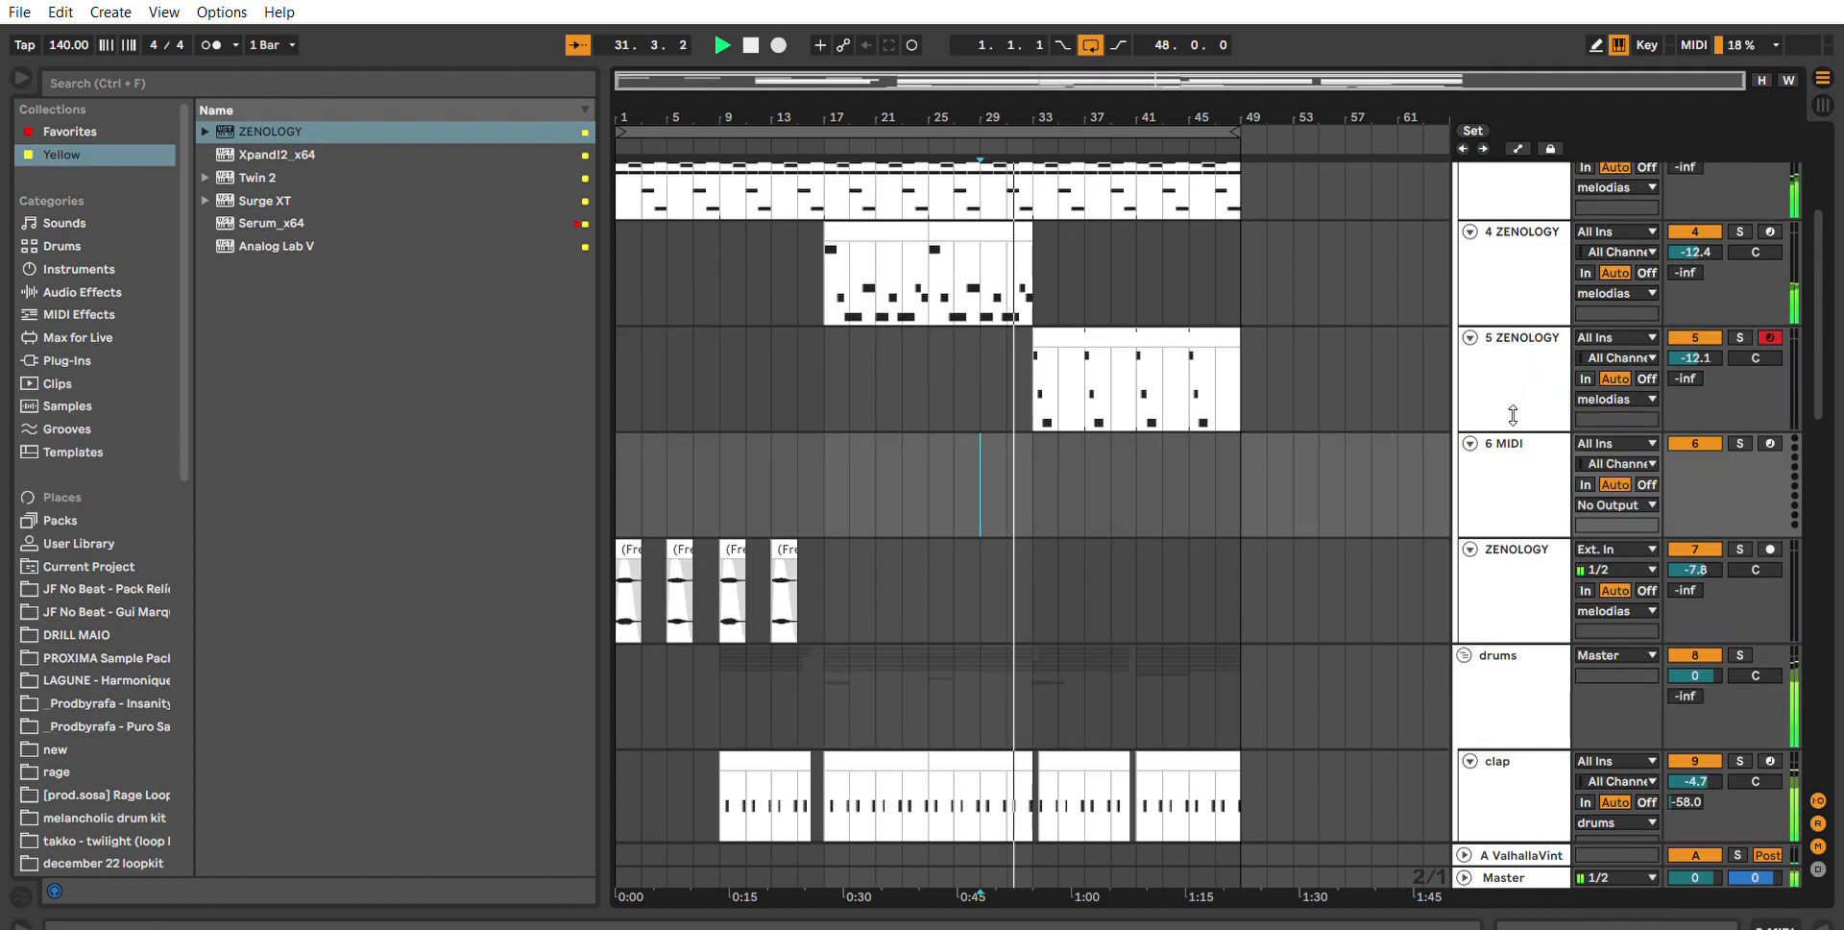
left_click(1513, 415)
scroll(1513, 415, "up", 3)
Show the favorite devices, solo the 5 ZENOLOGY track and set its volume to -7.2 dB.
left_click(81, 123)
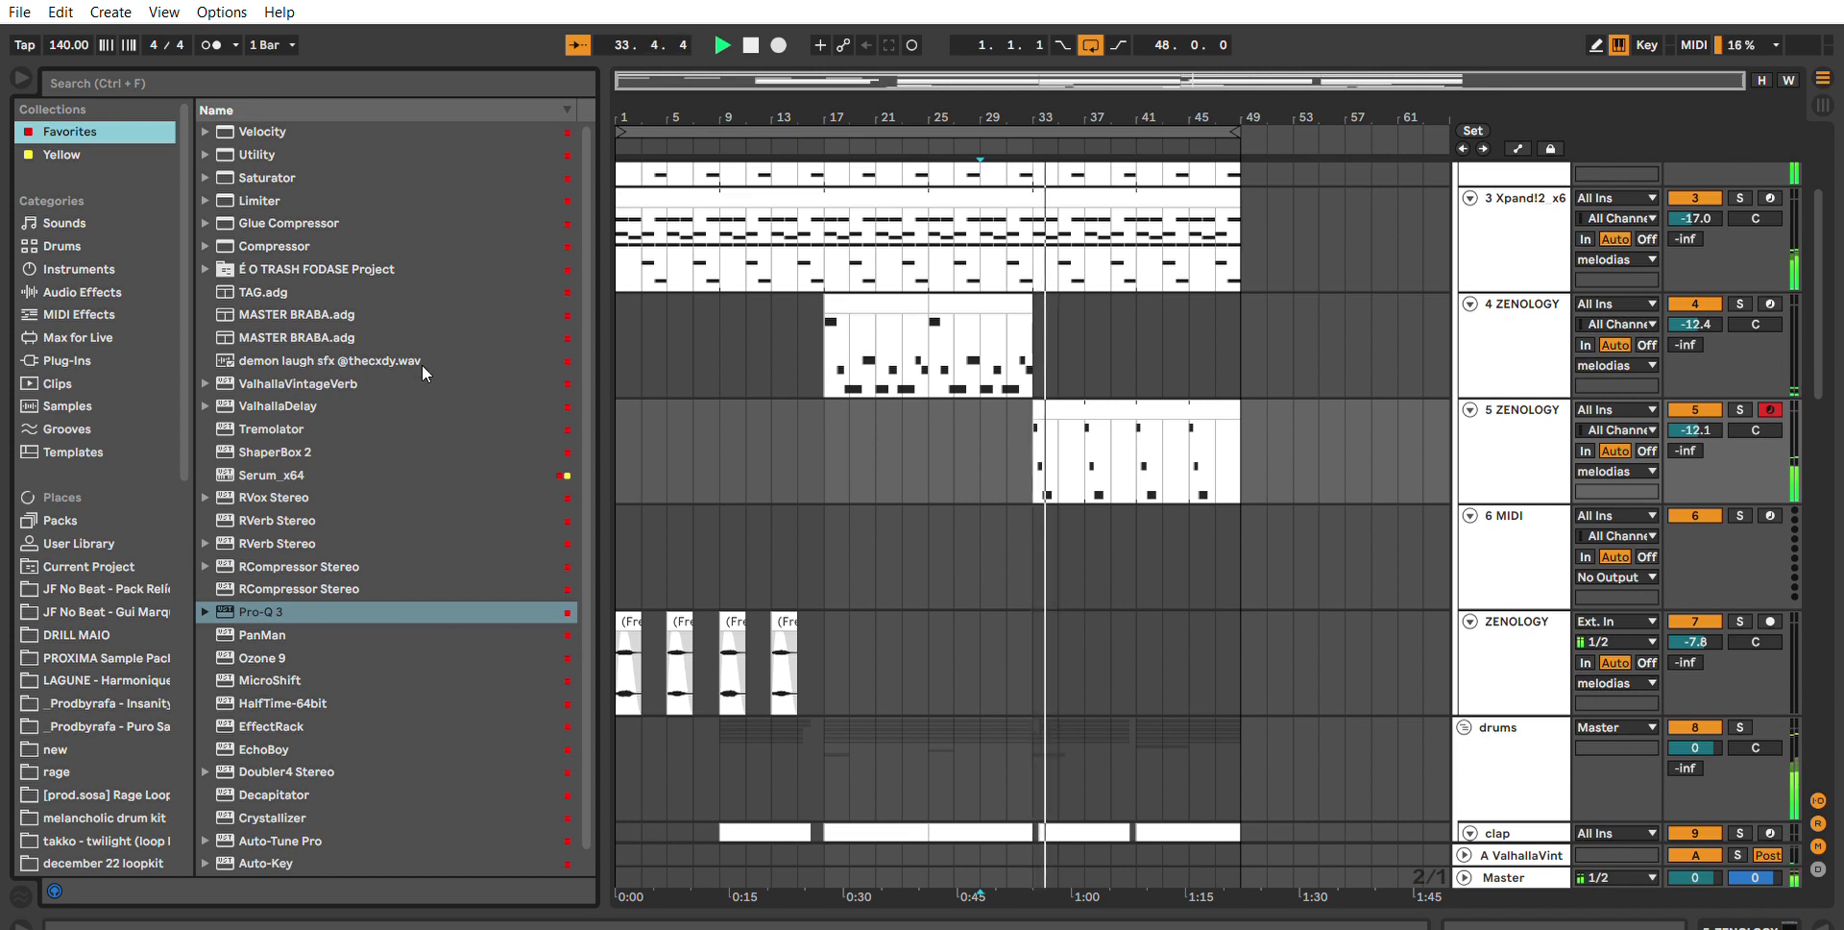
left_click_drag(1672, 421, 1695, 414)
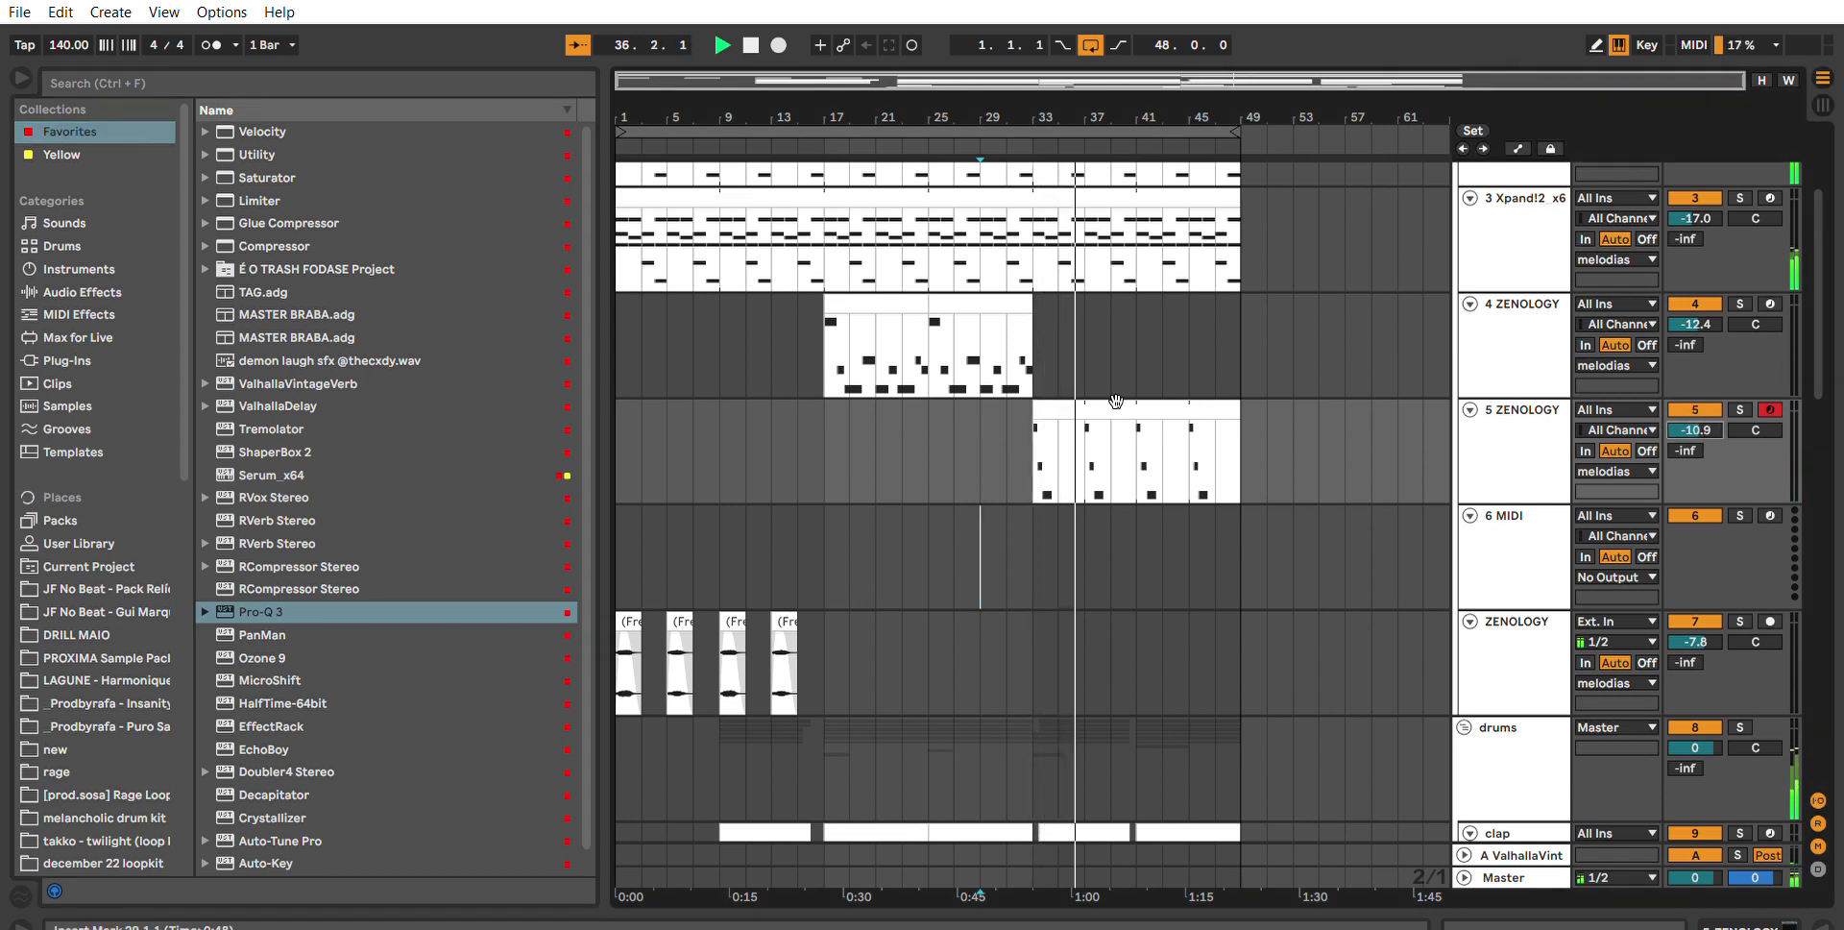
left_click(1477, 433)
left_click(1740, 409)
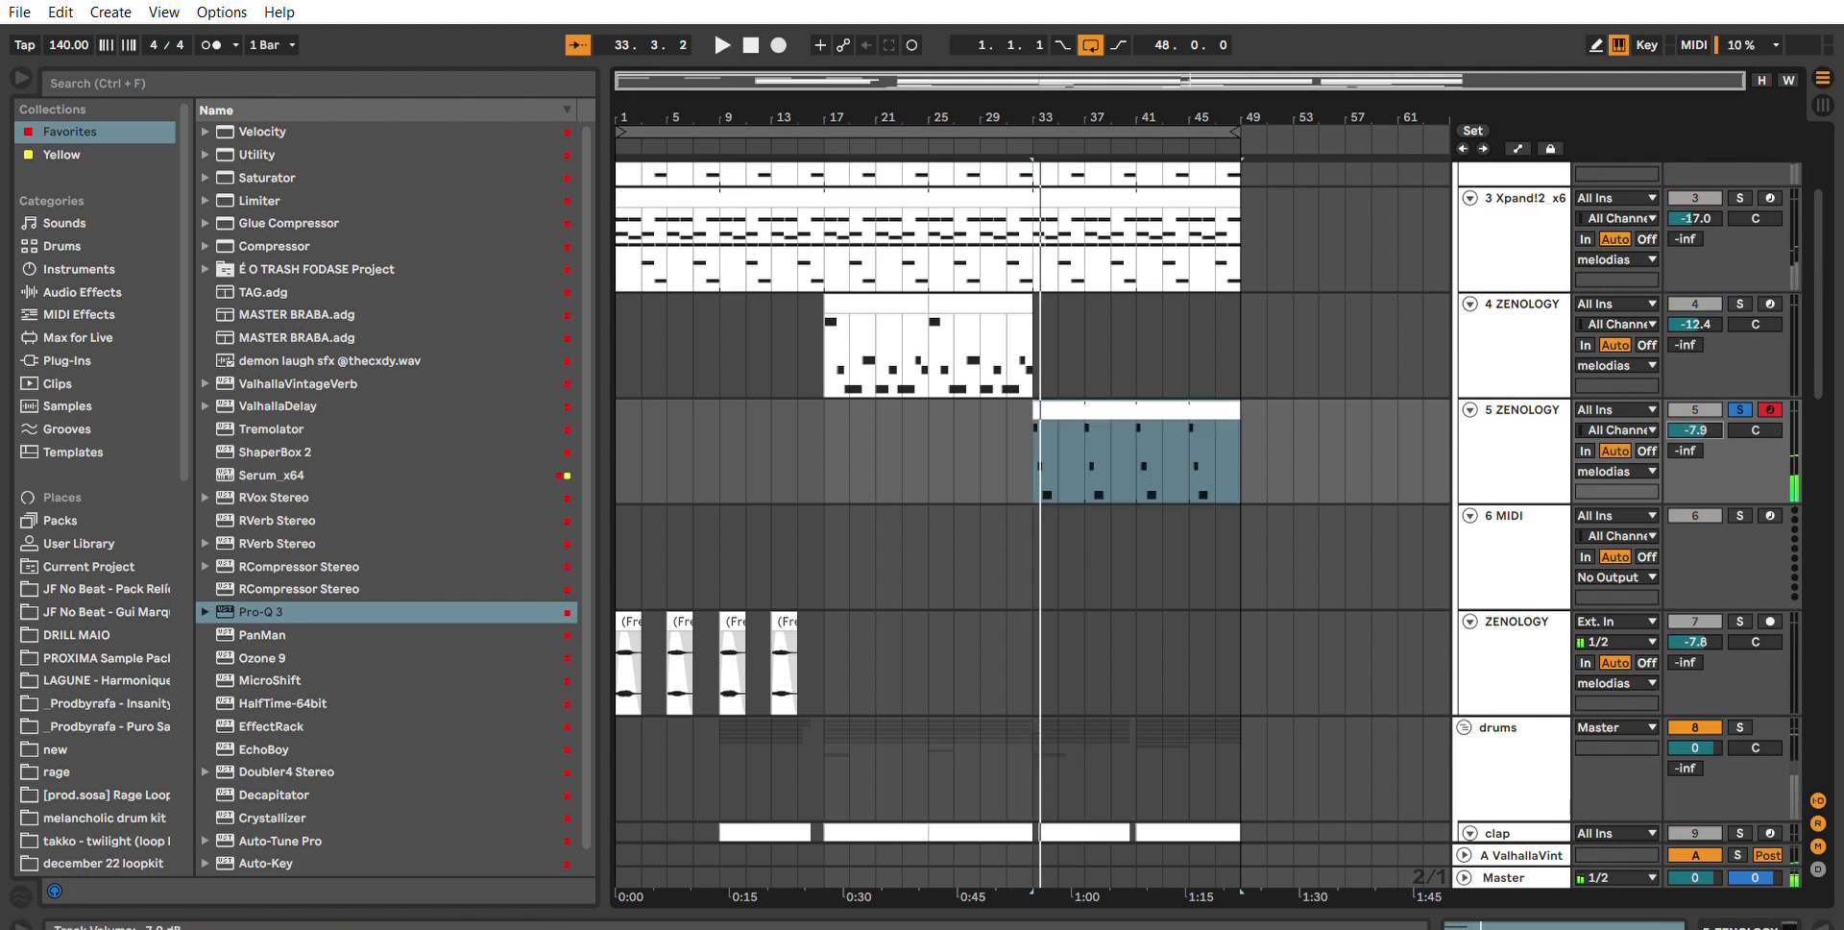
Add Pro-Q 3 to the 5 ZENOLOGY track and audition the soloed melody through it.
double_click(1552, 417)
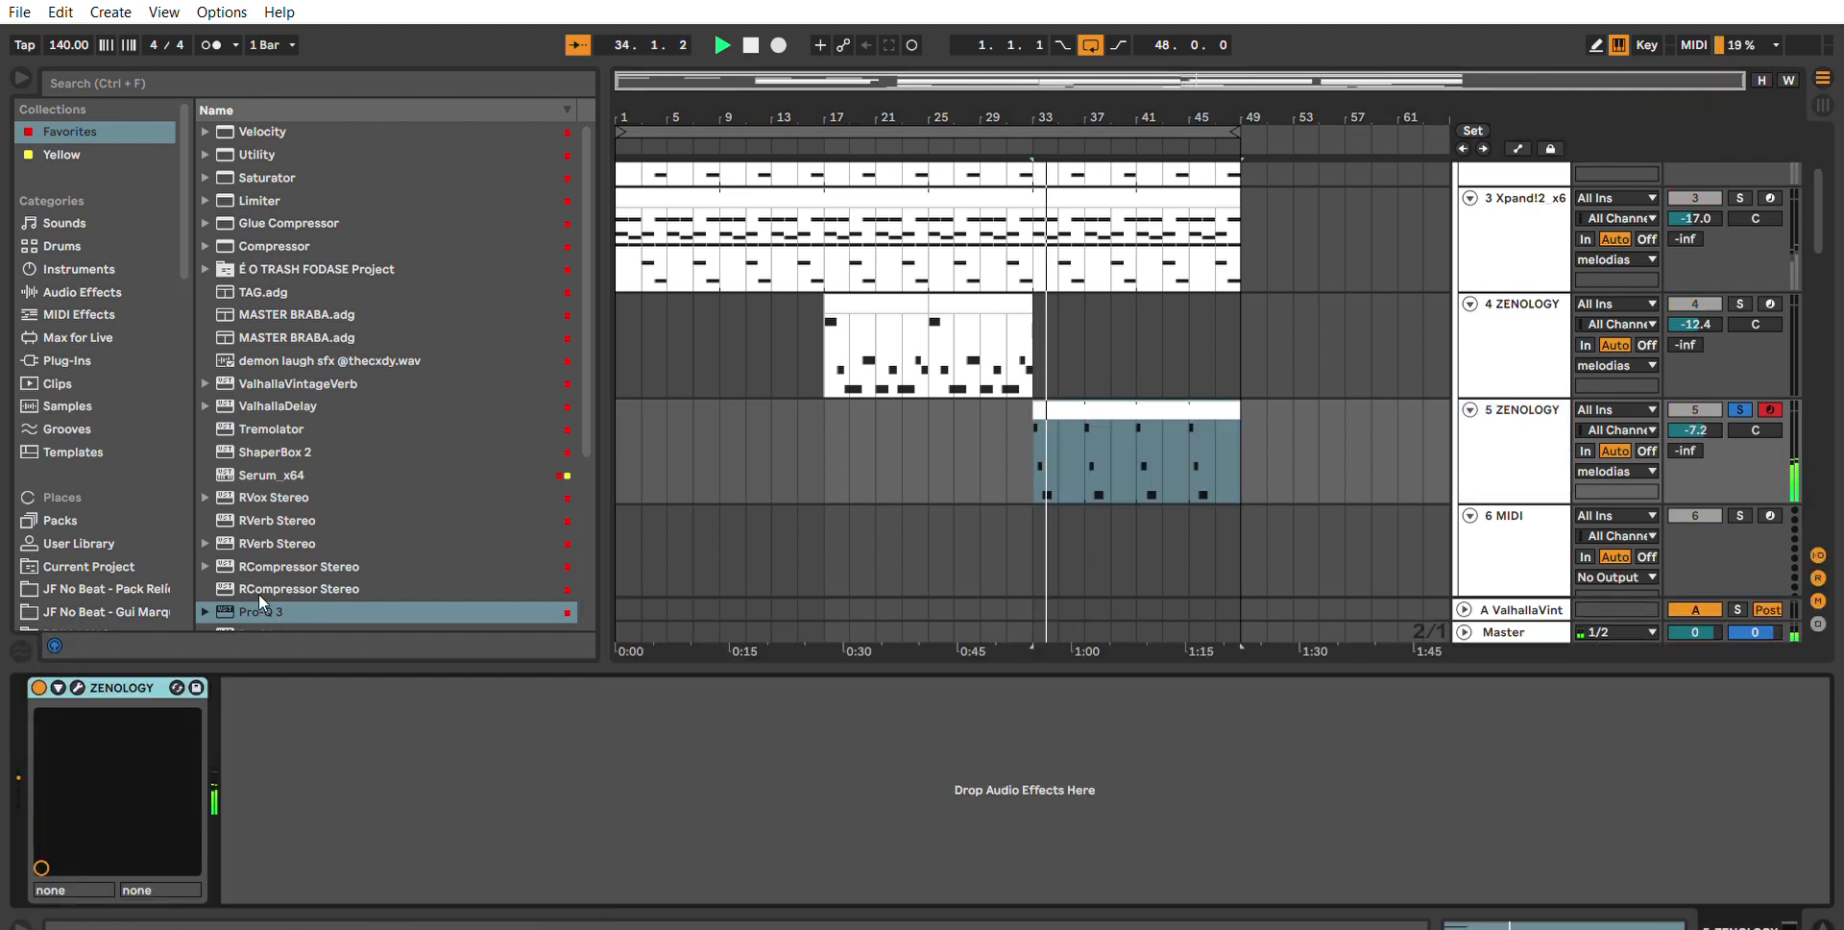
double_click(277, 611)
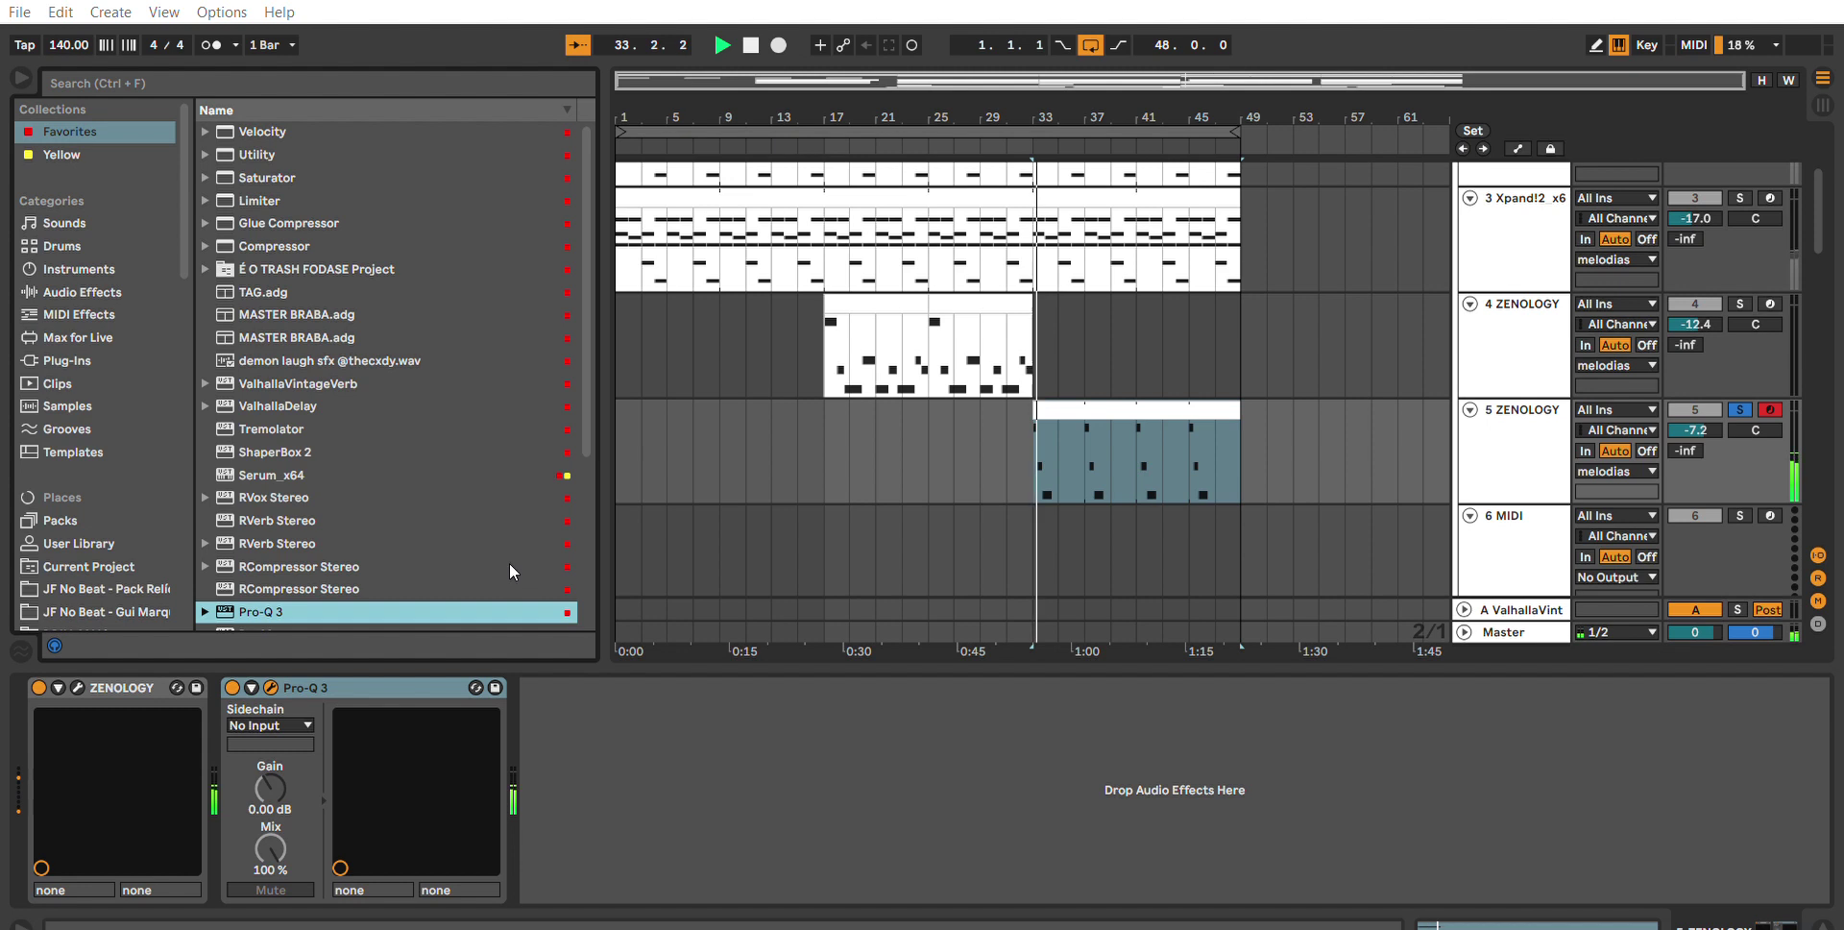
key("space")
key("space")
key("space")
key("space")
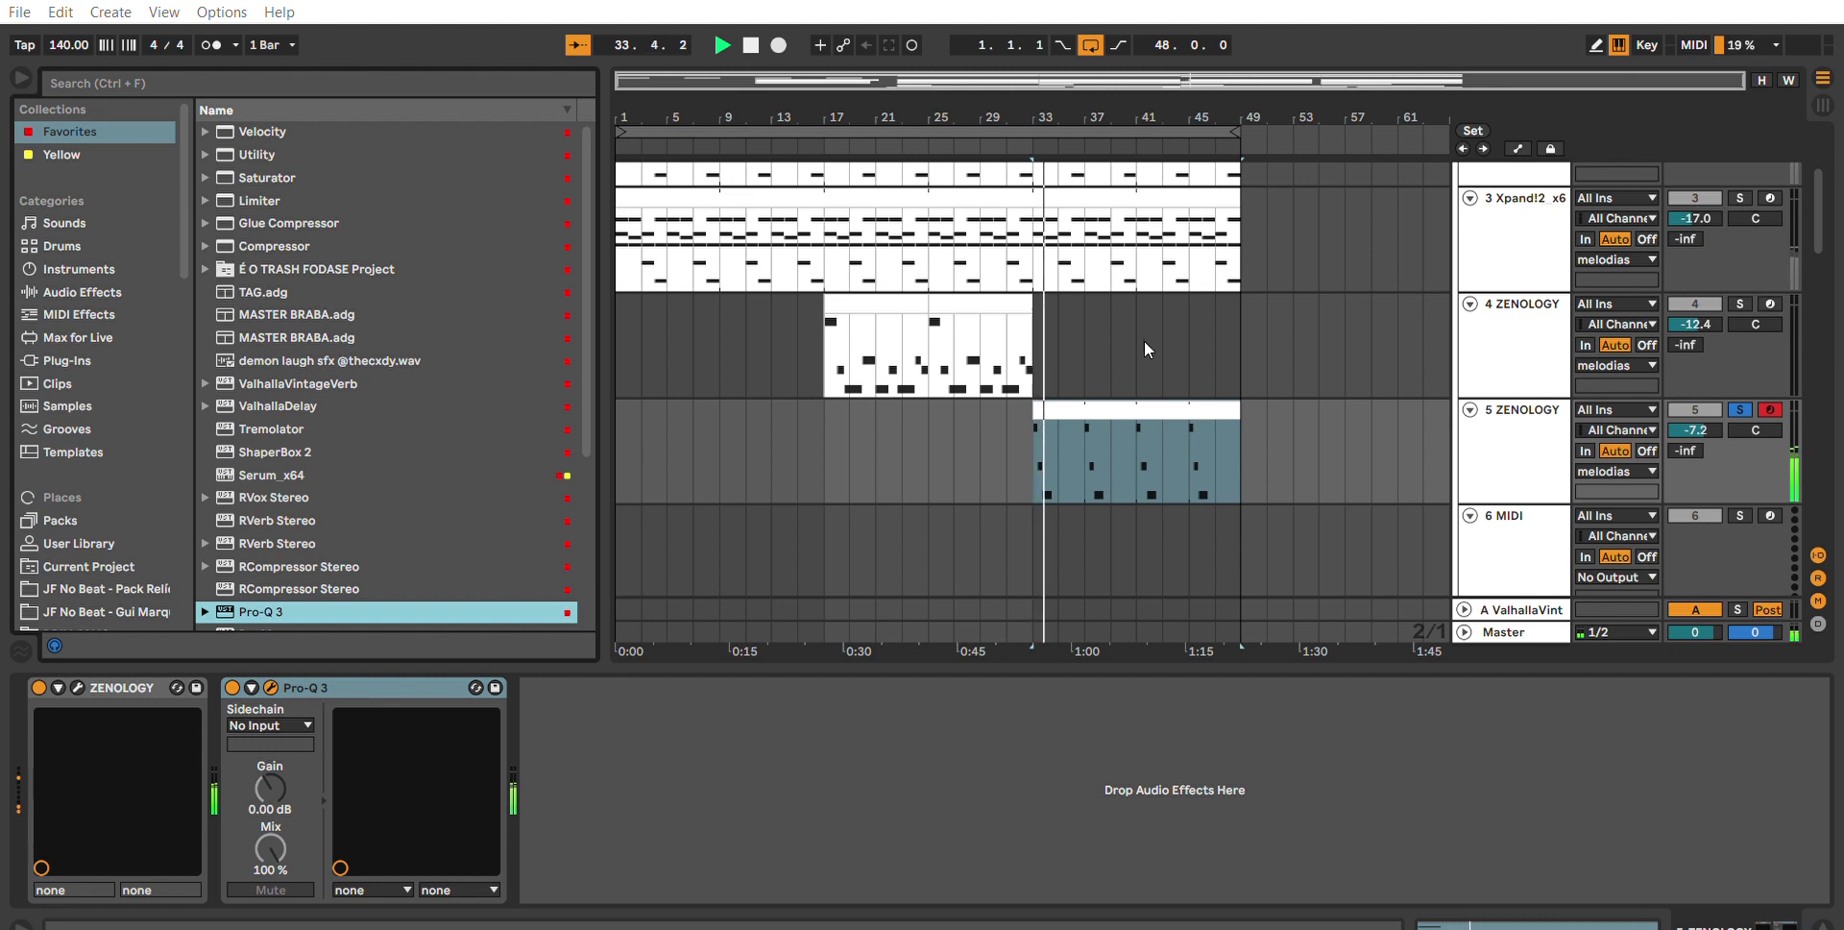
key("space")
Add Tremolator after Pro-Q 3 on the 5 ZENOLOGY track.
scroll(330, 384, "down", 5)
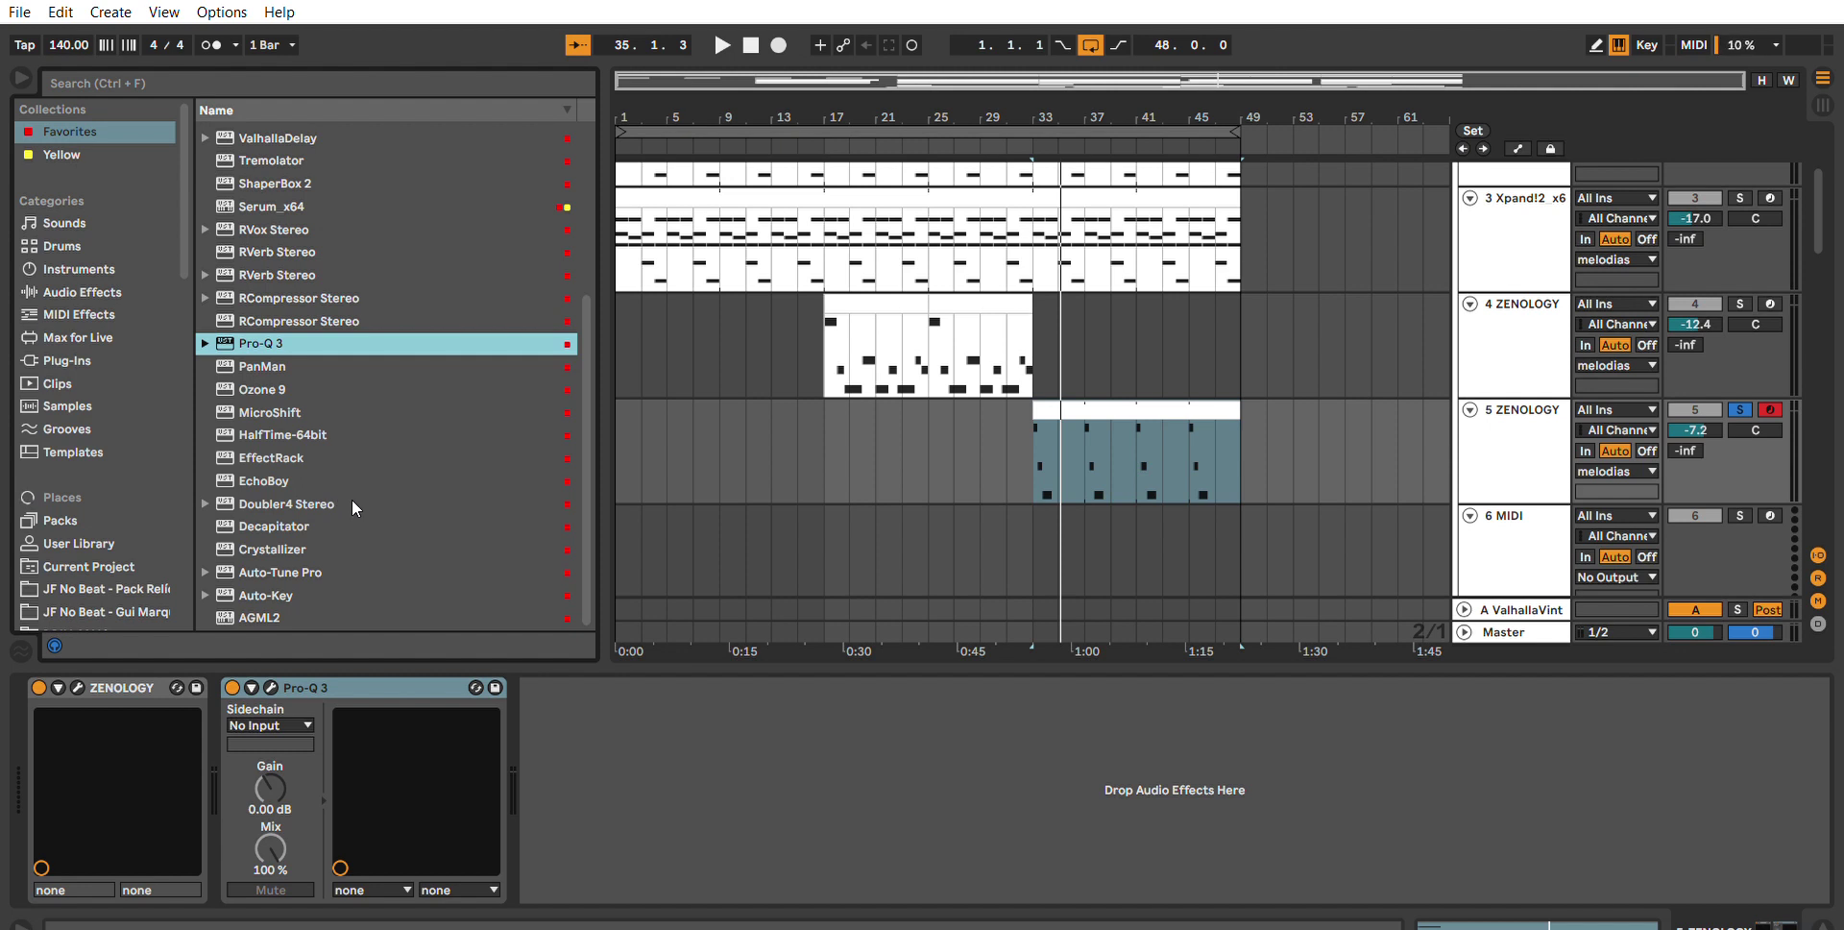
scroll(354, 500, "up", 3)
left_click(281, 296)
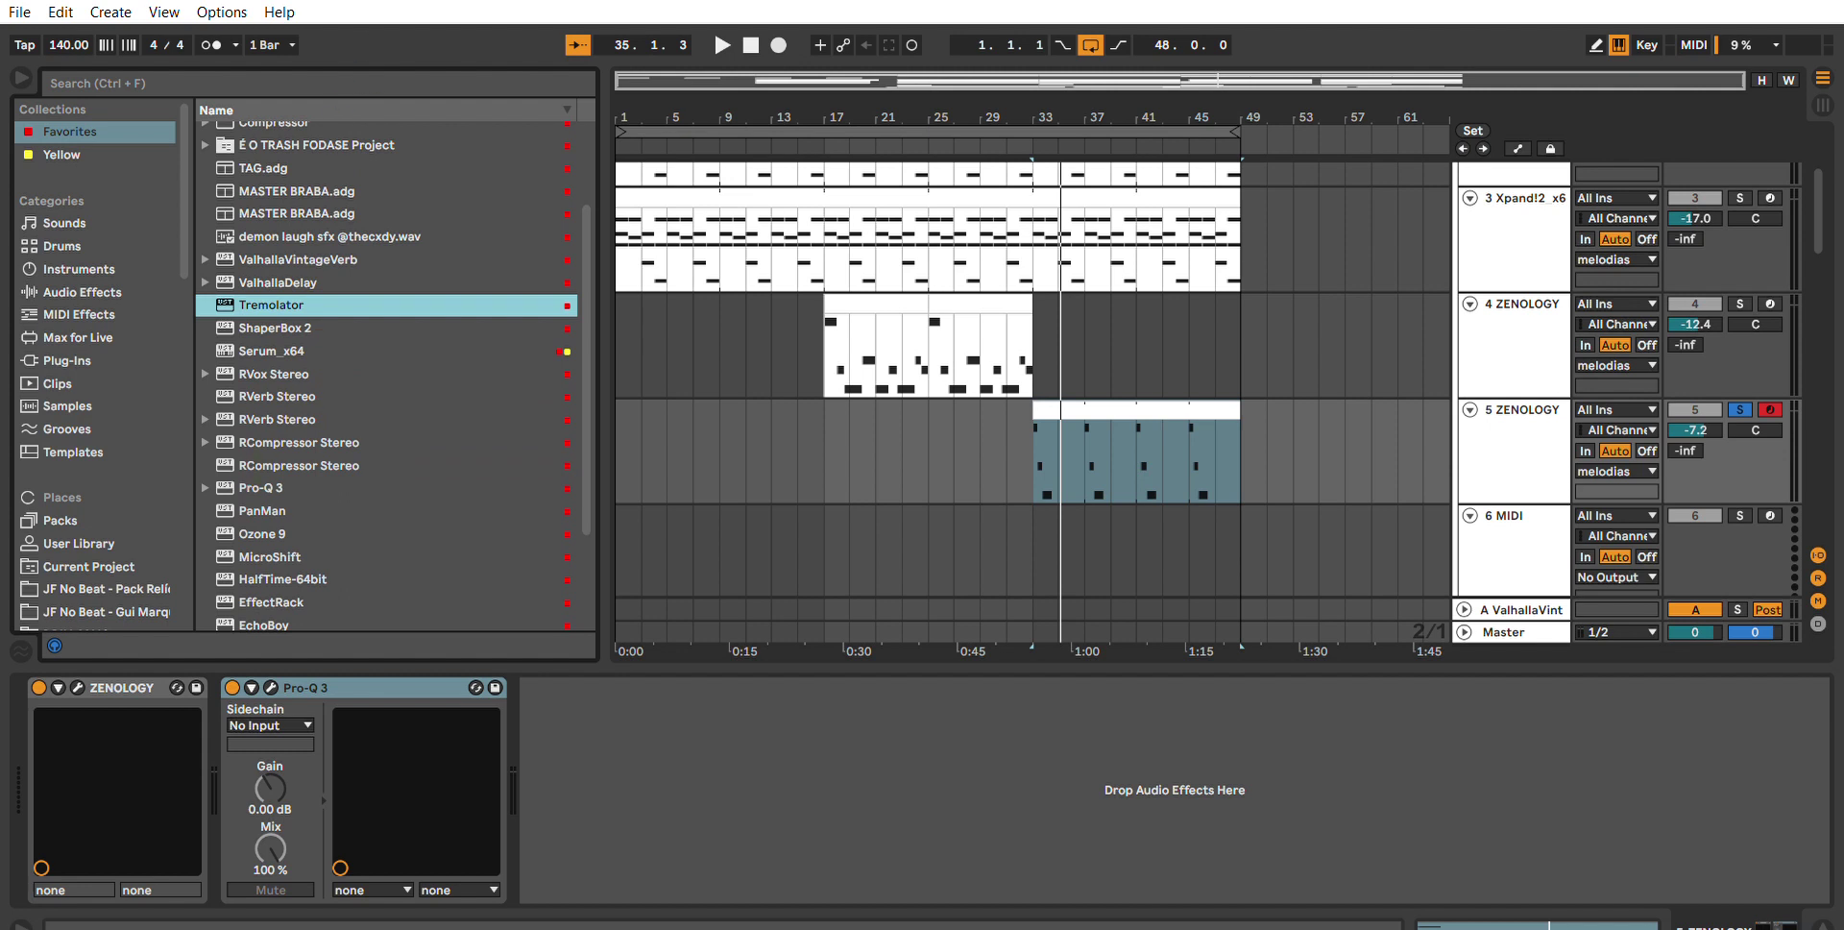
key("Return")
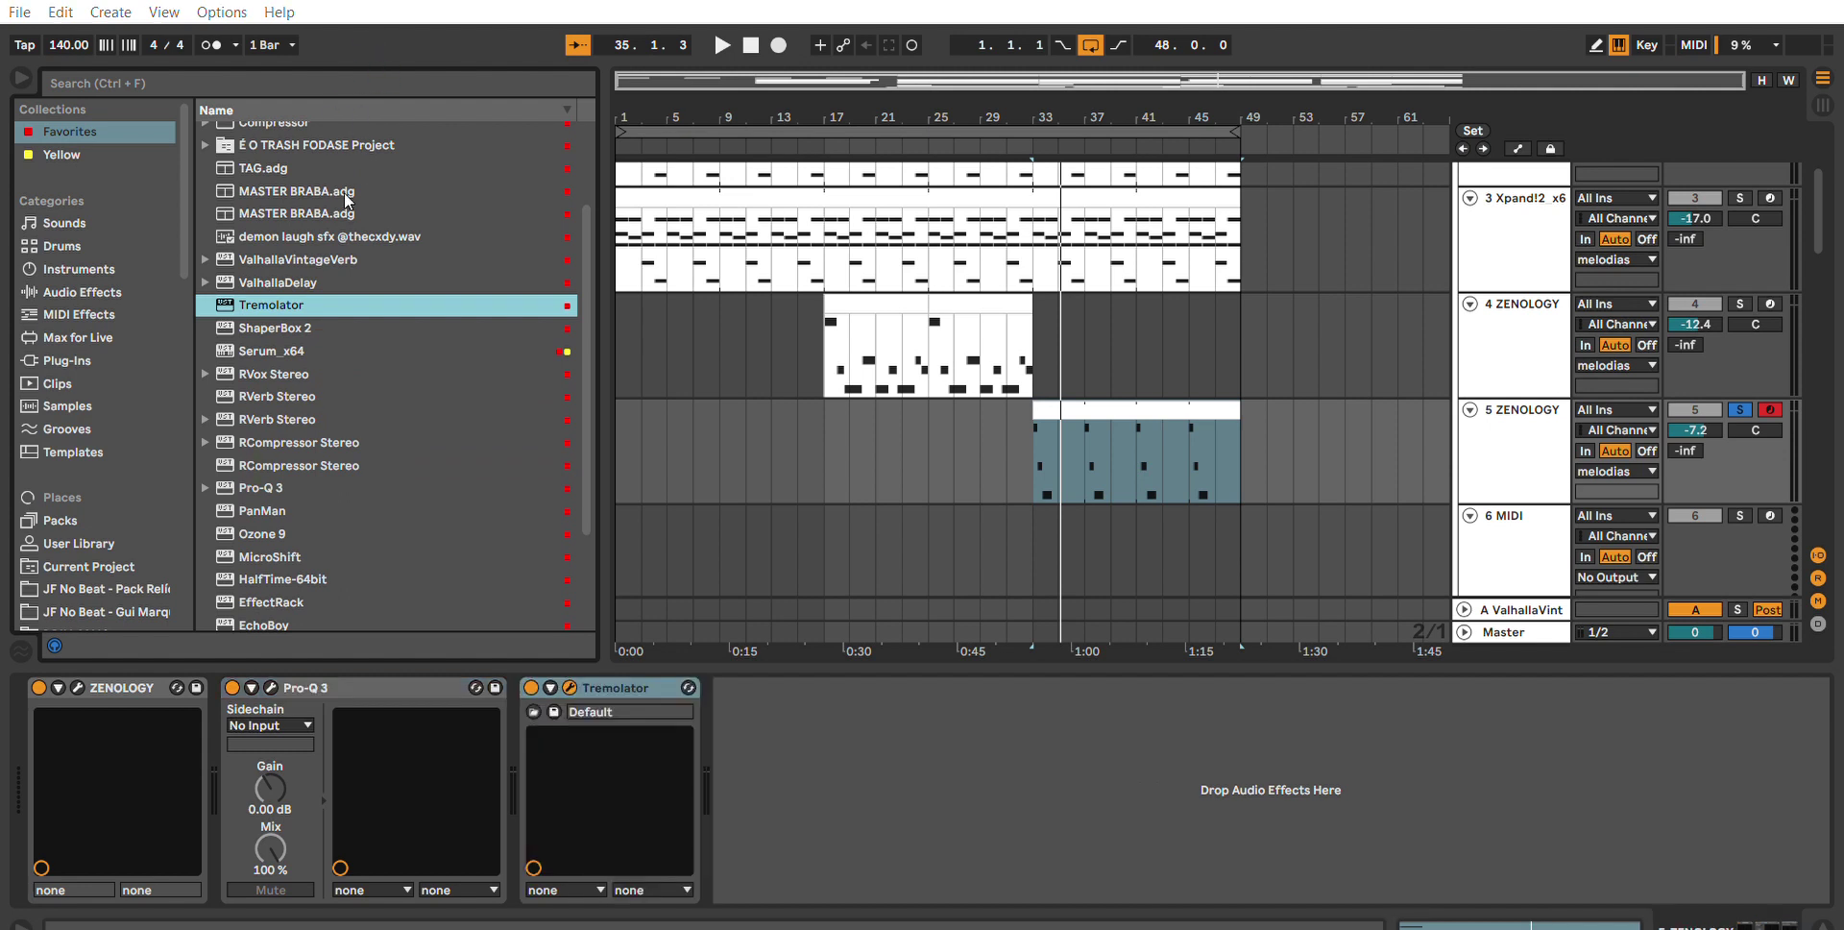
Add ValhallaVintageVerb at the end of the 5 ZENOLOGY chain and audition the soloed melody with the effects.
left_click(334, 260)
key("Return")
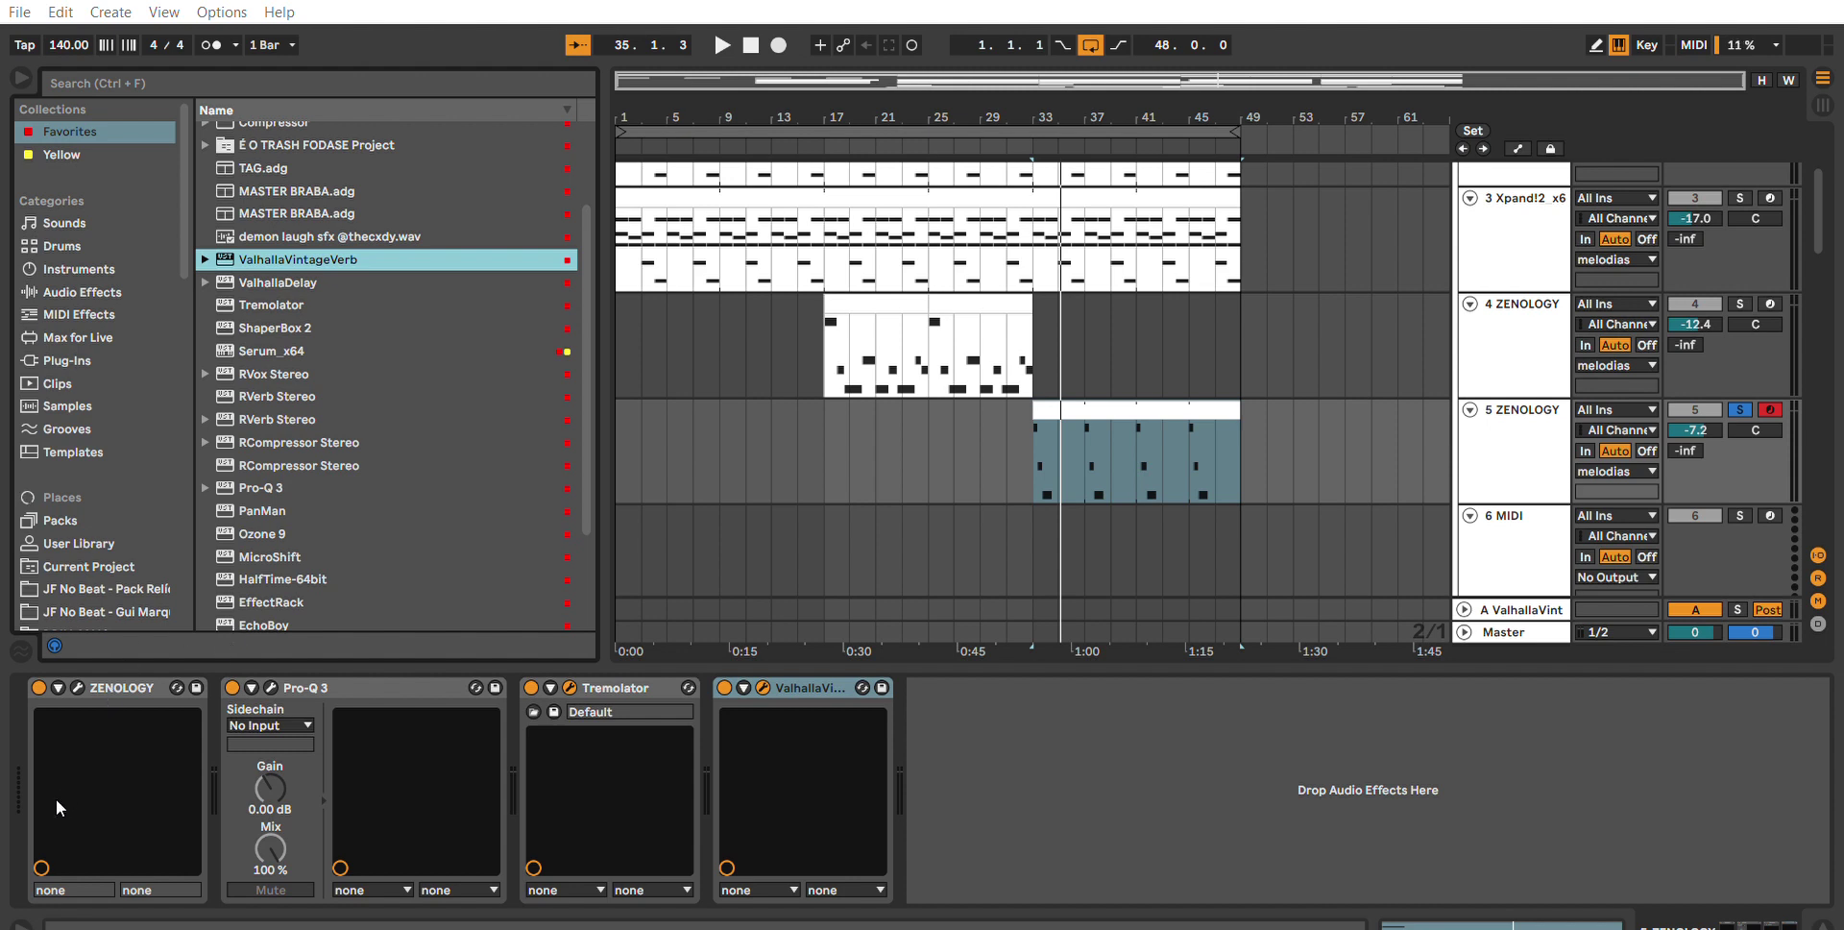
key("space")
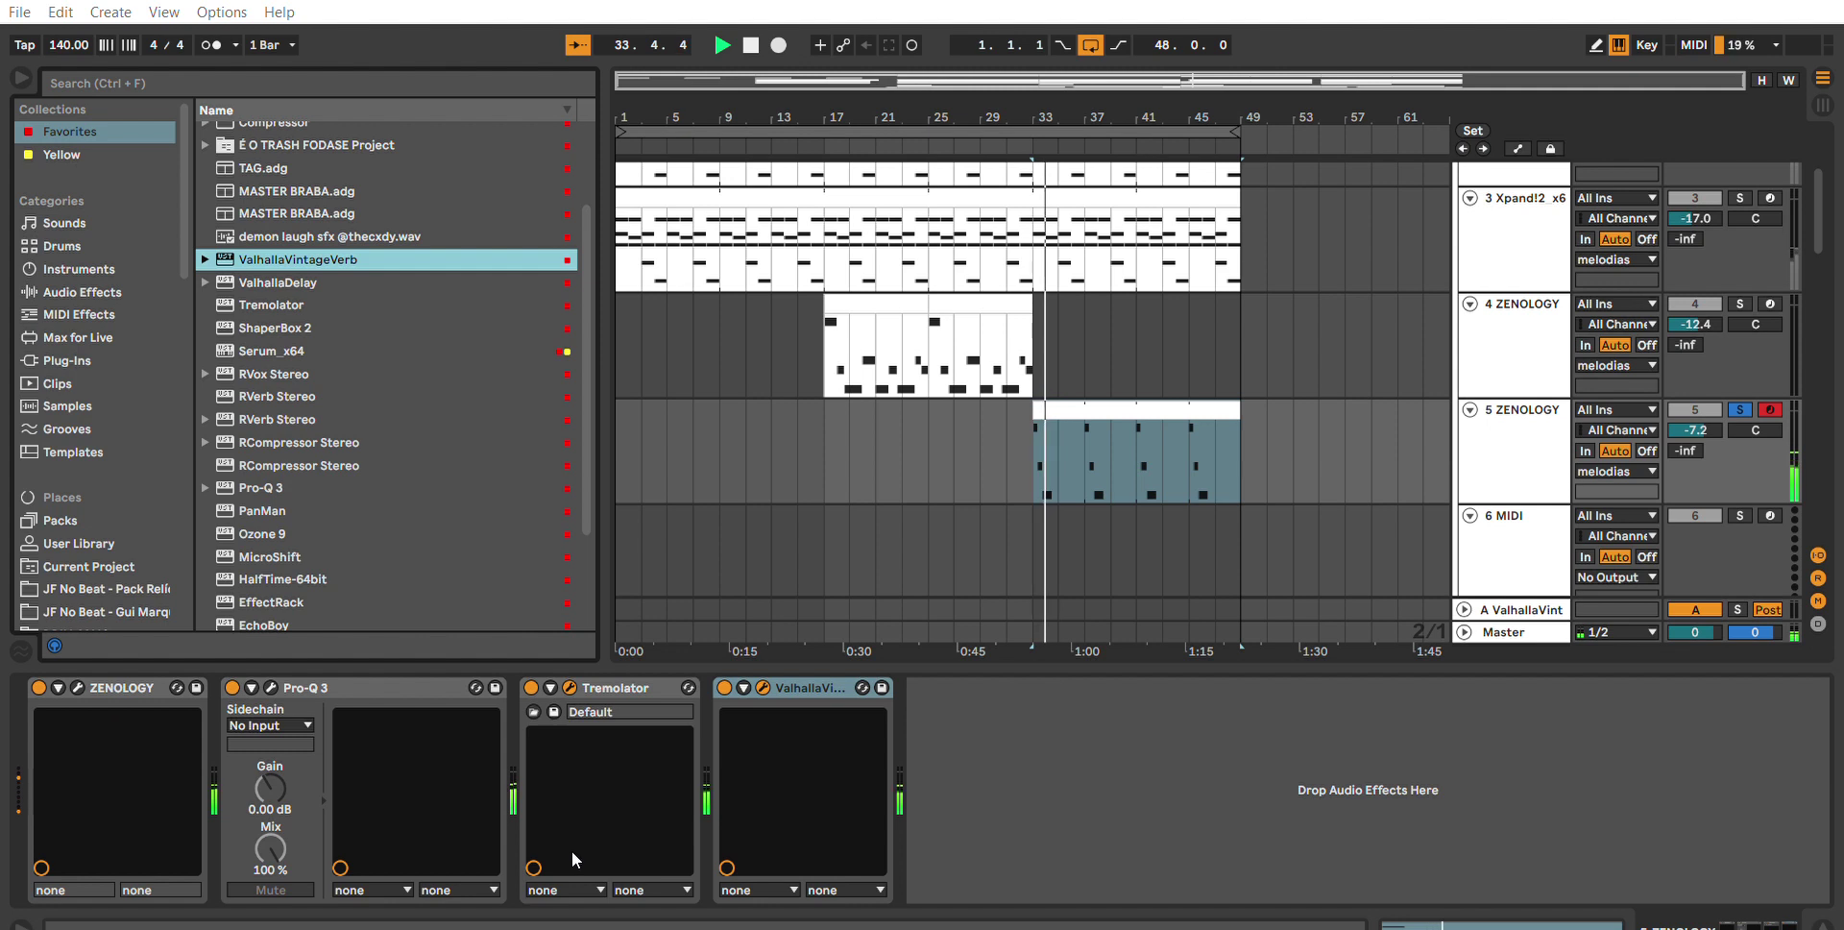
key("space")
key("space")
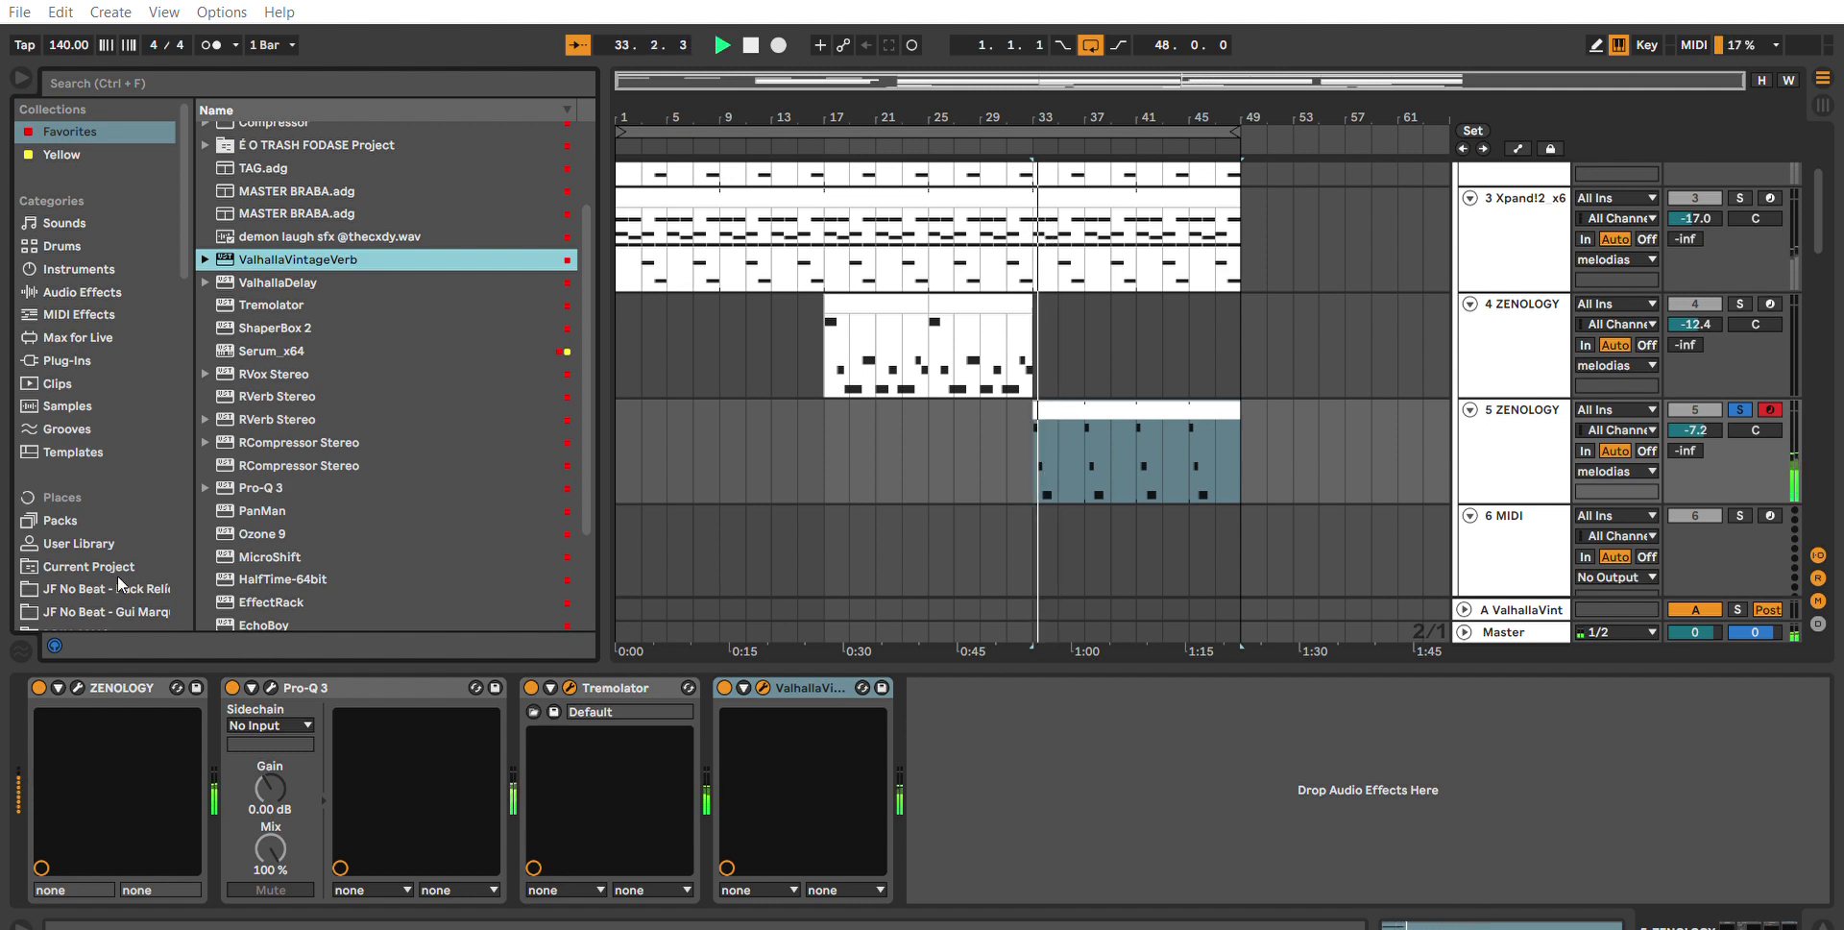
key("space")
key("space")
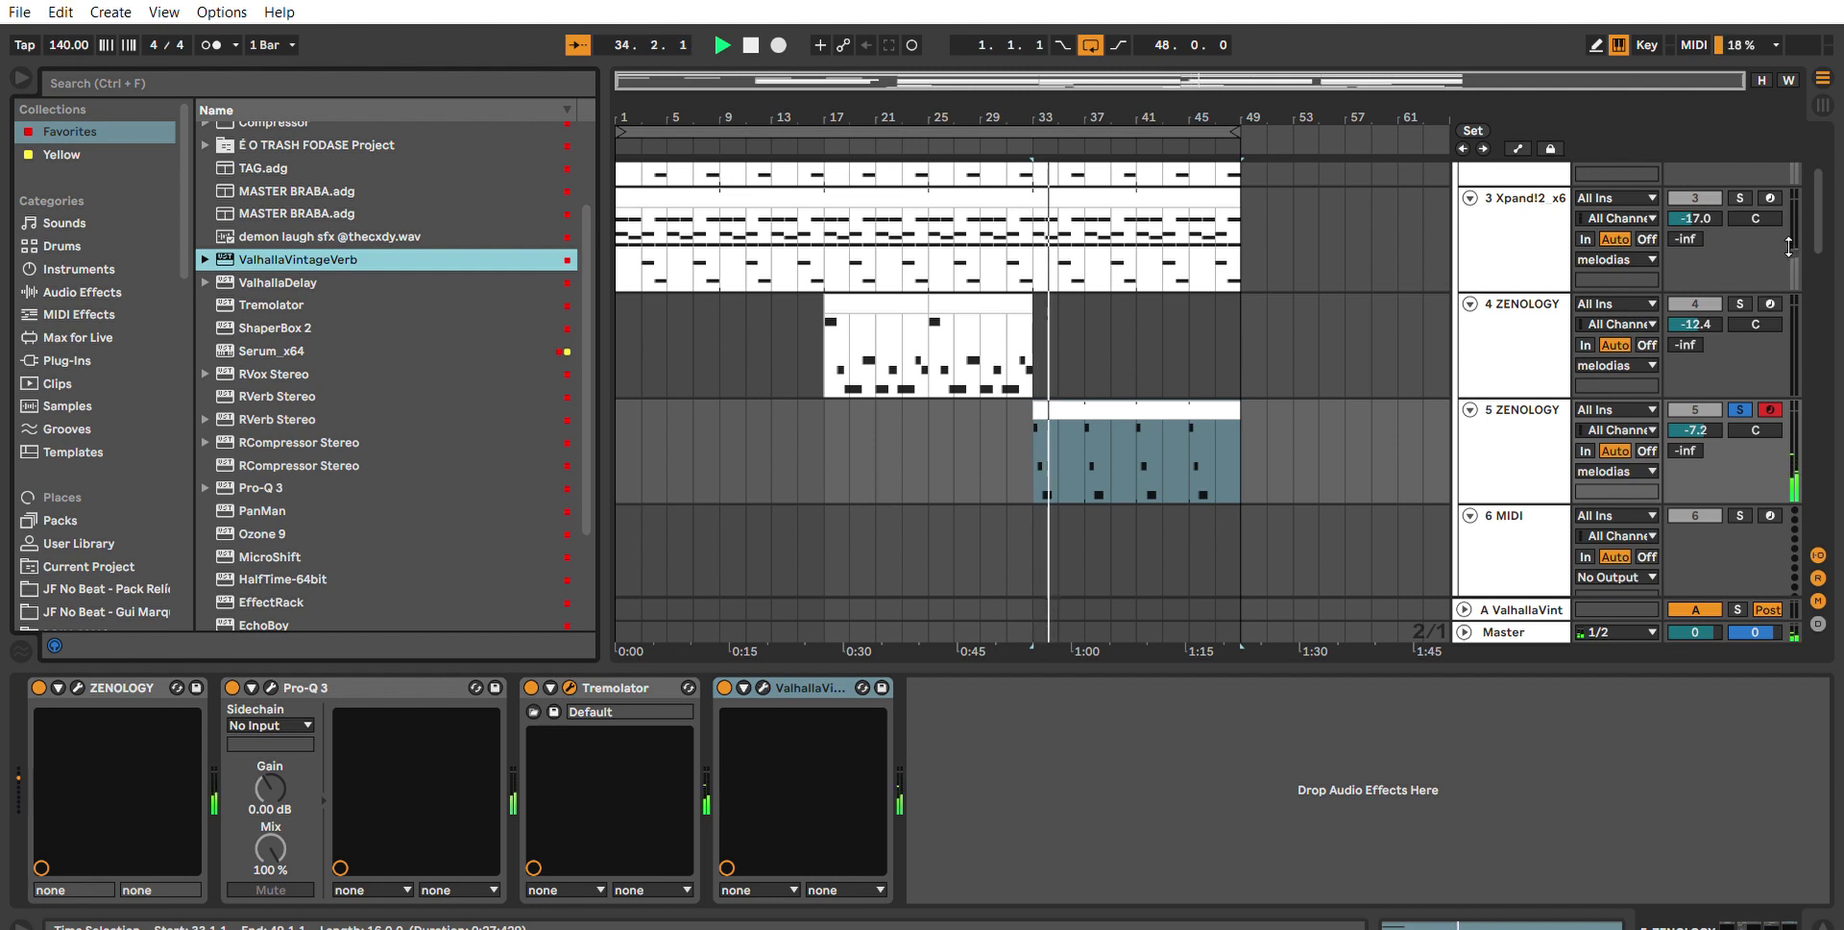
key("space")
Play from bar 29 with the 5 ZENOLOGY track disarmed and unsoloed, and set its volume to -6.4 dB.
left_click(988, 449)
key("space")
left_click(1770, 411)
left_click(1740, 410)
left_click_drag(1697, 430, 1695, 421)
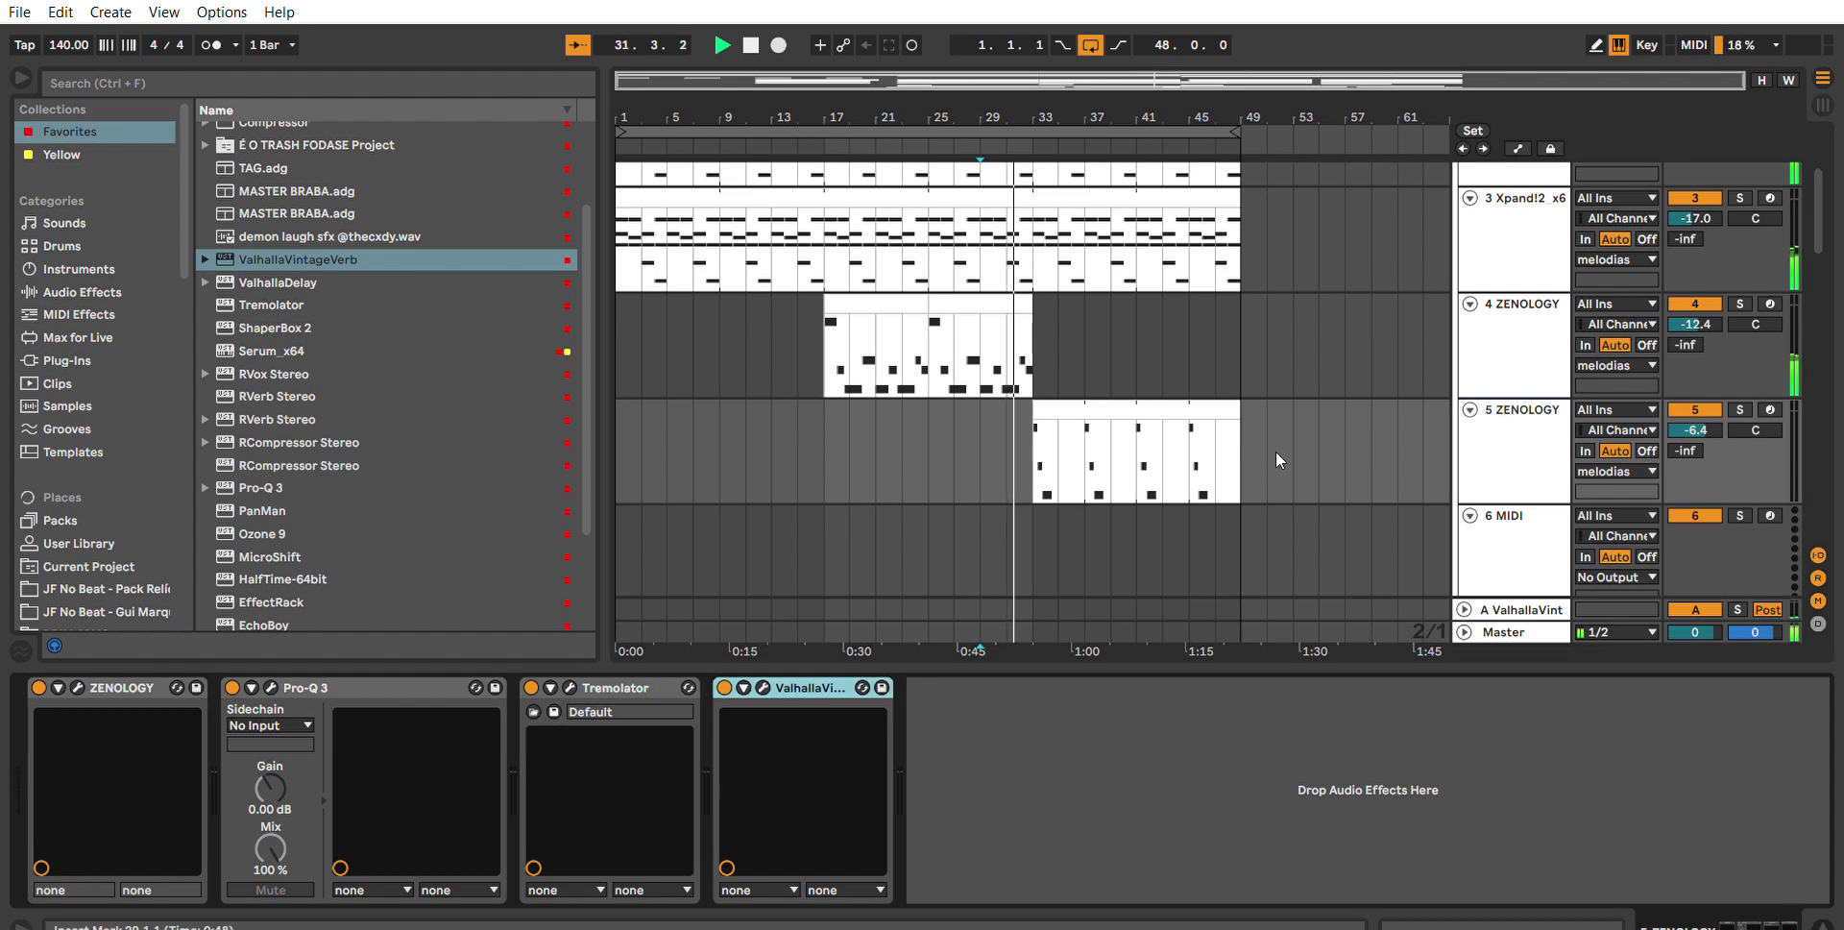
Create an empty four-bar MIDI clip on the 6 MIDI track from bar 33 to bar 37.
scroll(1527, 451, "down", 1)
left_click(1503, 493)
left_click_drag(1032, 493, 1062, 463)
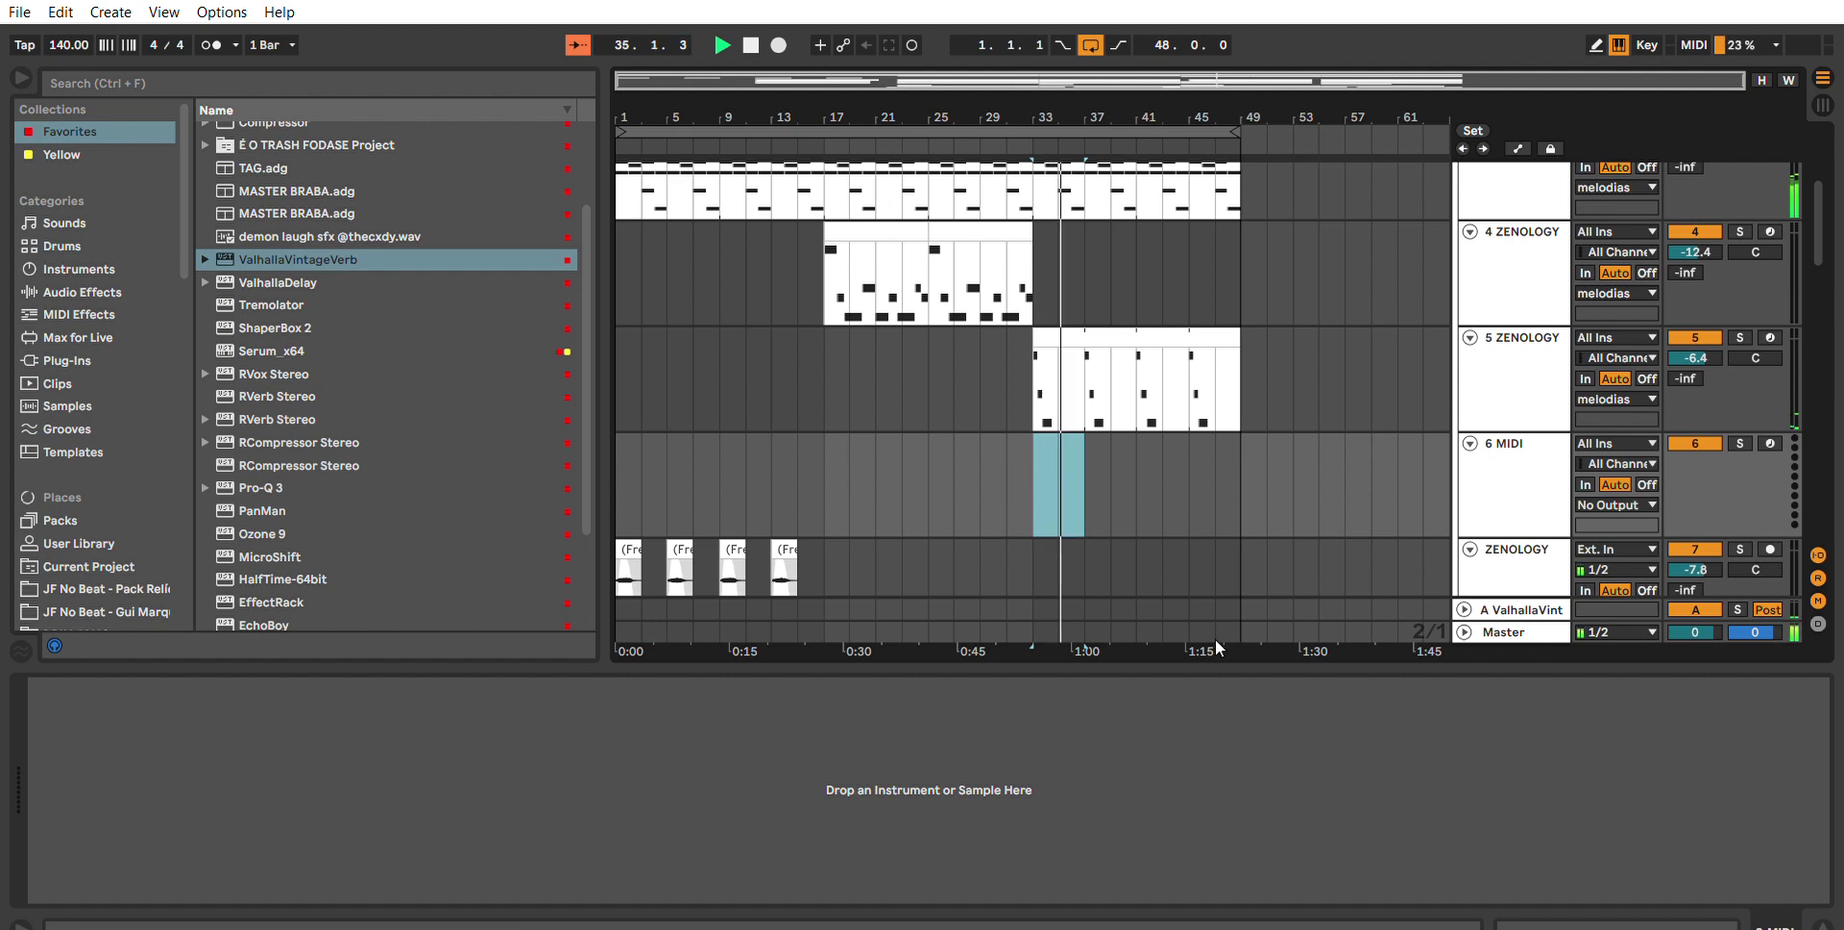
key("ctrl+shift+m")
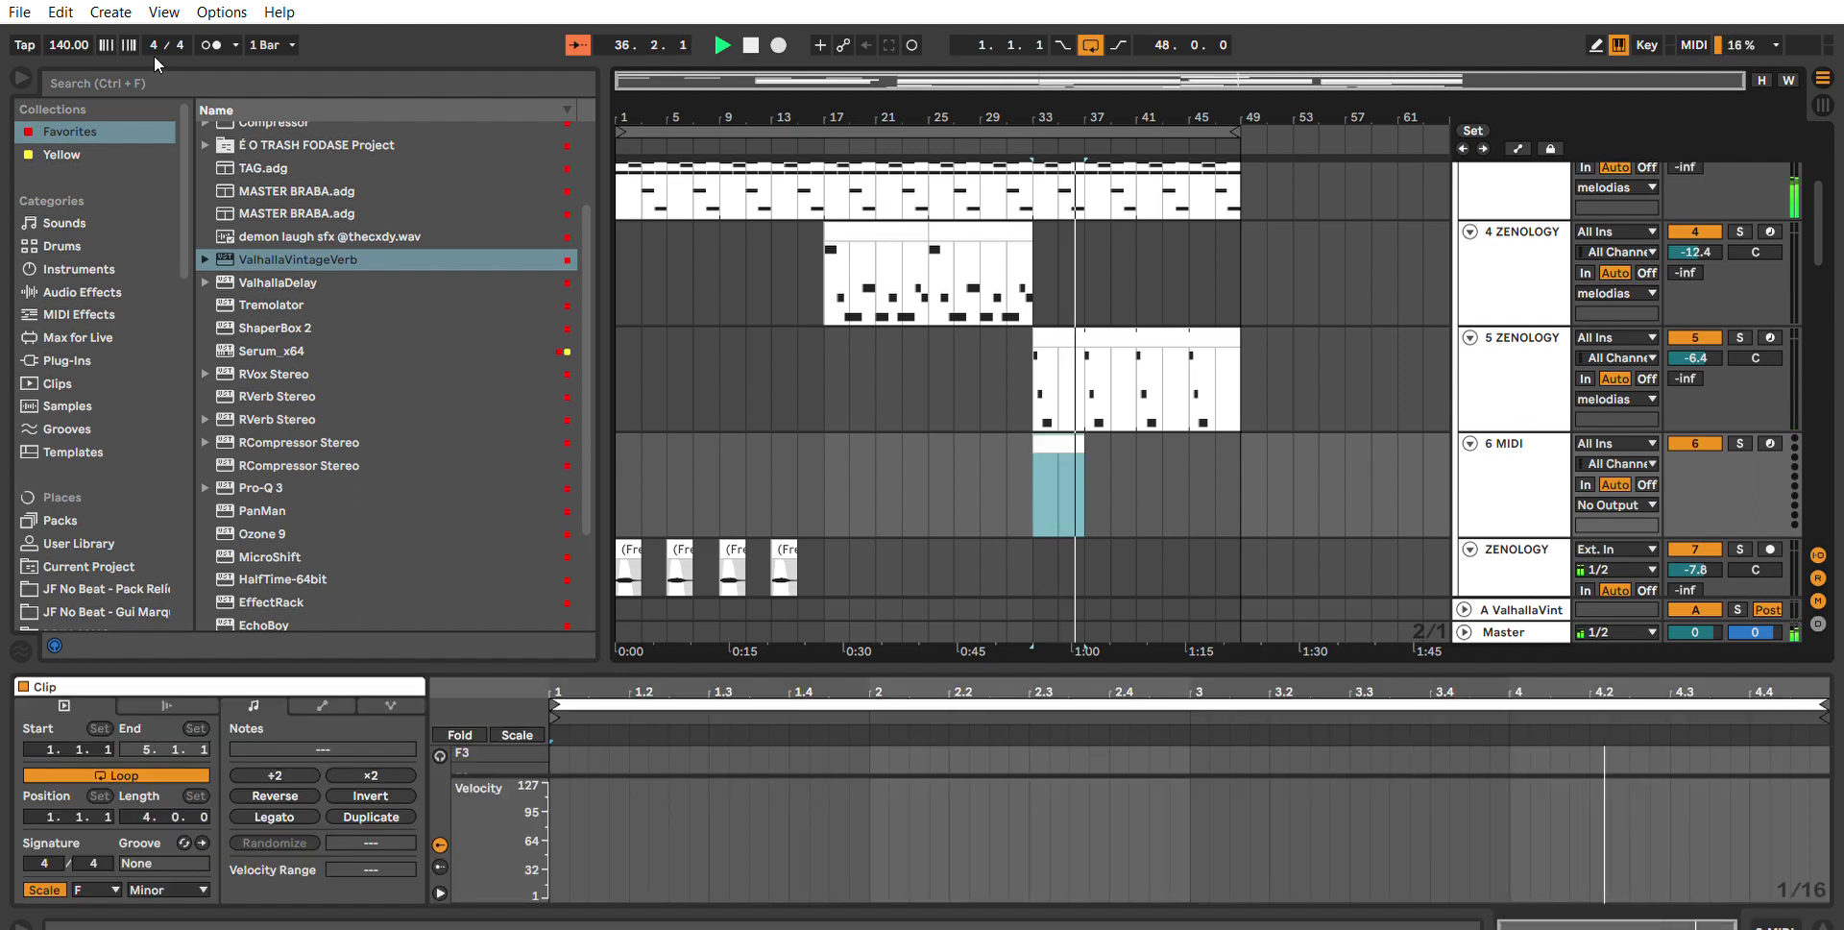
key("ctrl+f")
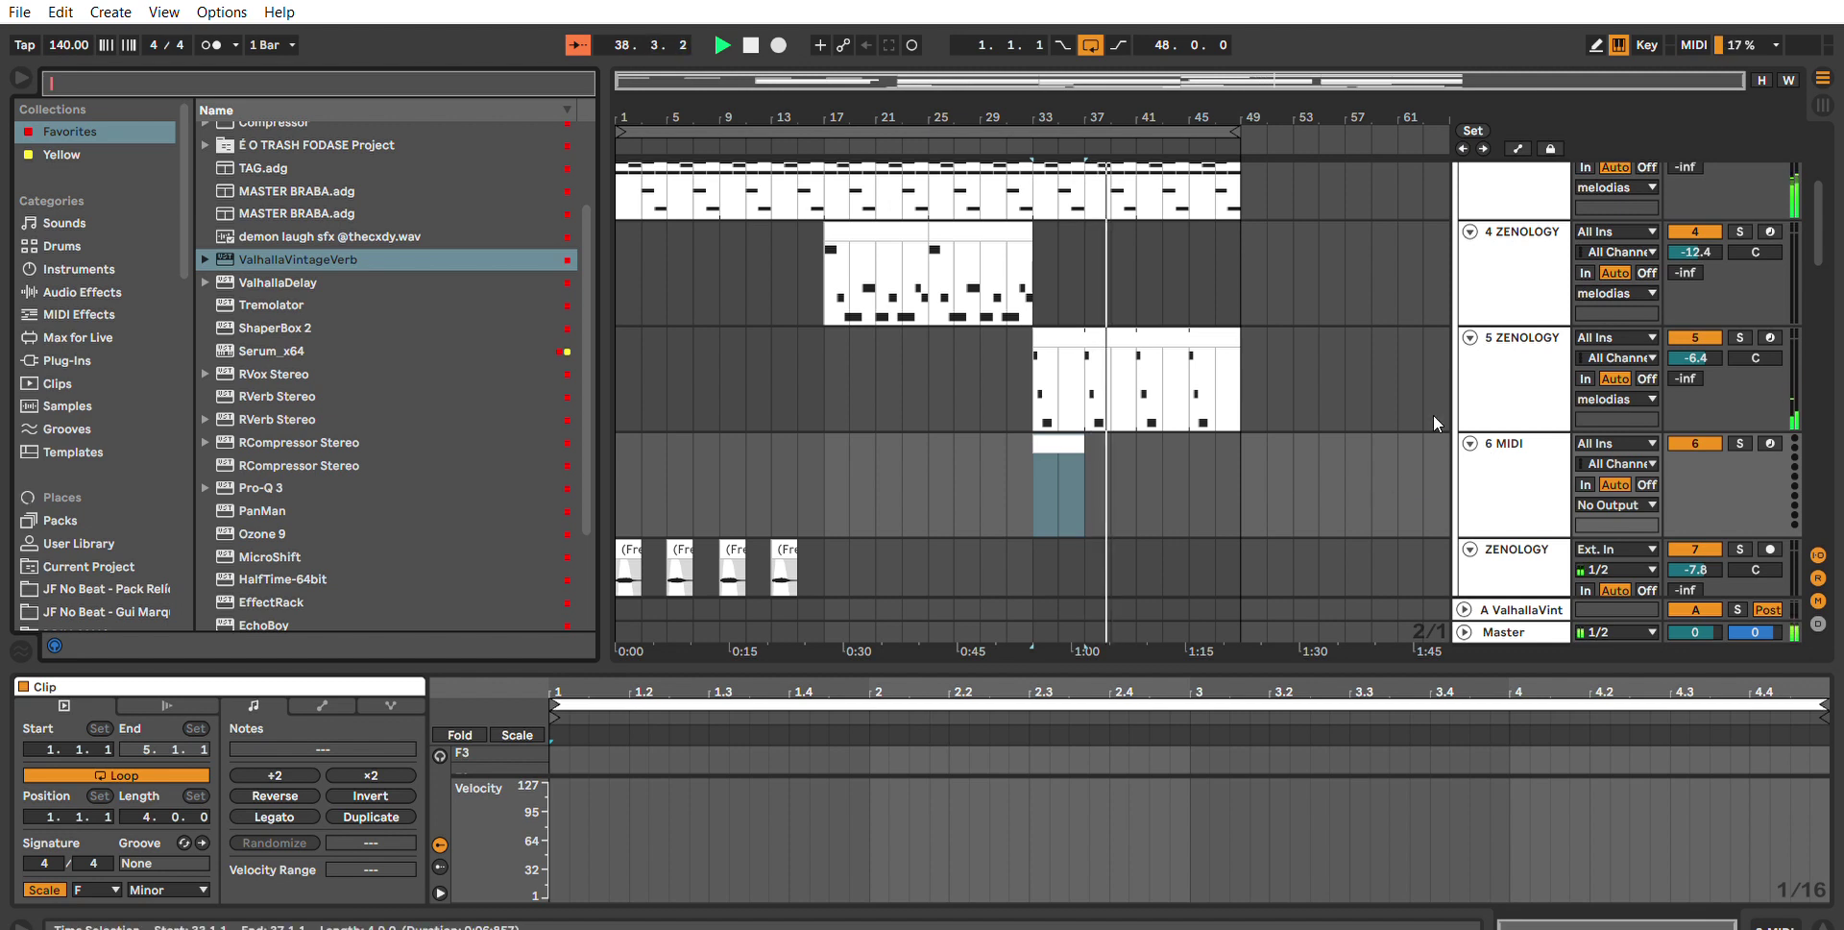
Split the 5 ZENOLOGY clip at bar 37 and transpose all notes of the later part down five semitones.
left_click(1232, 403)
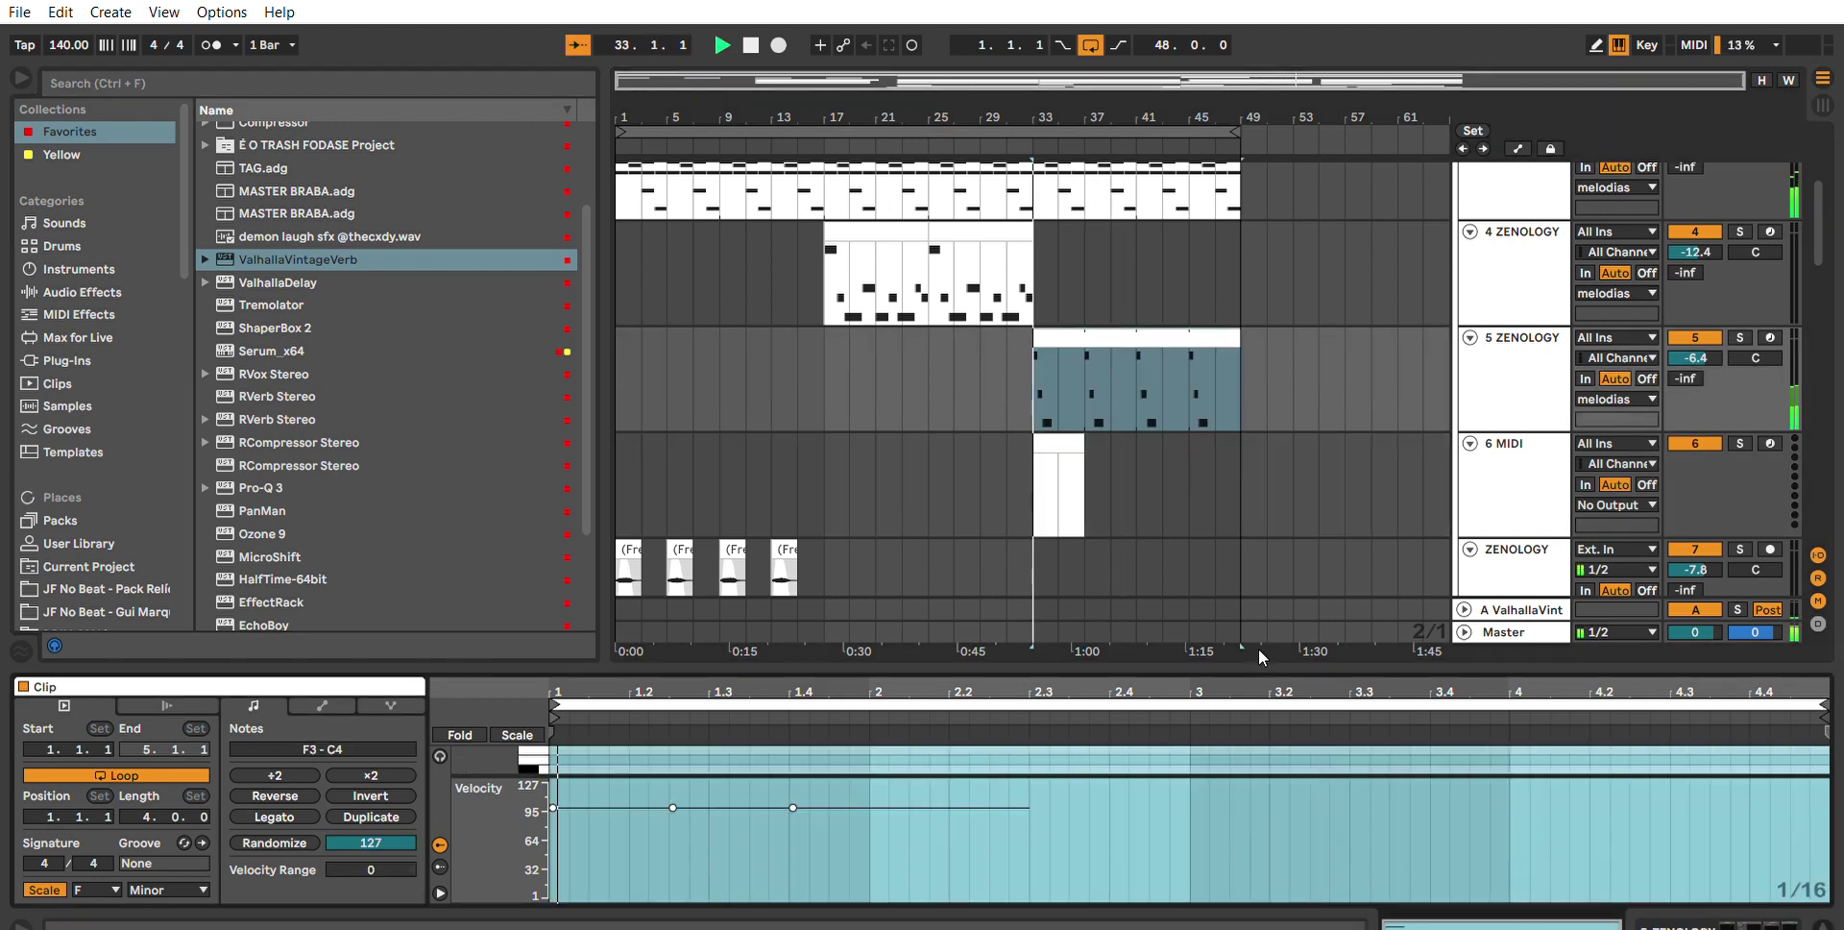
left_click(1089, 363)
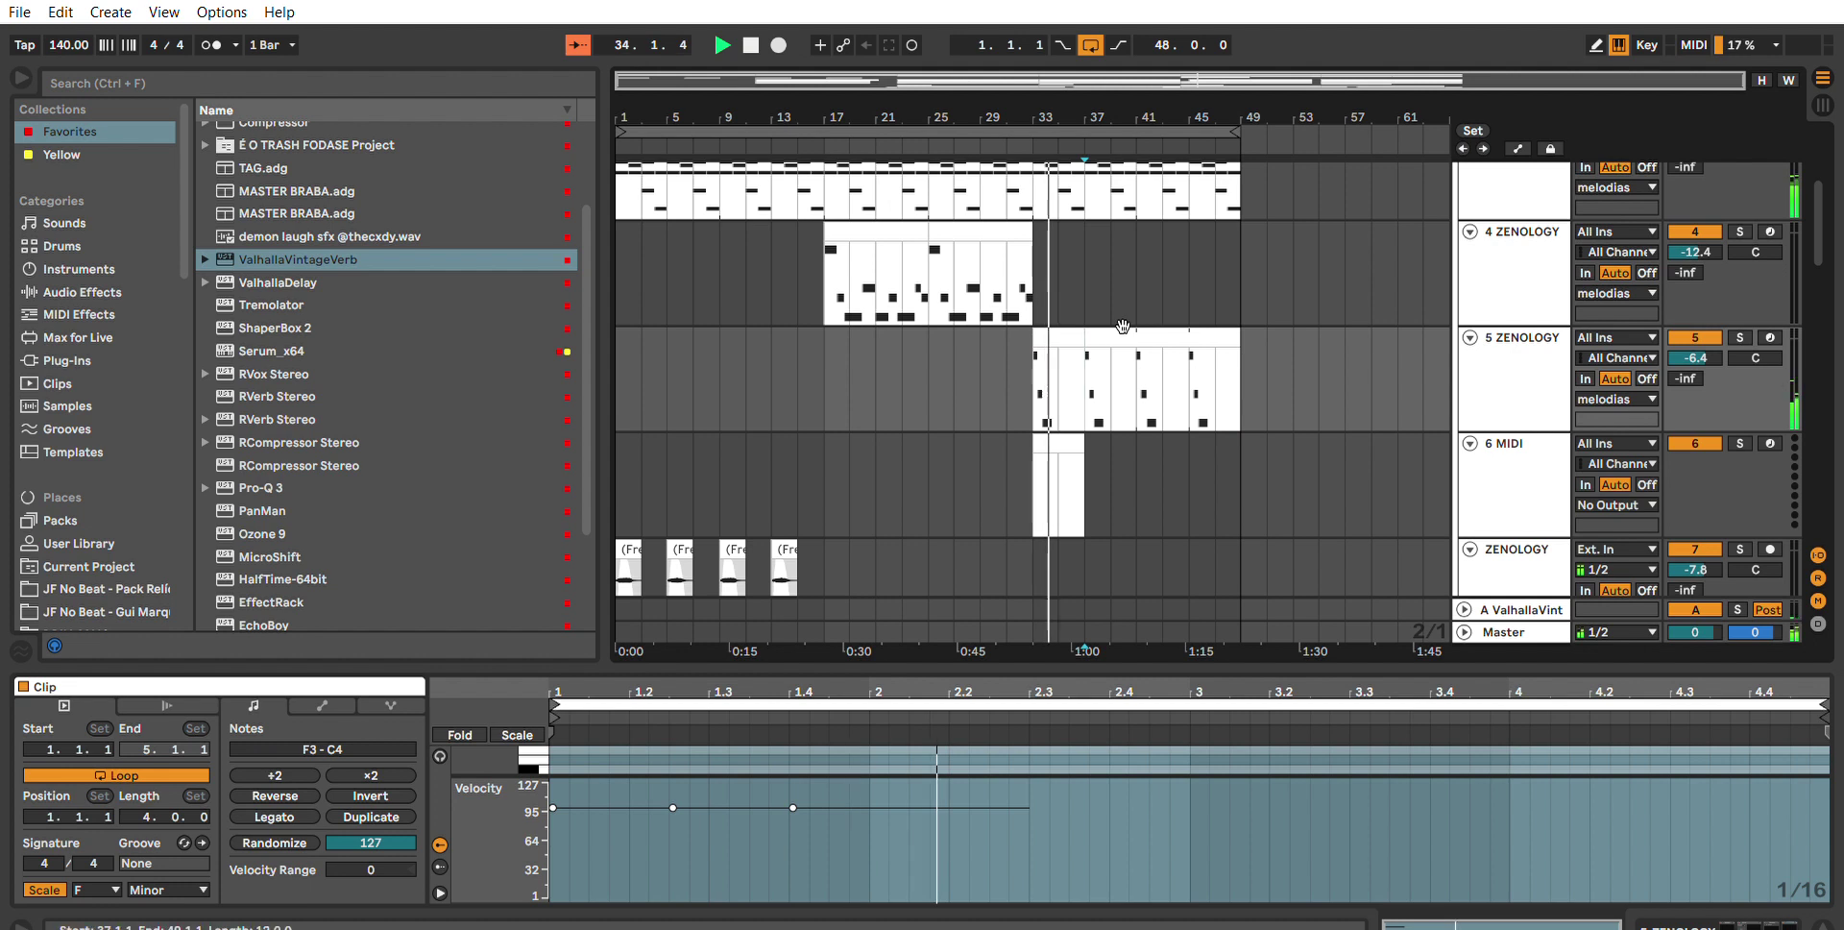
left_click(1123, 329)
left_click_drag(1242, 666, 1220, 171)
left_click(1186, 534)
key("ctrl+a")
key("Down")
key("Down")
key("Down")
key("Down")
key("Down")
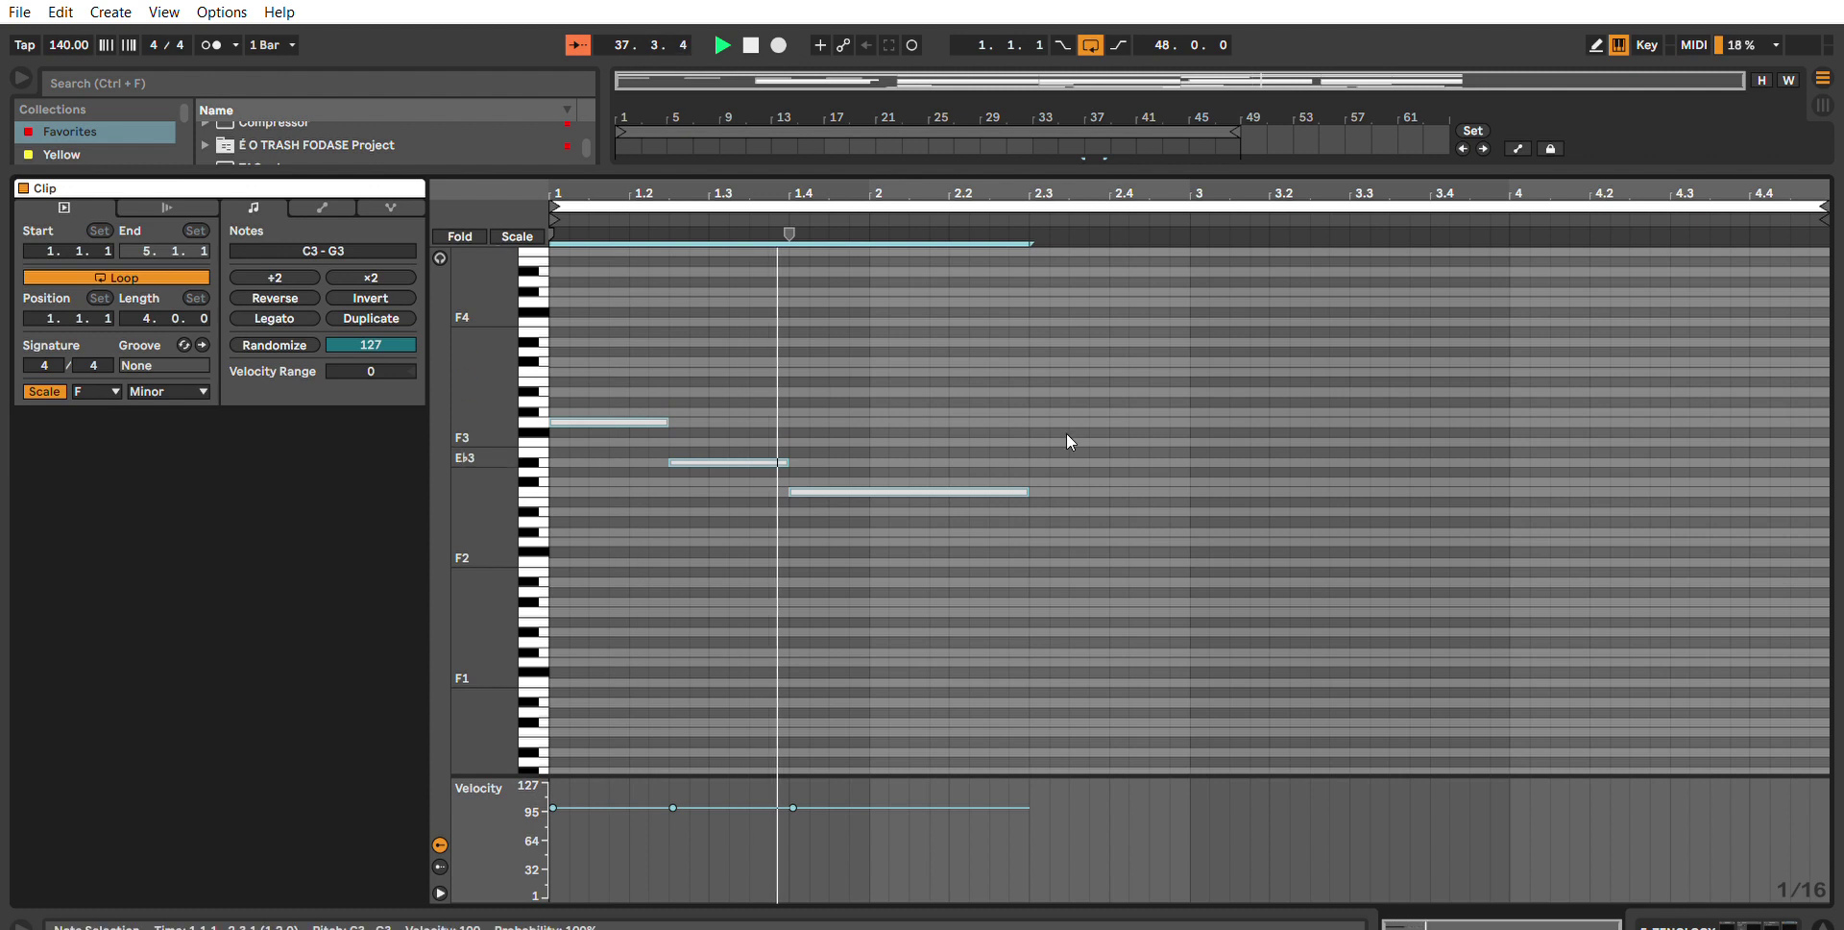
Duplicate bars 33 to 41 of the 5 ZENOLOGY track so the melody repeats from bar 41 to bar 49.
left_click(1408, 503)
left_click(1134, 170)
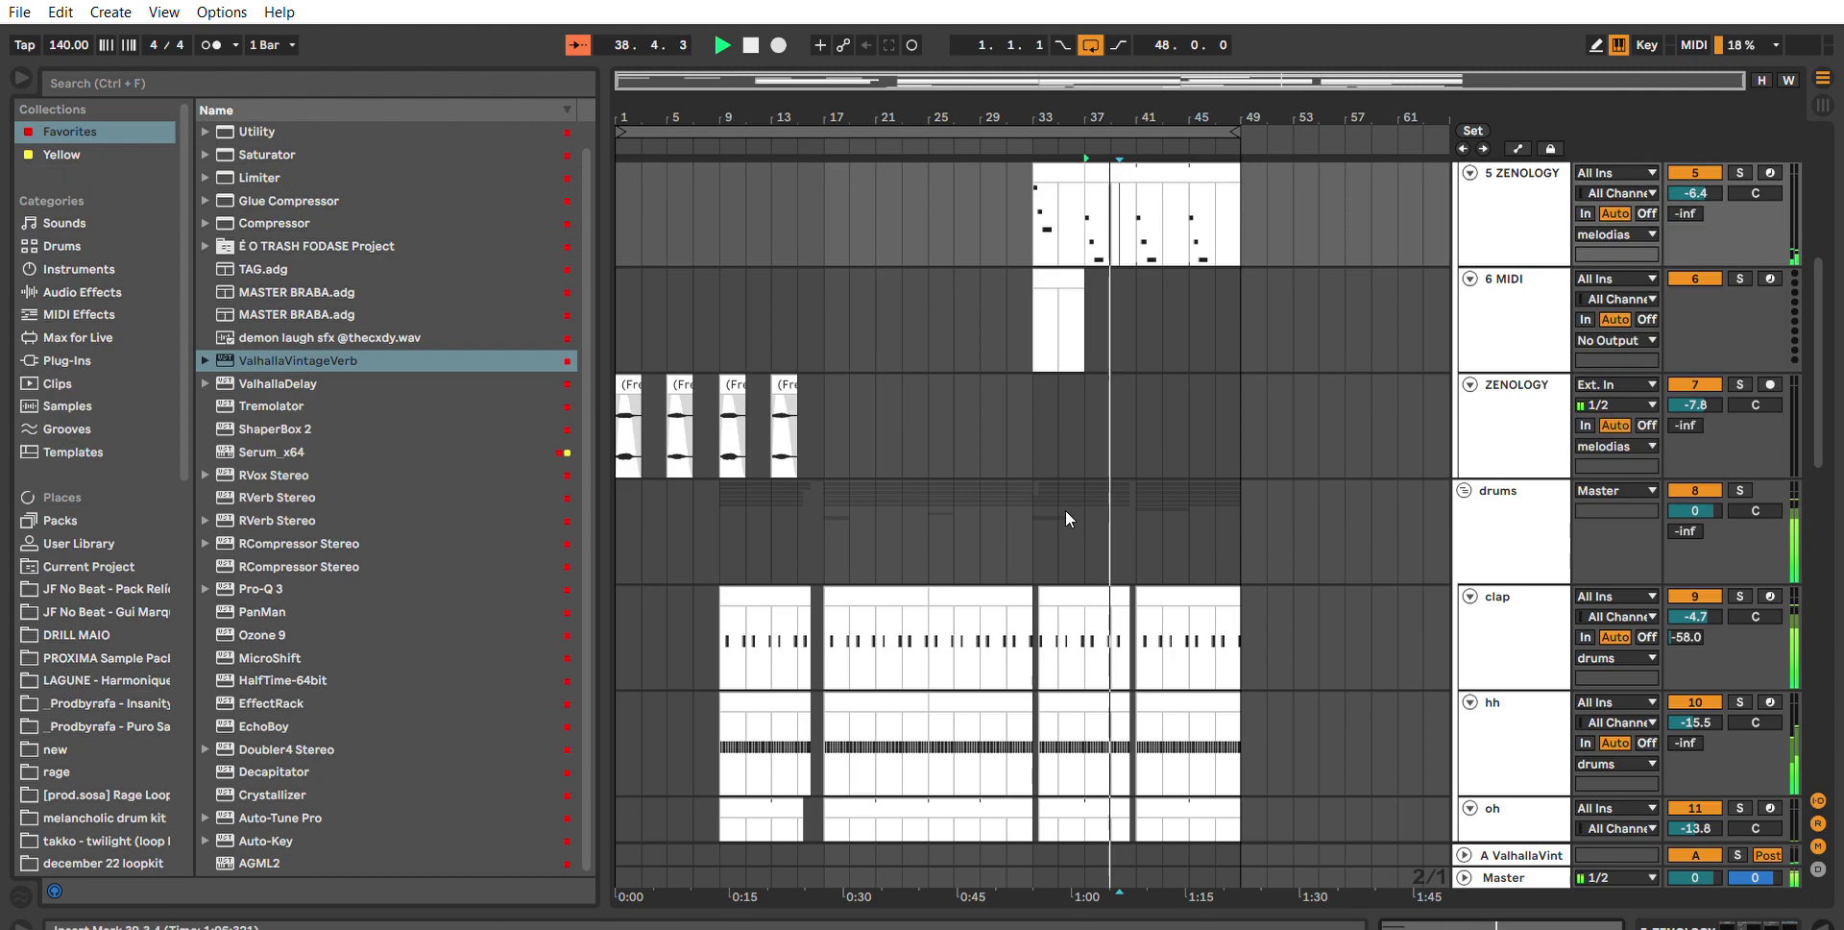
scroll(1105, 384, "up", 2)
left_click_drag(1137, 312, 1030, 307)
key("ctrl+d")
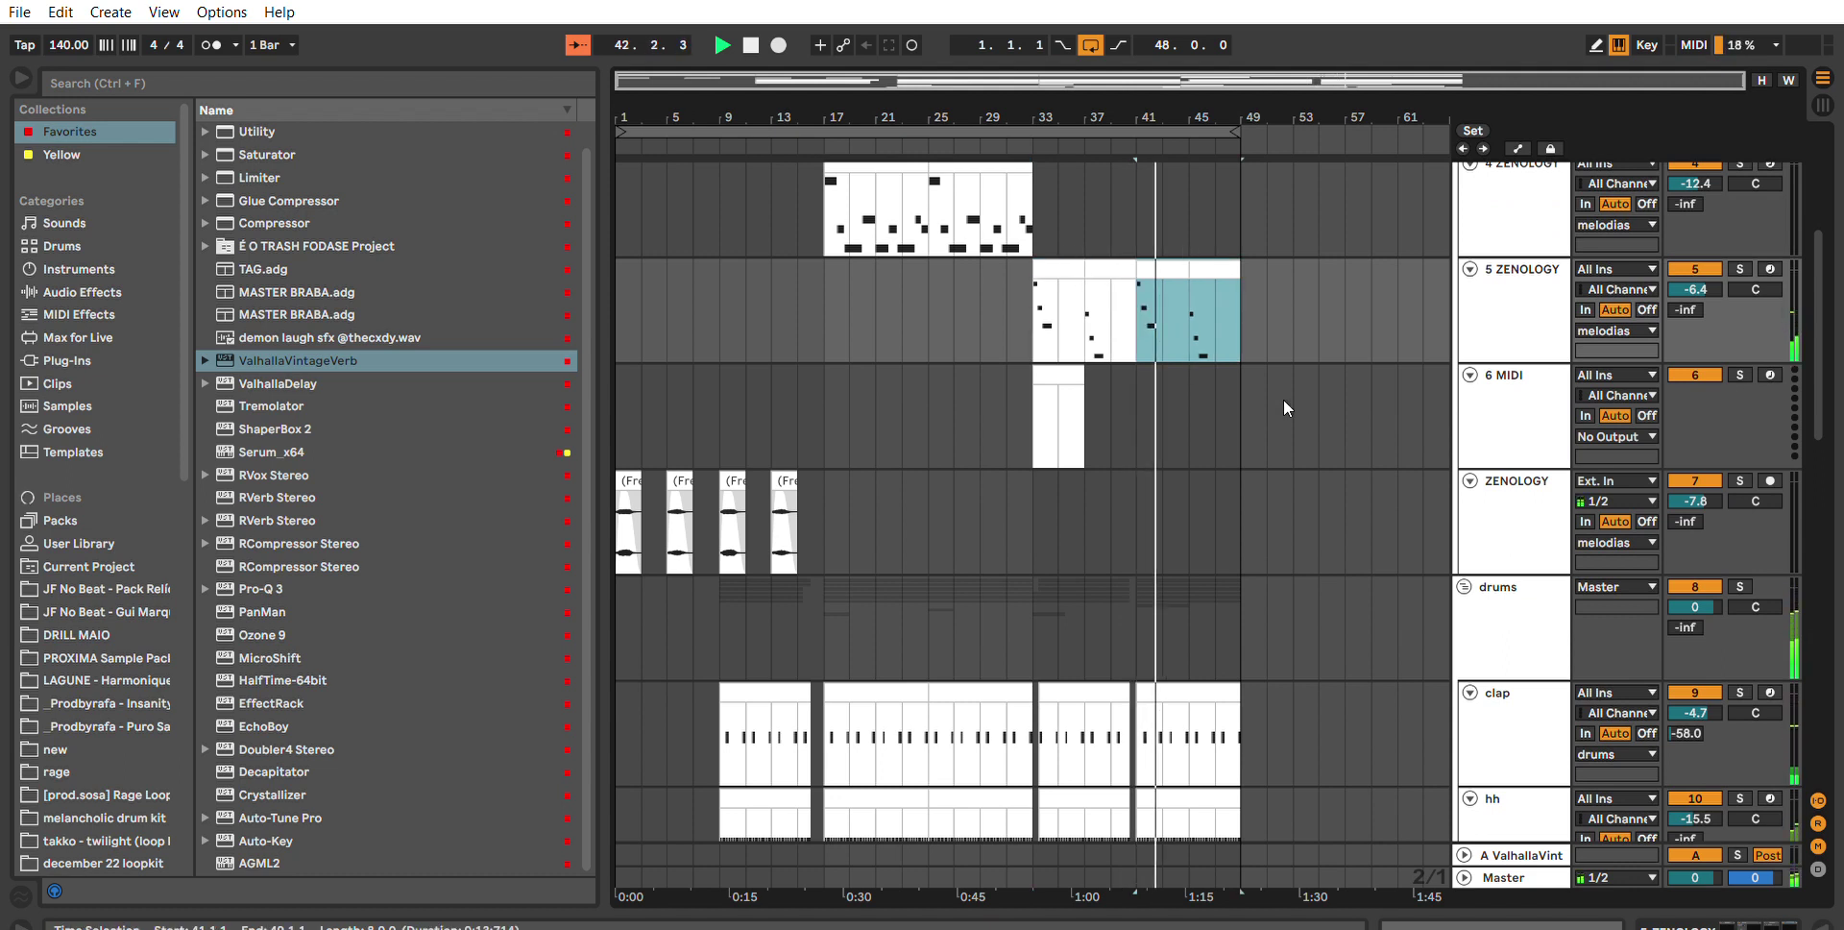
Extend the empty 6 MIDI clip so it runs from bar 33 to bar 49.
double_click(1521, 318)
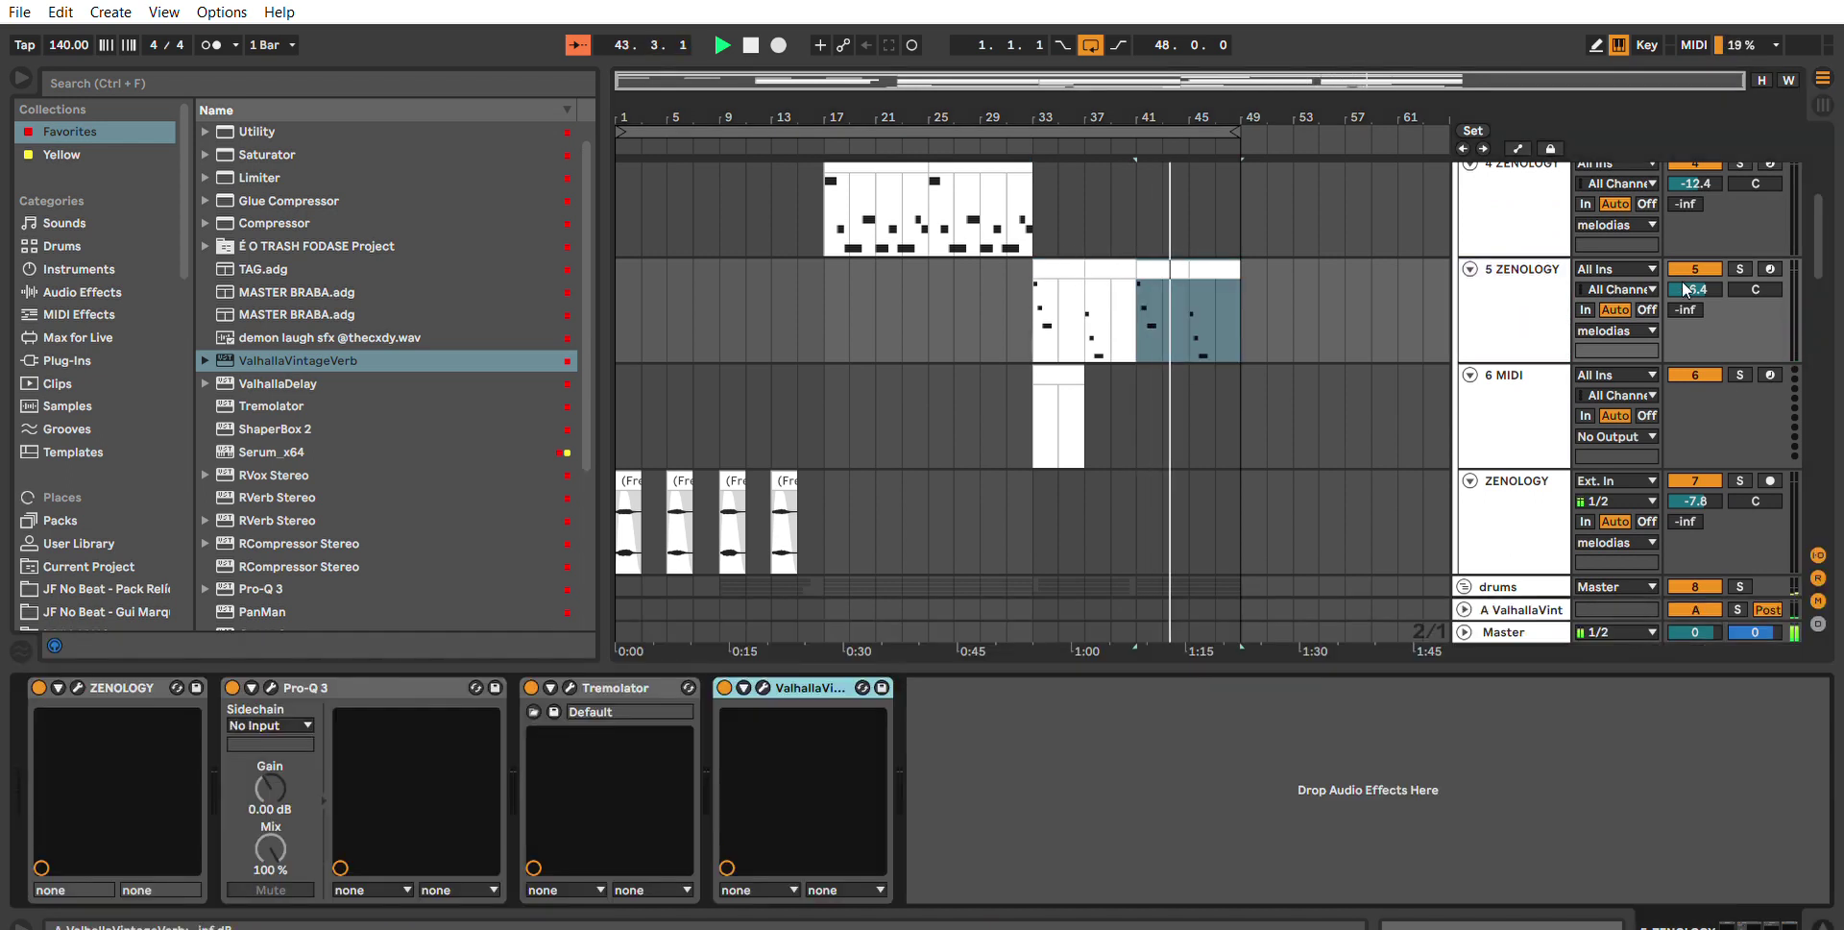
left_click(1078, 371)
left_click_drag(1076, 363, 1240, 374)
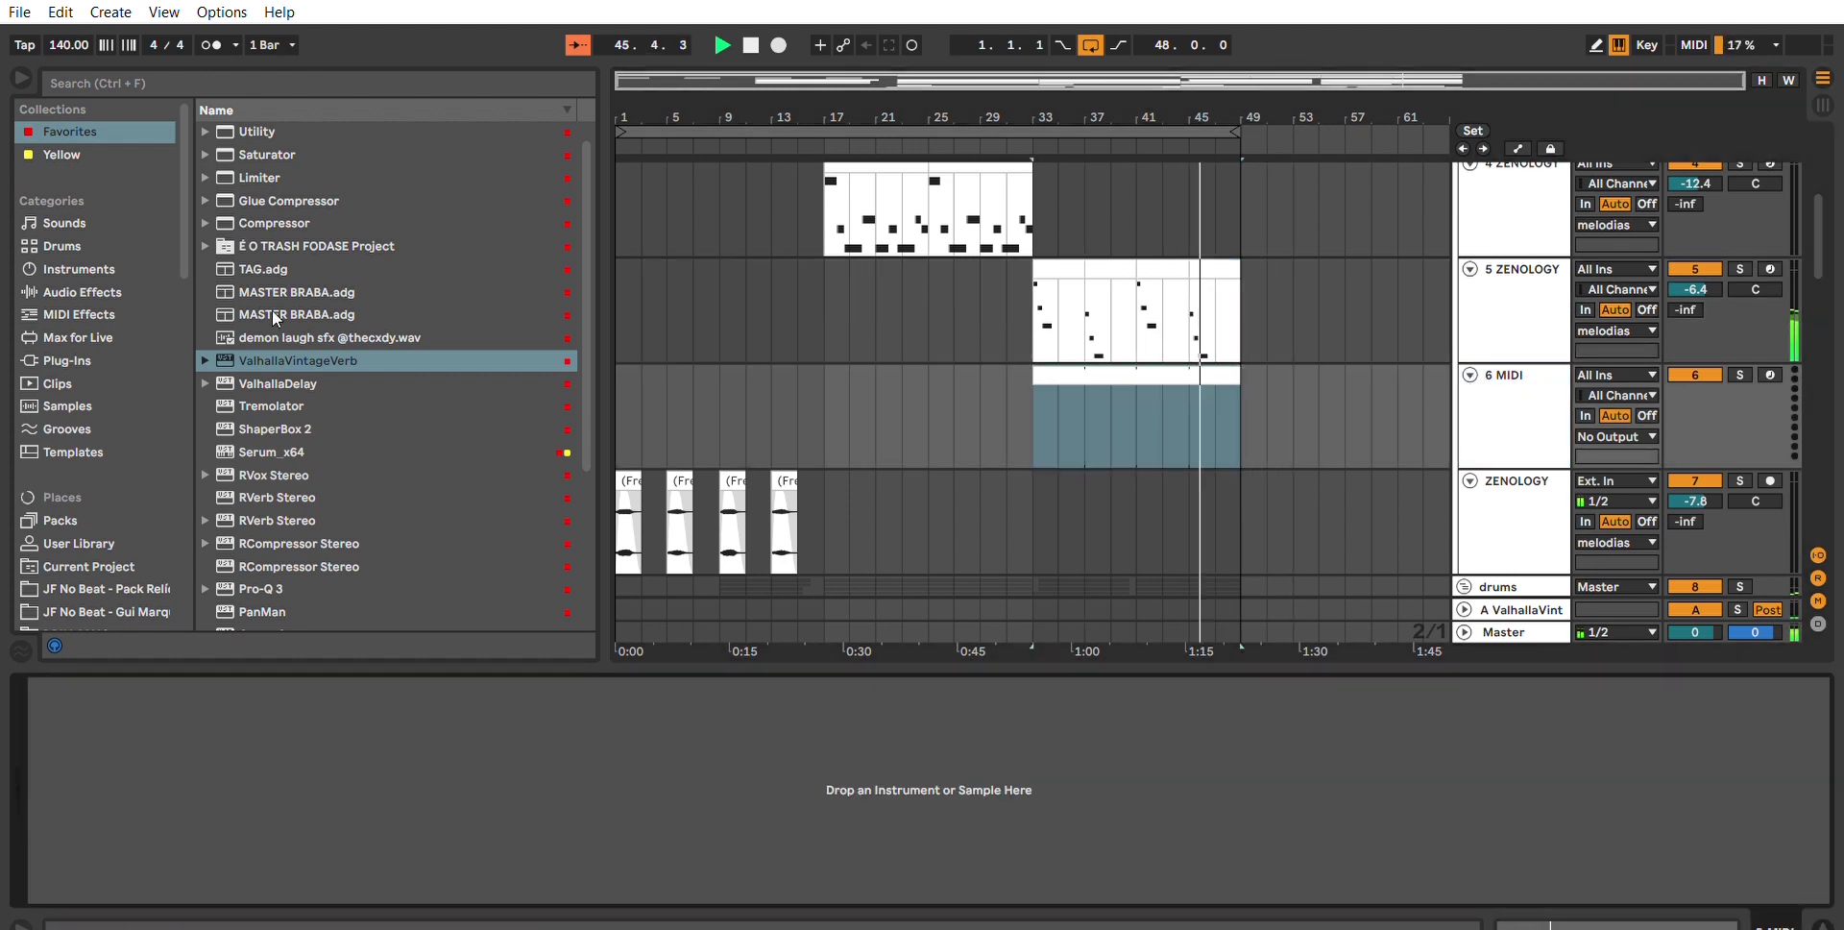
Load ZENOLOGY from the Yellow collection onto the 6 MIDI track and arm the track for recording.
left_click(167, 160)
left_click(285, 129)
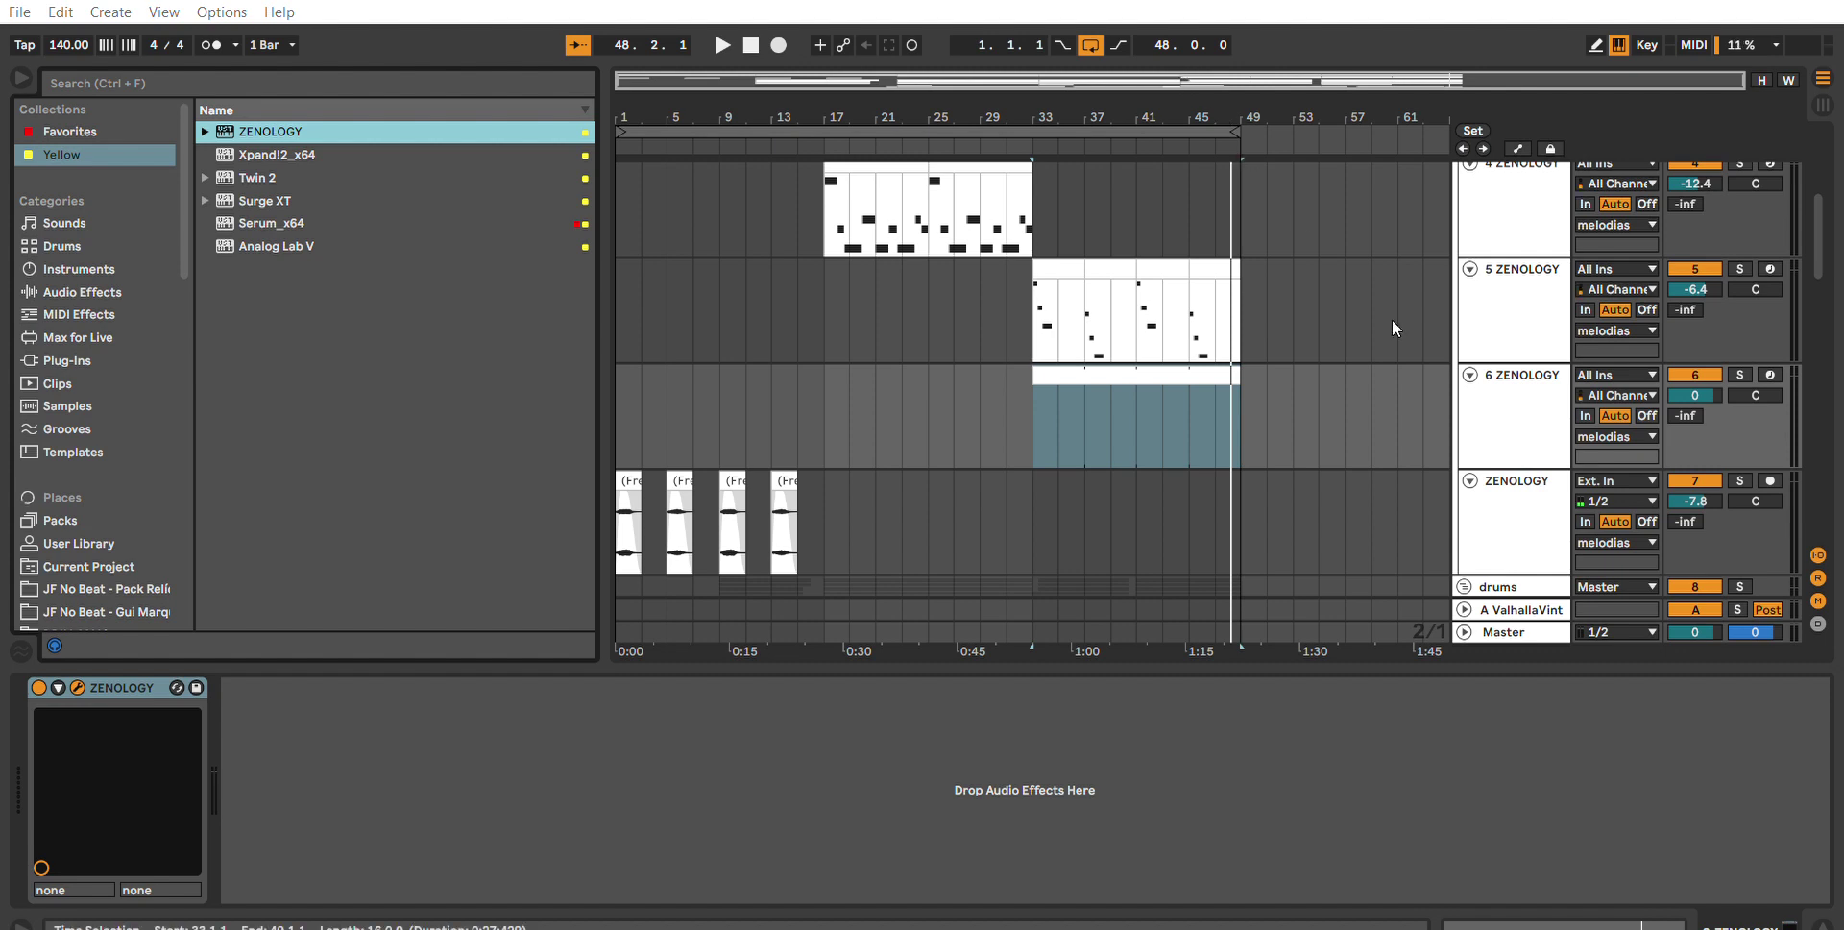
left_click(1770, 375)
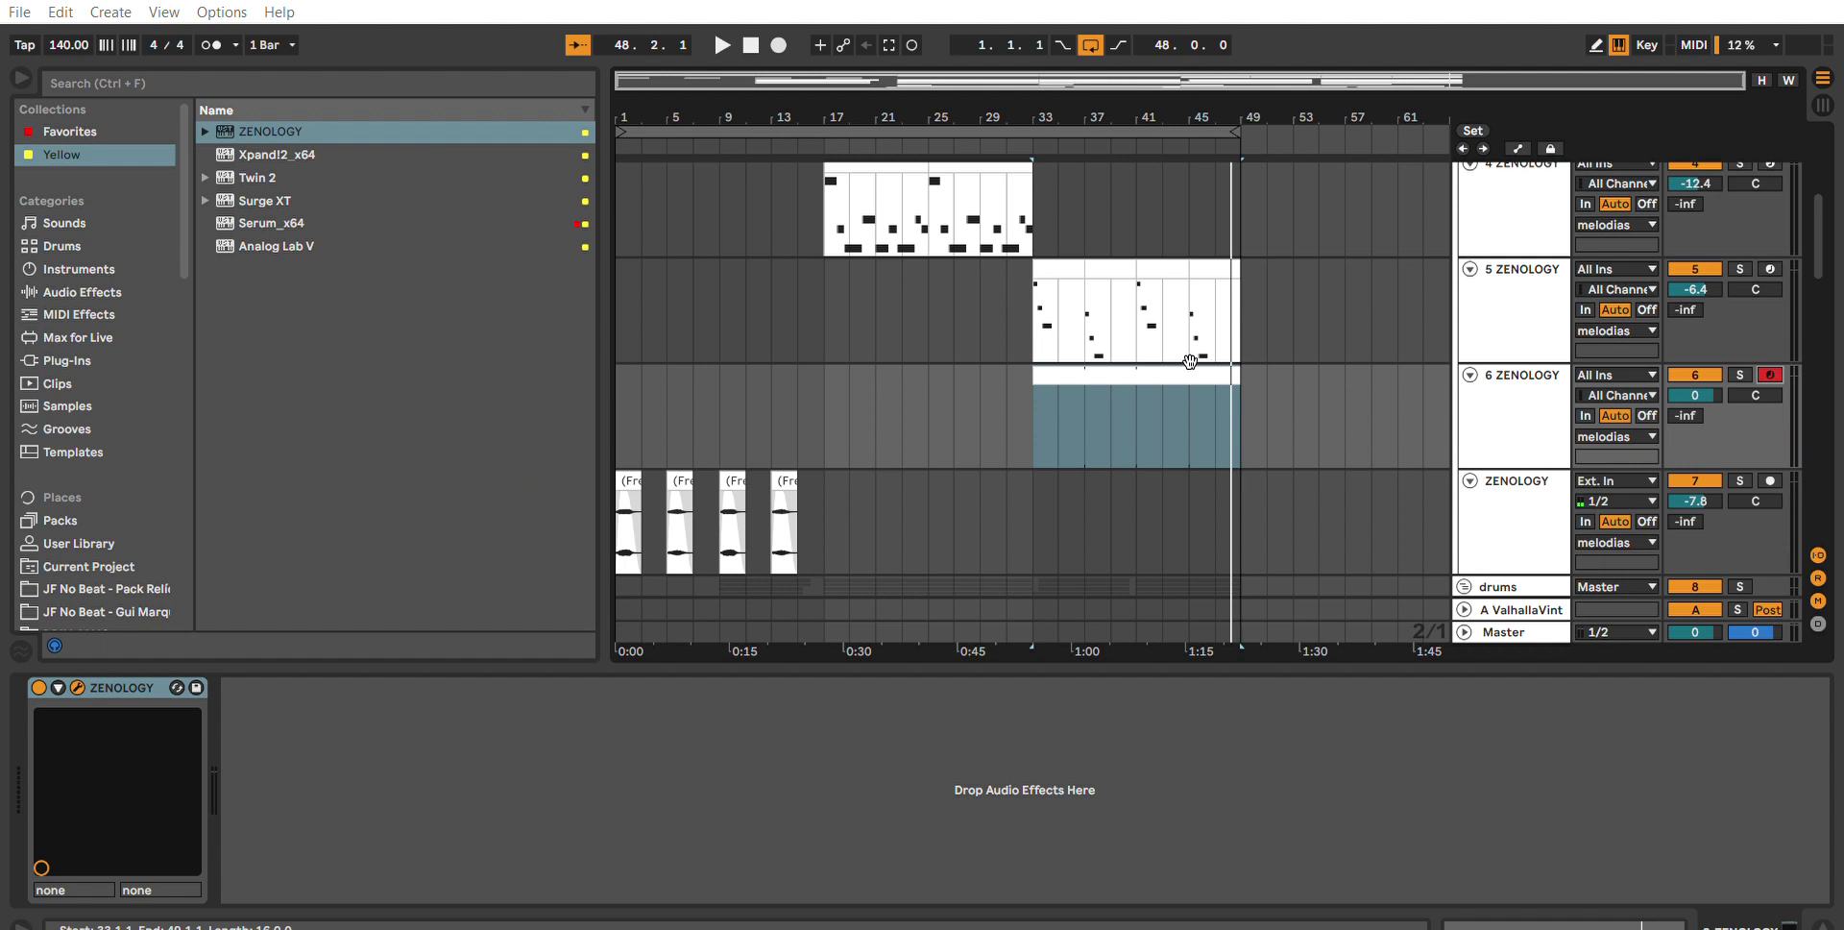
Replace the empty 6 ZENOLOGY clip with a copy of the existing chord clip, placed from bar 41 to bar 57.
double_click(1042, 370)
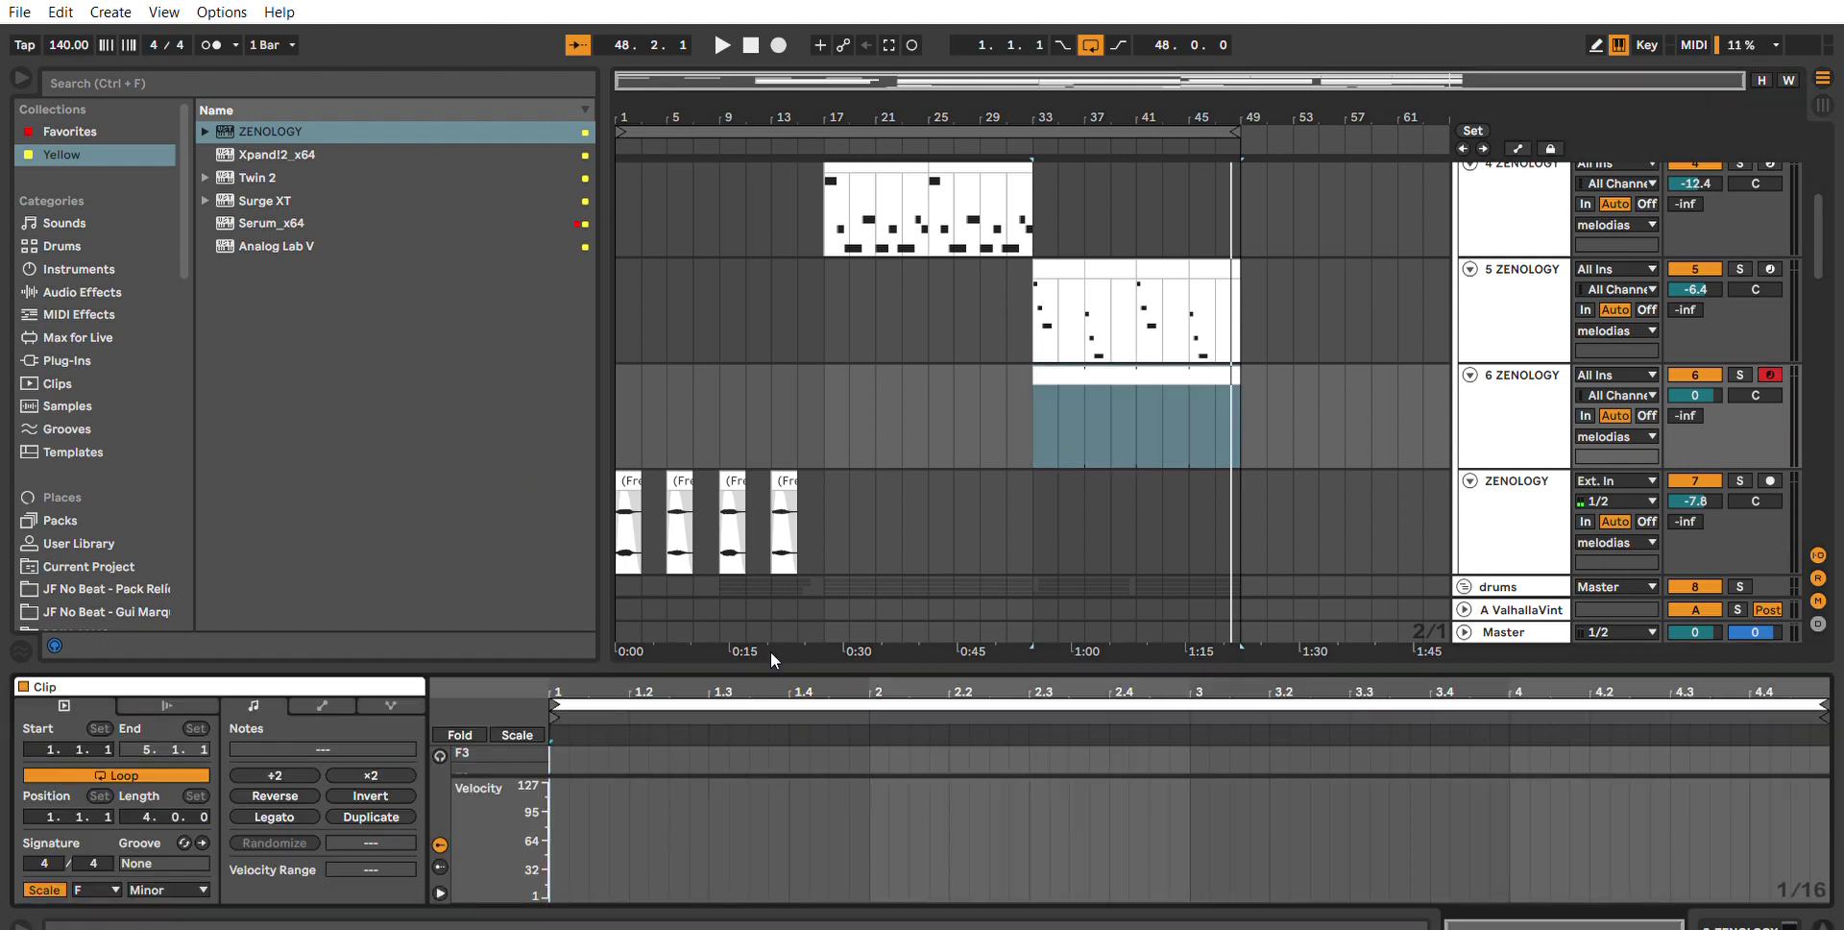
scroll(936, 302, "up", 5)
left_click_drag(1073, 247, 1042, 571)
scroll(795, 361, "down", 4)
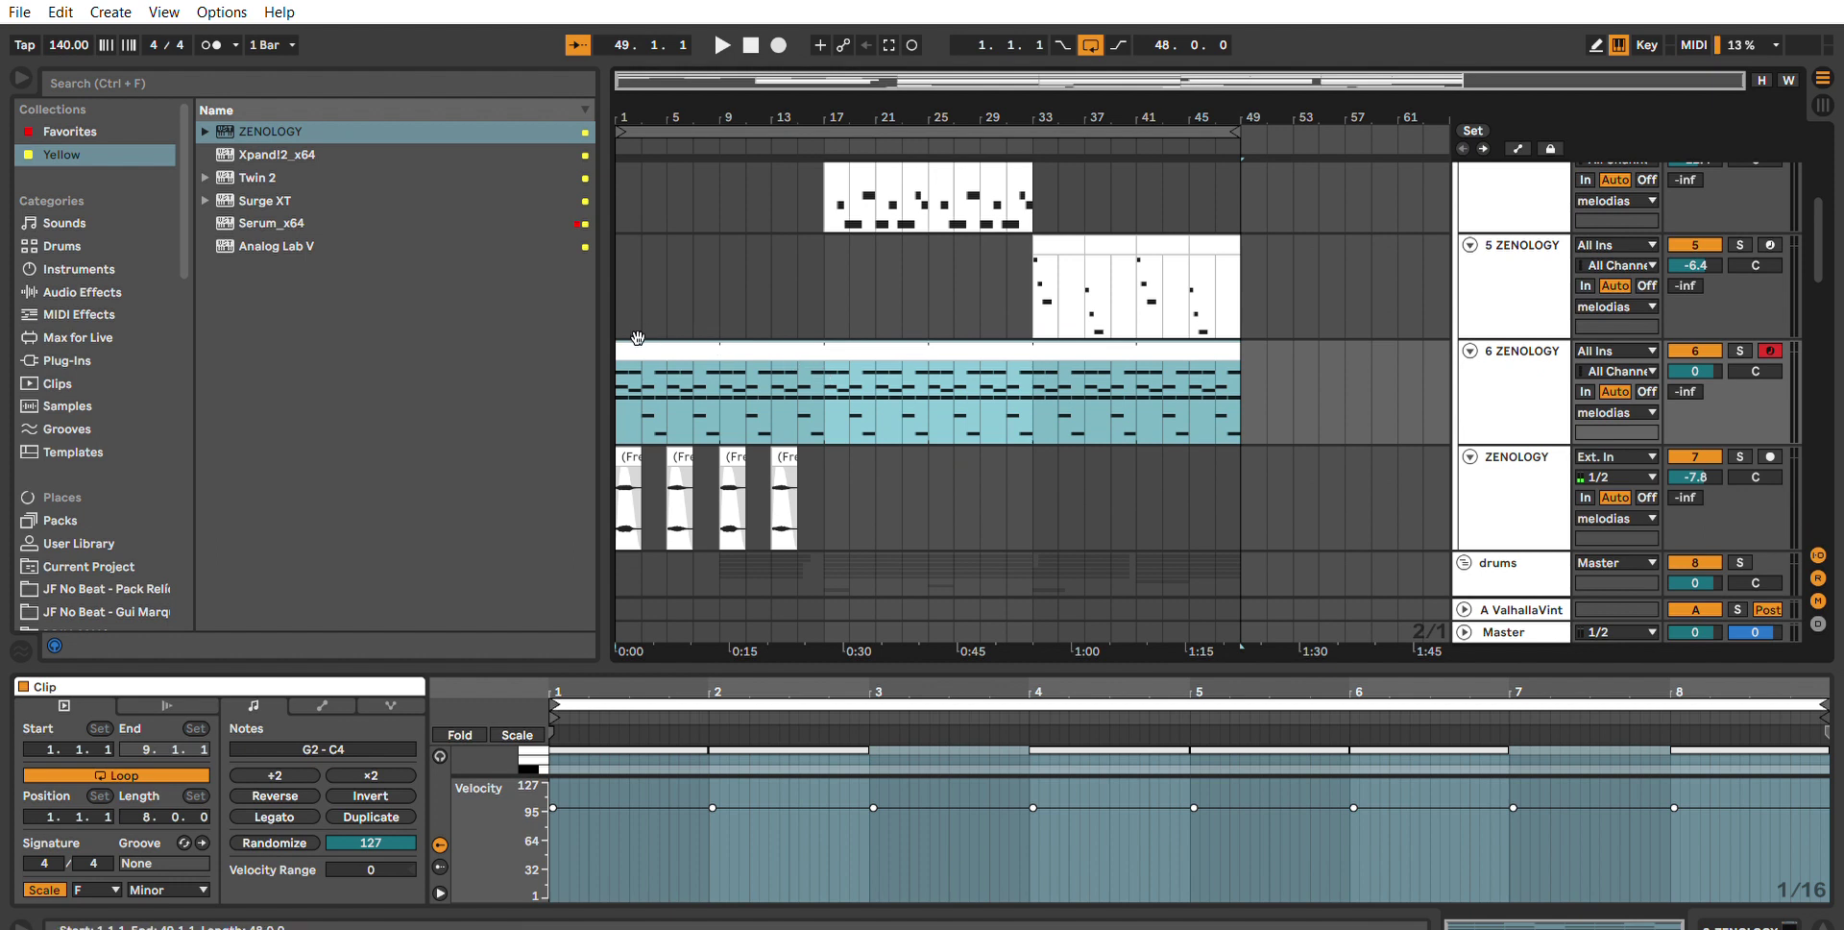
left_click_drag(629, 337, 1358, 341)
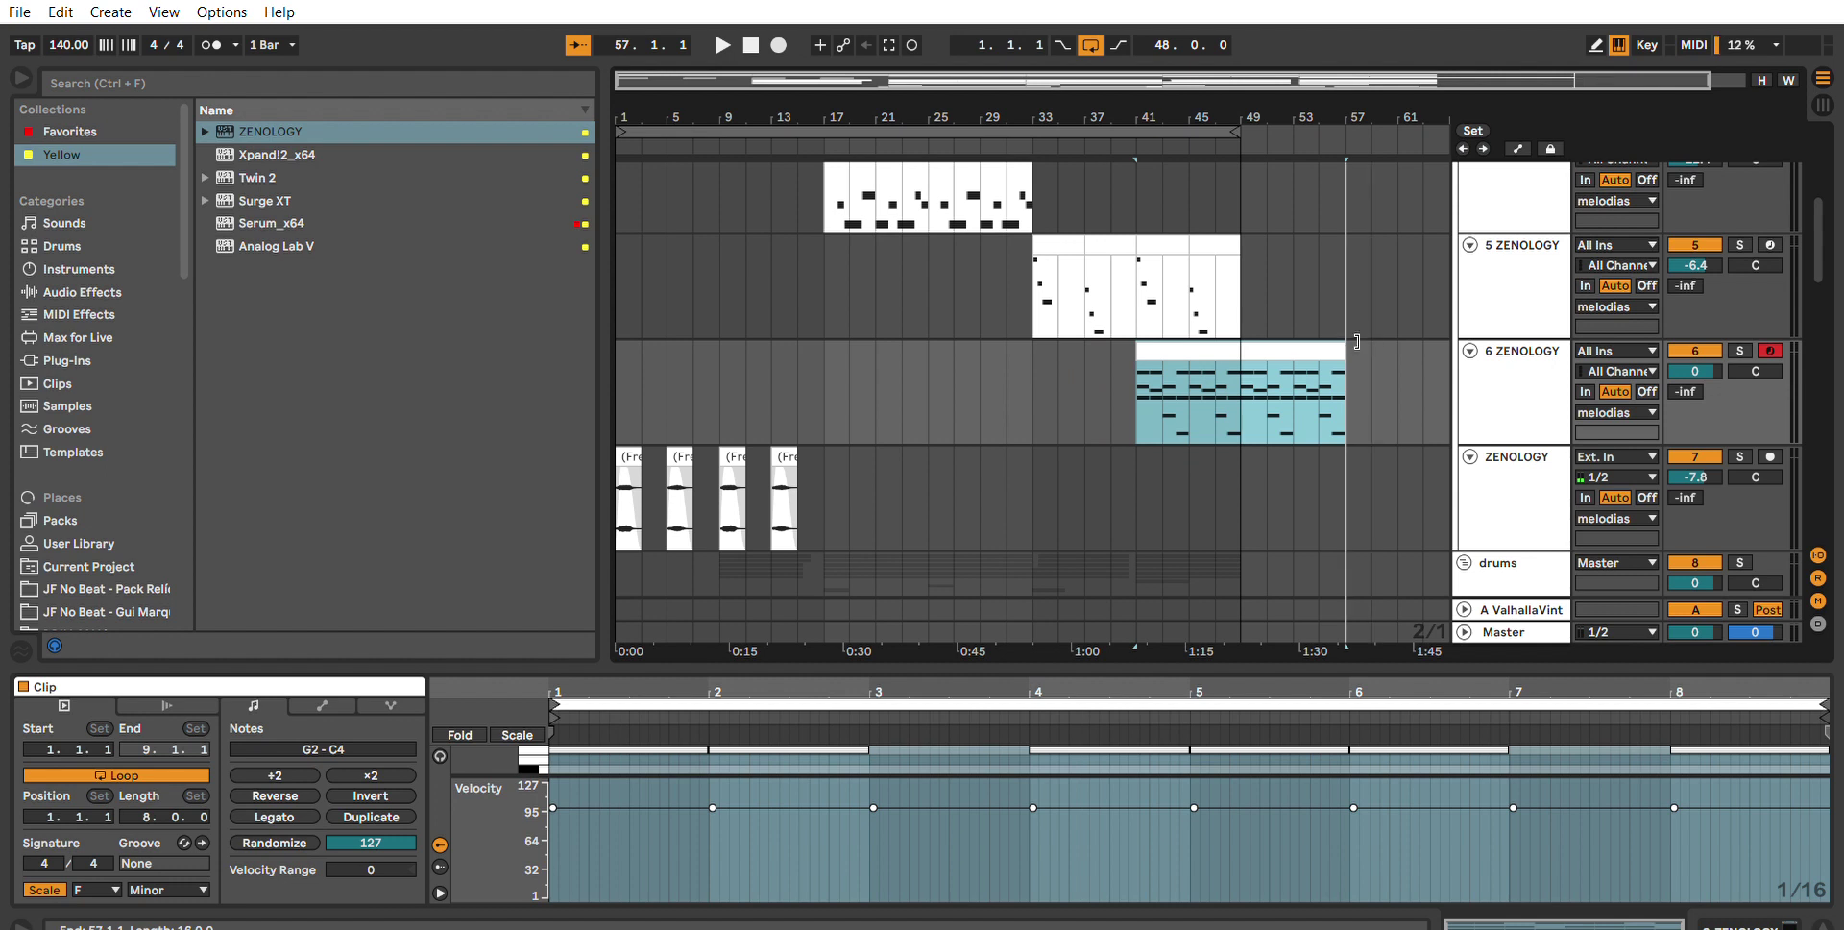
Delete the F3 notes from the first two bars of the copied 6 ZENOLOGY clip.
left_click_drag(954, 668, 956, 364)
scroll(836, 684, "up", 2)
left_click(837, 686)
left_click_drag(677, 661, 649, 609)
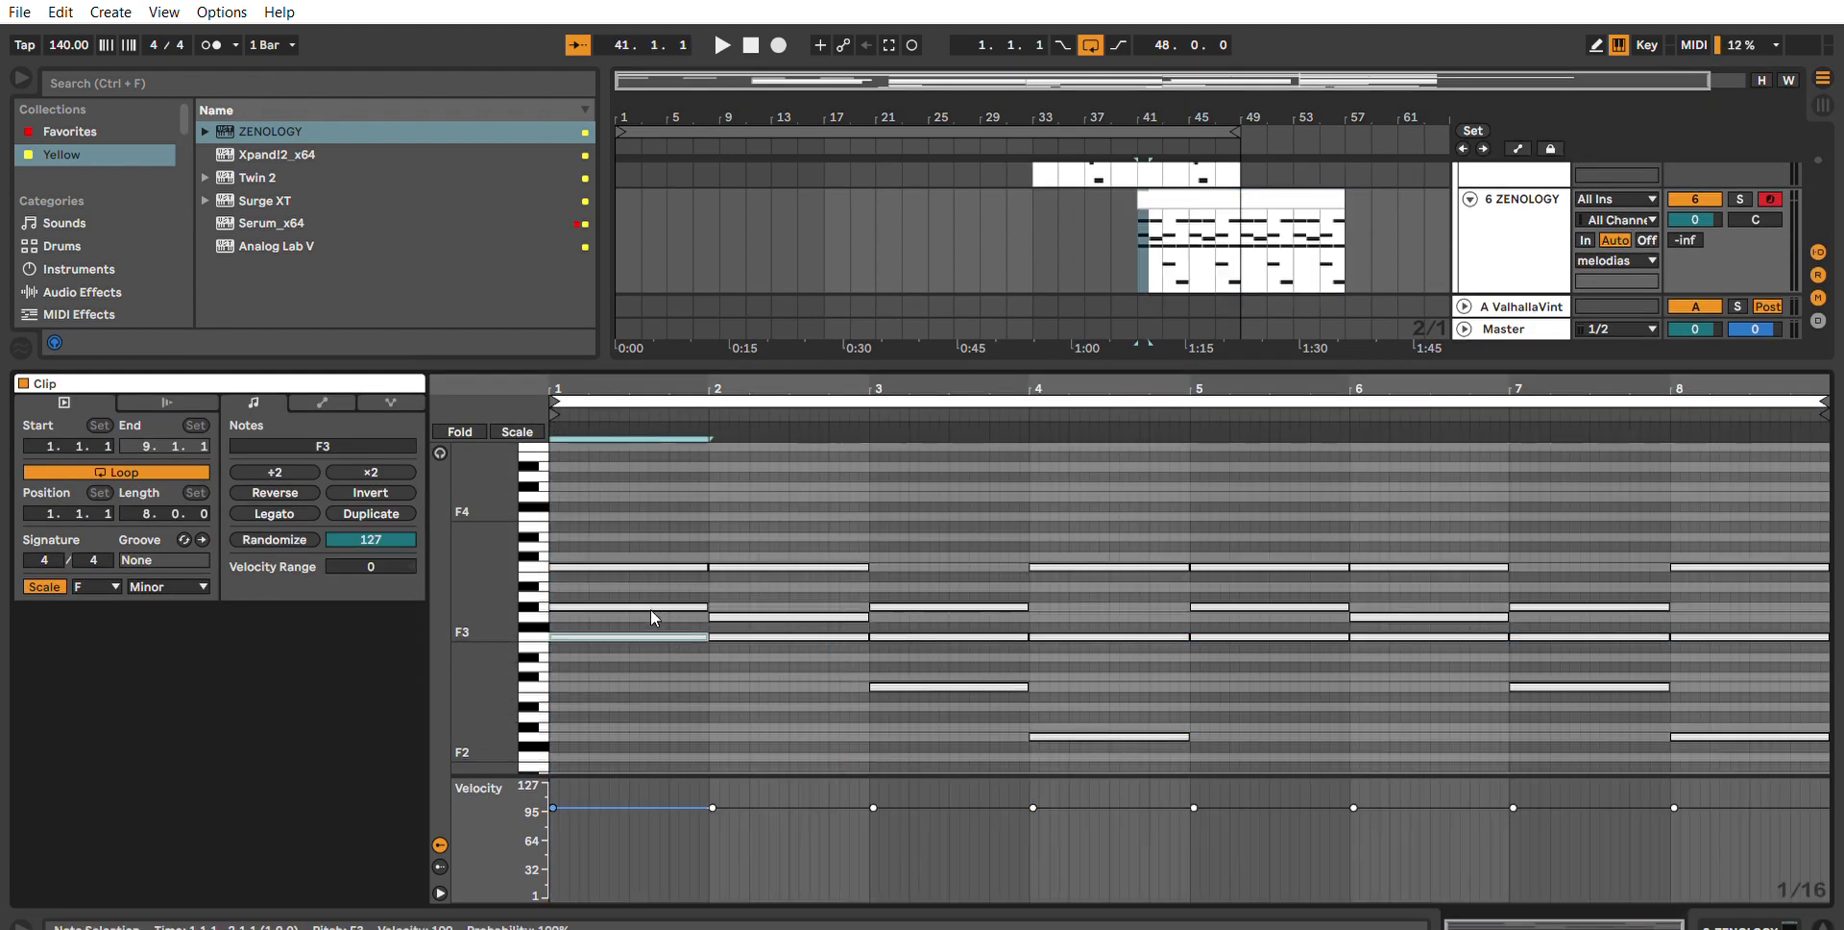
key("Delete")
left_click_drag(801, 677, 760, 615)
key("Delete")
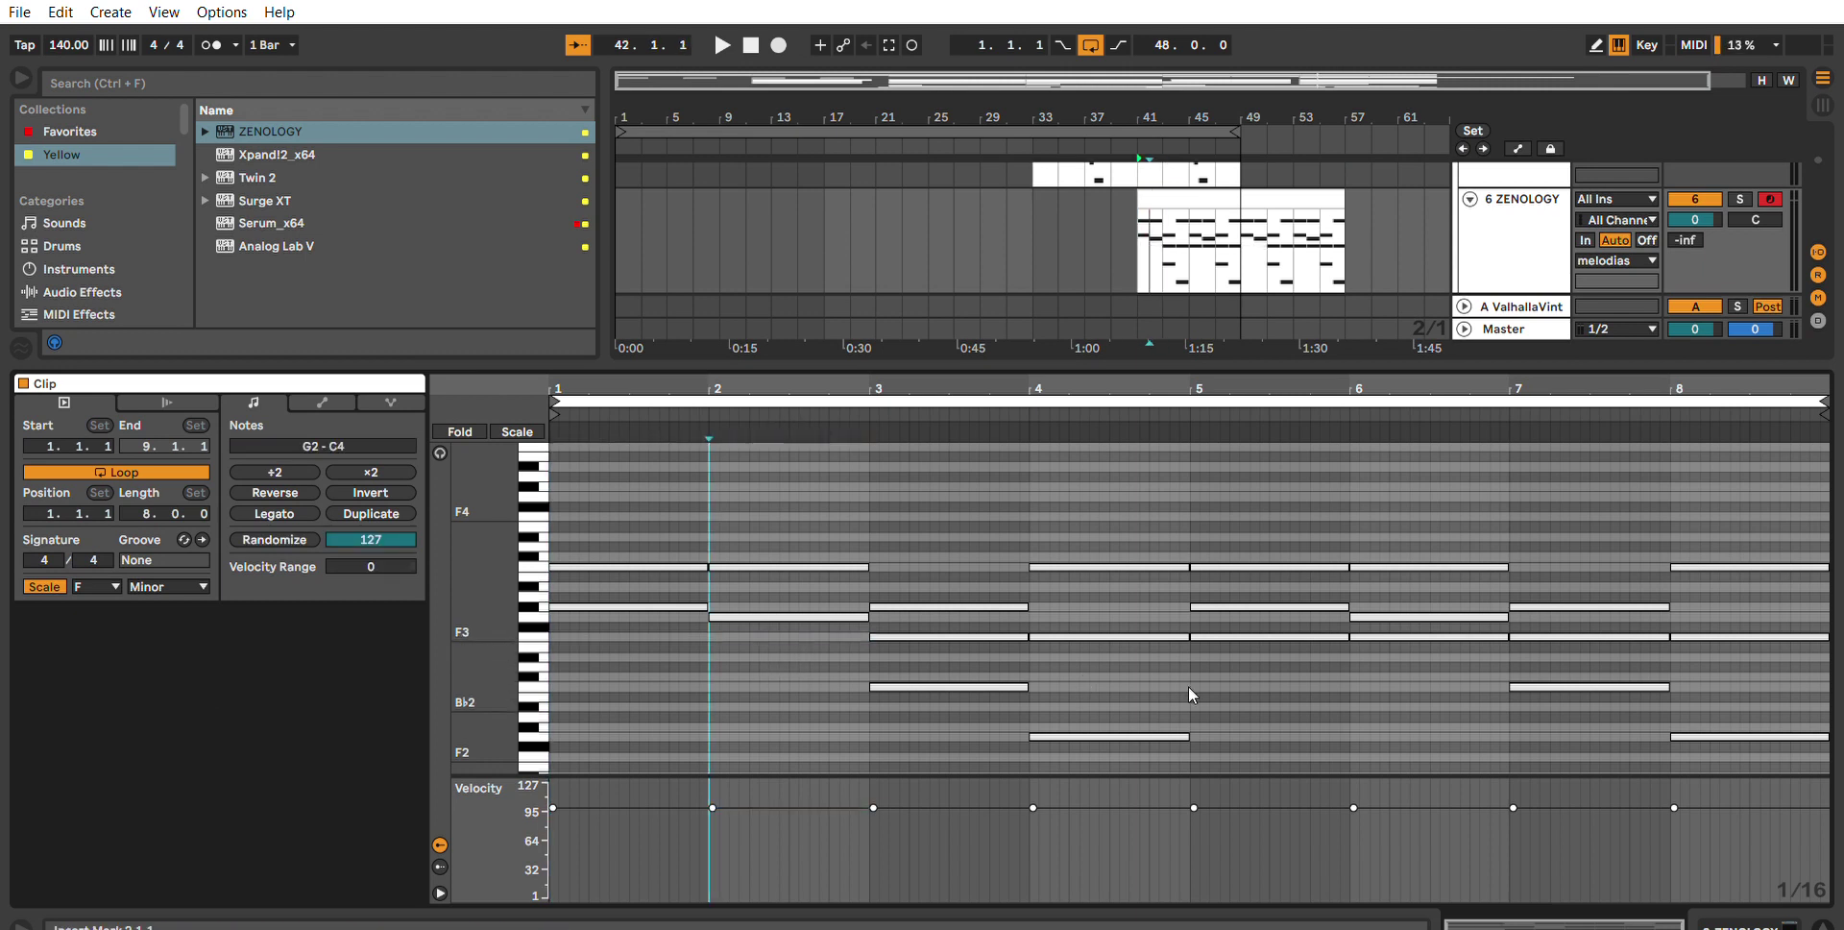
Try deleting every note from clip bar 3 onward and the C4 notes in the first two bars, and play the result.
left_click_drag(1812, 739, 926, 535)
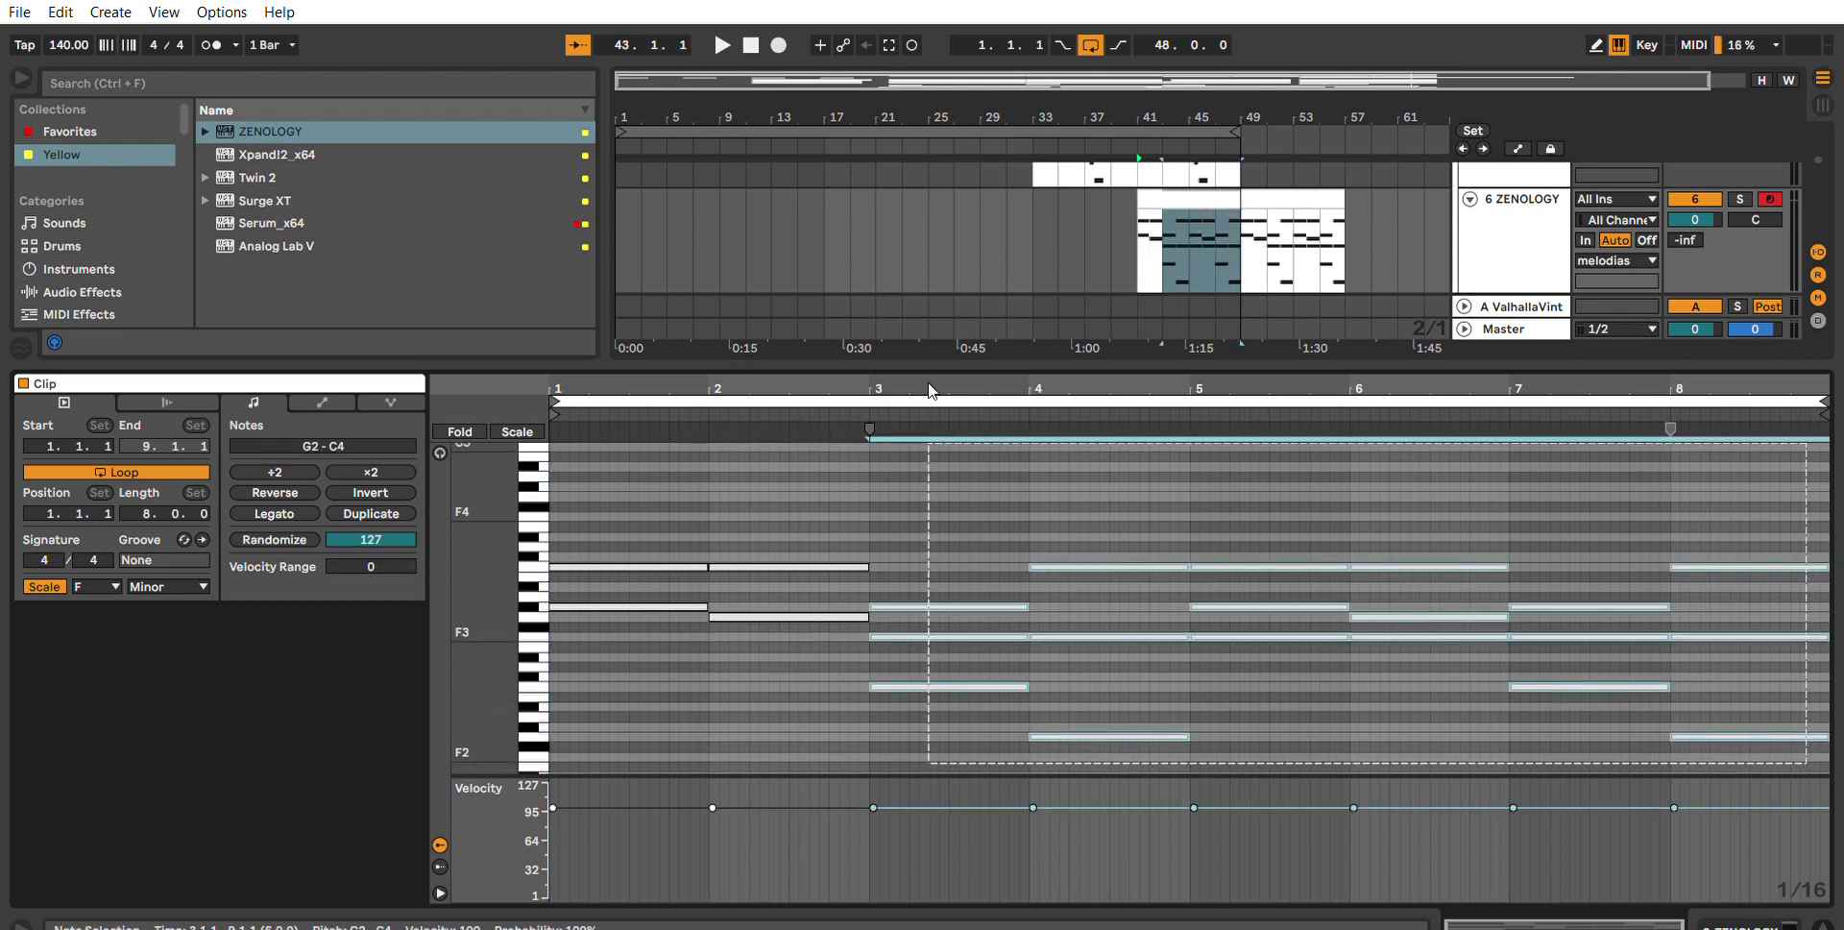
key("Delete")
left_click(668, 568)
key("Delete")
key("space")
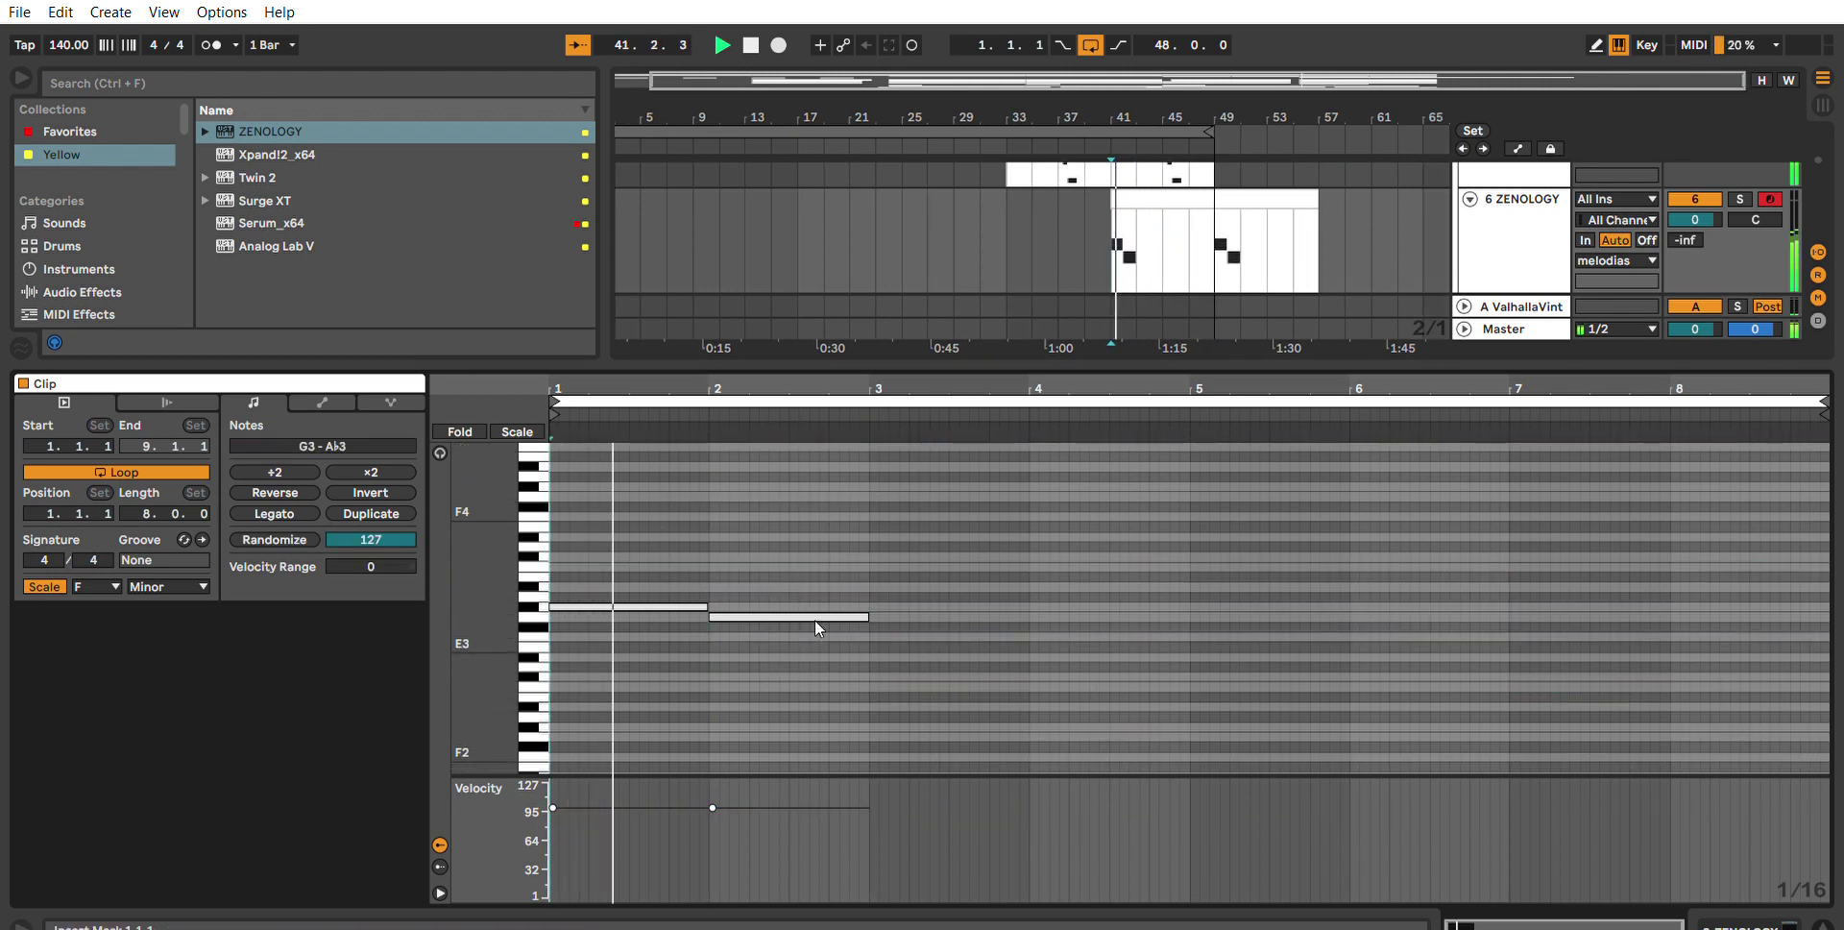
Undo the deletion of the C4 notes and of the notes from clip bar 3 onward.
left_click_drag(849, 662, 702, 580)
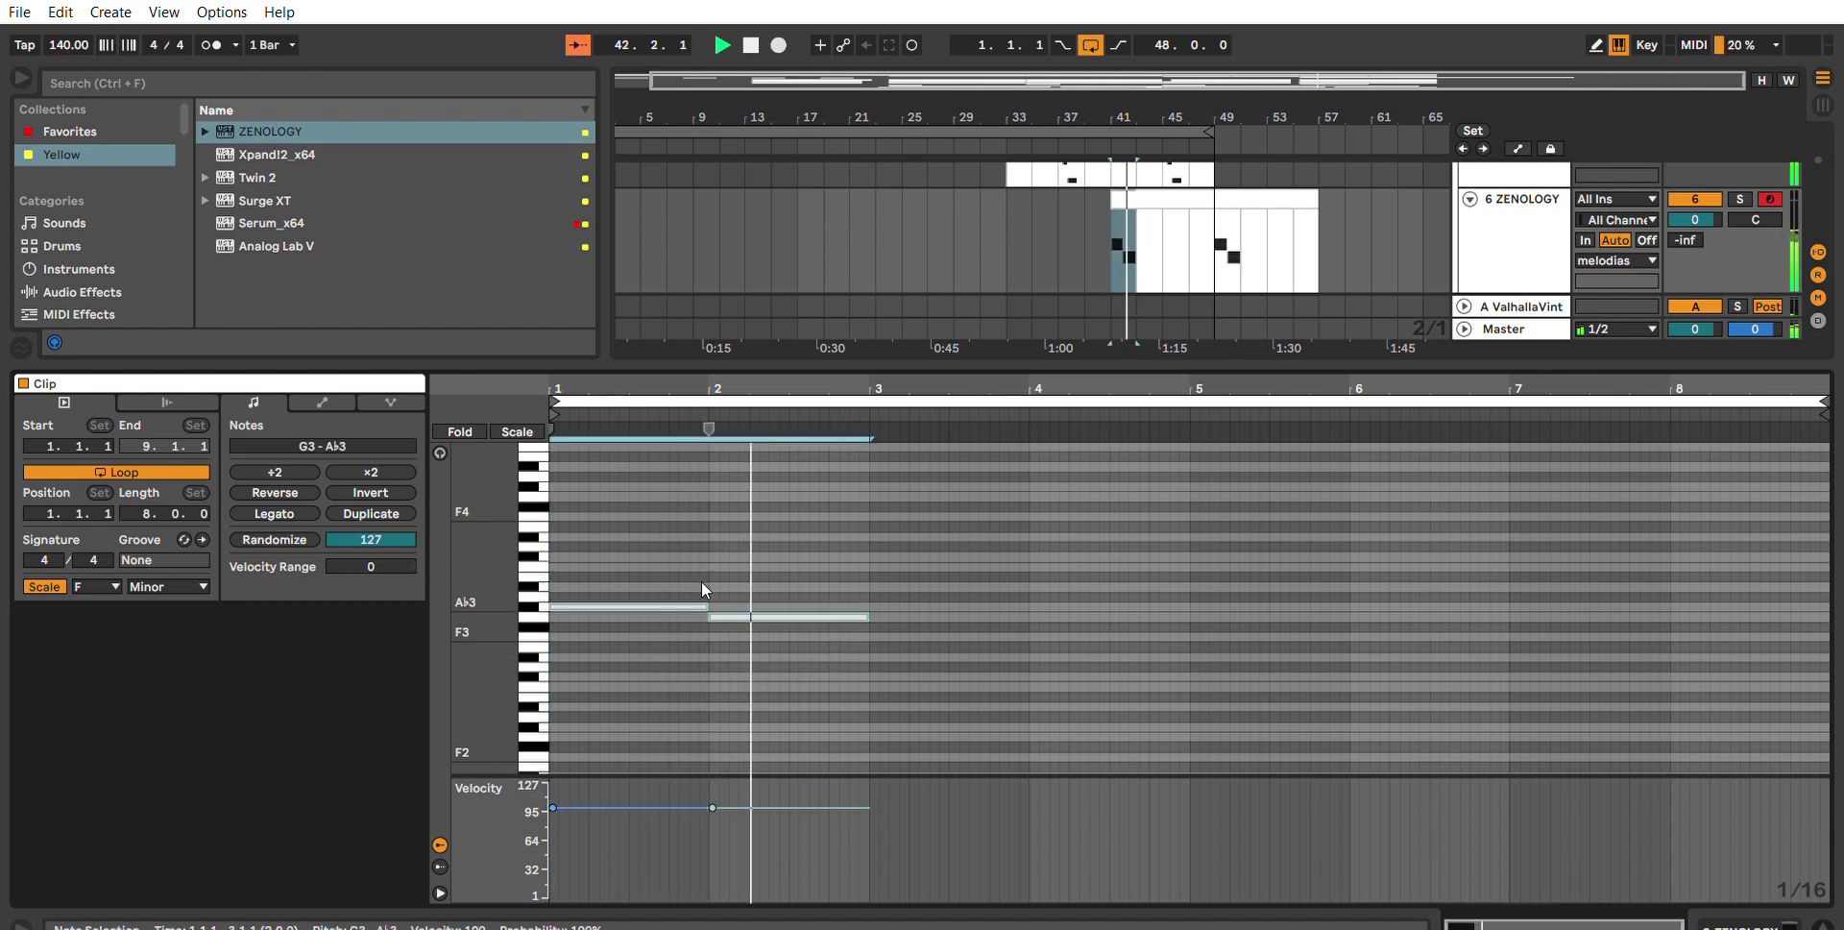
left_click(893, 635)
left_click_drag(831, 670, 743, 619)
key("ctrl+z")
key("ctrl+z")
key("ctrl+z")
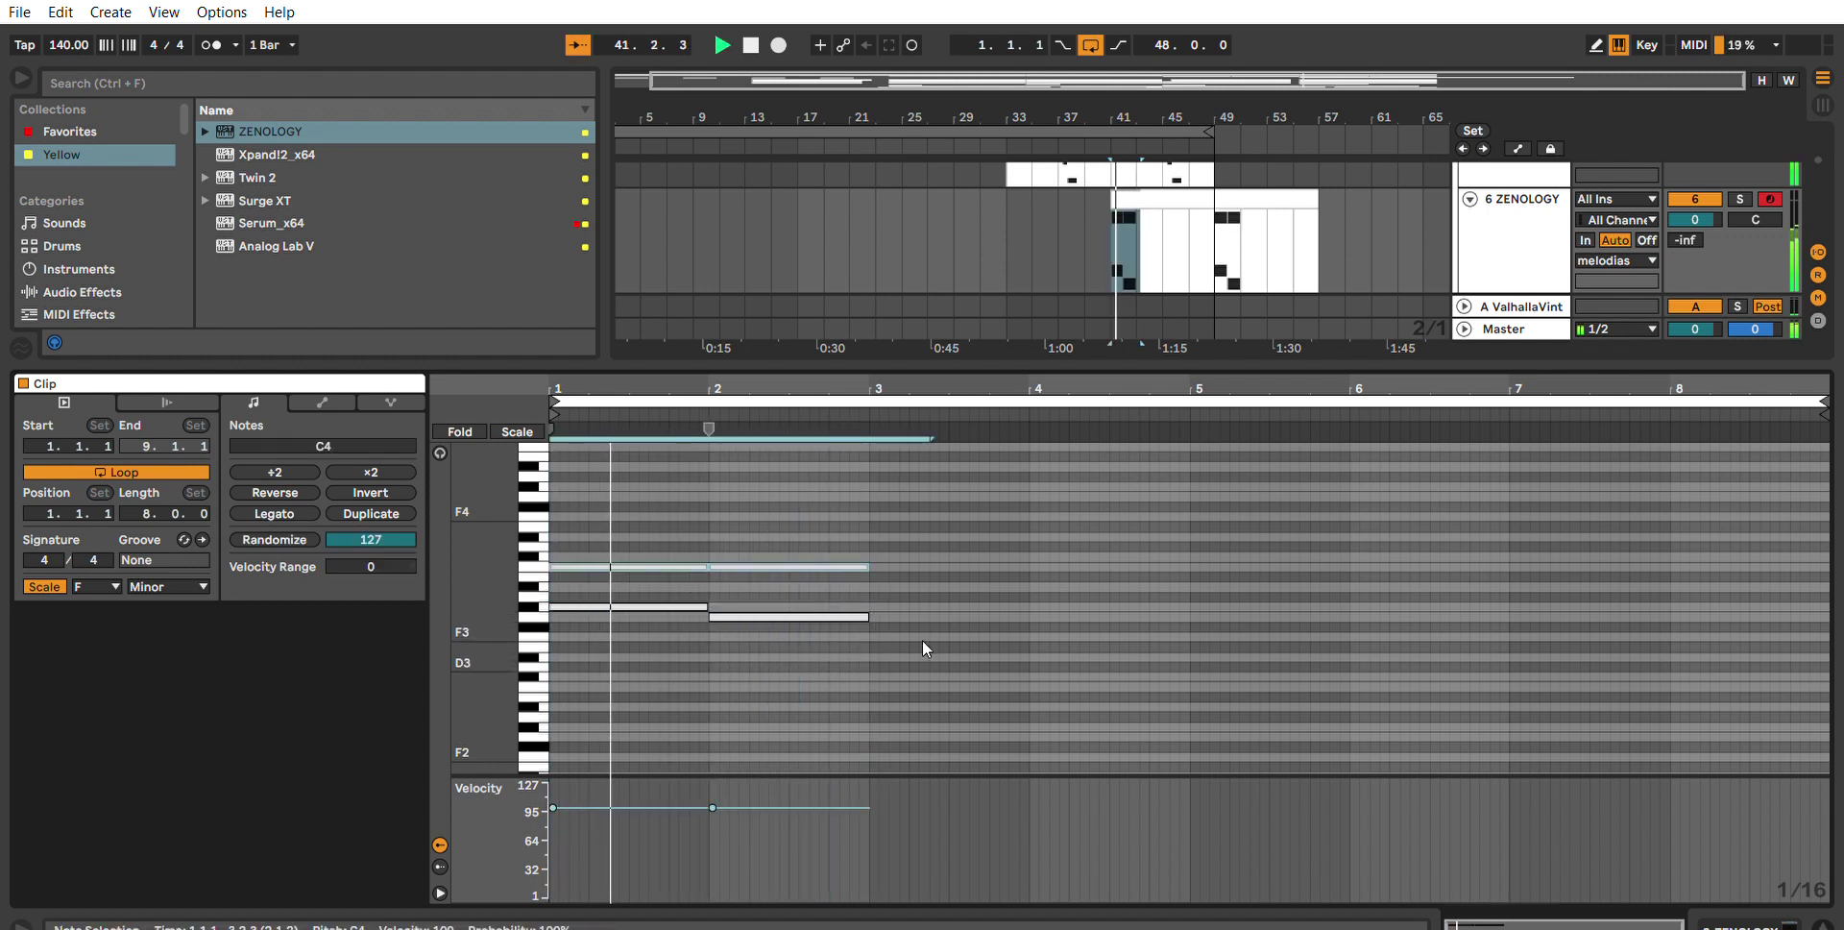
Delete the C4 notes in clip bars 1 and 2, reduce bar 3 to its F3 note, and play the clip.
key("space")
left_click_drag(832, 527, 681, 560)
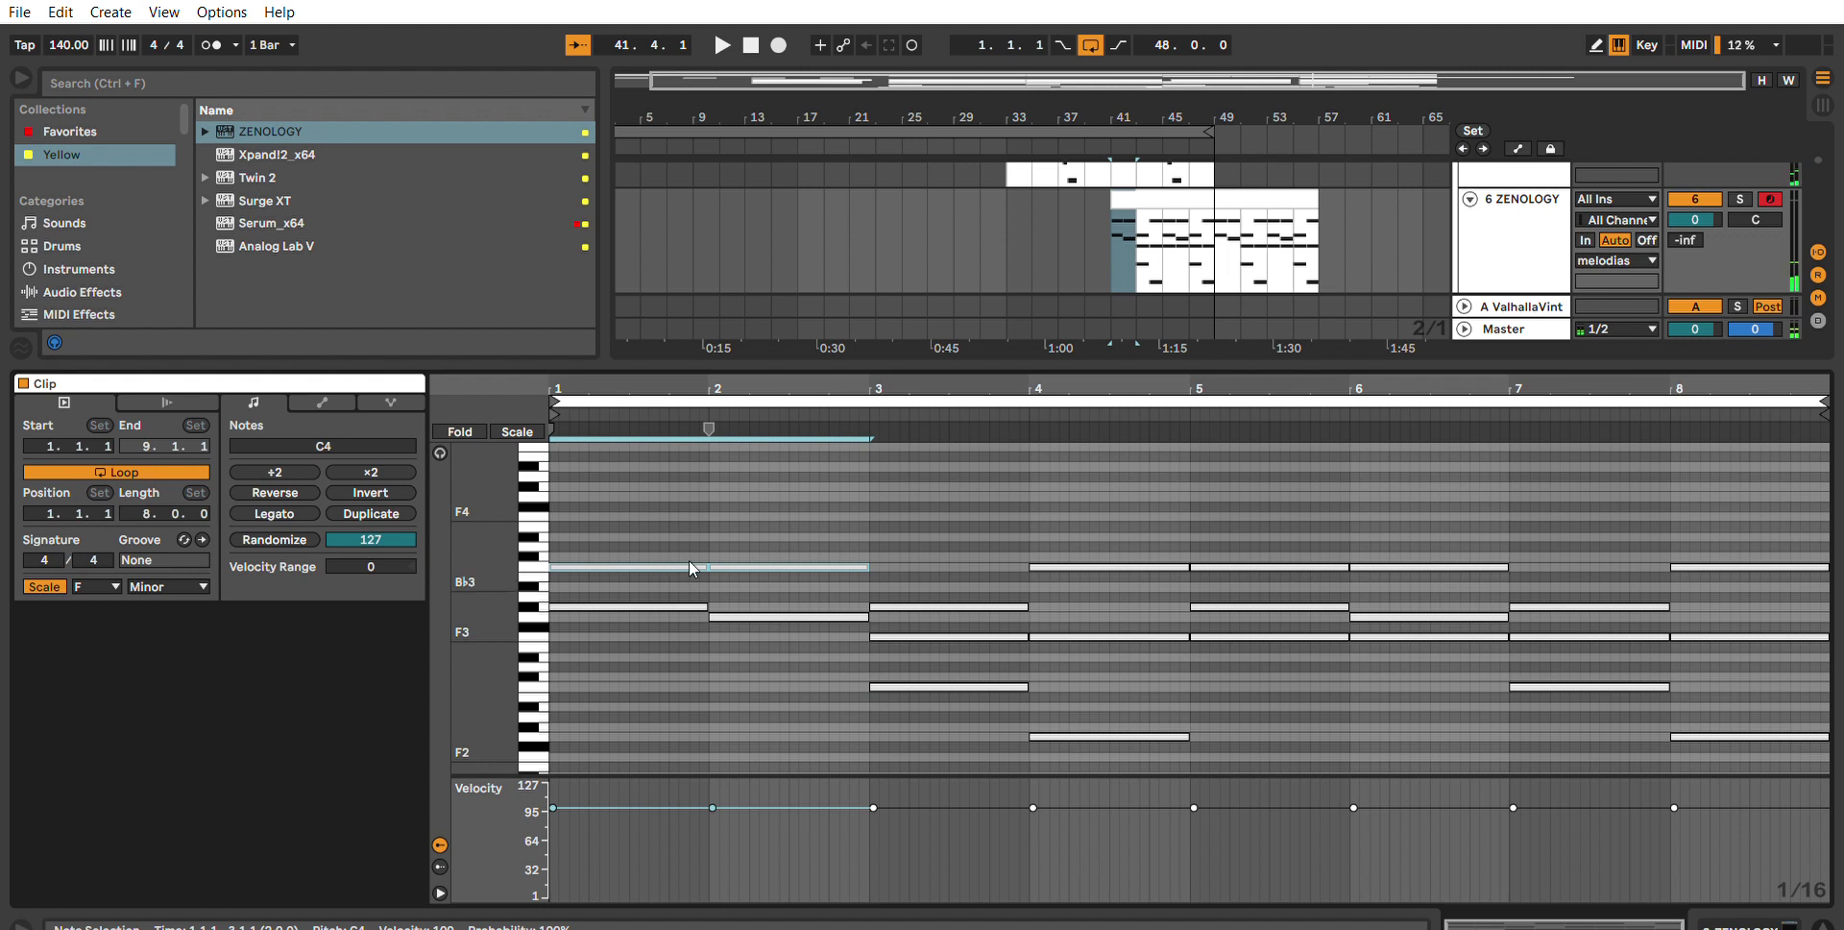
key("Delete")
left_click_drag(973, 557, 958, 634)
key("Delete")
scroll(972, 622, "down", 1)
key("Delete")
key("space")
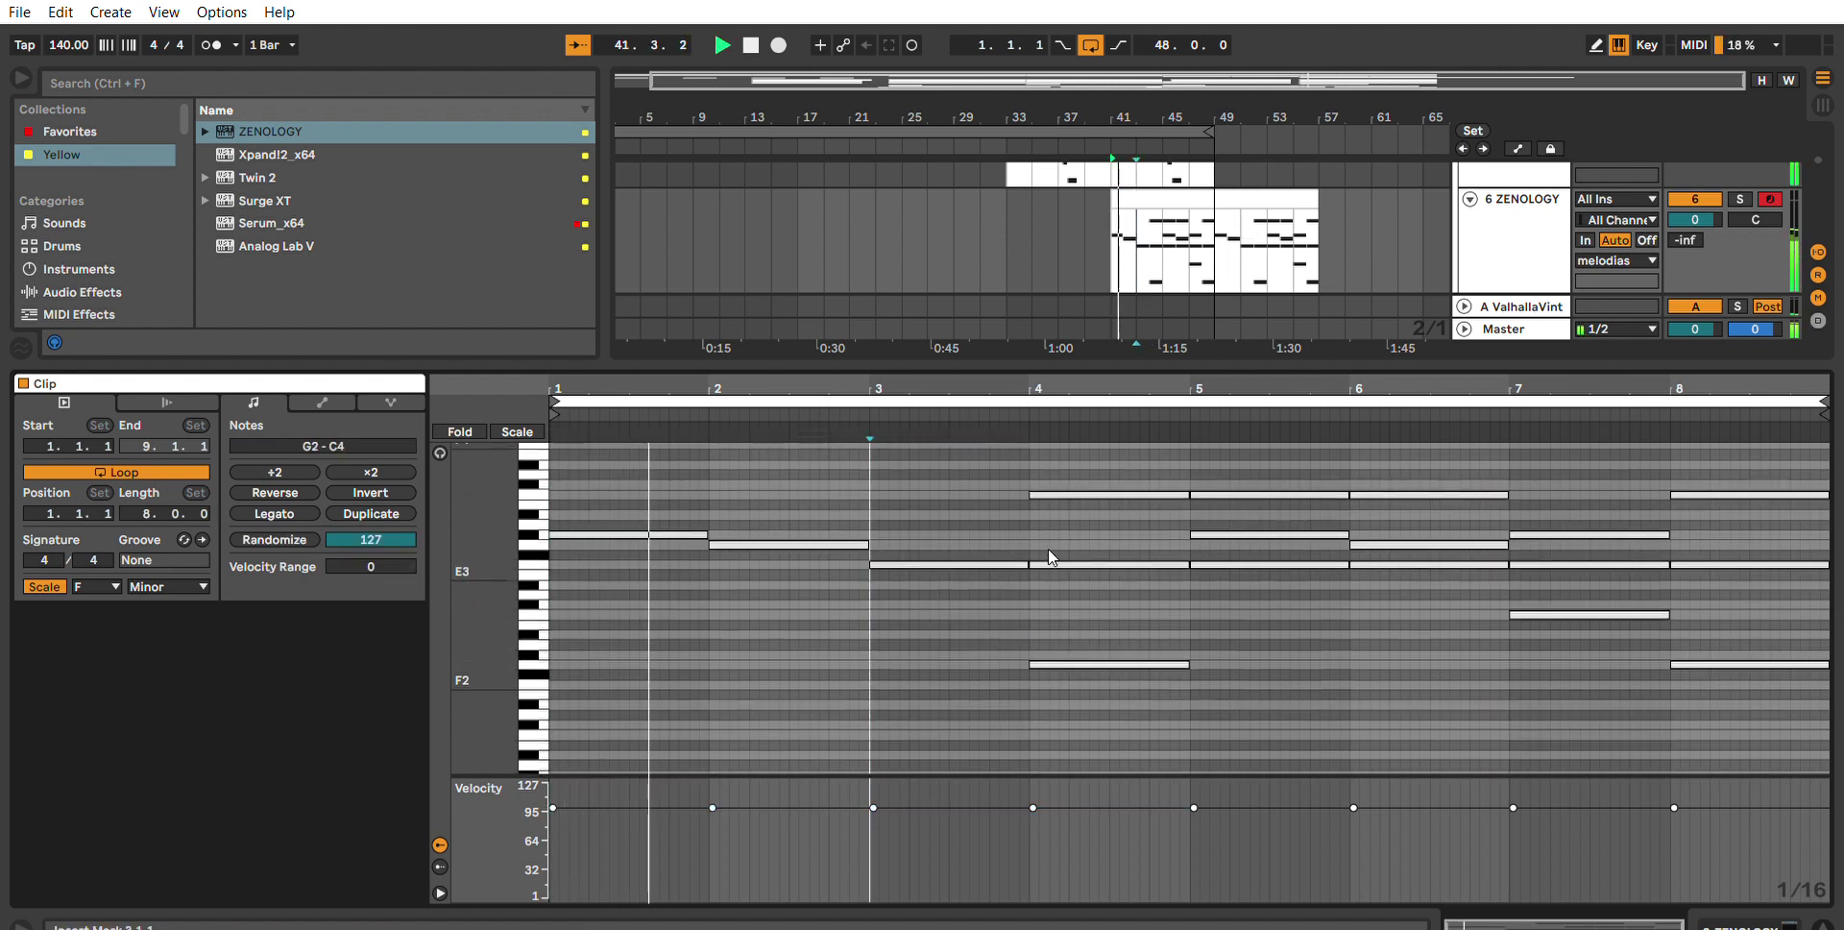
Reduce clip bar 4 to a single C3 by transposing its C4 note down an octave and deleting the other notes.
left_click_drag(1170, 722, 1103, 629)
key("shift+Up")
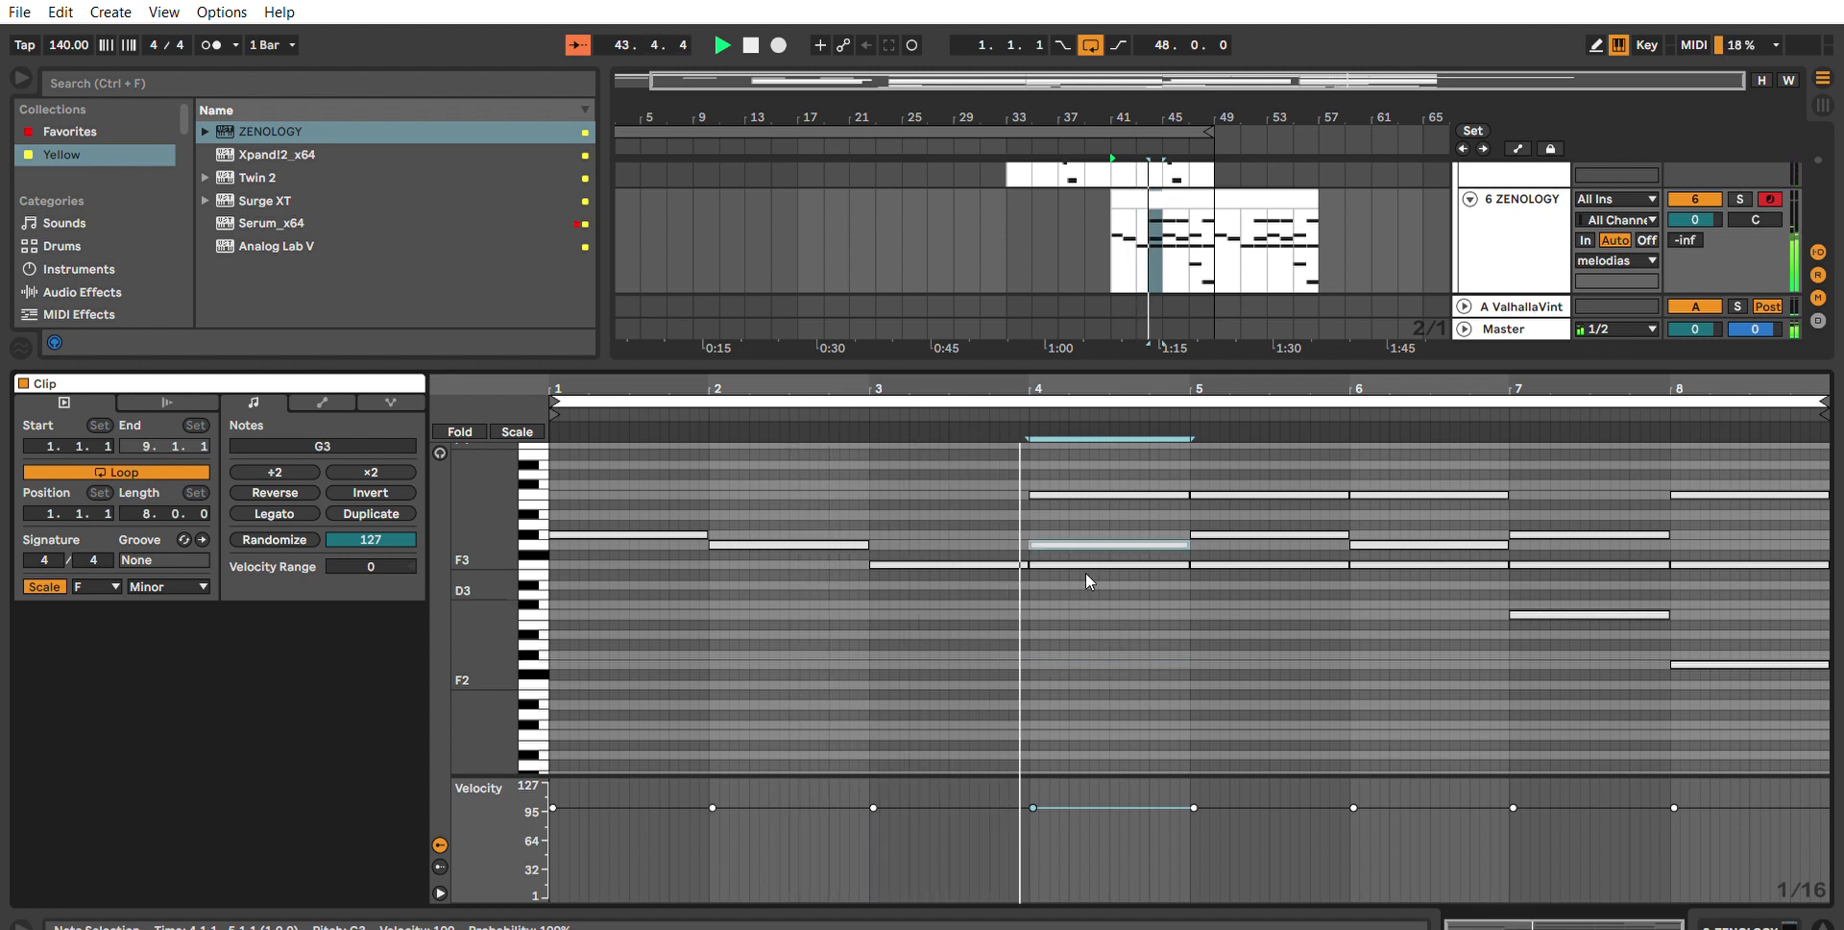
key("space")
left_click_drag(1154, 509, 1120, 565)
key("shift+Down")
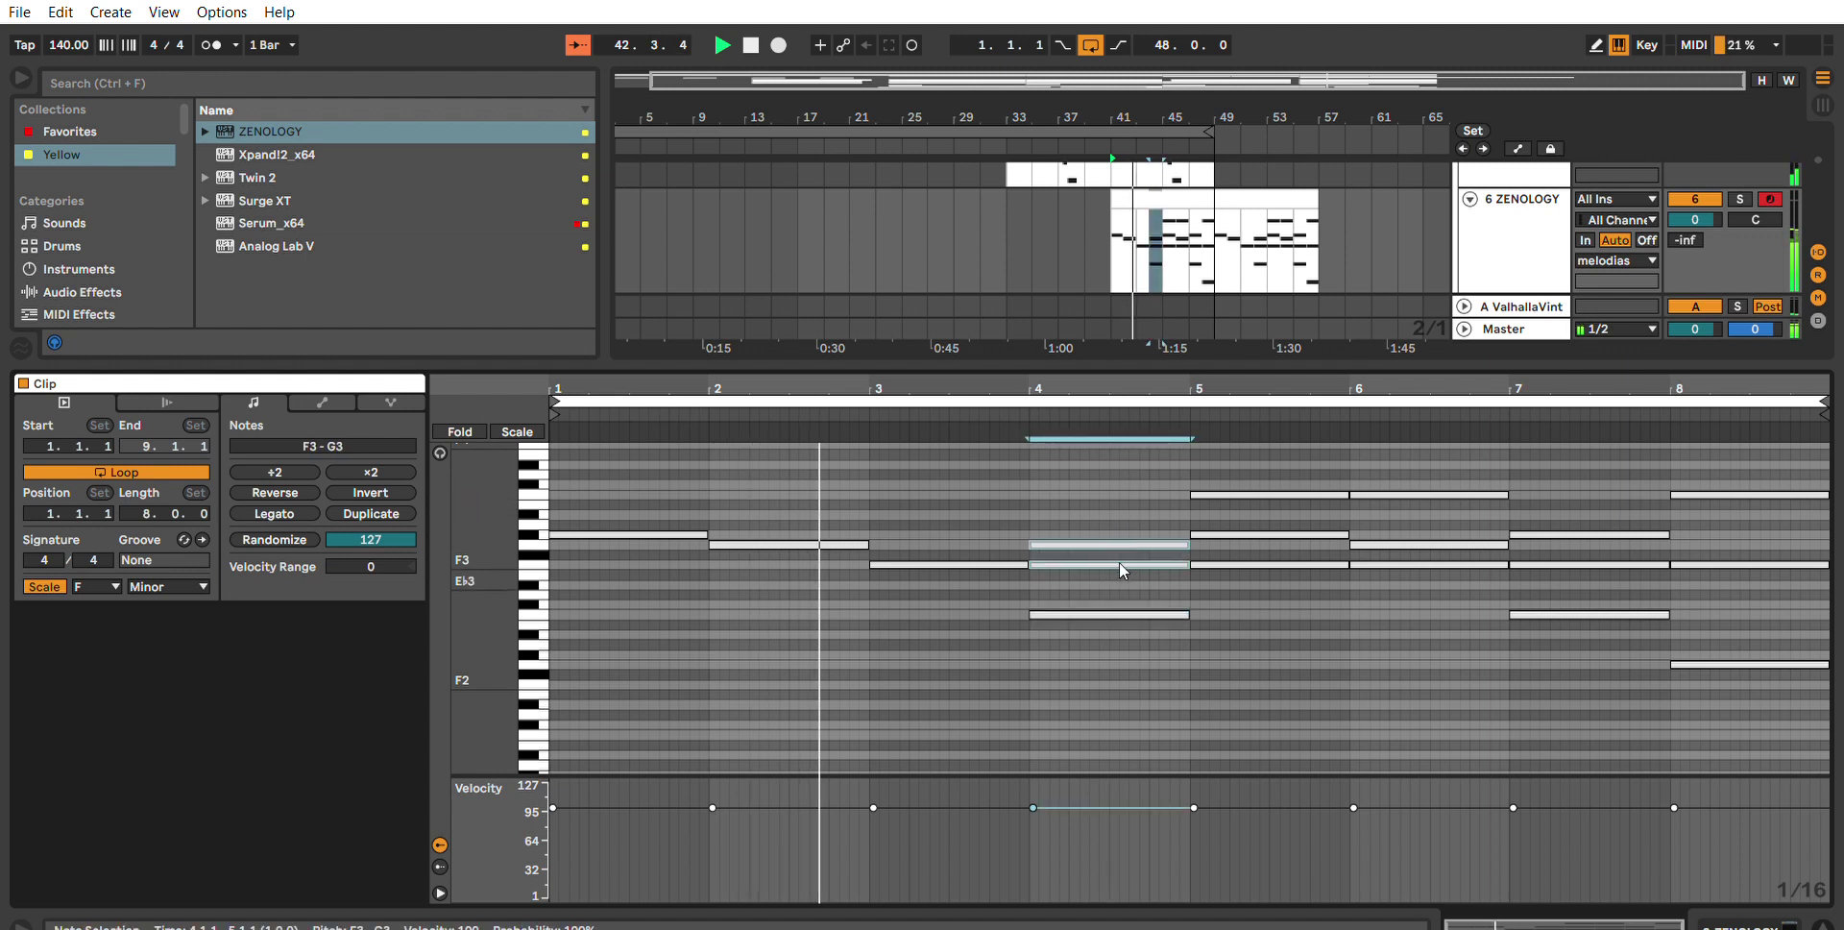
key("Delete")
Delete all notes from clip bar 5 onward and duplicate the four-note descending melody into bars 5 to 8.
scroll(1359, 566, "up", 1)
left_click_drag(1806, 753, 1335, 470)
key("Delete")
scroll(1577, 562, "down", 2)
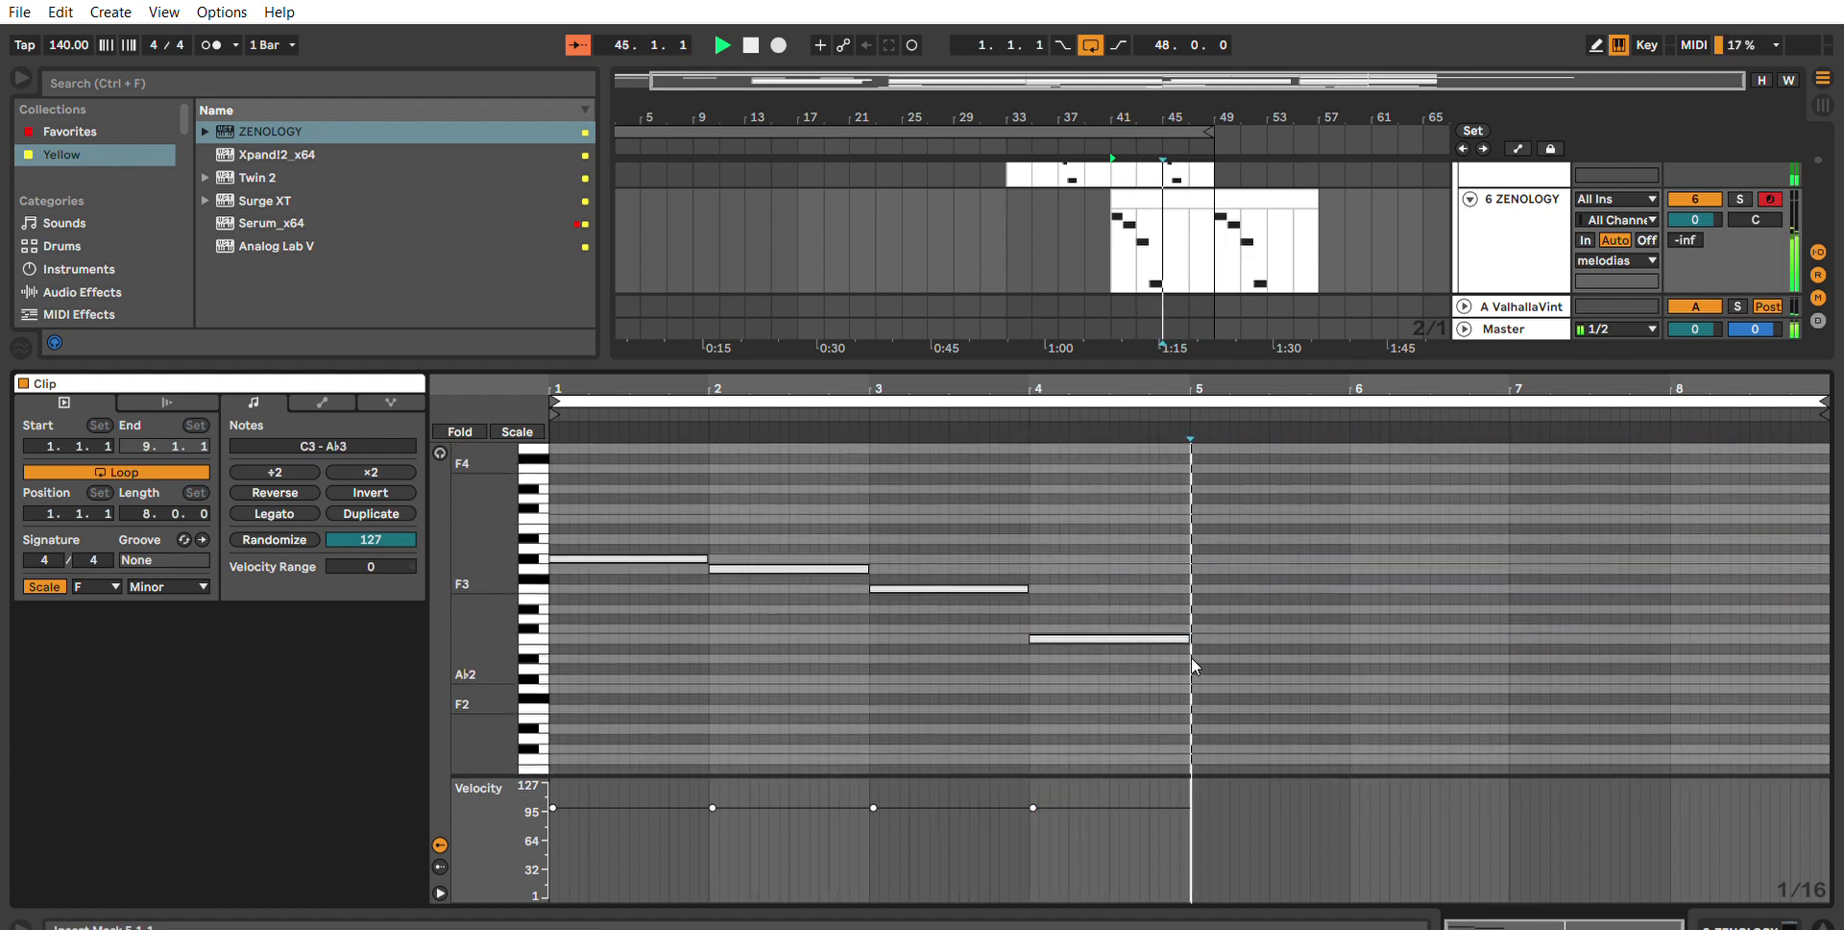
left_click_drag(1165, 684, 638, 499)
key("ctrl+d")
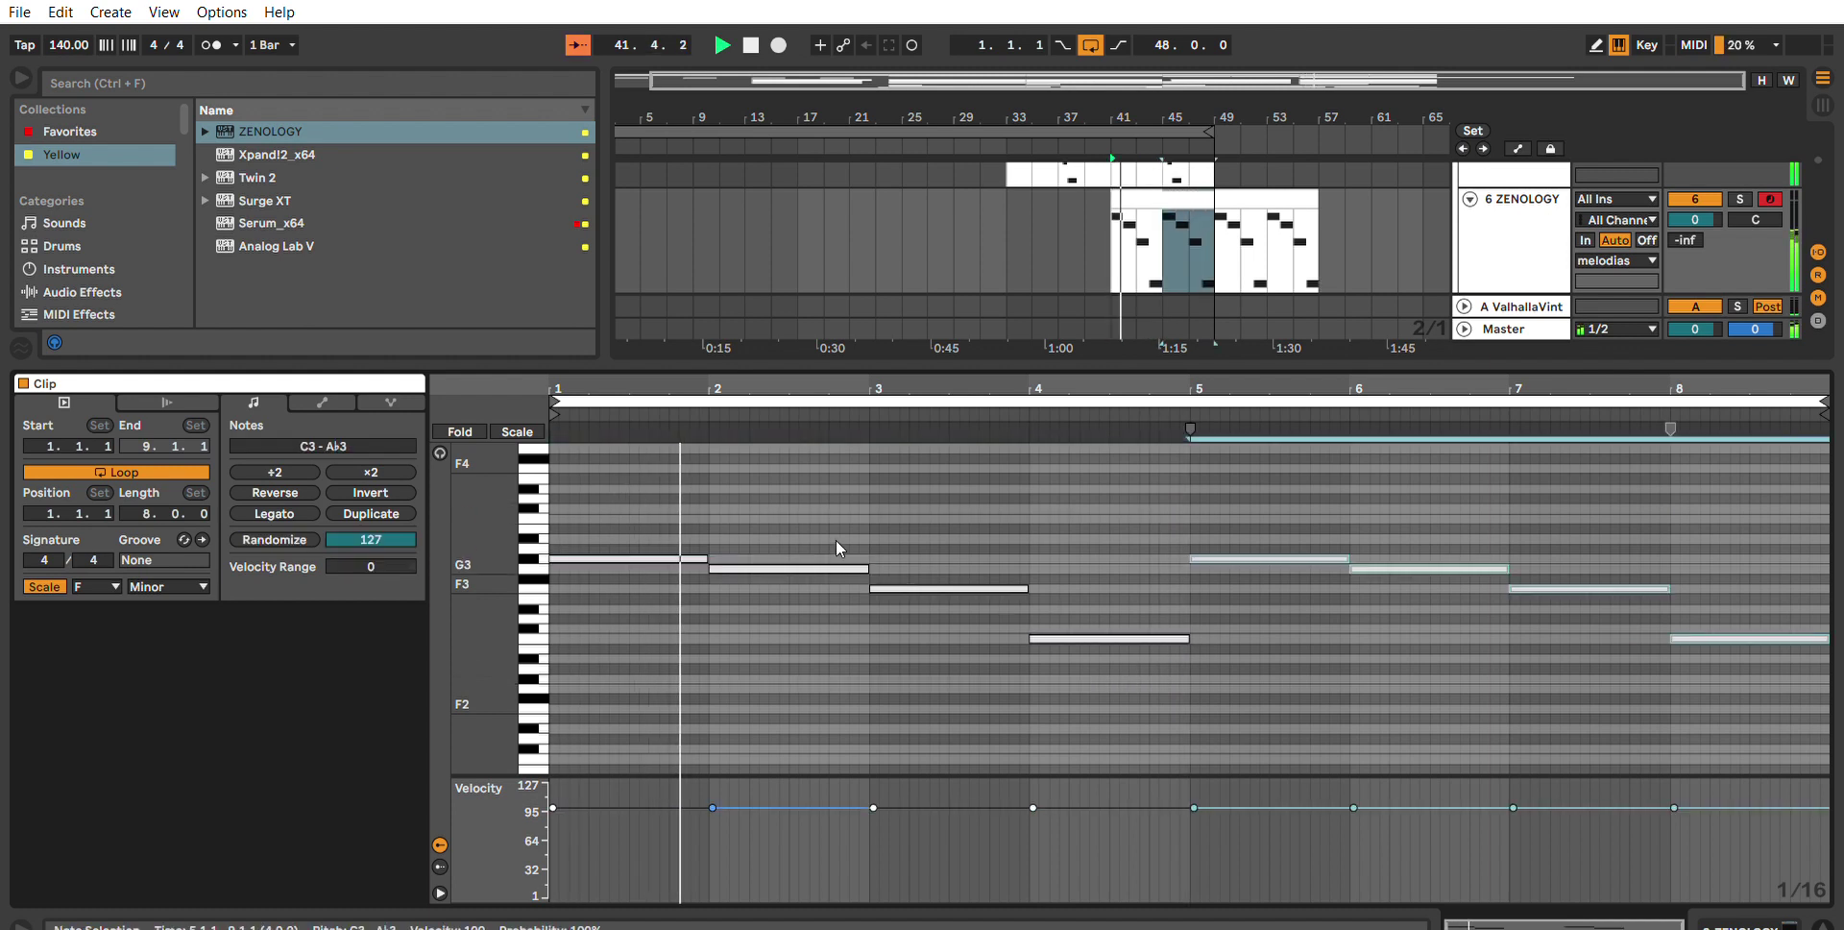
Set the 6 ZENOLOGY volume to -13.7 dB and play the arrangement from bar 31.
left_click_drag(1037, 368, 1042, 907)
scroll(999, 500, "up", 3)
left_click(977, 463)
left_click_drag(1696, 461, 1695, 491)
key("space")
key("space")
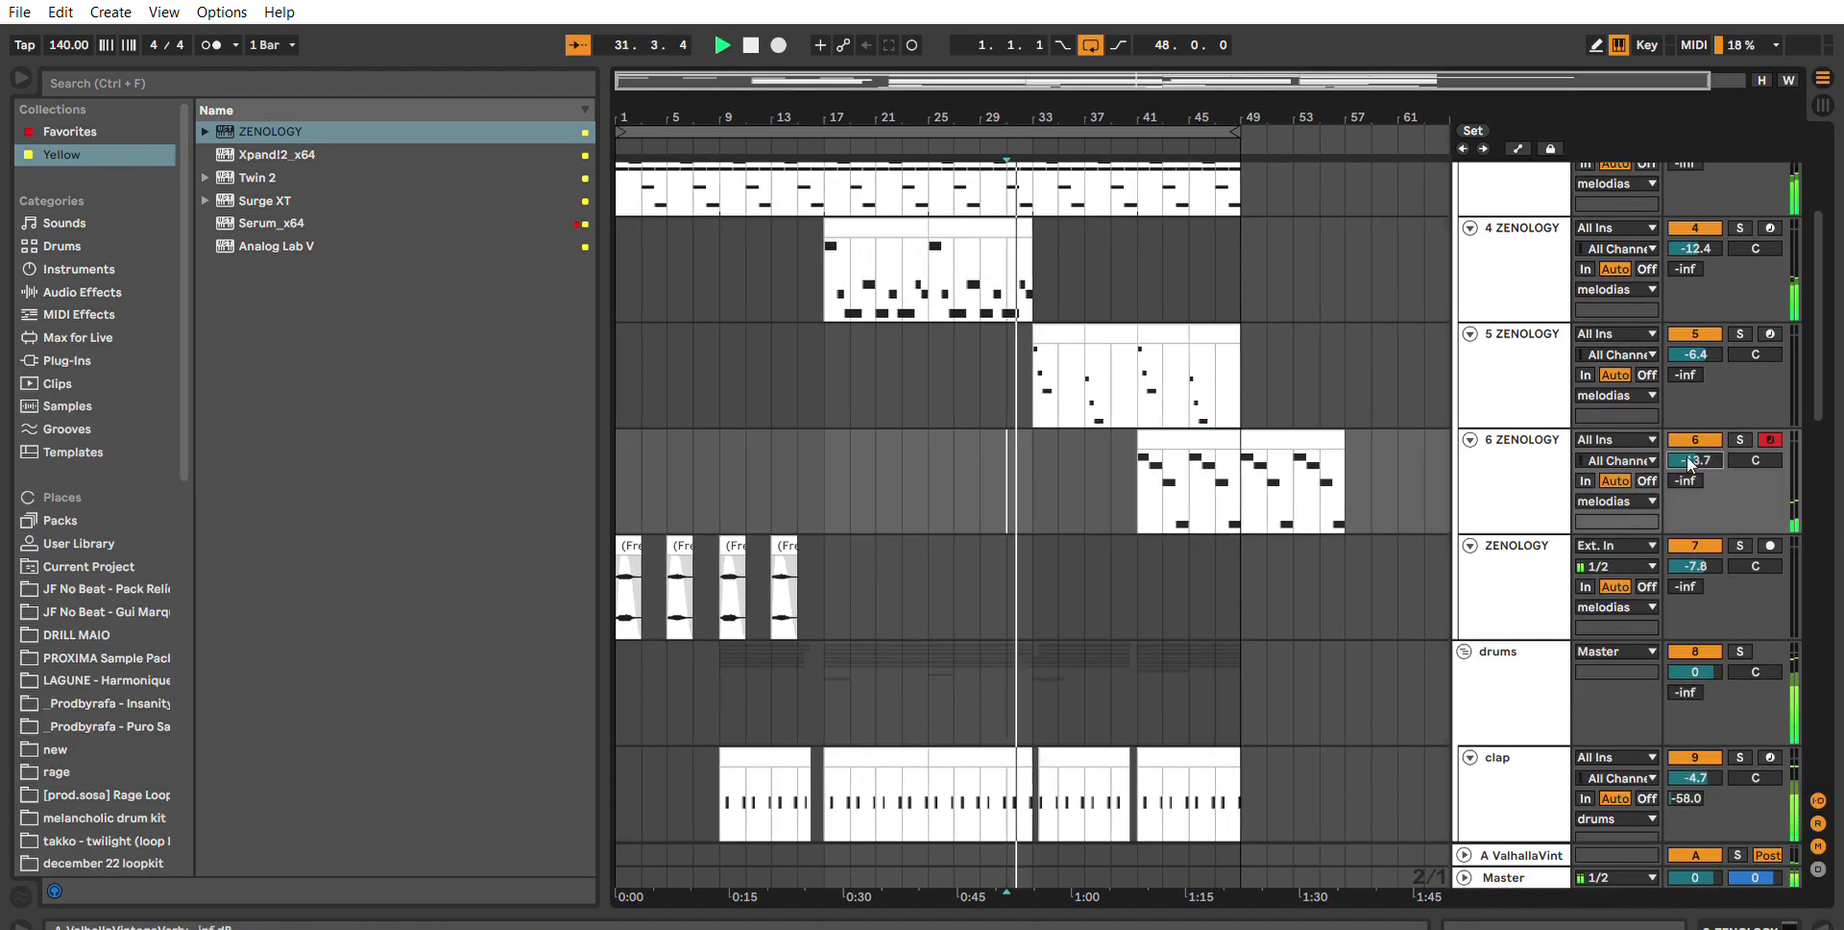
Add Pro-Q 3 from the Favorites collection after ZENOLOGY on the 6 ZENOLOGY track.
double_click(1511, 454)
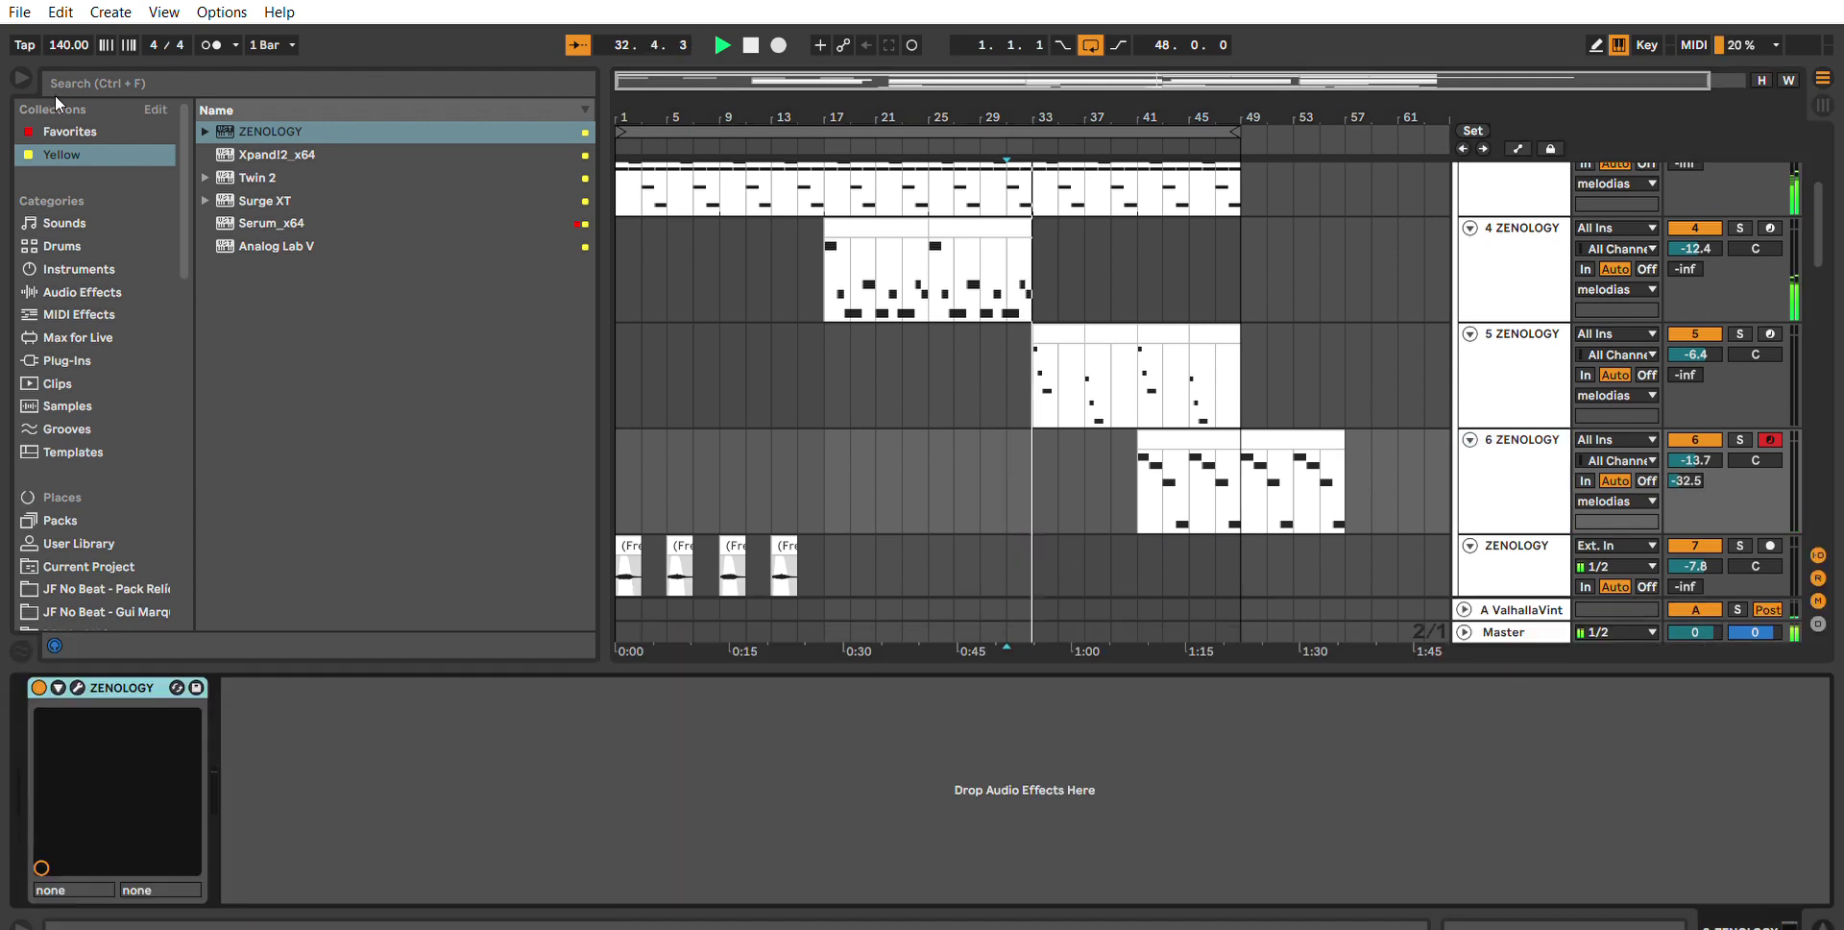
left_click(84, 121)
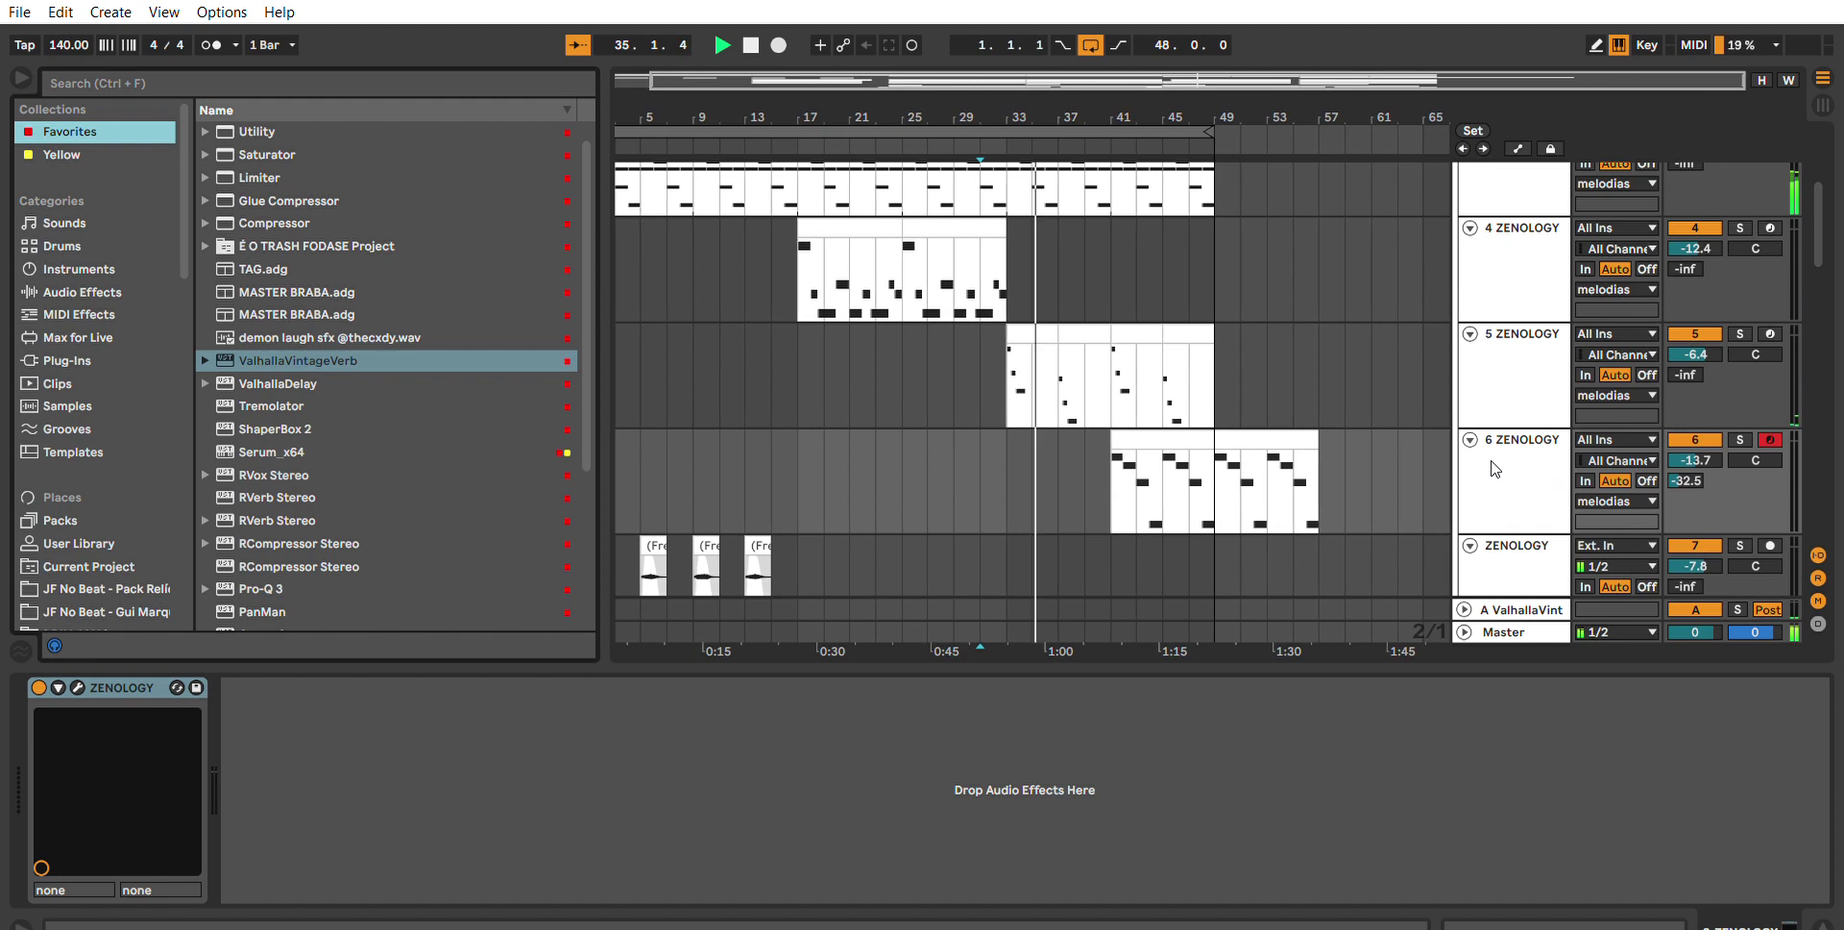
left_click(1538, 371)
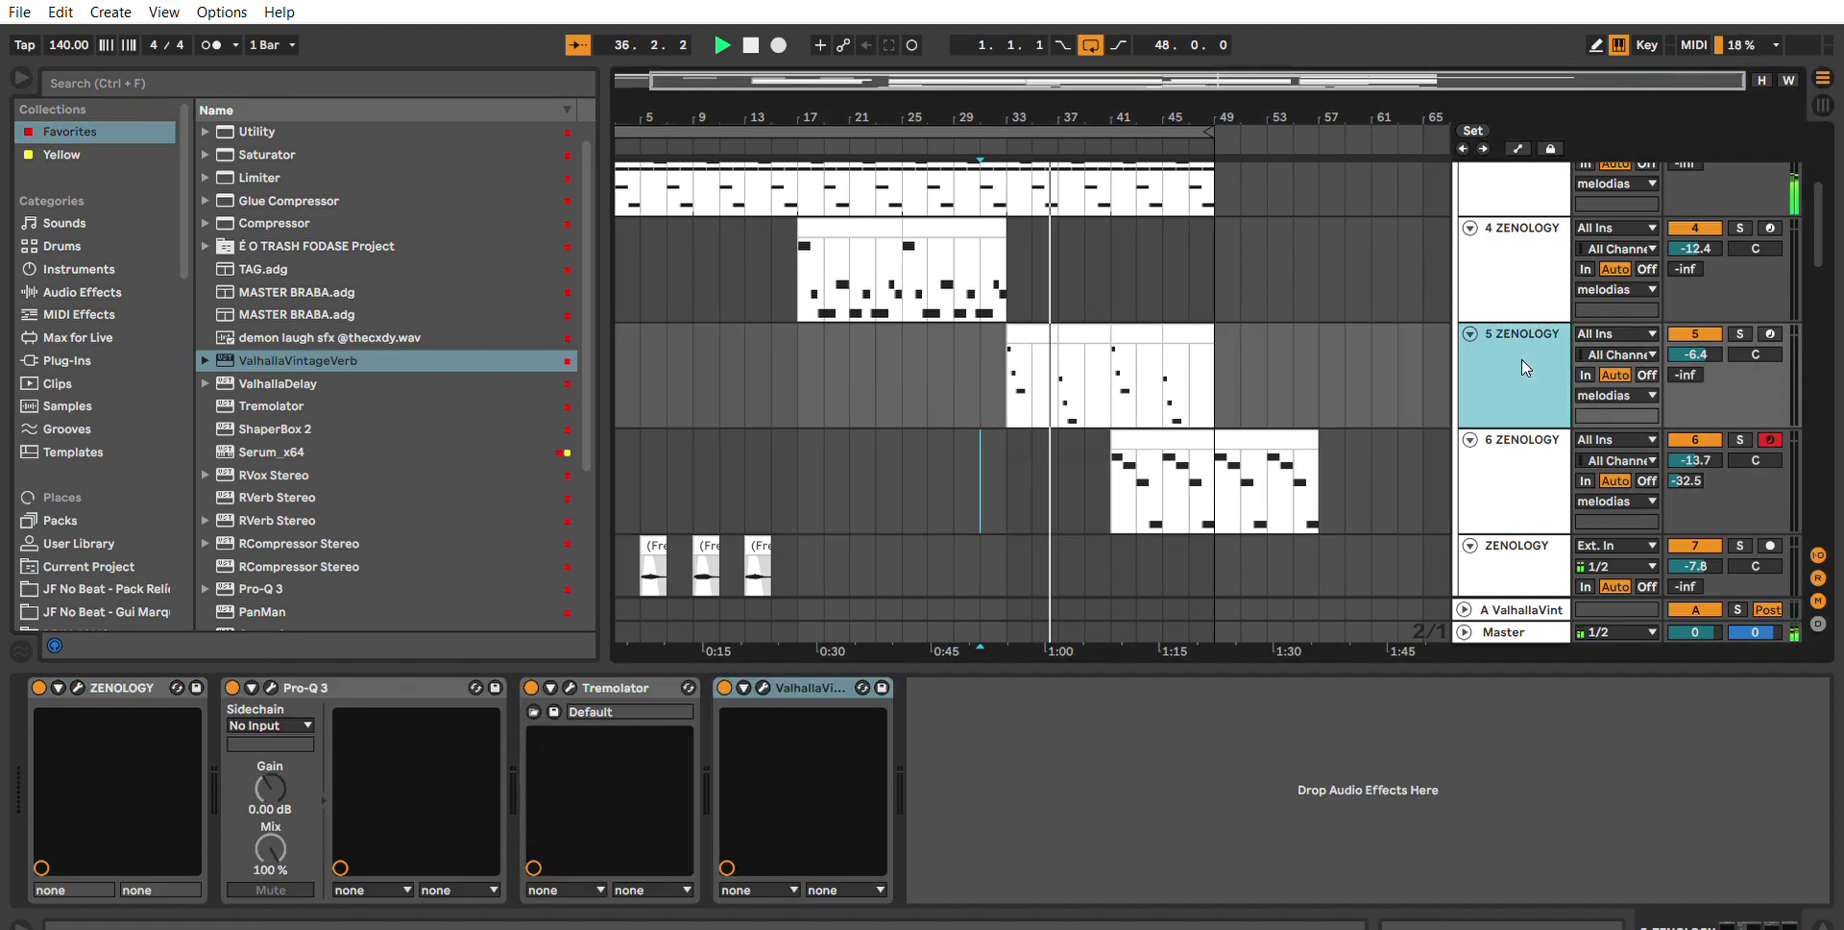
left_click(1531, 464)
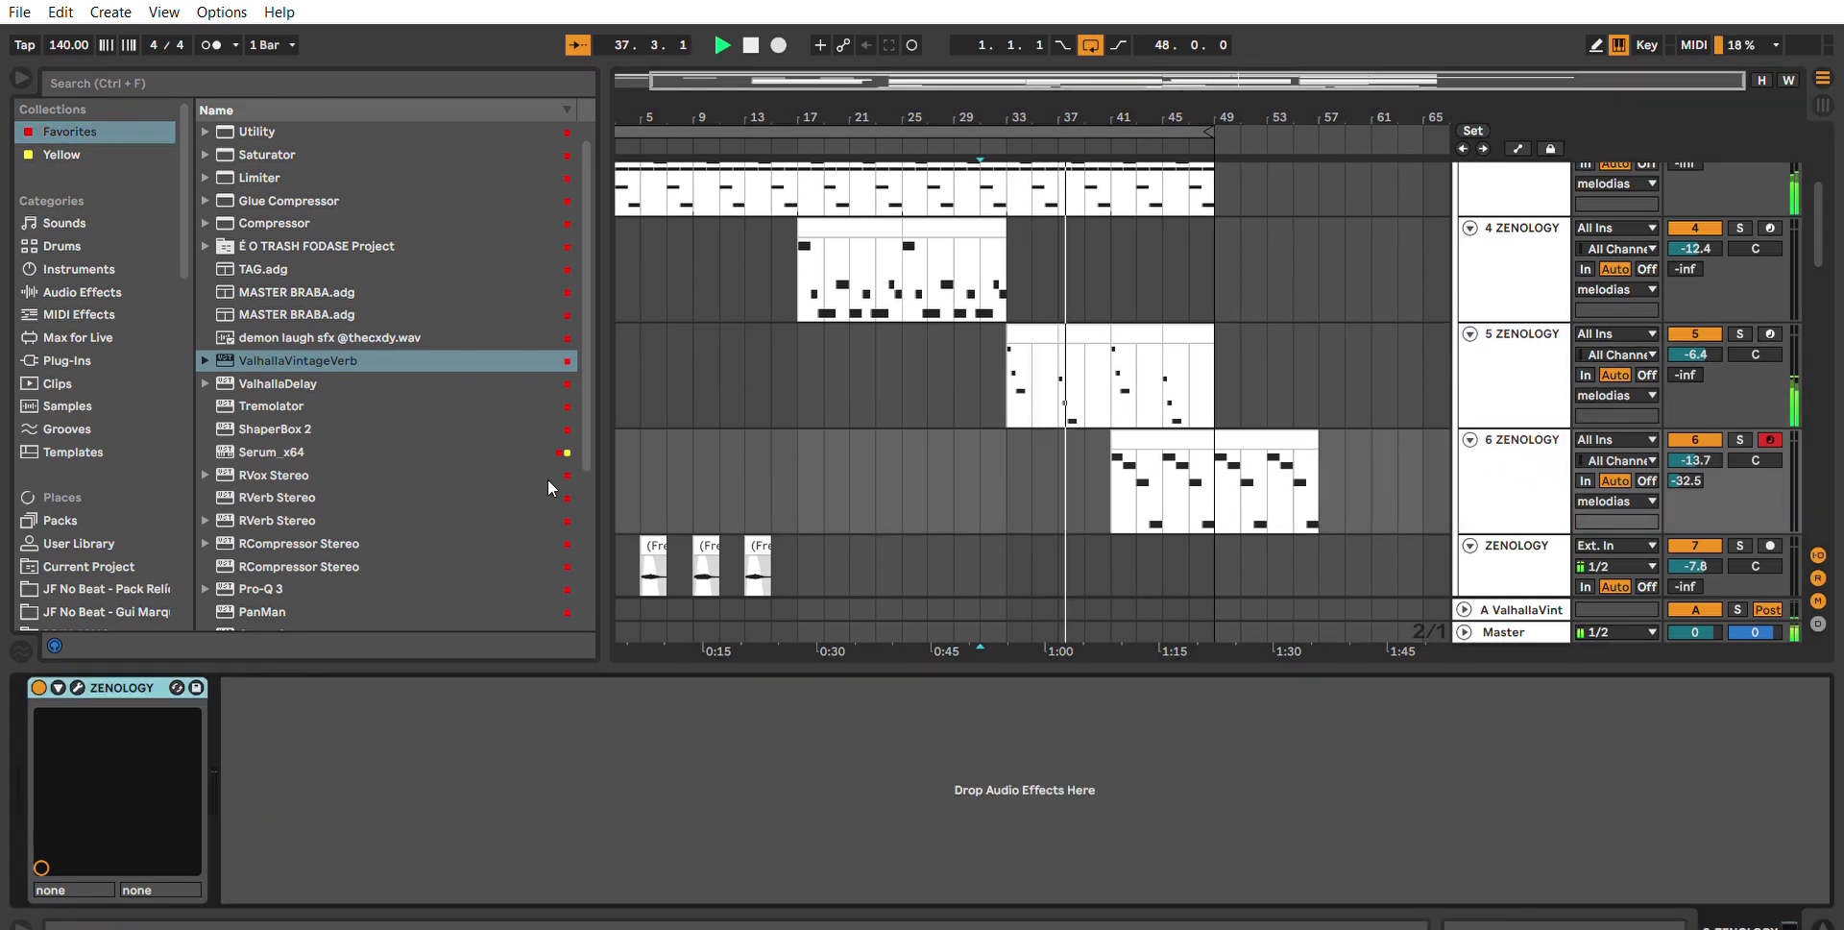
double_click(293, 588)
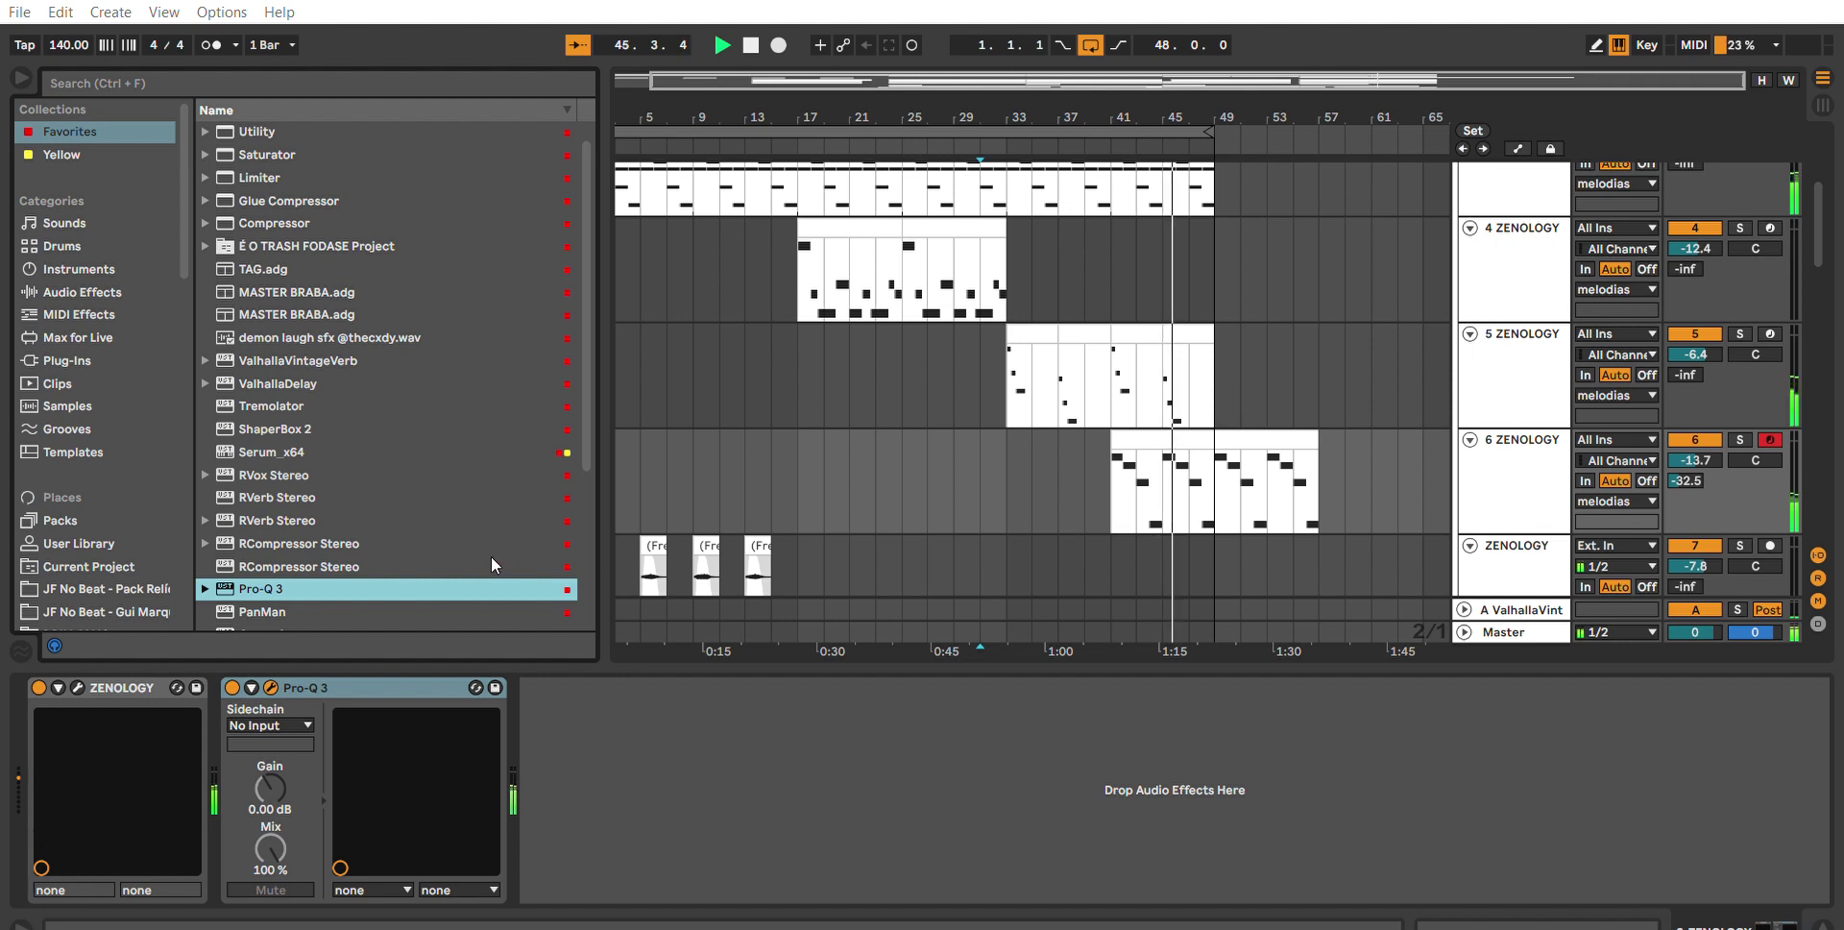
Solo 6 ZENOLOGY, reset its volume to 0 dB, and audition the melody from bar 41.
left_click(1184, 439)
key("space")
left_click(1740, 439)
key("space")
double_click(1680, 460)
double_click(1491, 451)
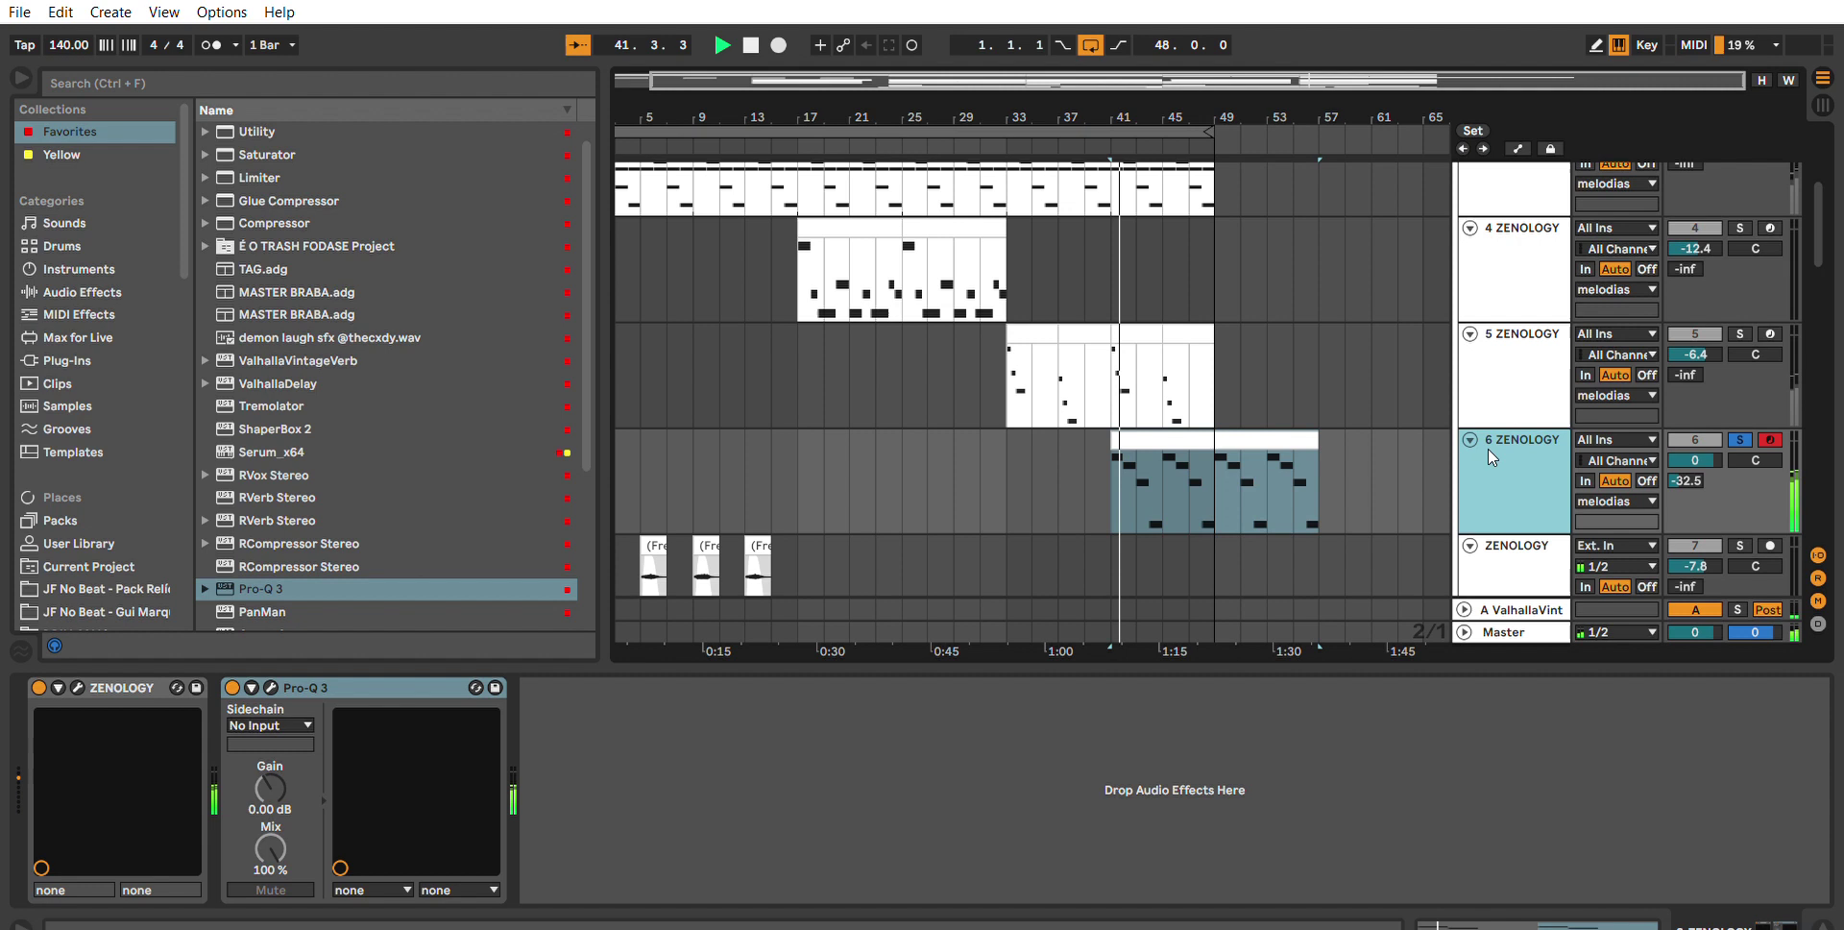
key("space")
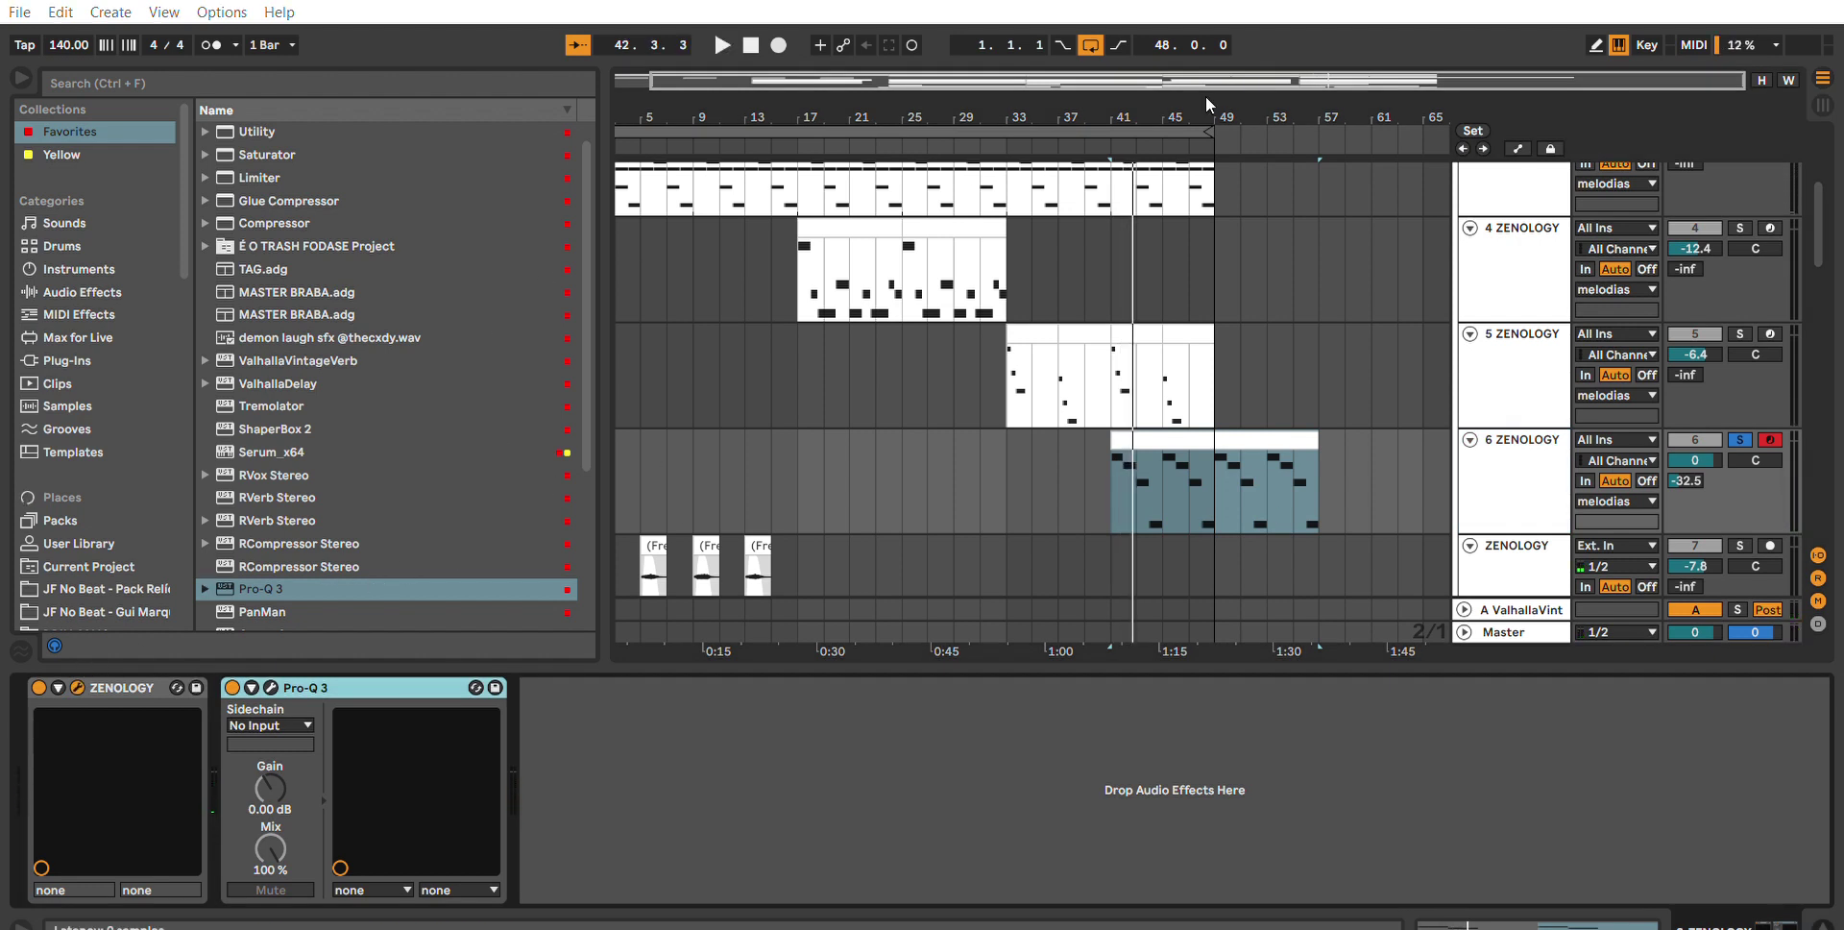
key("space")
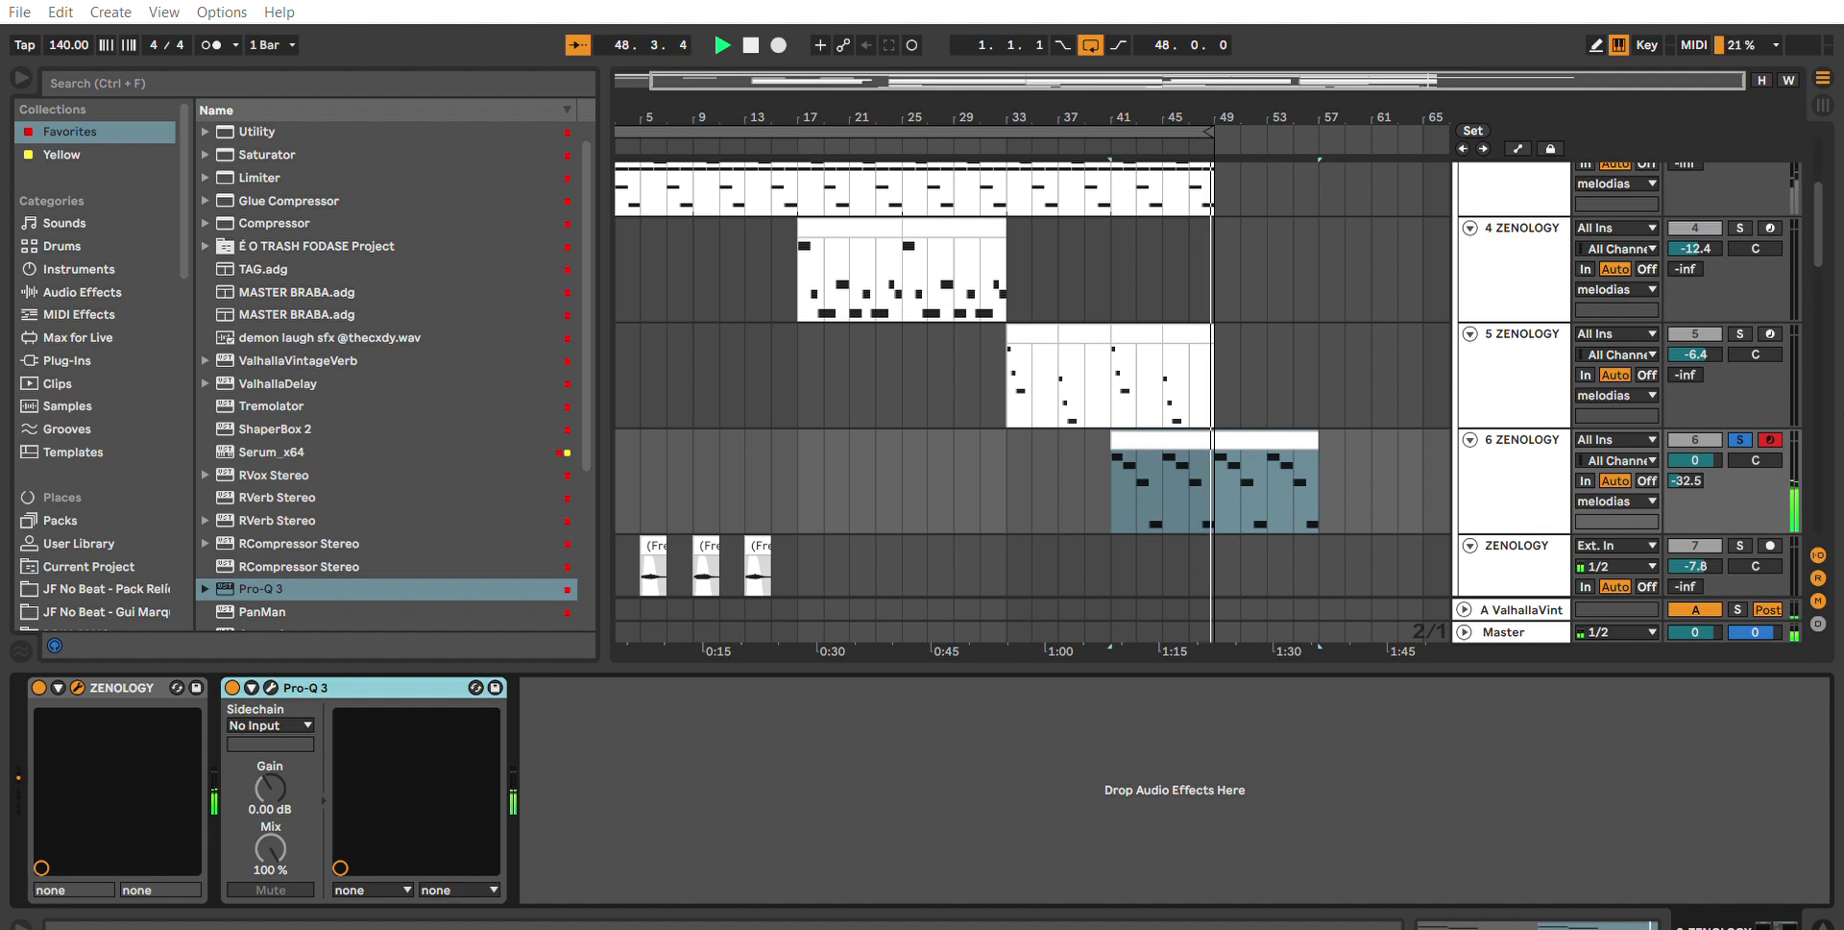
Unsolo the 6 ZENOLOGY track and play its melody with the full mix from bar 41.
left_click(1740, 440)
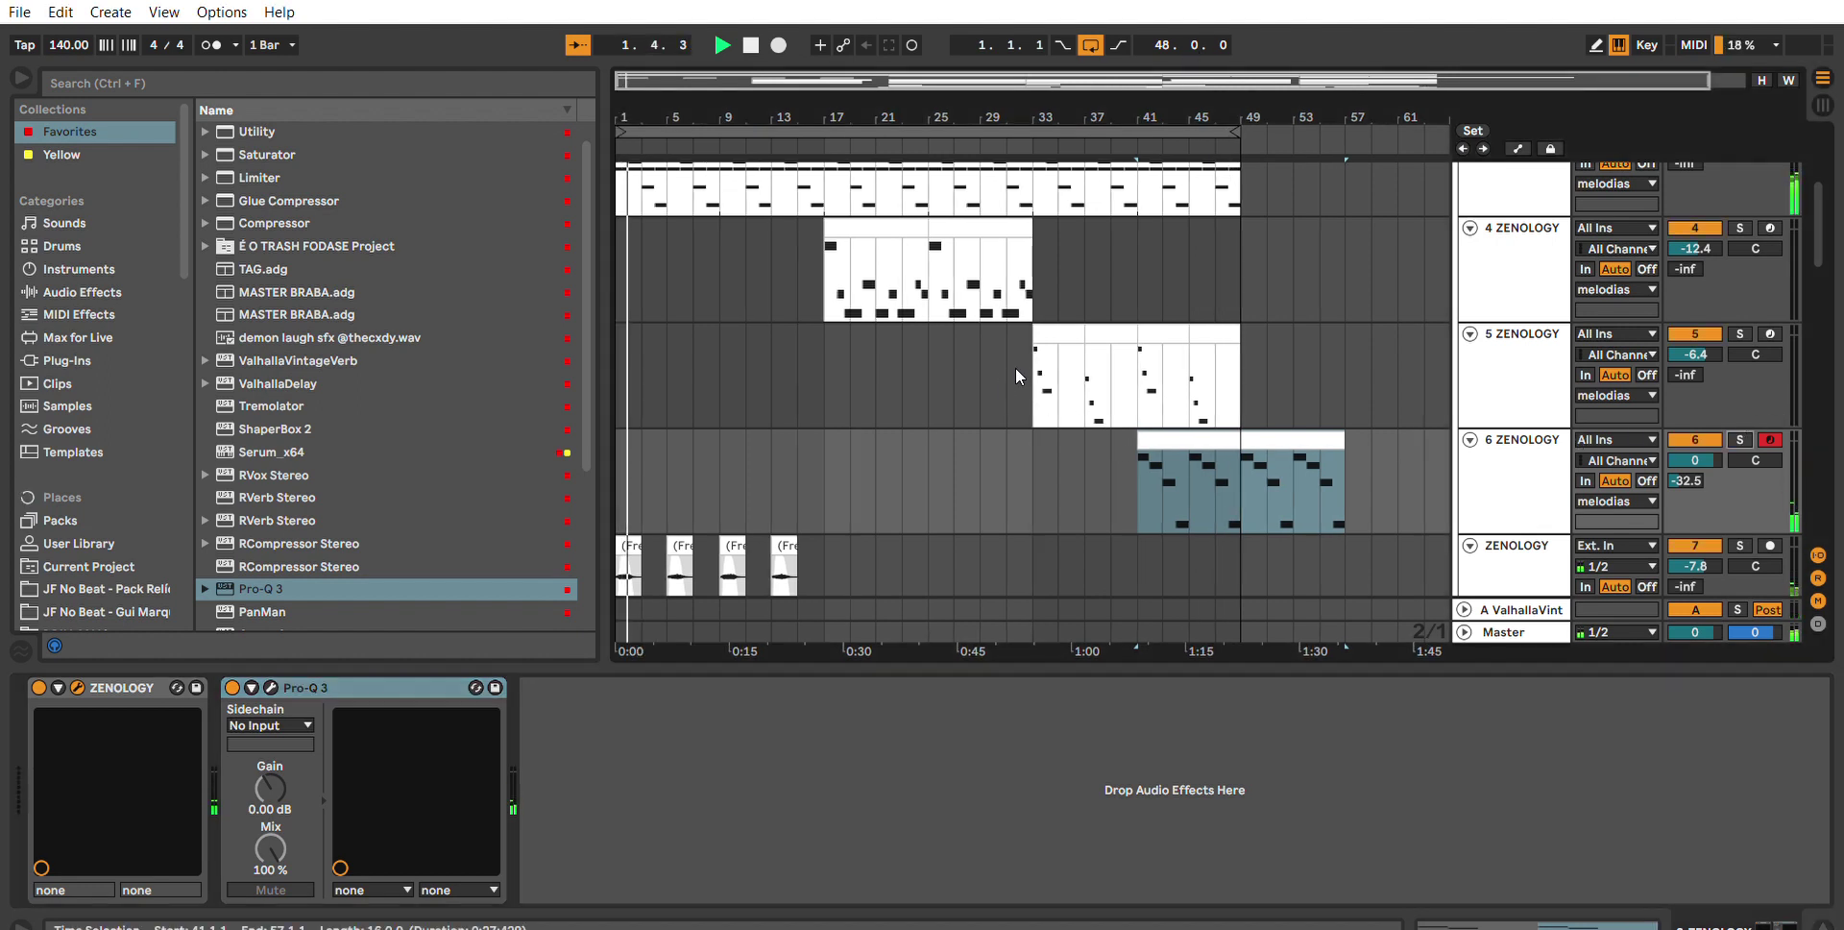
left_click(1149, 446)
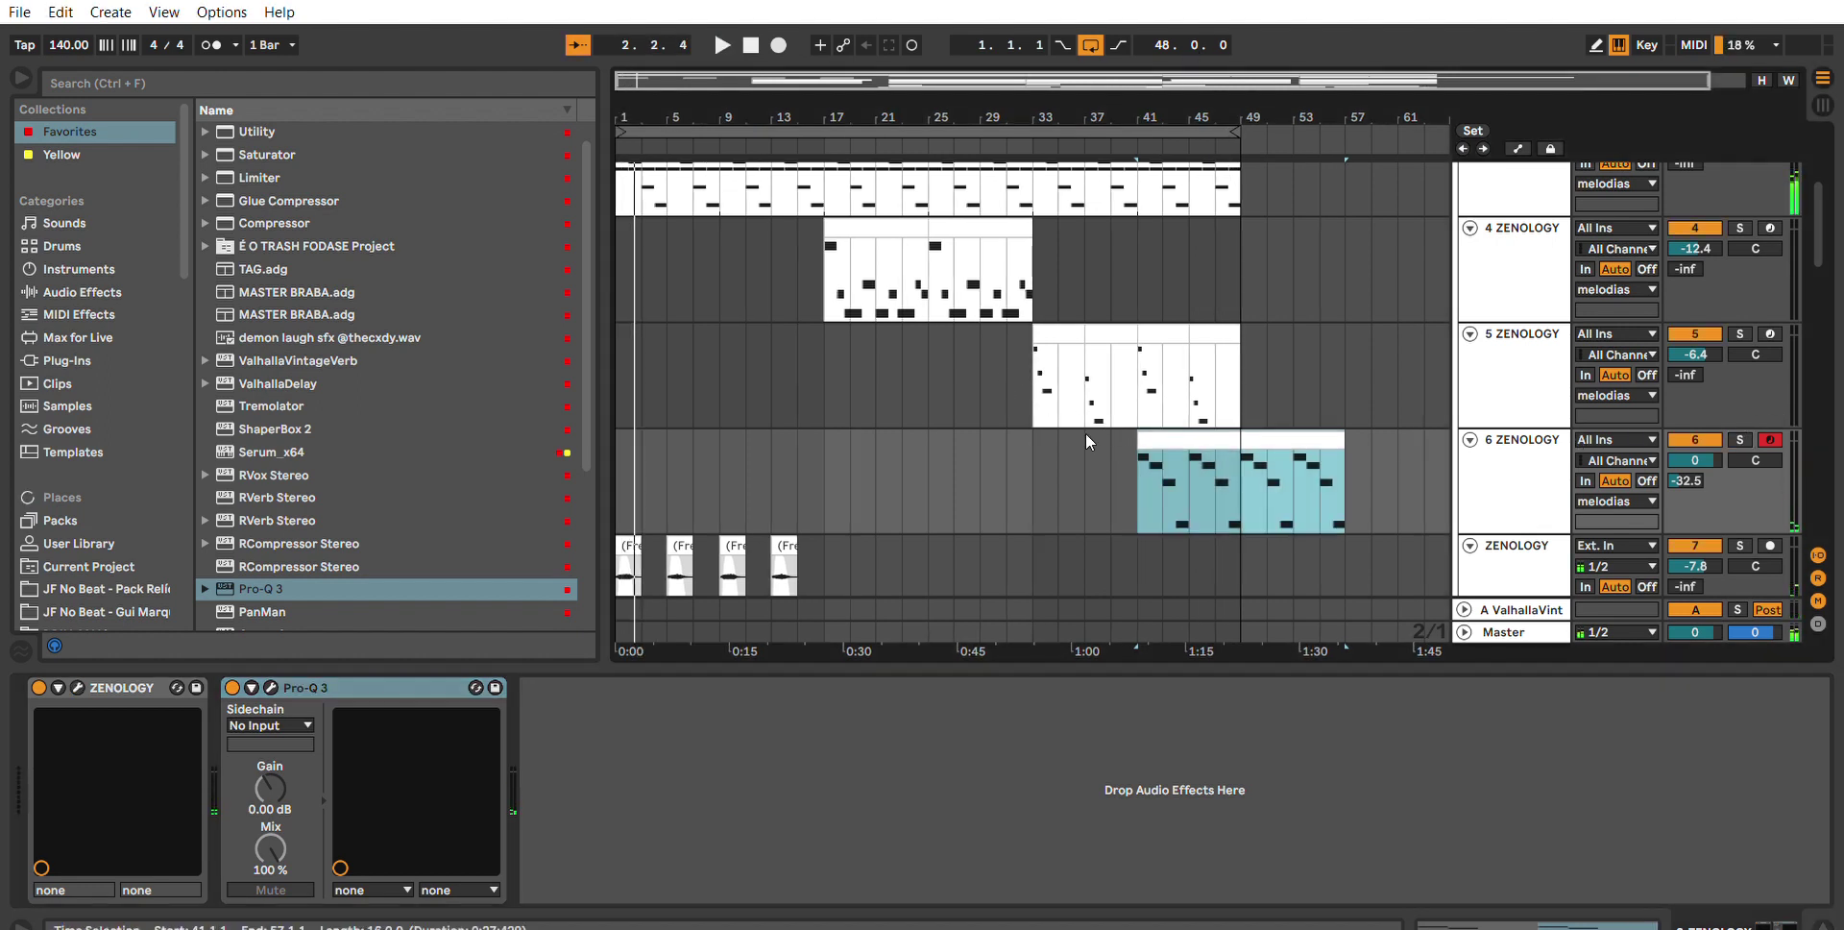
left_click(1496, 467)
left_click(378, 709)
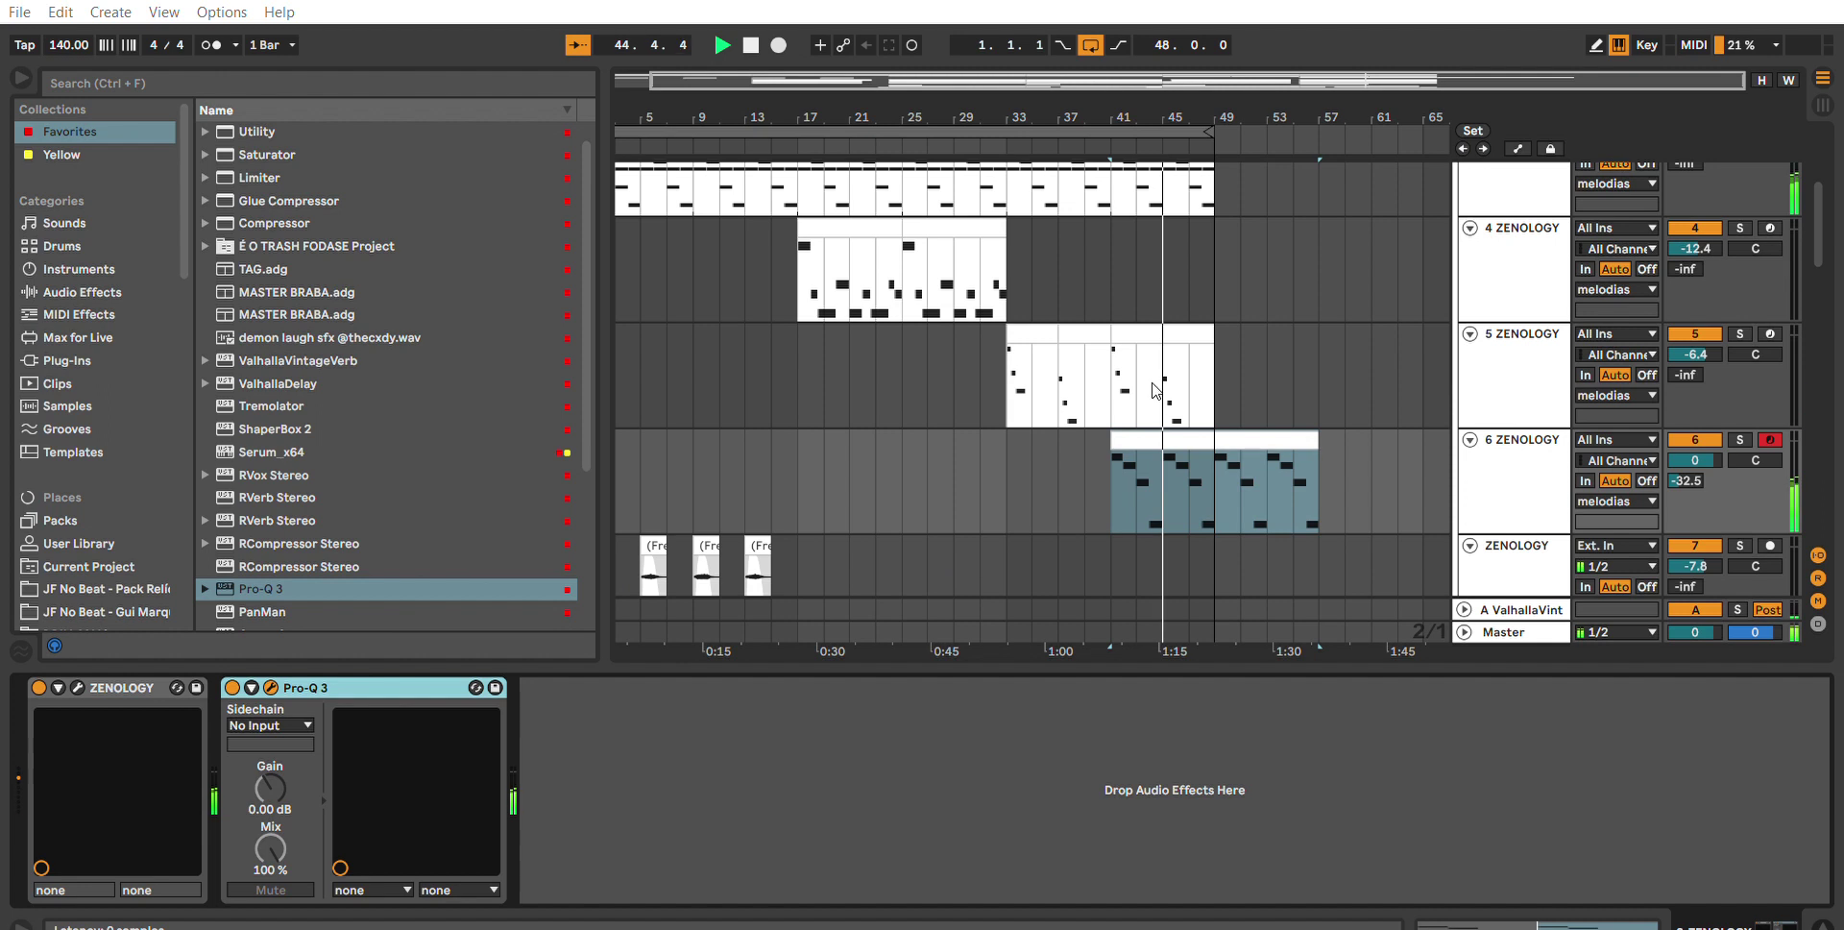
Extend the arrangement loop and the clips on the 3 Xpand!2 and 2 PG PICTURESQUE tracks to bar 57.
left_click_drag(1215, 130, 1319, 131)
scroll(1268, 212, "up", 3)
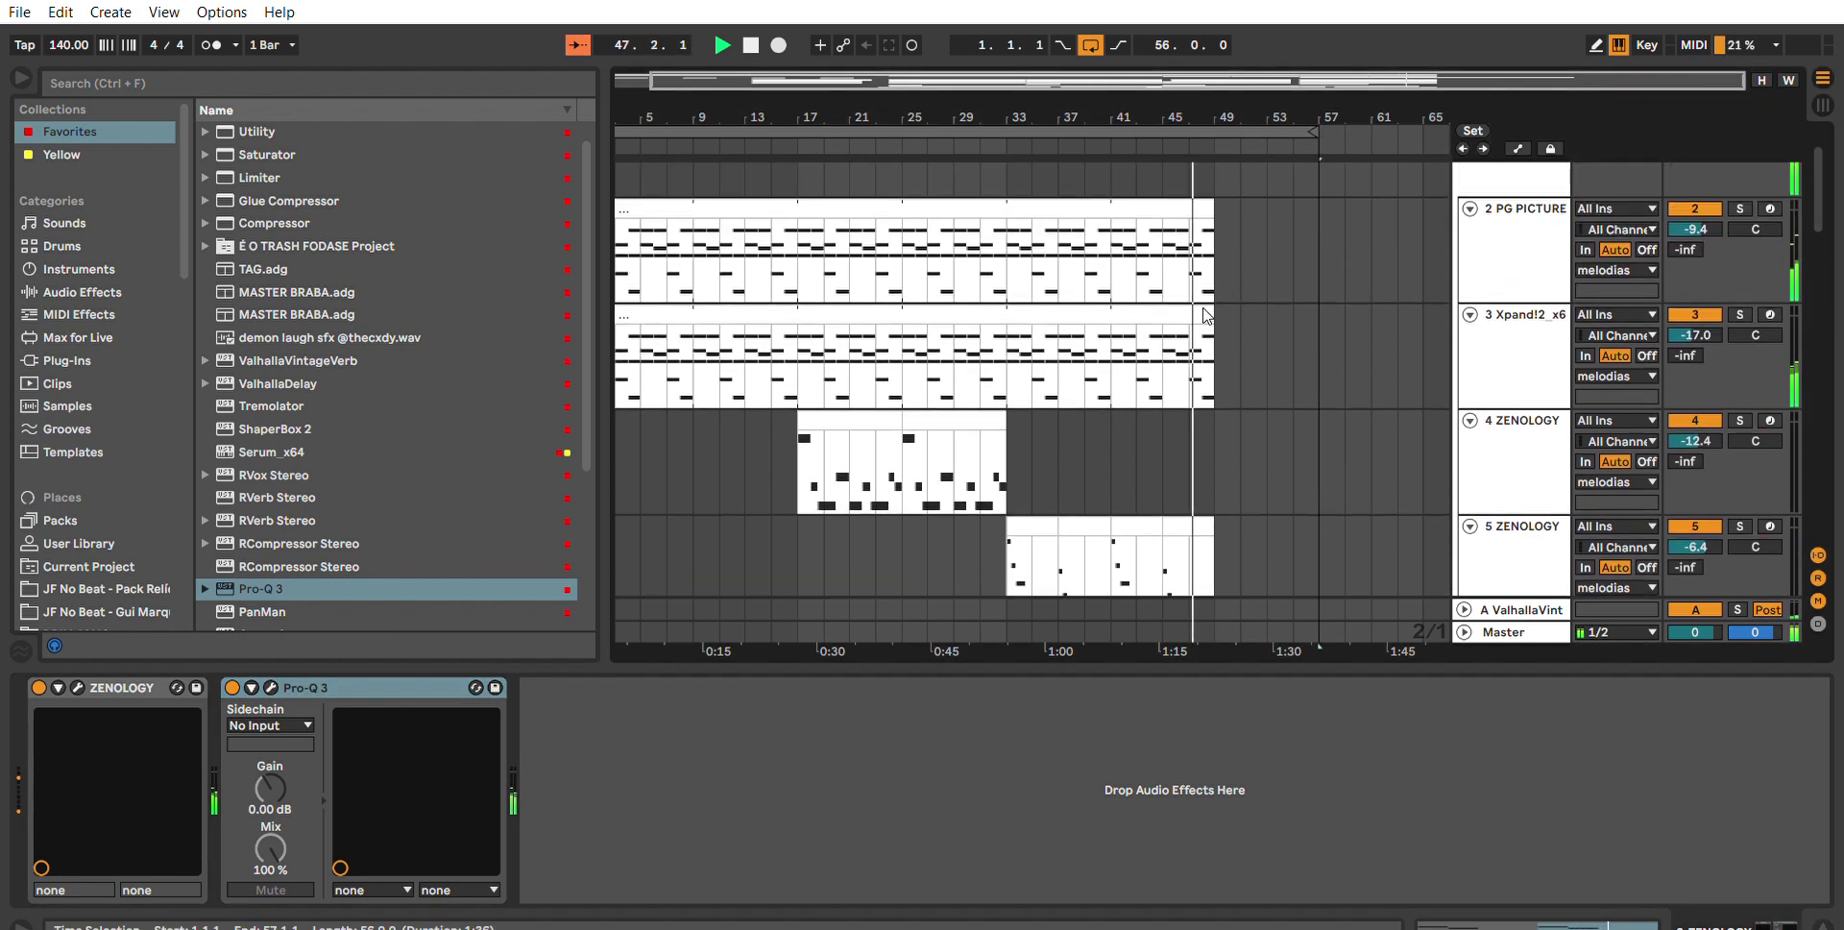
left_click_drag(1215, 312, 1320, 289)
left_click_drag(1214, 209, 1320, 193)
scroll(1322, 297, "down", 3)
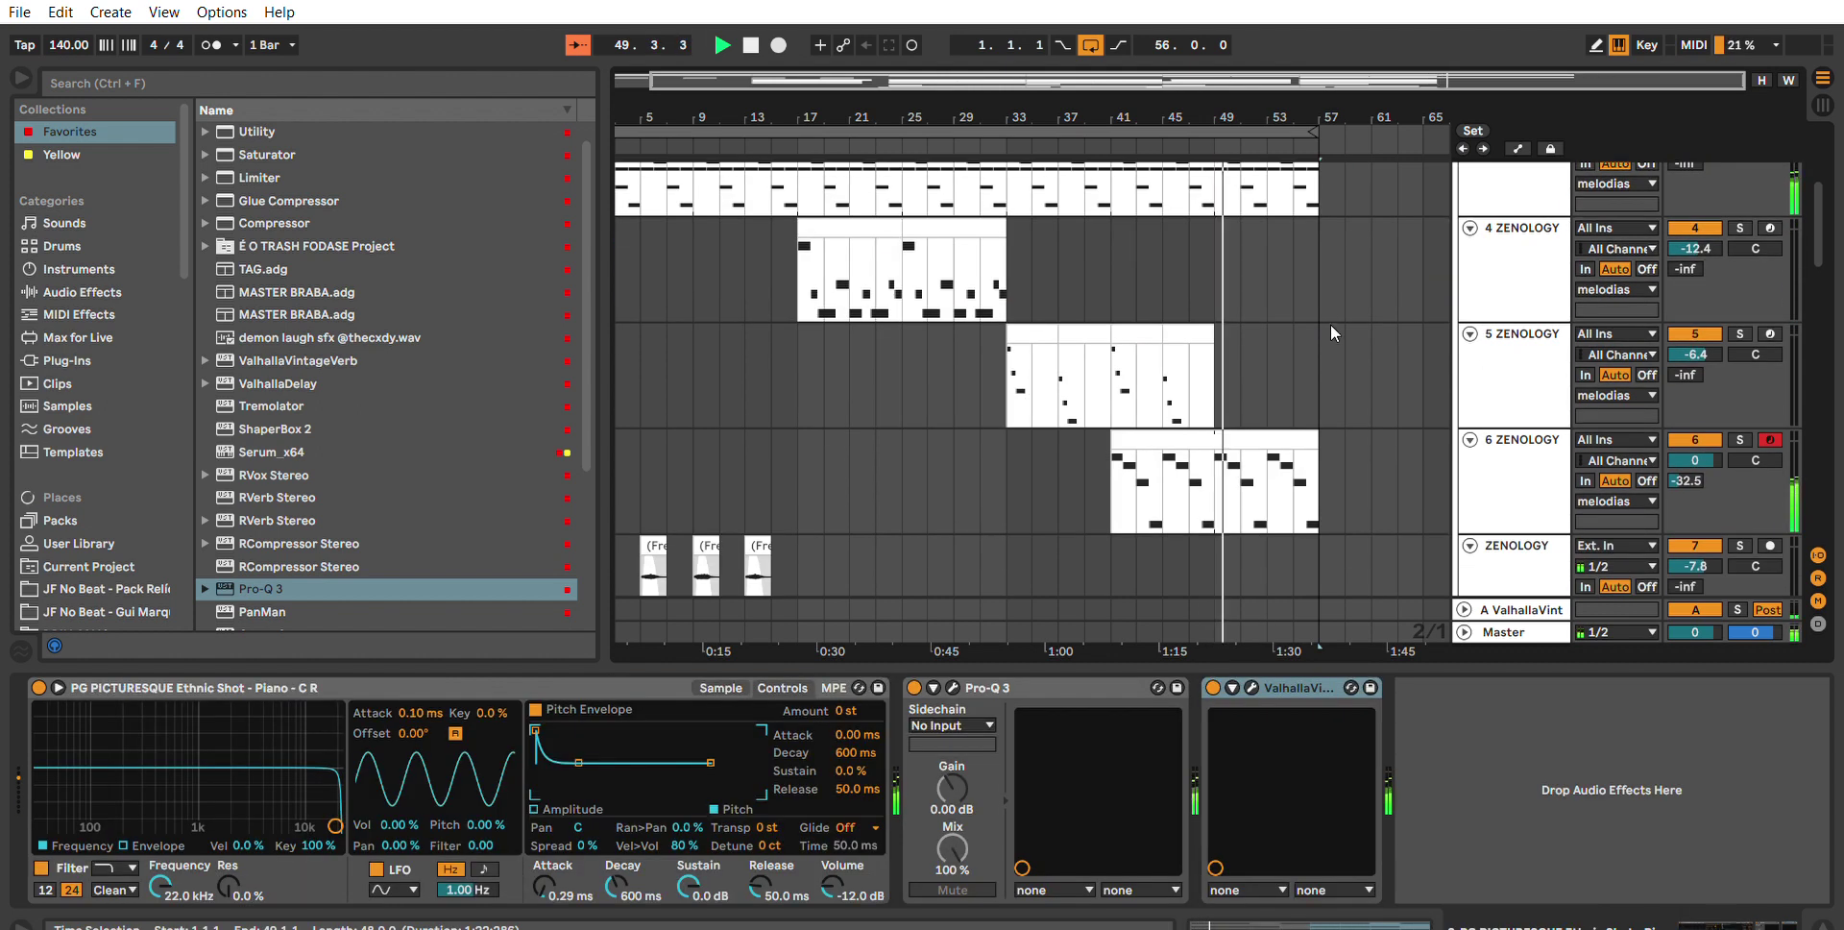
Play the arrangement from bar 1 and lower the 6 ZENOLOGY track's volume to -2.8 dB.
scroll(1334, 325, "down", 1)
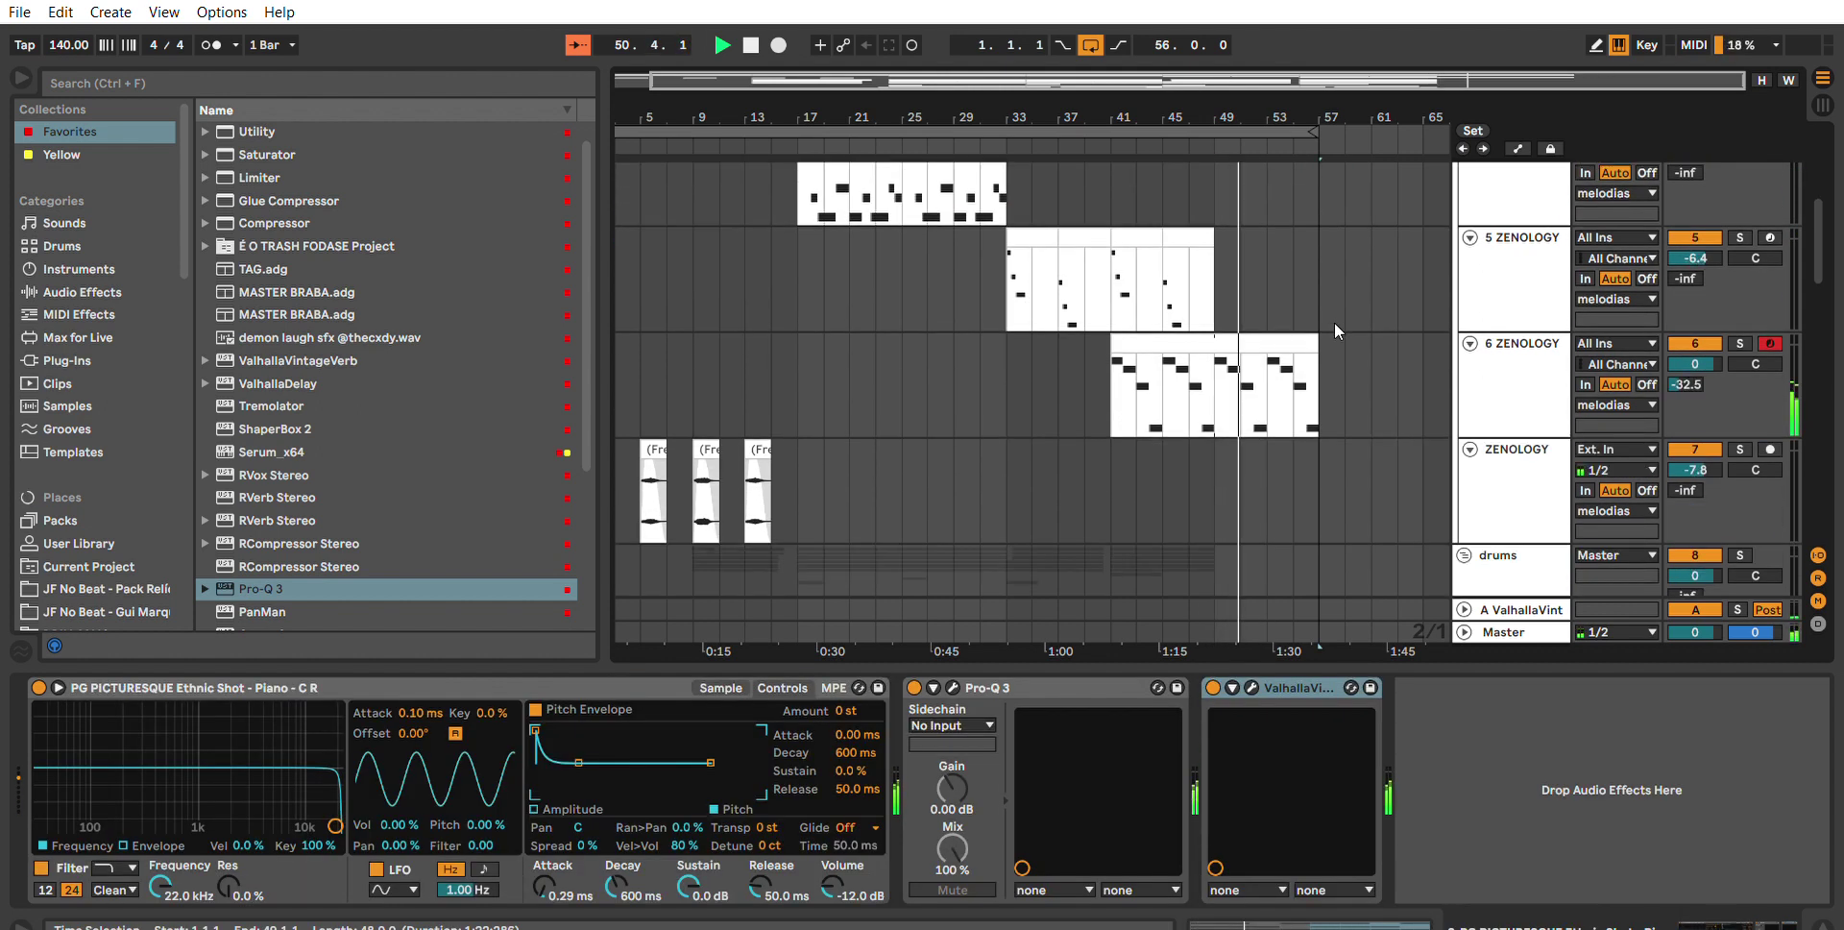
scroll(1334, 322, "down", 1)
left_click_drag(1256, 107, 1256, 92)
key("ctrl+a")
scroll(1334, 327, "up", 2)
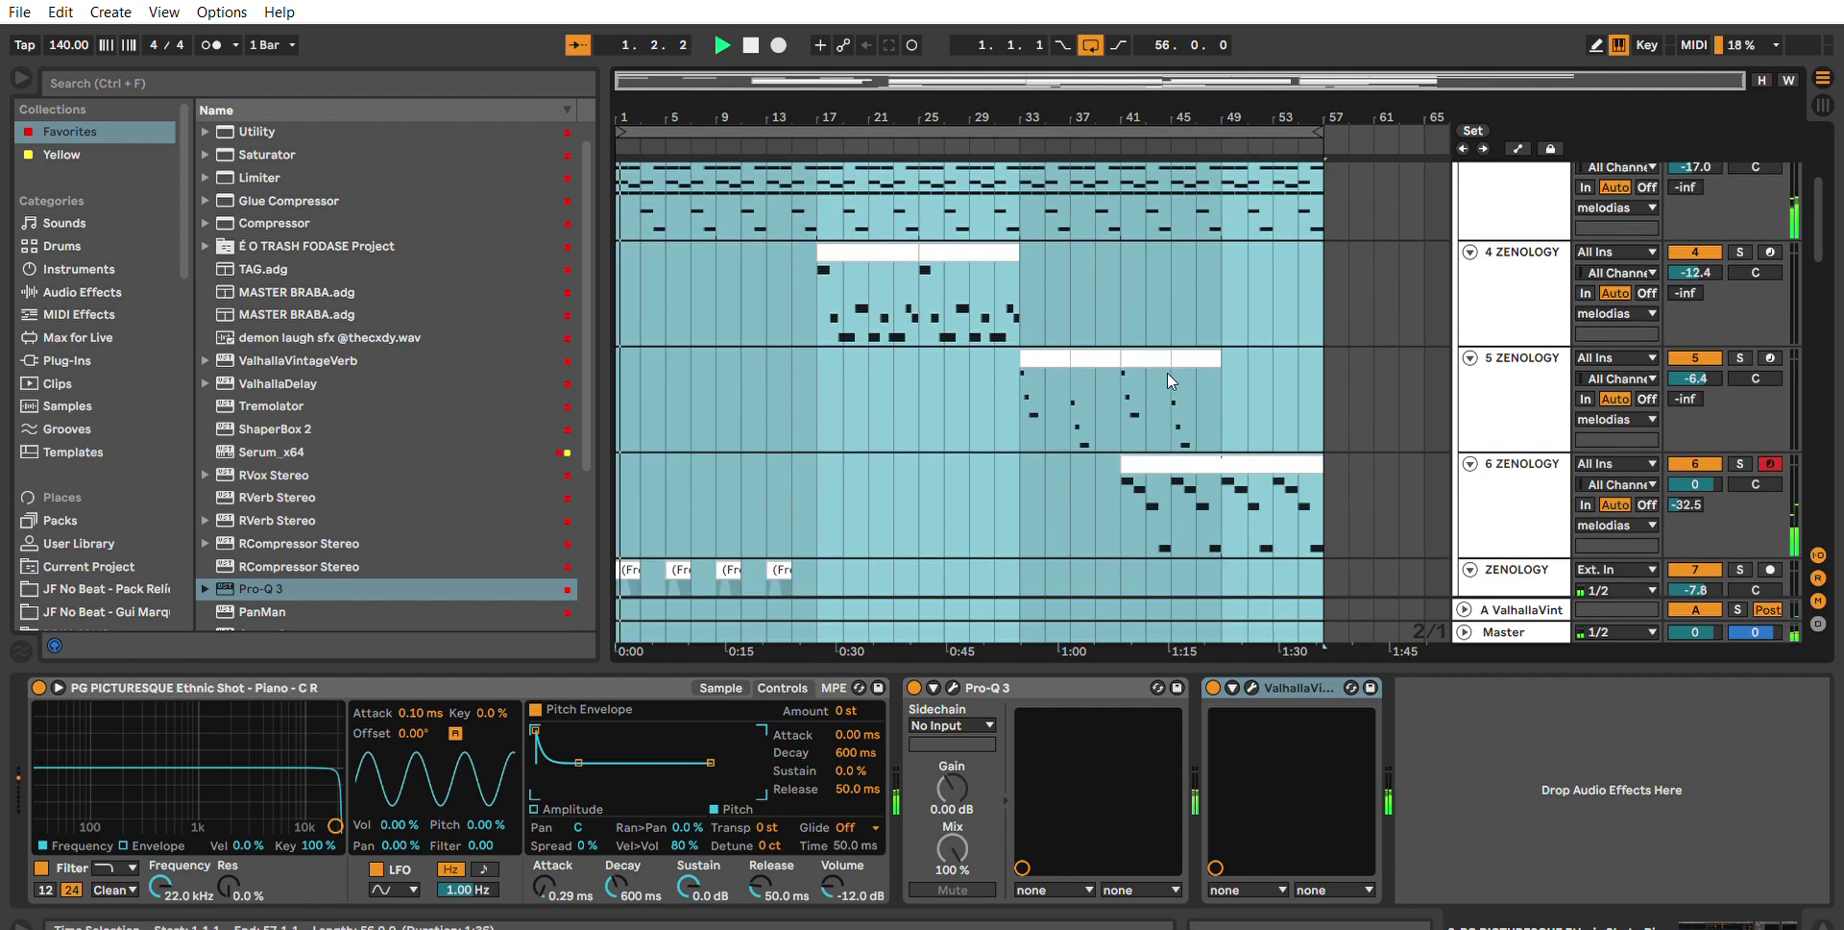
left_click(1146, 394)
left_click_drag(1695, 484, 1696, 494)
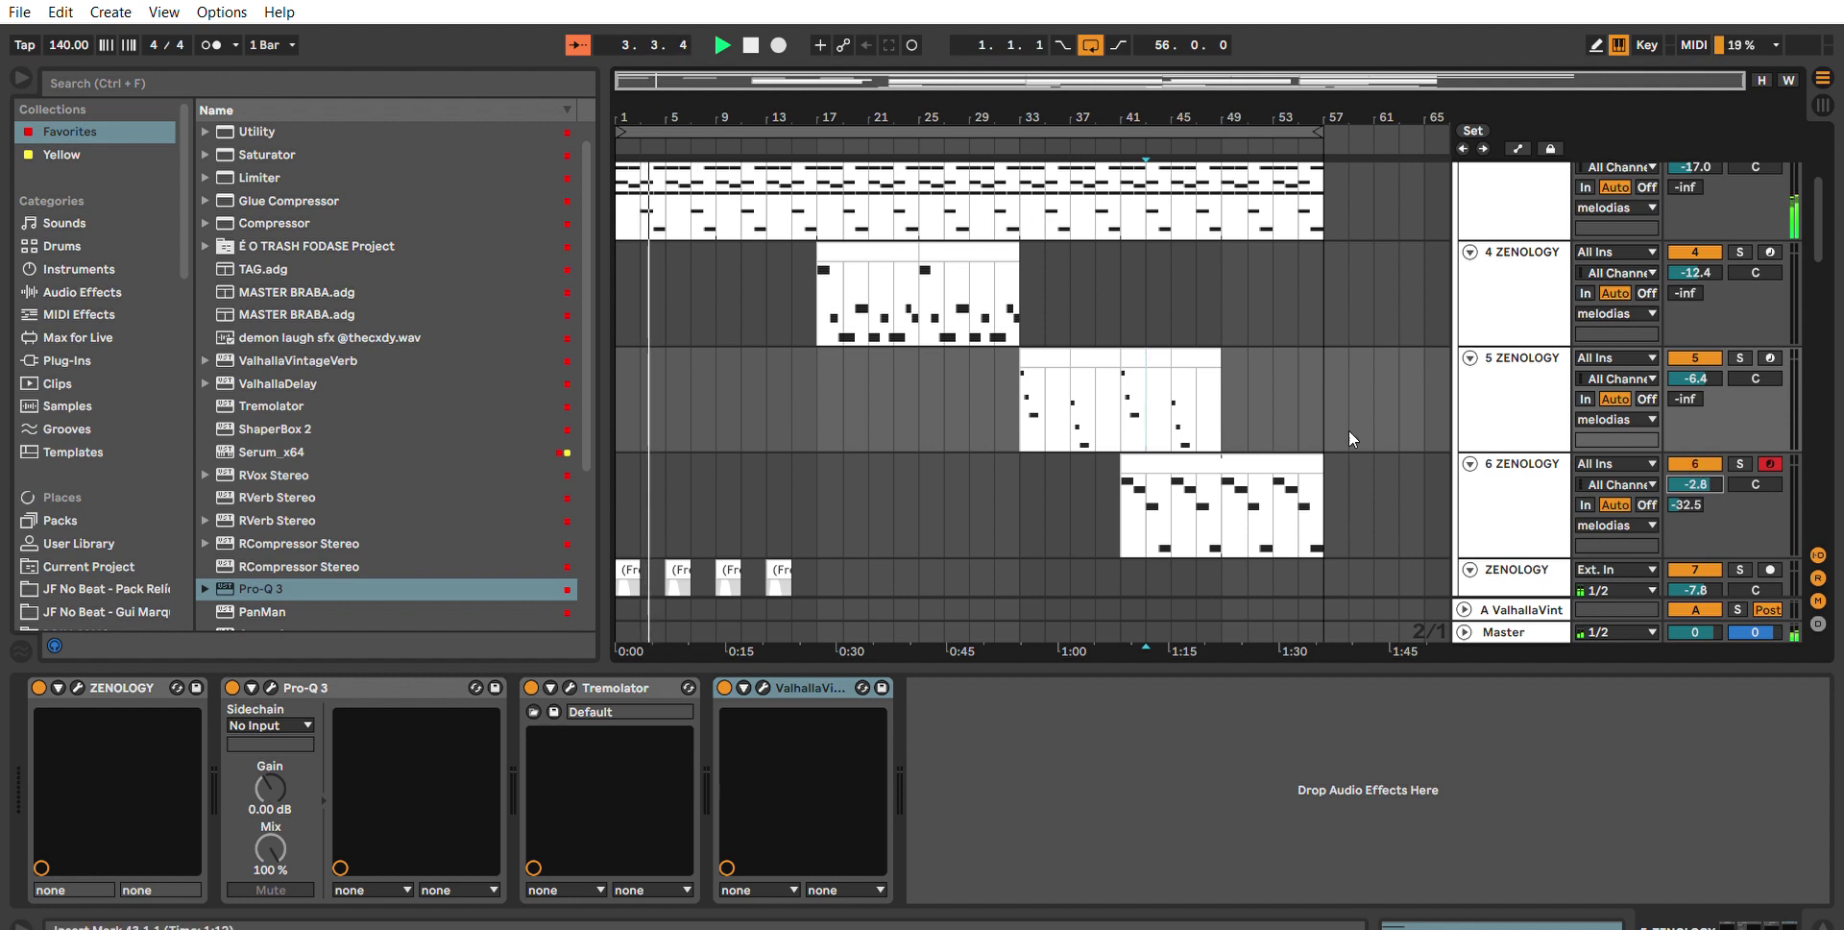
Copy the ZENOLOGY audio clips from bars 1 to 9 to bar 49 and duplicate the copies again at bar 57.
scroll(1239, 392, "down", 5)
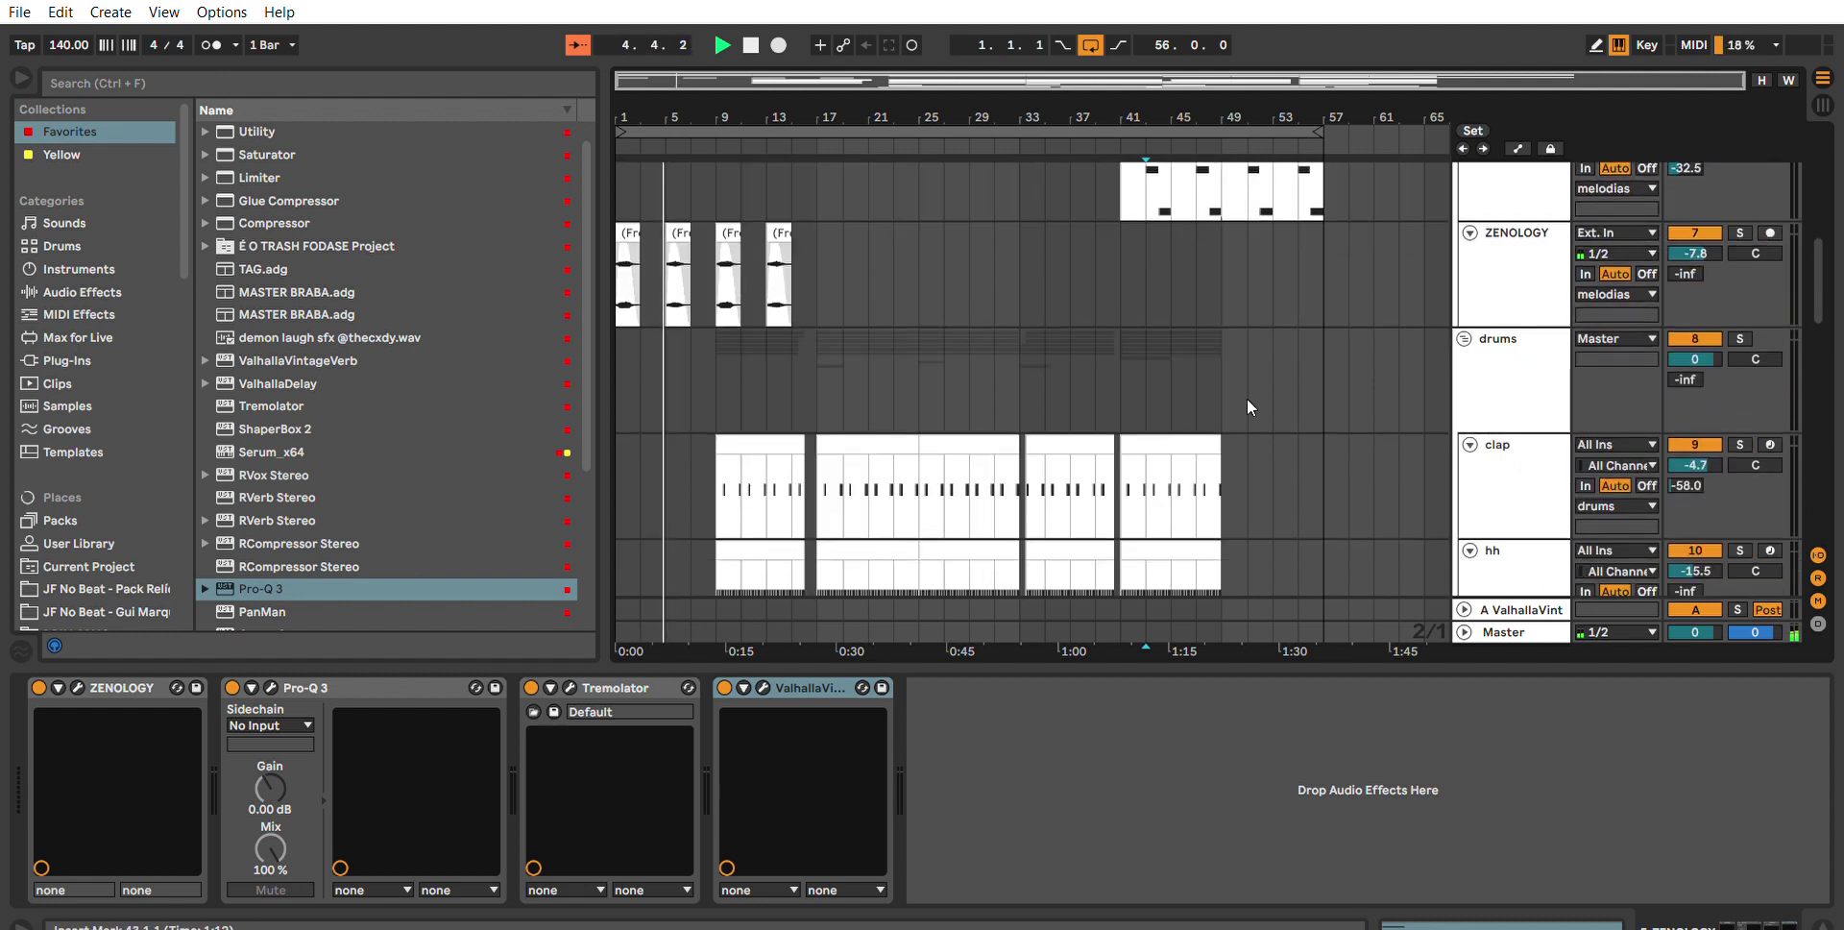
scroll(1014, 428, "up", 2)
left_click_drag(712, 423, 516, 403)
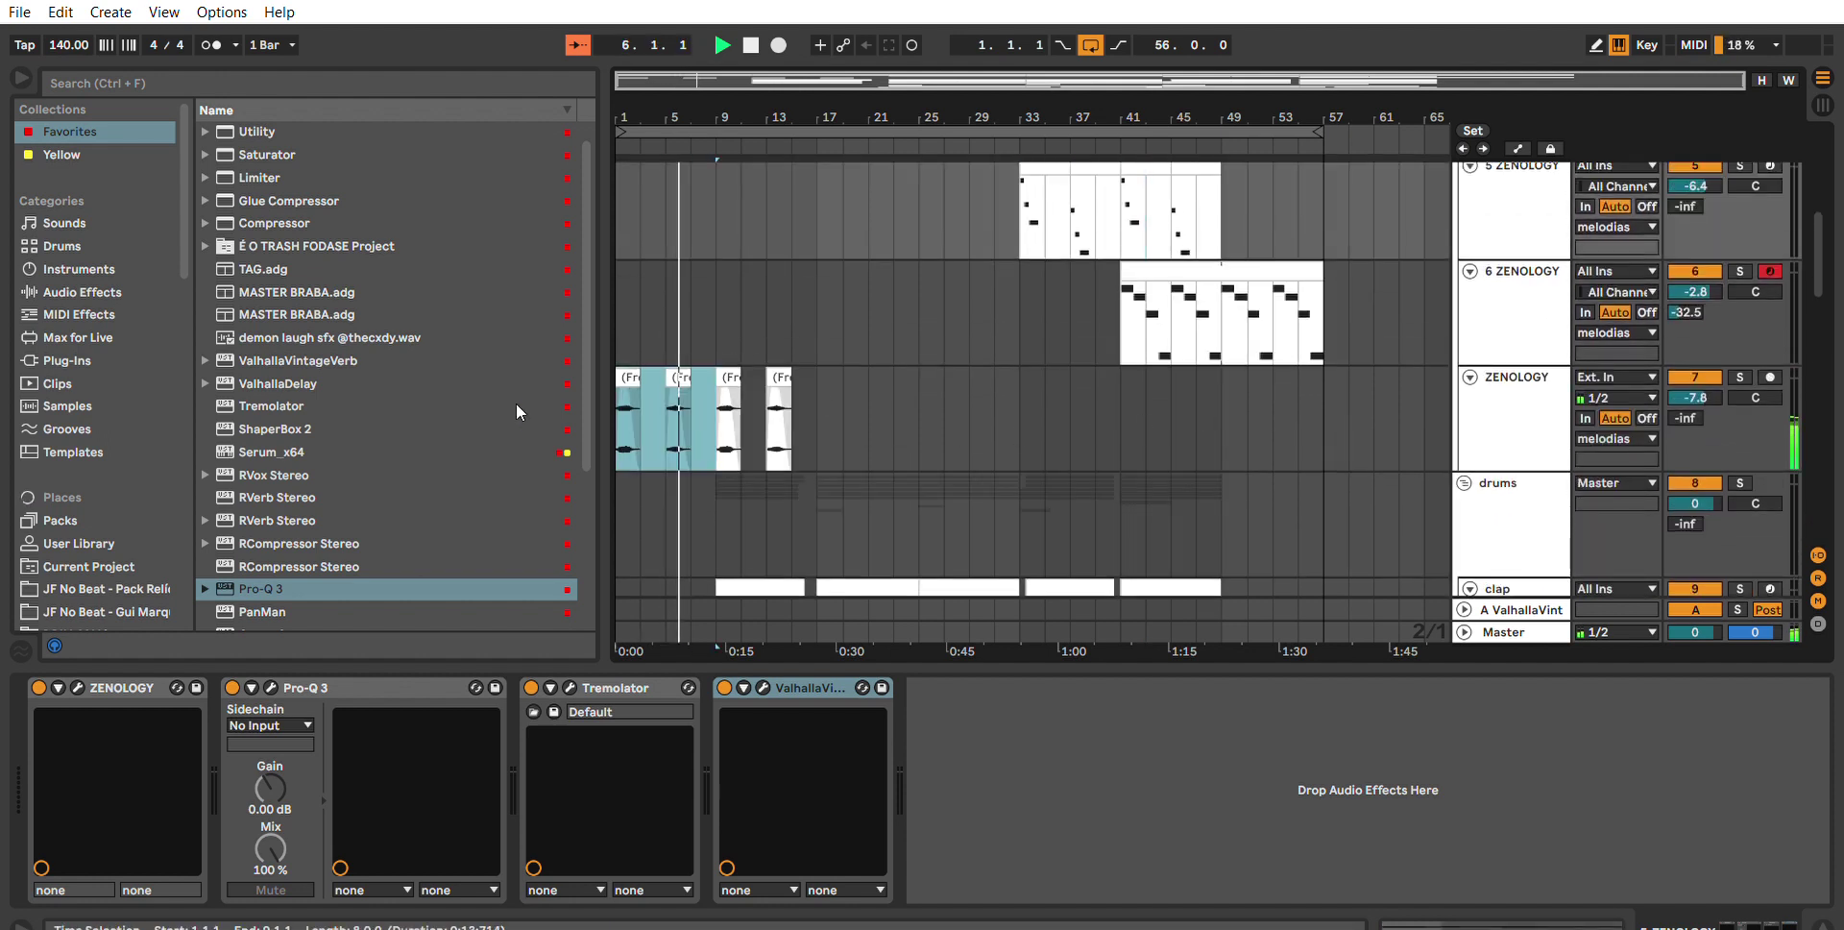
left_click_drag(636, 378, 1247, 380)
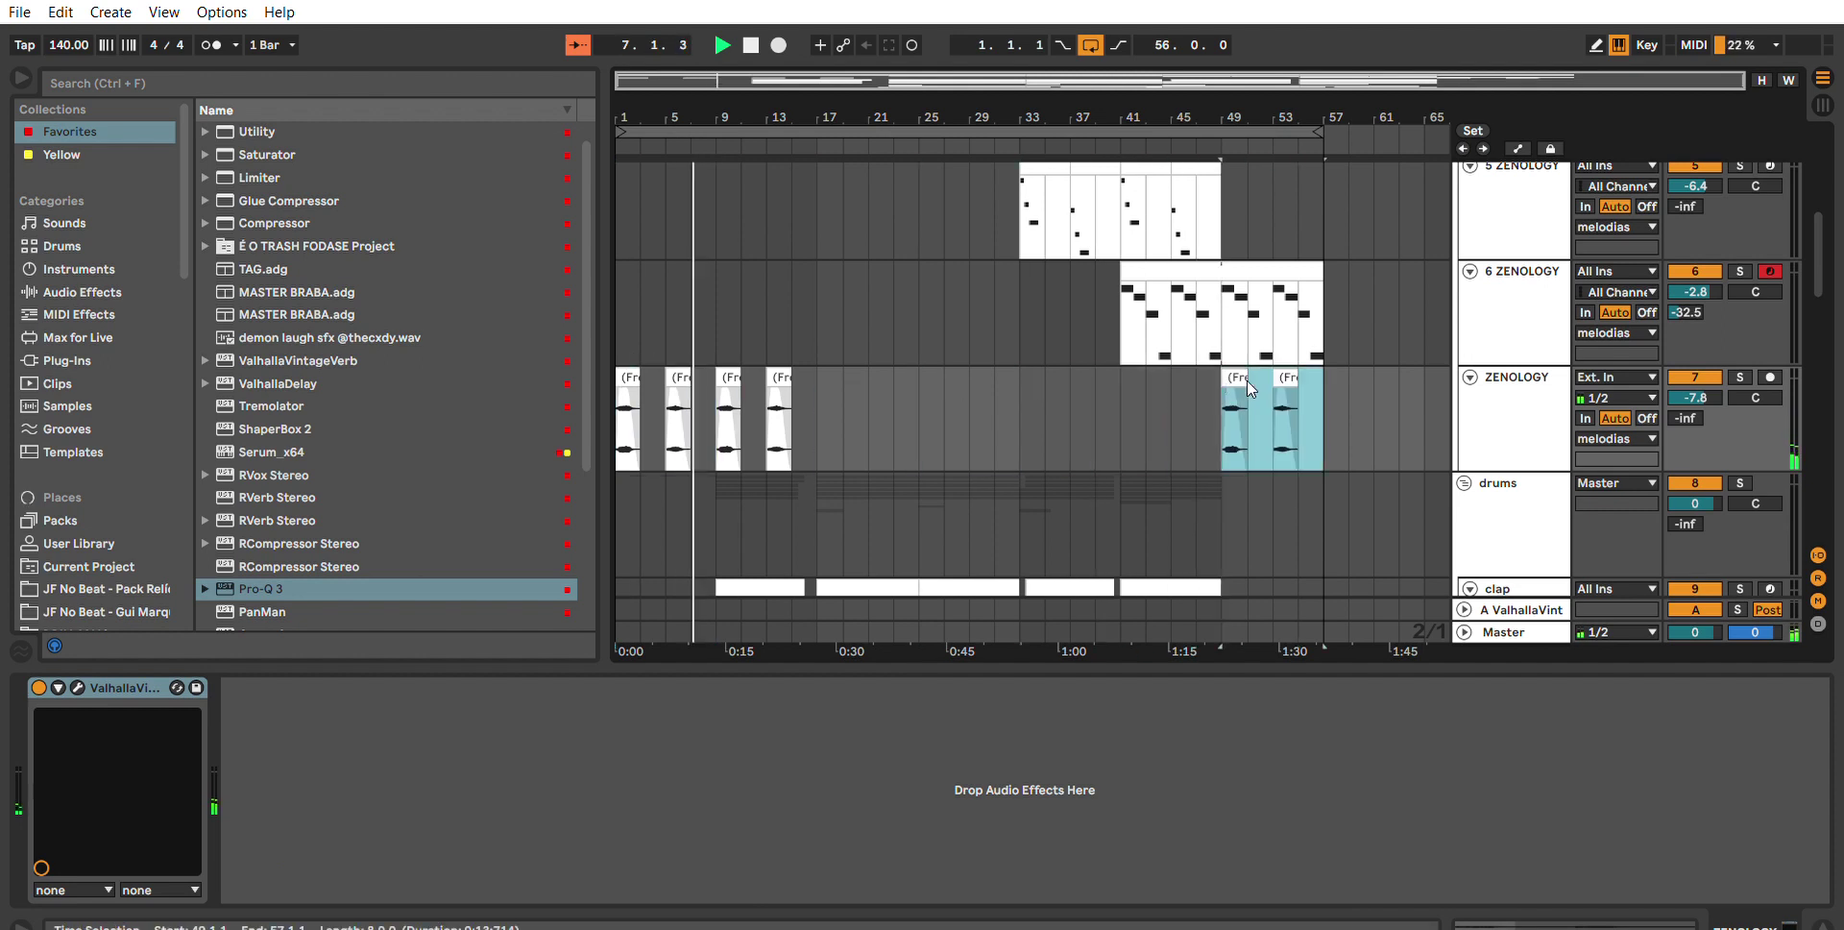
key("ctrl+d")
left_click_drag(1332, 102, 1331, 89)
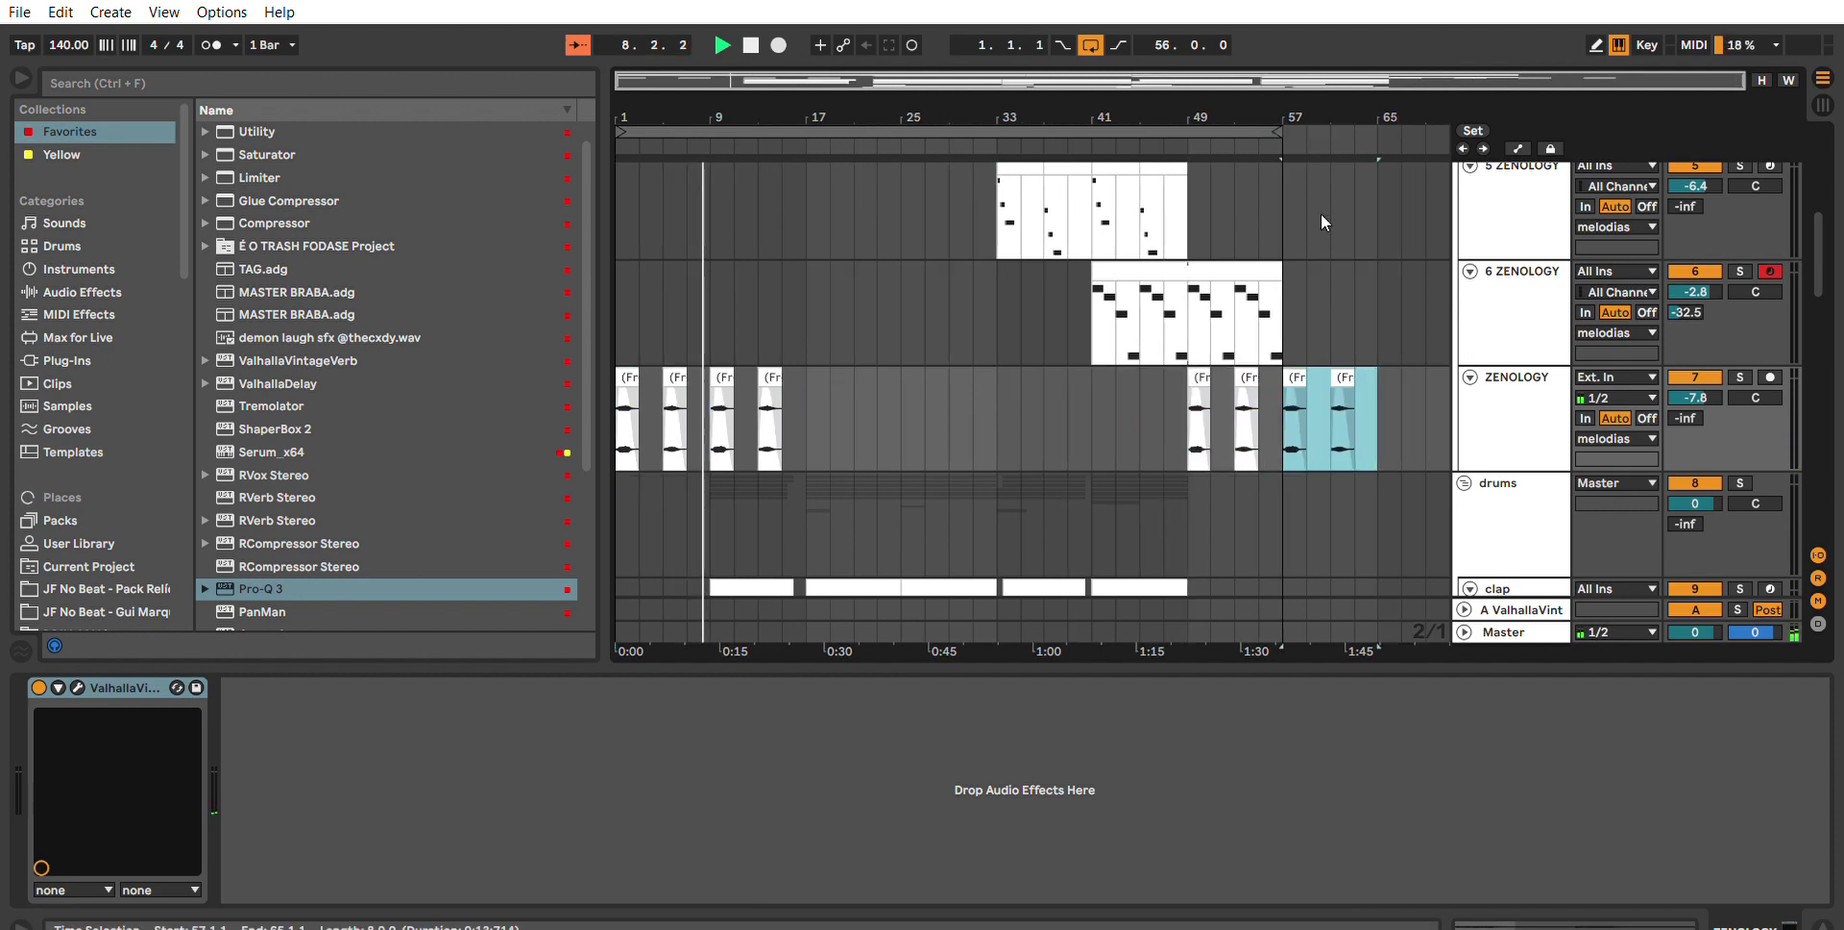
Delete the 3 Xpand!2 melody between bars 33 and 49.
scroll(1362, 326, "up", 5)
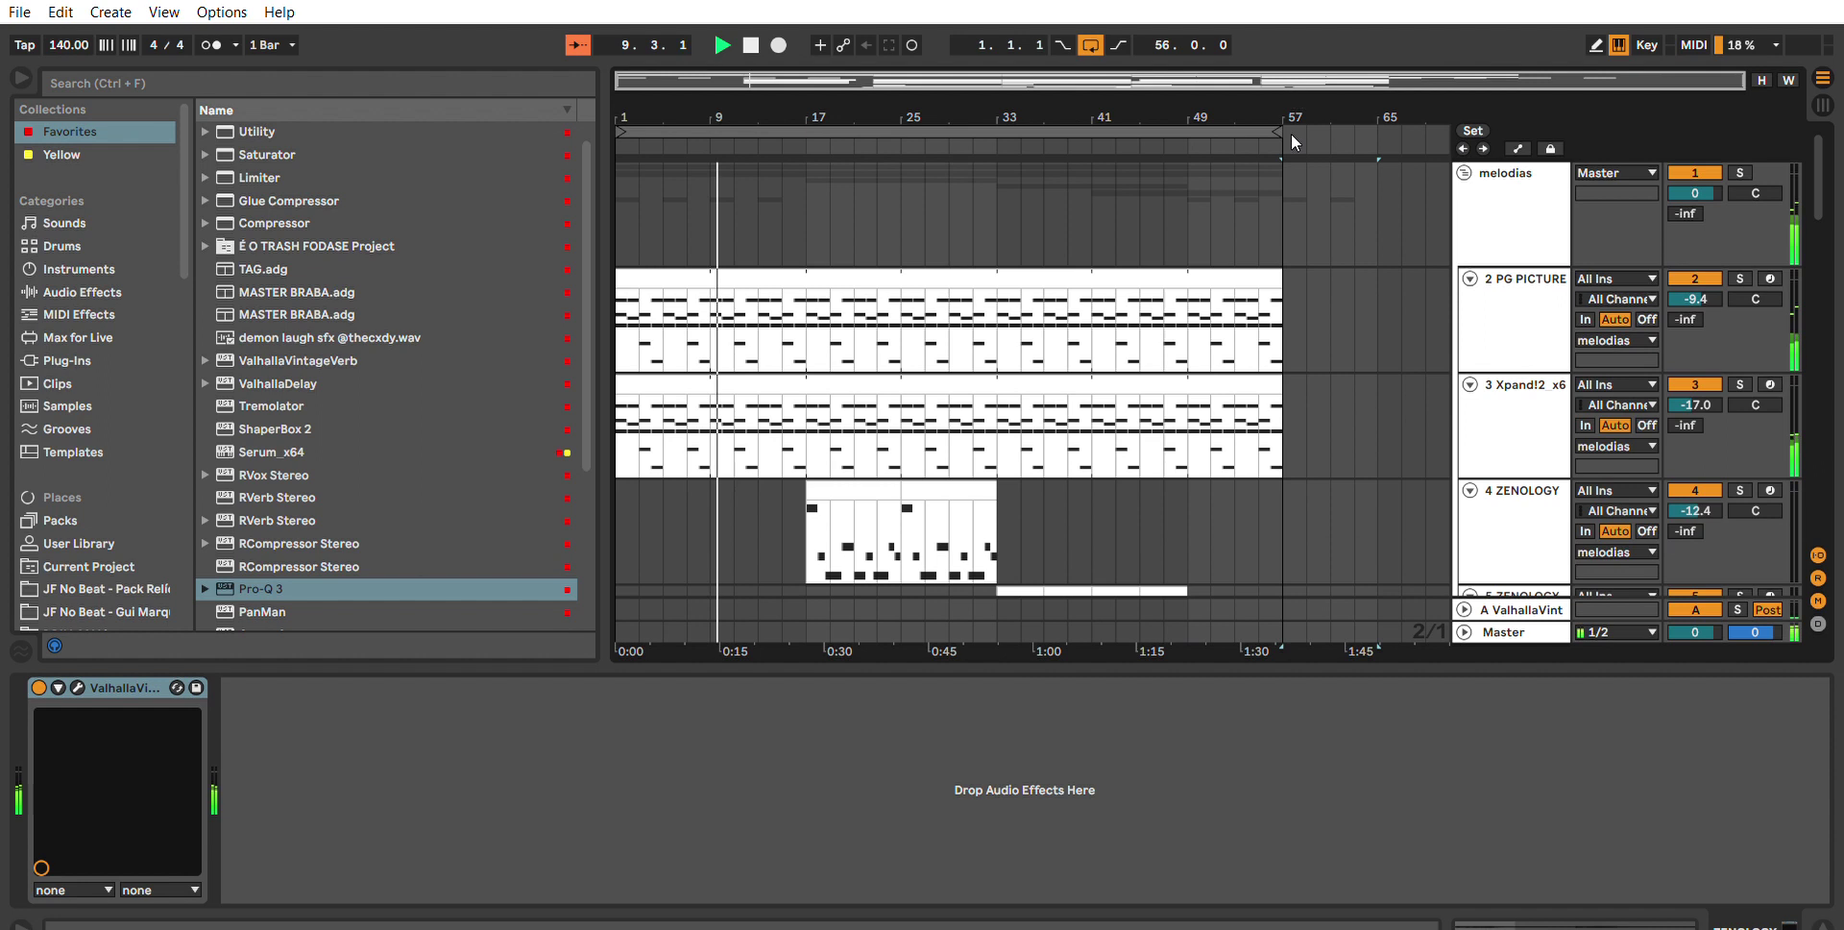
left_click_drag(1214, 664, 1082, 713)
scroll(1192, 271, "down", 3)
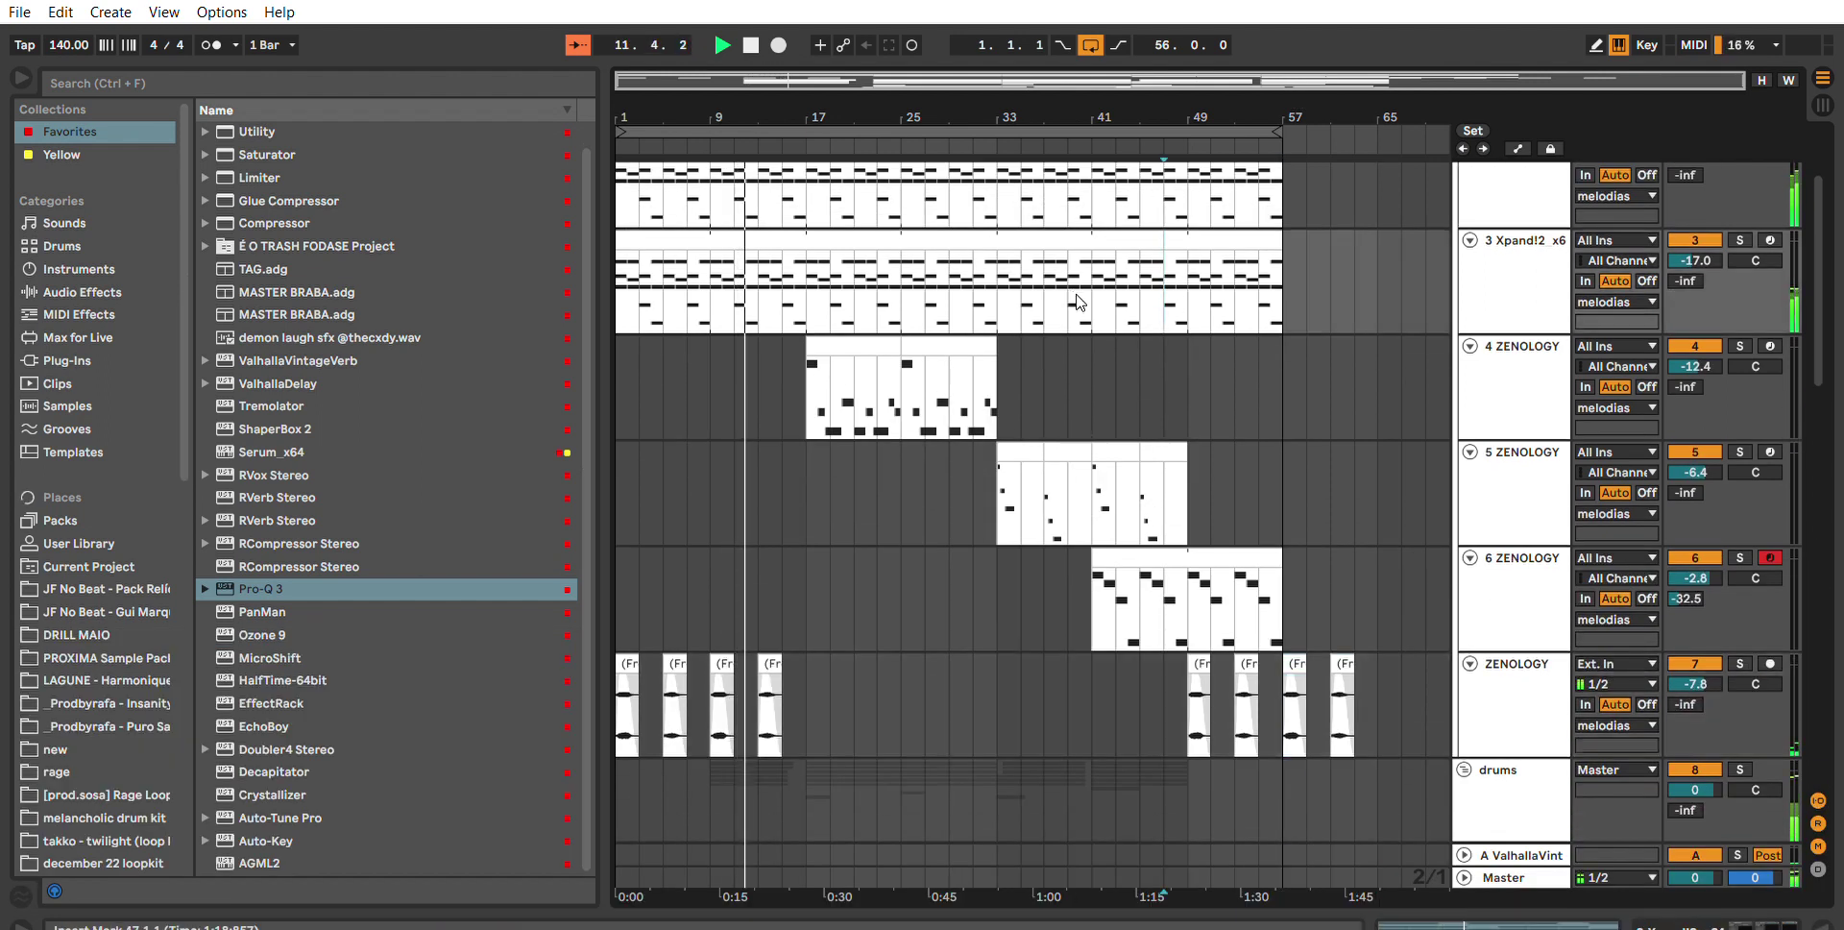
left_click_drag(1095, 288, 1200, 294)
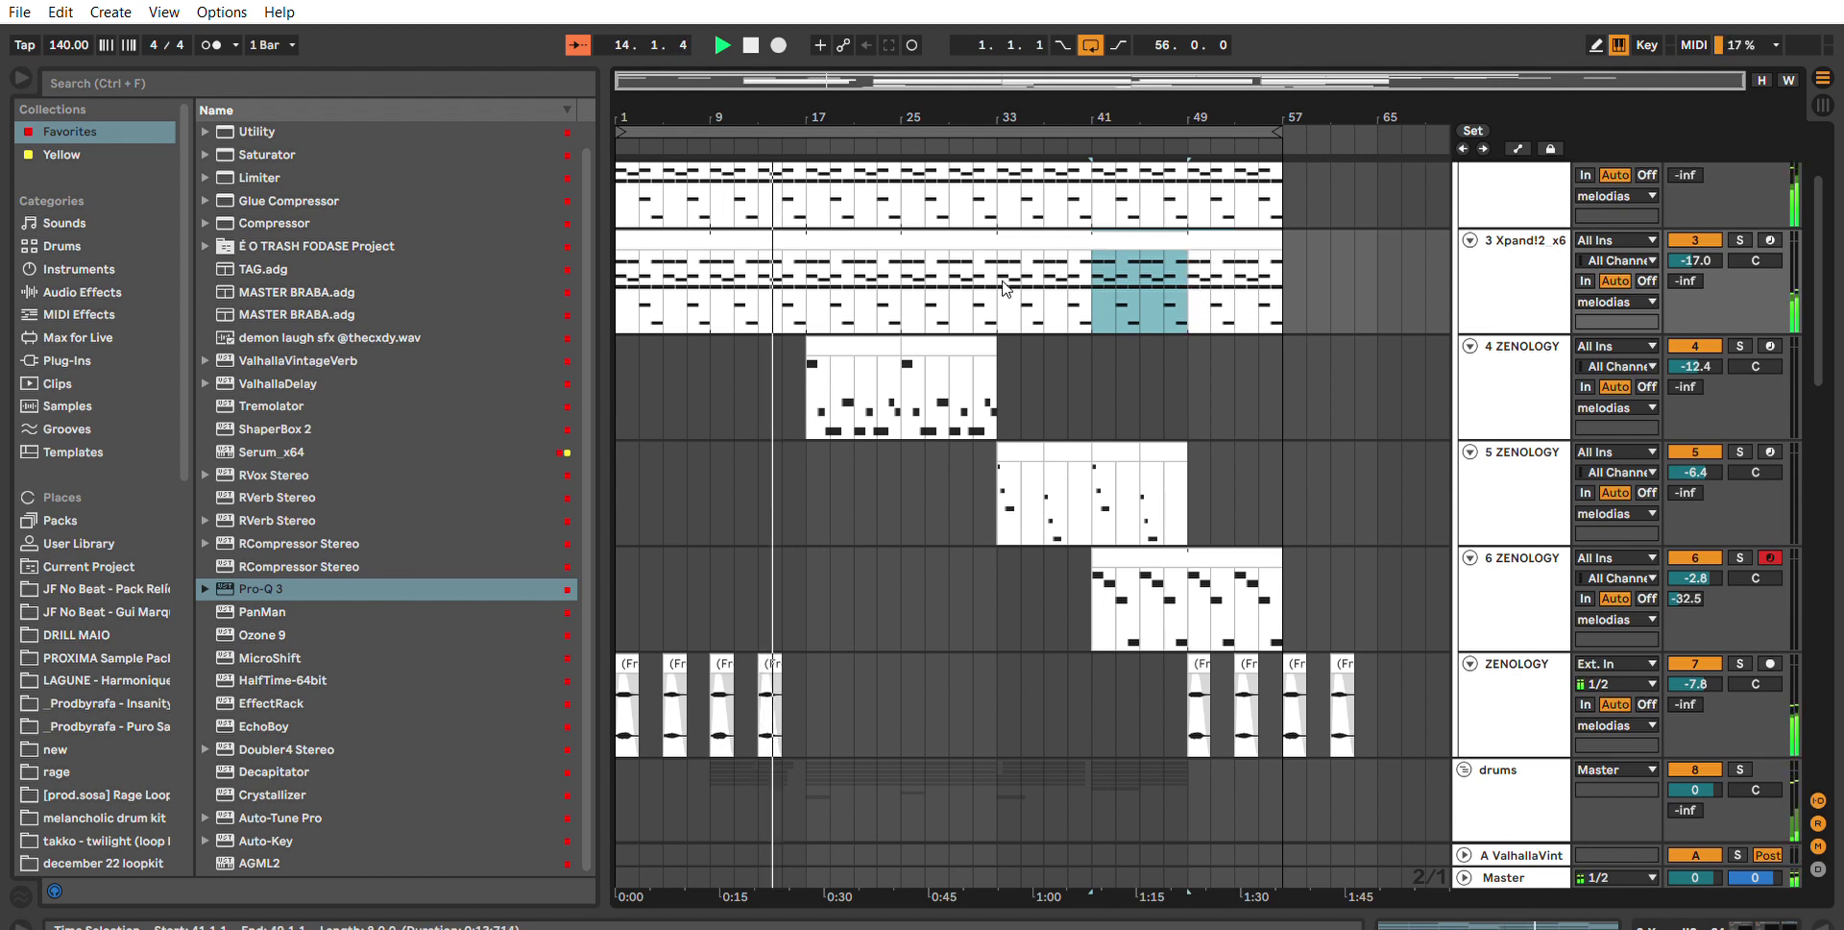
left_click_drag(1001, 273, 1177, 253)
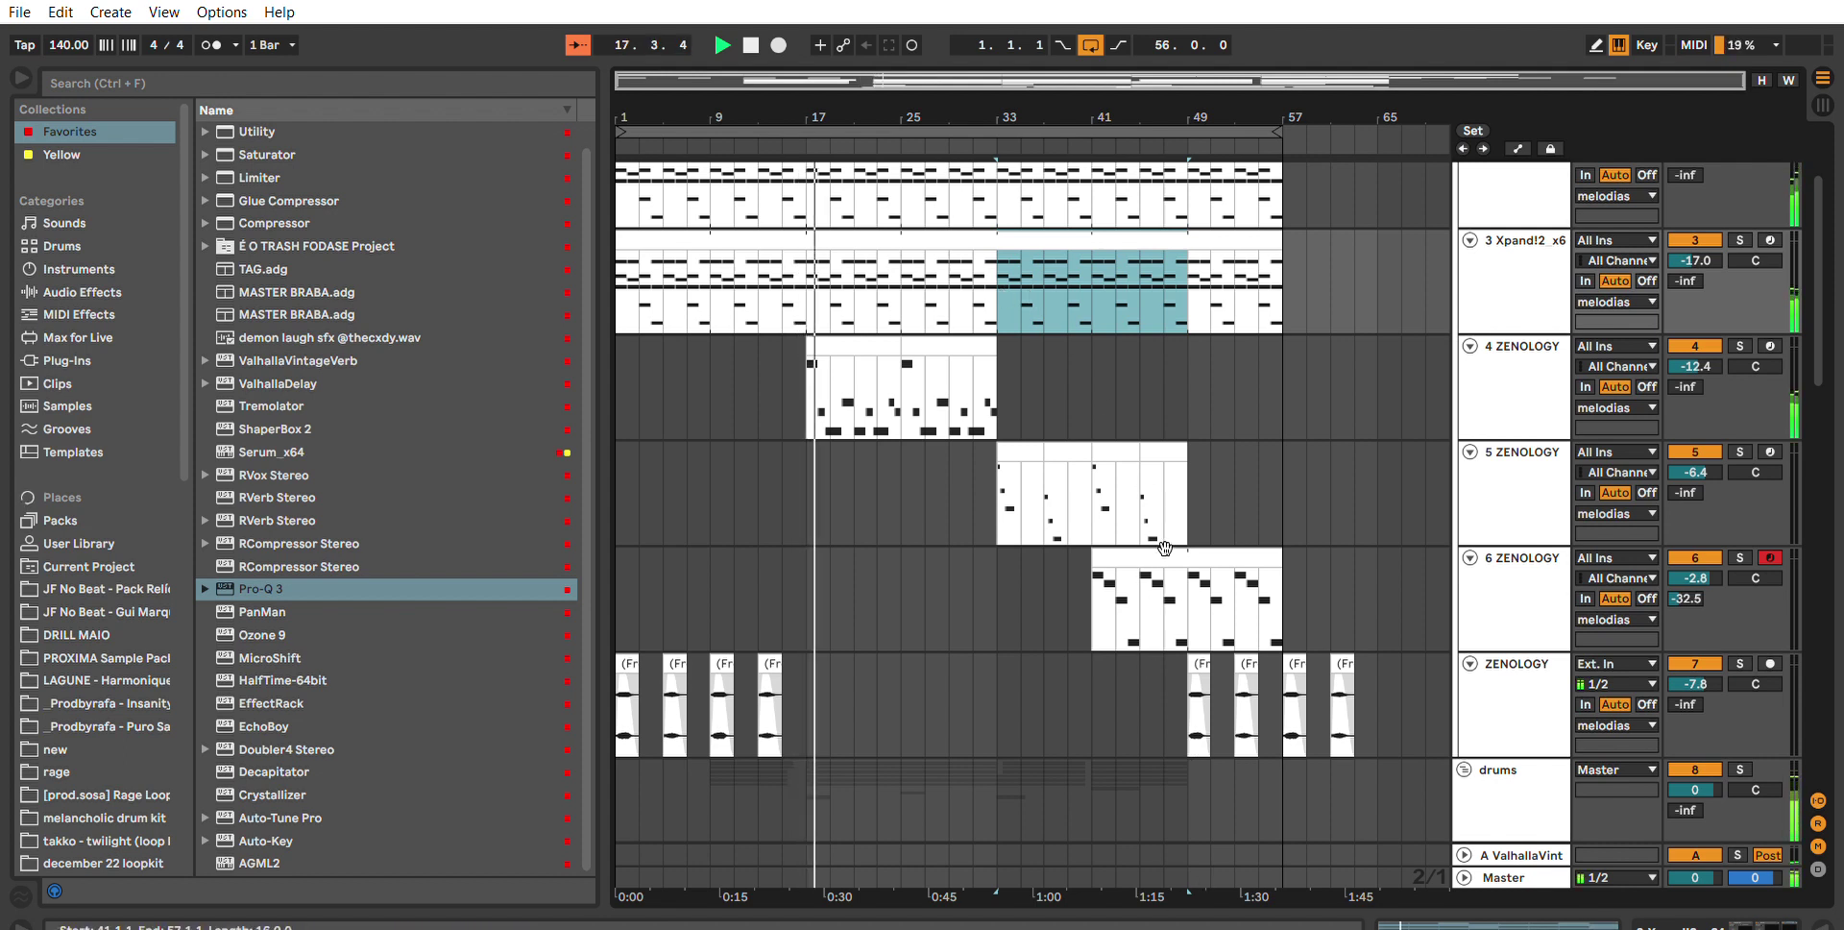
key("Delete")
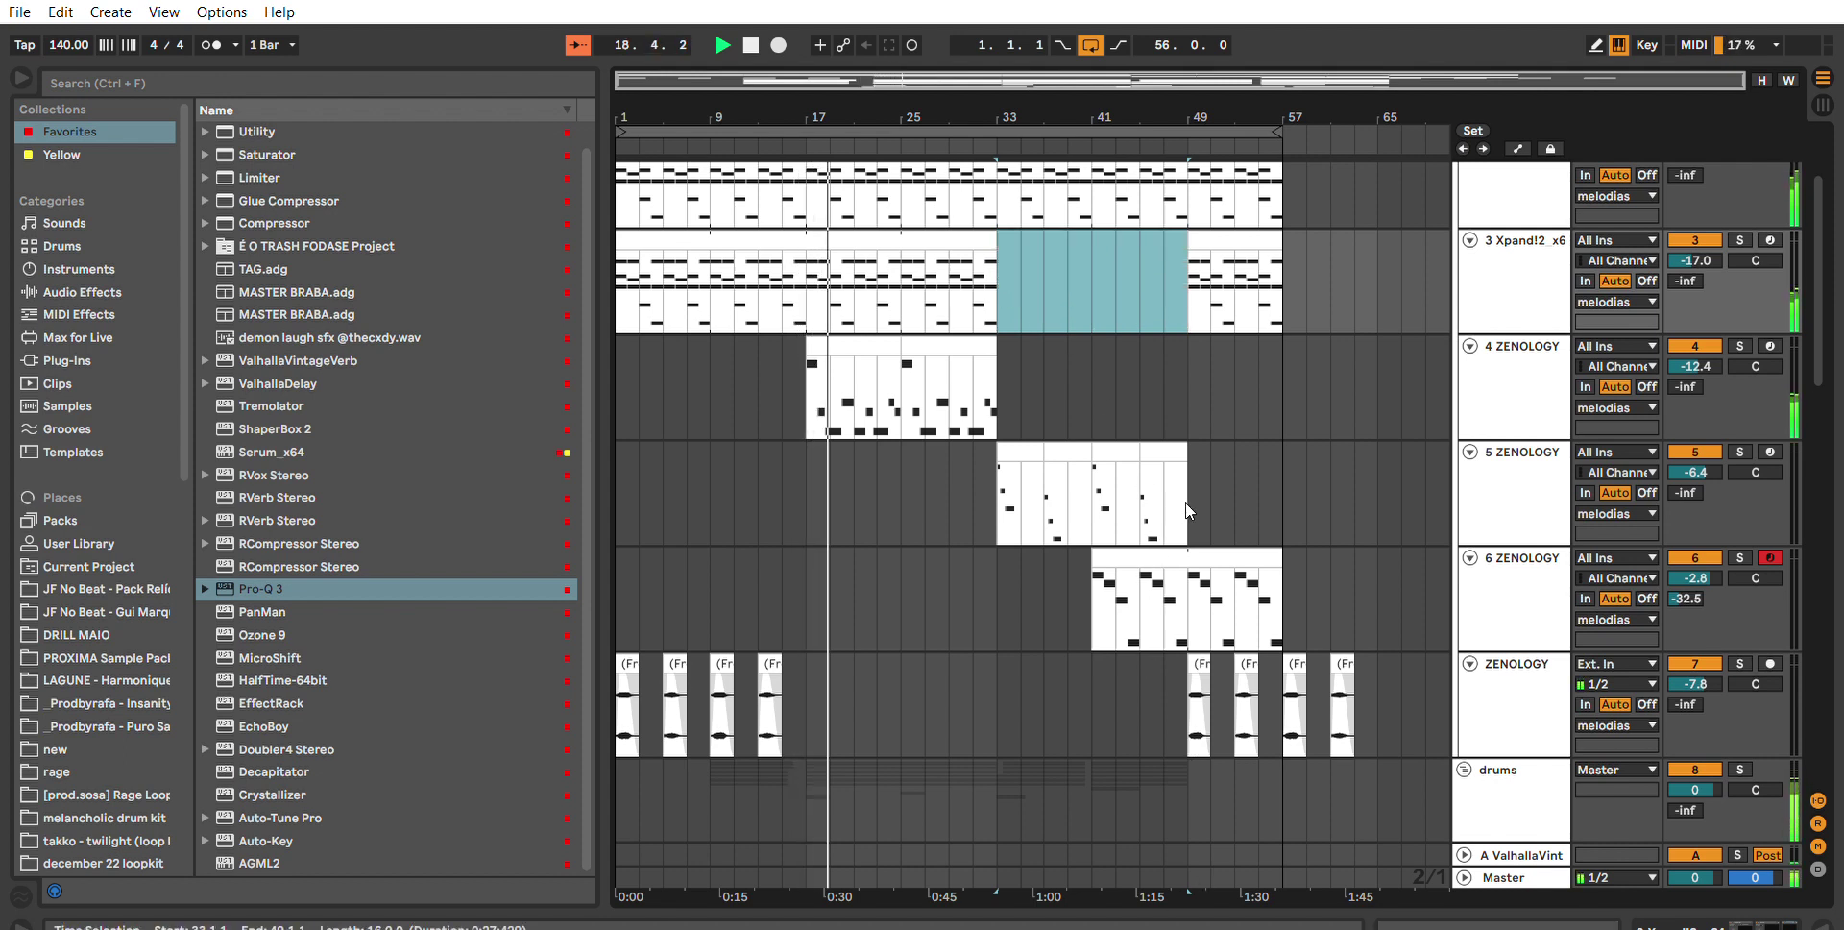
Extend the melody clips on 2 PG PICTURESQUE and 3 Xpand!2, and the arrangement loop, to bar 65.
scroll(1186, 504, "down", 3)
left_click(1114, 591)
scroll(1287, 250, "up", 5)
left_click_drag(1280, 277, 1387, 254)
left_click_drag(1280, 383, 1291, 365)
key("ctrl+d")
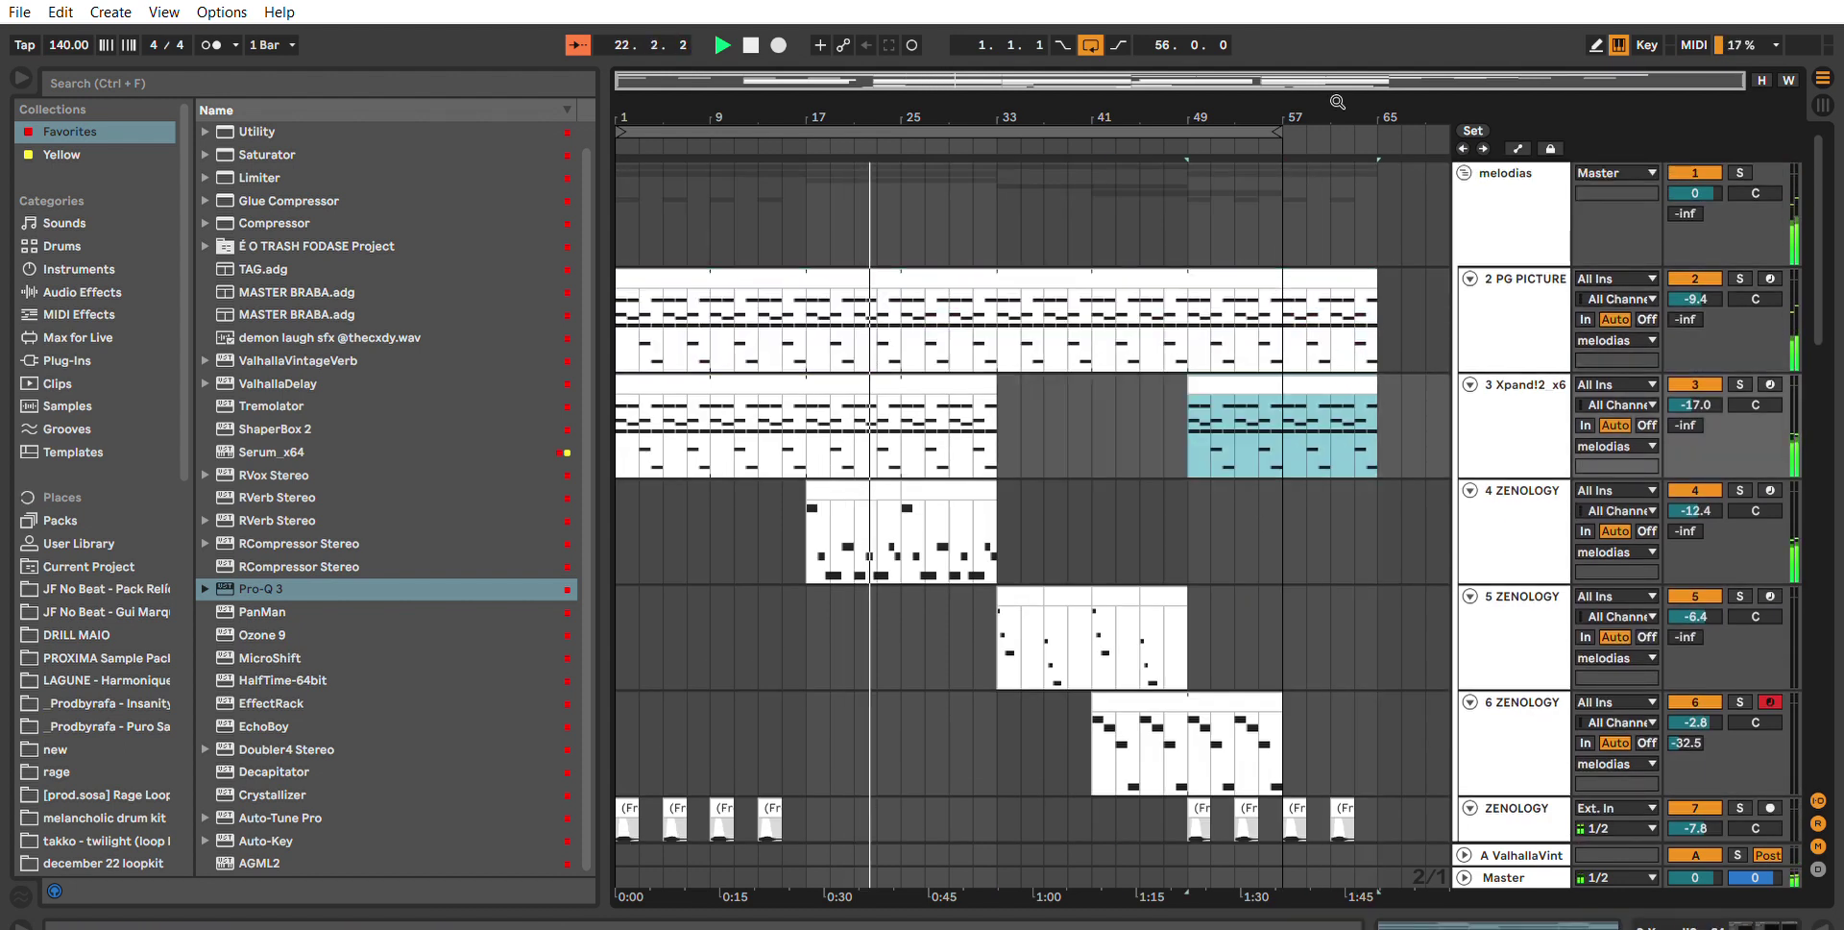
left_click_drag(1279, 131, 1376, 132)
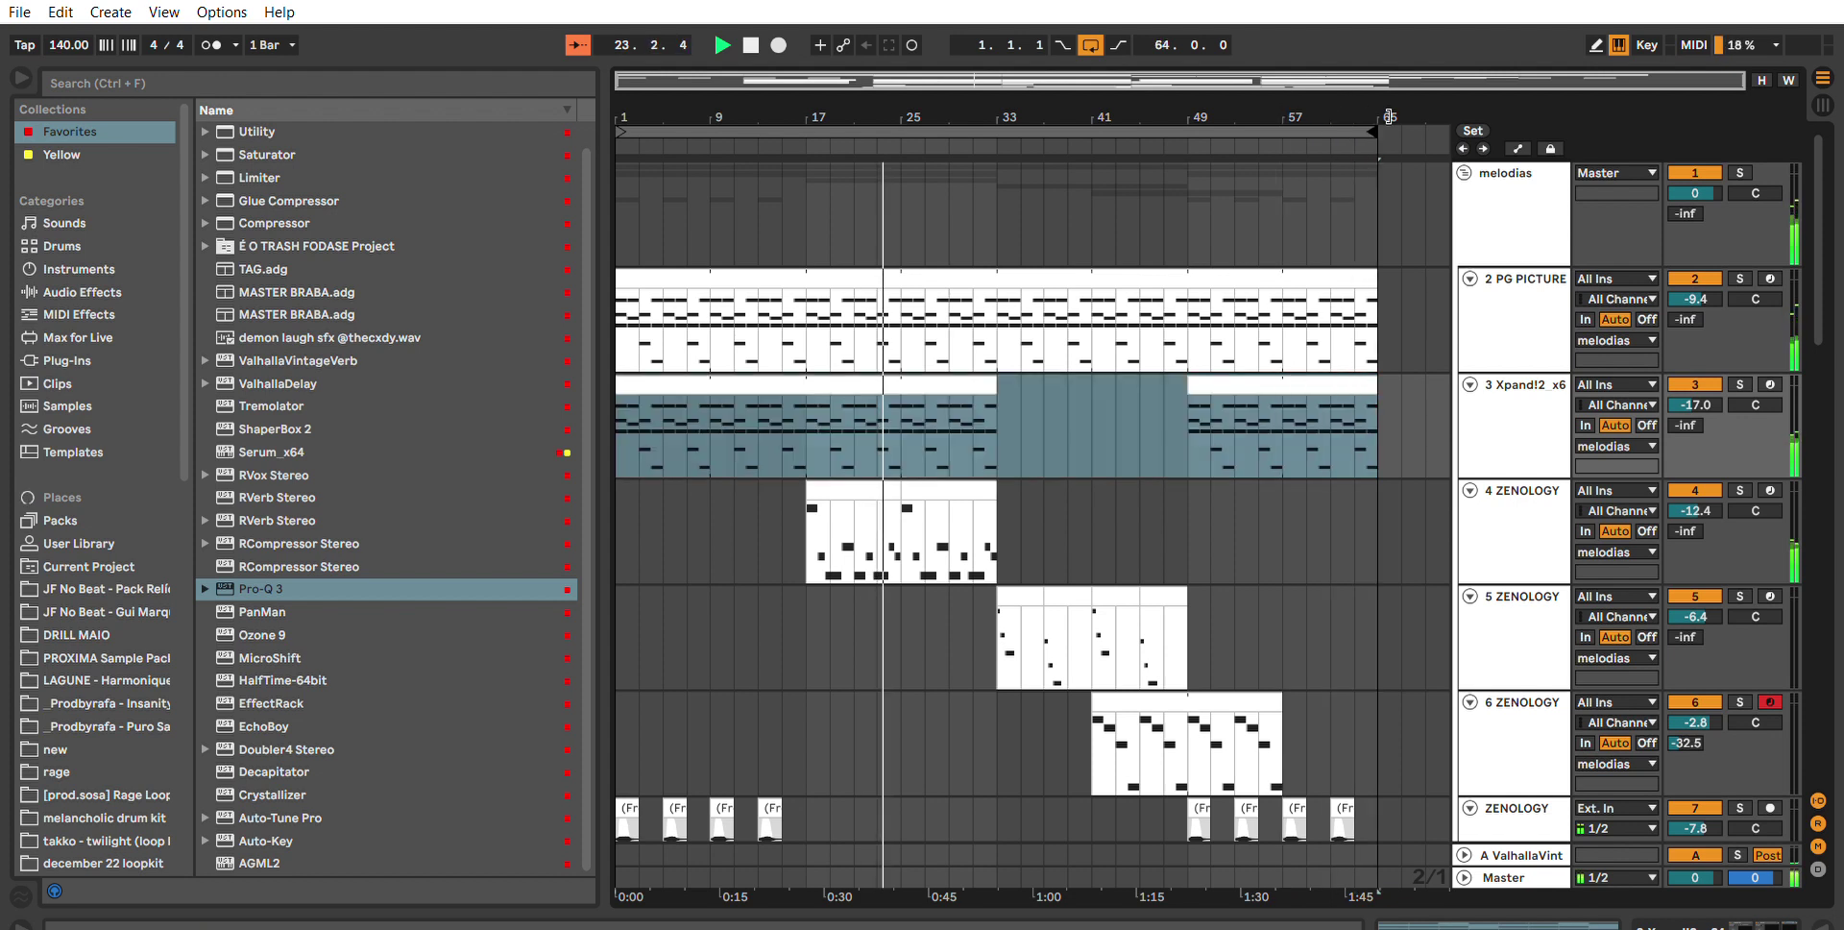
Duplicate the material on all tracks from bars 17 to 65 so that the copy starts at bar 65.
left_click(826, 302)
scroll(811, 305, "down", 10)
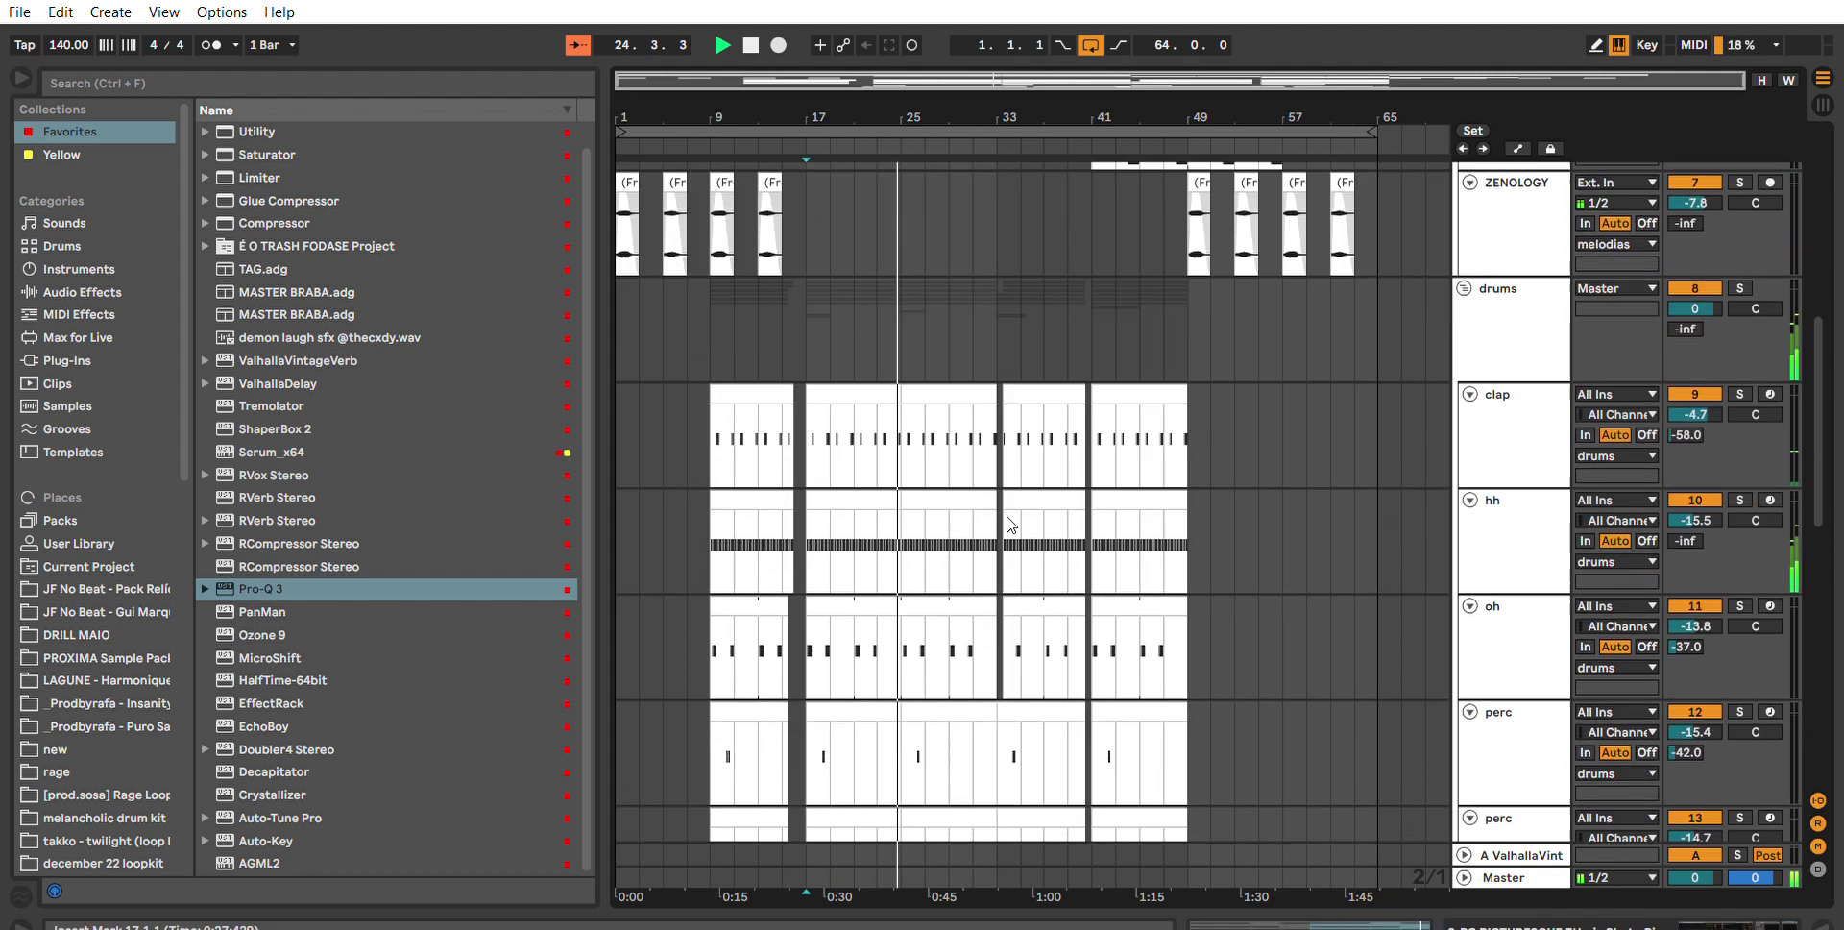
scroll(1268, 672, "down", 10)
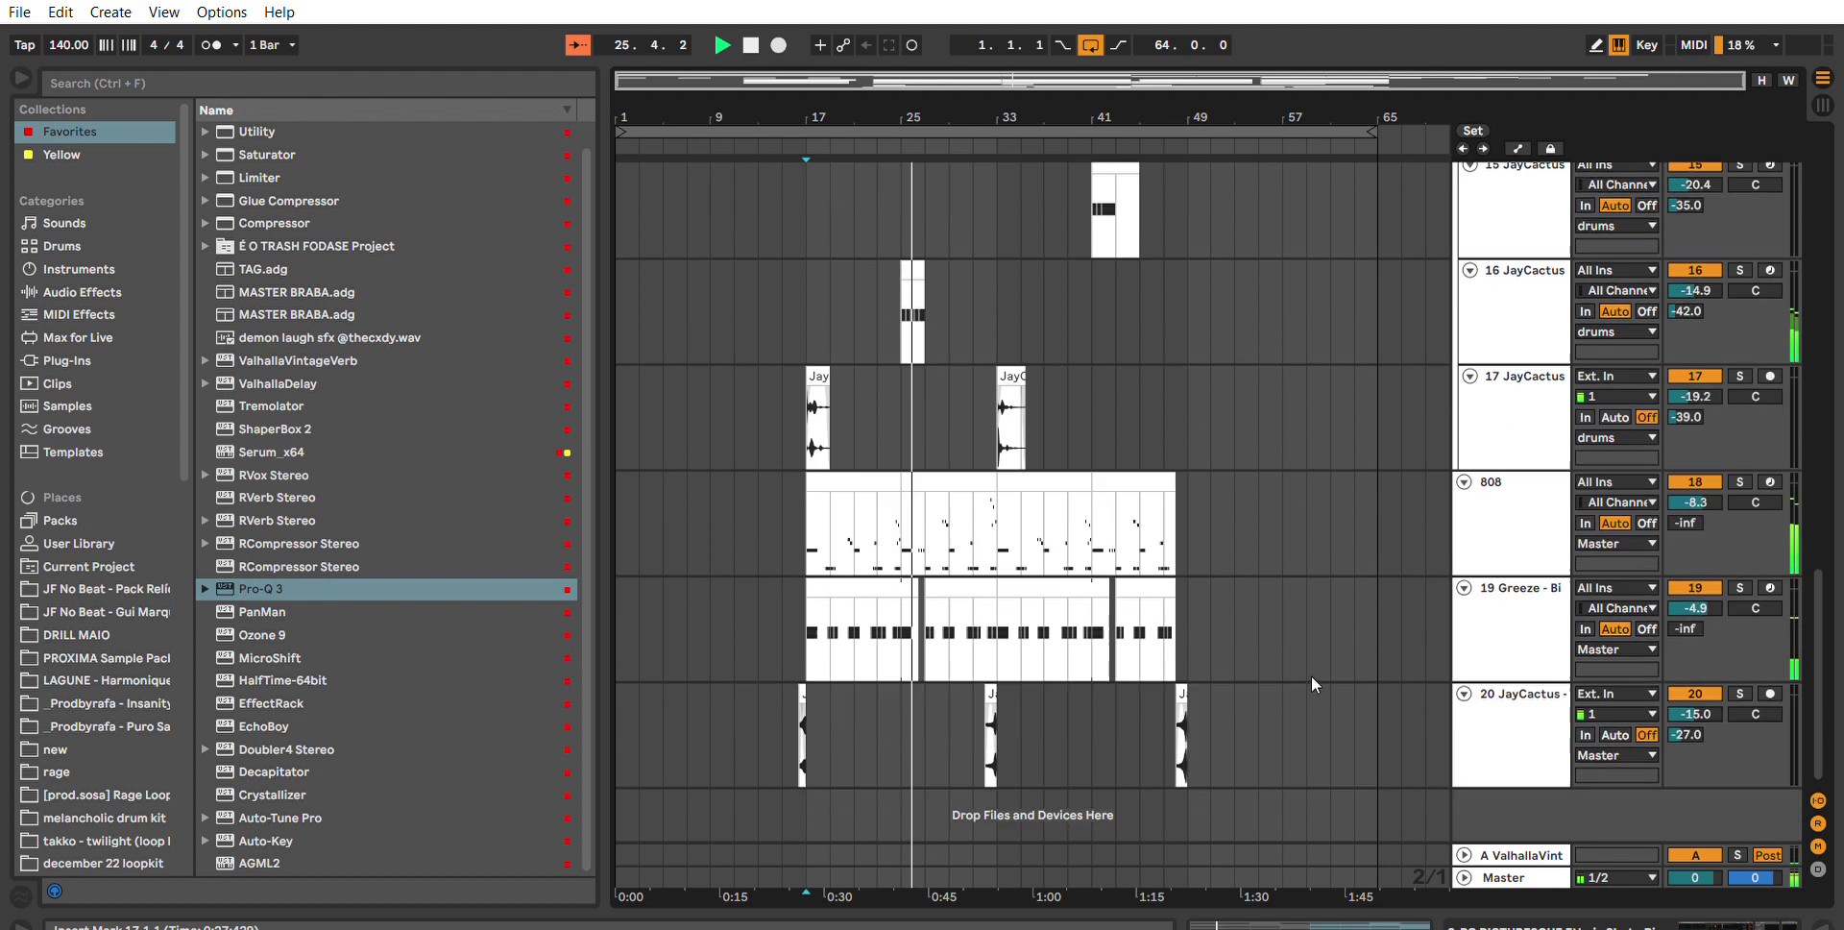
left_click(1373, 707, "shift")
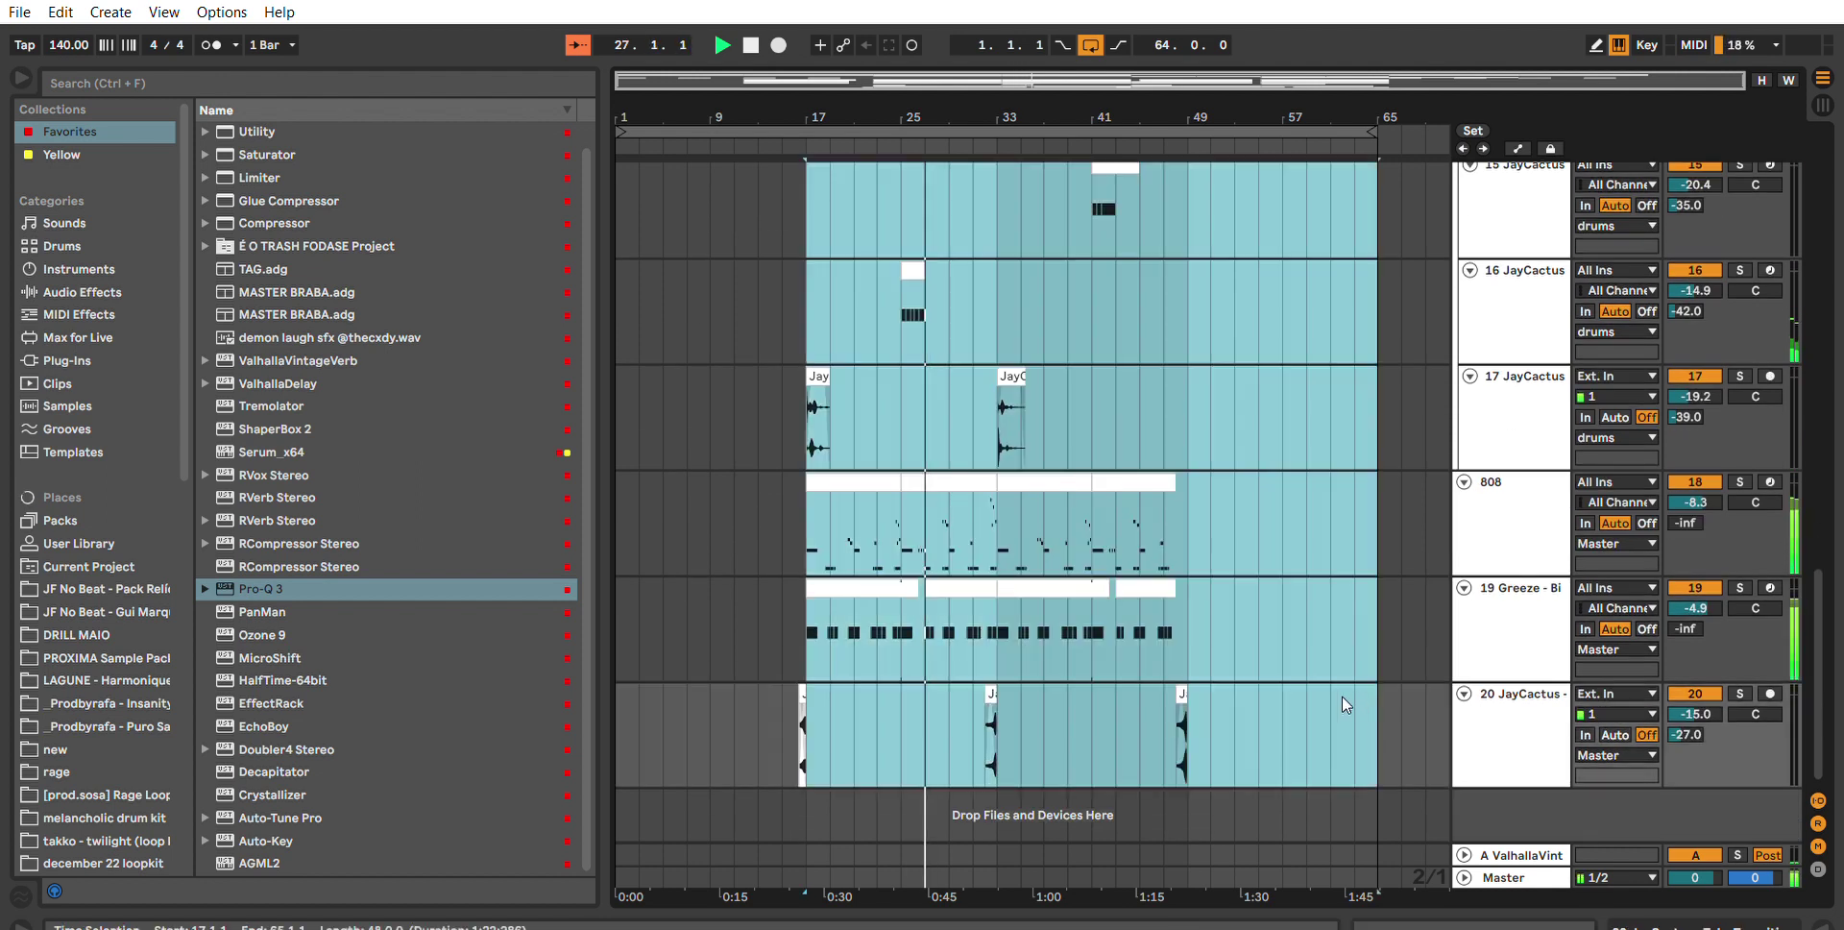
scroll(1341, 695, "up", 5)
scroll(1292, 297, "up", 2)
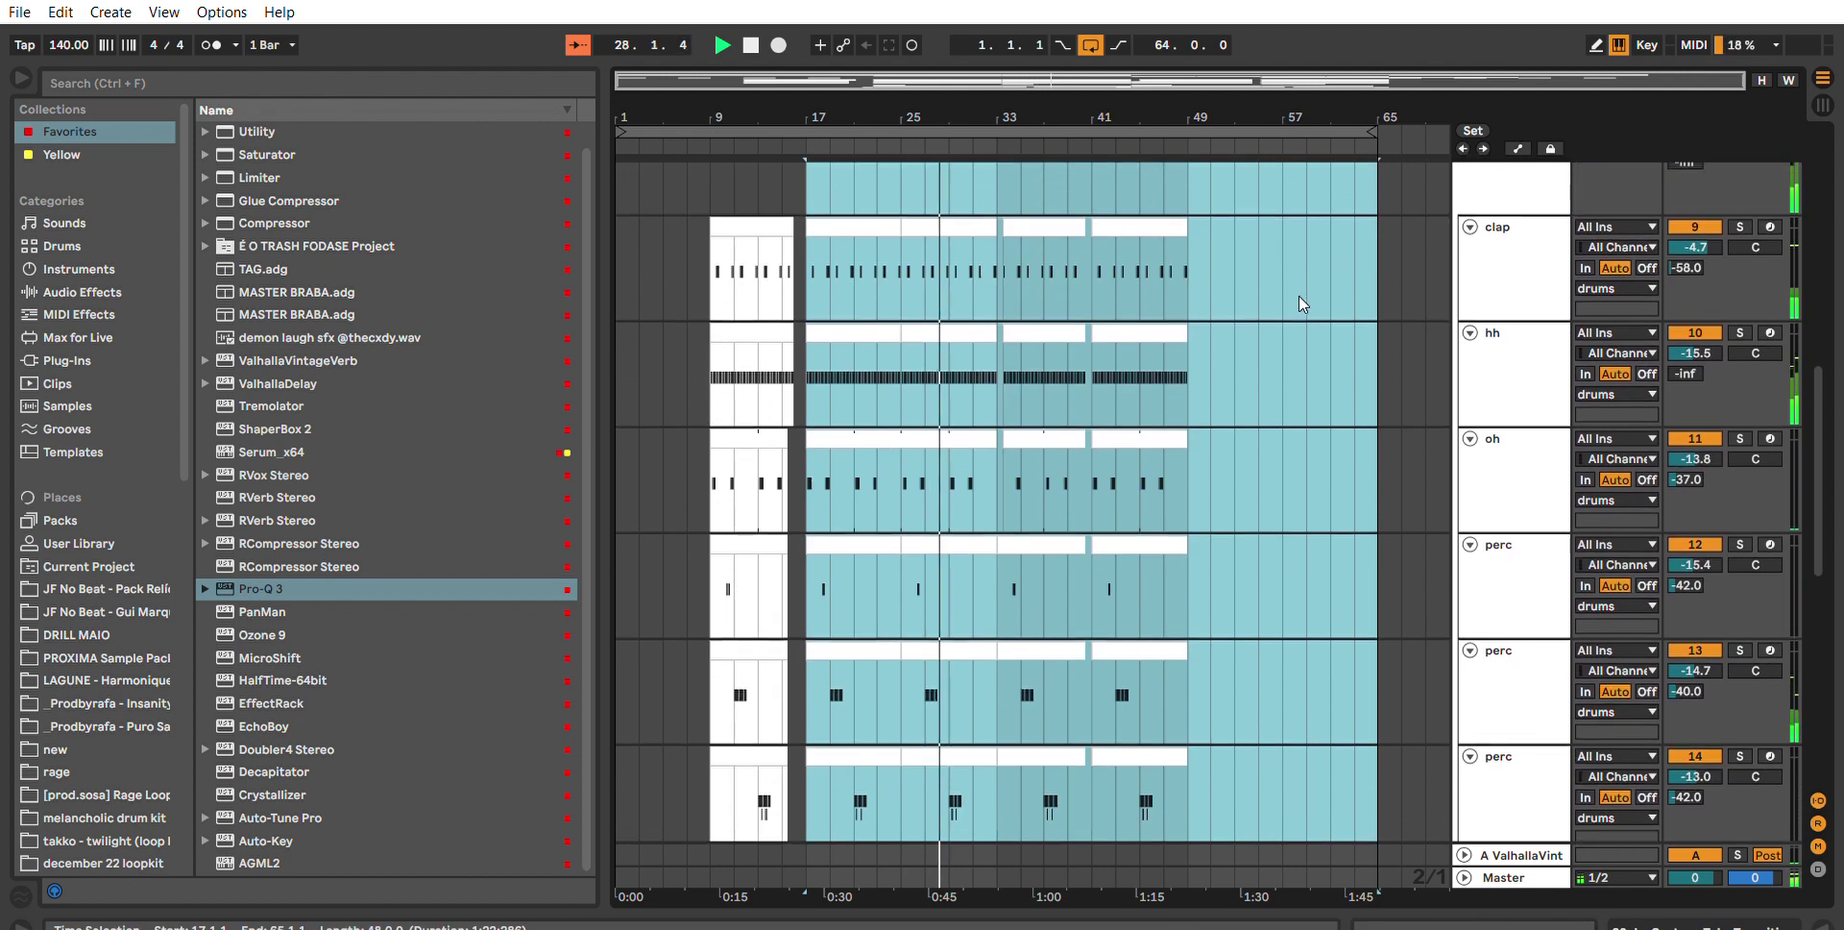
key("ctrl+d")
left_click_drag(1127, 95, 1127, 48)
scroll(1309, 315, "up", 6)
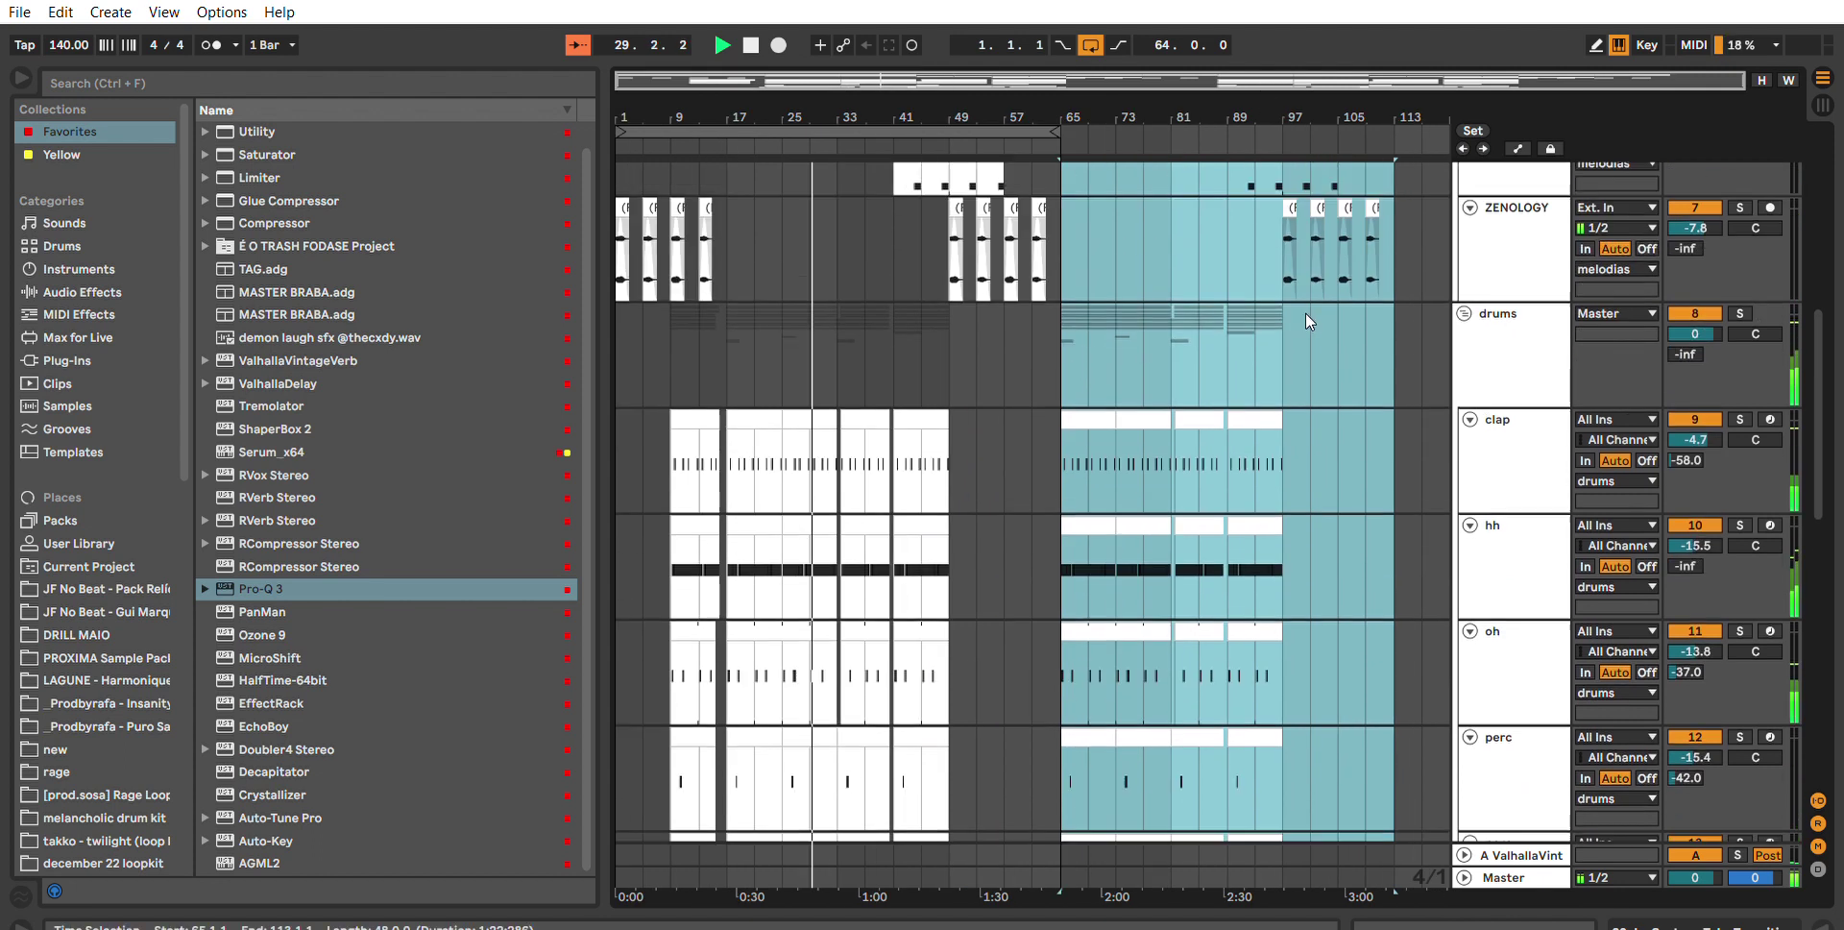
Extend the arrangement loop to bar 113.
left_click_drag(1069, 111, 1395, 110)
scroll(1409, 256, "down", 5)
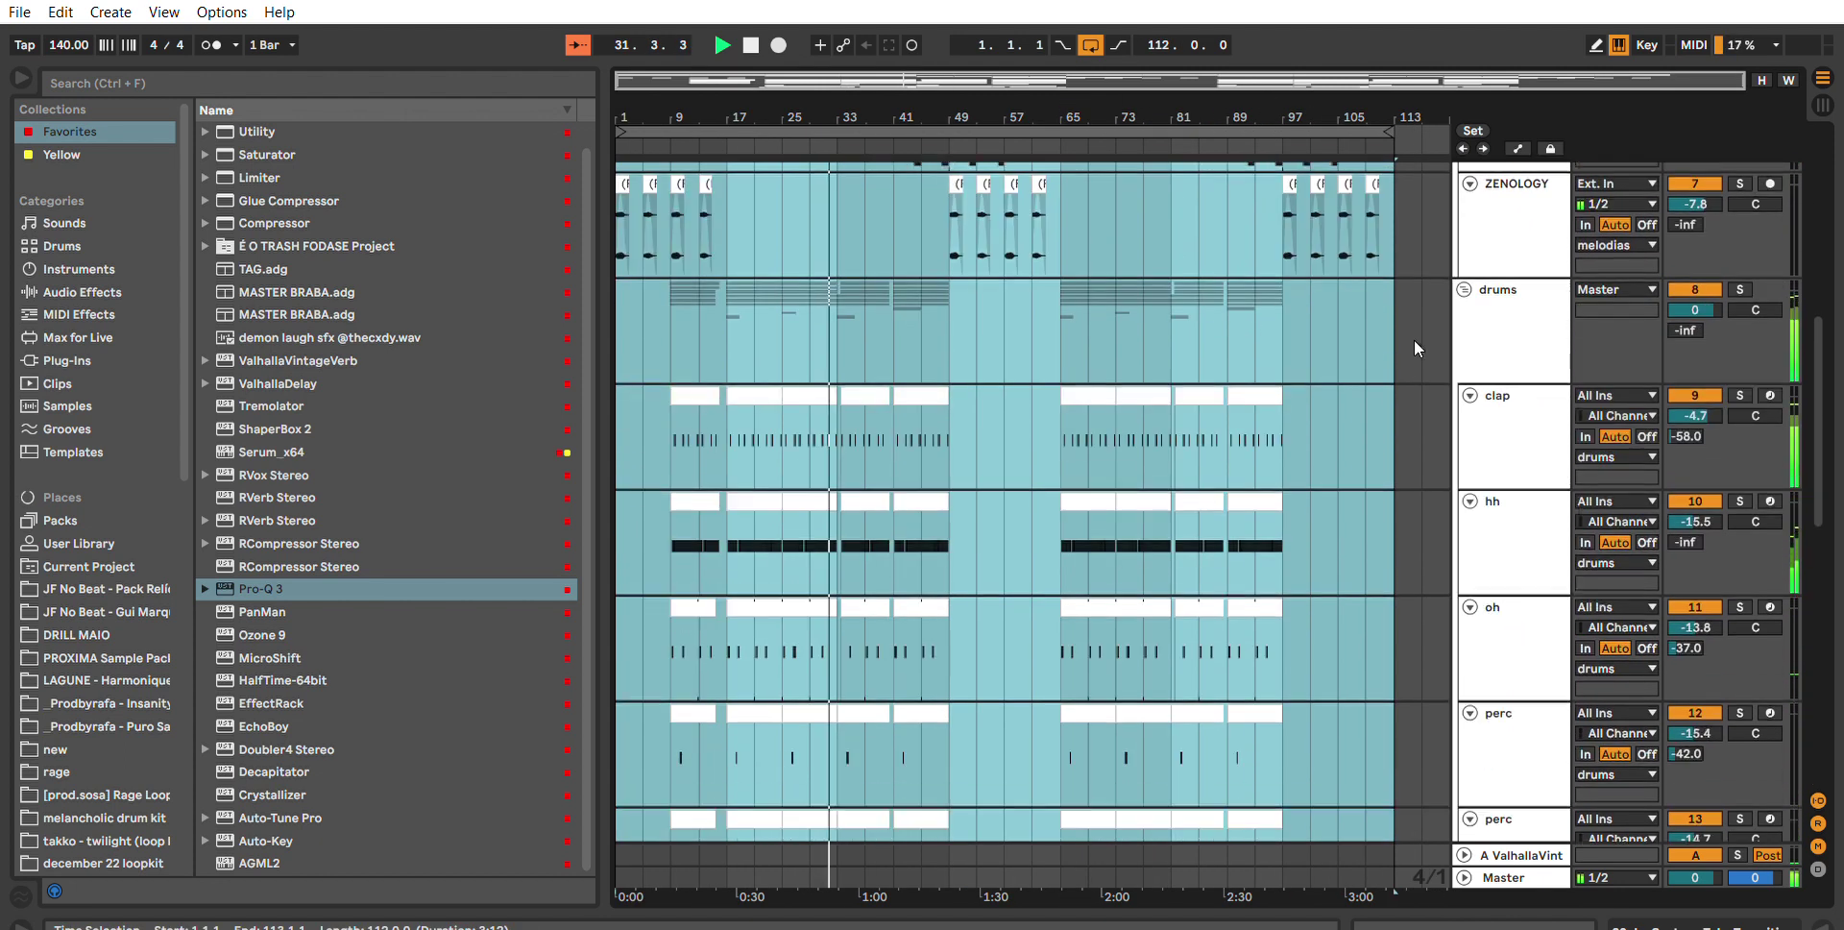
left_click(1377, 554)
Fill the empty drum section from bar 49 to 64 with copies of the bar 9 to 16 clap, hh, oh and perc clips.
scroll(1248, 596, "down", 4)
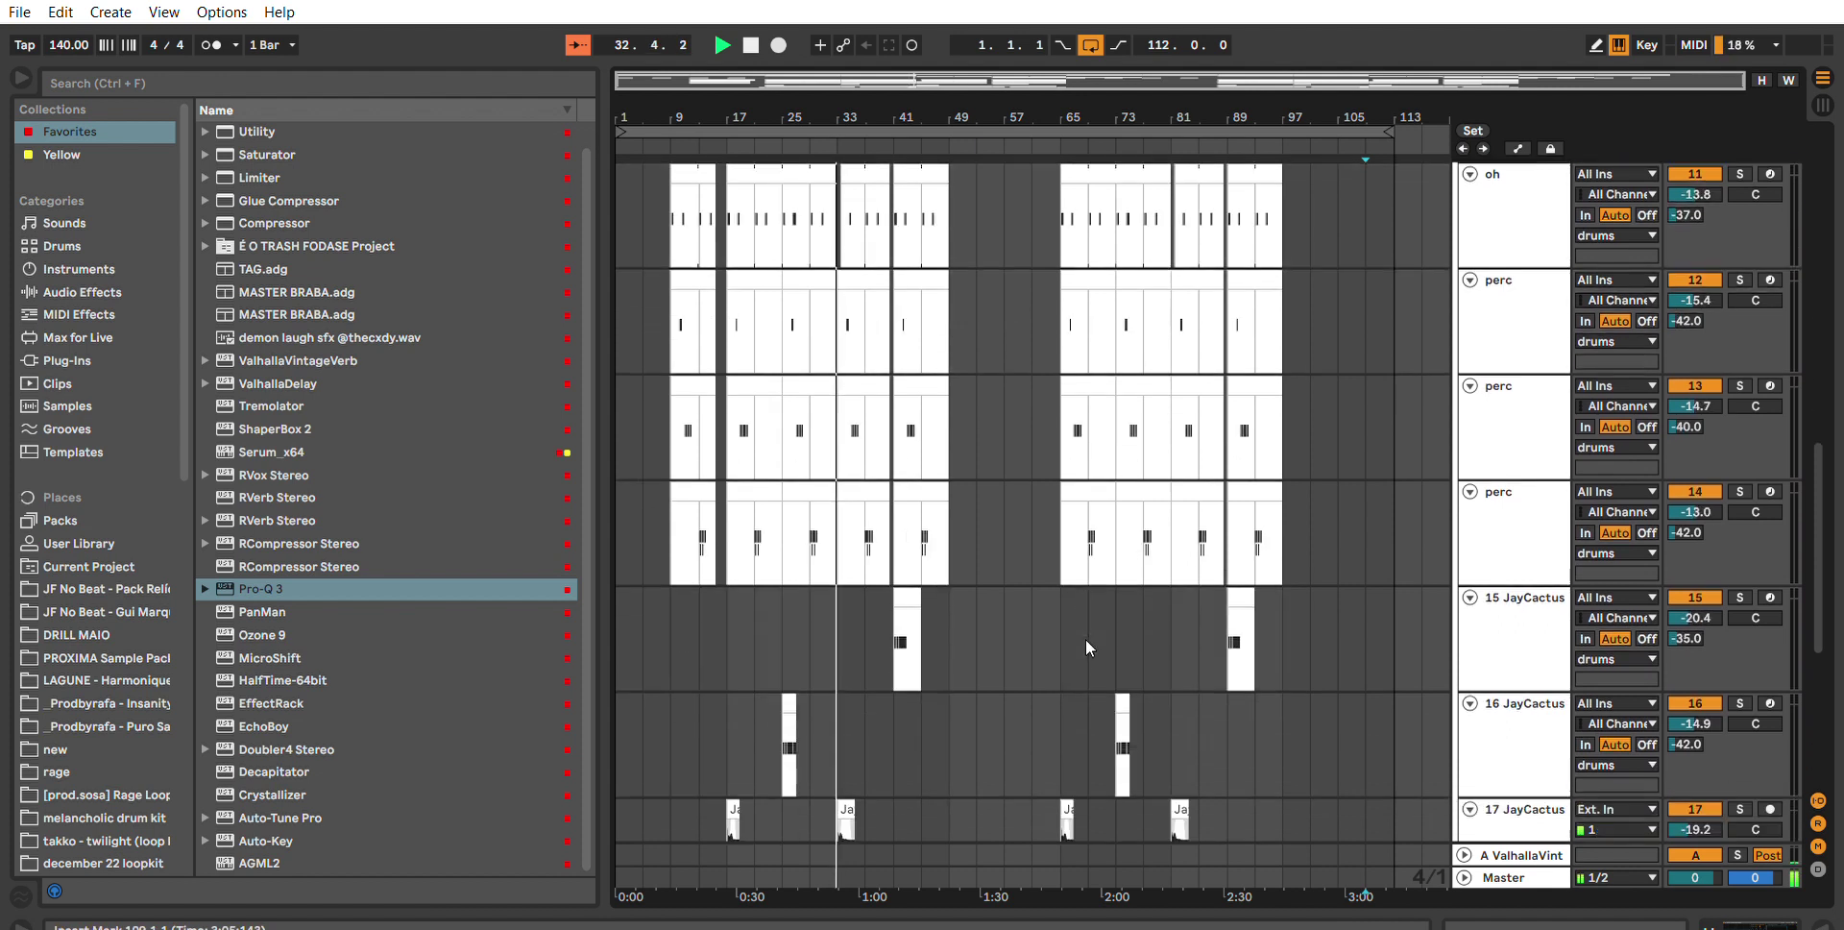
scroll(672, 413, "up", 3)
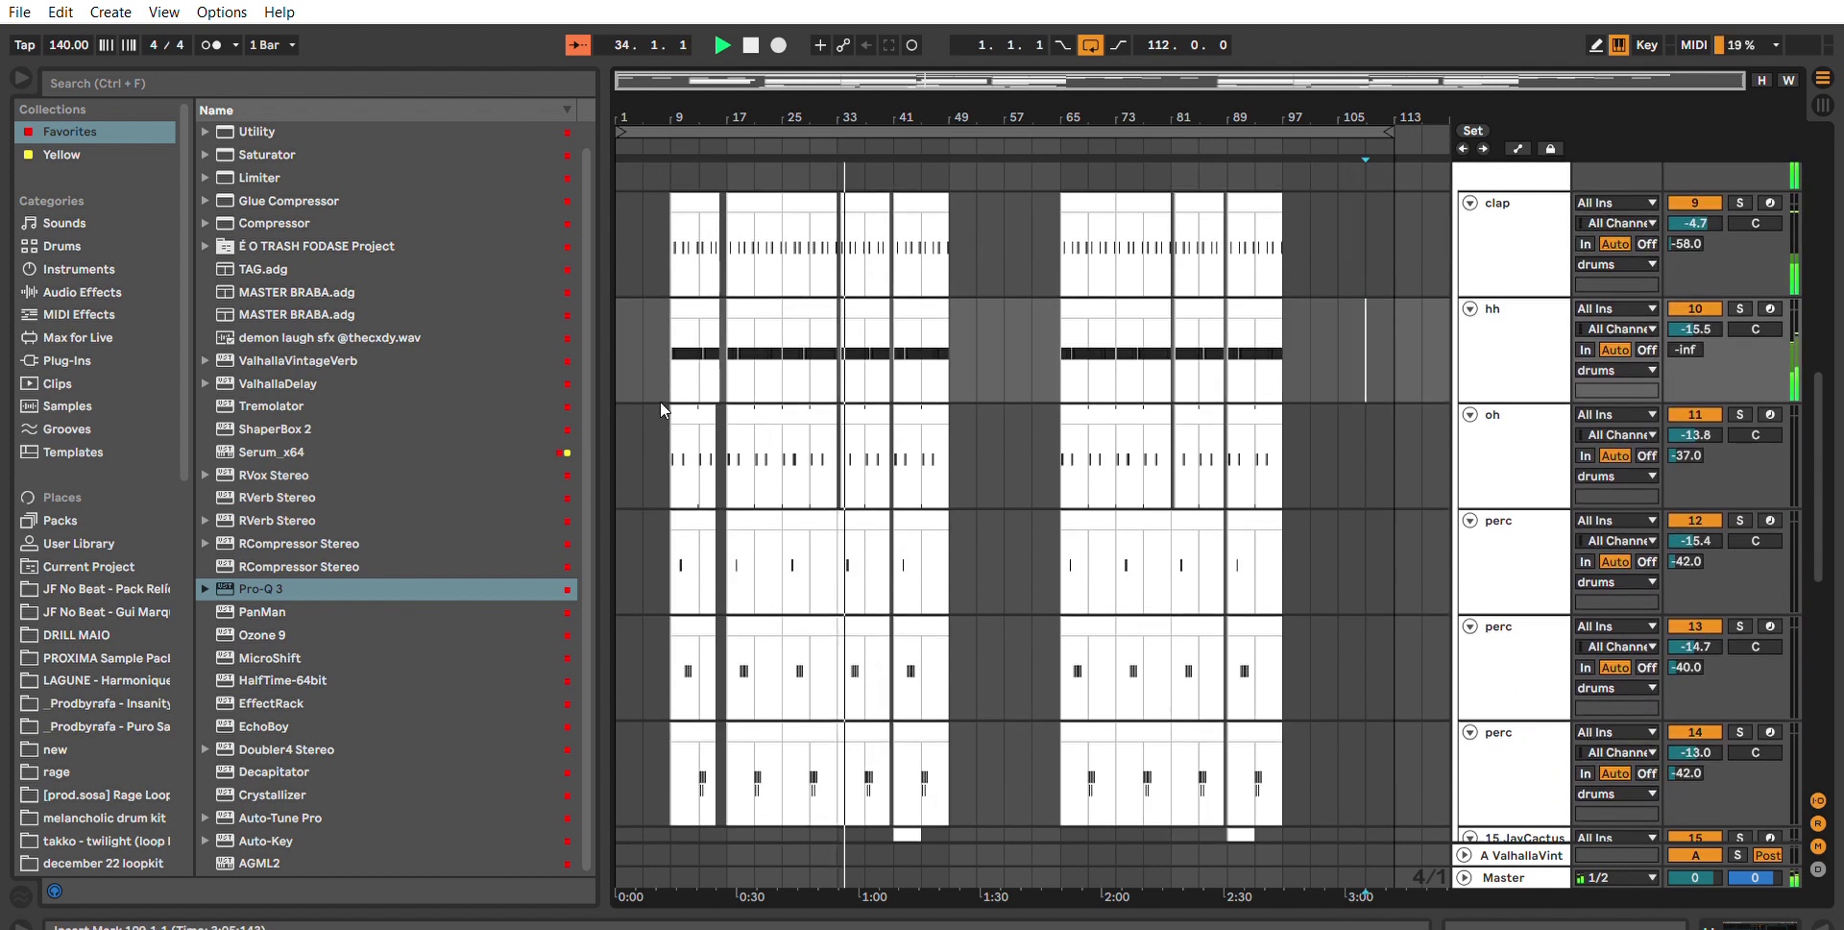
scroll(682, 298, "up", 2)
left_click(694, 241)
scroll(738, 519, "down", 4)
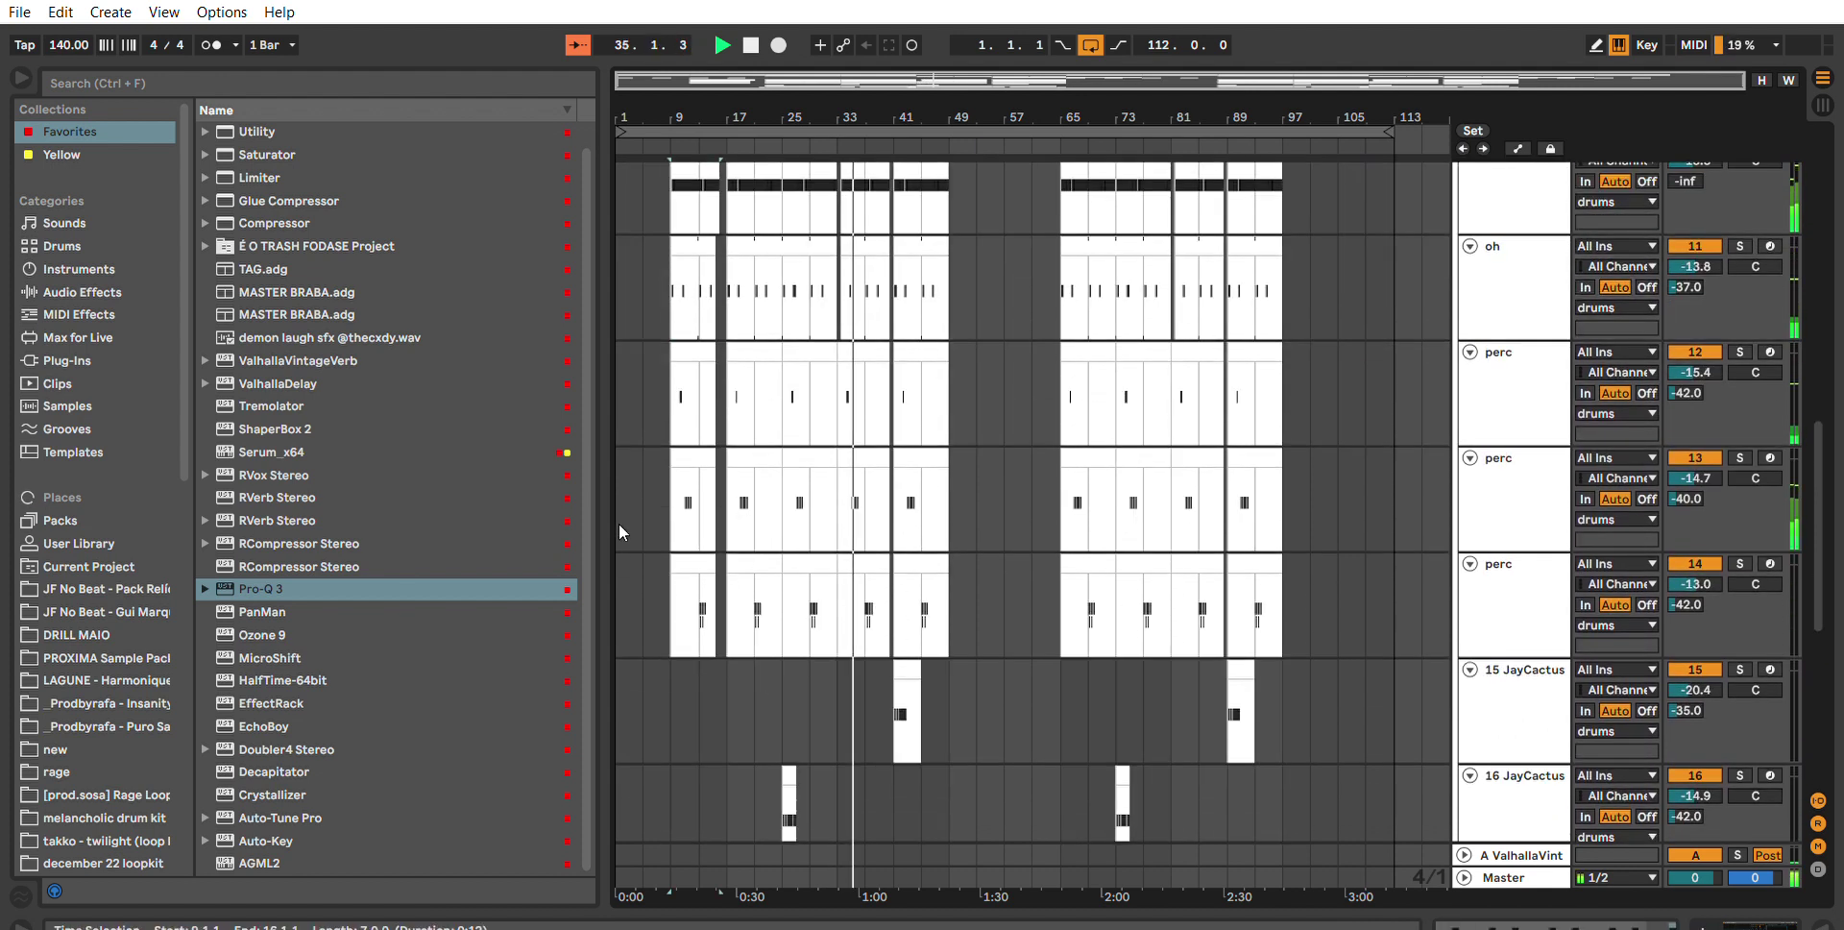
left_click_drag(706, 545, 1047, 609)
scroll(1049, 612, "up", 7)
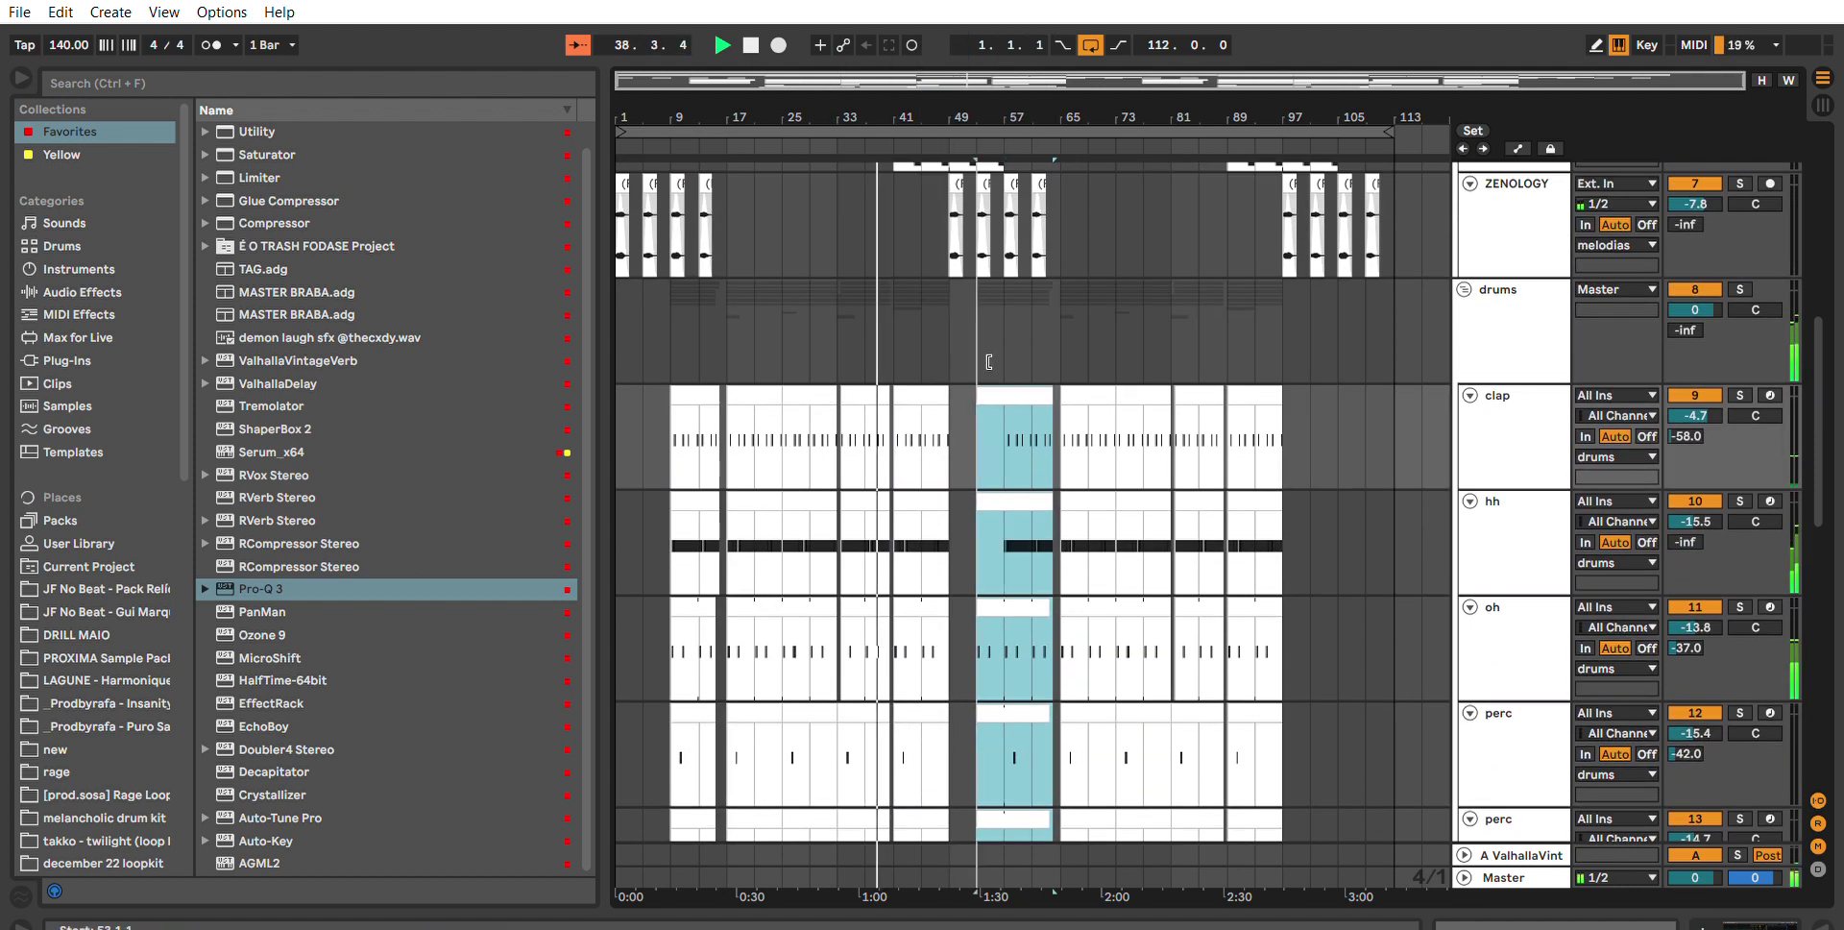
left_click_drag(1036, 395, 981, 398, "ctrl")
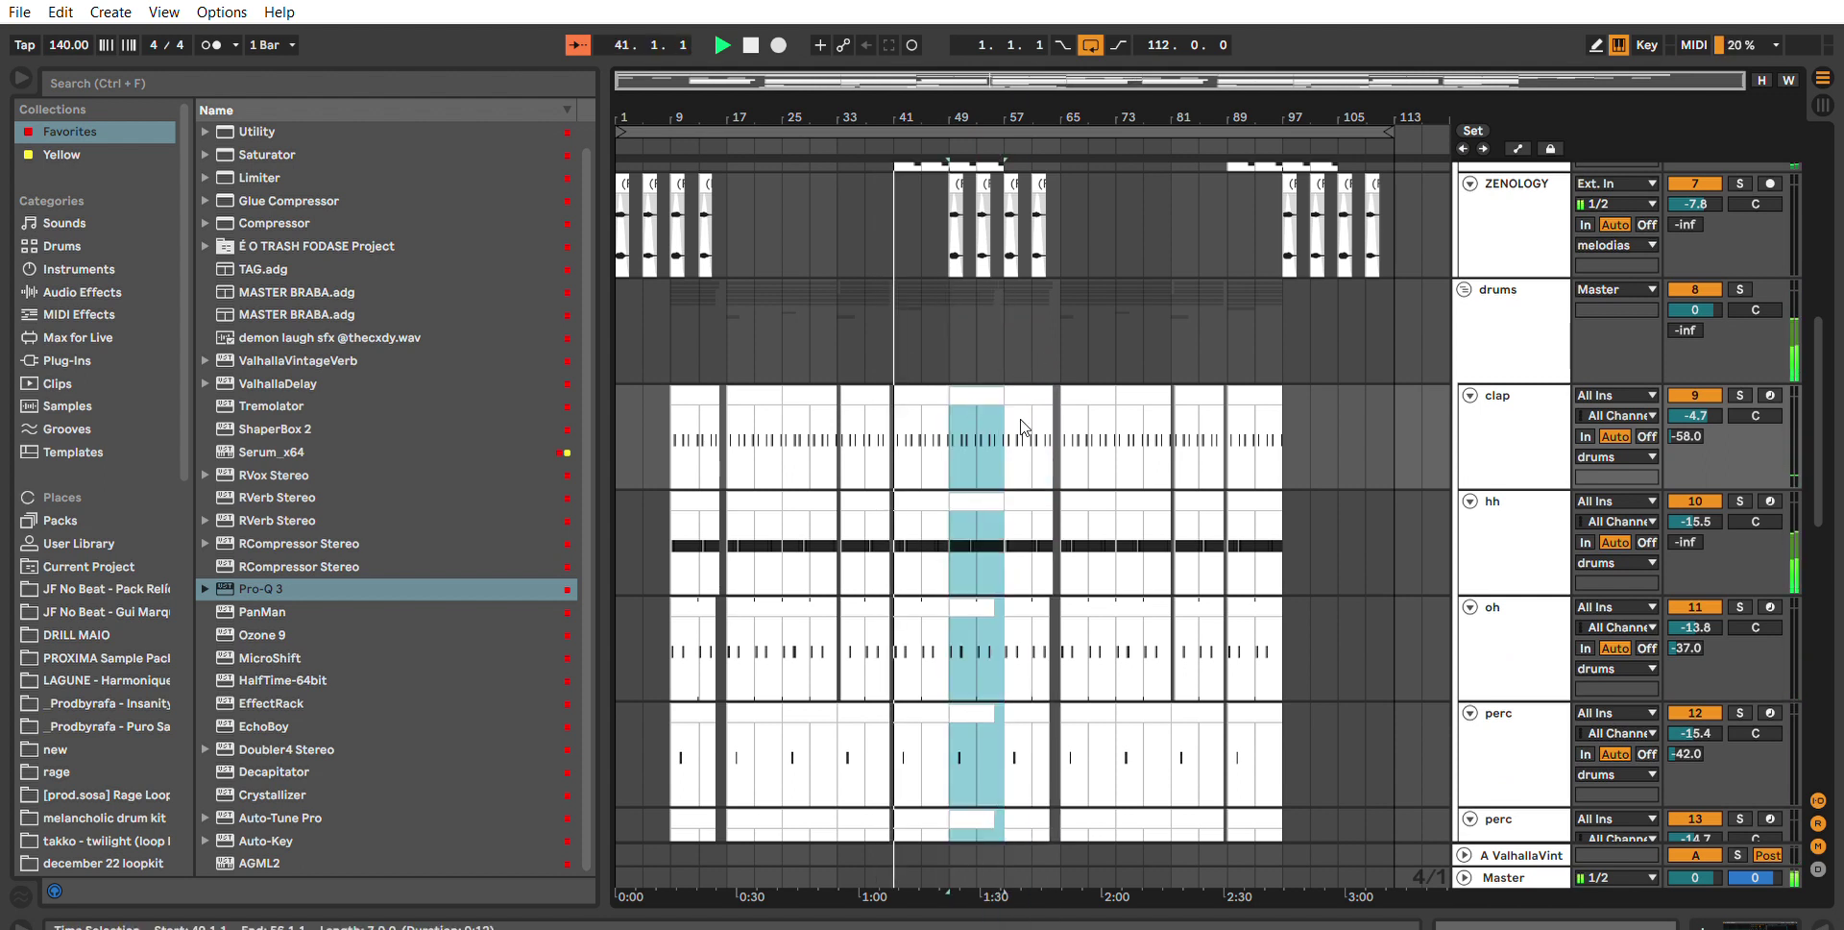
Close the gap before bar 57 by extending the copied oh clip and the three perc clips to that bar.
scroll(1016, 359, "down", 3)
left_click(1000, 534)
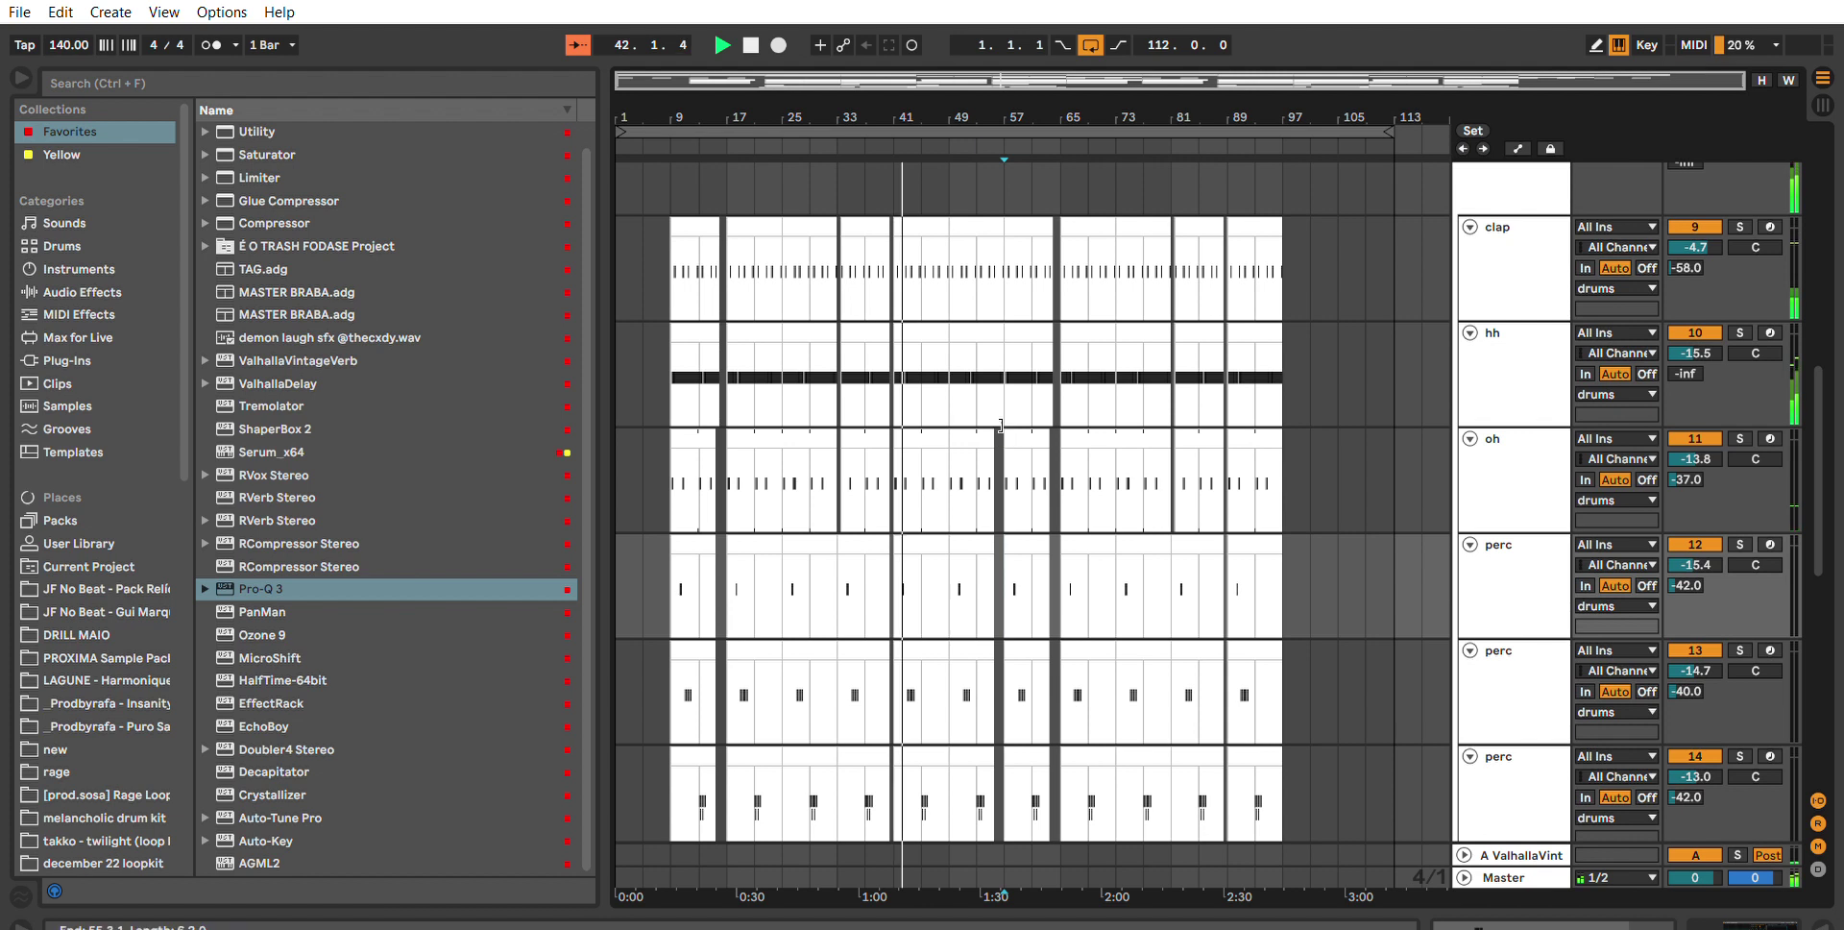
left_click(999, 527)
key("Down")
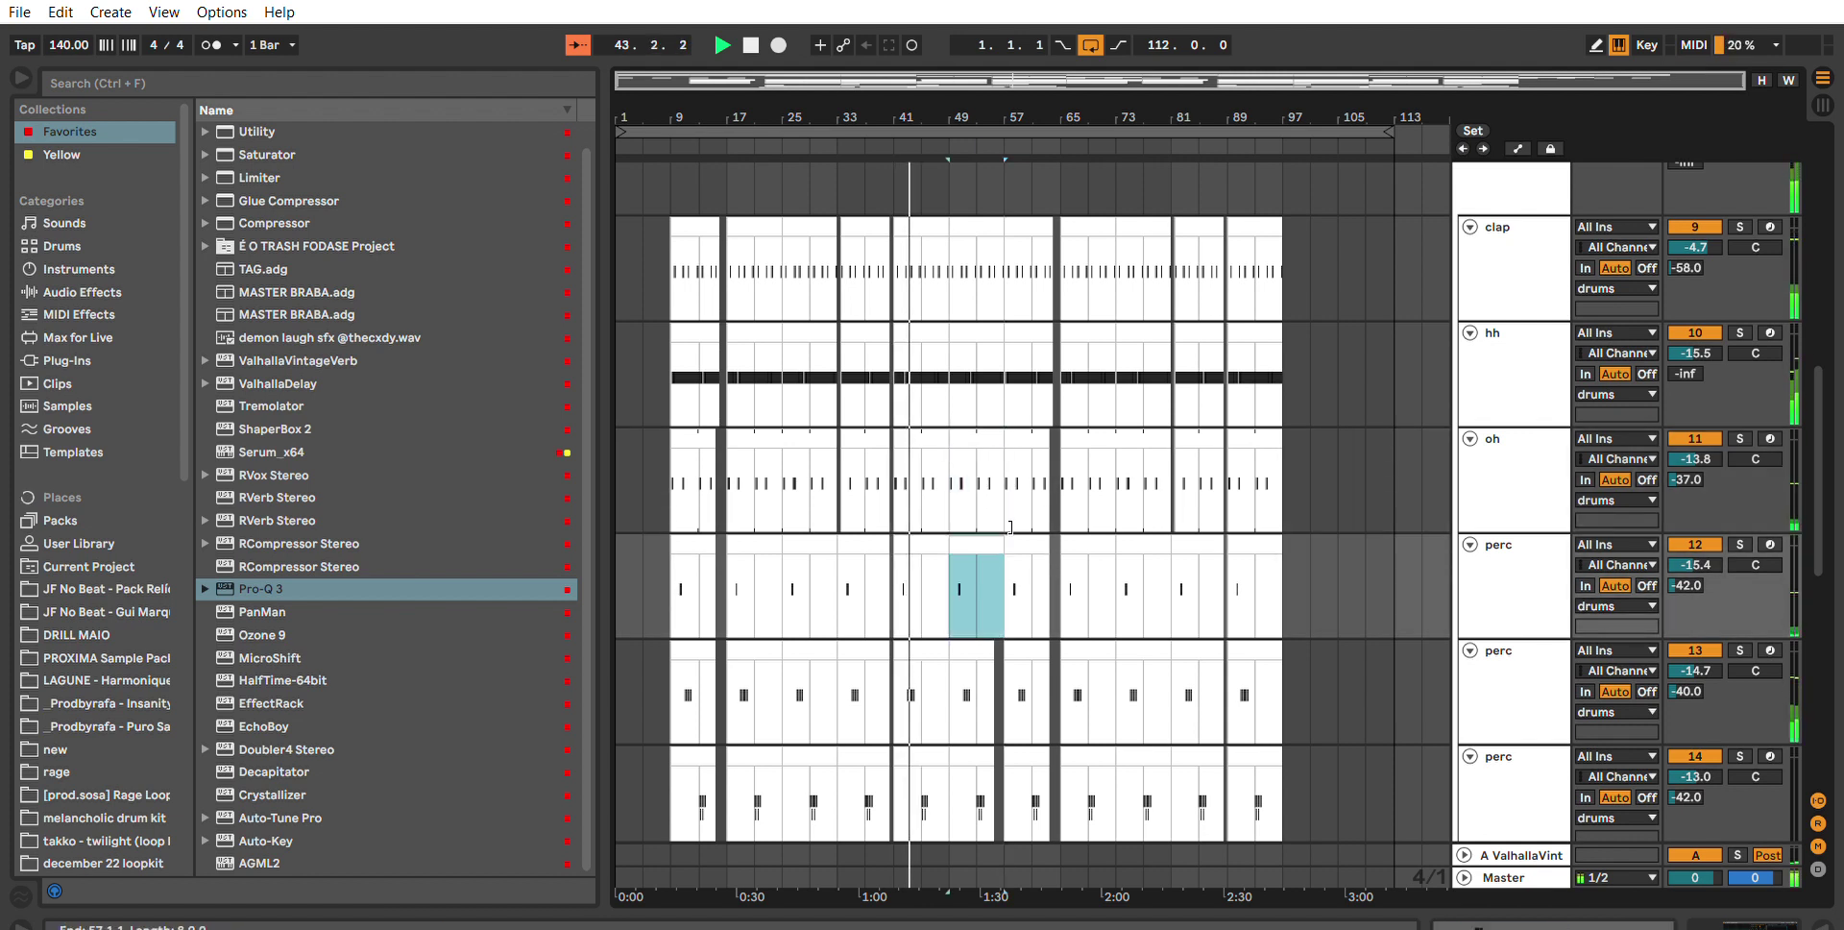
scroll(1004, 509, "down", 3)
key("Down")
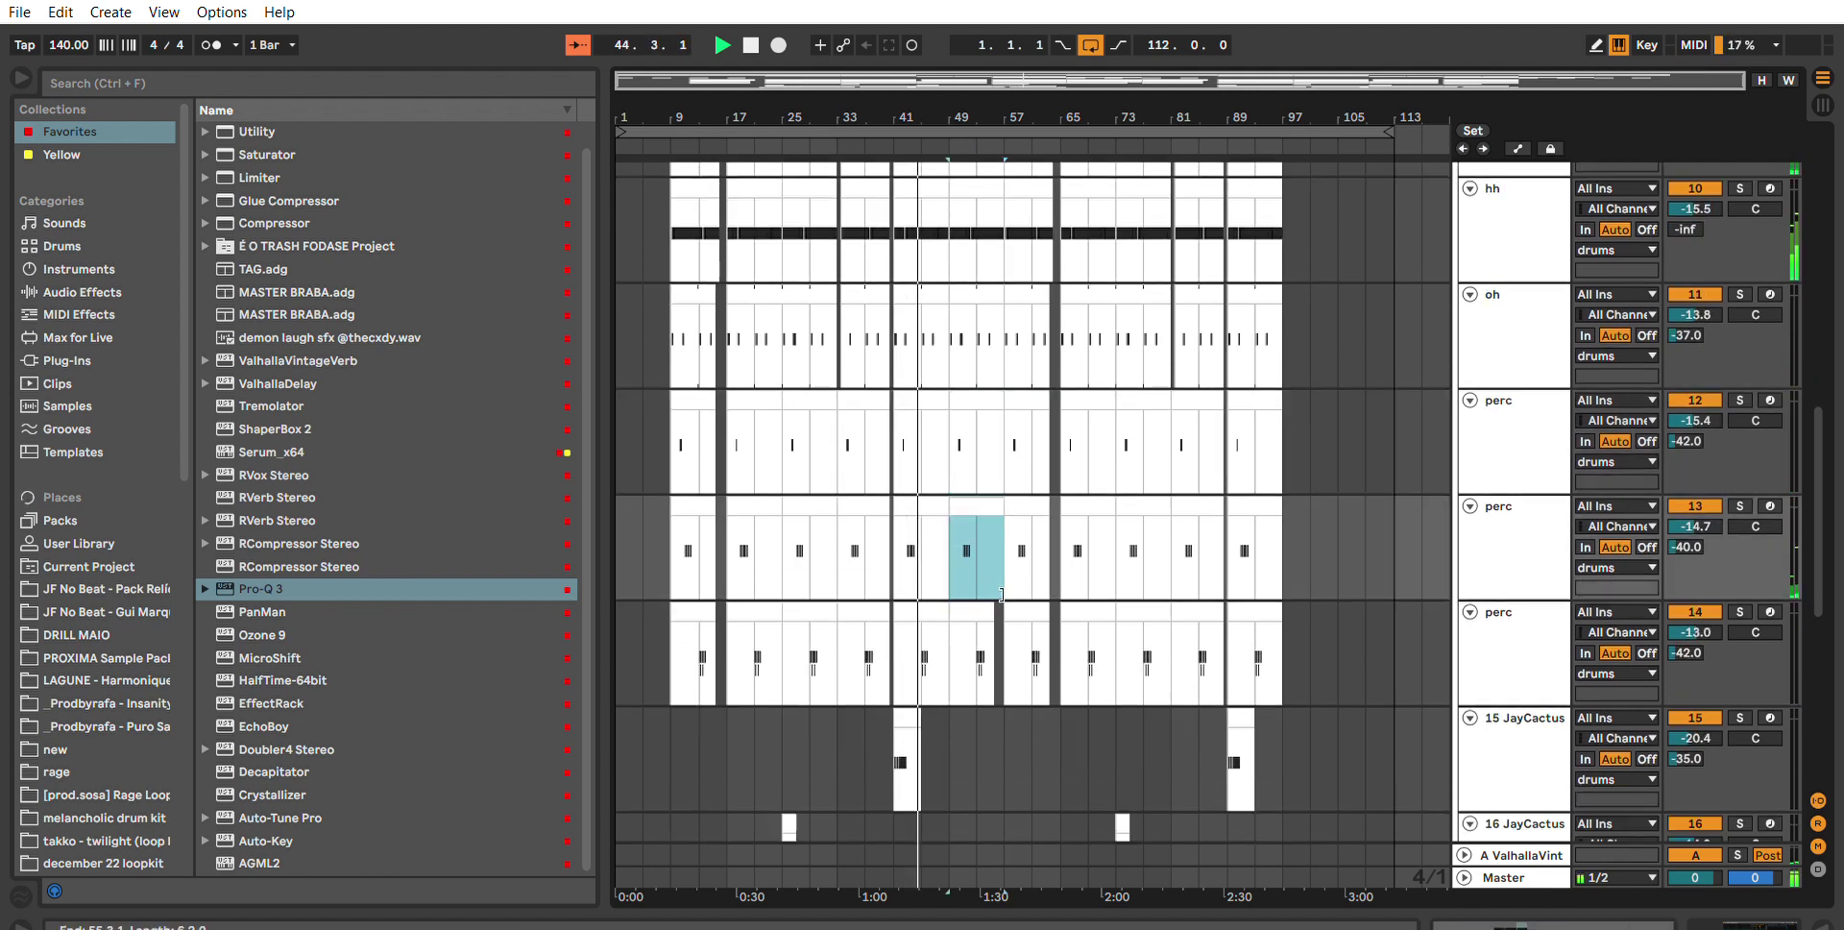
key("Down")
scroll(1038, 605, "down", 8)
scroll(1218, 657, "down", 3)
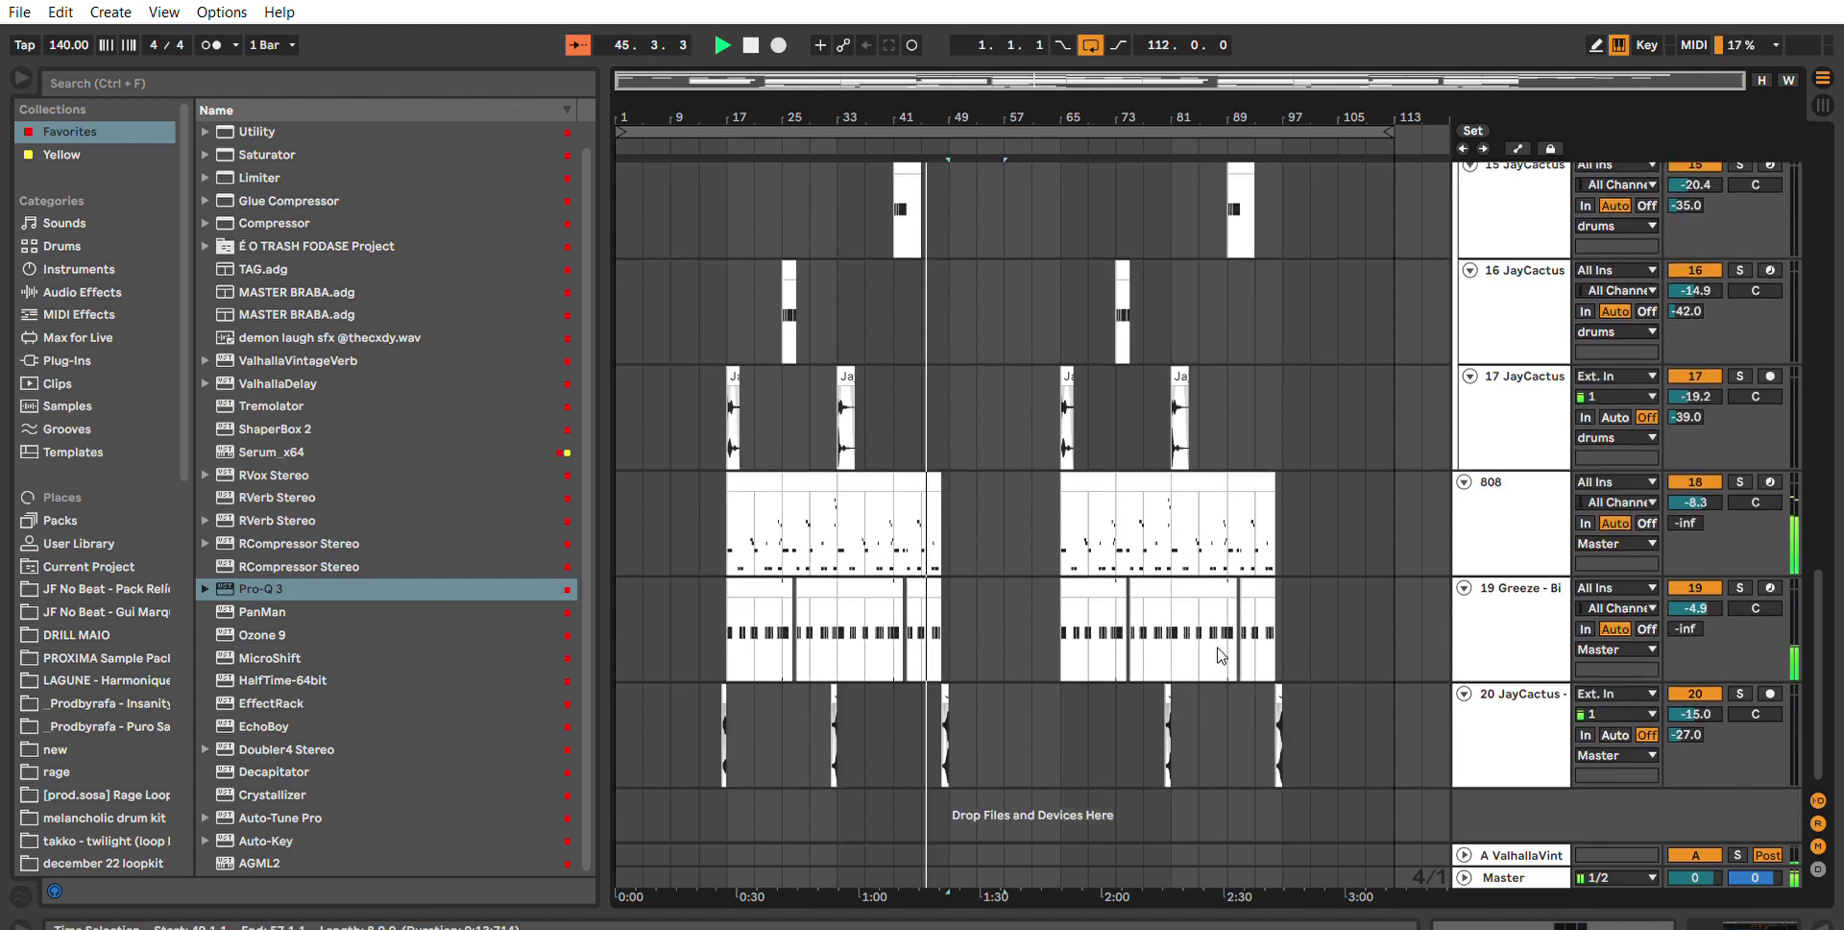
scroll(1105, 610, "up", 3)
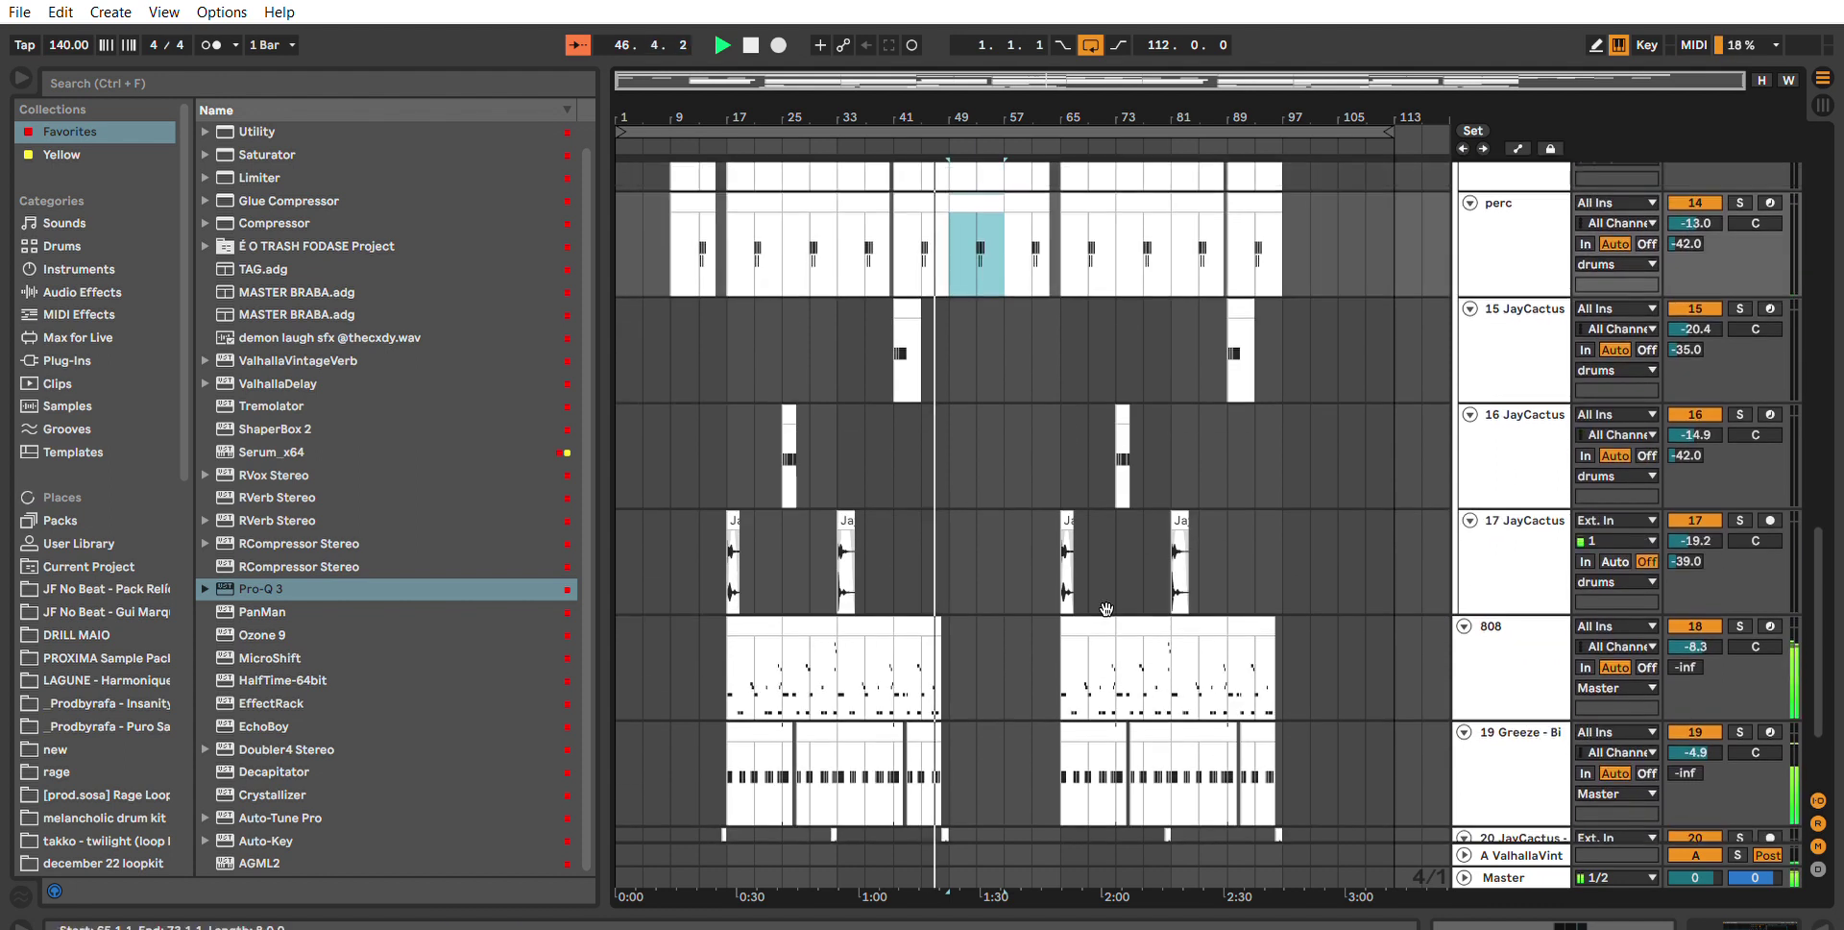
scroll(1104, 605, "down", 3)
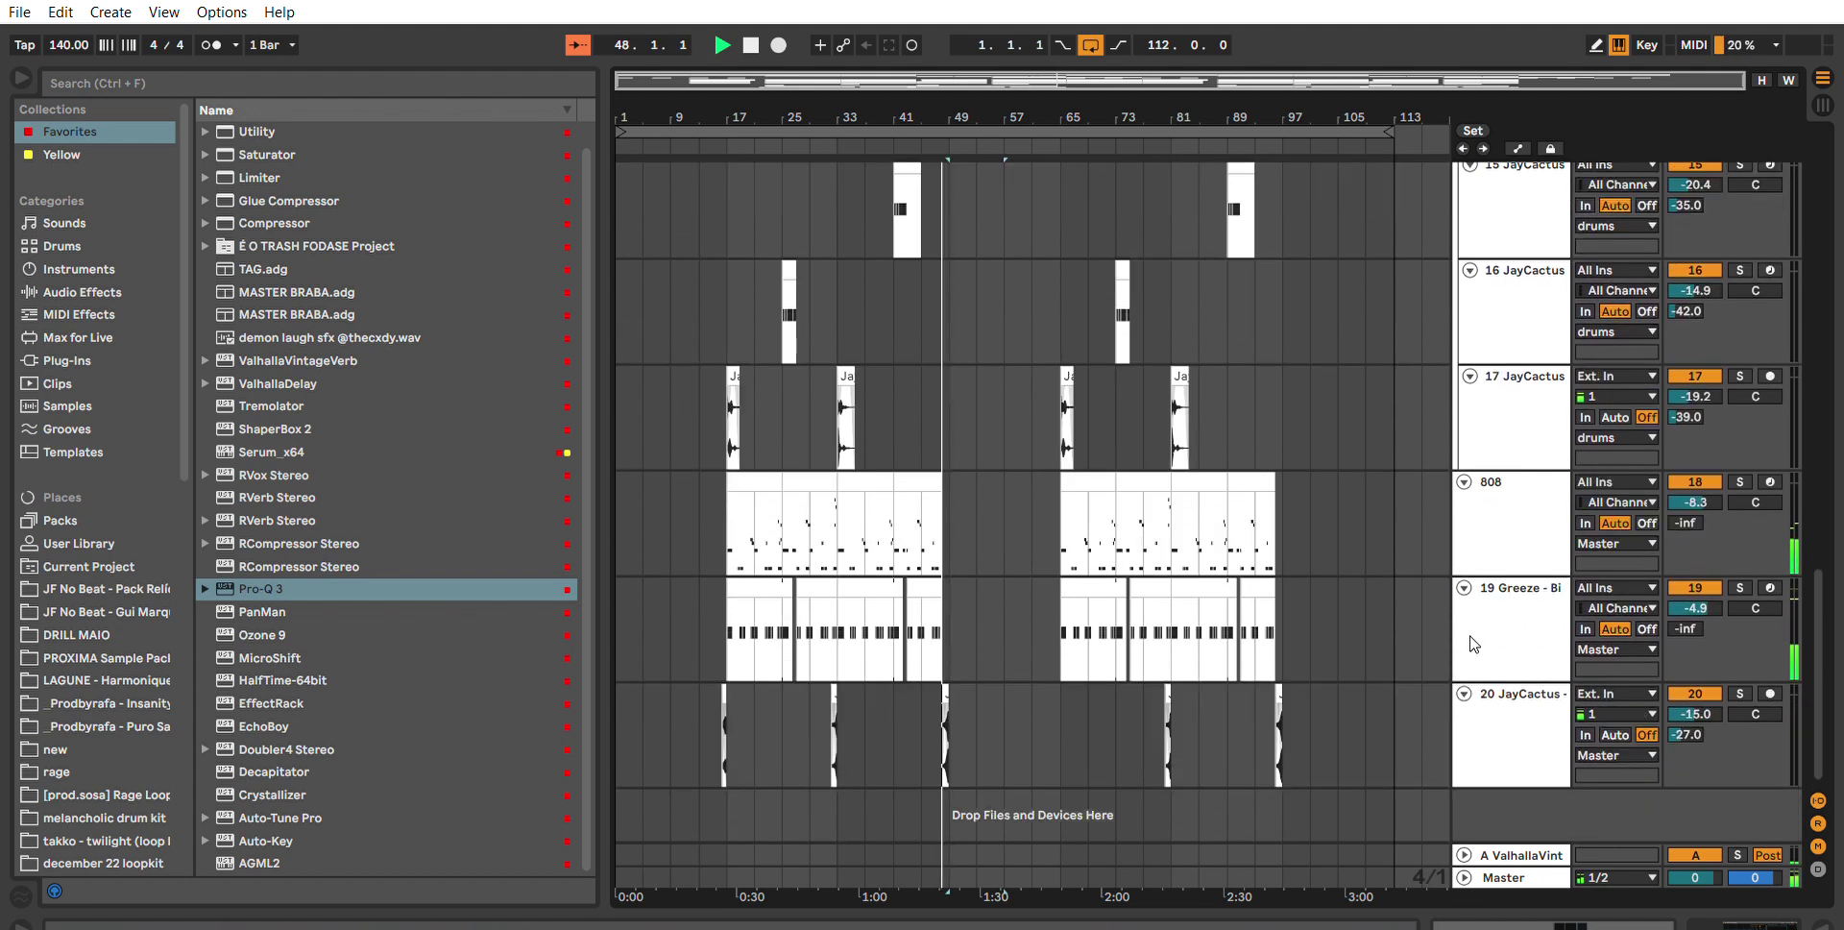
Load an Auto Filter from the EQ & Filters audio effects onto the Master track.
double_click(1504, 876)
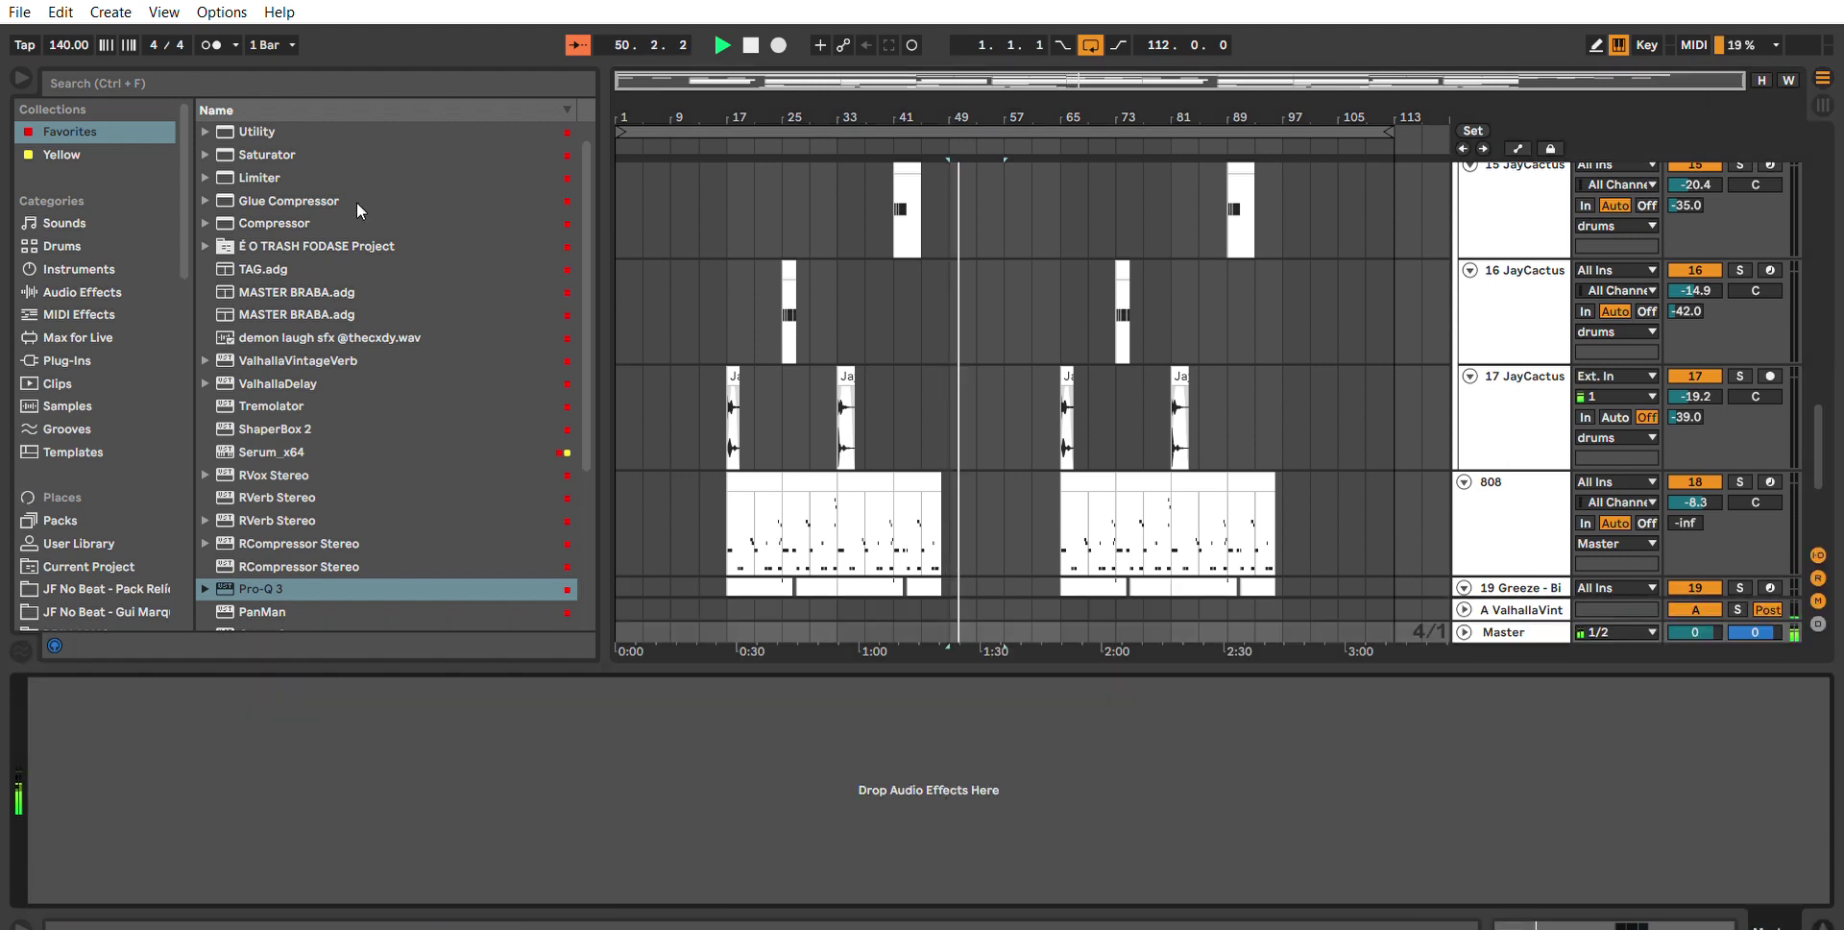
left_click(81, 292)
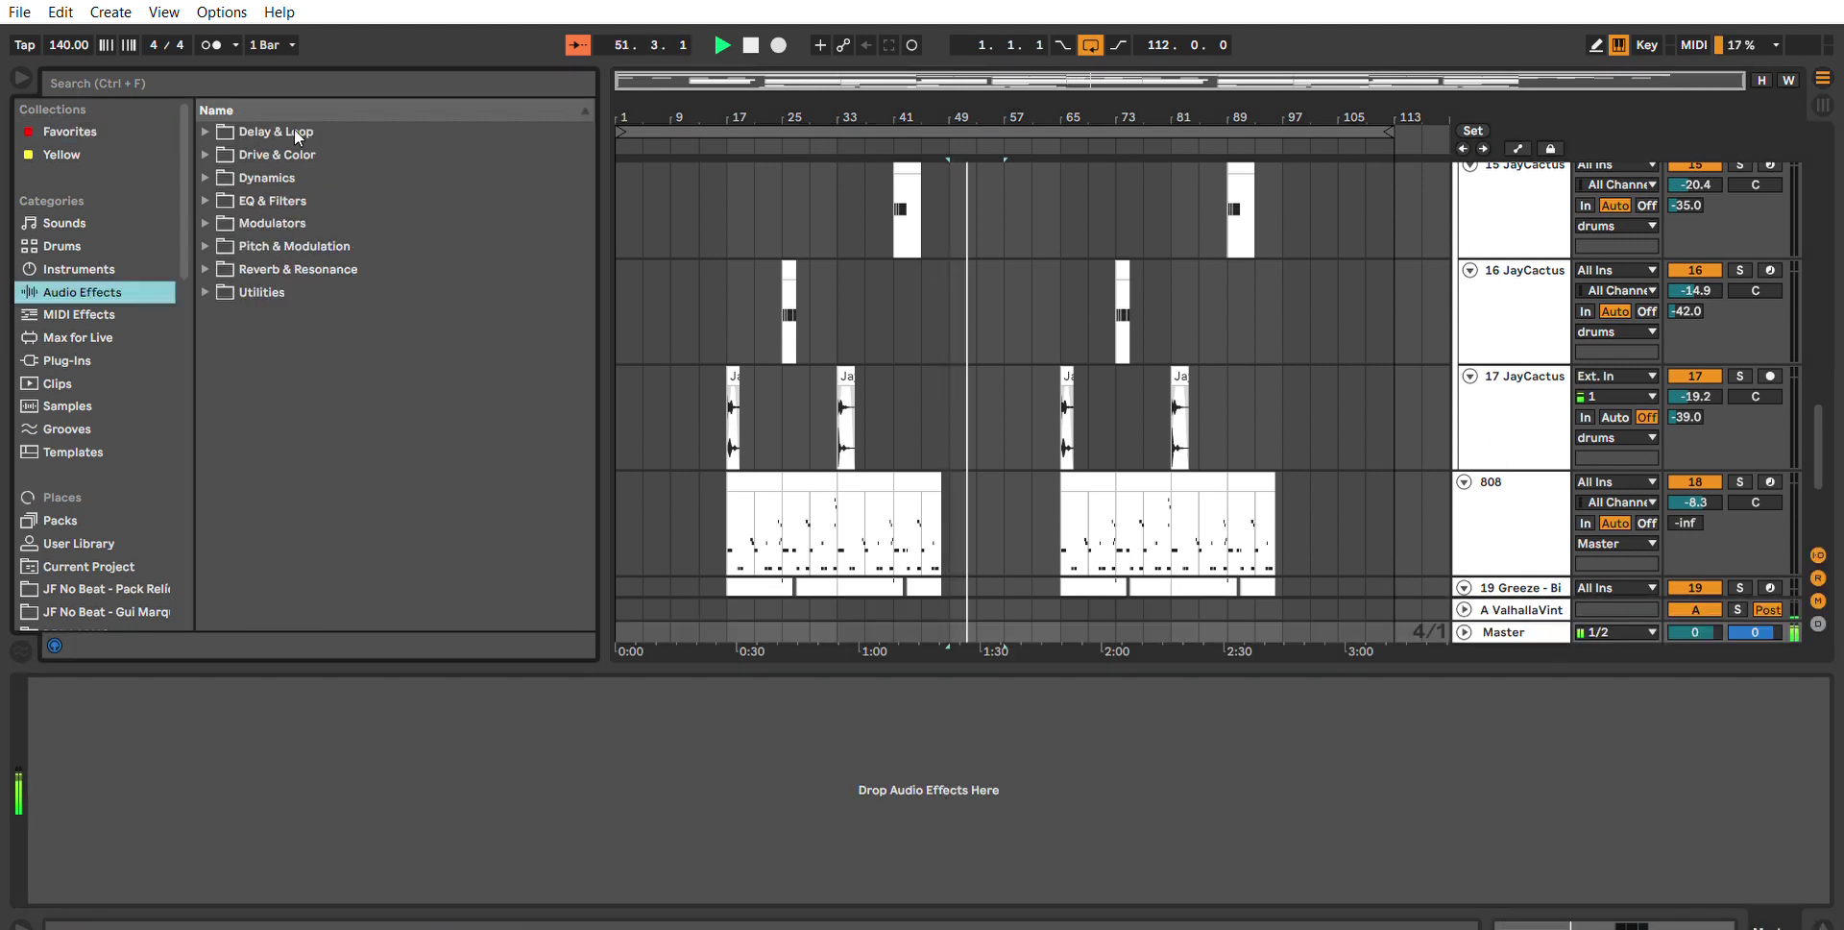
left_click(299, 172)
key("Down")
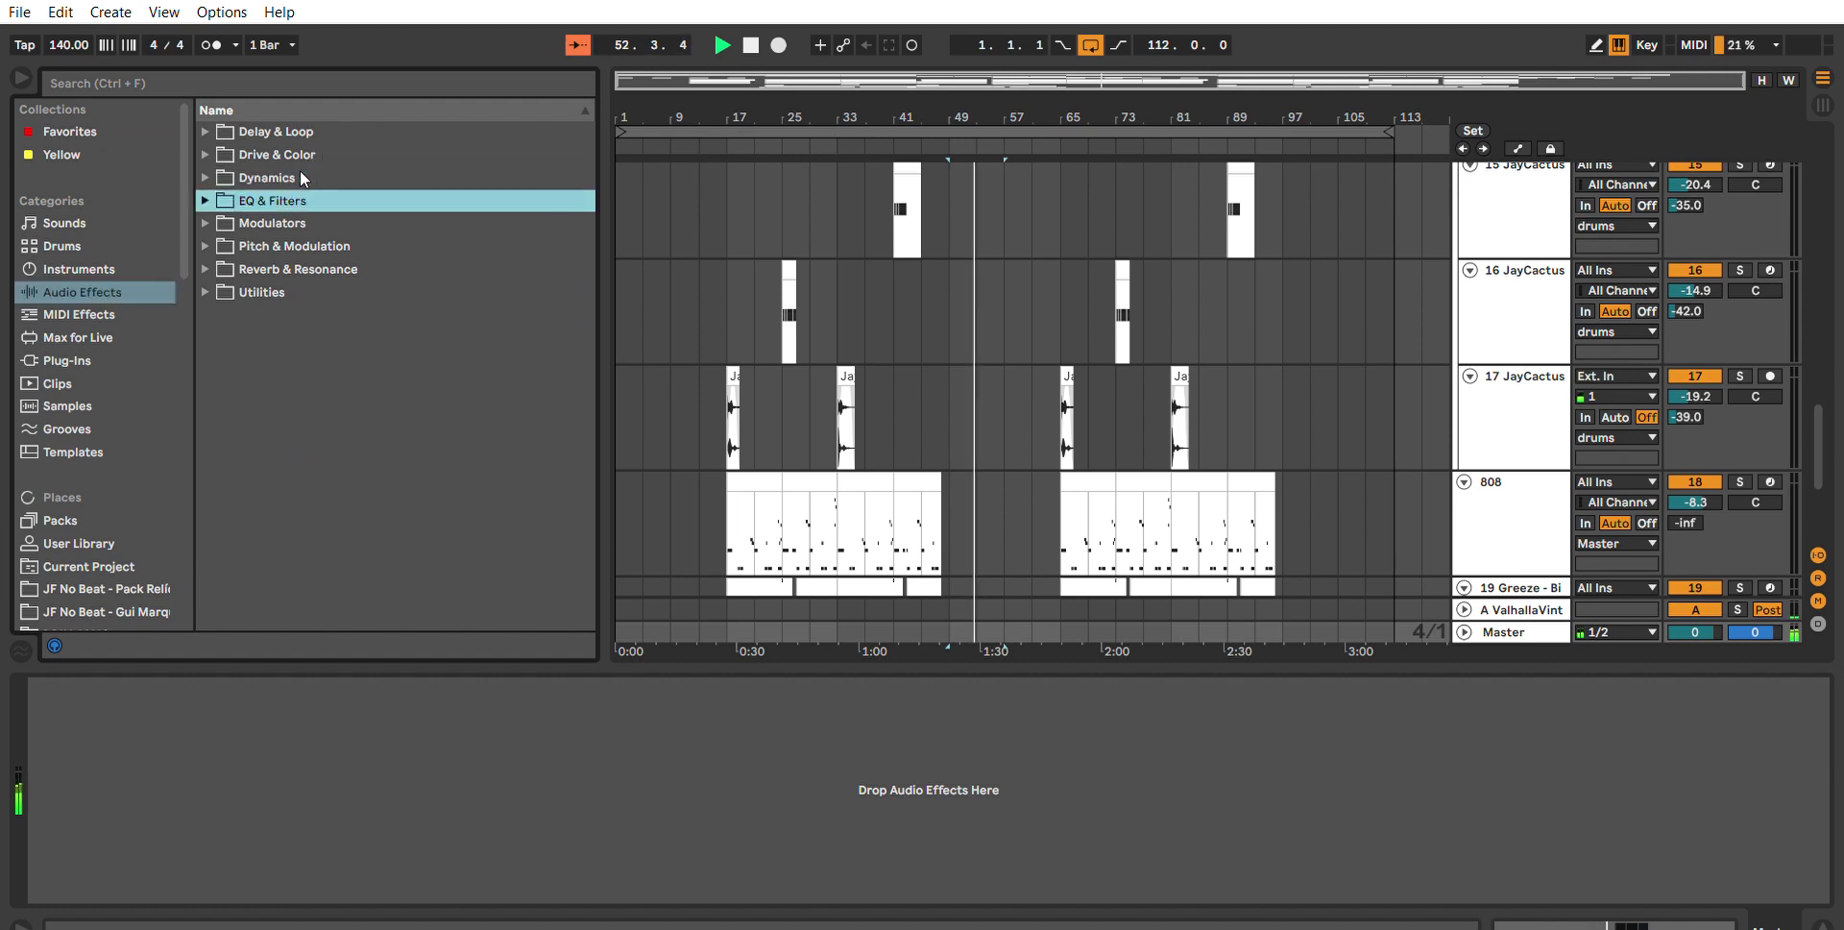
key("Right")
key("Down")
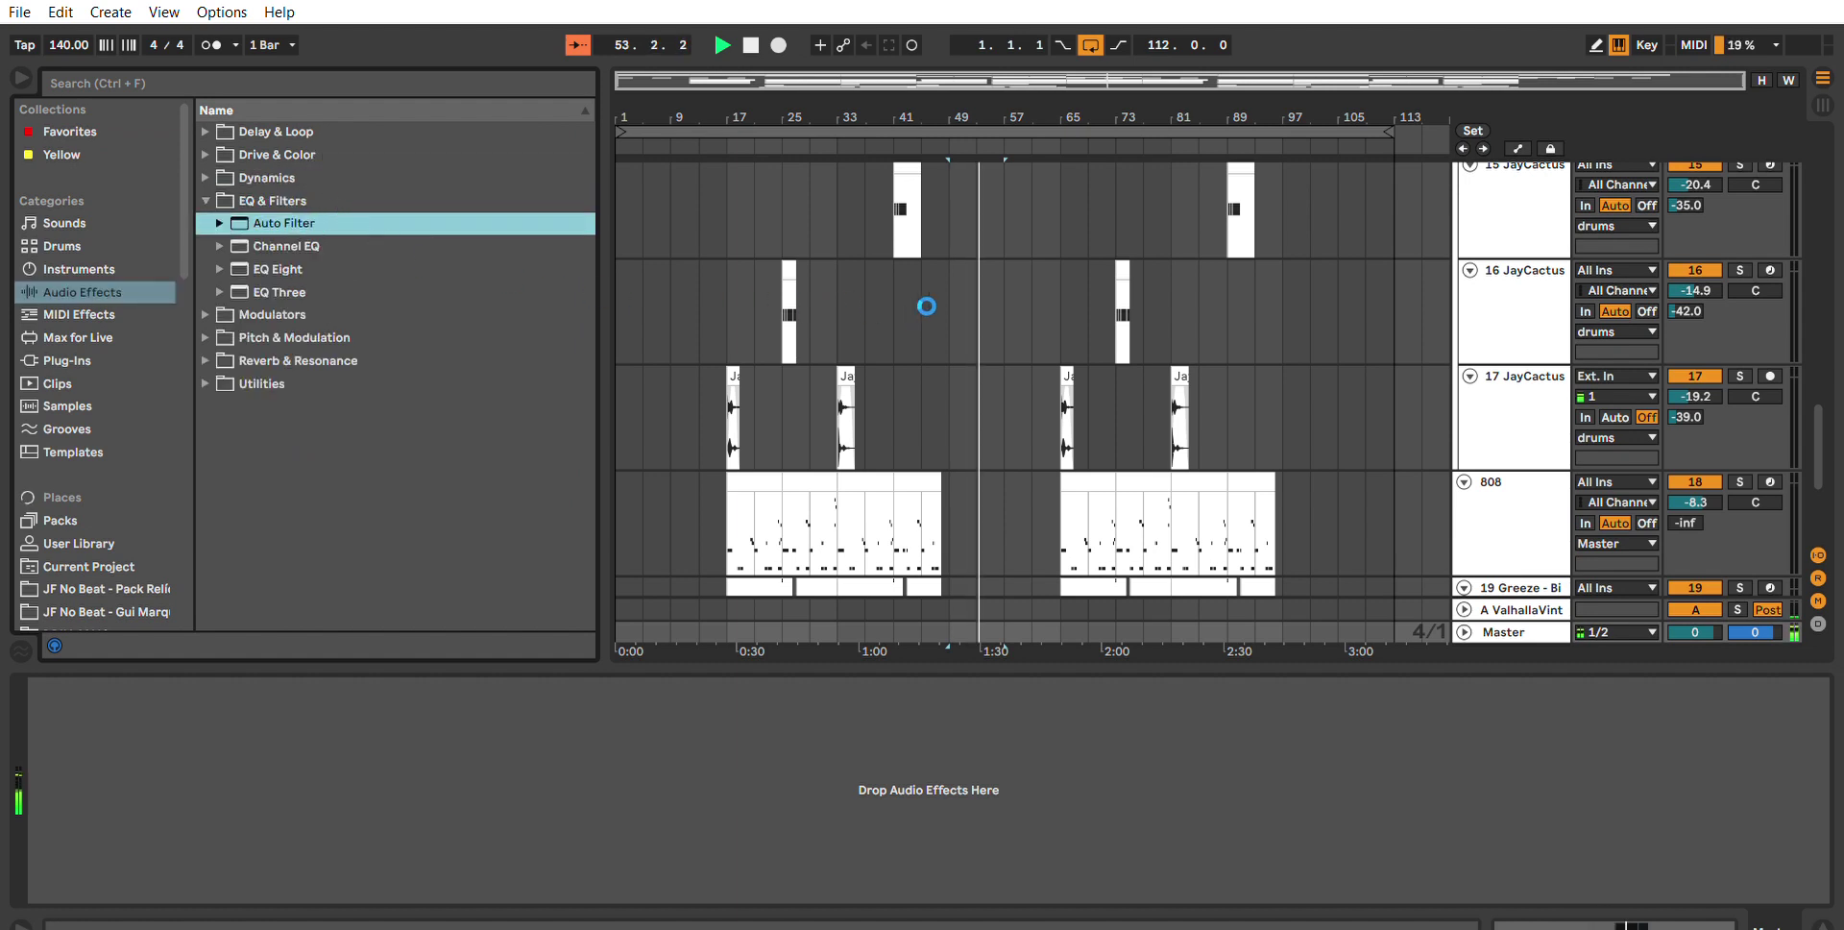
Unfold the Master track, show its automation and raise the Auto Filter frequency to 19.9 kHz.
left_click(1466, 631)
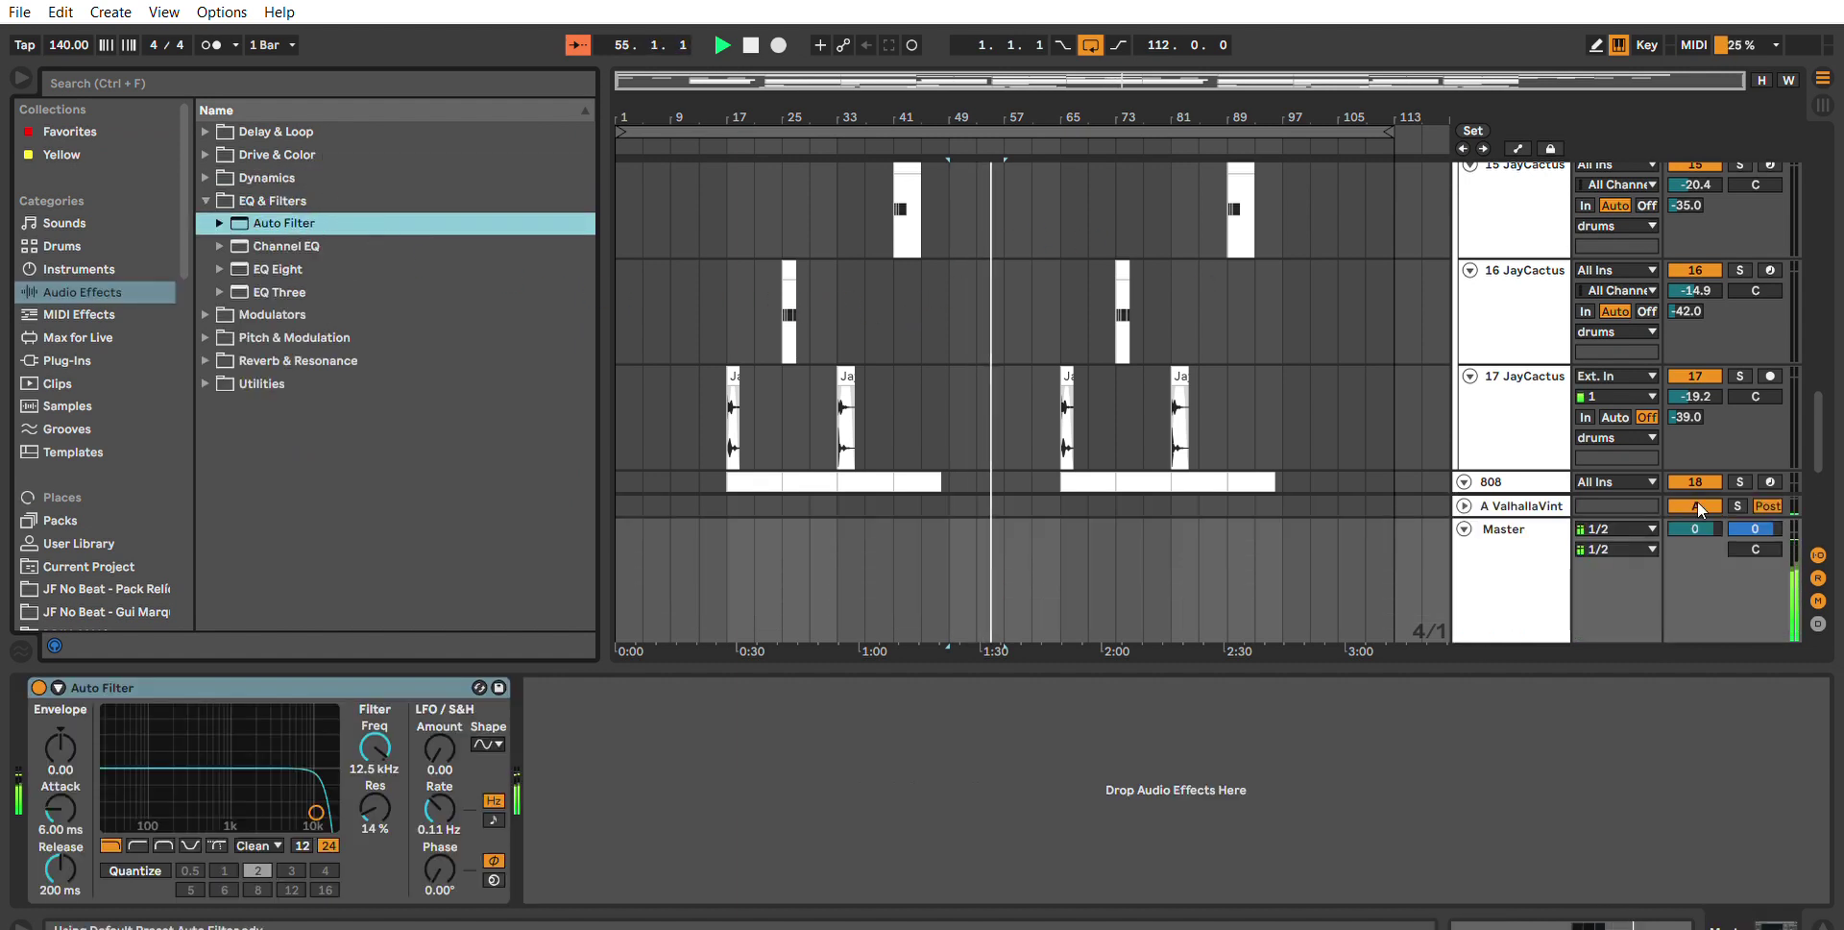
left_click(1518, 148)
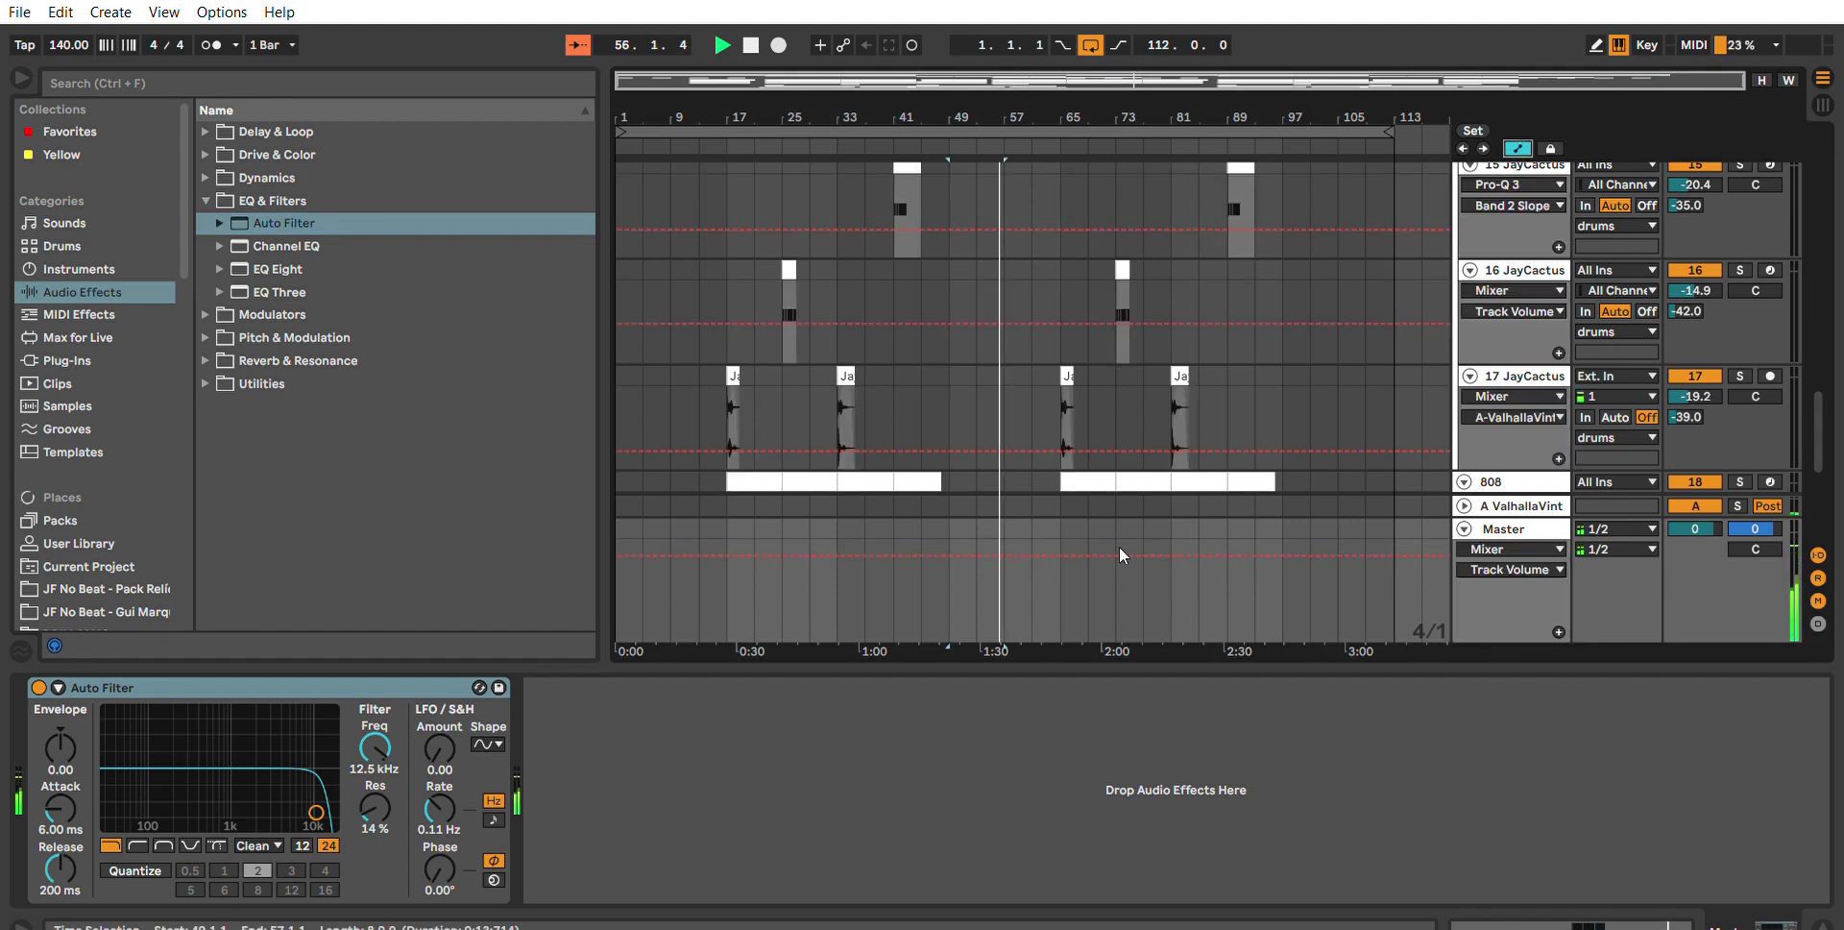
left_click_drag(355, 737, 356, 692)
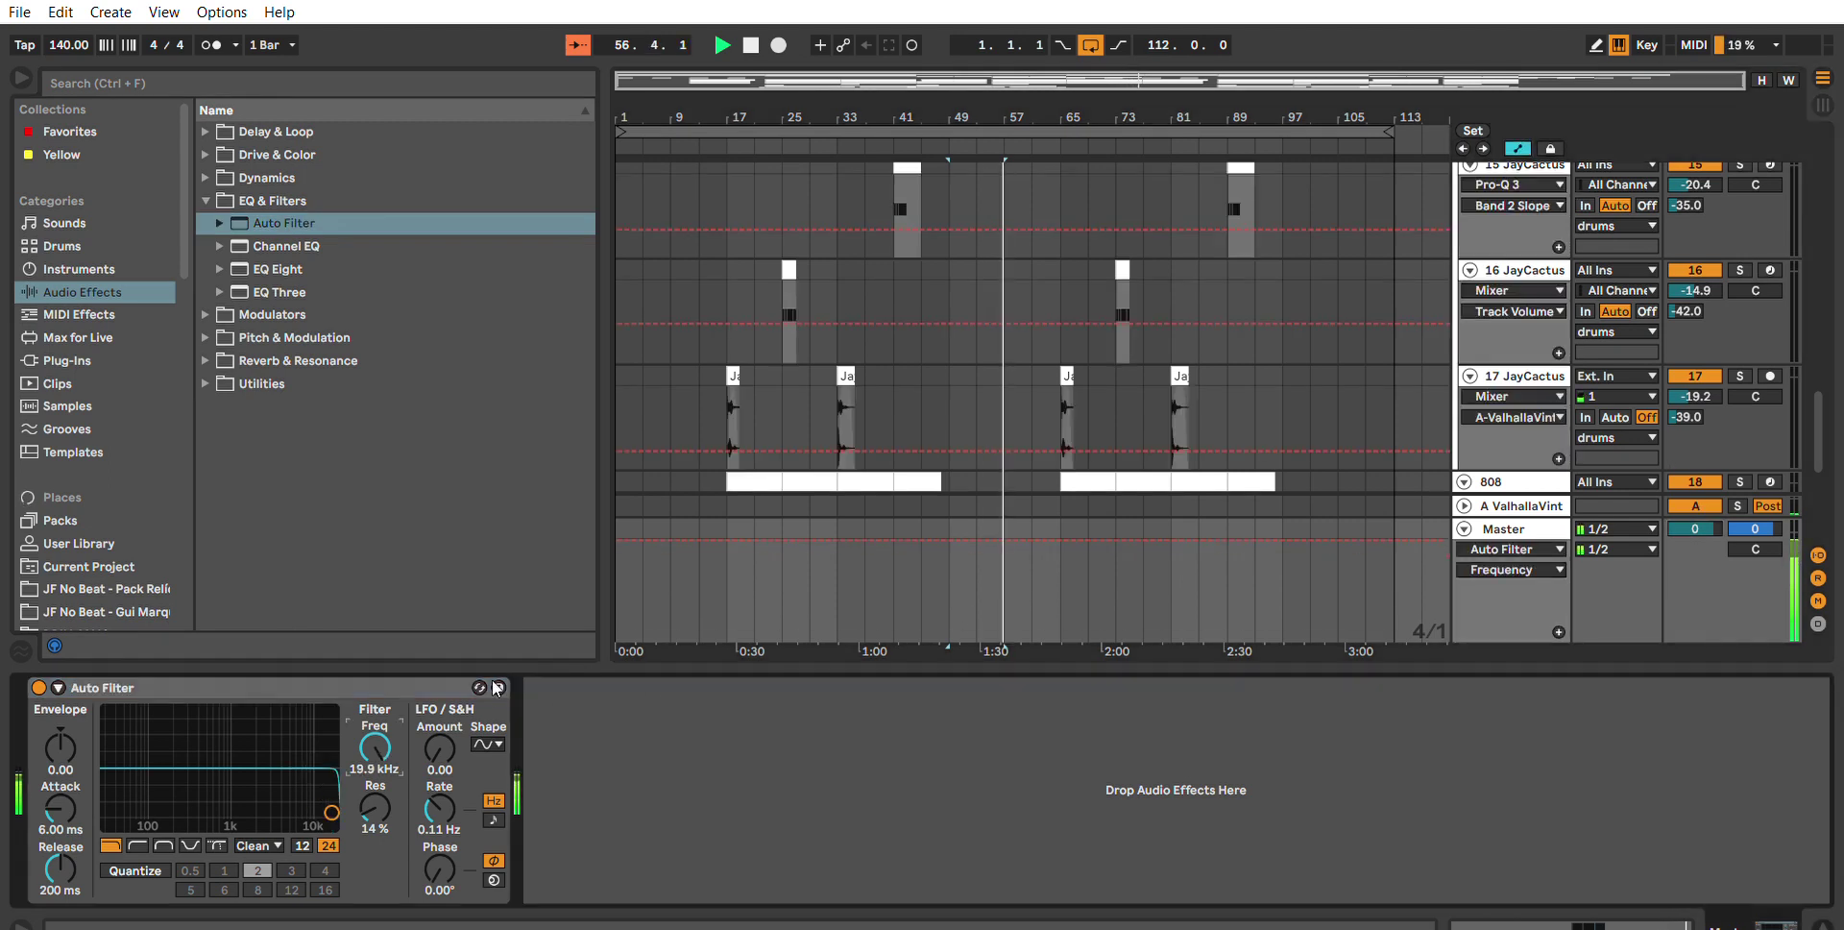
Automate the Master's filter frequency to drop to 447 Hz at bar 49 and curve back up to 19.9 kHz by bar 57.
left_click(954, 522)
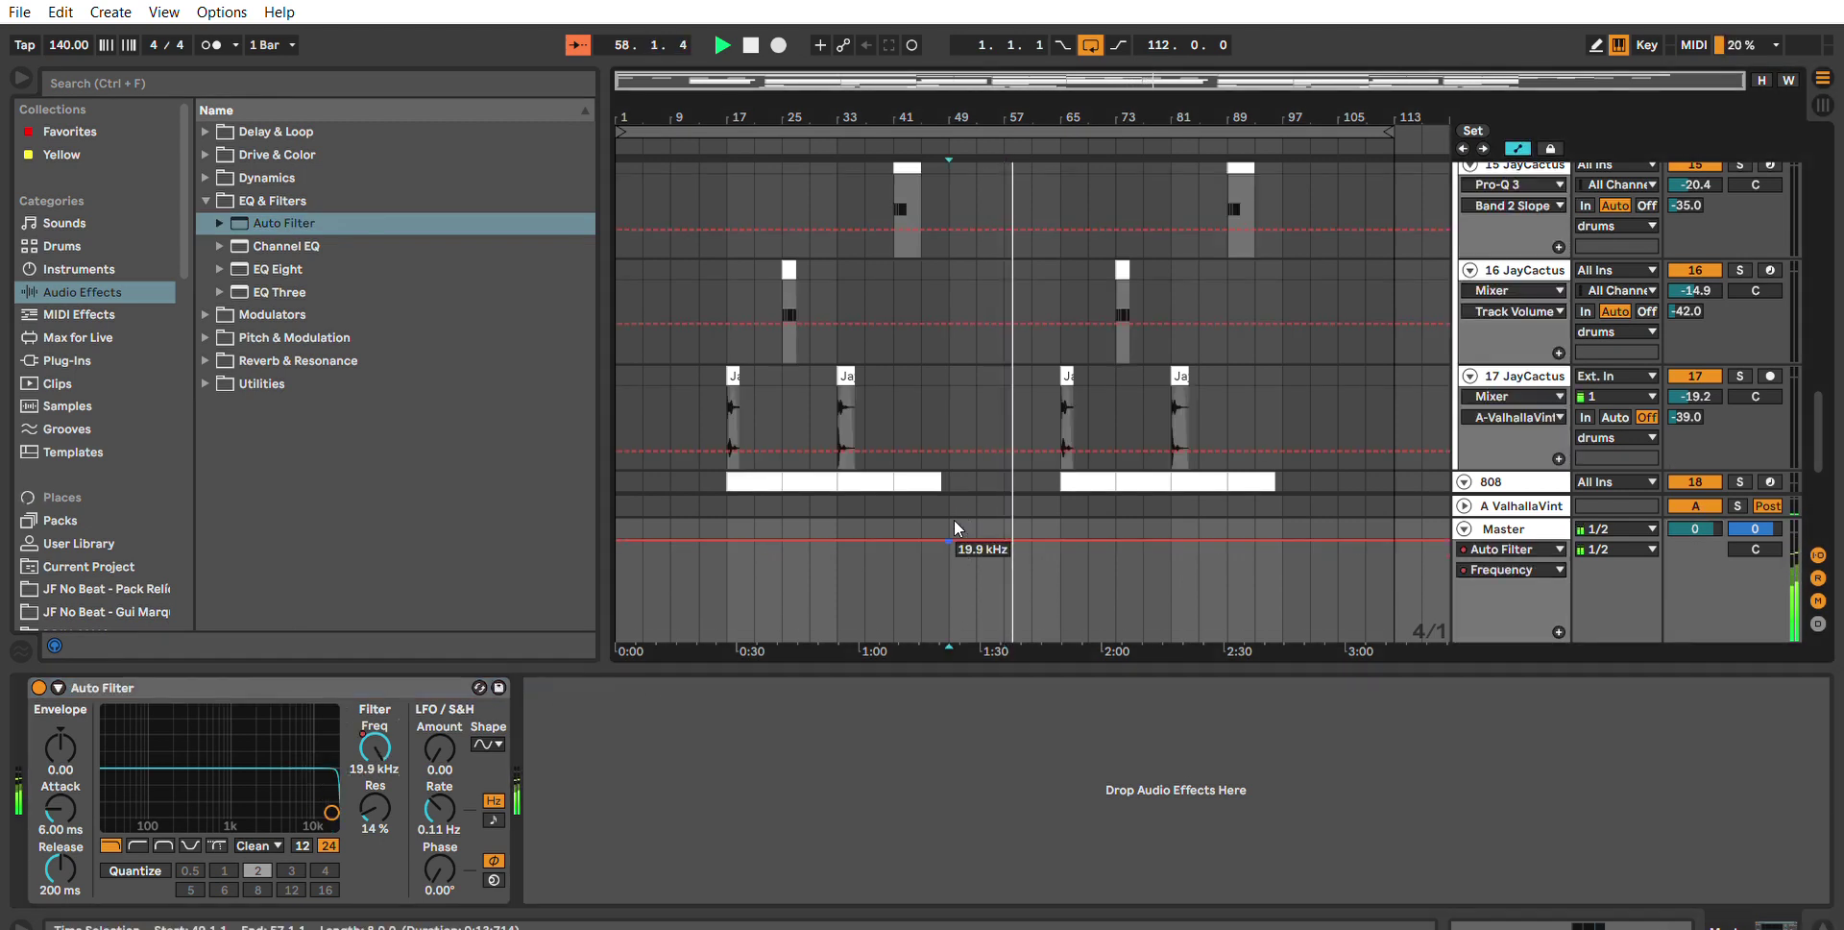
left_click(1004, 520)
left_click_drag(976, 534, 949, 595)
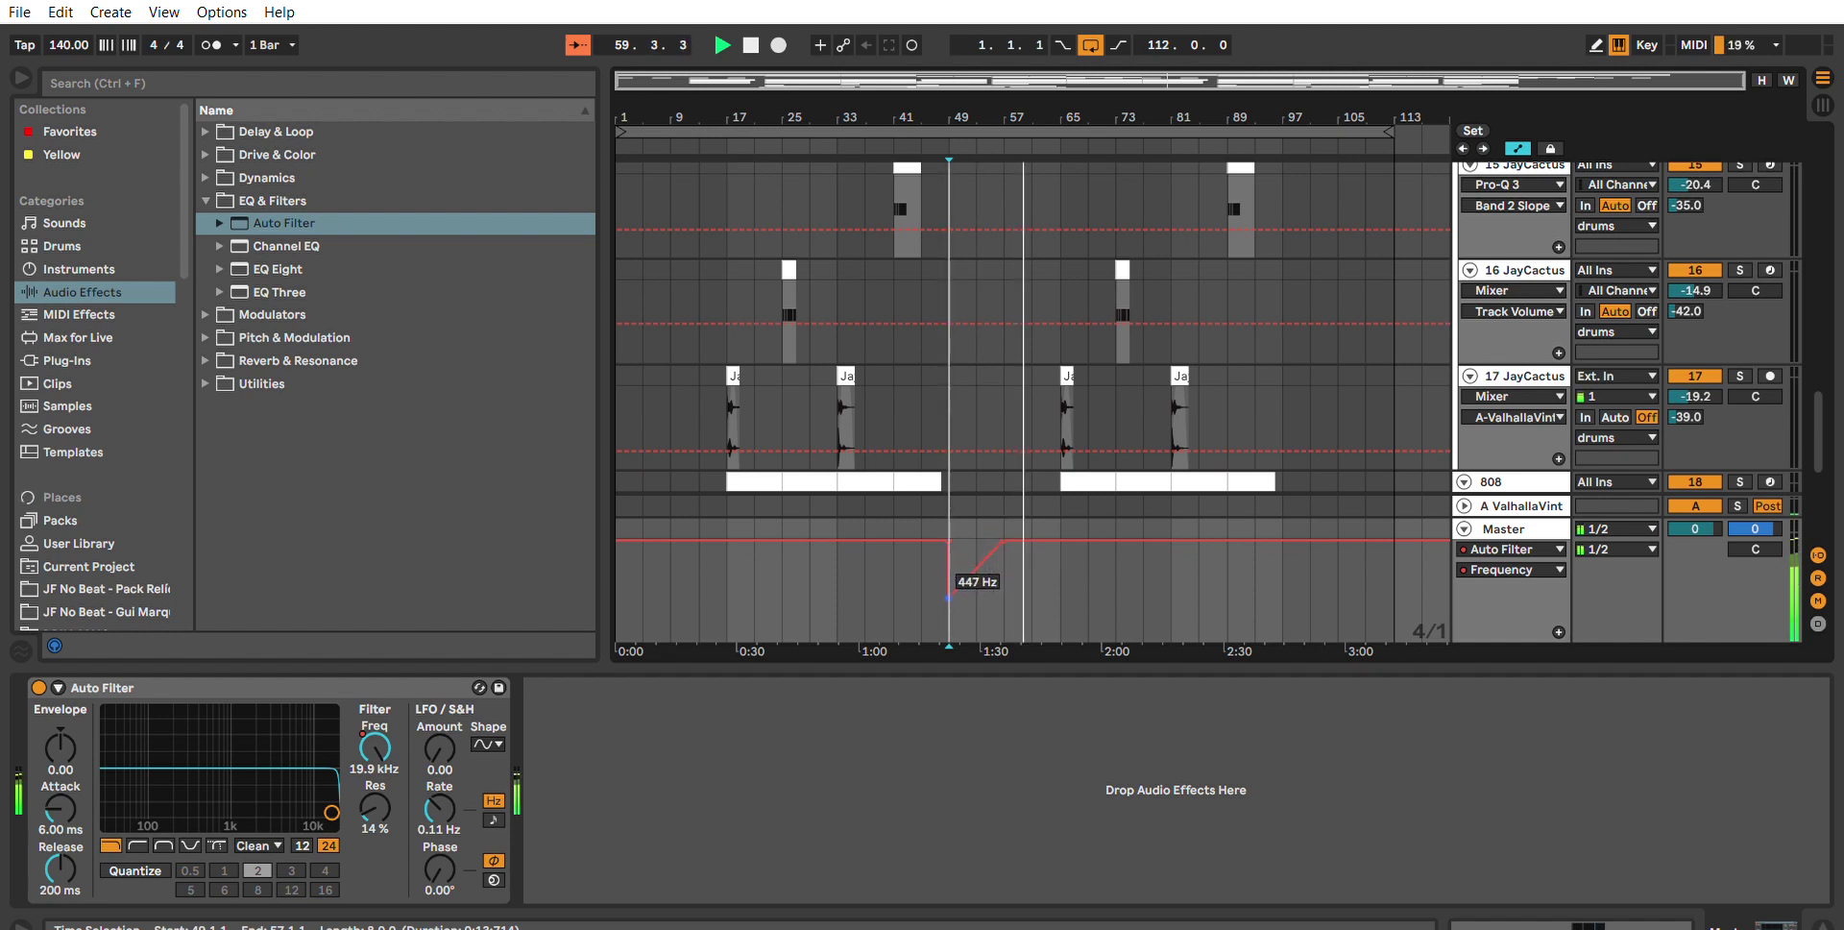
left_click(947, 587)
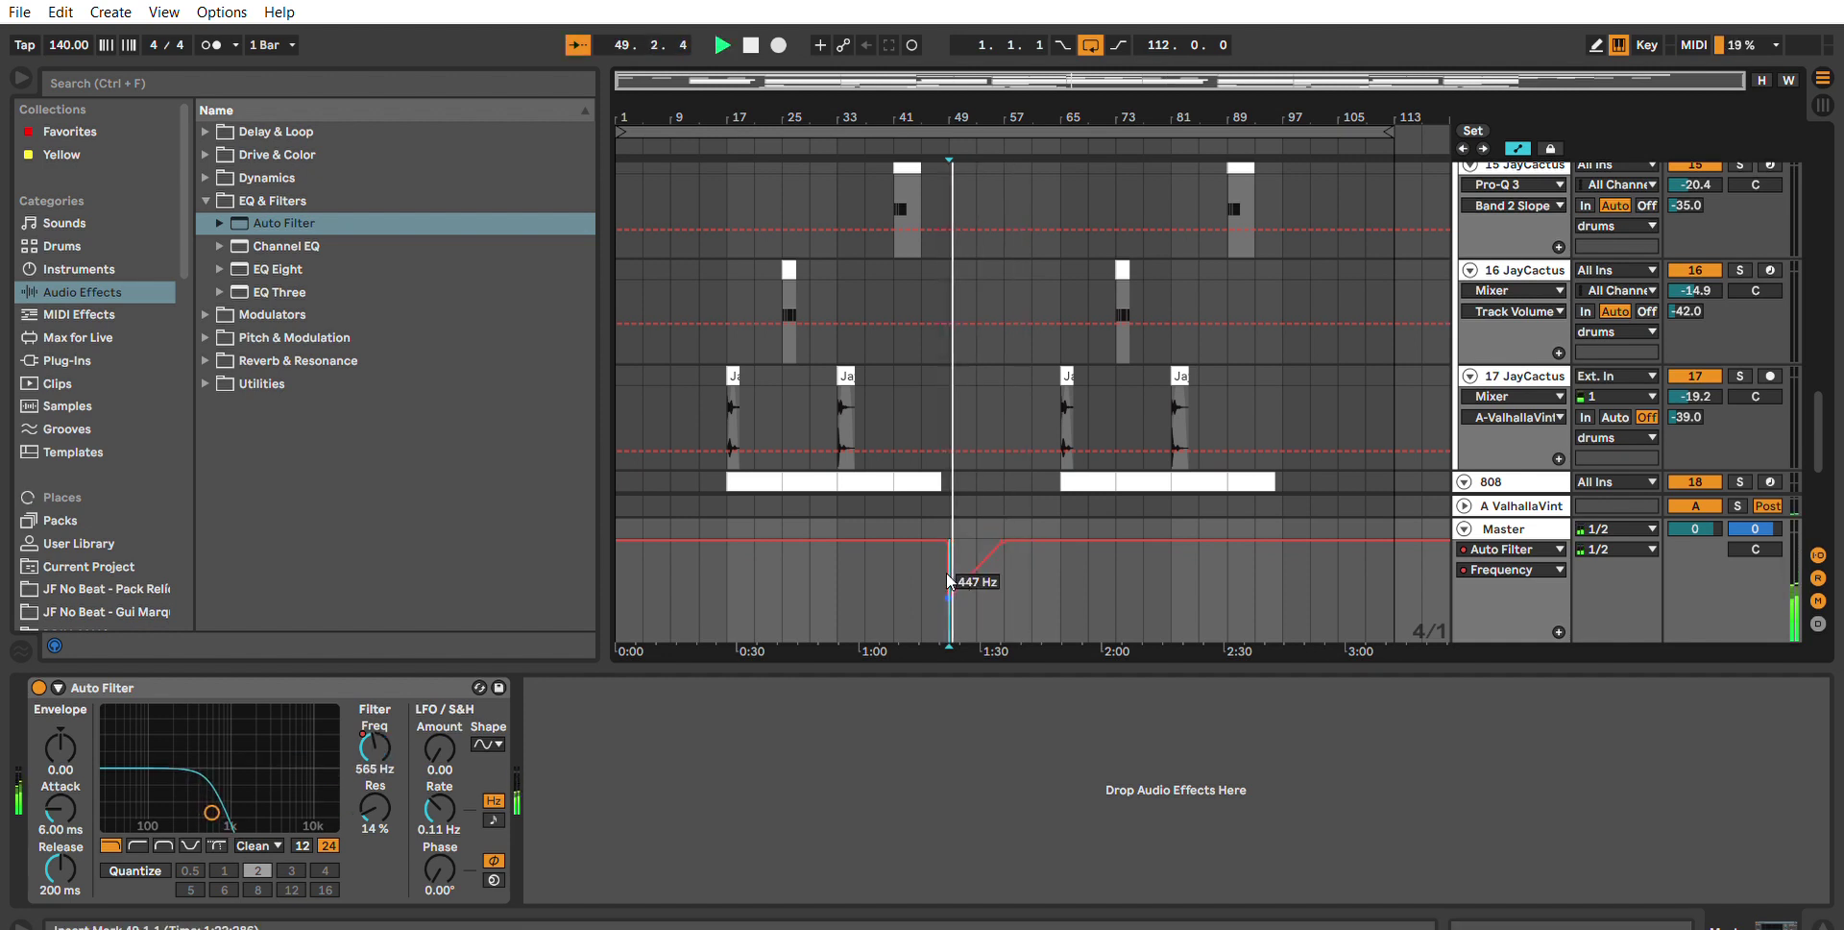
left_click_drag(950, 595, 983, 568)
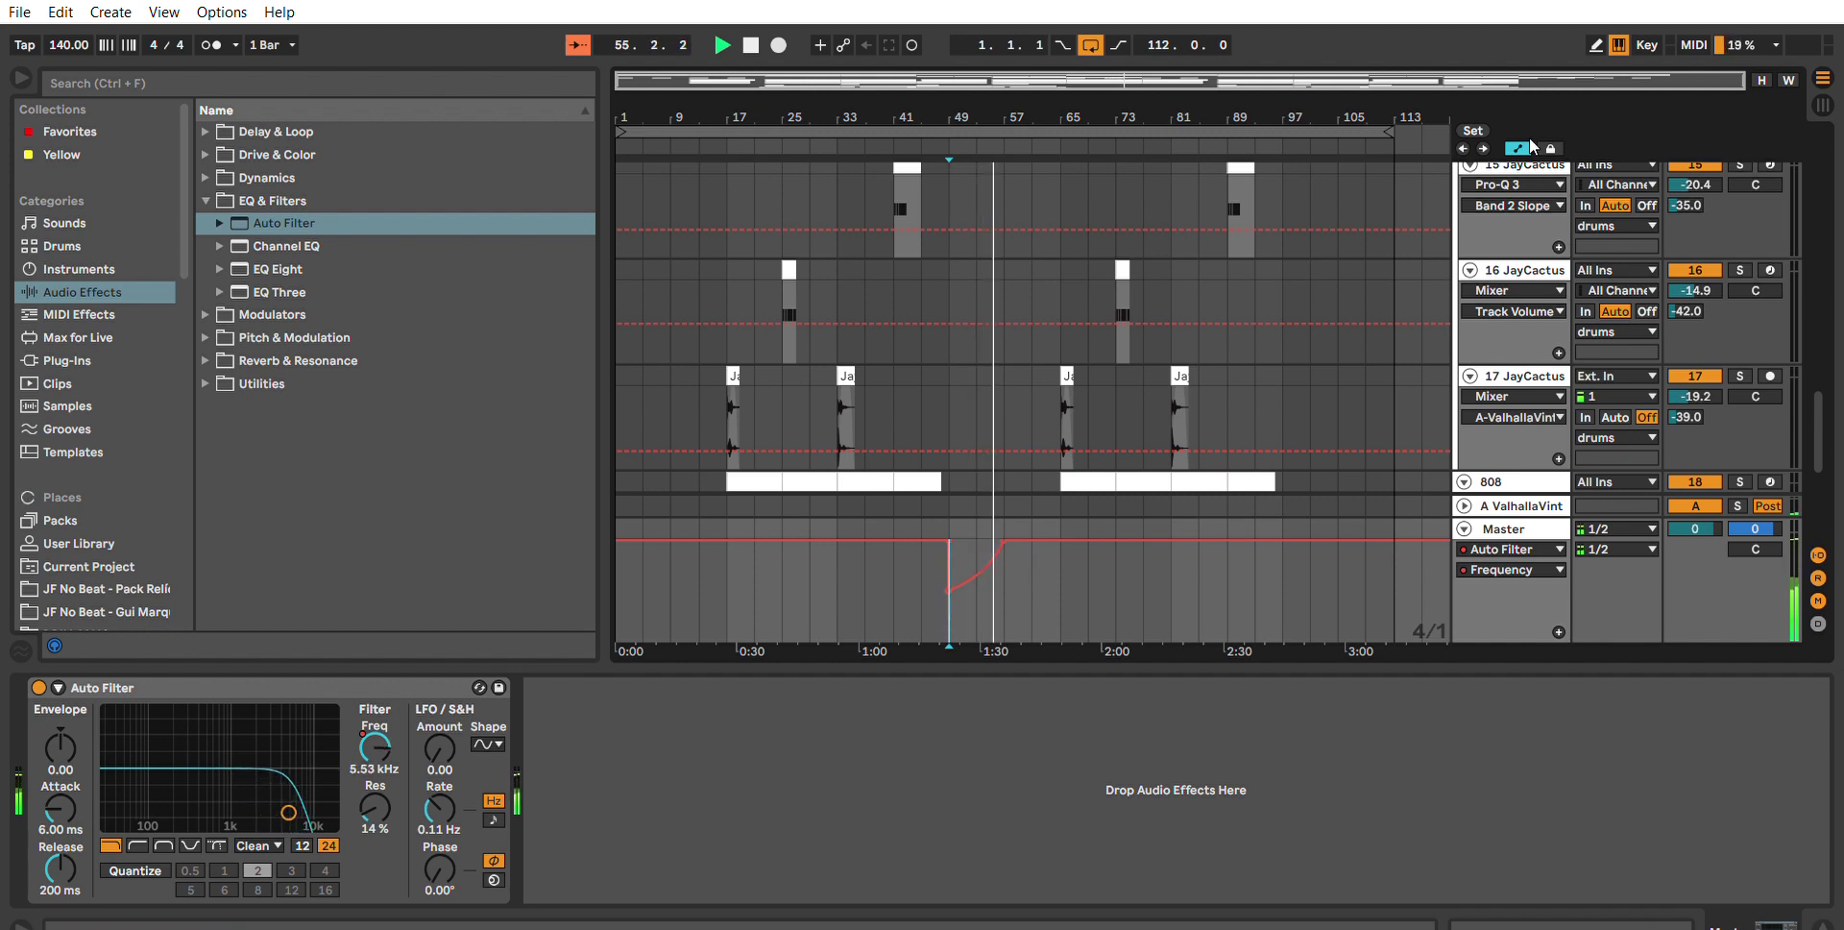
Automate the Auto Filter's Device On so it is active only from bar 49 to 57, and hide the automation.
left_click(39, 688)
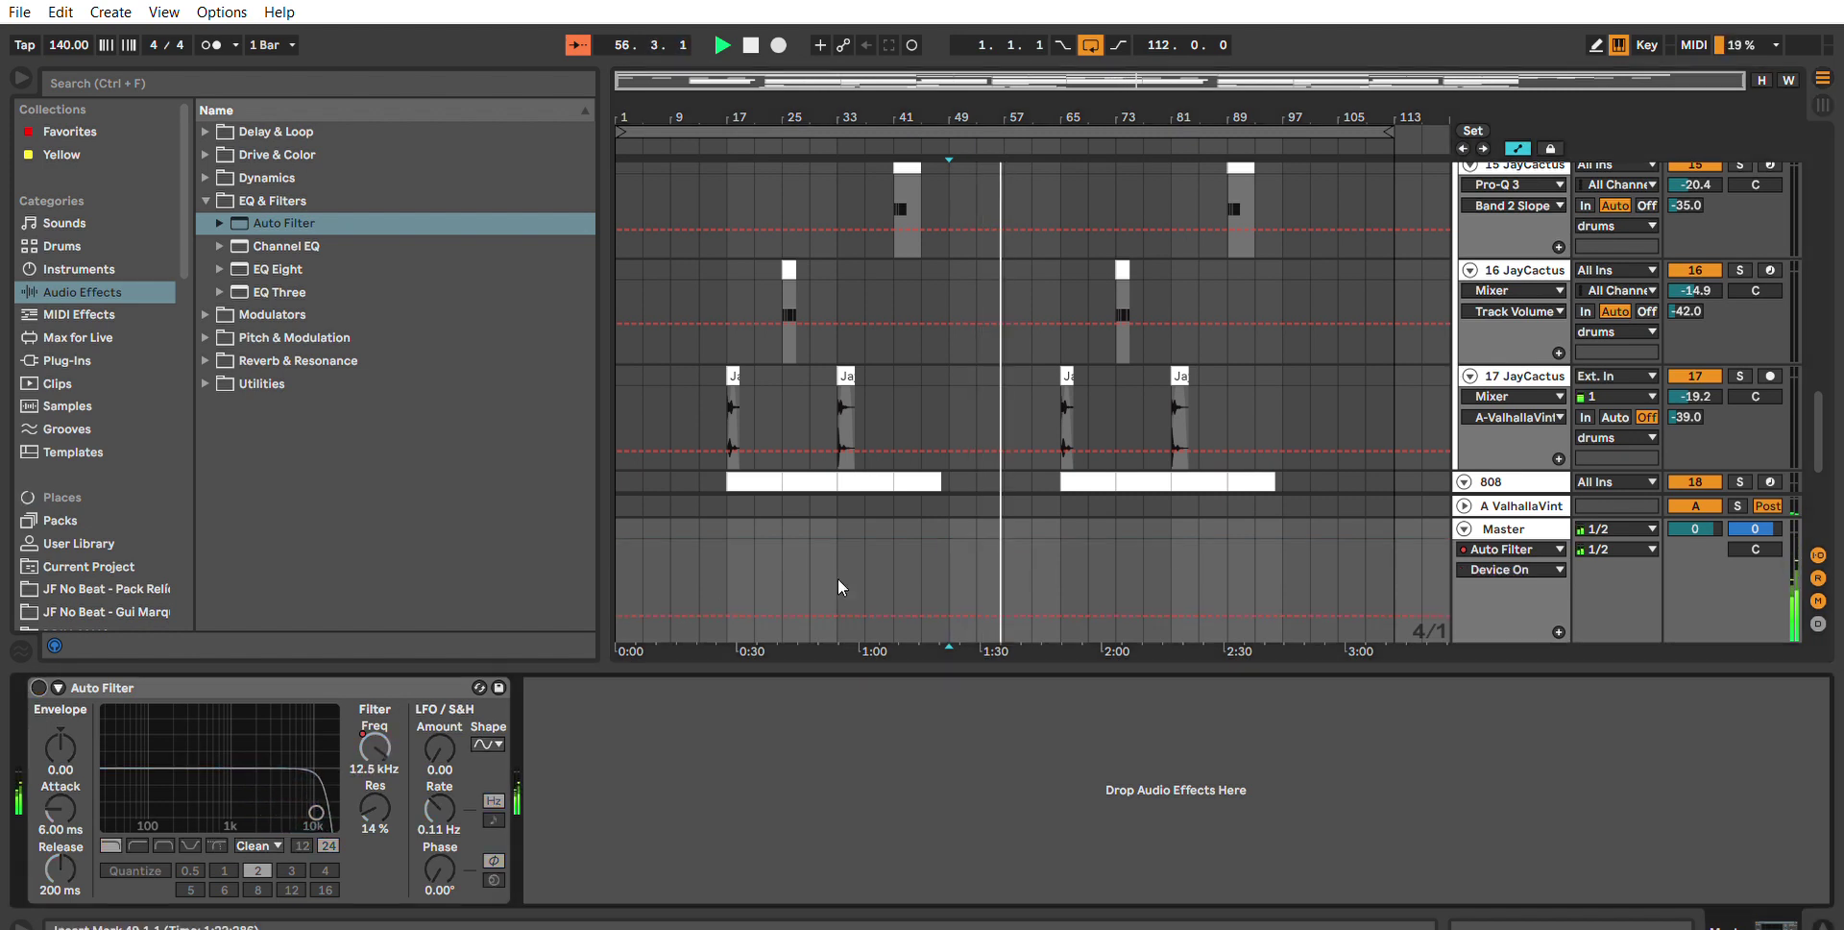
left_click(950, 599)
mouse_move(979, 600)
left_mouse_down()
mouse_move(951, 548)
mouse_move(1009, 607)
left_mouse_up()
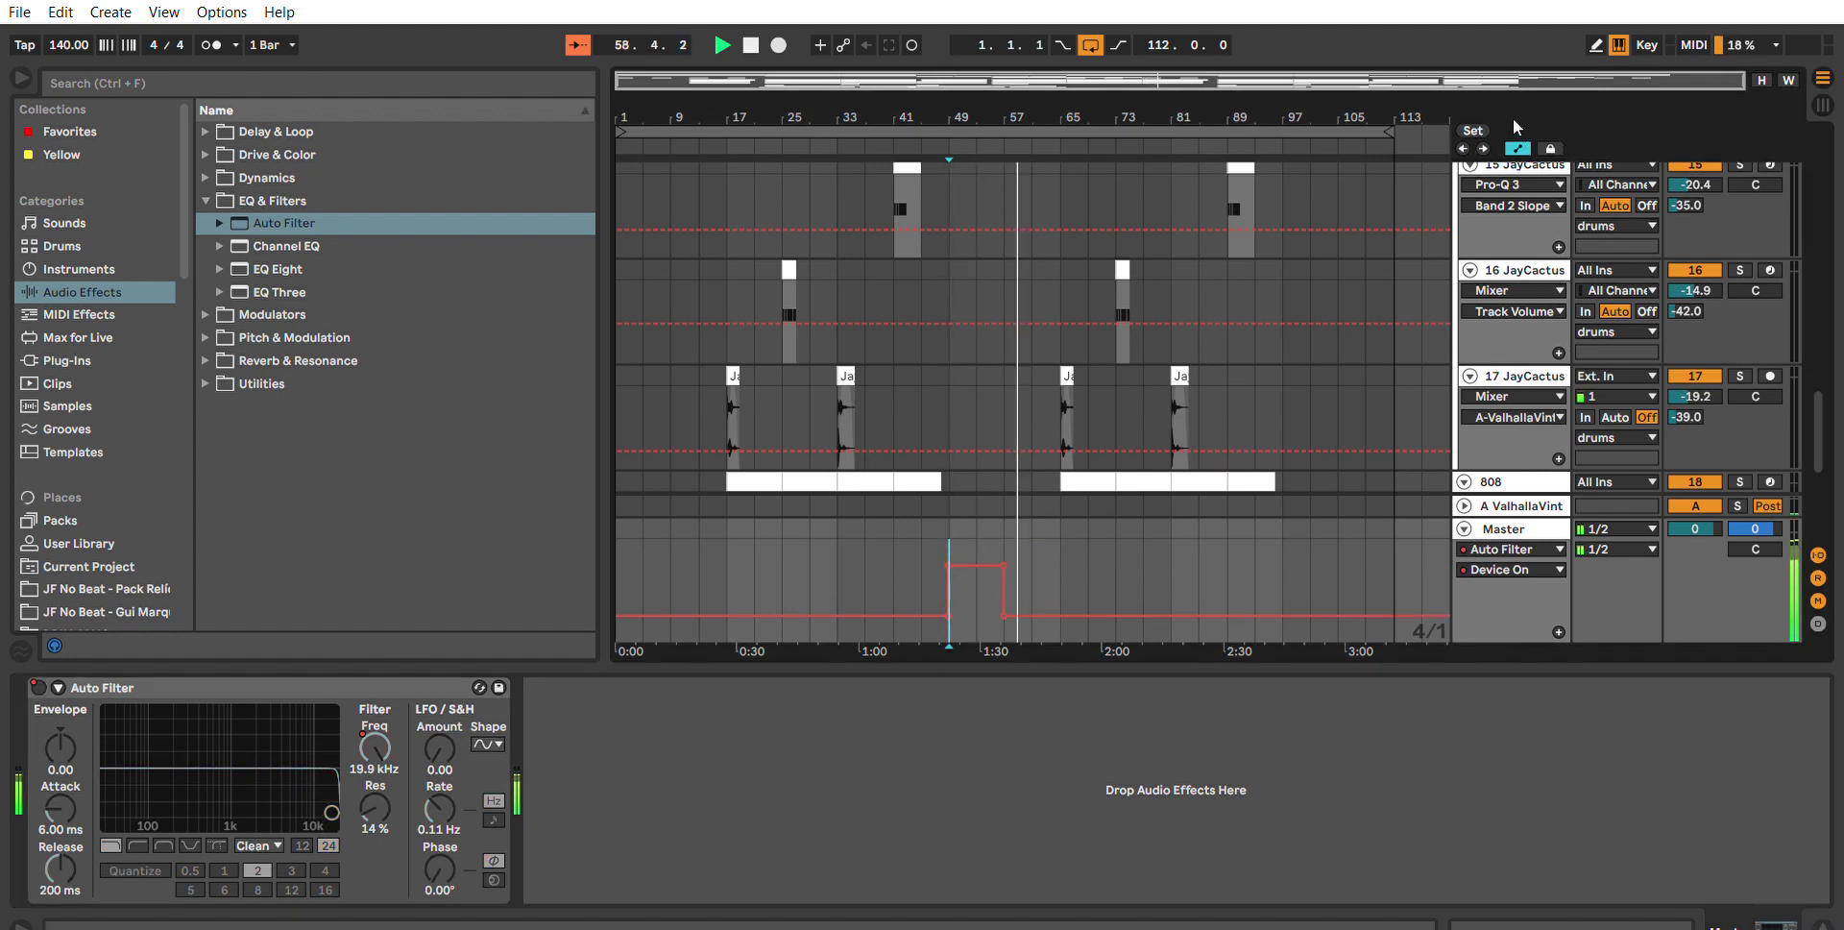
left_click(1518, 148)
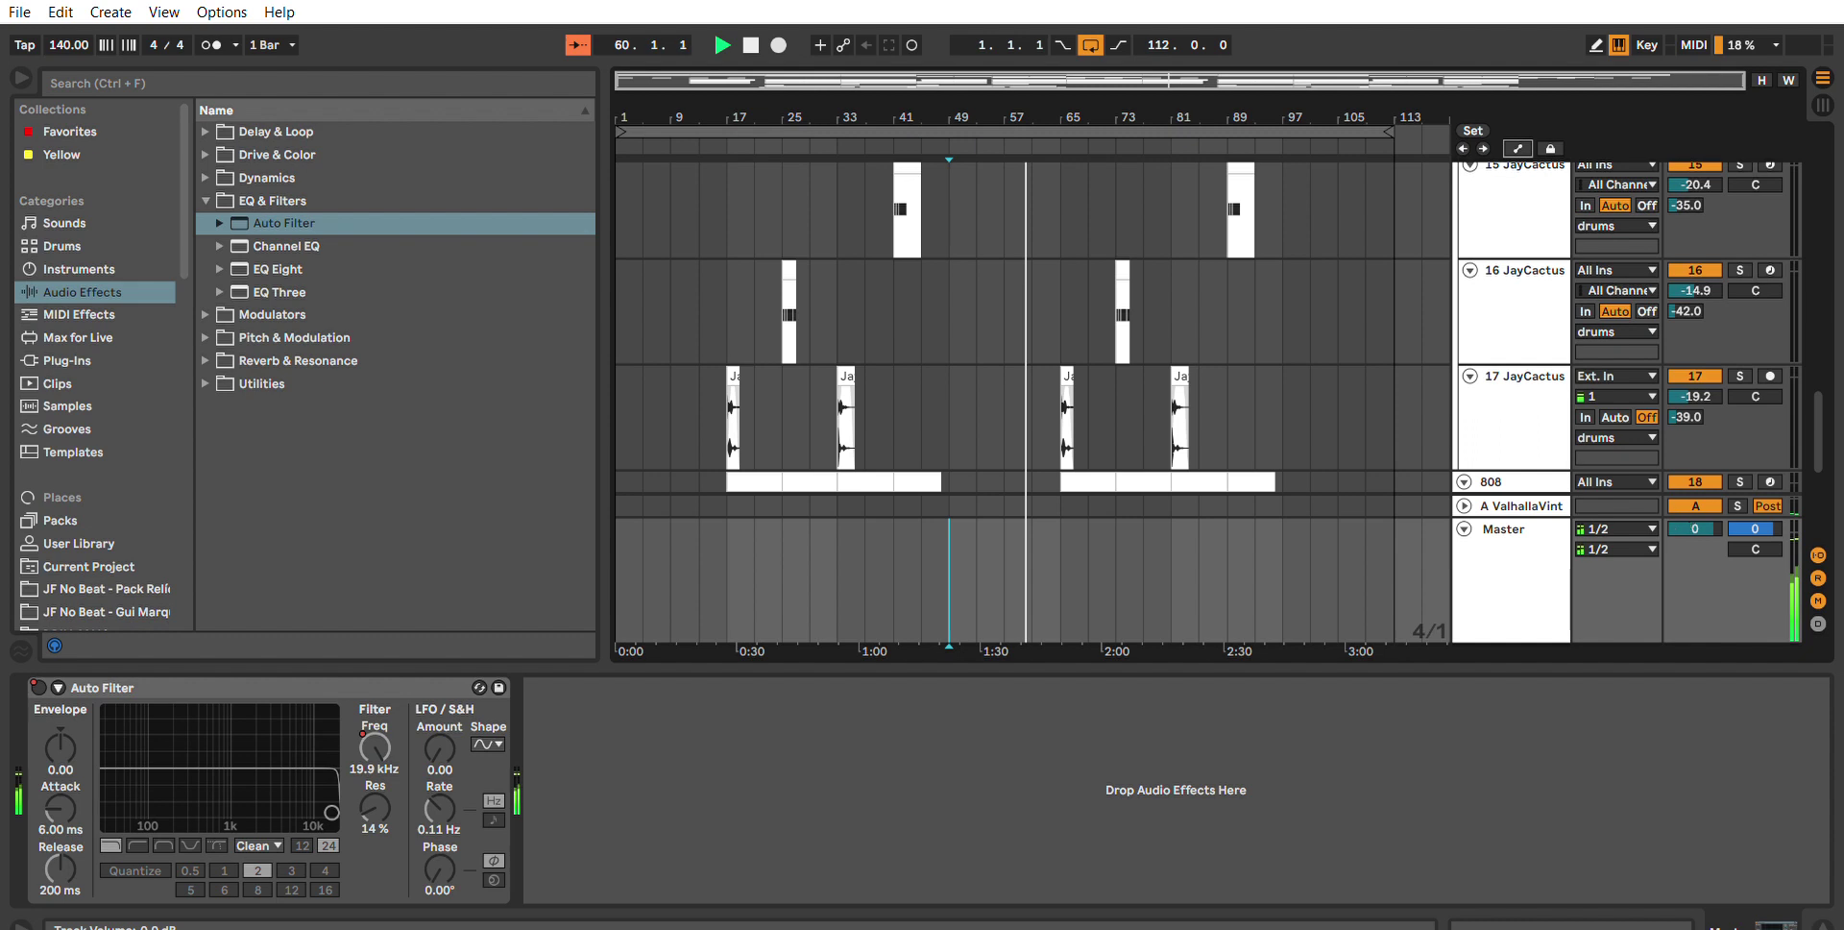
Automate a curved Master volume fade-out from bar 97 to silence at bar 105, and hide the automation.
key("a")
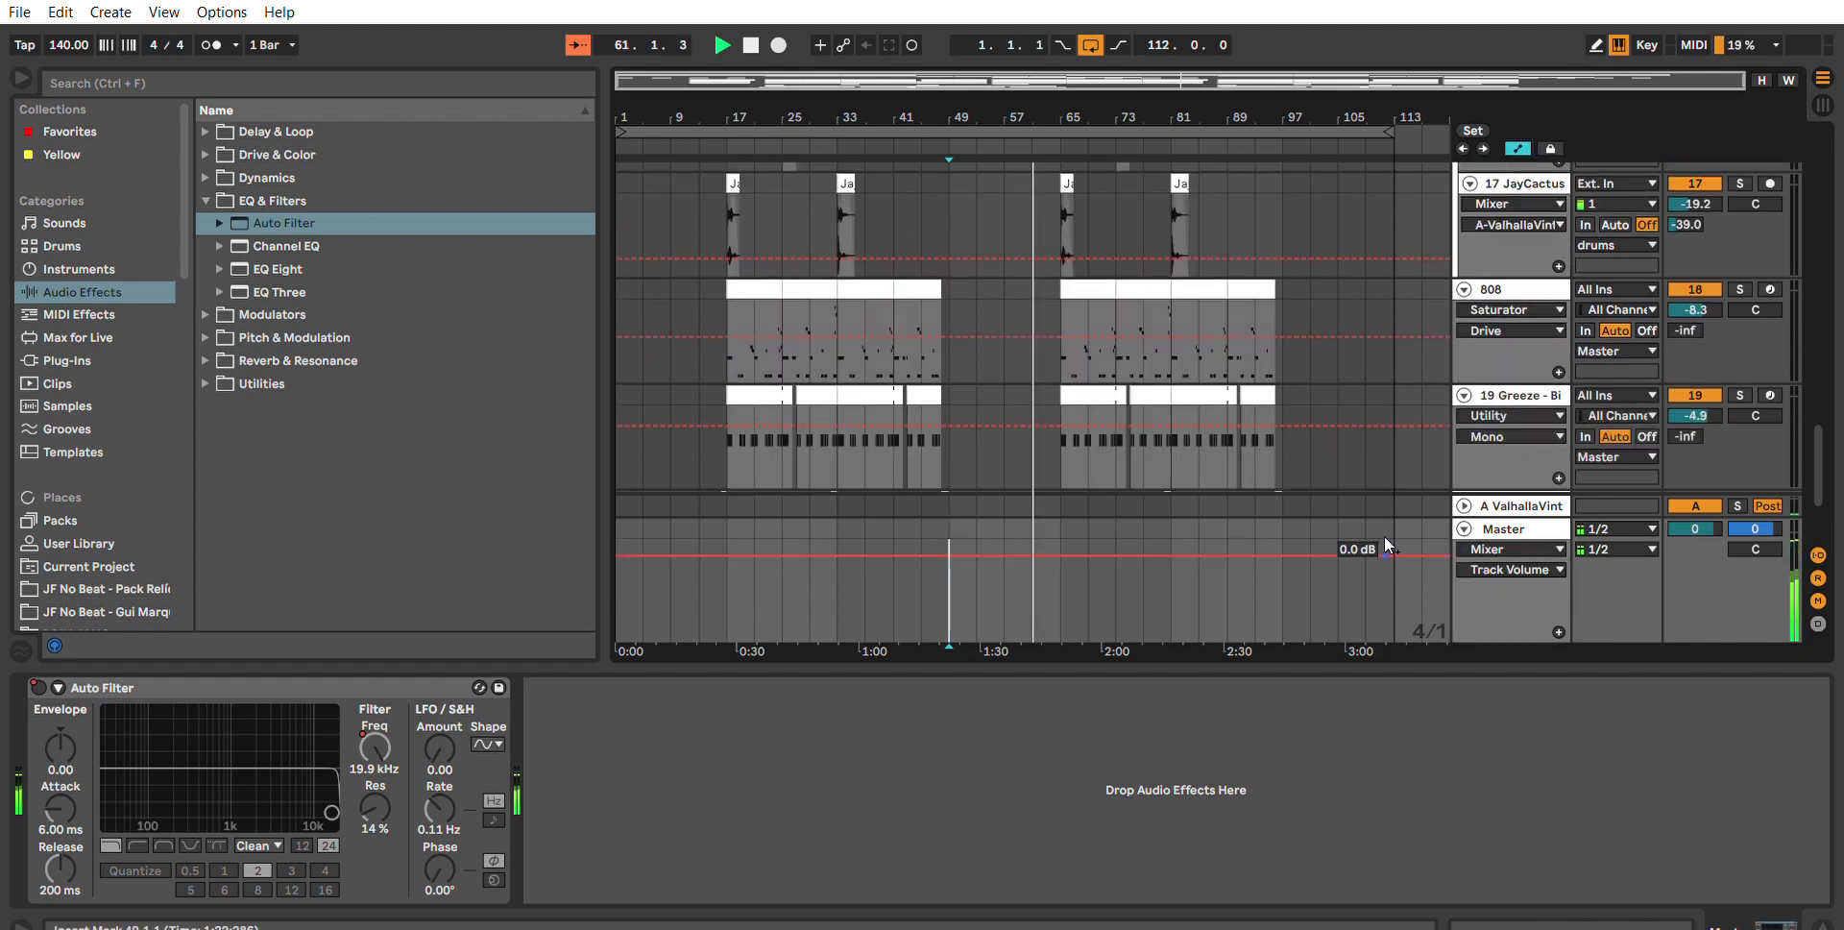
left_click(1284, 534)
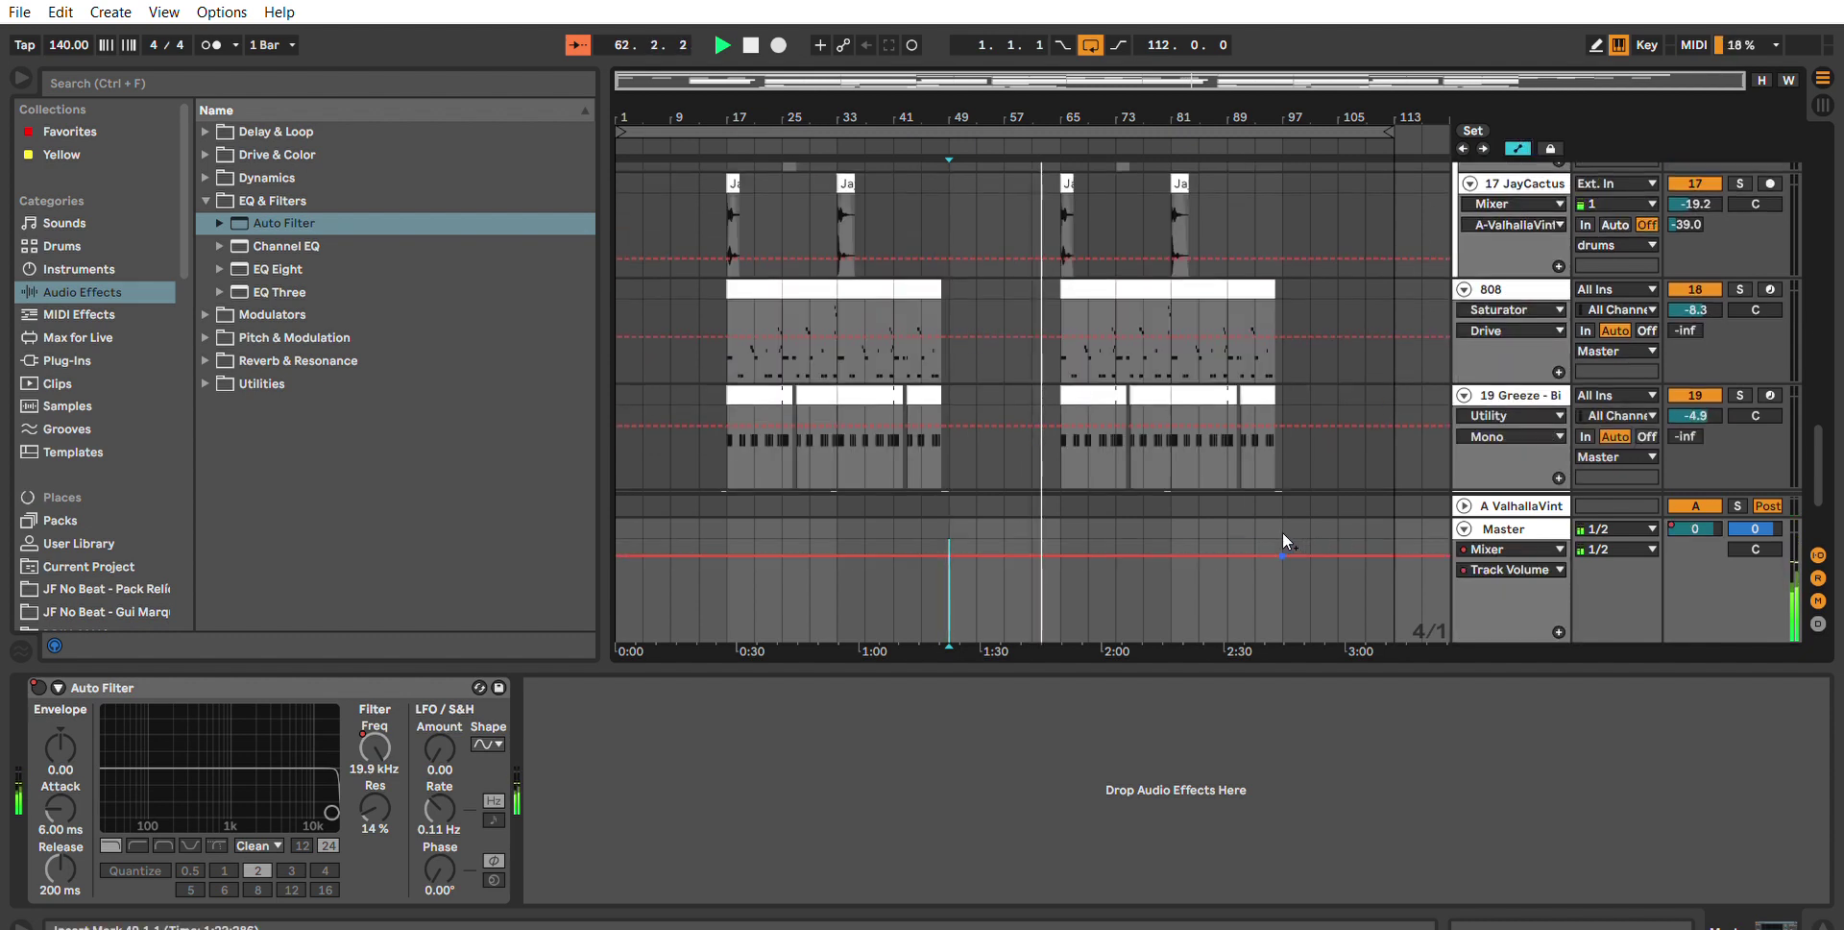
left_click_drag(1335, 531, 1319, 562)
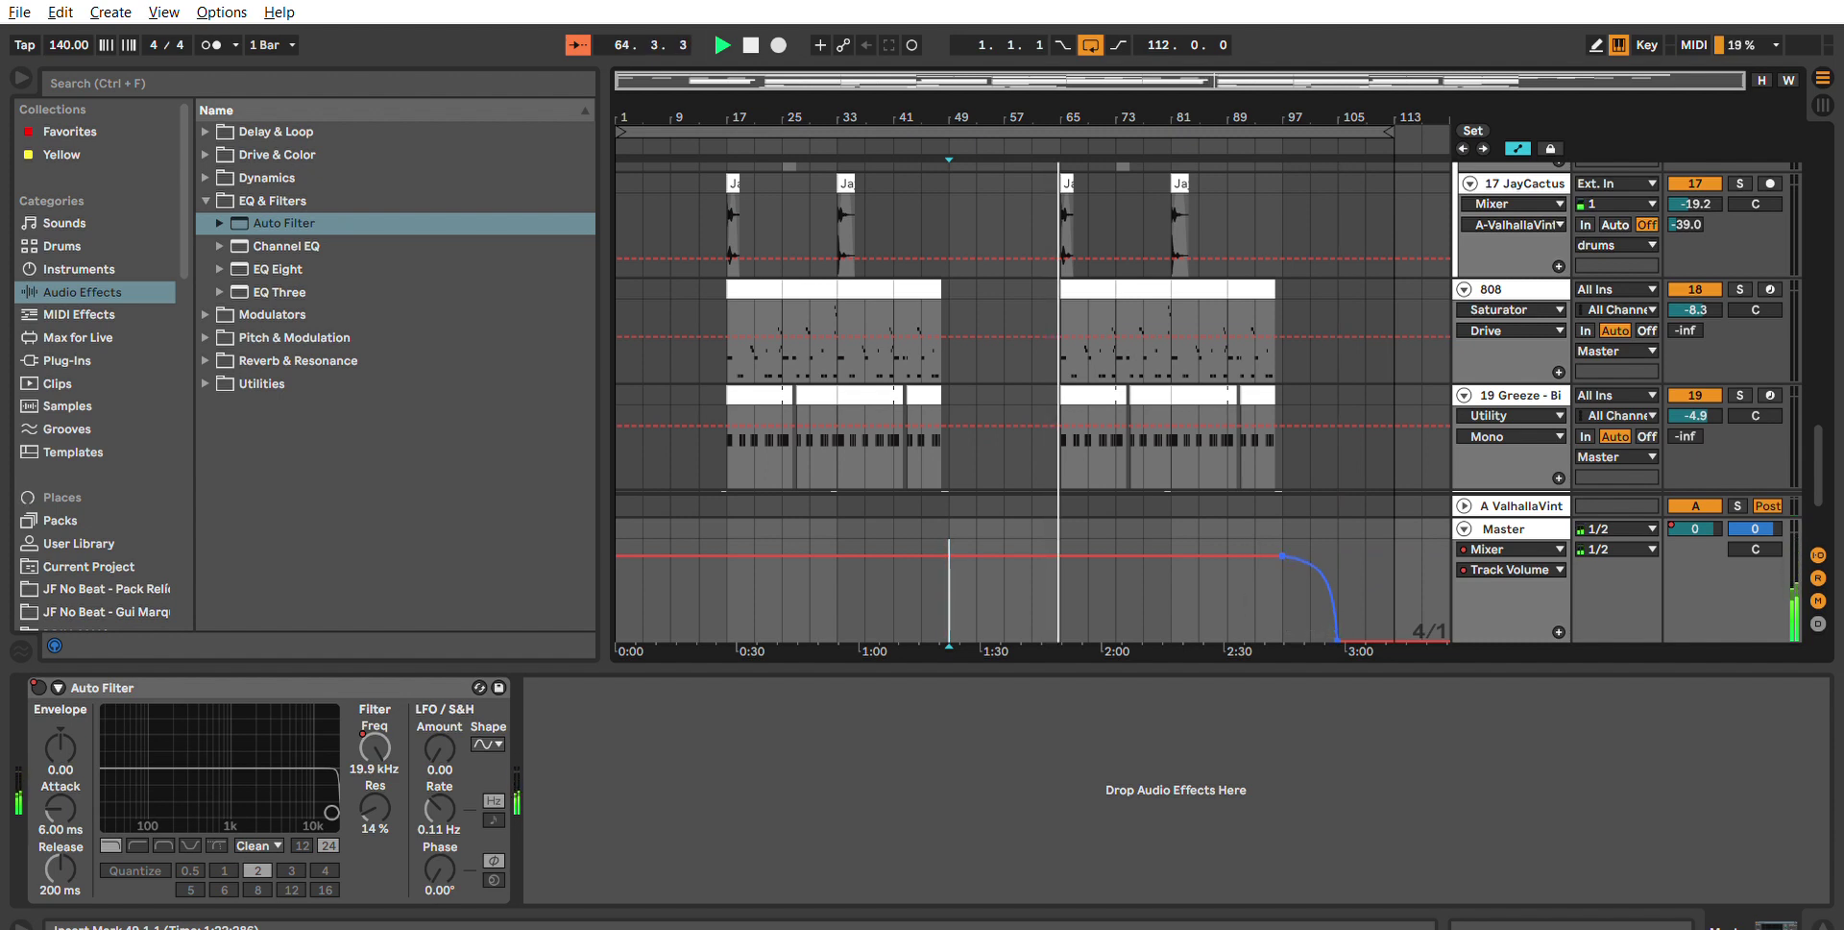
left_click(1518, 148)
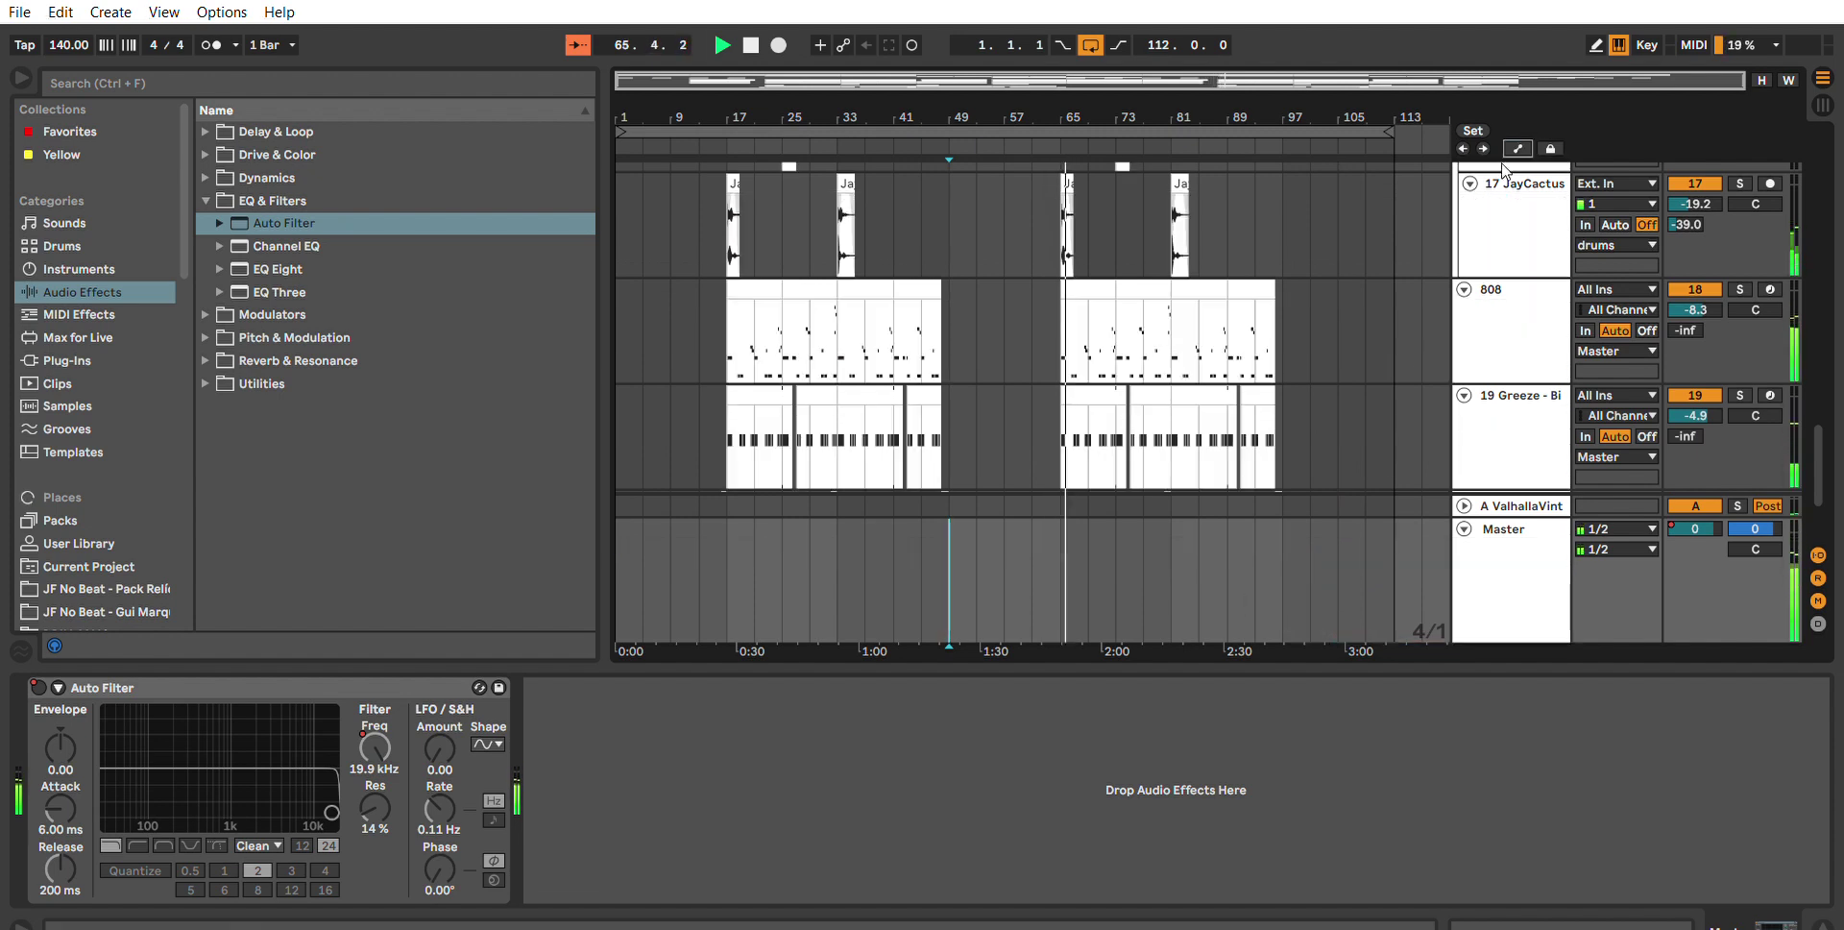
Delete the melody clips from bar 105 to 113 and shorten the arrangement loop to end at bar 105.
scroll(1375, 471, "up", 10)
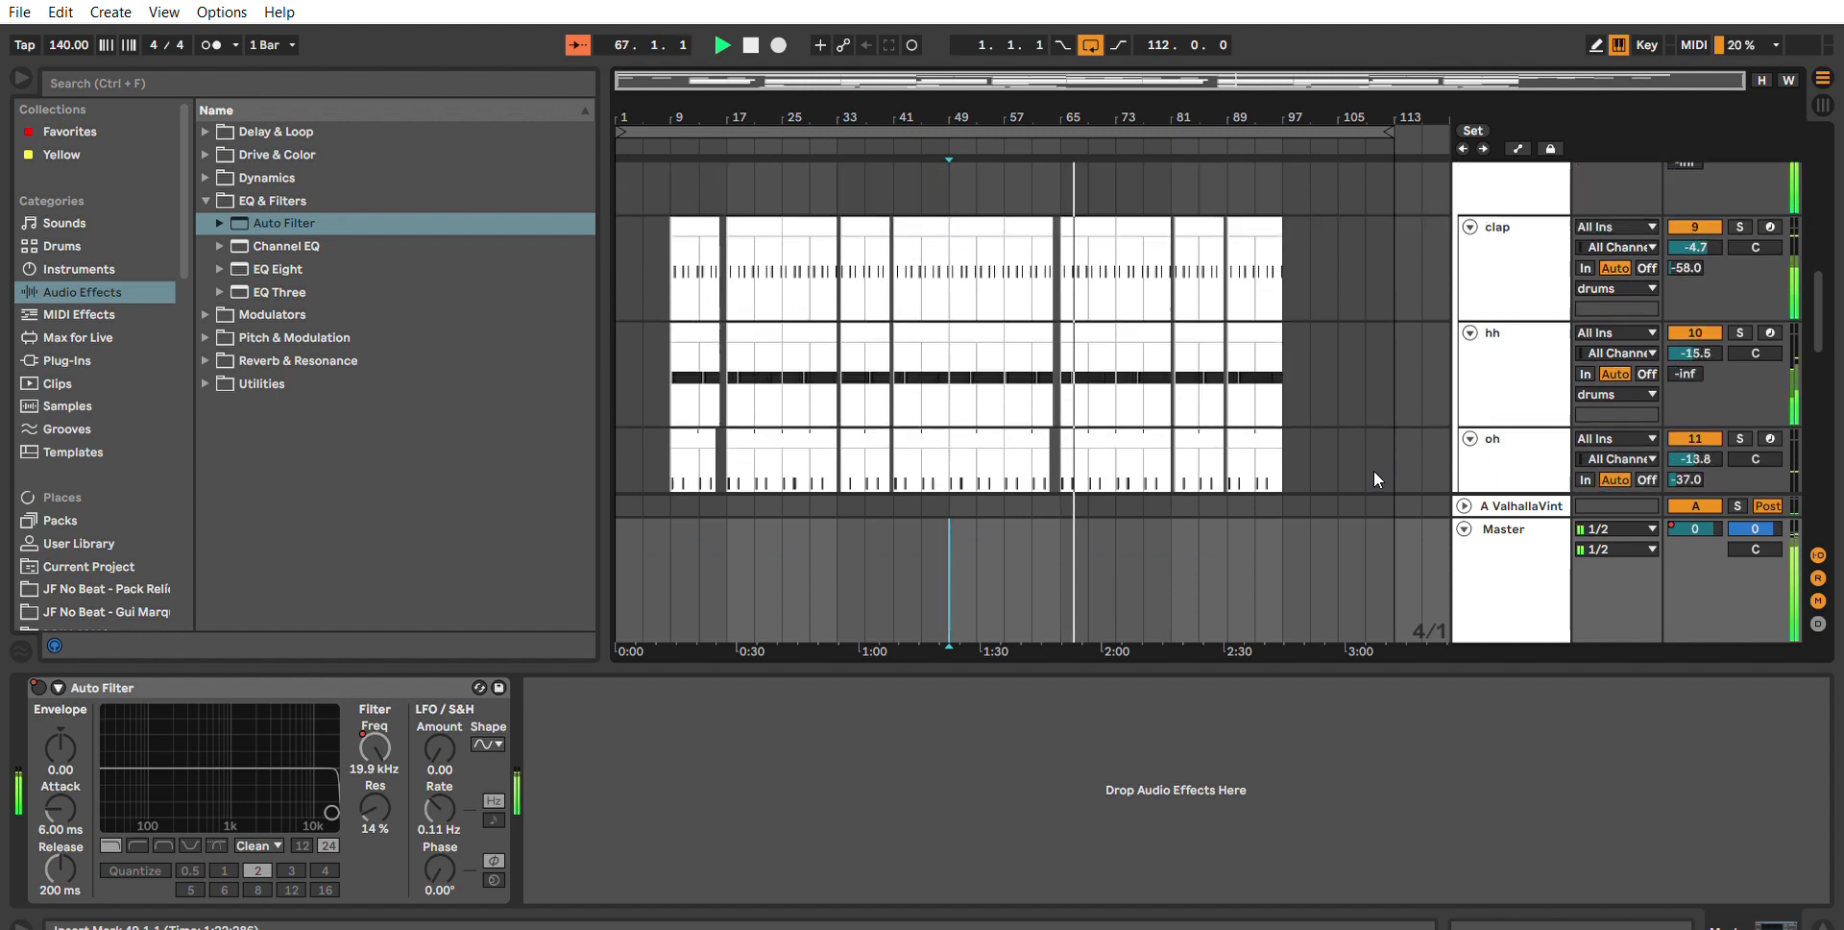
left_click_drag(1399, 411, 1333, 175)
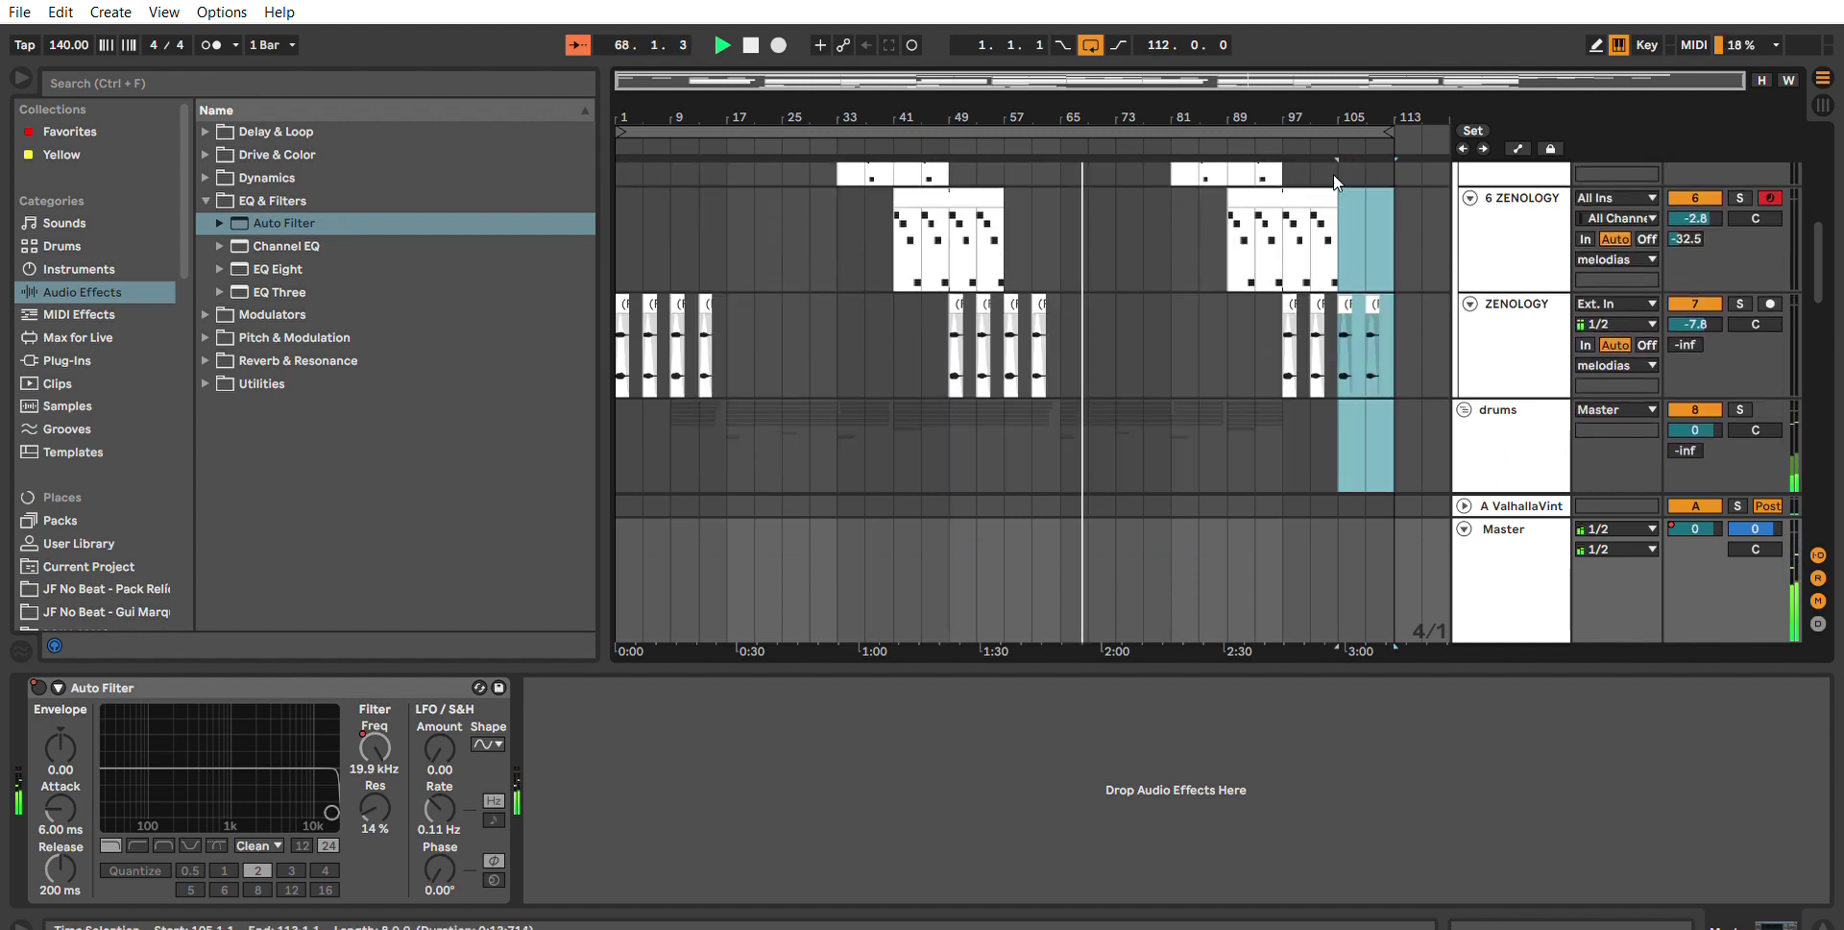
scroll(1356, 227, "up", 4)
left_click(1385, 289)
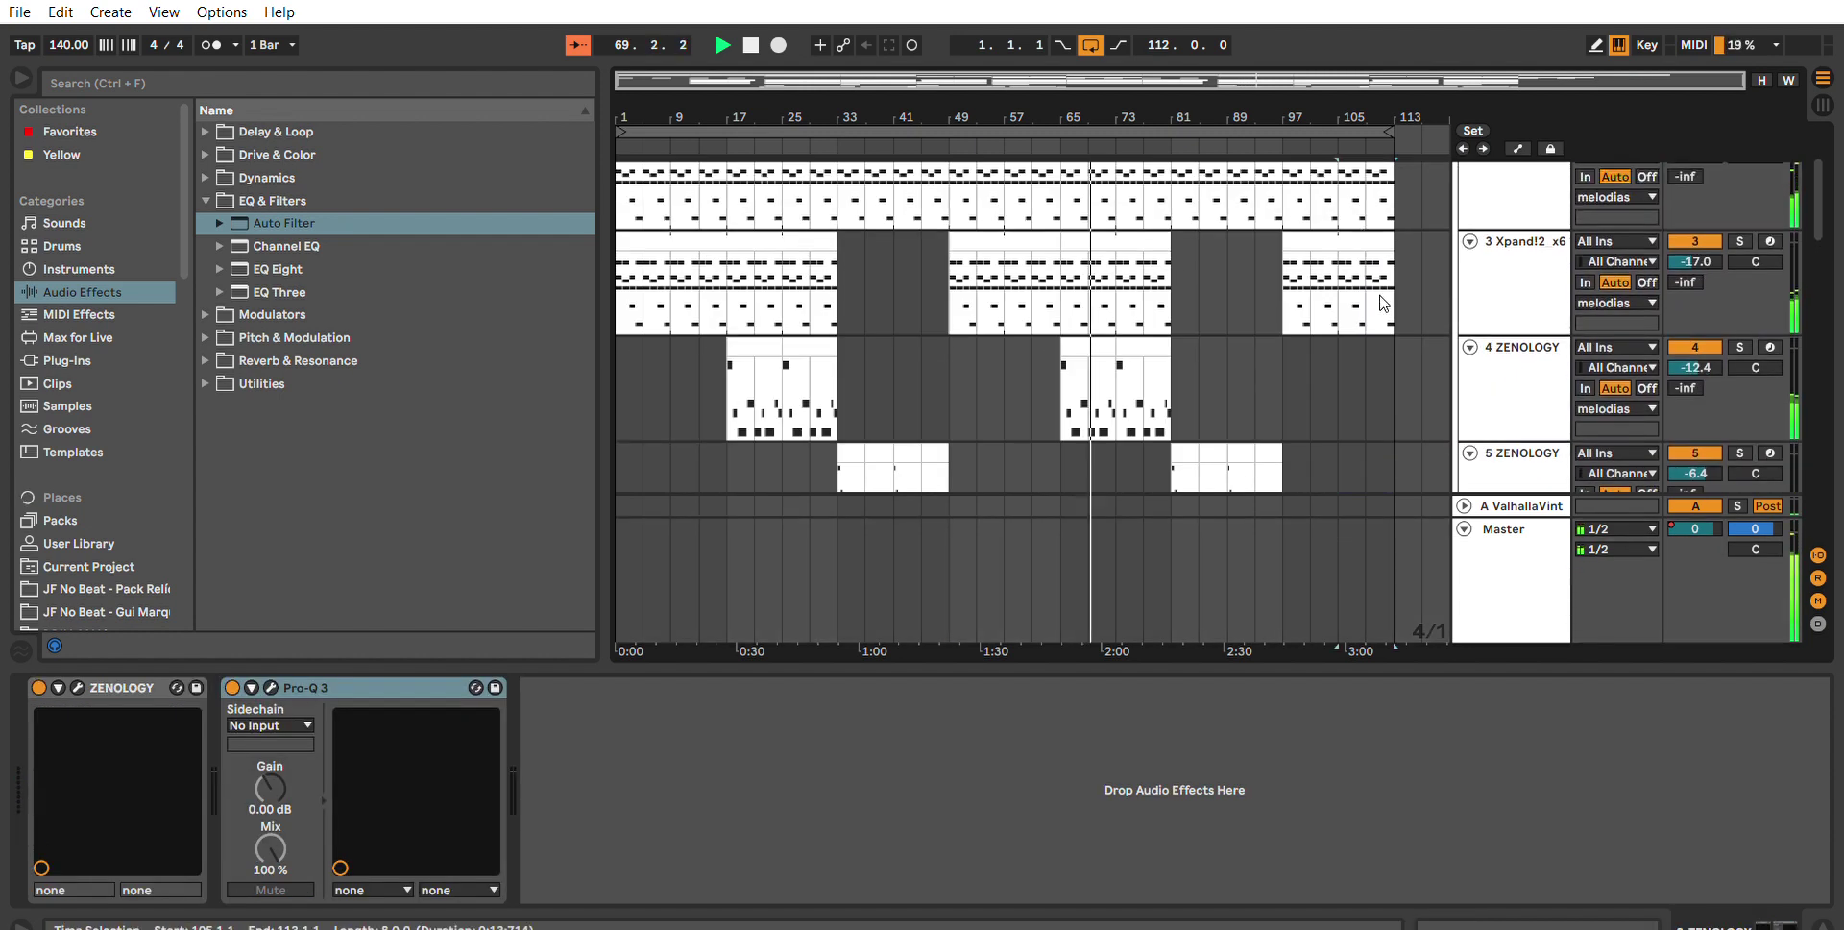
left_click_drag(1390, 275, 1341, 197)
key("Delete")
left_click_drag(1392, 131, 1338, 85)
Collapse the device view and fold the drums and melodias groups and the 808, 19 Greeze and 20 JayCactus tracks.
scroll(1379, 307, "down", 4)
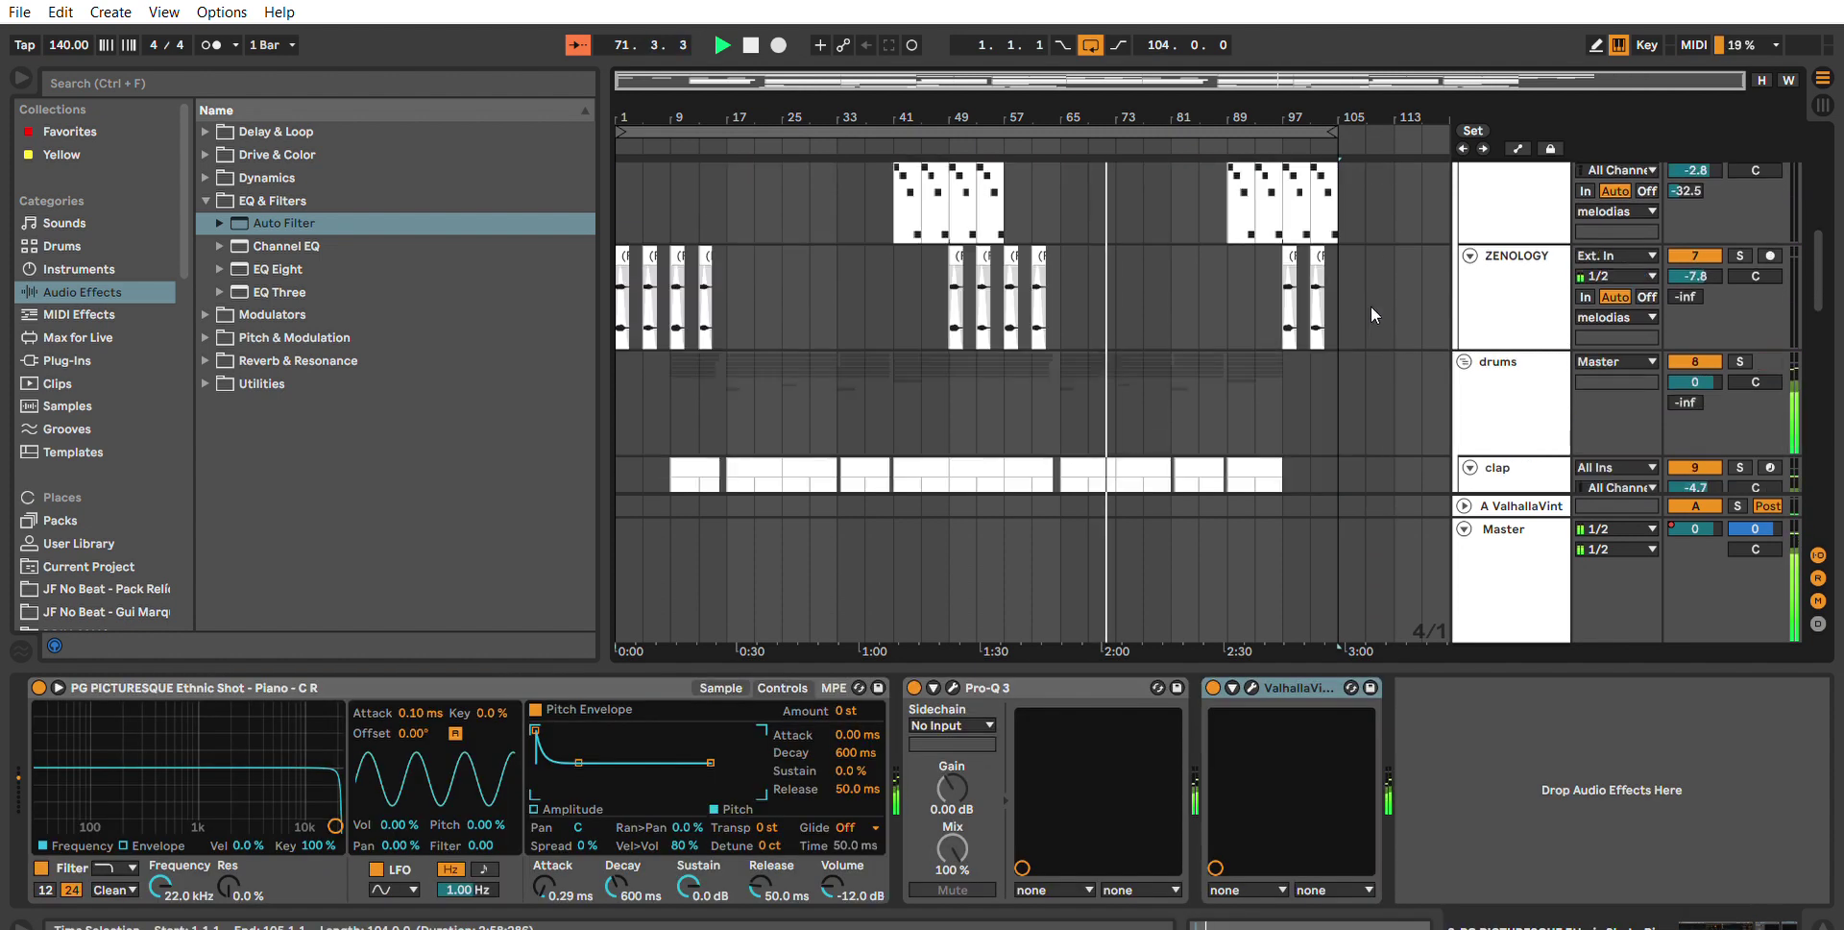
left_click_drag(1444, 657, 1444, 902)
left_click(1282, 673)
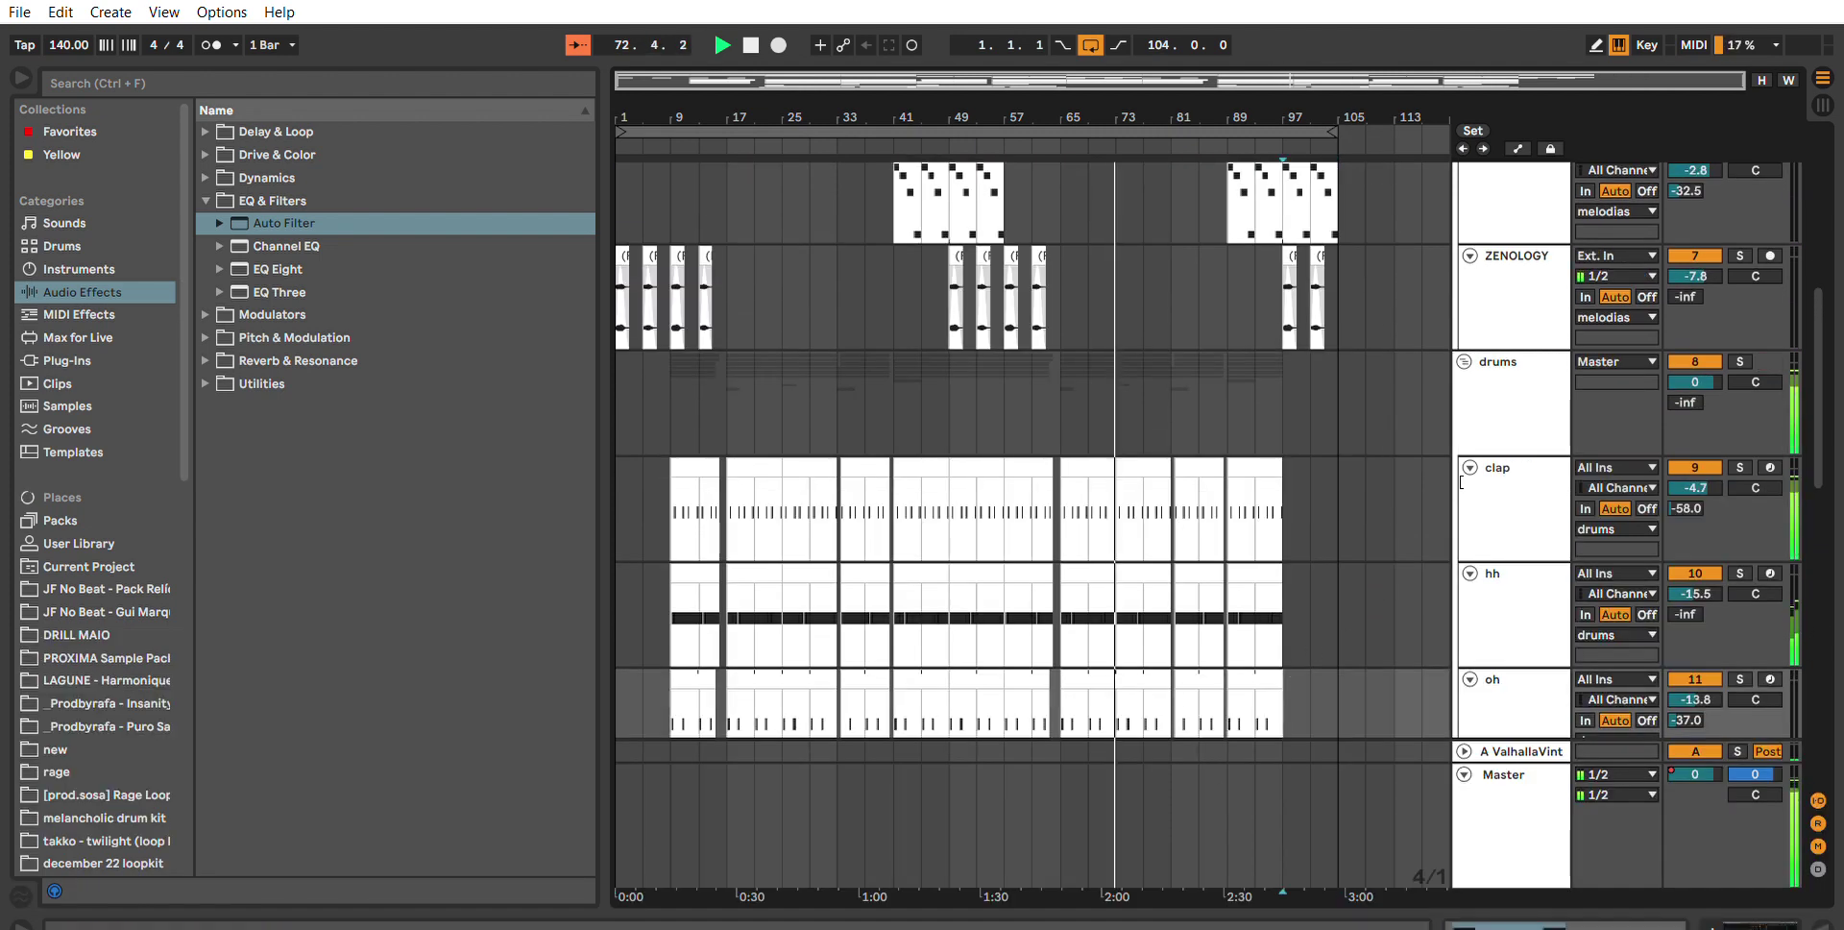
left_click(1464, 361)
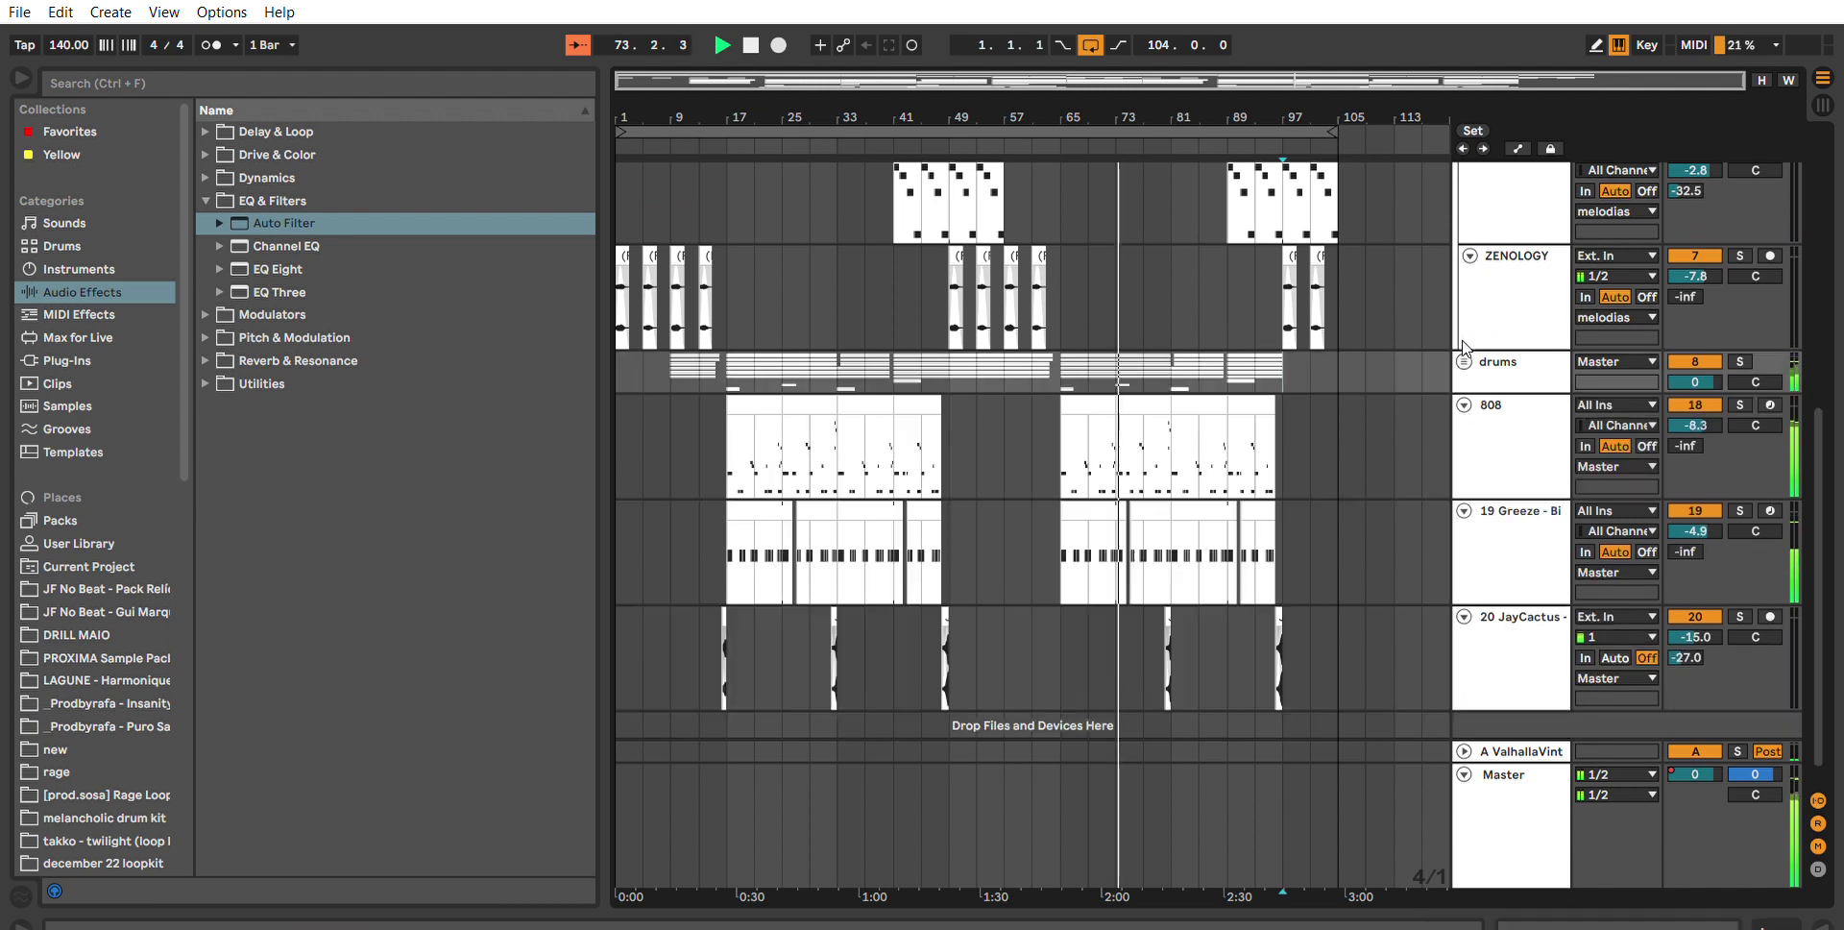
left_click(1465, 406)
left_click(1463, 427)
left_click(1464, 441)
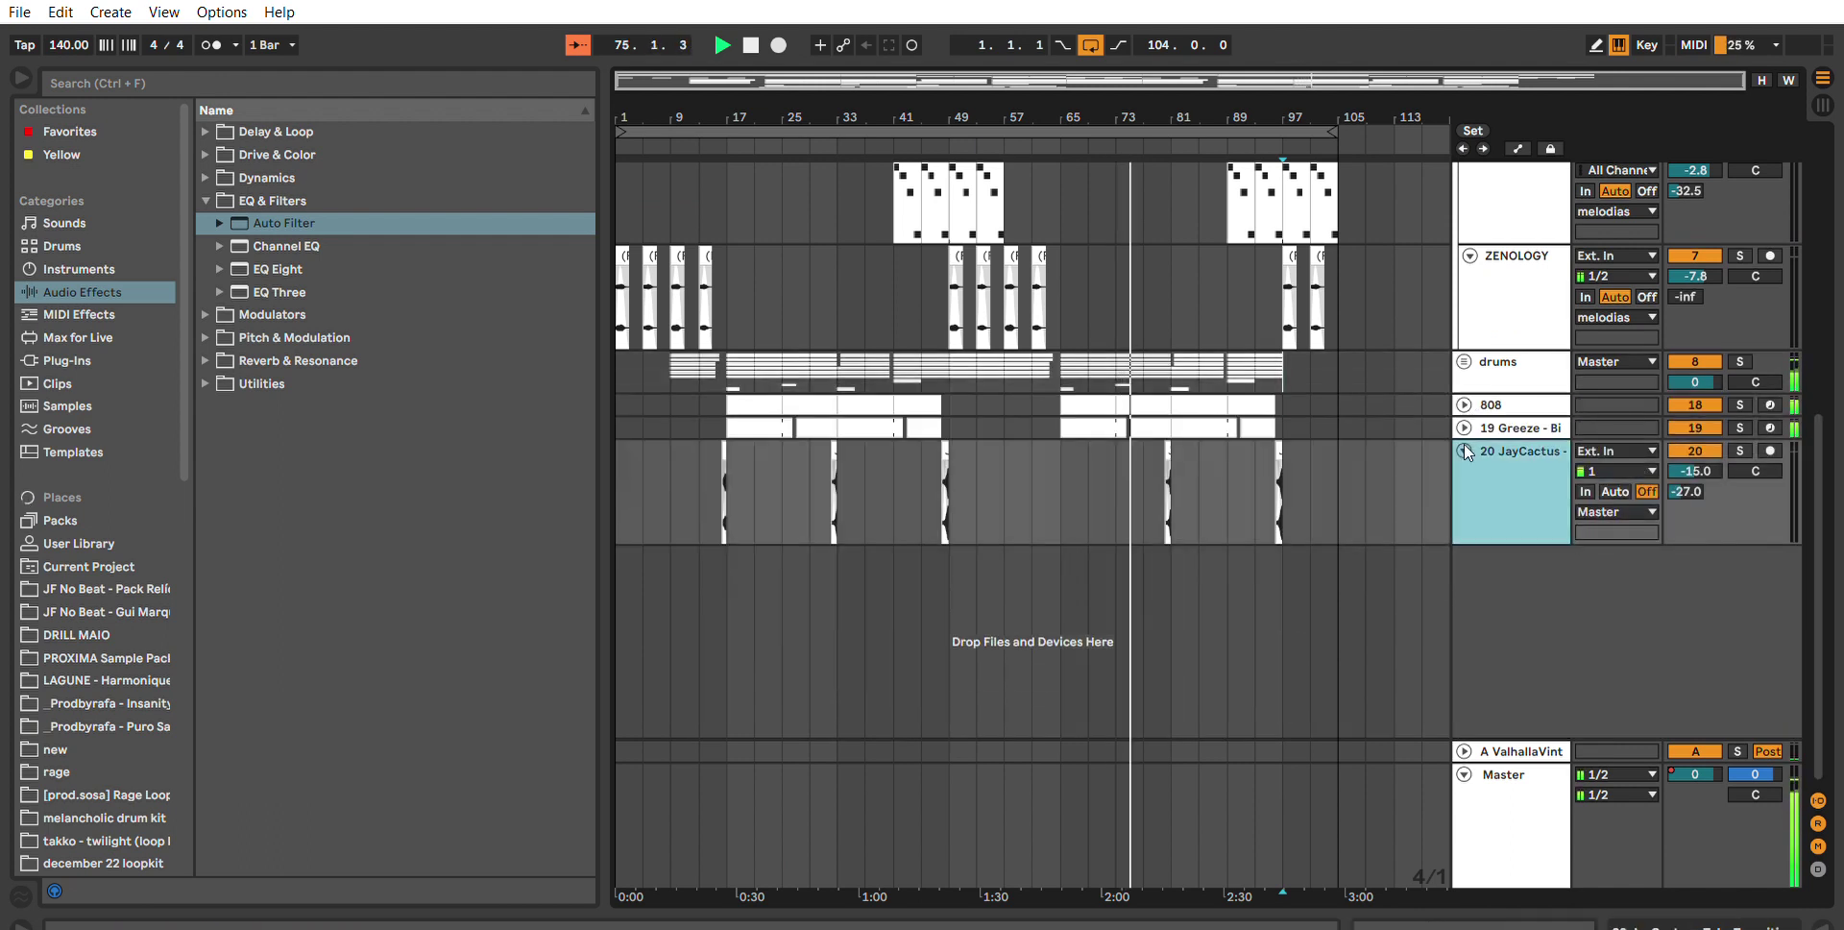
left_click(1464, 448)
scroll(1766, 515, "up", 10)
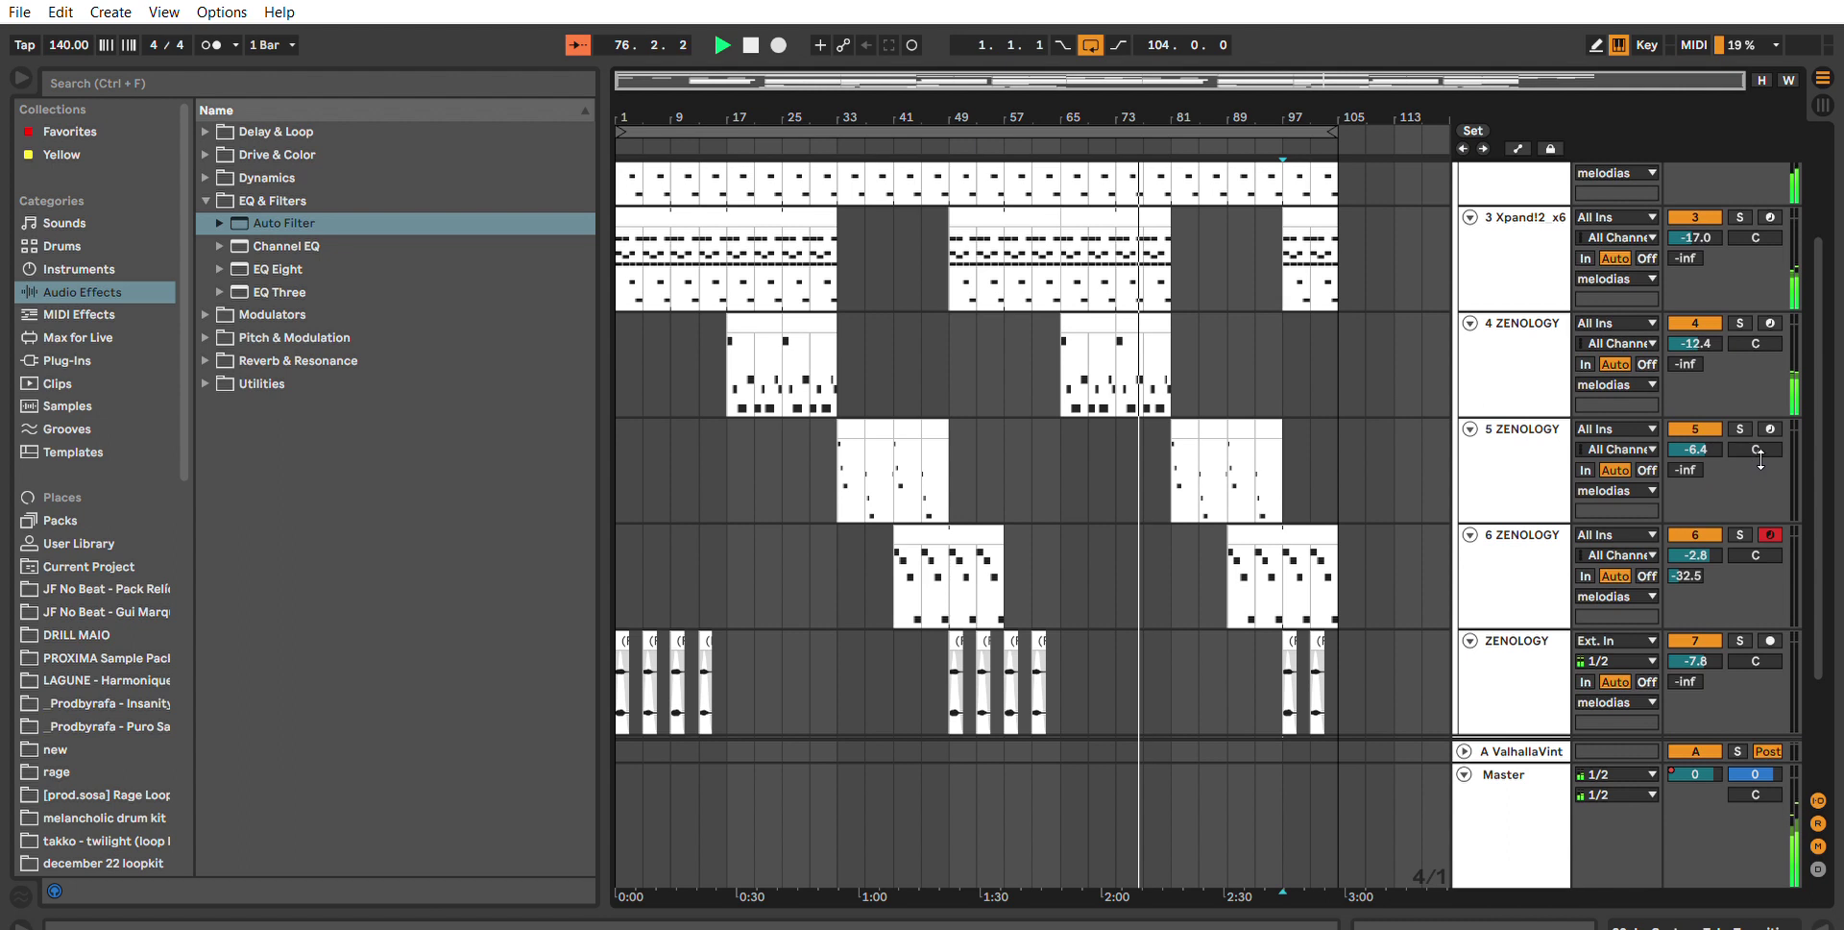
scroll(1767, 515, "up", 5)
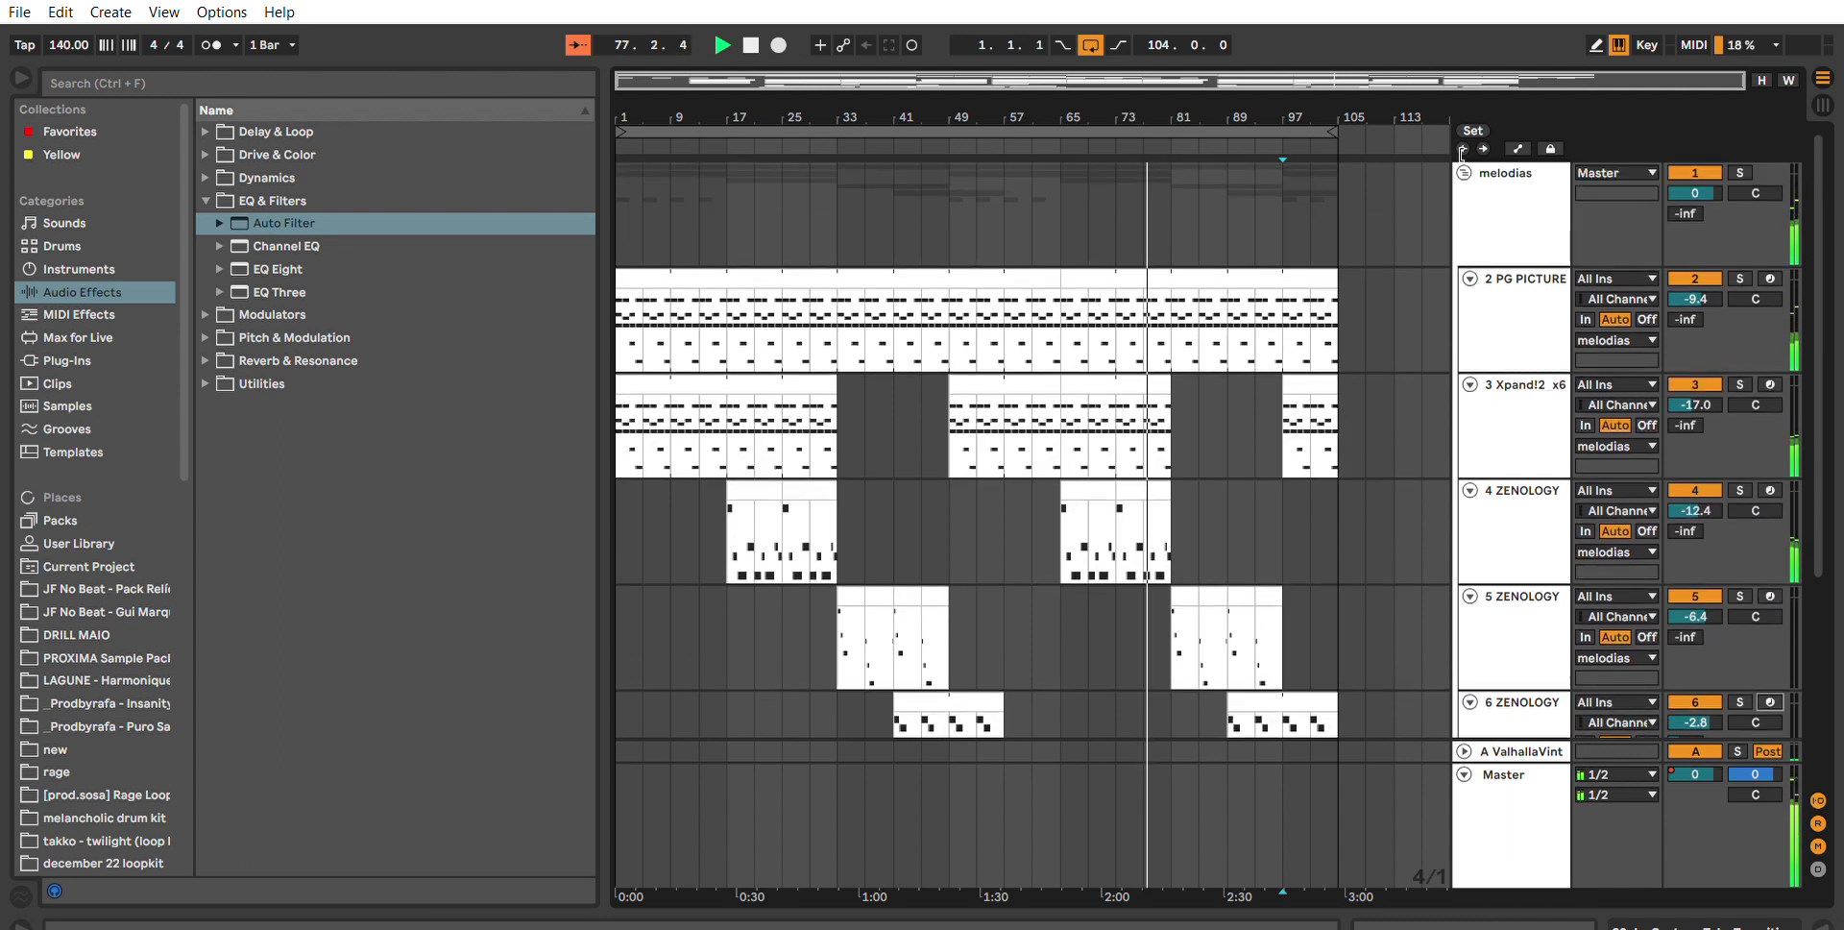
left_click(1464, 173)
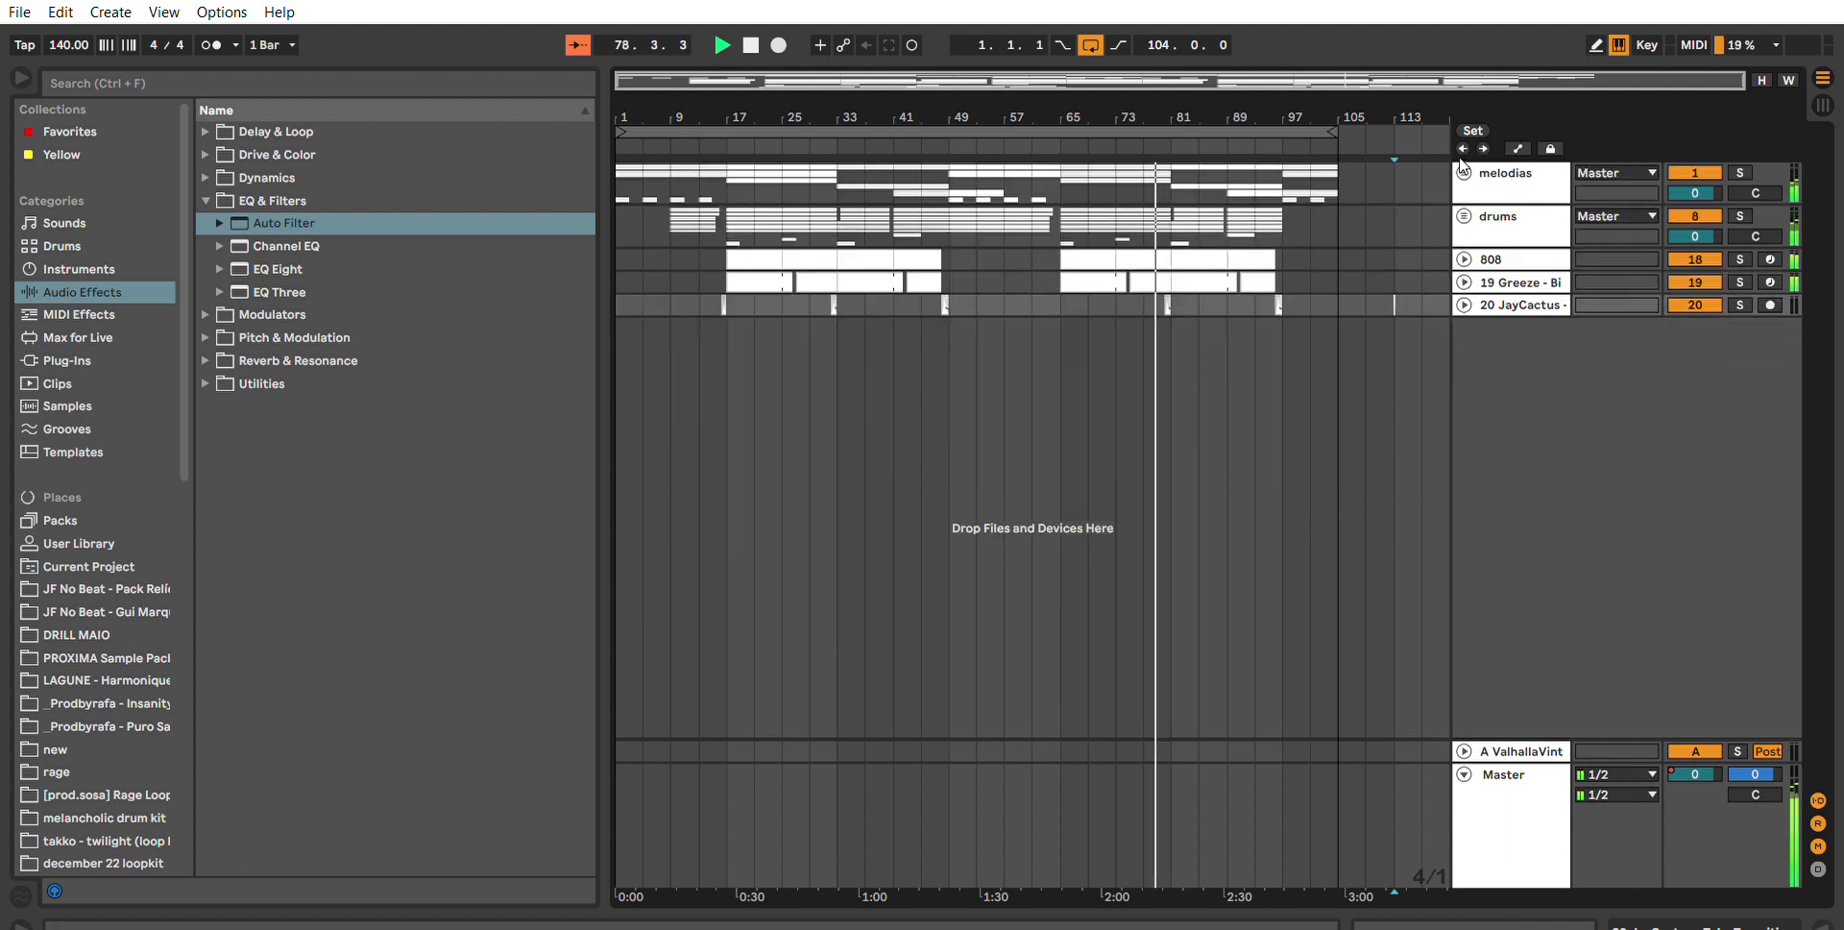
Unfold the melodias group and reduce the height of all its tracks together.
left_click(1464, 173)
left_click(1525, 285)
key("ctrl+a")
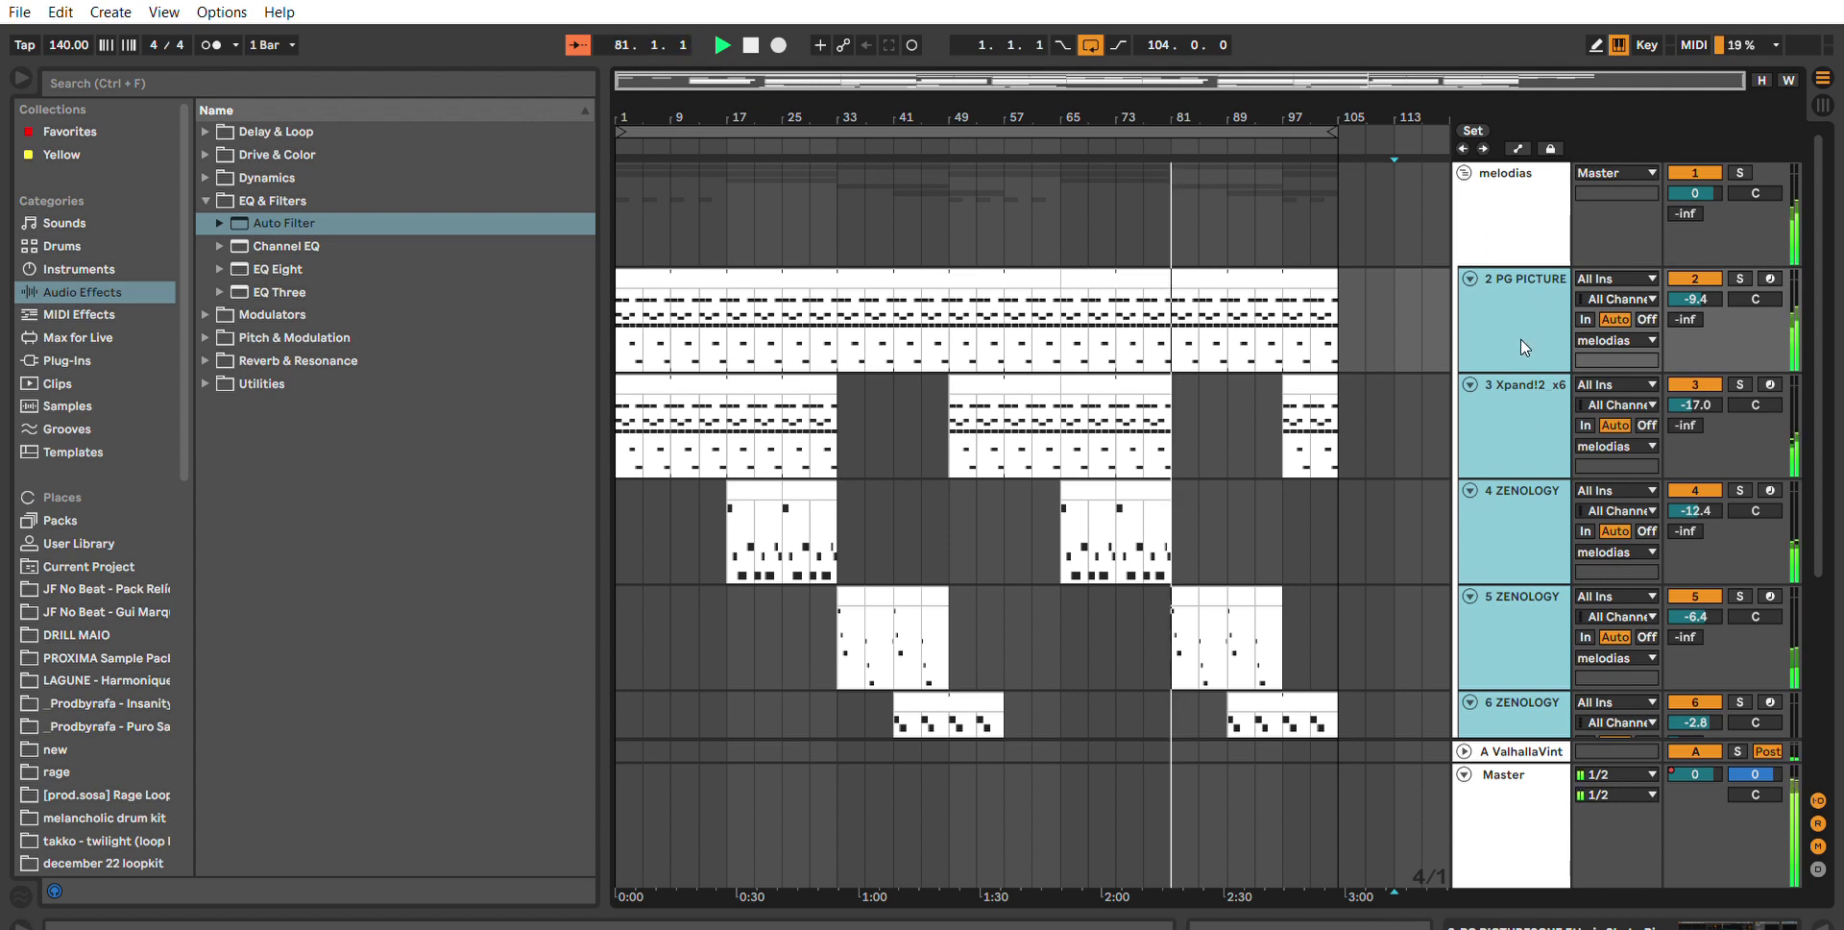
left_click_drag(1523, 360, 1523, 306)
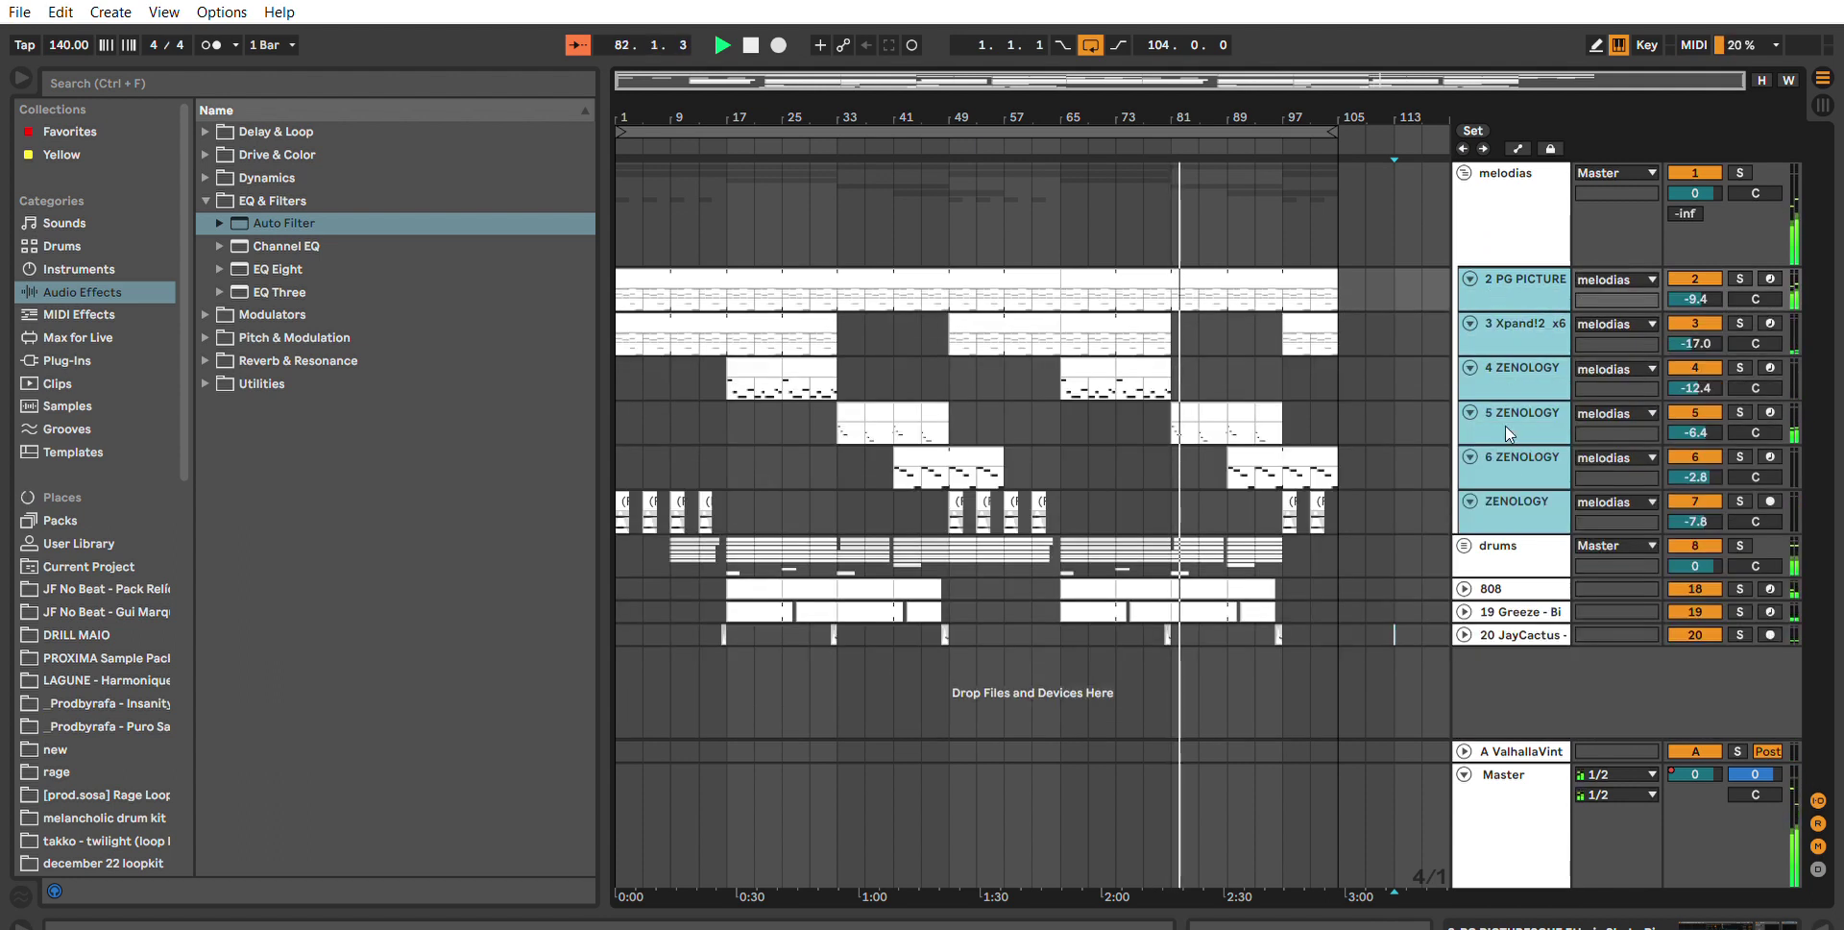
Reduce the height of all tracks inside the unfolded drums group, and fold the Master track.
left_click(1464, 545)
left_click(1425, 539)
scroll(1511, 540, "down", 1)
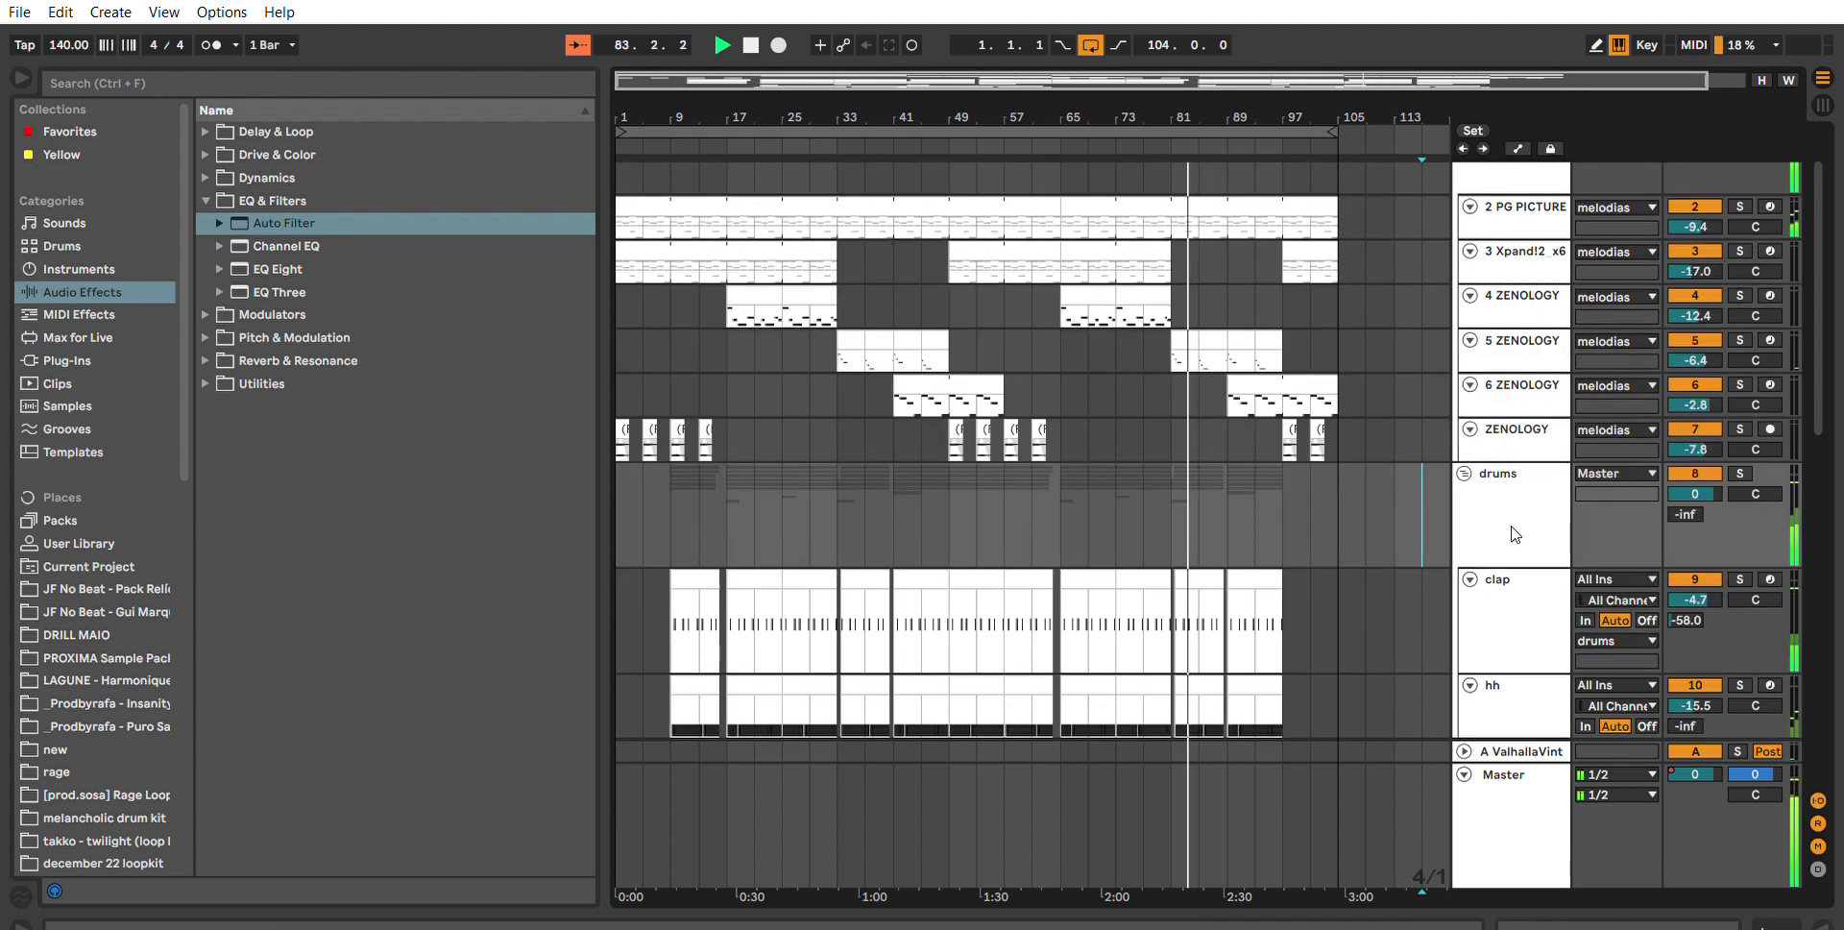
left_click(1513, 610)
left_click_drag(1513, 659, 1501, 590)
scroll(1492, 581, "down", 5)
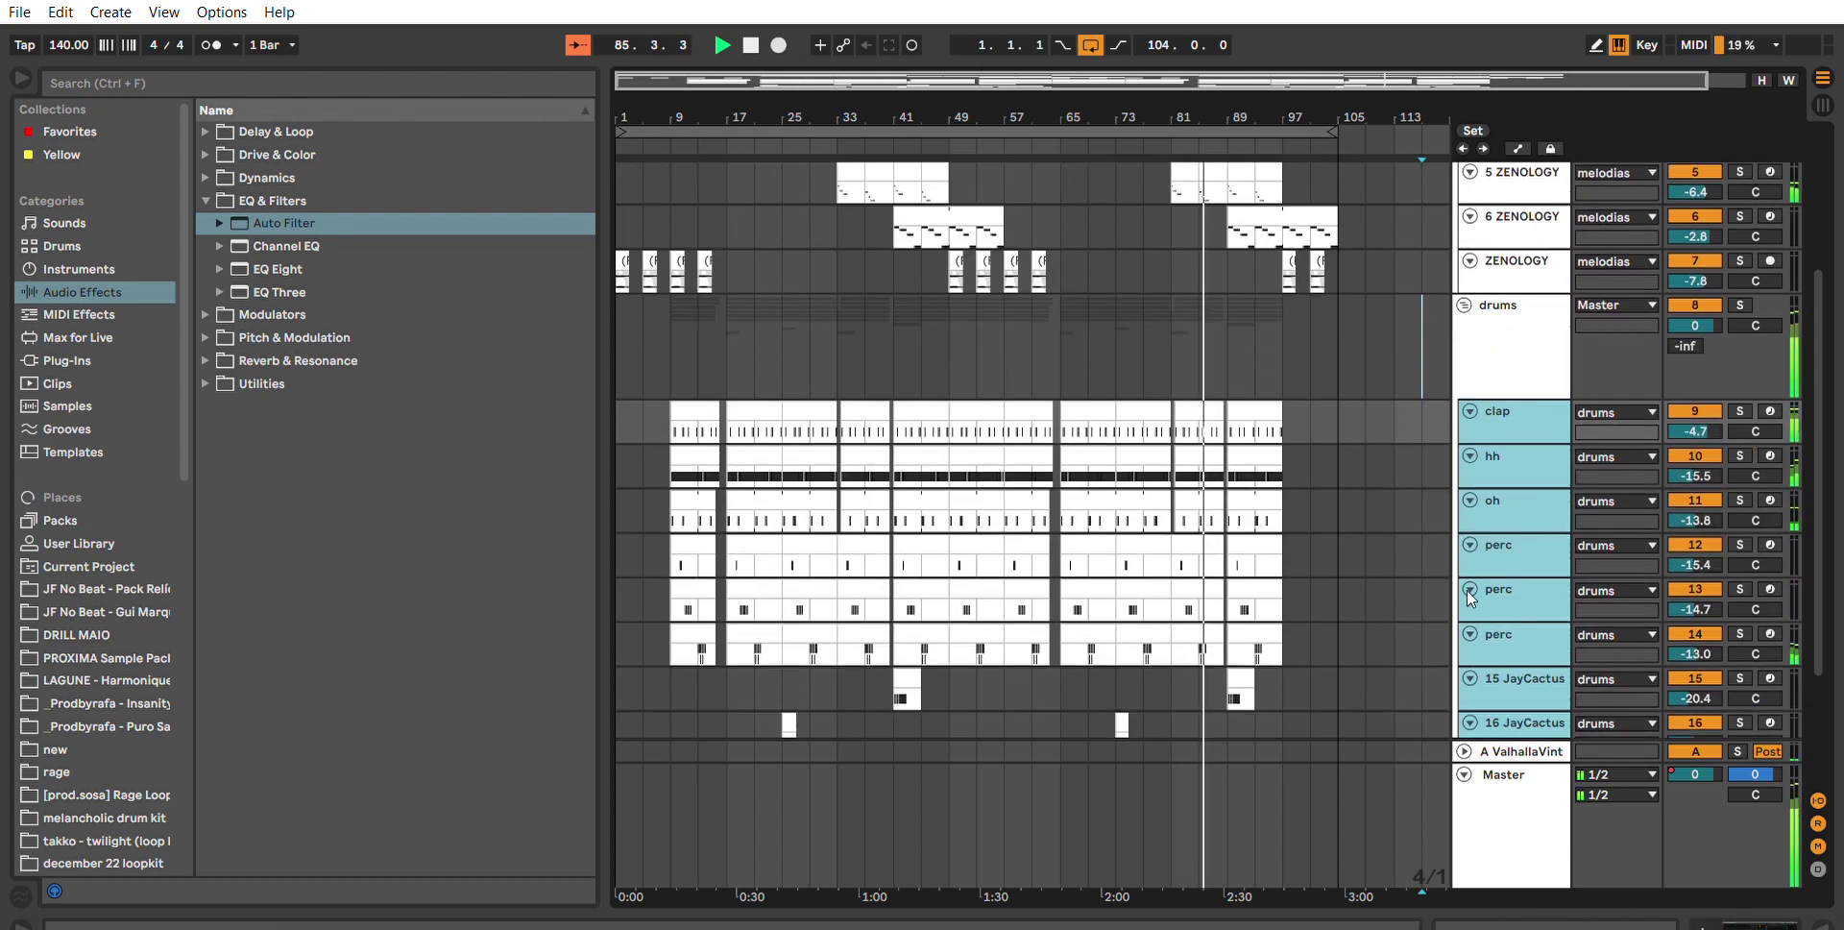
left_click(1465, 774)
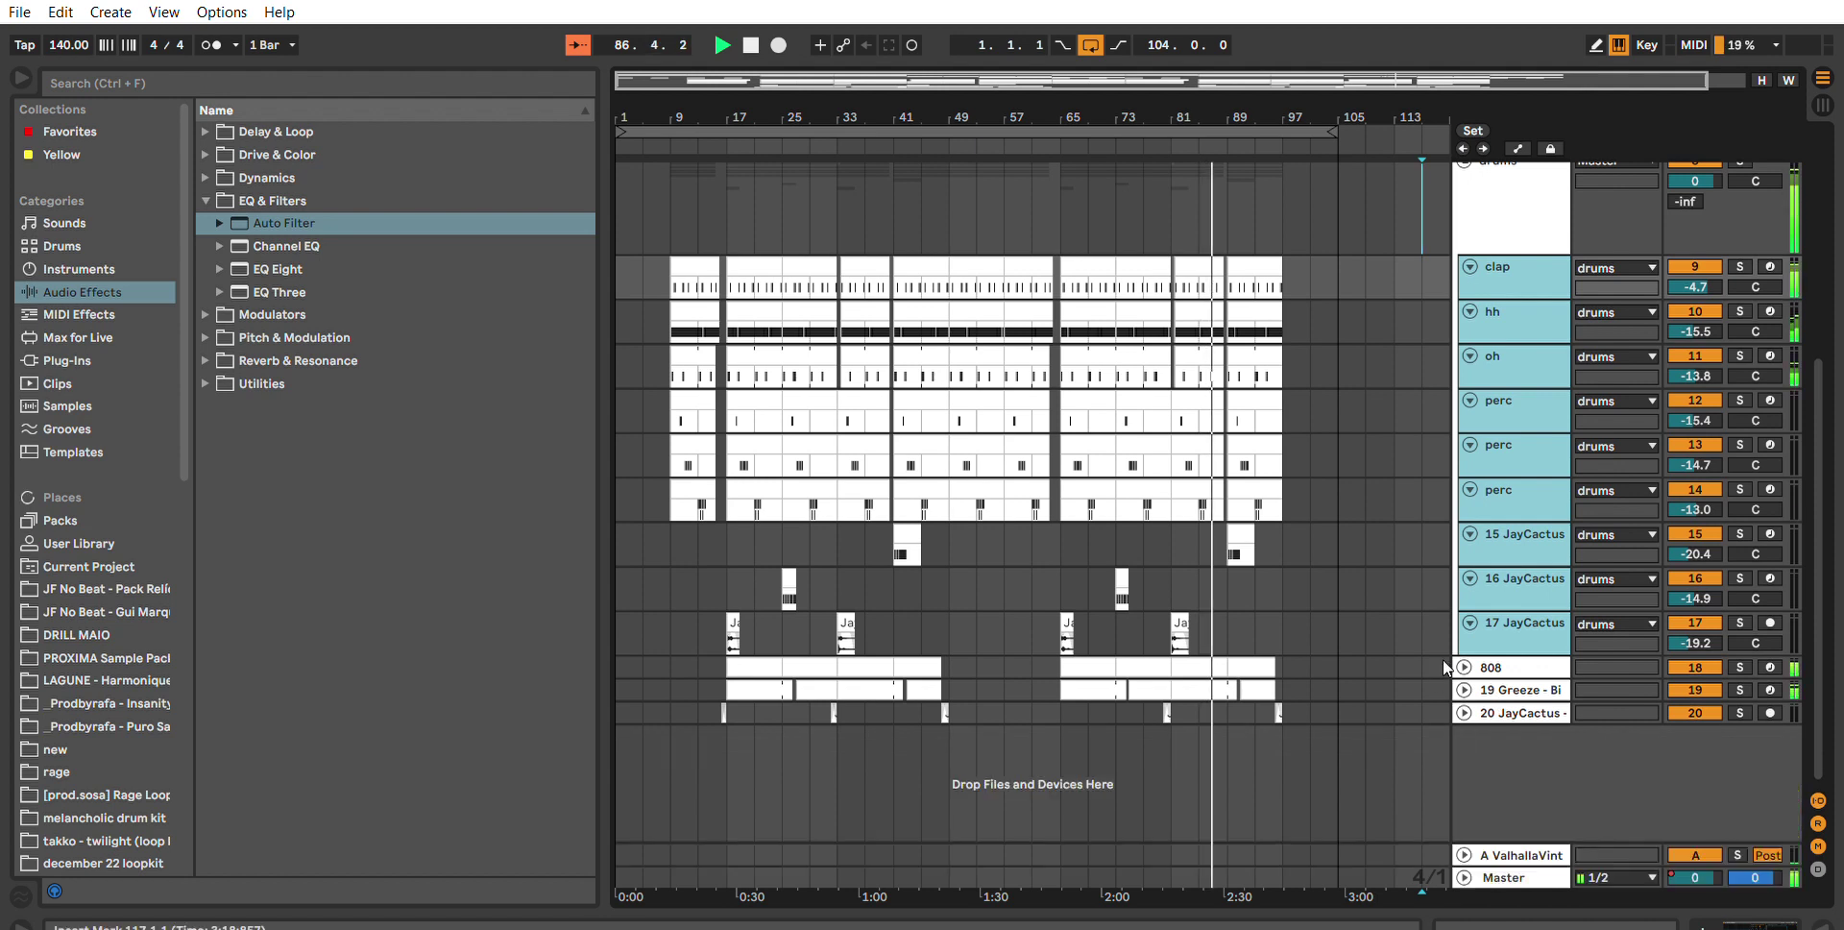
Unfold the 808 and 19 Greeze tracks and reduce the height of both together.
left_click(1465, 668)
scroll(1477, 642, "down", 1)
left_click(1465, 755)
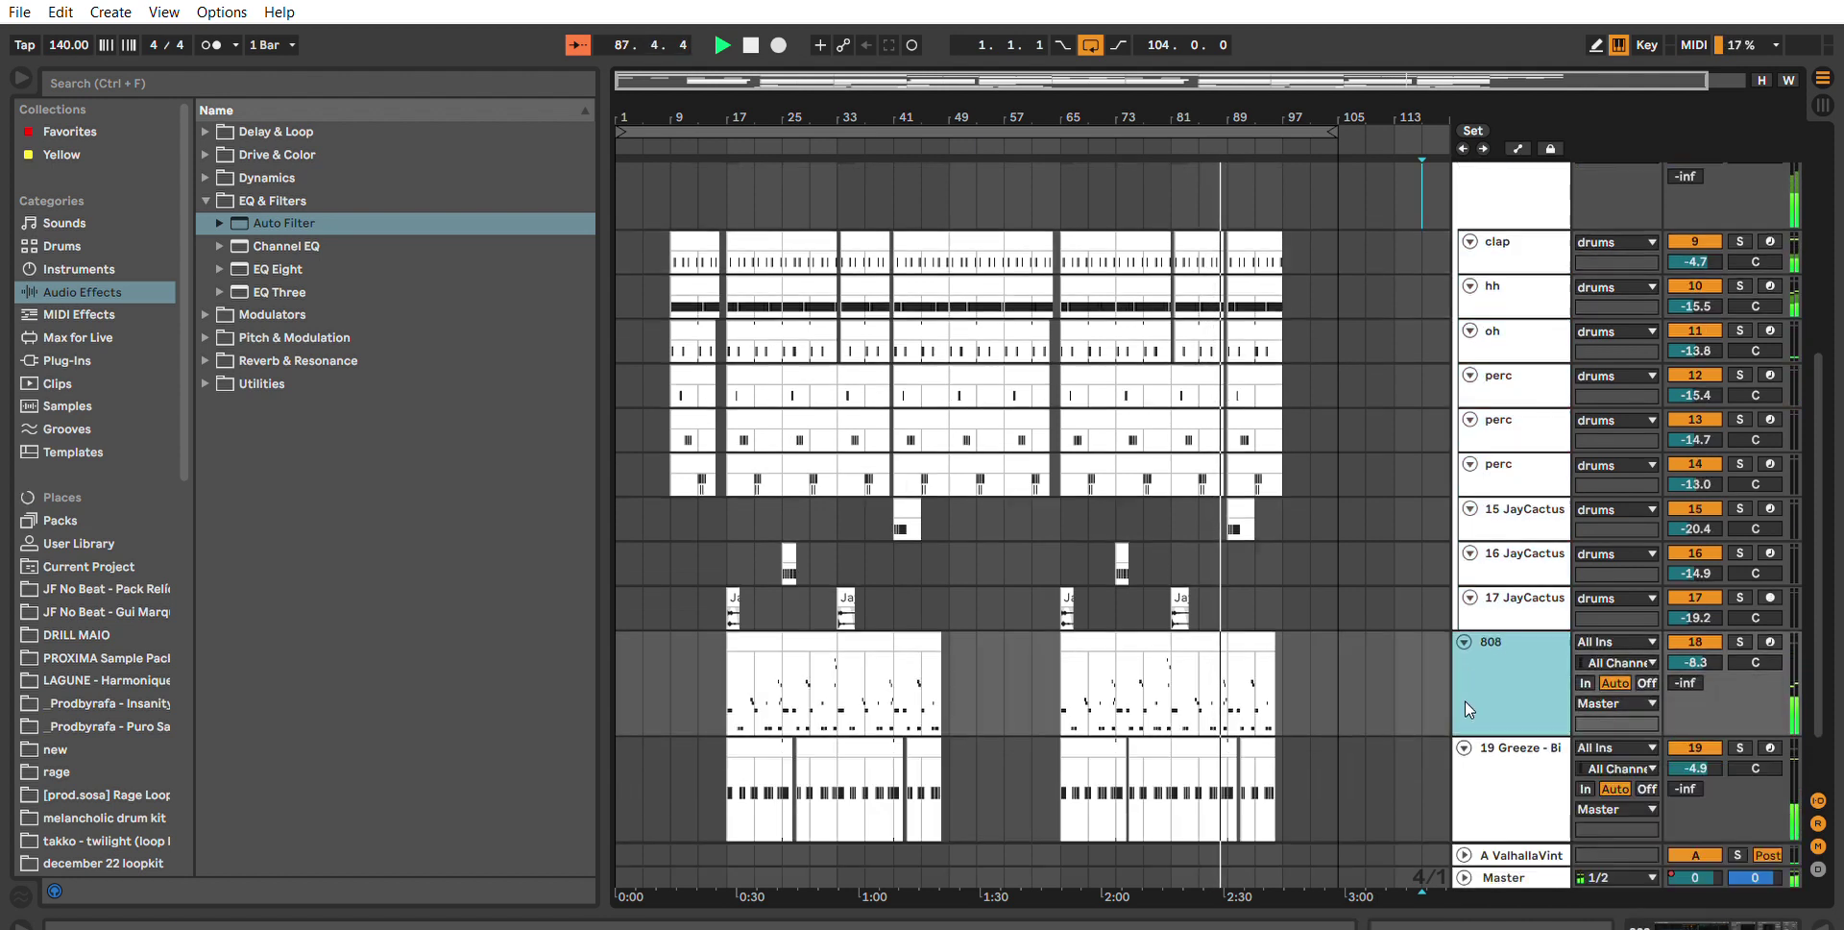
scroll(1472, 699, "down", 1)
left_click(1526, 680, "shift")
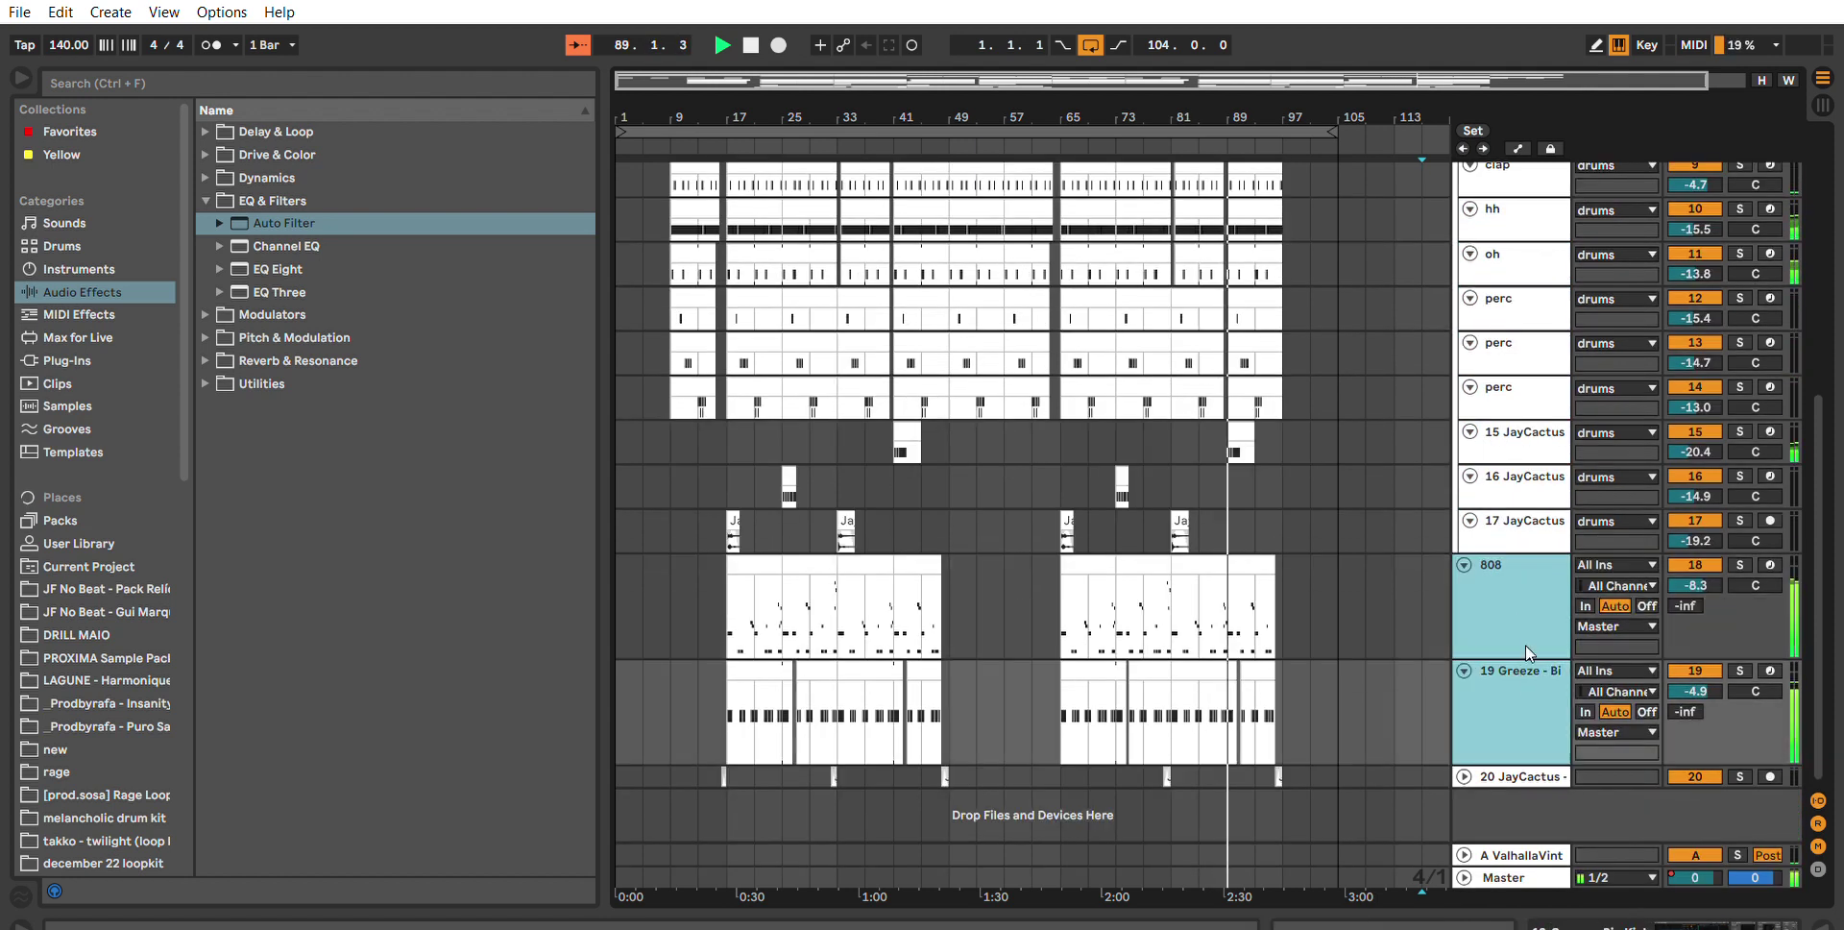
left_click_drag(1530, 643, 1527, 586)
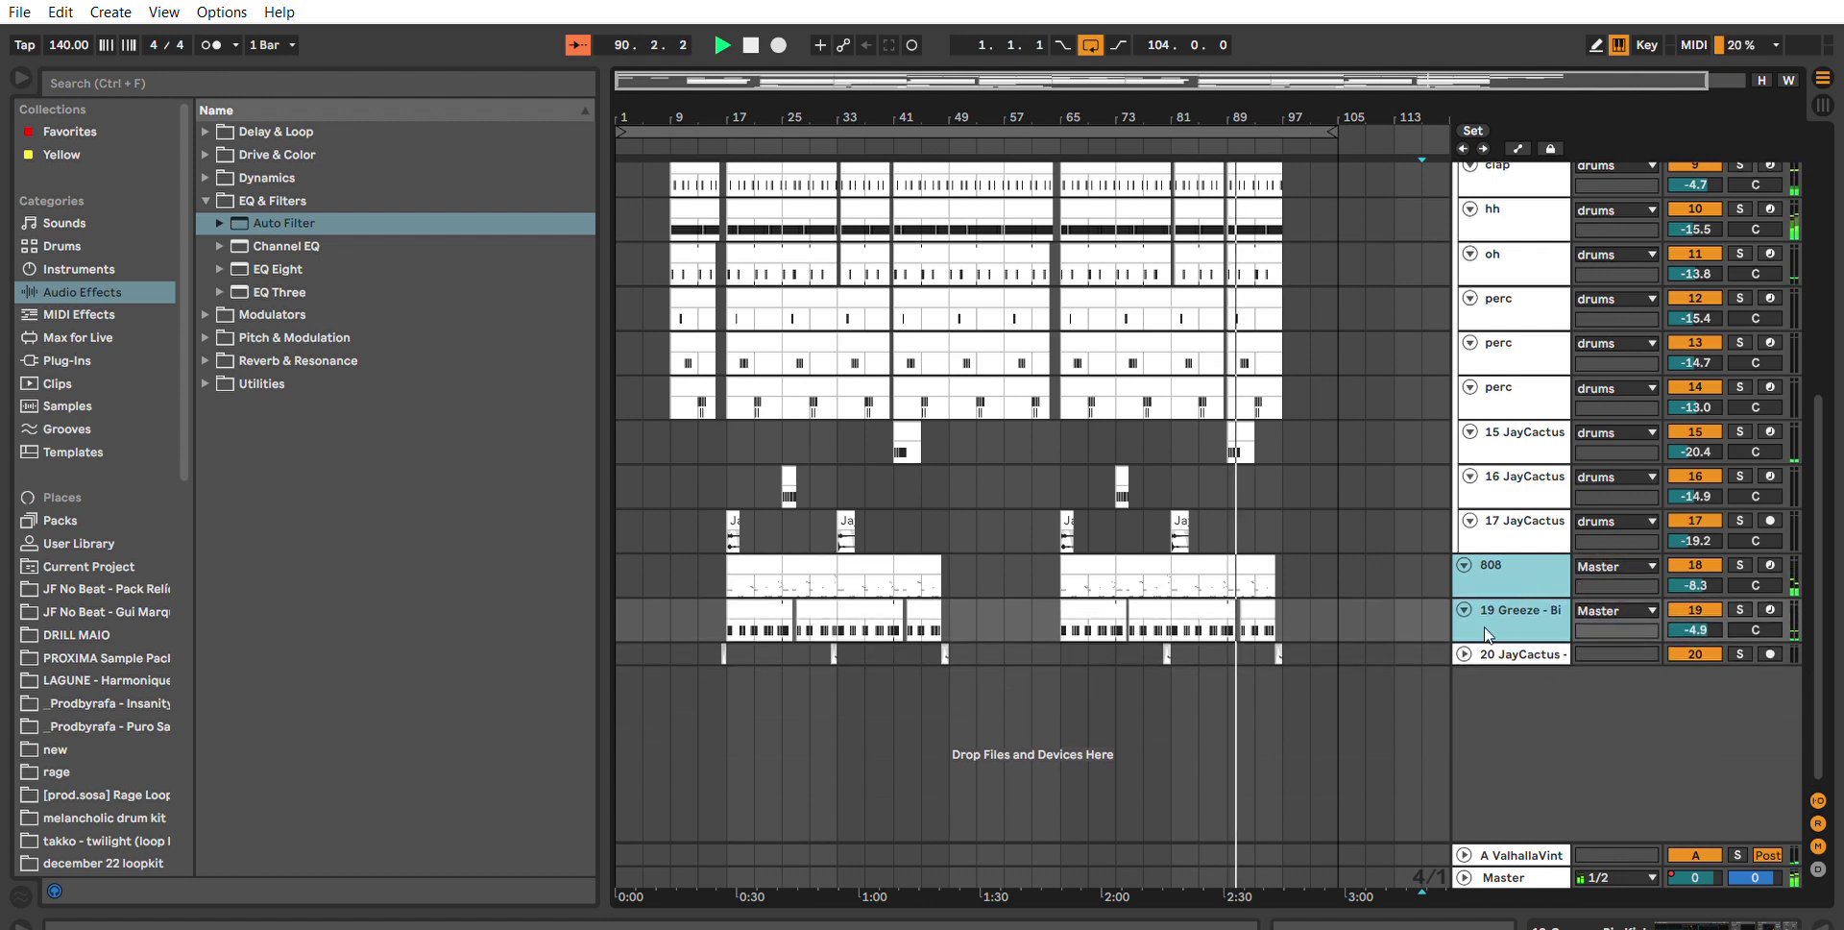
Unfold the 20 JayCactus track and reduce its height to match the tracks above.
left_click(1464, 655)
left_click(1506, 716)
left_click_drag(1514, 738, 1506, 665)
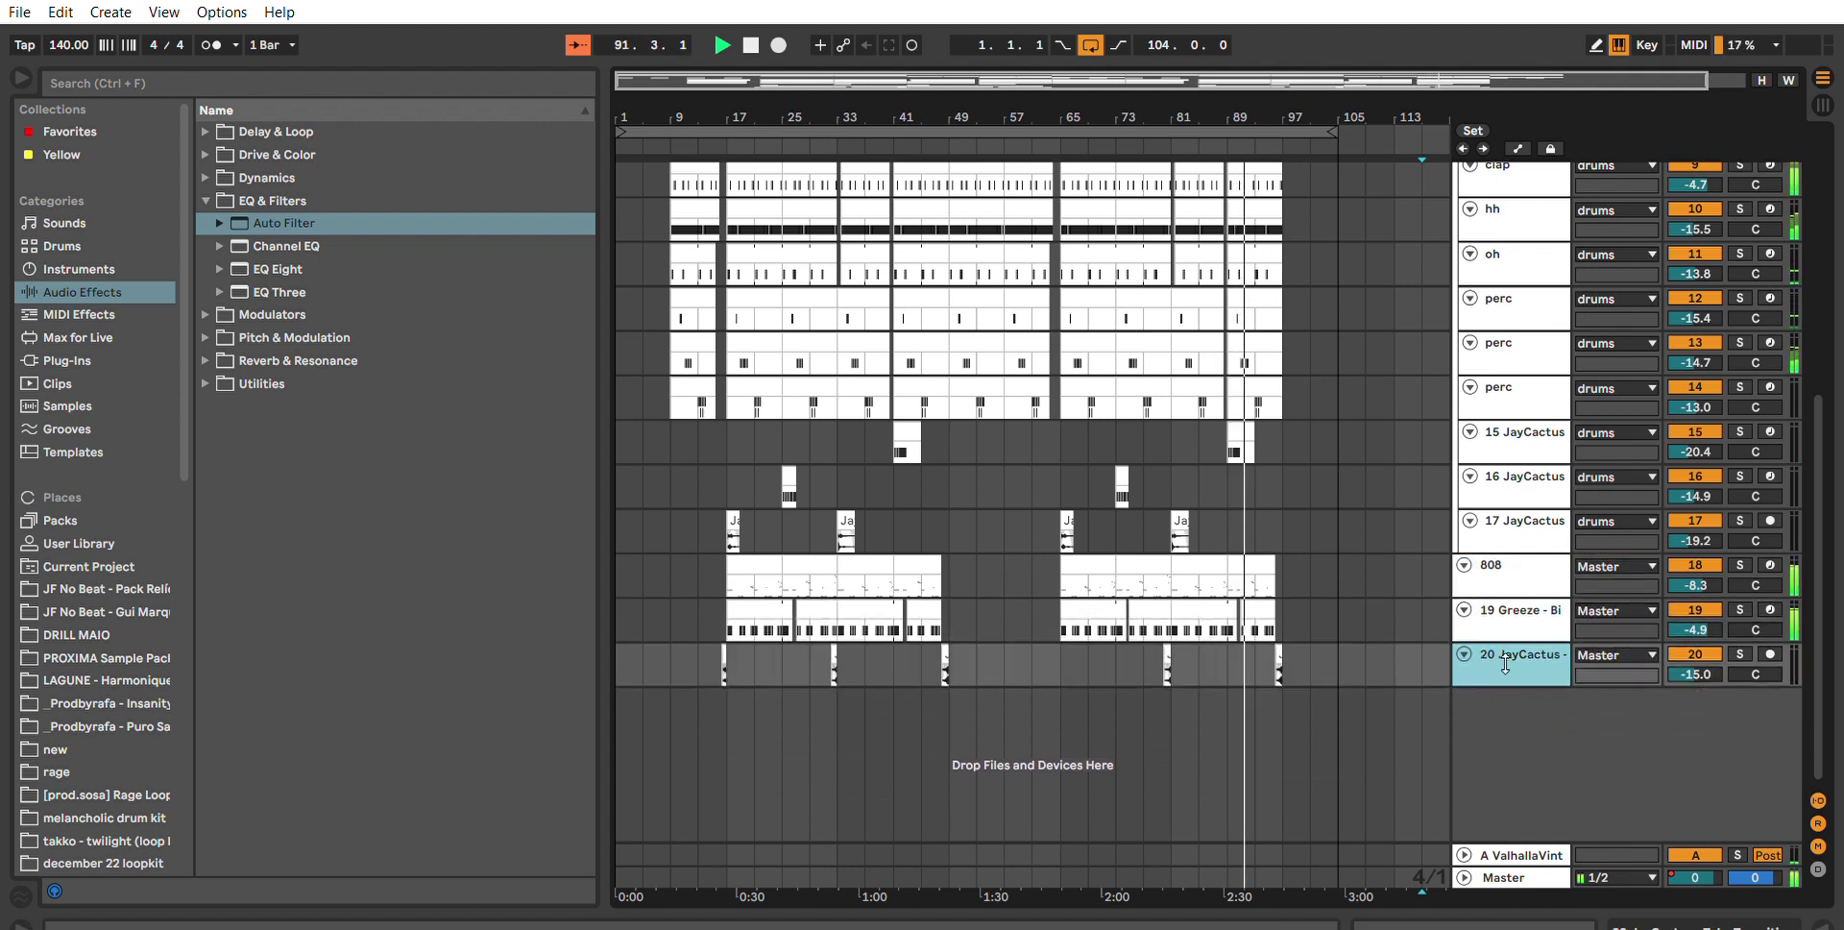
Reduce the height of the drums and melodias group tracks.
scroll(1391, 568, "up", 5)
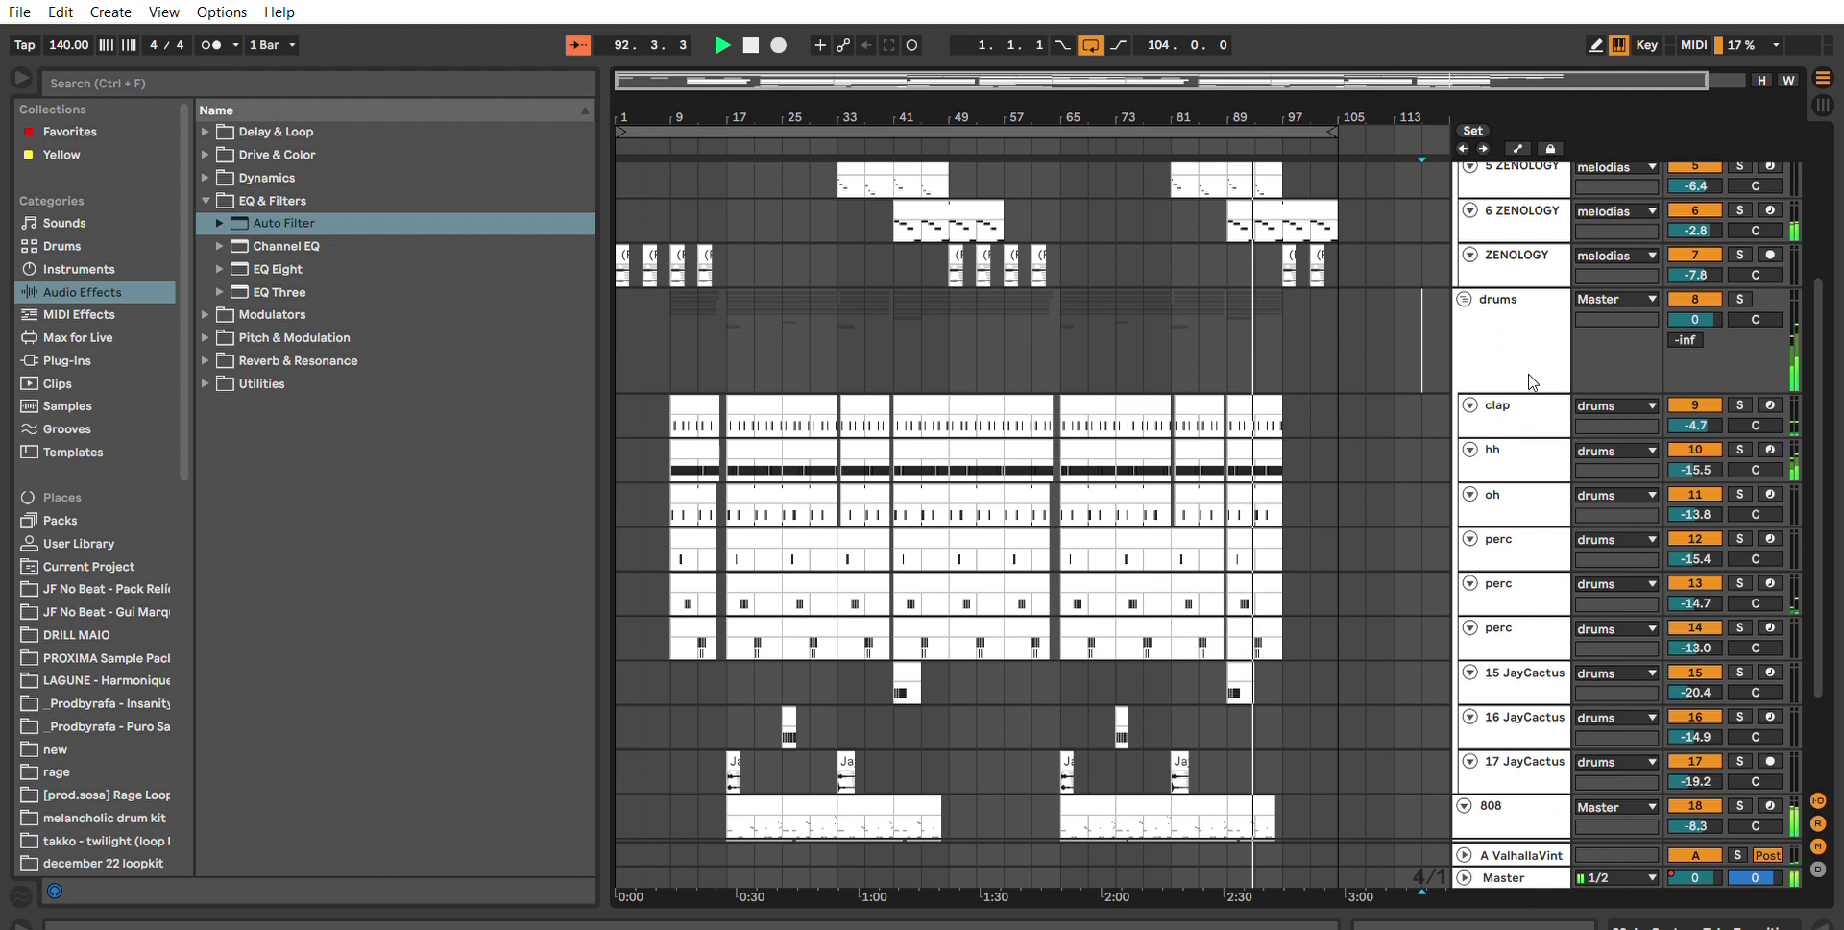
left_click(1534, 383)
left_click_drag(1533, 390, 1542, 339)
scroll(1575, 337, "up", 3)
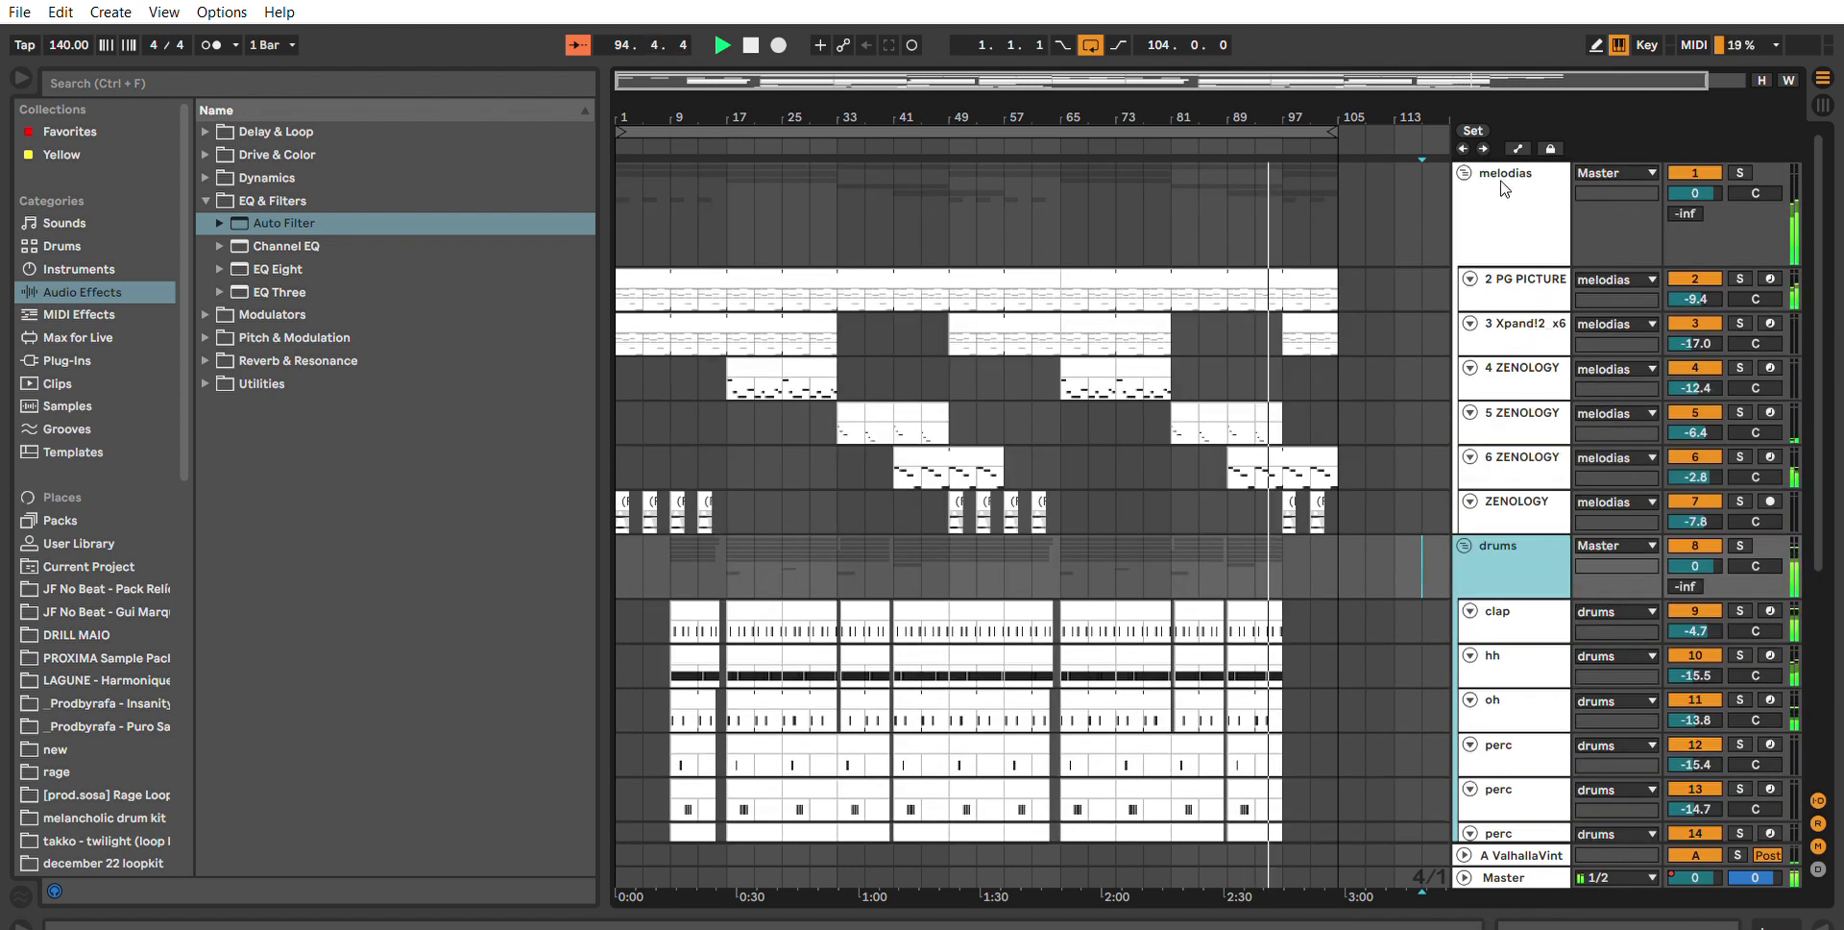
left_click(1504, 189)
left_click_drag(1512, 267, 1514, 226)
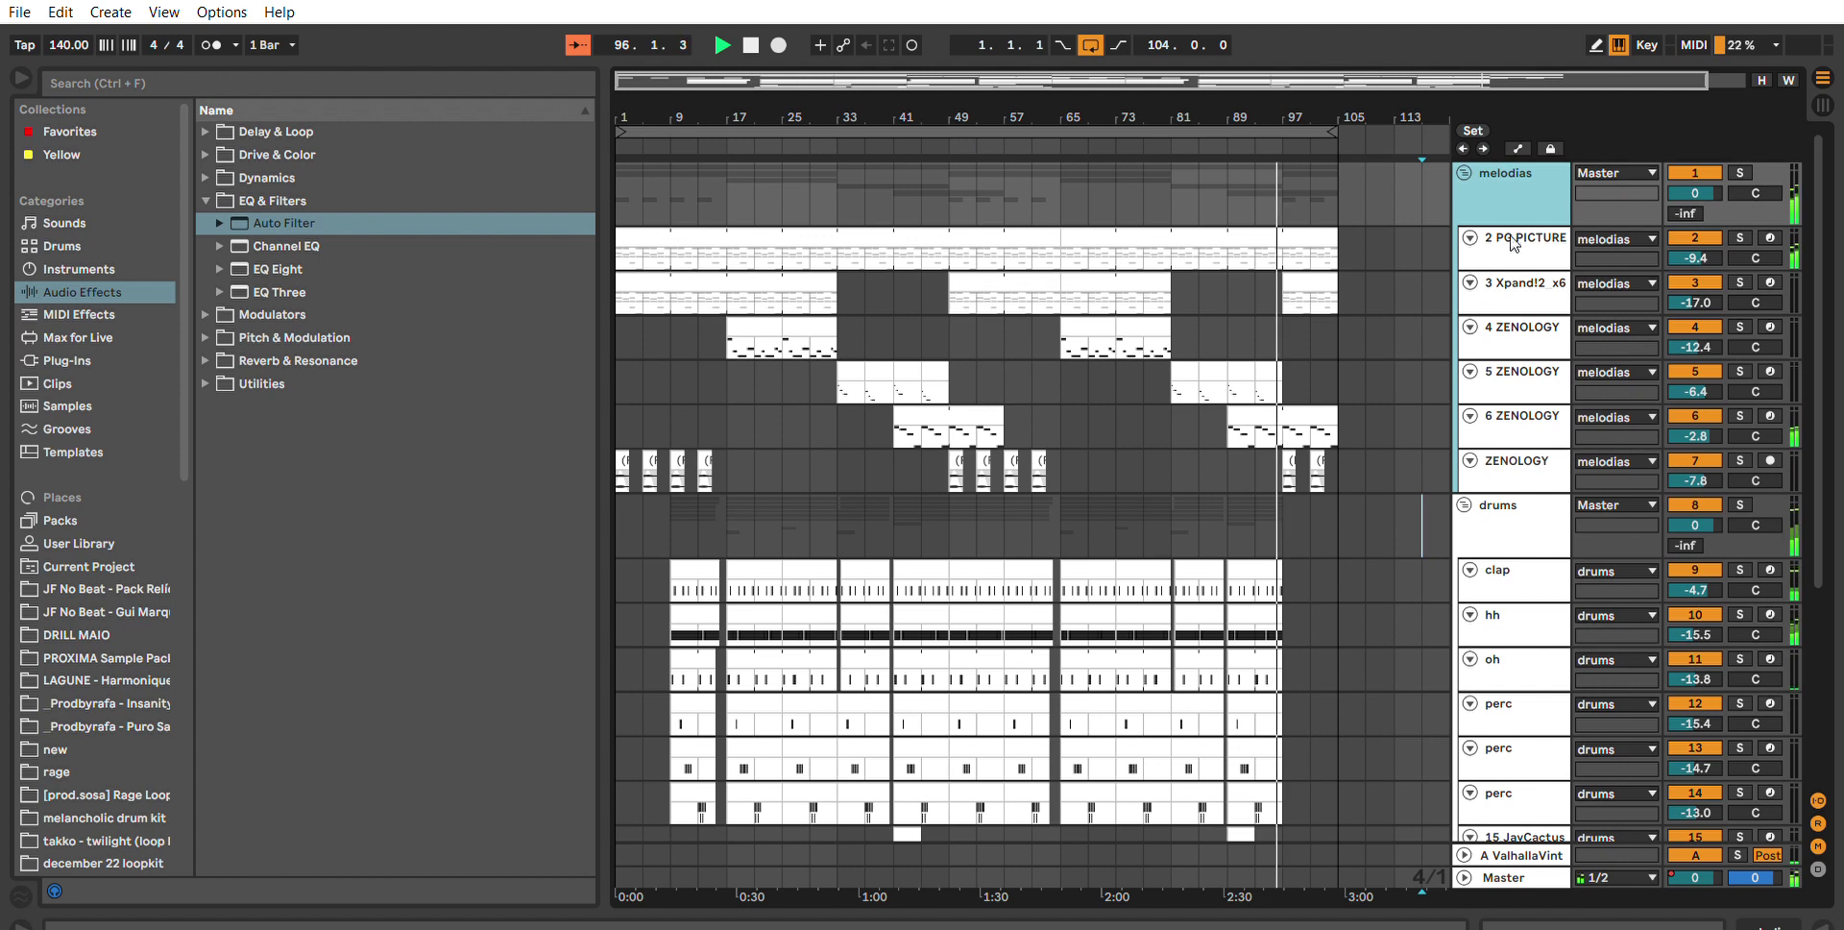
Stop playback and insert a new audio track below the 20 JayCactus track.
left_click(1218, 131)
key("space")
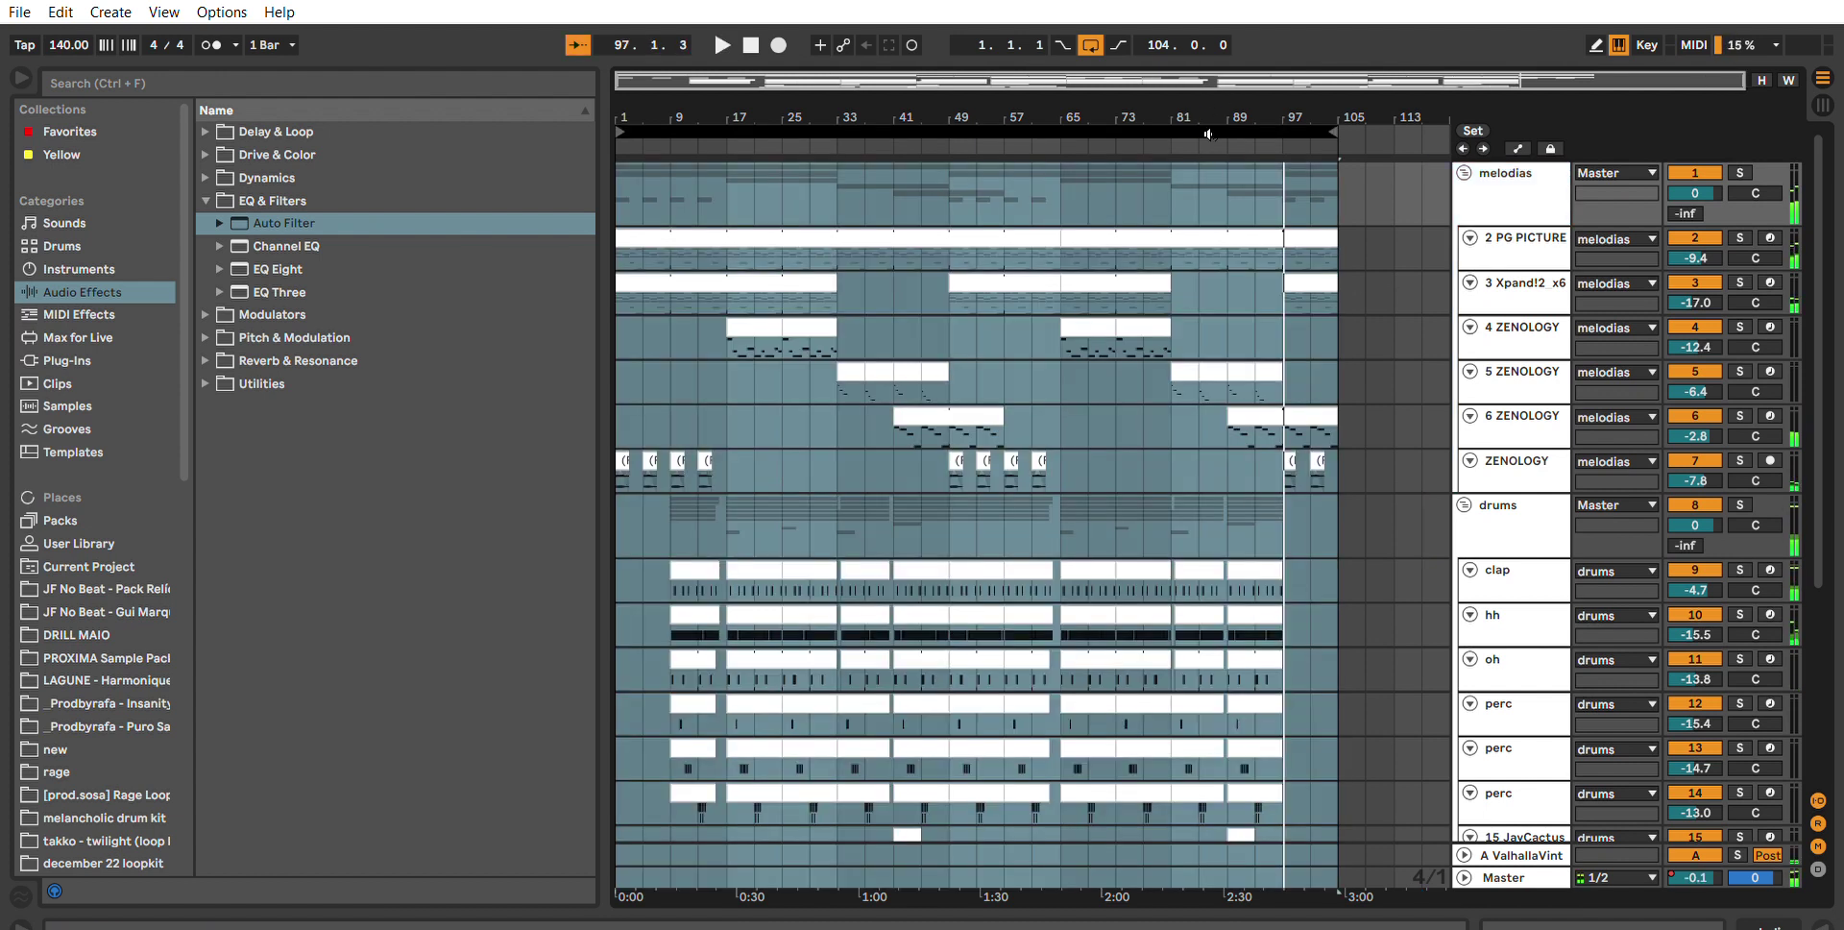
left_click(1428, 450)
scroll(1391, 469, "down", 6)
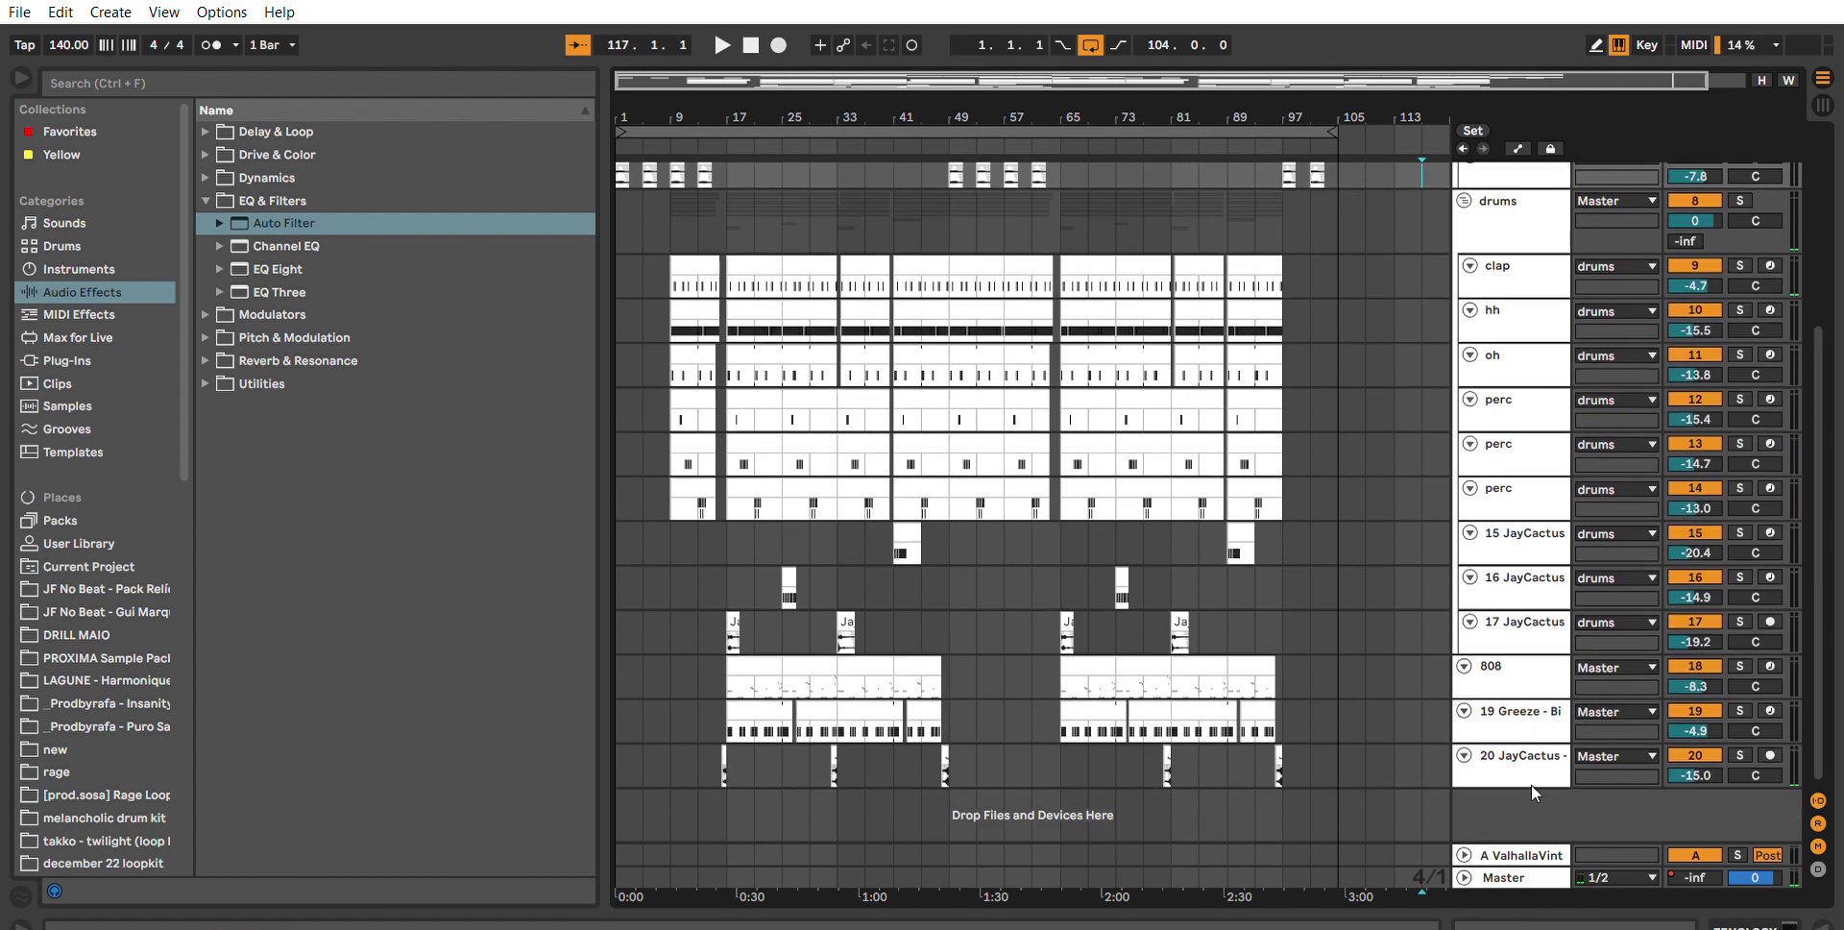
left_click(1531, 786)
key("ctrl+t")
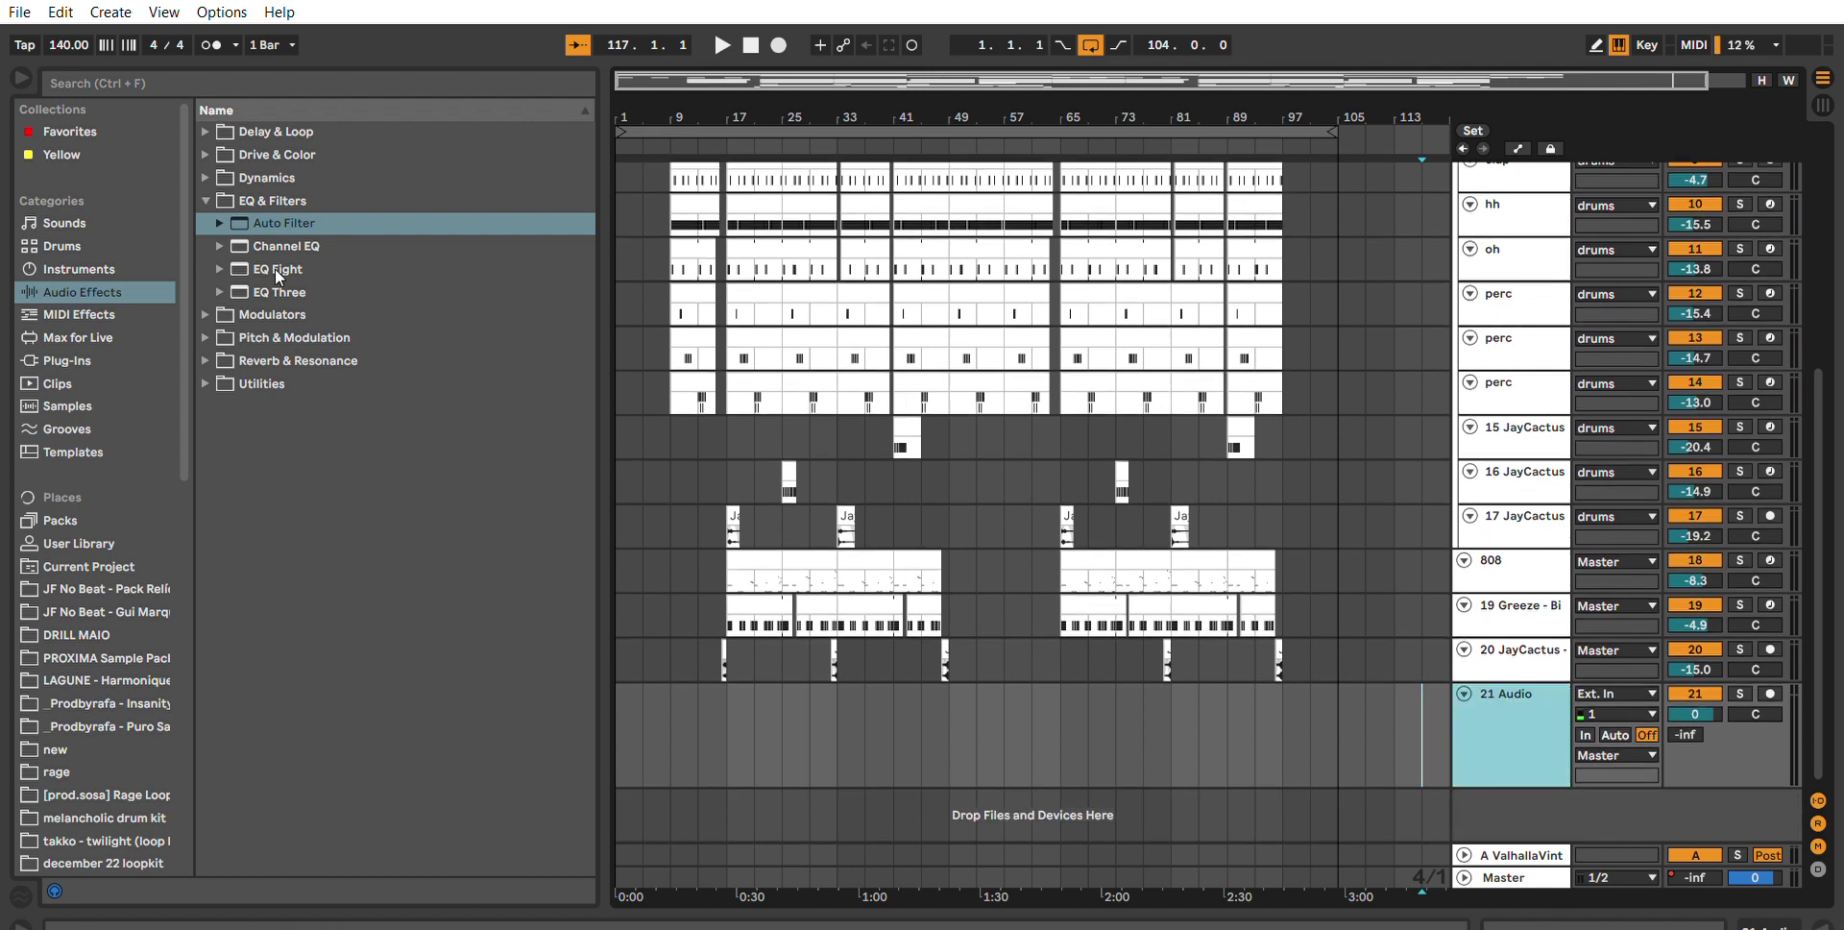
Place É O TRASH FODASE.alc from the Favorites collection on the new audio track near bar 5.
left_click(69, 132)
left_click(204, 245)
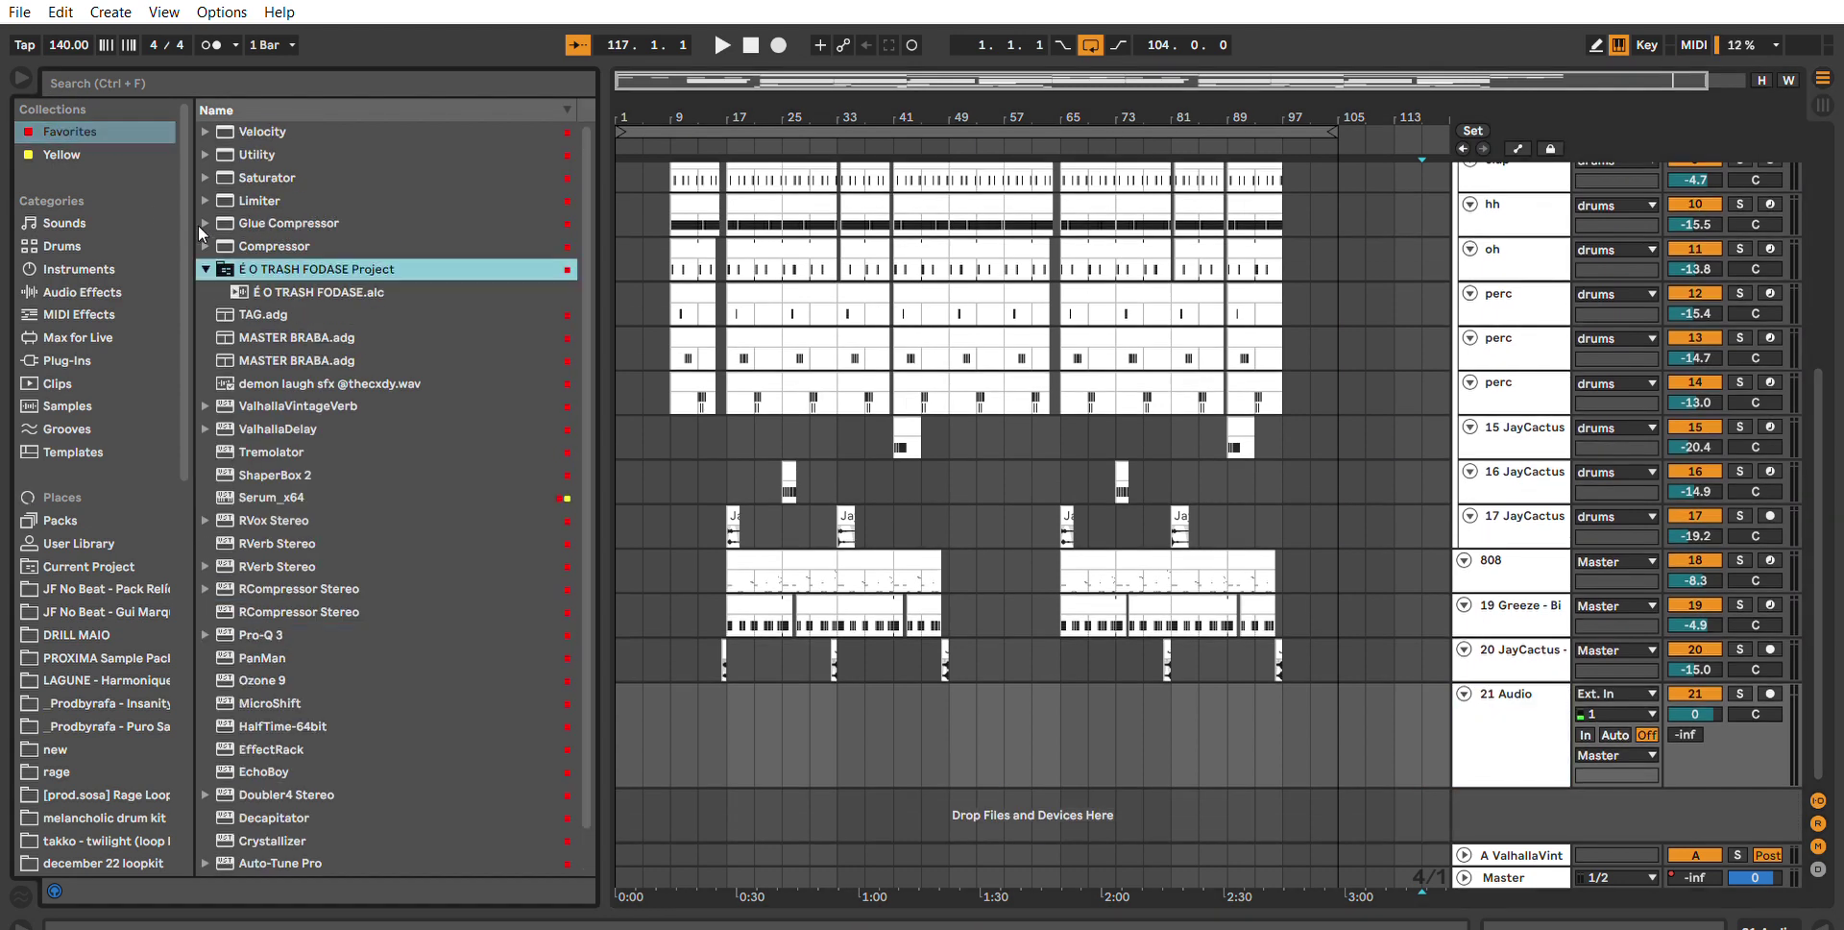
left_click_drag(282, 291, 651, 717)
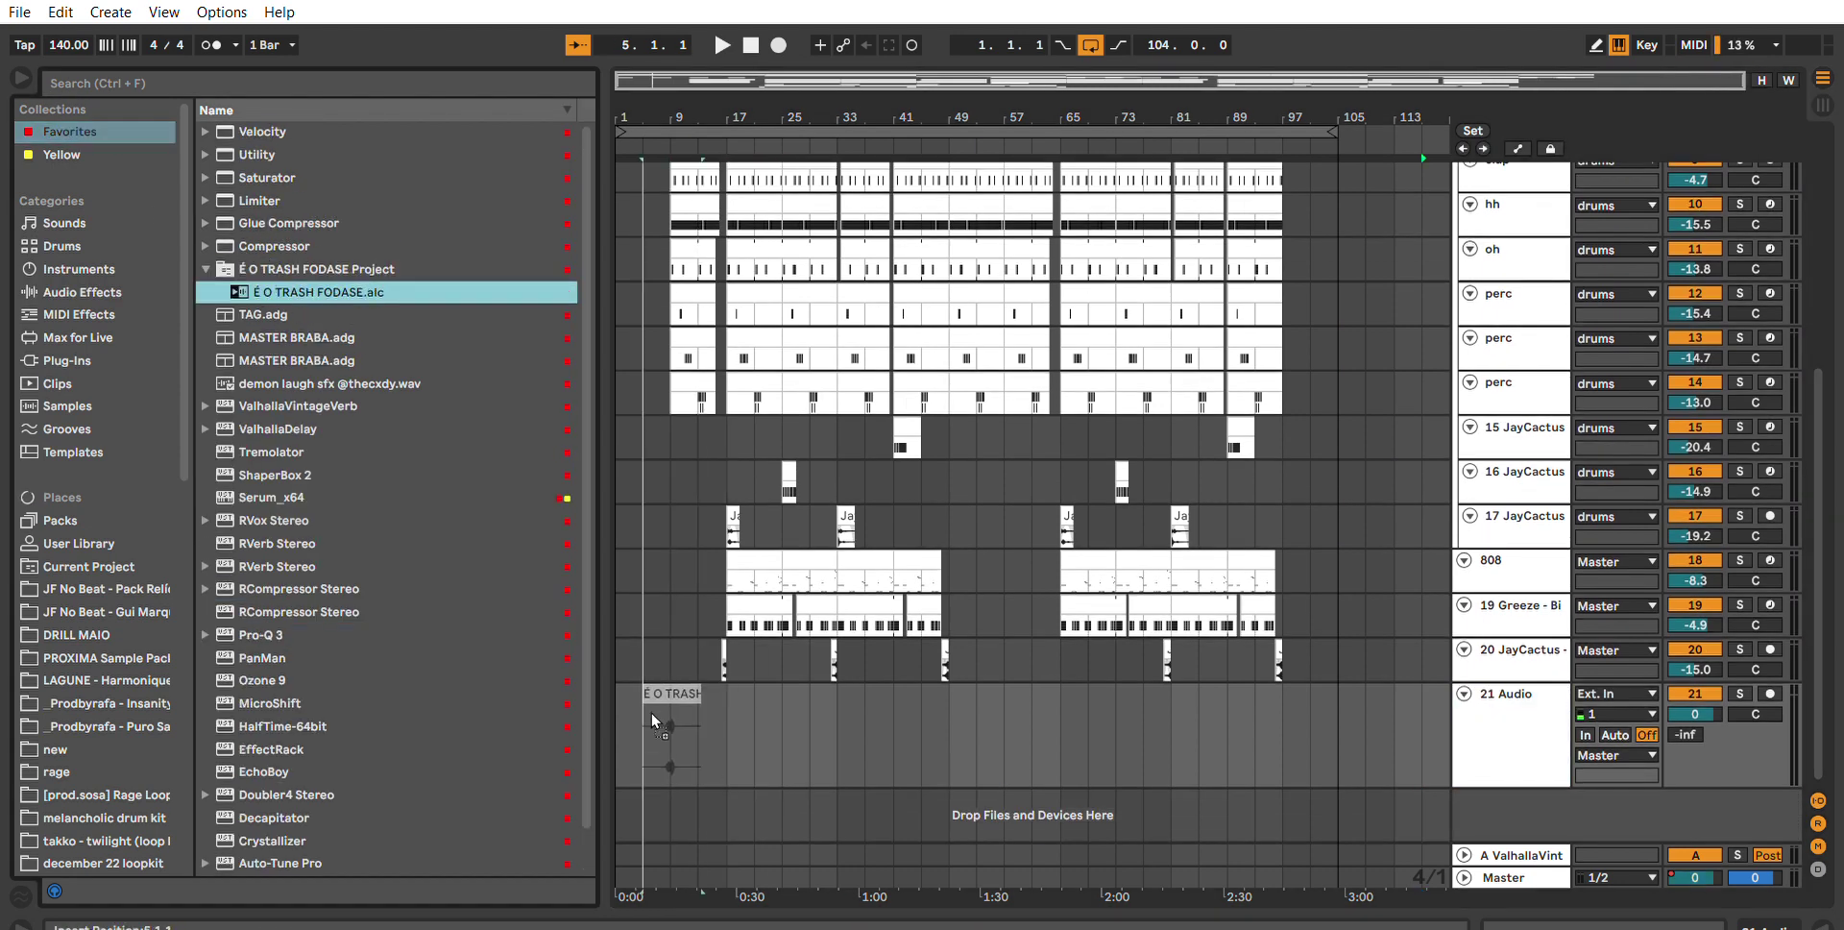
left_click_drag(665, 83, 758, 200)
mouse_move(1093, 711)
left_mouse_down()
mouse_move(1042, 708)
mouse_move(1098, 685)
left_mouse_up()
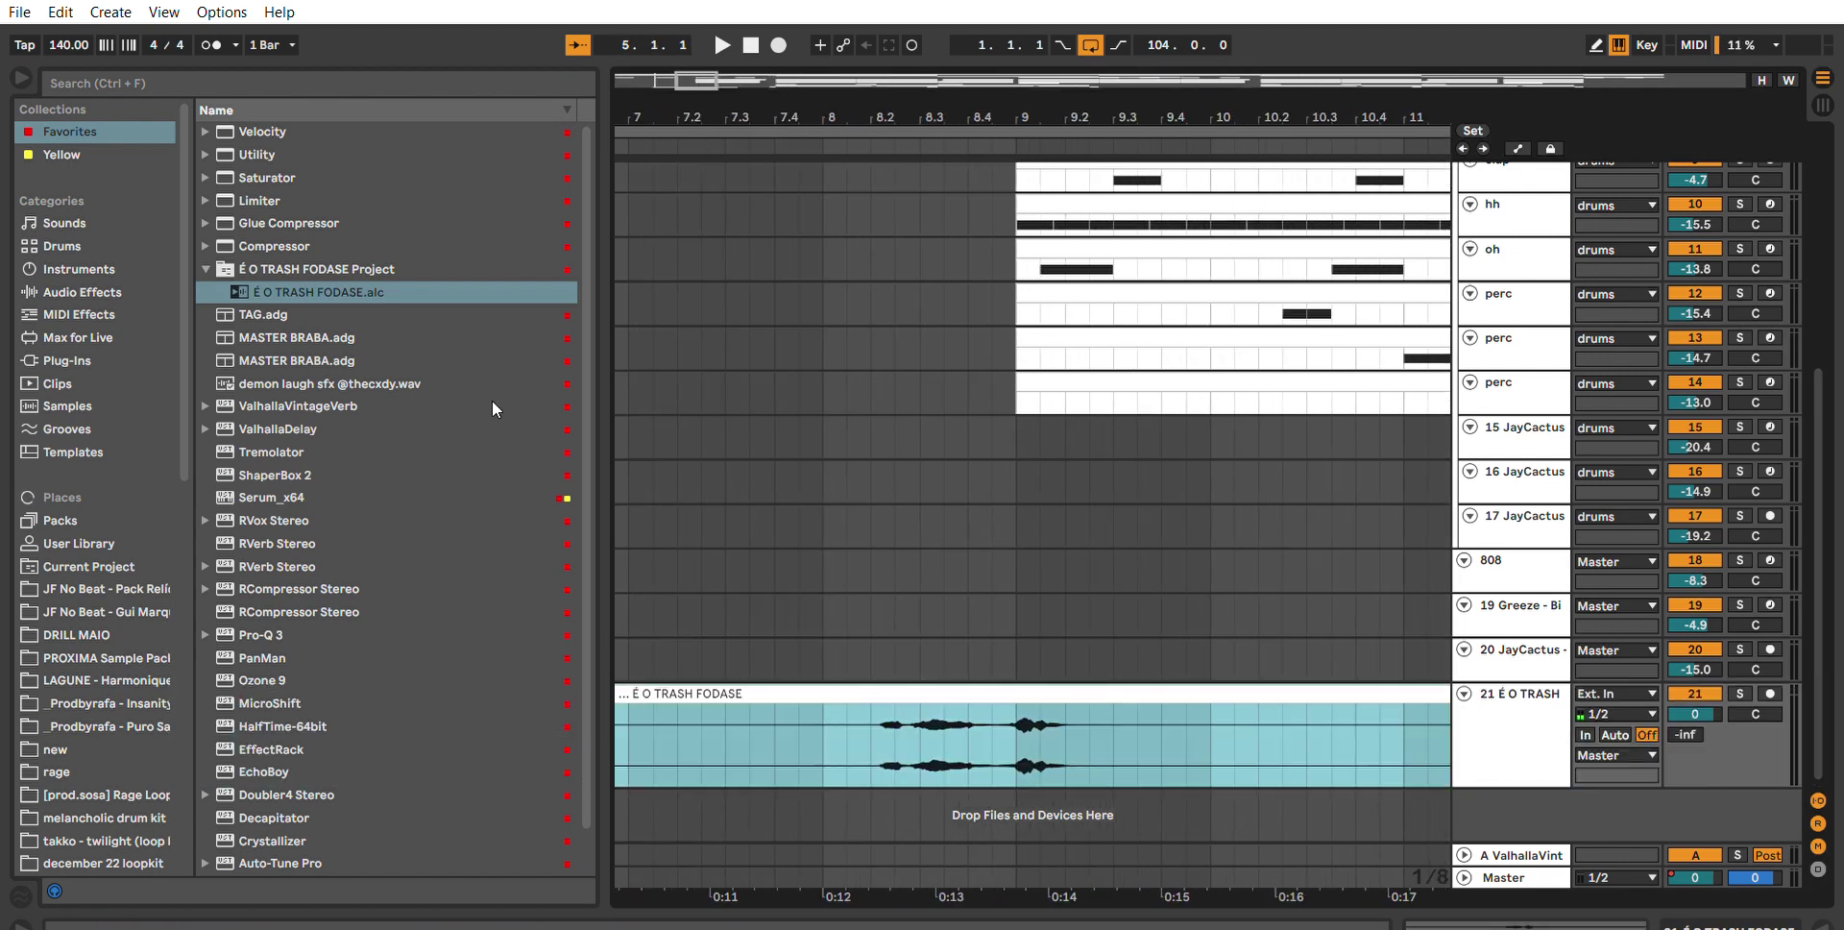
Load the TAG.adg effect rack on track 21 and lower the track volume to -5.2 dB.
left_click(264, 314)
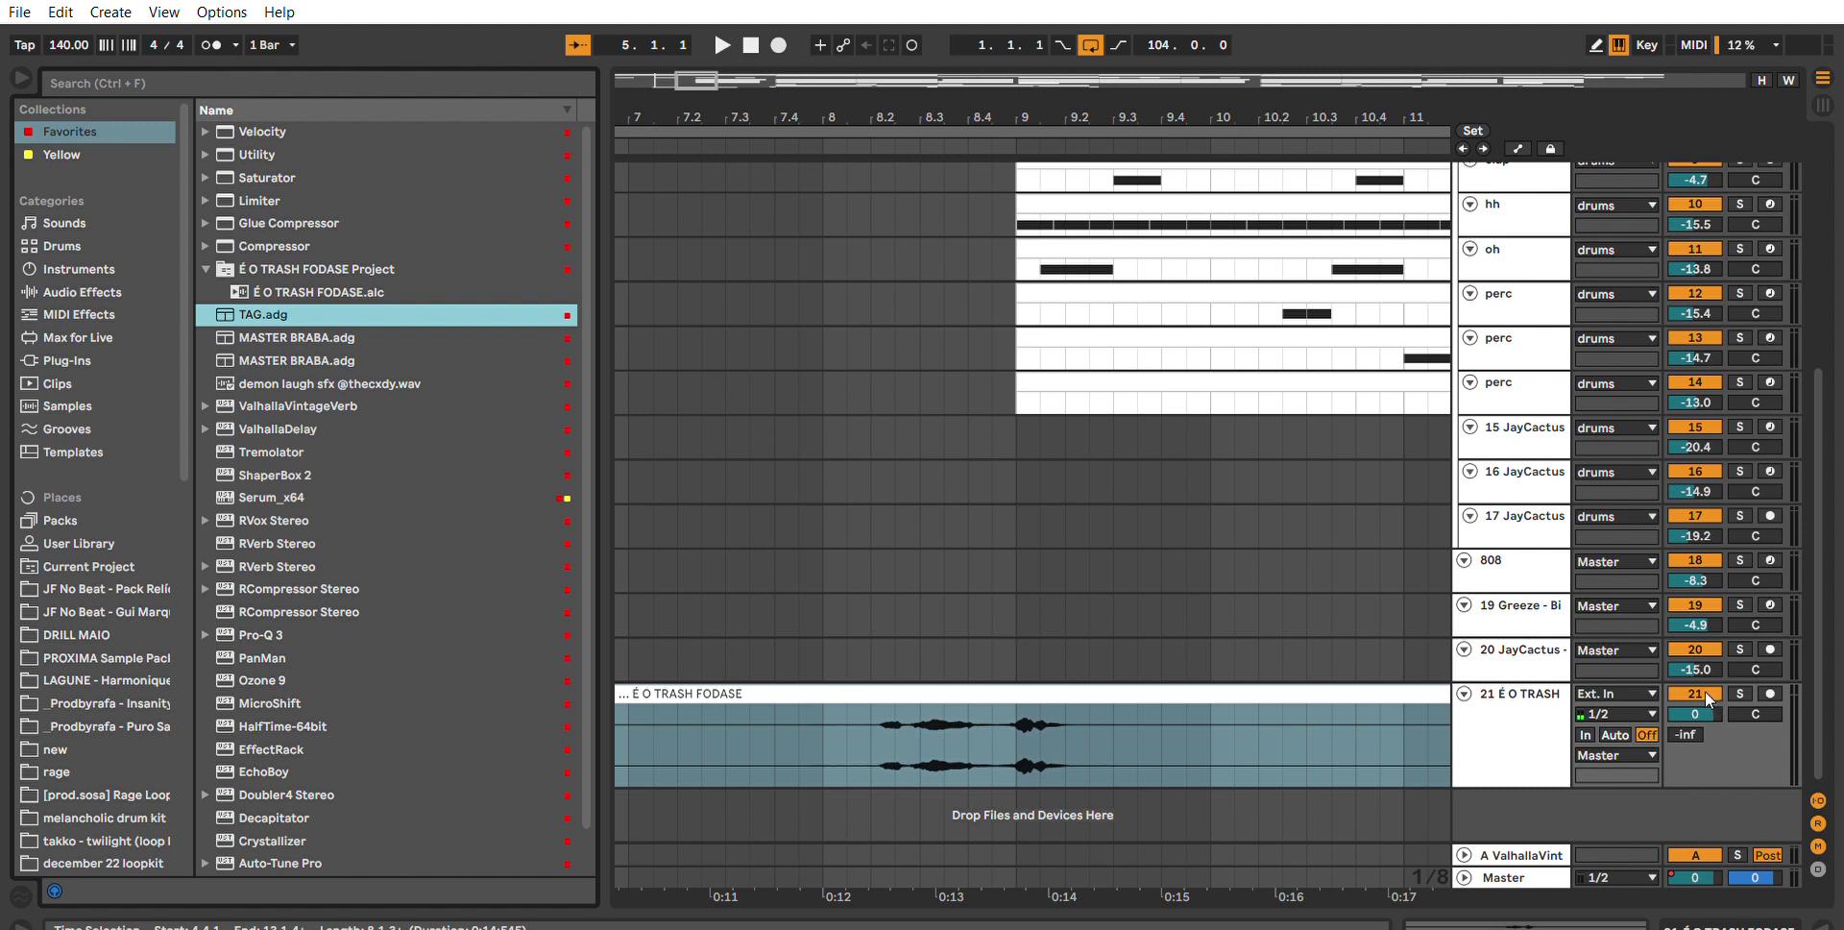
left_click_drag(1706, 692, 1577, 701)
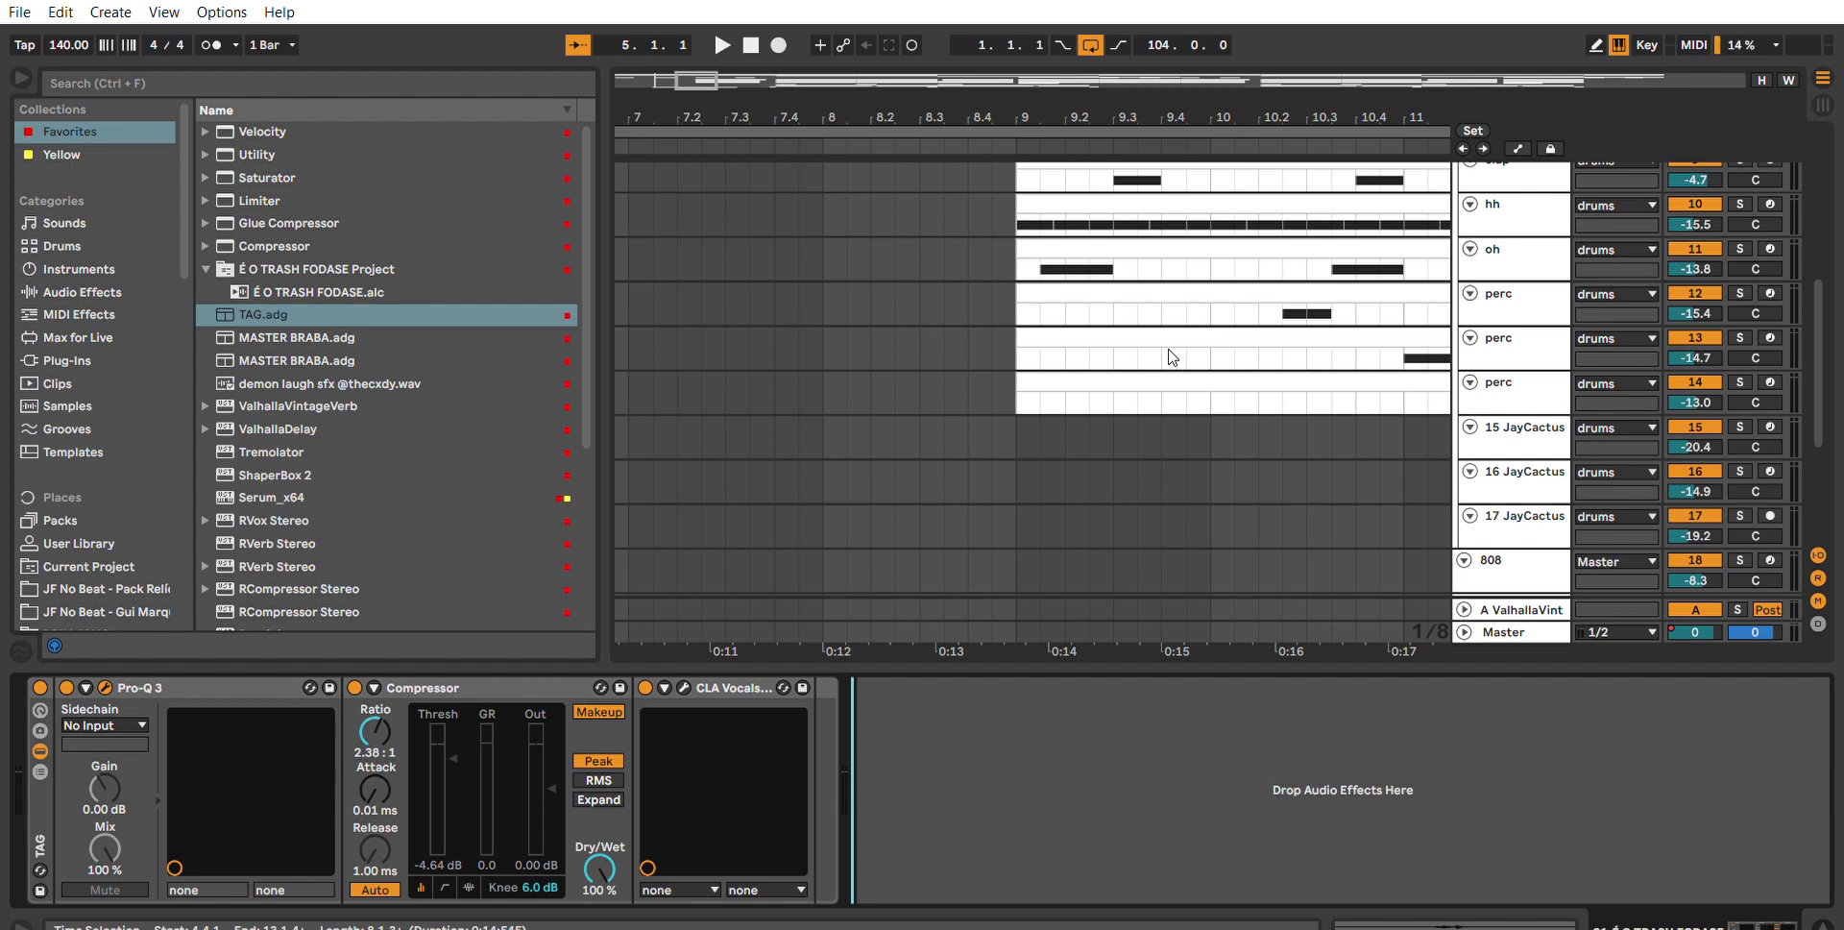
scroll(1318, 454, "down", 4)
left_click_drag(1700, 469, 1700, 518)
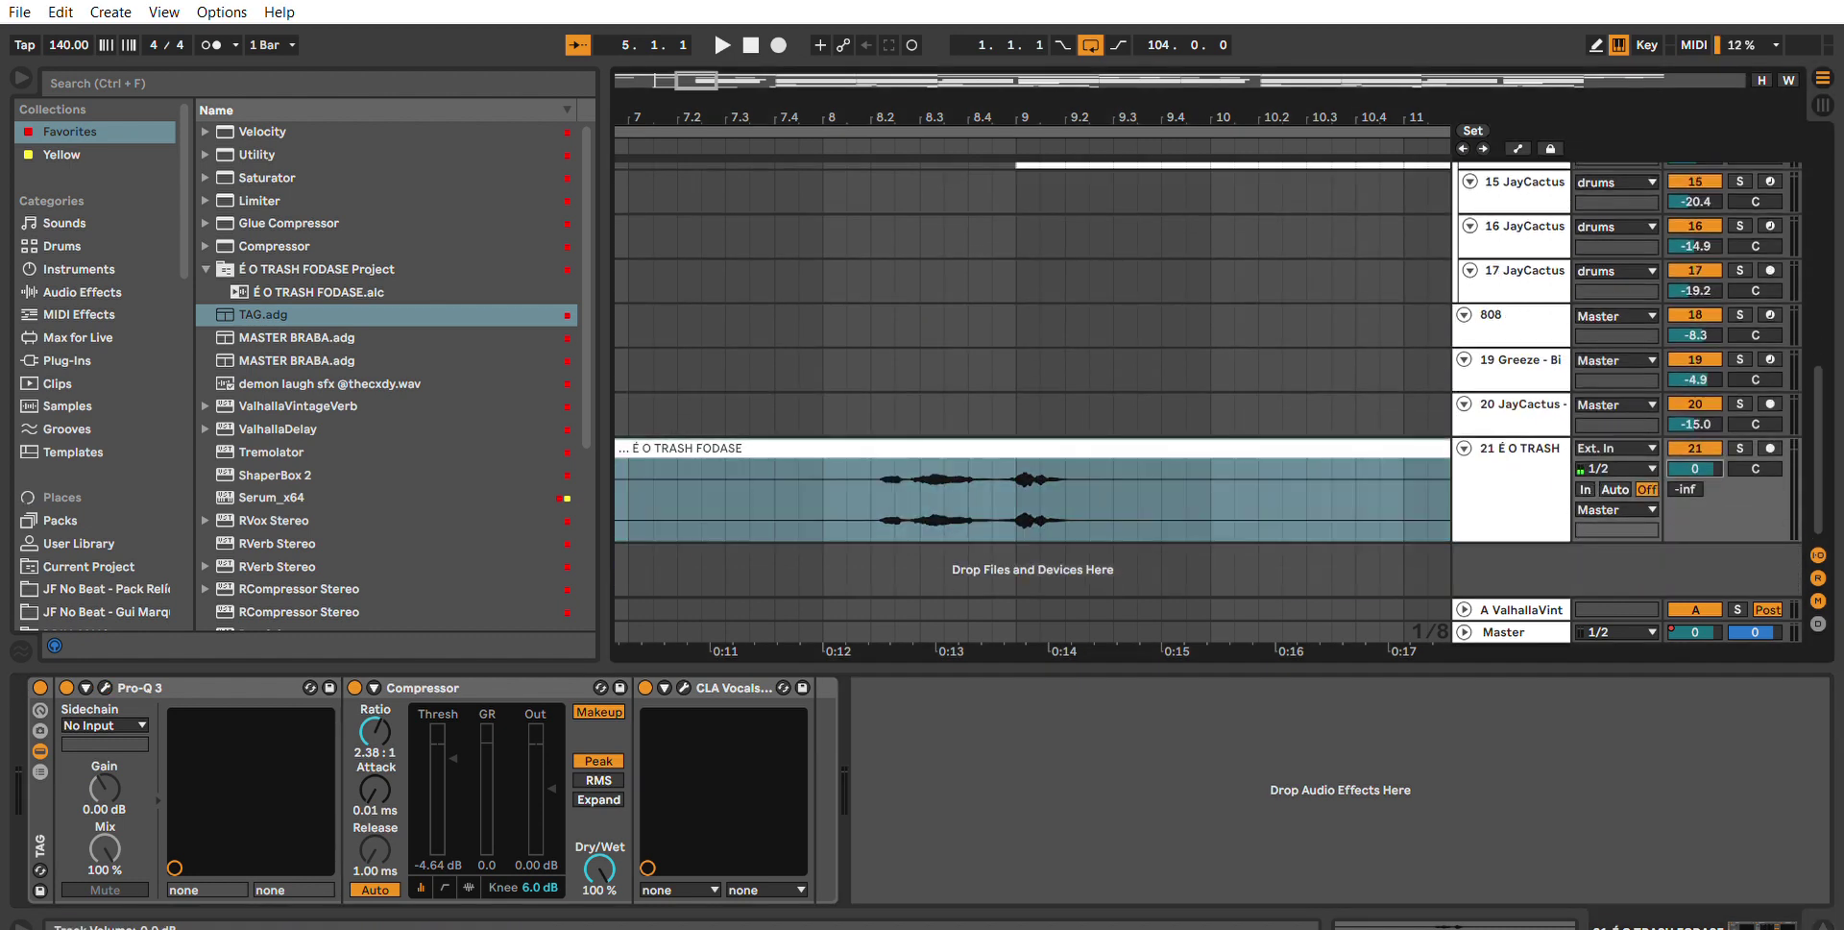
Trim the É O TRASH FODASE clip to the voice between about 8.2 and 9.3, deleting the silent parts on both sides.
left_click_drag(876, 490, 758, 508)
key("ctrl+e")
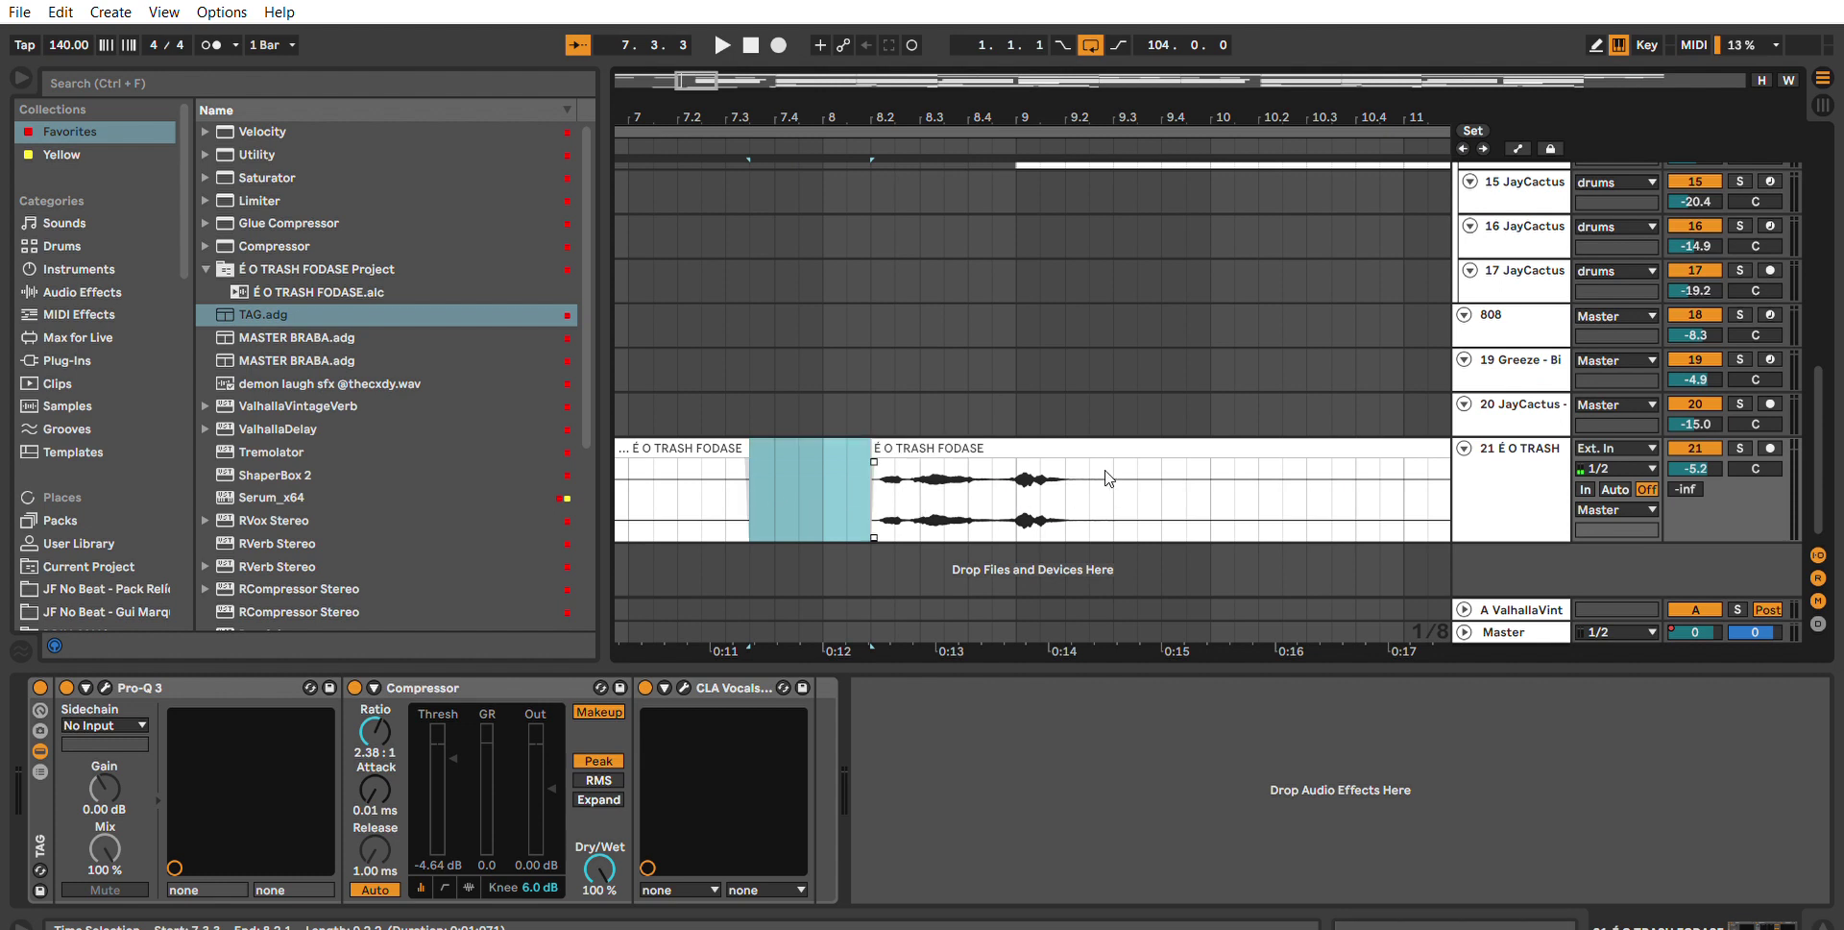
key("Delete")
left_click_drag(1112, 500, 1188, 499)
key("ctrl+e")
key("Delete")
left_click(717, 446)
key("Delete")
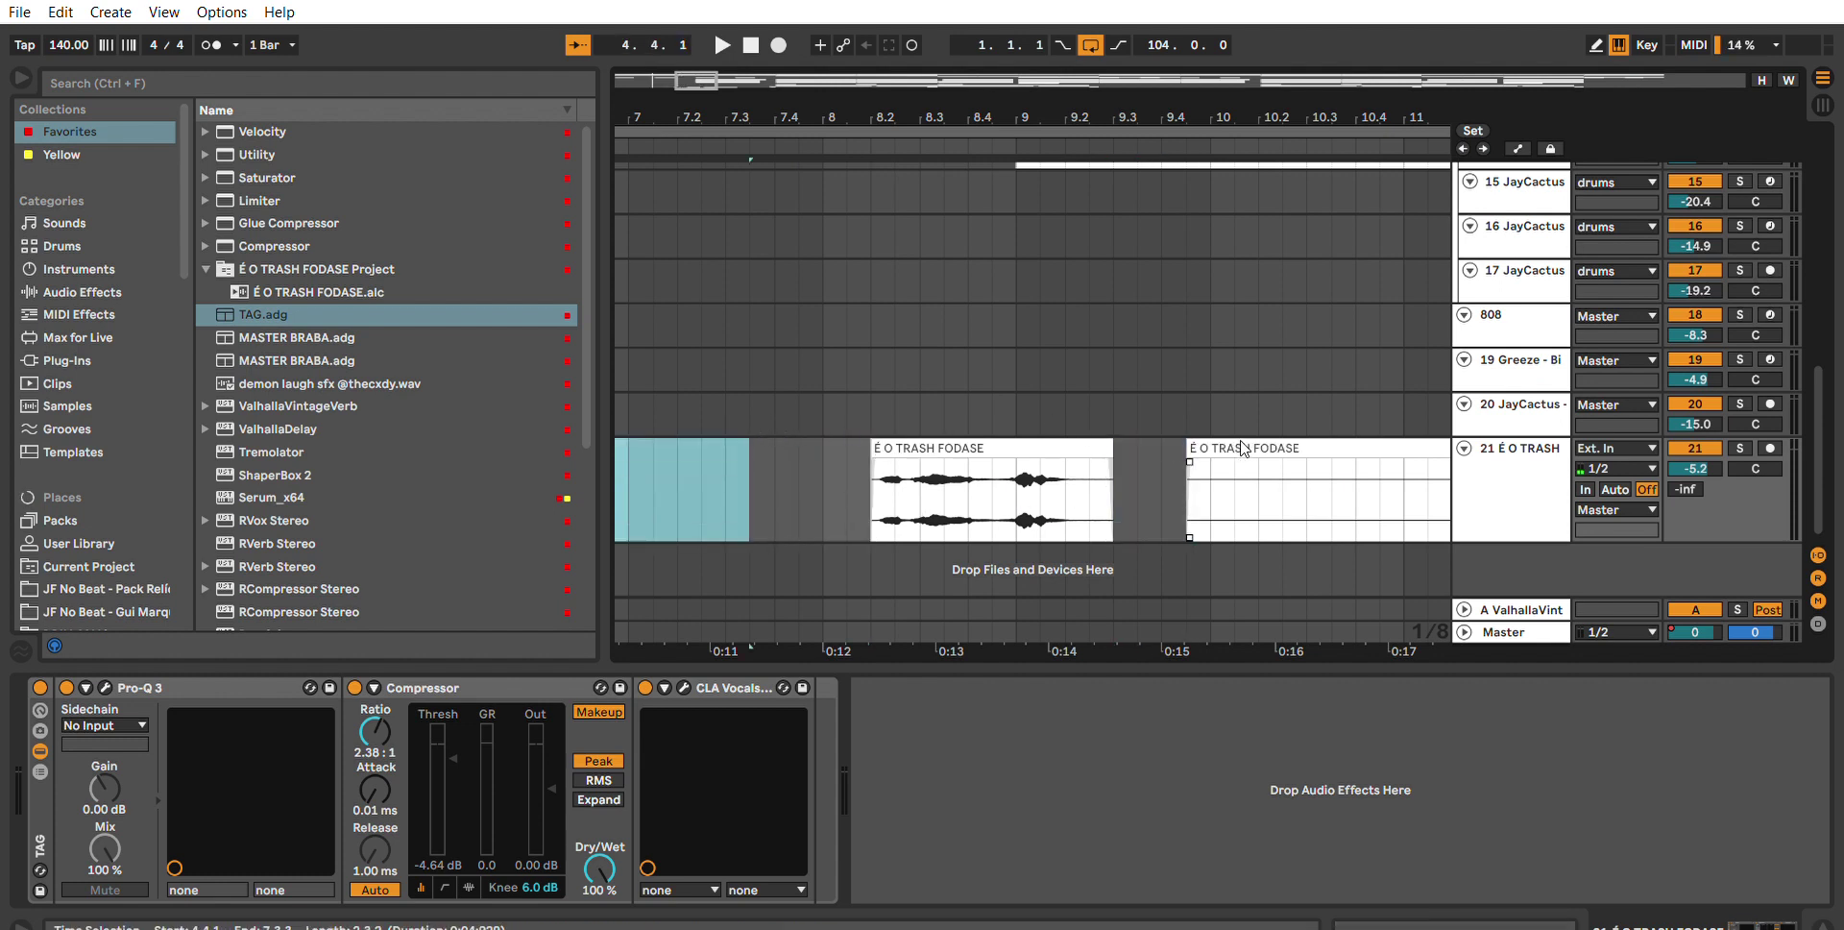
left_click(1245, 448)
key("Delete")
Play back the trimmed voice tag briefly to check how it leads into the drums at bar 9.
left_click(752, 461)
key("space")
key("space")
left_click(1288, 133)
key("space")
key("space")
key("z")
Reduce the height of the voice tag track and collapse the device view.
left_click(1302, 512)
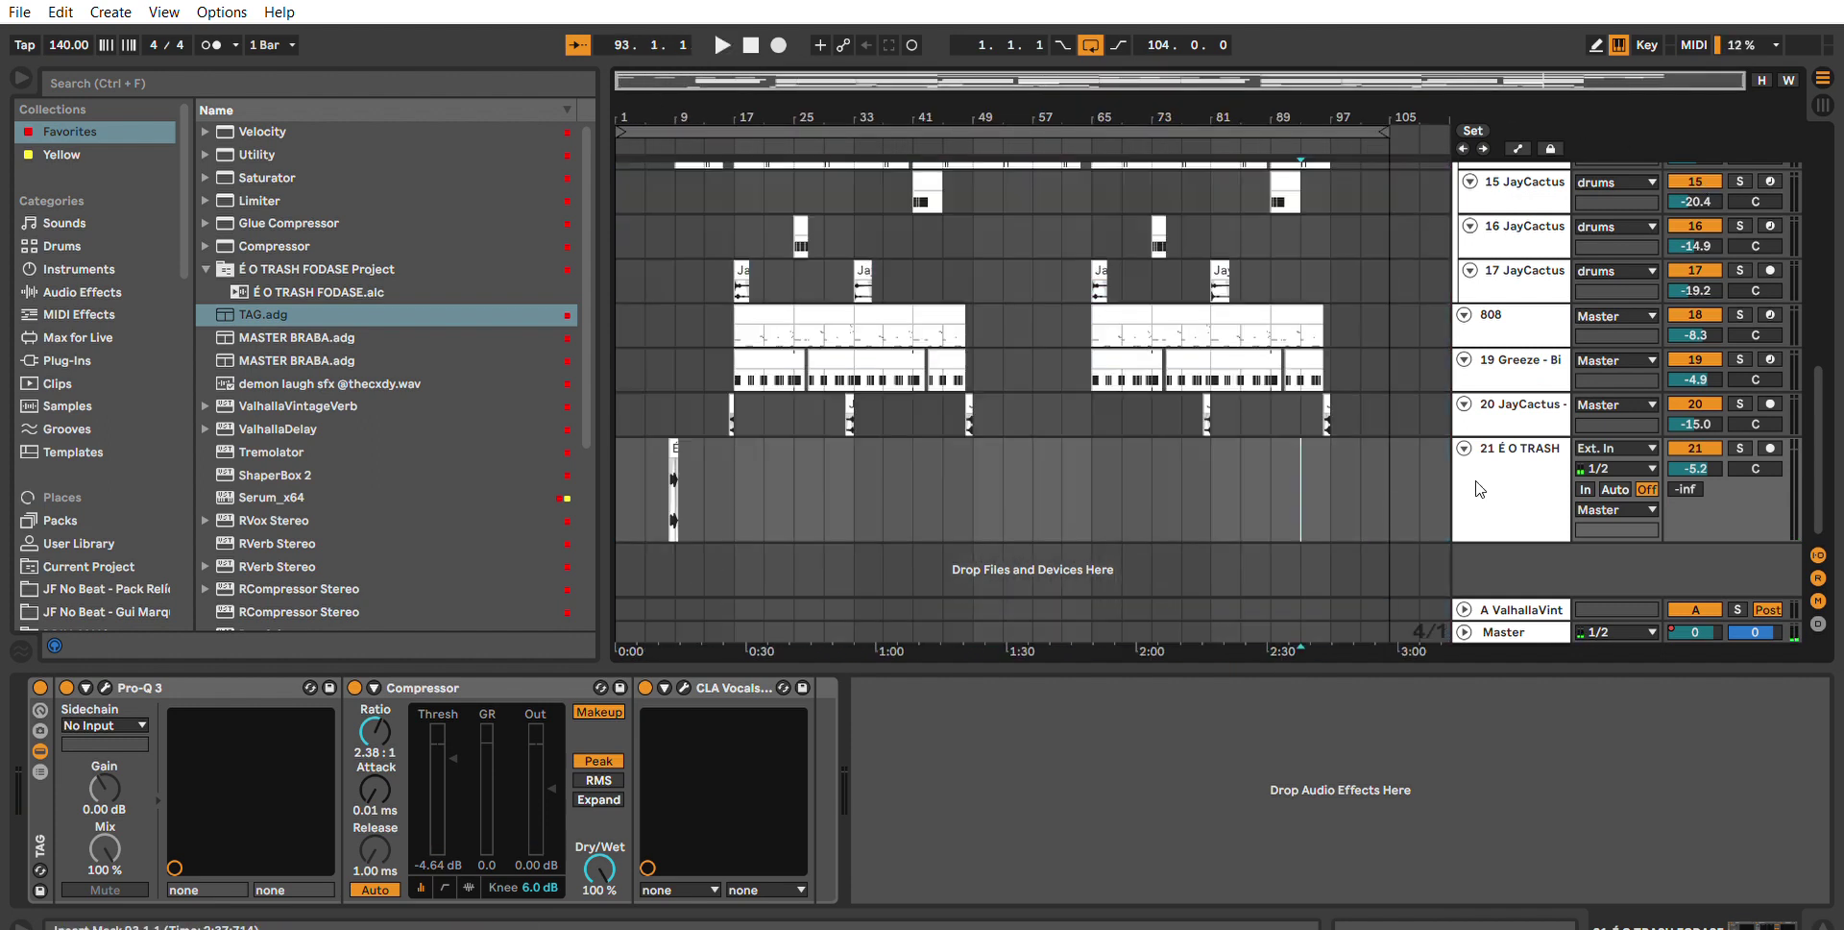
left_click(1511, 511)
scroll(1345, 417, "up", 5)
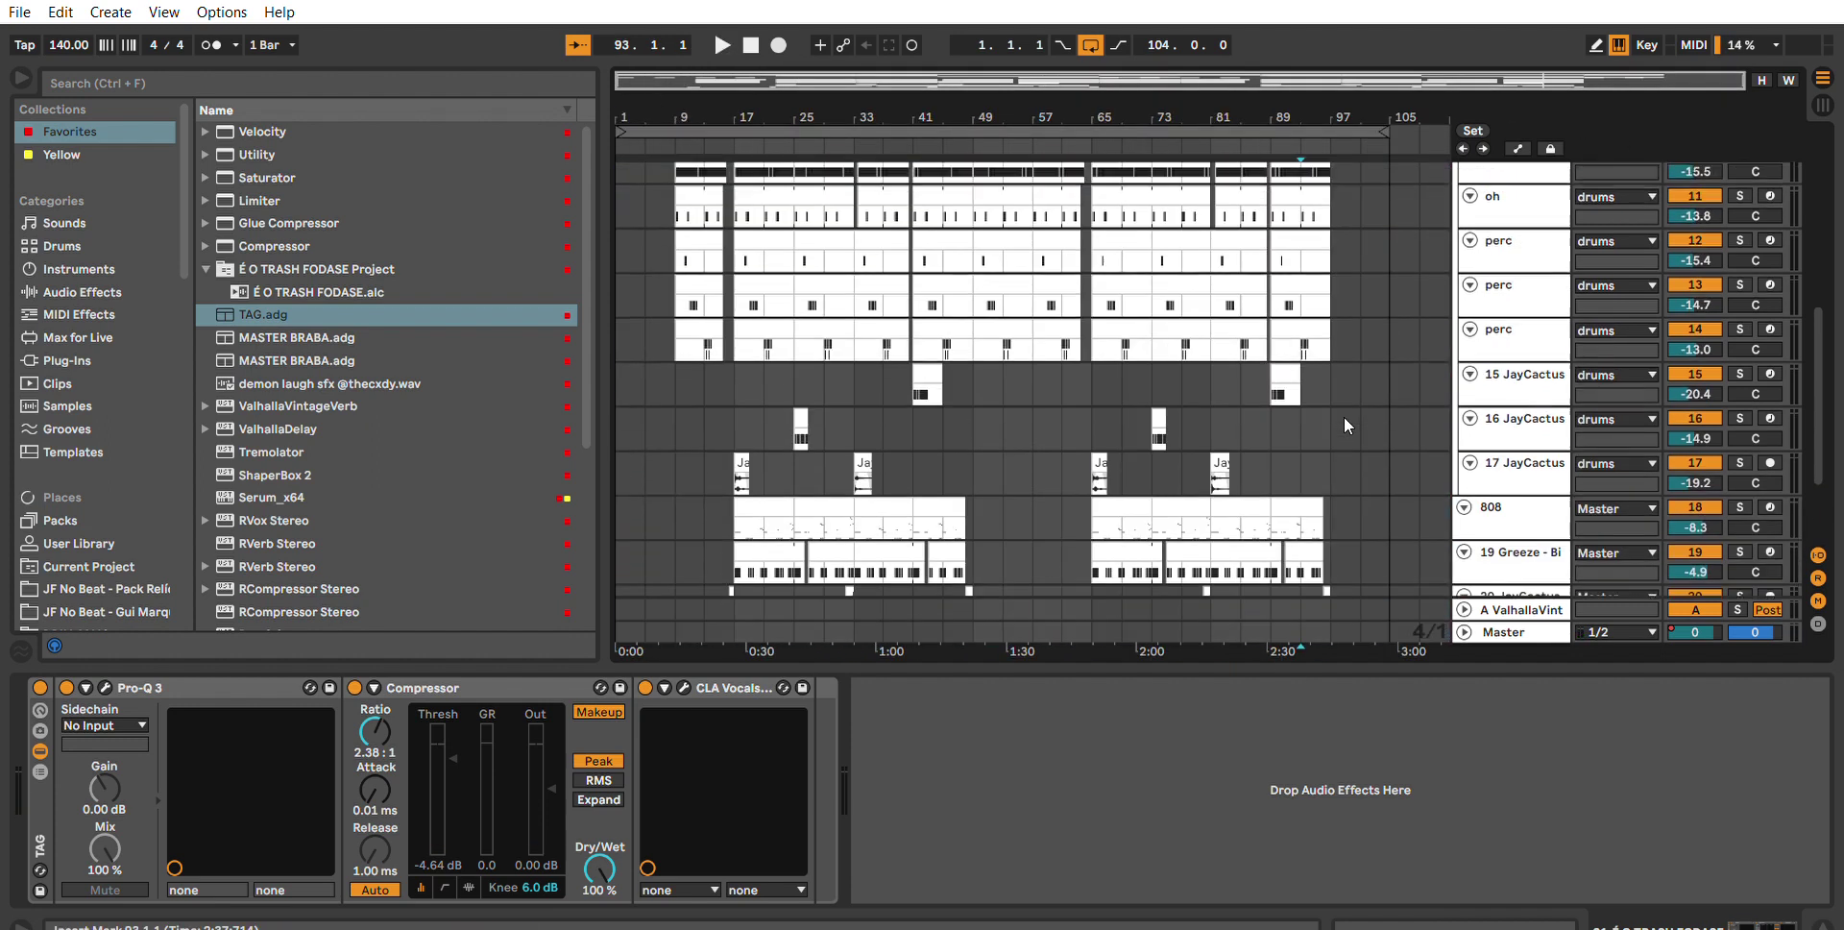
left_click(1823, 927)
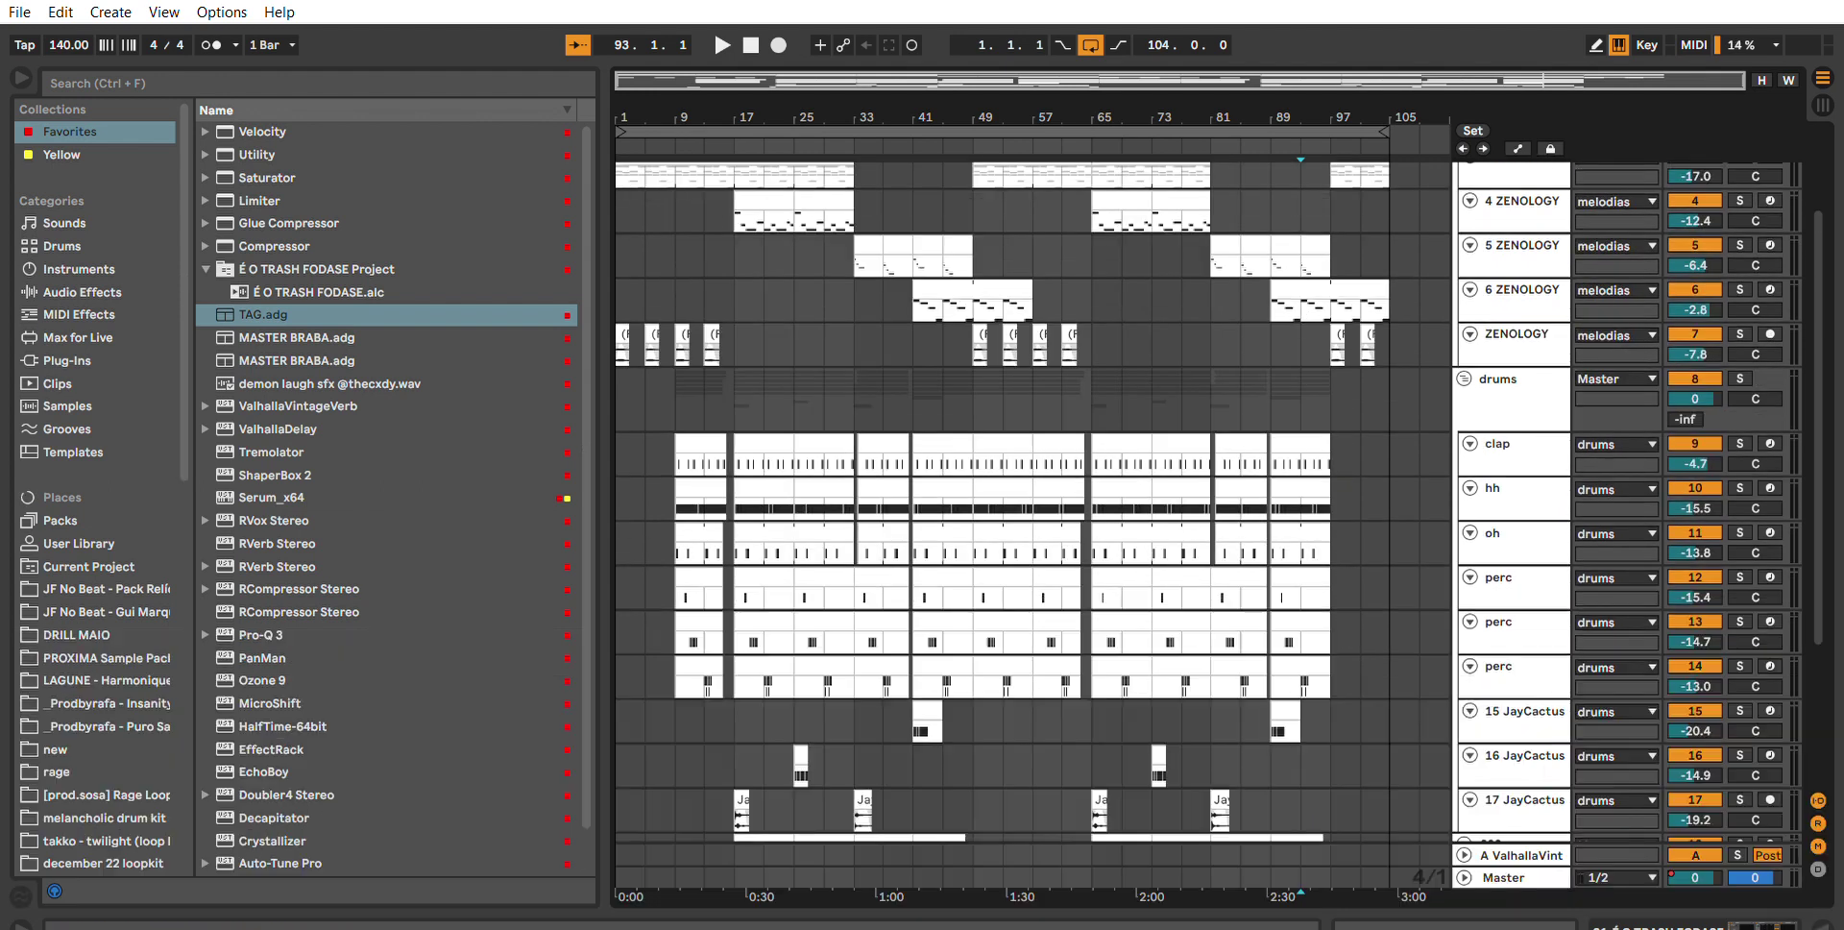
scroll(950, 586, "up", 2)
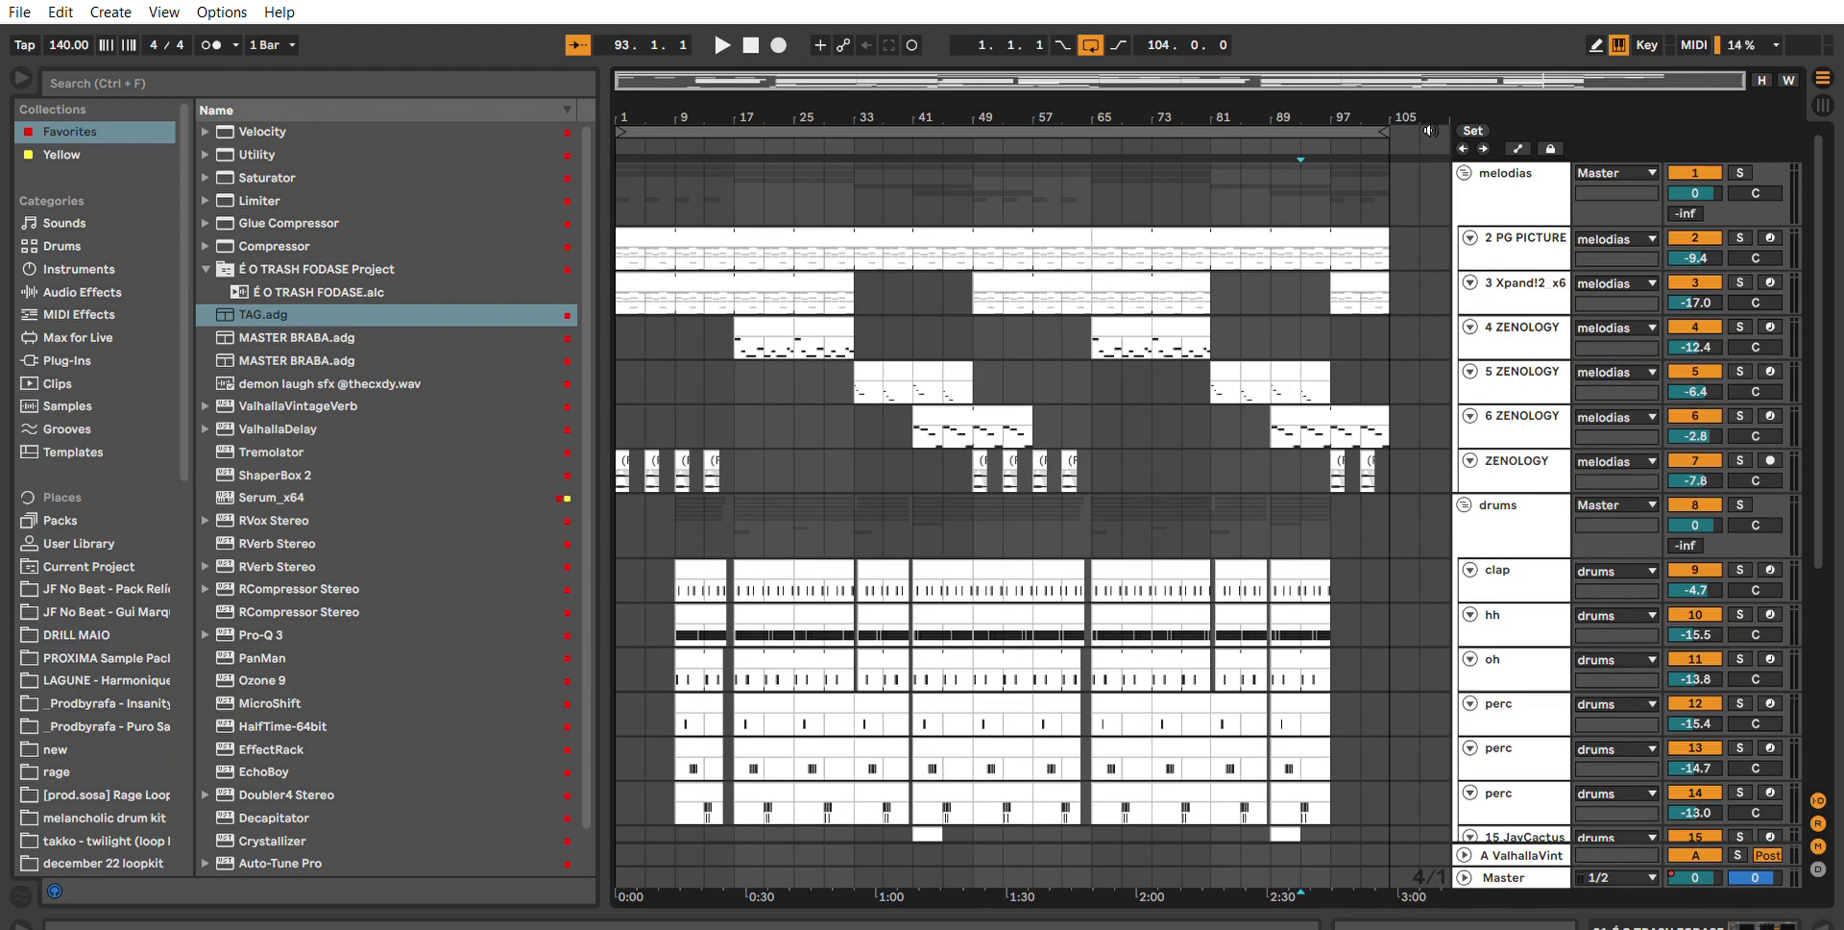
Play the whole arrangement from bar 1.
key("ctrl+a")
key("space")
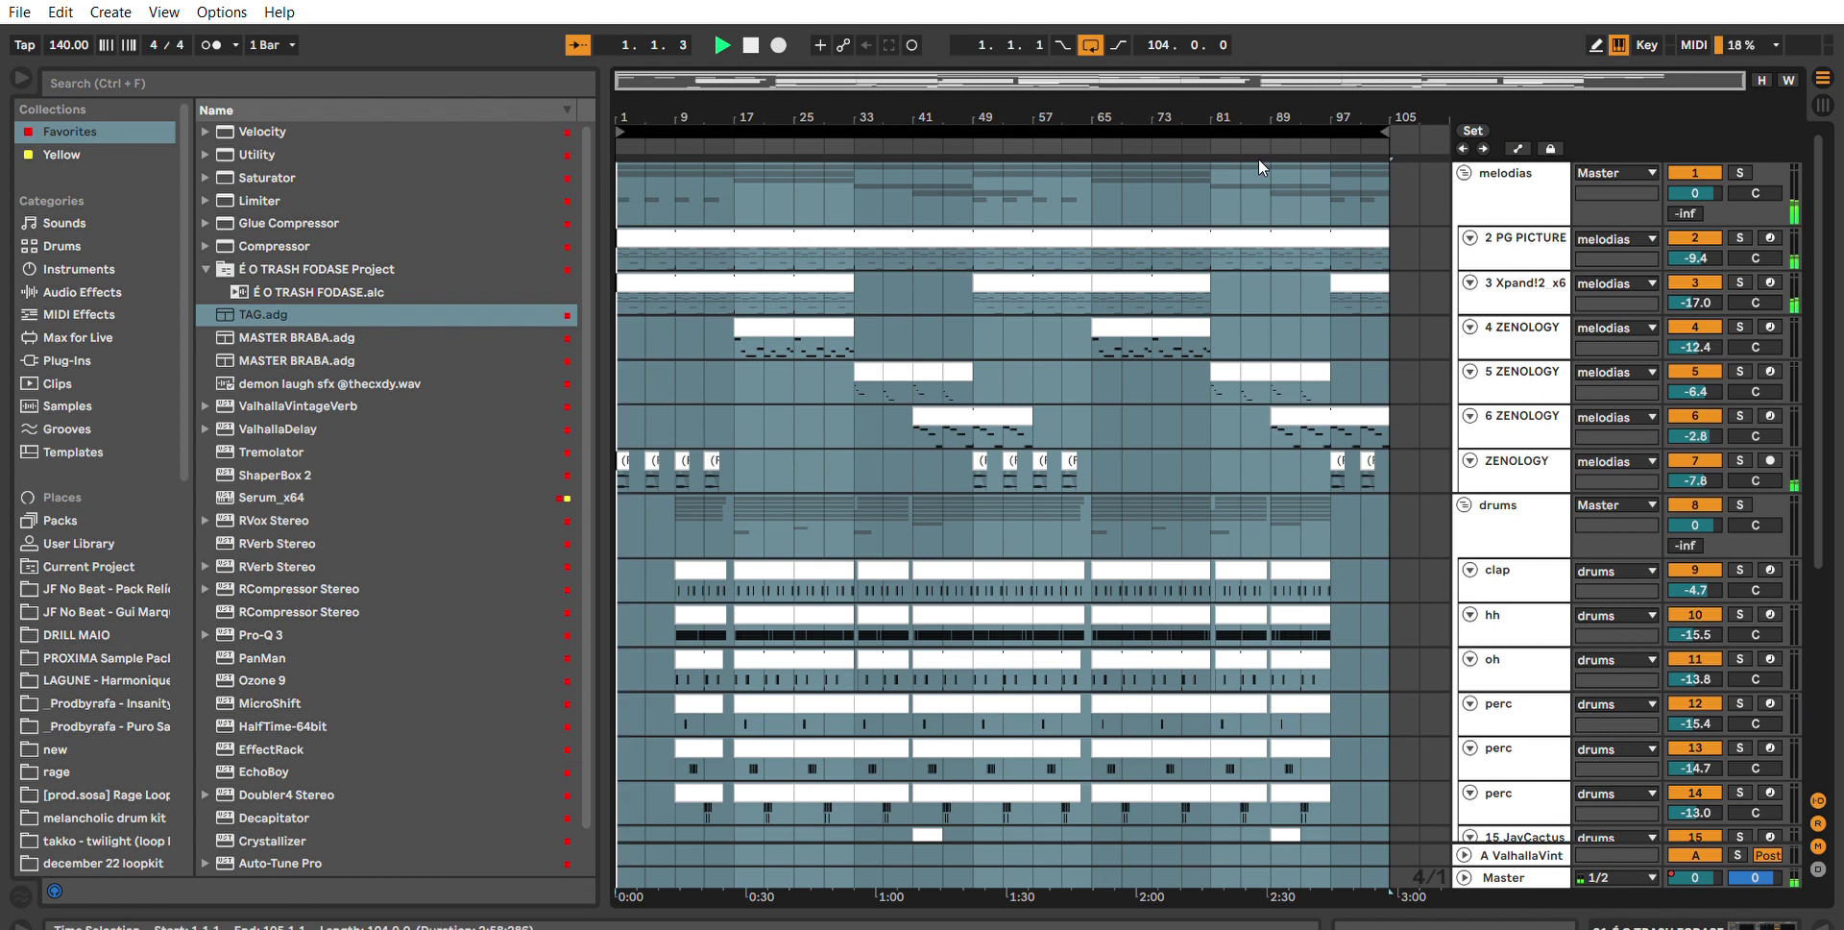
left_click(817, 477)
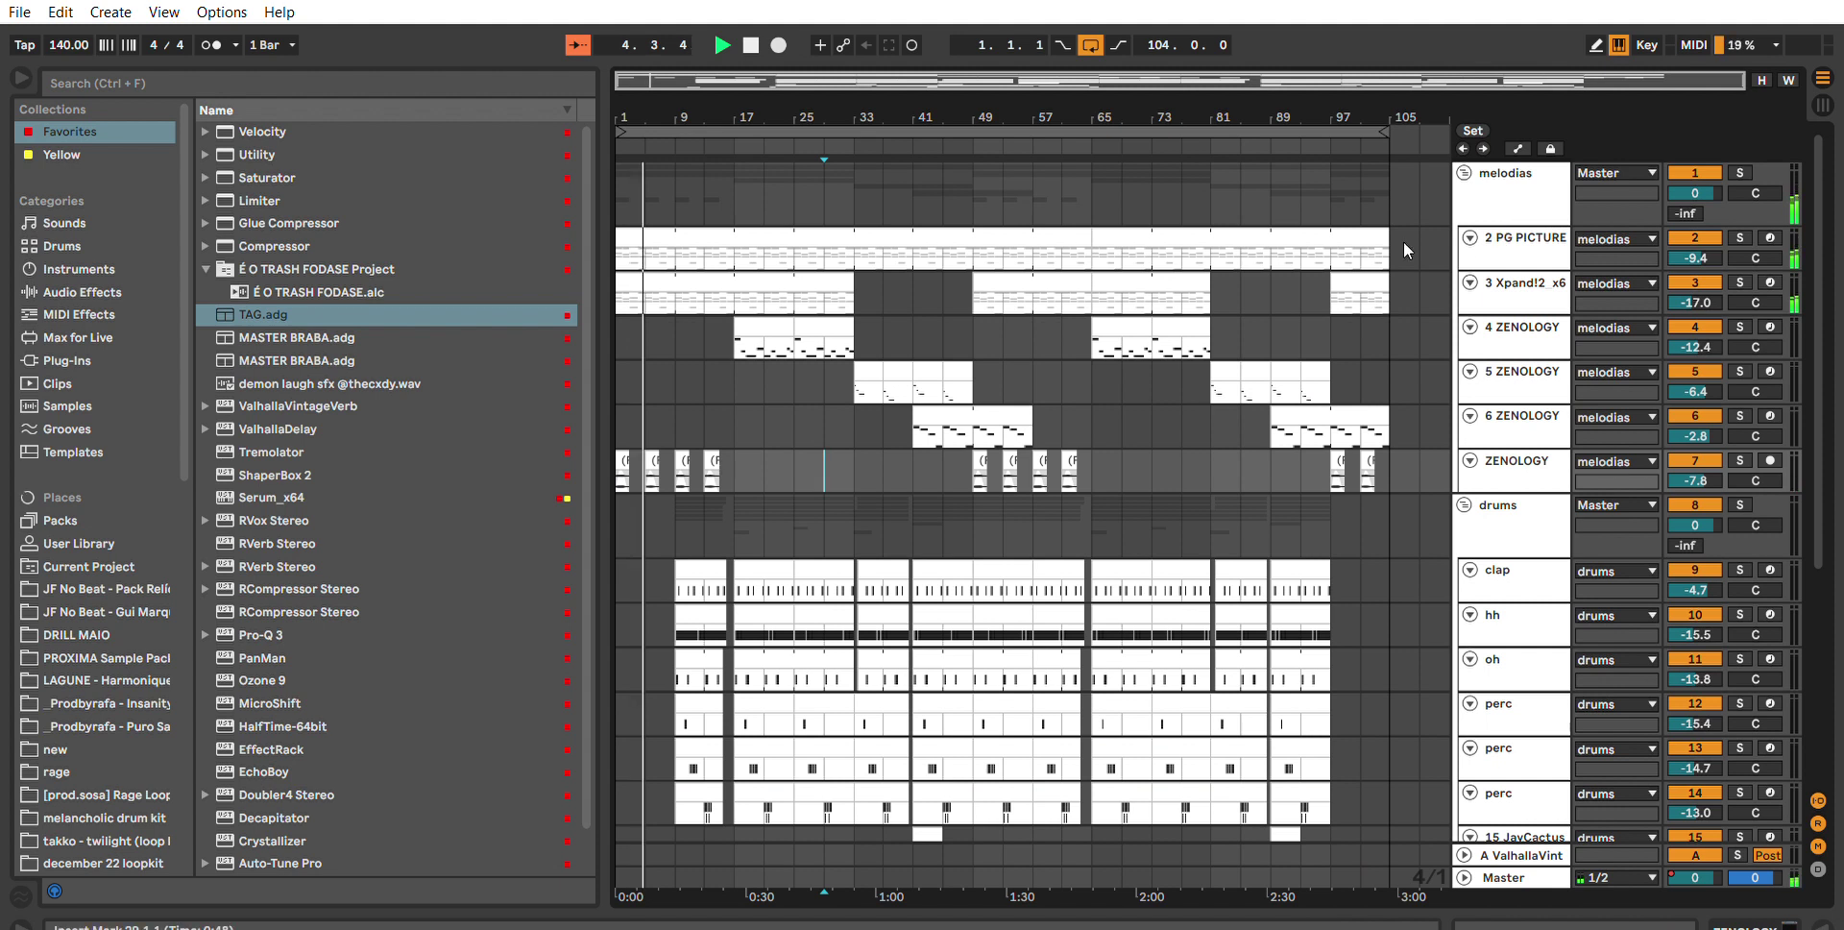
Examine the notes of the 2 PG PICTURE and 3 Xpand!2 clips in an enlarged clip view.
double_click(874, 240)
left_click_drag(947, 667, 814, 253)
left_click(1055, 584)
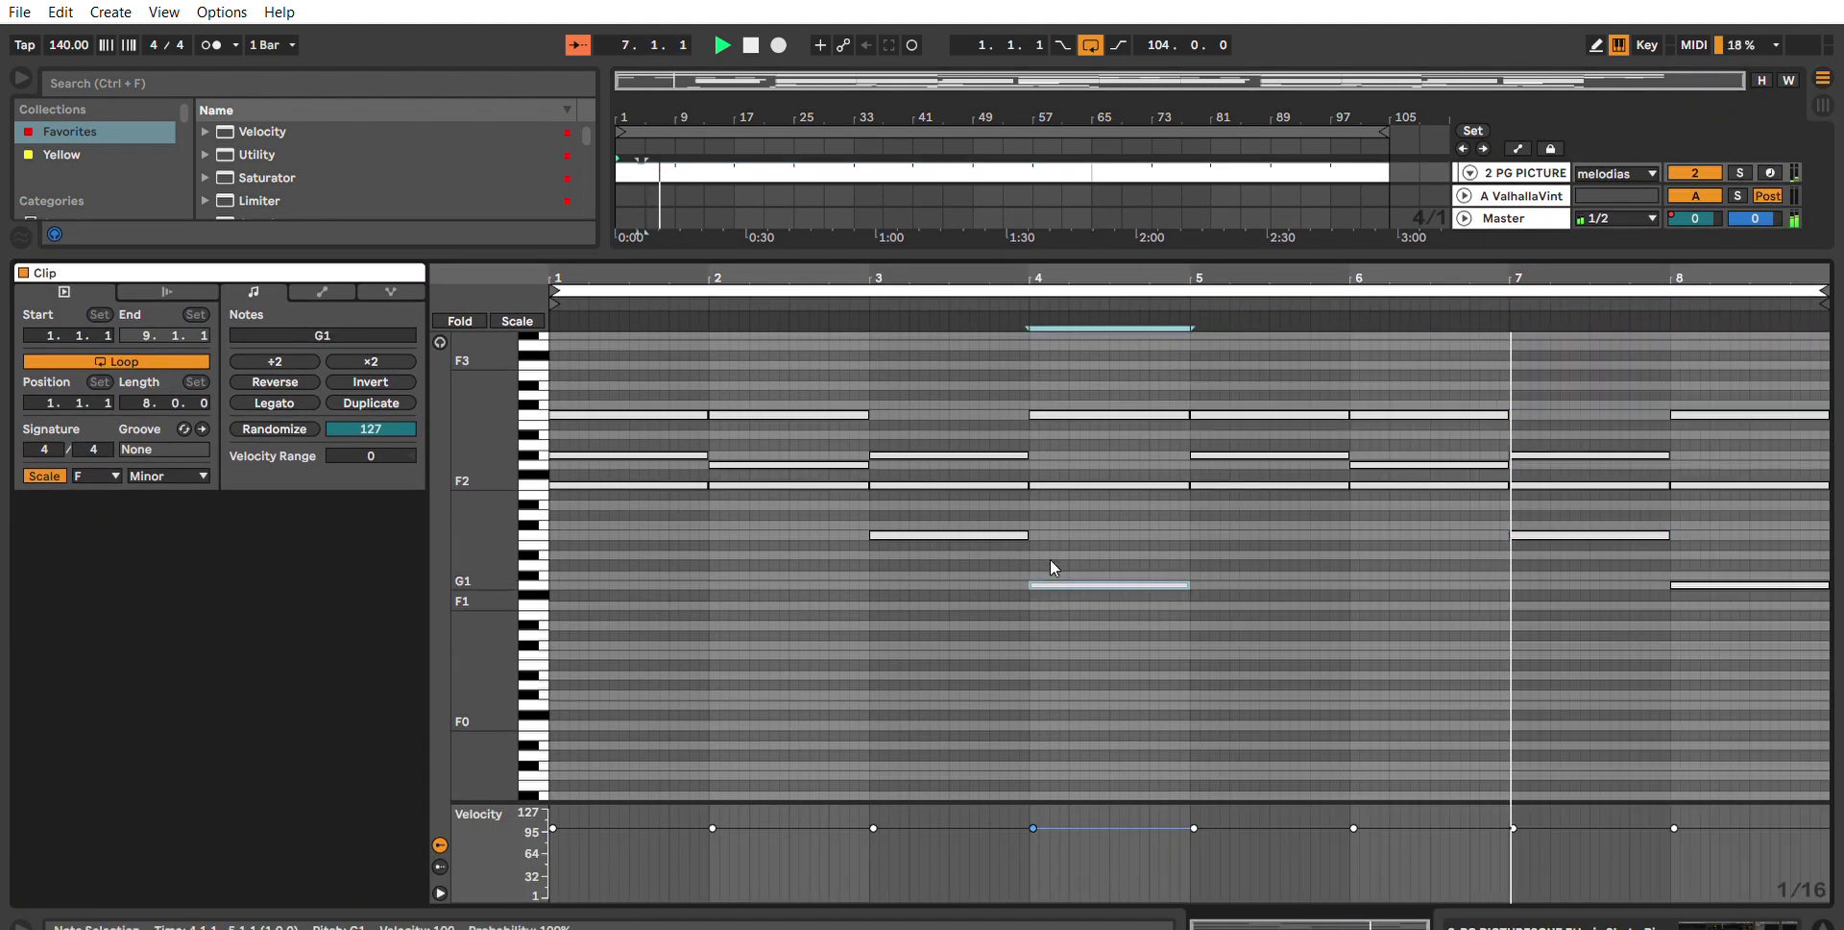
left_click_drag(1046, 252, 1086, 846)
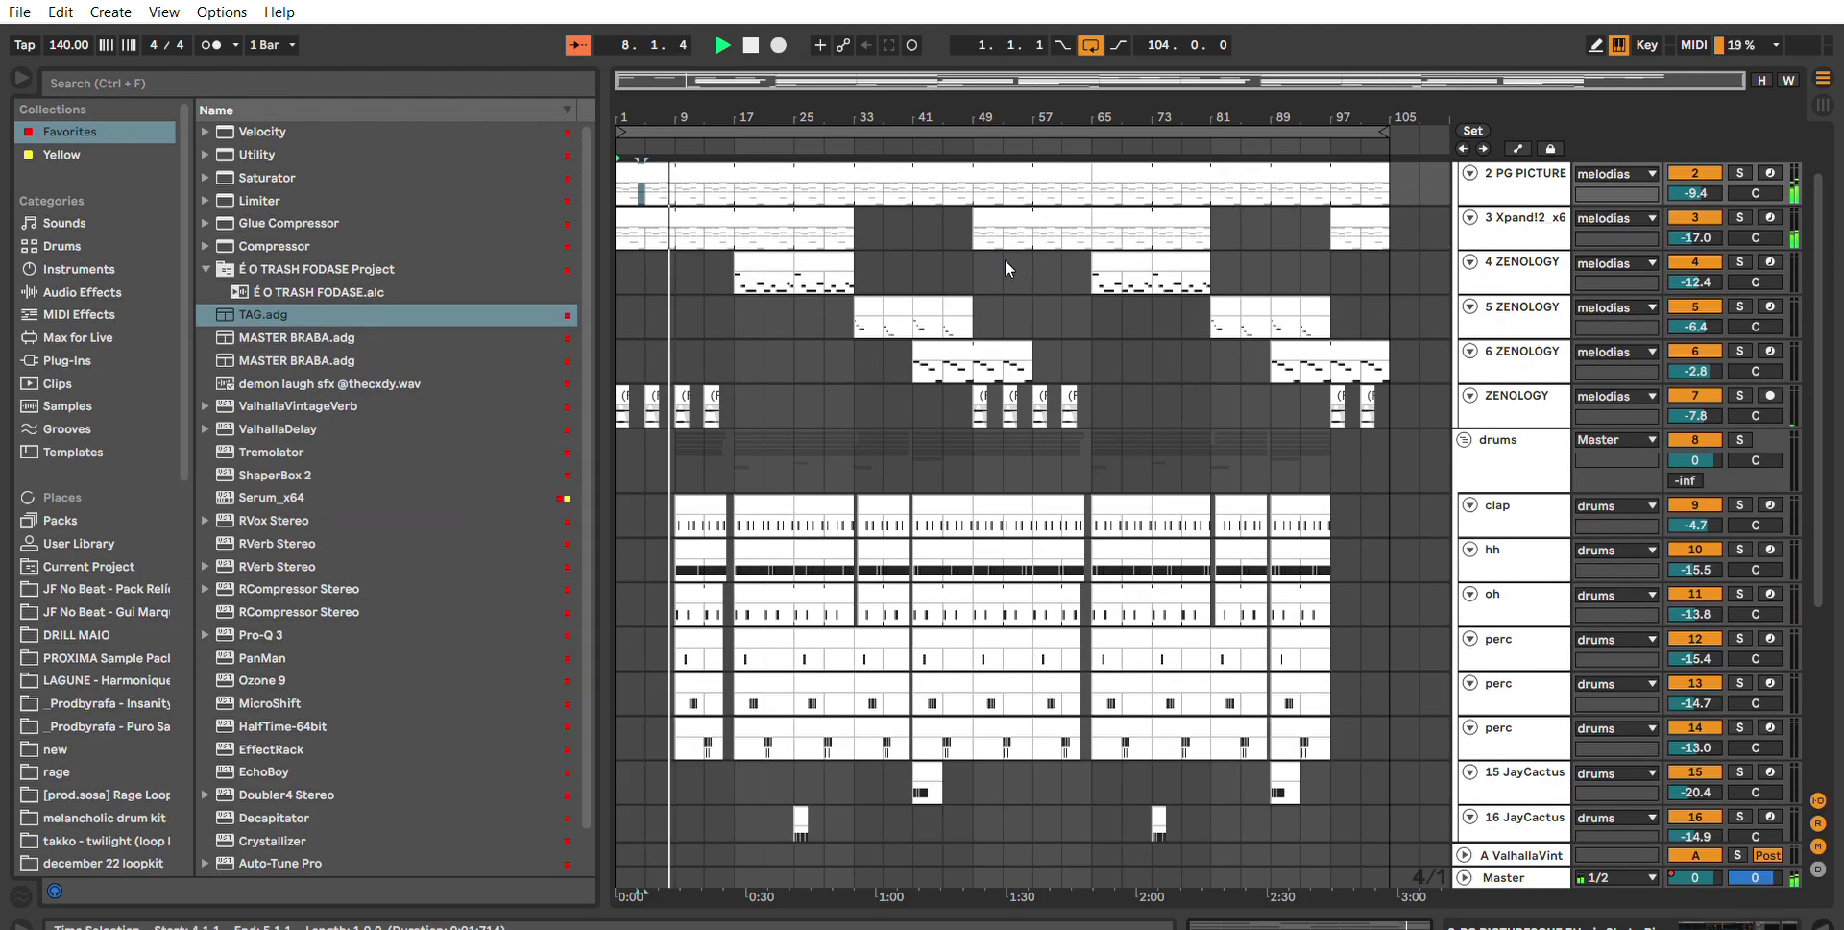
double_click(817, 212)
left_click_drag(1148, 657, 1066, 912)
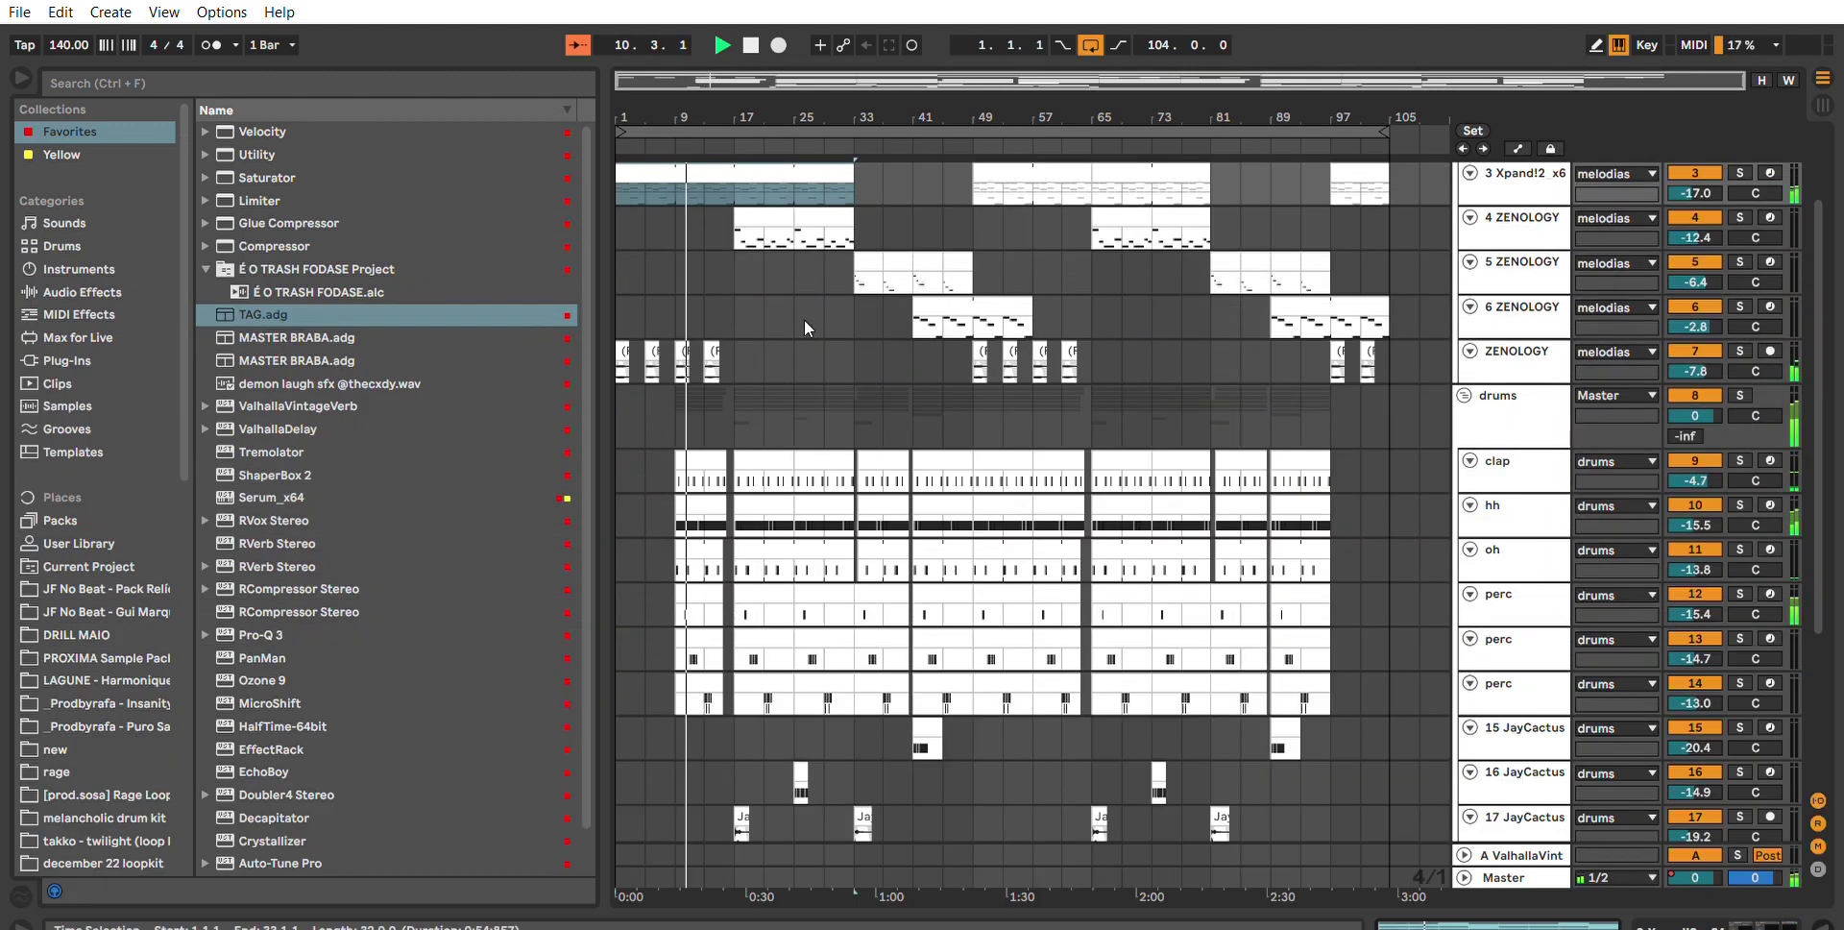
Examine the frozen ZENOLOGY clip and the clap, hh and oh clips starting at bar 9, closing the clip view when finished.
double_click(685, 447)
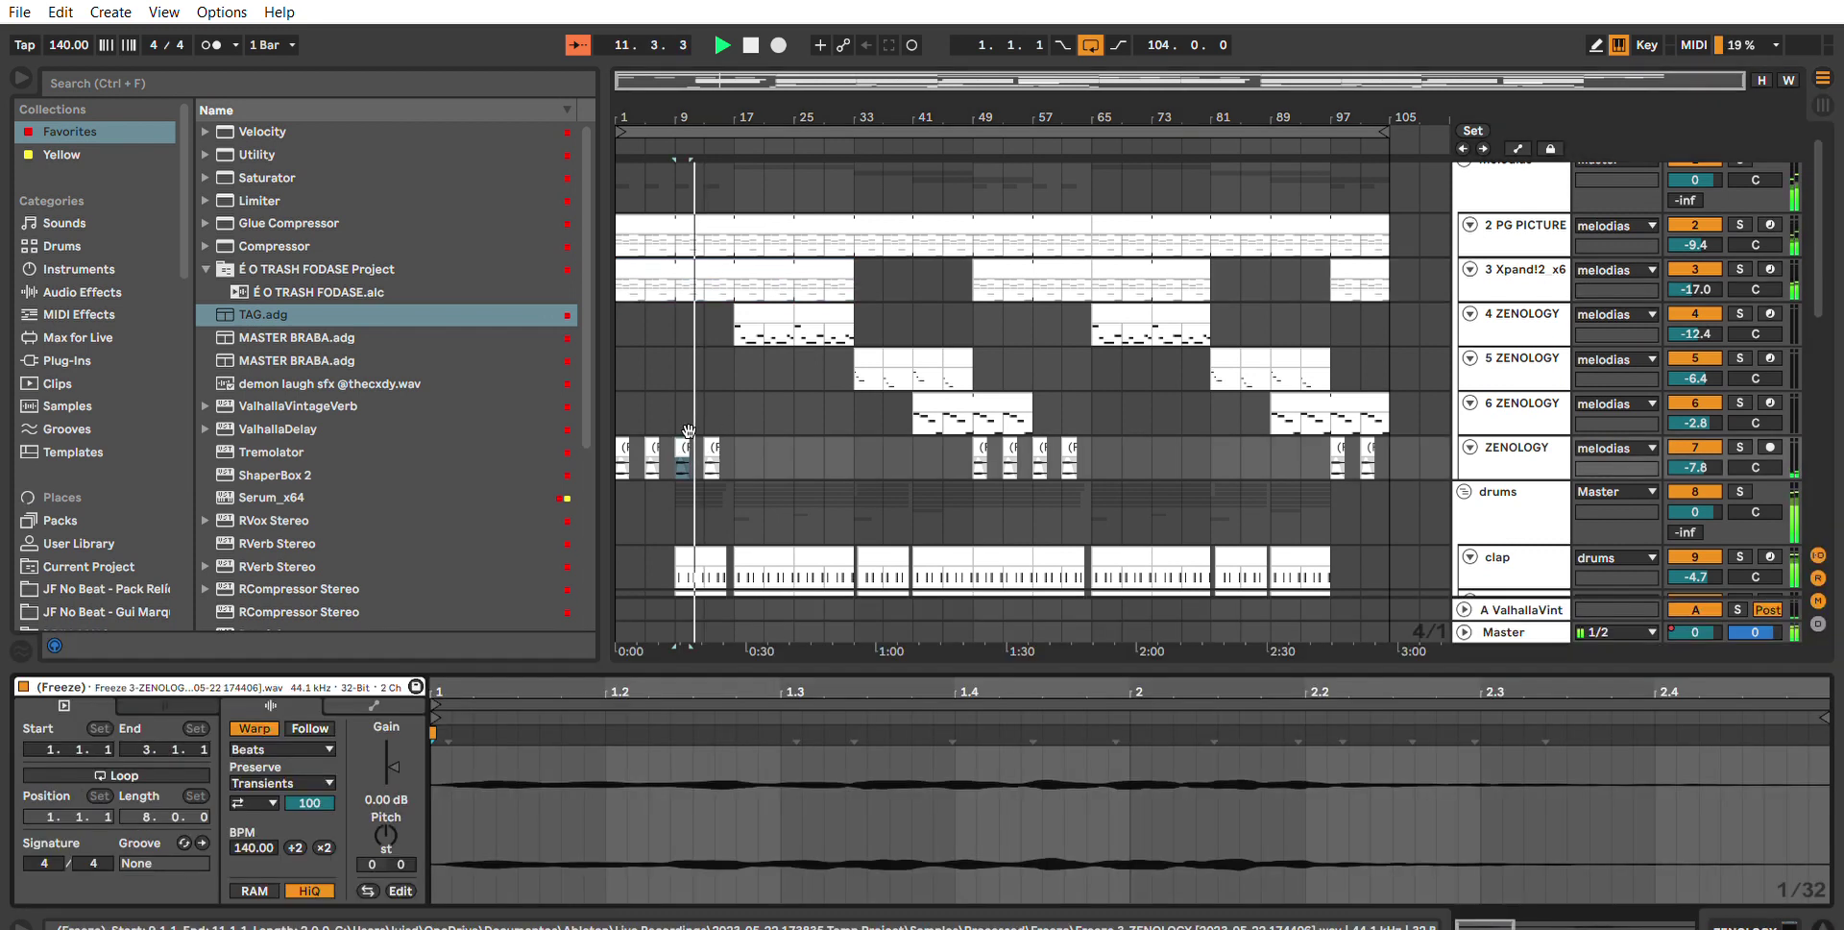
scroll(784, 389, "down", 2)
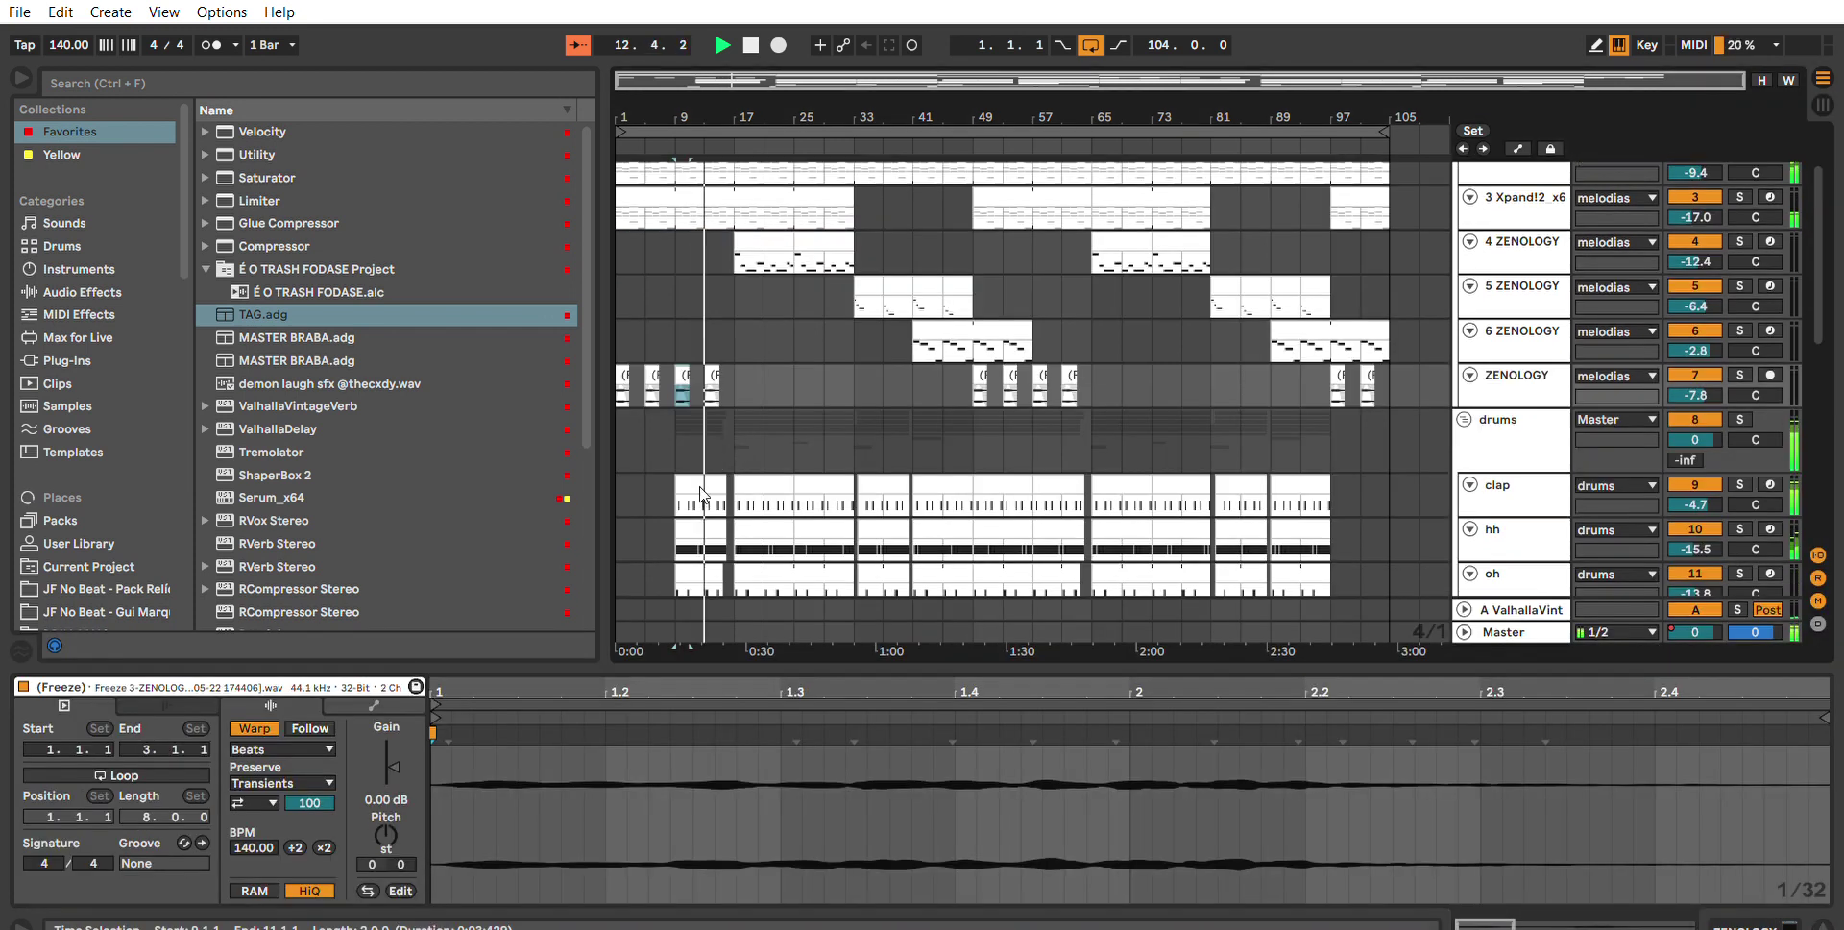
left_click(701, 495)
scroll(782, 510, "down", 1)
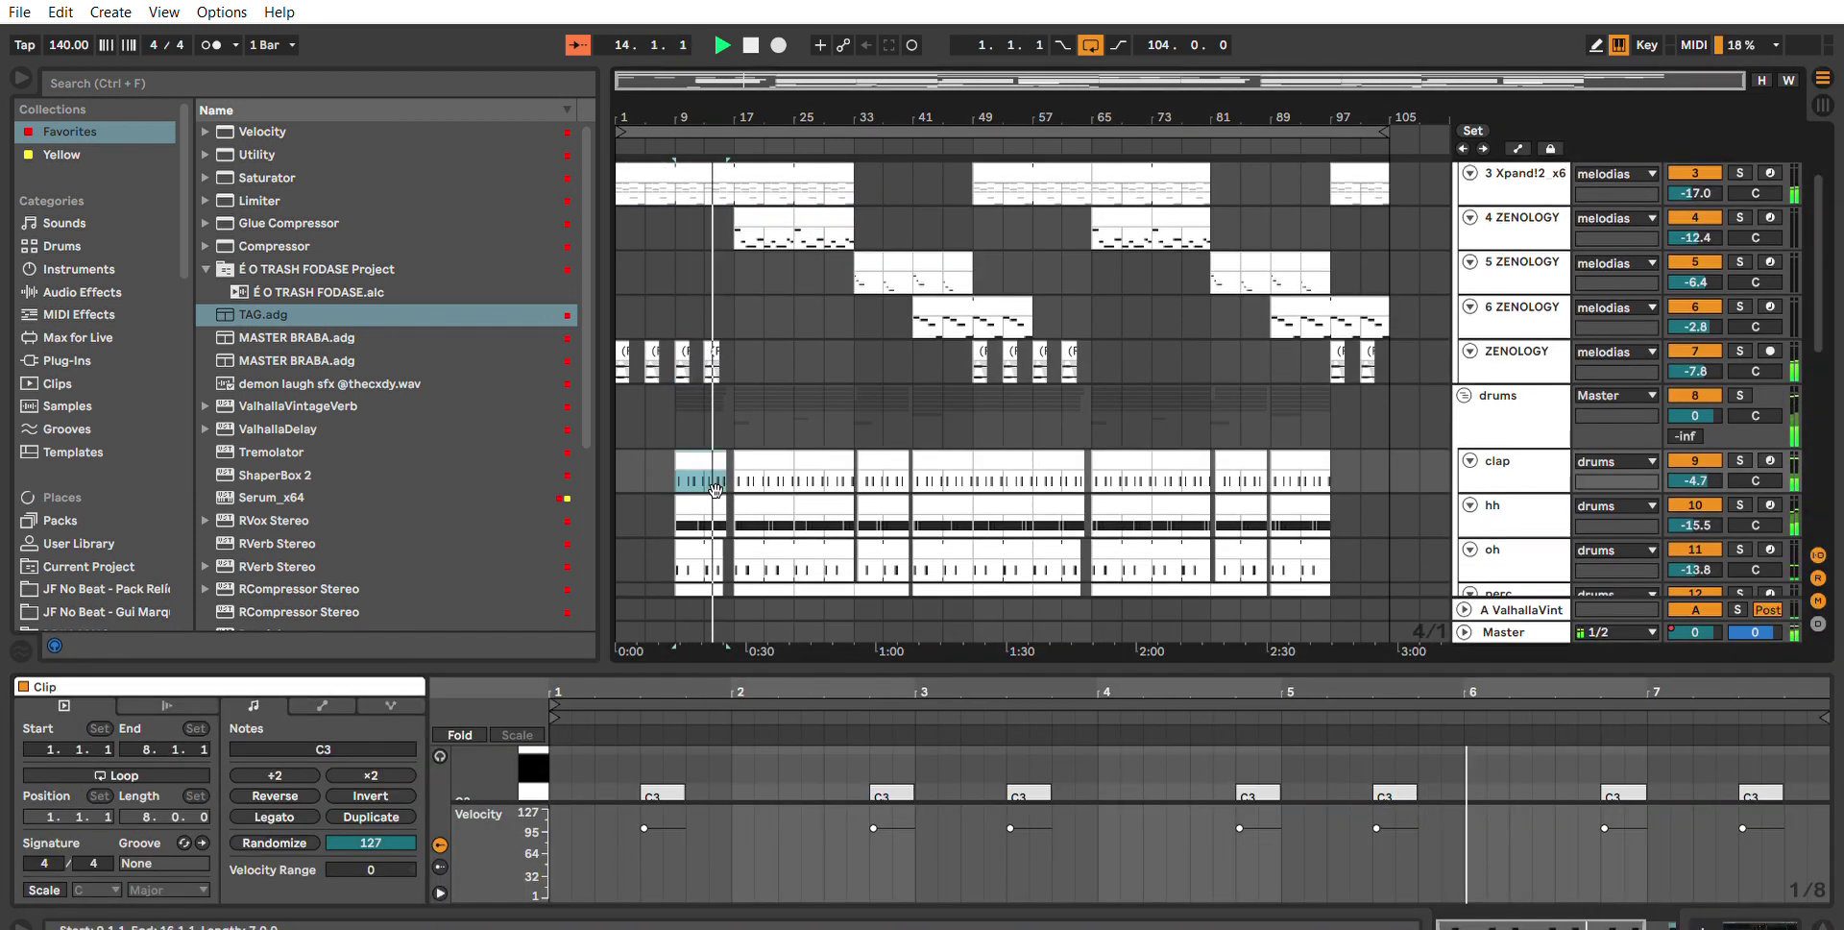
left_click(708, 510)
scroll(711, 486, "down", 4)
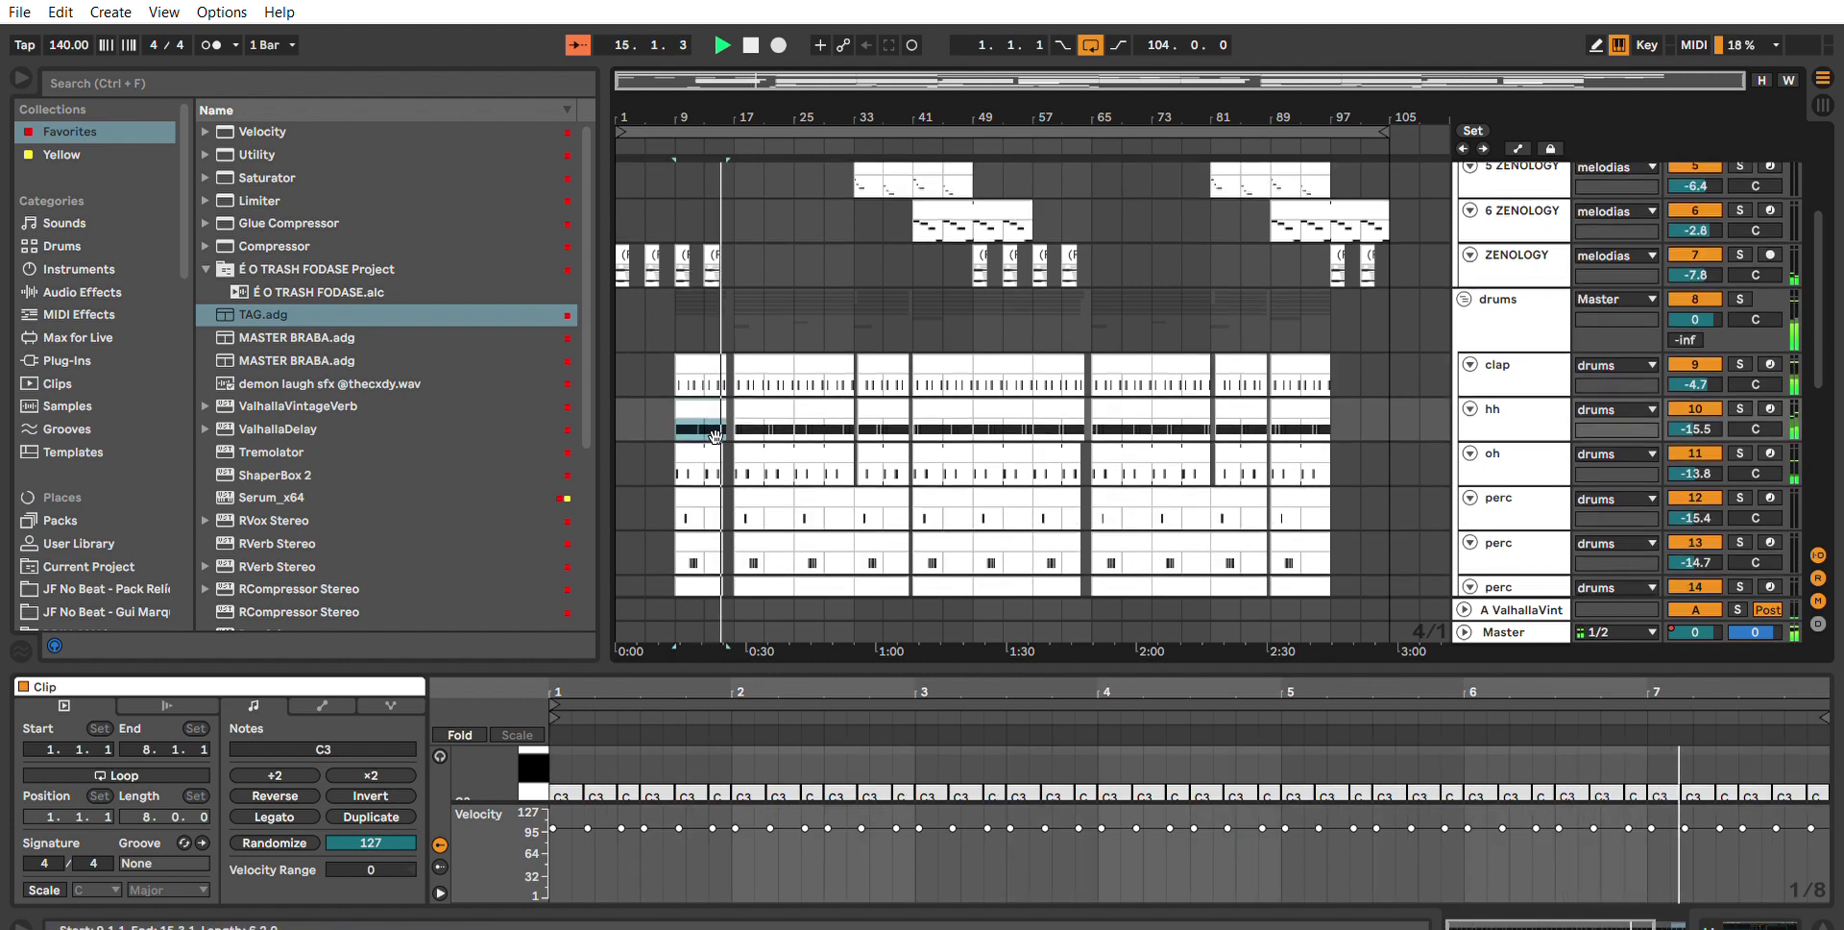
left_click(701, 378)
scroll(855, 485, "down", 3)
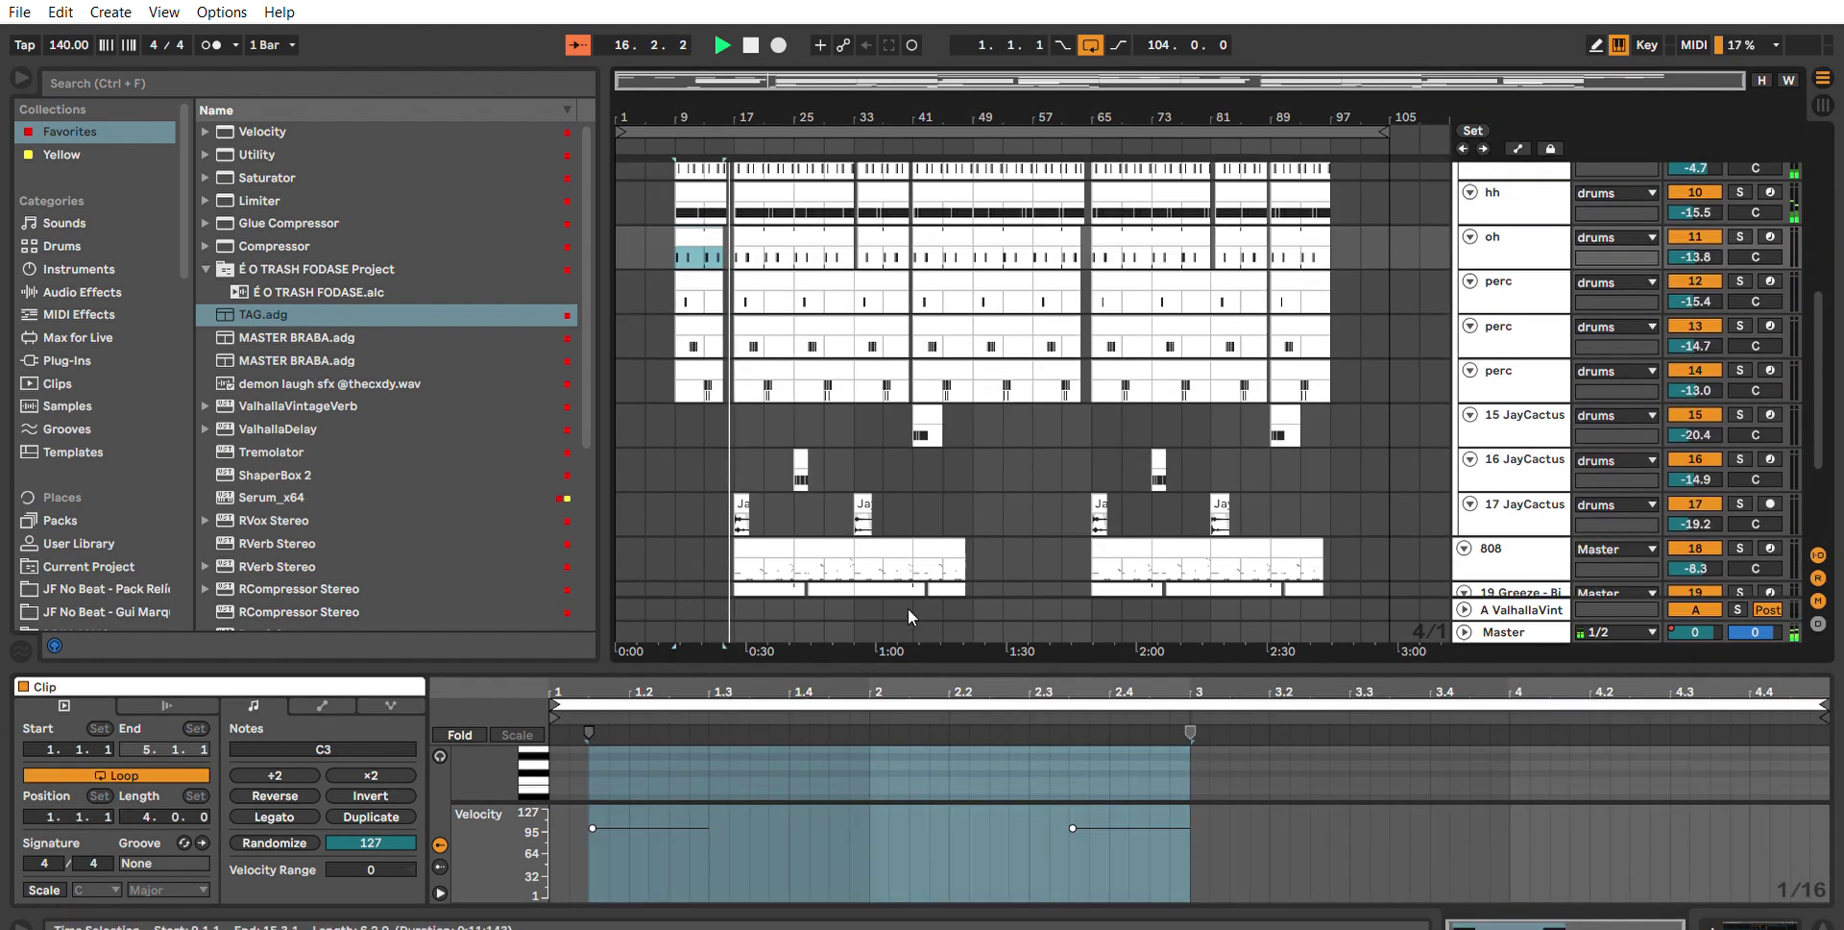
left_click_drag(922, 666, 923, 917)
Examine the notes of the 808 clip at bar 17 in an enlarged clip view, shrinking it again when finished.
scroll(830, 766, "up", 1)
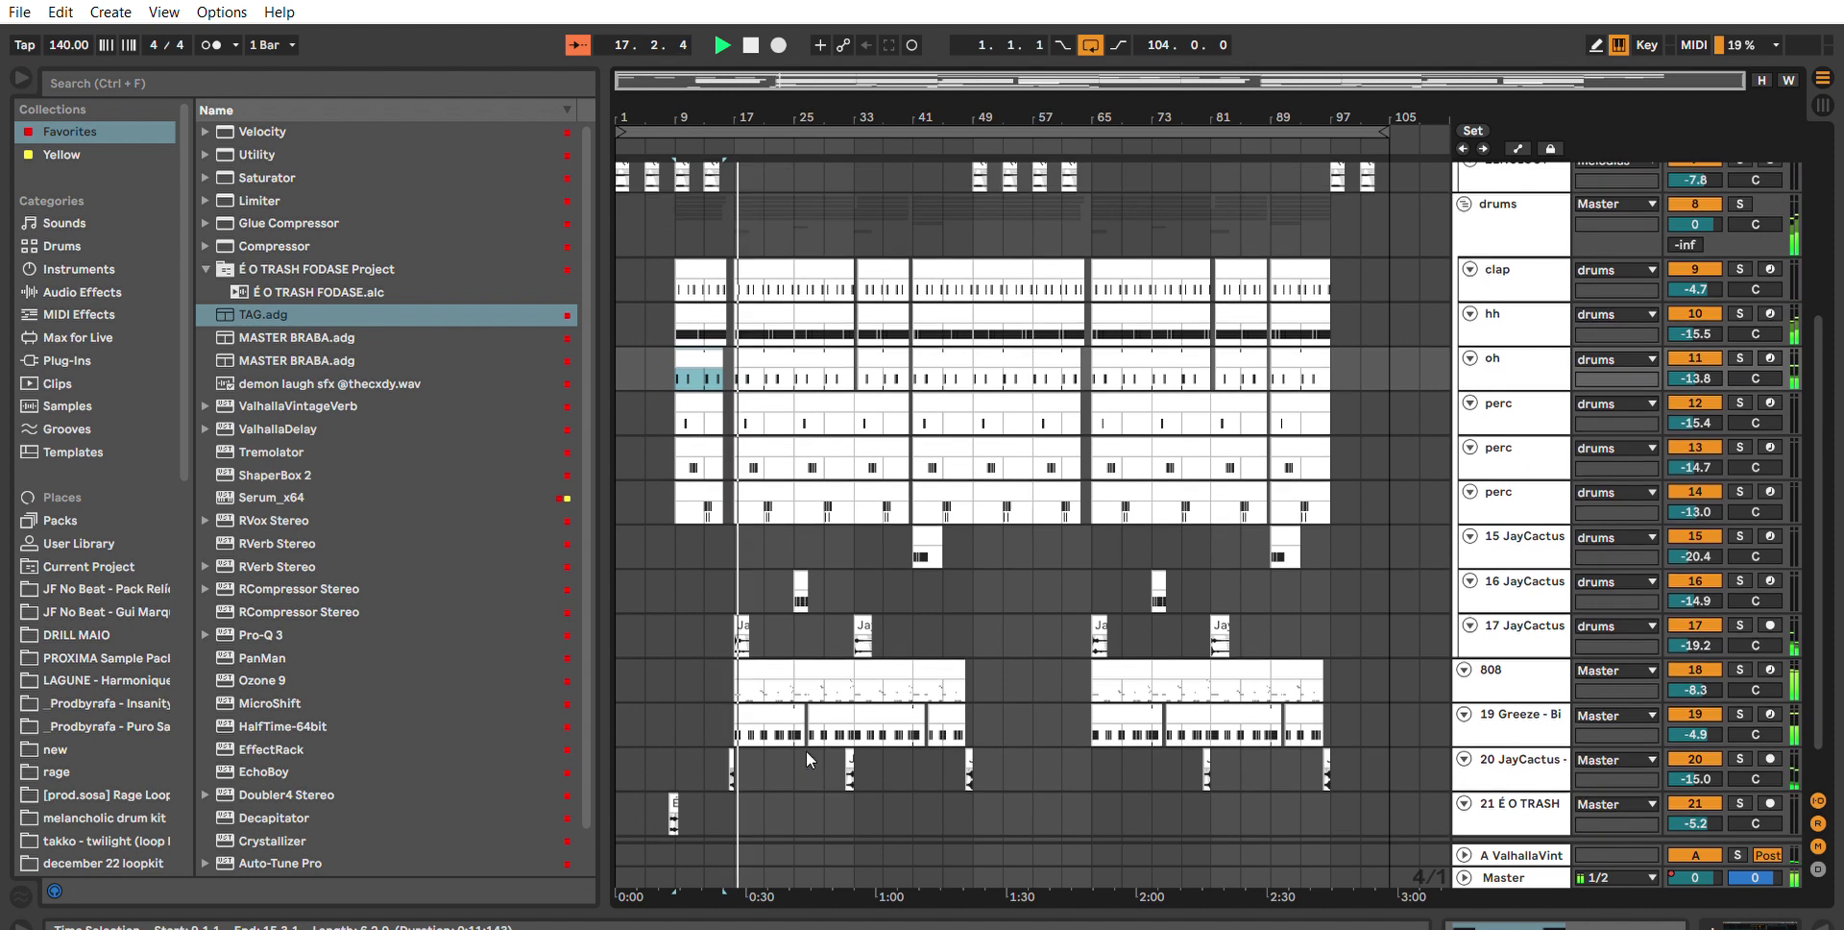
double_click(774, 672)
left_click_drag(1034, 665, 970, 231)
scroll(1101, 437, "up", 1)
scroll(1103, 442, "up", 2)
left_click(1130, 478)
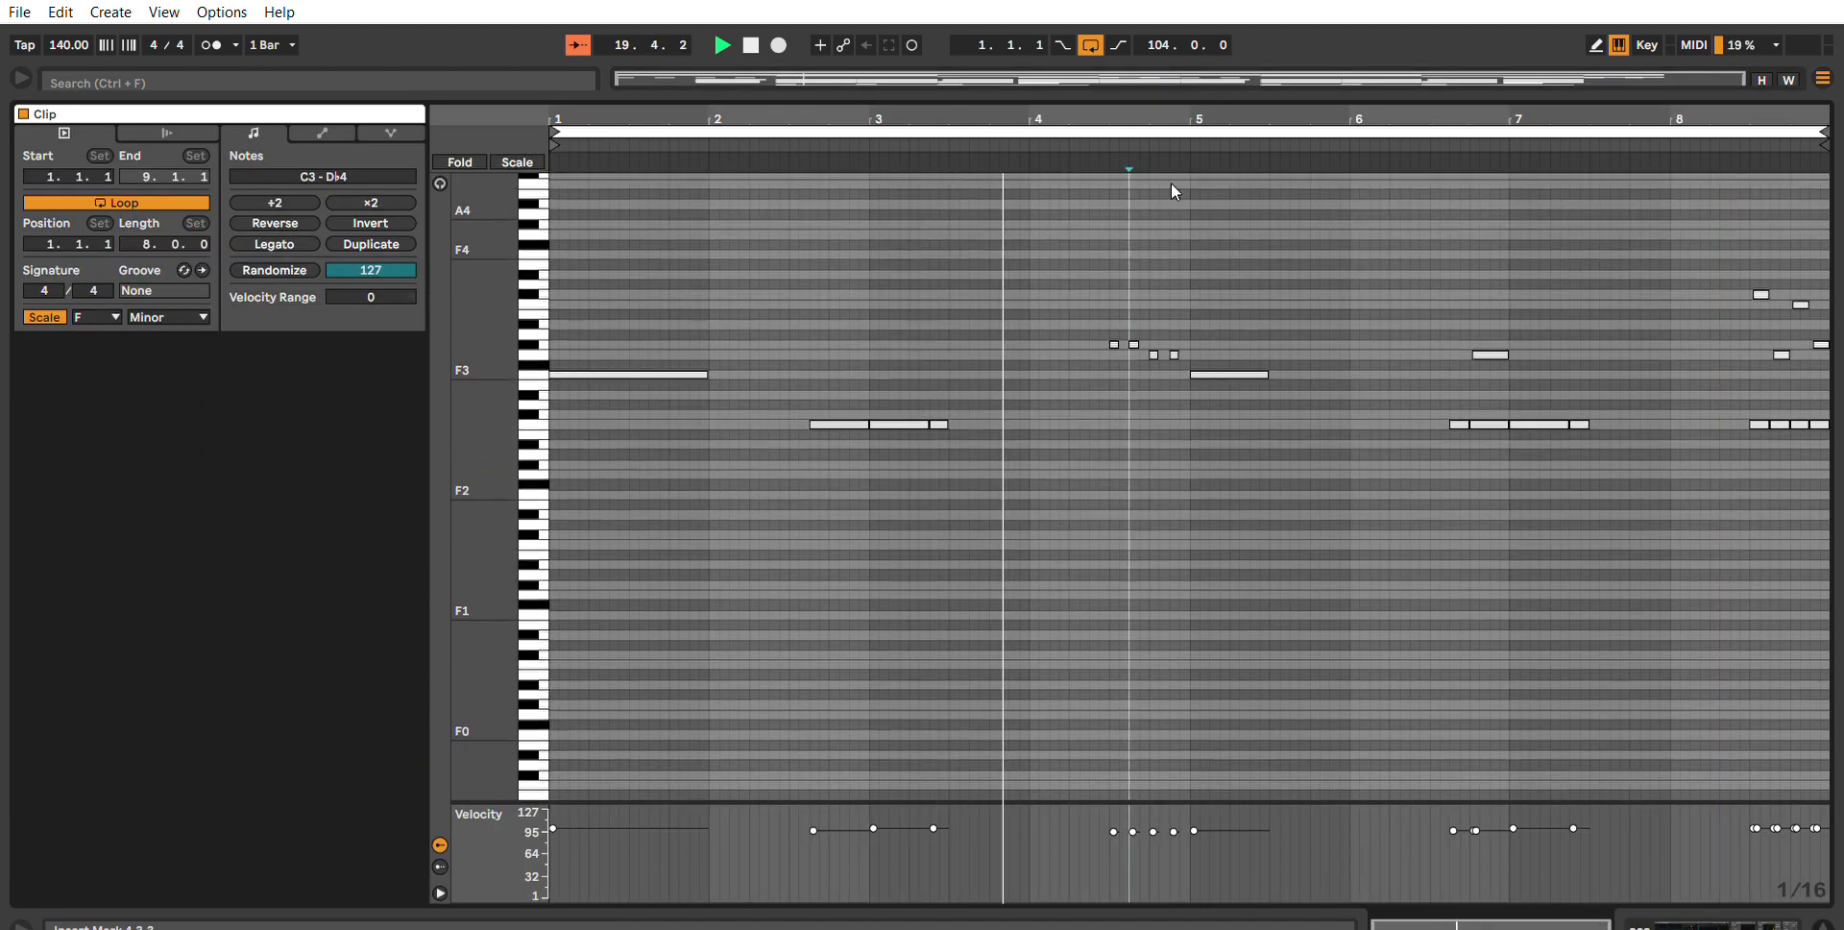
key("ctrl+alt+e")
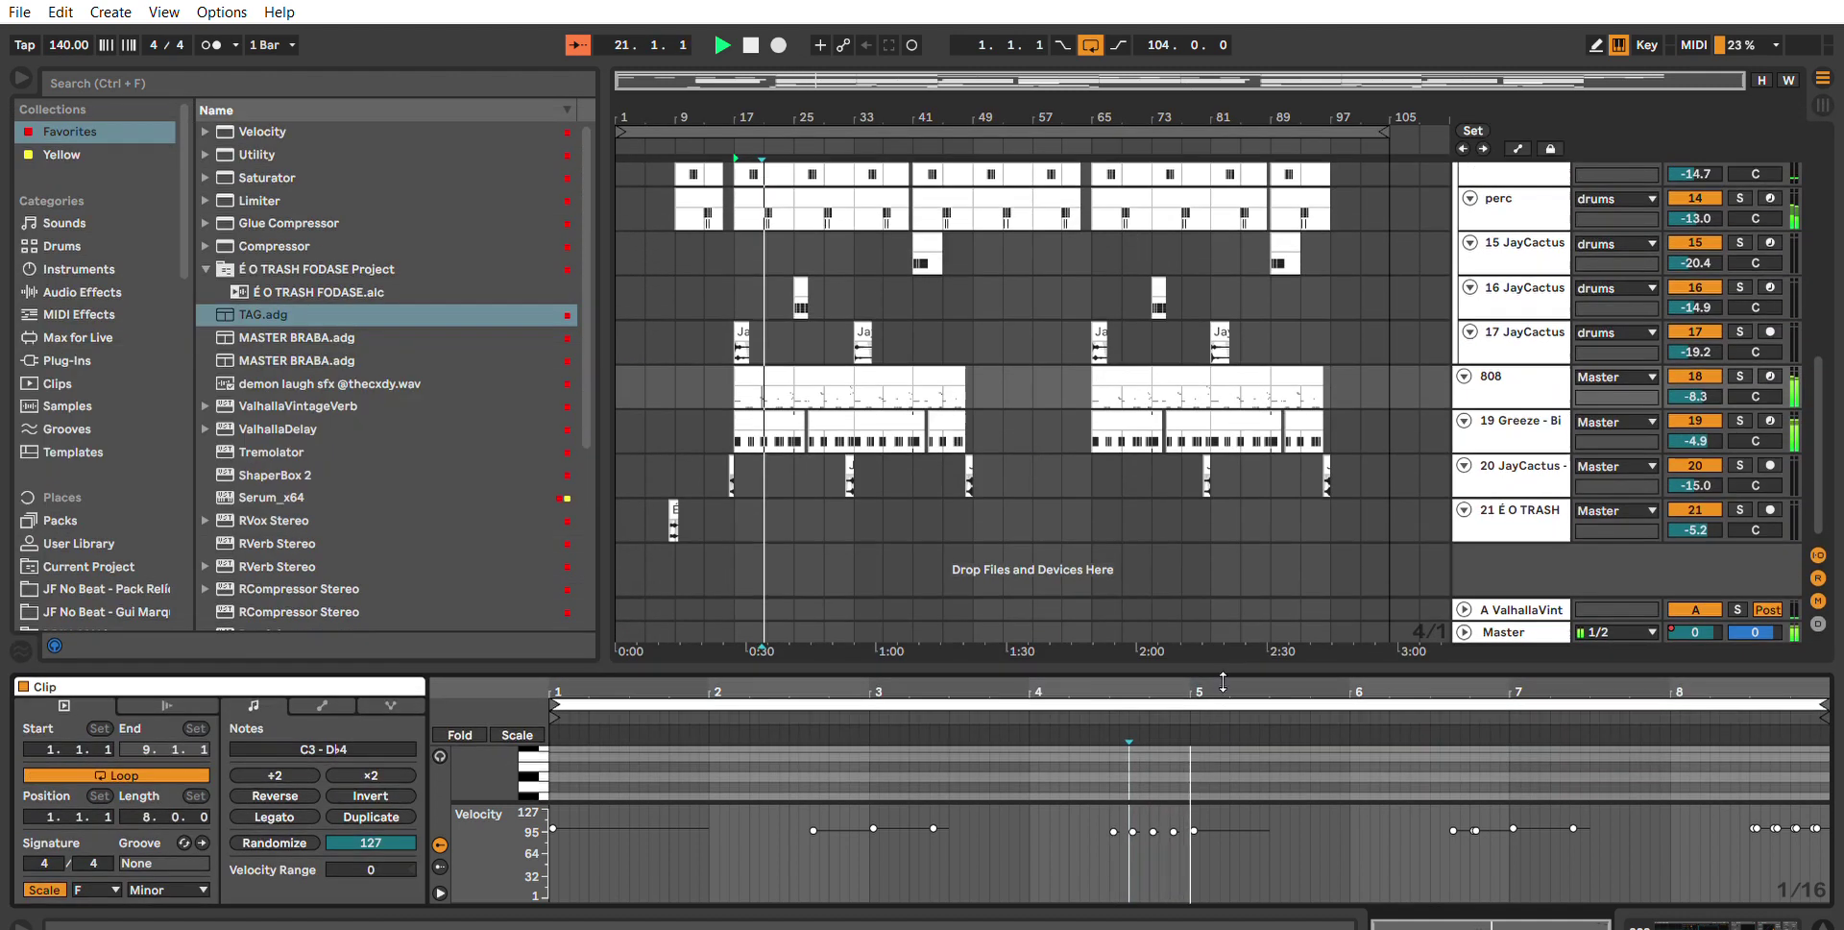
Fold the drums and melodias groups so only their summary lanes remain in the arrangement.
scroll(957, 678, "up", 3)
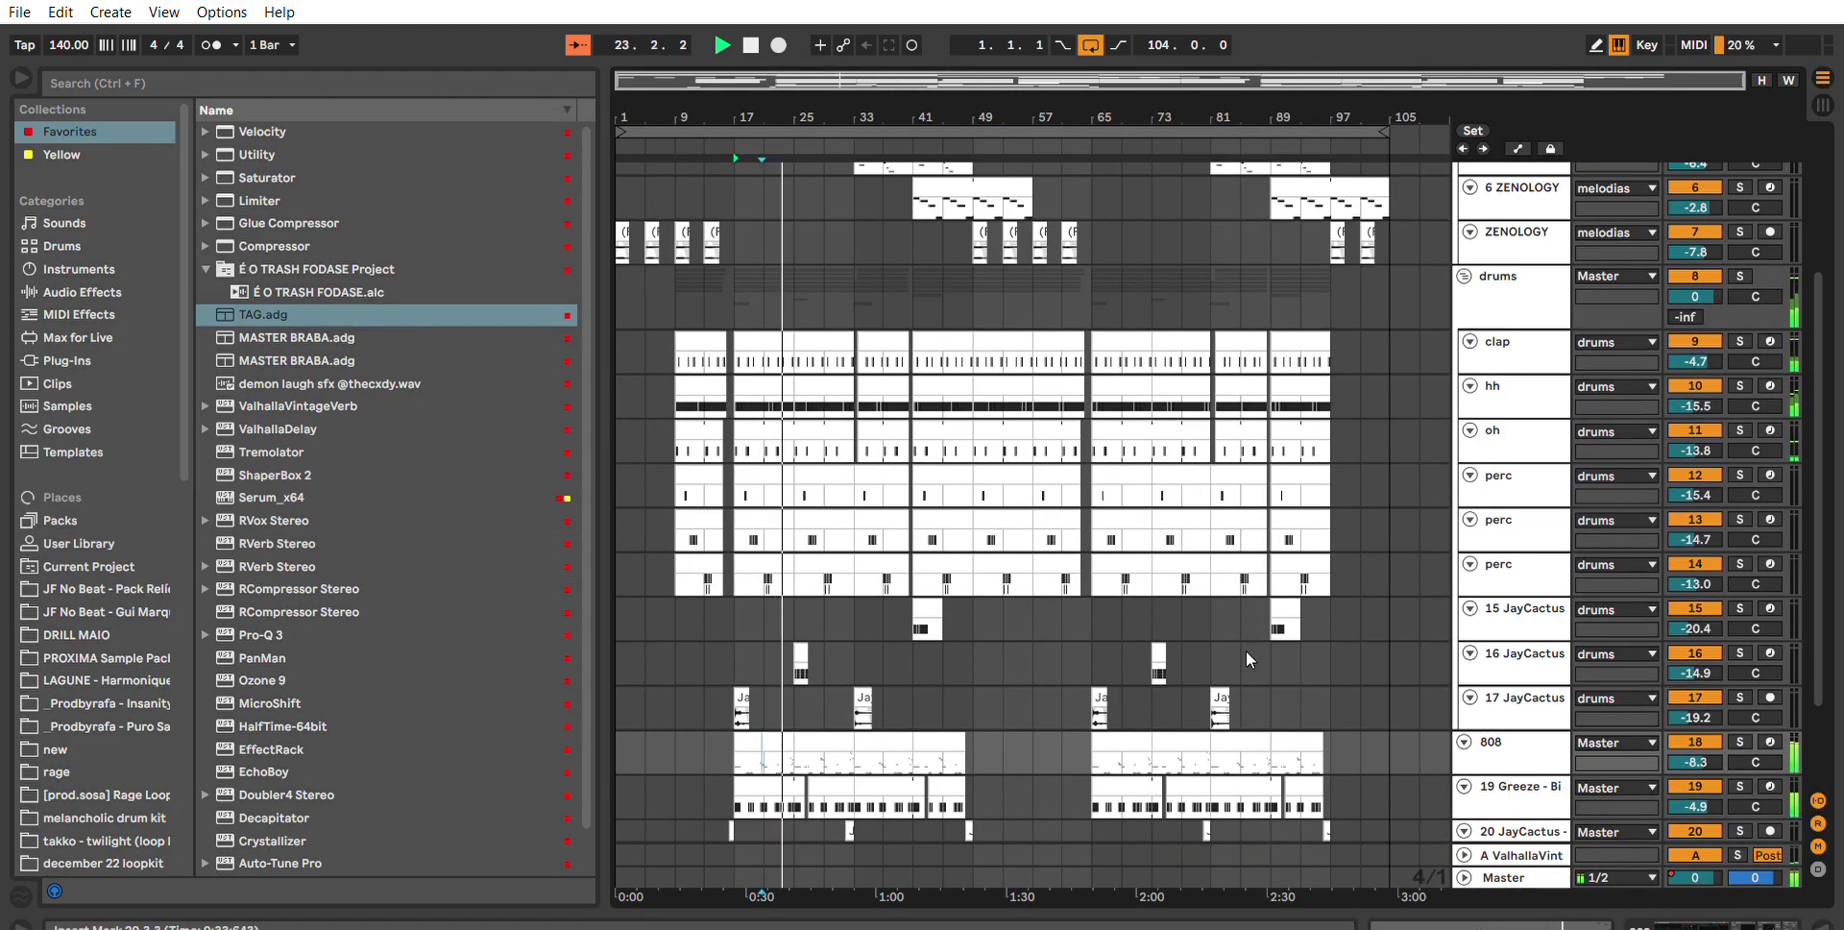
left_click(1464, 275)
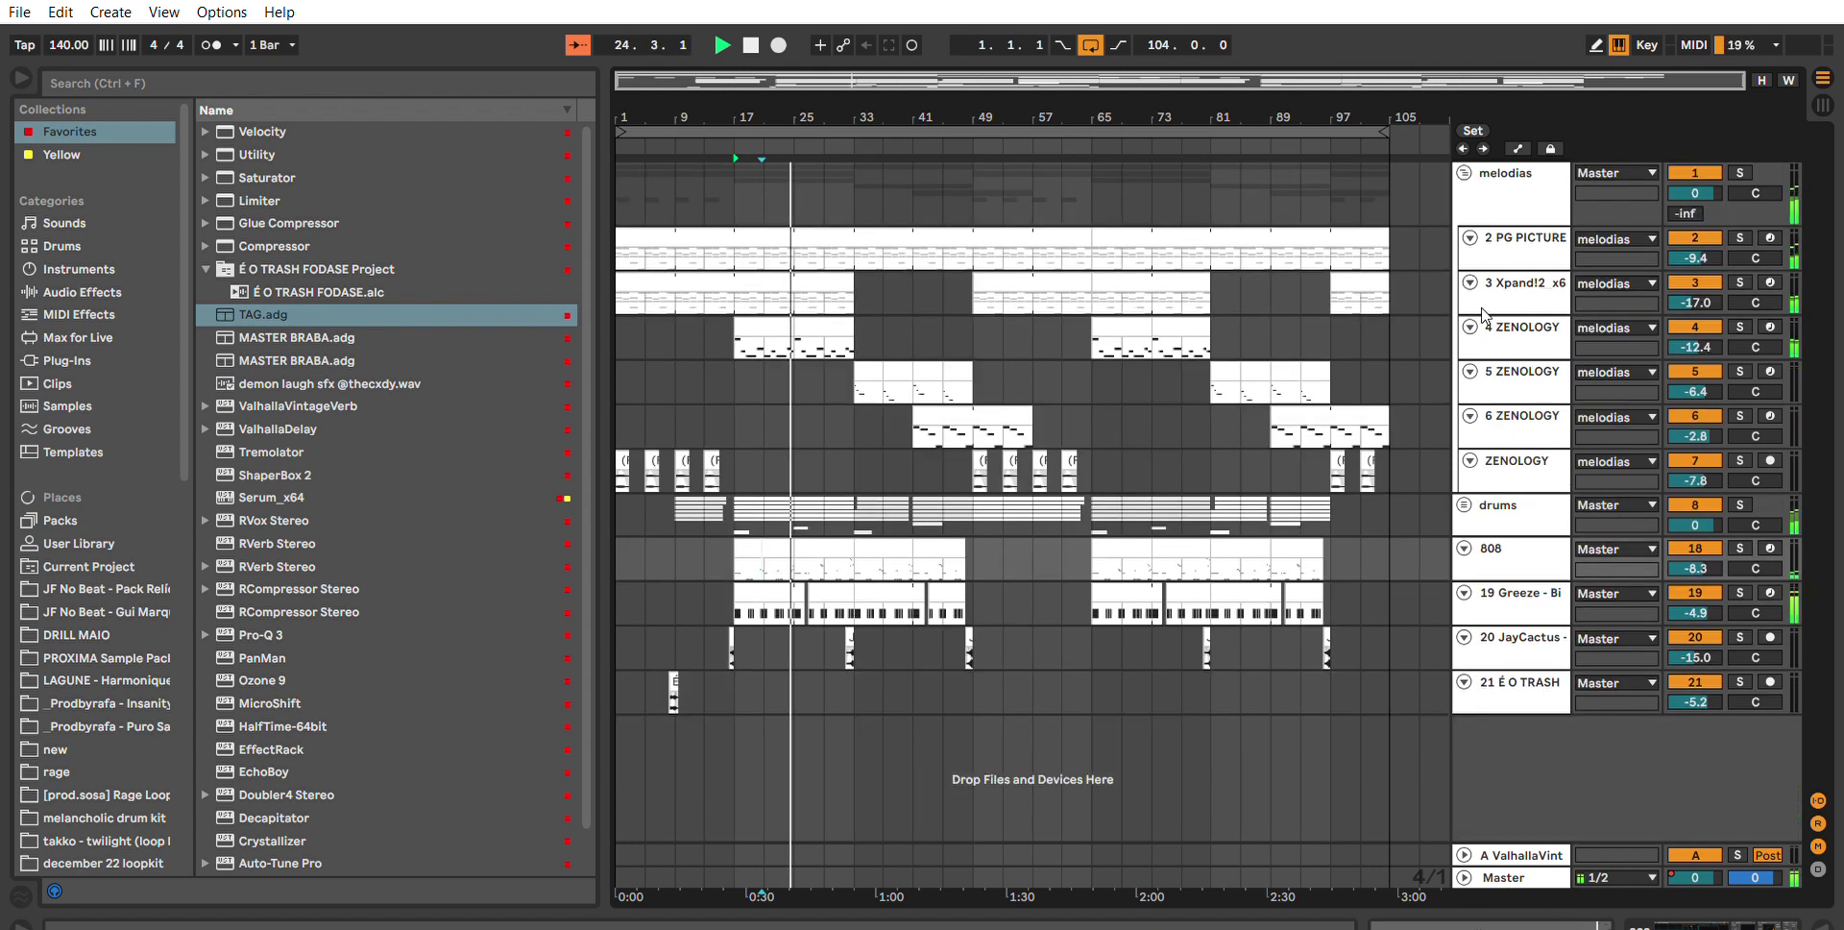
left_click(1464, 173)
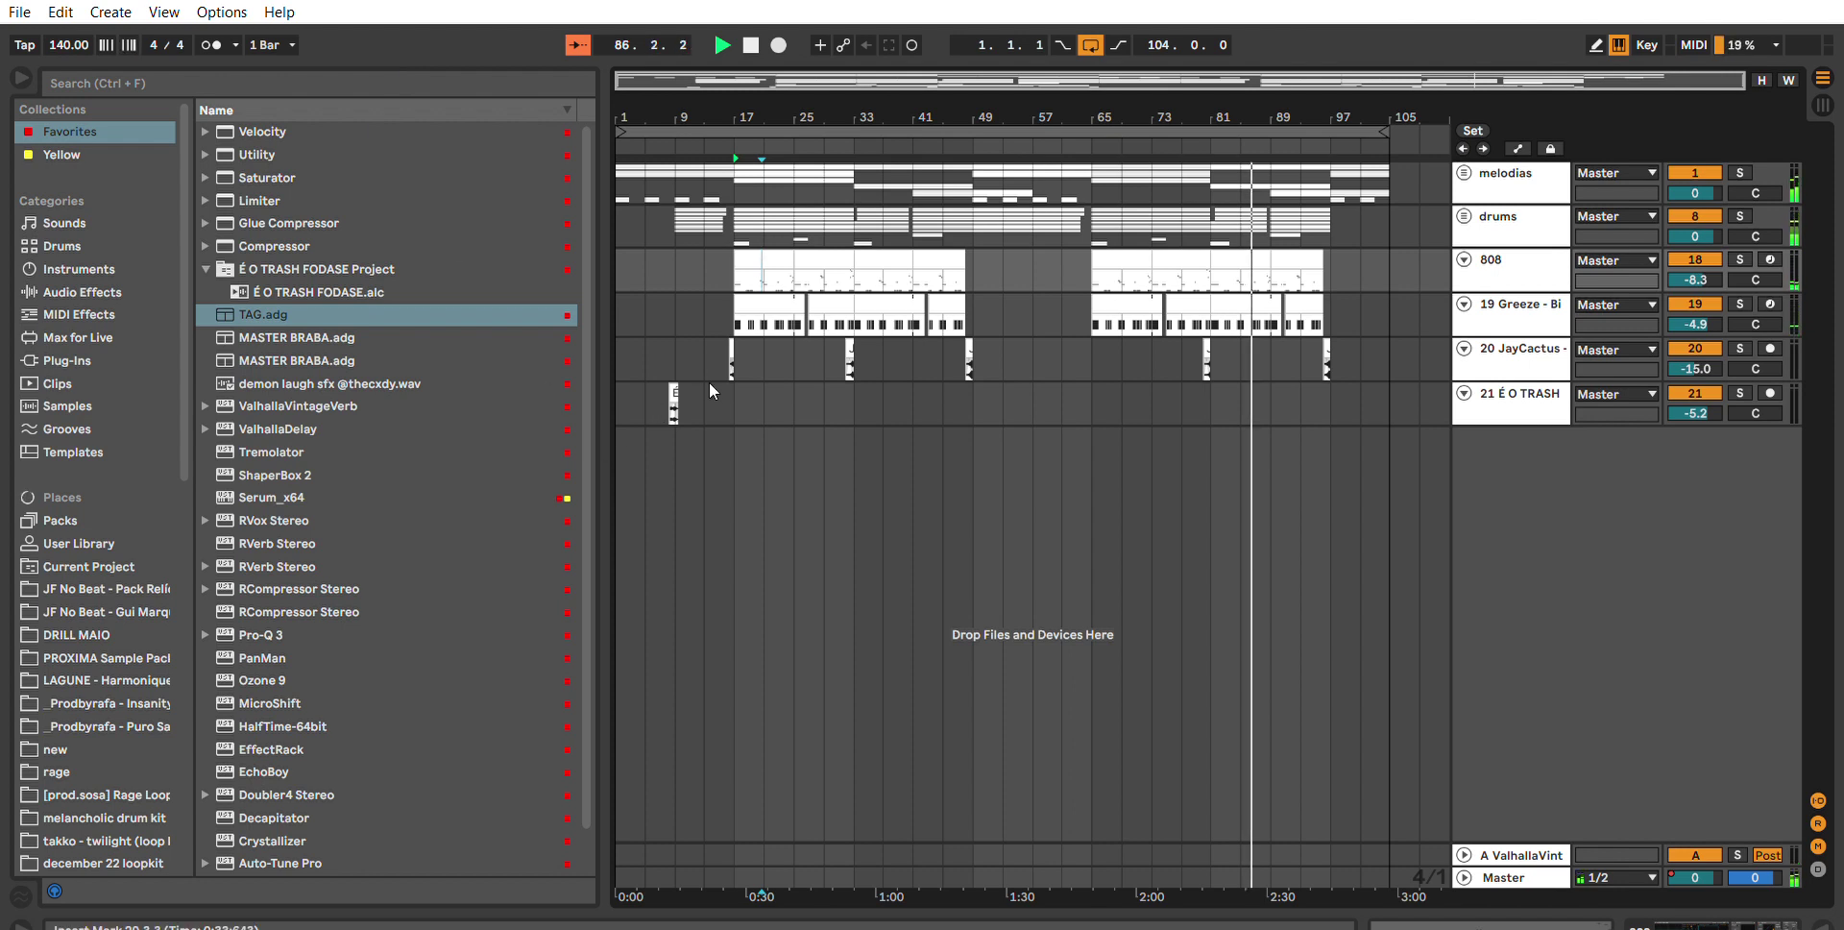
Copy the voice tag clip near bar 9 on track 21 É O TRASH to around bar 97 on the same track.
left_click_drag(643, 386, 1319, 384)
left_click(1218, 458)
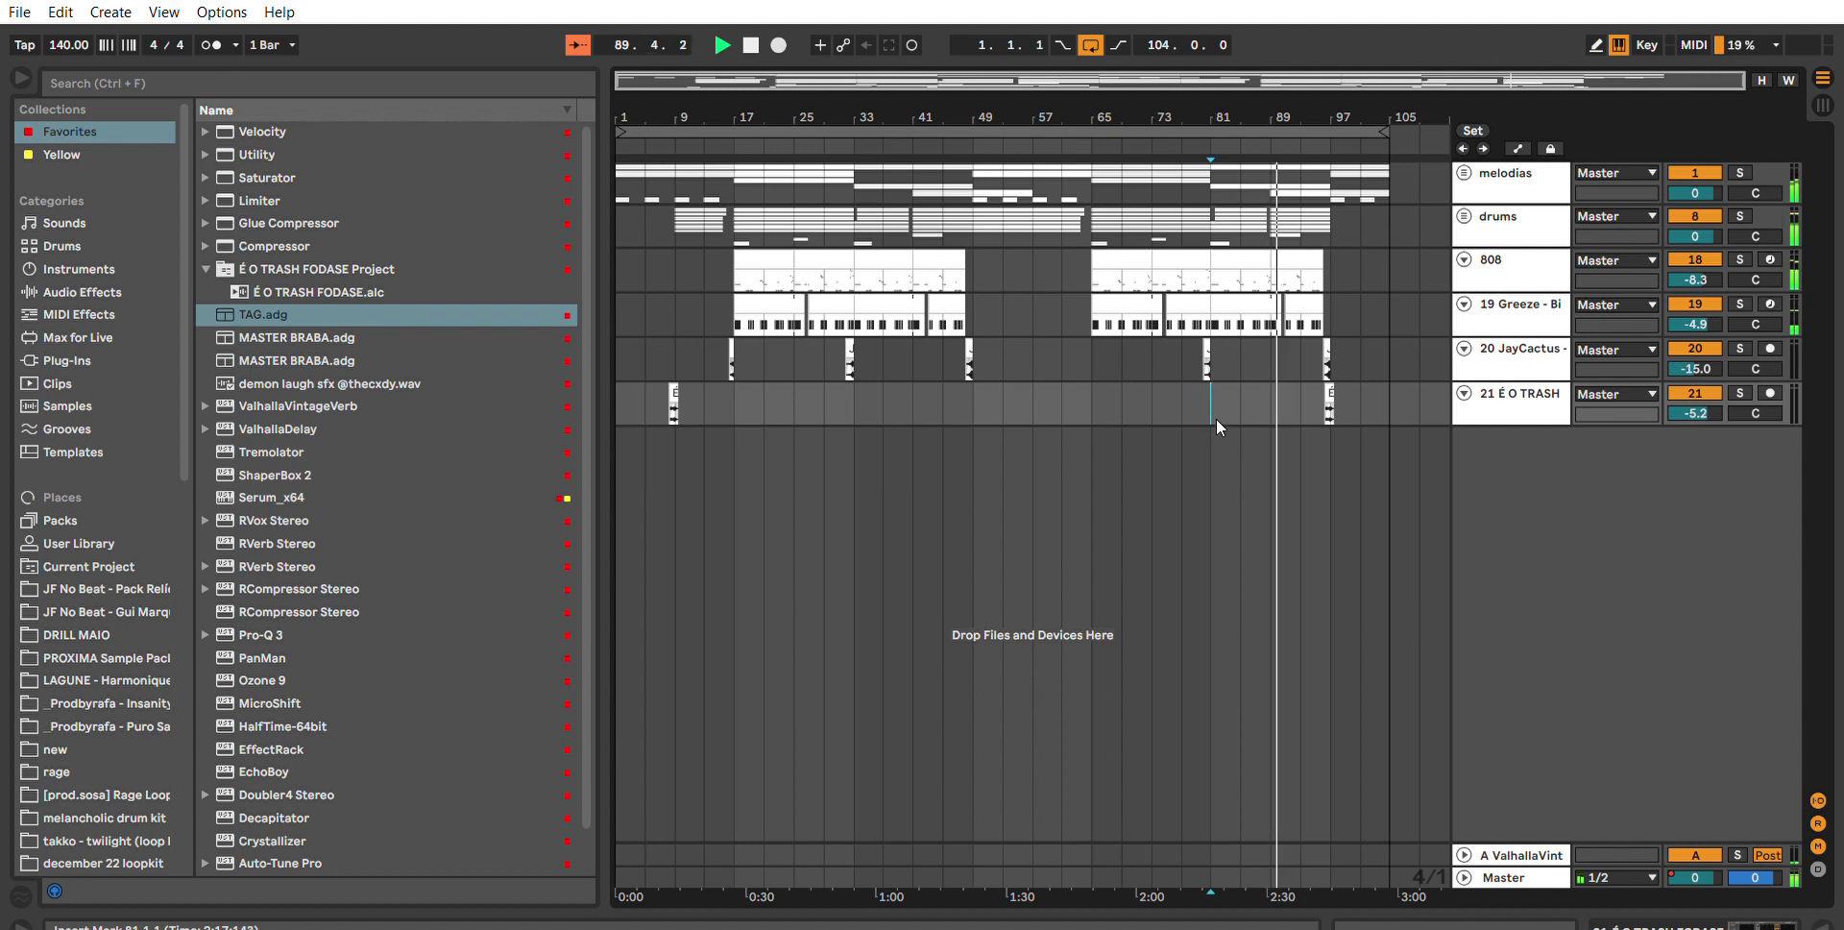
Show the automation lanes, unfold the Master track and display its Auto Filter Device On envelope.
left_click(1518, 148)
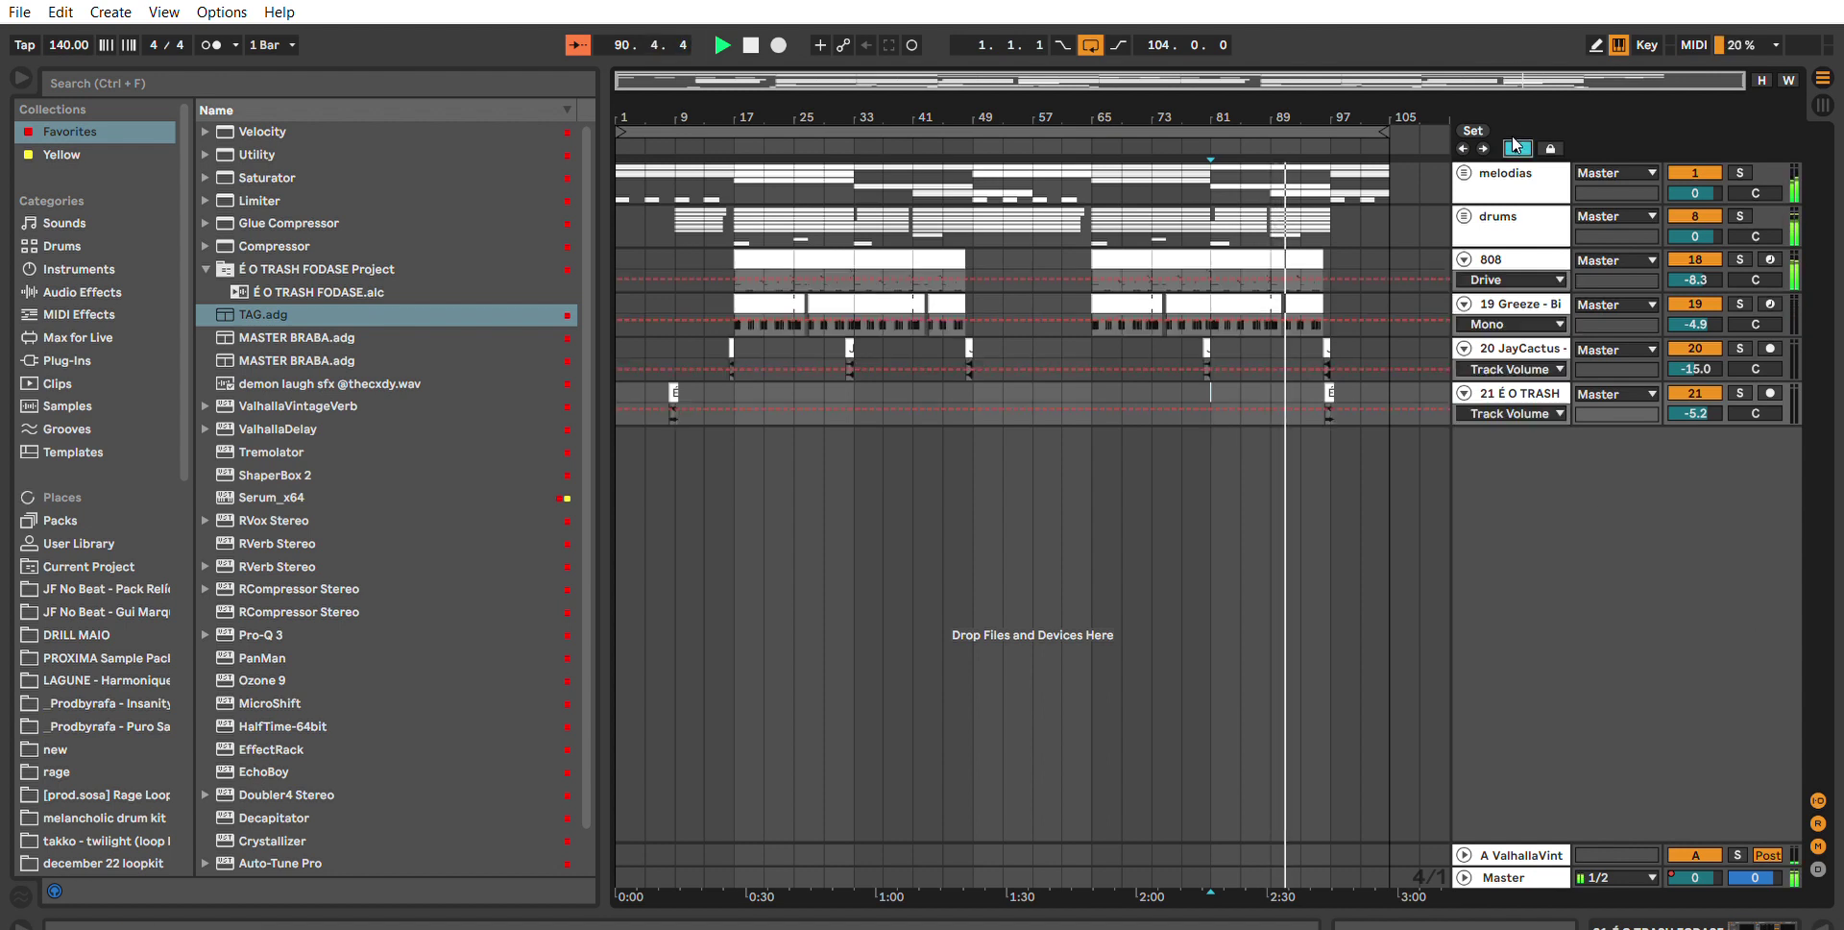
left_click(1464, 877)
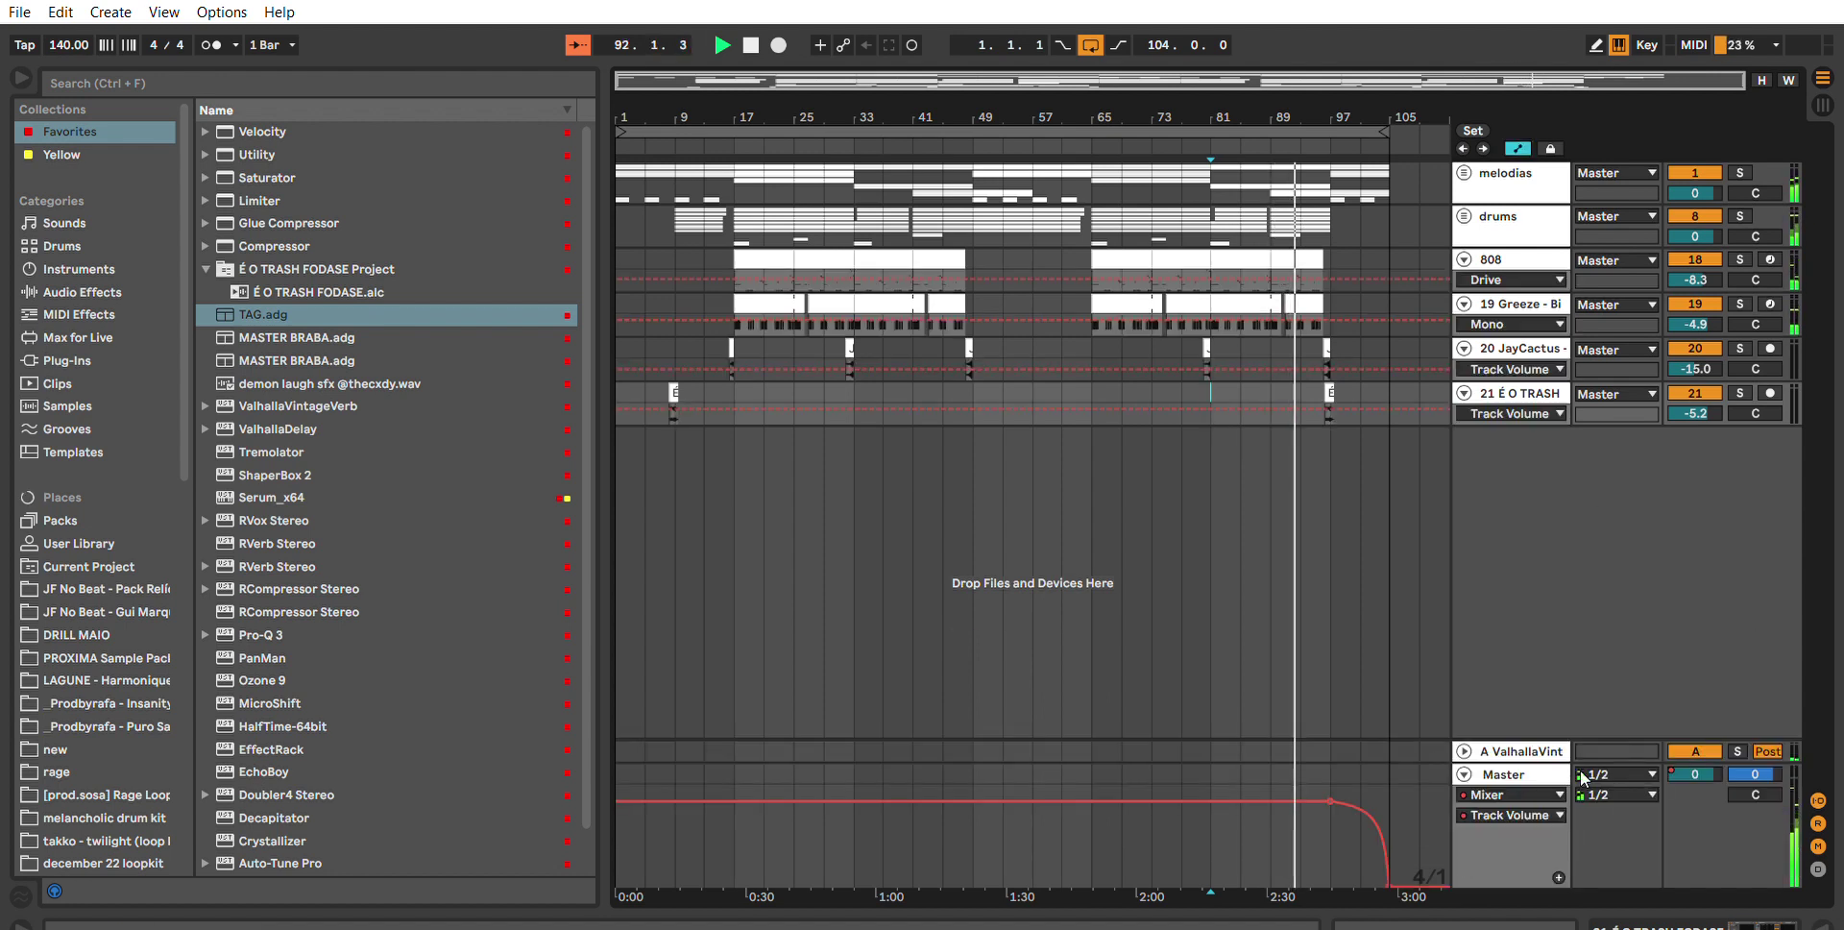
left_click(1550, 775)
left_click(1543, 796)
left_click(1532, 812)
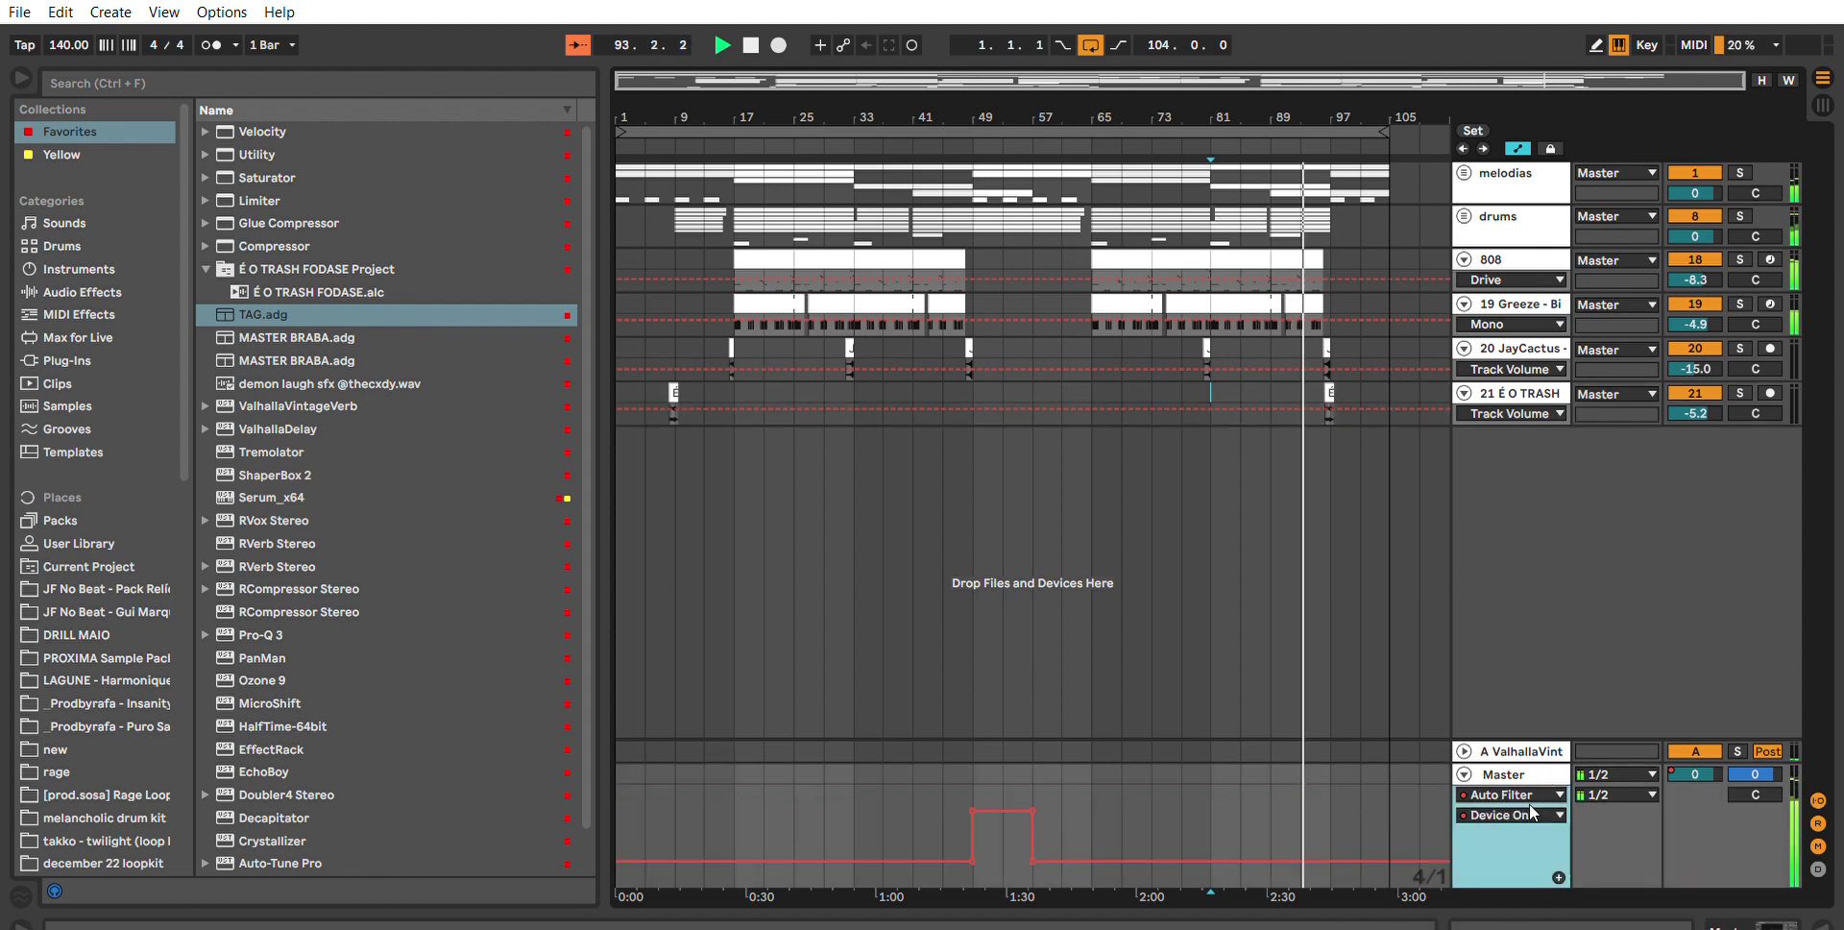
Draw a falling Auto Filter Frequency automation on the Master track from bar 97 to bar 105.
left_click(1554, 408)
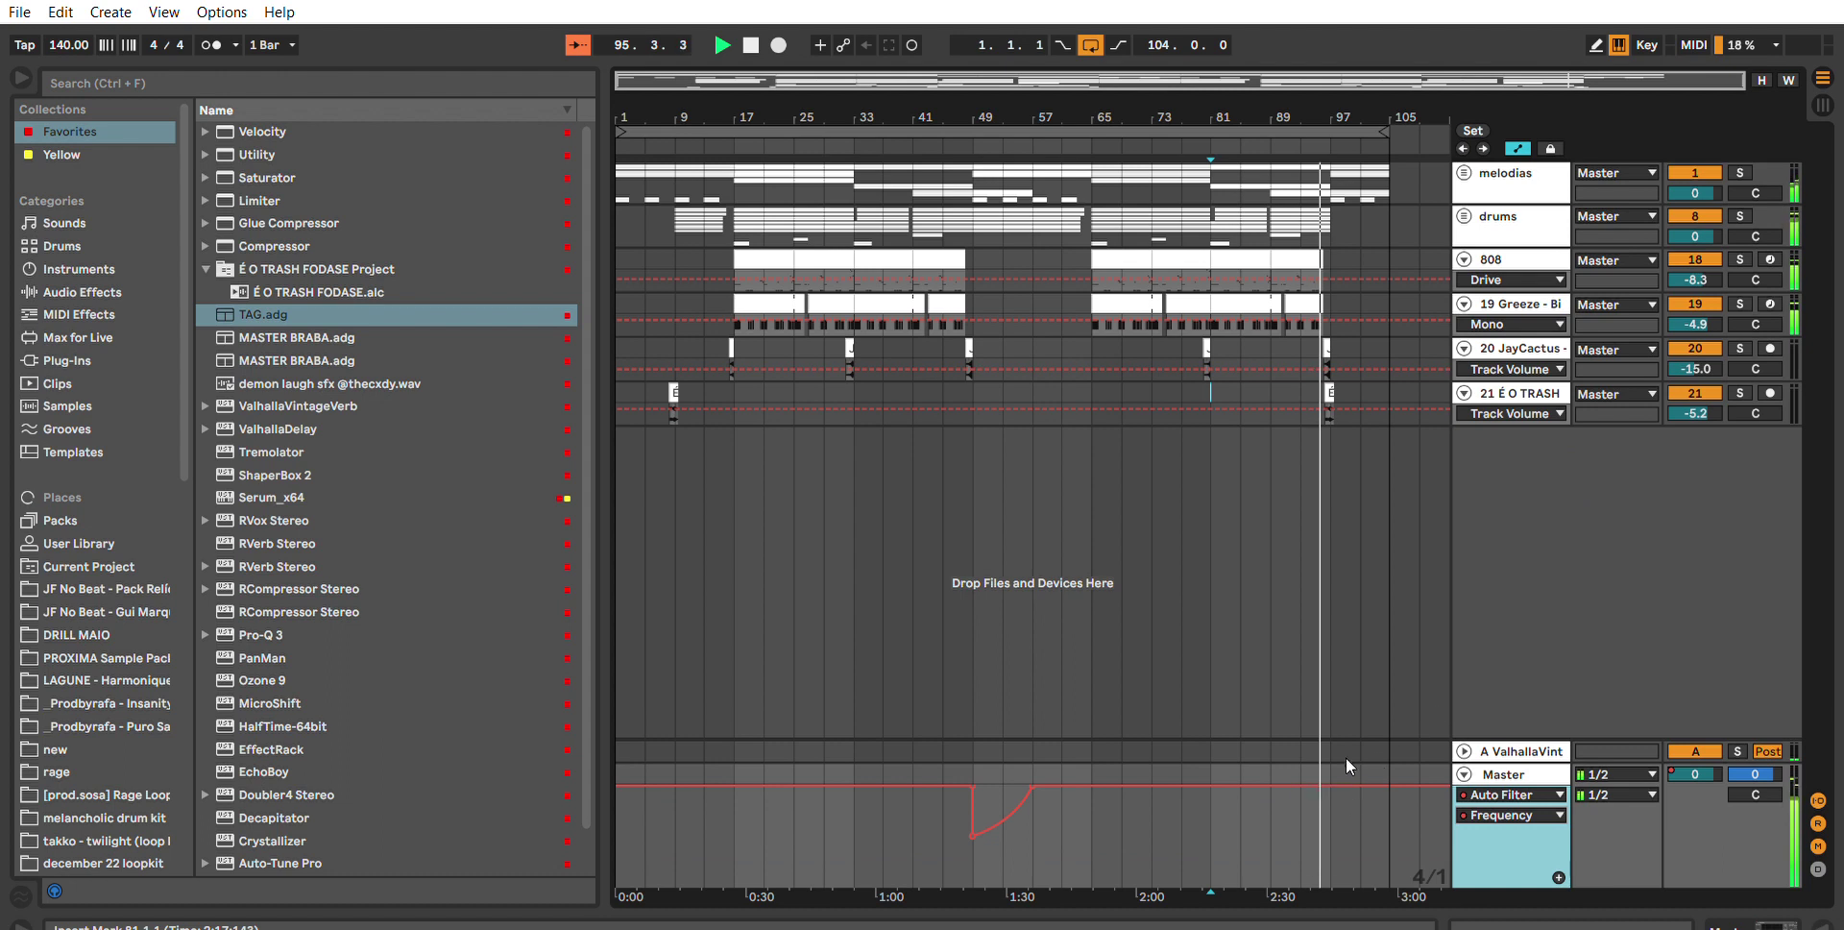
left_click_drag(1332, 765, 1390, 854)
left_click(1390, 785)
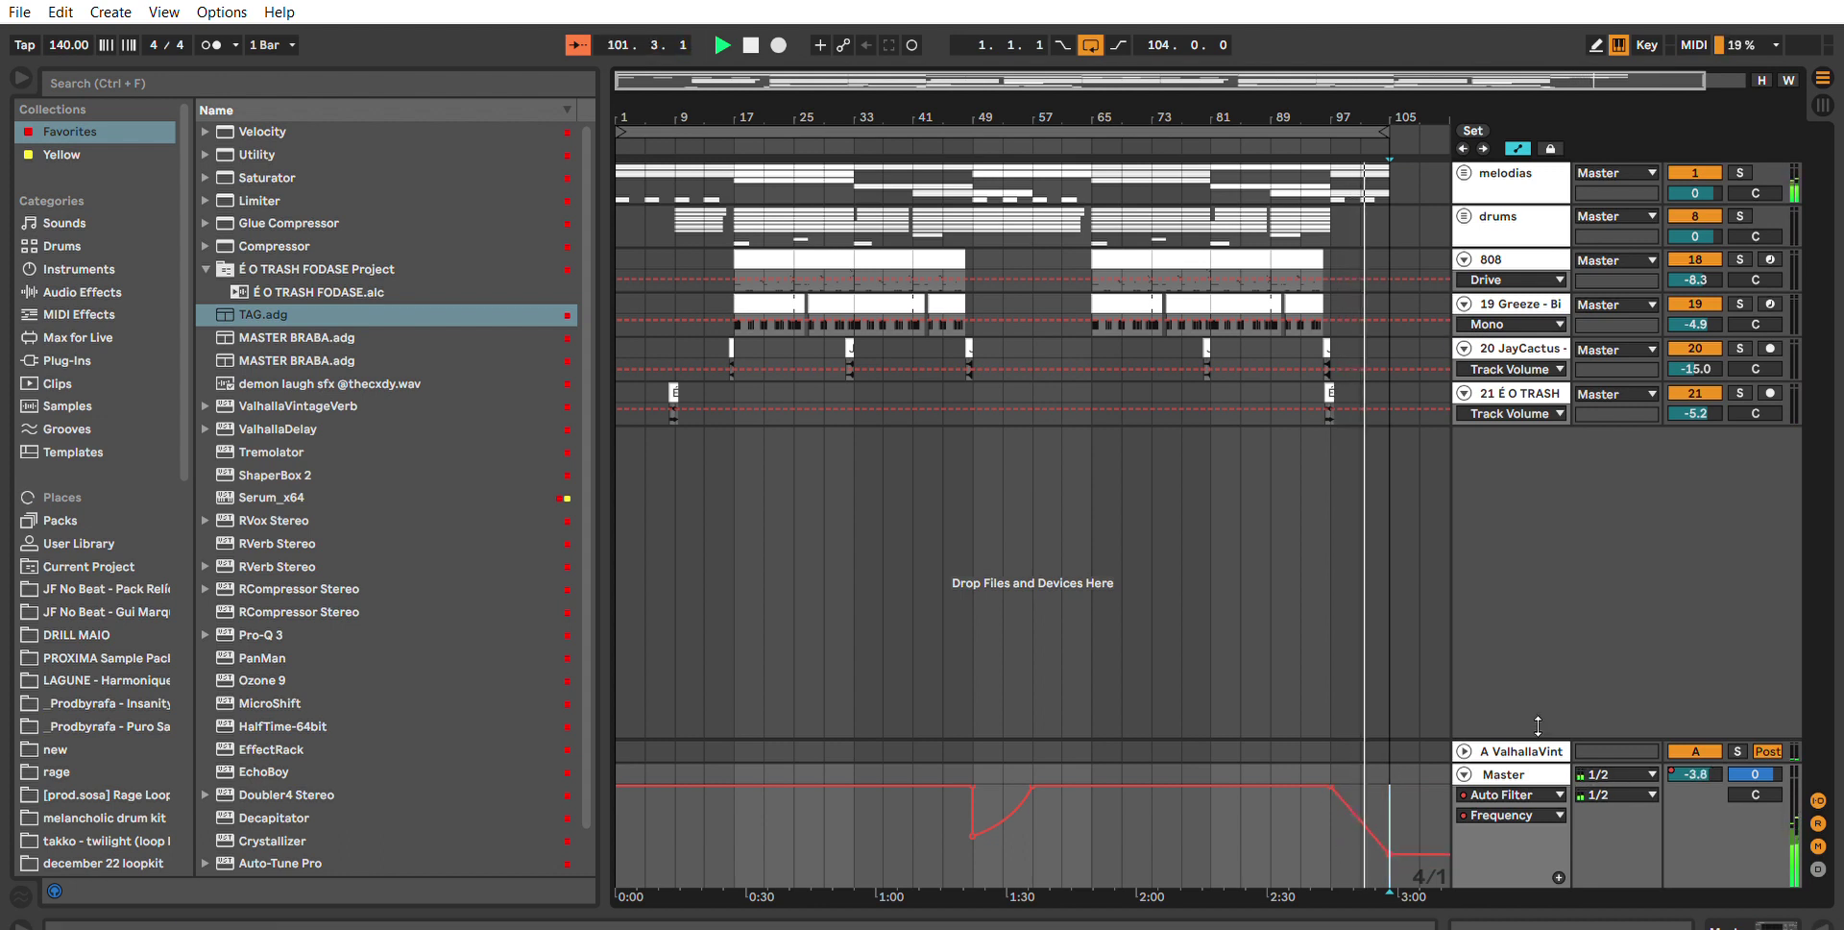
Automate the Master track's Auto Filter Device On envelope to switch on from bar 97.
left_click(1511, 814)
left_click(1514, 473)
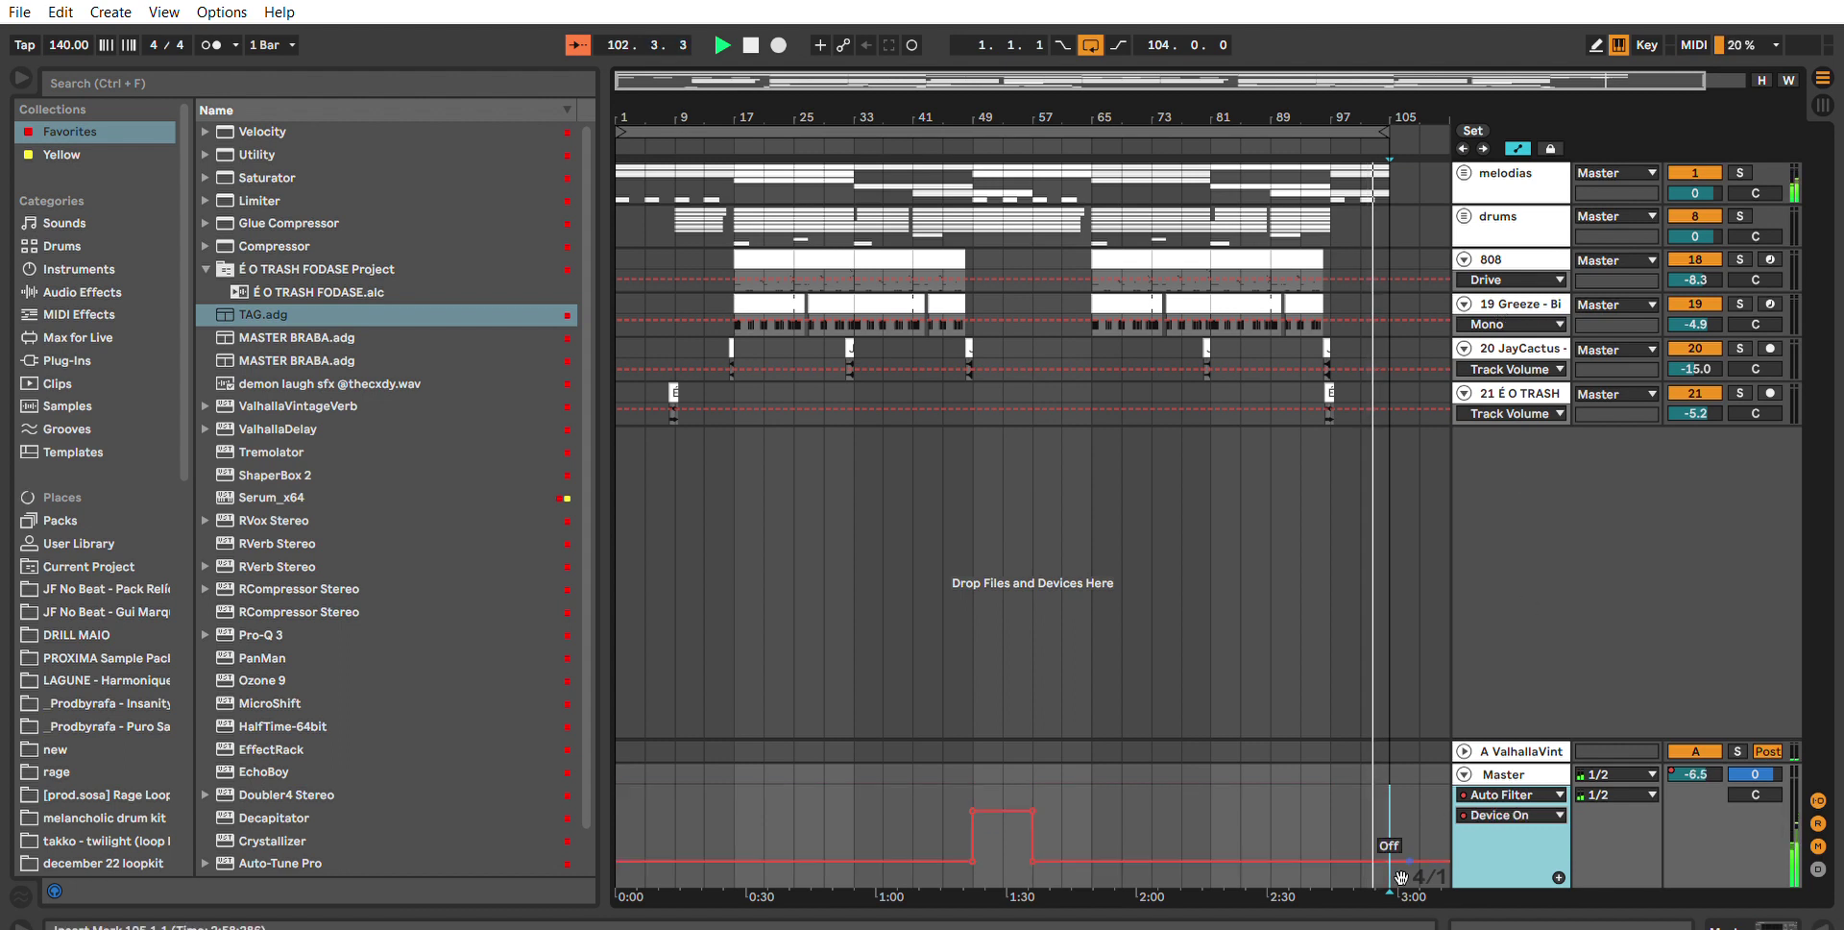
left_click_drag(1331, 860, 1334, 755)
Select the whole arrangement from bar 1 to bar 105 and hide the automation lanes.
key("ctrl+a")
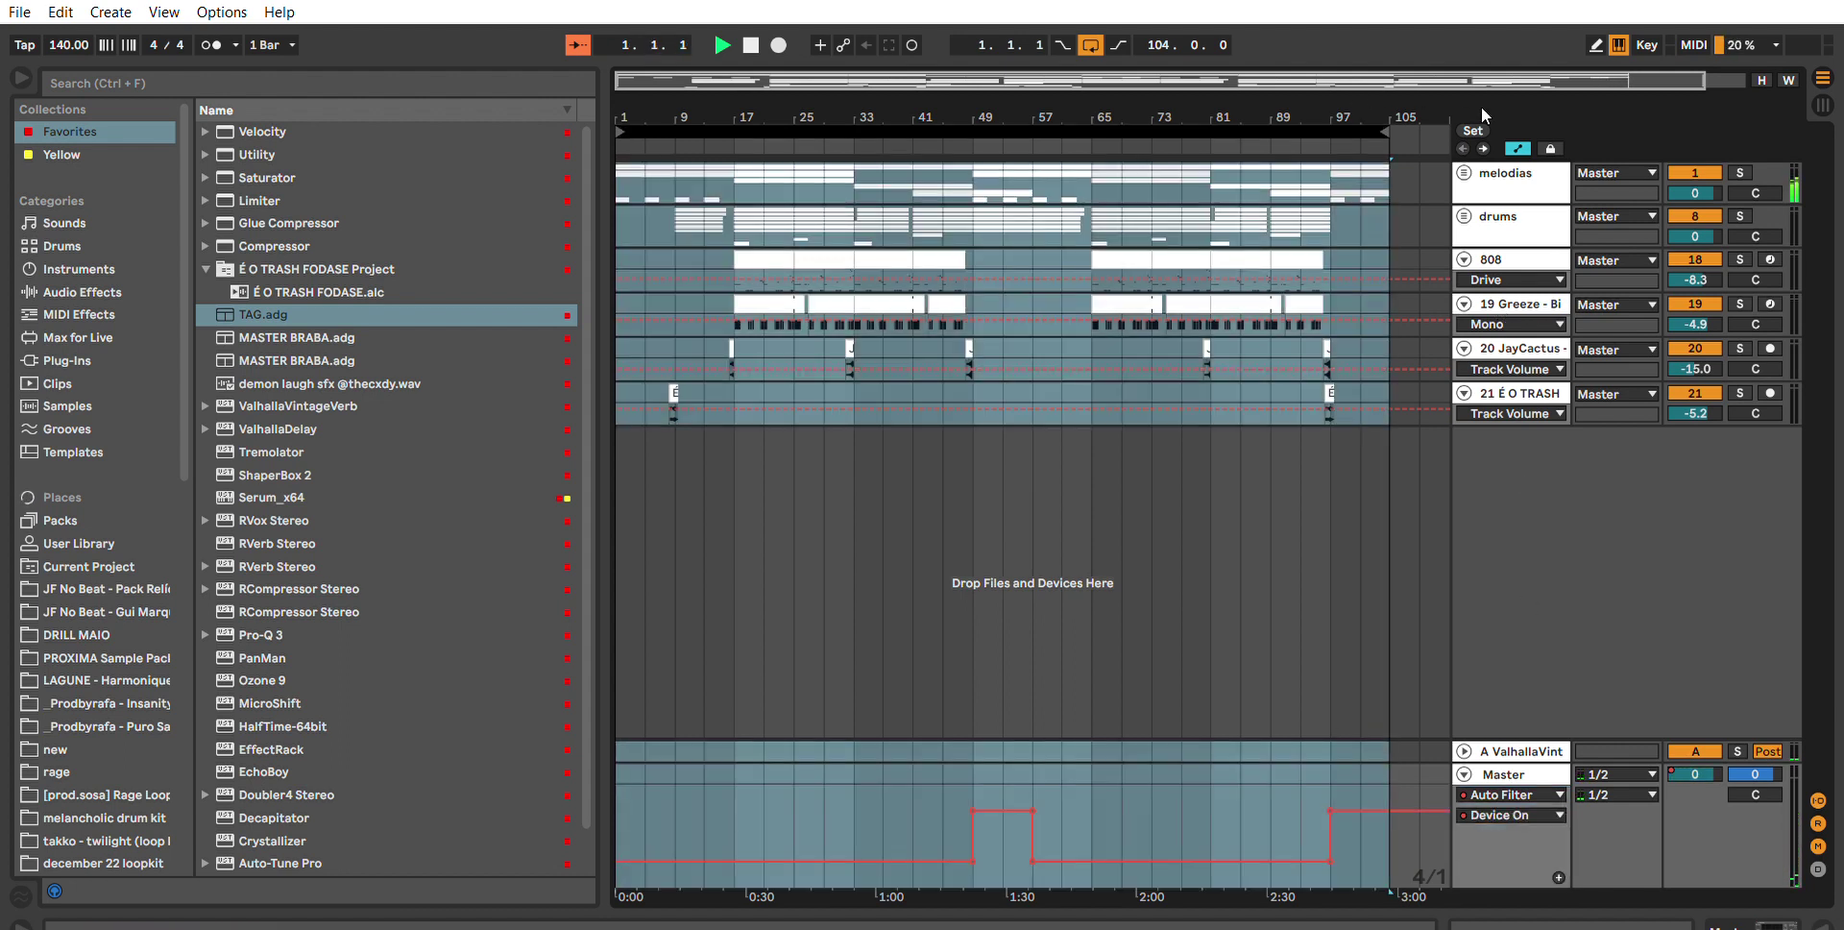
key("a")
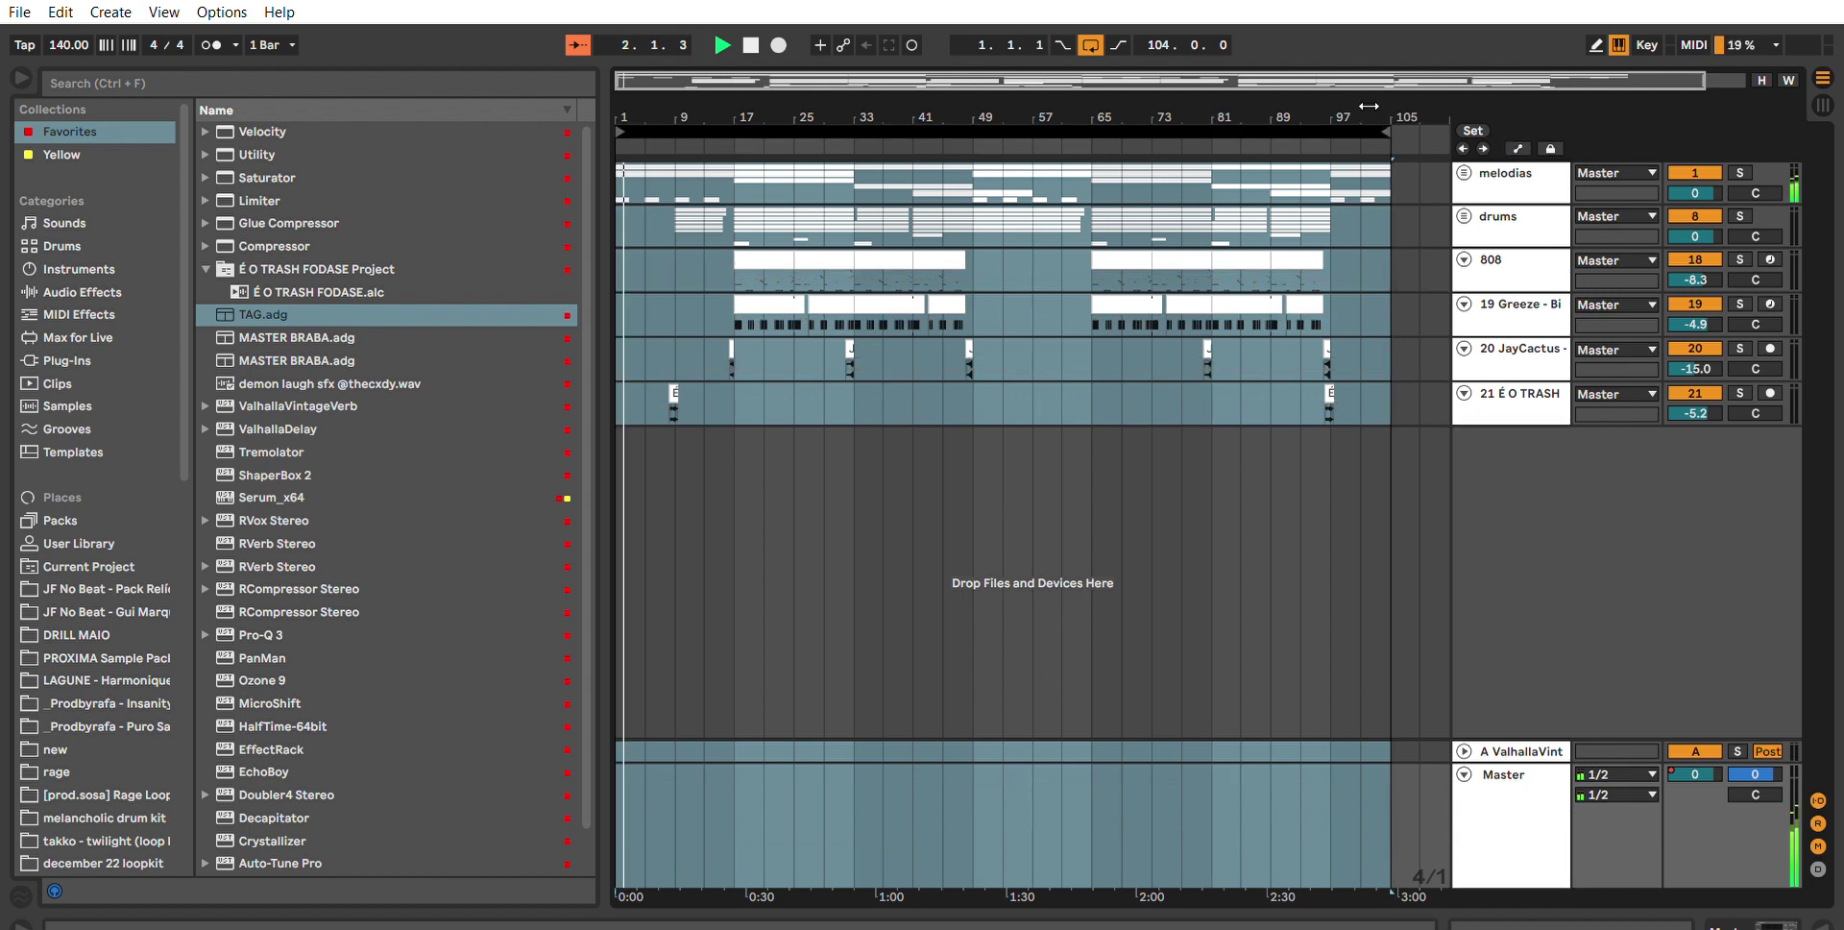